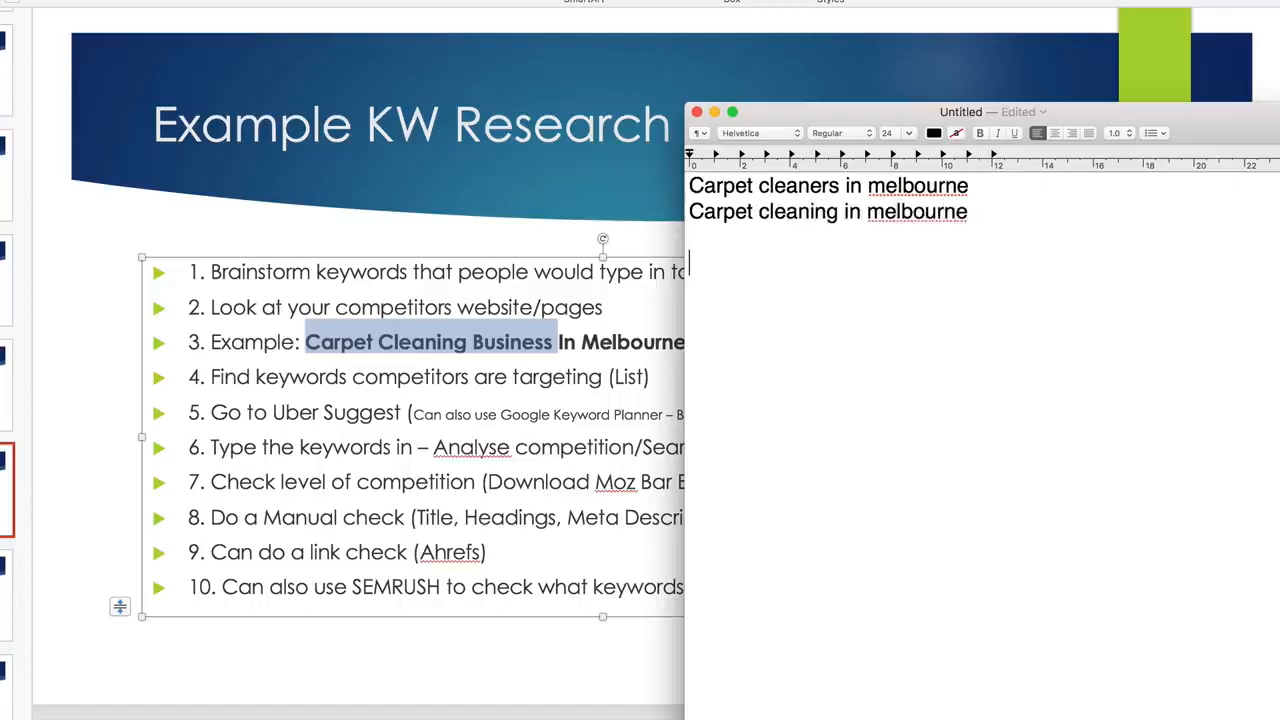
- Add the keyword "How to remove coffee stain from carpet" below the two Melbourne carpet keywords in the notes document
text(w to remove coffee sta)
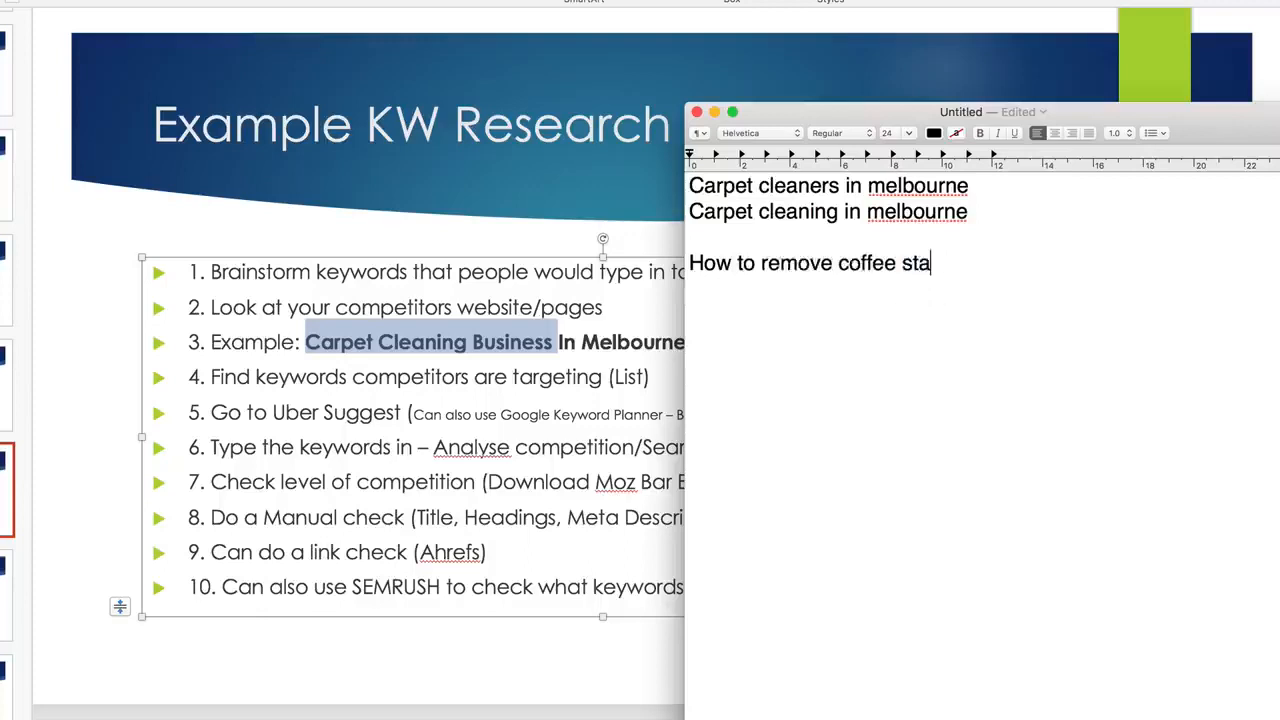
key(BackSpace)
key(BackSpace)
text(om carpet)
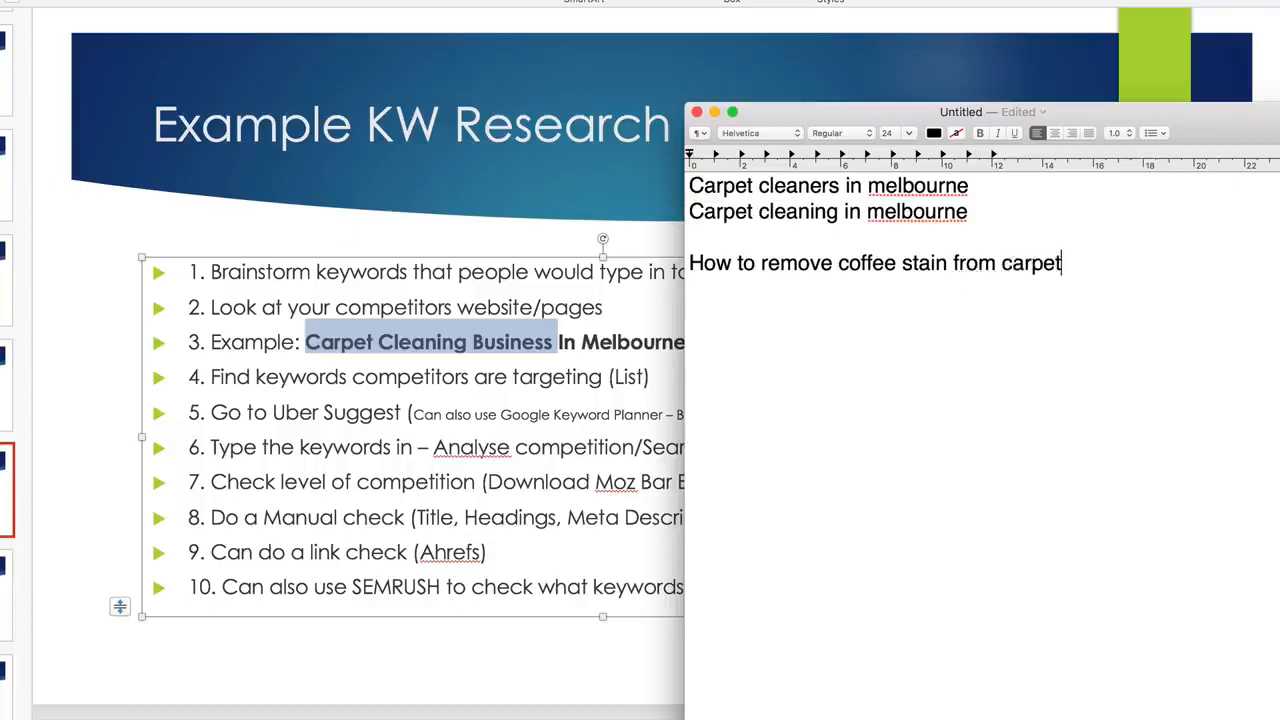
drag(968, 212, 644, 184)
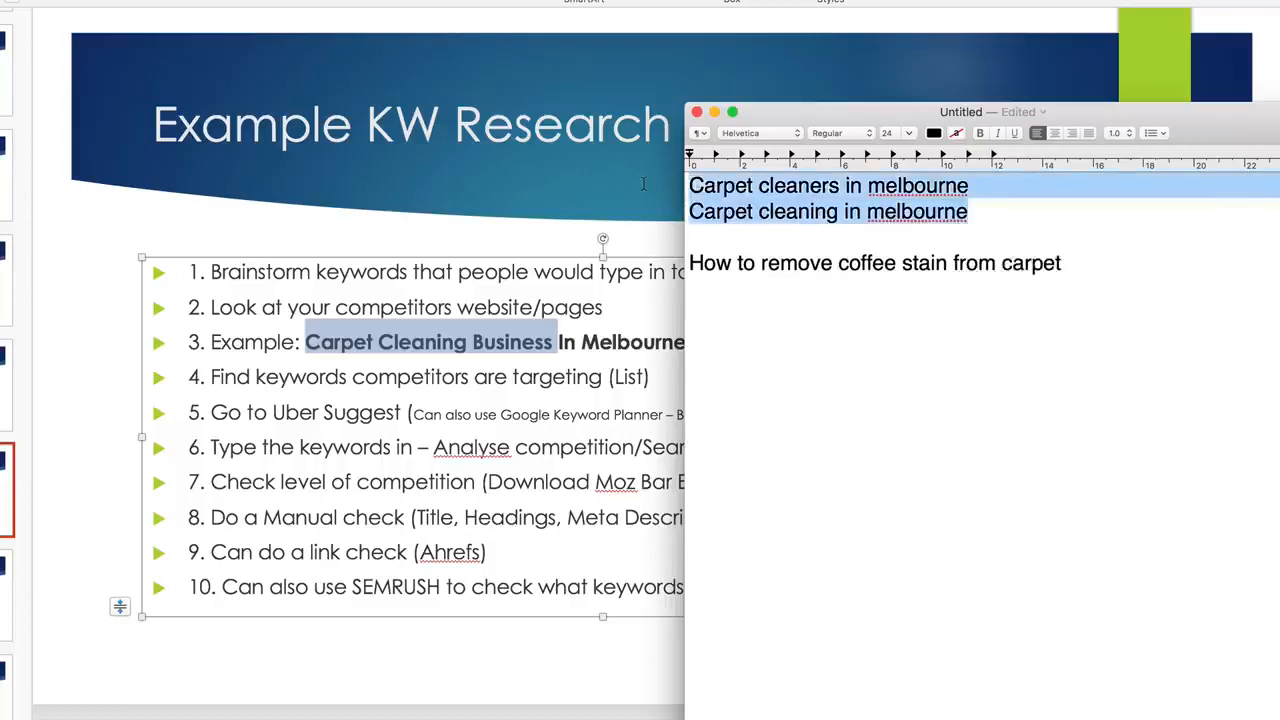
click(963, 205)
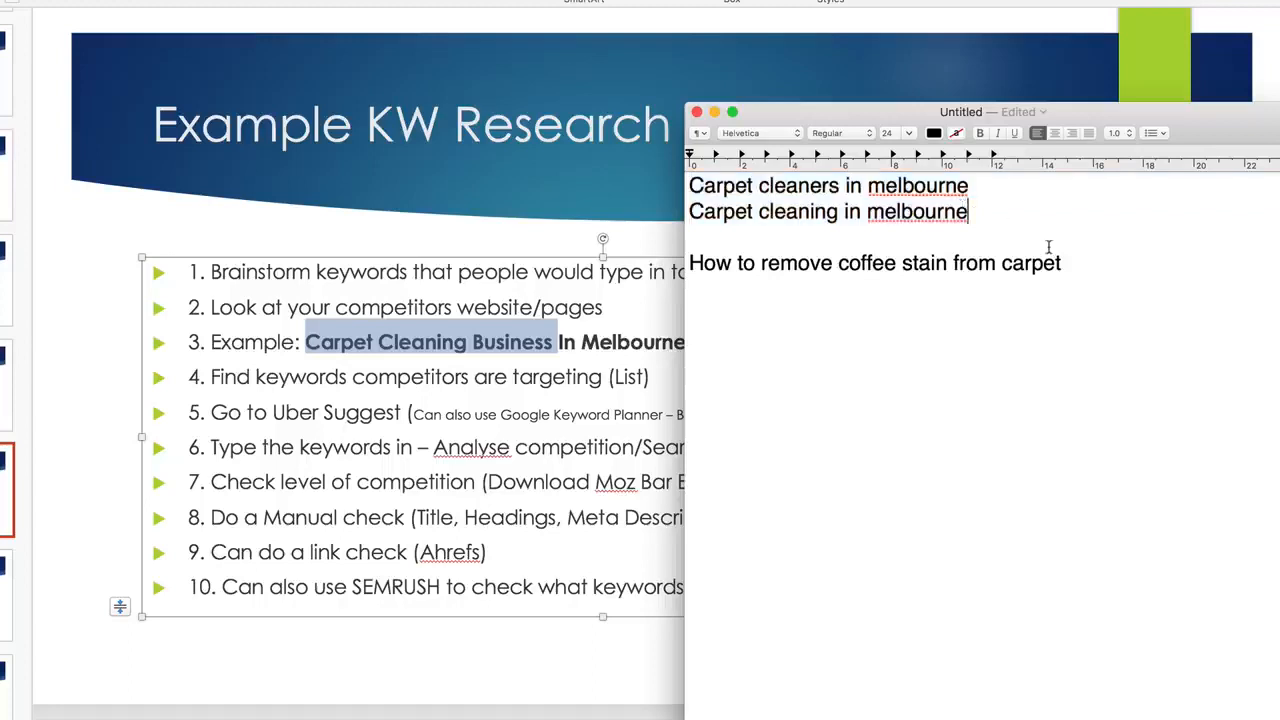
drag(1064, 263, 689, 263)
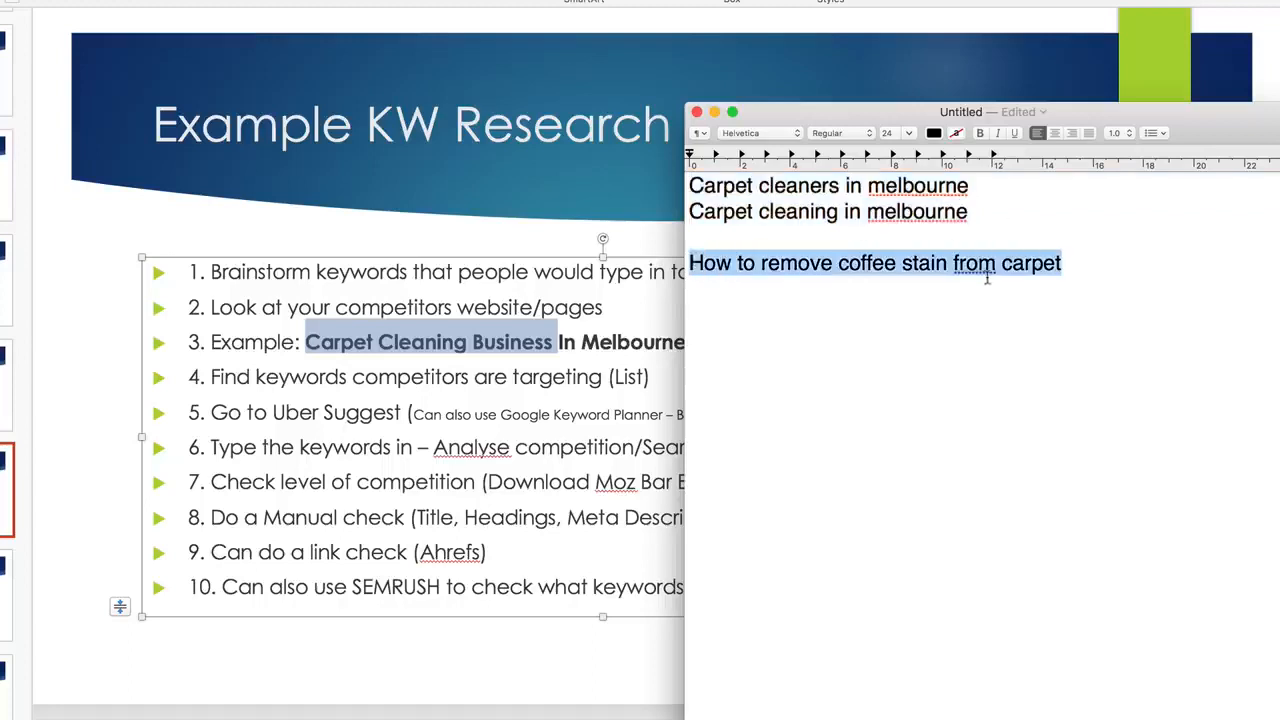
click(1051, 268)
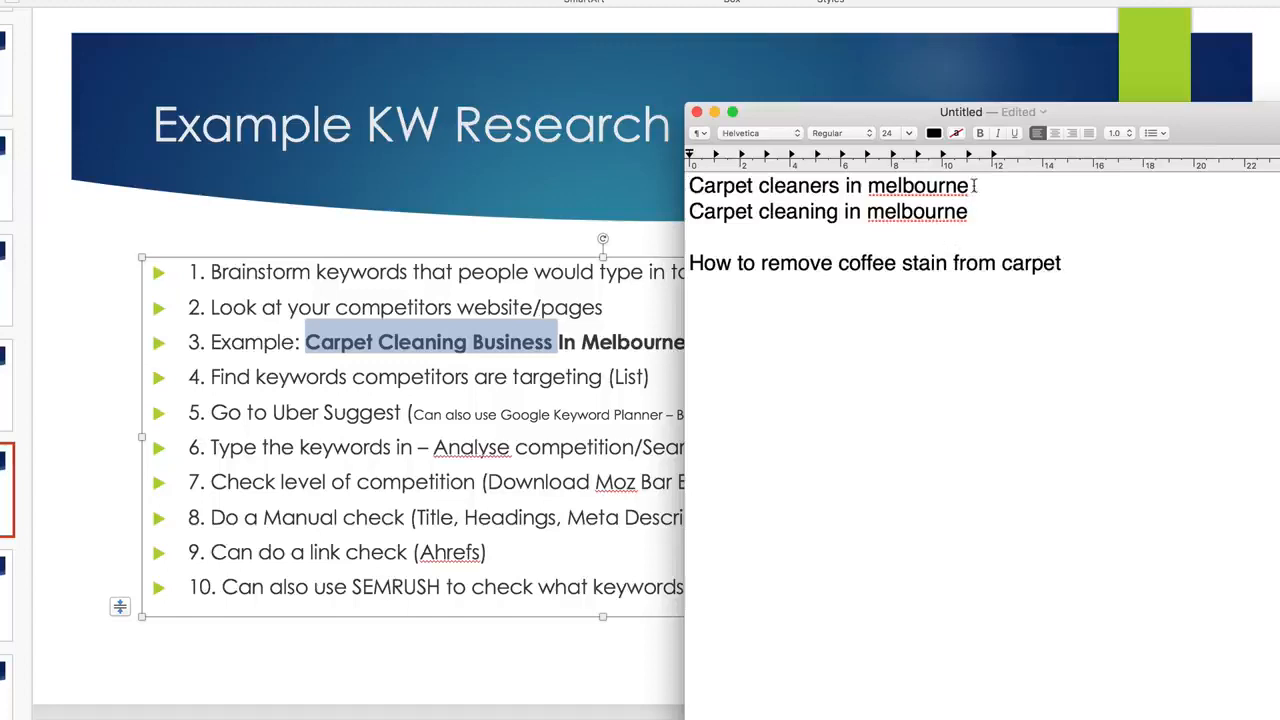
- Copy the keyword "Carpet cleaners in melbourne" from the notes and search Google for it in Chrome
drag(970, 185, 705, 186)
key(super+c)
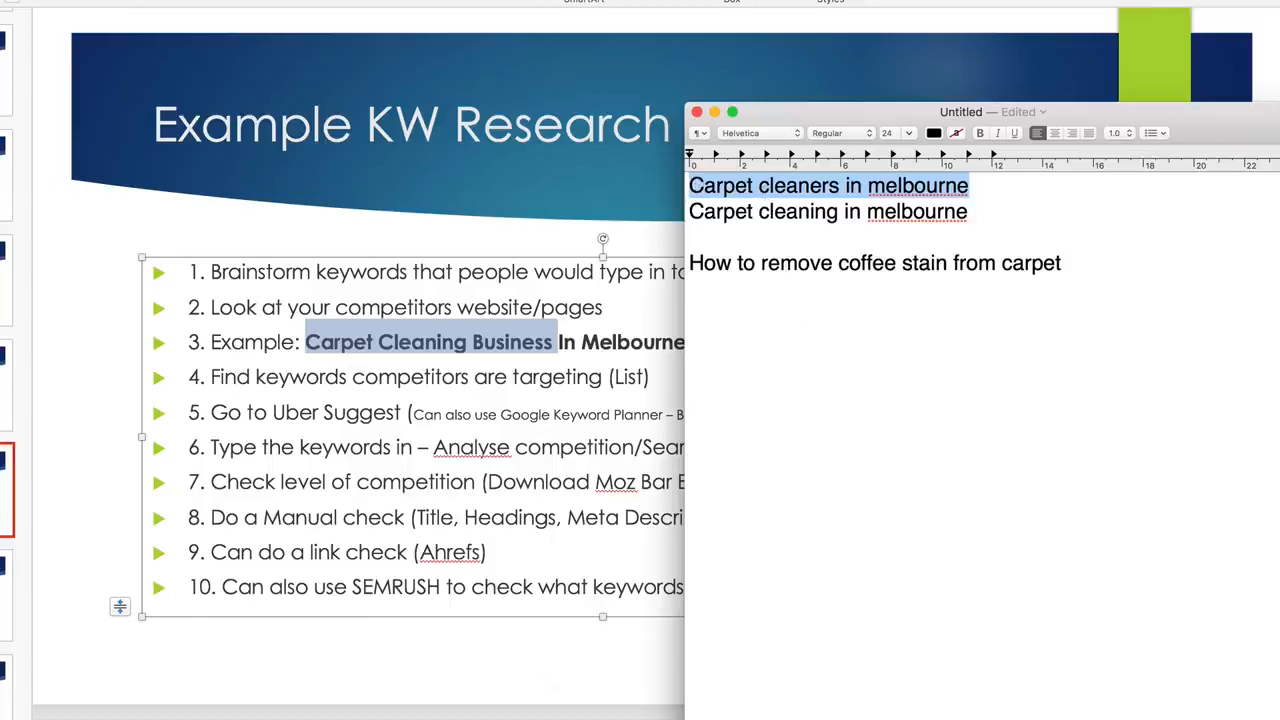
key(super+Tab)
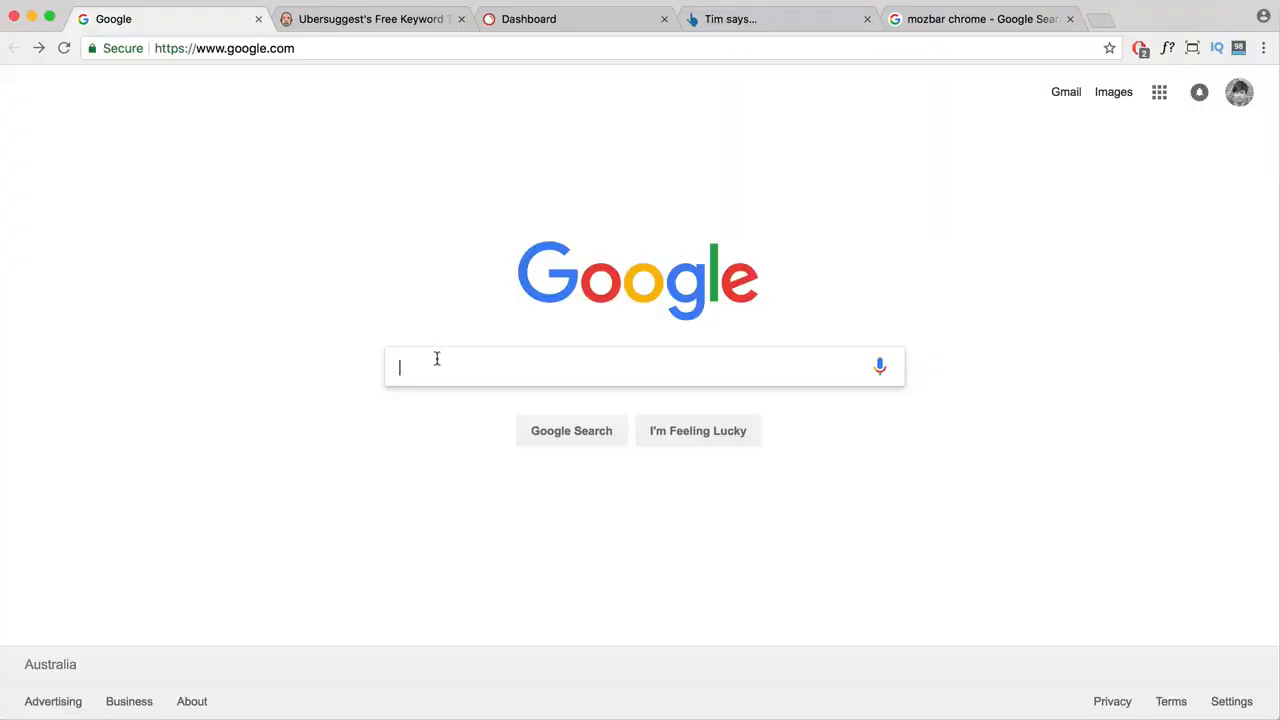
key(super+v)
click(591, 398)
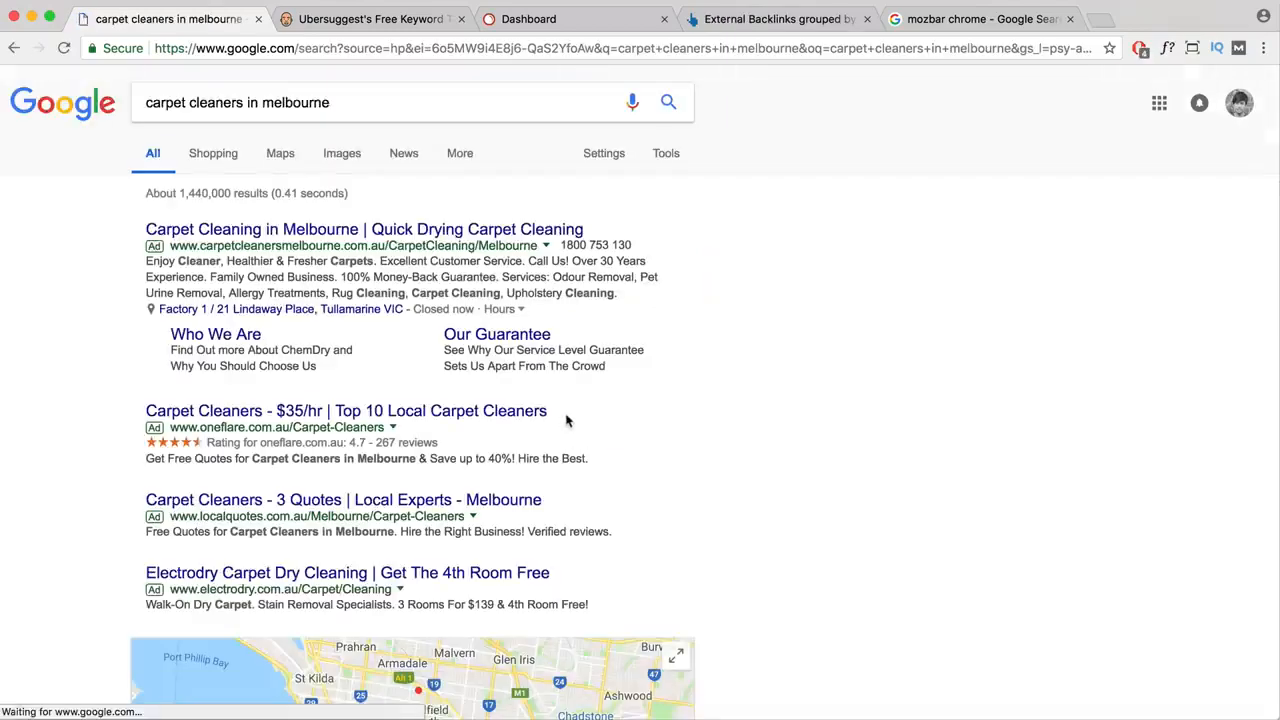
- Open the organic search result "Electrodry Carpet Dry Cleaning Melbourne" in a new tab
scroll(290, 226, down, 5)
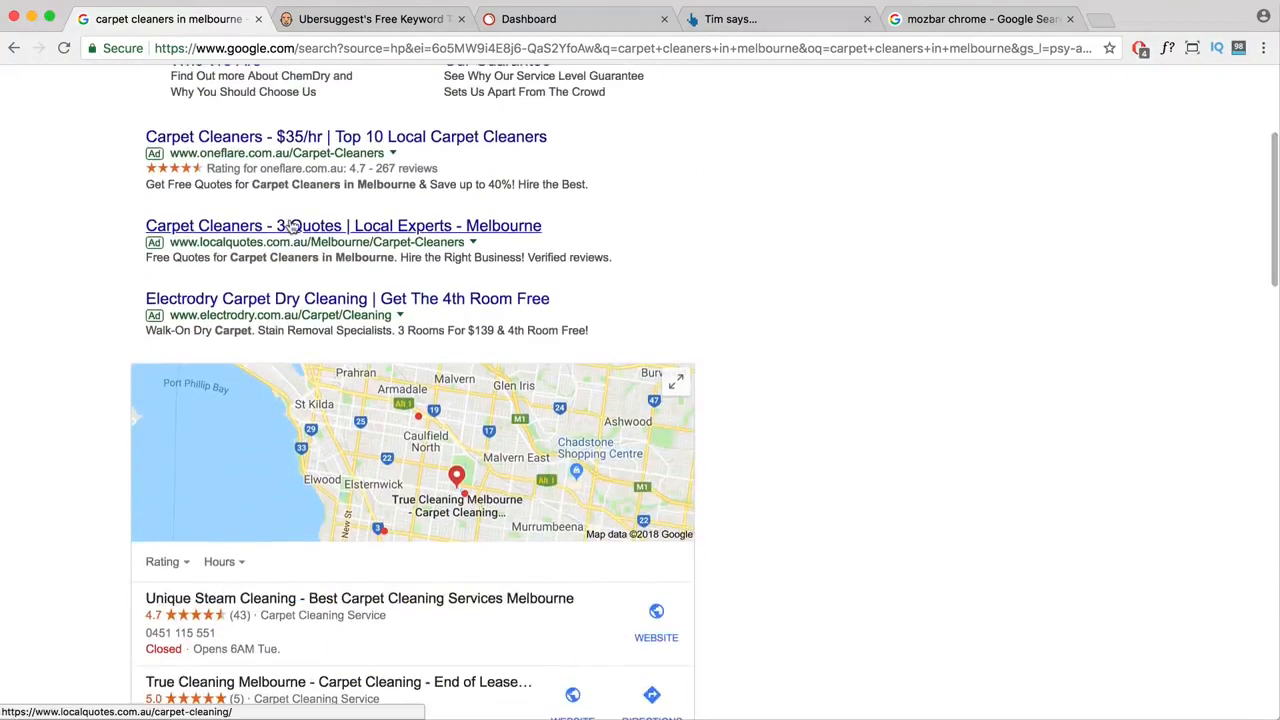
scroll(290, 226, down, 8)
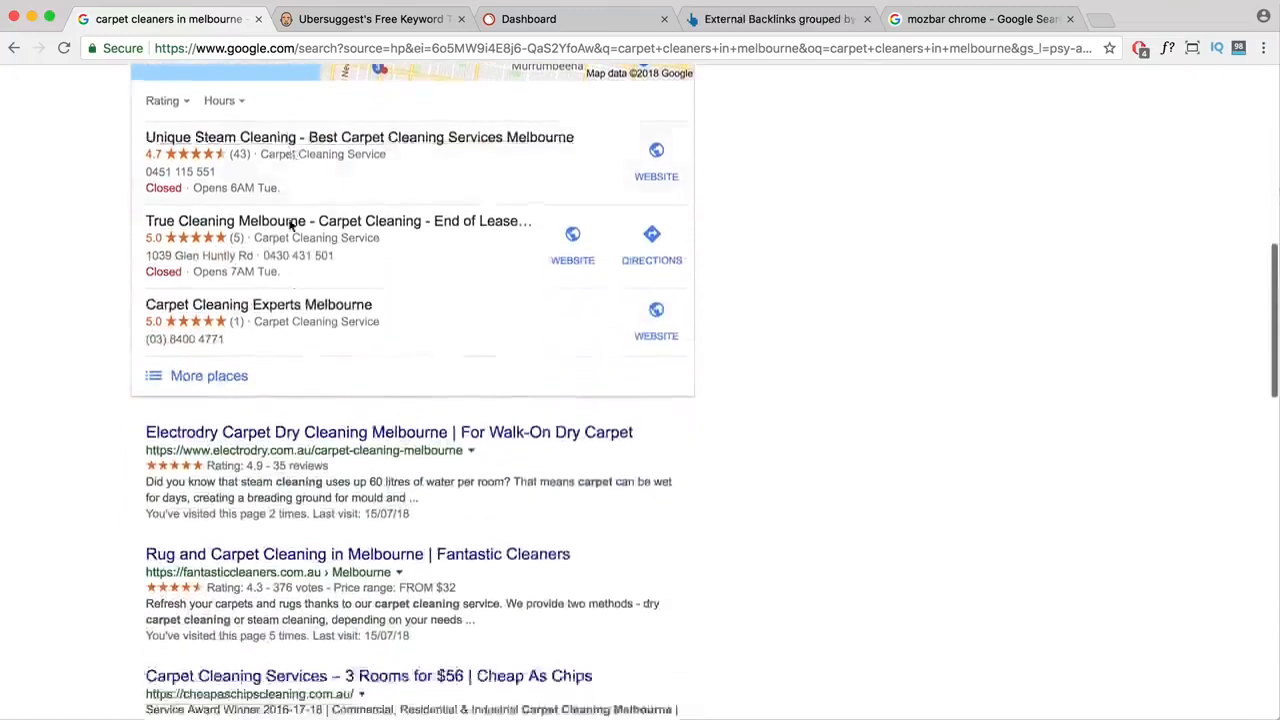
scroll(290, 226, down, 5)
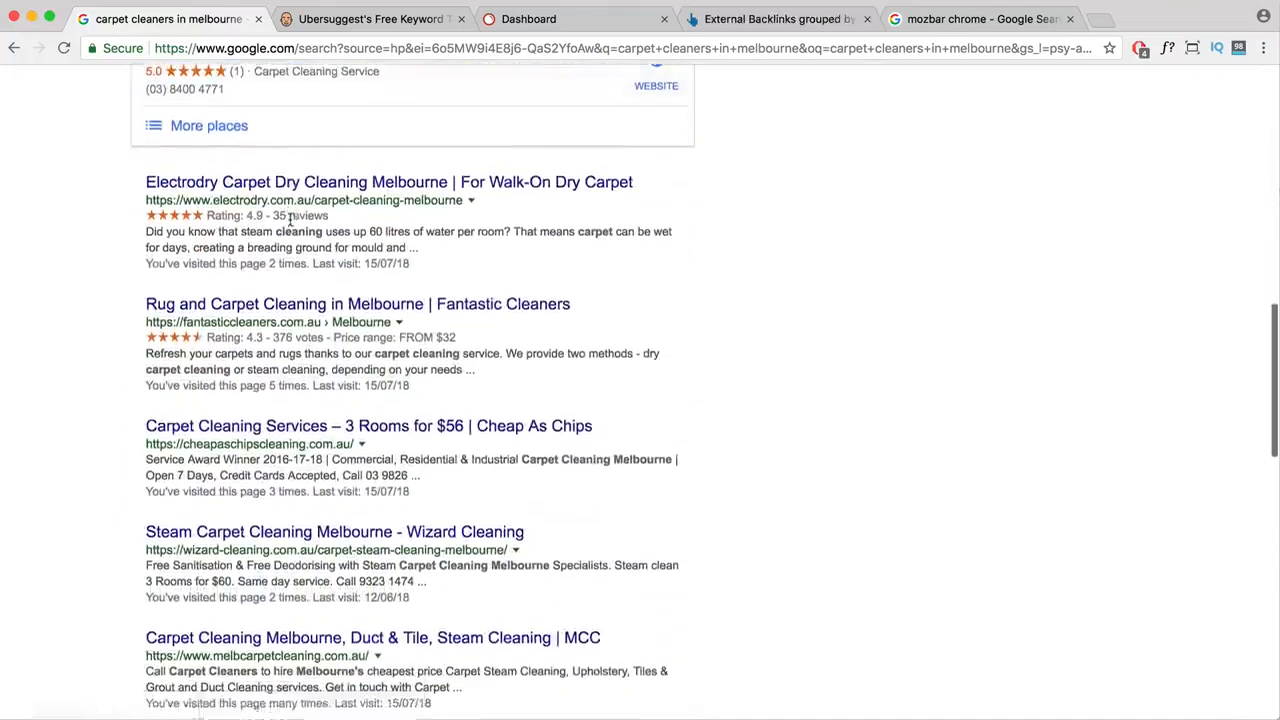
scroll(290, 218, up, 6)
scroll(290, 218, down, 6)
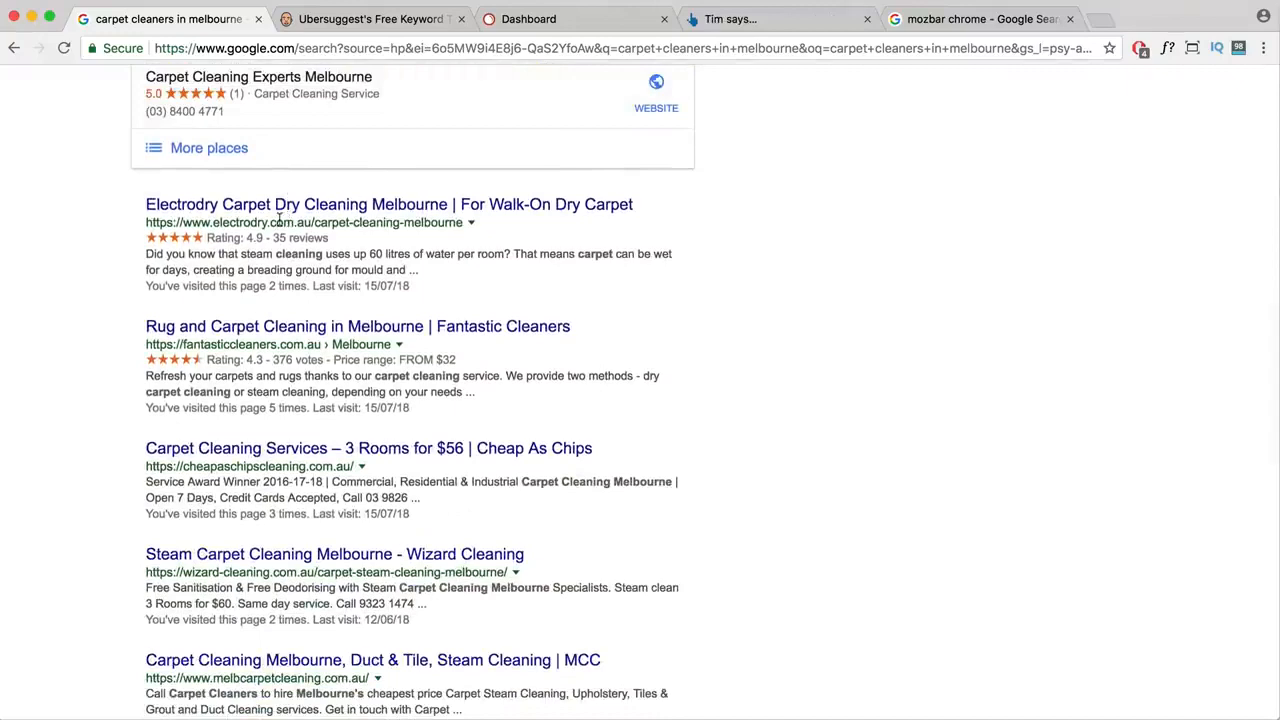
right_click(290, 214)
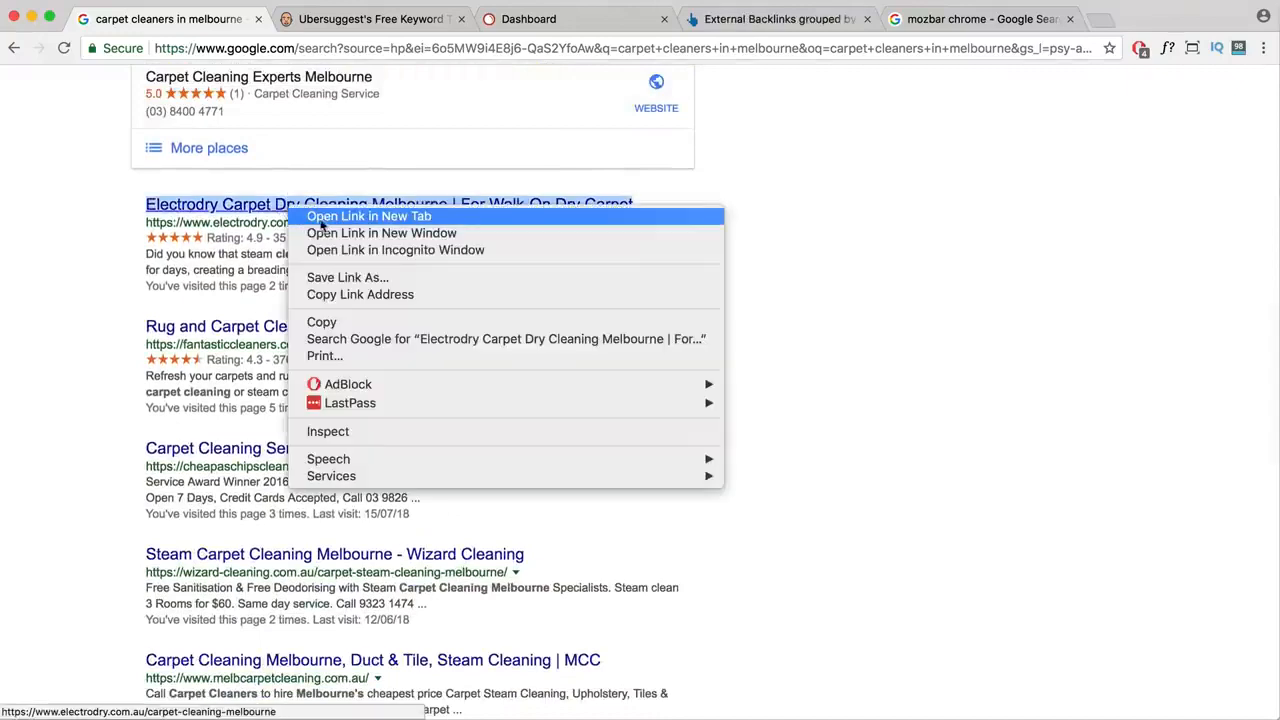
click(321, 220)
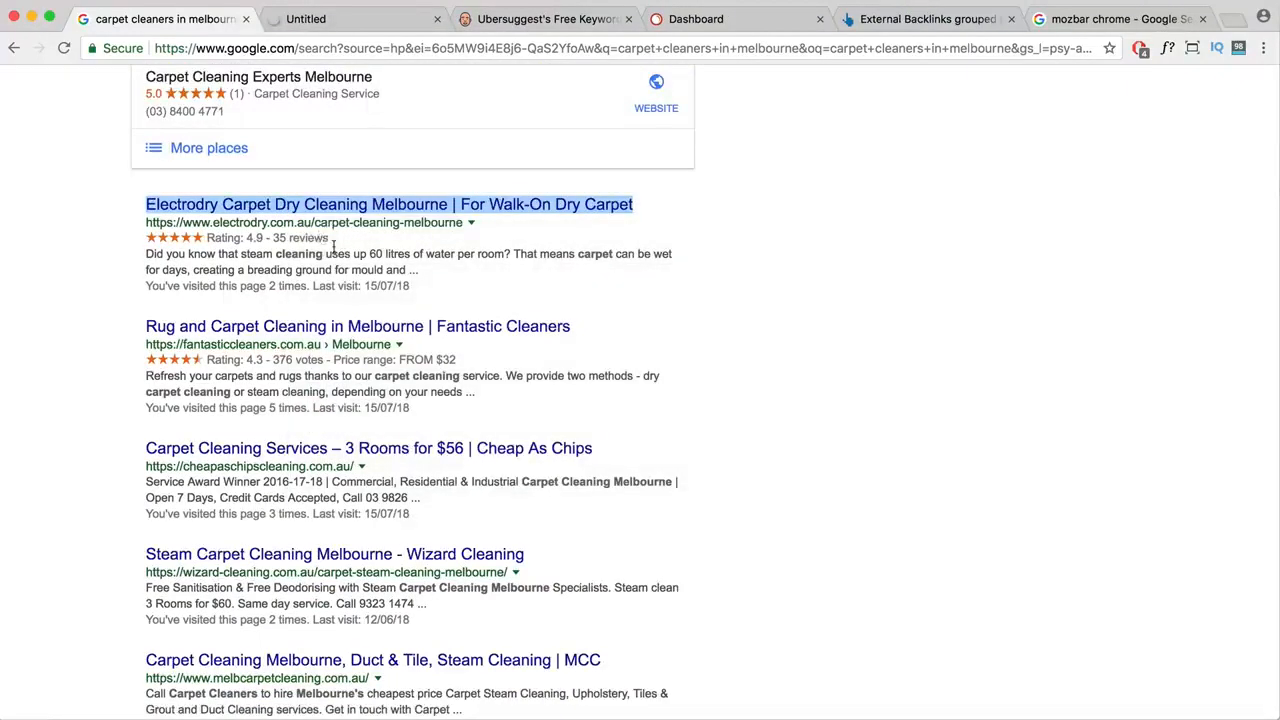
- Open the MCC result "Carpet Cleaning Melbourne, Duct & Tile, Steam Cleaning" in a new tab
scroll(334, 248, down, 5)
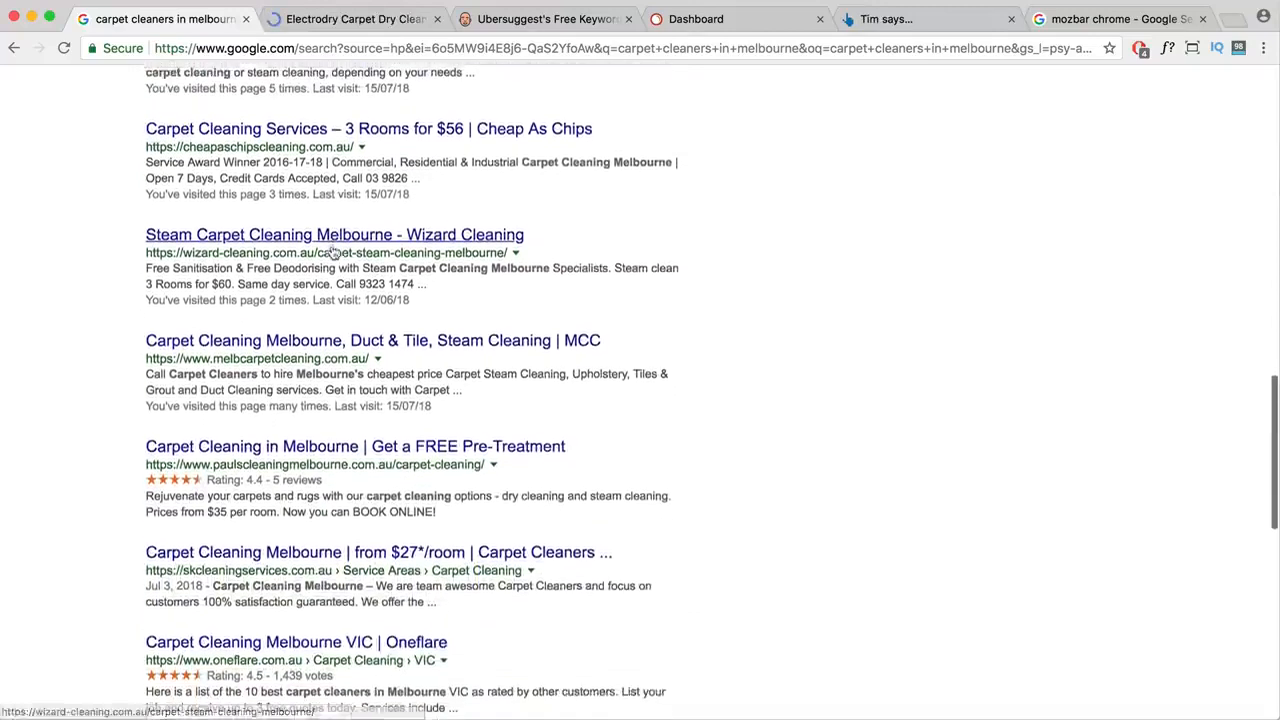
scroll(334, 252, down, 3)
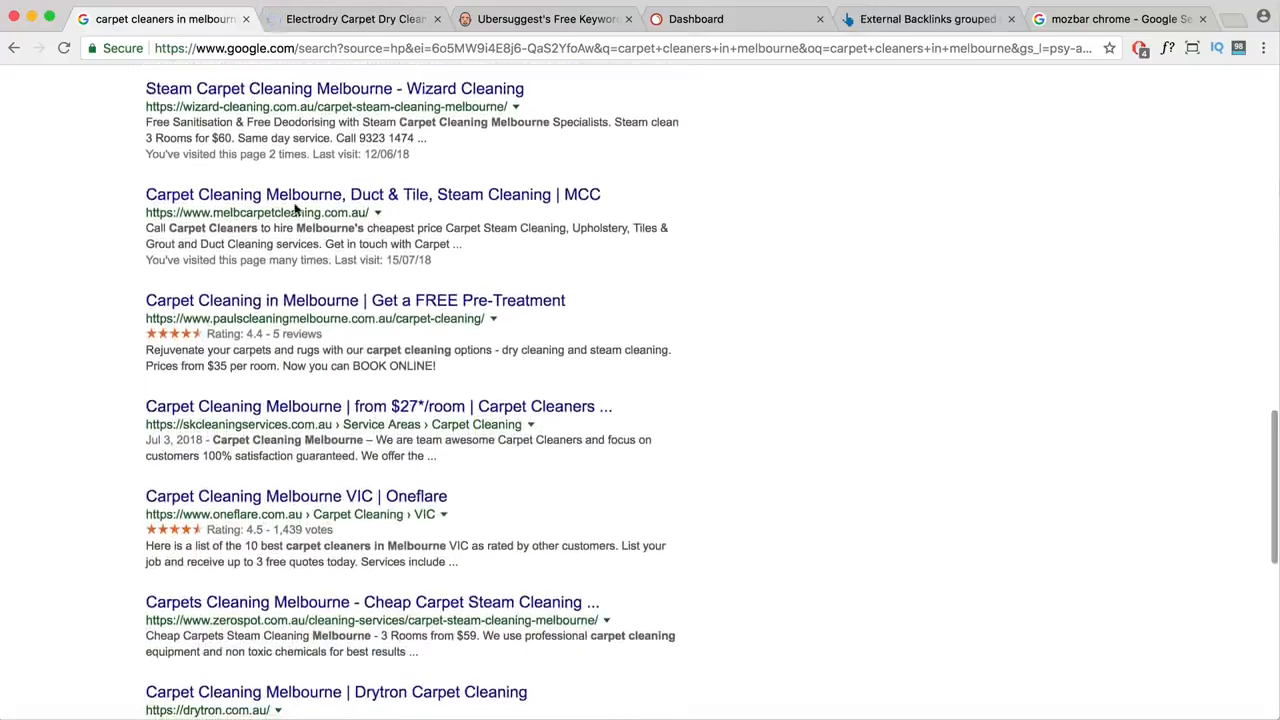
right_click(294, 206)
click(330, 206)
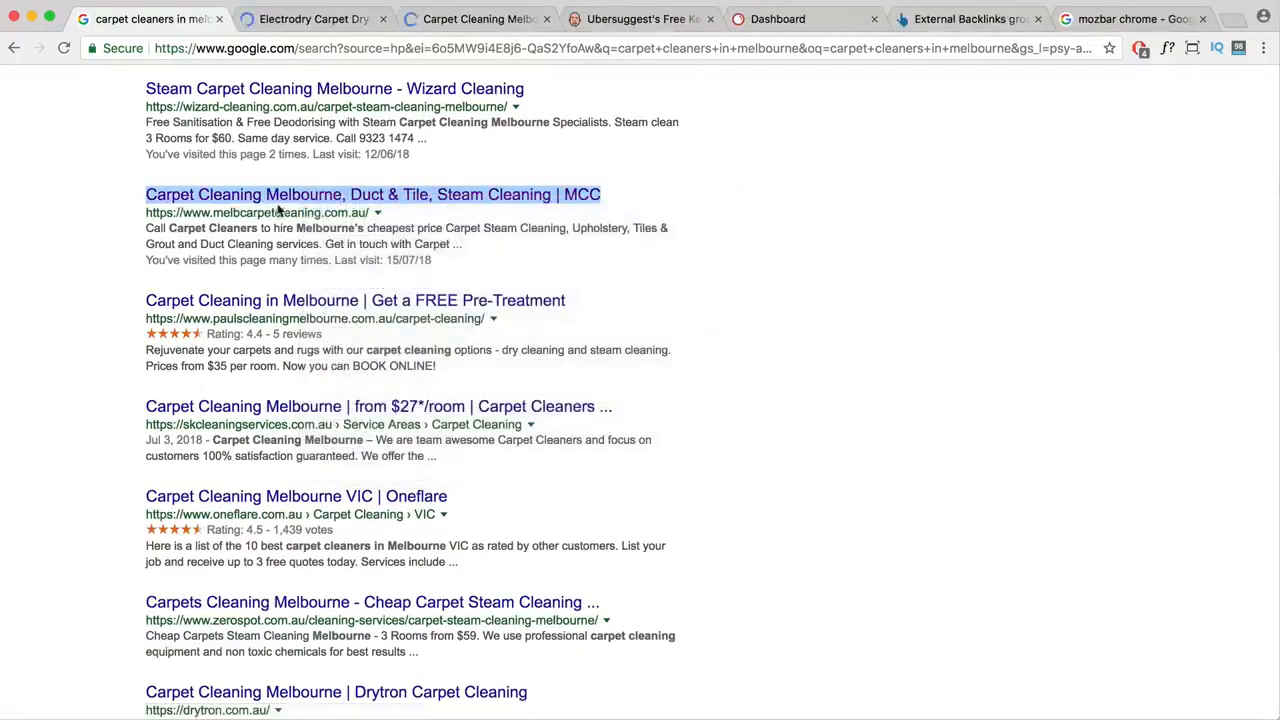
- Examine the services listed on the Electrodry and MCC competitor websites for further keyword ideas
click(350, 18)
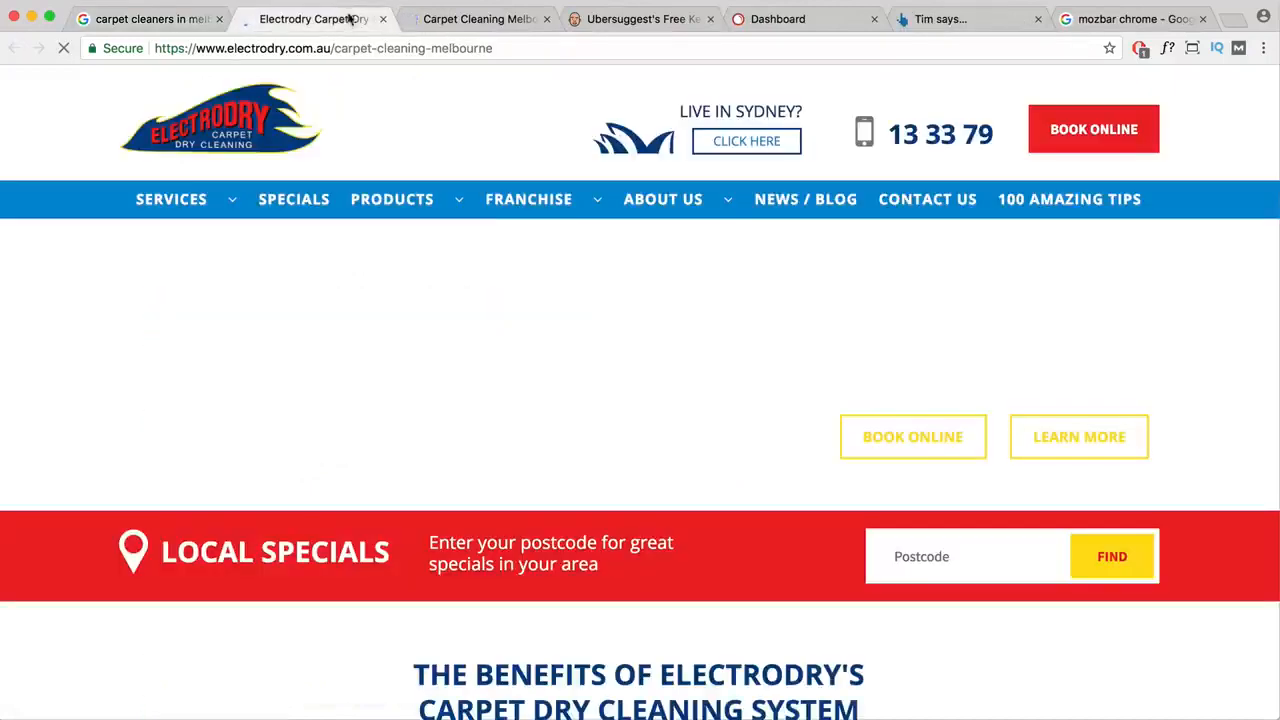
scroll(700, 330, down, 5)
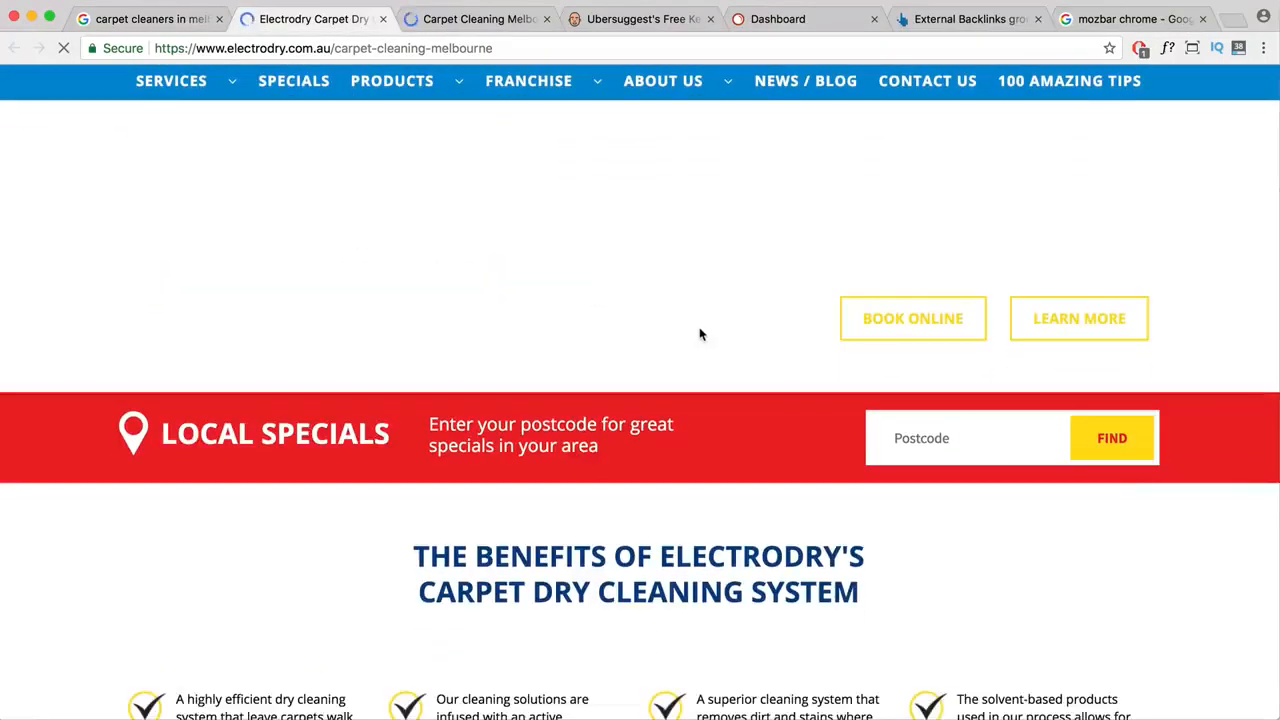
scroll(700, 333, up, 5)
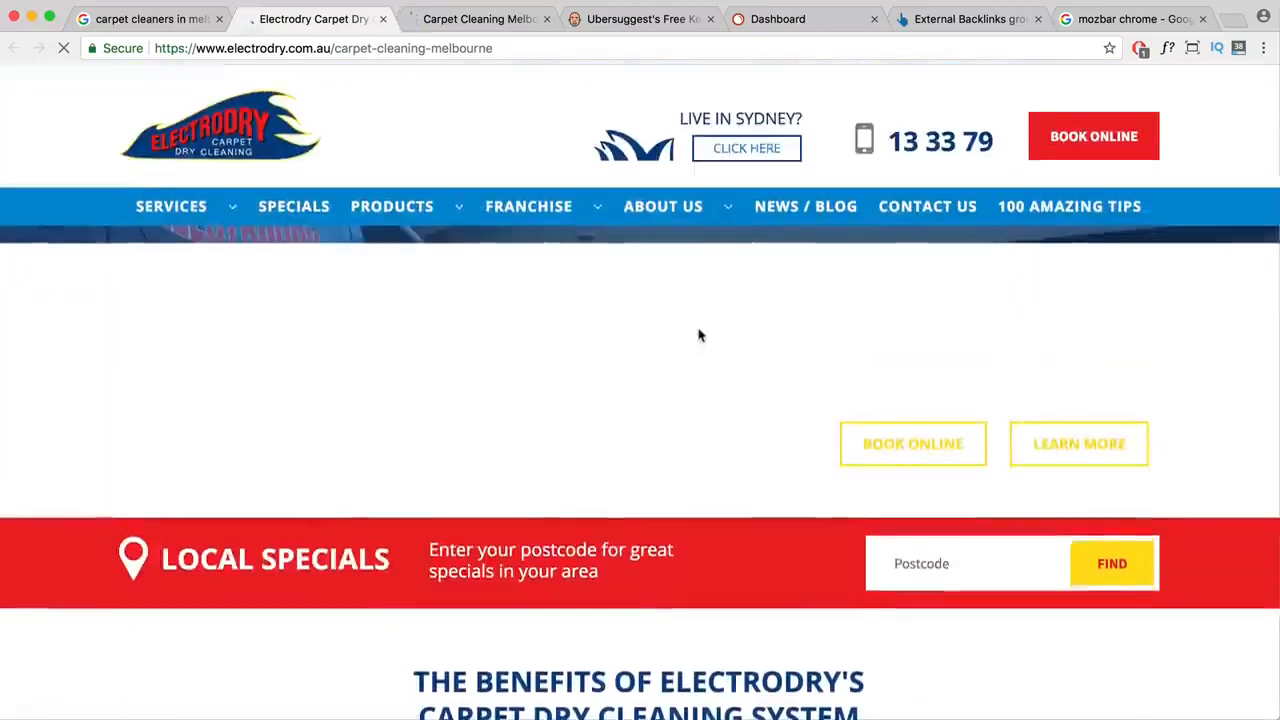
mouse_move(185, 204)
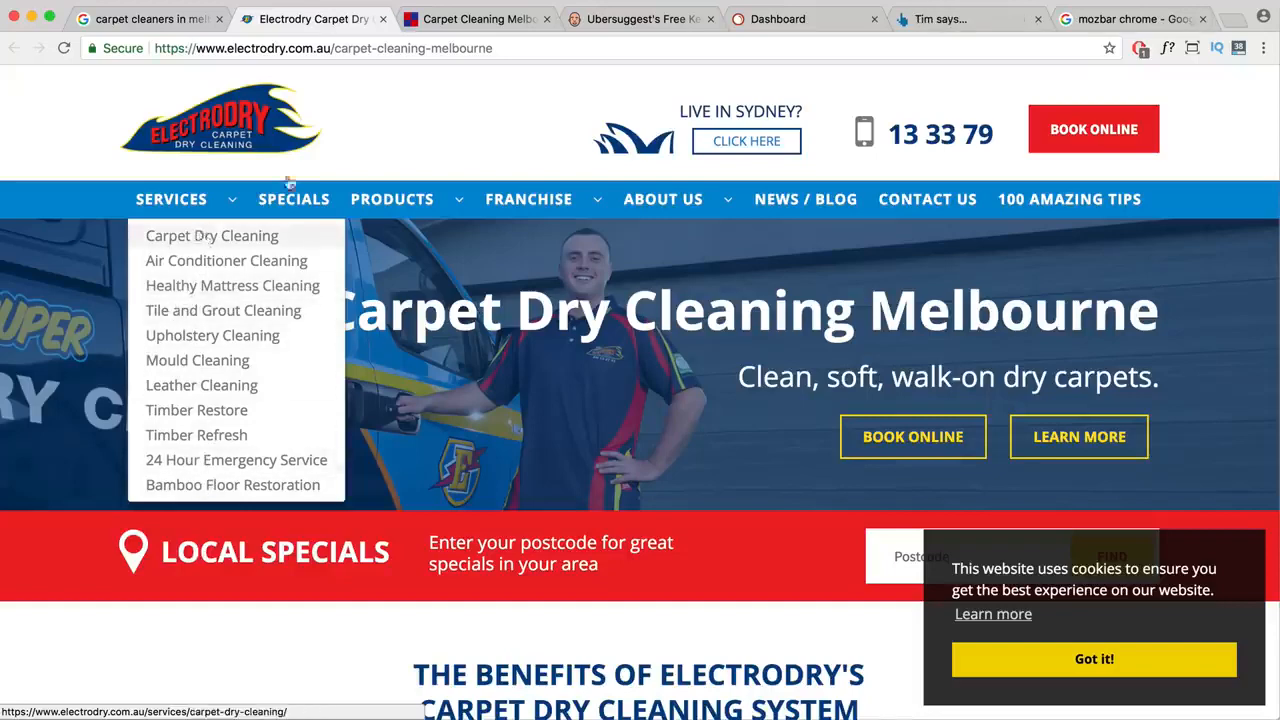
click(437, 19)
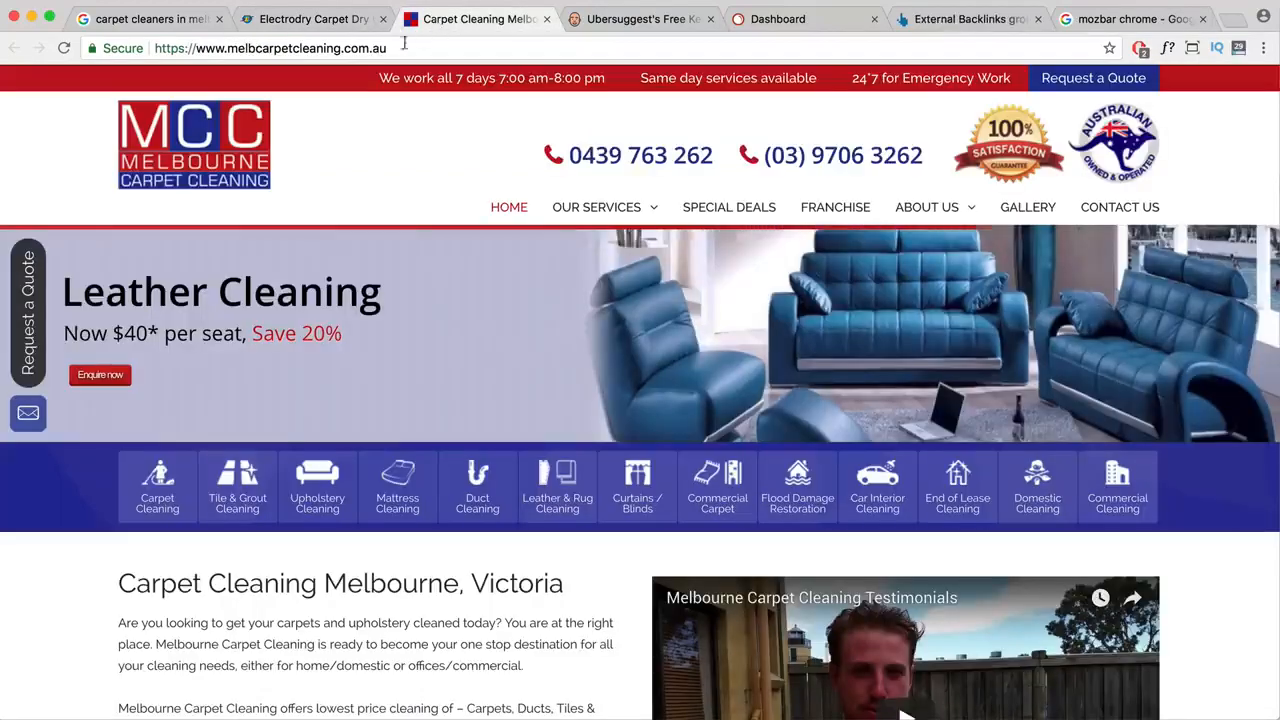
click(404, 45)
mouse_move(595, 212)
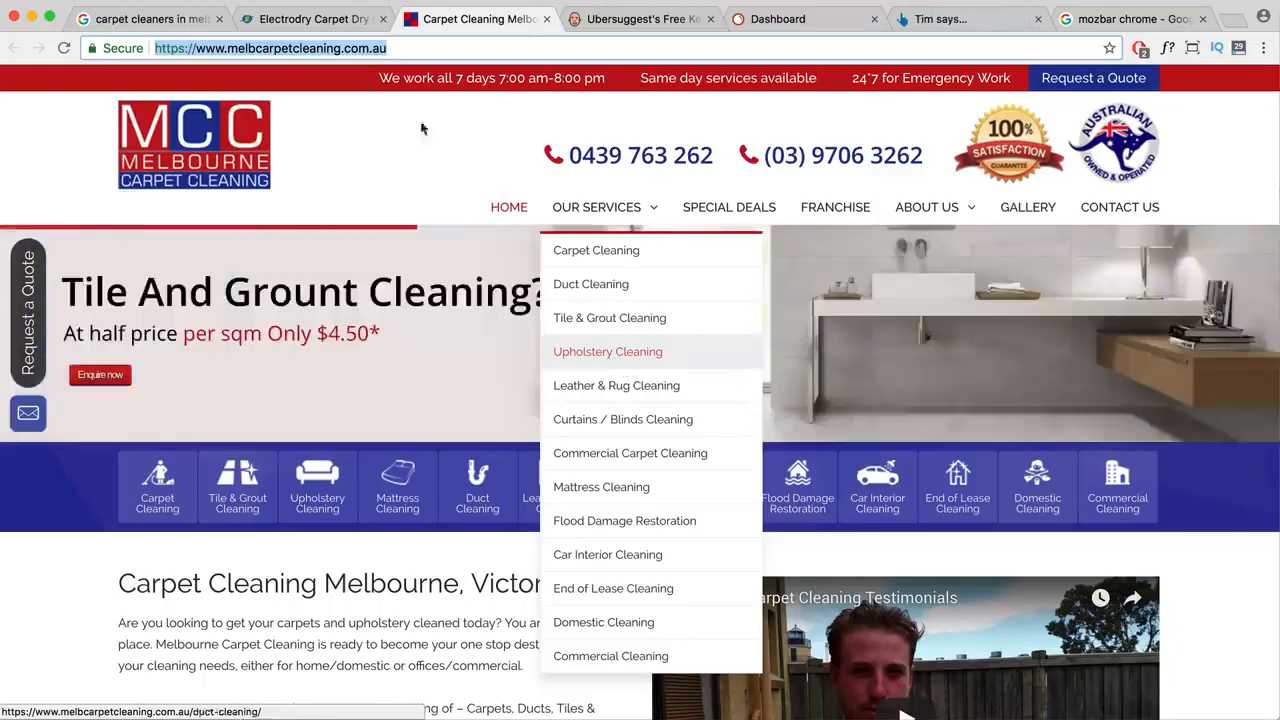
click(310, 18)
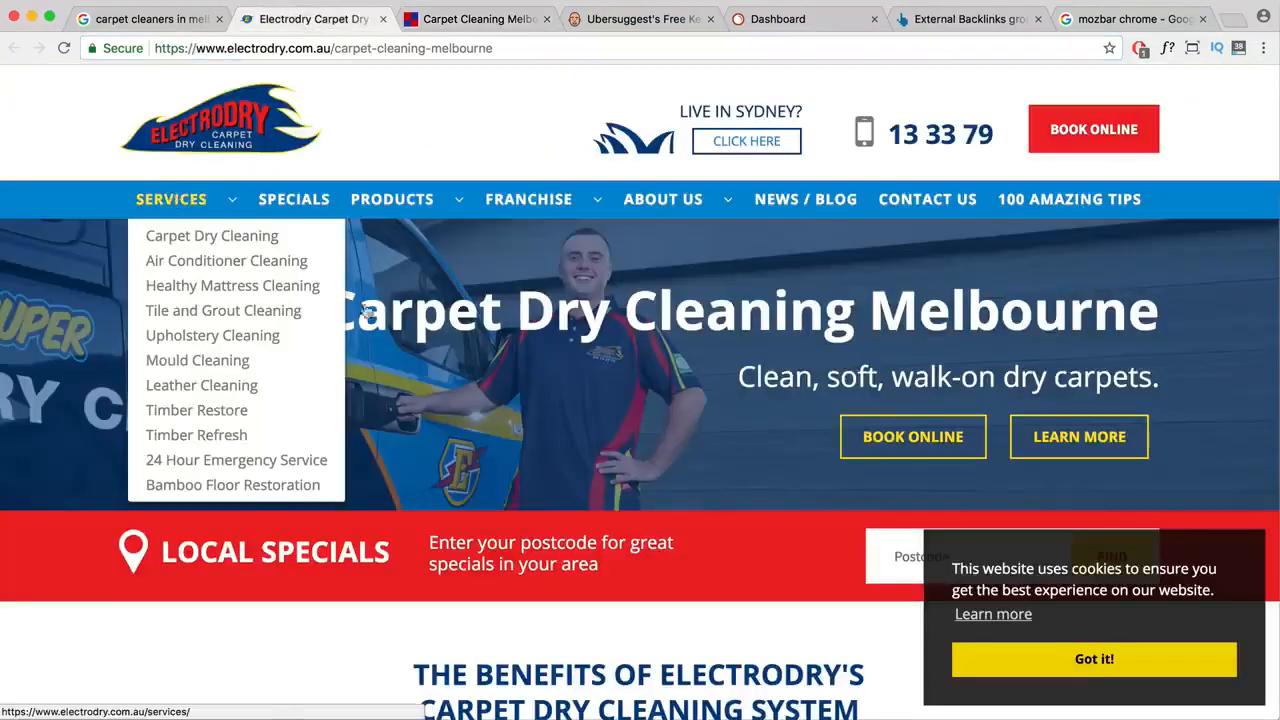
- Add "Tile & grout Cleaning", "Upholstery cleaning" and "mattress cleaning" on separate lines below the coffee stain keyword in the TextEdit notes
key(super+Tab)
click(1096, 295)
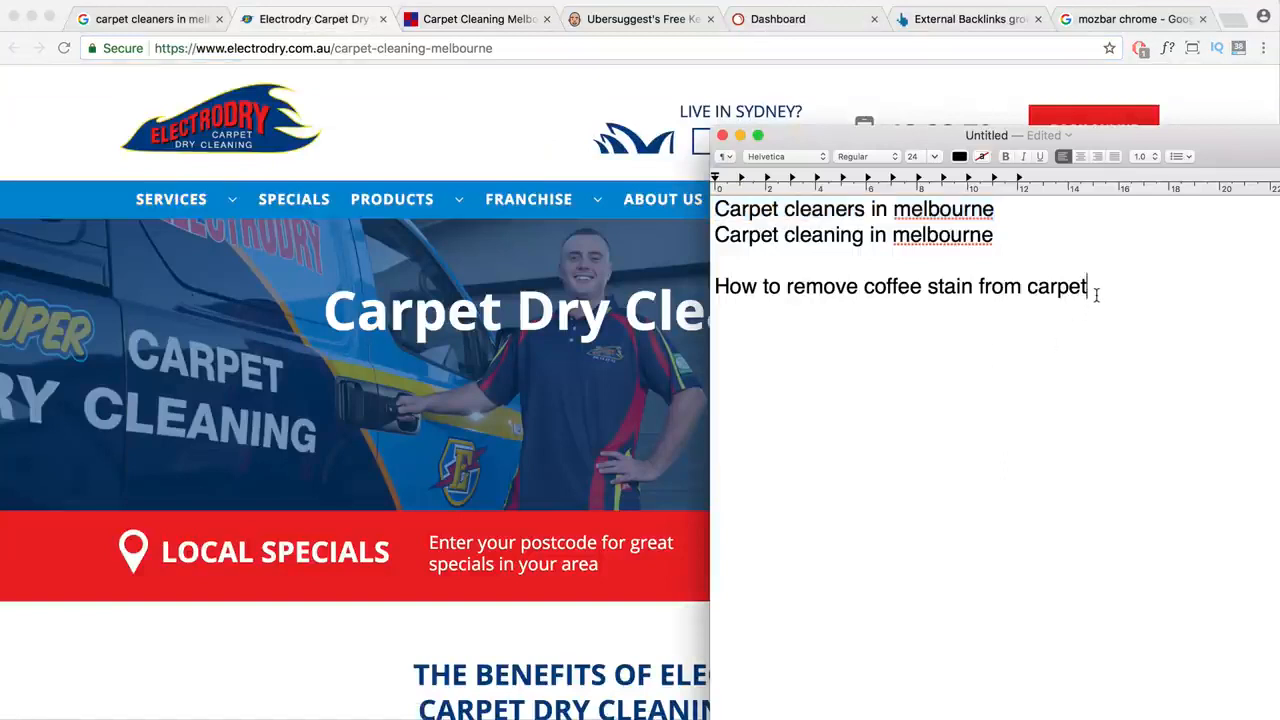
key(Return)
click(476, 22)
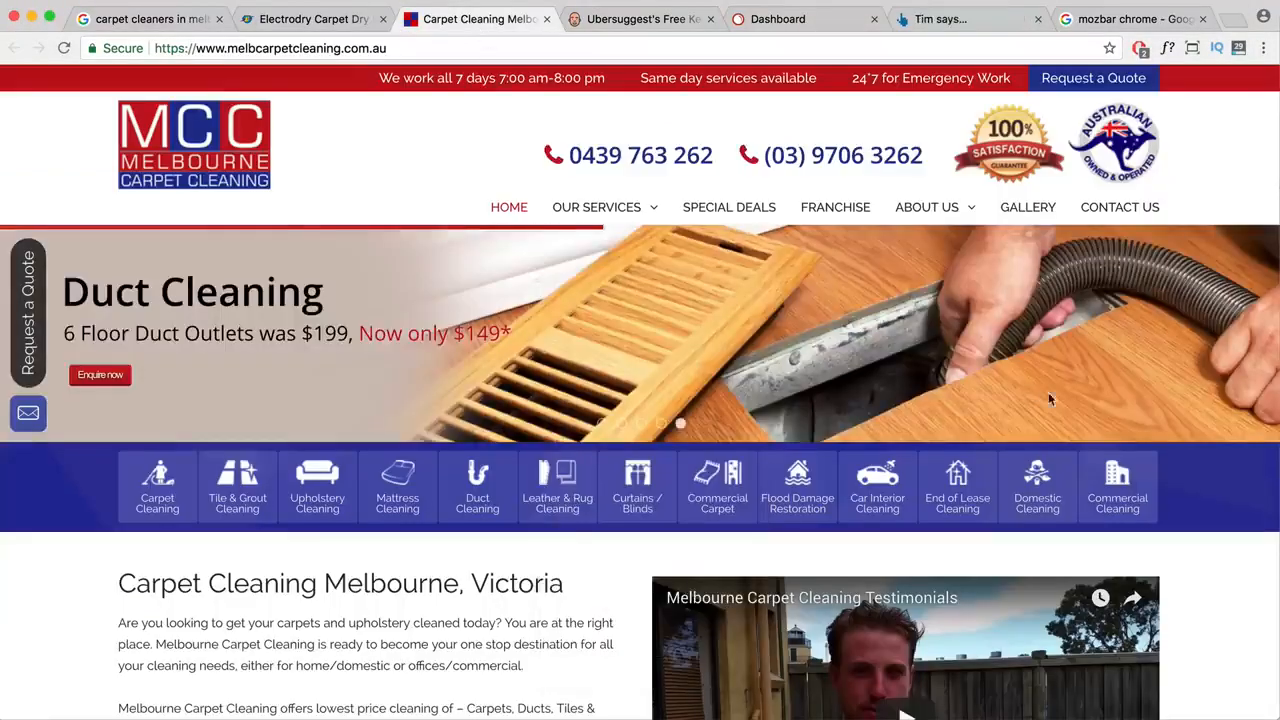
key(super+Tab)
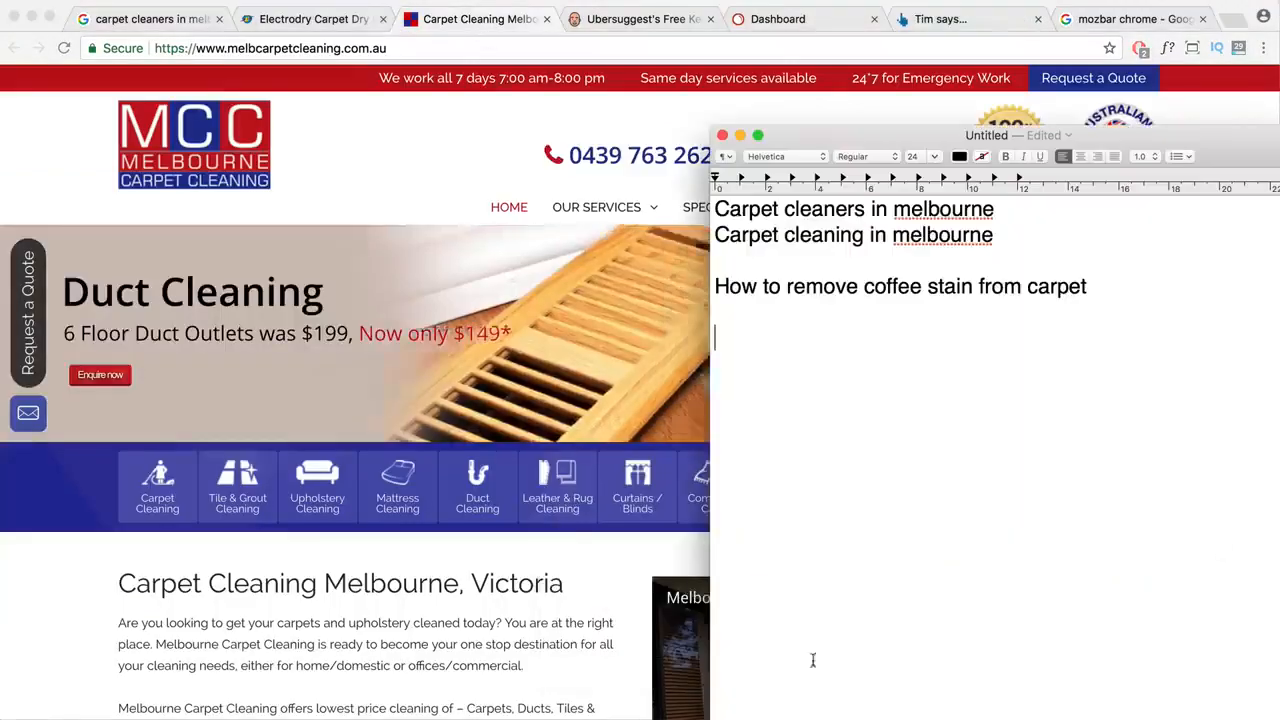
text(Ti)
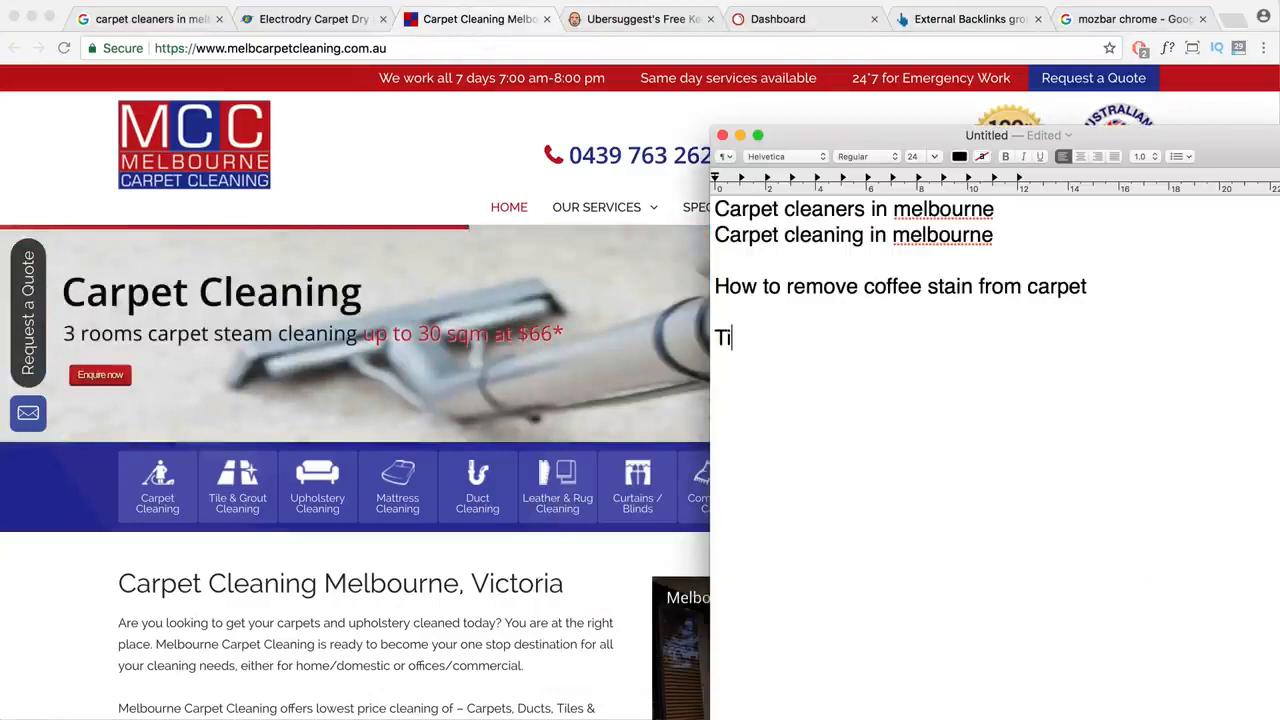
text(le & g)
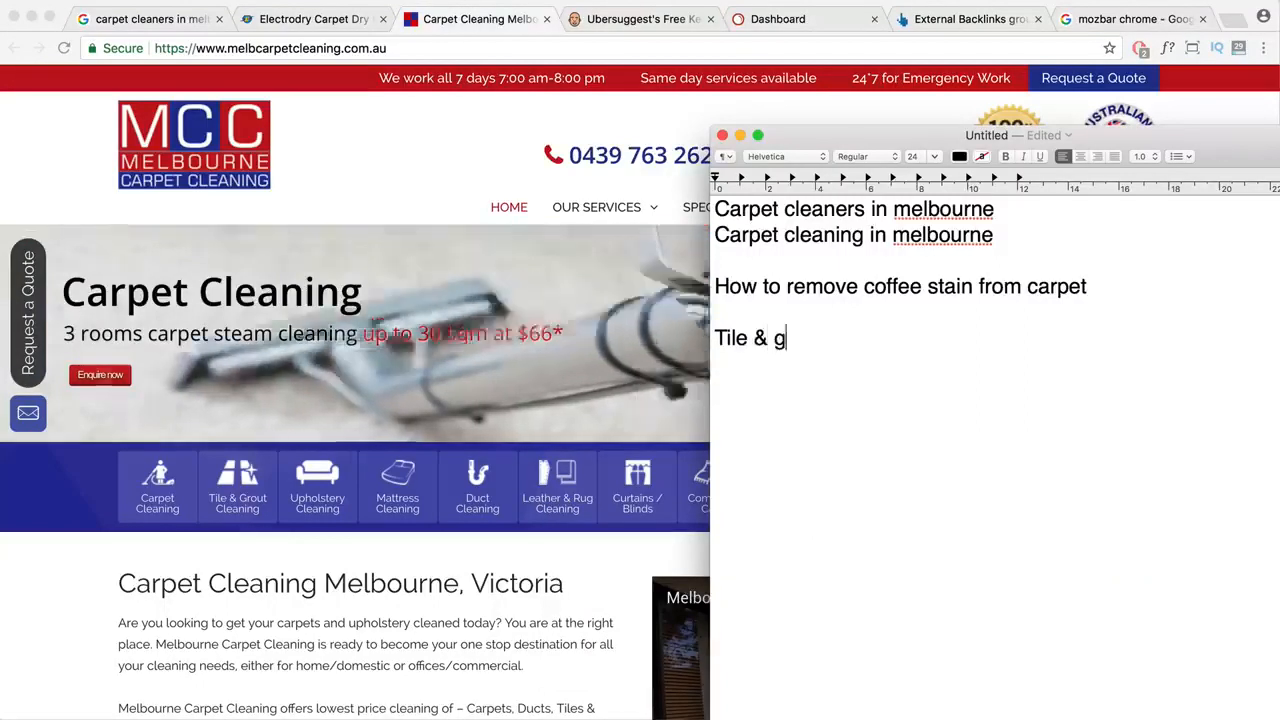
text(rout Cleaning )
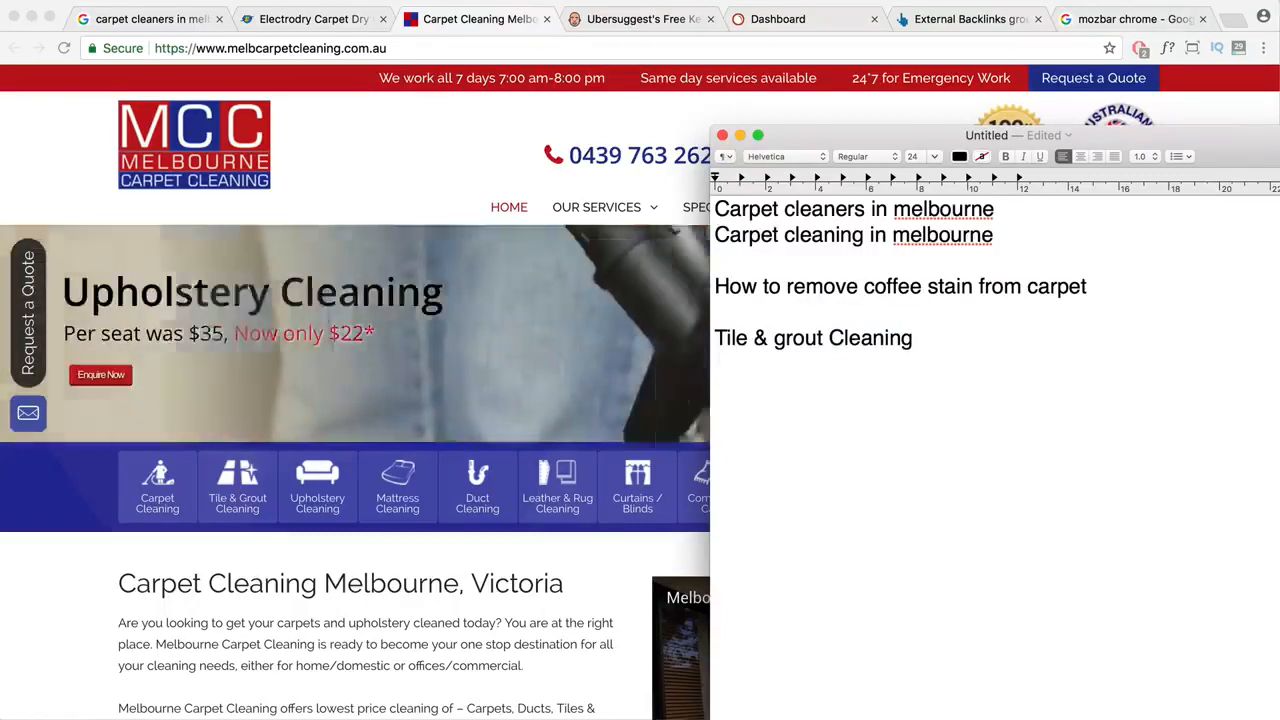
text(Uph)
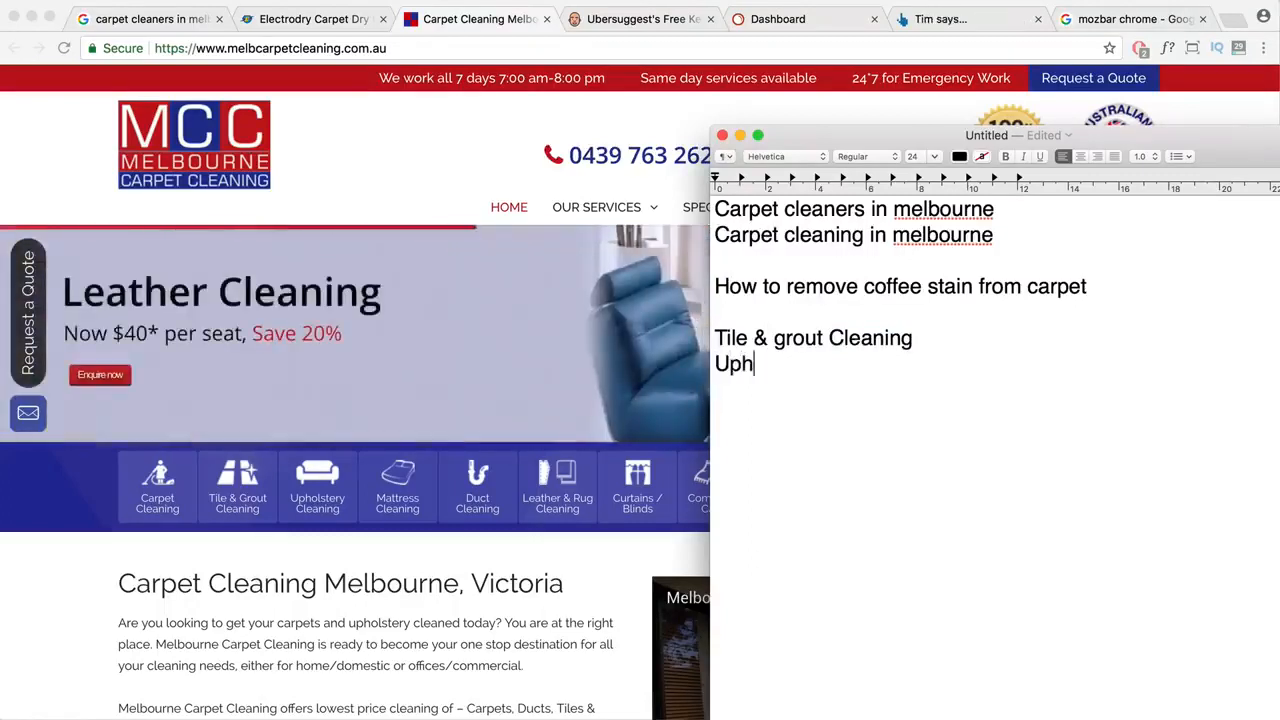
text(olstery cleaning)
key(Return)
text(mattress cleanin)
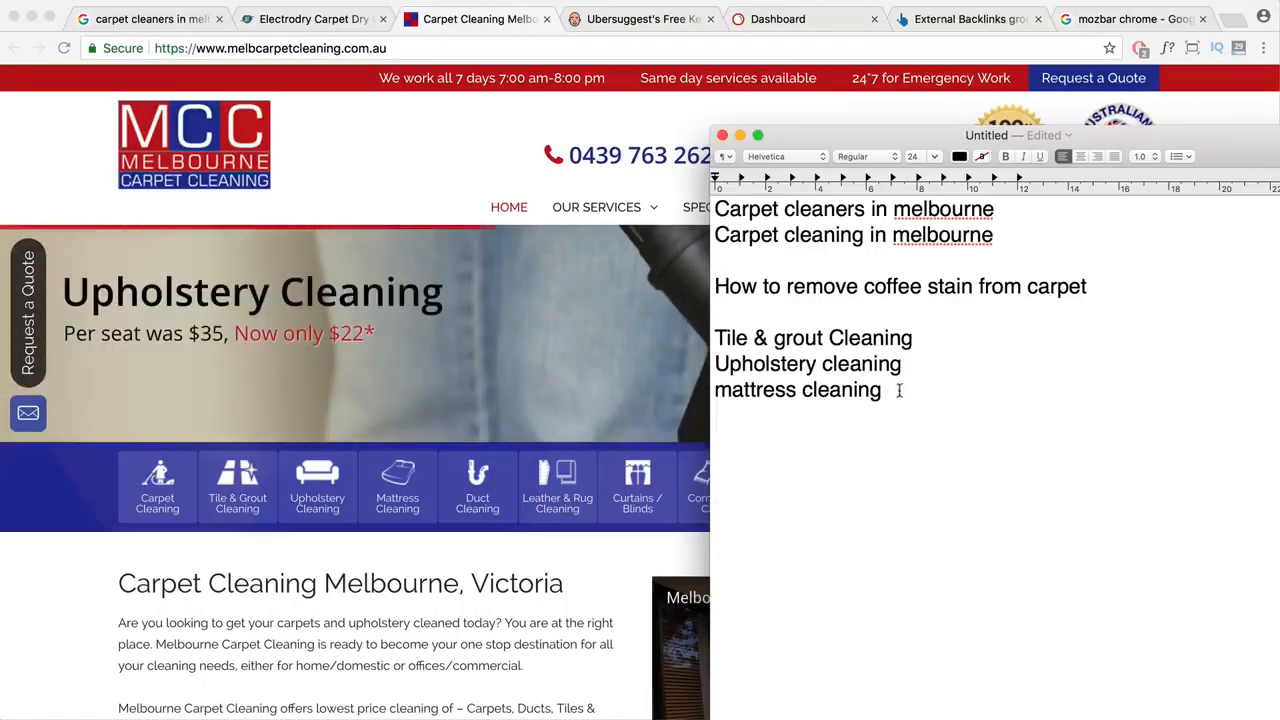
drag(888, 389, 713, 336)
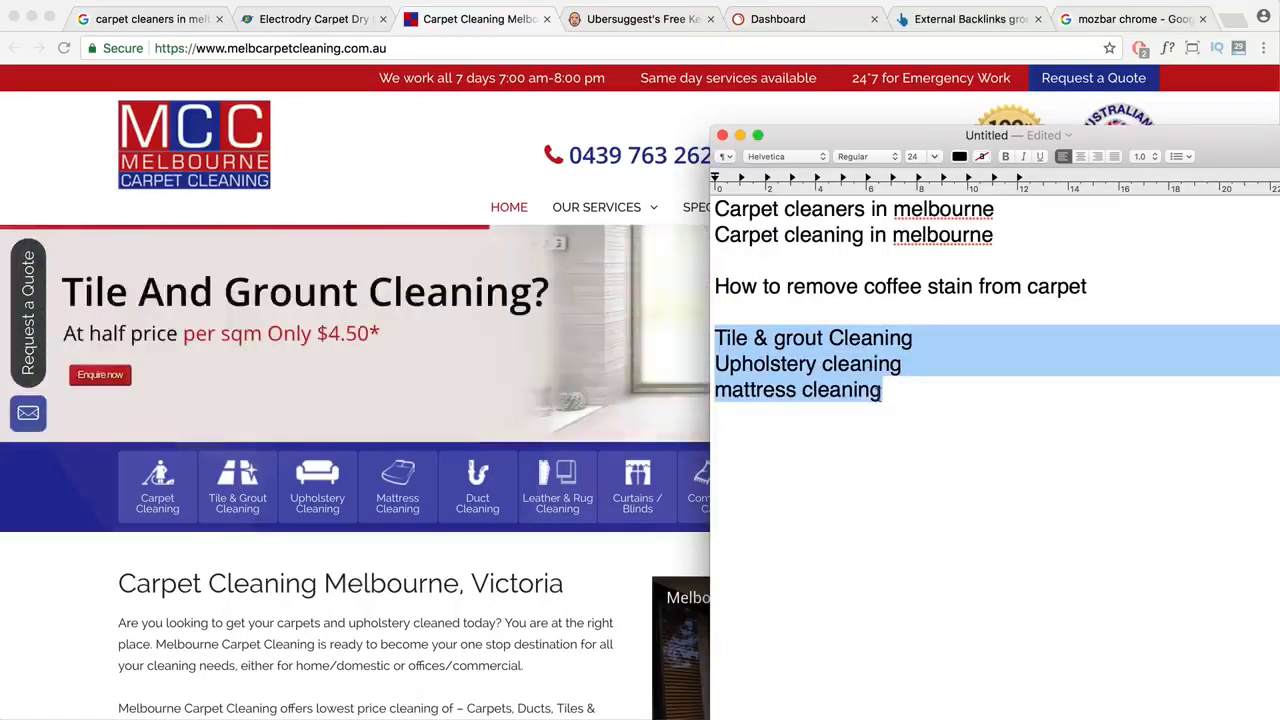
drag(876, 392, 694, 215)
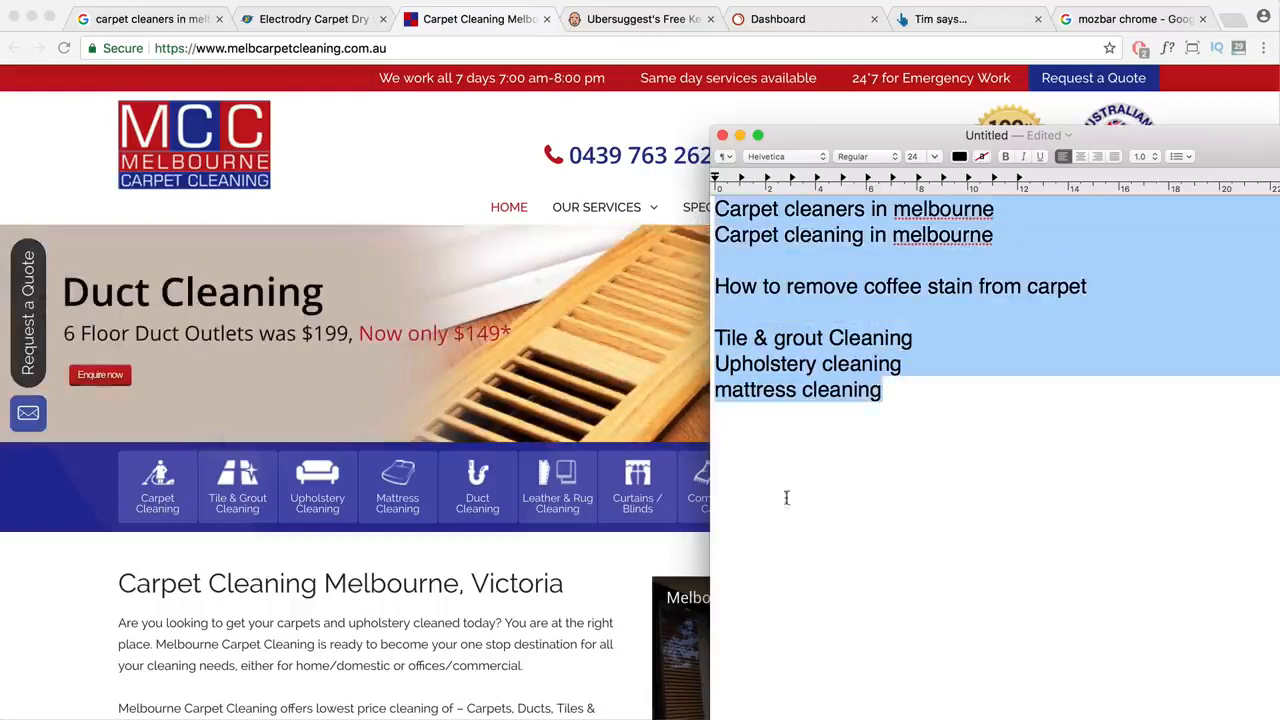
- Review the full list of services offered on the MCC carpet cleaning website
click(265, 508)
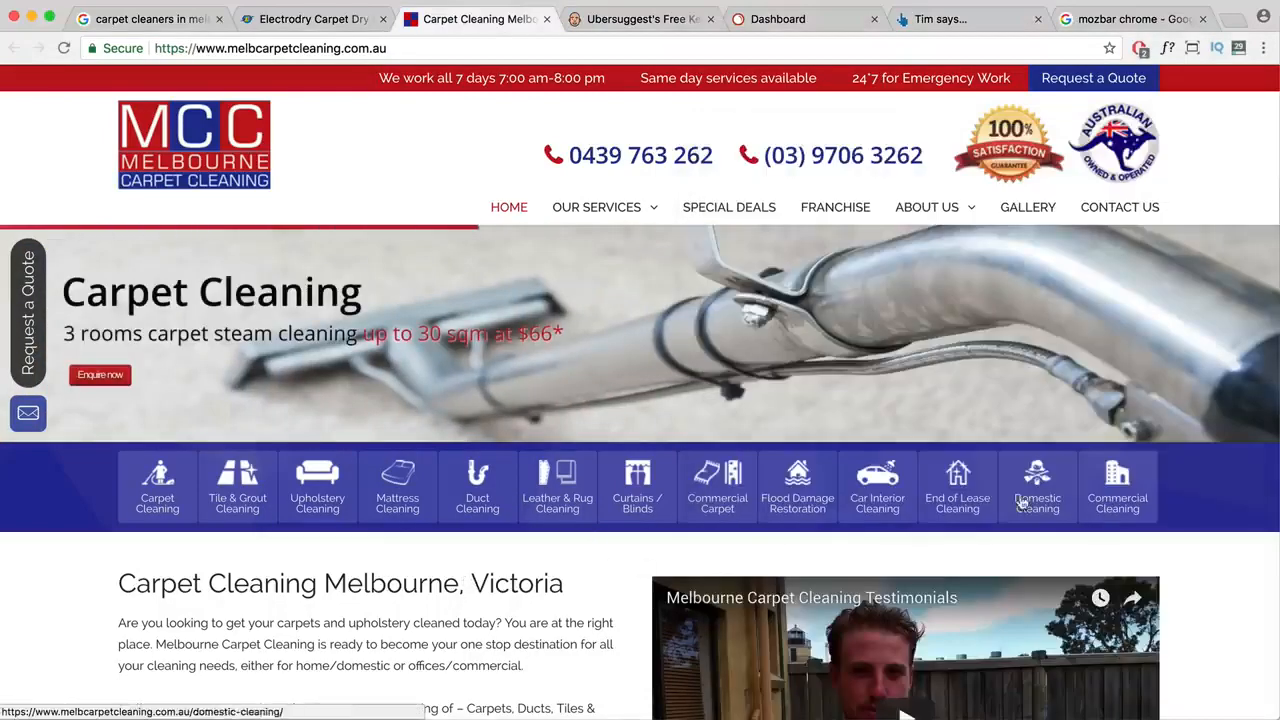
mouse_move(580, 213)
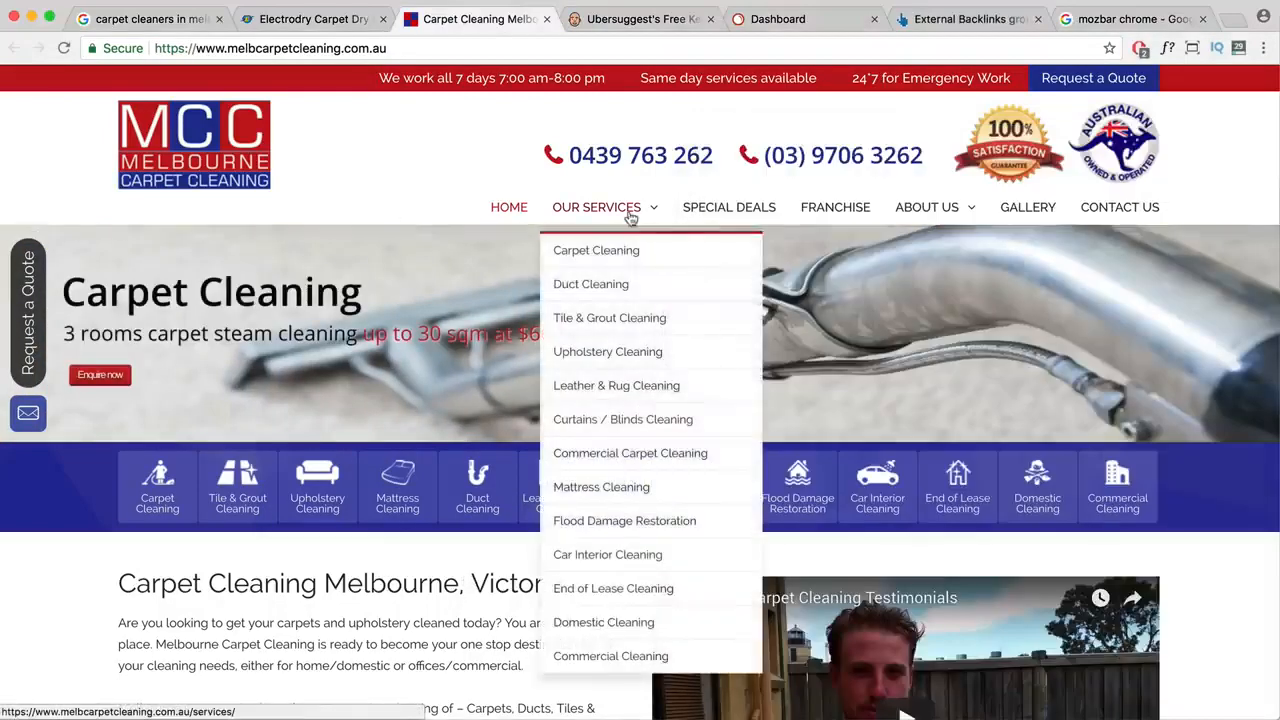
- Switch to Ubersuggest and enter "Carpet cleaners in melbourne" from the TextEdit notes as the keyword
click(640, 19)
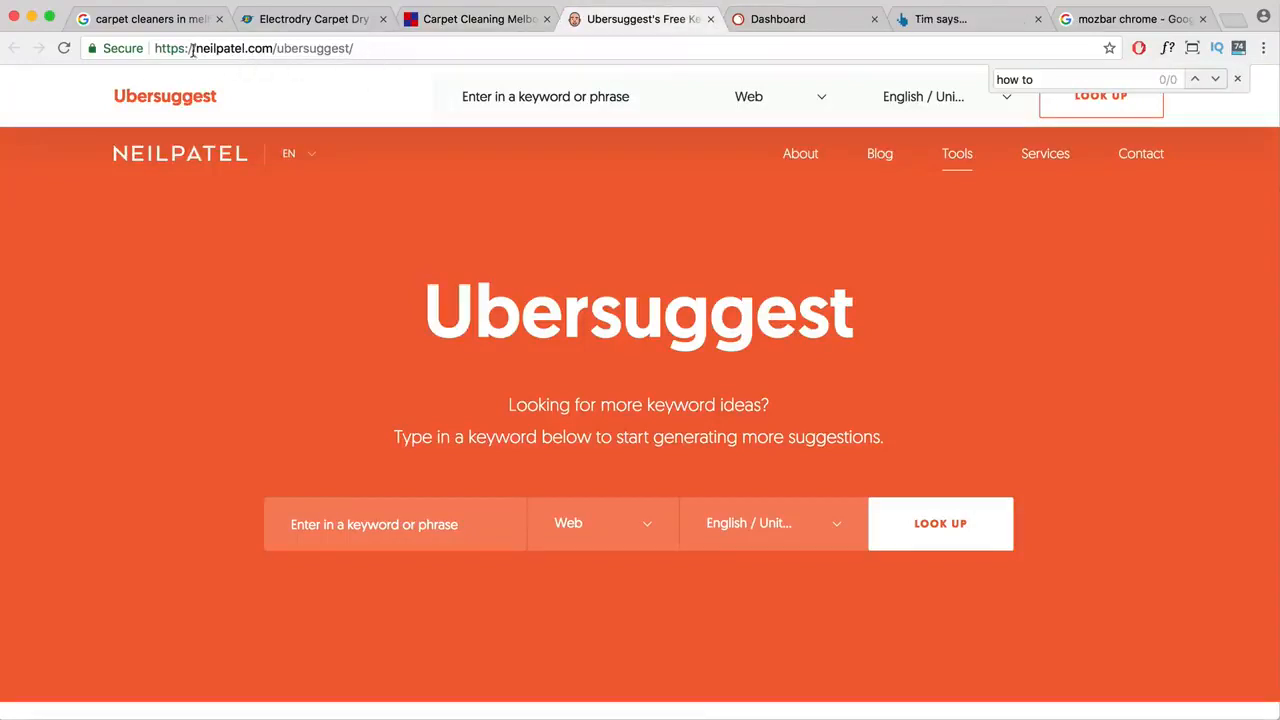
drag(193, 52, 279, 50)
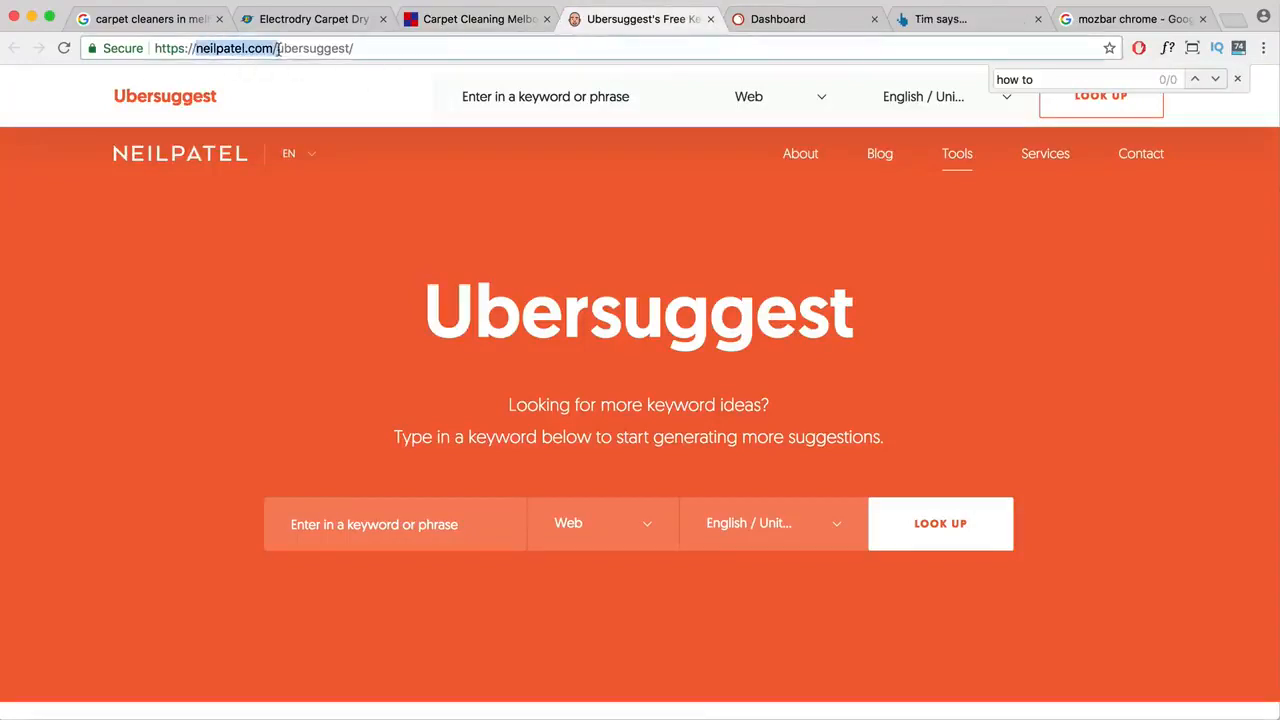
click(414, 523)
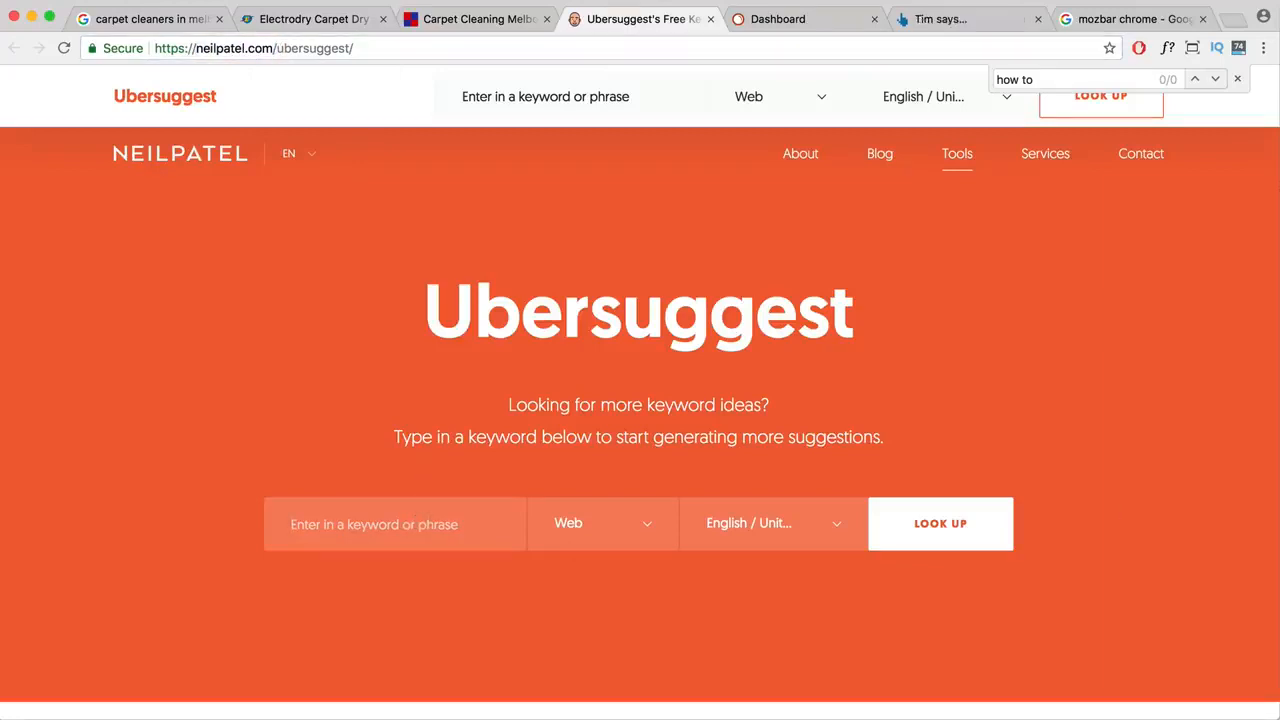
key(super+Tab)
drag(995, 208, 697, 207)
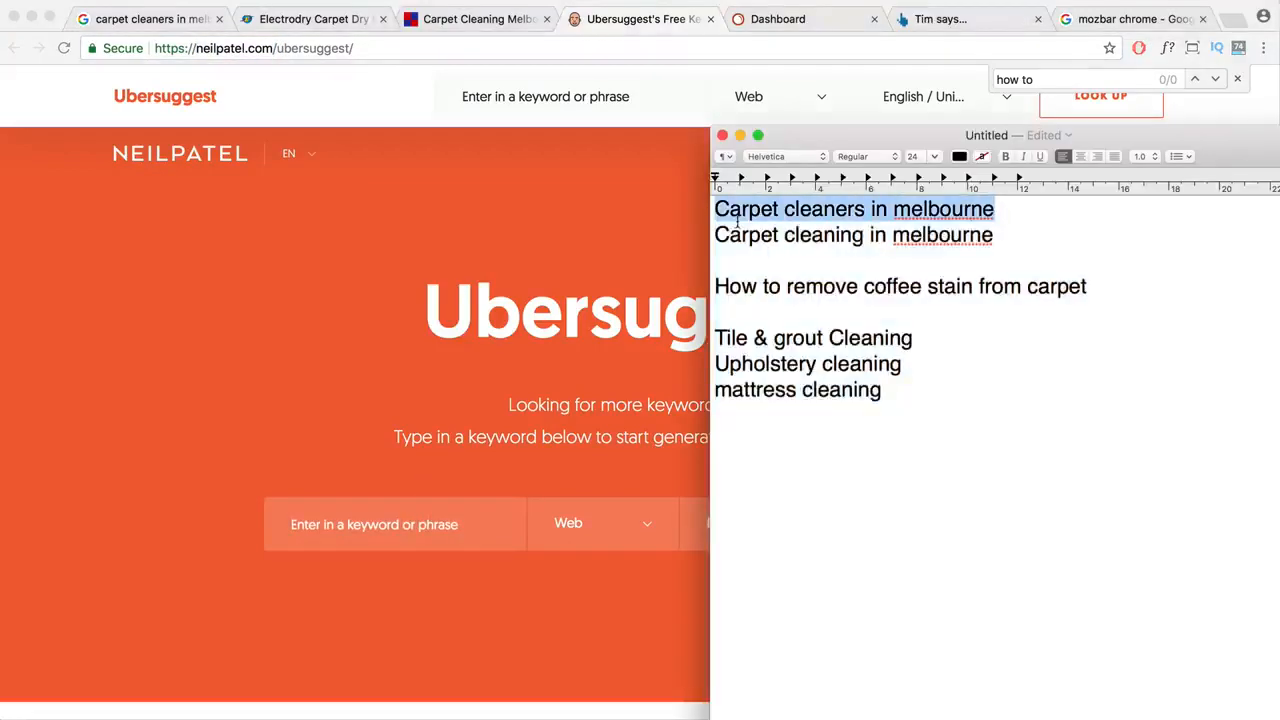
key(super+c)
click(425, 533)
key(super+v)
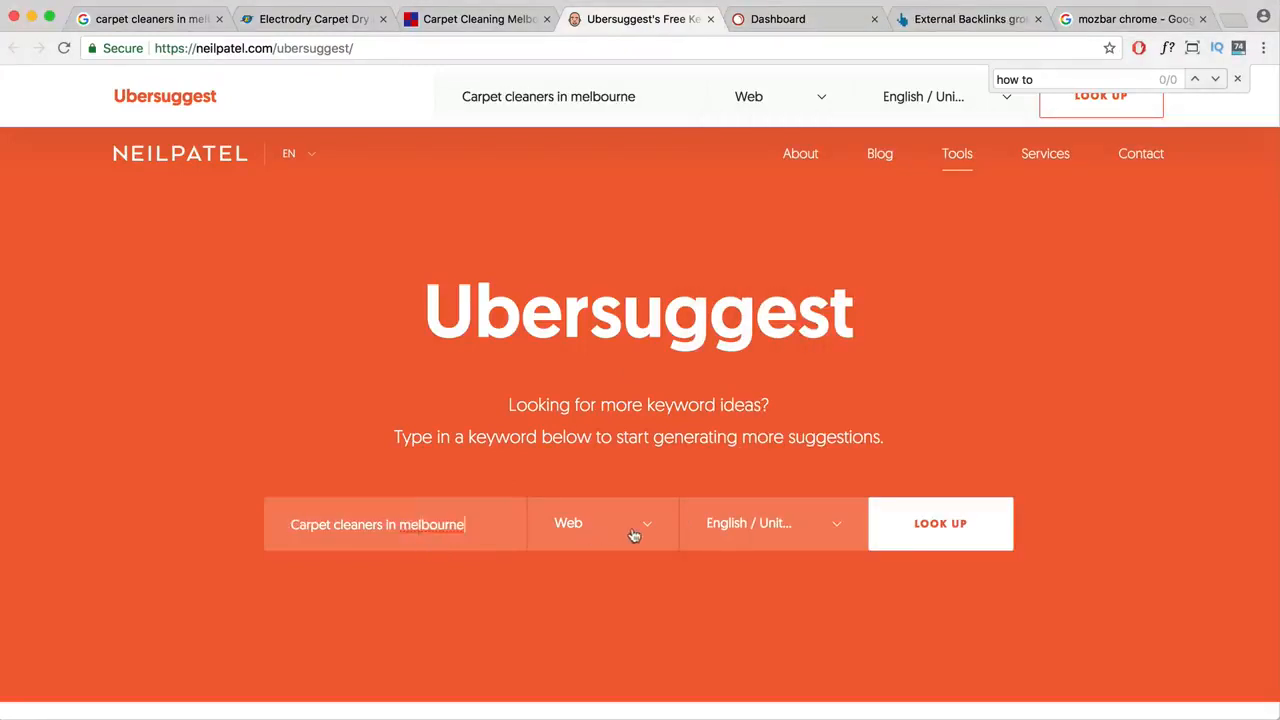
- Set the Ubersuggest language and country to English / Australia and look up the keyword
click(814, 529)
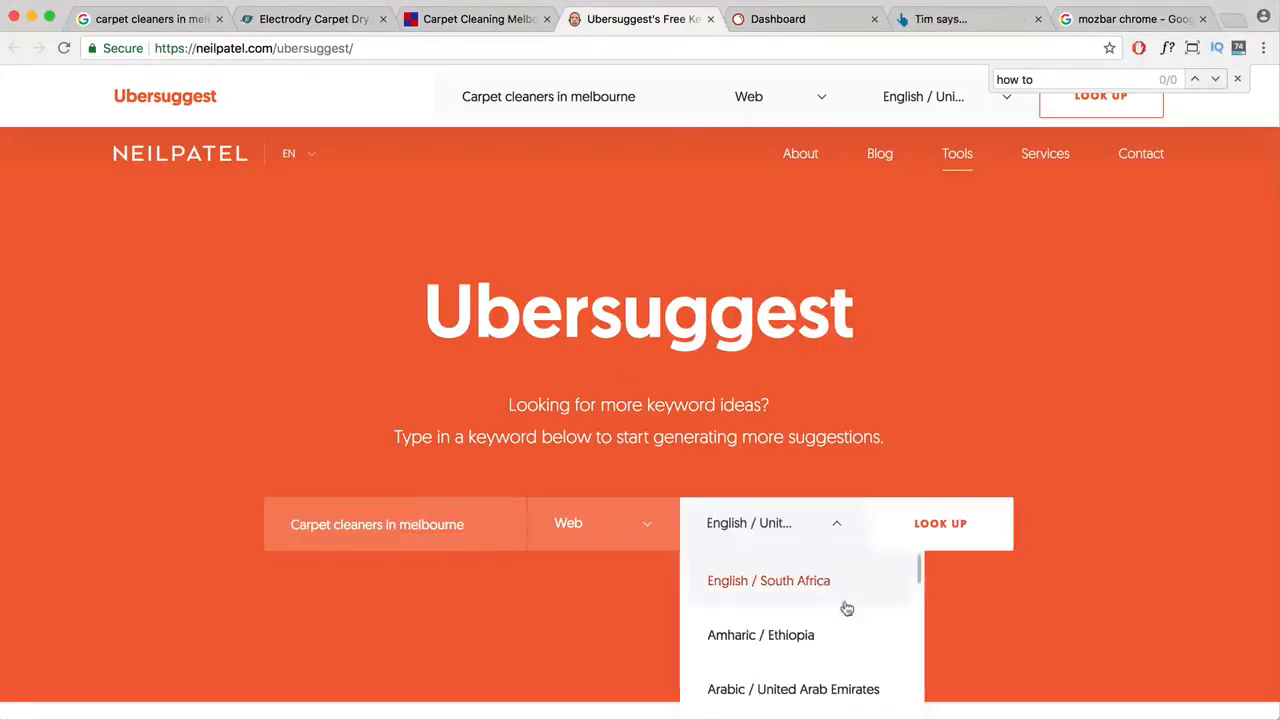
scroll(1076, 583, down, 3)
scroll(803, 474, up, 1)
scroll(800, 477, down, 5)
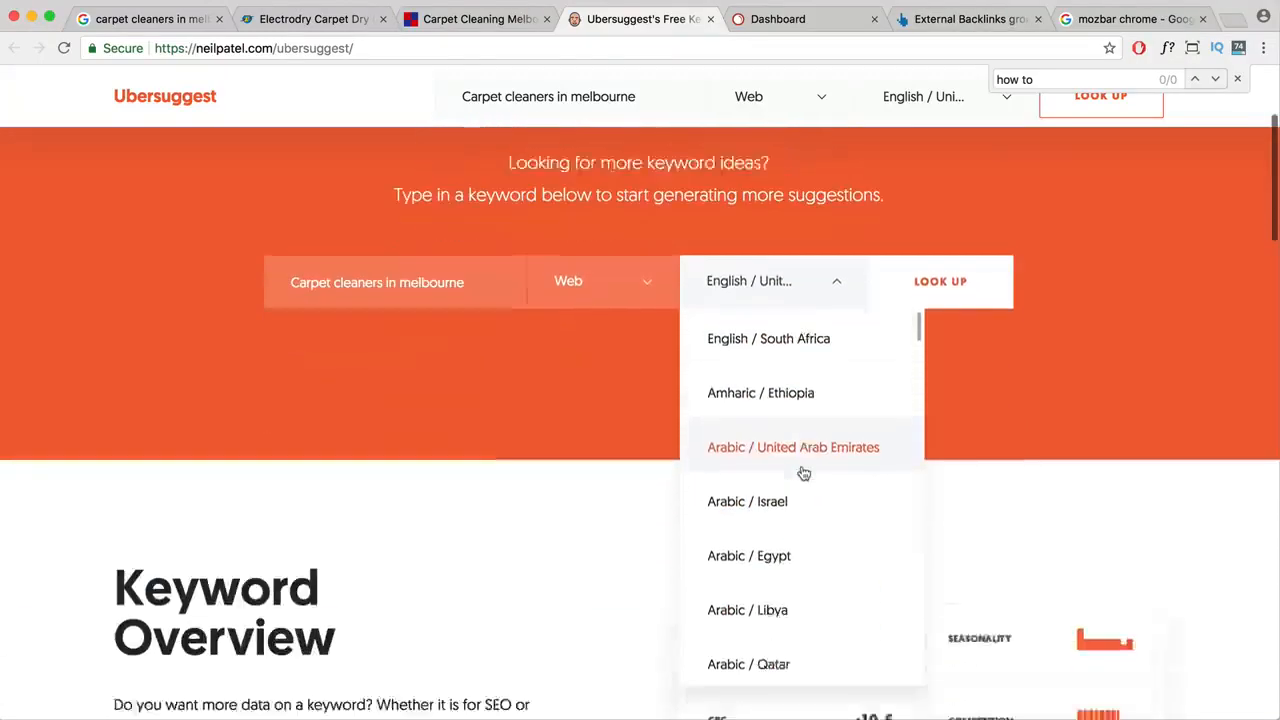
scroll(799, 478, down, 10)
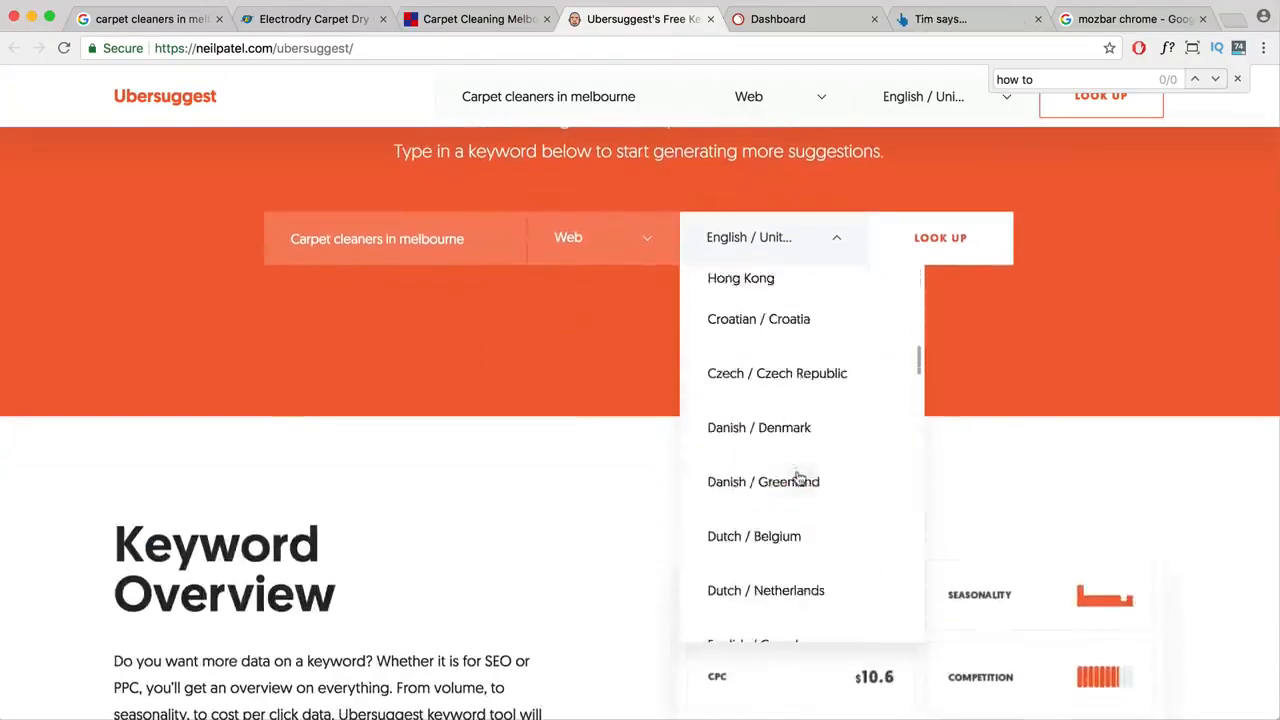
scroll(799, 478, down, 5)
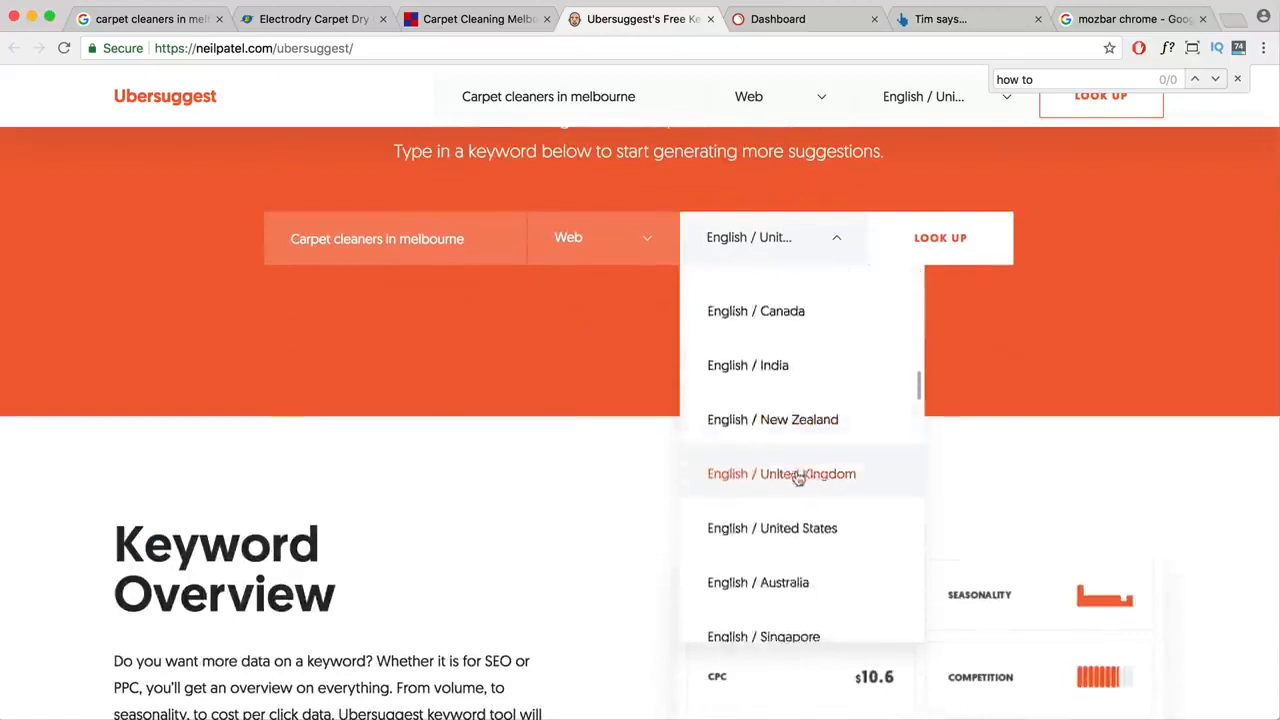
click(743, 506)
click(945, 242)
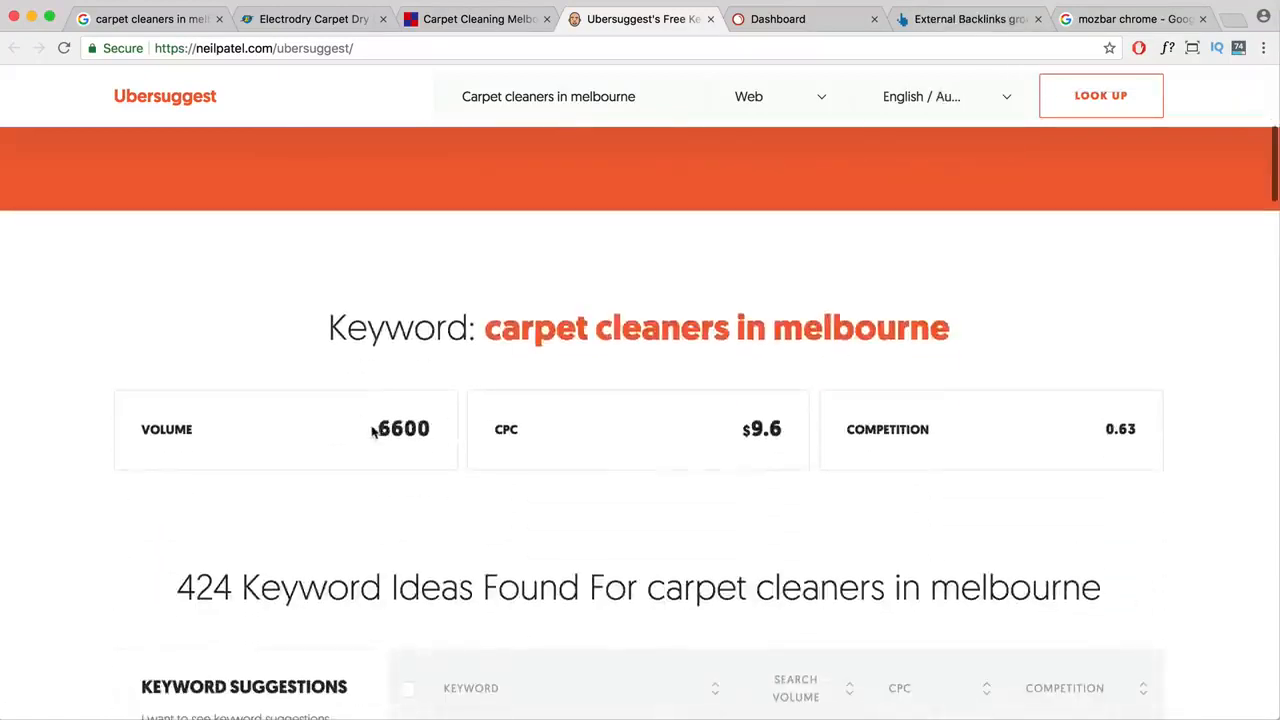
- Examine the search volume and CPC figures for the looked-up keyword
drag(373, 430, 417, 430)
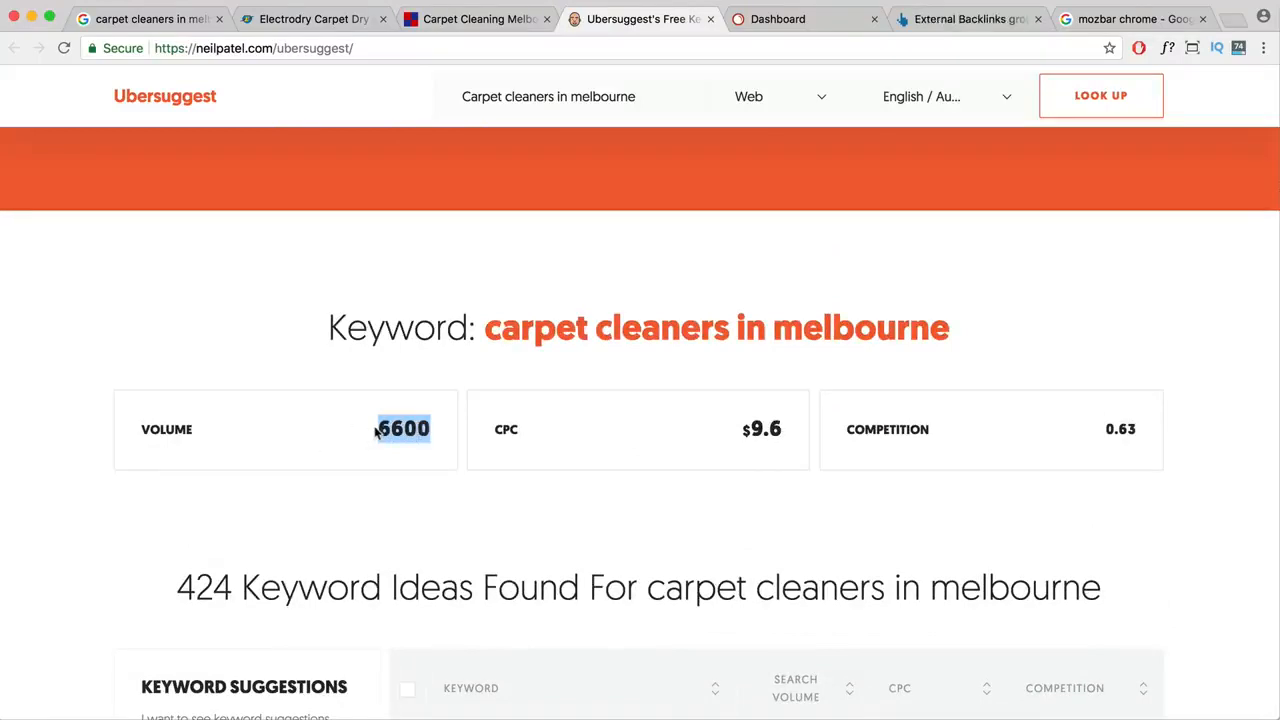
click(378, 430)
drag(378, 430, 403, 430)
drag(533, 432, 496, 426)
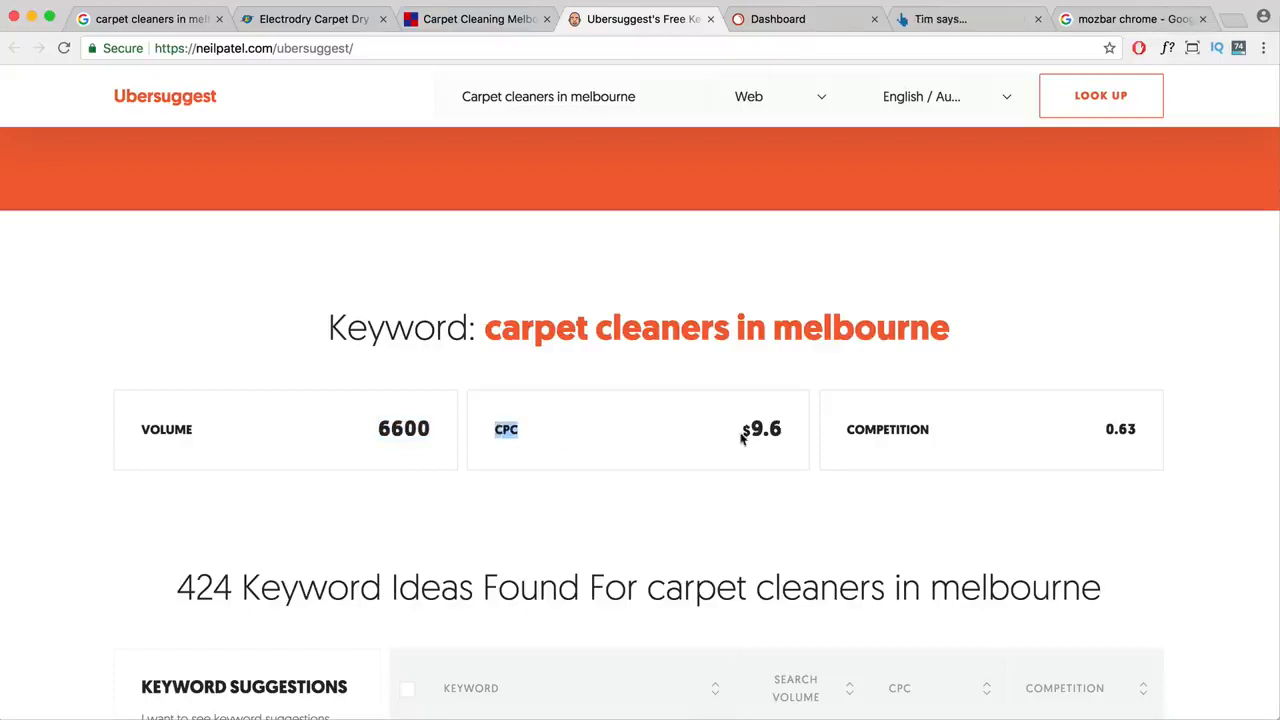
drag(744, 431, 775, 433)
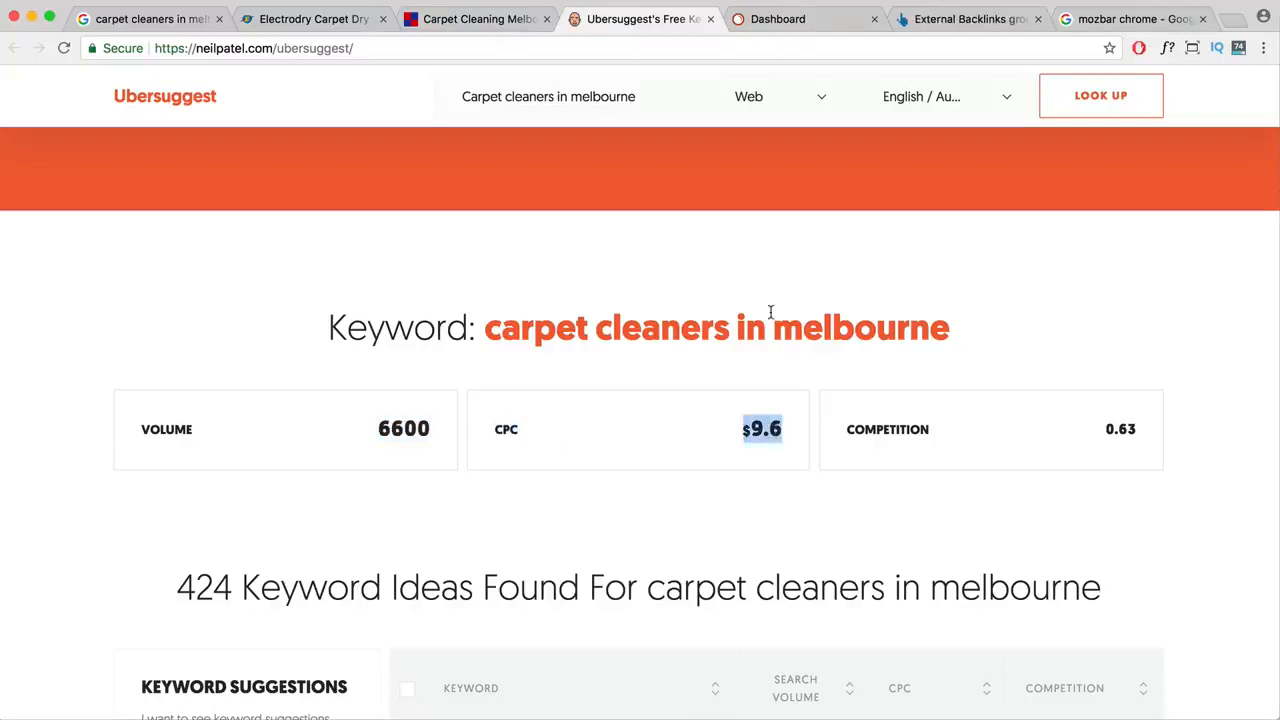
- Compare the paid ads in the Google results for "carpet cleaners in melbourne" with the keyword's CPC in Ubersuggest
click(185, 20)
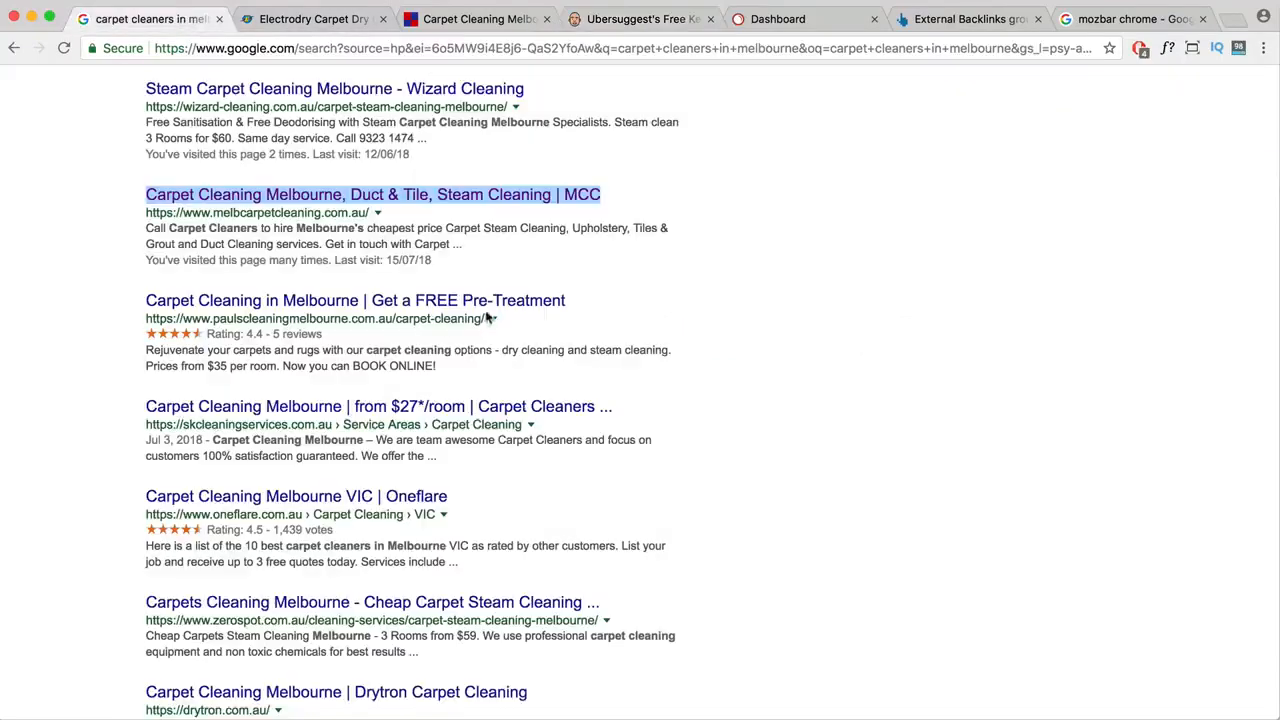
scroll(488, 318, up, 15)
scroll(487, 315, up, 2)
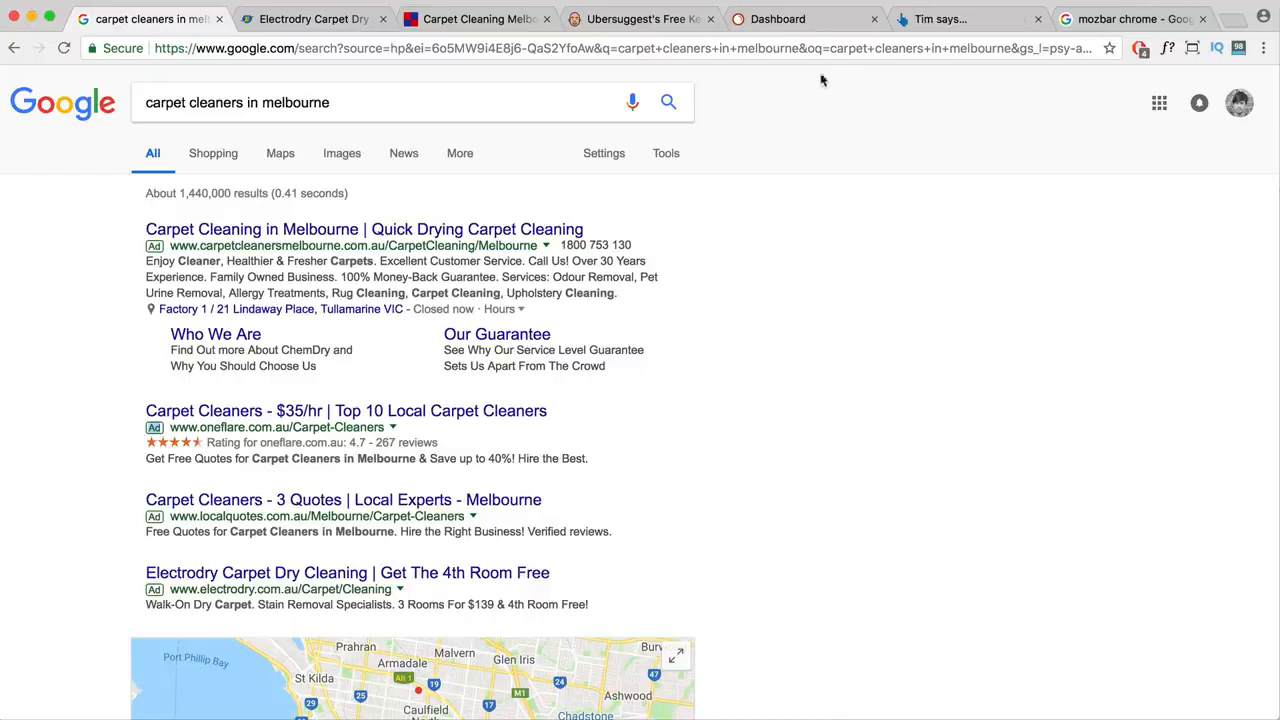
click(640, 19)
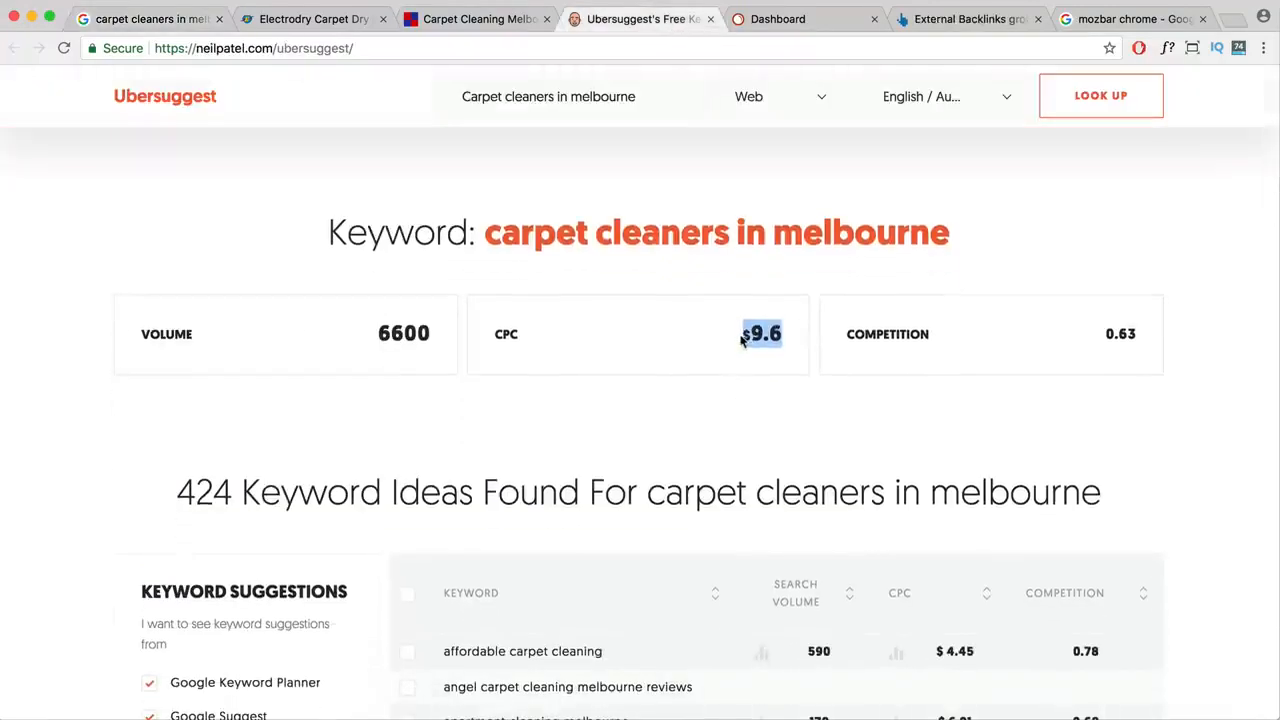
drag(496, 333, 787, 338)
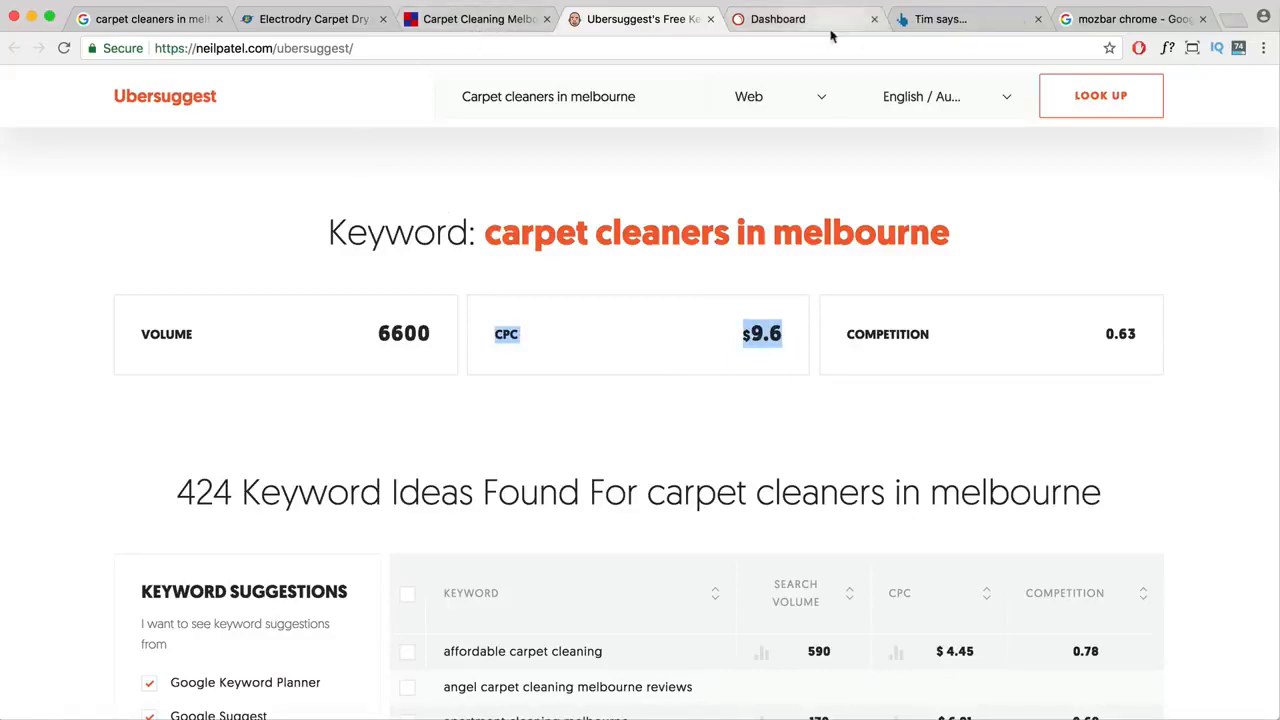
- Examine the organic listings in the Google results for "carpet cleaners in melbourne"
click(148, 18)
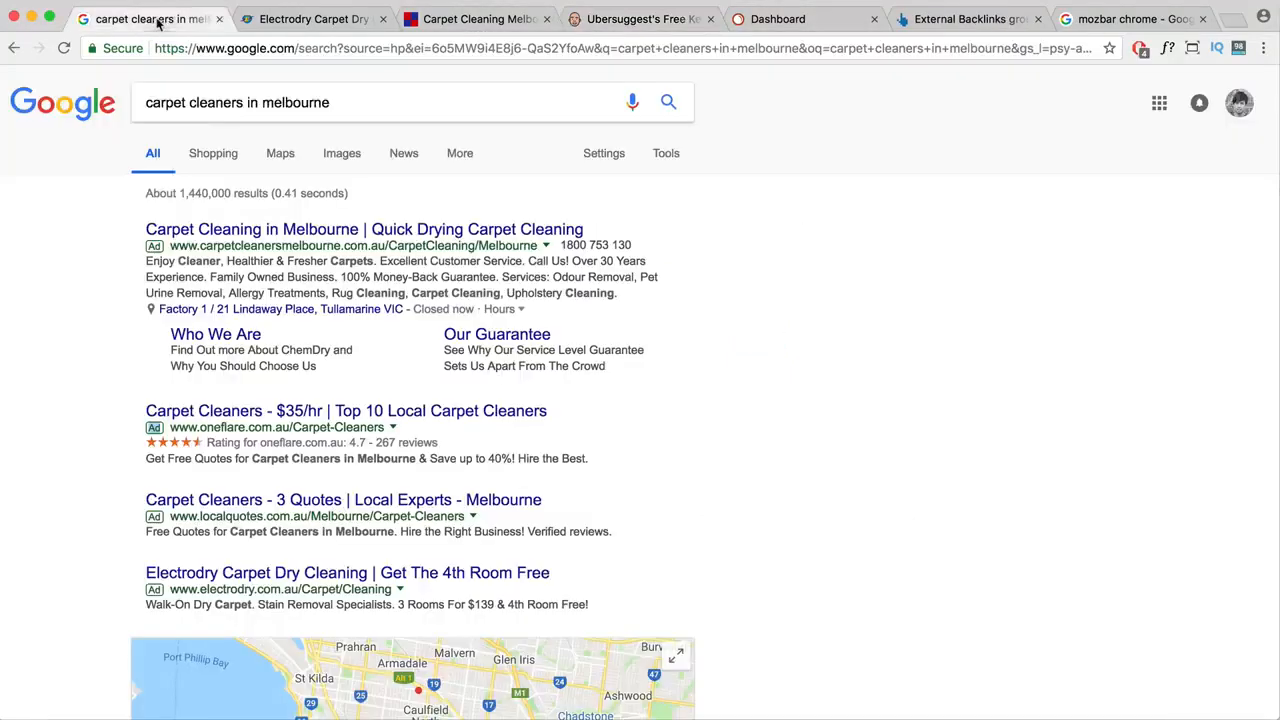
scroll(300, 278, down, 5)
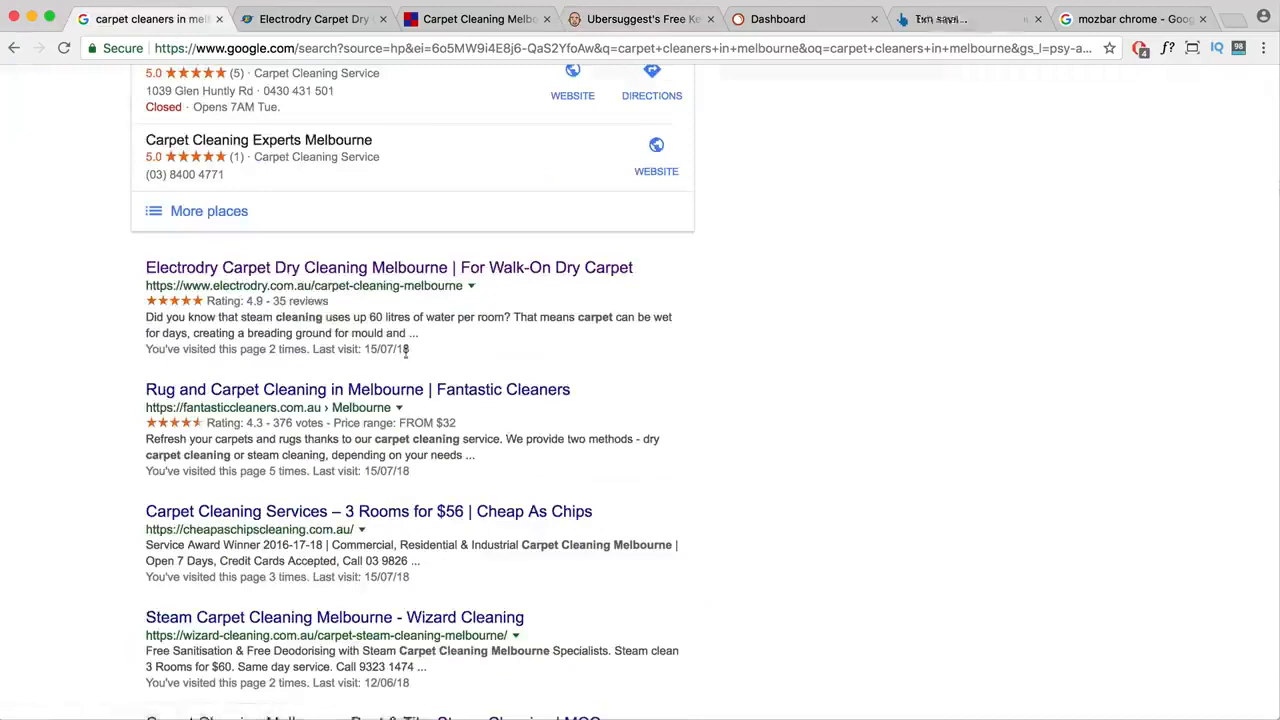
scroll(357, 280, down, 7)
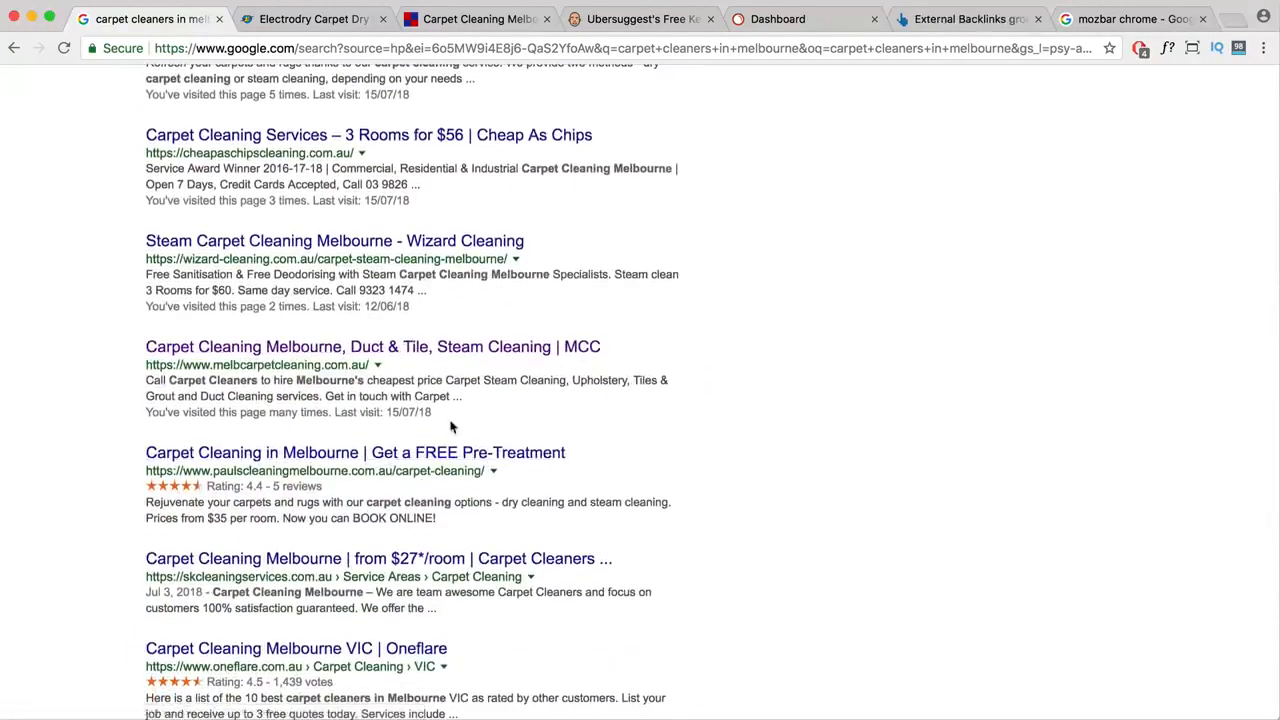
scroll(391, 466, up, 1)
scroll(391, 466, up, 5)
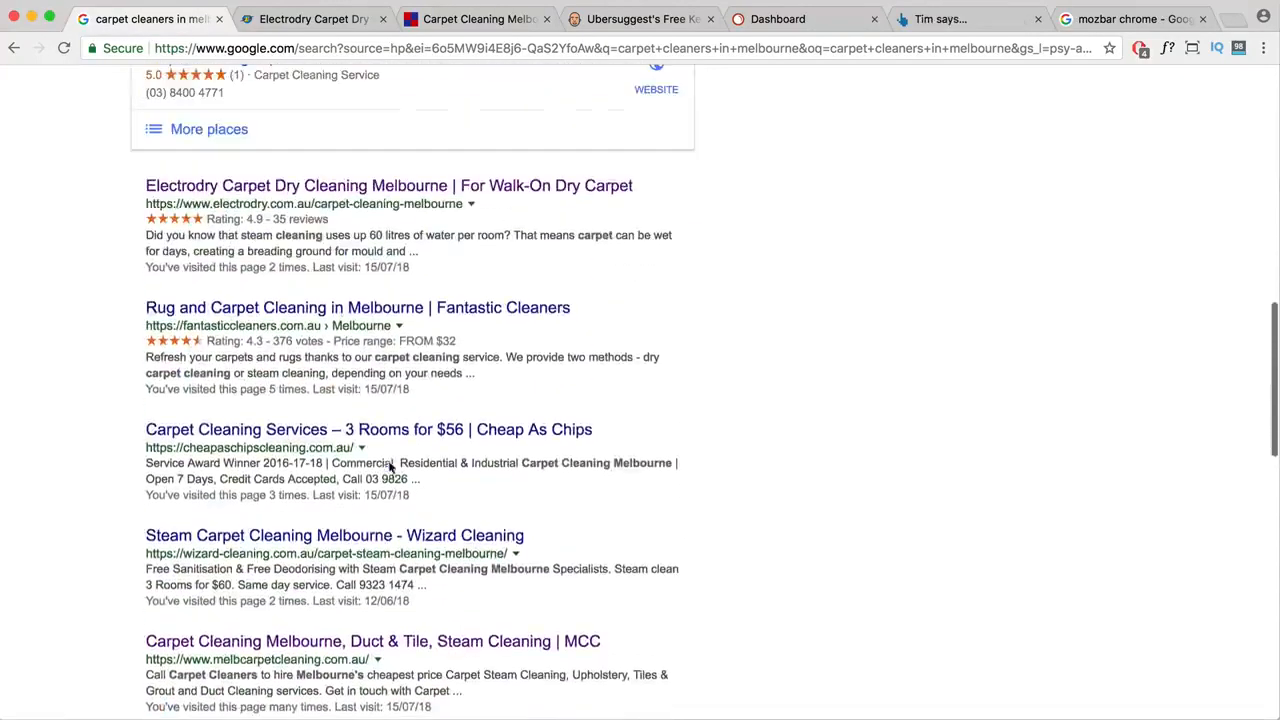
scroll(355, 445, up, 2)
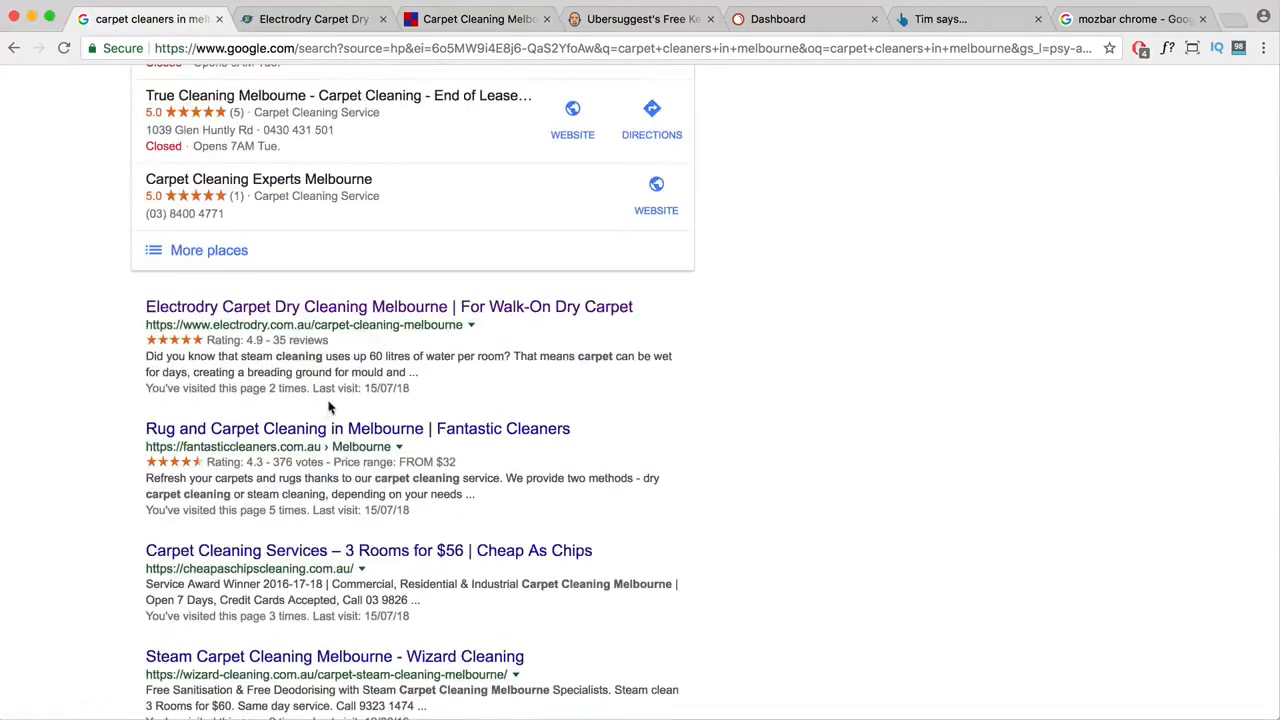
scroll(329, 402, up, 2)
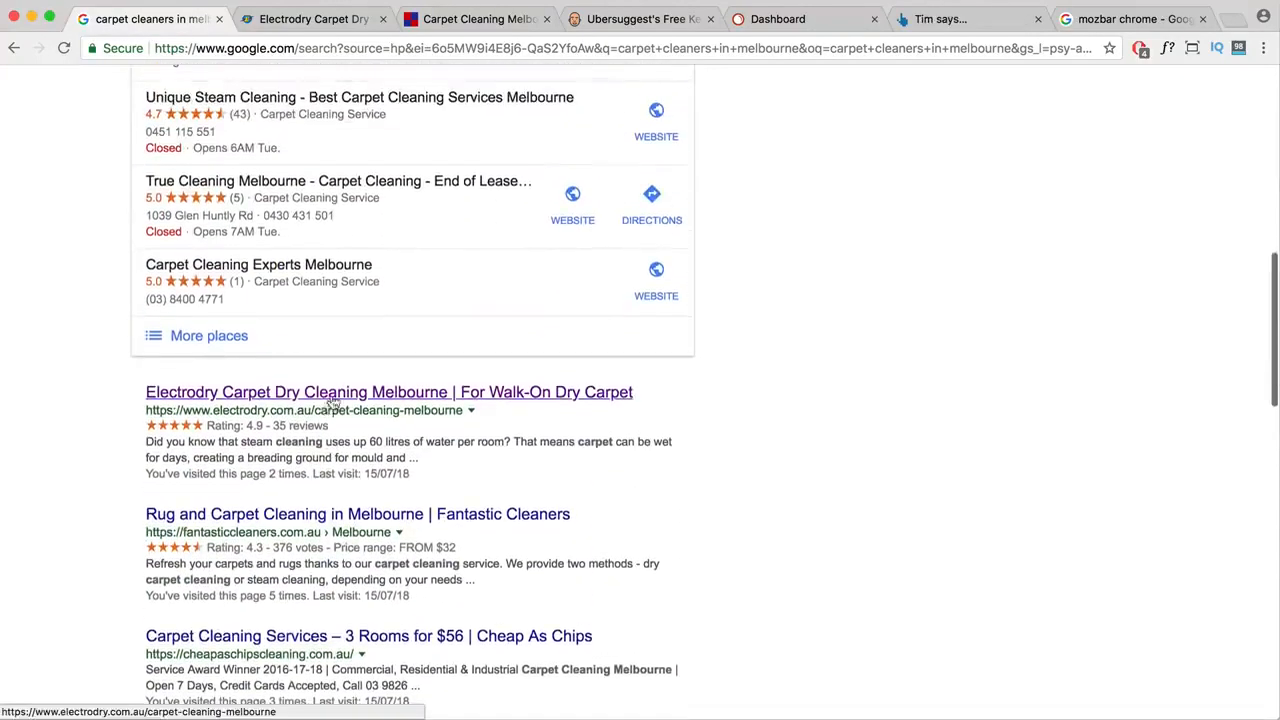
- Sort the Ubersuggest keyword ideas by highest search volume and check the "cheap as chips" keyword and its CPC
click(655, 24)
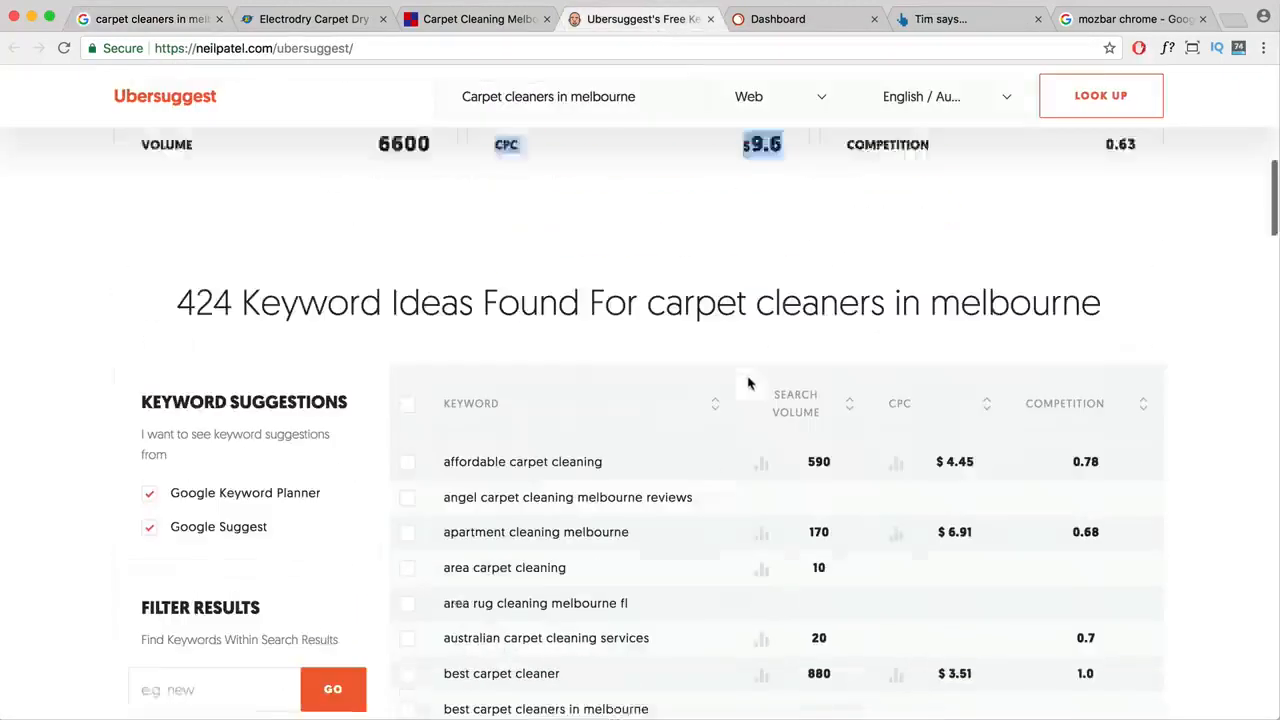
scroll(748, 383, down, 1)
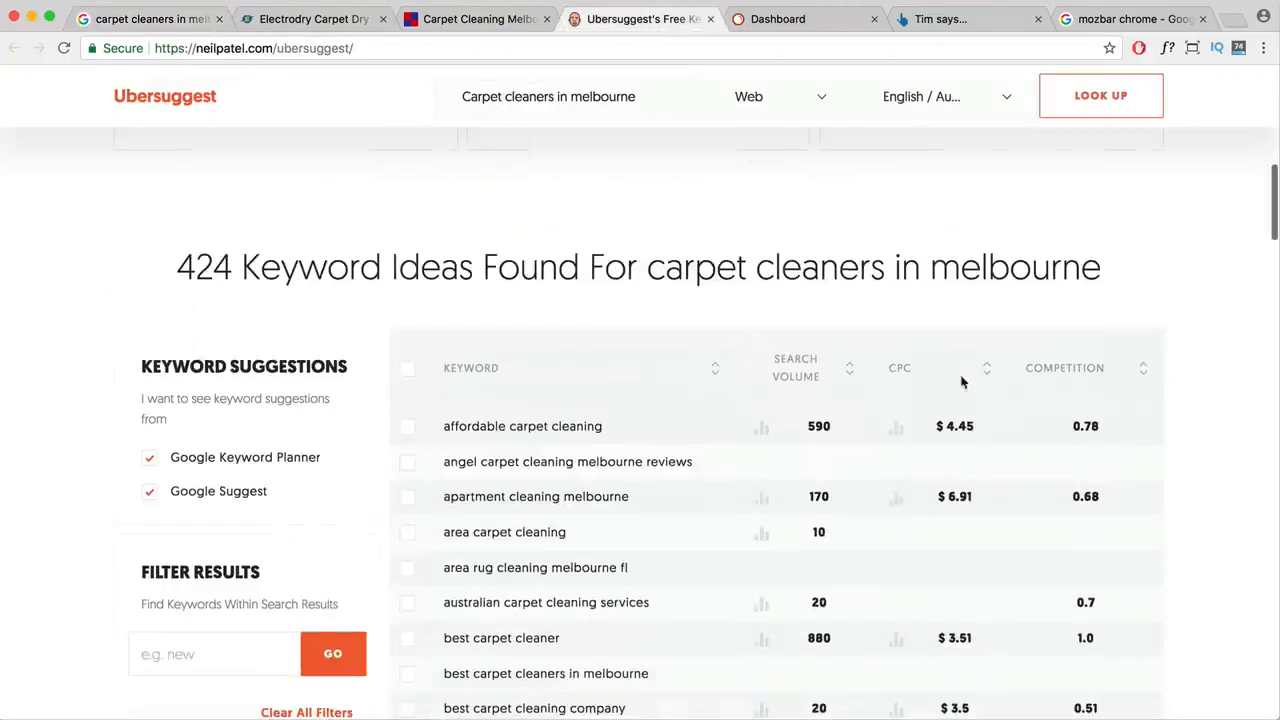
click(850, 370)
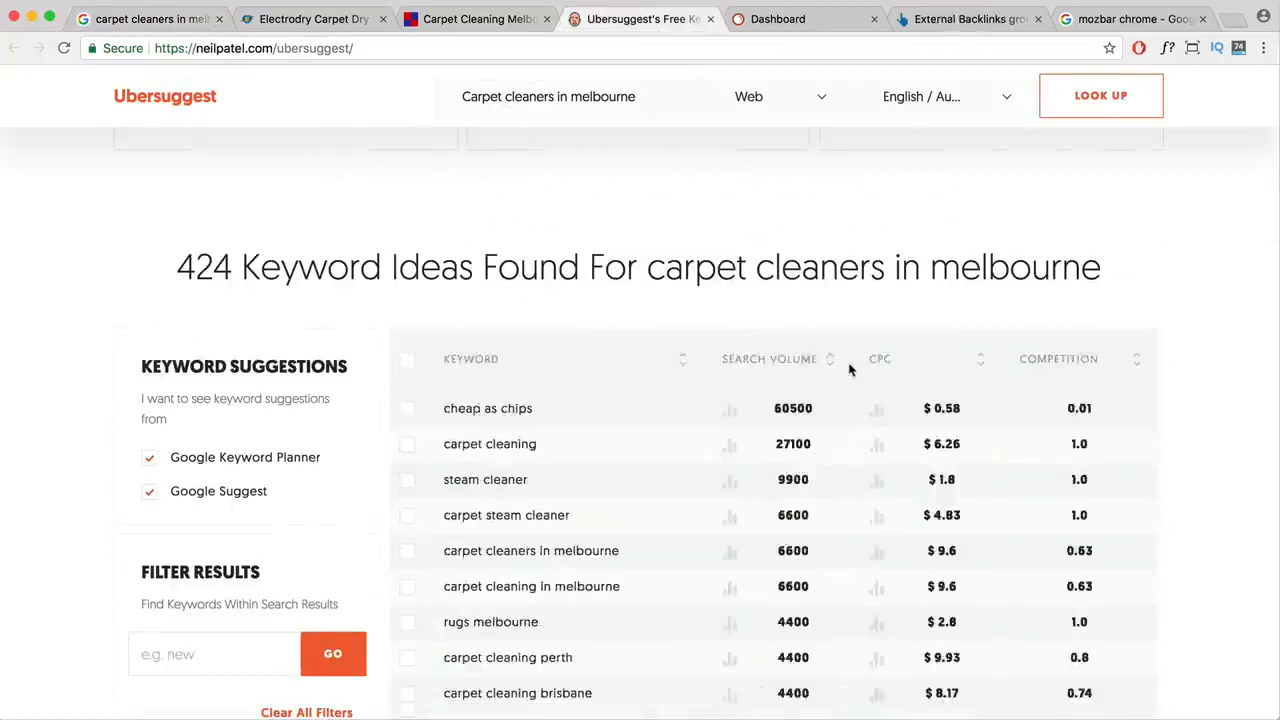
scroll(848, 366, down, 1)
drag(540, 361, 445, 348)
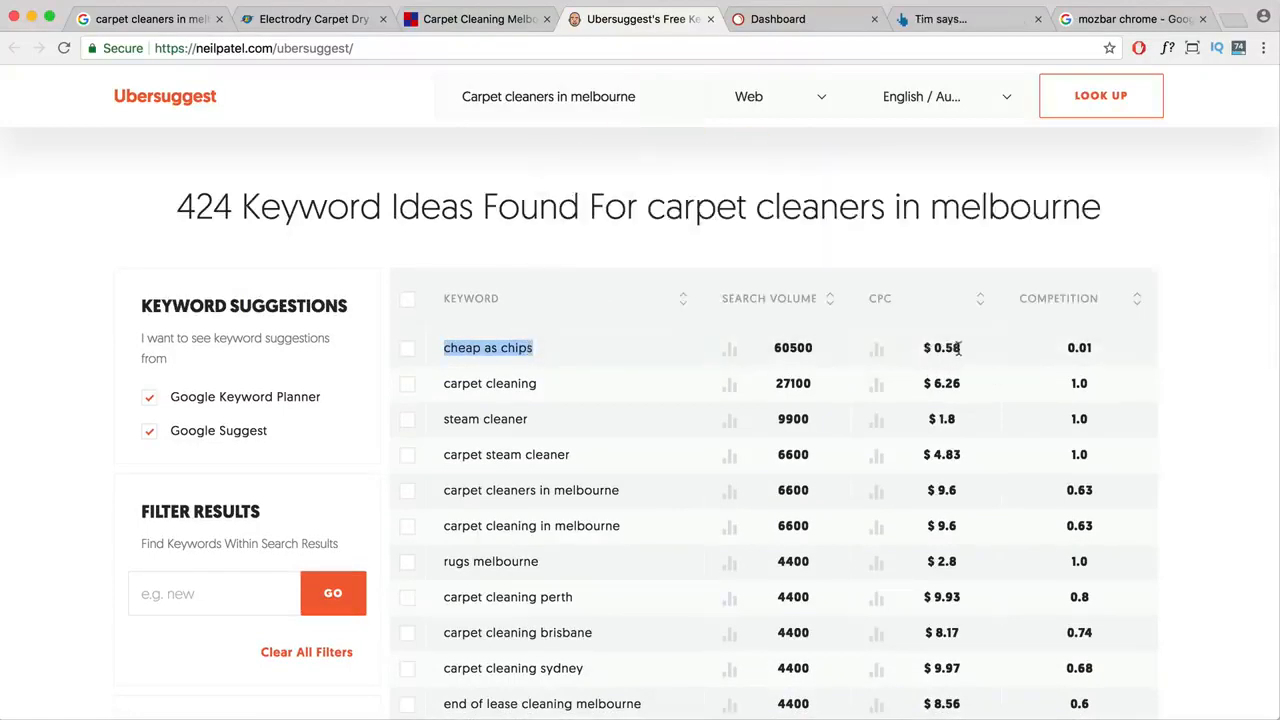
drag(958, 348, 928, 350)
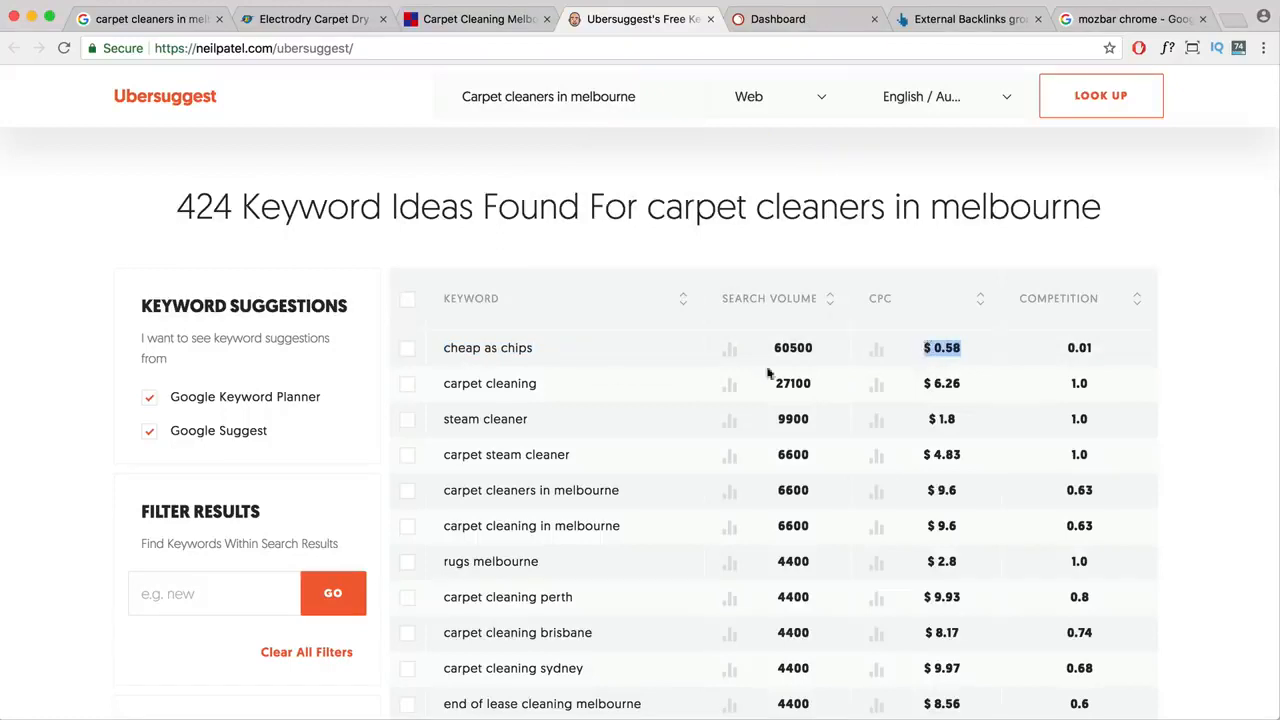
- Search Google in a new tab for the keyword idea "cheap as chips"
drag(547, 352, 447, 347)
key(super+c)
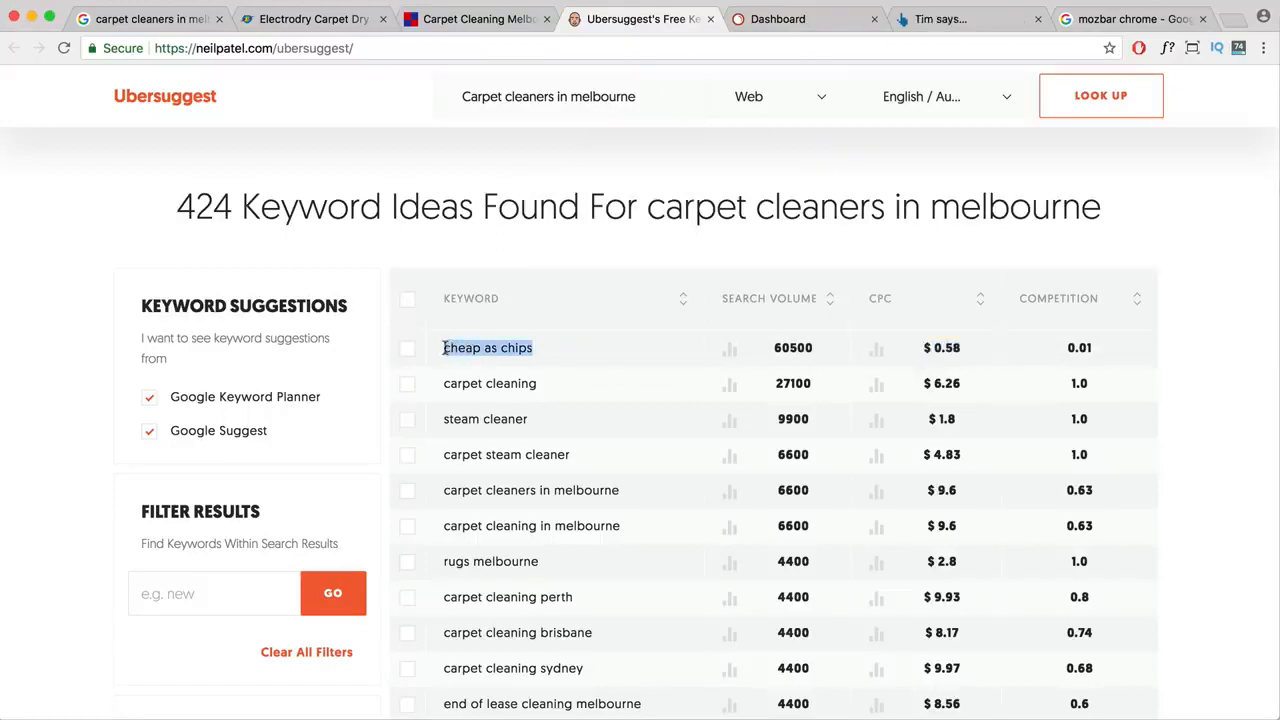
click(1234, 19)
key(super+v)
key(Return)
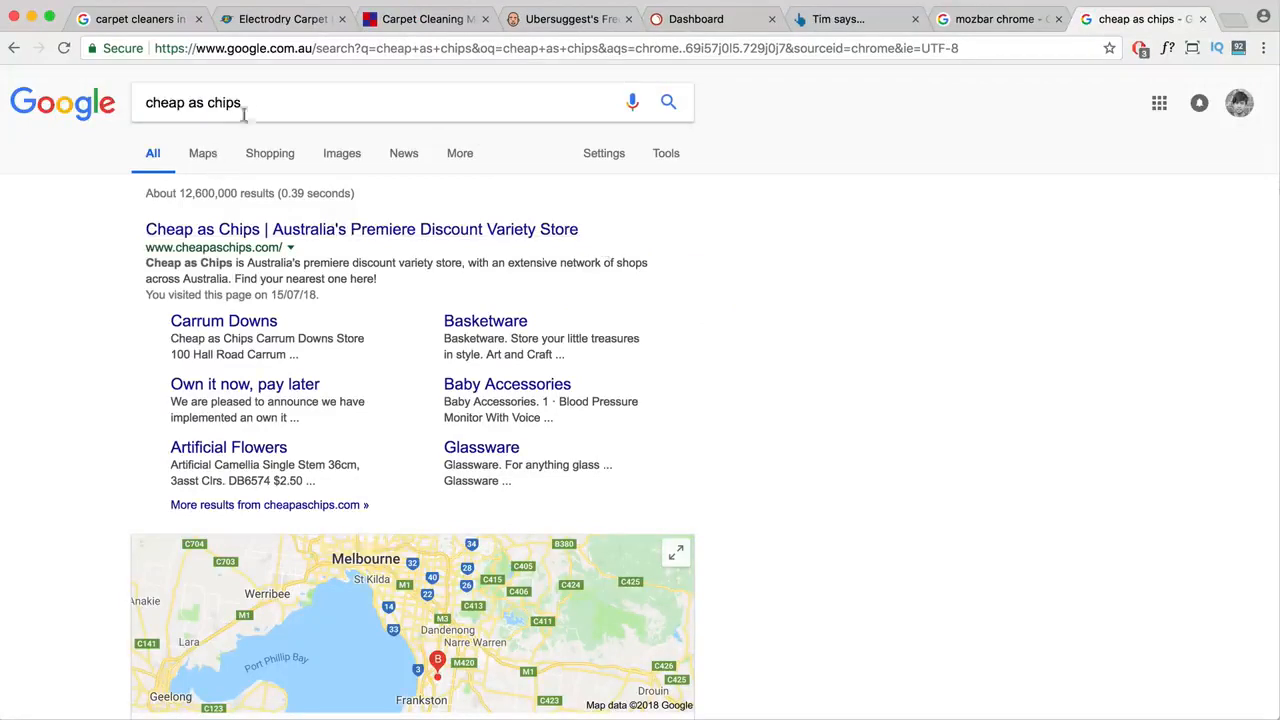
- Review the Google results for "cheap as chips" and return to the Ubersuggest keyword ideas
drag(259, 104, 146, 108)
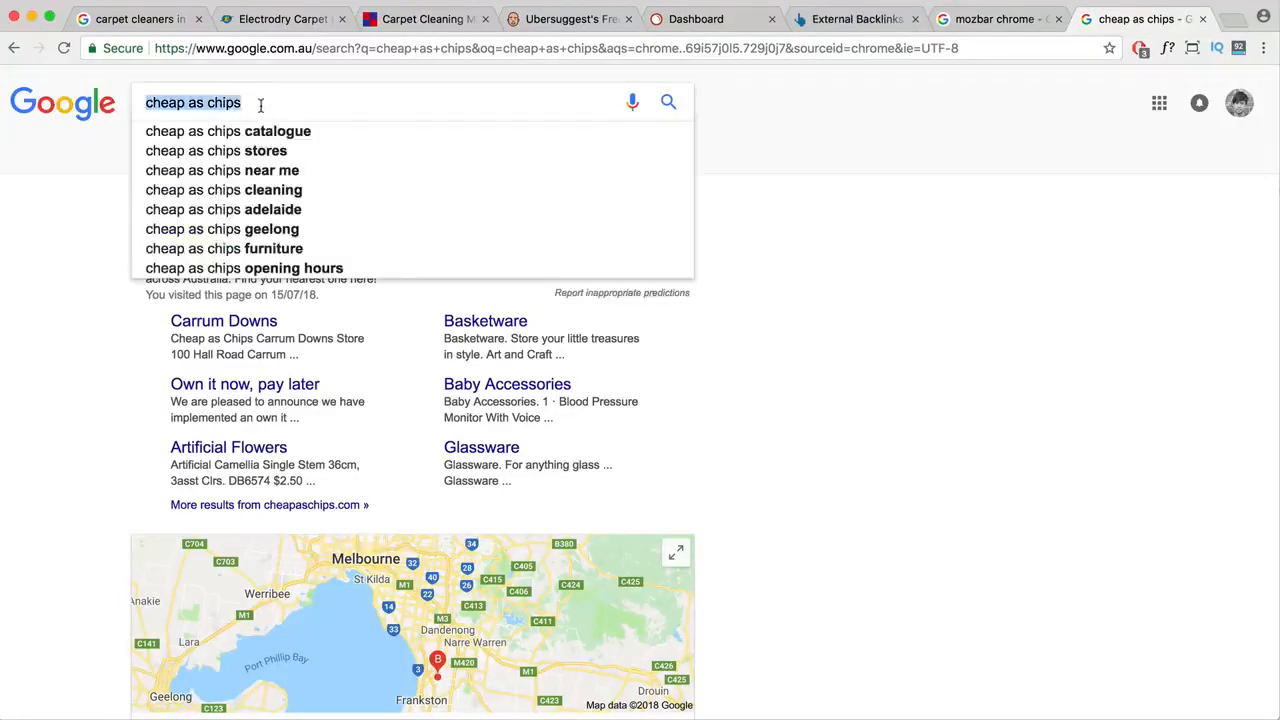
click(777, 187)
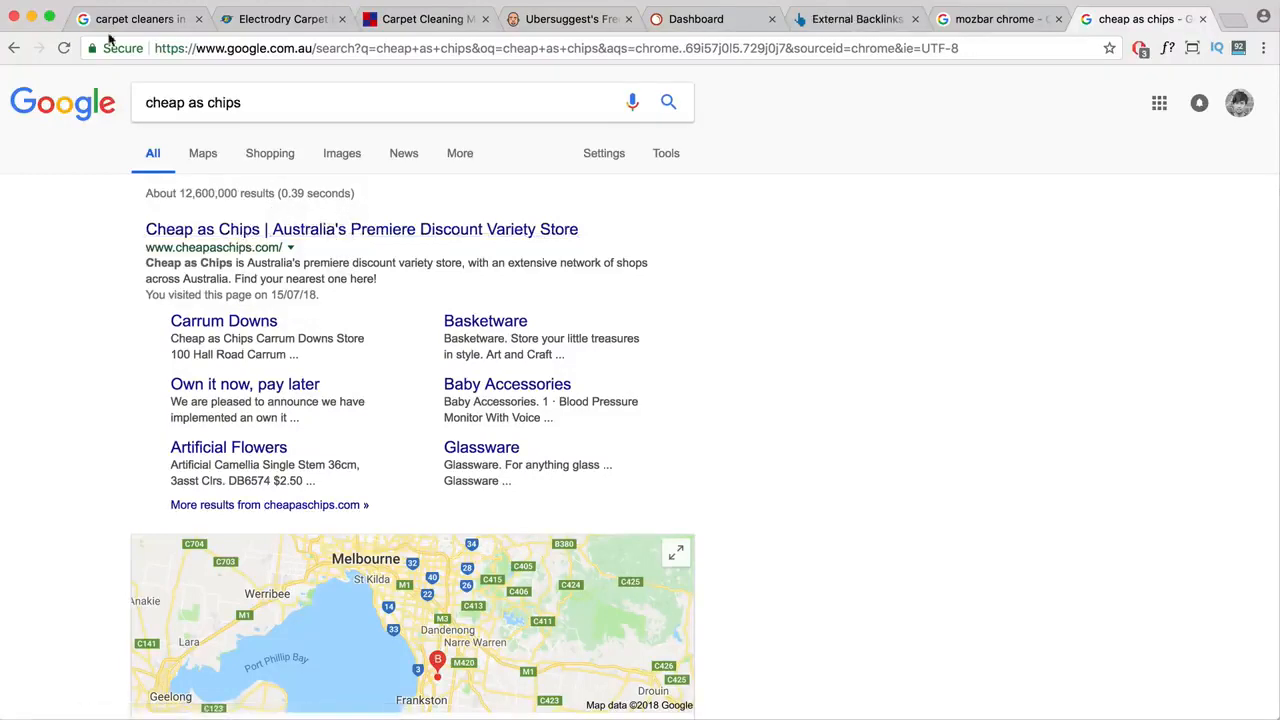
click(587, 20)
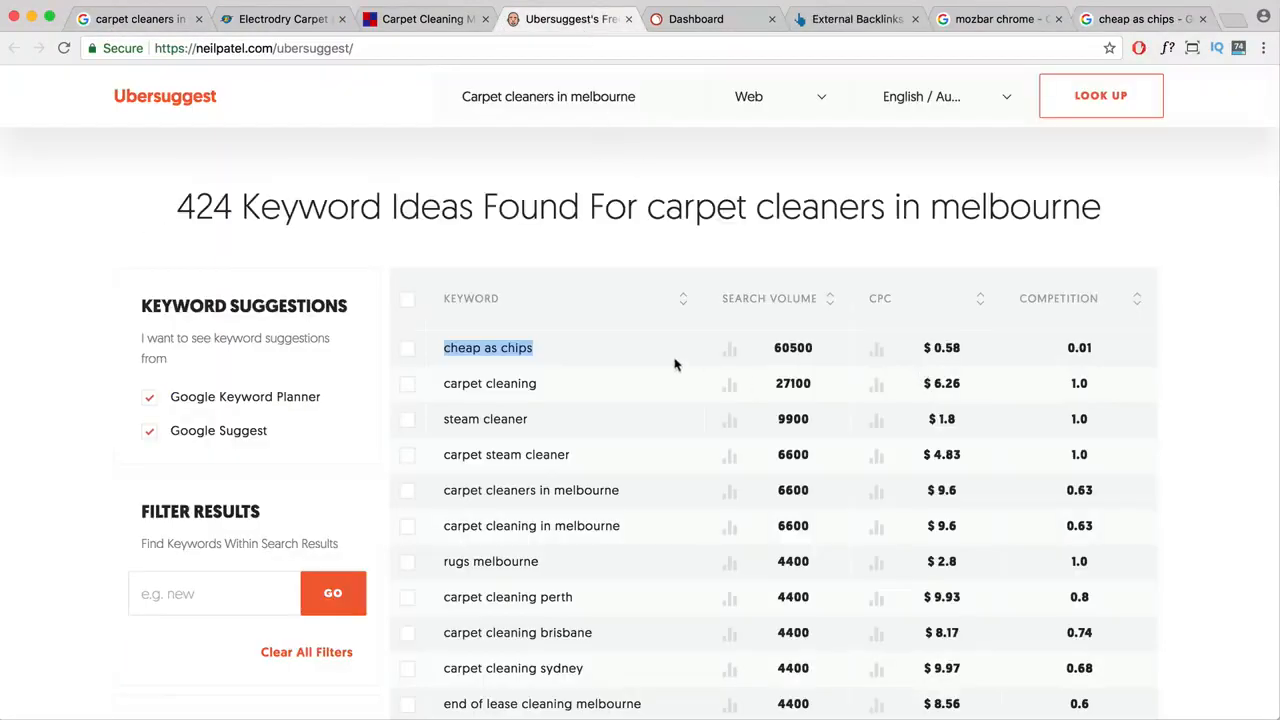
- Highlight the keyword idea "carpet cleaners in melbourne" and start a new group below "mattress cleaning" in the Untitled keyword notes
scroll(675, 365, down, 3)
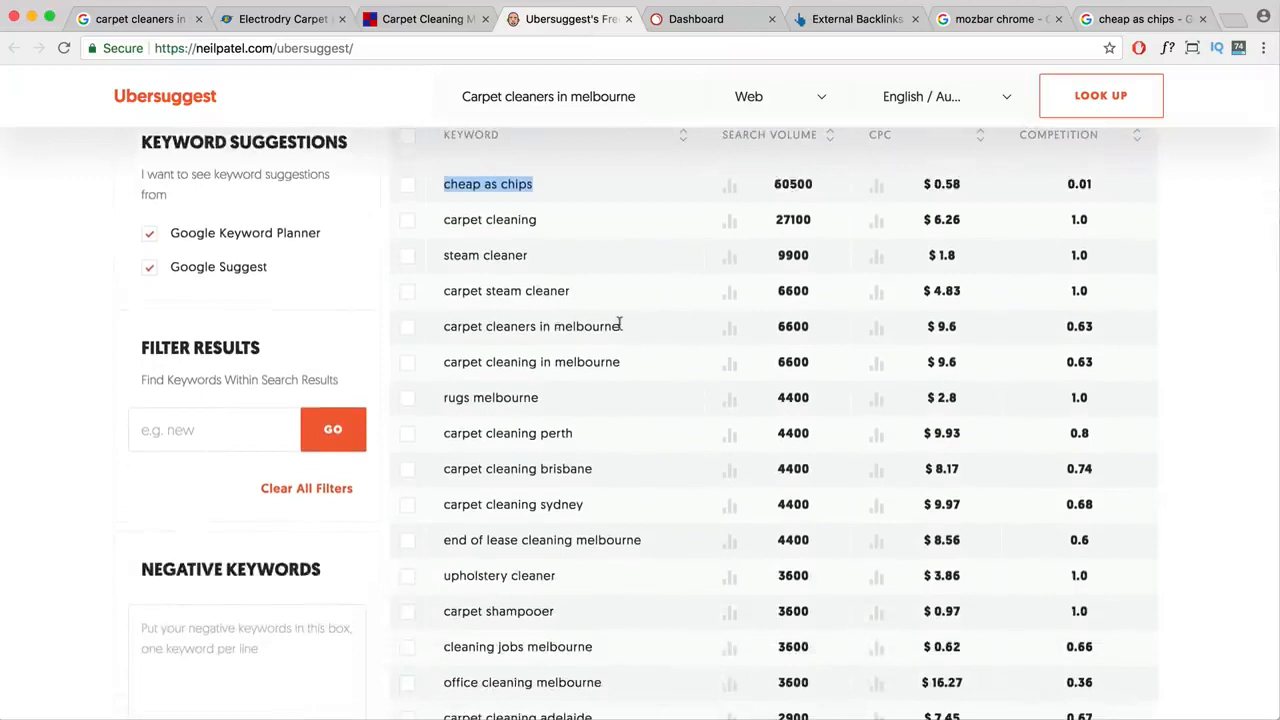
drag(620, 326, 441, 330)
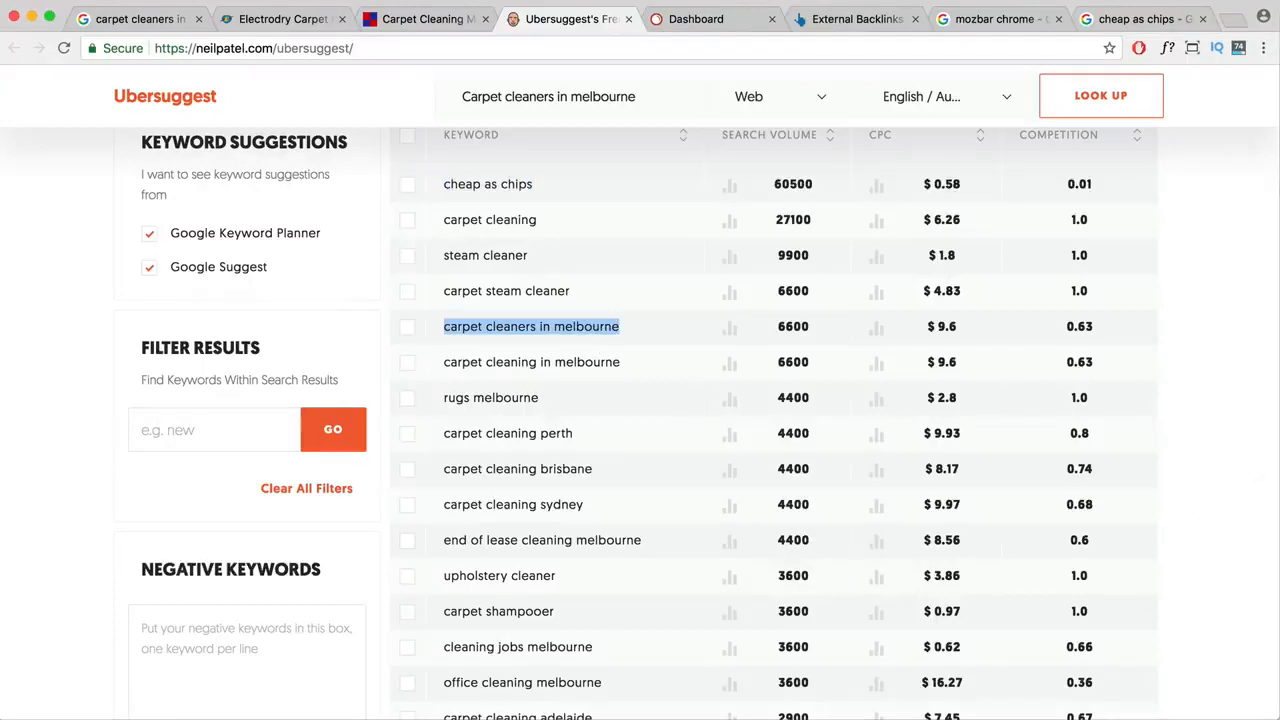
key(super+Tab)
click(887, 388)
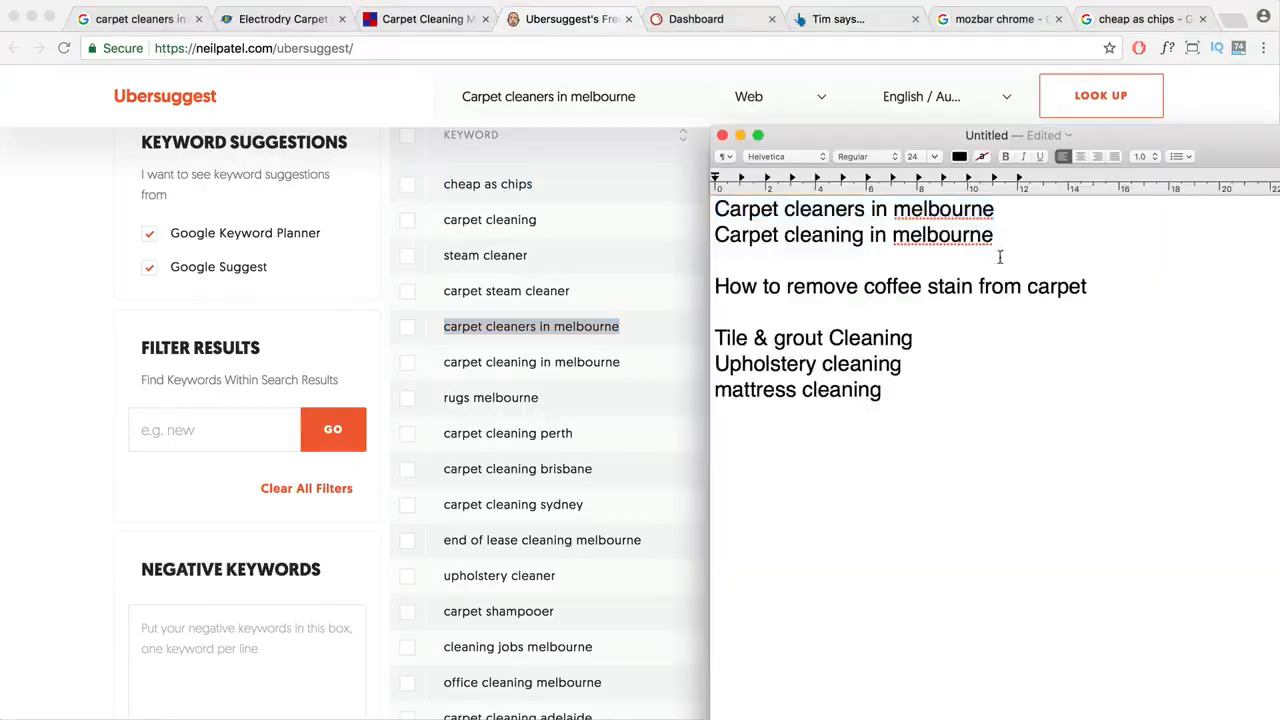
key(Return)
key(Return)
- Check the monthly searches chart for "end of lease cleaning melbourne" in Ubersuggest and add that keyword to the notes
key(super+Tab)
scroll(588, 434, down, 3)
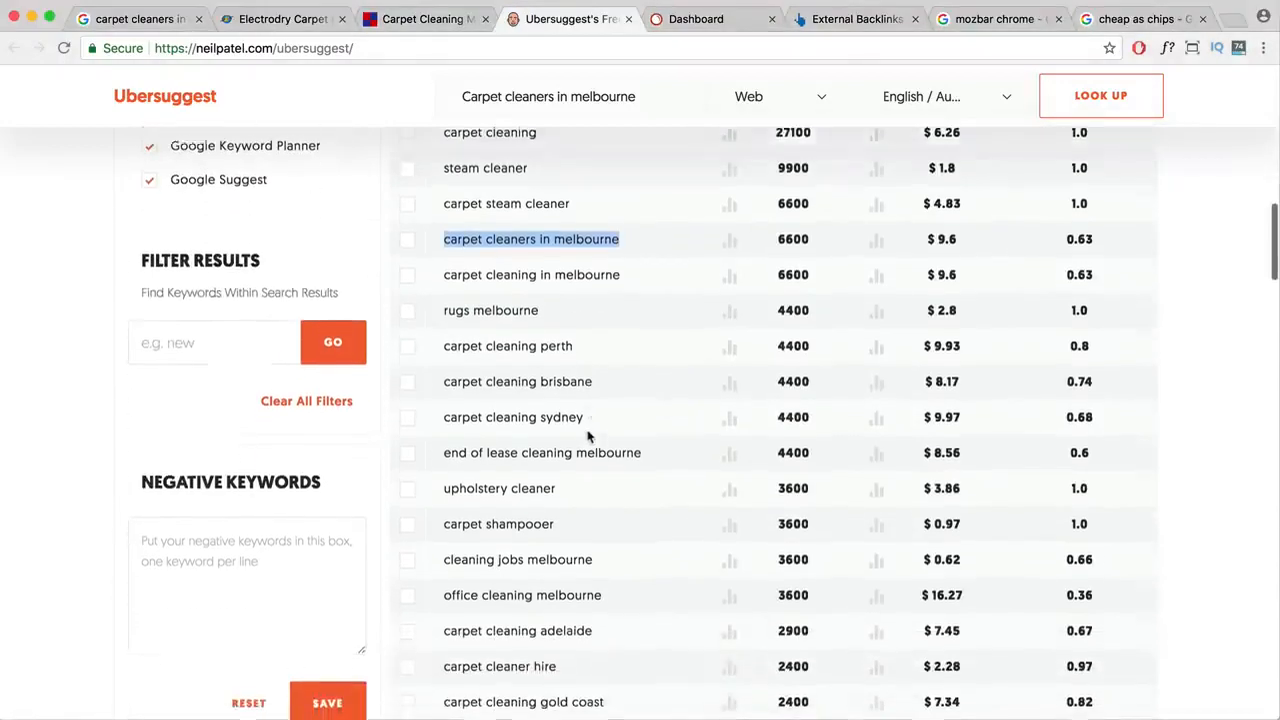
drag(652, 452, 444, 449)
key(super+c)
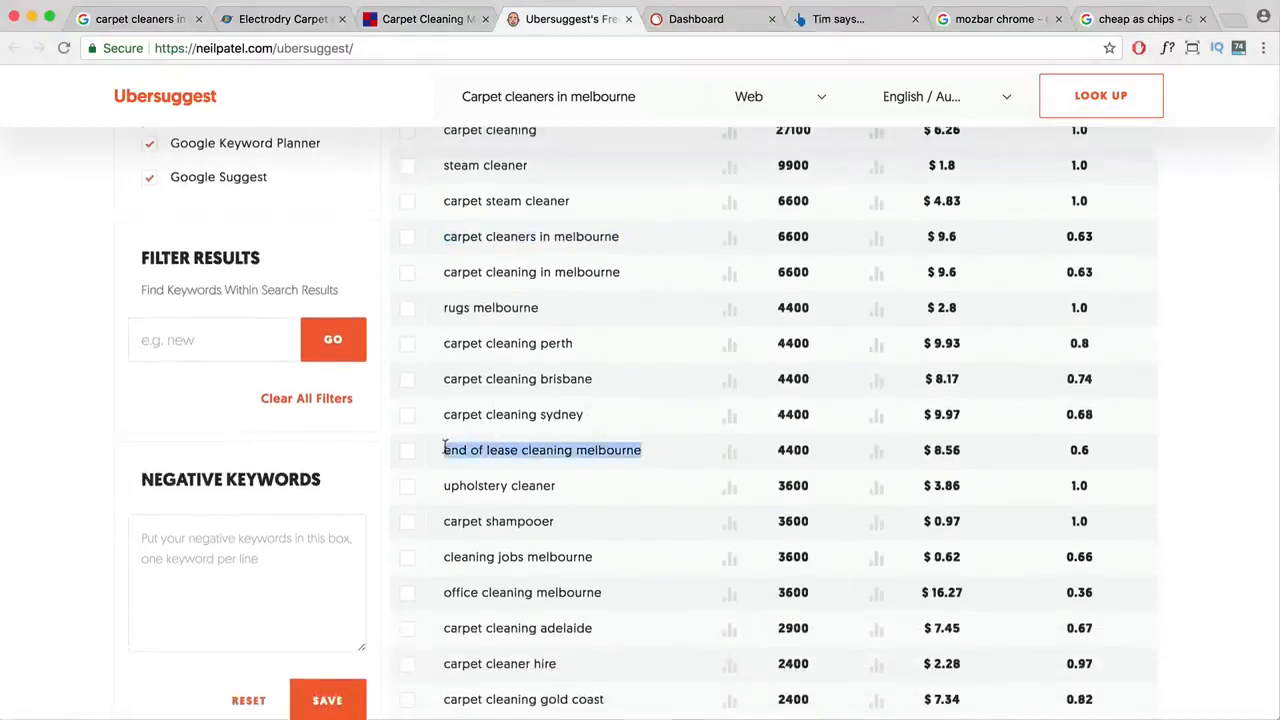
mouse_move(729, 450)
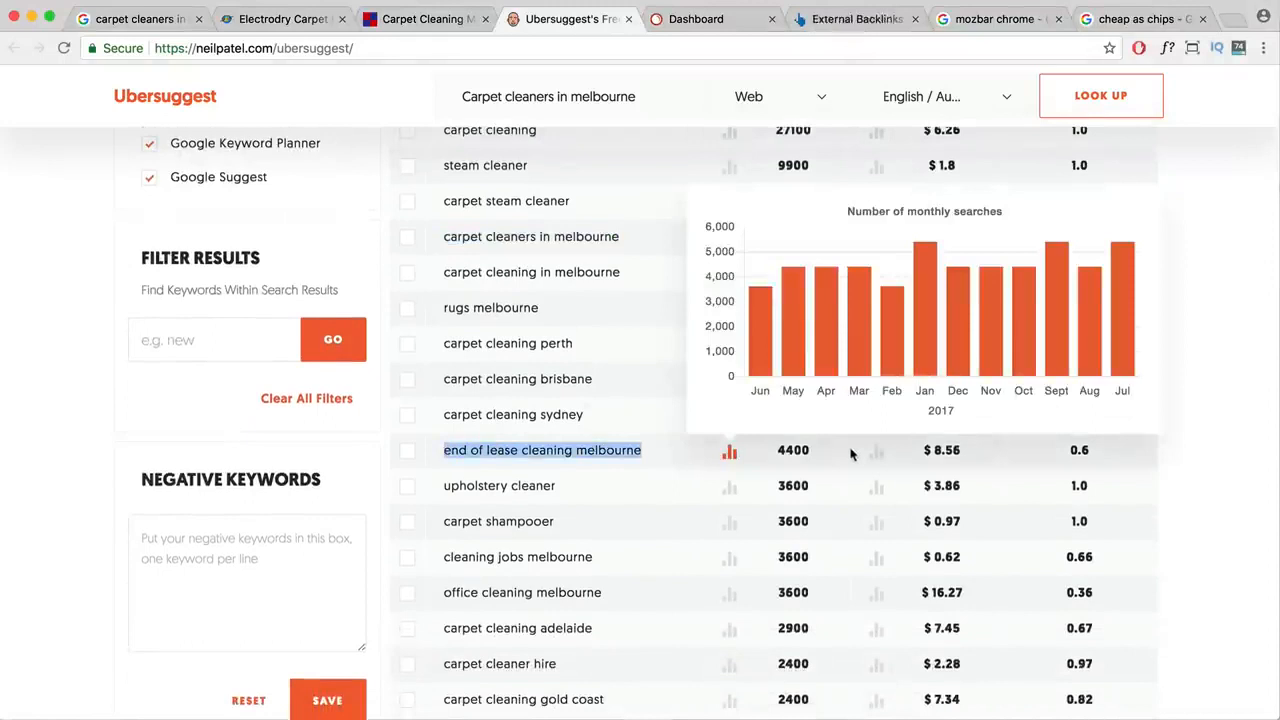
key(super+Tab)
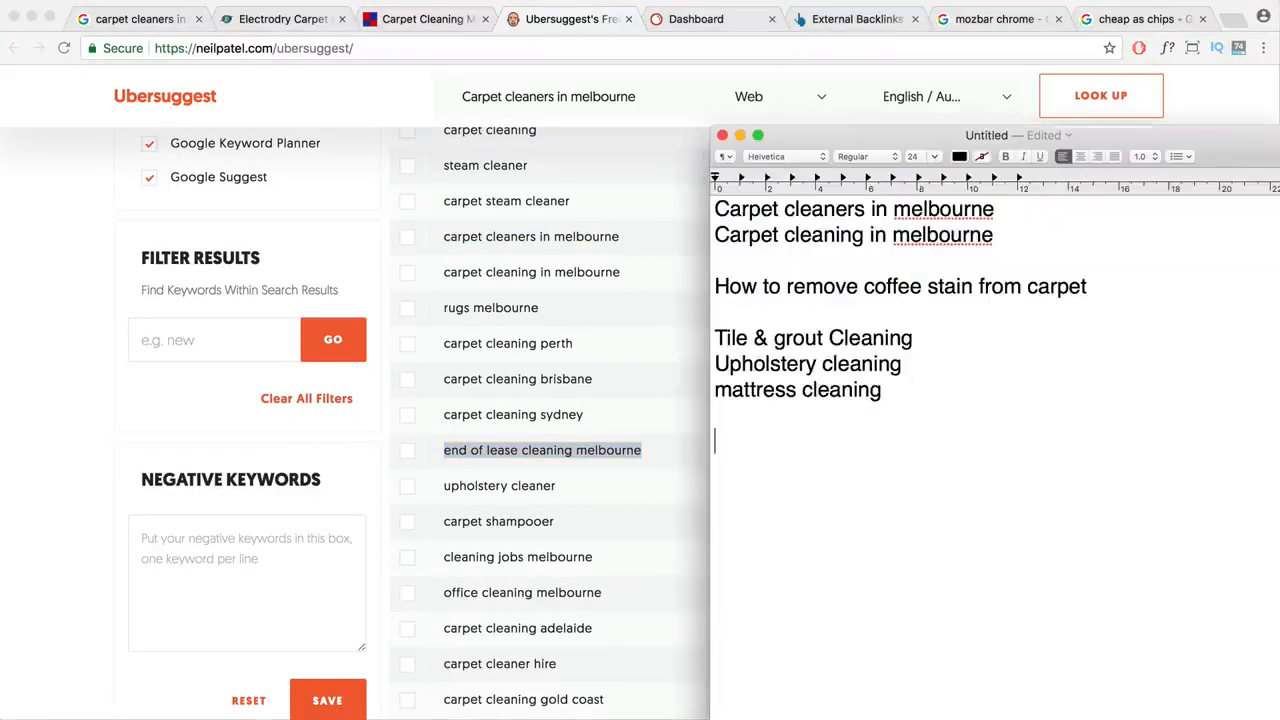
key(super+v)
key(Return)
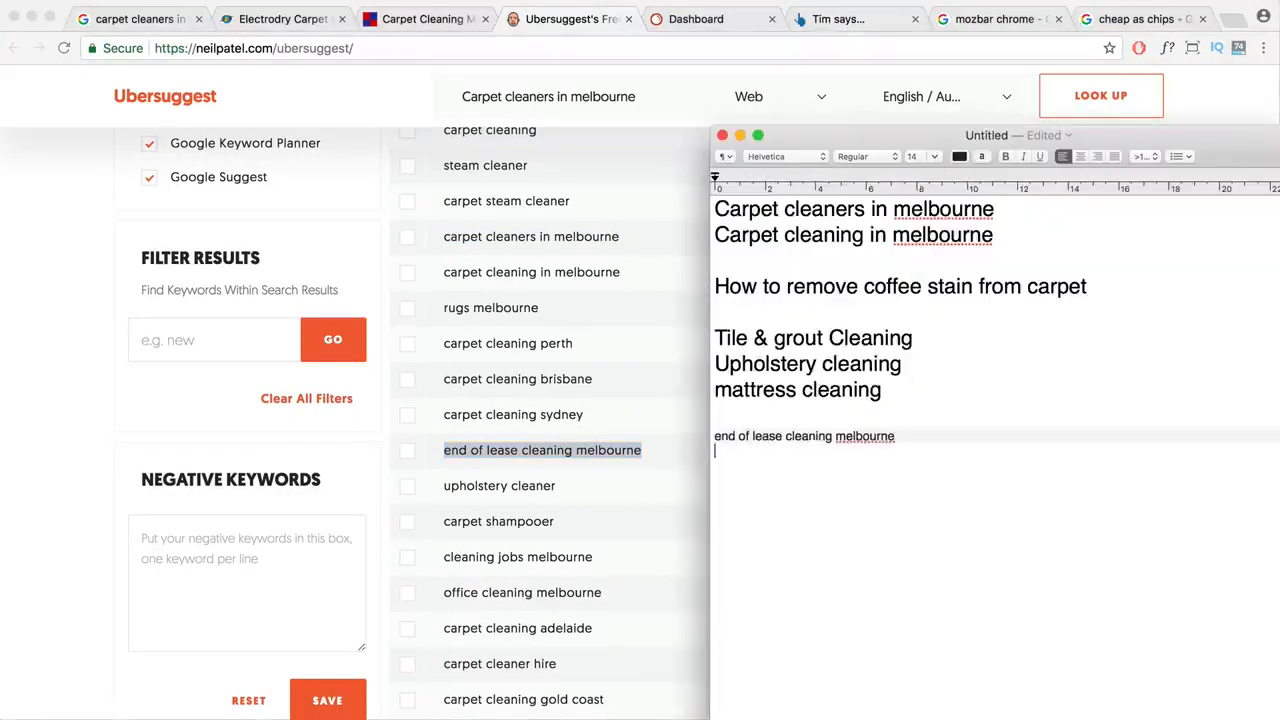
- Look over the ideas around "office cleaning melbourne" and copy "commercial cleaning melbourne" from Ubersuggest into the notes
click(583, 498)
scroll(585, 495, down, 3)
scroll(583, 498, down, 1)
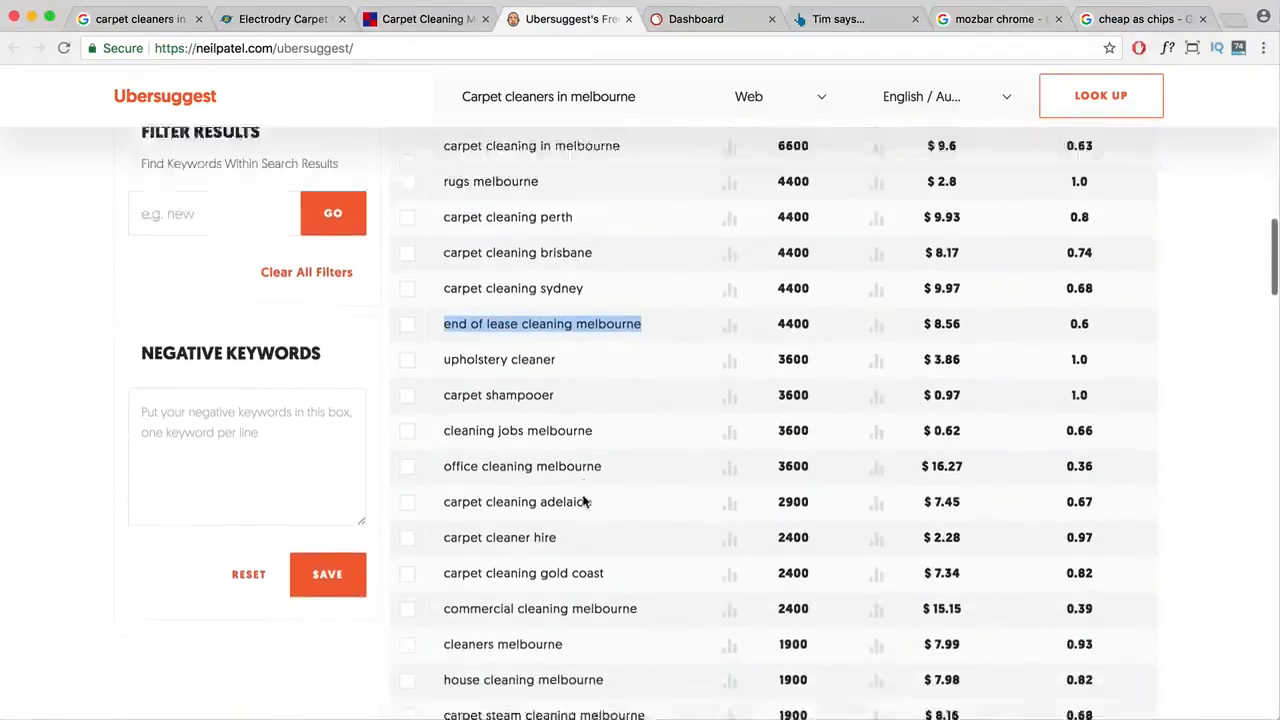
drag(609, 448, 434, 450)
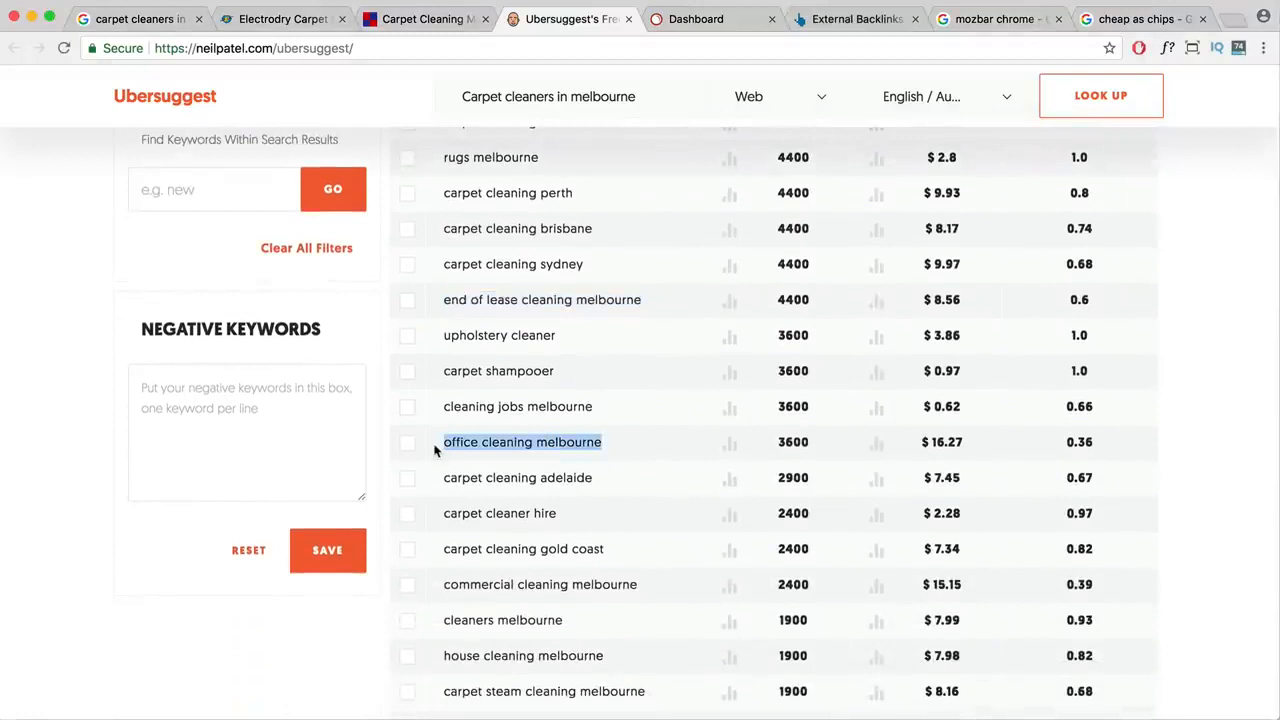
scroll(503, 470, down, 4)
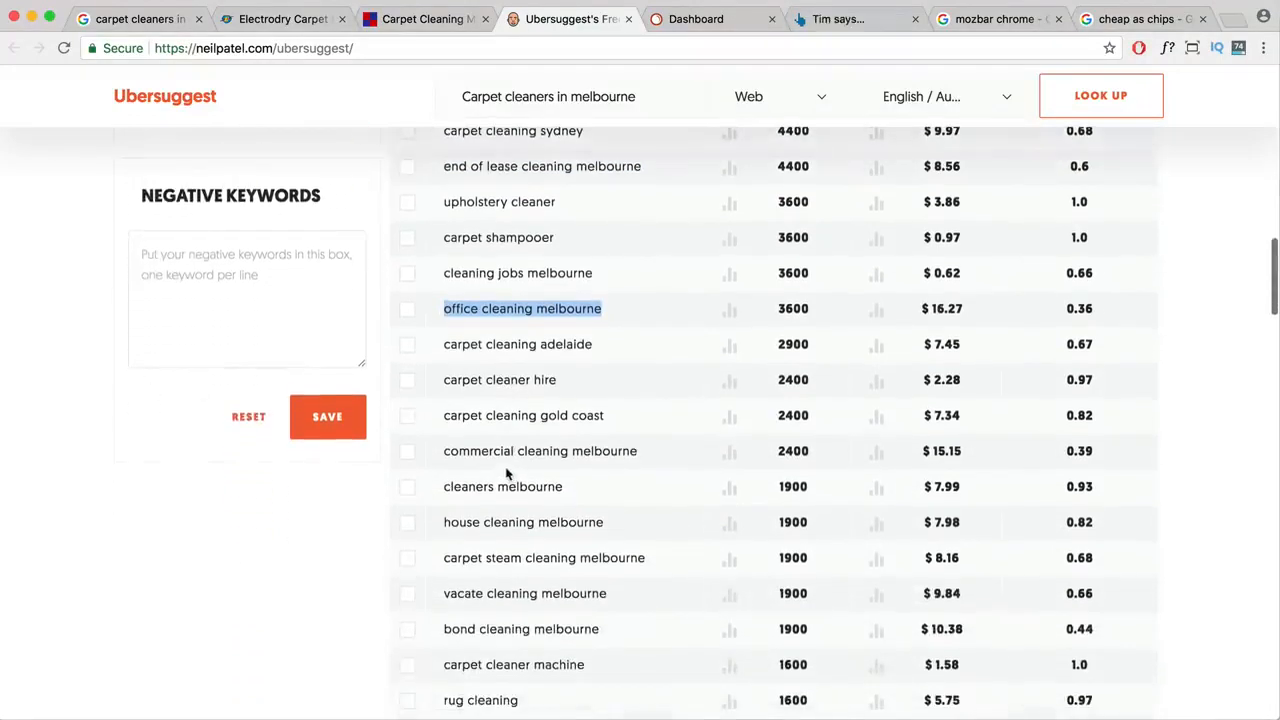
scroll(529, 450, down, 3)
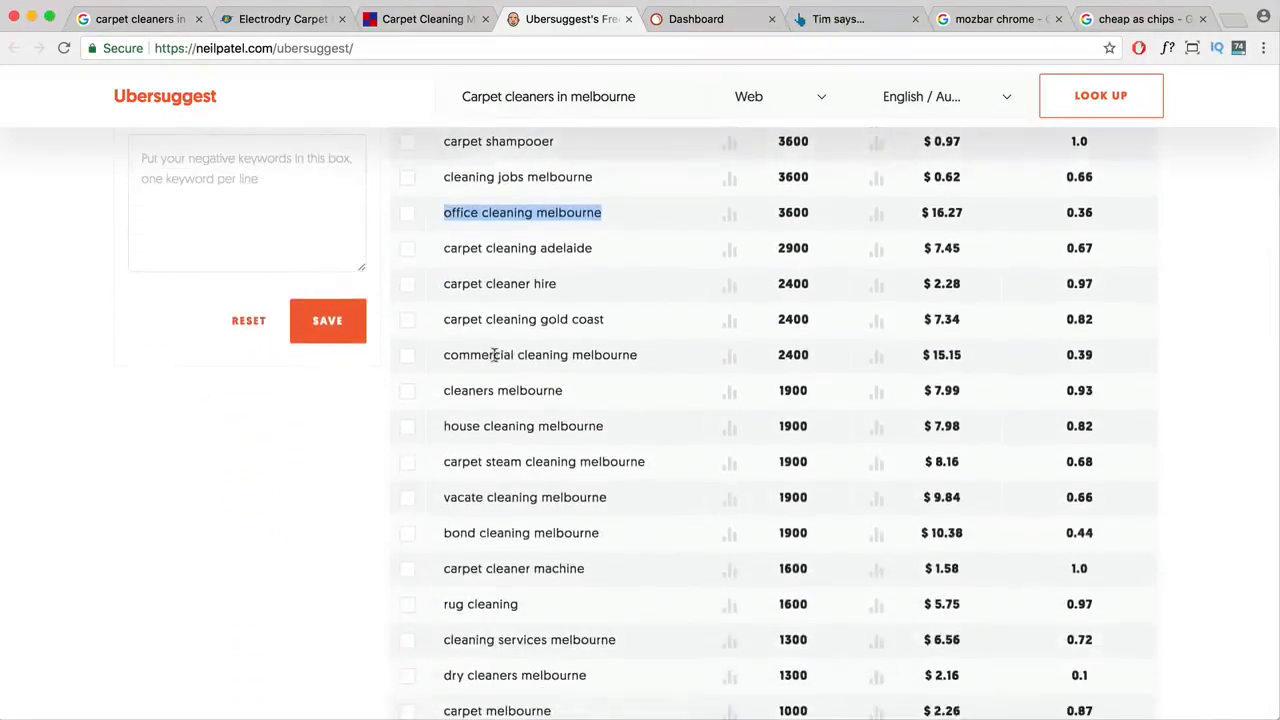
scroll(500, 357, down, 2)
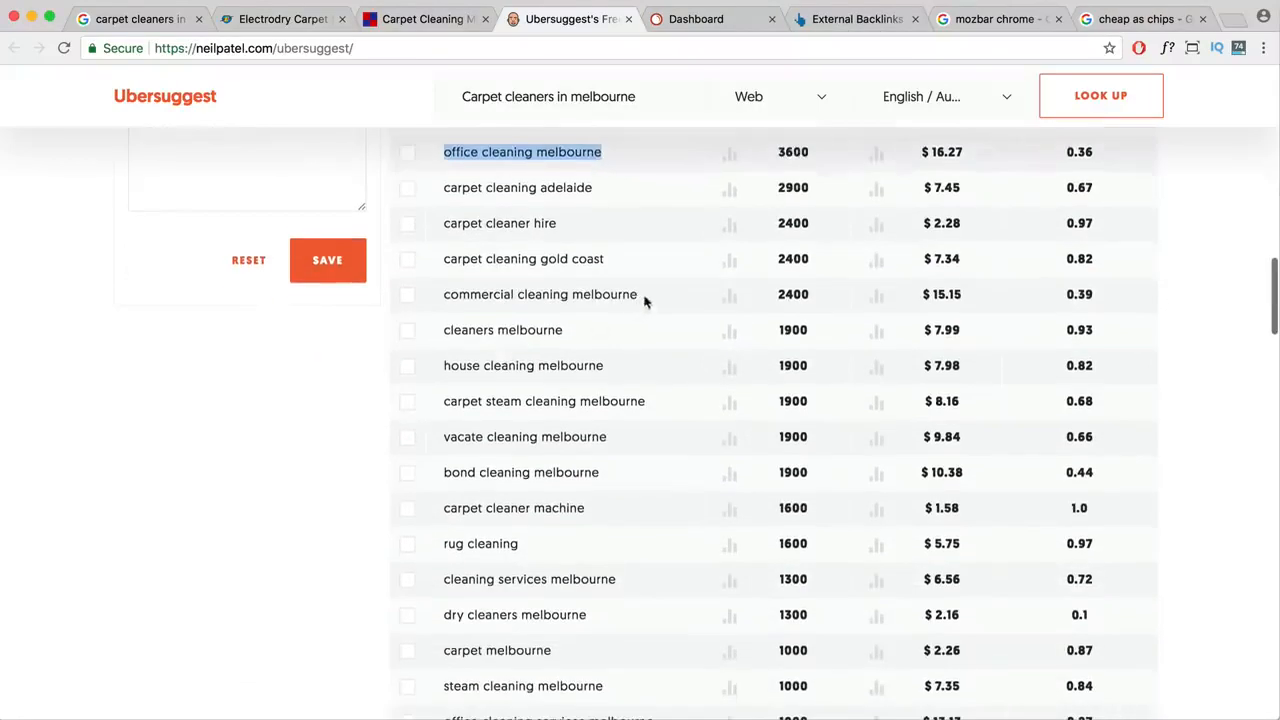
drag(646, 297, 441, 298)
key(super+c)
key(super+Tab)
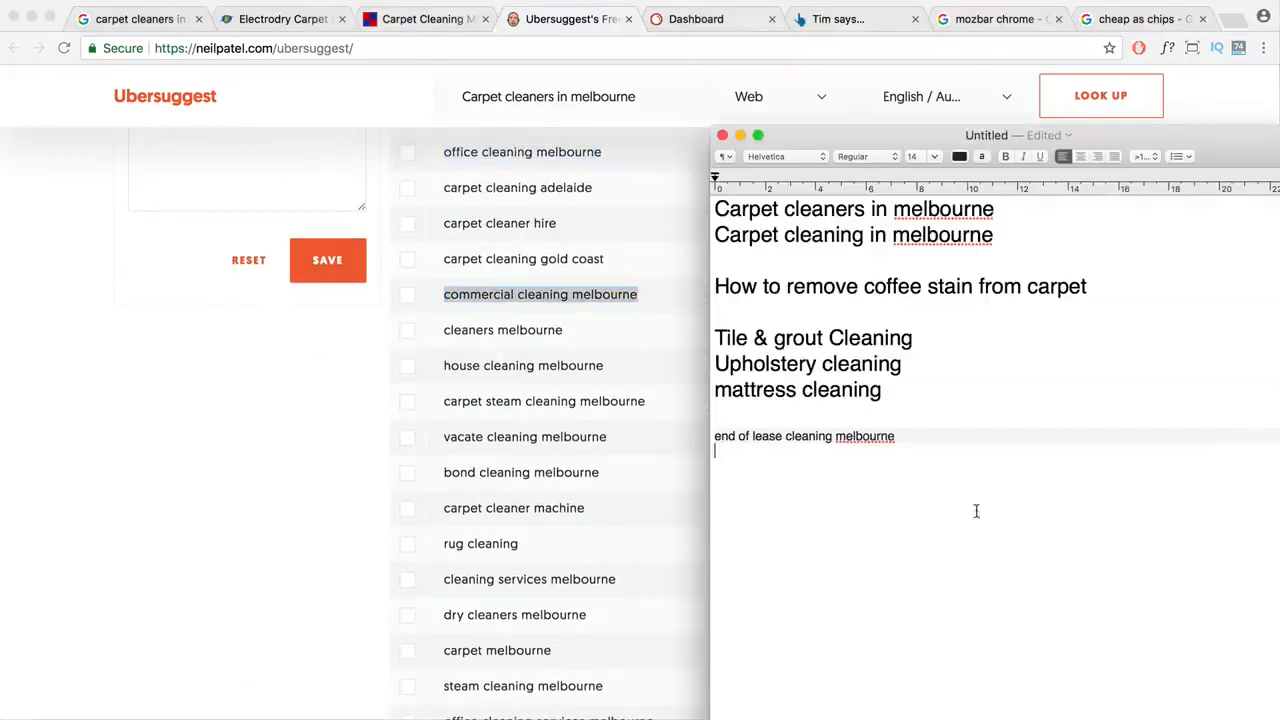
key(super+v)
- Copy the keyword "vacate cleaning melbourne" from Ubersuggest onto a new line of the notes
key(super+Tab)
drag(612, 440, 441, 440)
key(super+c)
key(super+Tab)
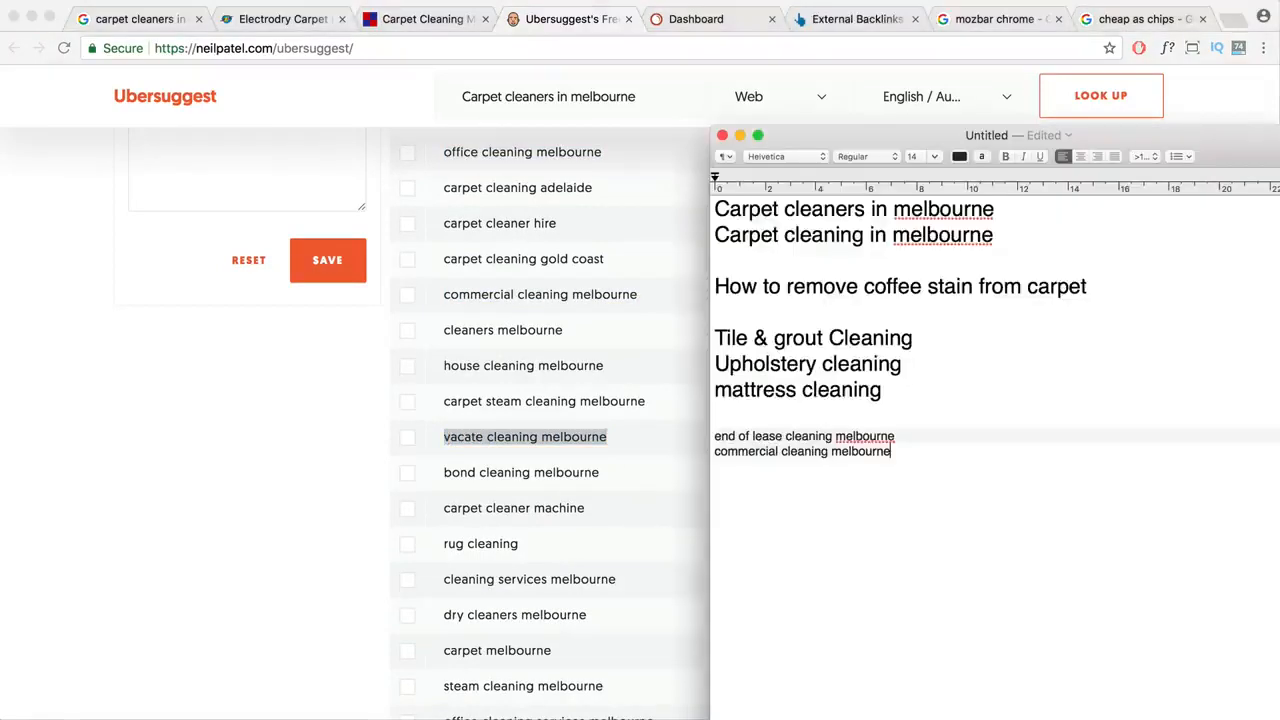
key(Return)
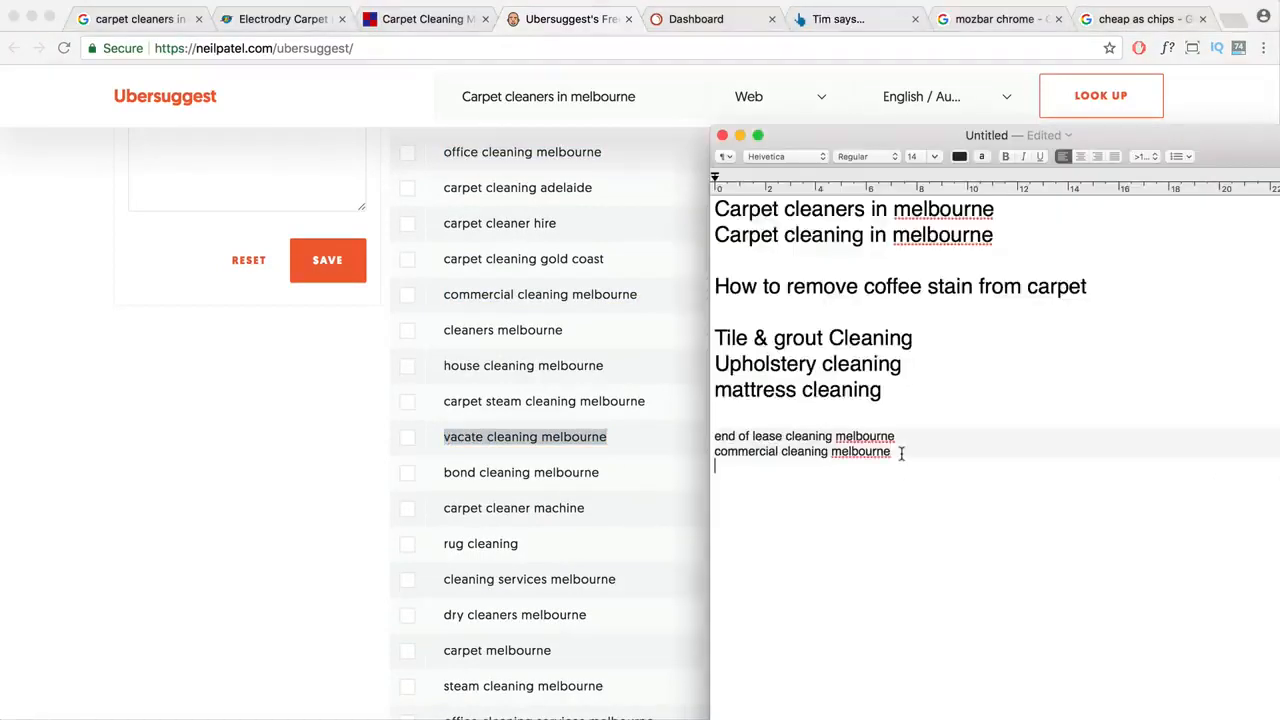
key(super+v)
- Copy the keyword "bond cleaning melbourne" onto a new line of the notes and compare it with the vacate and end of lease entries
key(super+Tab)
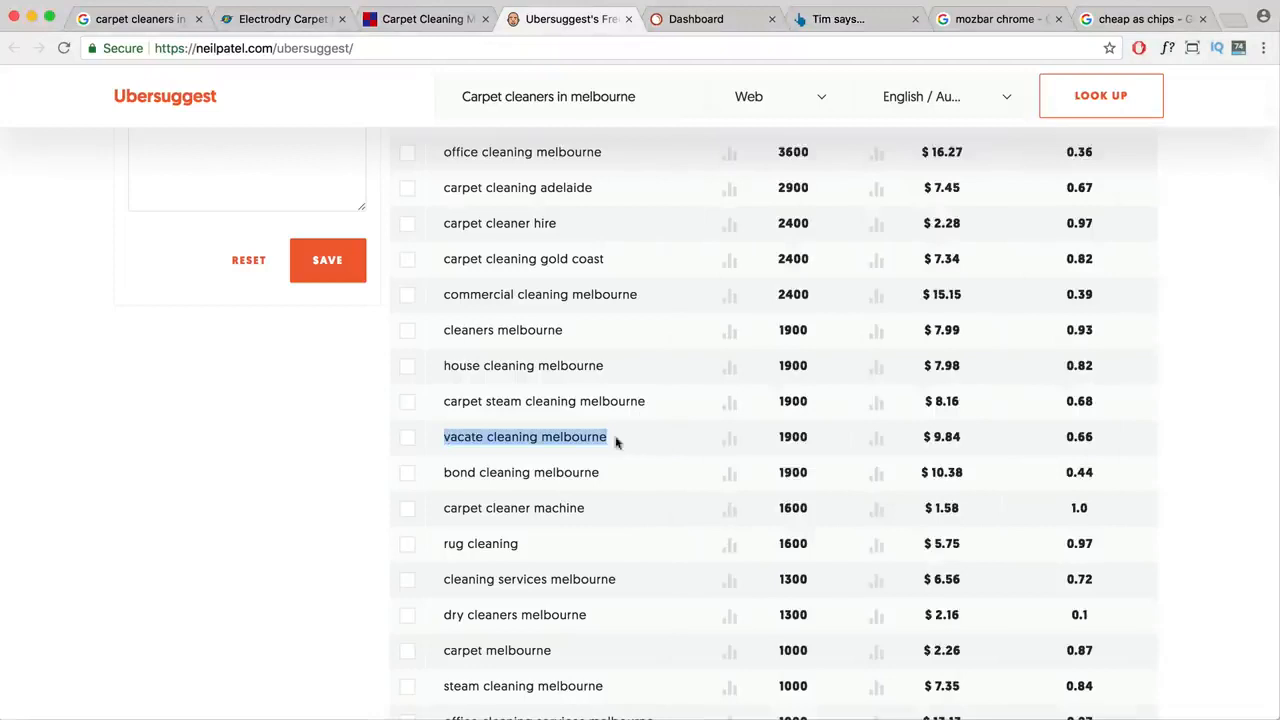
drag(610, 470, 444, 473)
key(super+c)
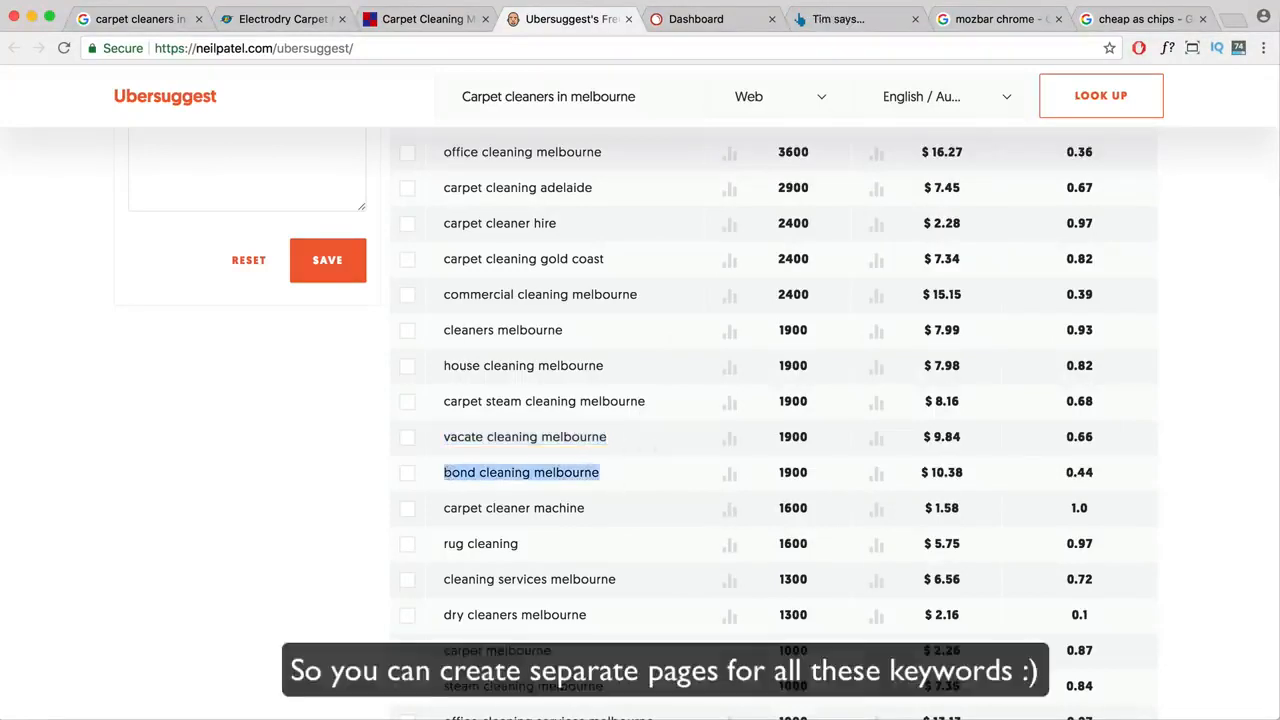
key(super+Tab)
key(Return)
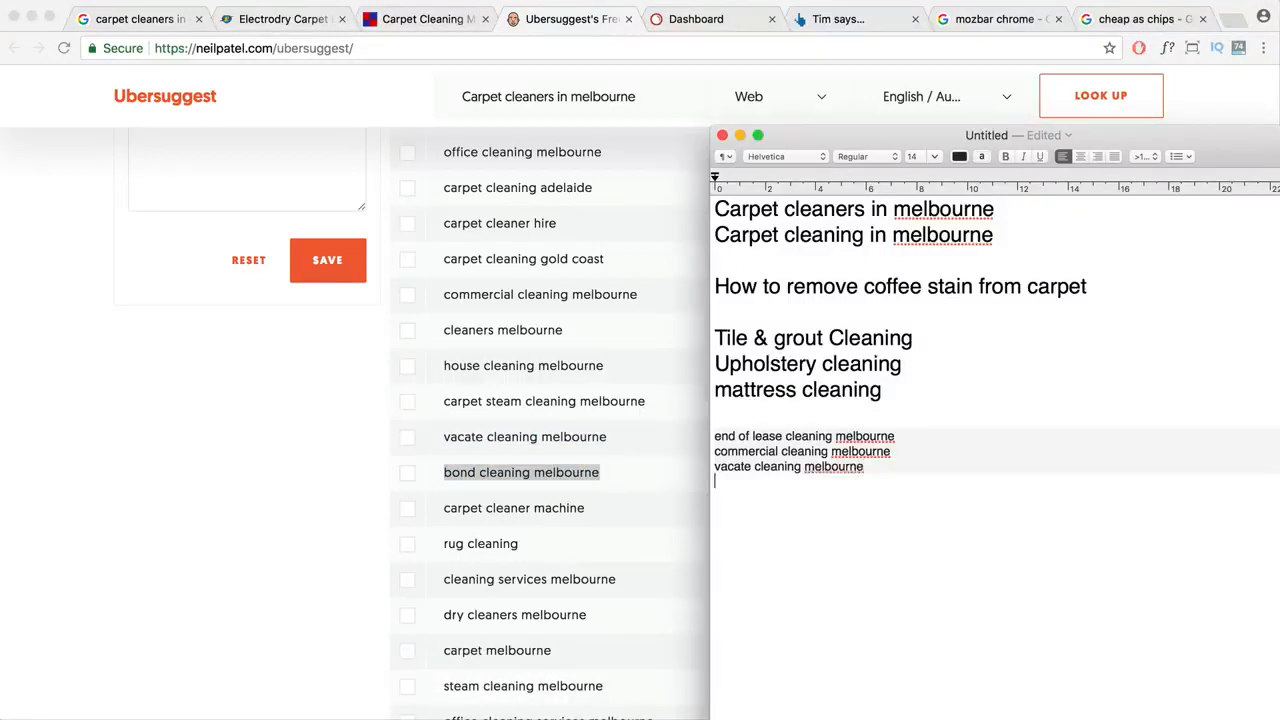
key(super+v)
drag(867, 482, 702, 468)
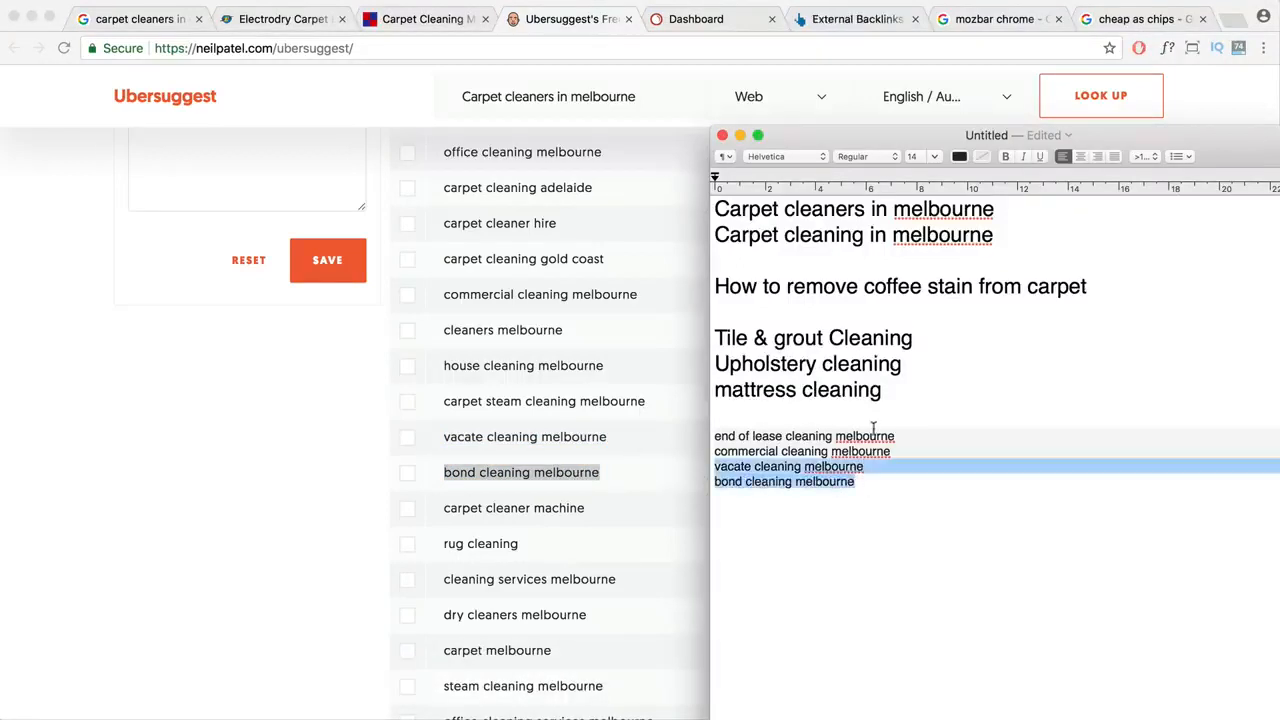
drag(895, 437, 714, 441)
- Copy the modifier "best" from the idea "best carpet cleaning in melbourne" into a new group at the end of the notes
key(super+Tab)
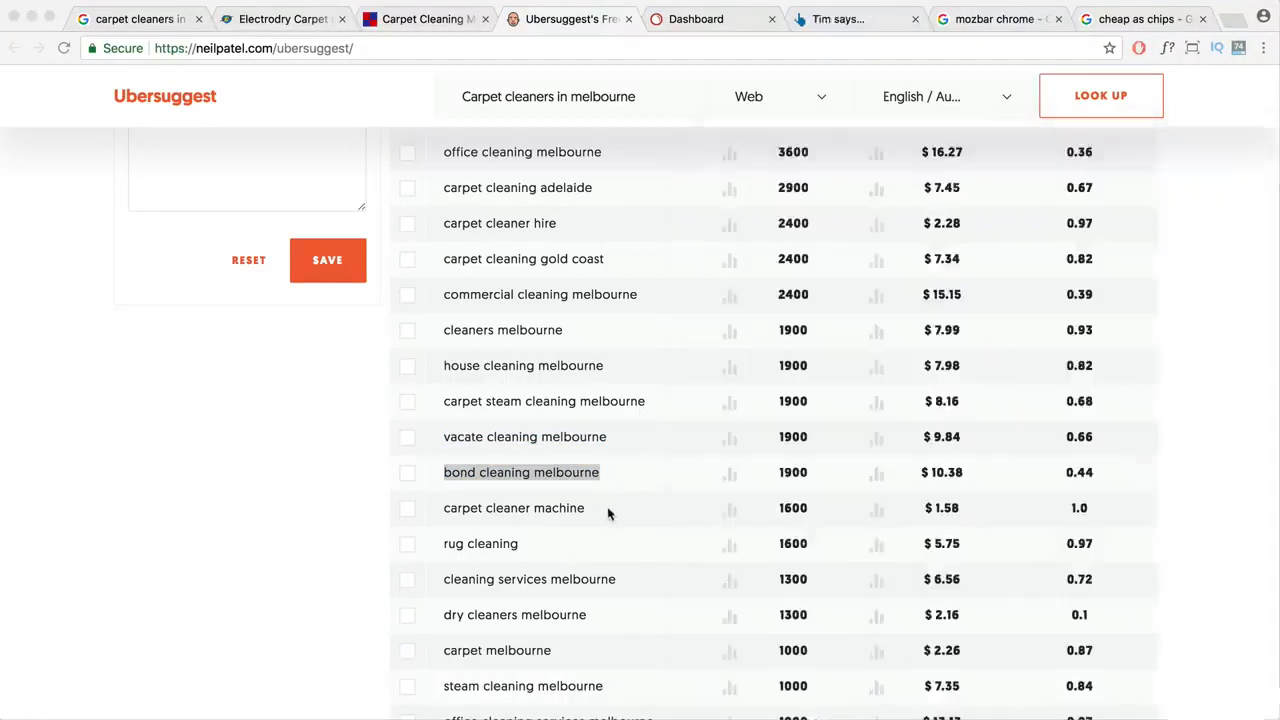
scroll(670, 486, down, 2)
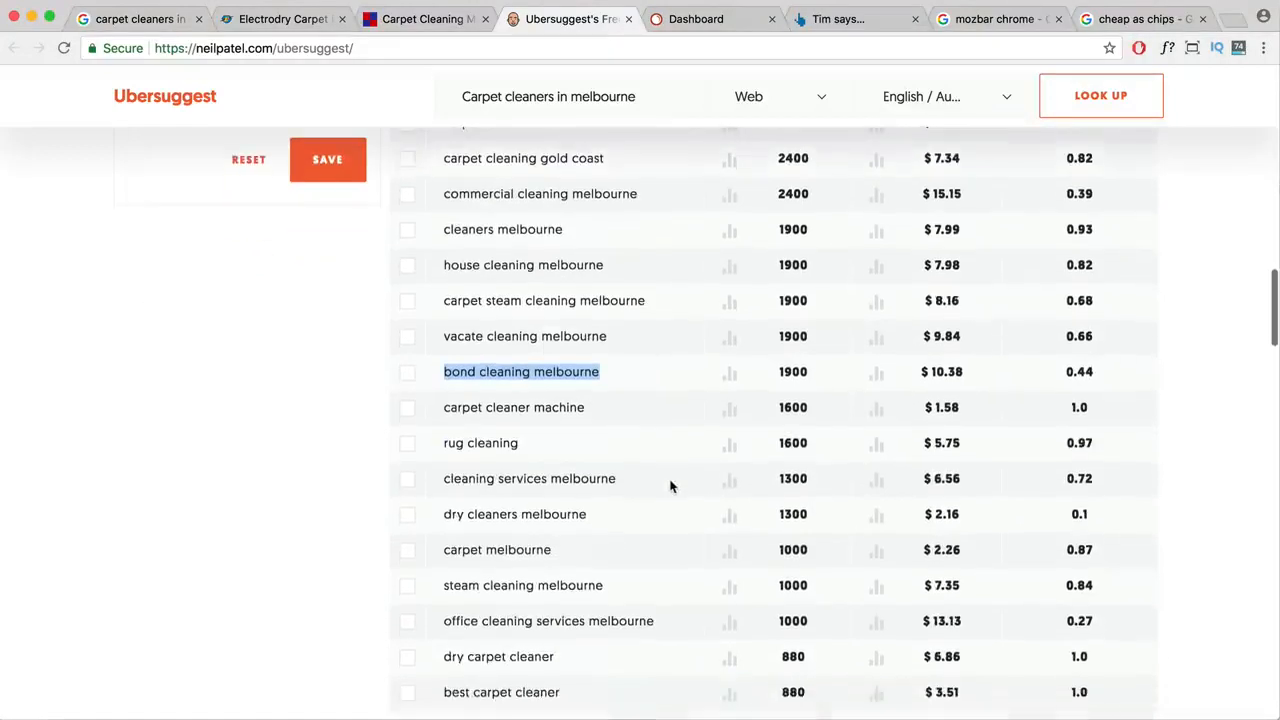
scroll(670, 486, down, 4)
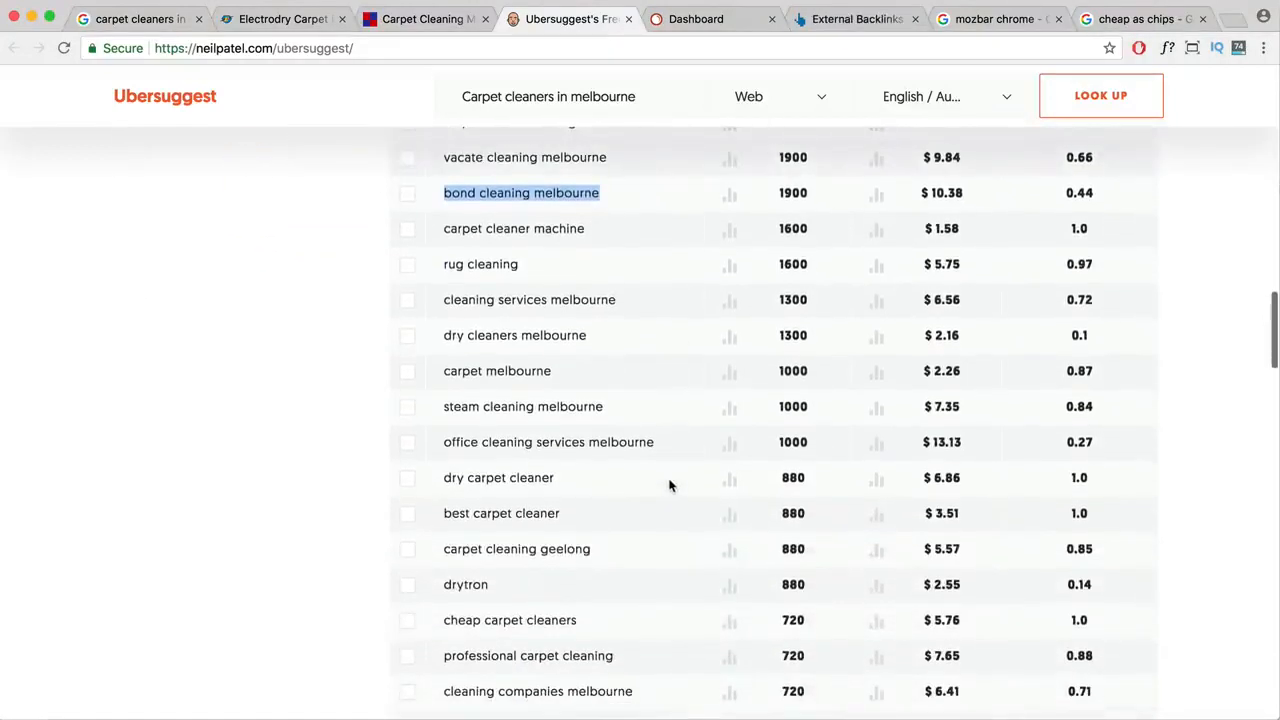
scroll(670, 486, down, 3)
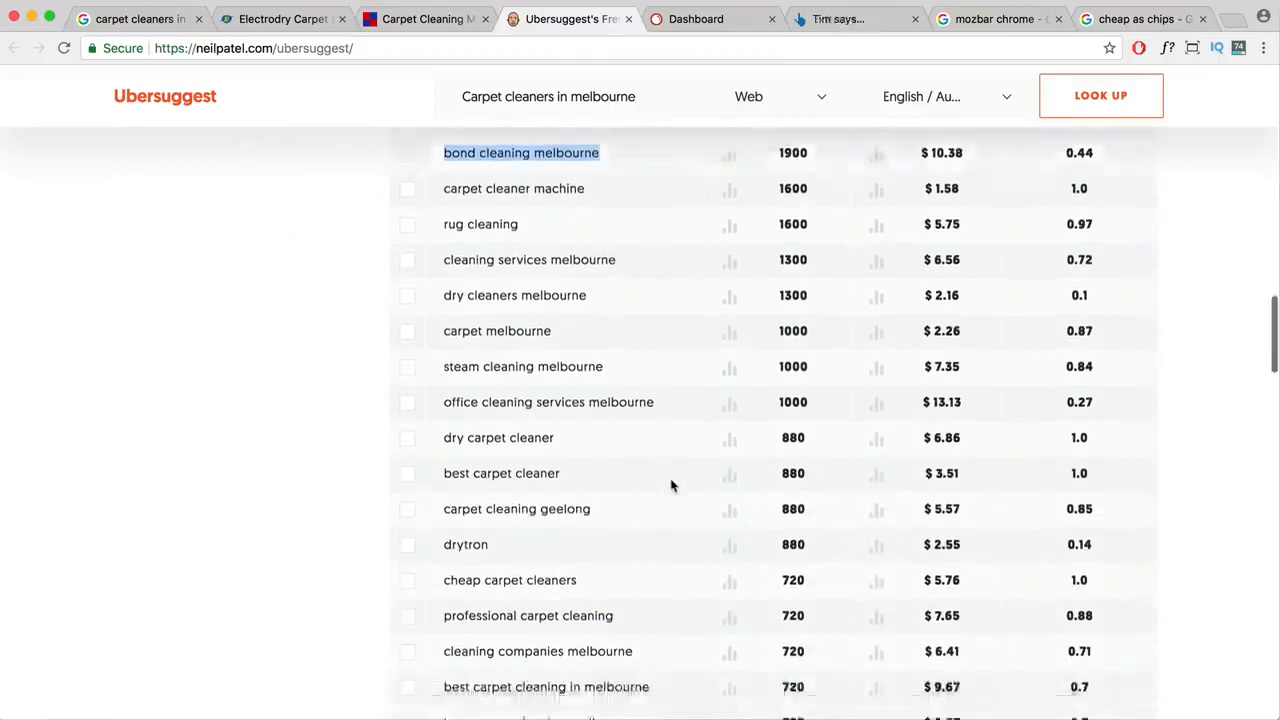
scroll(670, 486, down, 2)
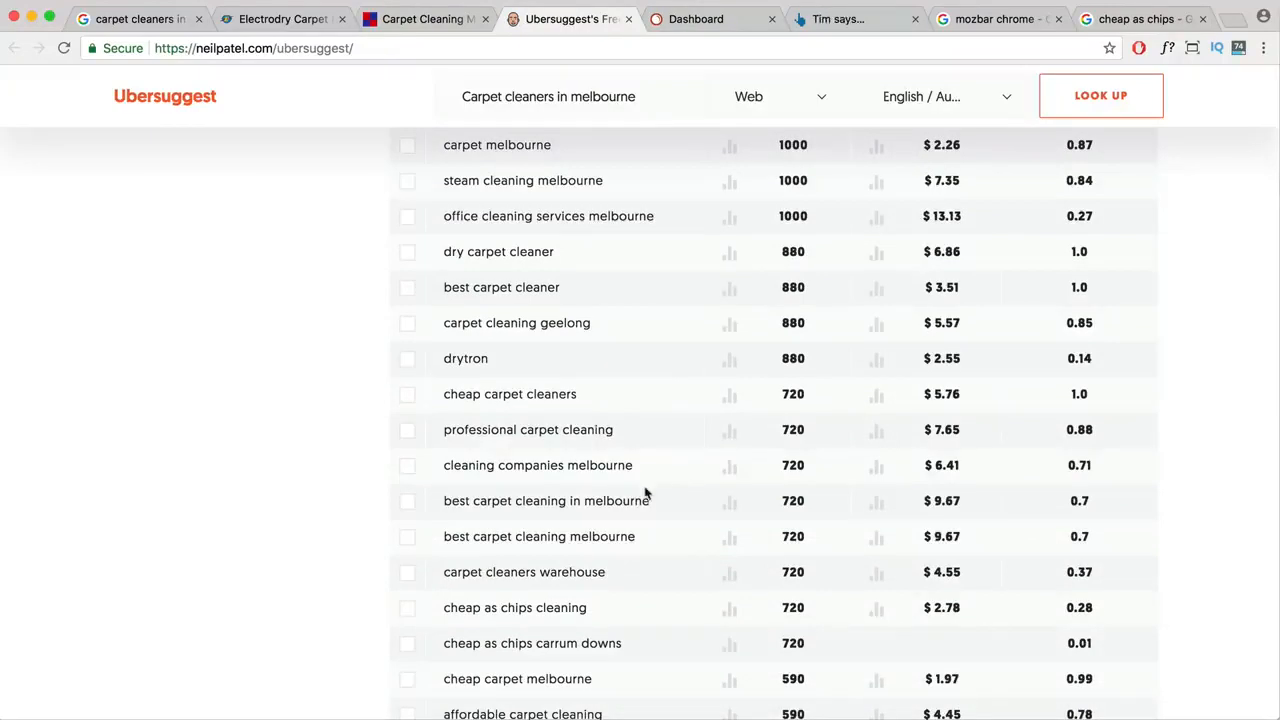
drag(647, 502, 450, 505)
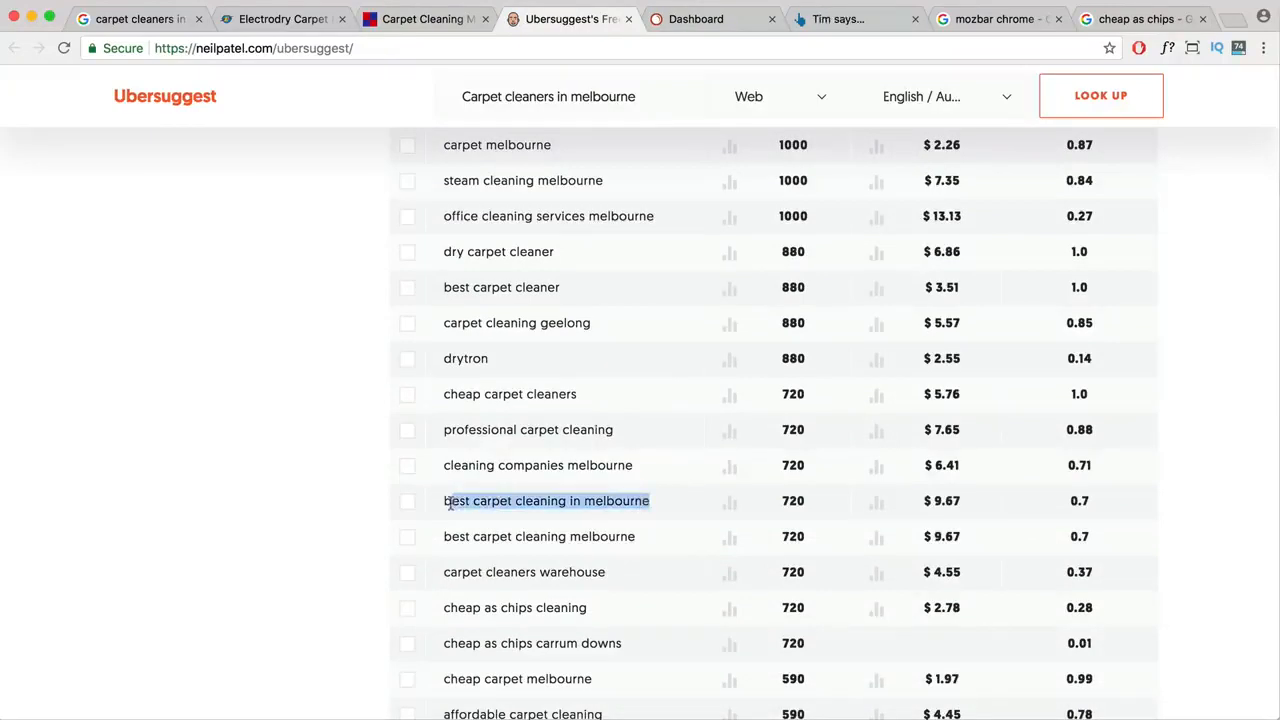
click(446, 504)
double_click(446, 503)
key(super+c)
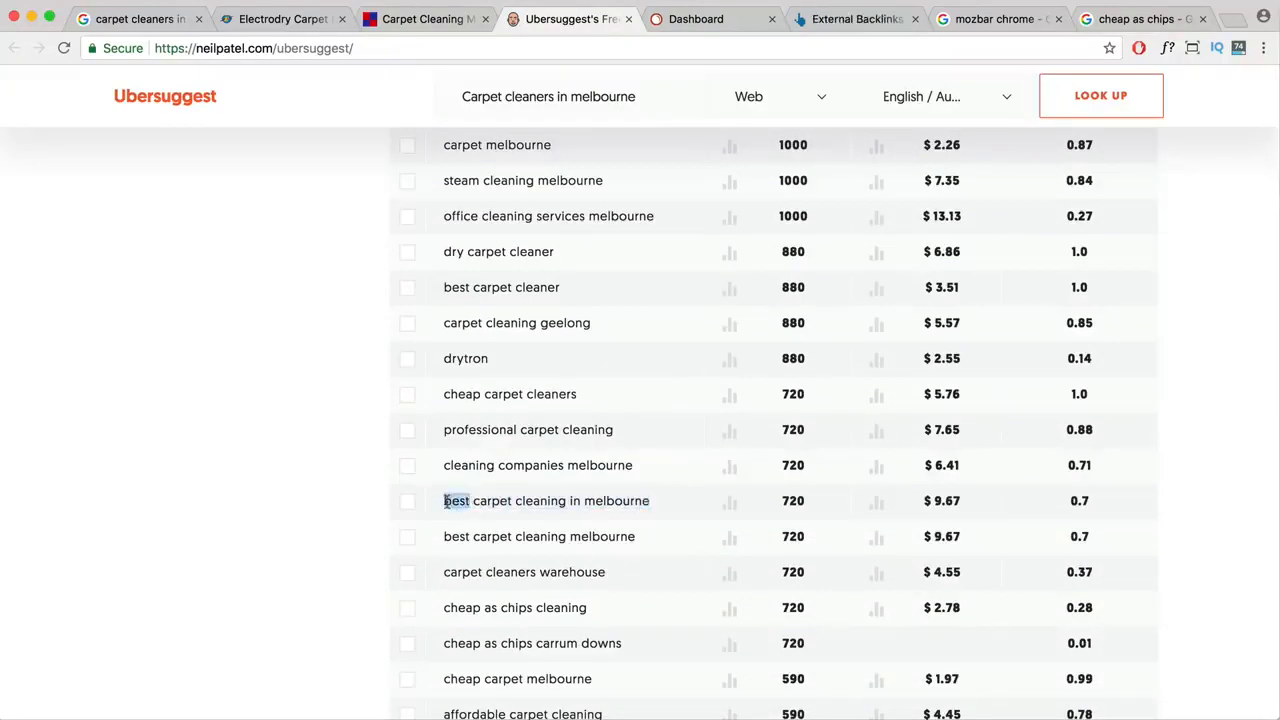
key(super+Tab)
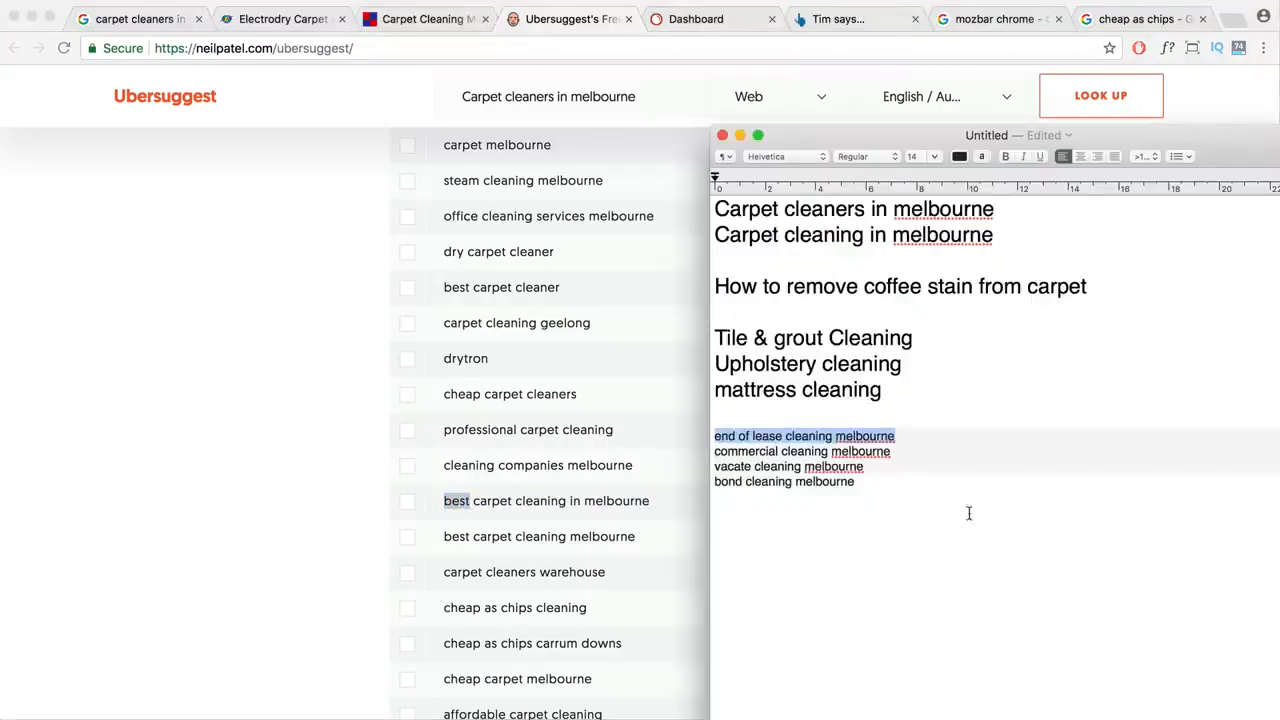
click(894, 489)
key(Return)
key(Return)
key(super+v)
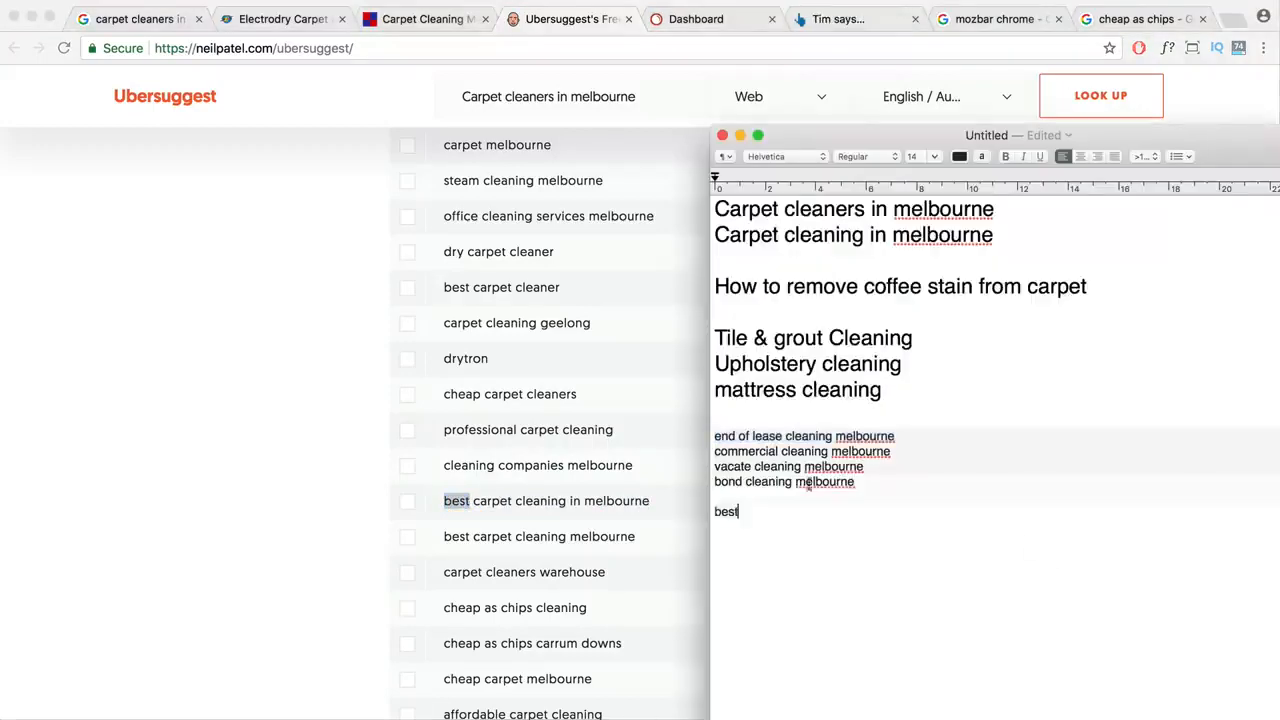
- Copy the modifier "cheap" from the idea "cheap carpet cleaners" onto a new line below "best" in the notes
click(684, 541)
click(484, 396)
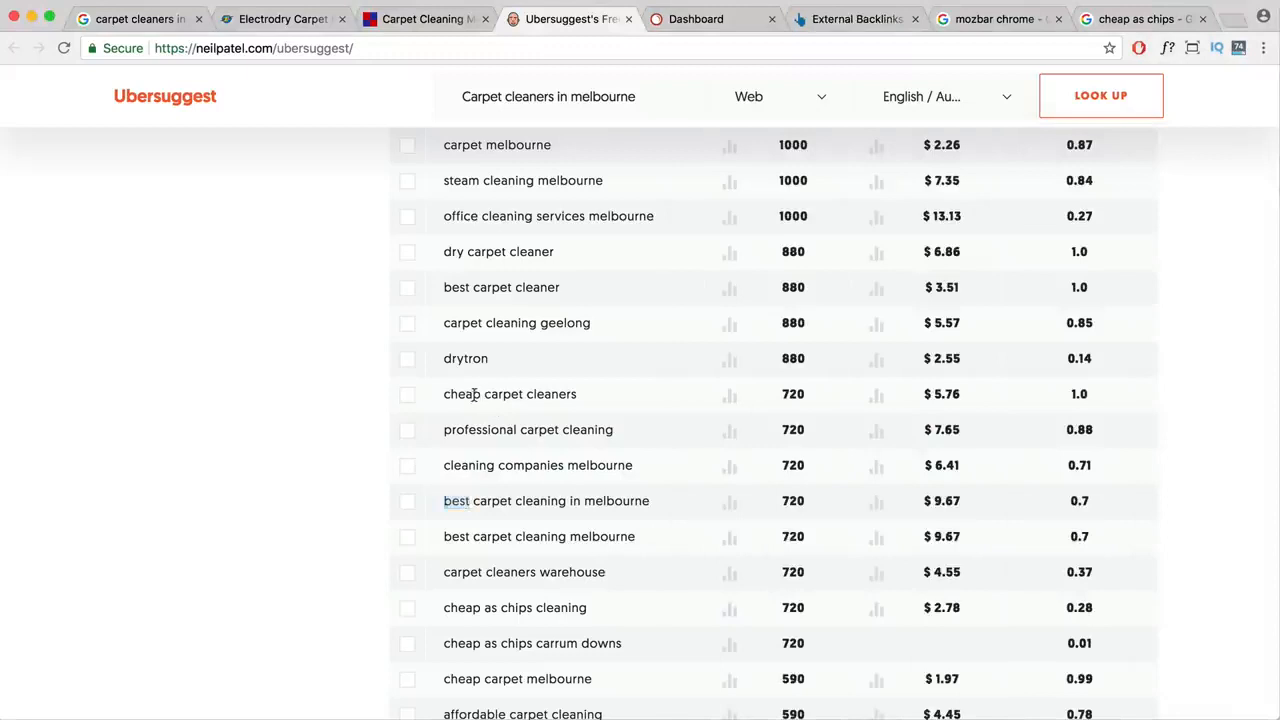
double_click(477, 395)
key(super+c)
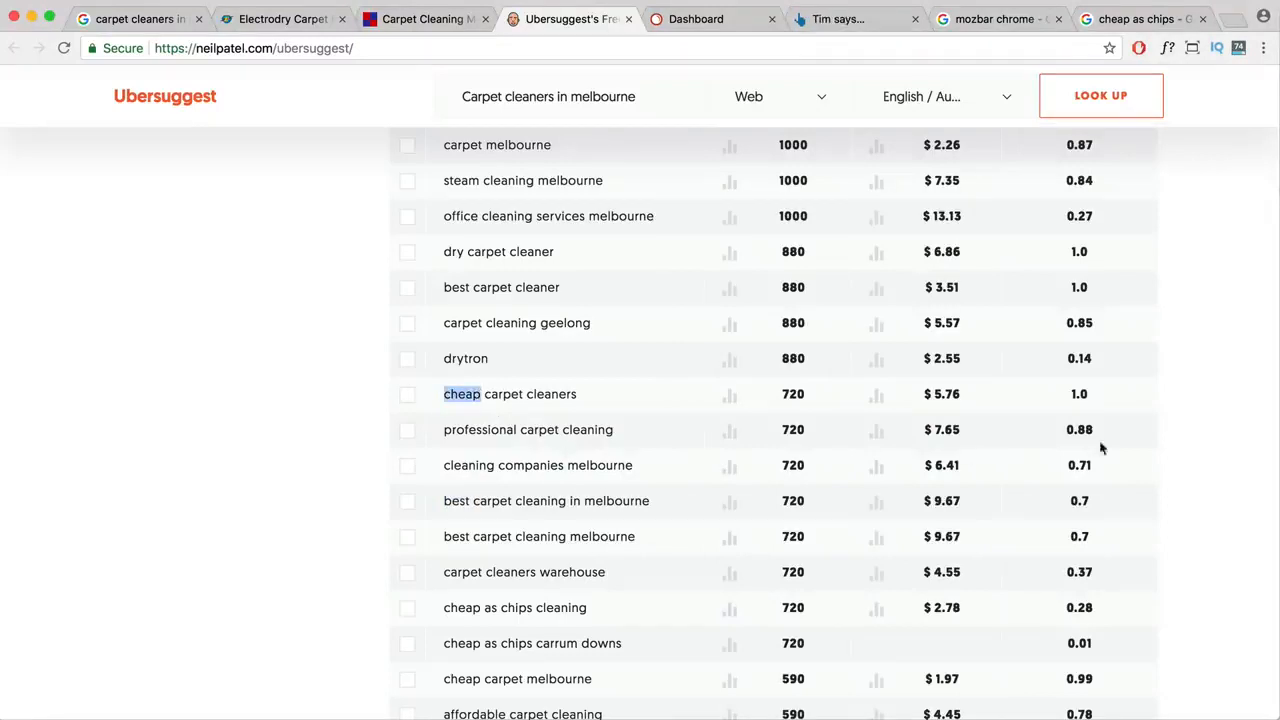
key(super+Tab)
key(Return)
key(super+v)
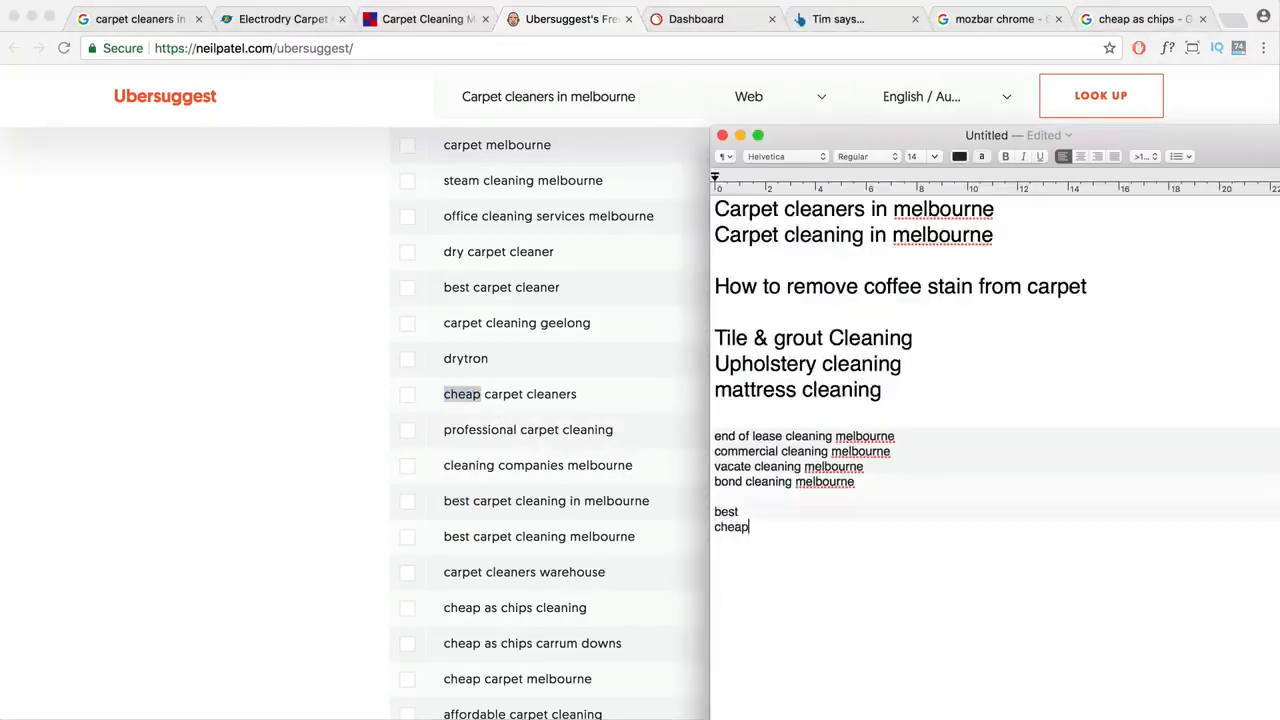
- Copy the modifier "affordable" from the idea "affordable carpet cleaning" onto a new line below "cheap" in the notes
click(651, 561)
scroll(650, 563, down, 5)
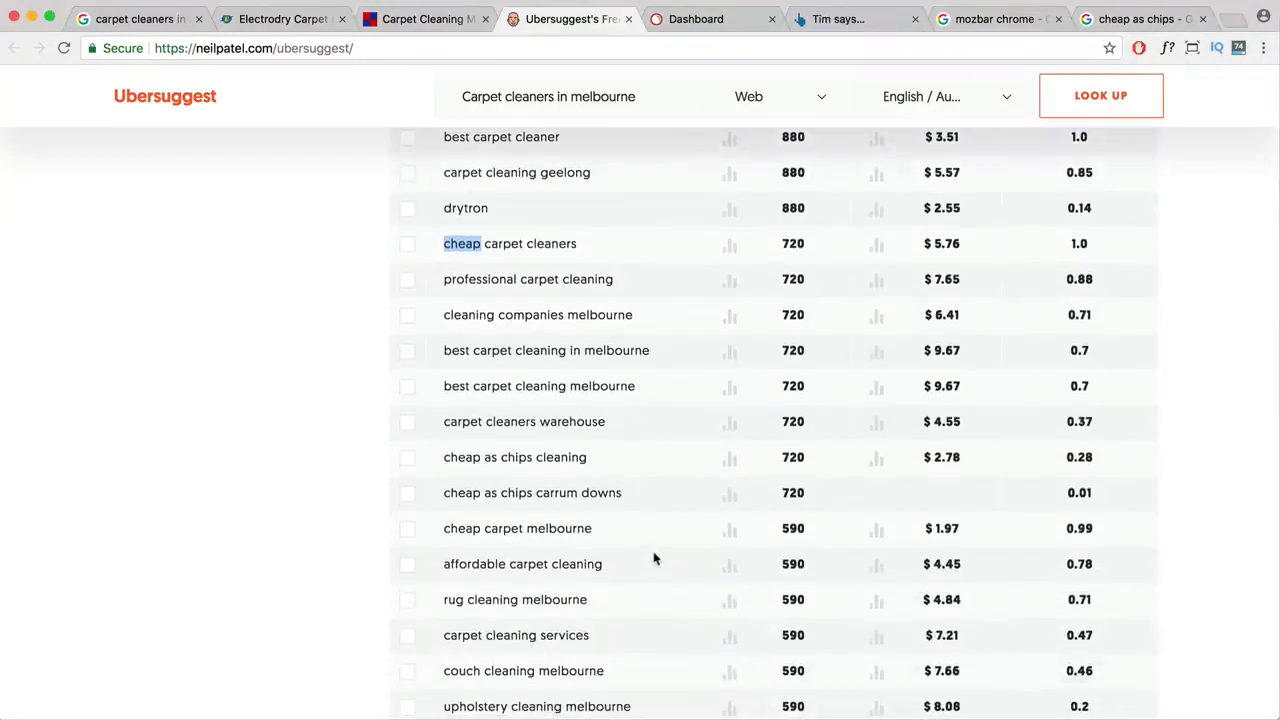
key(super+Tab)
drag(764, 528, 708, 512)
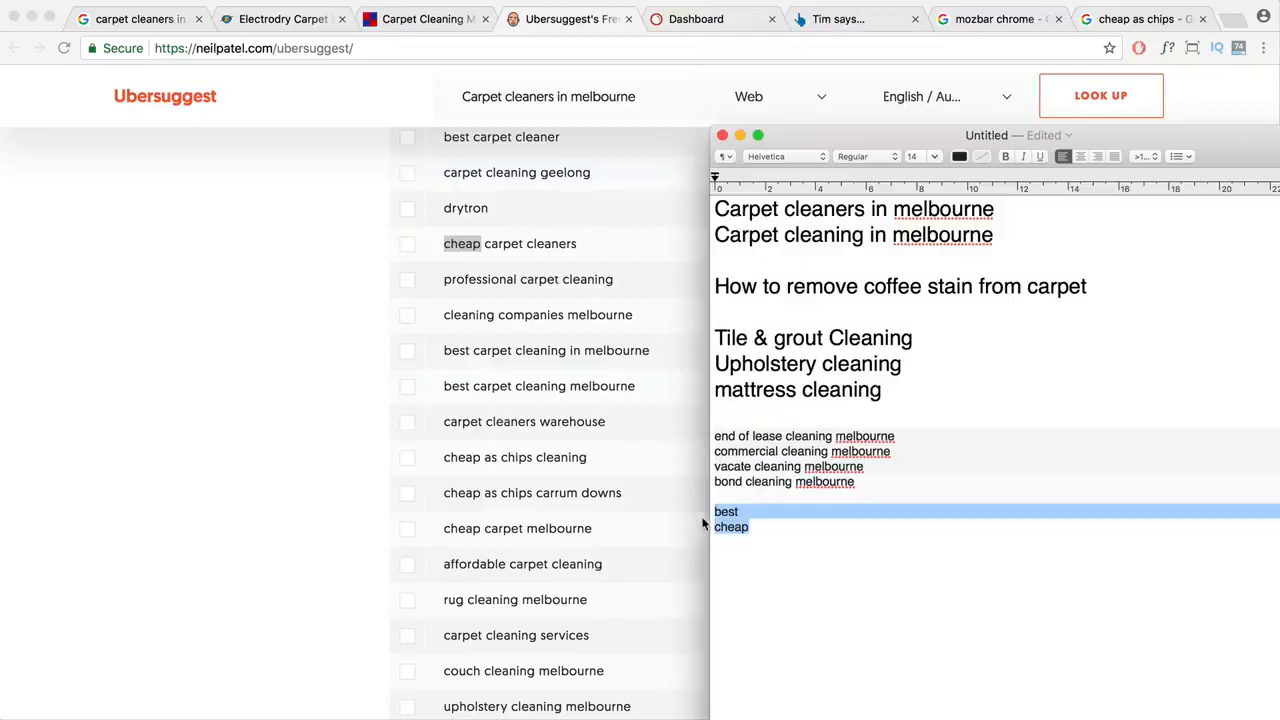
drag(506, 564, 437, 569)
key(super+c)
click(1278, 542)
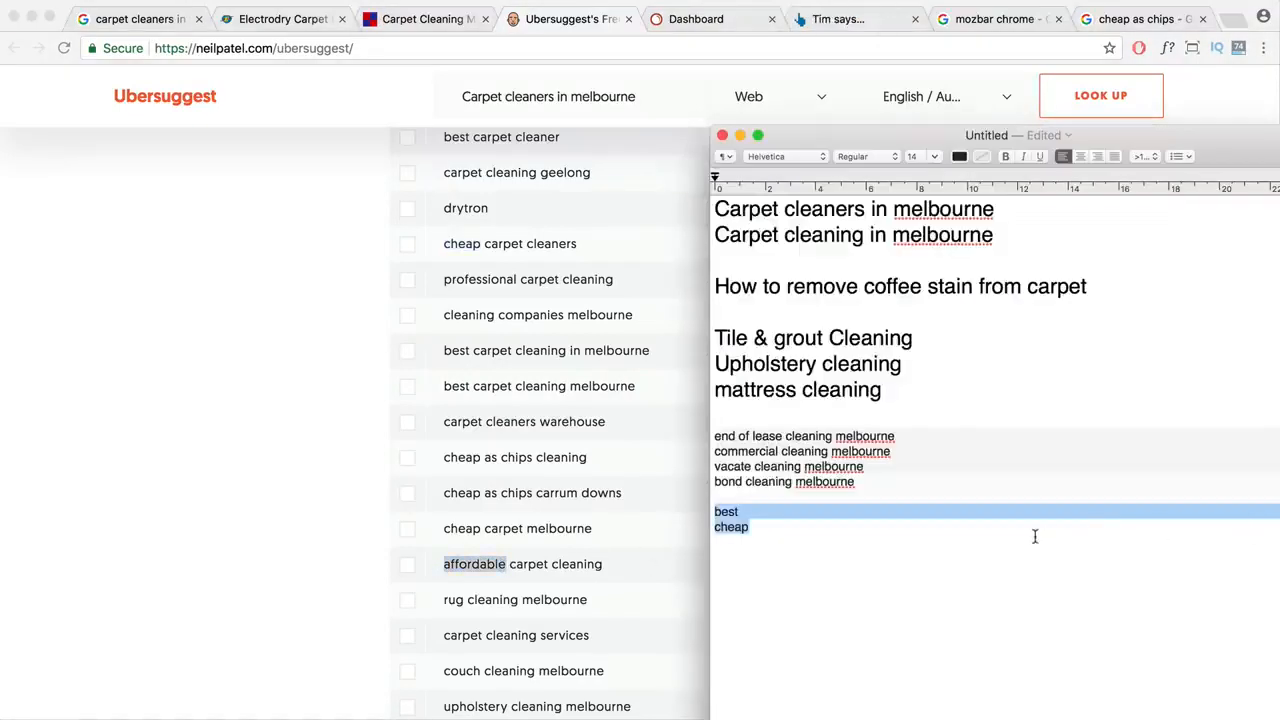
click(1028, 537)
key(Return)
key(super+v)
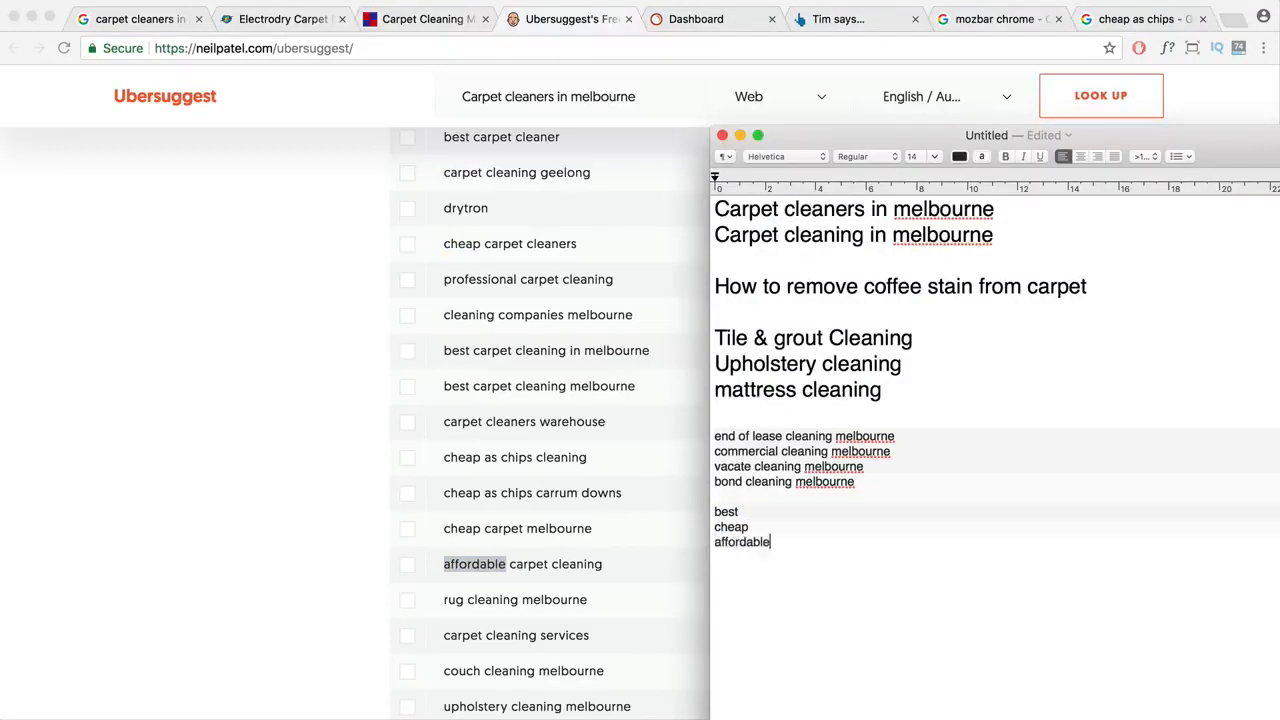
- Copy the keyword "carpet cleaning cost" from the Ubersuggest ideas into a new group at the end of the notes
click(648, 577)
scroll(648, 577, down, 5)
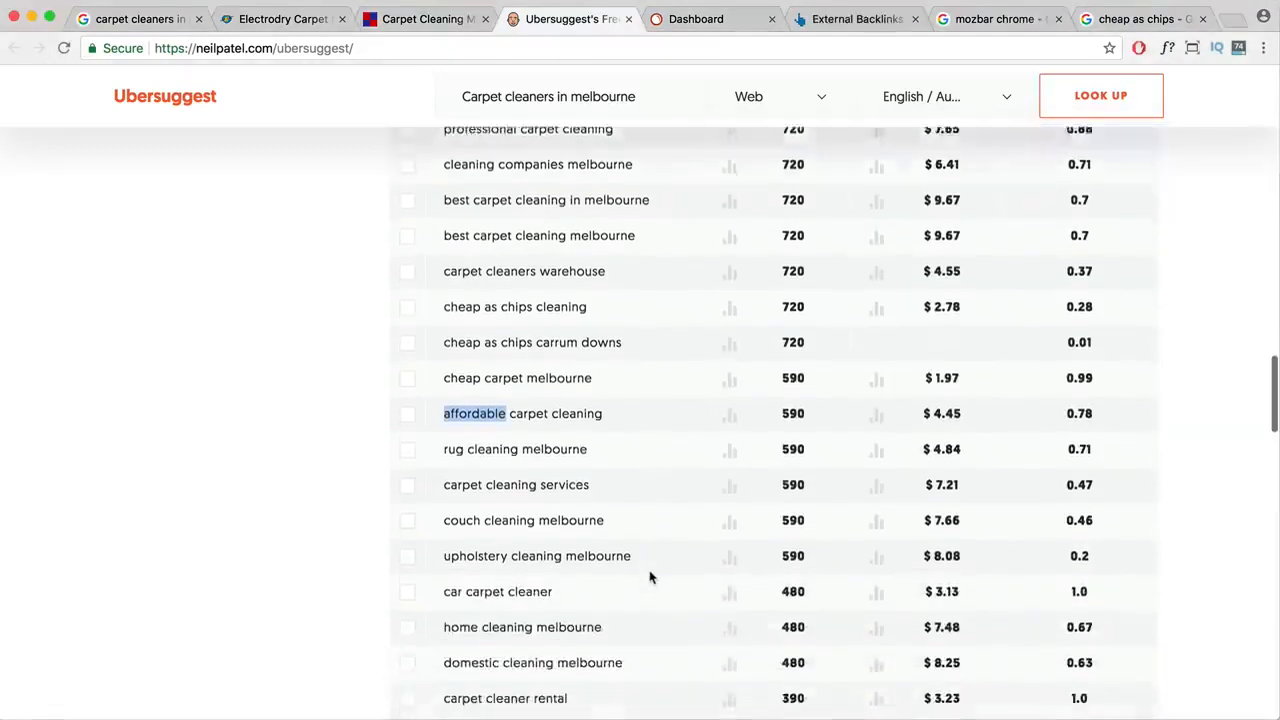
scroll(648, 577, down, 6)
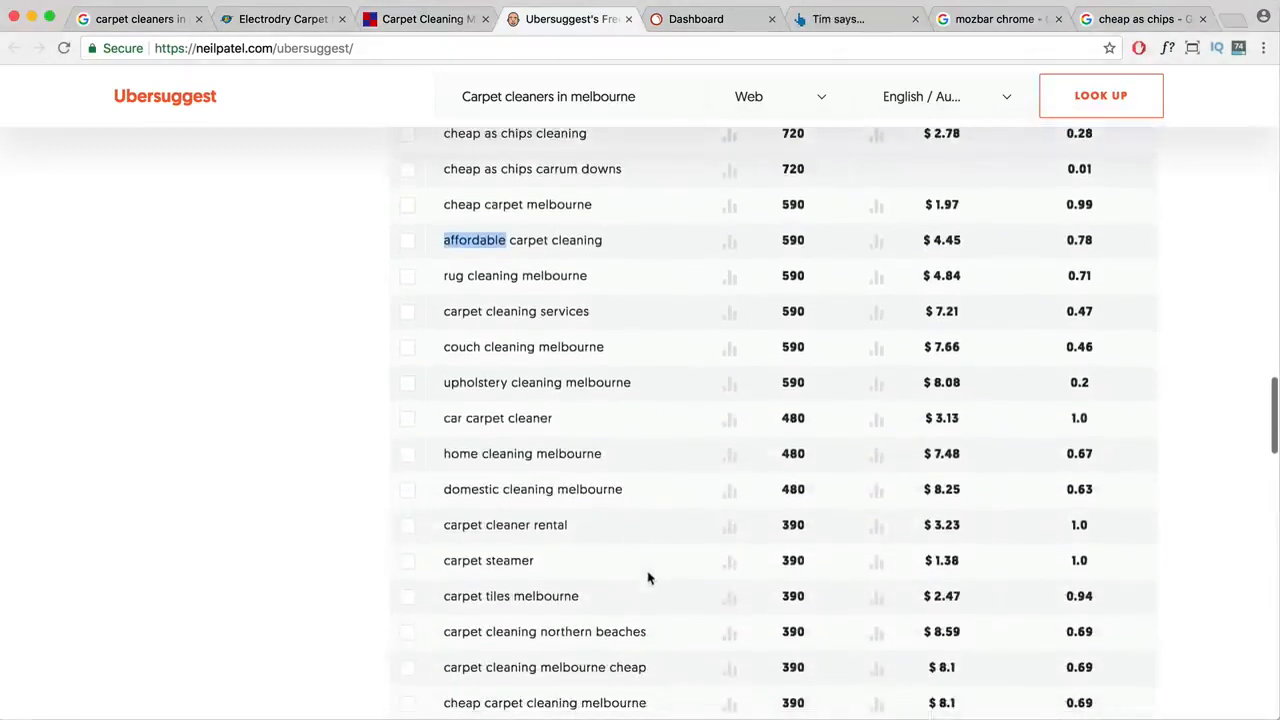
scroll(648, 577, down, 3)
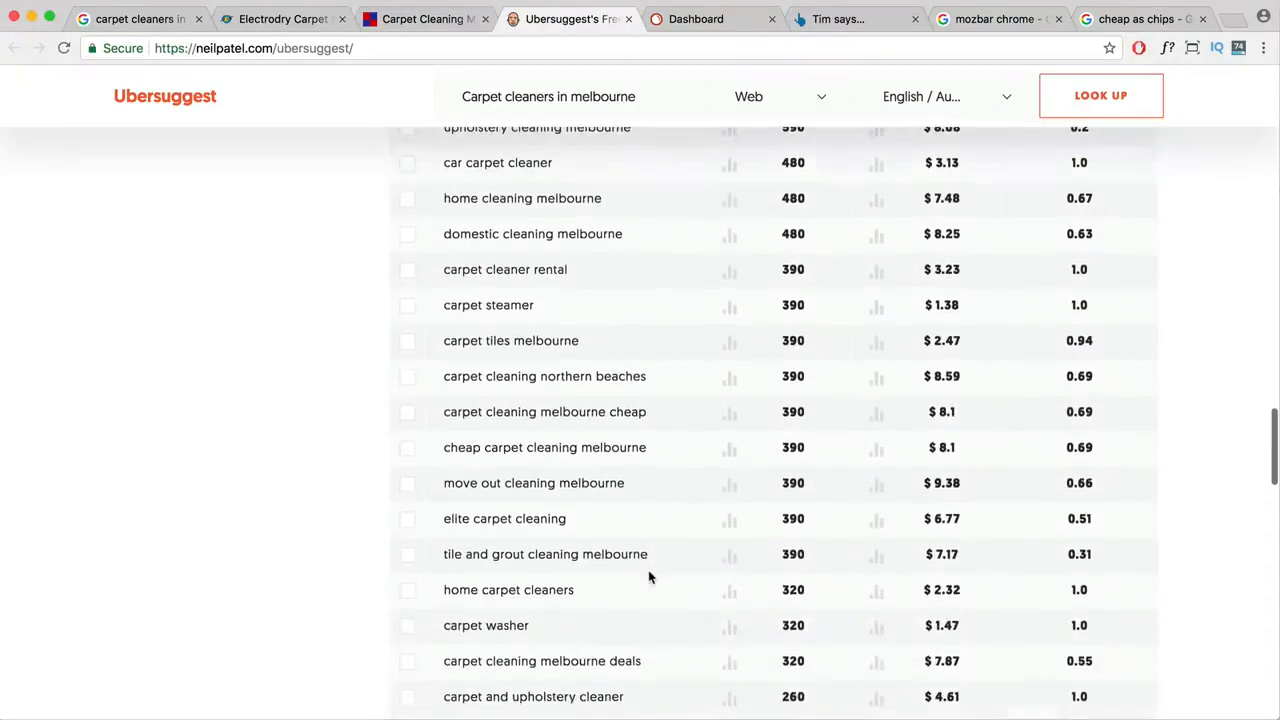
scroll(648, 577, down, 4)
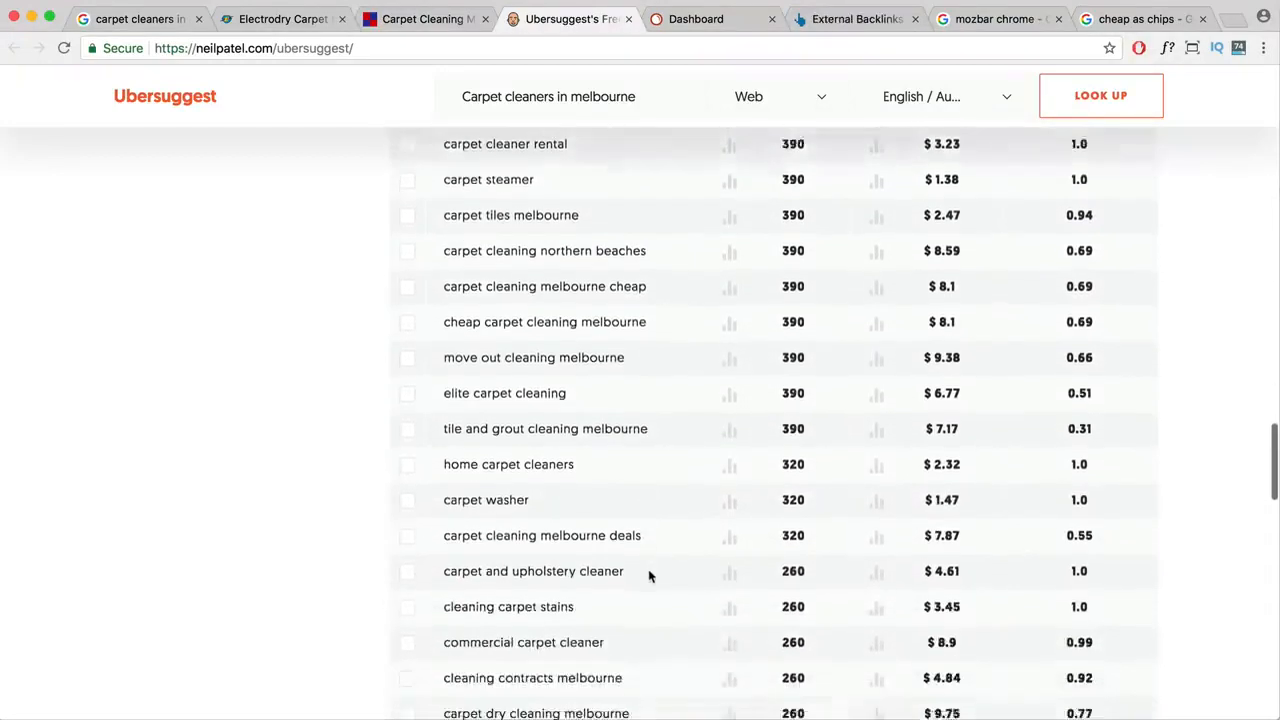
scroll(648, 577, down, 4)
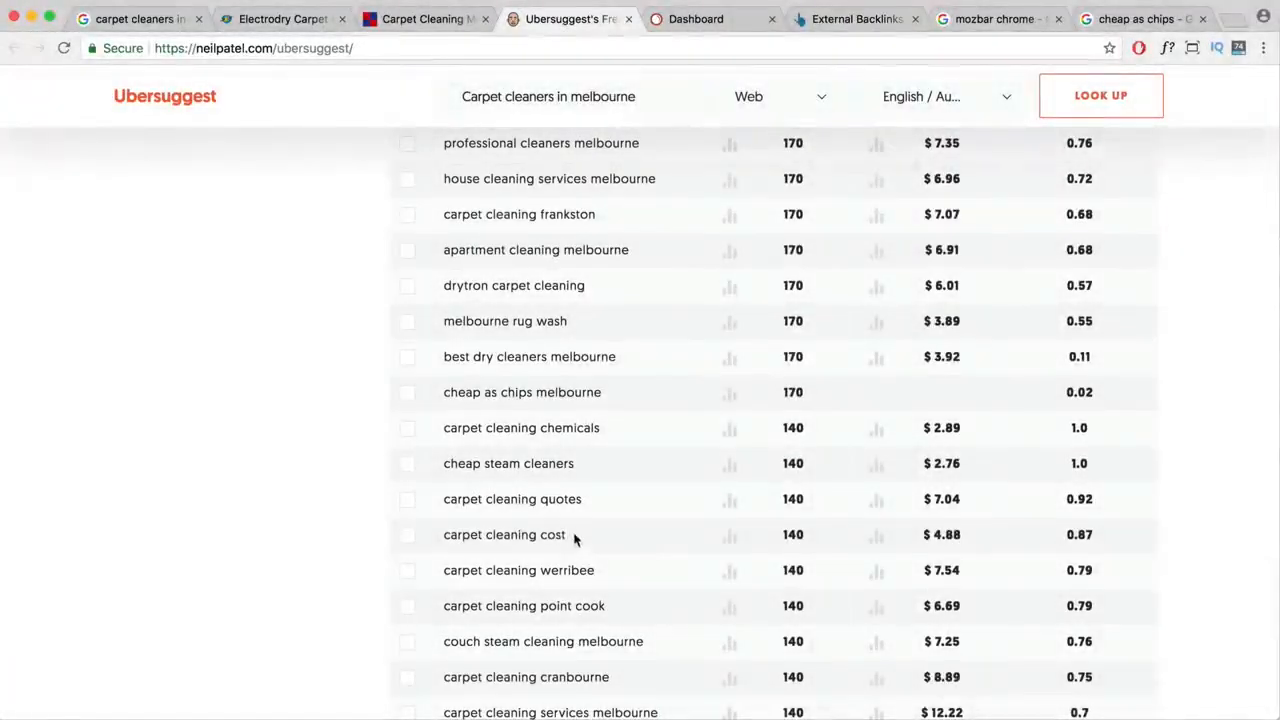
drag(574, 534, 443, 535)
key(super+c)
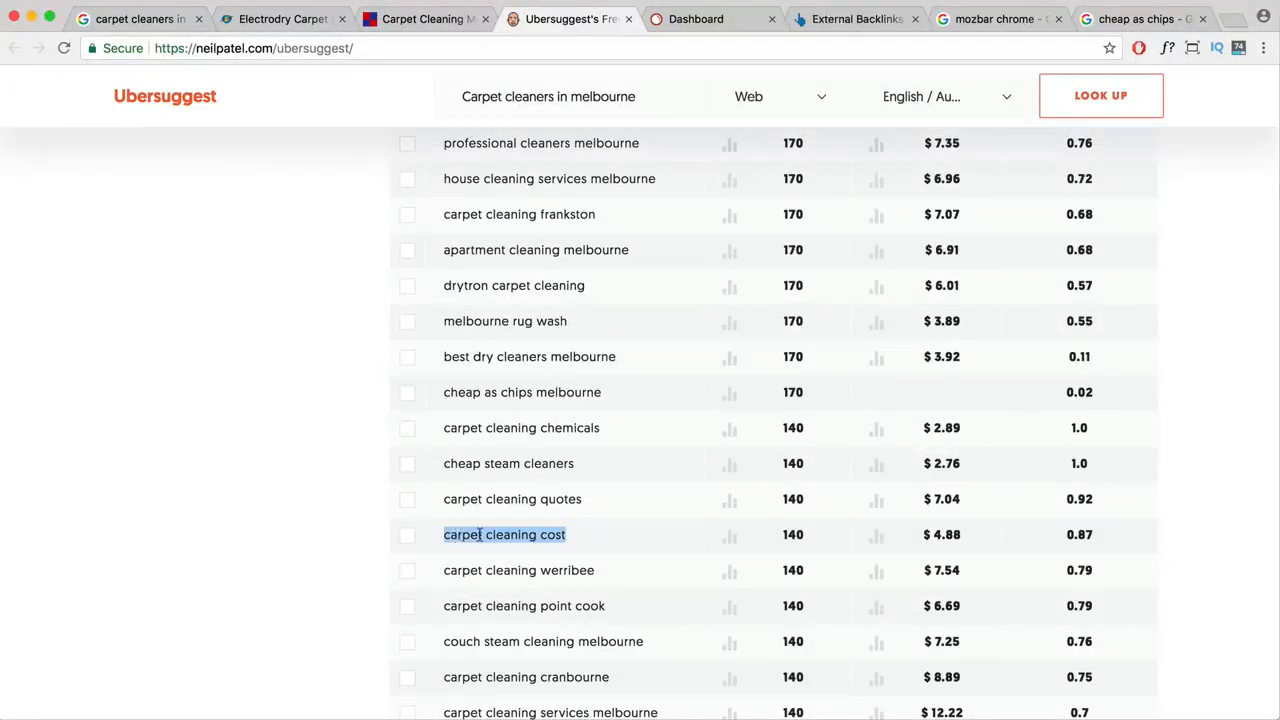
key(super+Tab)
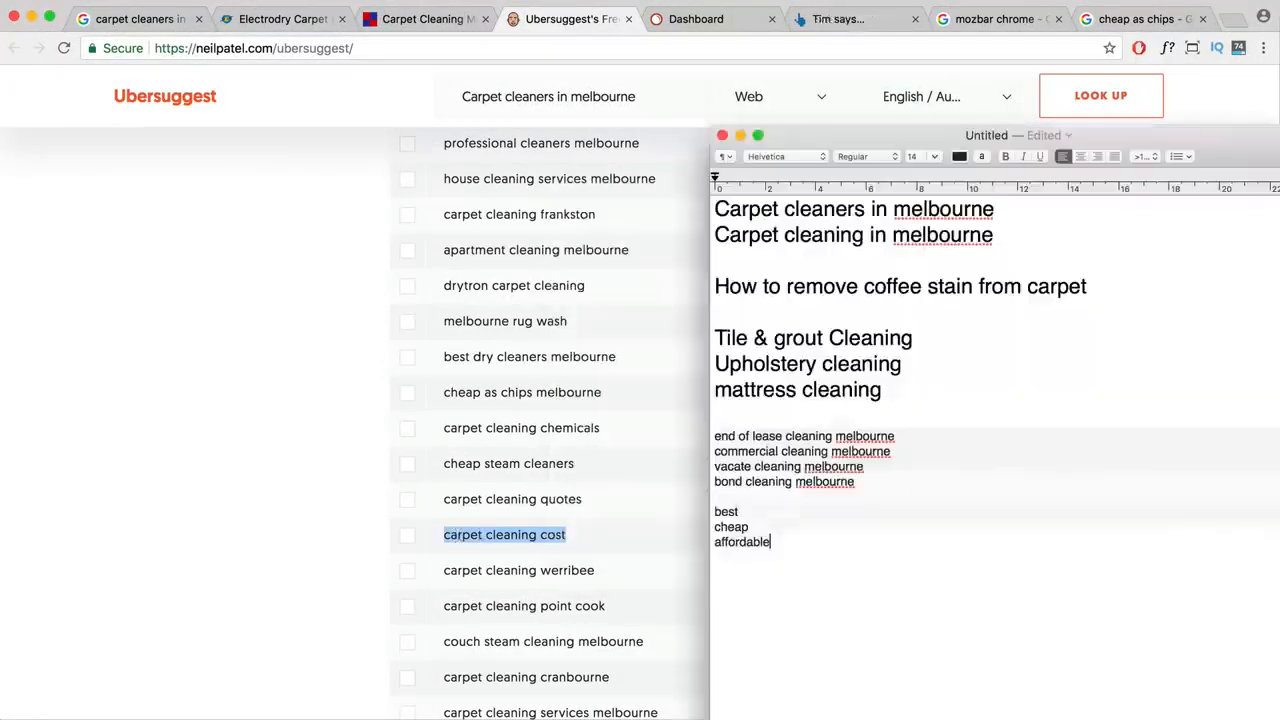
key(Return)
key(Return)
key(super+v)
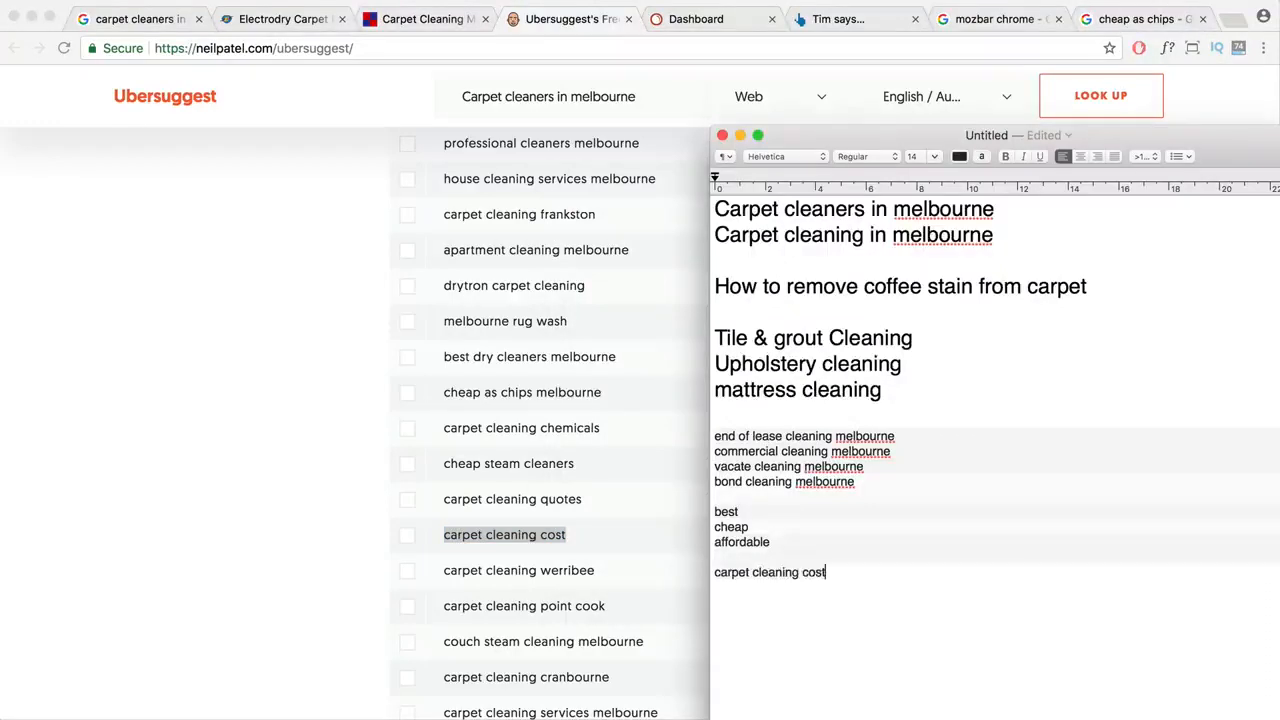
- Label the "carpet cleaning cost" line in the notes with "- Blog Posts" and highlight the whole line
drag(834, 574, 690, 572)
click(839, 572)
text(- Blog Posts)
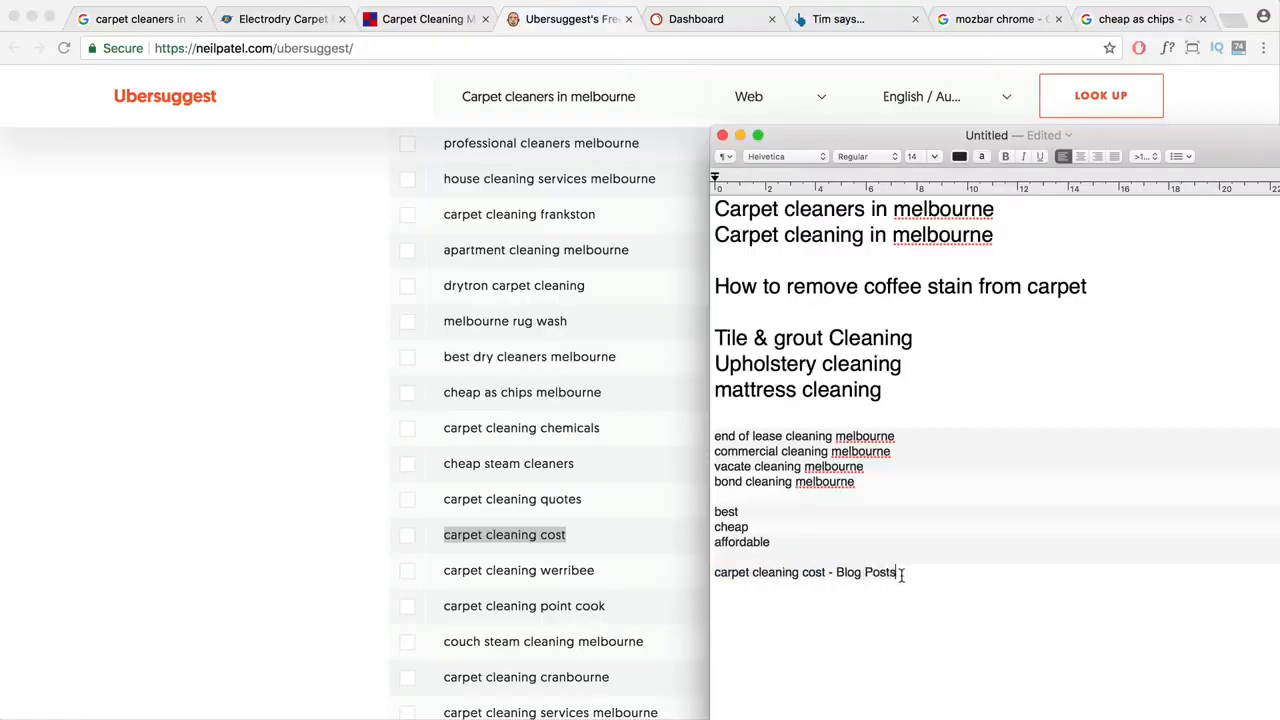
shift+click(711, 574)
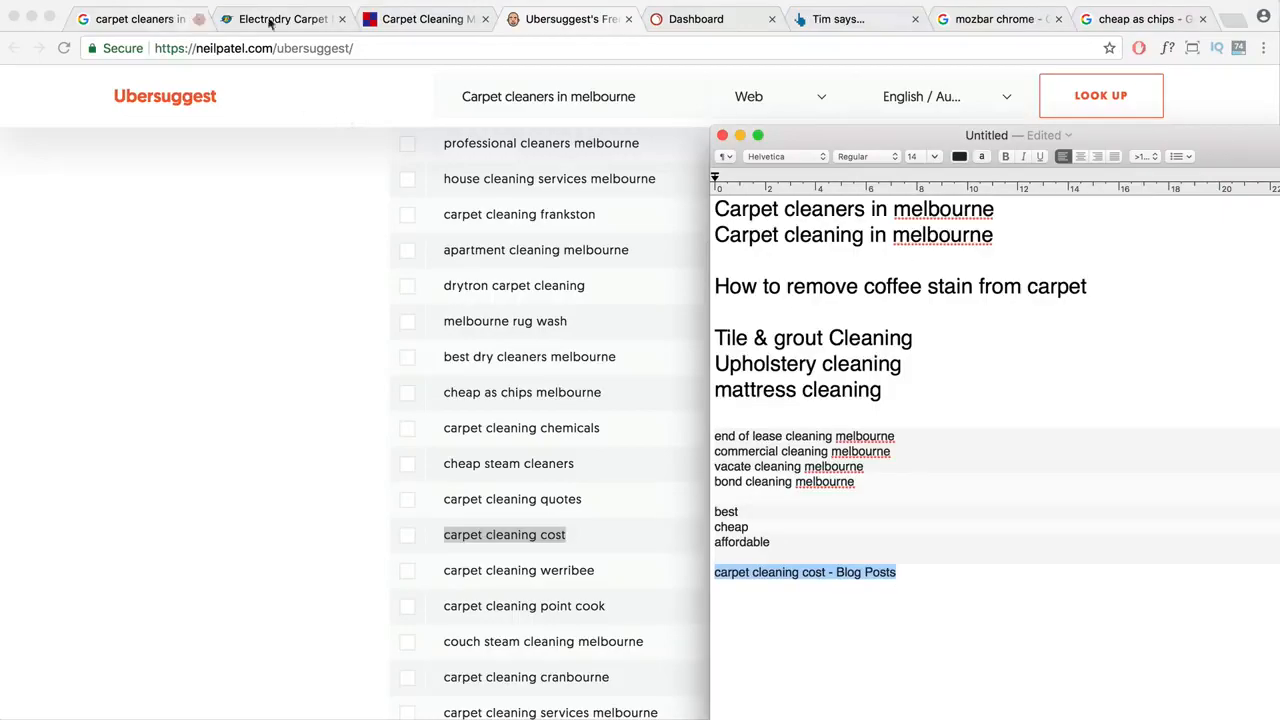
- Open the blog of the Melbourne Carpet Cleaning website from its footer links and look over the posts
click(410, 22)
click(410, 22)
scroll(741, 305, down, 20)
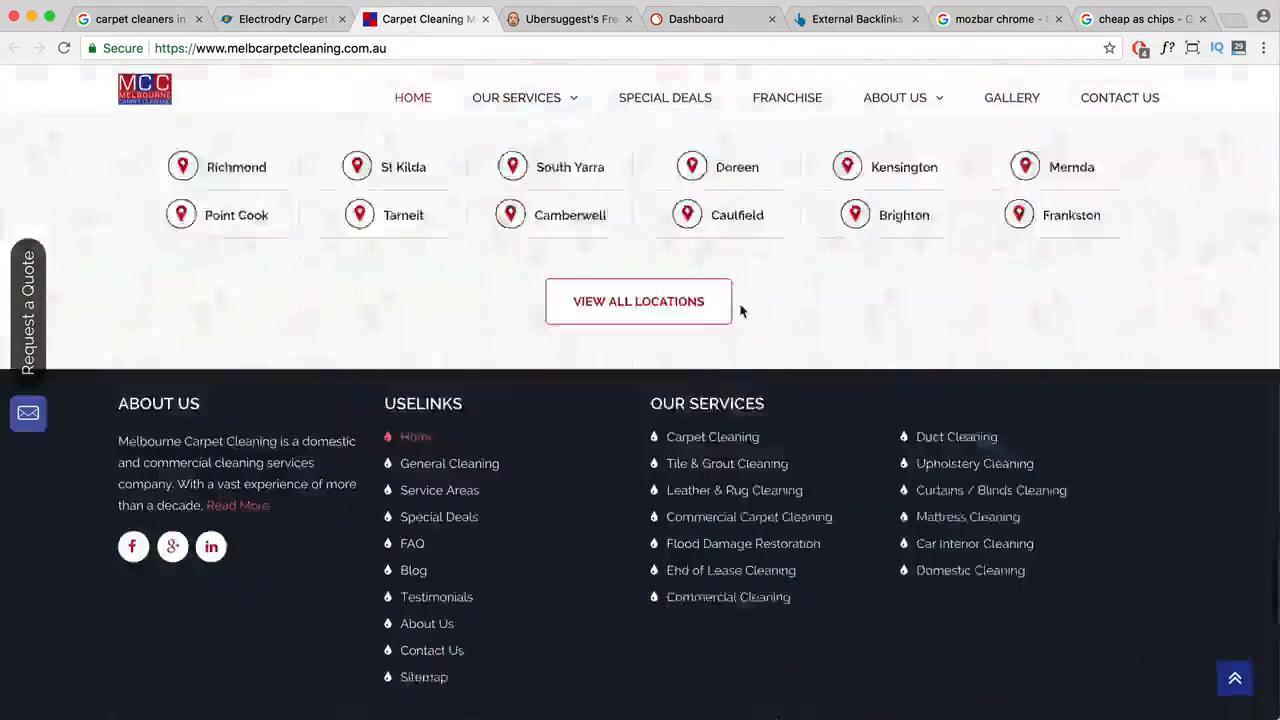
scroll(737, 306, up, 1)
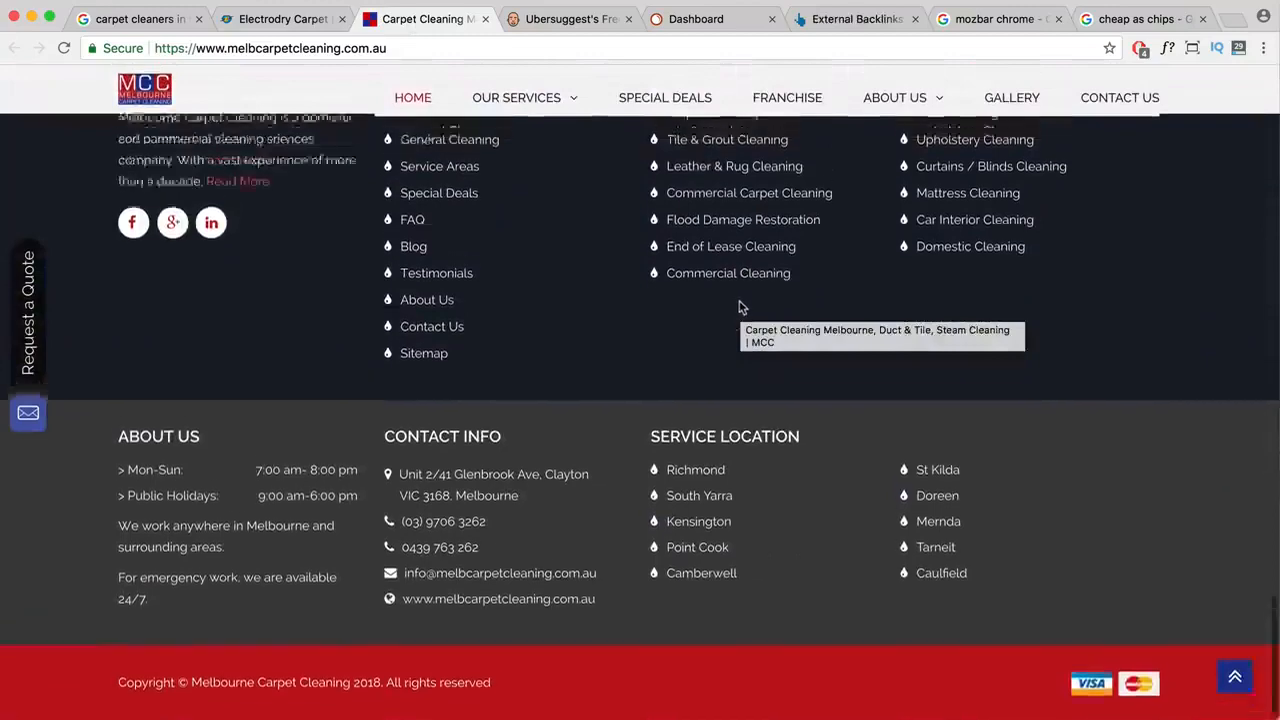
click(414, 249)
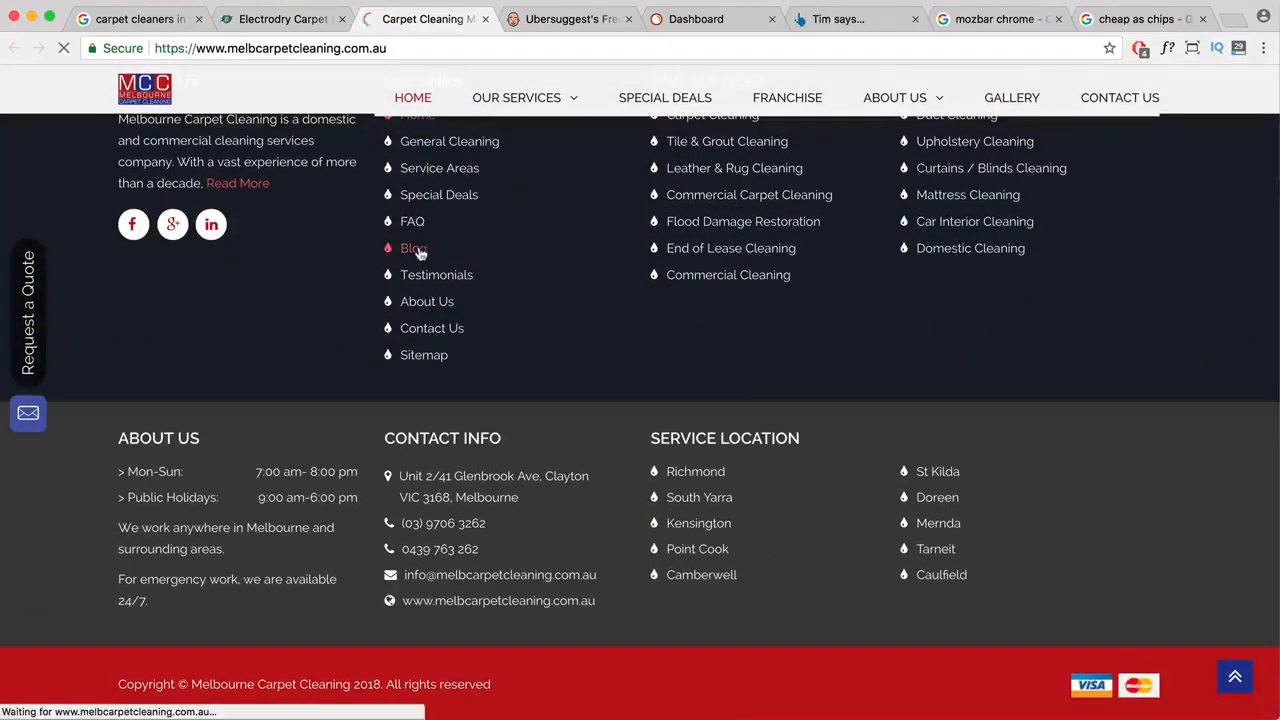
scroll(480, 330, down, 3)
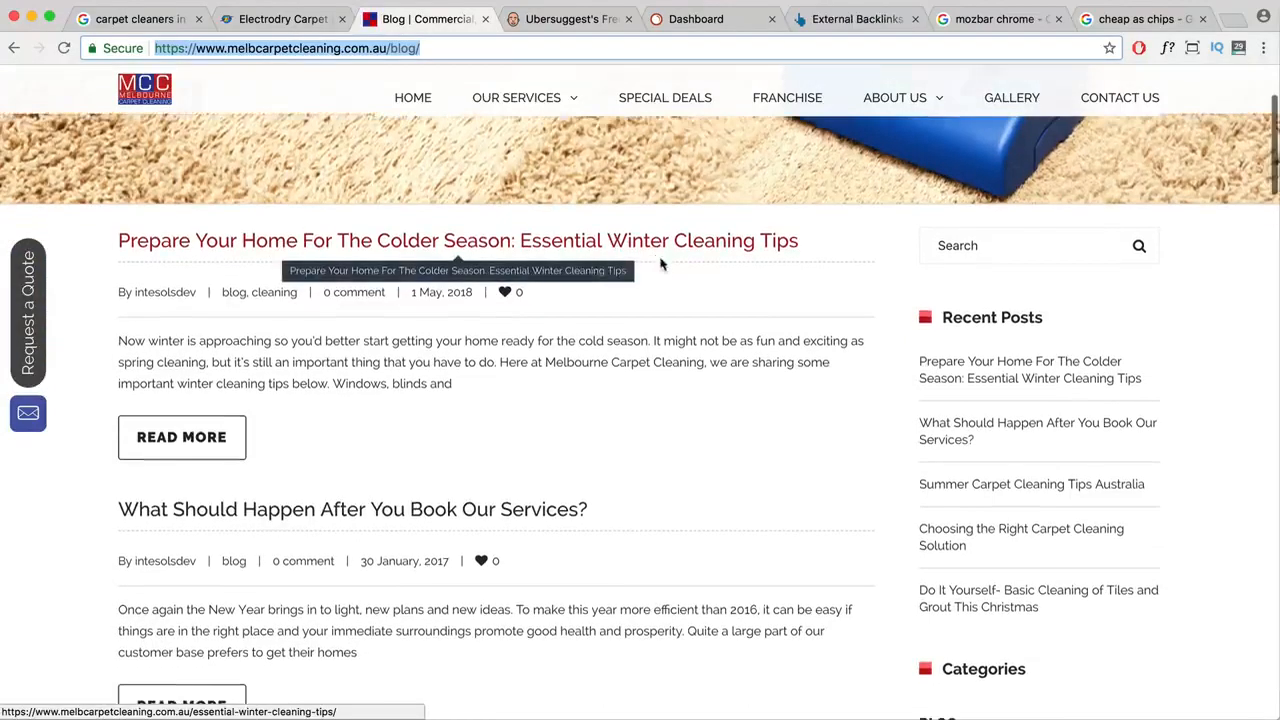
- Open the blog post "Prepare Your Home For The Colder Season: Essential Winter Cleaning Tips" and skim its content
click(728, 250)
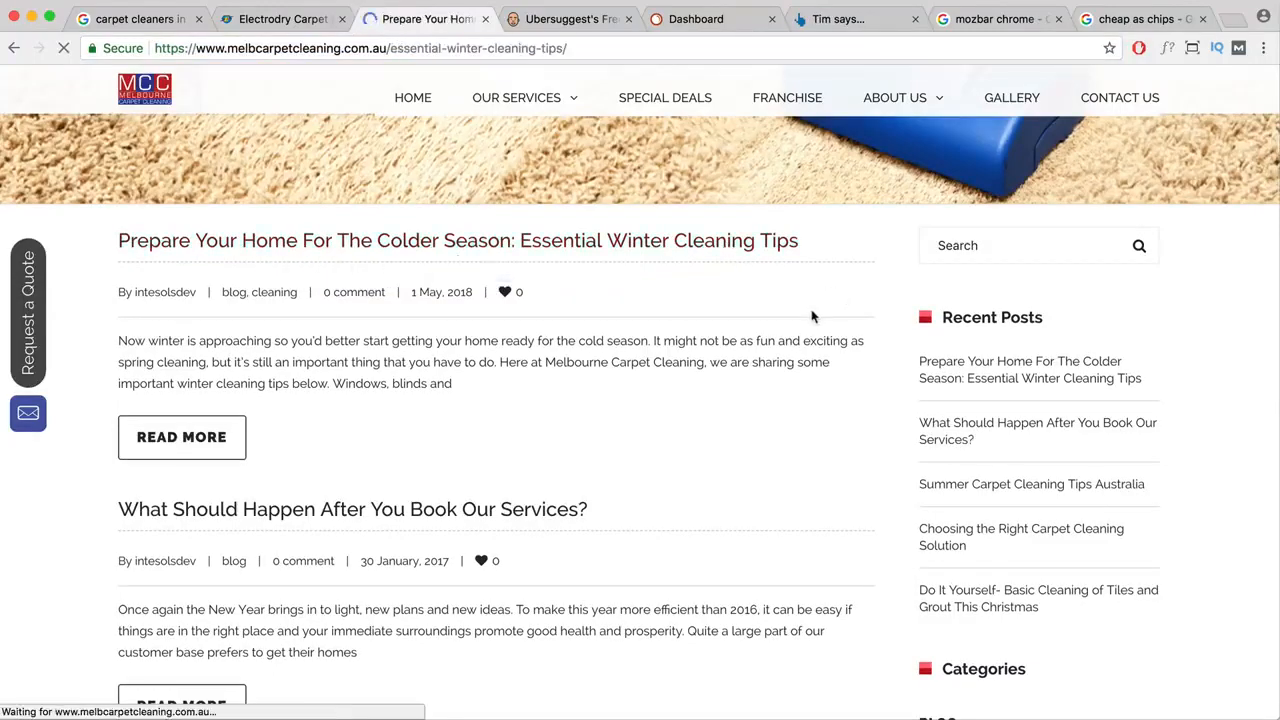
scroll(760, 344, down, 10)
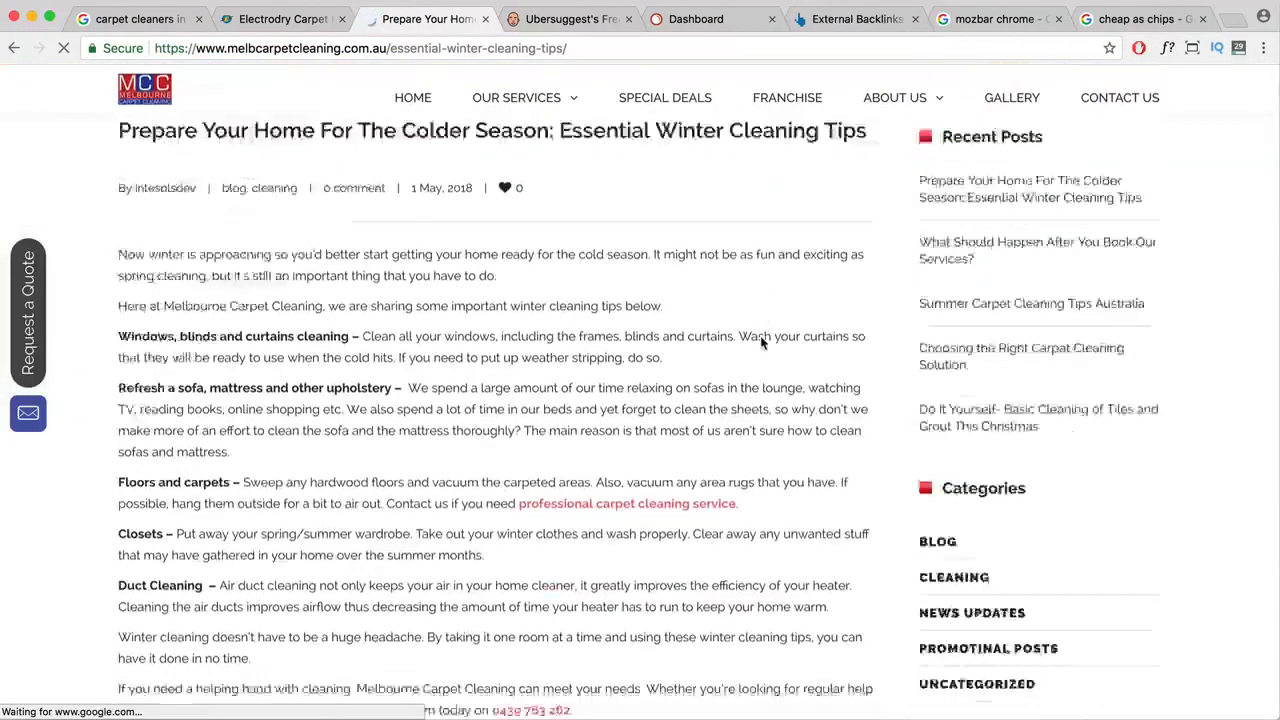
scroll(762, 341, up, 4)
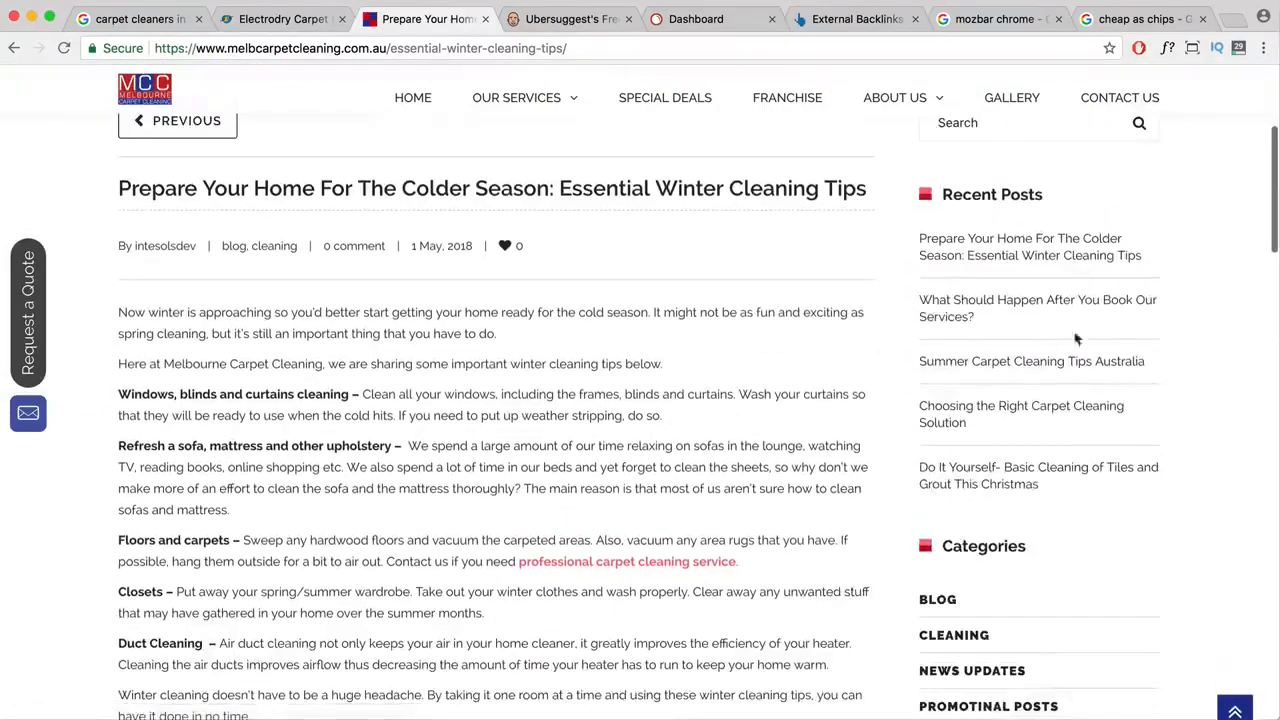
- Highlight "carpet cleaning cost" in the notes as a blog topic and review the competitor's winter cleaning post alongside it
key(super+Tab)
click(906, 572)
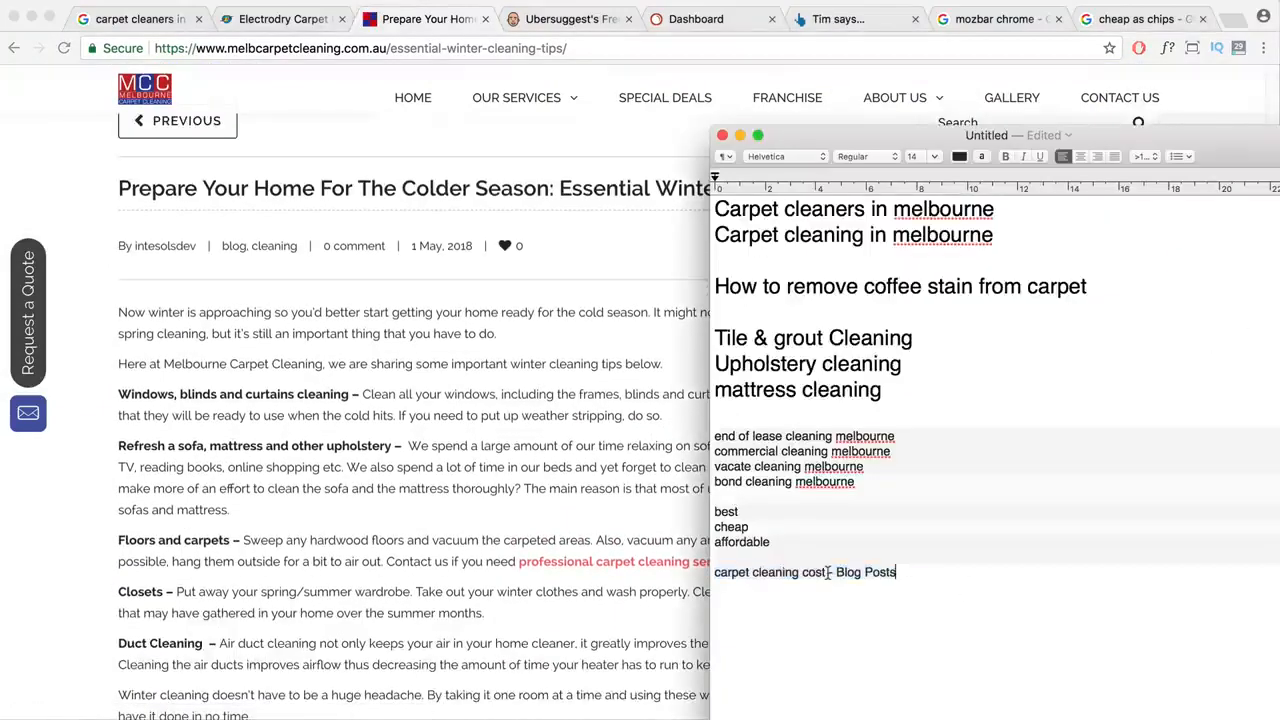
drag(826, 572, 716, 572)
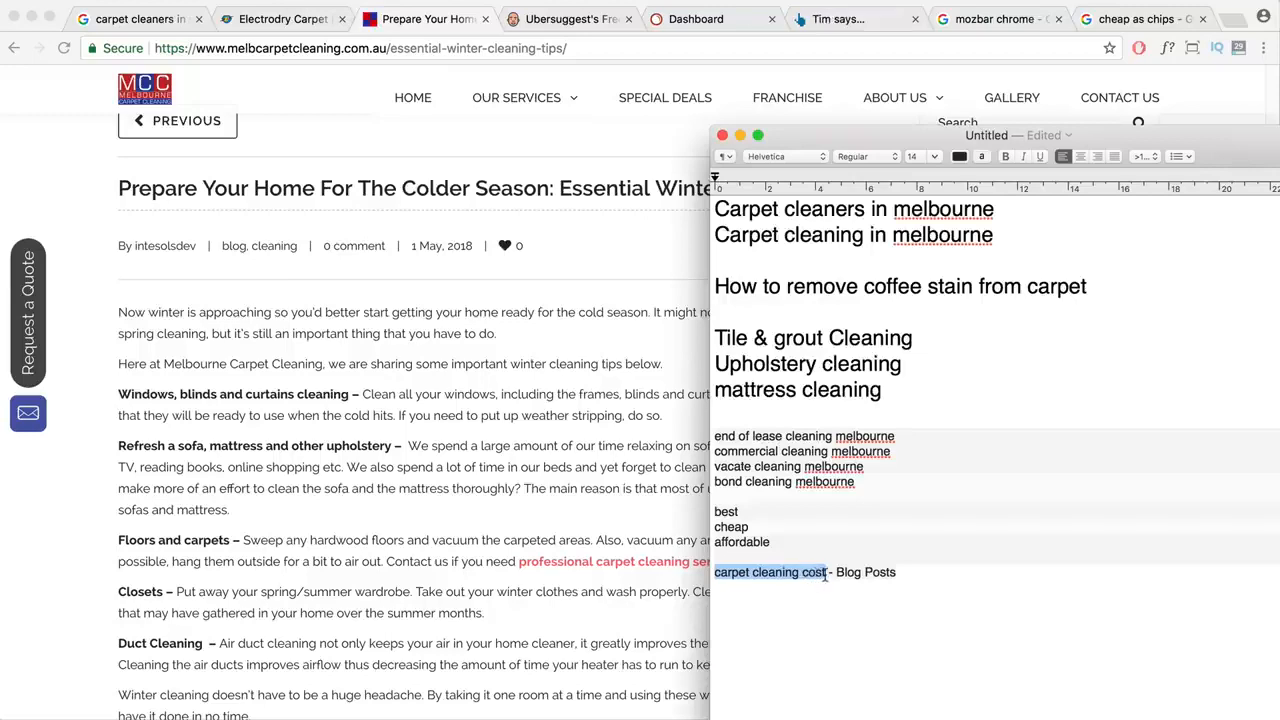
click(543, 516)
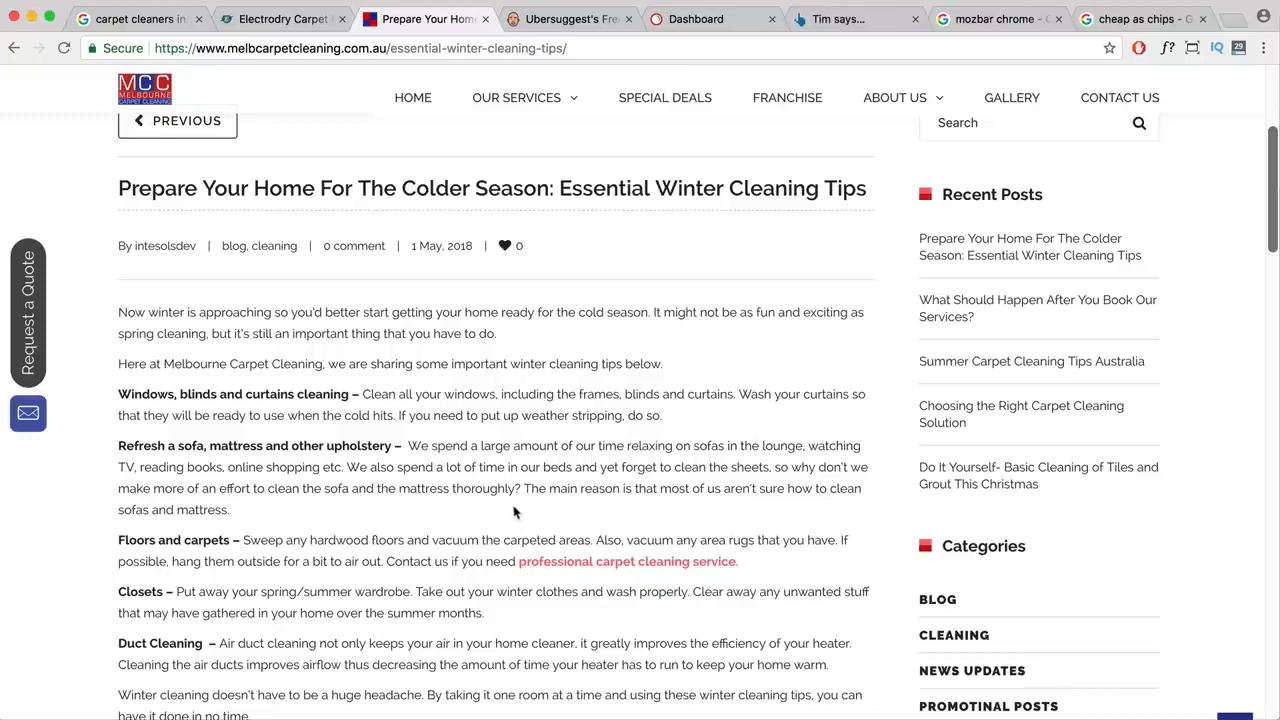
scroll(125, 92, up, 3)
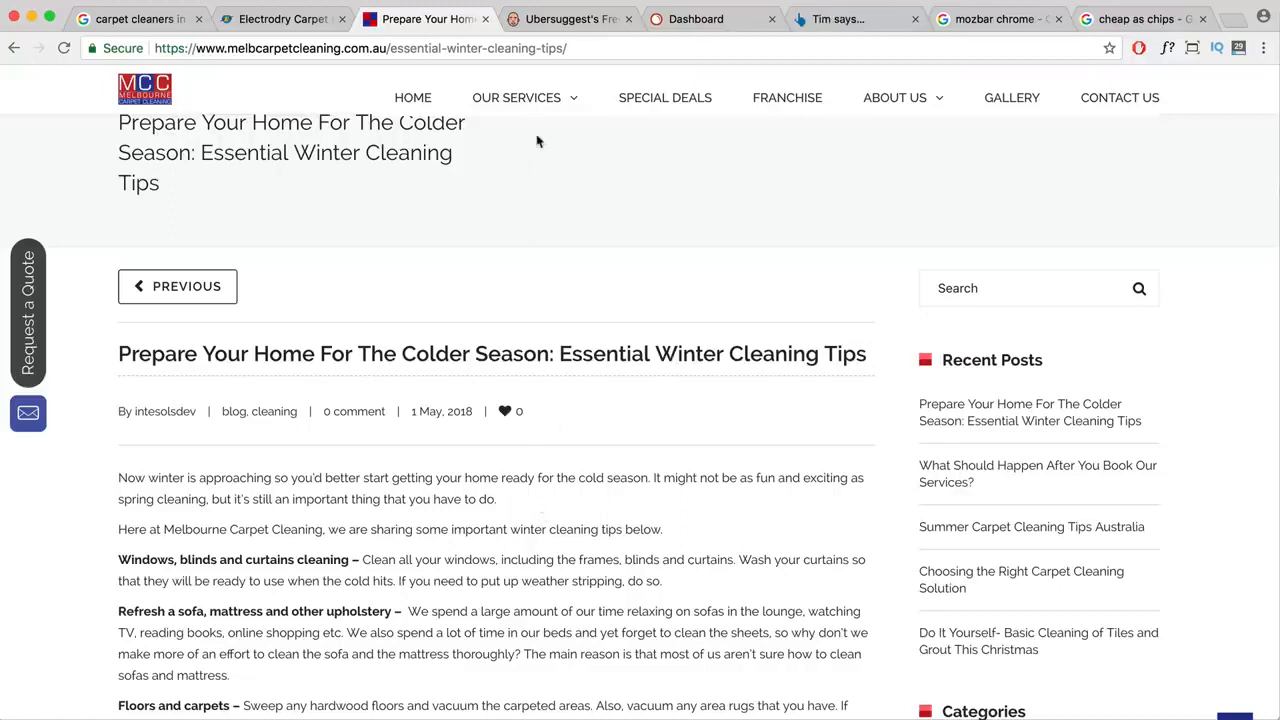
mouse_move(535, 118)
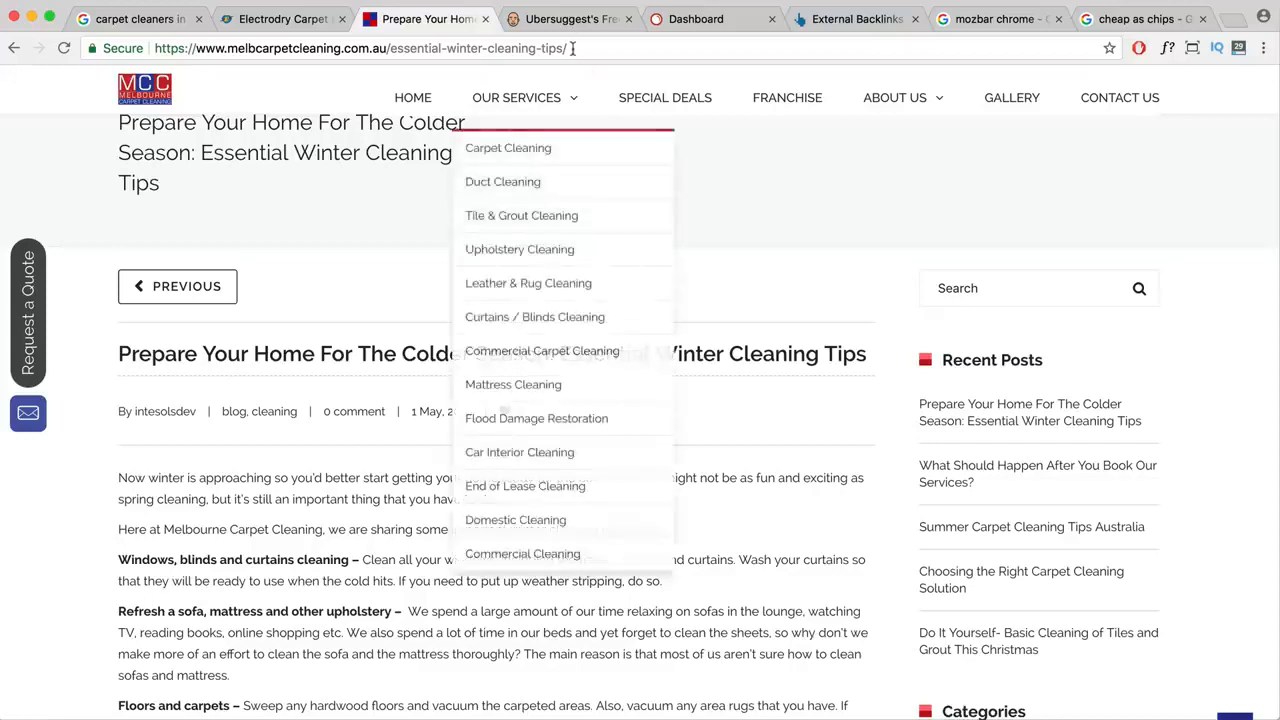
- Glance at the SEMrush dashboard and review the end of the first page of Ubersuggest keyword ideas
click(705, 22)
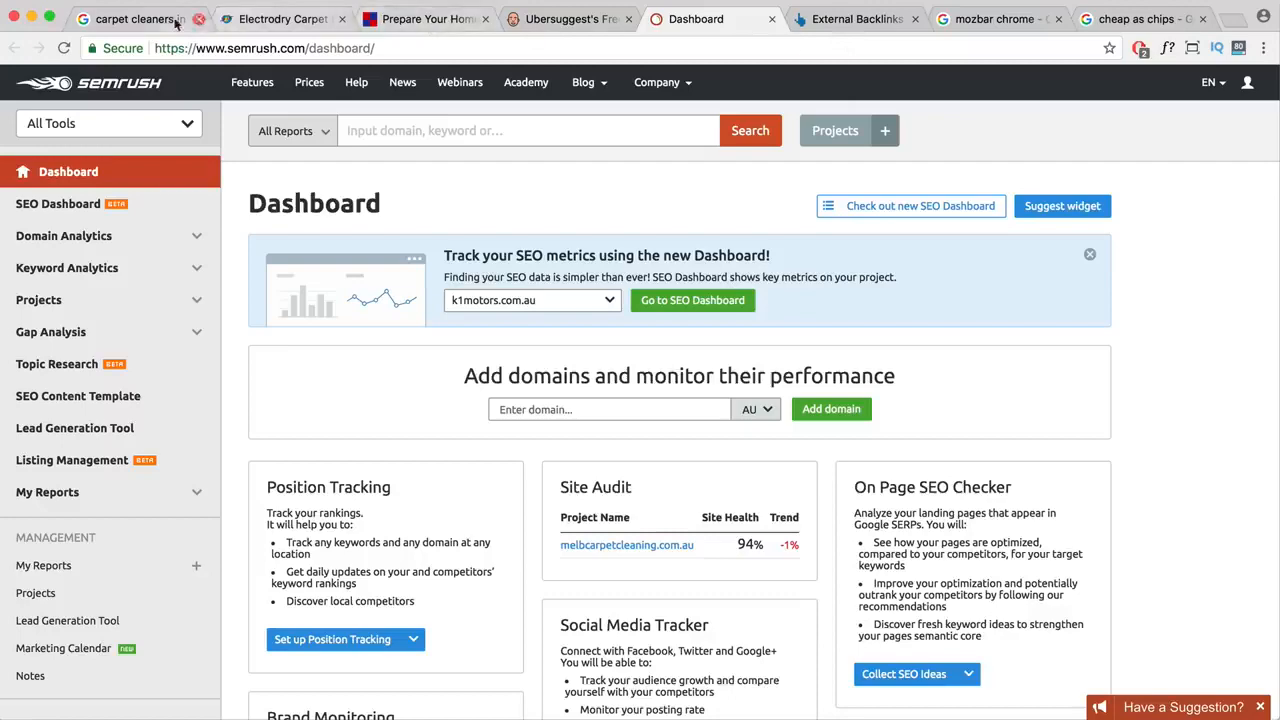
click(568, 20)
scroll(678, 488, down, 3)
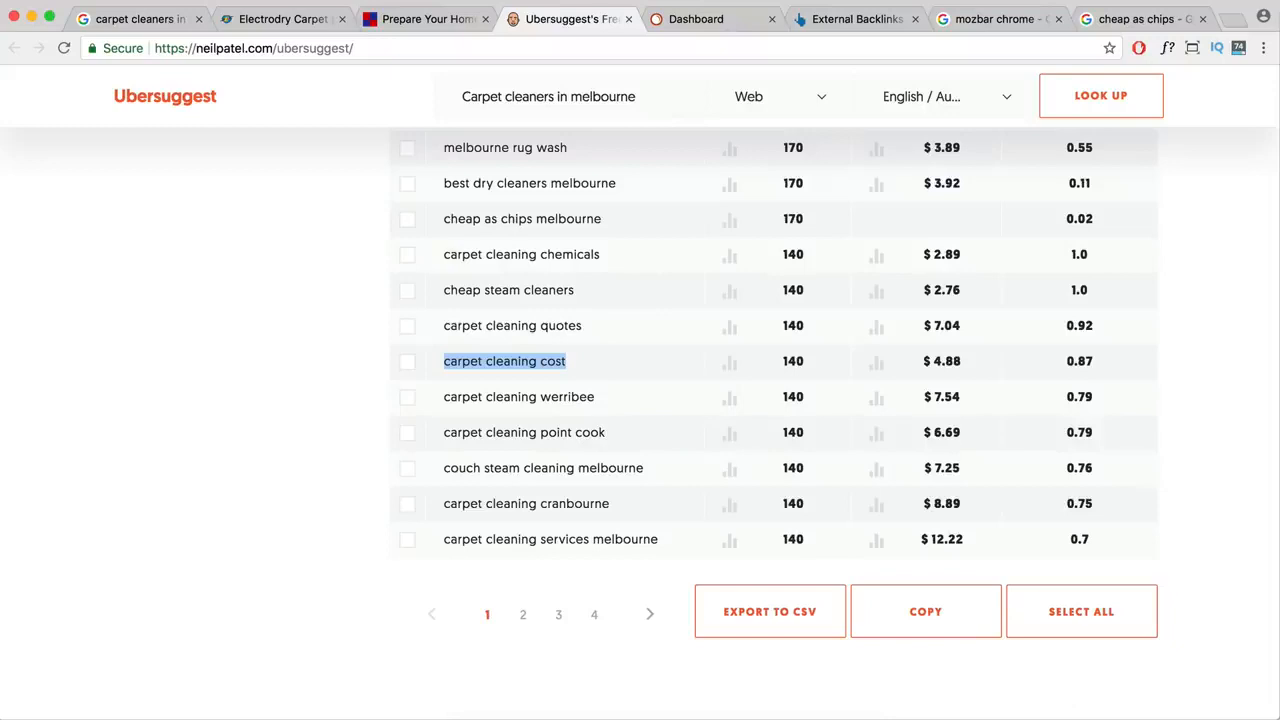
- Switch to the presentation, show the "LOCAL SEO – Basic Mind Map" slide and highlight the homepage keyword "Carpet Cleaners Melbourne"
key(super+Tab)
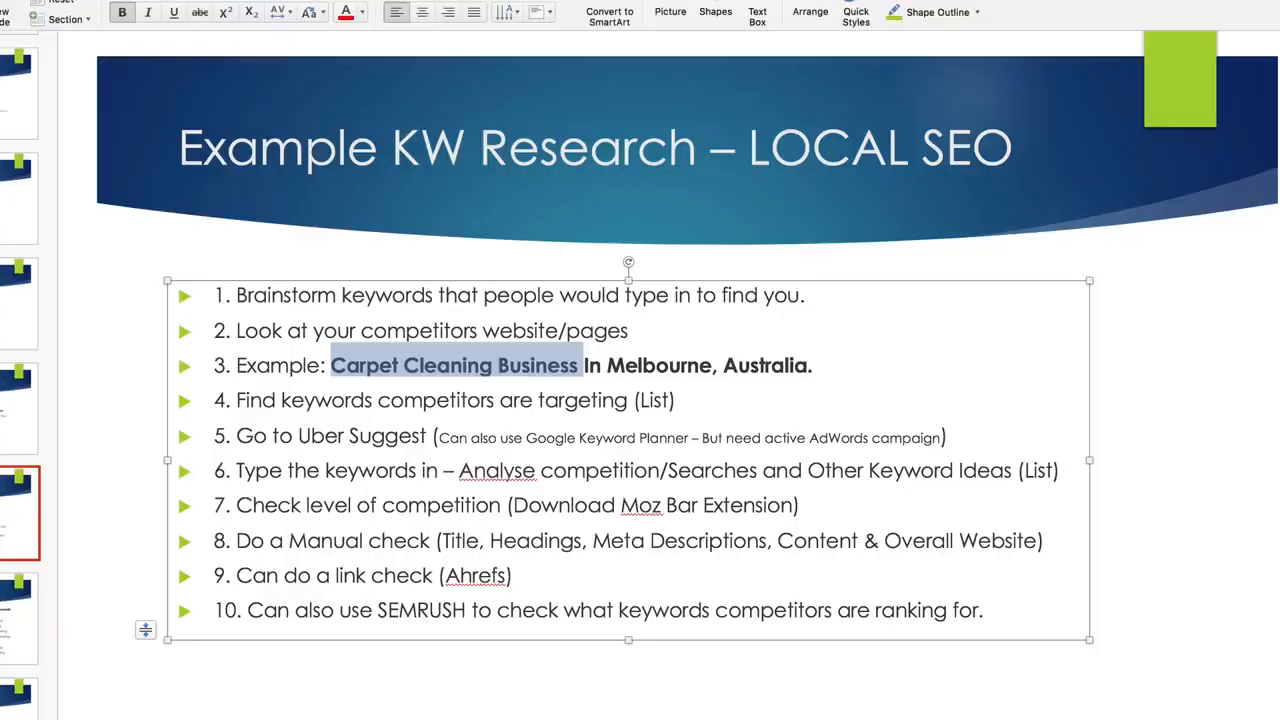
scroll(16, 655, down, 5)
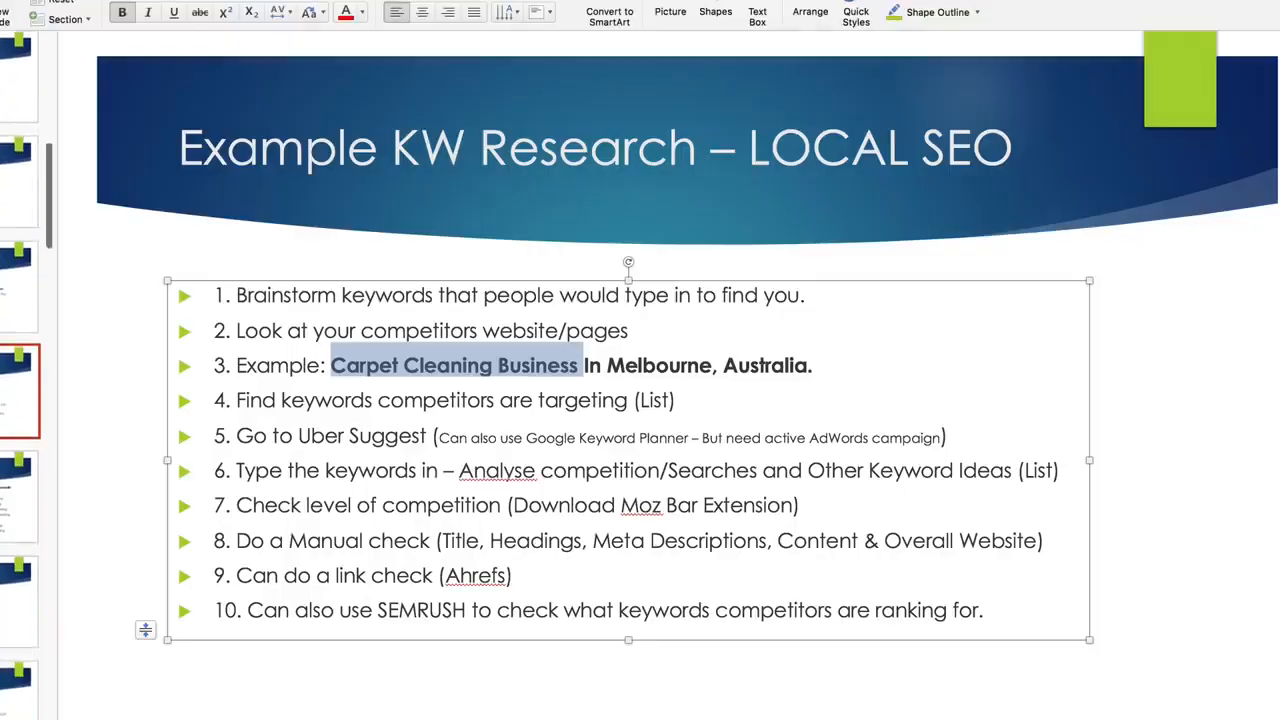
click(16, 658)
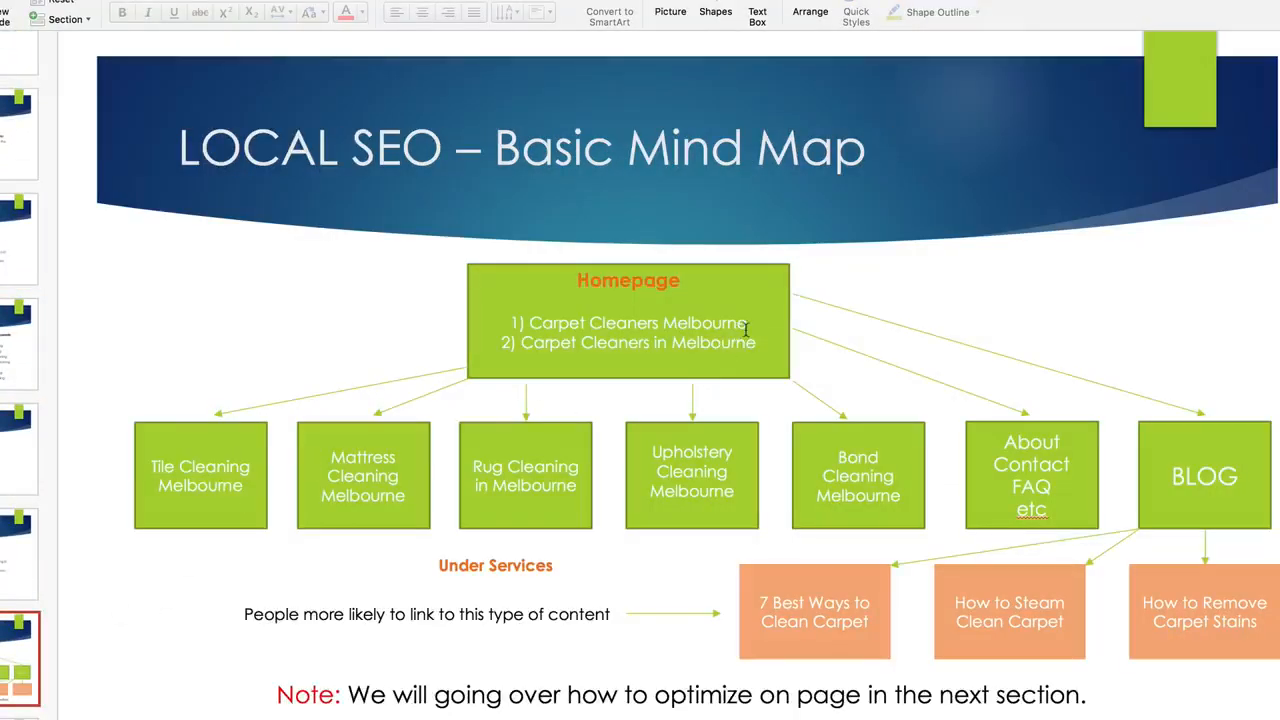
drag(748, 323, 536, 322)
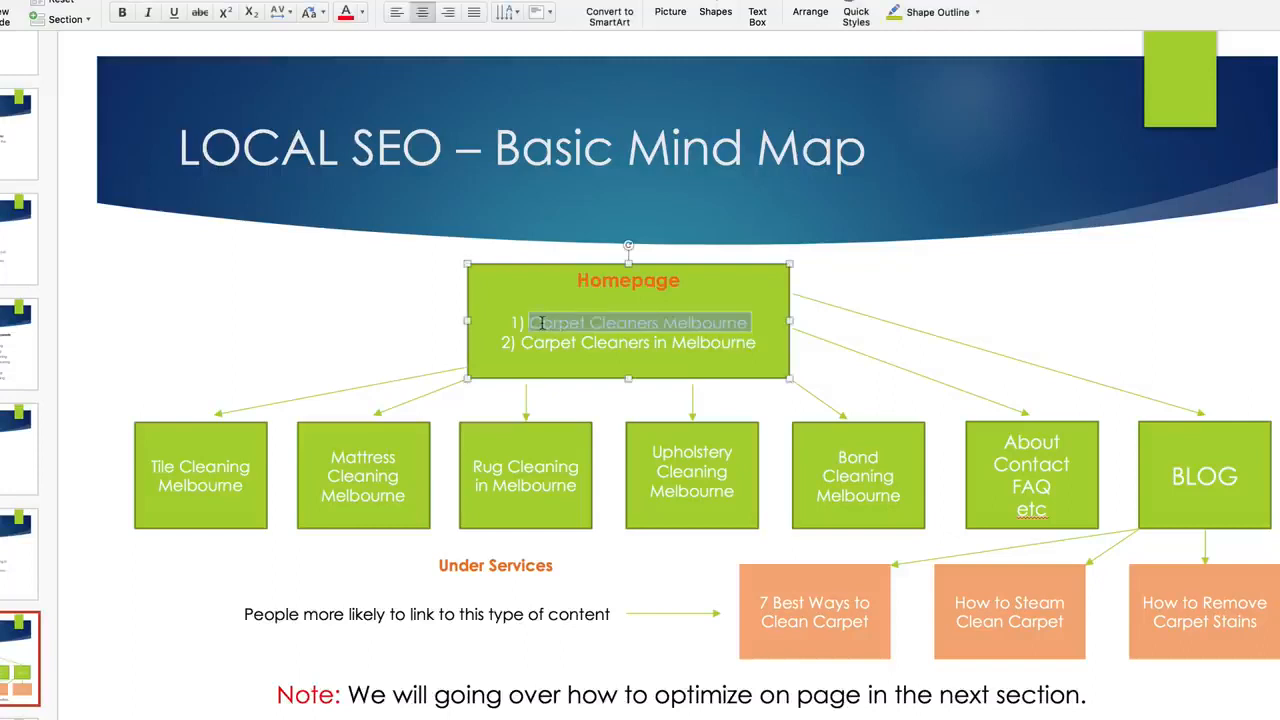
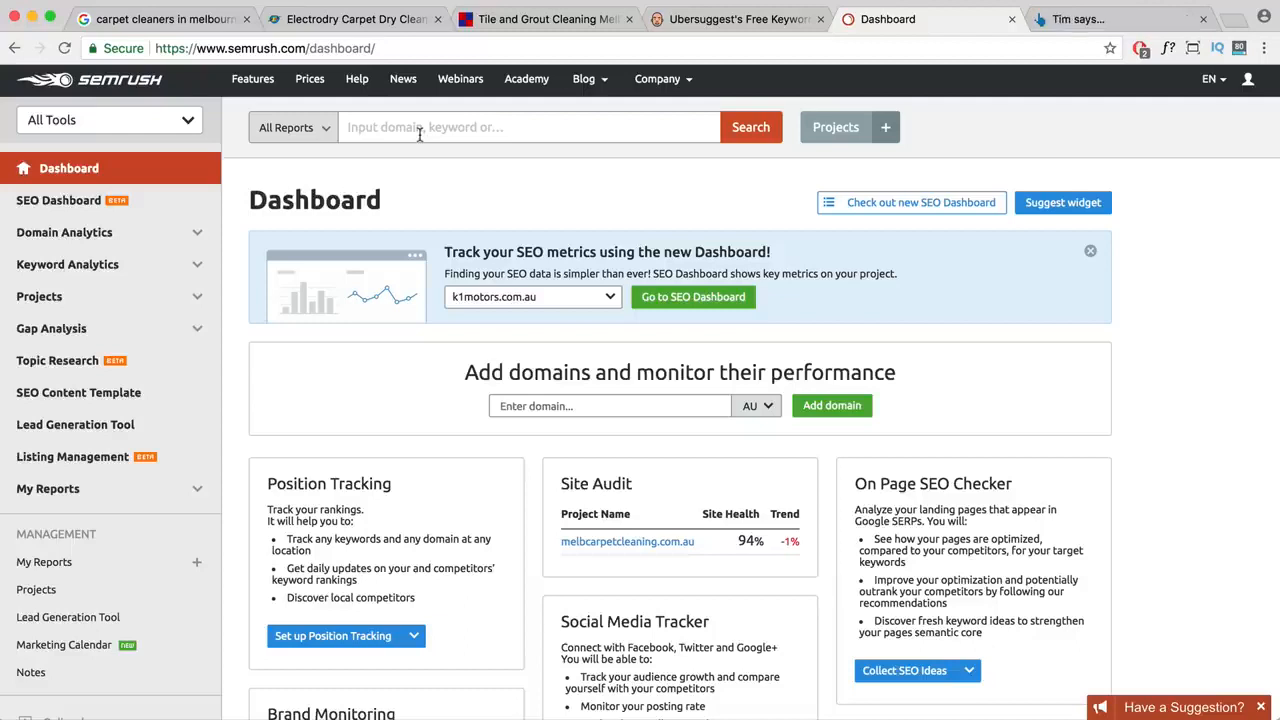
click(420, 135)
text(https://www.melbcarpetcleaning.com.au/)
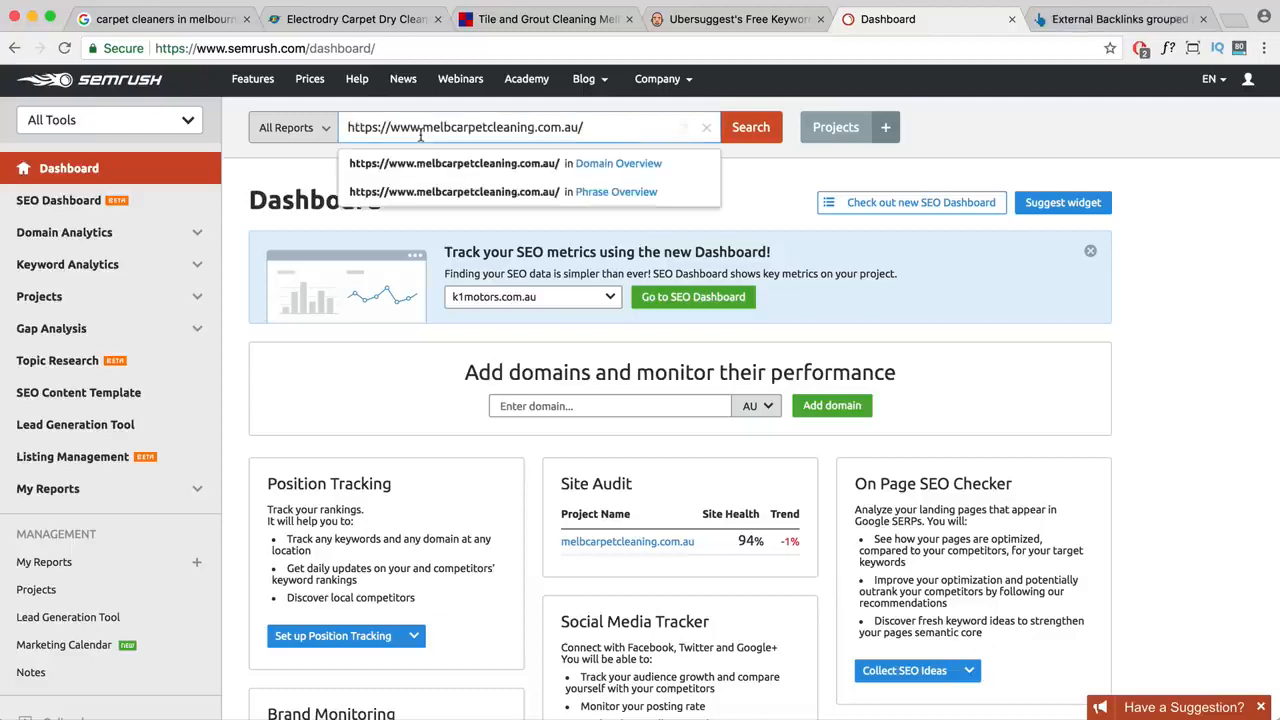
click(749, 131)
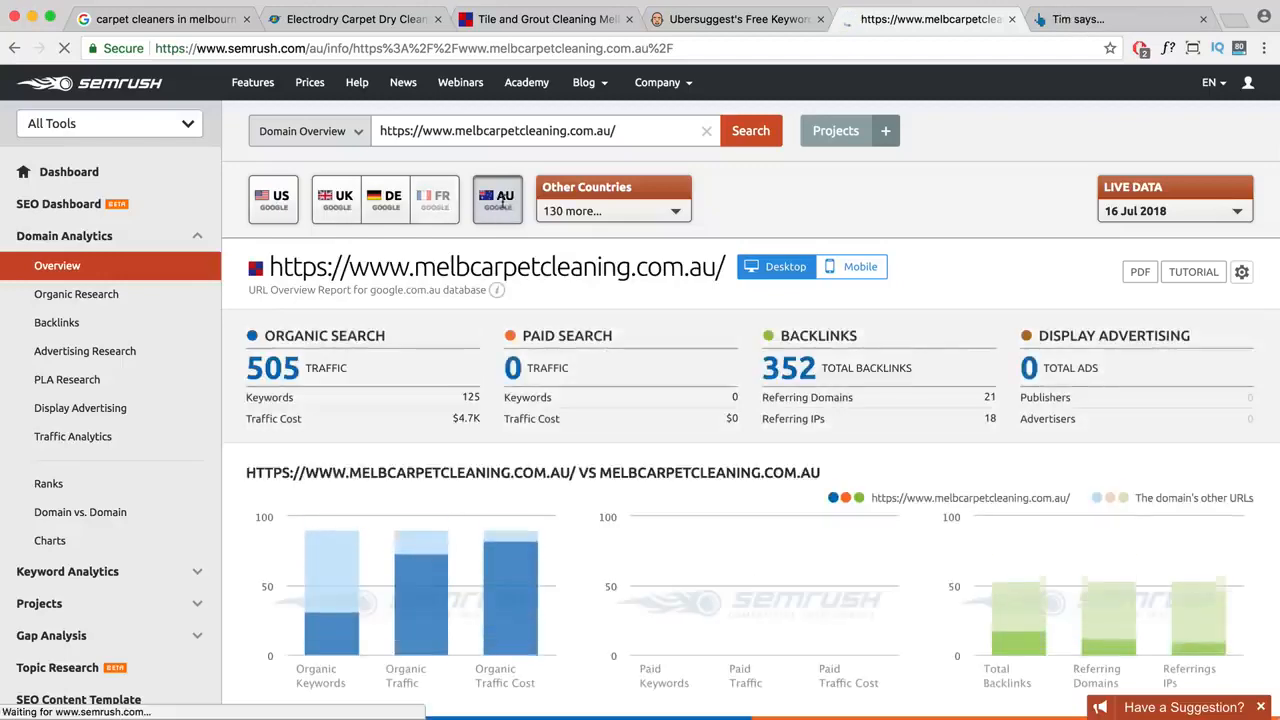
- Open the full organic keywords report for the competitor site from the domain overview and show its organic search positions
scroll(417, 374, down, 5)
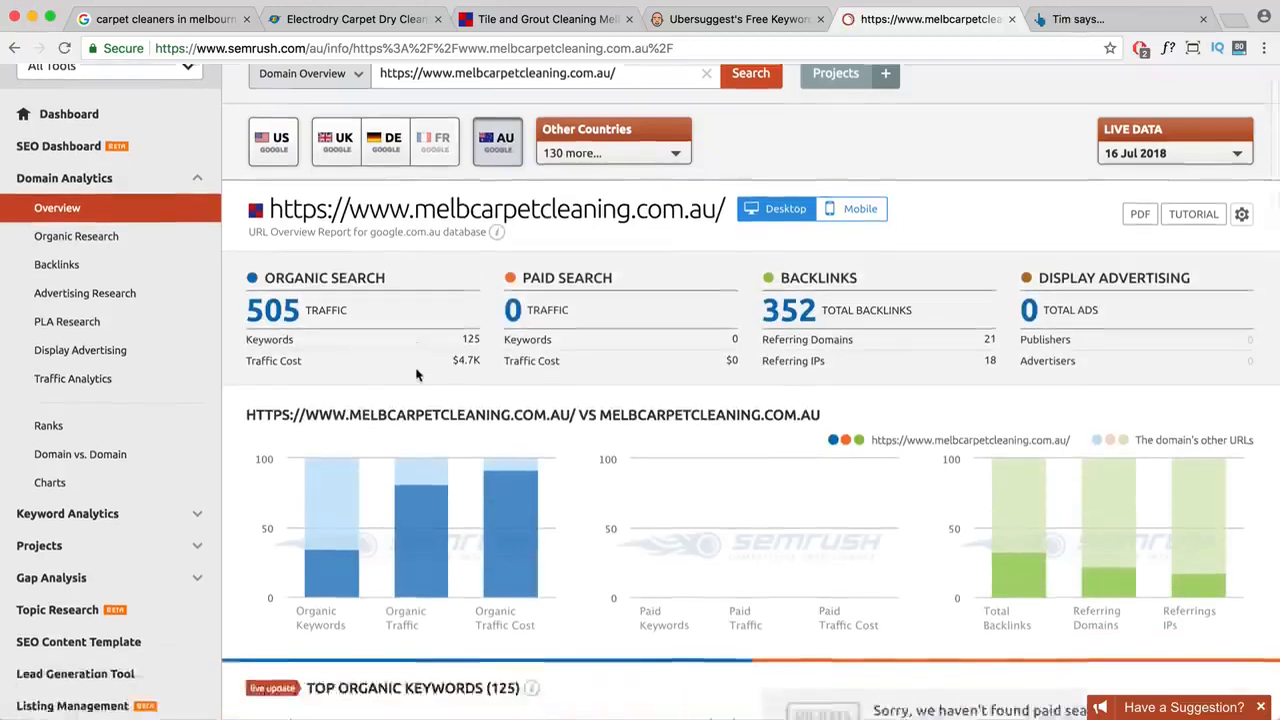
scroll(417, 374, down, 1)
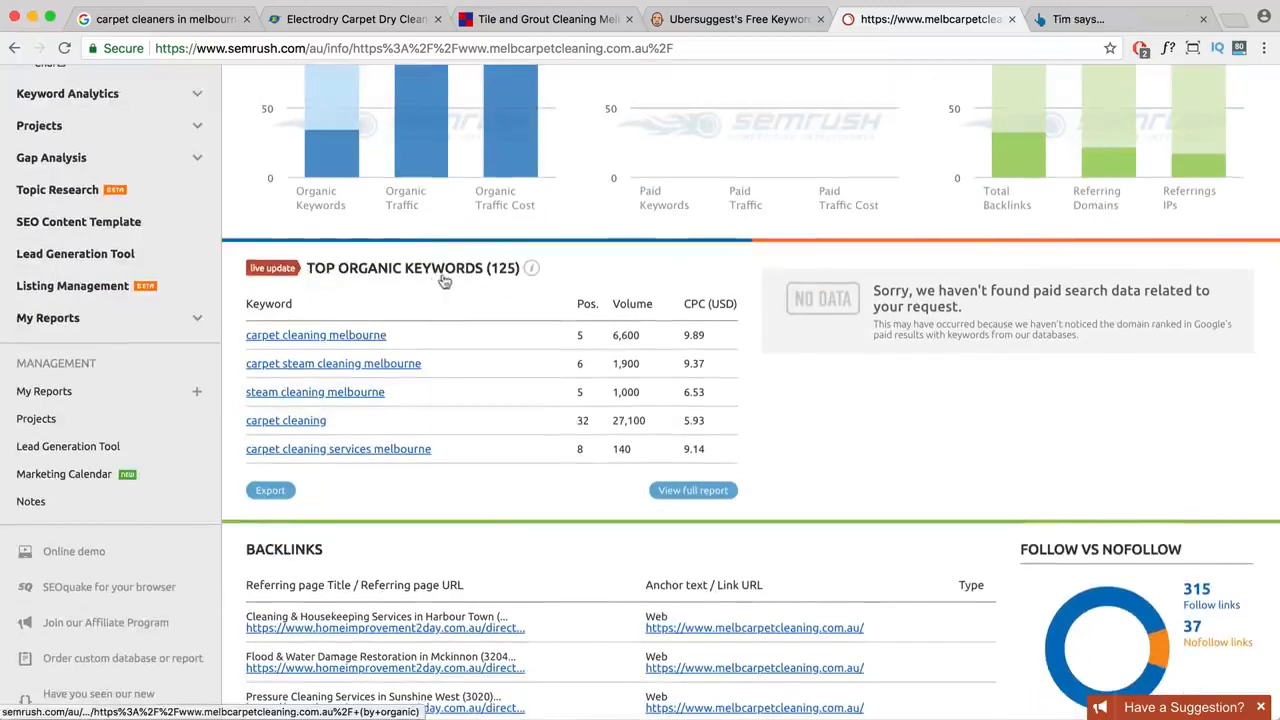
click(699, 493)
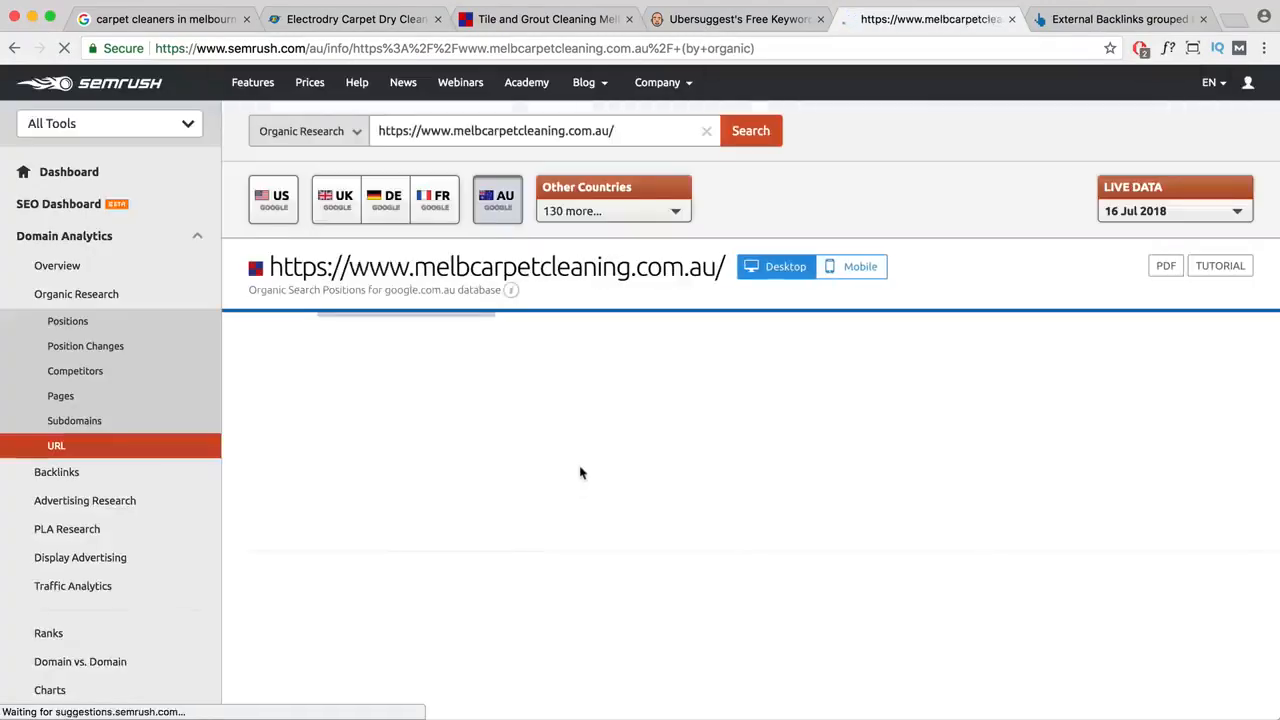
scroll(582, 470, down, 3)
scroll(582, 465, down, 1)
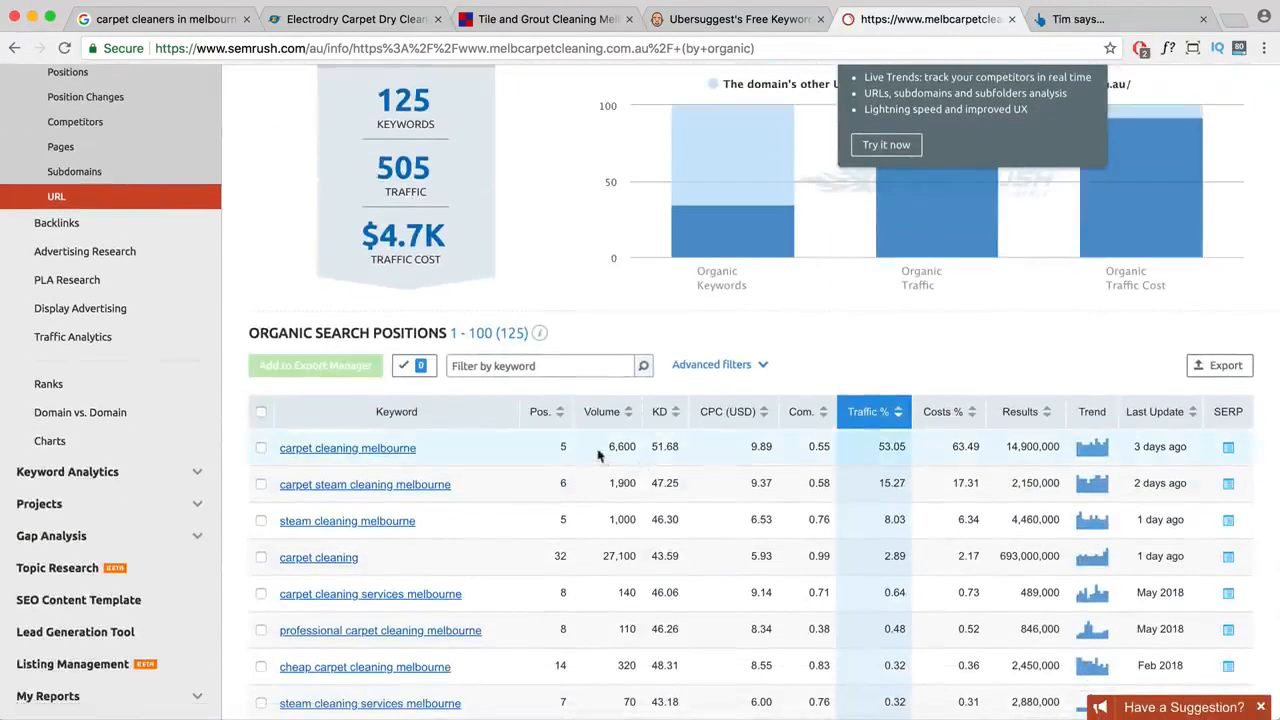
- Highlight the keyword difficulty, the traffic share and the name of "carpet cleaning melbourne" in the organic search positions
drag(609, 447, 679, 446)
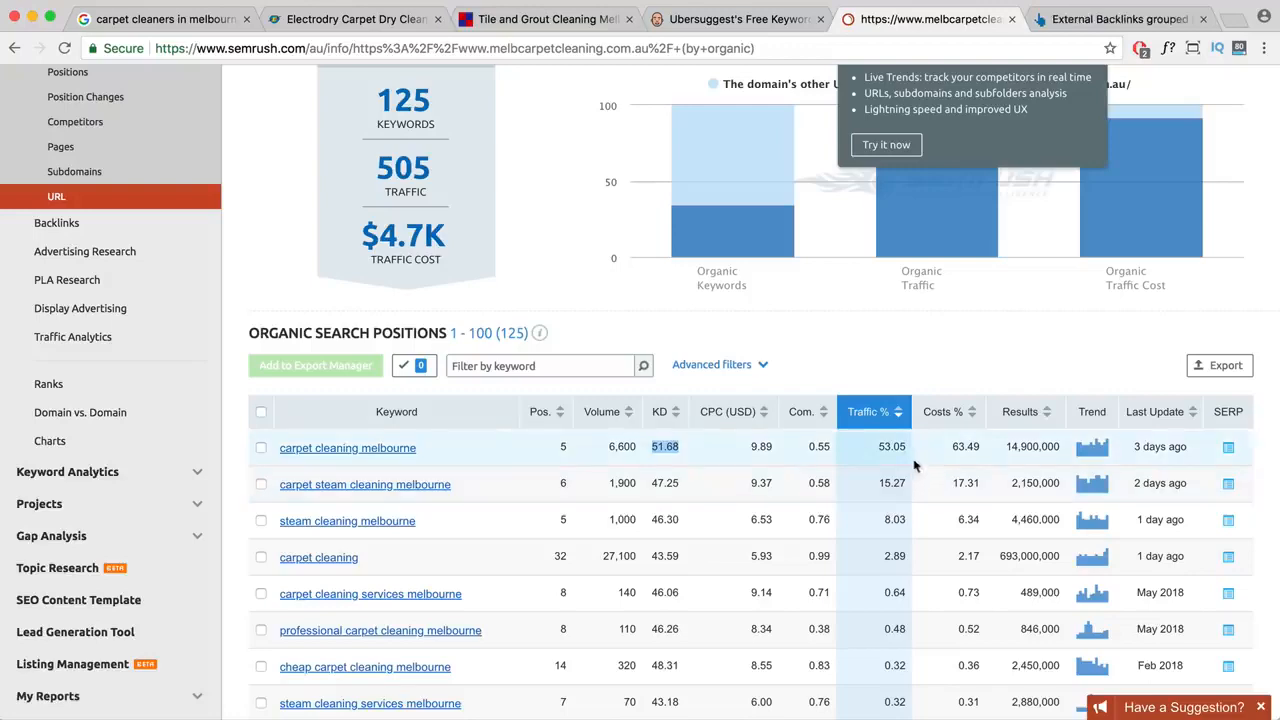
scroll(611, 506, down, 3)
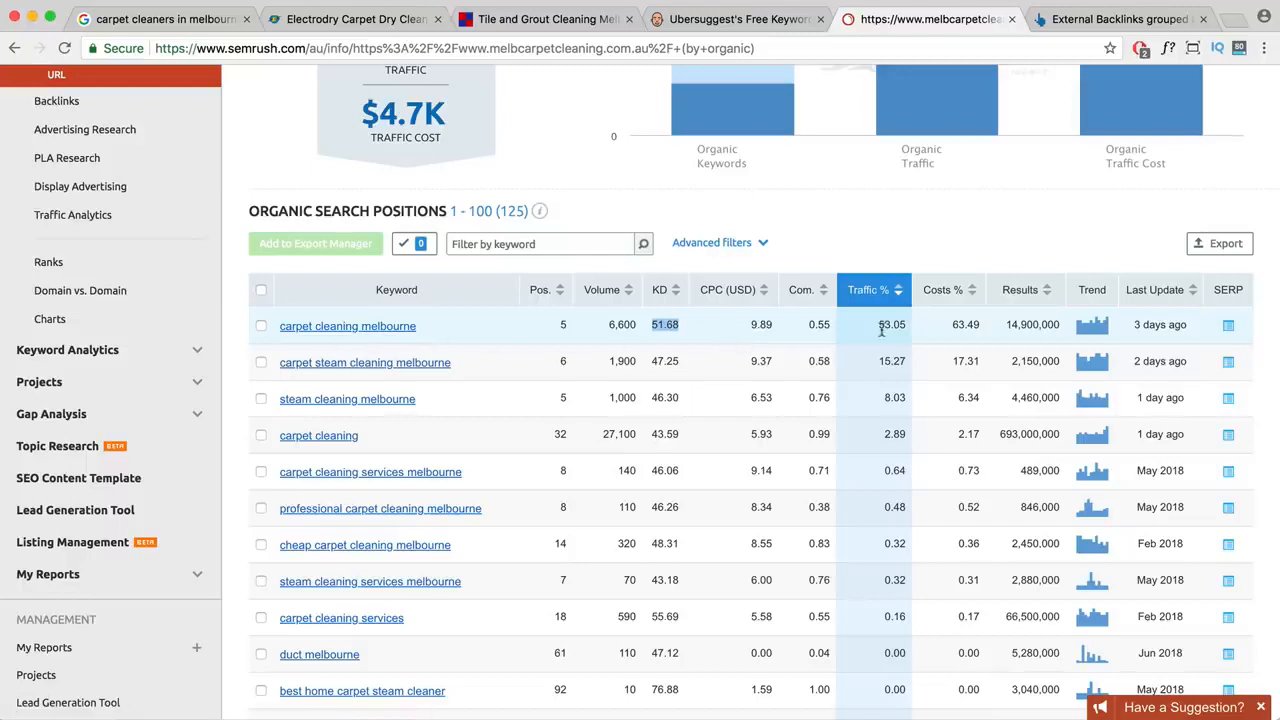
drag(881, 330, 905, 330)
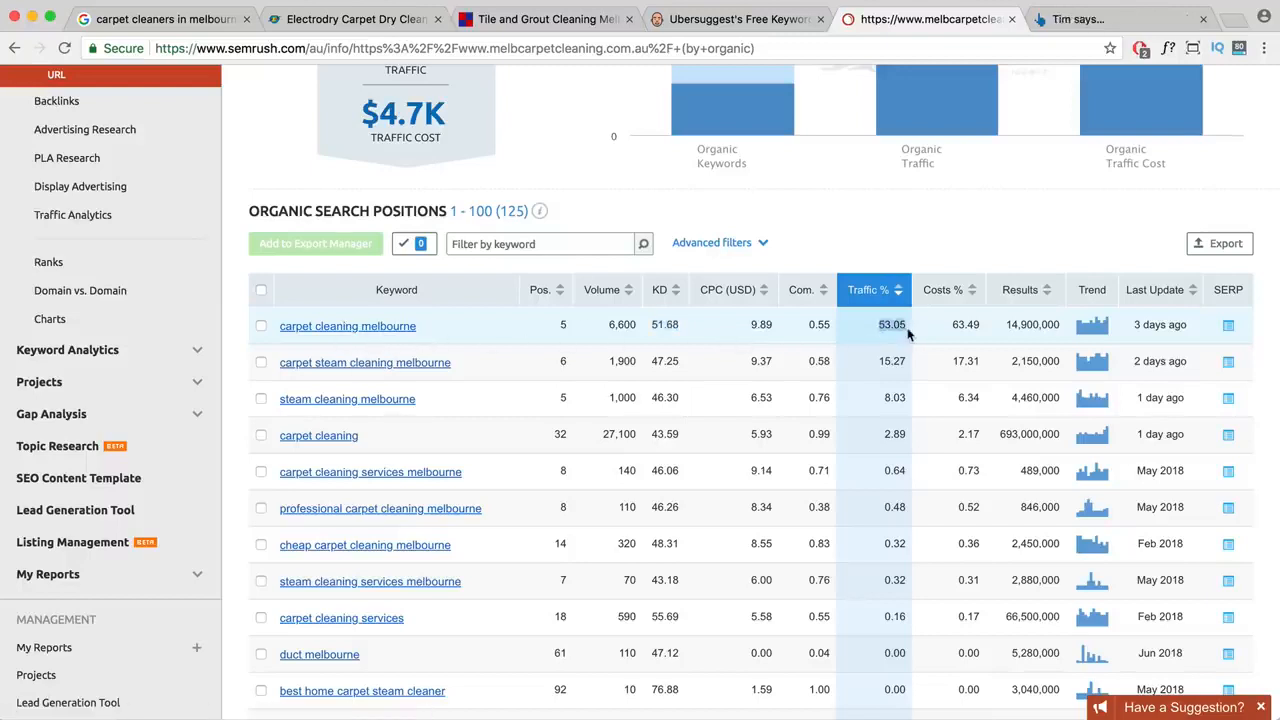
drag(418, 328, 280, 328)
- Look through the competitor's lower-ranked keywords and highlight "carpet cleaning prices" and its search volume
scroll(555, 450, down, 5)
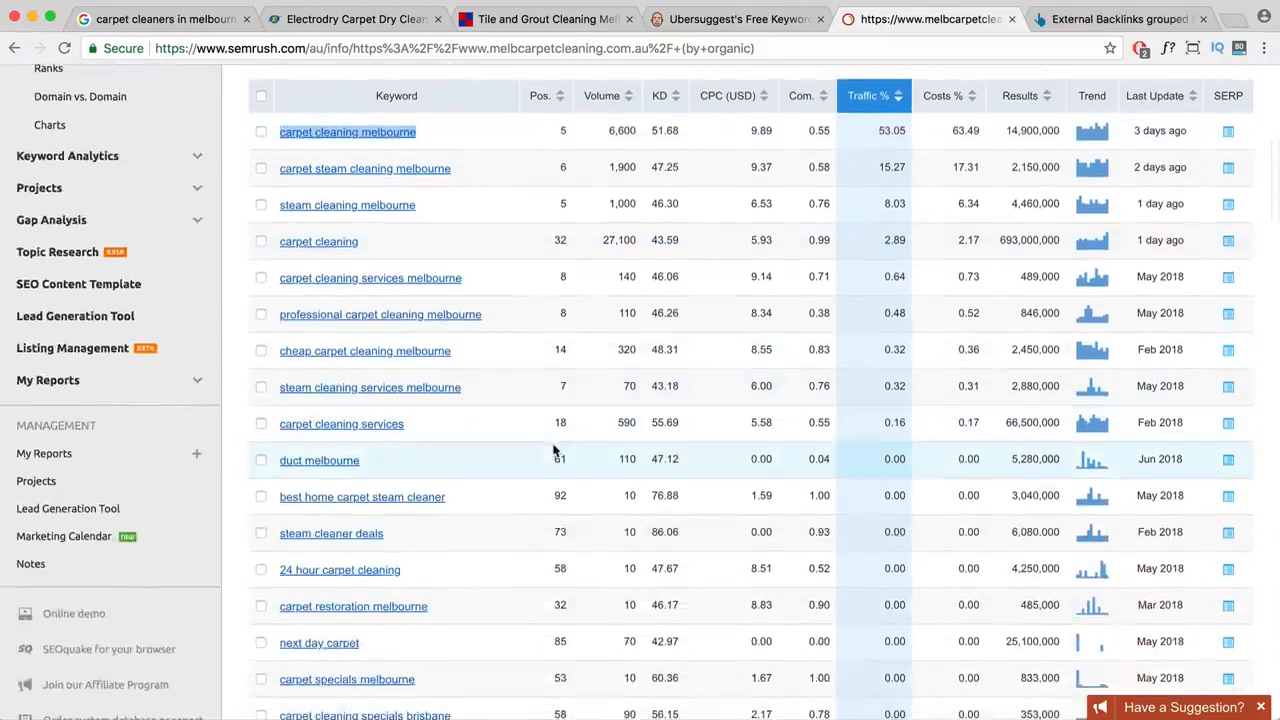
scroll(553, 450, down, 9)
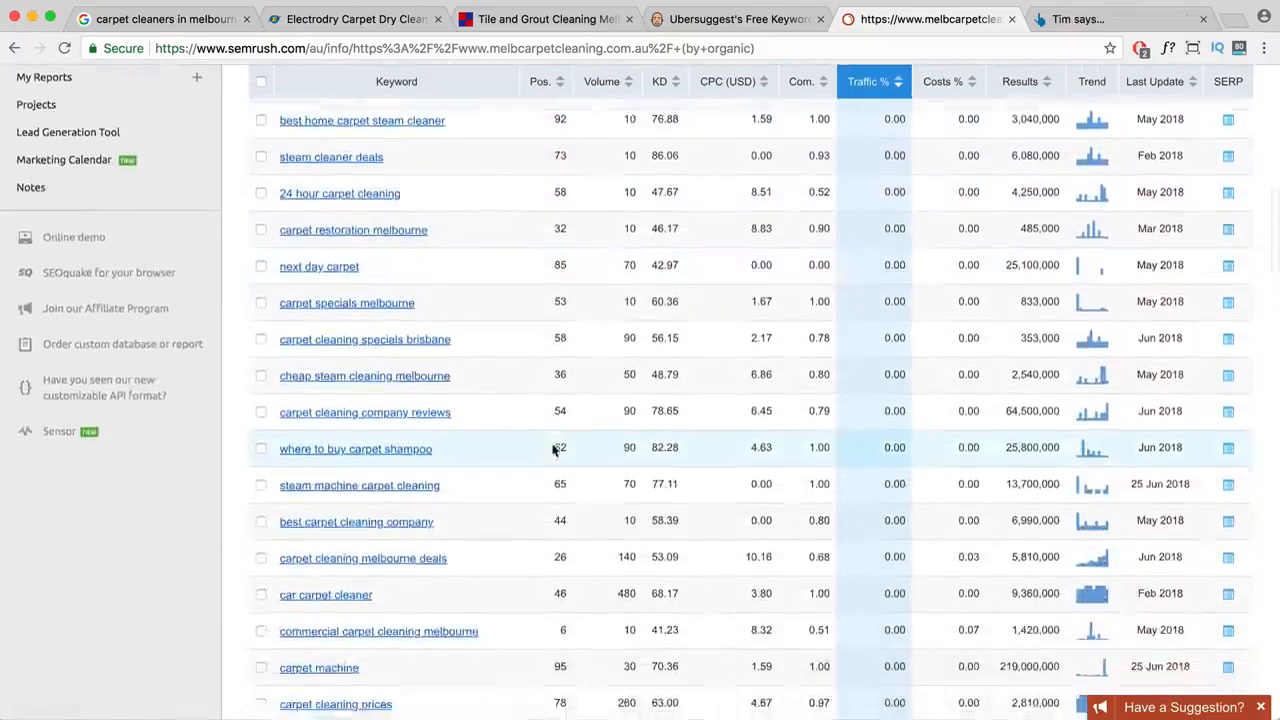
scroll(553, 450, down, 4)
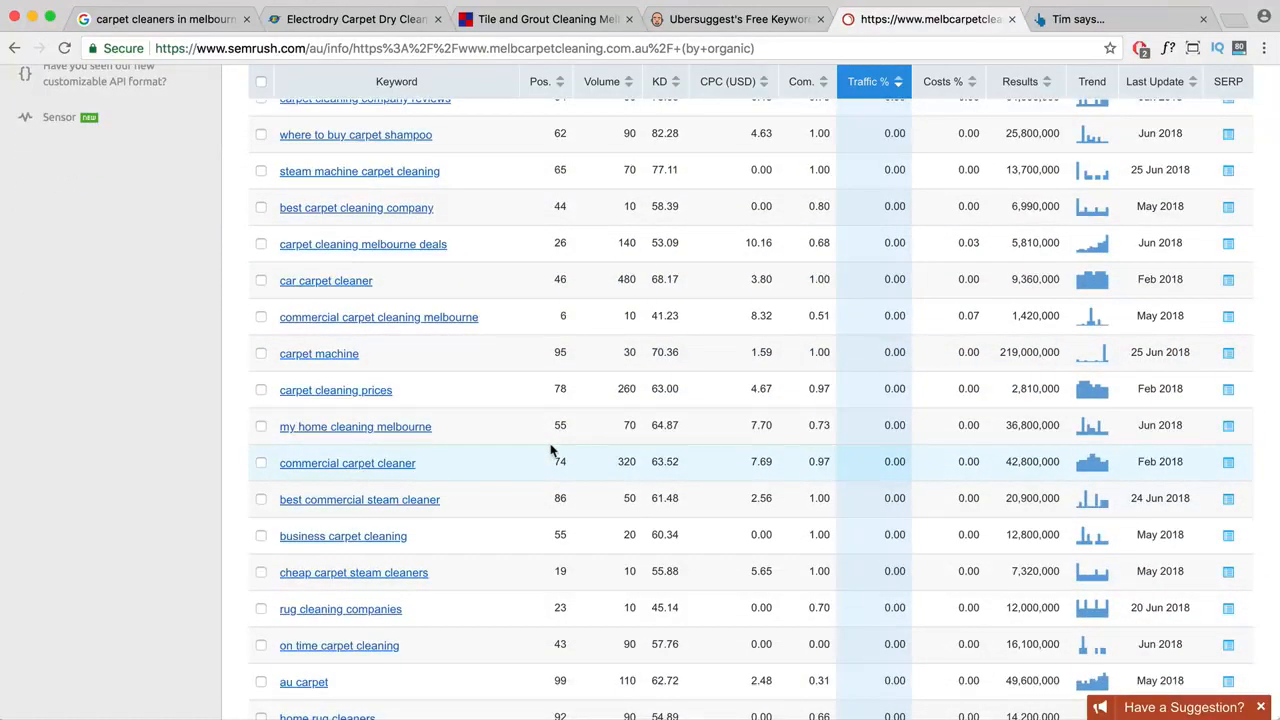
scroll(552, 450, down, 2)
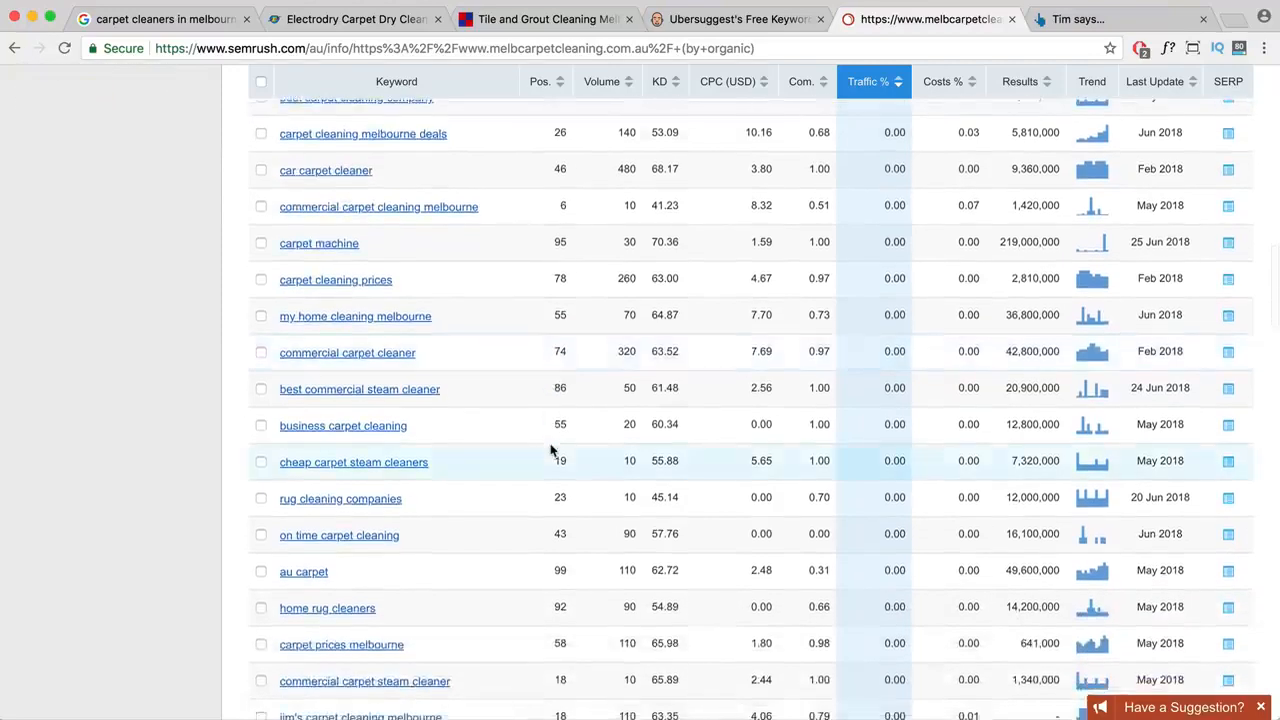
scroll(552, 450, up, 2)
drag(400, 380, 279, 379)
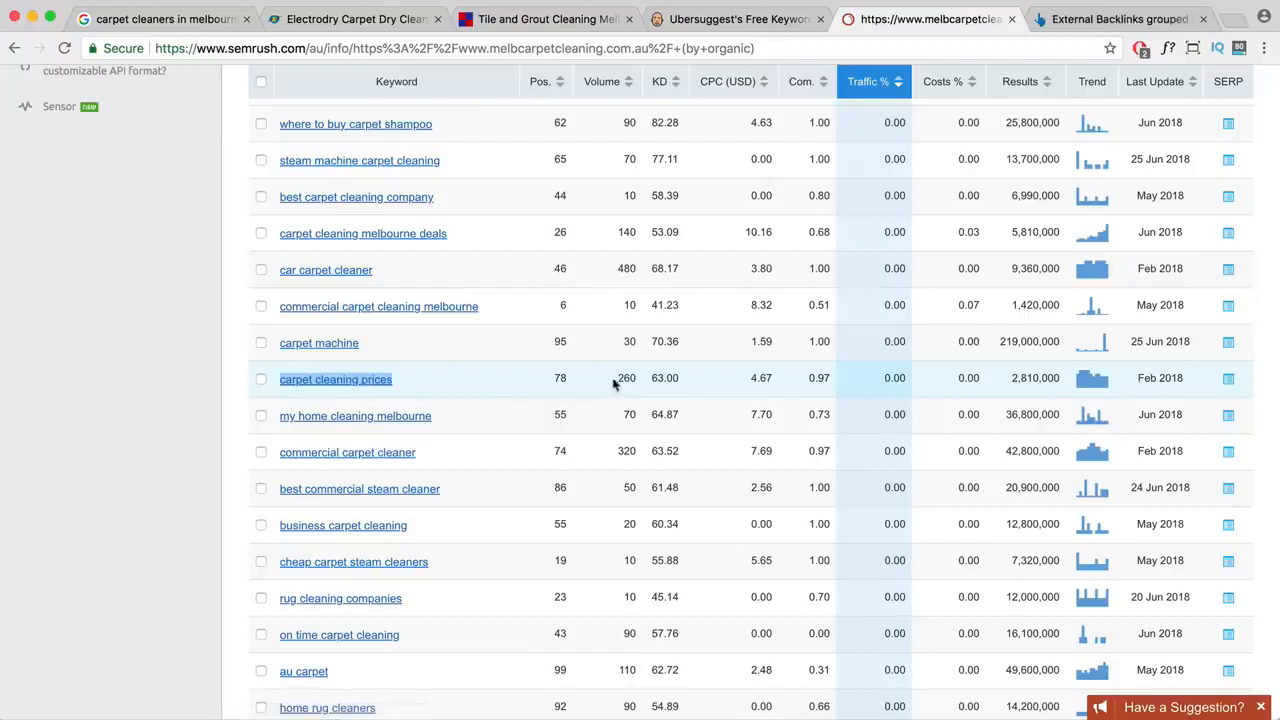
drag(617, 380, 633, 378)
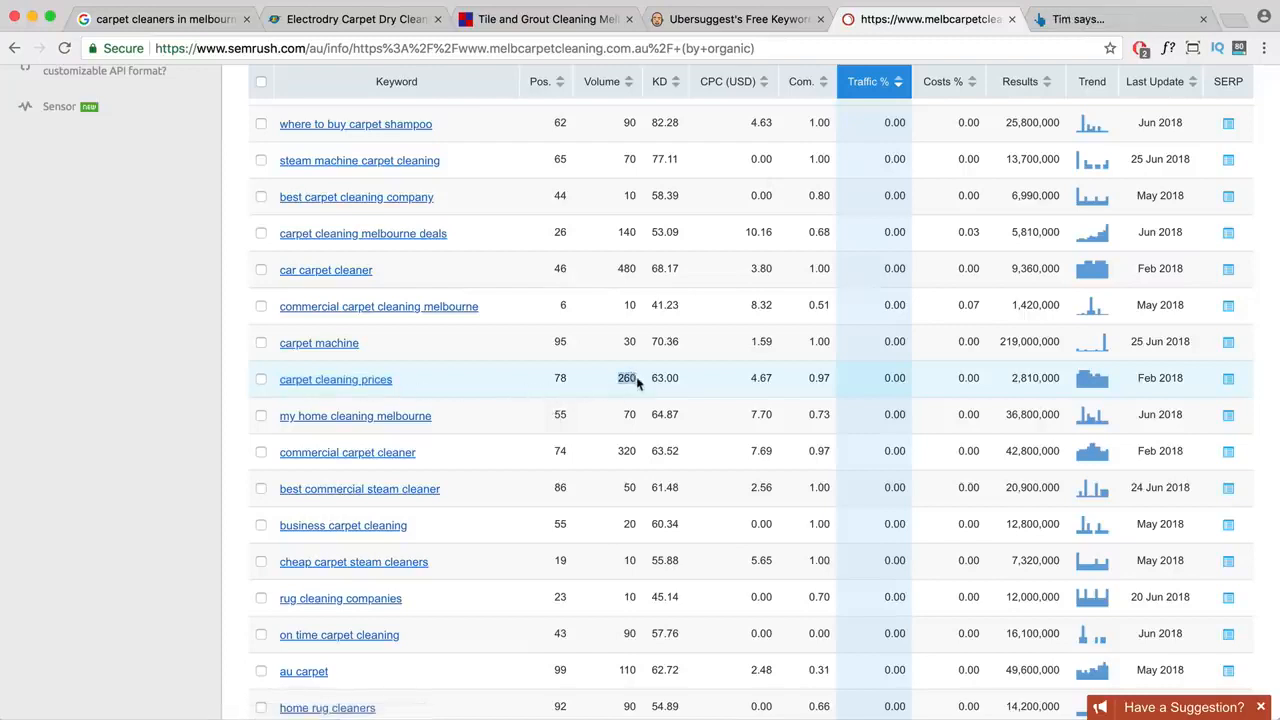
double_click(376, 379)
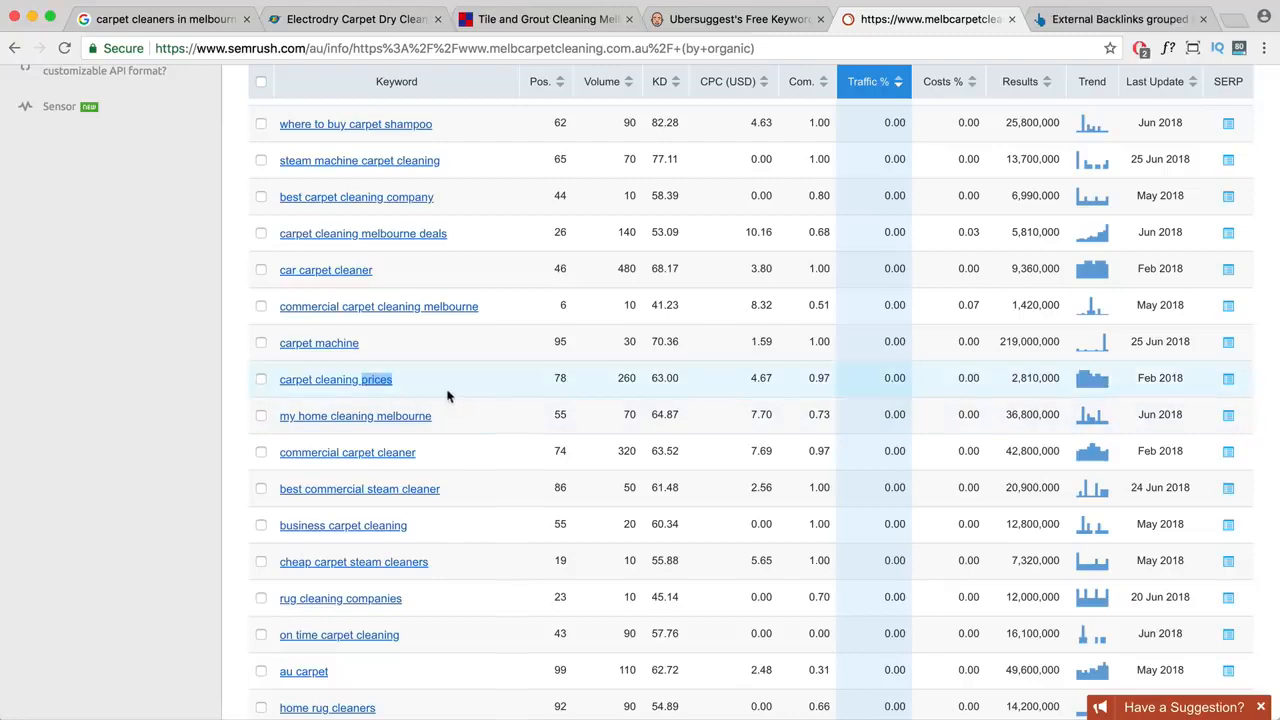
- Open the advanced filters for the organic search positions and examine the include/exclude and filter field options
scroll(416, 392, up, 15)
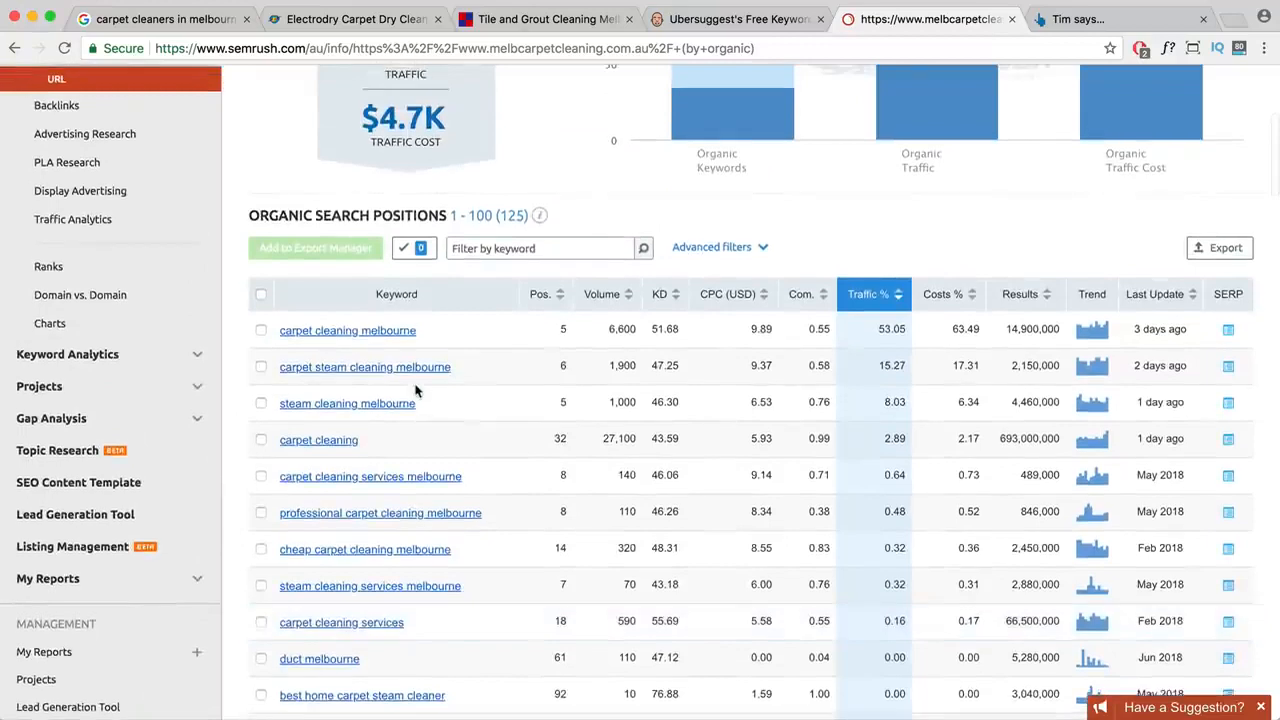
scroll(416, 390, up, 5)
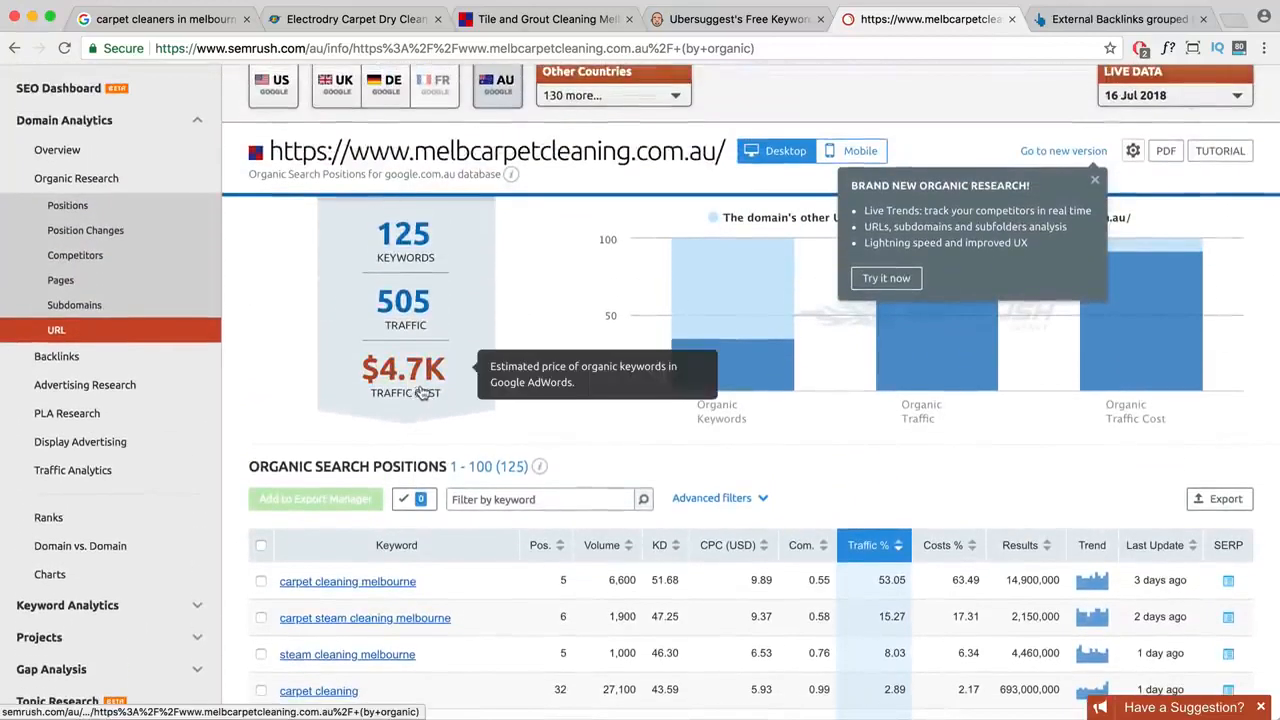
click(764, 502)
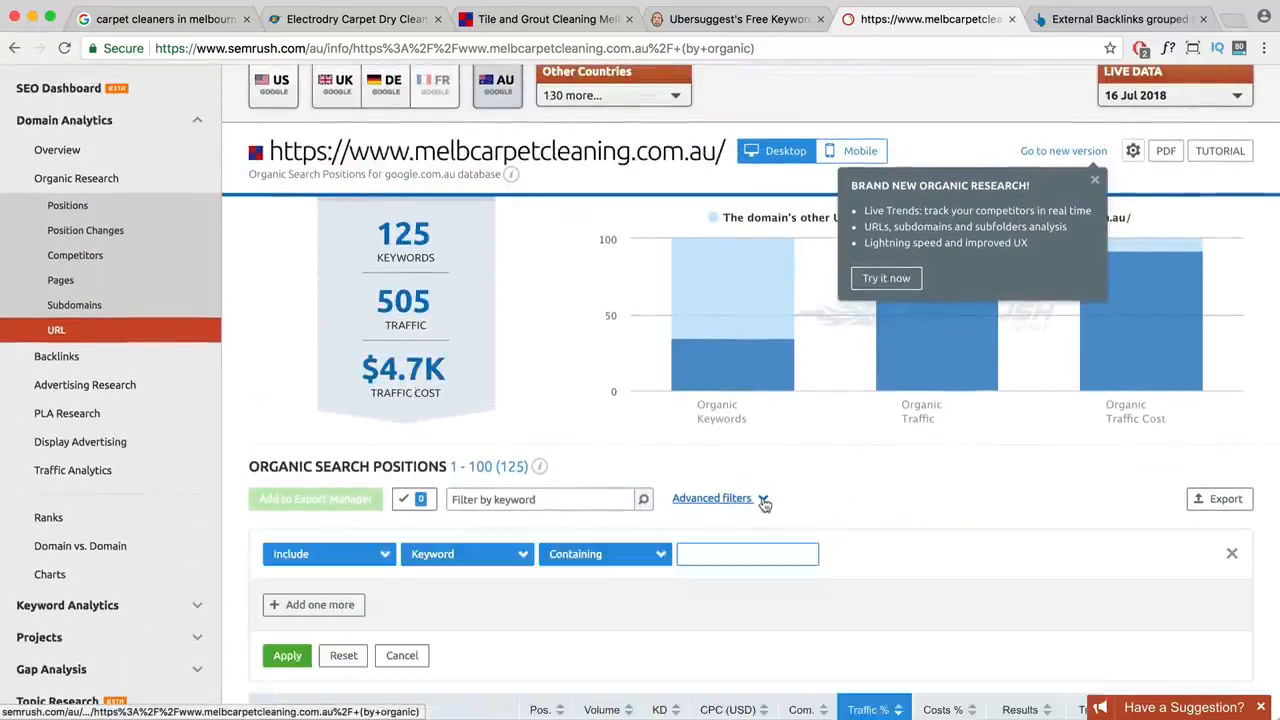
scroll(600, 480, down, 3)
click(380, 425)
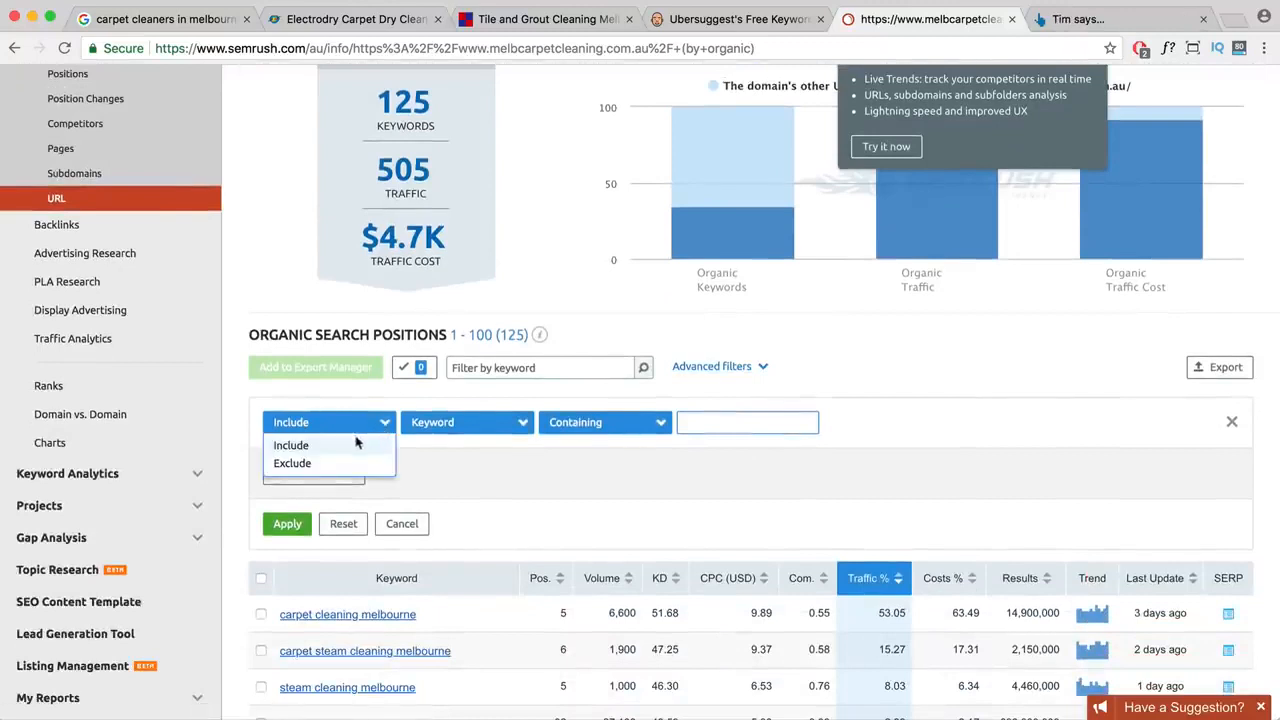
click(710, 424)
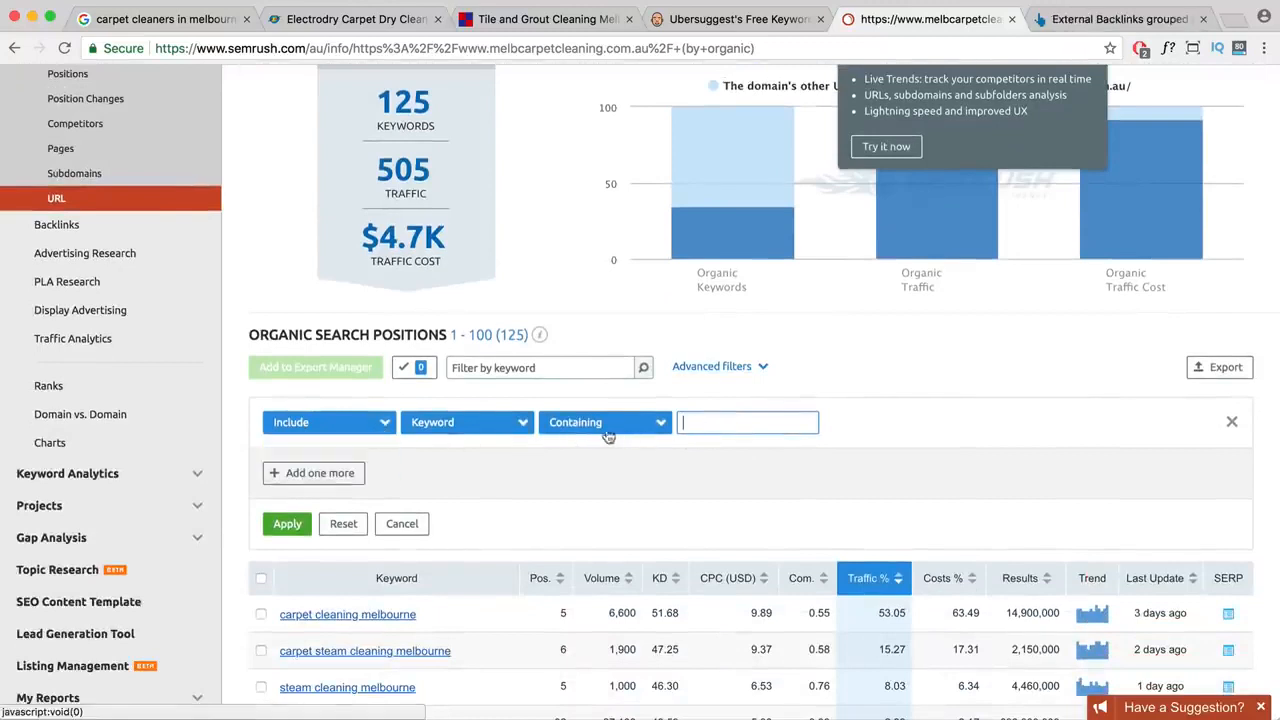
click(642, 434)
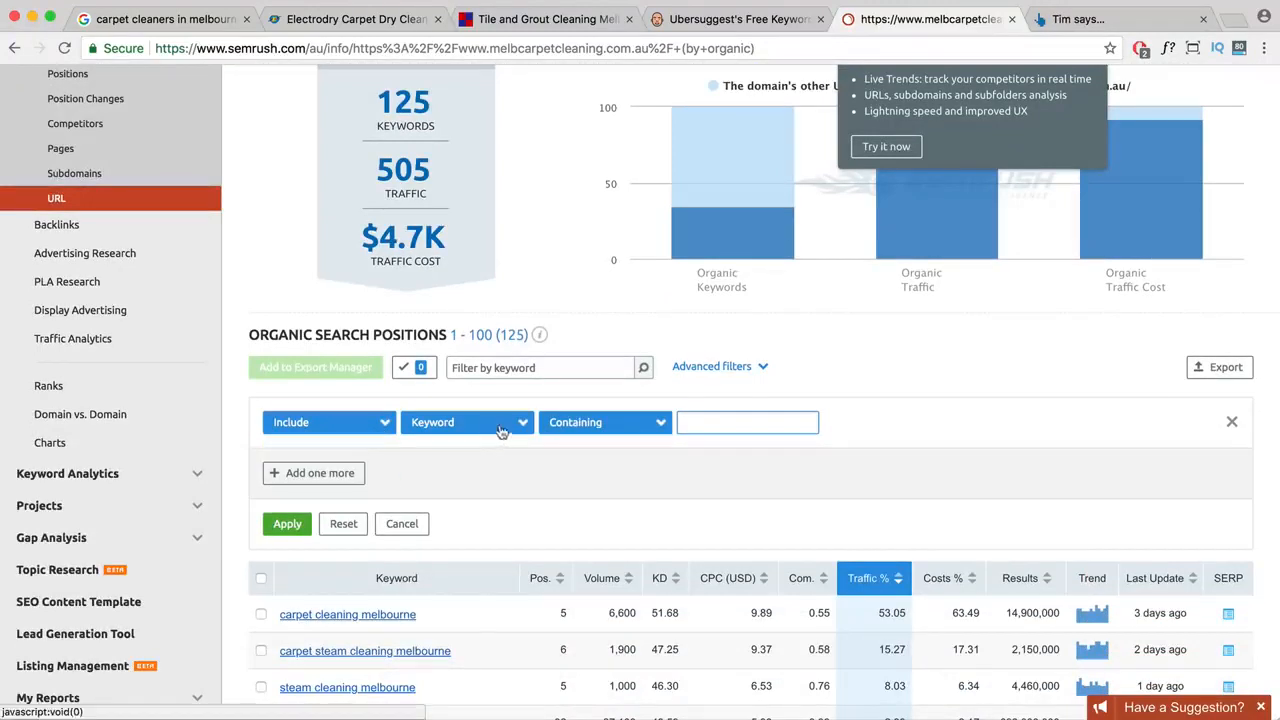
click(502, 430)
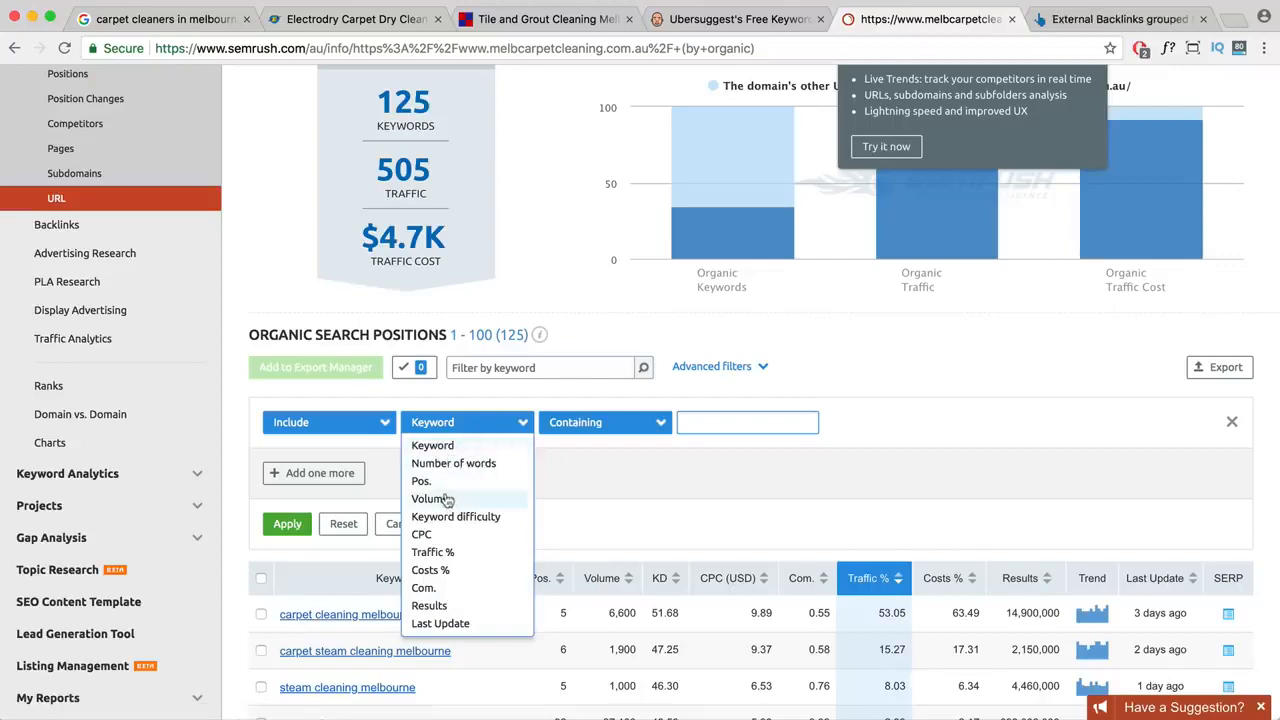
click(634, 500)
scroll(632, 500, down, 2)
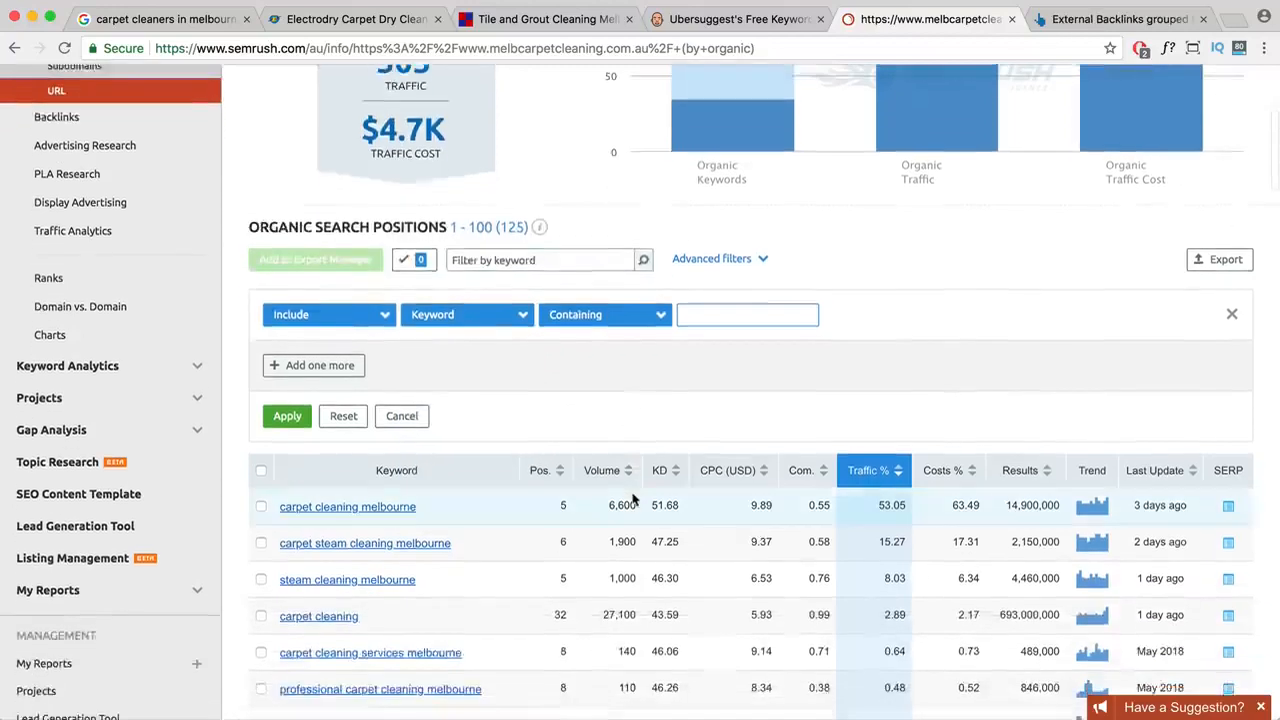
- Open the competitor's backlinks report and show its detailed list of individual backlinks
scroll(632, 500, up, 5)
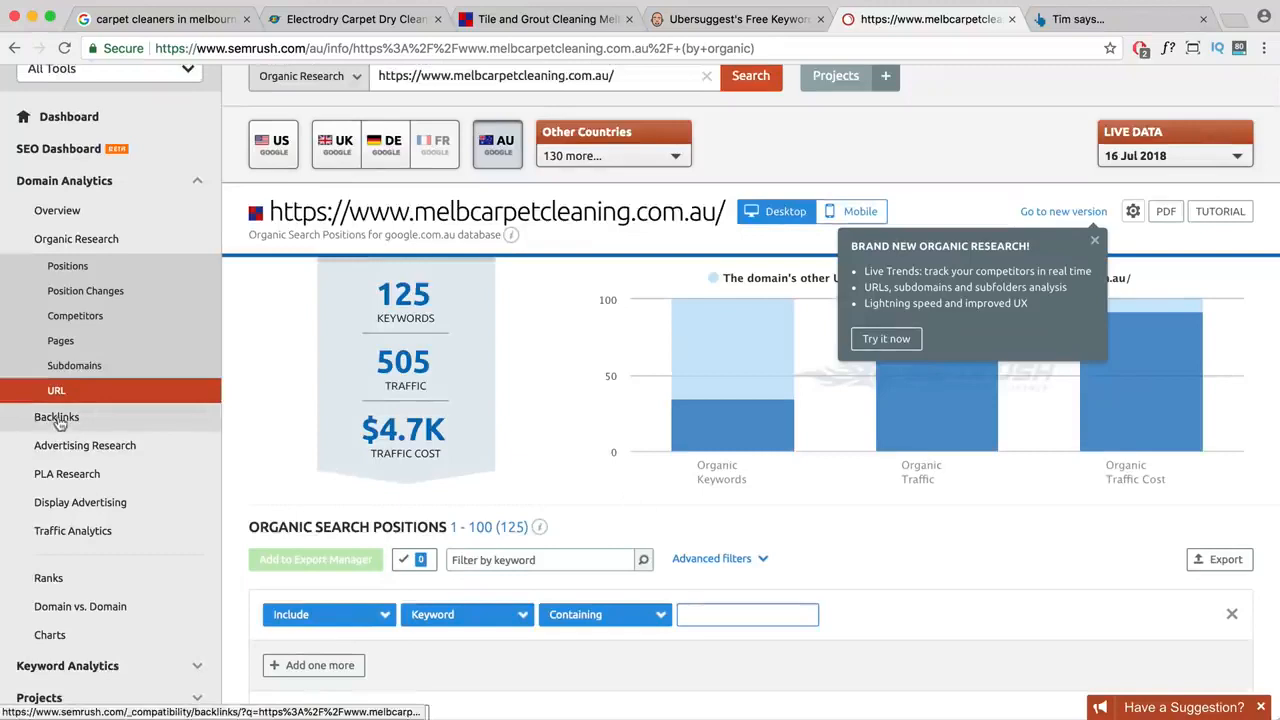
click(57, 418)
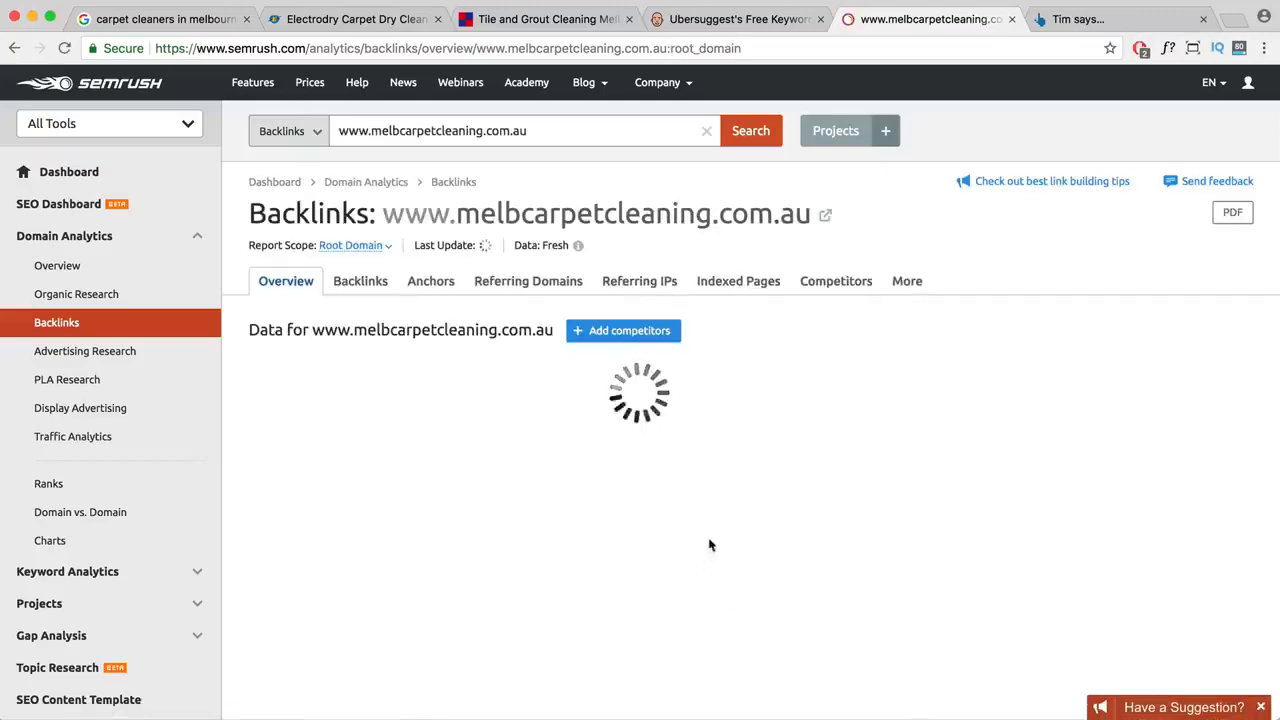
click(362, 284)
scroll(468, 408, down, 5)
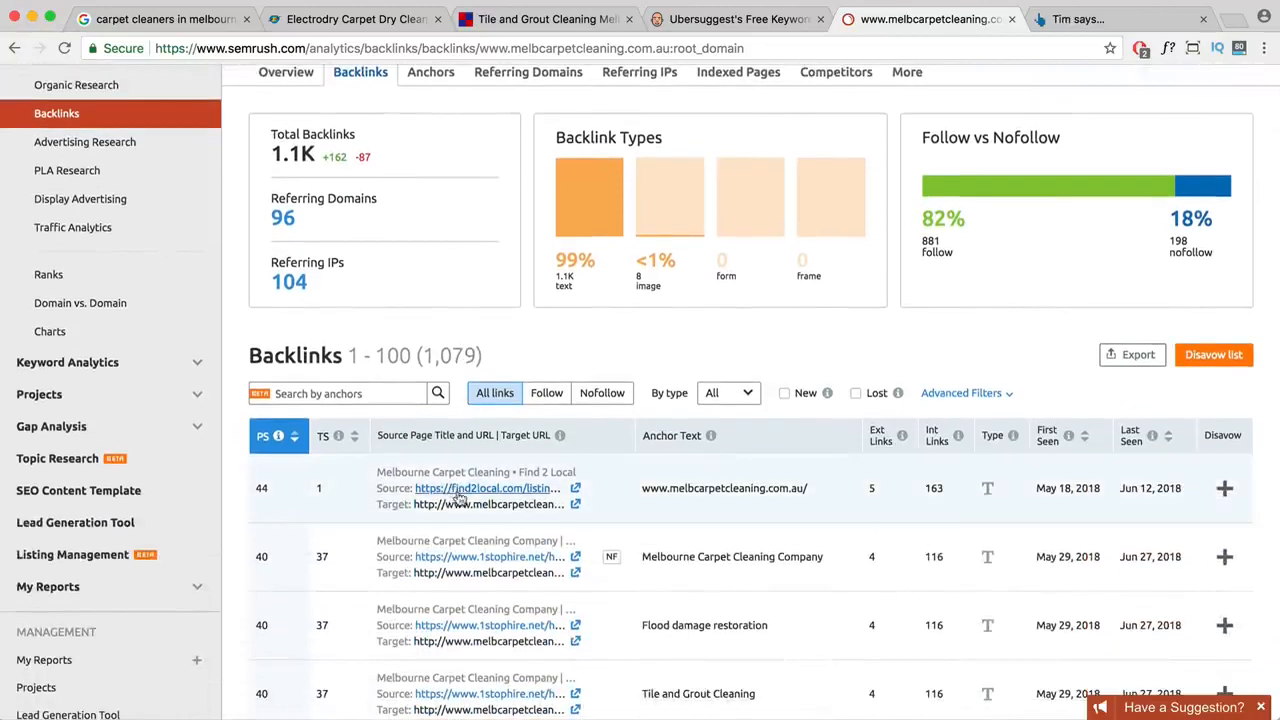
scroll(458, 498, down, 2)
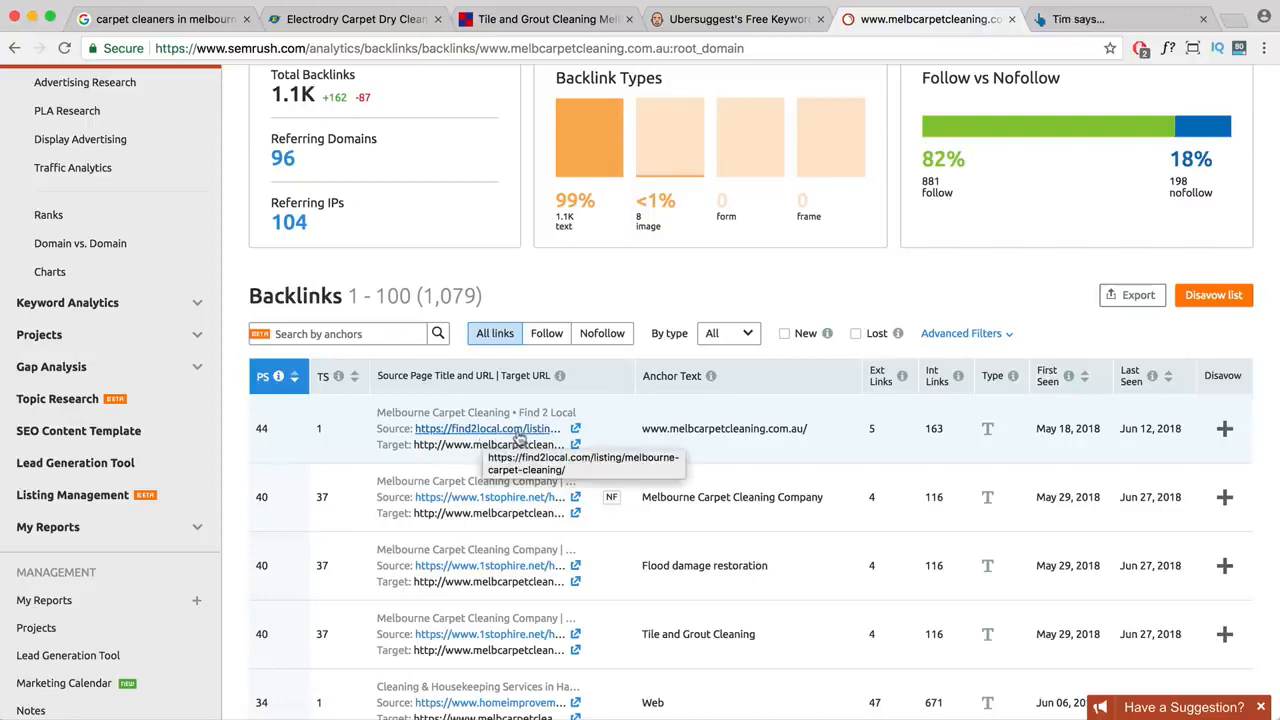
- Open the find2local.com source page of the first backlink and review the Melbourne Carpet Cleaning directory listing
click(576, 430)
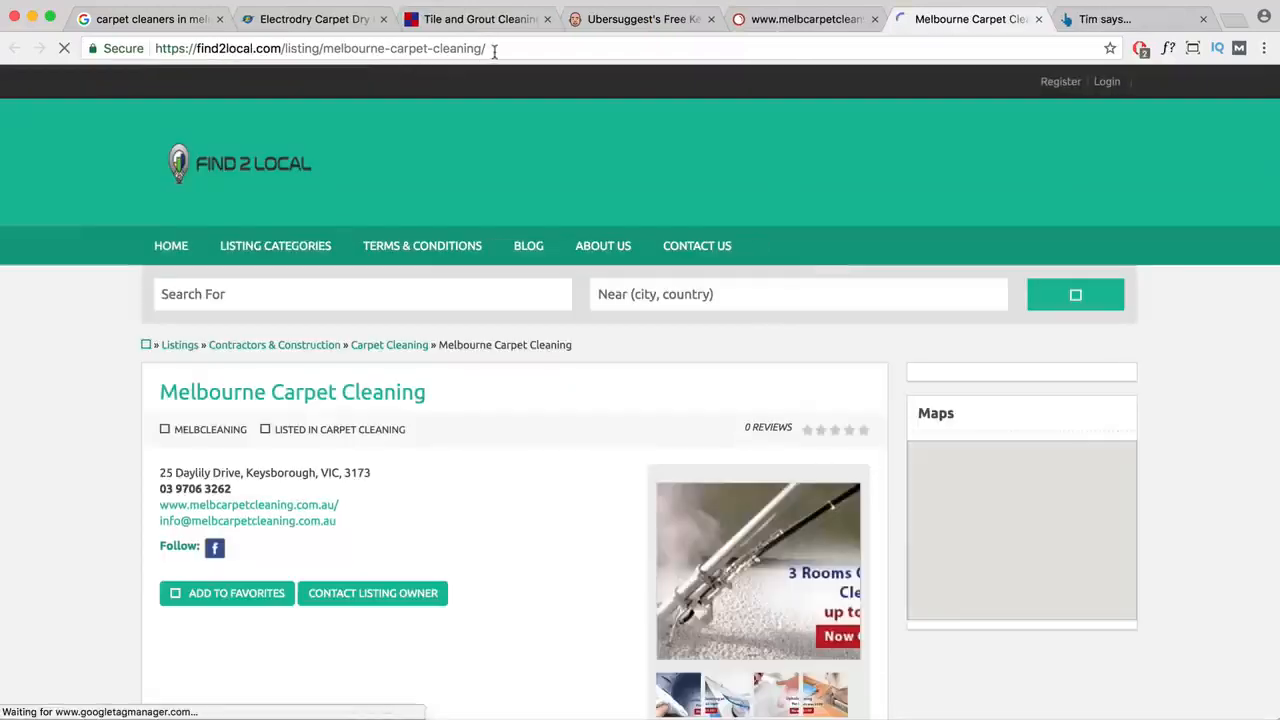
click(488, 48)
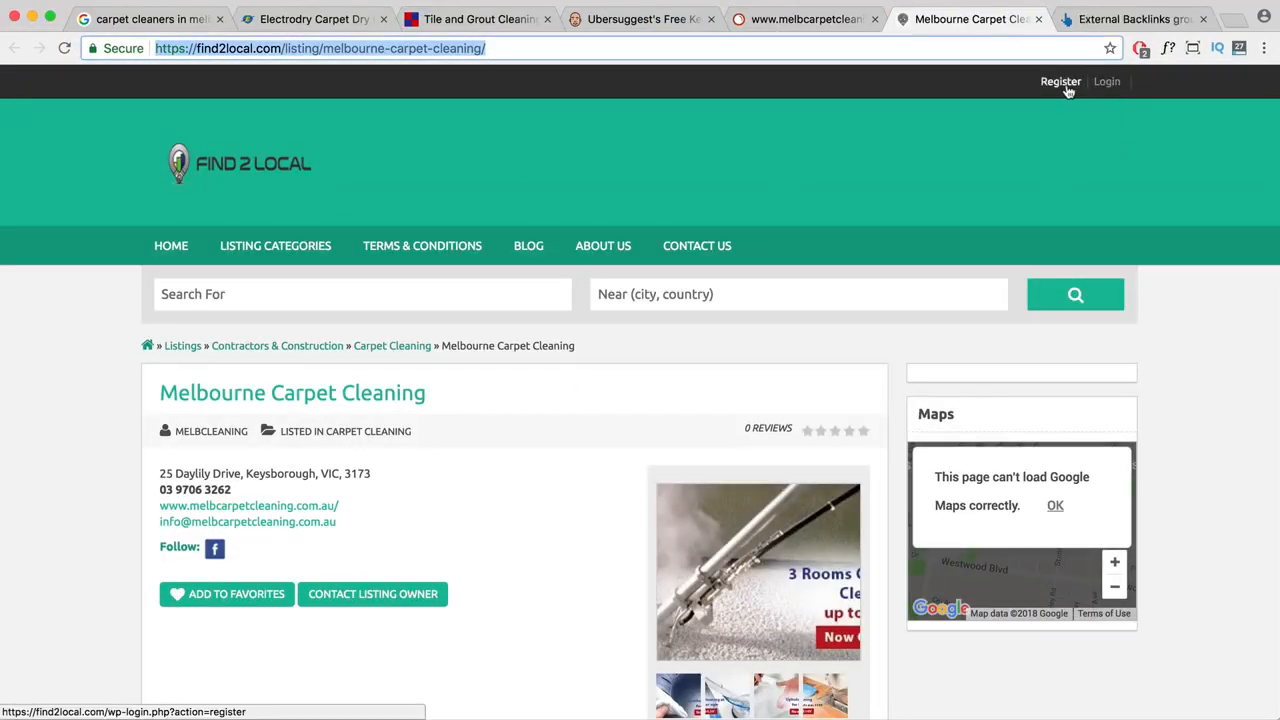
scroll(783, 349, down, 15)
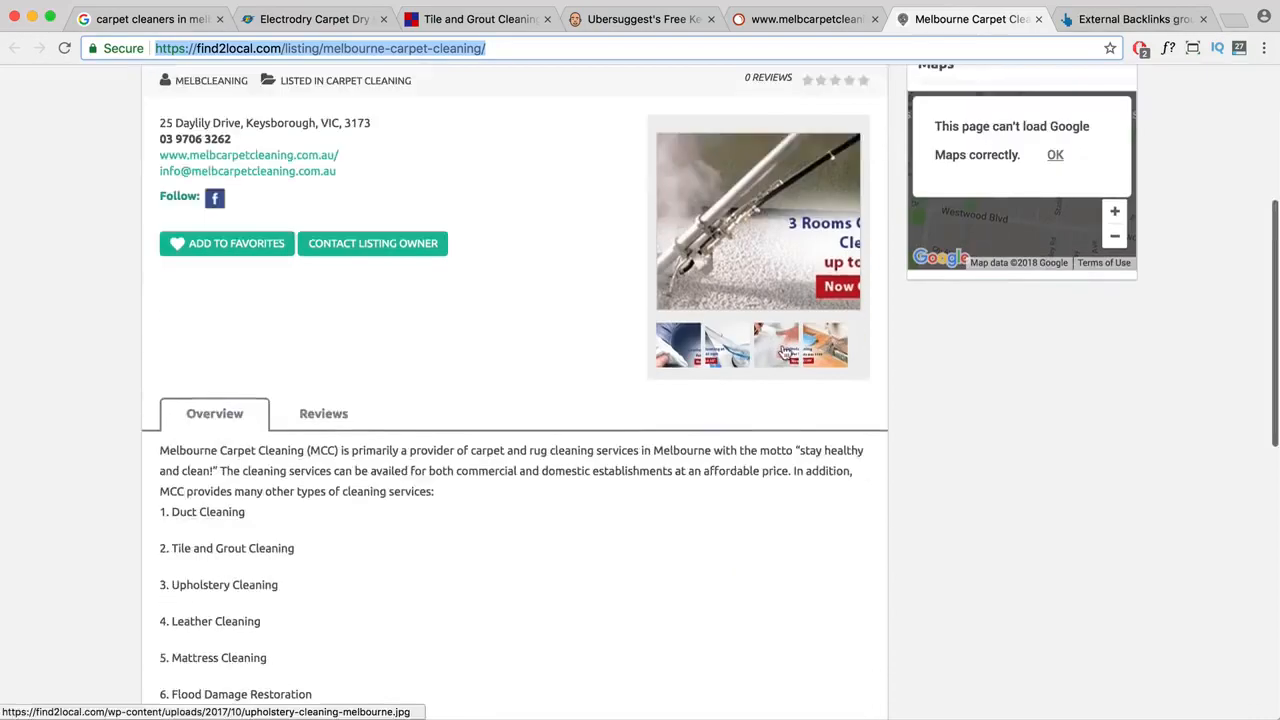
scroll(785, 350, up, 15)
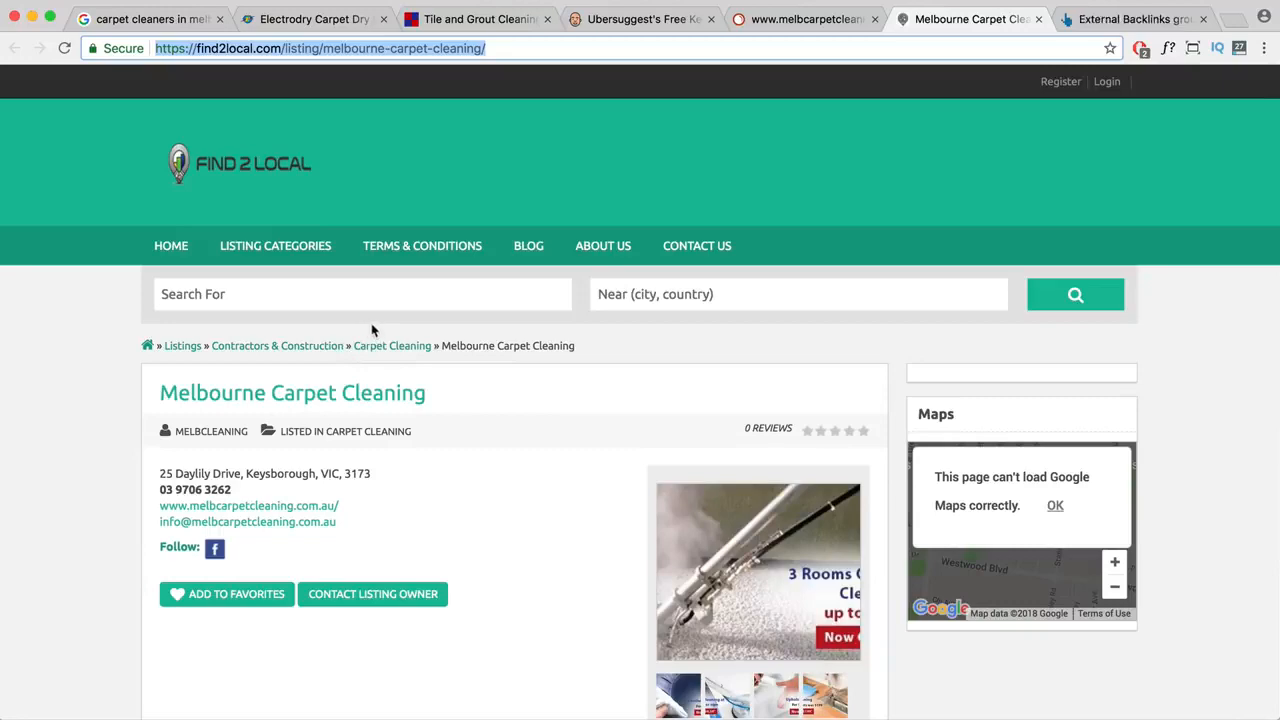
- Return to the SEMrush backlinks report and review the competitor's other backlink sources and anchor texts
click(798, 20)
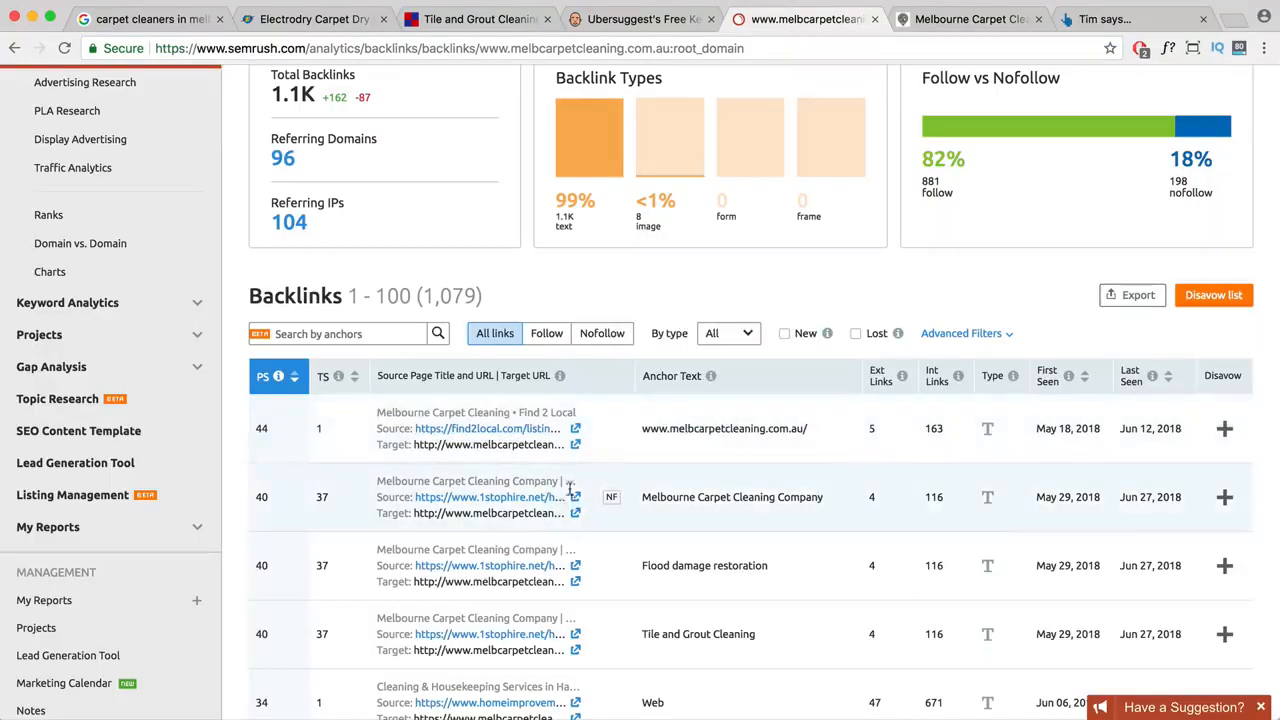
scroll(580, 495, up, 5)
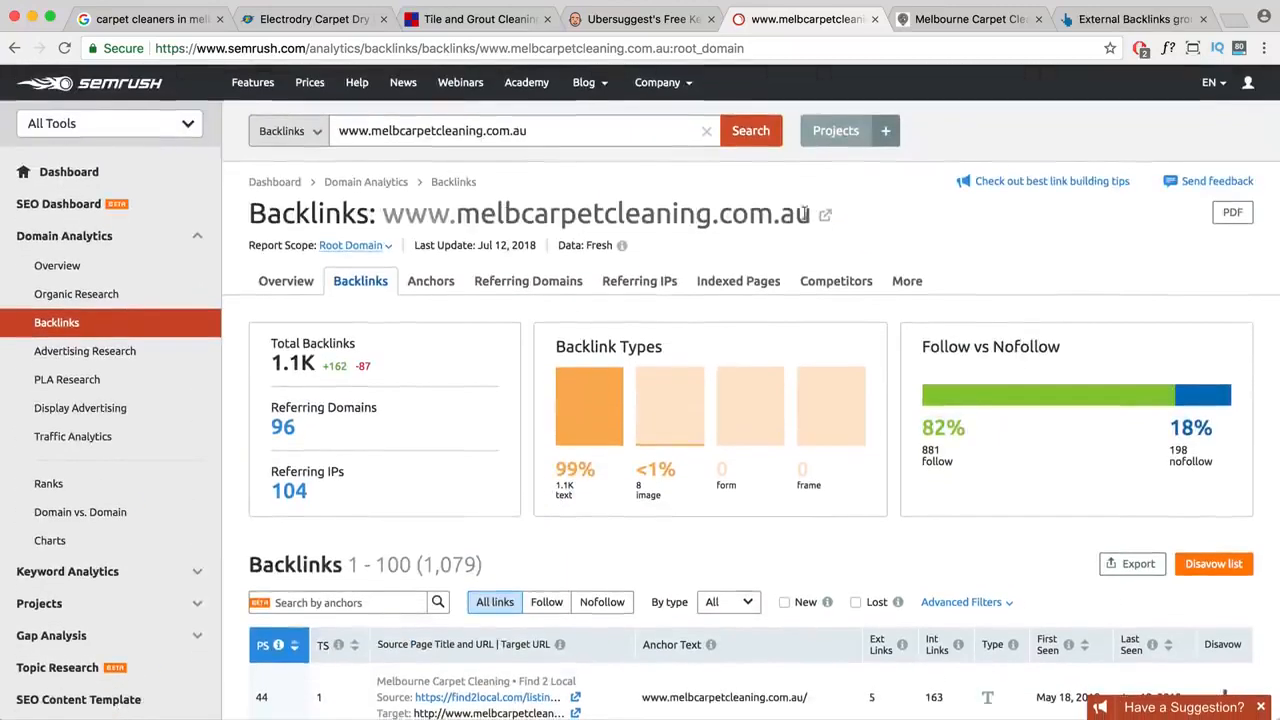
scroll(706, 340, down, 4)
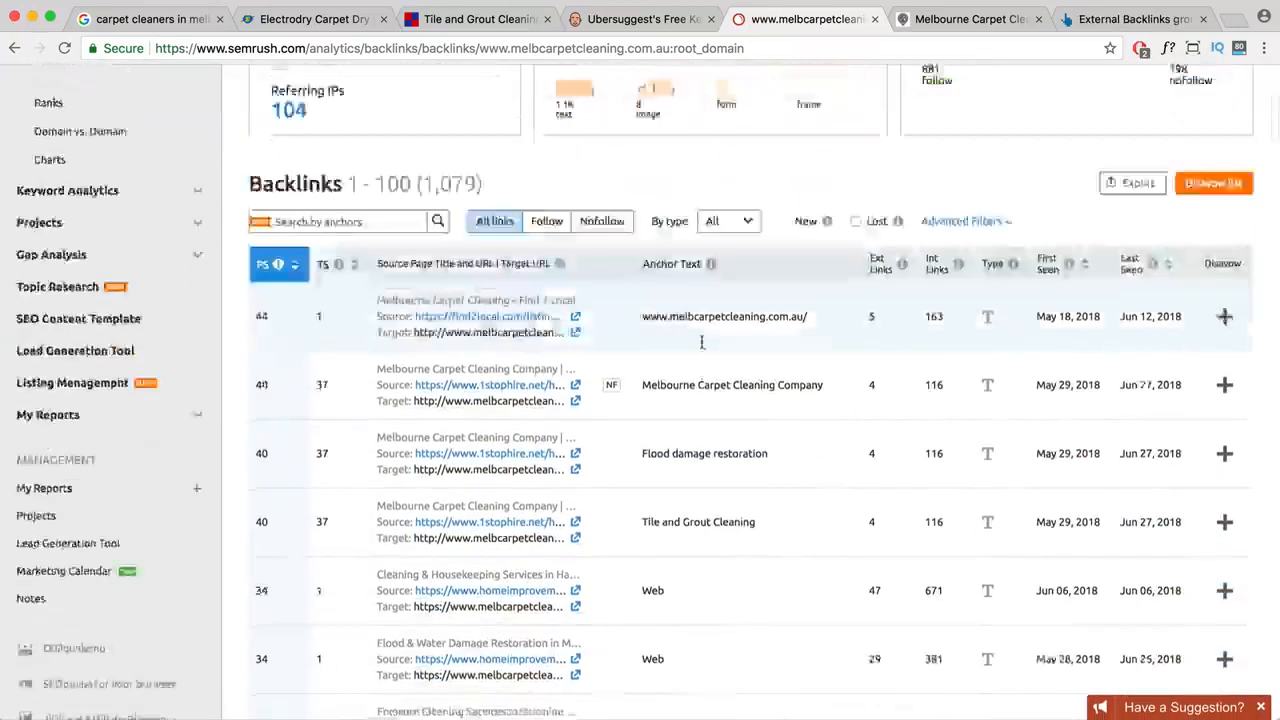
scroll(701, 342, down, 2)
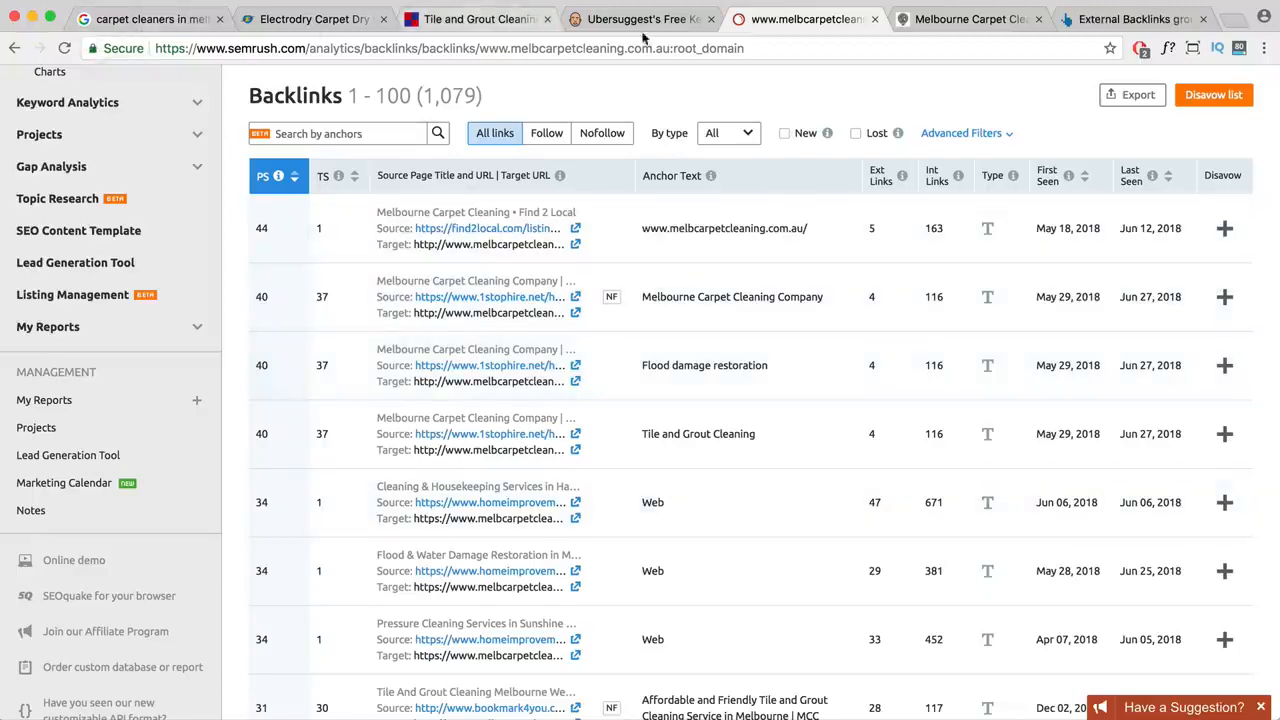
scroll(862, 238, down, 2)
scroll(858, 238, down, 5)
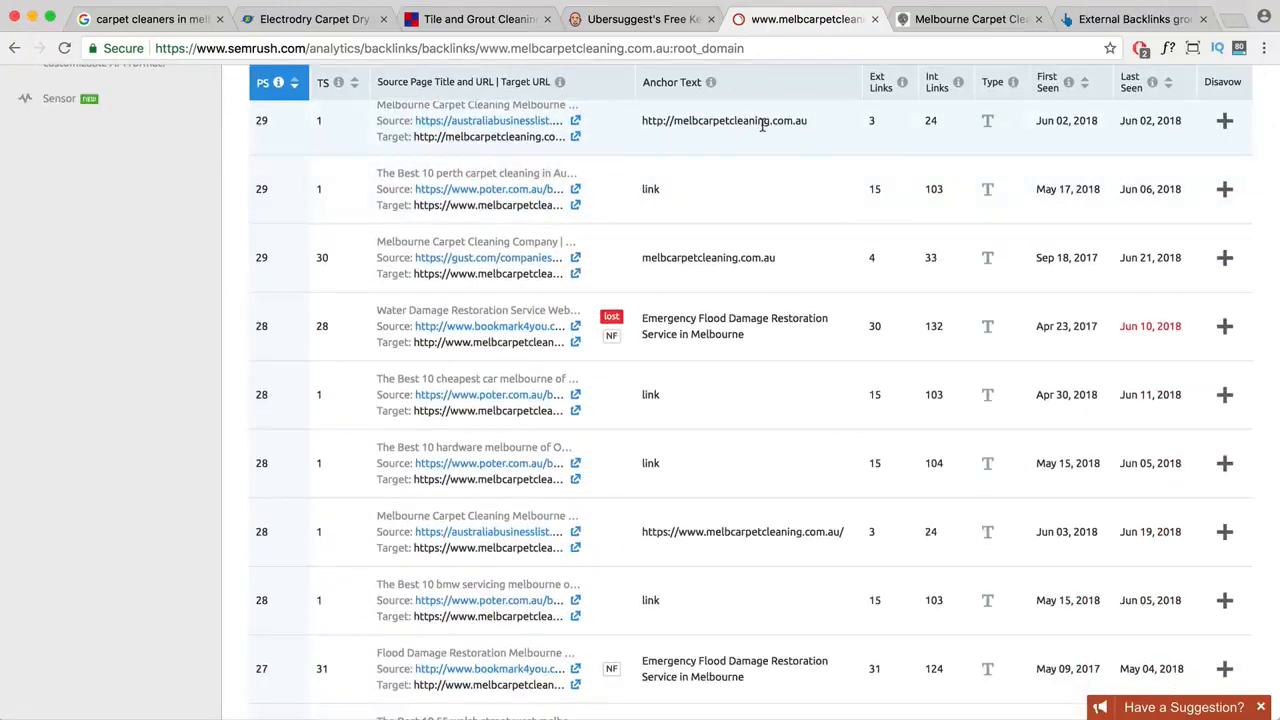
- Finish reviewing the competitor's backlinks, and show the Blog Examples slide in the PowerPoint presentation
scroll(716, 254, down, 4)
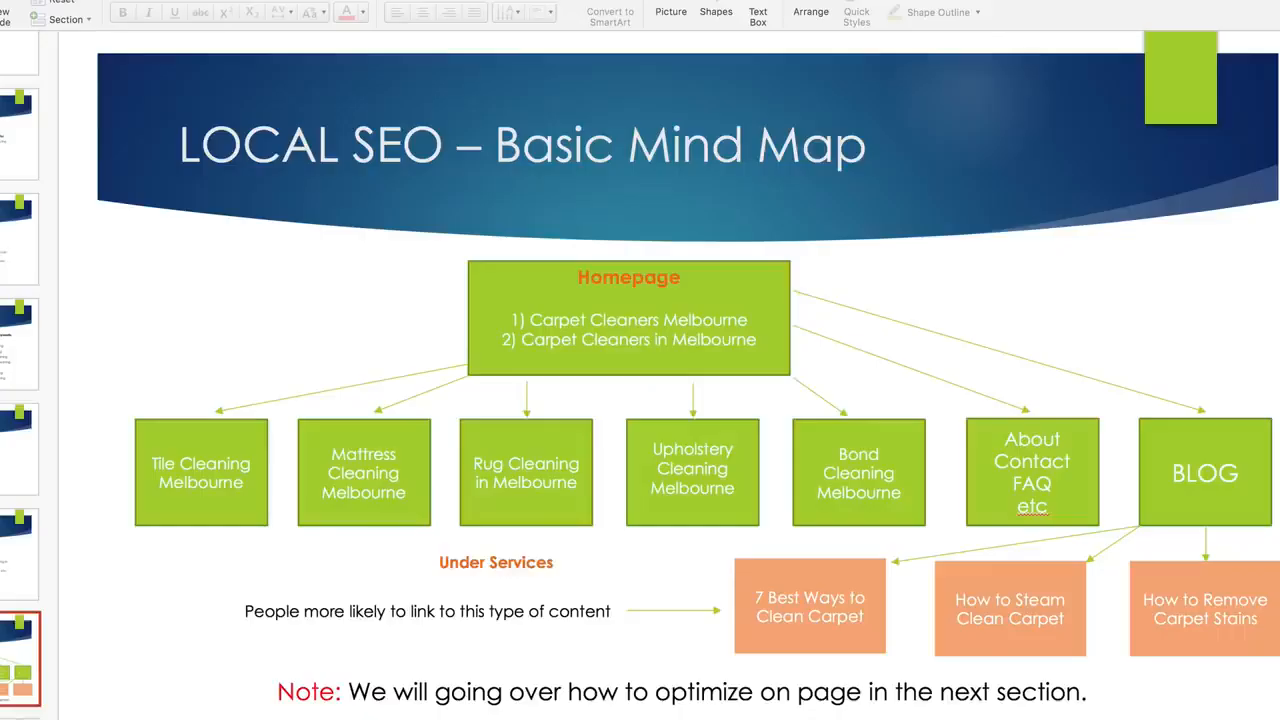
key(Down)
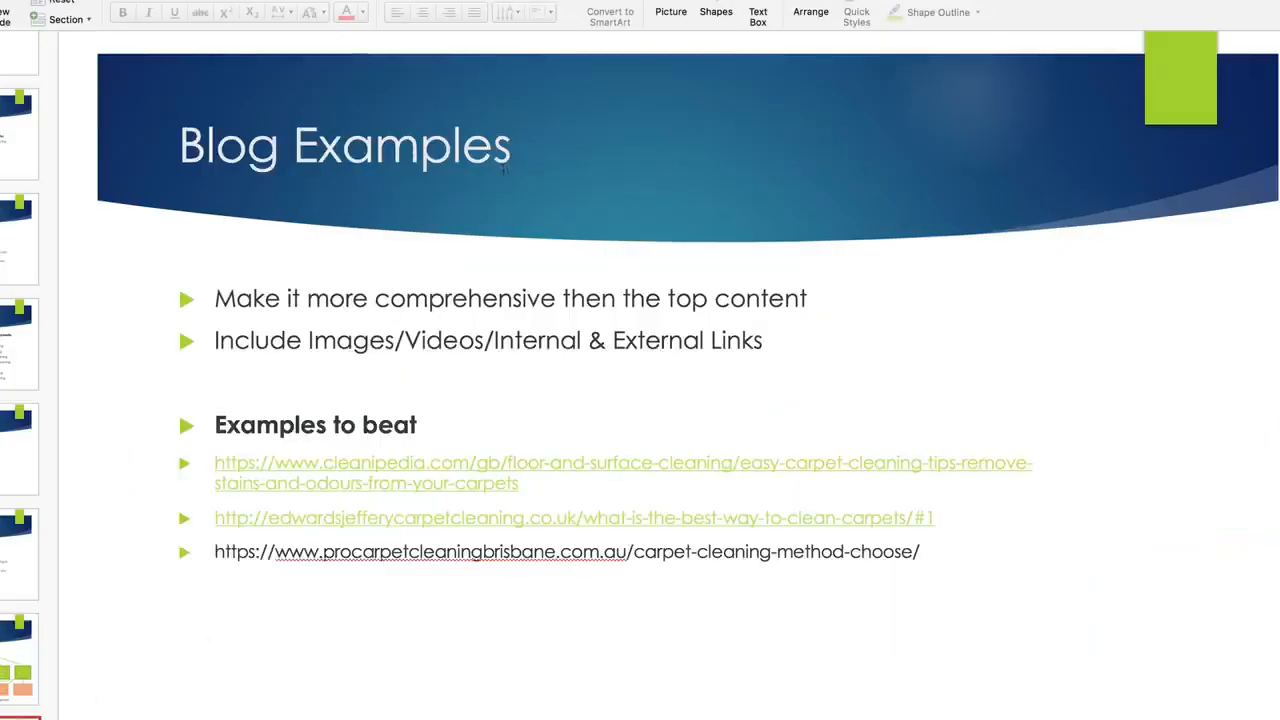
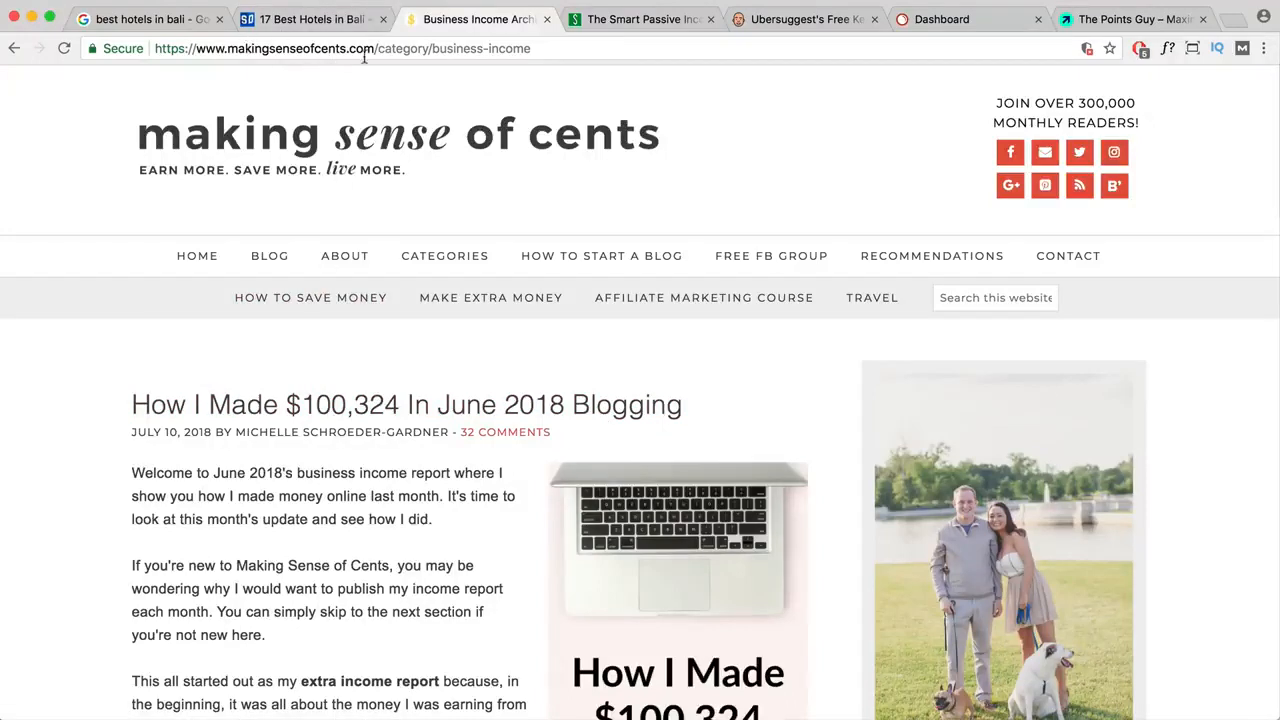
- Review the June 2018 blogging income report on the Making Sense of Cents business income page in the browser
scroll(322, 405, down, 1)
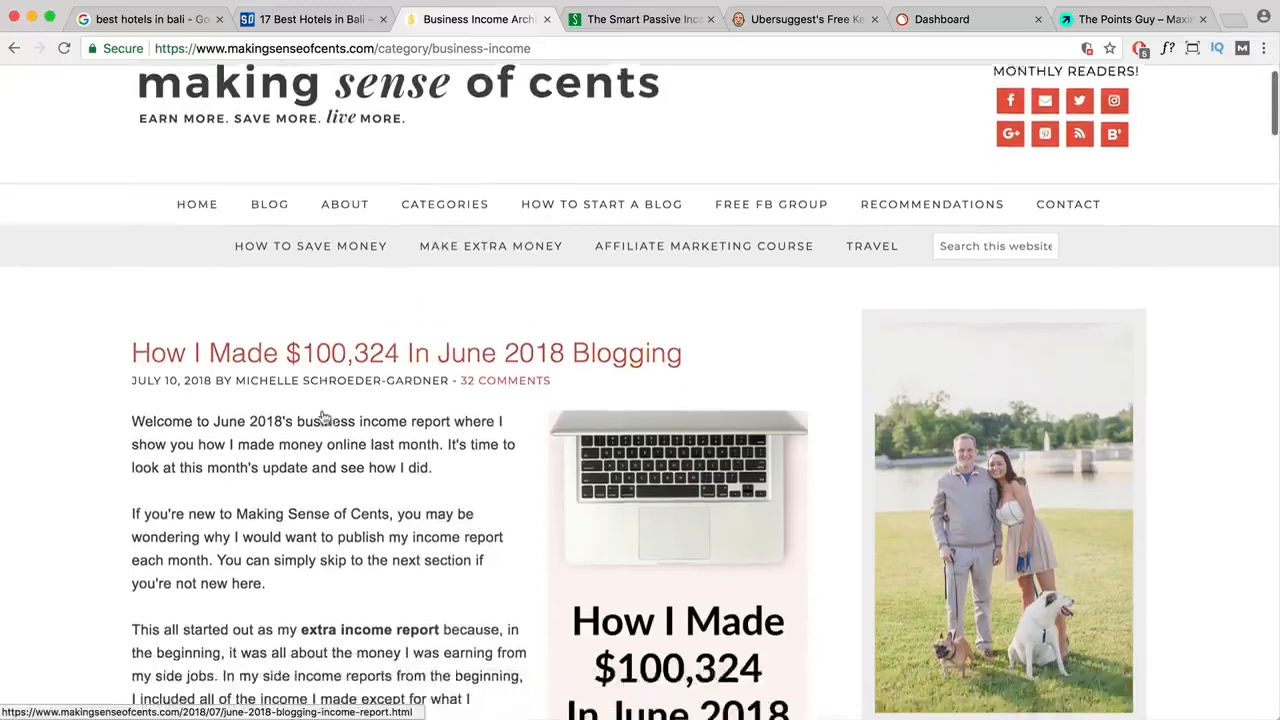
scroll(322, 410, up, 1)
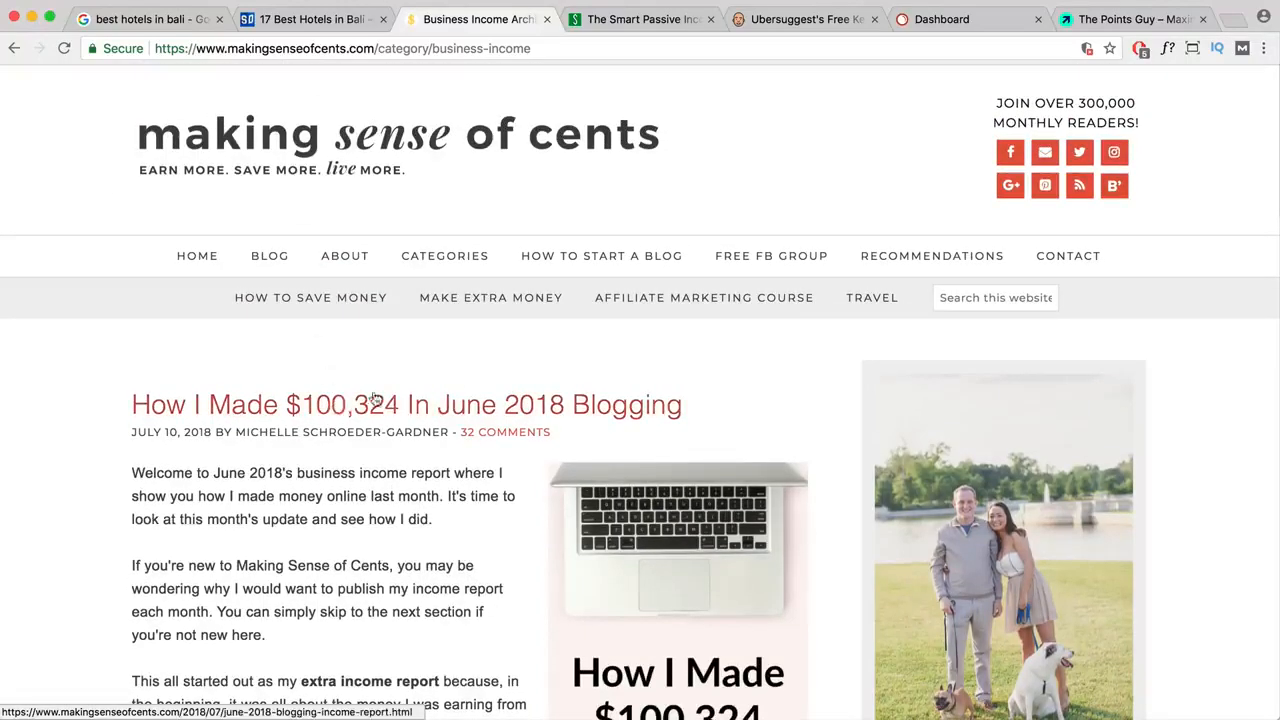
scroll(497, 381, down, 1)
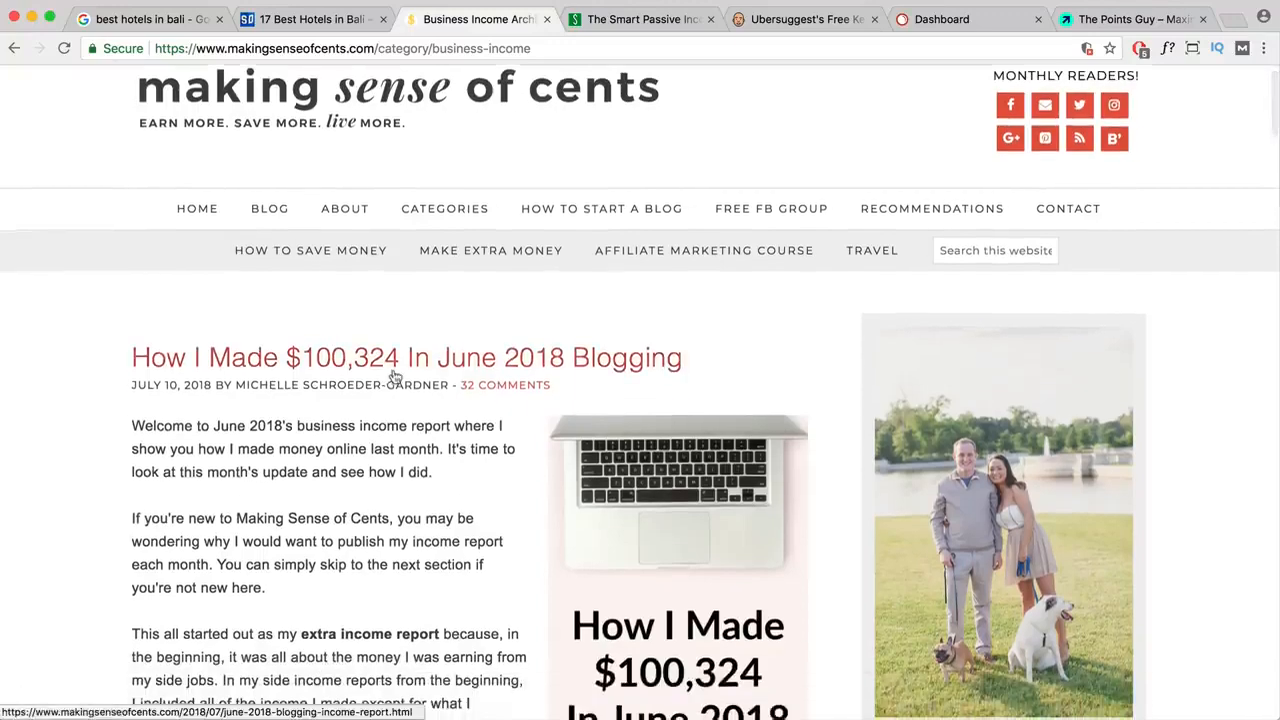
scroll(393, 370, down, 2)
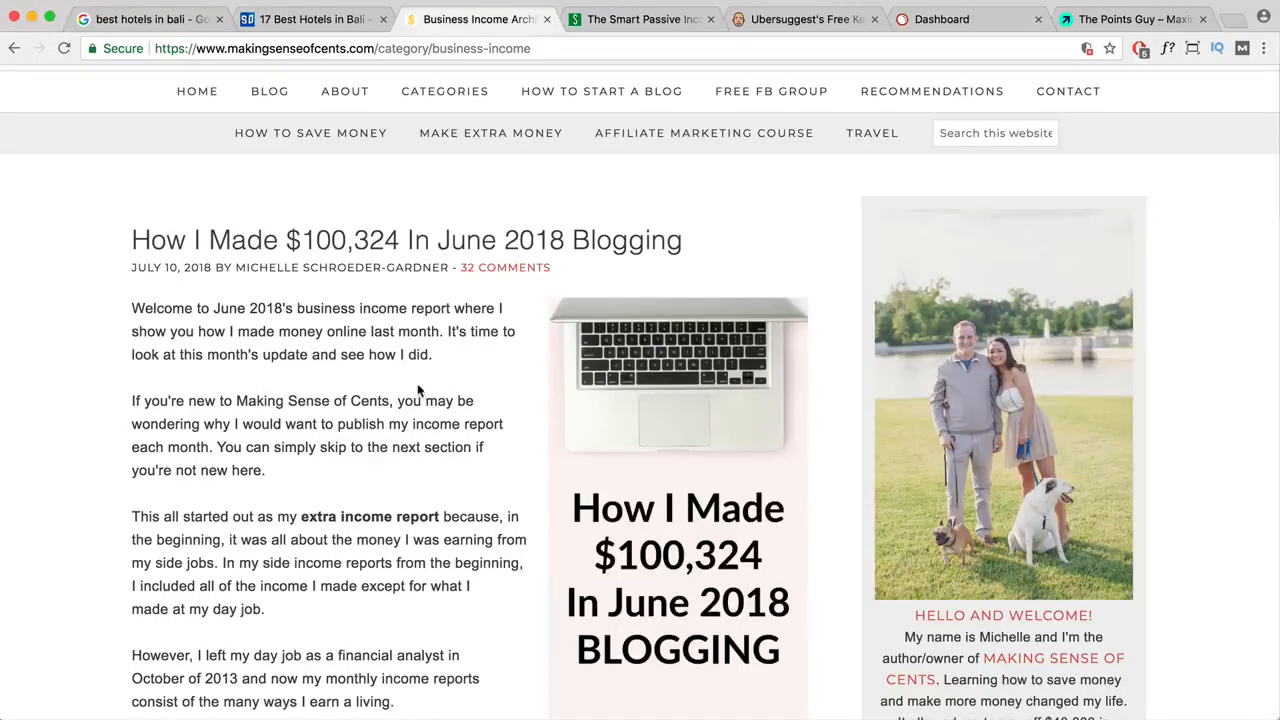
- Switch to the PowerPoint presentation, show the travel blogger example slide and highlight "Travel Blogger" in its title
click(33, 18)
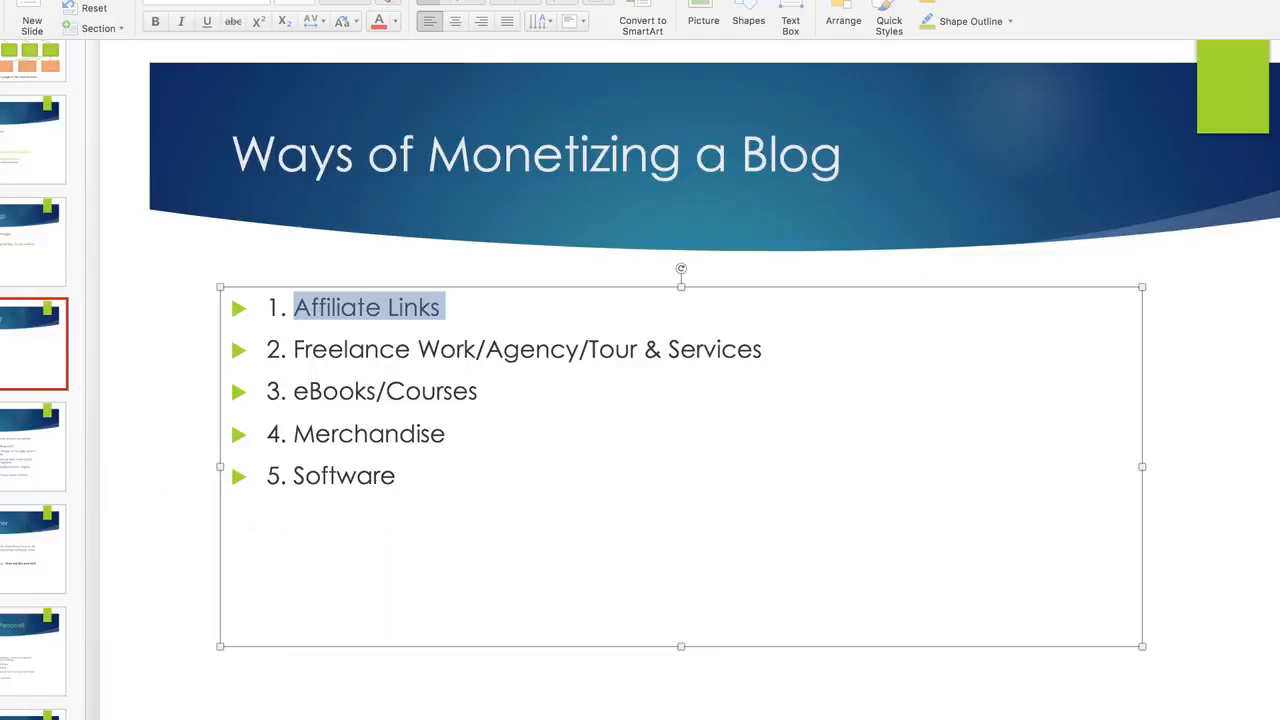
click(30, 447)
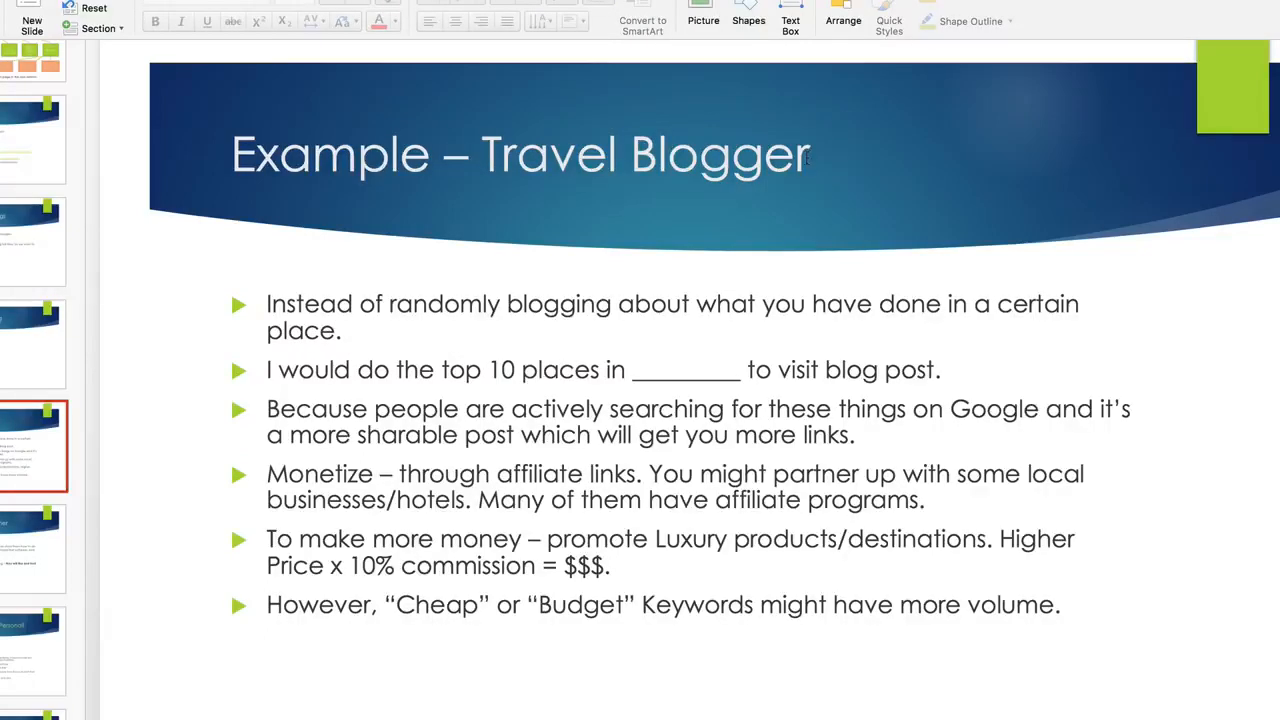
drag(808, 155, 488, 165)
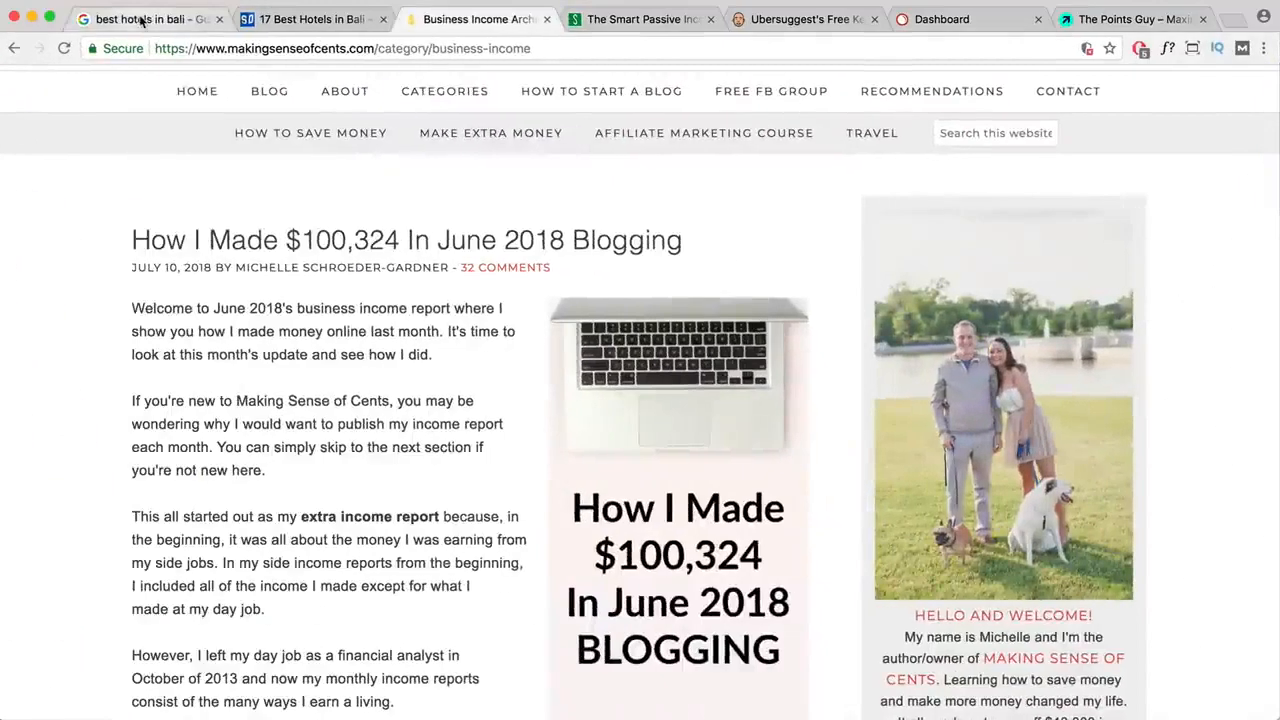
- Switch to the browser's Google results for "best hotels in bali" and search for "what I did in bali" instead
click(145, 19)
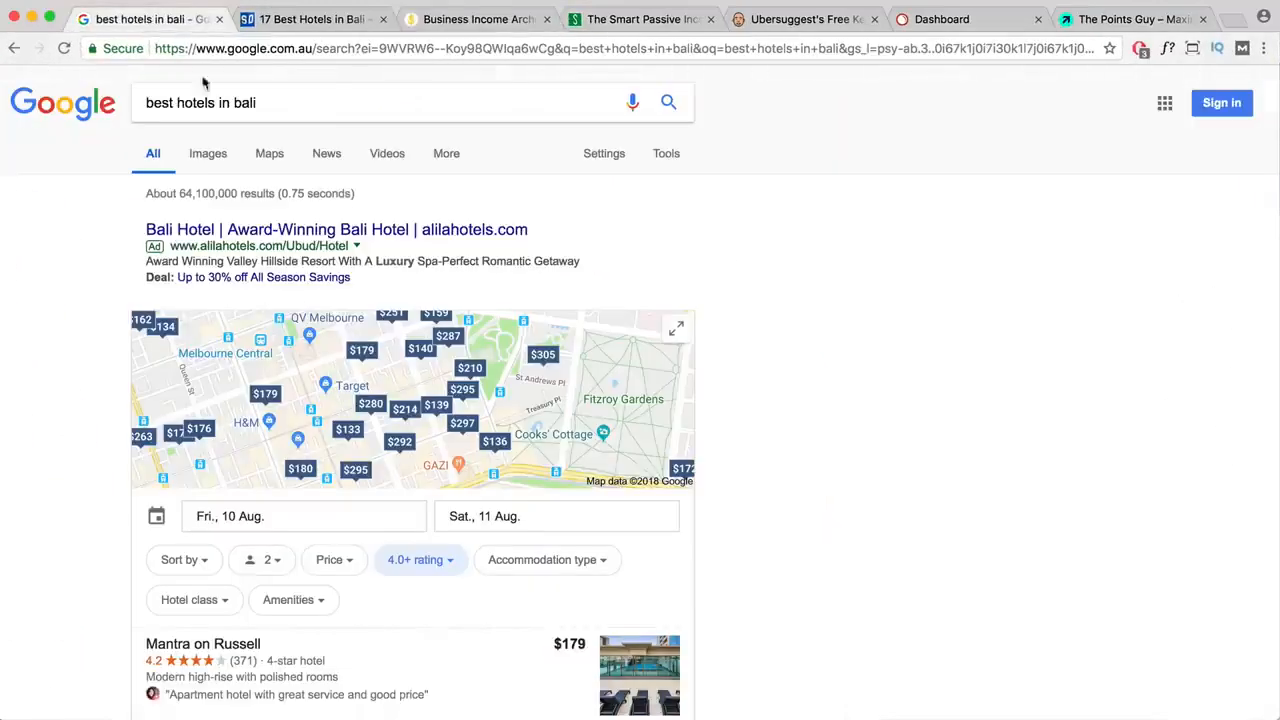
drag(271, 107, 145, 107)
click(285, 109)
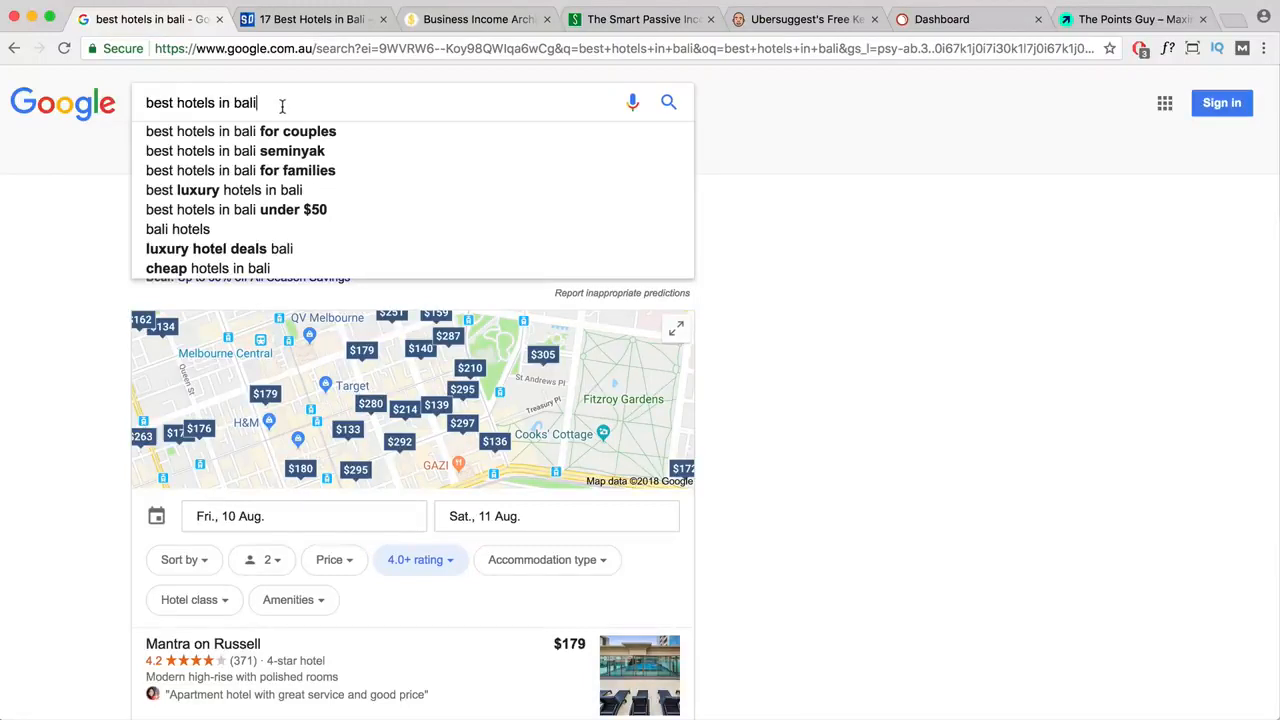
drag(277, 102, 148, 101)
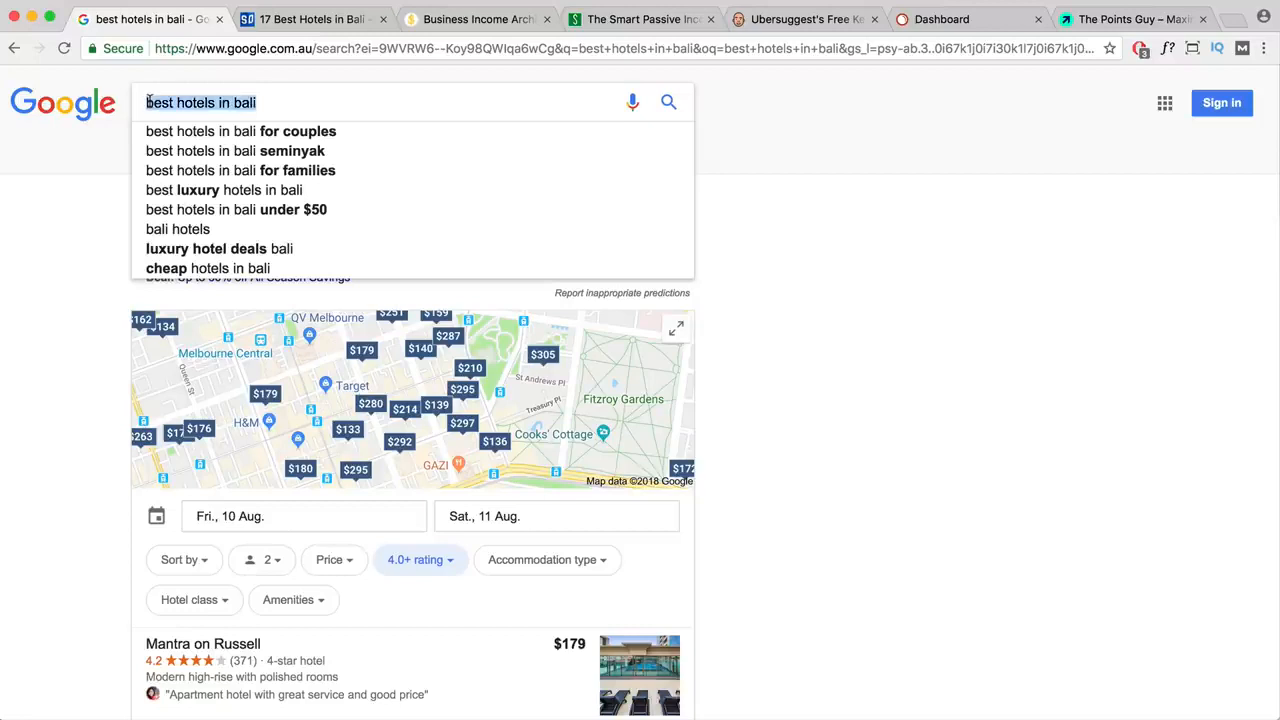
text(what I did in )
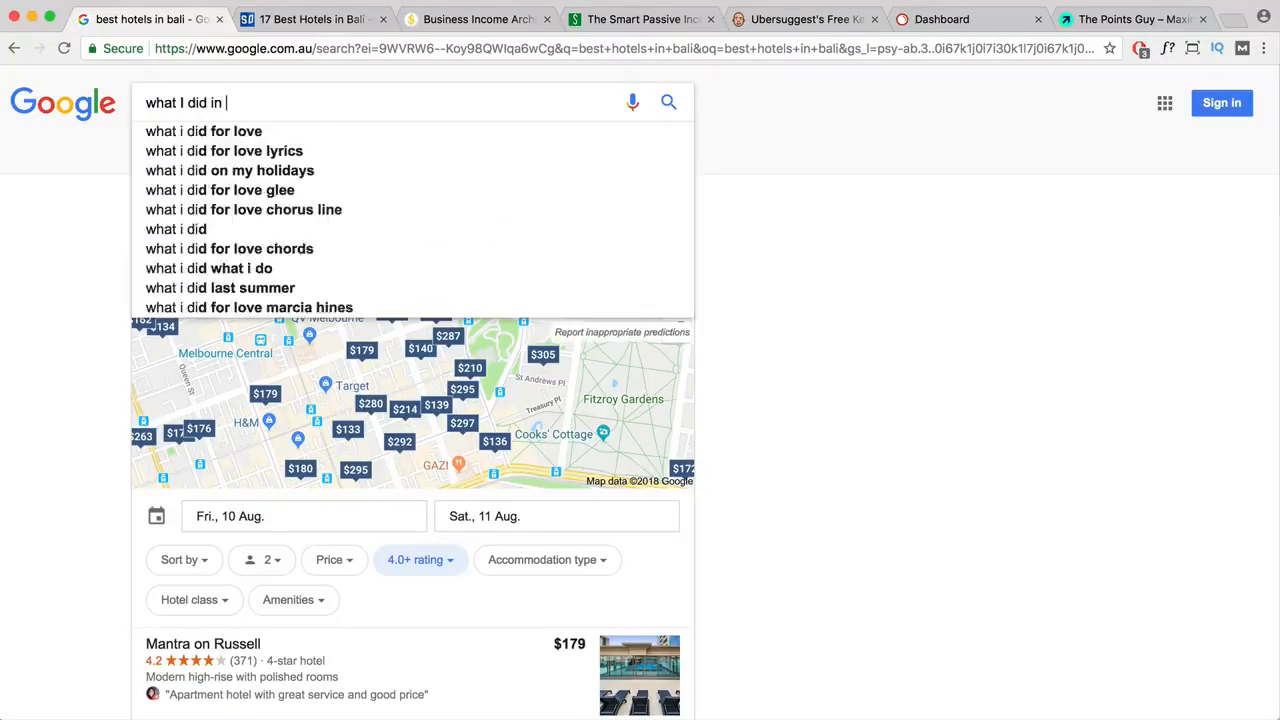
text(balu)
key(Return)
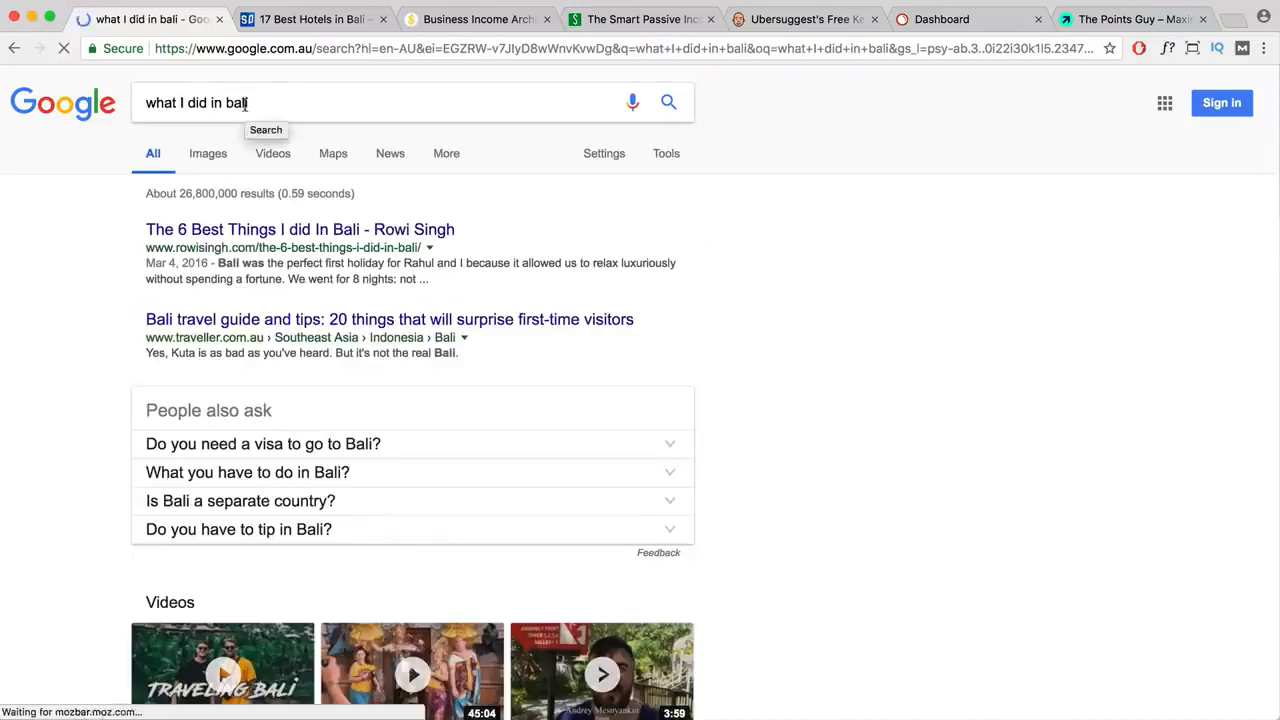
- Copy the query "what I did in bali" into Ubersuggest, look it up and review its volume and keyword ideas
drag(274, 106, 138, 106)
key(super+c)
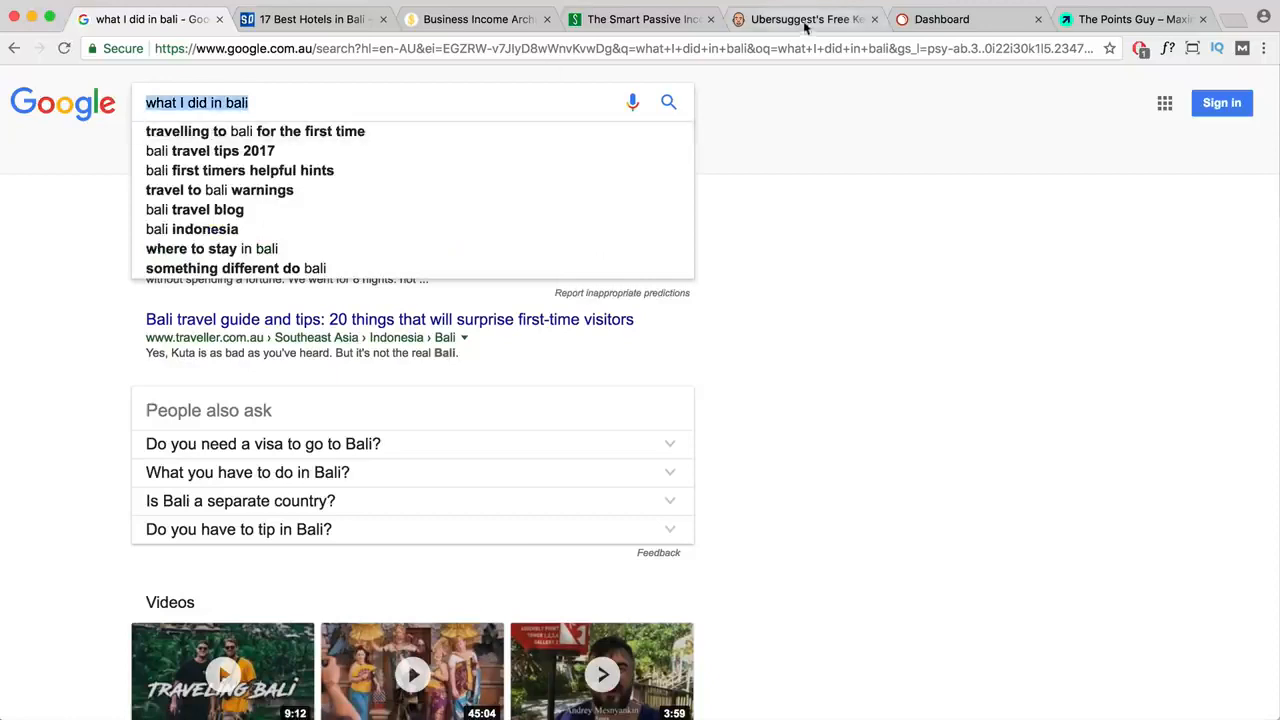
click(766, 20)
scroll(671, 251, up, 3)
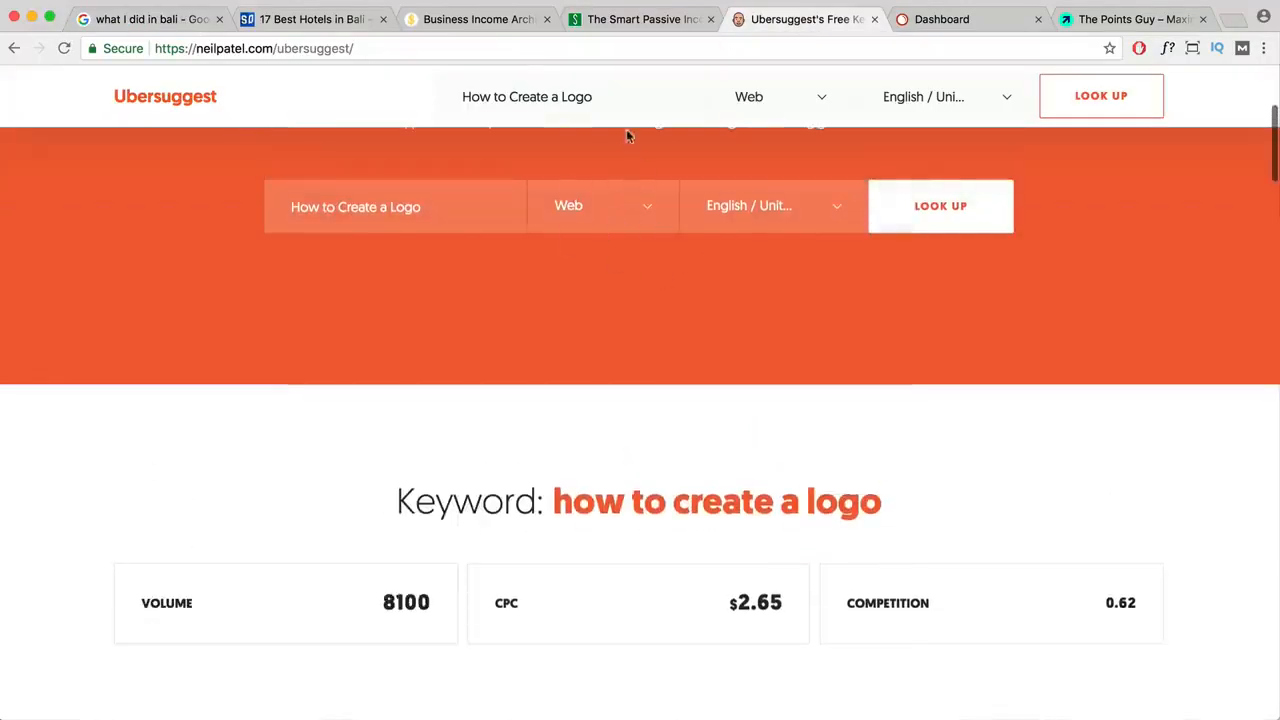
click(470, 208)
key(super+a)
key(super+v)
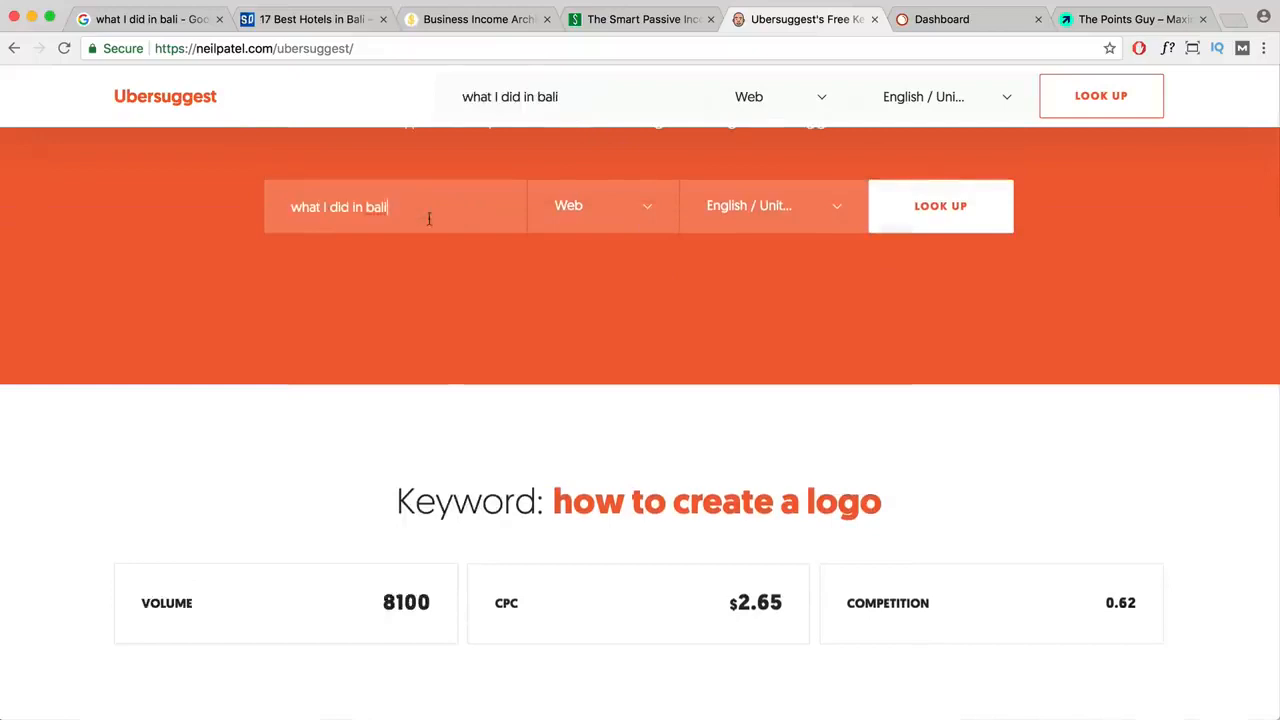
scroll(456, 228, up, 3)
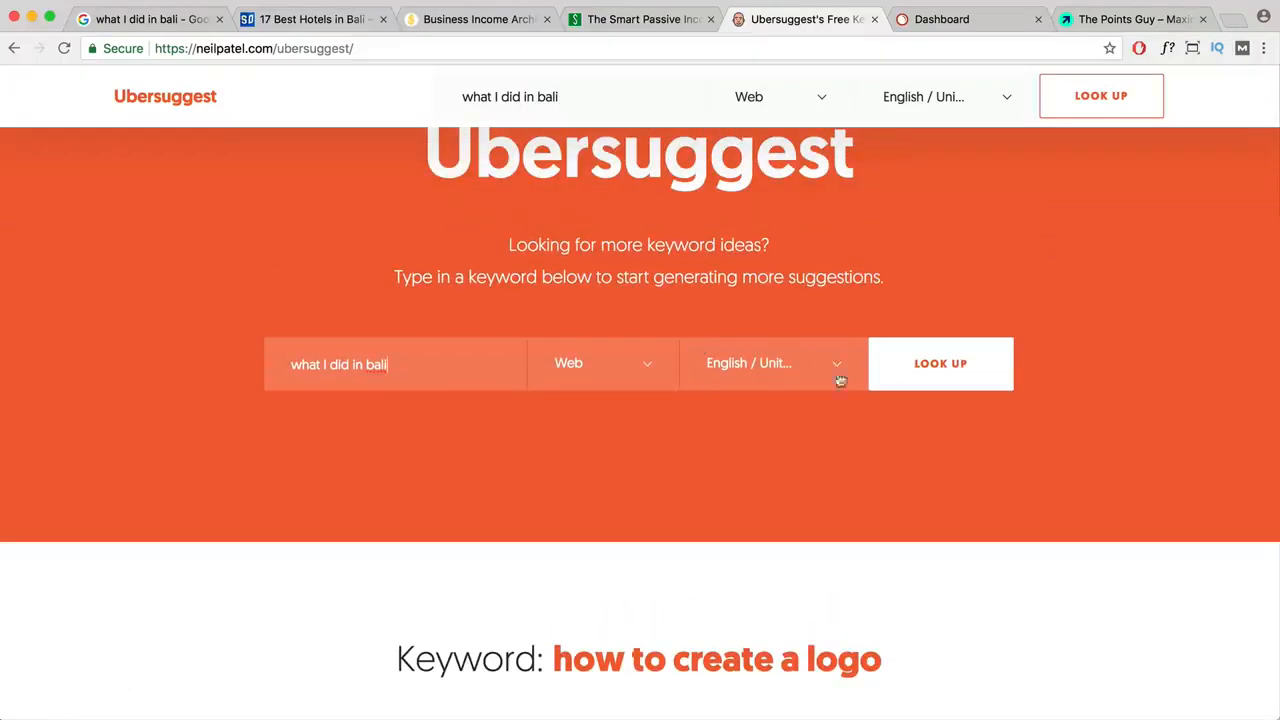
click(926, 372)
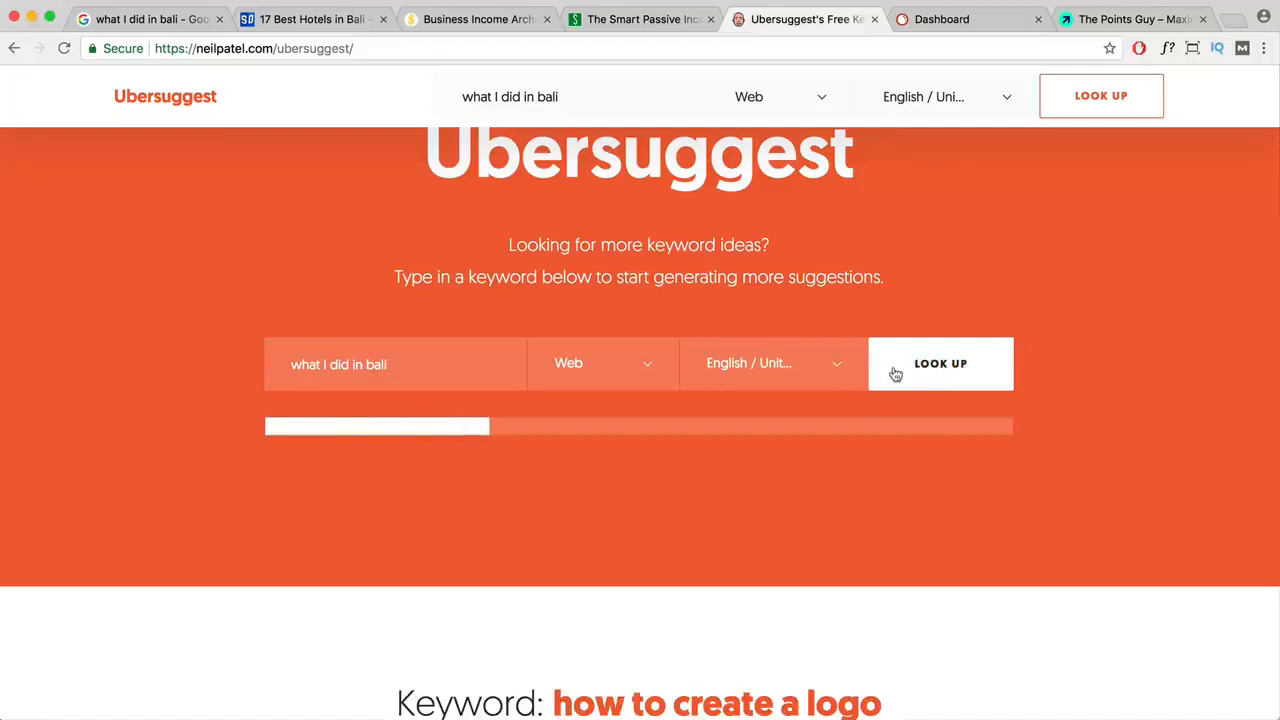
scroll(650, 537, down, 3)
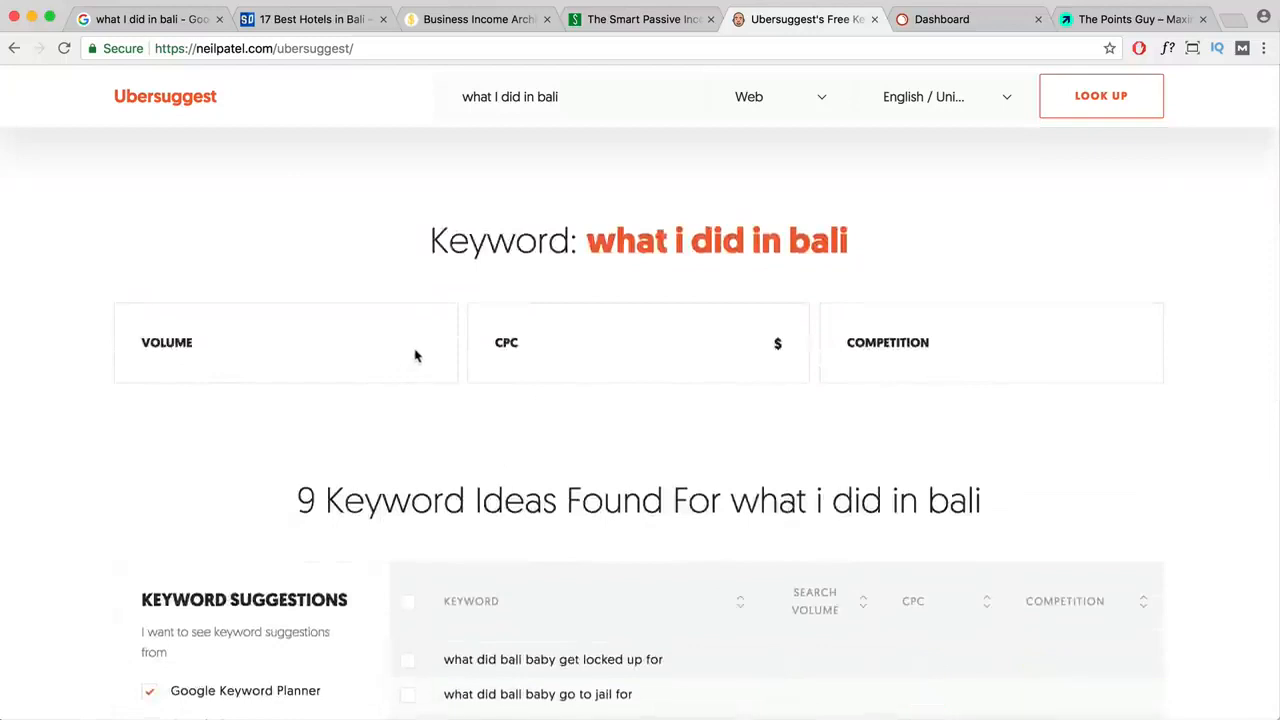
- Return to the Google results and search for "what to do in bali" using the matching suggestion
click(143, 33)
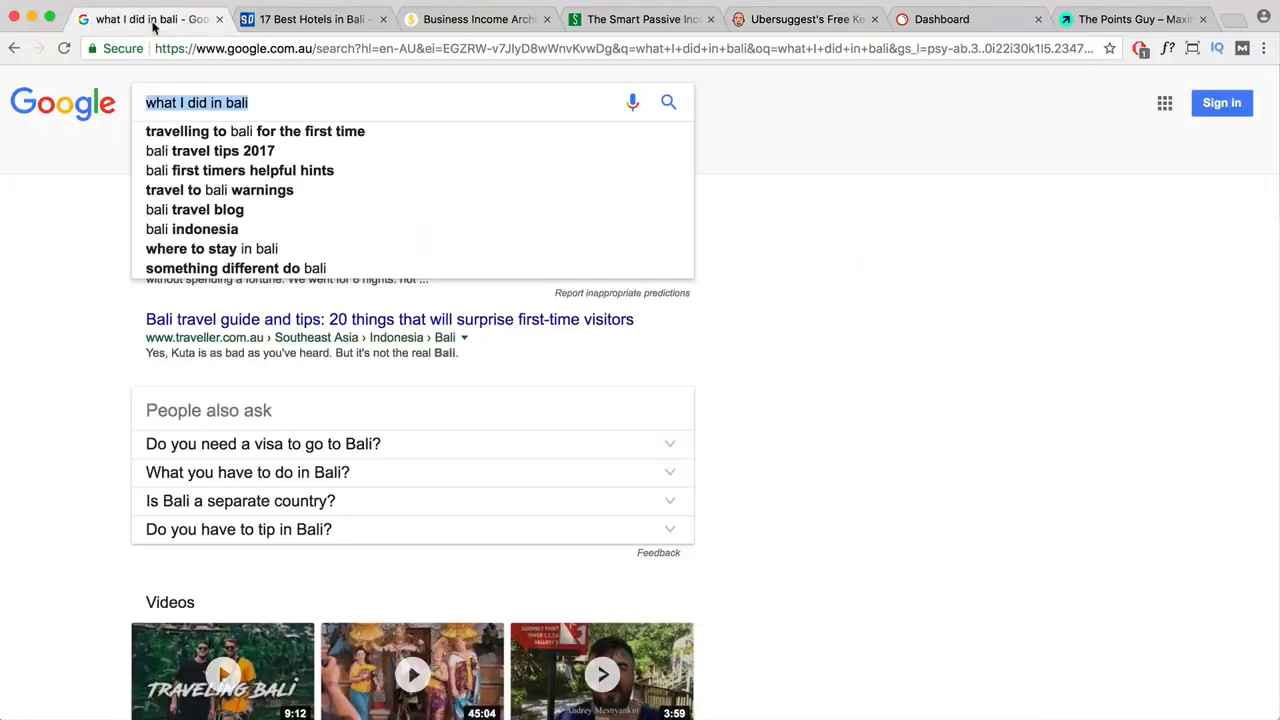
click(725, 220)
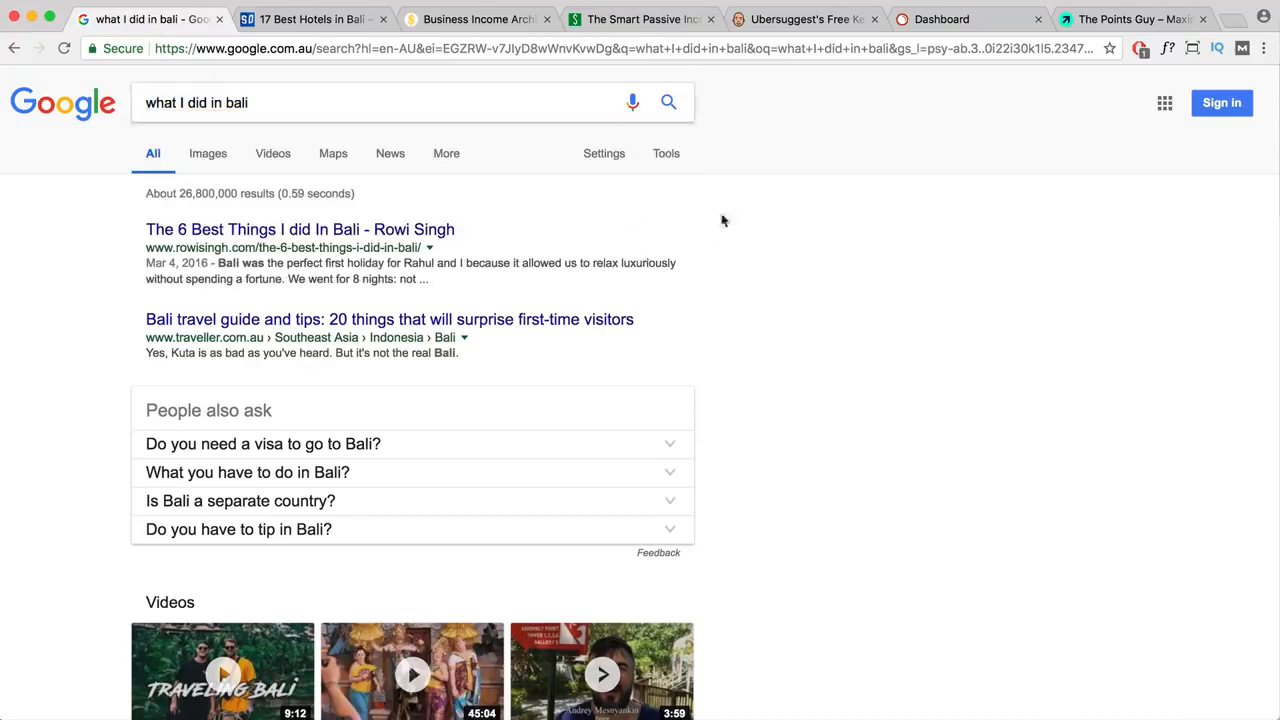
click(263, 106)
drag(374, 100, 146, 103)
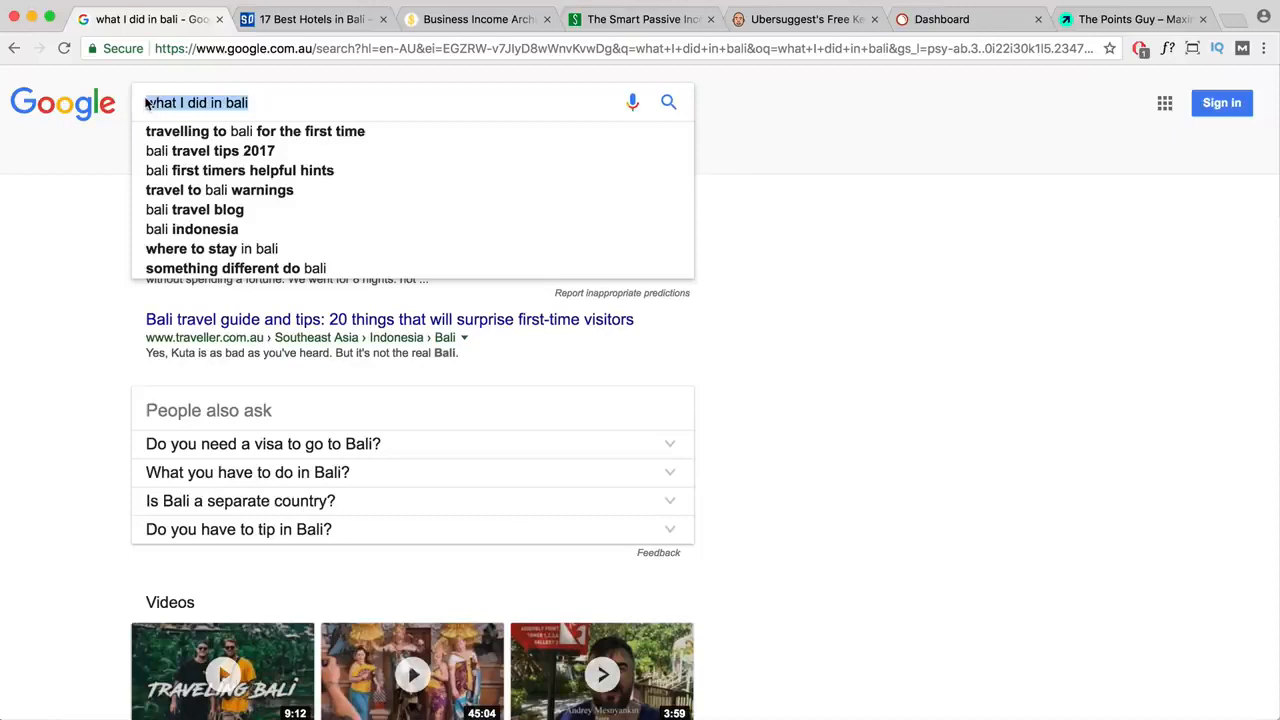
text(What to)
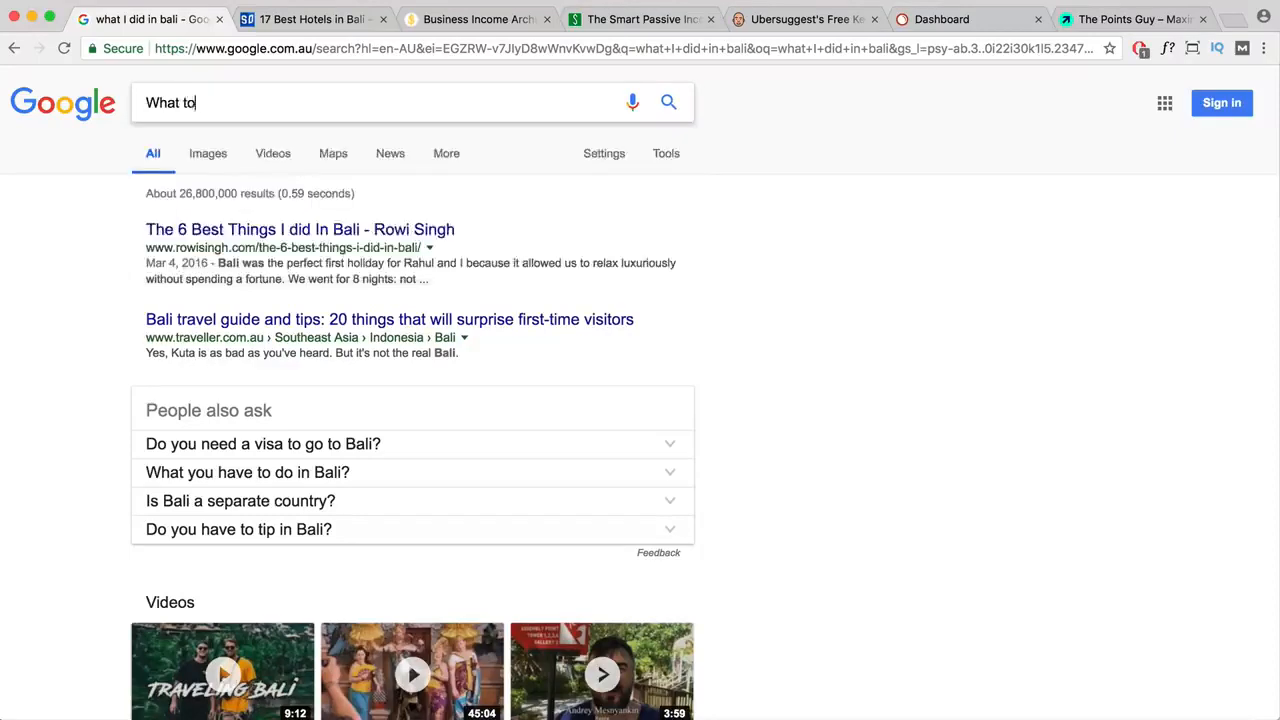
text( do in bali)
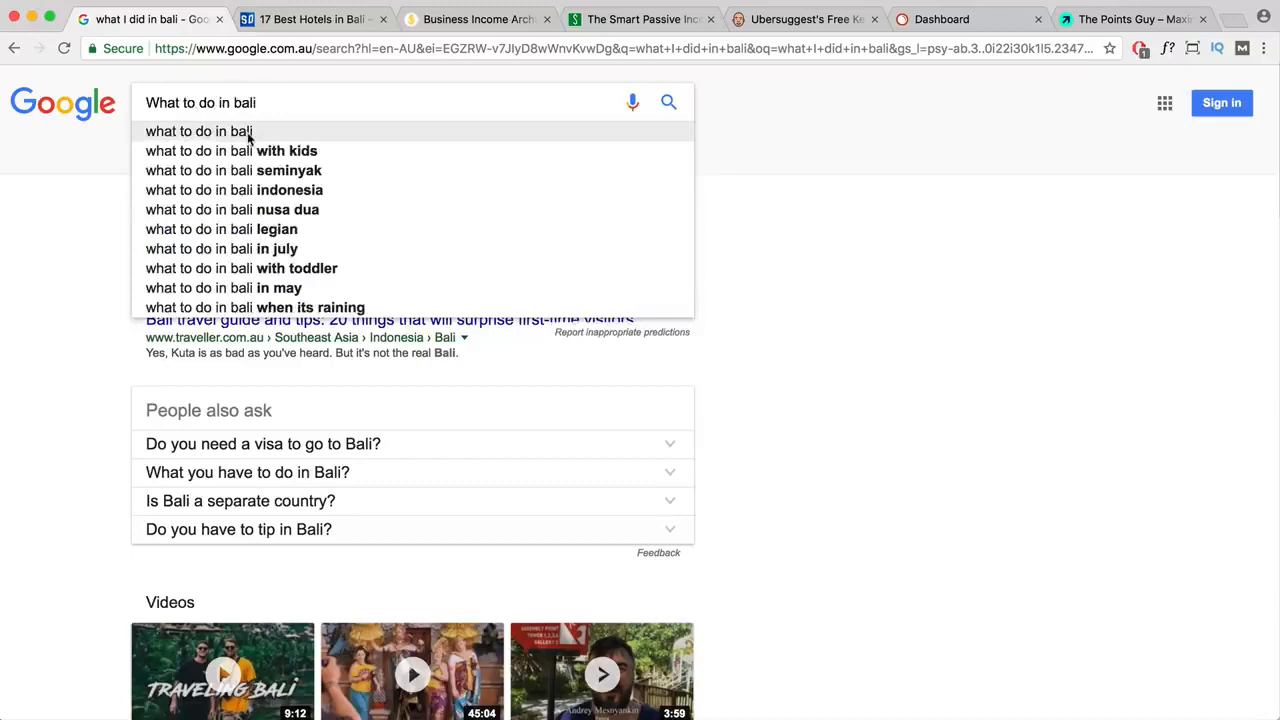
click(247, 132)
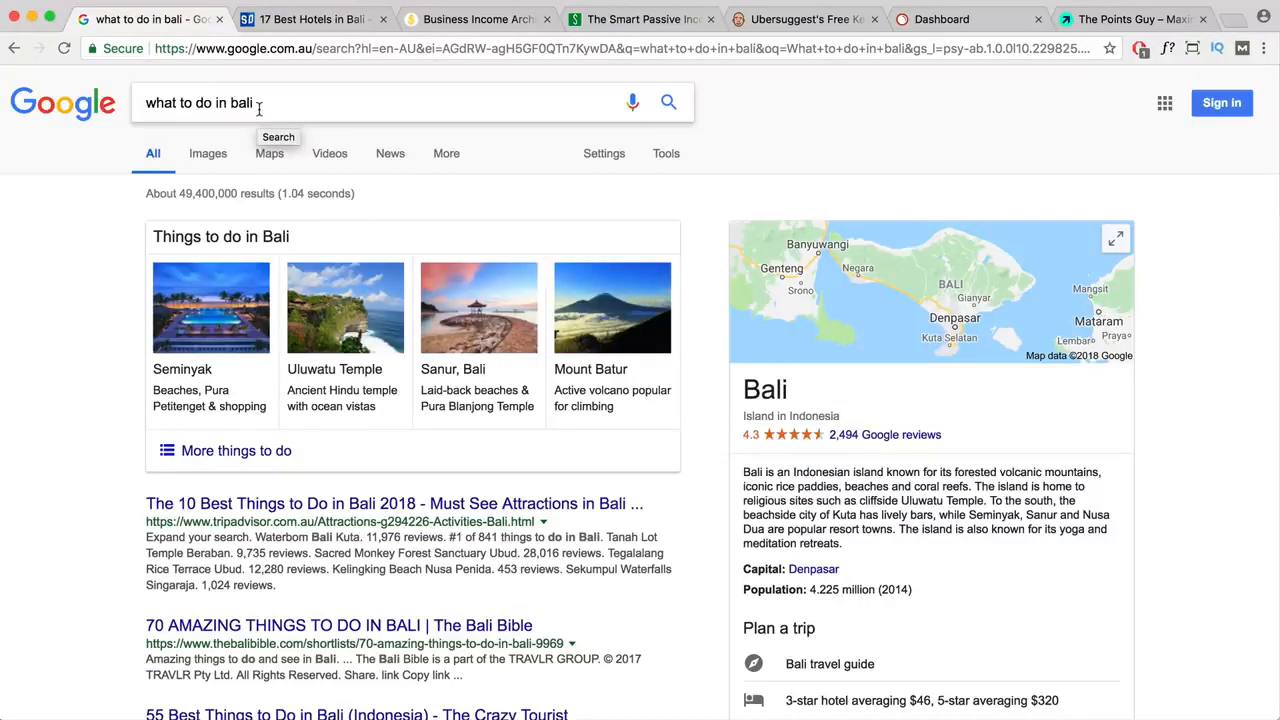
- Review the Google results, query suggestions and related searches for "what to do in bali"
drag(258, 109, 142, 106)
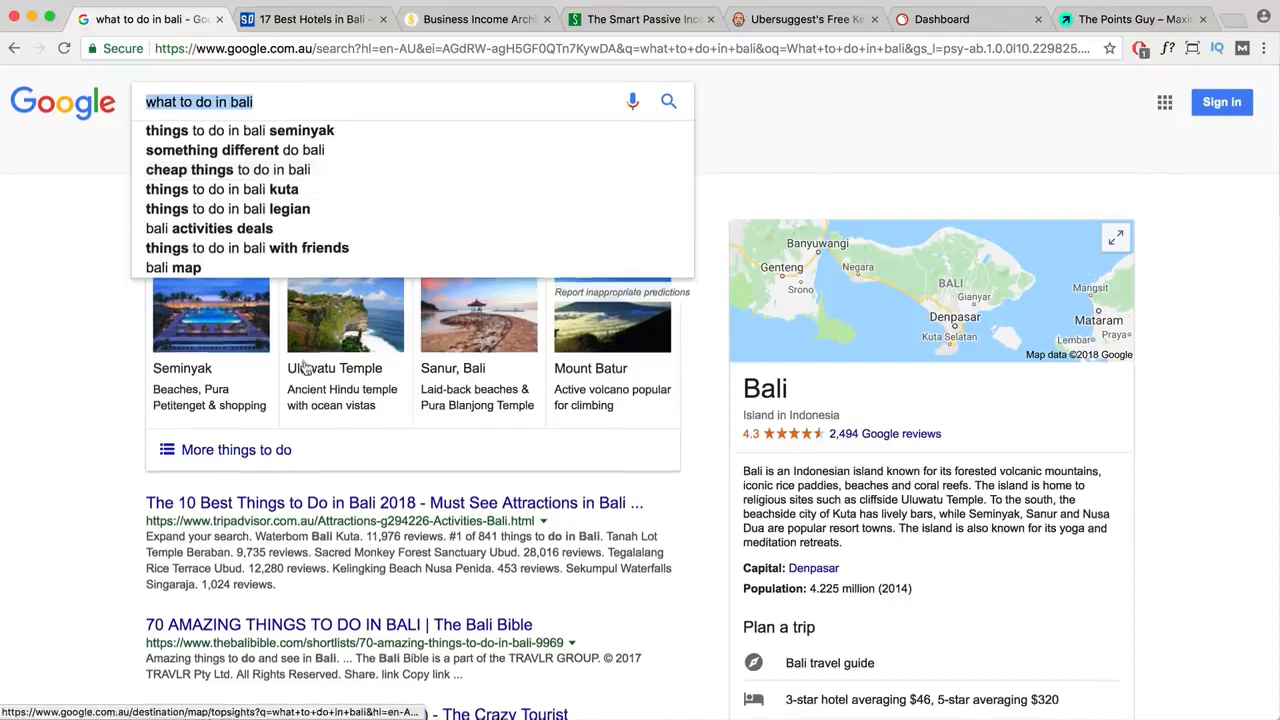
scroll(305, 370, down, 15)
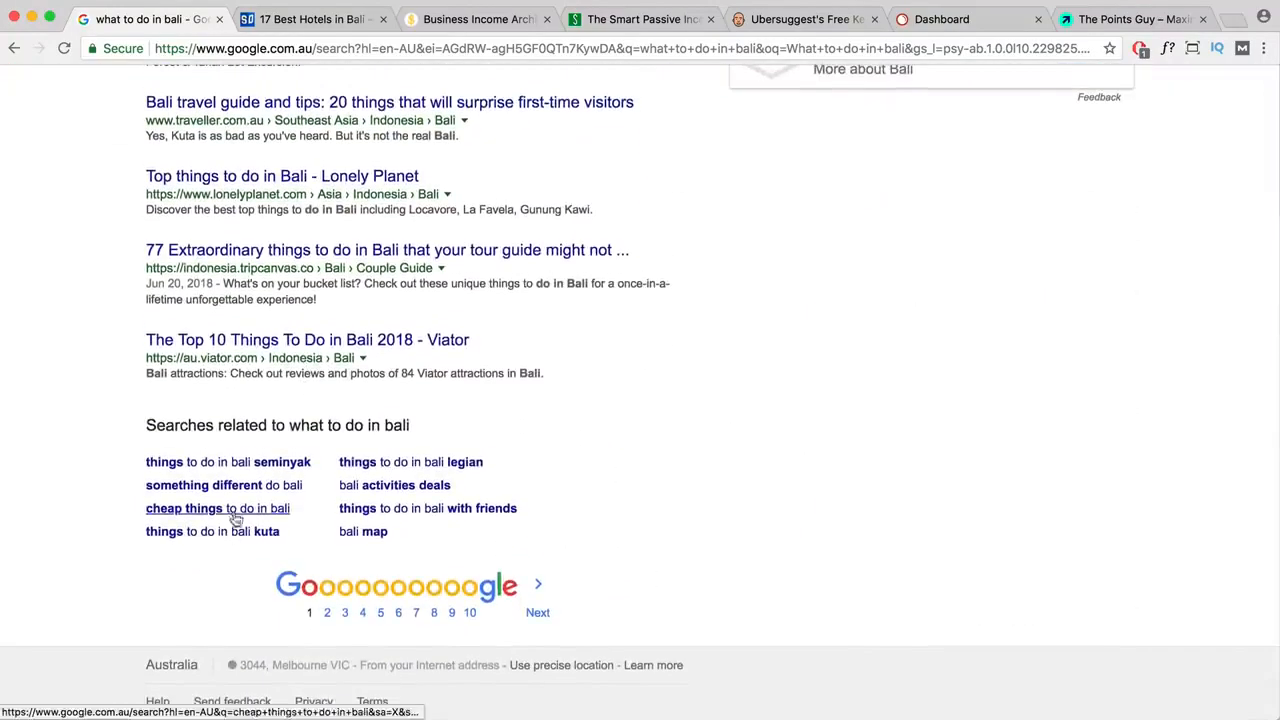
scroll(260, 468, up, 15)
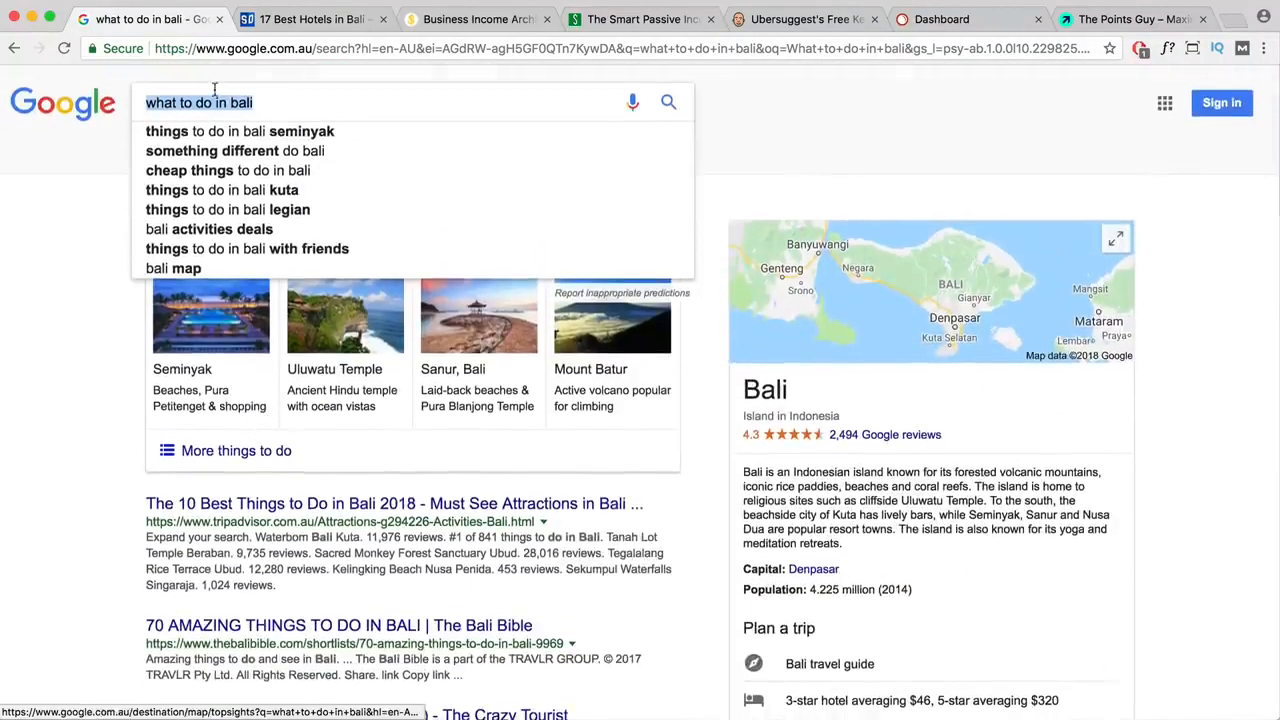
- Copy the query "what to do in bali" from Google into Ubersuggest, look it up and check its search volume
click(263, 105)
drag(264, 106, 119, 110)
key(super+c)
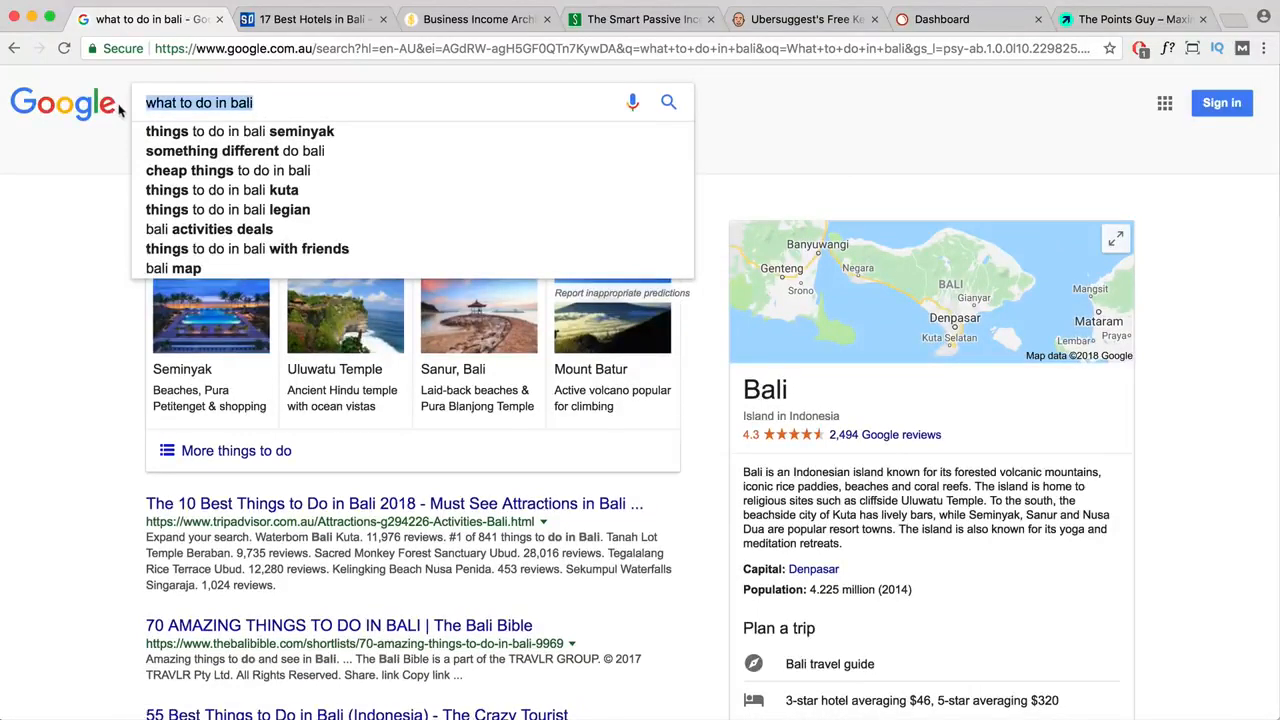
click(807, 21)
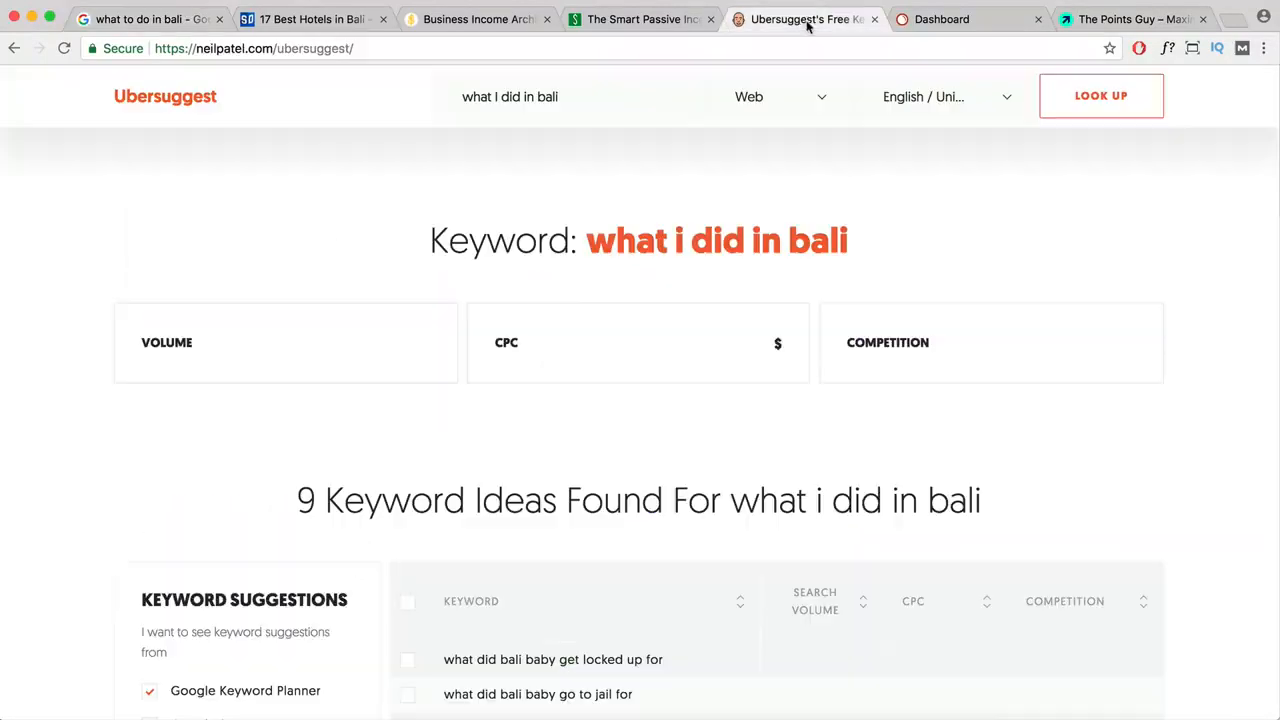
scroll(279, 297, up, 5)
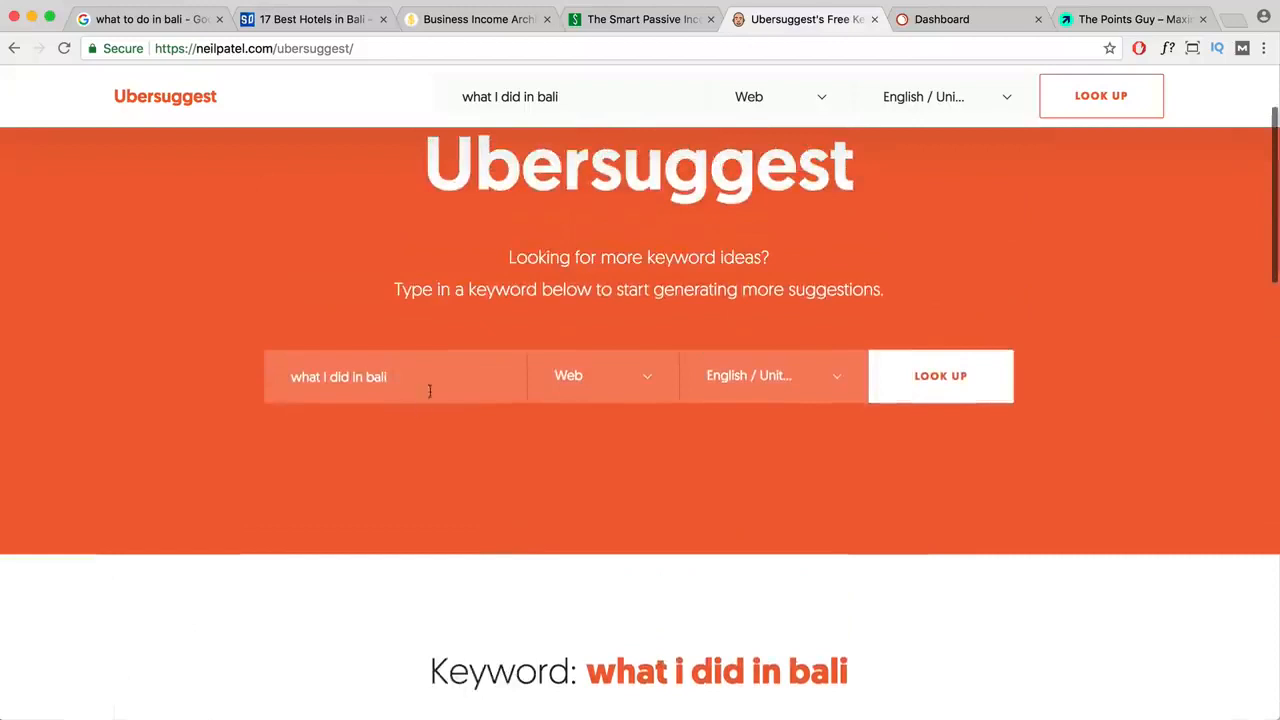
drag(430, 391, 281, 370)
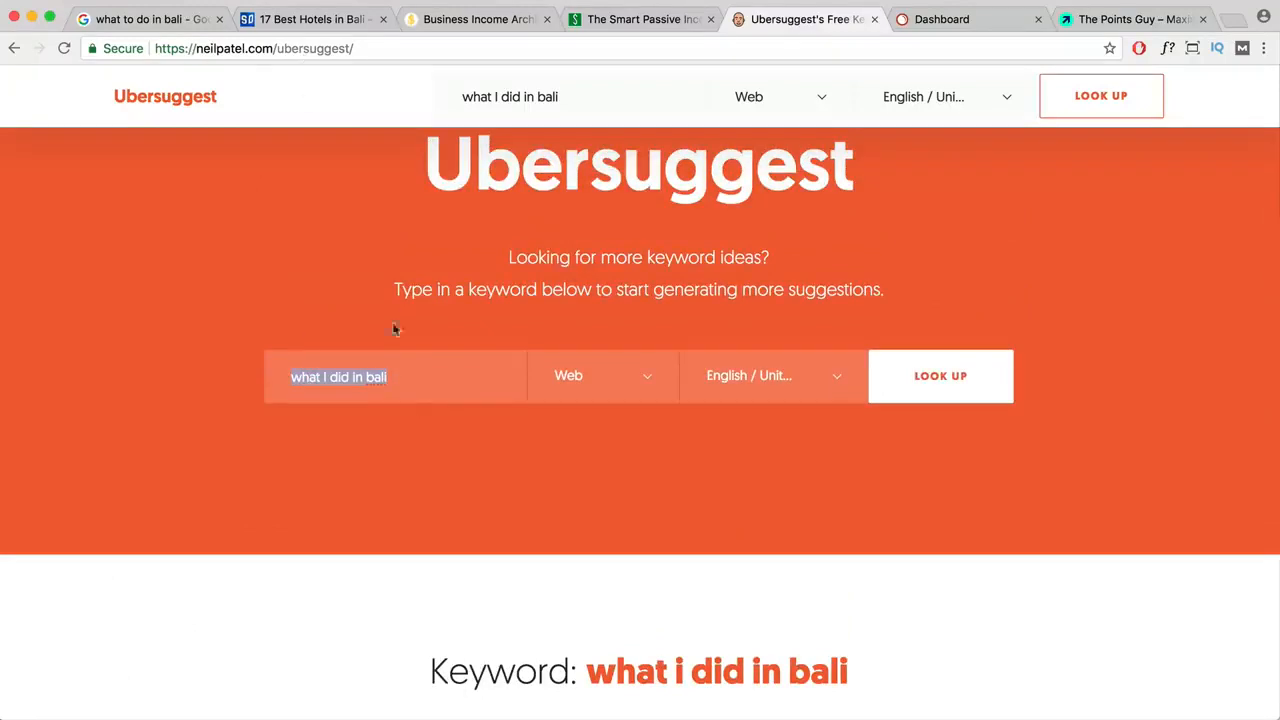
key(super+v)
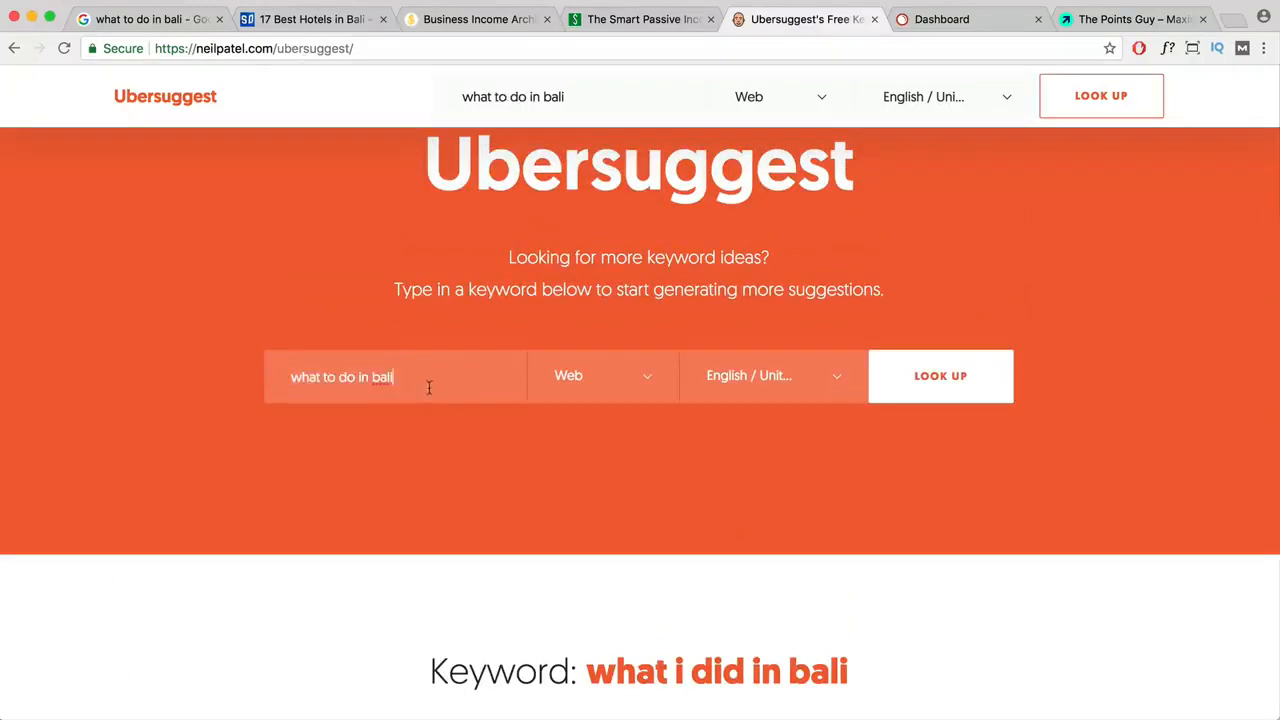
click(888, 370)
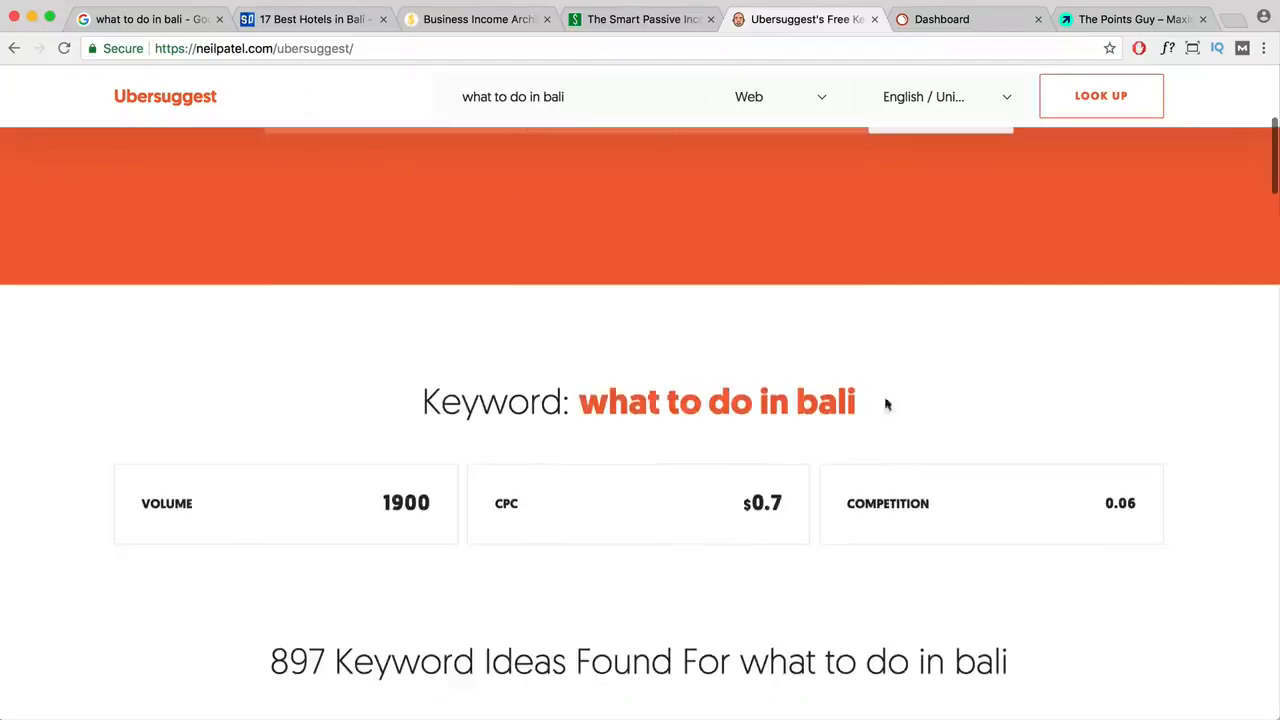
drag(384, 503, 430, 503)
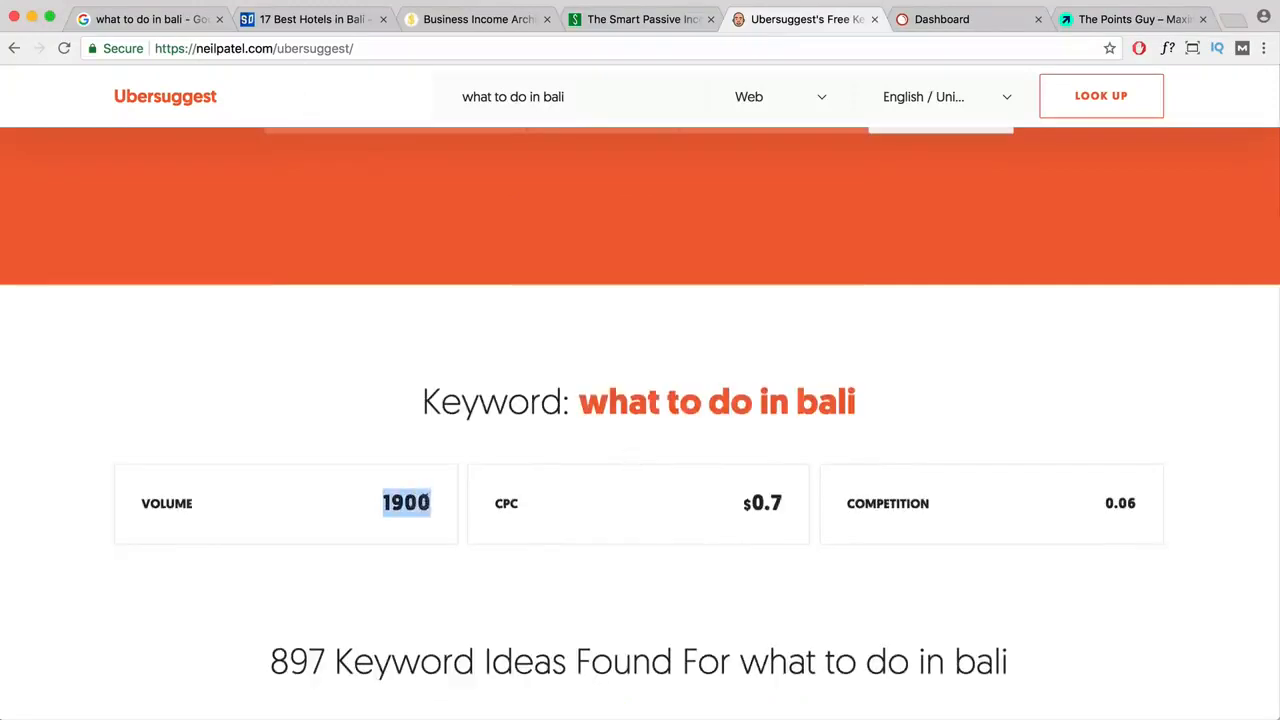
- Sort the keyword ideas for "what to do in bali" by highest search volume and review the leading keywords
scroll(660, 463, down, 5)
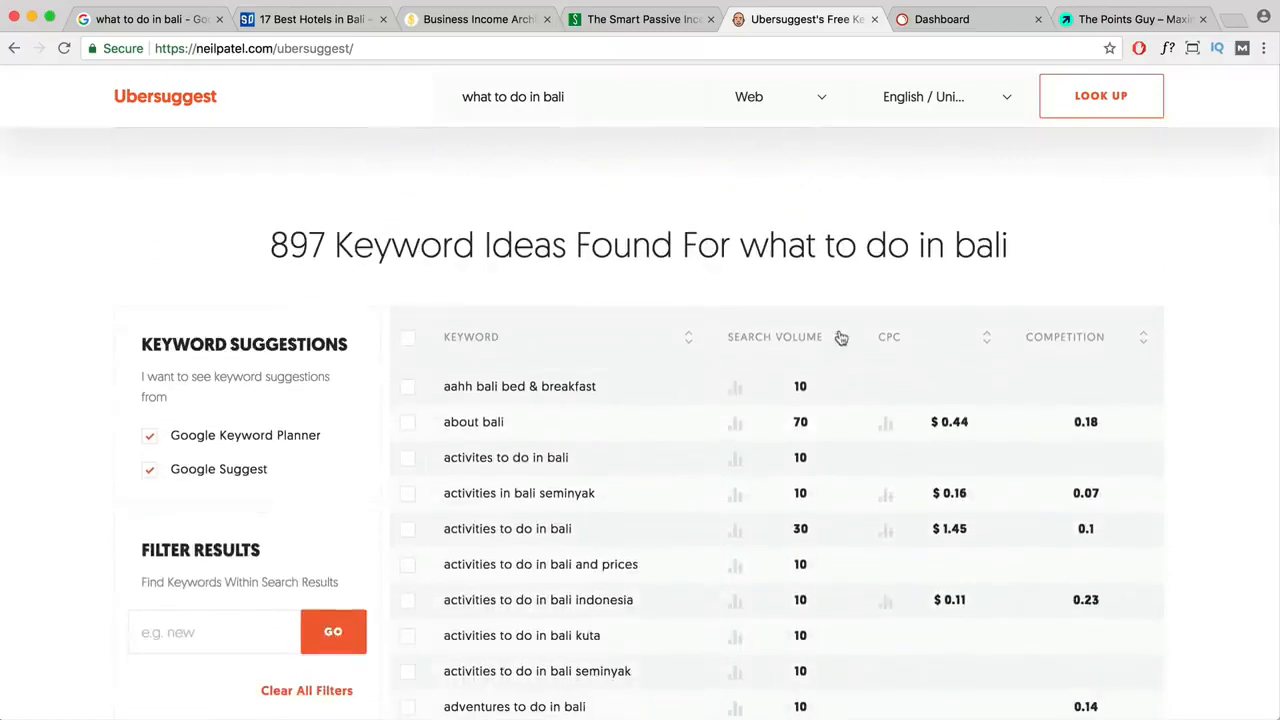
click(841, 338)
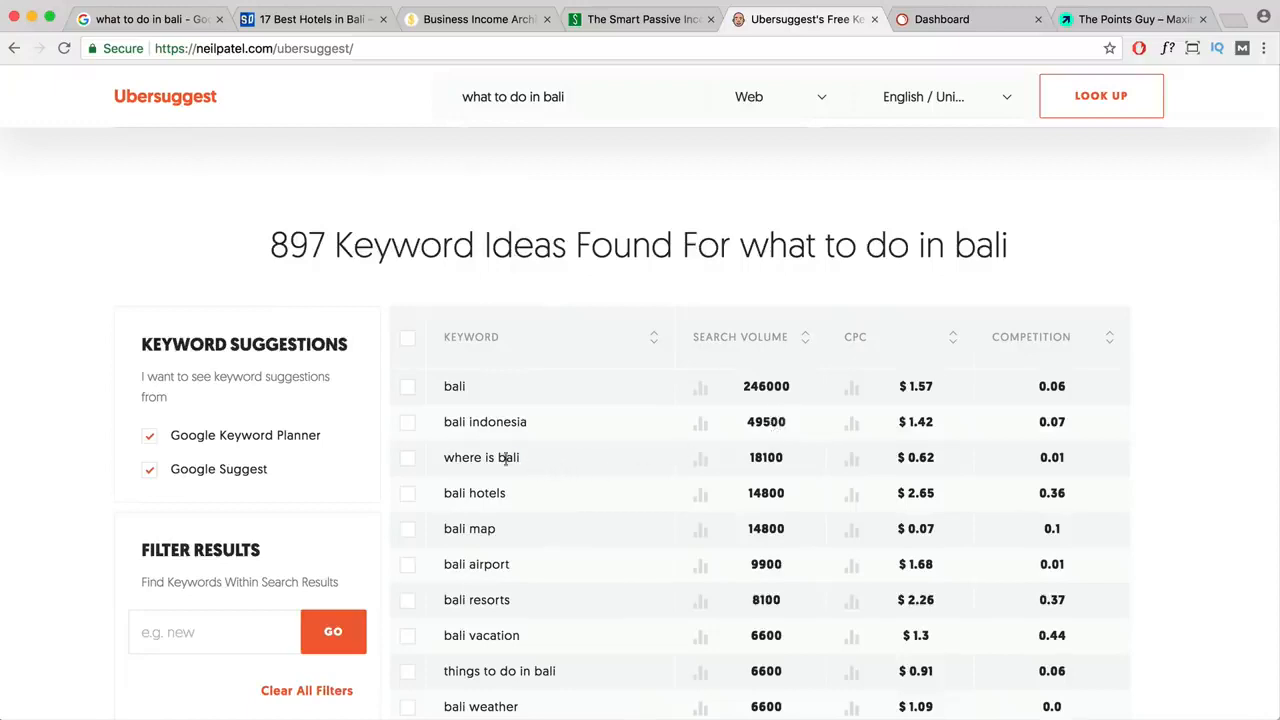
drag(521, 458, 449, 458)
scroll(480, 460, down, 2)
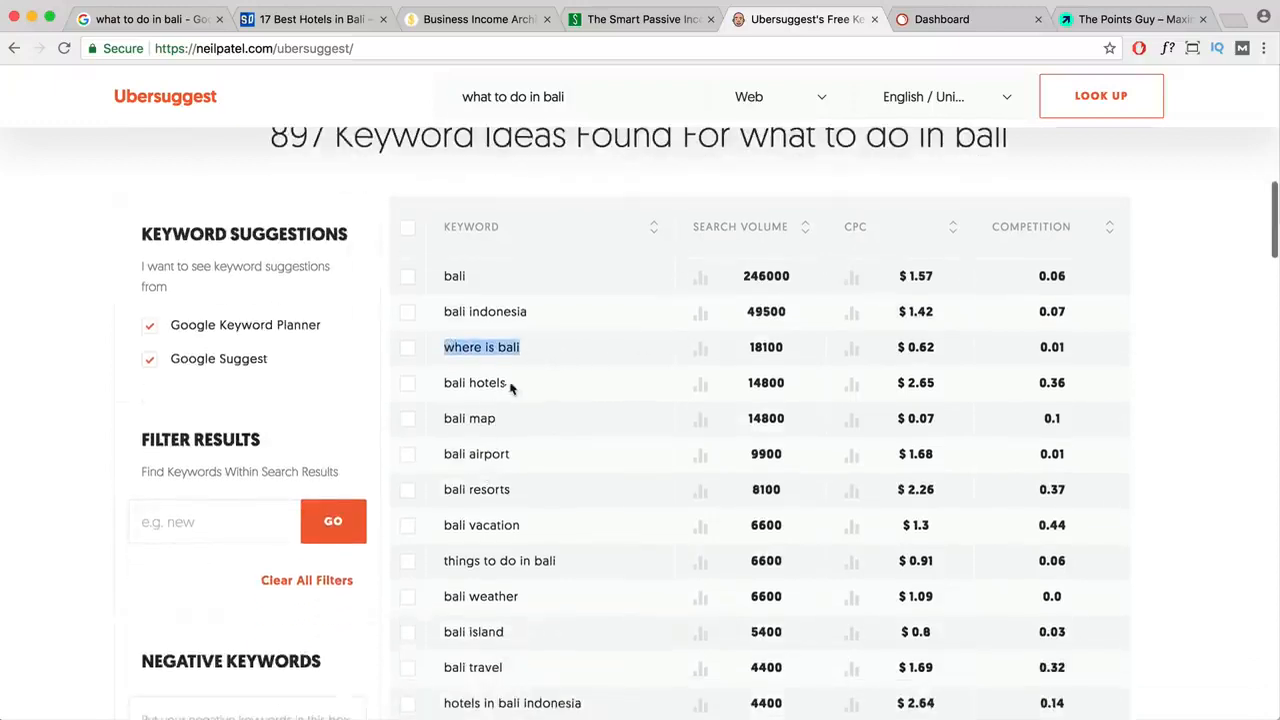
drag(507, 383, 461, 382)
scroll(505, 520, down, 1)
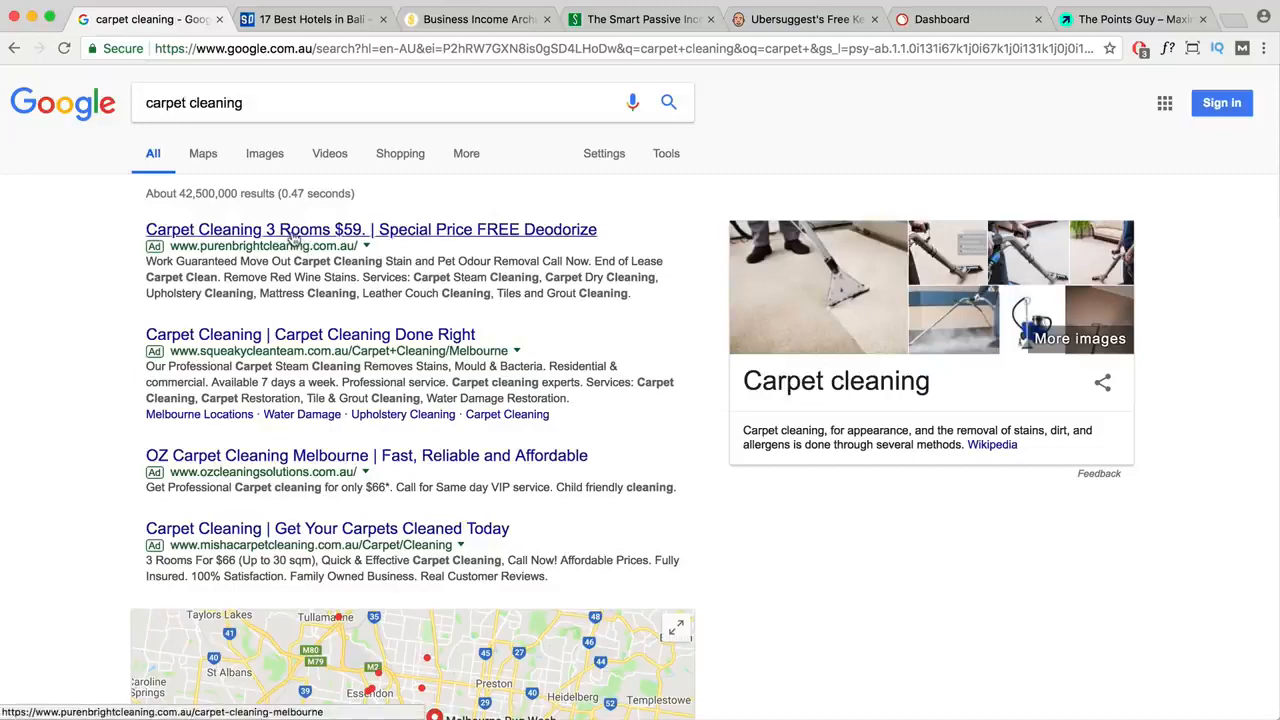
- Check the cost per click of "bali hotels" in Ubersuggest alongside Google's carpet cleaning results and the Bali hotels article
click(829, 22)
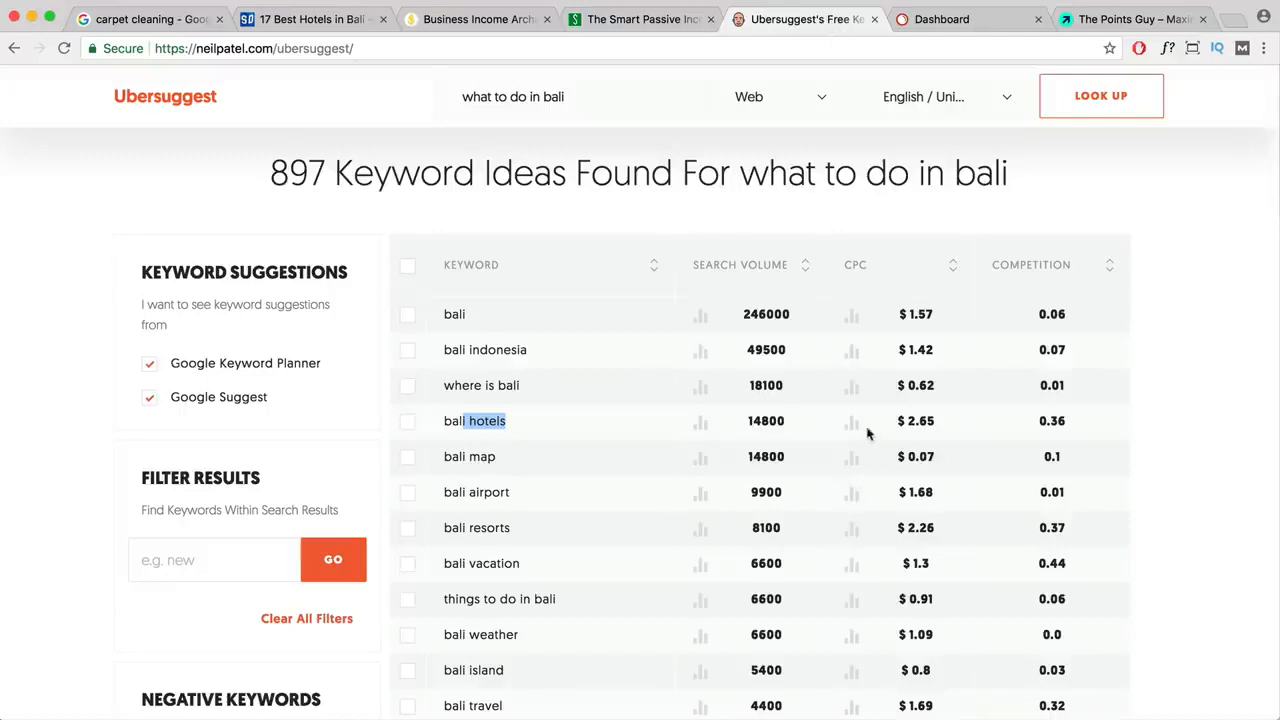
drag(909, 421, 933, 421)
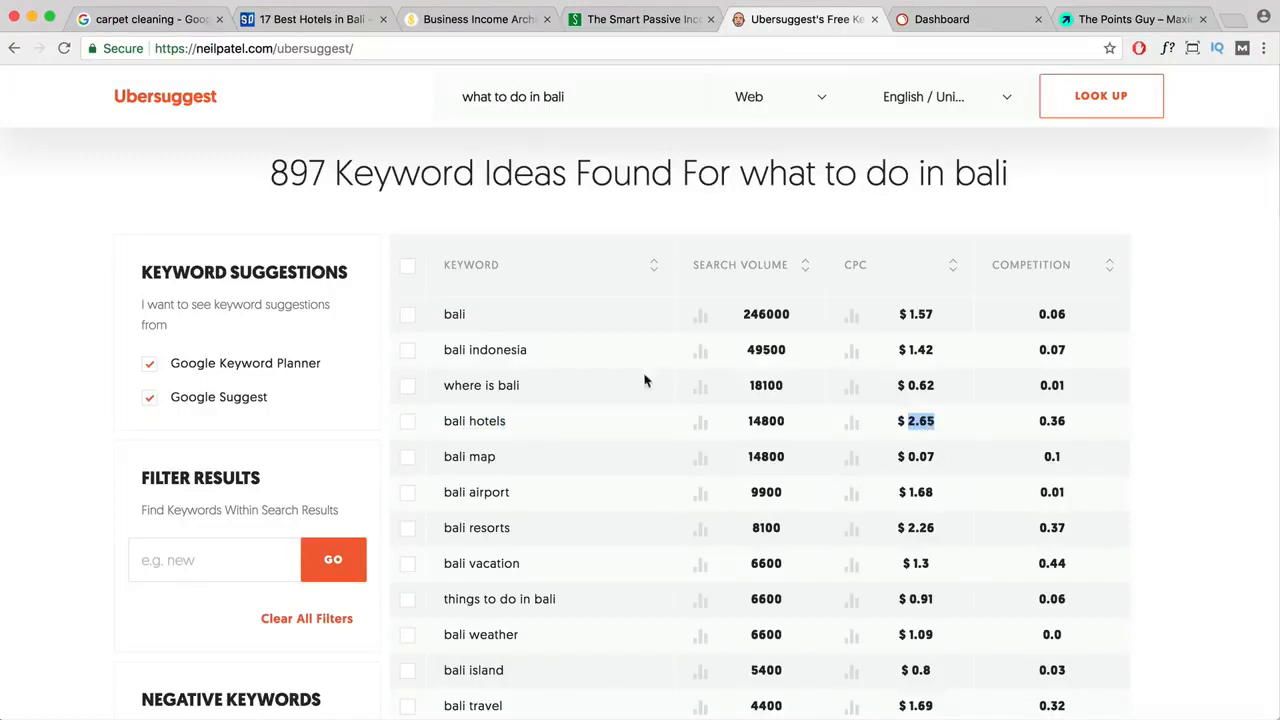
click(178, 22)
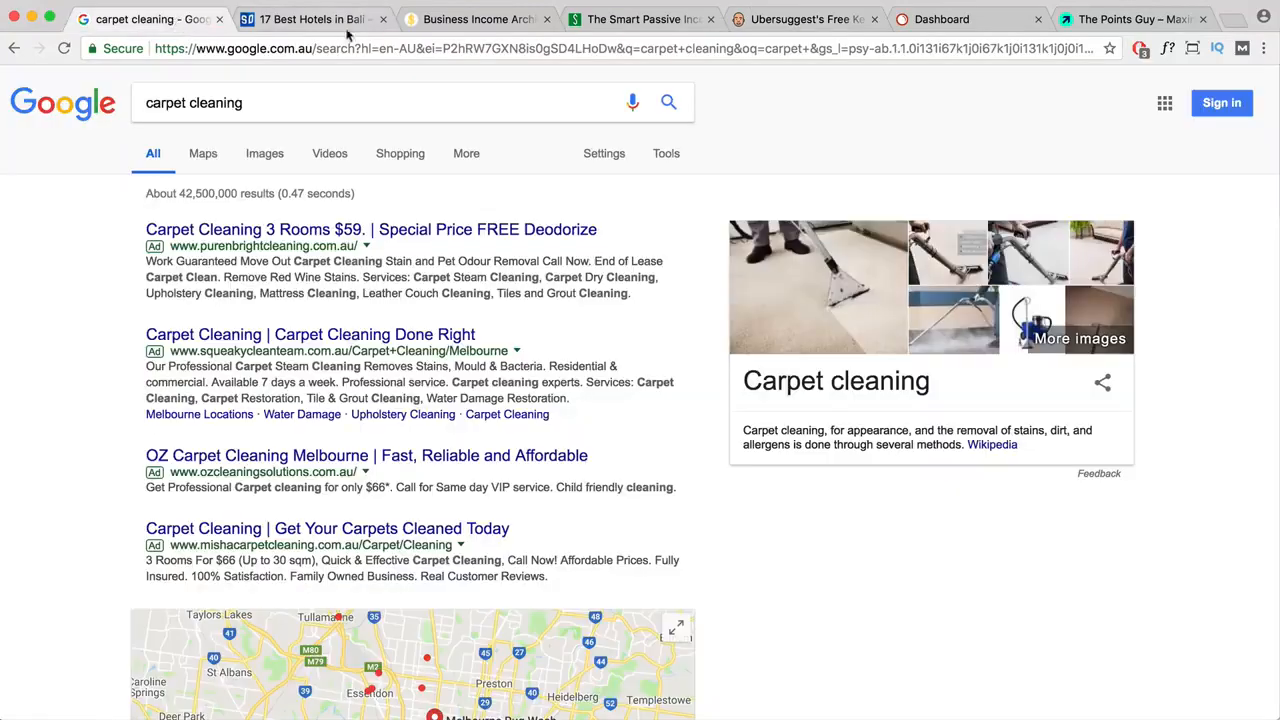
click(315, 20)
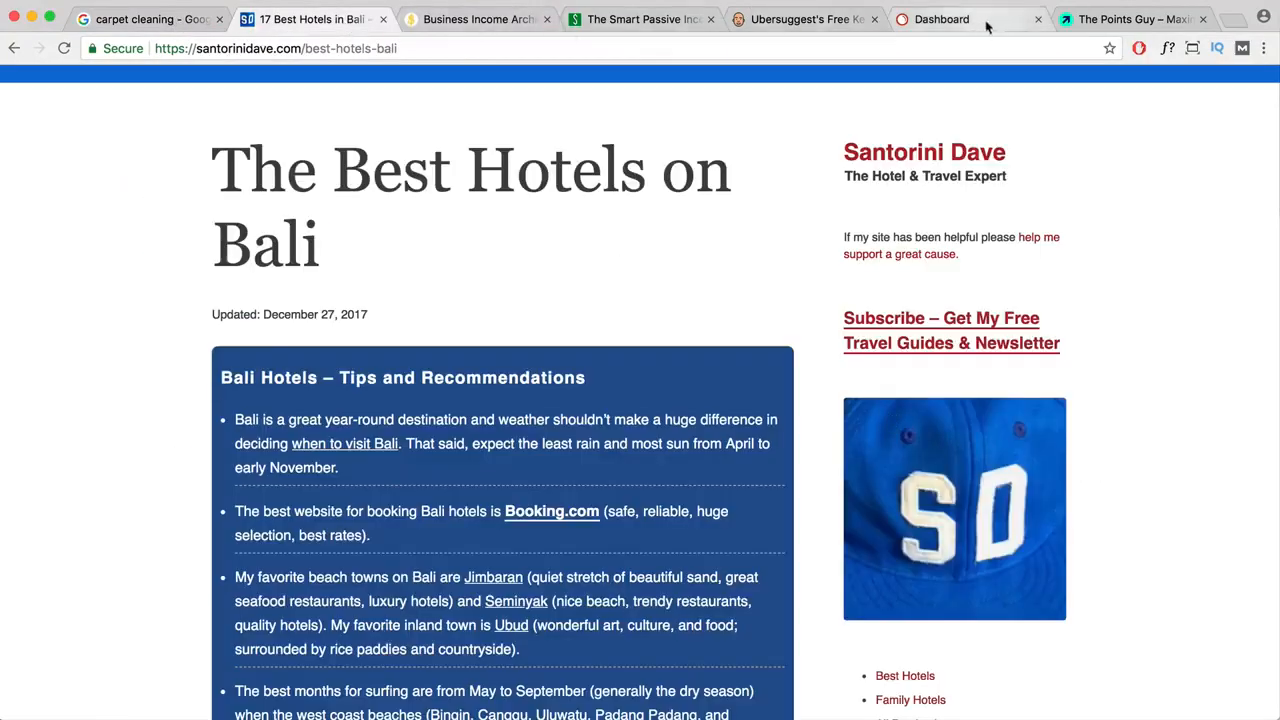
click(836, 19)
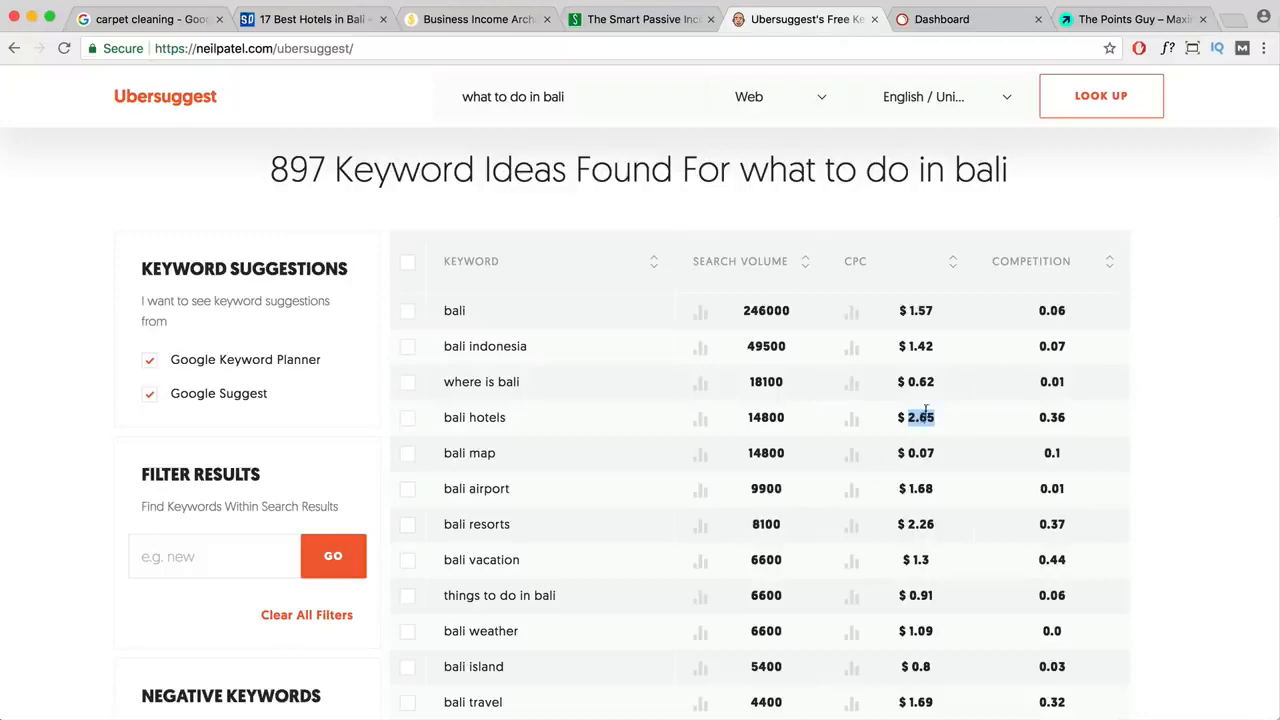
- Examine the ads, local map listings and organic results on Google's "carpet cleaning" results page
click(128, 20)
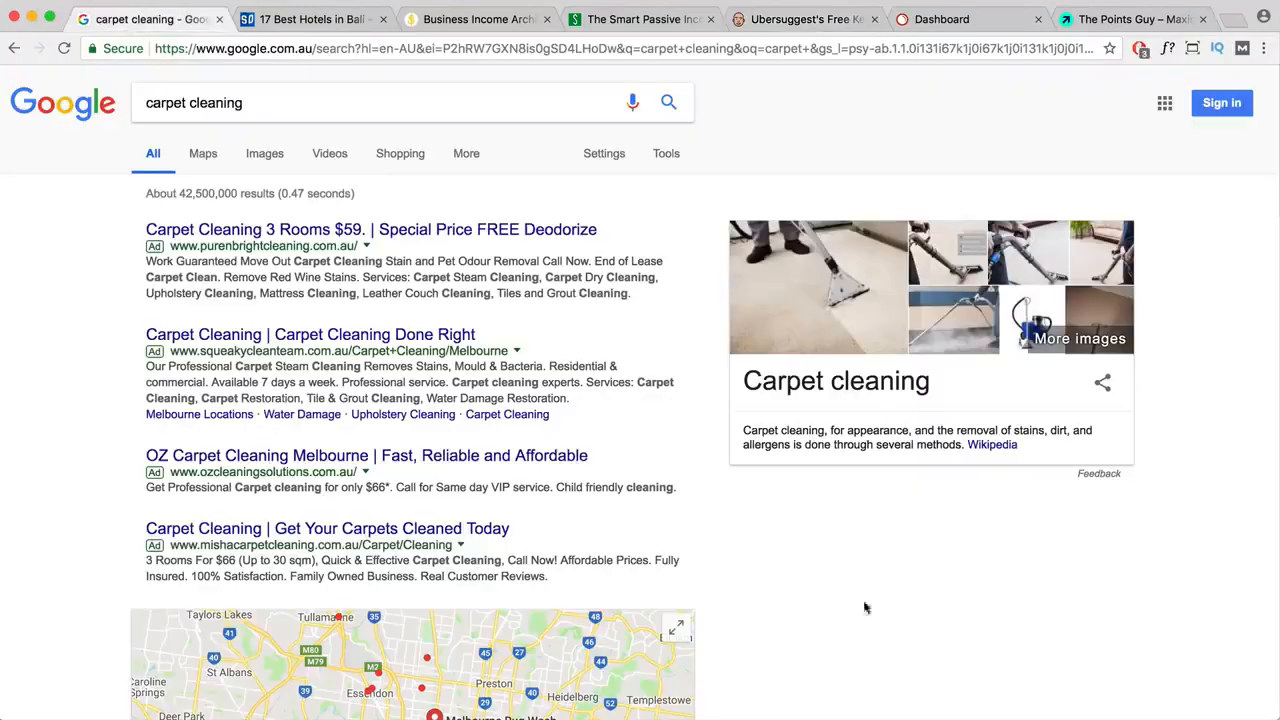
scroll(653, 503, down, 10)
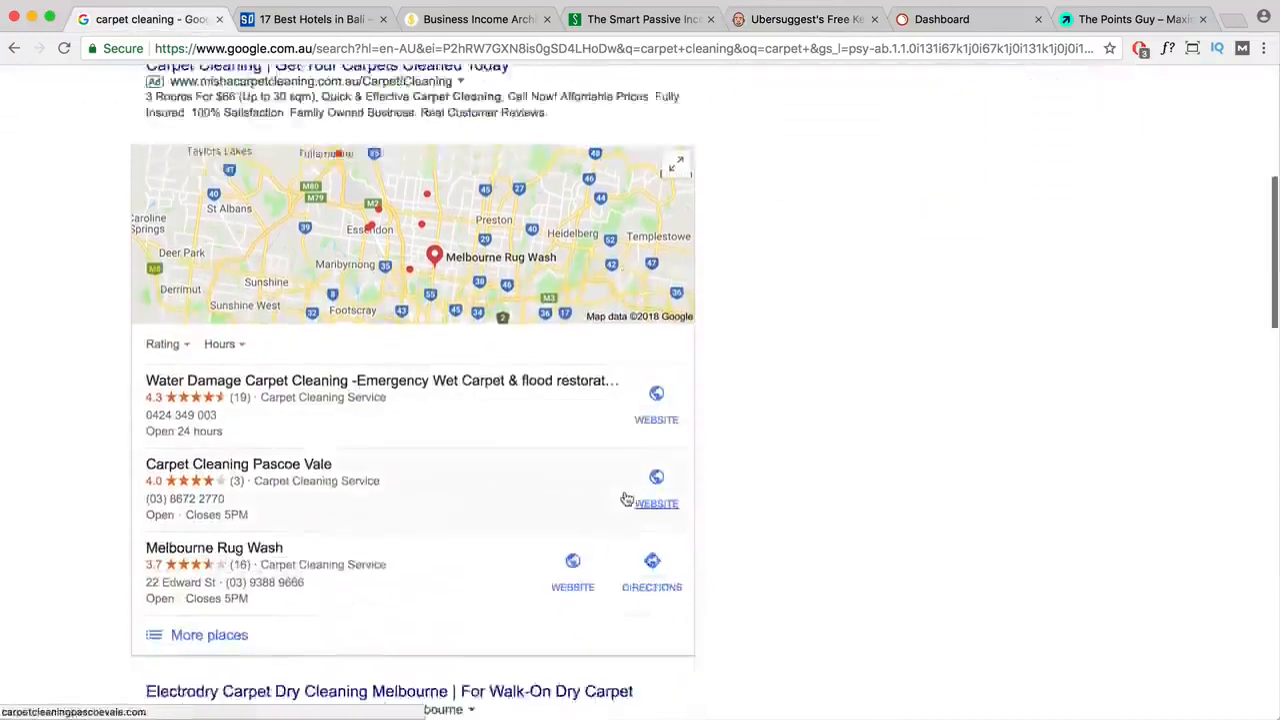
scroll(623, 492, down, 3)
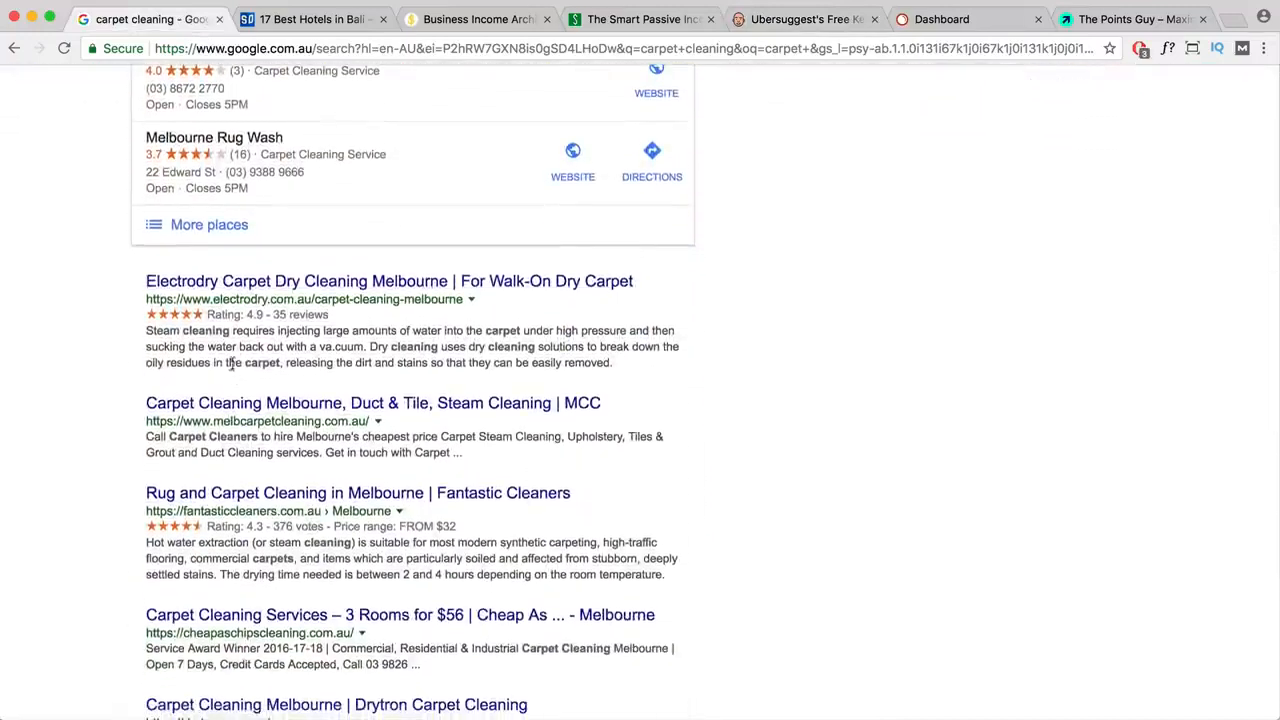
scroll(283, 440, down, 3)
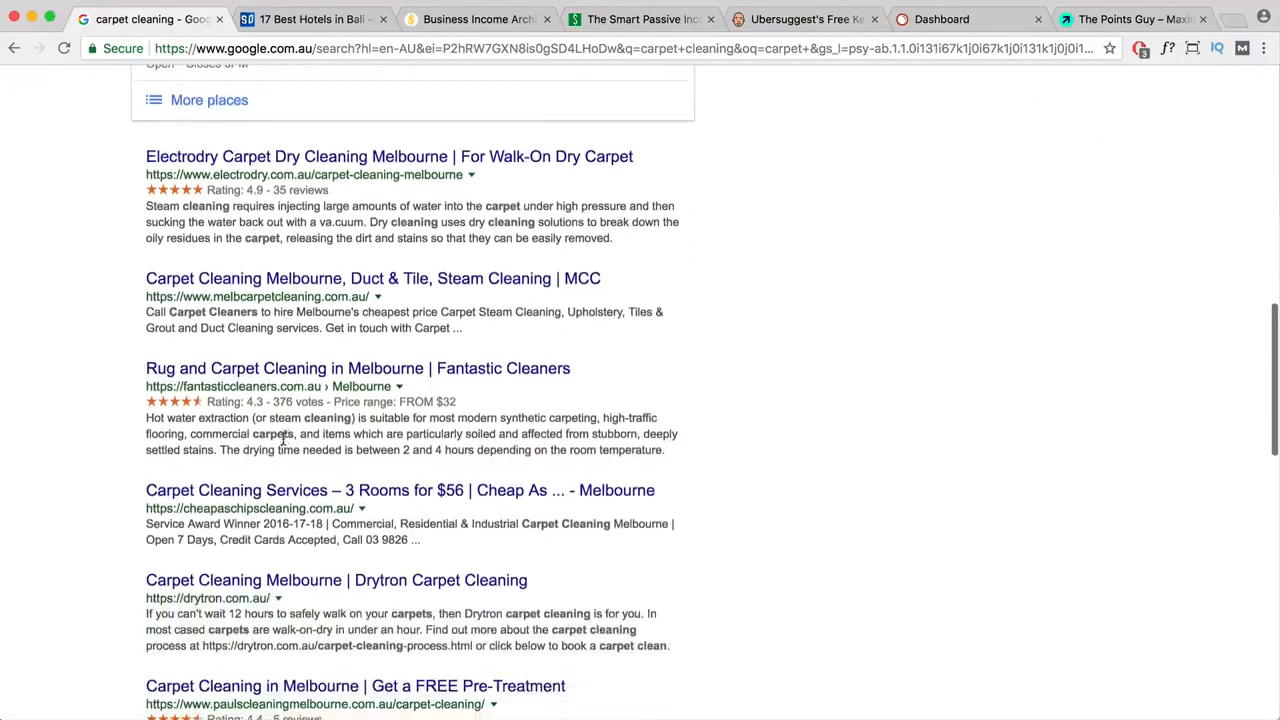
scroll(293, 440, down, 5)
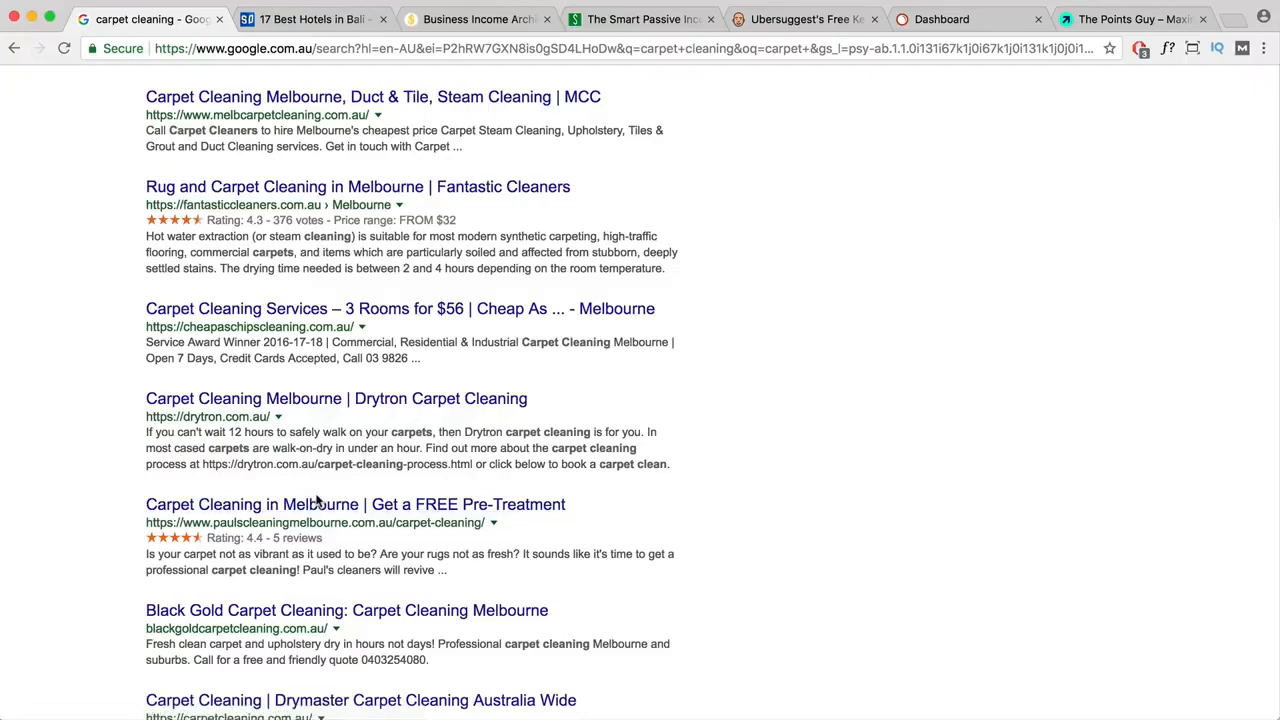
scroll(316, 500, up, 15)
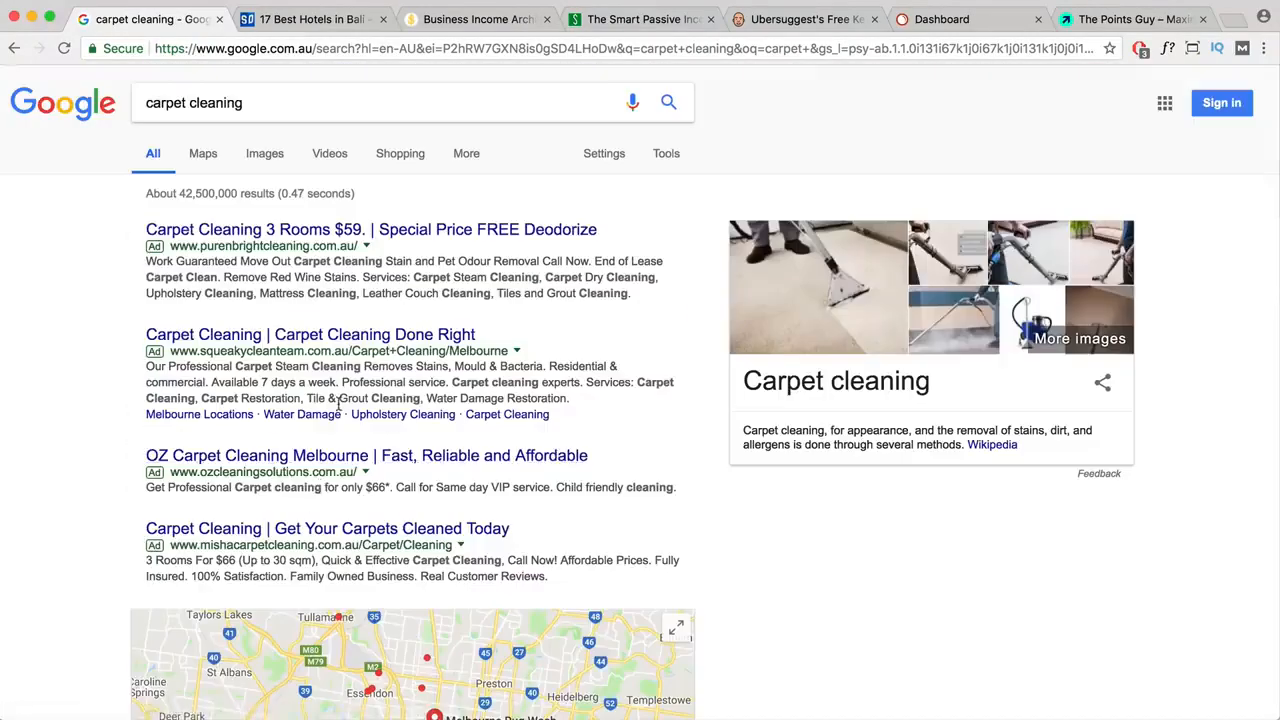
scroll(343, 403, down, 10)
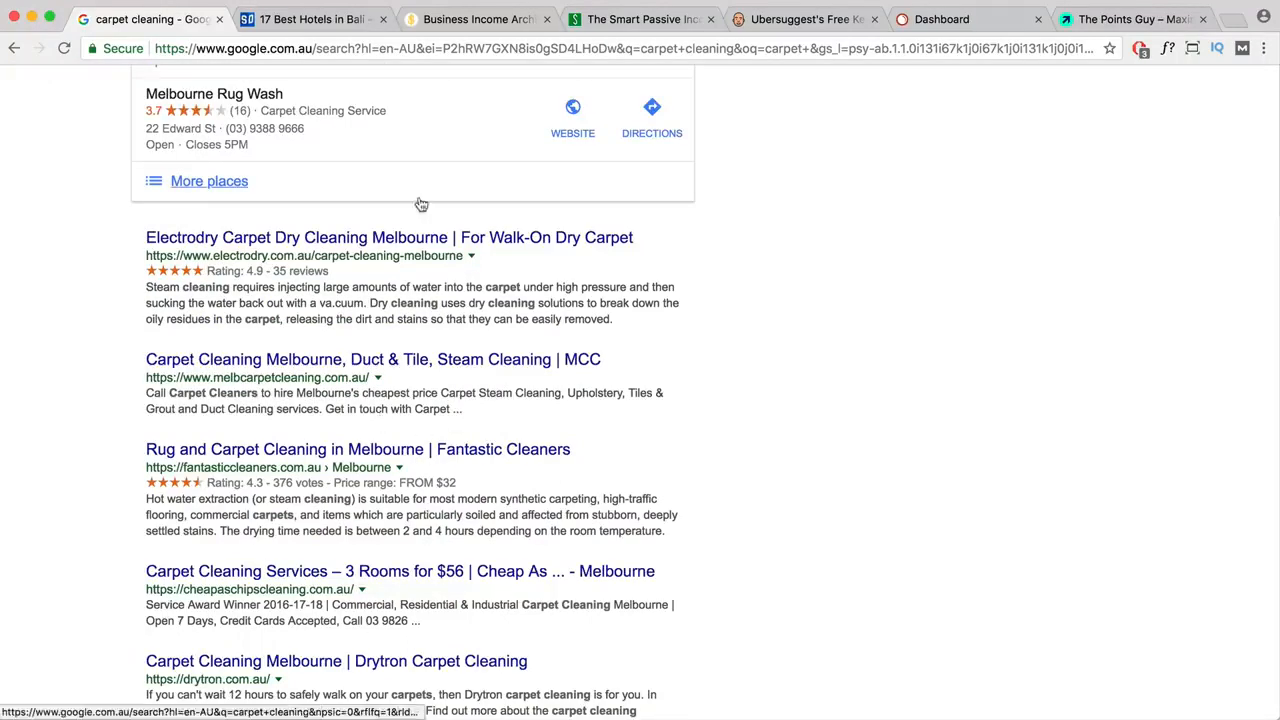
scroll(428, 217, up, 2)
scroll(720, 125, up, 10)
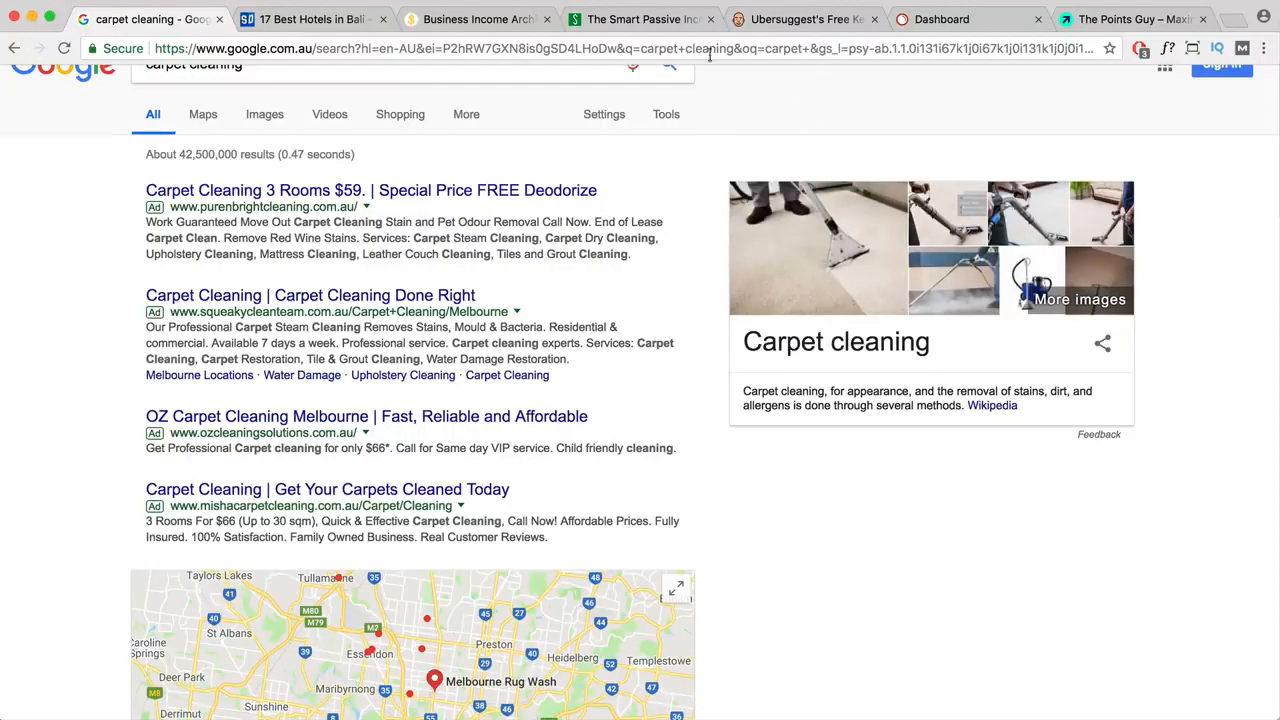
click(31, 20)
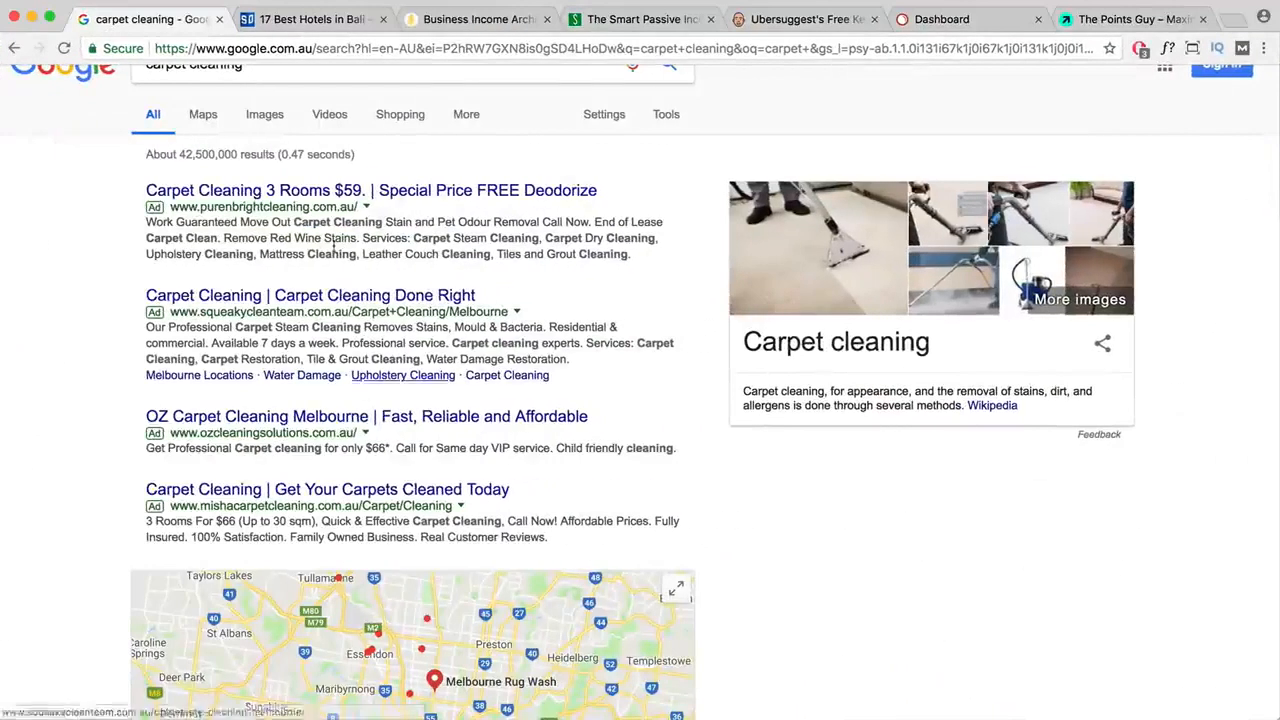
scroll(320, 94, up, 1)
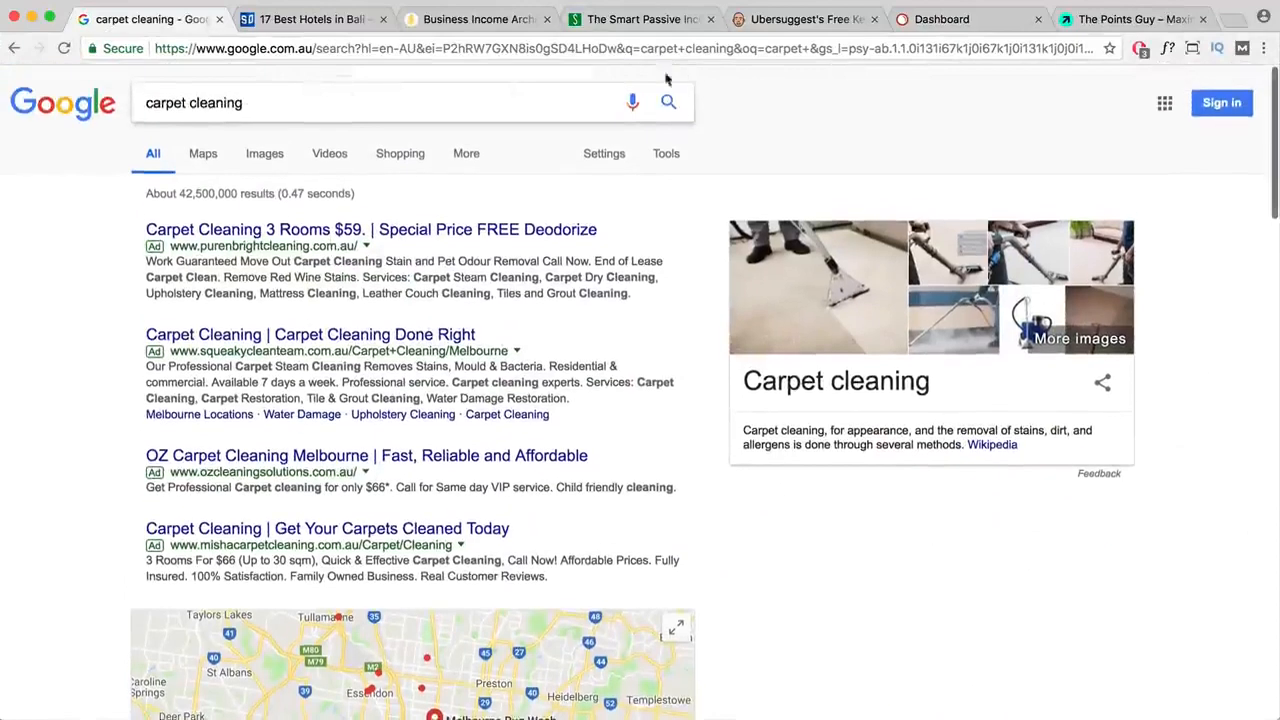
- Replace the Google query "carpet cleaning" with "things to do in bali" and run the search
triple_click(284, 100)
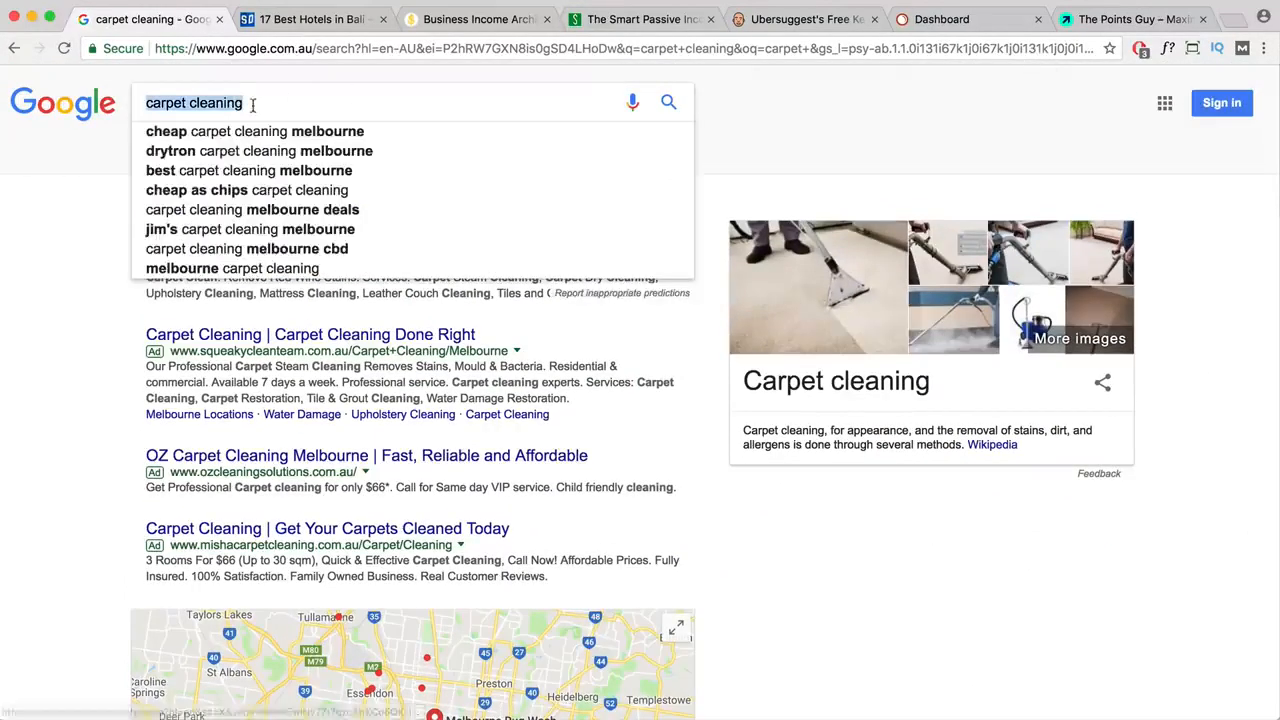
text(things t)
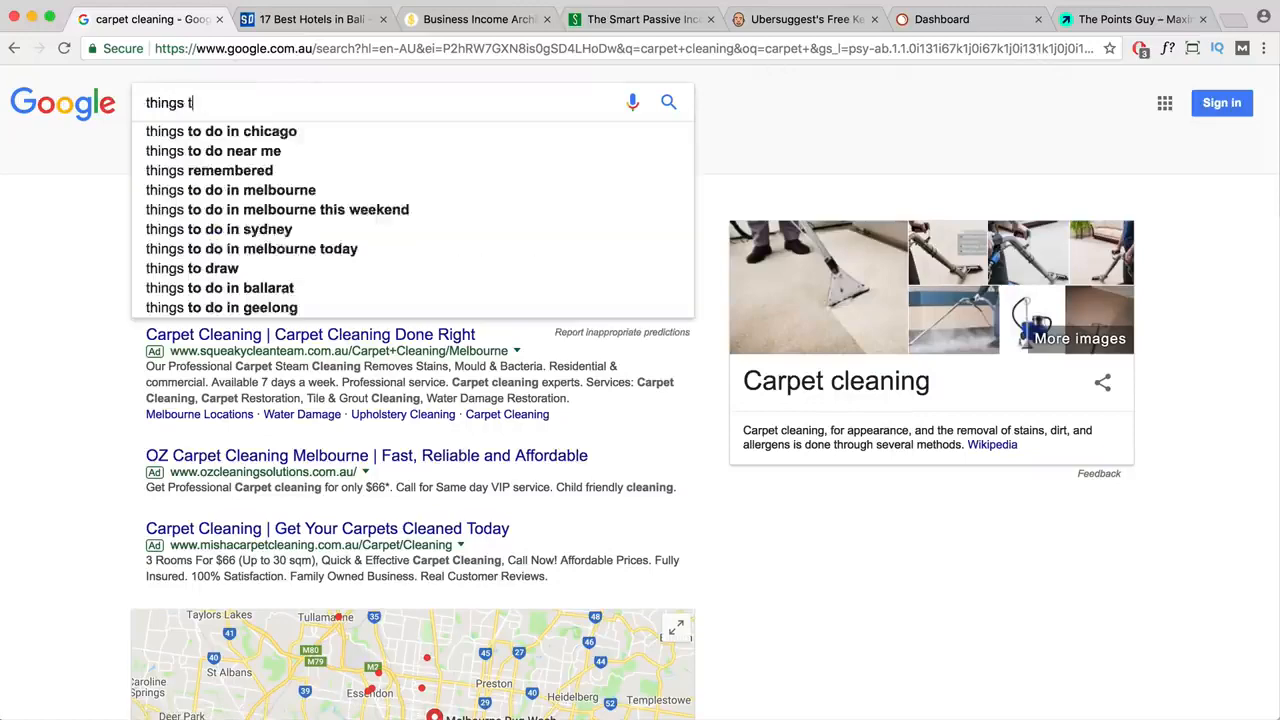
text(o do in bal)
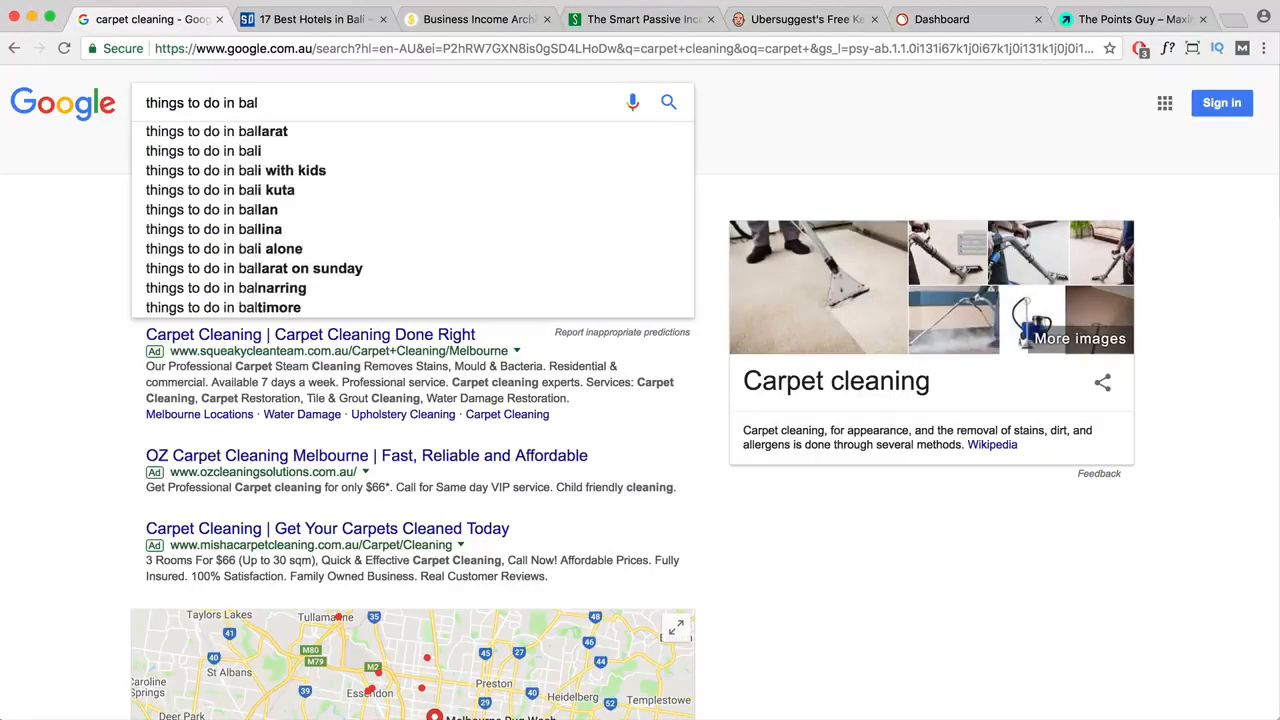
text(i)
key(Return)
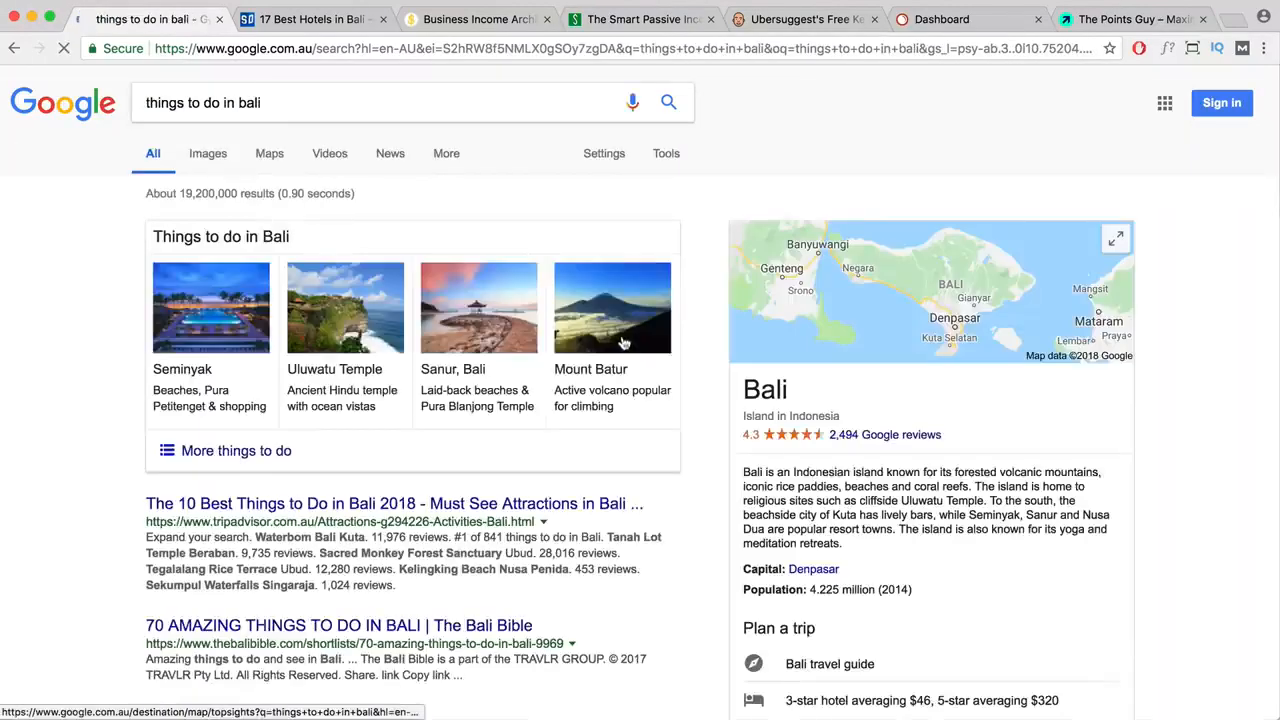
- Review the sites ranking for "things to do in bali" and open The Bali Bible's "70 AMAZING THINGS TO DO IN BALI" in a new tab
scroll(623, 351, down, 2)
scroll(623, 351, down, 2)
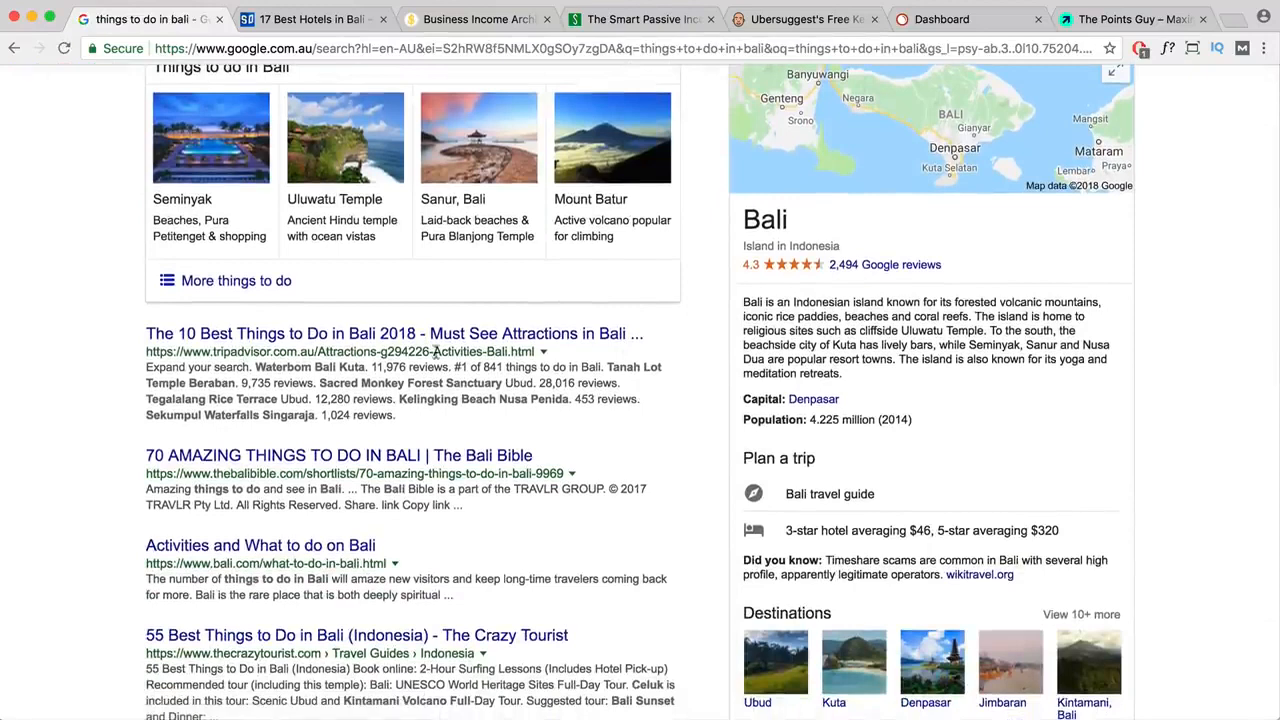
drag(226, 351, 264, 350)
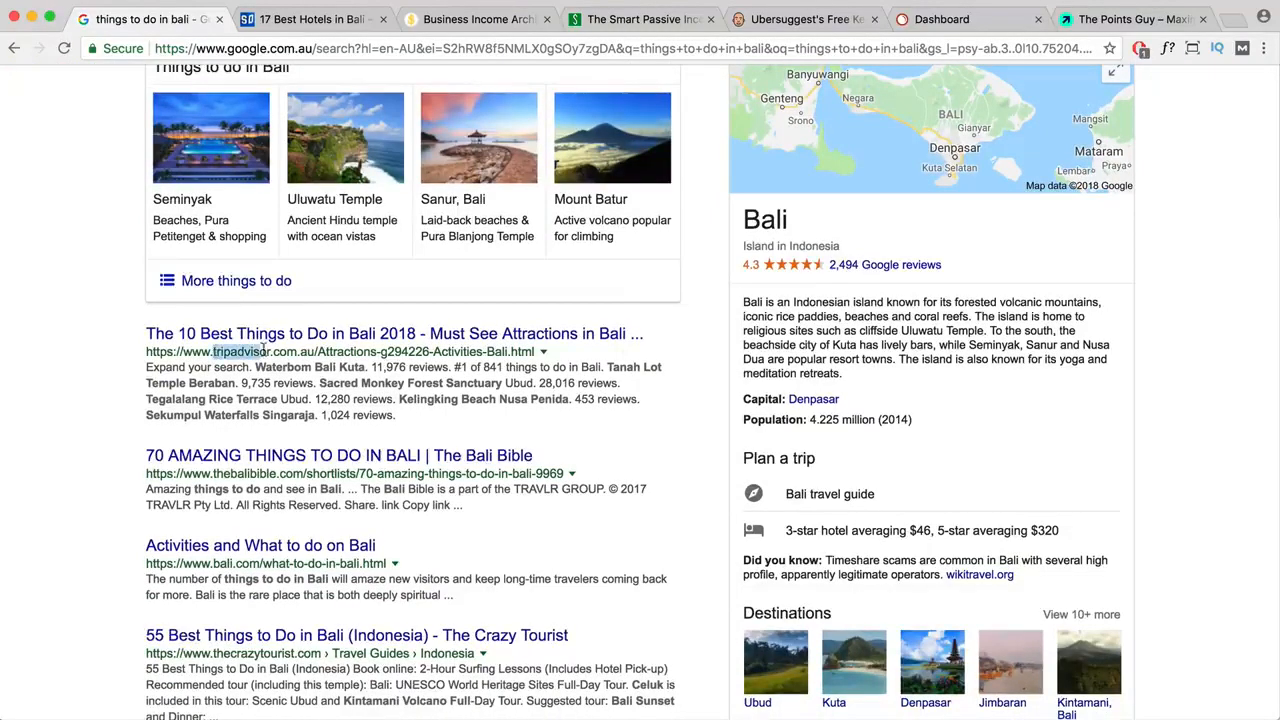
scroll(279, 363, down, 1)
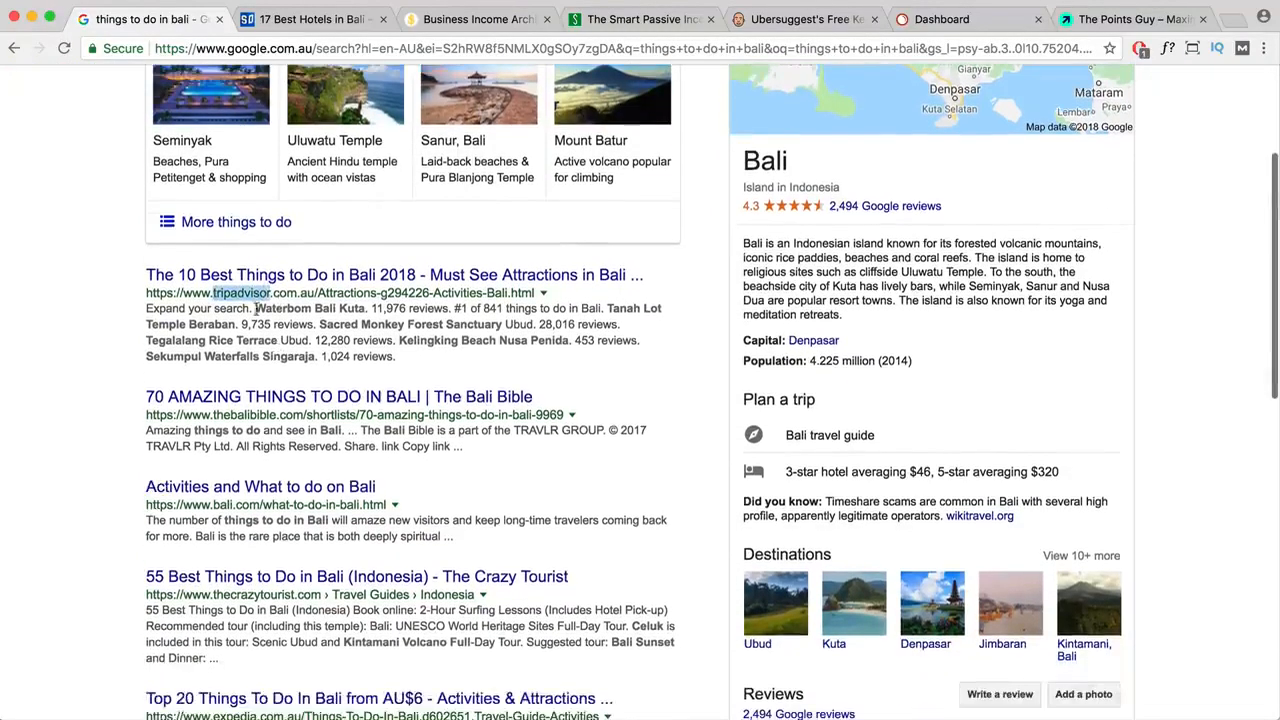
scroll(300, 322, down, 2)
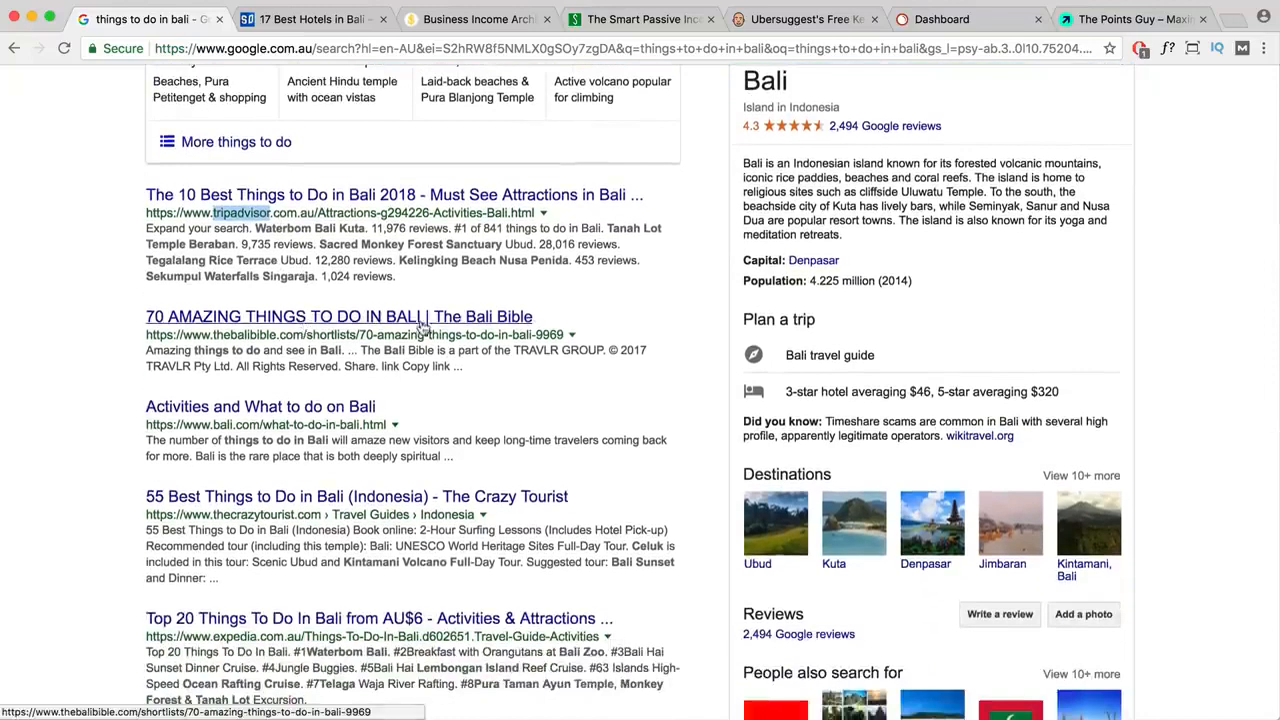
right_click(426, 318)
click(431, 324)
scroll(277, 345, down, 3)
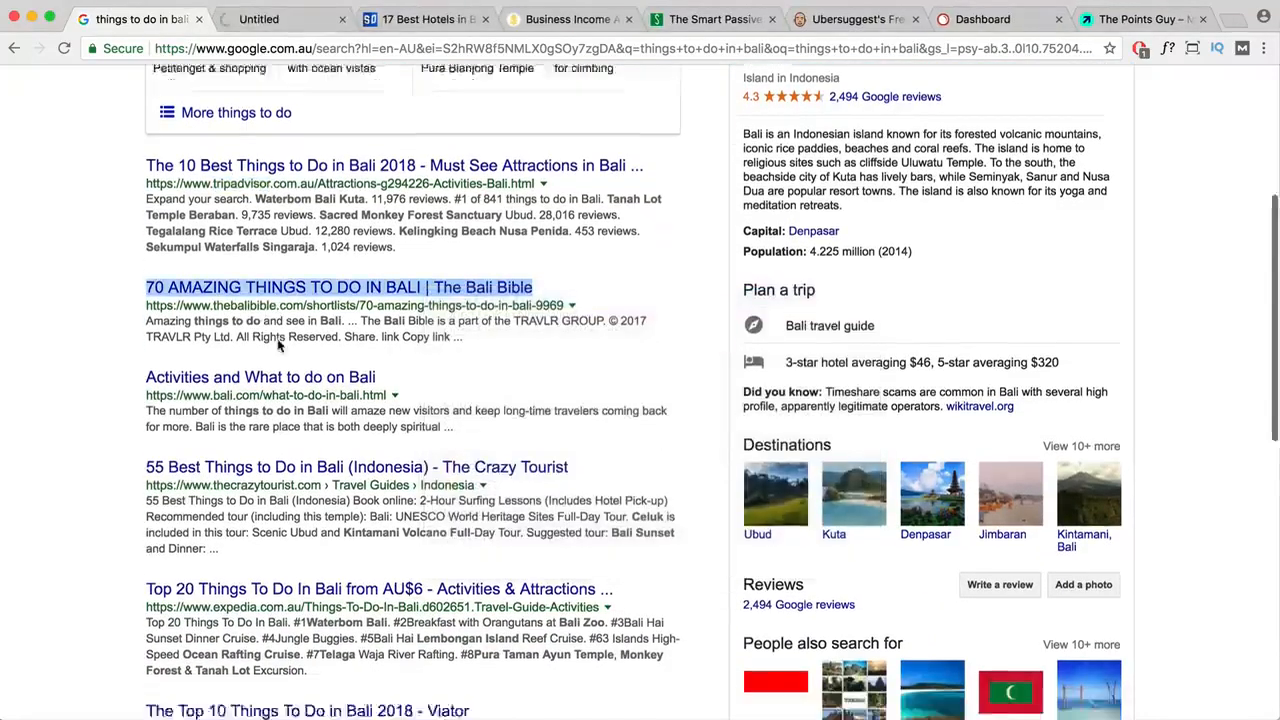
- Open The Crazy Tourist's "55 Best Things to Do in Bali (Indonesia)" in a new tab and review the remaining first-page results
right_click(337, 349)
click(340, 358)
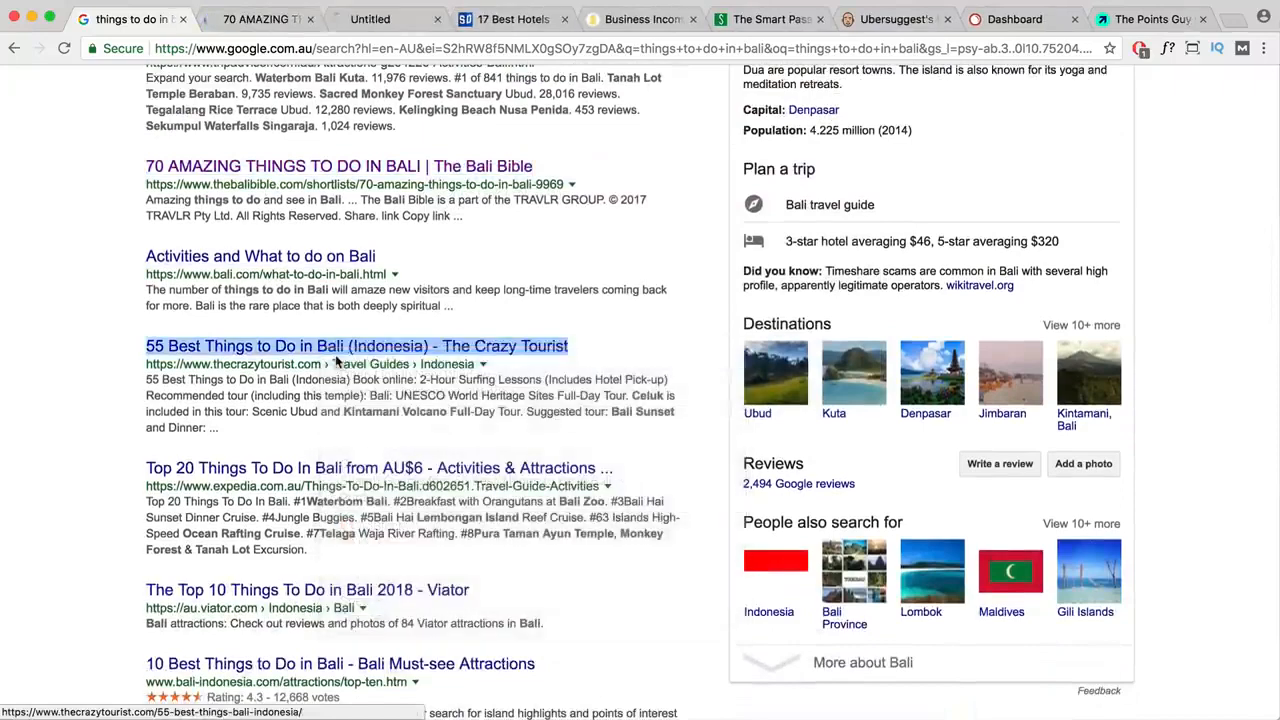
scroll(340, 362, down, 5)
scroll(339, 362, down, 5)
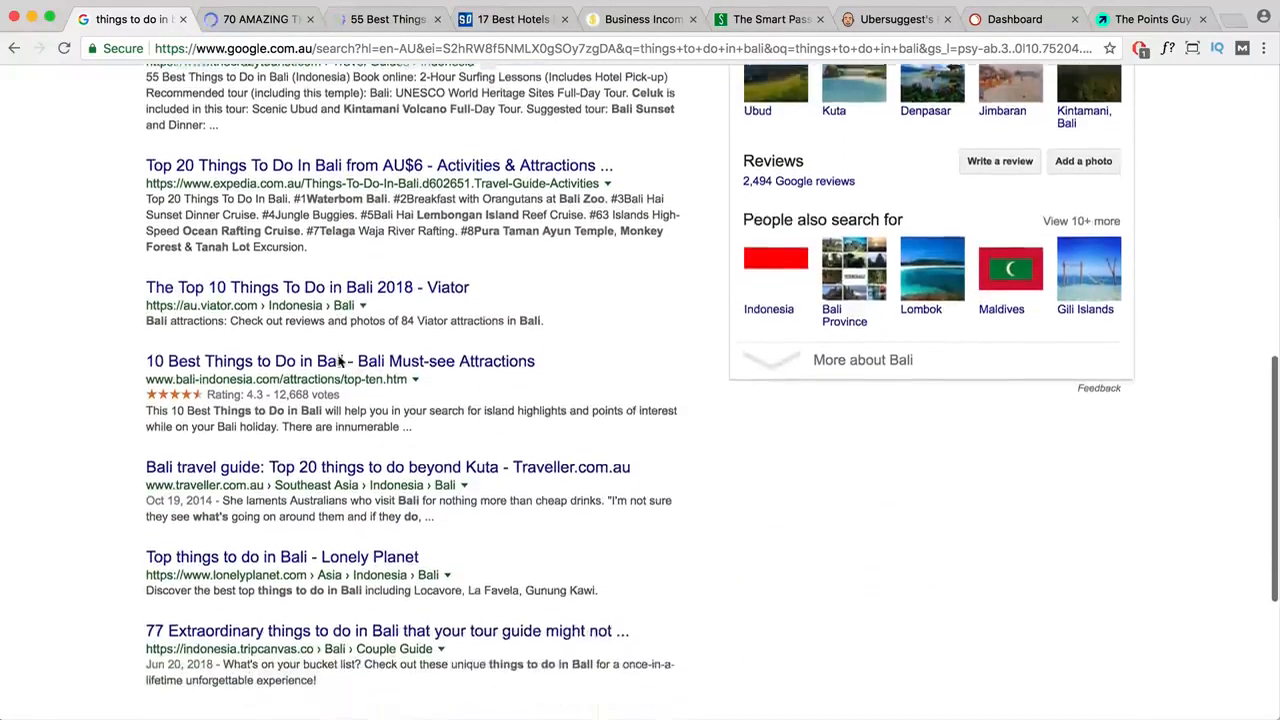
scroll(338, 370, down, 3)
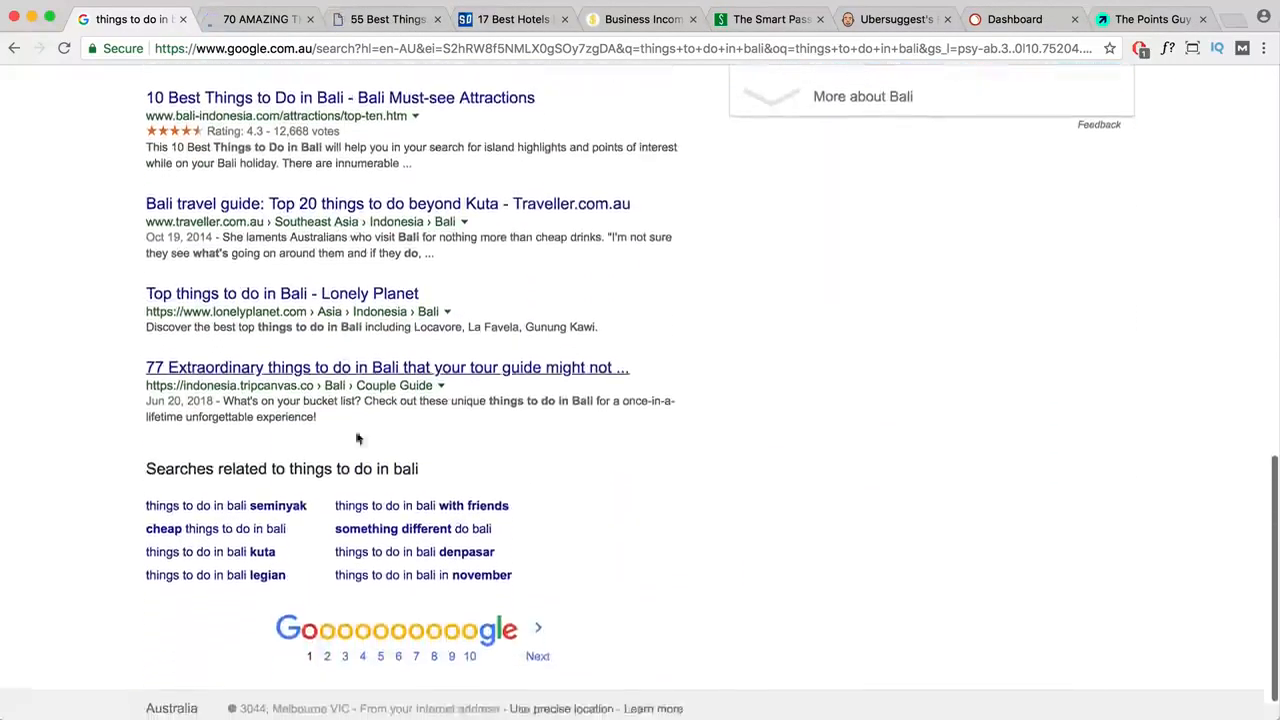
- Go to the second page of Google results and open the Bali Tours And More site in a new tab
click(330, 622)
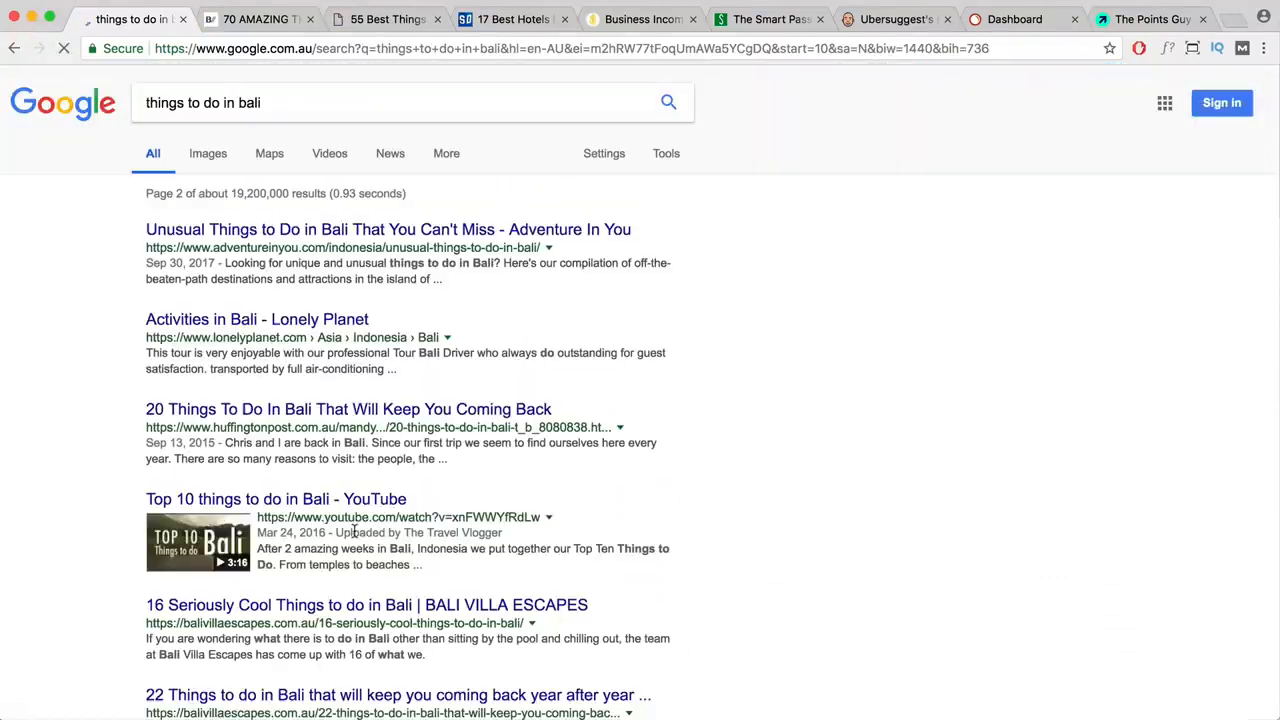
scroll(360, 508, down, 5)
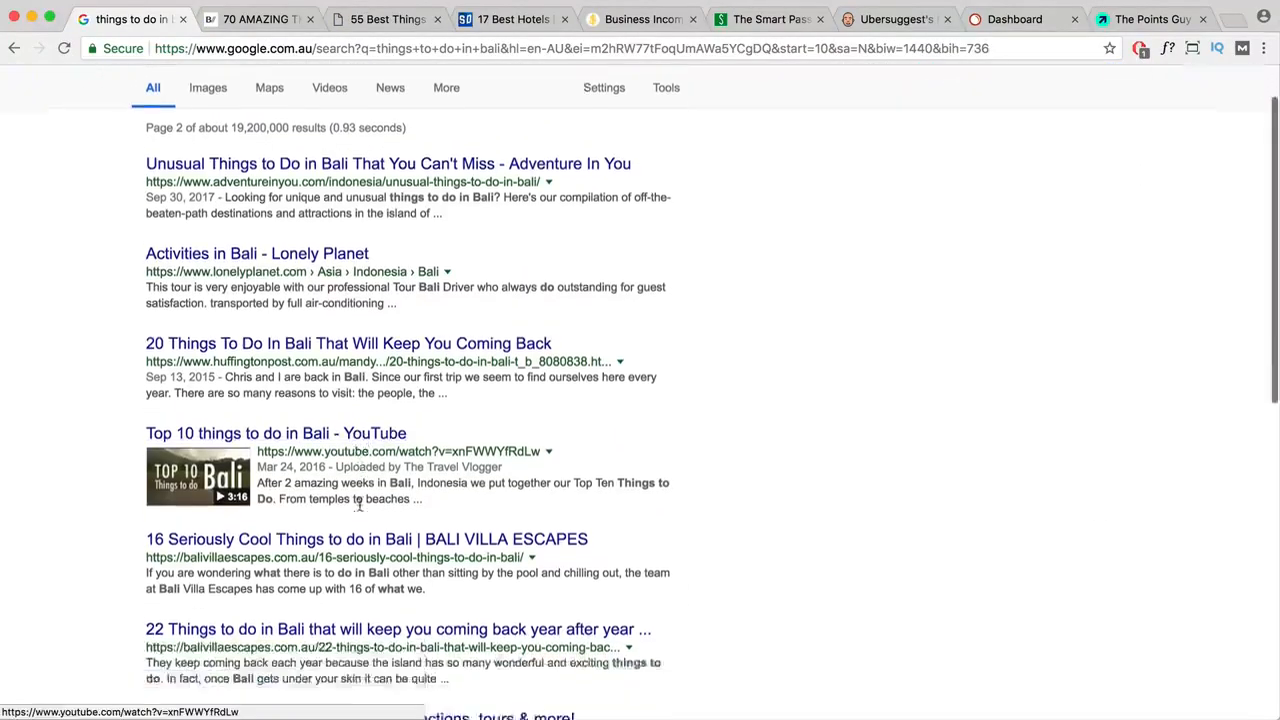
scroll(358, 507, down, 2)
scroll(358, 507, down, 5)
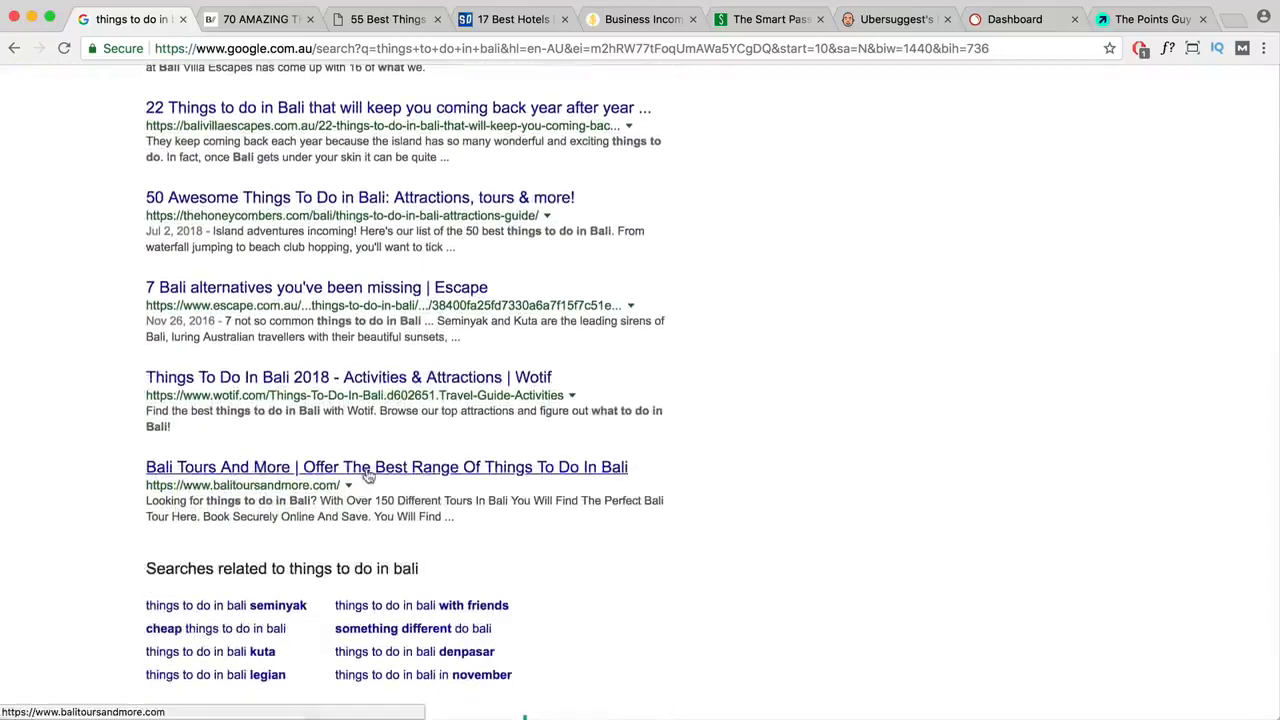
right_click(366, 469)
click(420, 481)
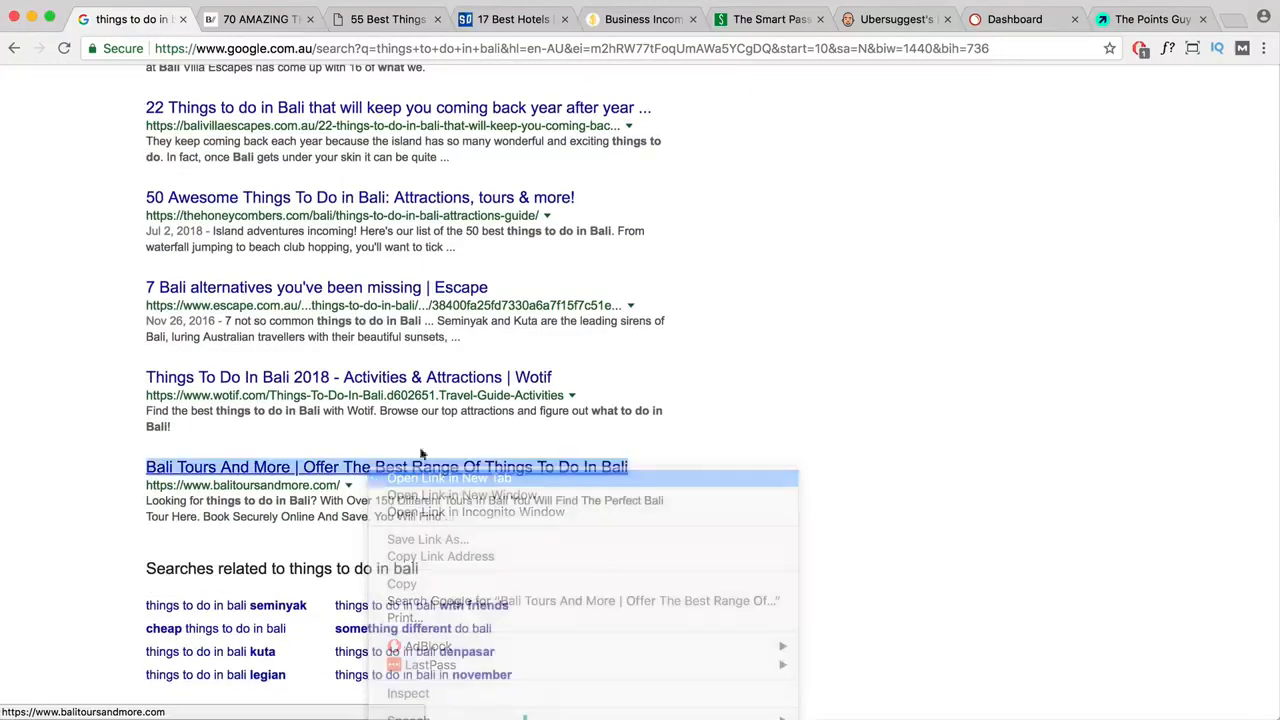
- Look over The Bali Bible's list of 70 amazing things to do and open its Tegenungan Waterfall listing
click(248, 19)
scroll(491, 200, down, 5)
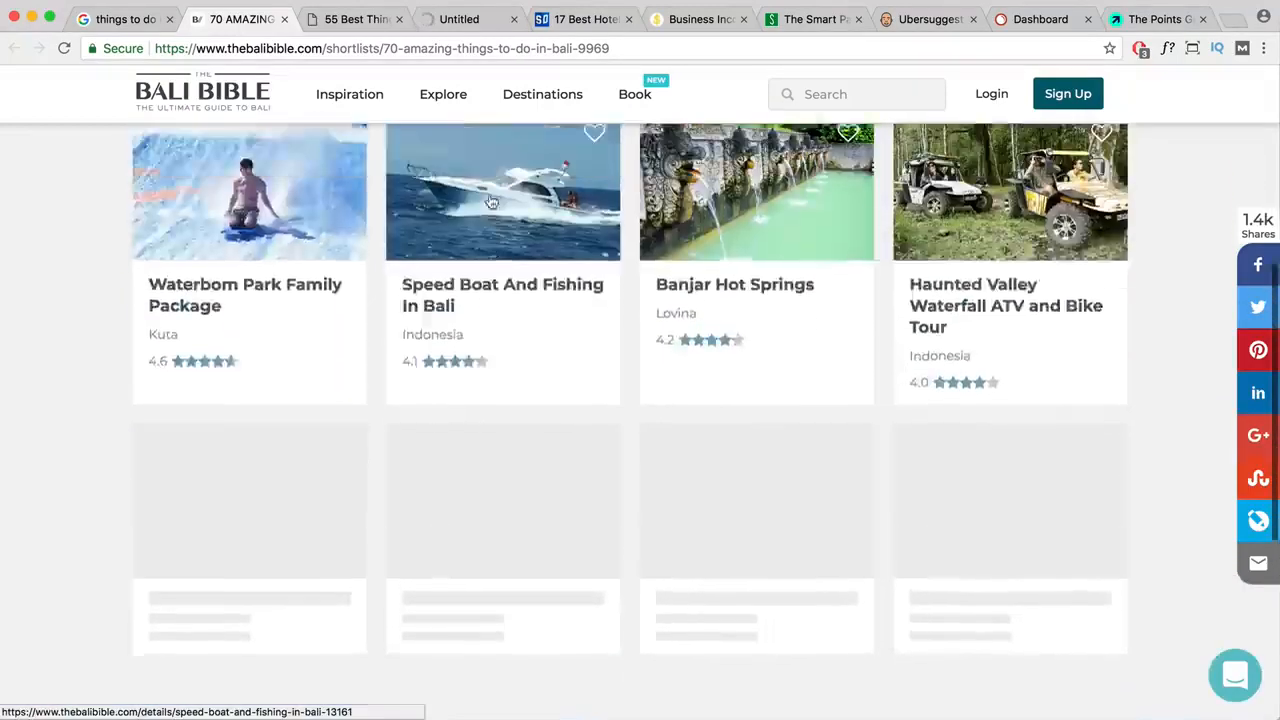
scroll(489, 200, up, 5)
click(254, 394)
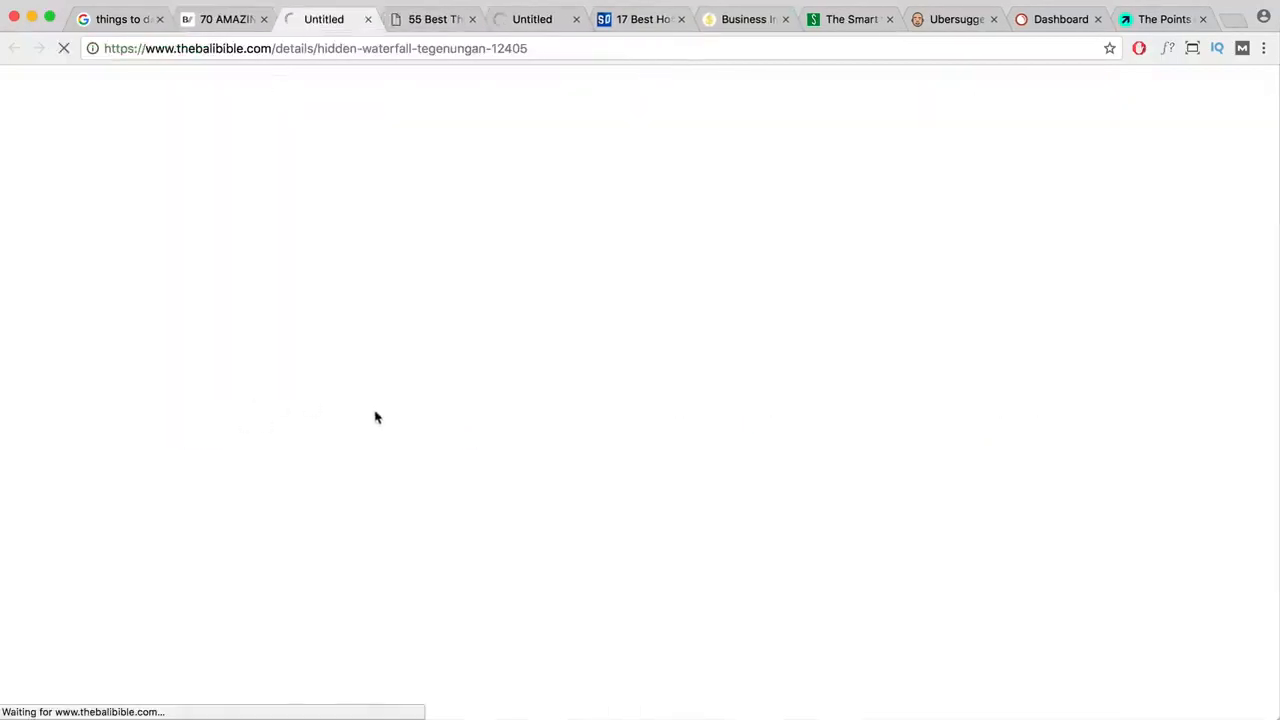
- Open The Bali Bible's blog from the waterfall listing's footer and browse its News & Articles posts
scroll(408, 384, down, 5)
scroll(408, 387, down, 6)
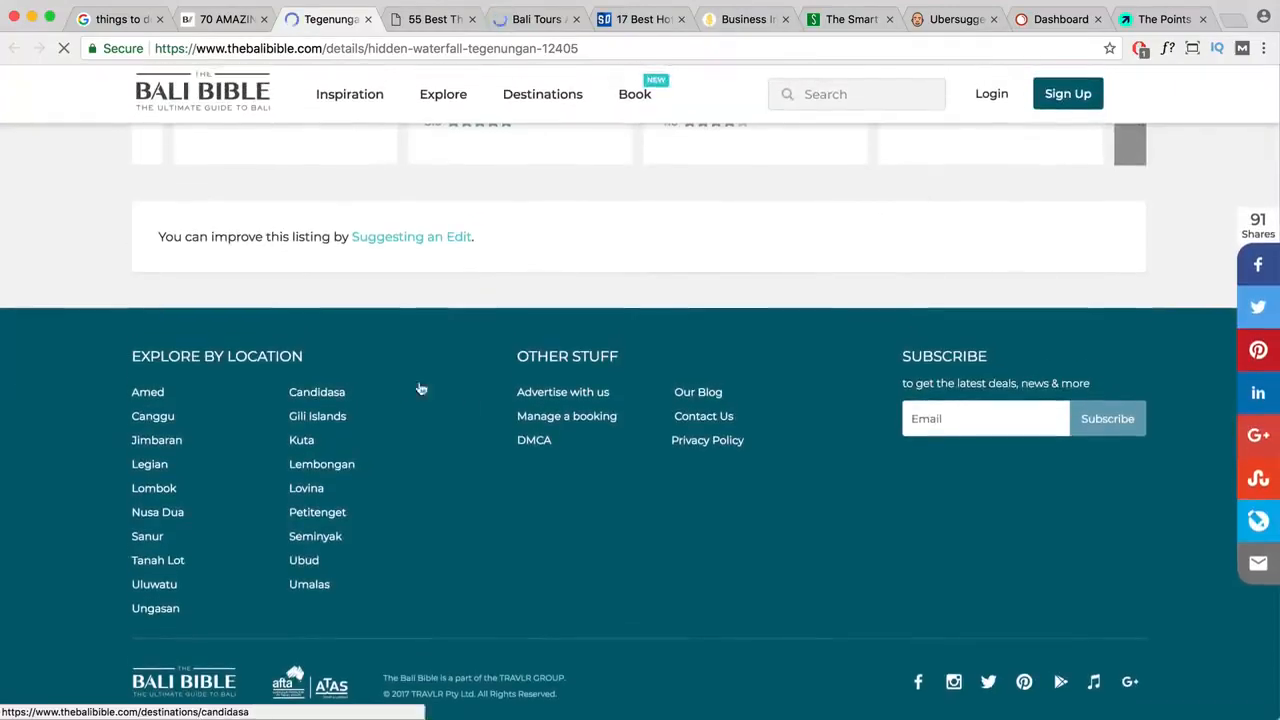
click(693, 394)
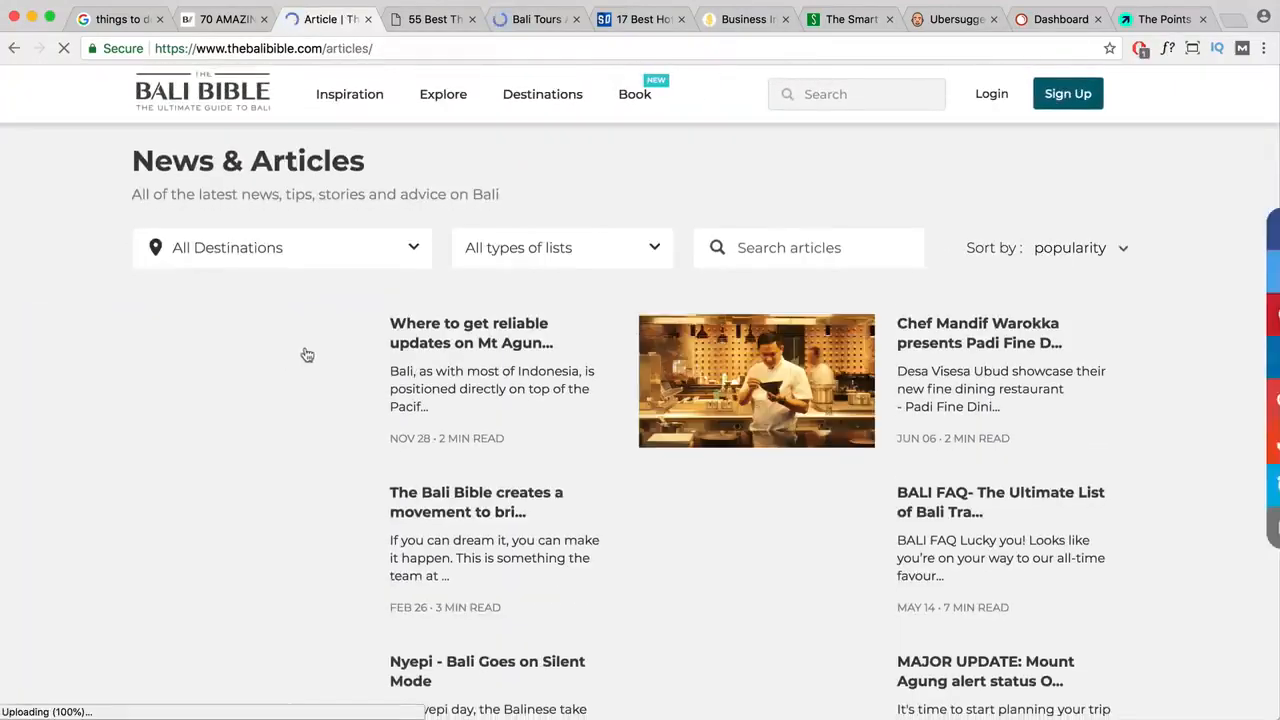
scroll(426, 358, down, 2)
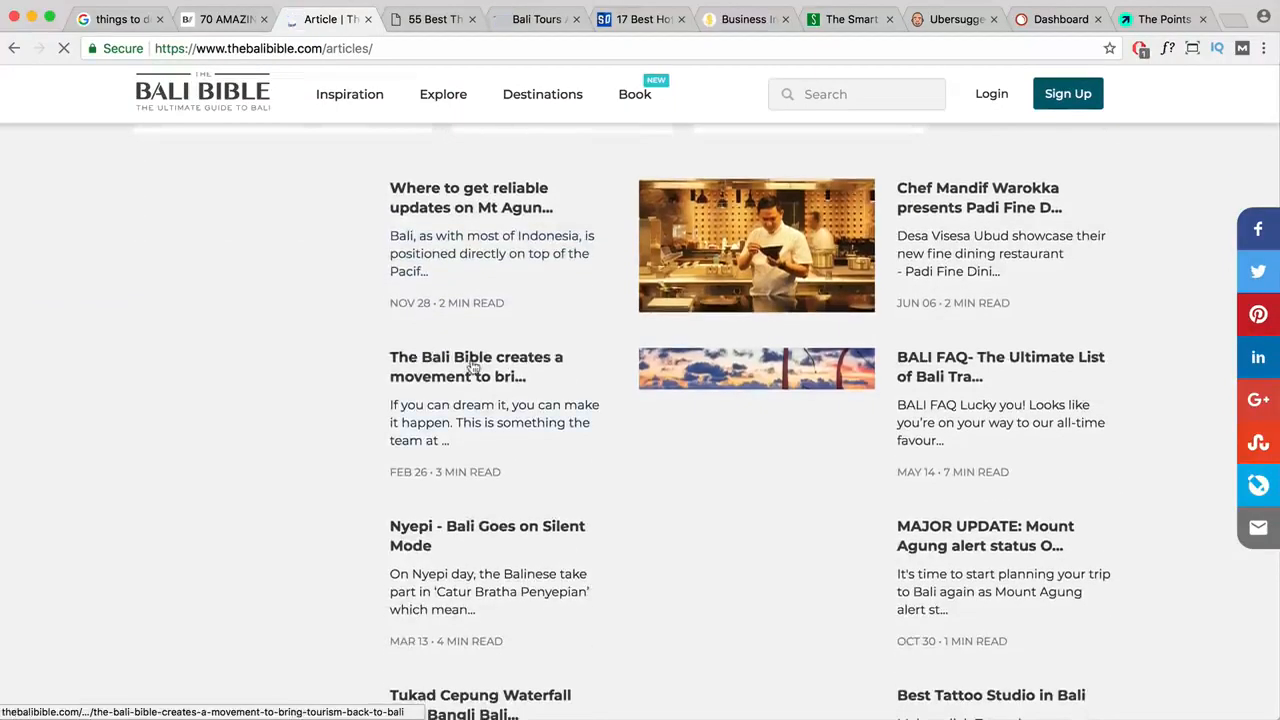
scroll(517, 392, down, 3)
scroll(517, 392, down, 5)
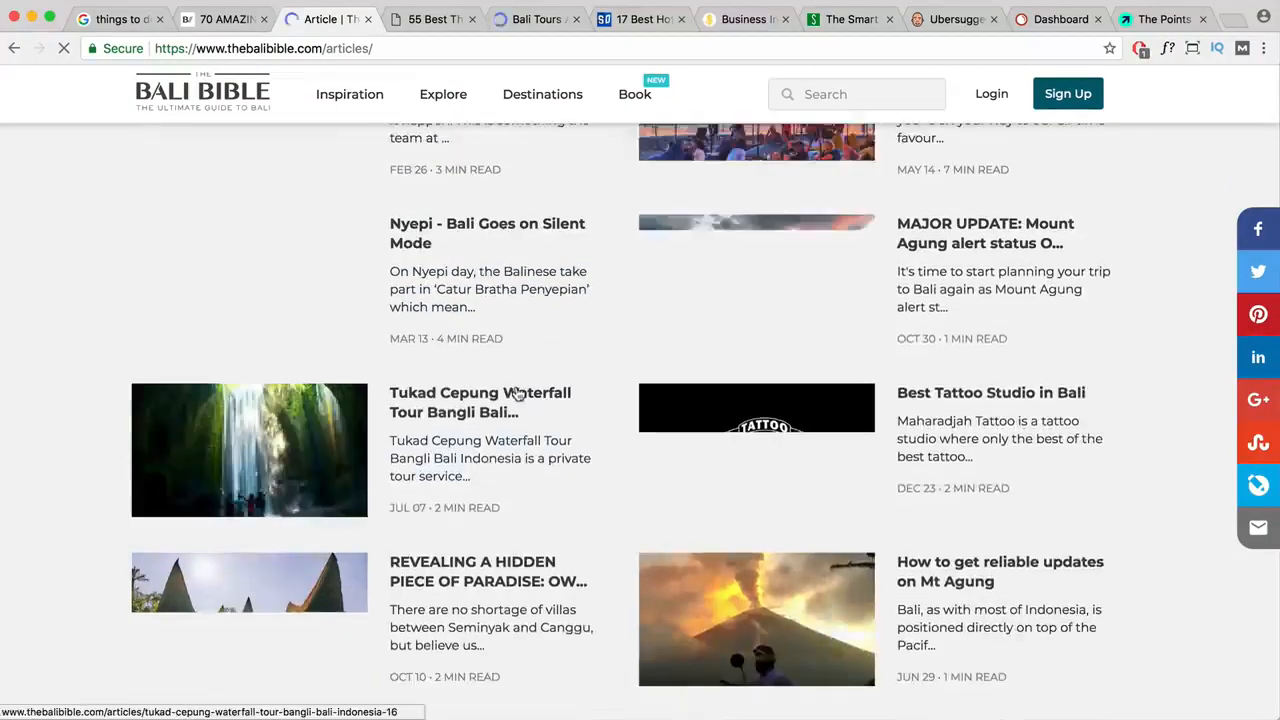
scroll(517, 394, down, 2)
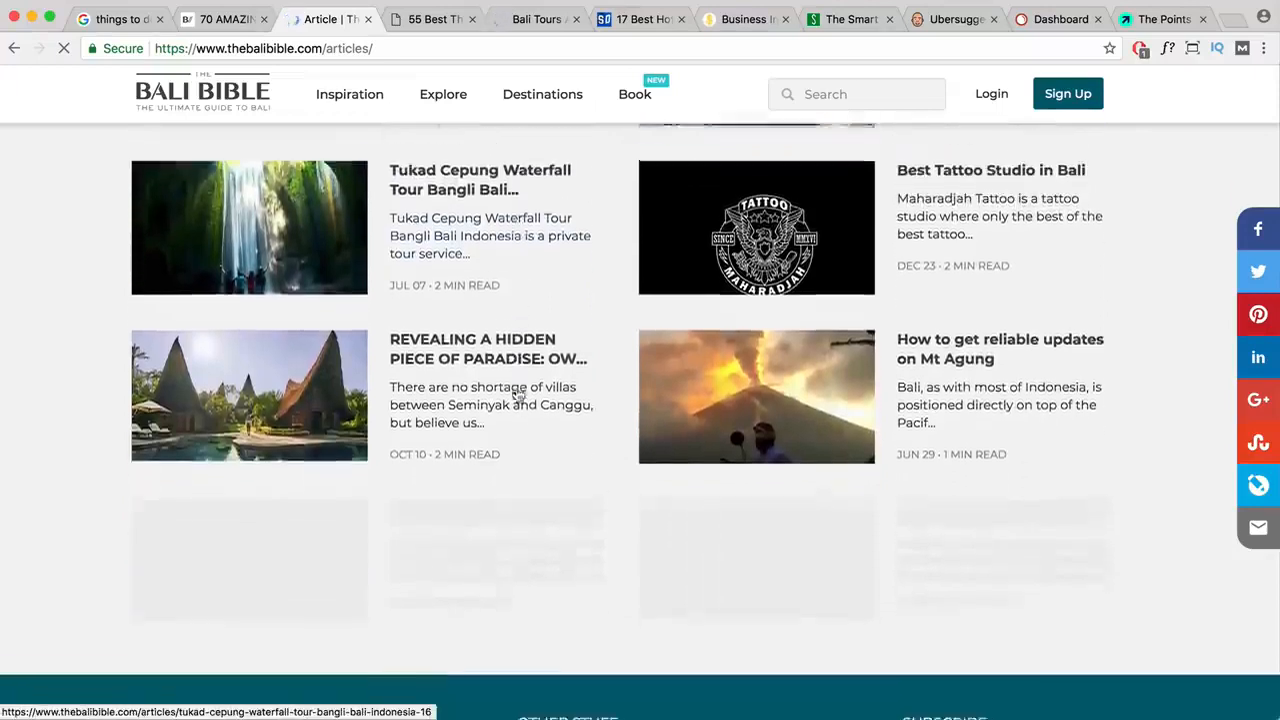
- Close the two Bali Bible tabs and The Crazy Tourist tab, leaving the Bali Tours And More page in view
click(369, 19)
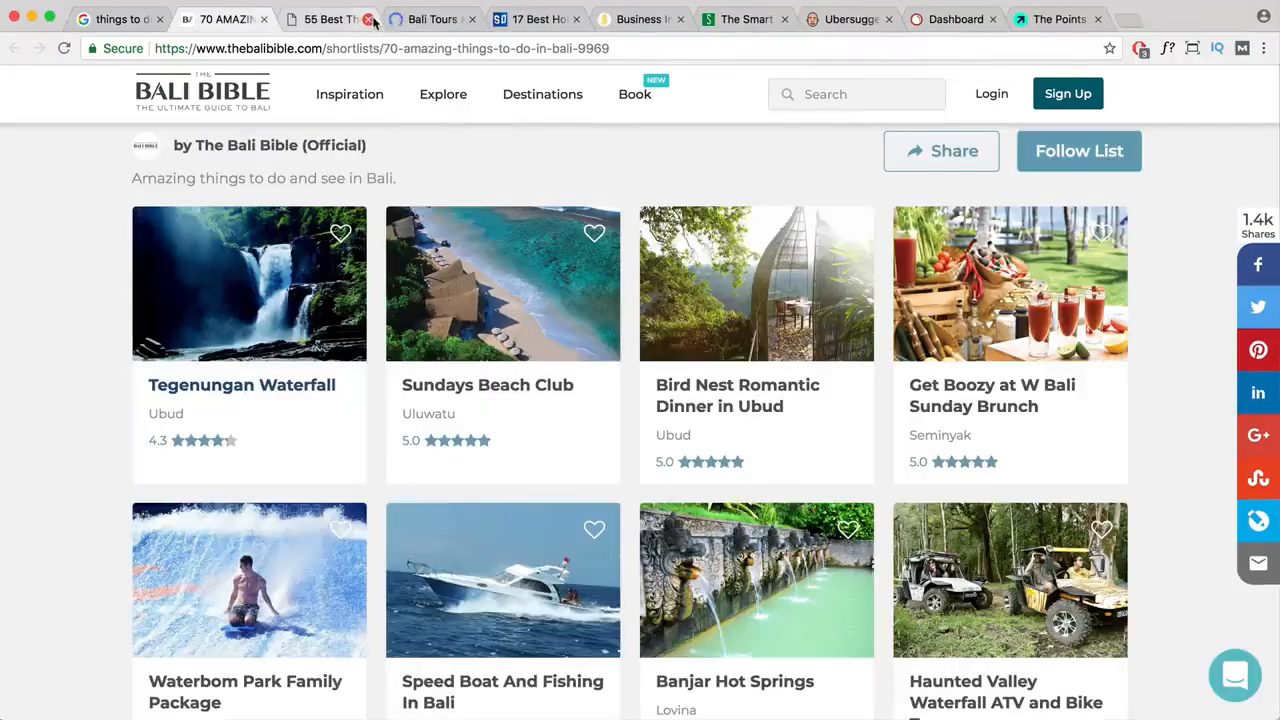
click(369, 19)
click(264, 19)
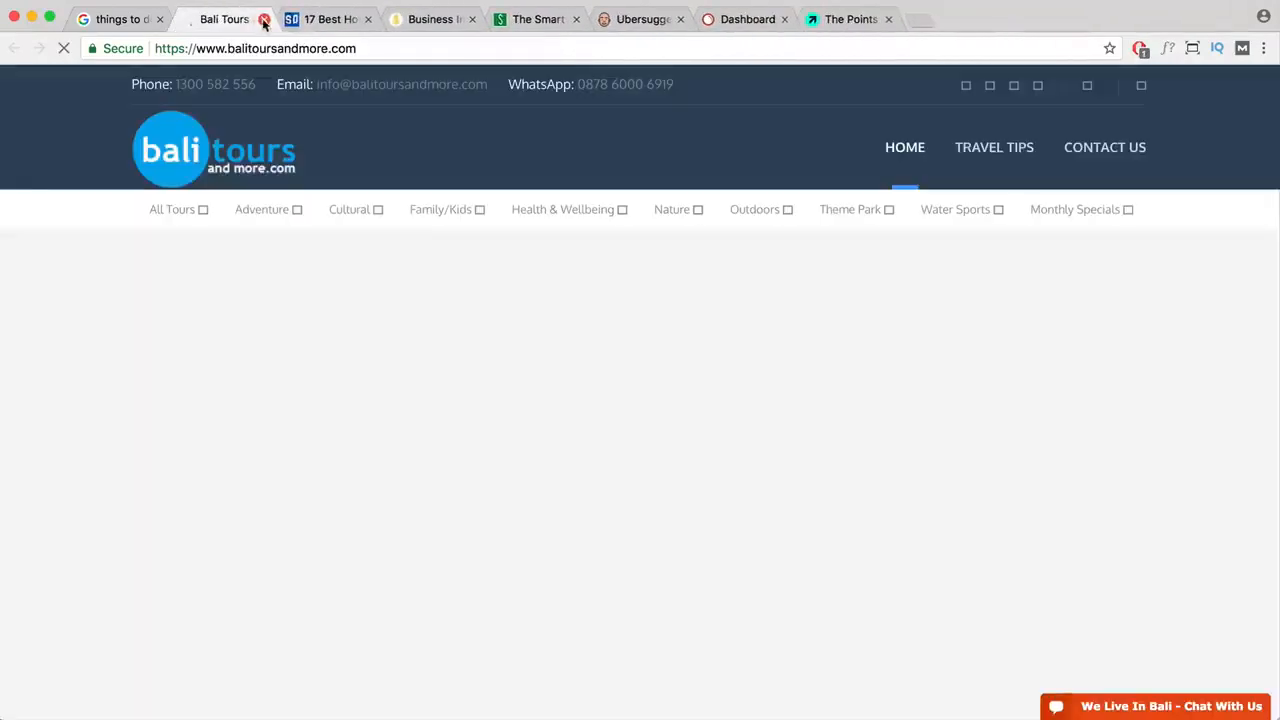
- Load santorinidave.com in place of the Bali Tours And More page
click(350, 48)
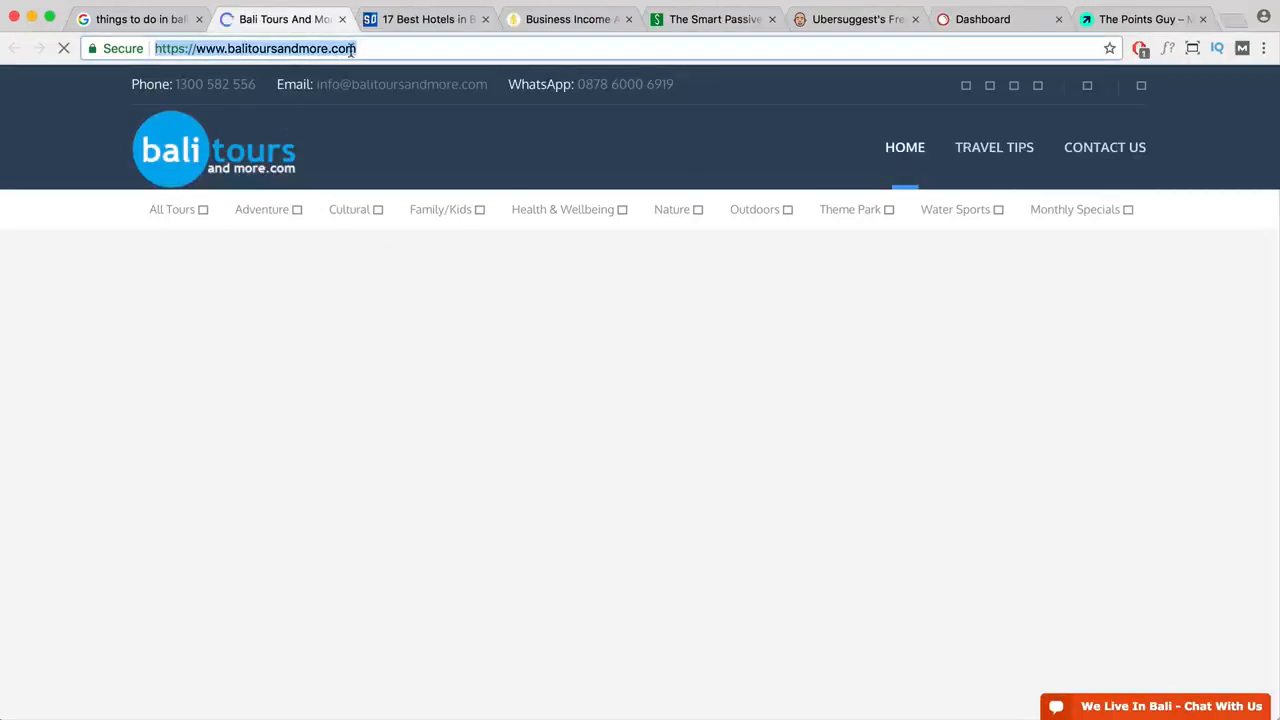
text(santo)
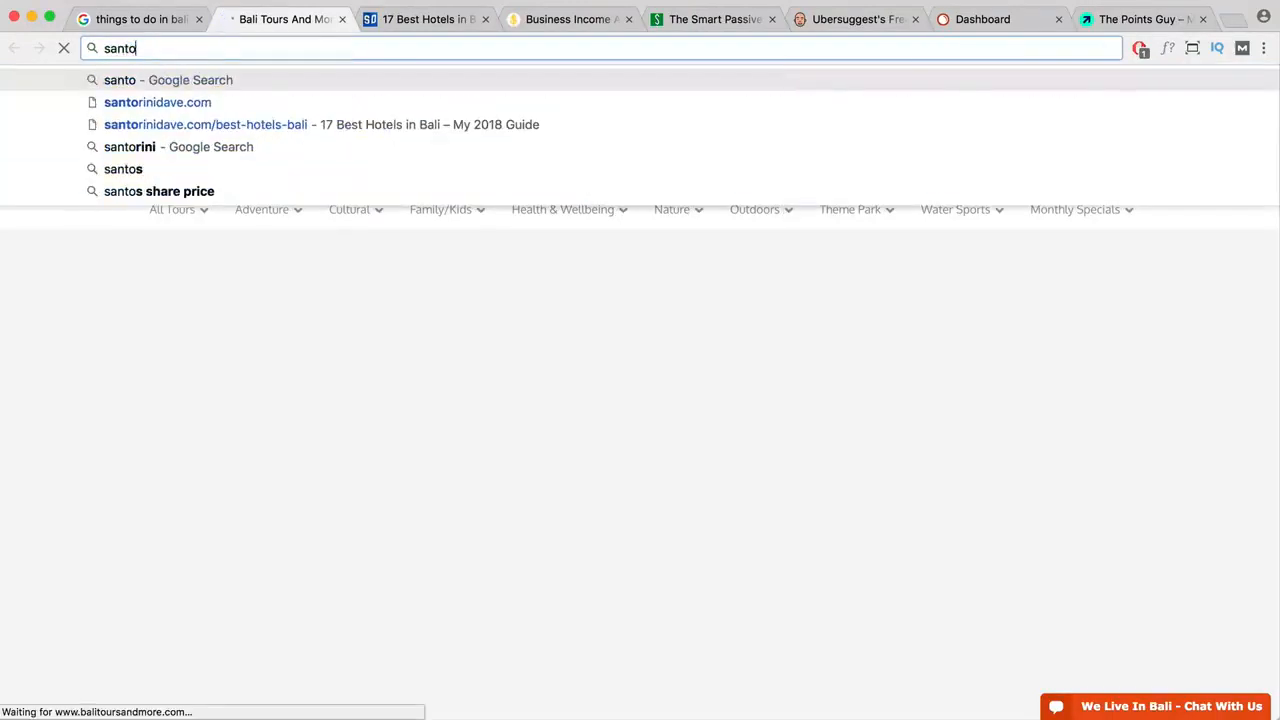
key(Down)
key(Return)
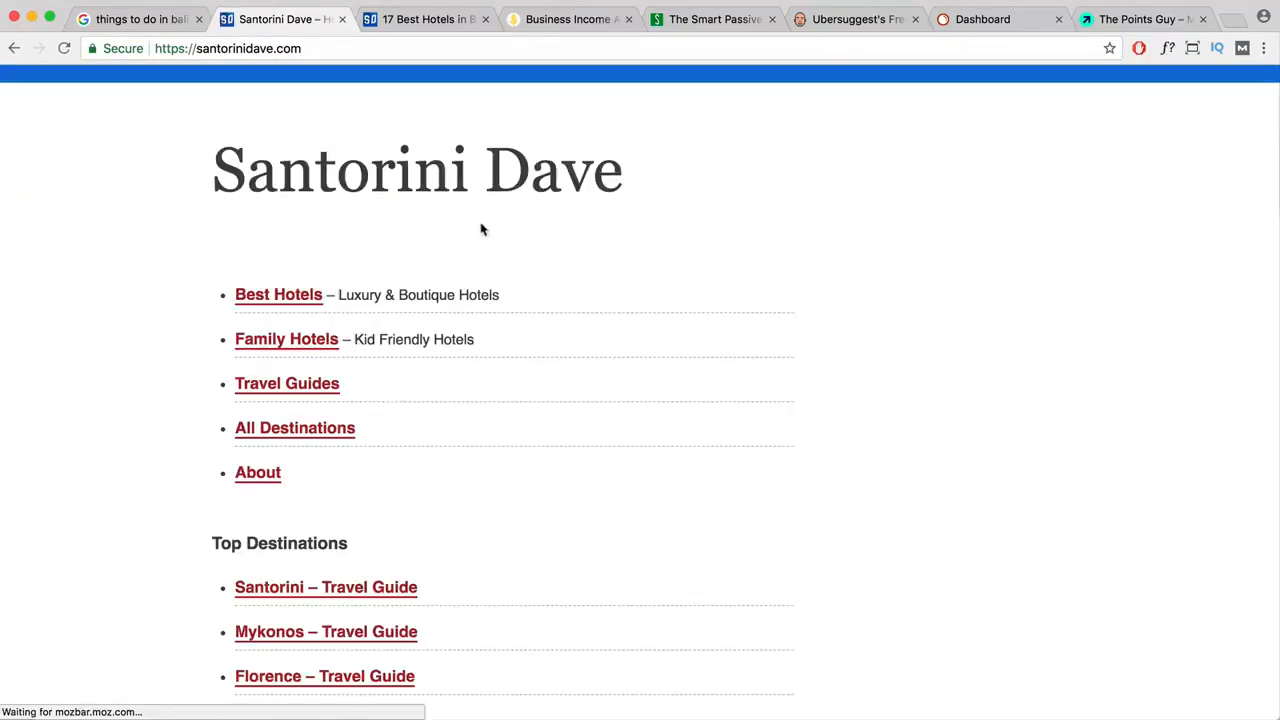
- Examine the Santorini Dave homepage's top destinations and its list of city hotel pages
scroll(490, 226, down, 2)
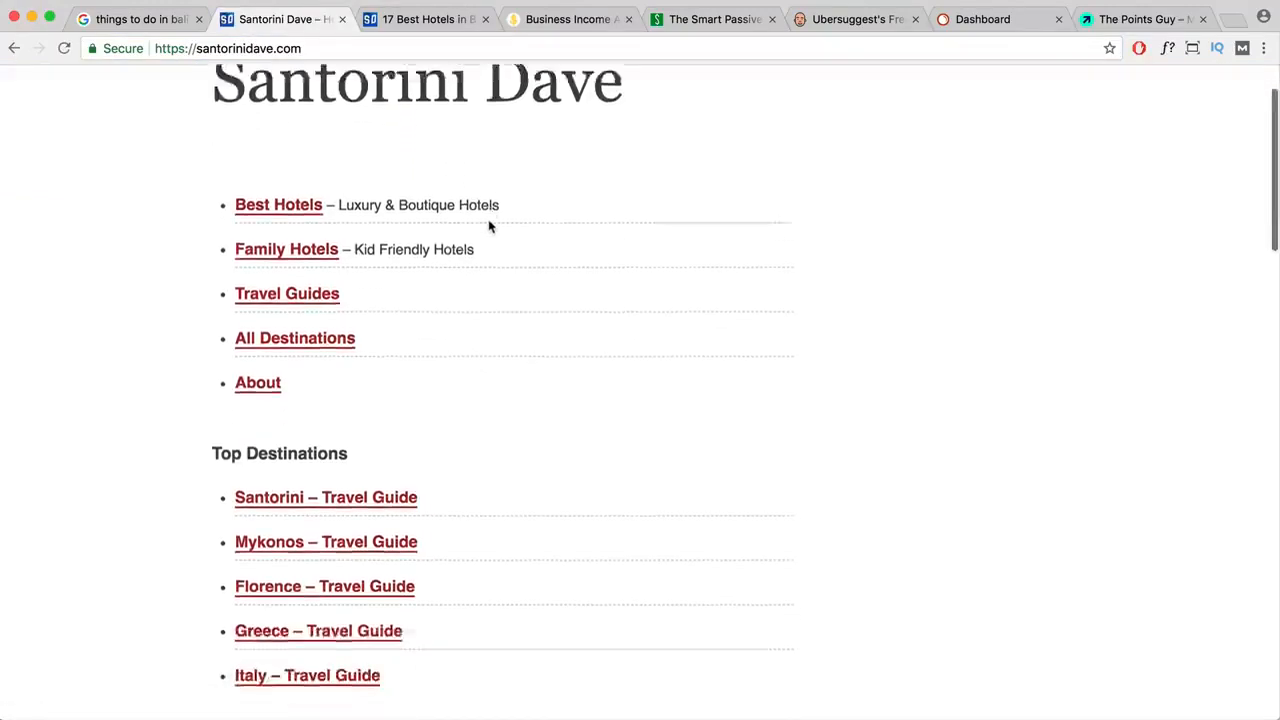
scroll(490, 226, down, 4)
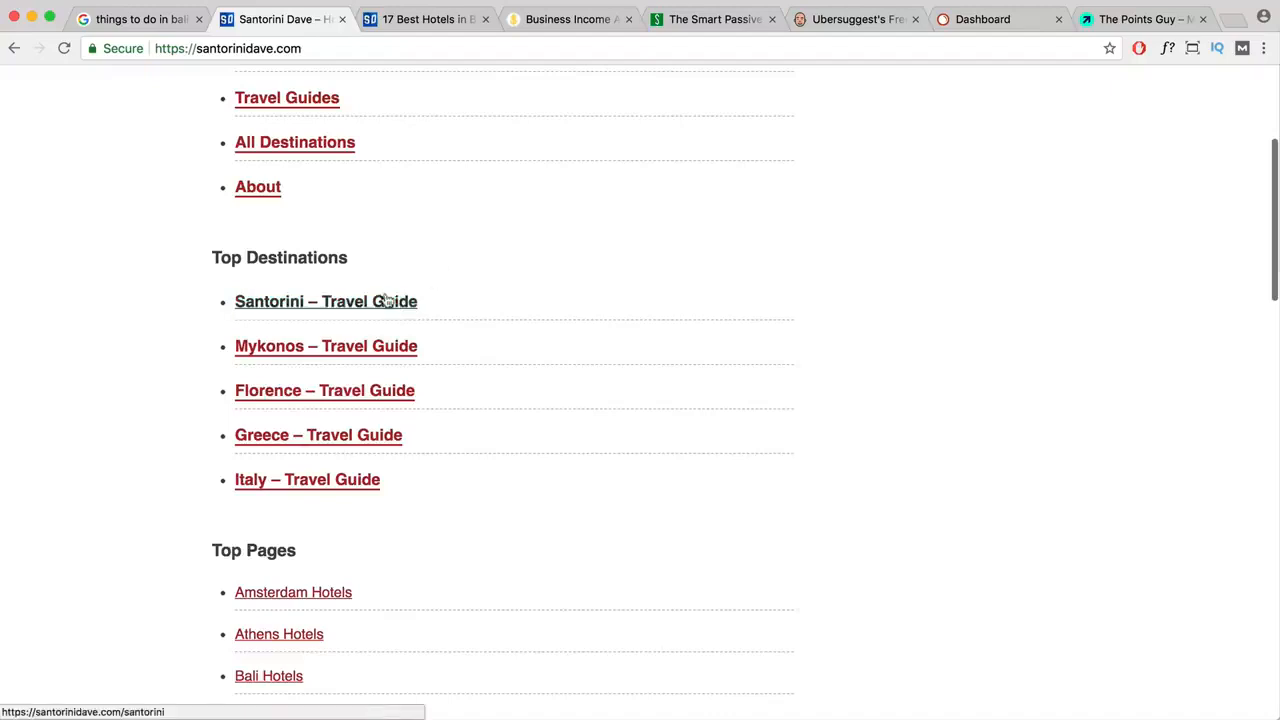
scroll(386, 303, down, 8)
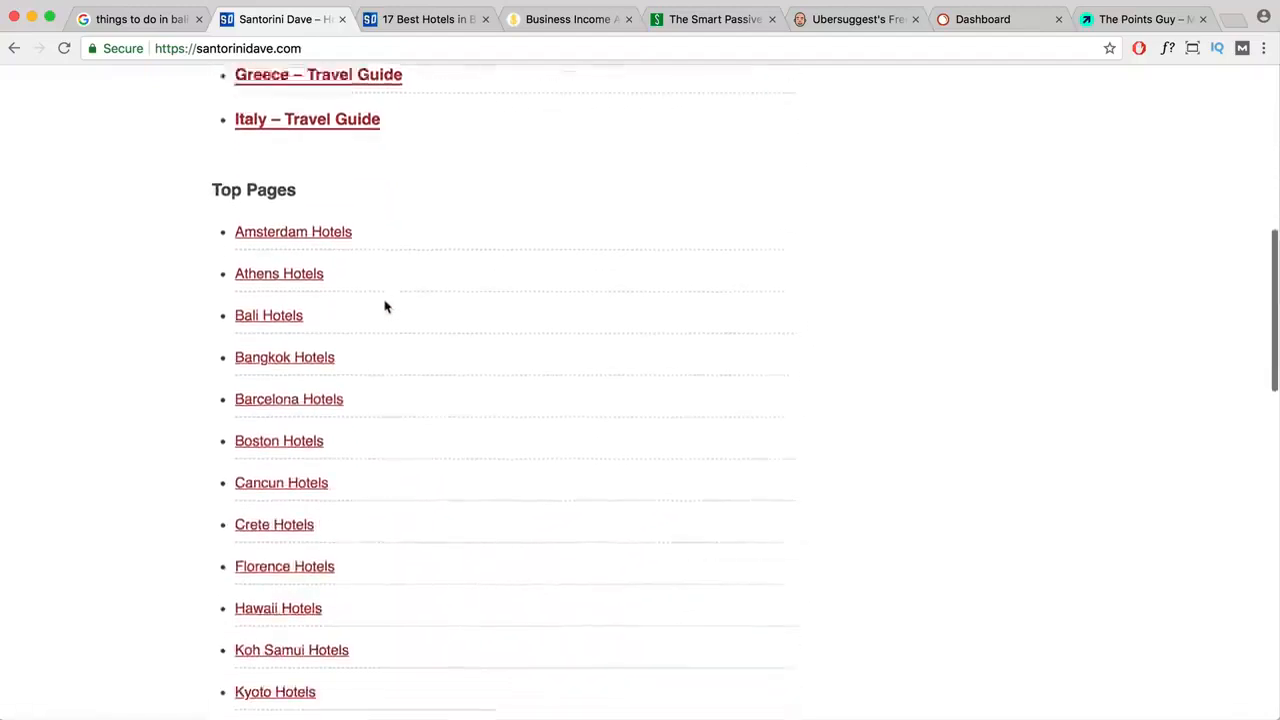
scroll(386, 307, down, 7)
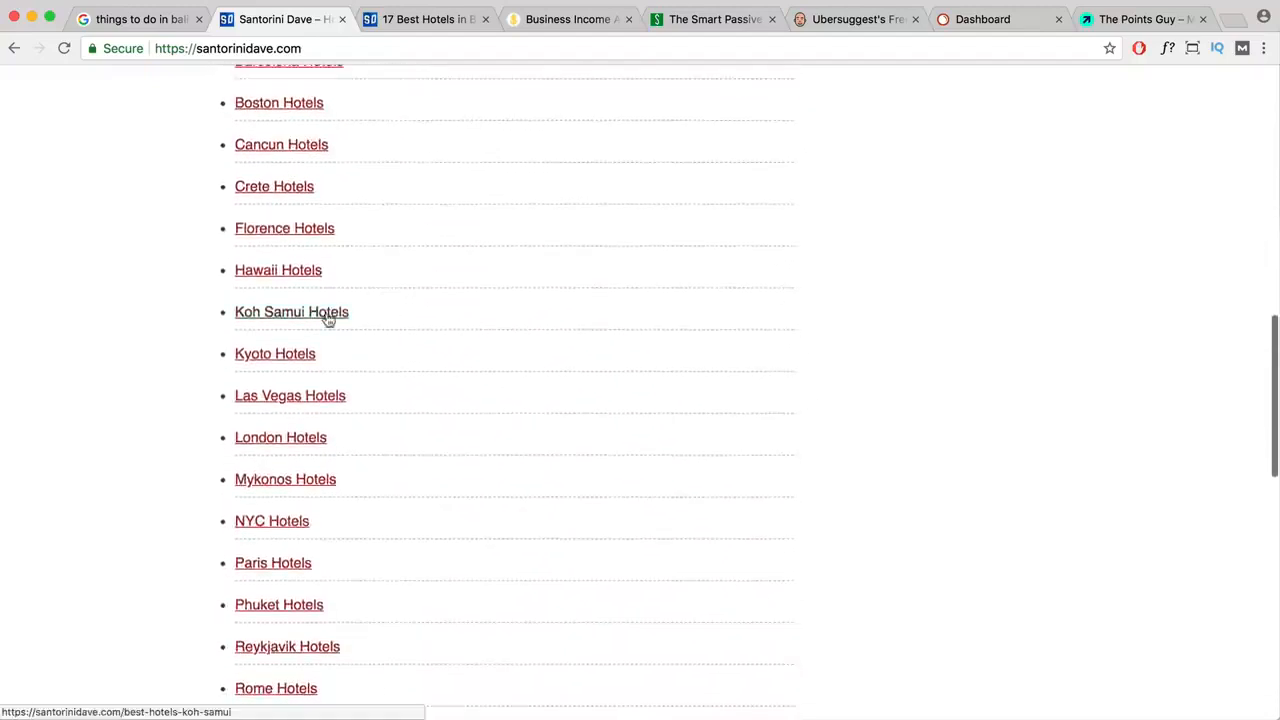
scroll(327, 318, down, 2)
scroll(325, 330, down, 8)
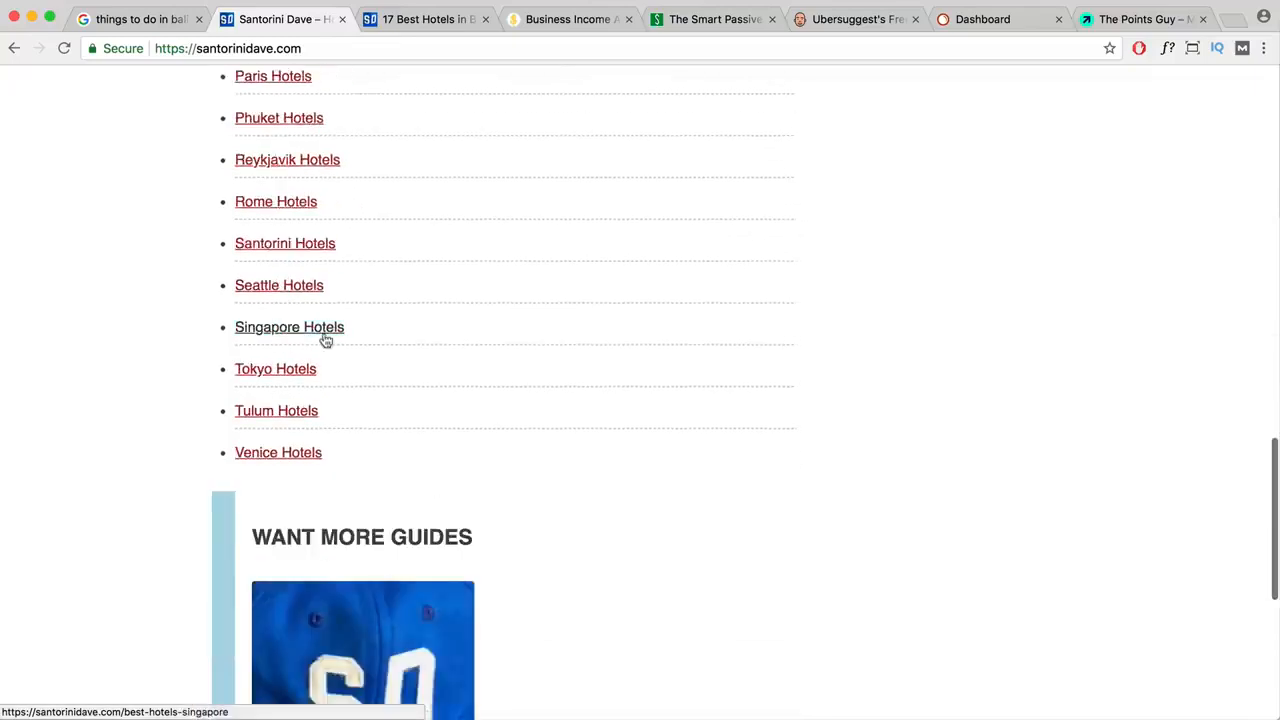
scroll(325, 339, down, 10)
scroll(322, 337, up, 20)
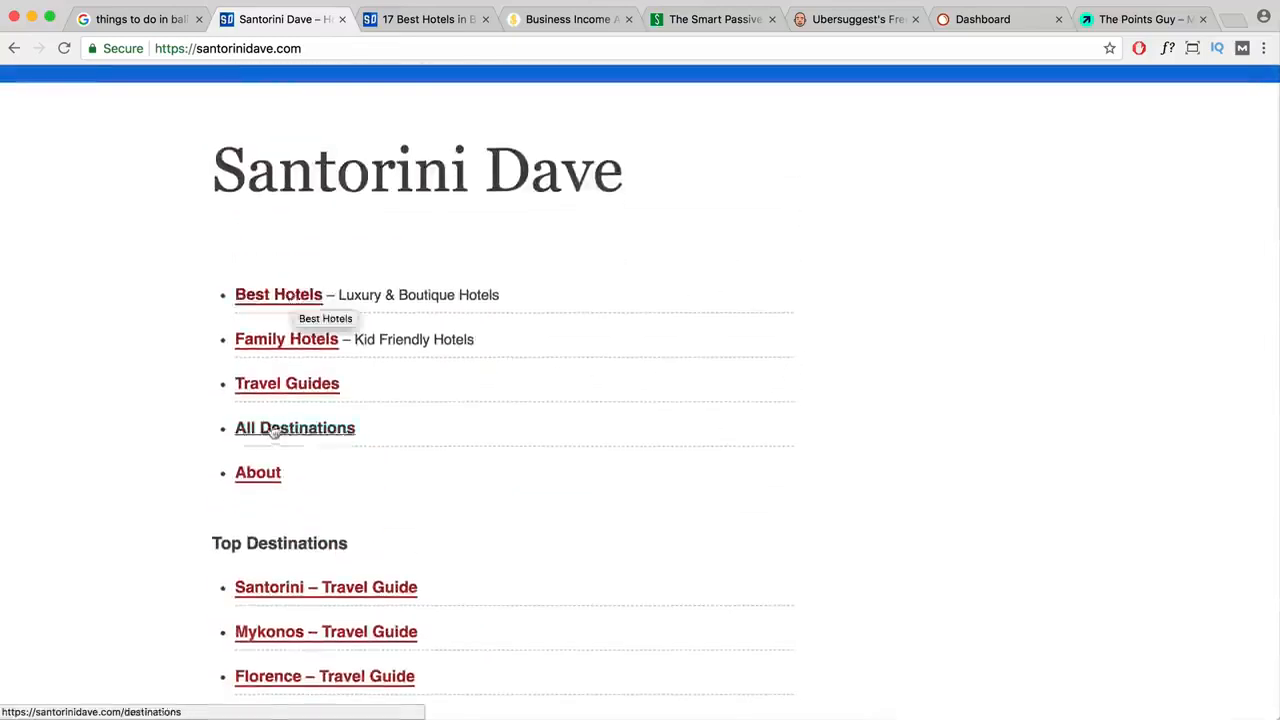
- Open Santorini Dave's All Destinations page and jump to the Bali section to view its article topics
click(300, 430)
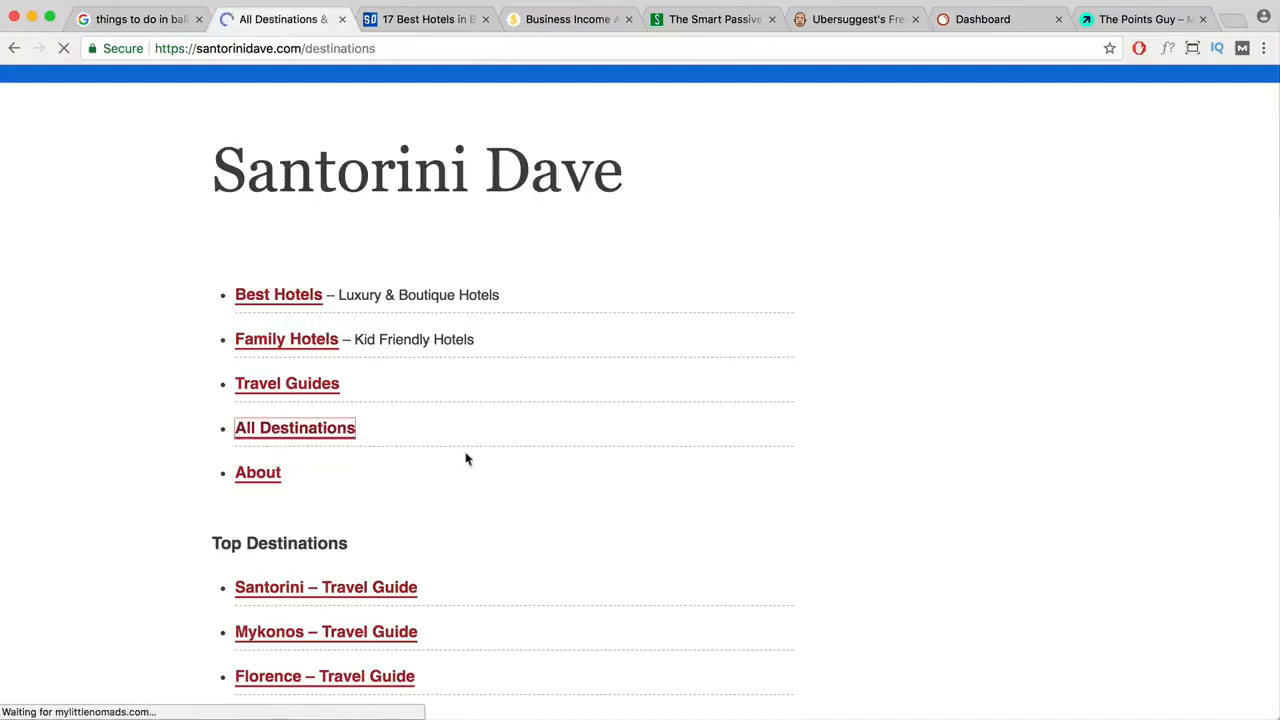
scroll(460, 445, down, 6)
click(248, 420)
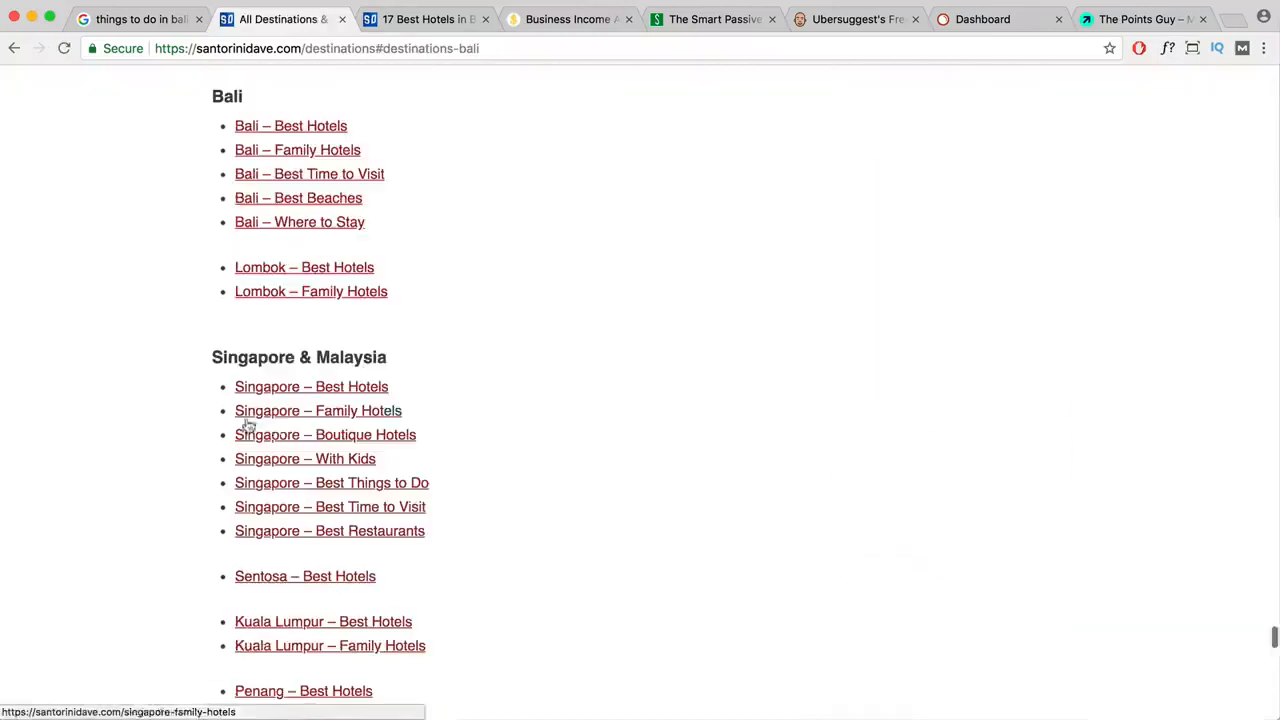
scroll(446, 465, up, 3)
scroll(446, 465, up, 2)
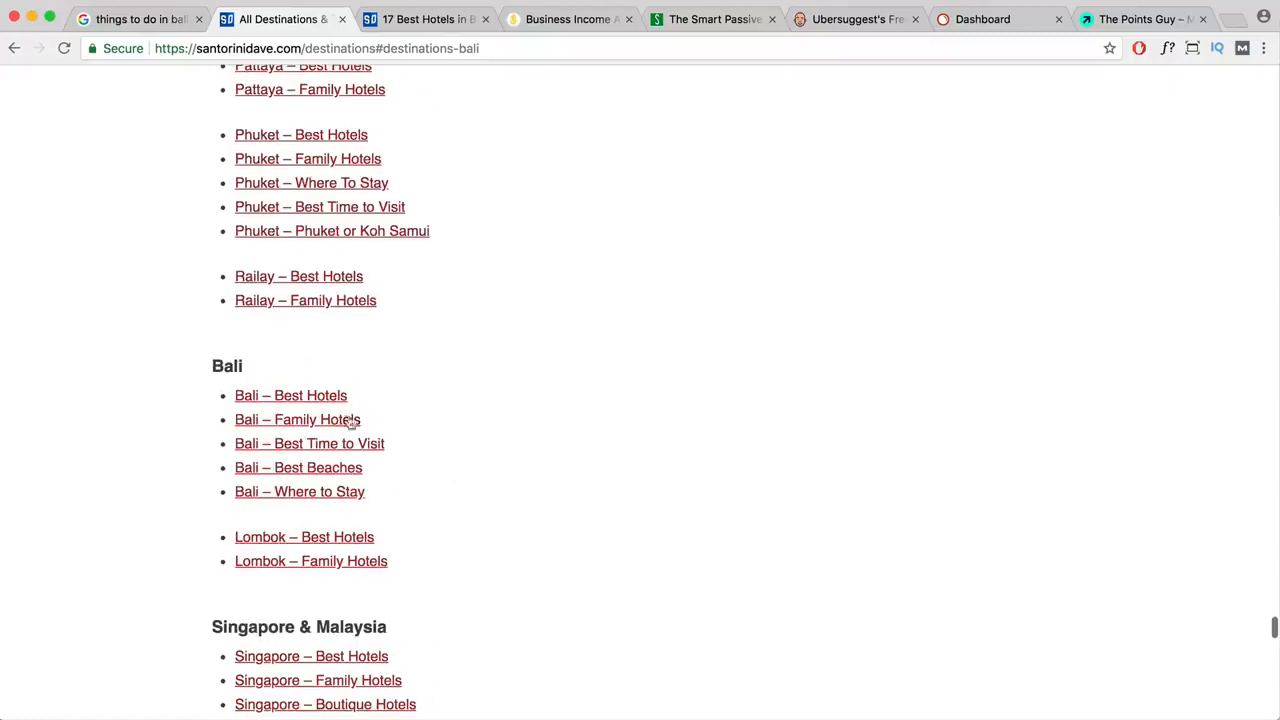
- Open the "Bali – Best Hotels" article and highlight the start of its Booking.com recommendation
click(326, 398)
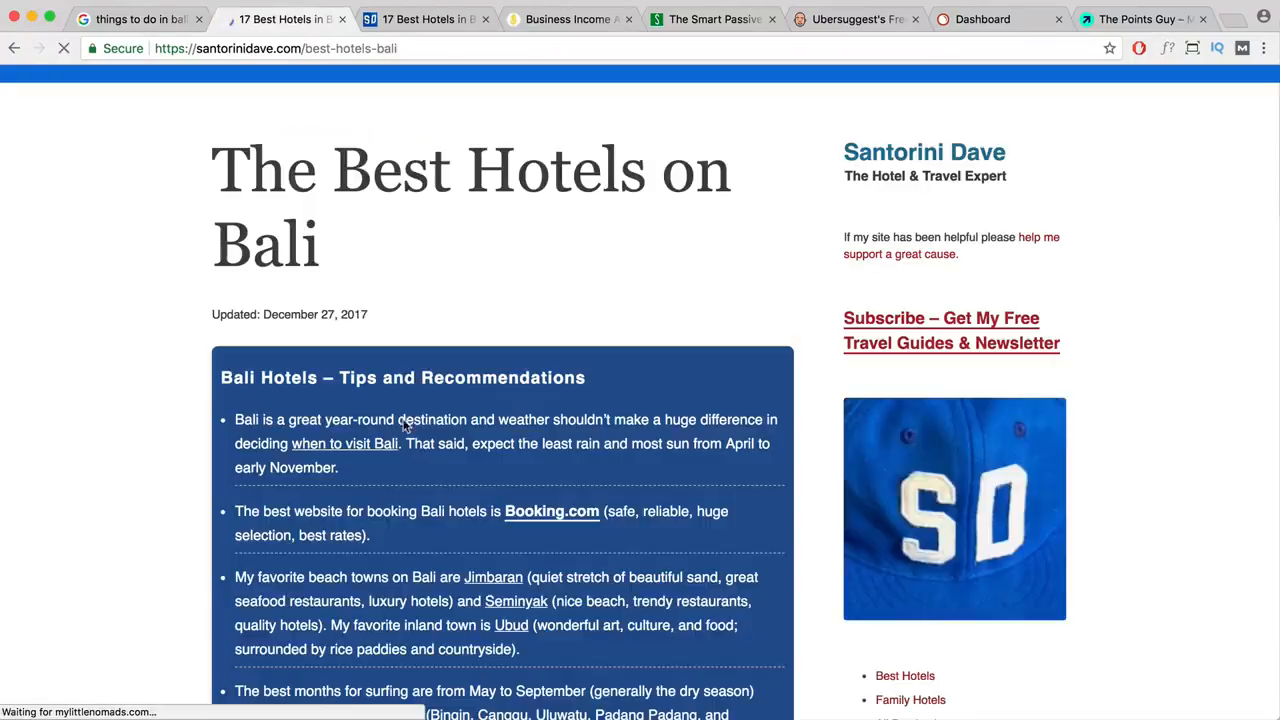
scroll(407, 401, down, 2)
scroll(407, 401, down, 2)
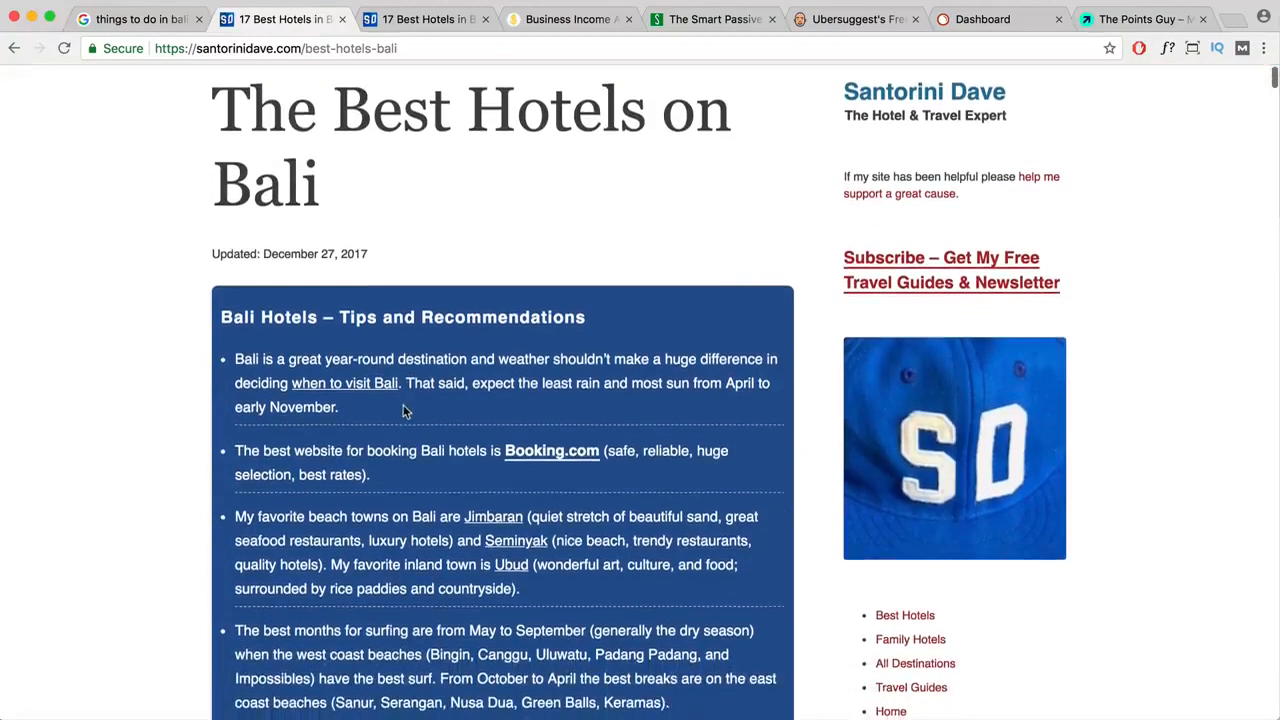
scroll(520, 397, down, 1)
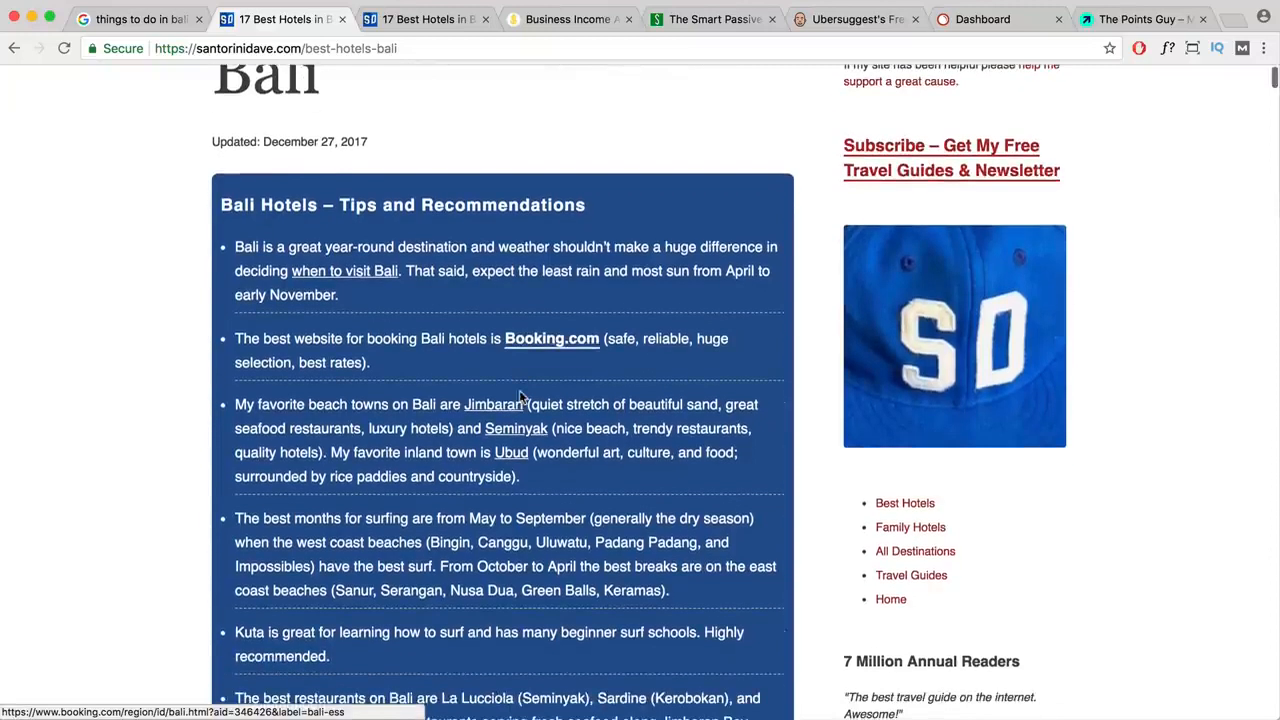
drag(236, 338, 384, 340)
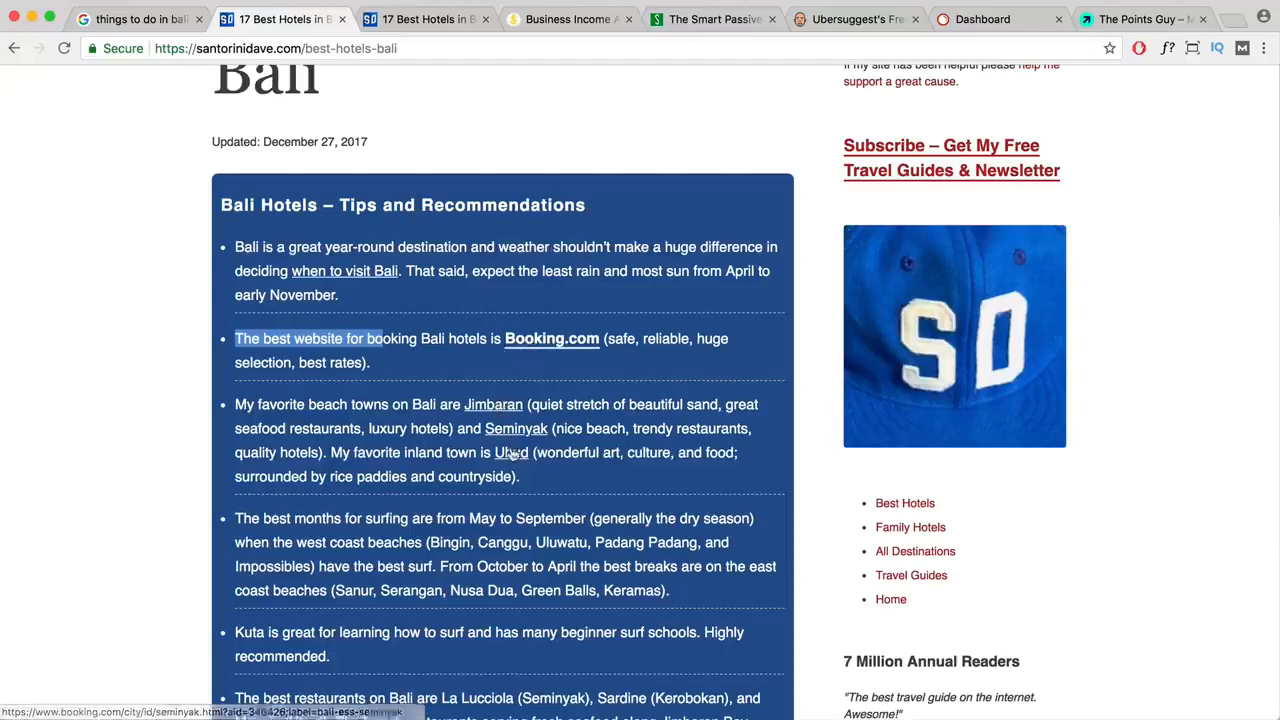
- Review the article's area-by-area hotel contents and highlight the heading "The 17 Best Hotels in Bali"
scroll(511, 453, down, 5)
scroll(511, 453, down, 7)
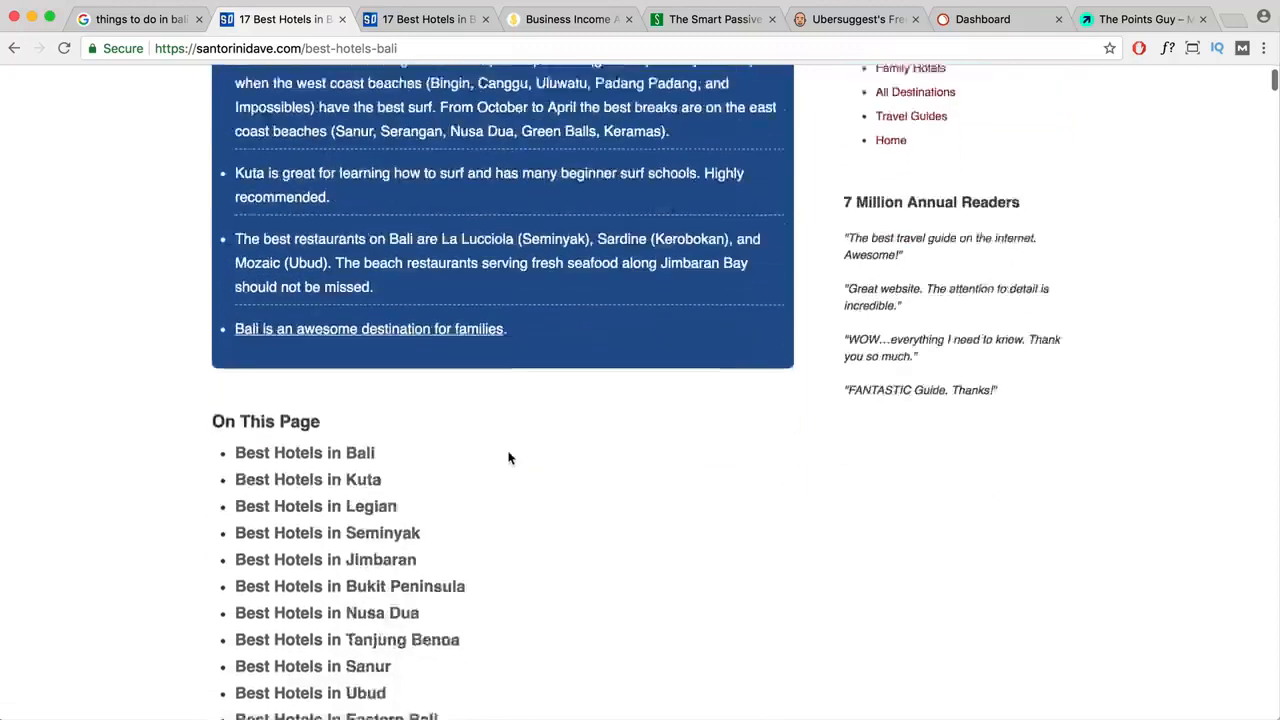
scroll(391, 401, down, 9)
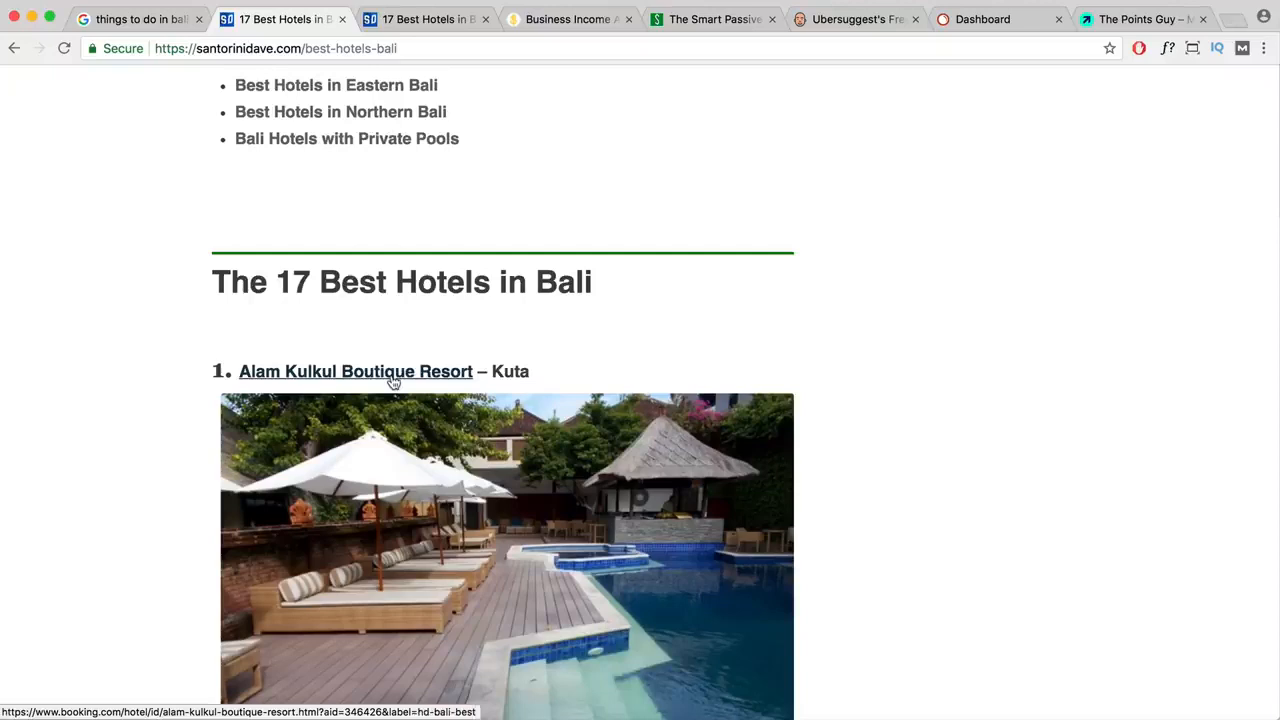
scroll(393, 381, down, 1)
drag(609, 237, 210, 236)
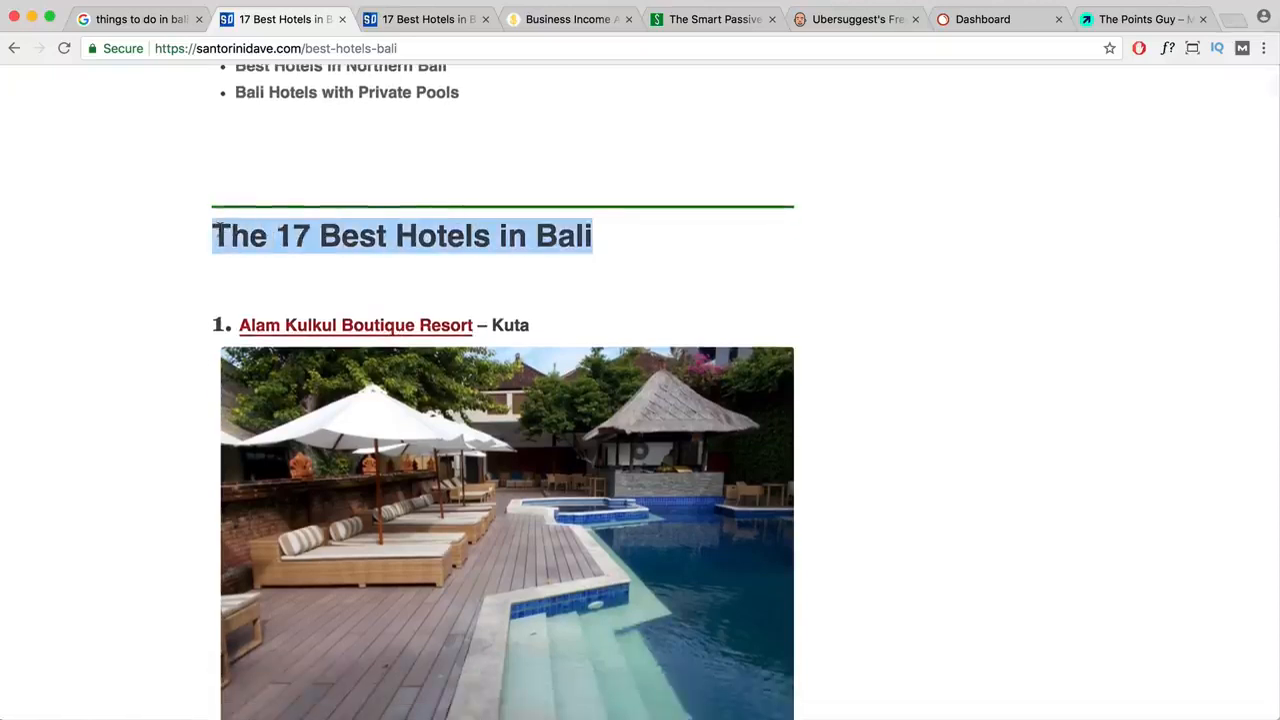
- Open the Alam Kulkul Boutique Resort link in a new browser tab and highlight the Booking.com domain in its address
right_click(388, 267)
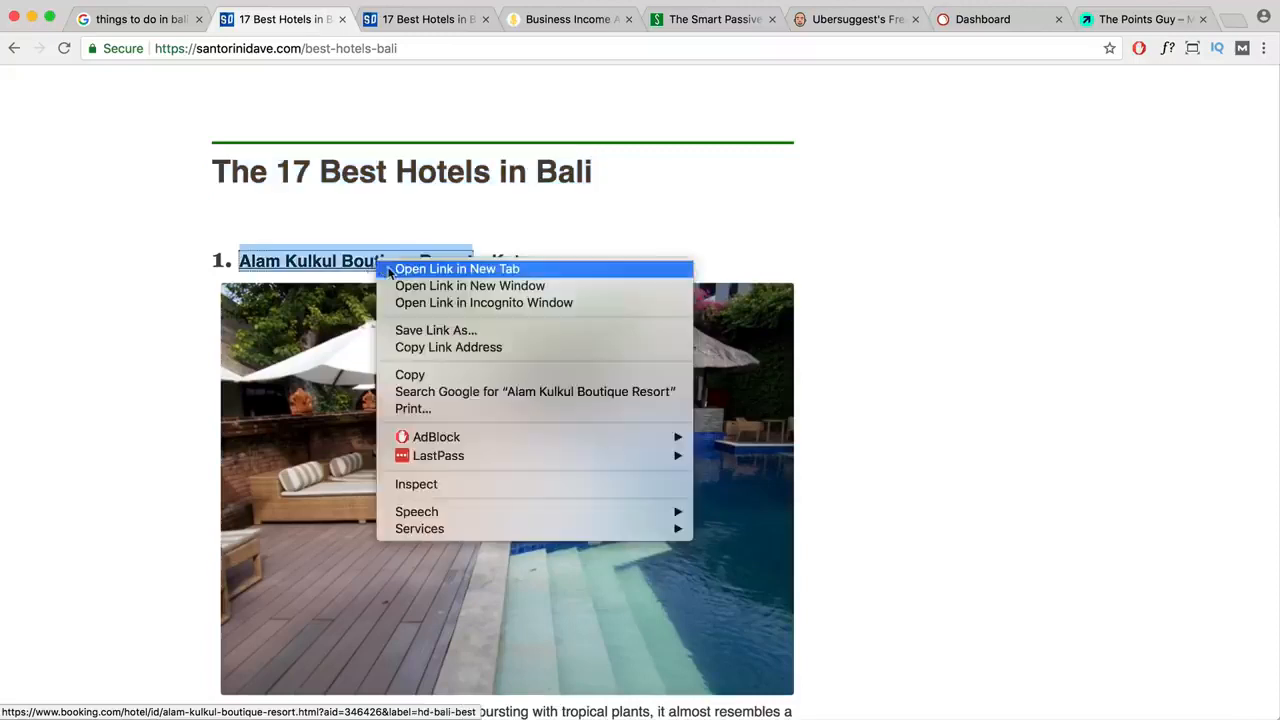
click(456, 269)
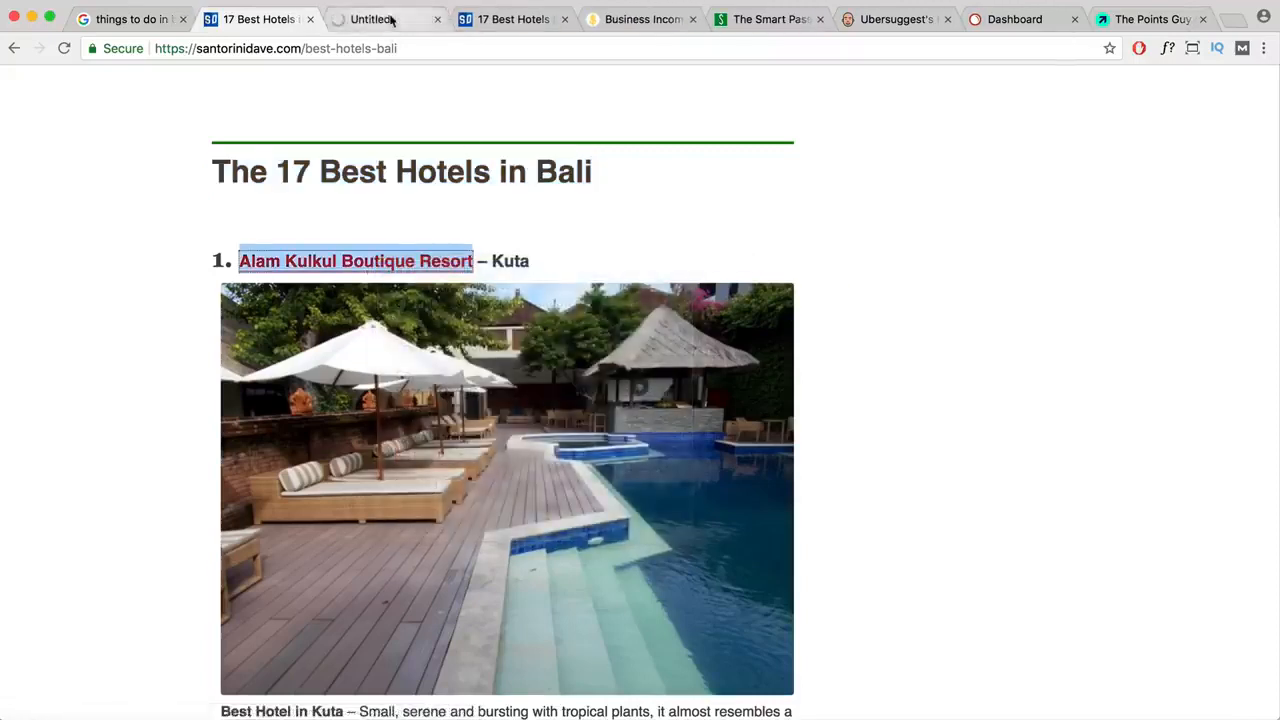
click(391, 20)
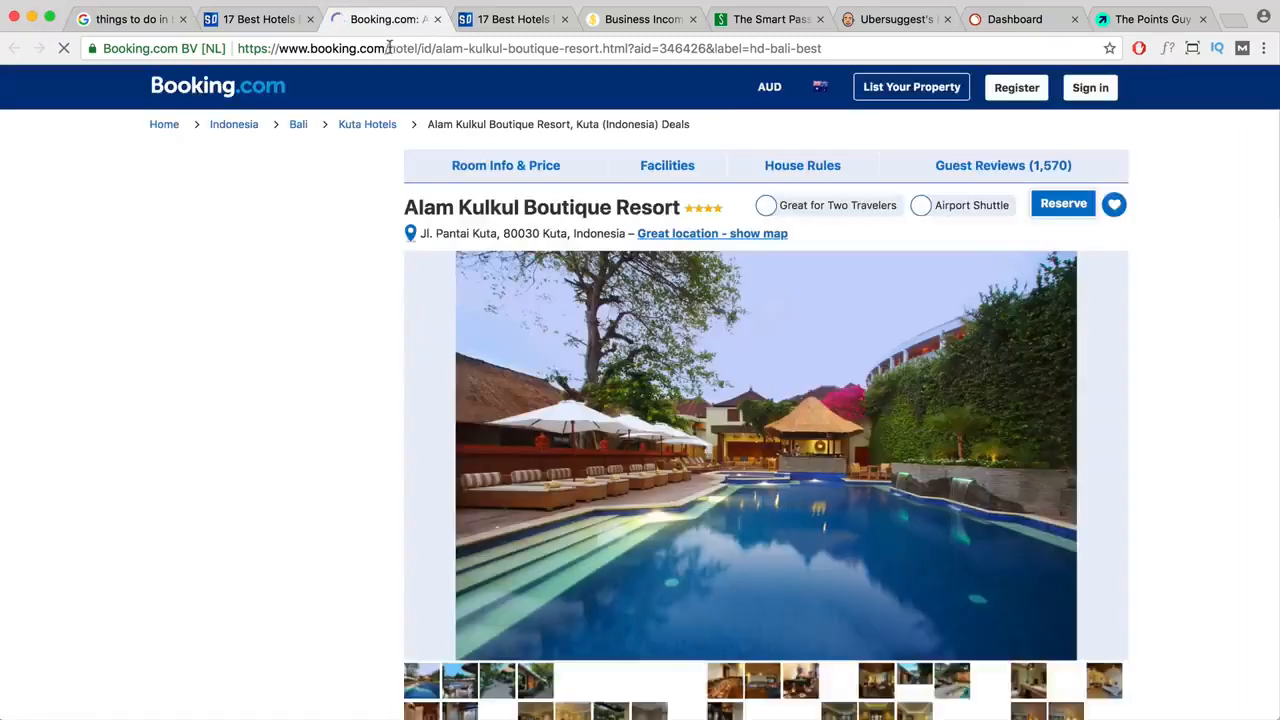
drag(388, 48, 237, 48)
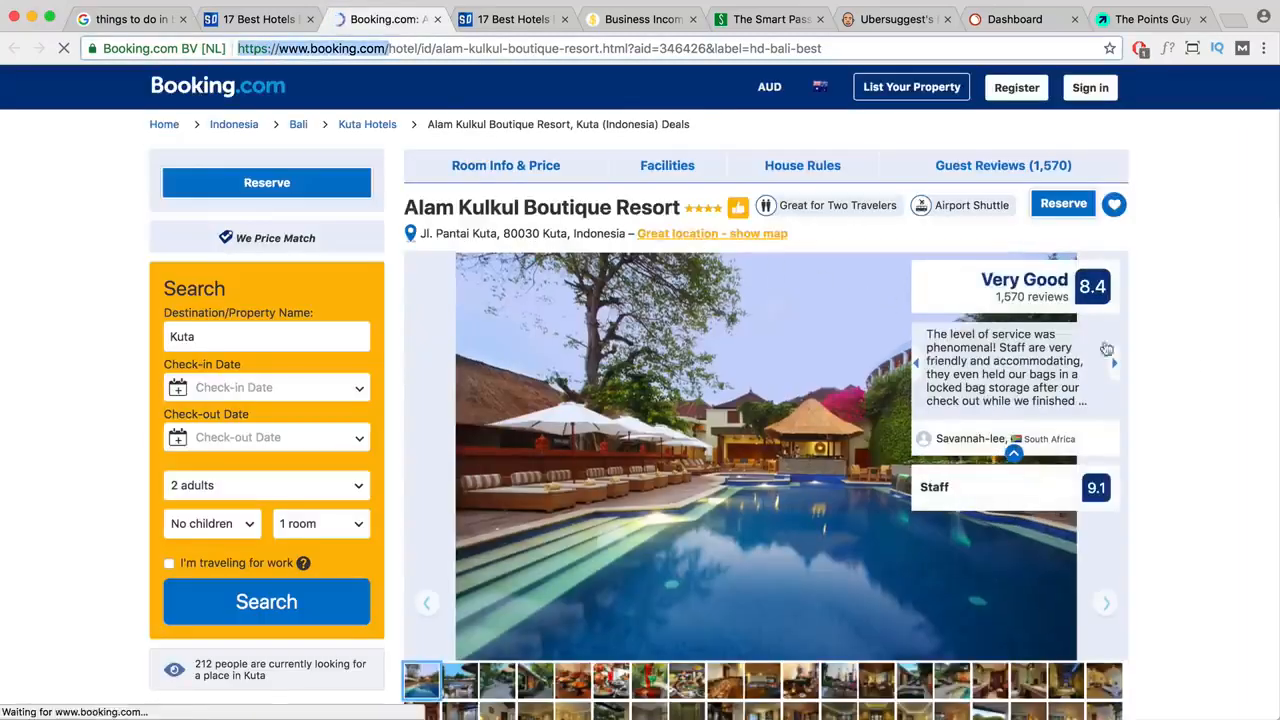
- Look through the Booking.com hotel page down to its footer links and open Partner Help
scroll(1107, 348, down, 20)
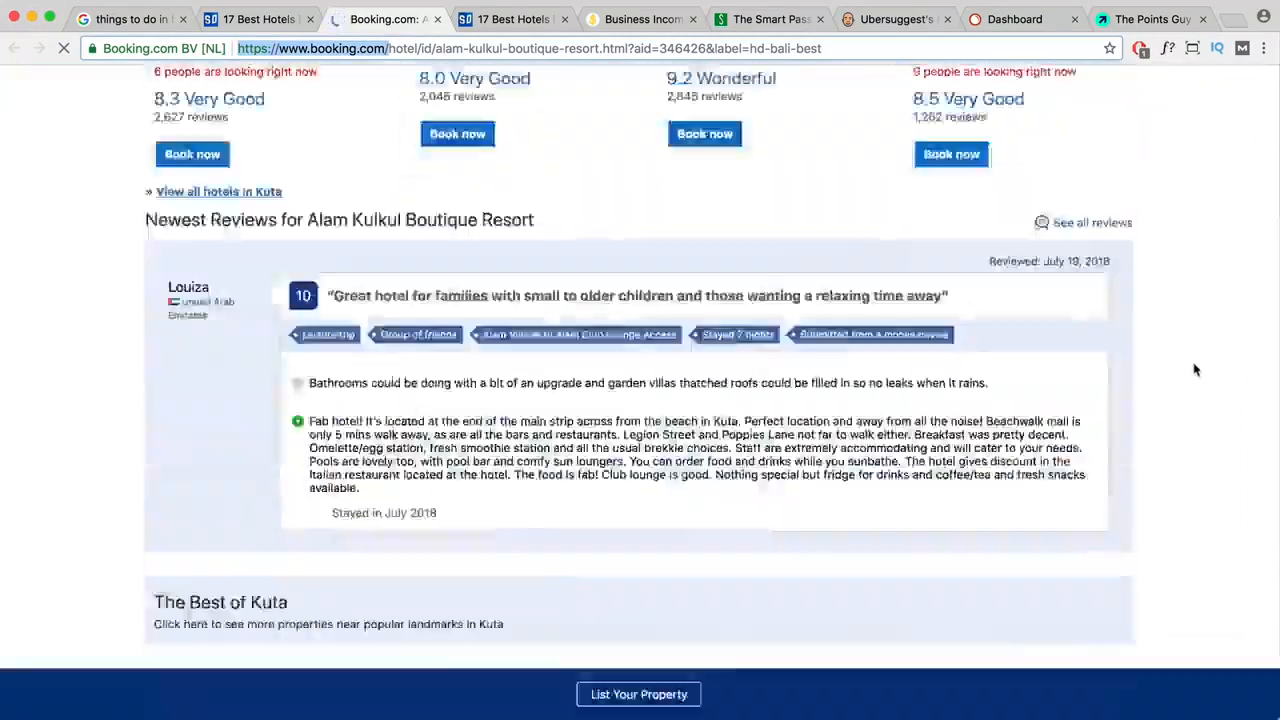
scroll(1194, 370, down, 5)
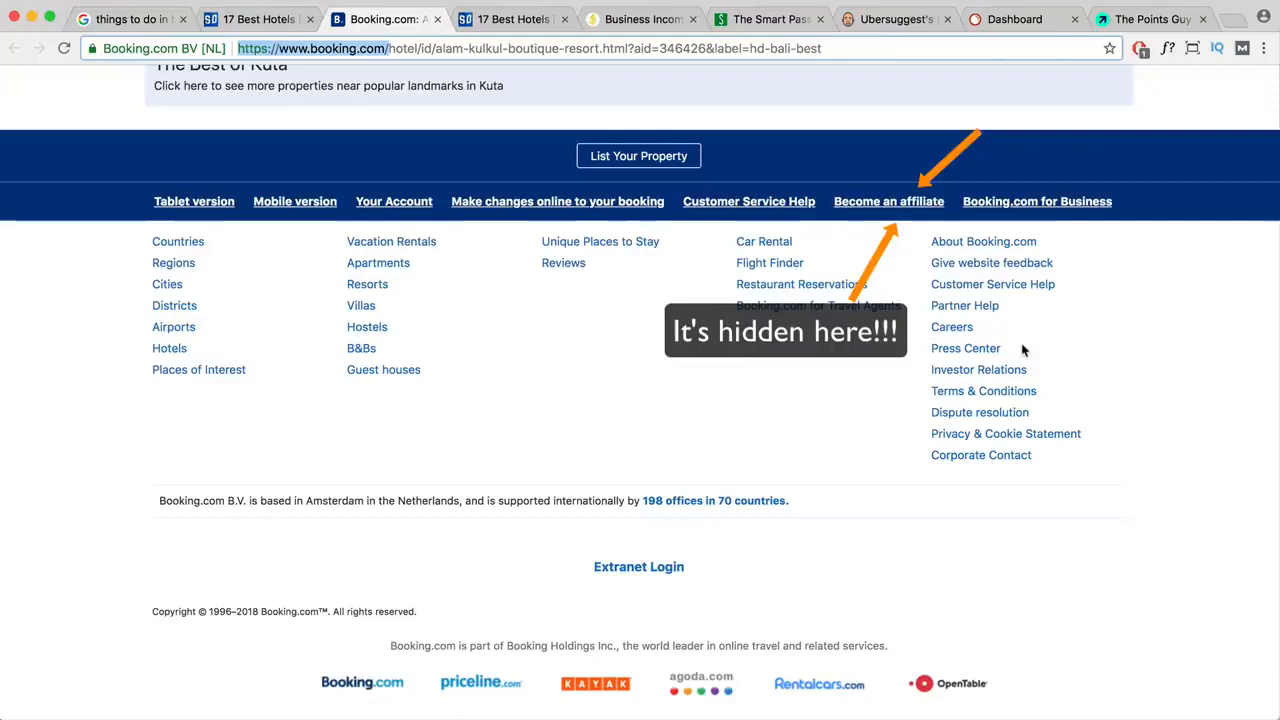
click(1000, 455)
- Search Google for "booking.com affiliate program" and open Booking.com's Hotel Affiliate Program page to review its introduction
click(510, 19)
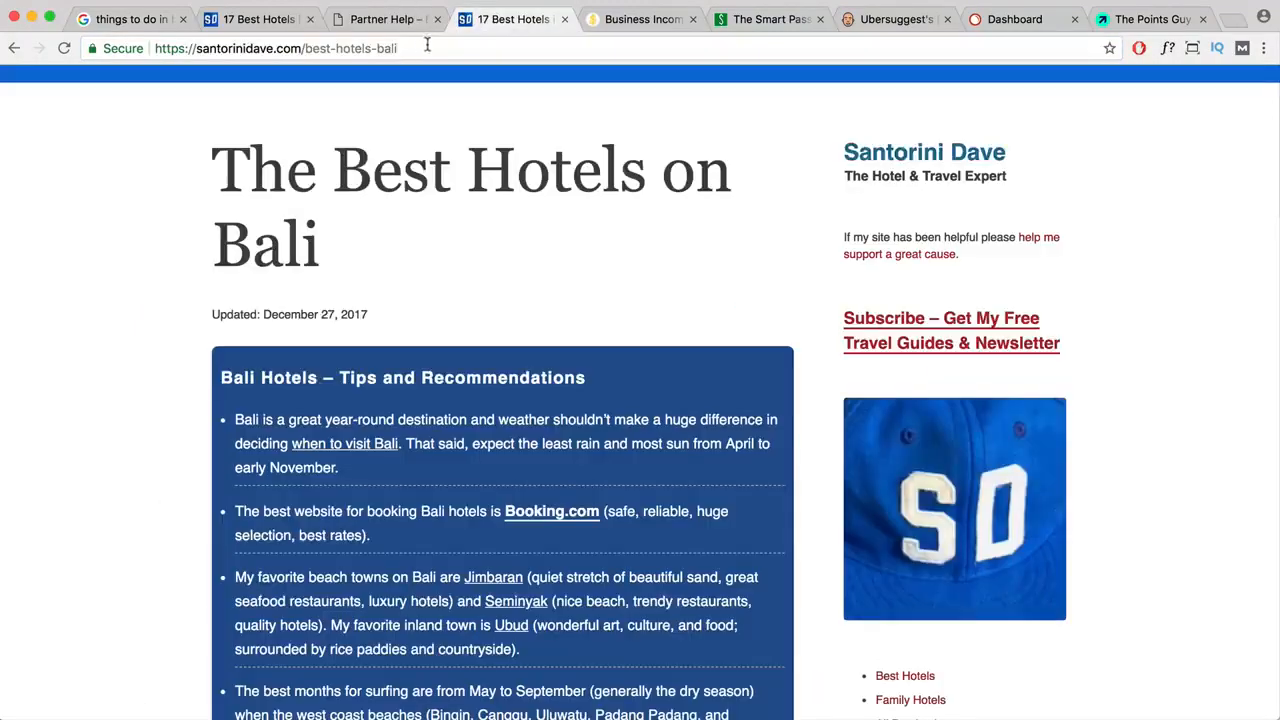
click(427, 46)
text(booking )
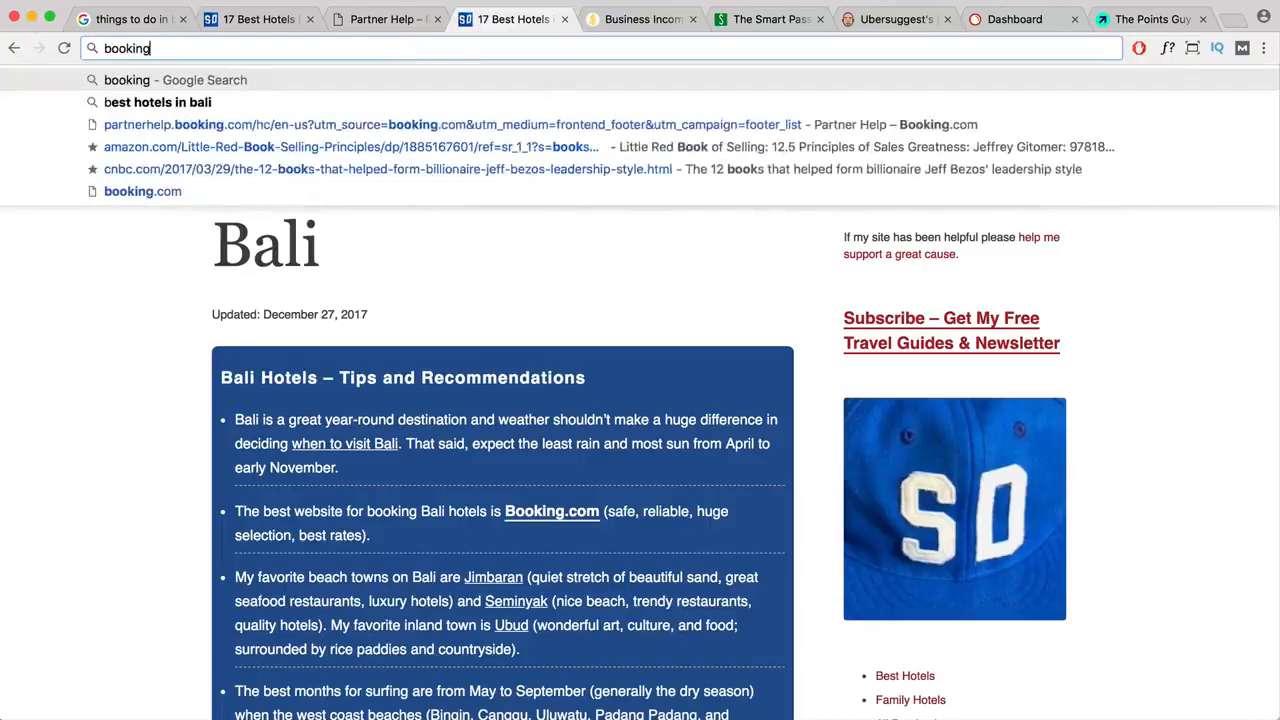
text(.)
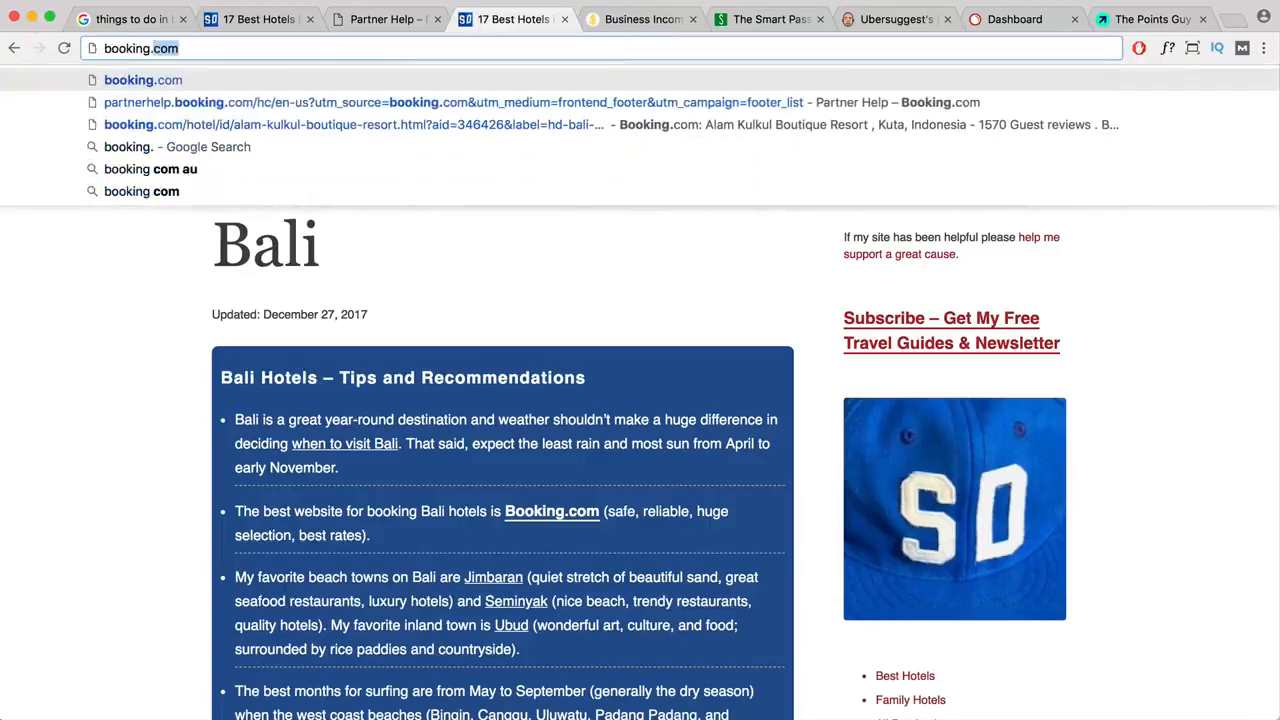
text(com affiliate program)
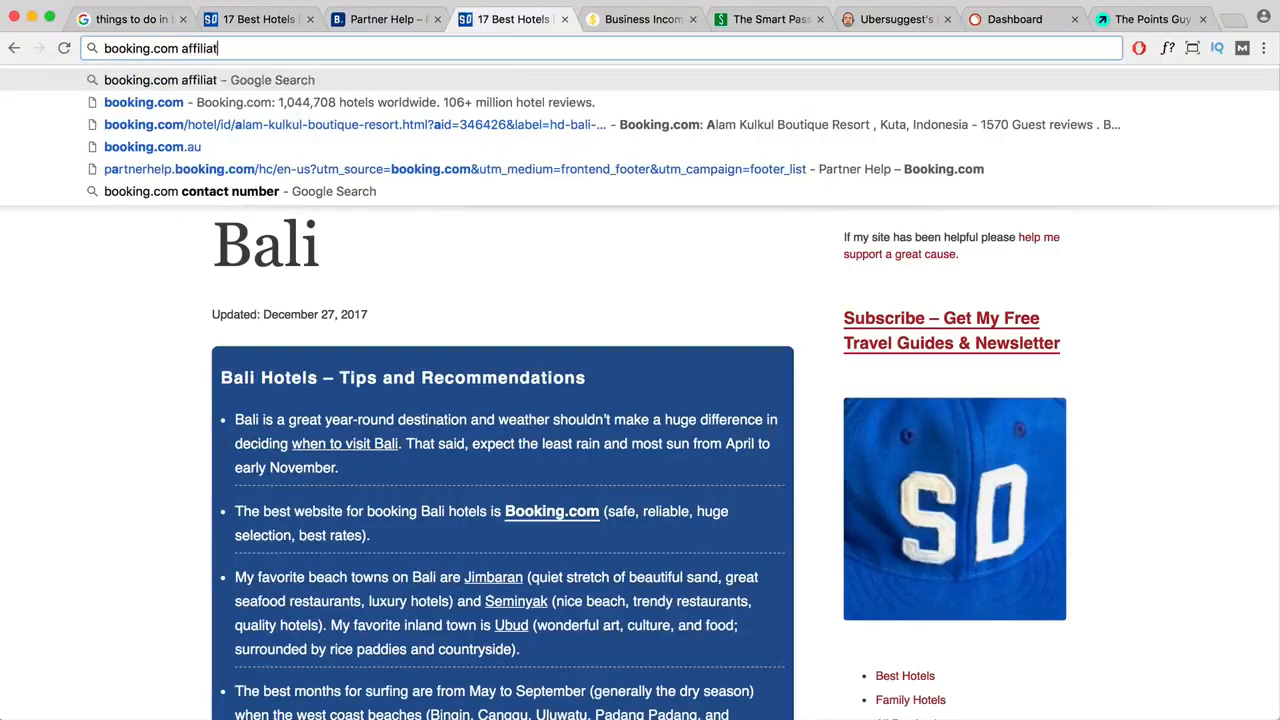
key(Return)
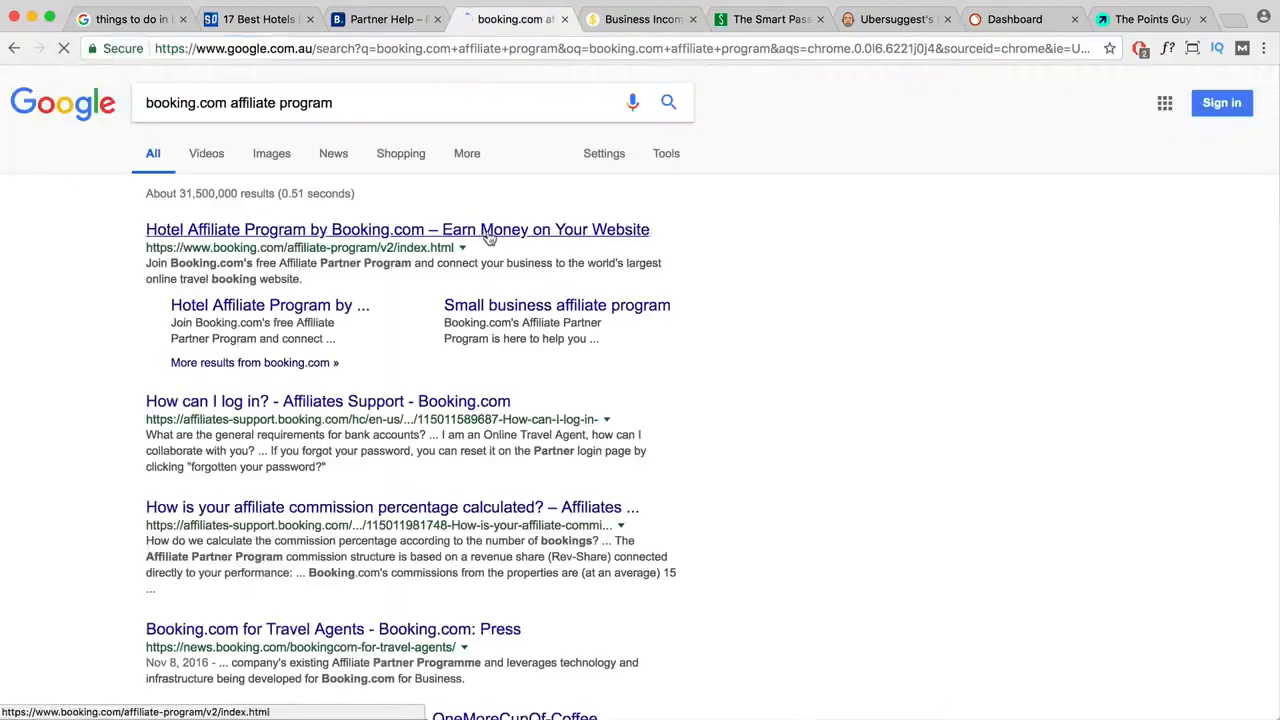
click(484, 232)
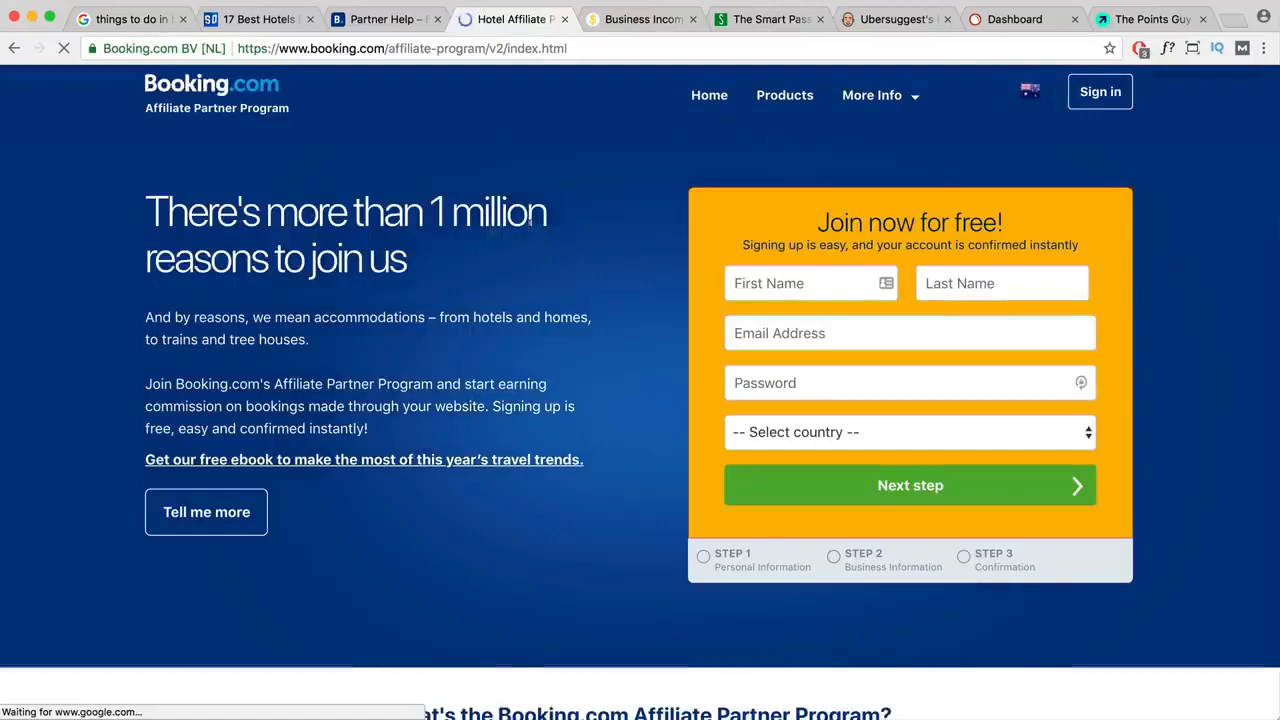
scroll(527, 228, down, 5)
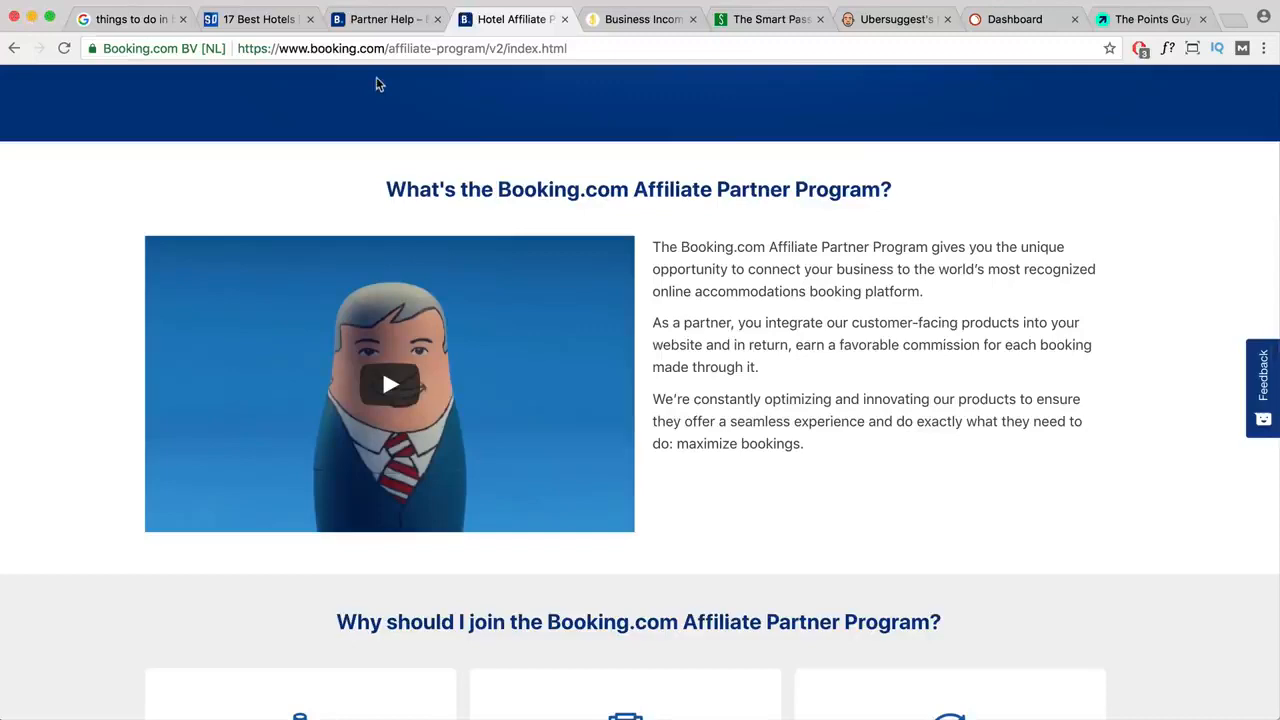
- Open The Points Guy's Top Cards page and highlight the heading "Our Favorite Cards From Our Partners"
click(1140, 19)
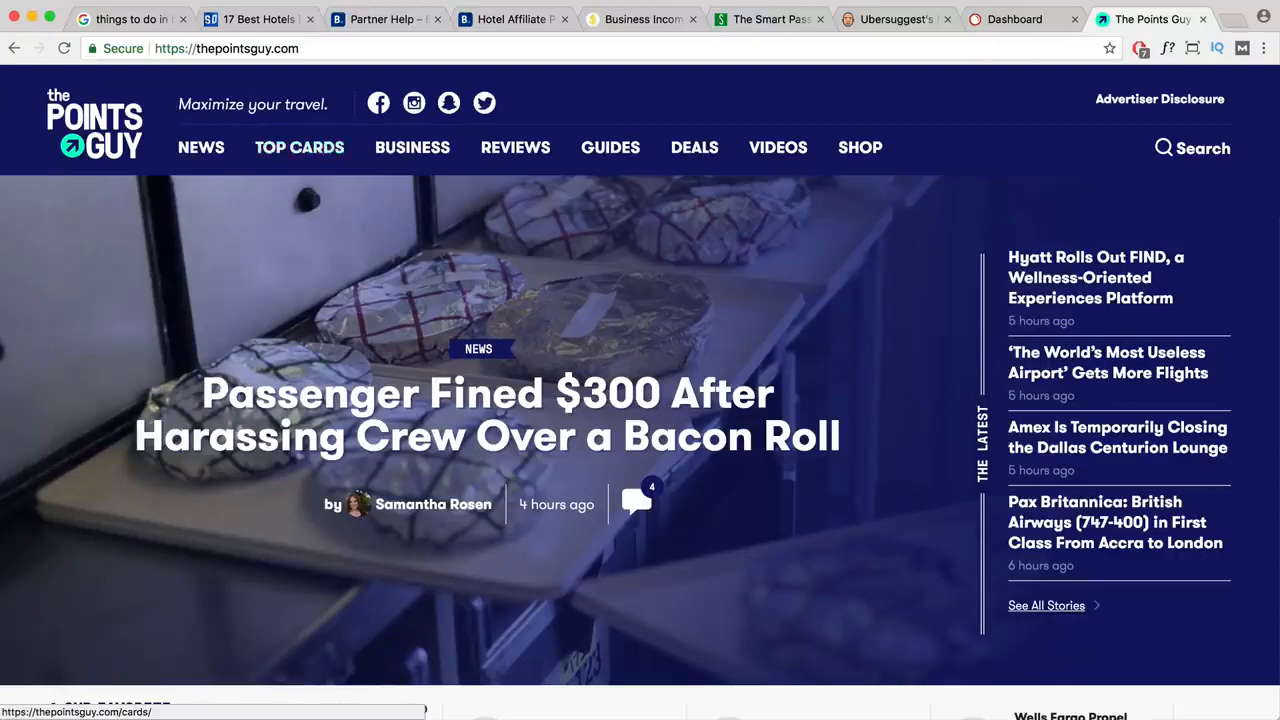
click(300, 152)
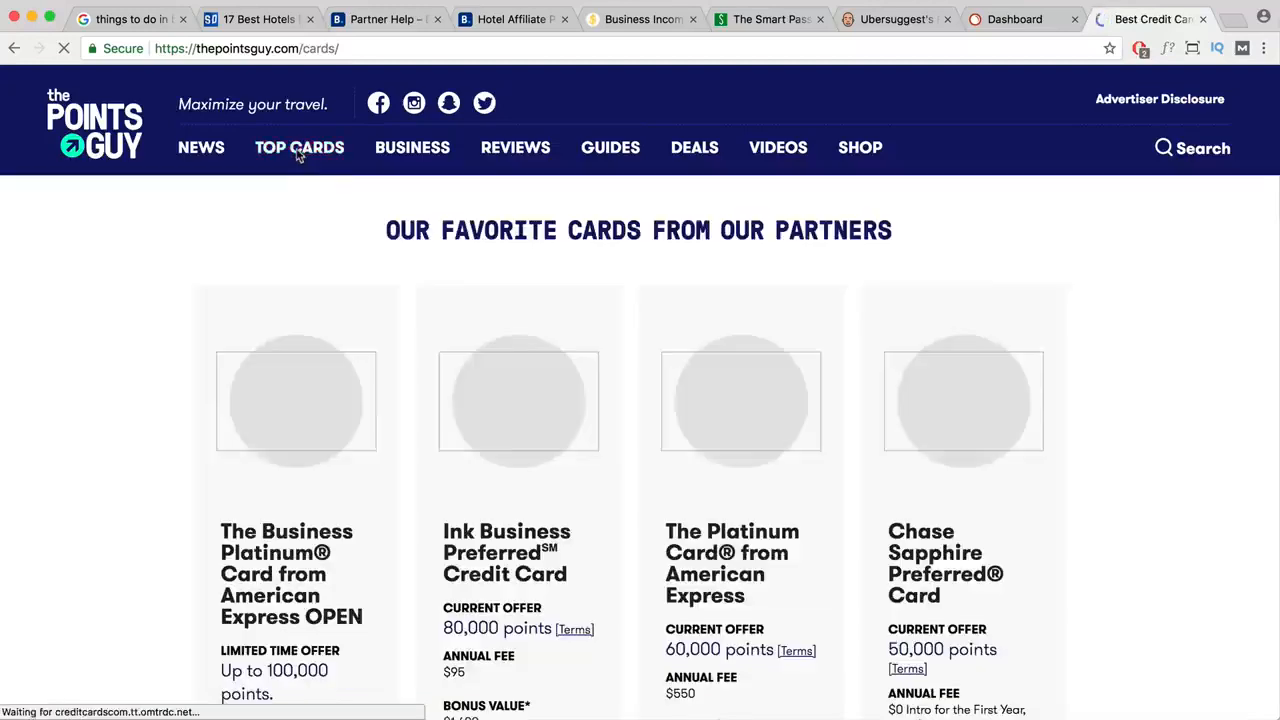
scroll(464, 397, down, 1)
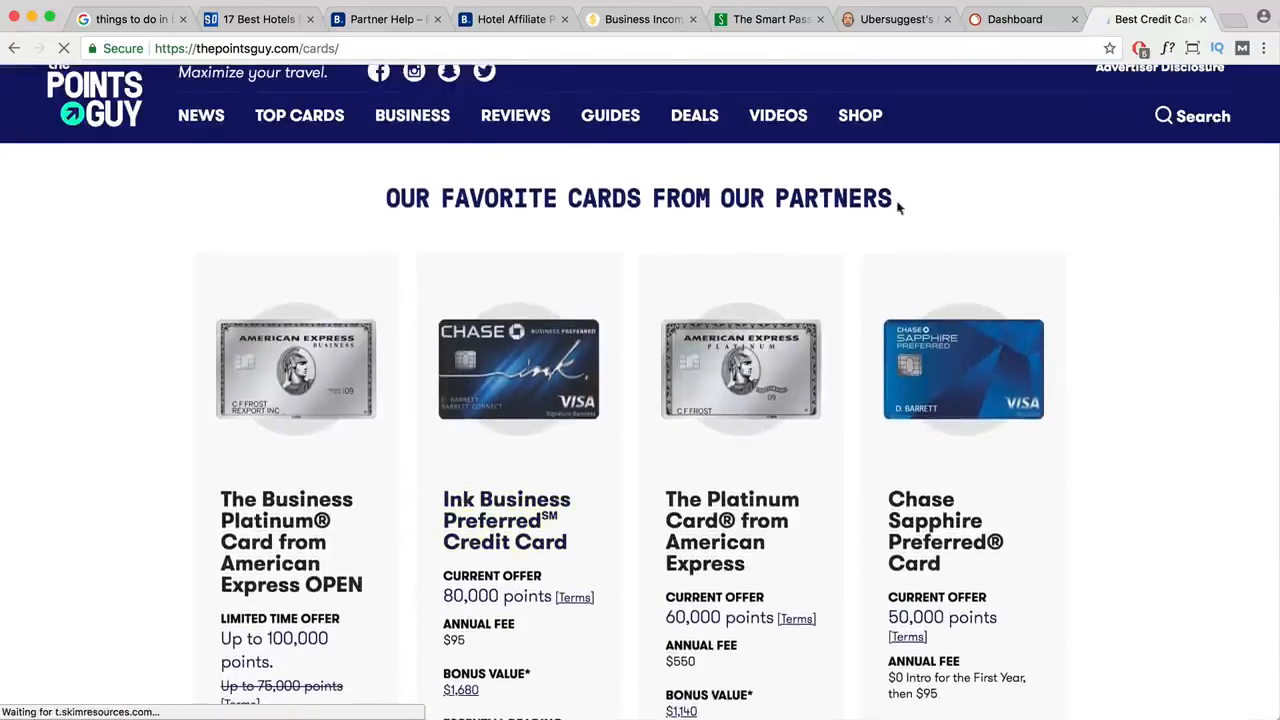
drag(897, 200, 386, 198)
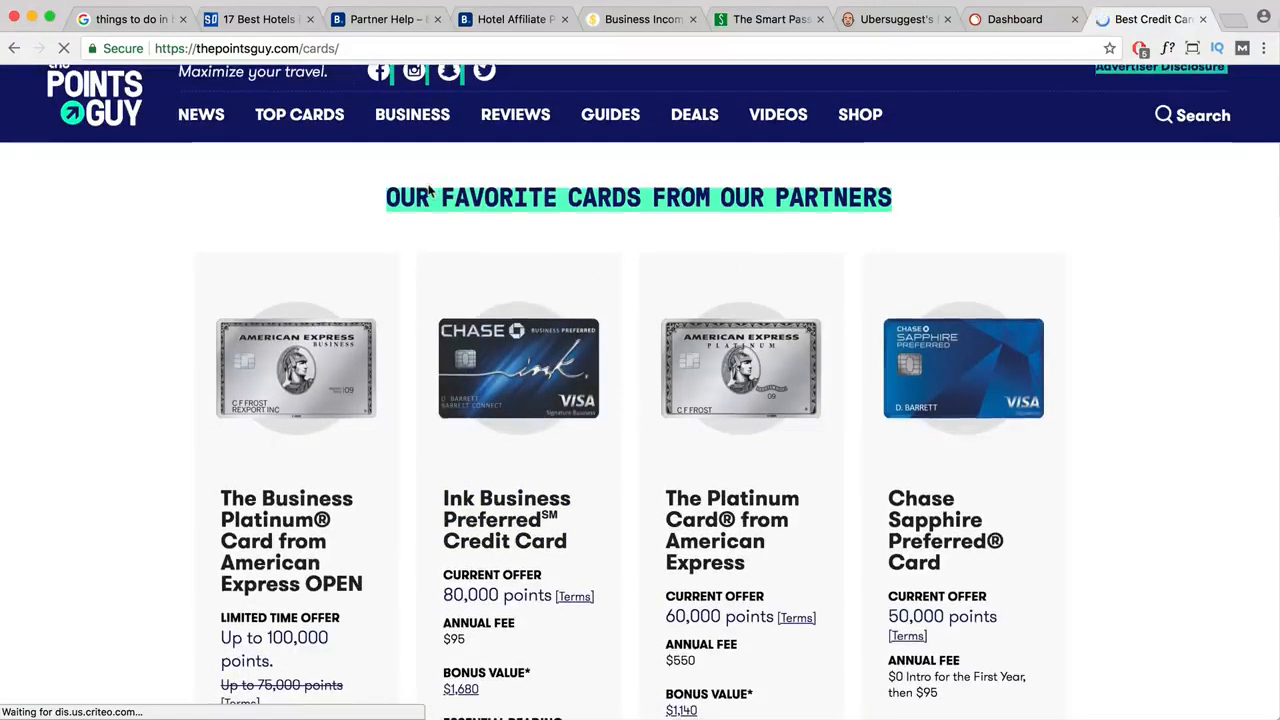
- Review the partner credit card offers and the All Cards list on the Top Cards page
scroll(330, 312, down, 4)
scroll(330, 312, down, 15)
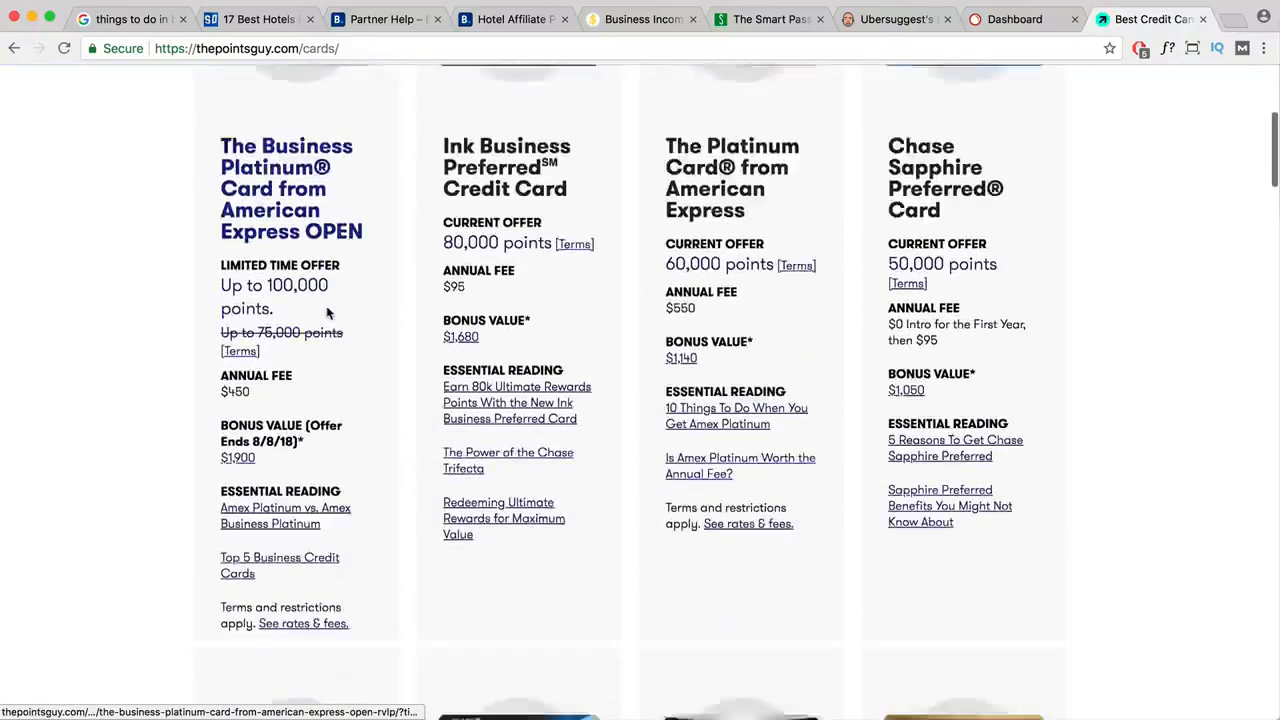
scroll(326, 315, up, 8)
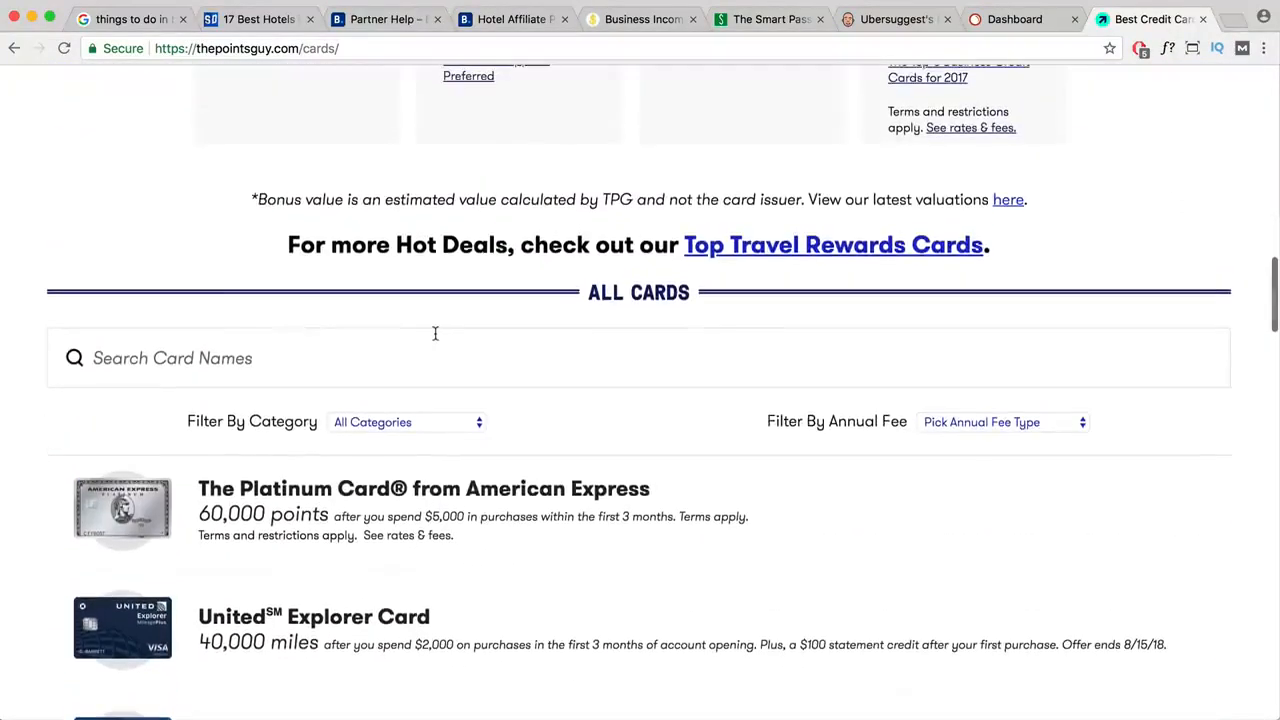
scroll(436, 332, up, 10)
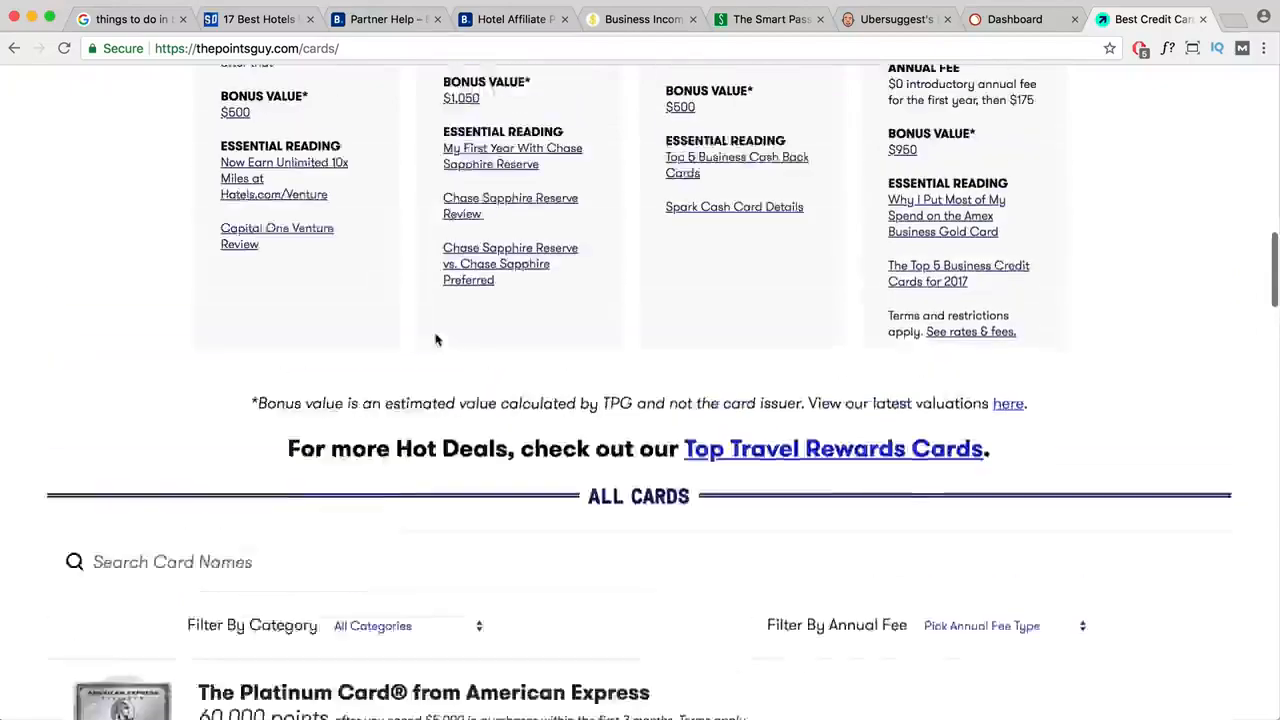
scroll(436, 338, up, 5)
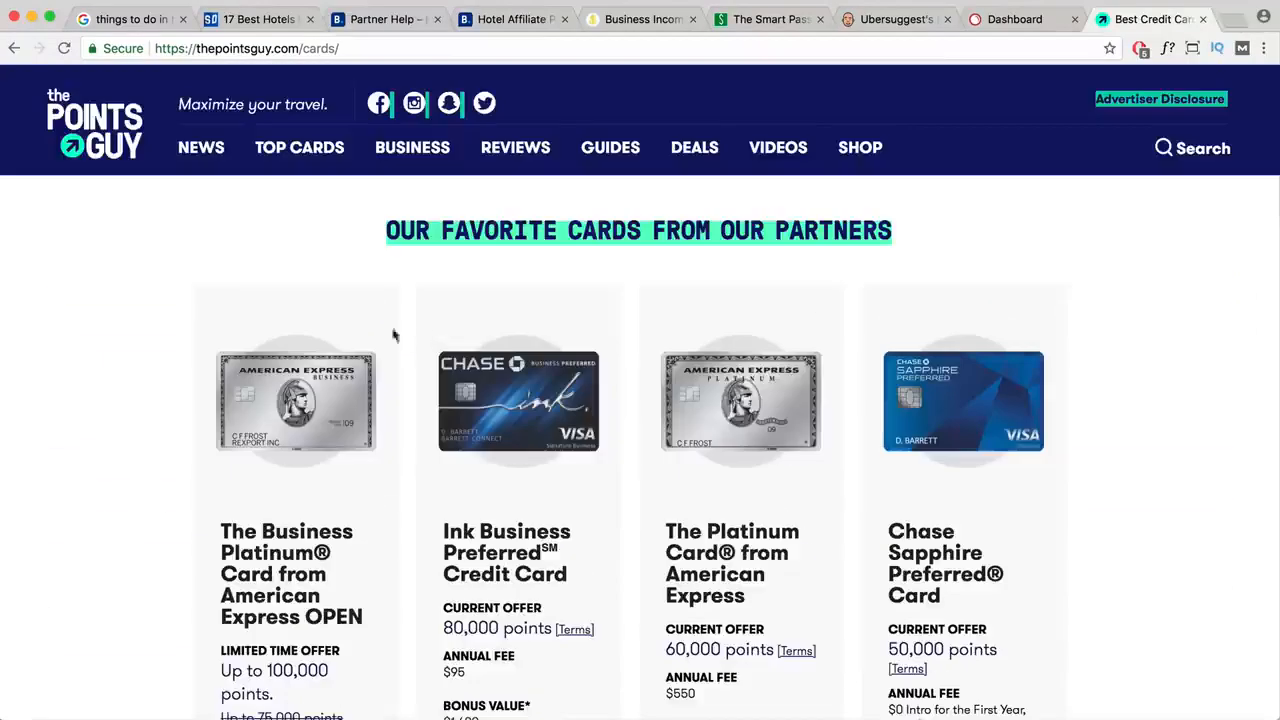
- Open The Points Guy's Guides page and look over its first guide articles
click(613, 150)
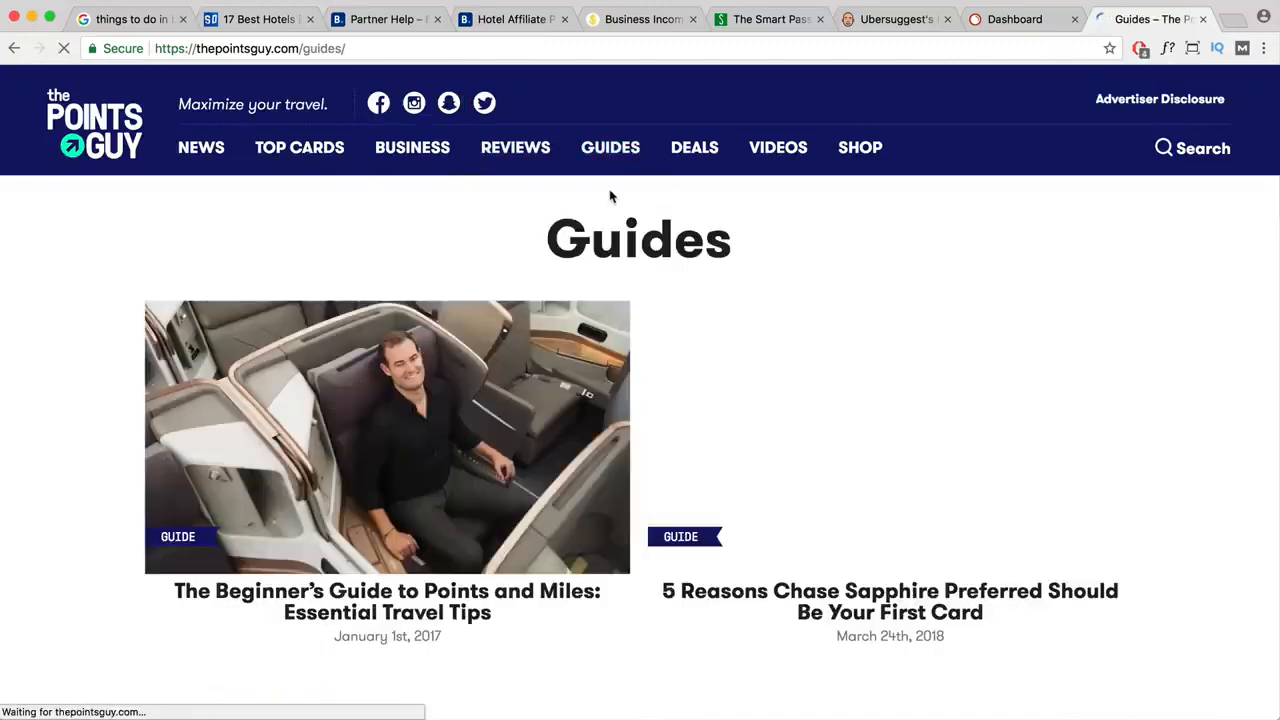
scroll(631, 315, down, 1)
scroll(629, 314, down, 2)
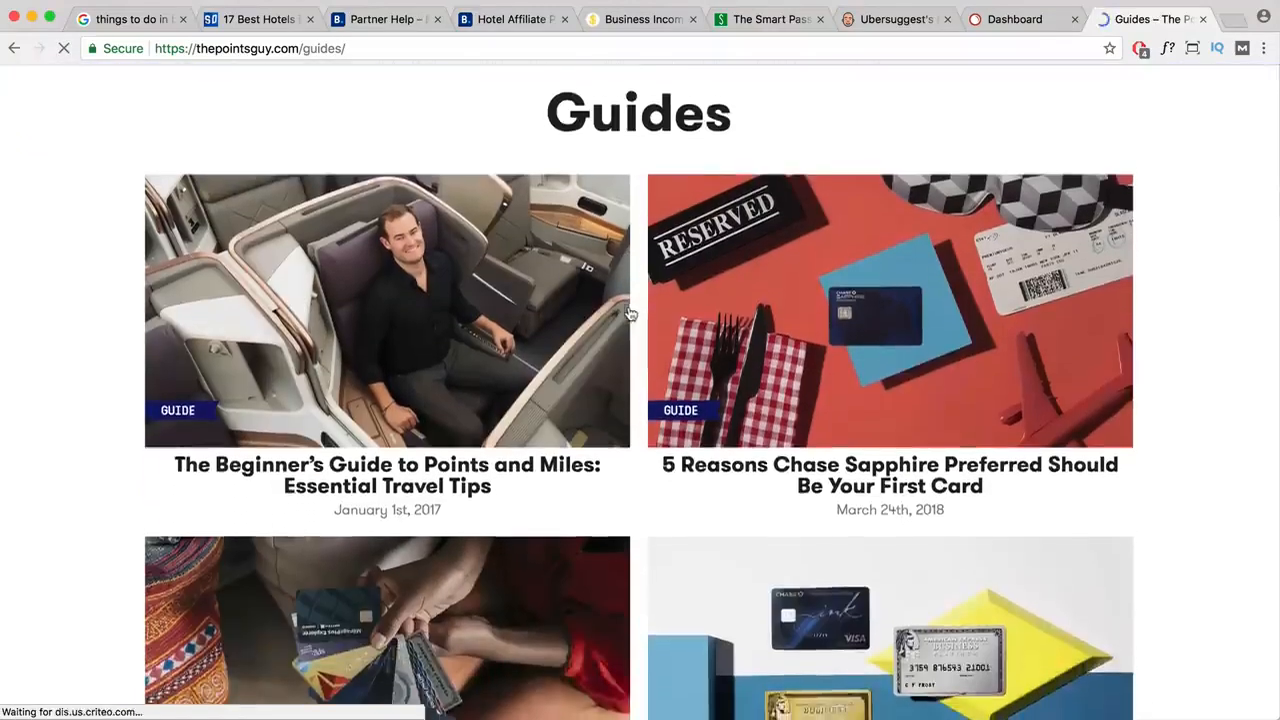
scroll(470, 230, up, 3)
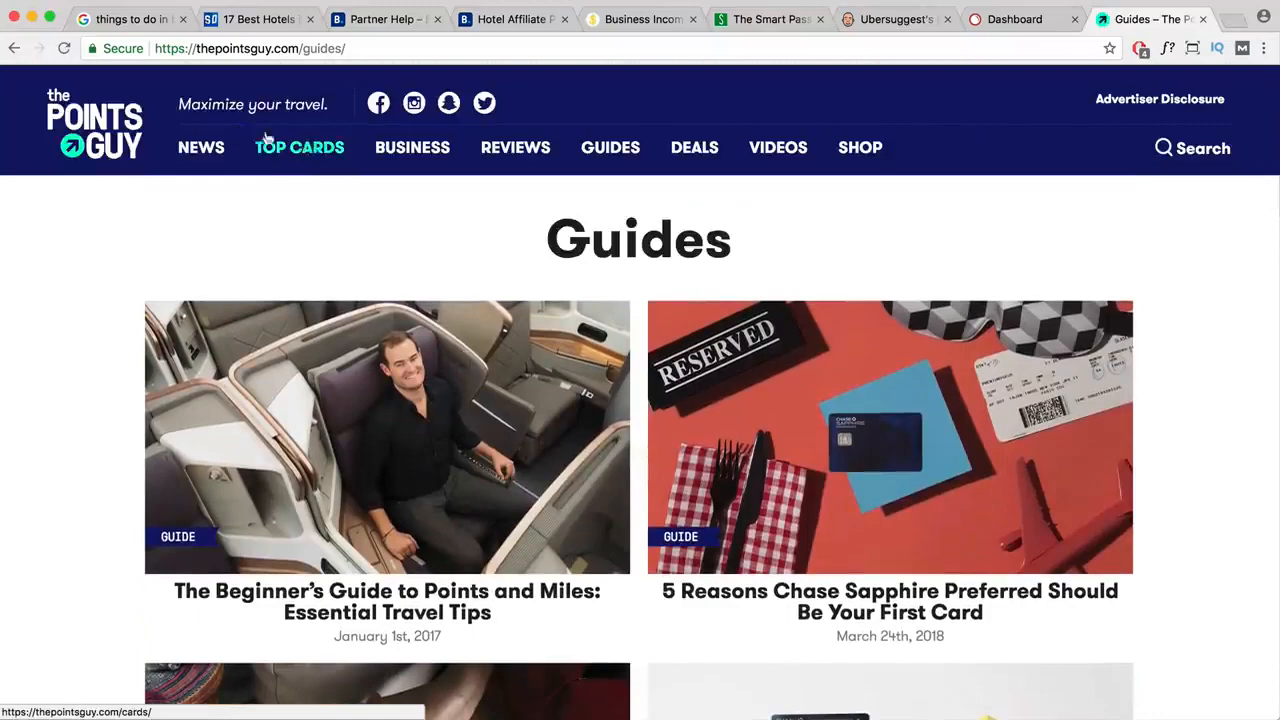
- Switch to the PowerPoint slide on the travel blogger example and highlight "promote Luxury products/destinations"
click(32, 18)
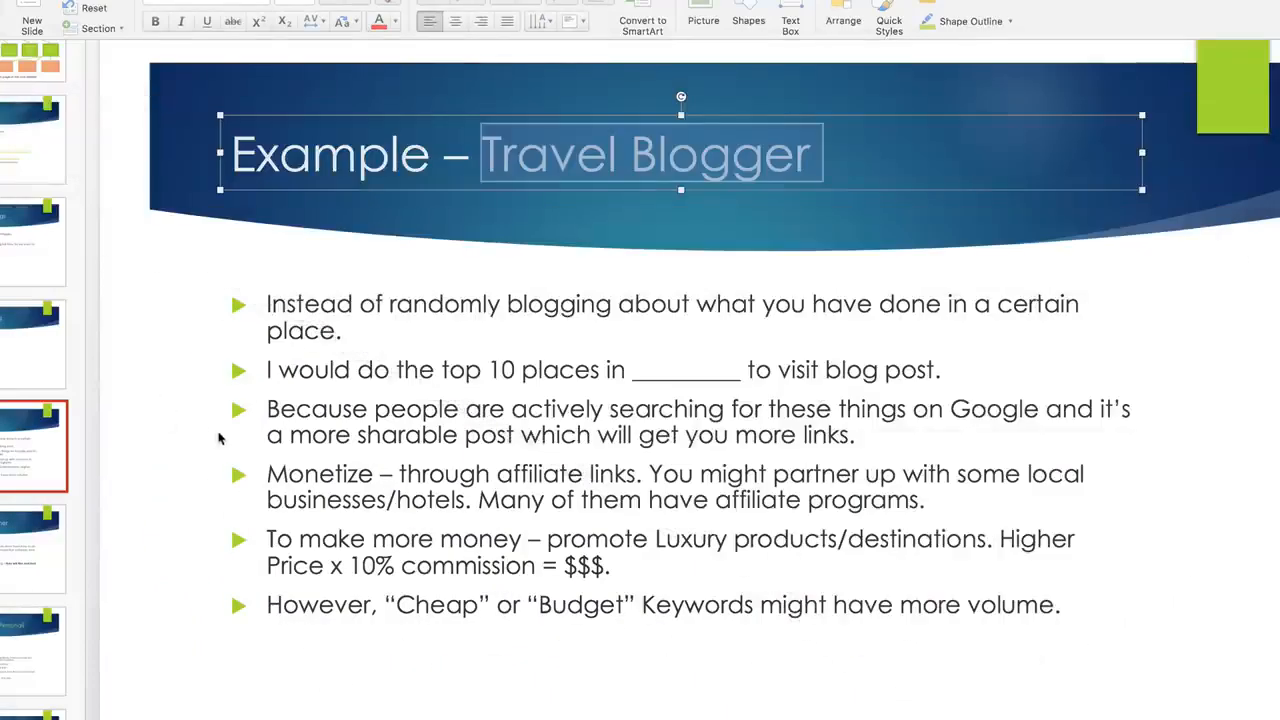
drag(547, 541, 986, 541)
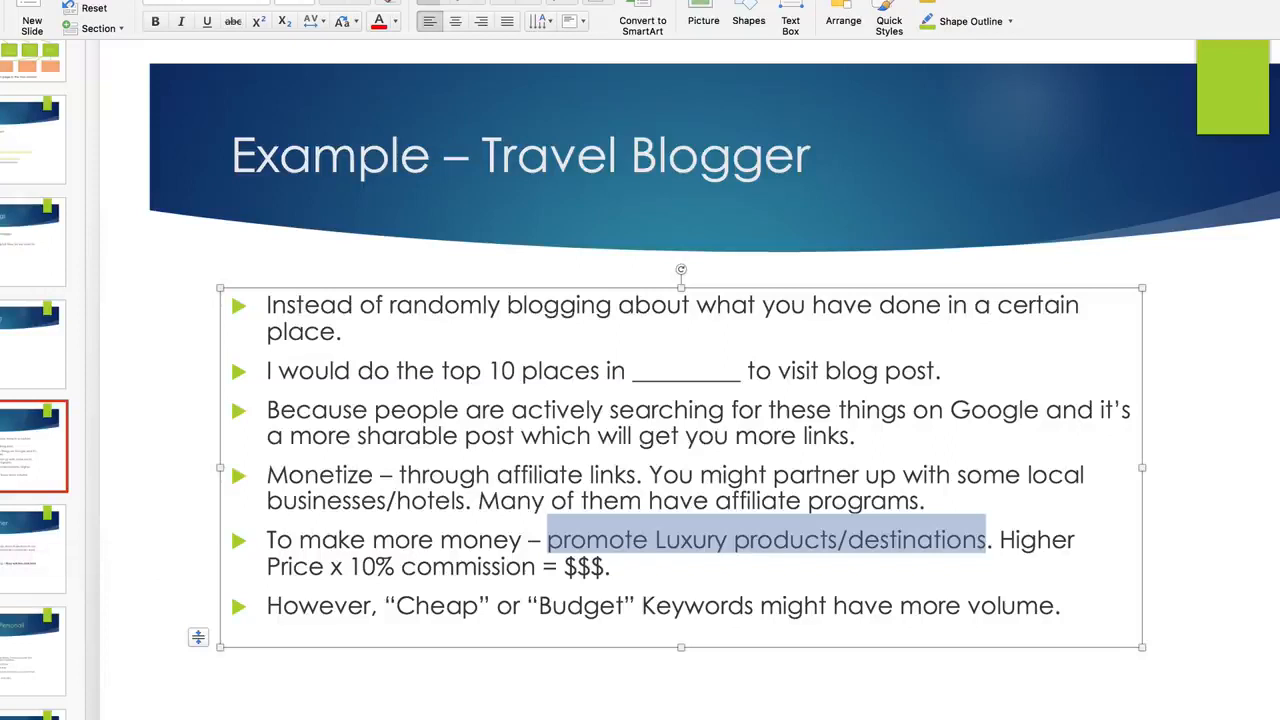
- Switch to the blank TextEdit document, write "What to do in bali" and "Things to do in bali" on separate lines, and highlight the second
key(super+Tab)
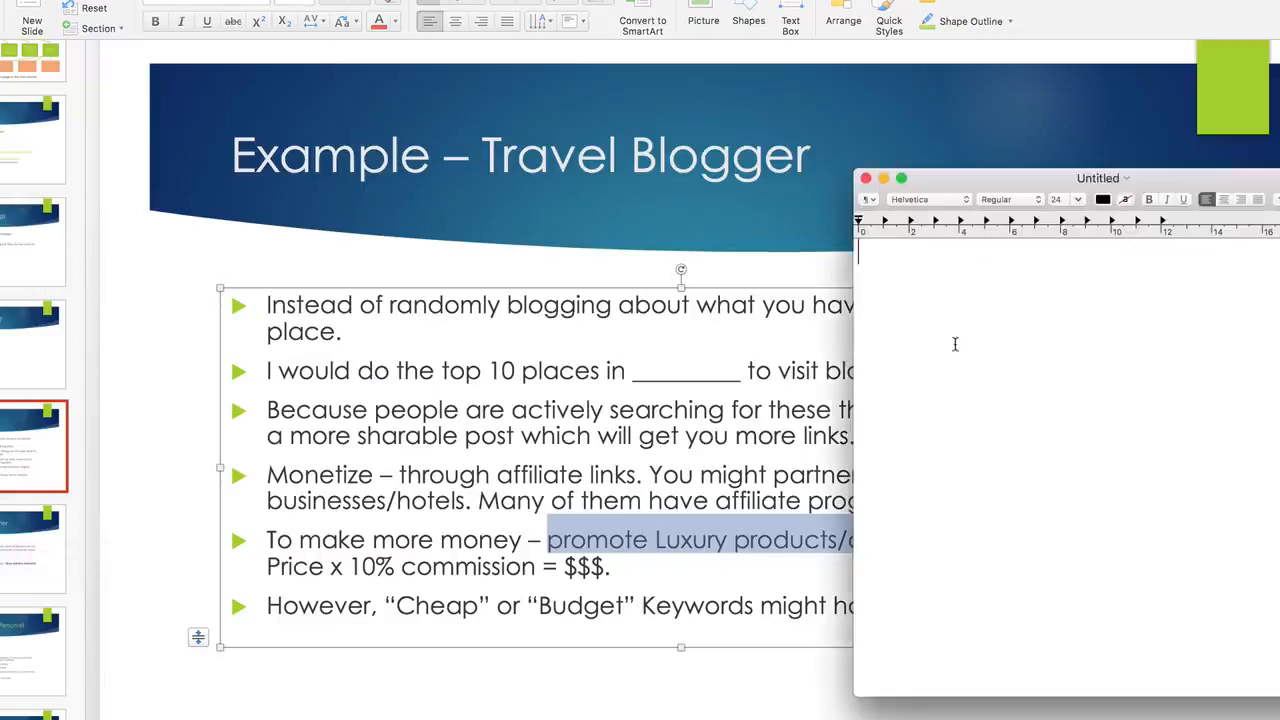
text(W)
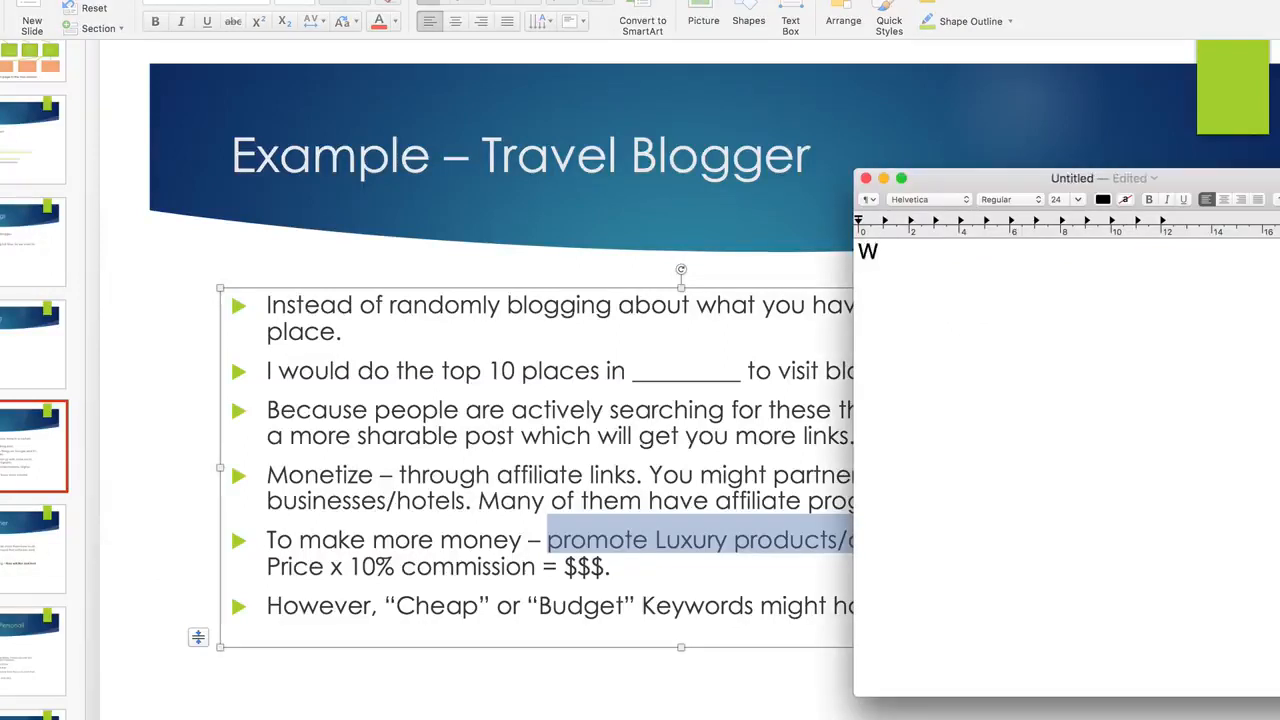
text(hat to do in ba)
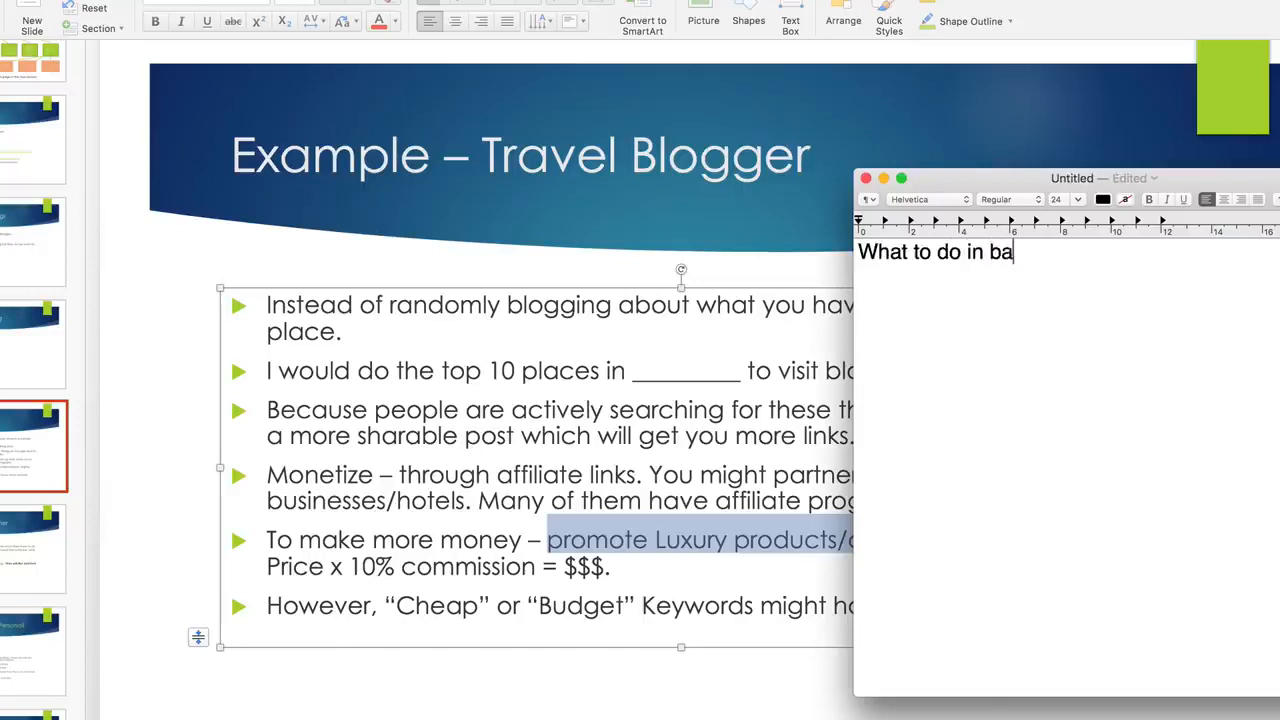
text(li Things)
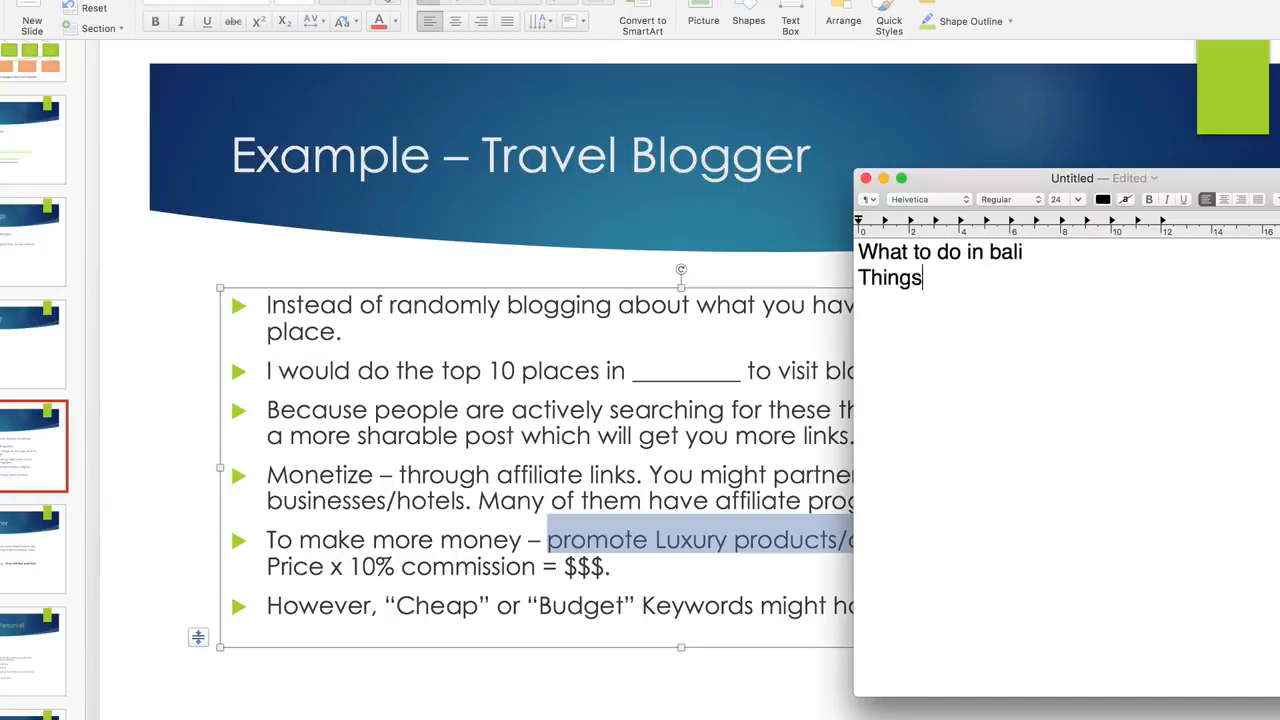
text( to do in bali)
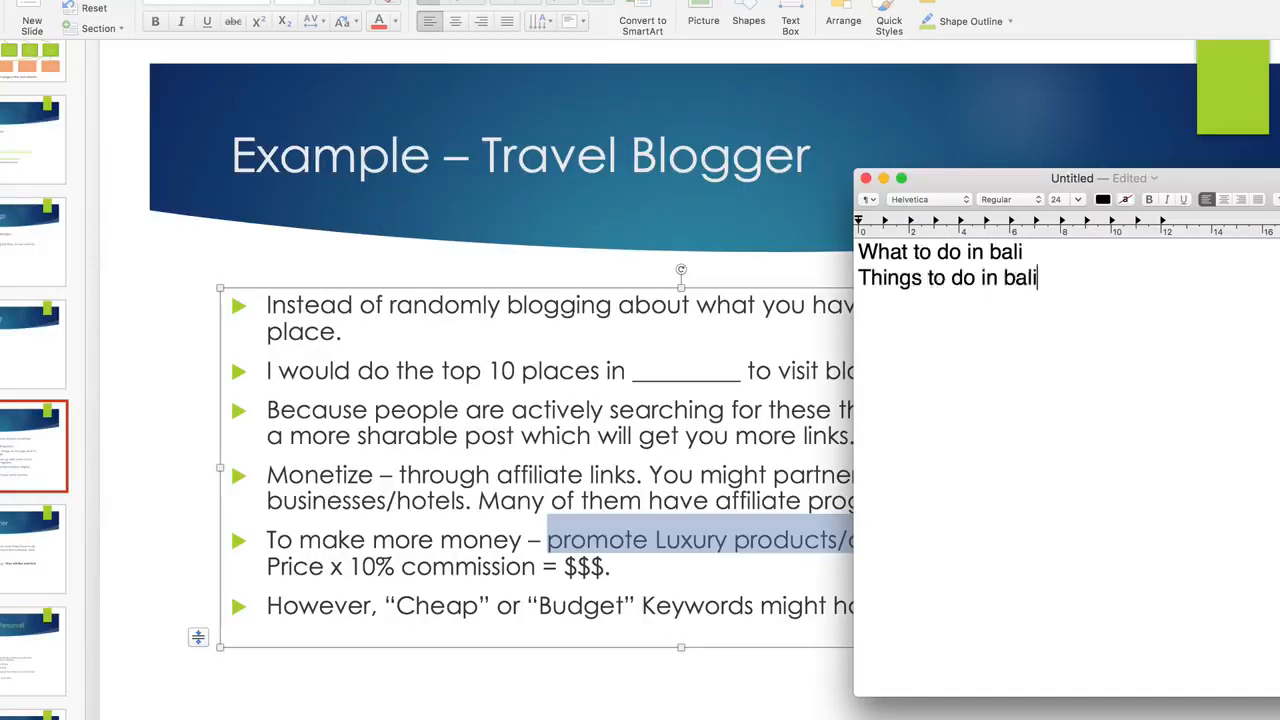
key(Return)
drag(1040, 279, 860, 278)
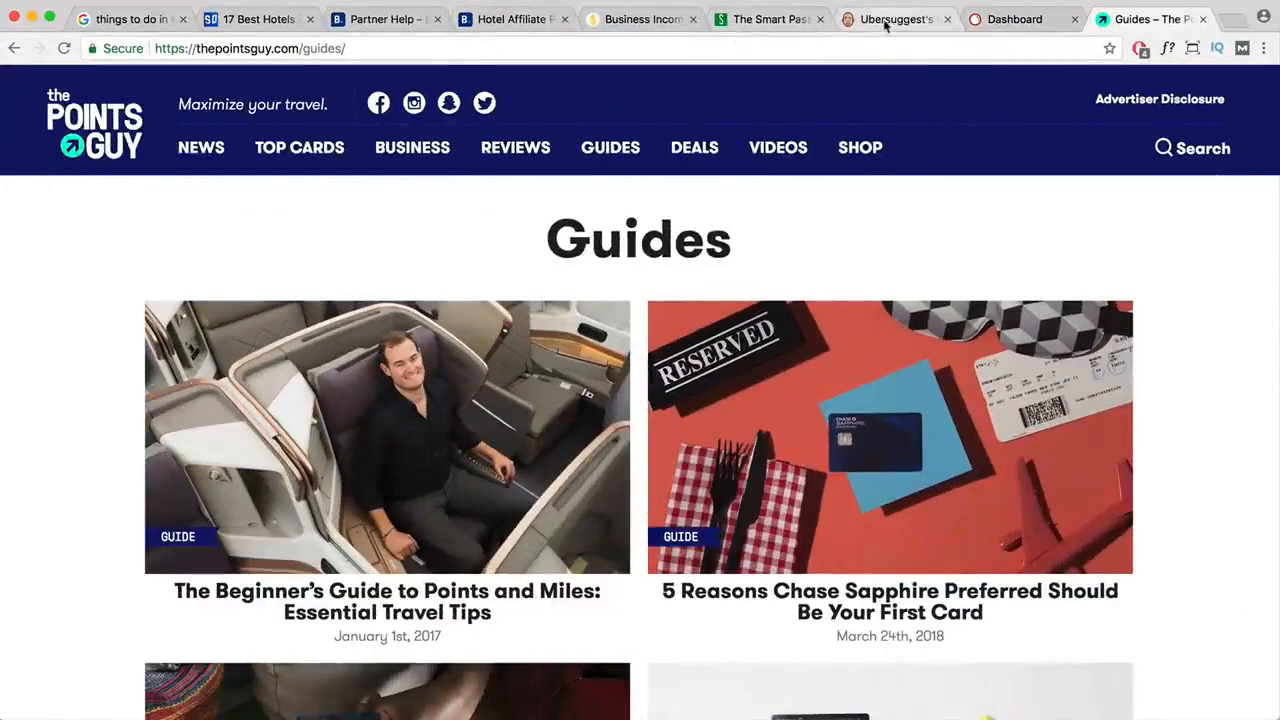
- Return to Ubersuggest in Chrome and highlight the keyword "what to do in bali" and its CPC value
click(888, 24)
scroll(460, 212, up, 10)
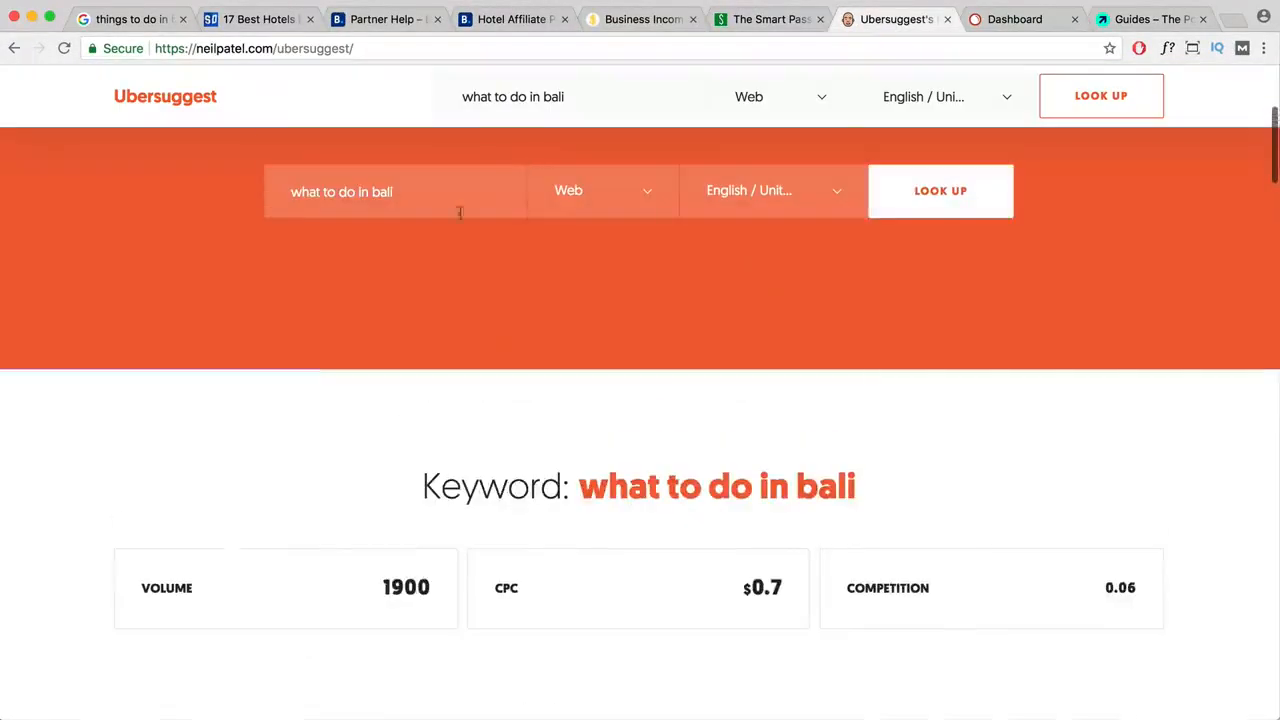
drag(583, 99, 418, 97)
scroll(620, 290, down, 5)
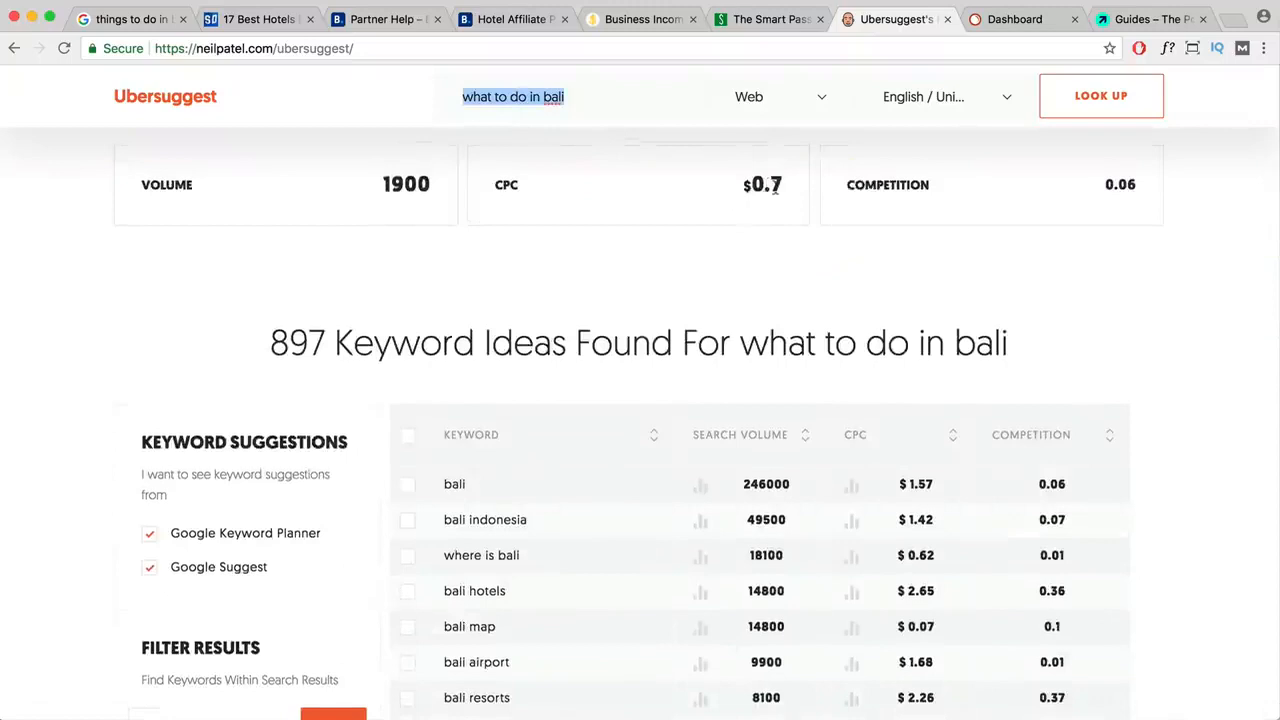
drag(784, 184, 751, 184)
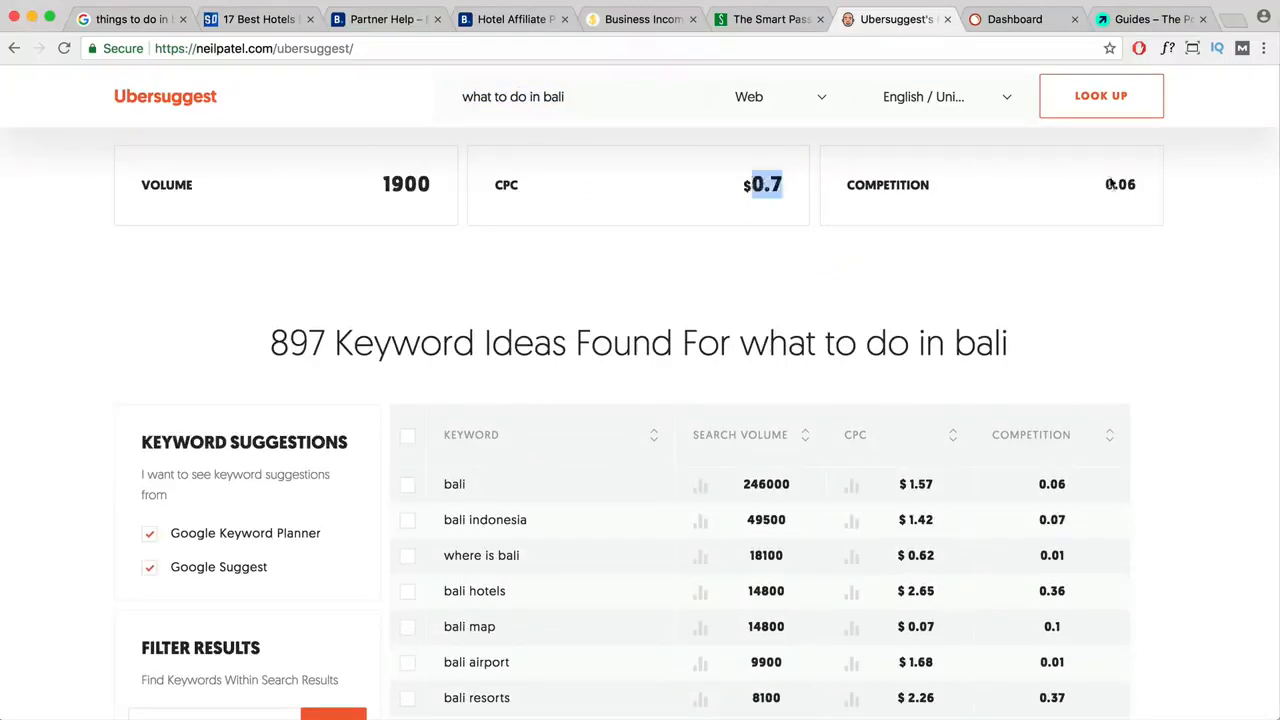
- Highlight the competition value for "what to do in bali" and the keyword idea "things to do in bali"
drag(1136, 184, 1107, 184)
scroll(736, 323, down, 2)
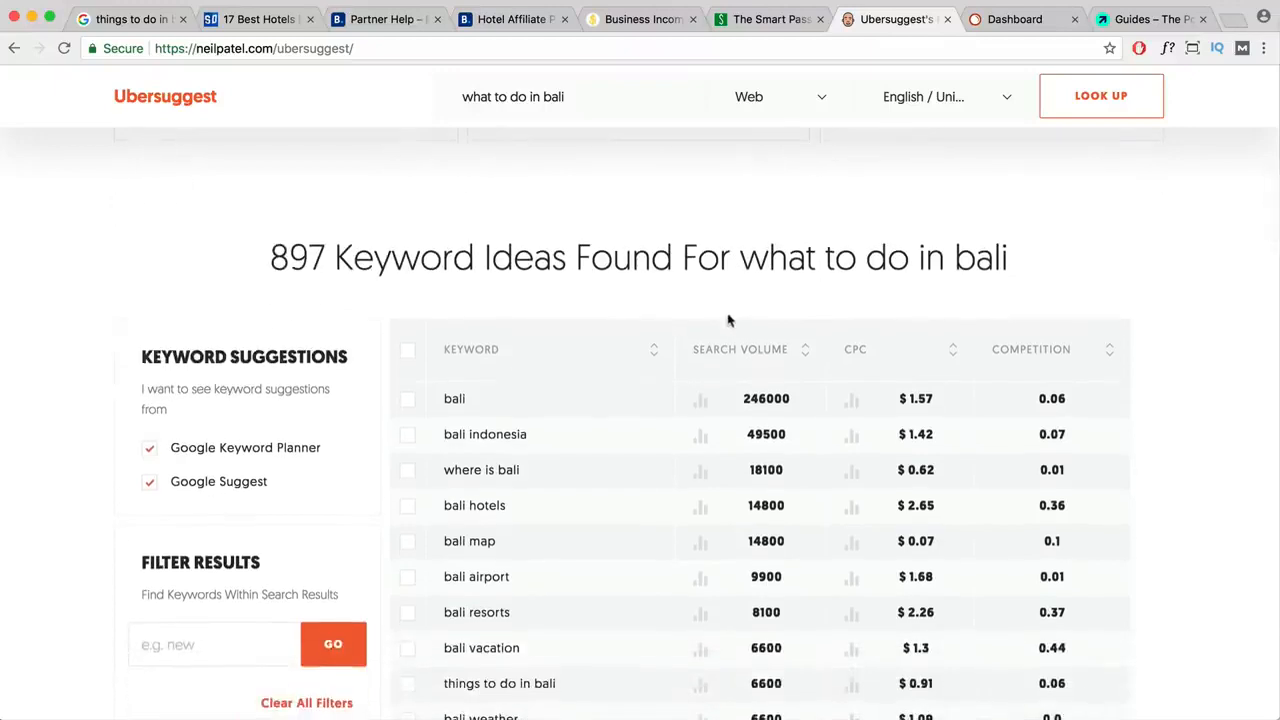
scroll(722, 364, down, 8)
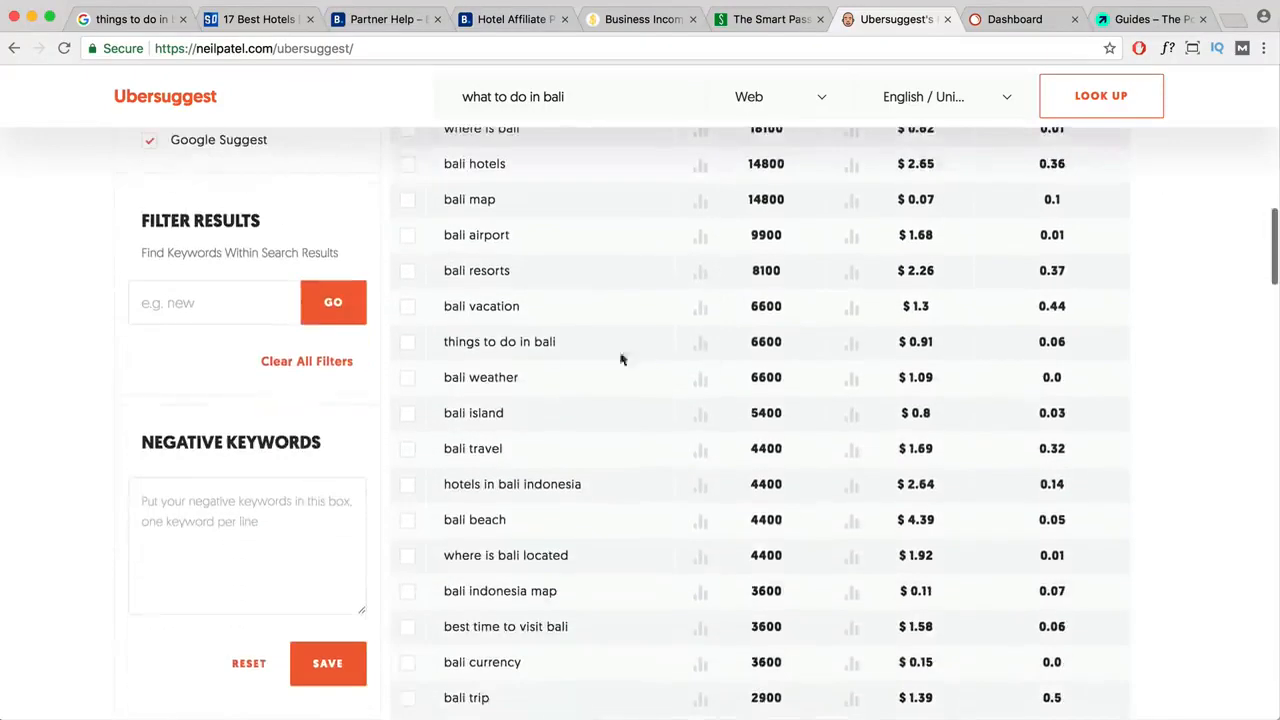
drag(558, 342, 448, 341)
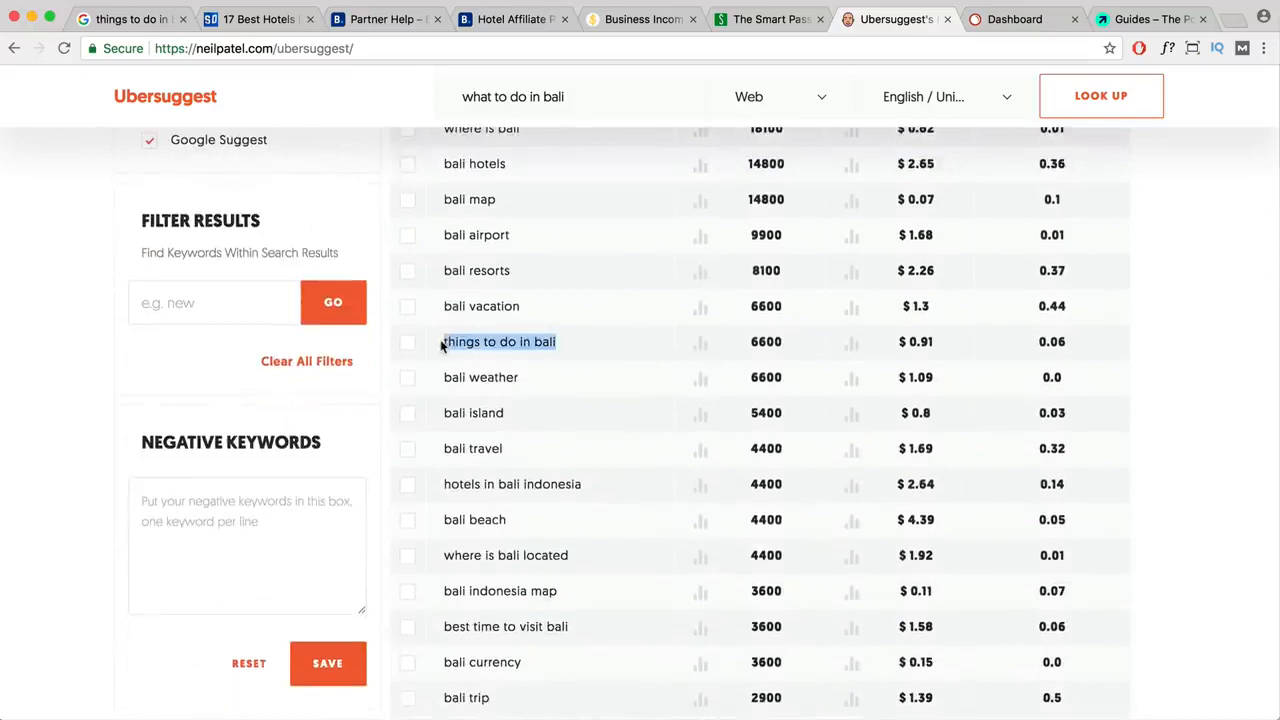
- Highlight the keyword ideas "best time to visit bali", "best hotels in bali" and "best time to go to bali" in the list
scroll(588, 403, down, 2)
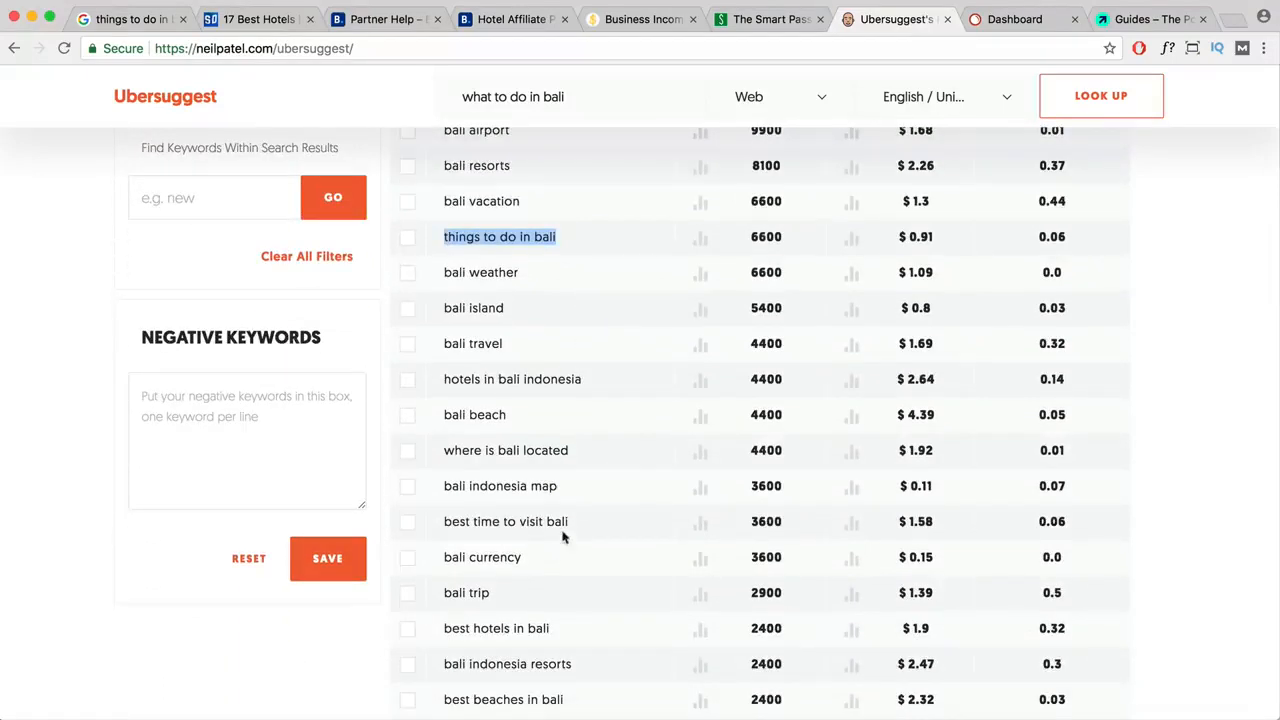
drag(569, 522, 438, 523)
scroll(552, 560, down, 2)
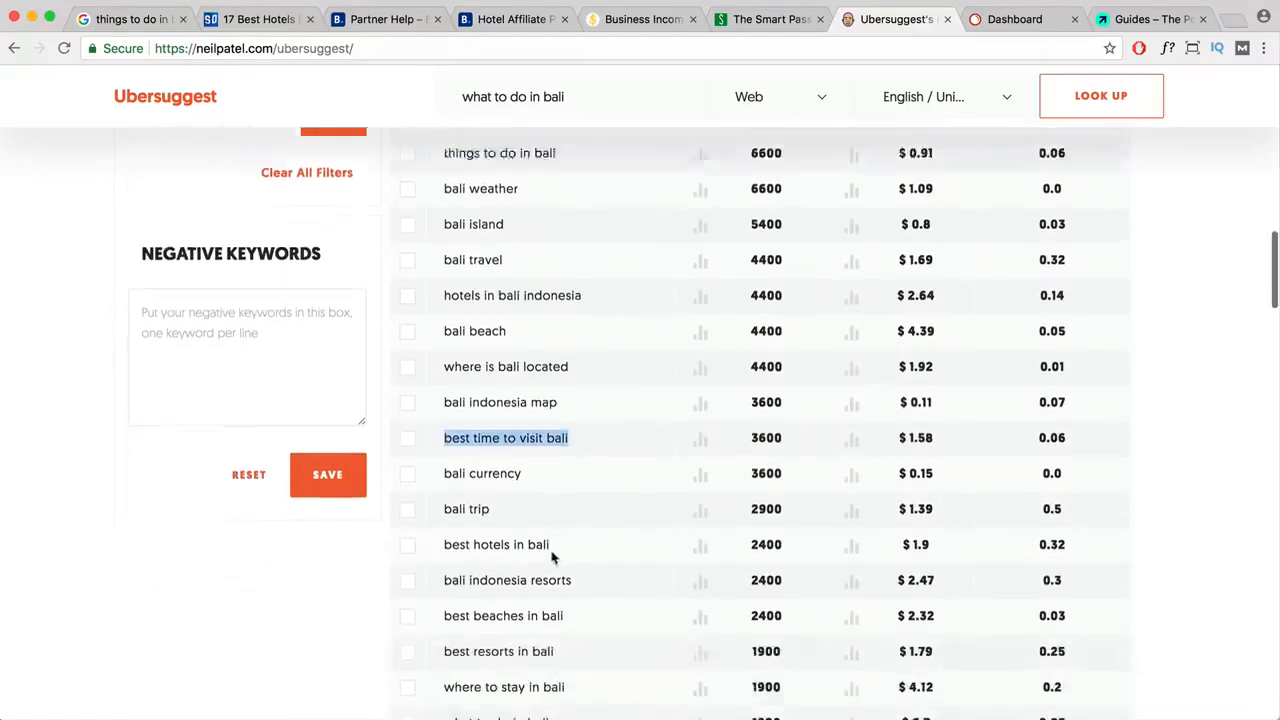
drag(563, 527, 445, 532)
scroll(575, 573, down, 3)
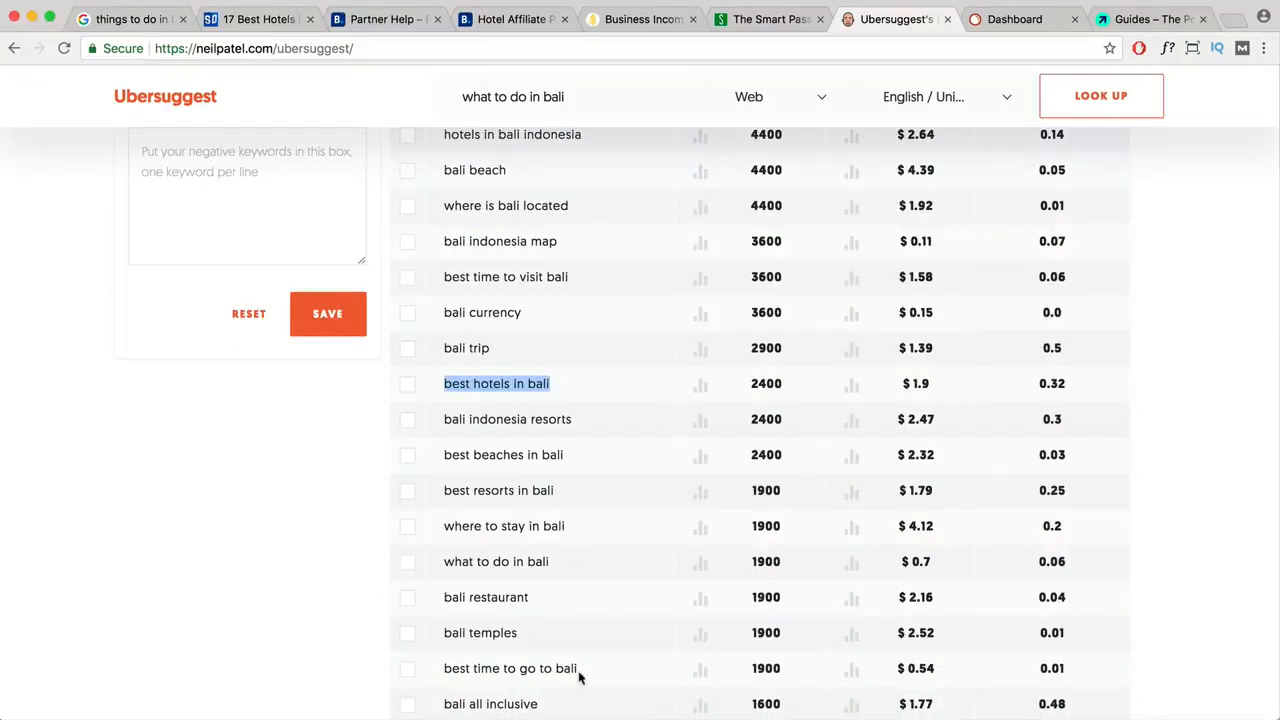
drag(578, 673, 444, 668)
- Return to the Google results and view the search suggestions for "things to do in bali"
key(super+1)
scroll(458, 296, down, 1)
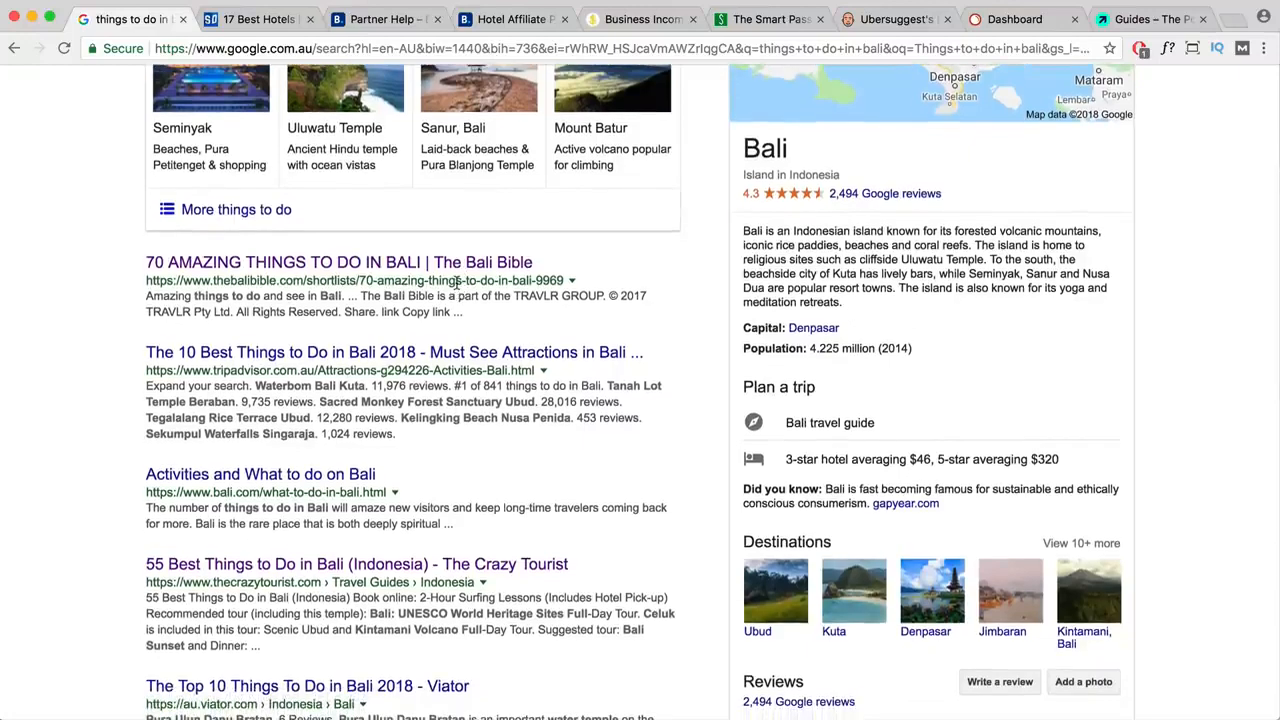
scroll(264, 277, up, 5)
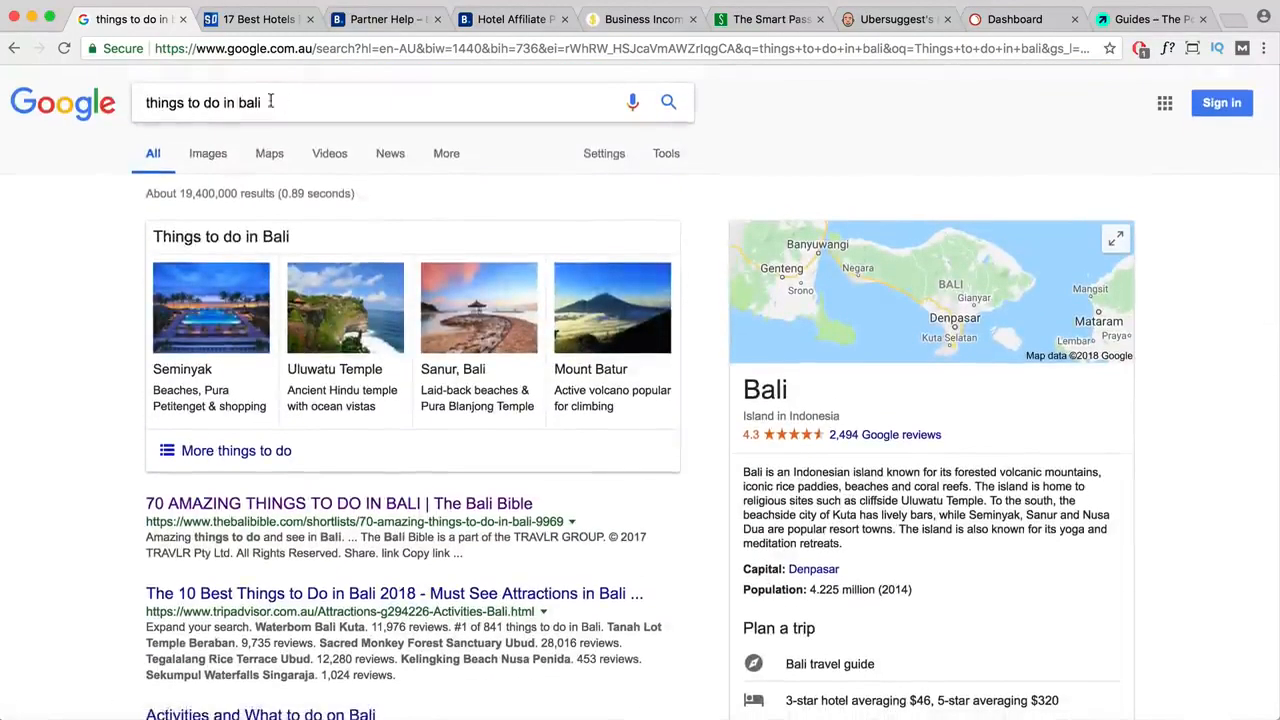
triple_click(270, 102)
scroll(310, 460, down, 1)
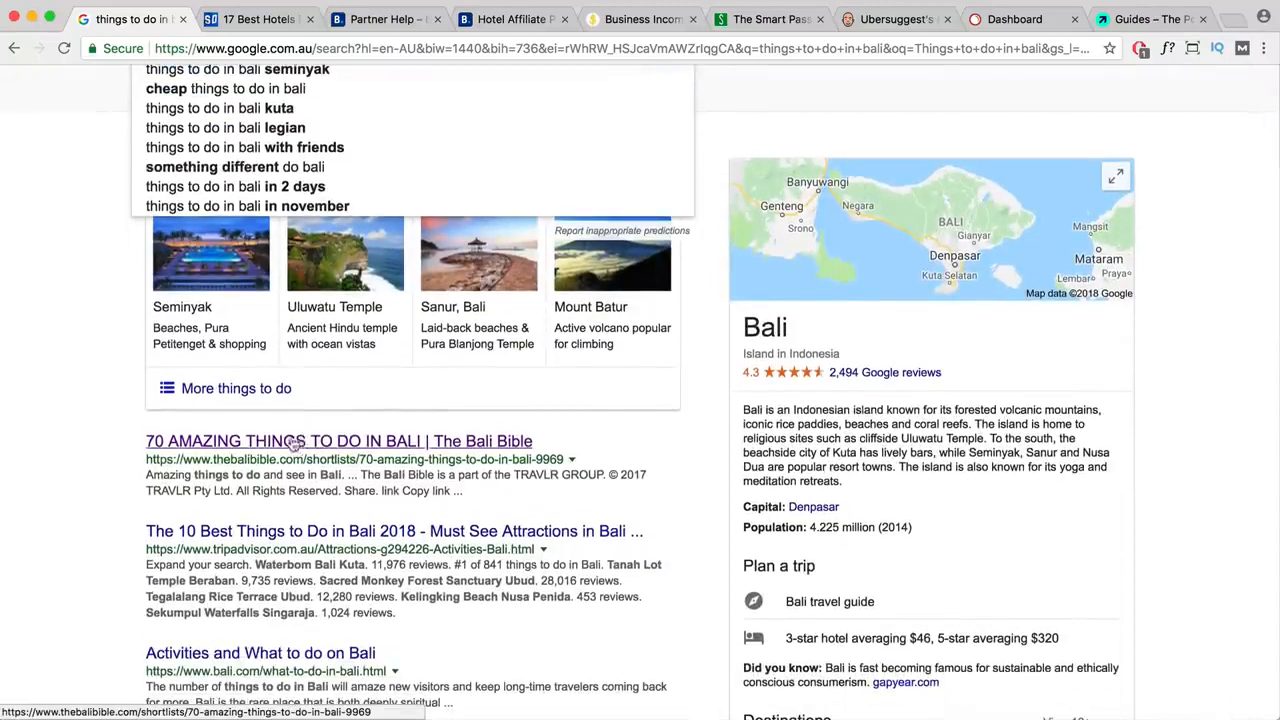
click(335, 422)
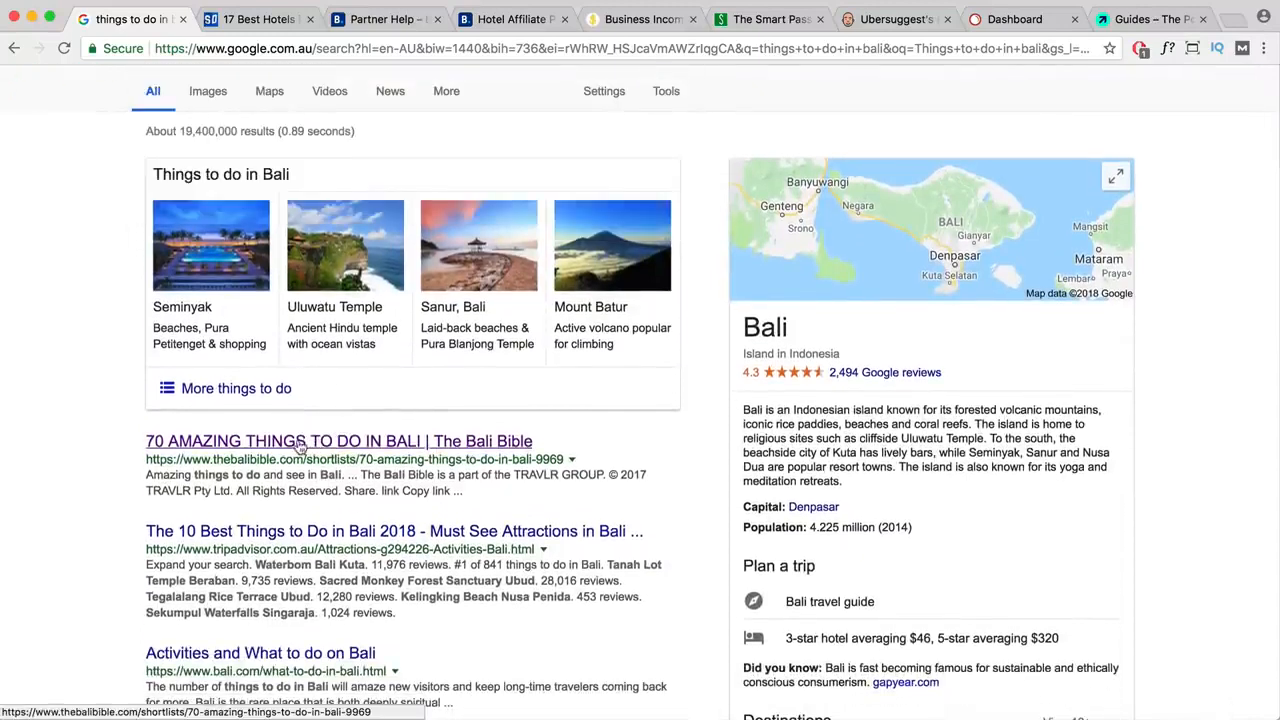
- Review the competing results for "things to do in bali" and highlight the Lonely Planet result's description
scroll(370, 452, down, 3)
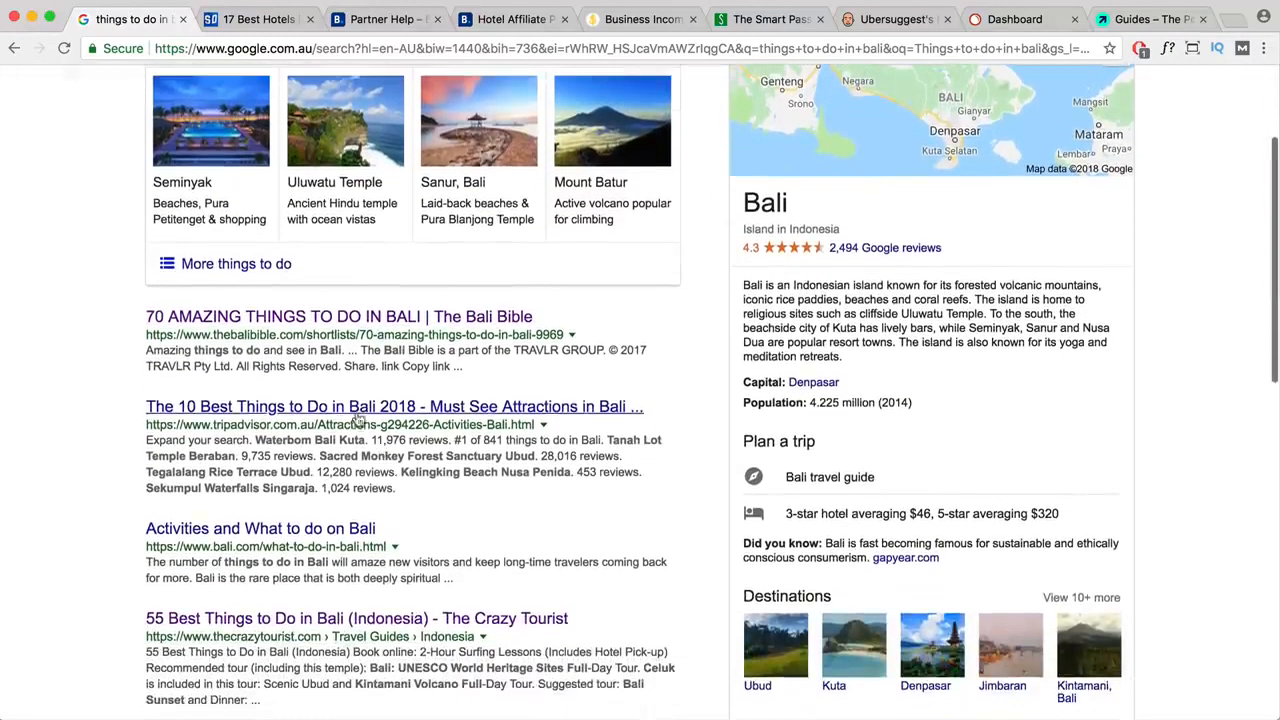
scroll(357, 418, down, 3)
scroll(343, 443, down, 1)
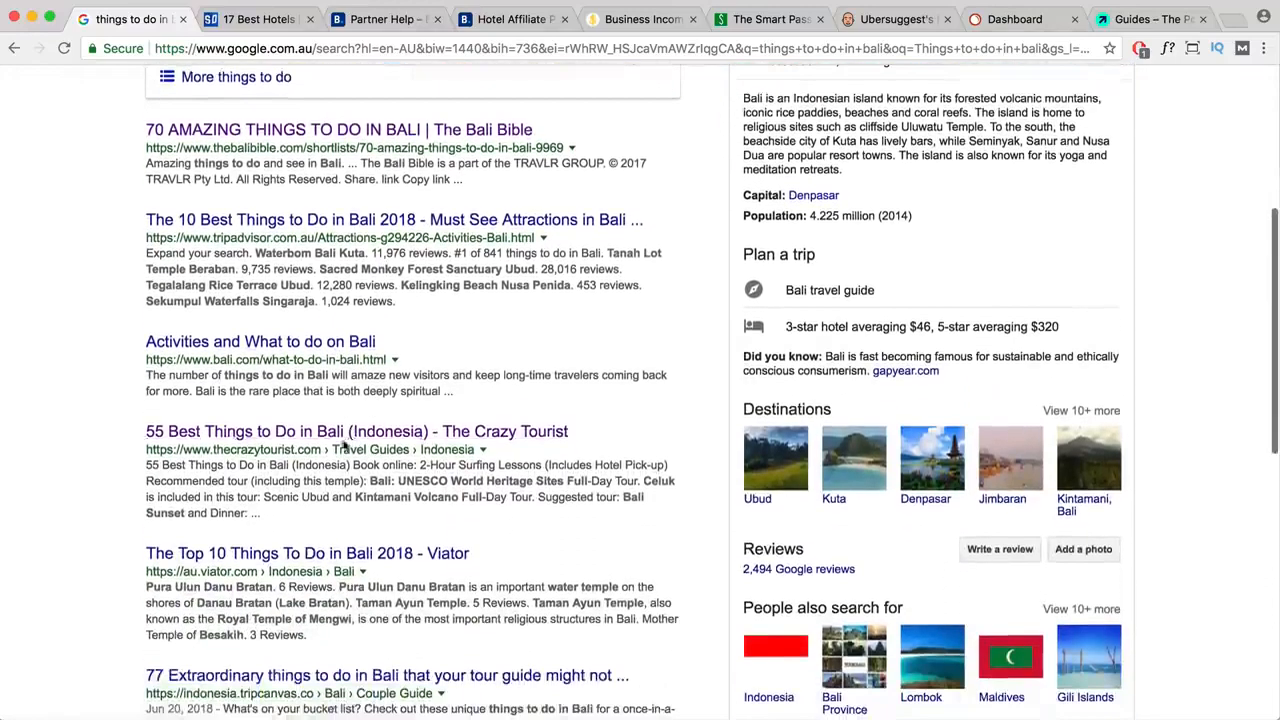
scroll(345, 450, down, 4)
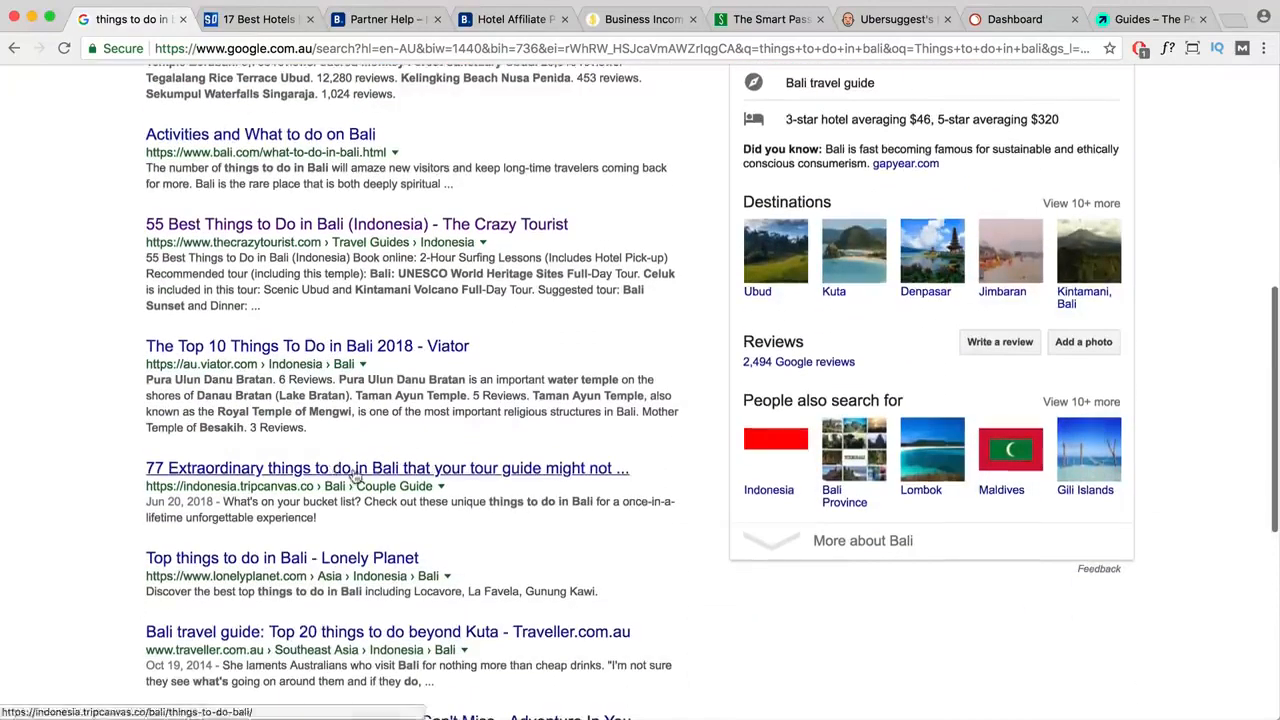
scroll(355, 477, down, 4)
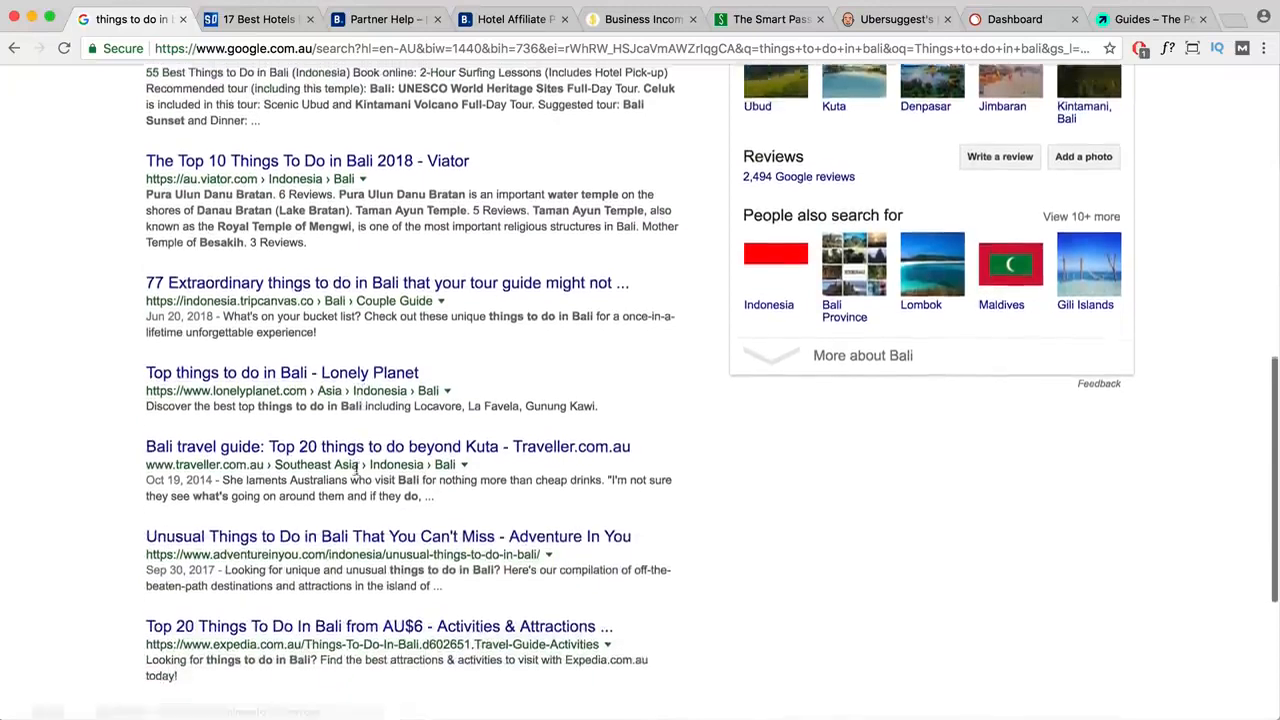
scroll(356, 470, down, 1)
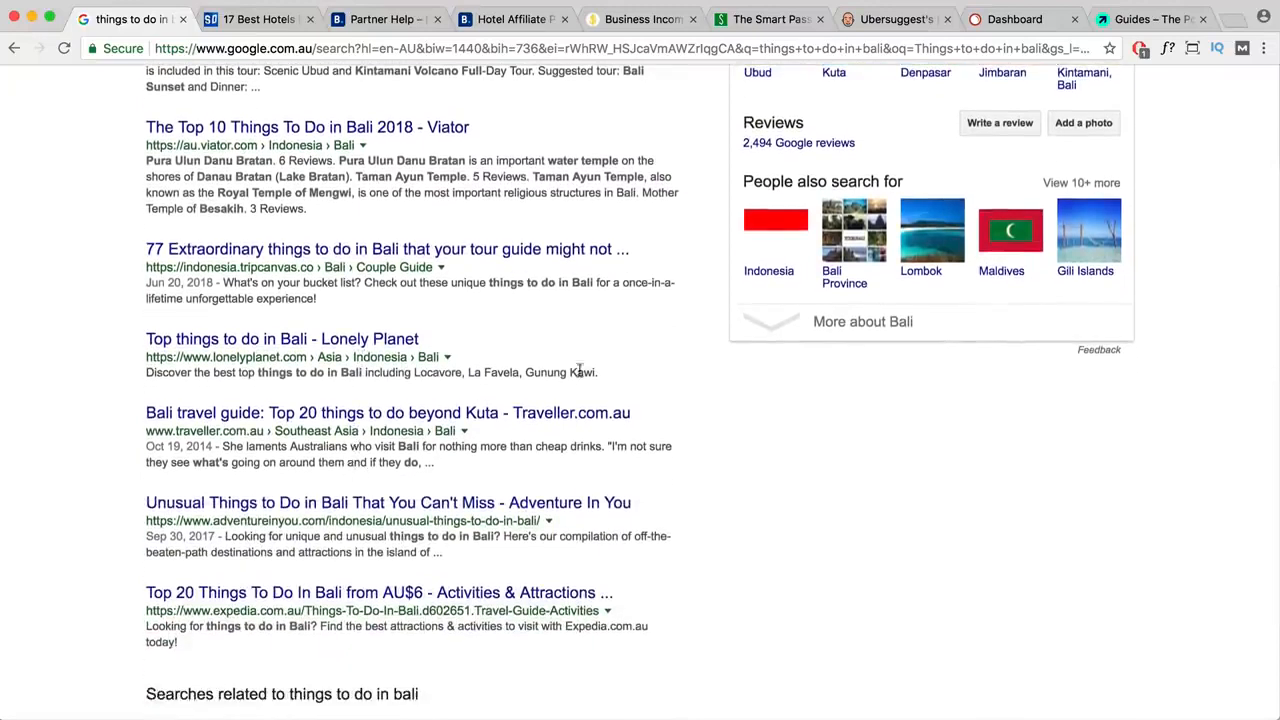
drag(592, 372, 146, 378)
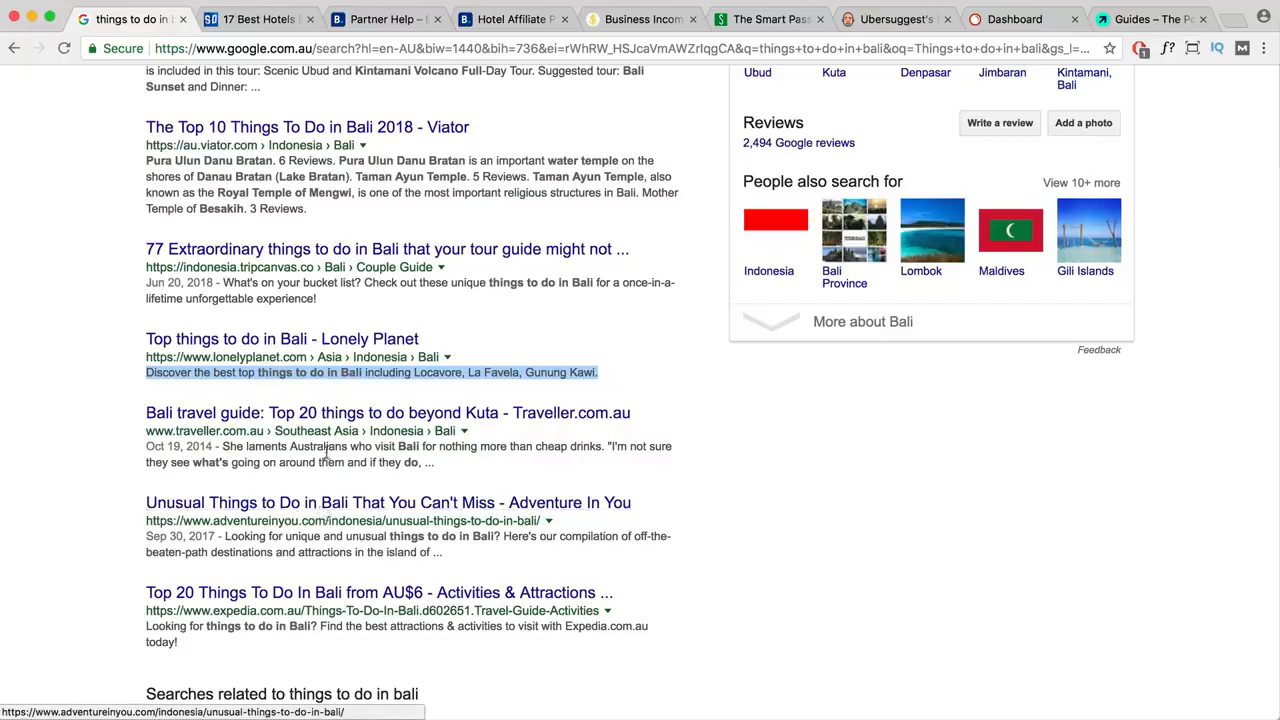
- Open The Crazy Tourist's "55 Best Things to Do in Bali (Indonesia)" article from the Google results
scroll(322, 450, up, 9)
scroll(273, 390, down, 4)
scroll(273, 390, down, 2)
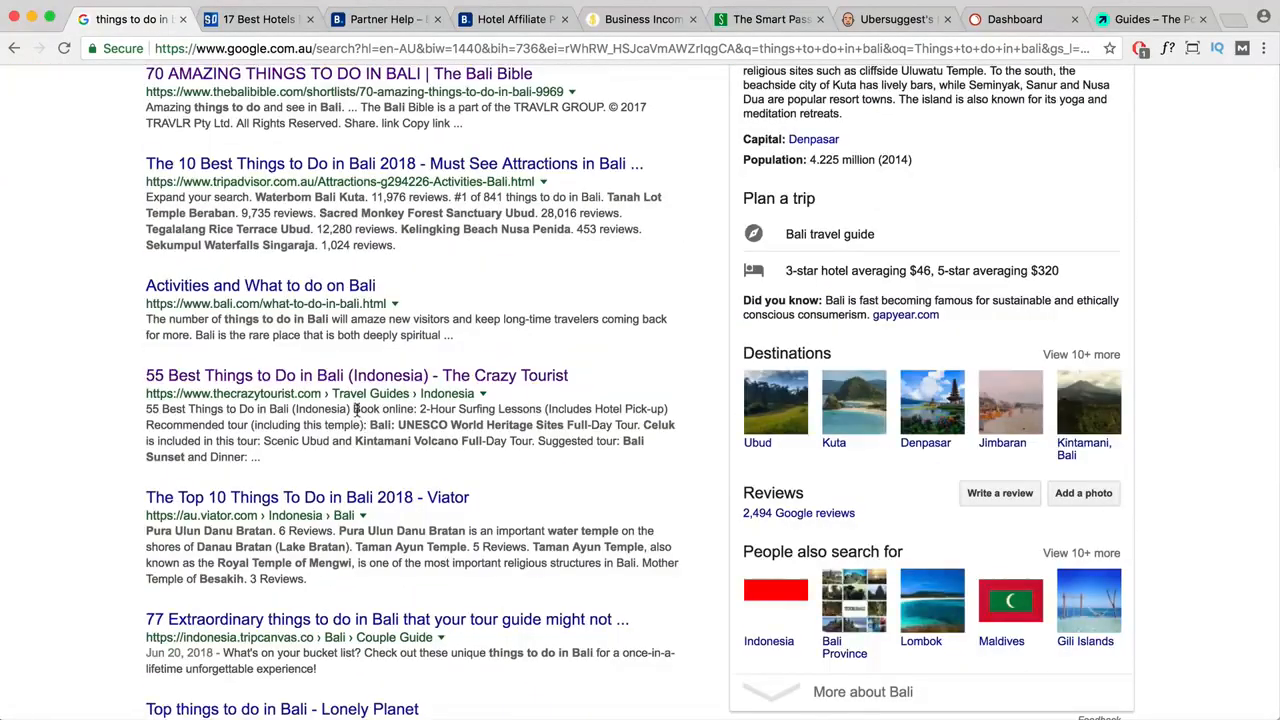
scroll(355, 409, up, 1)
click(360, 398)
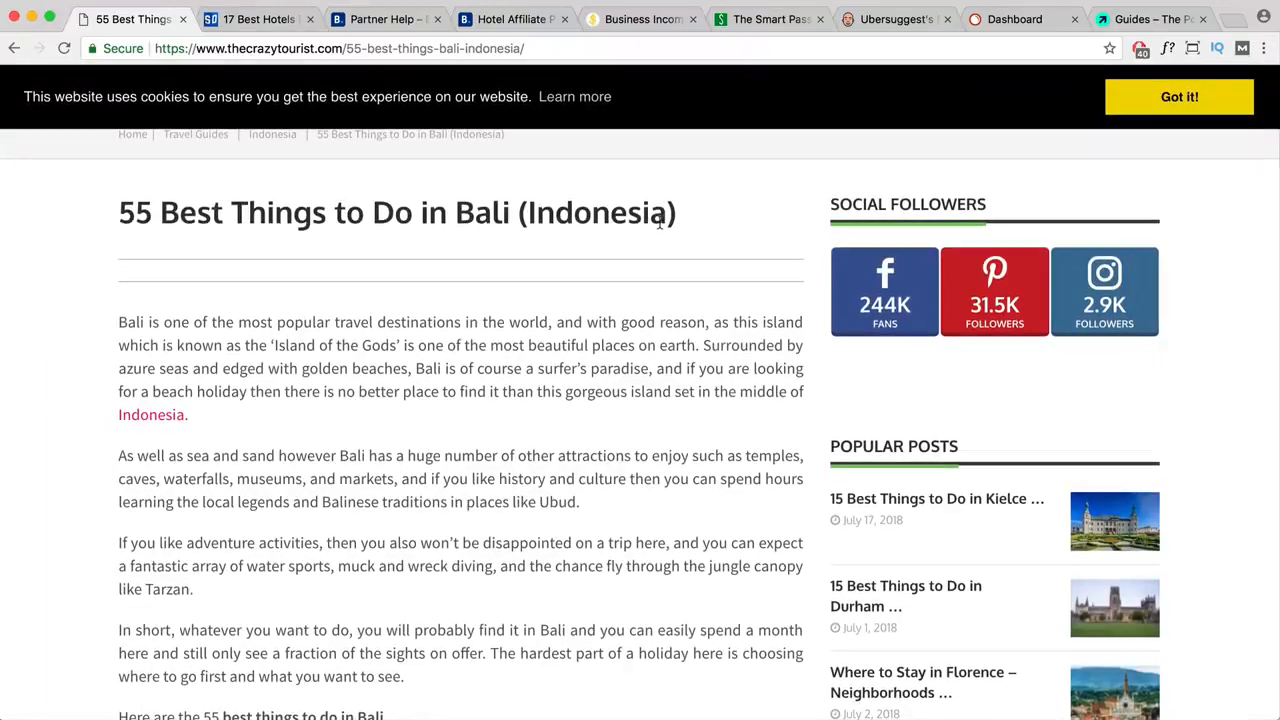
- Find the phrase "Things to do in bali" on the article page and check where it is used
key(super+f)
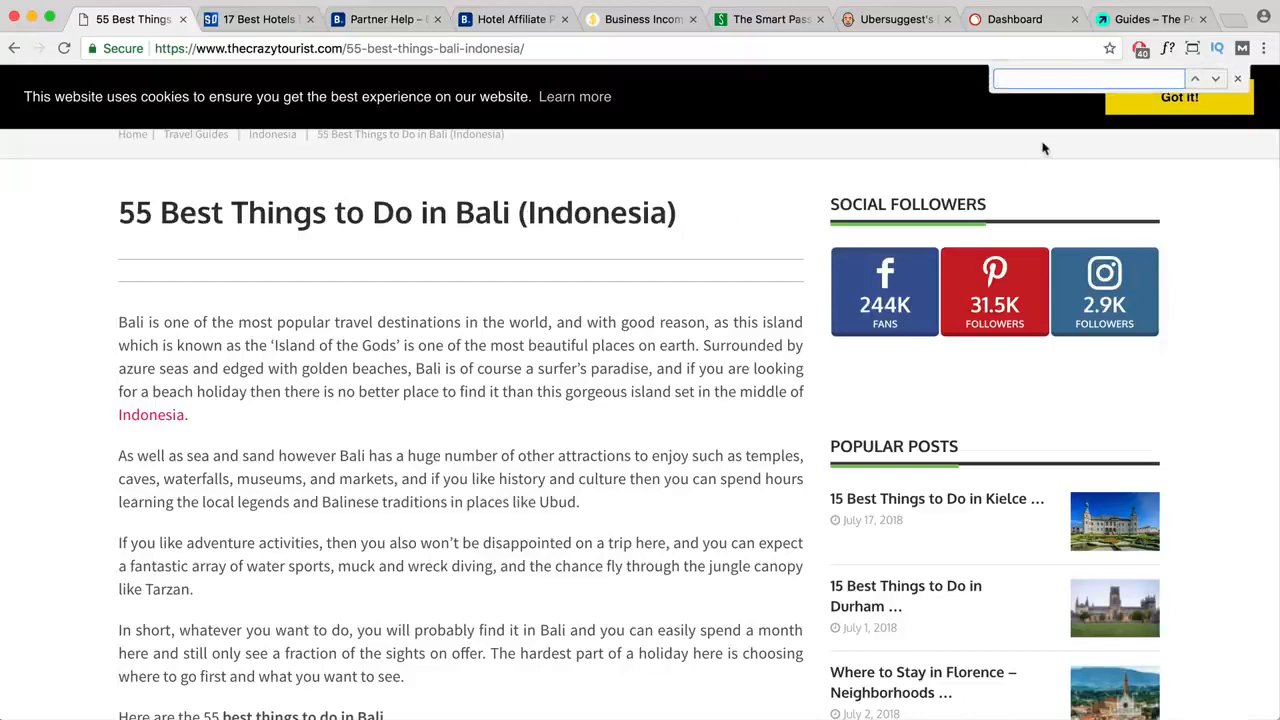
text(Things to do in bali)
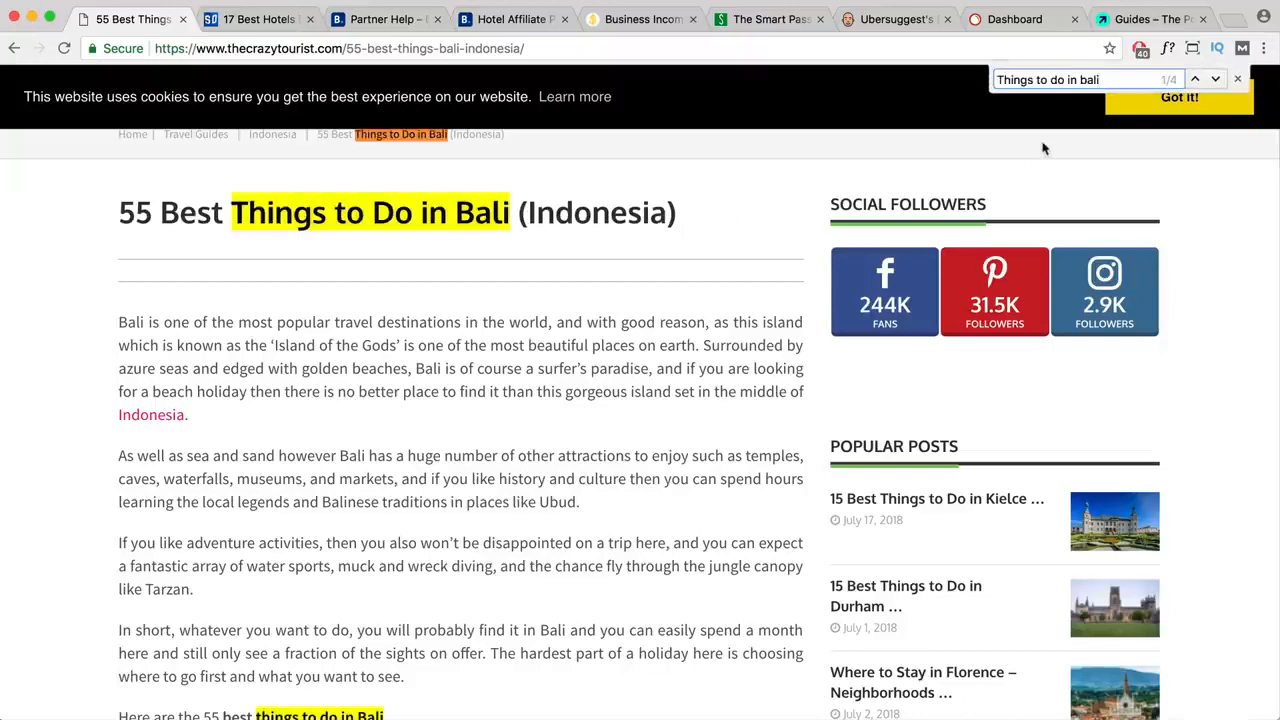
scroll(490, 349, down, 5)
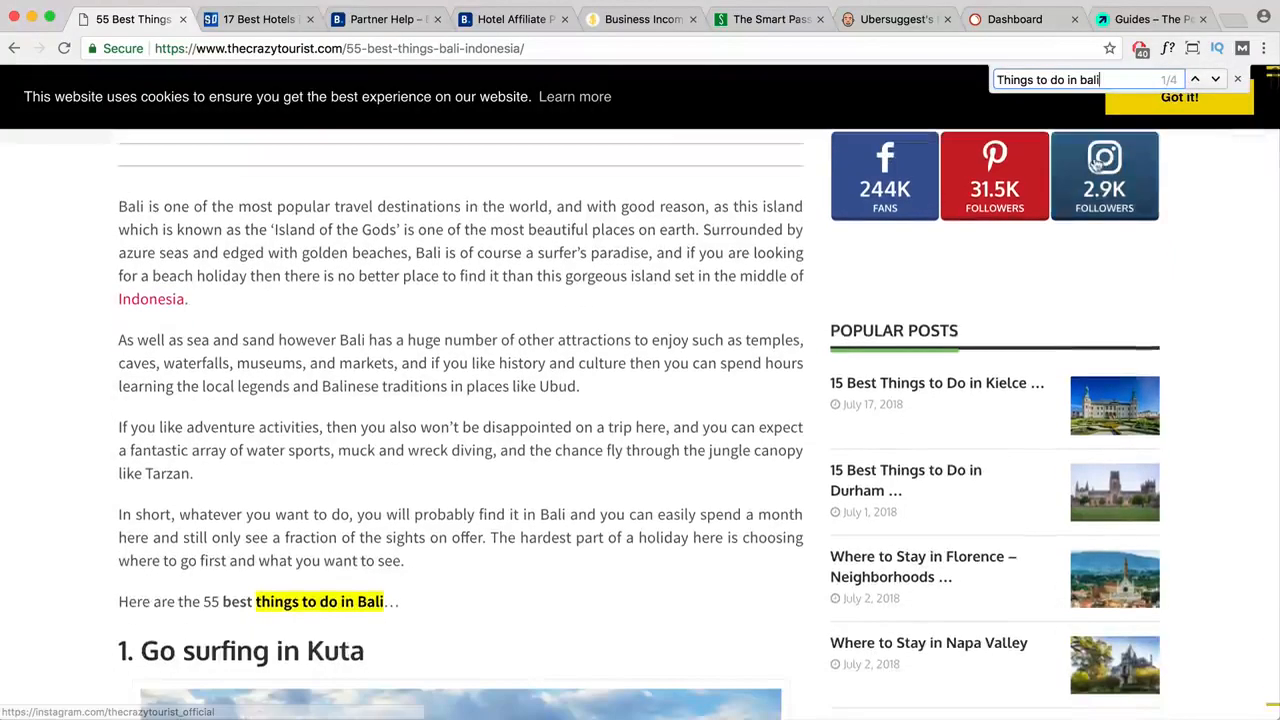
scroll(435, 500, down, 15)
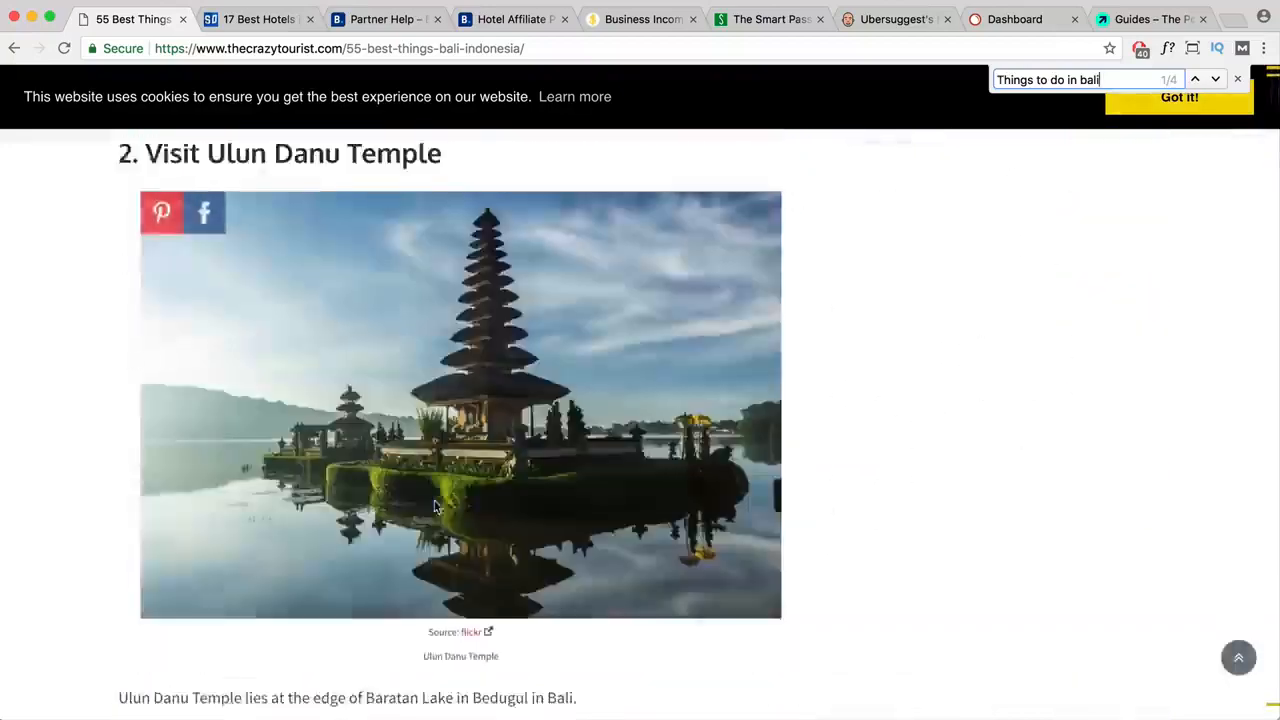
scroll(435, 505, down, 20)
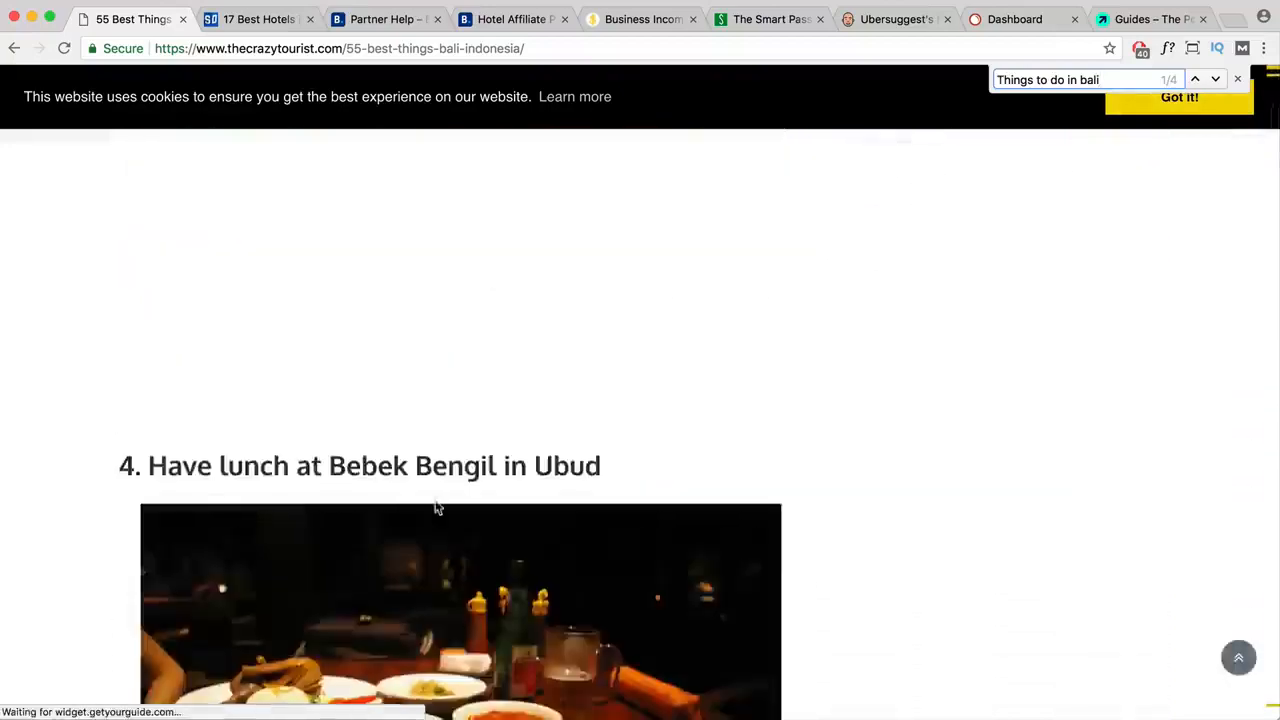
scroll(434, 502, down, 15)
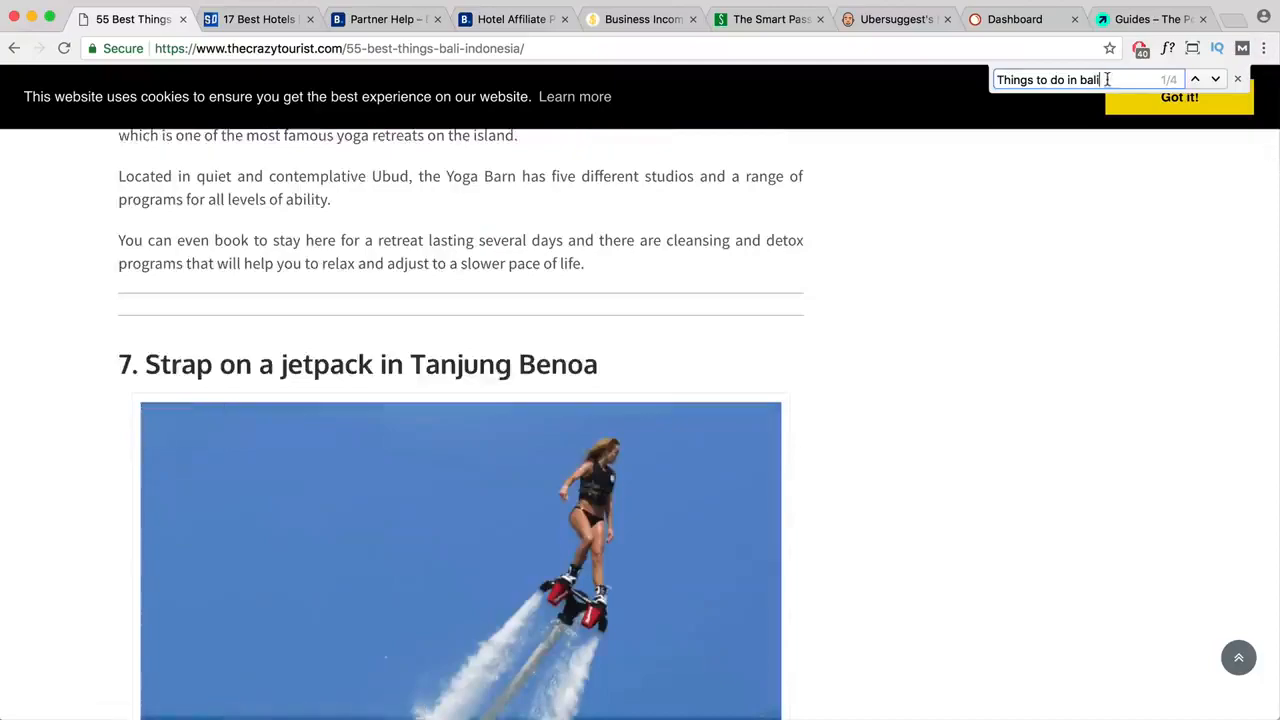
scroll(783, 267, up, 20)
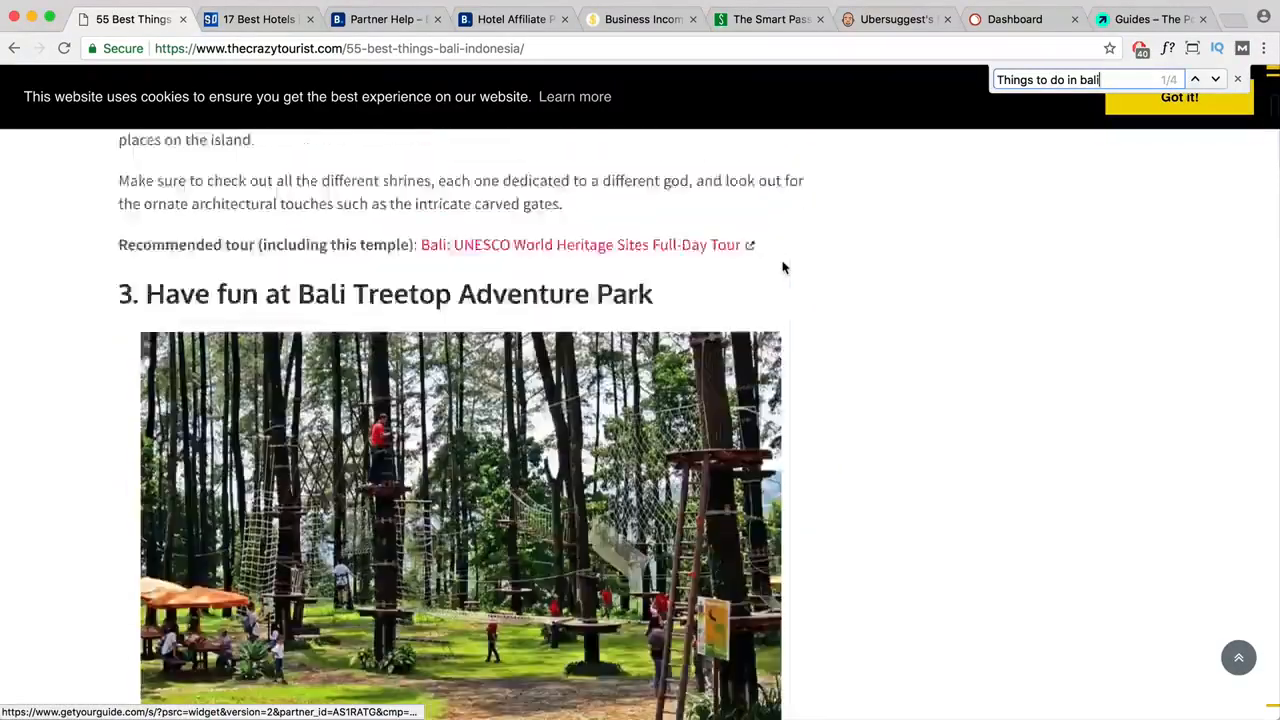
scroll(783, 267, up, 20)
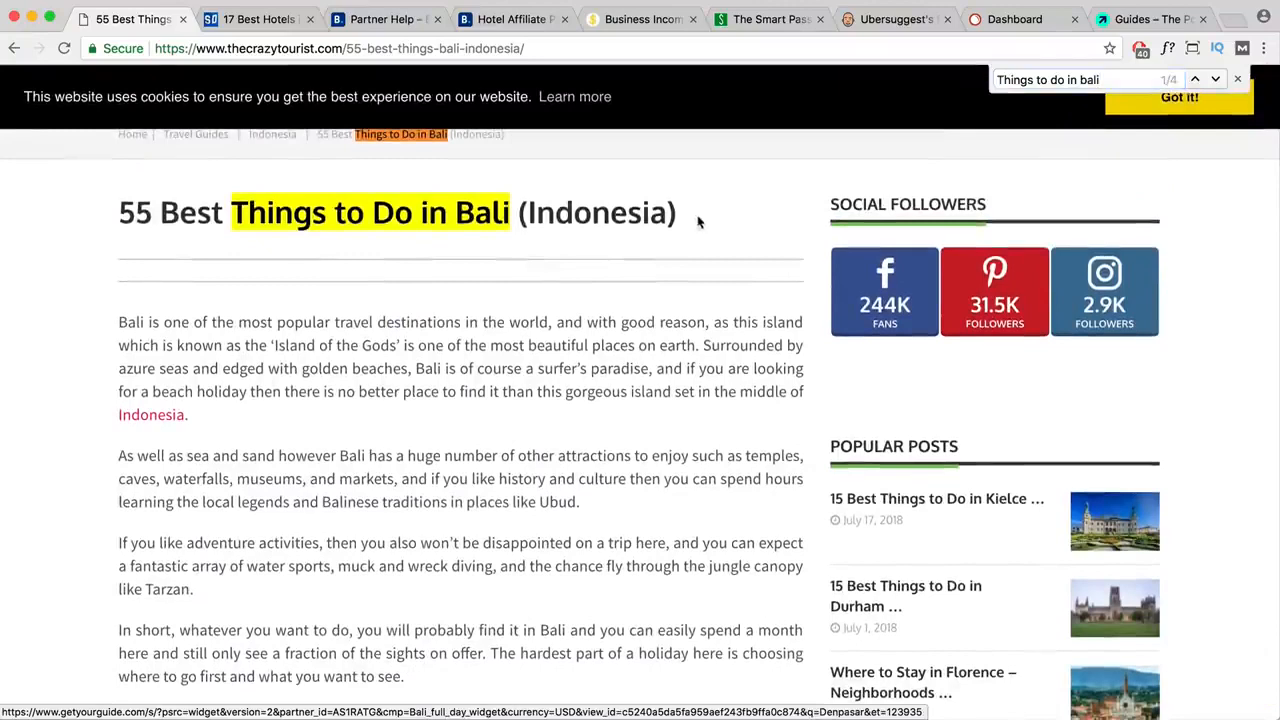
- Inspect the HTML heading tag of the title "55 Best Things to Do in Bali (Indonesia)" and close the developer tools
drag(698, 221, 112, 215)
right_click(216, 216)
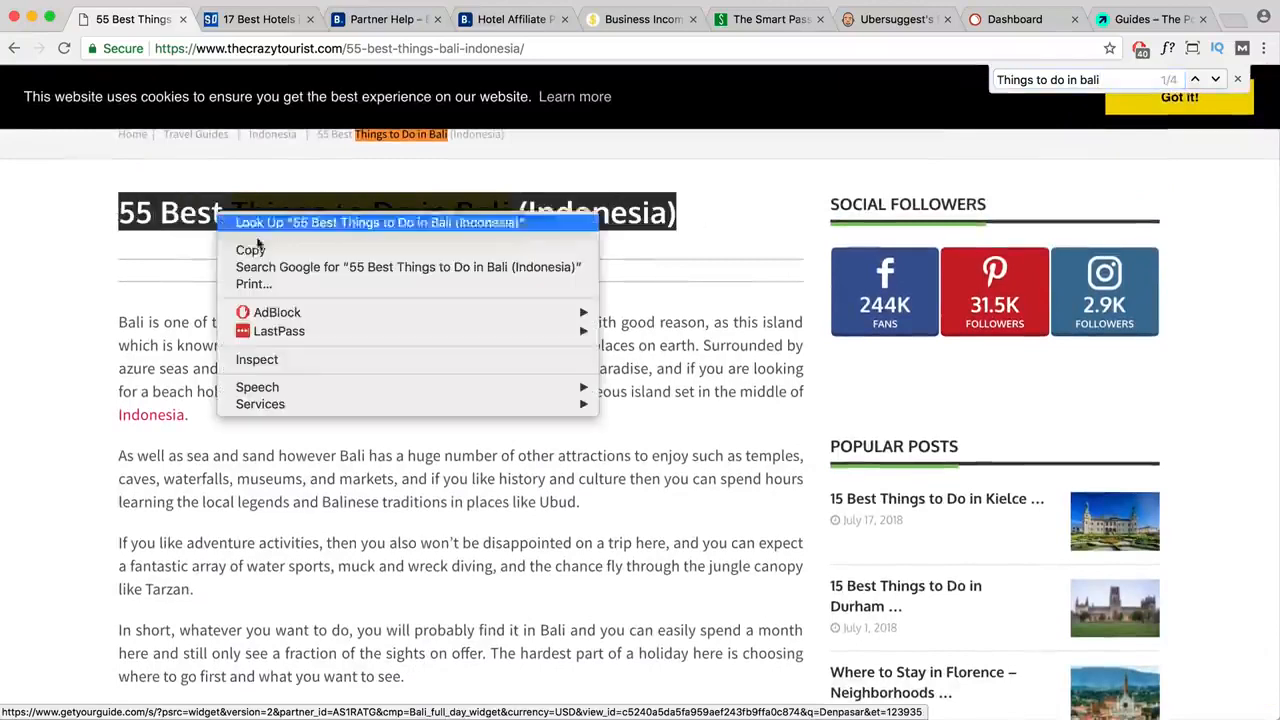
click(241, 362)
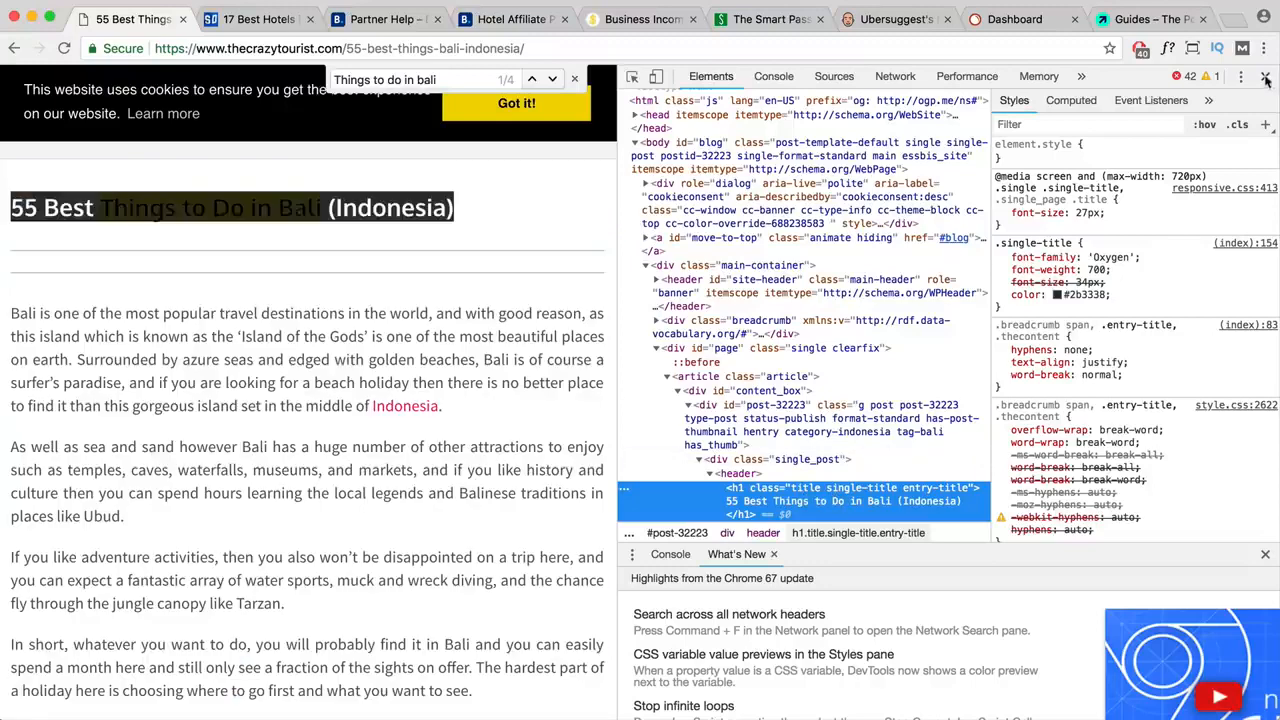
click(1265, 77)
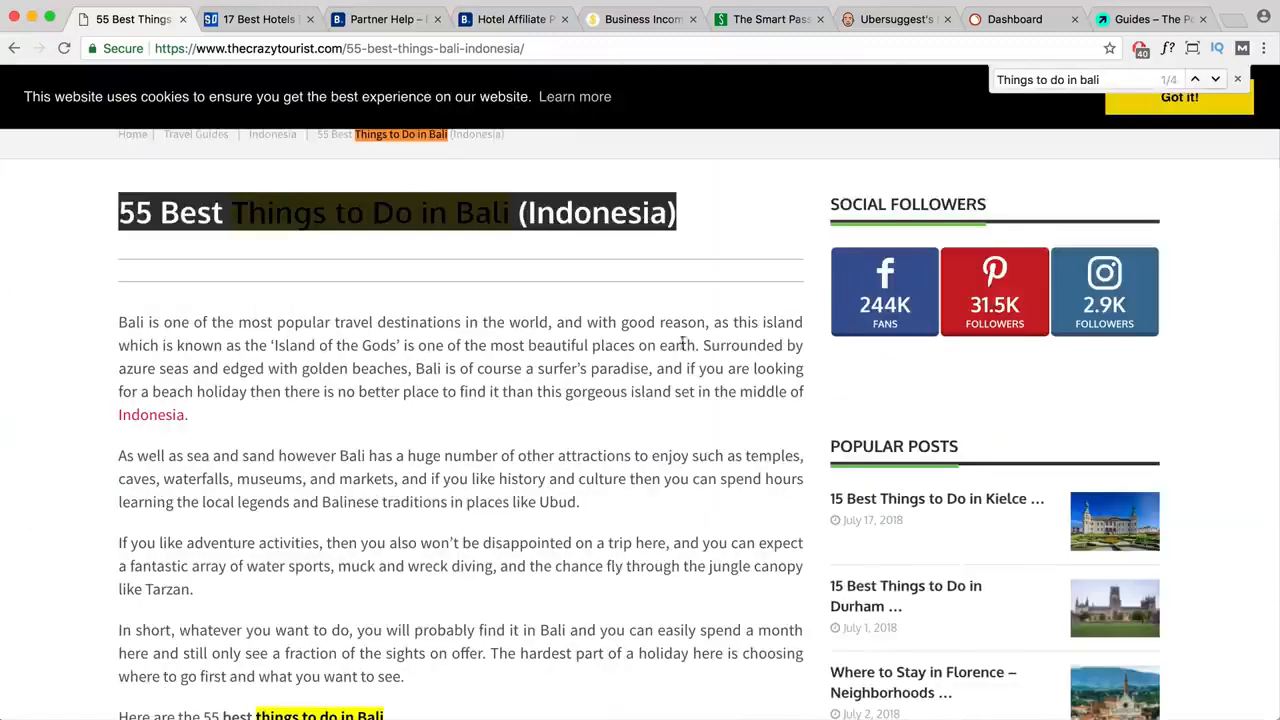
- Go back to the Google results, run the suggested search "things to do in bali with friends" and look over its results
click(14, 47)
scroll(438, 336, down, 3)
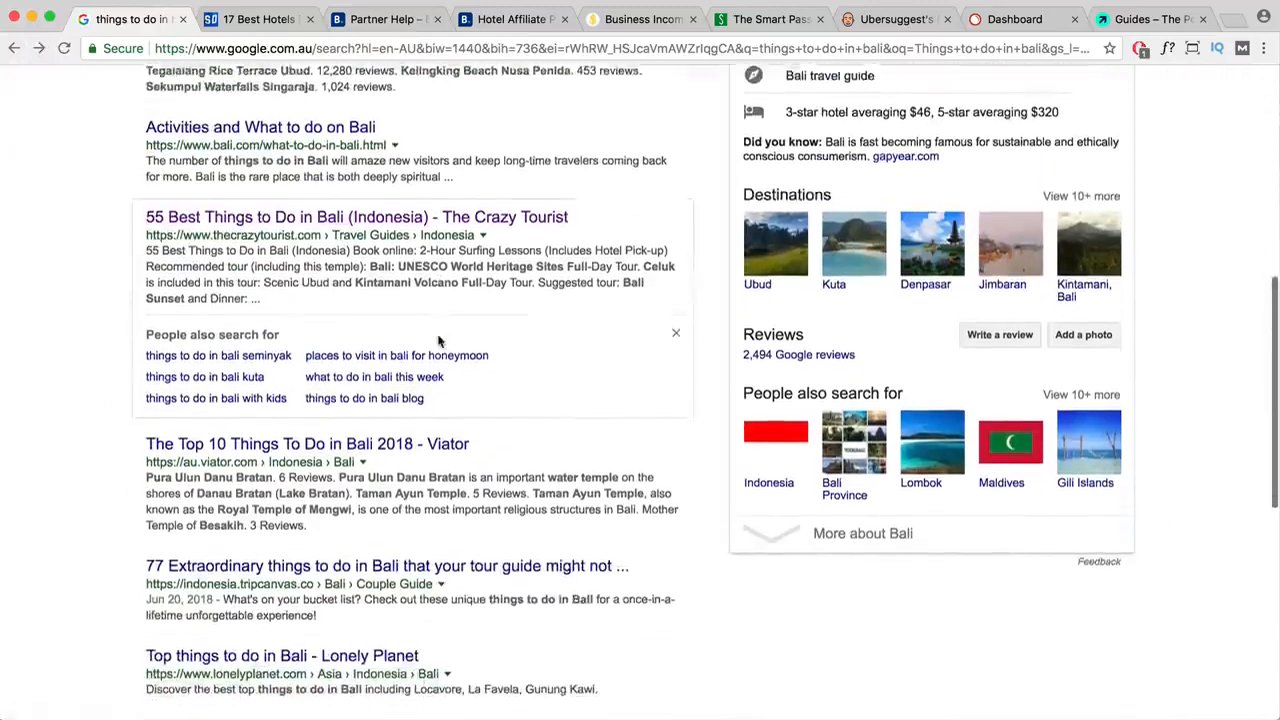
scroll(438, 338, down, 3)
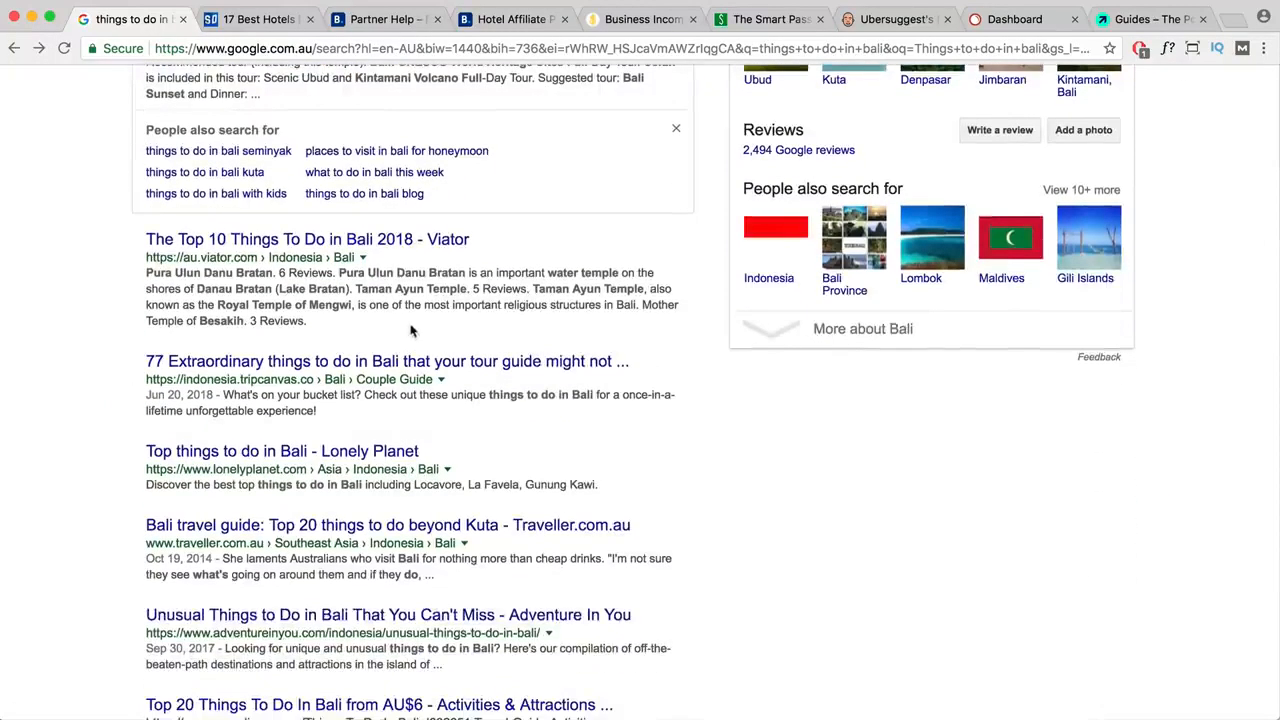
scroll(300, 250, up, 10)
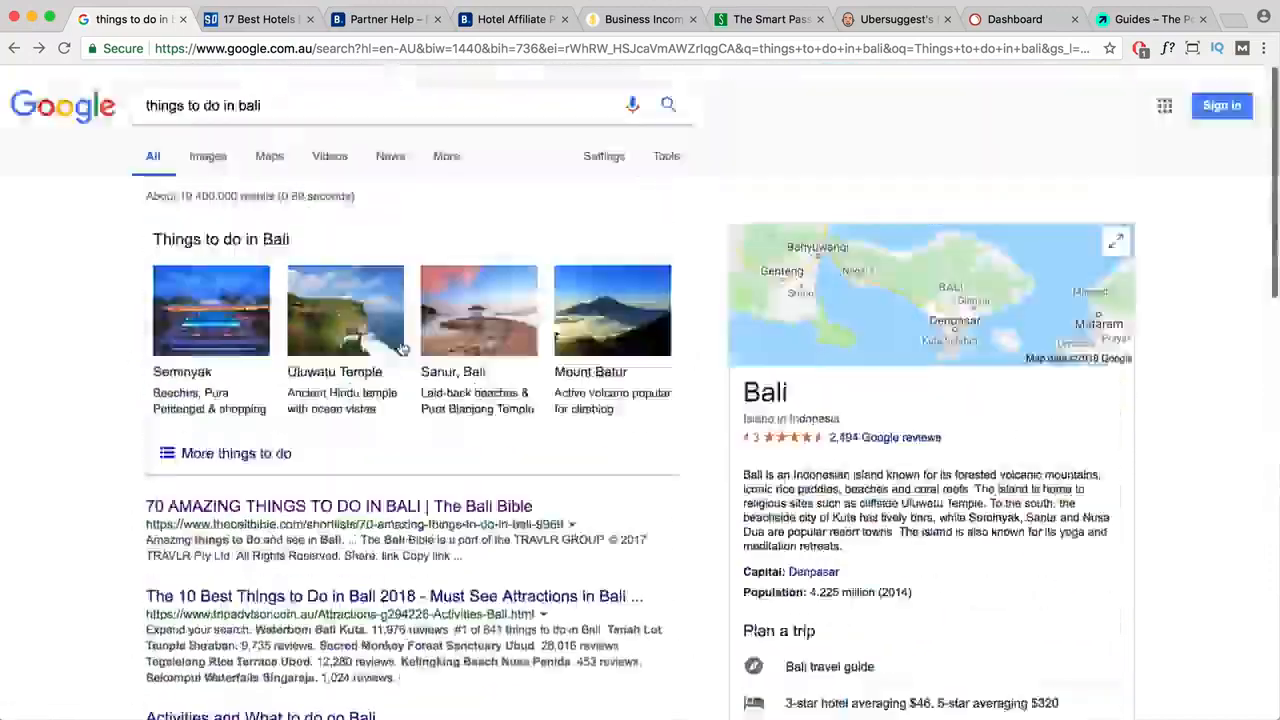
drag(270, 104, 138, 104)
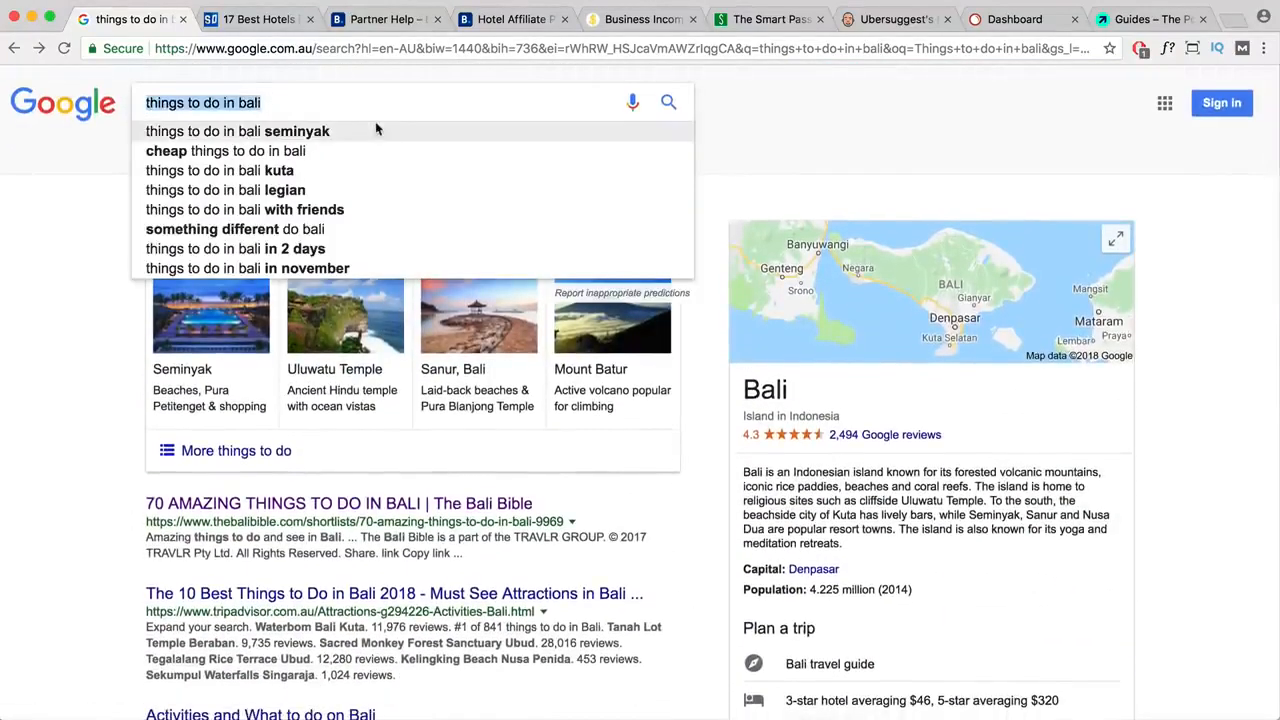
click(324, 212)
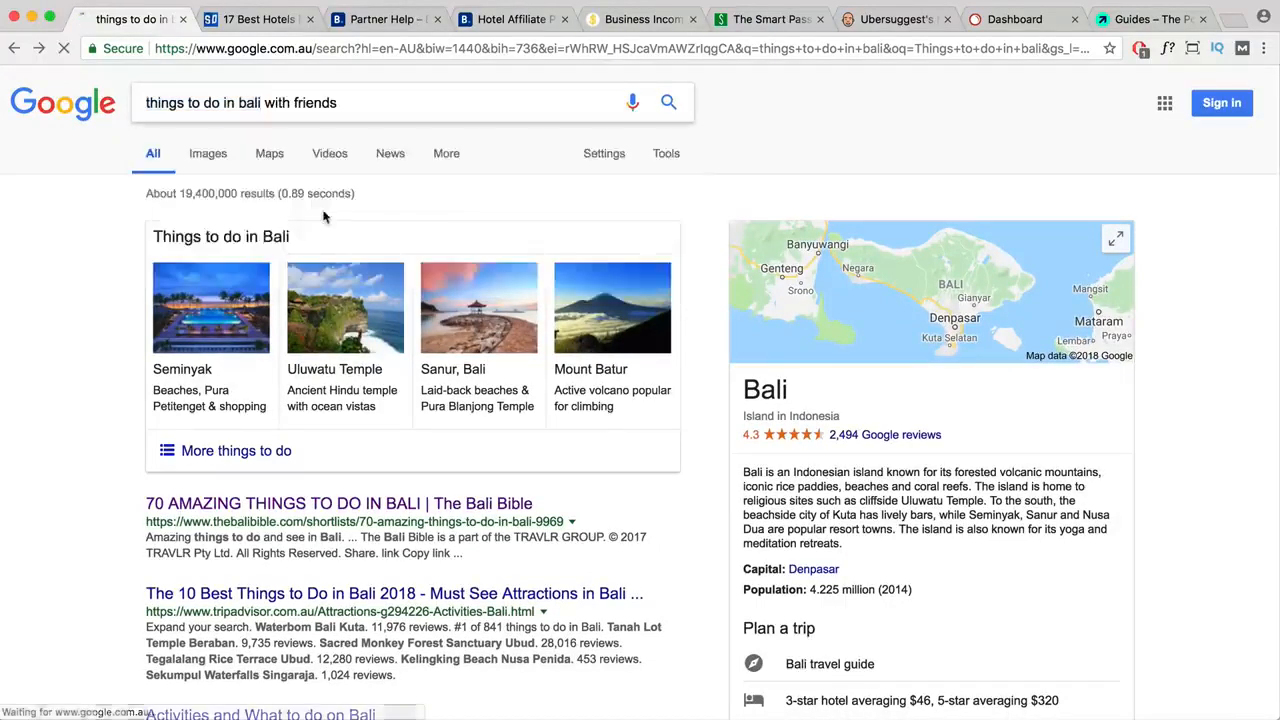
scroll(390, 311, down, 5)
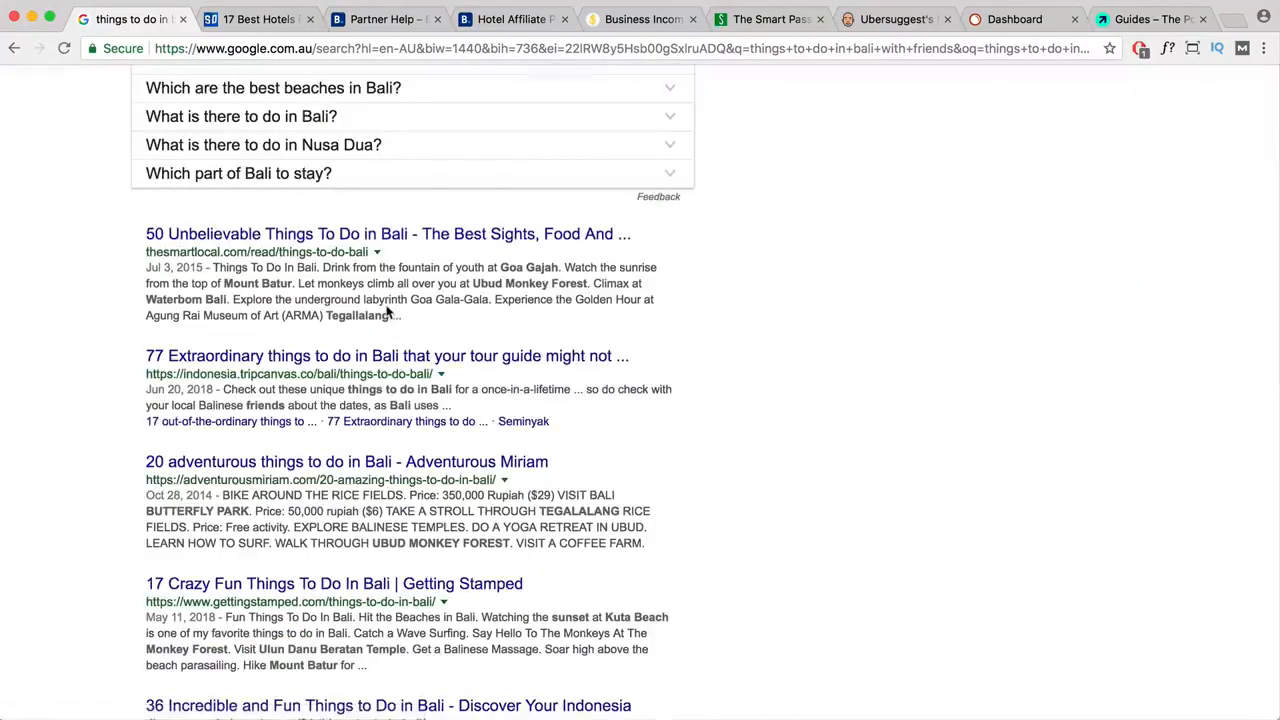
- Find the phrase "Things to do in bali with friends" on the Google results page
key(super+f)
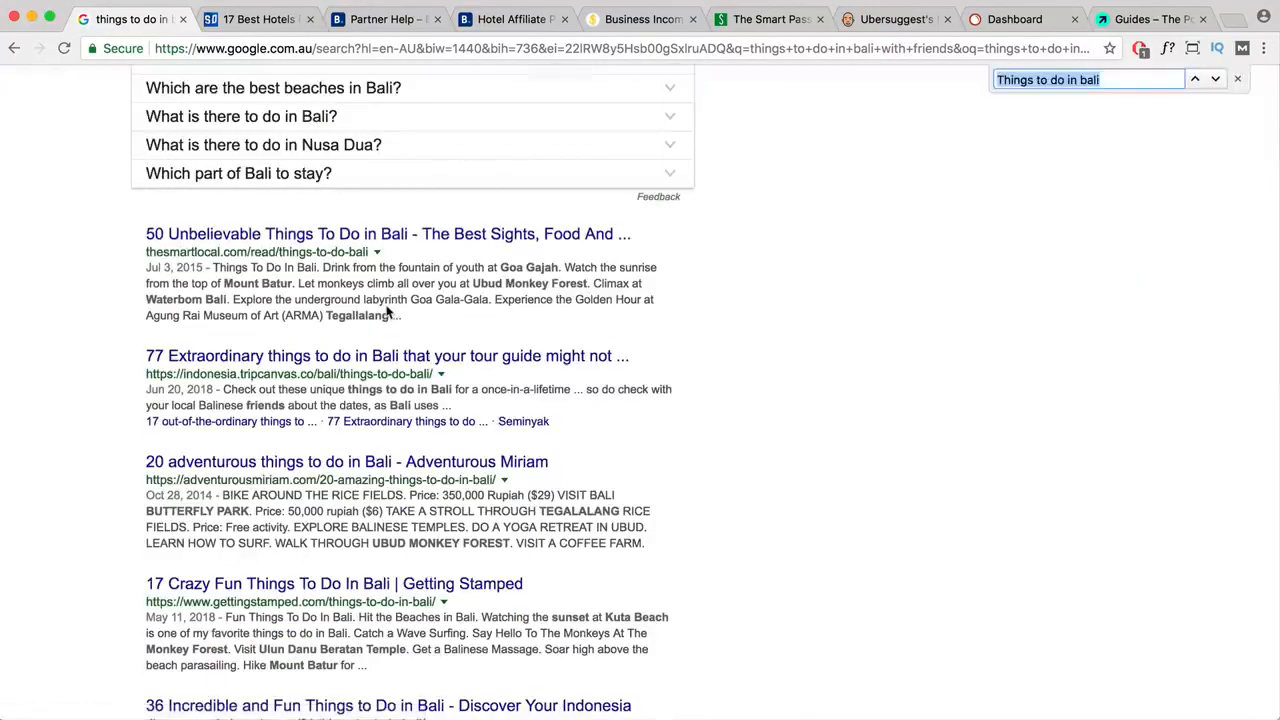
key(Return)
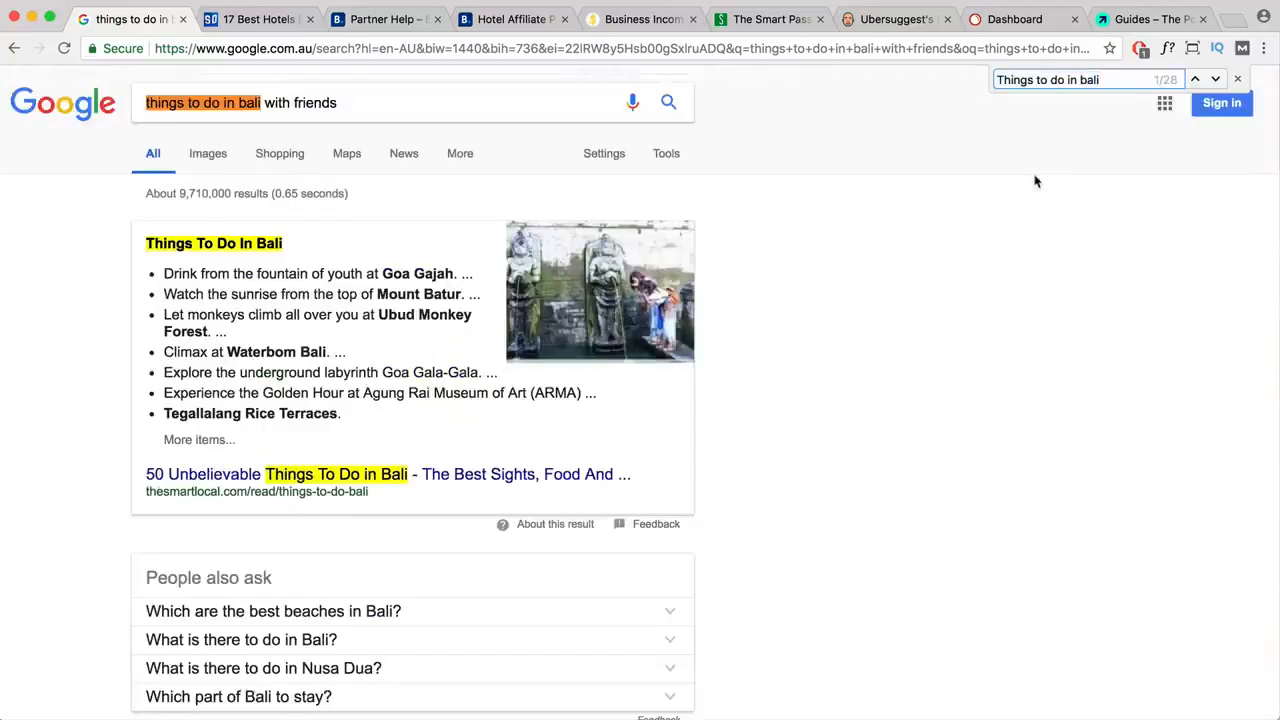
text(with fr)
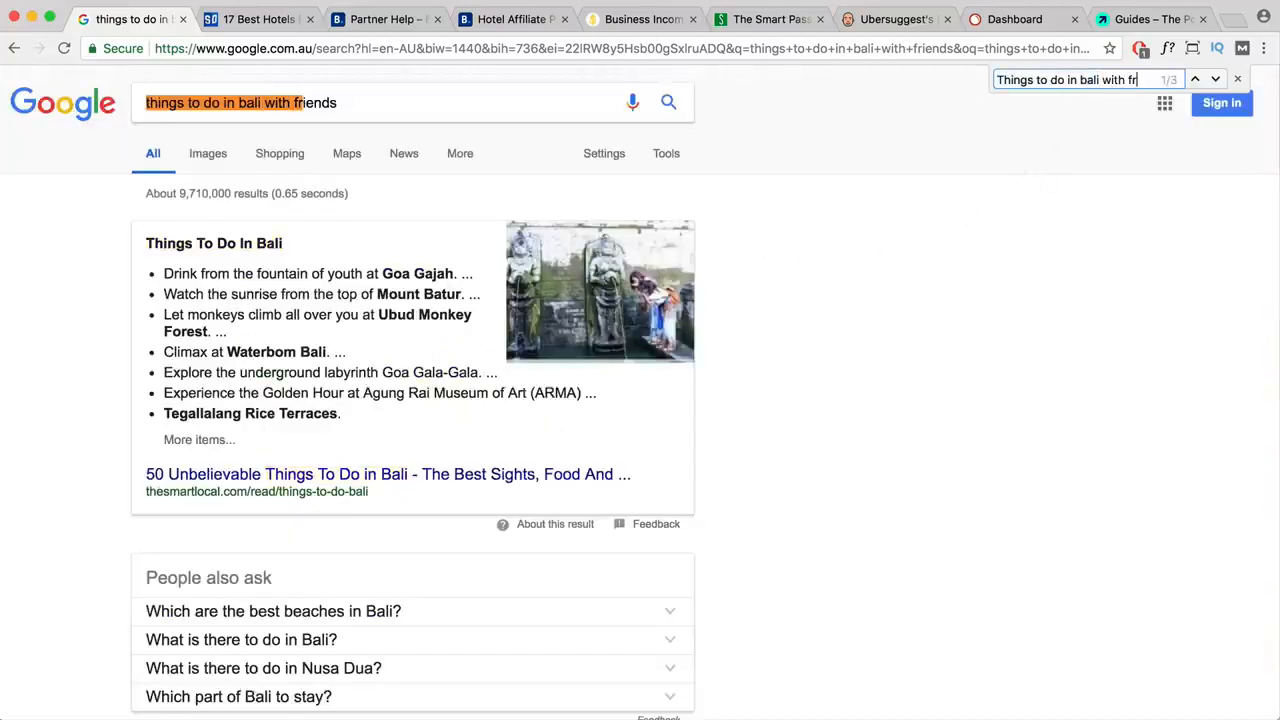
text(iends)
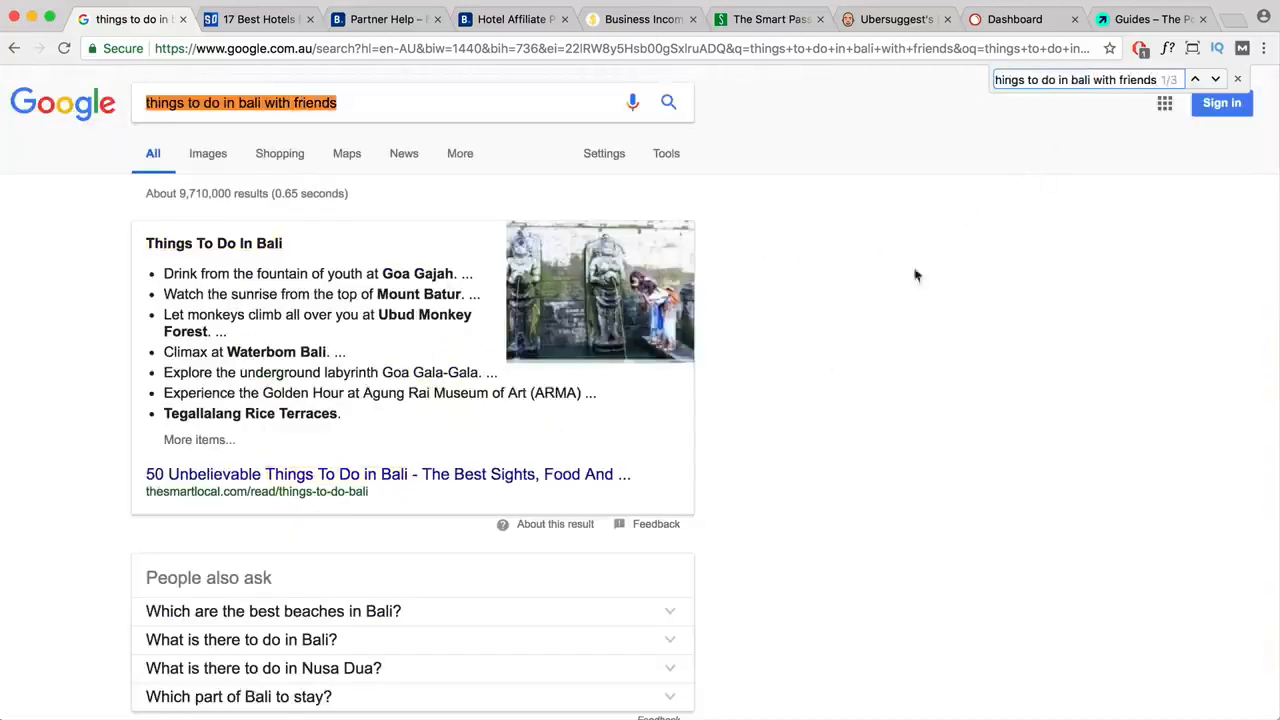
scroll(634, 349, down, 5)
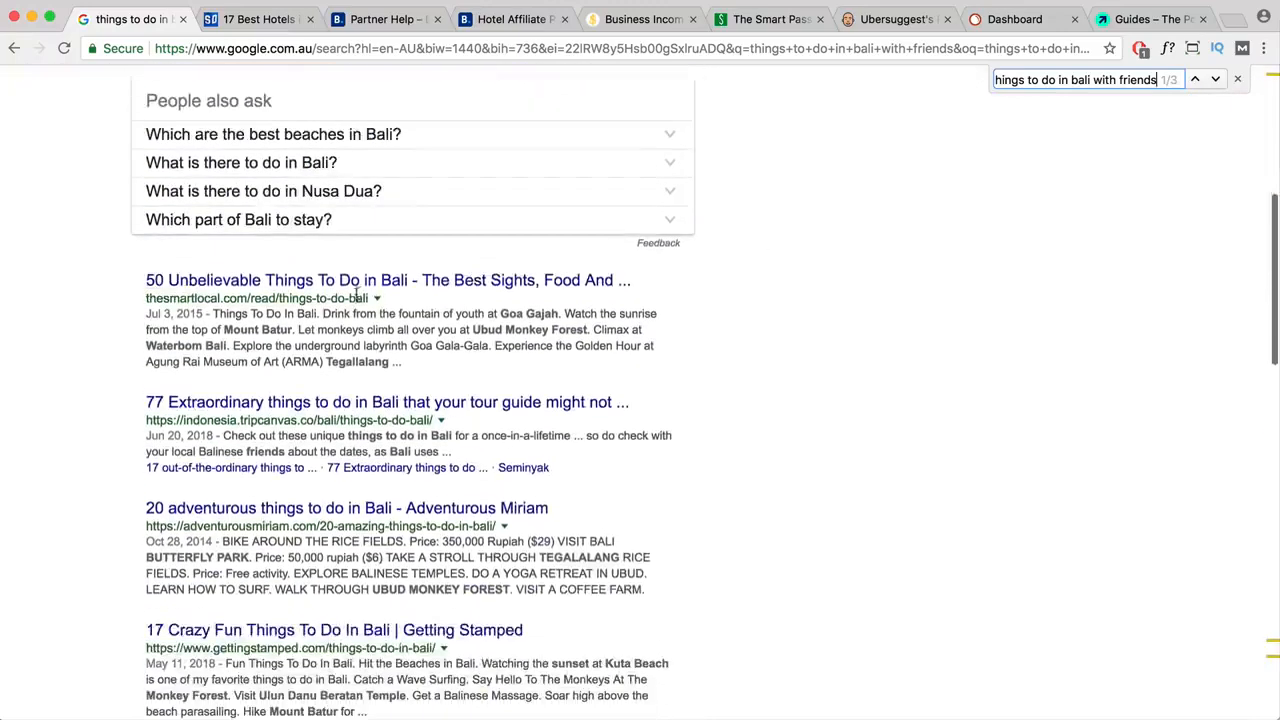
drag(1093, 80, 1137, 80)
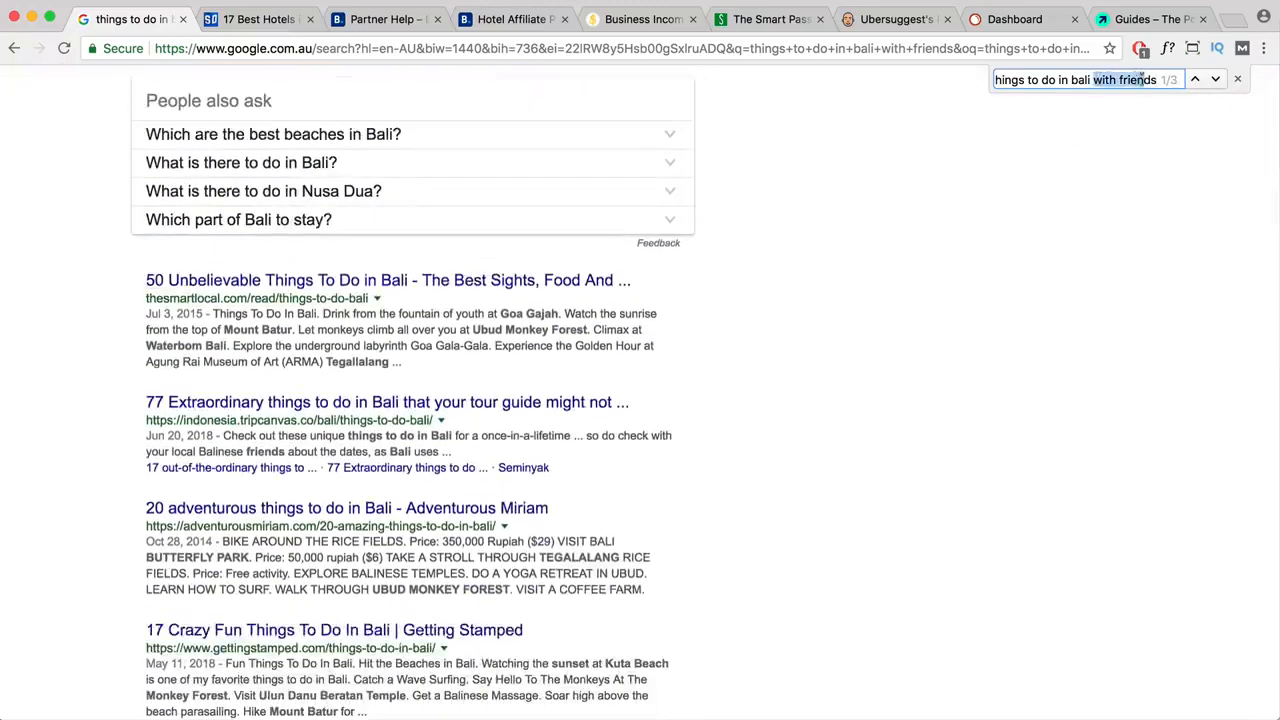
- Examine the result titles and related searches for use of the exact phrase "things to do in bali with friends"
scroll(287, 335, down, 1)
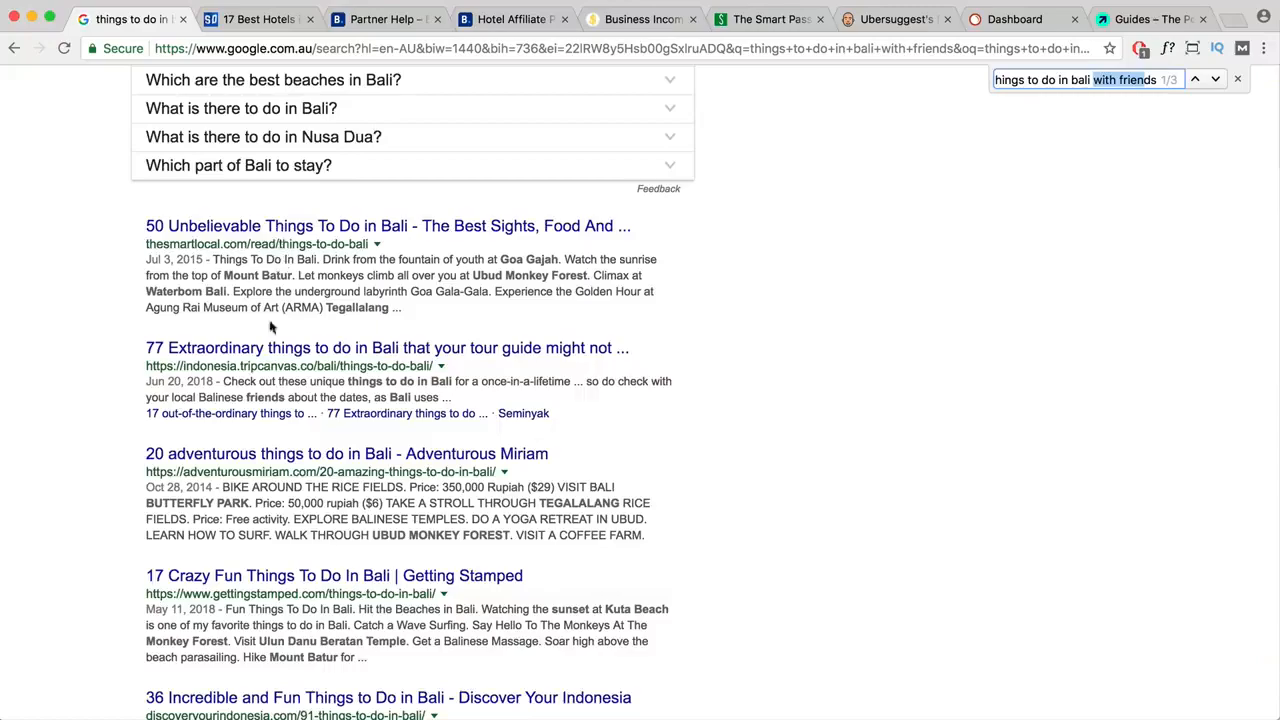
scroll(290, 446, down, 2)
scroll(331, 440, down, 5)
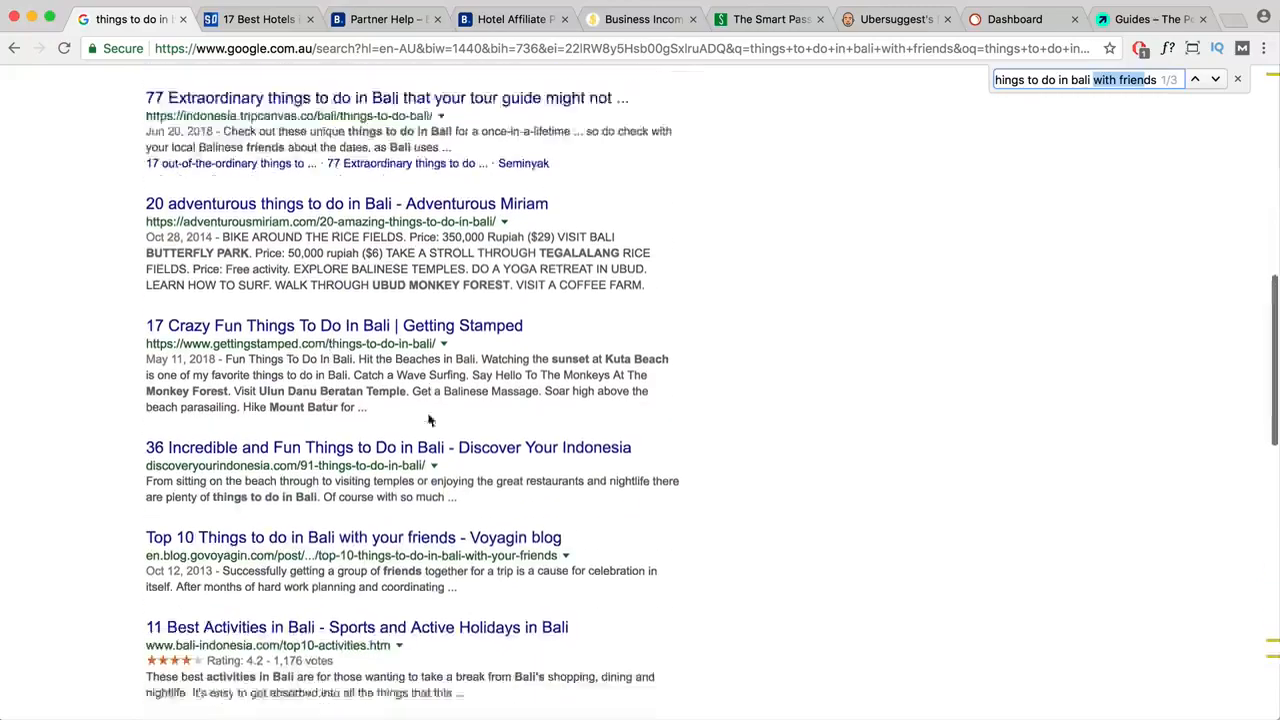
scroll(421, 420, down, 9)
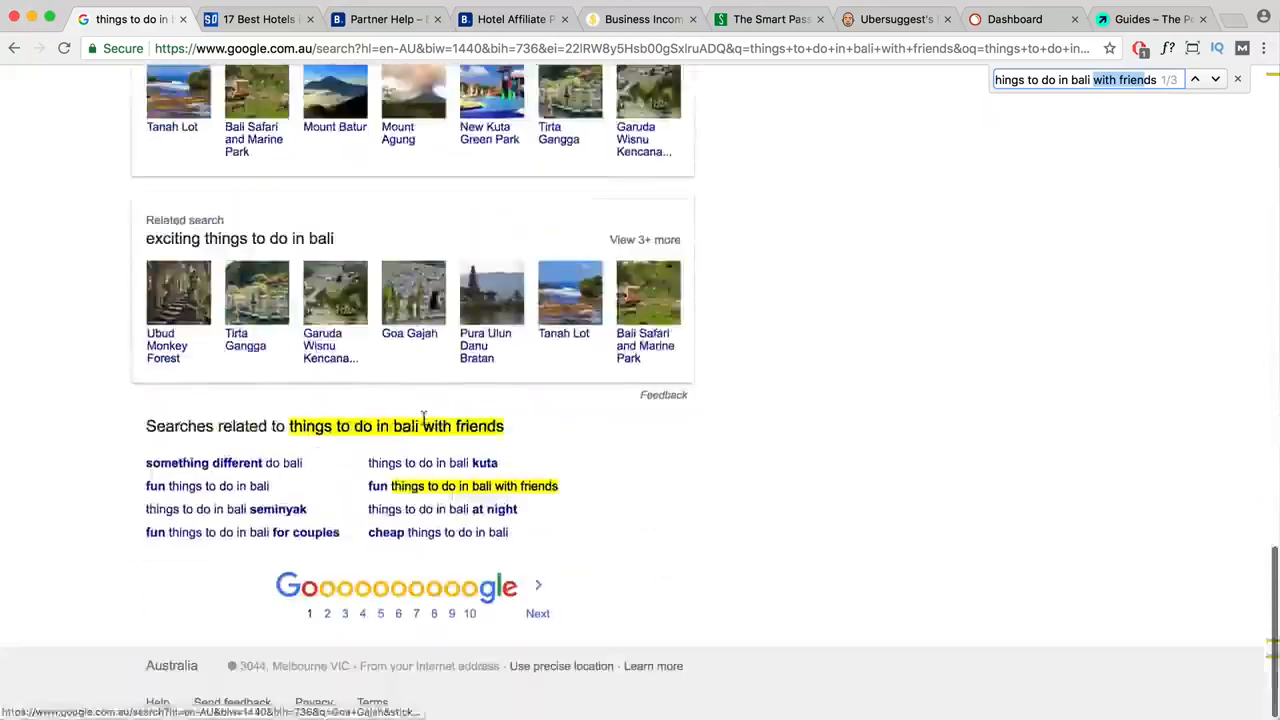
scroll(423, 423, up, 15)
scroll(423, 423, up, 6)
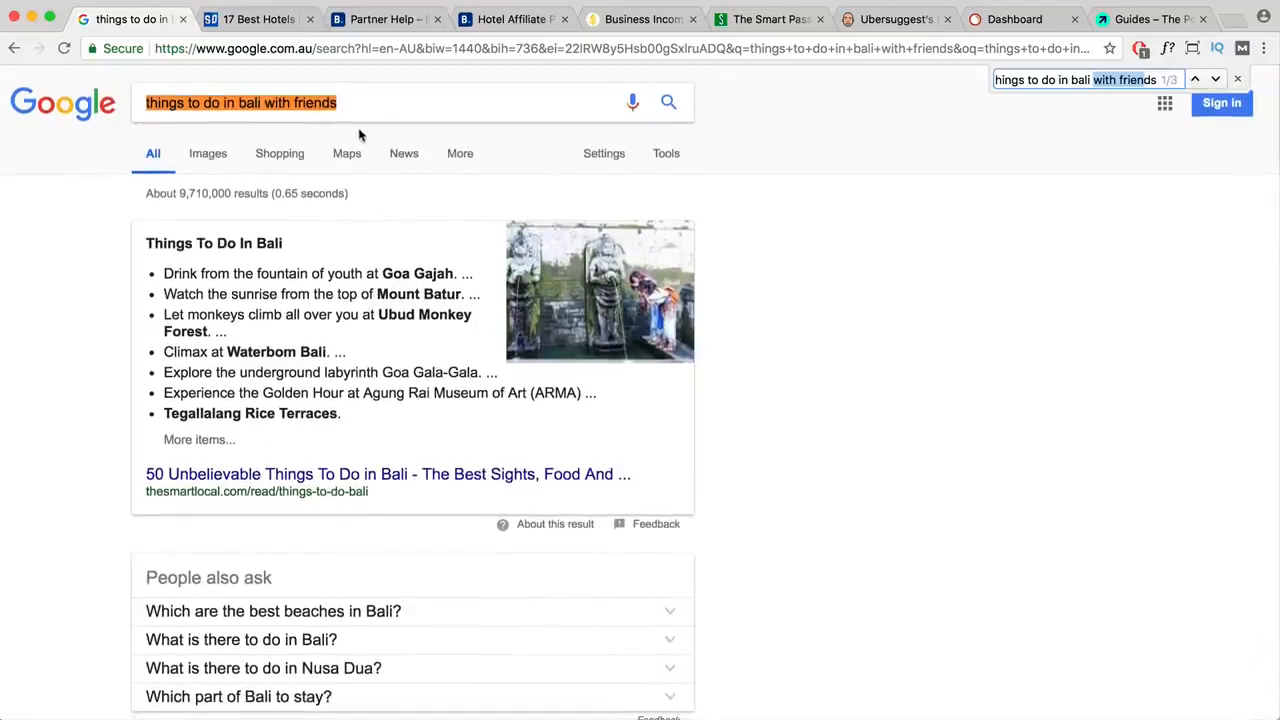
scroll(290, 360, down, 1)
scroll(290, 368, down, 4)
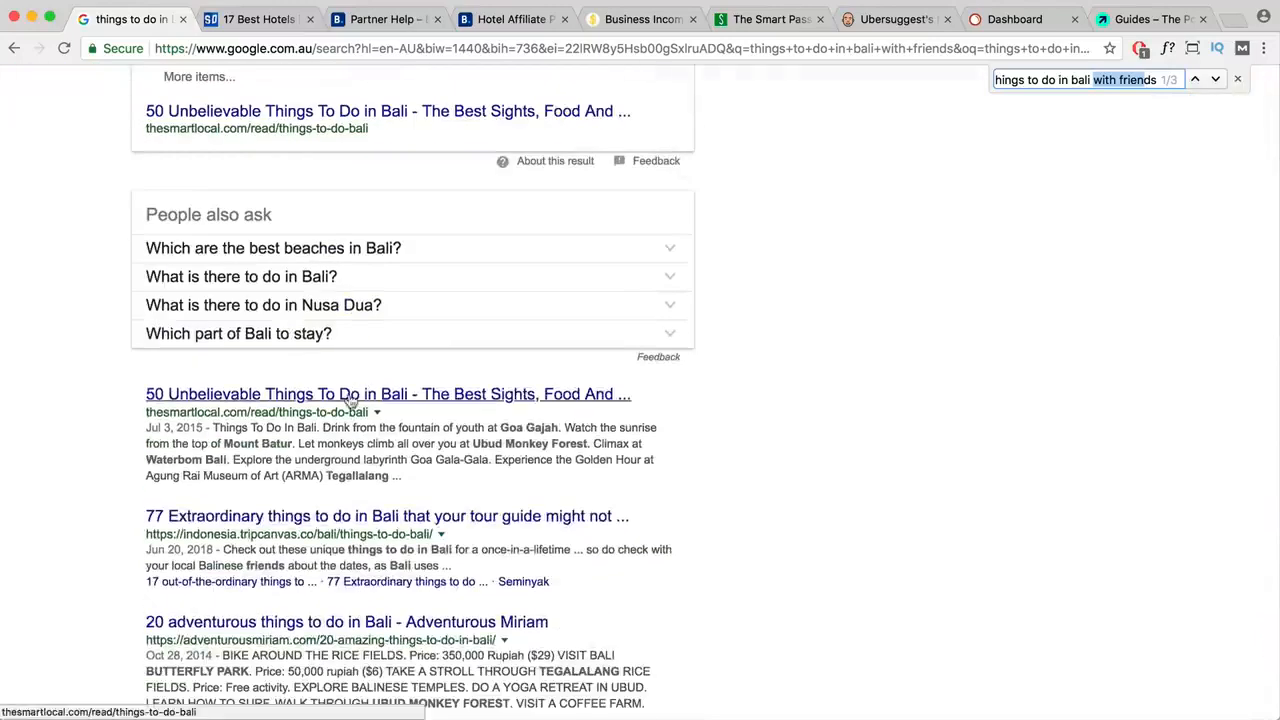
- Open The Smart Local's "50 Unbelievable Things To Do in Bali" article and find "Things to do in bali with friends" on it
click(349, 399)
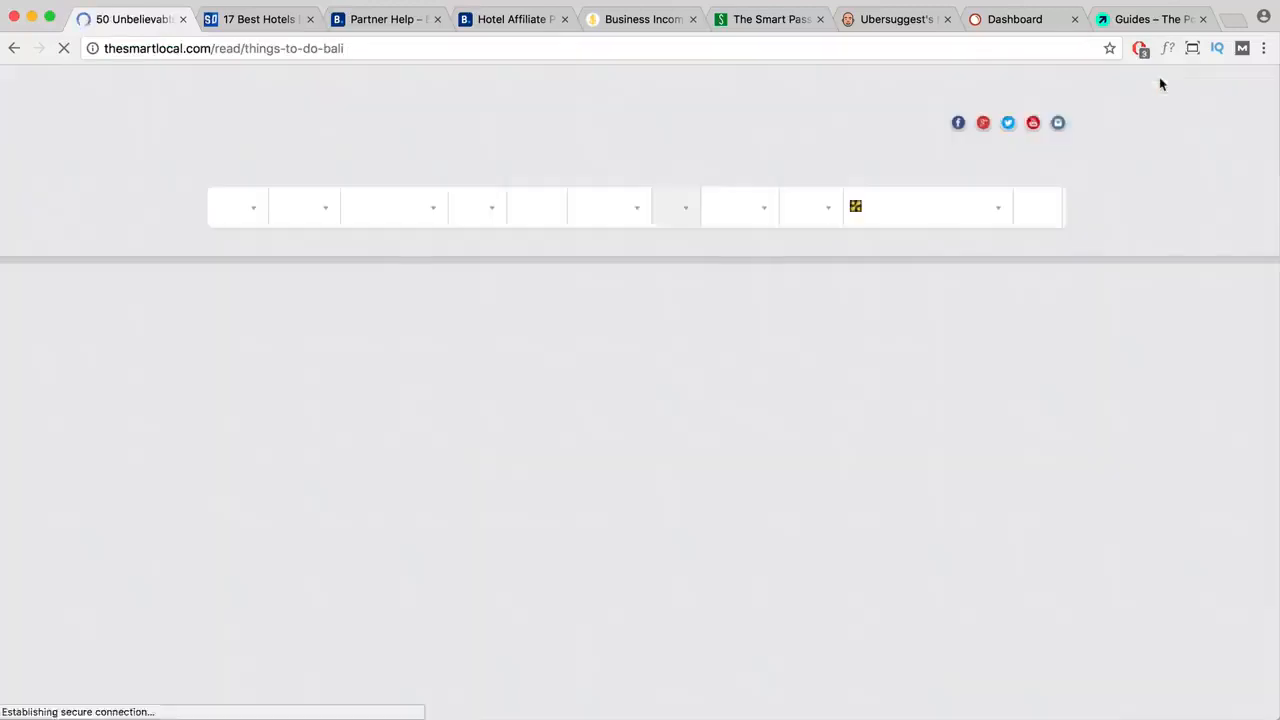
scroll(656, 412, down, 7)
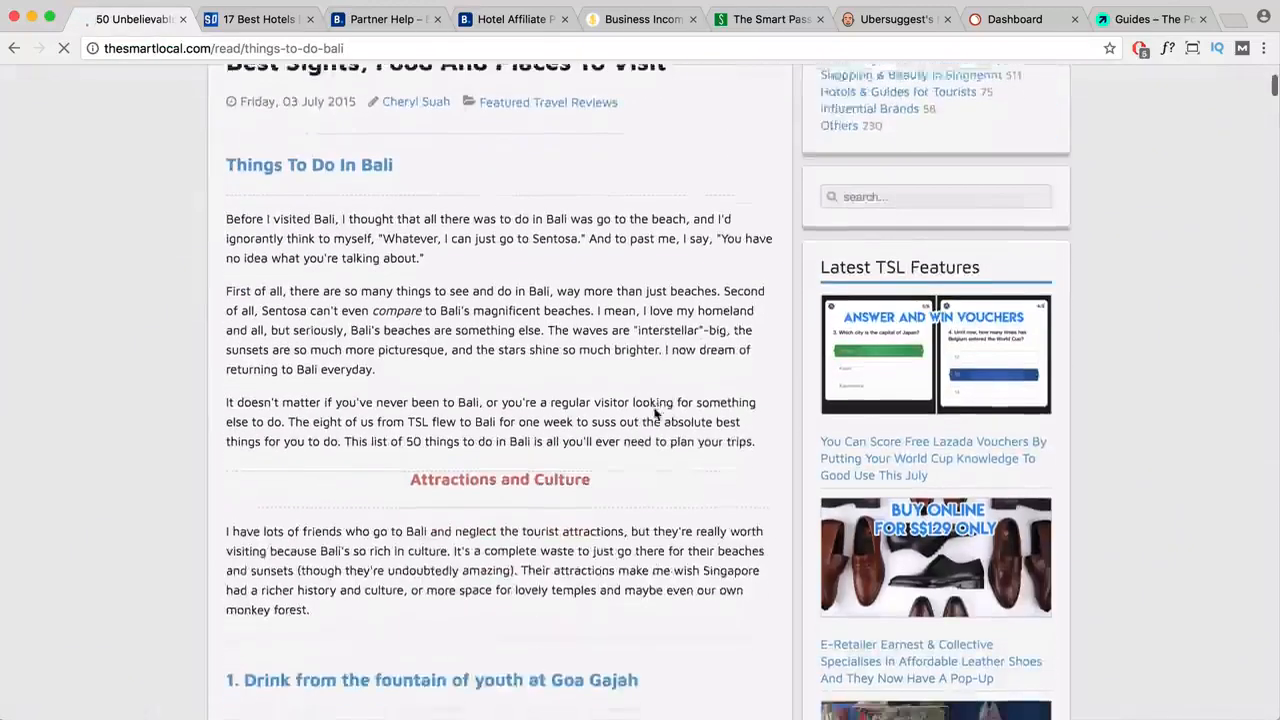
scroll(656, 412, down, 2)
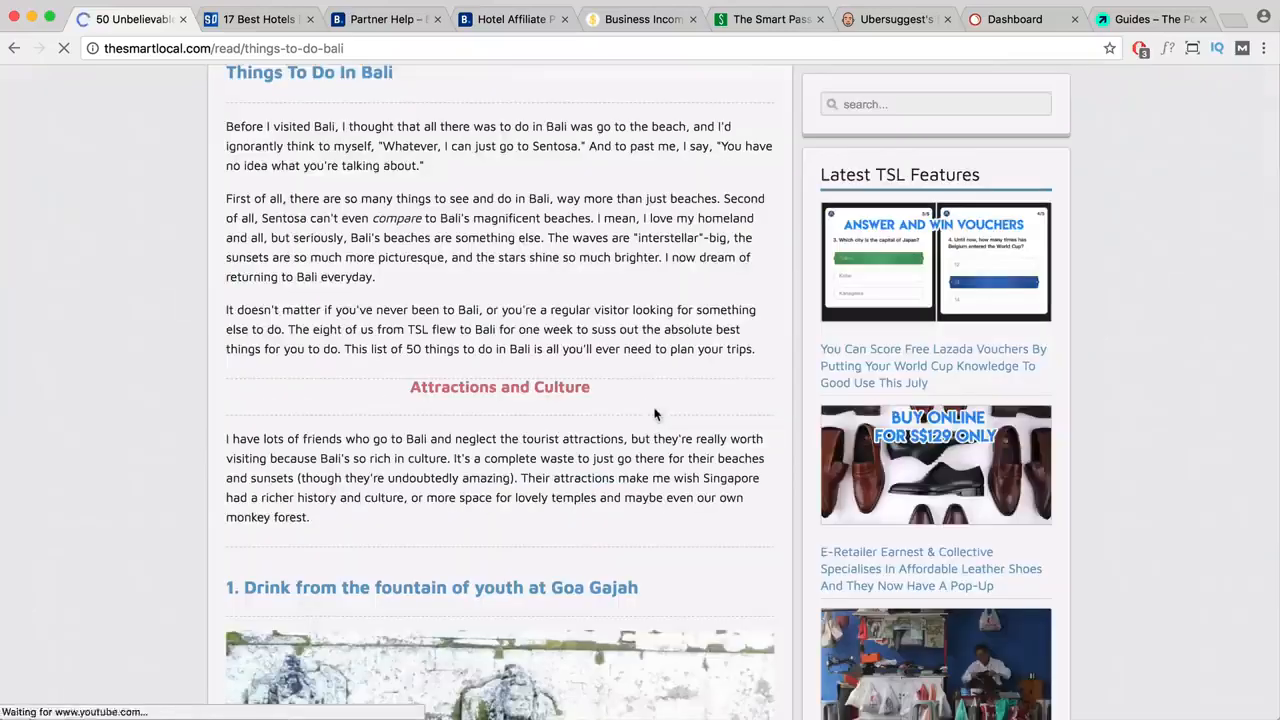
key(super+f)
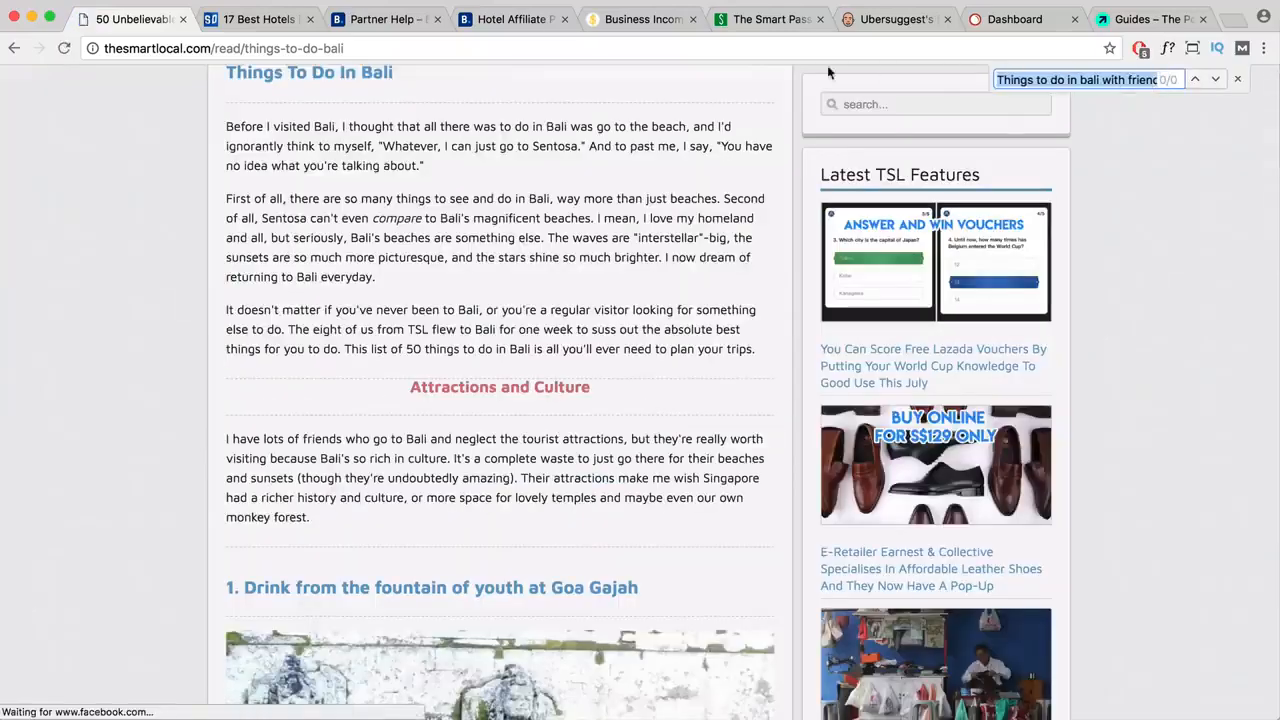
- Switch to Ubersuggest and look up the keyword "Things to do in bali with friends"
click(1025, 19)
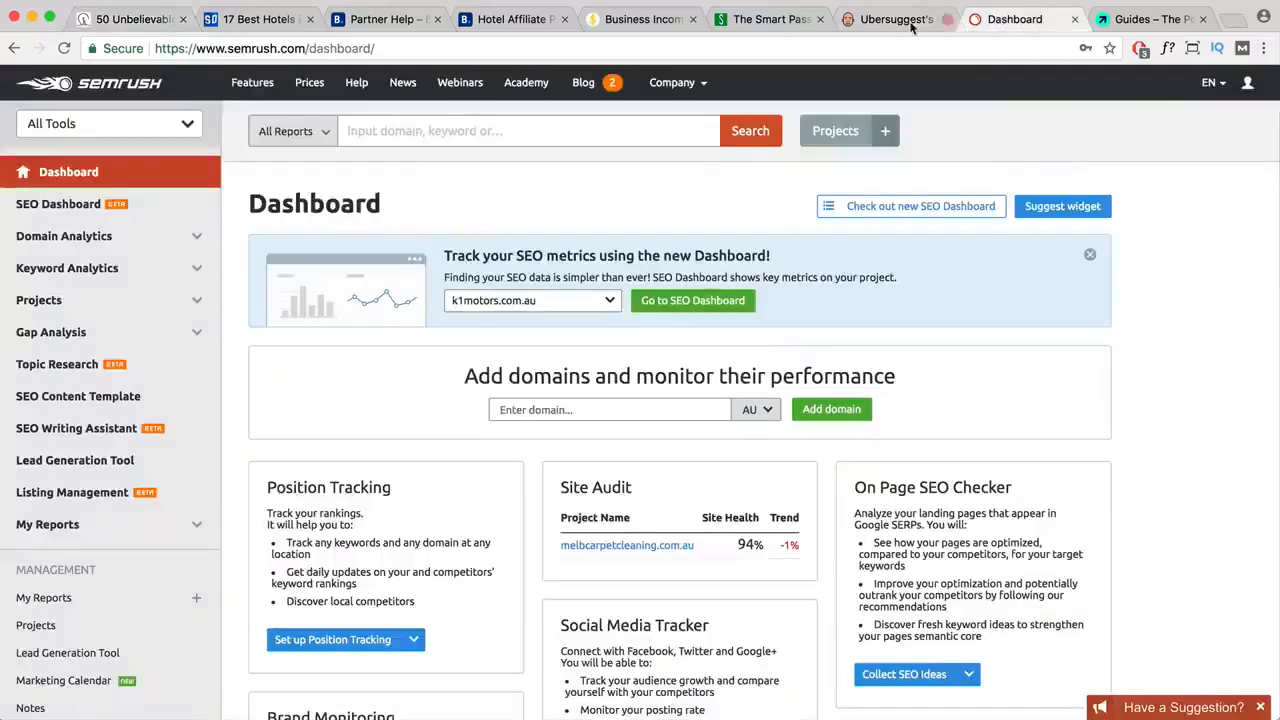
click(911, 27)
scroll(520, 300, up, 15)
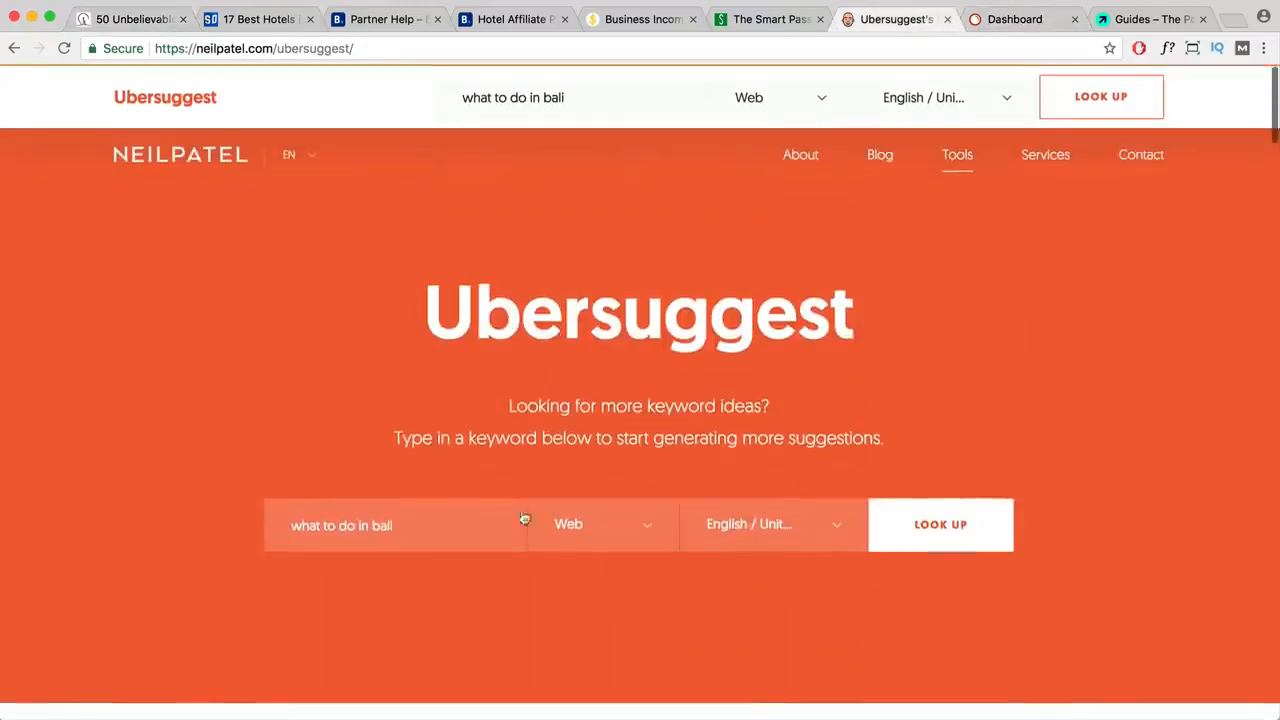
triple_click(420, 531)
text(Things to do in bali with friends)
scroll(499, 474, down, 3)
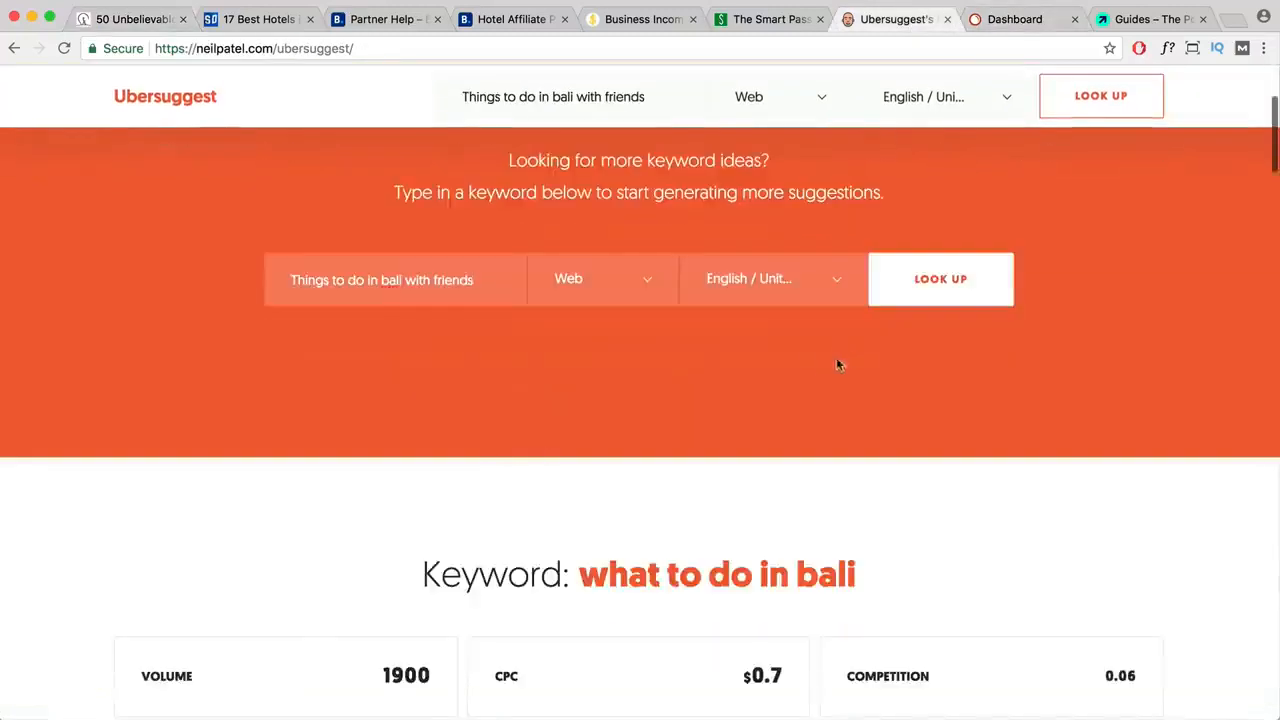
scroll(838, 365, down, 3)
drag(434, 449, 372, 441)
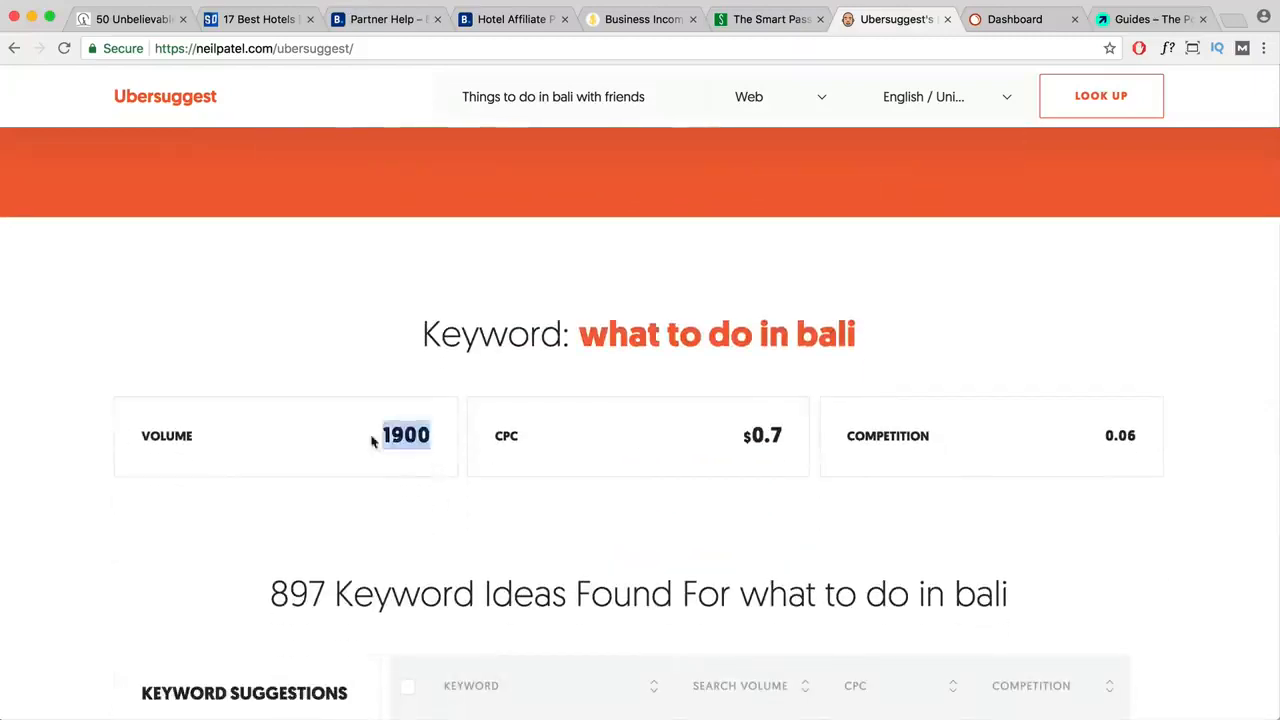
scroll(391, 451, down, 1)
scroll(914, 449, up, 6)
click(931, 438)
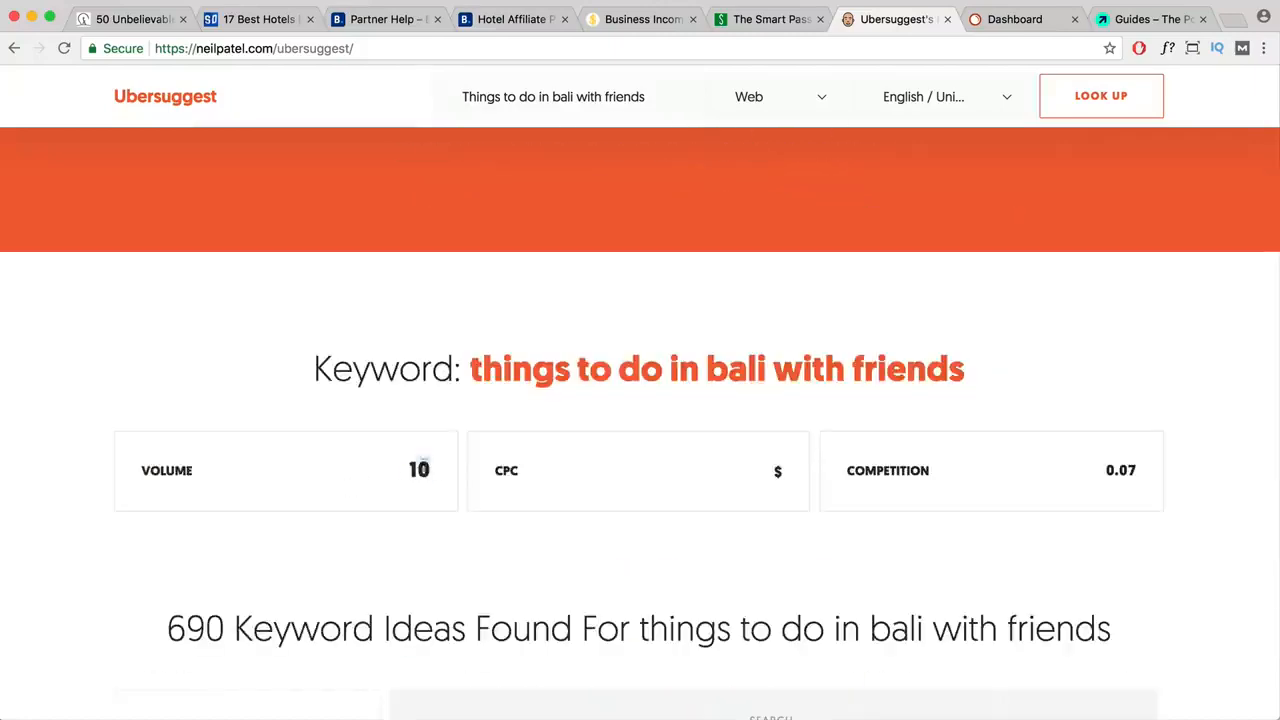
- Check the search volume and the keyword ideas for "things to do in bali with friends"
double_click(424, 468)
scroll(789, 391, up, 5)
scroll(756, 520, down, 2)
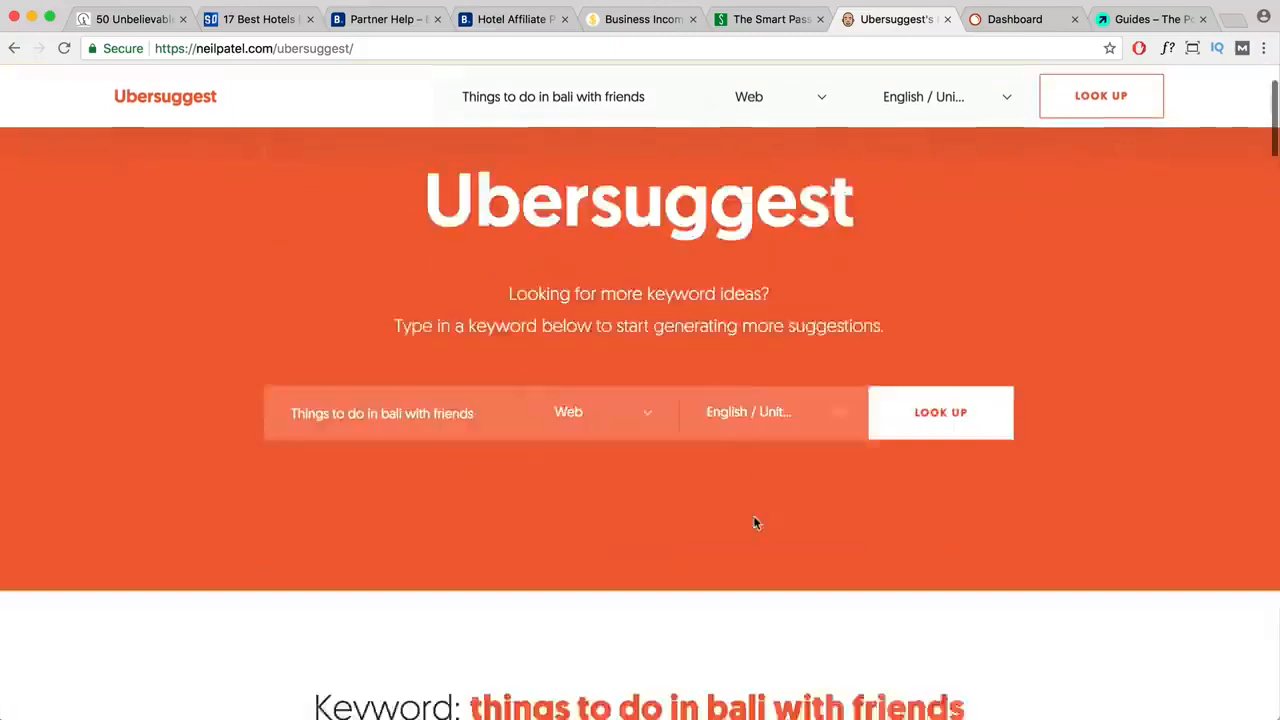
scroll(753, 515, down, 10)
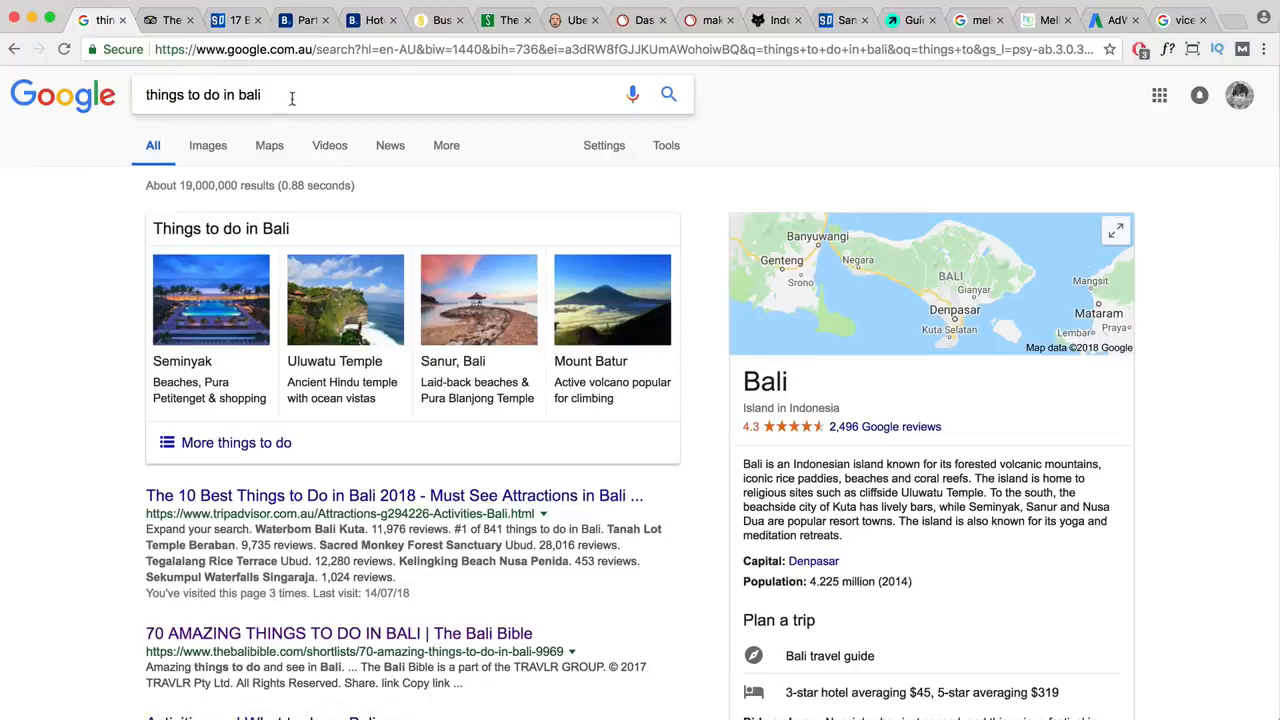
- Select the Google query "things to do in bali", switch to SEMrush and open its Keyword Difficulty tool
drag(294, 97, 140, 97)
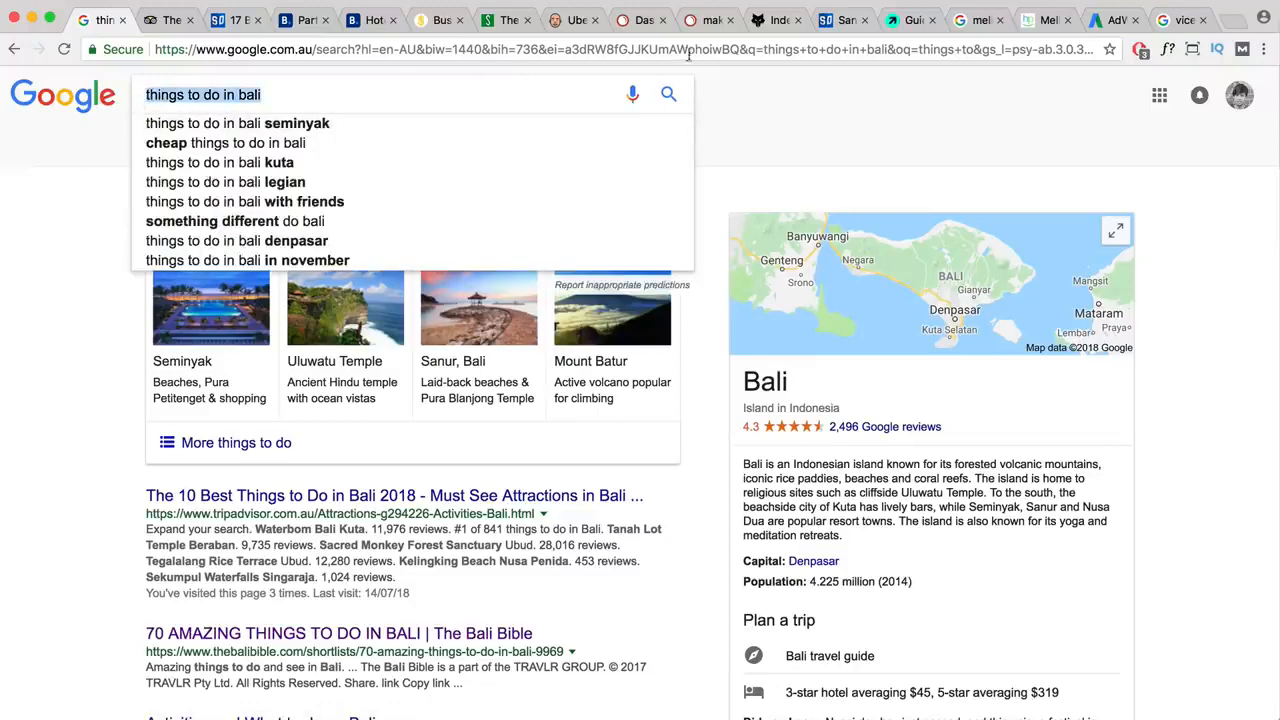
click(640, 21)
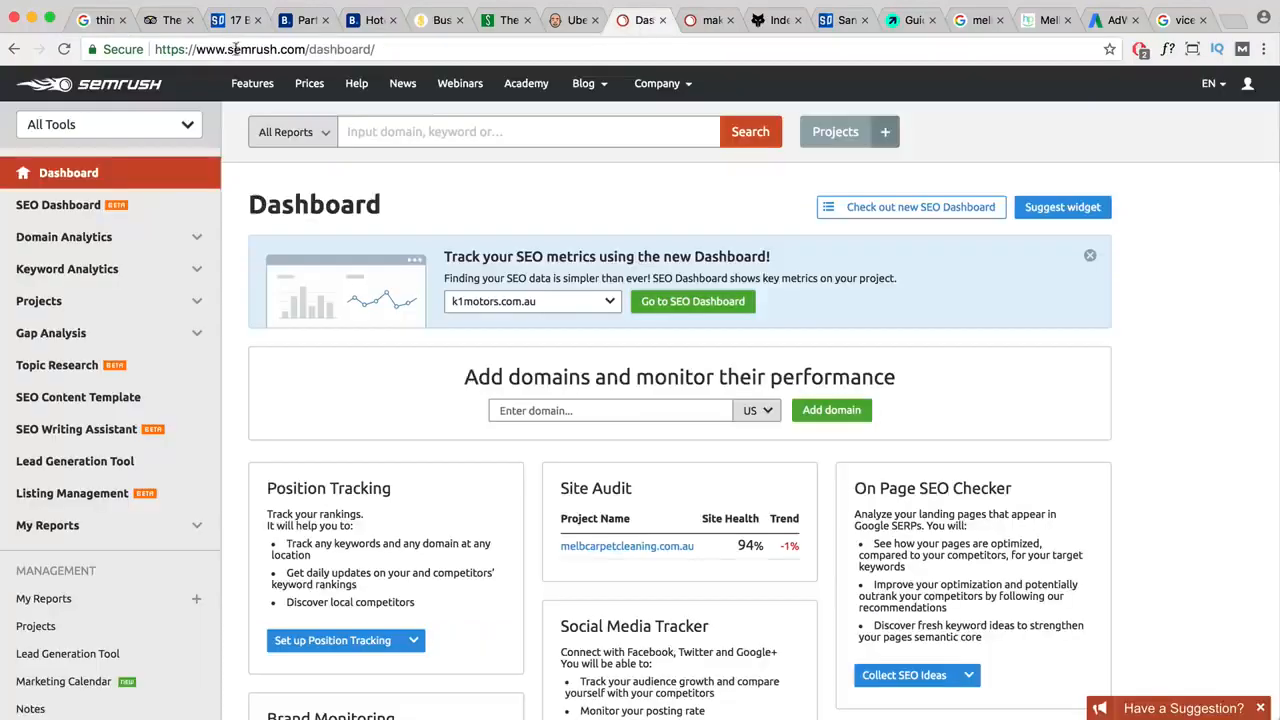
drag(228, 50, 266, 50)
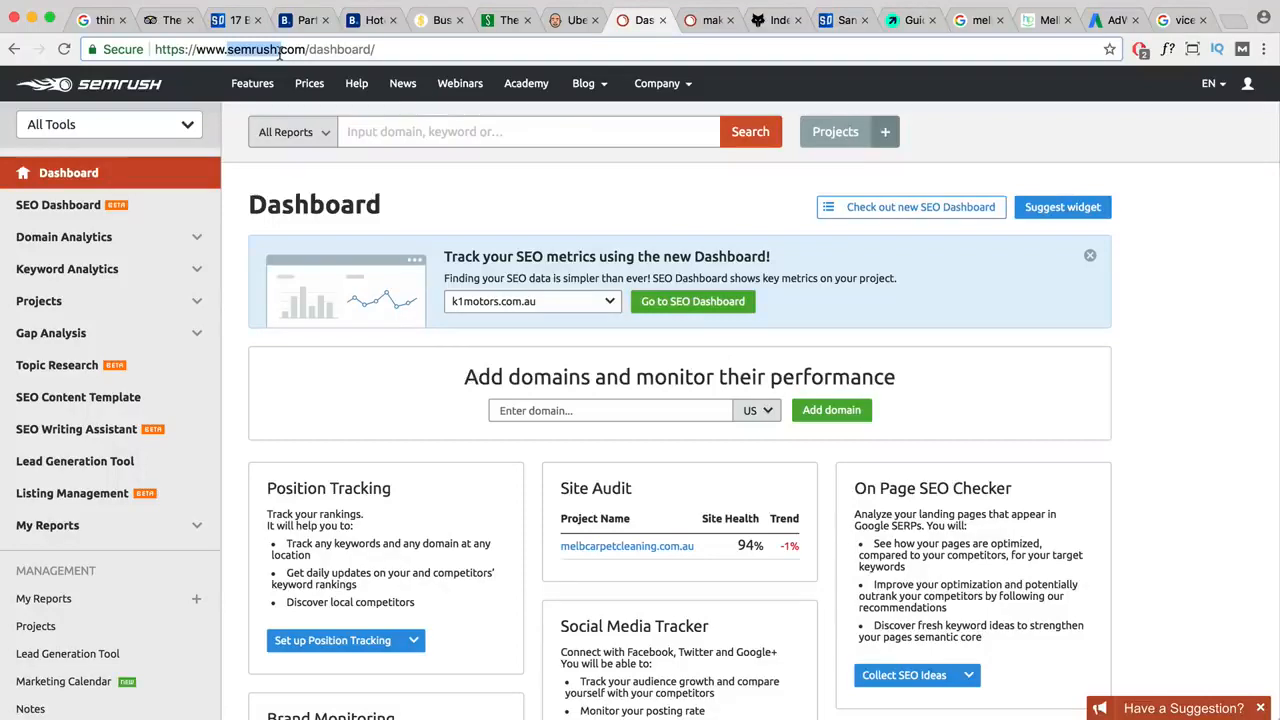
click(416, 131)
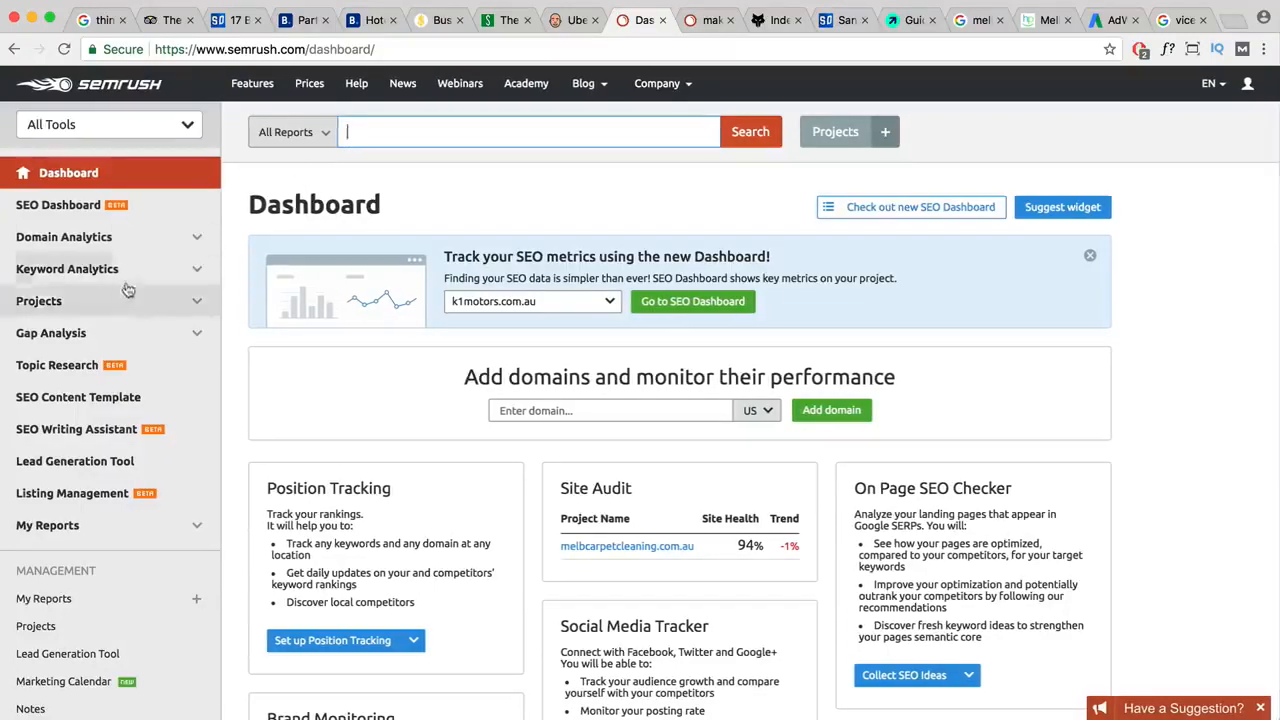
click(80, 271)
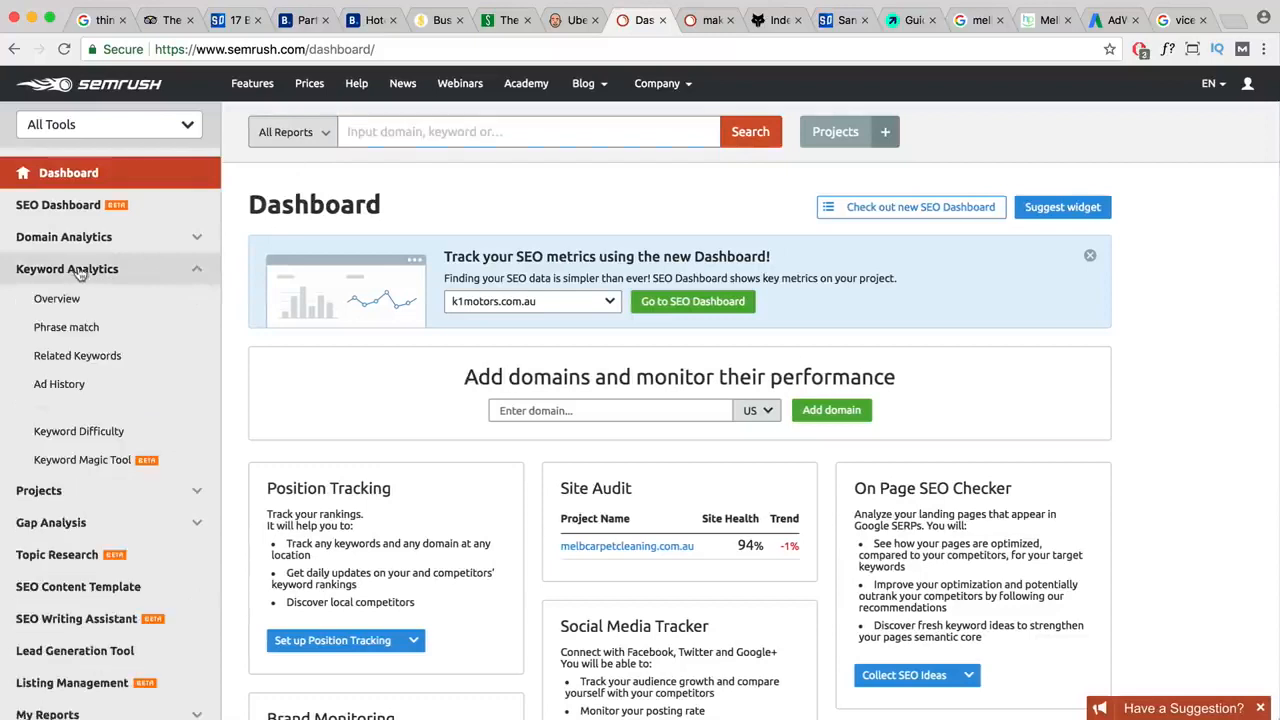
click(84, 431)
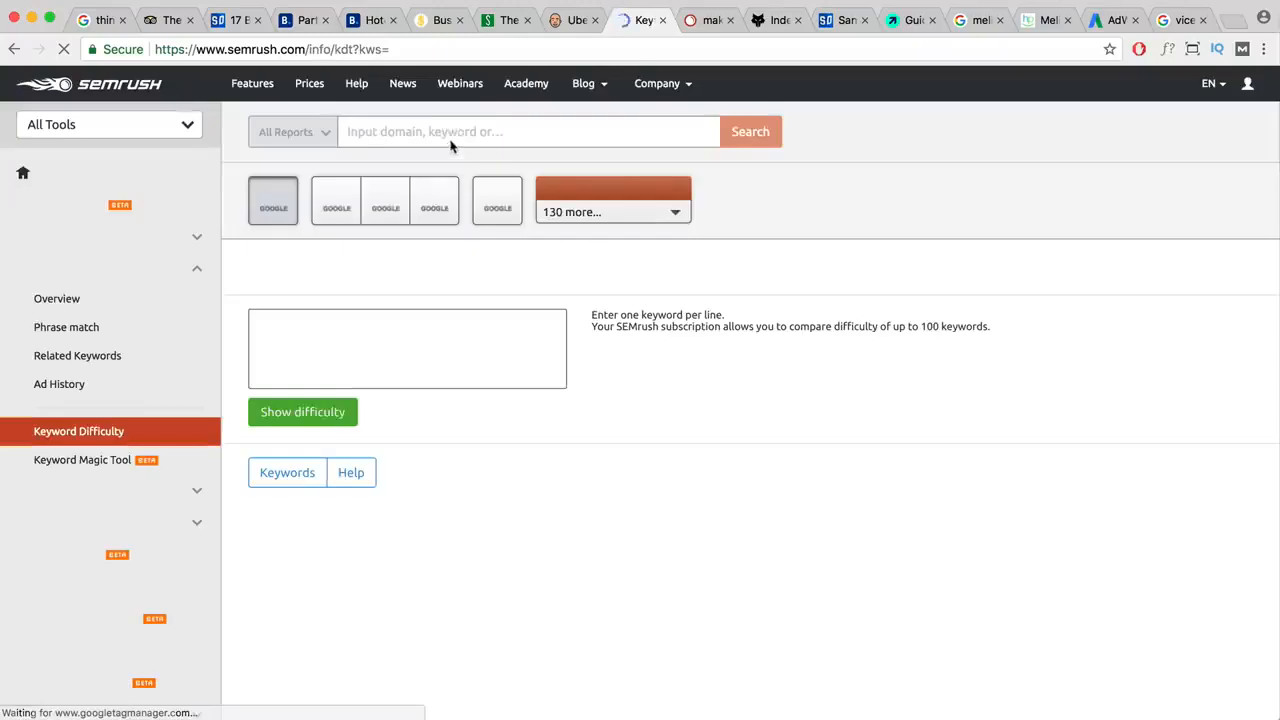
- Enter "things to do in bali" in the Keyword Difficulty tool, show its difficulty and view the result row
click(345, 352)
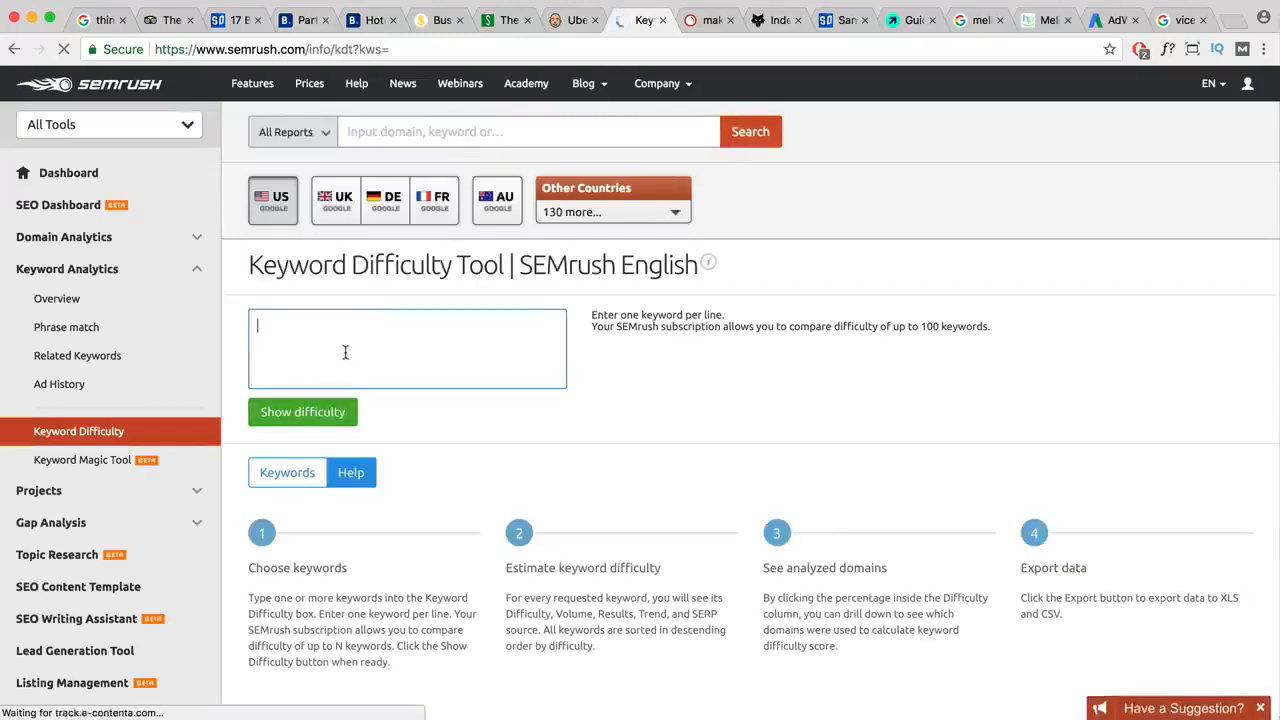
text(things to do in bali)
drag(363, 325, 240, 327)
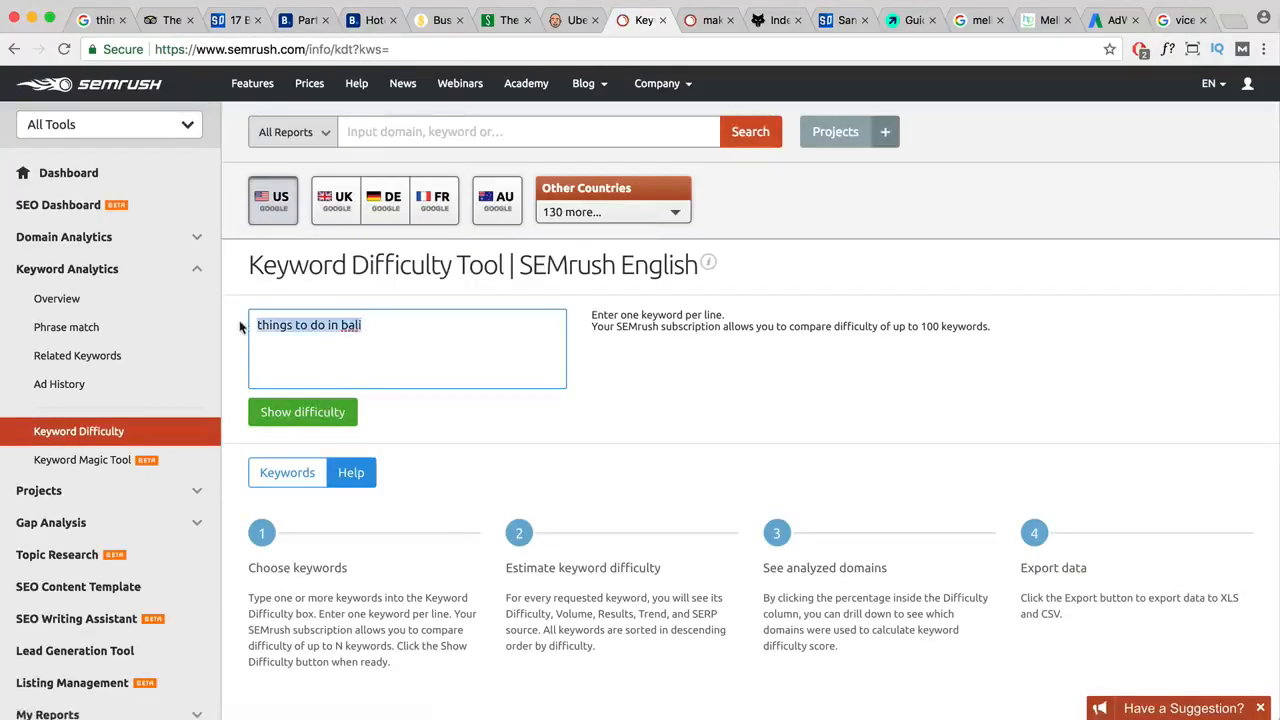
click(309, 410)
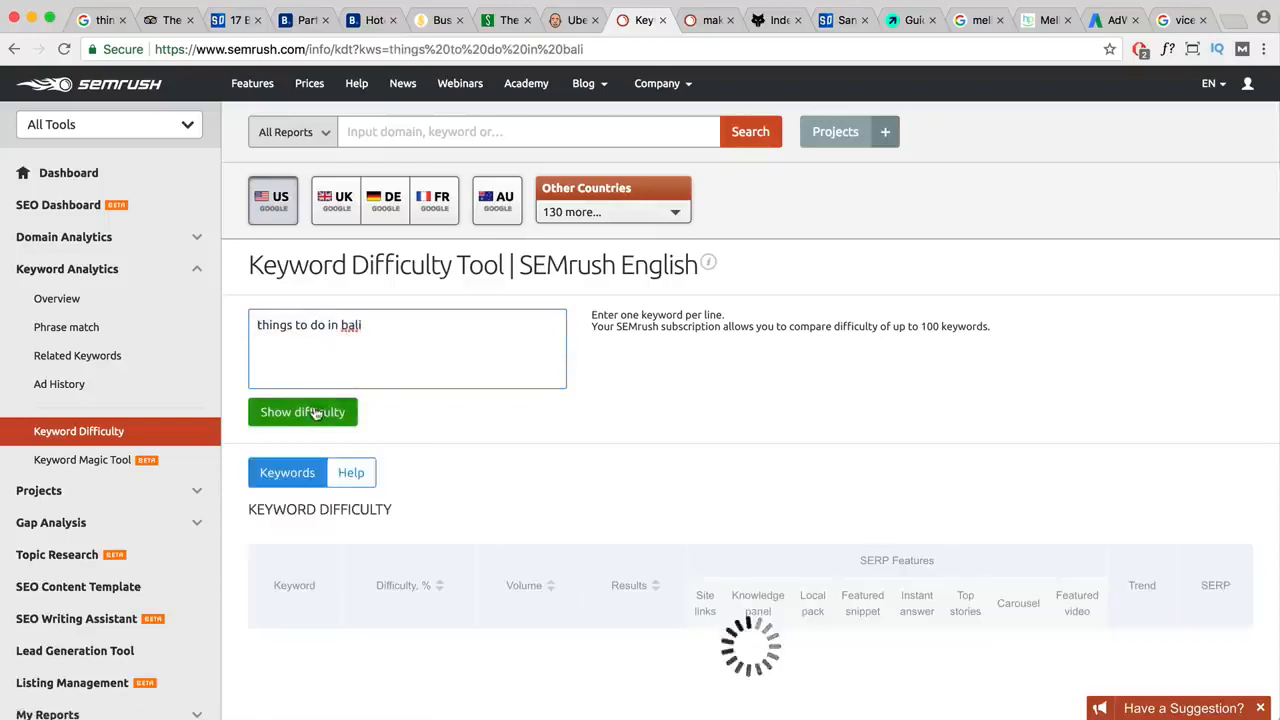
scroll(474, 414, down, 3)
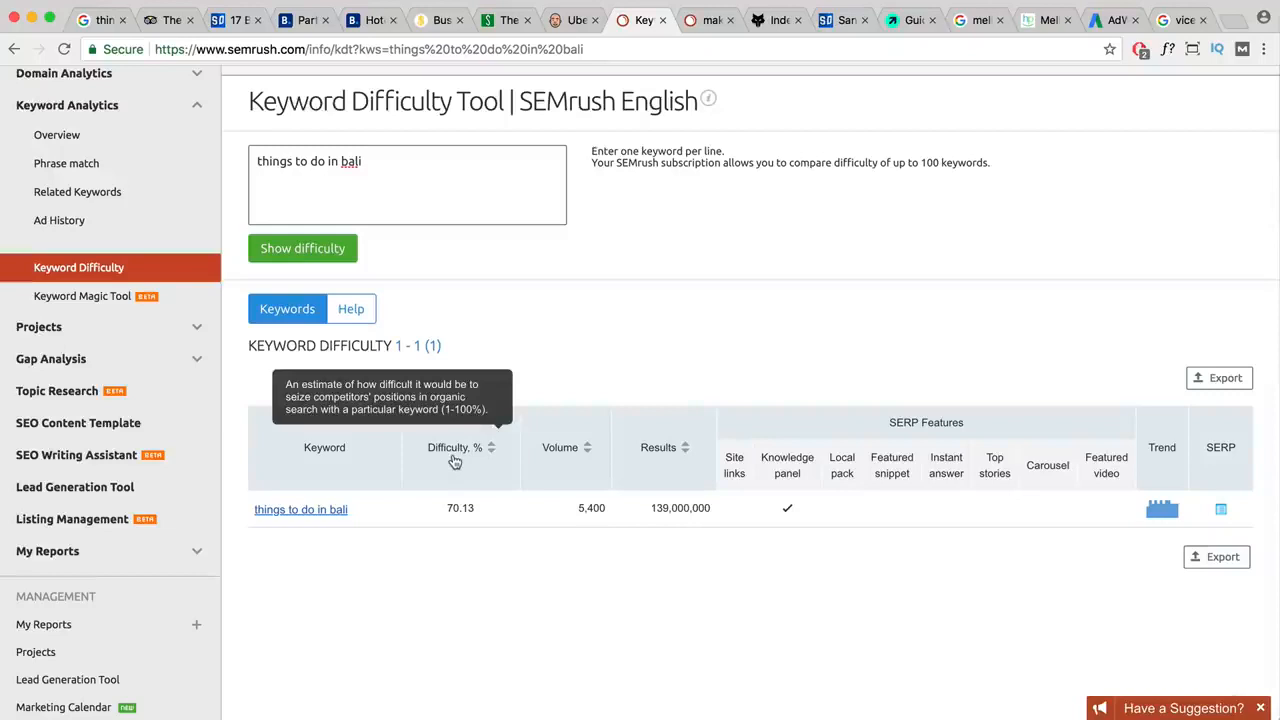
- Check the Ubersuggest page for "viceroy bali review" and return to the SEMrush keyword difficulty results
key(ctrl+shift+Tab)
scroll(697, 312, down, 5)
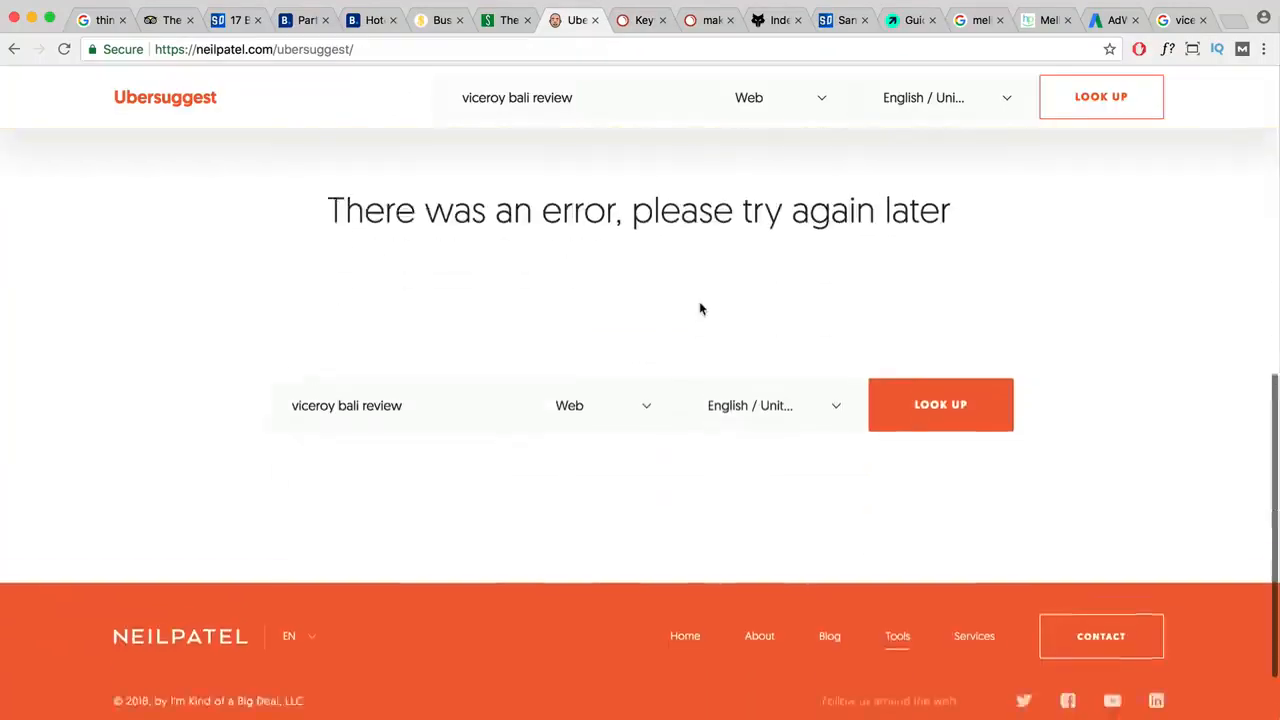
scroll(700, 309, down, 2)
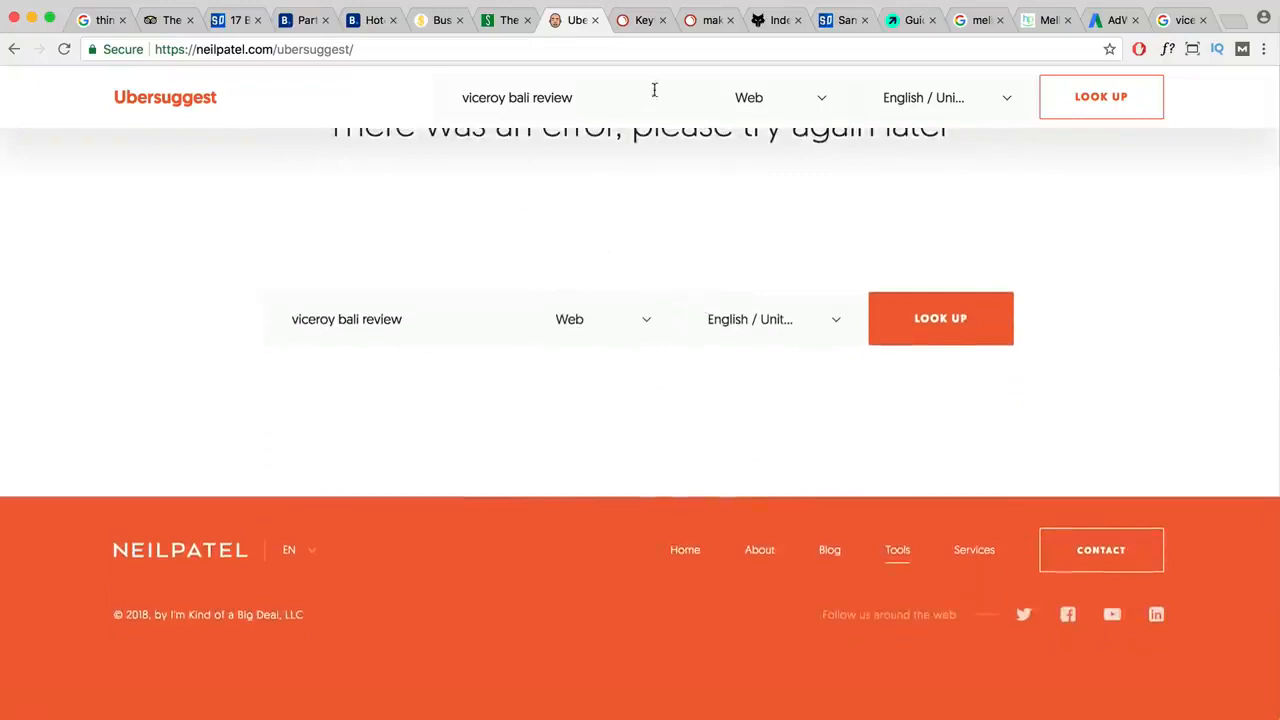
click(642, 24)
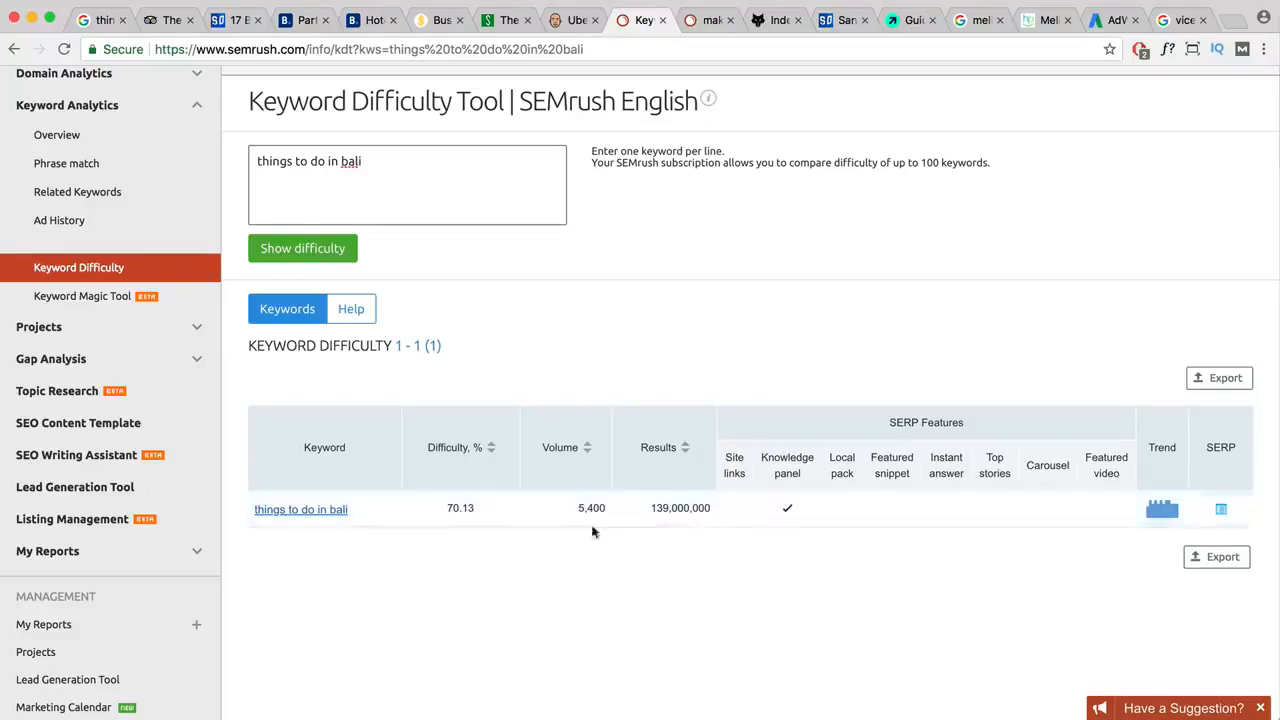
- Check which country database the Keyword Difficulty tool uses and review the result row for "things to do in bali"
scroll(590, 519, up, 3)
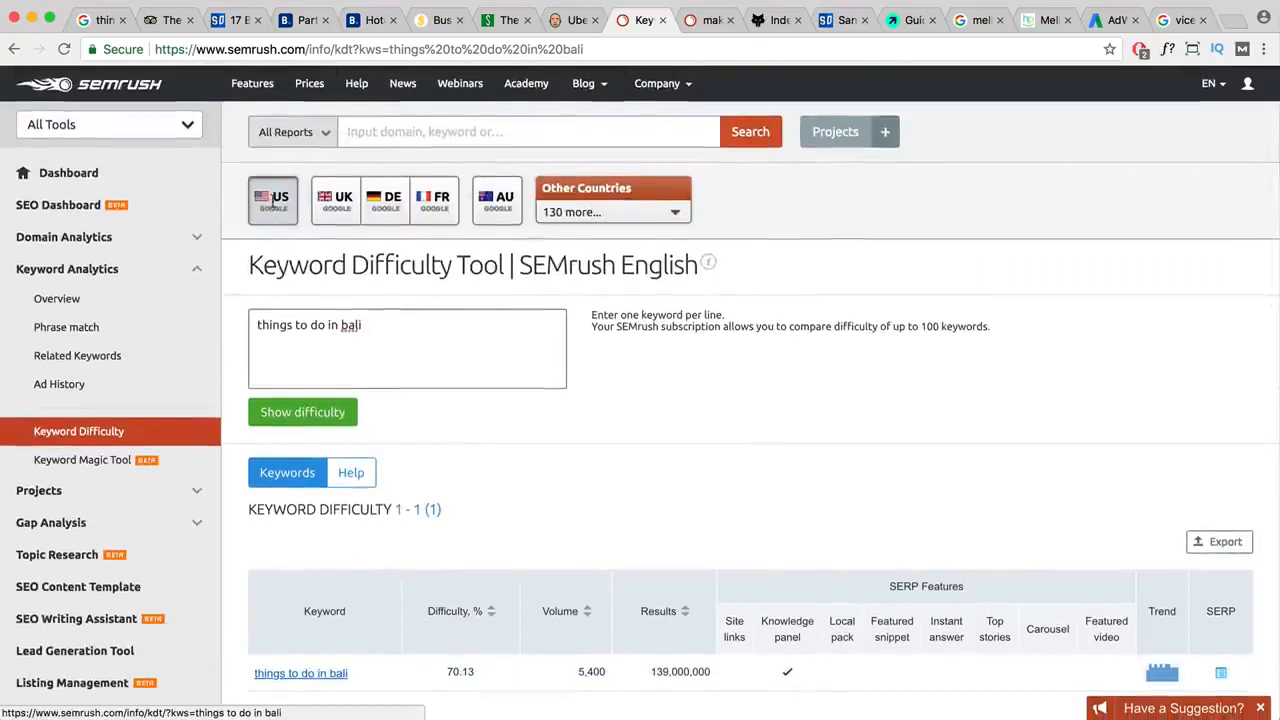
scroll(308, 216, down, 1)
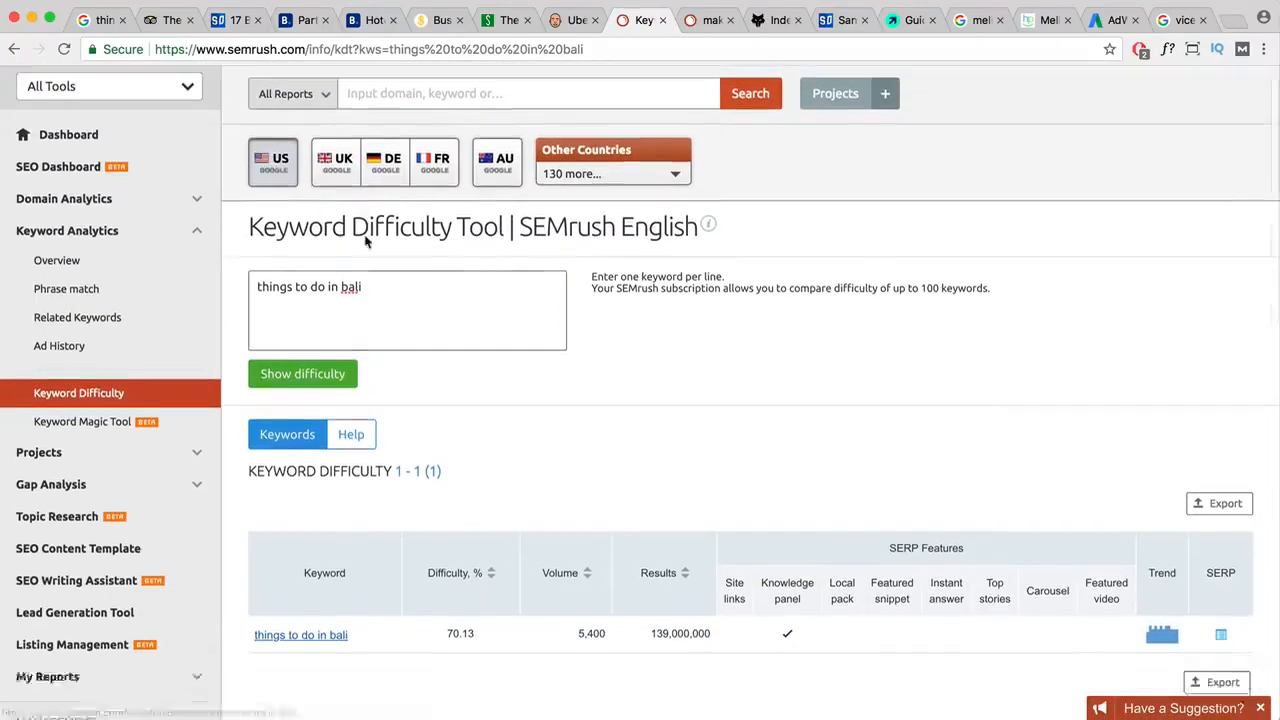
scroll(560, 470, down, 1)
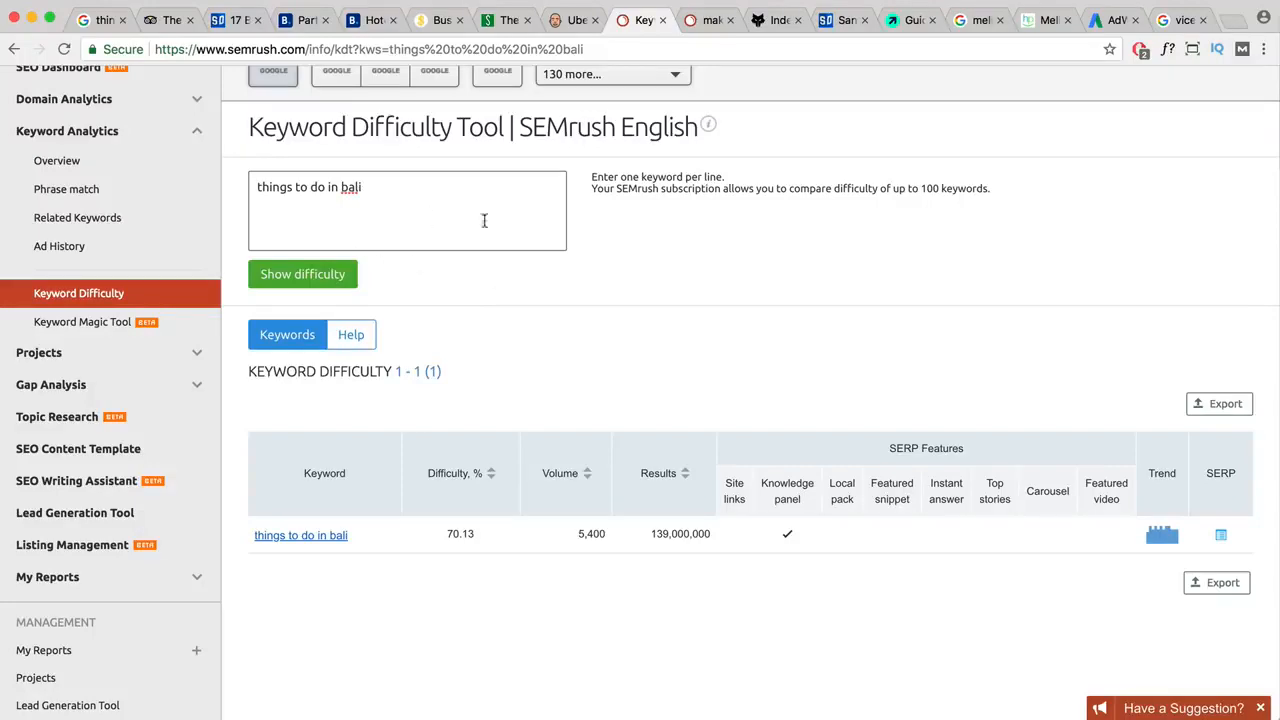
- Switch to the TripAdvisor "5-Star Hotels in Bali" page, select its heading and look through the listed hotels and their booking deals
click(165, 20)
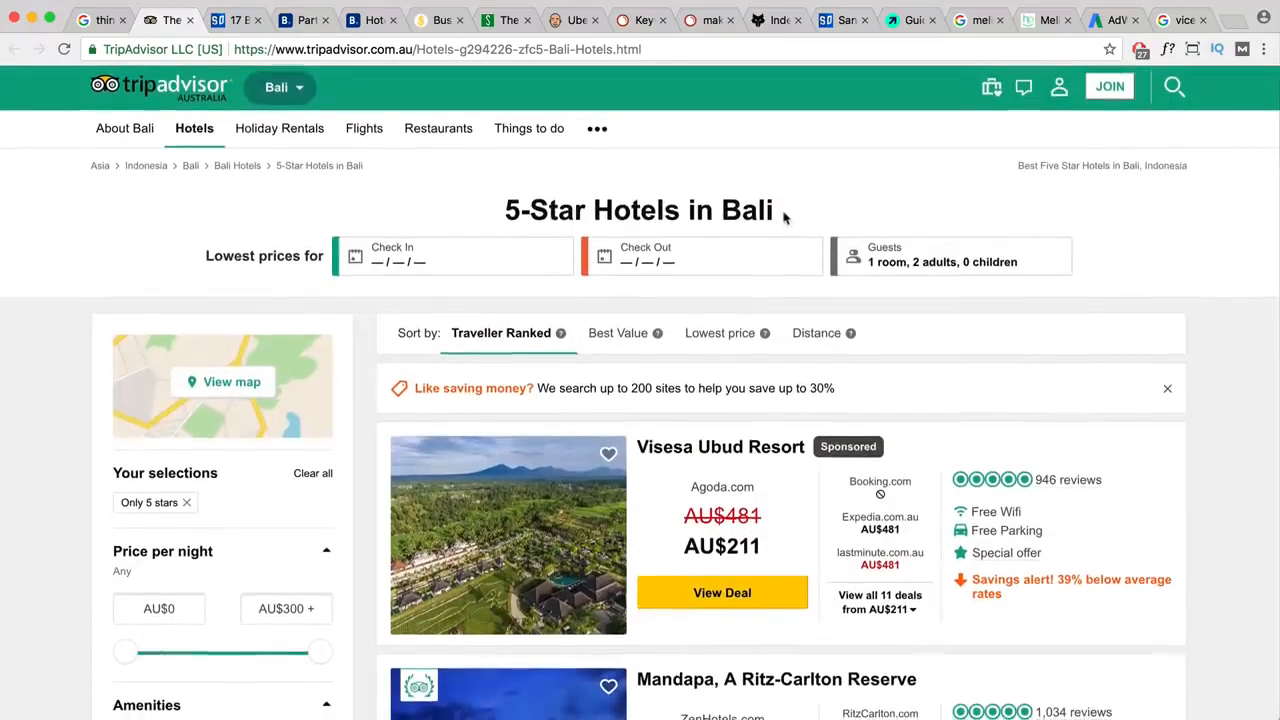
drag(786, 218, 510, 200)
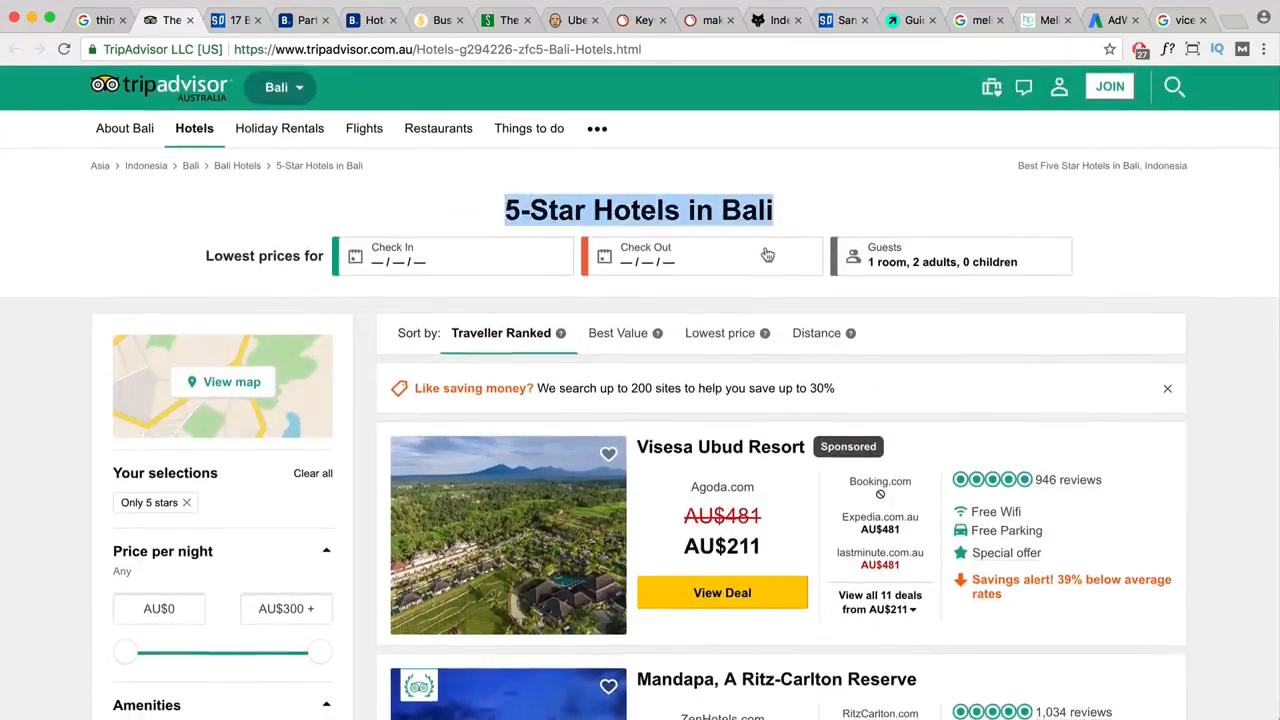
scroll(843, 240, down, 2)
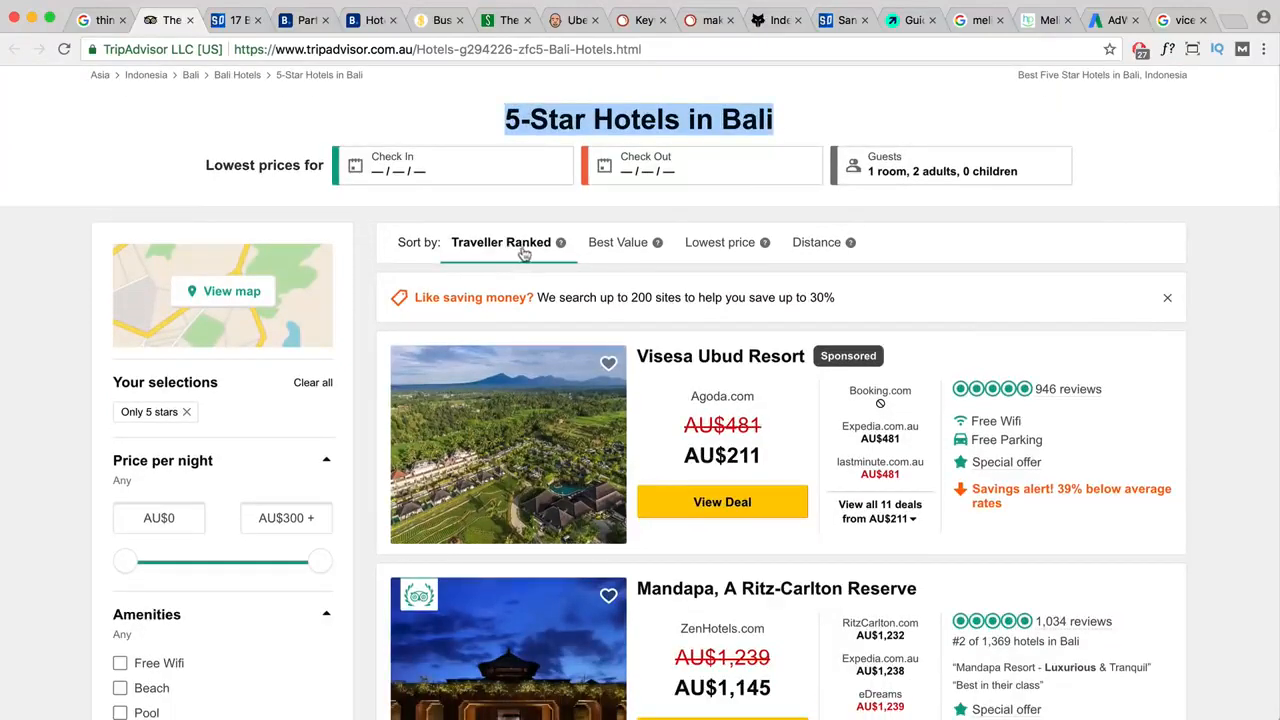
scroll(644, 284, down, 3)
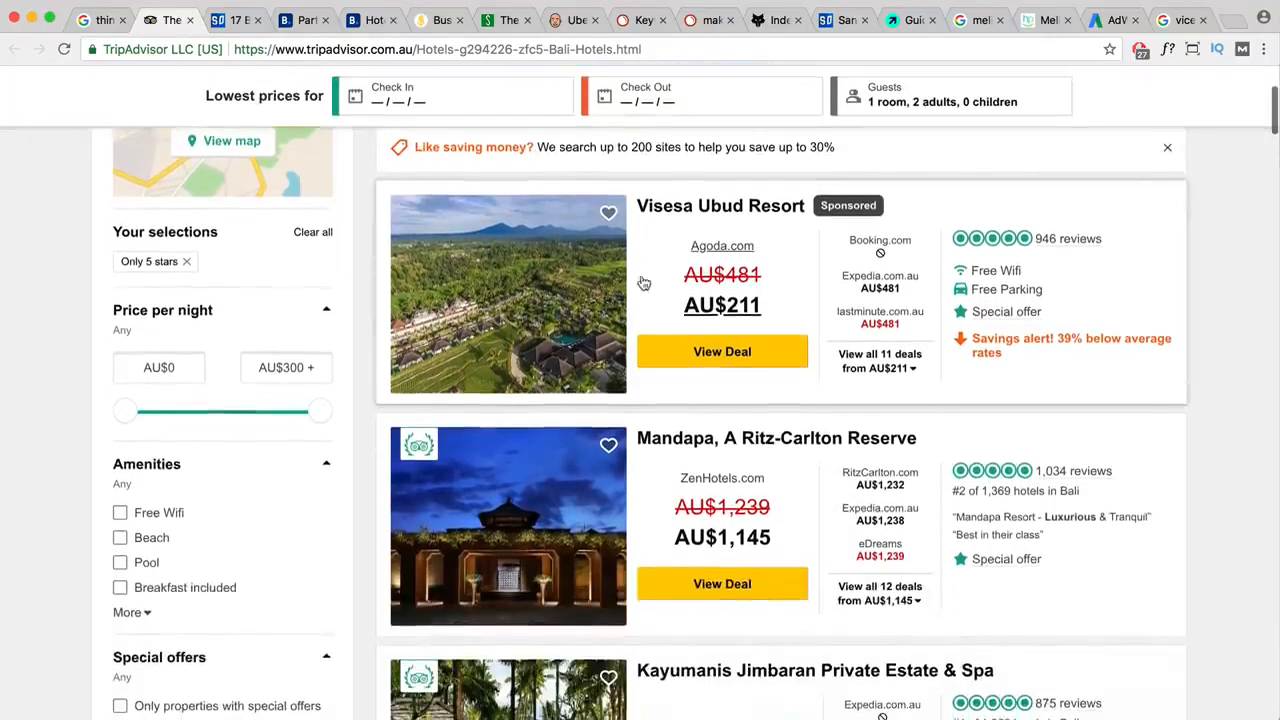
scroll(644, 284, down, 5)
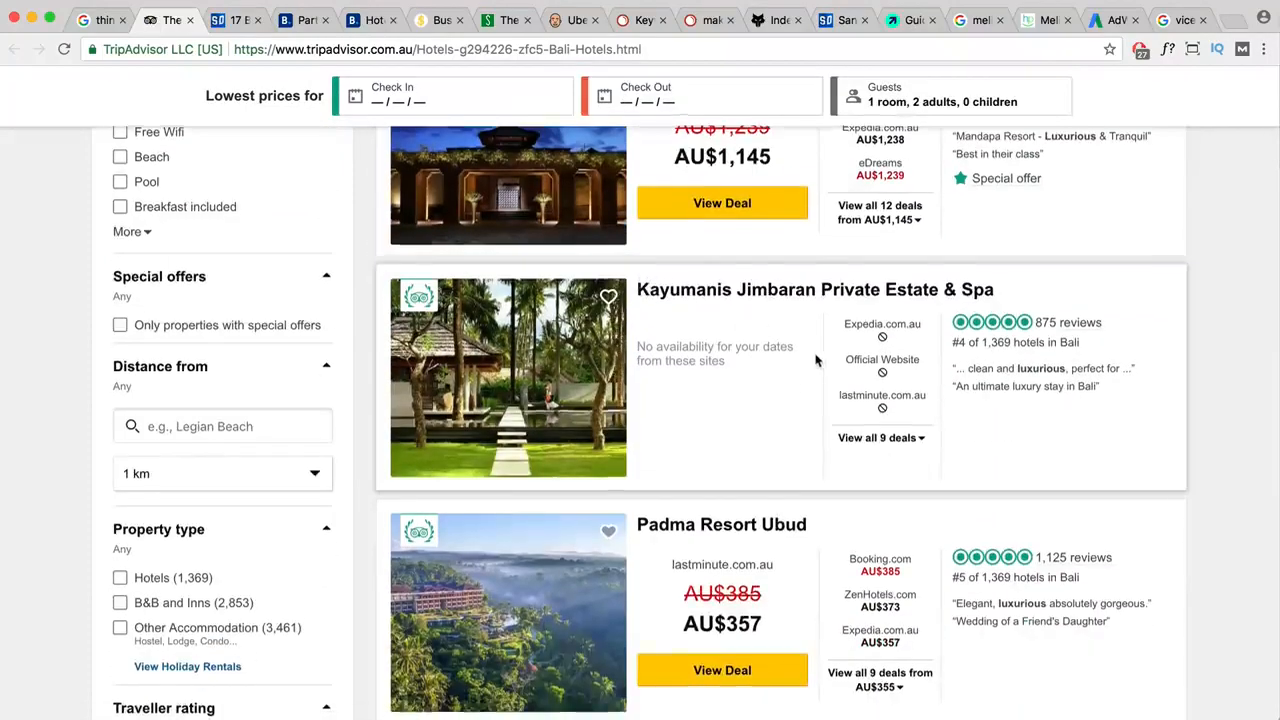
scroll(815, 362, down, 3)
scroll(815, 362, down, 10)
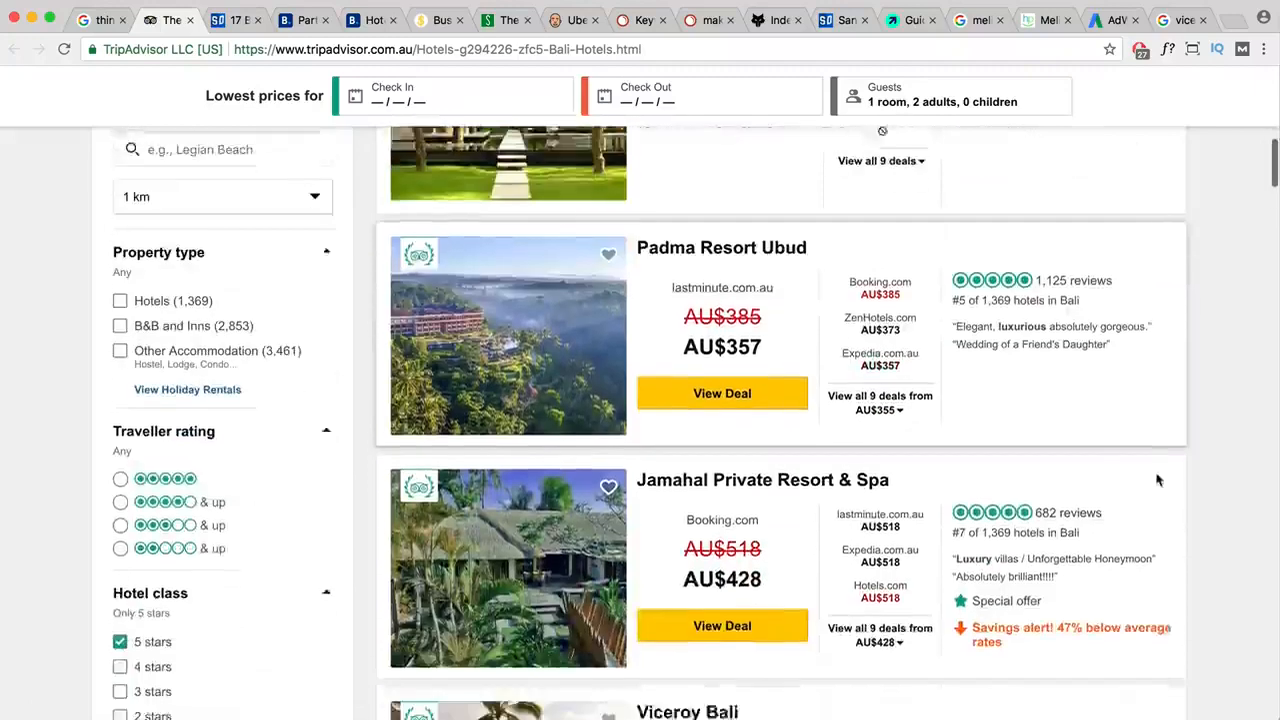
scroll(1148, 481, down, 3)
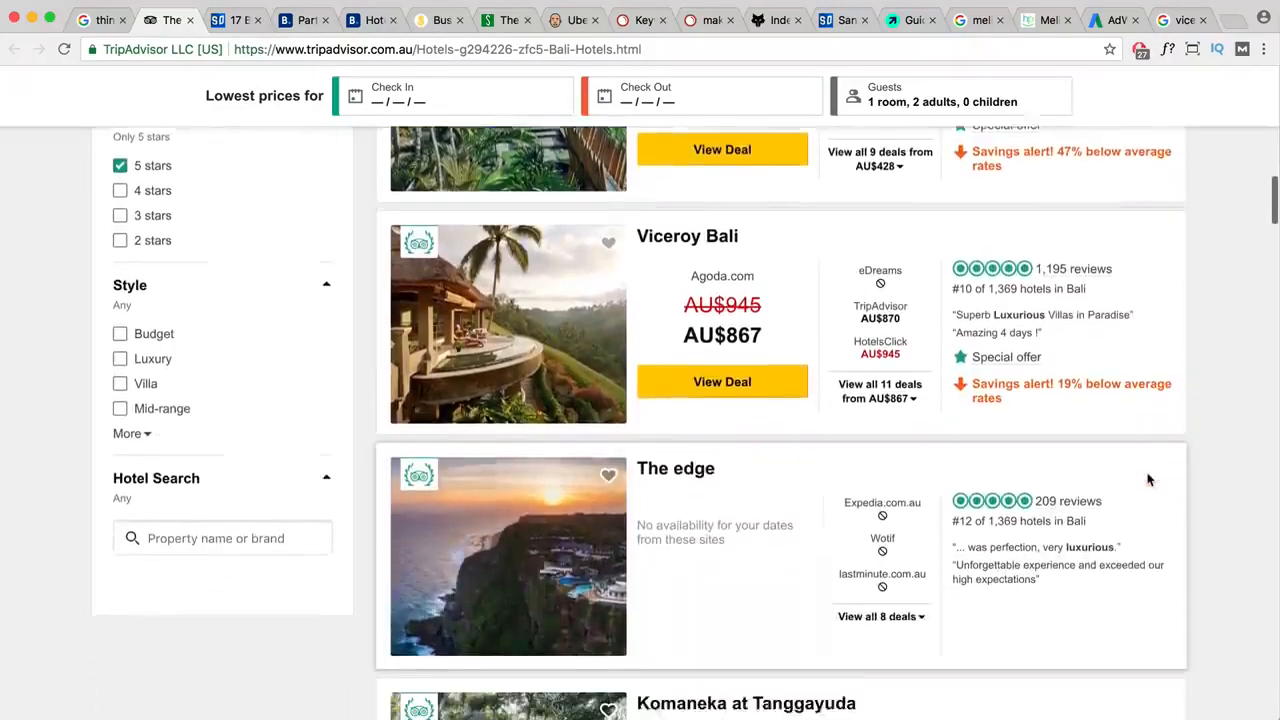
- Go from the TripAdvisor Bali hotel list to the Google results for "viceroy bali review"
scroll(812, 356, up, 3)
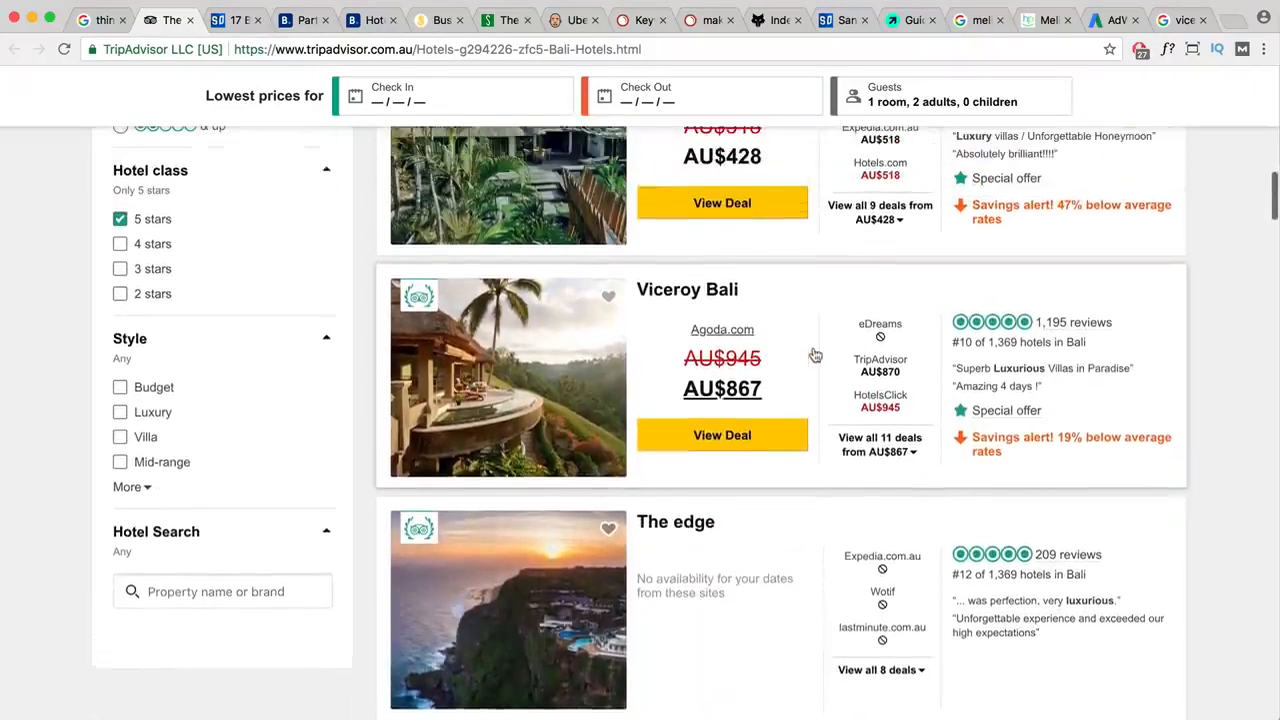
scroll(1022, 386, up, 3)
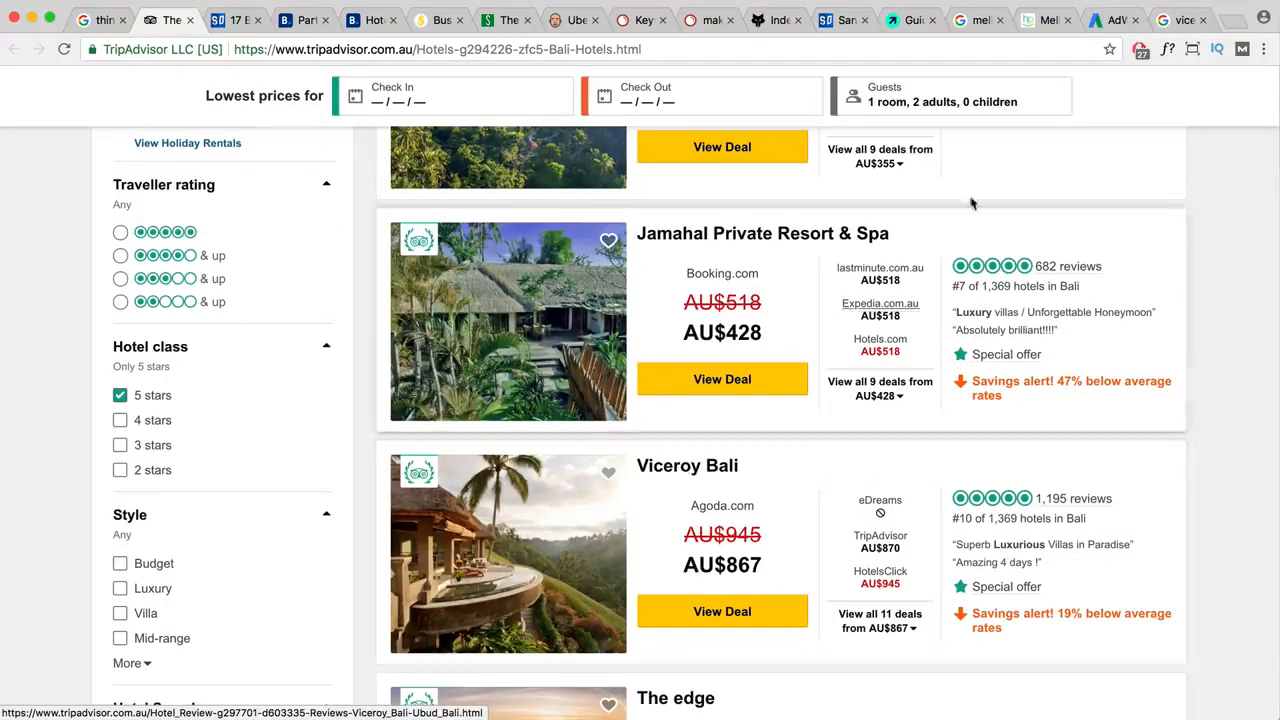
click(1182, 20)
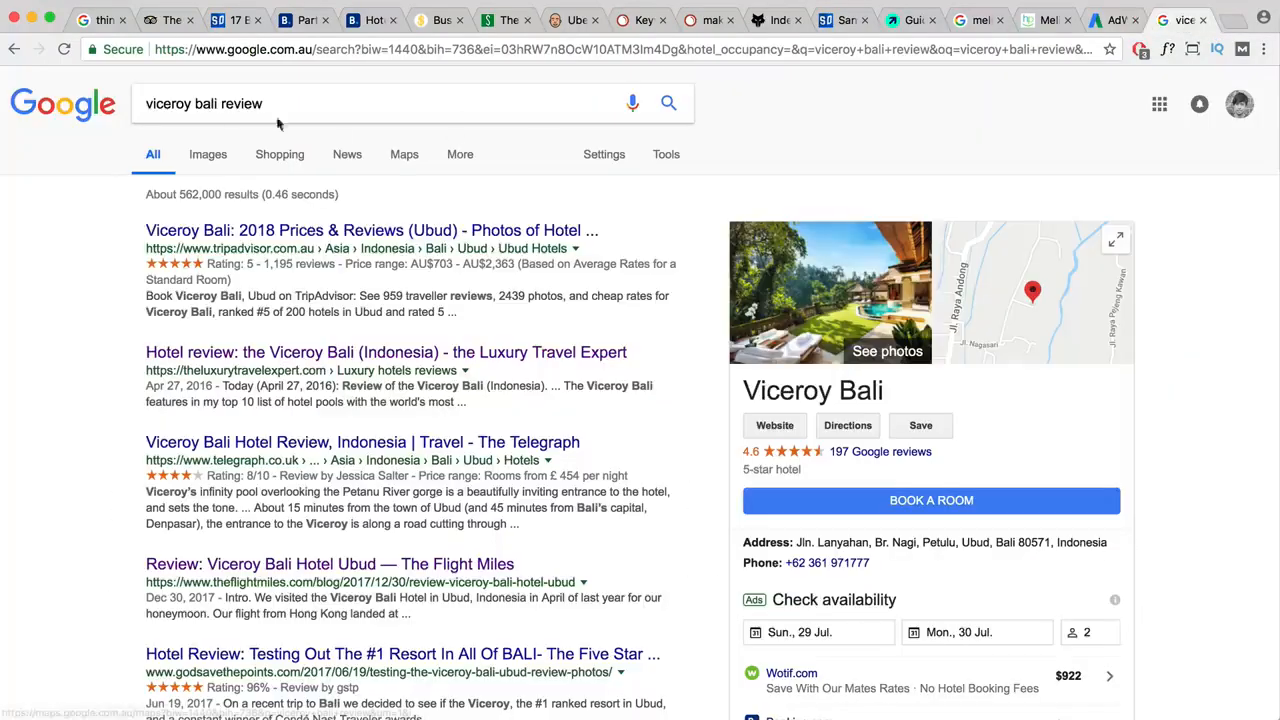
drag(291, 106, 140, 100)
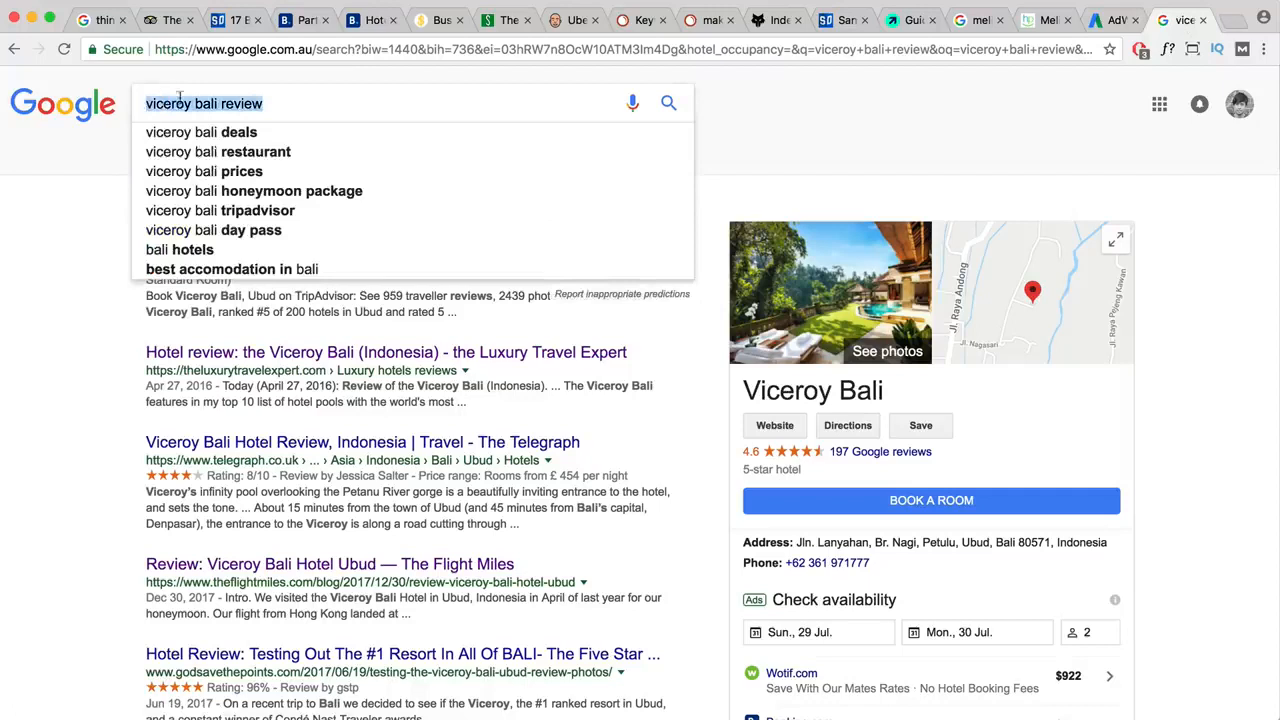
click(301, 104)
click(783, 125)
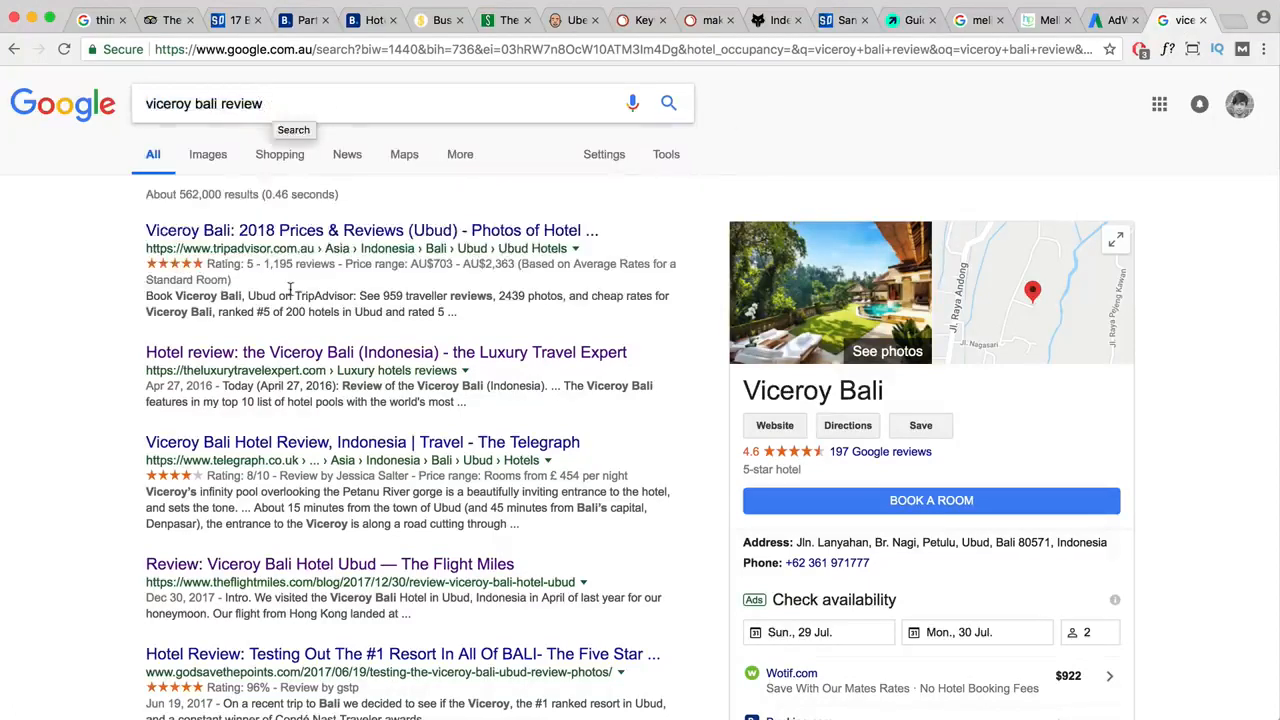
- Open the Luxury Travel Expert and The Flight Miles reviews of Viceroy Bali in new tabs from the search results
scroll(343, 320, down, 2)
scroll(343, 323, down, 1)
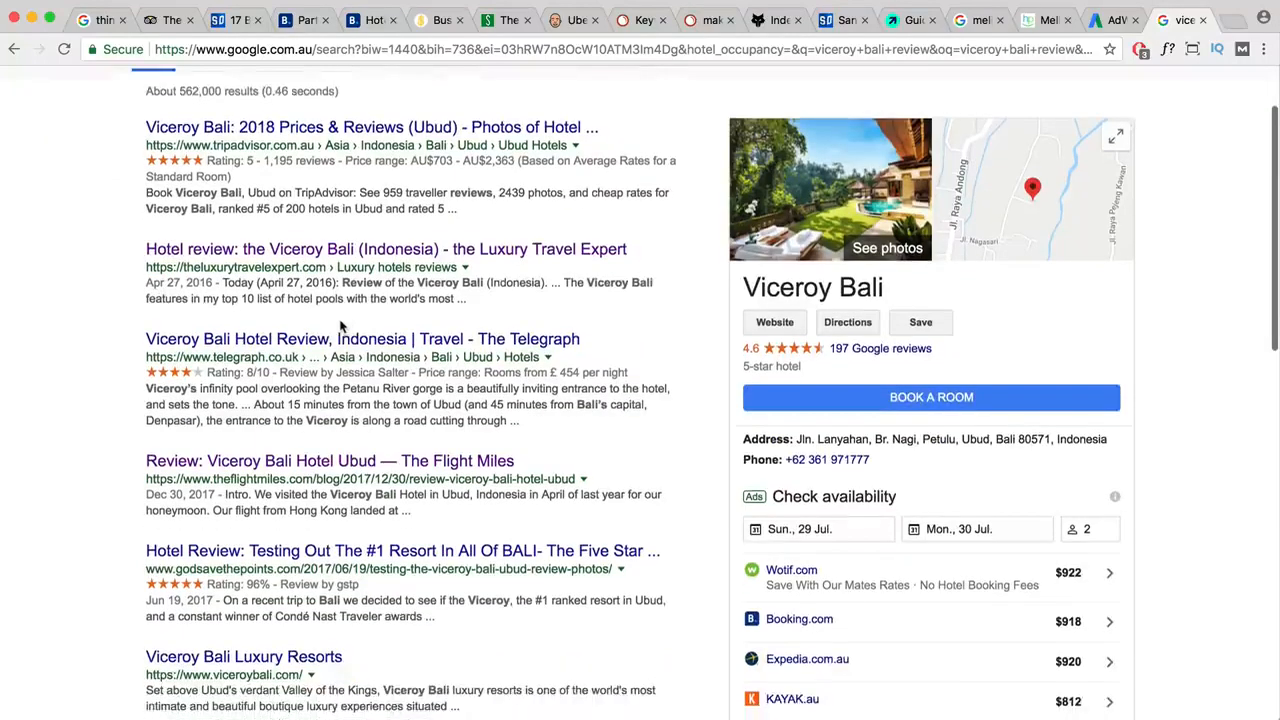
right_click(357, 235)
click(360, 234)
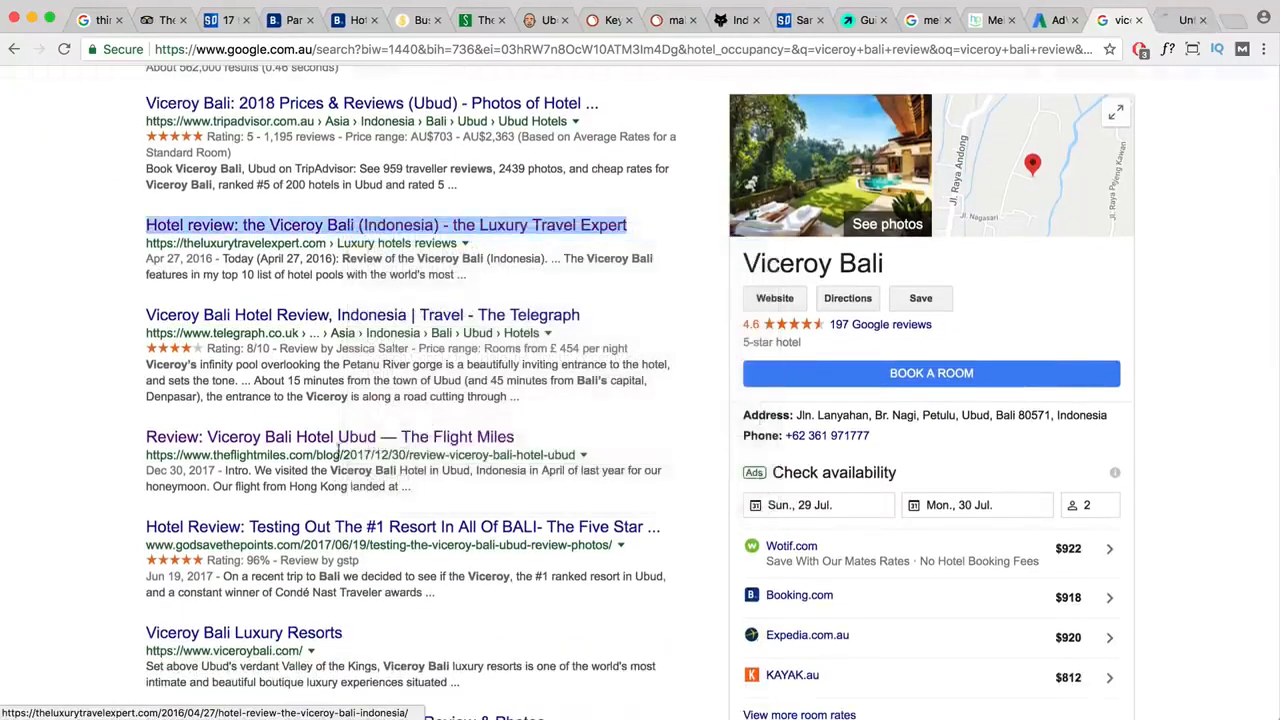
right_click(343, 437)
click(352, 441)
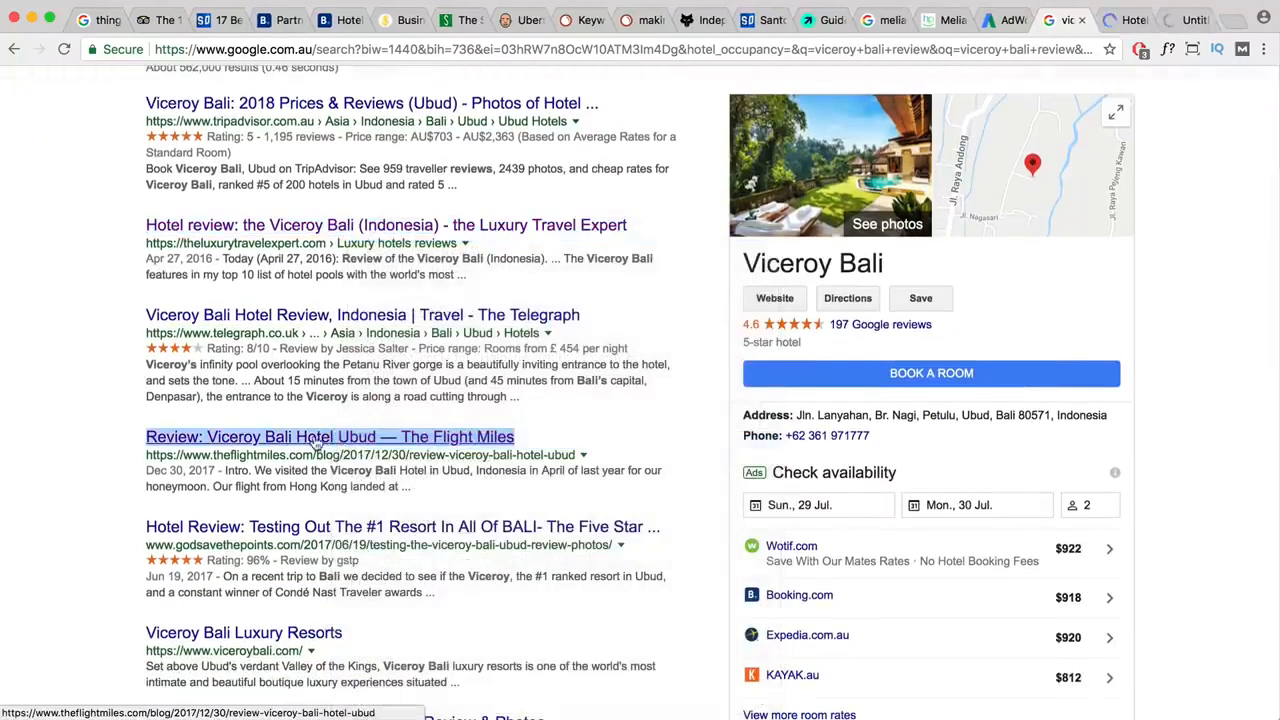
scroll(320, 437, down, 3)
scroll(326, 437, down, 4)
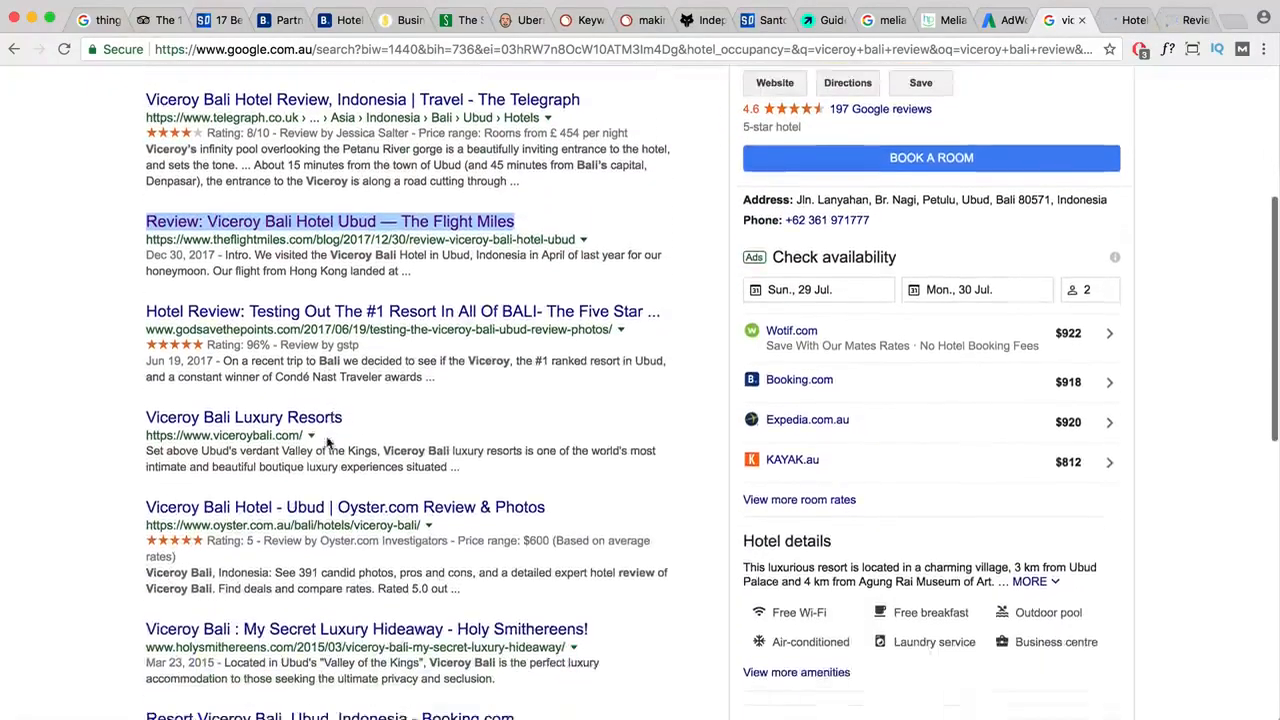
scroll(326, 437, up, 9)
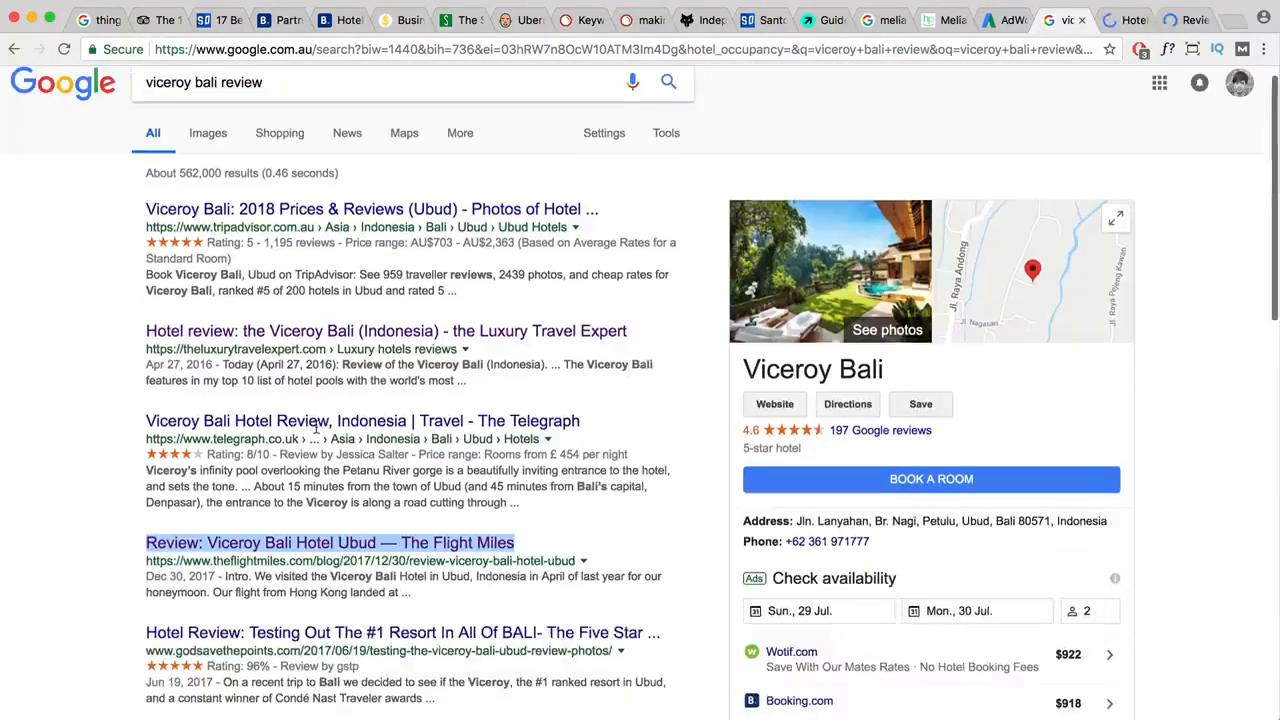
- Read through the Luxury Travel Expert review of Viceroy Bali from its introduction to the verdict
click(1130, 20)
scroll(650, 292, down, 10)
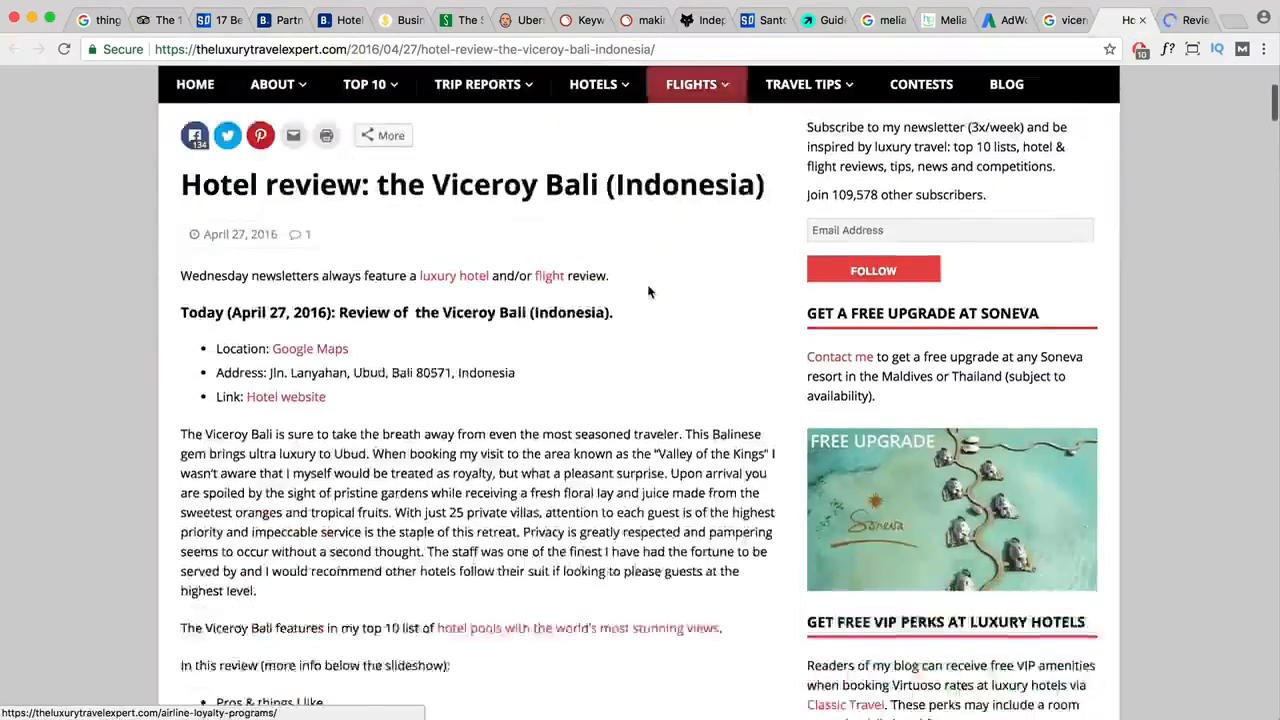
scroll(643, 293, down, 8)
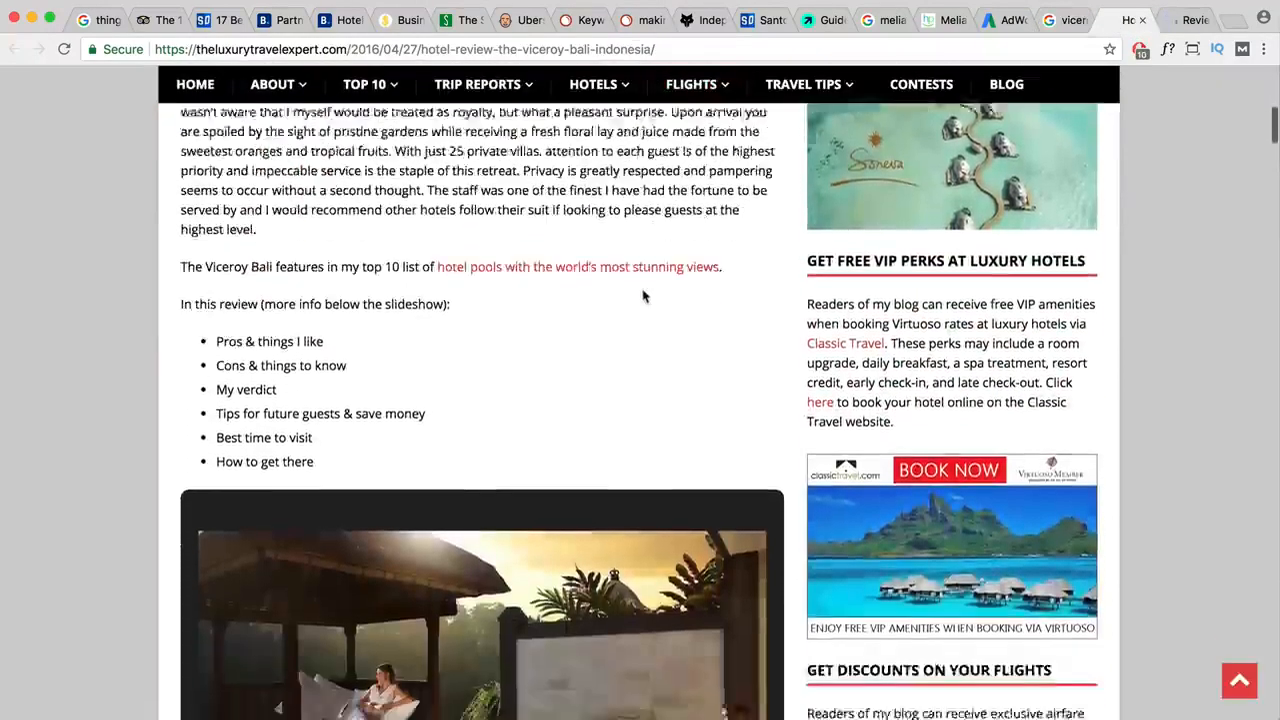
scroll(641, 295, down, 12)
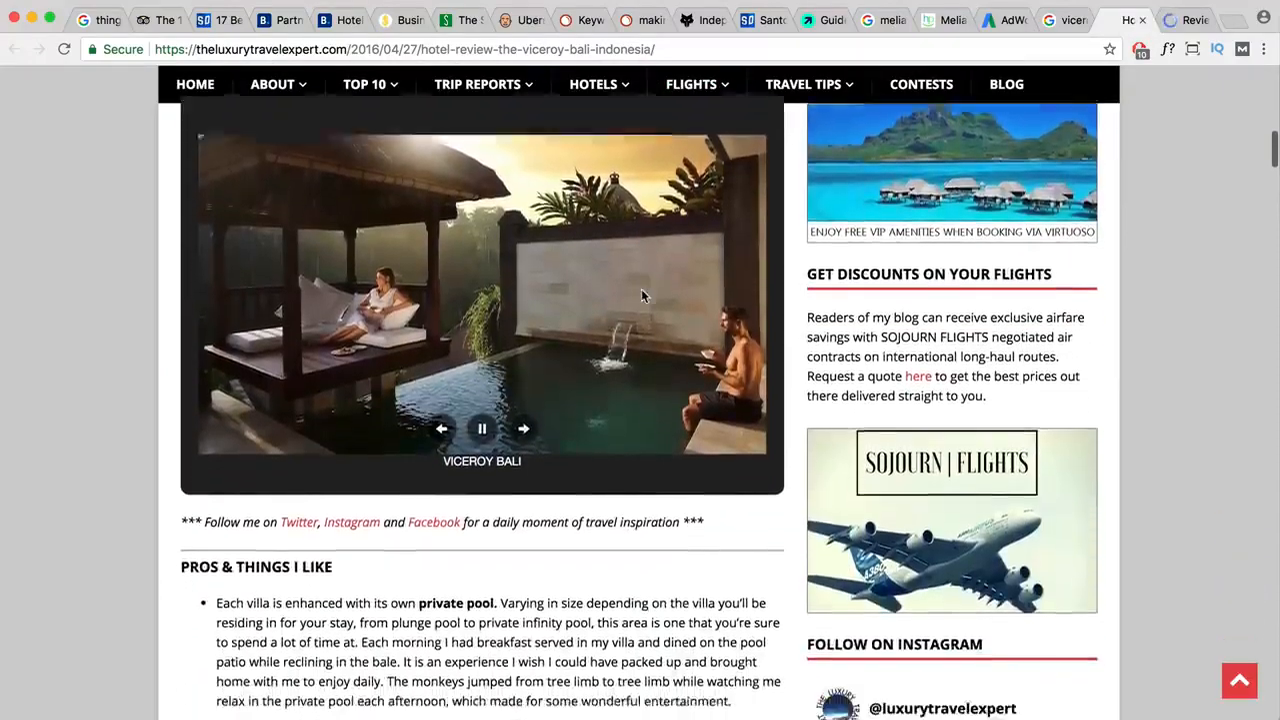
scroll(643, 296, down, 8)
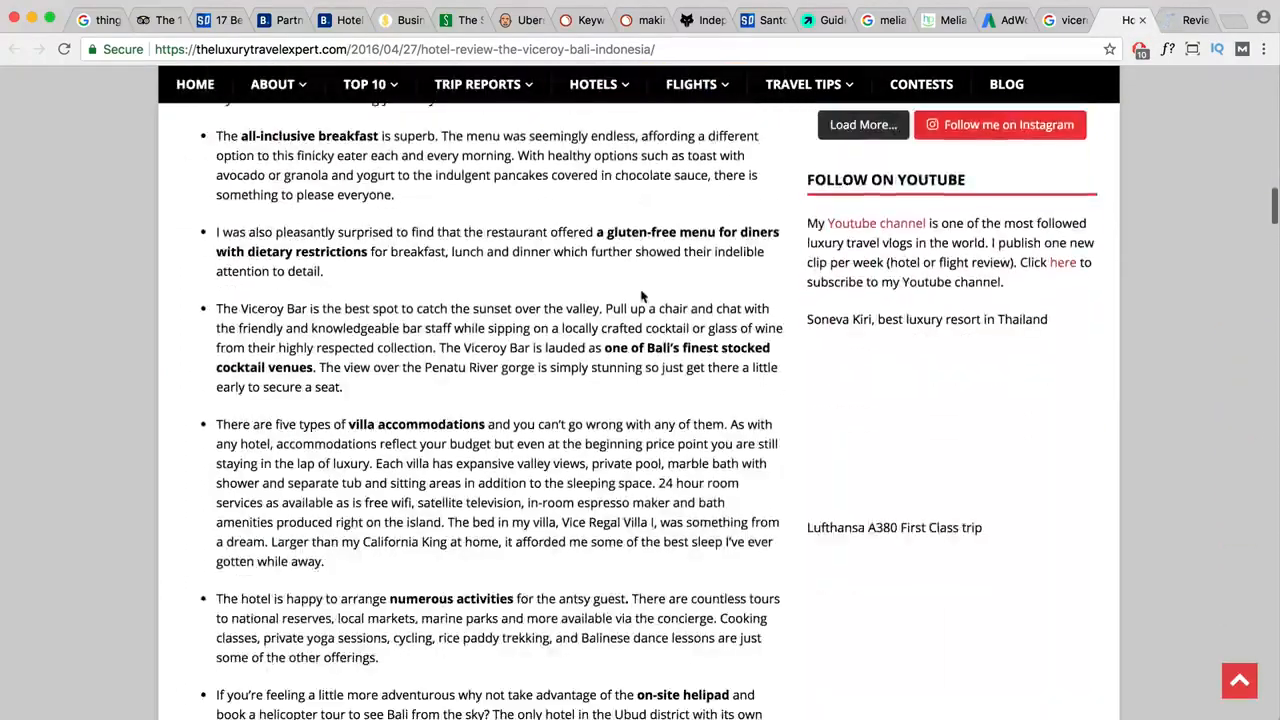
scroll(640, 290, down, 11)
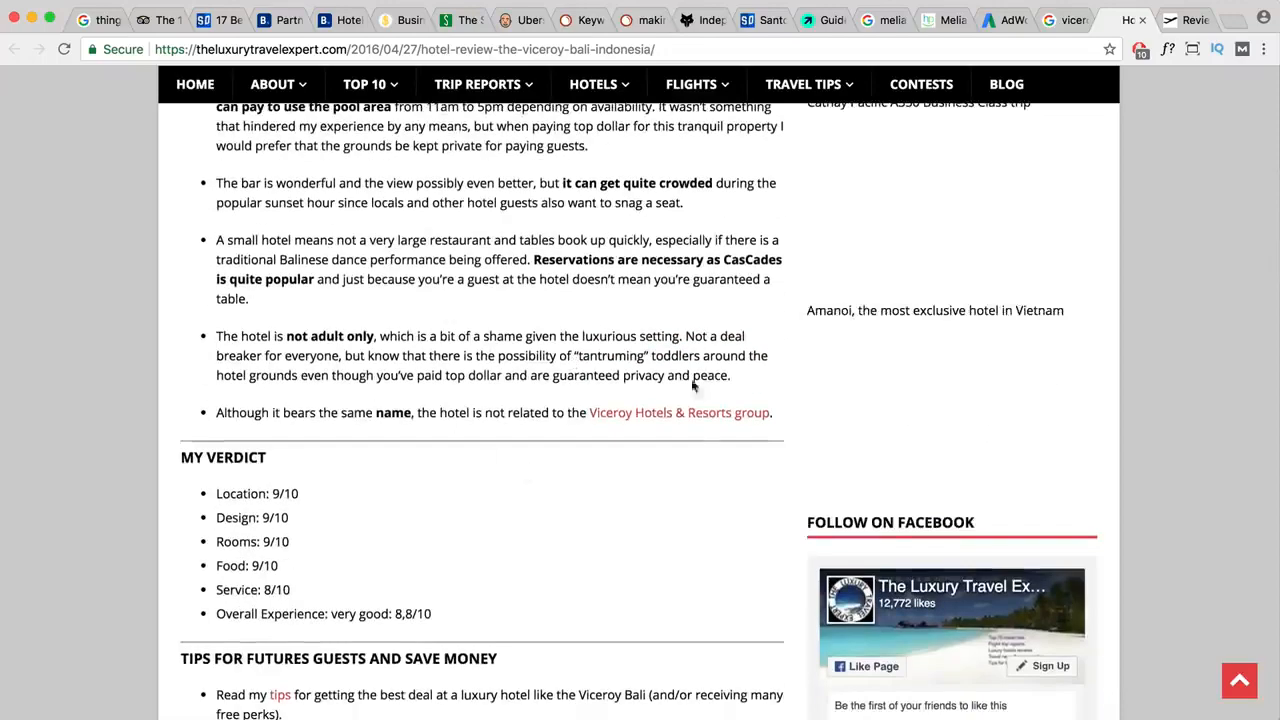
- Look through the opening photos of The Flight Miles review of Viceroy Bali Hotel Ubud
click(1188, 20)
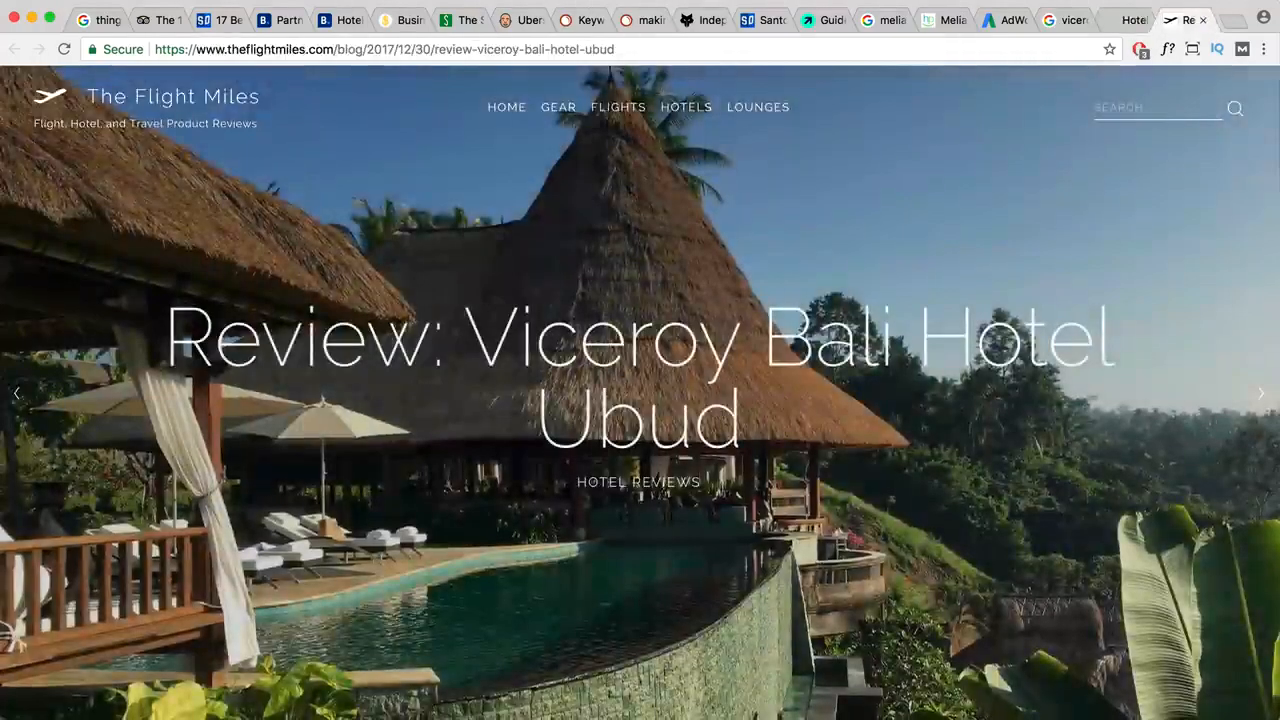
scroll(737, 357, down, 20)
scroll(737, 357, down, 20)
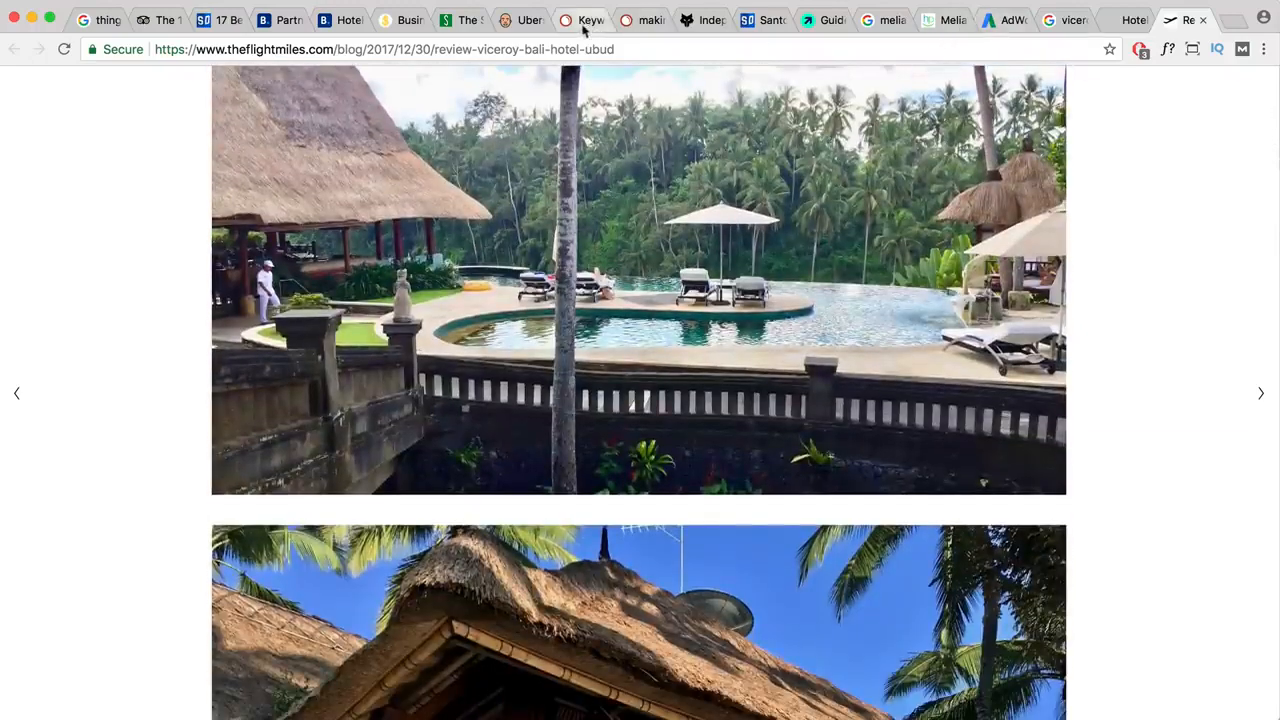
- Check "viceroy bali review" in Ubersuggest and examine average monthly searches and competition for related keyword ideas in AdWords
click(520, 20)
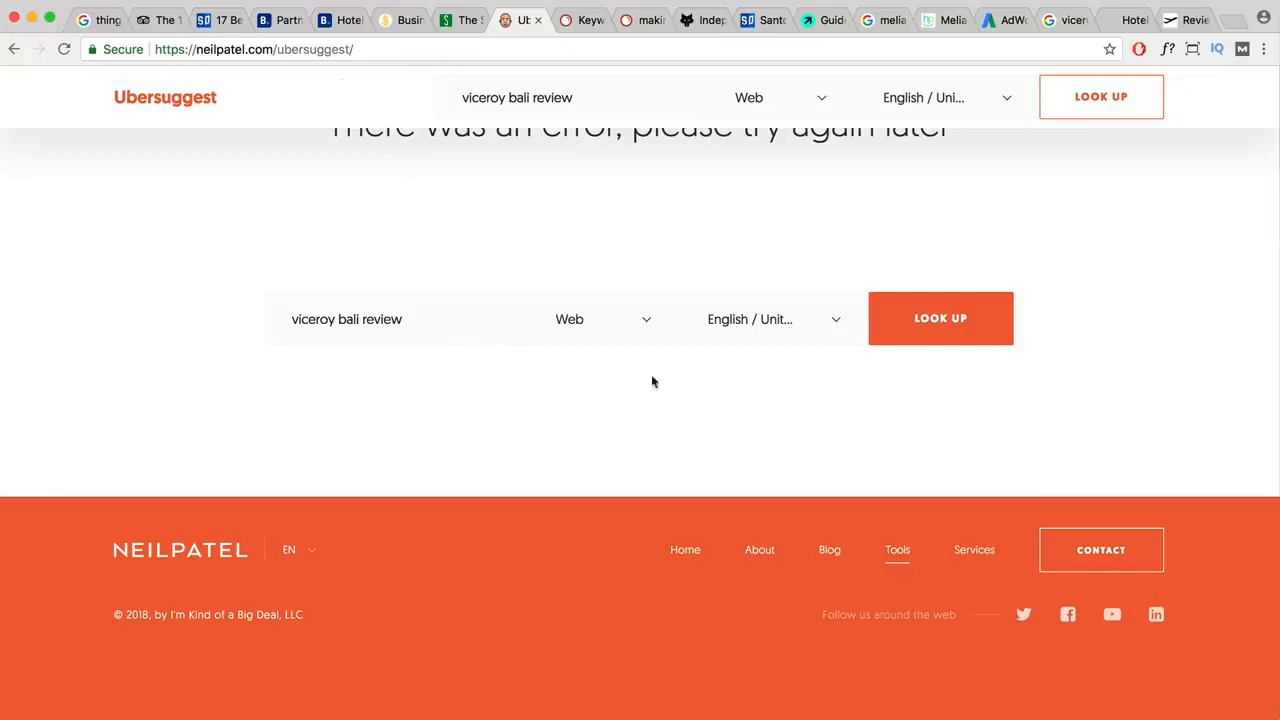
scroll(651, 380, up, 3)
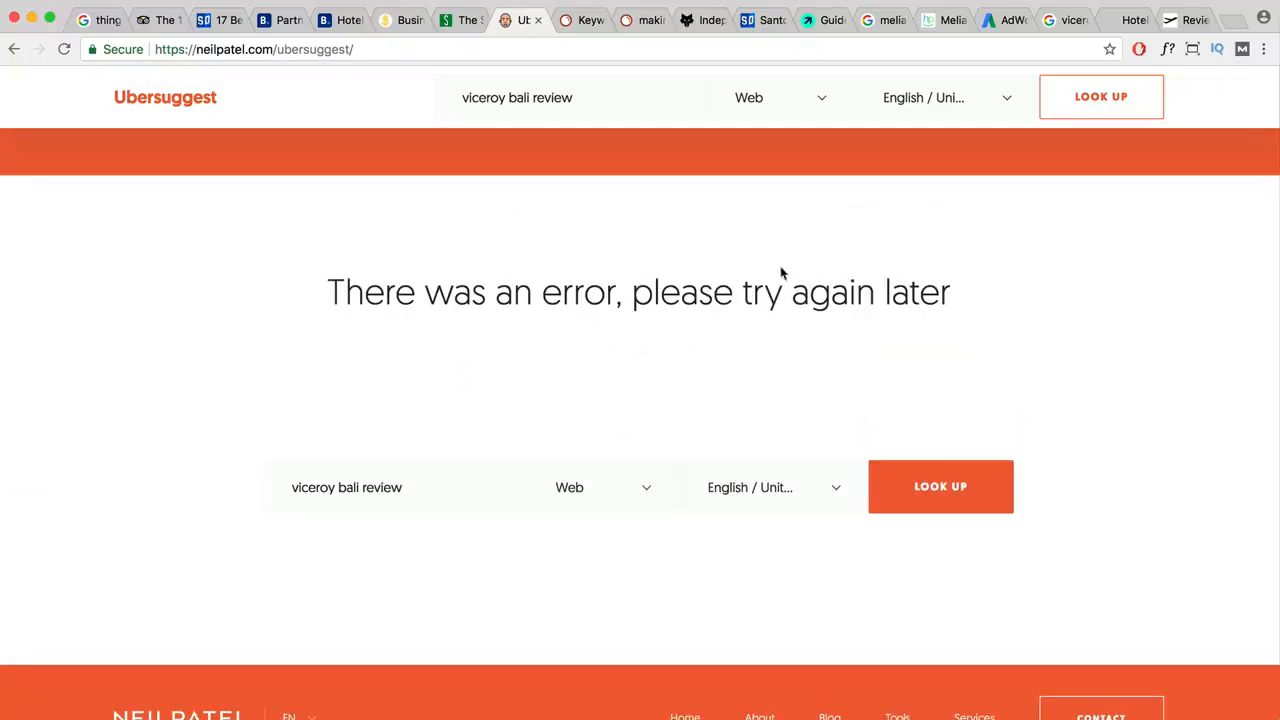
click(1000, 20)
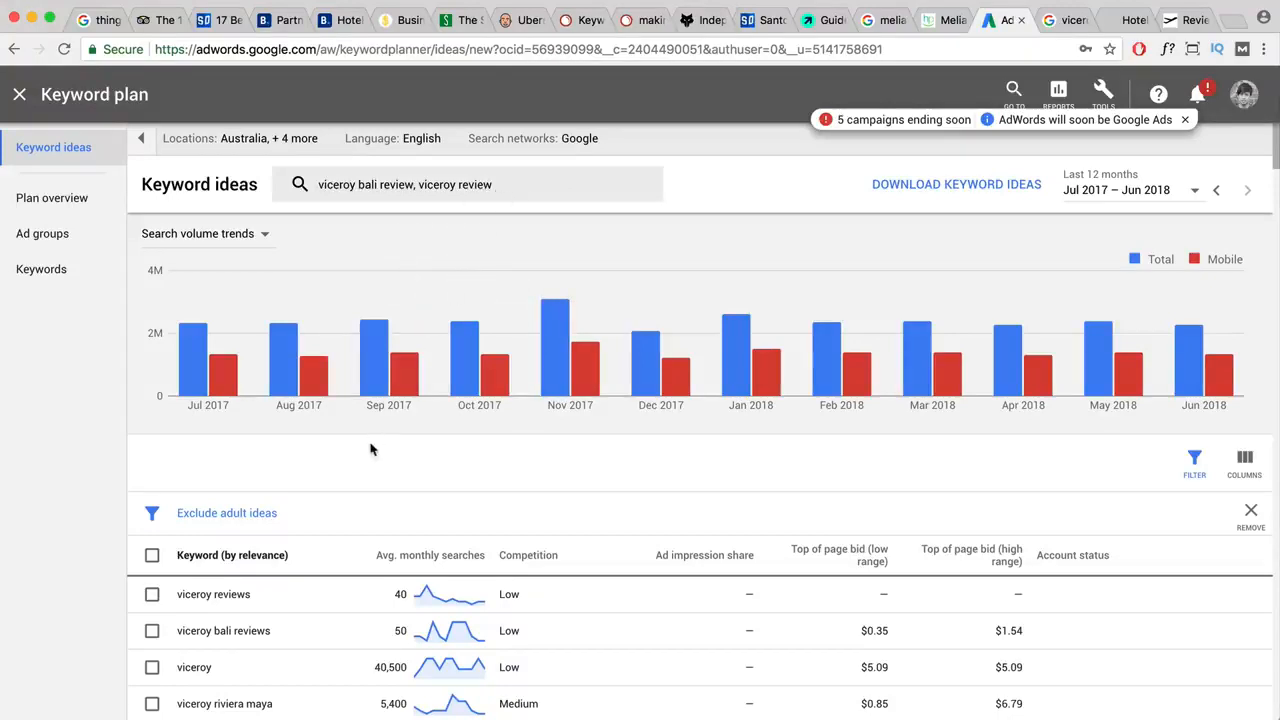
scroll(368, 446, down, 3)
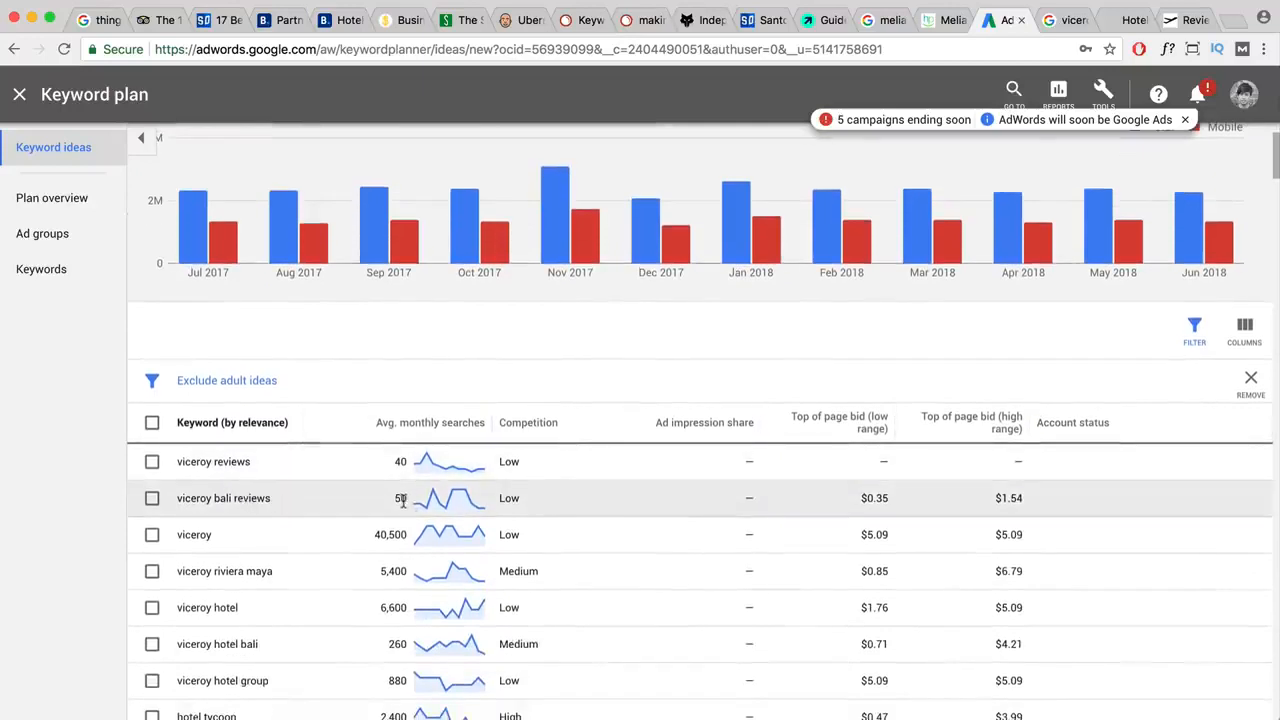
scroll(399, 497, down, 8)
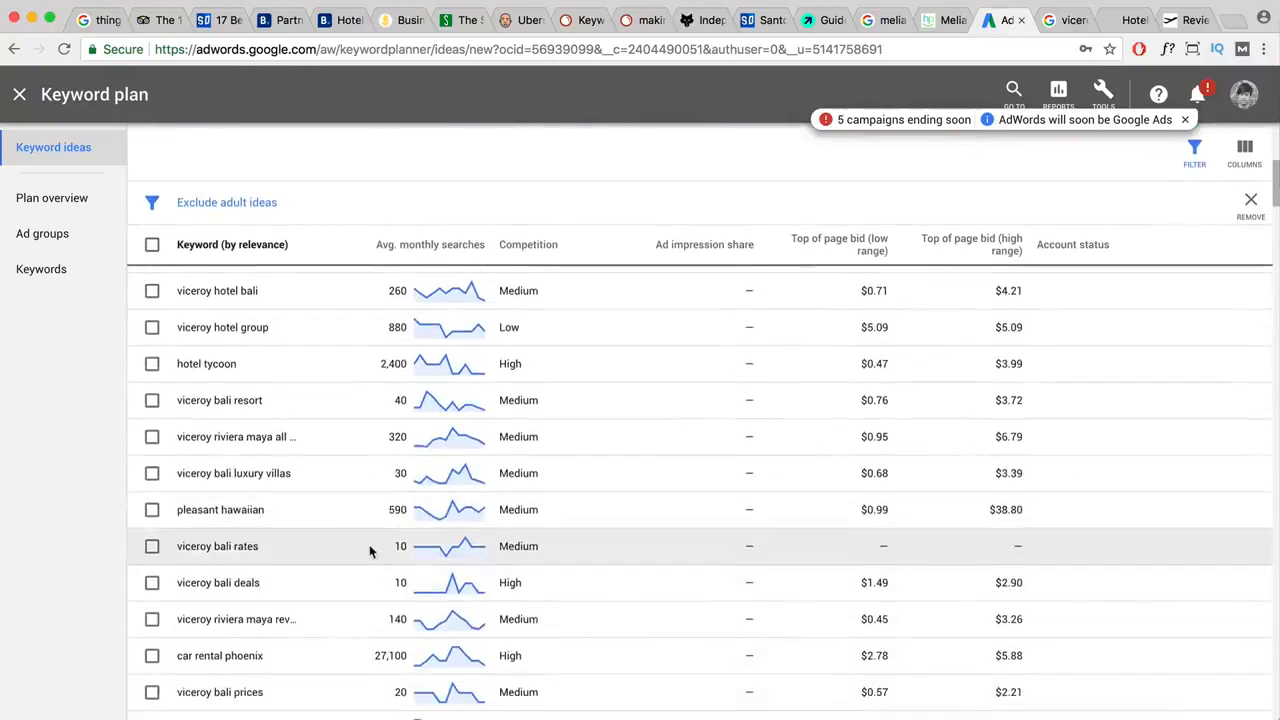
scroll(369, 549, down, 4)
scroll(365, 560, up, 12)
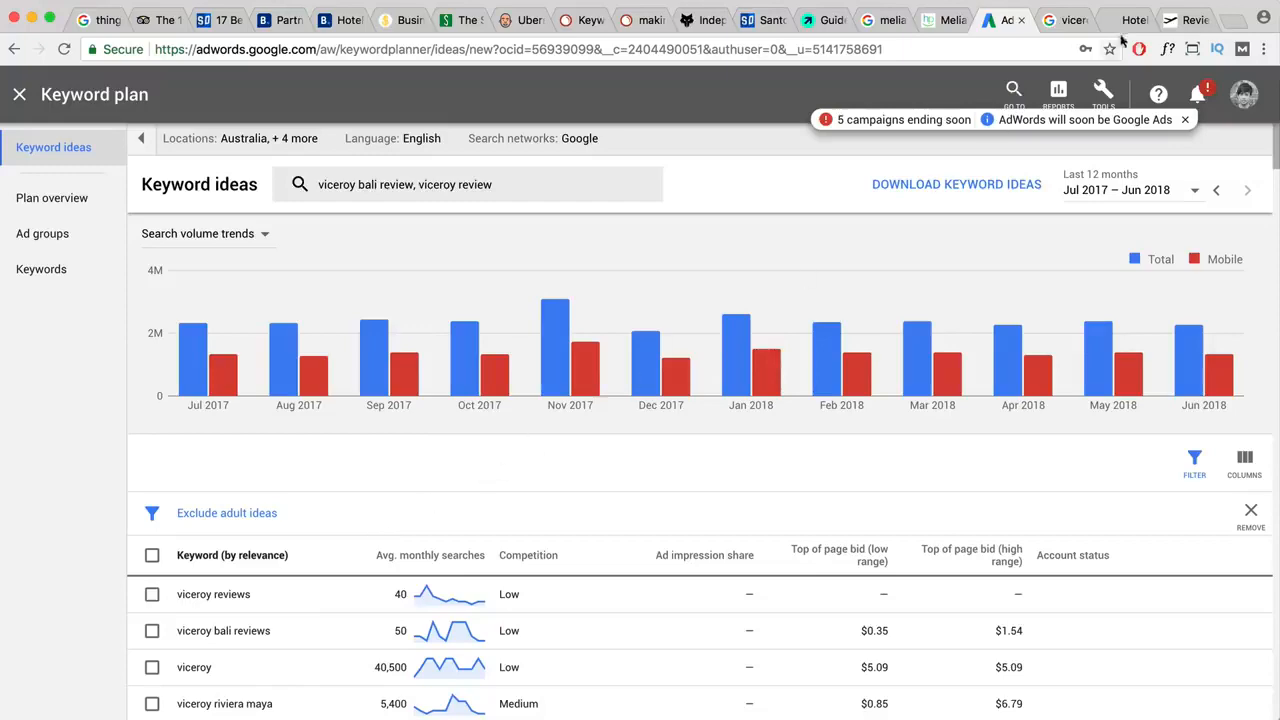
- Examine the rest of the Luxury Travel Expert review, including best time to visit, getting there and the photos
click(1068, 20)
click(1130, 22)
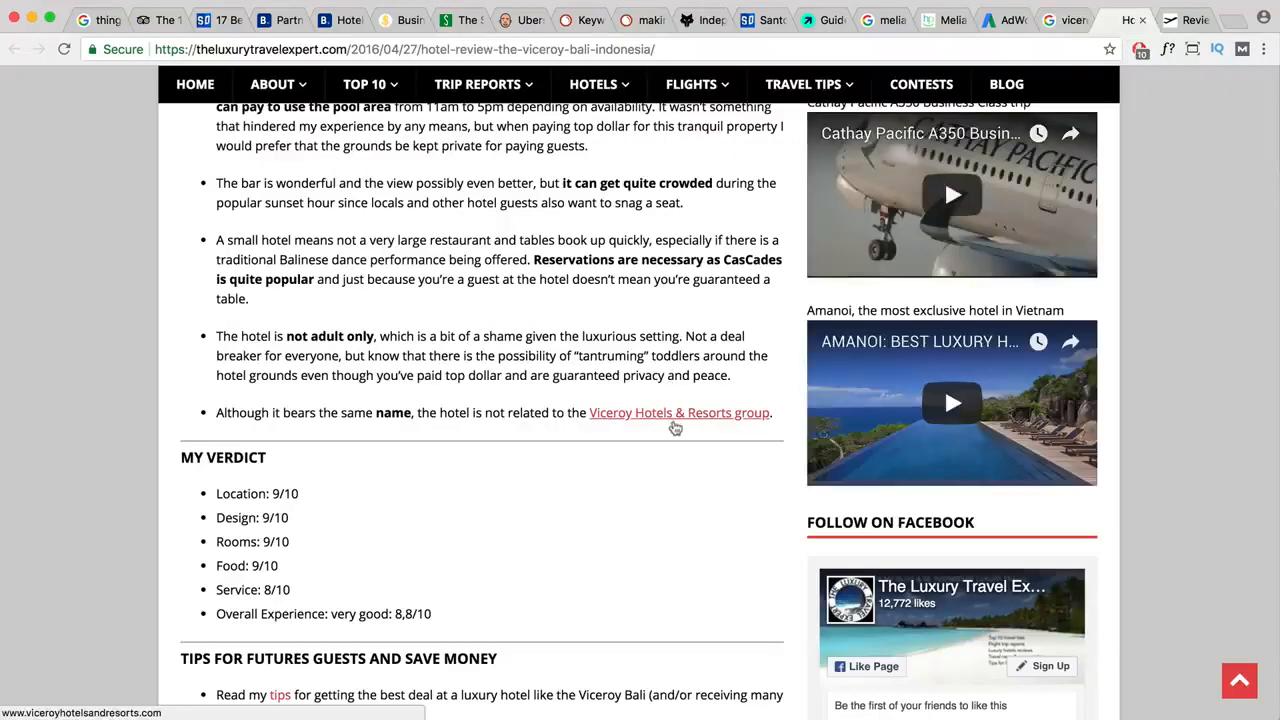
scroll(676, 427, down, 10)
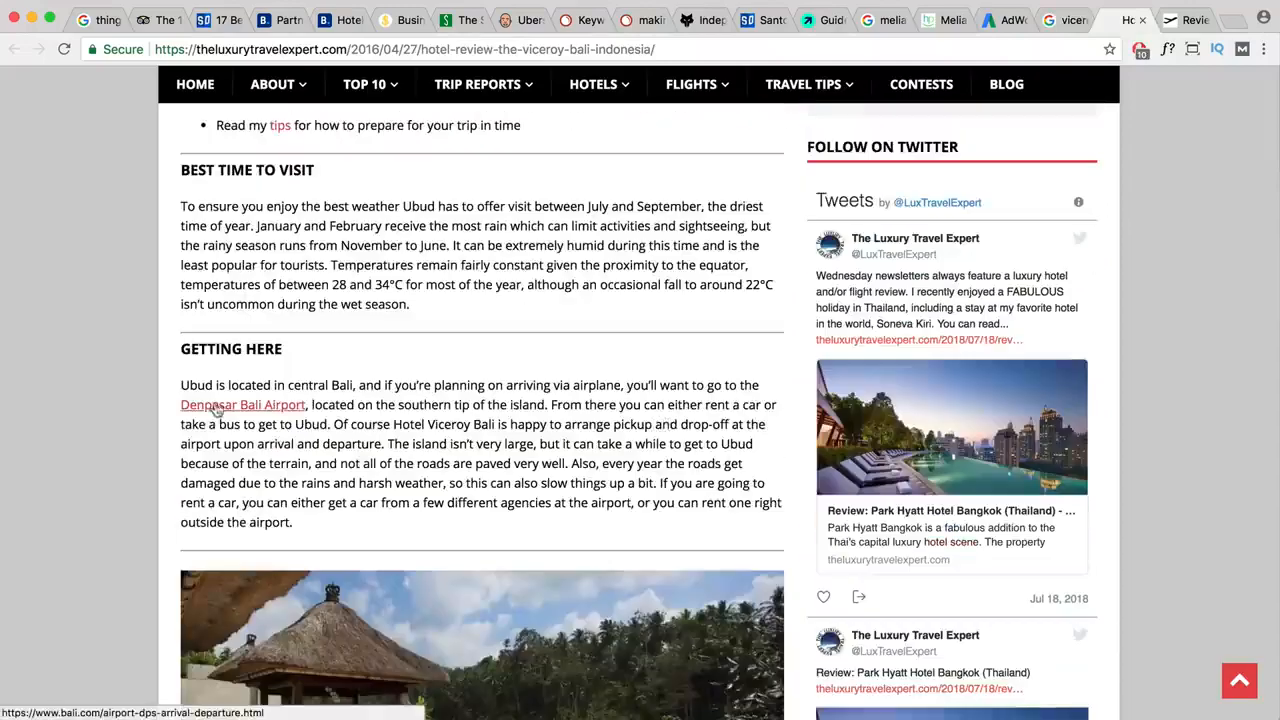
scroll(525, 435, down, 10)
scroll(525, 435, down, 4)
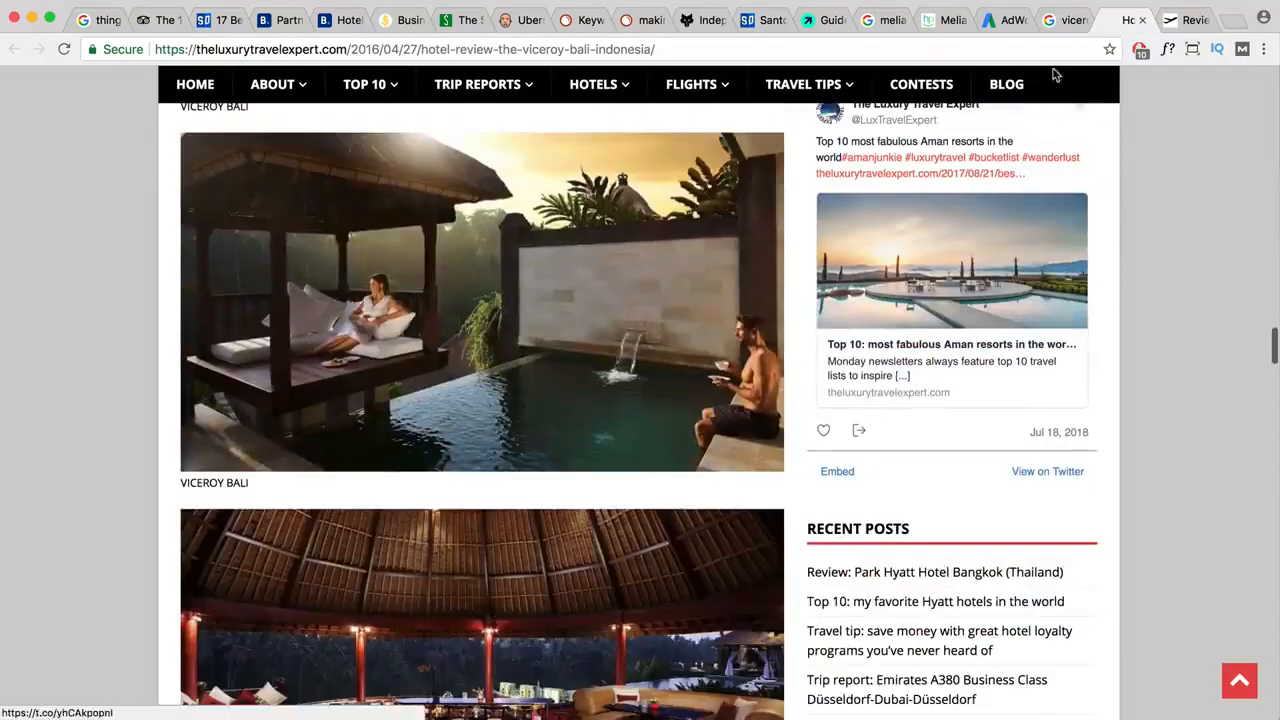
- Examine the text and photos of The Flight Miles review and return to its intro section
click(1172, 20)
scroll(543, 411, down, 8)
scroll(543, 411, down, 10)
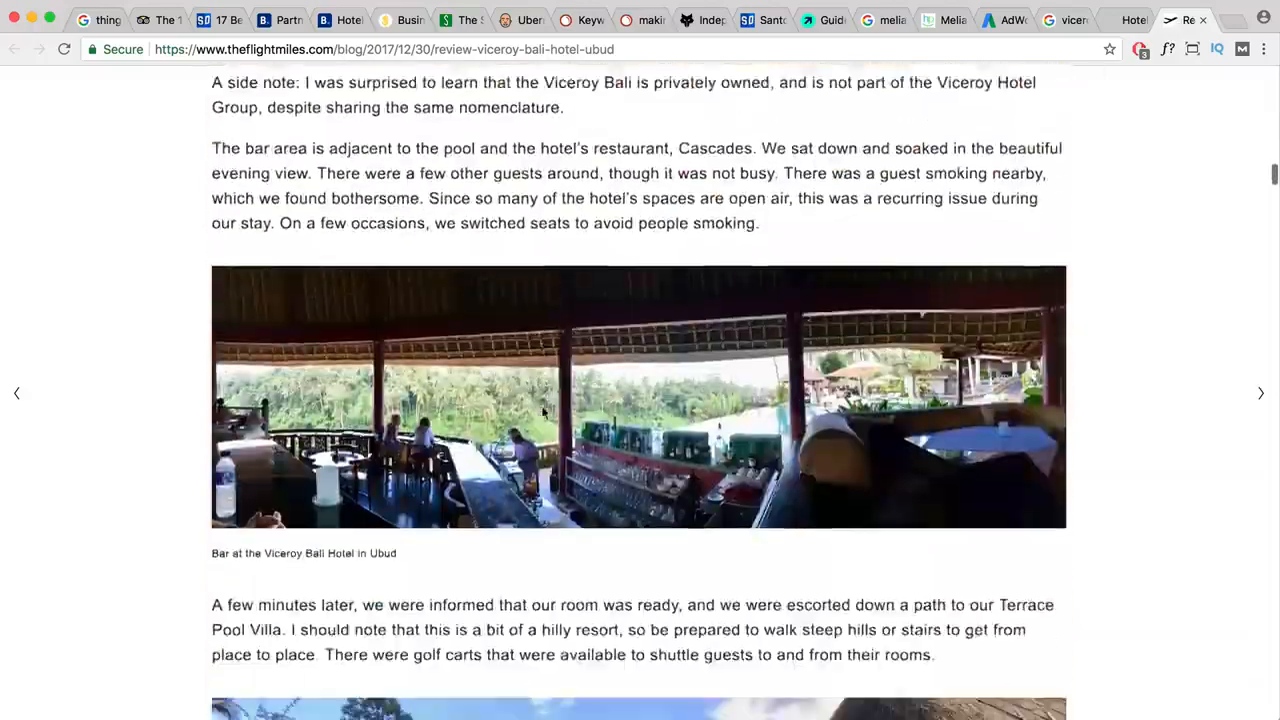
scroll(543, 411, up, 3)
scroll(543, 398, up, 20)
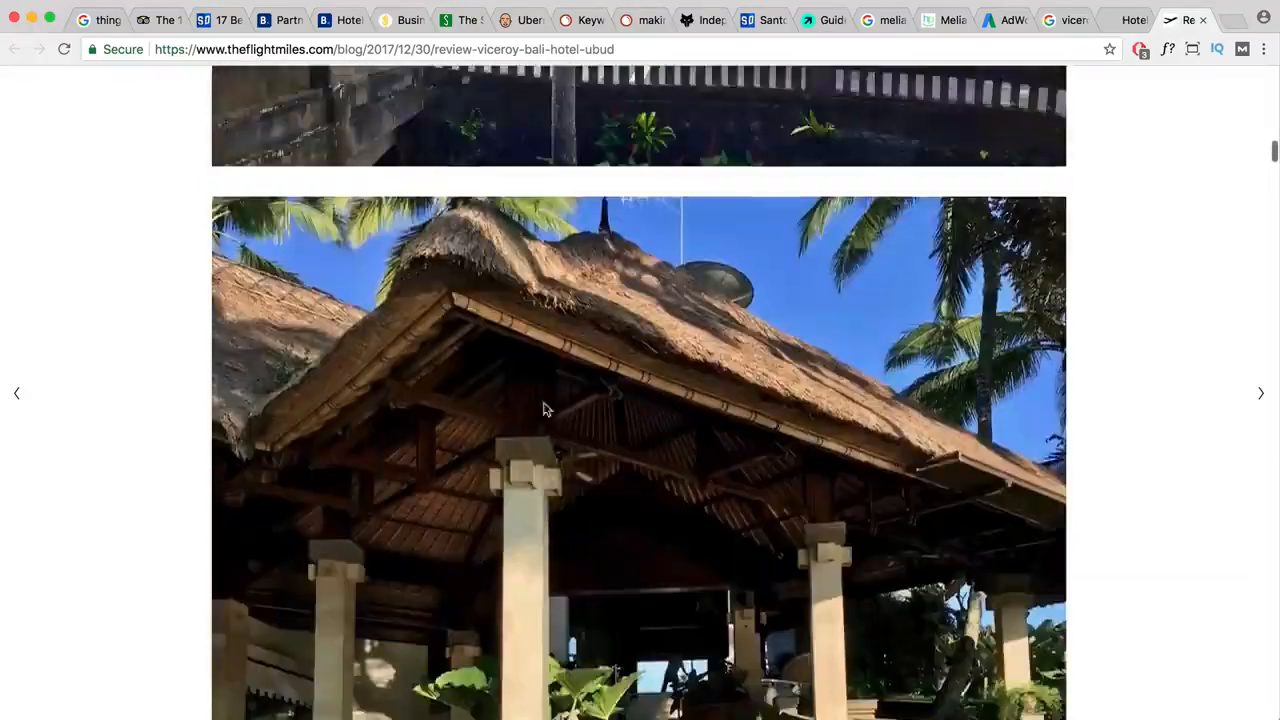
scroll(546, 410, up, 15)
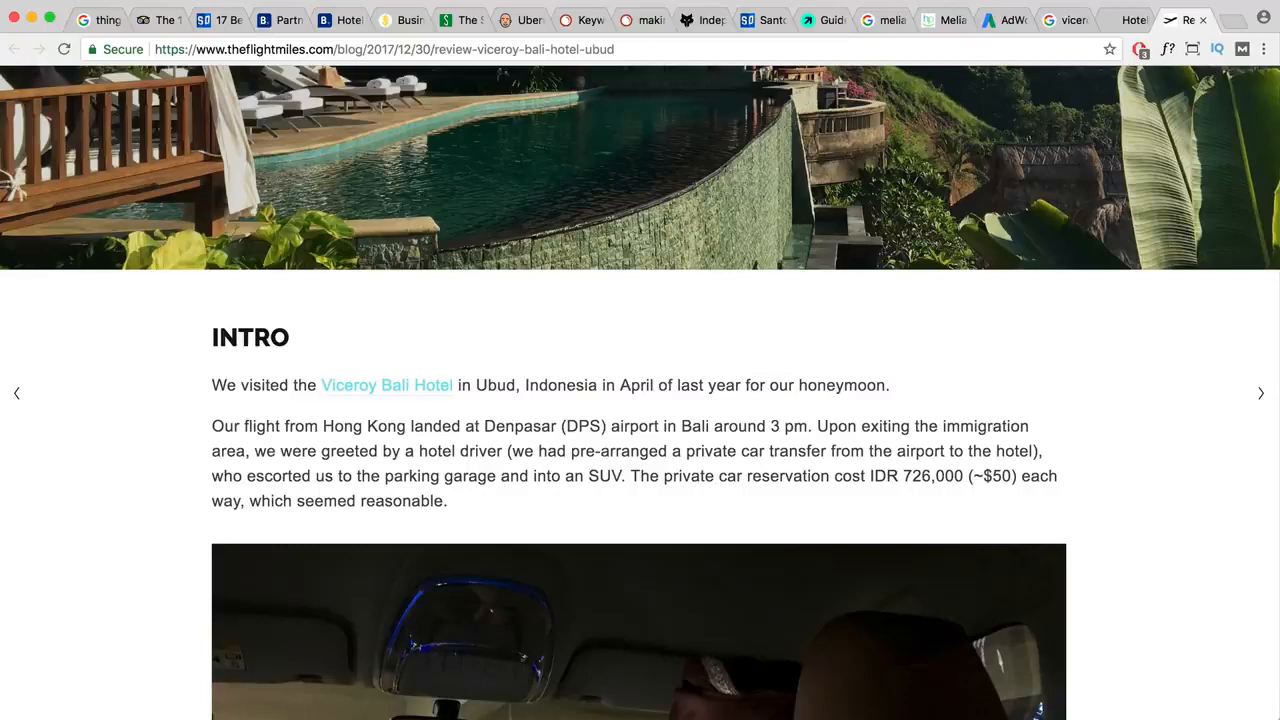
- Bring up the keyword notes in the text editor and view the SEMrush Keyword Difficulty report for "things to do in bali"
click(925, 718)
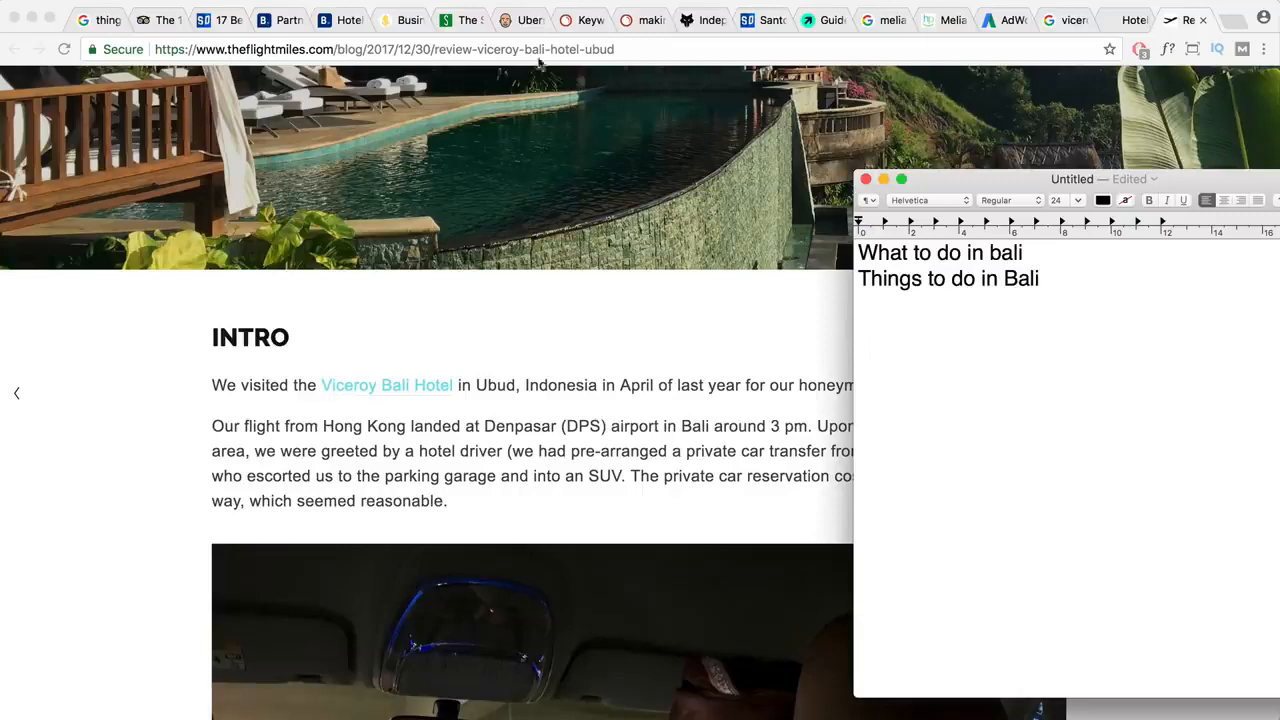
click(579, 21)
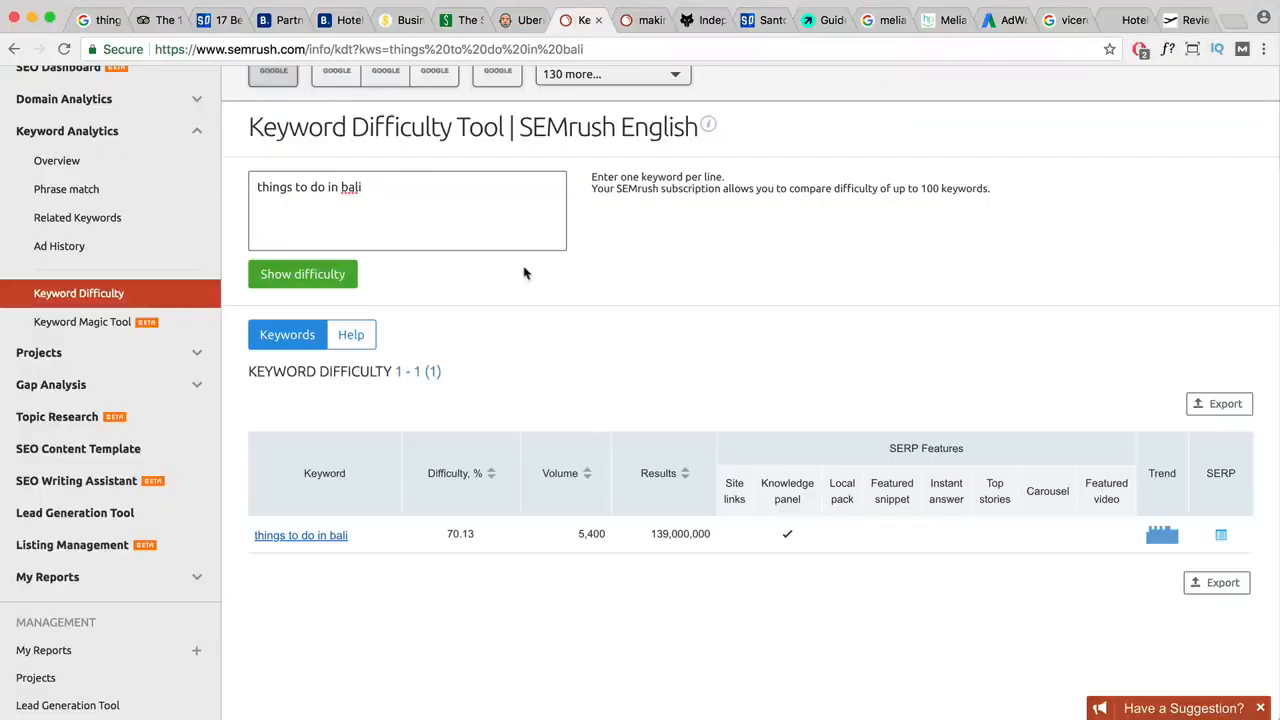
scroll(524, 273, up, 3)
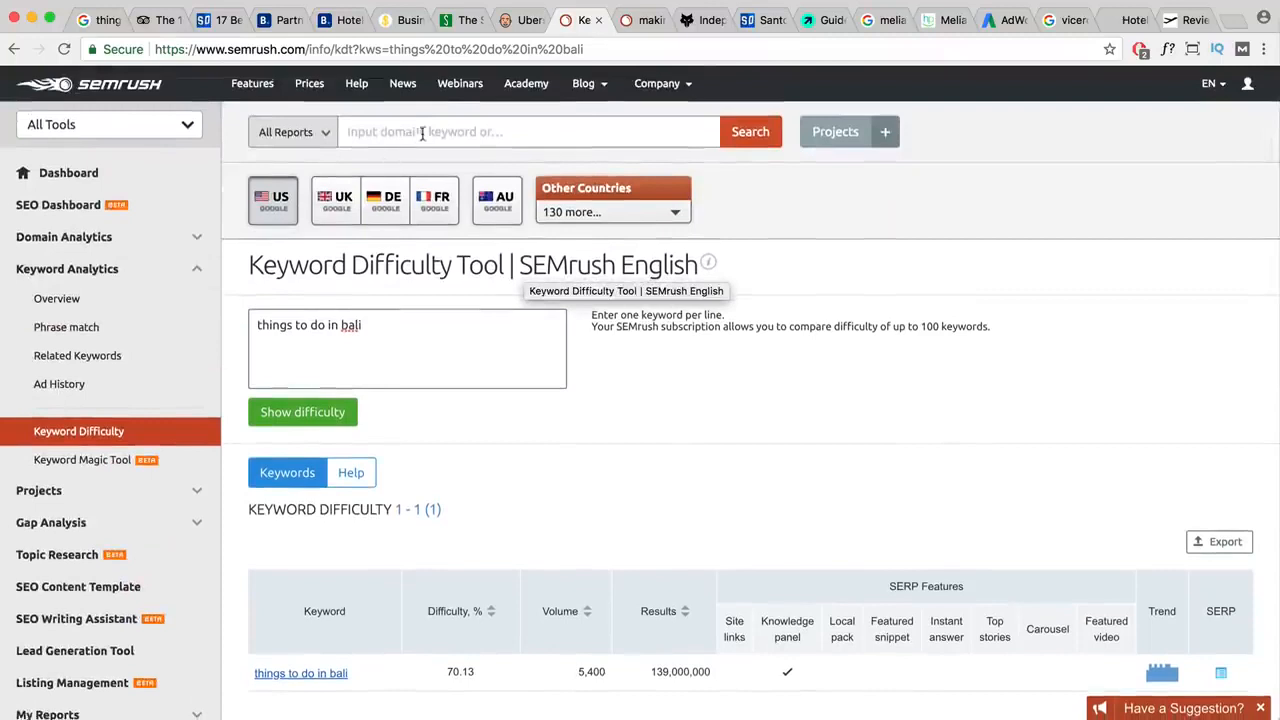
- Copy the Santorini Dave homepage address and paste it into the SEMrush report search
click(760, 20)
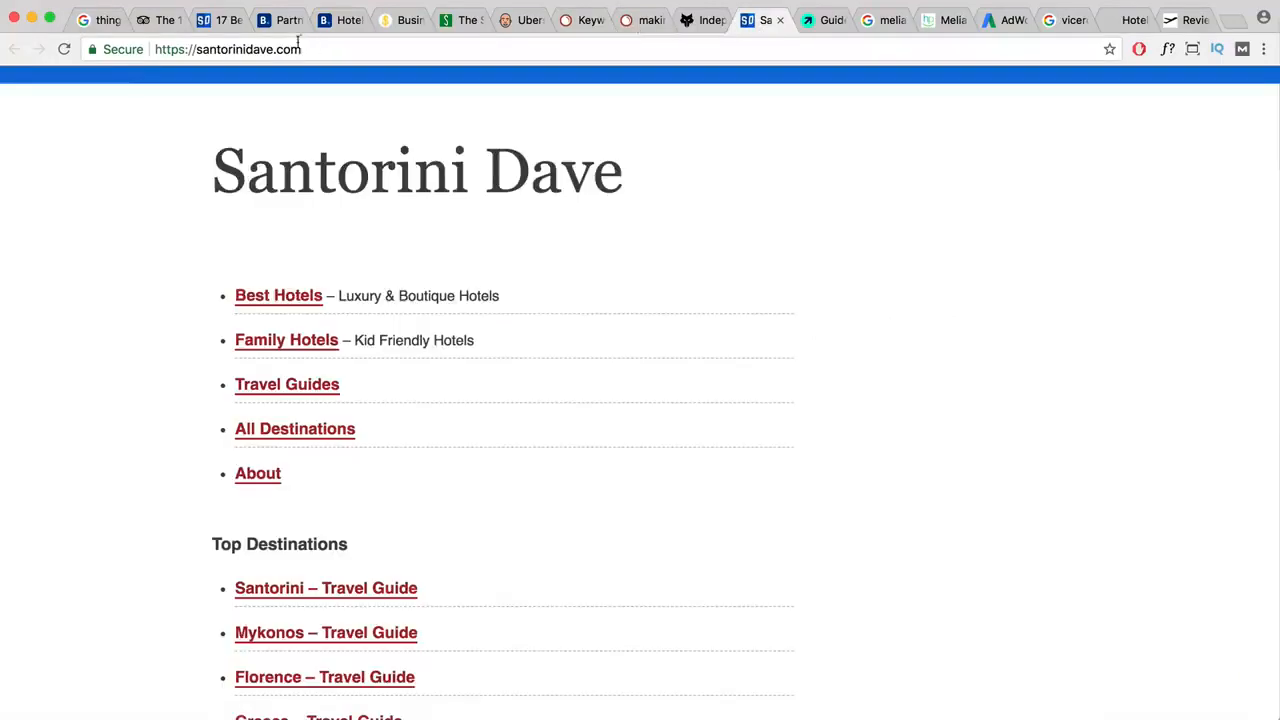
key(super+l)
key(super+c)
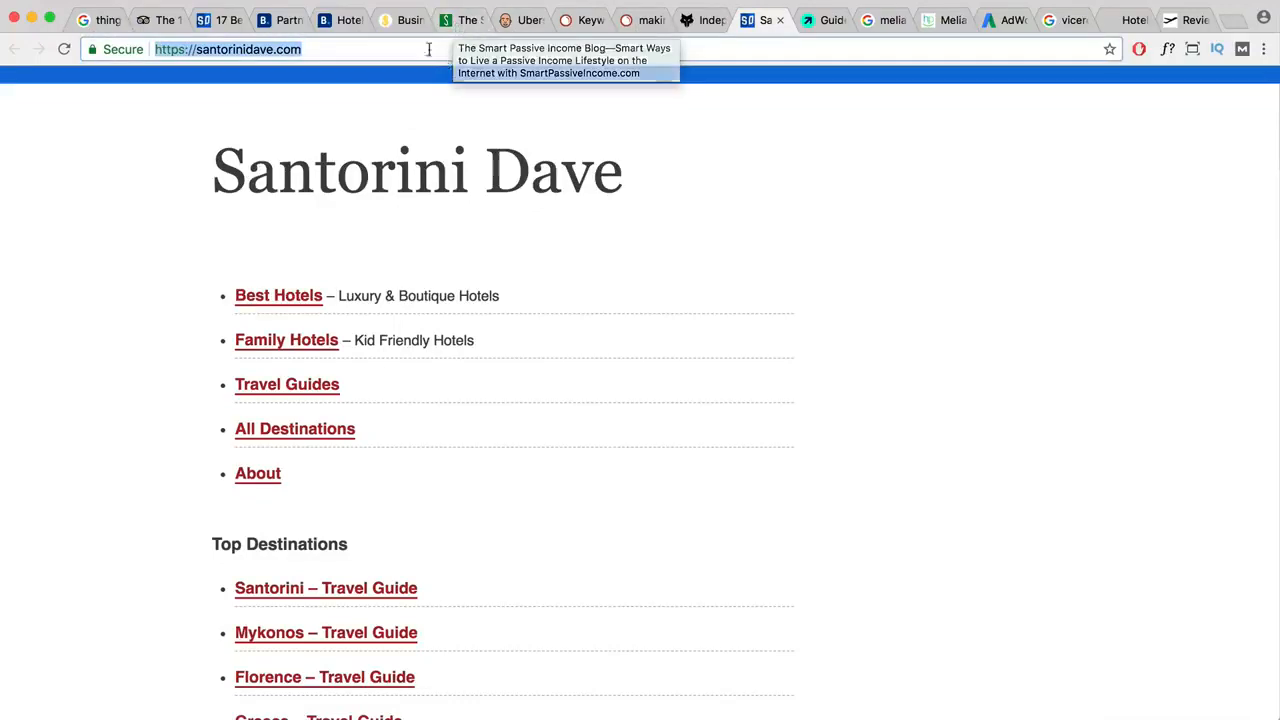
click(513, 24)
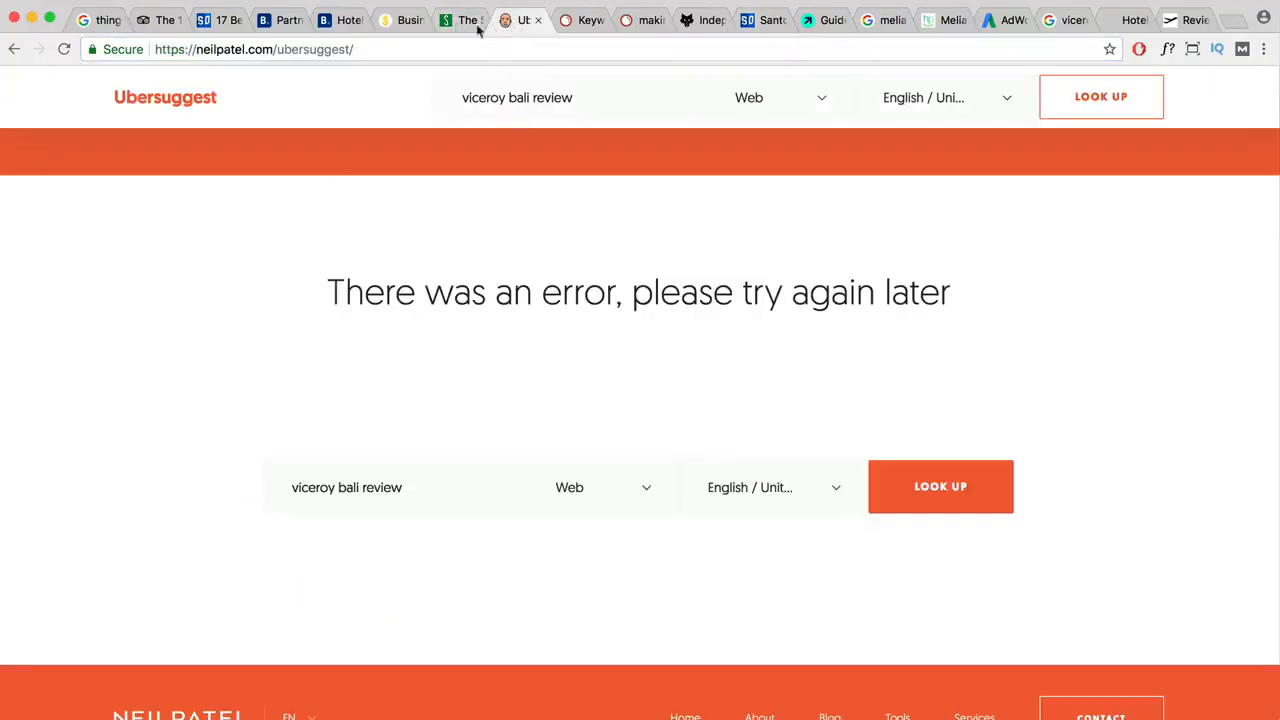
click(585, 20)
click(447, 133)
key(super+v)
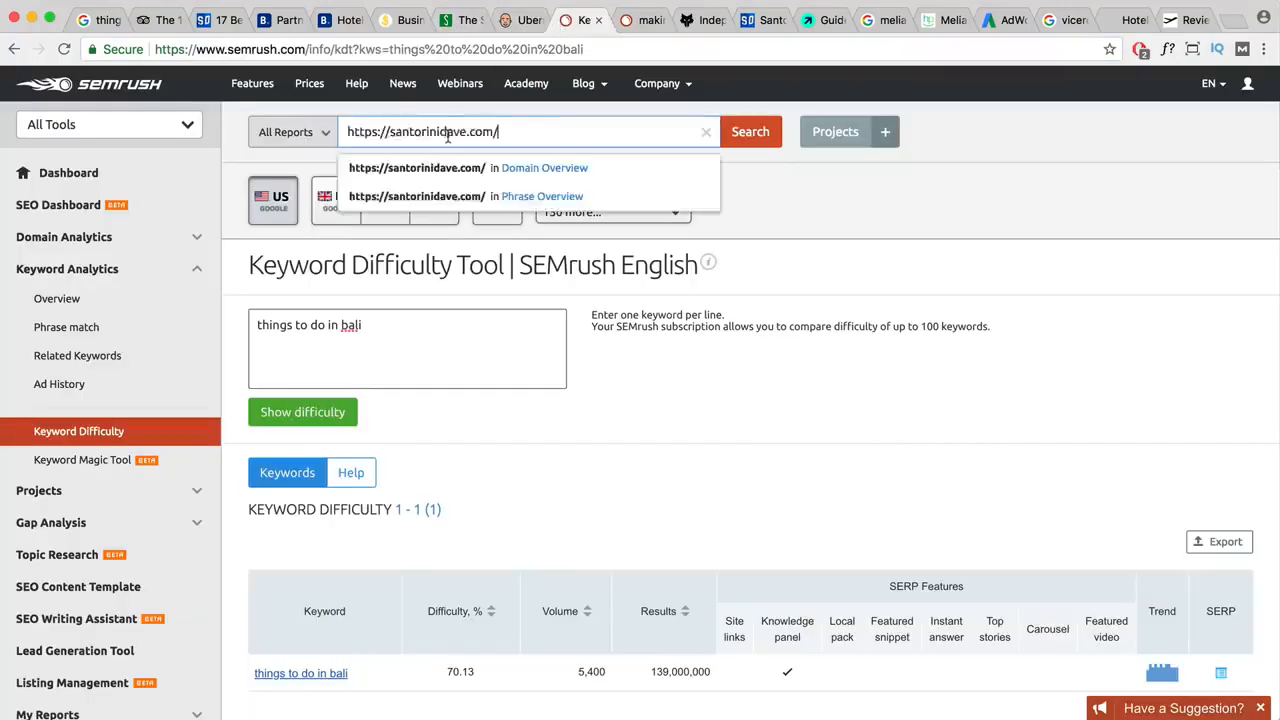
- Trim the pasted address to santorinidave.com and open its Domain Overview report
drag(390, 131, 347, 131)
key(BackSpace)
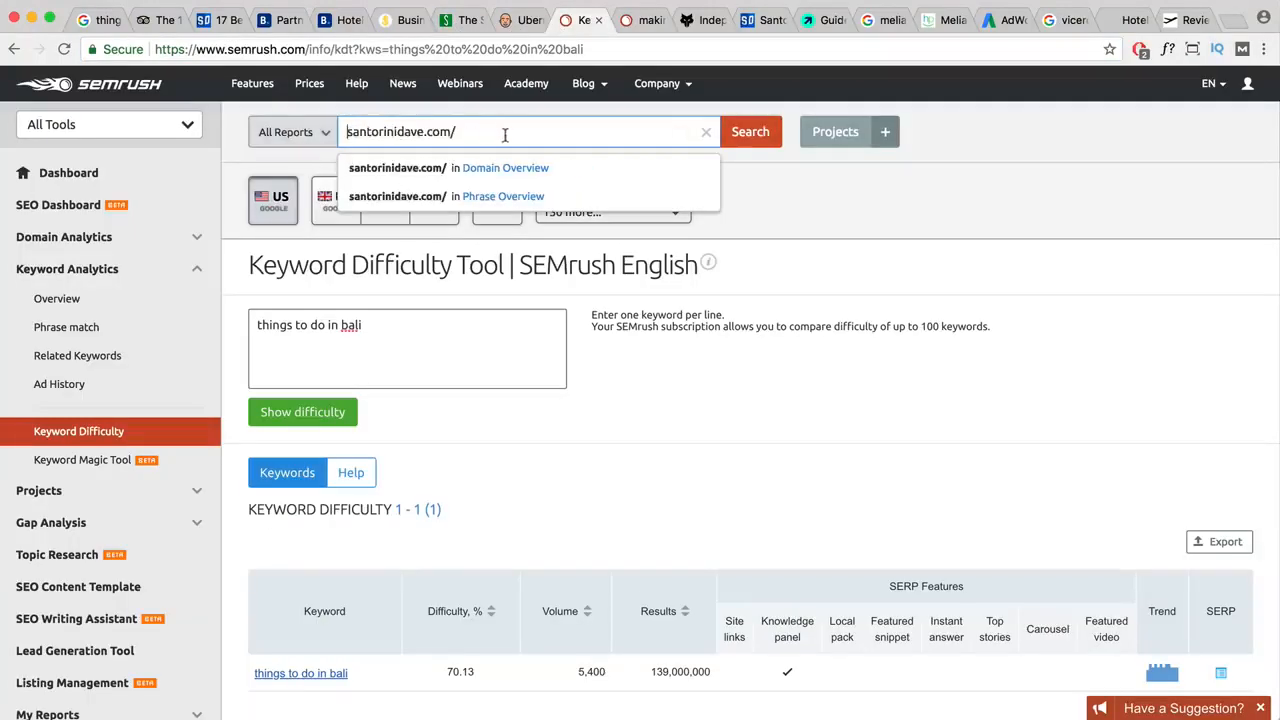
click(503, 131)
key(BackSpace)
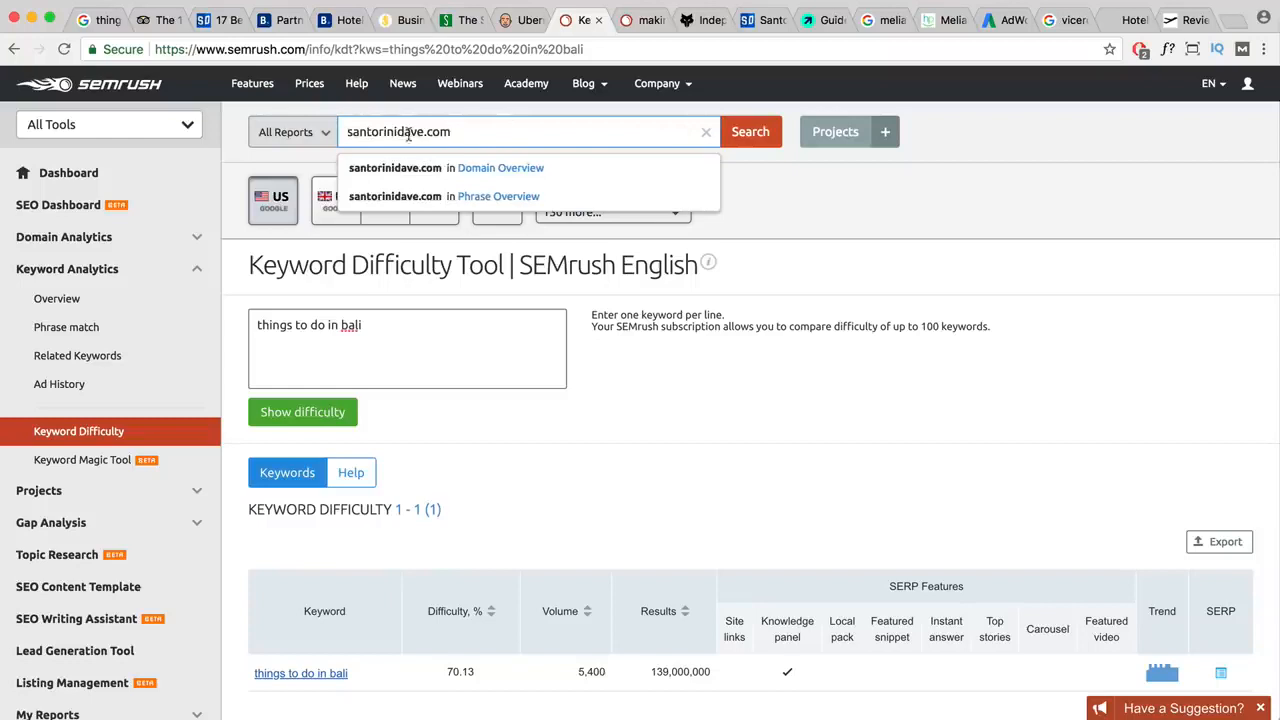
click(309, 137)
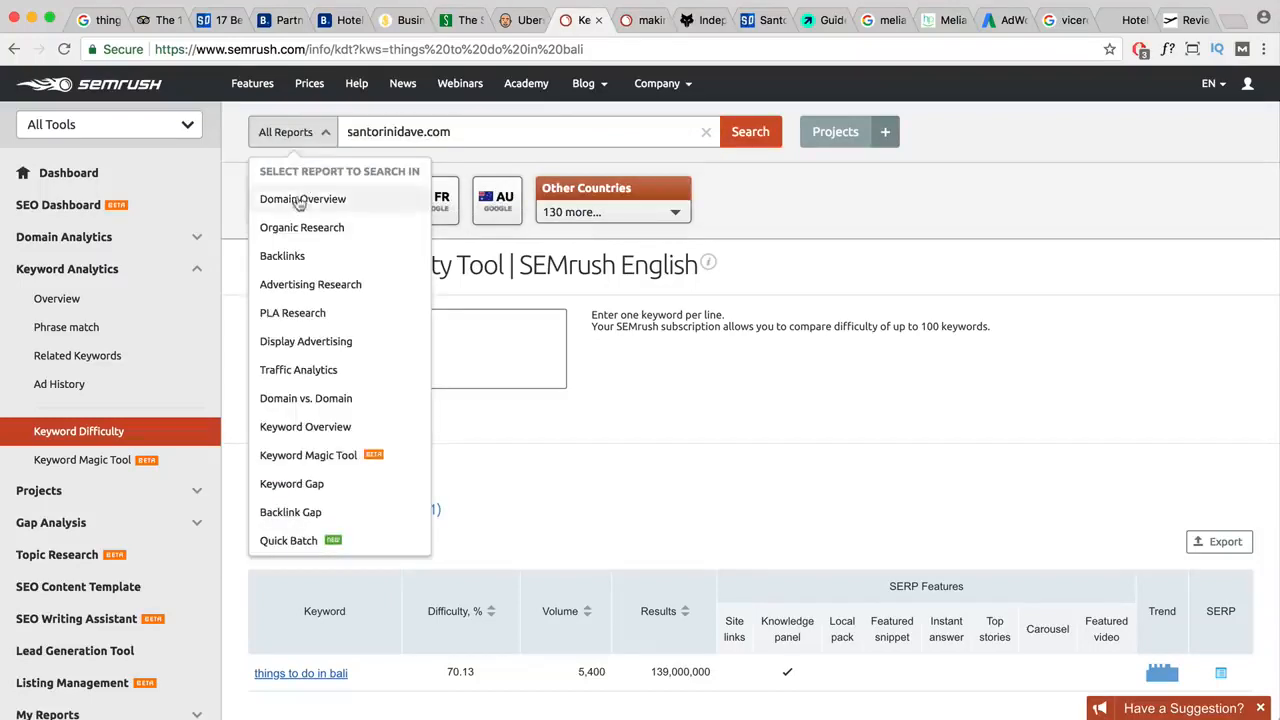
click(285, 196)
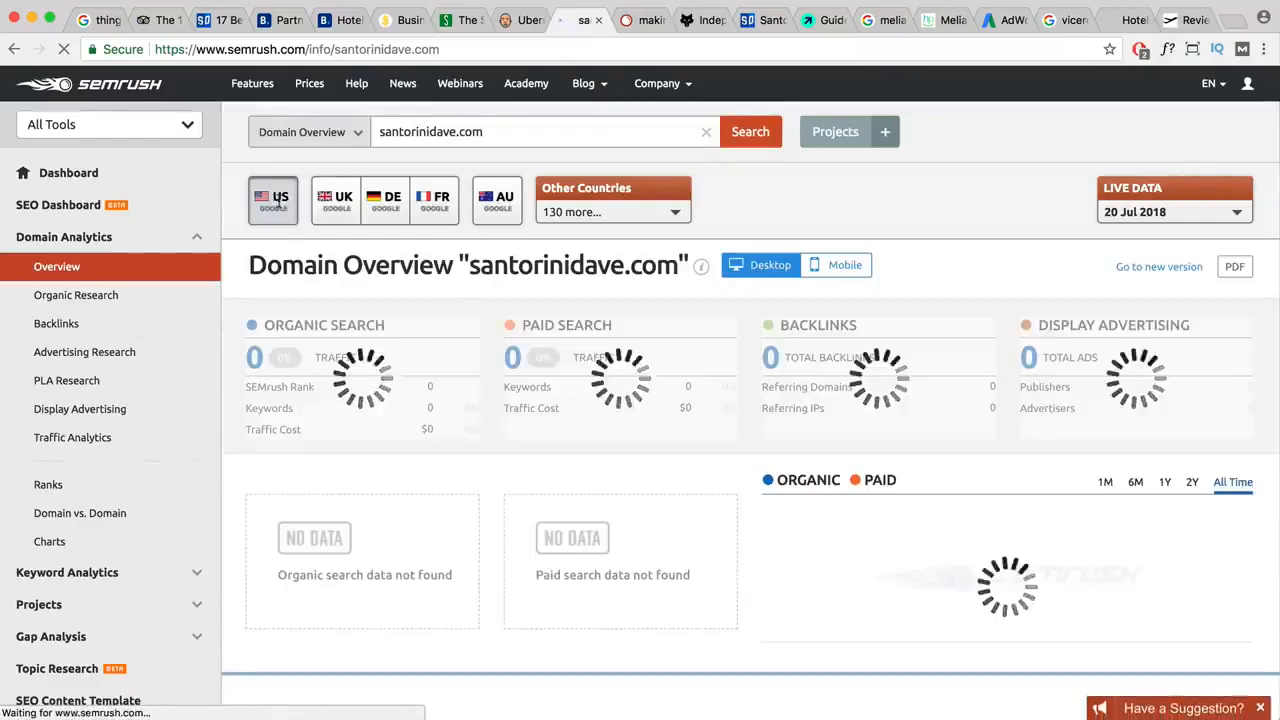
- Examine santorinidave.com's organic traffic, traffic cost, traffic trend and top organic keywords
scroll(415, 393, down, 2)
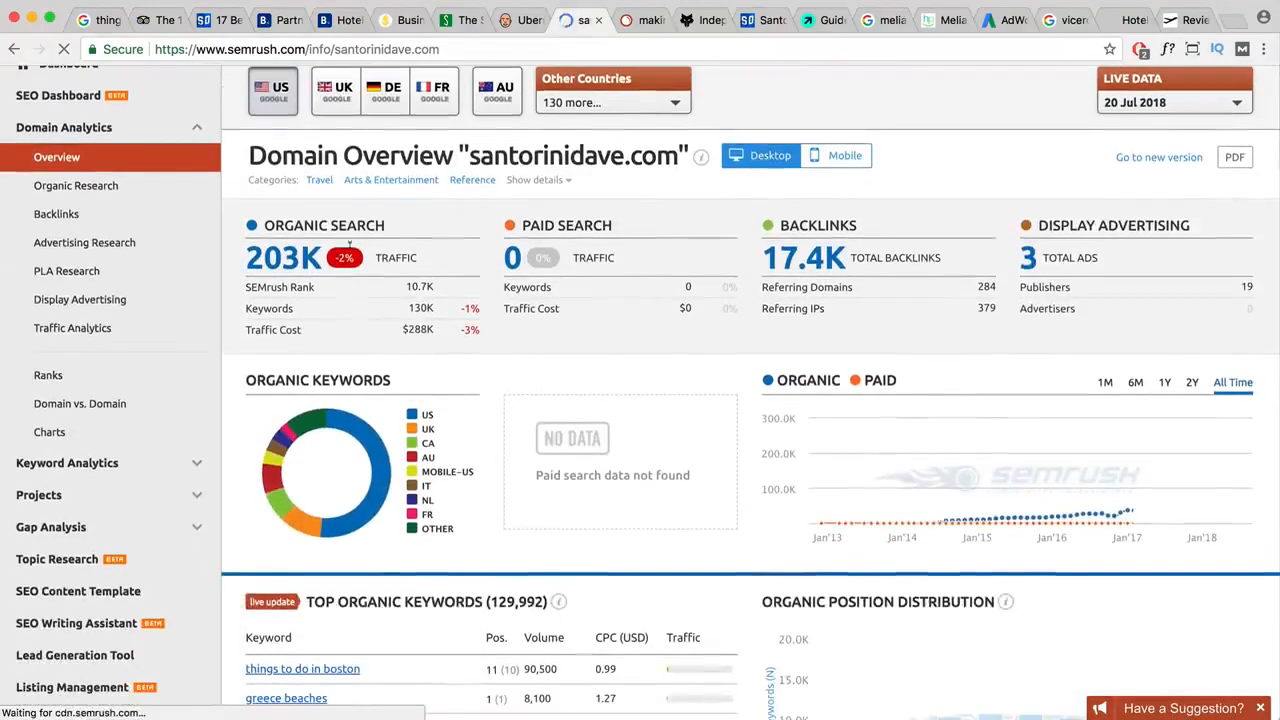
mouse_move(391, 229)
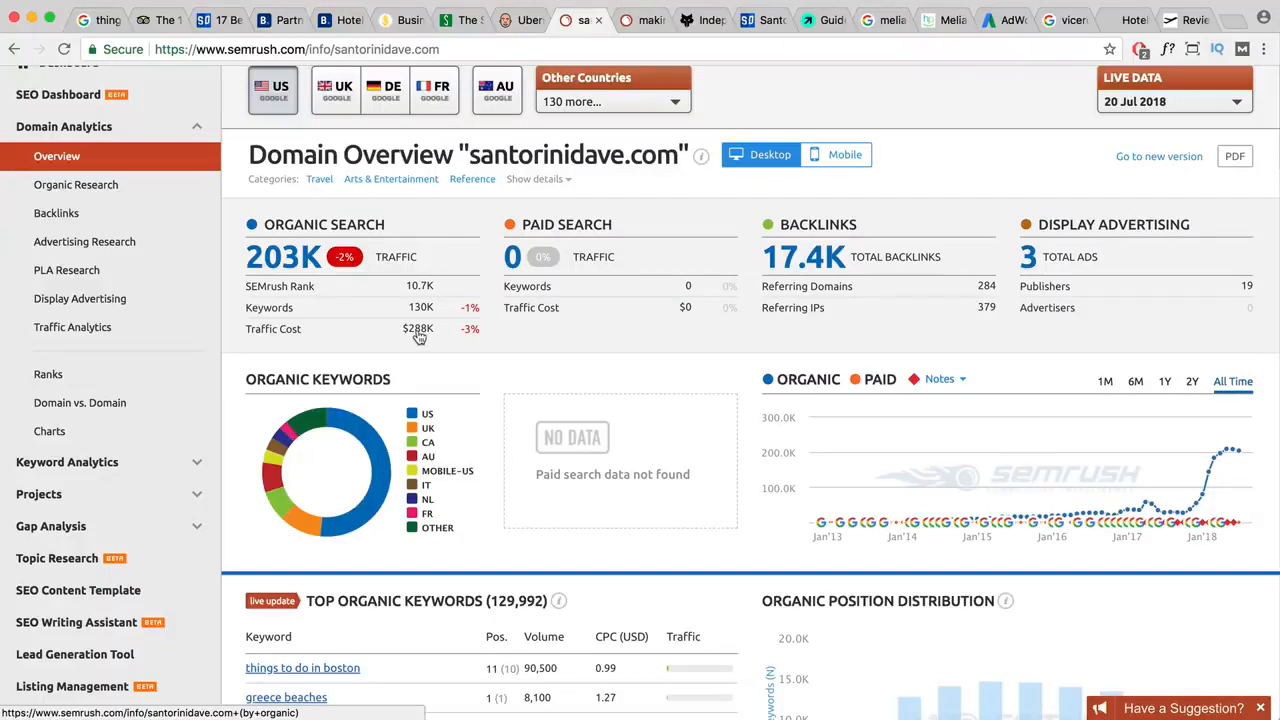
scroll(1040, 494, down, 1)
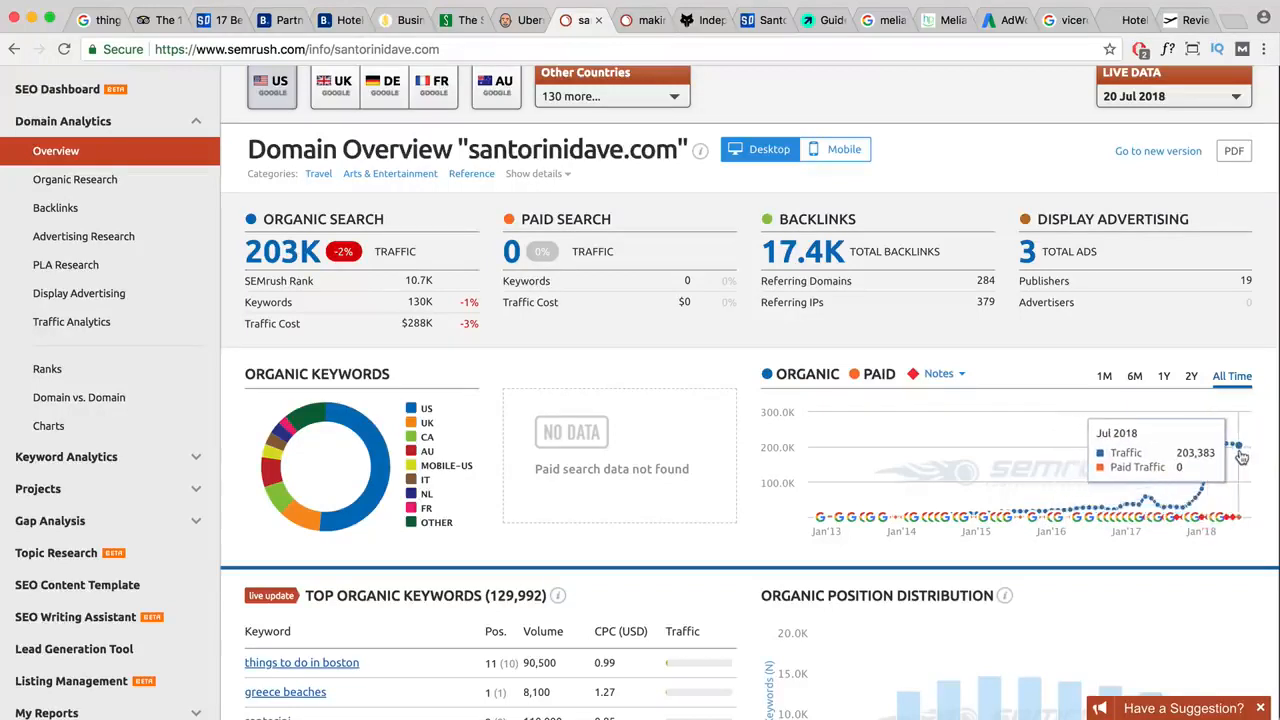
scroll(640, 520, down, 3)
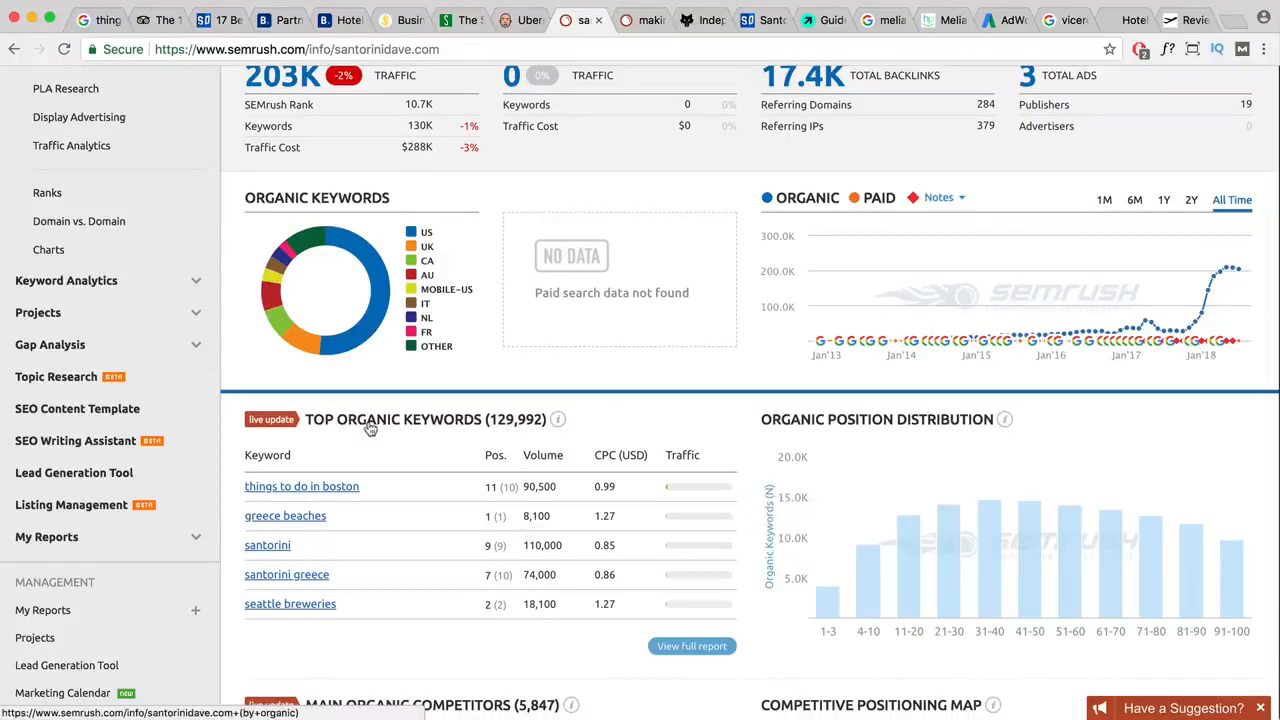
- Open the full organic keyword report for santorinidave.com and sort it by keyword difficulty in descending order
click(708, 650)
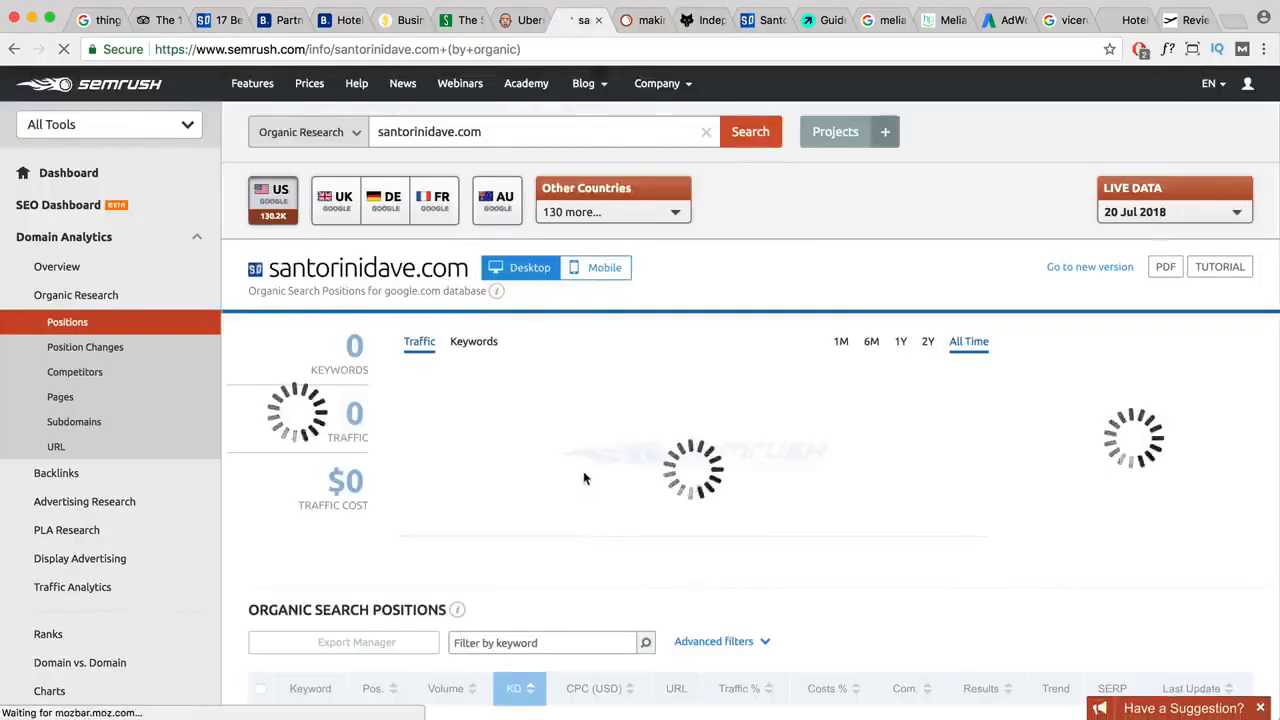
scroll(588, 455, down, 5)
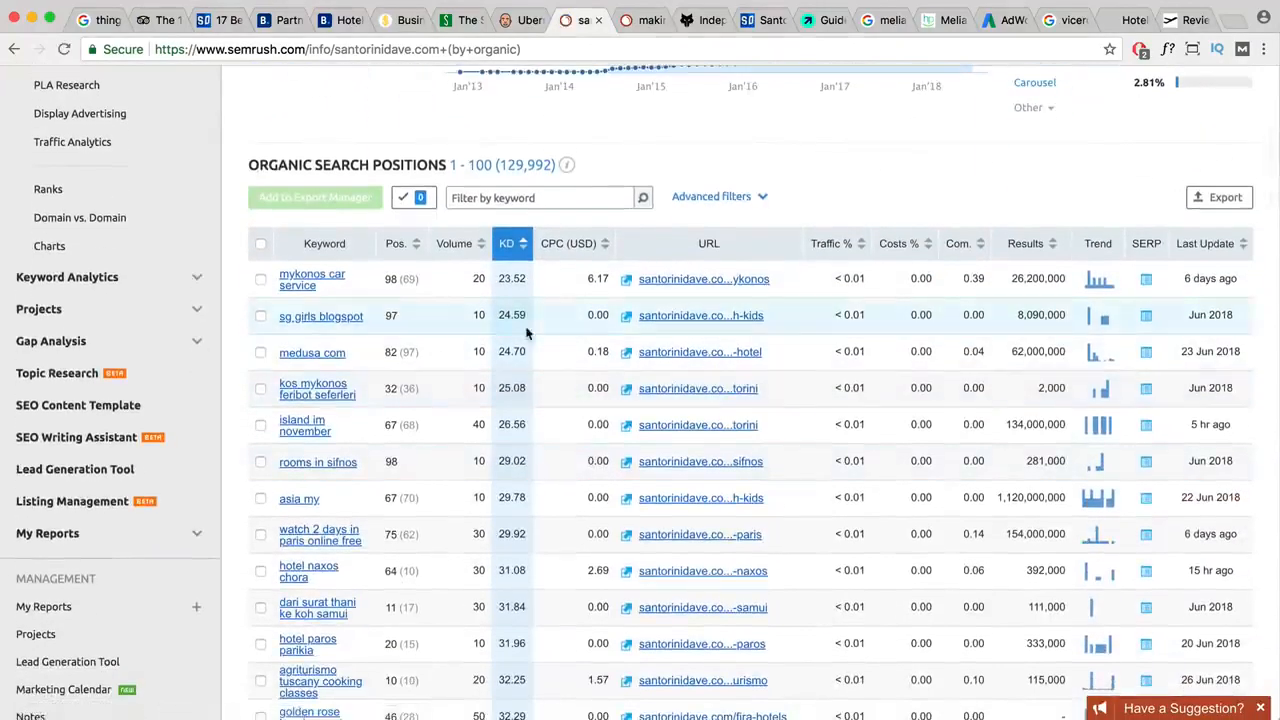
click(523, 248)
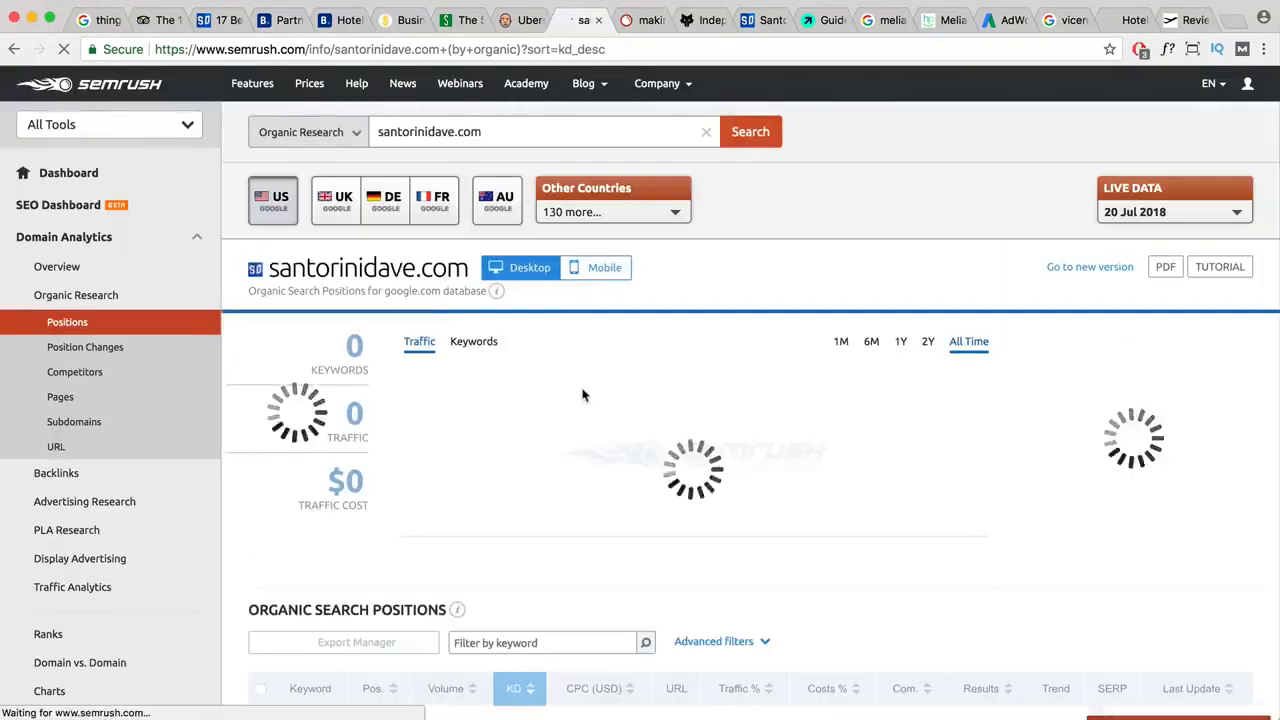
- Filter the organic search positions to include keywords with a volume greater than 1000
scroll(580, 393, down, 3)
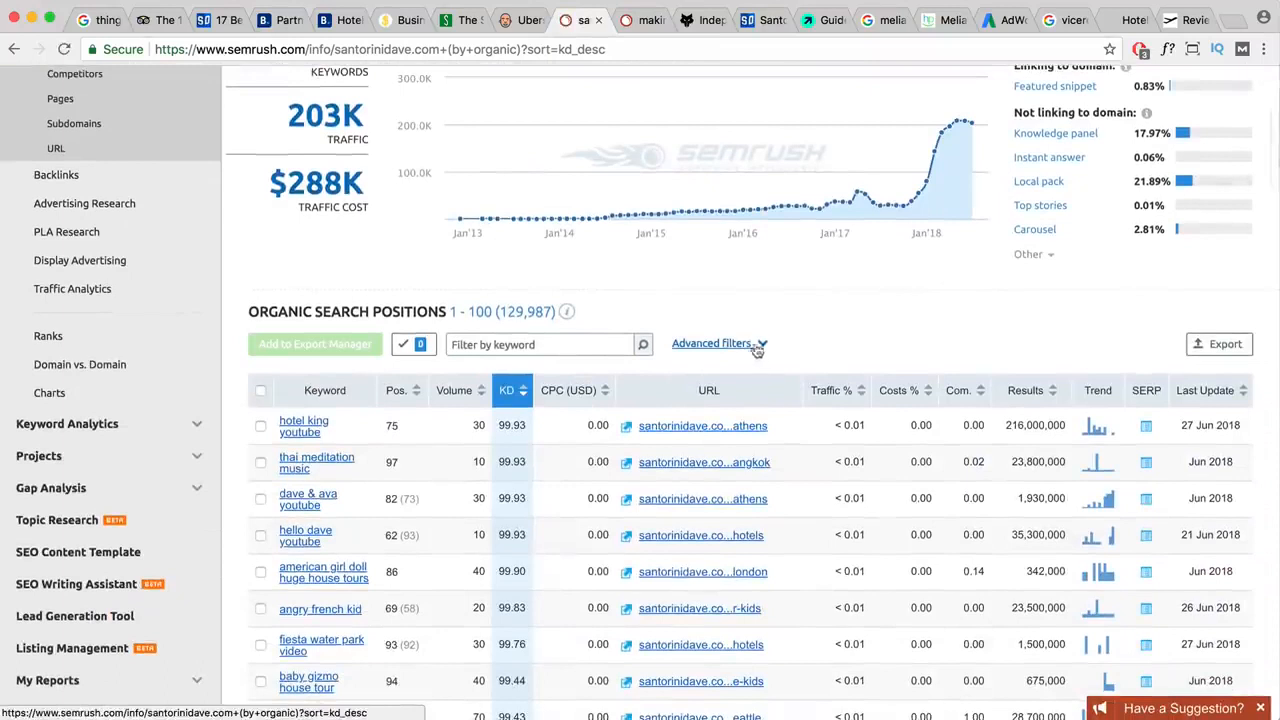
click(761, 346)
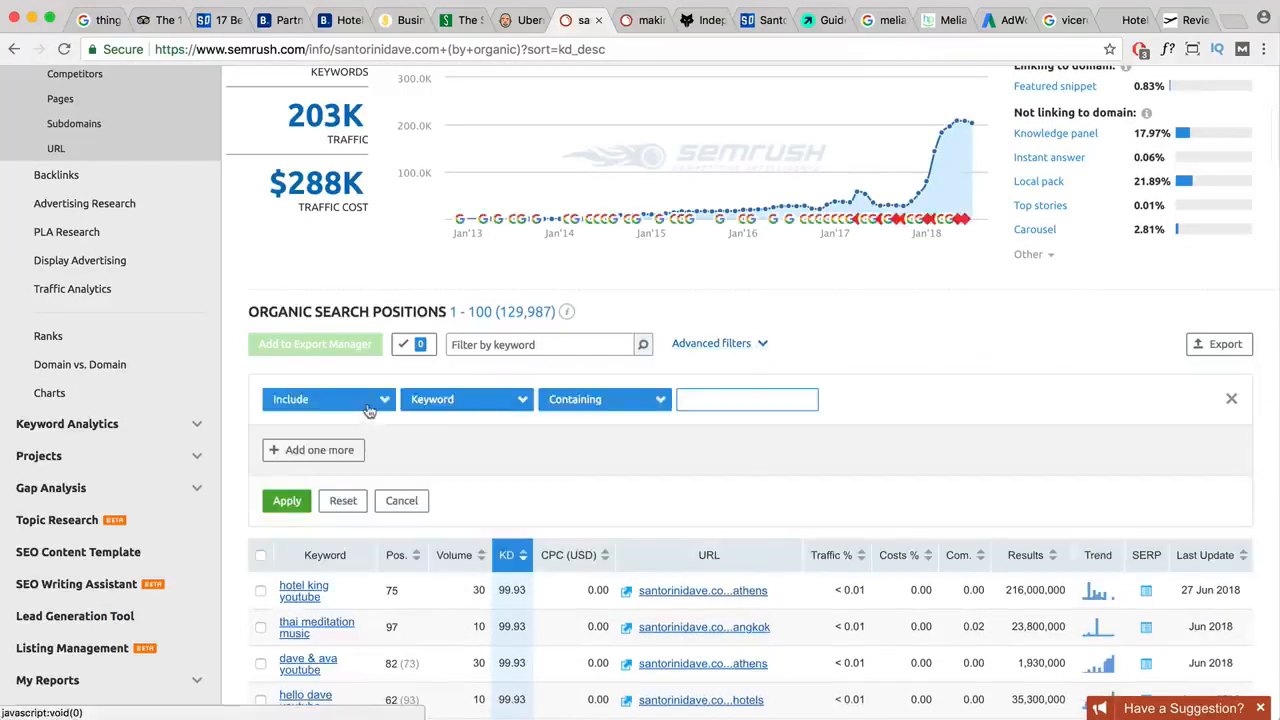
click(476, 409)
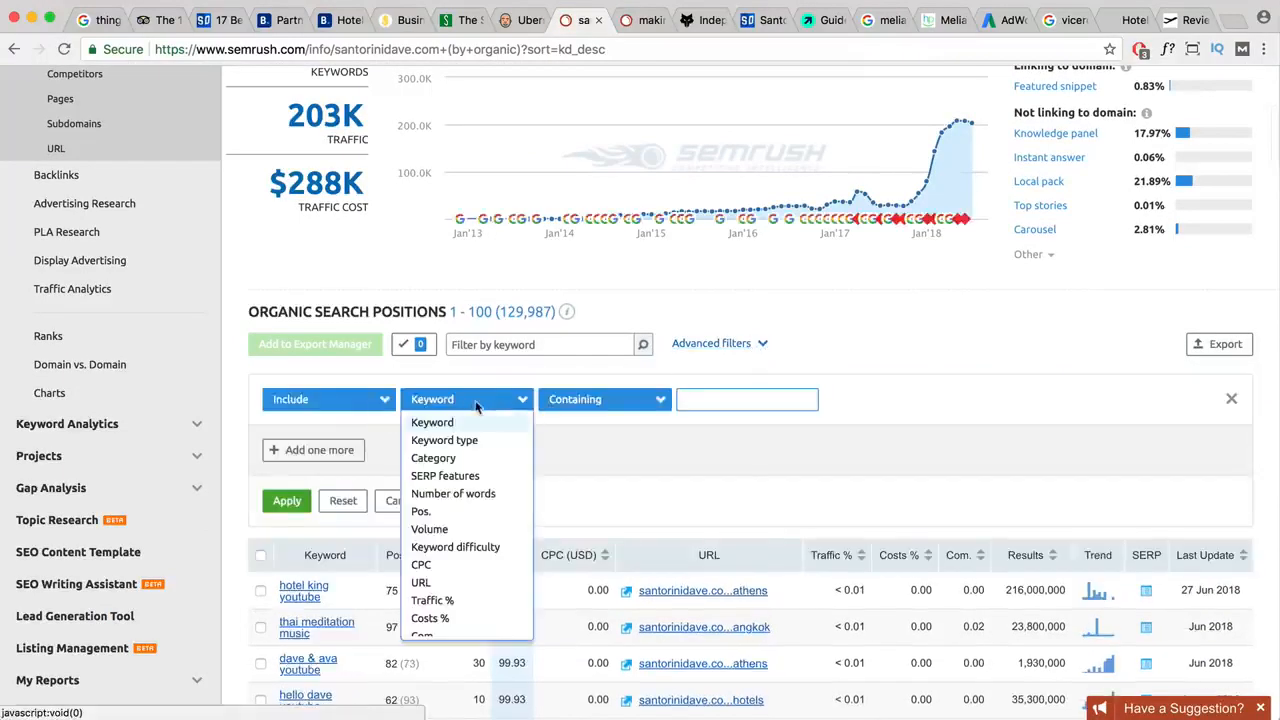
click(430, 530)
click(718, 399)
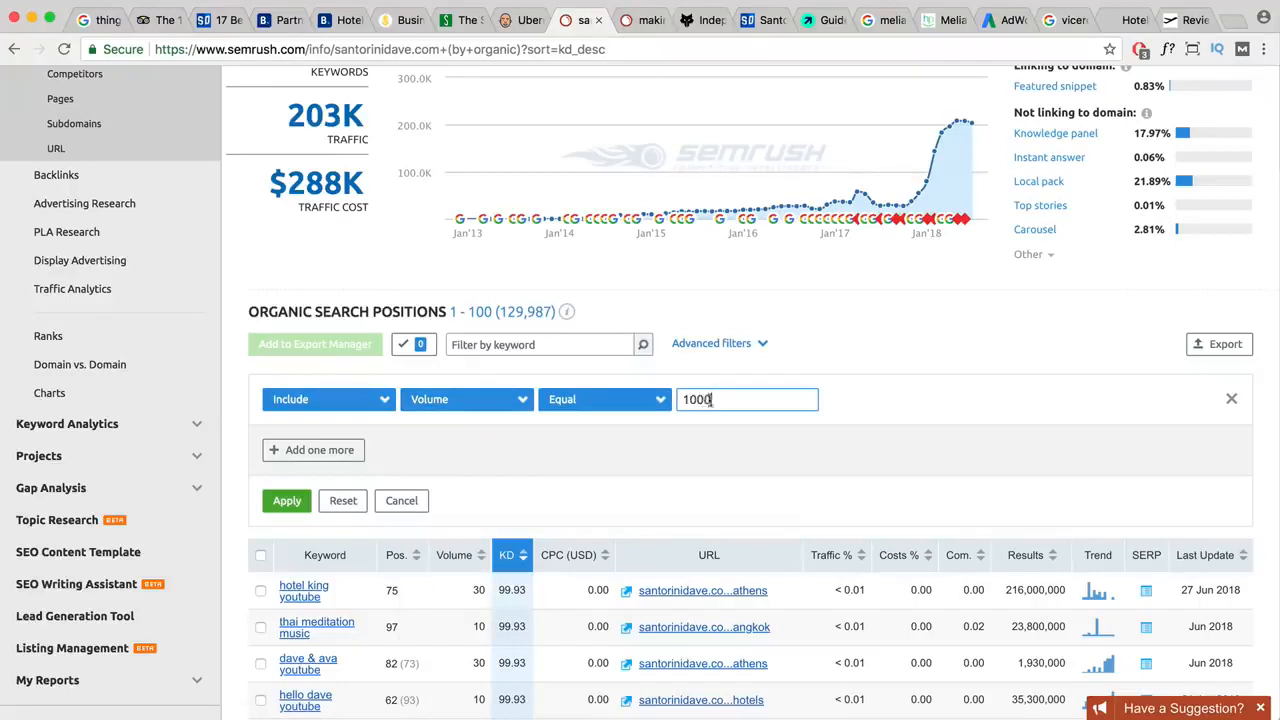
click(658, 402)
click(626, 439)
click(287, 500)
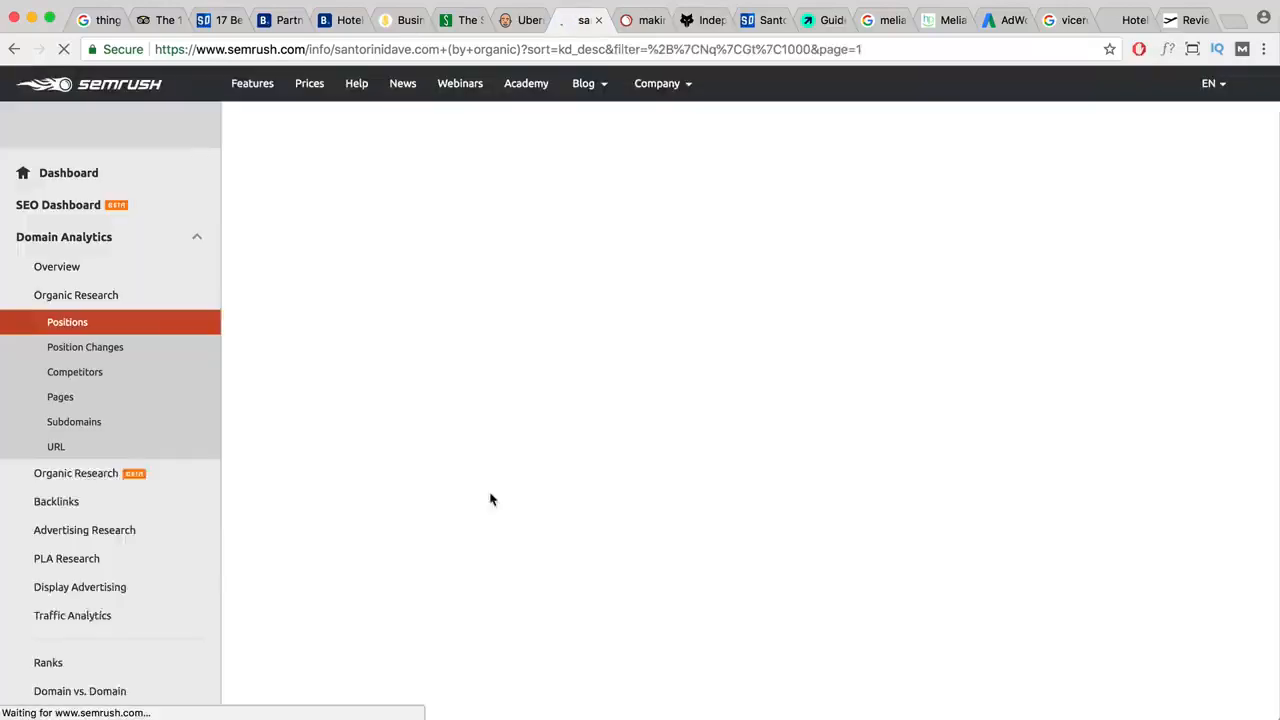
- Replace the volume filter with one including keywords whose keyword difficulty is less than 50
scroll(622, 460, down, 5)
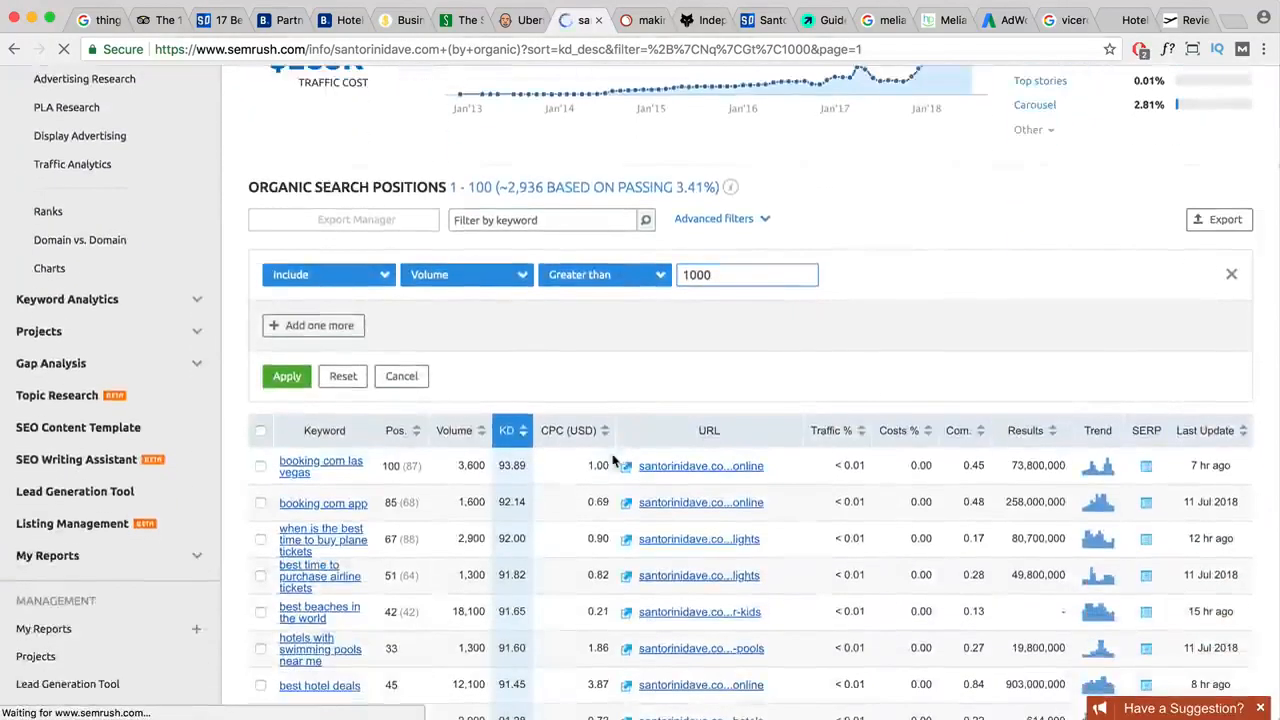
scroll(613, 459, down, 2)
click(508, 165)
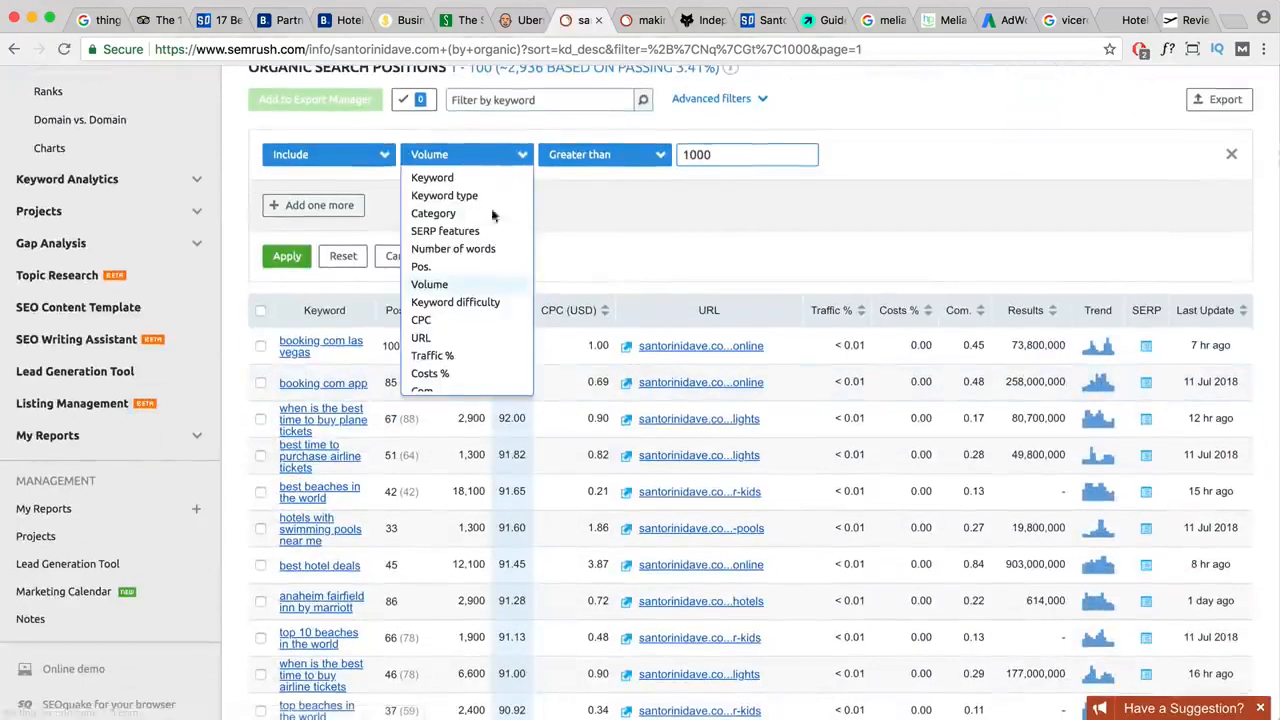
click(476, 303)
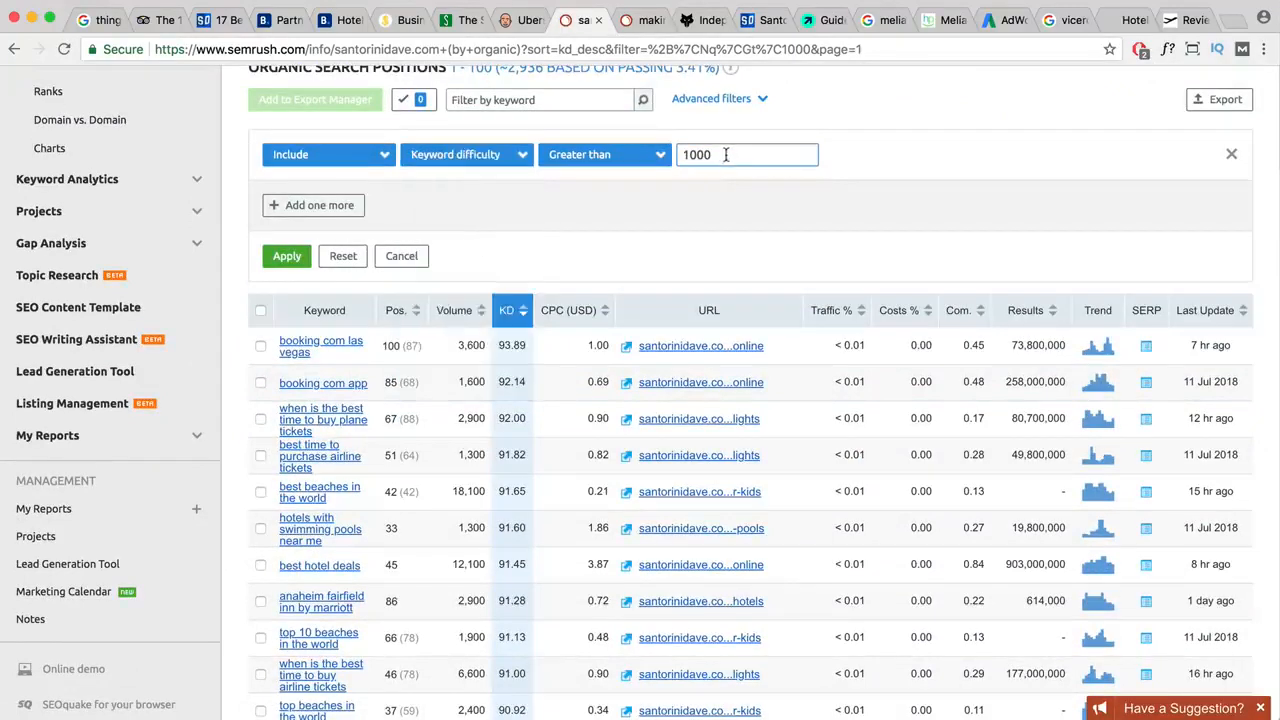
drag(729, 154, 676, 155)
click(644, 160)
click(572, 211)
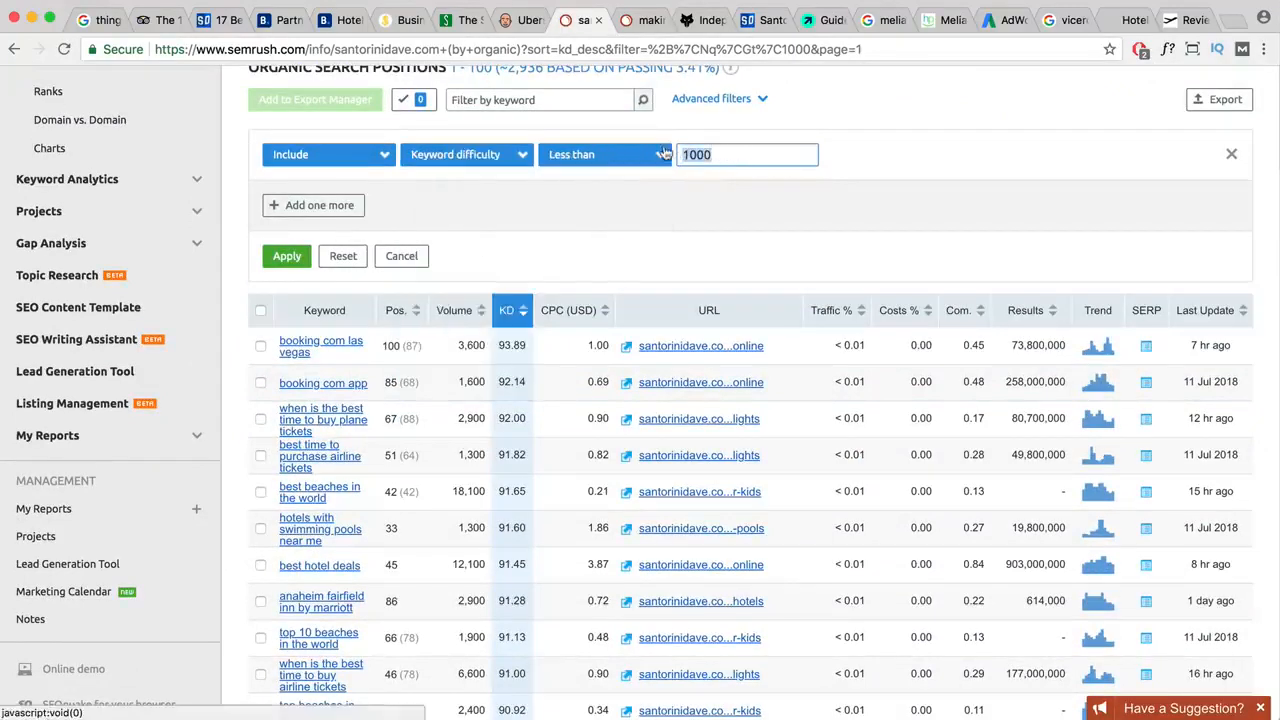
text(50)
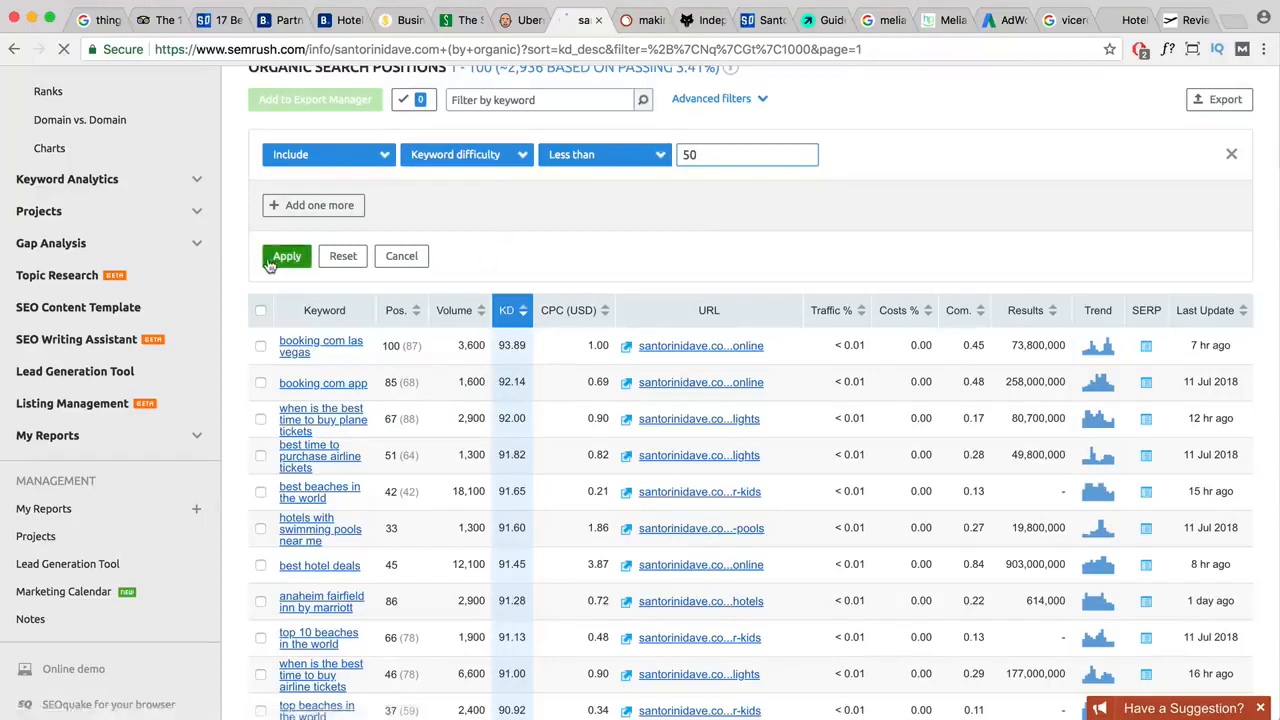
click(270, 258)
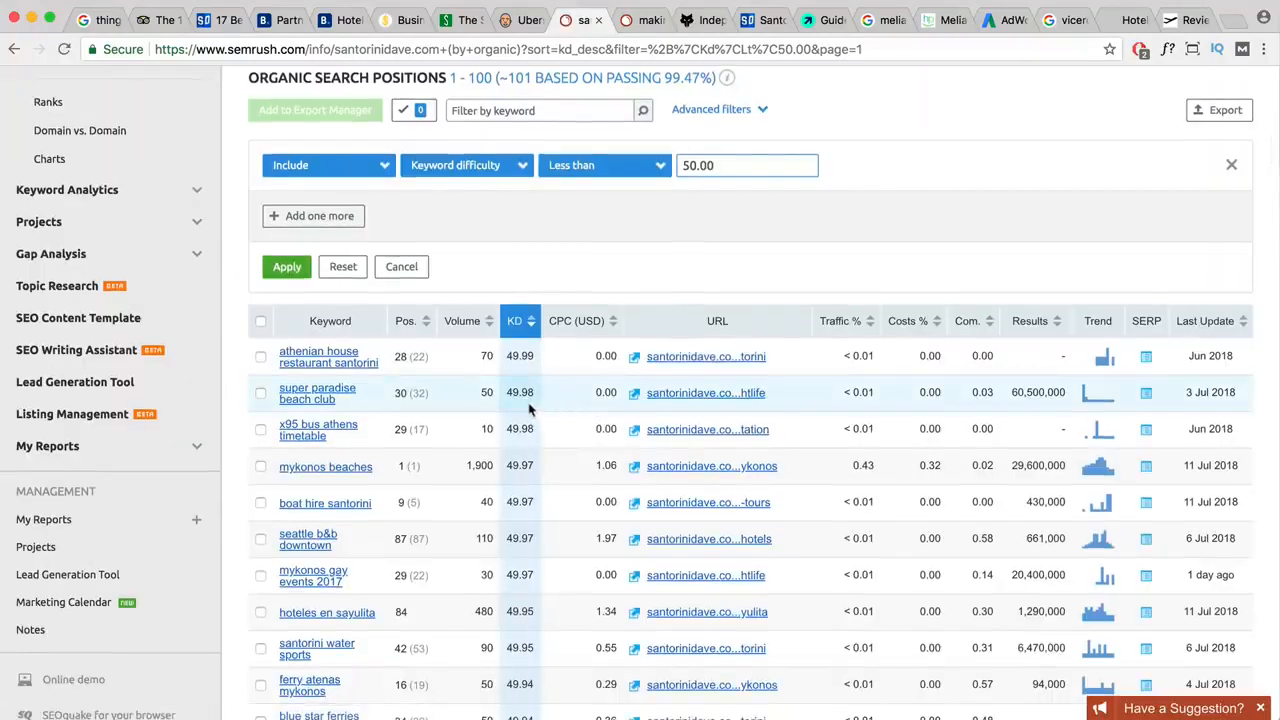
- Open the page ranking for "super paradise beach club" and examine the Mykonos nightlife guide and its reader comments
scroll(530, 408, down, 1)
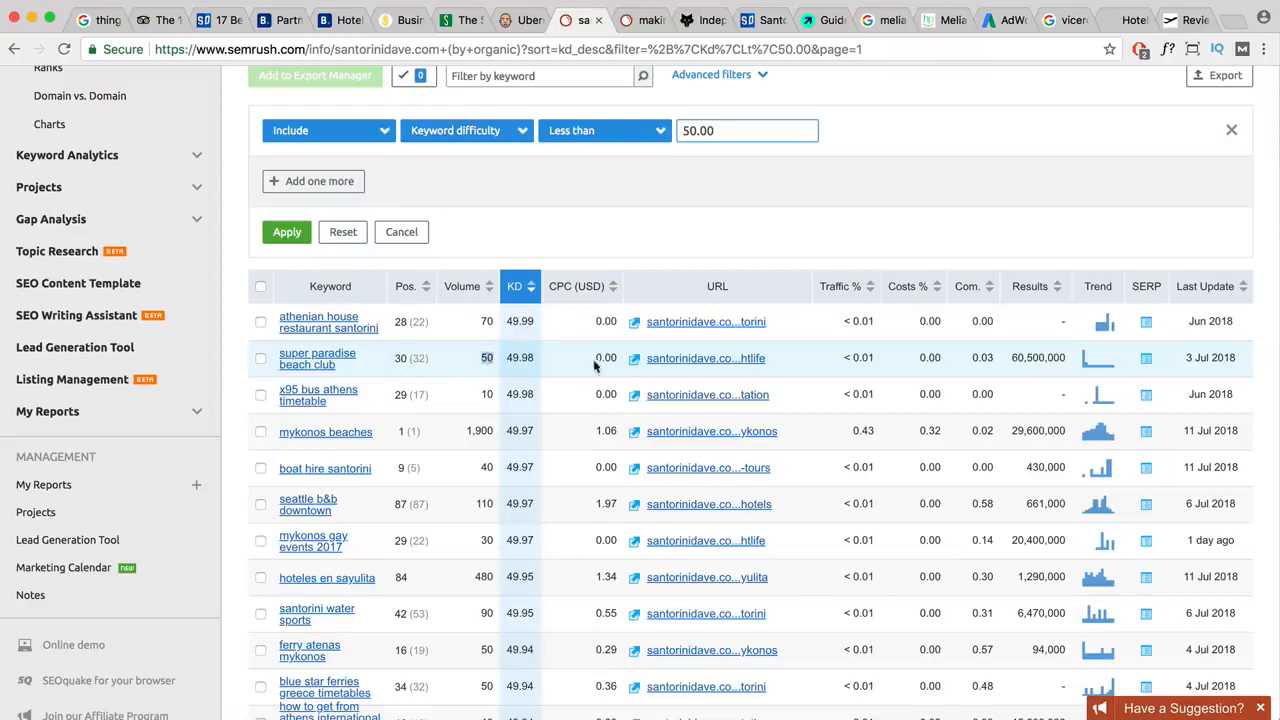
click(634, 359)
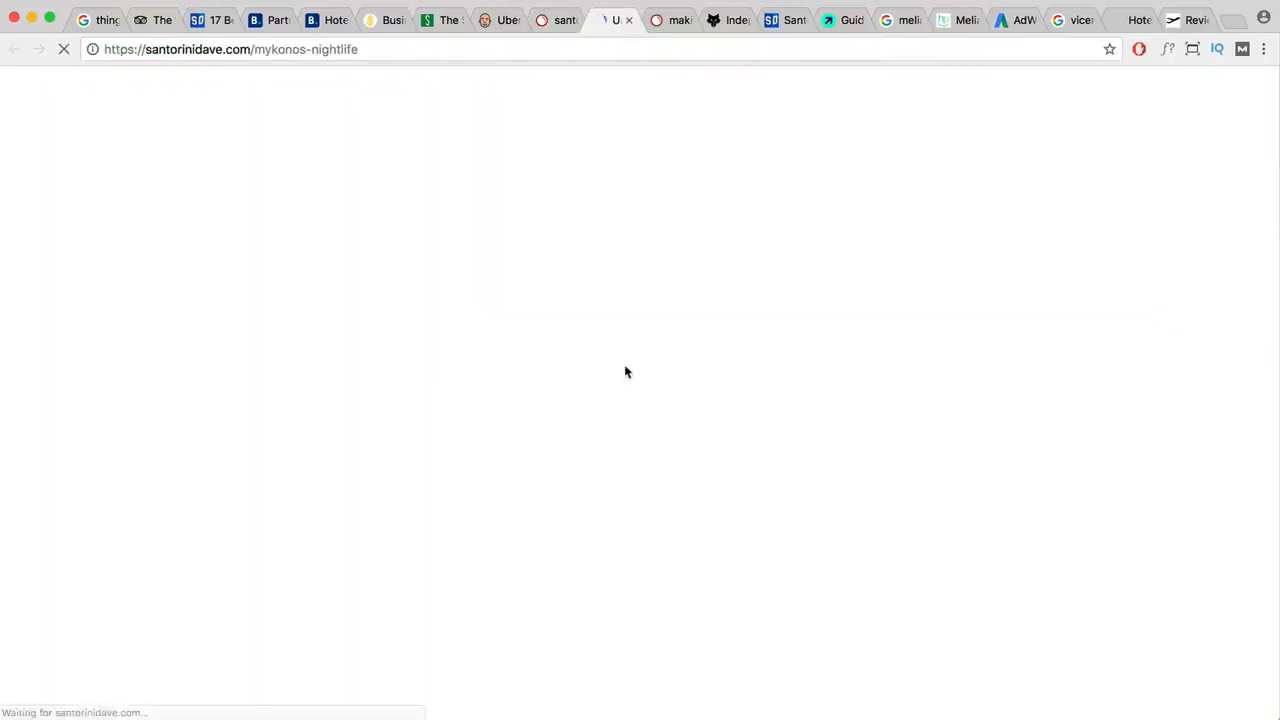
scroll(616, 344, down, 3)
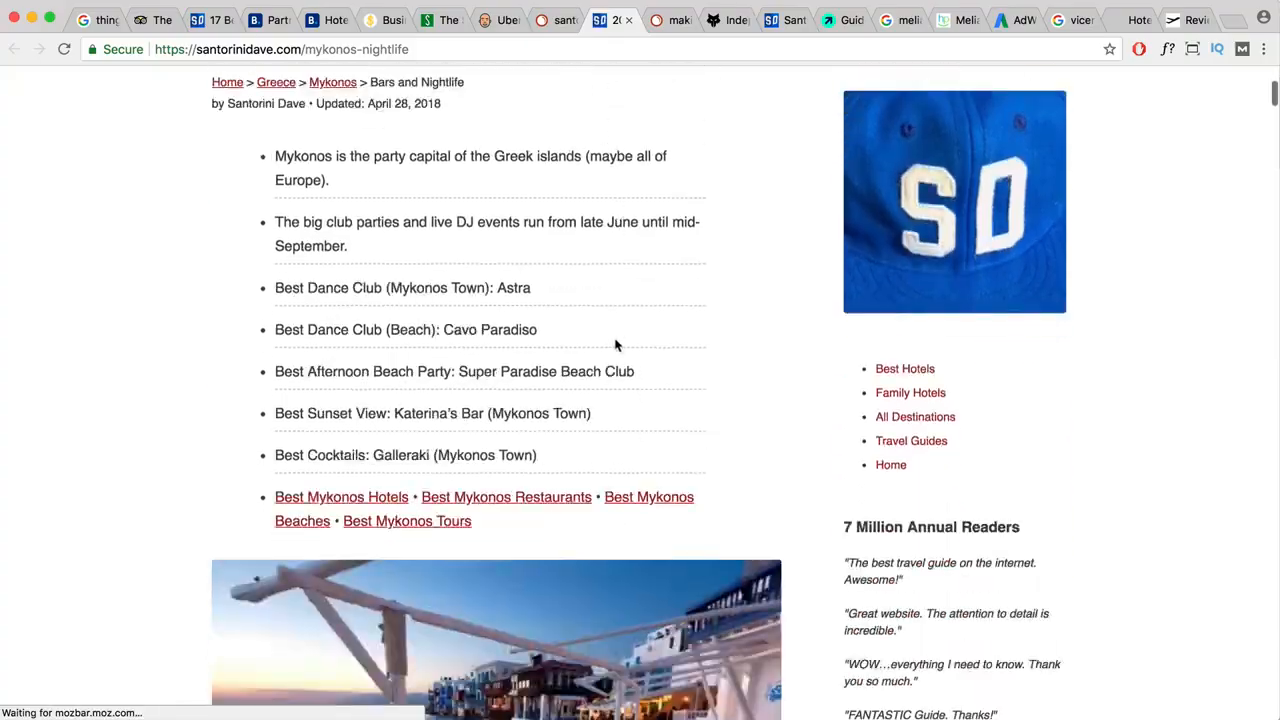
scroll(616, 344, down, 20)
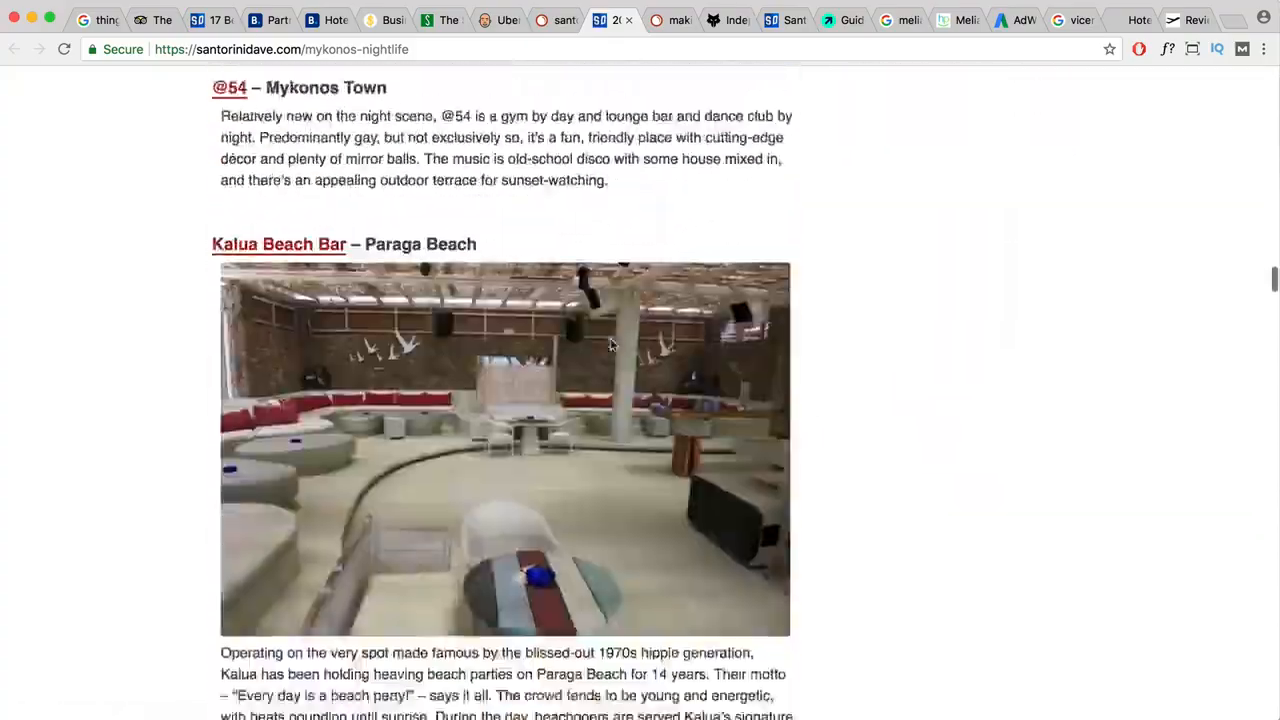
scroll(612, 345, down, 20)
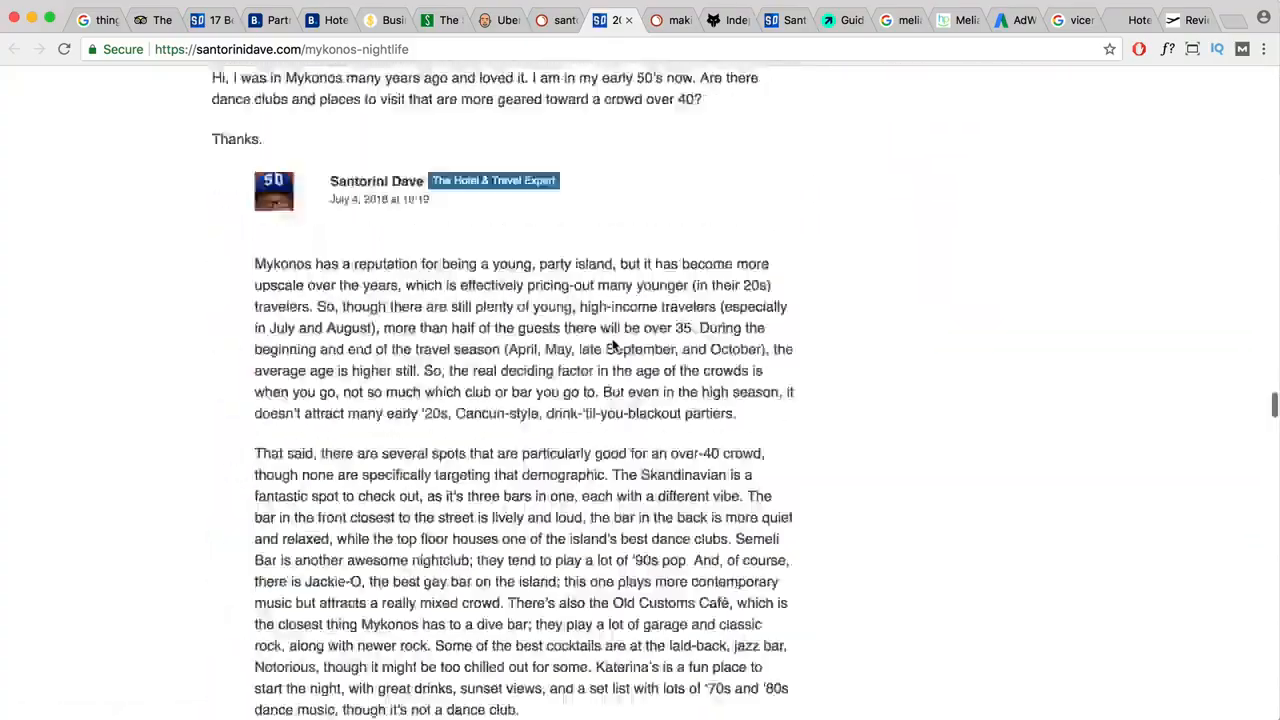
scroll(613, 344, up, 15)
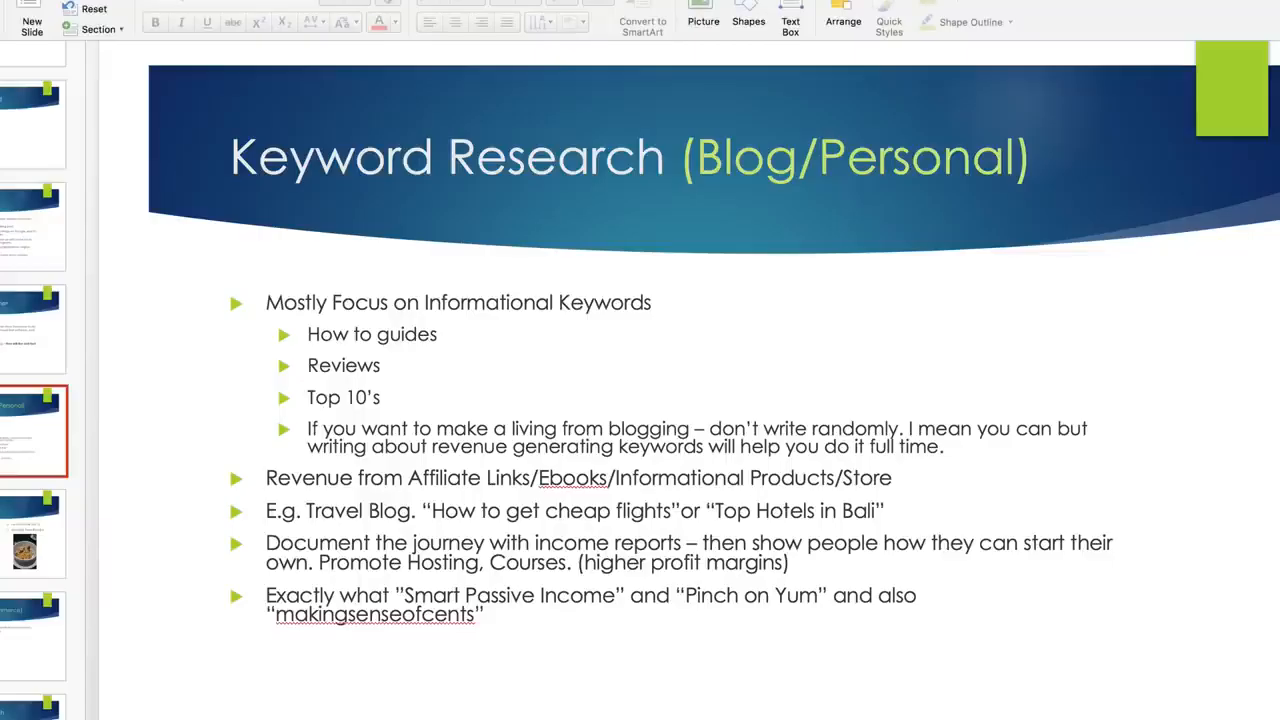
- Show the "Small vs Large Fried Rice" slide in the PowerPoint presentation
click(30, 545)
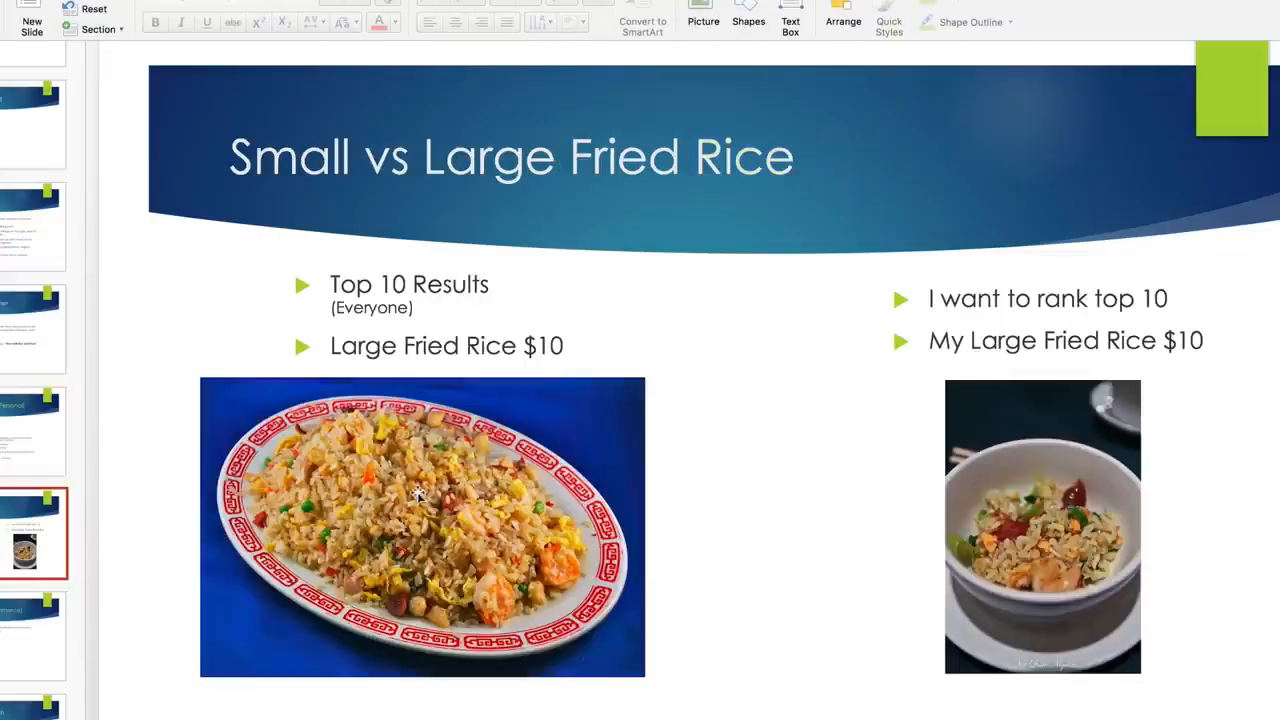
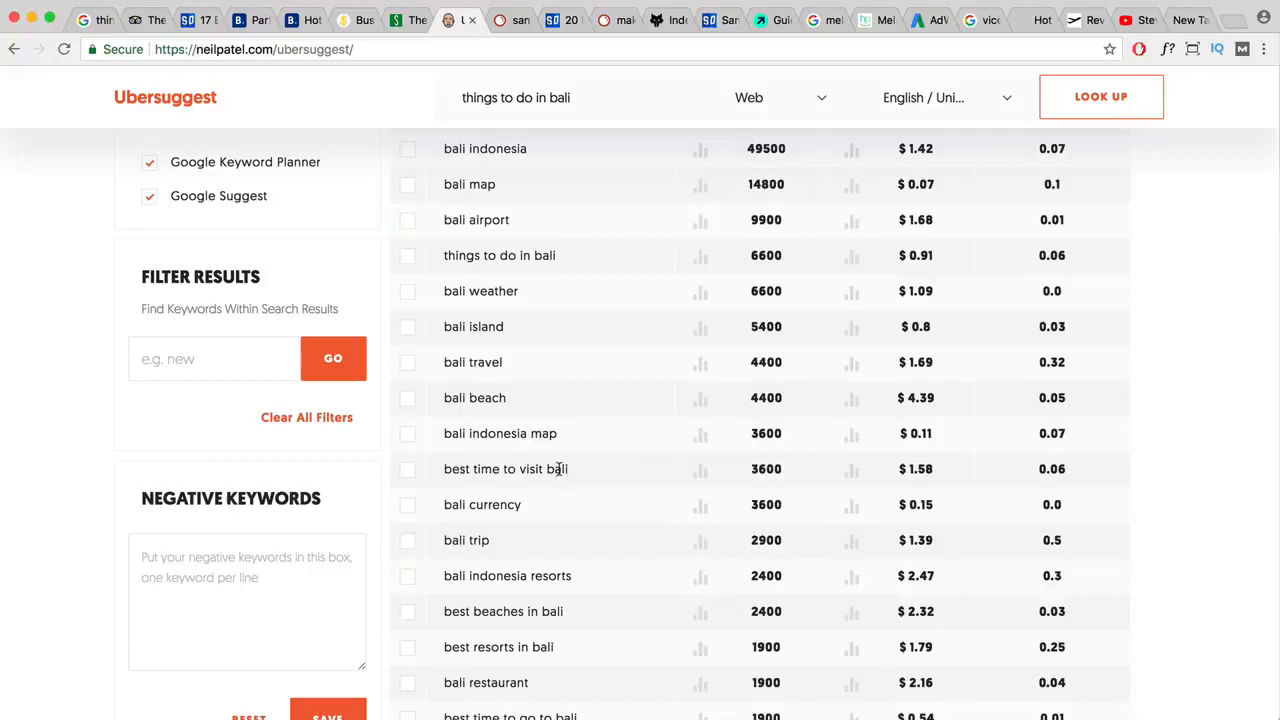
- Review the Ubersuggest ideas for "things to do in bali" and bring up the keyword notes in the text editor
scroll(559, 470, down, 1)
key(super+Tab)
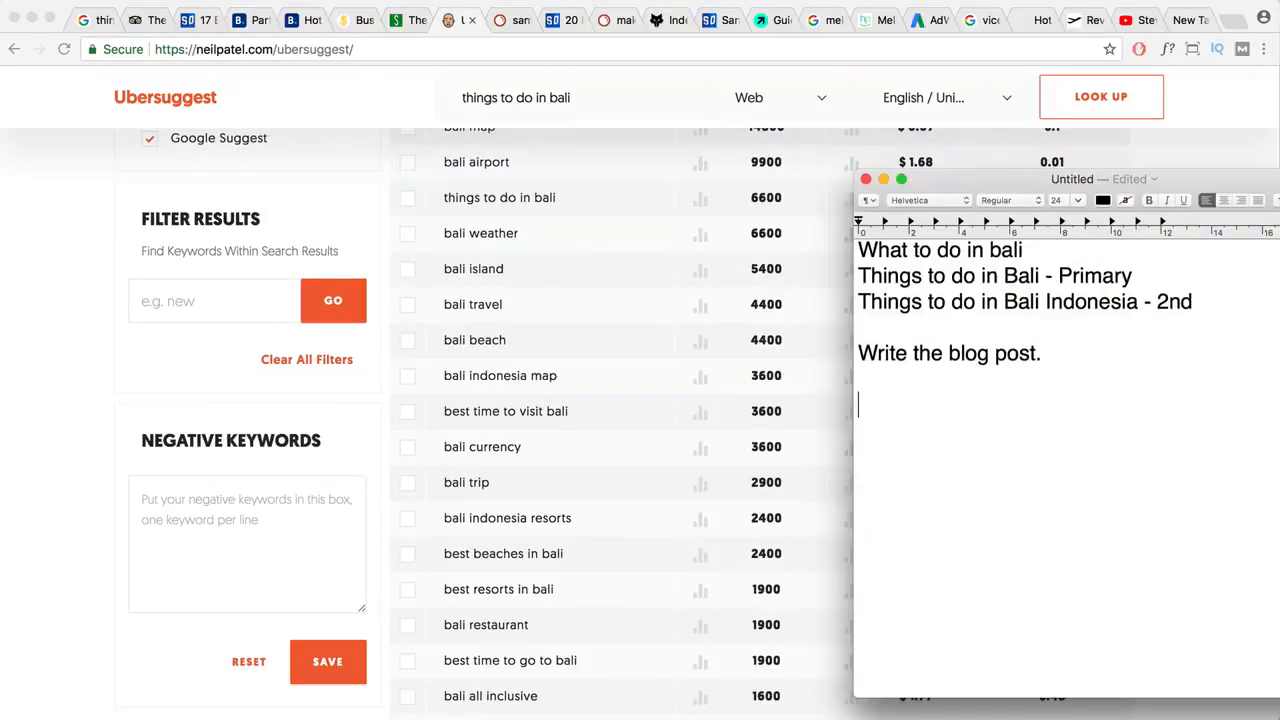
- Copy the keyword "best time to visit bali" from the results into the notes, below "Write the blog post."
click(566, 415)
drag(568, 411, 443, 411)
key(super+c)
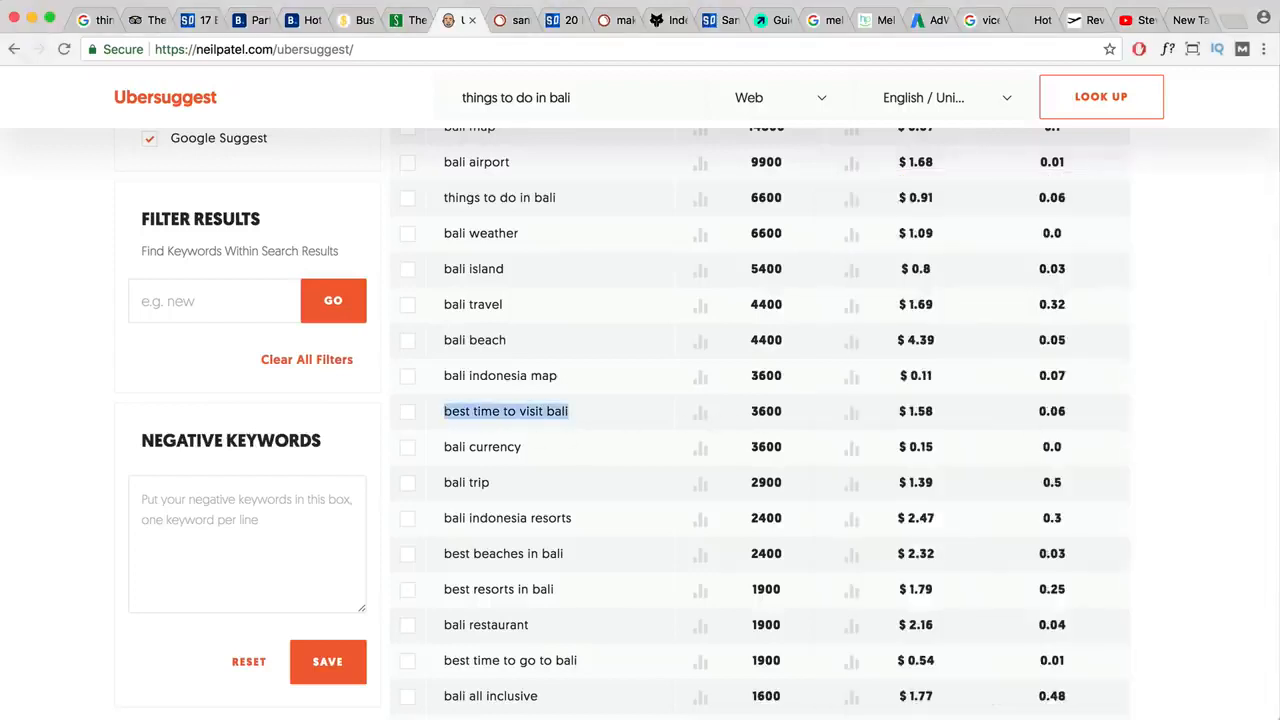
key(super+Tab)
key(super+v)
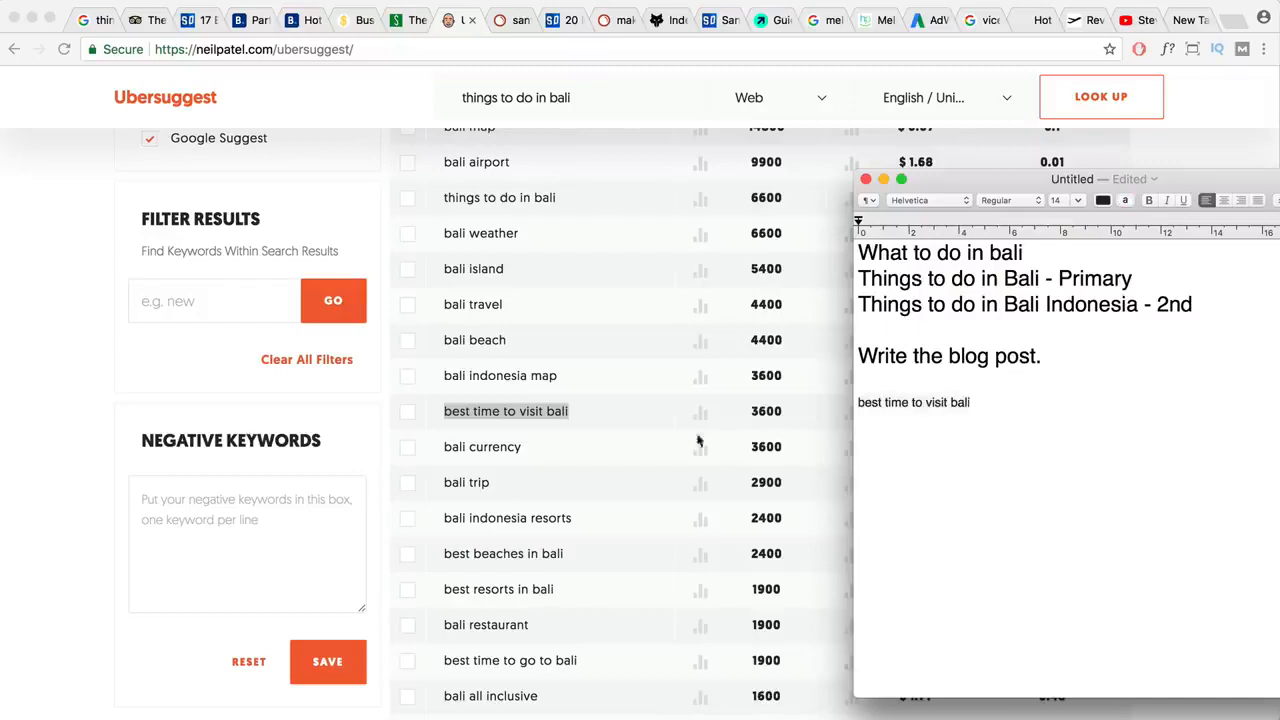
- Copy the keyword "best beaches in bali" from the results onto a new line of the notes
key(super+Tab)
scroll(565, 453, down, 3)
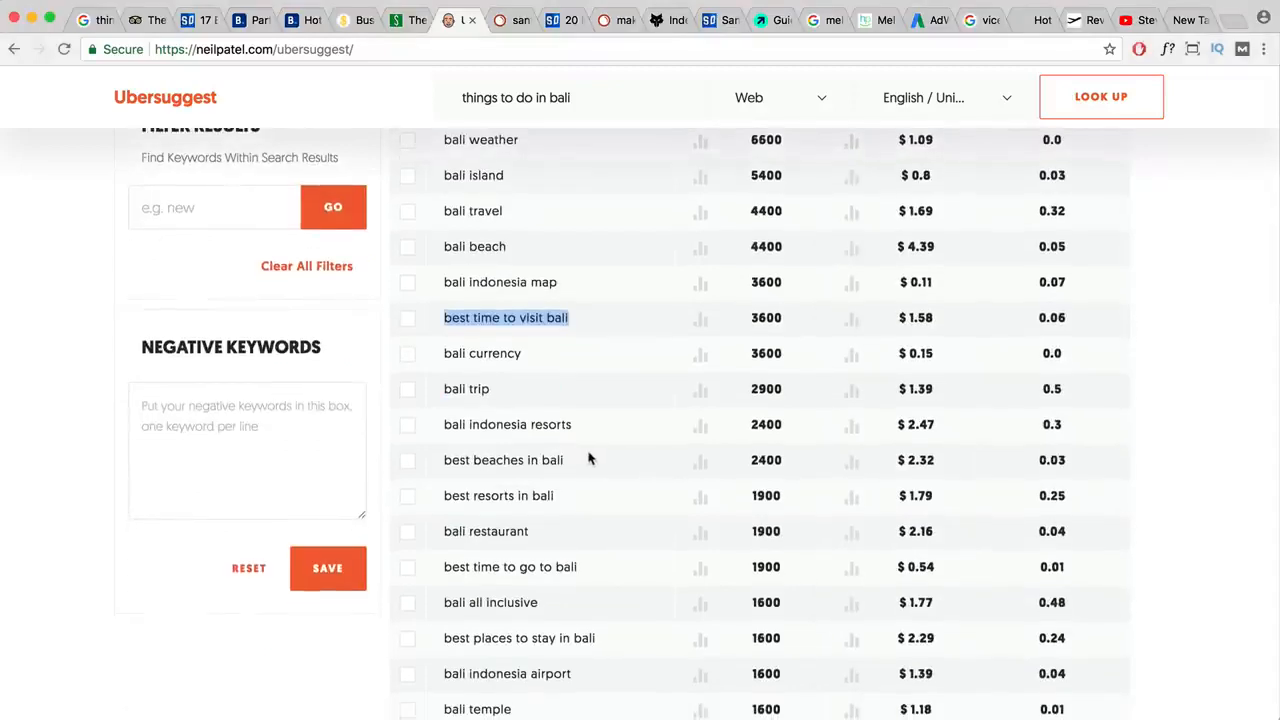
scroll(566, 455, down, 2)
drag(571, 401, 444, 398)
key(super+c)
key(super+Tab)
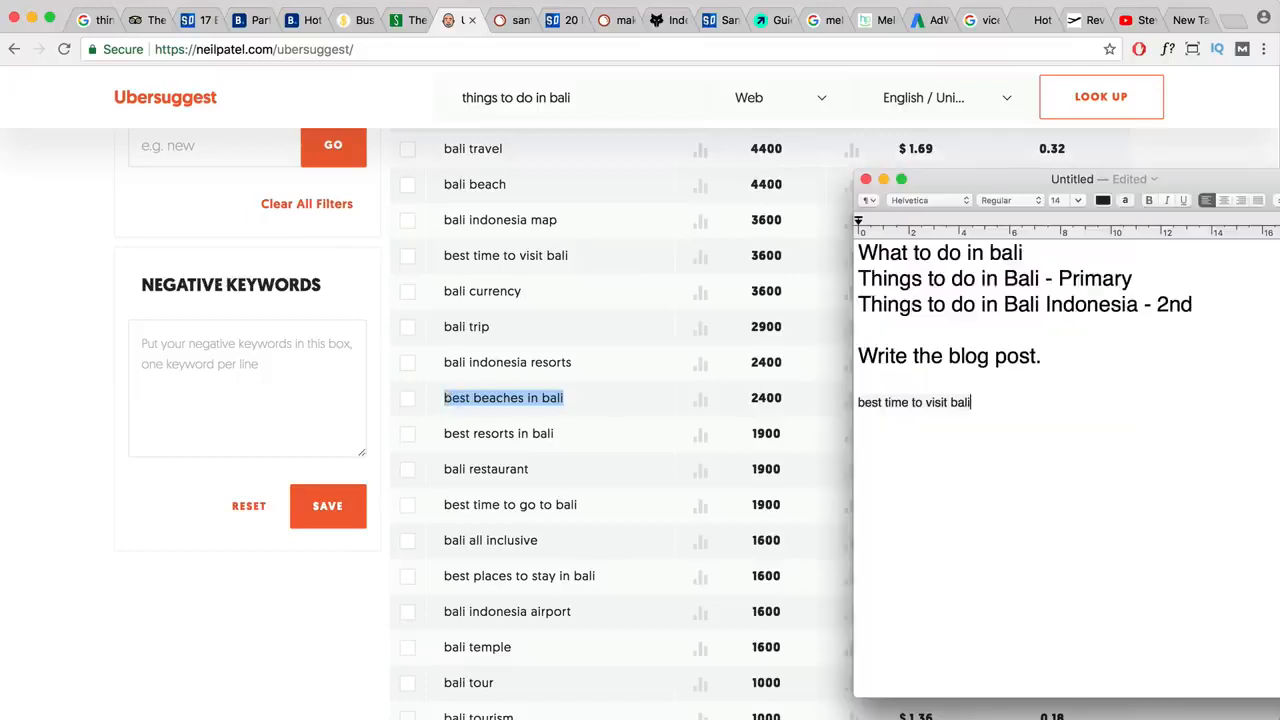
click(1094, 431)
key(Return)
key(super+v)
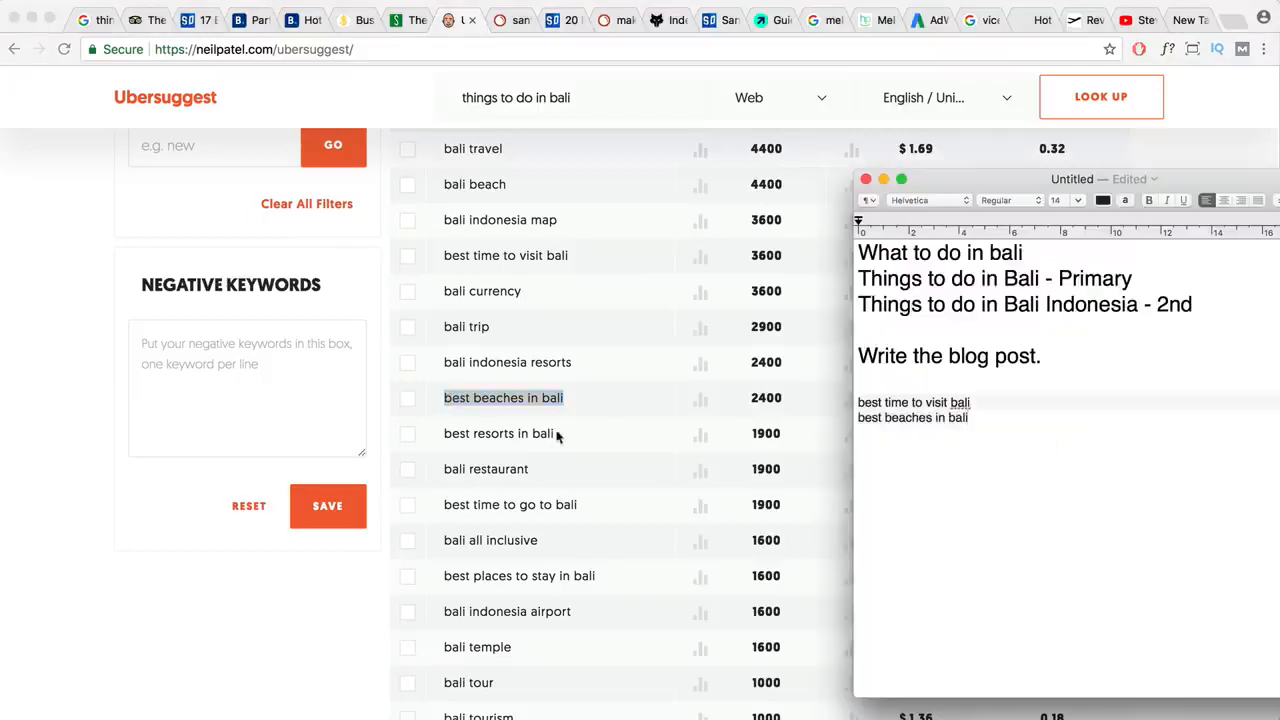
- Copy the keyword "best time to go to bali" from the results onto a new line of the notes
key(super+Tab)
drag(566, 435, 520, 433)
scroll(571, 446, down, 2)
scroll(571, 446, down, 3)
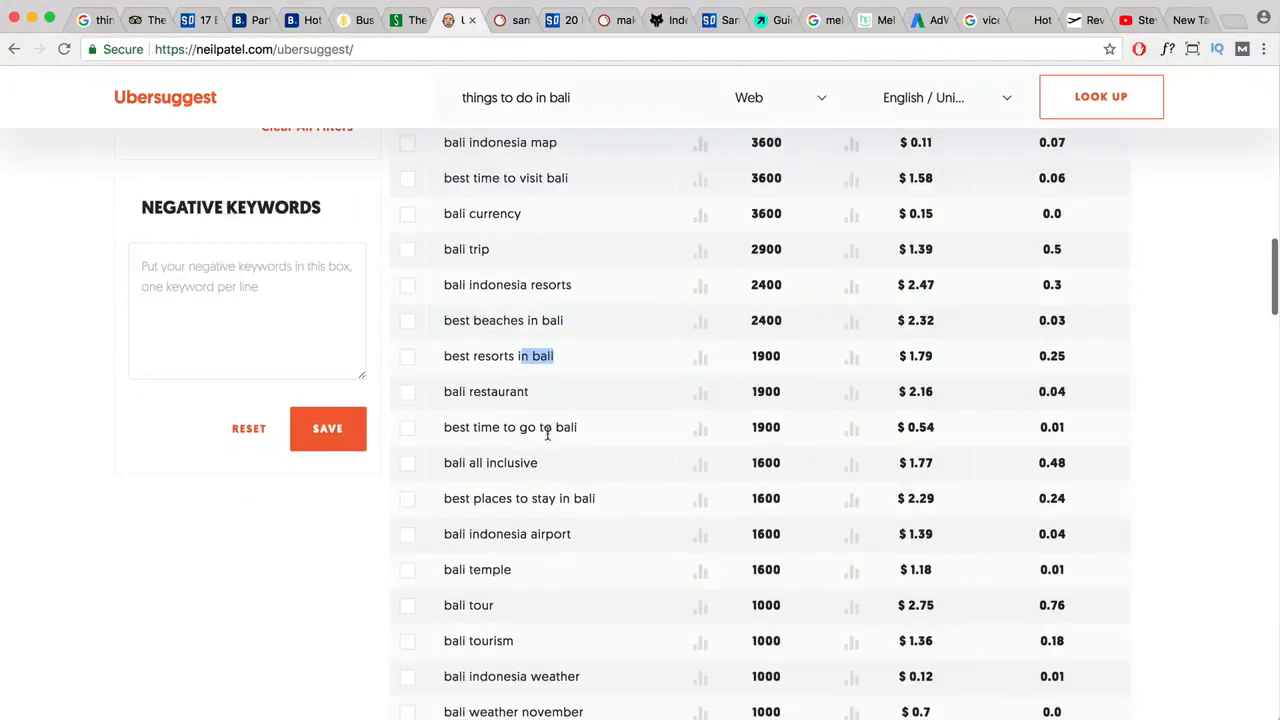
drag(585, 393, 444, 390)
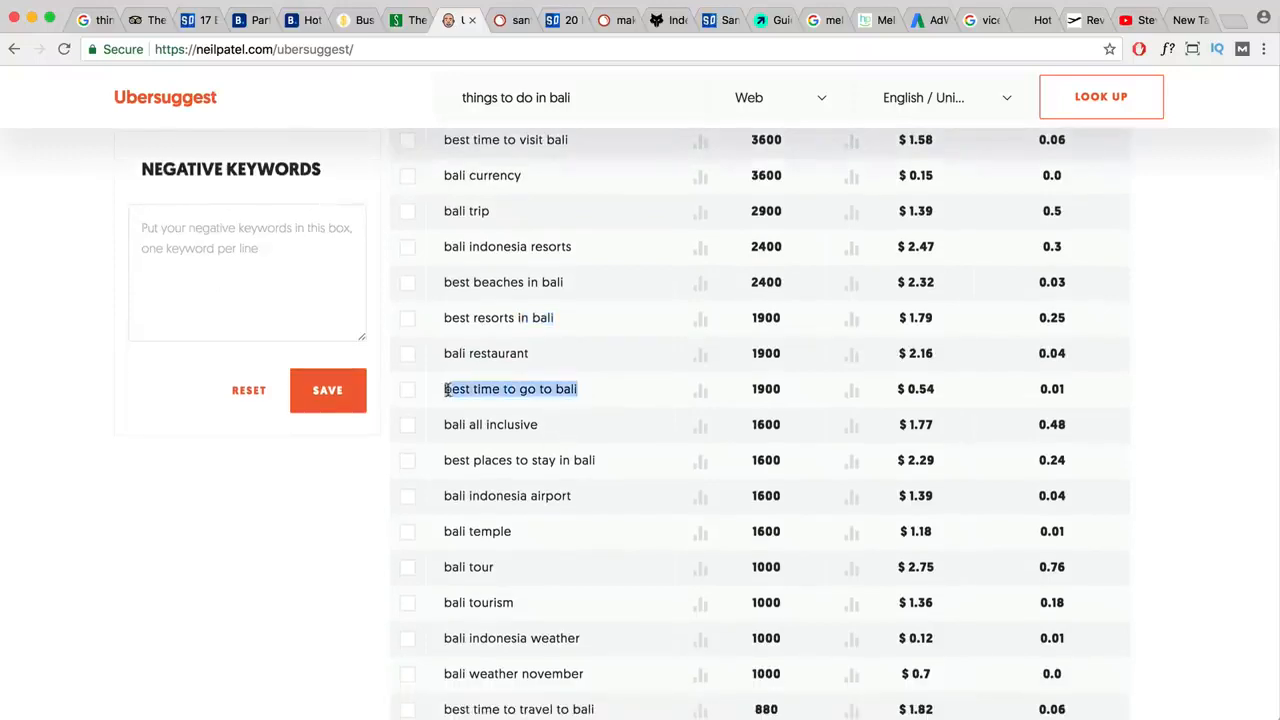
key(super+c)
key(super+Tab)
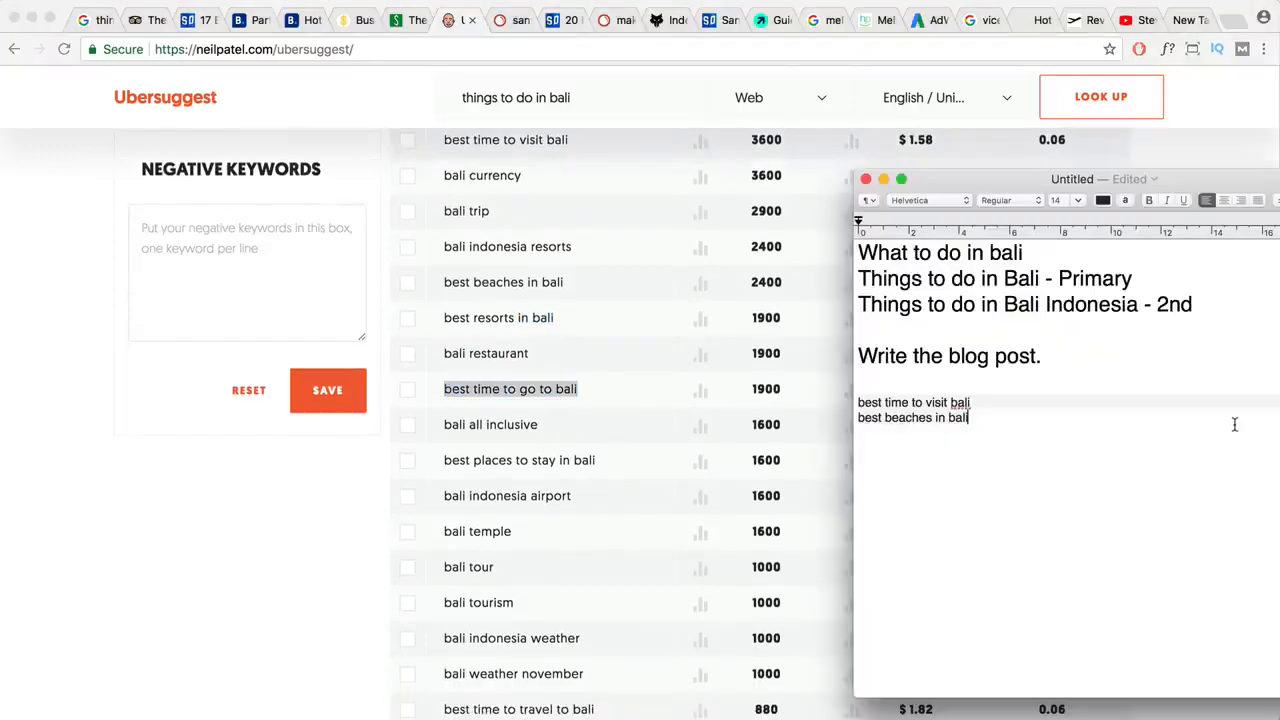
key(Return)
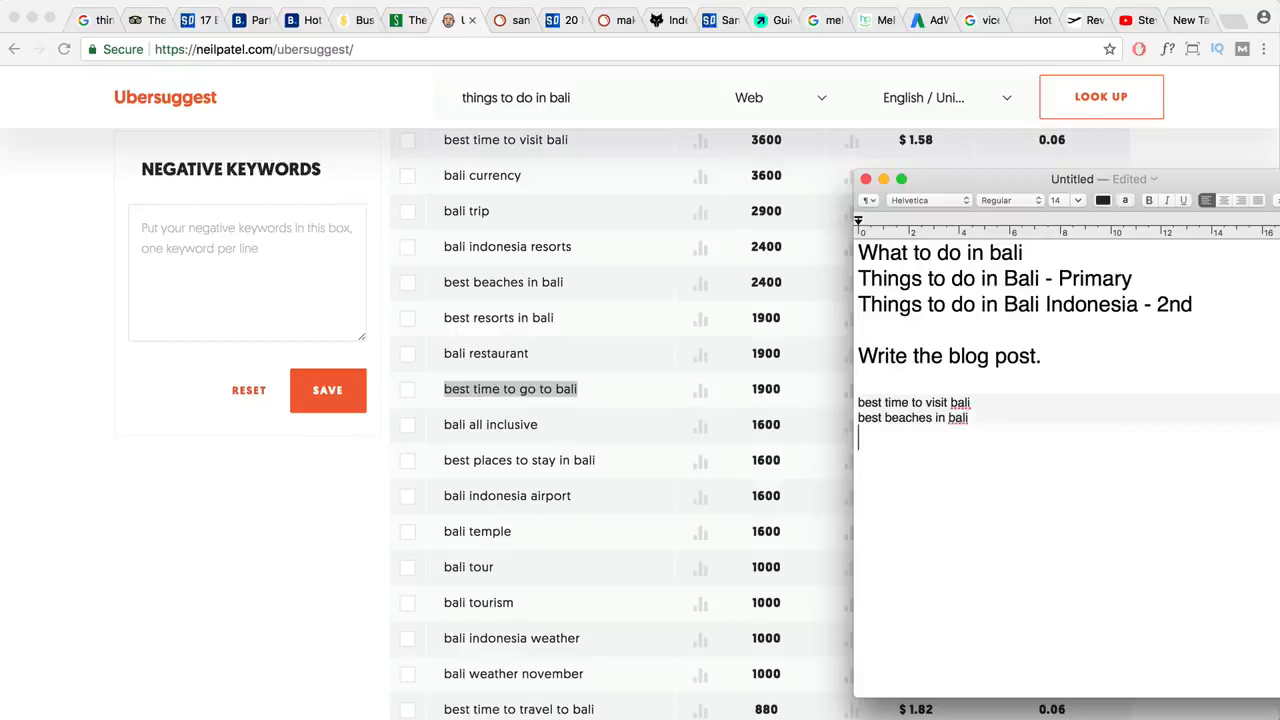
key(super+v)
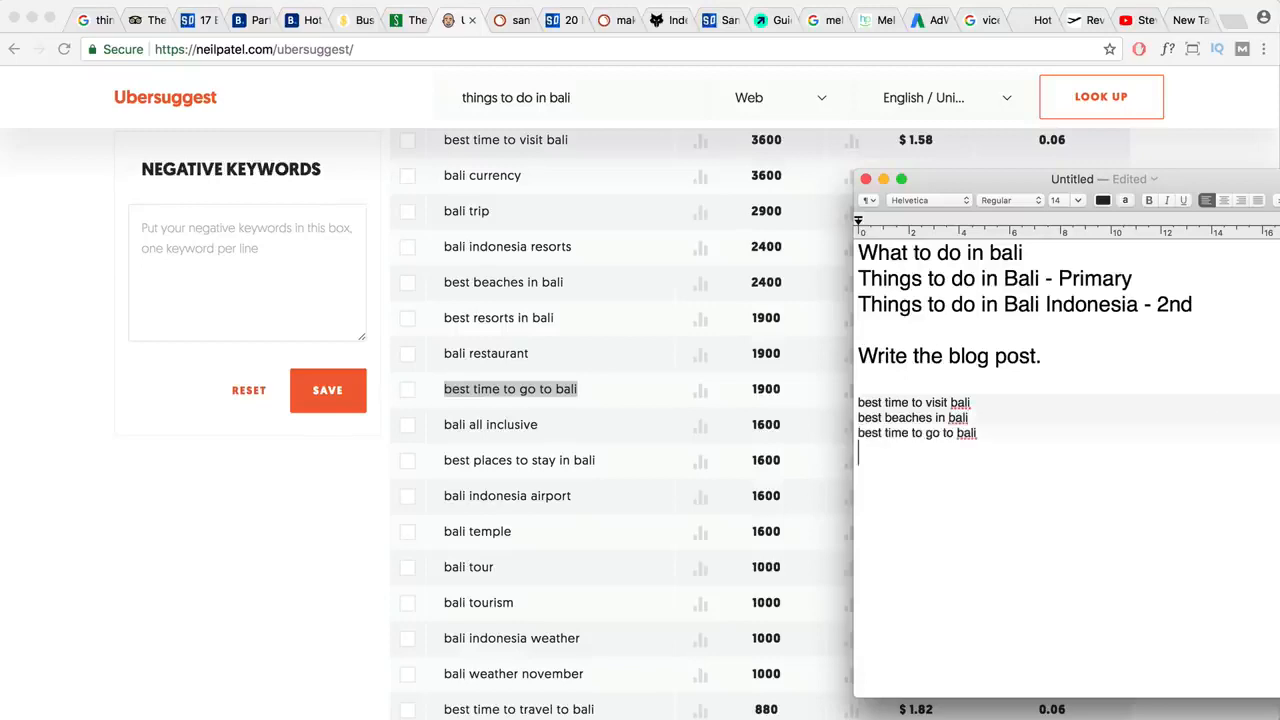
- Find "best things to do in bali" further down the results and copy it to the end of the notes
scroll(596, 450, down, 2)
scroll(594, 452, down, 3)
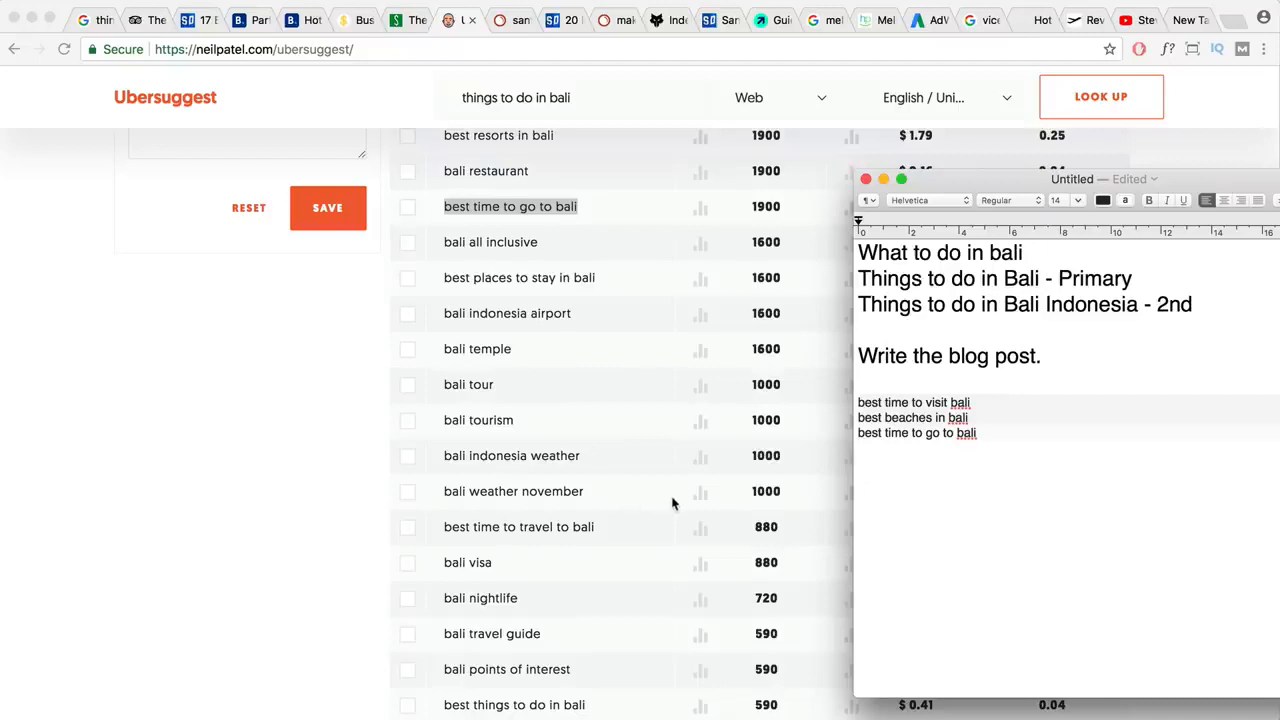
scroll(662, 507, down, 4)
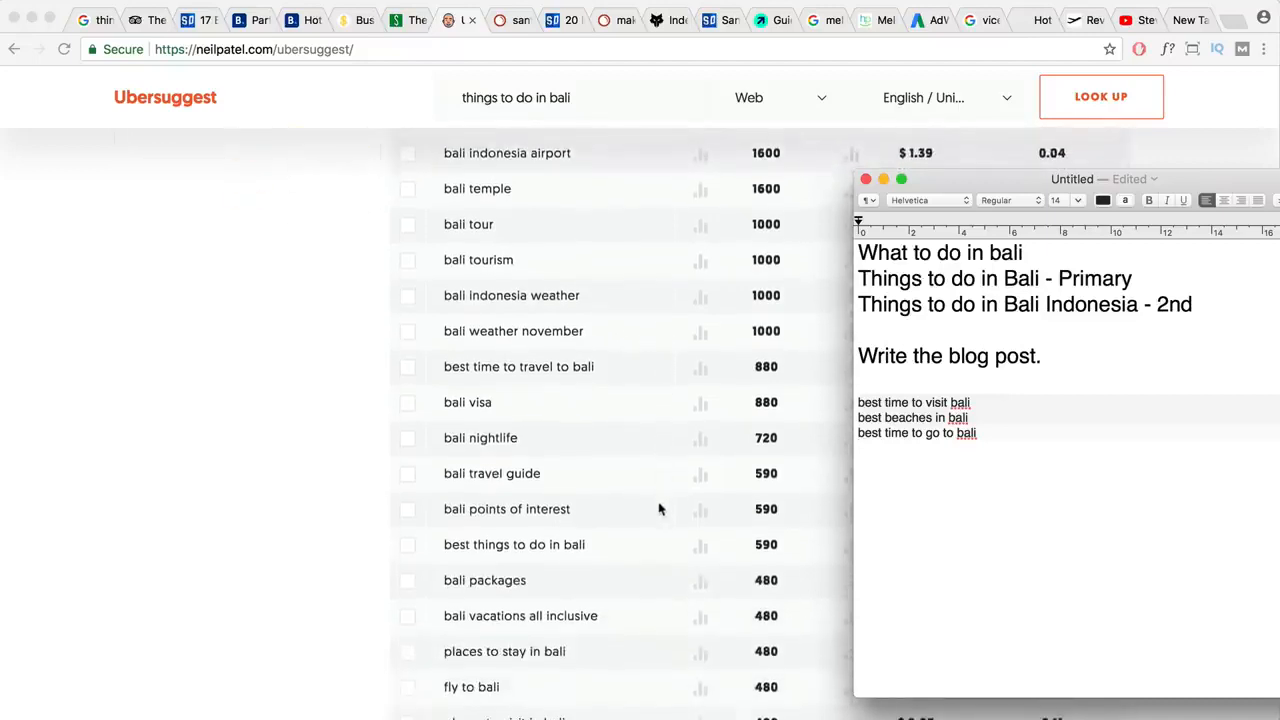
click(619, 545)
drag(590, 545, 444, 545)
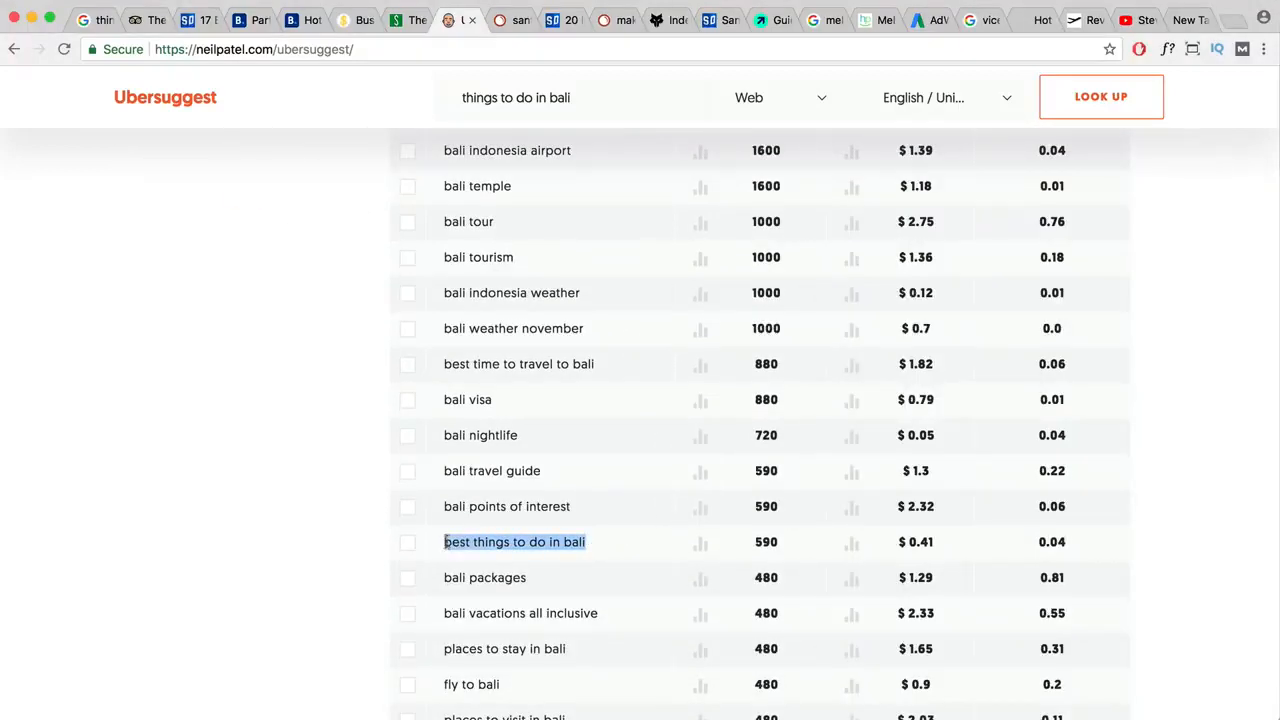
key(super+c)
click(1171, 477)
key(super+v)
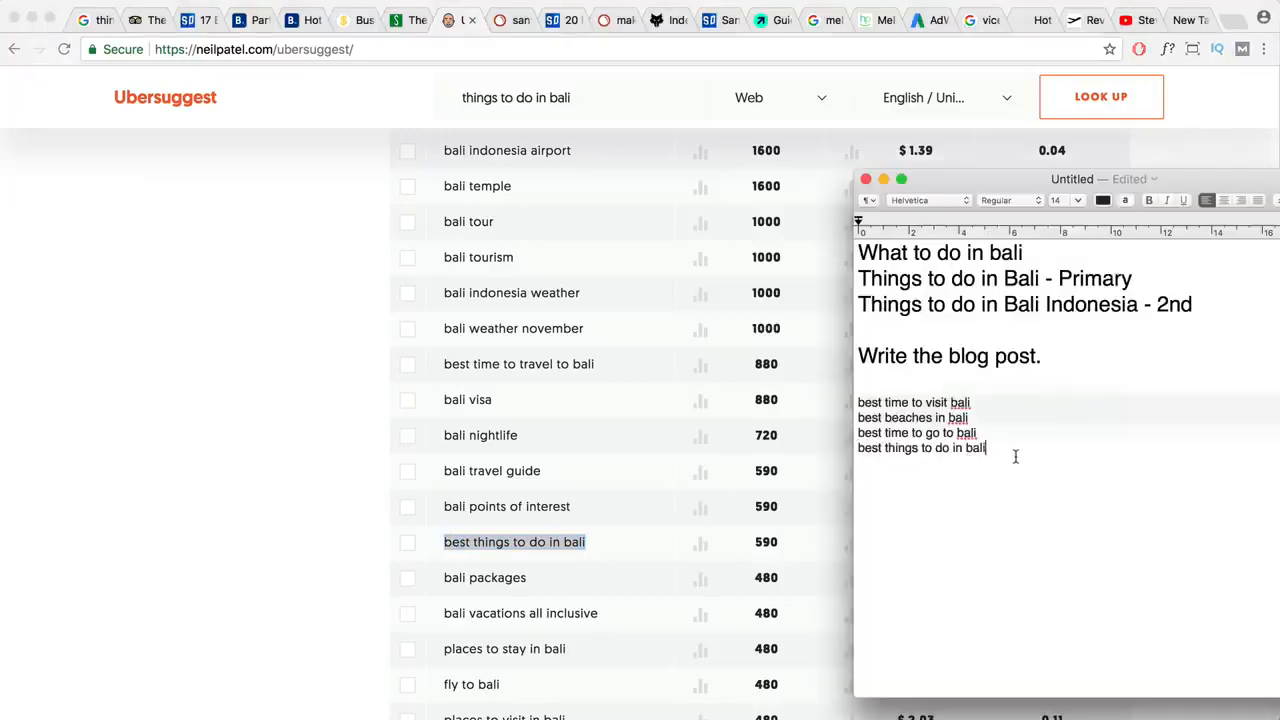
- Highlight the primary and secondary keyword lines in the notes, followed by the word "best" in "best things to do in bali"
drag(1194, 305, 847, 280)
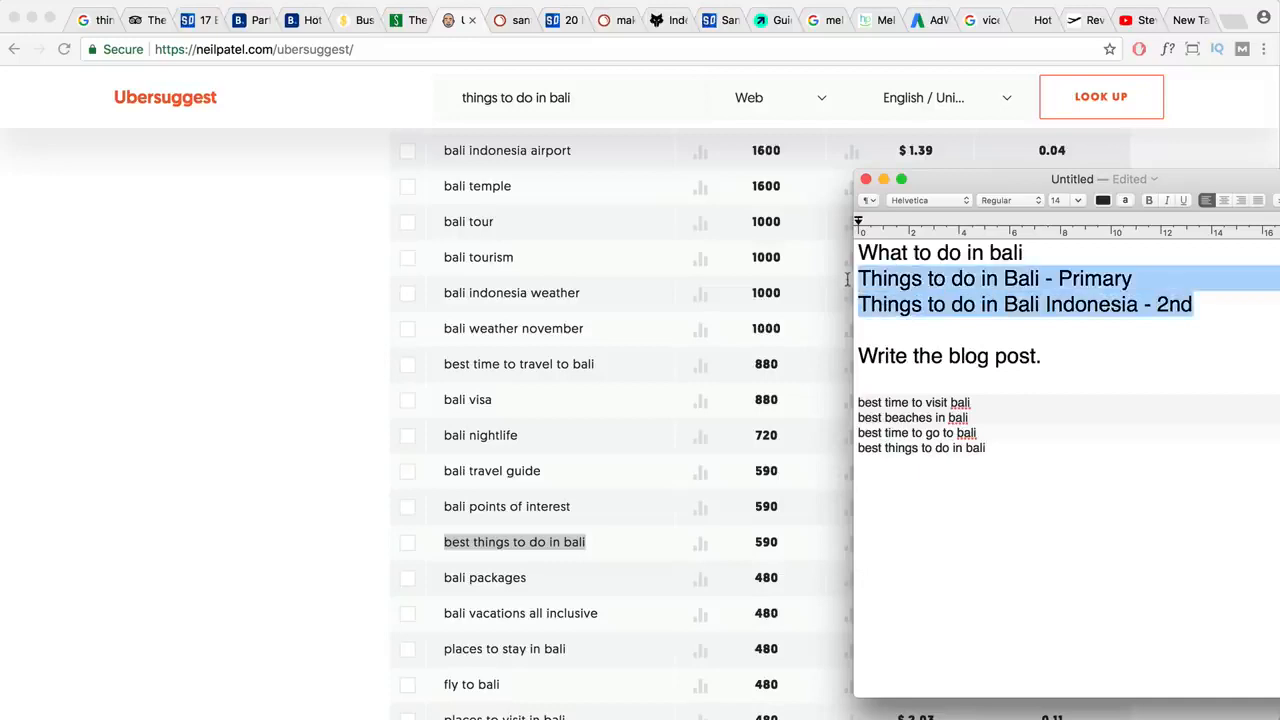
double_click(884, 446)
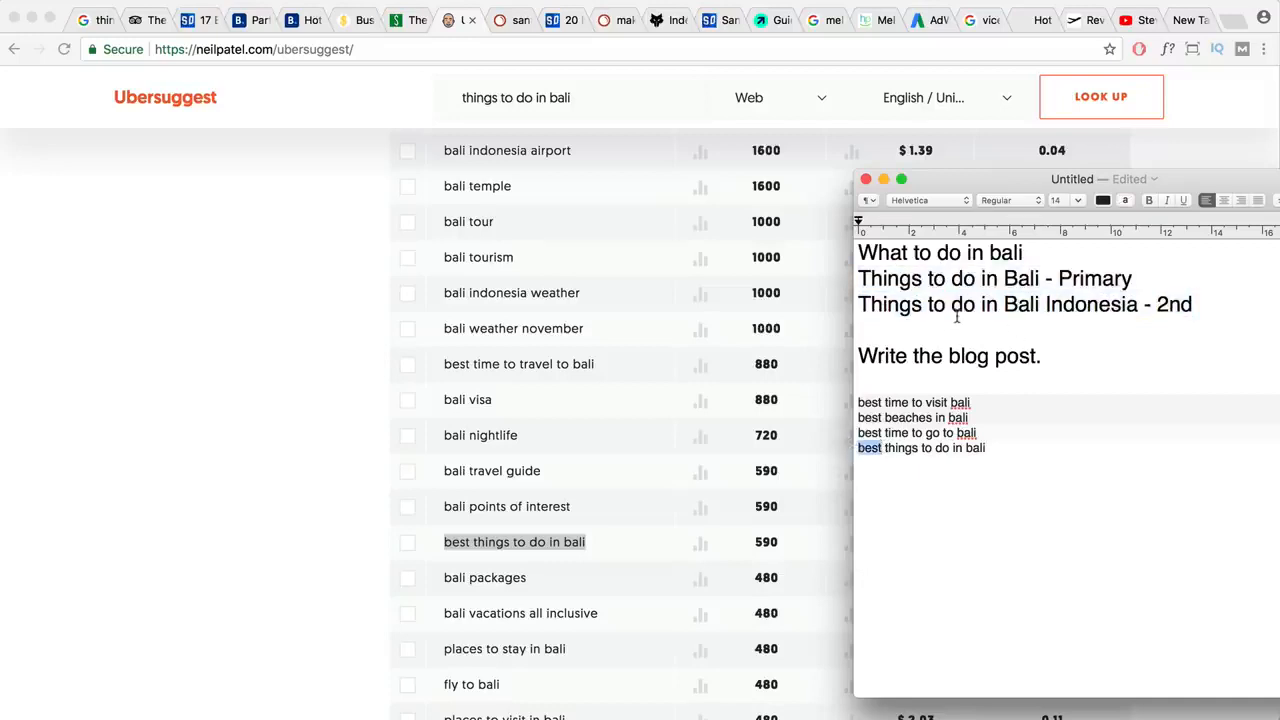
click(996, 451)
double_click(875, 449)
- Copy the keyword "best places in bali" onto a new line of the notes and highlight its word "places"
scroll(376, 552, down, 5)
scroll(600, 548, down, 5)
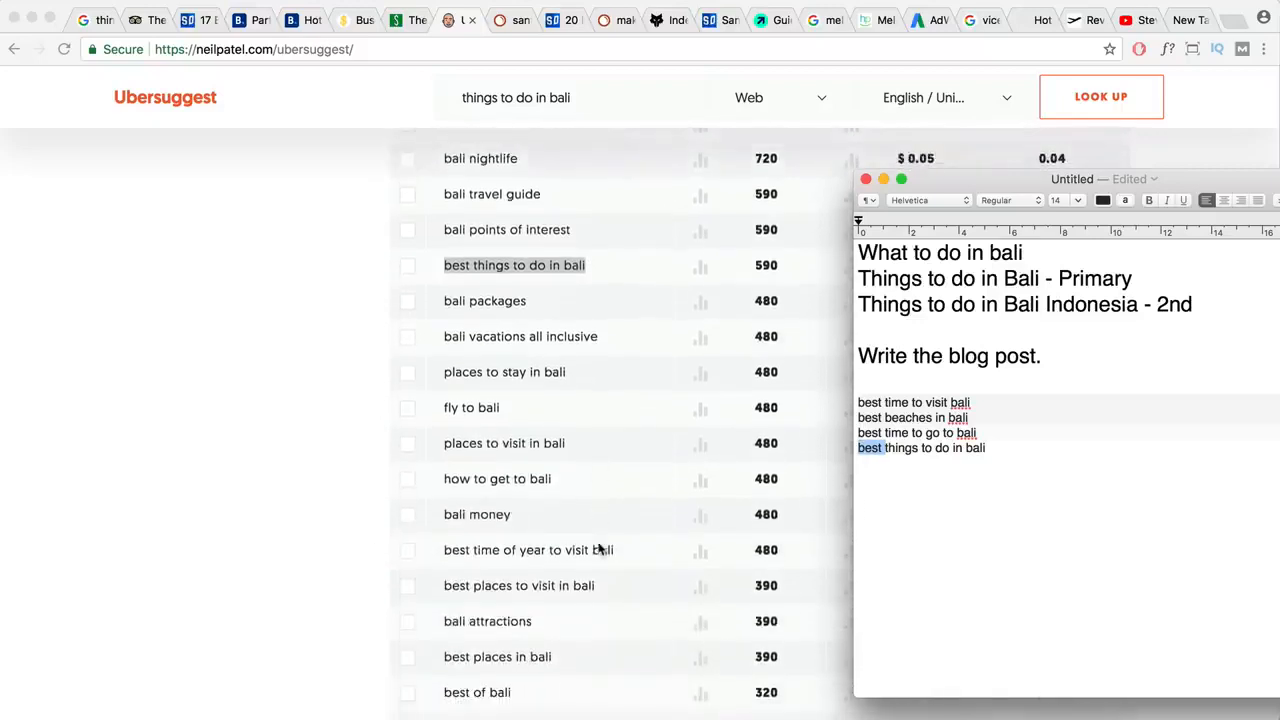
scroll(605, 548, down, 2)
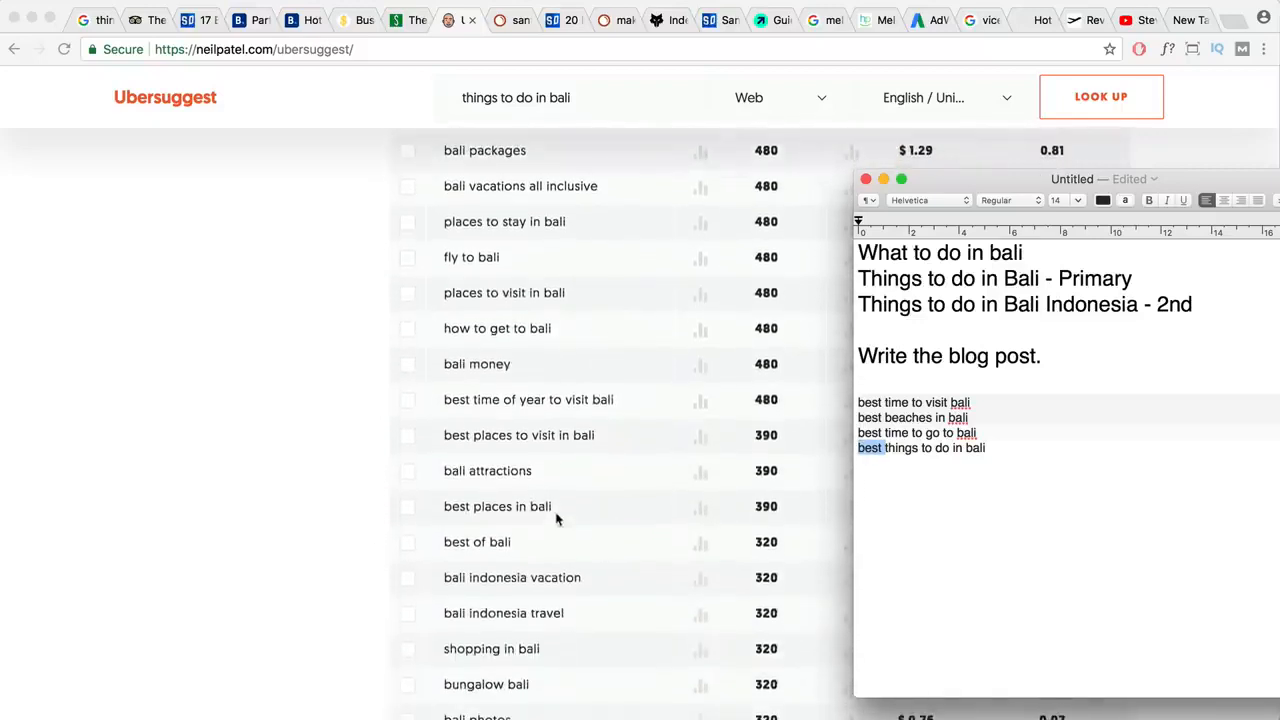
click(480, 508)
drag(557, 510, 444, 507)
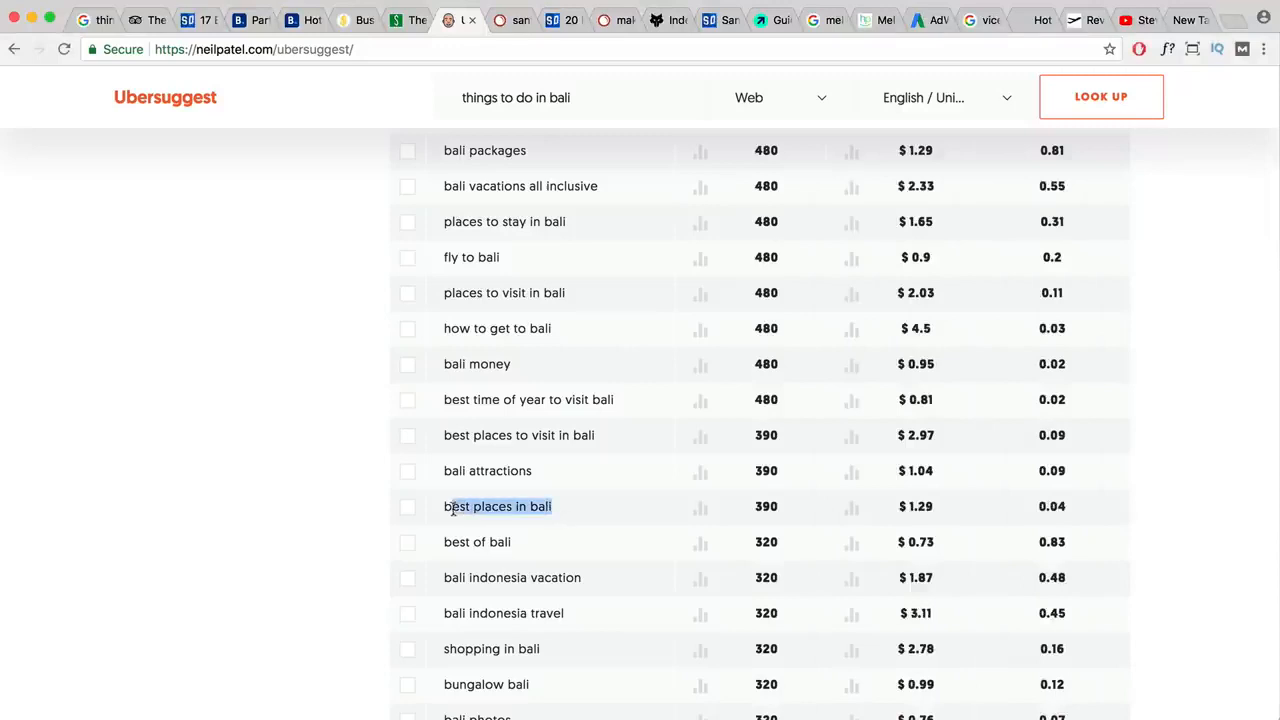
click(1278, 498)
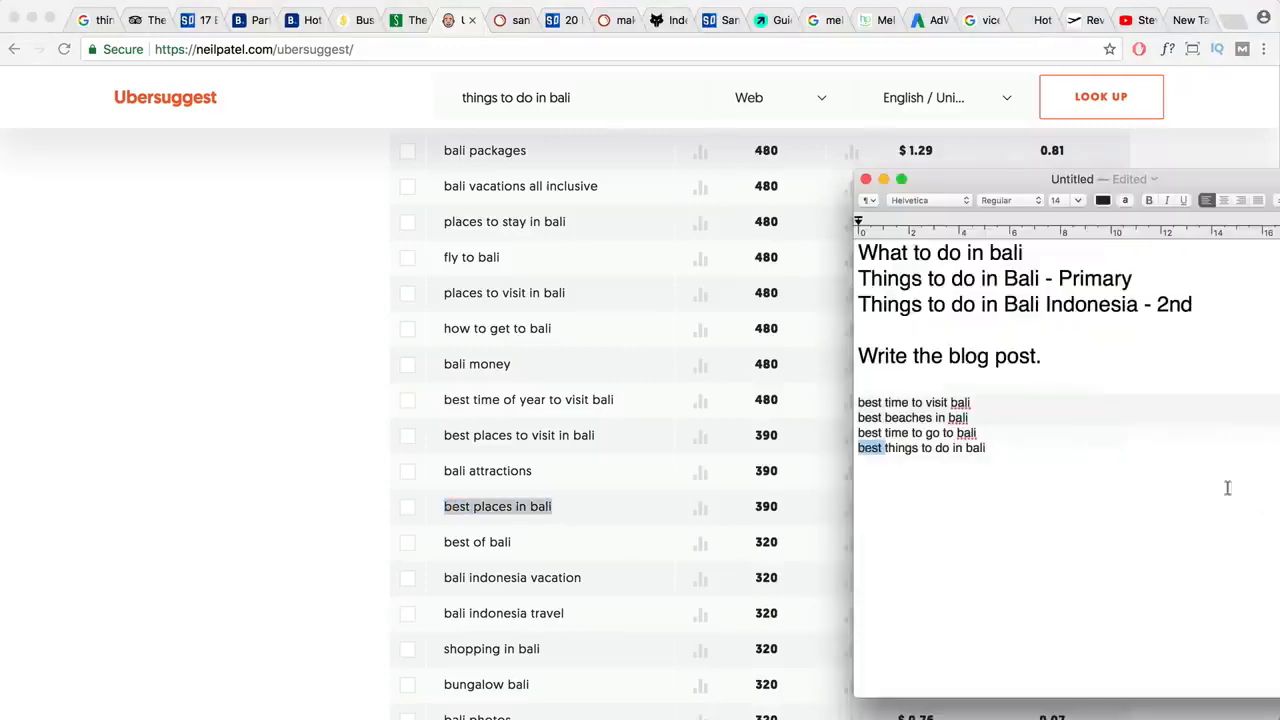
click(994, 456)
key(Return)
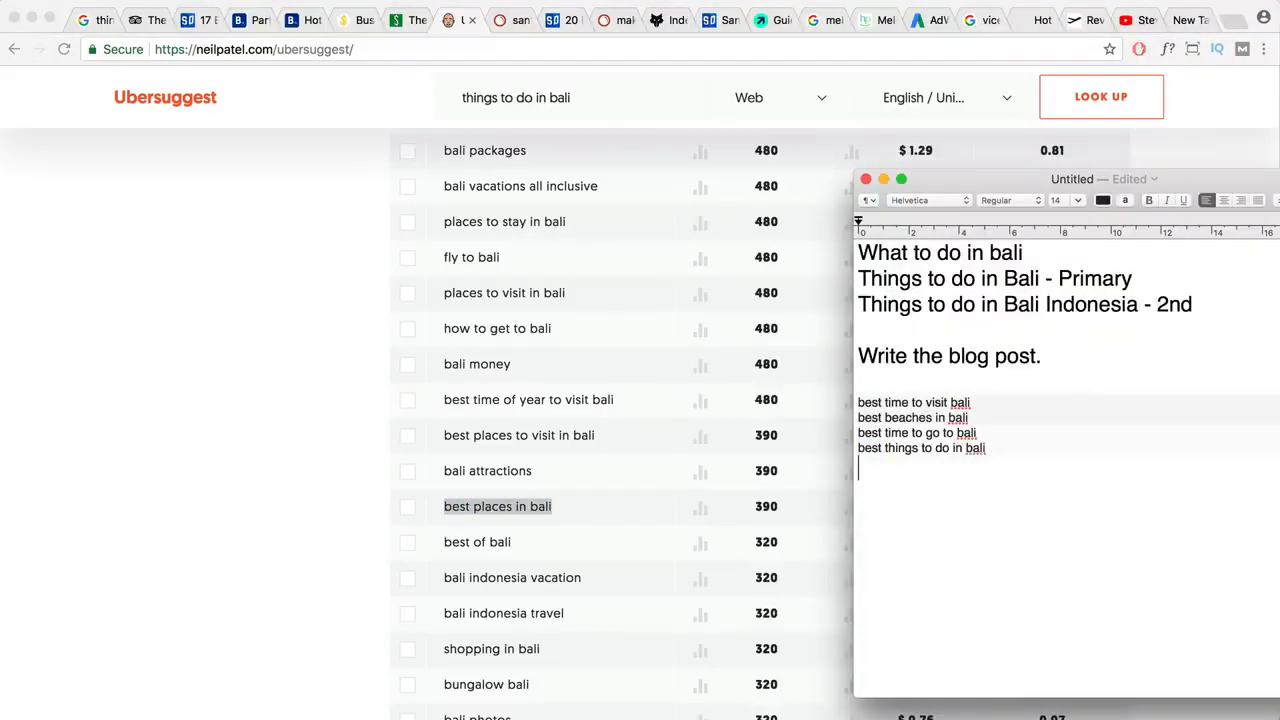
key(super+v)
drag(921, 466, 885, 465)
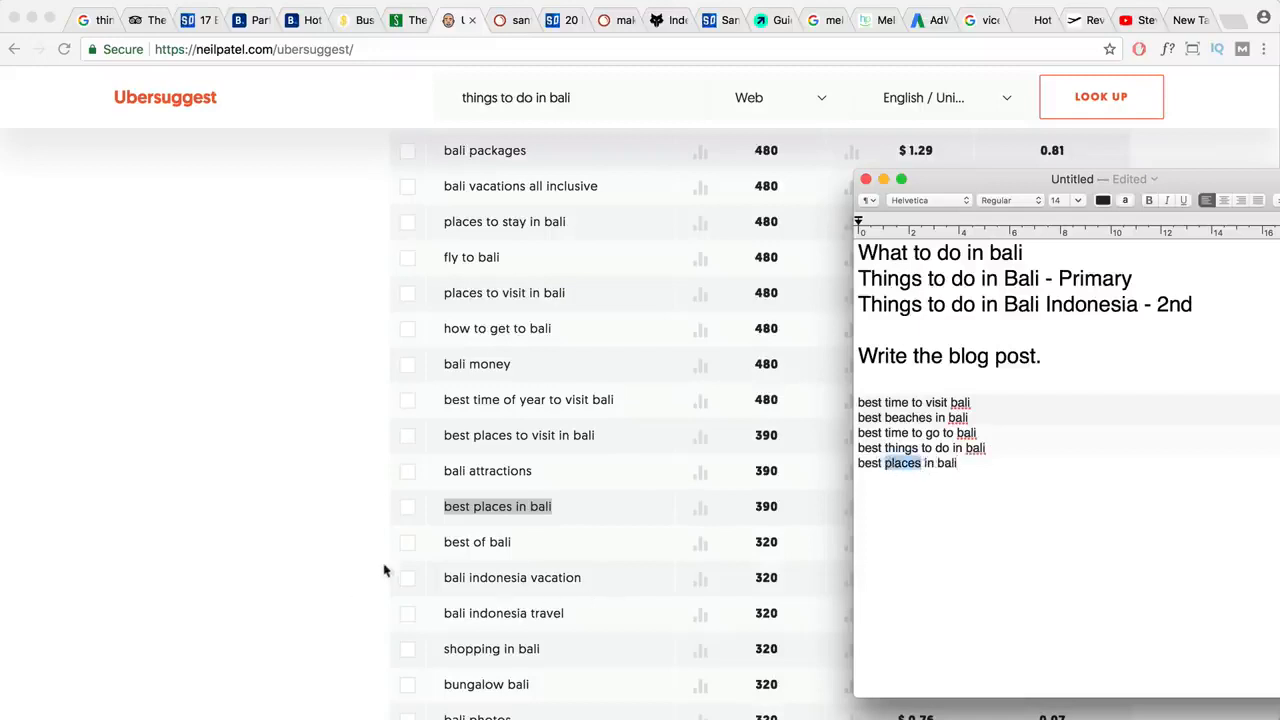
- Look through further keyword results, then highlight "Write the blog post." and the list of copied keywords in the notes
scroll(565, 572, down, 5)
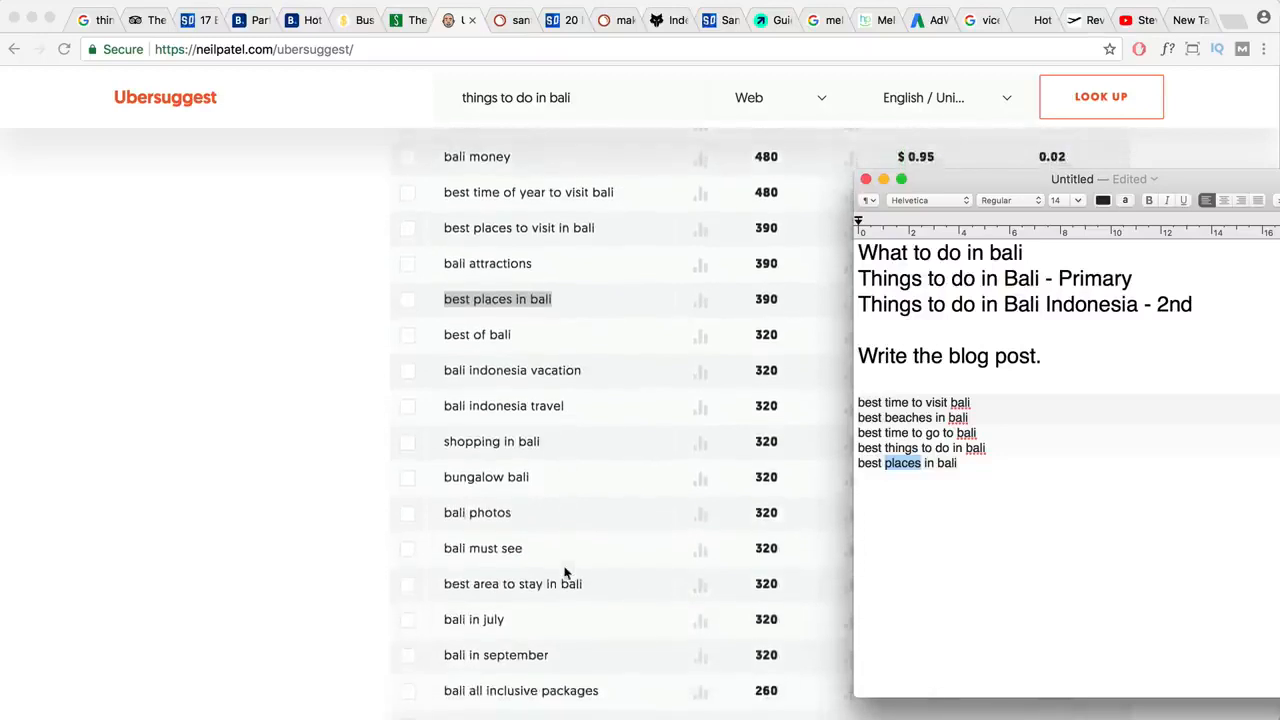
scroll(565, 572, down, 1)
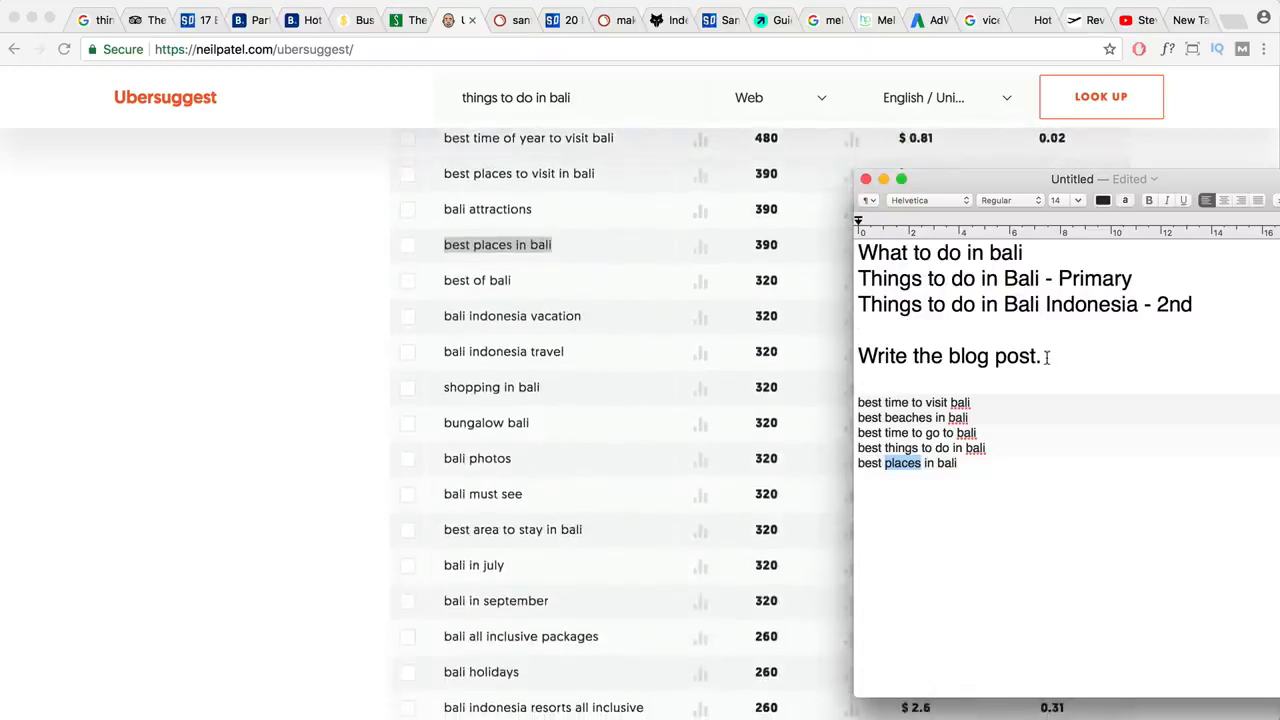
drag(1046, 357, 848, 352)
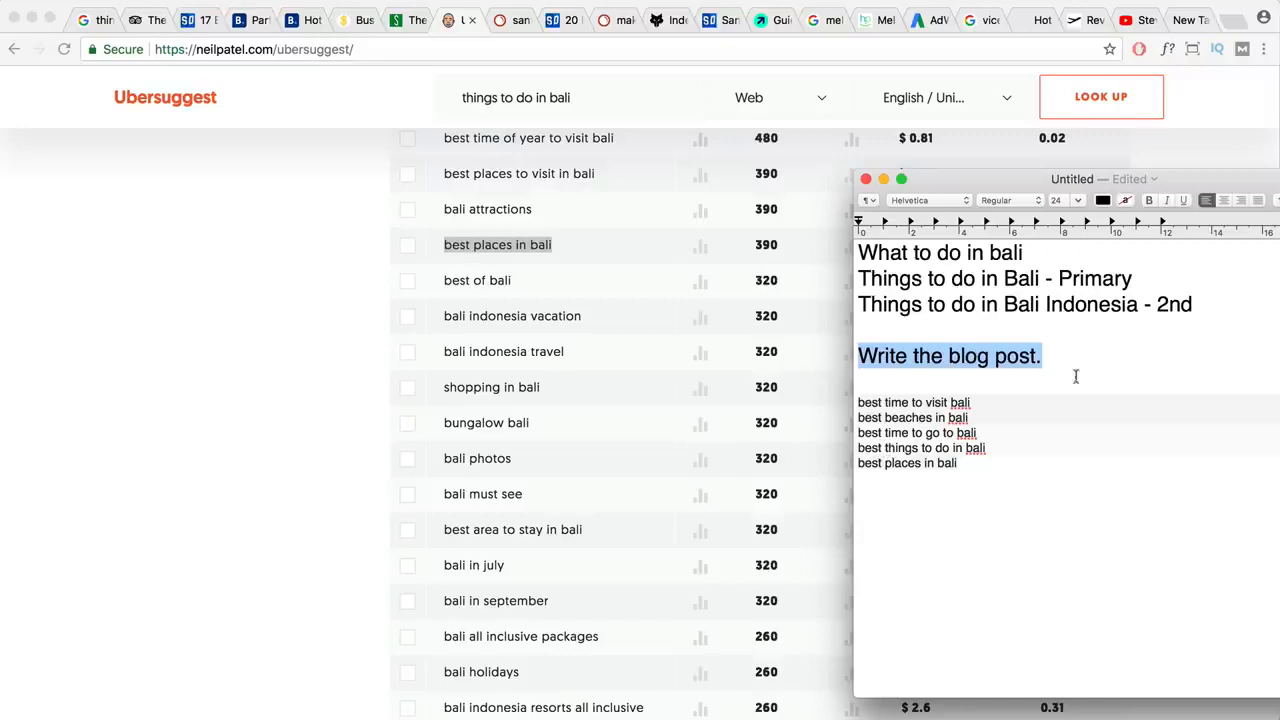
click(1040, 358)
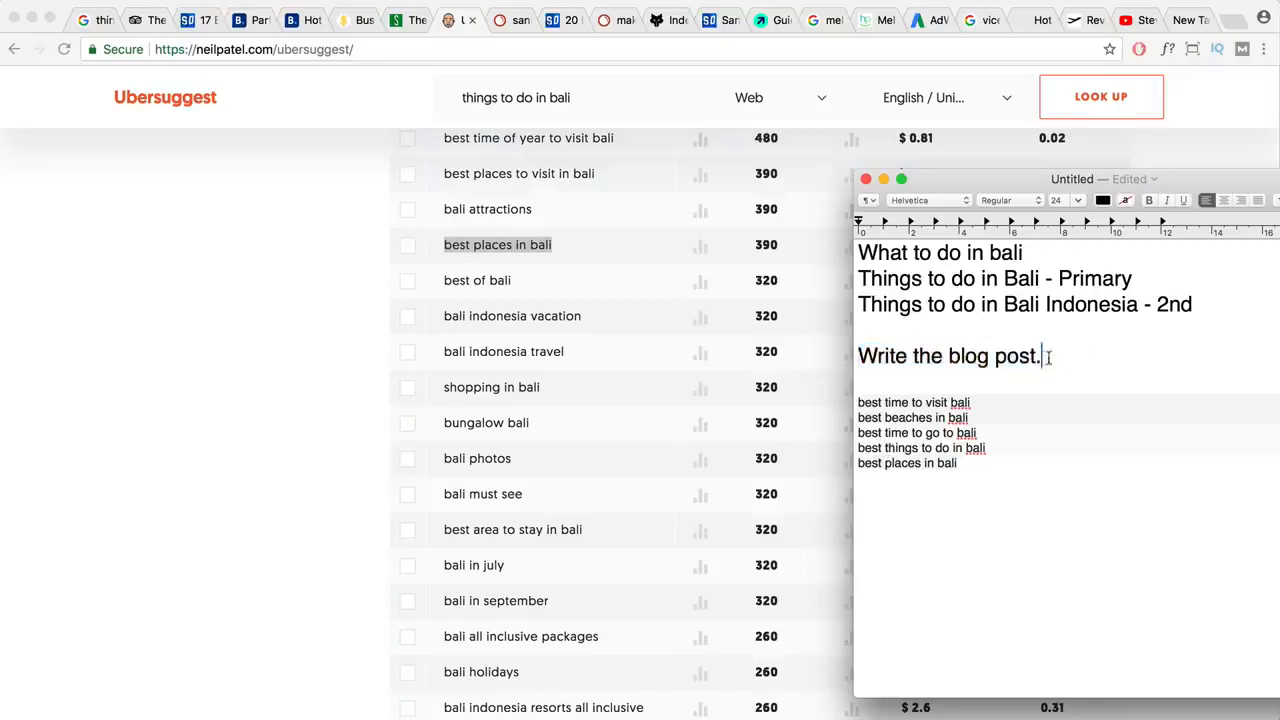
drag(1041, 358, 857, 357)
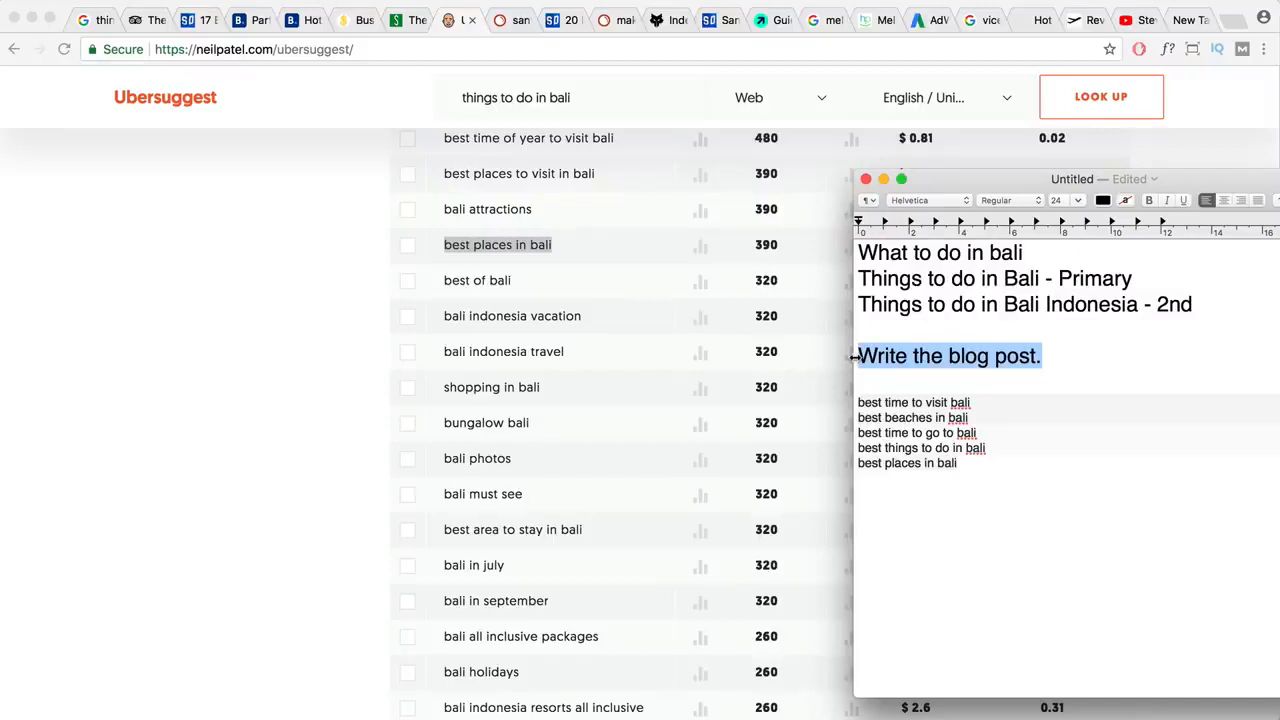
drag(977, 472, 844, 403)
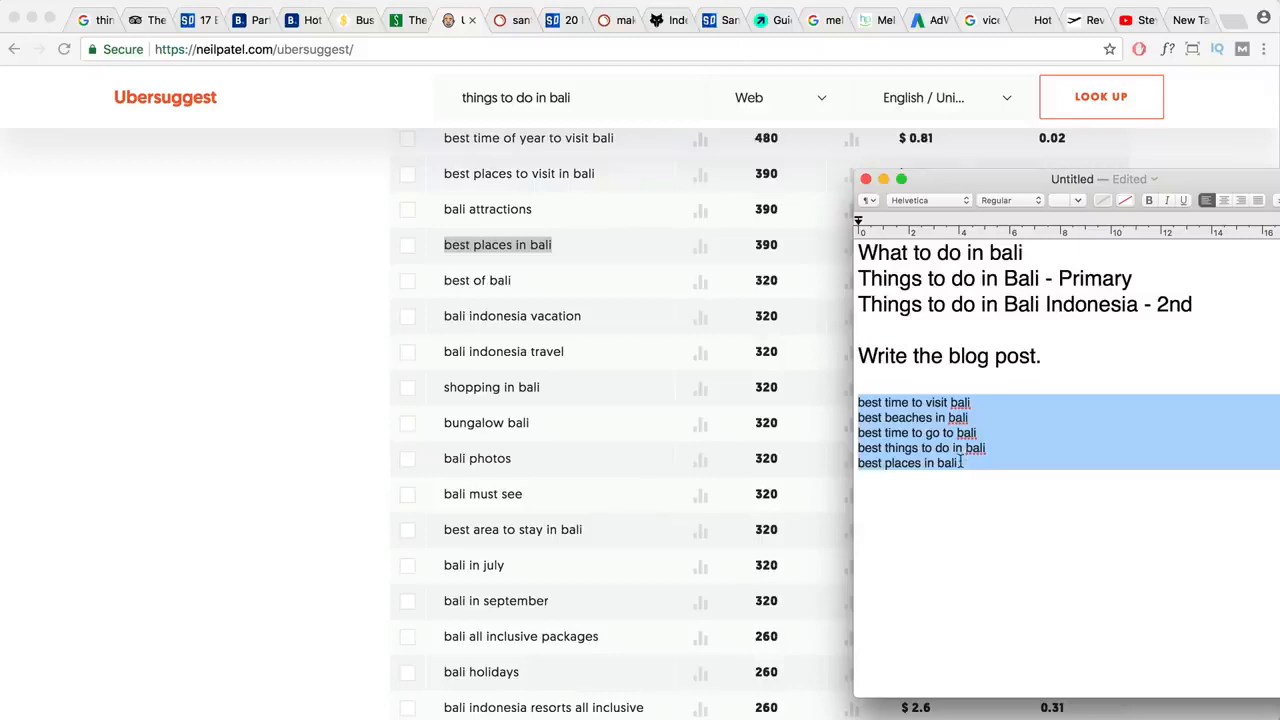
- Copy the keyword "must do in bali" onto a new line of the notes and highlight the primary and secondary keyword lines
scroll(716, 555, down, 3)
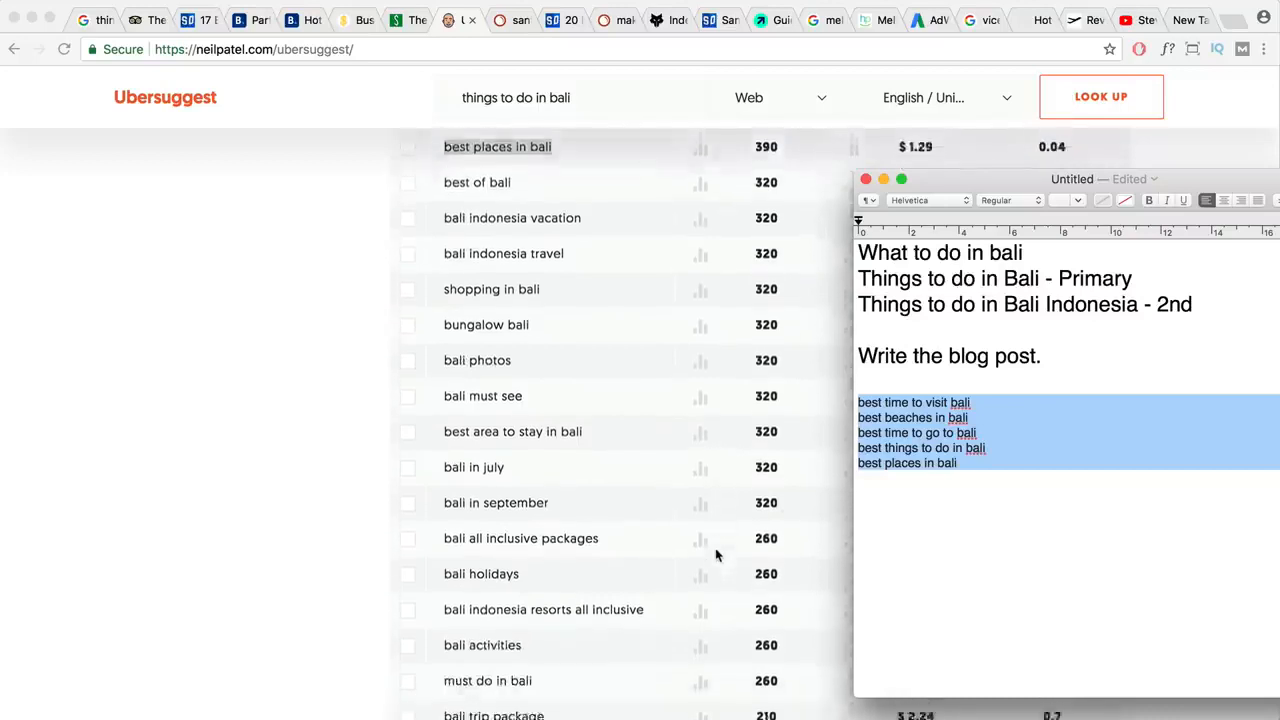
click(978, 480)
key(Return)
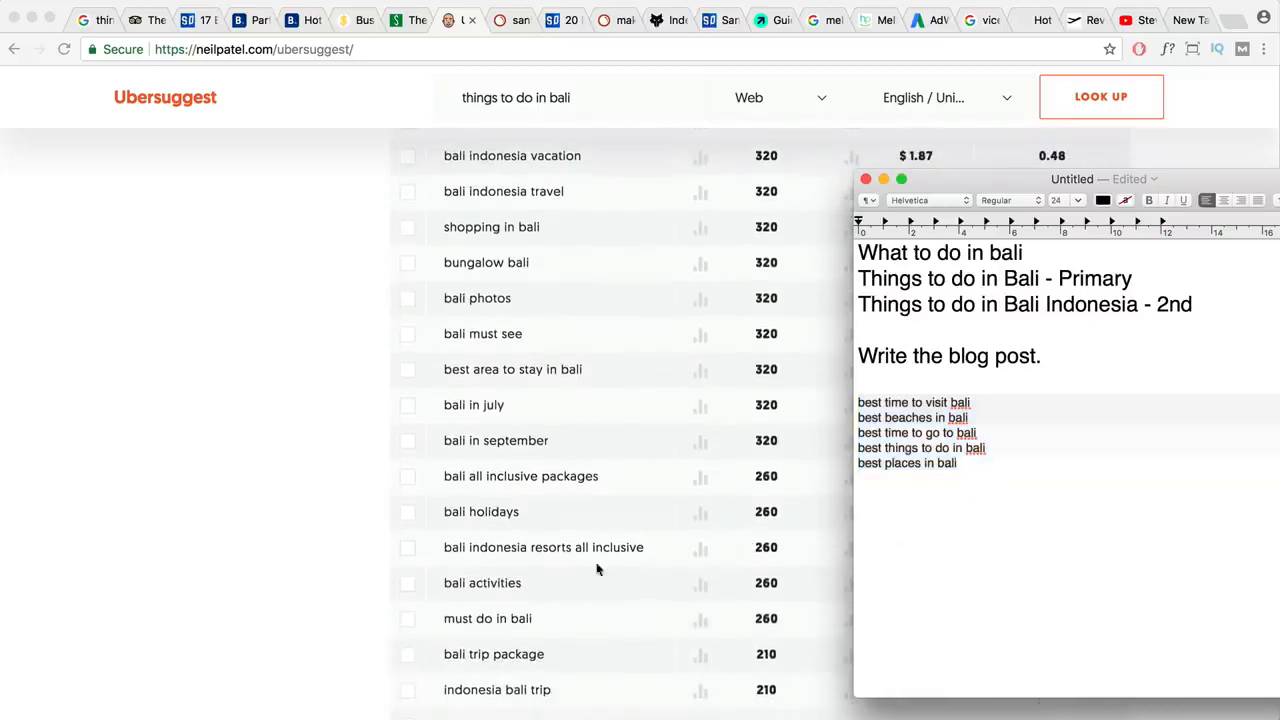
scroll(590, 580, down, 2)
click(538, 533)
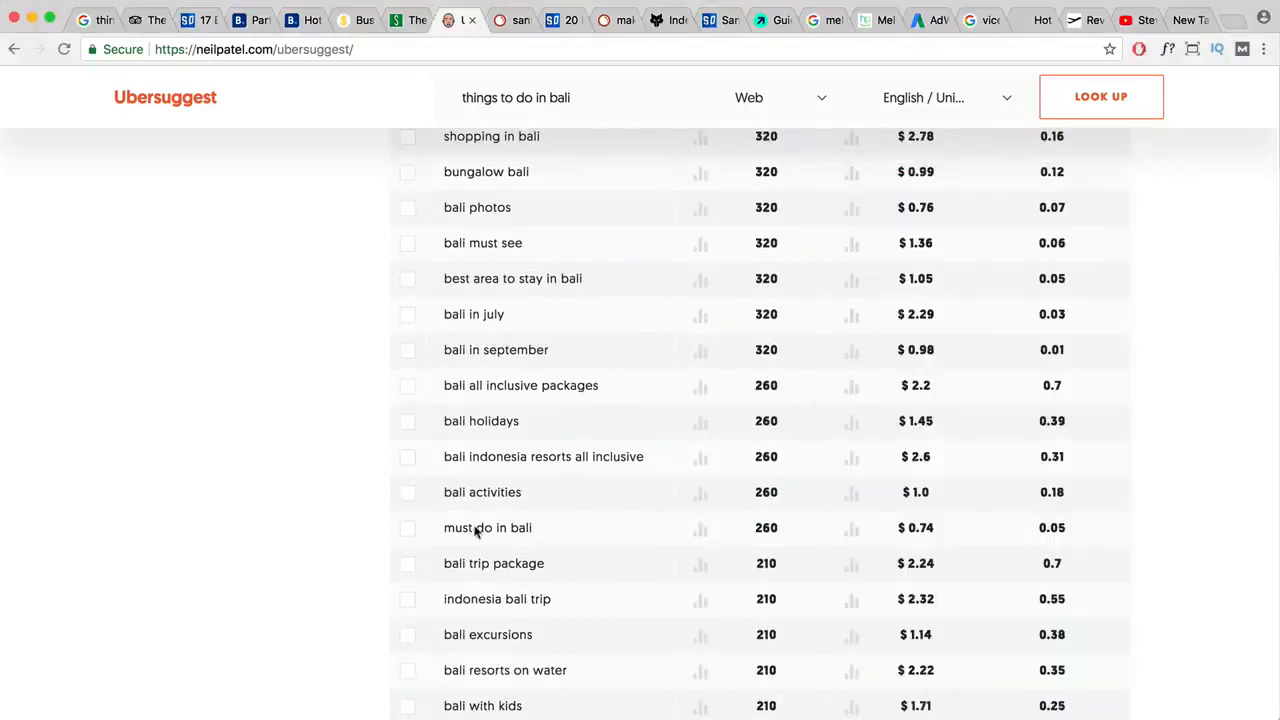
drag(540, 531, 443, 528)
key(super+c)
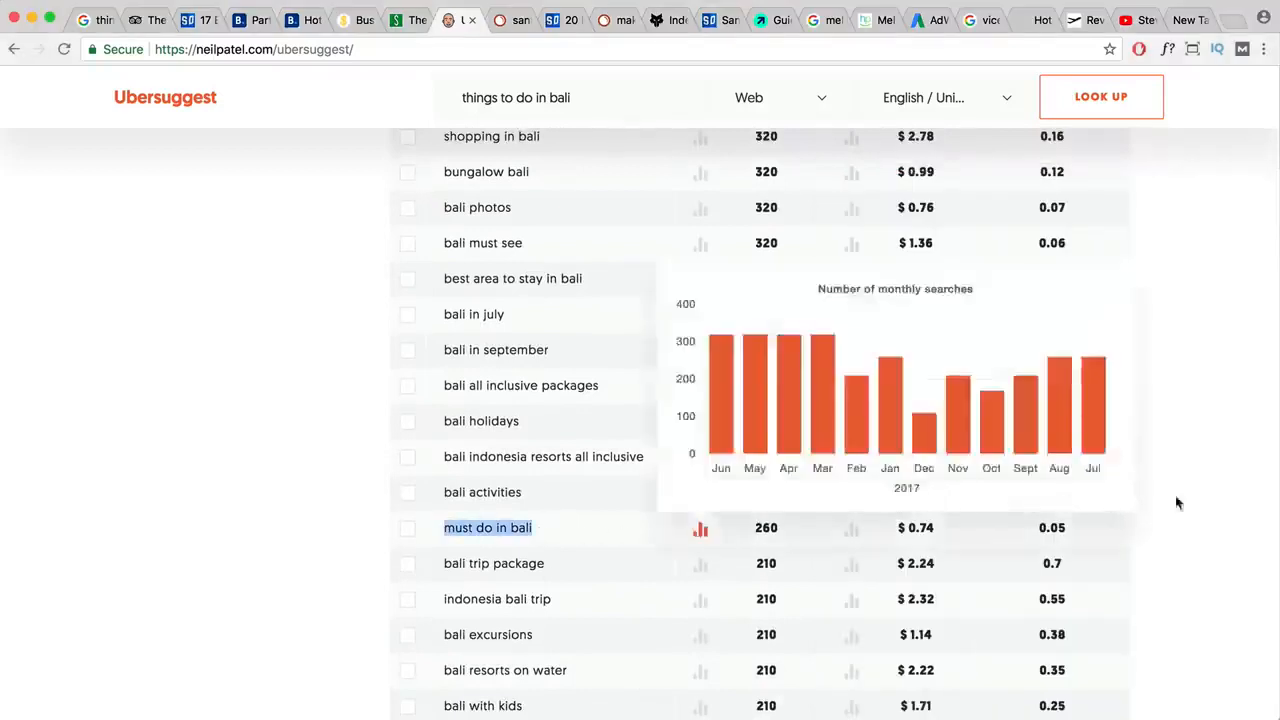
key(super+Tab)
key(super+v)
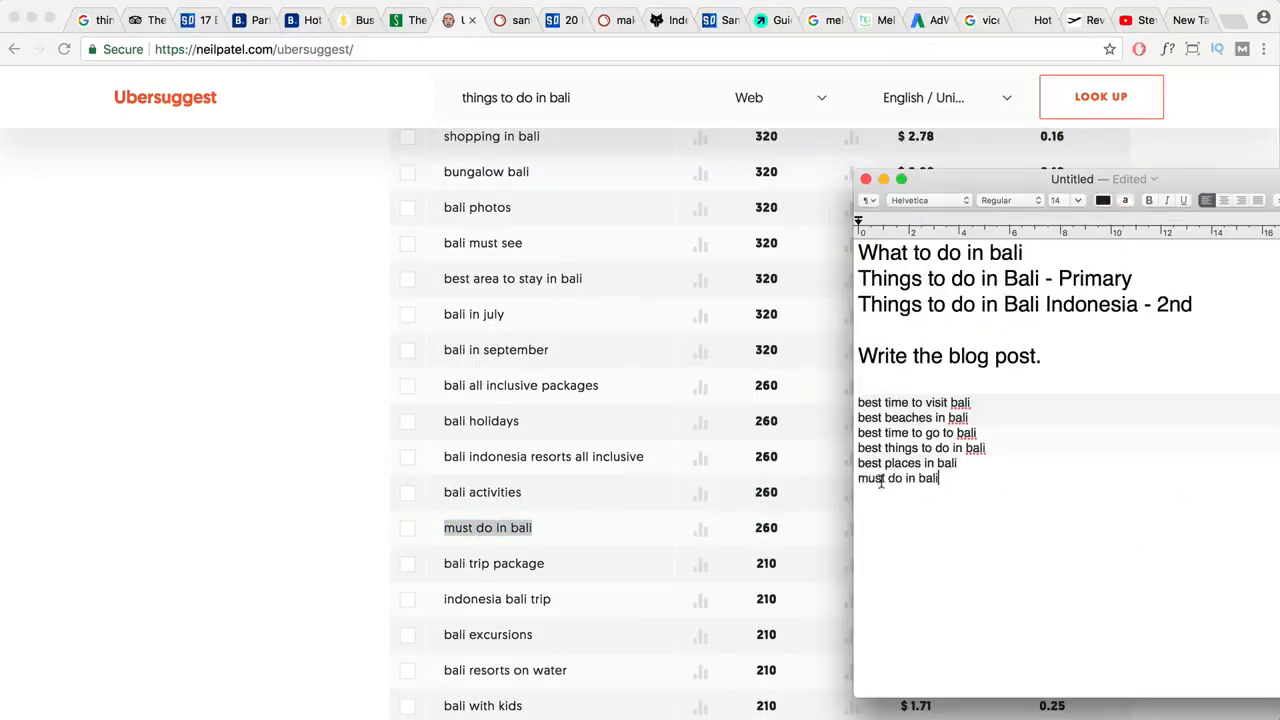
drag(950, 479, 858, 480)
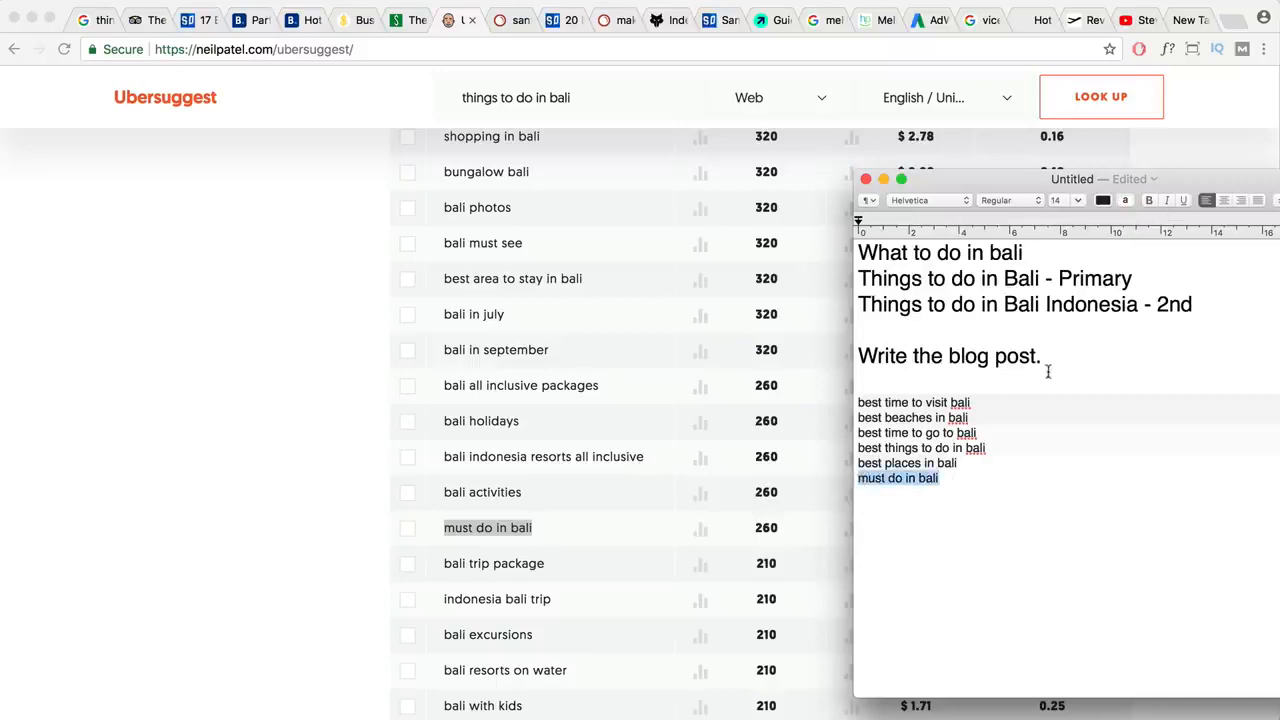
drag(1208, 304, 847, 283)
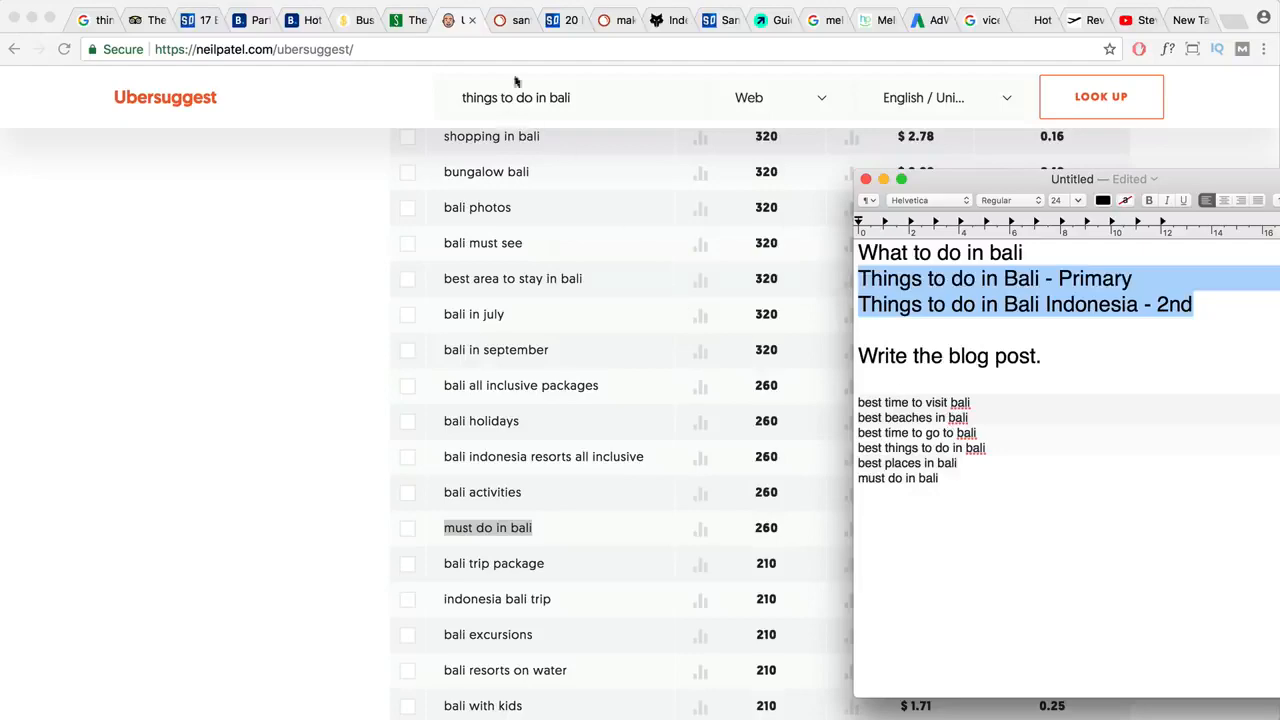
- Examine the santorinidave.com organic search positions filtered to keyword difficulty less than 50 in SEMrush
click(514, 26)
scroll(543, 277, up, 2)
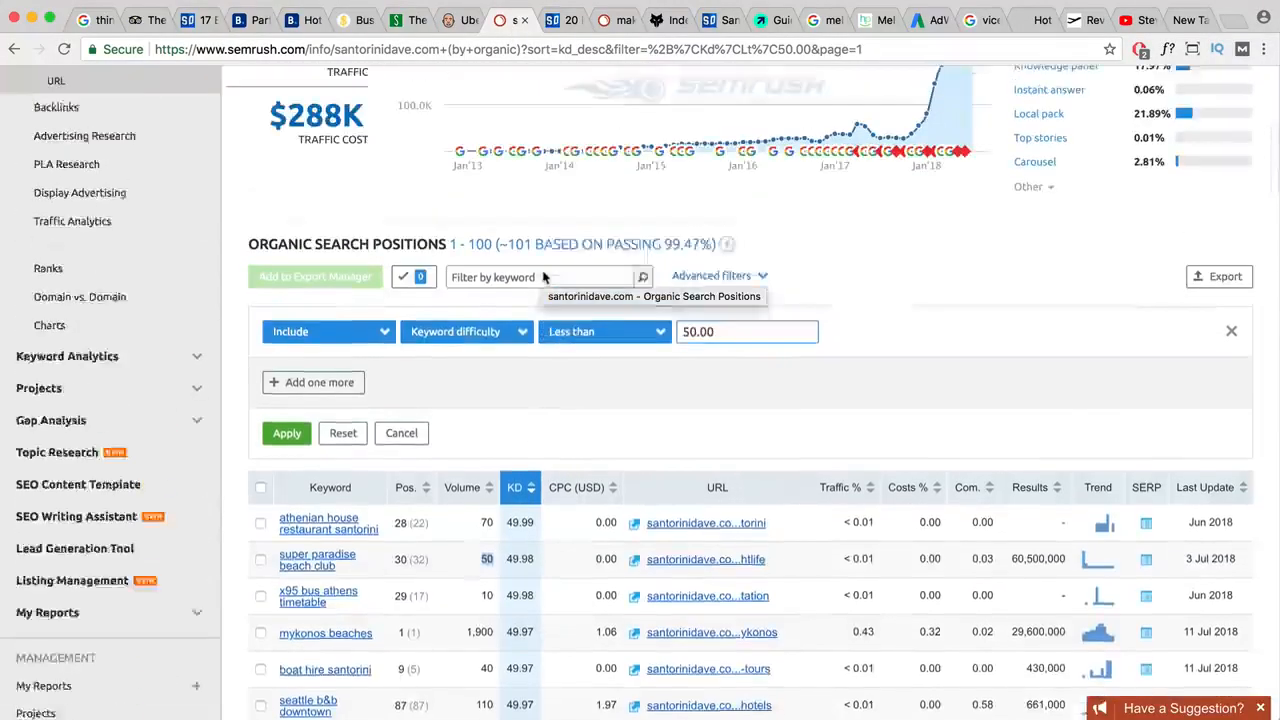
scroll(543, 277, down, 1)
scroll(516, 307, down, 1)
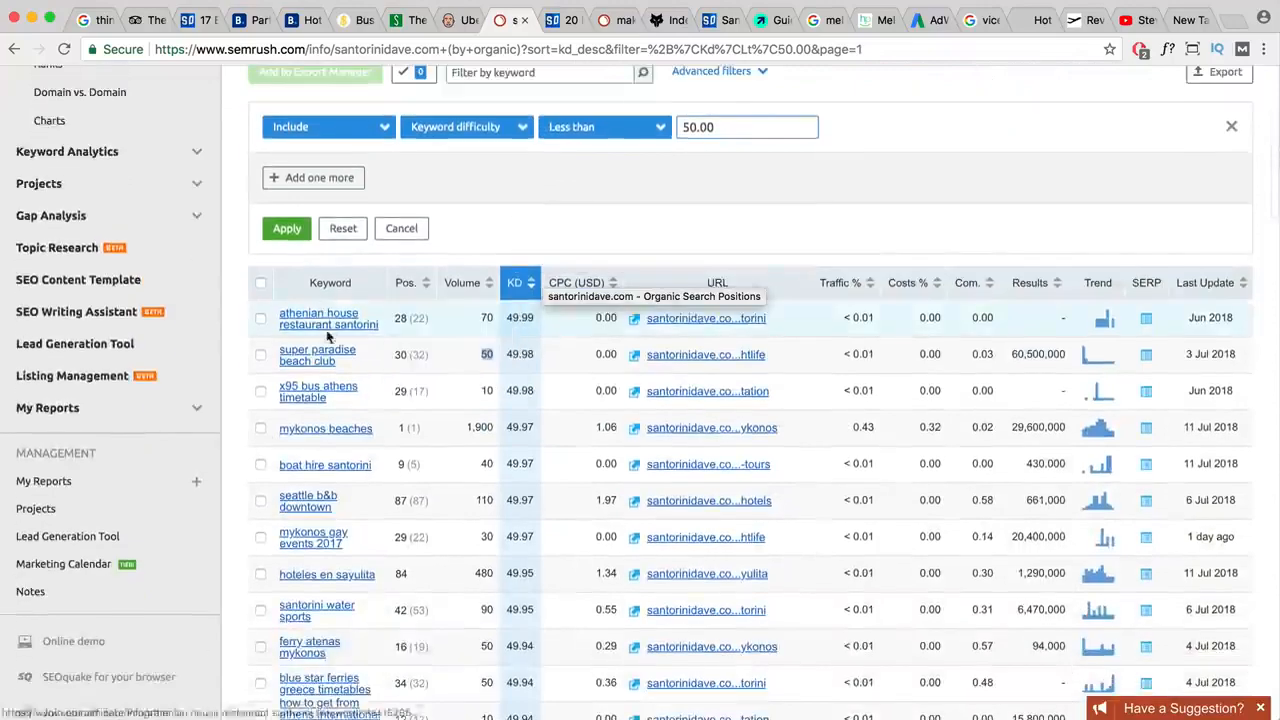
scroll(337, 409, down, 2)
scroll(358, 380, up, 1)
scroll(358, 380, up, 5)
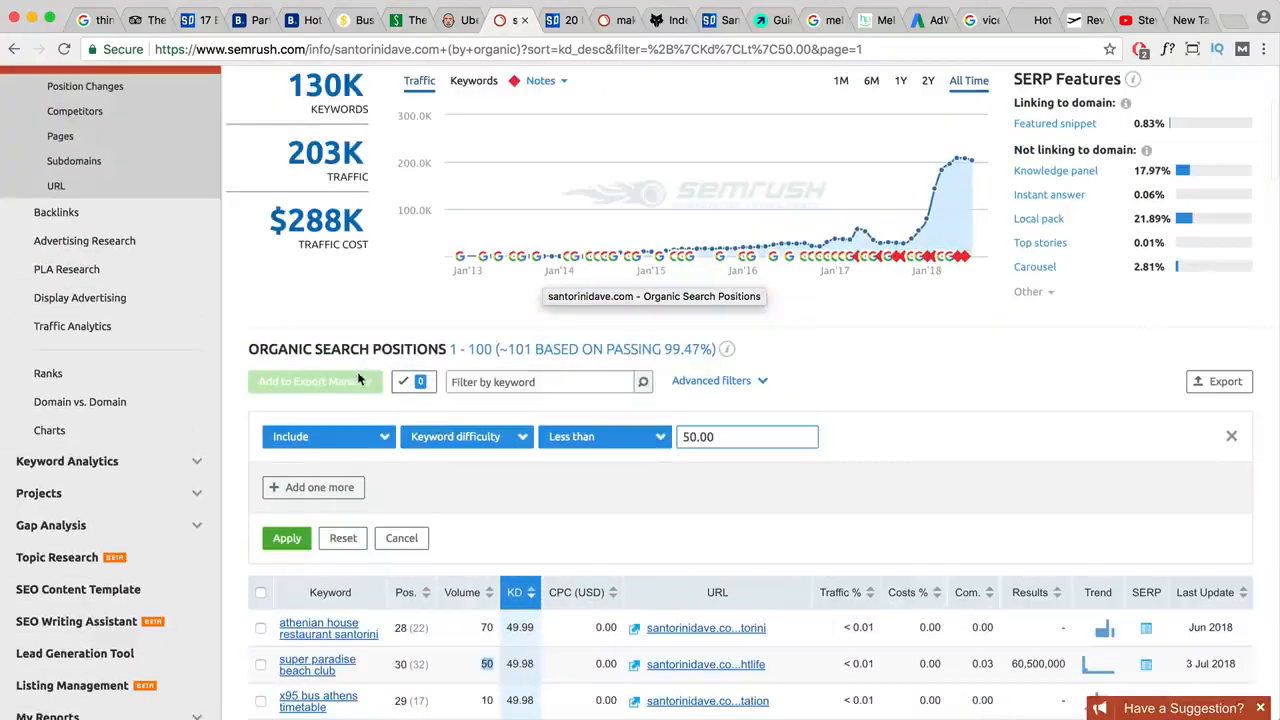
scroll(371, 249, down, 3)
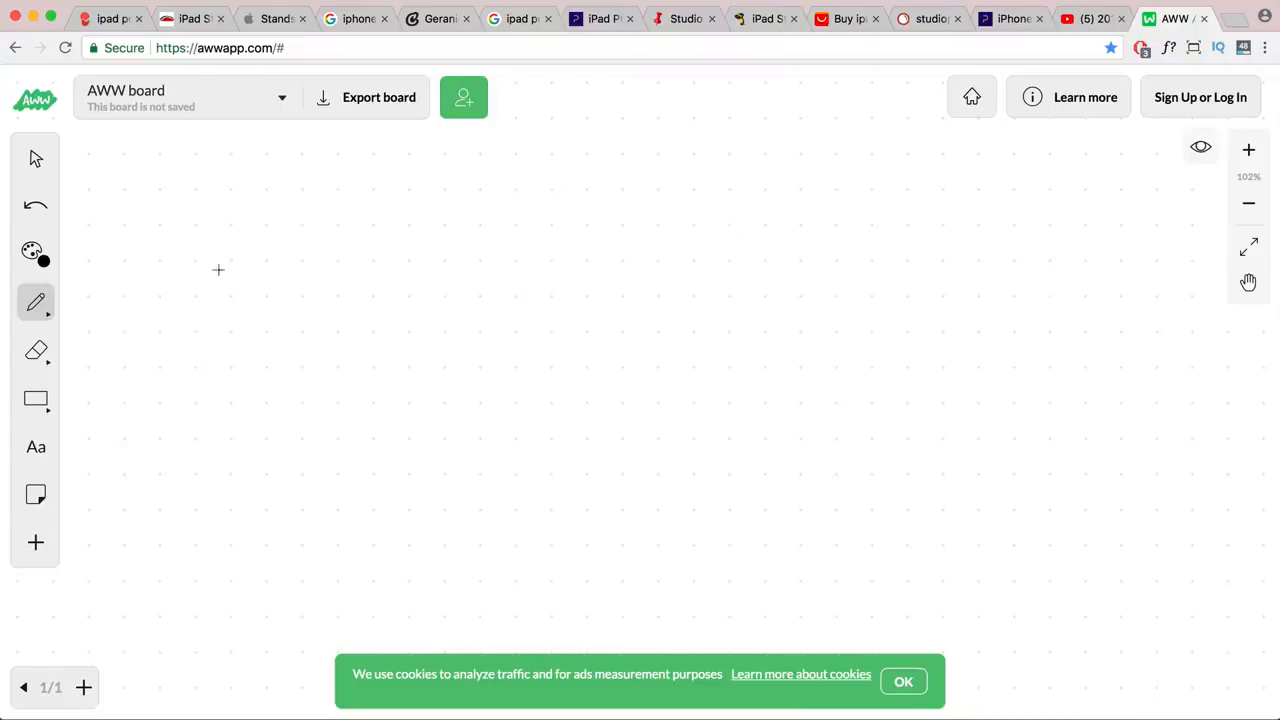
- Handwrite "iphone accessories" near the top of the AWW whiteboard and underline it
mouse_move(426, 178)
mouse_down()
mouse_move(435, 212)
mouse_move(438, 200)
mouse_move(543, 186)
mouse_move(606, 194)
mouse_move(648, 178)
mouse_move(643, 191)
mouse_move(704, 162)
mouse_move(735, 172)
mouse_move(731, 186)
mouse_up()
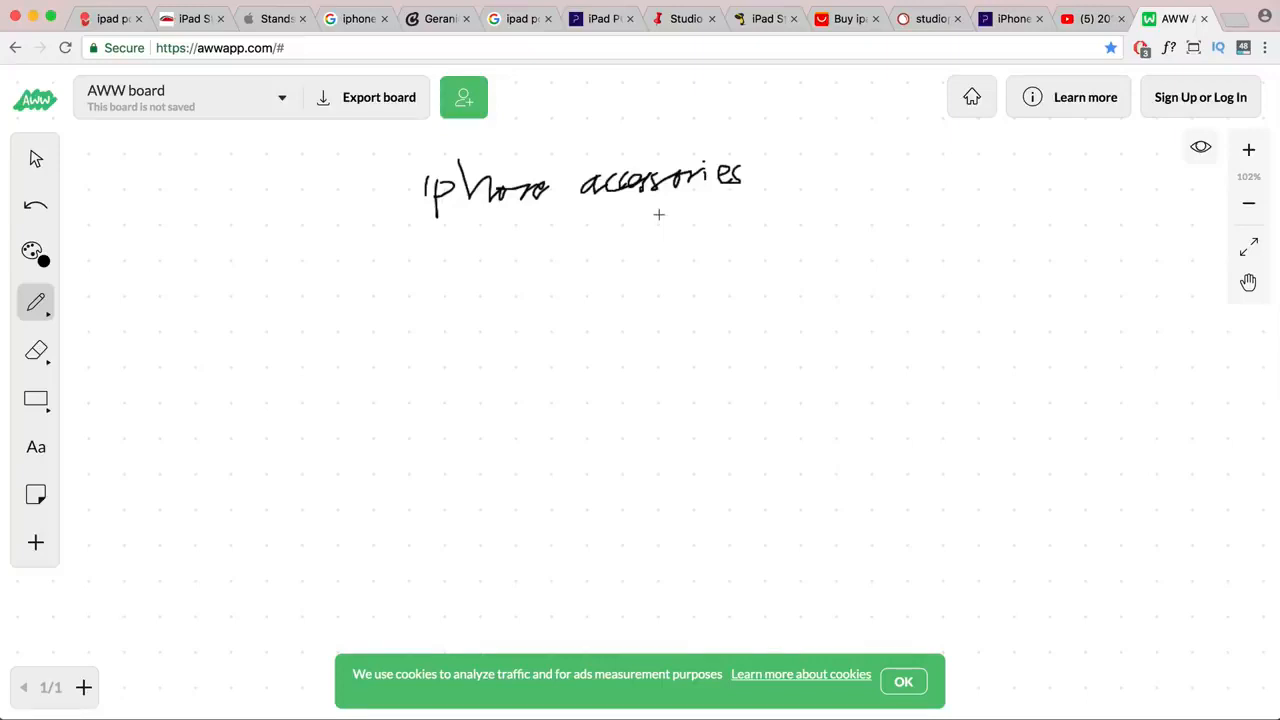
drag(460, 215, 724, 194)
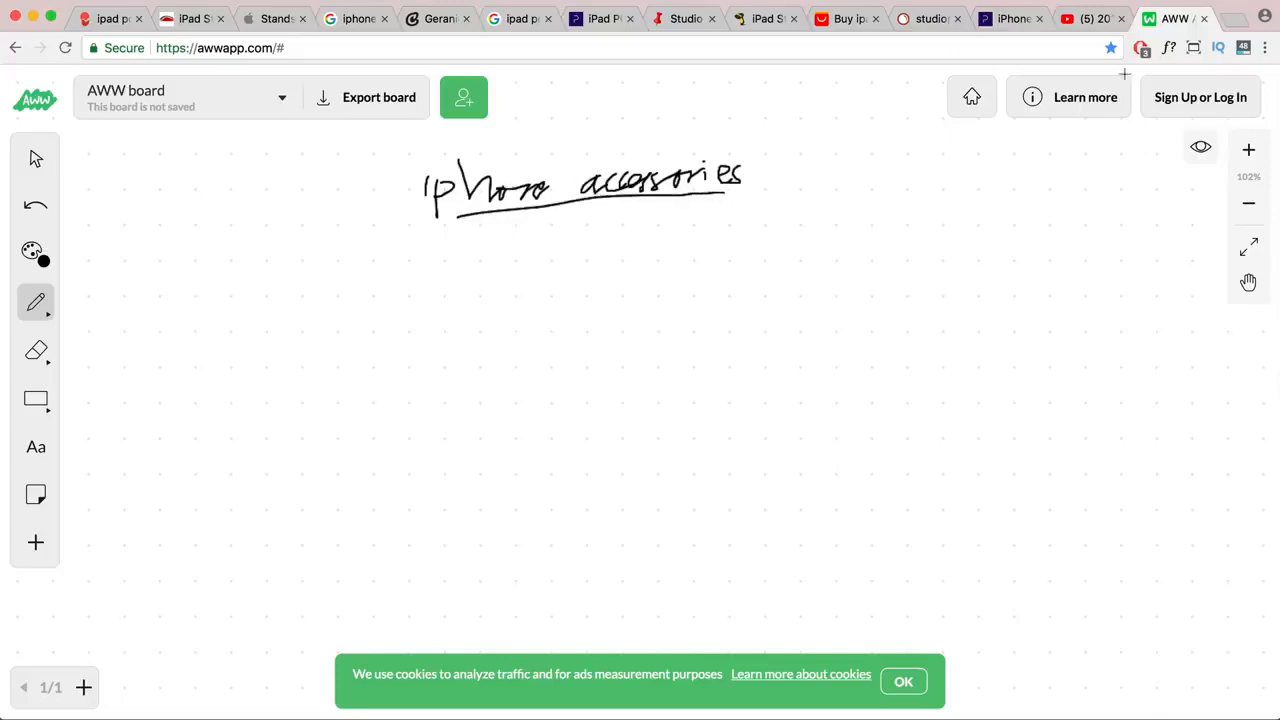
- Search Google for iphone accessories in a new tab
click(1236, 18)
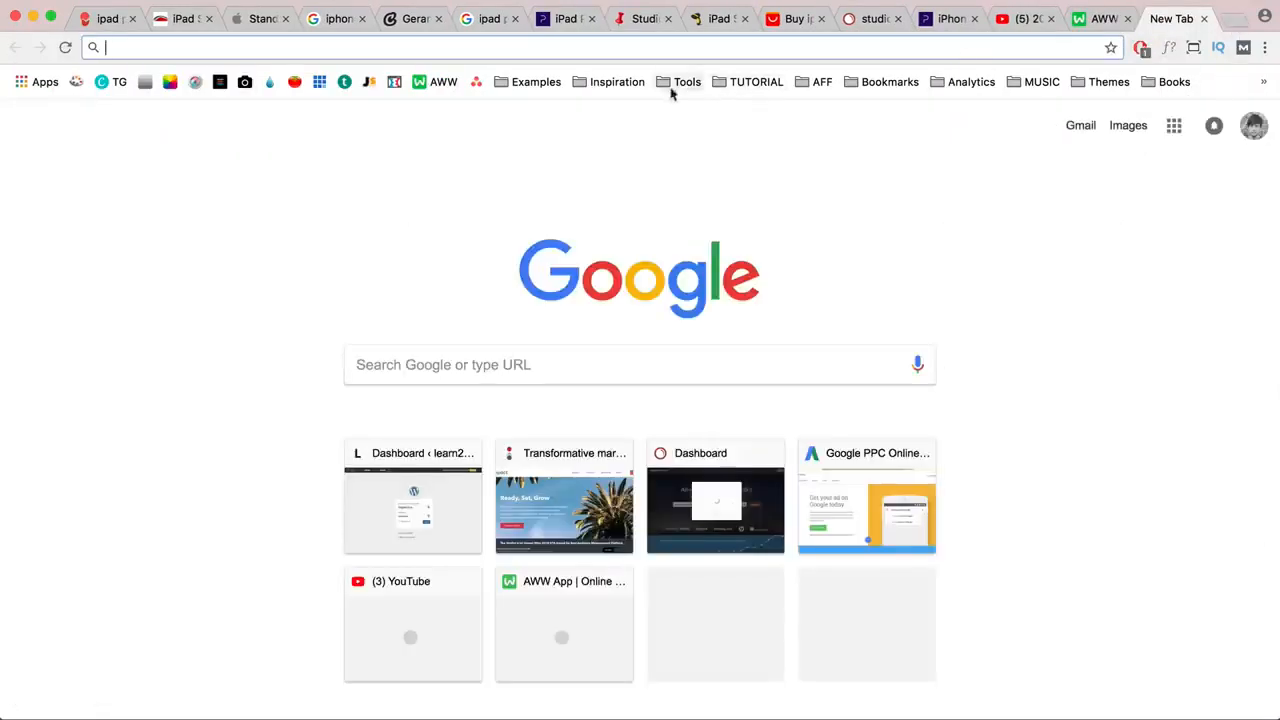
click(567, 371)
text(i)
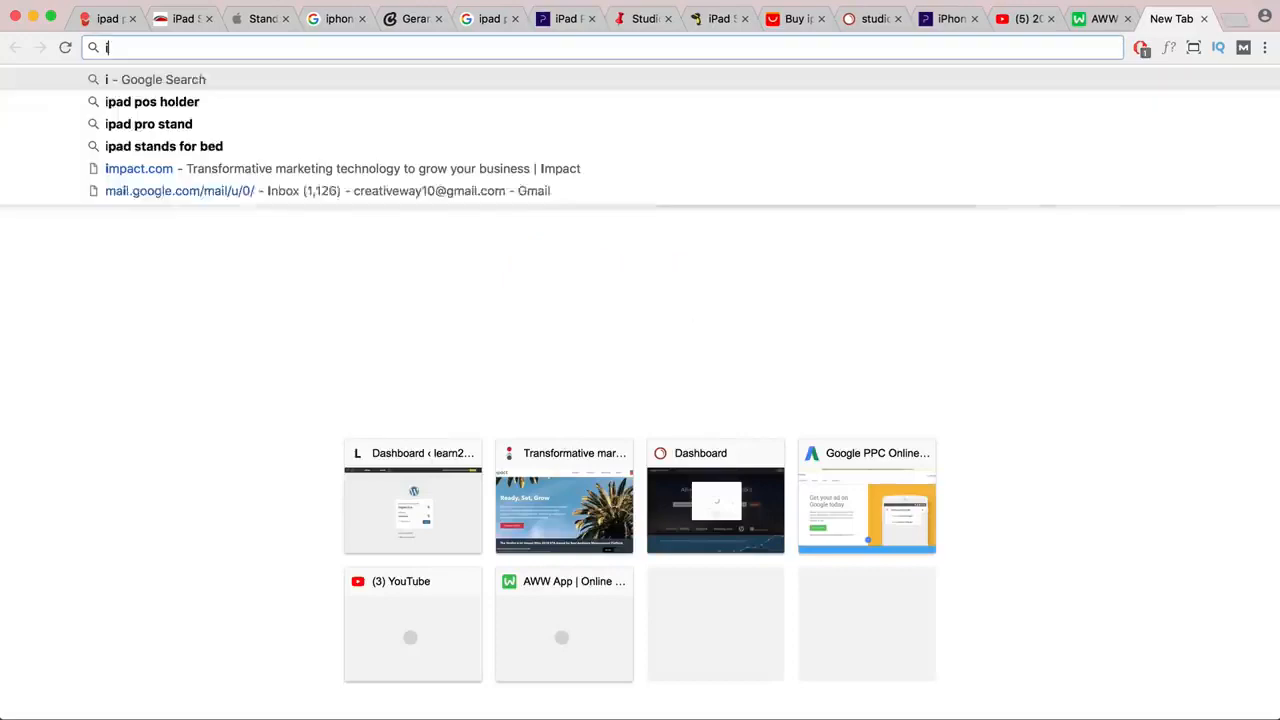
text(phoen accessories)
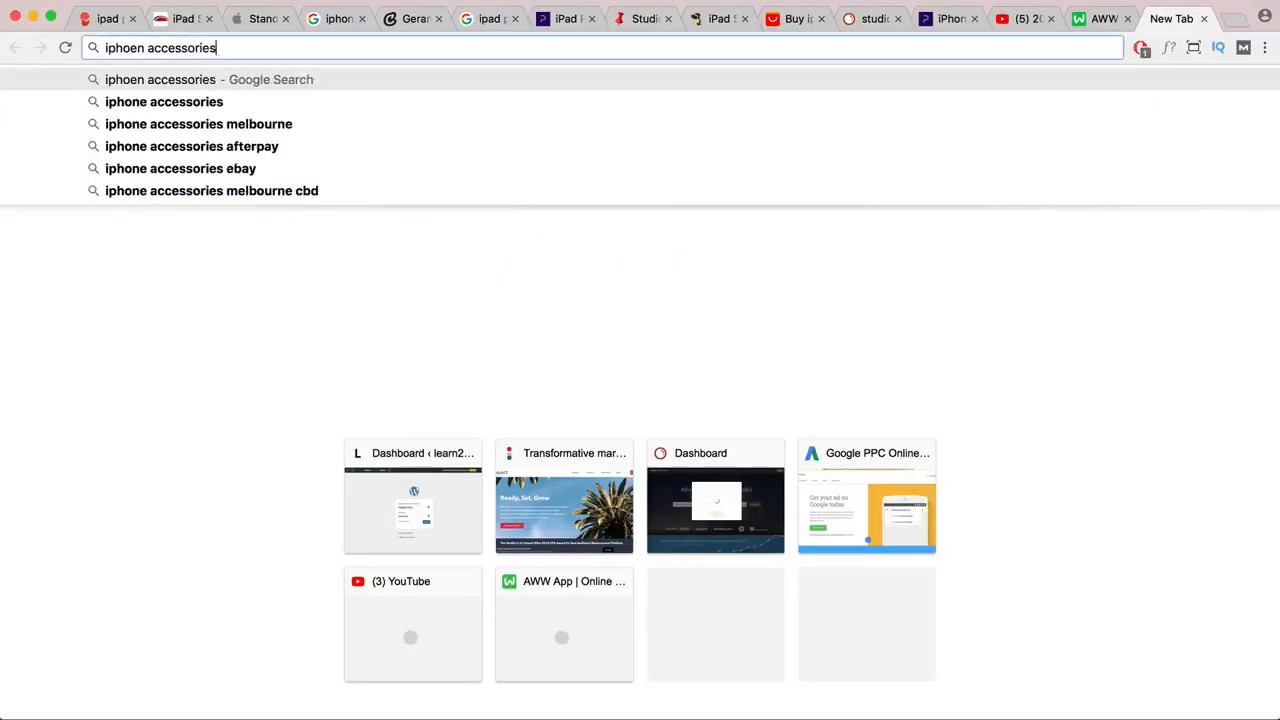
key(Return)
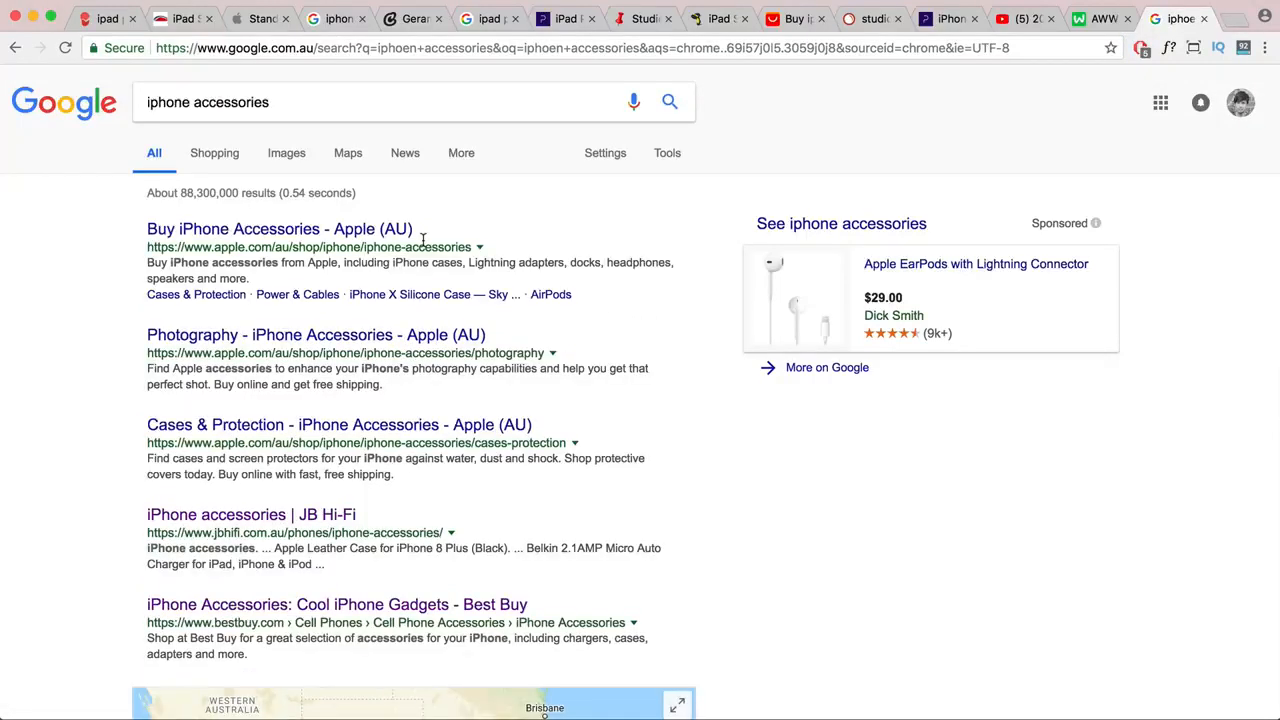
- Open the JB Hi-Fi and Best Buy iPhone accessories results in separate new tabs
scroll(473, 395, down, 2)
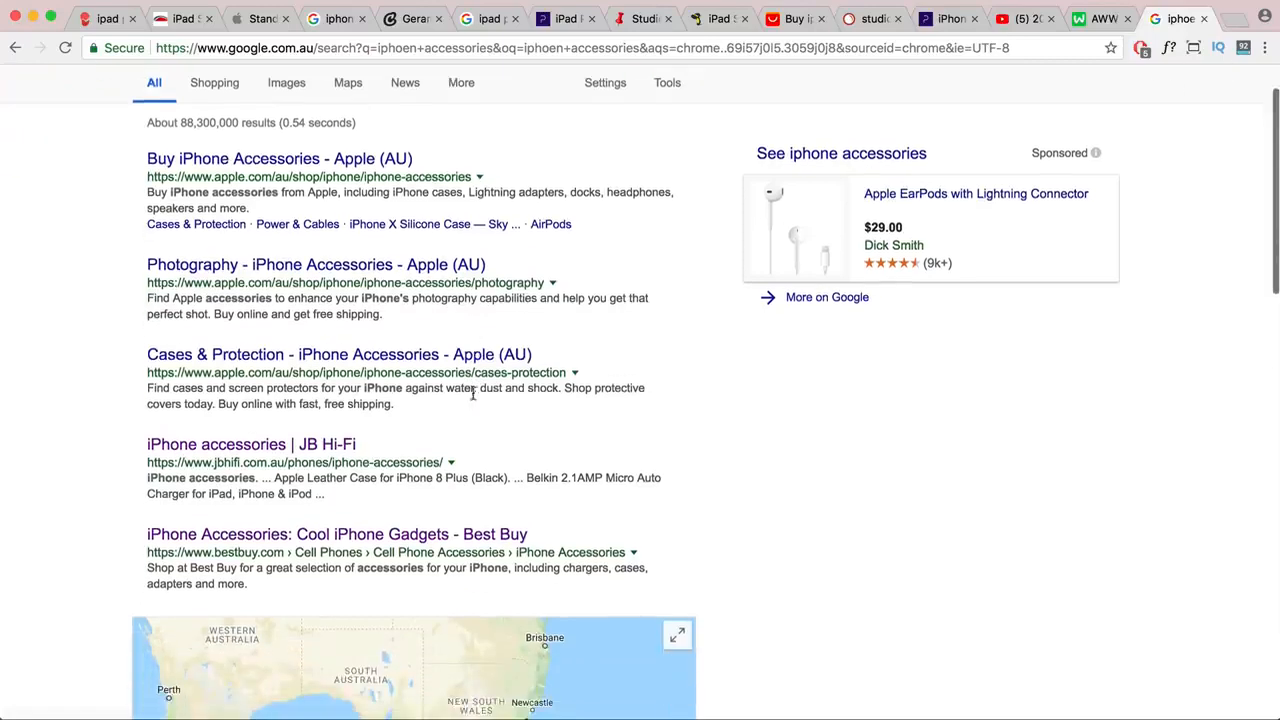
scroll(473, 395, down, 2)
right_click(306, 342)
click(302, 405)
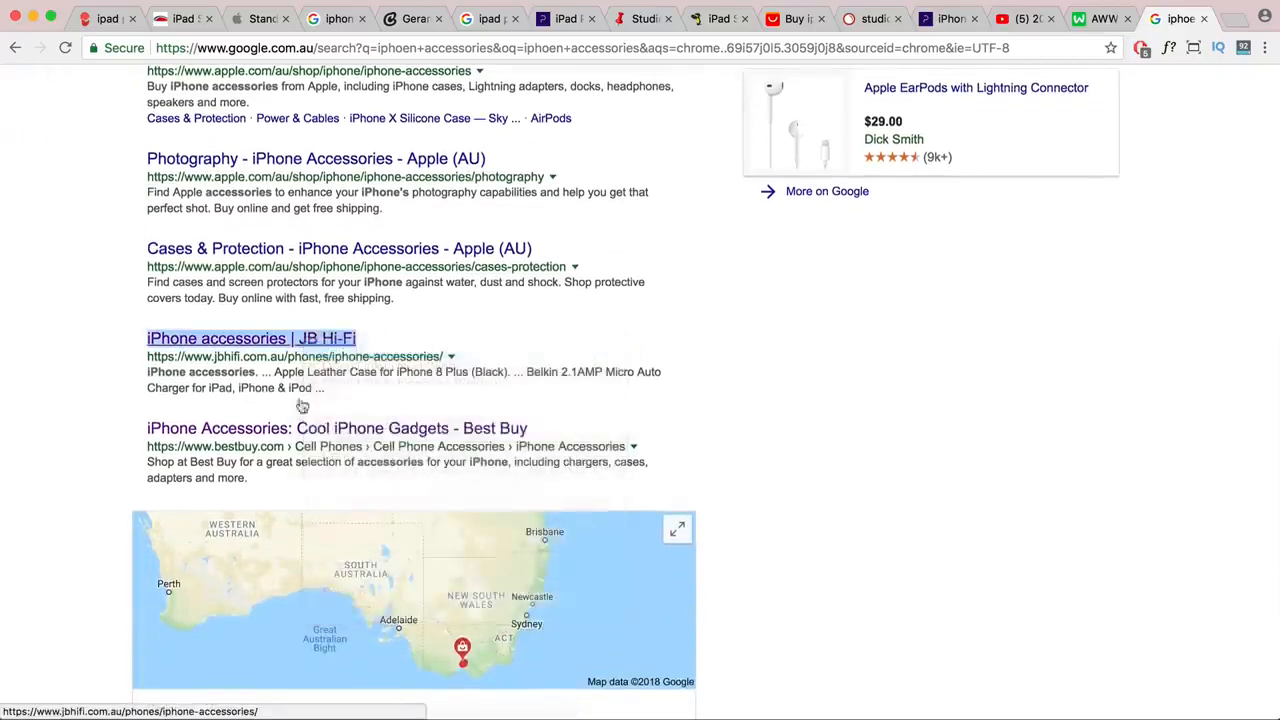
right_click(299, 428)
click(317, 437)
scroll(320, 430, down, 6)
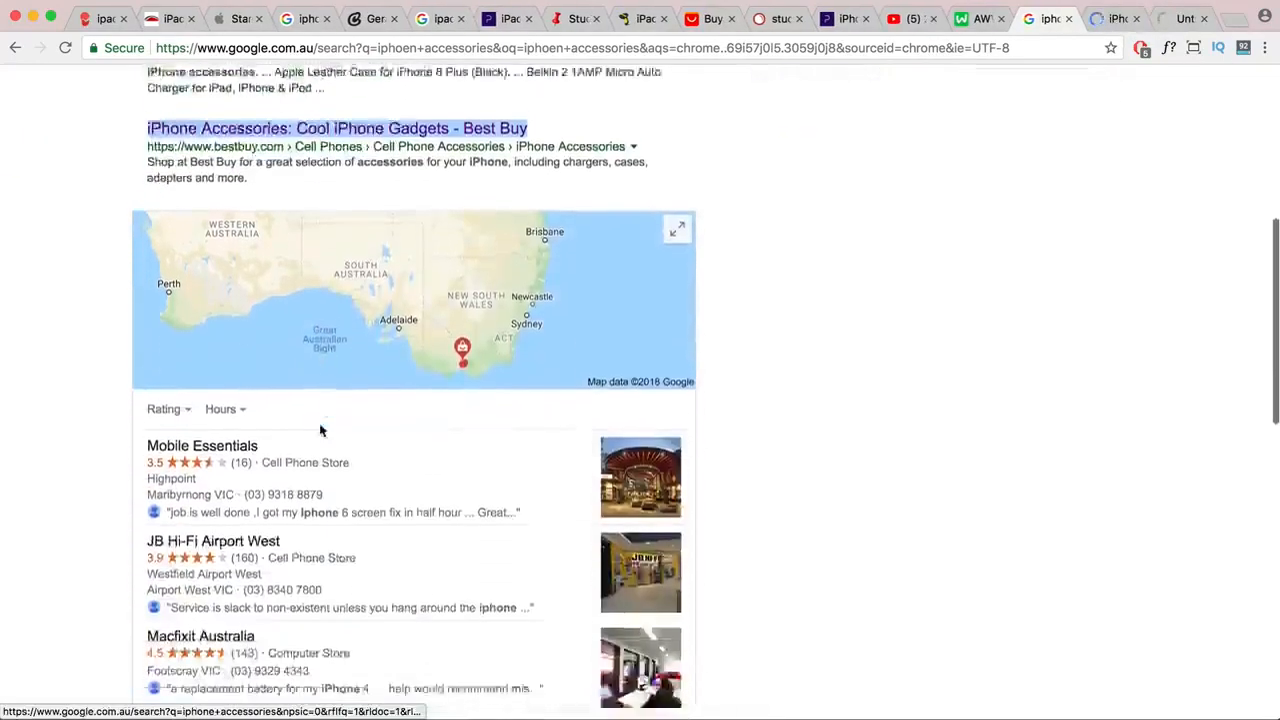
- Open the Officeworks, BIG W and Kogan.com iPhone accessories results in separate new tabs
scroll(320, 430, down, 9)
right_click(274, 318)
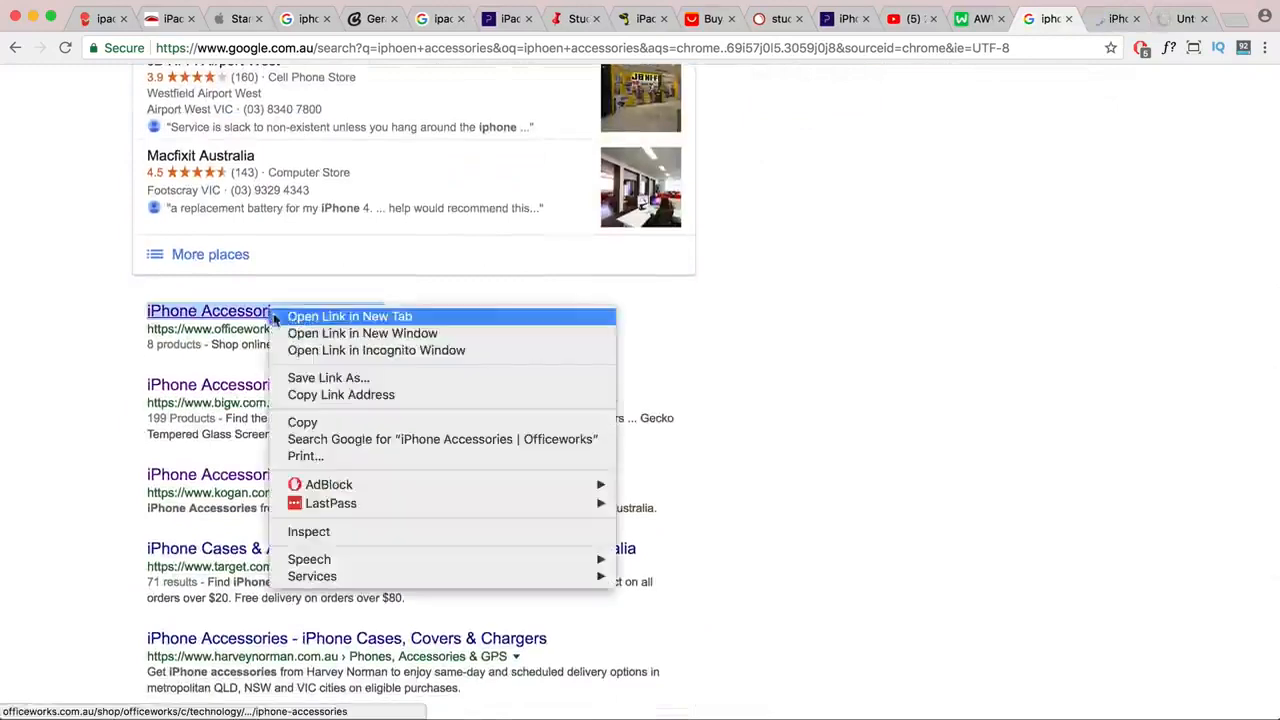
click(300, 317)
right_click(294, 386)
click(330, 391)
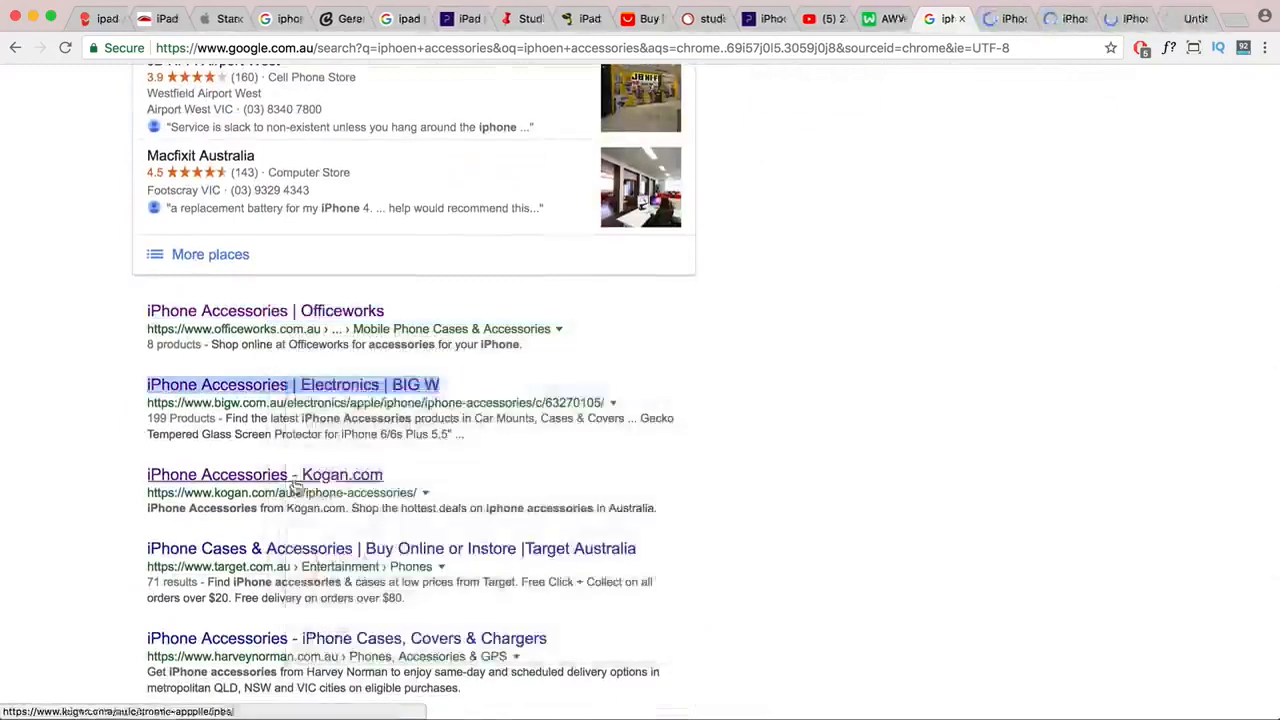
right_click(296, 477)
click(300, 487)
- Look through the remaining results and related searches, and examine the product types on the JB Hi-Fi iPhone accessories page
scroll(300, 487, down, 2)
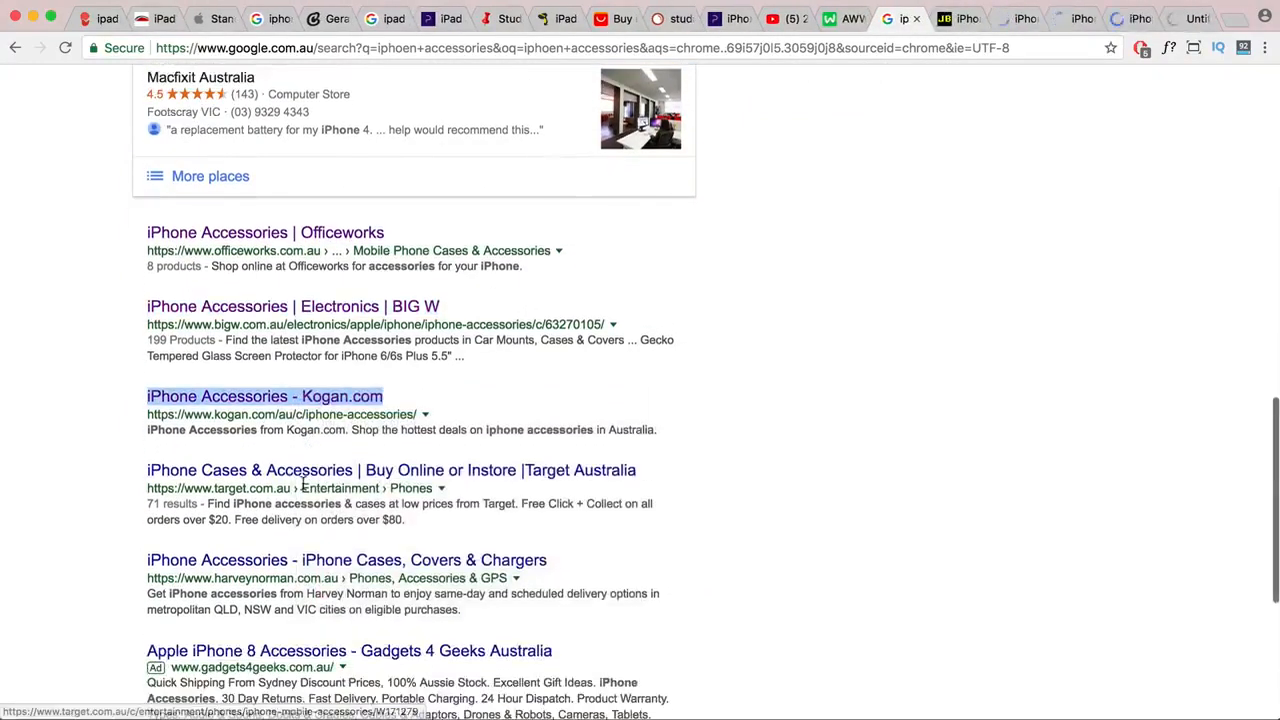
scroll(303, 485, down, 2)
scroll(305, 488, down, 2)
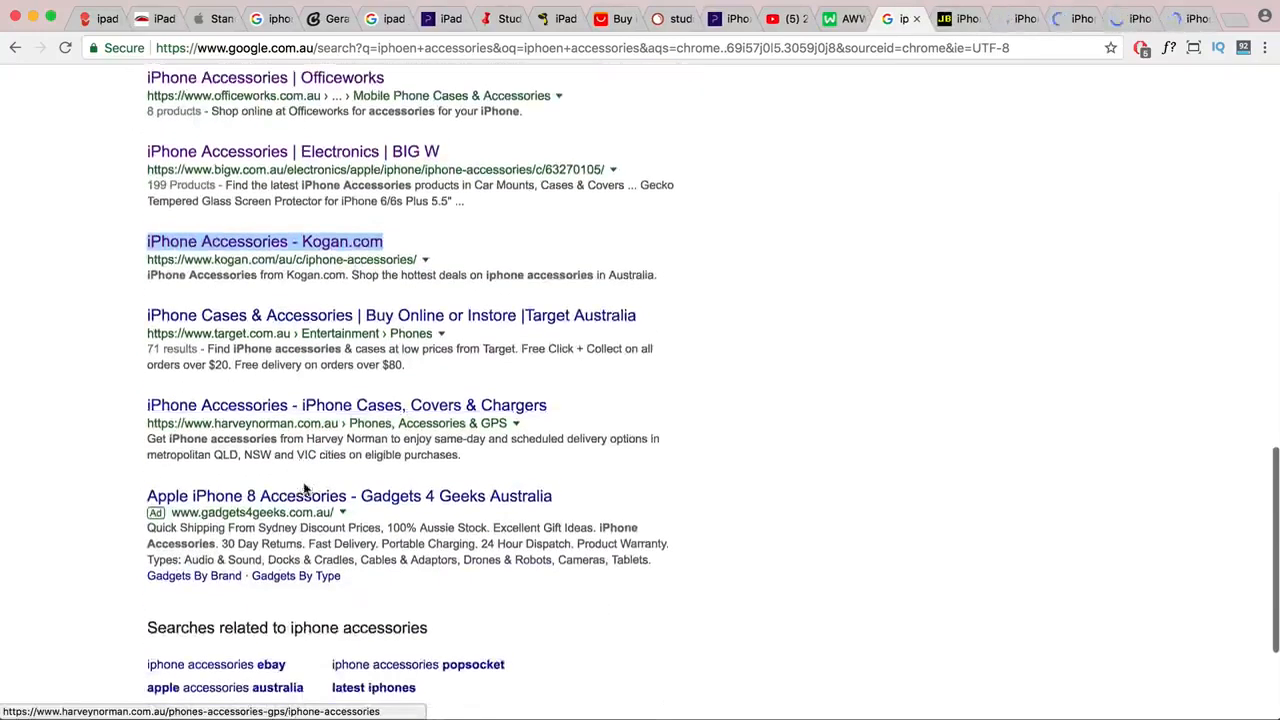
scroll(305, 488, down, 5)
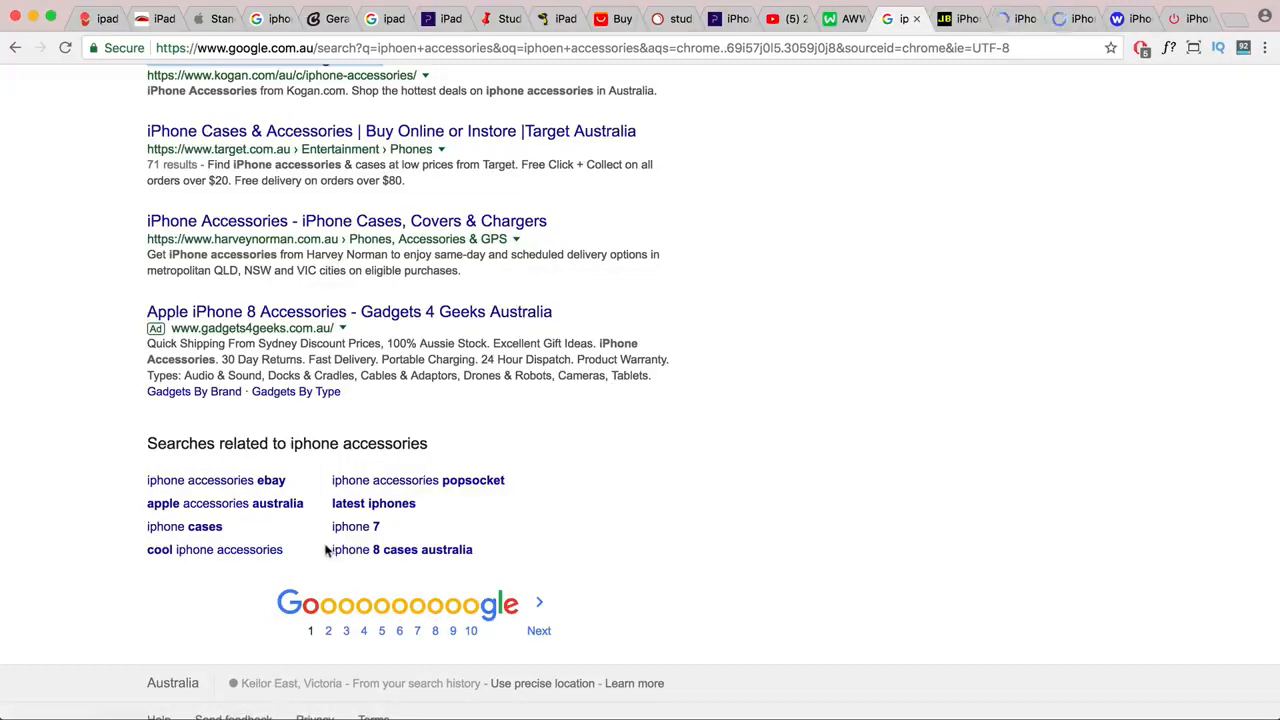
scroll(372, 360, up, 3)
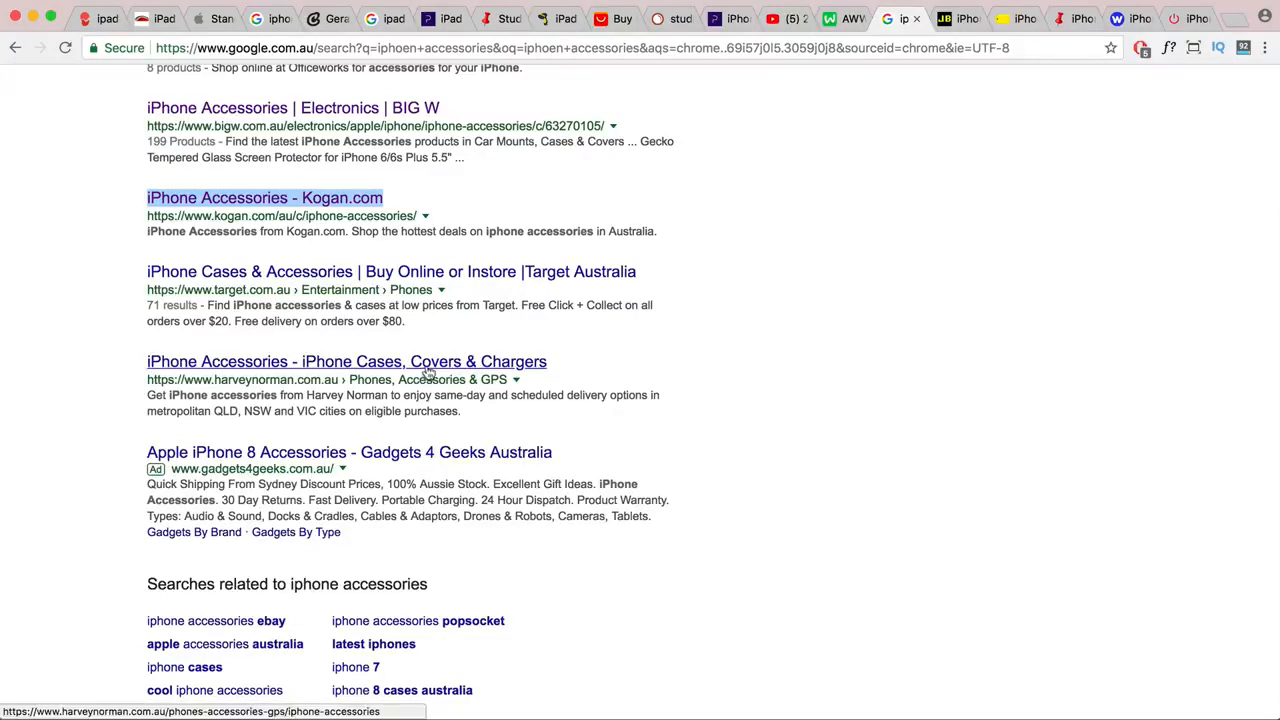
click(957, 18)
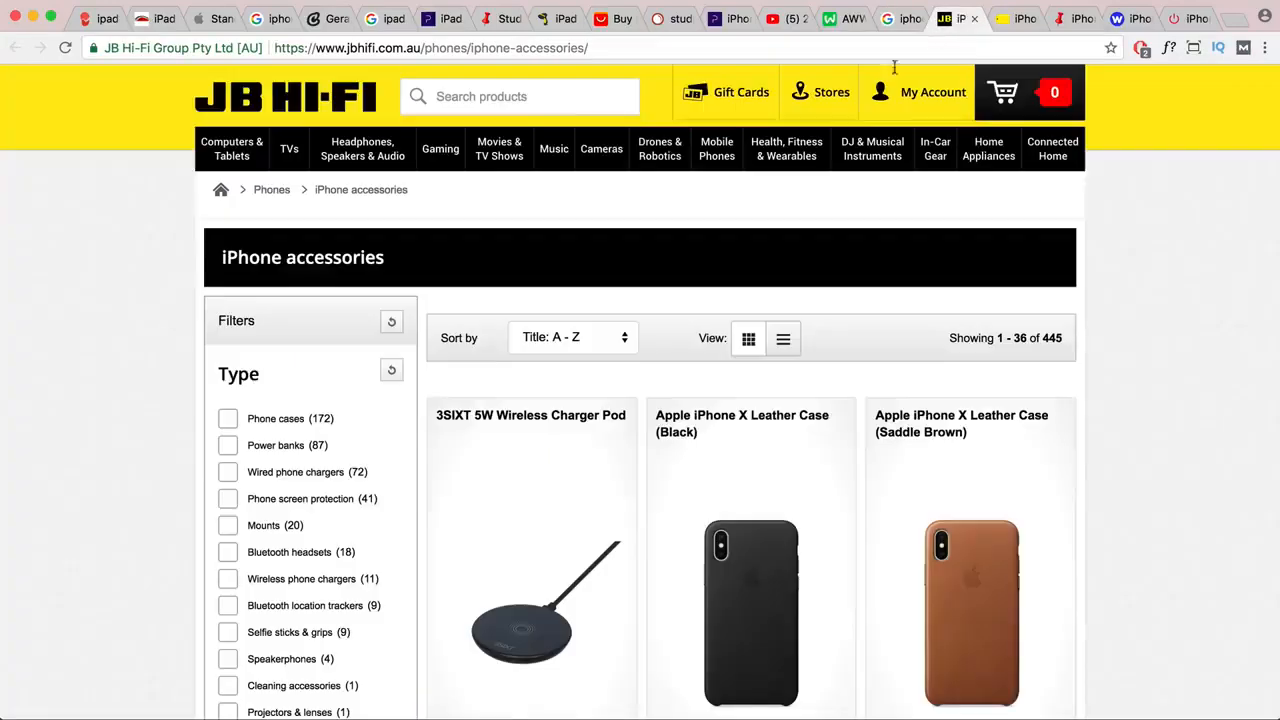
scroll(612, 304, down, 2)
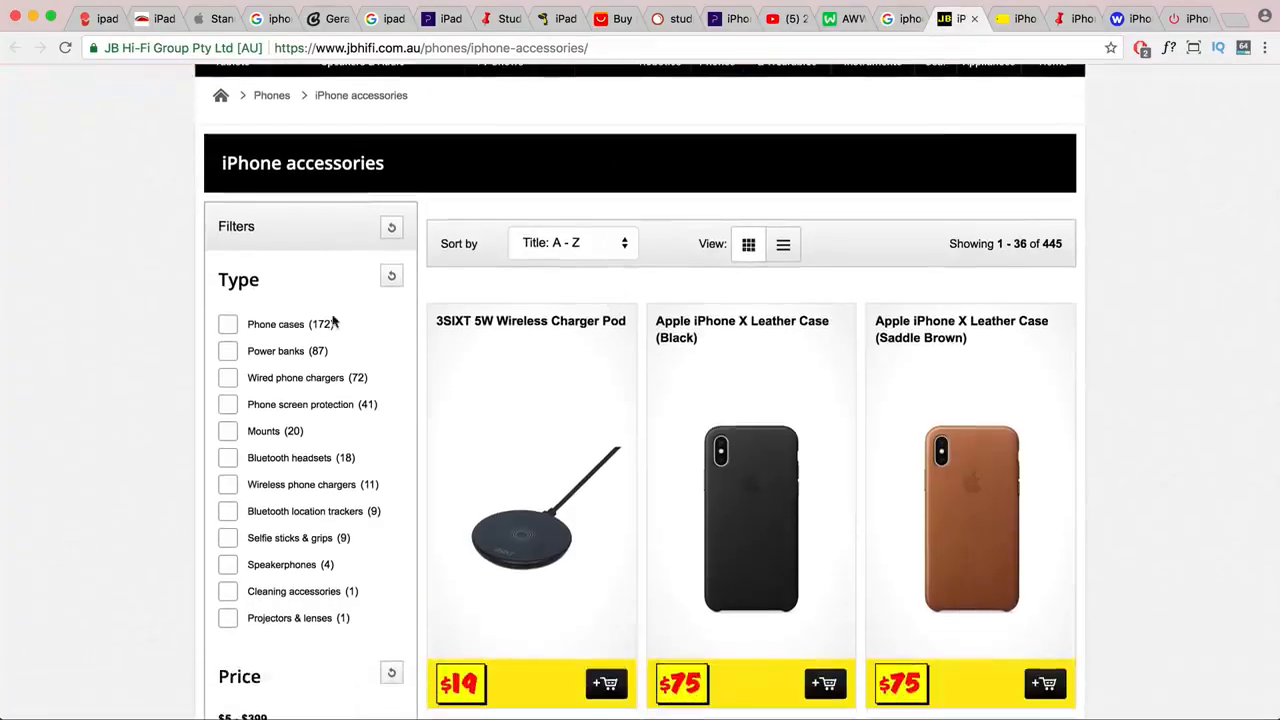
scroll(322, 331, up, 1)
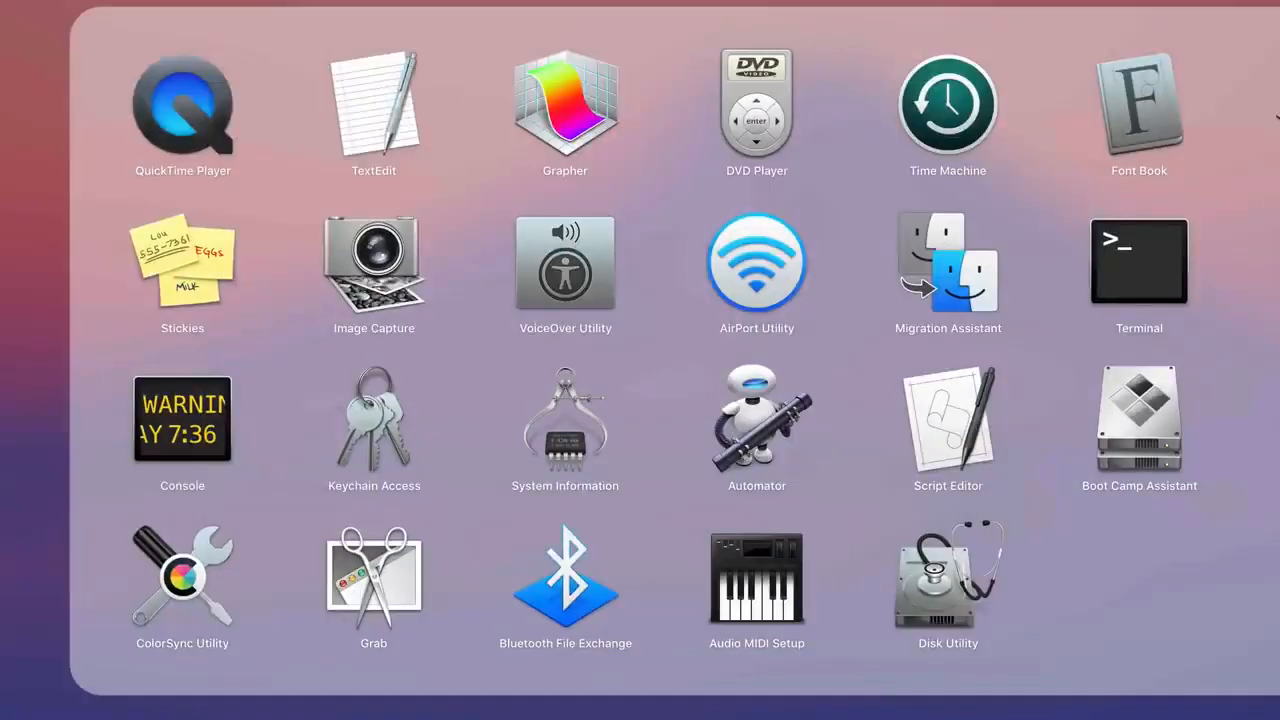
- Open a blank TextEdit document, place it beside the JB Hi-Fi type filters and set the font size to 14
click(411, 148)
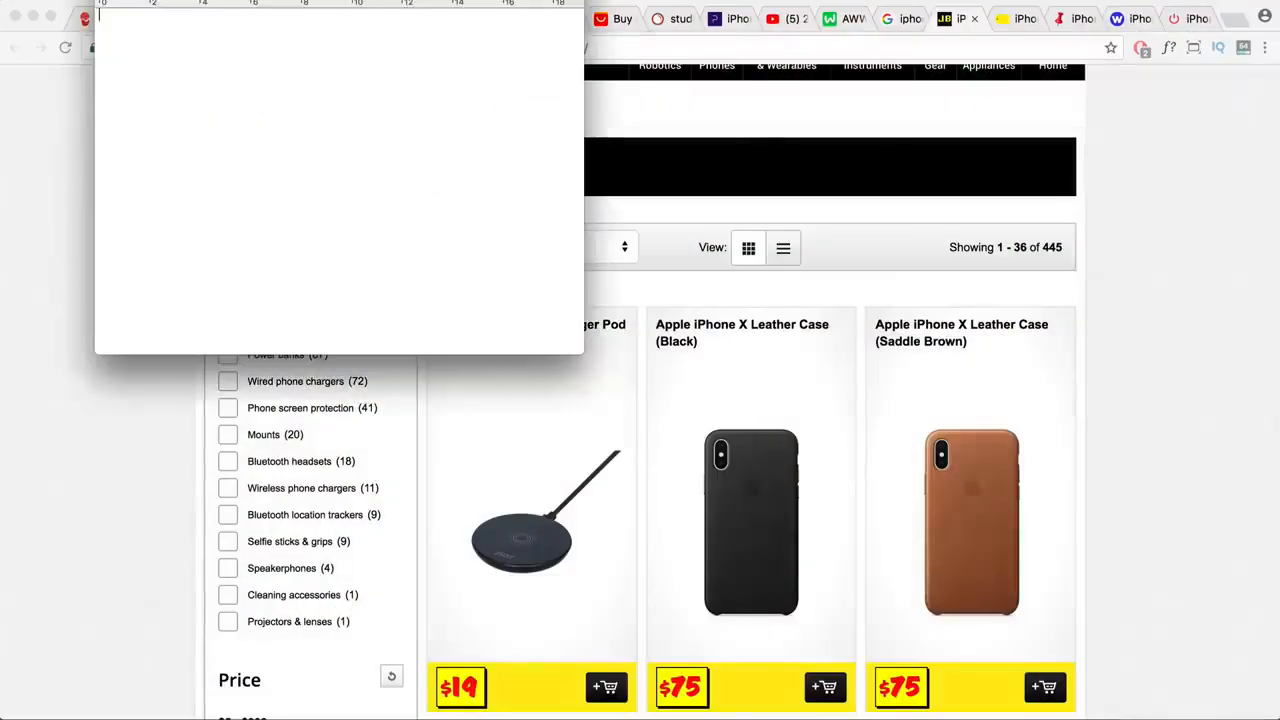
drag(289, 0, 981, 247)
click(1011, 264)
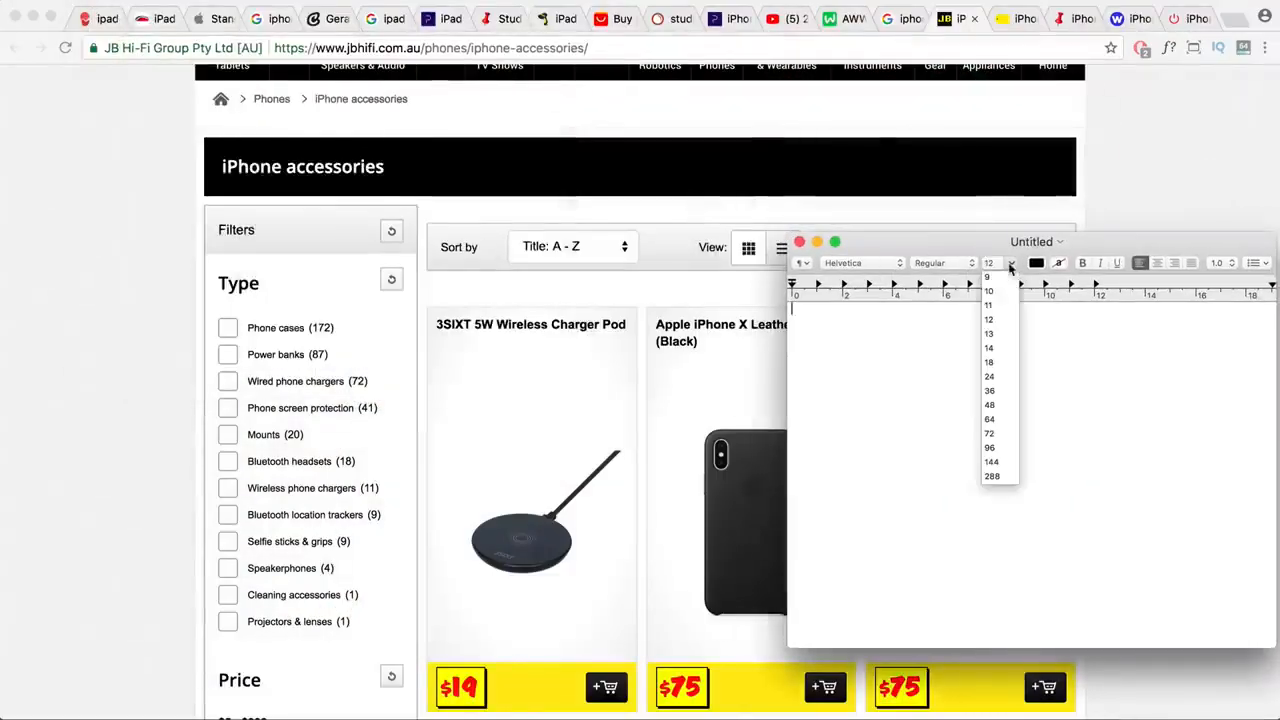
click(990, 347)
- Enter "Phone Cases" and "Power Banks" on separate lines of the note
text(Ph)
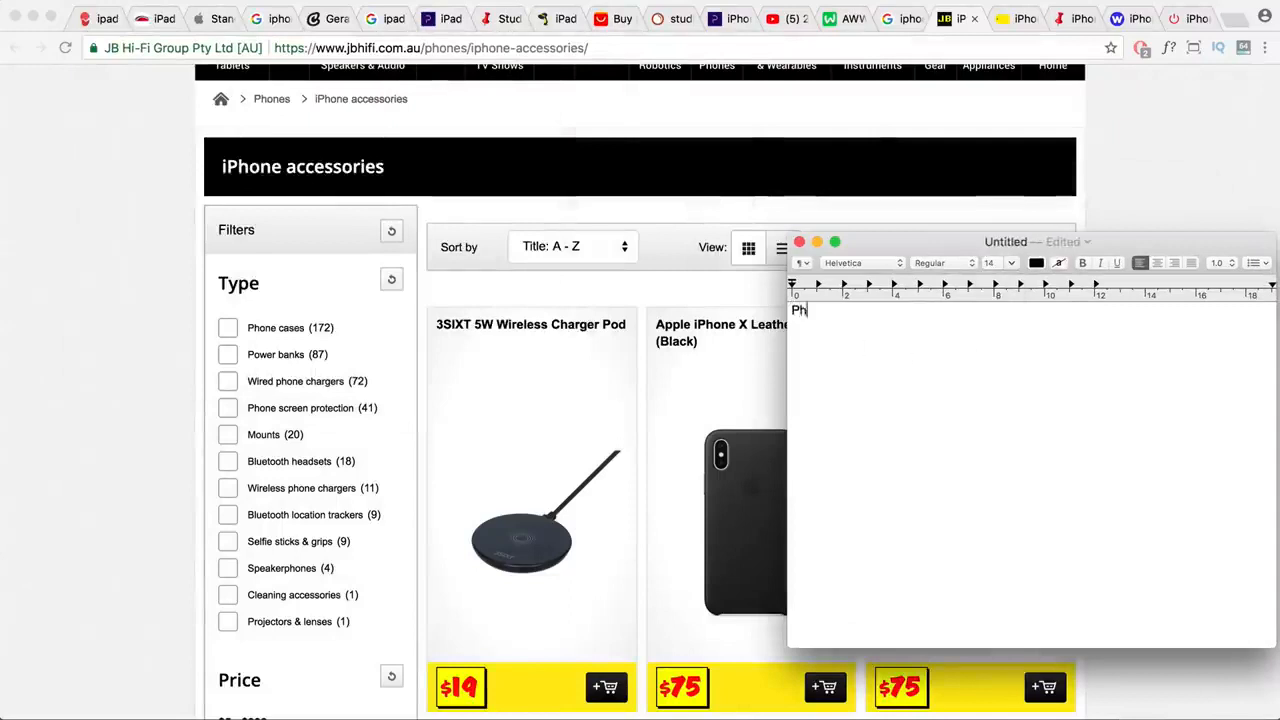
text(one Cases)
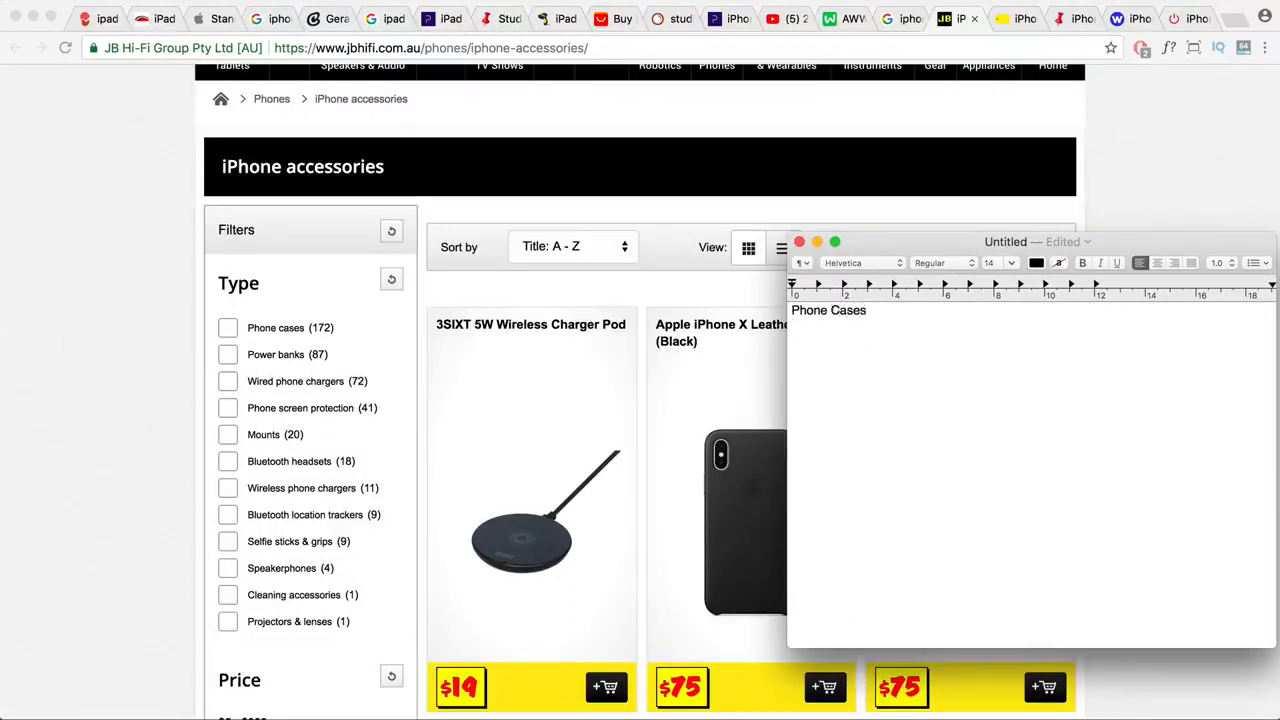
key(Return)
text(Power Banks)
- Add "Wired Phone Chargers" as a new line below "Power Banks"
text(Wir)
text(ed )
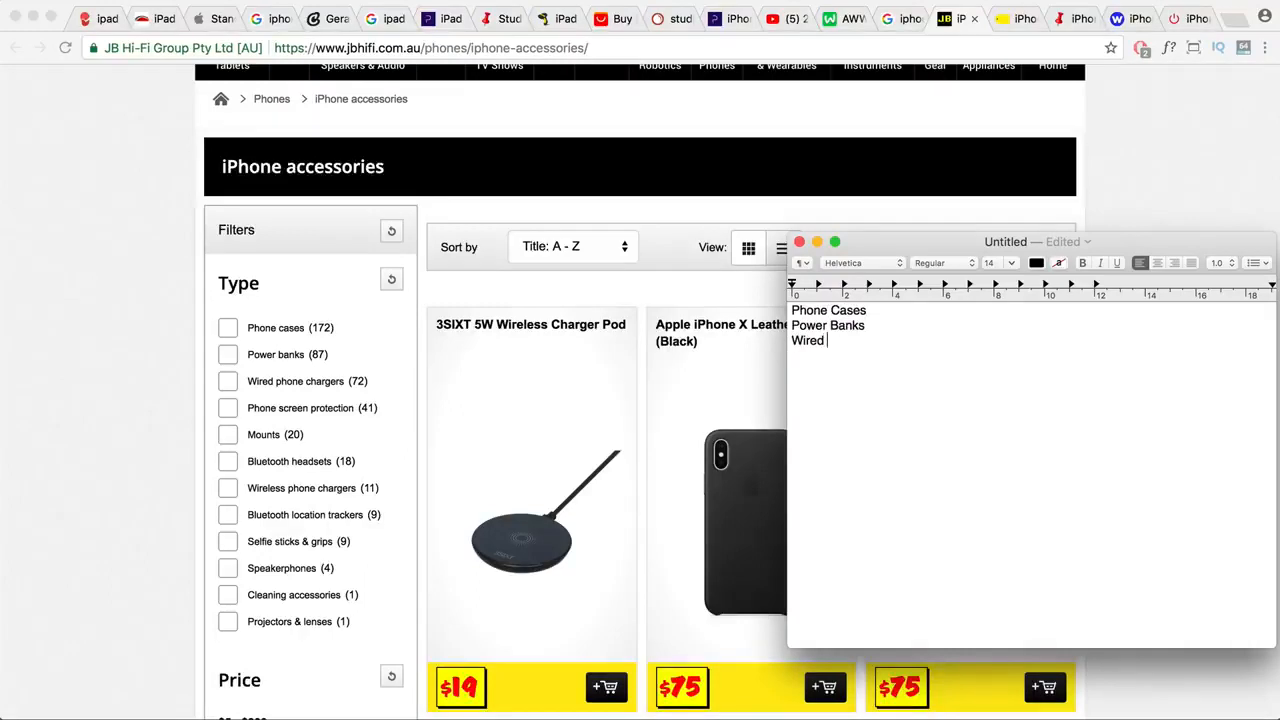
text(Phone Car)
text(harg)
key(BackSpace)
key(BackSpace)
text(rhor)
key(BackSpace)
key(BackSpace)
key(BackSpace)
text(h)
key(BackSpace)
text(gers )
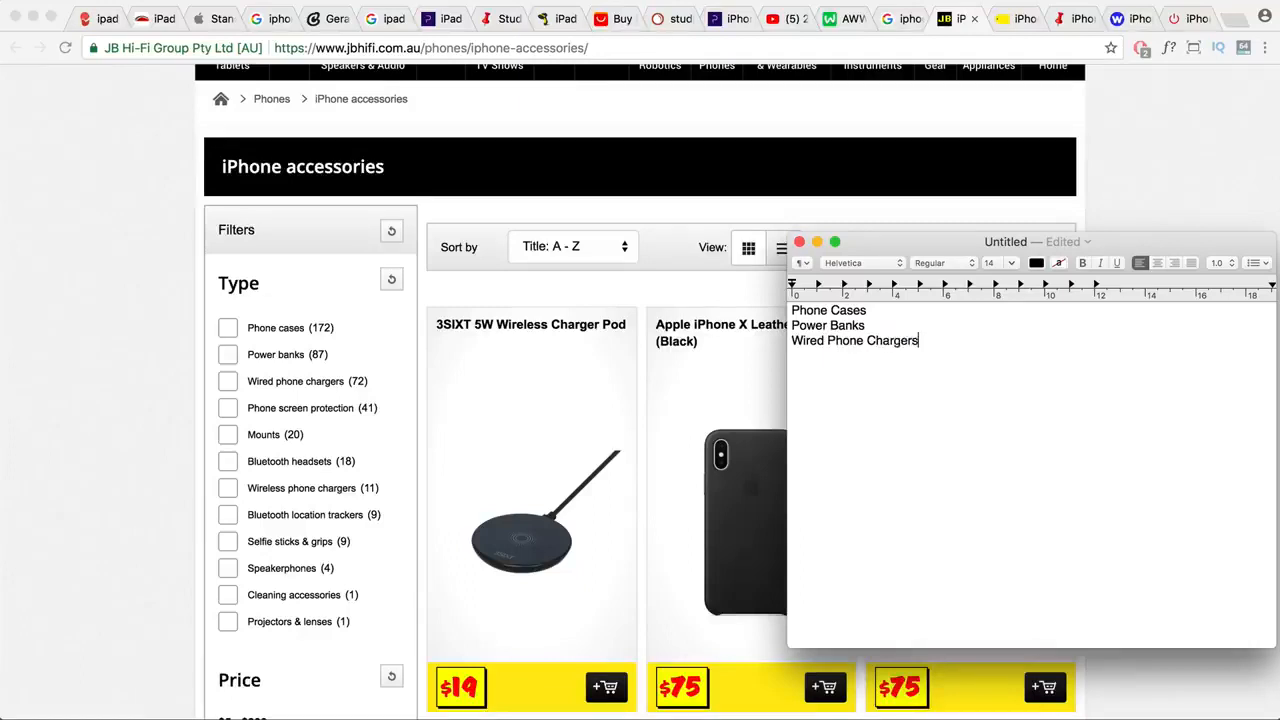
- Add "Mounts" and "Bluetooth headsets" on separate lines at the end of the list
text(Mounts )
text(Bluetoo)
text(th hea)
text(dsets )
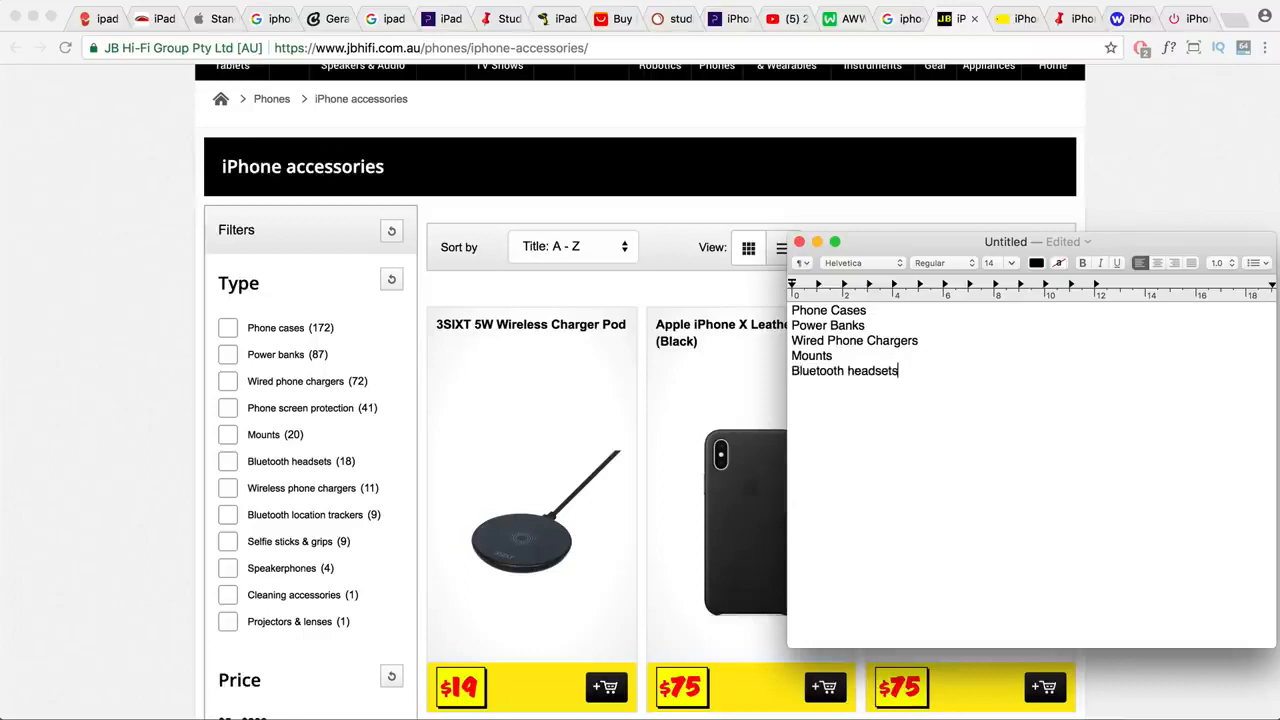
text(Wi)
key(BackSpace)
- Highlight the entire list of accessory categories in the note, from "Phone Cases" to "Bluetooth headsets"
drag(912, 371, 787, 313)
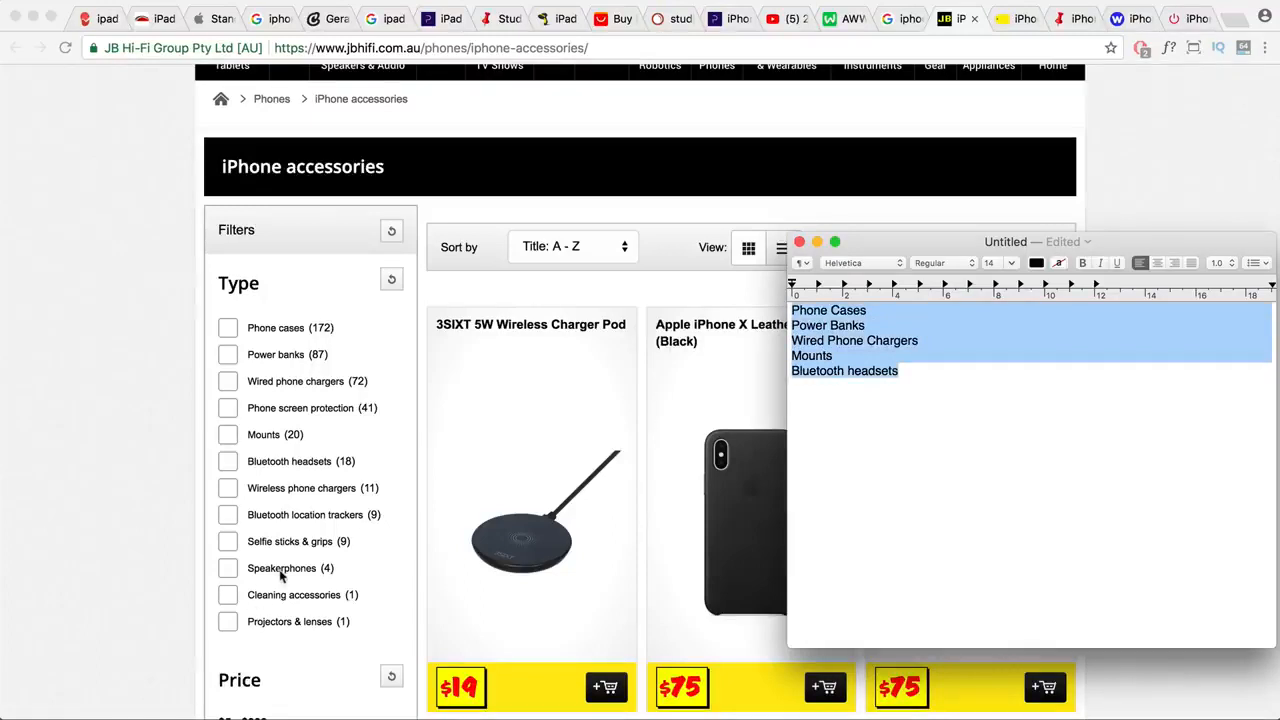
click(914, 378)
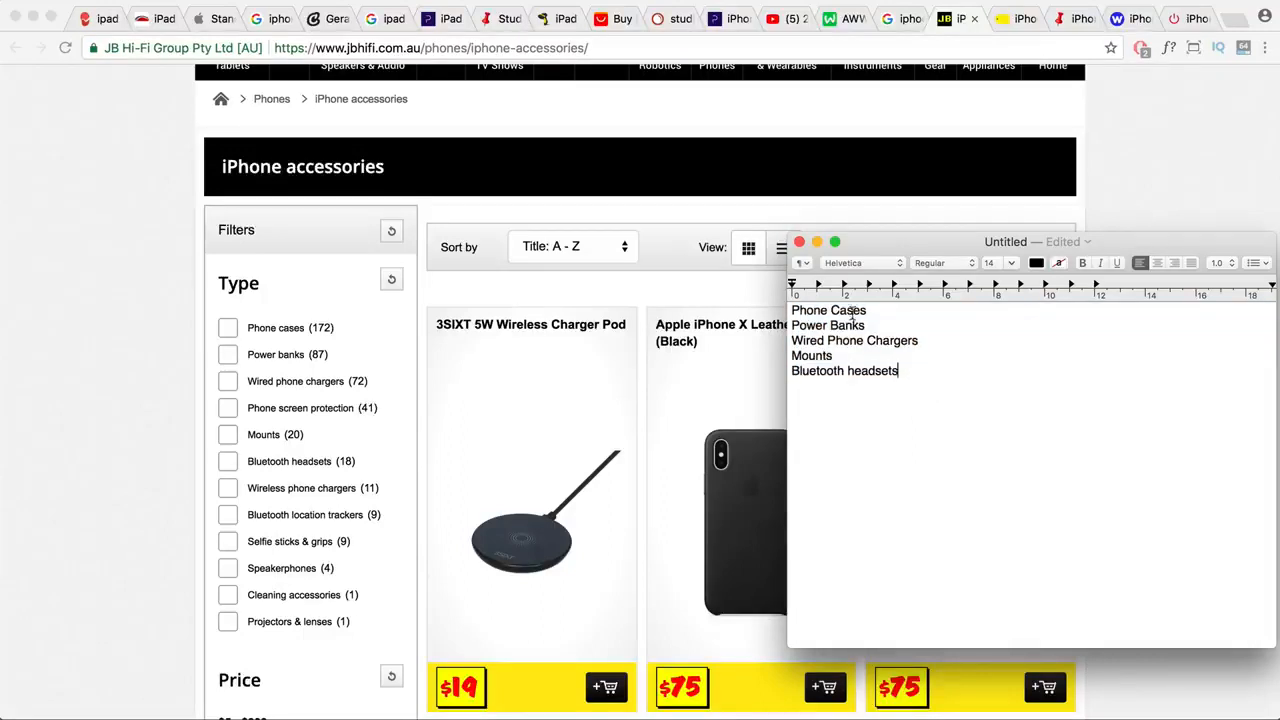
key(super+a)
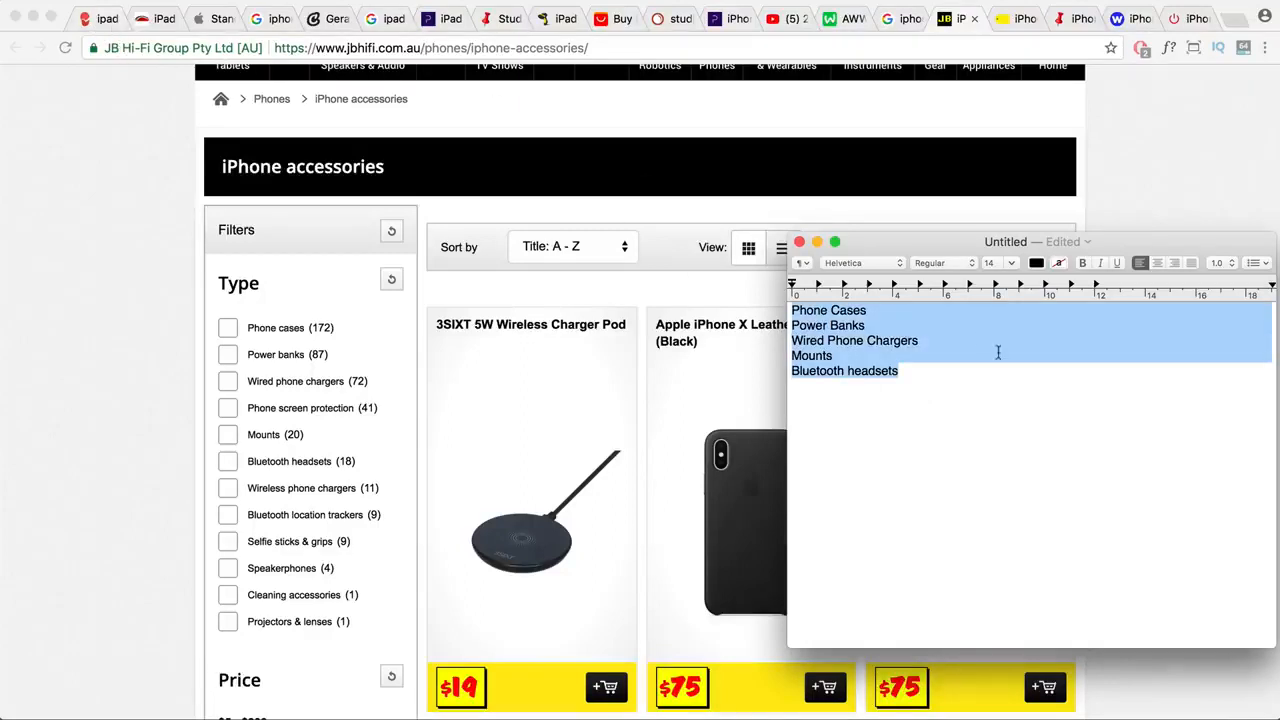
- Load the Ubersuggest keyword tool in the browser tab holding the iPad Stands and Holders page
click(164, 27)
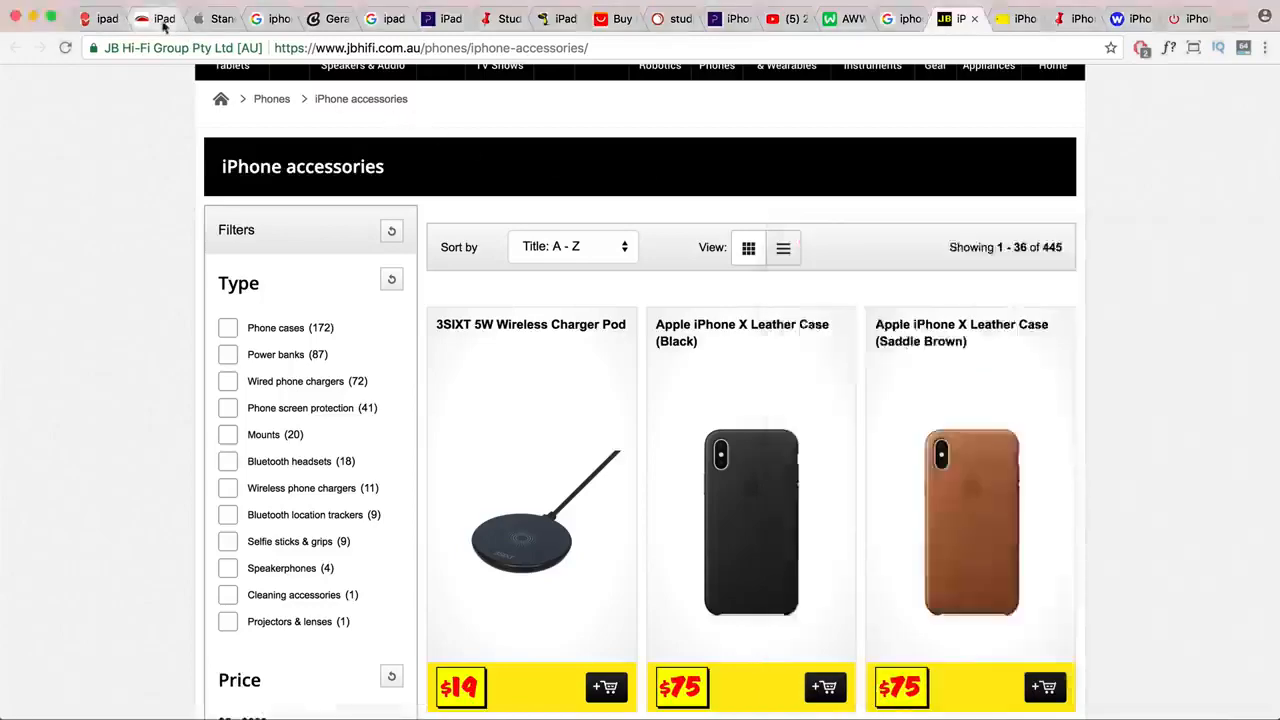
click(164, 18)
key(super+l)
text(ubersu)
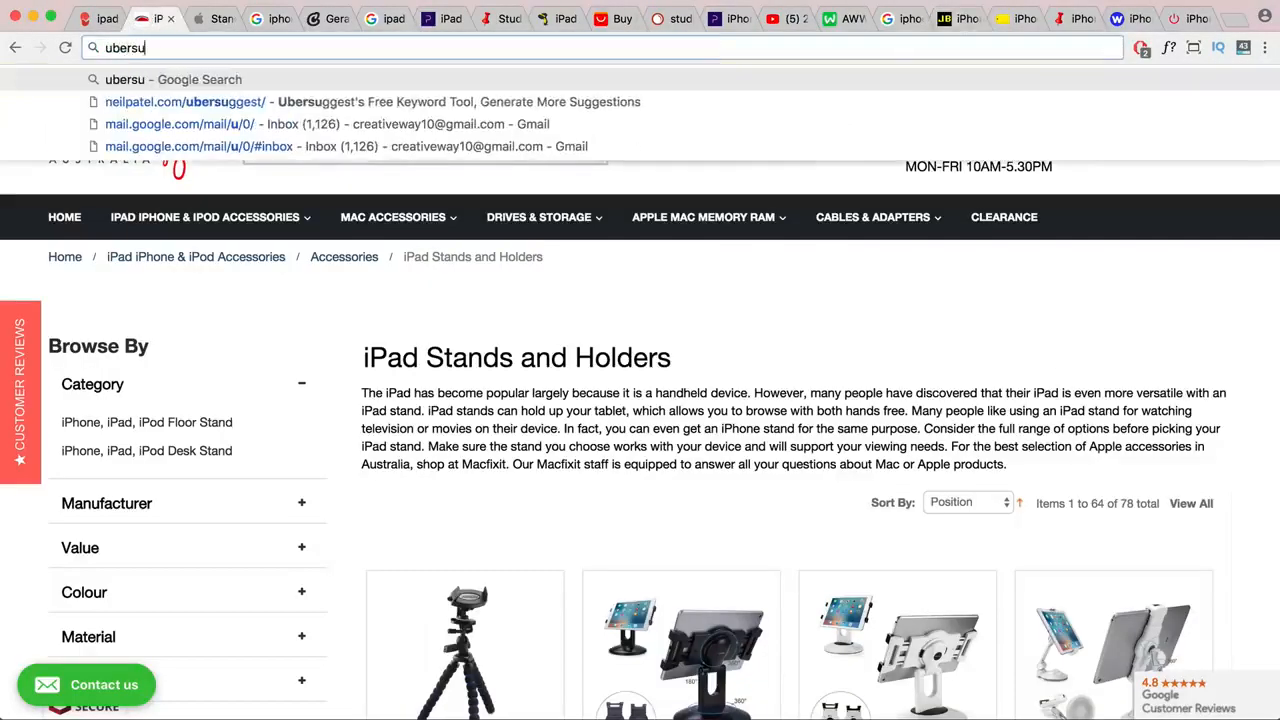
text(ggest)
key(Return)
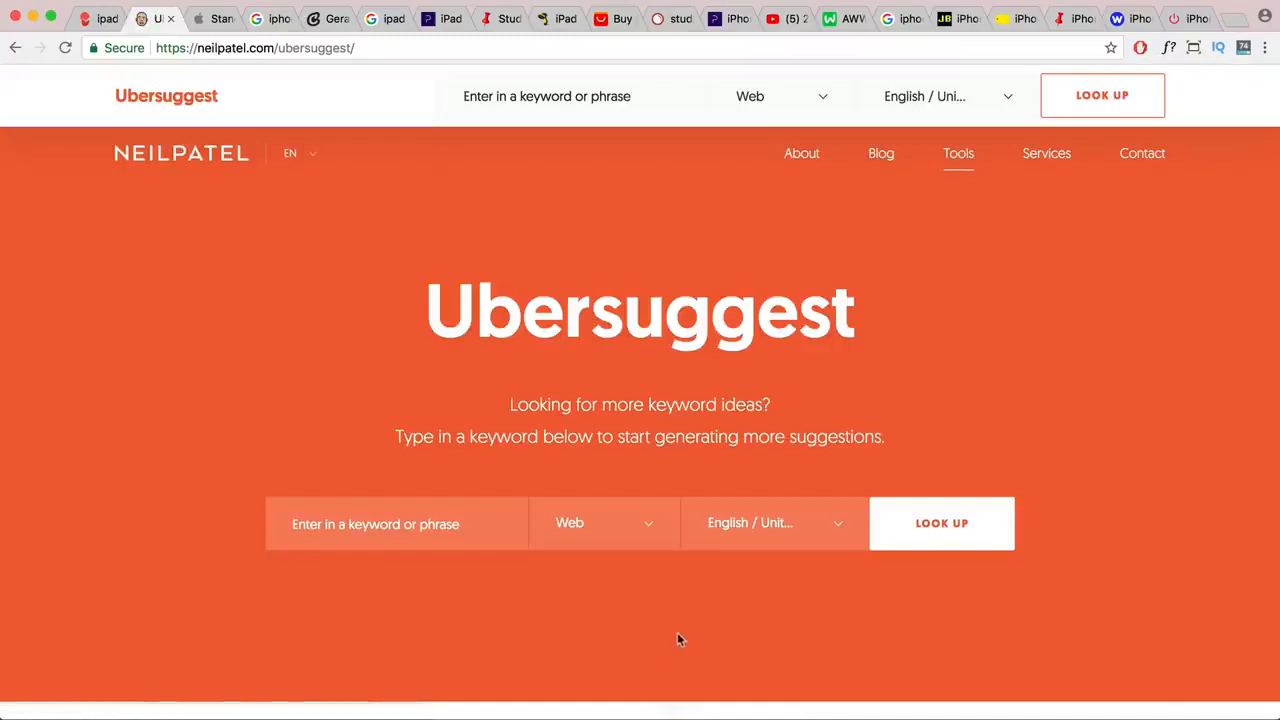
- Set the Ubersuggest lookup's language and region to English / Australia
click(450, 527)
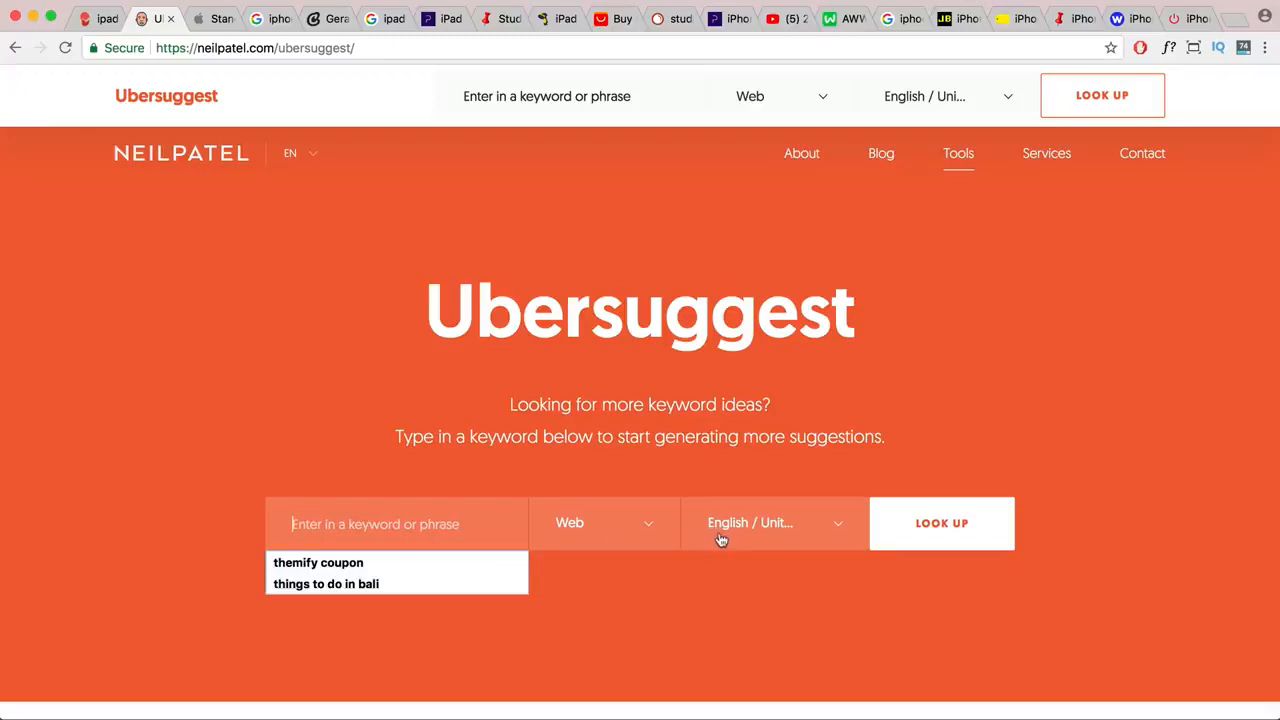
click(809, 528)
scroll(820, 563, down, 5)
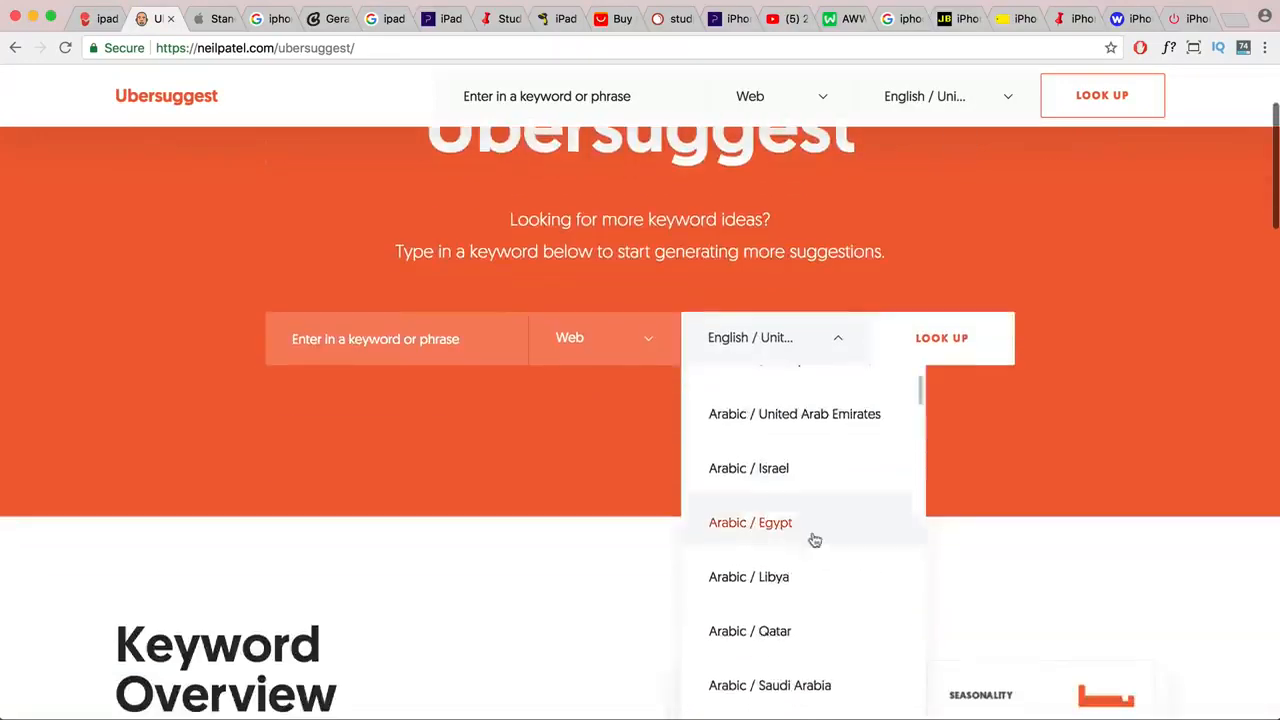
scroll(815, 540, down, 5)
scroll(815, 540, down, 5)
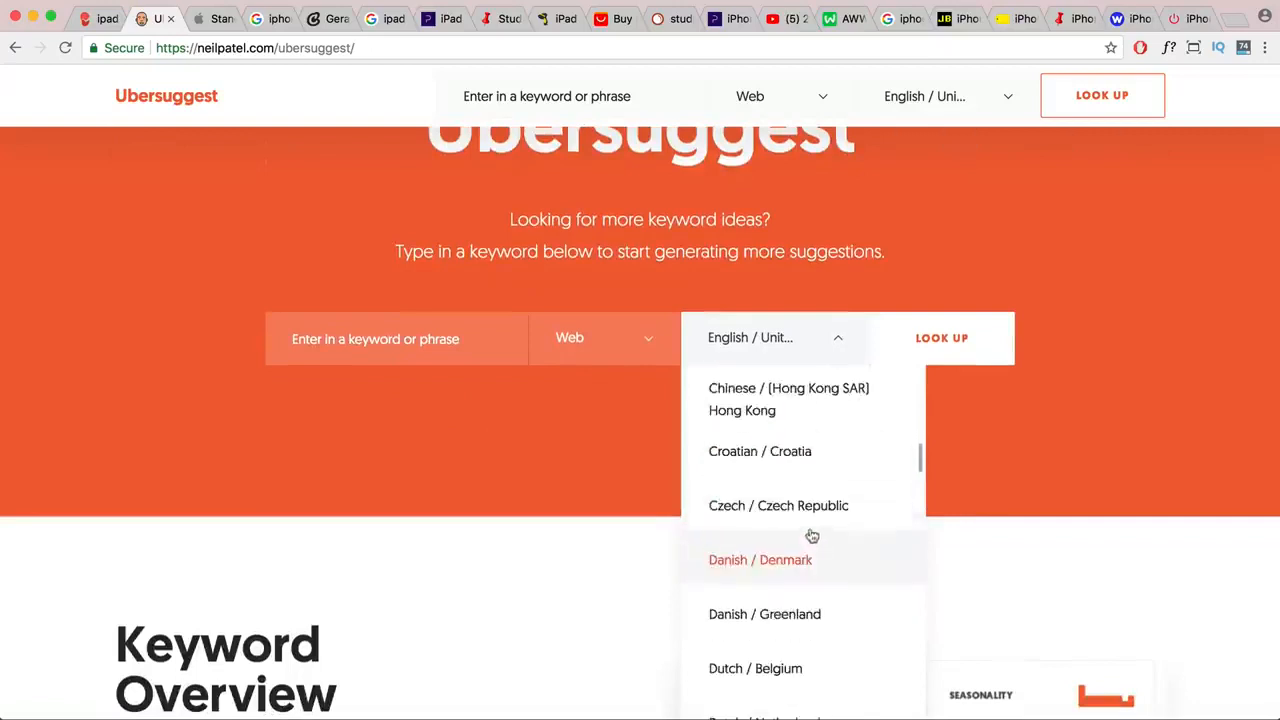
scroll(807, 541, down, 3)
scroll(807, 541, down, 3)
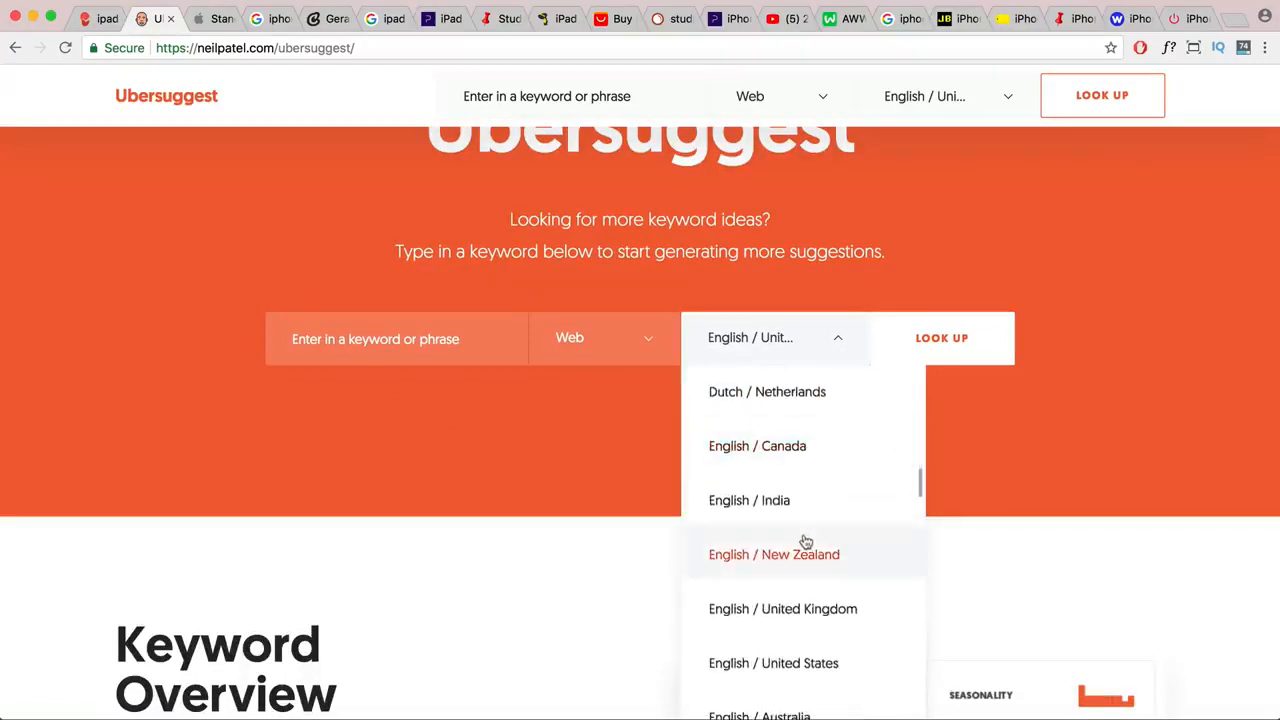
scroll(806, 541, down, 2)
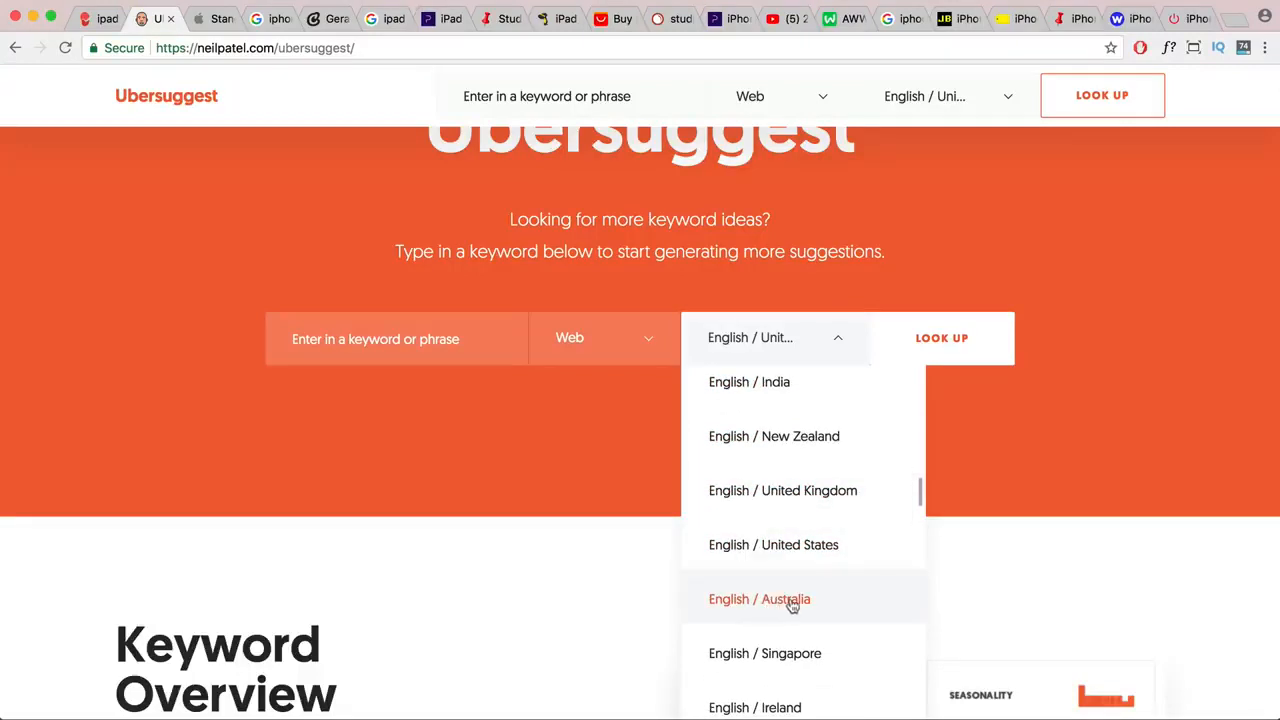
click(792, 604)
- Check the category note, and look up the keyword "iphone mounts" in Ubersuggest
click(388, 342)
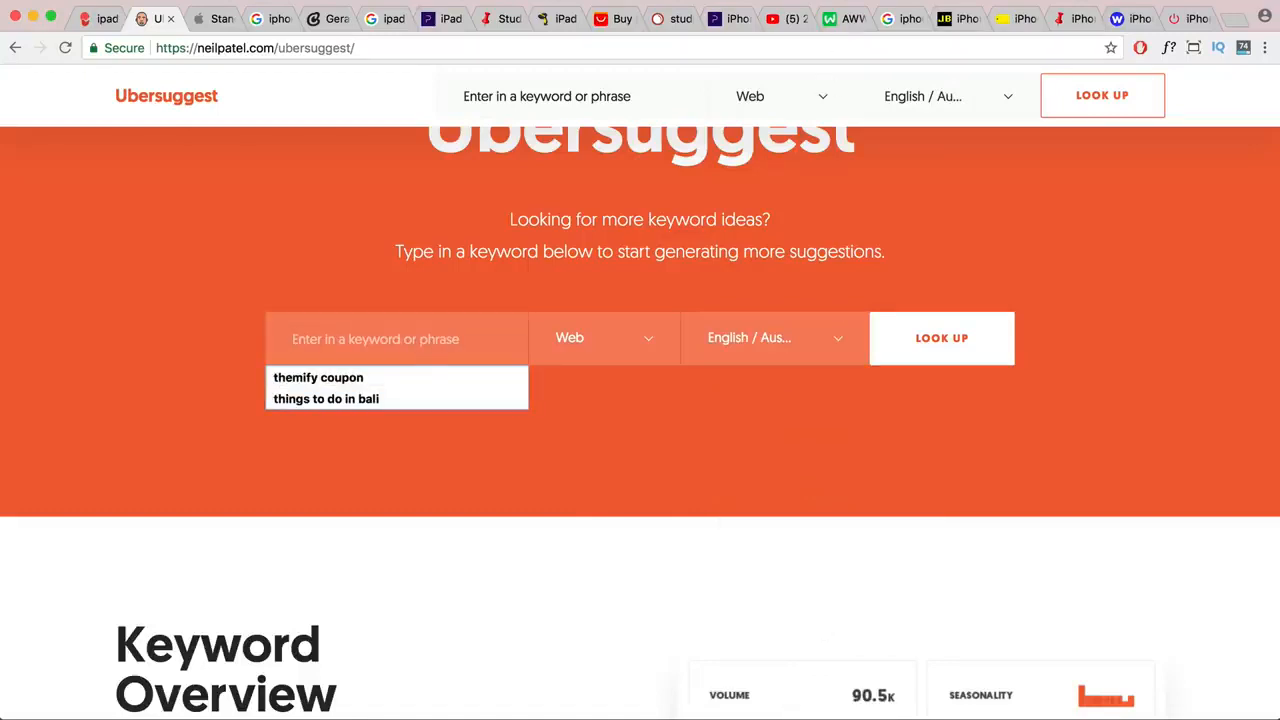
key(super+Tab)
click(849, 340)
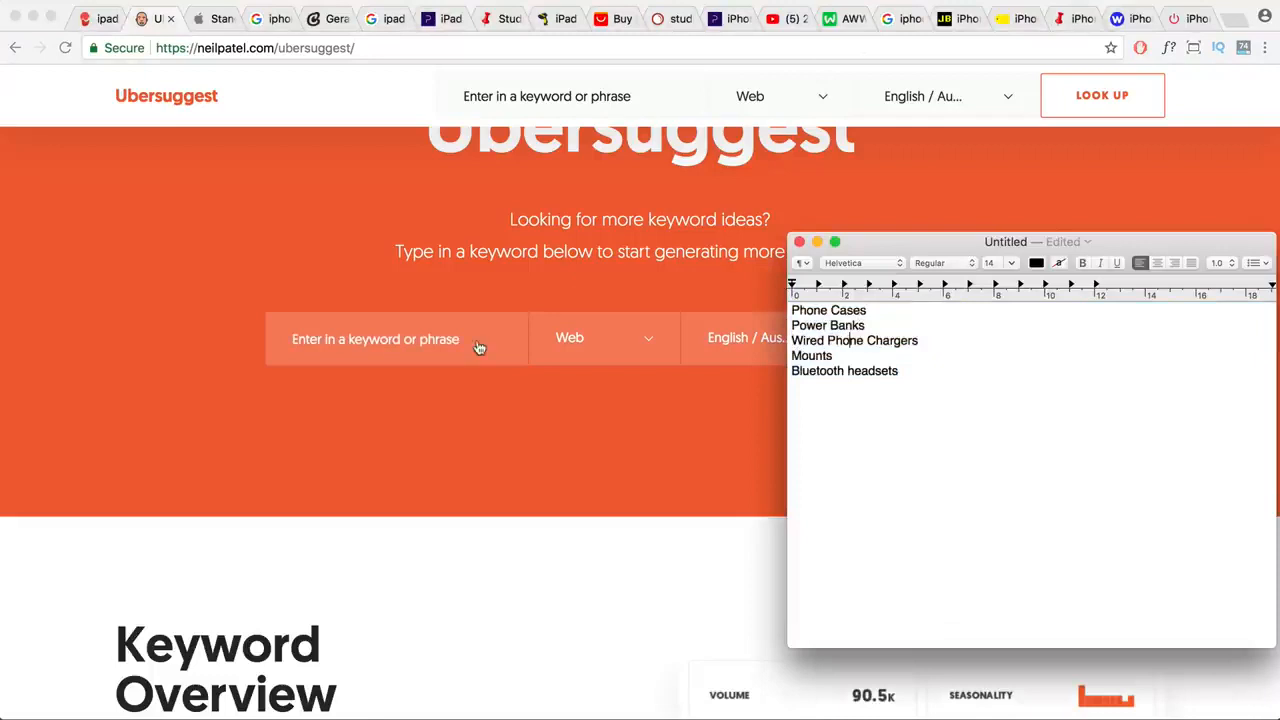
click(419, 340)
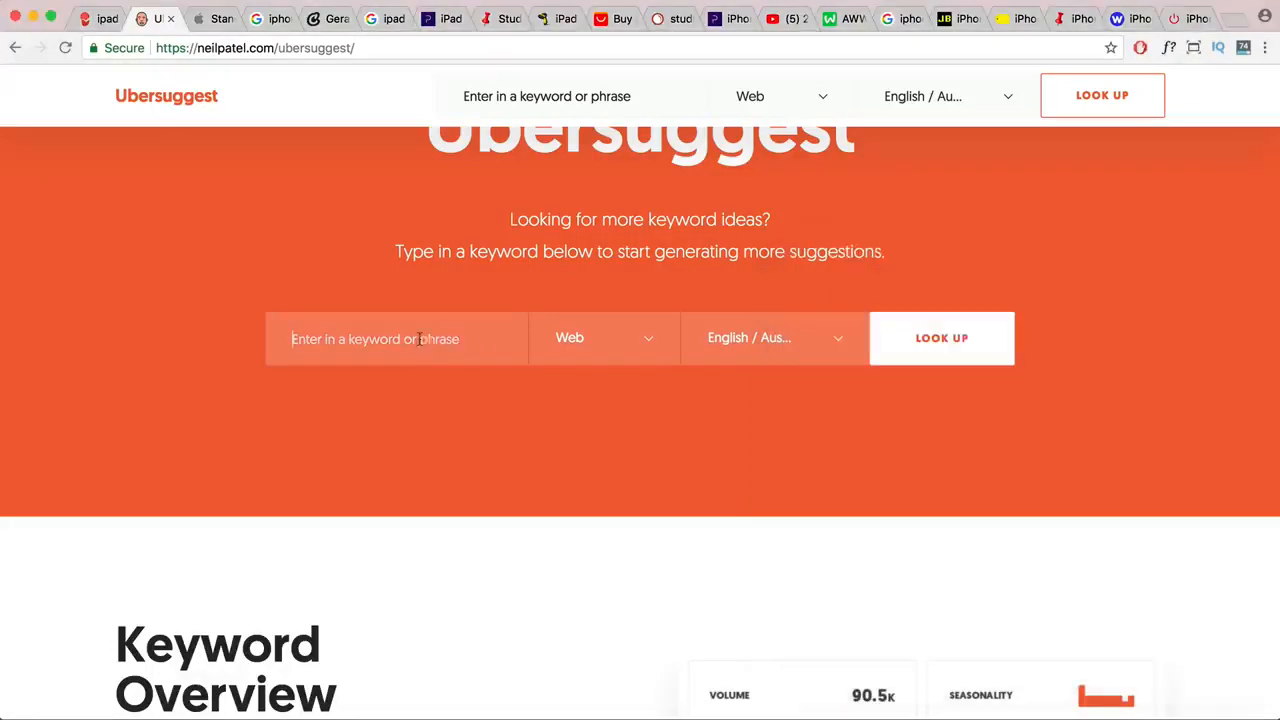
text(iph)
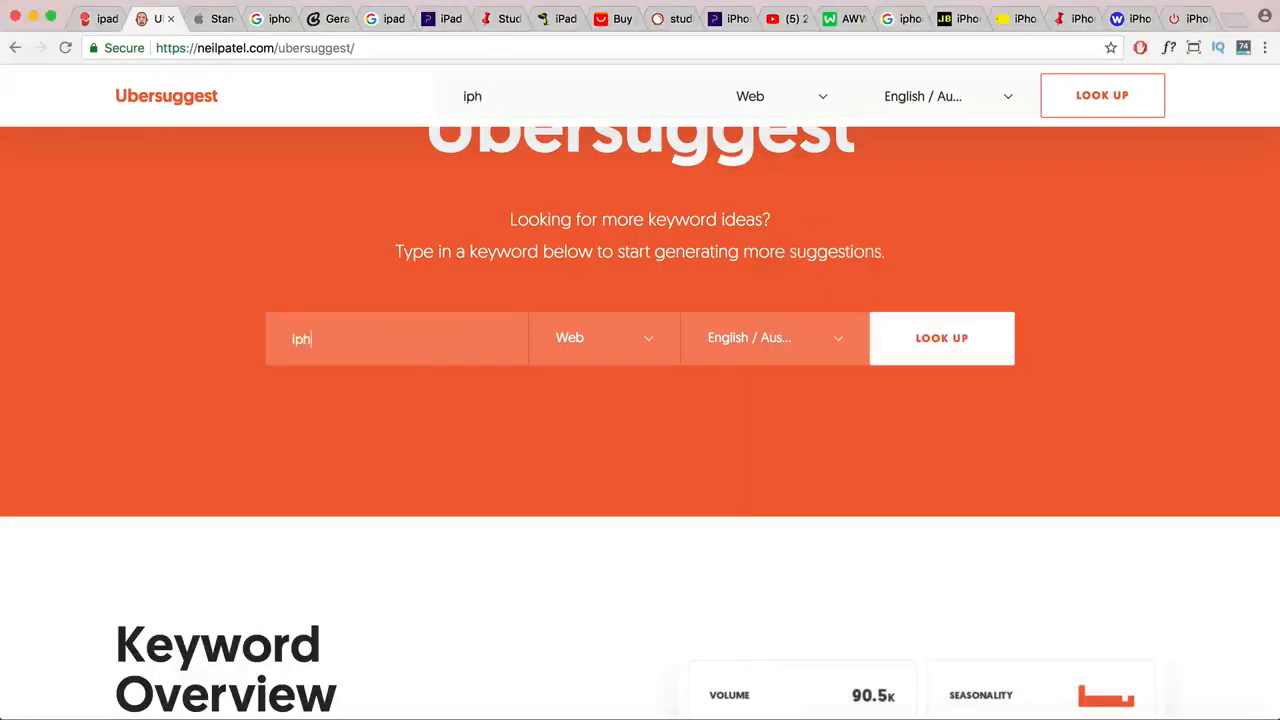
text(one mounts)
click(946, 355)
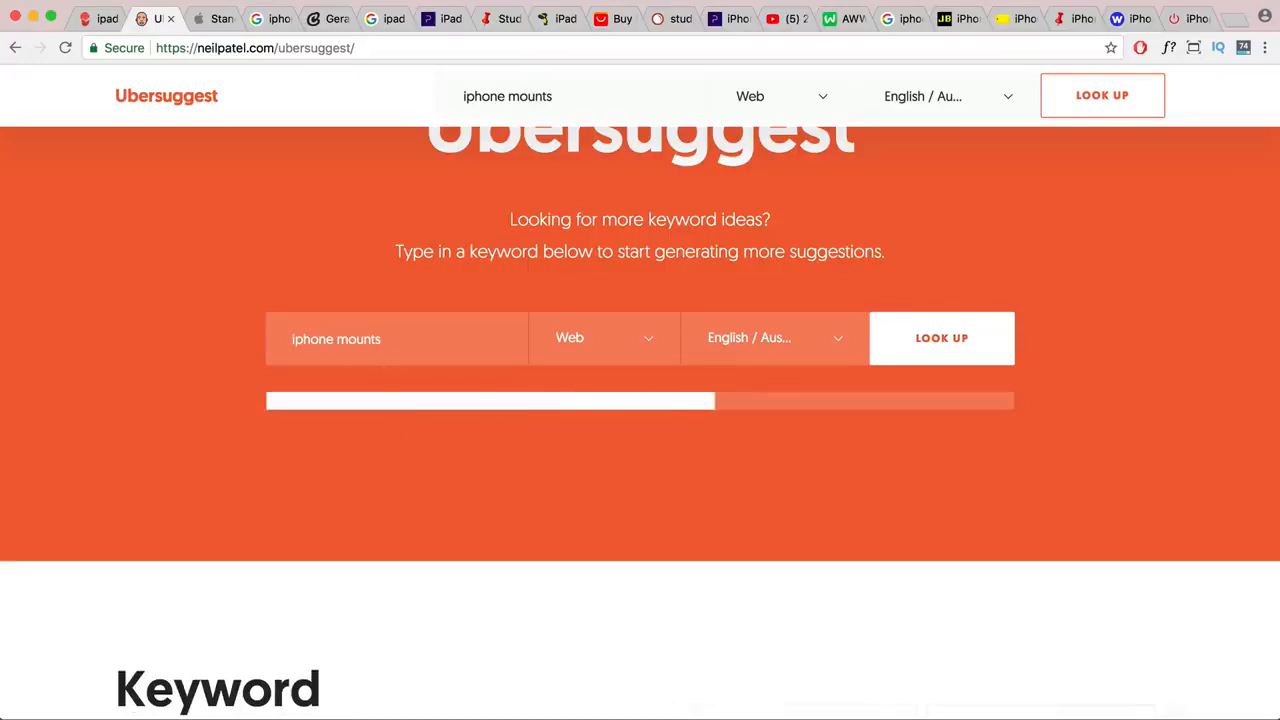
- Move the note window clear of the keyword lookup form and place the text cursor after "Bluetooth headsets"
key(super+Tab)
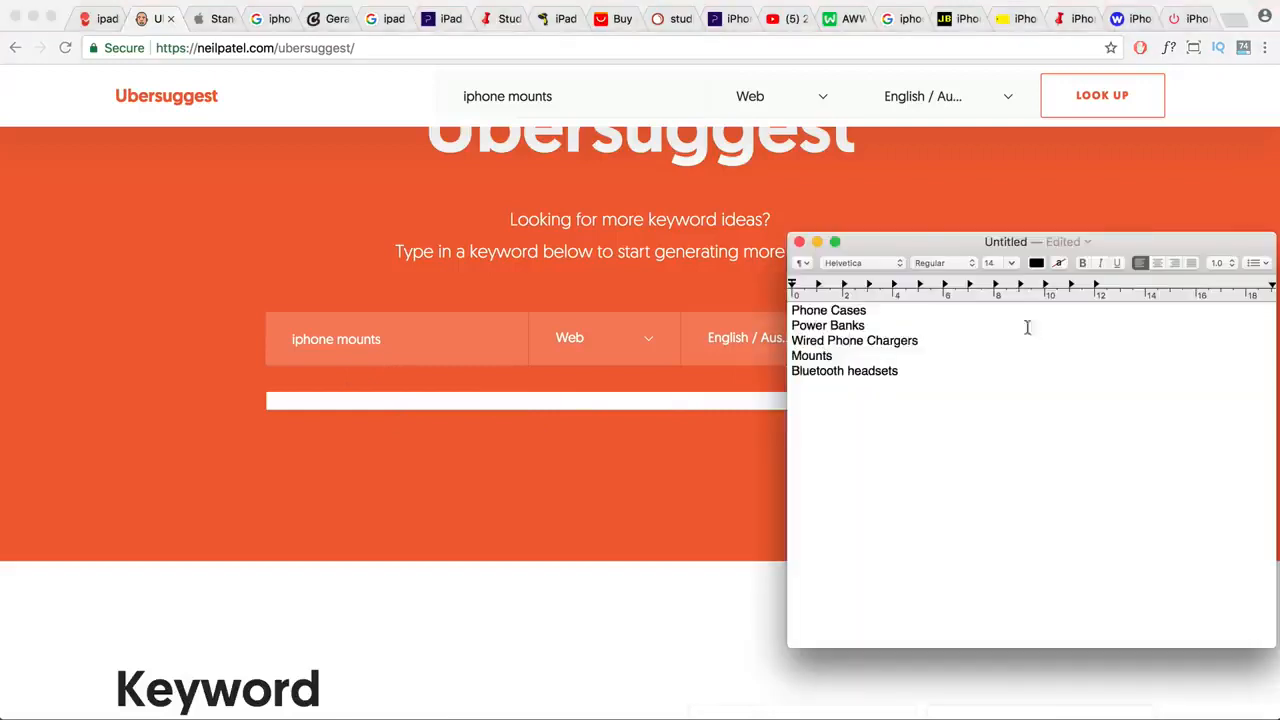
drag(908, 241, 1147, 177)
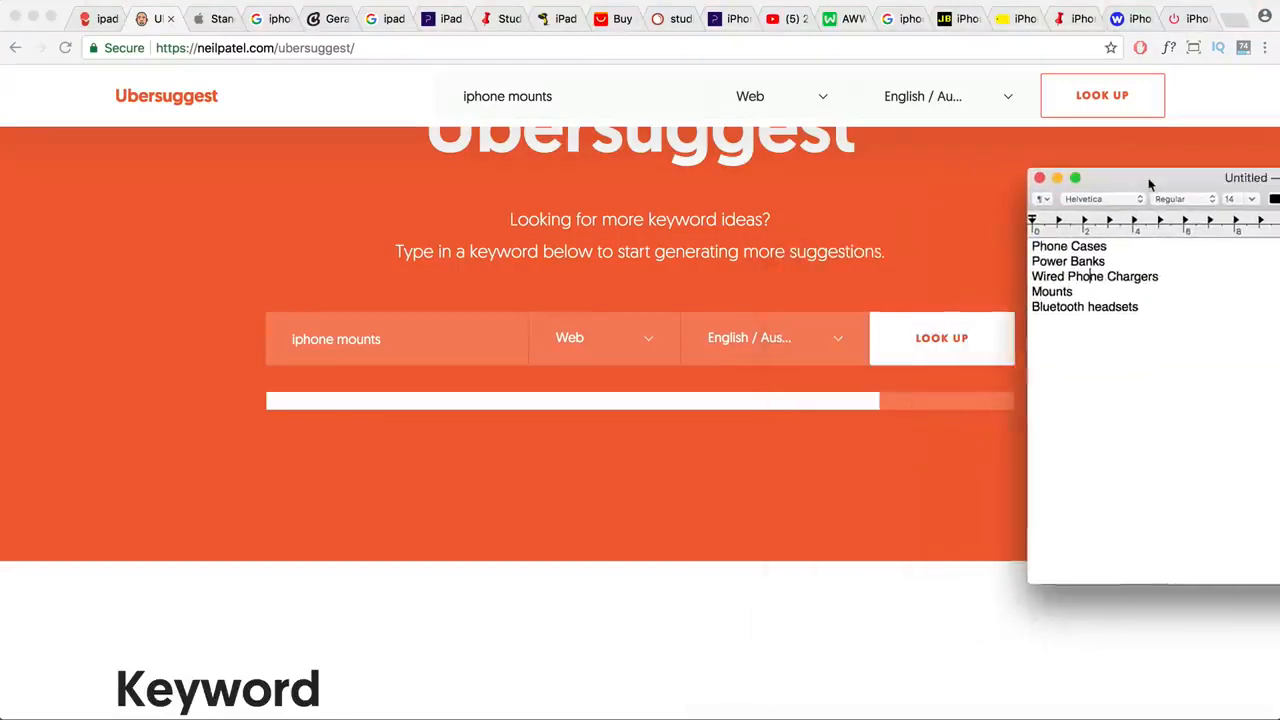
click(1152, 304)
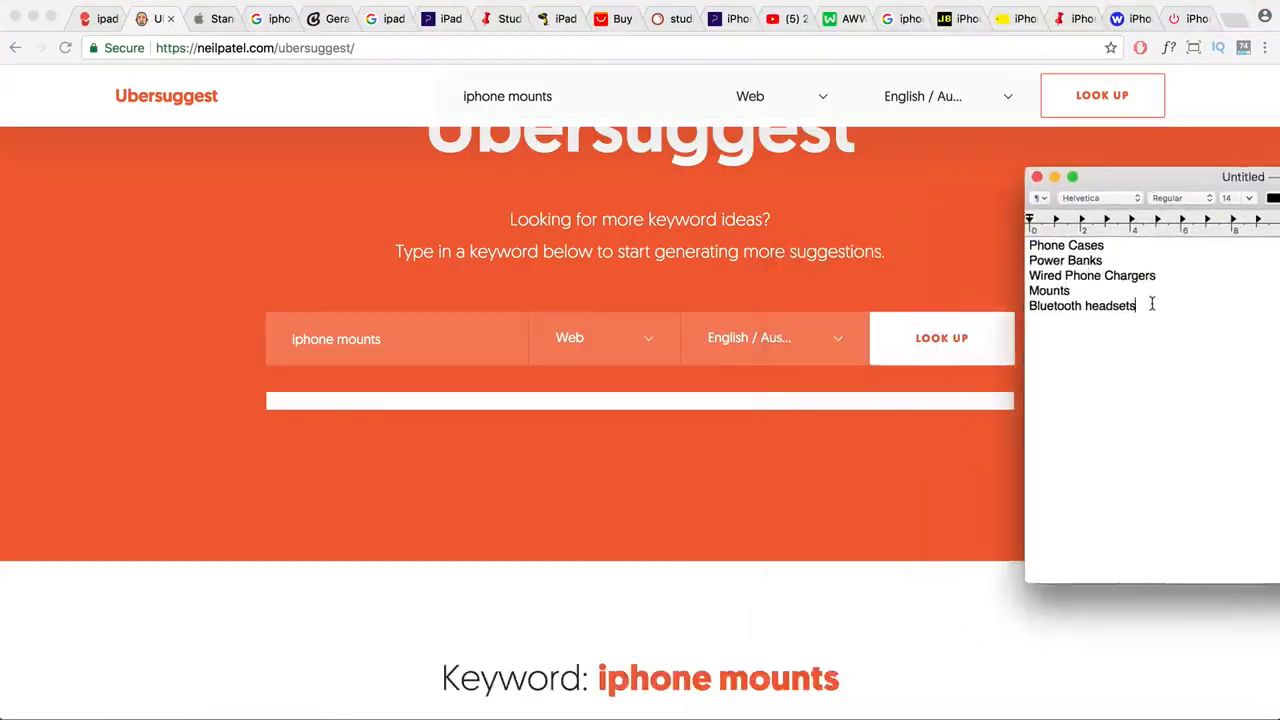
click(726, 545)
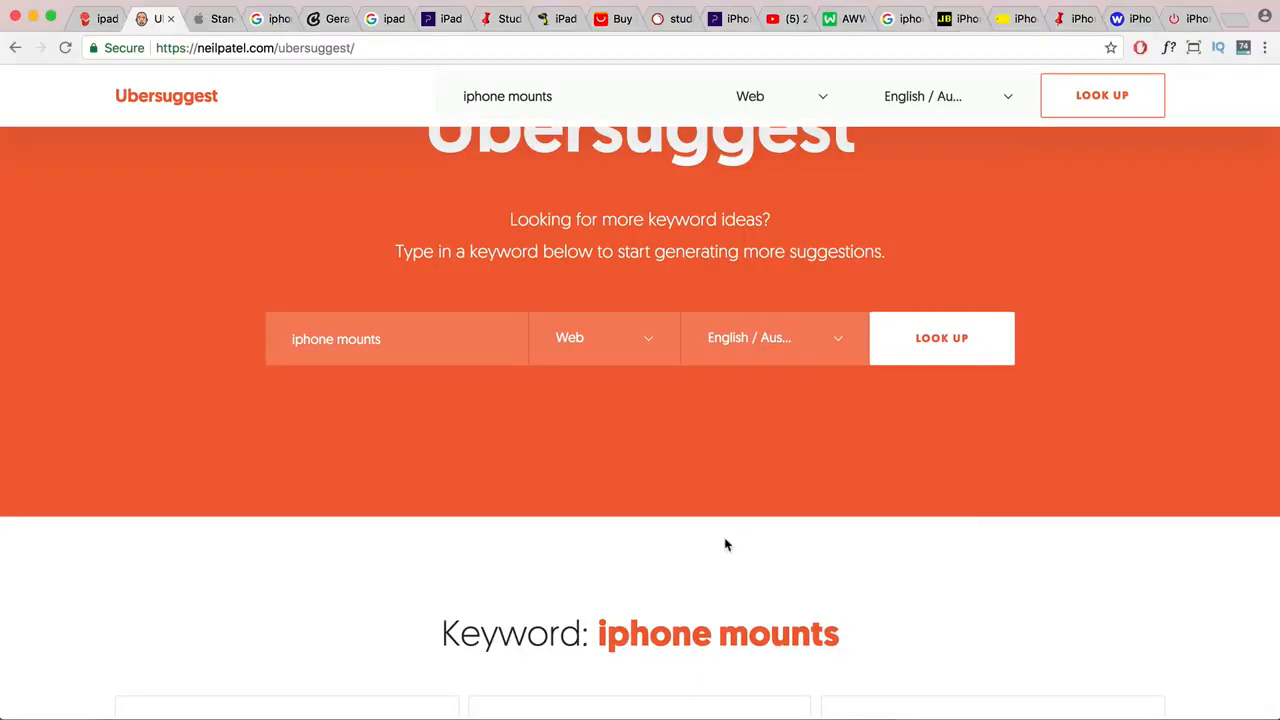
- Highlight the volume and CPC figures for "iphone mounts" and sort the keyword ideas by search volume, highest first
scroll(727, 545, down, 5)
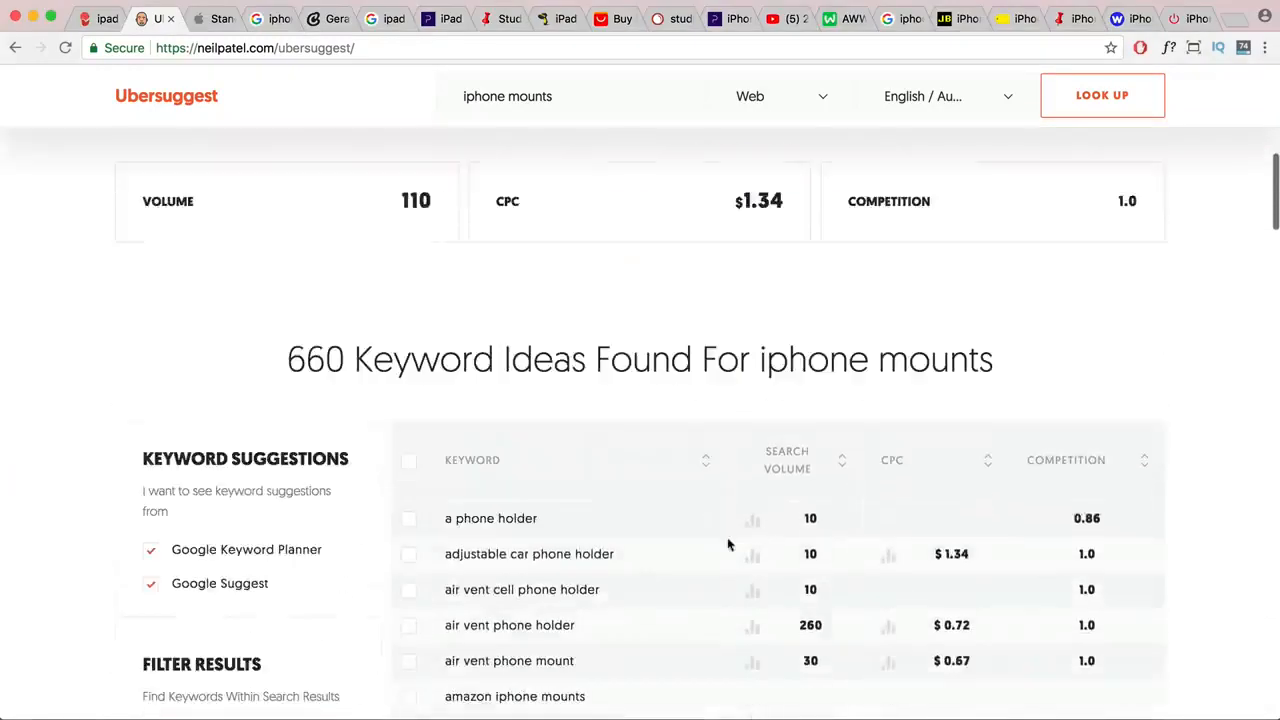
scroll(730, 544, down, 1)
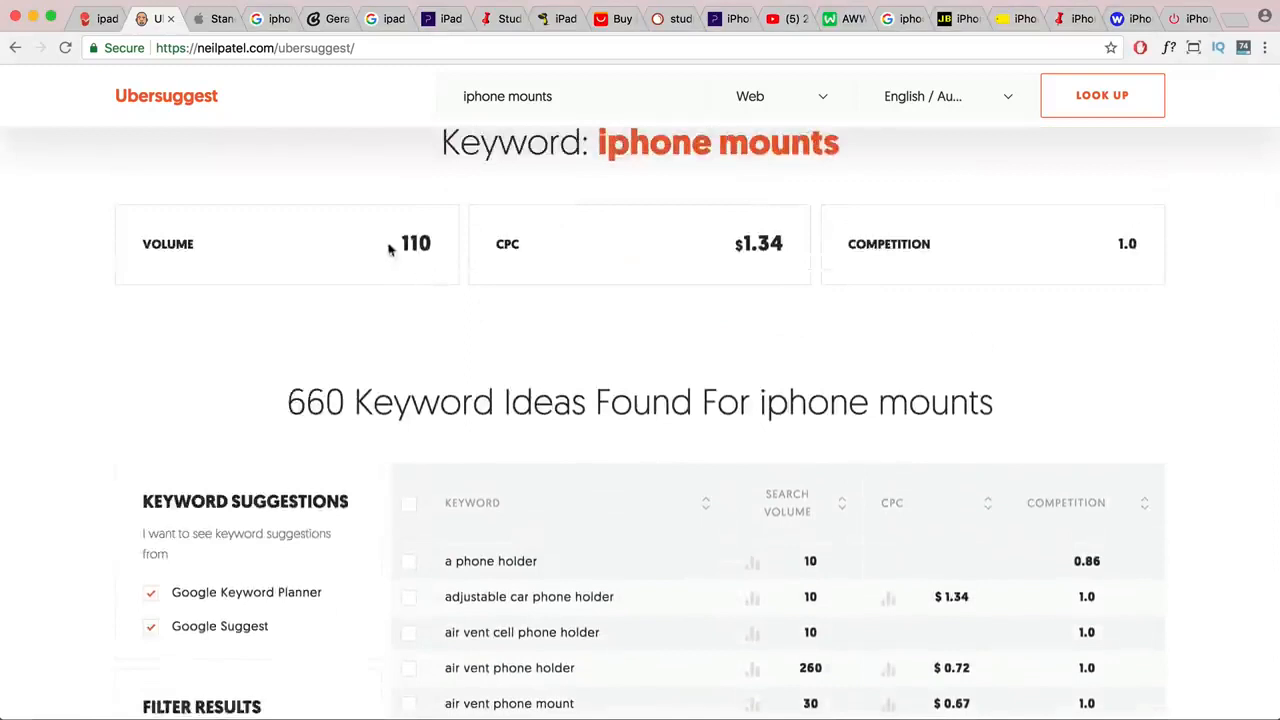
drag(389, 246, 432, 246)
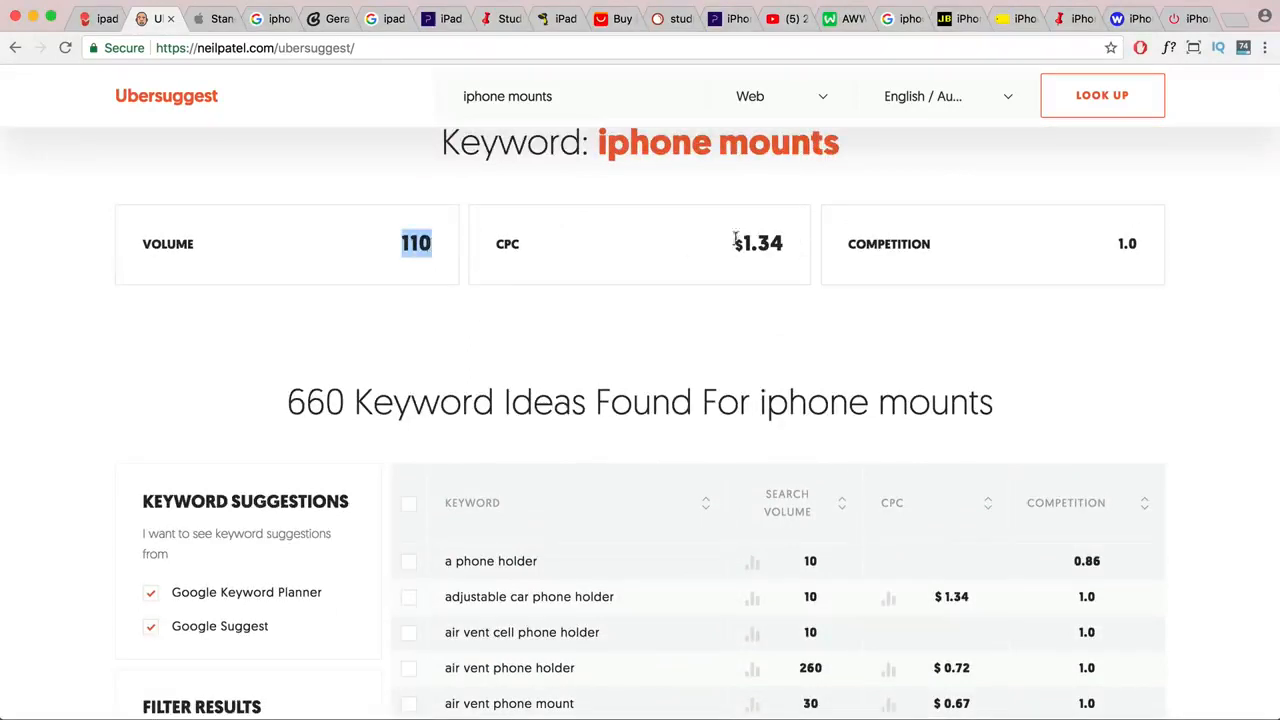
drag(737, 244, 785, 244)
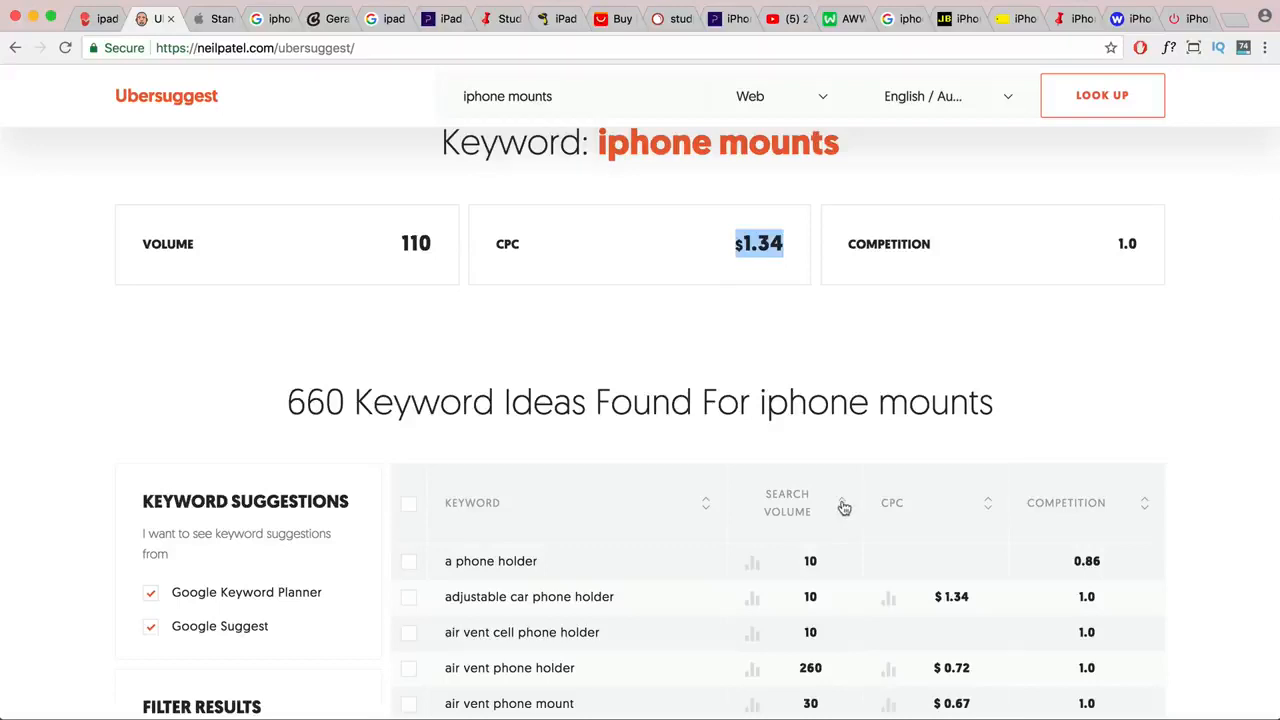
scroll(844, 508, down, 2)
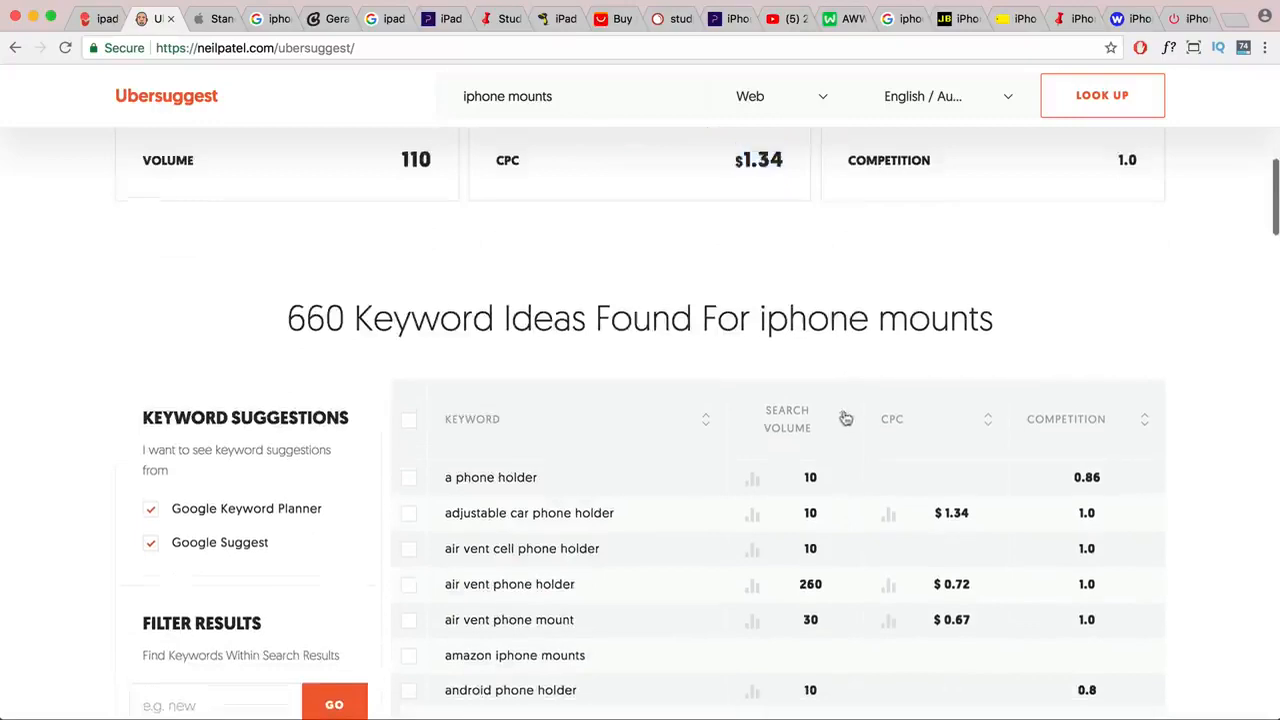
click(844, 421)
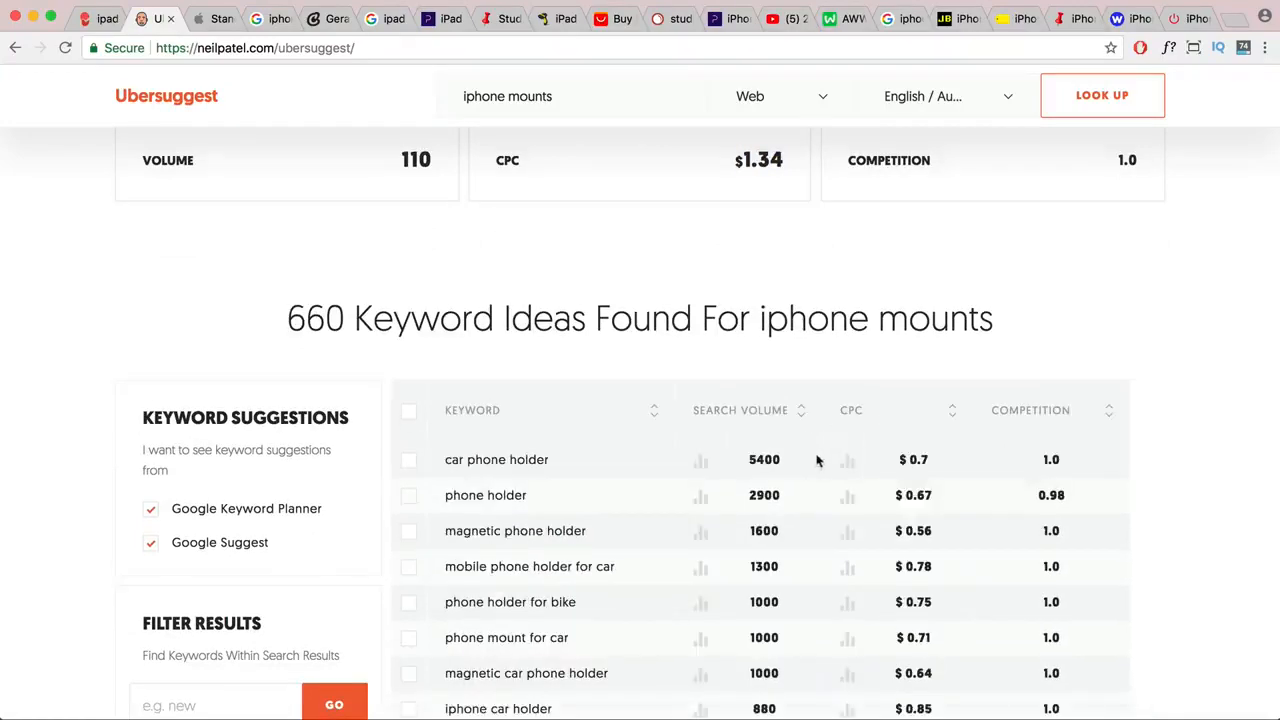
- Examine the sorted keyword ideas, including the monthly searches for "iphone 6 mounts for car" and the lower-volume mount and holder terms
scroll(818, 458, down, 2)
scroll(815, 460, down, 10)
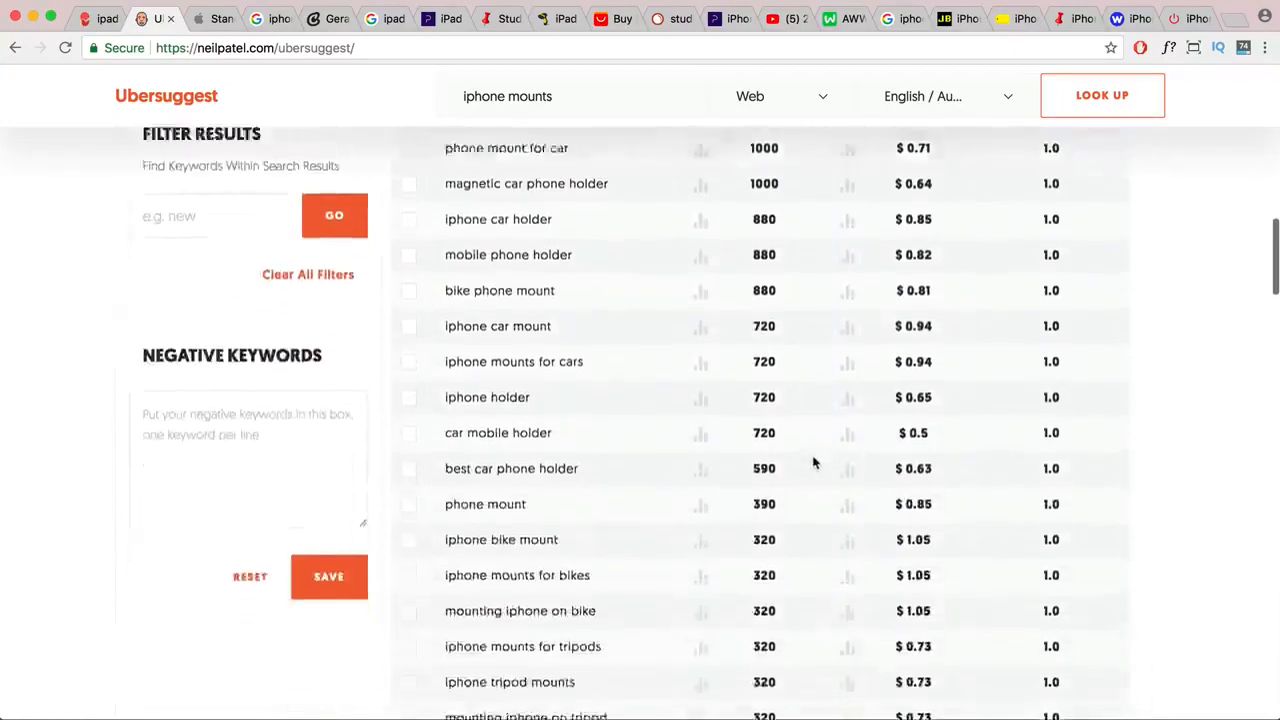
scroll(815, 462, down, 12)
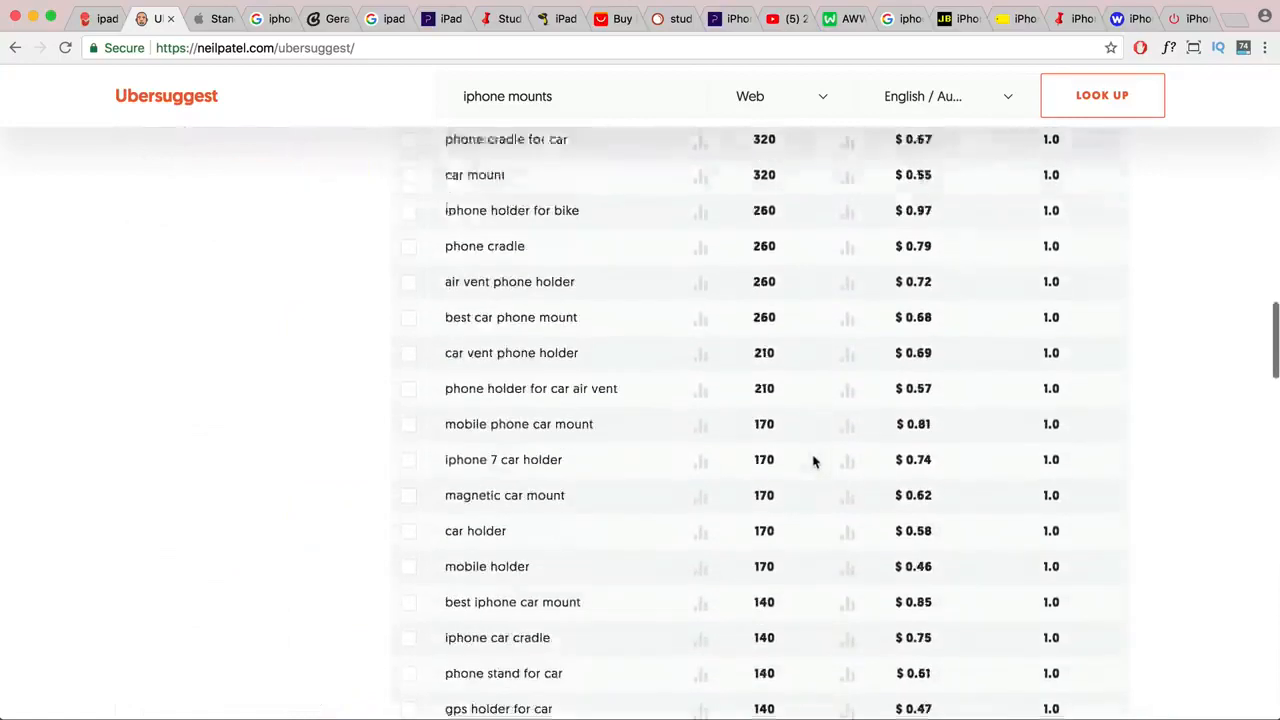
scroll(815, 464, down, 3)
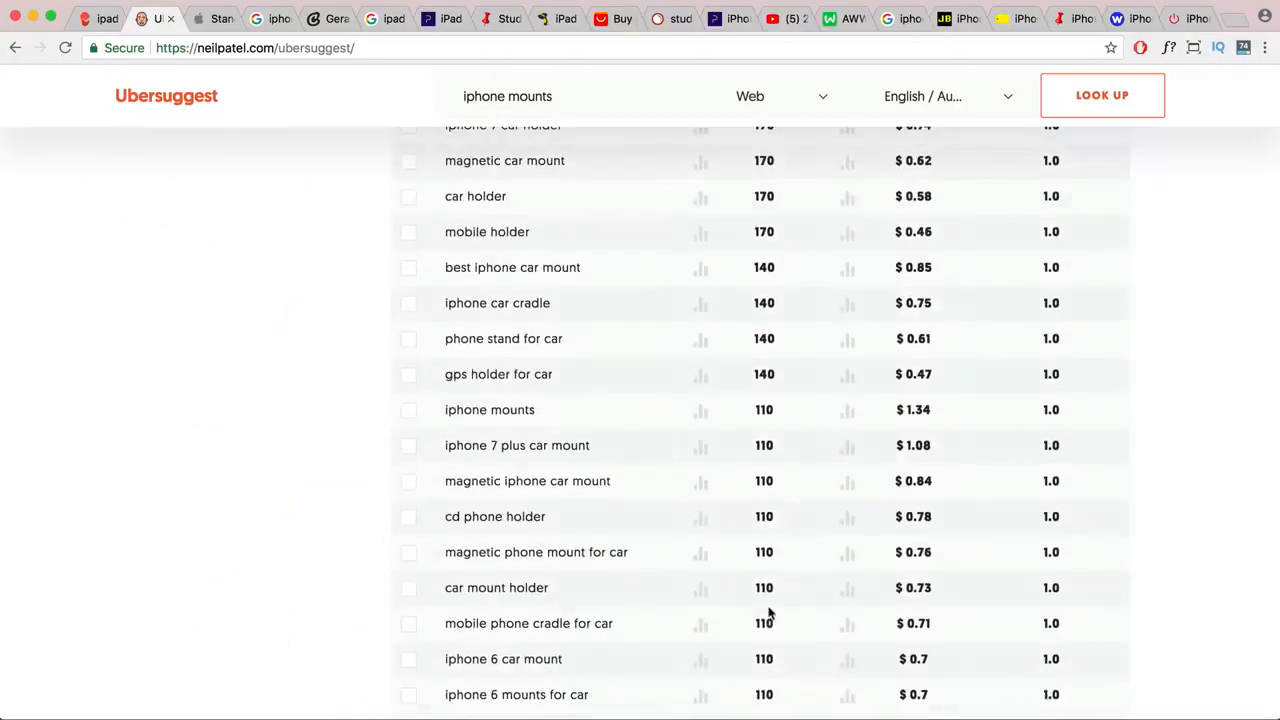
scroll(773, 605, down, 3)
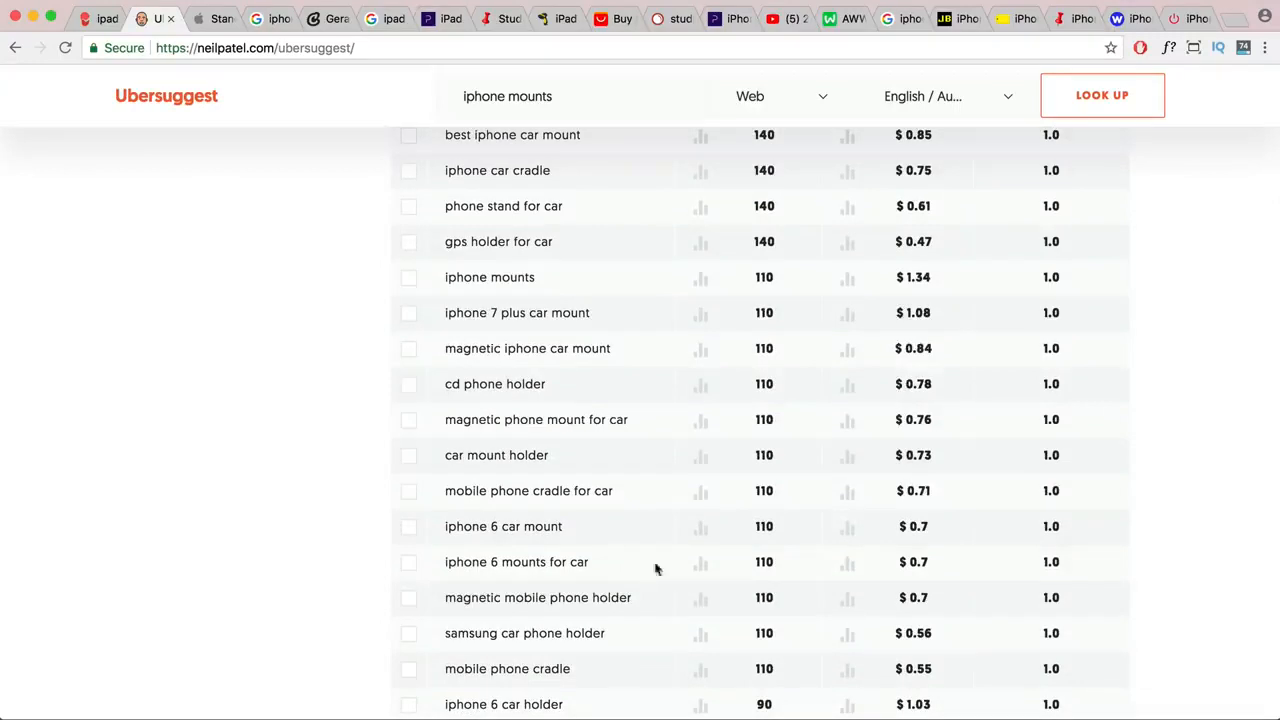
mouse_move(704, 565)
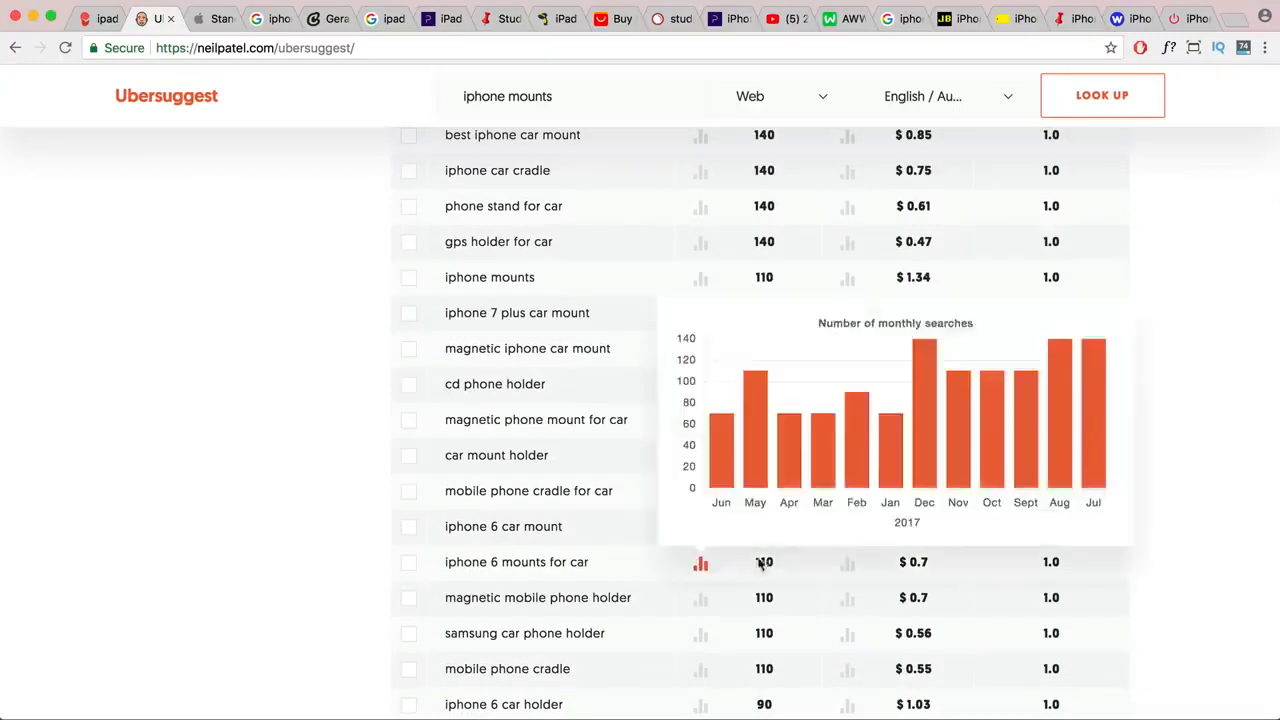
drag(592, 563, 435, 535)
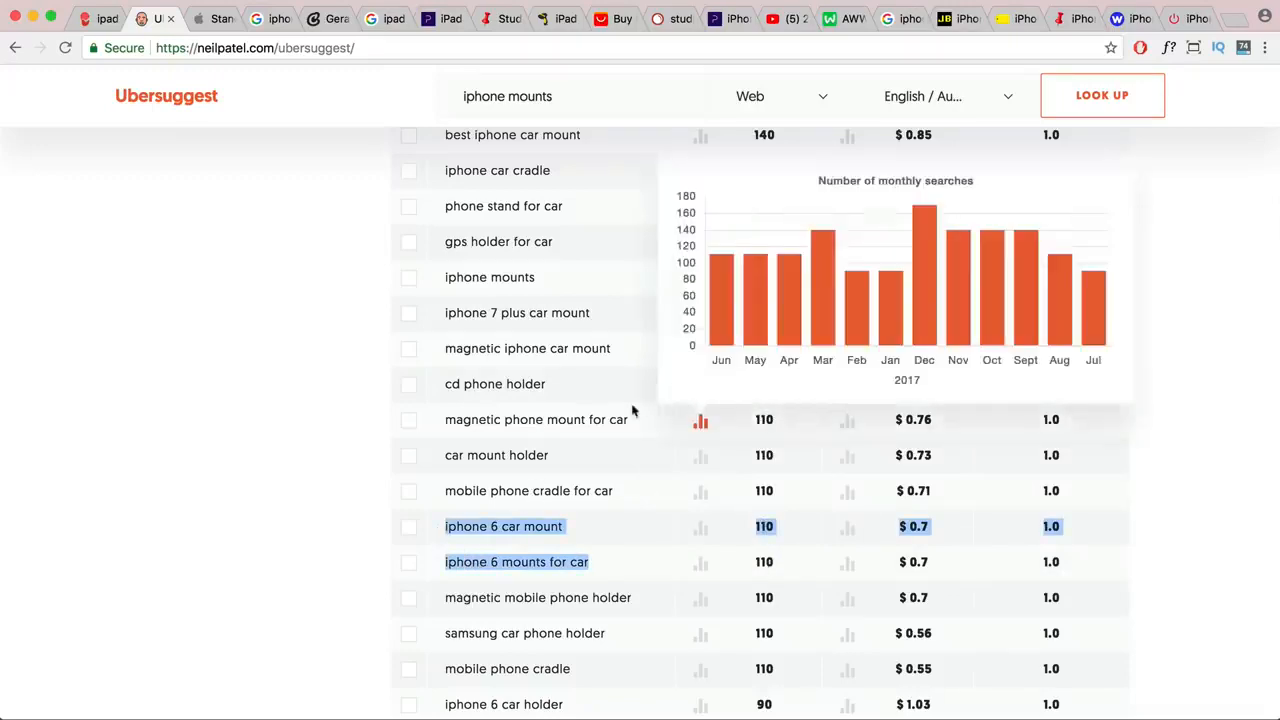
scroll(629, 417, down, 3)
scroll(629, 417, down, 10)
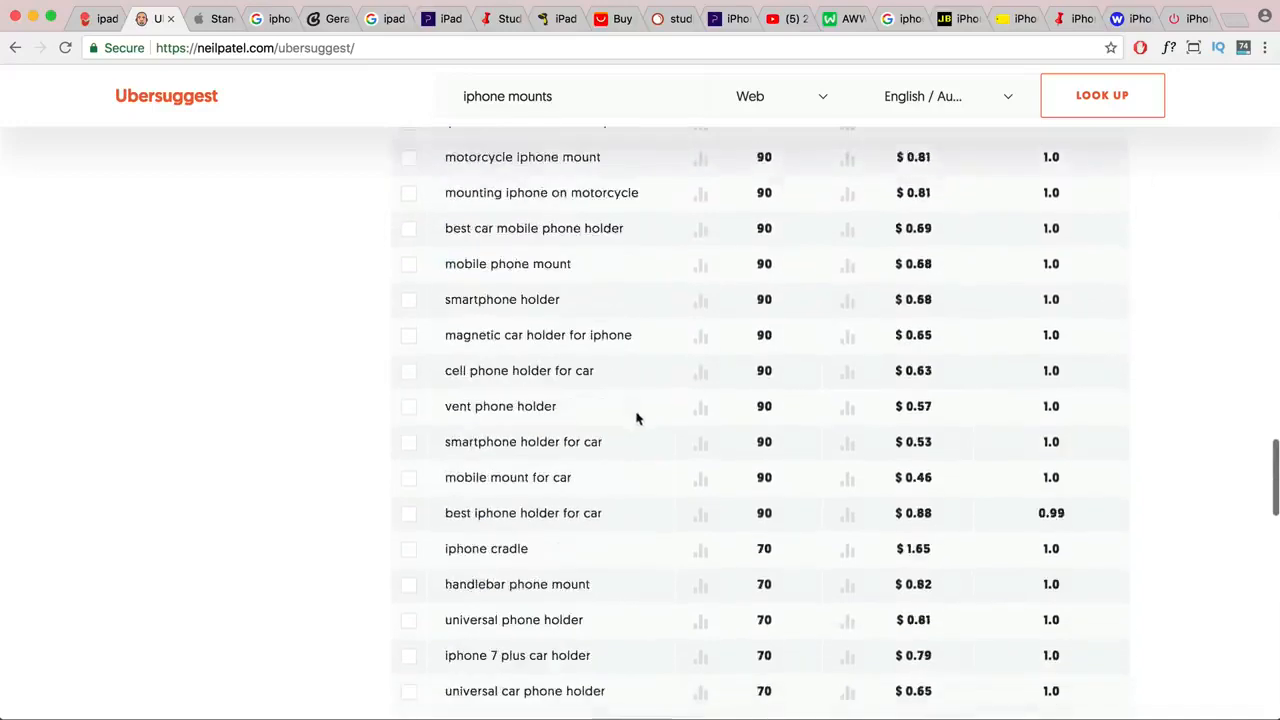
scroll(704, 450, up, 5)
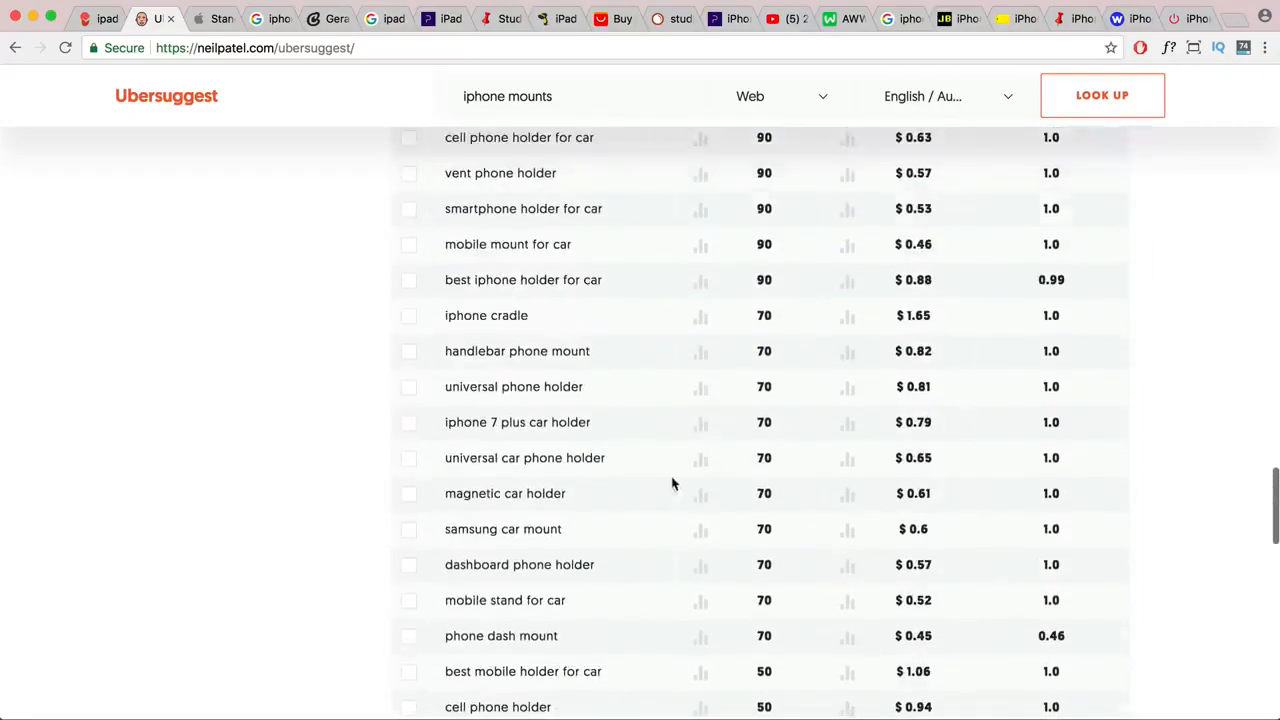
- Add "iPhone Car Holder" and "Magnetic Phone Holder" on separate lines below the category list in the note
click(1278, 441)
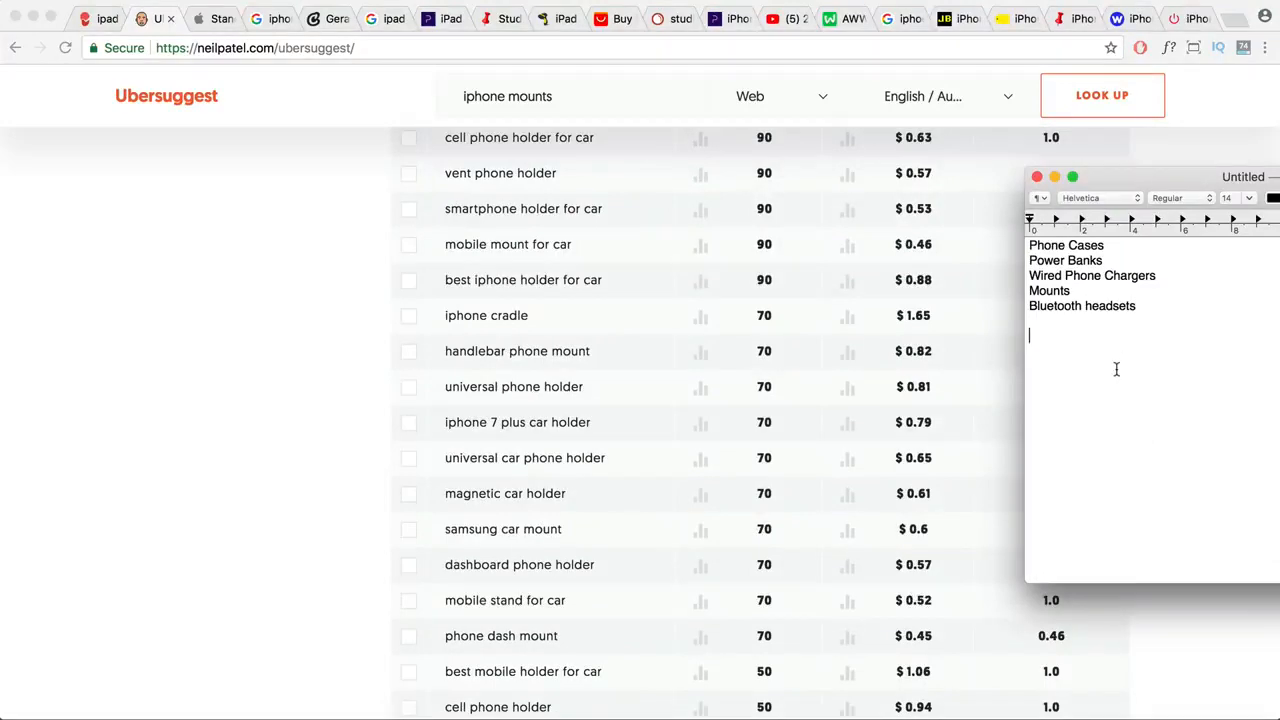
scroll(859, 437, up, 10)
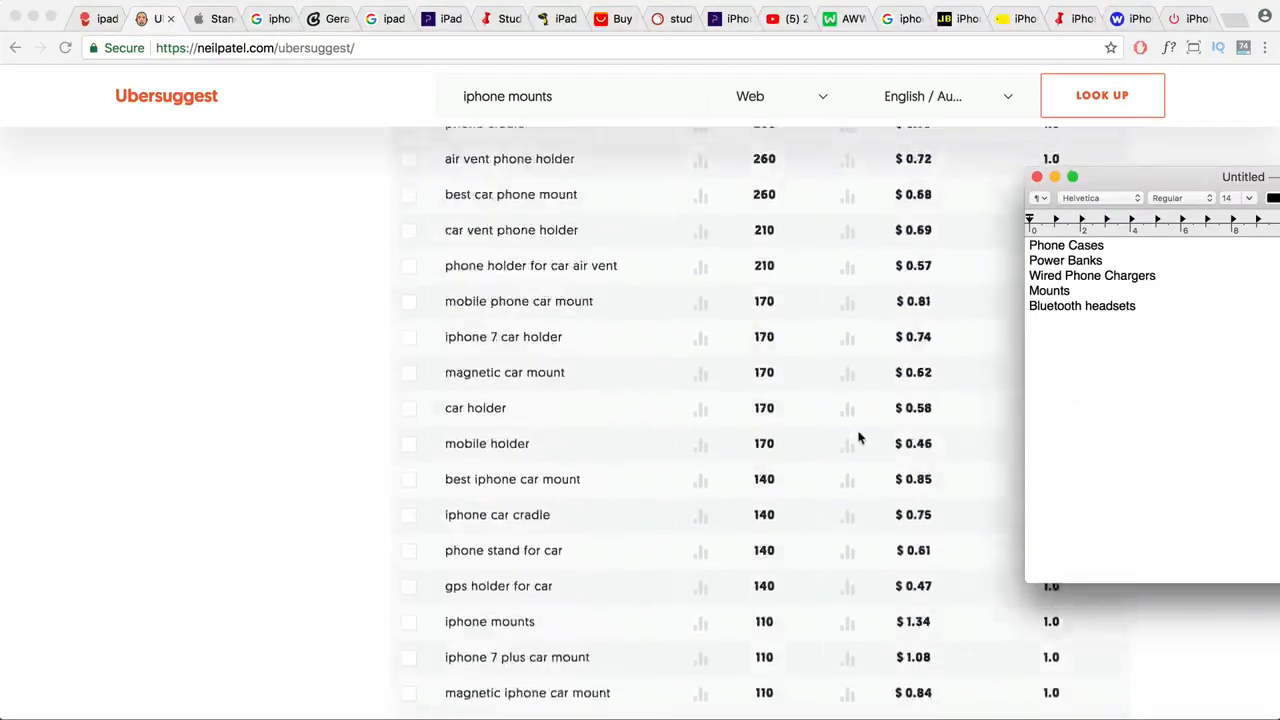
scroll(859, 437, up, 10)
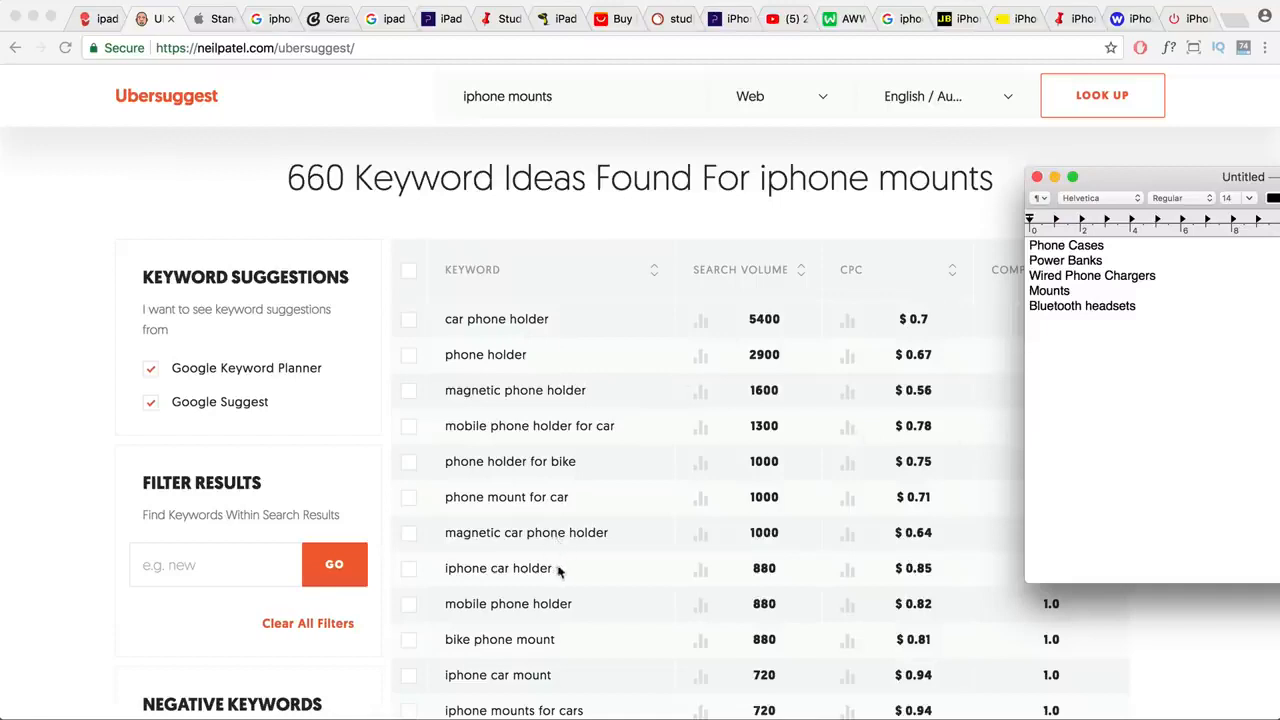
text(iPhone Car Holder)
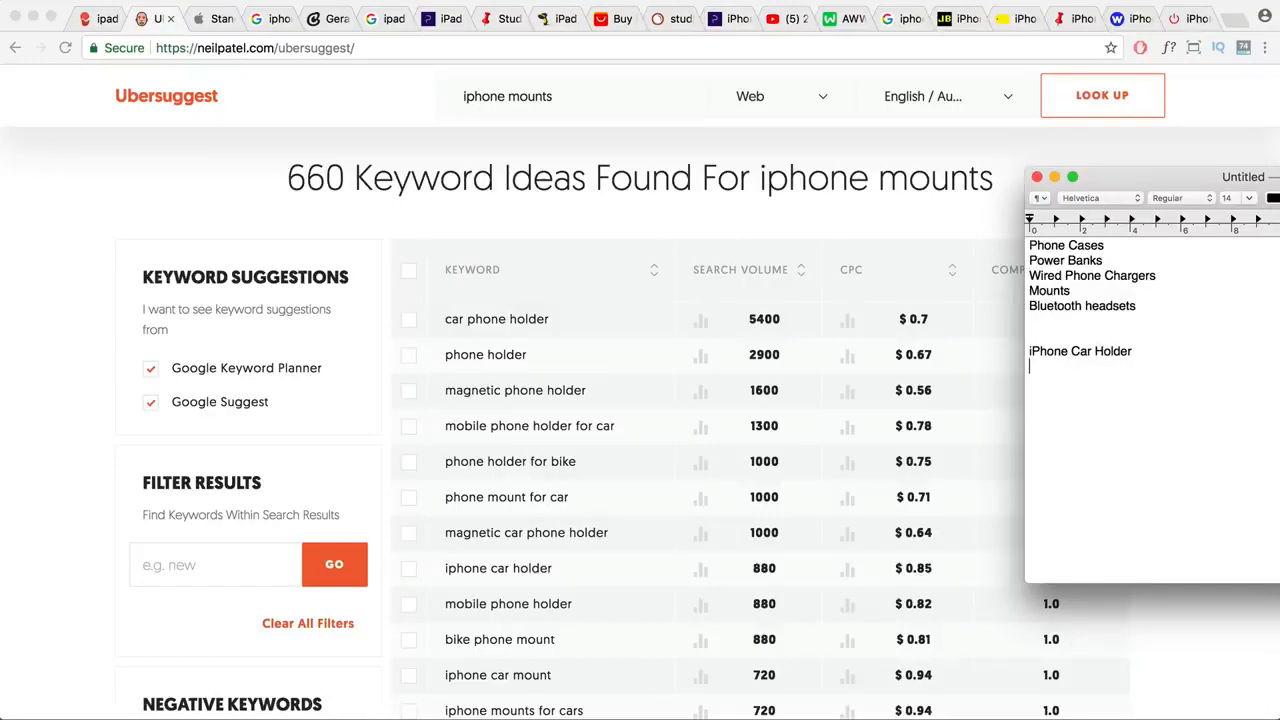
key(Return)
text(Magnetic Phone Holder)
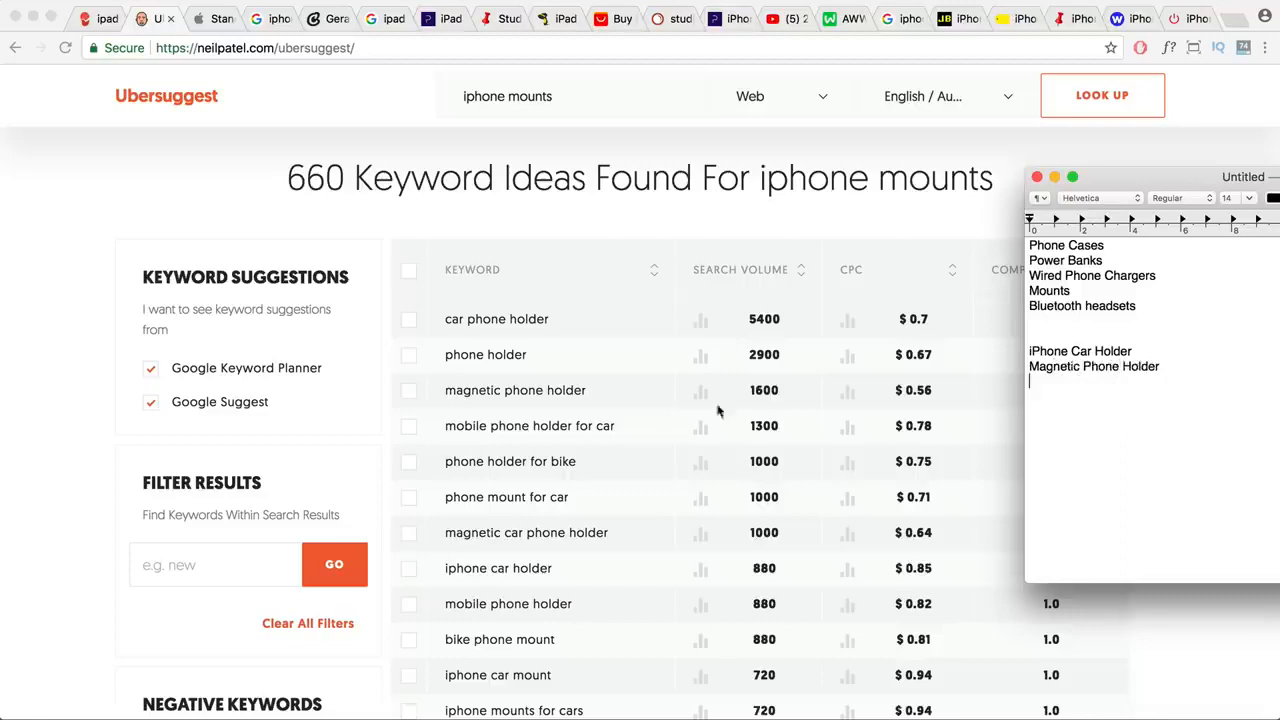
- Copy the keyword "mobile phone holder for car" from the results and paste it below "Magnetic Phone Holder" in the note
click(490, 432)
drag(630, 428, 446, 428)
key(super+c)
key(super+Tab)
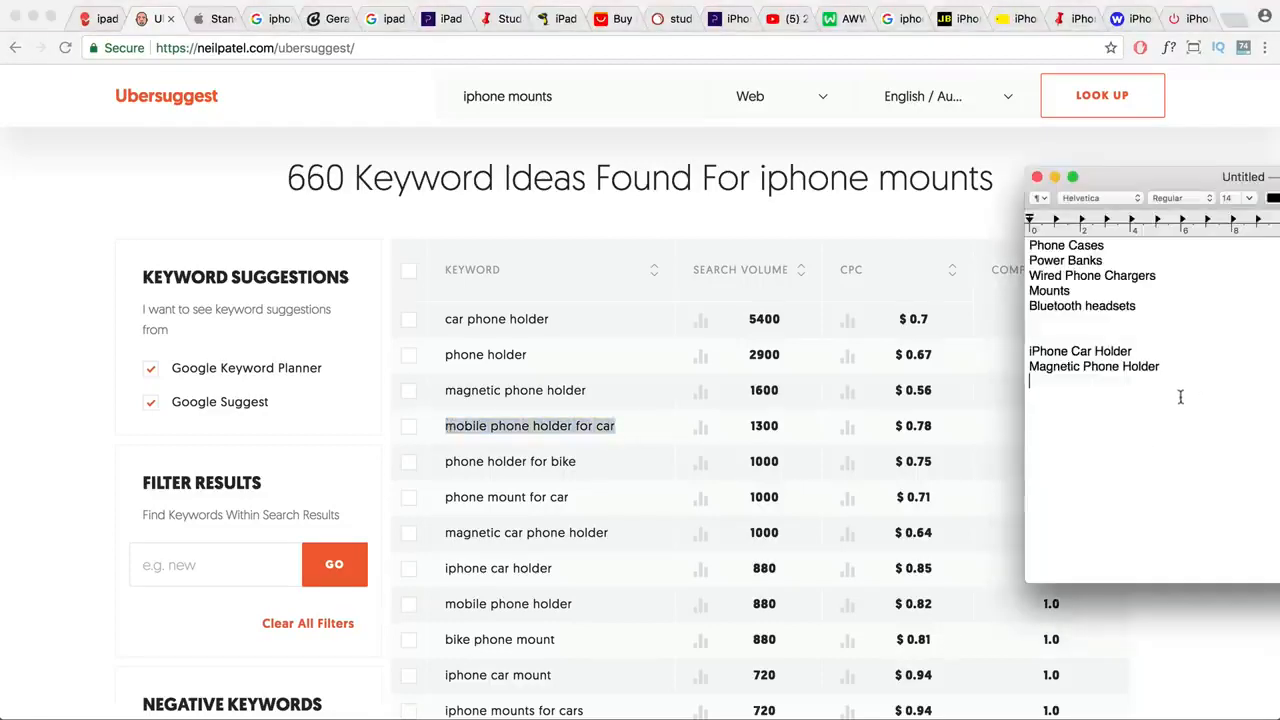
key(super+v)
click(581, 474)
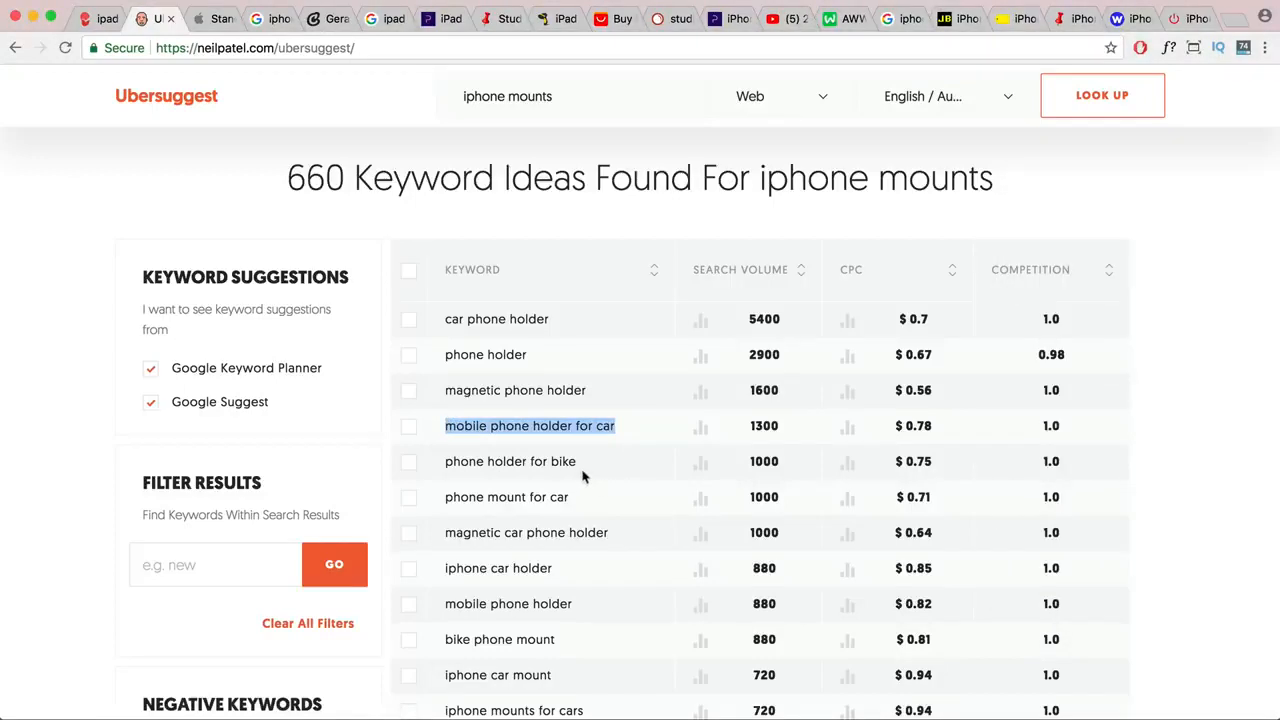
- Copy the keyword "phone mount for car" from the results and paste it below "mobile phone holder for car" in the note
scroll(584, 474, down, 1)
drag(582, 445, 436, 444)
key(super+c)
key(super+Tab)
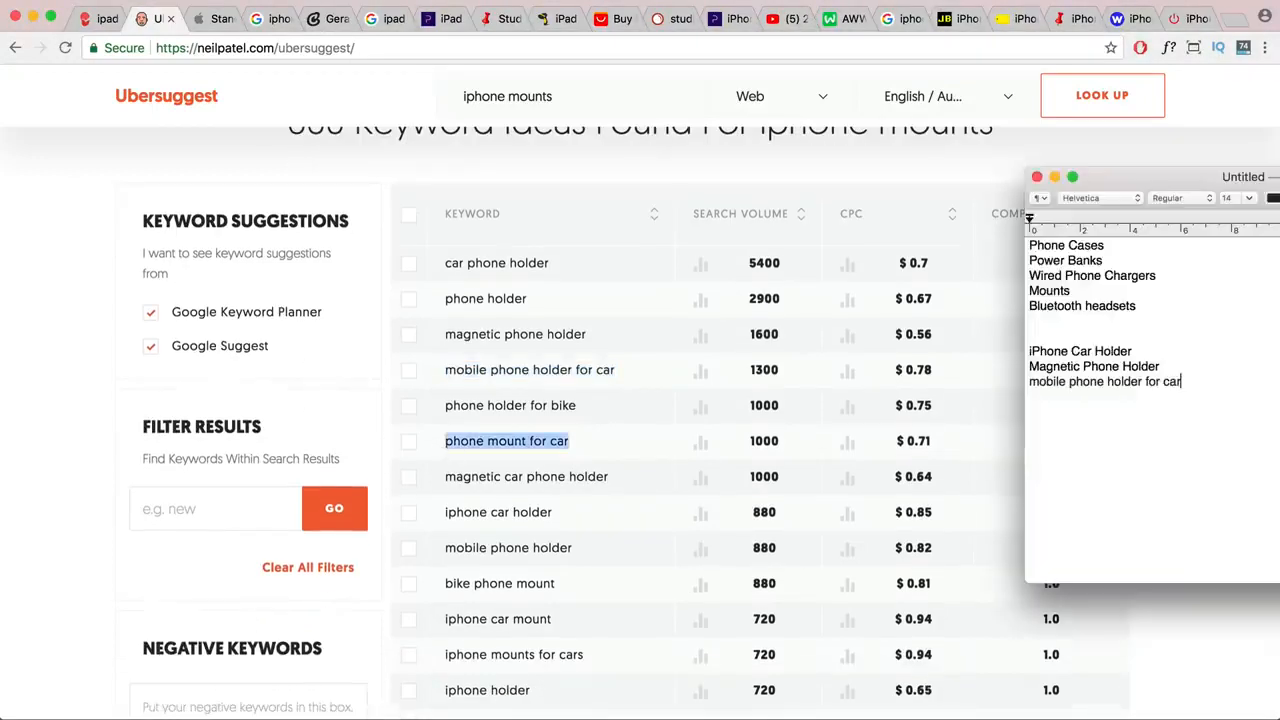
key(super+v)
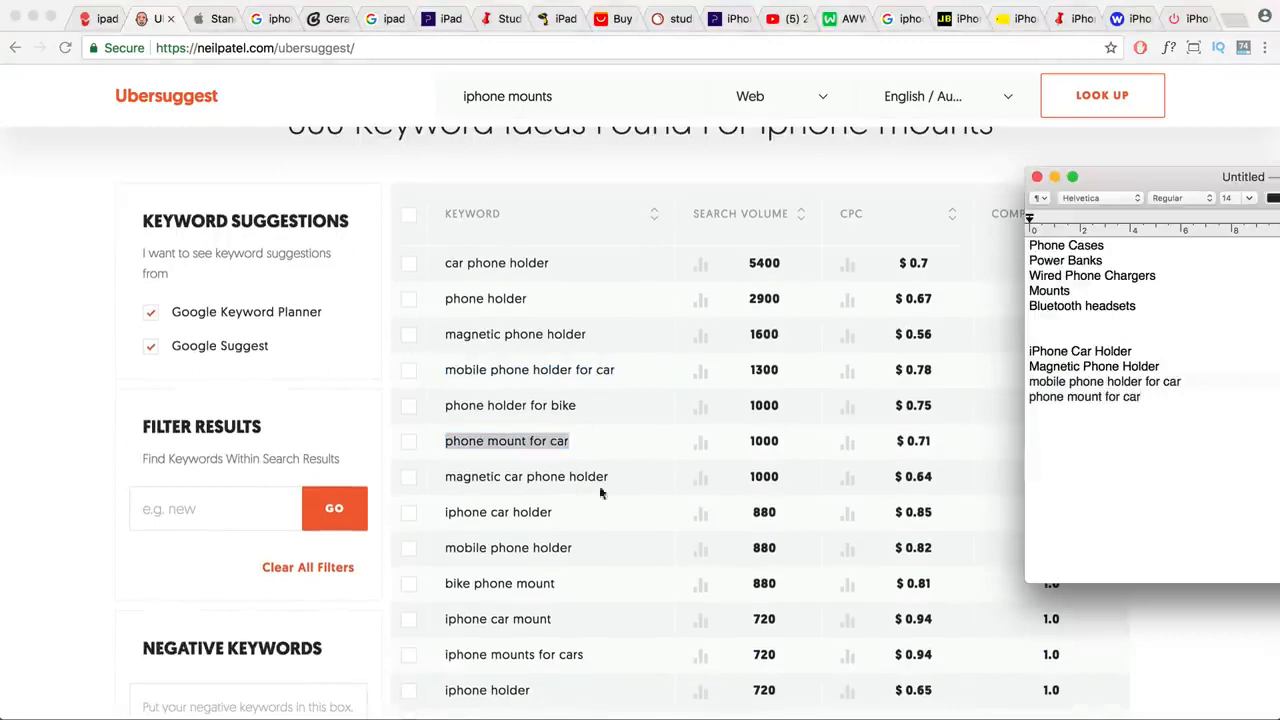
key(super+Tab)
drag(584, 511, 408, 517)
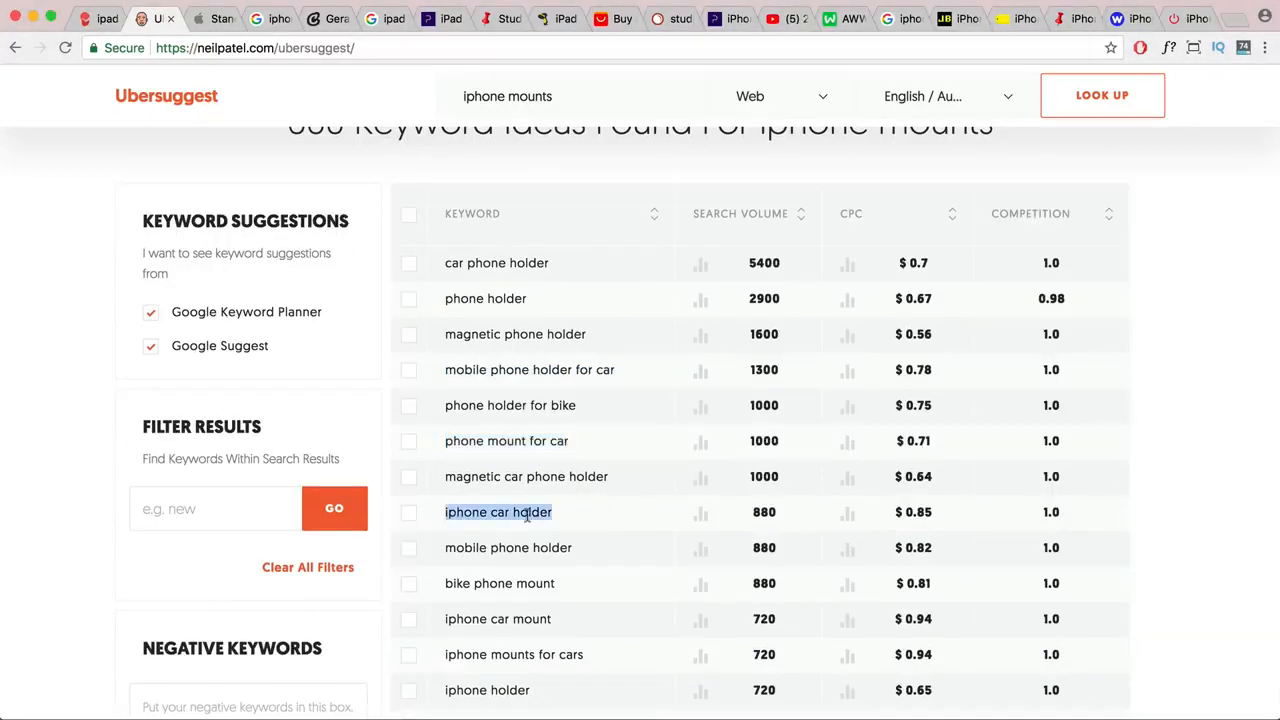
key(super+Tab)
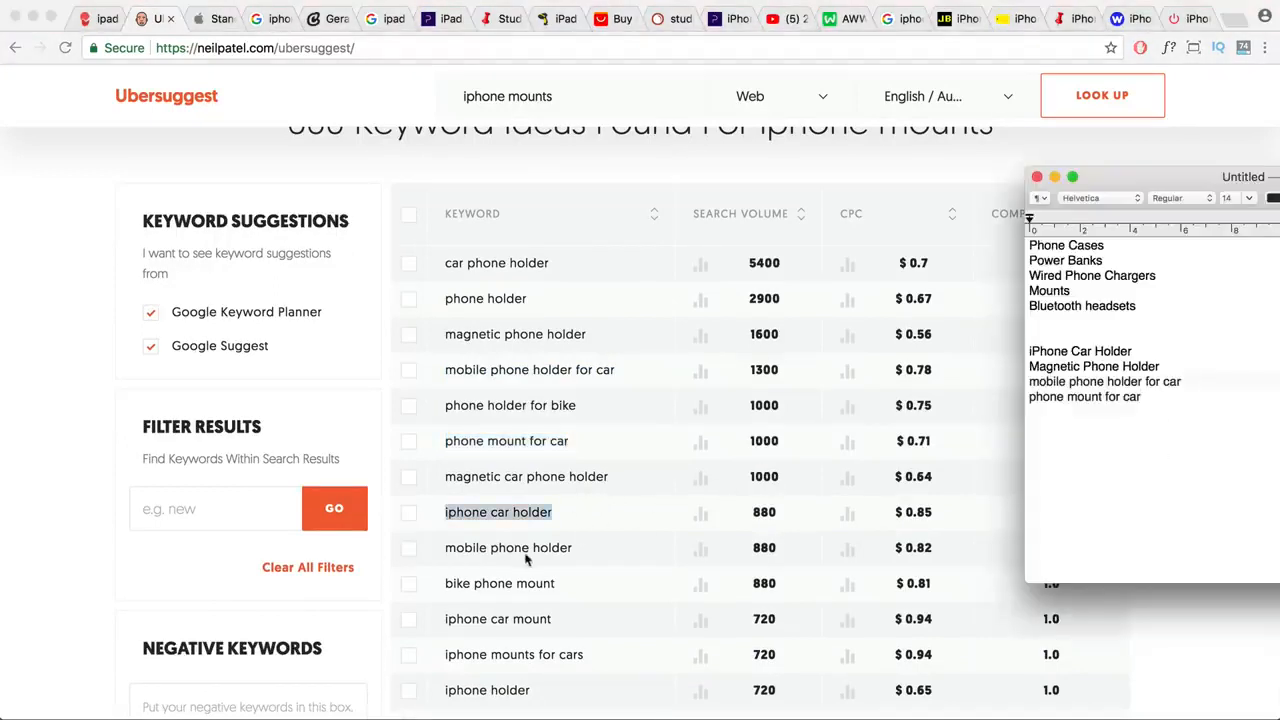
- Copy the keyword "iphone car mount" from the results and paste it below "phone mount for car" in the note
scroll(527, 560, down, 5)
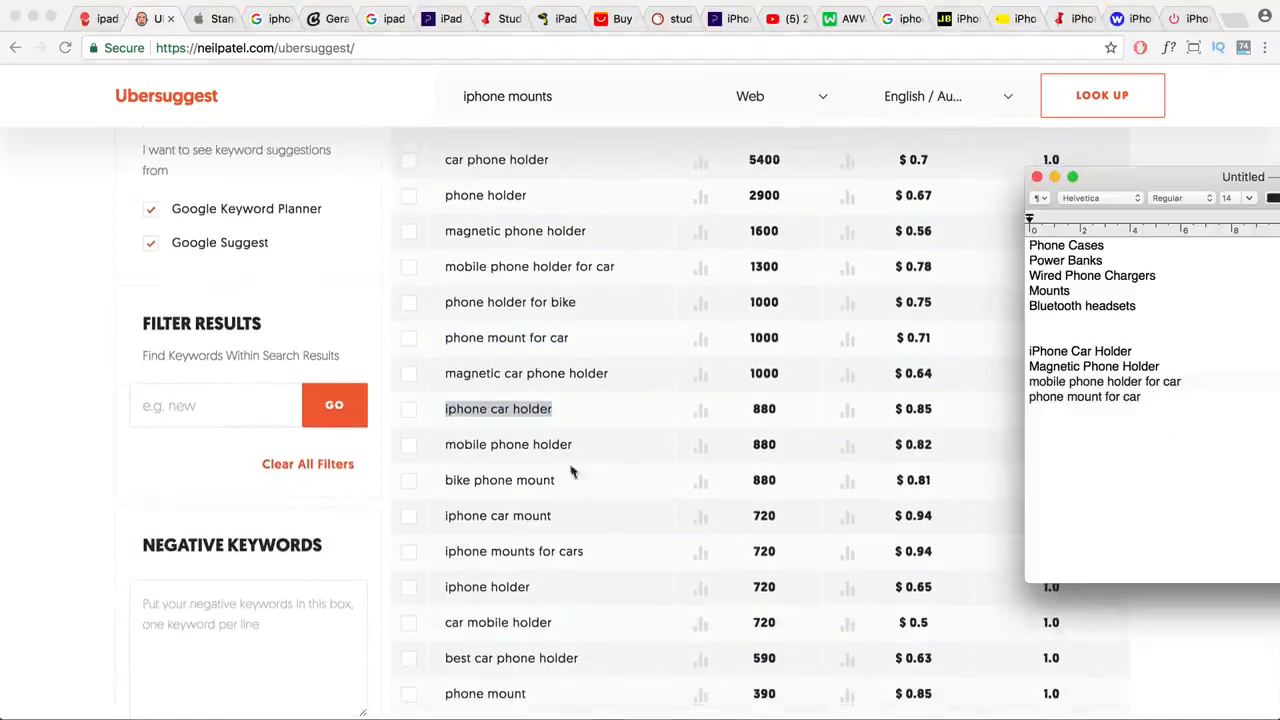
key(super+Tab)
drag(590, 521, 446, 521)
key(super+c)
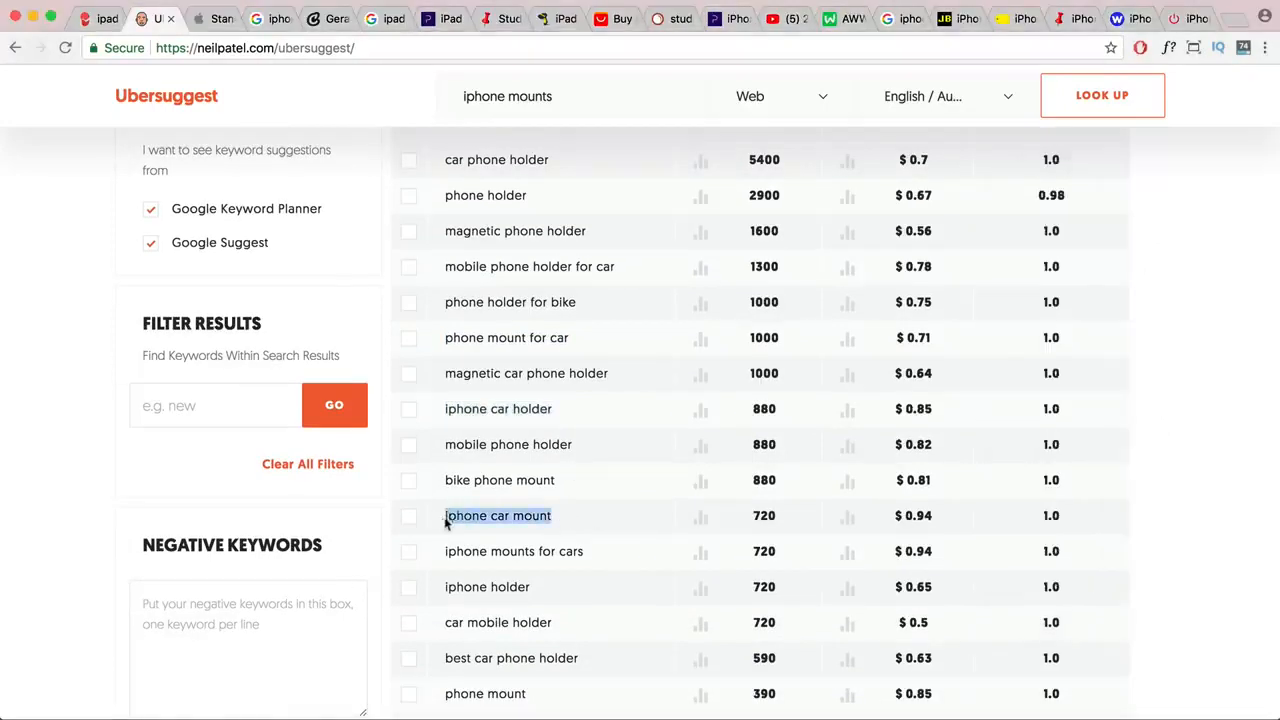
key(super+Tab)
key(super+v)
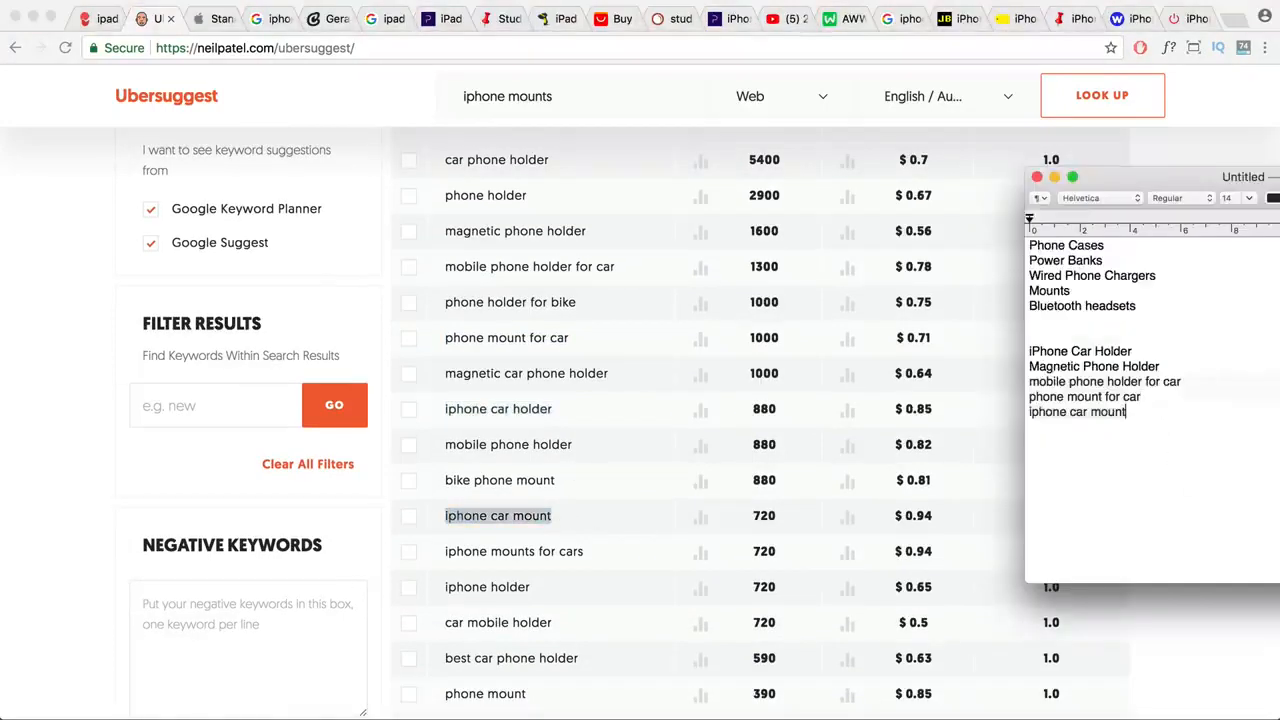
- Copy the keyword "iphone mounts for cars" and paste it on a new line below "iphone car mount" in the note
key(super+Tab)
drag(590, 558, 437, 560)
key(super+c)
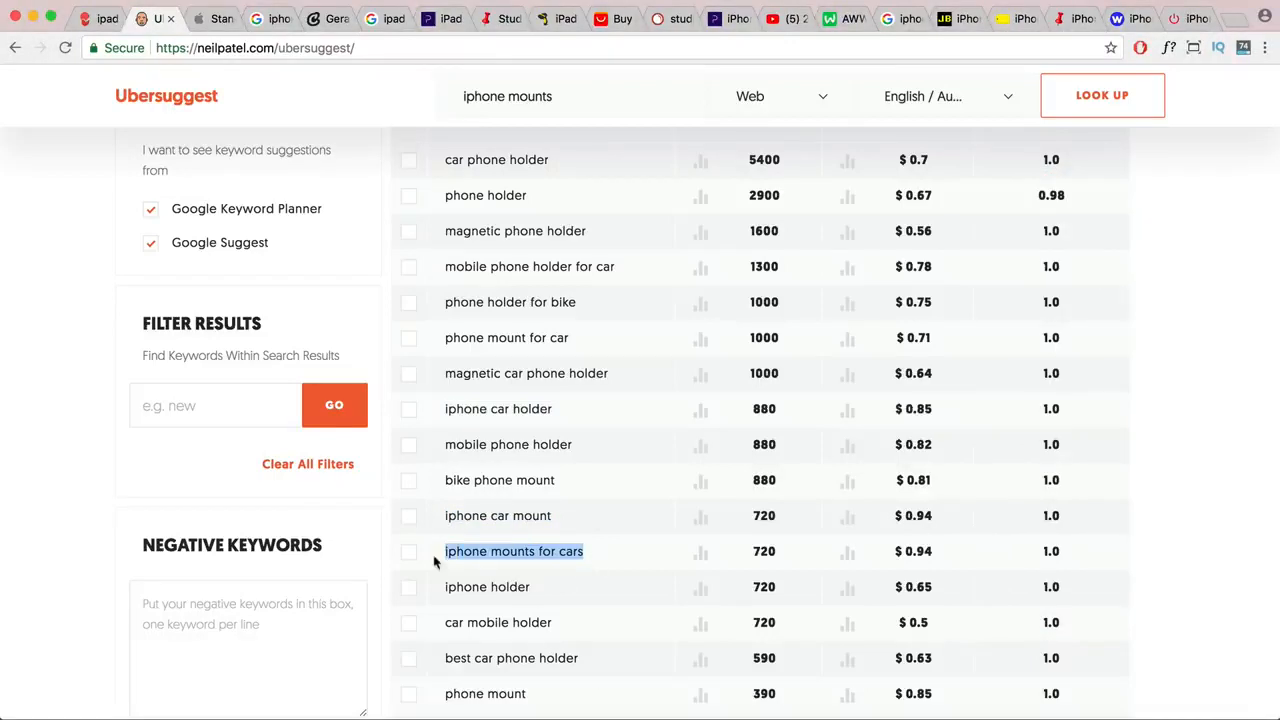
key(super+Tab)
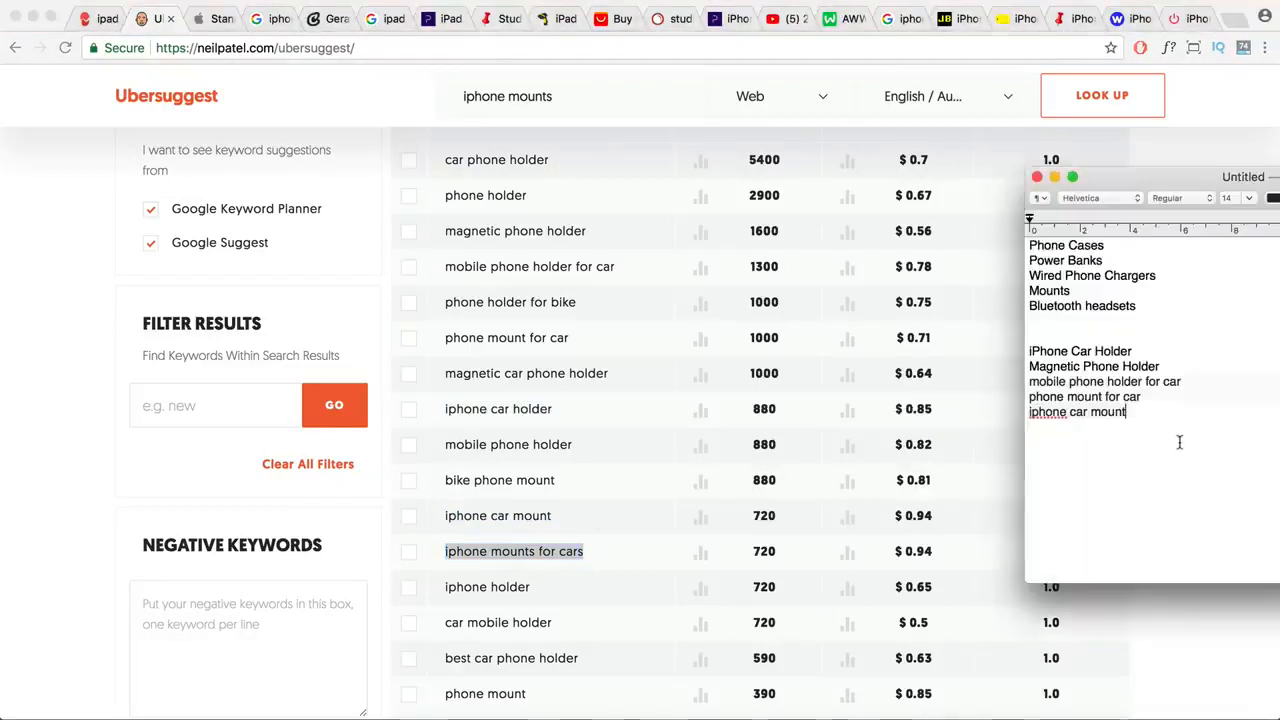
key(Return)
key(super+v)
- Filter the keyword results to those containing "iphone"
key(super+Tab)
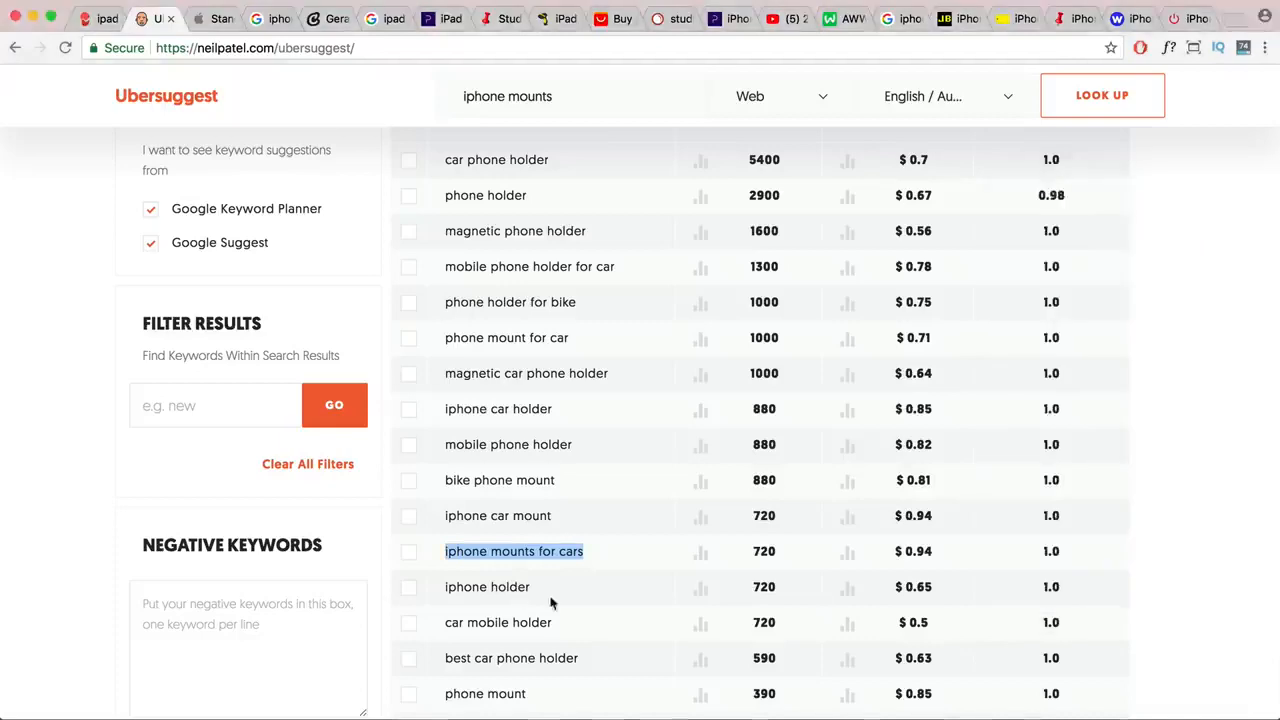
scroll(551, 600, down, 3)
click(170, 257)
text(iphone)
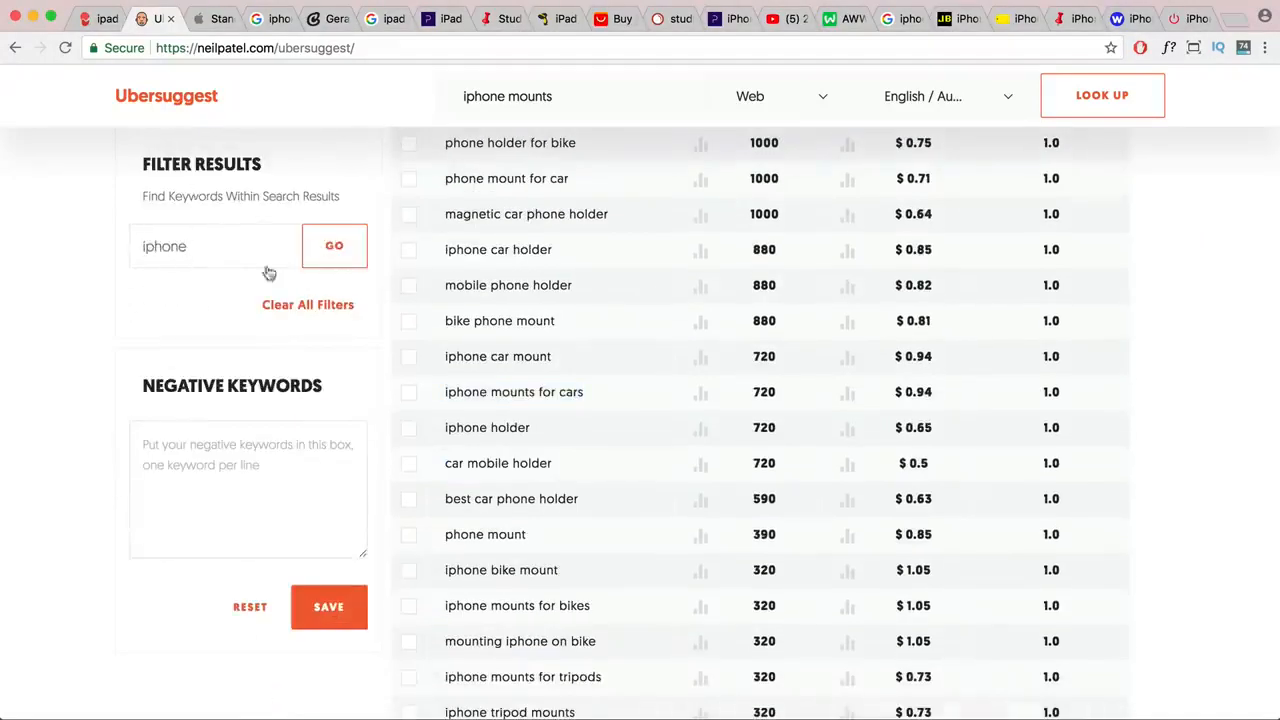
key(Return)
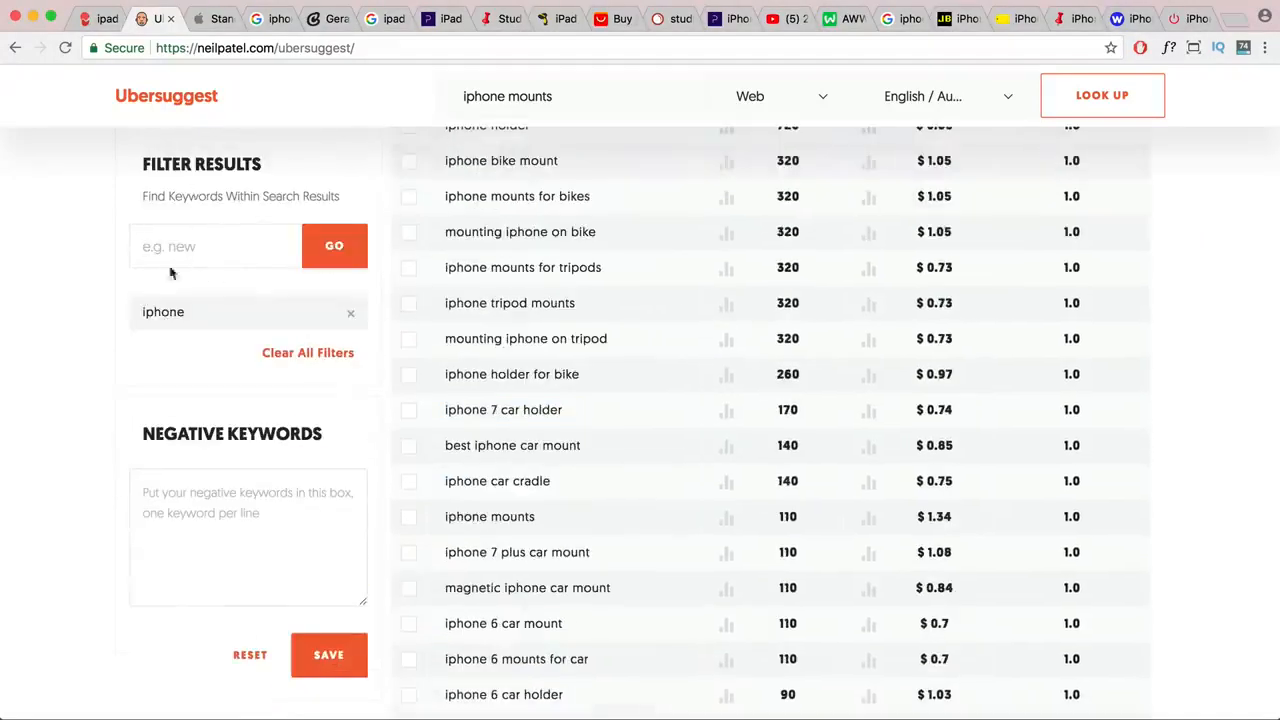
- Find the tripod mount keywords in the filtered results and add the line "iPhone tripod" below the car keywords in the note
scroll(454, 300, up, 4)
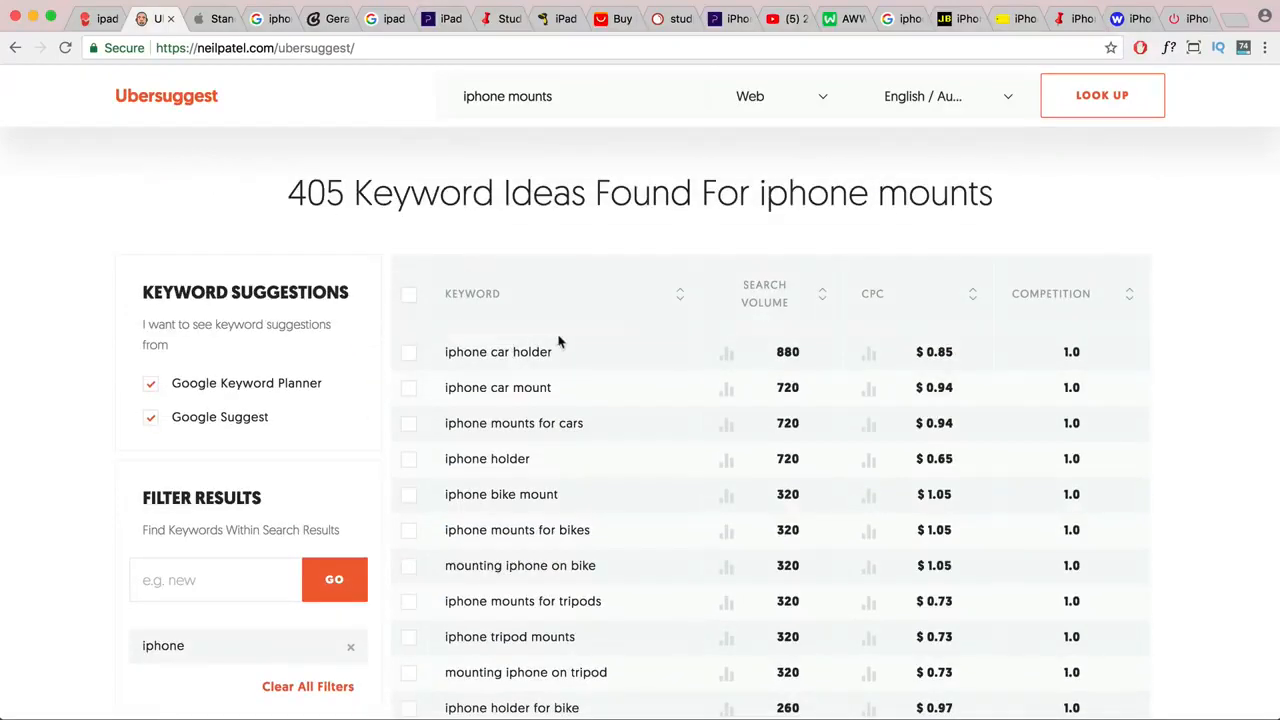
scroll(600, 422, down, 2)
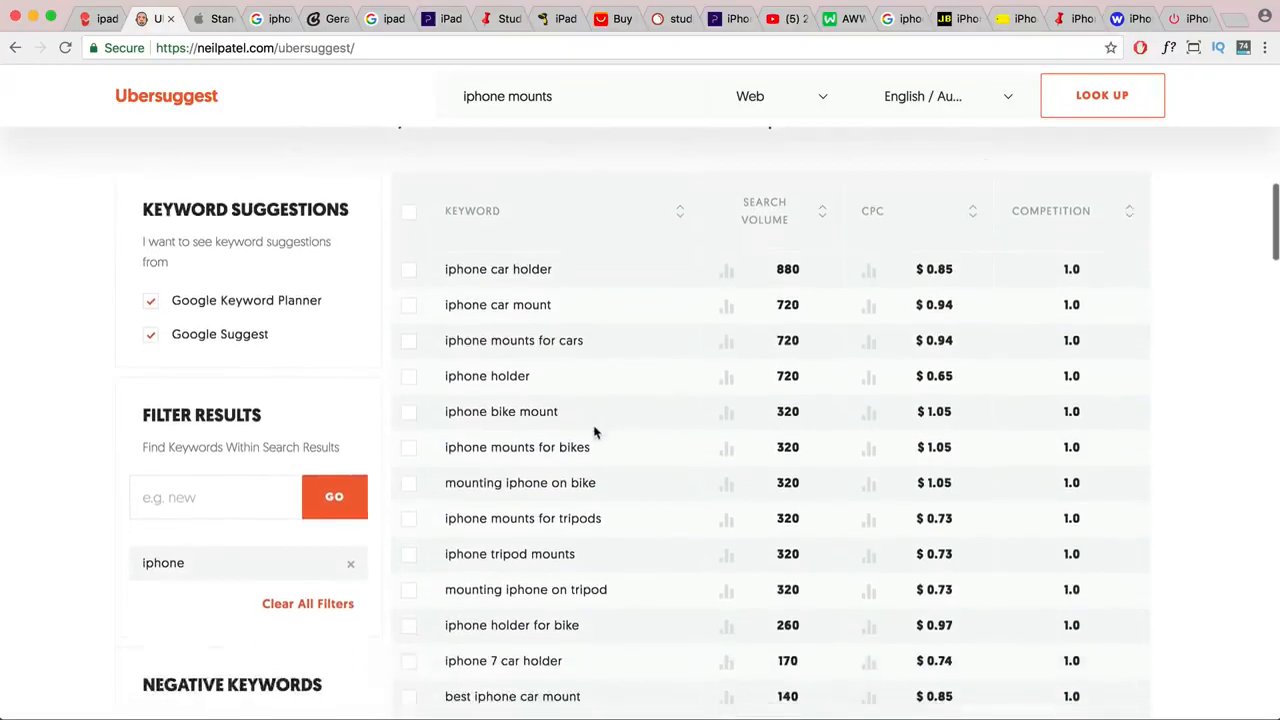
scroll(600, 422, down, 4)
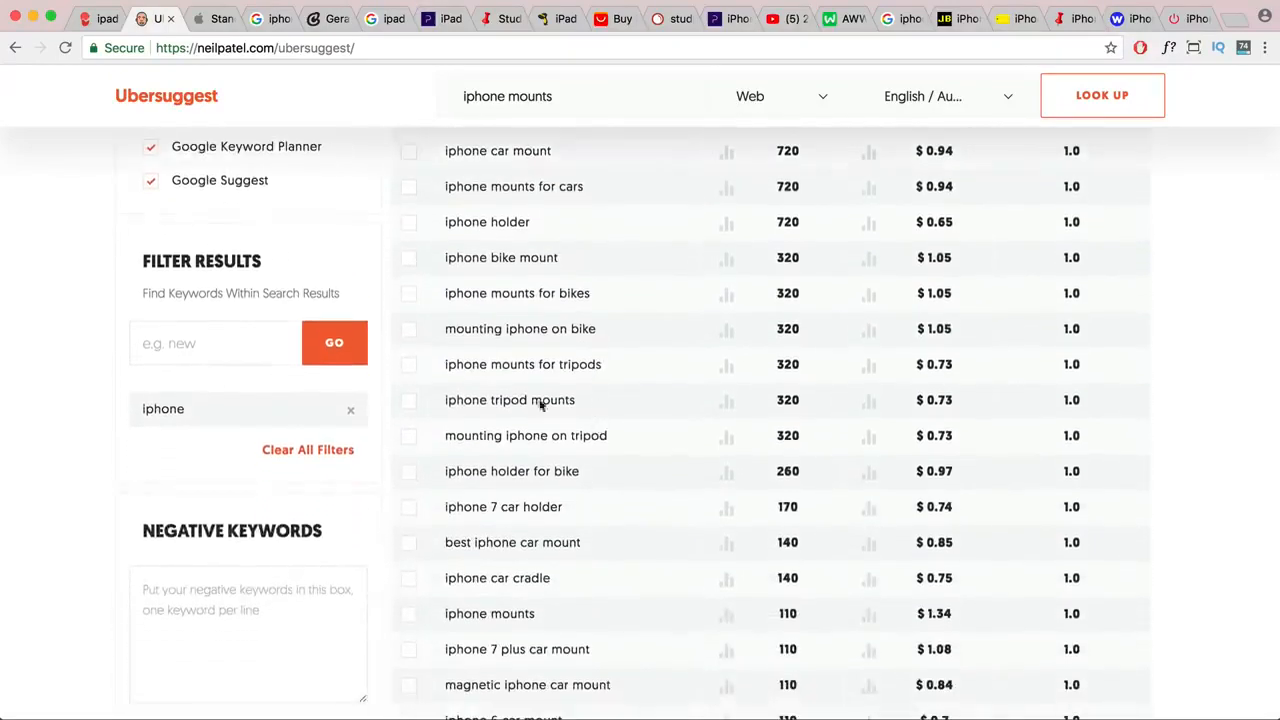
drag(578, 401, 440, 403)
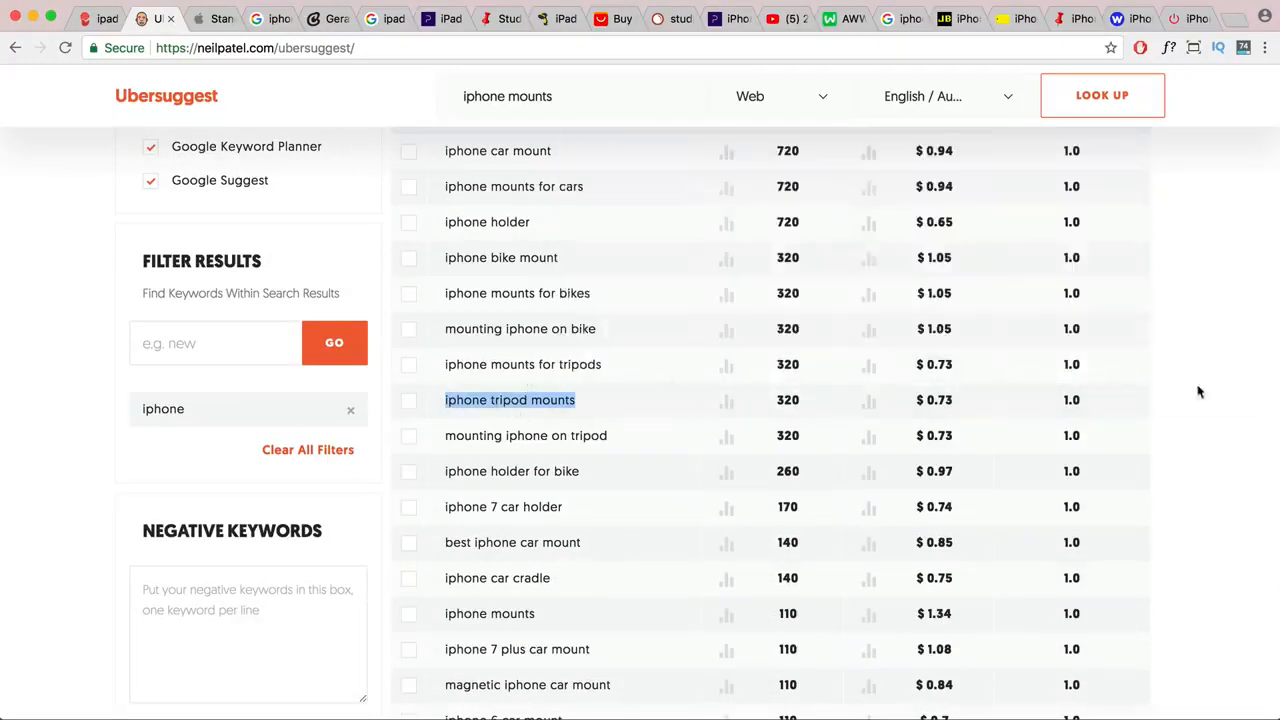
key(super+Tab)
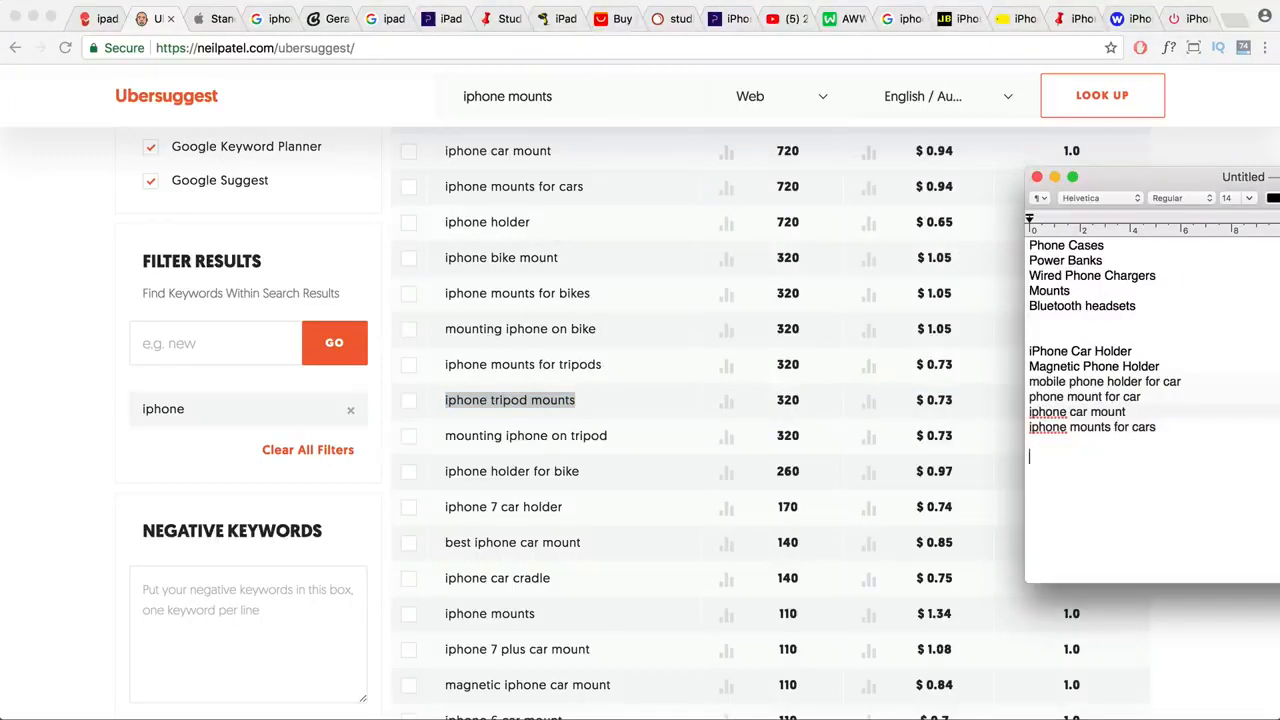
text(iphone tripod)
key(Return)
- Copy the keyword "iphone mounts for tripods" and paste it below "iPhone tripod" in the note
click(605, 369)
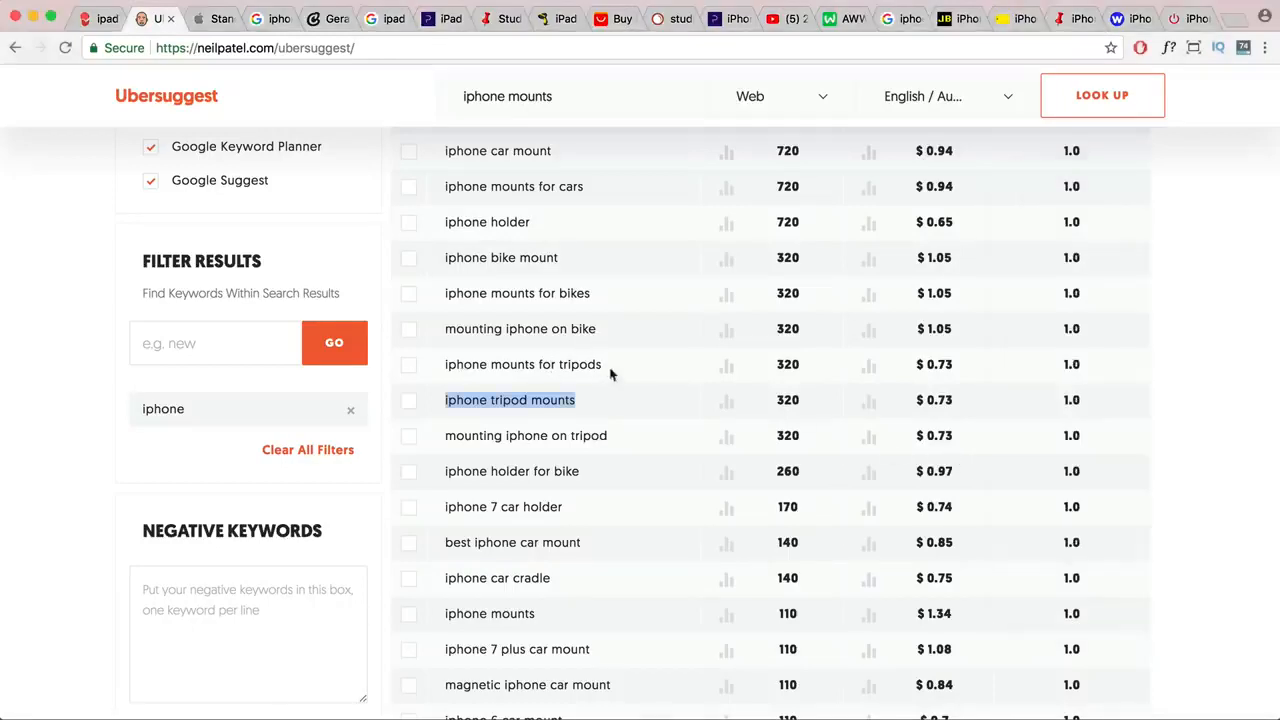
drag(608, 371, 443, 366)
key(super+c)
key(super+Tab)
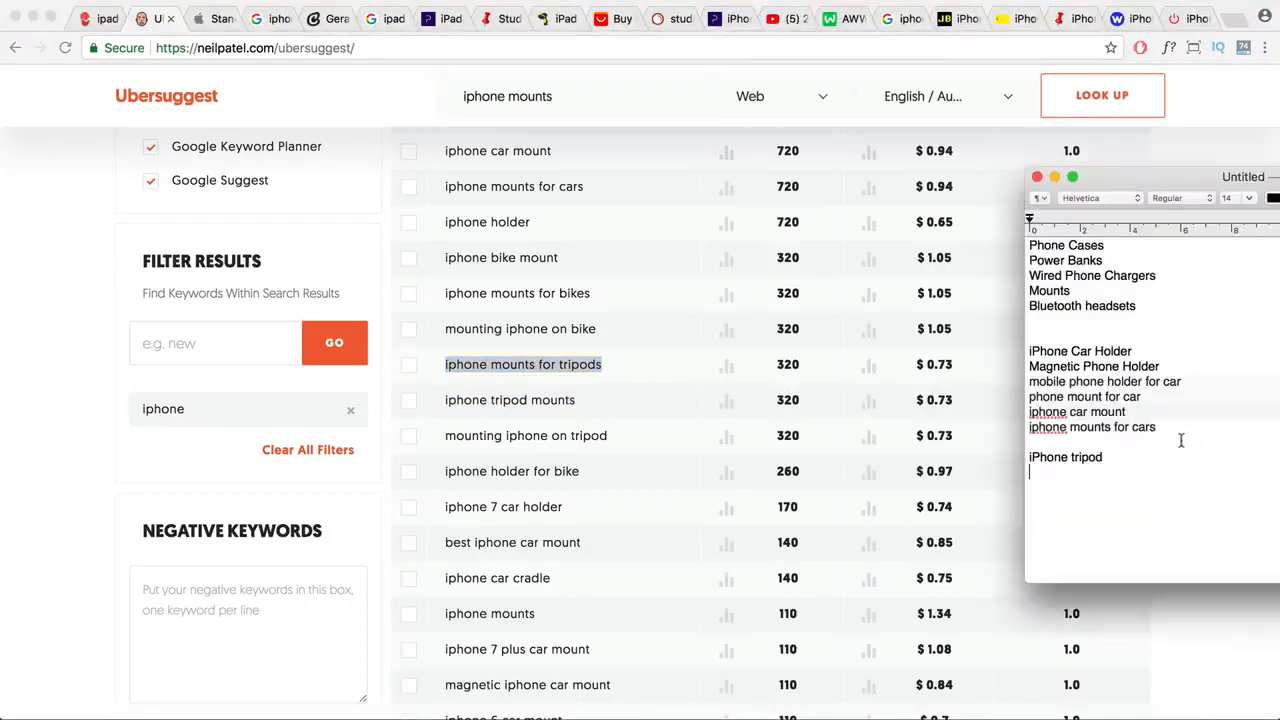
key(super+v)
- Copy the keyword "mounting iphone on tripod" and paste it below "iphone mounts for tripods" in the note
key(super+Tab)
drag(607, 436, 443, 443)
key(super+c)
key(super+Tab)
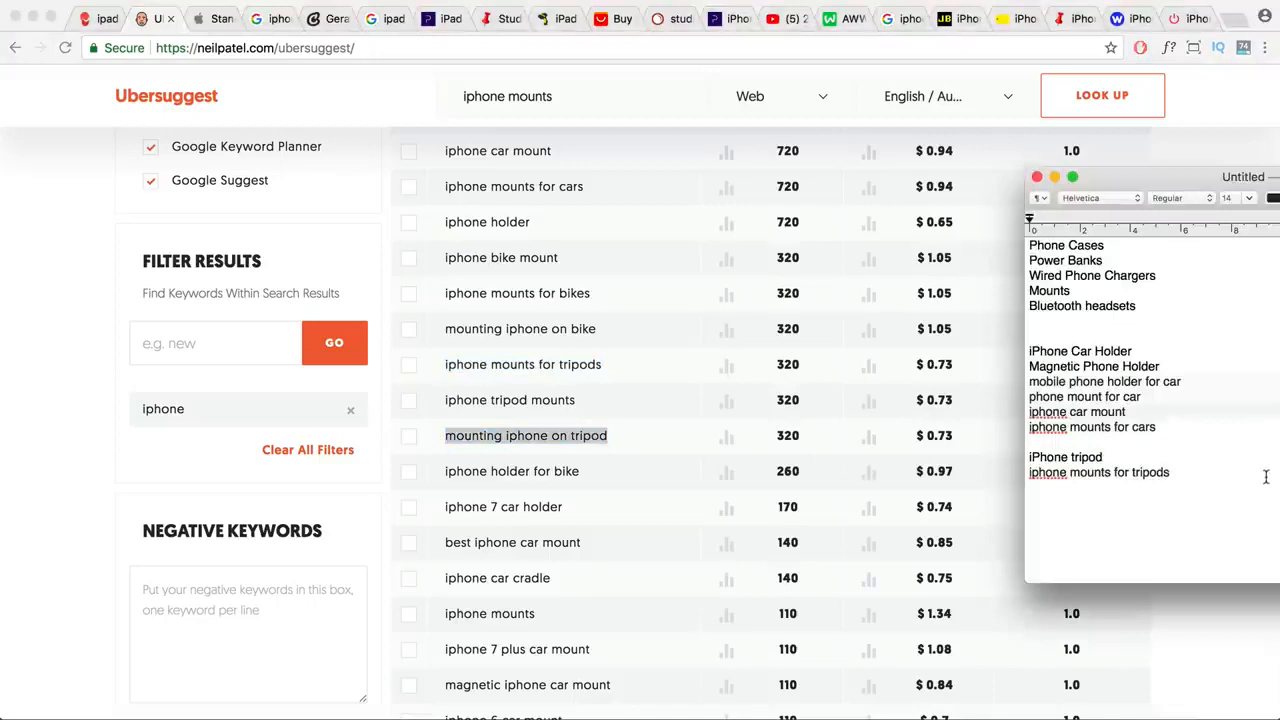
key(super+v)
- Copy the keyword "iphone car cradle" and paste it as a separate entry below the tripod keywords in the note
scroll(596, 518, down, 1)
key(super+Tab)
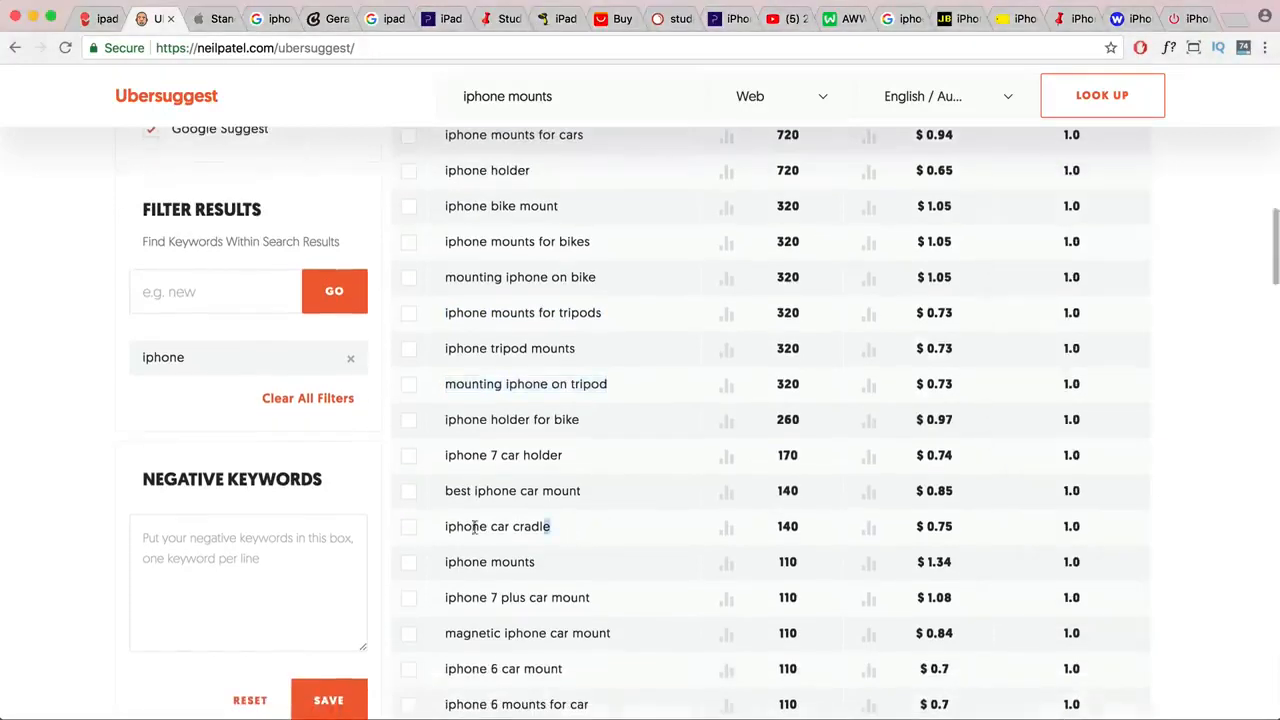
drag(548, 527, 440, 528)
key(super+c)
key(super+Tab)
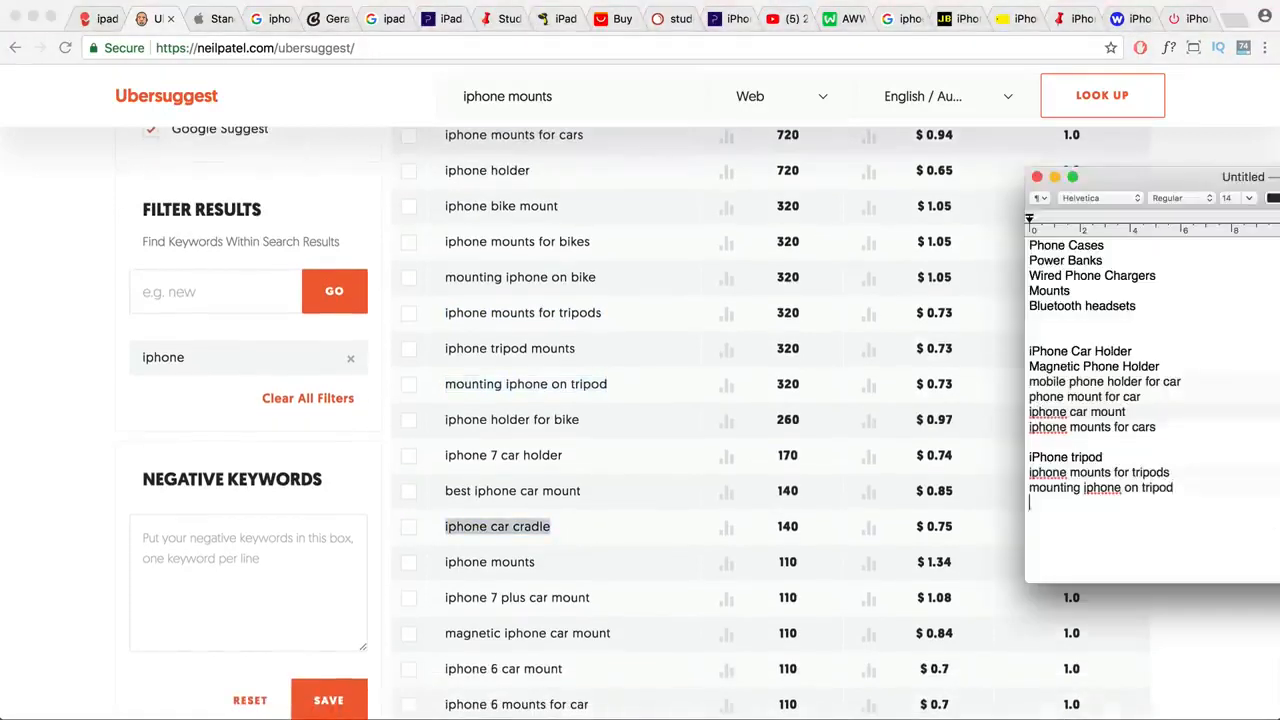
key(super+v)
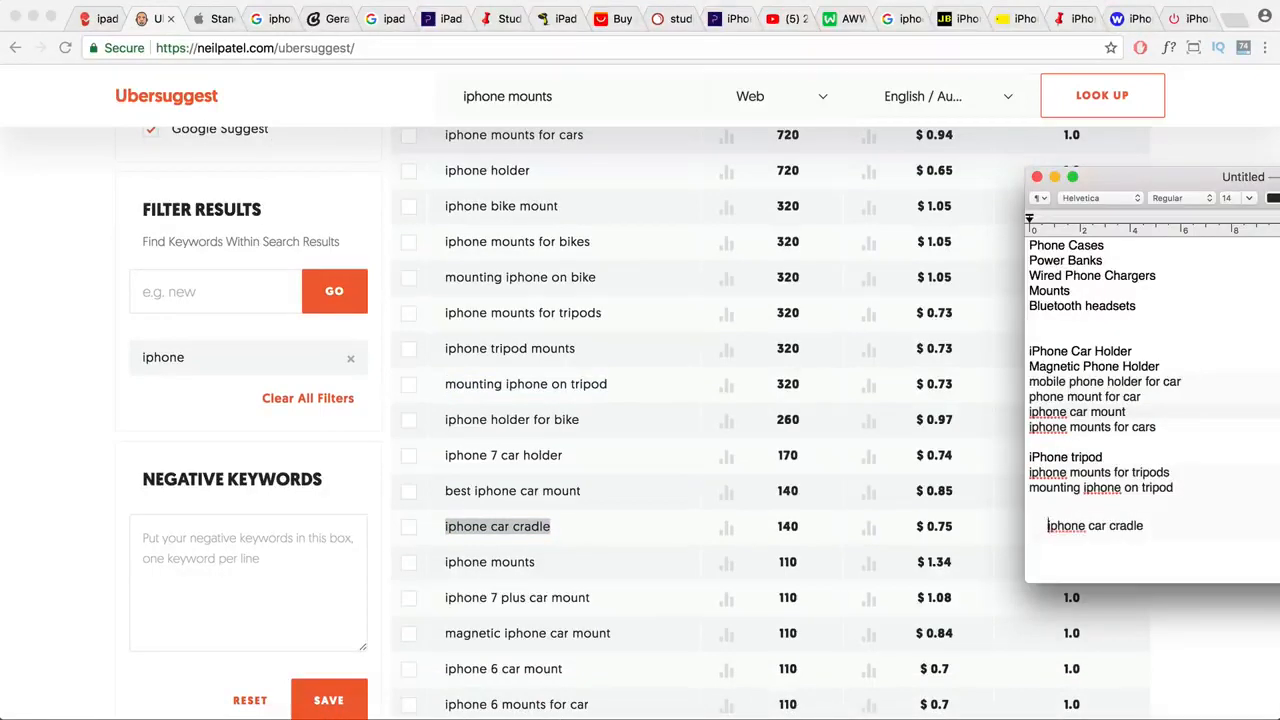
click(1046, 527)
- Copy "iphone 6 car mount" below "iphone mounts for cars" in the note and extend it to read "iphone 6/7/8/X car mount"
drag(1159, 428, 1028, 353)
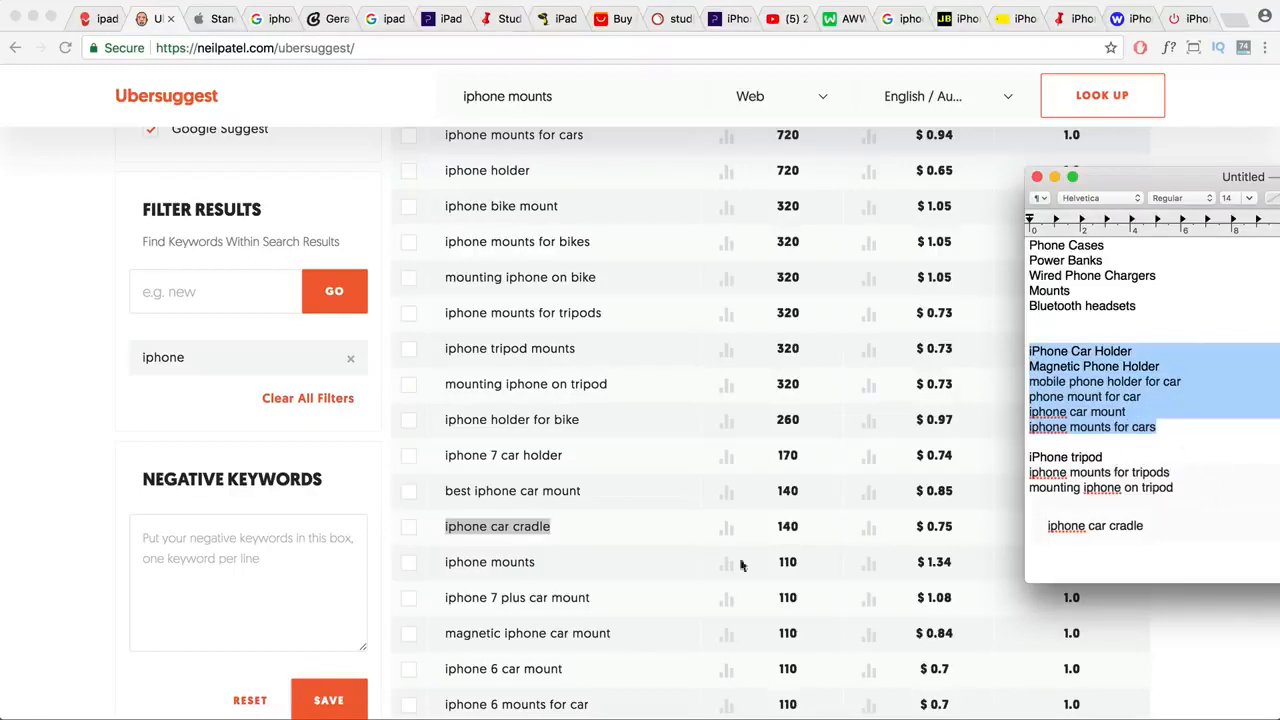
scroll(657, 567, down, 3)
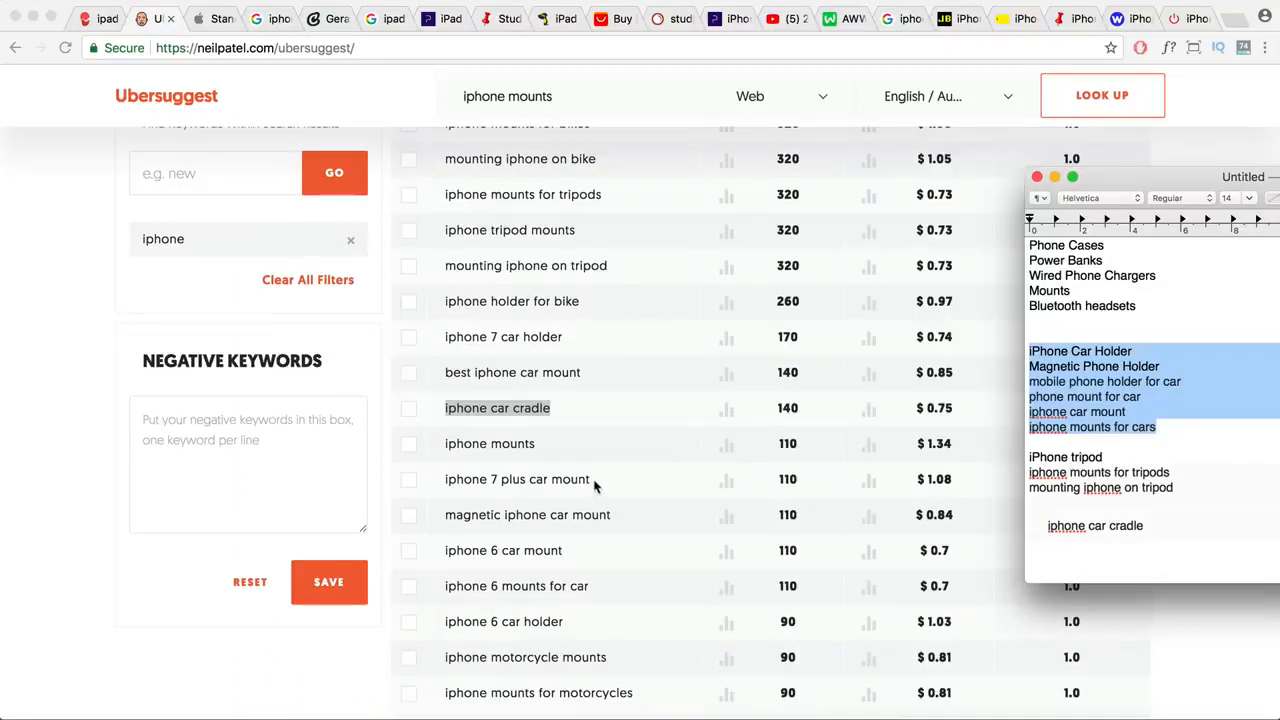
drag(580, 557, 446, 557)
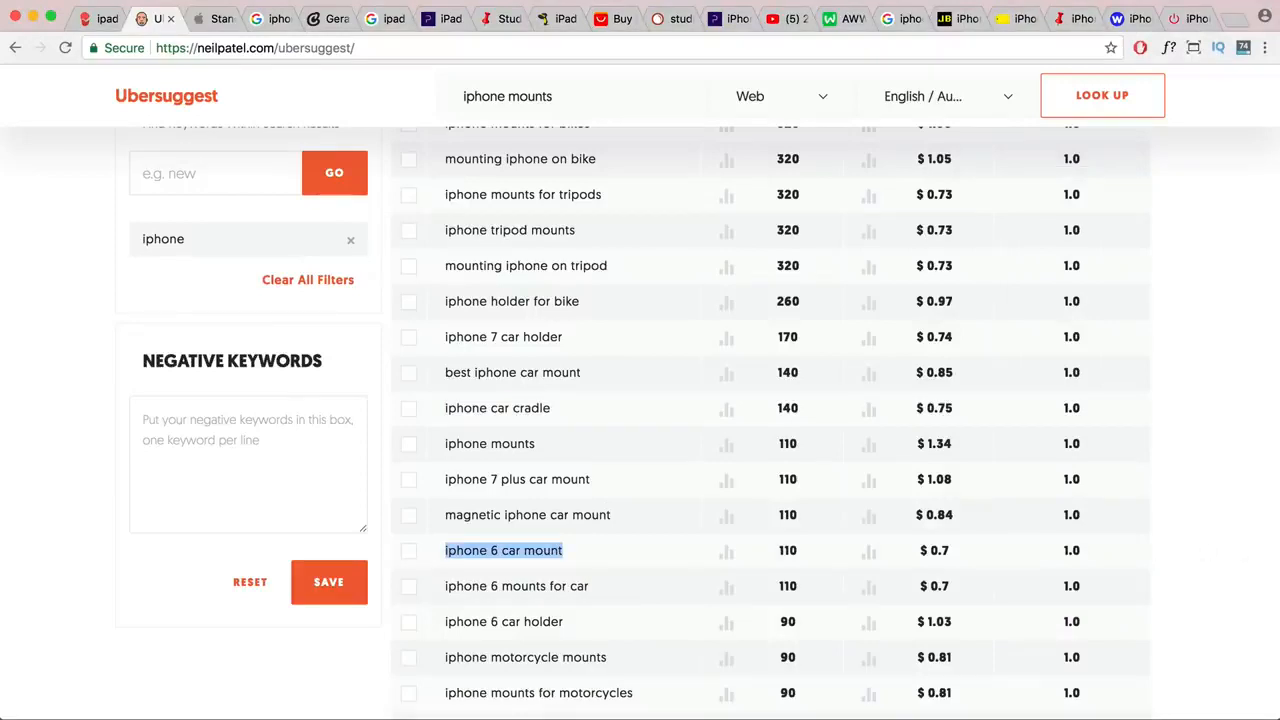
key(super+Tab)
click(1169, 429)
key(Return)
key(super+v)
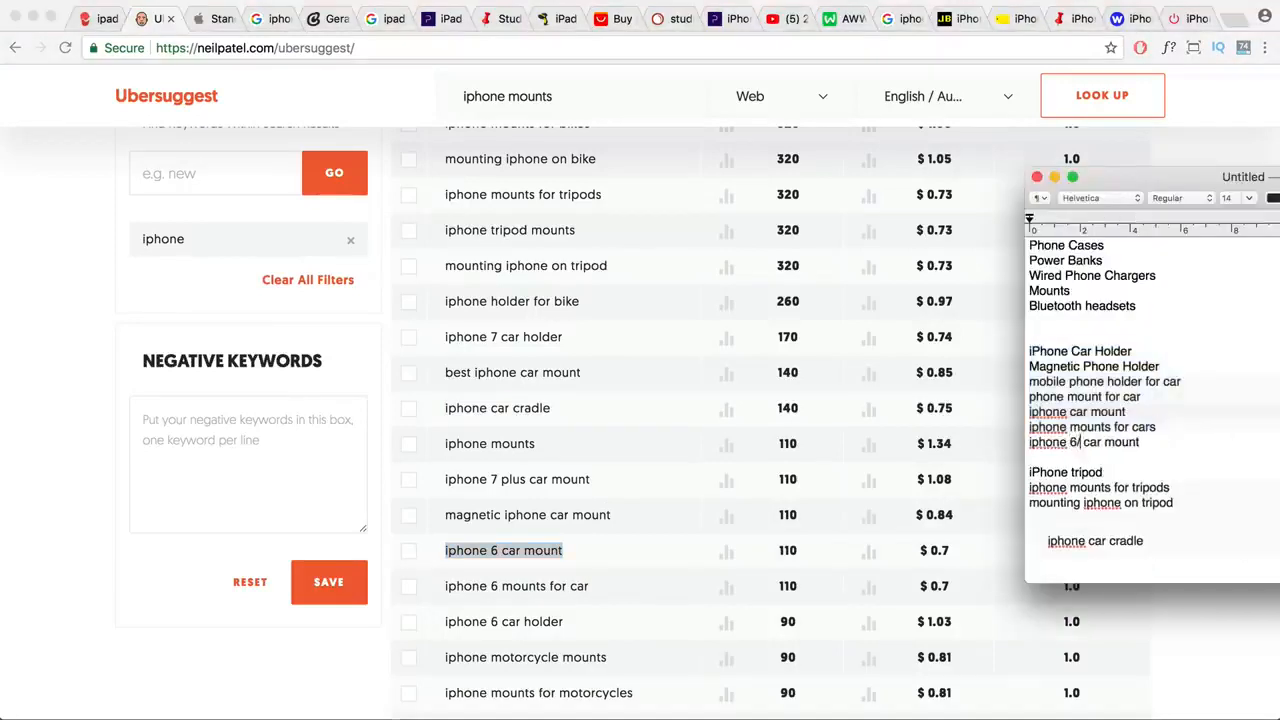
text(7/8/)
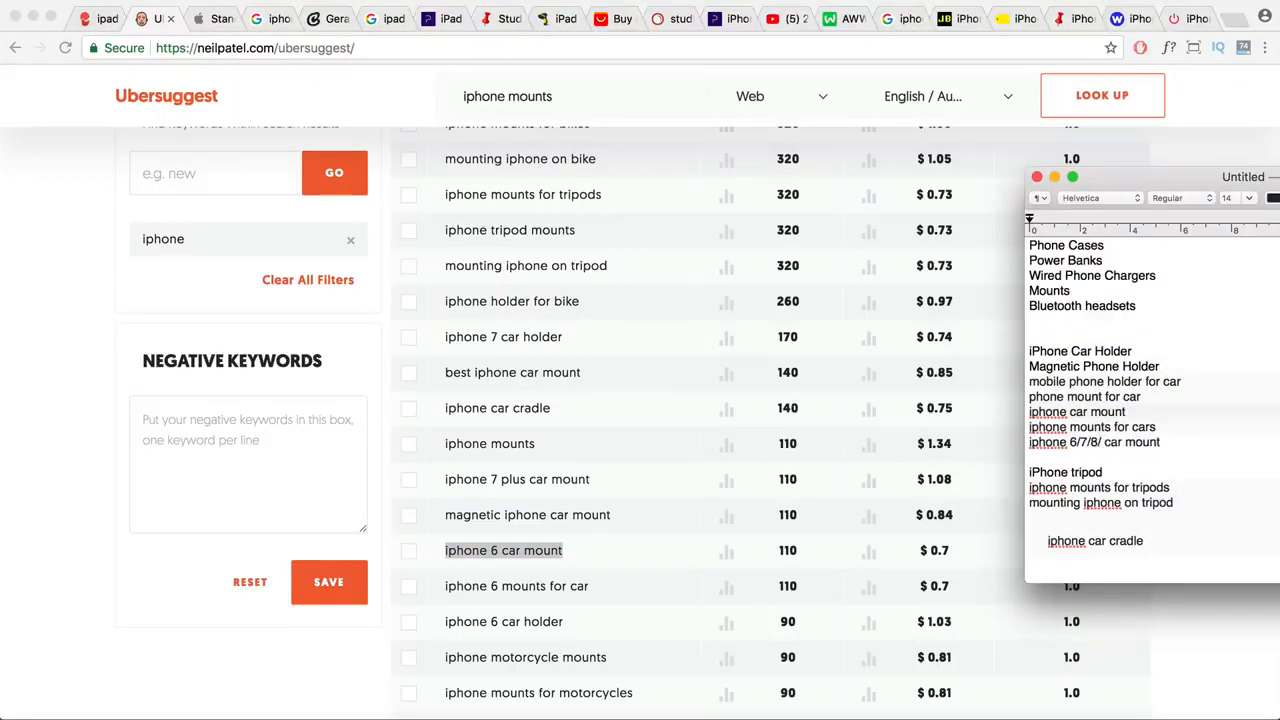
text(X)
- Copy "best iphone holder for car" into the note below "iphone car cradle" and annotate it with "(Informational -"
scroll(730, 518, down, 4)
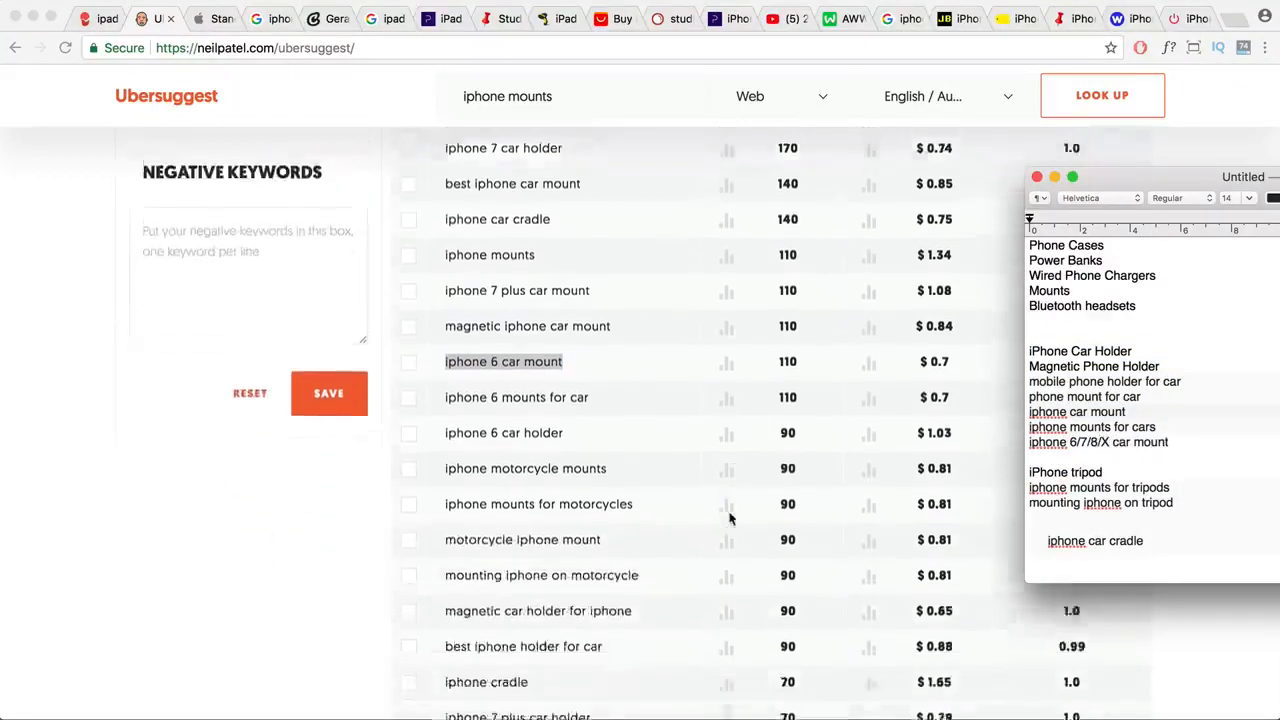
scroll(730, 518, down, 3)
click(479, 537)
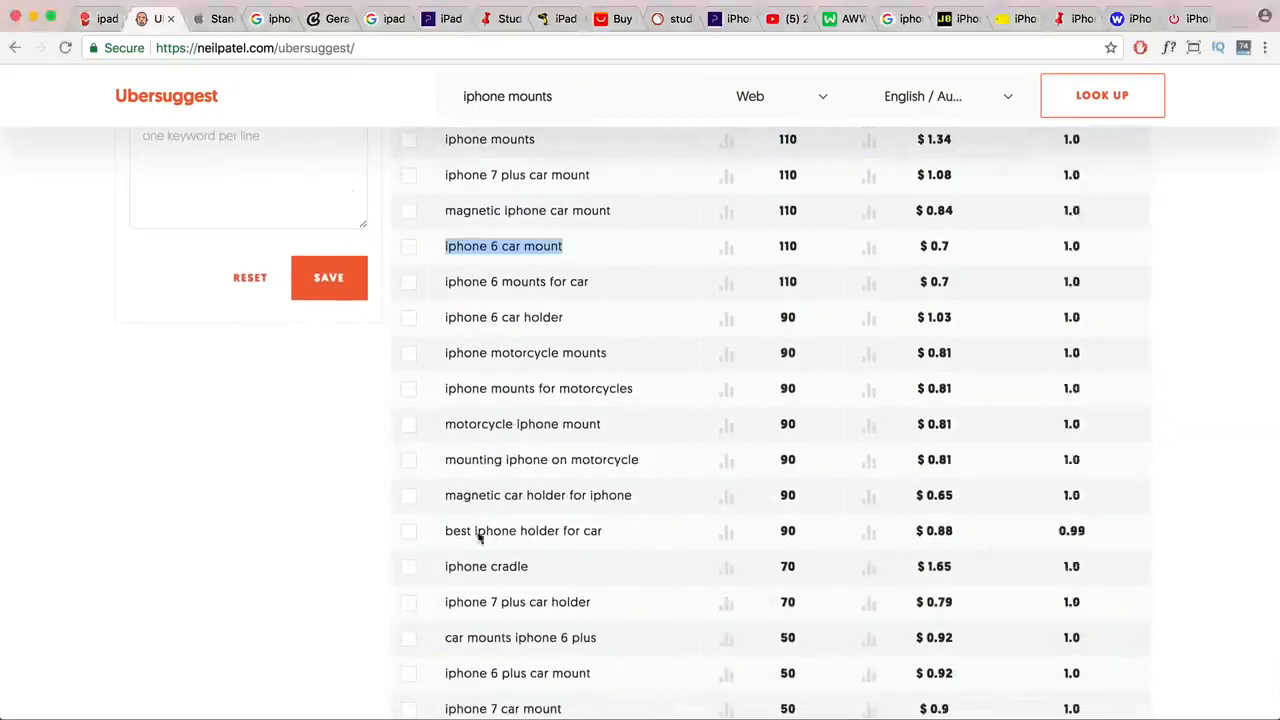
drag(611, 534, 445, 531)
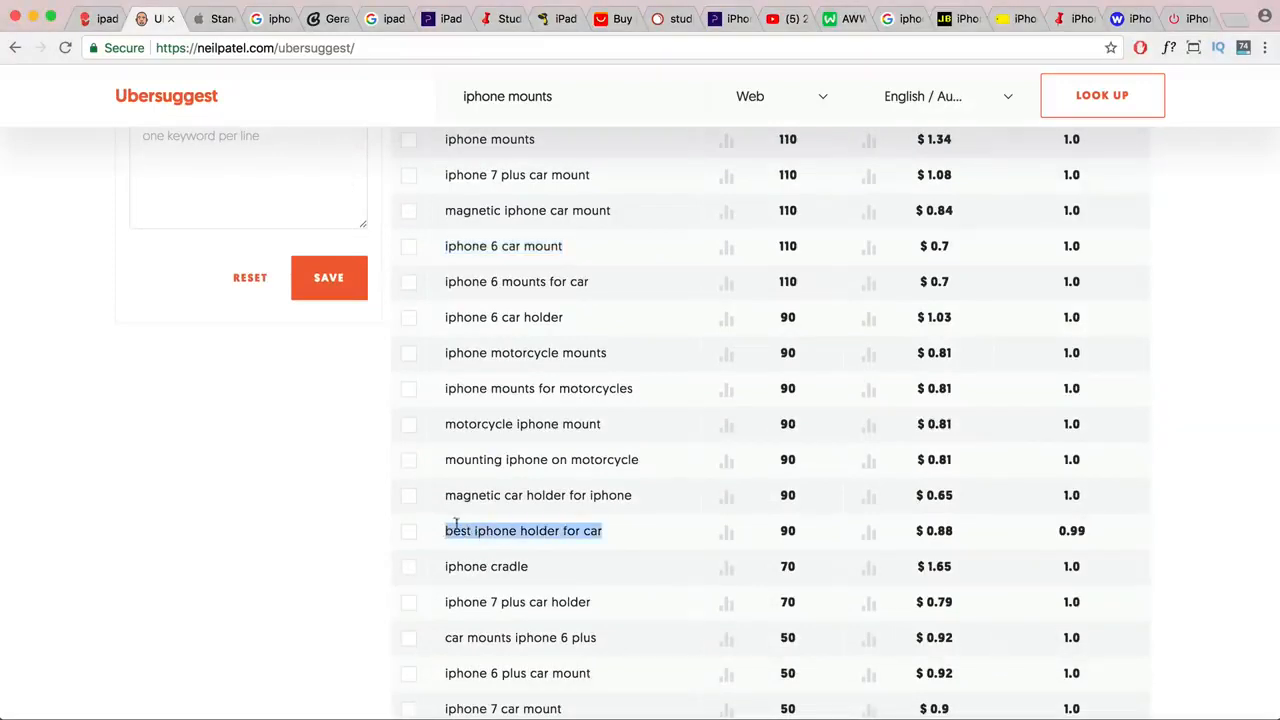
key(super+Tab)
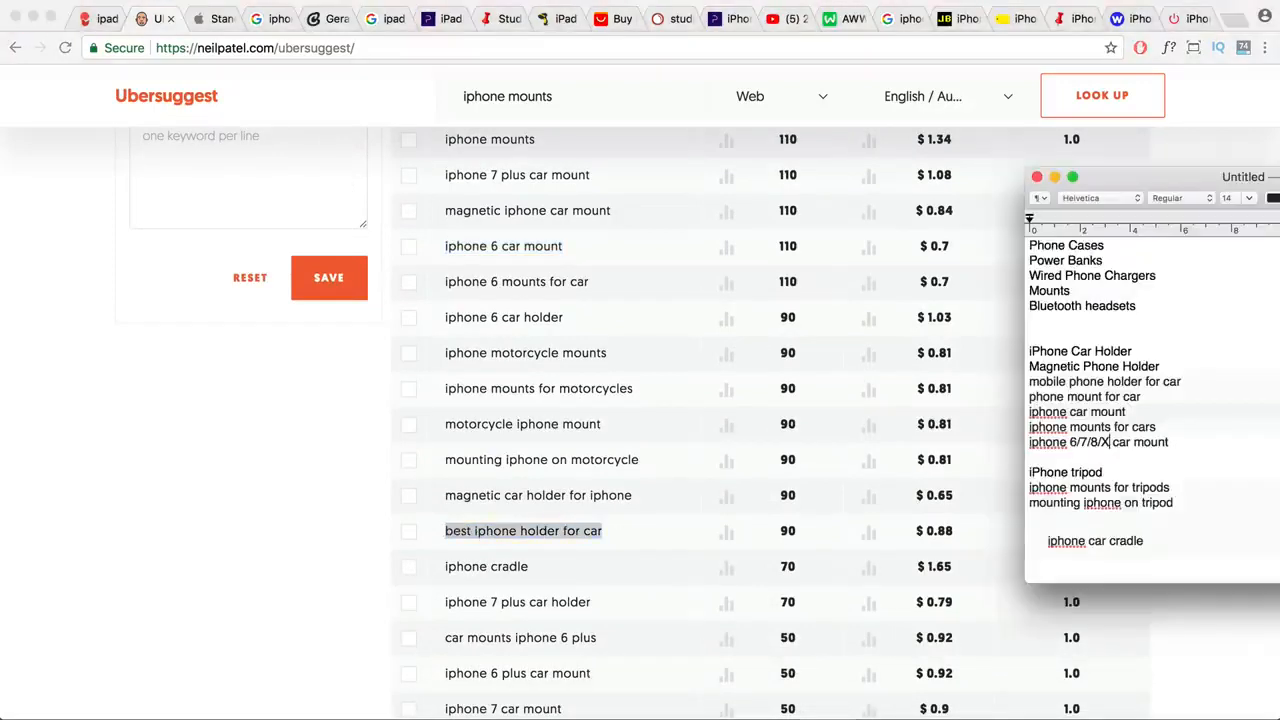
key(Return)
key(super+v)
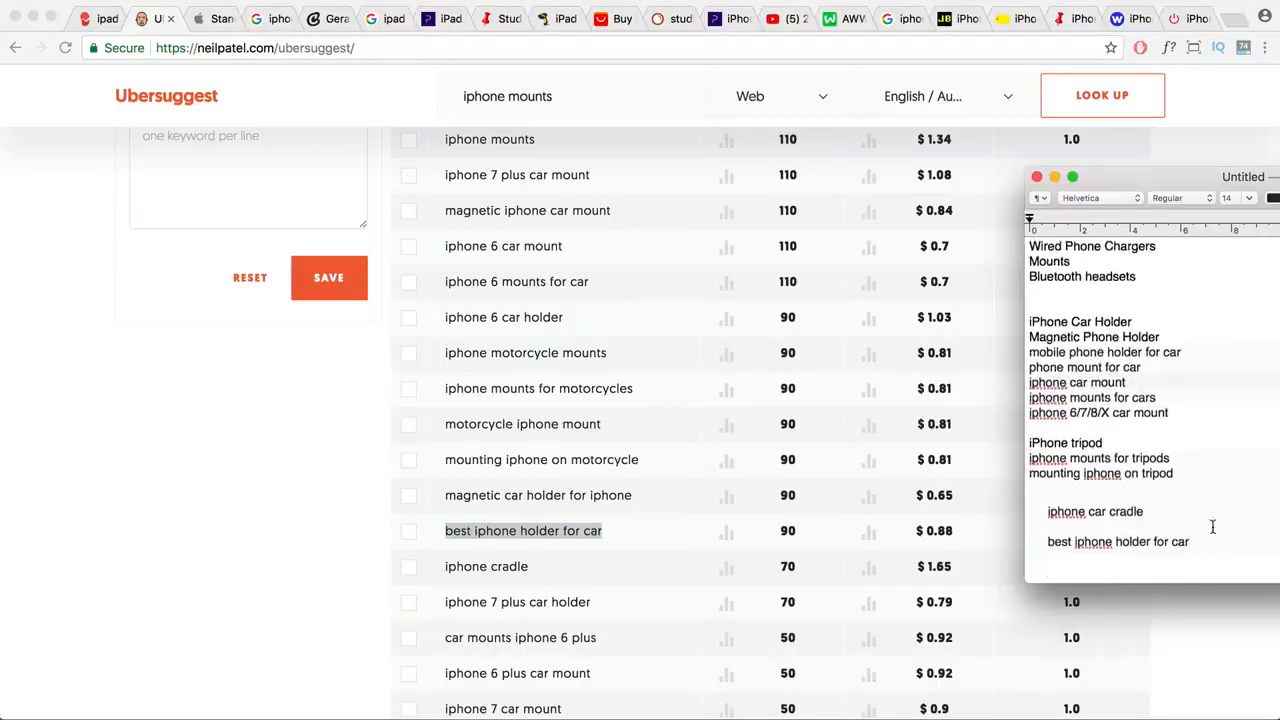
text(Informational -)
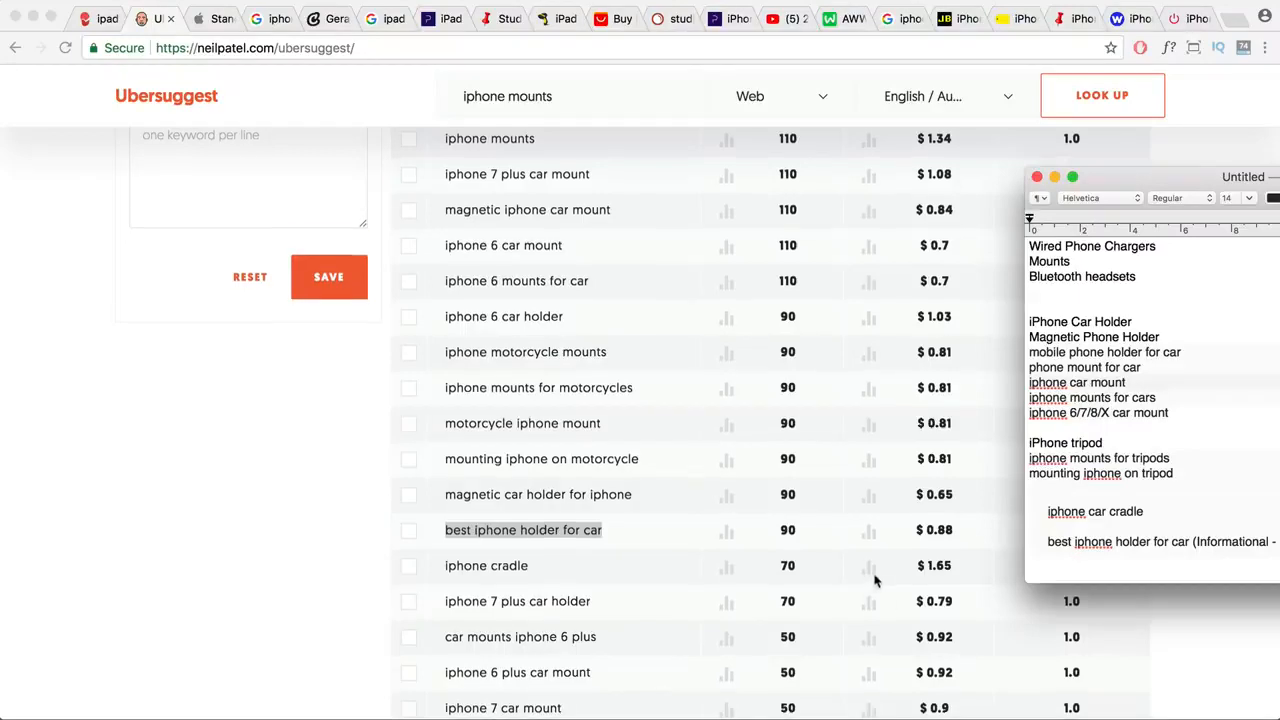
- Copy "iPhone Car Holder" from the note and search Google for it in a new browser tab
scroll(874, 588, down, 2)
scroll(631, 625, down, 4)
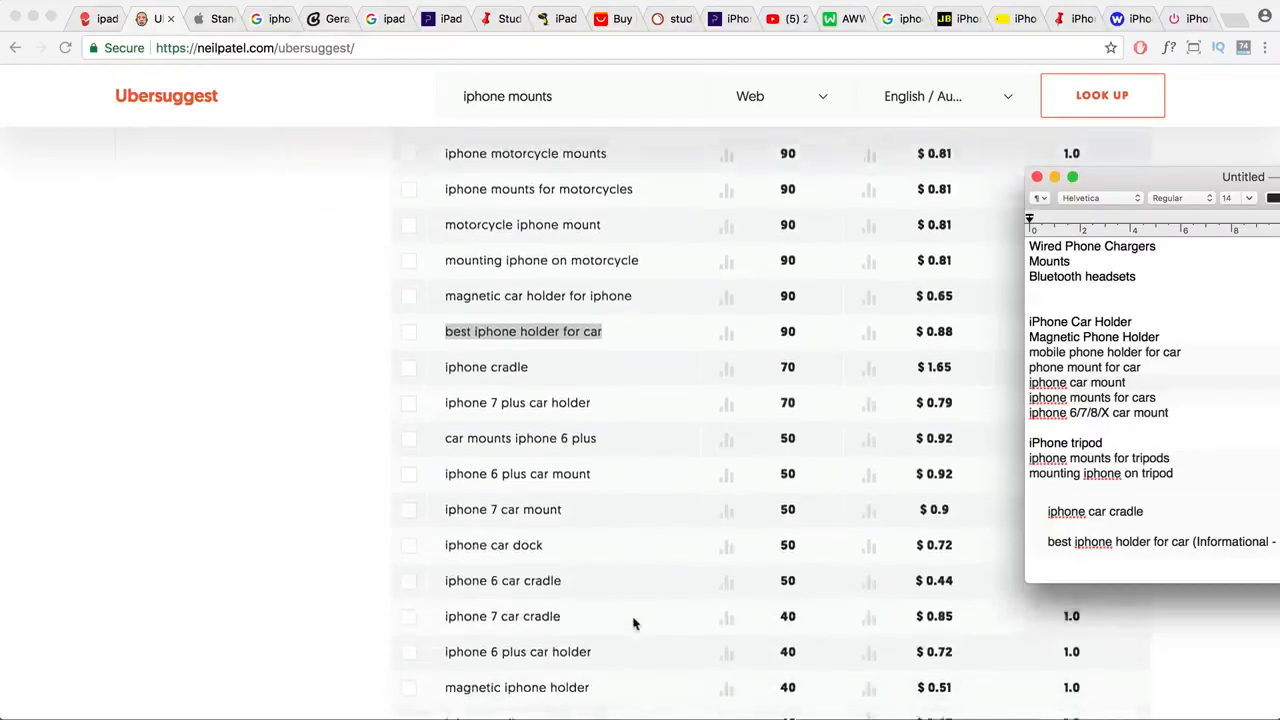
scroll(635, 622, down, 4)
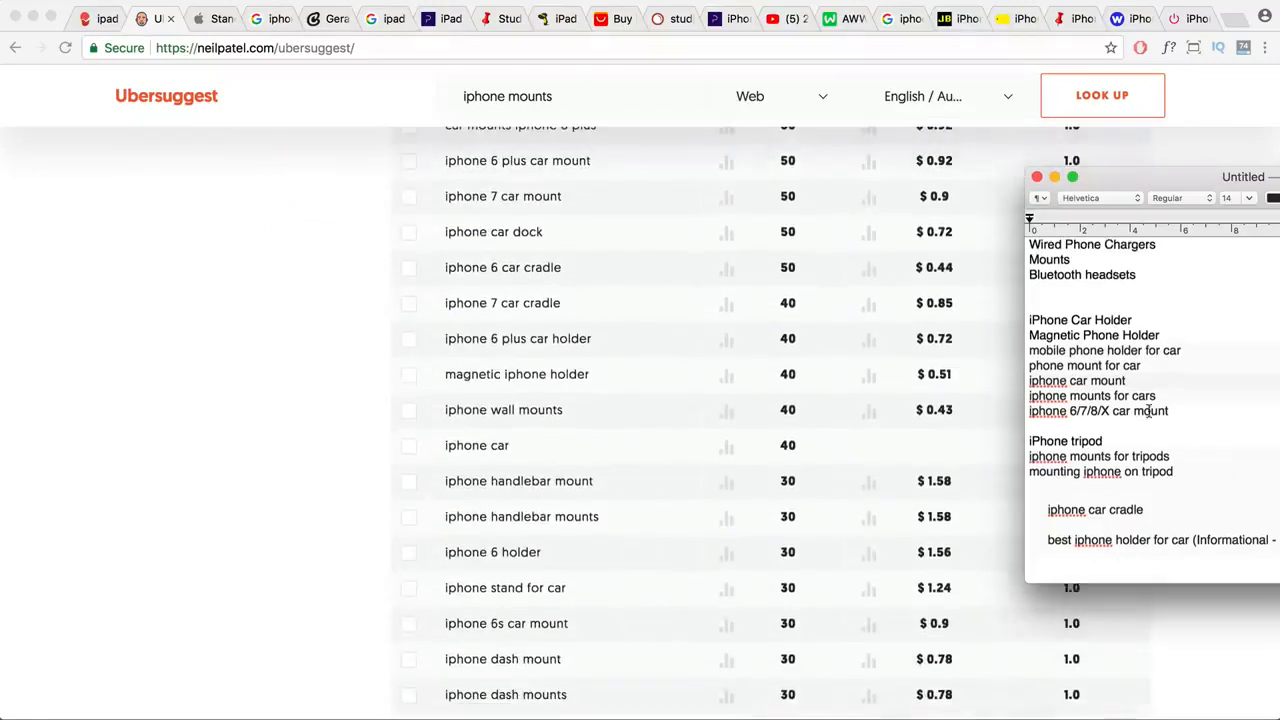
click(1134, 322)
scroll(837, 420, up, 10)
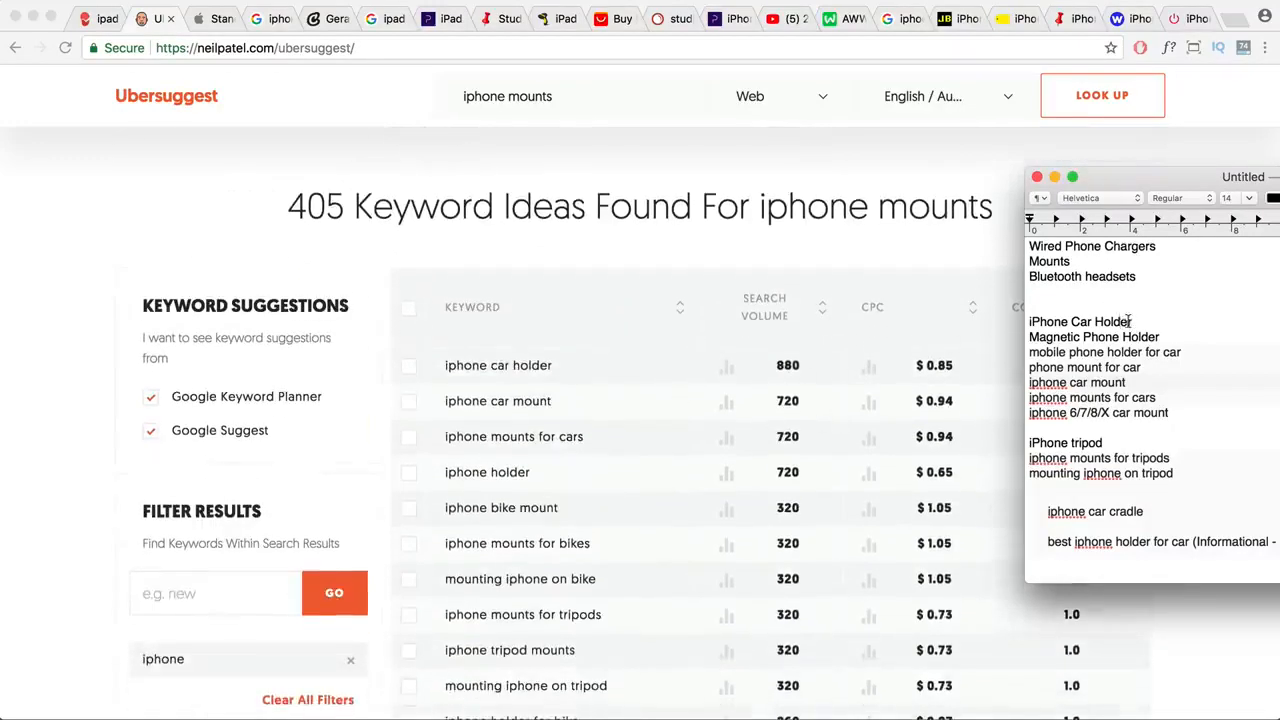
drag(1130, 321, 982, 320)
key(super+c)
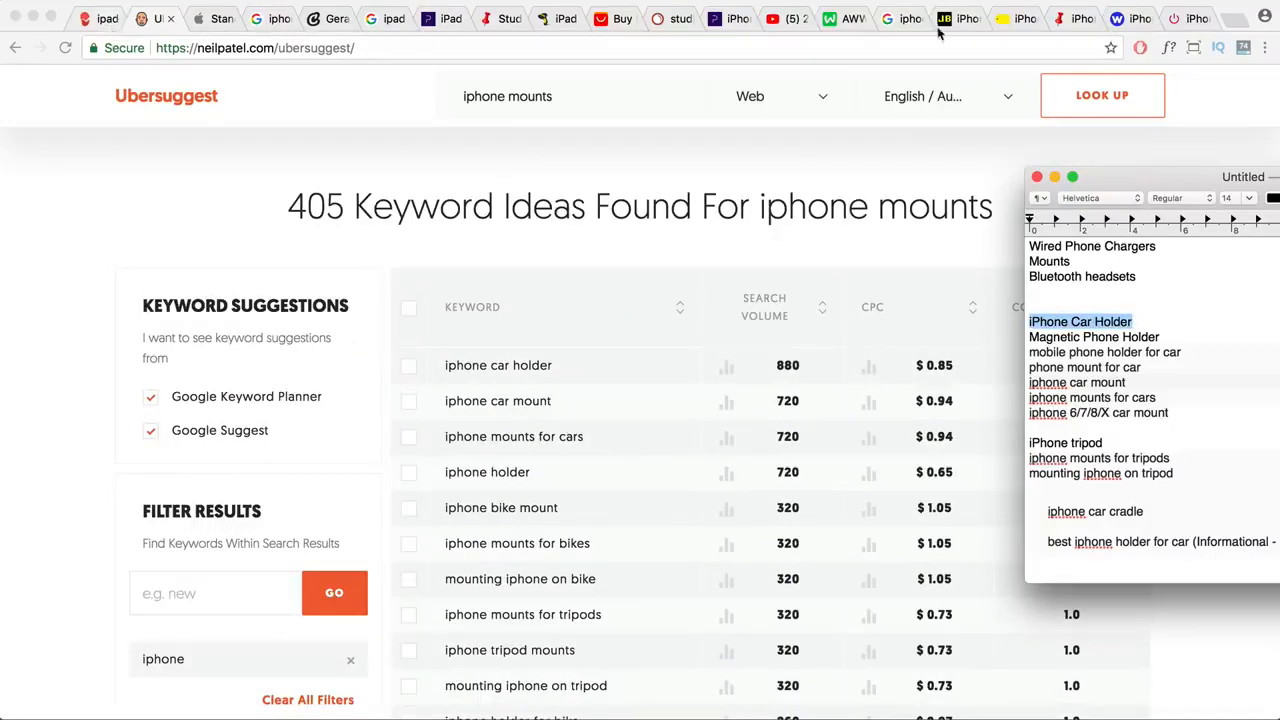
click(1236, 18)
key(super+v)
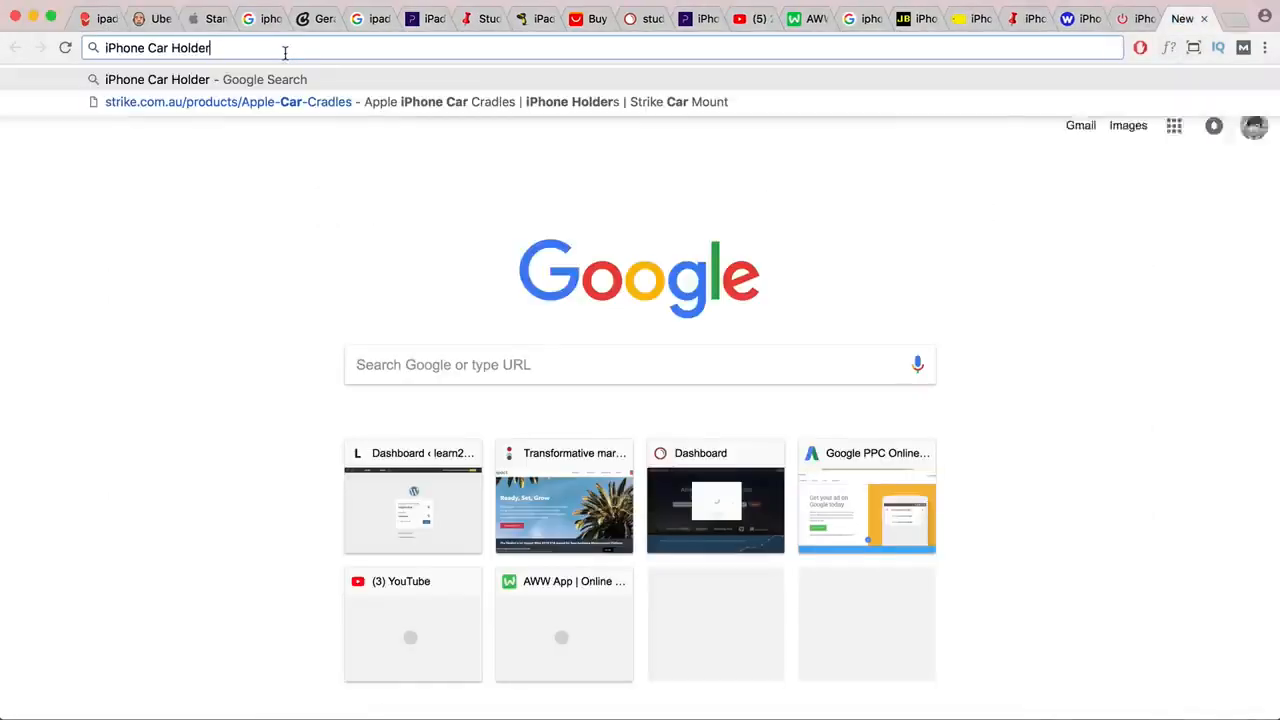
key(Return)
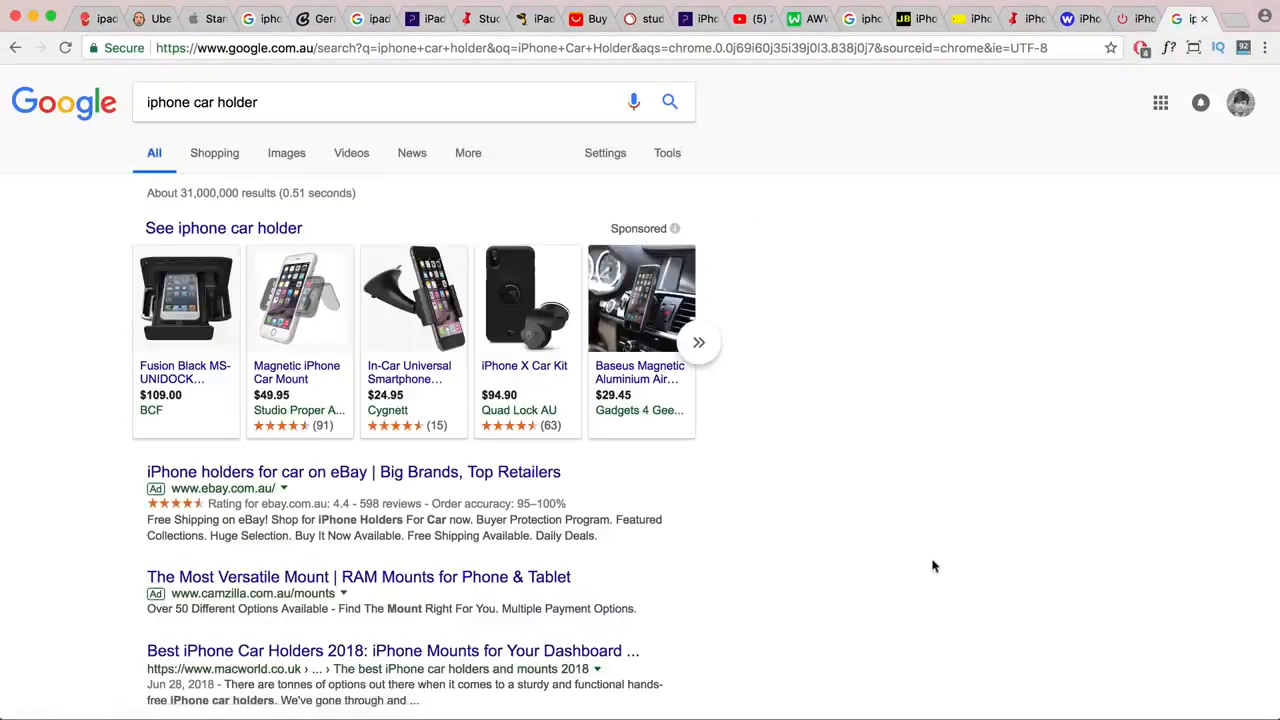
- Find all occurrences of "iPhone Car Holder" on the Google results page
scroll(932, 566, down, 3)
scroll(935, 566, down, 1)
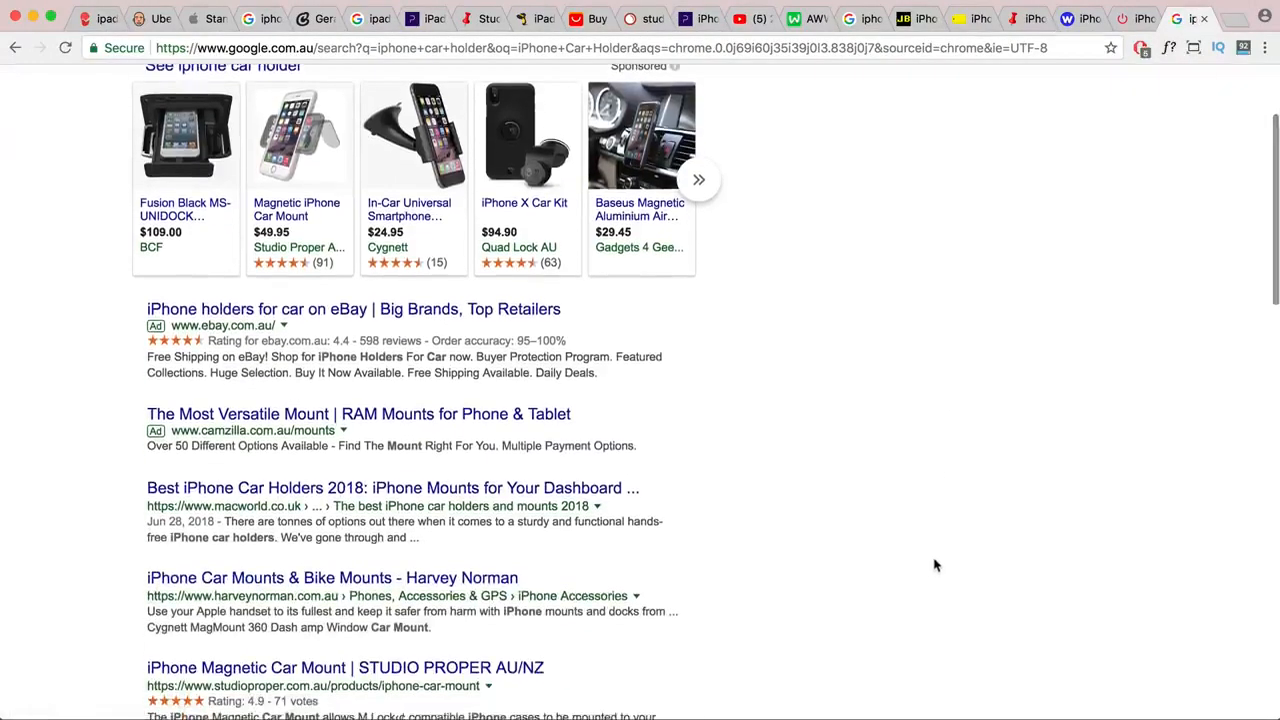
scroll(935, 566, down, 4)
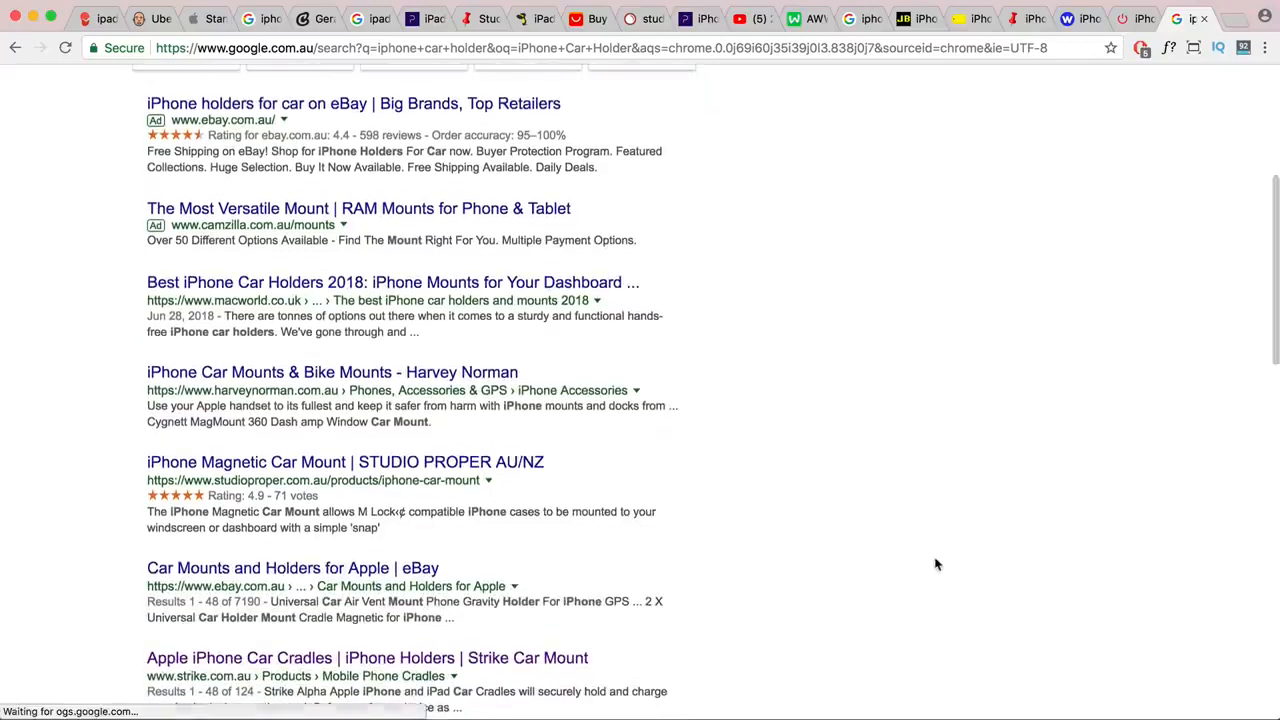
key(super+f)
key(super+v)
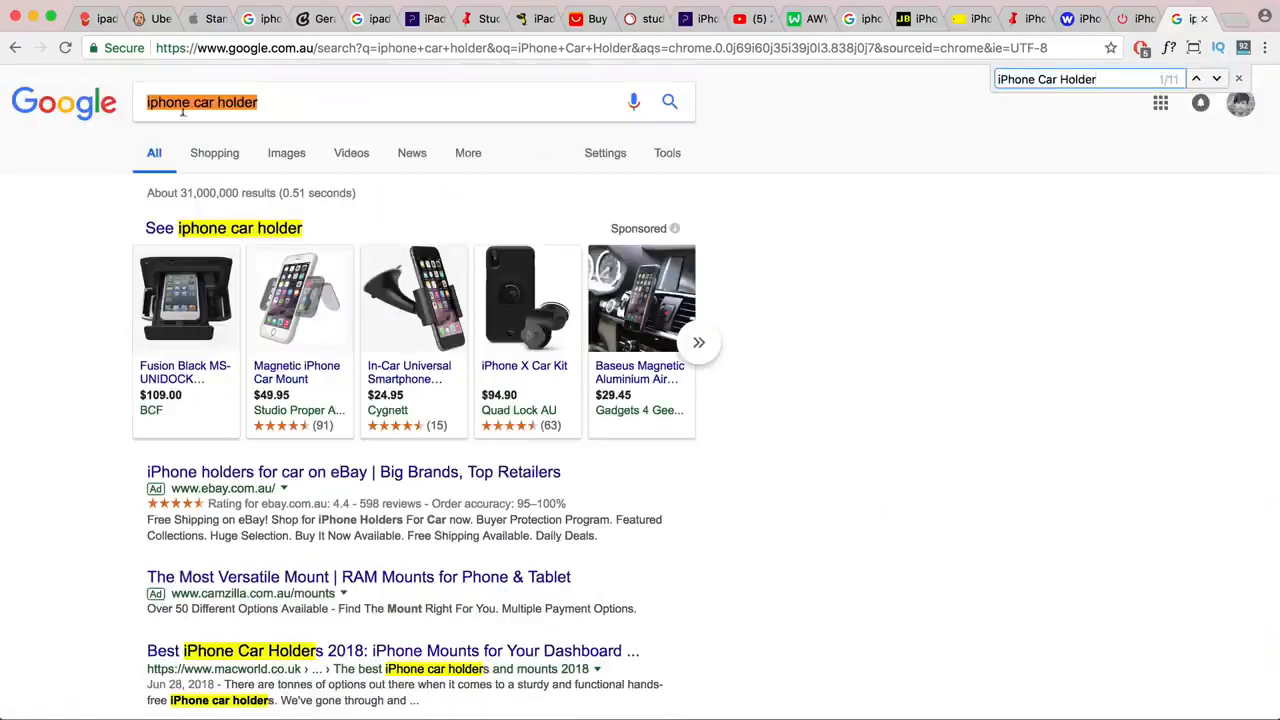
- Examine the titles and descriptions of the organic results for exact and related uses of "iPhone Car Holder"
scroll(876, 293, down, 8)
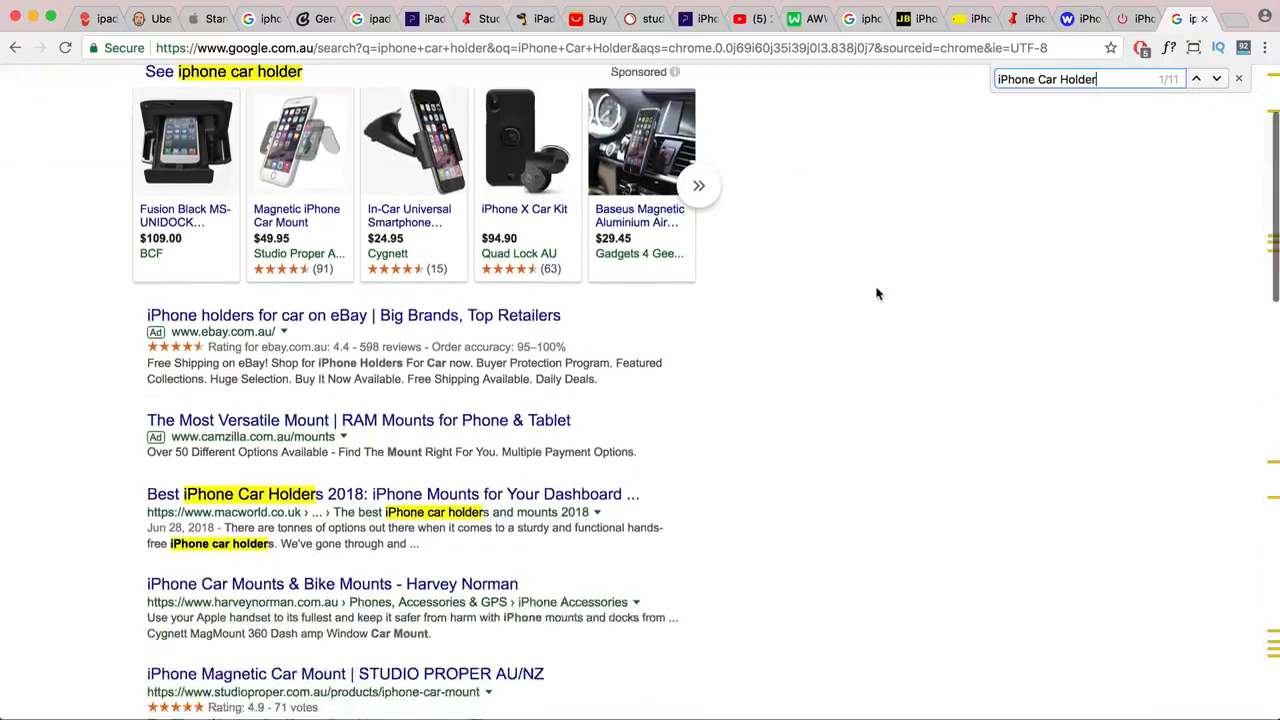
scroll(876, 295, down, 2)
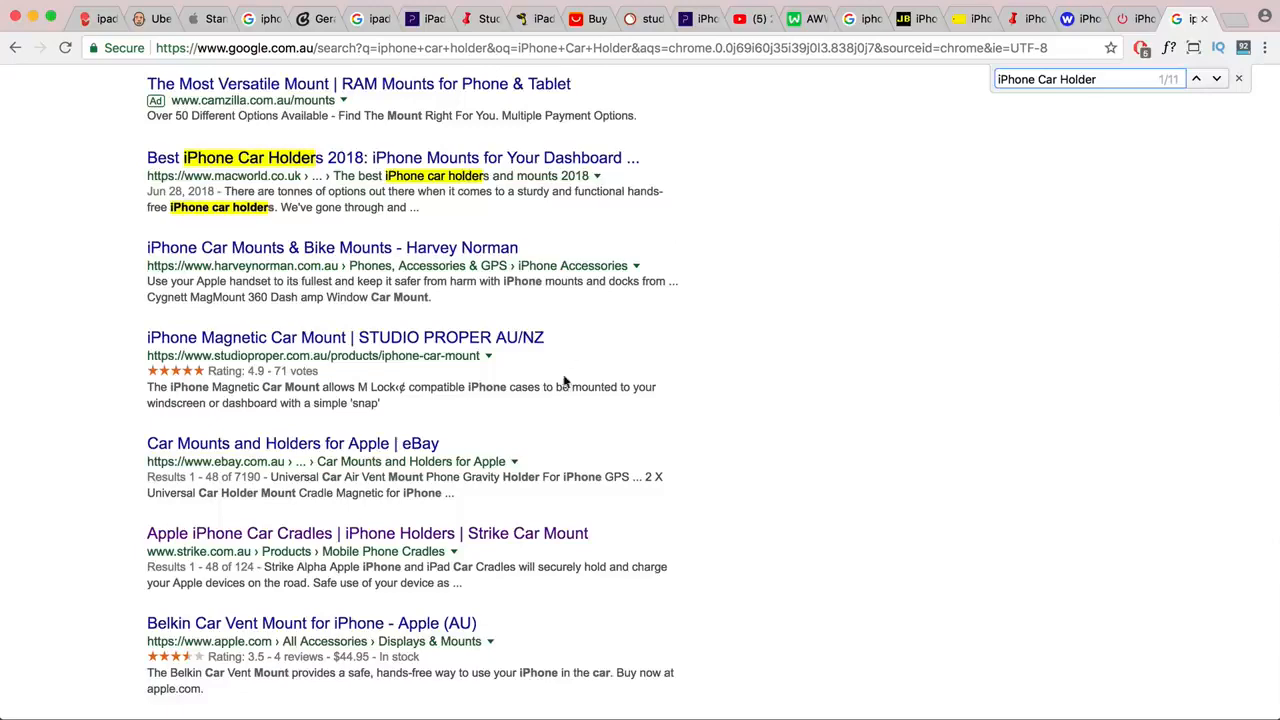
scroll(565, 380, down, 4)
scroll(567, 378, down, 12)
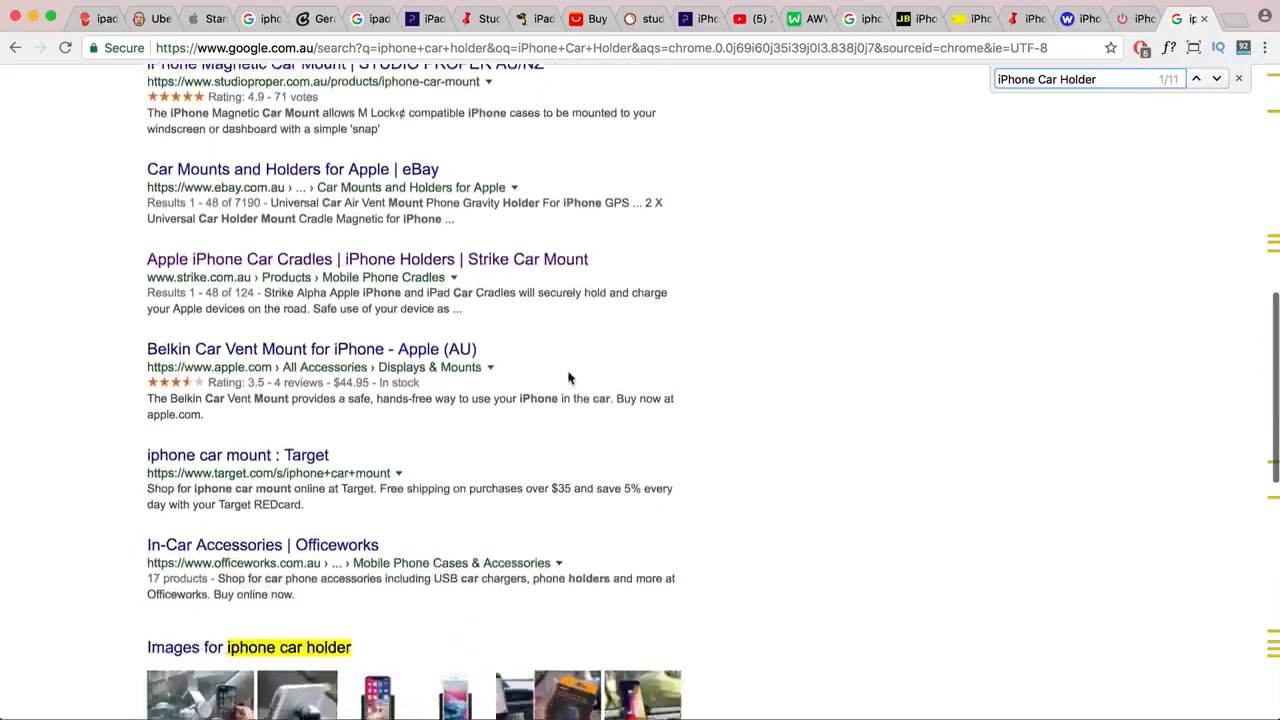
scroll(567, 378, down, 4)
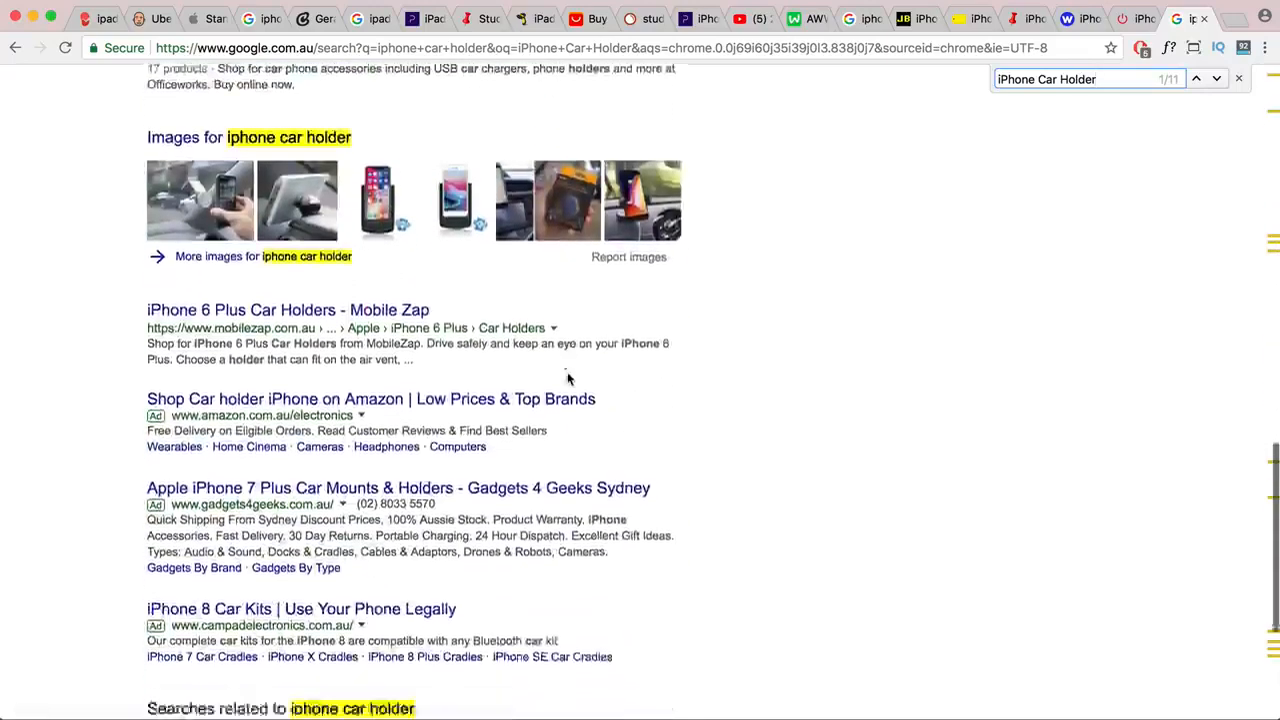
scroll(565, 379, up, 10)
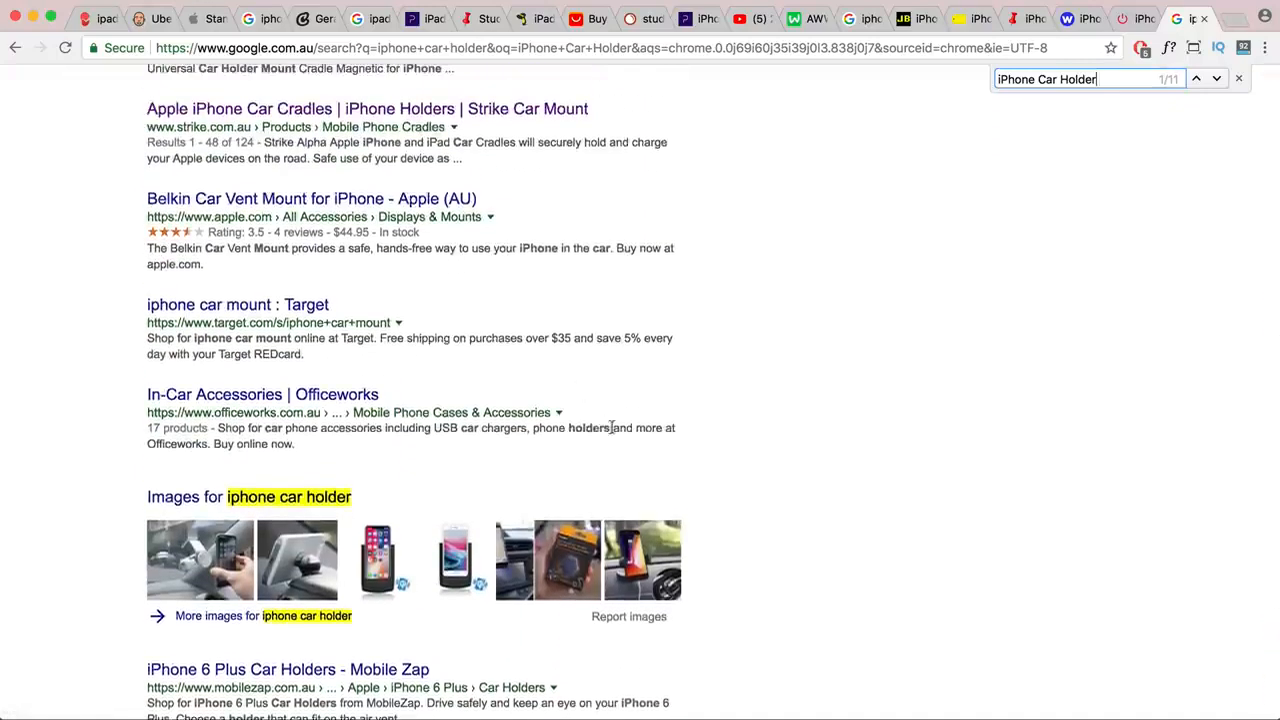
drag(611, 428, 576, 424)
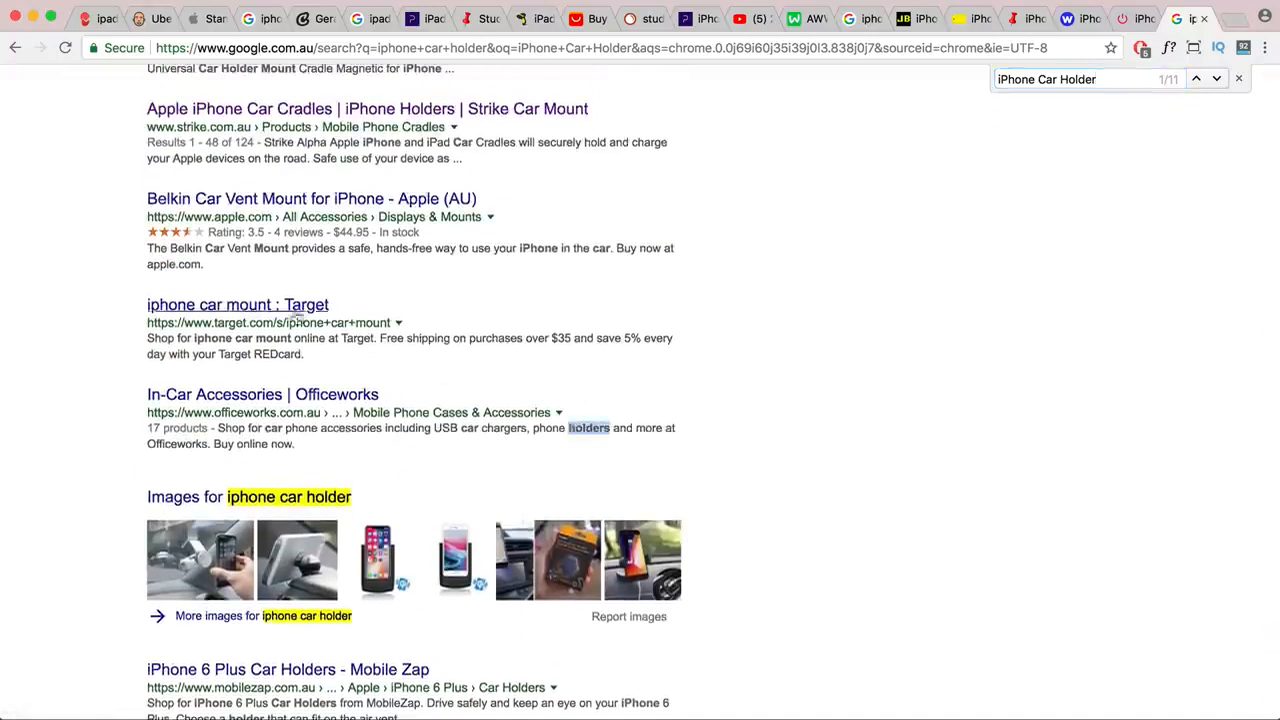
scroll(488, 283, up, 1)
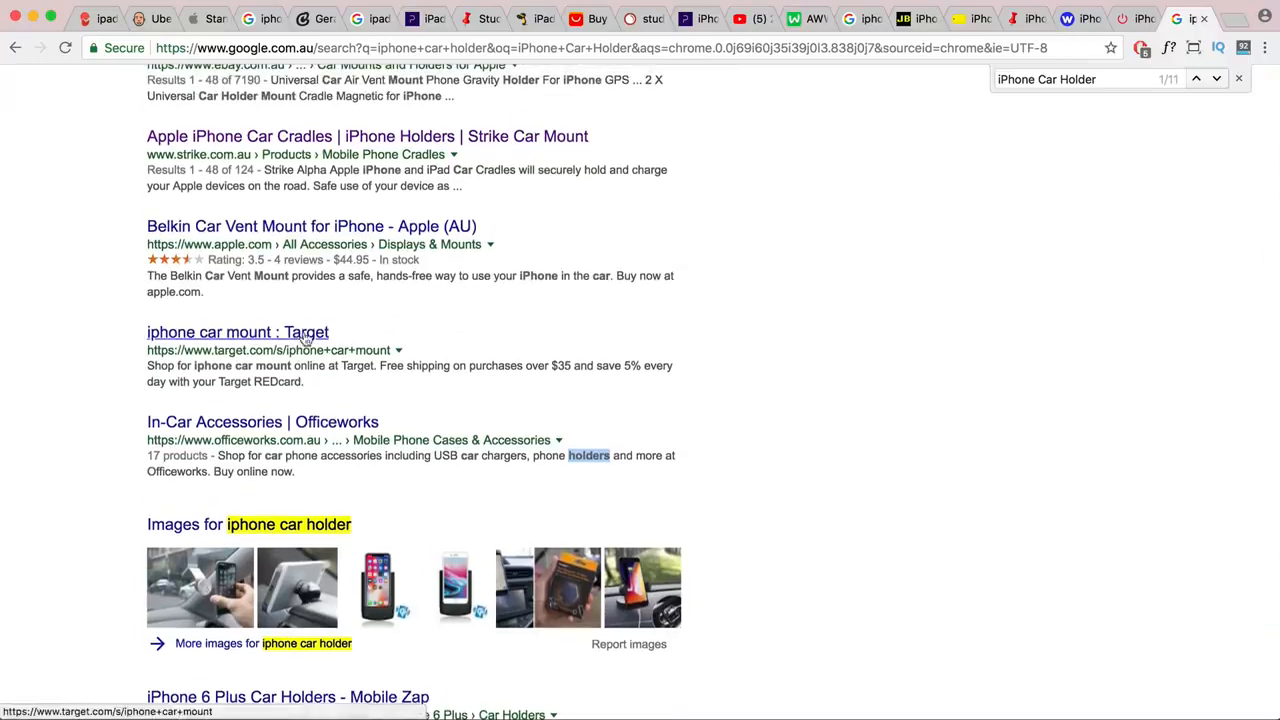
click(287, 369)
drag(287, 369, 212, 369)
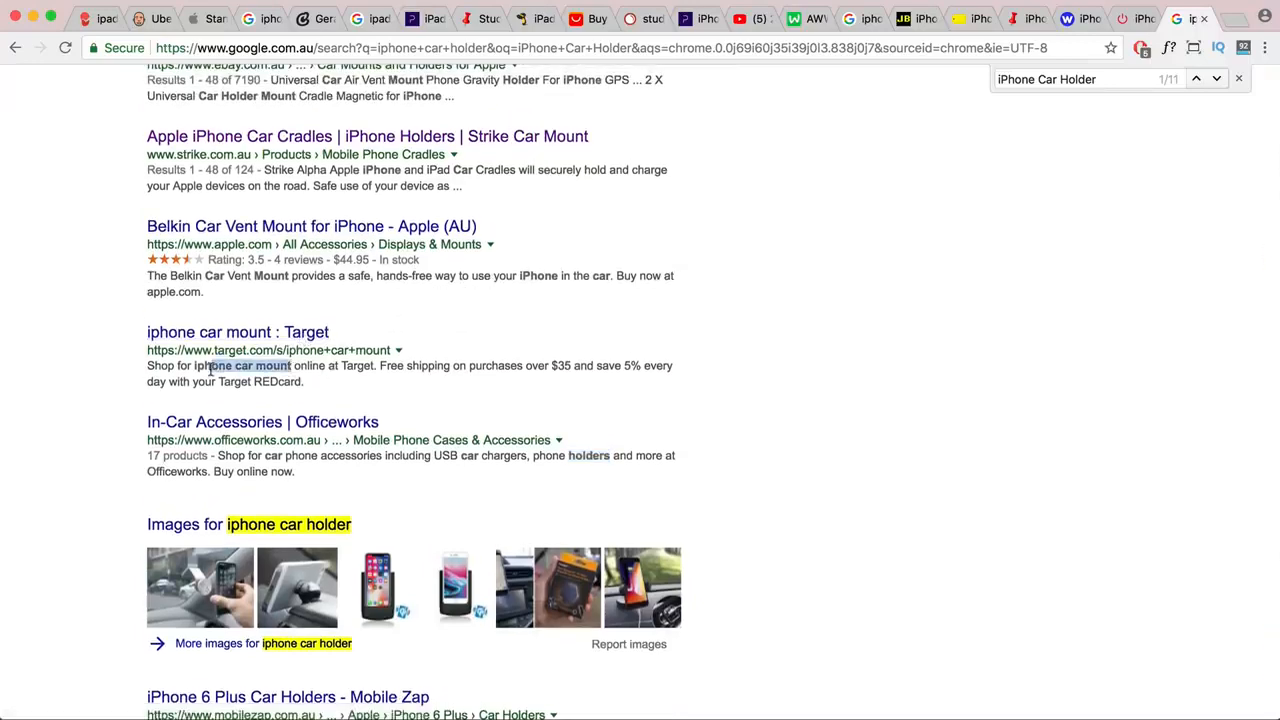
scroll(230, 355, up, 5)
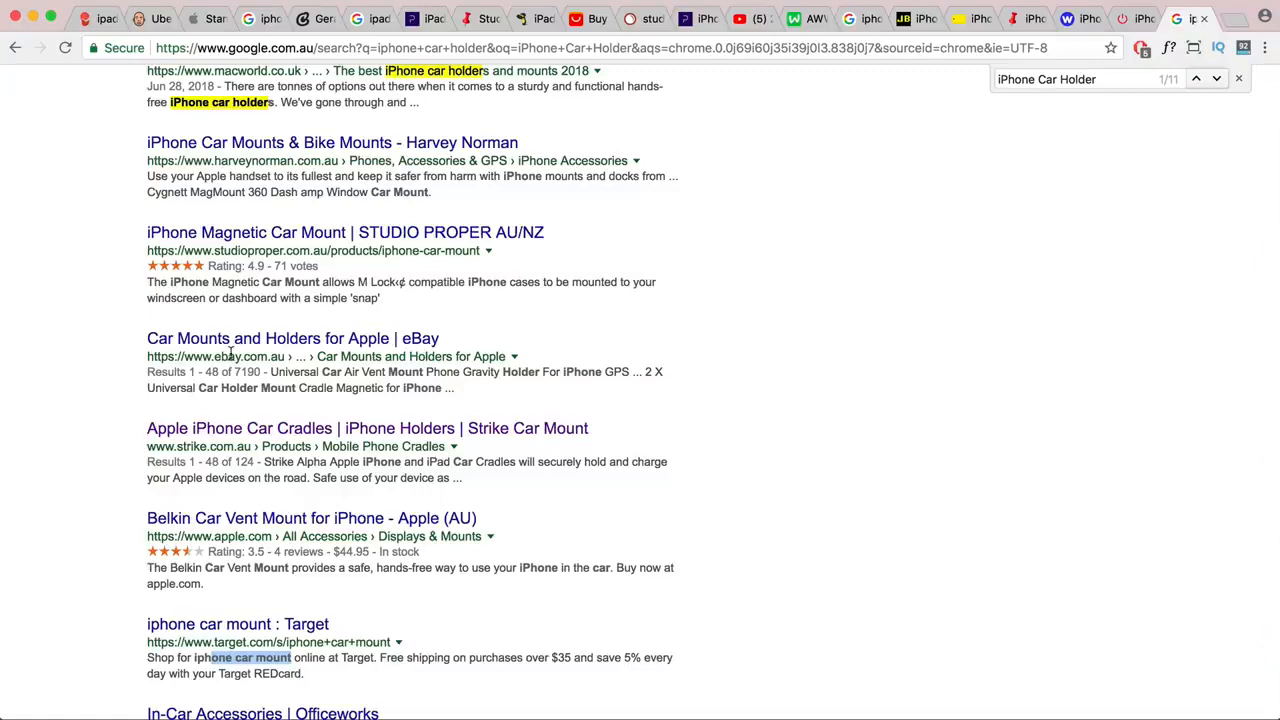
scroll(230, 355, up, 4)
scroll(232, 350, up, 1)
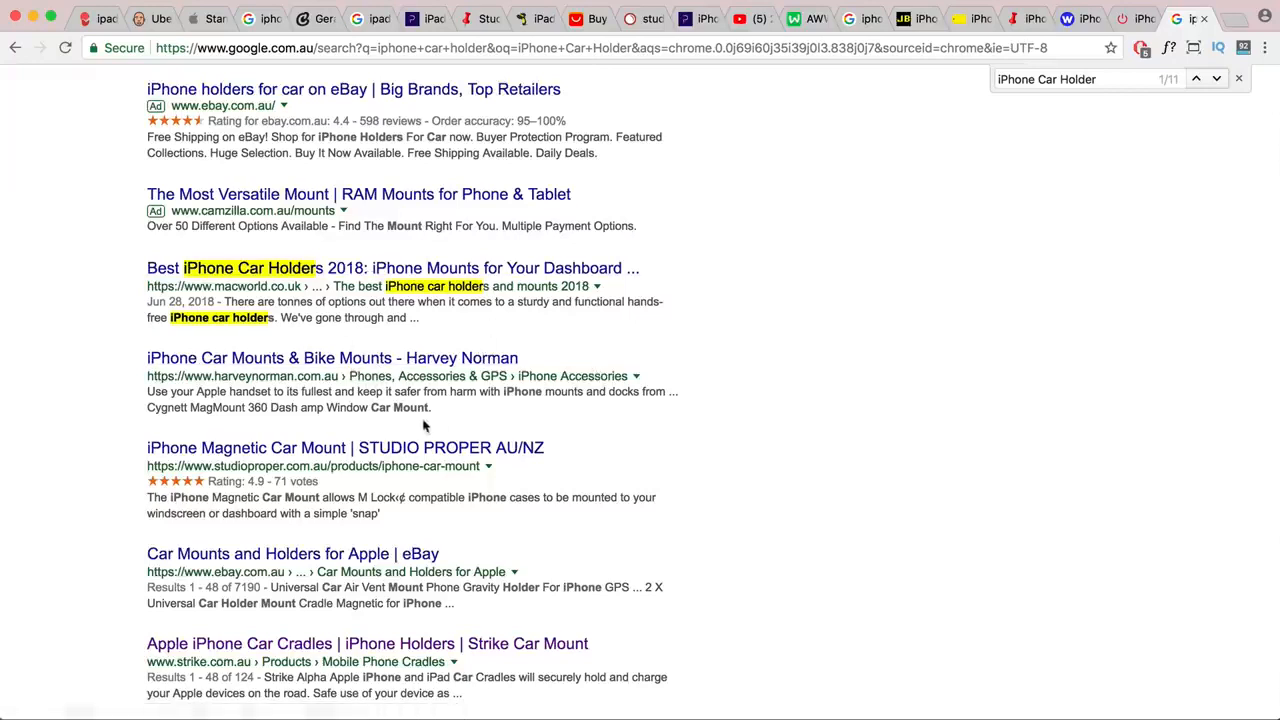
scroll(375, 365, up, 1)
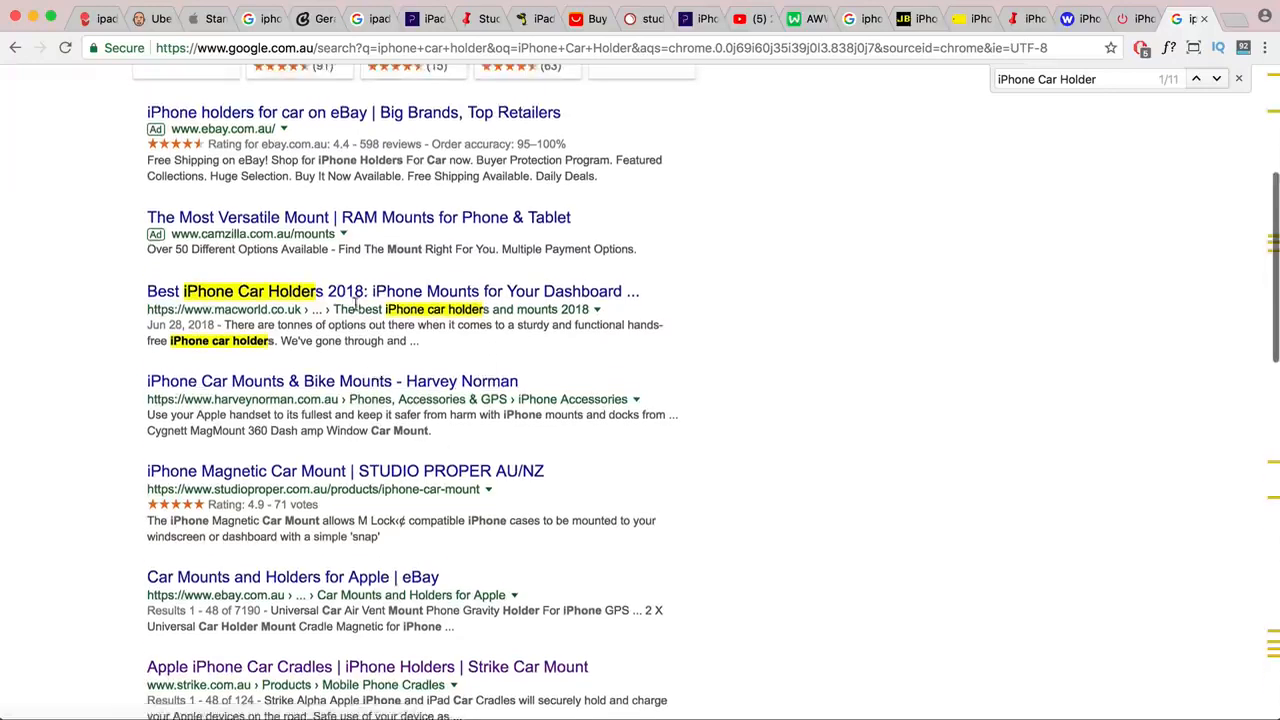
- Open the Macworld, Harvey Norman, Studio Proper, eBay and Strike results in separate new tabs
right_click(368, 300)
click(370, 301)
right_click(330, 383)
click(336, 389)
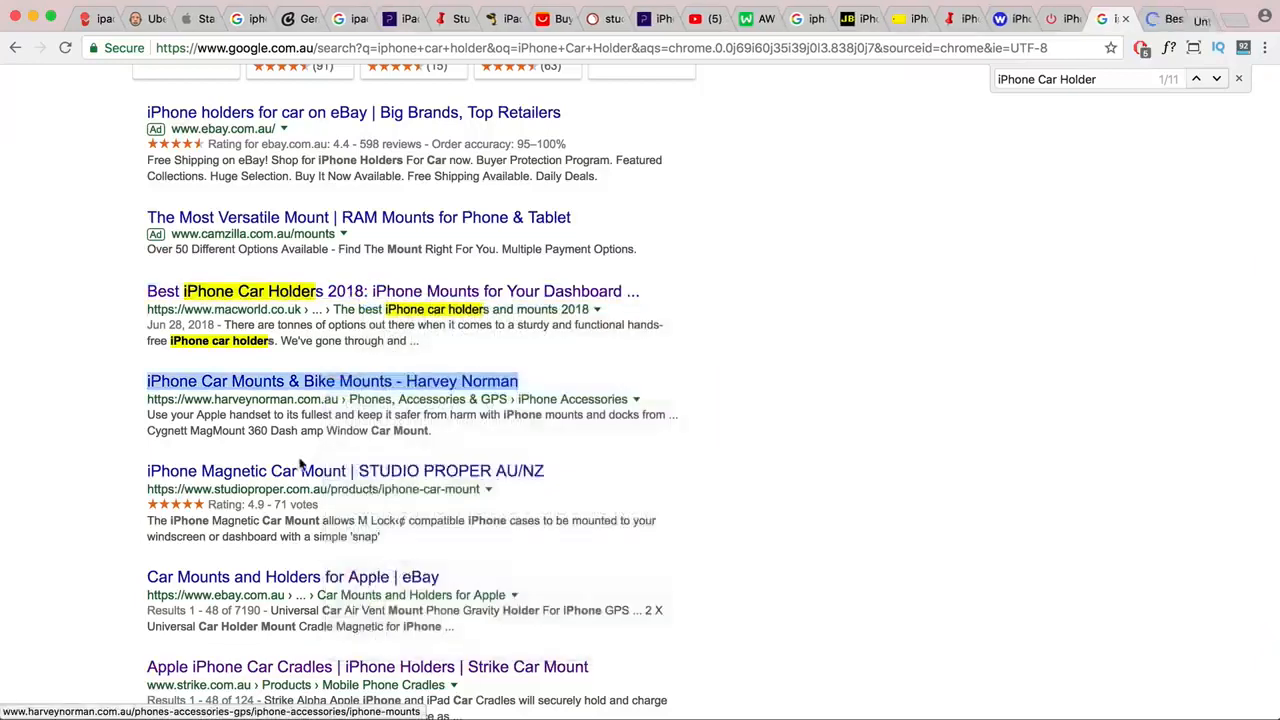
right_click(303, 472)
click(314, 484)
scroll(330, 480, down, 2)
right_click(340, 459)
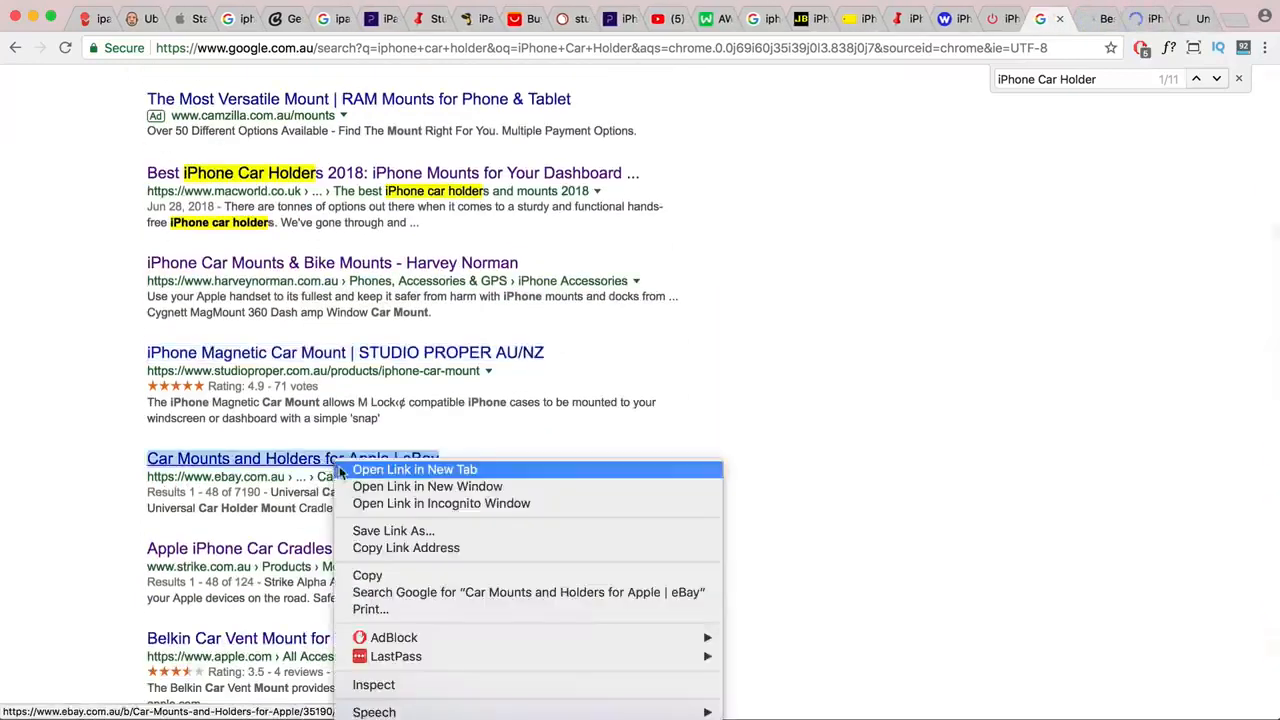
click(343, 472)
scroll(323, 490, down, 2)
right_click(340, 434)
click(348, 446)
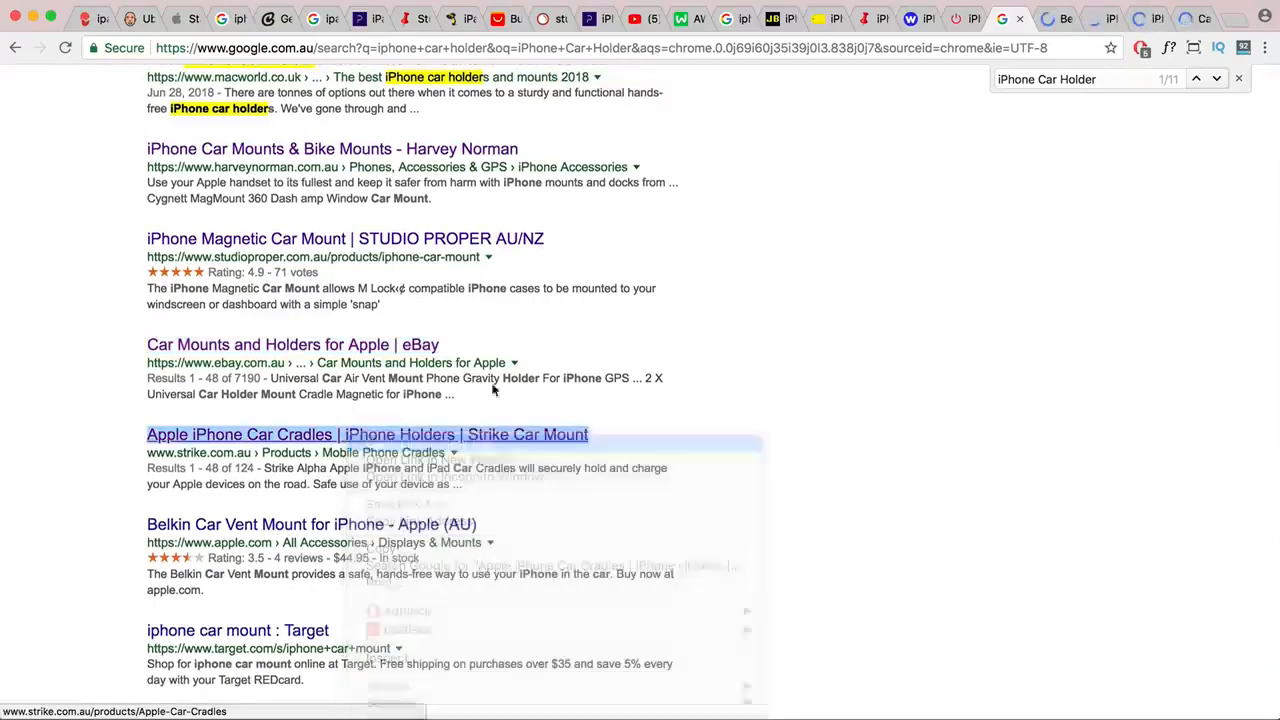
- Skim the Macworld article on the best iPhone car holders and close its tab
click(1018, 28)
scroll(870, 250, down, 10)
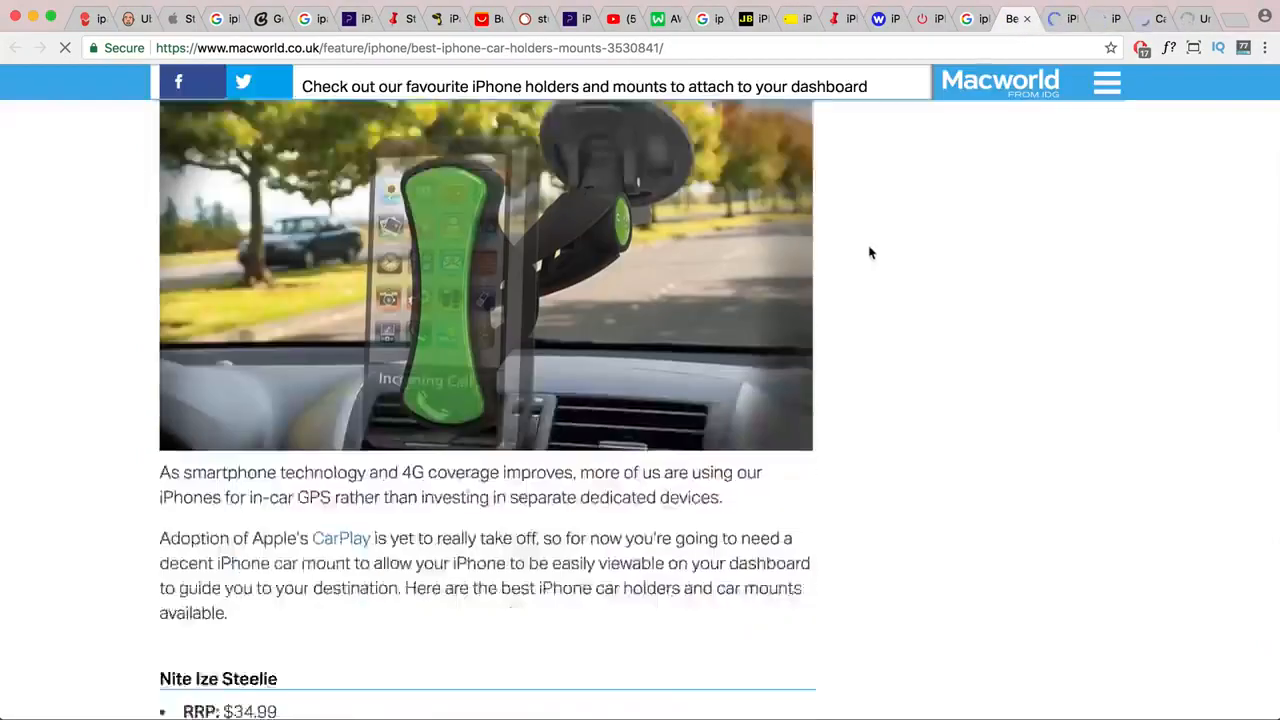
scroll(875, 248, down, 15)
scroll(875, 247, up, 10)
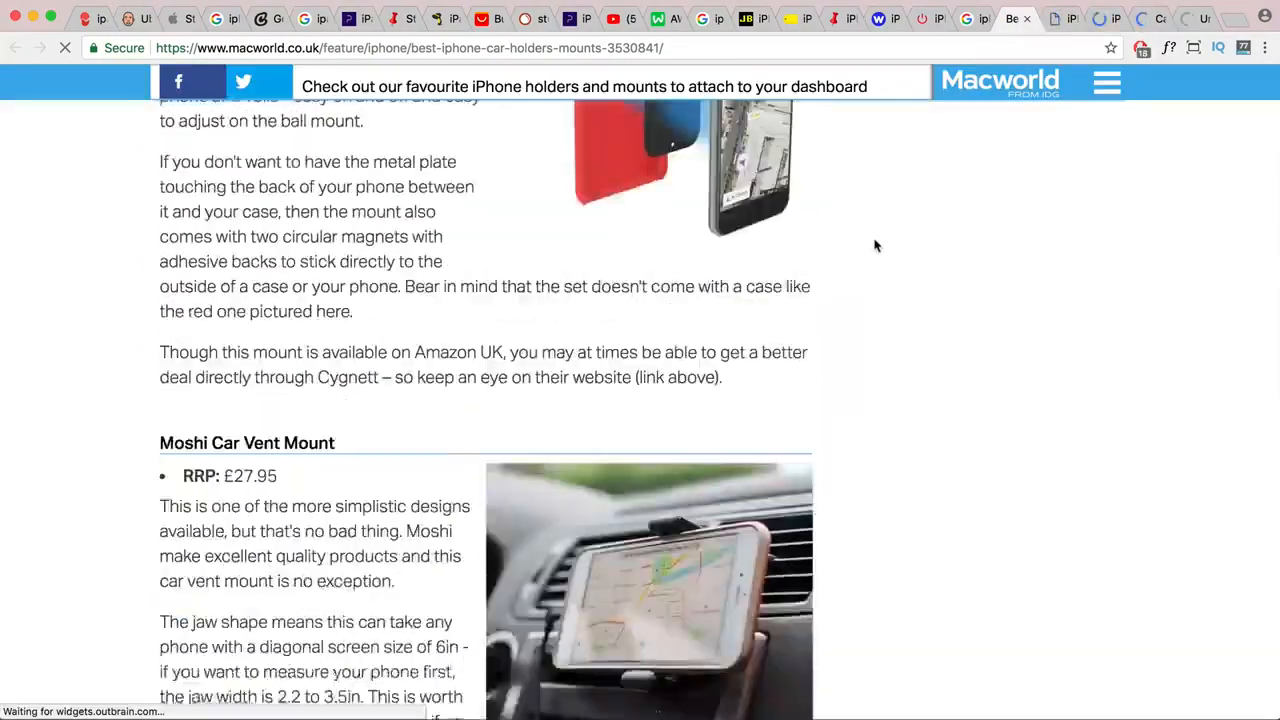
scroll(876, 248, up, 4)
scroll(877, 249, down, 10)
scroll(877, 249, down, 1)
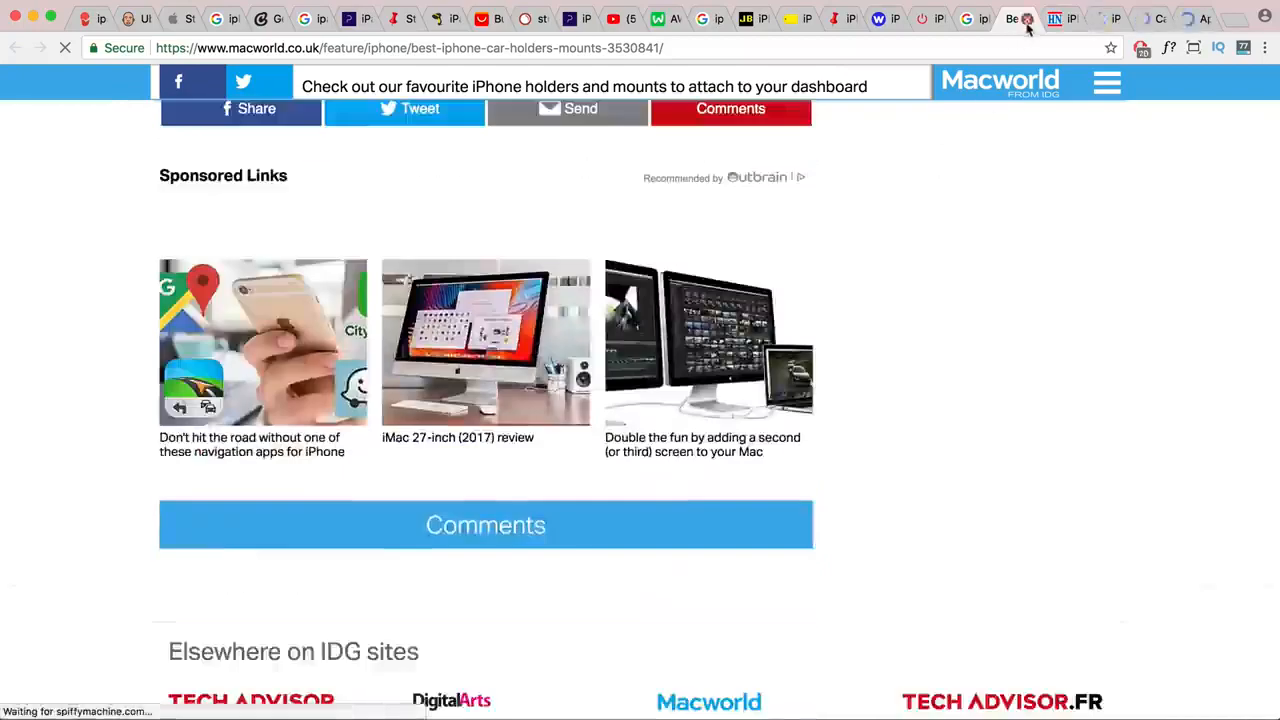
click(1015, 19)
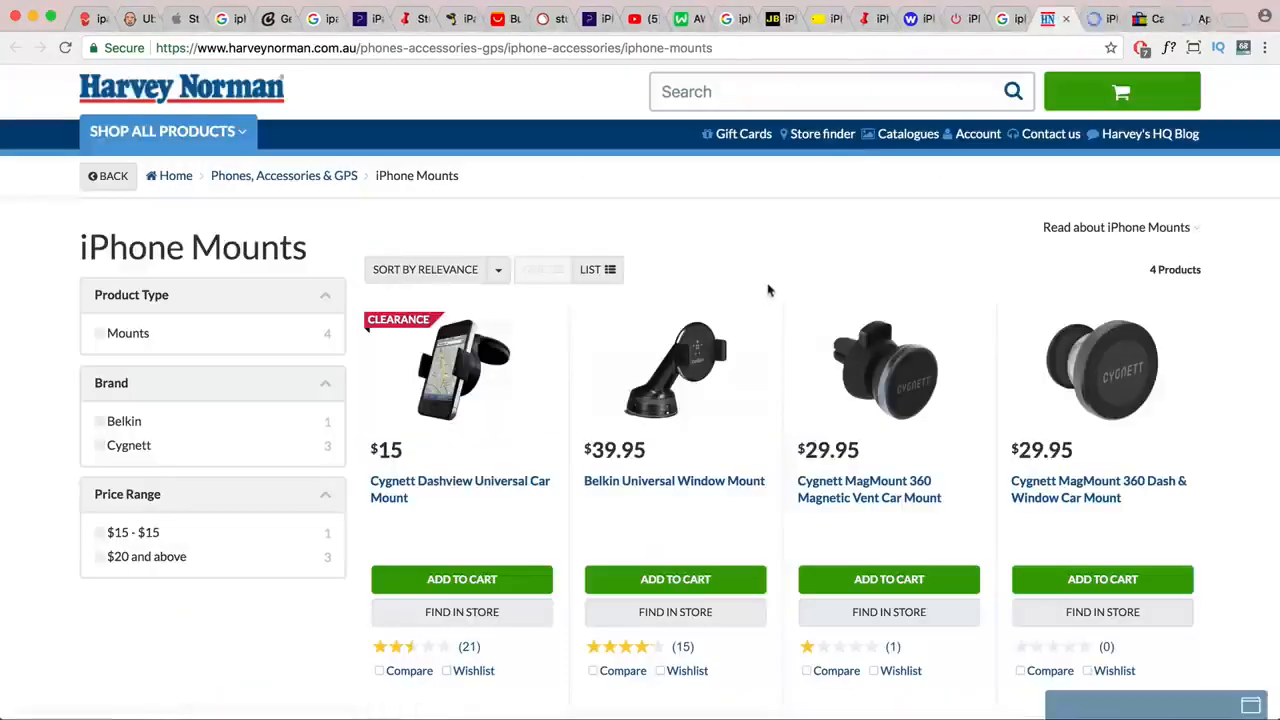
scroll(703, 263, down, 2)
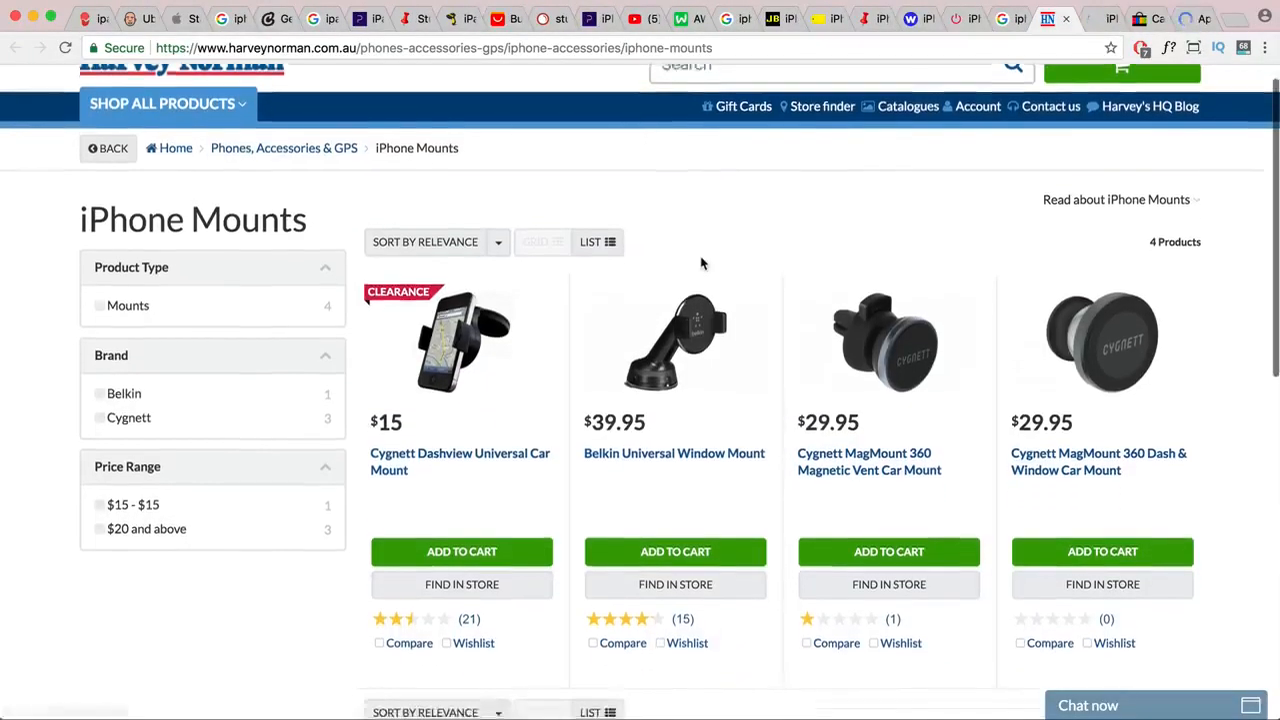
scroll(702, 262, down, 5)
scroll(700, 260, up, 8)
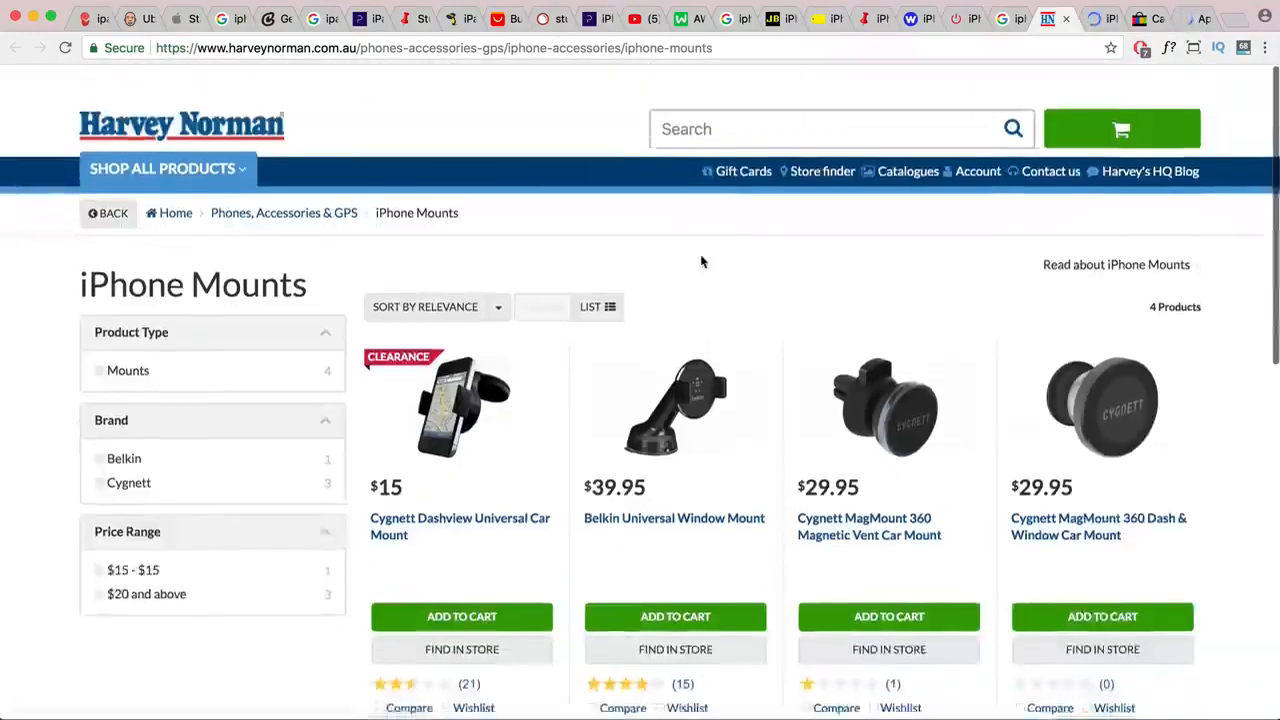
click(1066, 19)
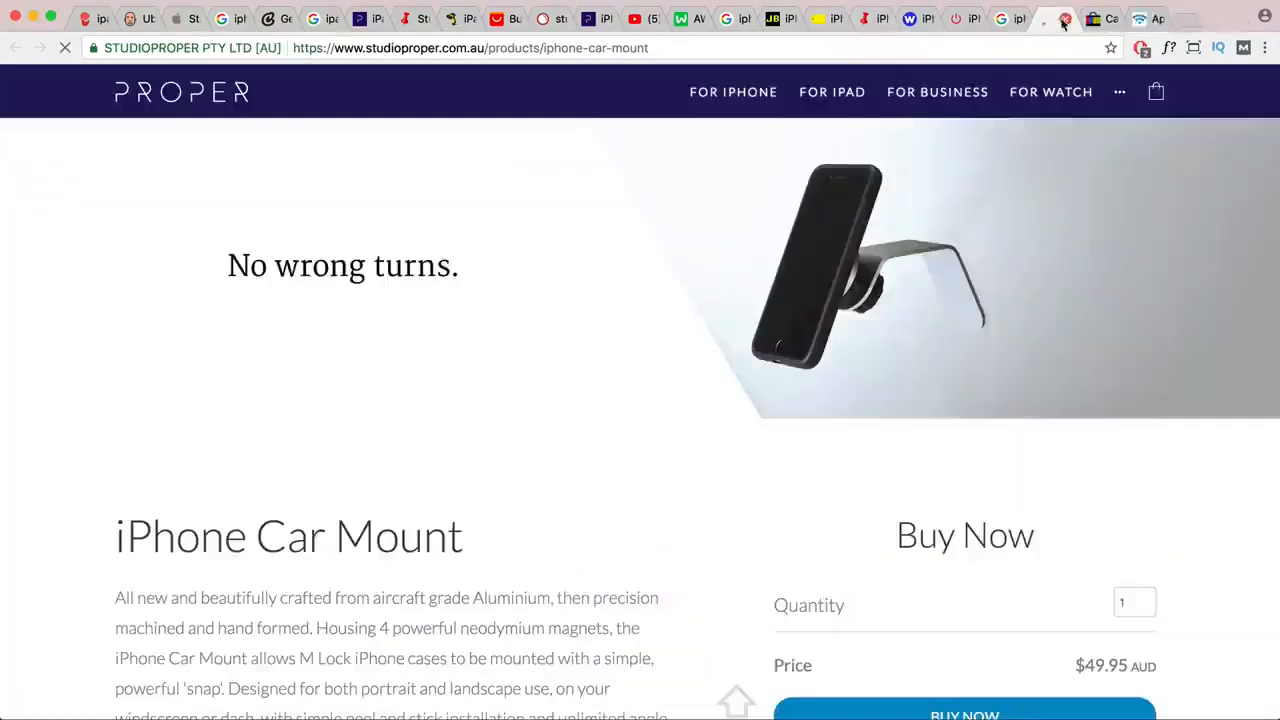
scroll(732, 249, down, 4)
scroll(730, 250, down, 15)
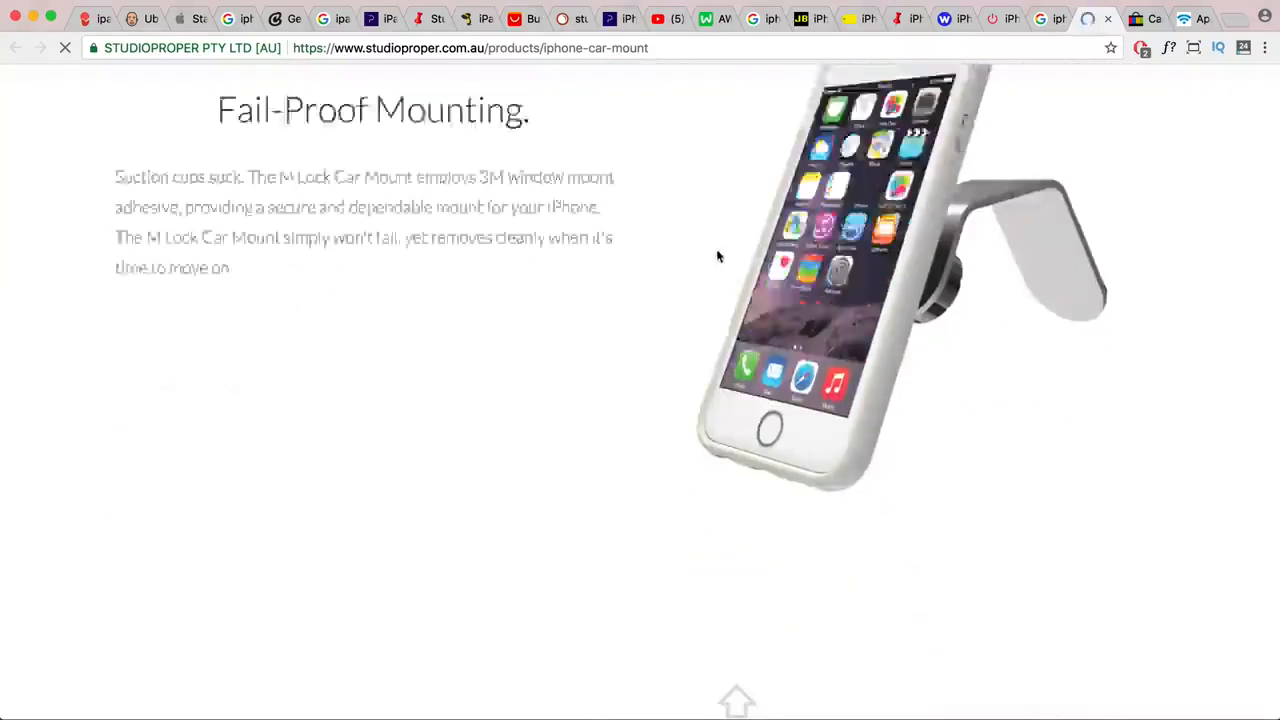
scroll(718, 255, down, 10)
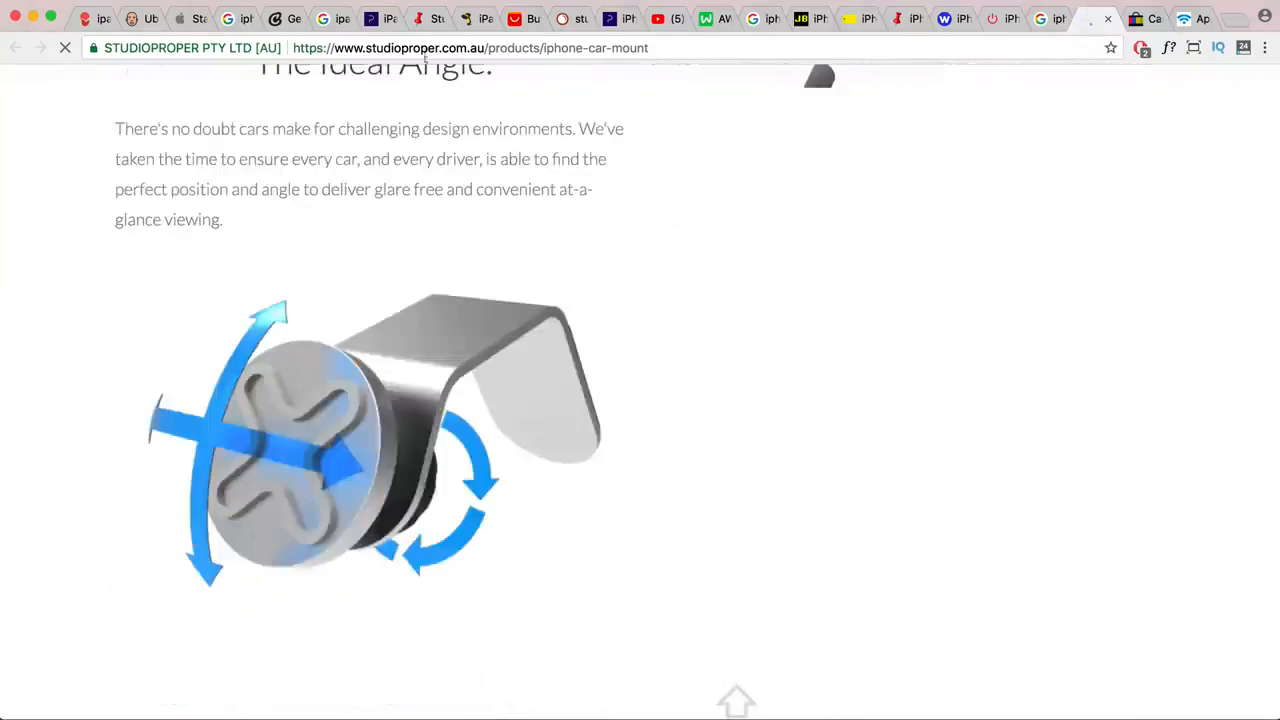
drag(488, 47, 200, 47)
key(super+c)
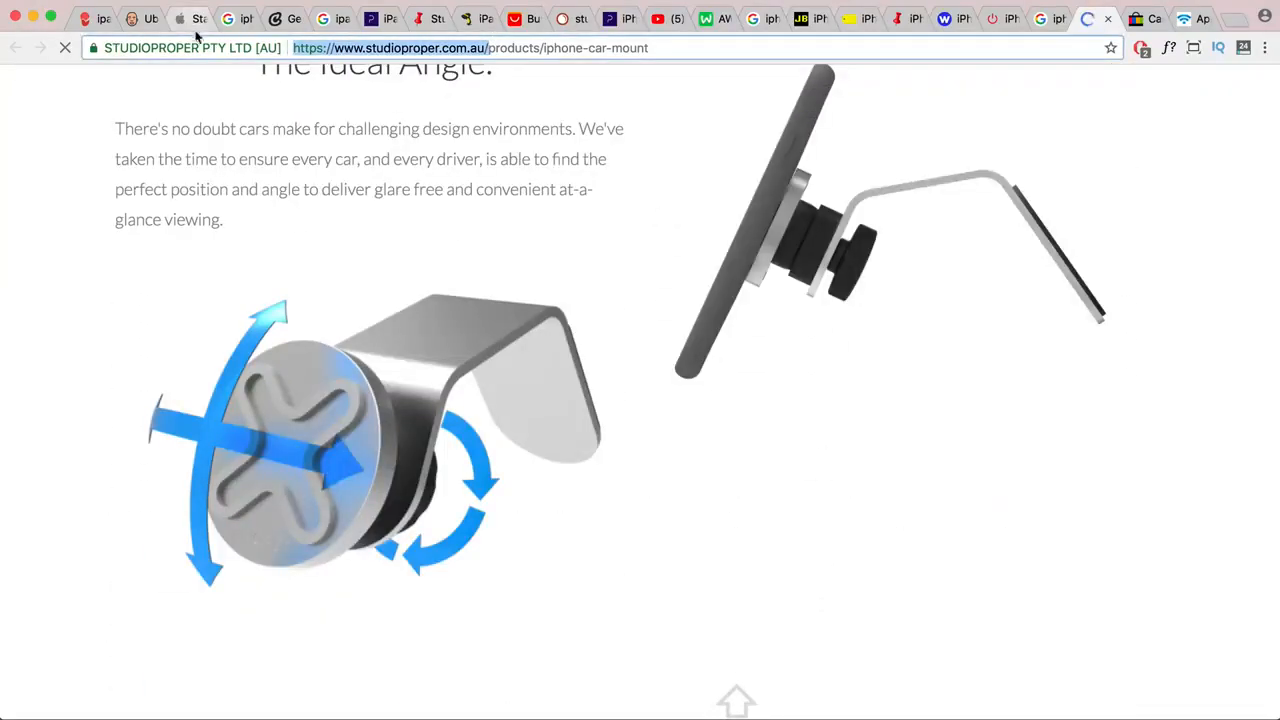
key(super+Tab)
scroll(1150, 400, down, 2)
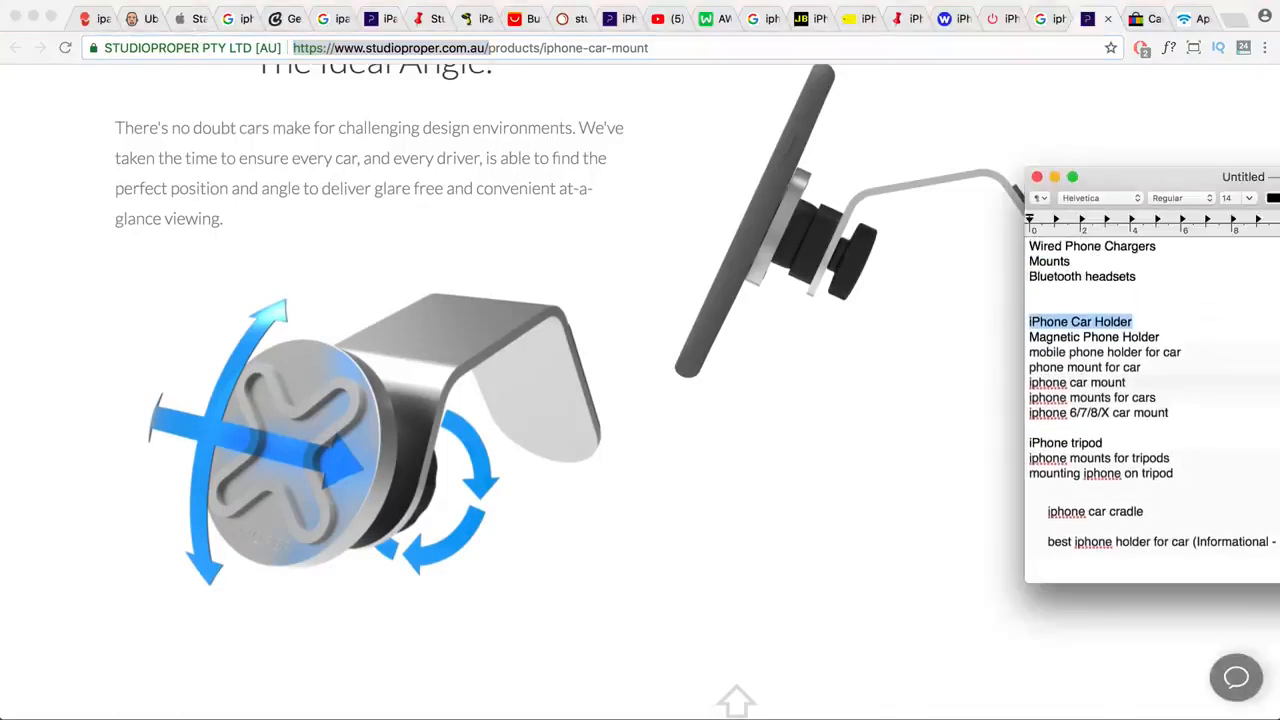
click(1150, 560)
key(super+v)
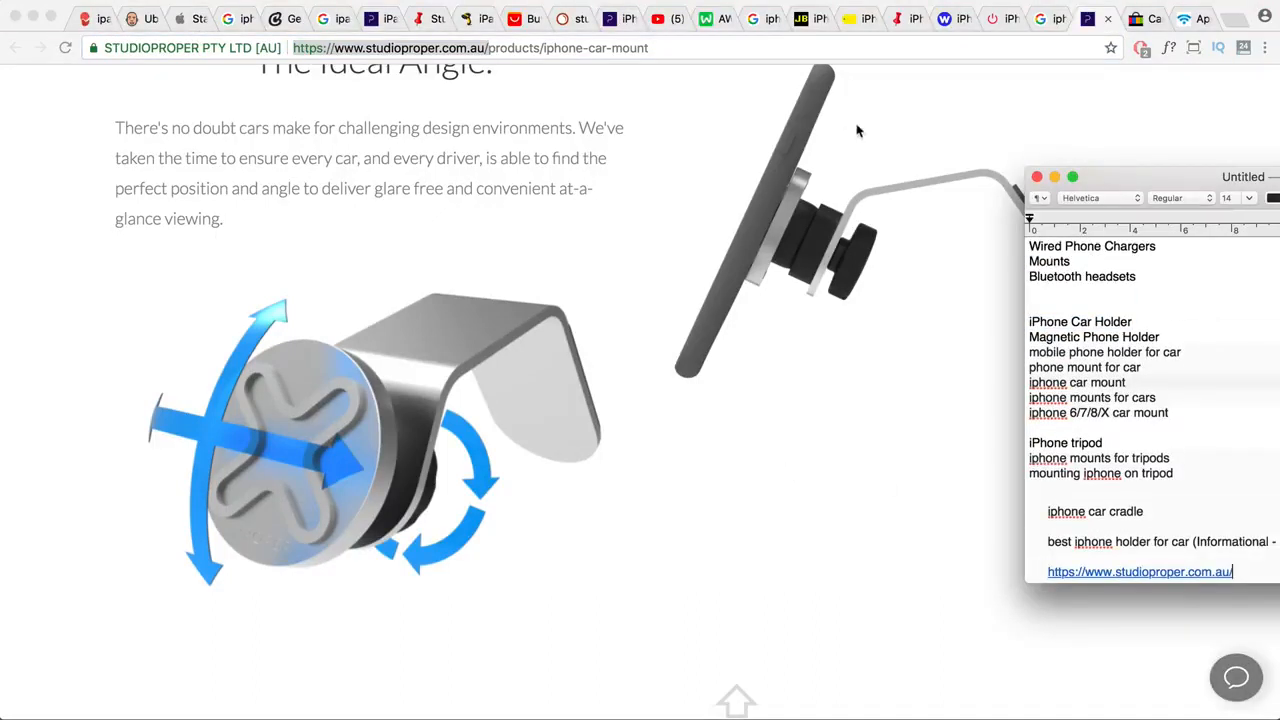
- Look back over the Studio Proper iPhone Car Mount page and close its tab
scroll(908, 127, up, 15)
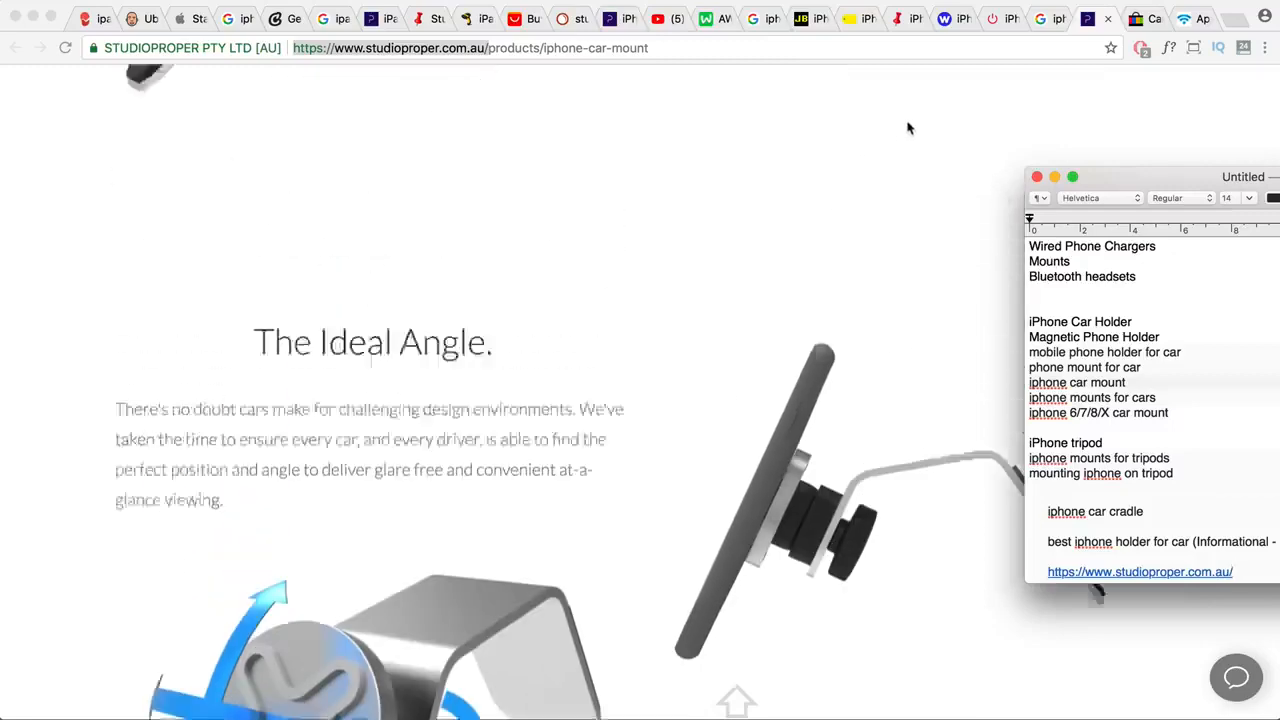
scroll(1036, 76, up, 3)
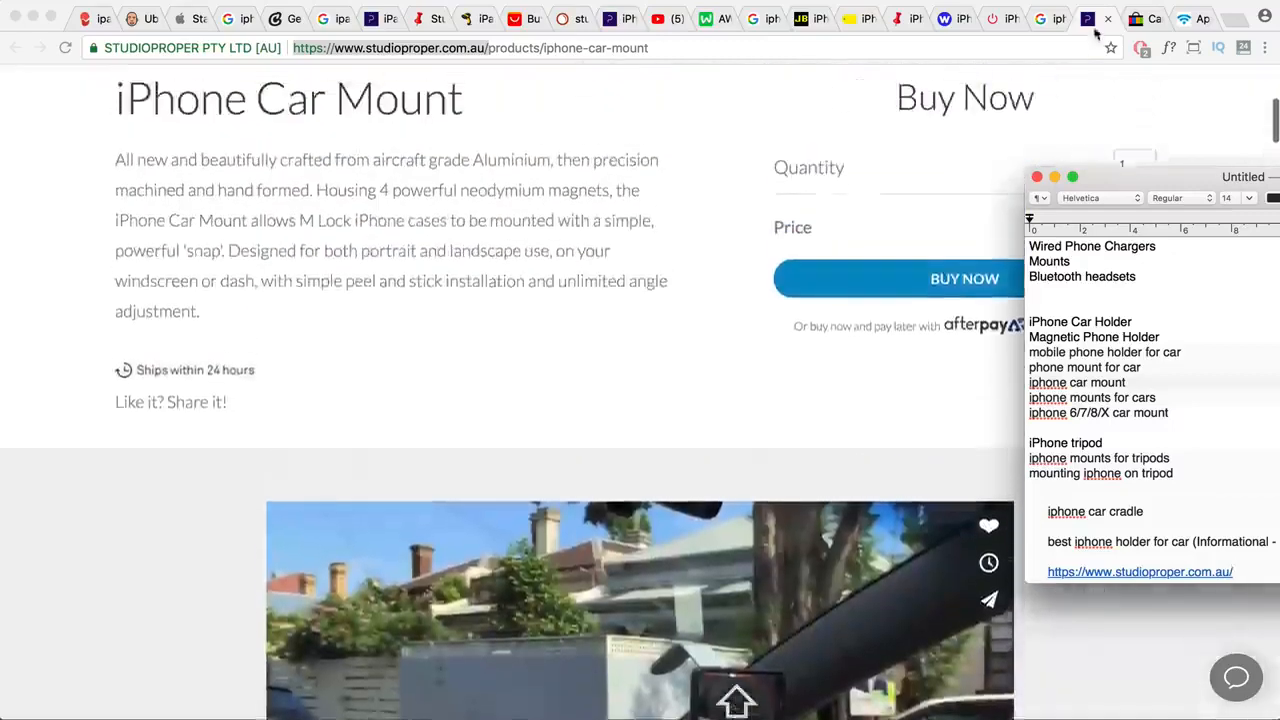
key(ctrl+Tab)
- Skim eBay's Car Mounts and Holders for Apple listings and close the tab
scroll(660, 480, down, 12)
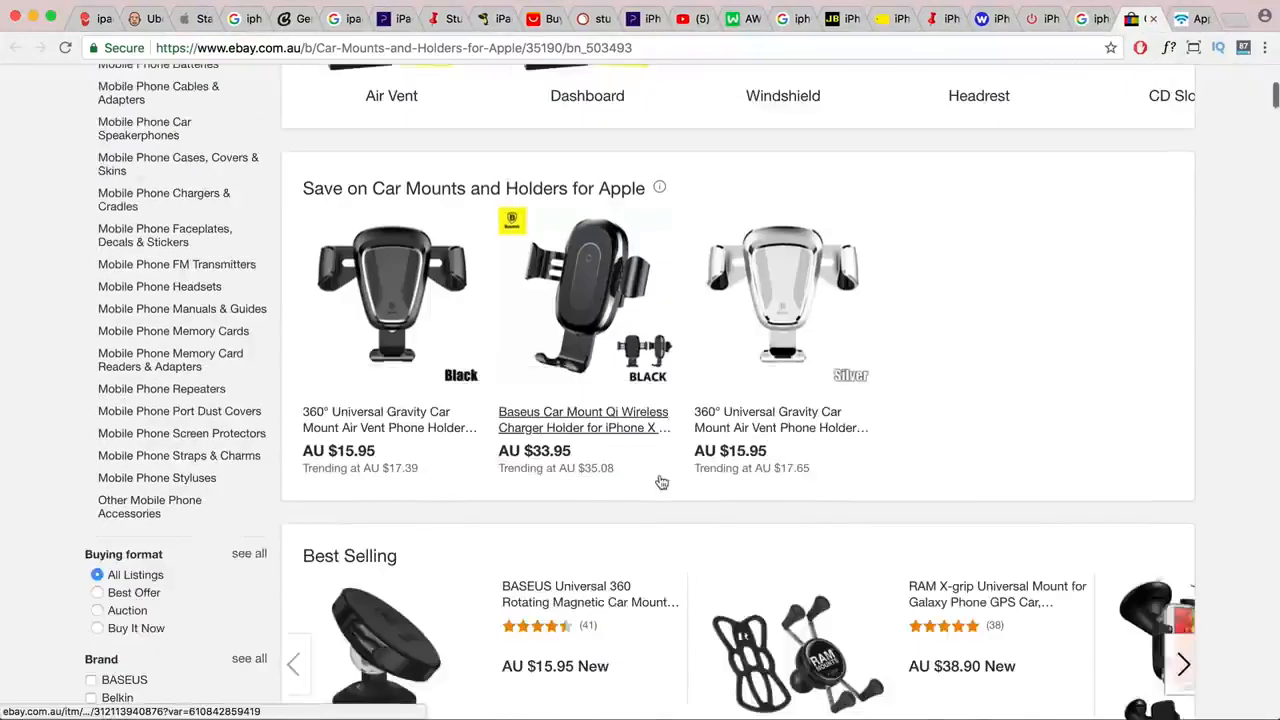
scroll(662, 481, down, 2)
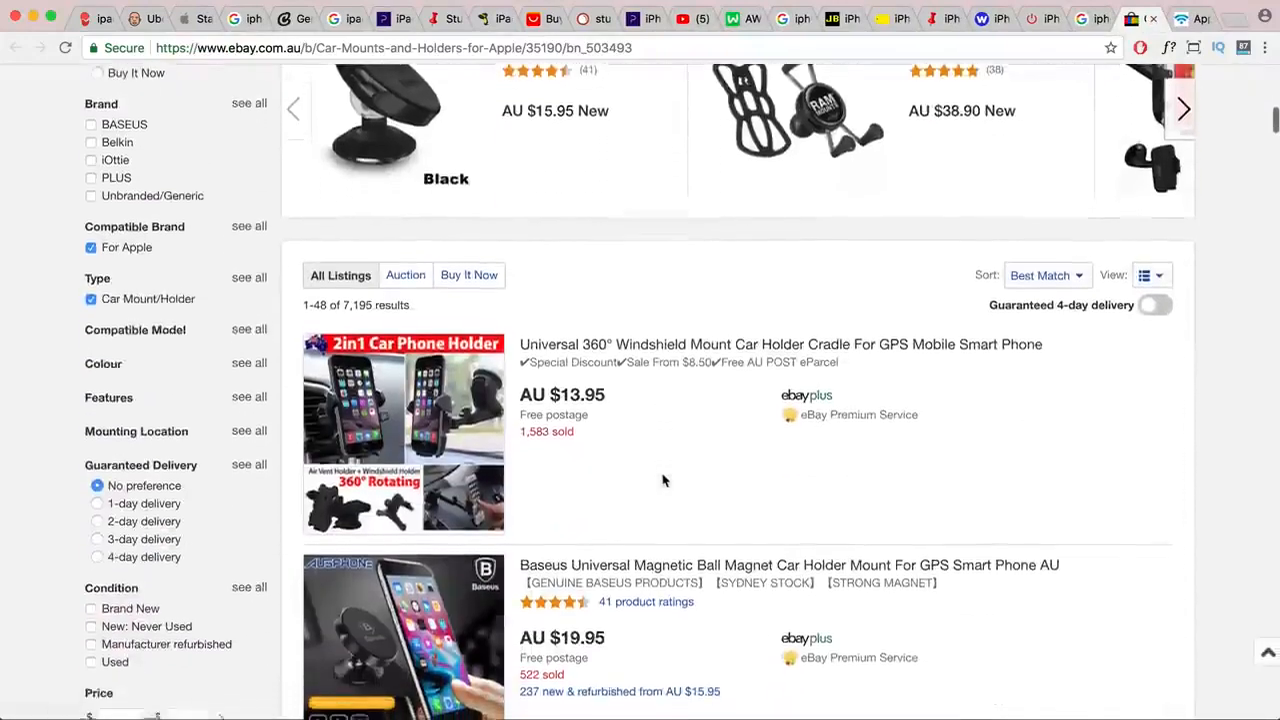
scroll(662, 481, down, 3)
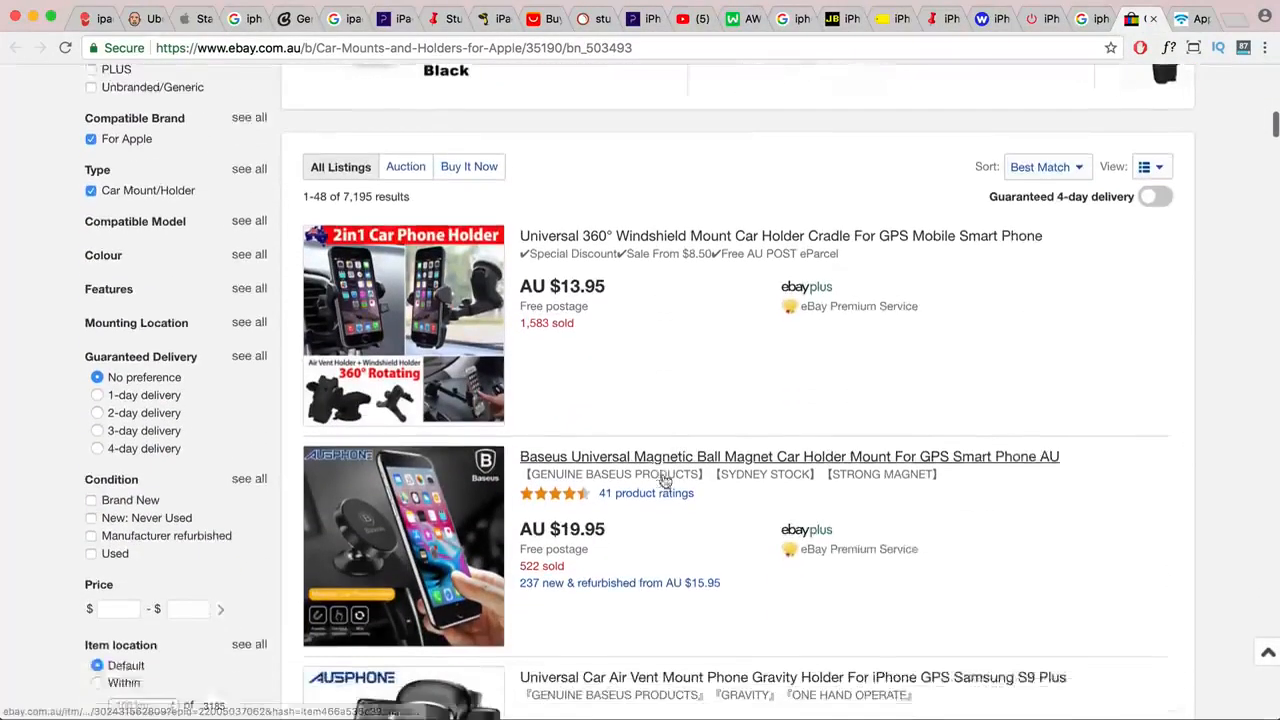
scroll(662, 481, down, 2)
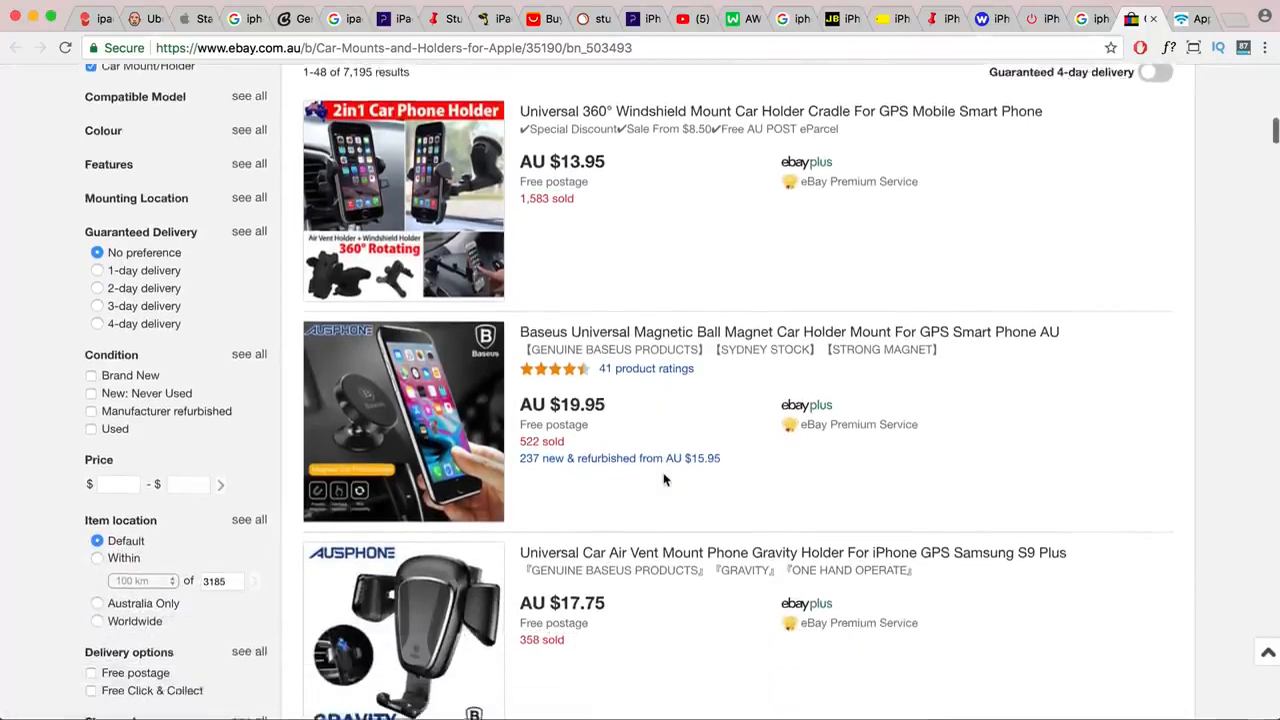
scroll(994, 329, up, 4)
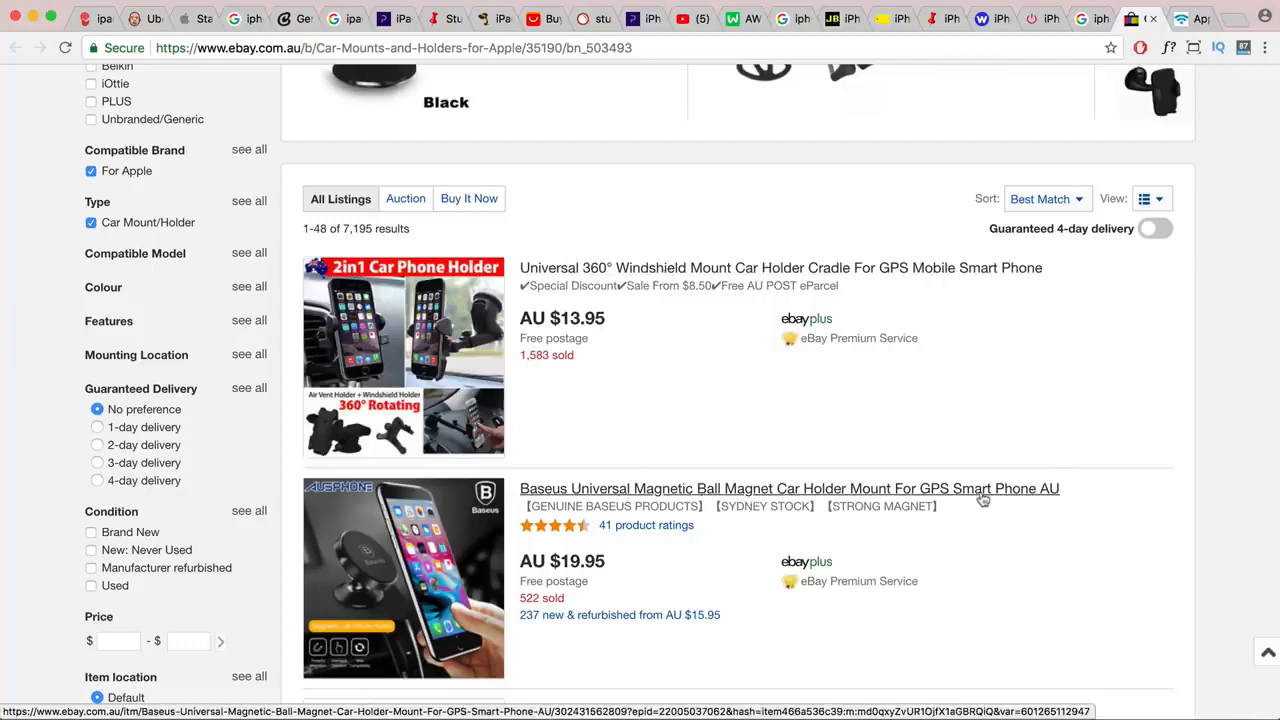
click(1152, 18)
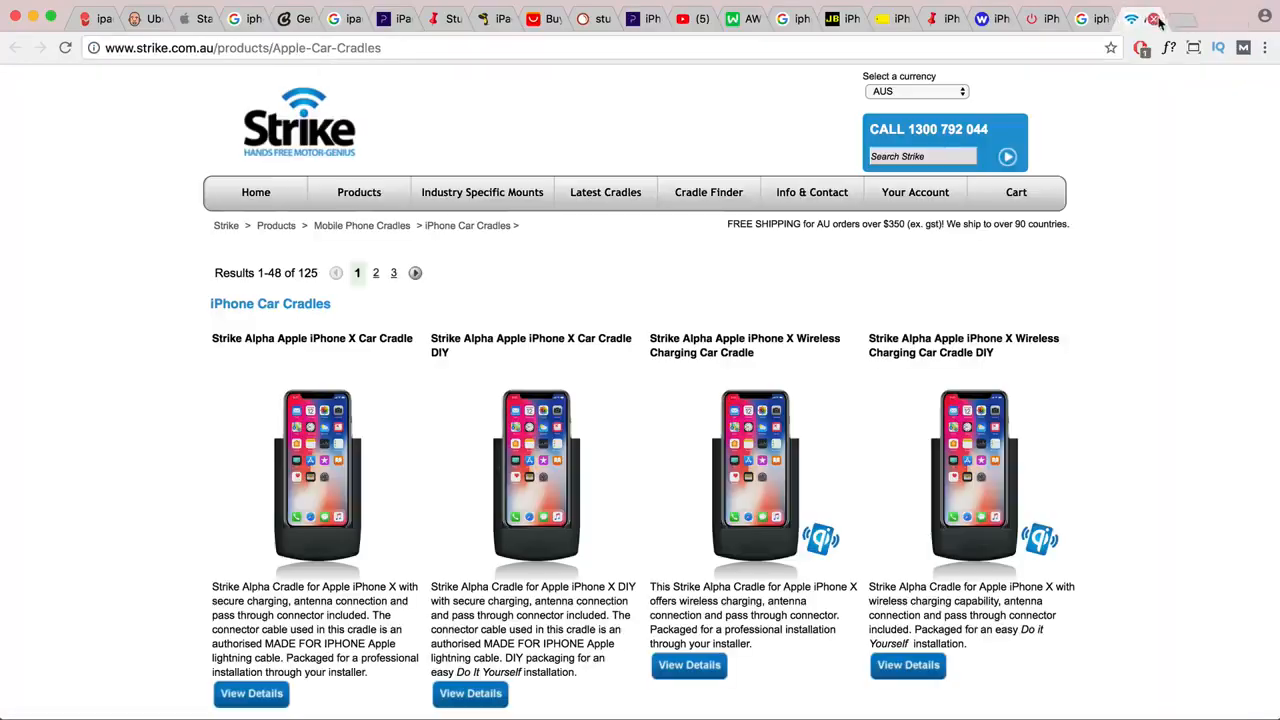
scroll(817, 330, down, 10)
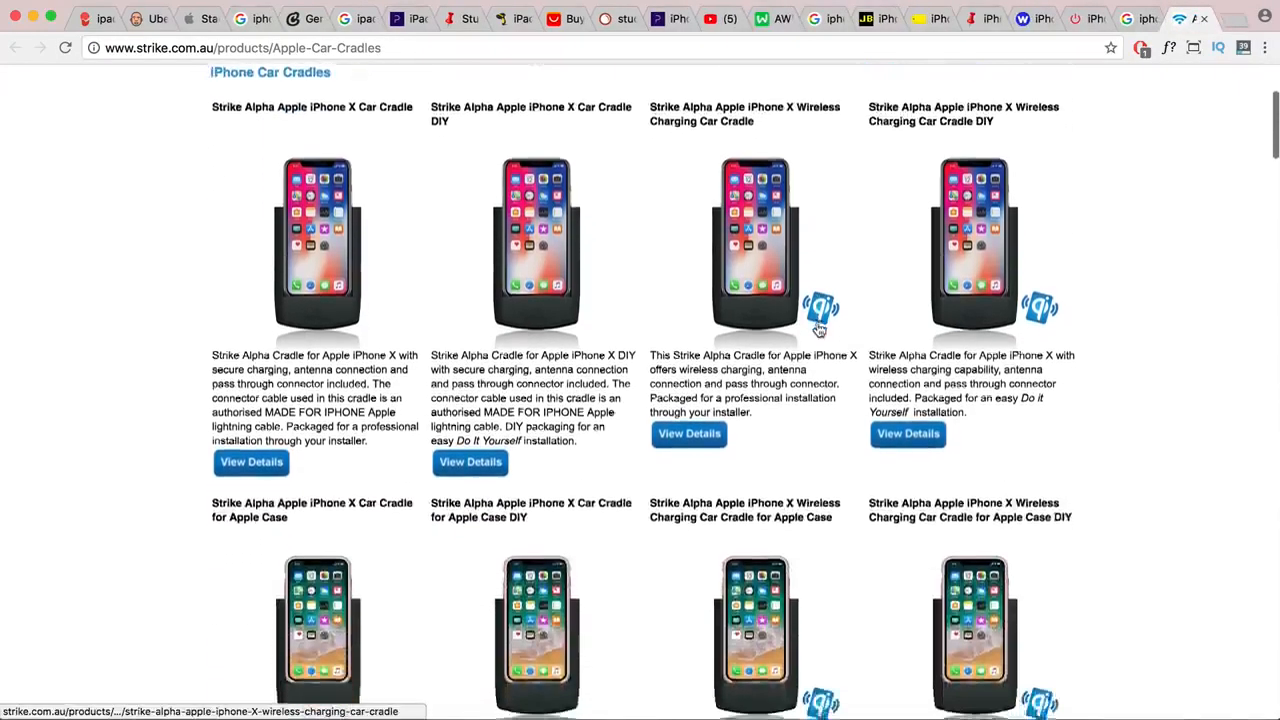
key(super+l)
key(super+c)
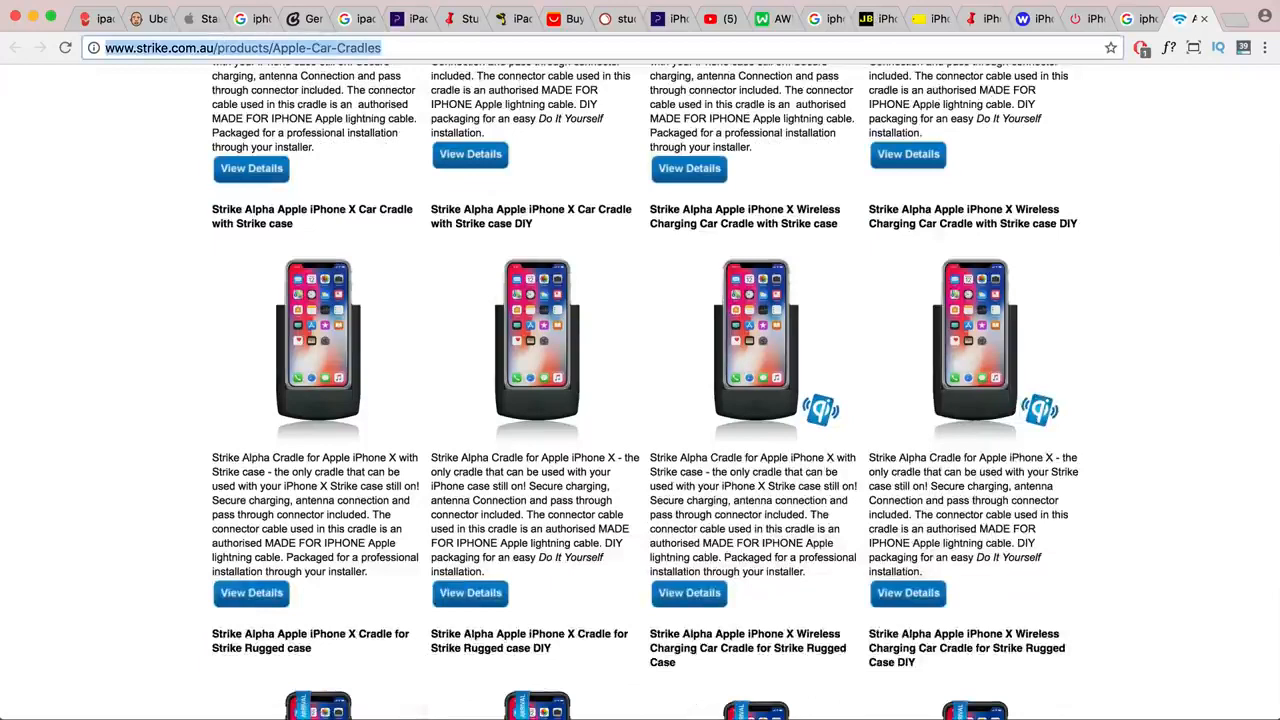
key(super+Tab)
key(Return)
key(super+v)
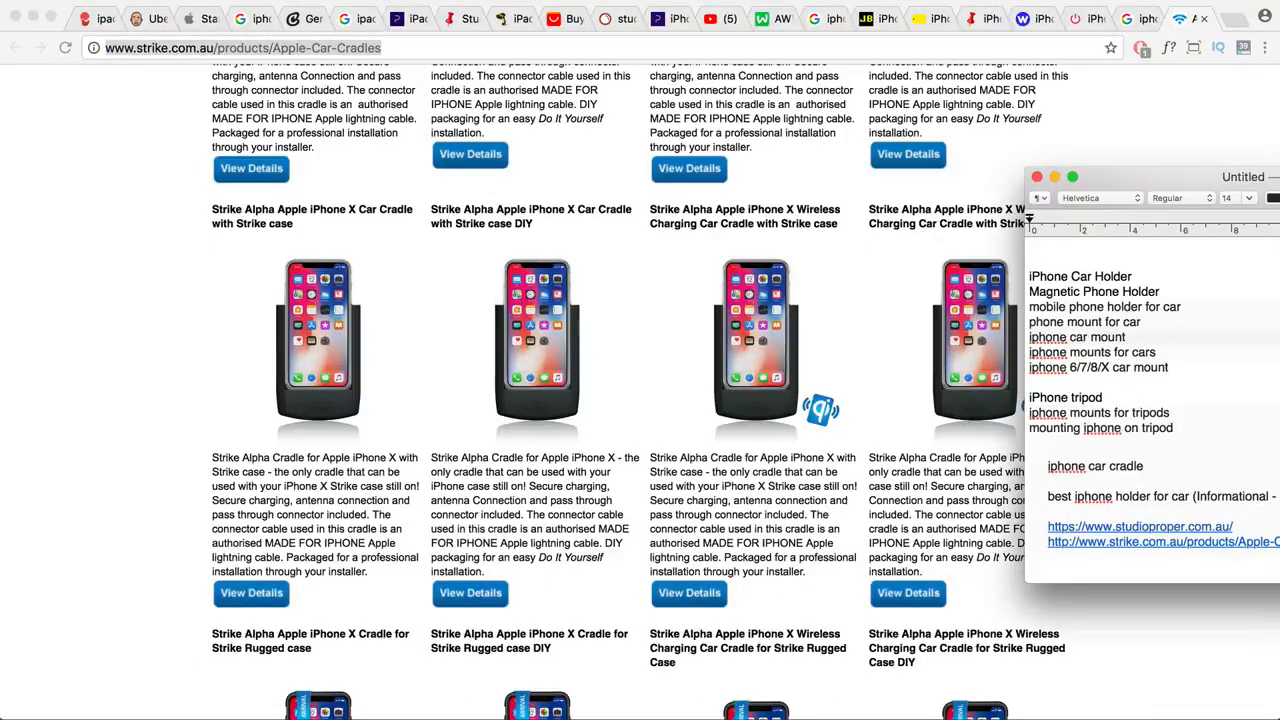
- Return to the "iphone car holder" Google results, dismiss the in-page search, and turn on the MozBar metrics
click(1124, 22)
scroll(852, 211, down, 2)
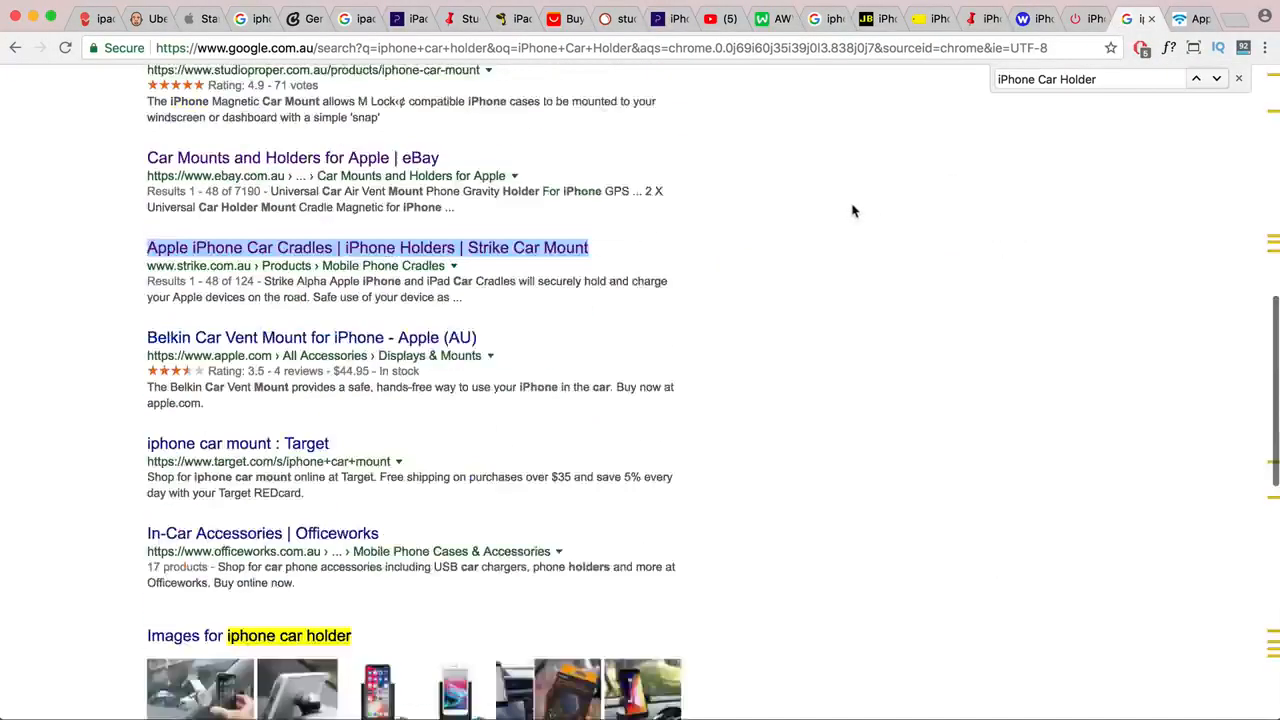
scroll(850, 210, up, 1)
click(850, 209)
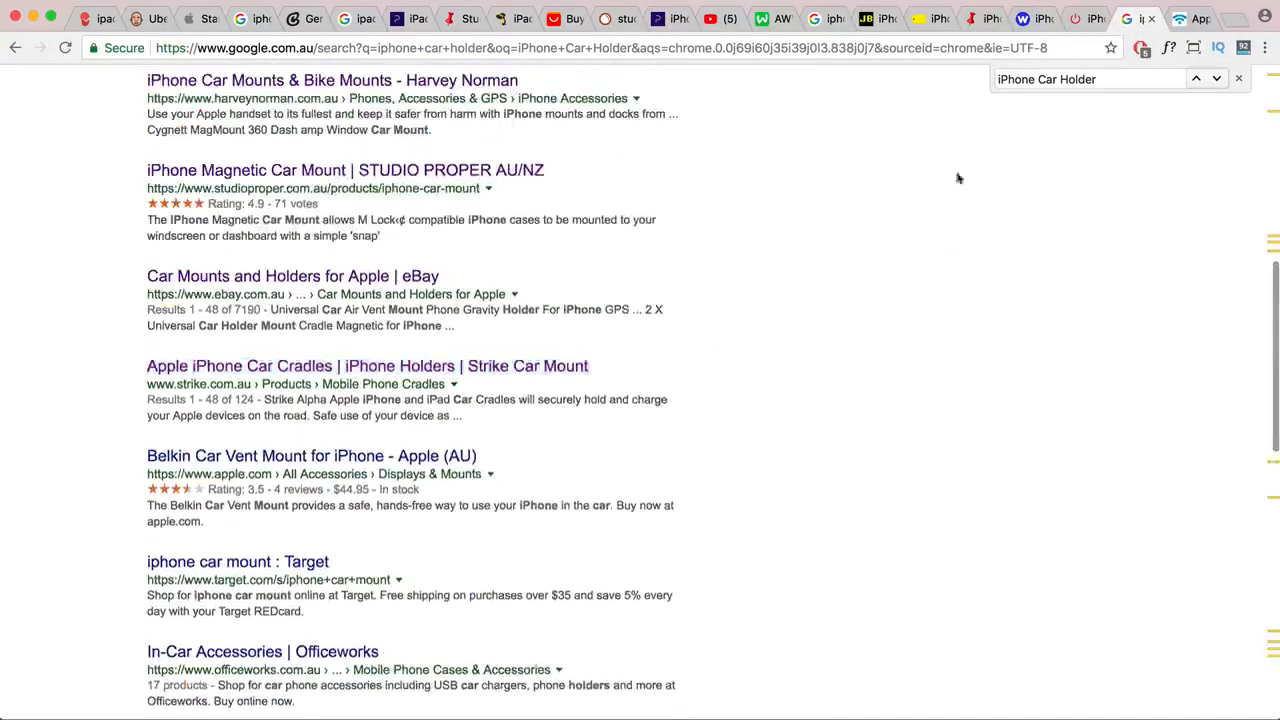
click(1238, 78)
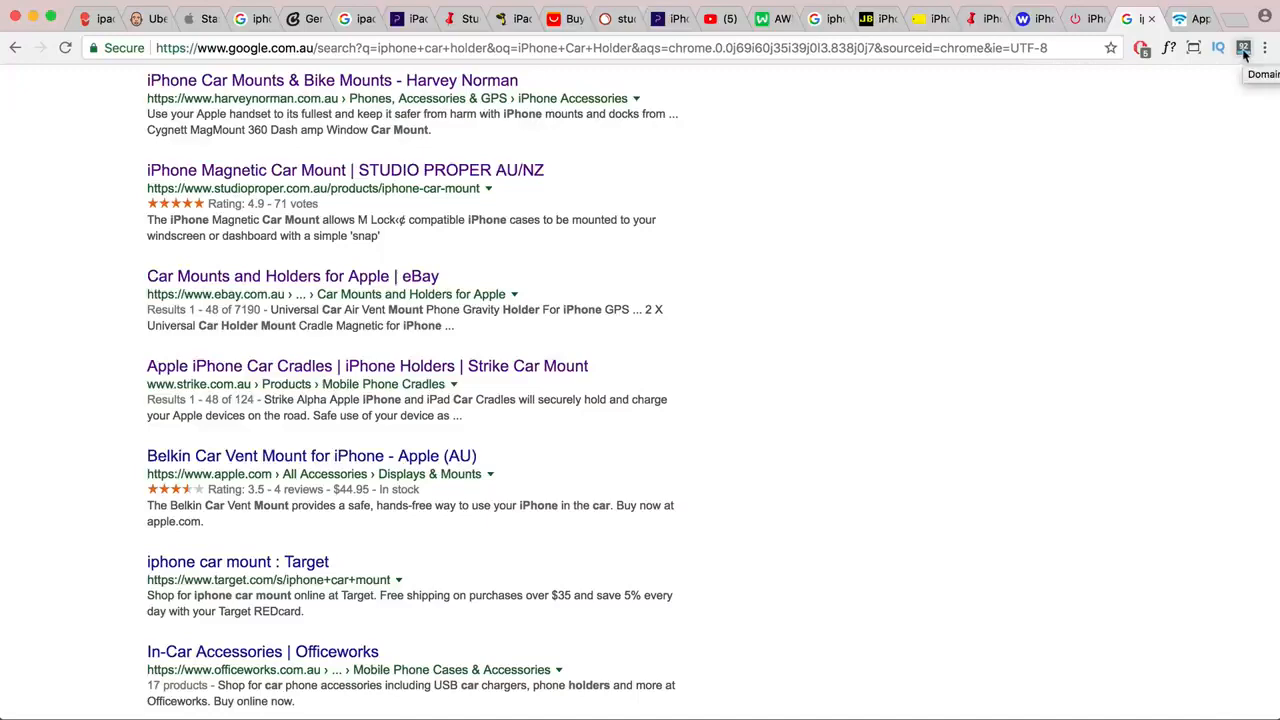
click(1244, 54)
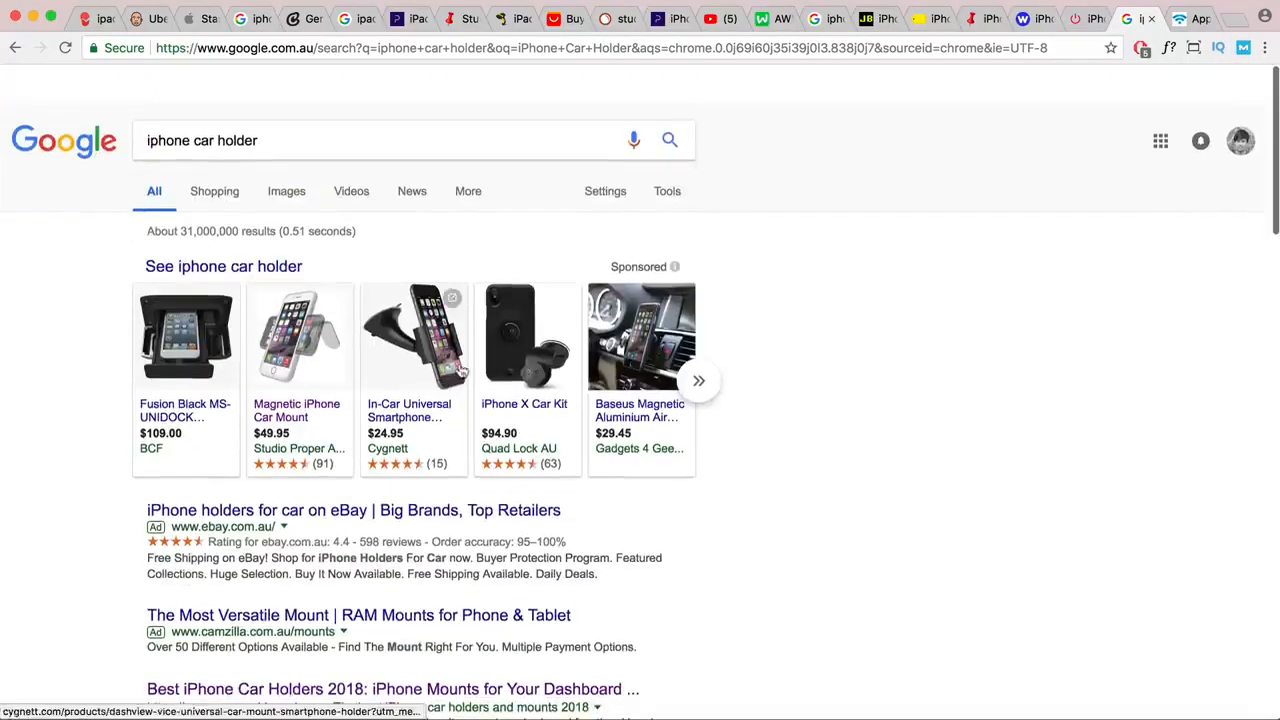
- Compare the page authority, link counts and domain authority of the sites ranking for "iphone car holder"
scroll(462, 370, down, 4)
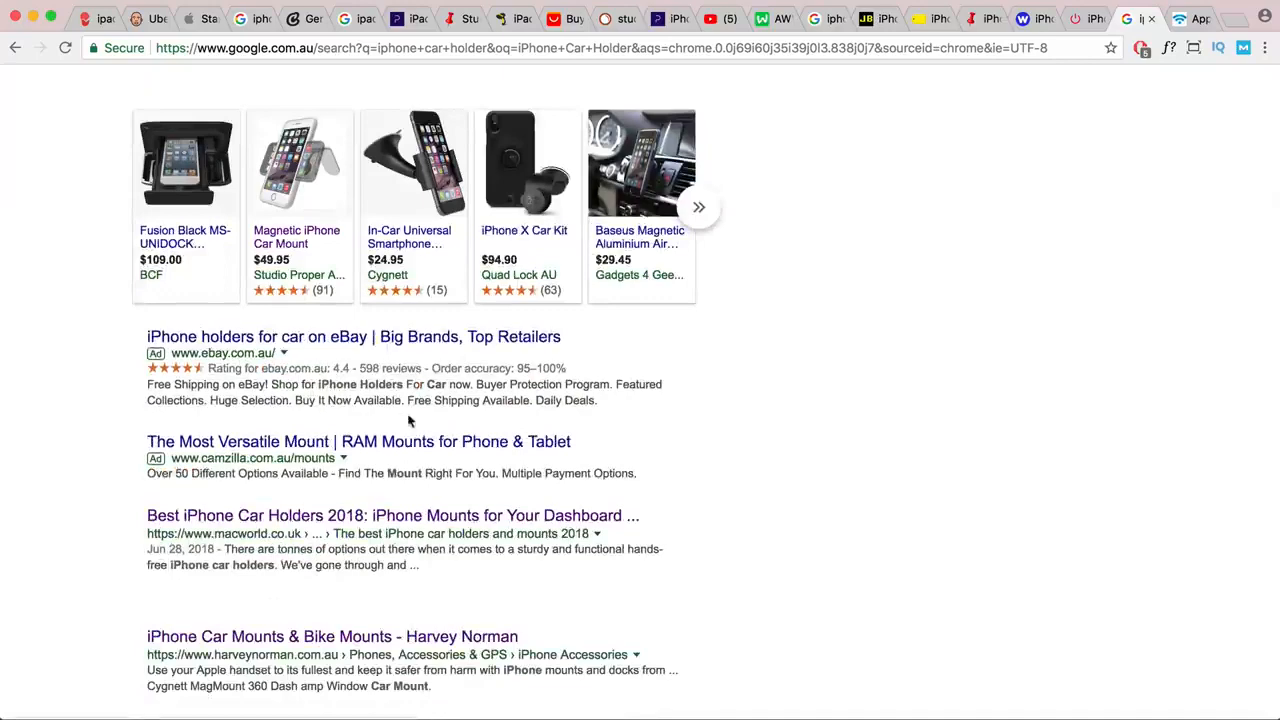
scroll(410, 426, down, 5)
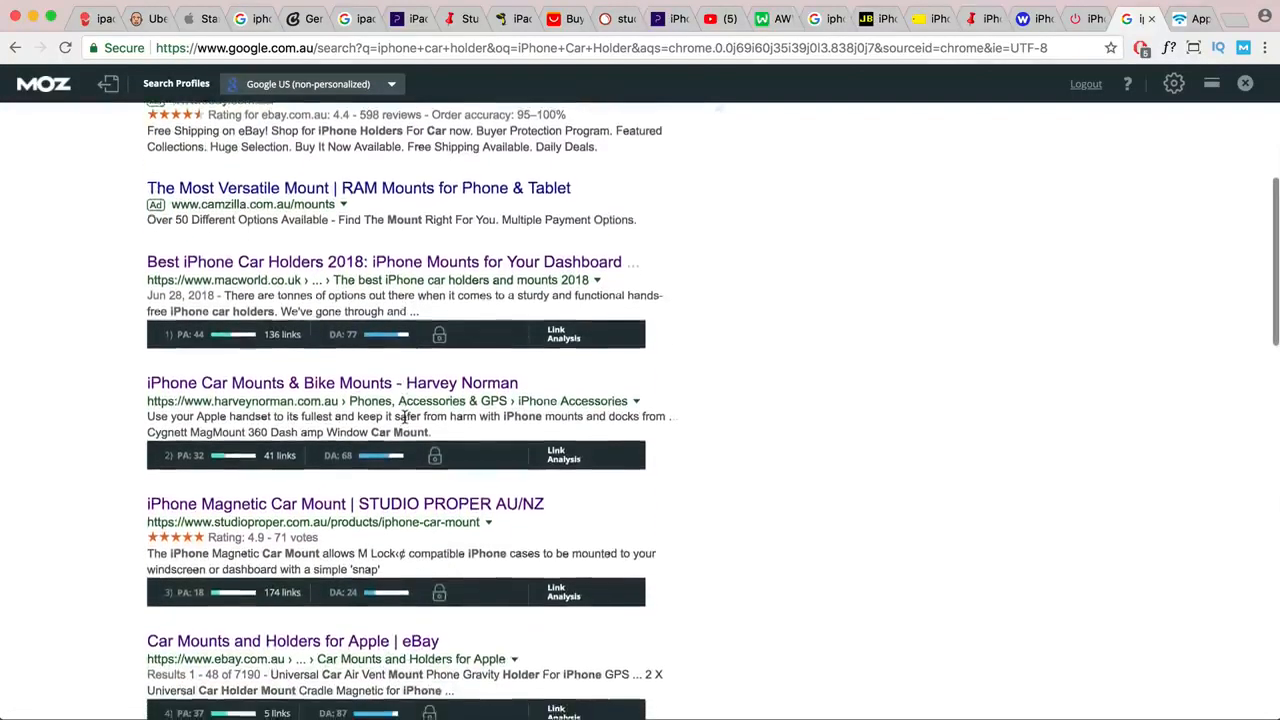
scroll(404, 422, down, 4)
scroll(404, 424, down, 5)
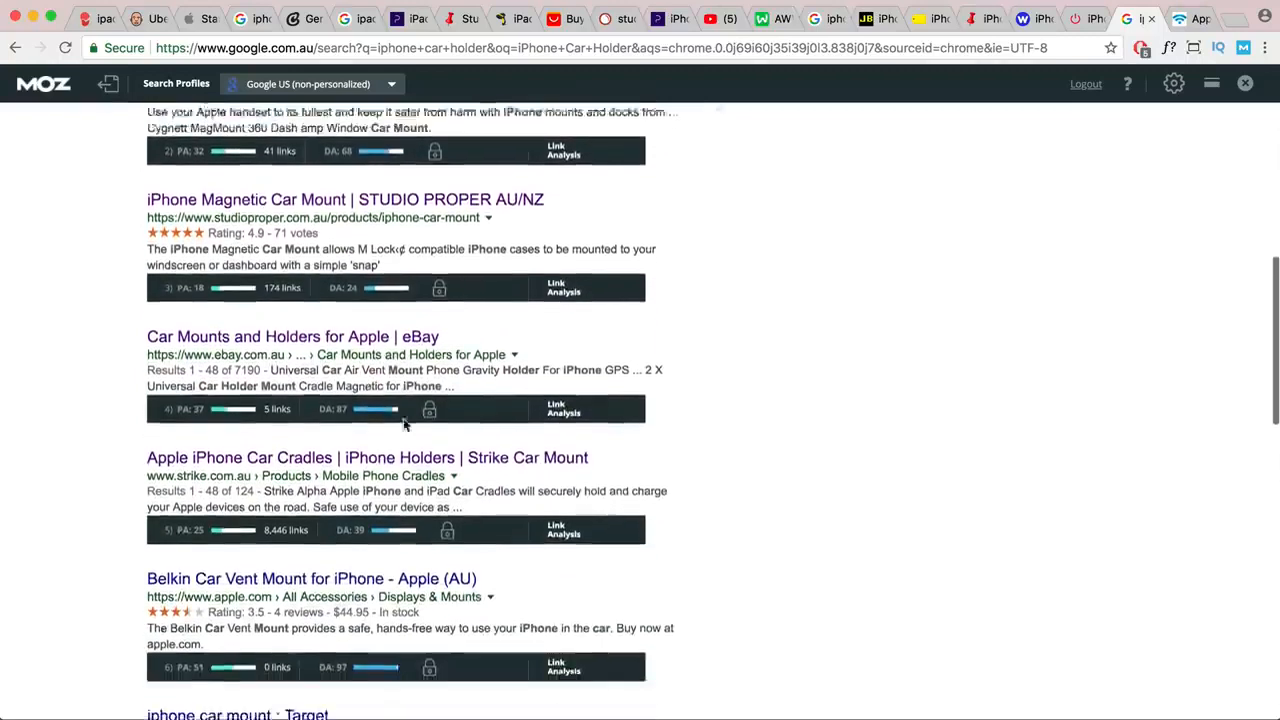
scroll(404, 424, down, 3)
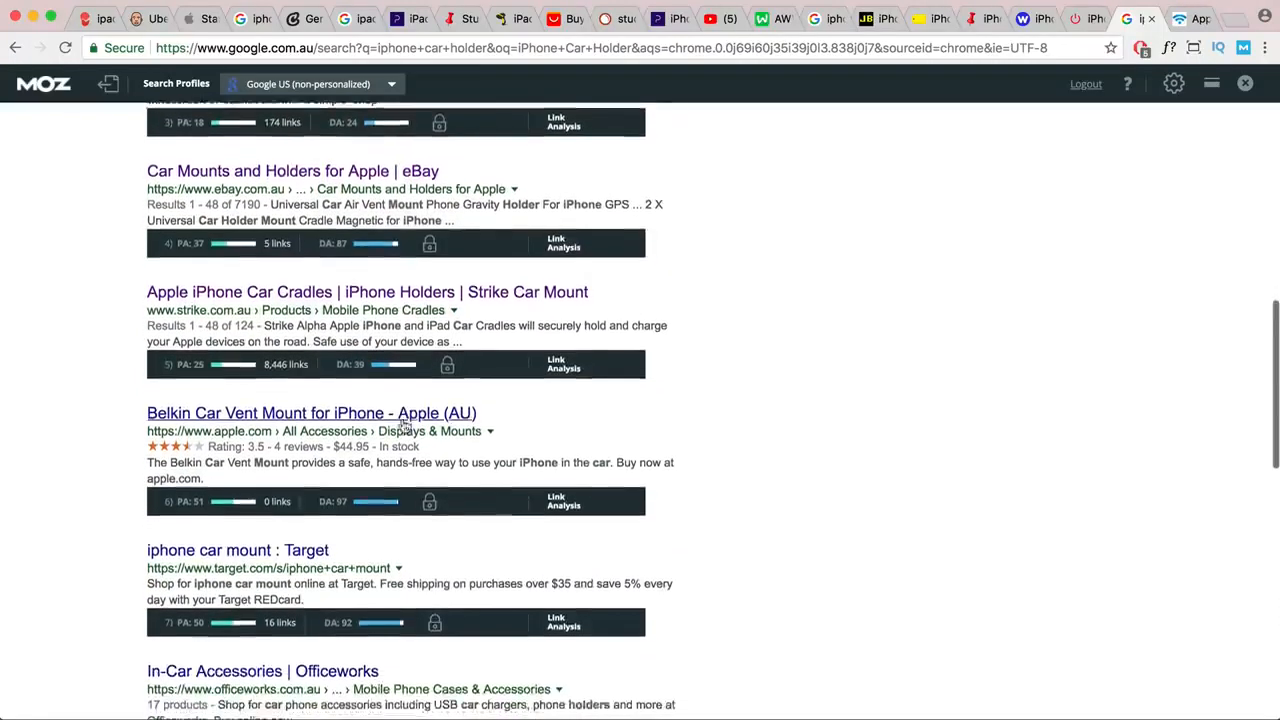
scroll(259, 588, down, 2)
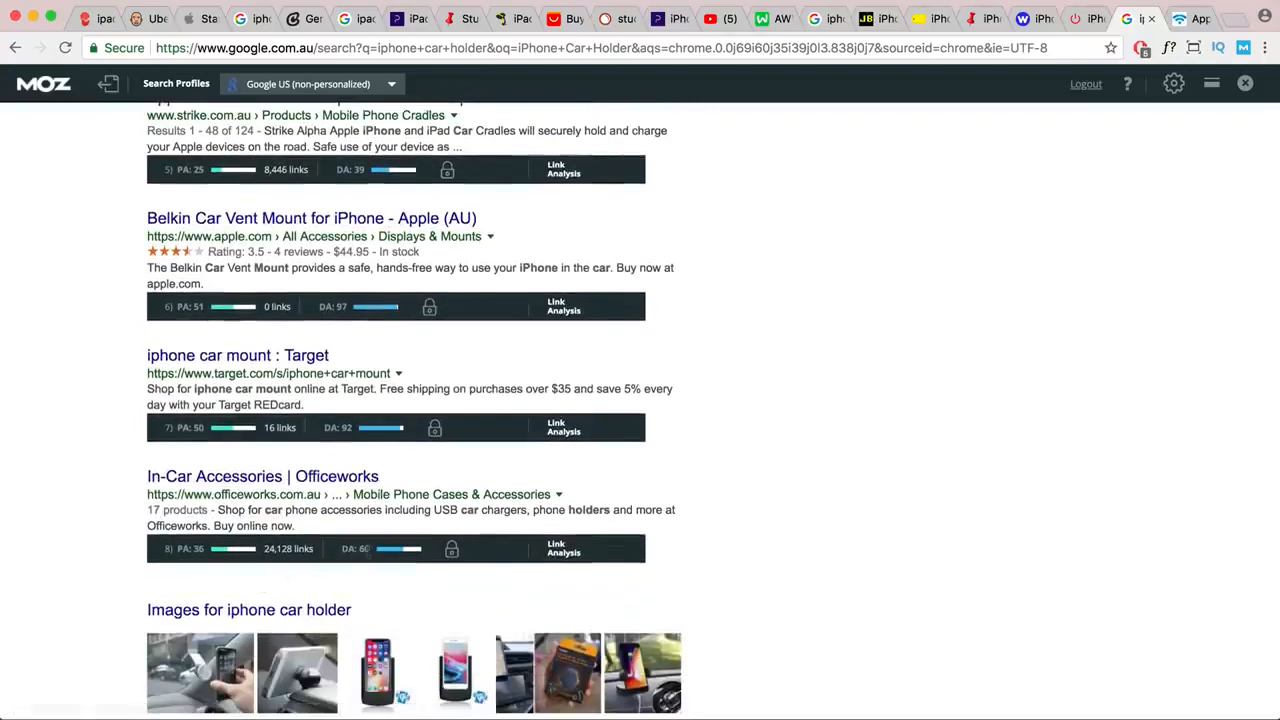
scroll(366, 560, down, 5)
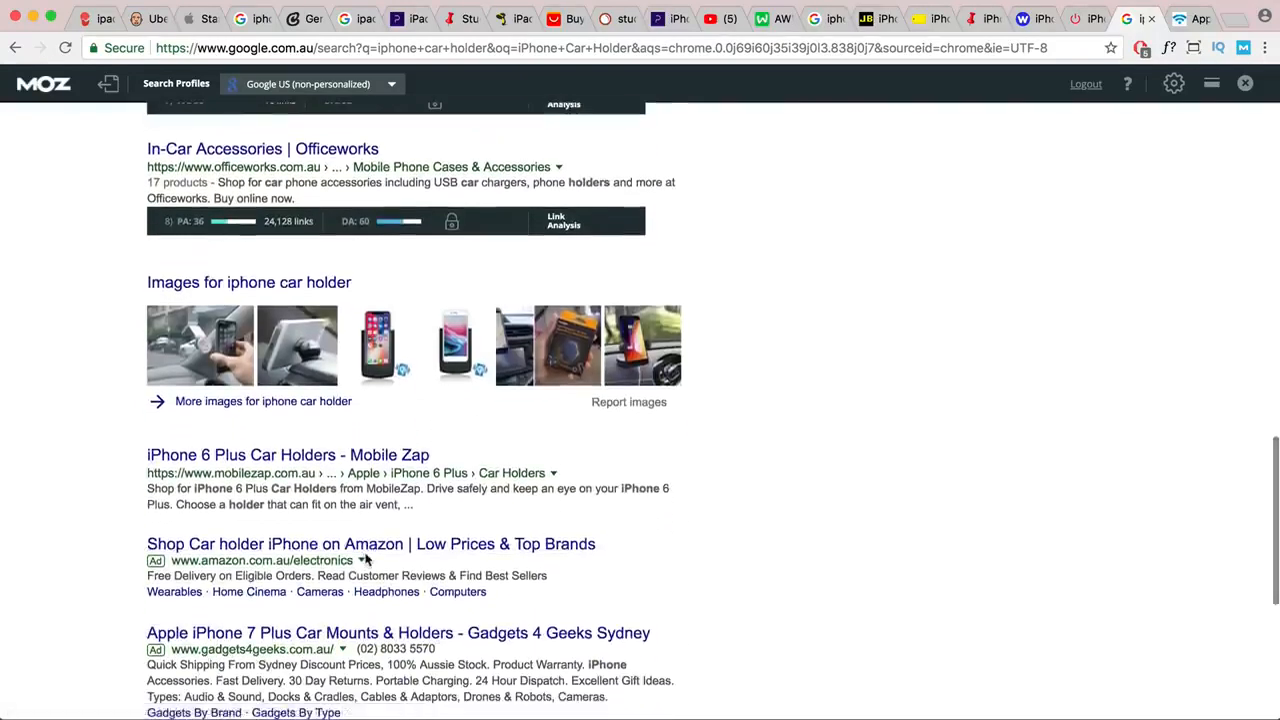
scroll(366, 560, up, 6)
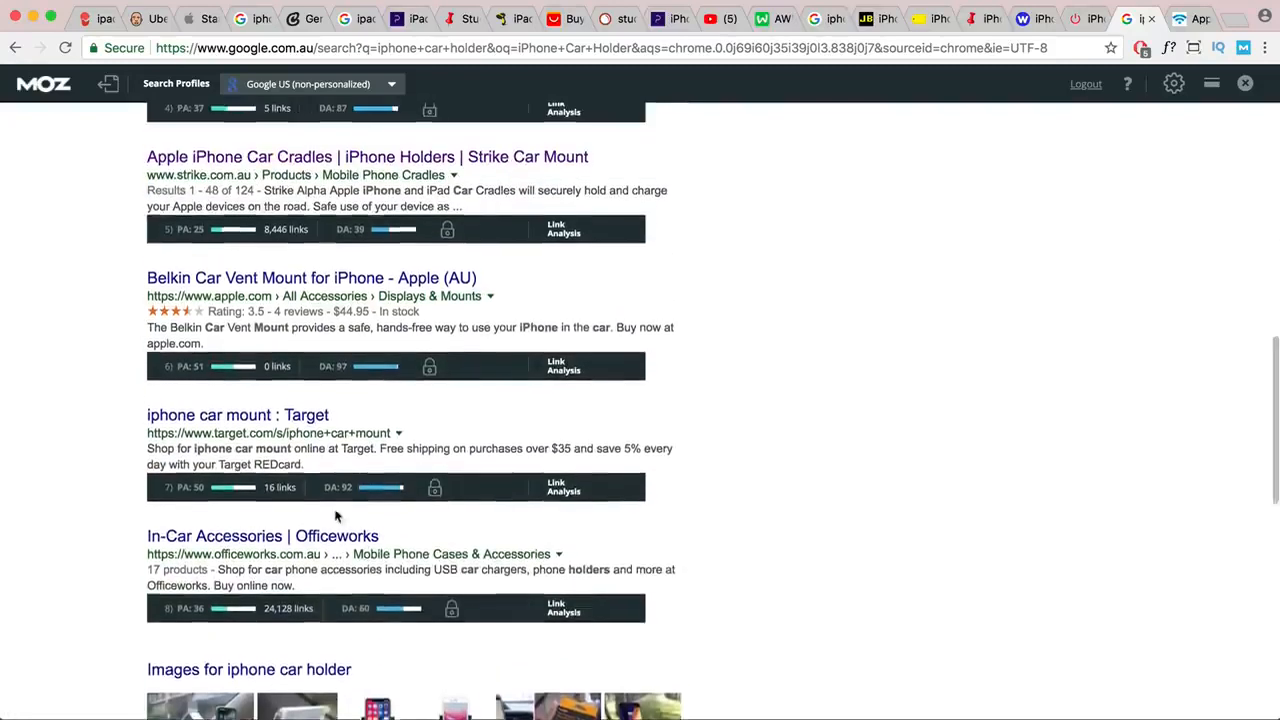
scroll(336, 516, up, 4)
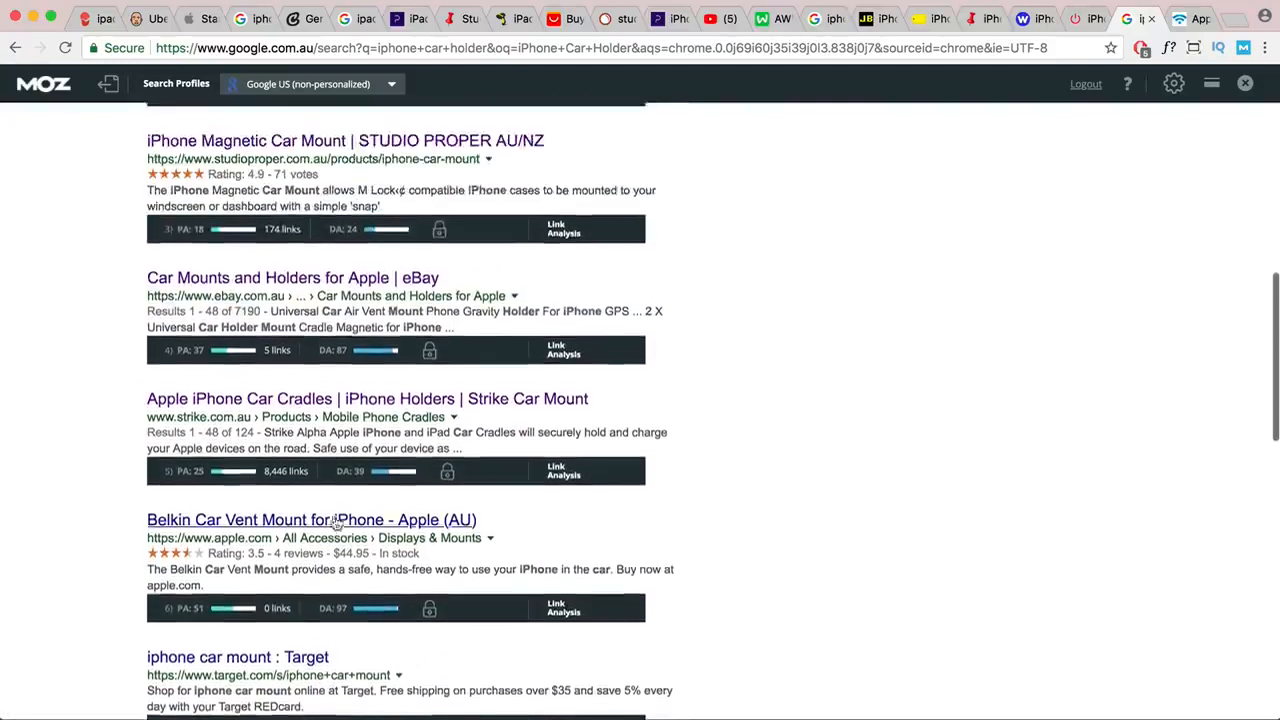
scroll(336, 524, up, 2)
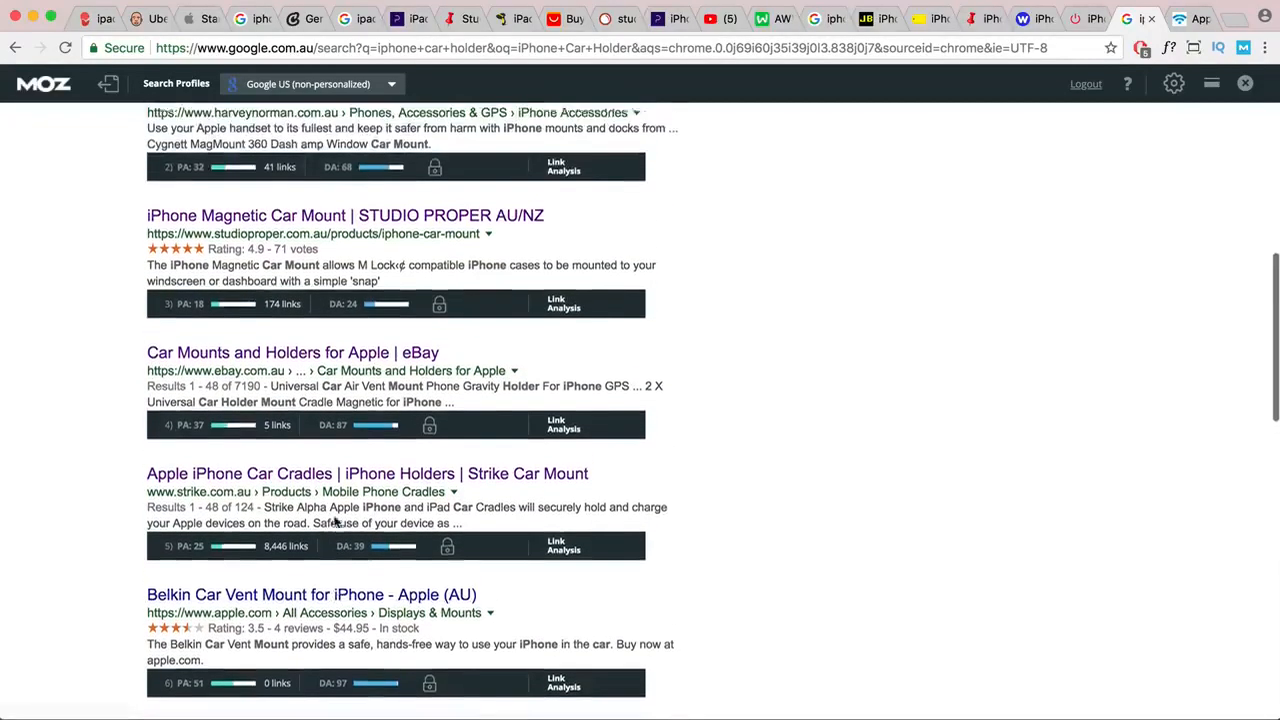
scroll(336, 522, up, 1)
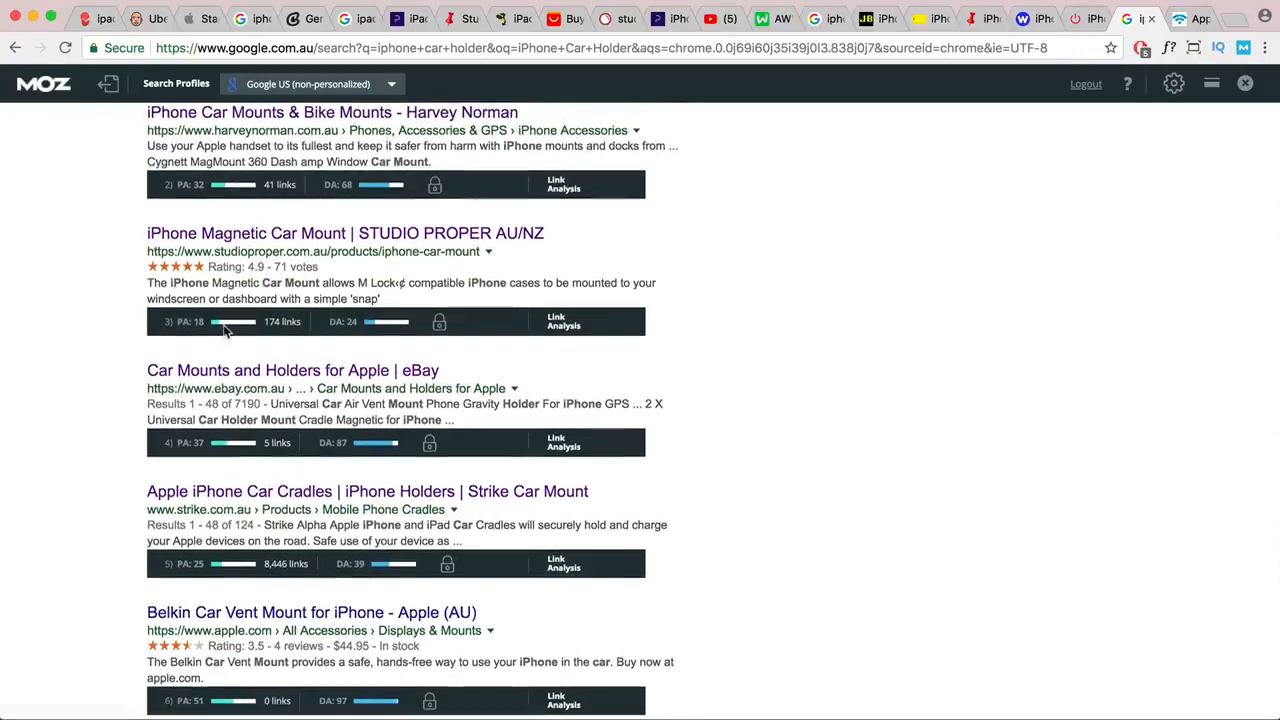
scroll(224, 330, up, 3)
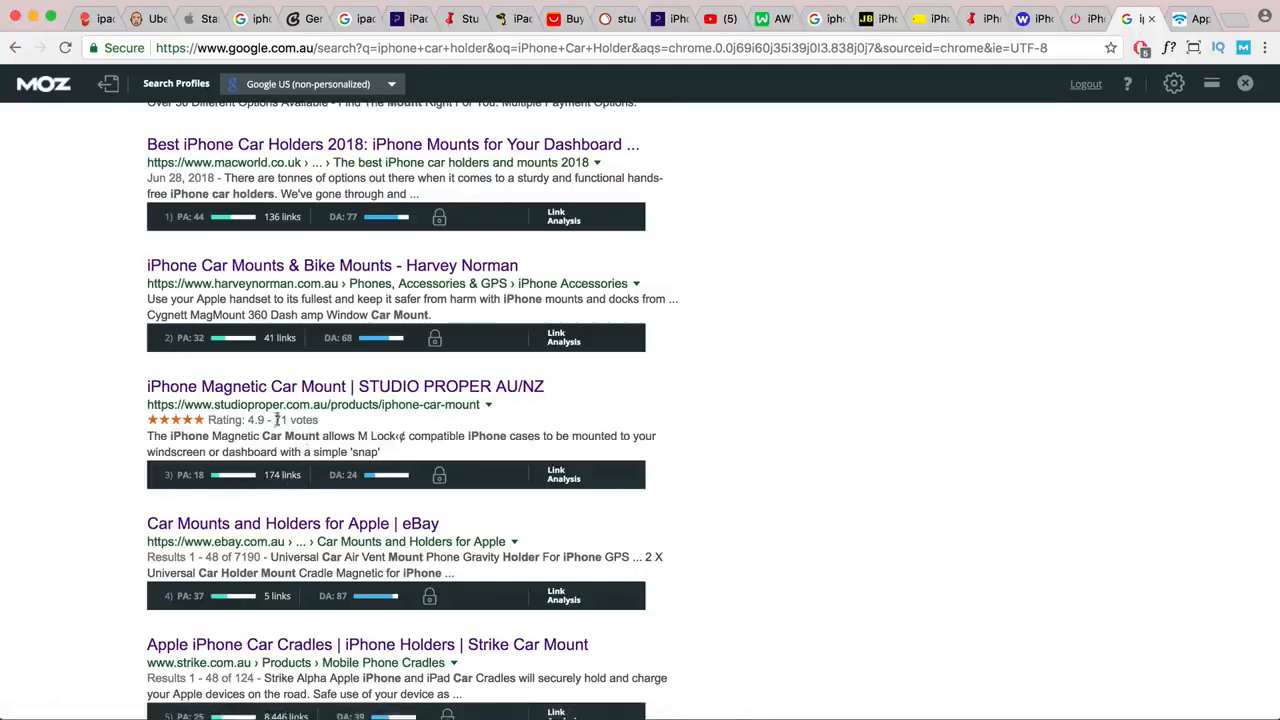
scroll(281, 420, up, 2)
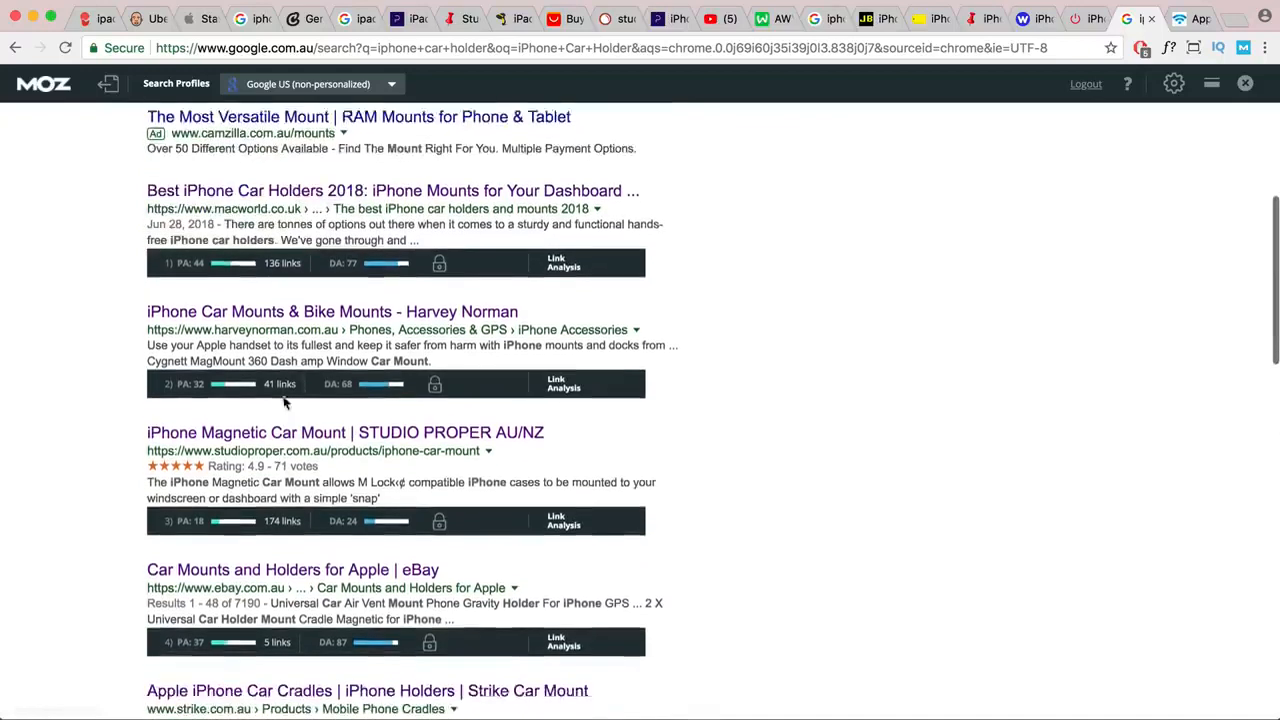
scroll(281, 397, down, 3)
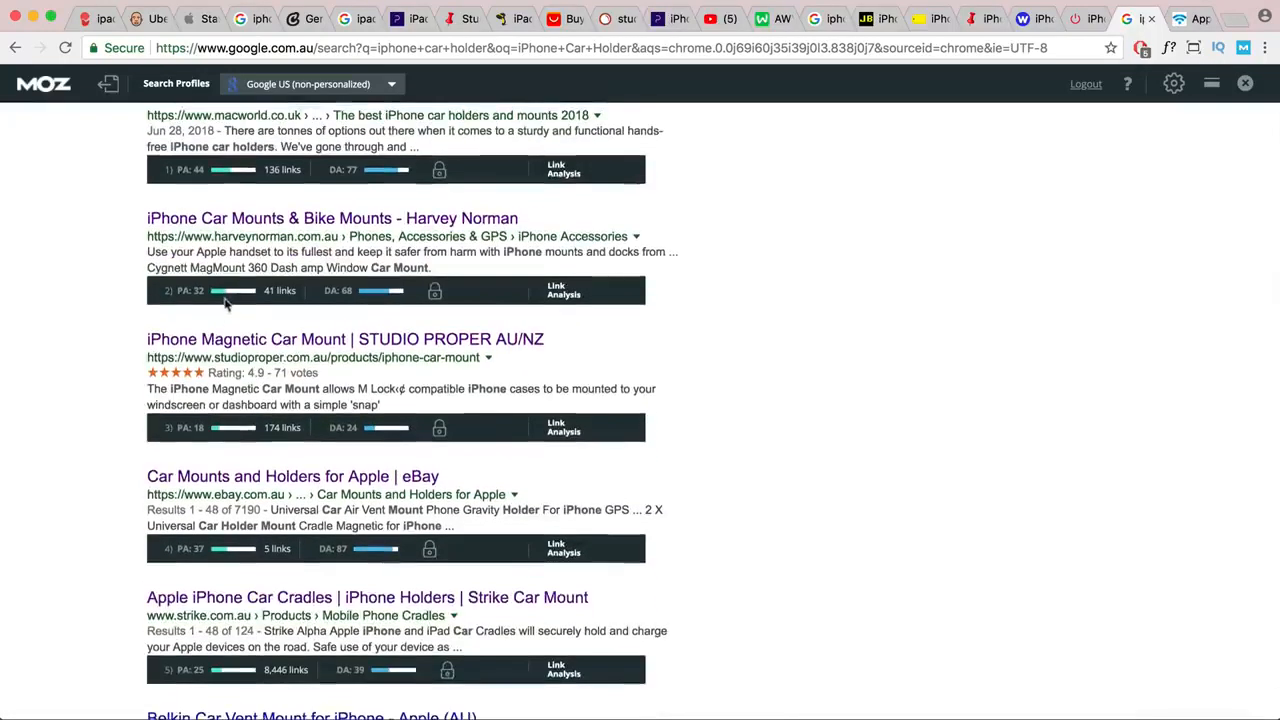
scroll(226, 308, down, 5)
scroll(245, 383, down, 2)
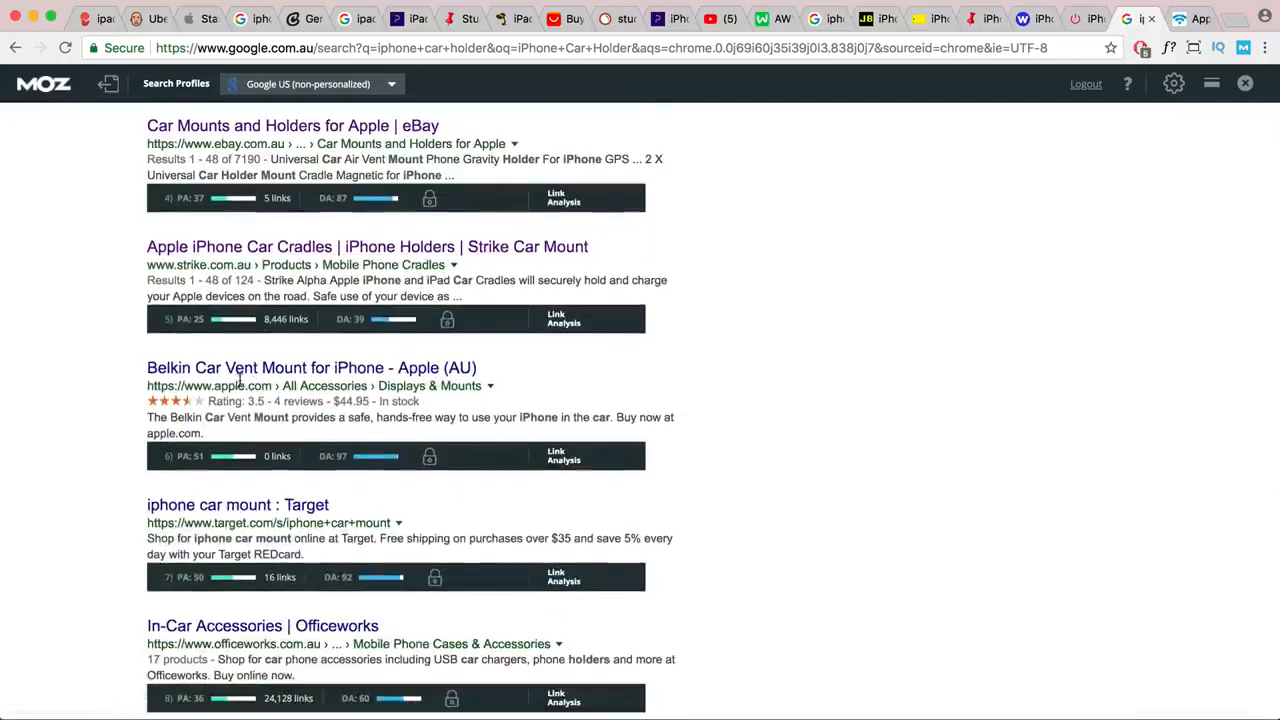
scroll(245, 385, down, 7)
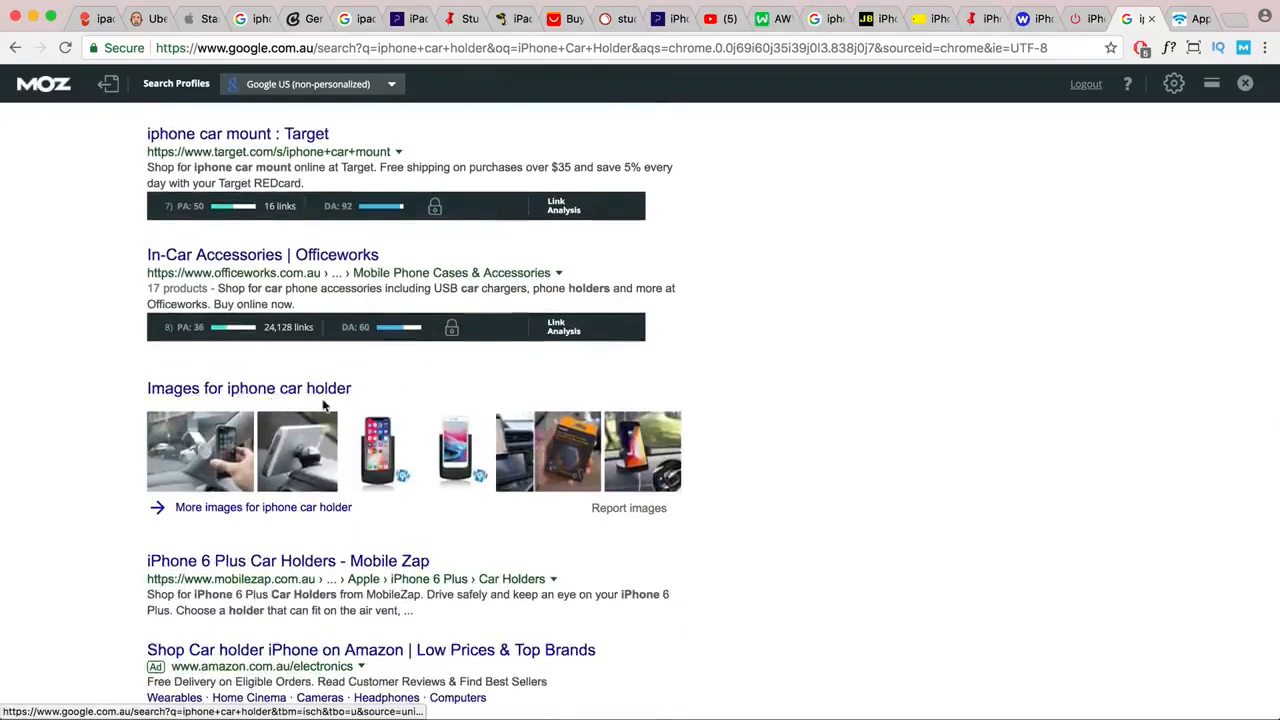
scroll(680, 346, up, 15)
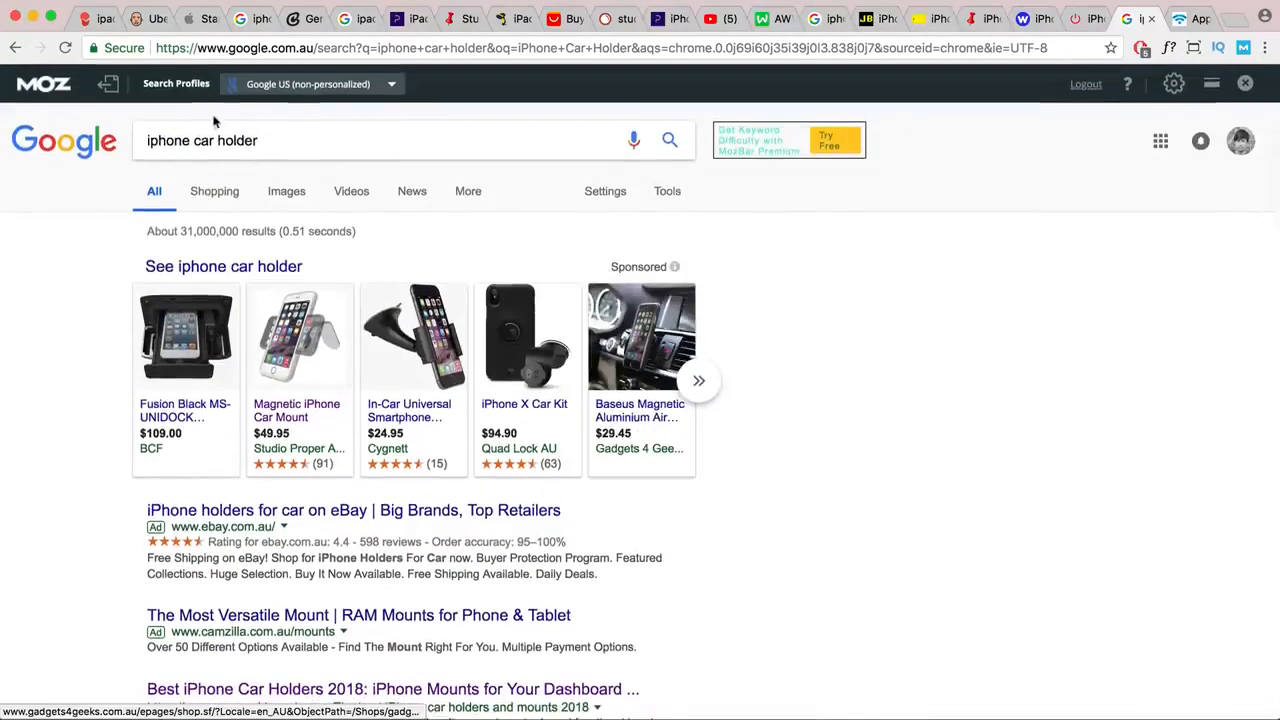
- Open the semrush.com dashboard in a new browser tab
triple_click(267, 140)
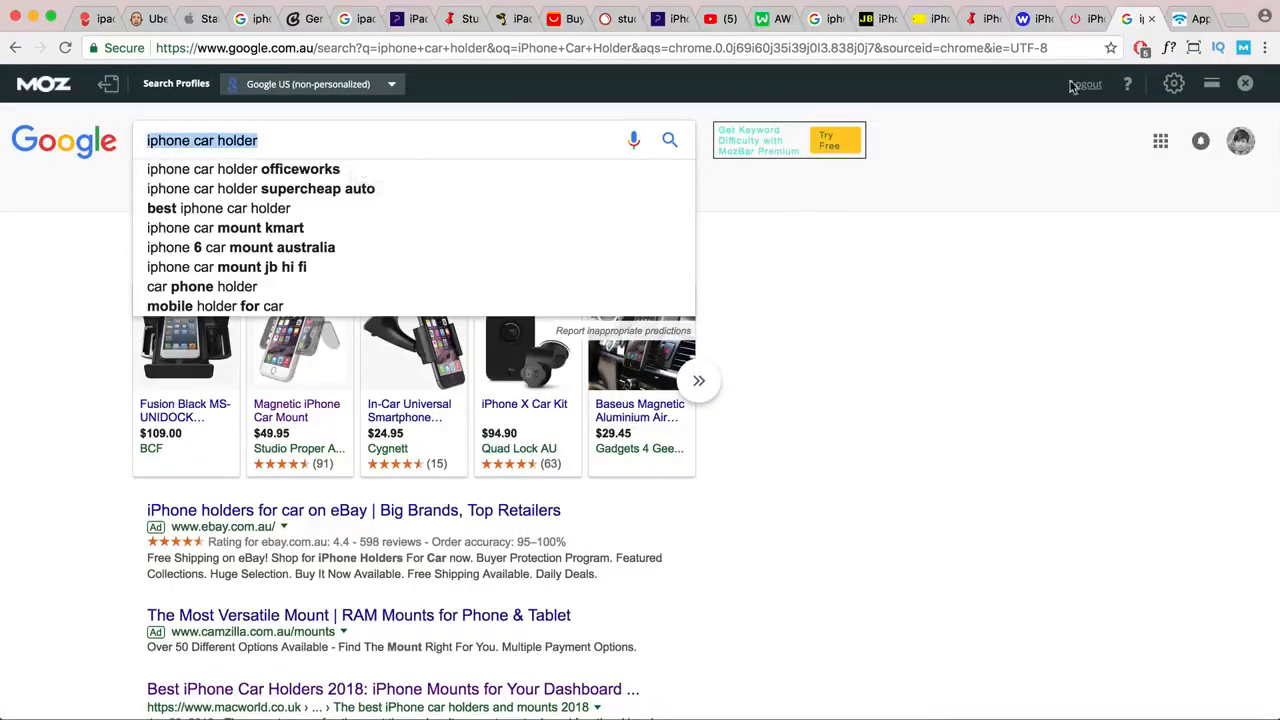
click(1232, 20)
text(semrush.com)
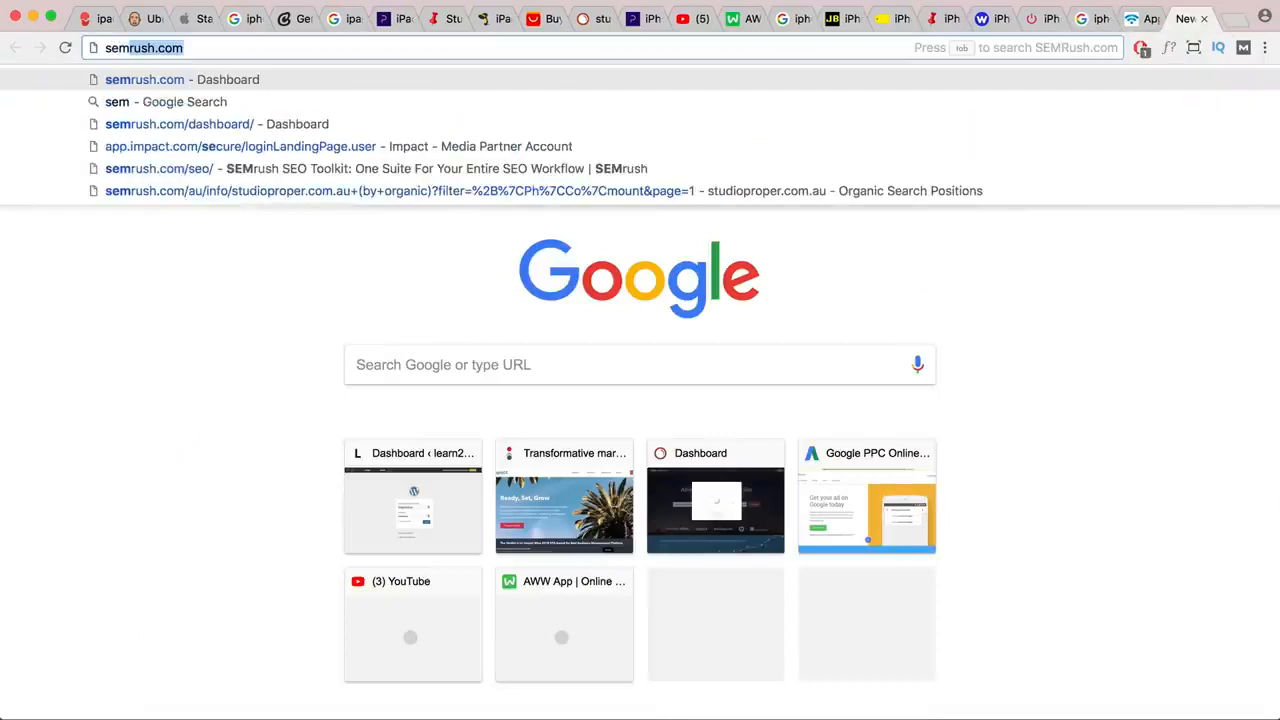
key(Return)
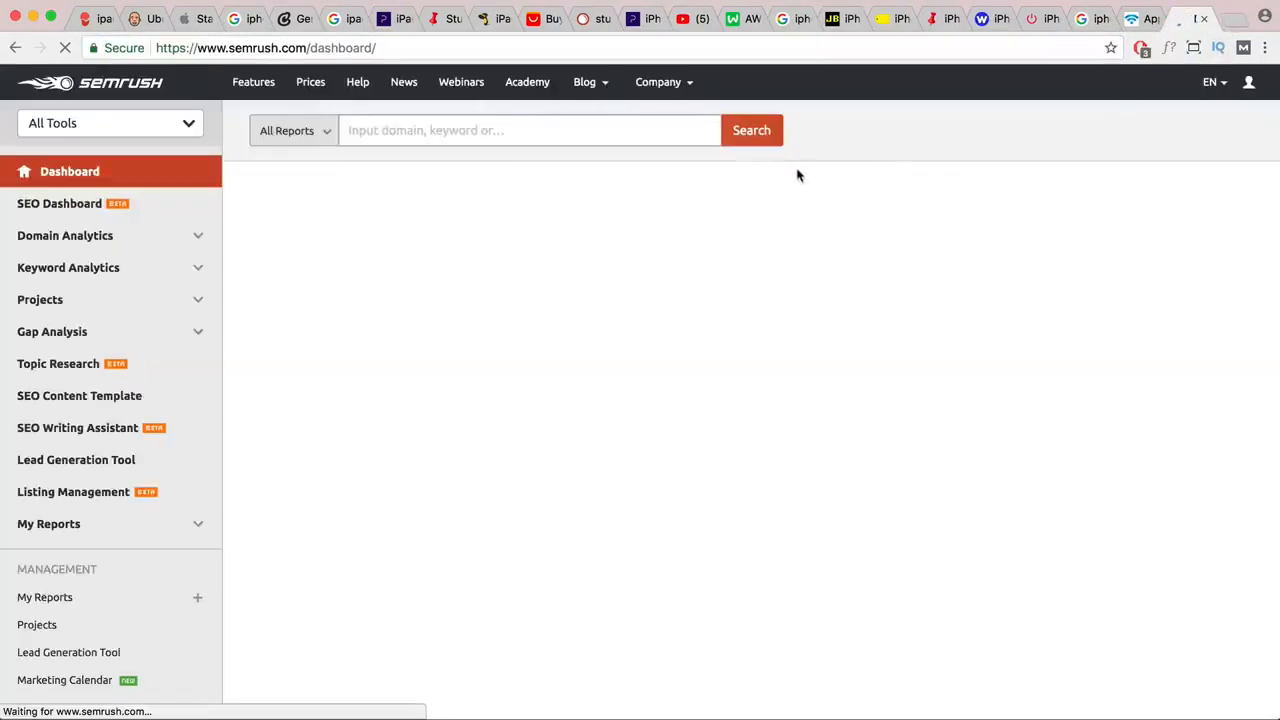
key(super+Tab)
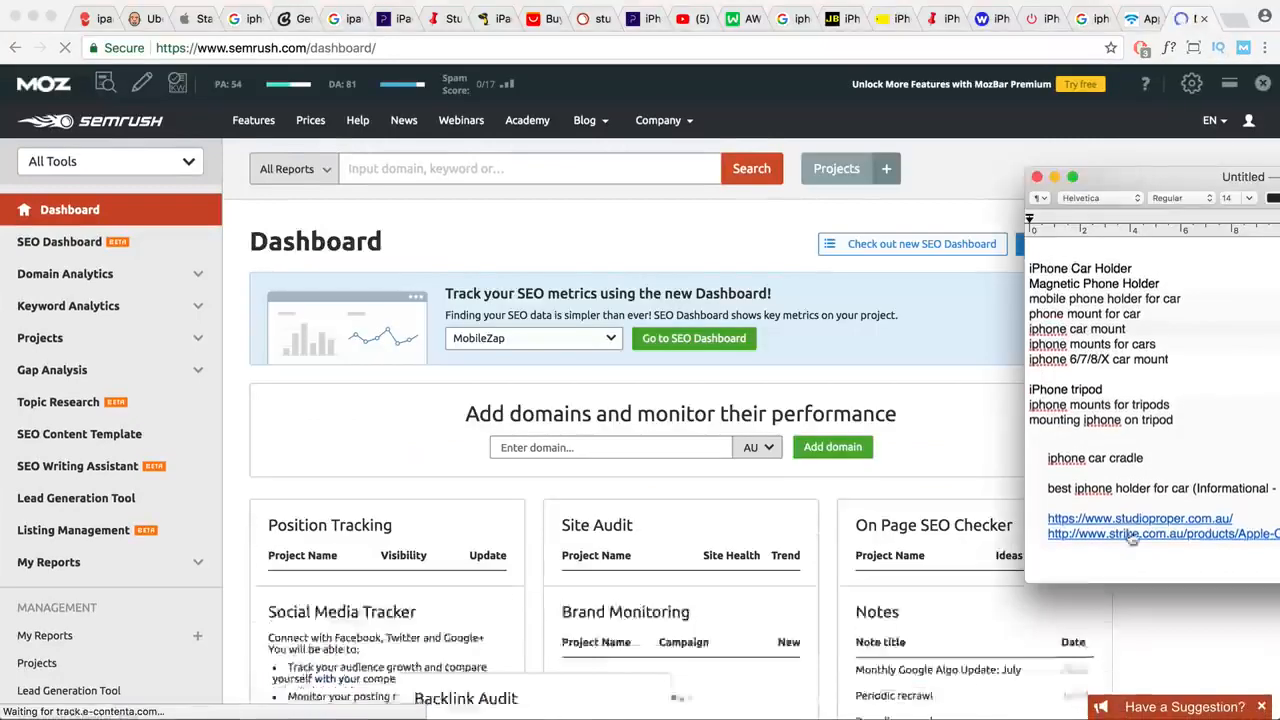
drag(1236, 526, 1040, 521)
key(super+c)
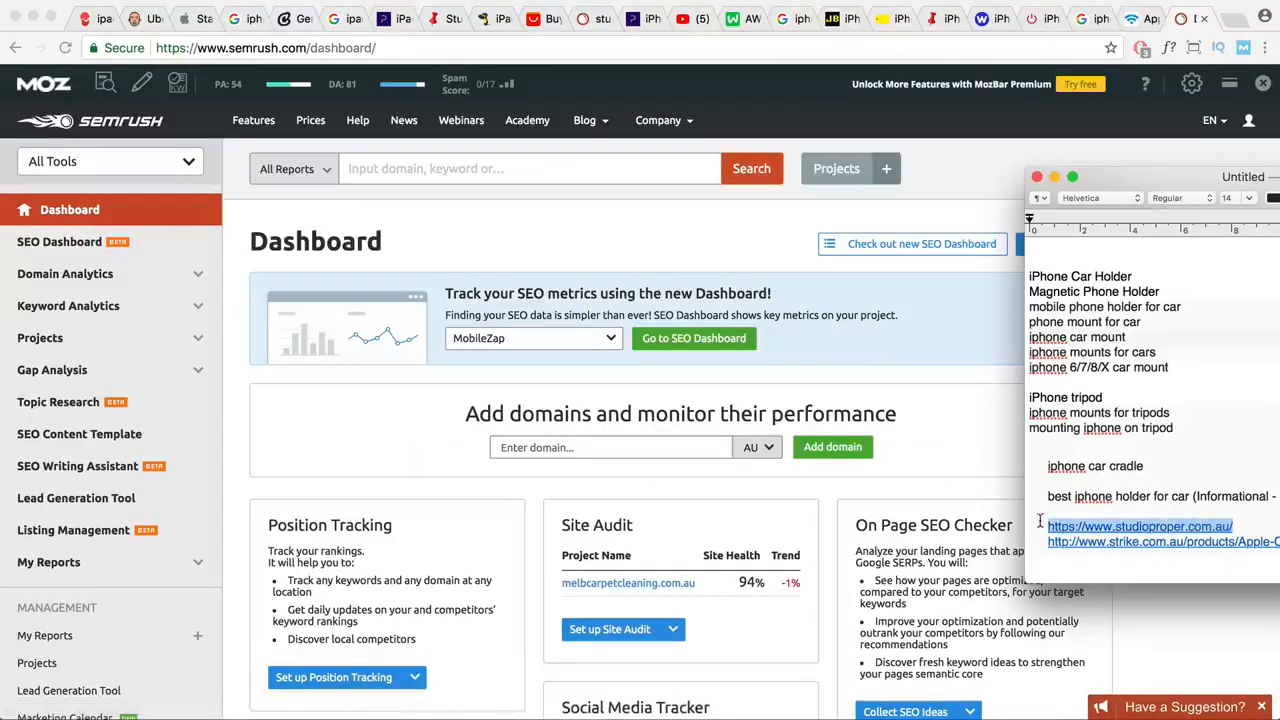
click(452, 168)
key(super+v)
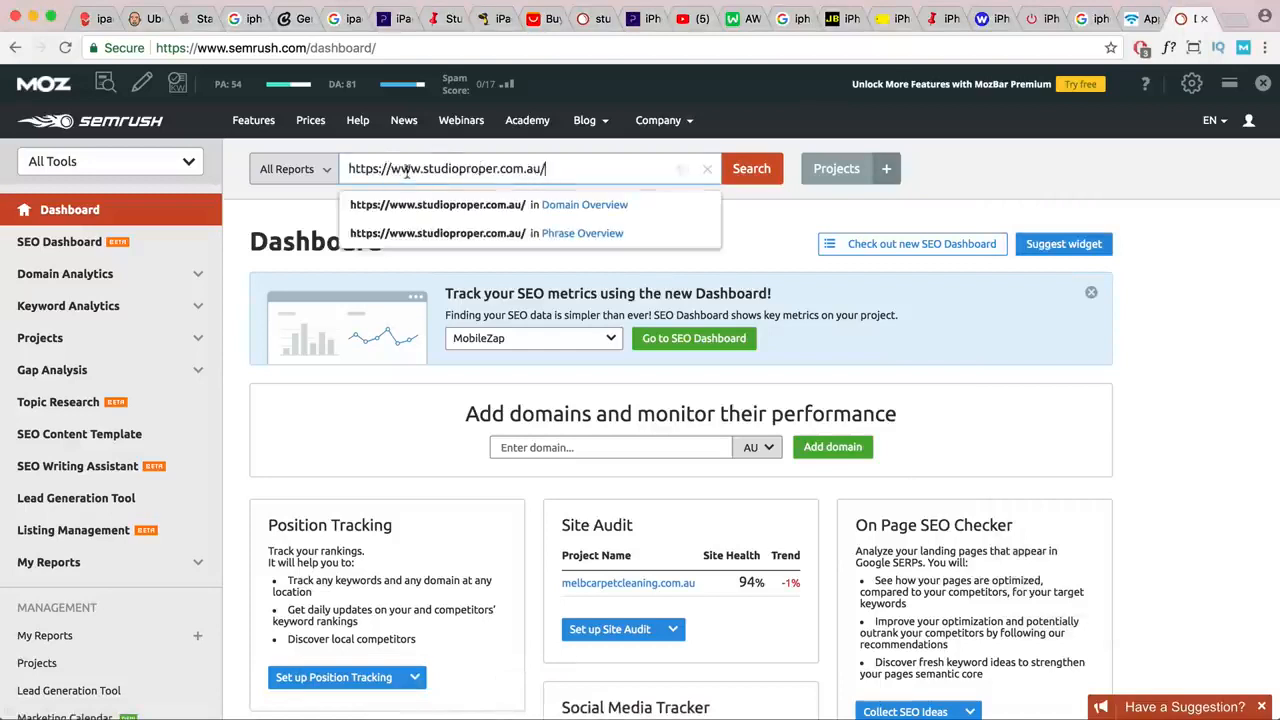
- Trim the search entry to "studioproper.com.au" and run its domain overview
drag(422, 168, 300, 170)
key(BackSpace)
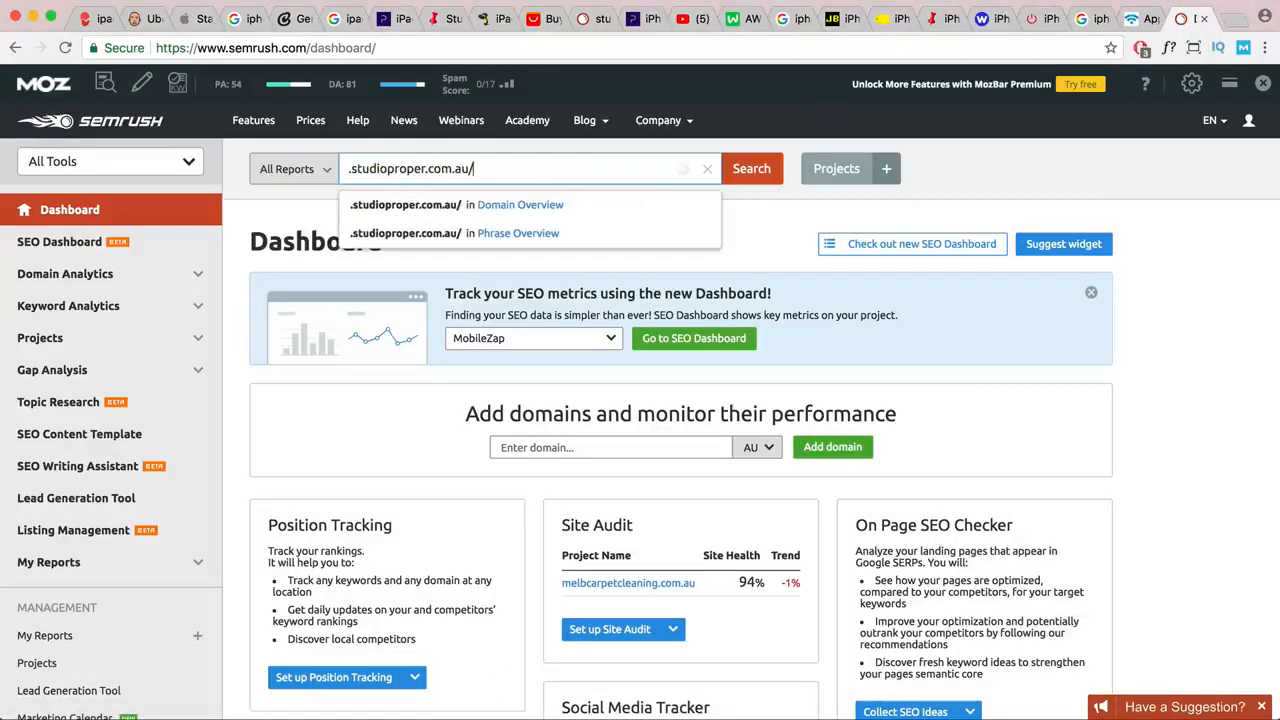
key(BackSpace)
click(350, 170)
key(BackSpace)
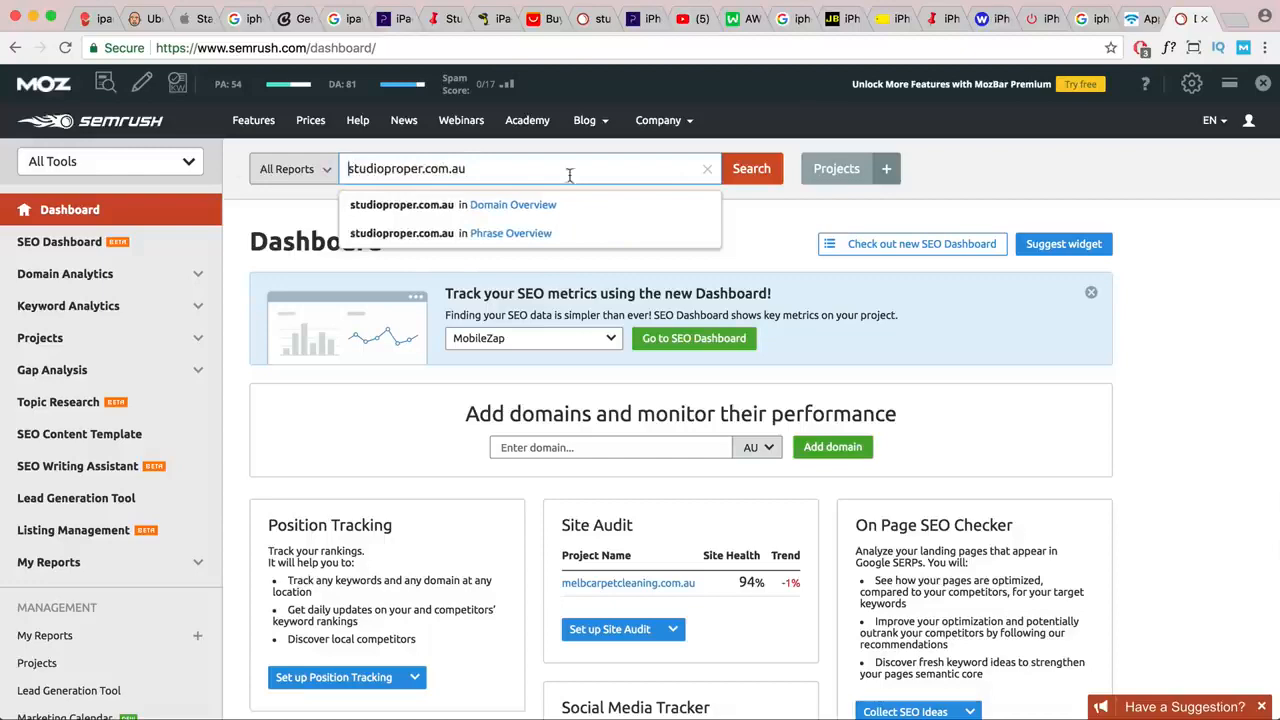
click(734, 170)
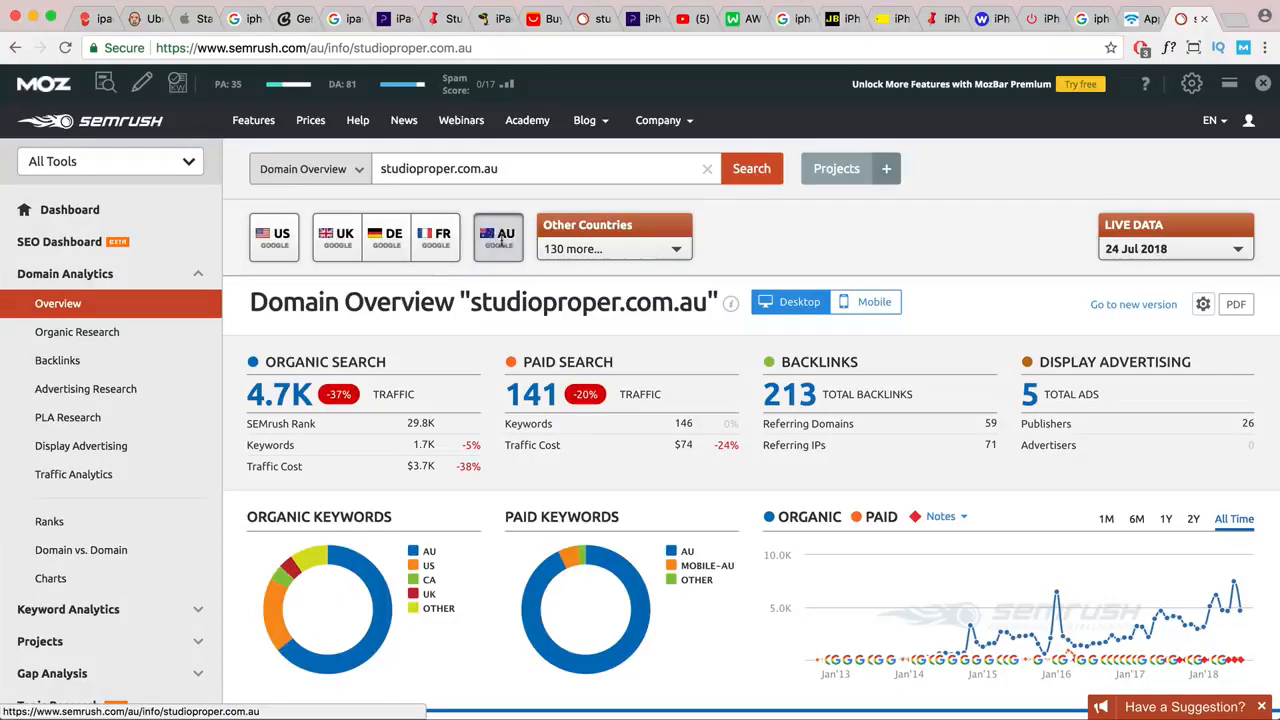
- Open the full organic keywords report for studioproper.com.au and review its top search positions
scroll(495, 250, down, 4)
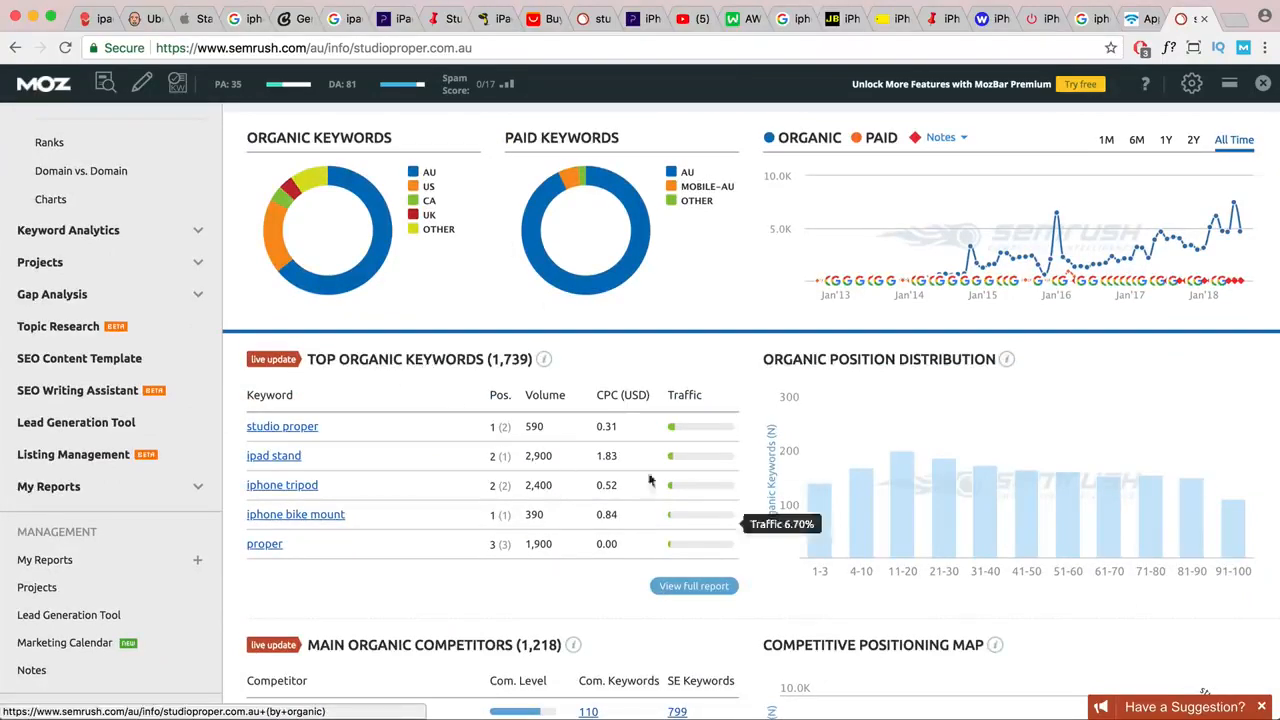
click(716, 588)
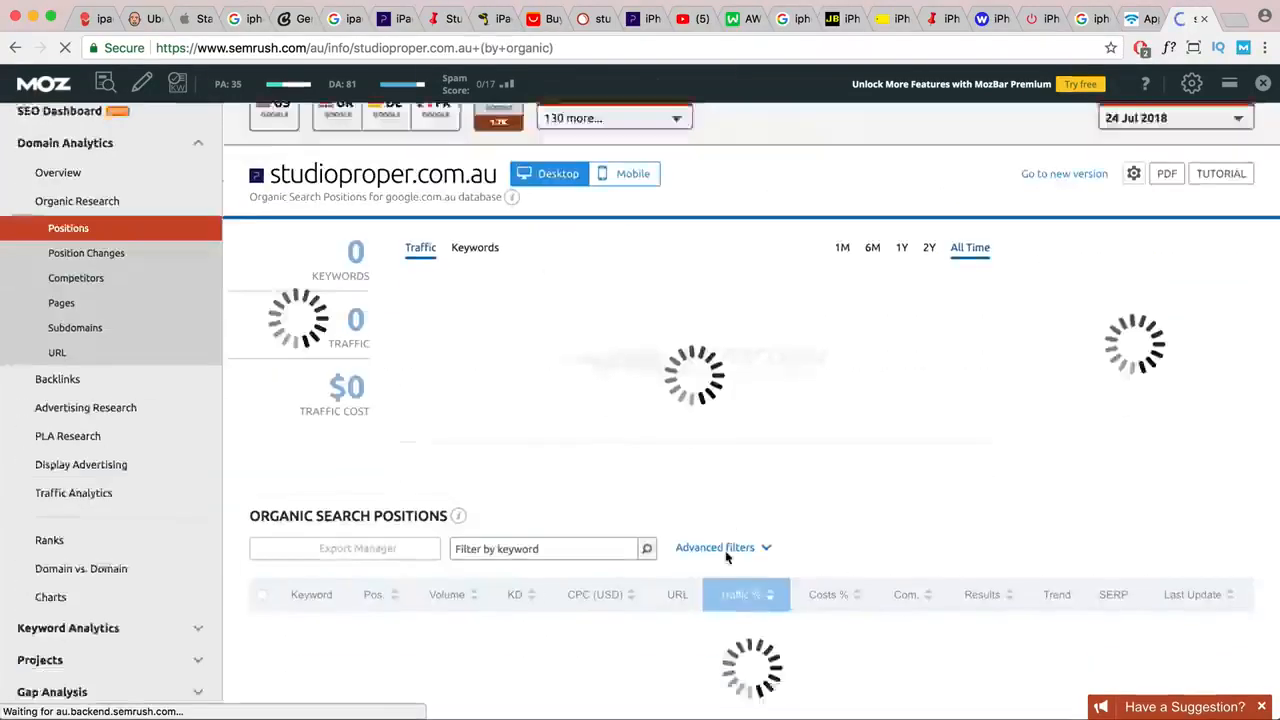
scroll(724, 550, down, 3)
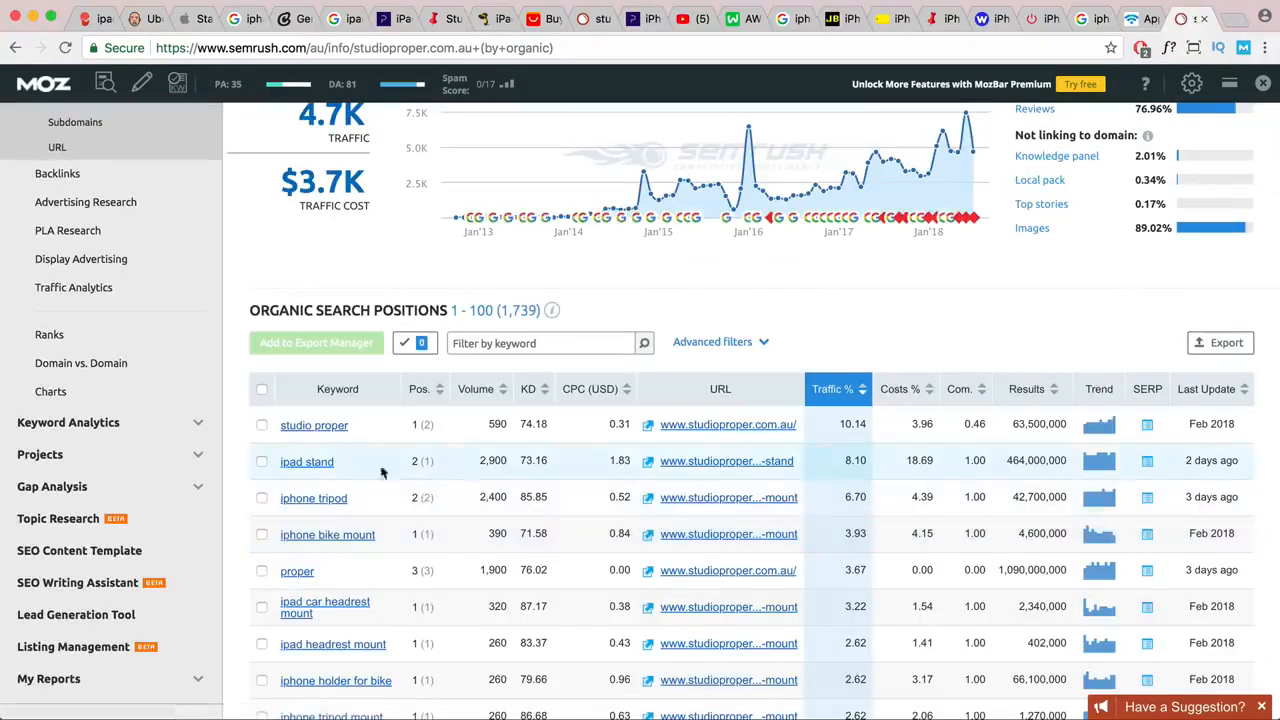
scroll(380, 468, down, 1)
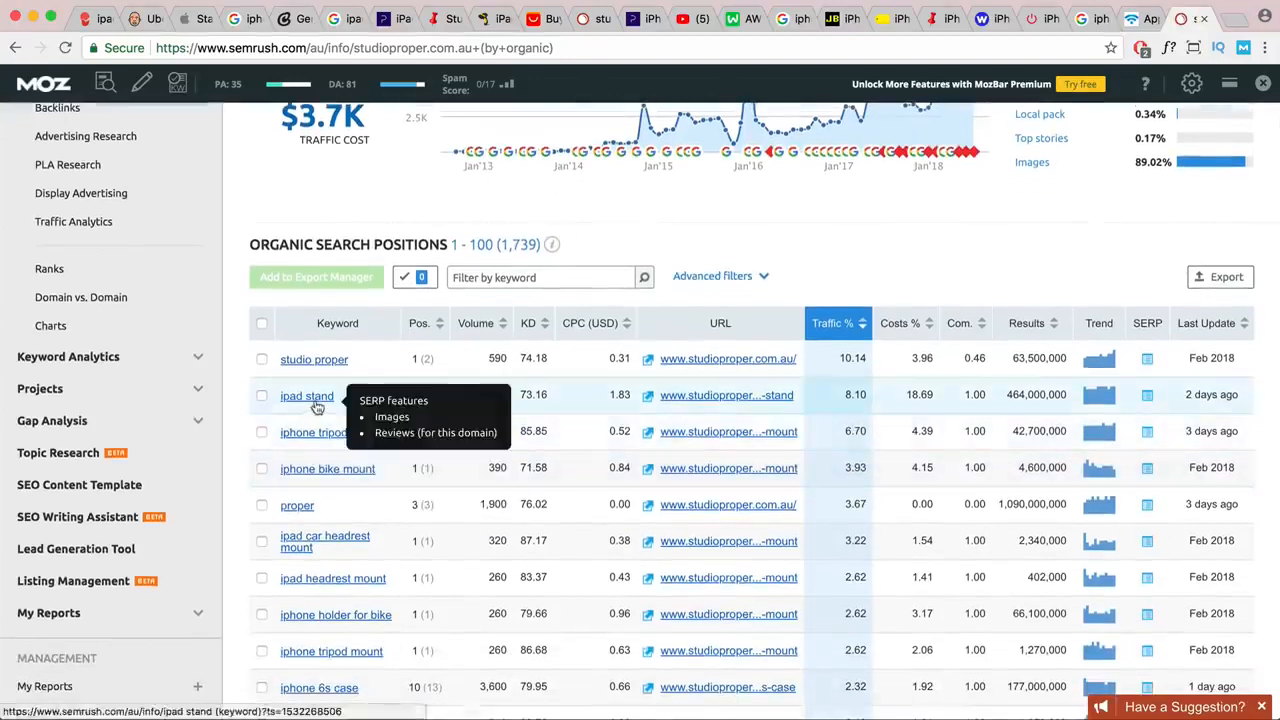
- Enlarge the note window and list the keywords "ipad stand" and "iPhone tripod" below the Strike link
key(super+Tab)
scroll(1154, 403, down, 1)
scroll(1154, 403, up, 1)
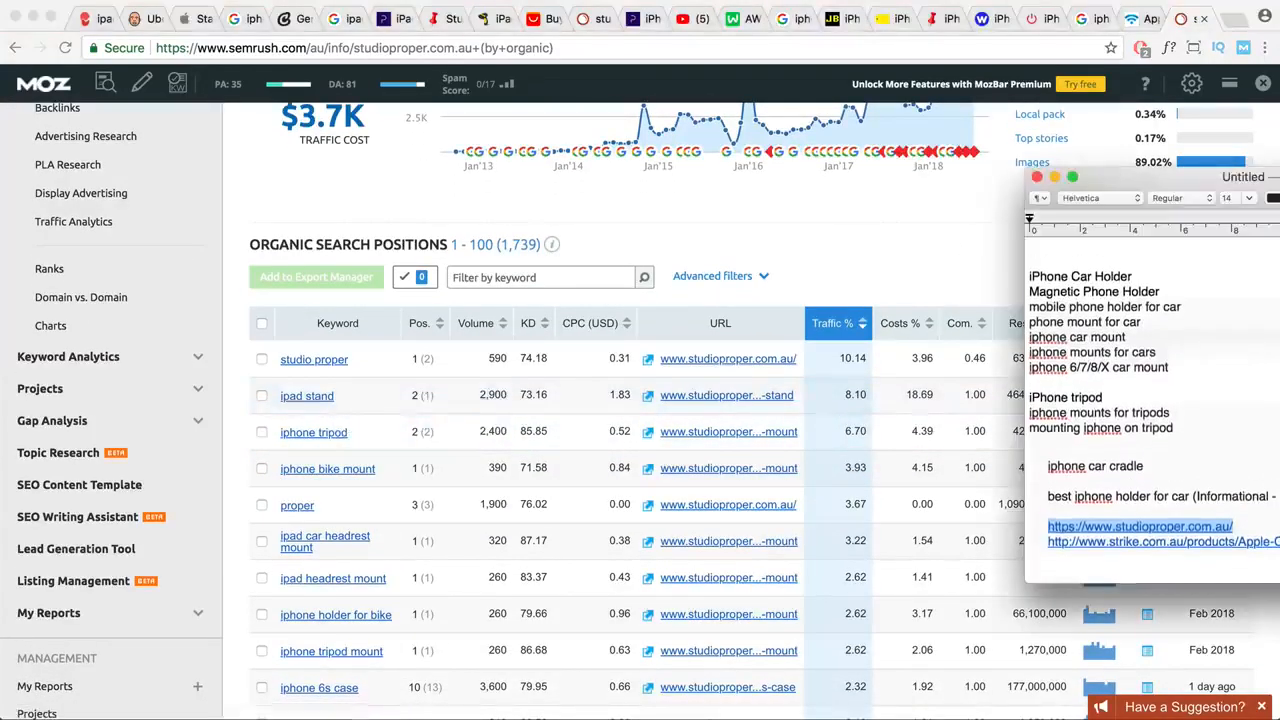
click(1154, 558)
key(Return)
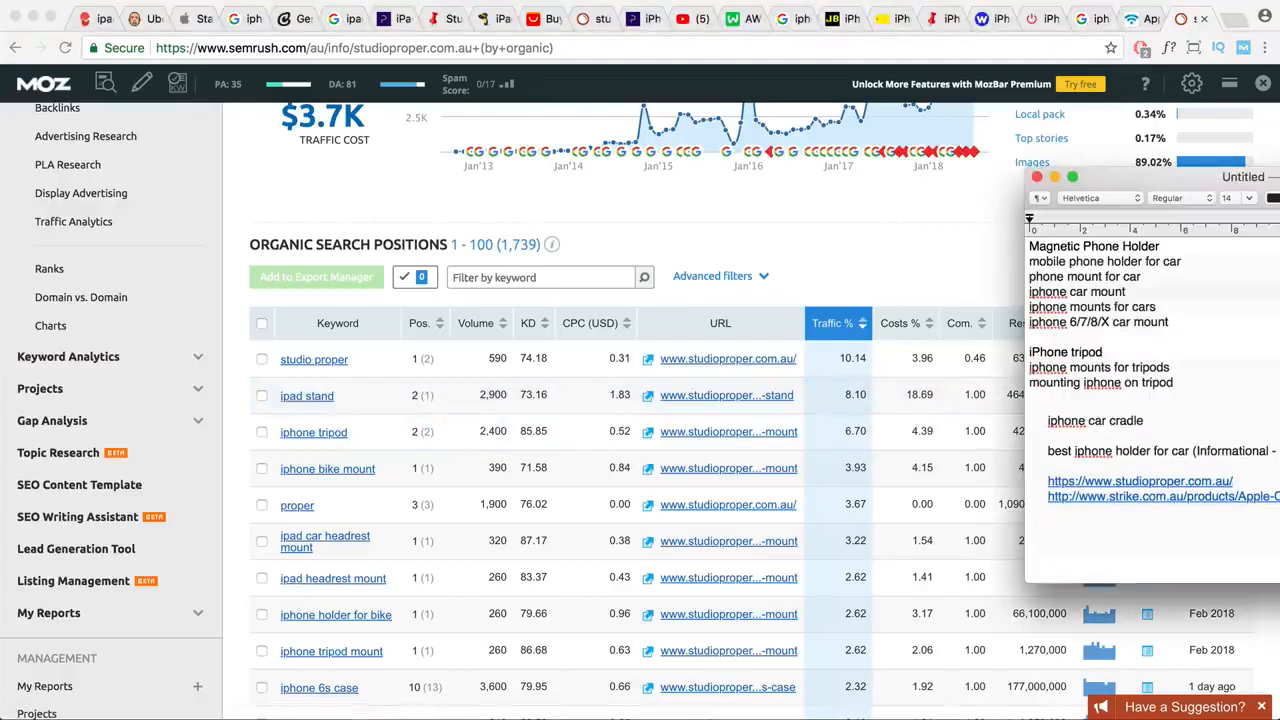
drag(1154, 583, 1154, 709)
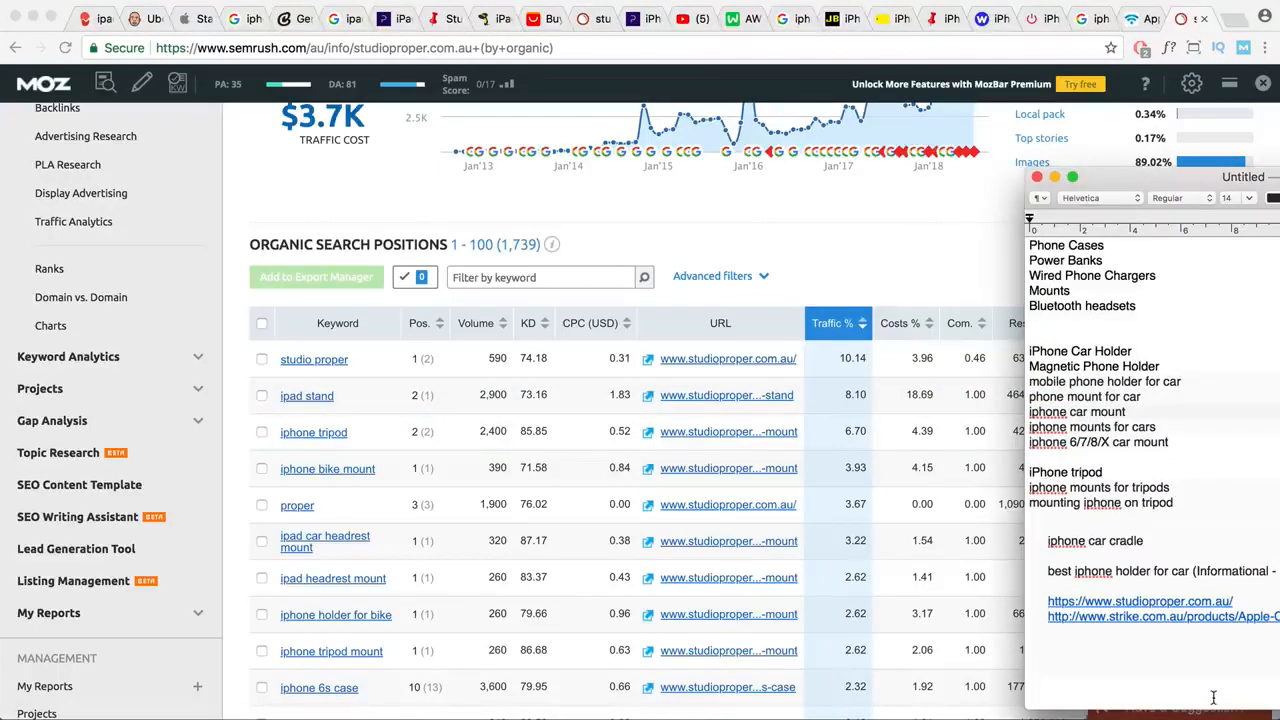
key(BackSpace)
key(BackSpace)
key(BackSpace)
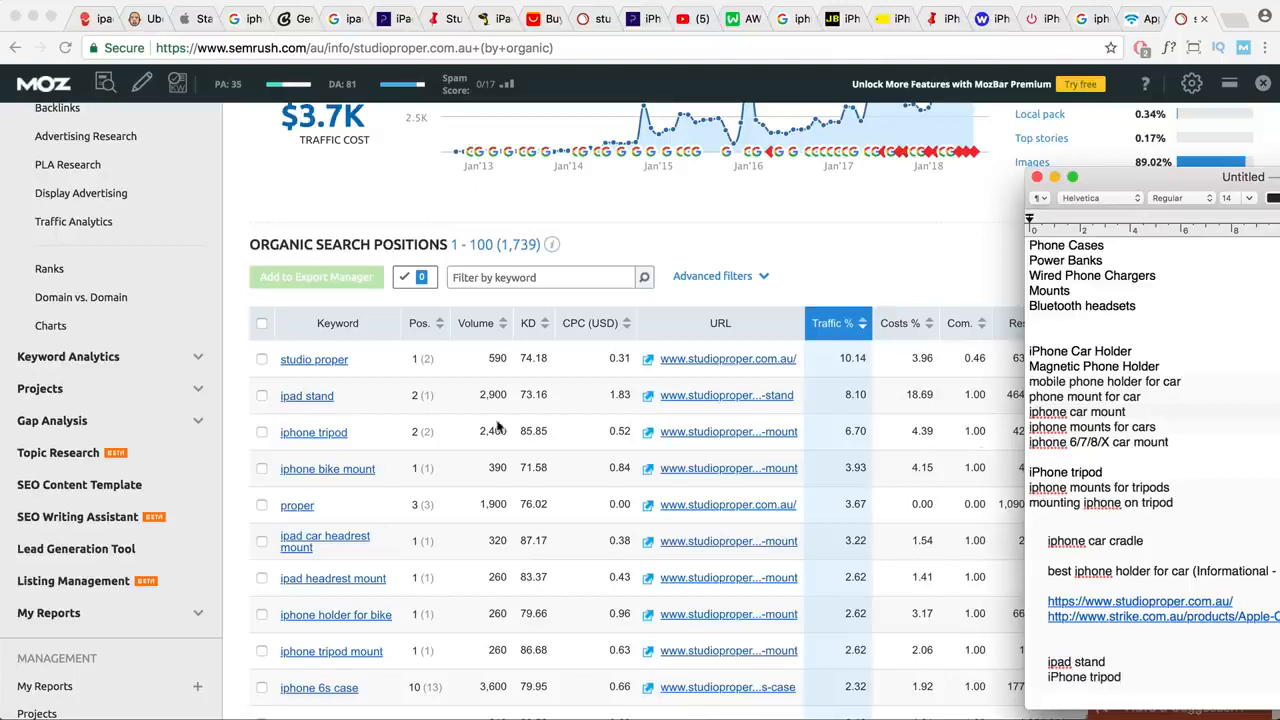
- Add "iphone bike mount" to the keyword list in the note, followed by a new line
scroll(576, 424, down, 2)
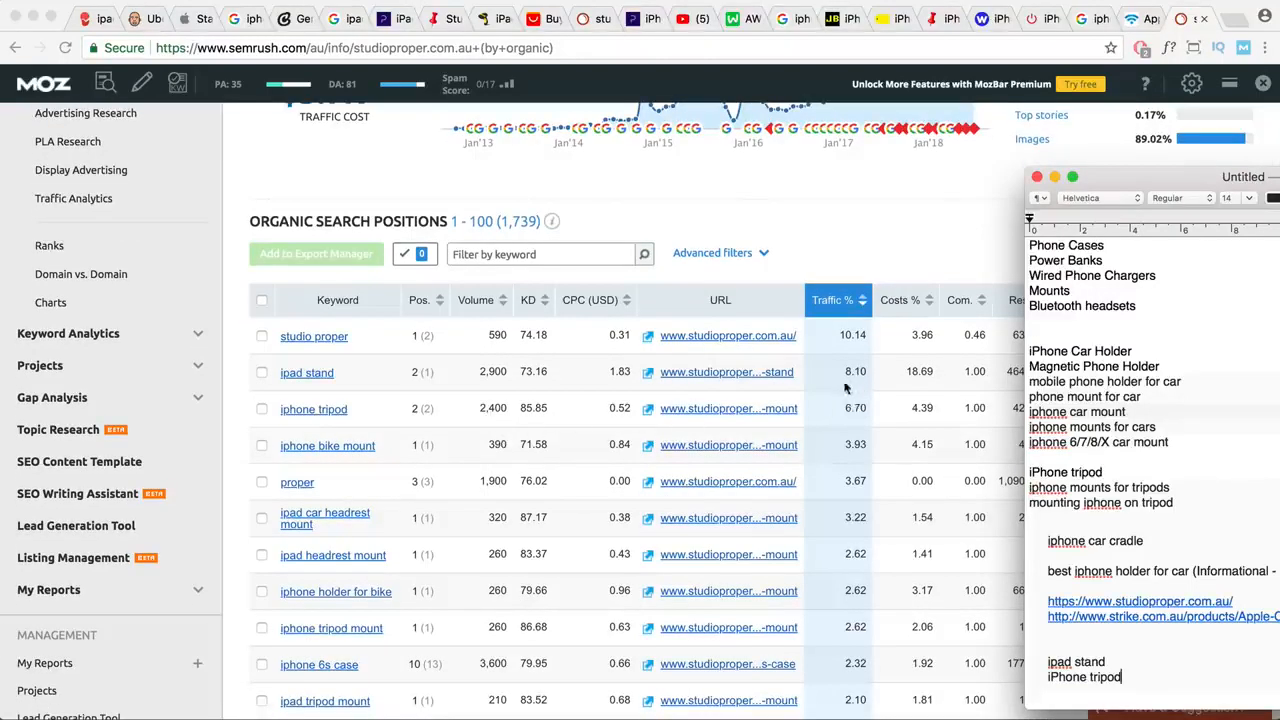
scroll(852, 385, down, 1)
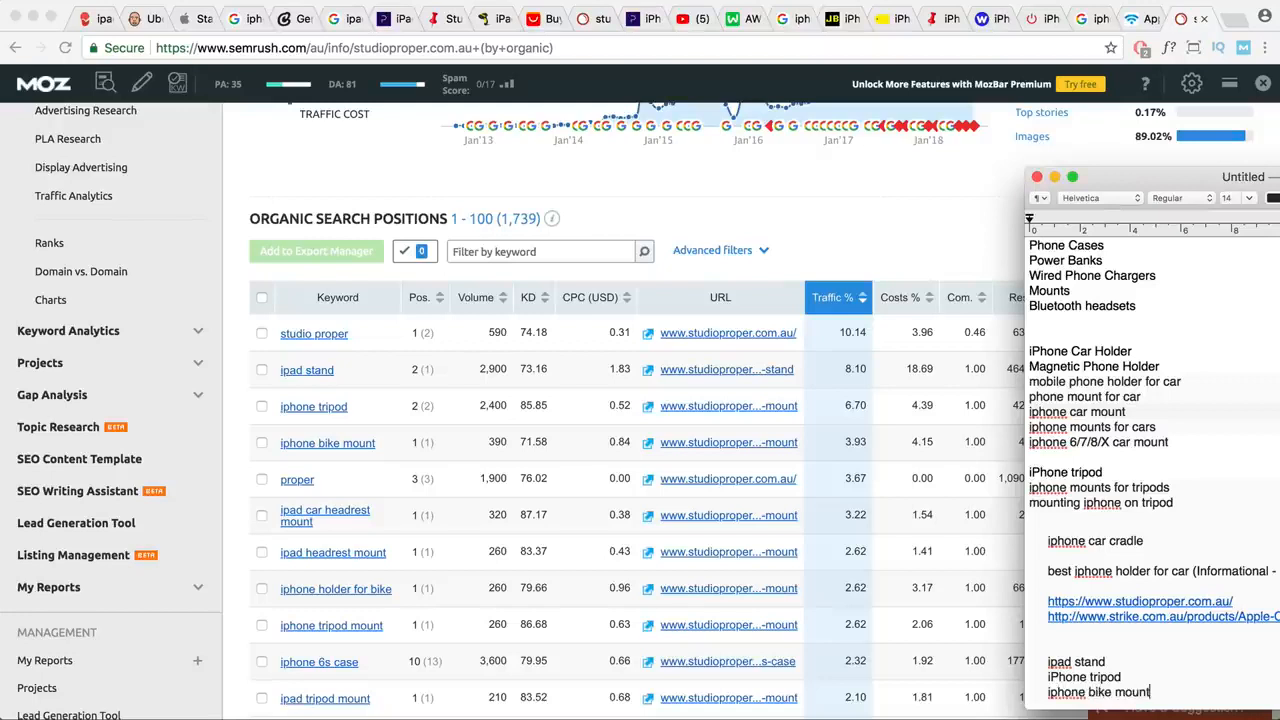
key(Return)
- Copy the keyword "ipad car headrest mount" from the organic search positions into the note below "iphone bike mount"
click(272, 522)
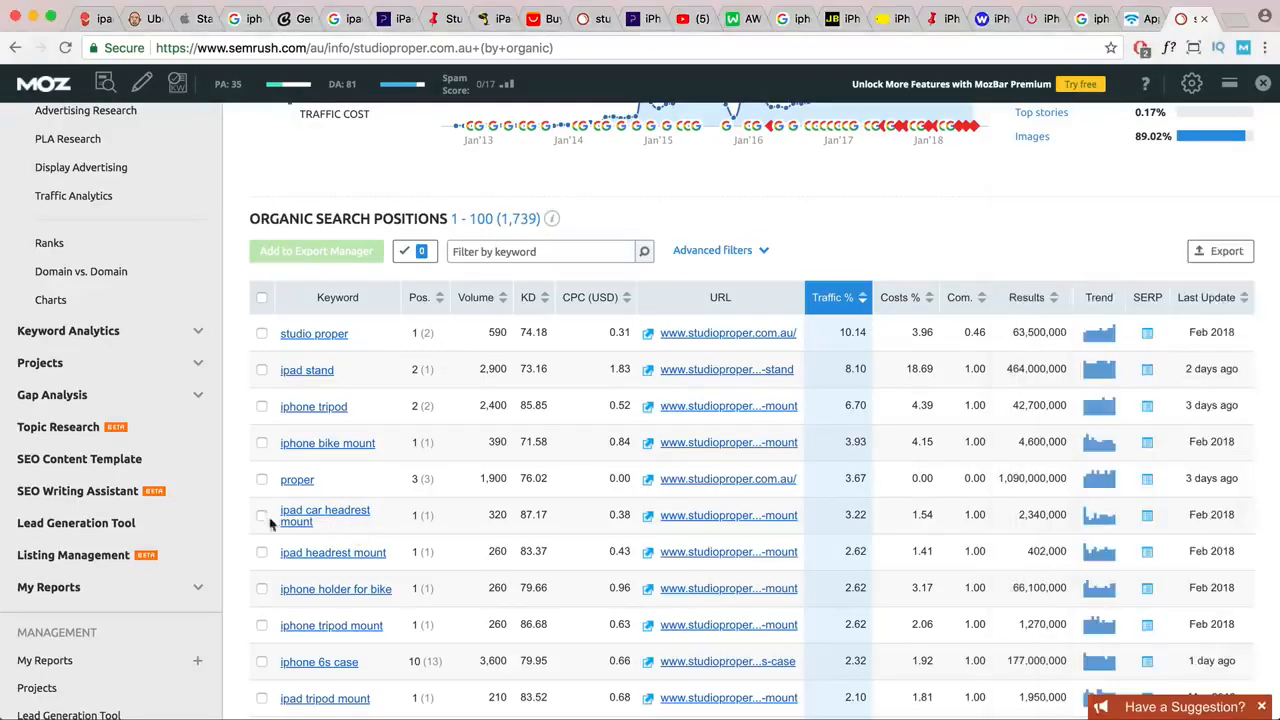
drag(339, 531, 283, 514)
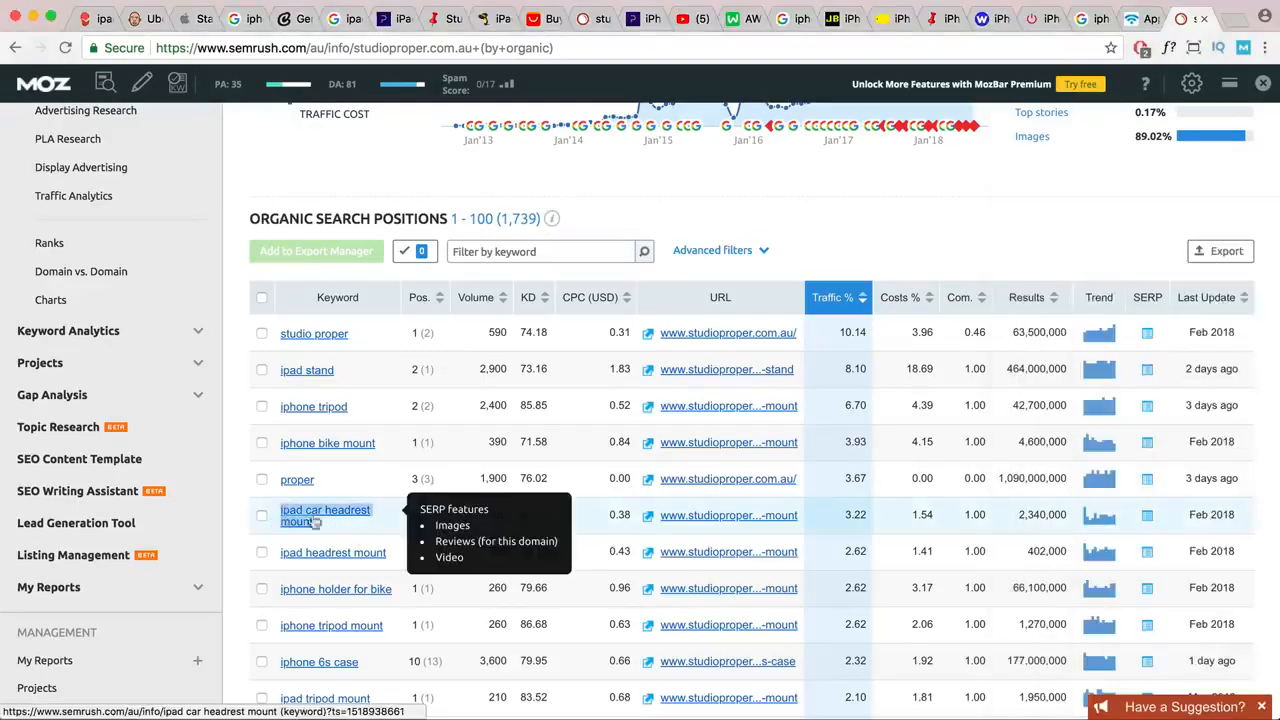
key(super+c)
key(super+Tab)
key(super+v)
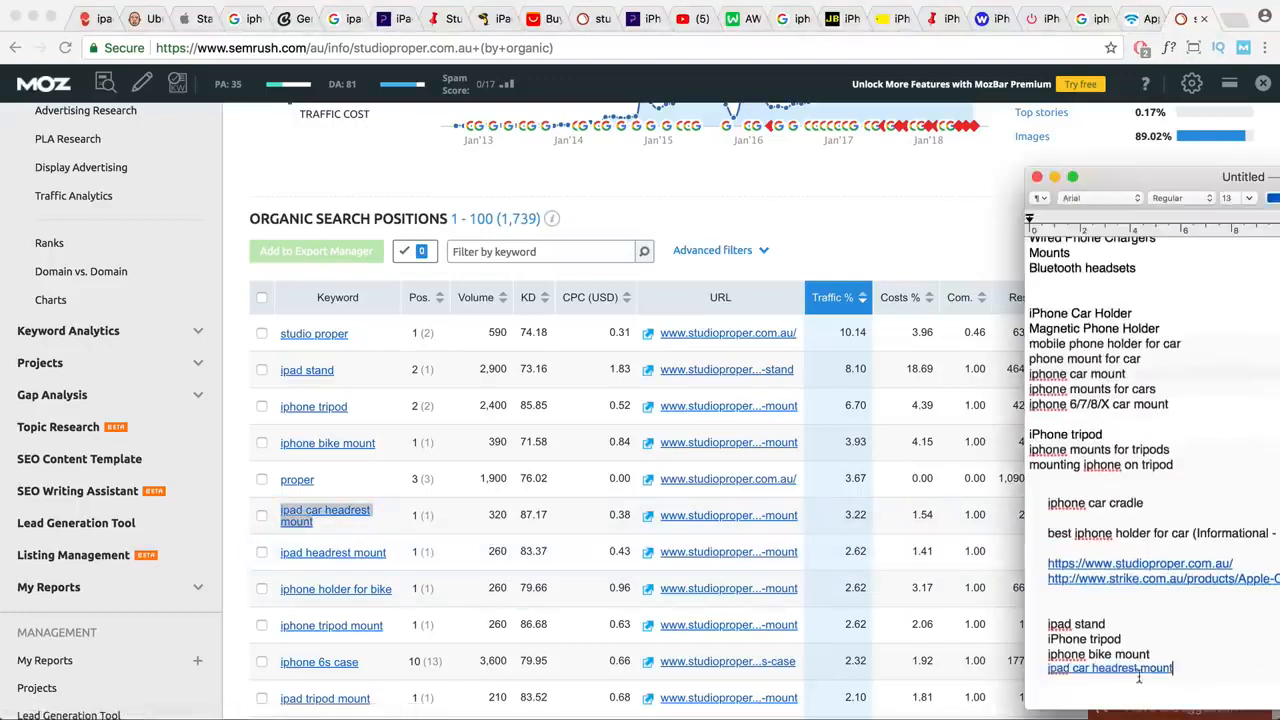
key(super+z)
right_click(1062, 668)
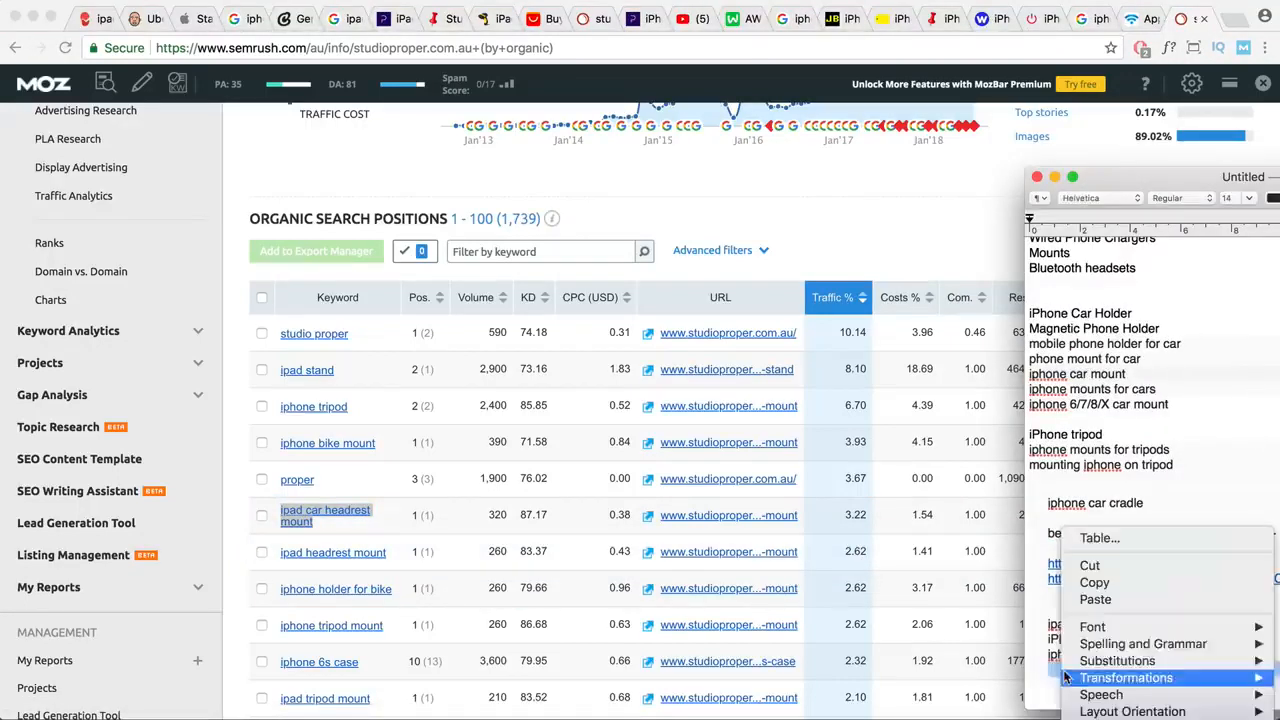
click(1095, 600)
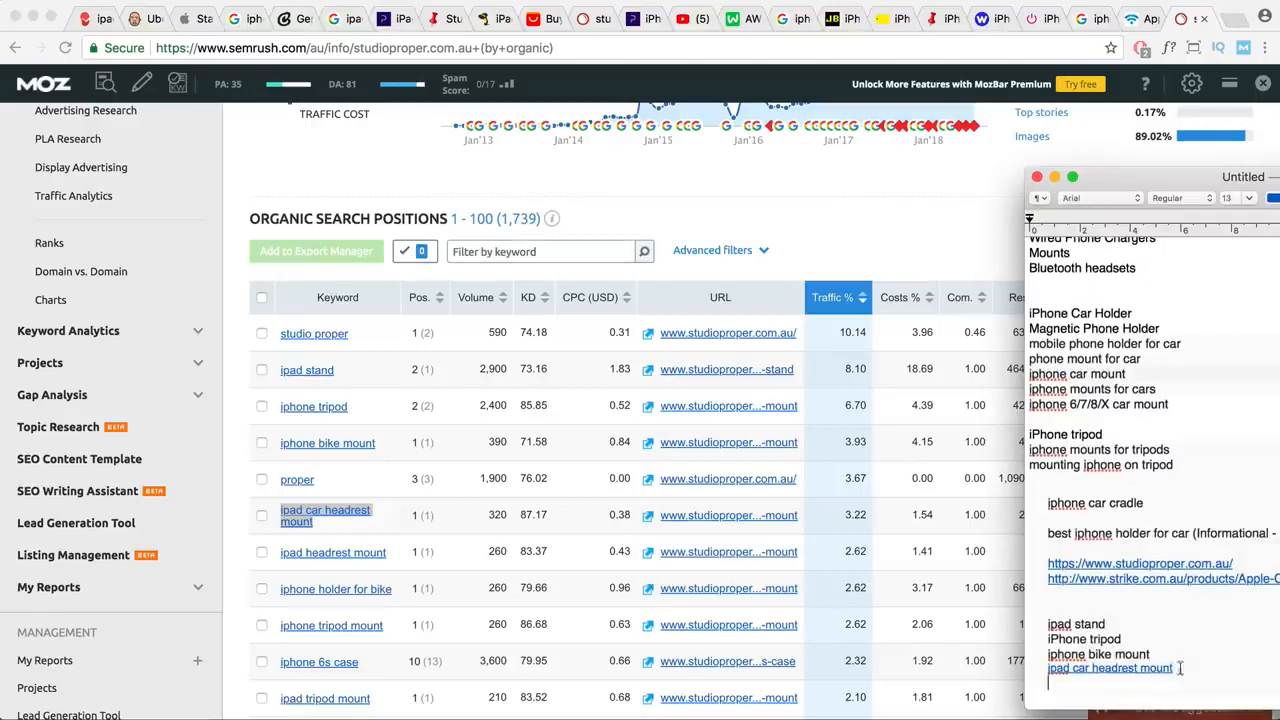
- Open Studio Proper's landing pages for "ipad stand" and "iphone tripod" in new tabs from the SEMrush positions report
scroll(646, 598, down, 3)
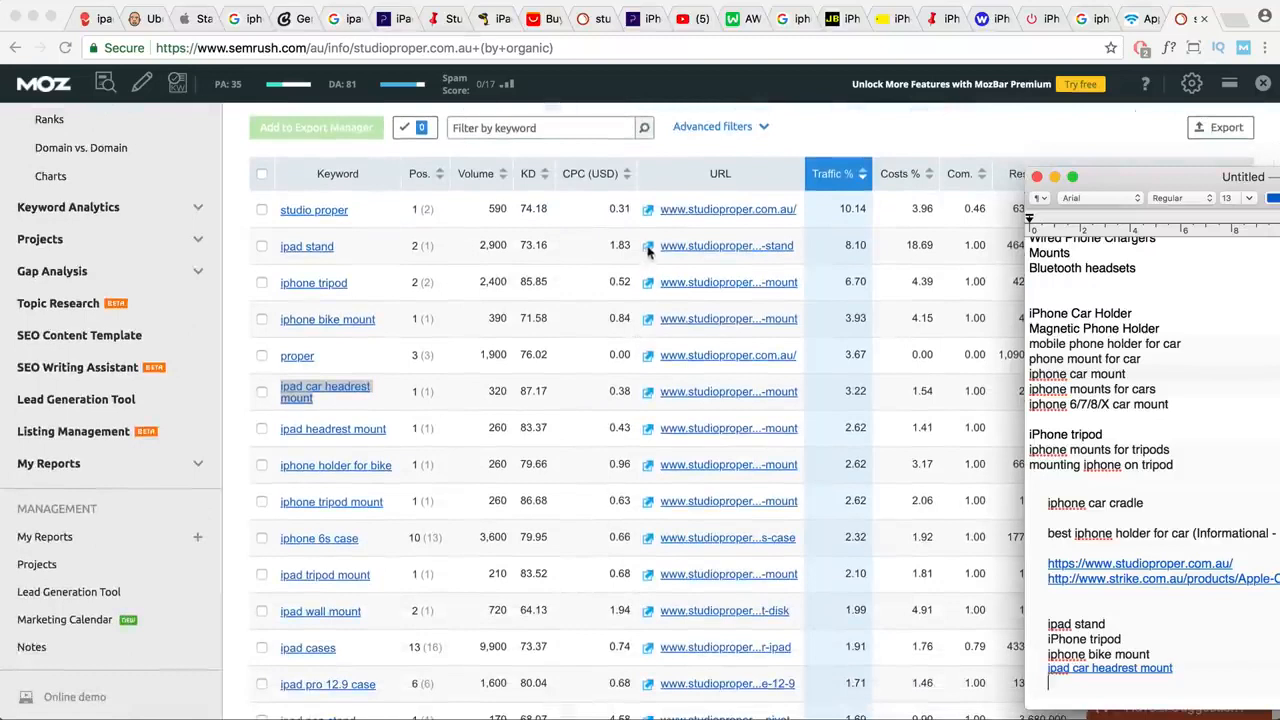
key(super+Tab)
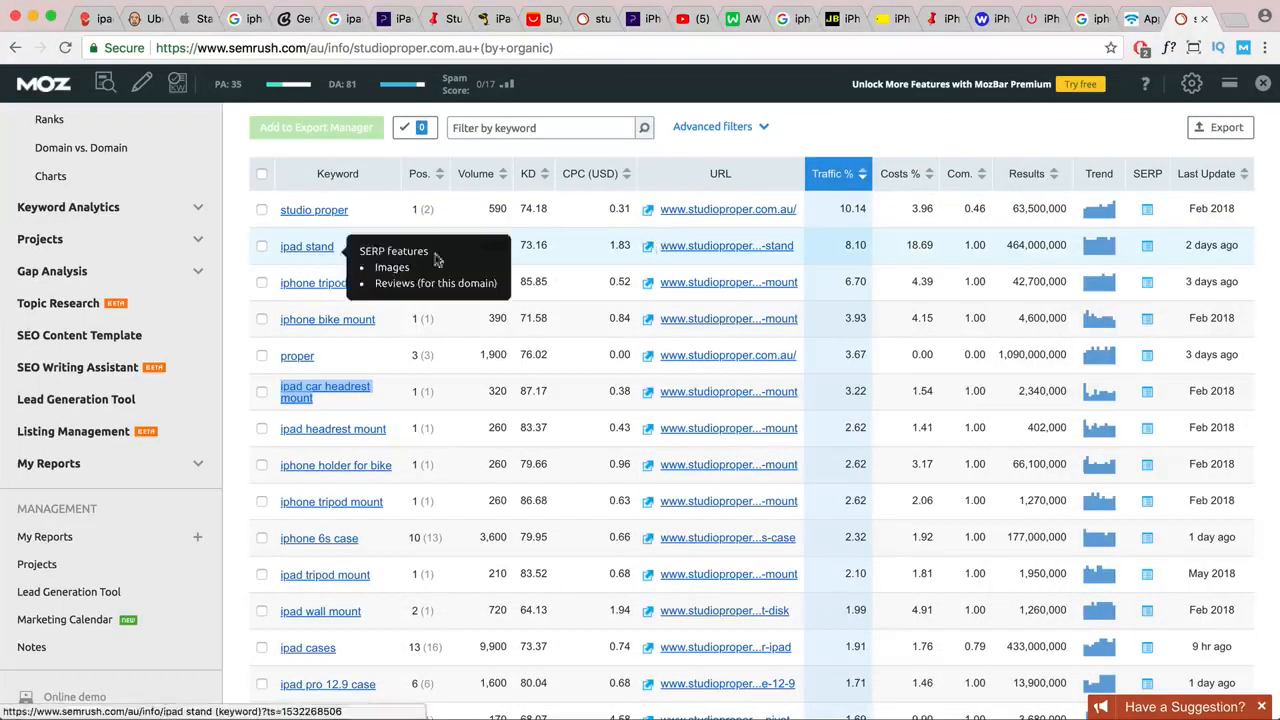
click(647, 256)
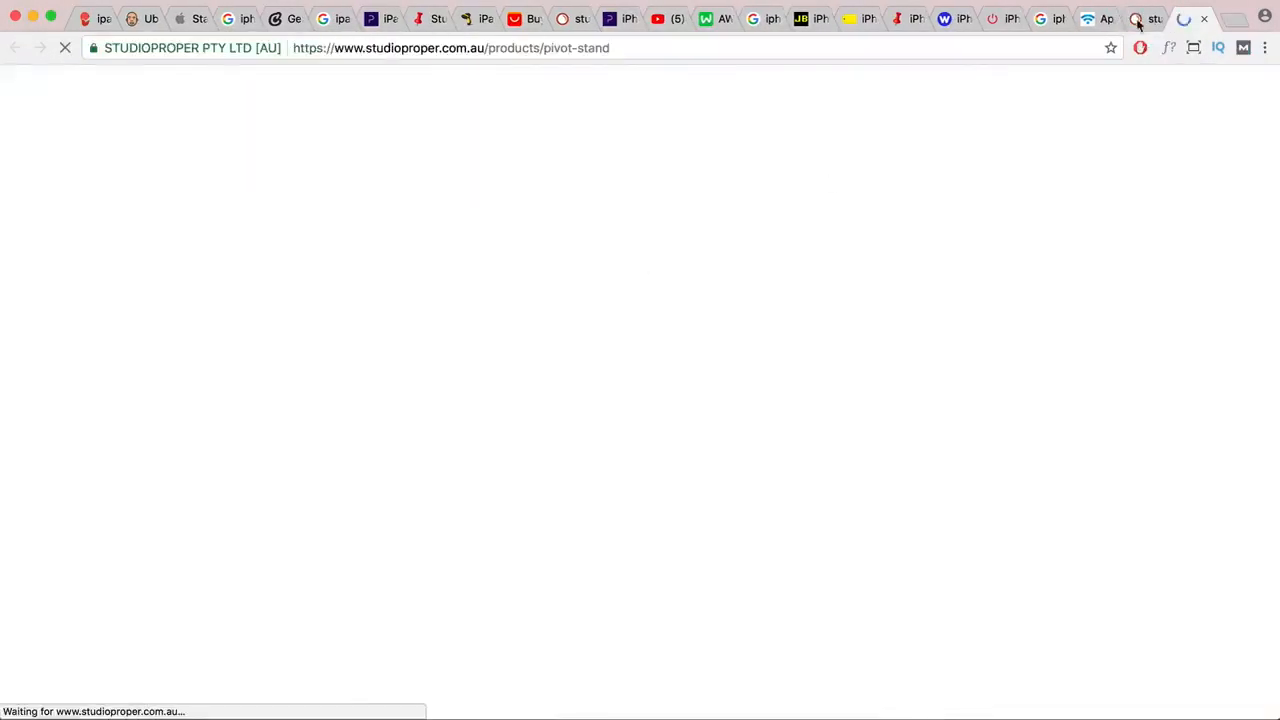
click(1137, 20)
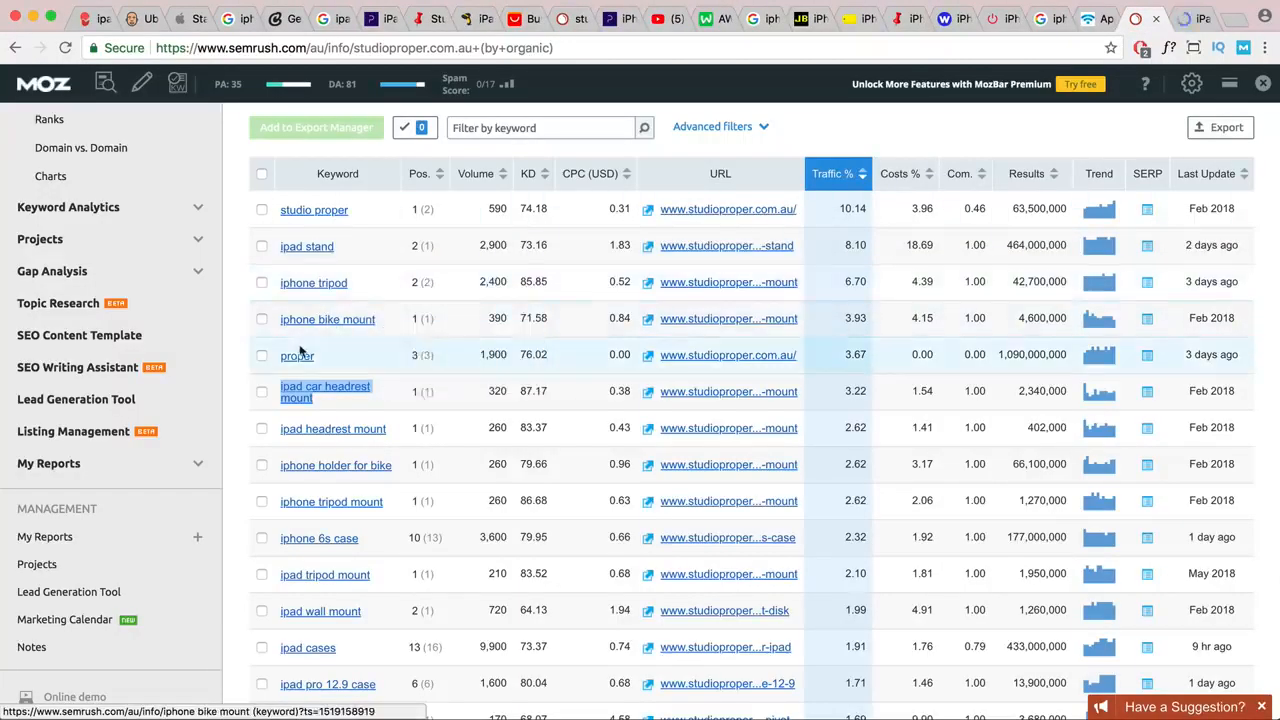
click(645, 284)
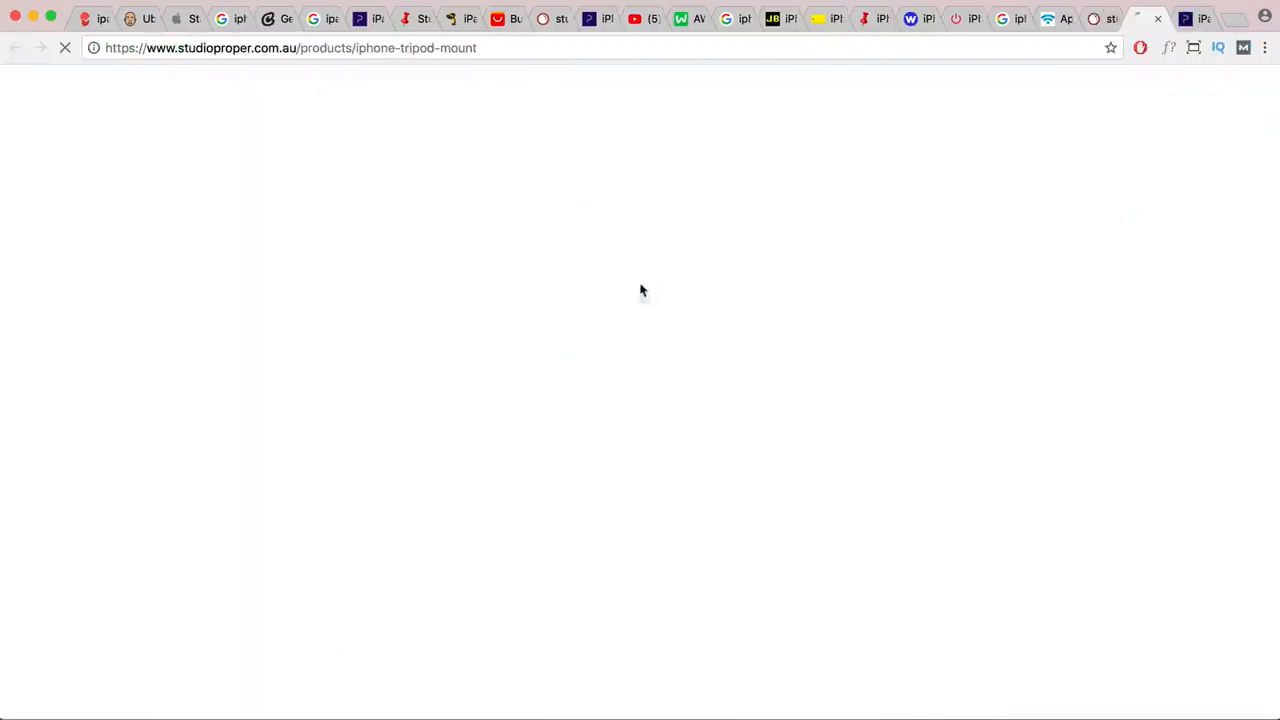
click(1100, 21)
- Open the landing page for "iphone tripod mount", compare it with the "iphone tripod" page, and close the duplicate tab
scroll(475, 360, down, 2)
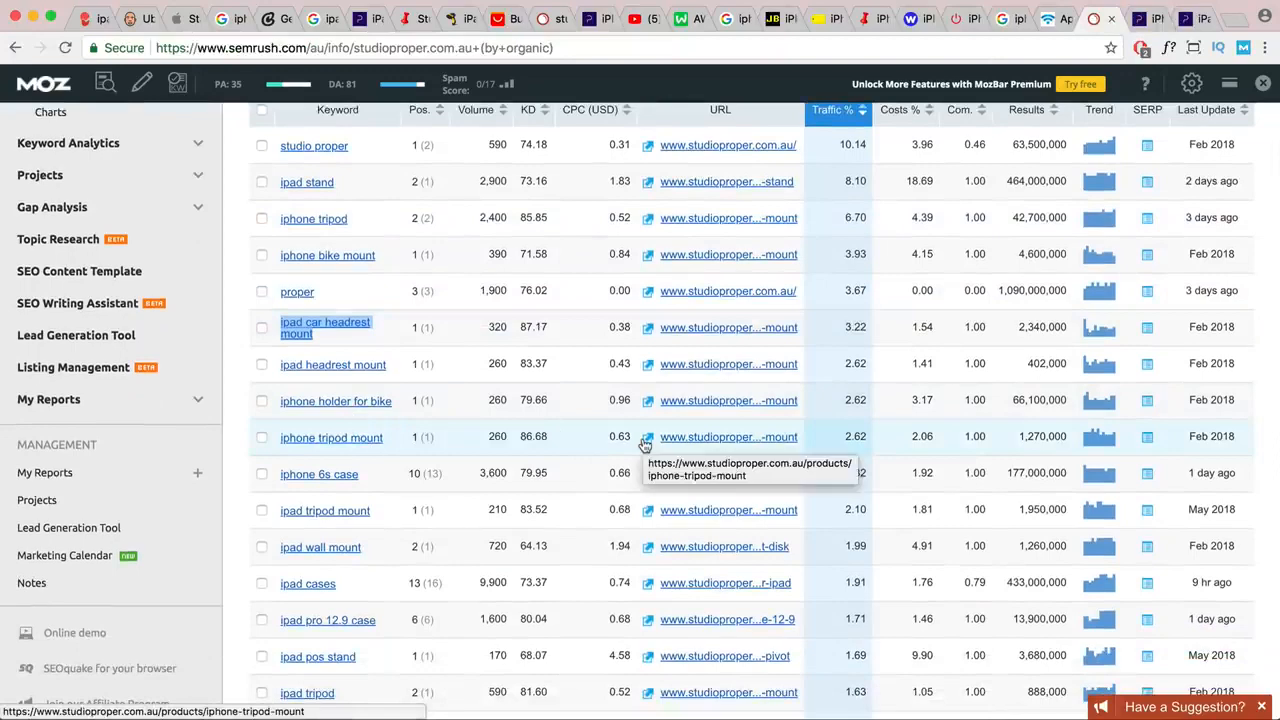
click(647, 437)
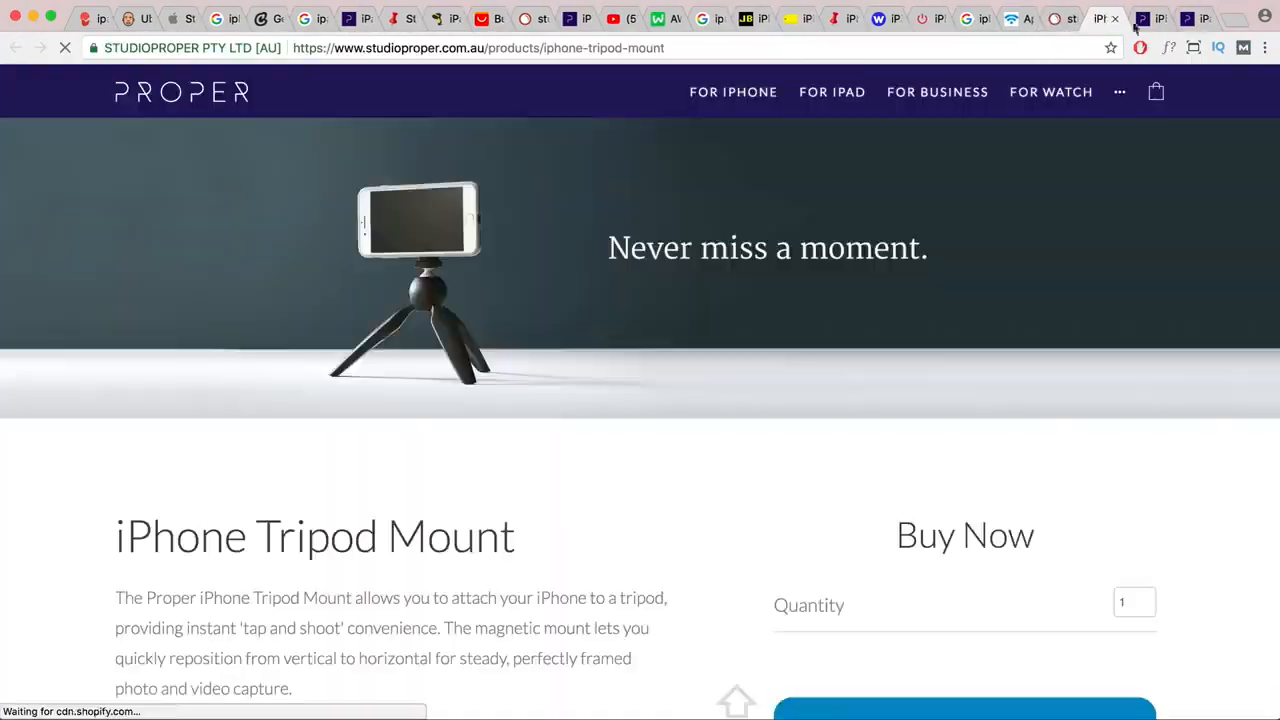
click(1142, 22)
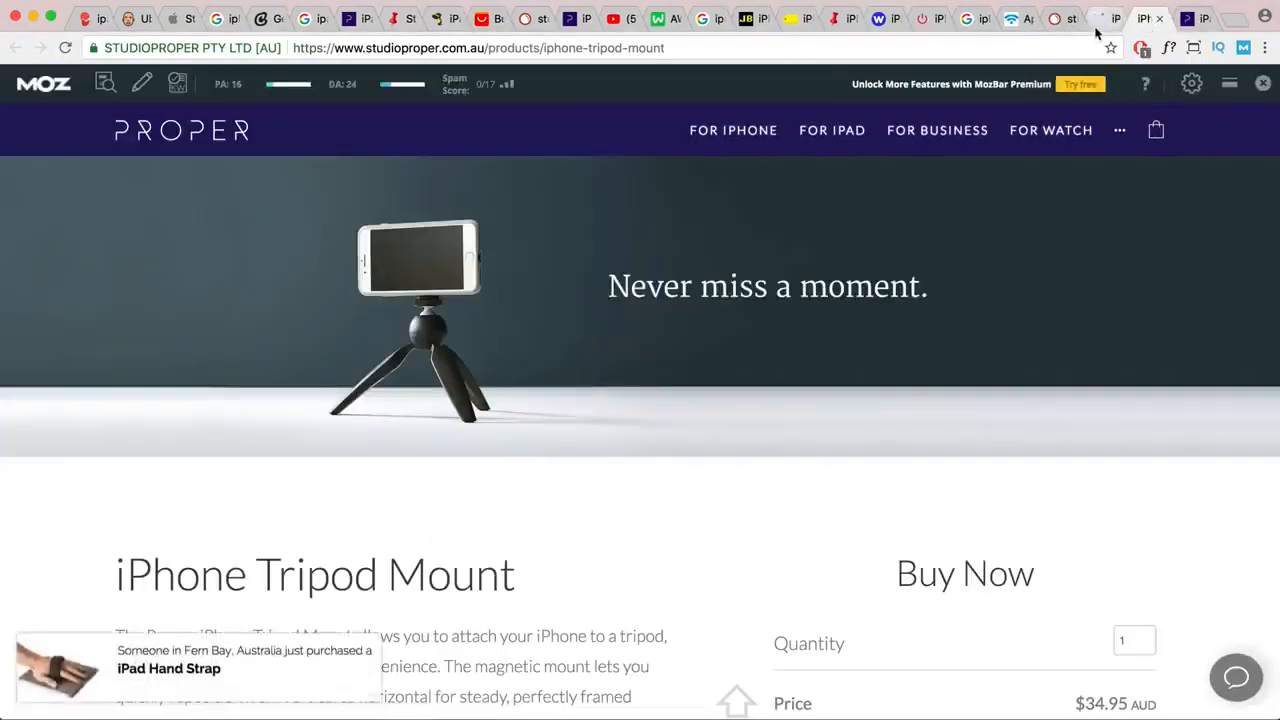
click(1108, 22)
click(1115, 19)
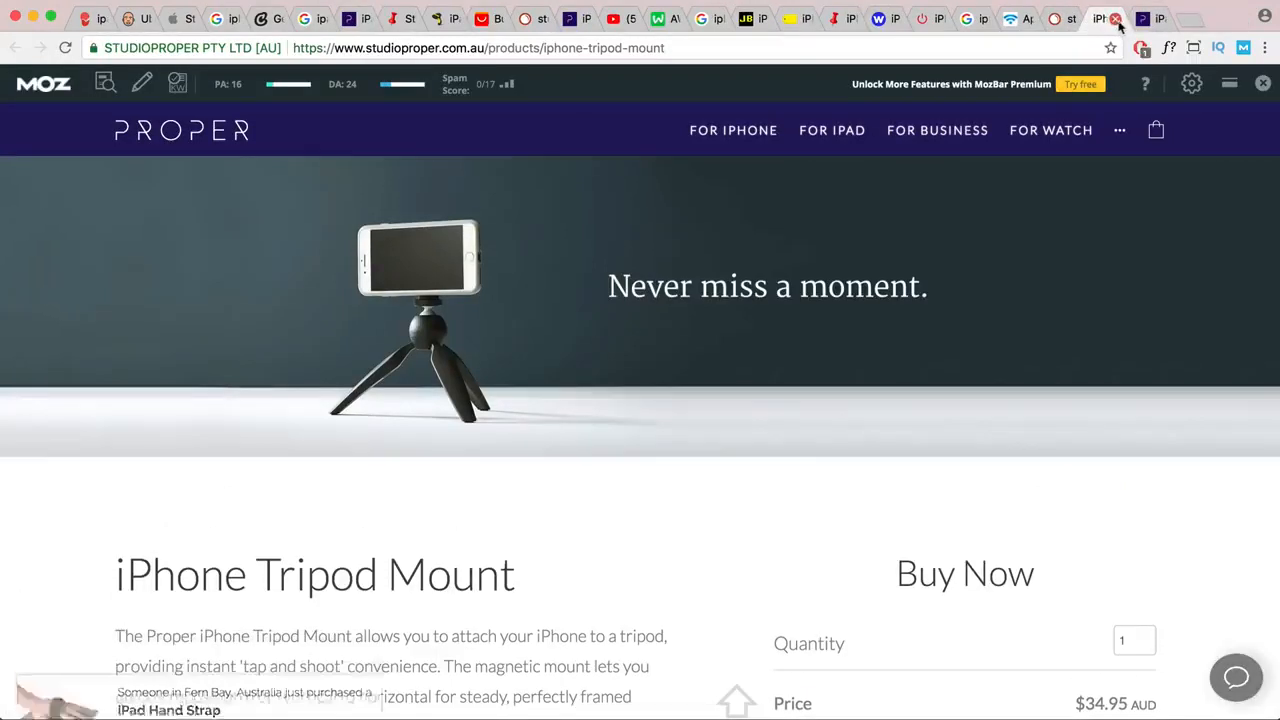
- Review Studio Proper's organic search positions in SEMrush, examining the listed iPad and iPhone mount, stand and case keywords
click(1063, 20)
scroll(402, 507, down, 3)
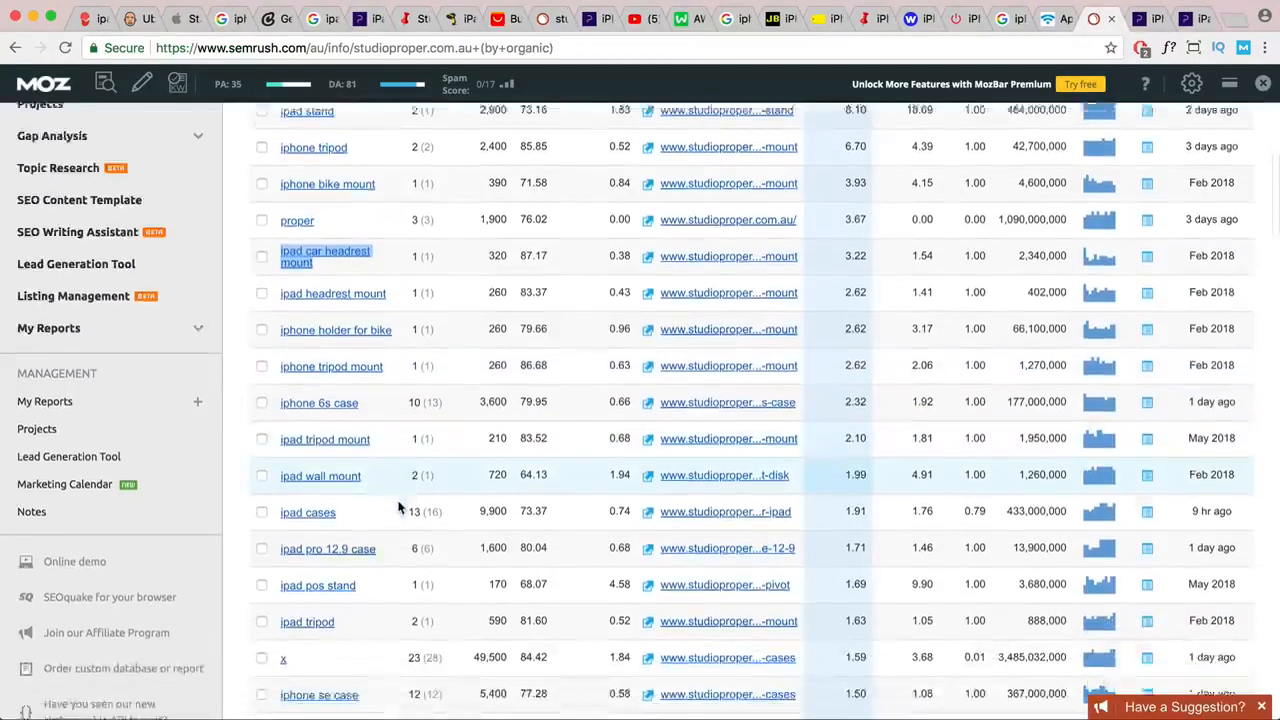
scroll(360, 590, down, 2)
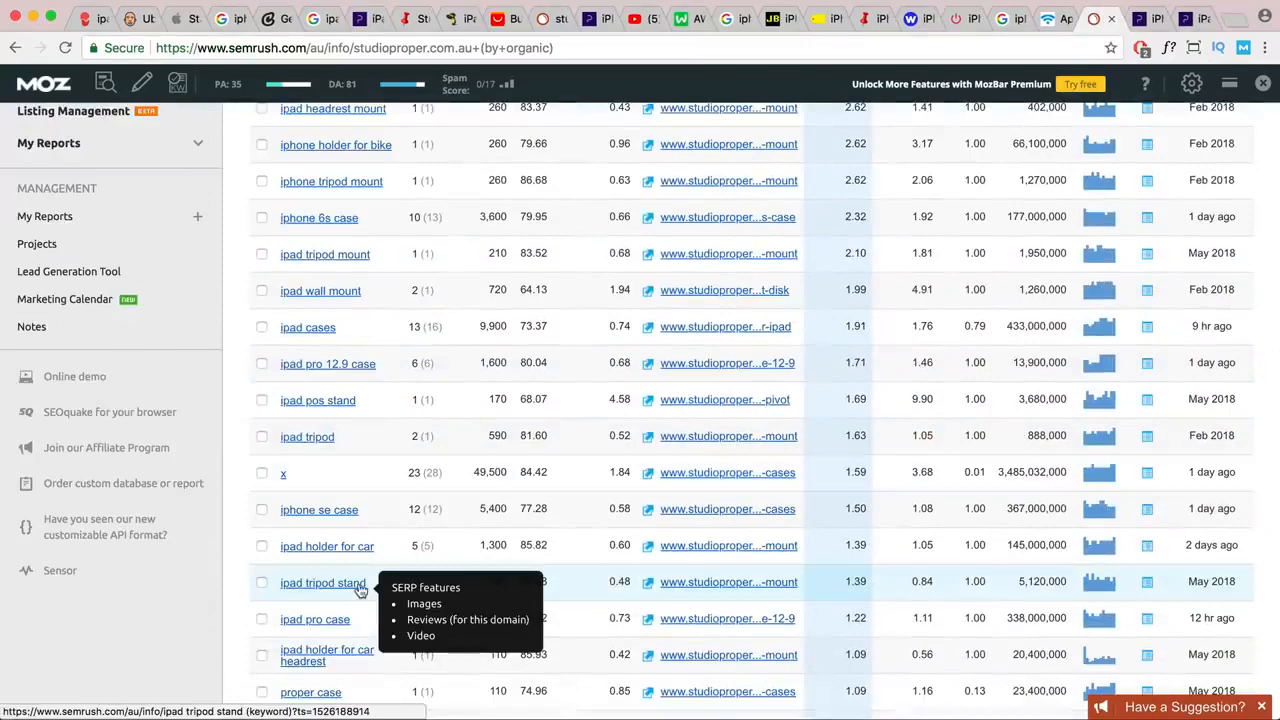
scroll(364, 584, down, 2)
scroll(360, 578, down, 1)
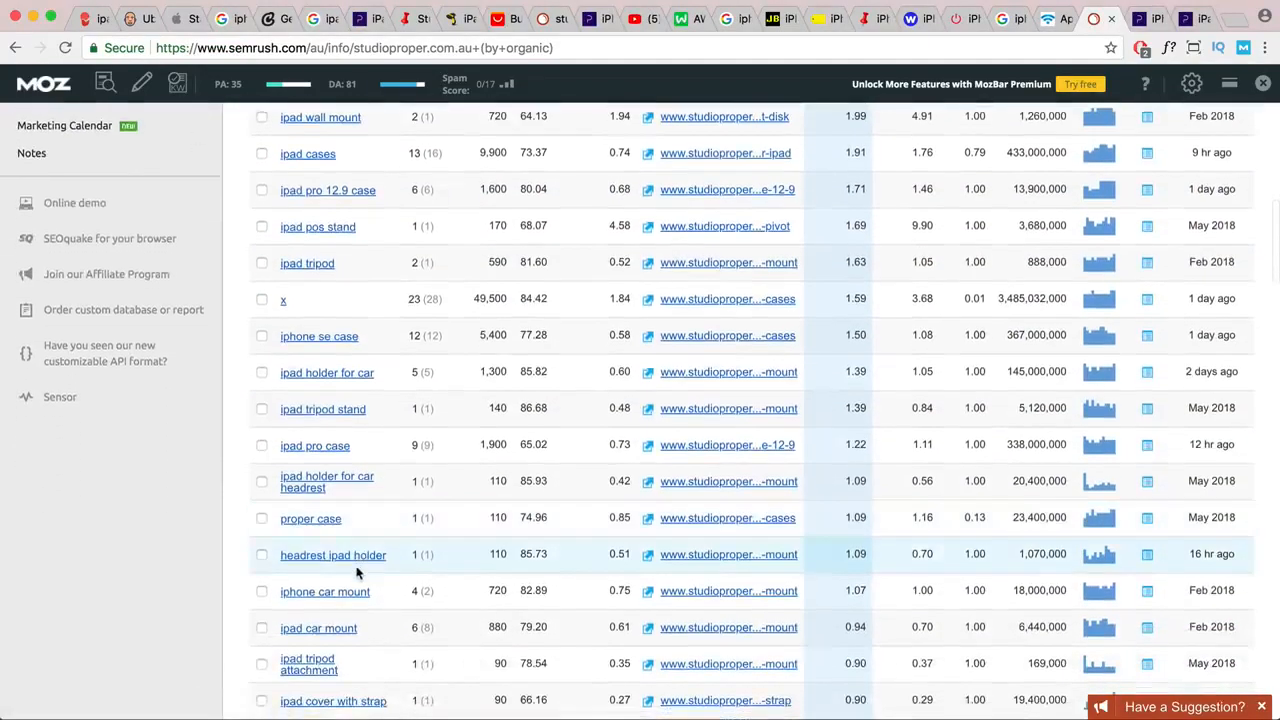
scroll(355, 573, down, 5)
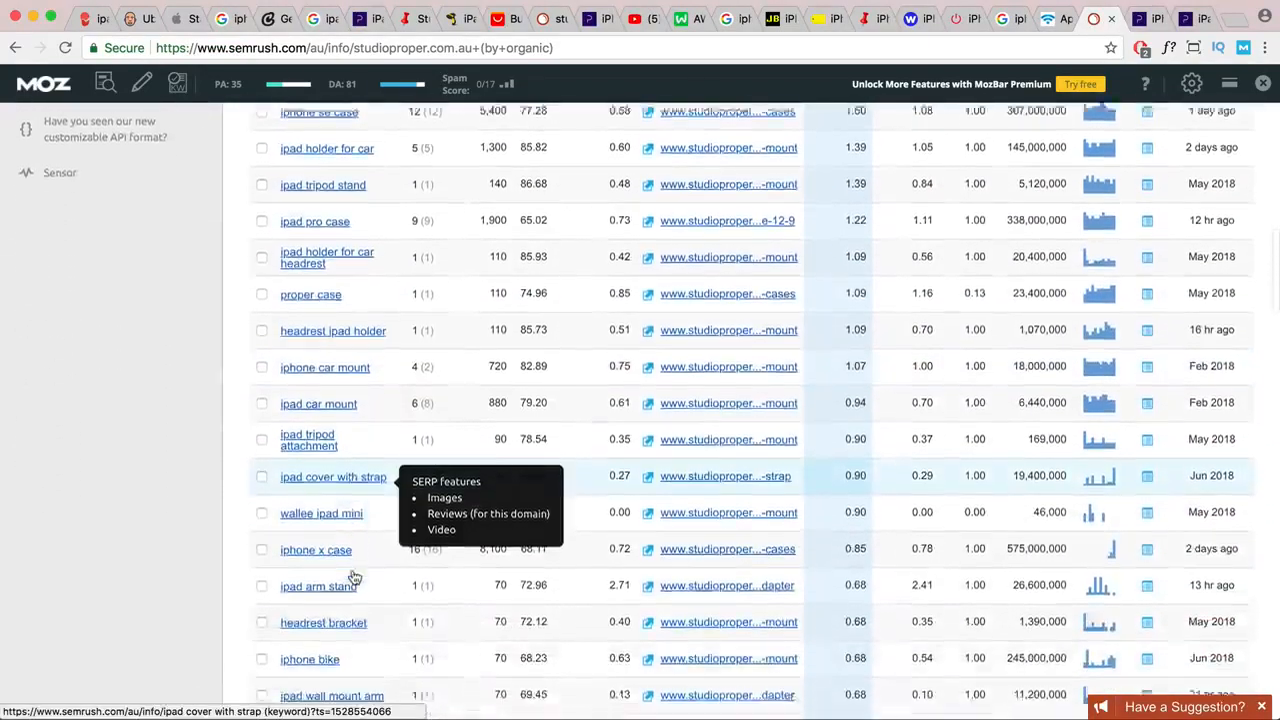
scroll(355, 570, up, 4)
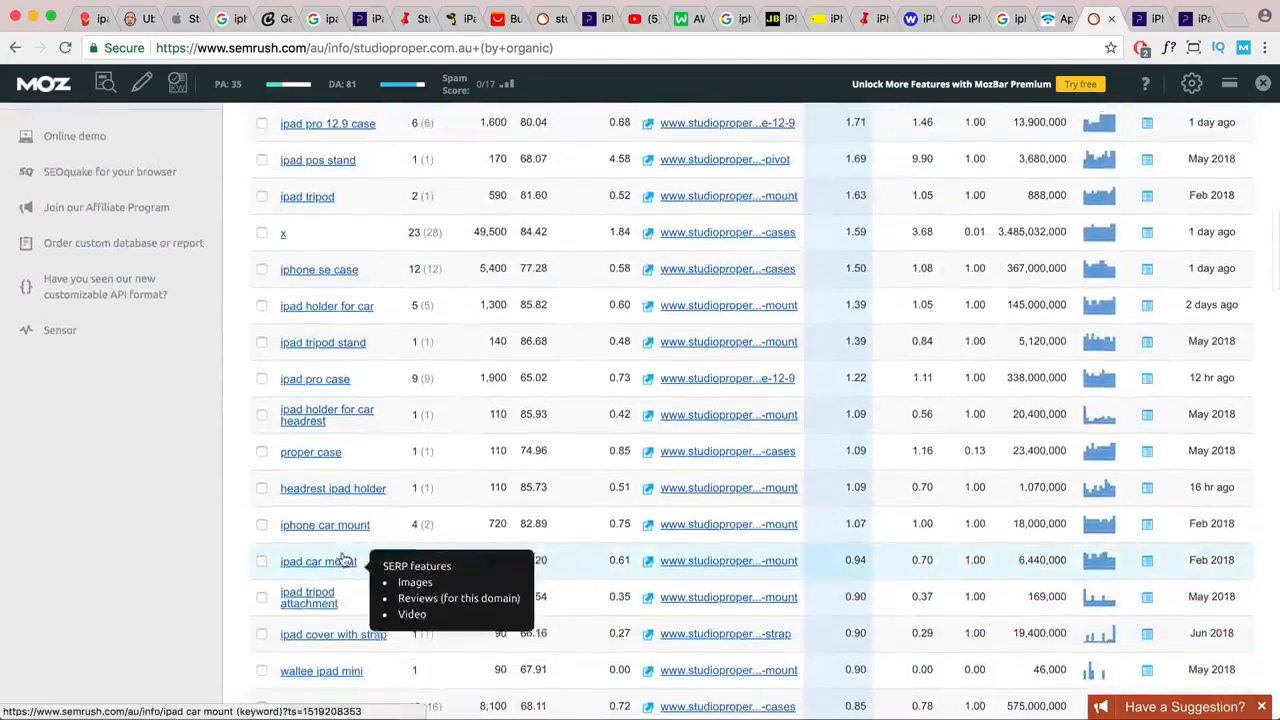
scroll(340, 520, up, 6)
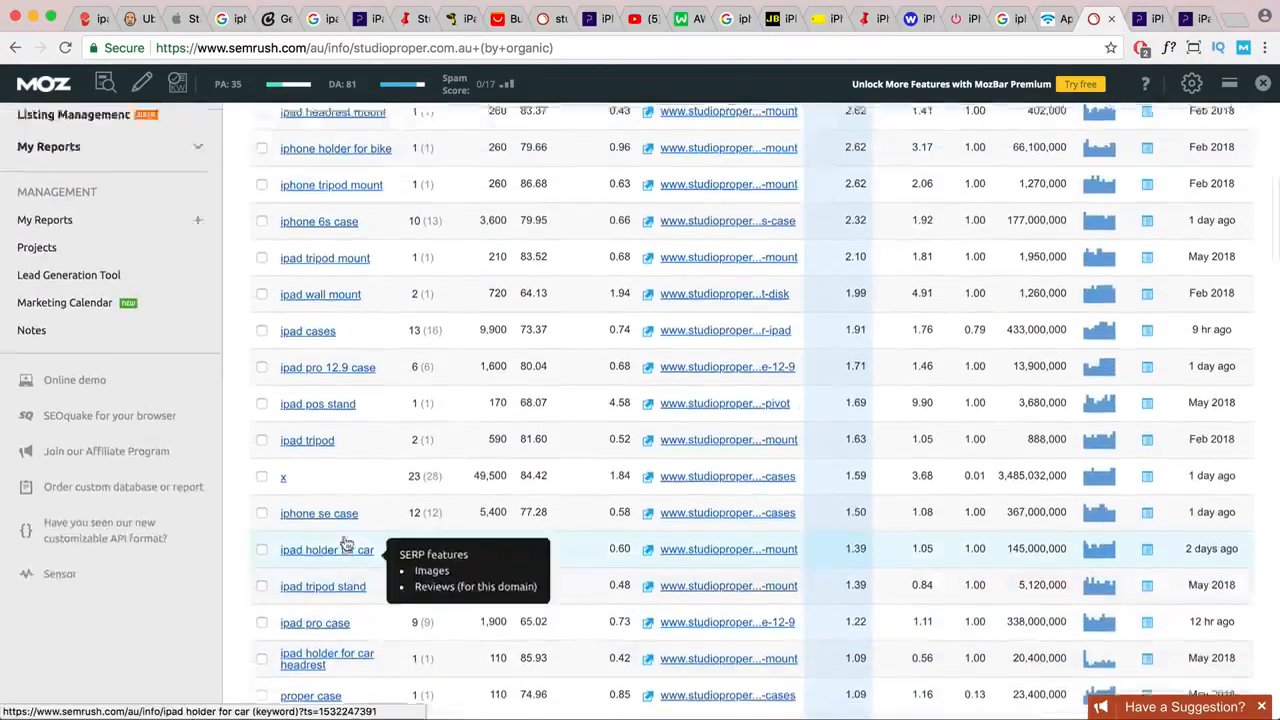
scroll(312, 479, up, 8)
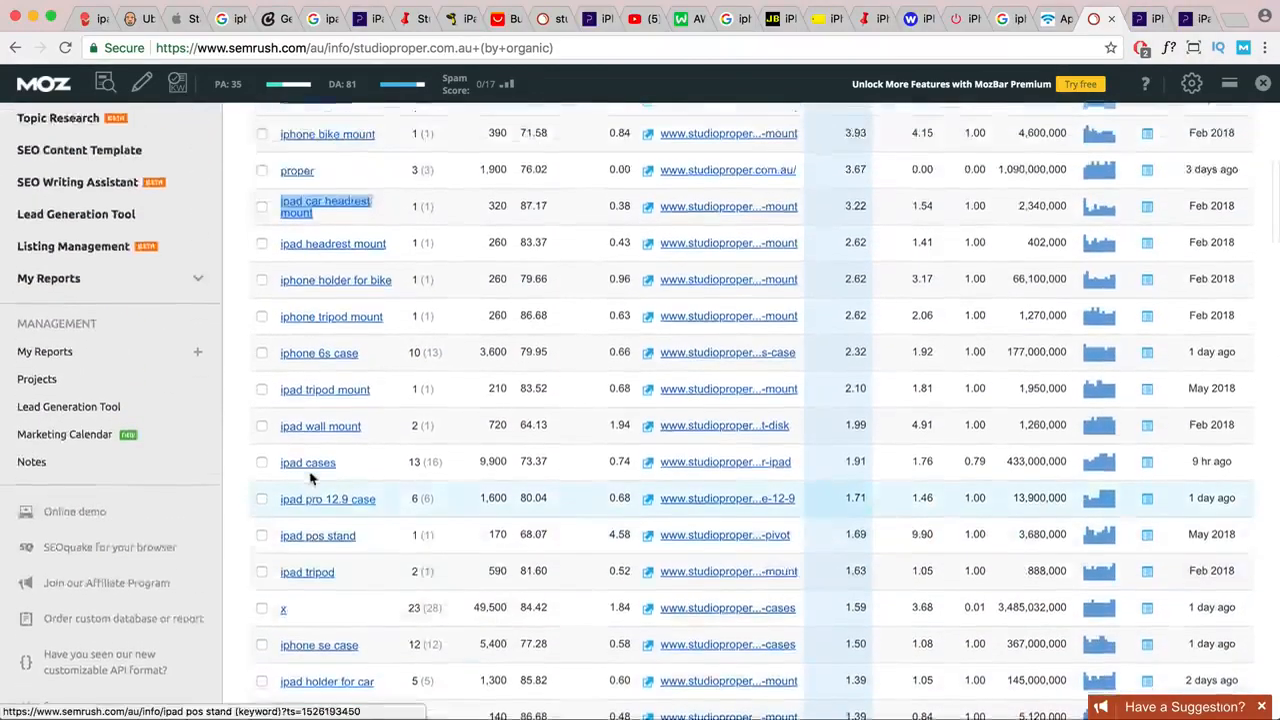
scroll(312, 481, up, 1)
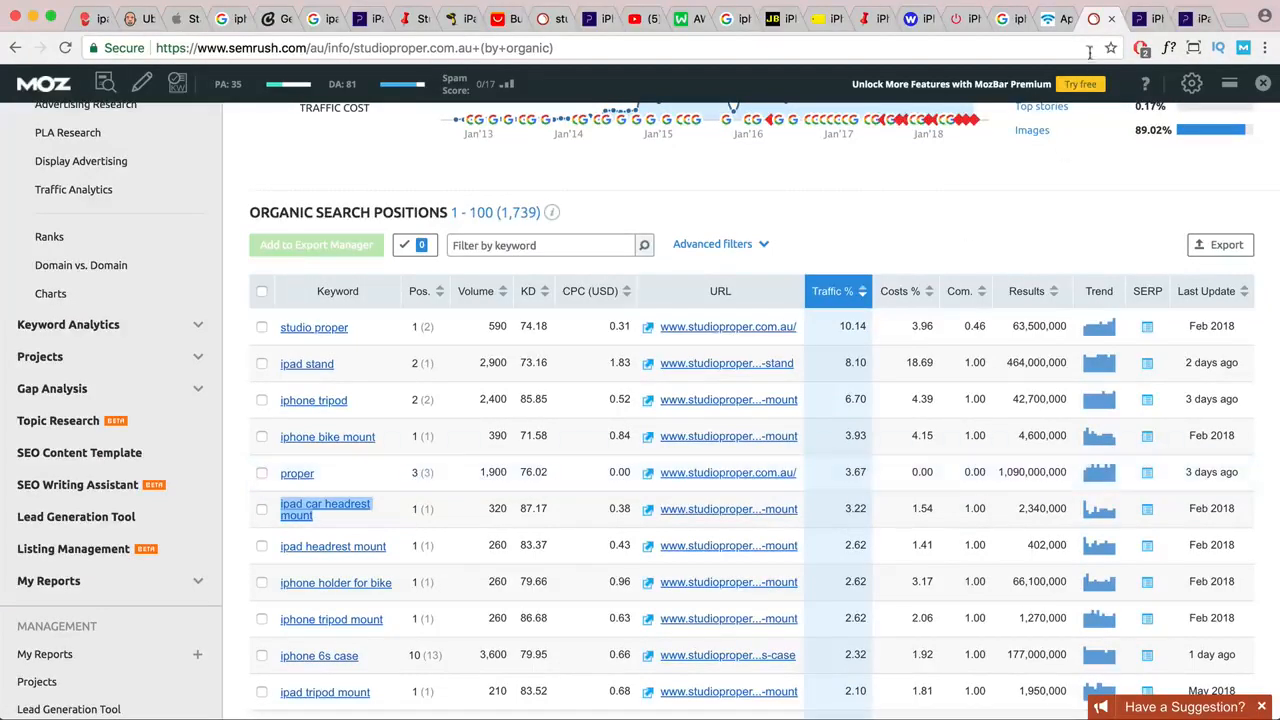
click(1141, 20)
scroll(909, 310, down, 5)
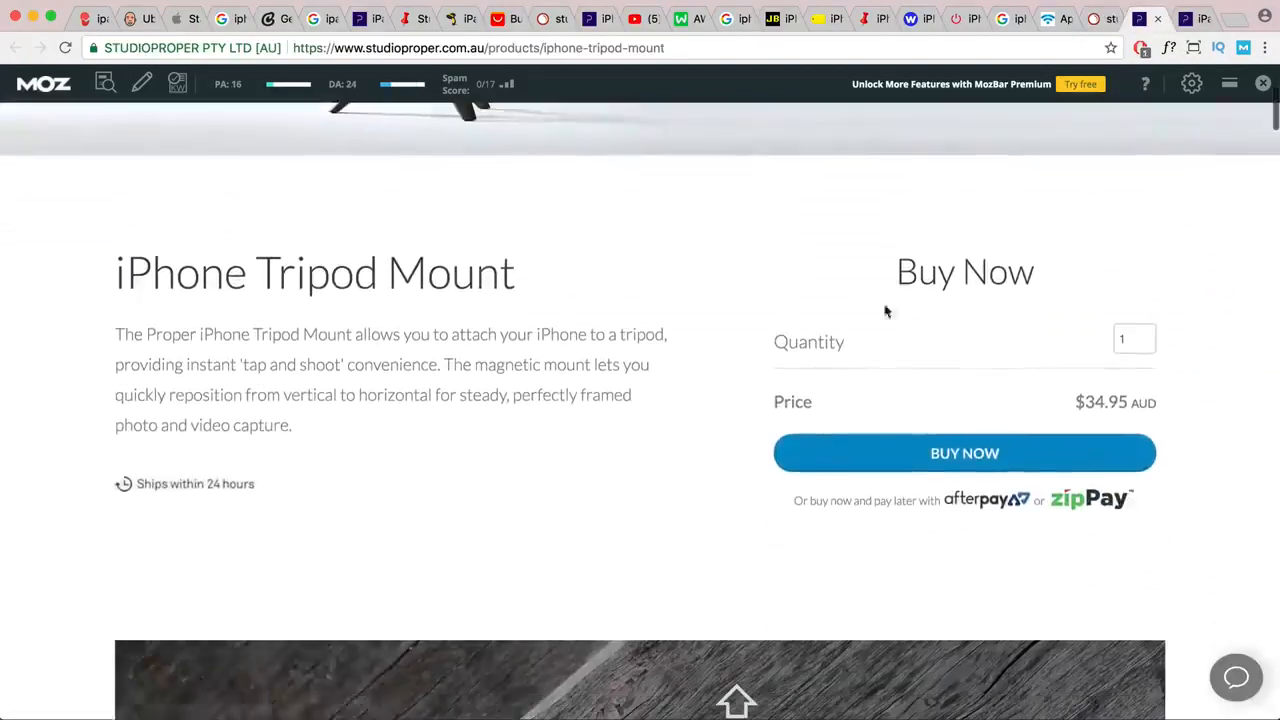
drag(523, 277, 112, 276)
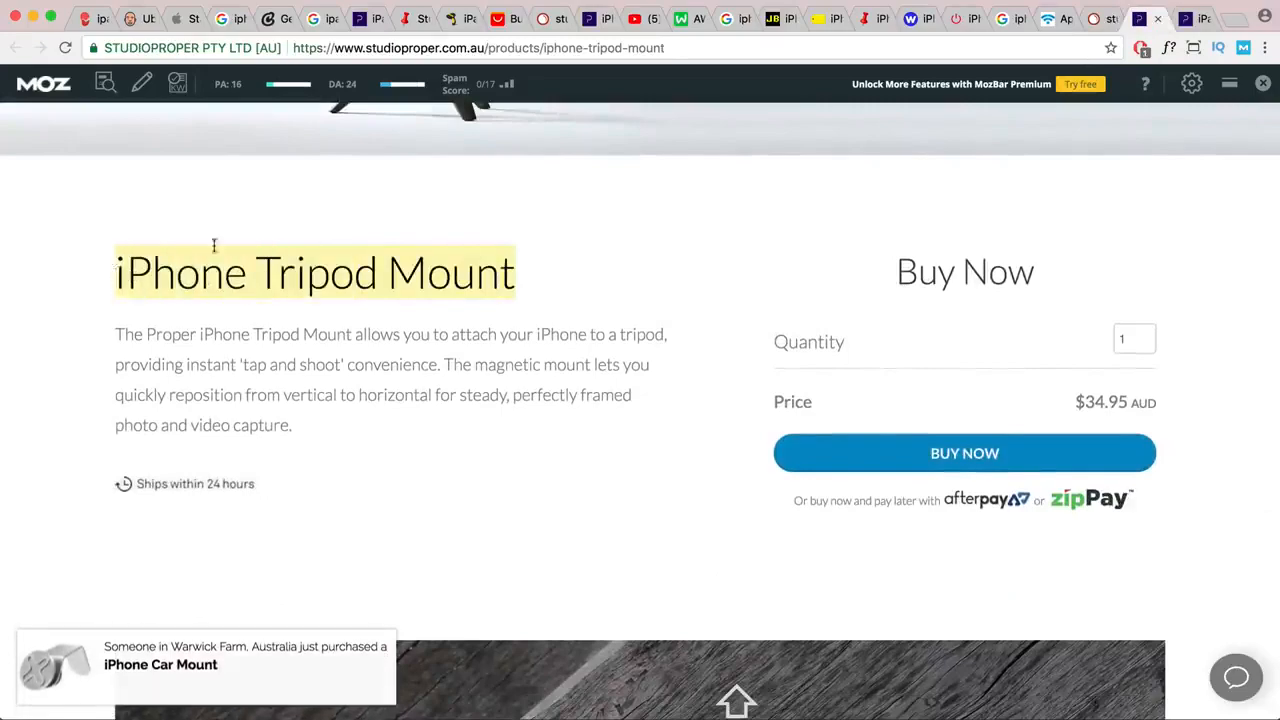
scroll(520, 240, up, 5)
scroll(562, 327, down, 10)
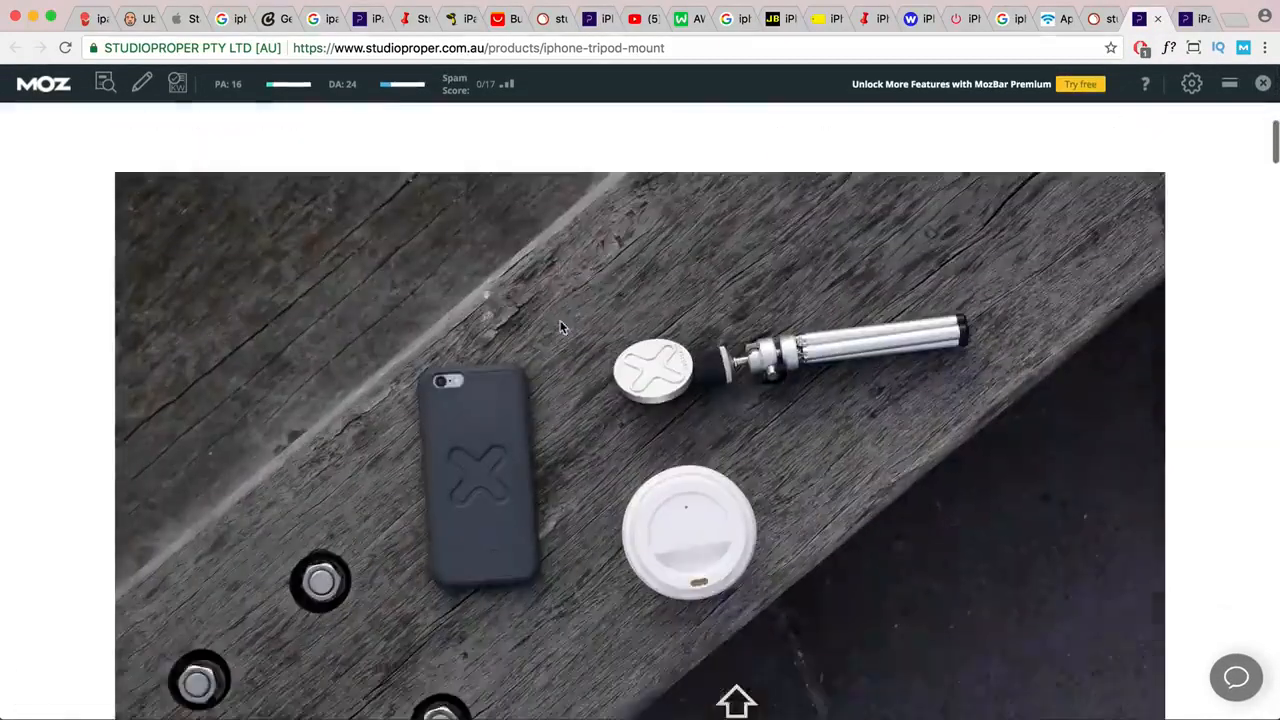
scroll(562, 327, down, 15)
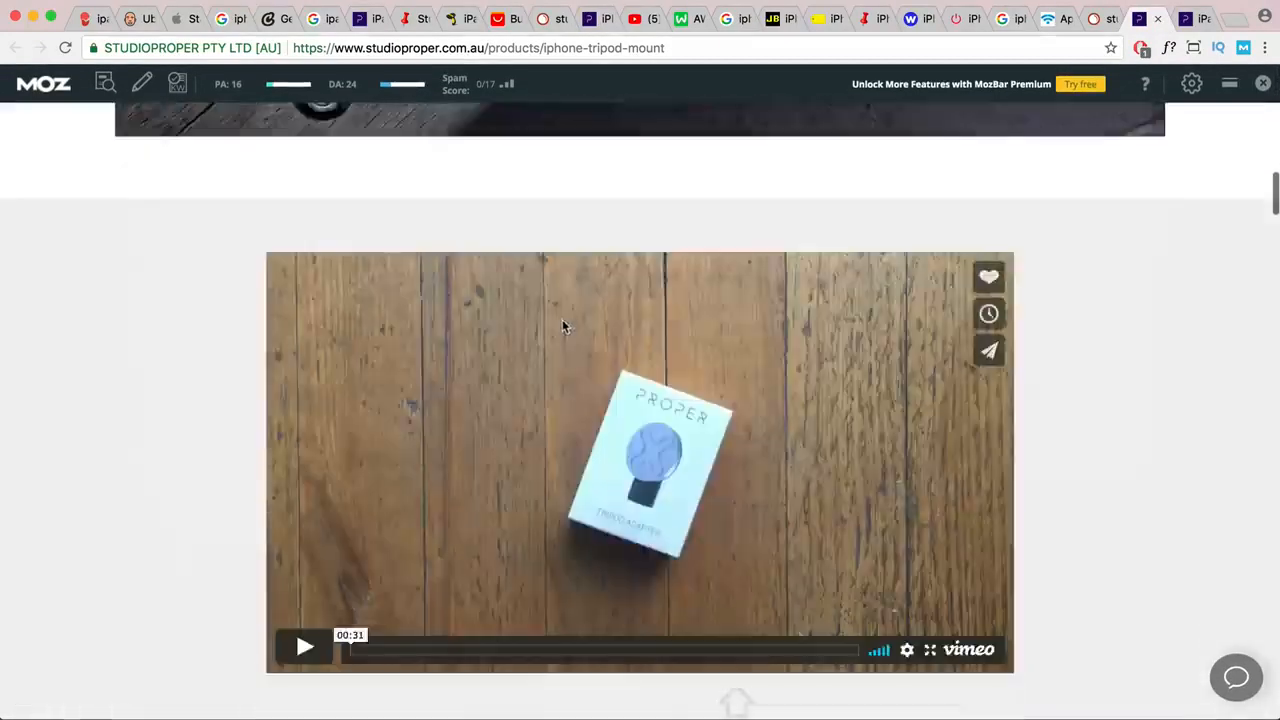
scroll(565, 326, down, 8)
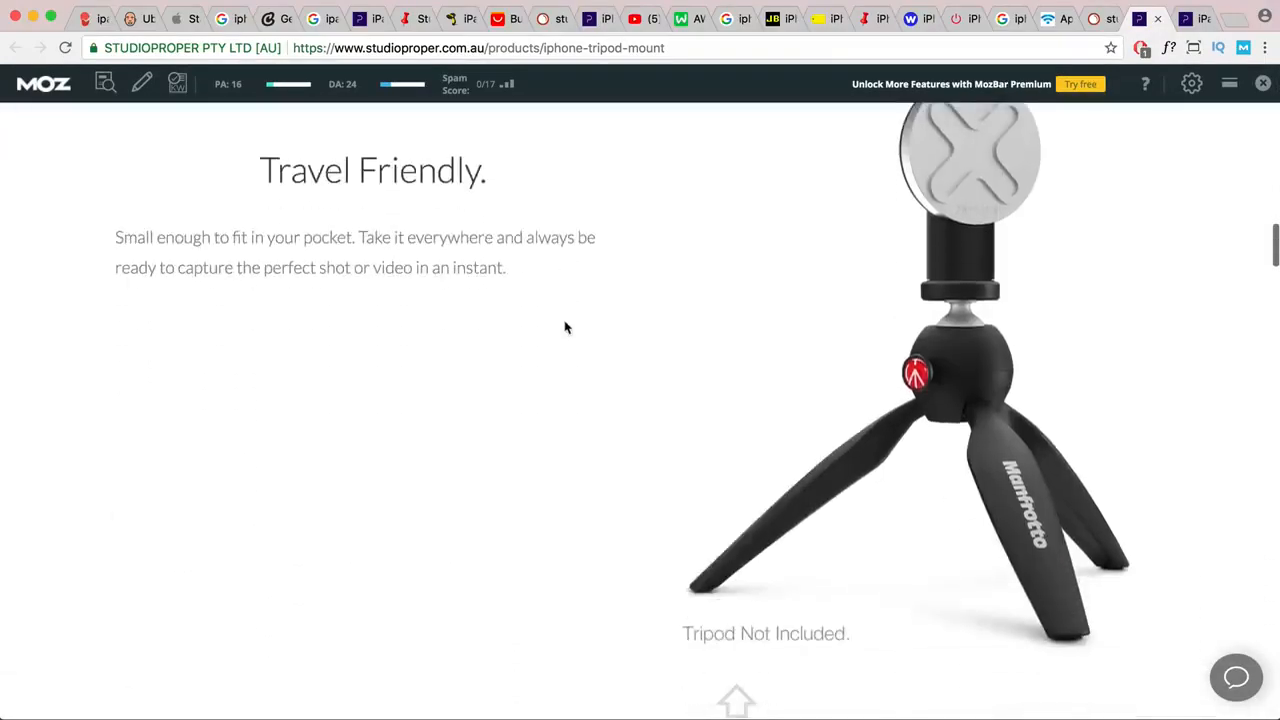
scroll(565, 326, down, 5)
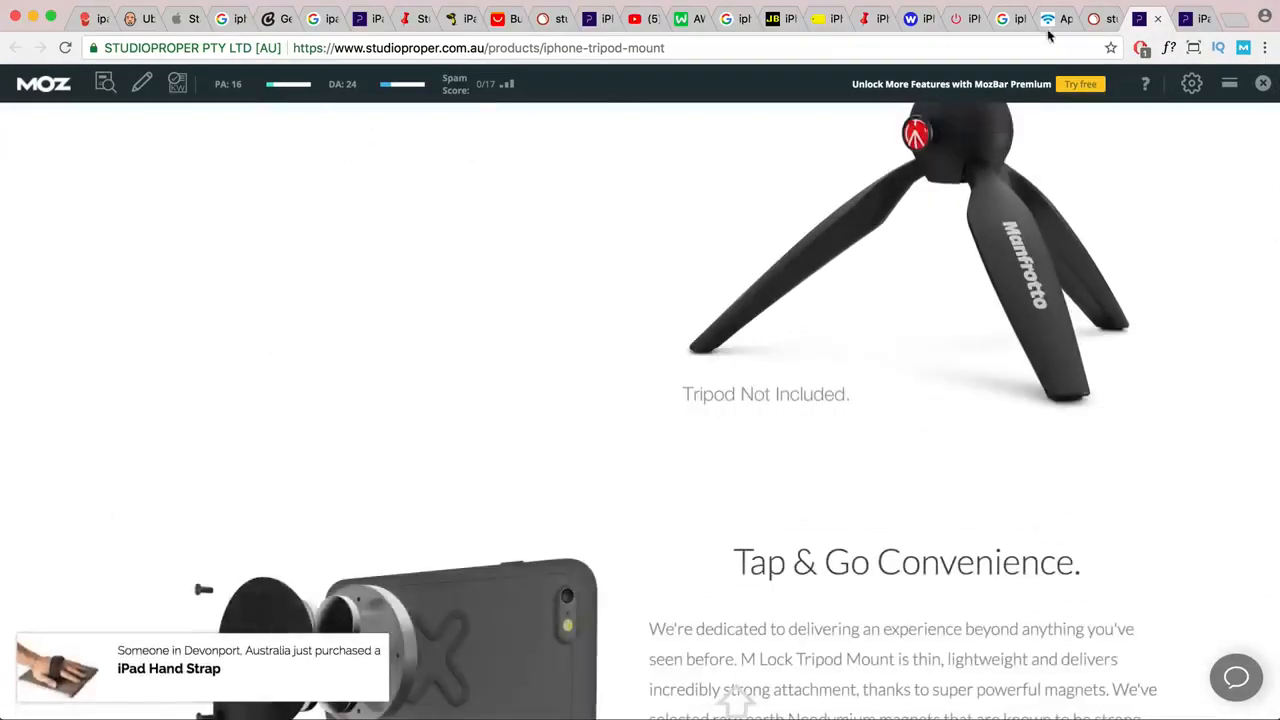
- Look through Strike's Apple Car Cradles product listing to compare it with Studio Proper's page
click(1049, 18)
scroll(811, 330, down, 15)
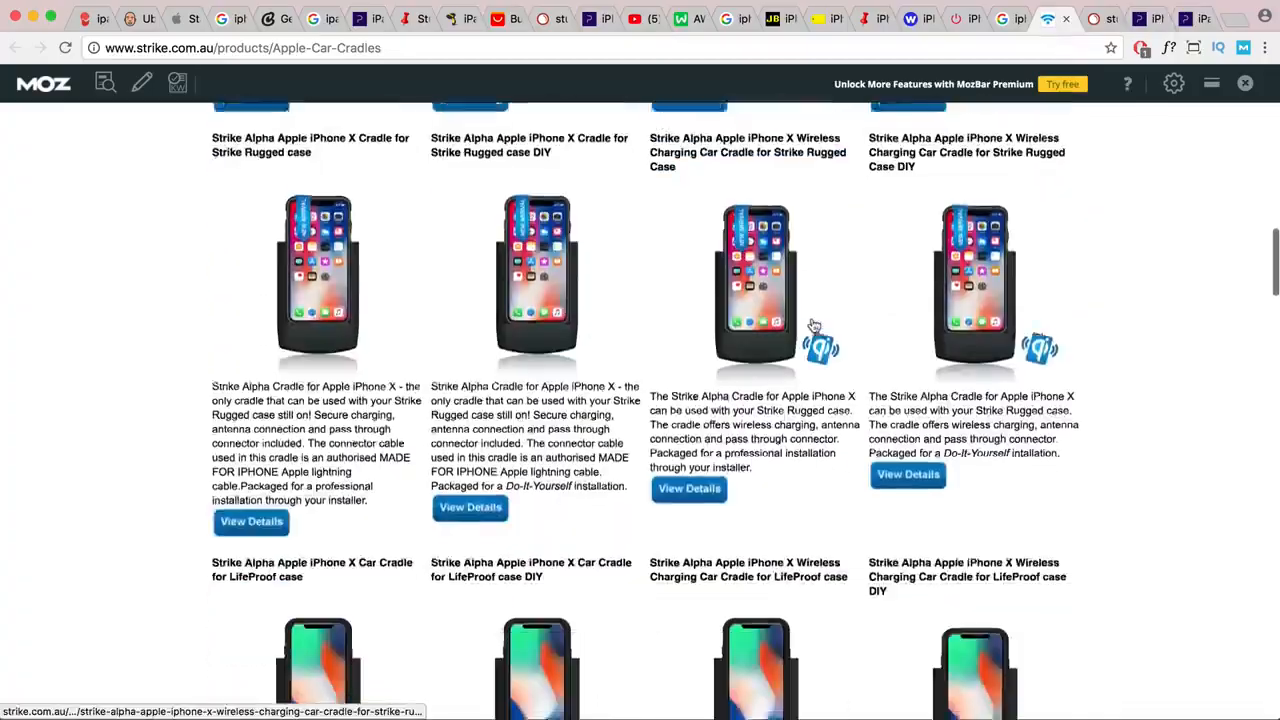
scroll(811, 322, down, 10)
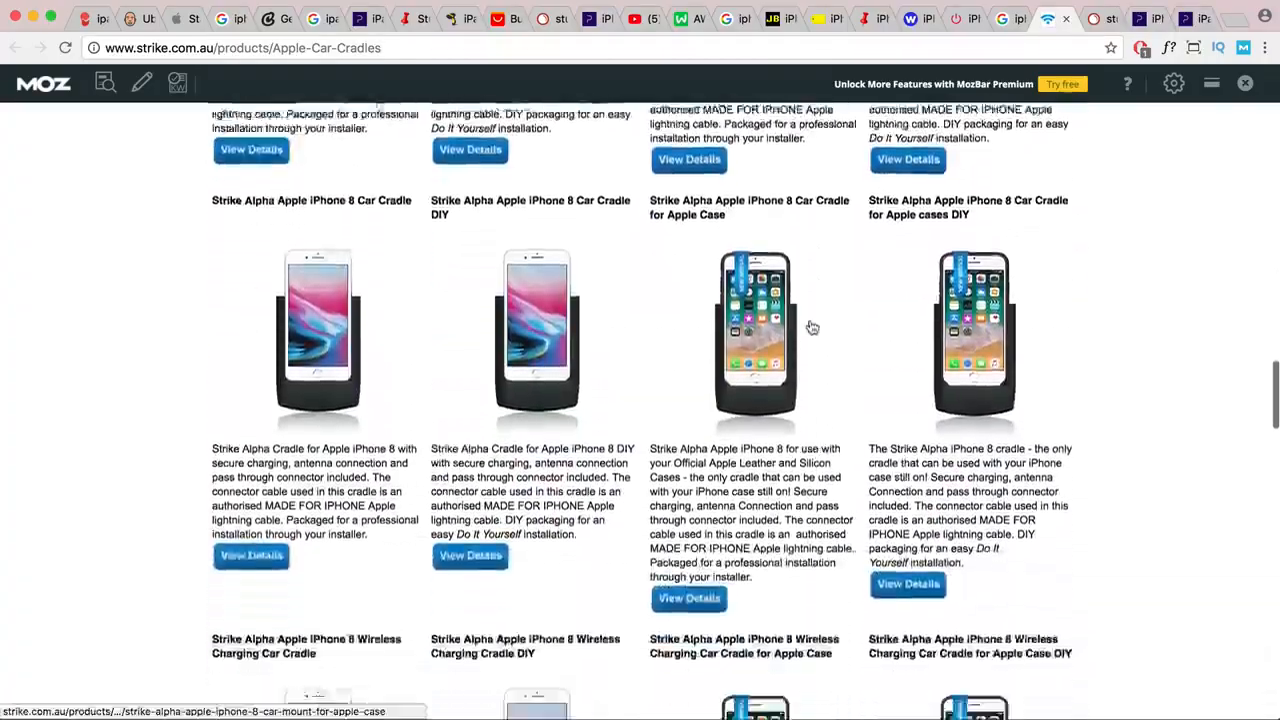
scroll(811, 325, down, 6)
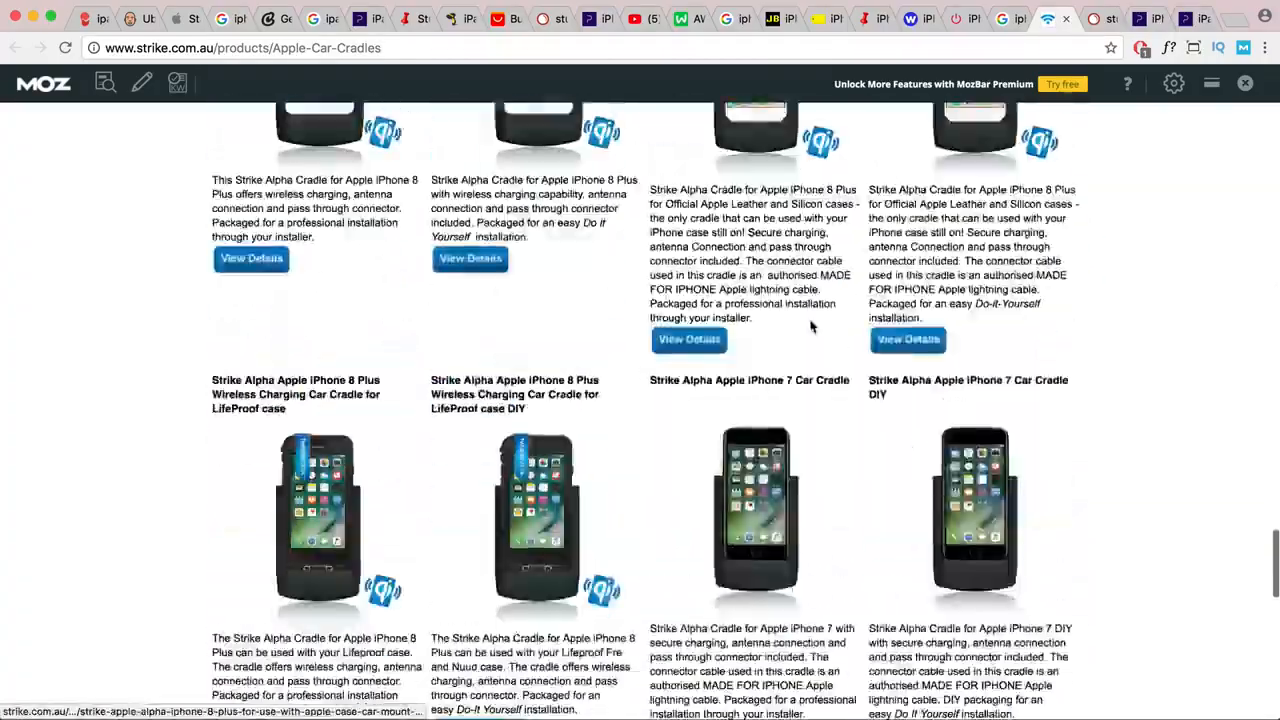
scroll(811, 325, up, 12)
scroll(1036, 186, up, 15)
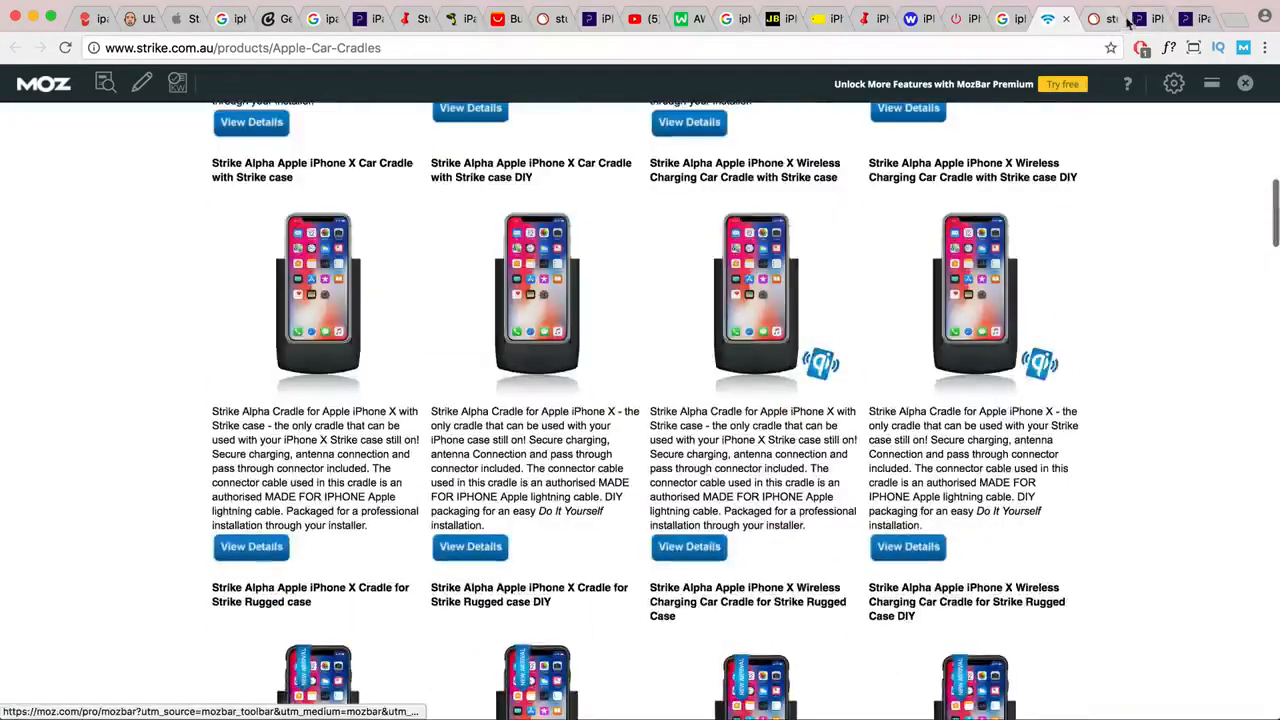
- Re-examine the iPhone Tripod Mount page, highlighting its description paragraph and checking the content with the keyword note alongside
click(1142, 20)
scroll(783, 344, up, 4)
scroll(783, 344, up, 15)
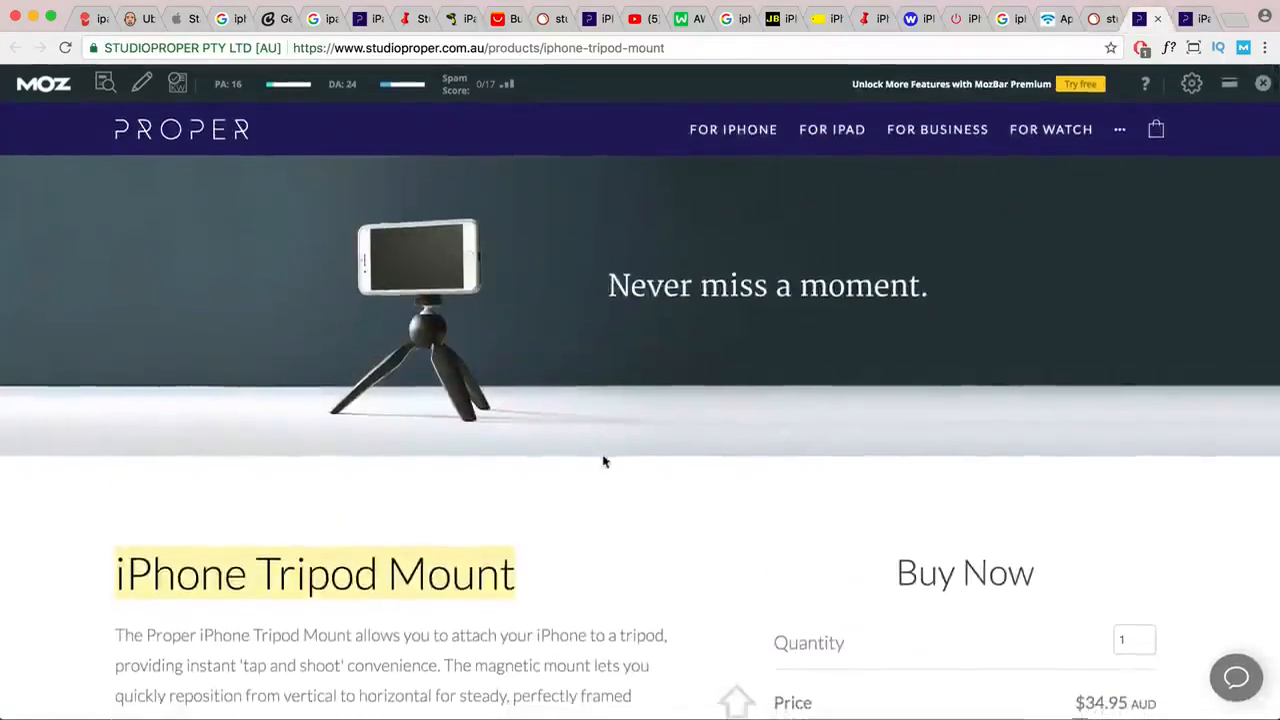
scroll(603, 457, down, 3)
mouse_move(112, 397)
mouse_down()
mouse_move(293, 461)
mouse_move(85, 395)
mouse_move(116, 396)
mouse_up()
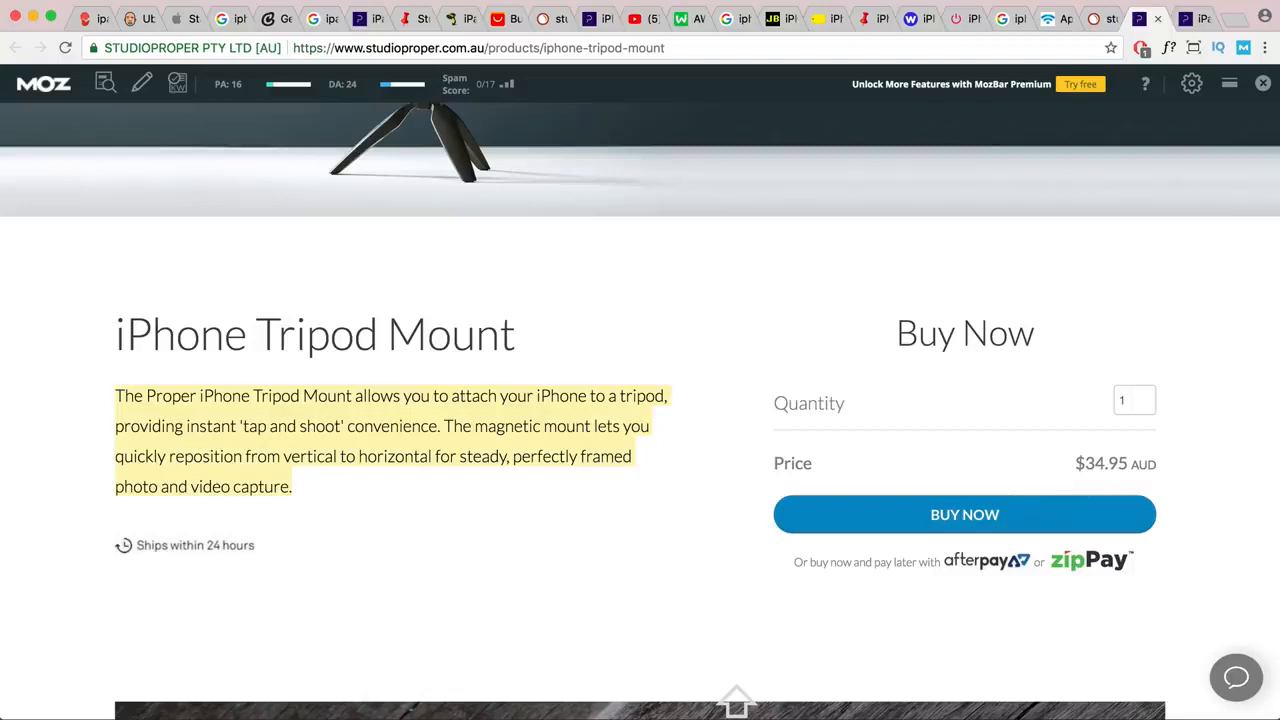
key(super+Tab)
scroll(722, 483, up, 5)
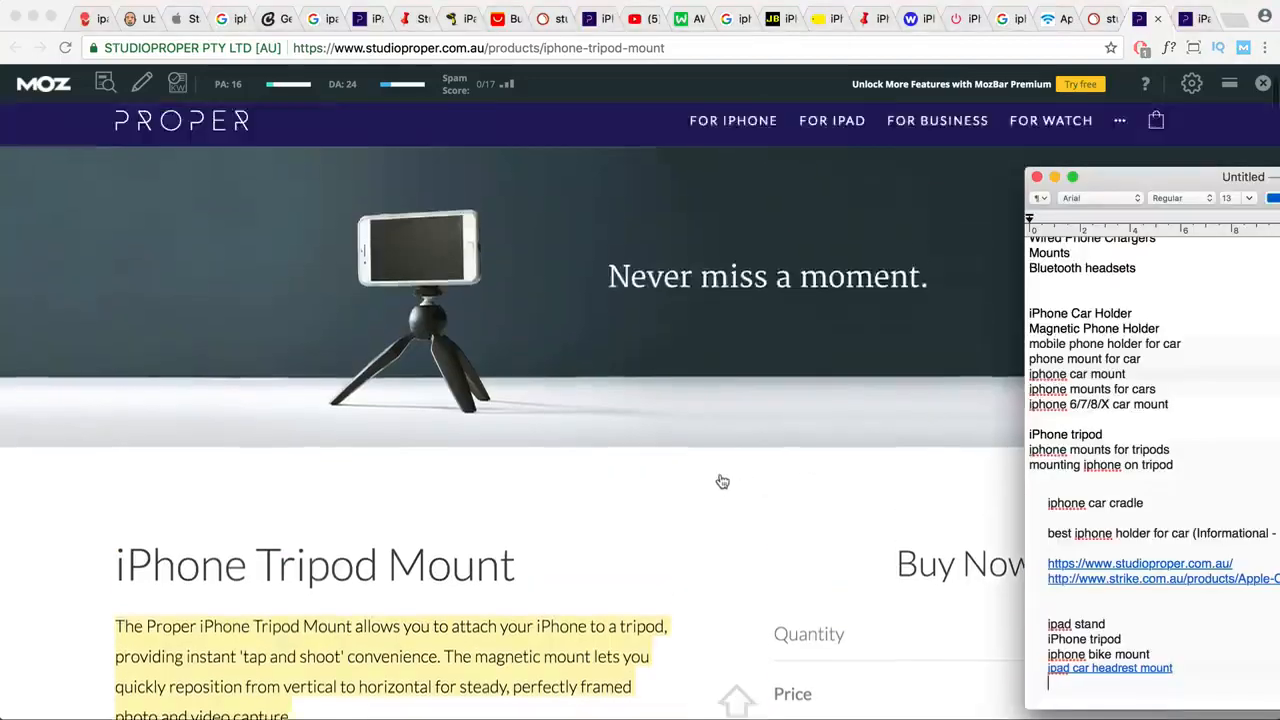
scroll(722, 483, down, 15)
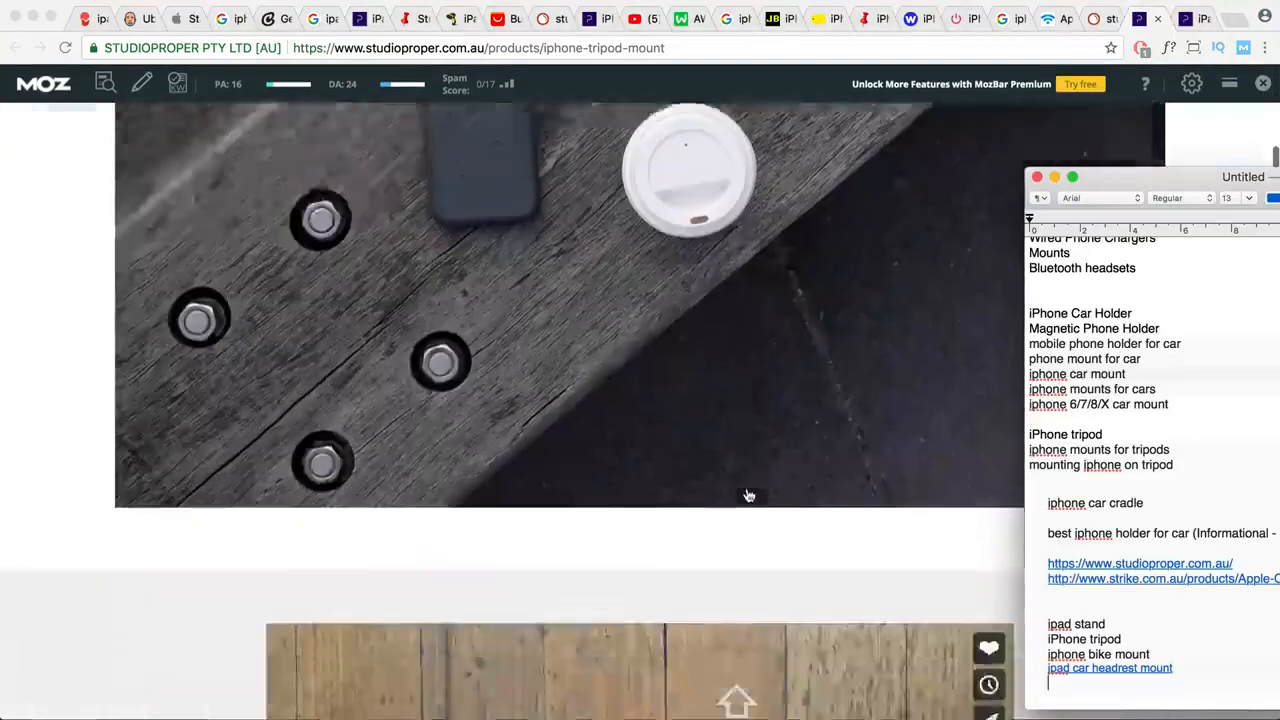
scroll(749, 496, down, 2)
- Look up the note's keyword "ipad stand" in KWFinder for Australia in English
drag(1108, 623, 1030, 623)
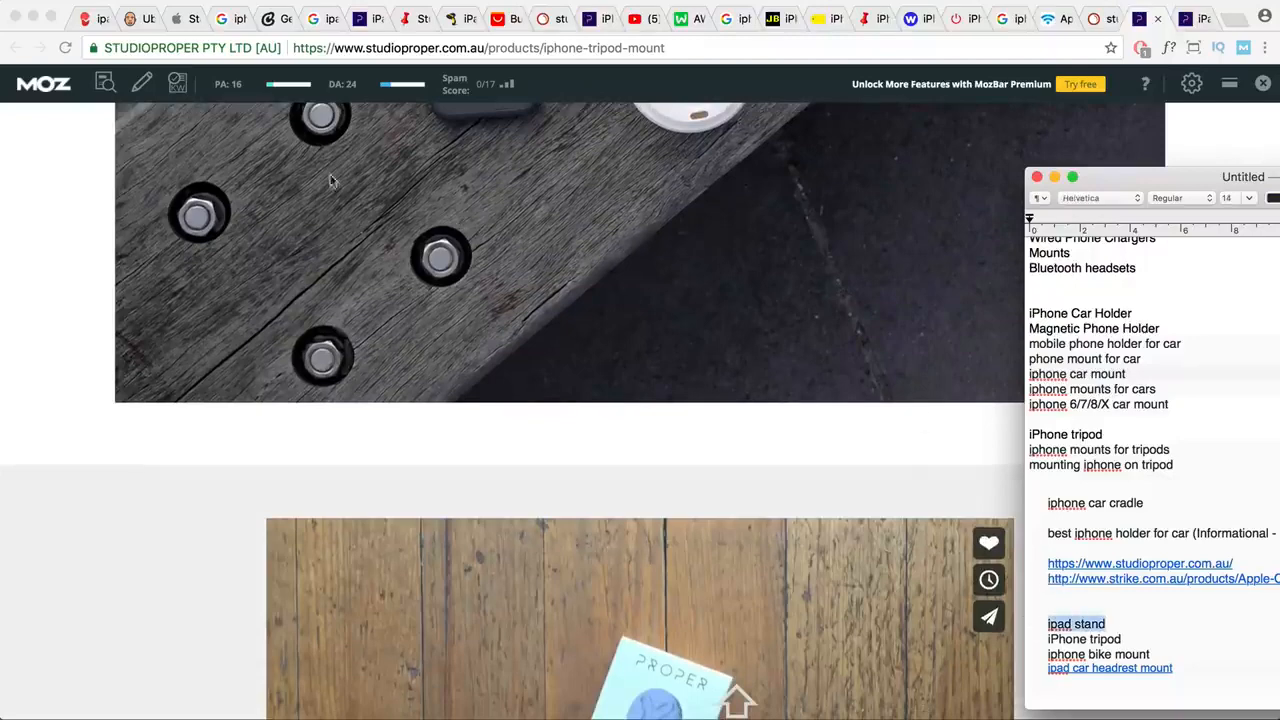
click(88, 18)
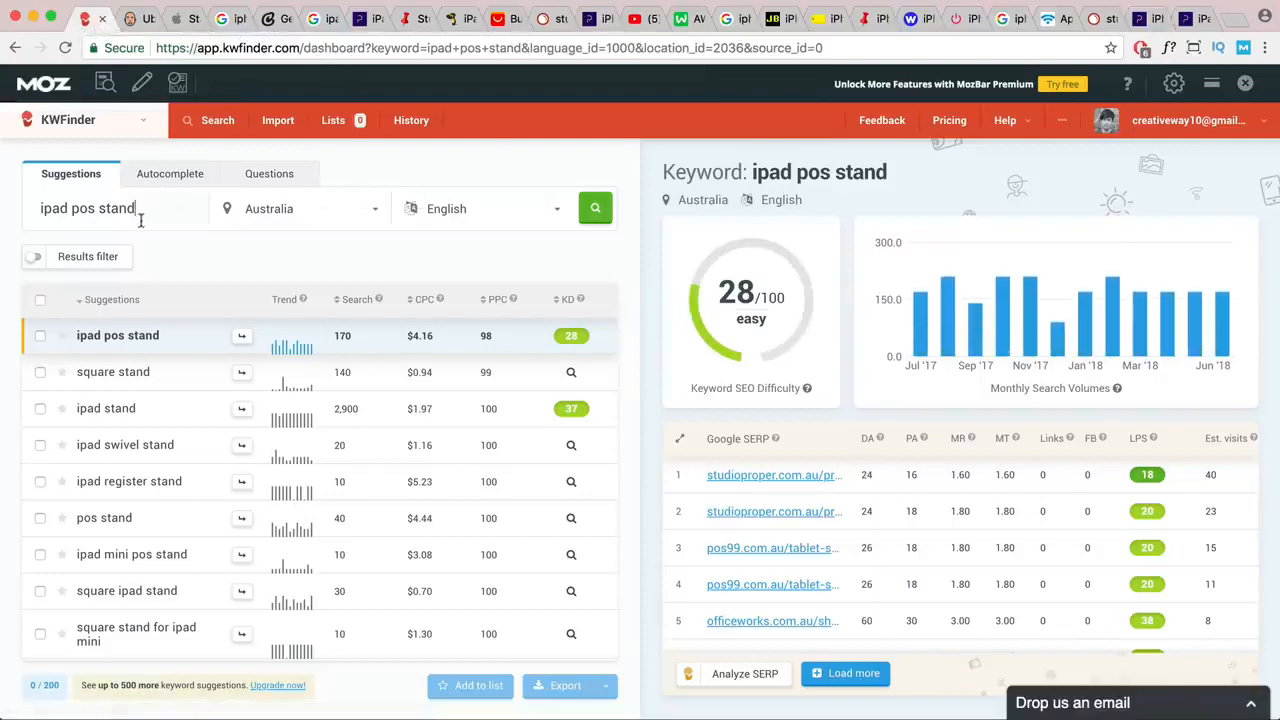
drag(140, 220, 32, 216)
text(ipad stand)
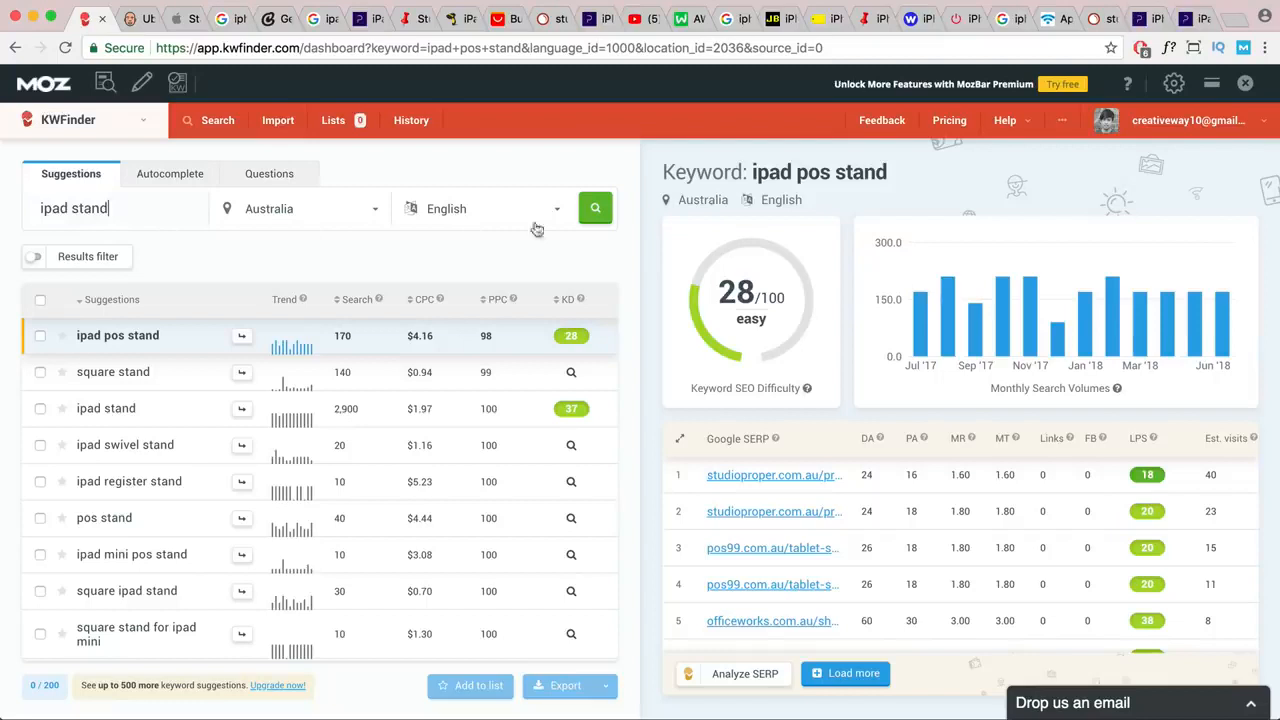
click(600, 212)
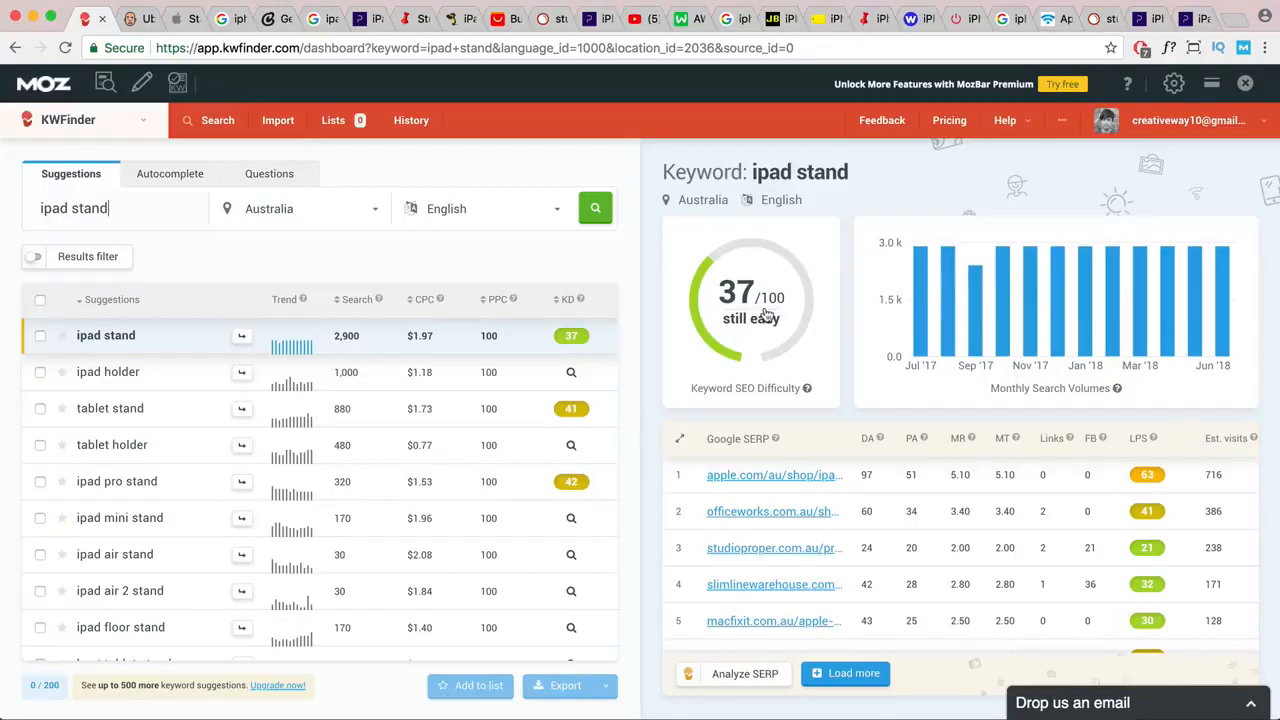
- Make the keyword "ipad stand" bold in the note
key(super+Tab)
click(1110, 623)
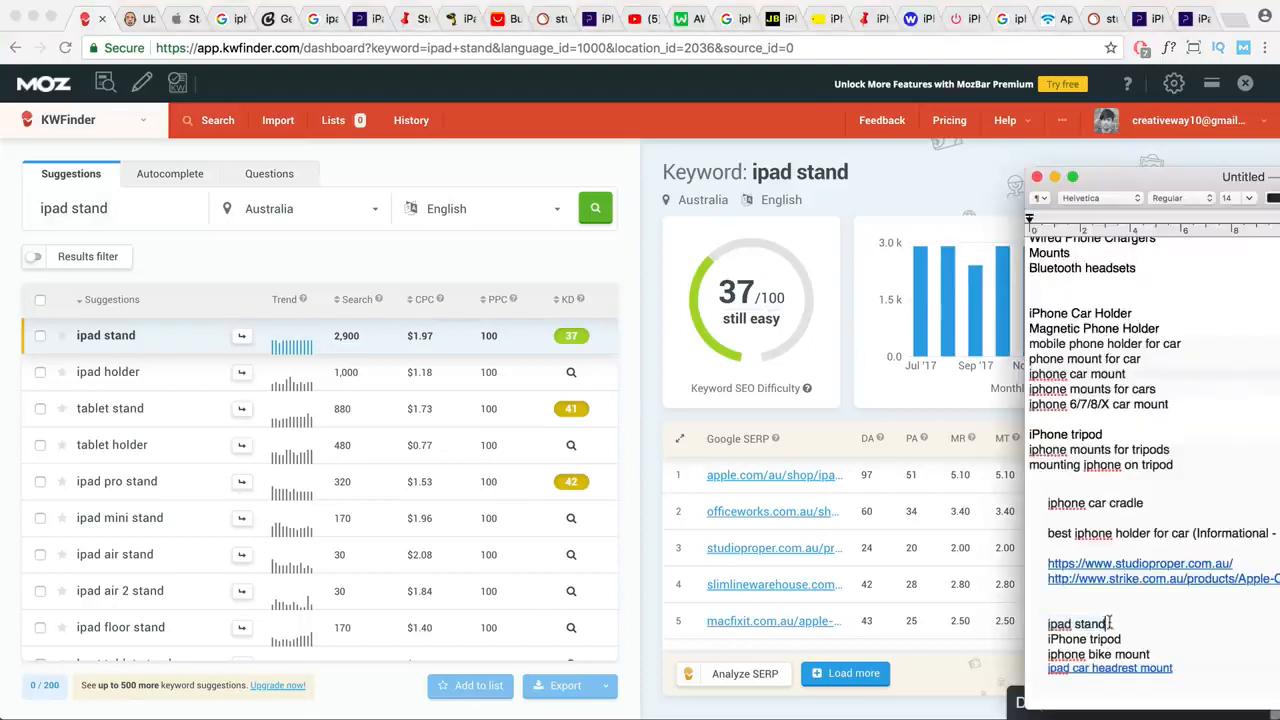
drag(1110, 623, 1032, 623)
key(super+b)
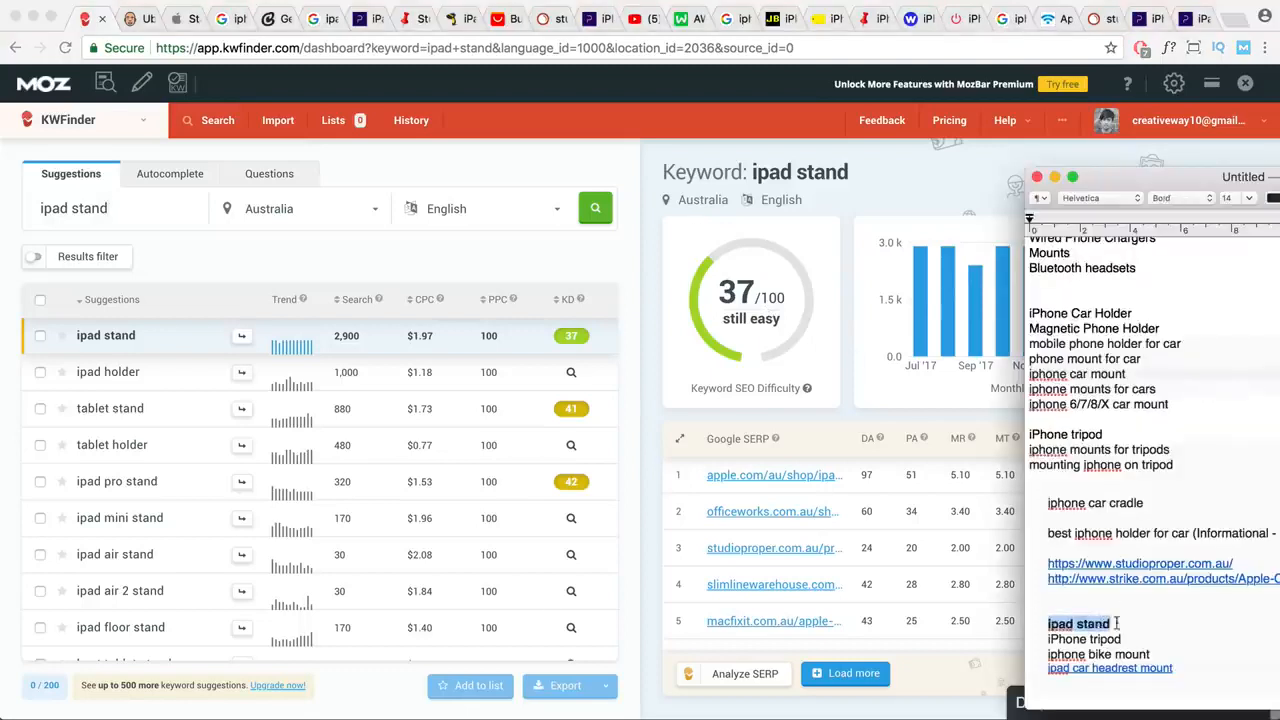
- Check KWFinder's "ipad stand" suggestions and append "- Primary Keywords" to the "ipad stand" line in the note
click(1110, 623)
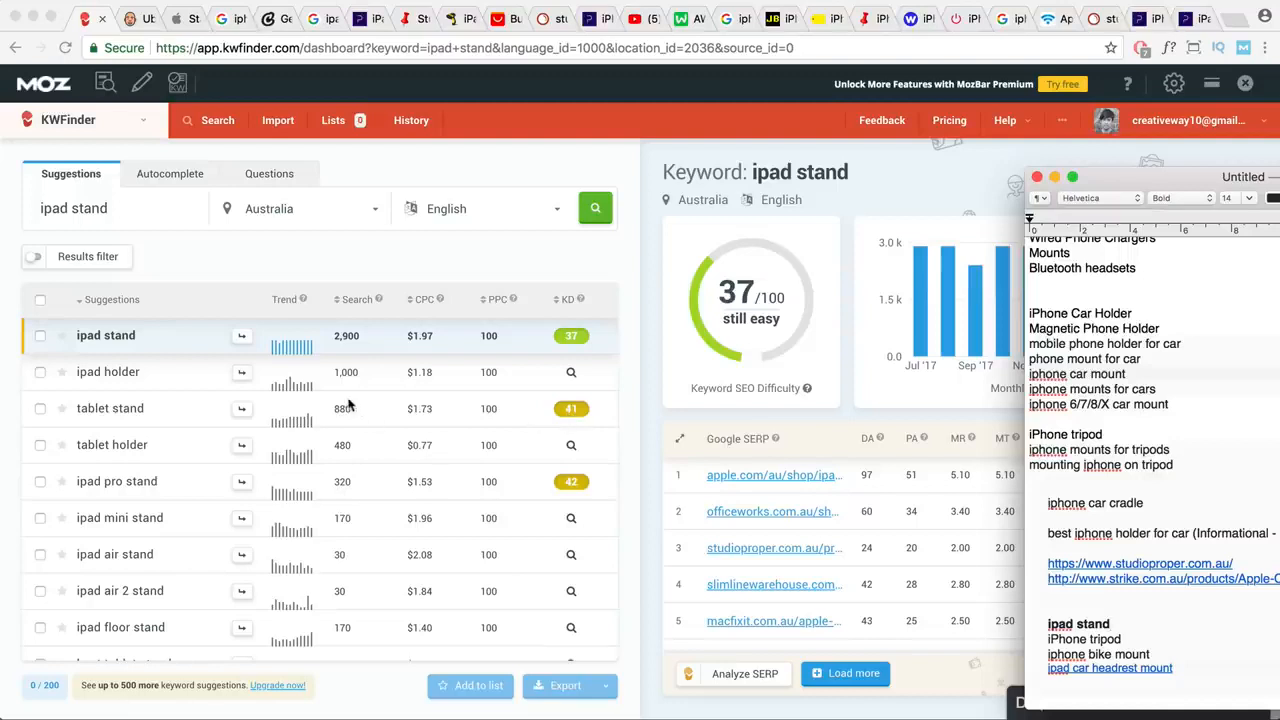
scroll(155, 364, down, 3)
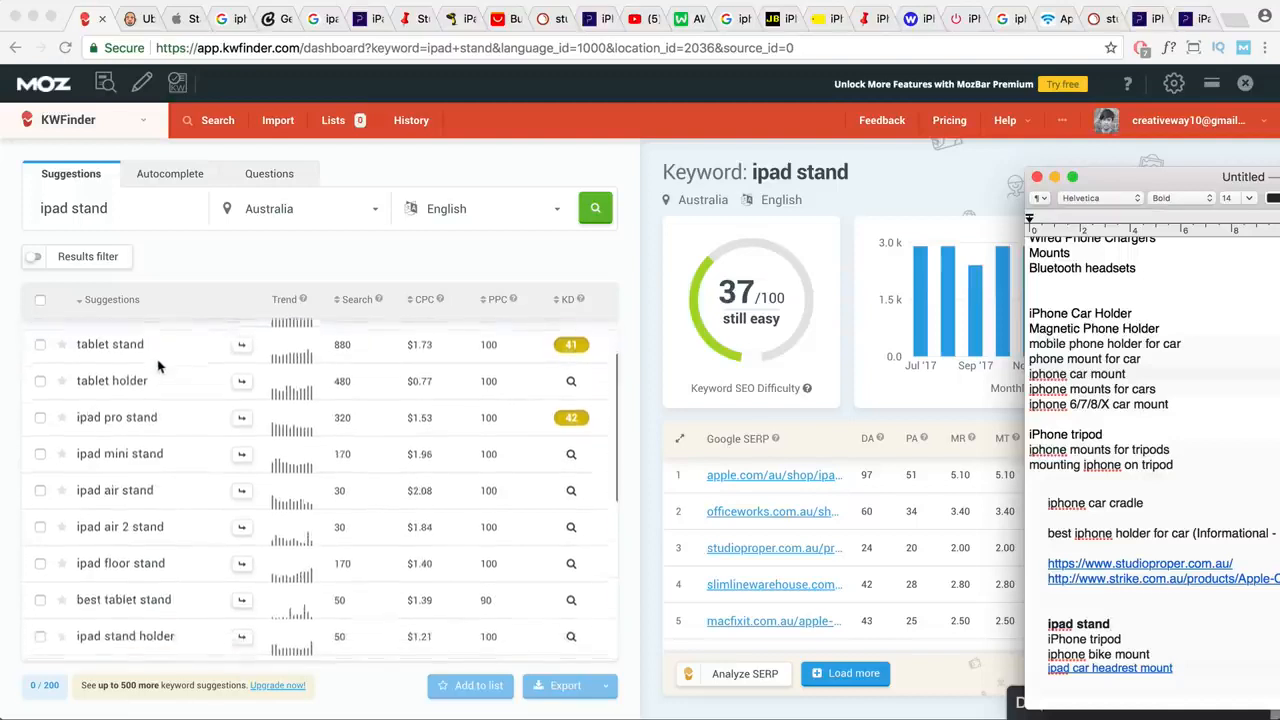
scroll(160, 370, down, 3)
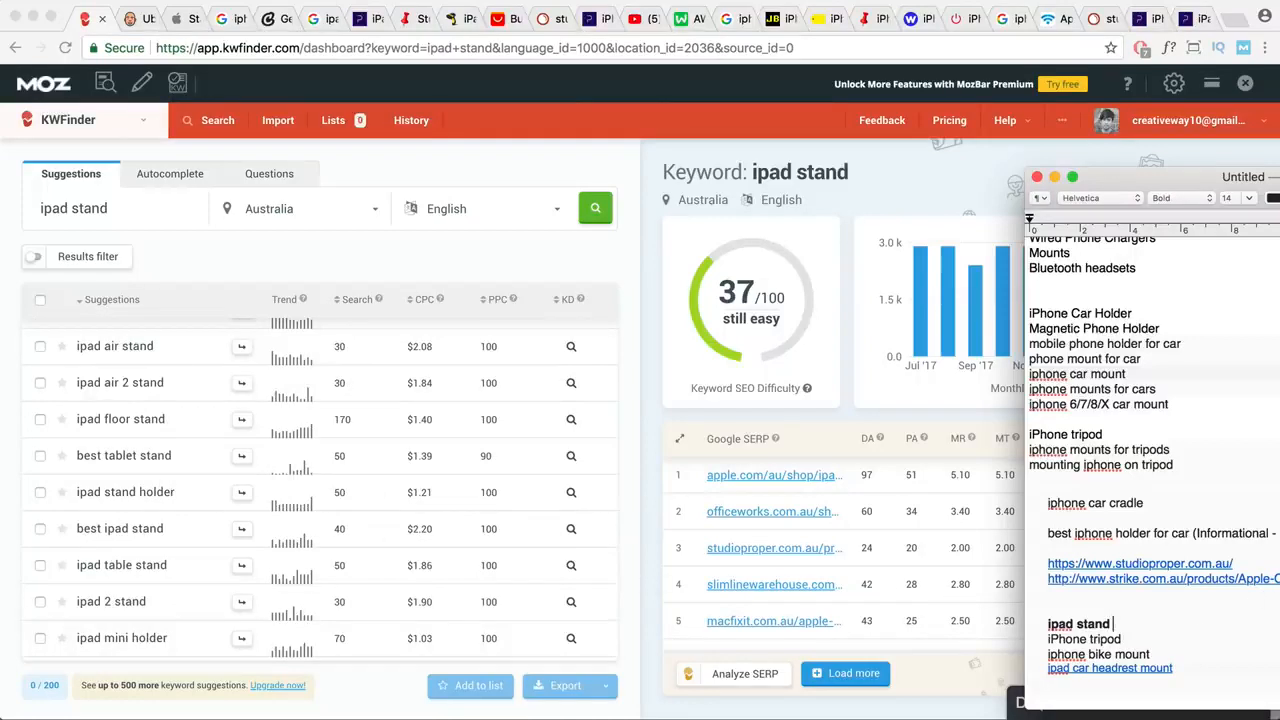
text(- Primary Keywords)
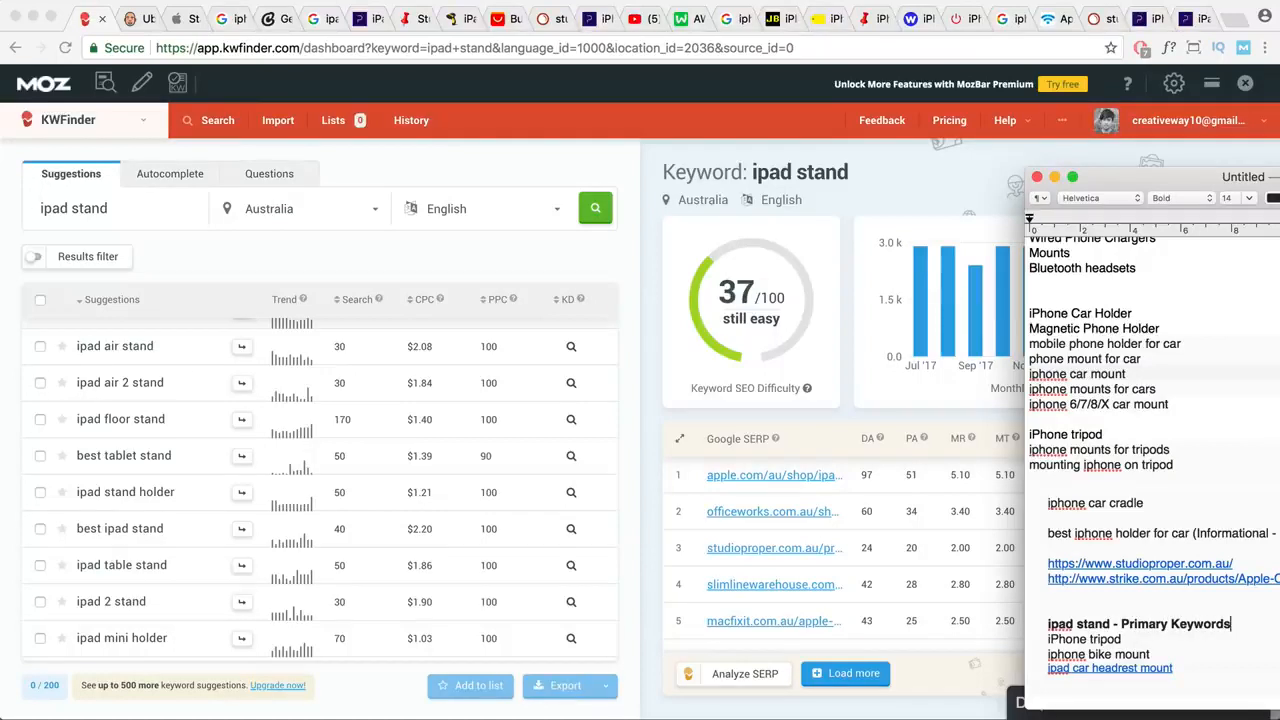
- Add a secondary keyword entry beginning "2nd: ho" after "Primary Keywords." in the note and select "ipad stand" on that line
text(. @nd)
key(BackSpace)
key(BackSpace)
text(2nd)
scroll(460, 503, up, 5)
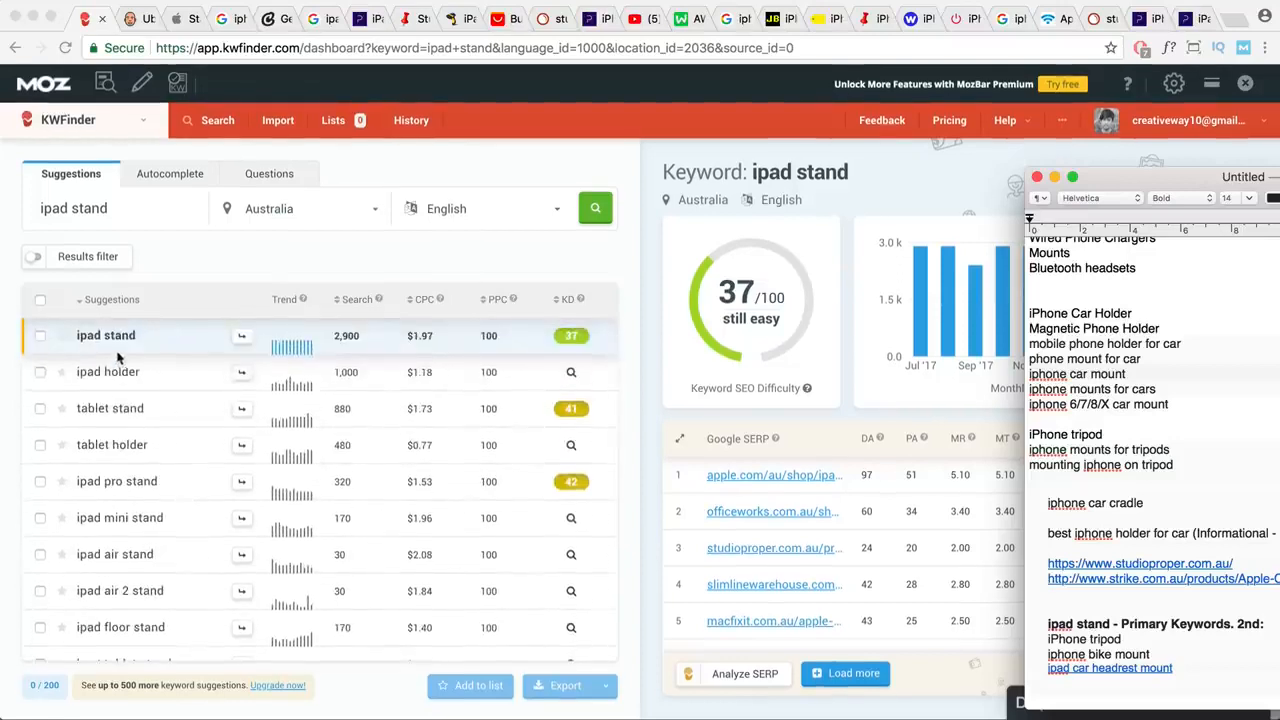
text(: ho)
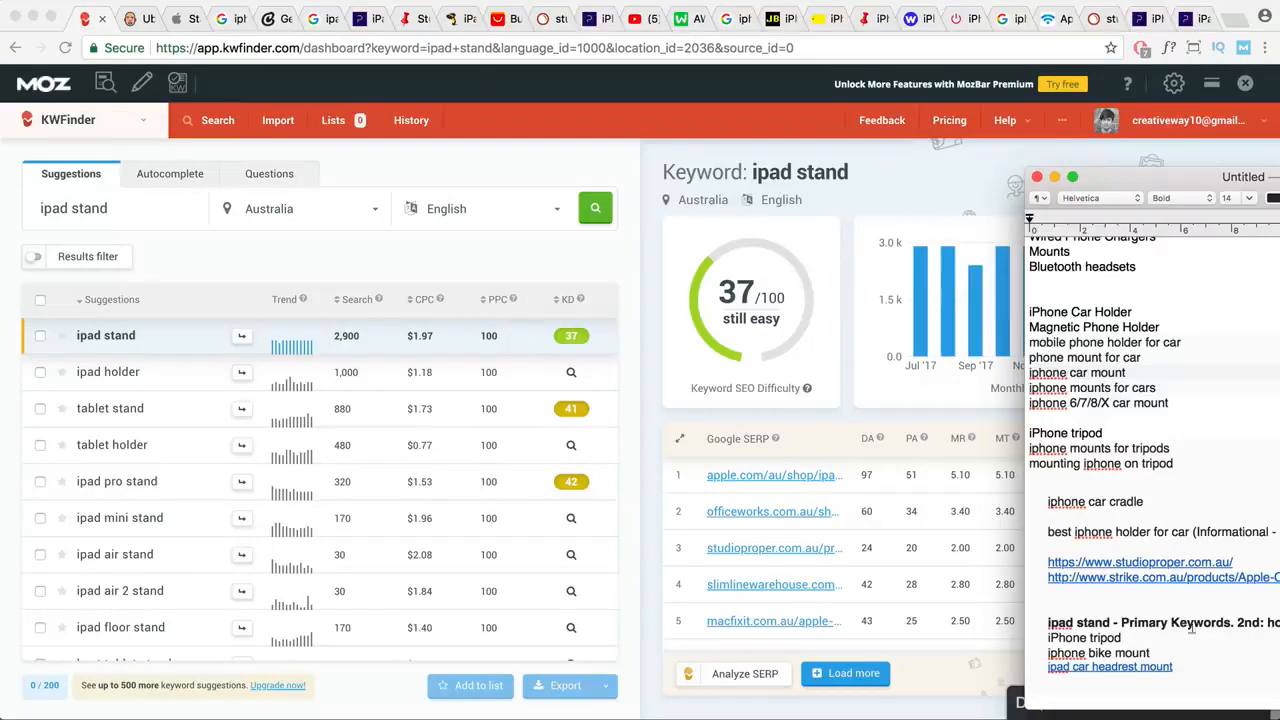
drag(1113, 622, 1047, 622)
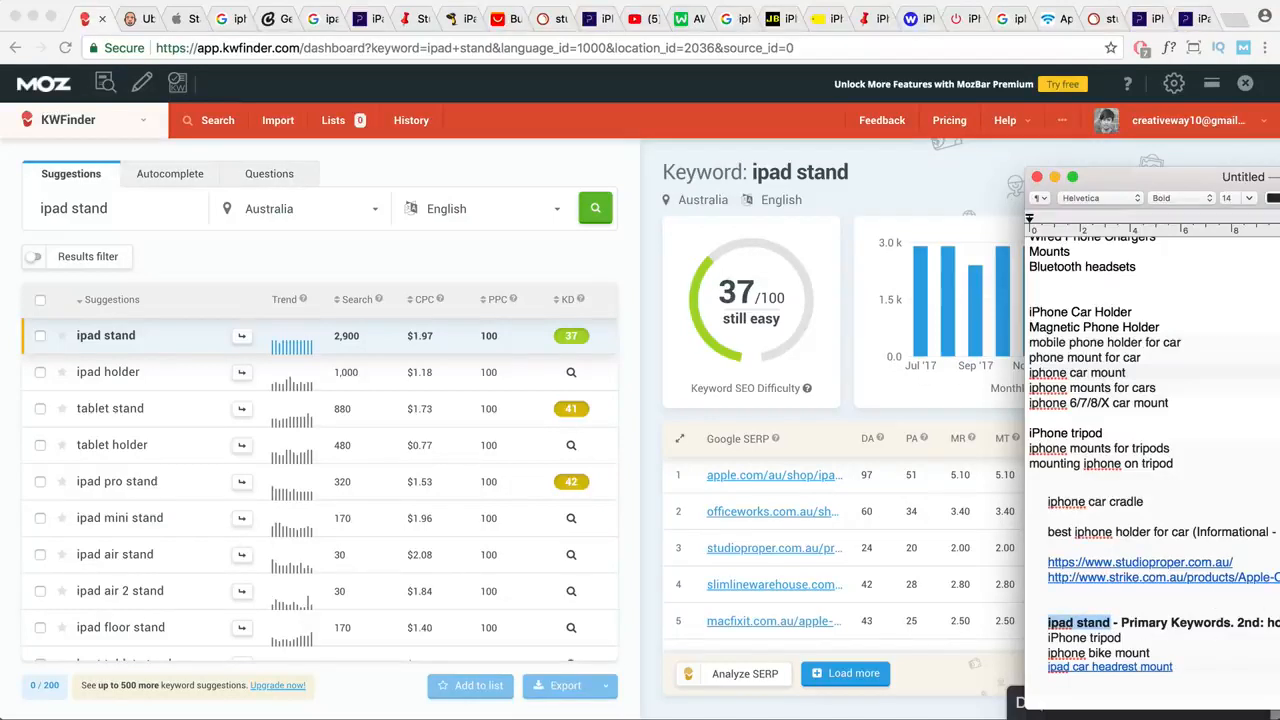
- Review KWFinder's suggestions for "ipad stand" and sort them by search volume
scroll(268, 556, down, 3)
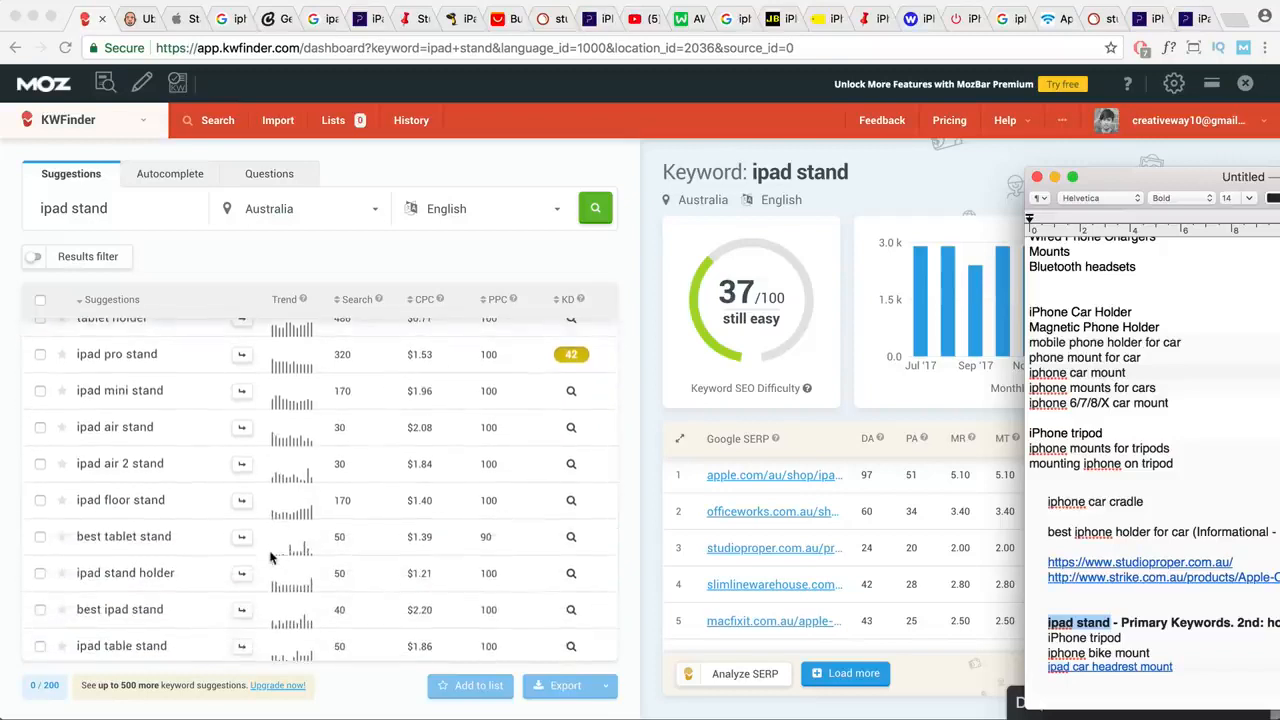
scroll(247, 561, down, 2)
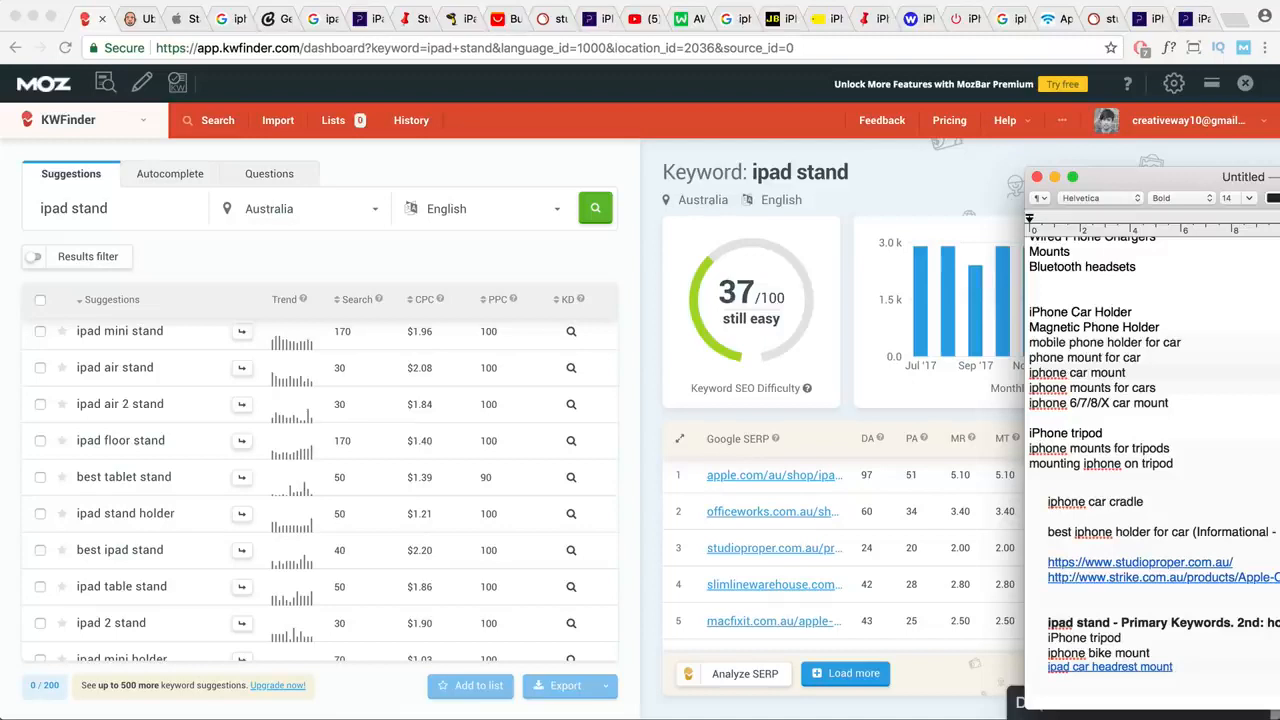
scroll(140, 610, down, 7)
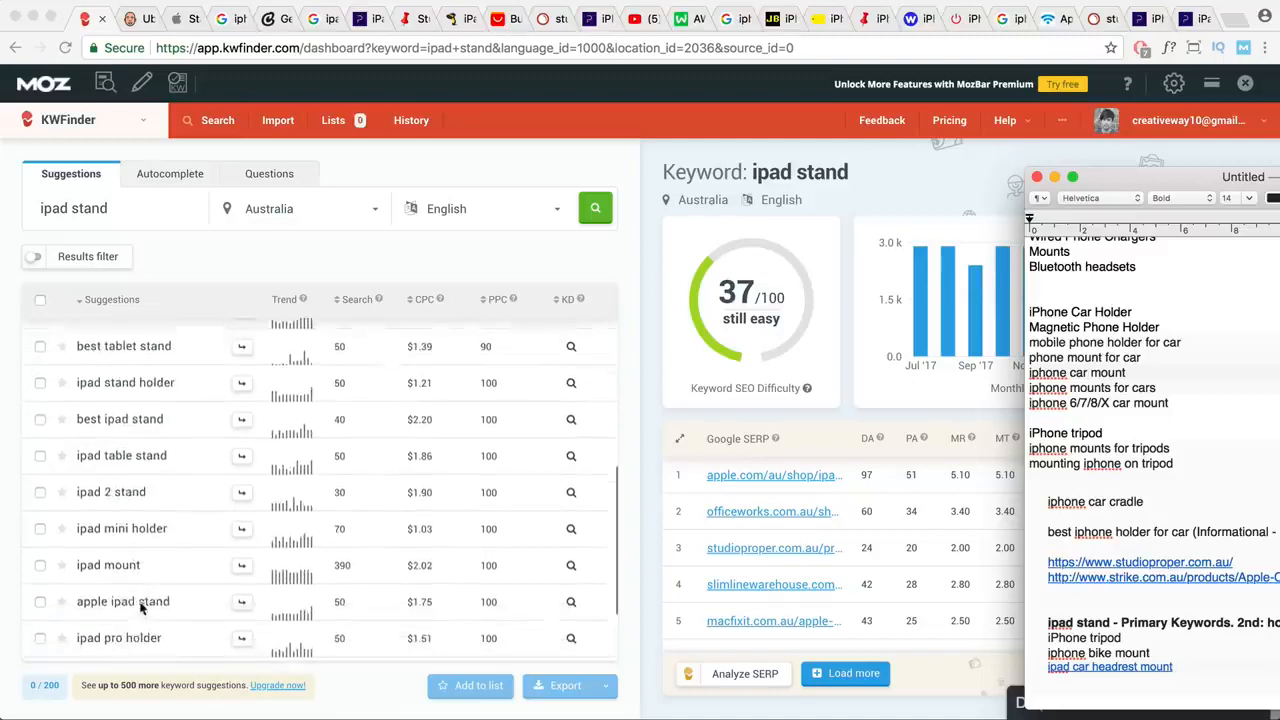
scroll(145, 606, down, 5)
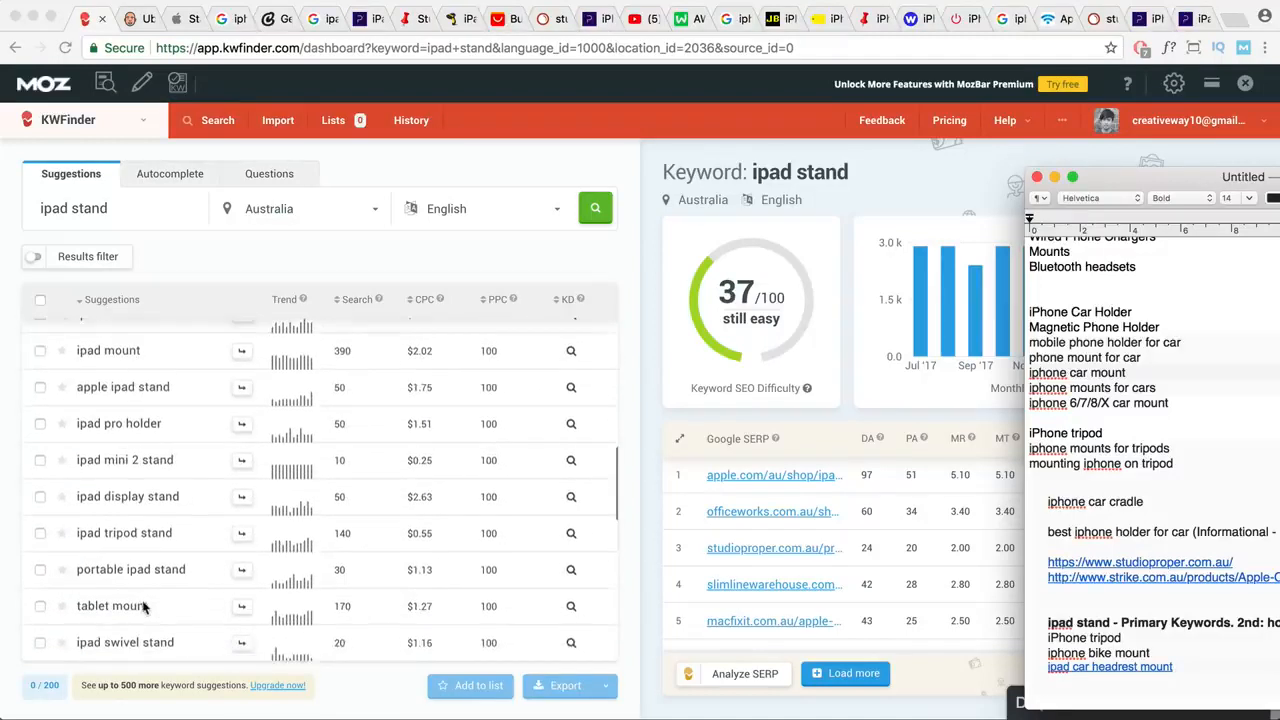
scroll(143, 608, down, 1)
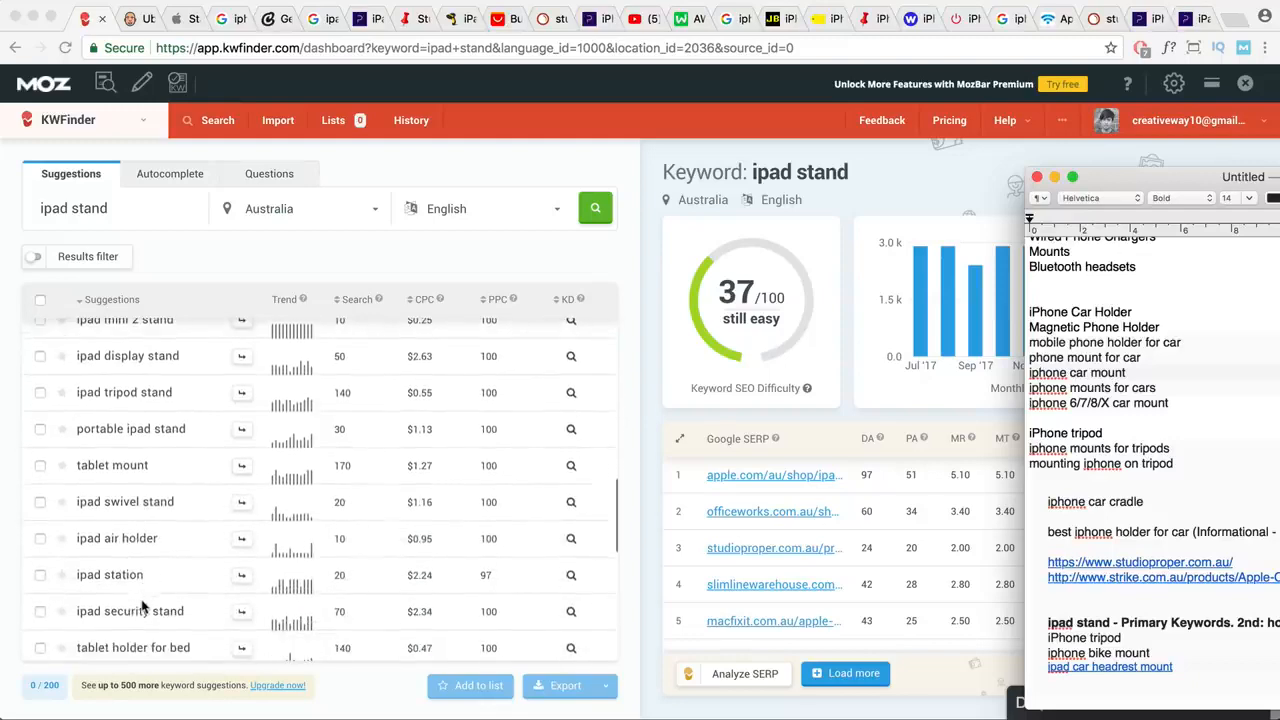
click(340, 300)
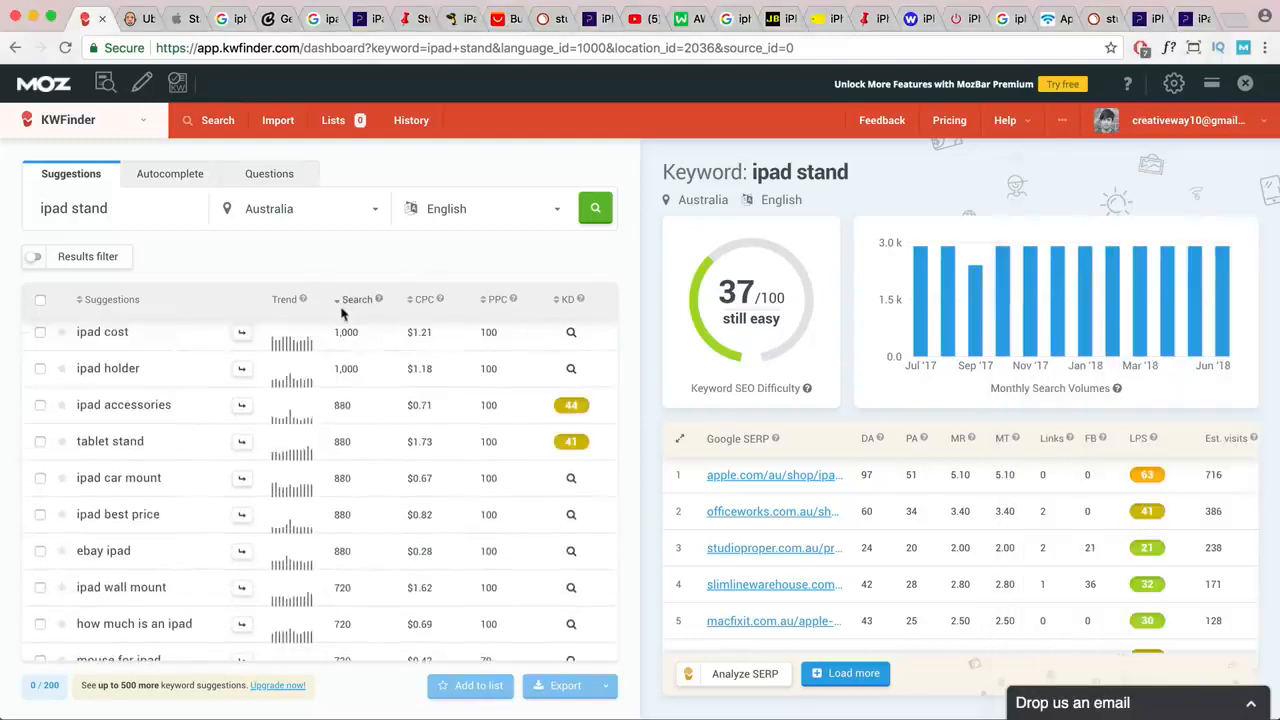
scroll(380, 460, down, 20)
- Insert an empty line in the note between the "ipad stand" keyword line and "iPhone tripod"
key(super+Tab)
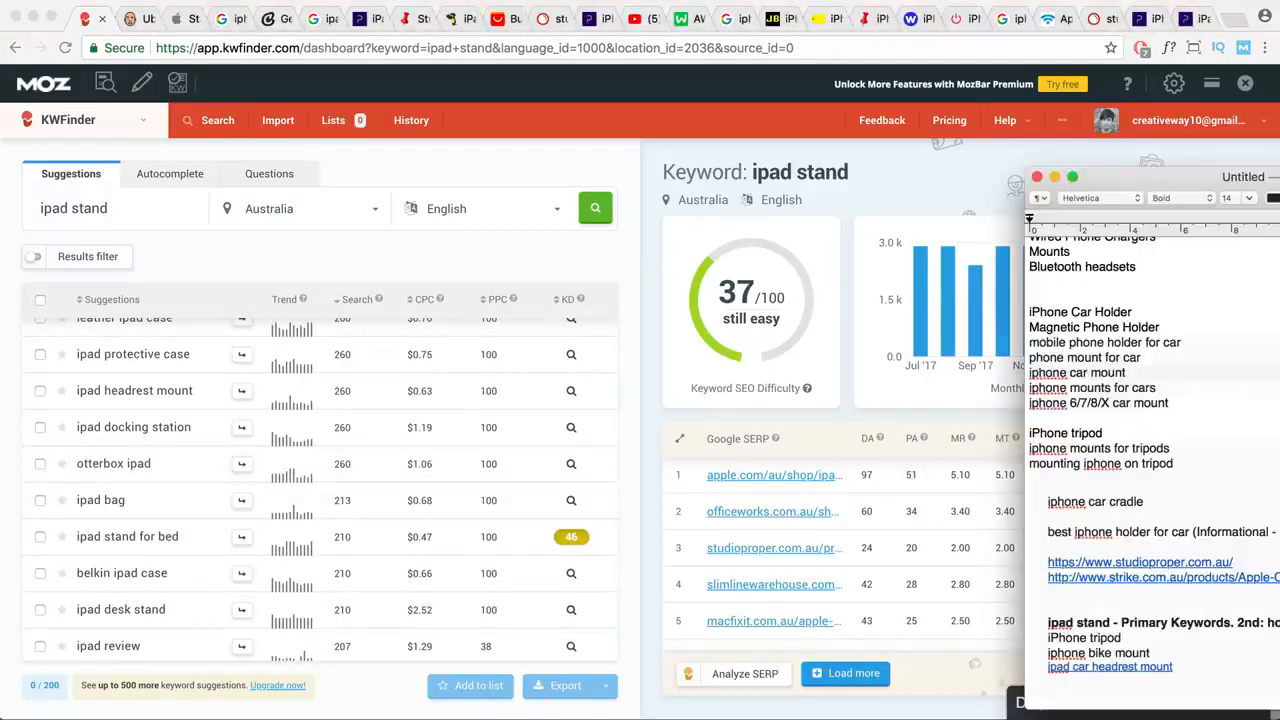
click(1166, 636)
key(super+b)
key(Return)
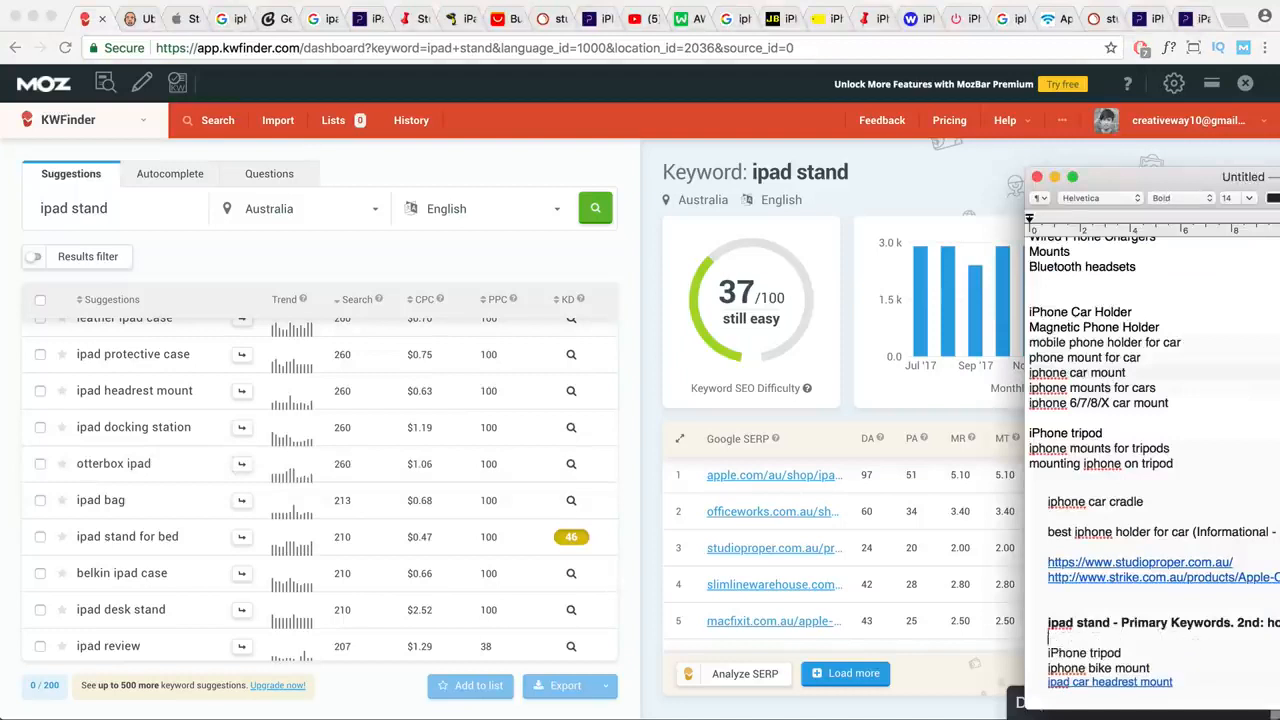
scroll(1160, 600, down, 2)
click(1048, 595)
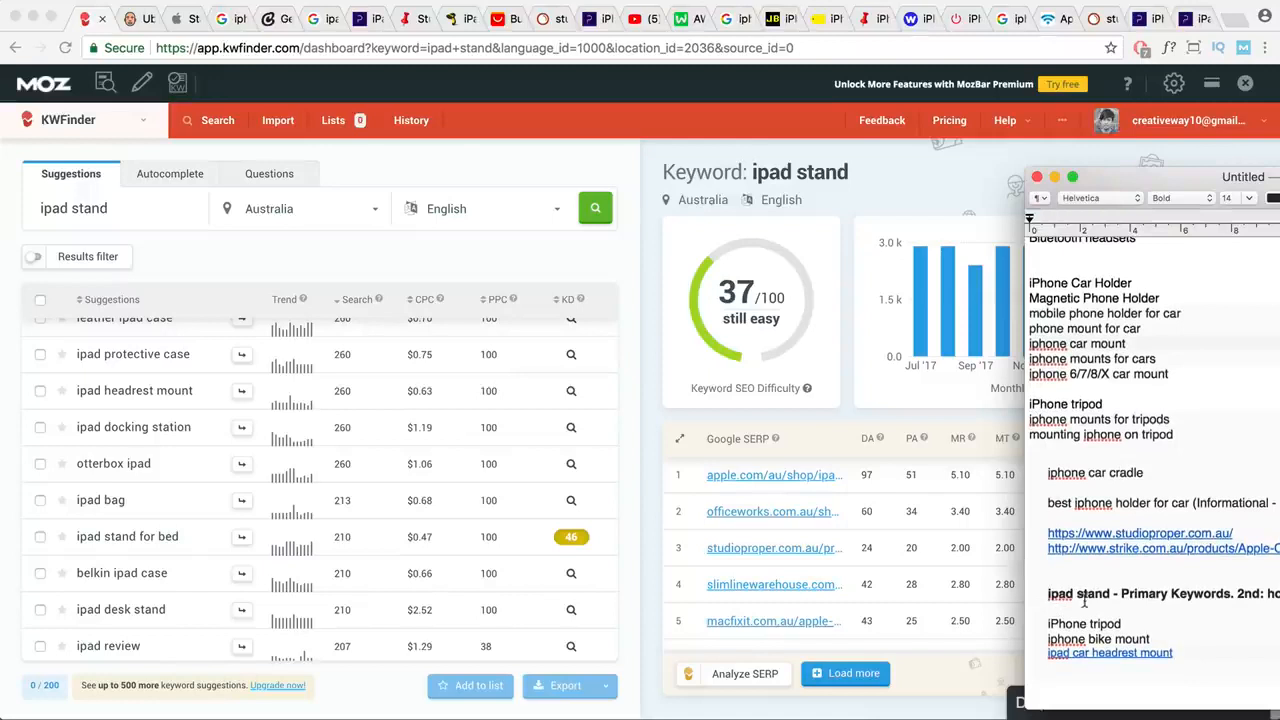
key(Down)
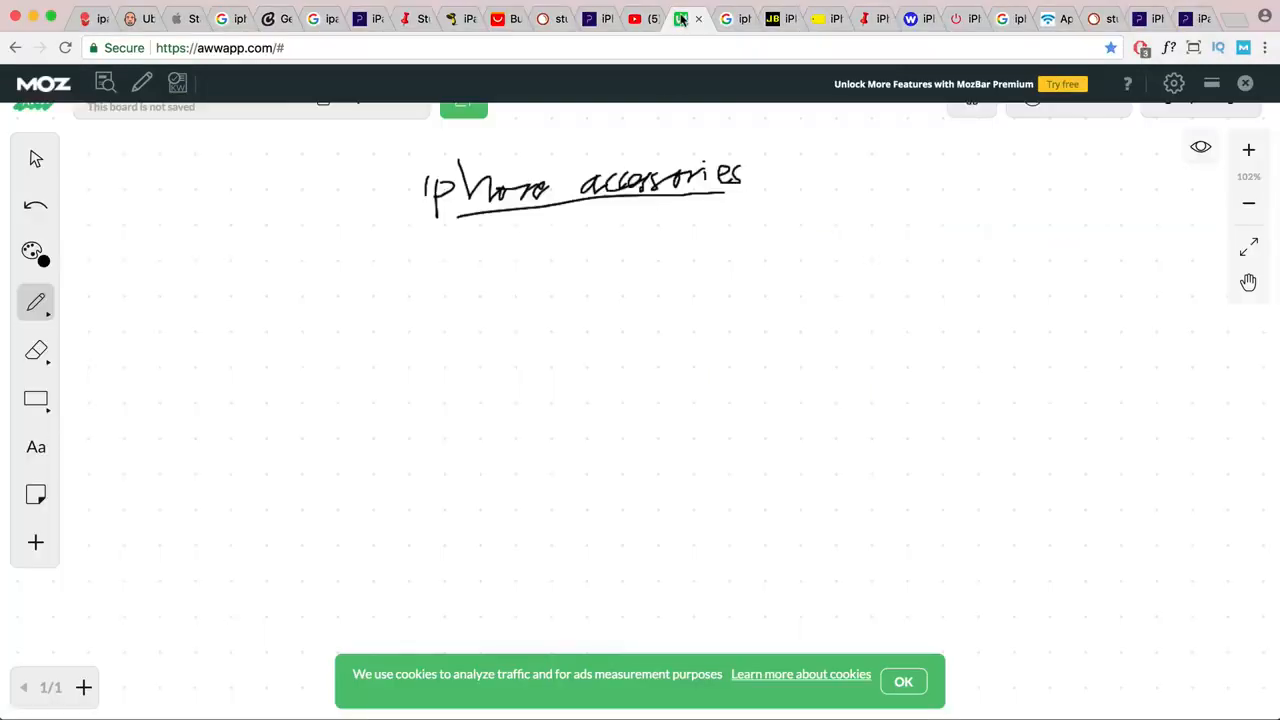
- On the AWW whiteboard, draw a large circle containing the letter H below the iPhone accessories heading
scroll(600, 291, up, 3)
scroll(604, 293, down, 2)
scroll(604, 293, down, 3)
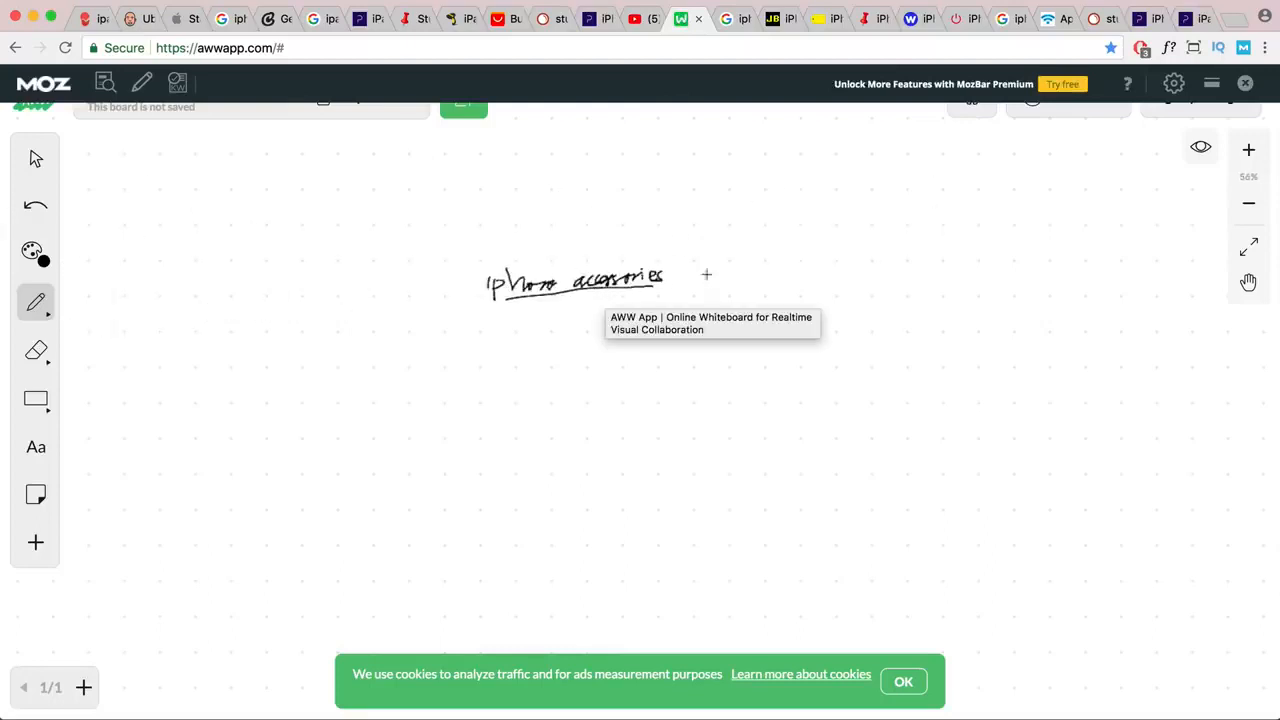
scroll(700, 360, up, 2)
mouse_move(266, 306)
mouse_down()
mouse_move(234, 443)
mouse_move(272, 305)
mouse_move(257, 395)
mouse_up()
mouse_move(271, 342)
mouse_down()
mouse_move(272, 390)
mouse_move(273, 371)
mouse_up()
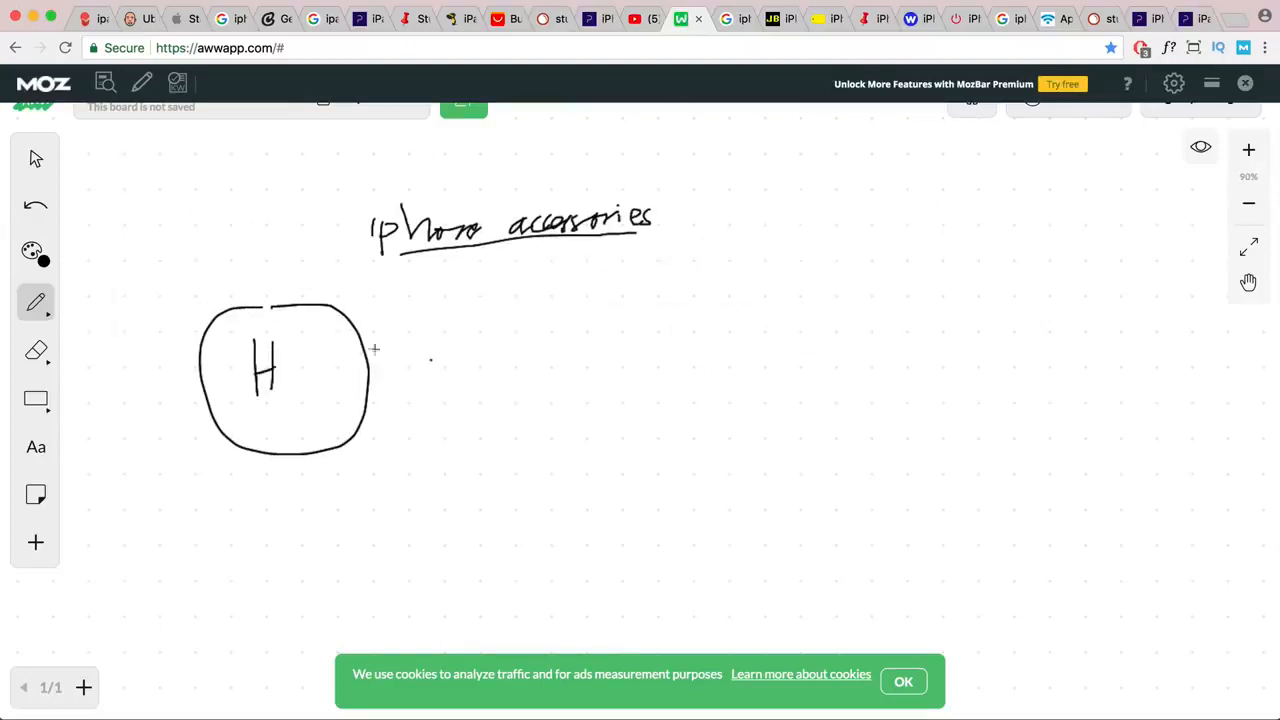
- Draw three lines branching out from the H circle, each leading to a smaller circle marked C
drag(362, 347, 579, 294)
drag(362, 406, 545, 461)
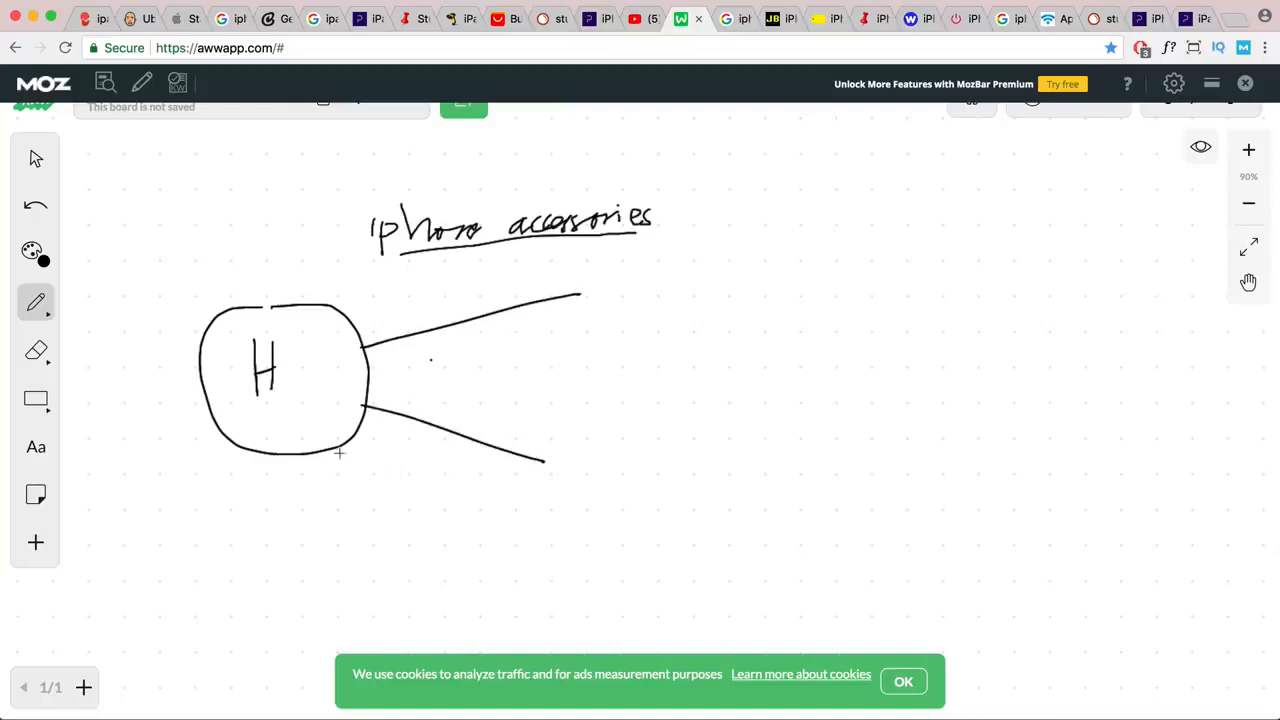
drag(340, 453, 428, 520)
mouse_move(515, 517)
mouse_down()
mouse_move(530, 582)
mouse_move(530, 538)
mouse_move(498, 585)
mouse_up()
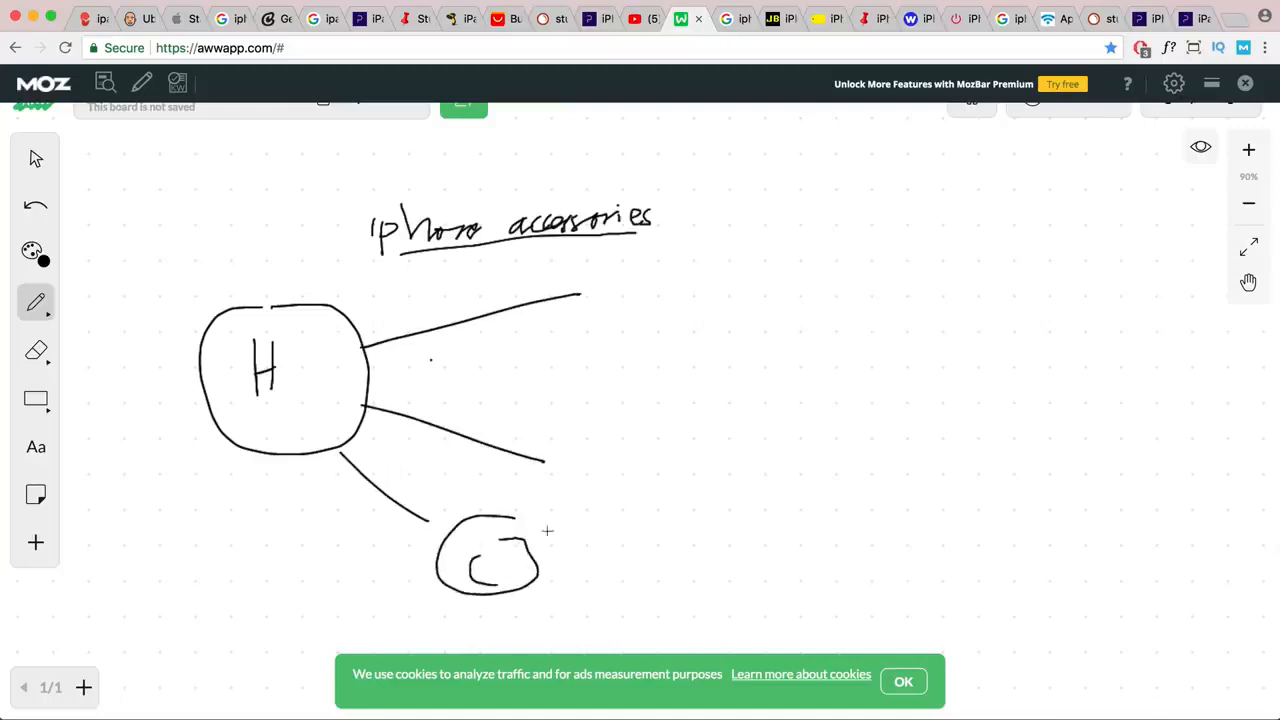
mouse_move(614, 426)
mouse_down()
mouse_move(629, 446)
mouse_move(618, 427)
mouse_up()
mouse_move(588, 458)
mouse_down()
mouse_move(565, 462)
mouse_move(588, 493)
mouse_up()
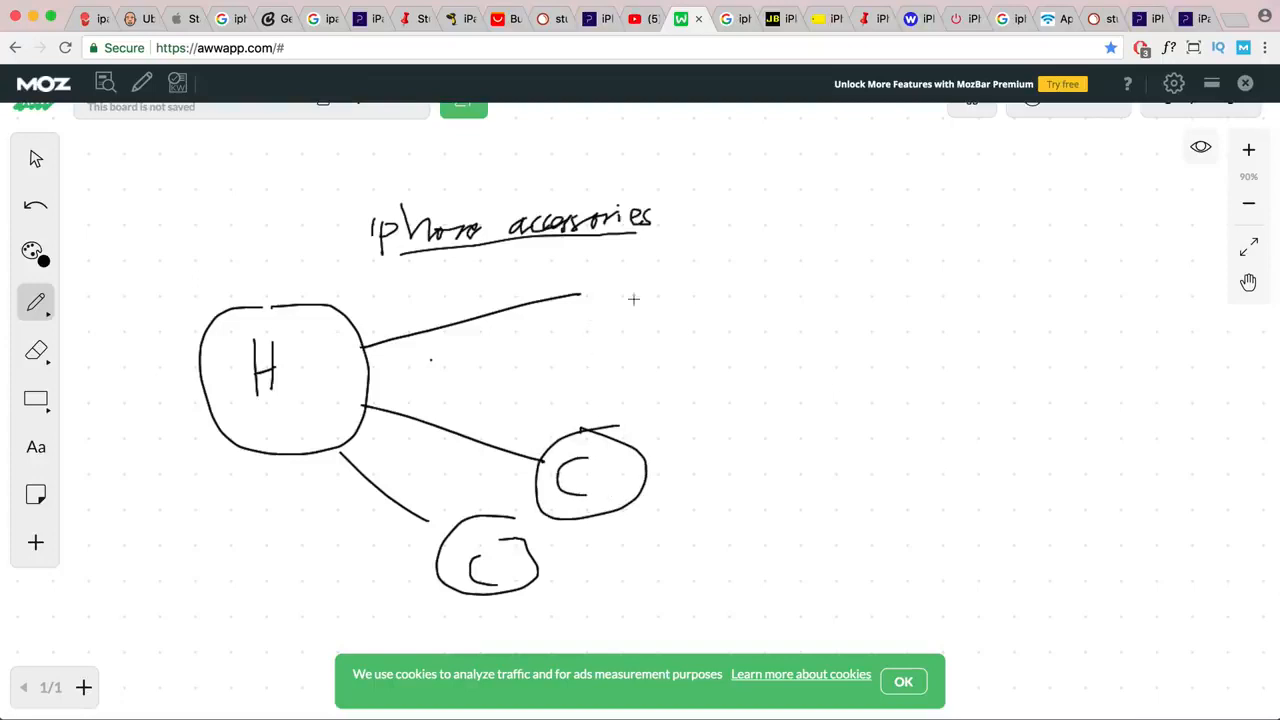
mouse_move(663, 262)
mouse_down()
mouse_move(595, 293)
mouse_move(652, 271)
mouse_move(625, 318)
mouse_move(671, 316)
mouse_up()
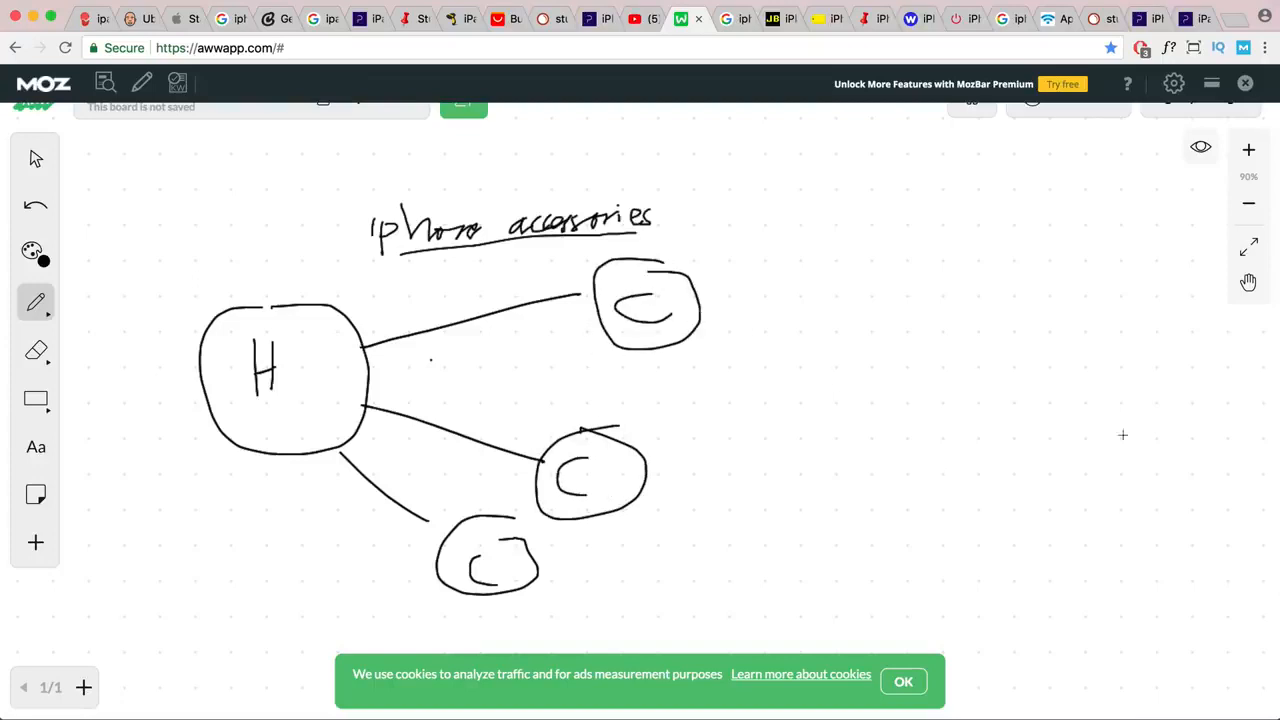
- Draw a line outward from the uppermost C circle and label that circle "ipad stands"
key(super+Tab)
click(1124, 614)
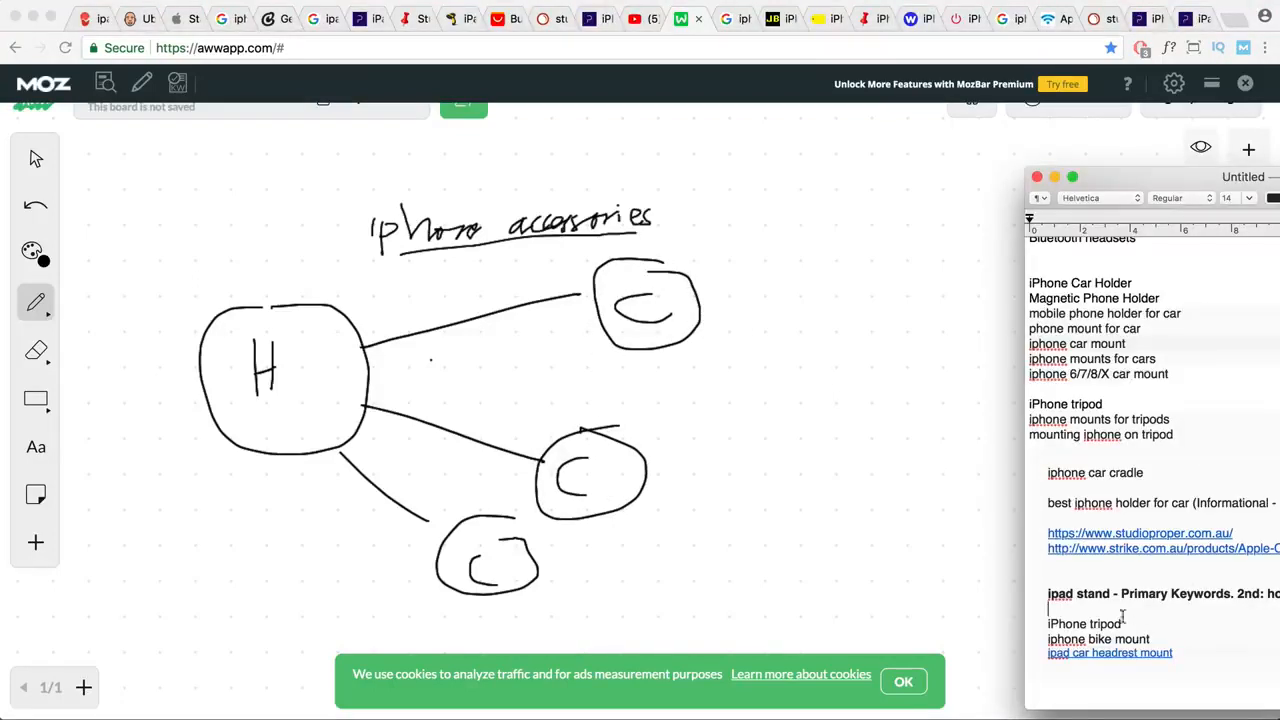
click(704, 293)
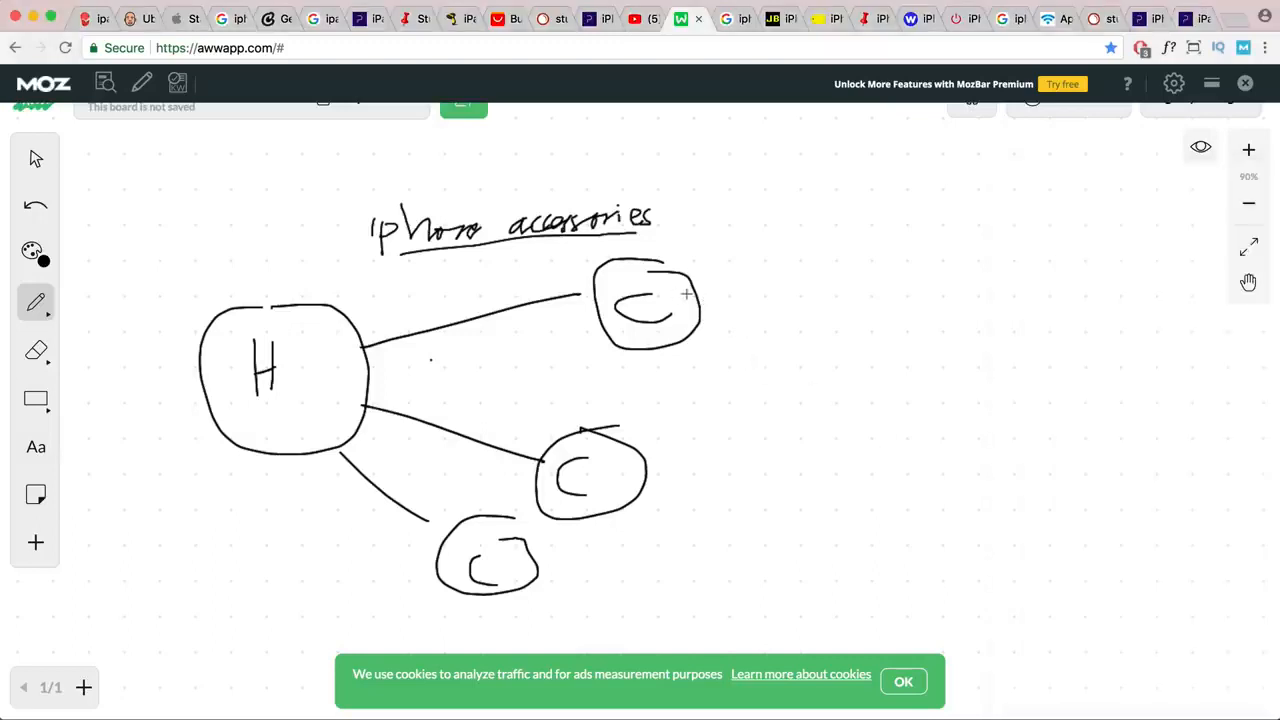
drag(688, 291, 812, 259)
drag(635, 252, 764, 232)
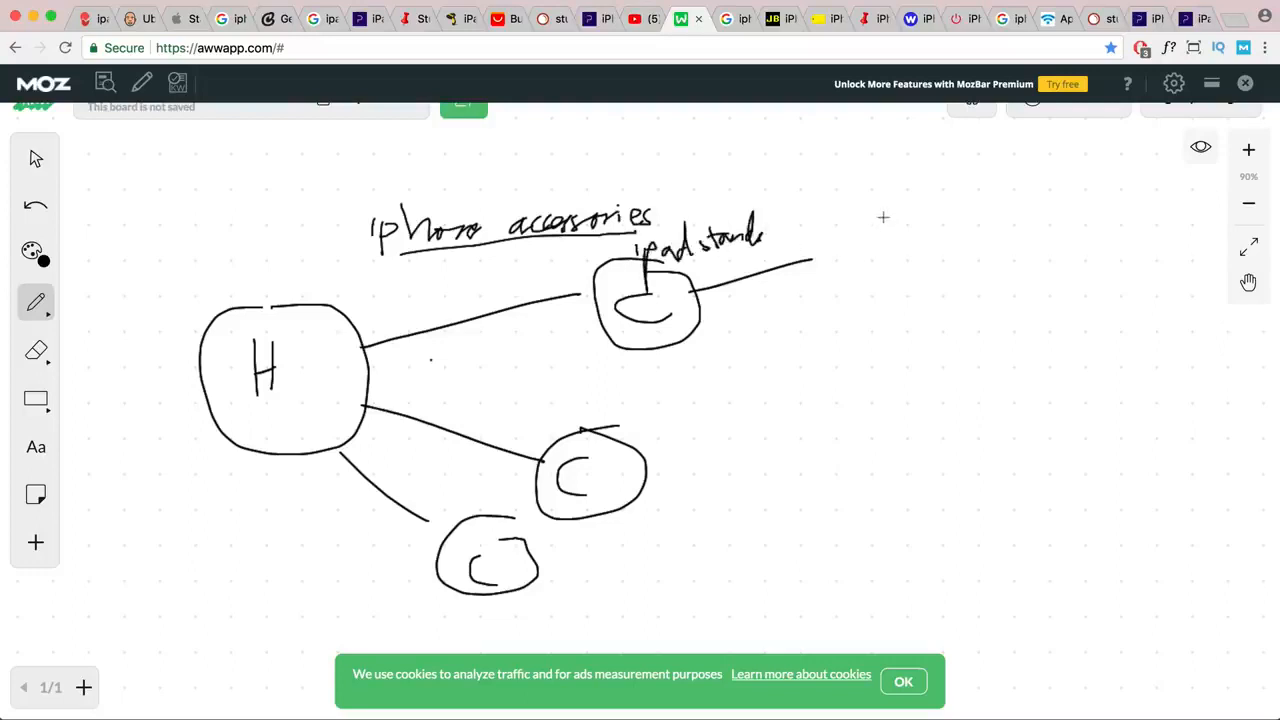
- Draw three empty circles stacked vertically beyond the end of the "ipad stands" branch
mouse_move(882, 212)
mouse_down()
mouse_move(894, 266)
mouse_move(880, 211)
mouse_up()
mouse_move(882, 293)
mouse_down()
mouse_move(851, 309)
mouse_move(878, 290)
mouse_up()
mouse_move(857, 380)
mouse_down()
mouse_move(920, 417)
mouse_move(866, 384)
mouse_up()
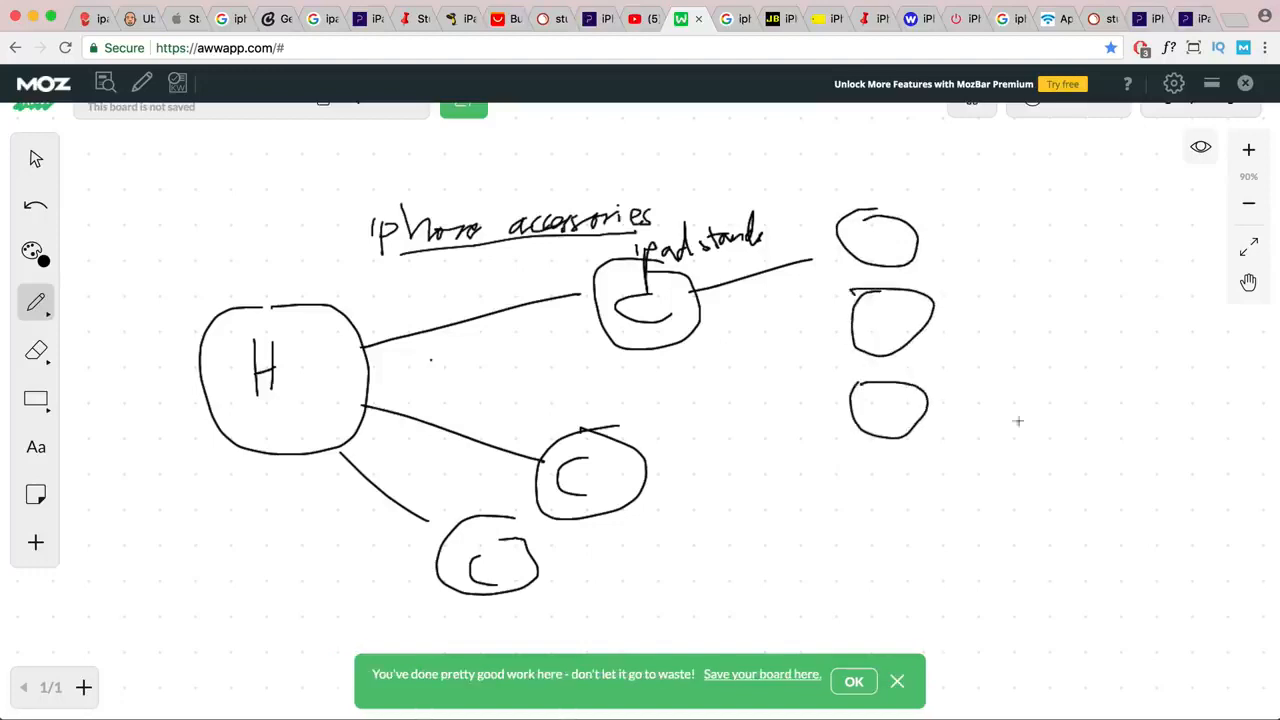
- Label the three stacked circles "air", "mini" and "pro" from top to bottom, and ring the "ipad stands" label
key(super+Tab)
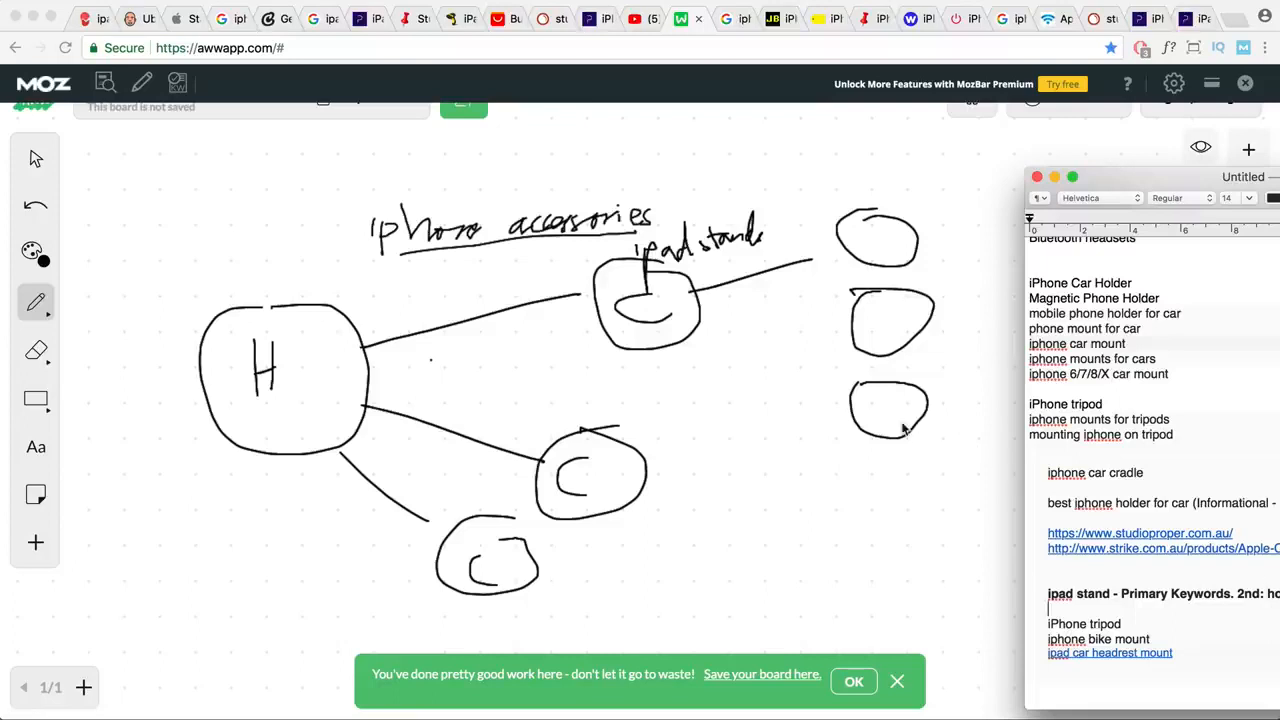
click(869, 408)
drag(869, 408, 906, 405)
mouse_move(866, 335)
mouse_down()
mouse_move(912, 330)
mouse_move(914, 307)
mouse_up()
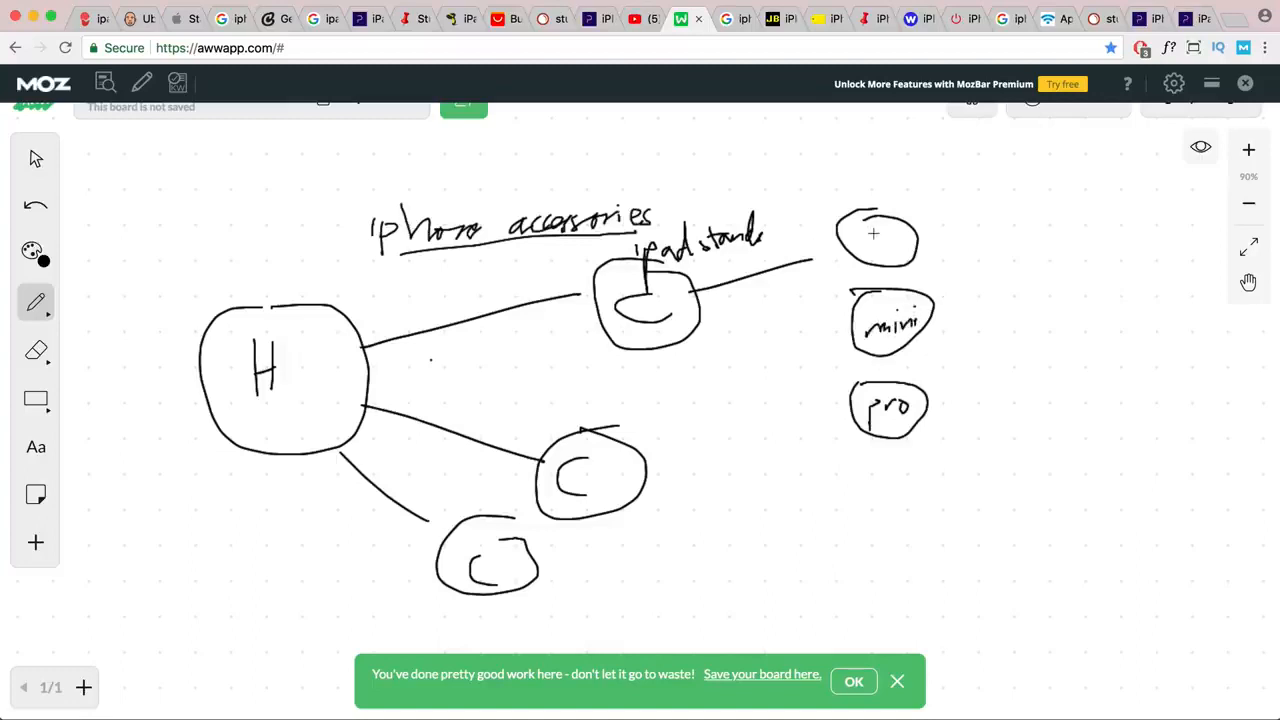
drag(866, 237, 893, 244)
mouse_move(720, 210)
mouse_down()
mouse_move(608, 240)
mouse_move(800, 228)
mouse_move(690, 214)
mouse_up()
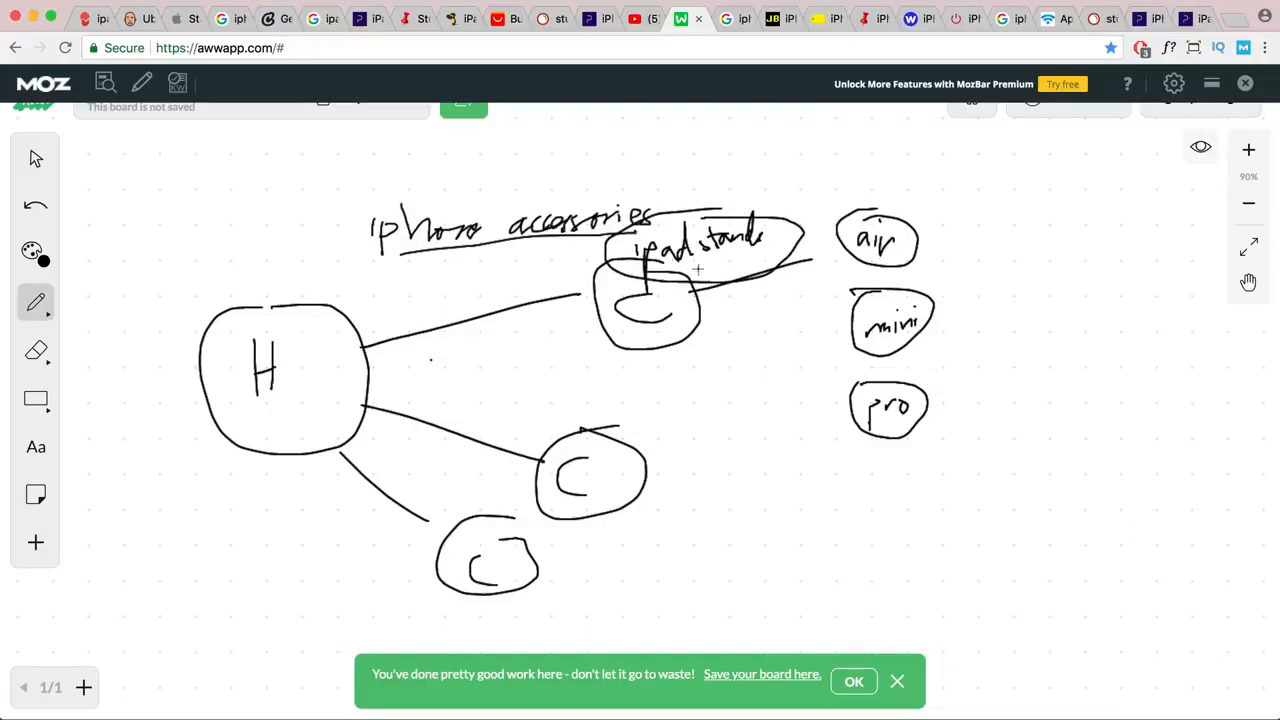
click(1140, 22)
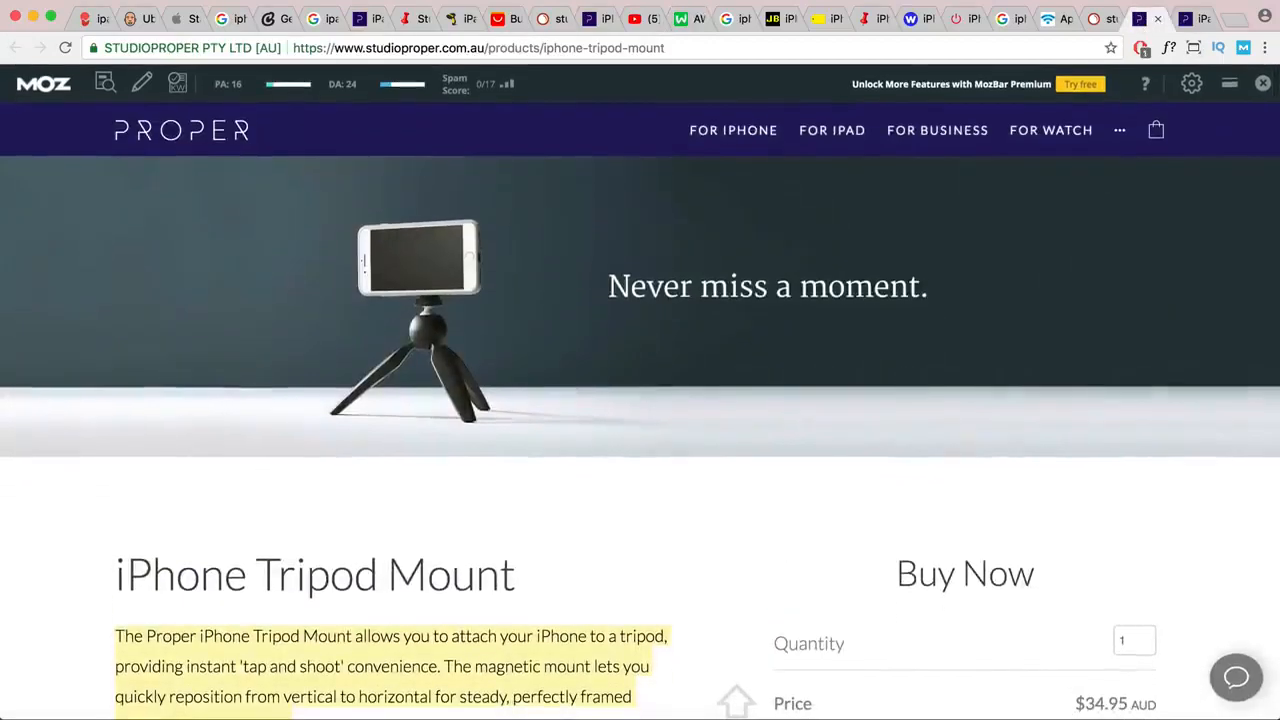
click(1183, 19)
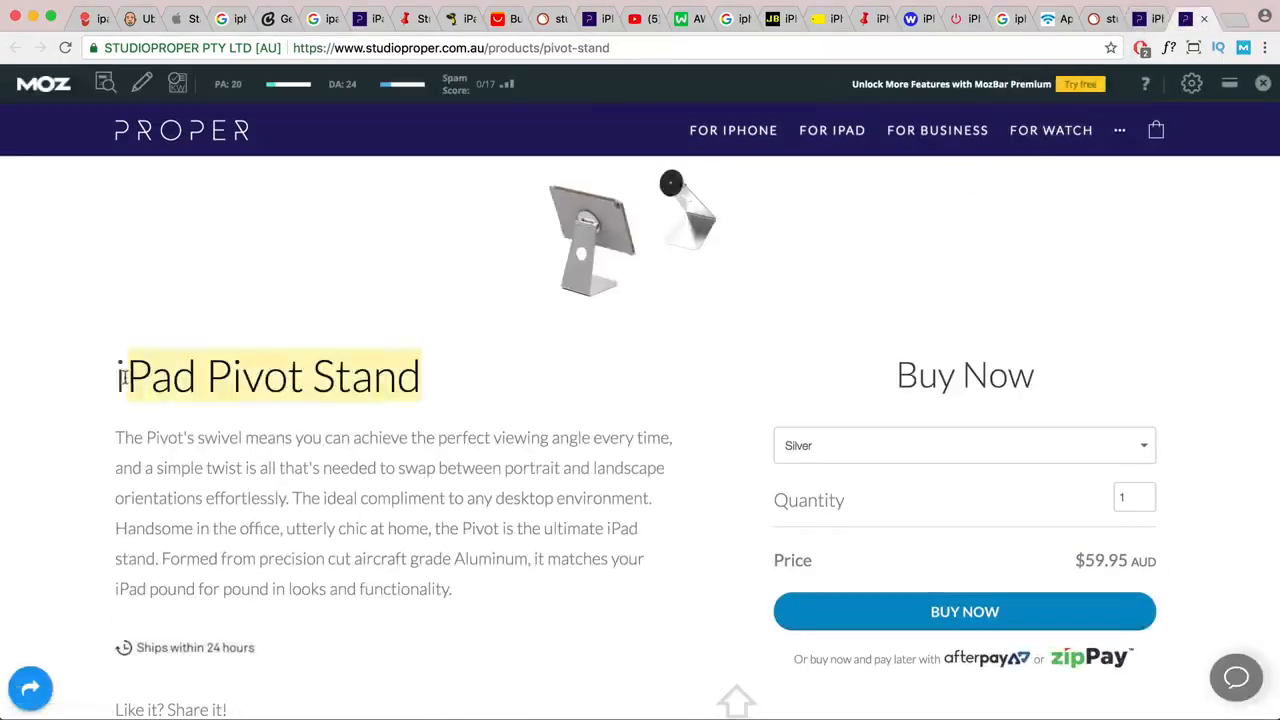
scroll(326, 386, down, 4)
scroll(326, 386, up, 4)
scroll(603, 293, down, 5)
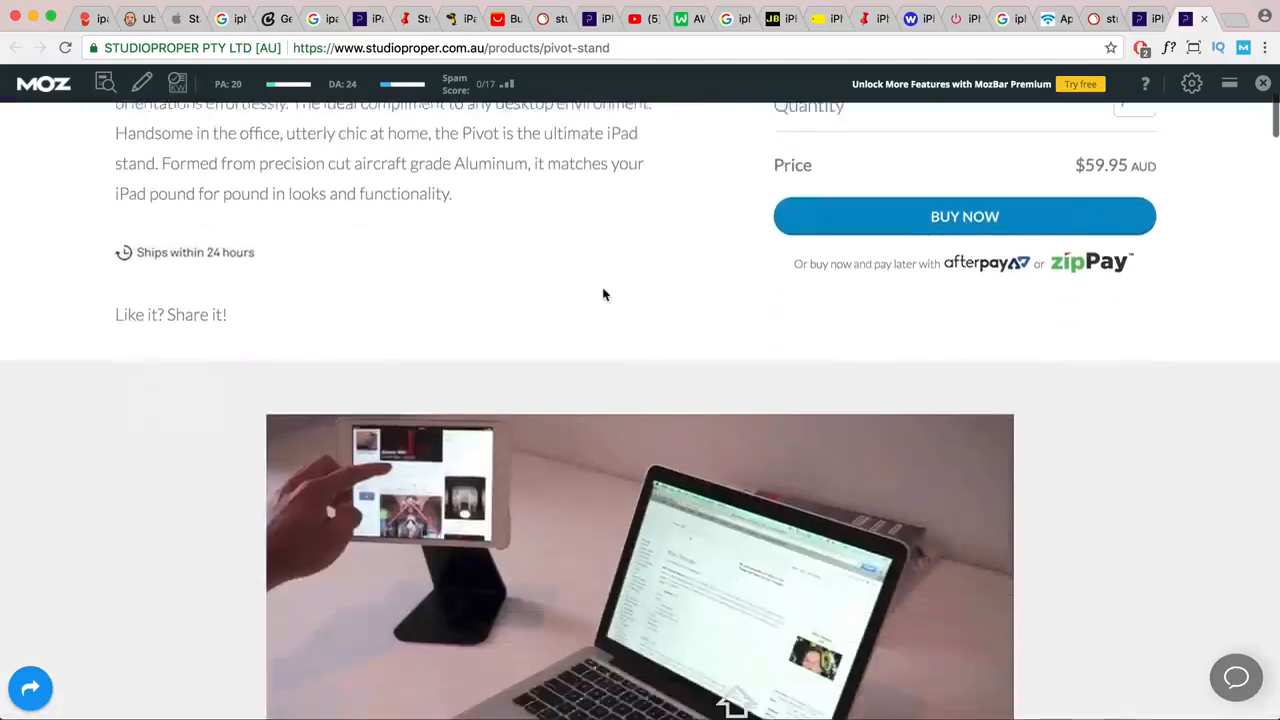
scroll(603, 291, up, 5)
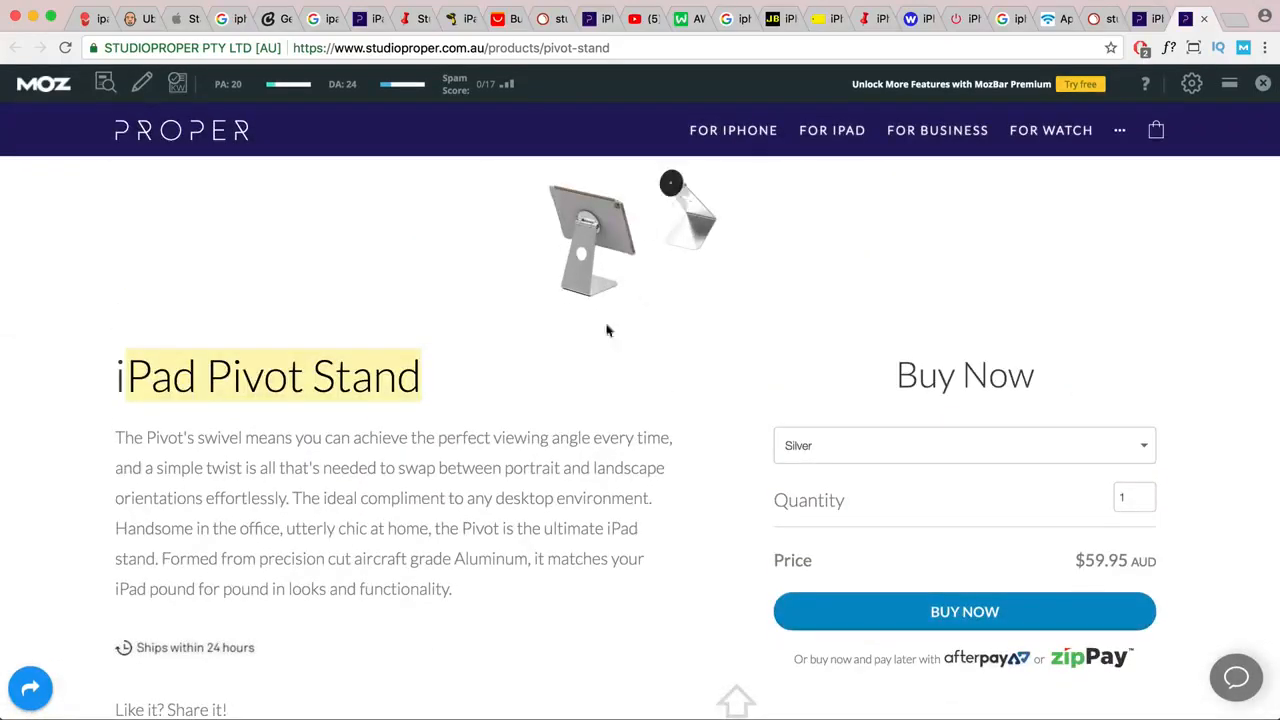
scroll(607, 331, down, 2)
scroll(709, 360, down, 10)
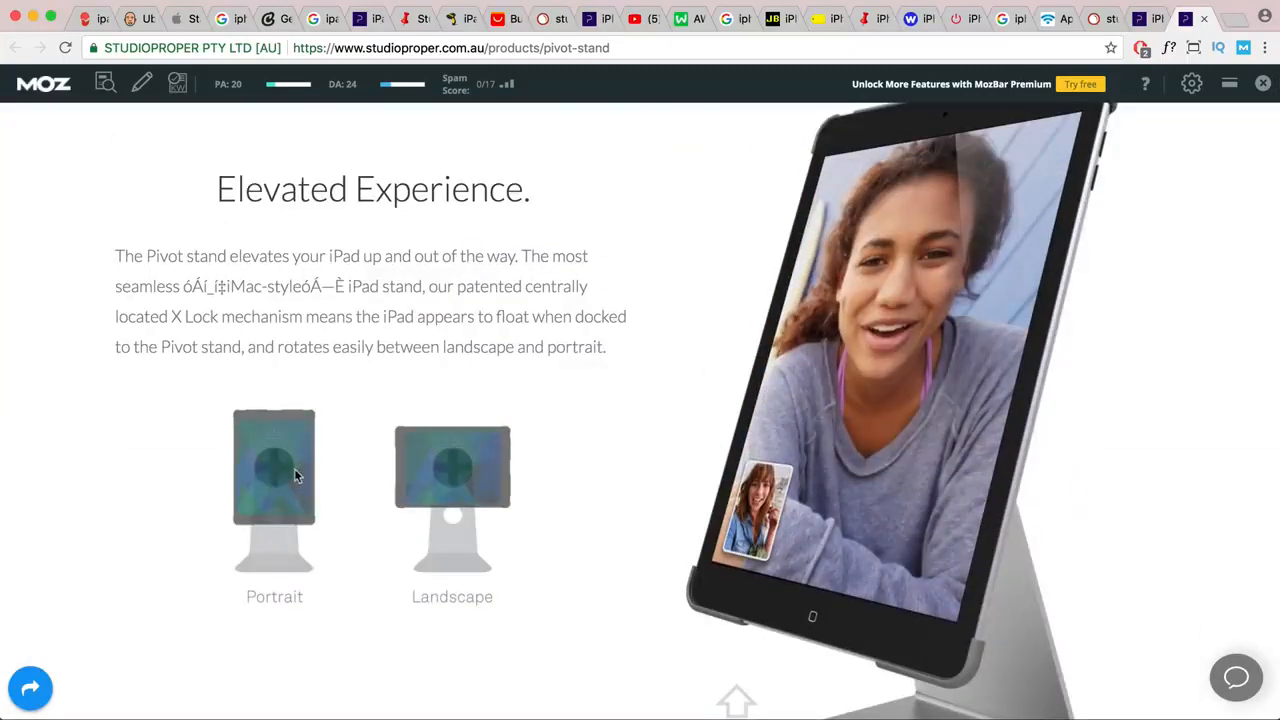
scroll(335, 478, down, 10)
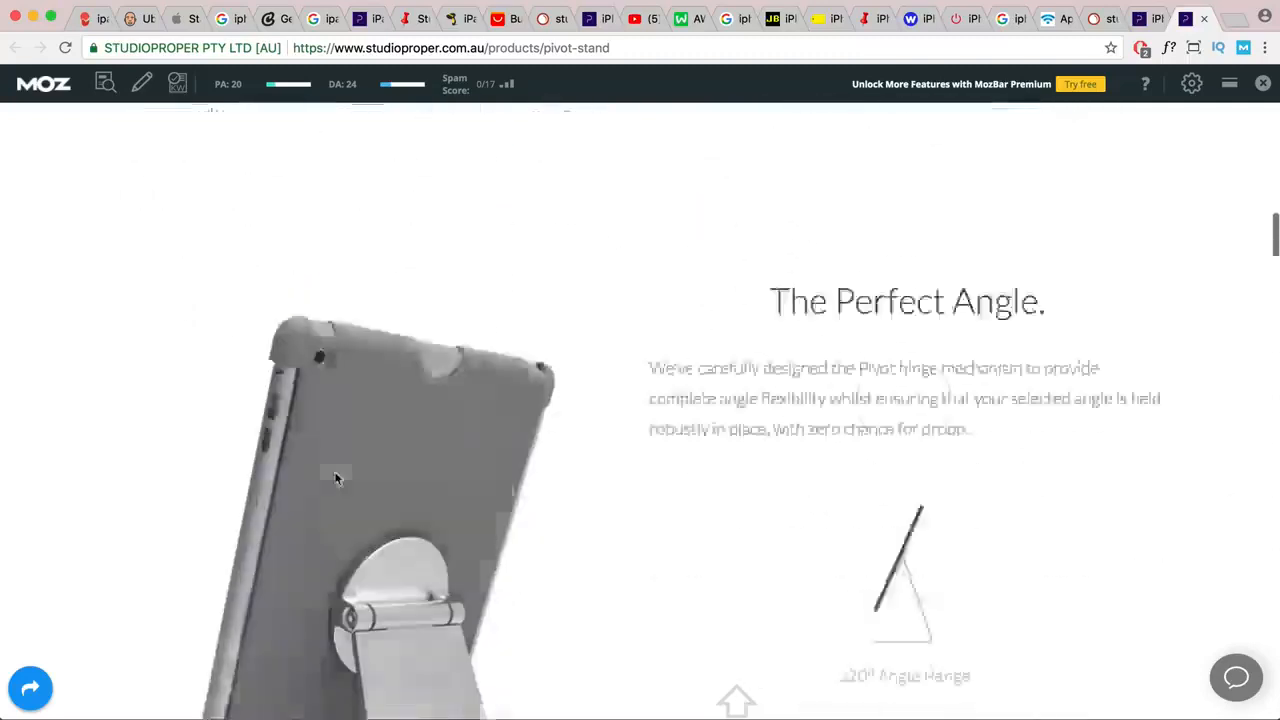
scroll(335, 478, down, 5)
scroll(317, 256, up, 2)
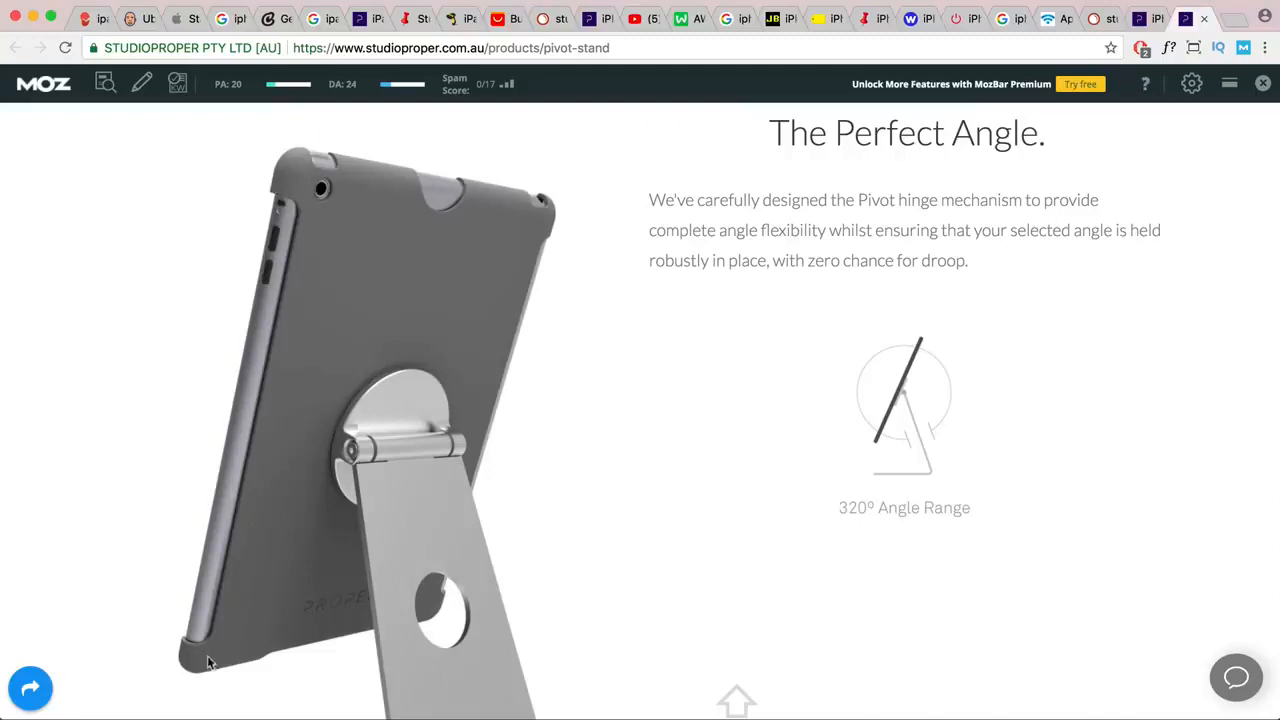
scroll(404, 456, down, 3)
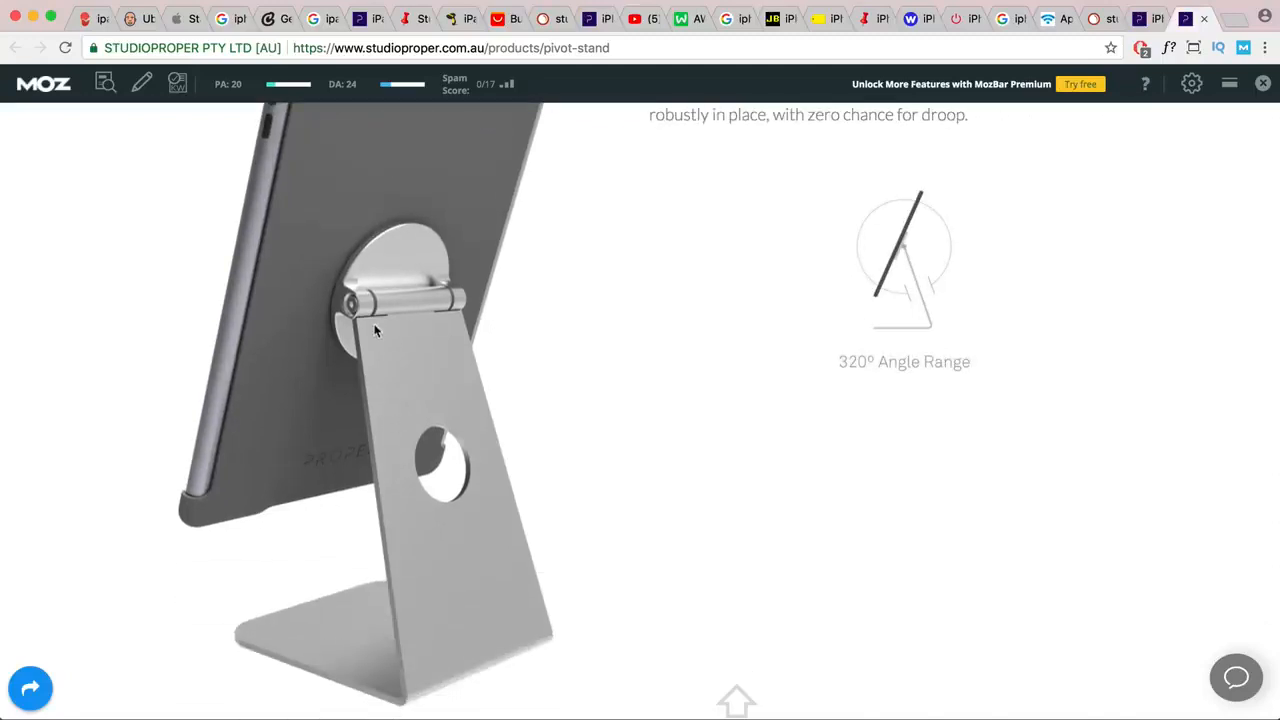
scroll(389, 401, down, 10)
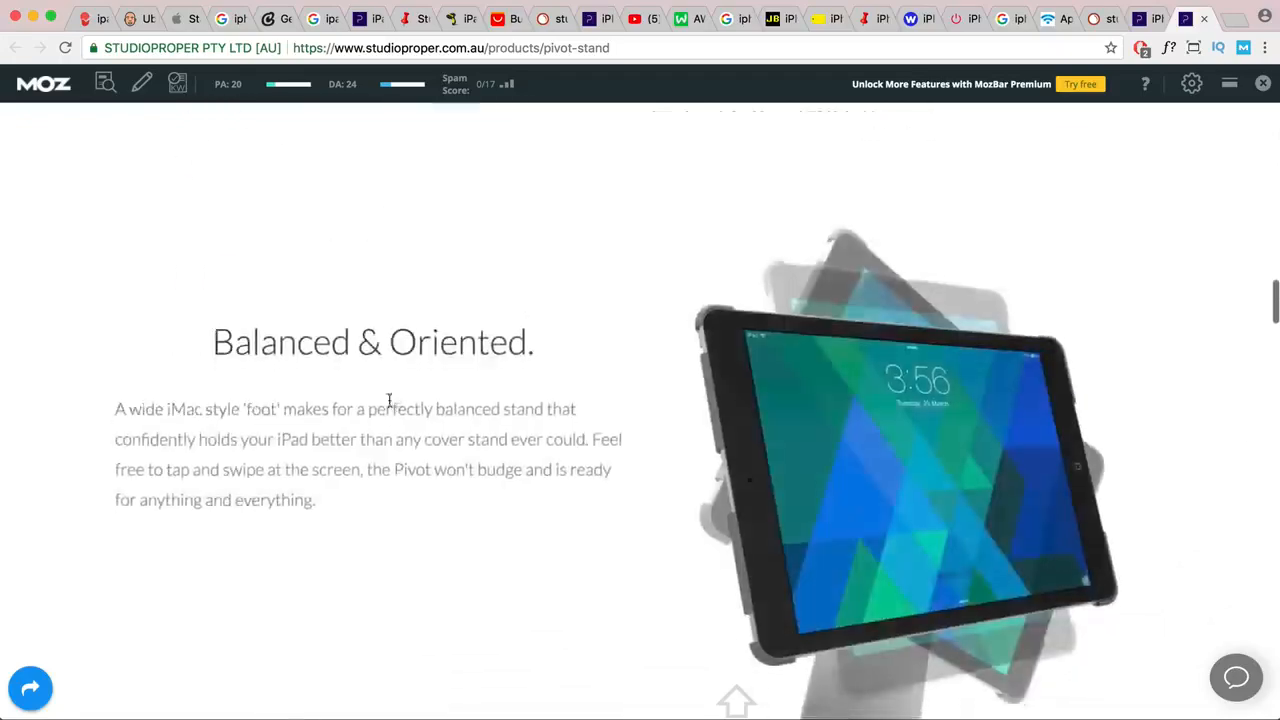
scroll(388, 407, down, 8)
scroll(792, 487, up, 15)
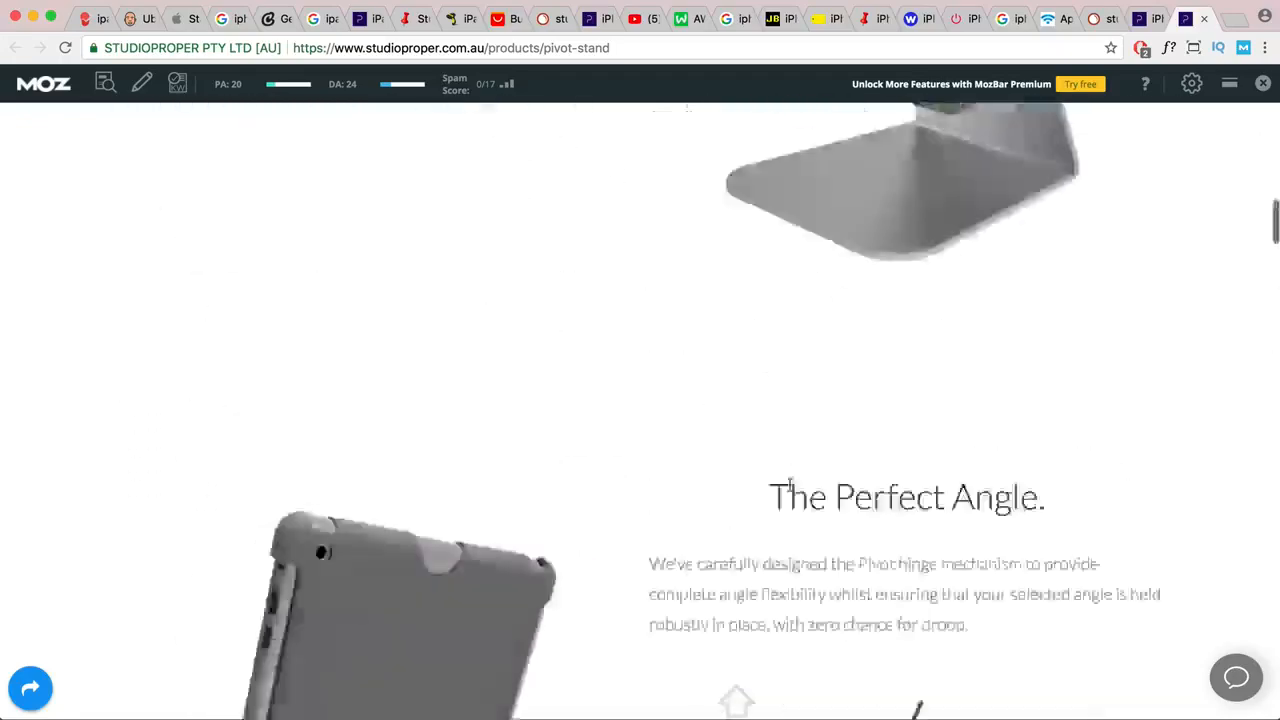
scroll(790, 487, up, 15)
- Select "pivot-stand" in the product page's web address and compare it with the keywords in the note
drag(609, 48, 545, 48)
key(super+Tab)
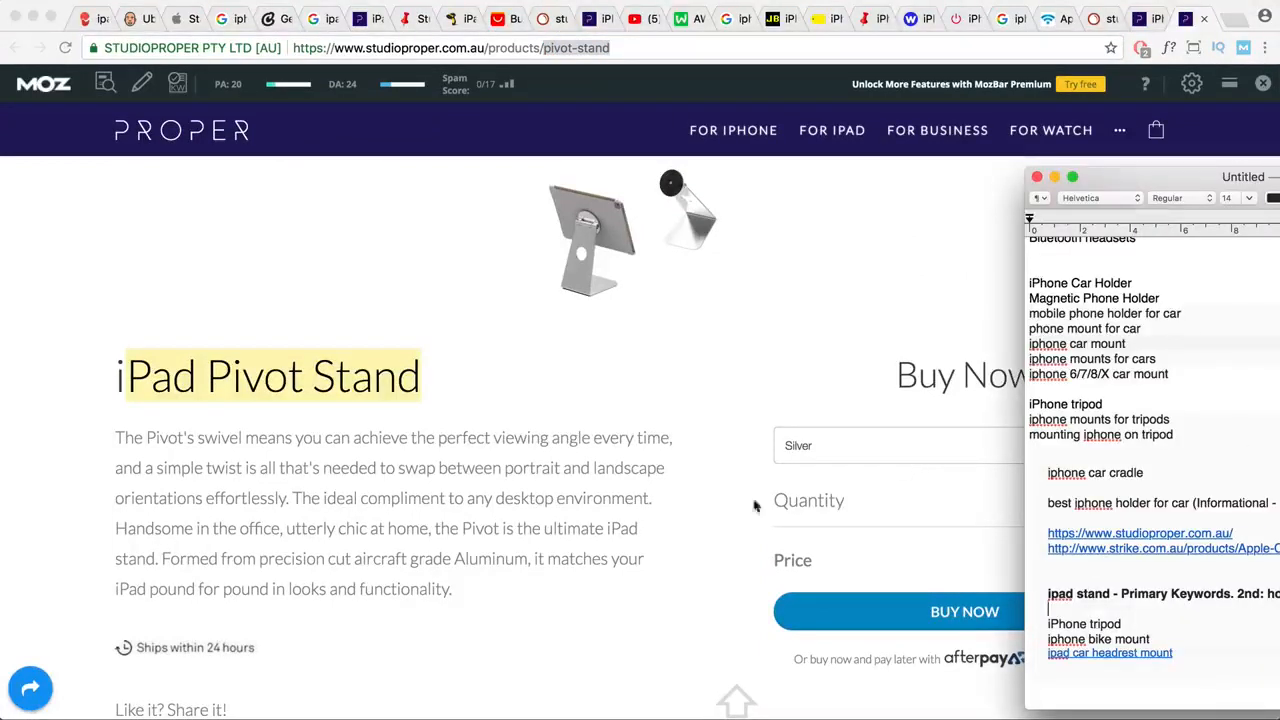
key(super+Tab)
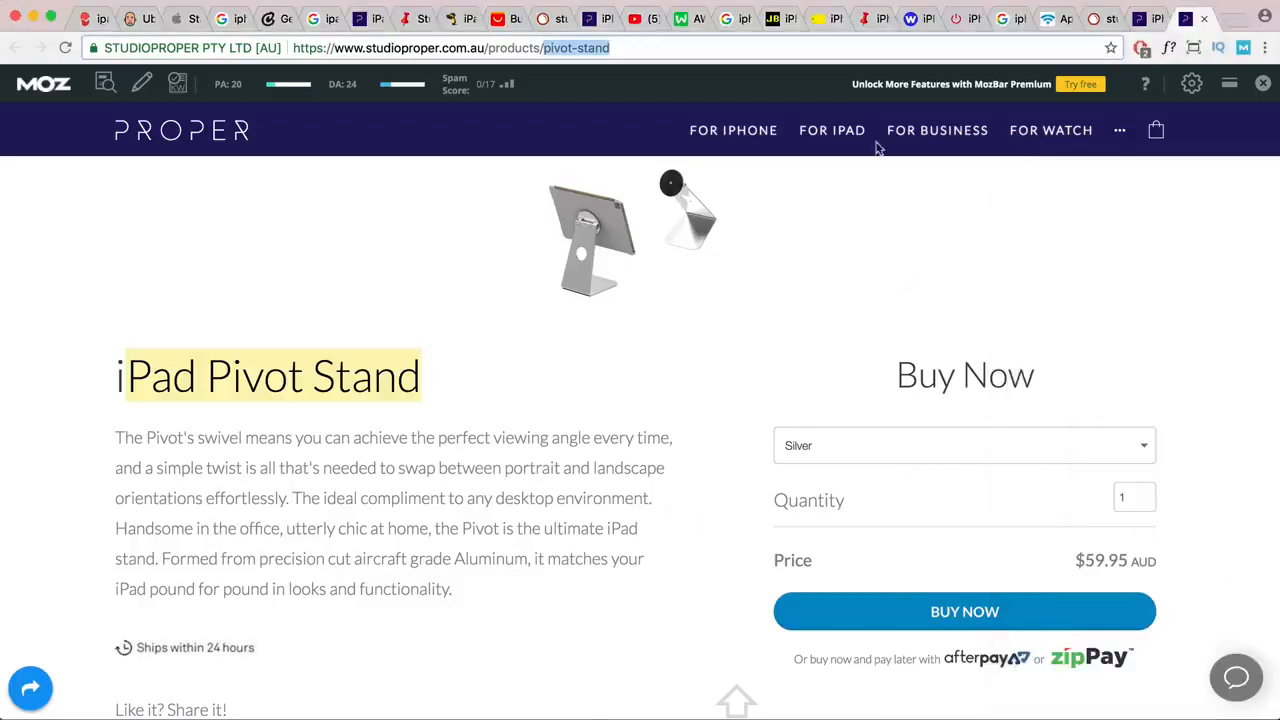
- Open the iPhone Car Mount product page from the iPhone range and examine its title, description, video and first feature sections
click(768, 132)
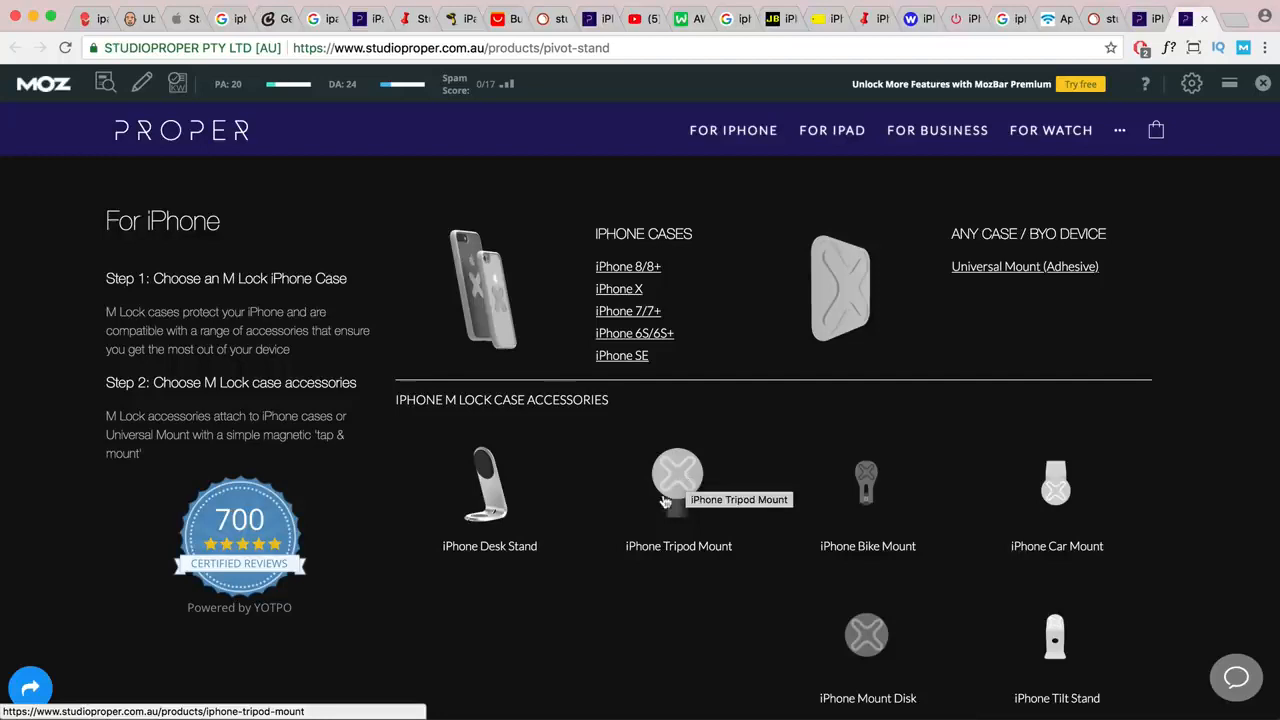
click(1050, 498)
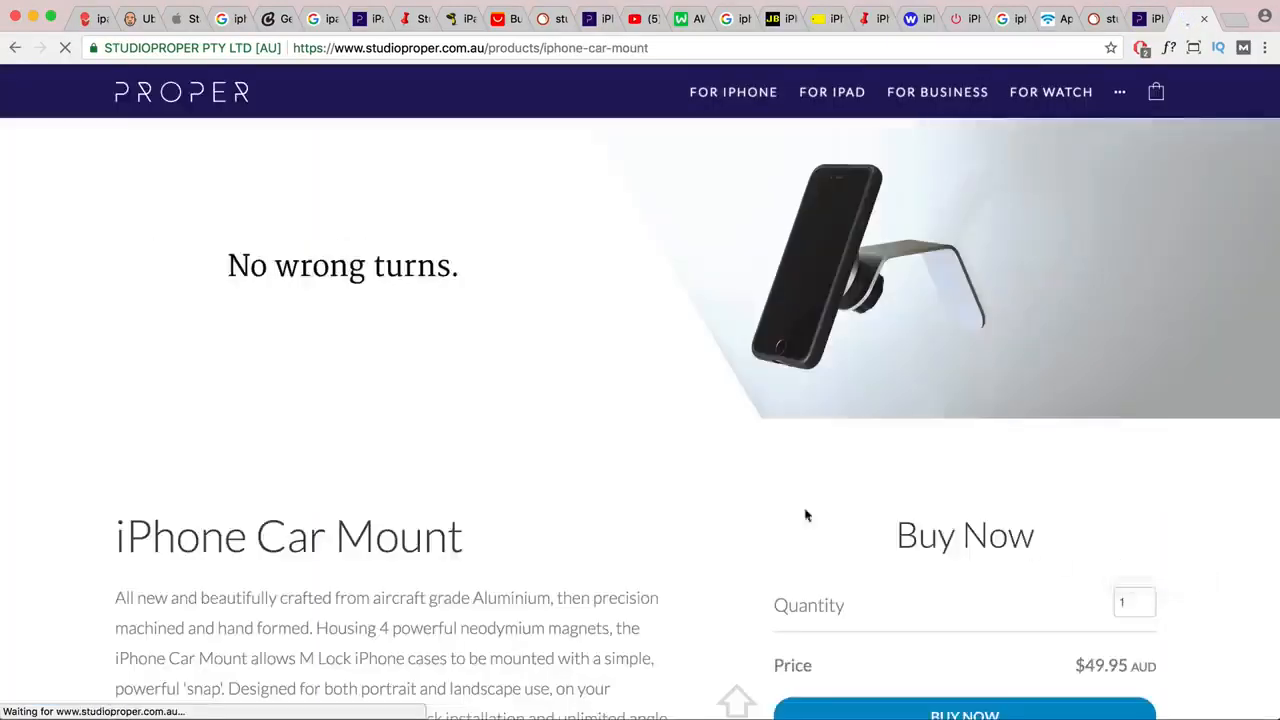
scroll(563, 478, down, 3)
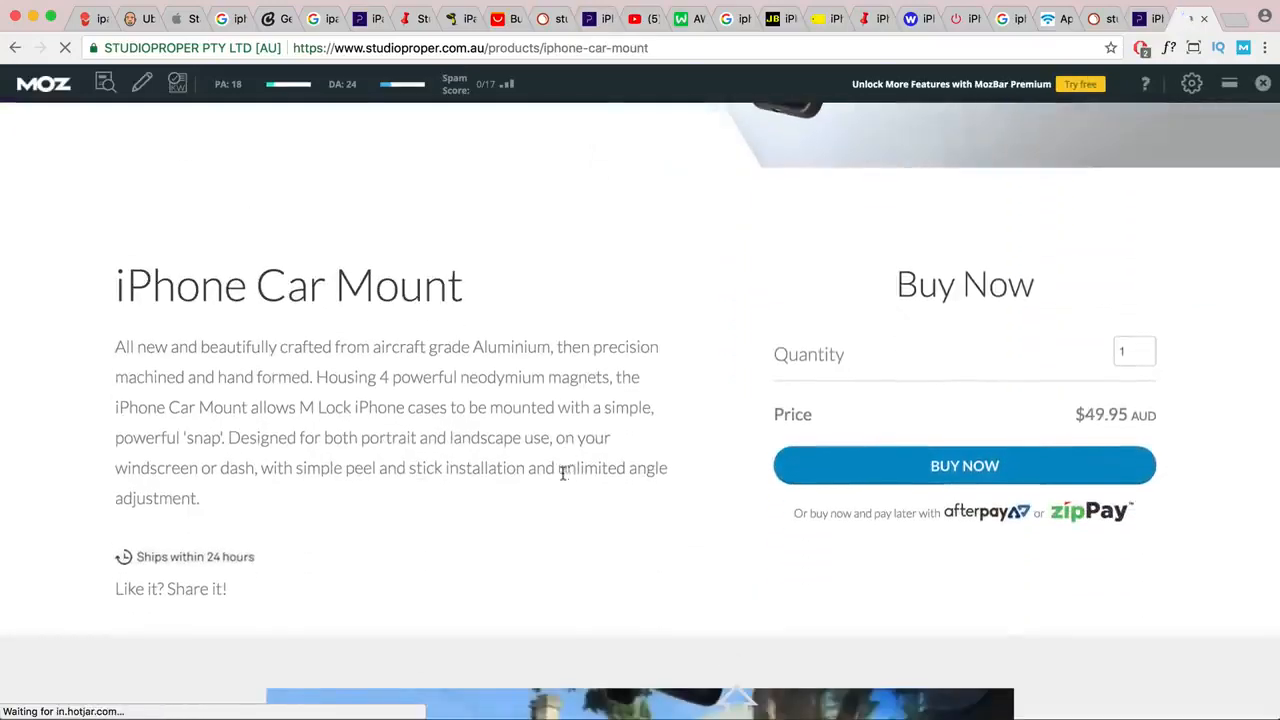
scroll(563, 474, down, 5)
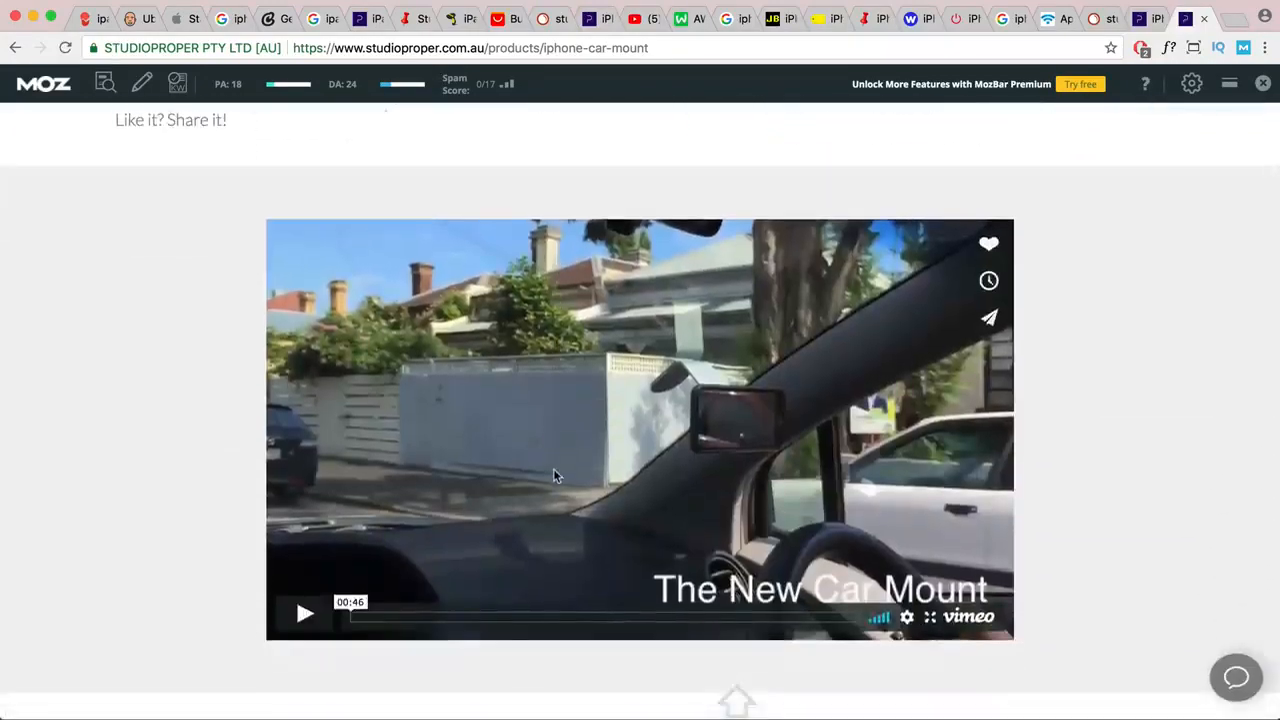
scroll(555, 477, down, 6)
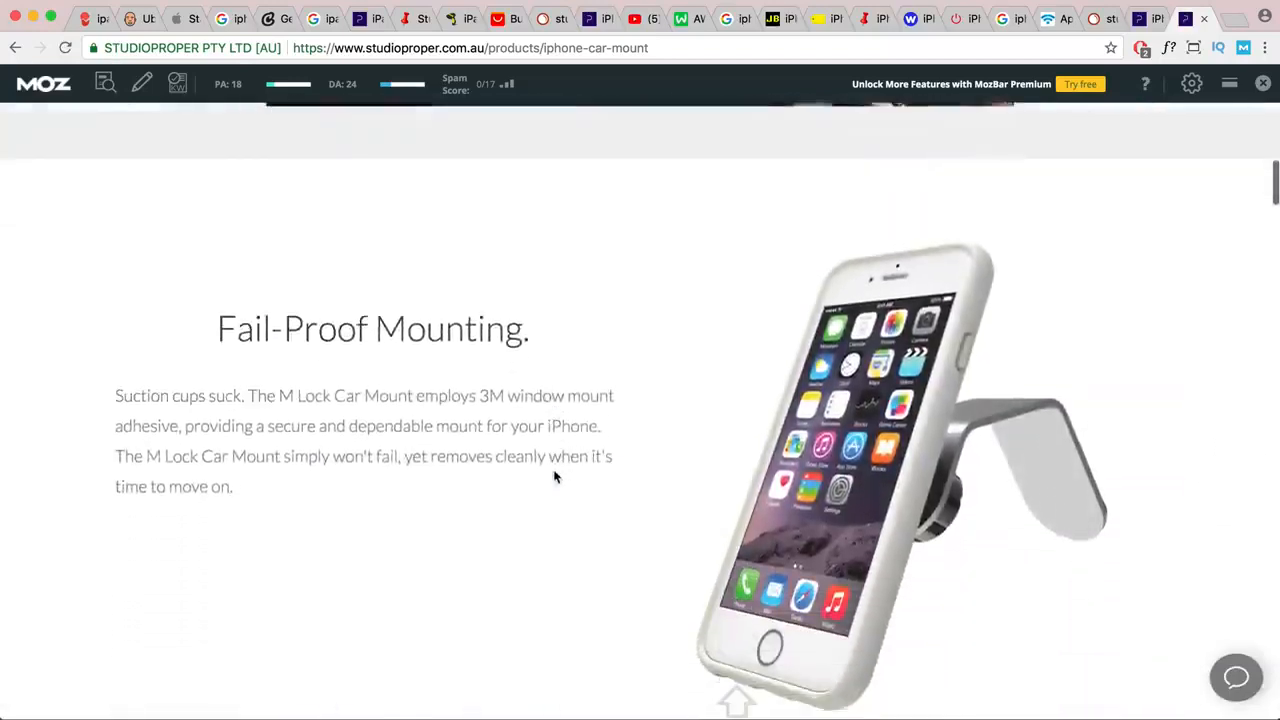
scroll(555, 477, down, 6)
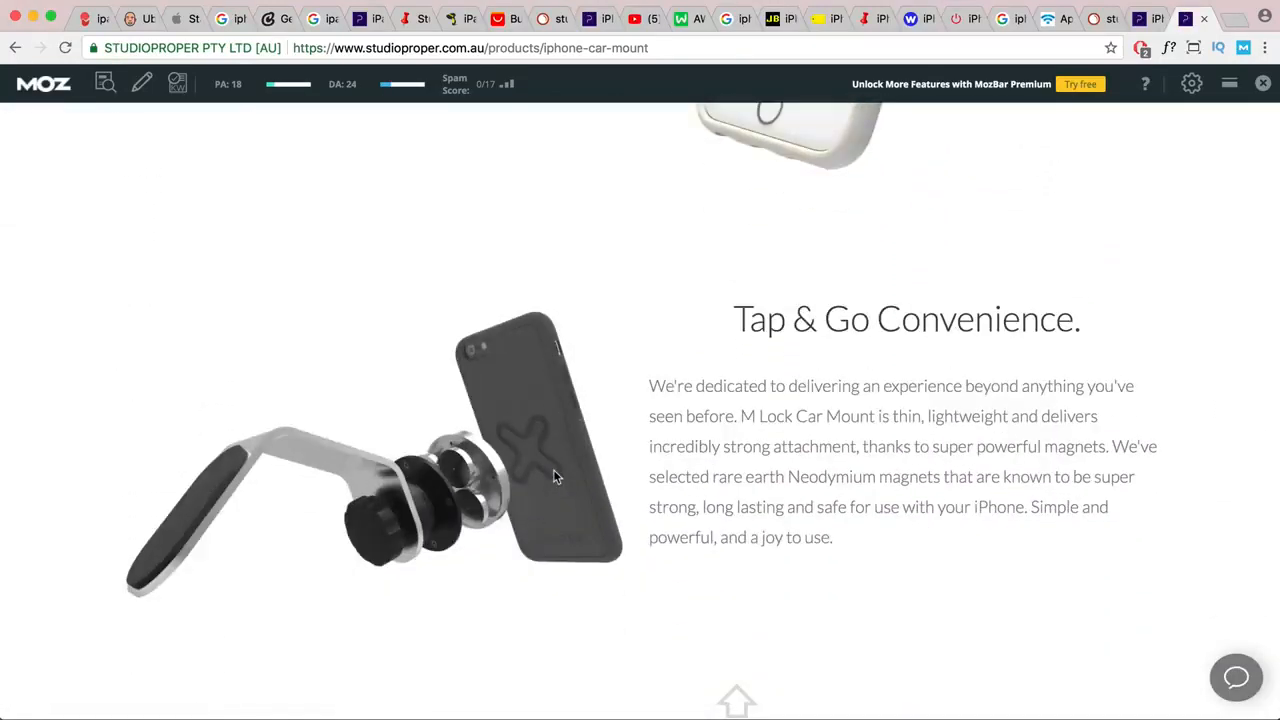
- Highlight "Neodymium magnets" in the Tap & Go Convenience text and review the feature sections through Made for M Lock iPhone Cases
scroll(555, 477, down, 1)
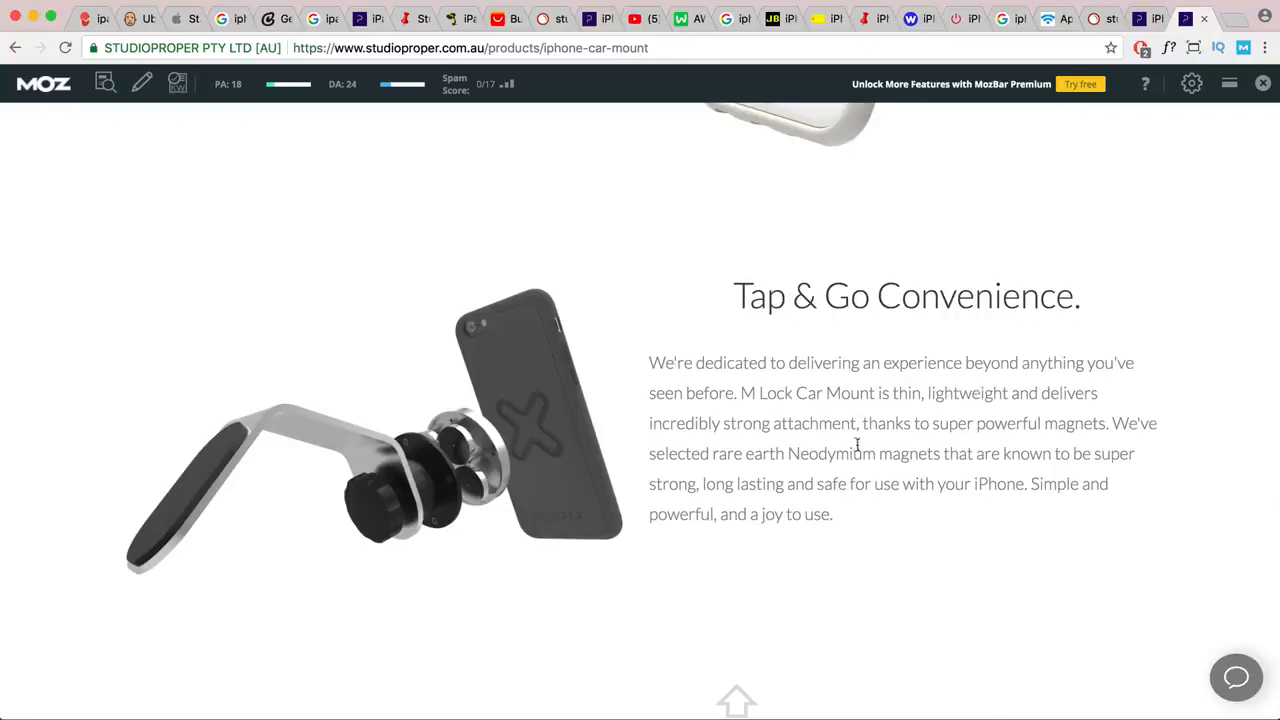
drag(795, 455, 931, 457)
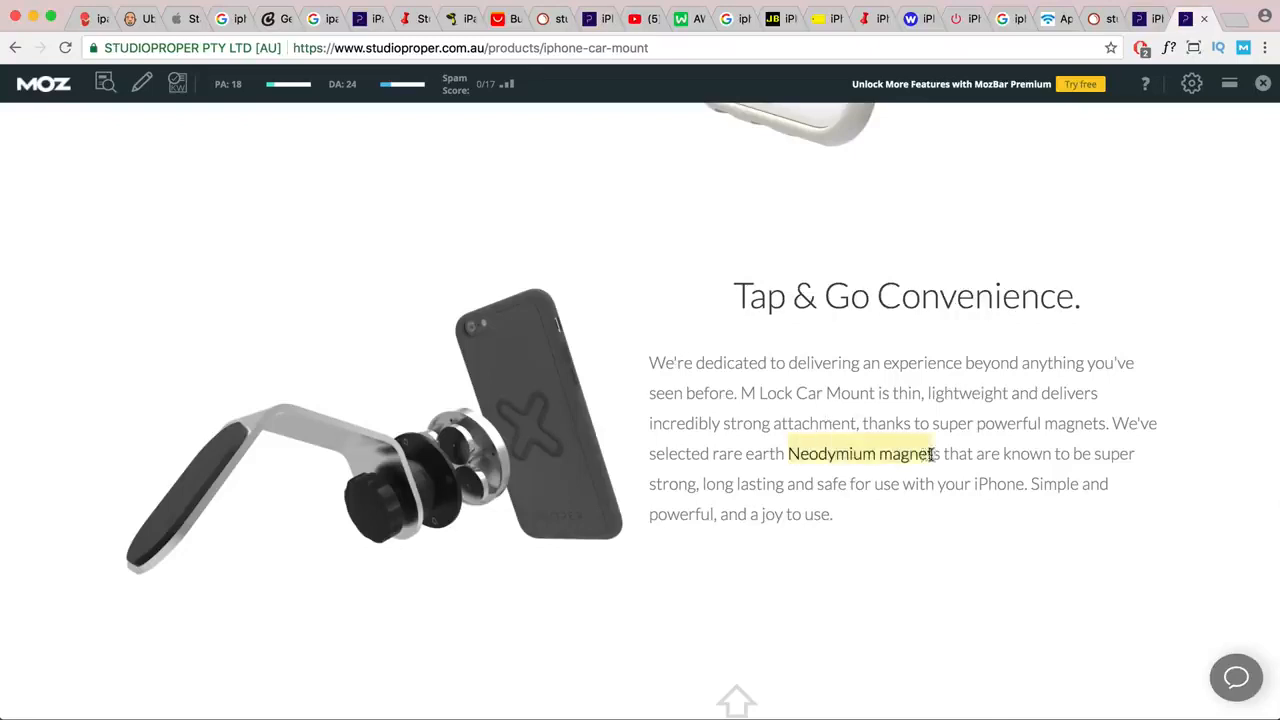
scroll(803, 457, down, 3)
scroll(576, 395, down, 10)
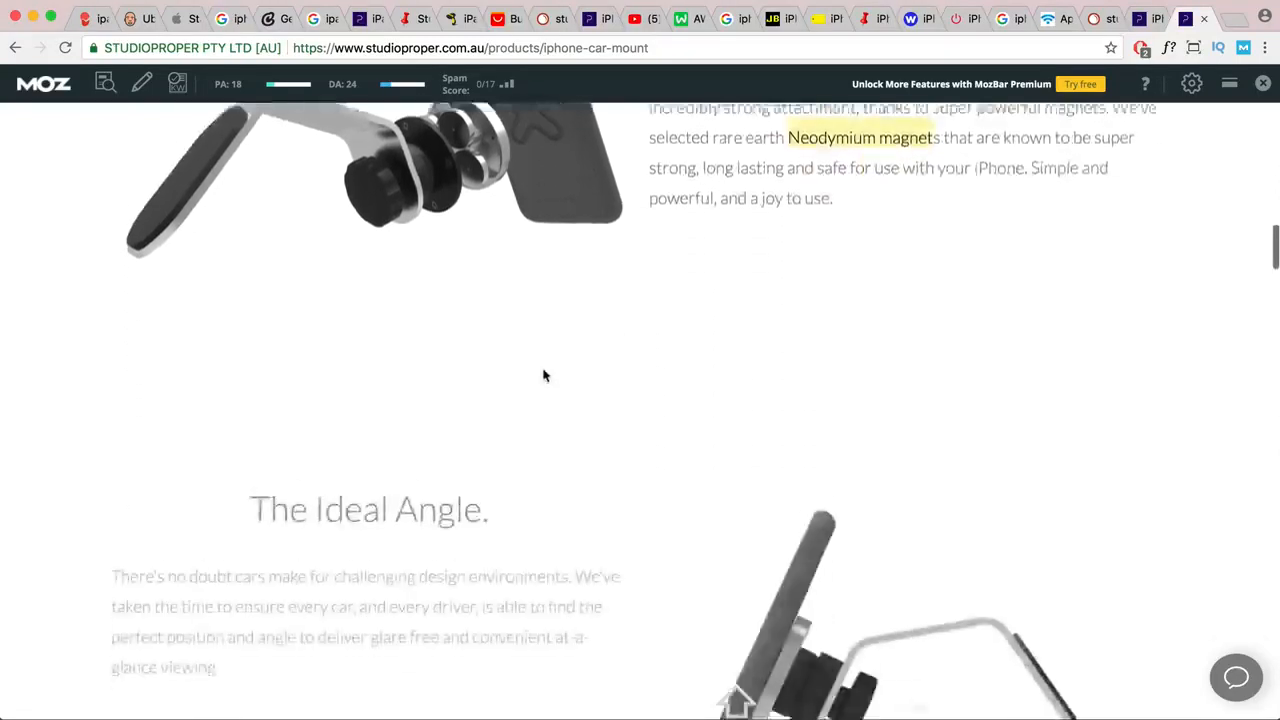
scroll(541, 375, down, 10)
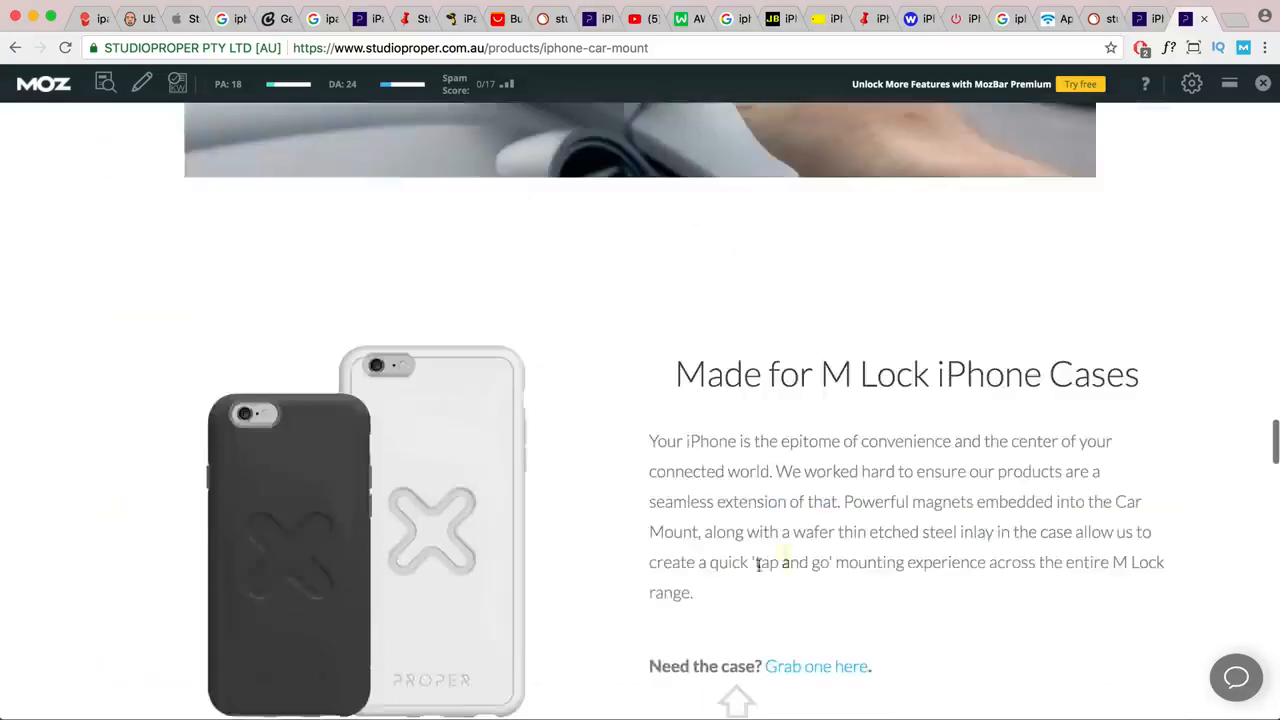
drag(758, 565, 651, 429)
click(997, 524)
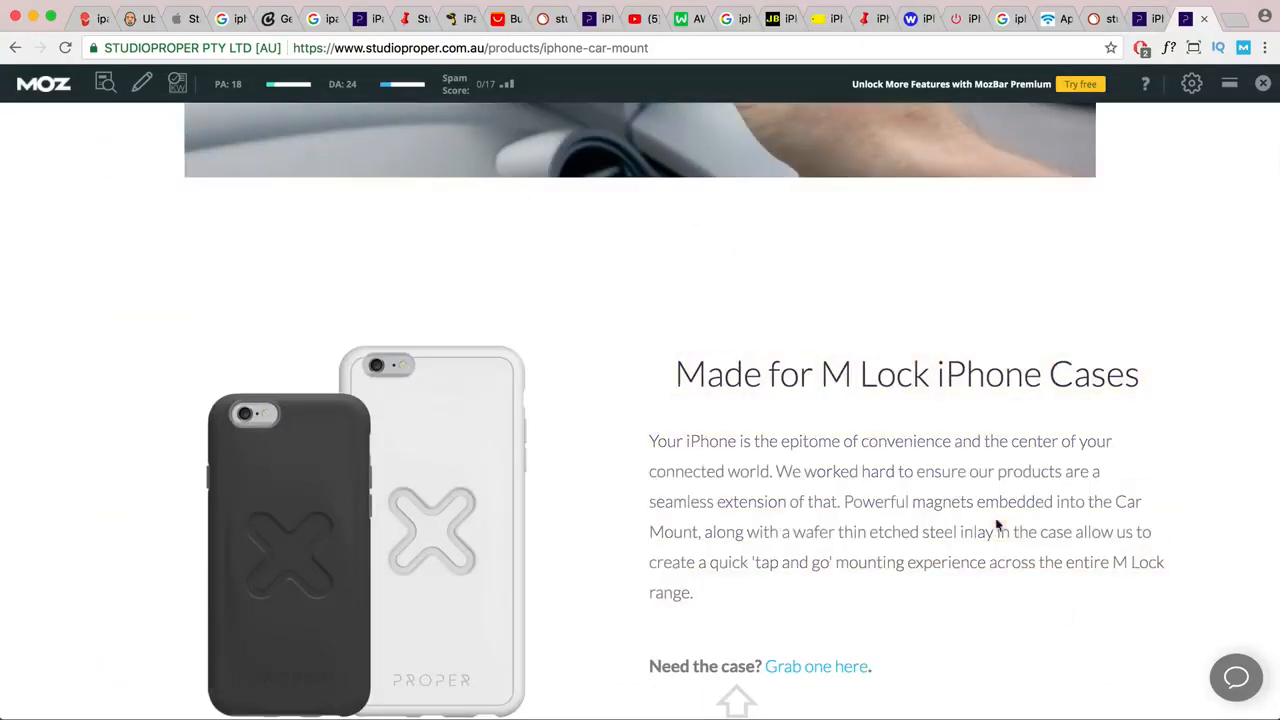
scroll(954, 500, up, 15)
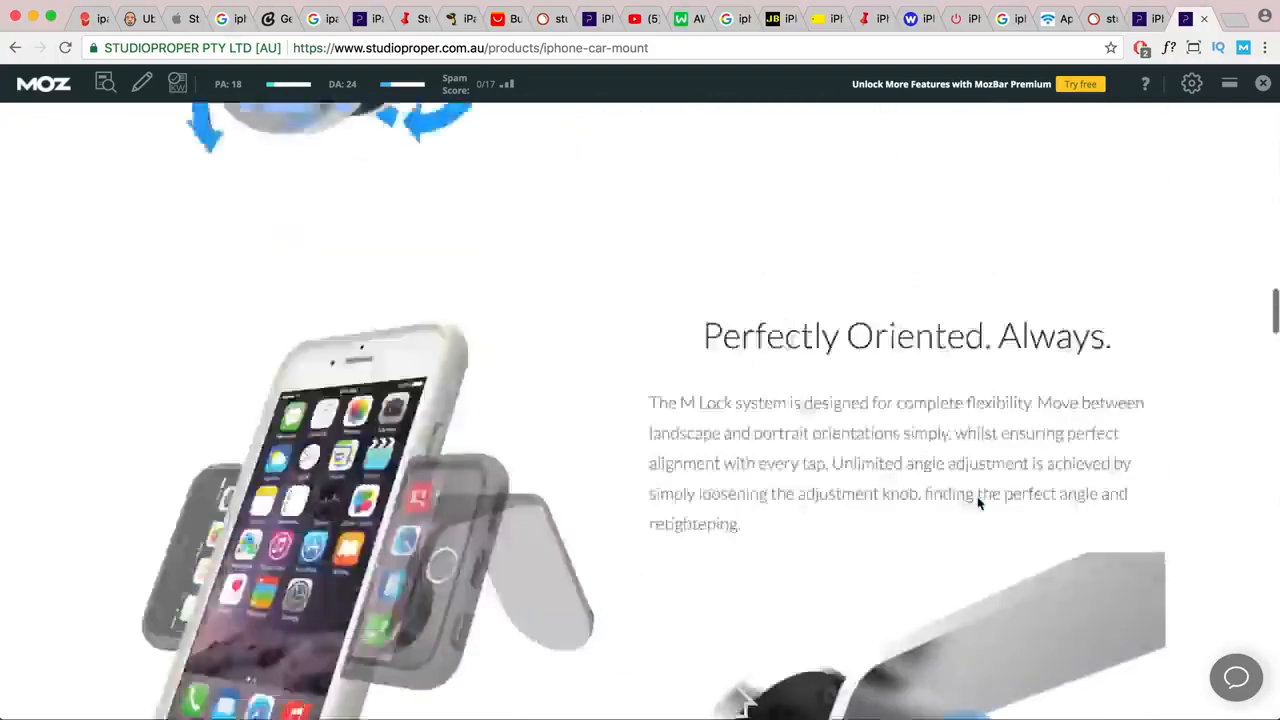
- Look up keyword ideas for "ipad stands" in Ubersuggest and check the keyword's search volume
key(super+Tab)
click(850, 431)
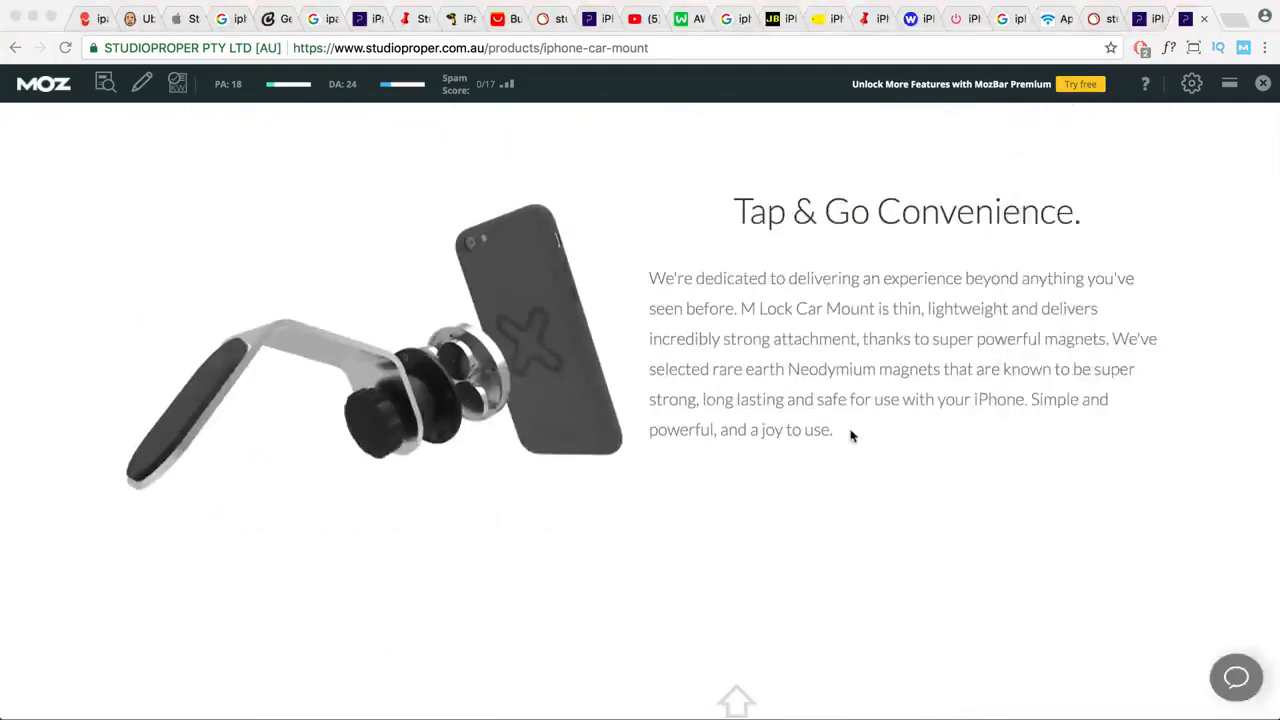
key(super+Tab)
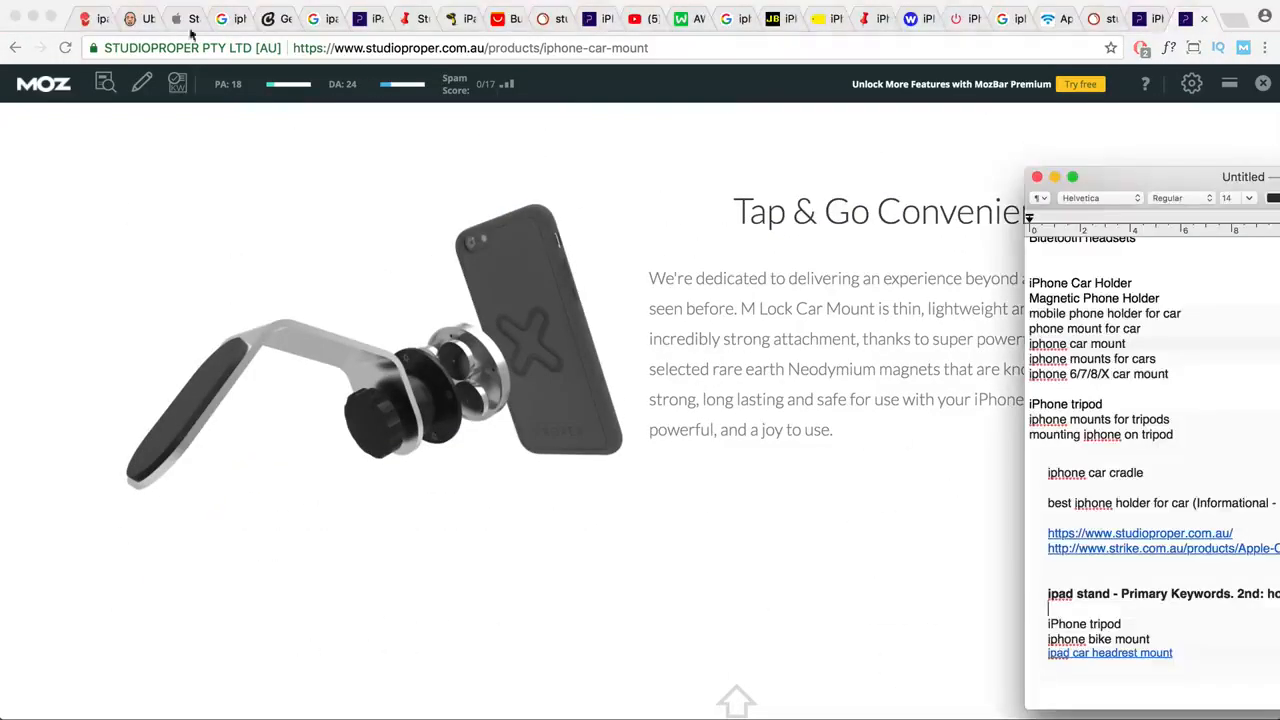
click(149, 21)
scroll(674, 486, down, 1)
scroll(674, 486, up, 4)
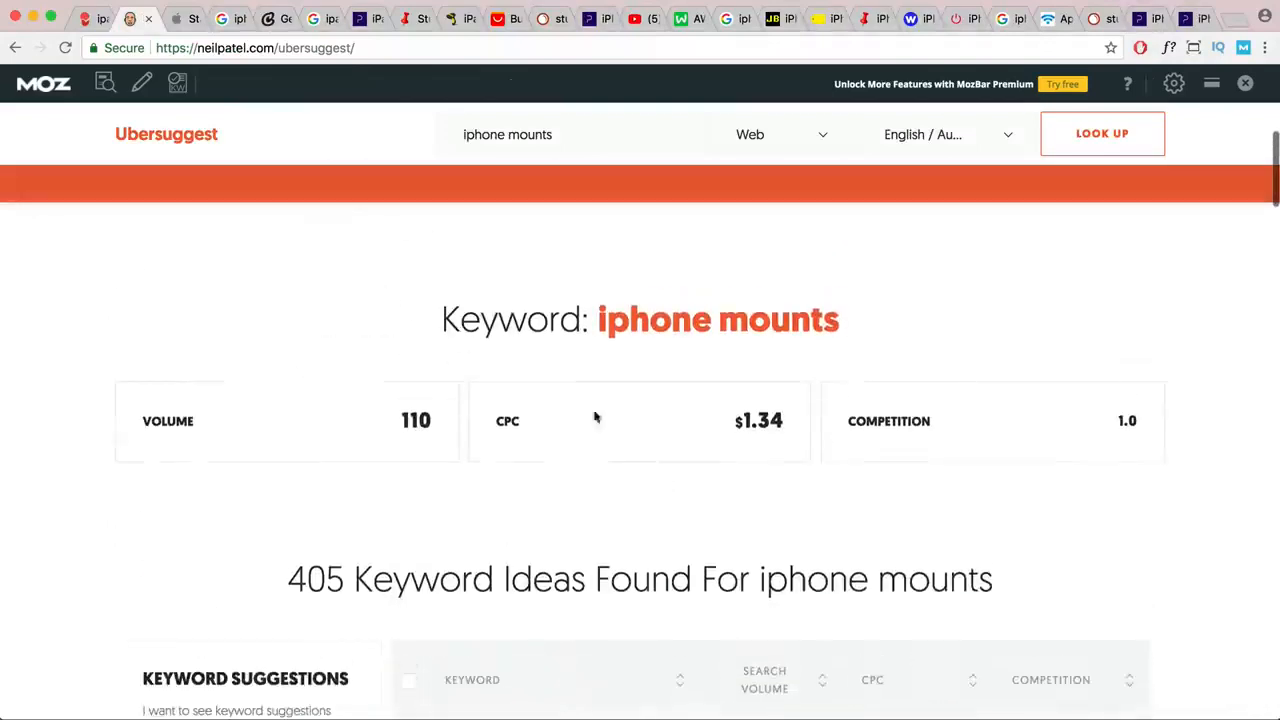
scroll(231, 467, up, 5)
key(super+a)
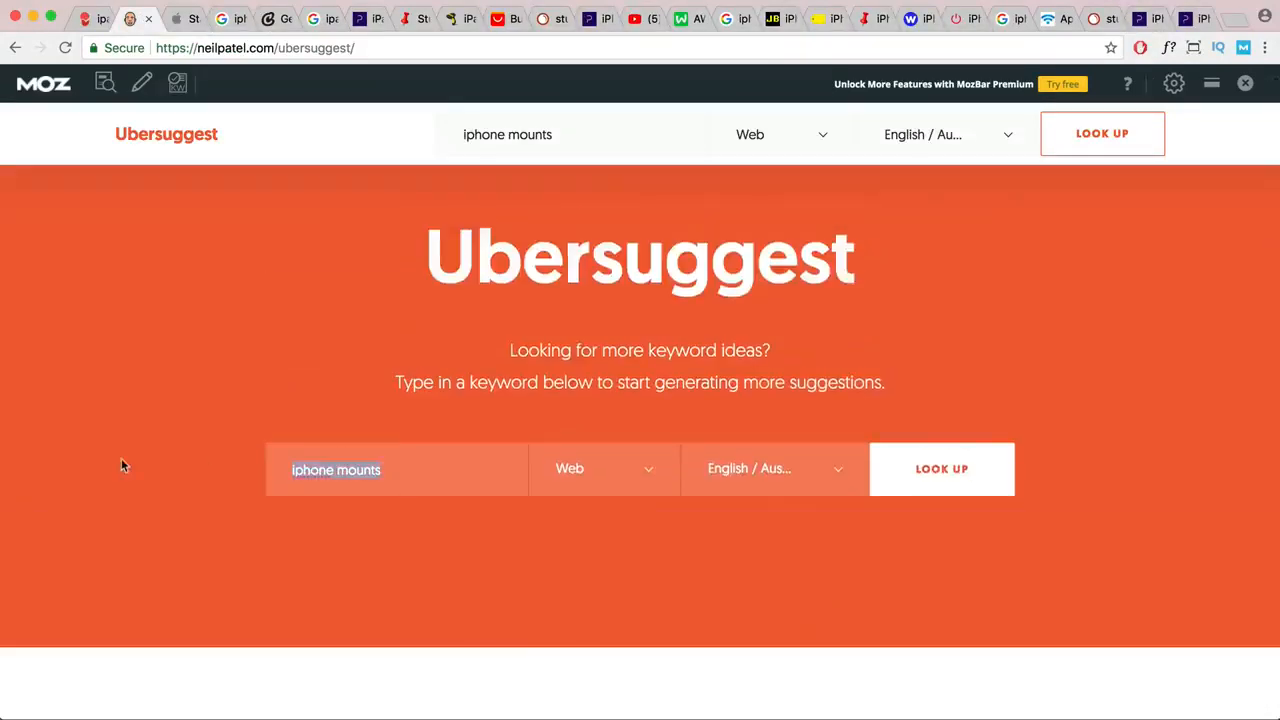
text(ipad stands)
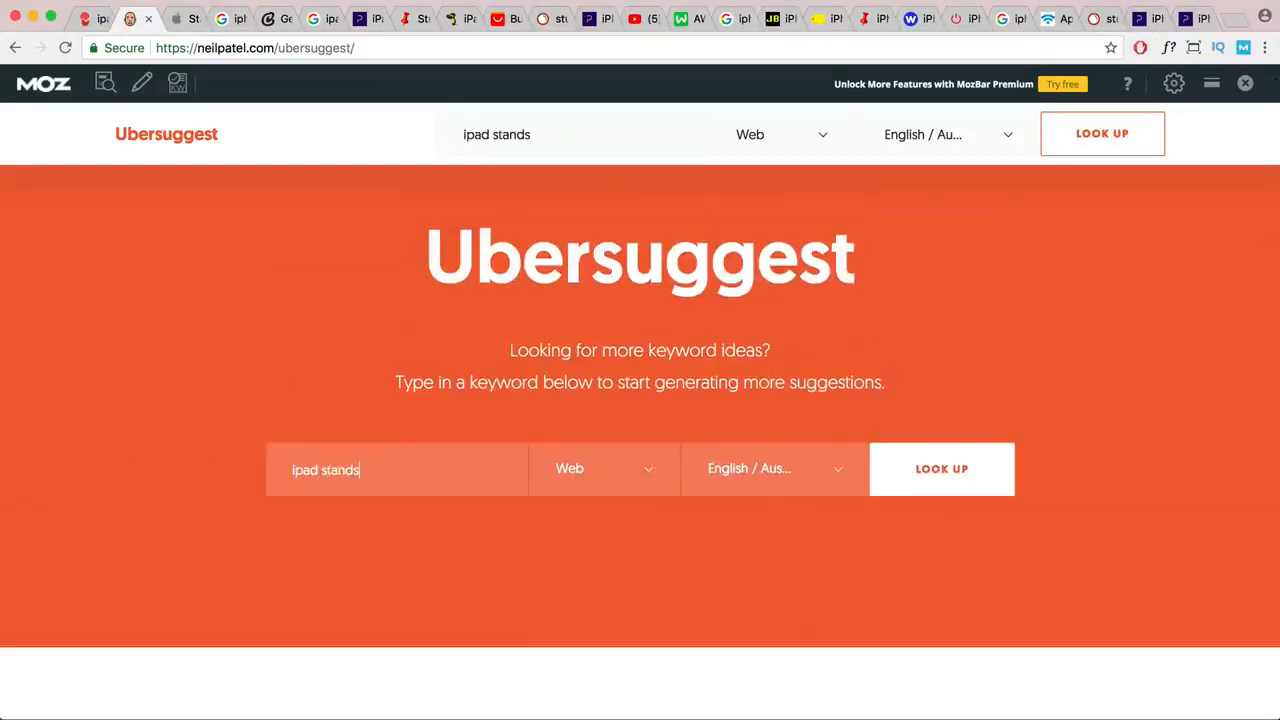
click(965, 476)
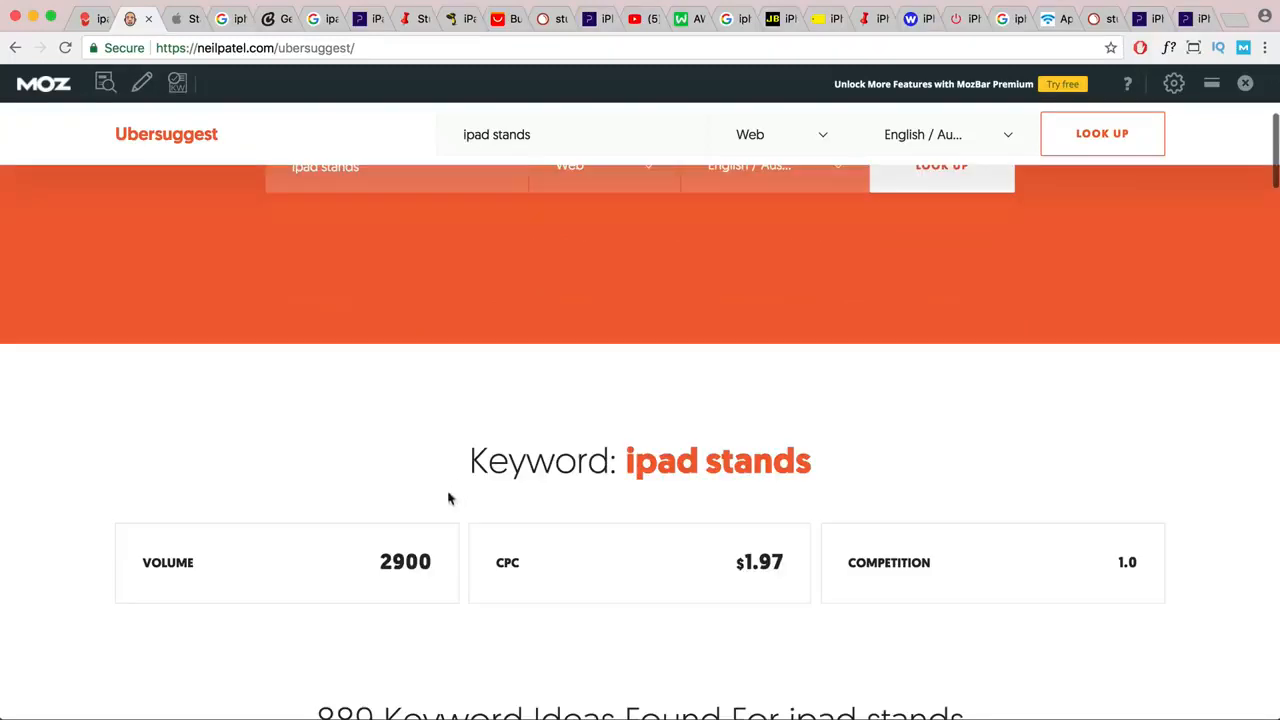
drag(379, 562, 437, 566)
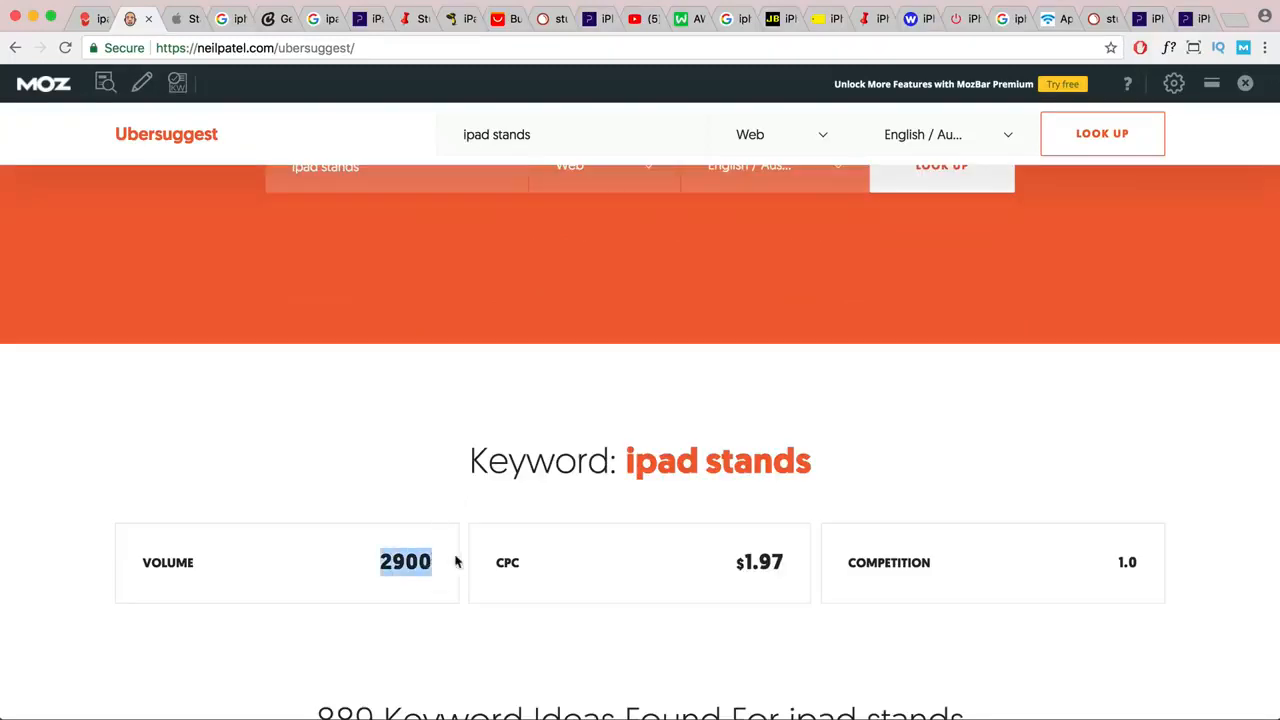
- Filter the keyword ideas by "ipad stand" and review the bed-related variations in the list
scroll(455, 562, down, 5)
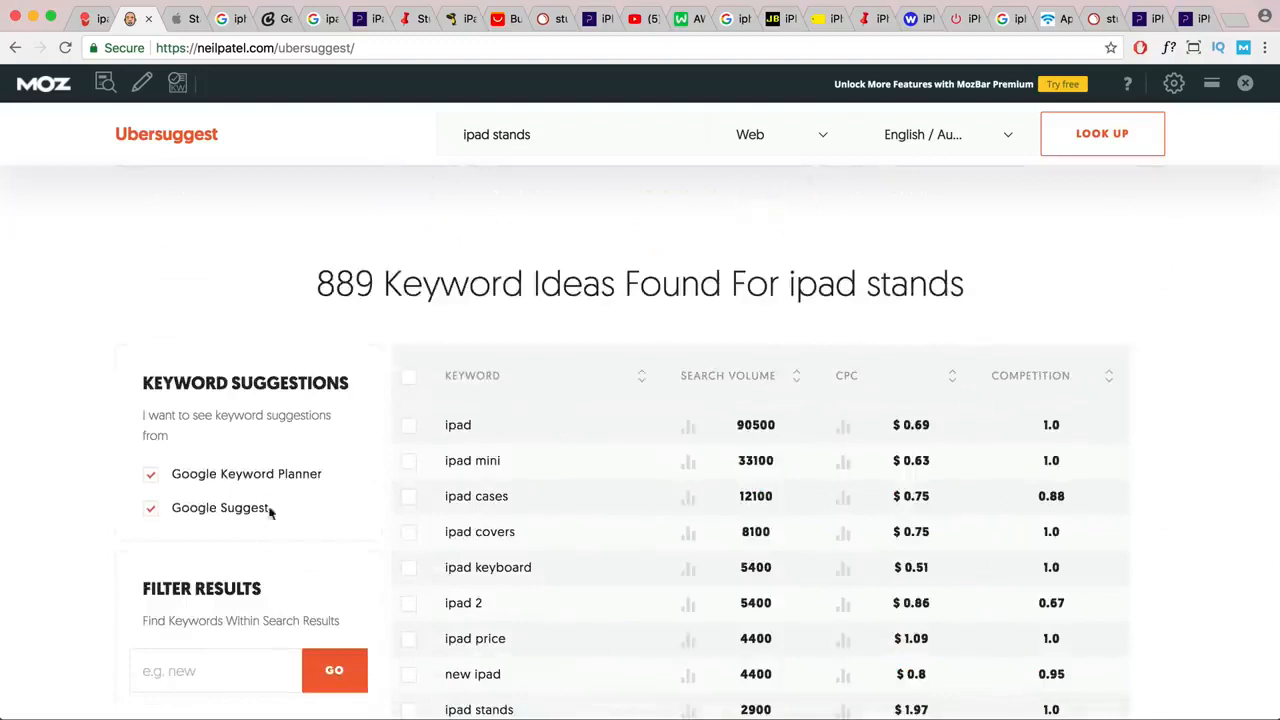
scroll(269, 512, down, 3)
click(223, 534)
text(ipa)
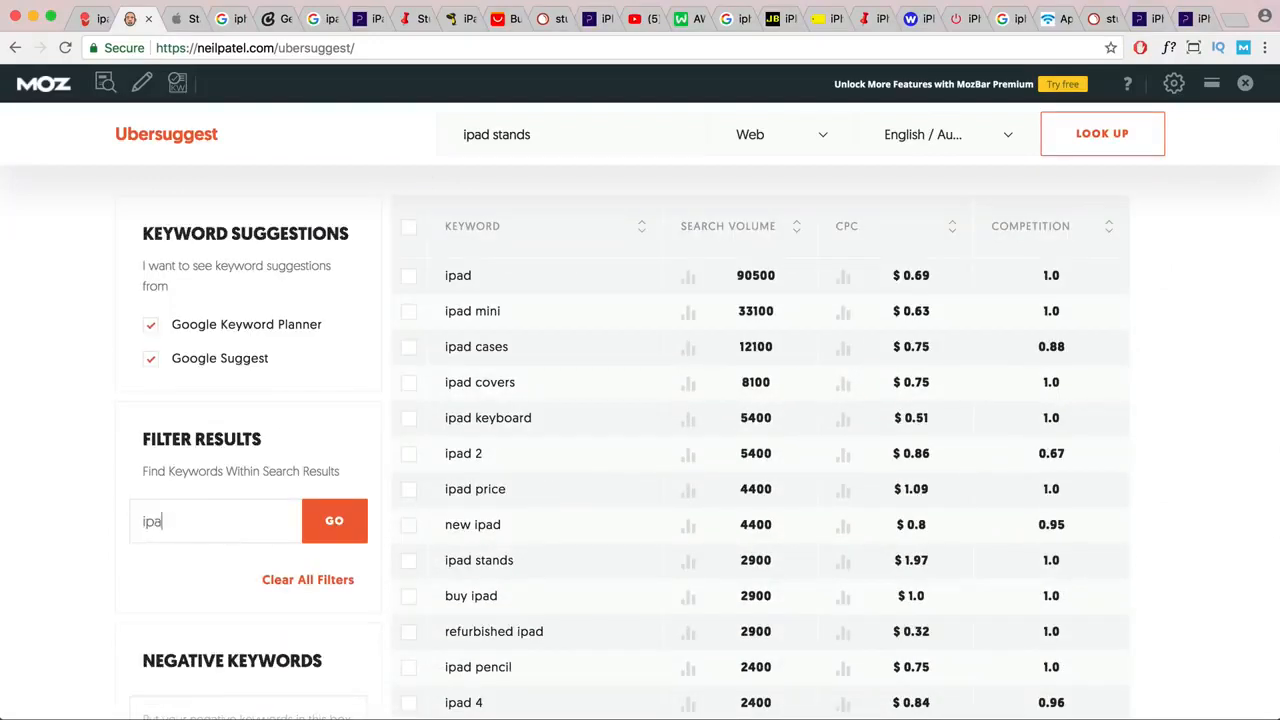
text(d stand)
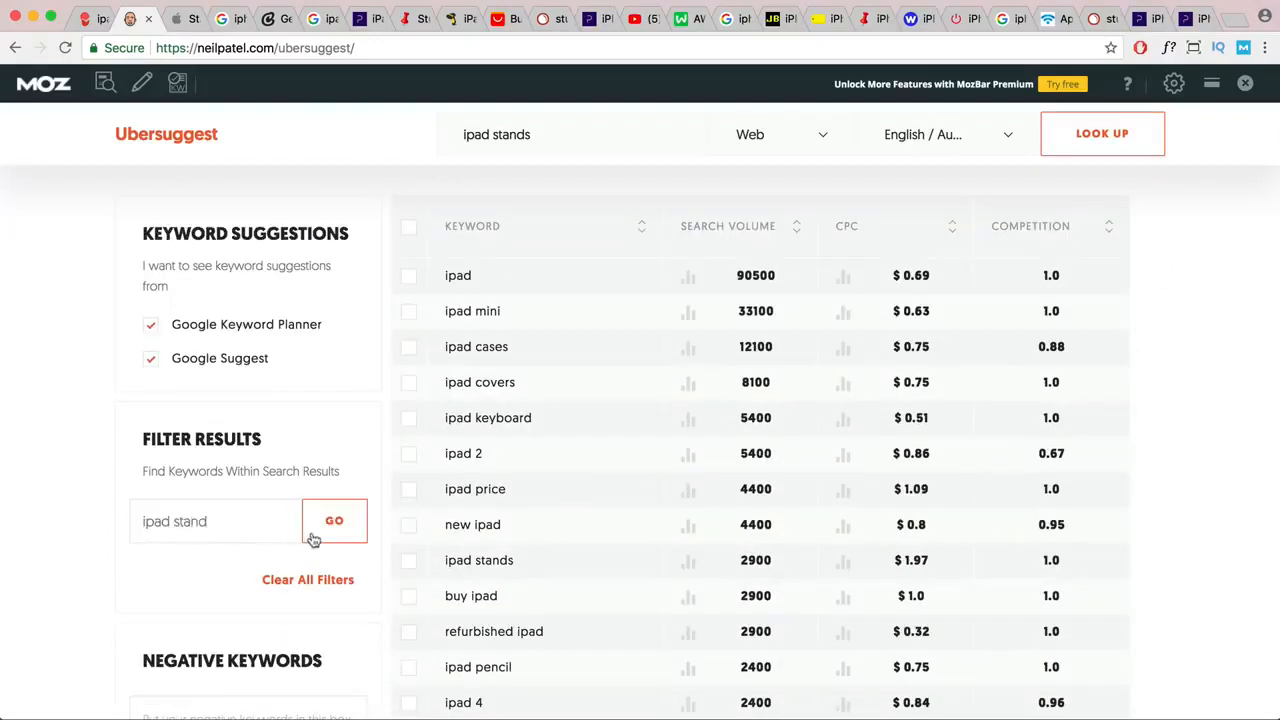
click(313, 540)
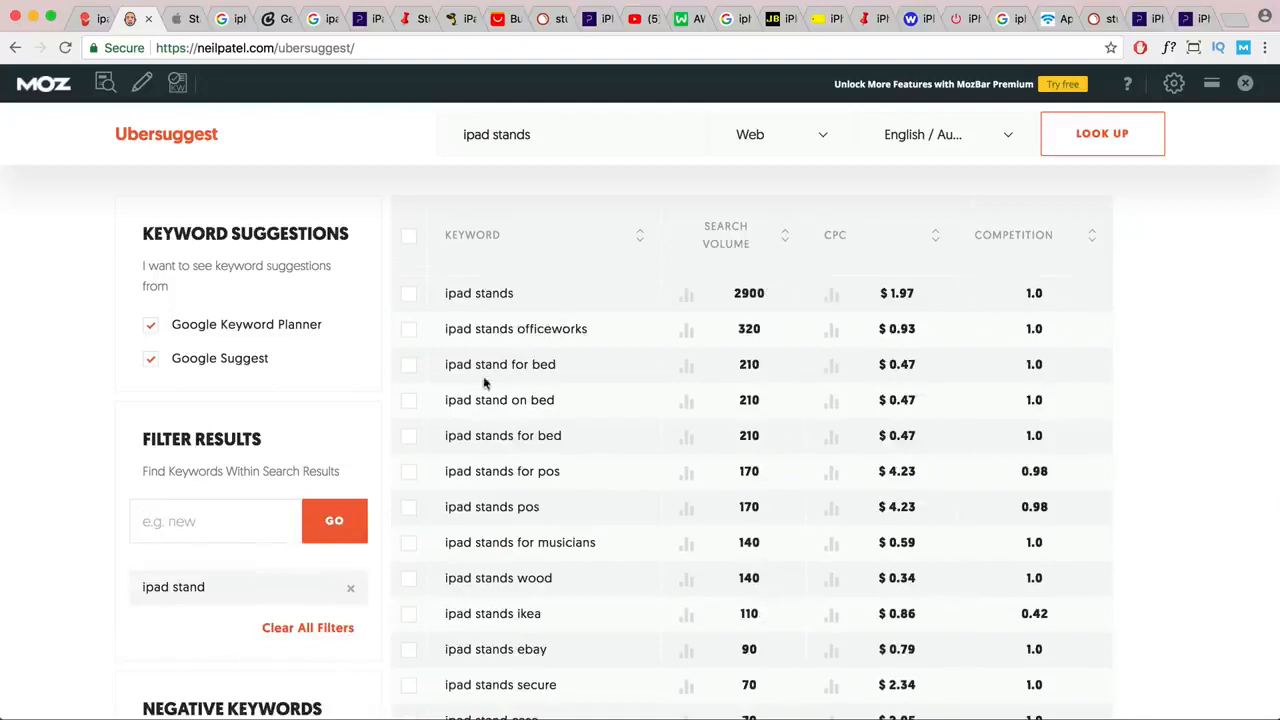
drag(570, 368, 454, 362)
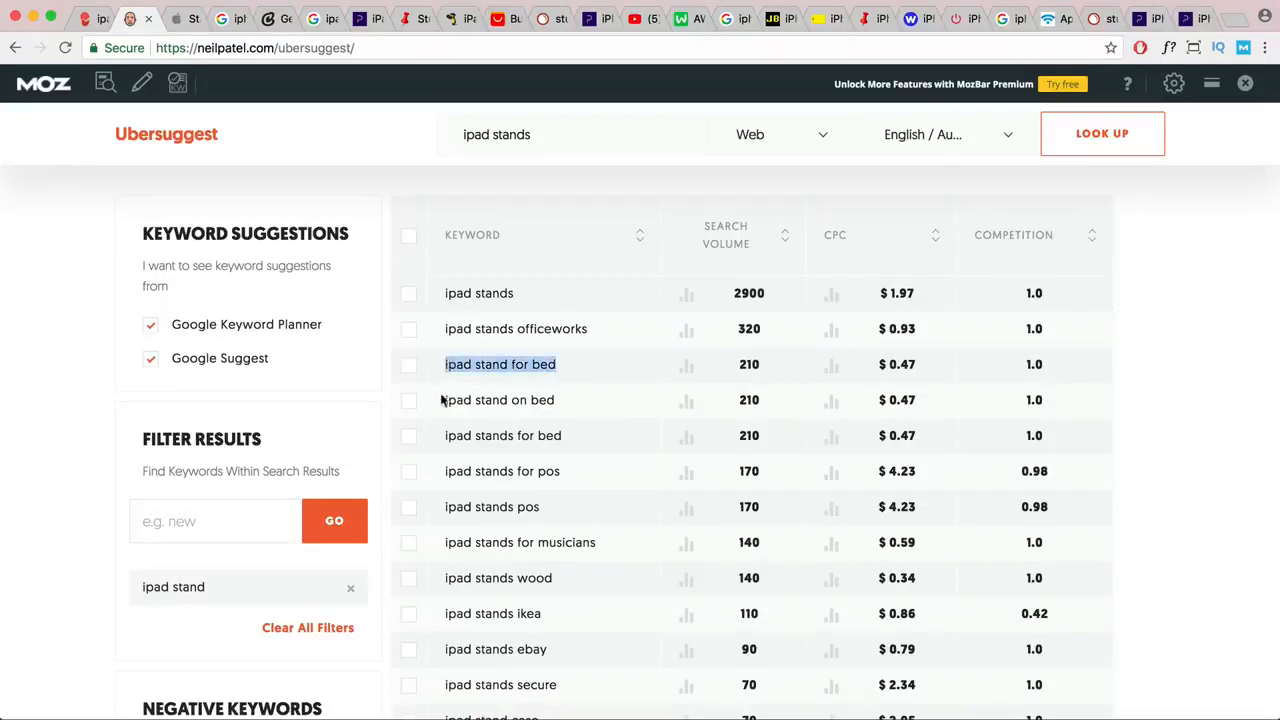
drag(445, 405, 468, 433)
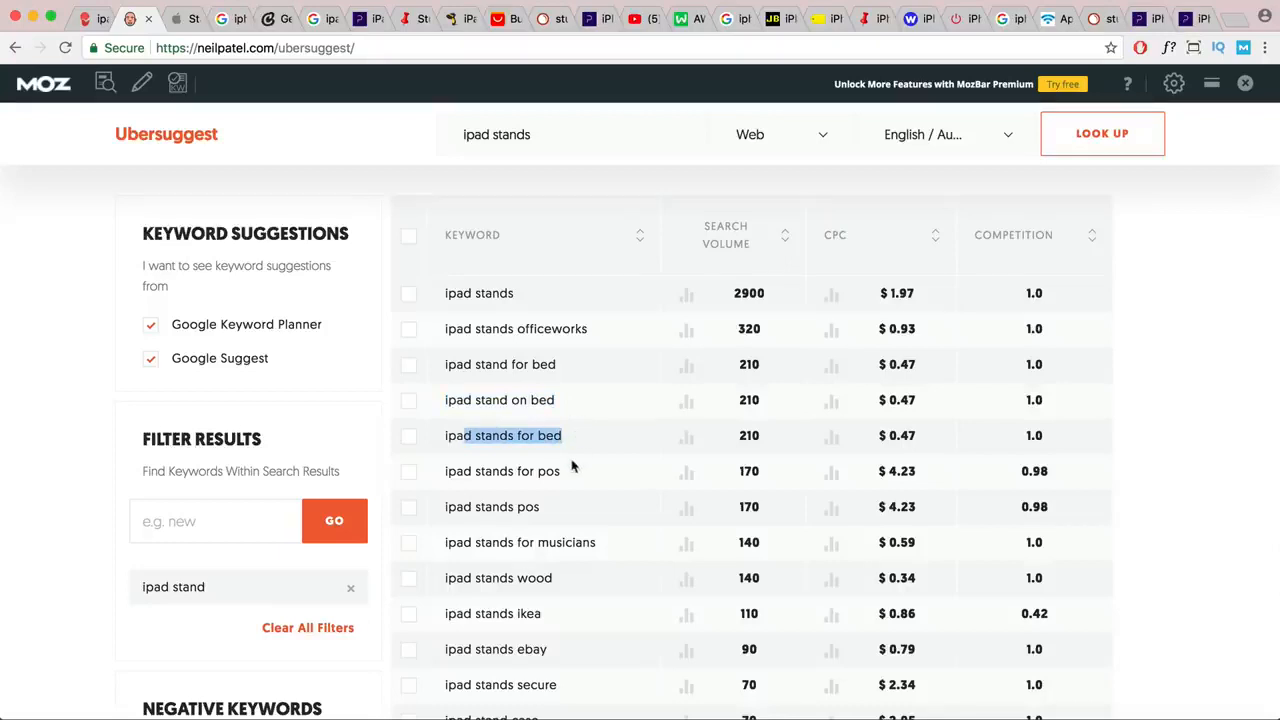
- Copy the keyword "ipad stands for pos" into the text notes beneath the ipad stand heading
drag(562, 475, 539, 474)
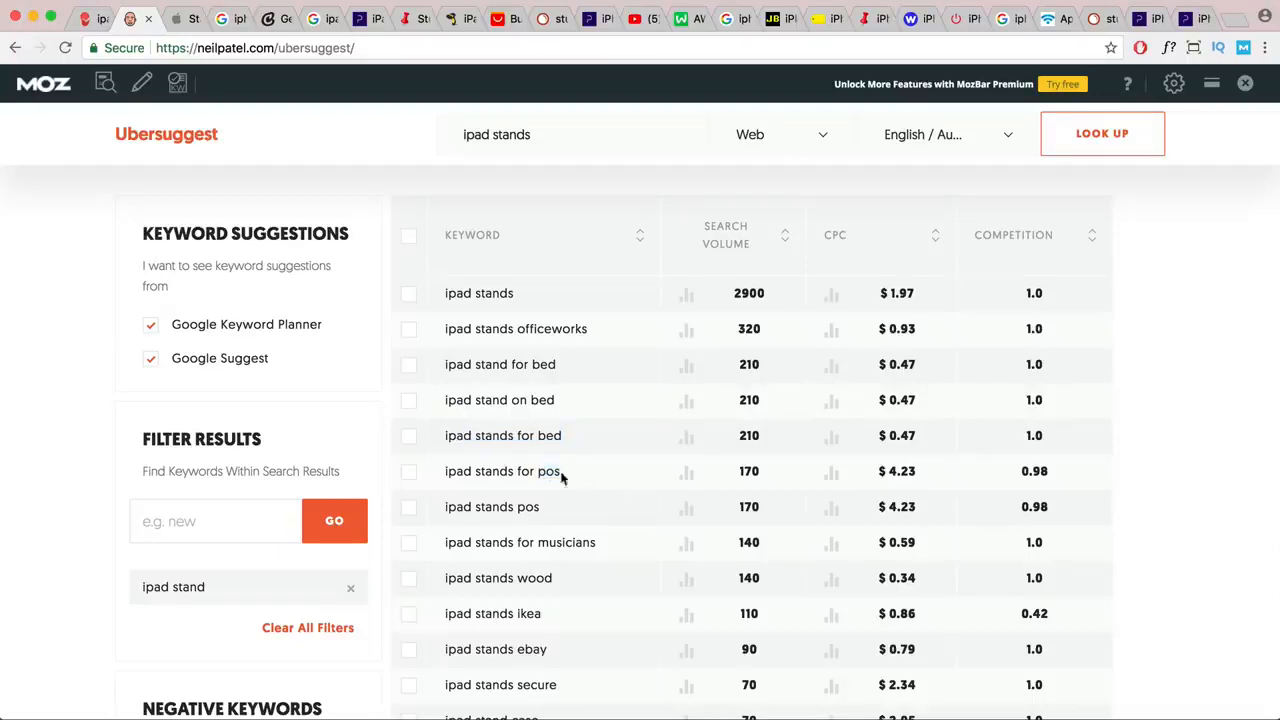
drag(560, 477, 448, 474)
right_click(490, 472)
key(Return)
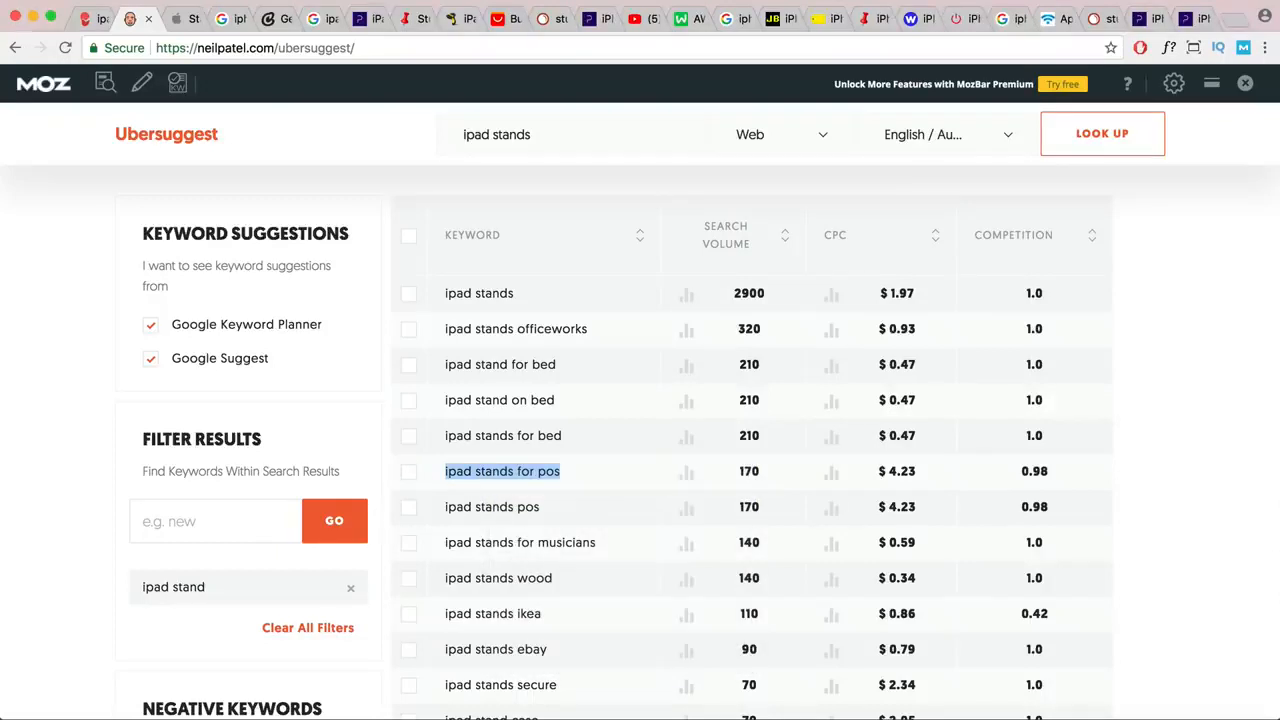
key(super+Tab)
key(Return)
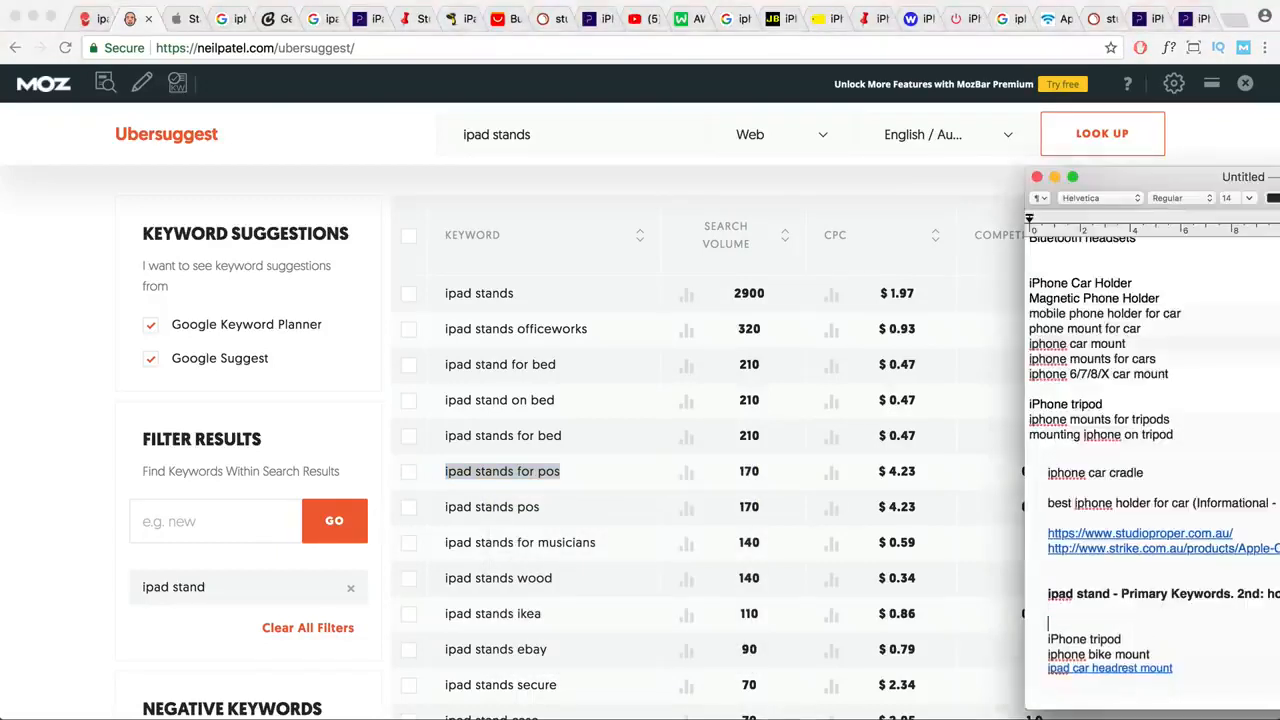
key(Return)
key(super+v)
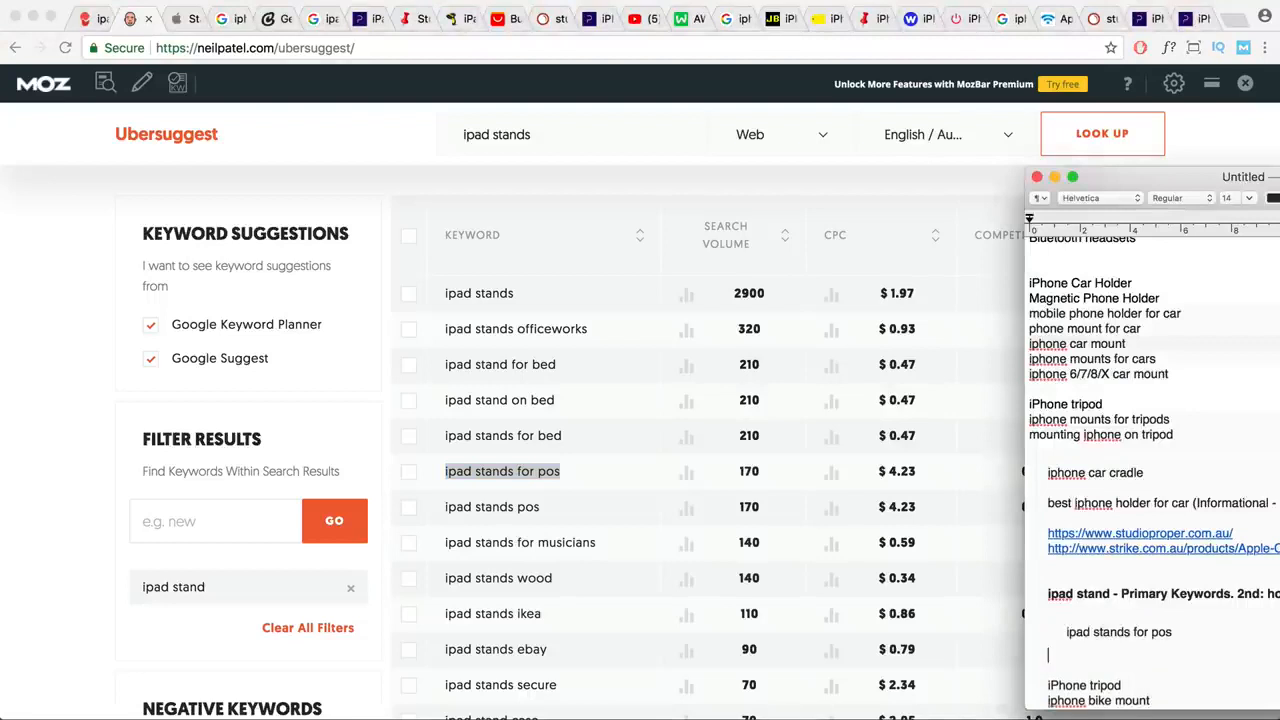
click(1268, 632)
key(Return)
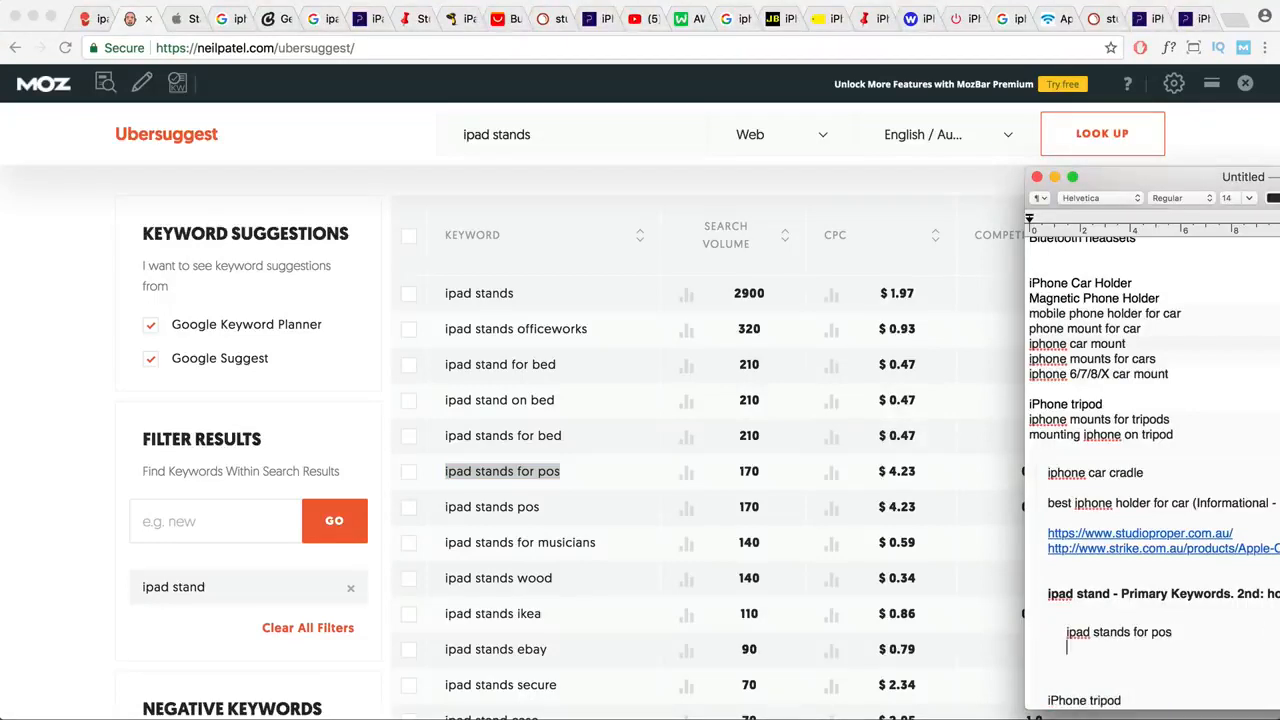
- Add the keyword "ipad stands for bed" to the notes on the line below "ipad stands for pos"
drag(563, 437, 451, 432)
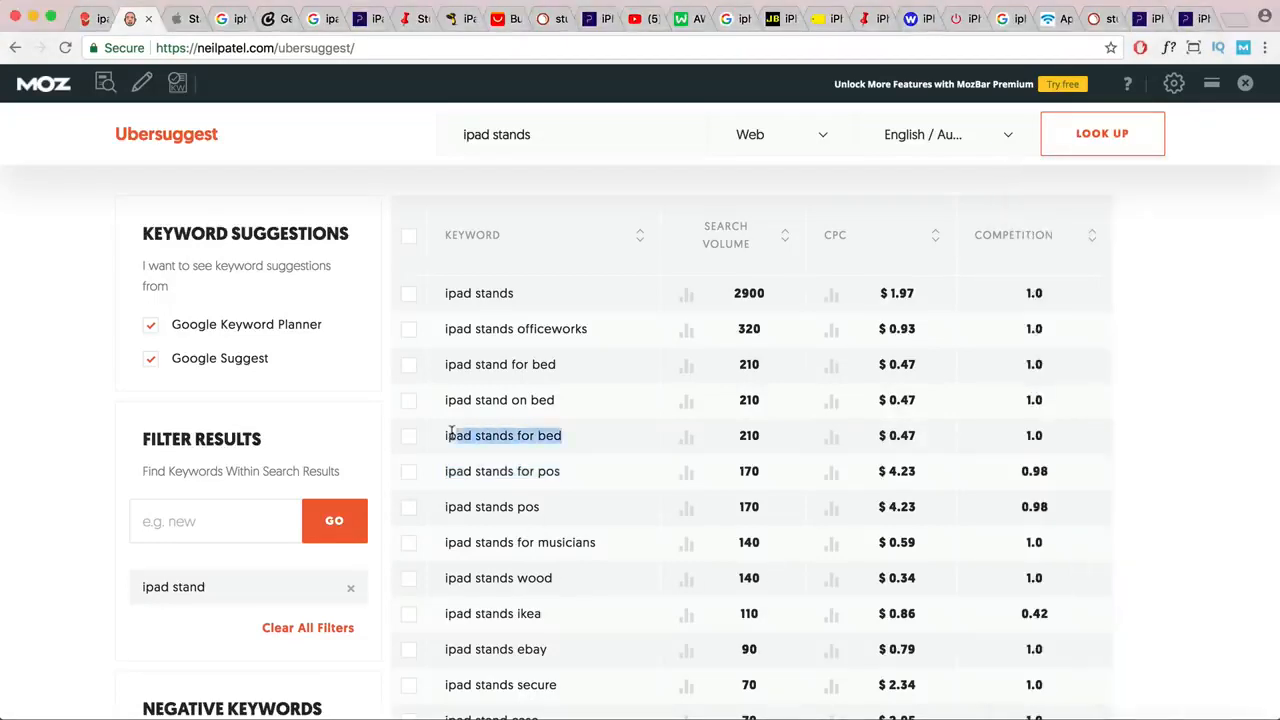
key(super+Tab)
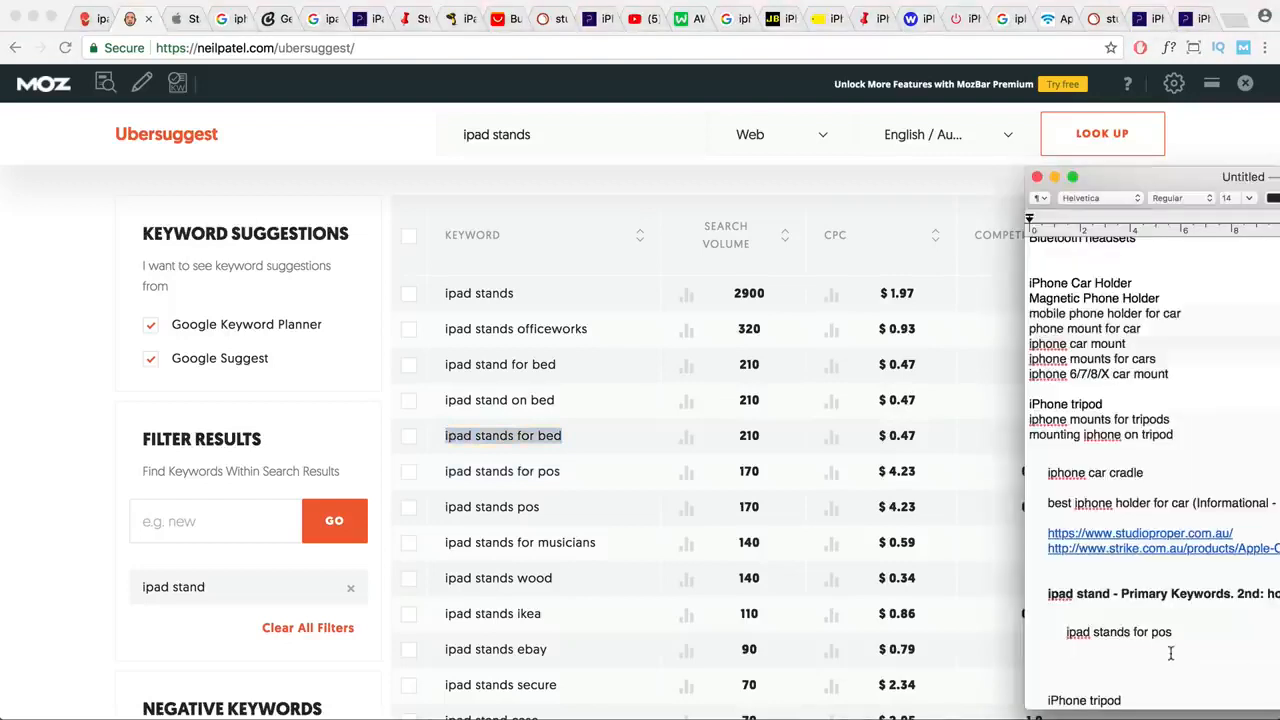
key(super+v)
scroll(1172, 656, down, 1)
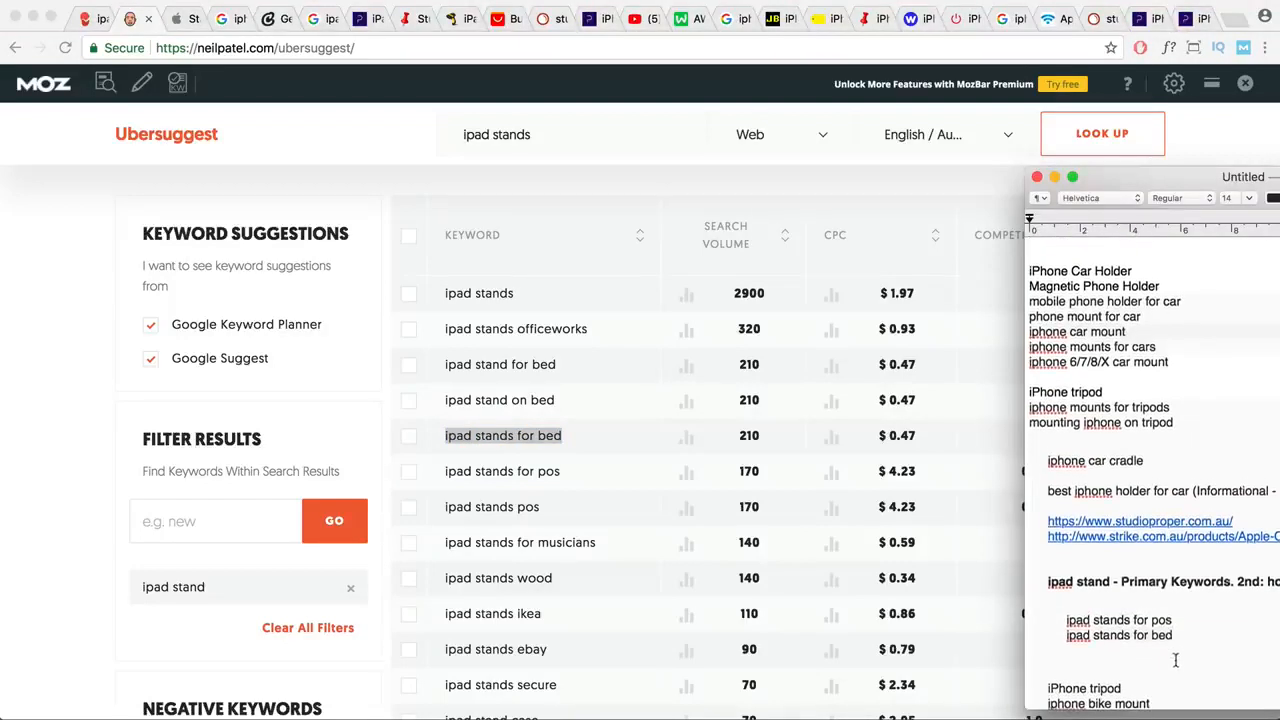
mouse_move(1171, 621)
mouse_down()
mouse_move(1153, 621)
mouse_move(1159, 636)
mouse_up()
drag(1195, 640, 1011, 566)
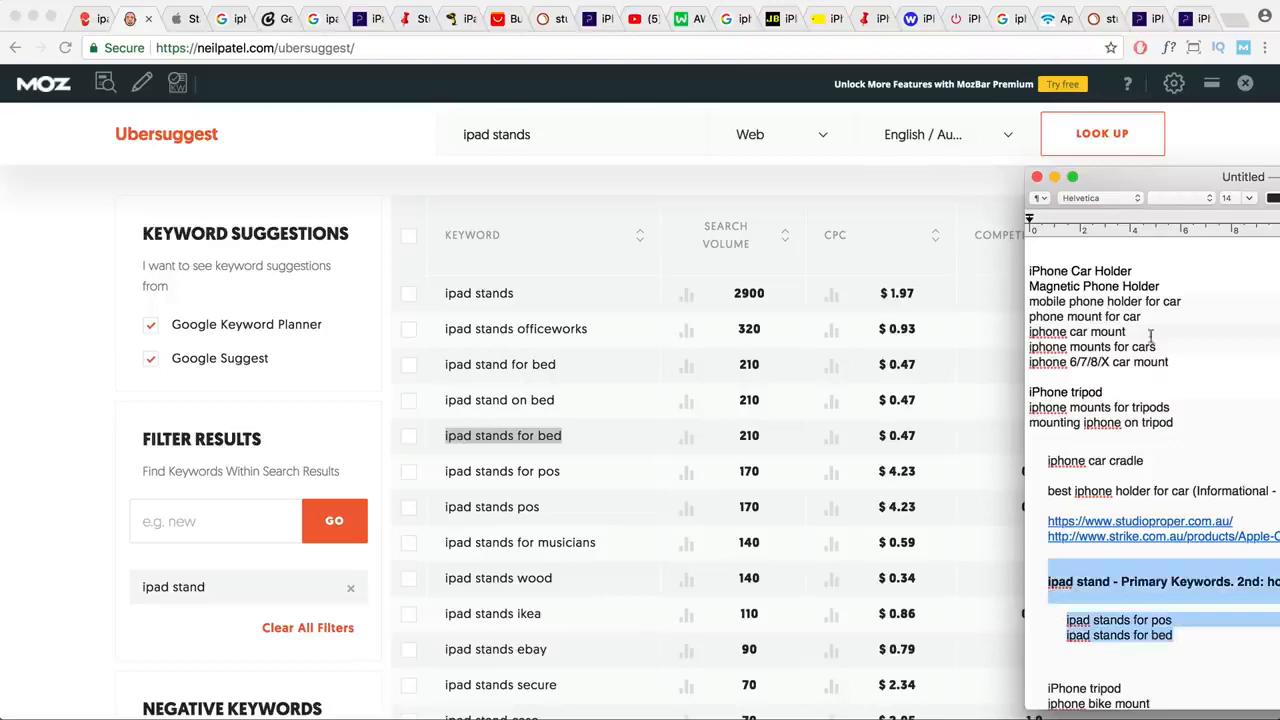
- Examine the "Tap & Go Convenience" heading and copy on the Studio Proper iPhone car mount page, and view the site's SEMrush organic positions
click(1139, 24)
click(1187, 21)
scroll(718, 438, up, 1)
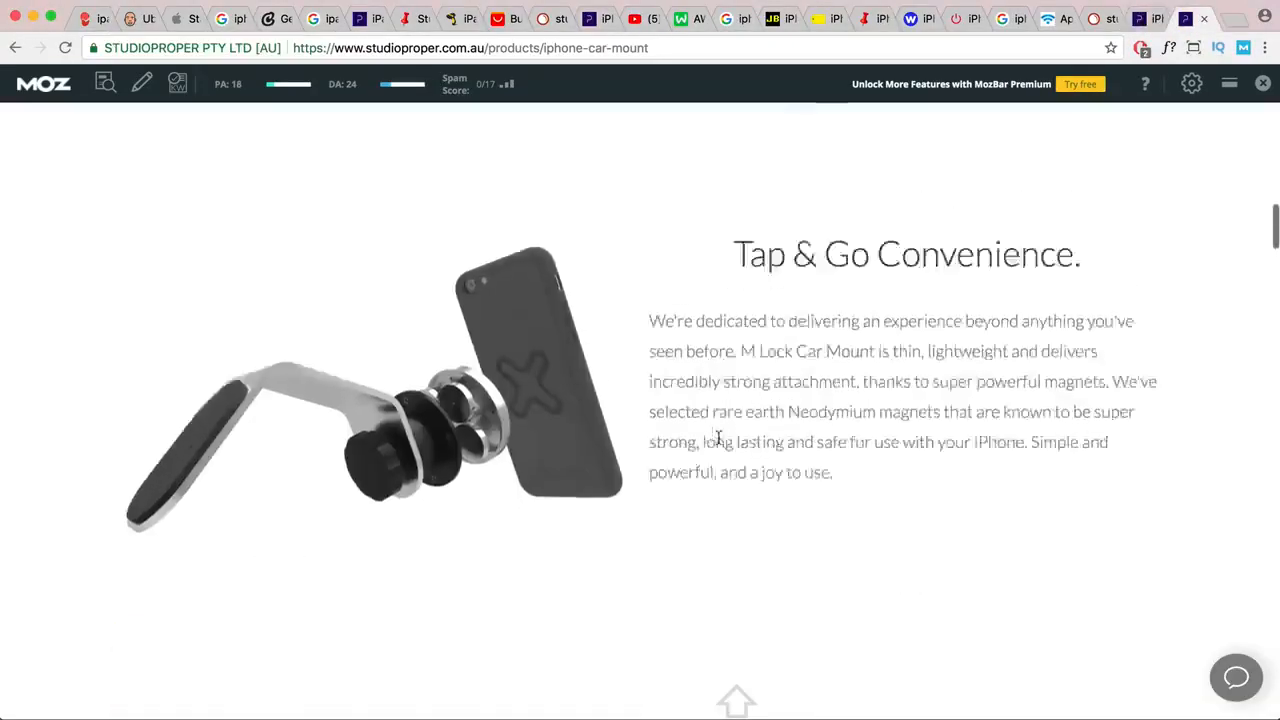
scroll(718, 438, up, 3)
drag(731, 477, 1098, 500)
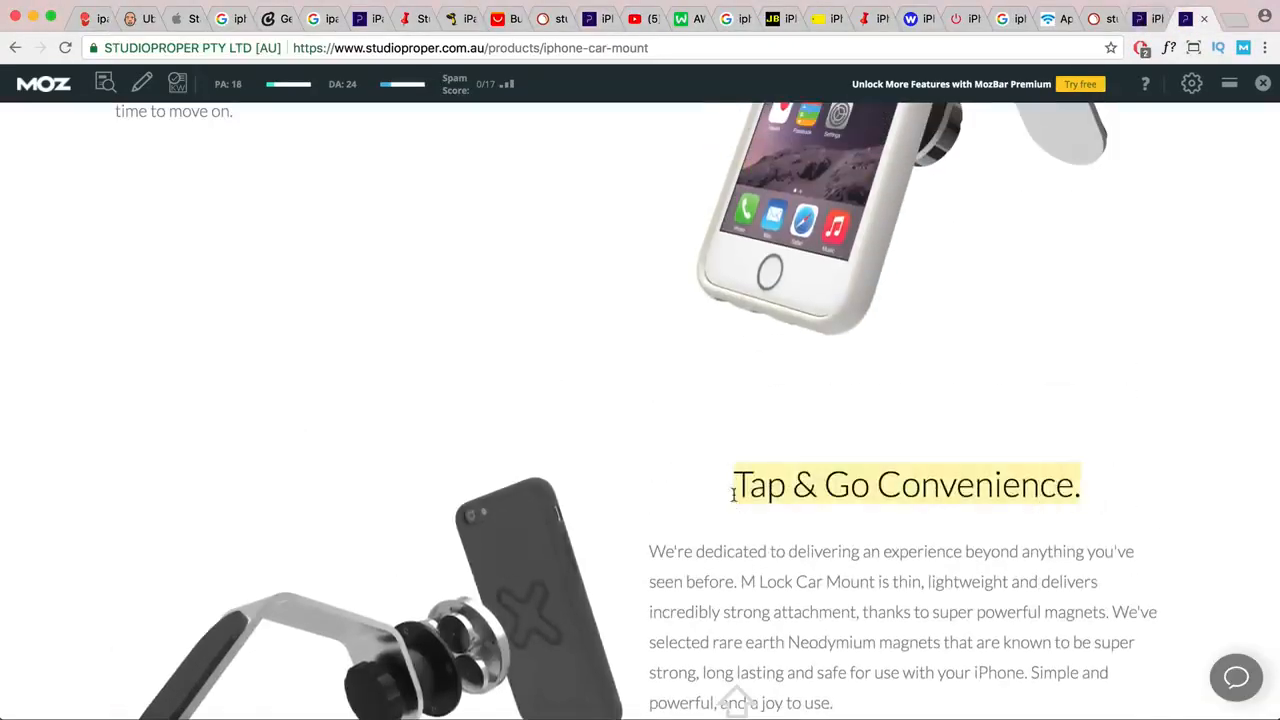
drag(733, 492, 1086, 486)
scroll(1009, 514, down, 1)
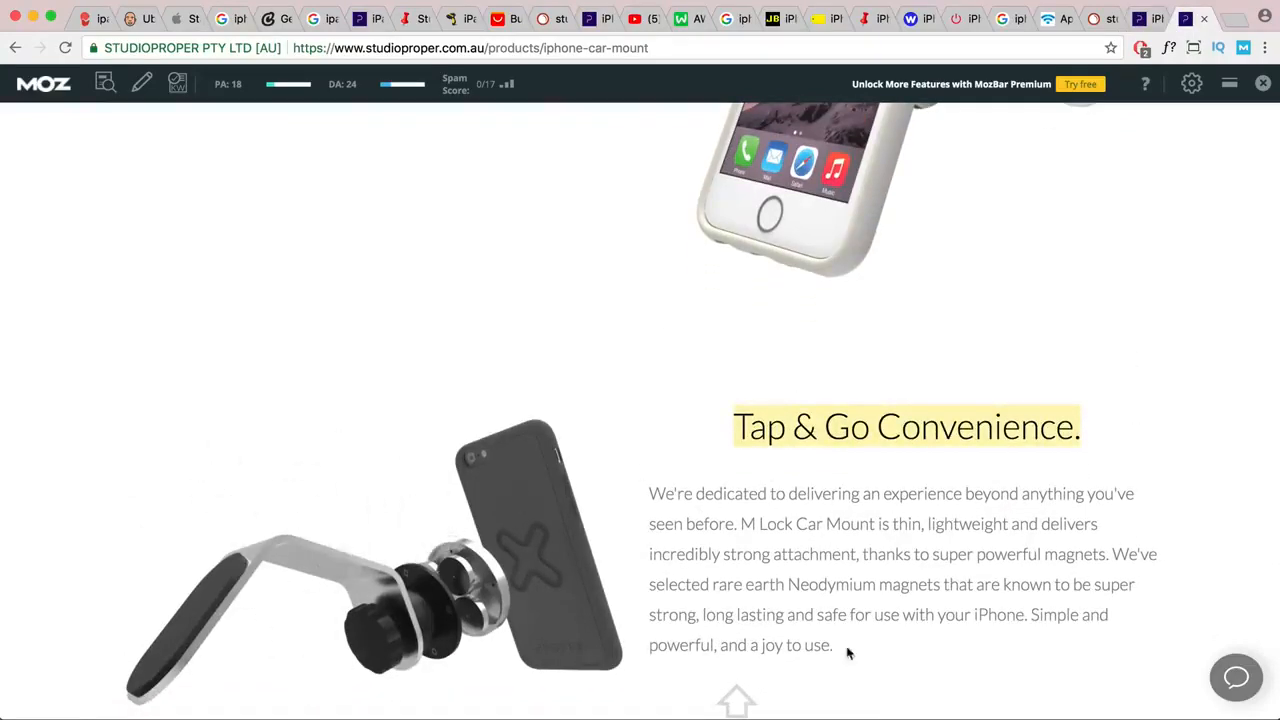
drag(847, 653, 648, 494)
scroll(650, 505, up, 10)
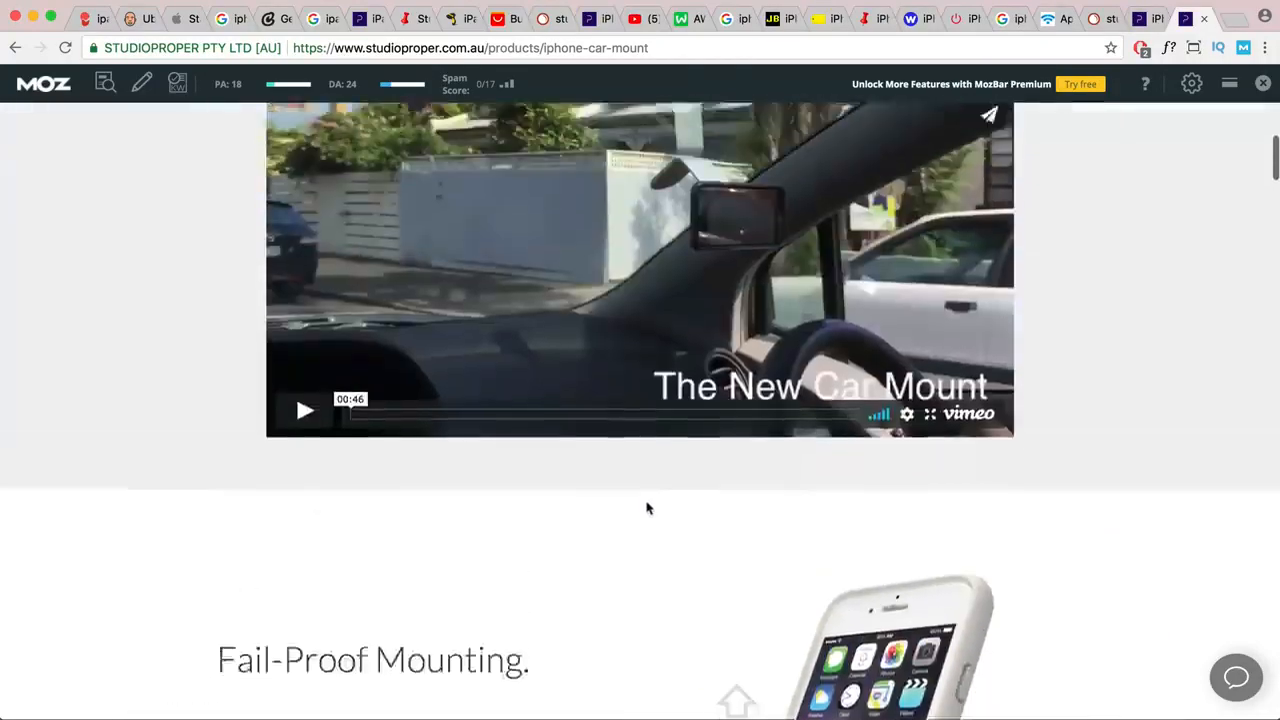
scroll(646, 508, up, 10)
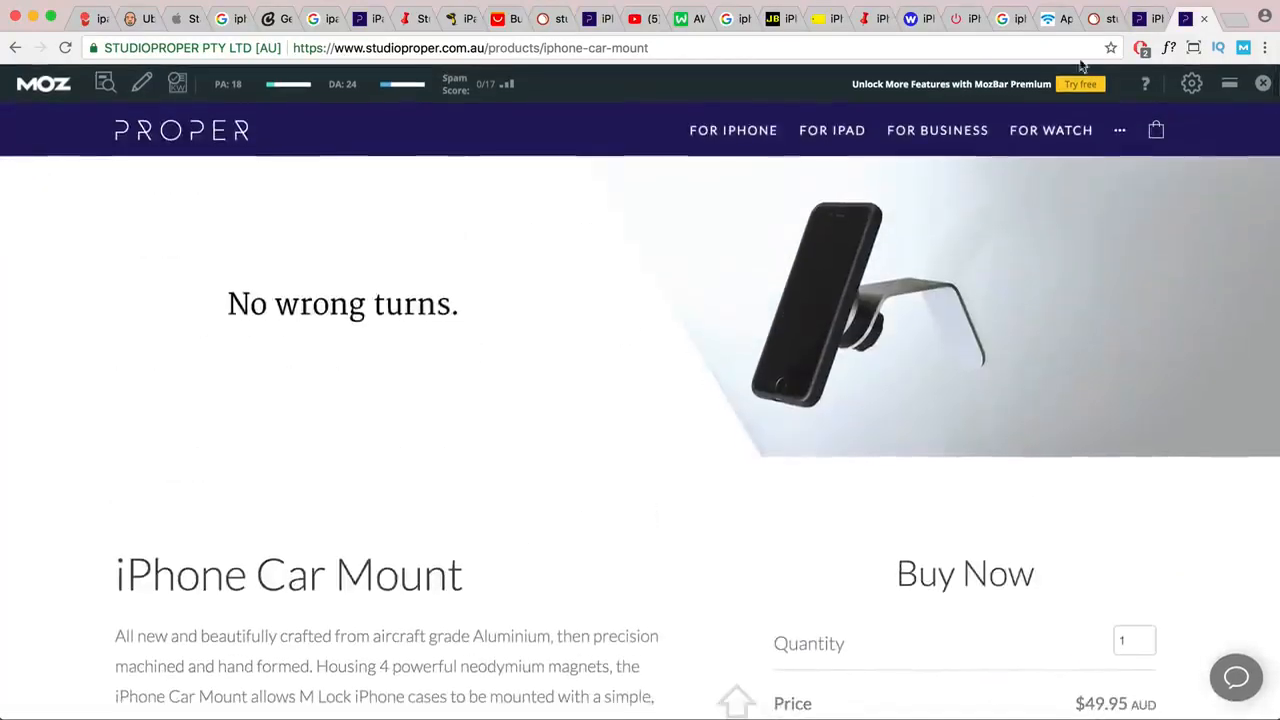
click(1102, 20)
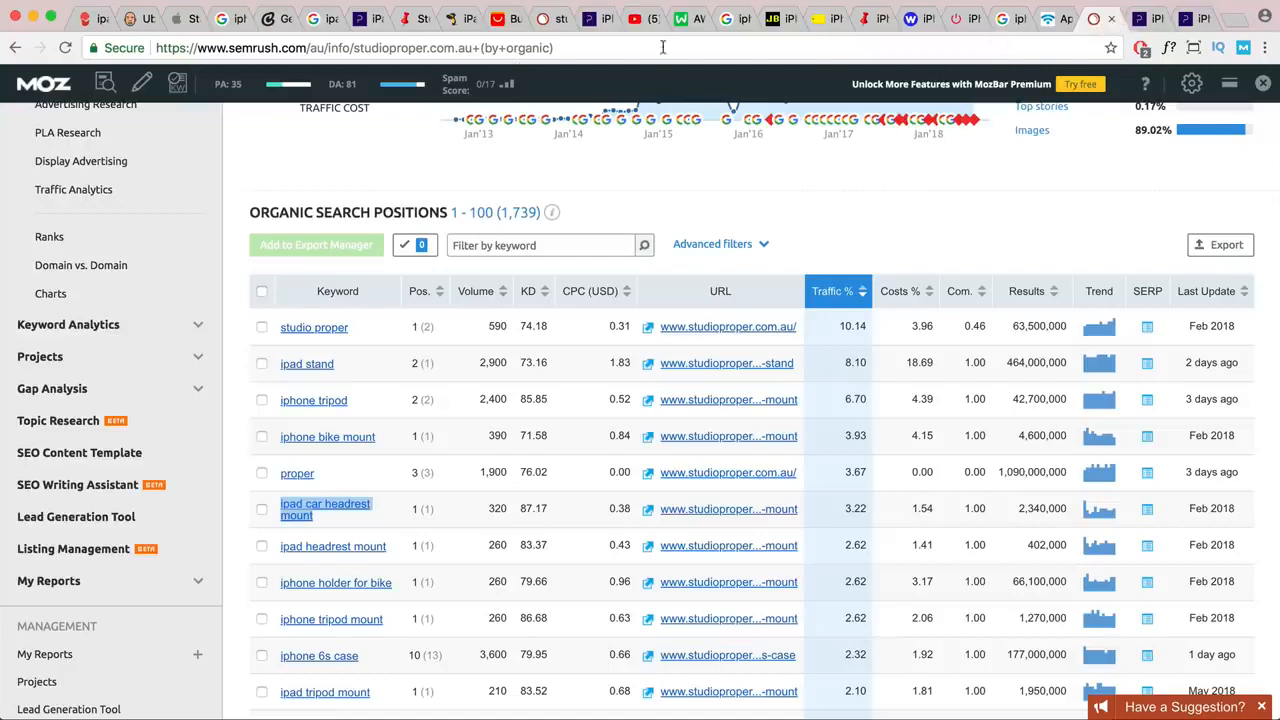
- Search Google for "ipad stands for bed" in a new browser tab
click(1237, 18)
text(ipad)
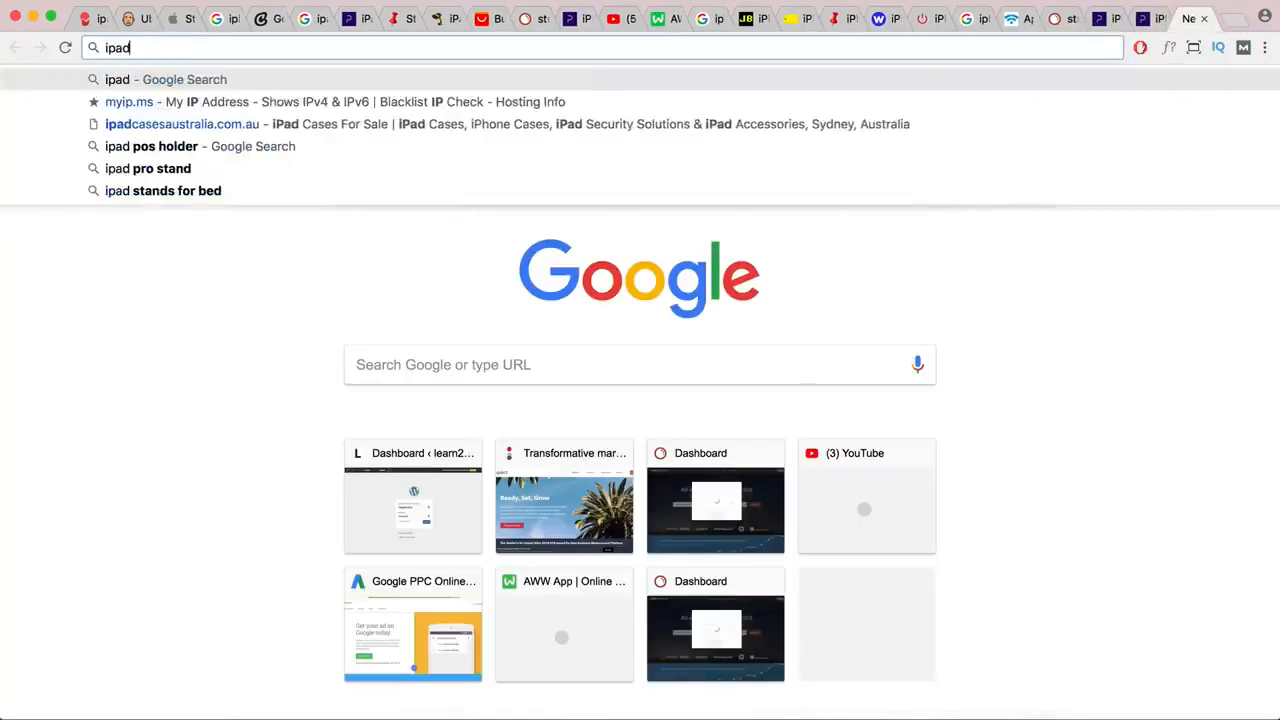
text( stand)
key(Return)
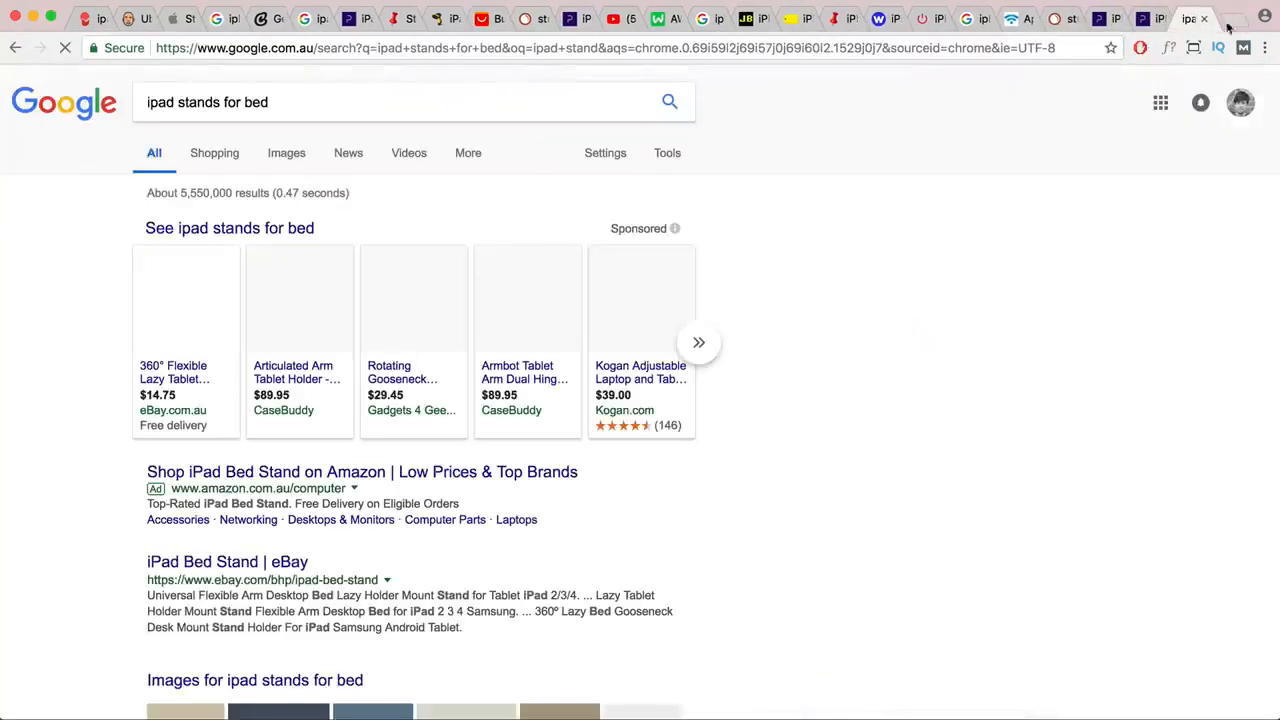
- Open the eBay results "iPad Bed Stand" and "360º Rotating Tablet Lazy Bed Stand" in new browser tabs
scroll(791, 226, down, 3)
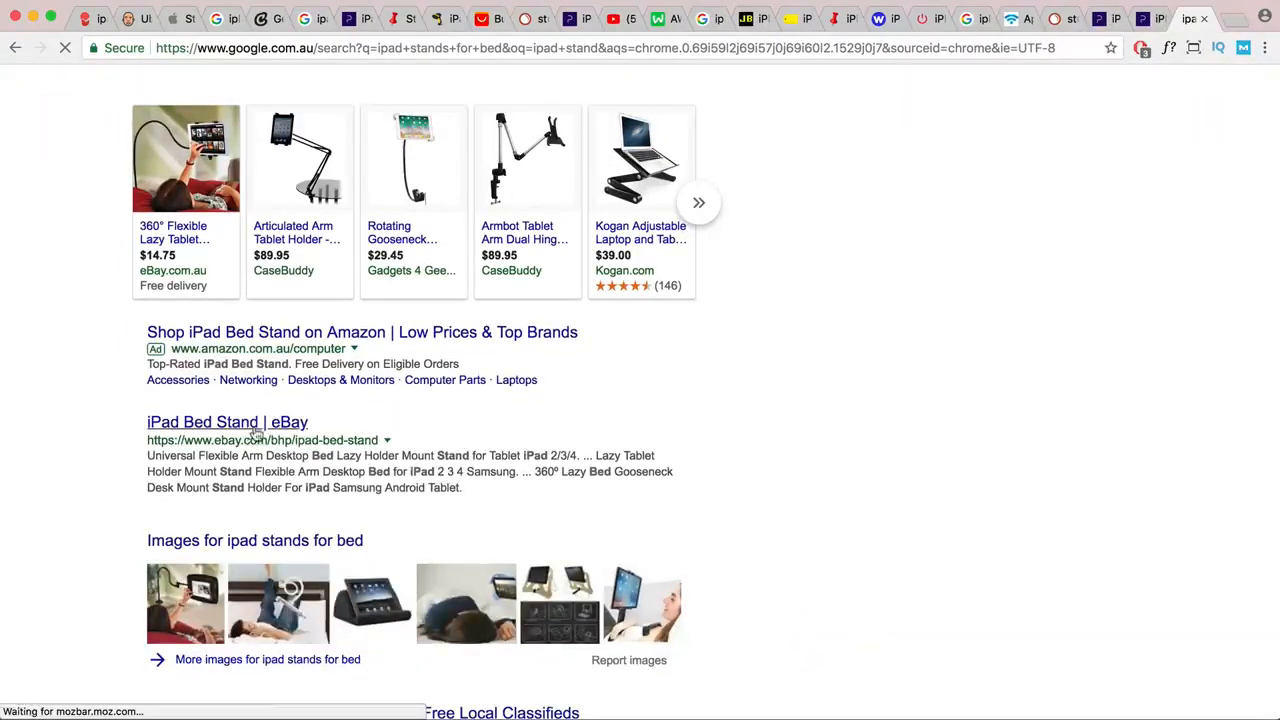
right_click(257, 433)
click(285, 436)
scroll(280, 432, down, 5)
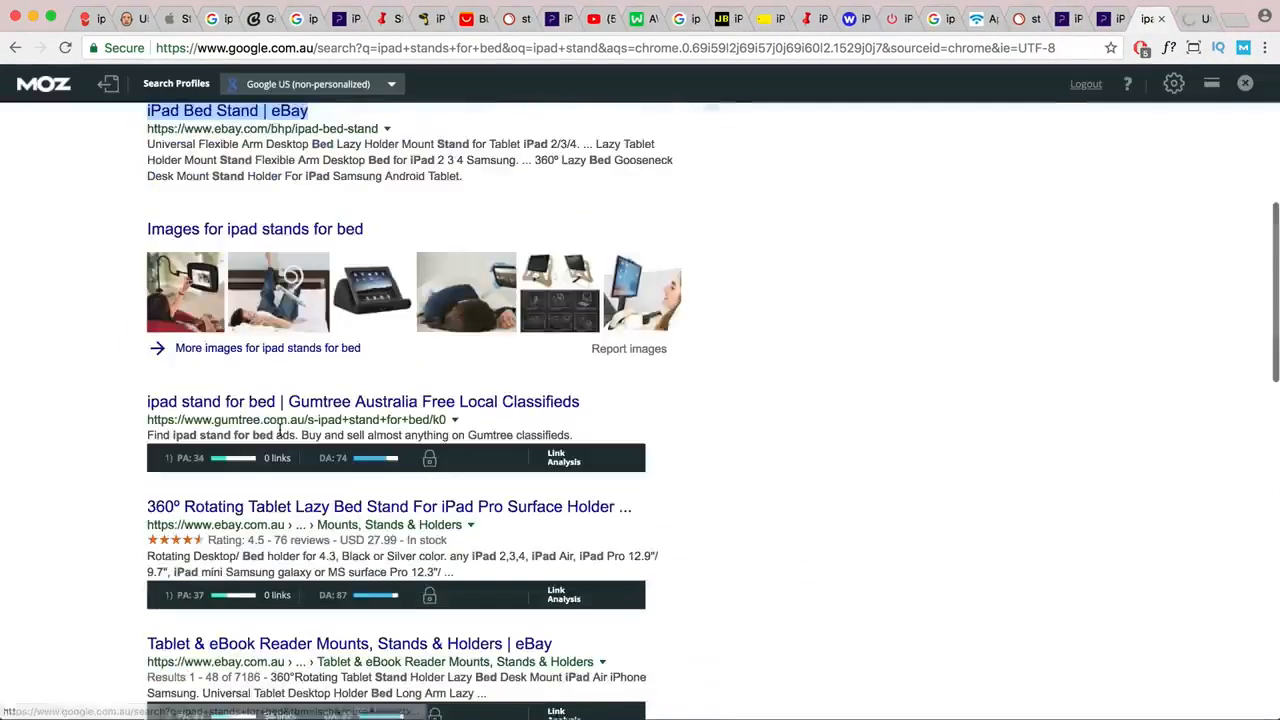
scroll(280, 432, down, 1)
right_click(270, 458)
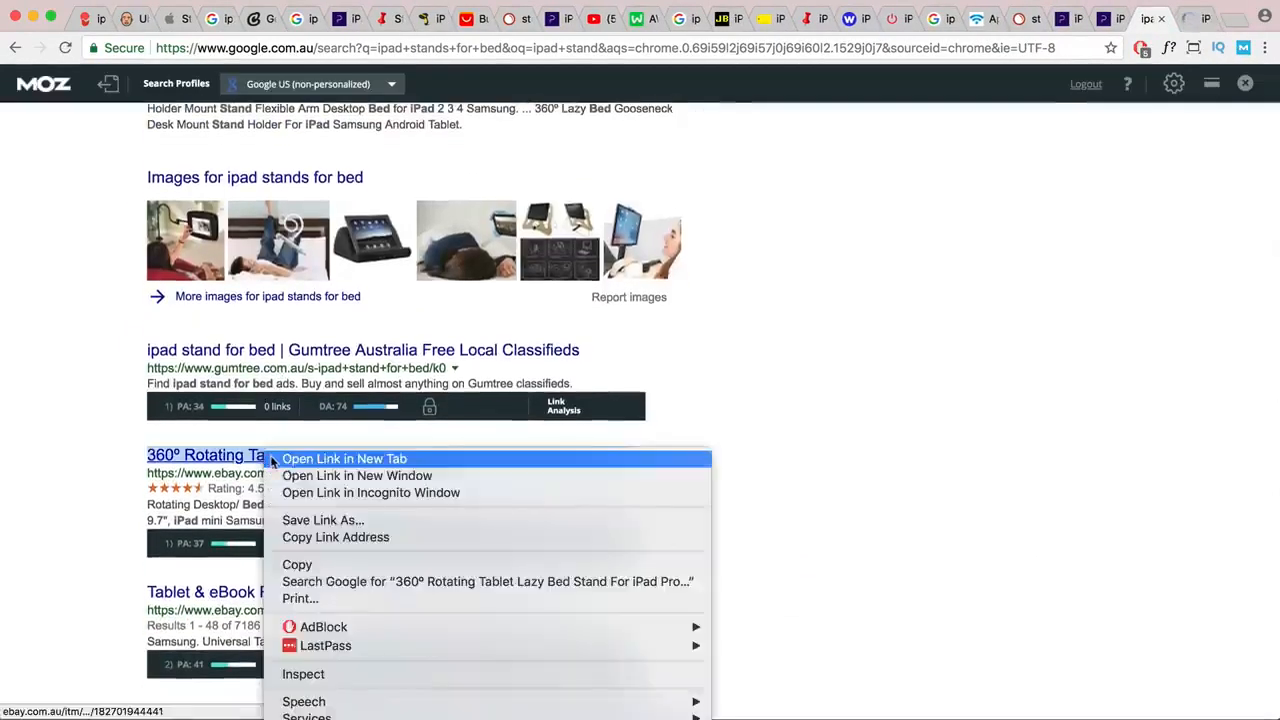
click(275, 459)
- Open the Officeworks "iPad & Tablet Stands" search result in a new browser tab
scroll(340, 360, down, 3)
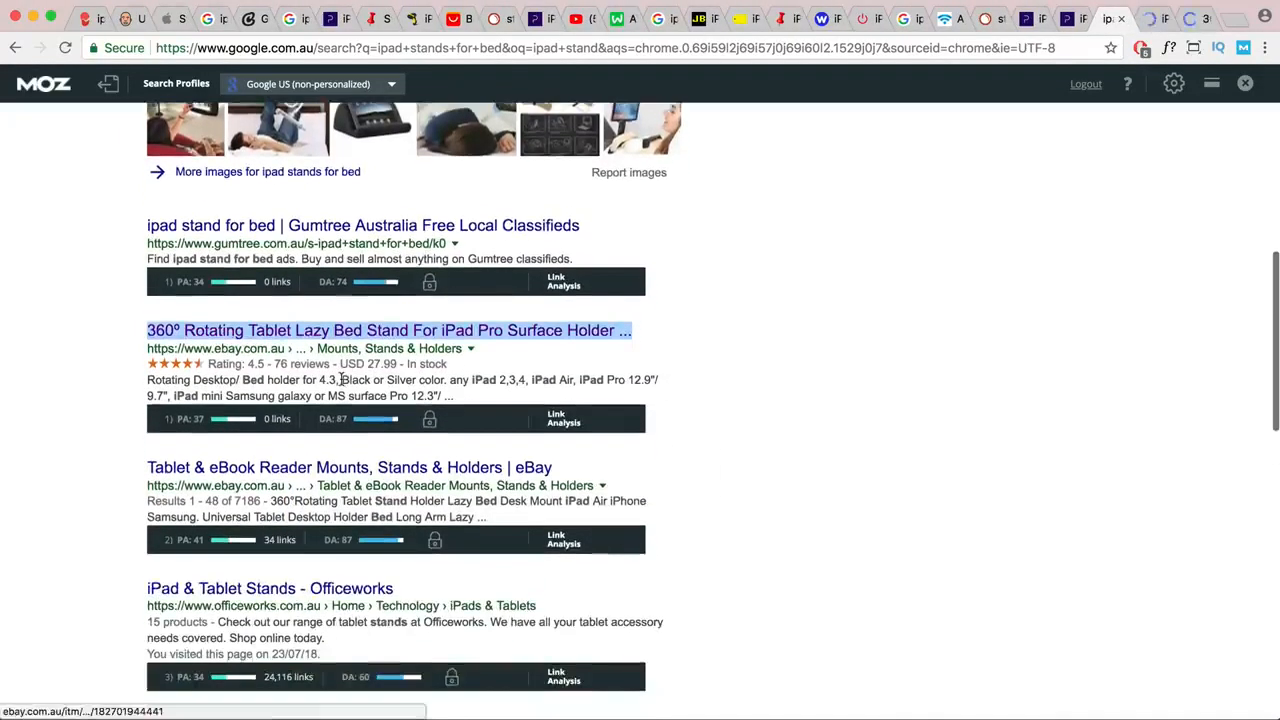
scroll(341, 380, down, 3)
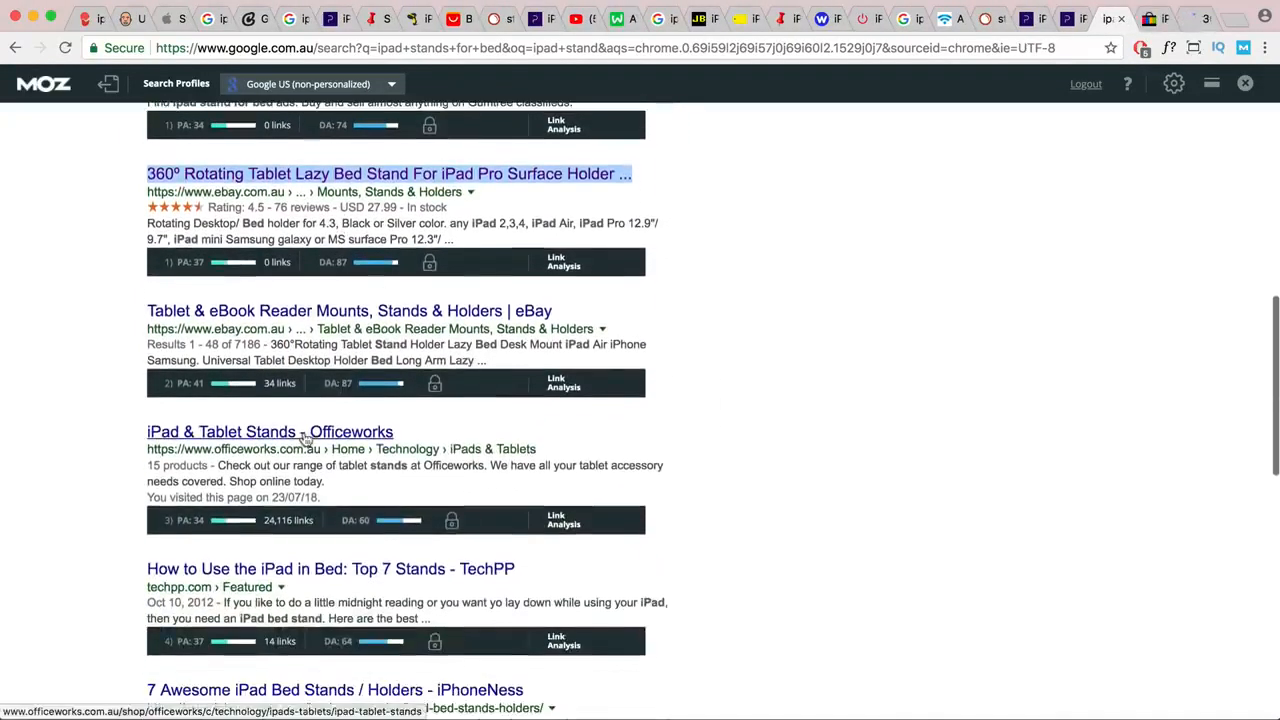
right_click(303, 438)
click(400, 441)
scroll(400, 441, down, 1)
scroll(467, 418, up, 4)
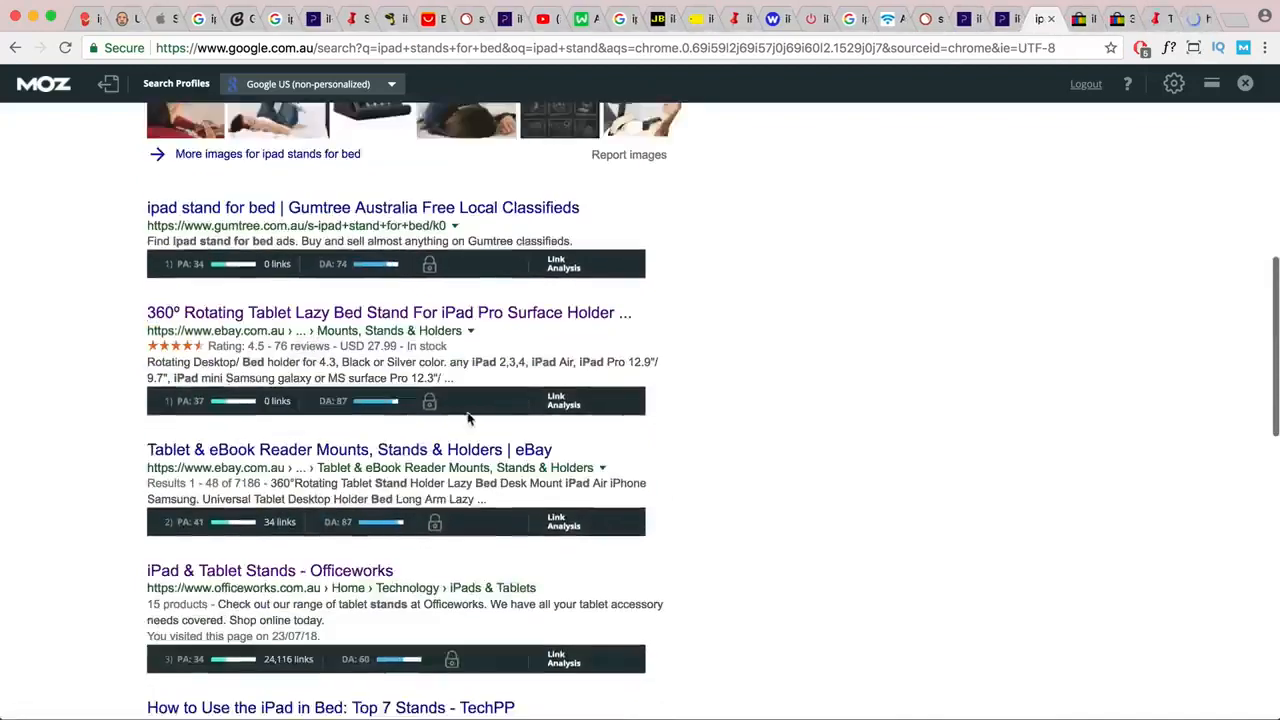
- Copy the Google query "ipad stands for bed" and look it up in KWFinder for Australia in English
scroll(467, 418, up, 12)
triple_click(283, 139)
key(super+c)
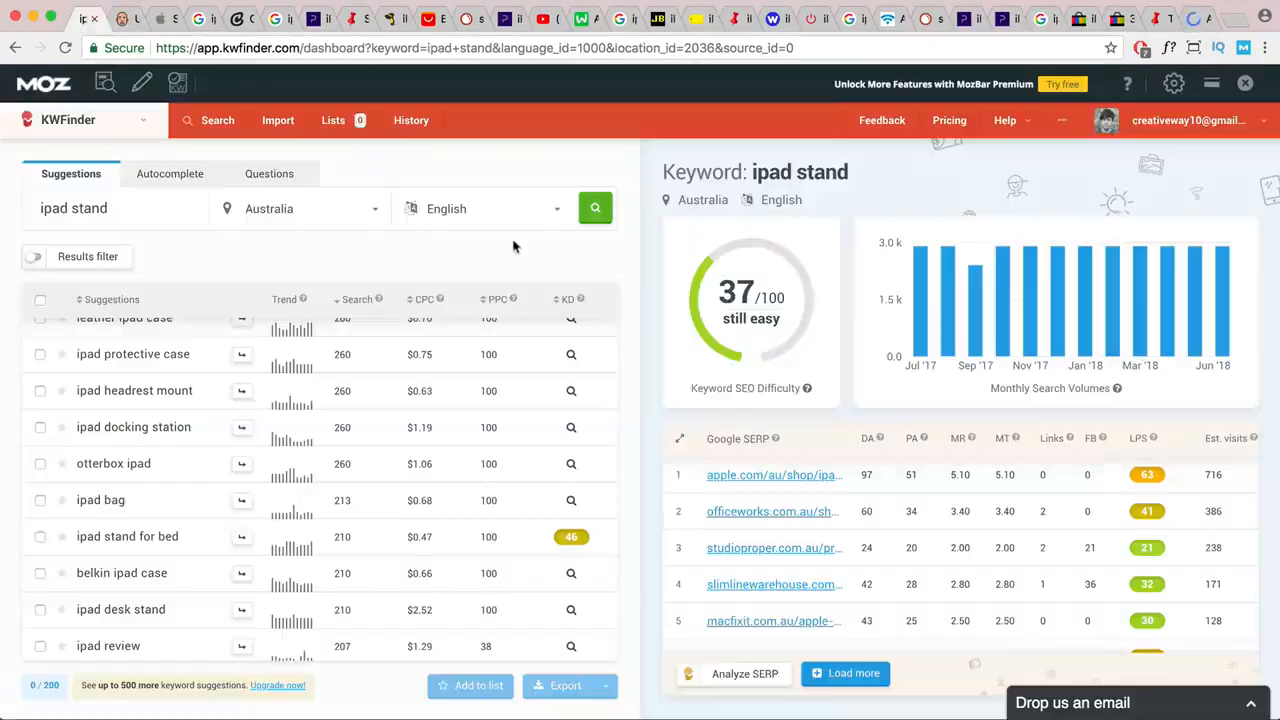
click(92, 18)
key(super+a)
key(super+v)
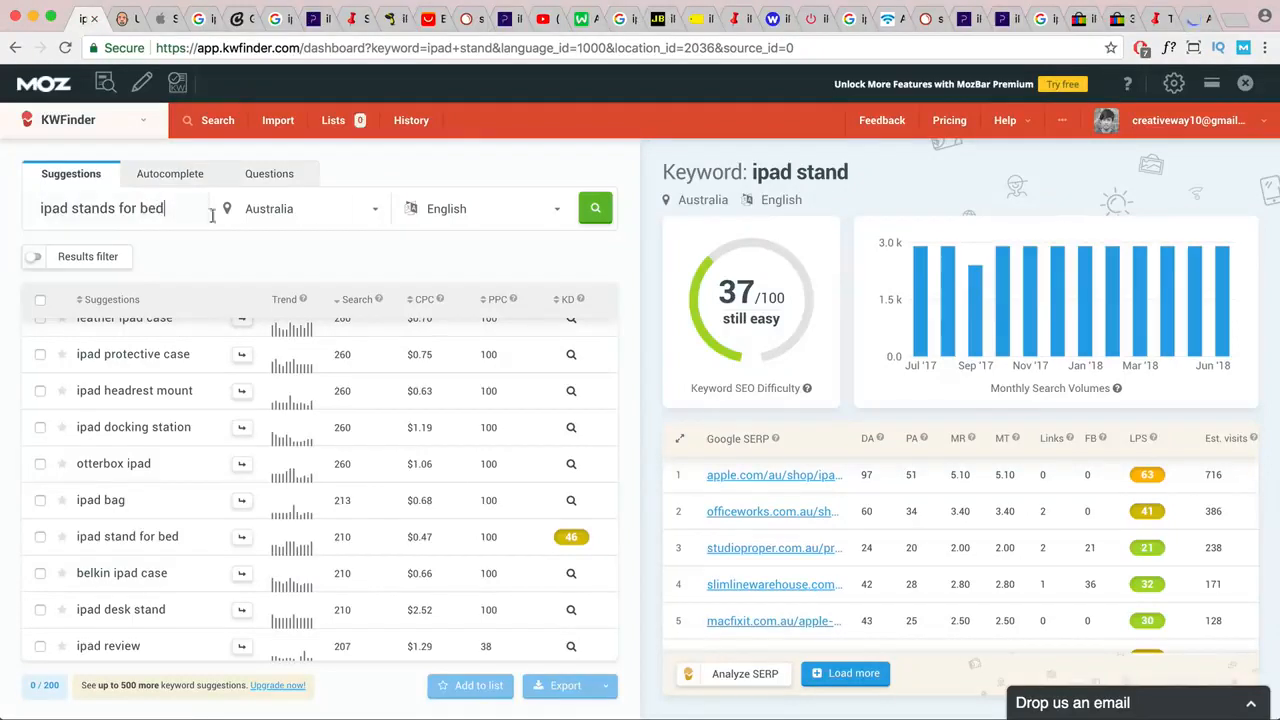
click(597, 210)
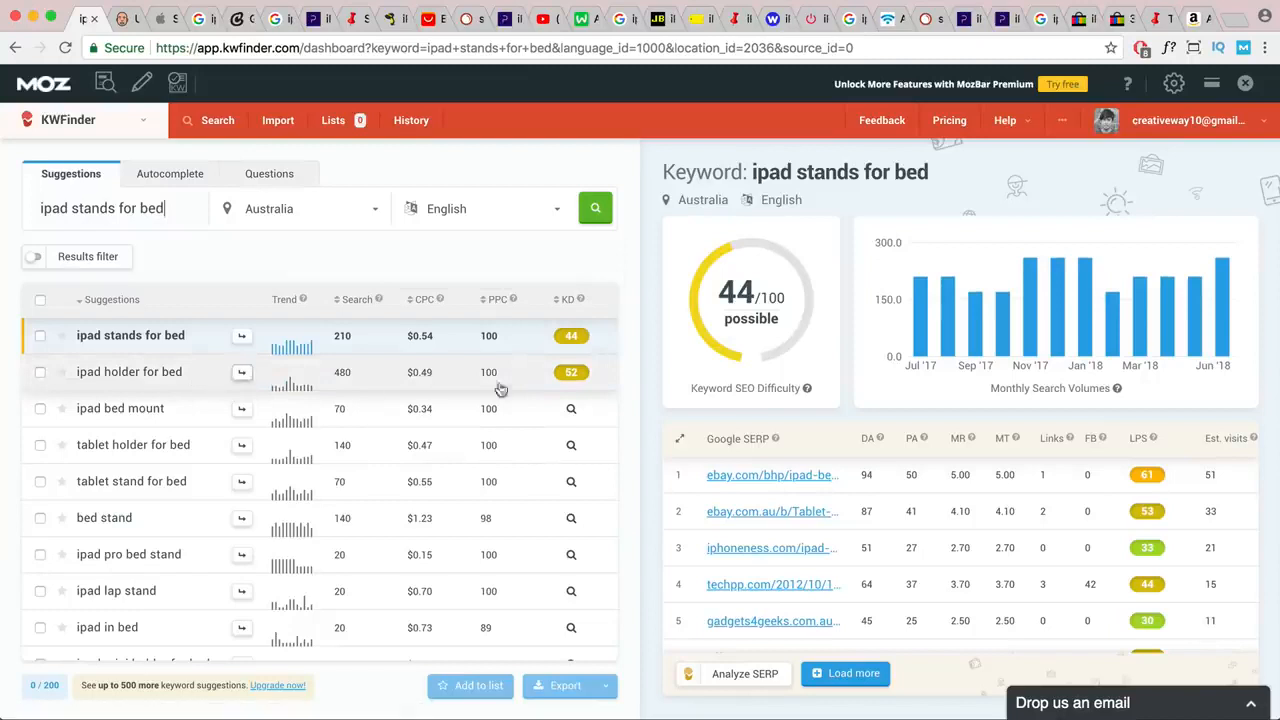
- Sort the keyword suggestions by search volume and look up the suggestion "ipad holder for bed"
click(339, 302)
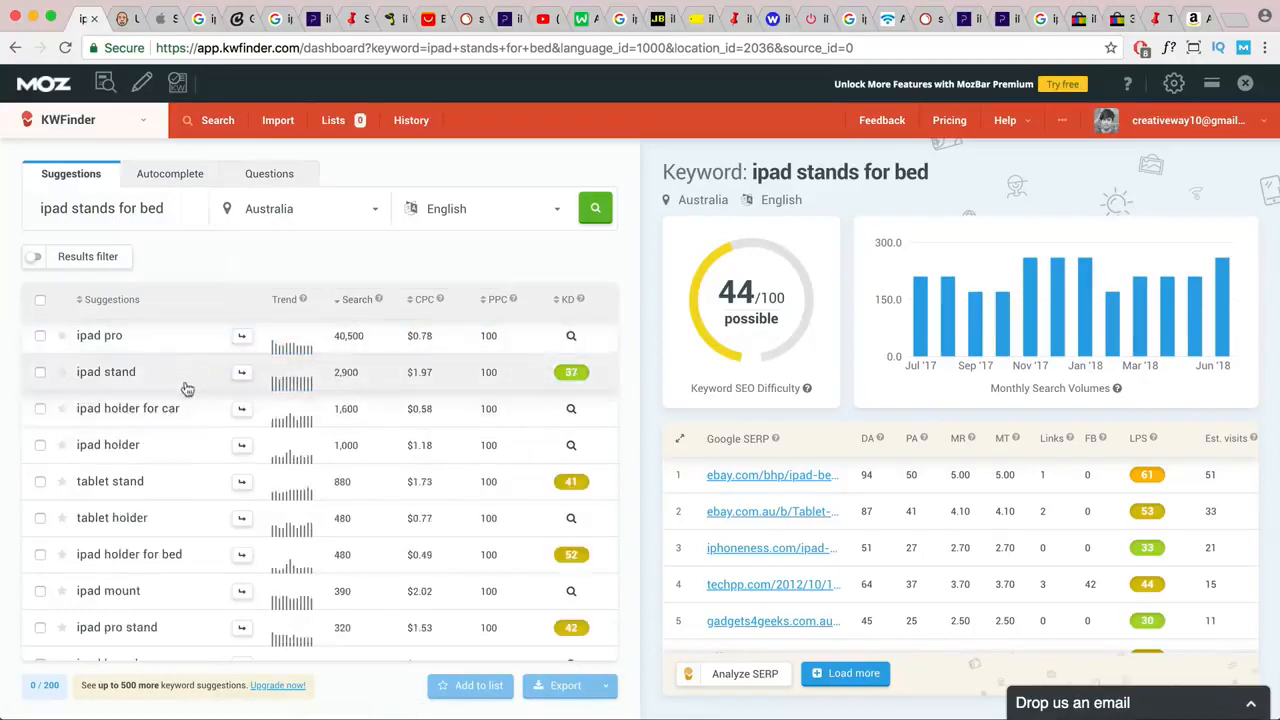
scroll(275, 445, down, 3)
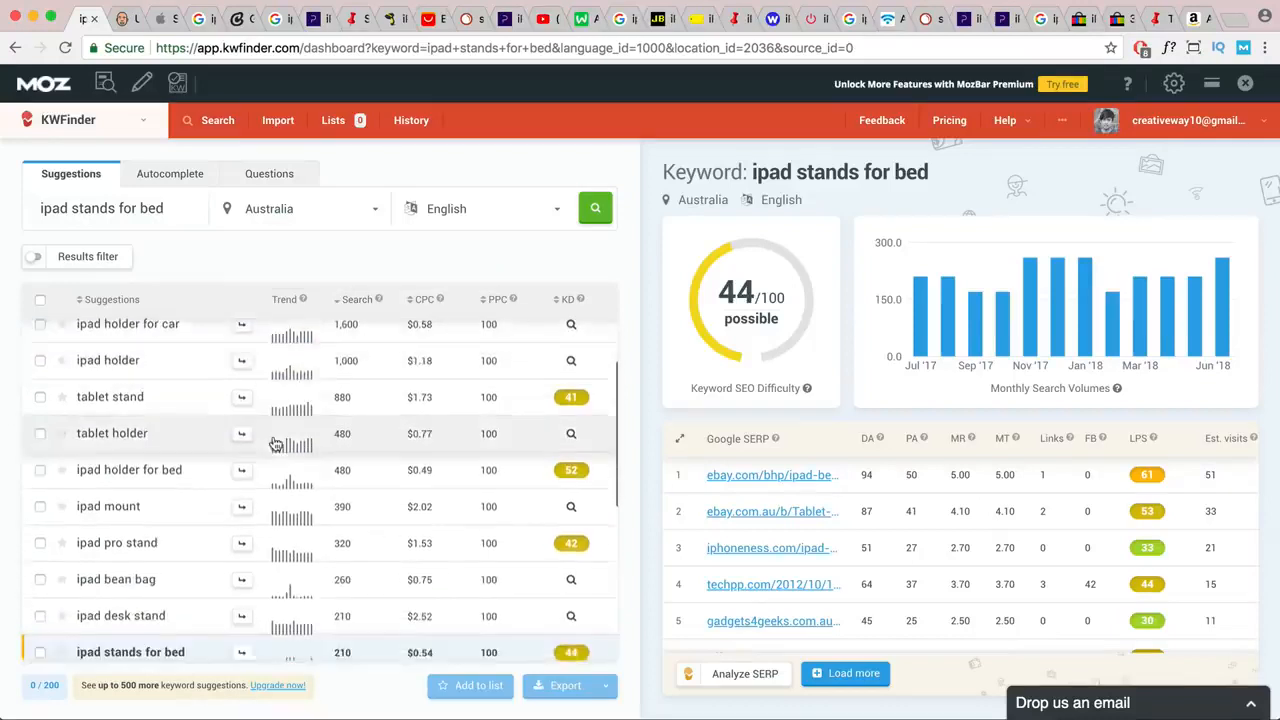
click(241, 450)
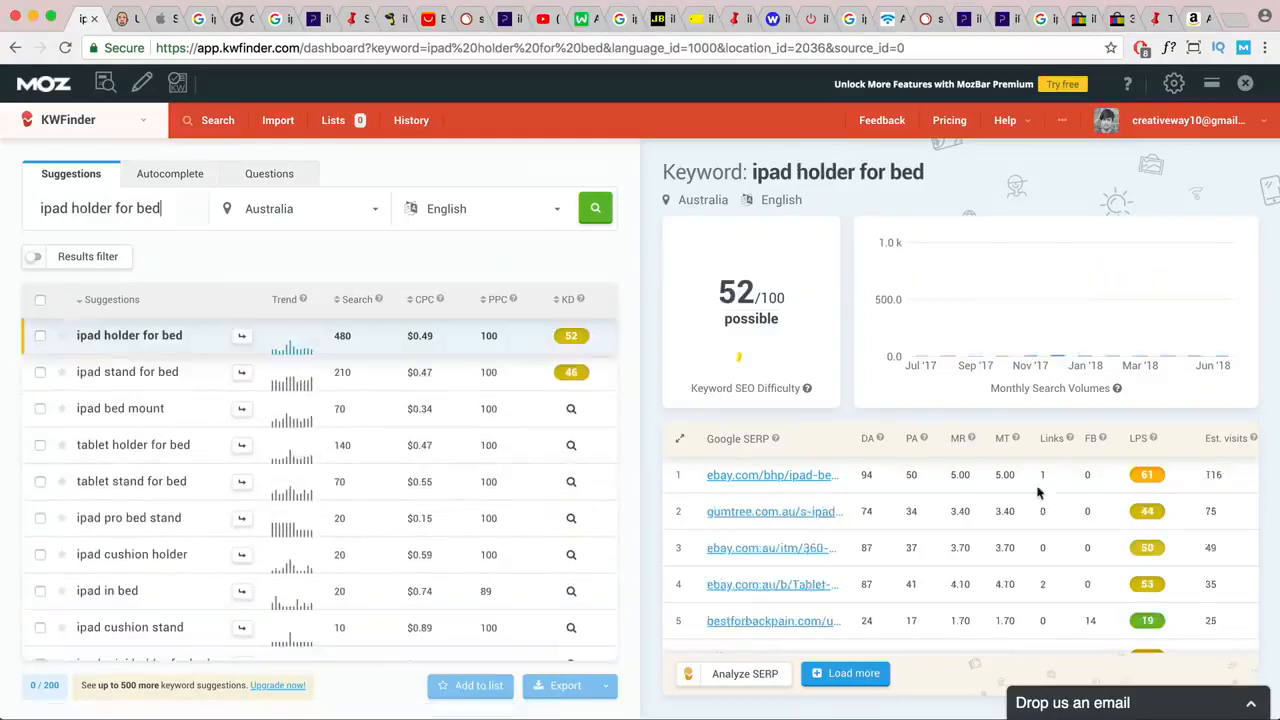
- Examine the ranking sites for "ipad holder for bed" and read through its related keyword suggestions
scroll(1037, 491, down, 5)
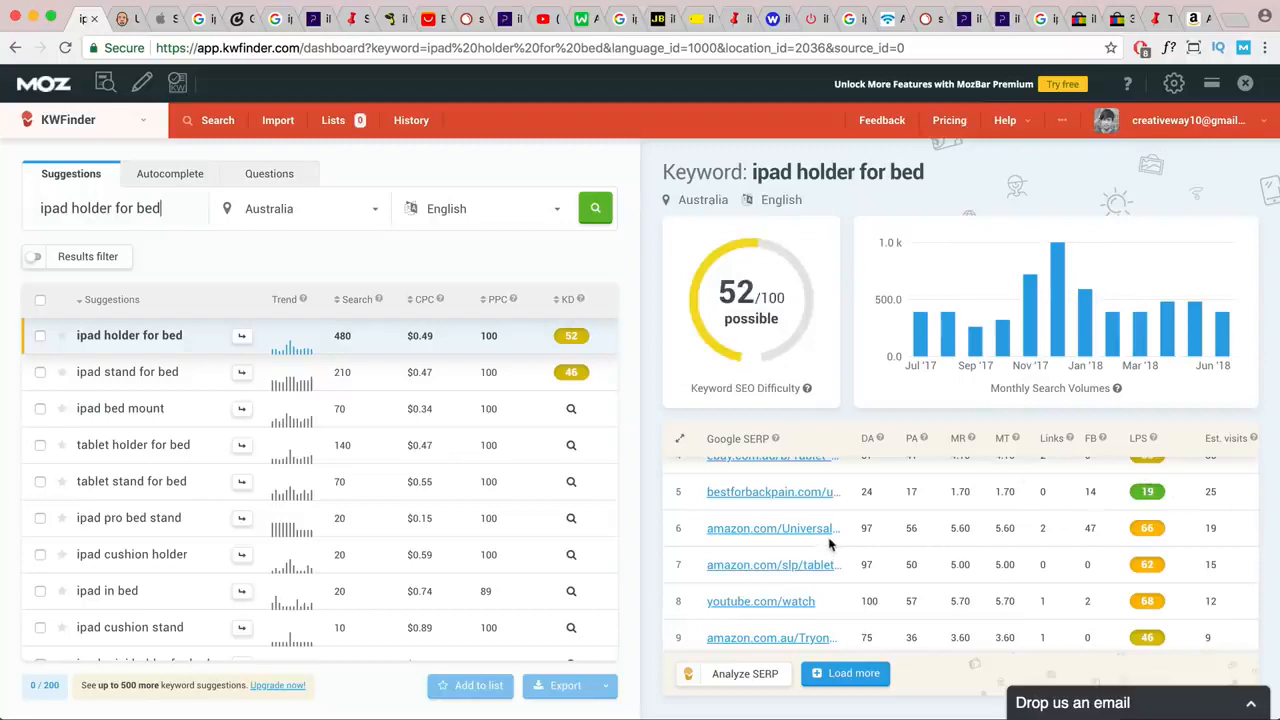
scroll(829, 544, up, 3)
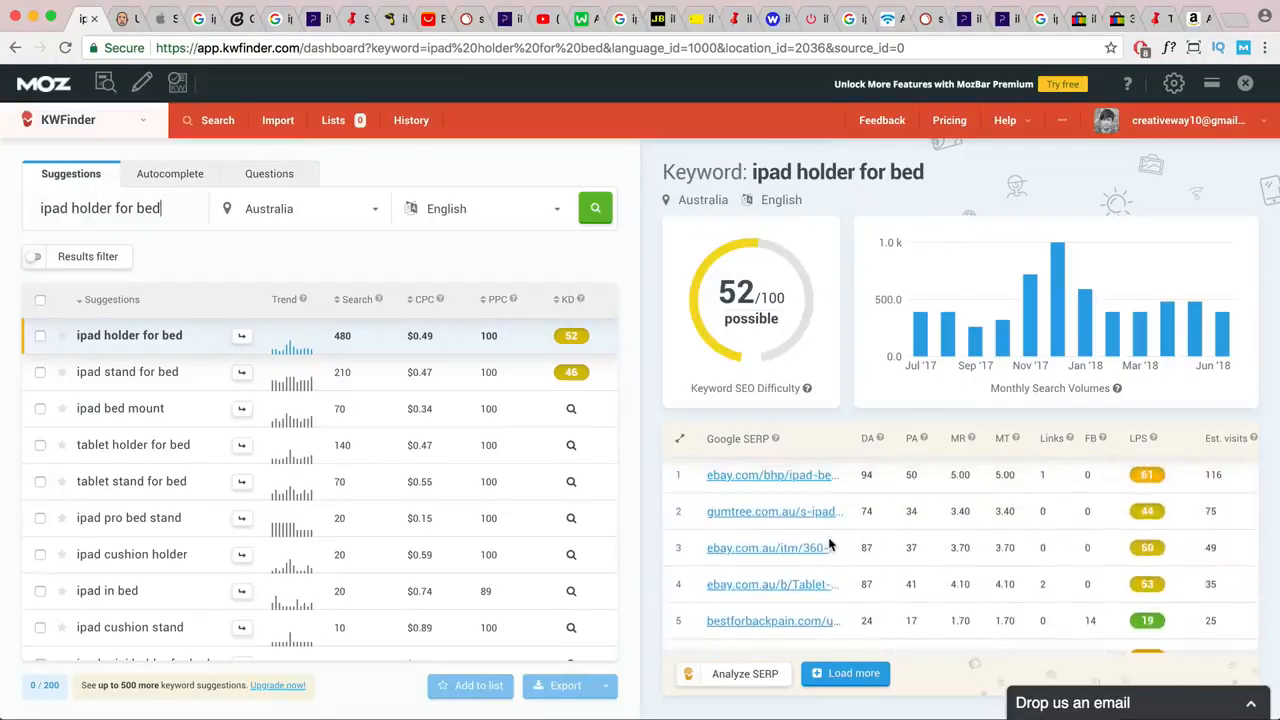
scroll(829, 544, down, 3)
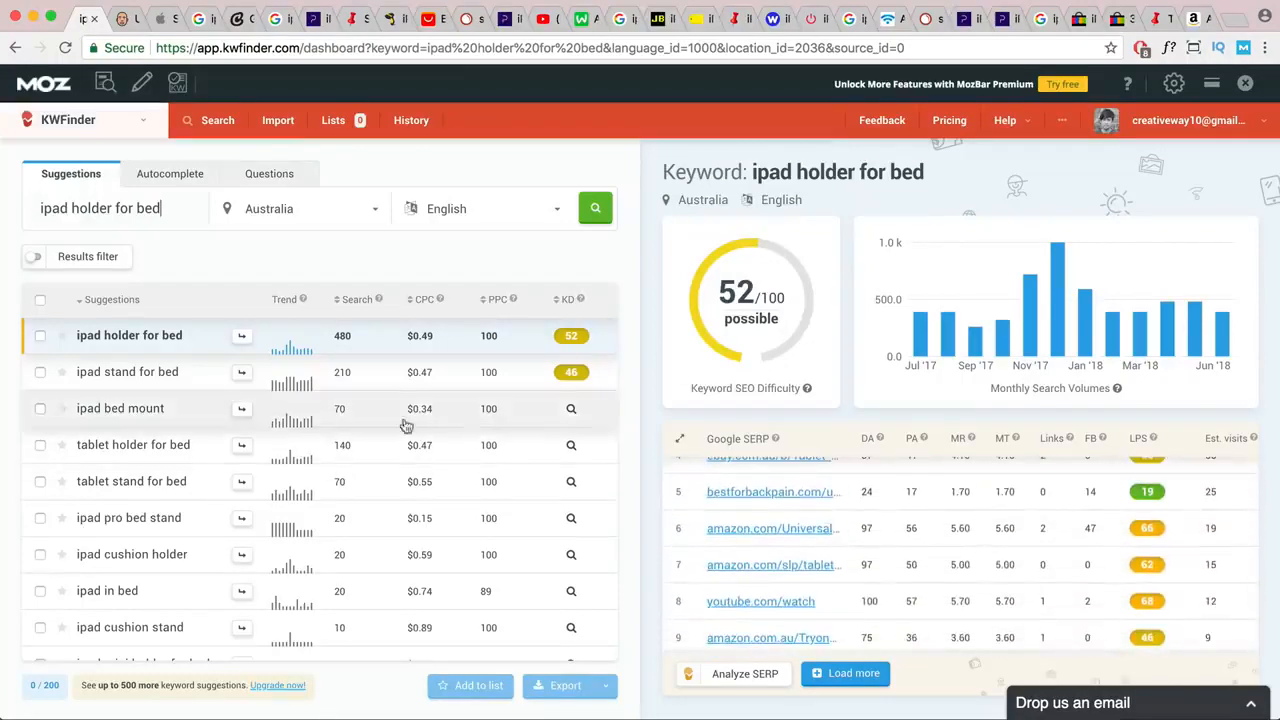
scroll(250, 450, down, 5)
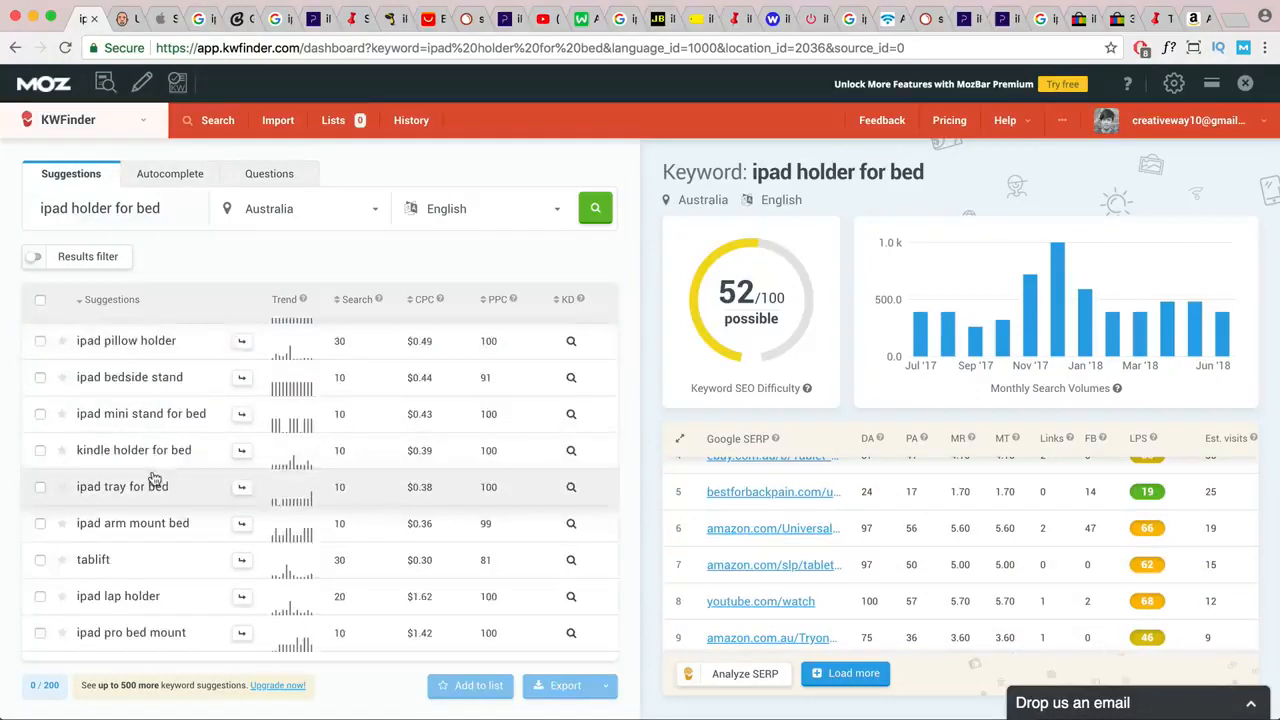
scroll(155, 478, down, 5)
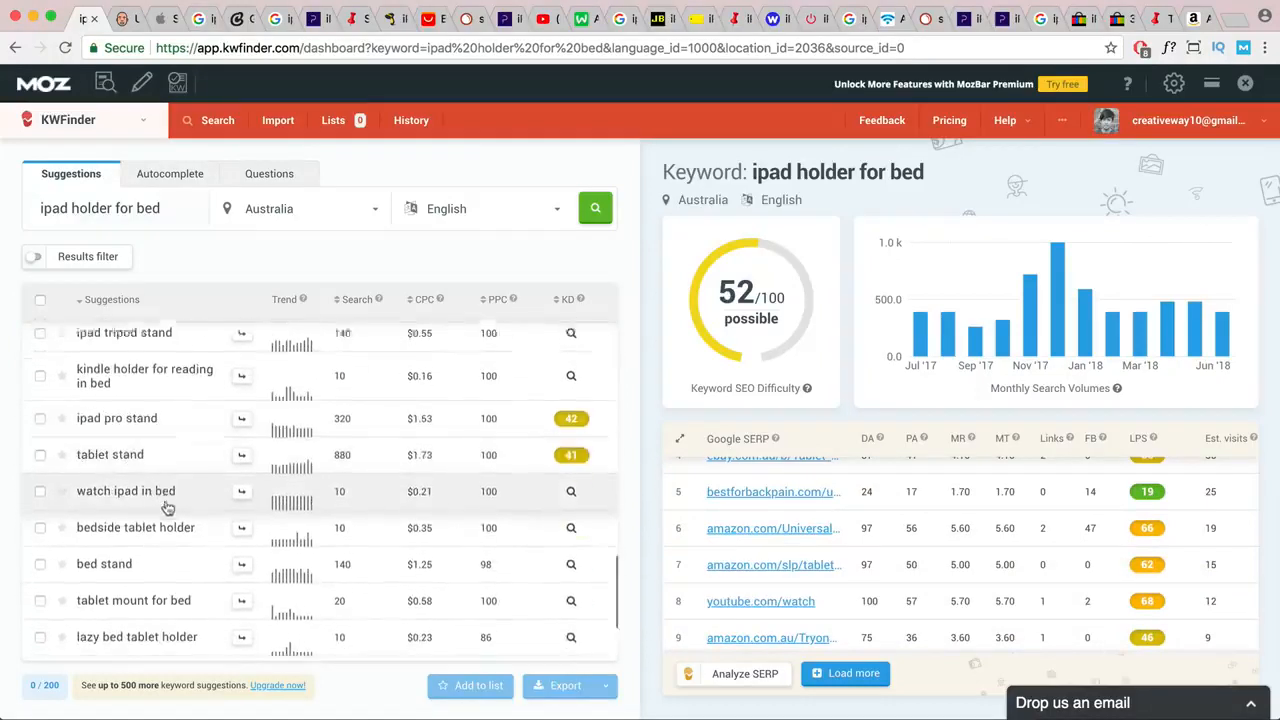
scroll(170, 508, down, 2)
scroll(215, 527, down, 1)
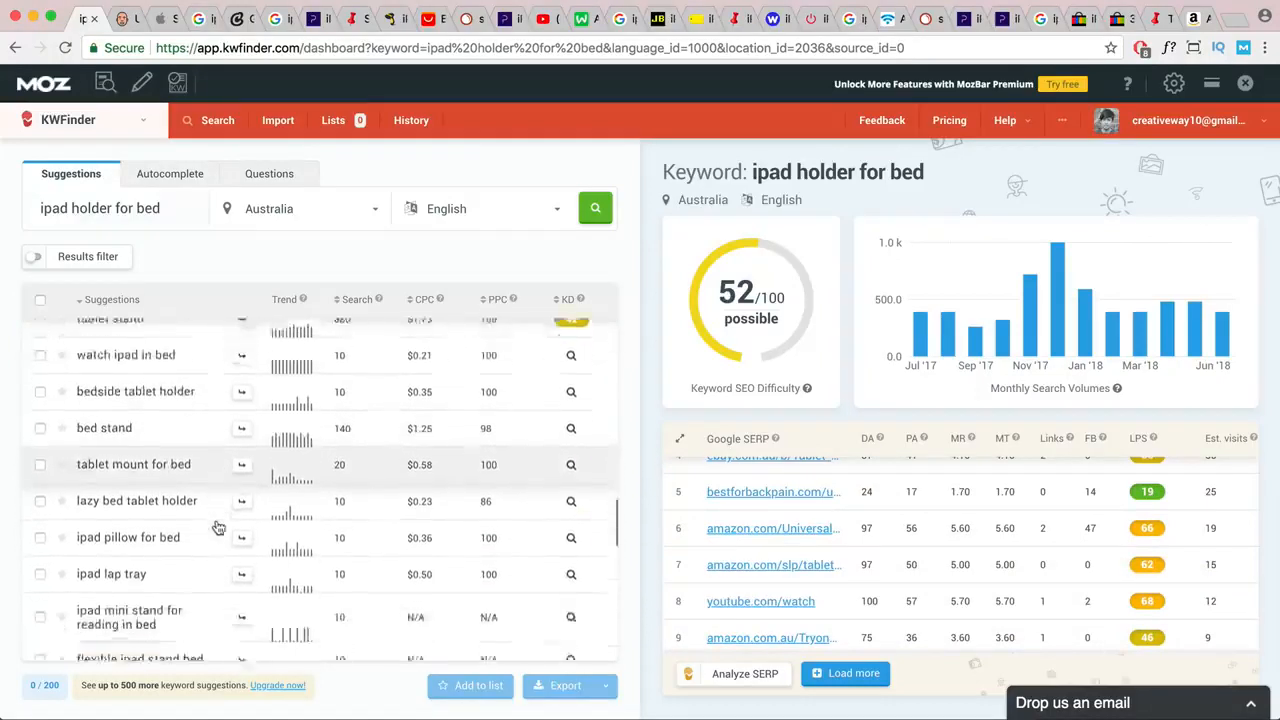
scroll(218, 527, down, 2)
scroll(218, 527, down, 3)
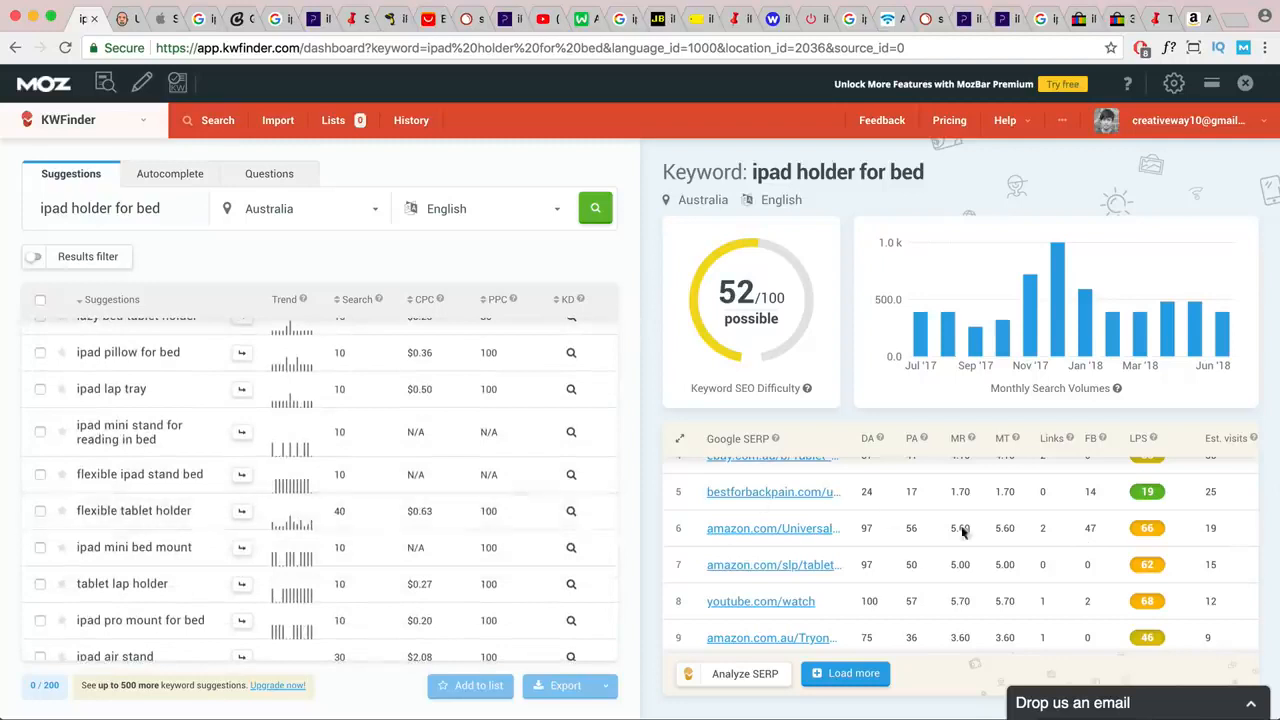
- Copy "ipad stands for pos" from the text notes and look it up in KWFinder
key(super+Tab)
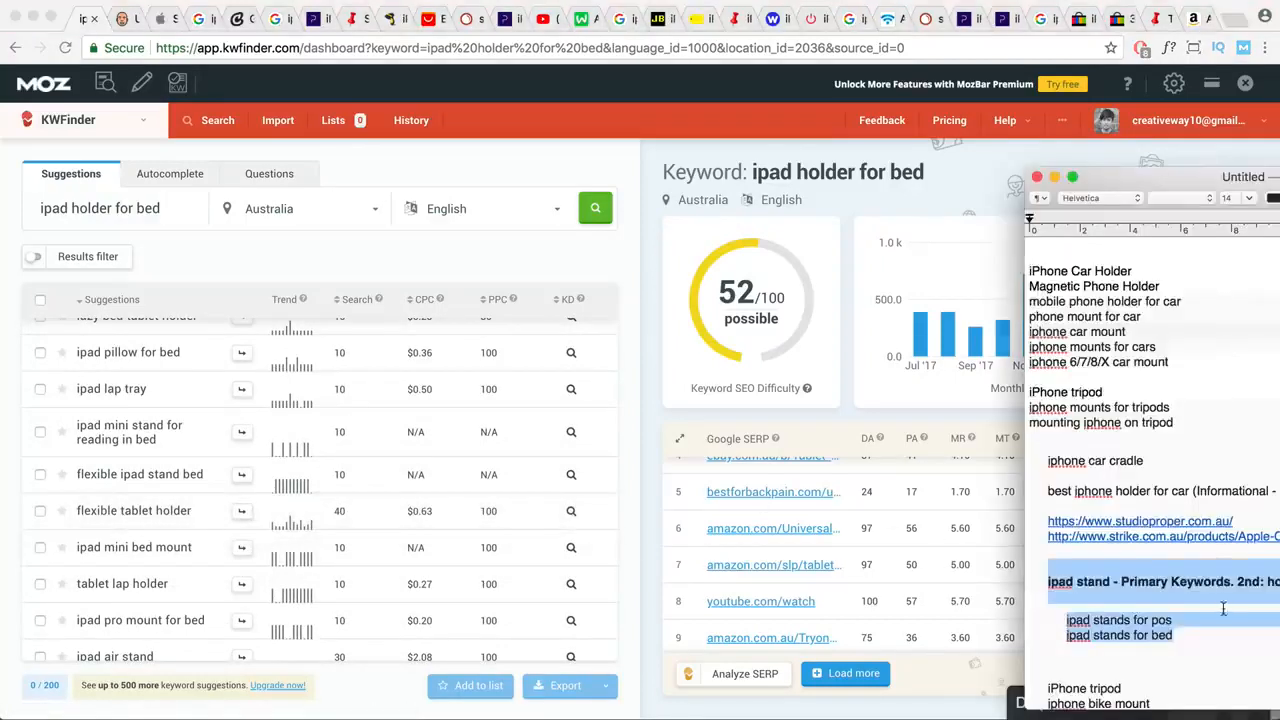
click(1178, 640)
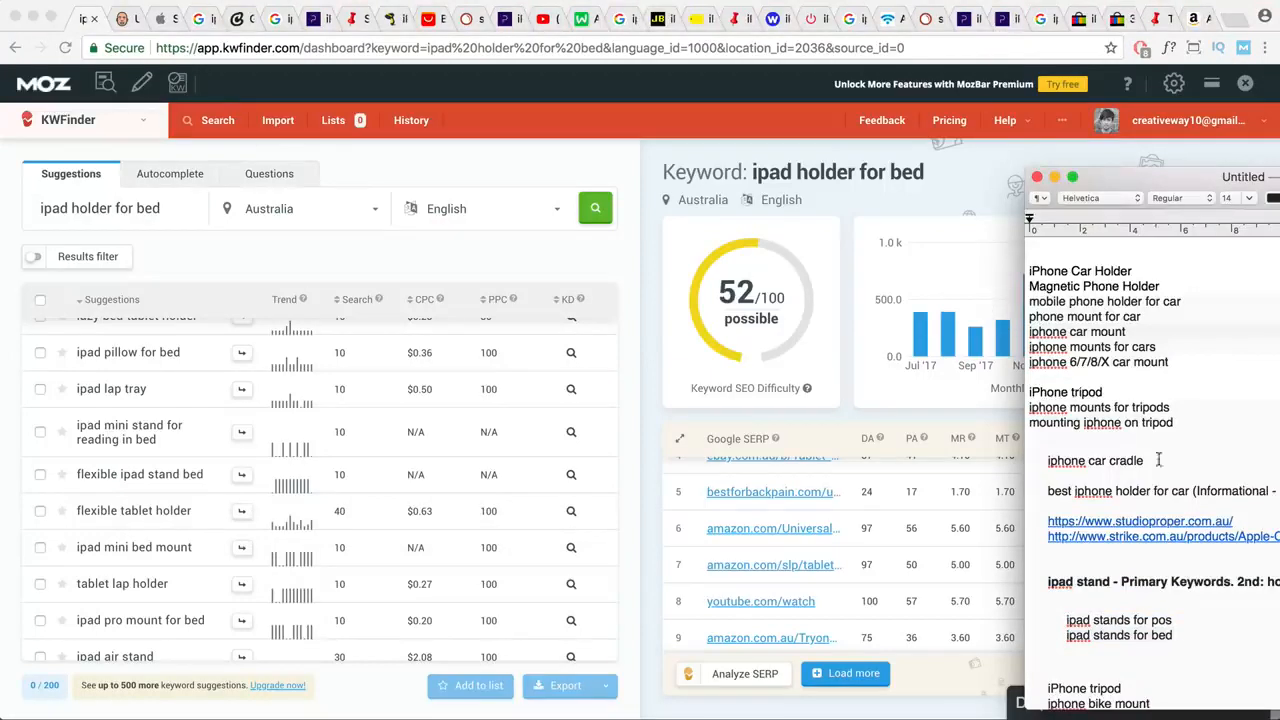
scroll(1158, 460, down, 3)
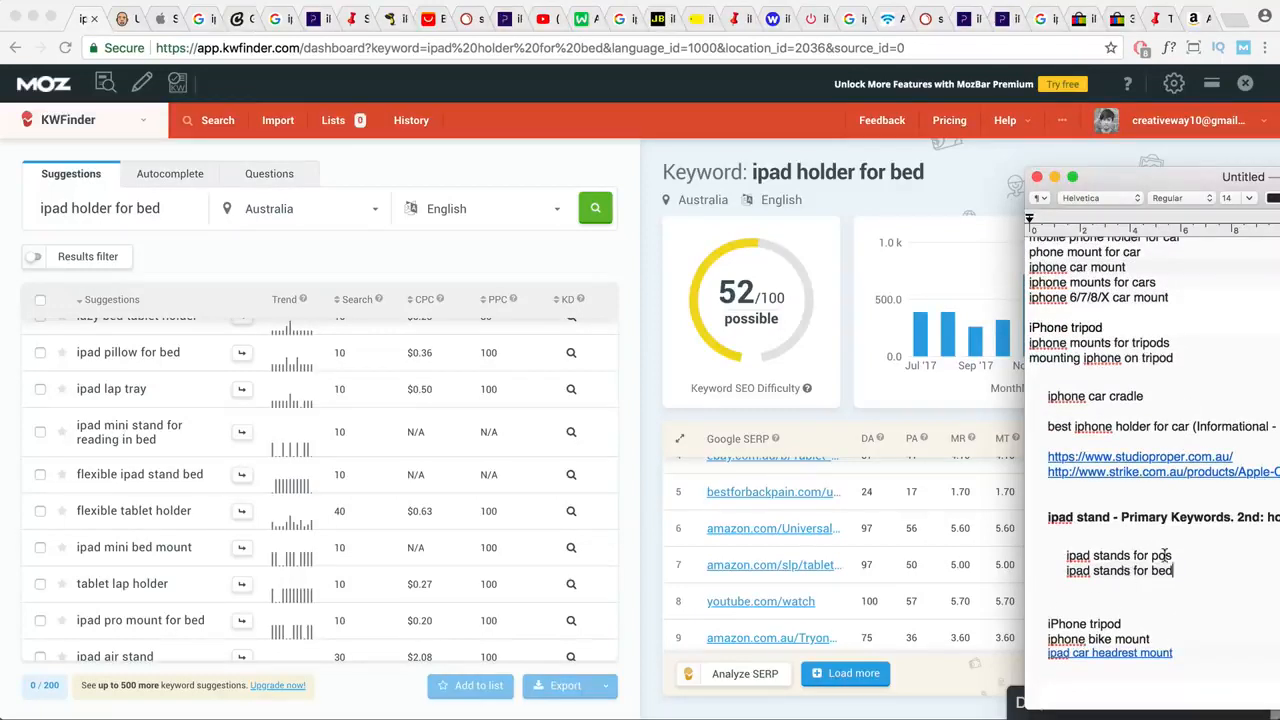
drag(1168, 556, 1066, 556)
key(super+c)
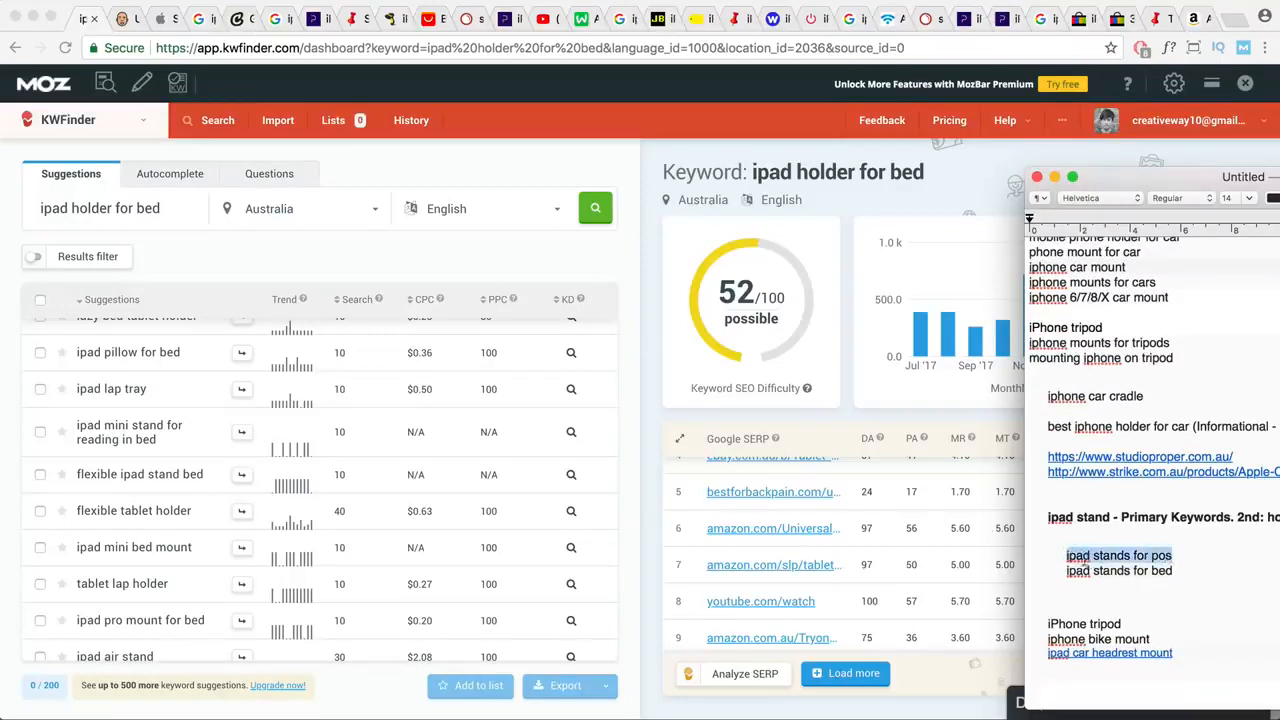
click(178, 212)
key(super+a)
key(super+v)
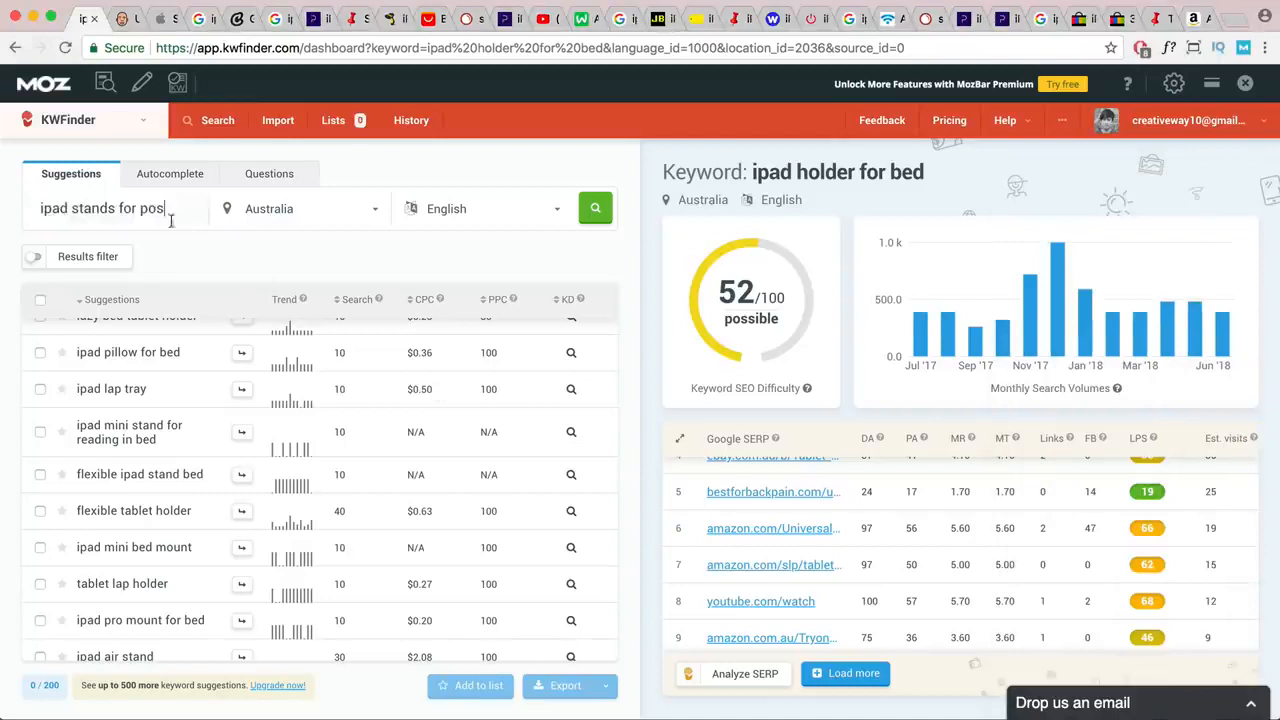
click(596, 218)
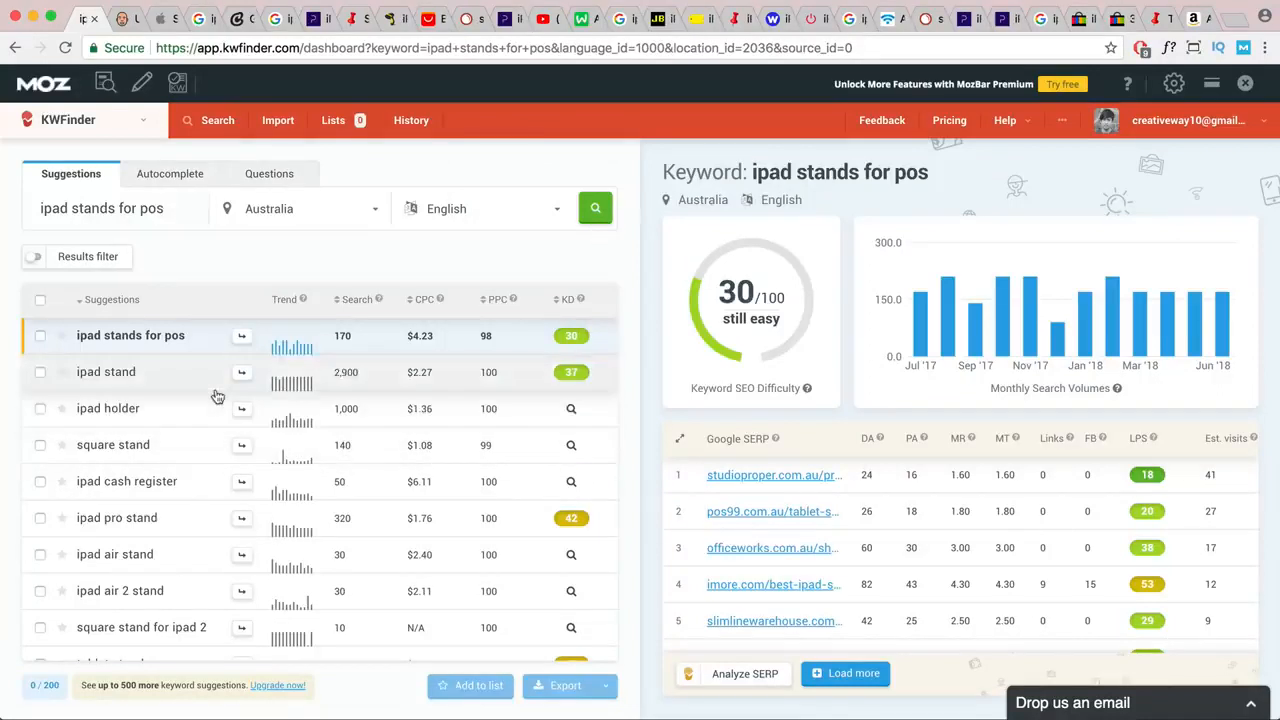
- Look up the singular keyword "ipad stand for pos" and review its difficulty and ranking sites
click(115, 208)
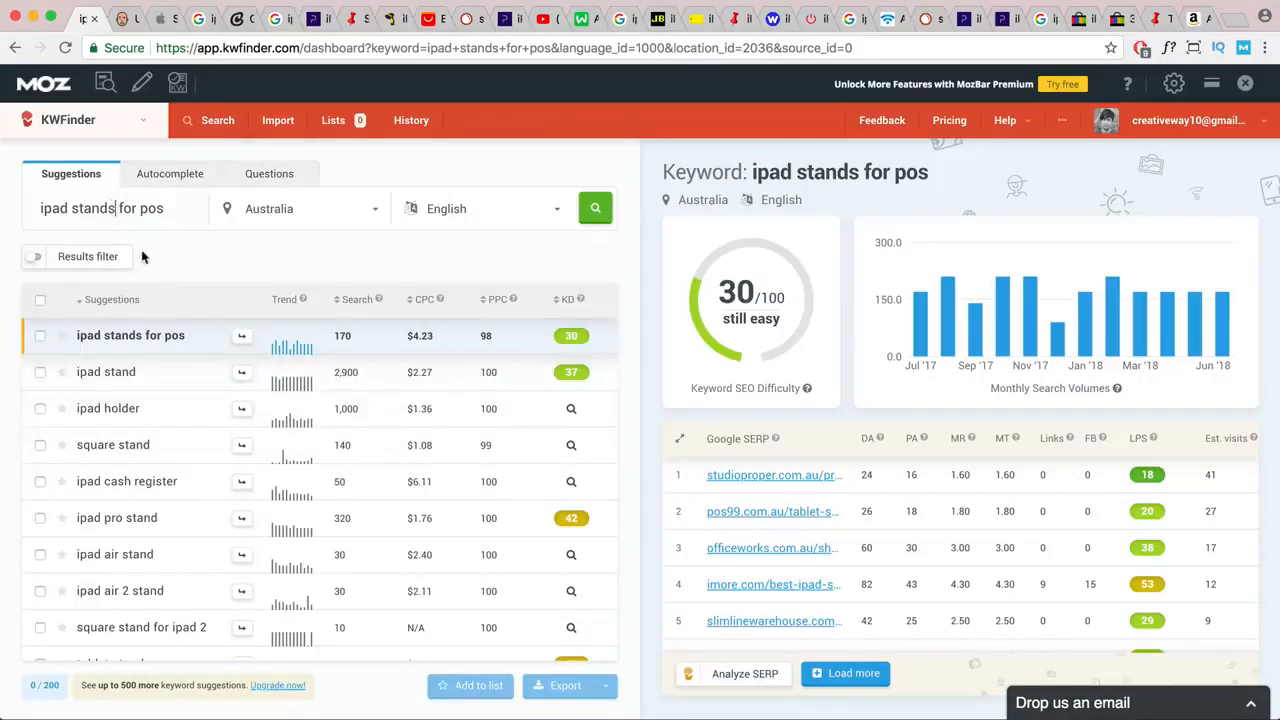
key(BackSpace)
click(597, 208)
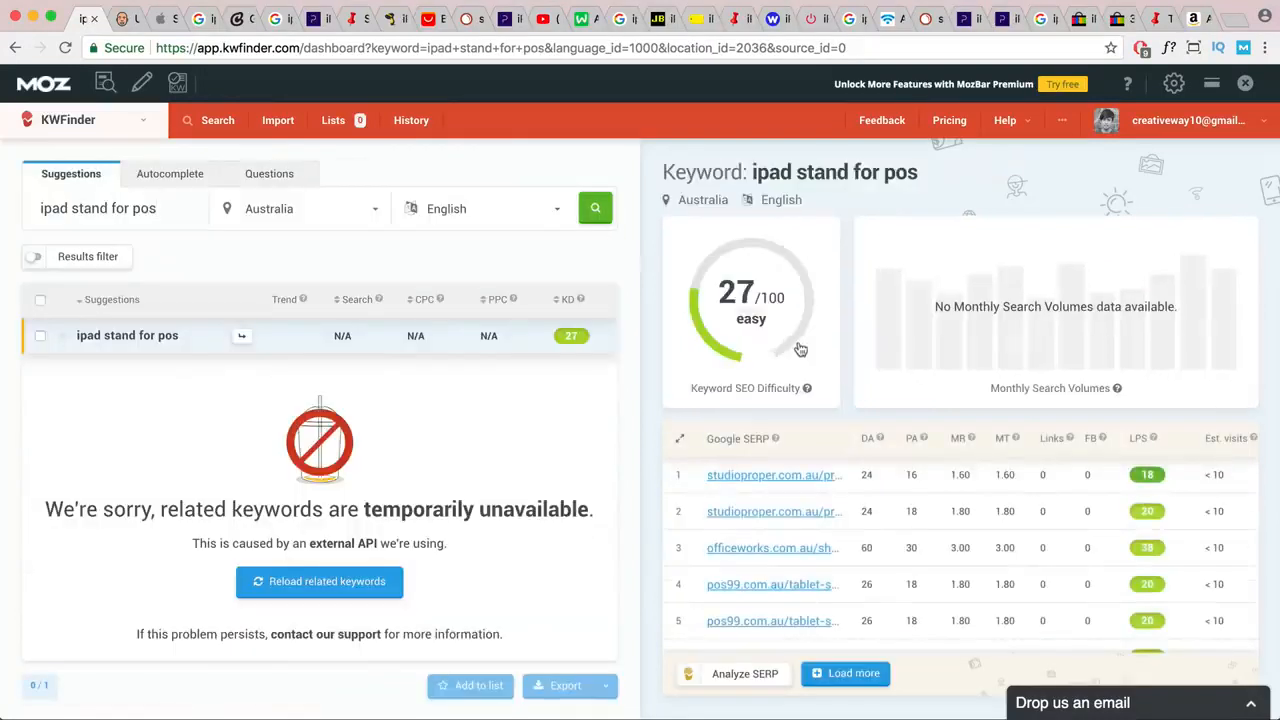
scroll(874, 490, down, 1)
scroll(876, 493, down, 1)
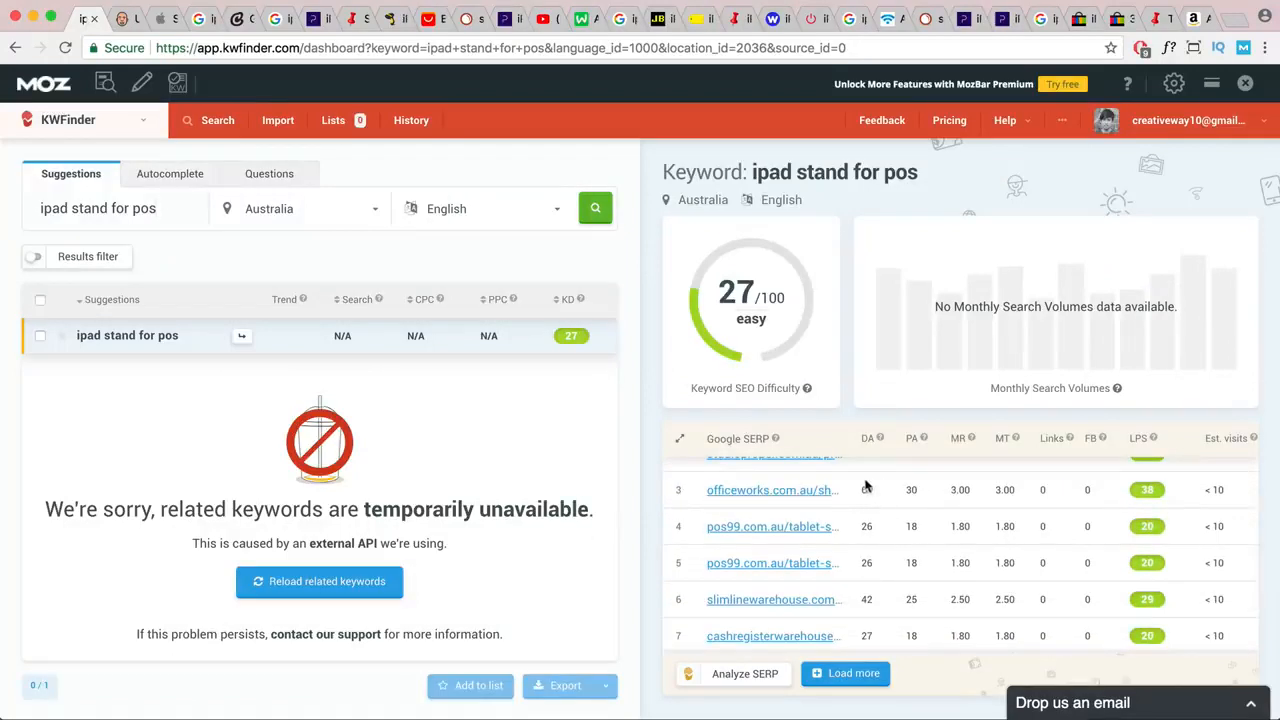
scroll(1002, 541, up, 2)
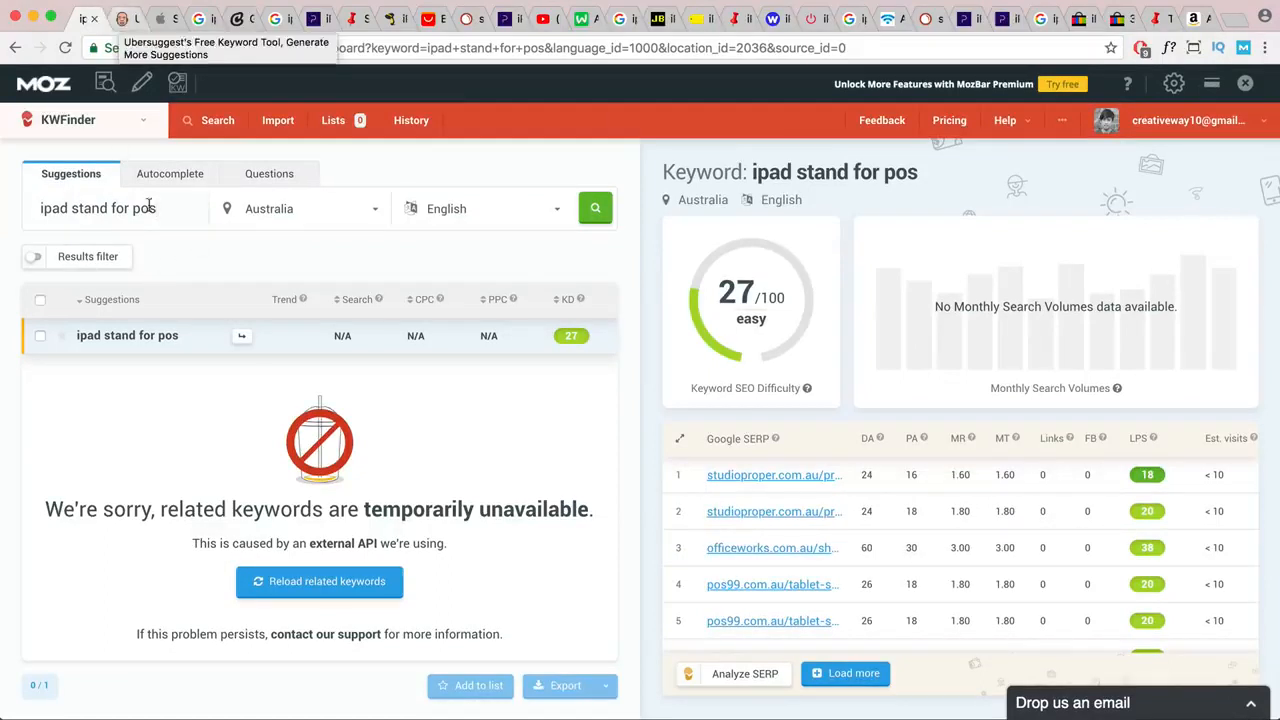
- Look up "ipad stand for pos" in Ubersuggest and view its volume, CPC and competition
key(super+a)
key(super+c)
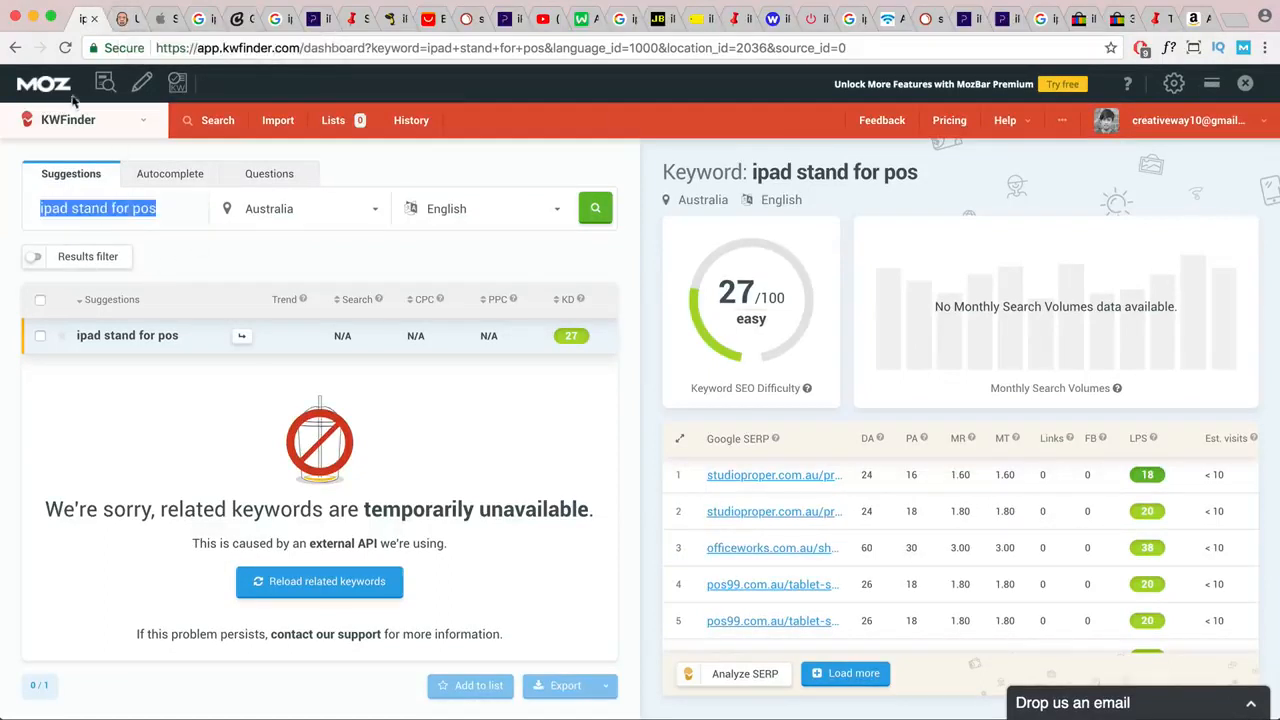
click(125, 18)
scroll(345, 270, up, 5)
drag(426, 350, 302, 342)
key(super+v)
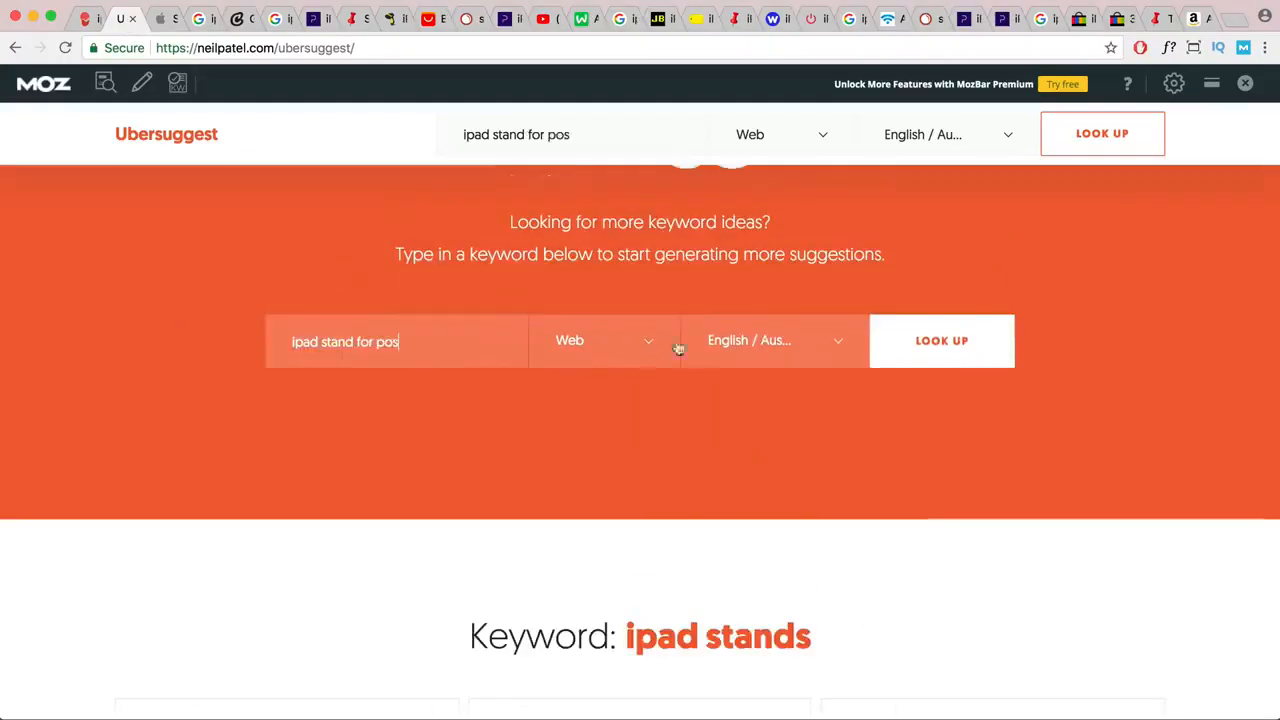
click(888, 357)
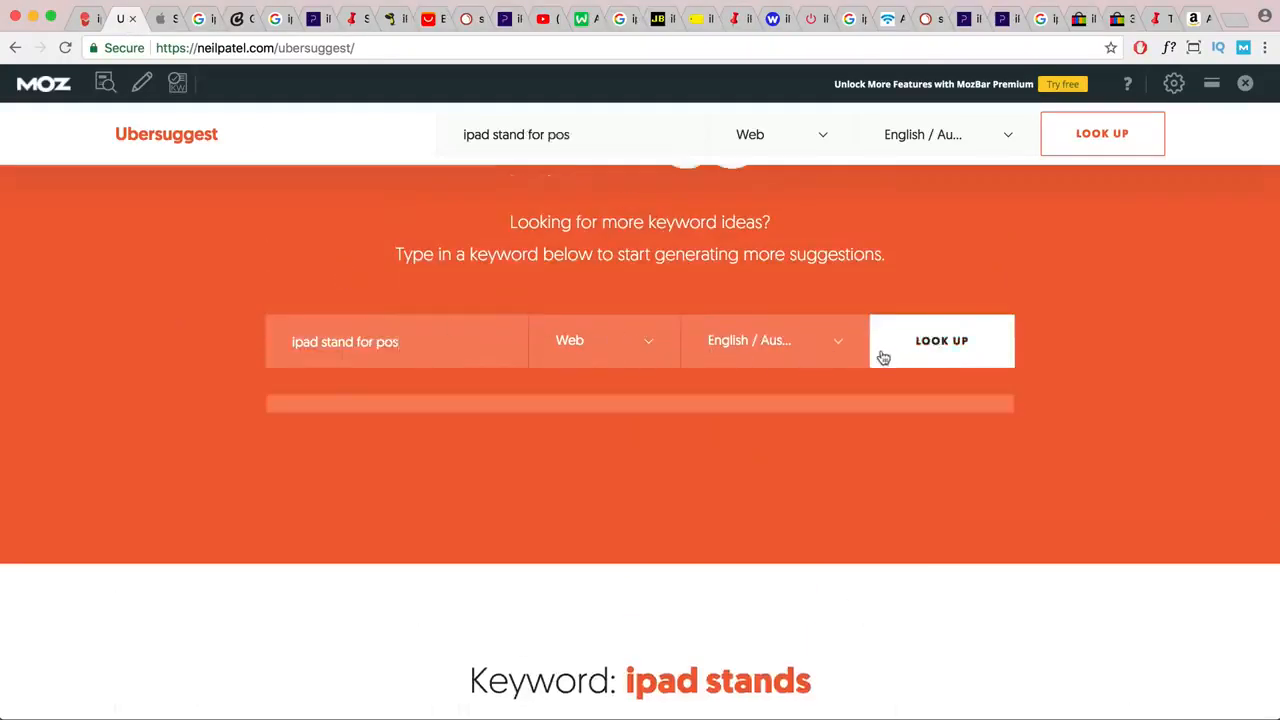
click(1237, 24)
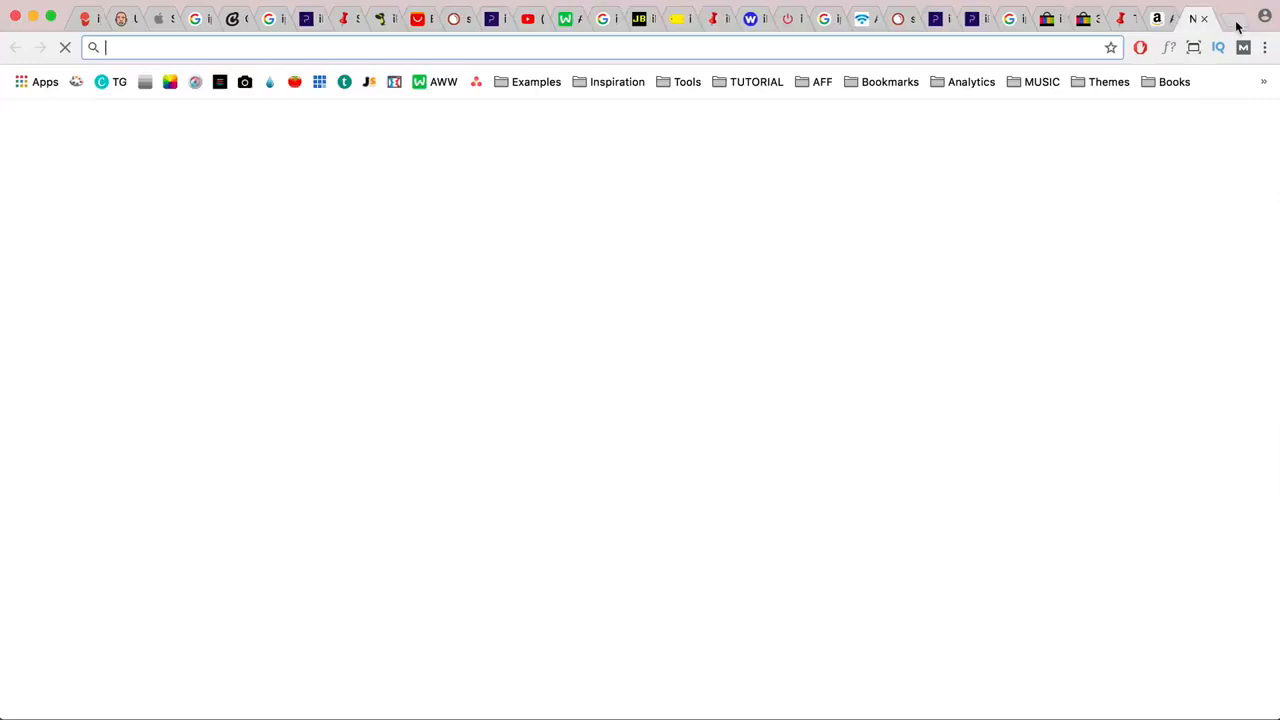
click(82, 20)
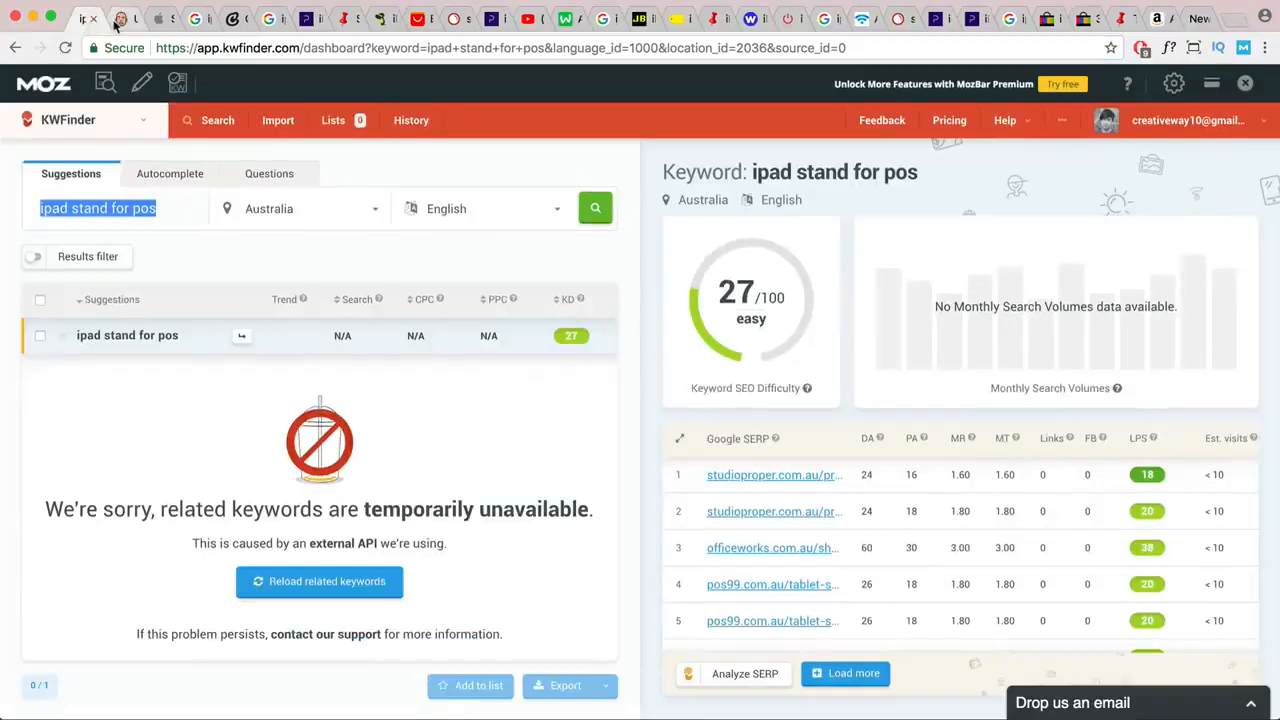
click(117, 21)
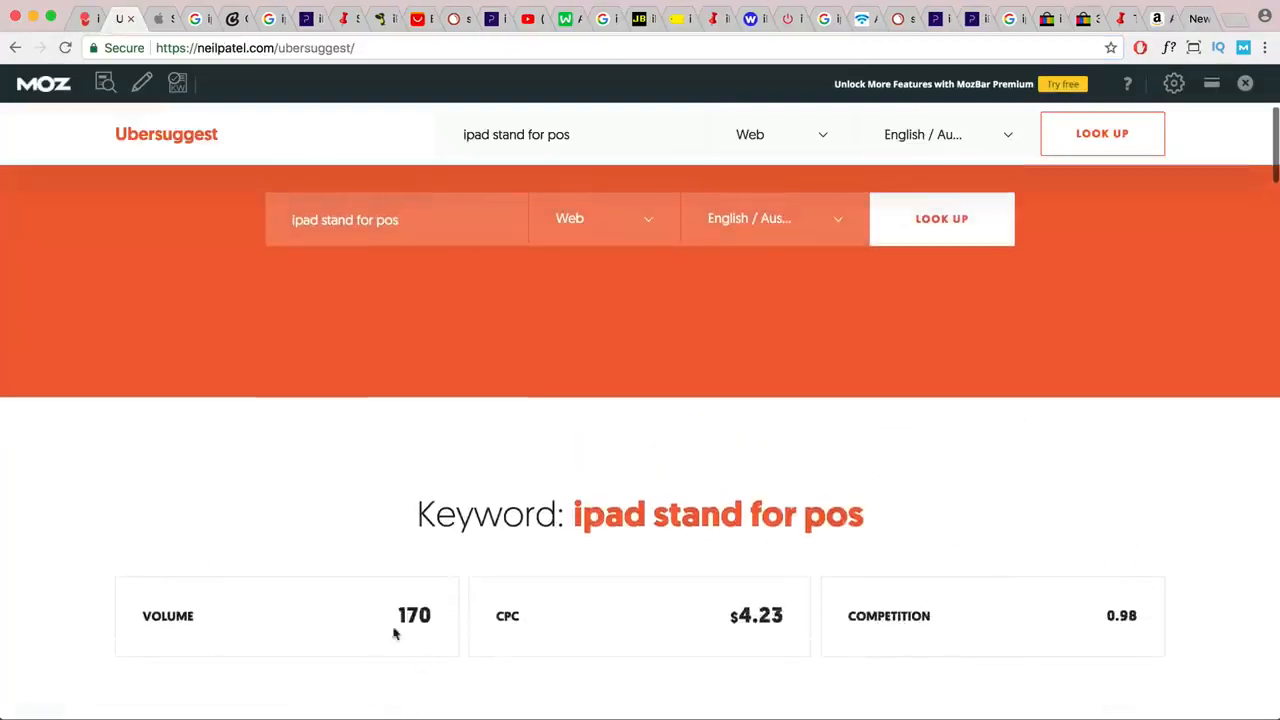
- Filter the keyword ideas for "ipad stand for pos" to those containing "pos"
drag(399, 612, 436, 620)
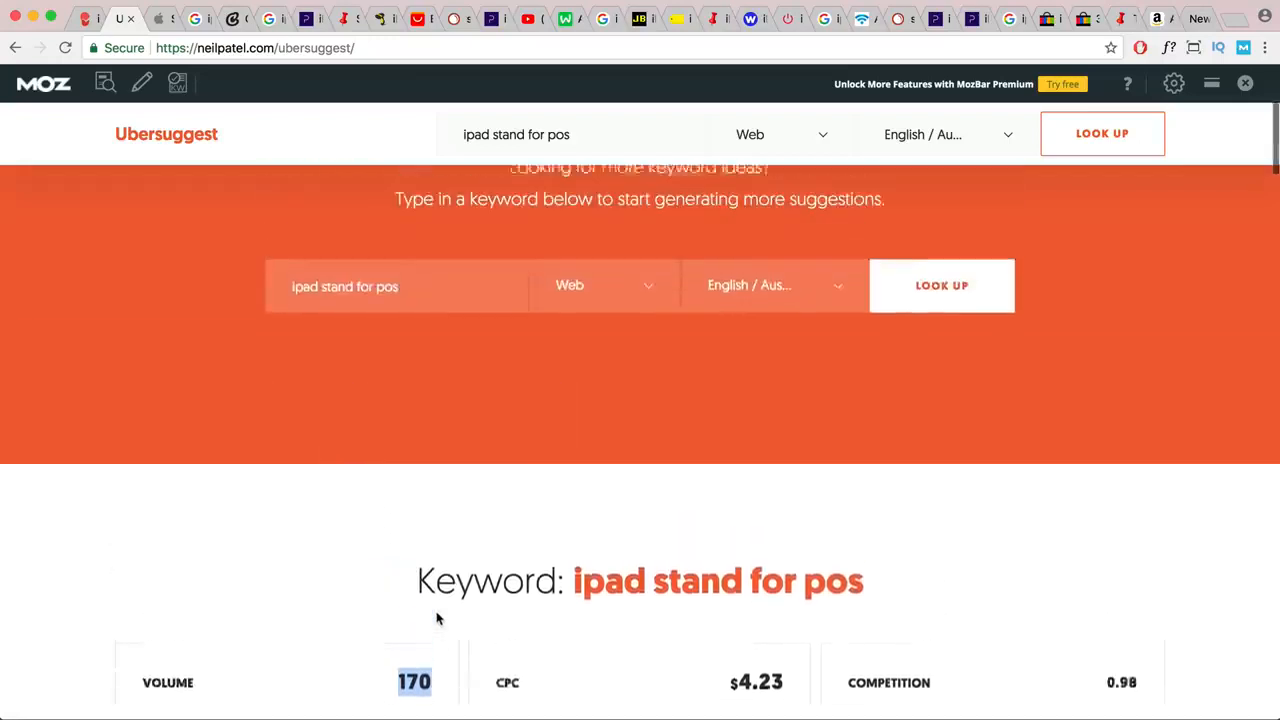
scroll(430, 330, down, 6)
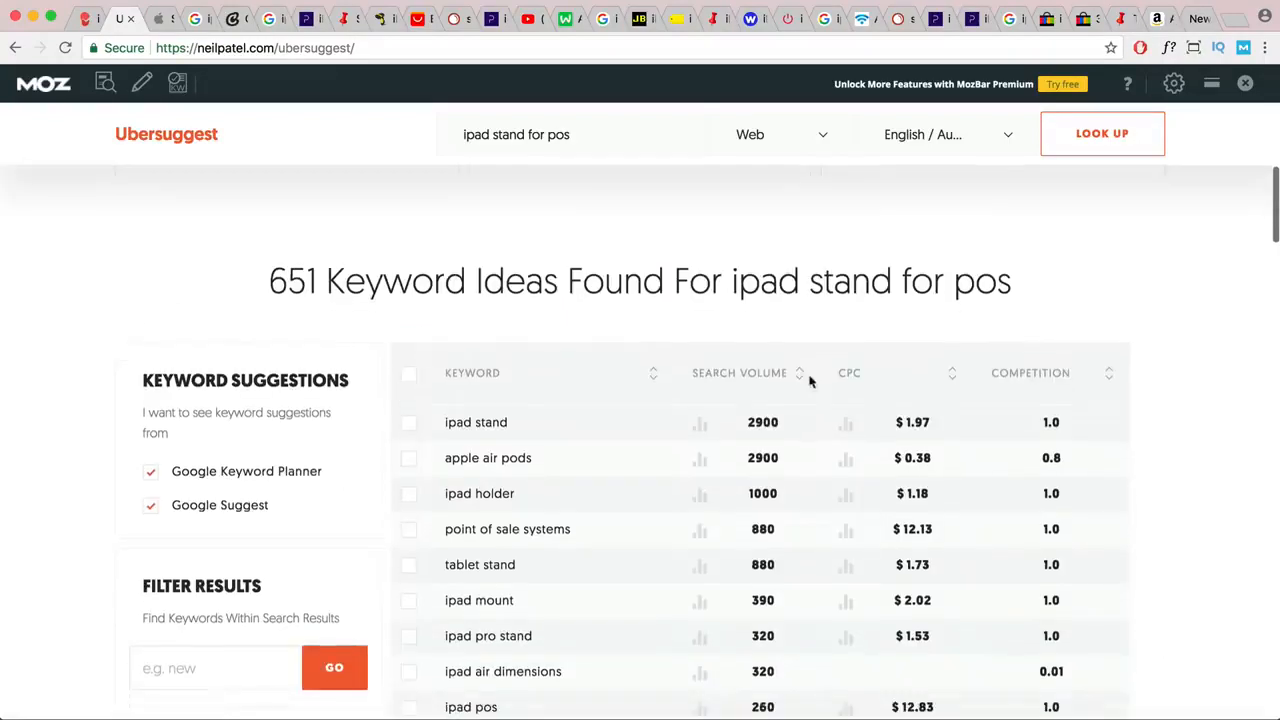
scroll(666, 463, down, 2)
scroll(563, 483, down, 1)
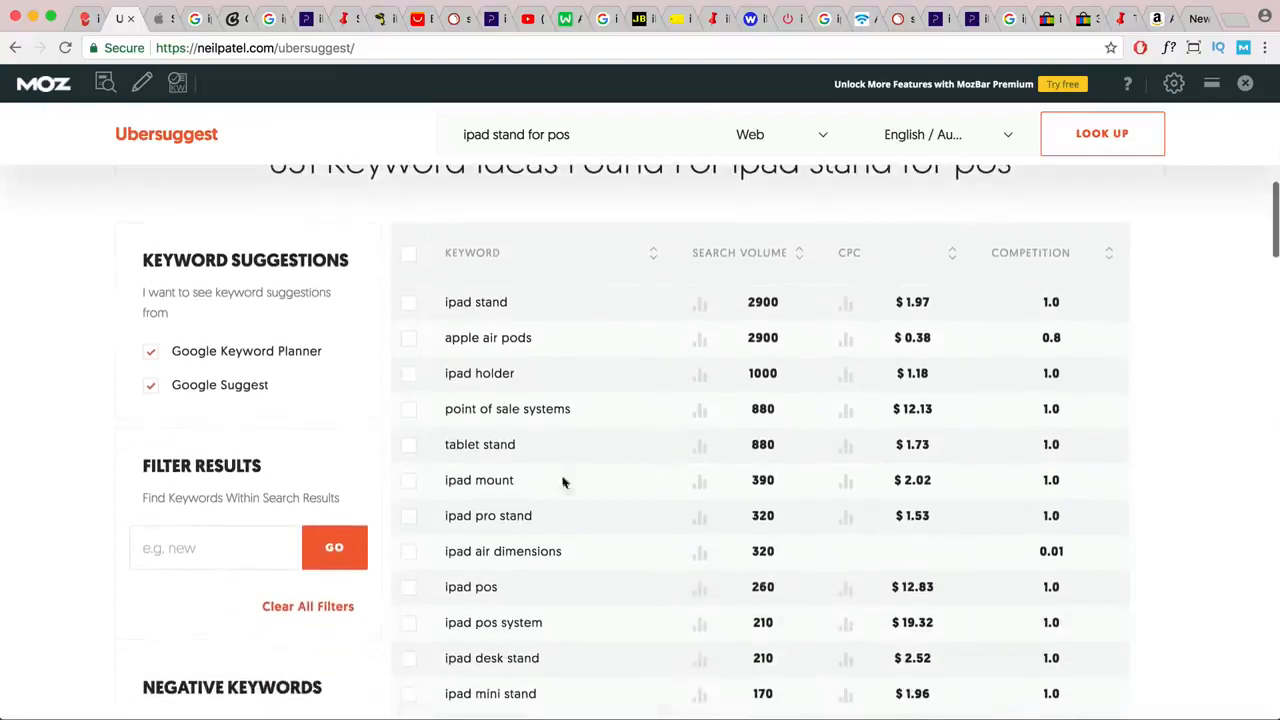
text(pos)
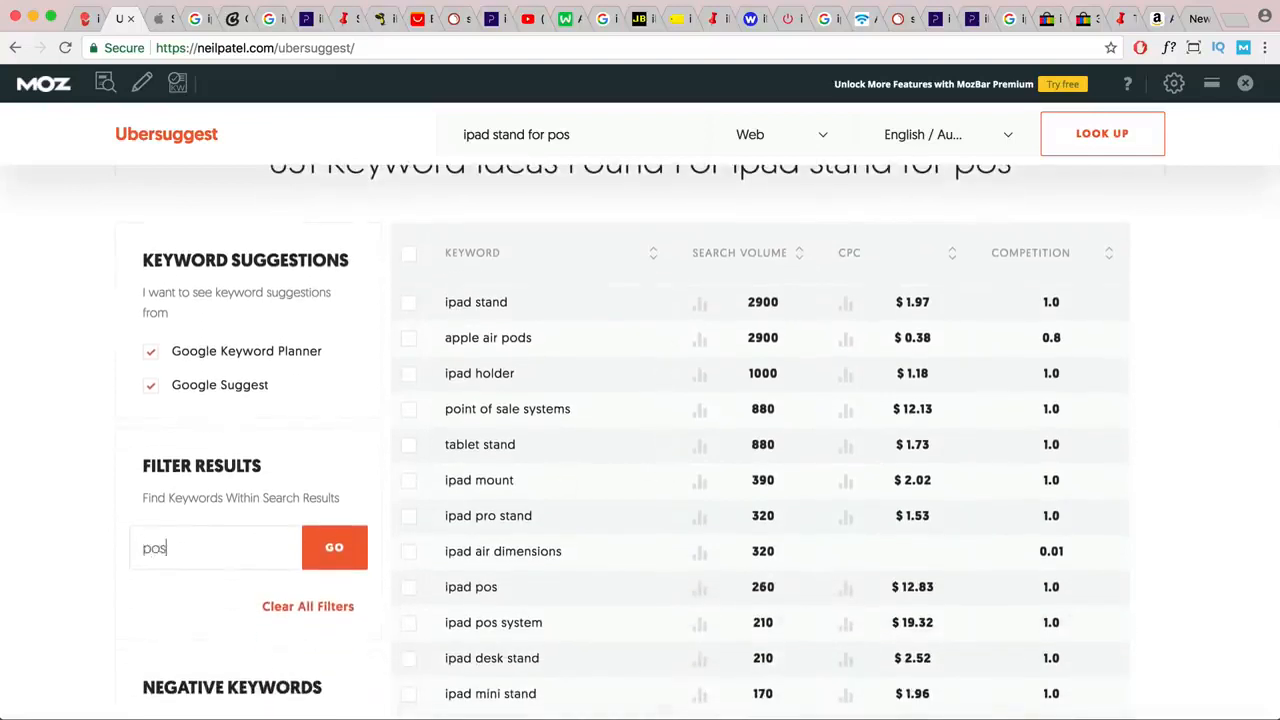
click(325, 560)
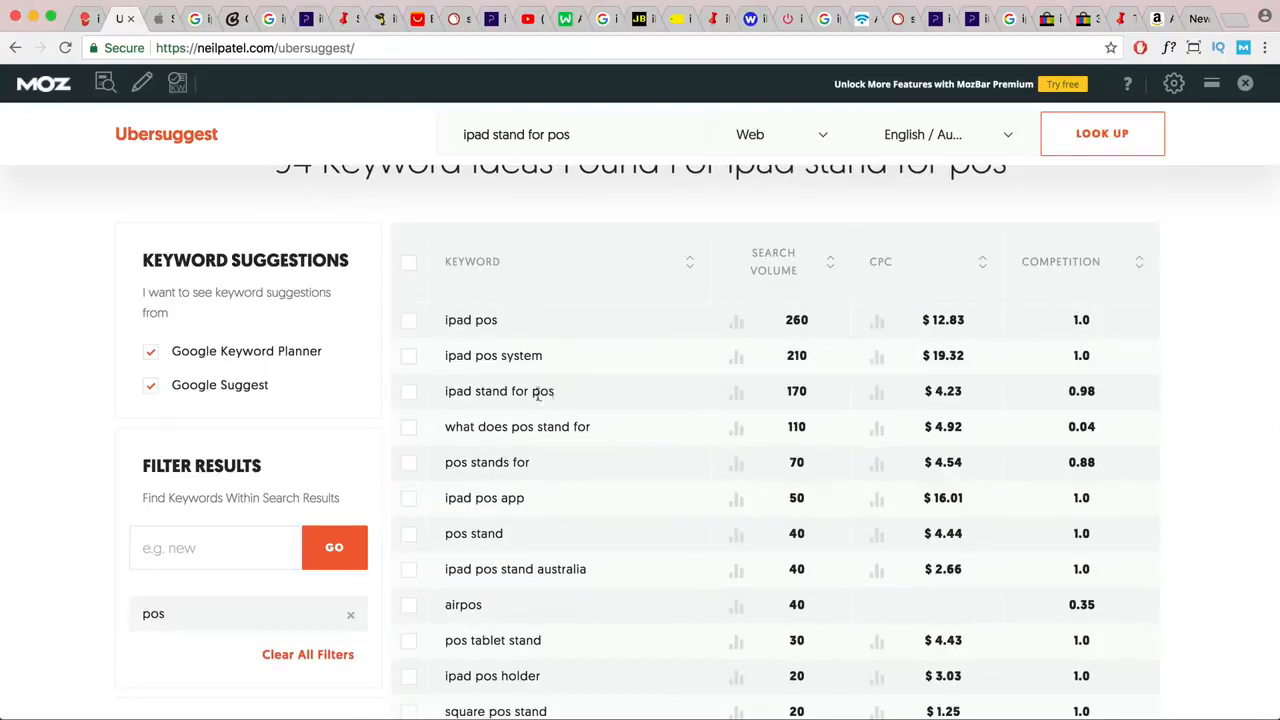
- Copy "pos tablet stand" from the filtered keyword ideas and add it after a dash beside "ipad stands for pos" in the text notes
drag(556, 393, 450, 393)
scroll(446, 394, down, 1)
click(548, 278)
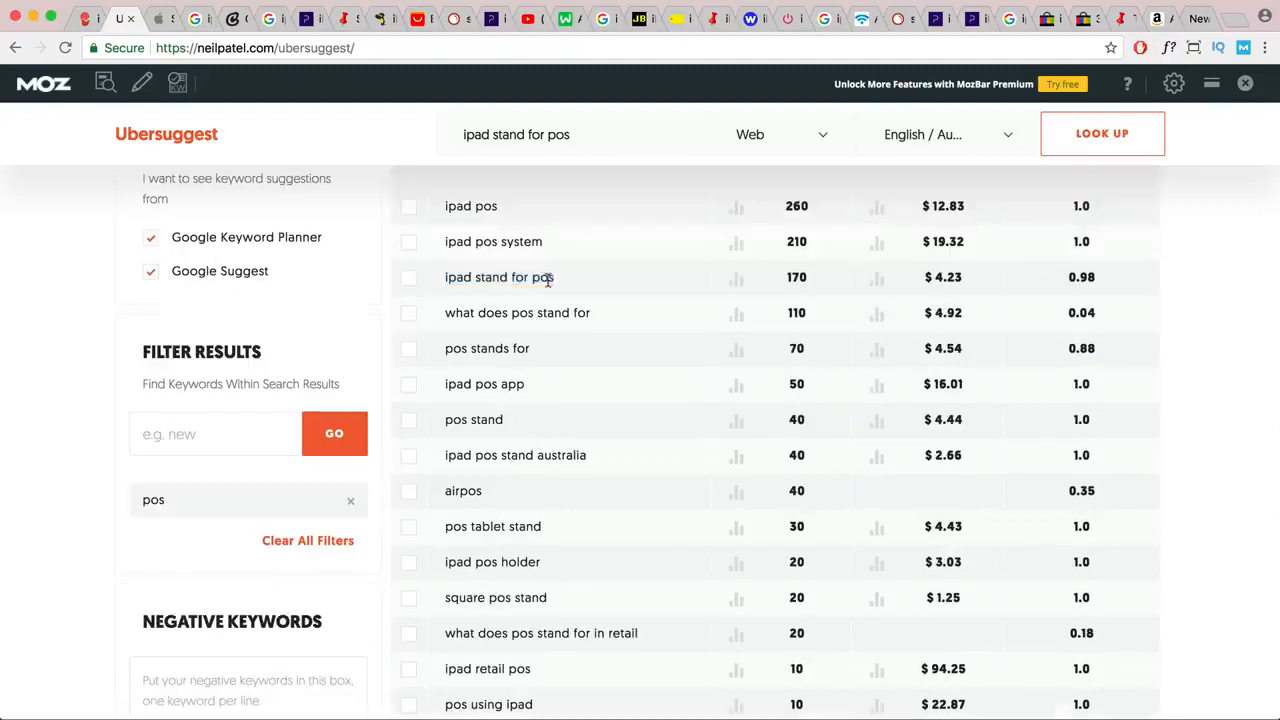
drag(556, 280, 387, 285)
drag(509, 280, 501, 280)
drag(550, 530, 445, 533)
key(super+c)
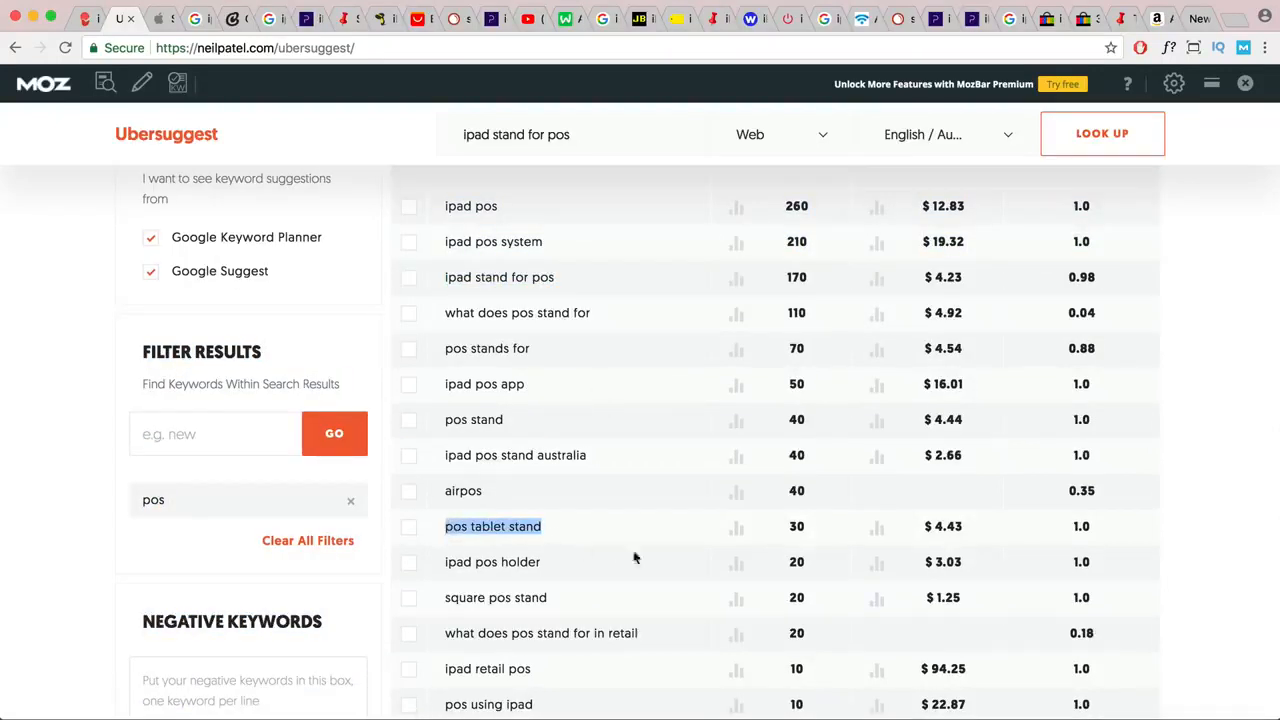
key(super+Tab)
click(1187, 556)
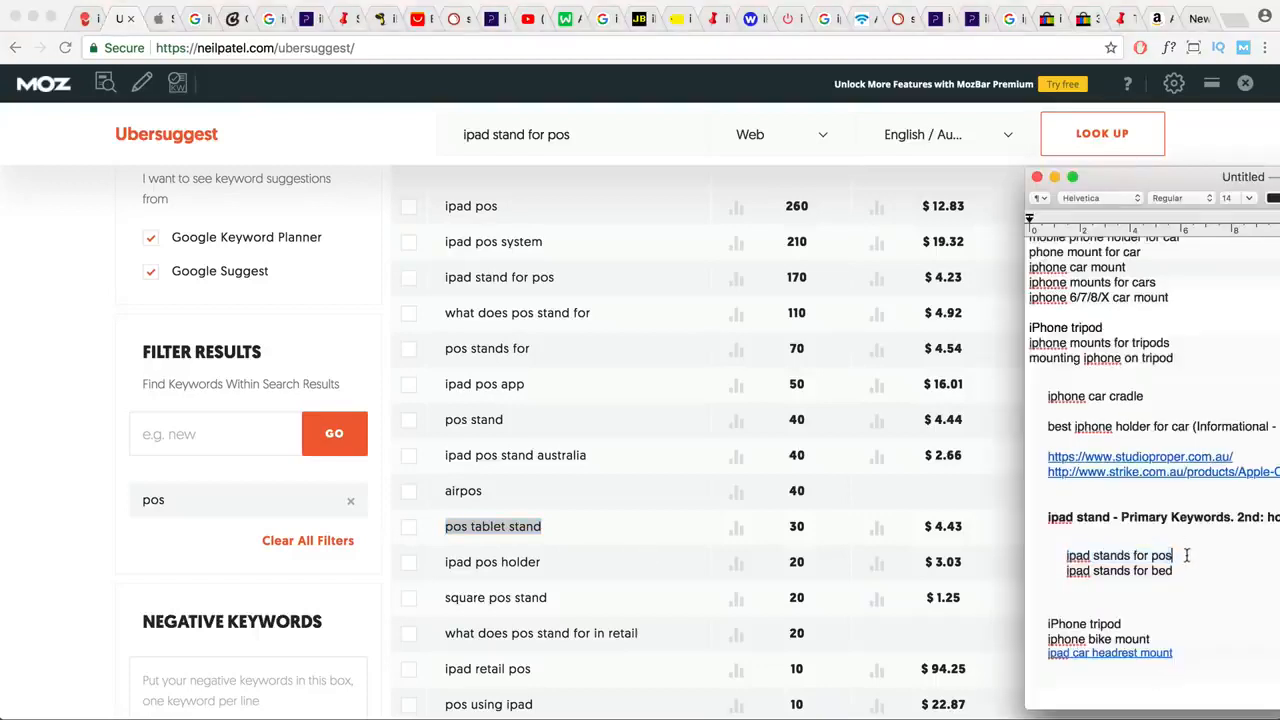
text(-)
key(super+v)
key(super+Tab)
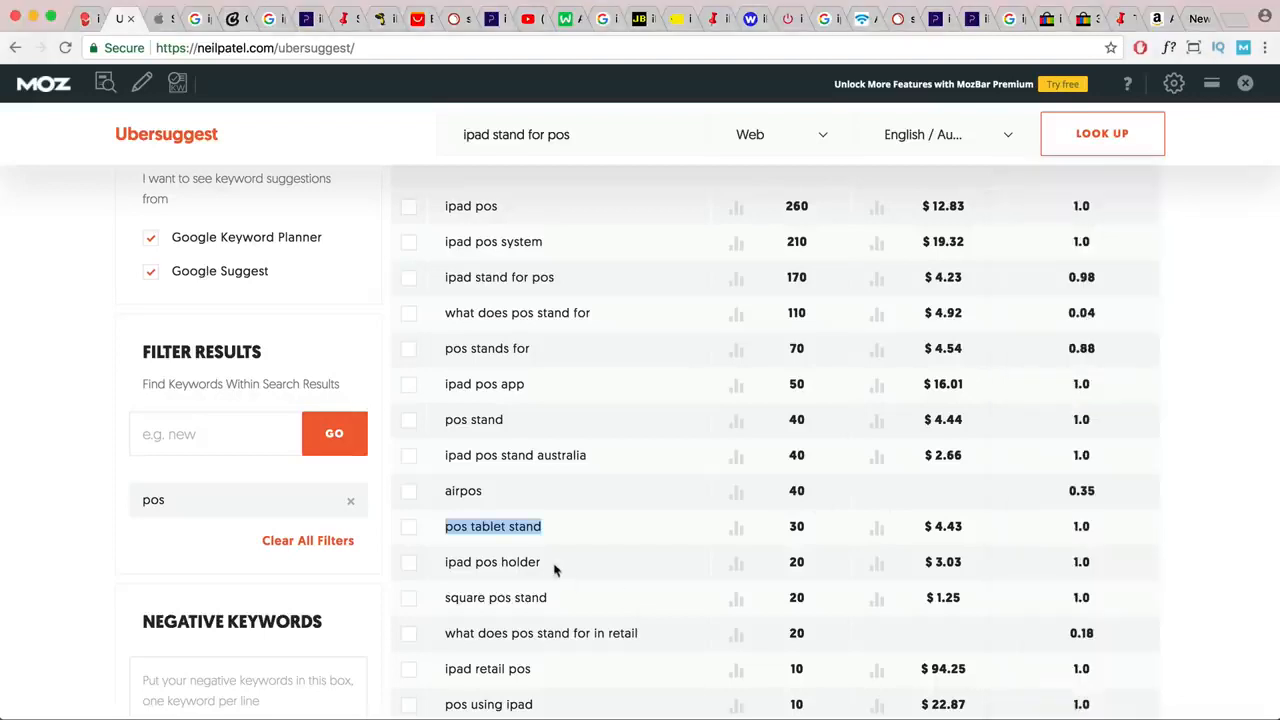
- Add the keyword "ipad pos holder" from Ubersuggest to the "ipad stands for pos" line in the text notes
drag(556, 566, 446, 566)
key(super+Tab)
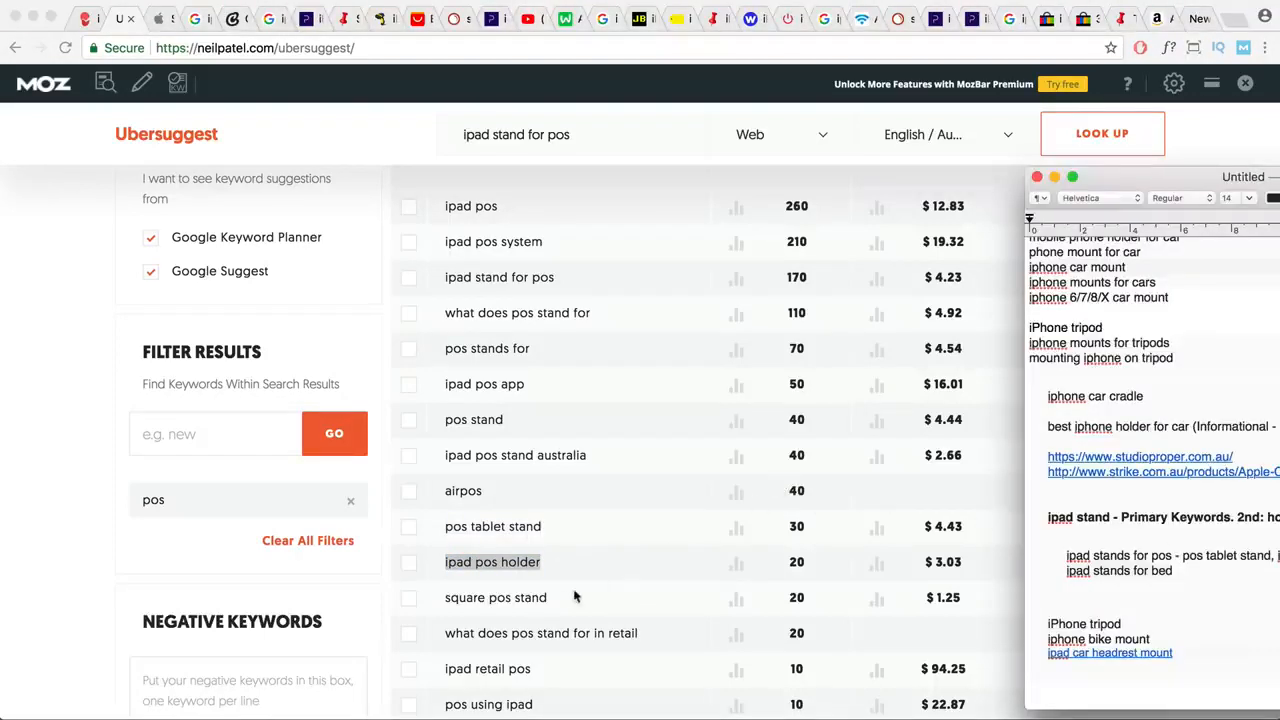
key(super+Tab)
- Find "ipad mini pos stand" further down the keyword ideas and append it to the "ipad stands for pos" line in the text notes
scroll(575, 600, down, 2)
scroll(575, 600, down, 4)
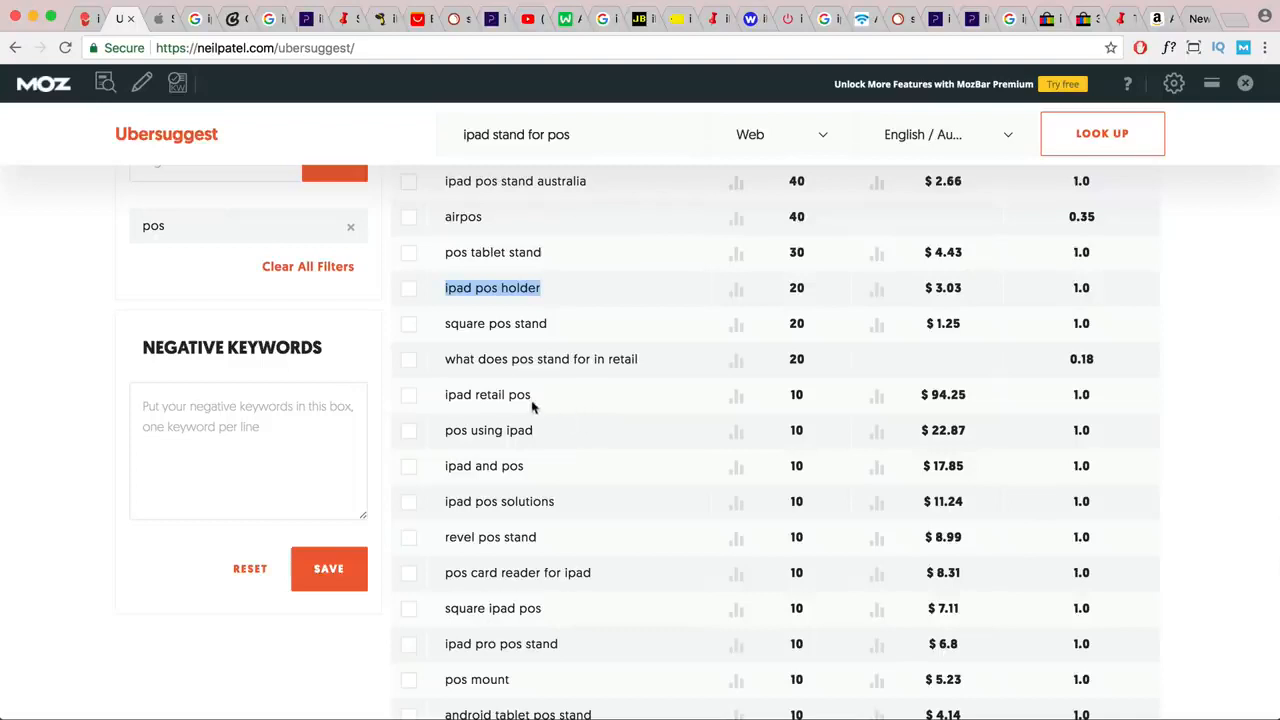
scroll(531, 409, down, 4)
drag(565, 515, 437, 520)
key(super+c)
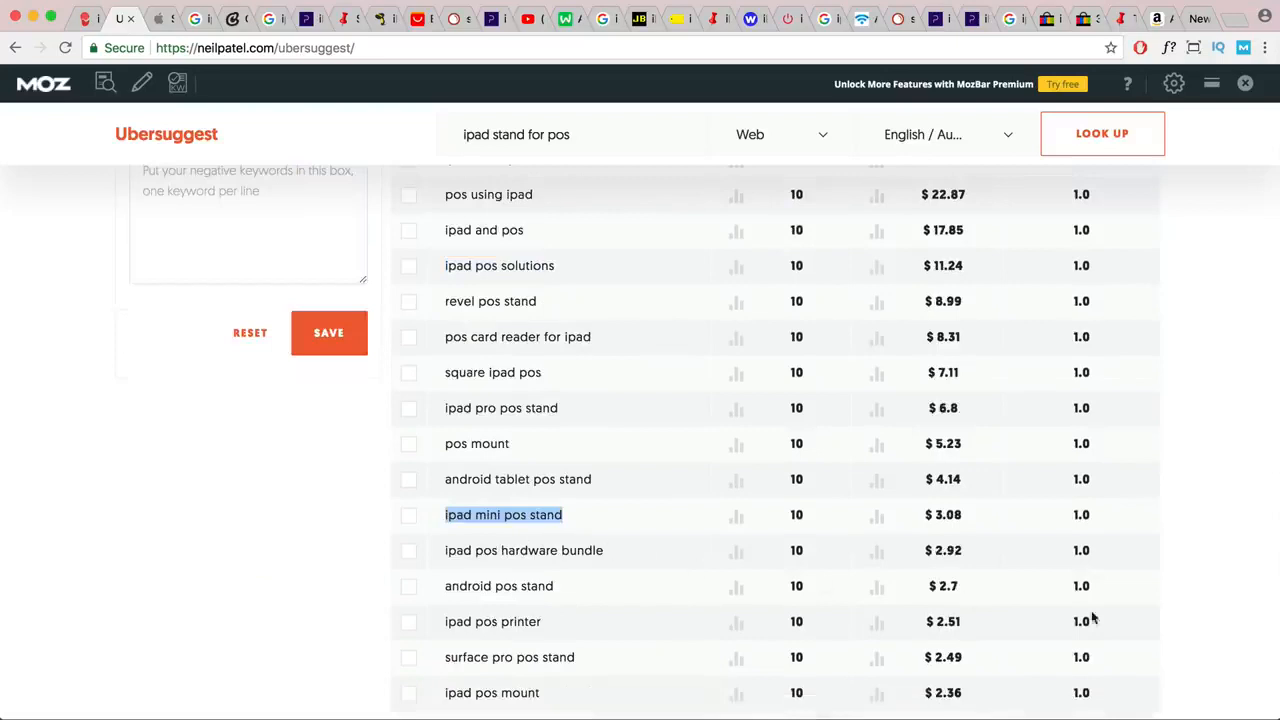
key(super+Tab)
key(super+v)
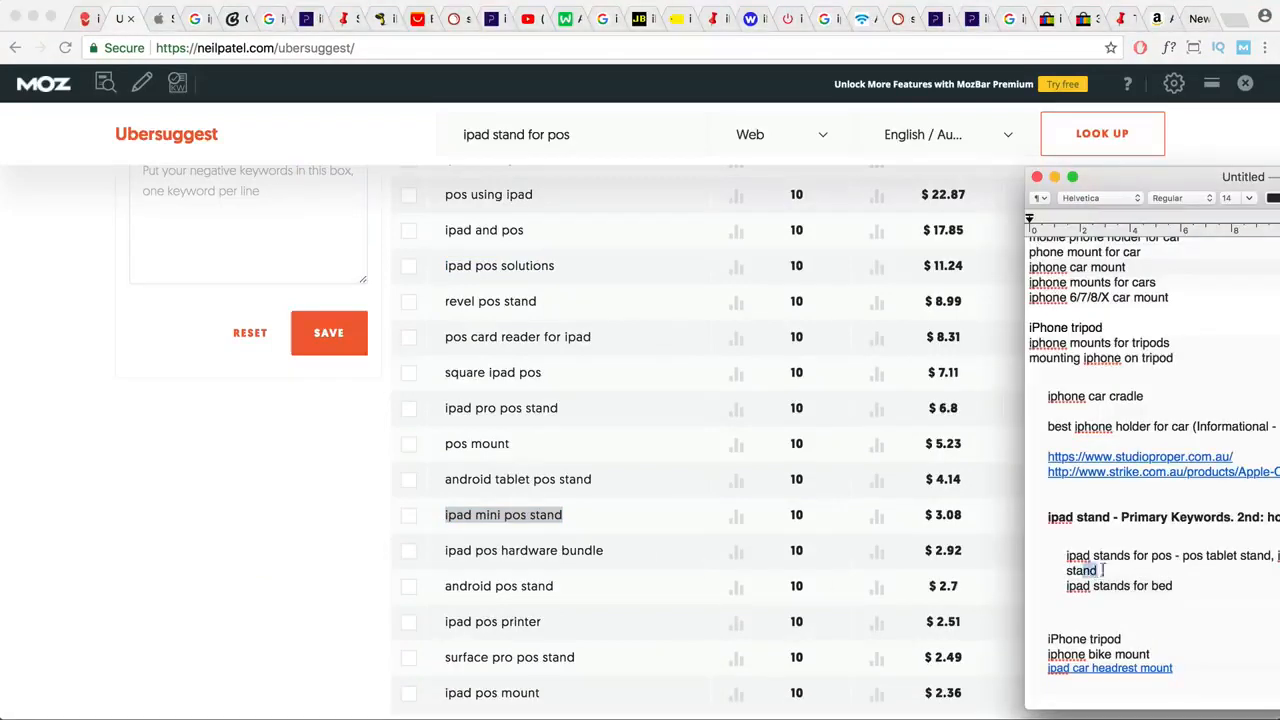
- Make "ipad stands for pos" and "ipad stands for bed" bold in the notes, and add a dash after the bed keyword
drag(1172, 556, 1066, 556)
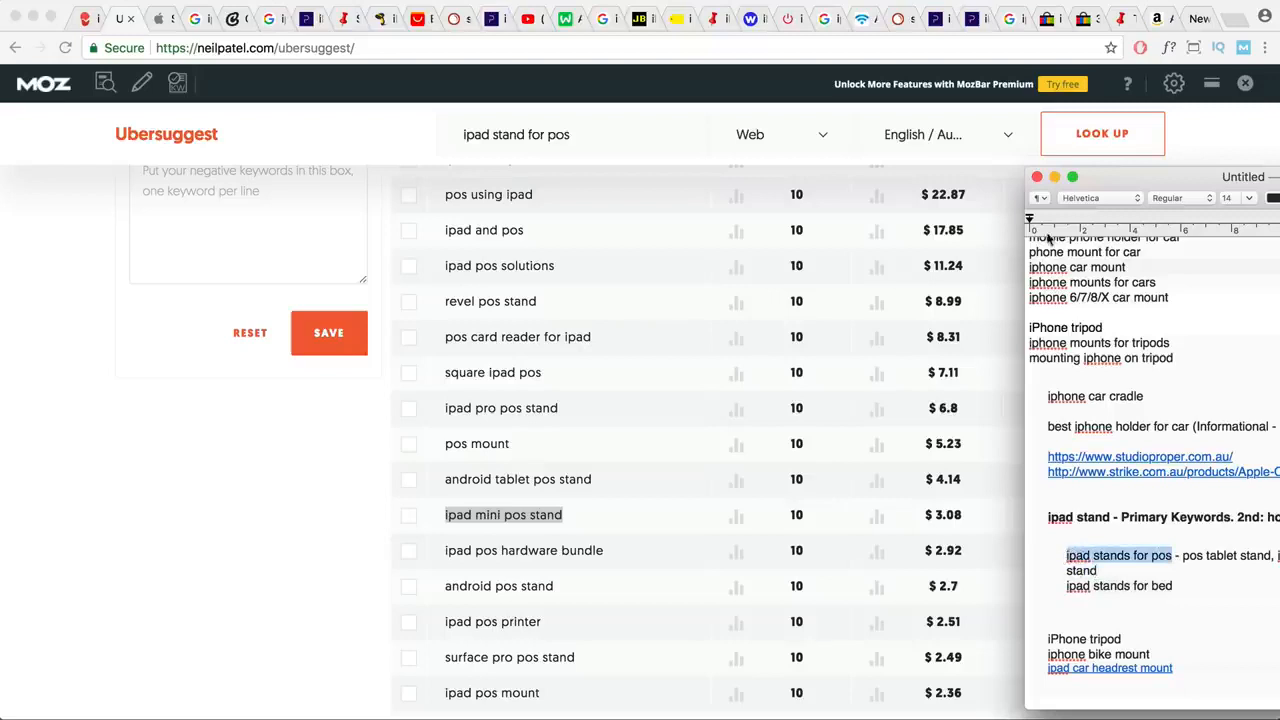
key(super+b)
click(1176, 587)
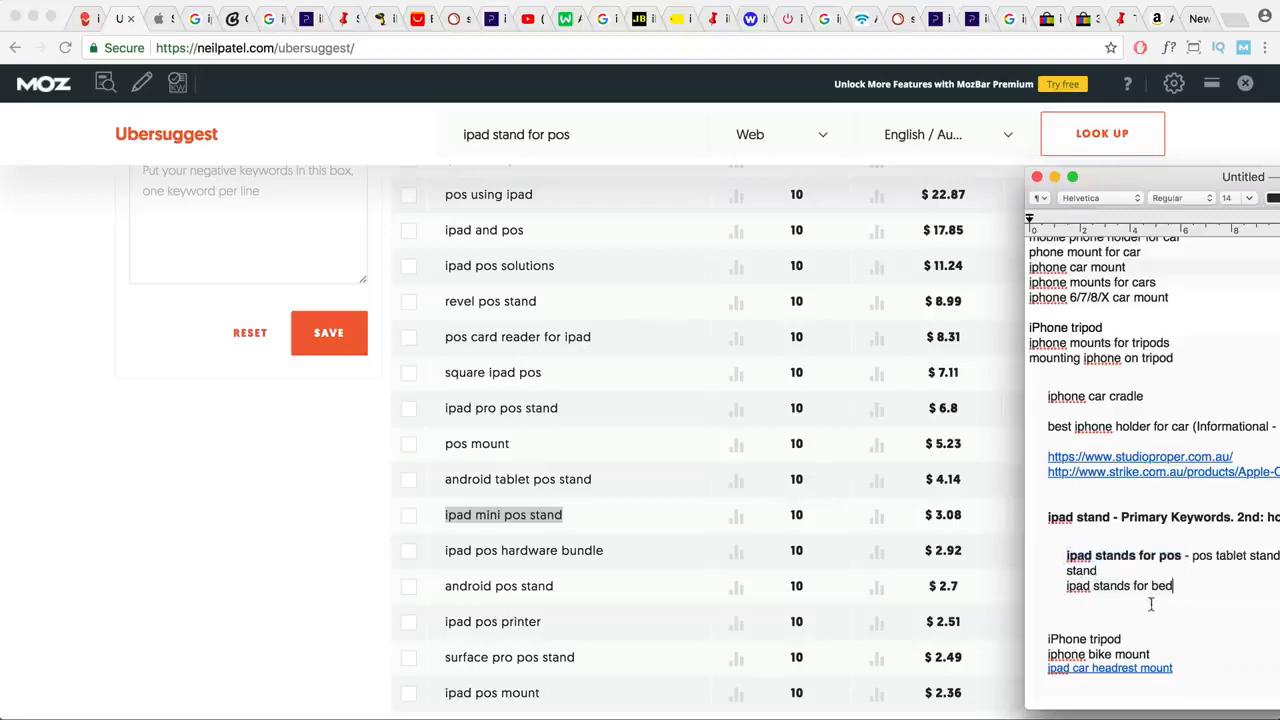
drag(1176, 587, 1066, 587)
key(super+b)
click(1183, 590)
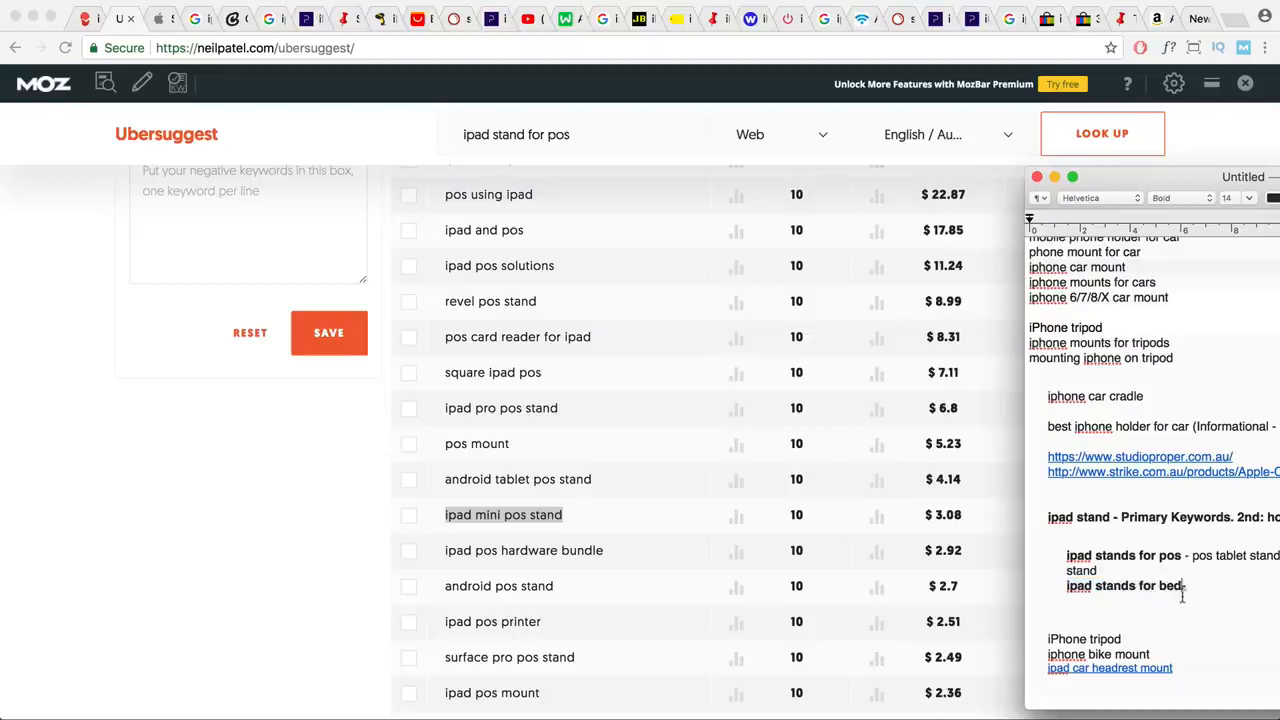
text(-)
- Copy "ipad stands for bed" from the notes and look it up in Ubersuggest
drag(1185, 590, 1048, 587)
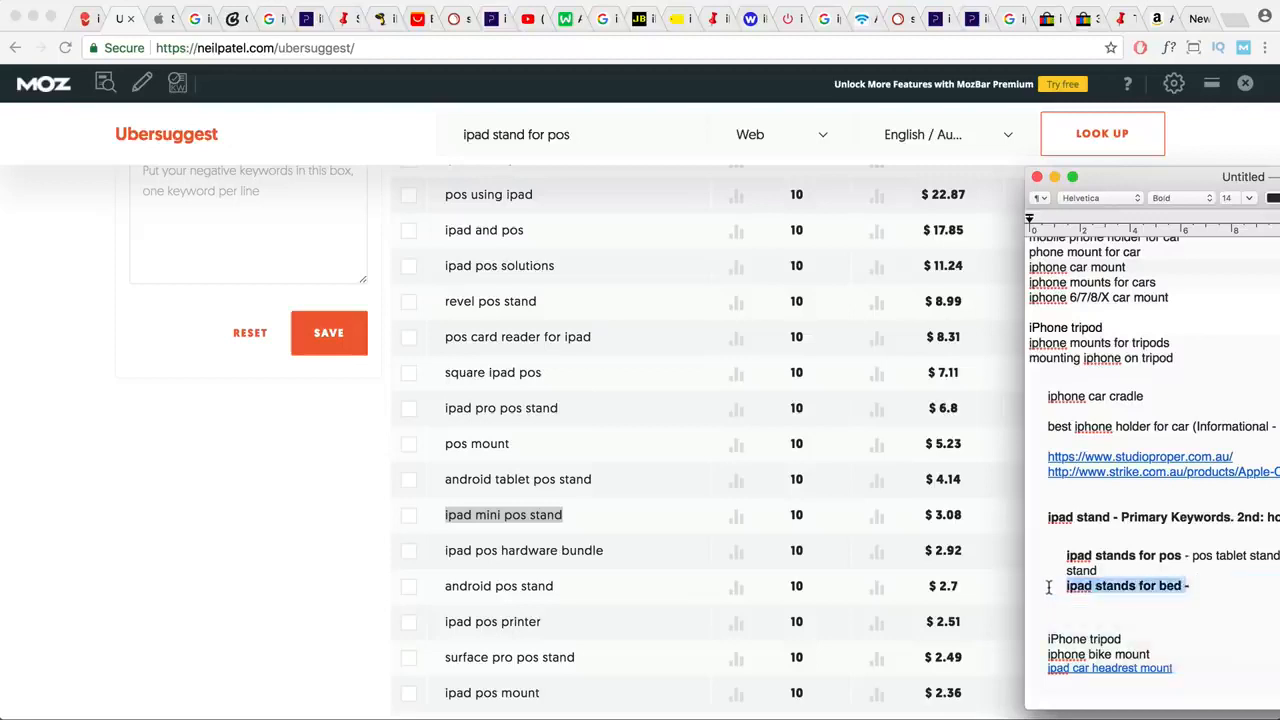
mouse_move(1184, 588)
mouse_down()
mouse_move(1067, 586)
mouse_move(1182, 586)
mouse_up()
key(ctrl+c)
scroll(586, 457, up, 15)
click(414, 555)
drag(414, 555, 227, 568)
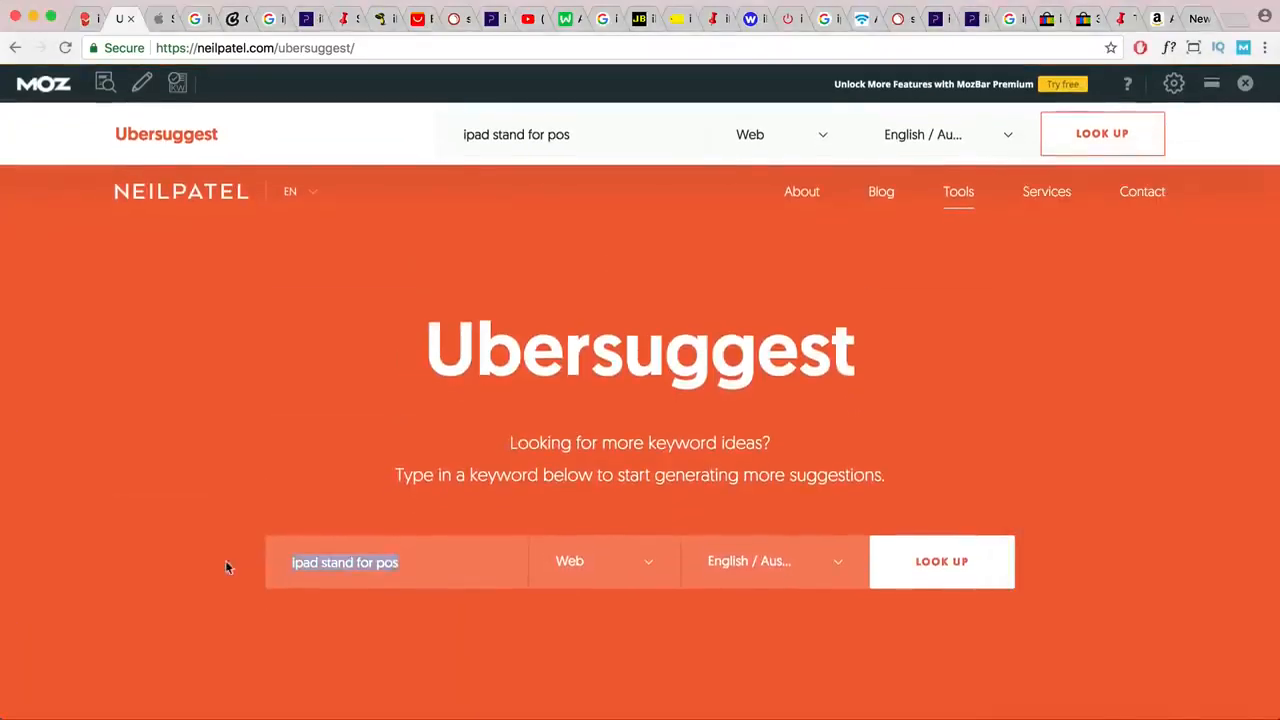
key(ctrl+v)
click(943, 562)
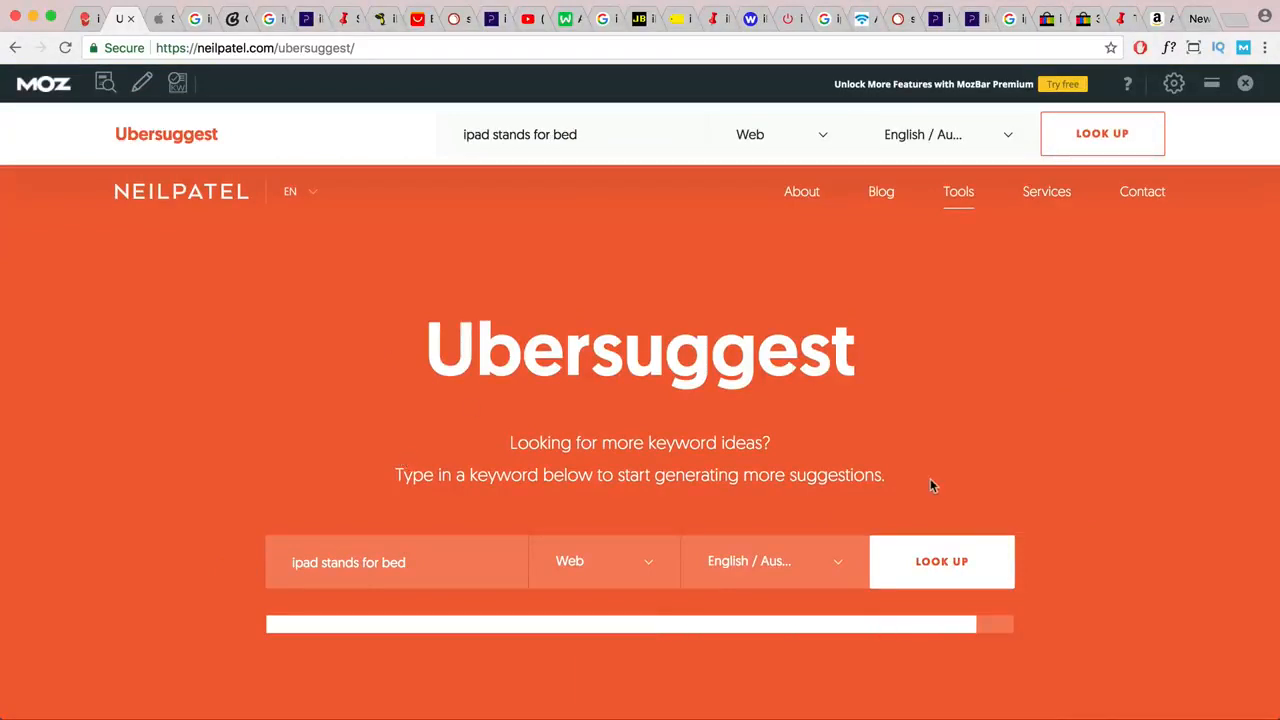
- Review the metrics for "ipad stands for bed" and filter its keyword ideas to those containing "bed"
scroll(930, 485, down, 3)
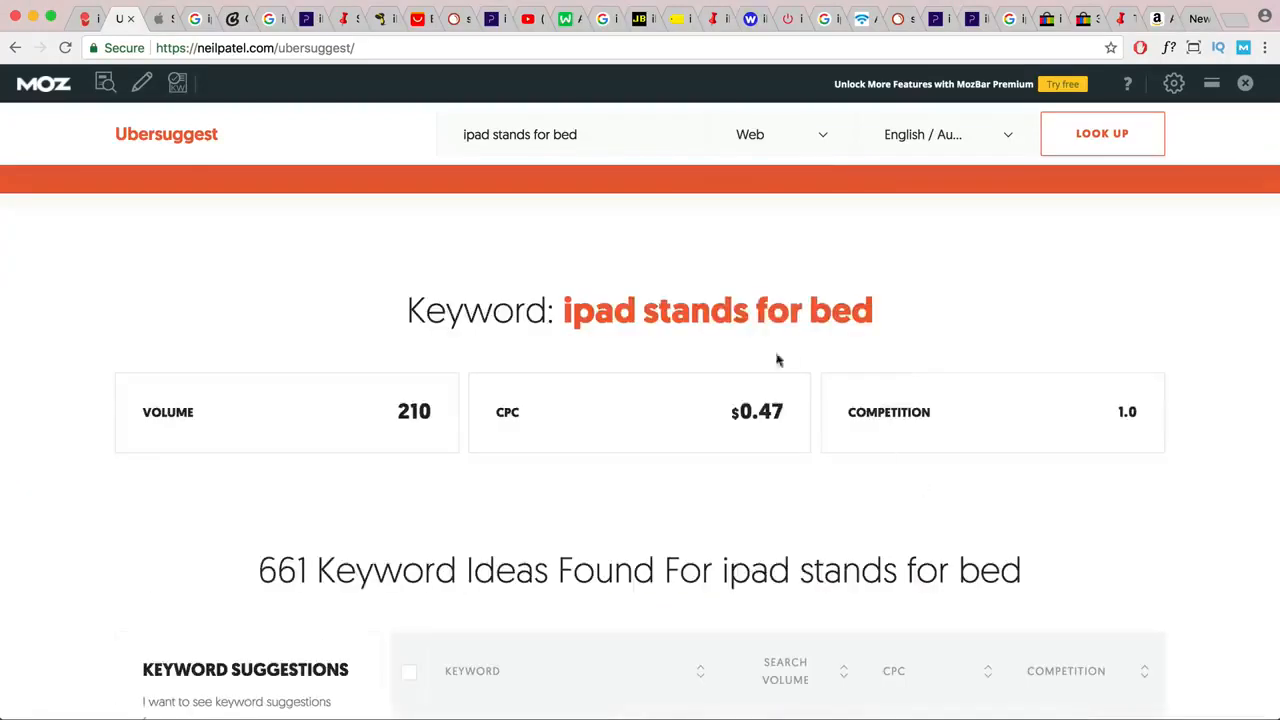
scroll(666, 423, down, 2)
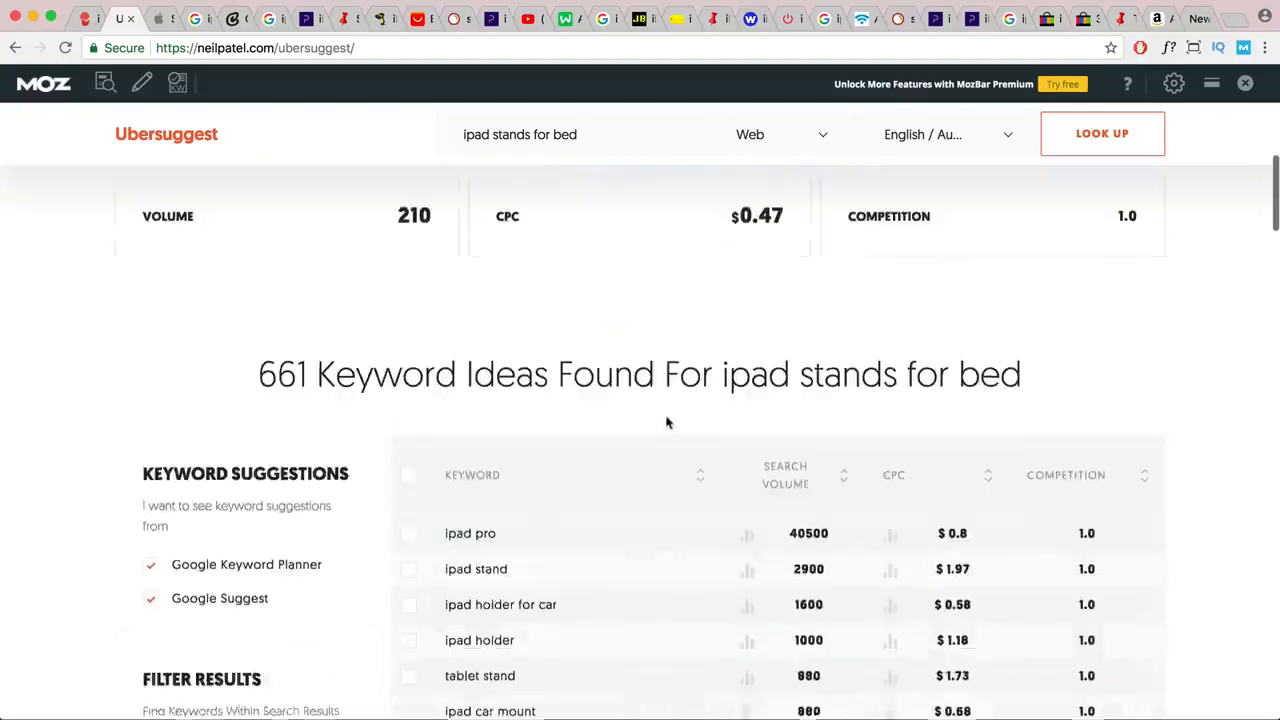
scroll(664, 417, down, 2)
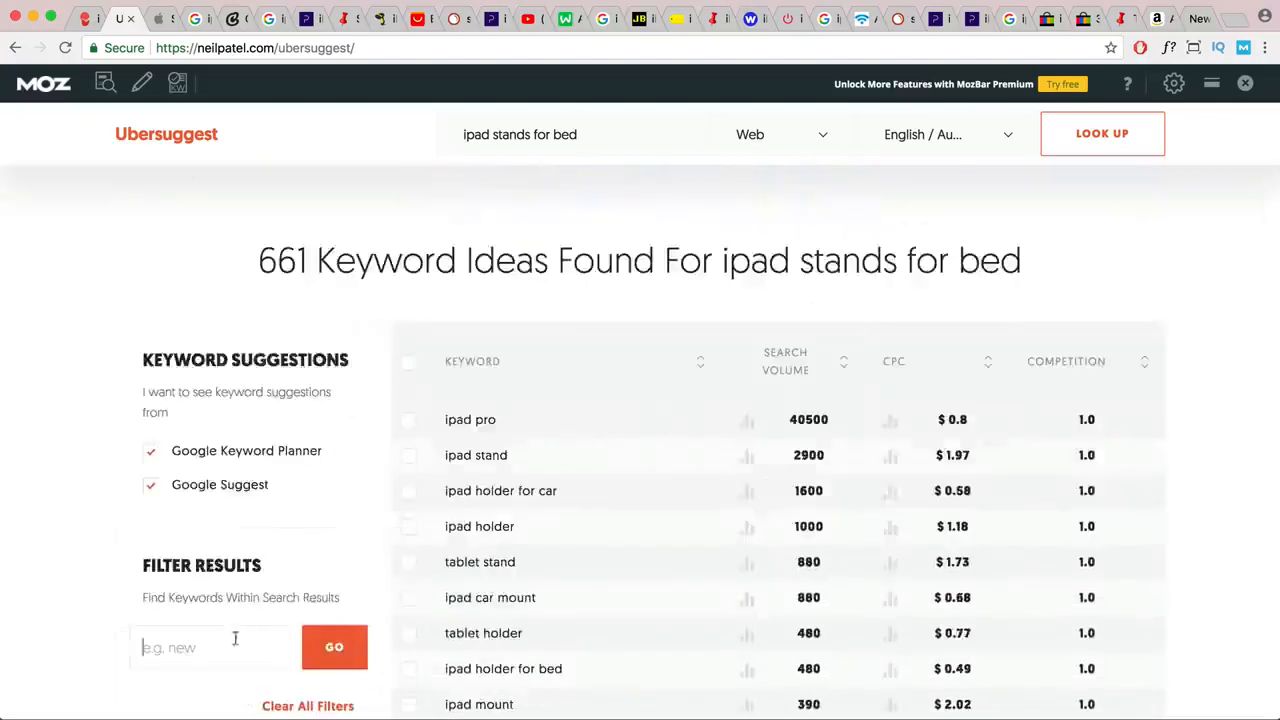
text(bed)
click(360, 641)
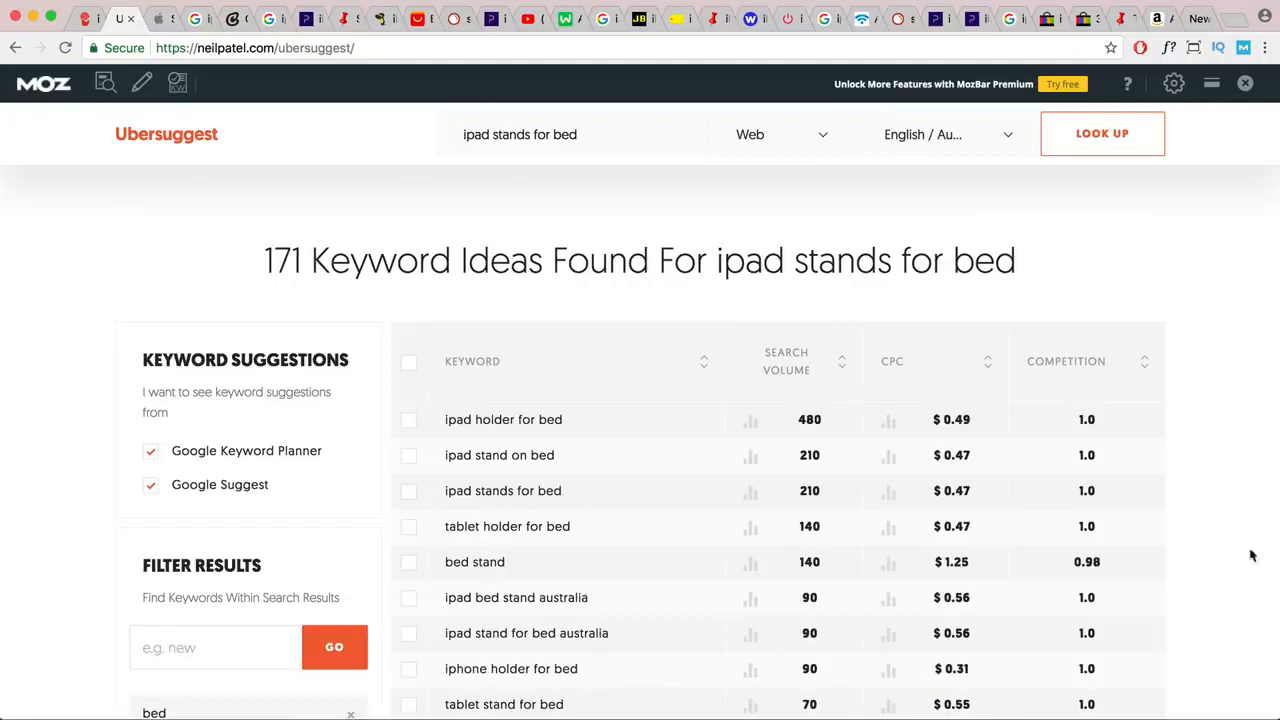
- Copy "ipad holder for bed" from the keyword ideas and paste it after the dash beside "ipad stands for bed" in the text notes
click(1214, 718)
click(1205, 591)
click(1205, 590)
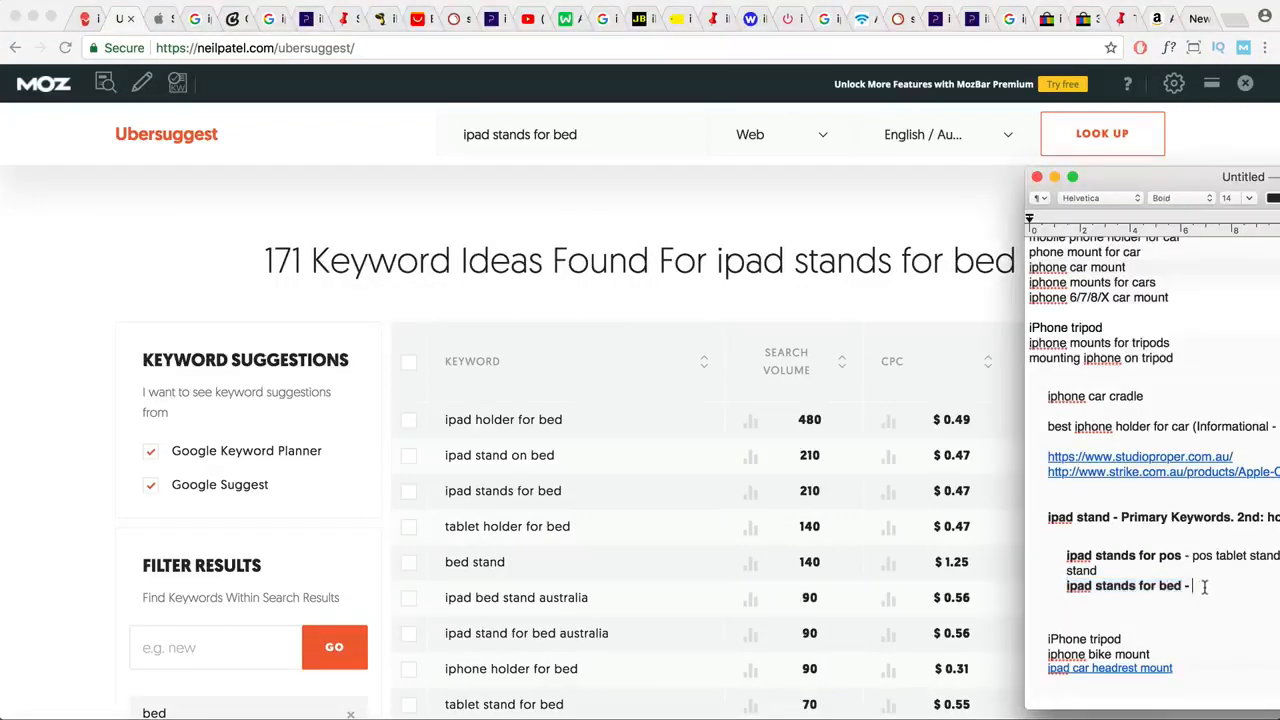
drag(566, 421, 444, 419)
key(super+c)
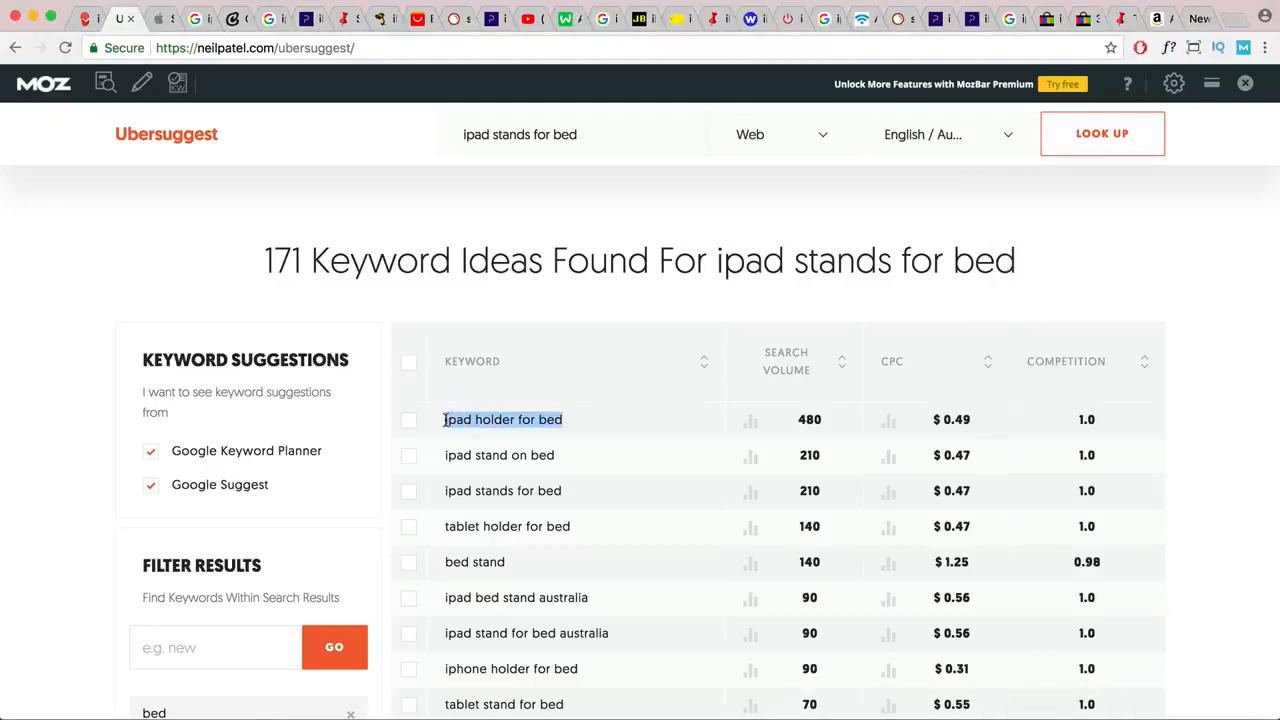
click(1214, 718)
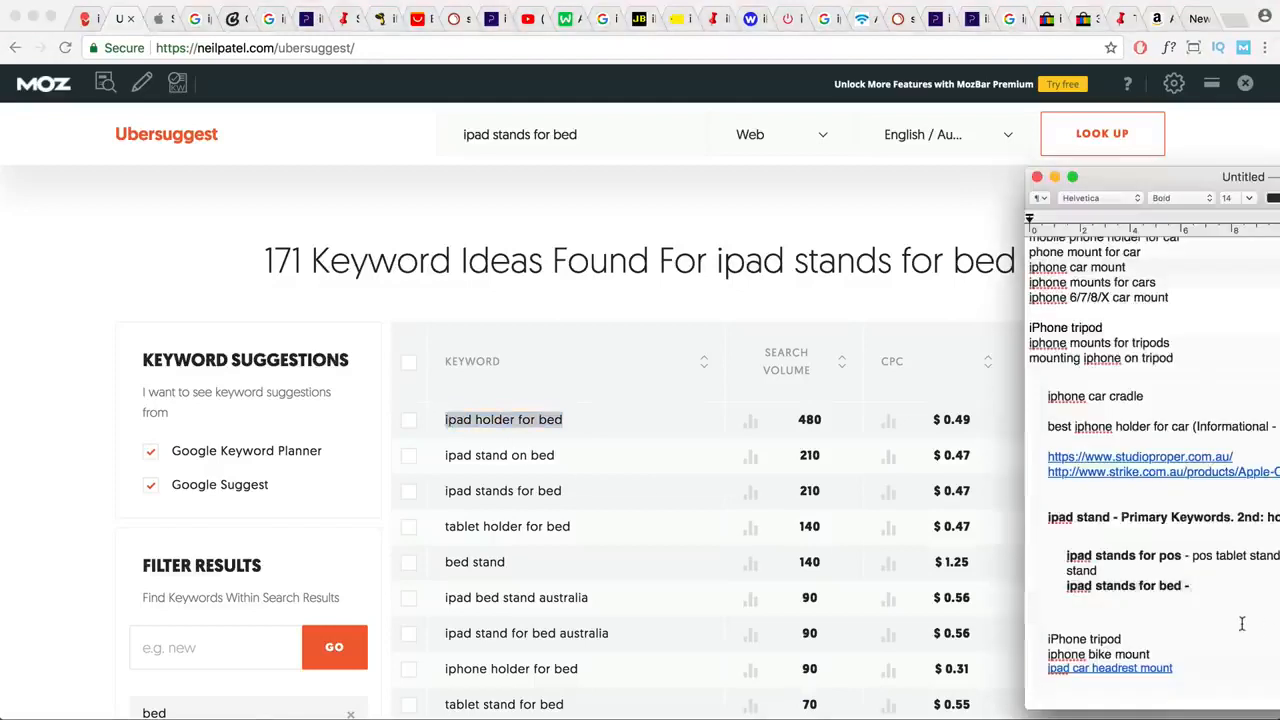
key(super+v)
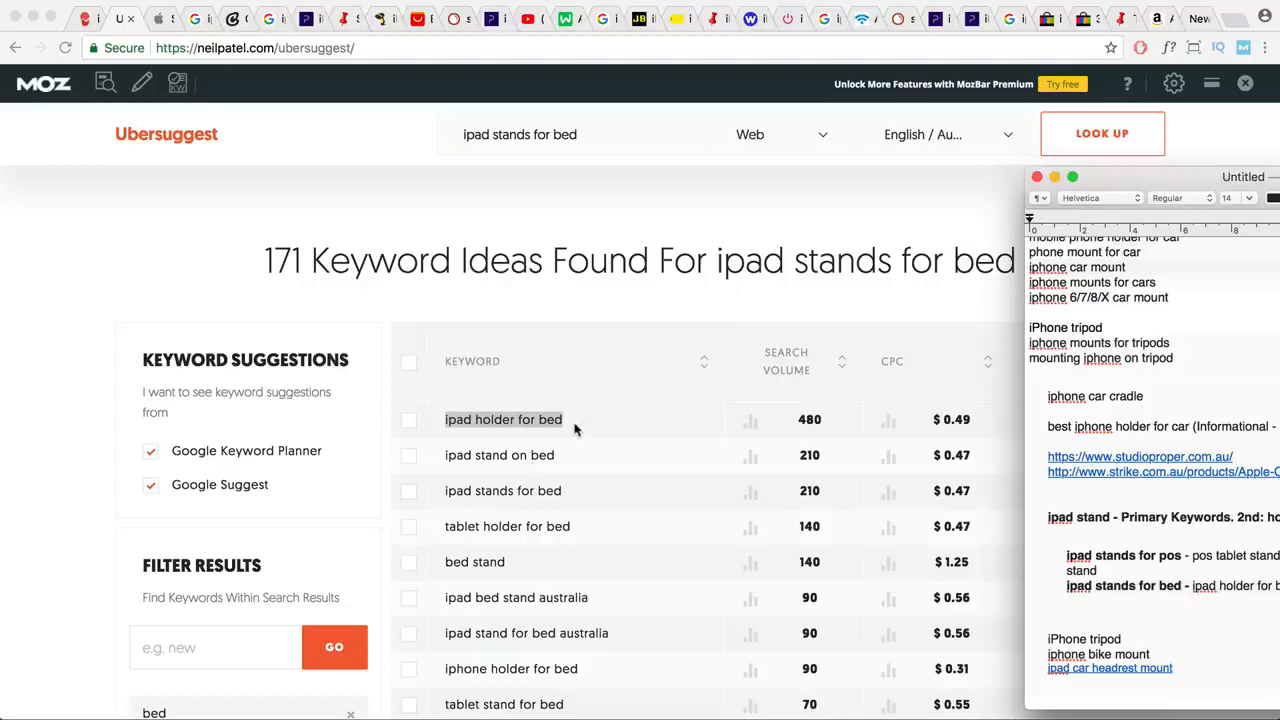
- Look up "ipad holder for bed" in KWFinder to check its search volume and difficulty
click(84, 20)
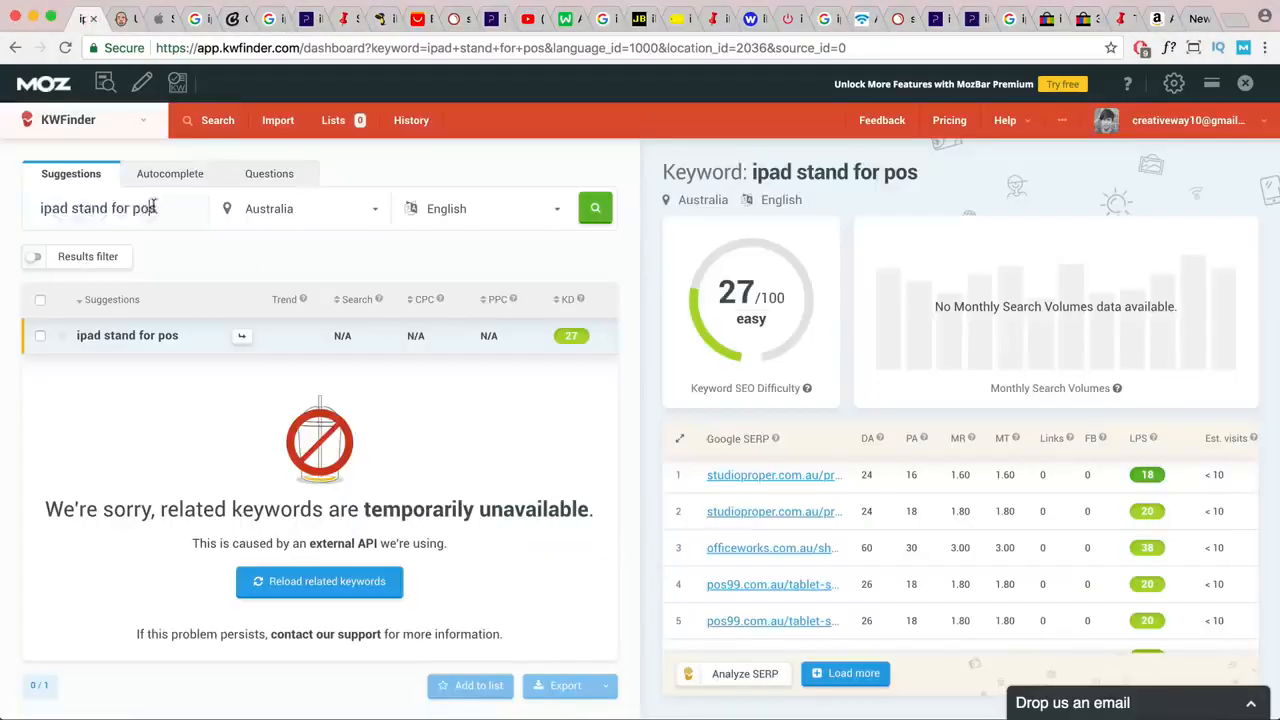
key(super+v)
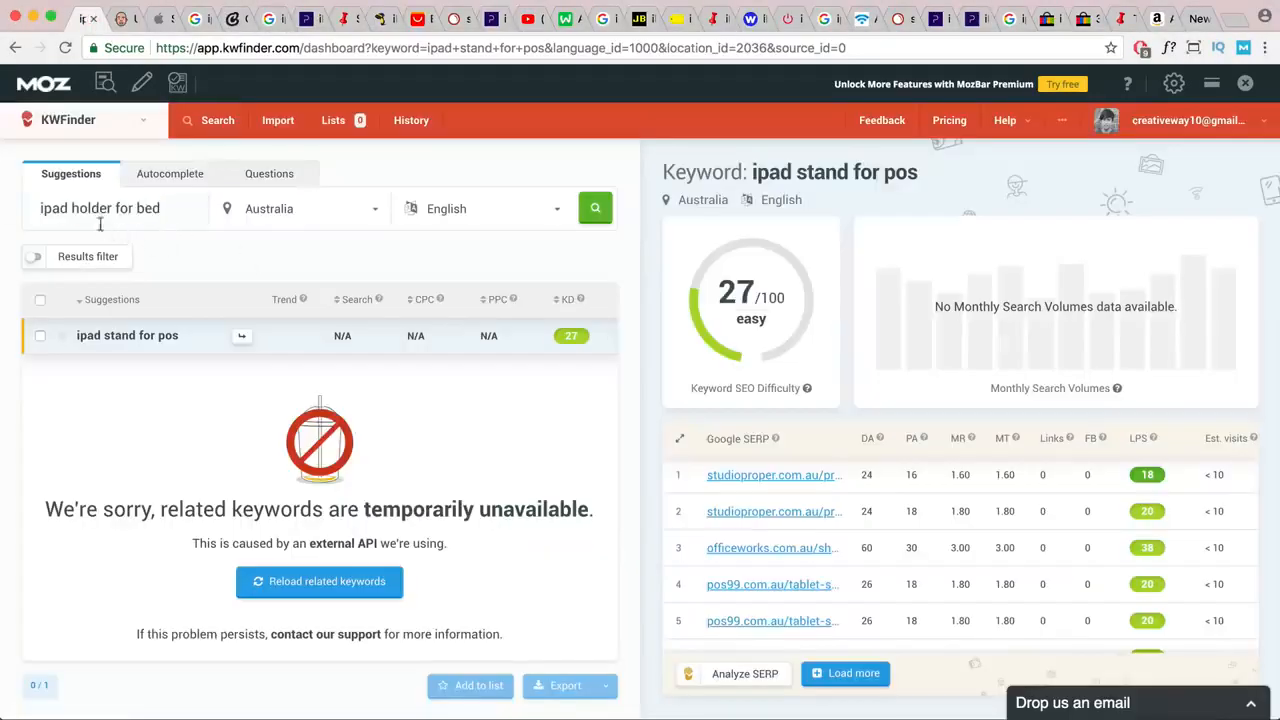
click(595, 208)
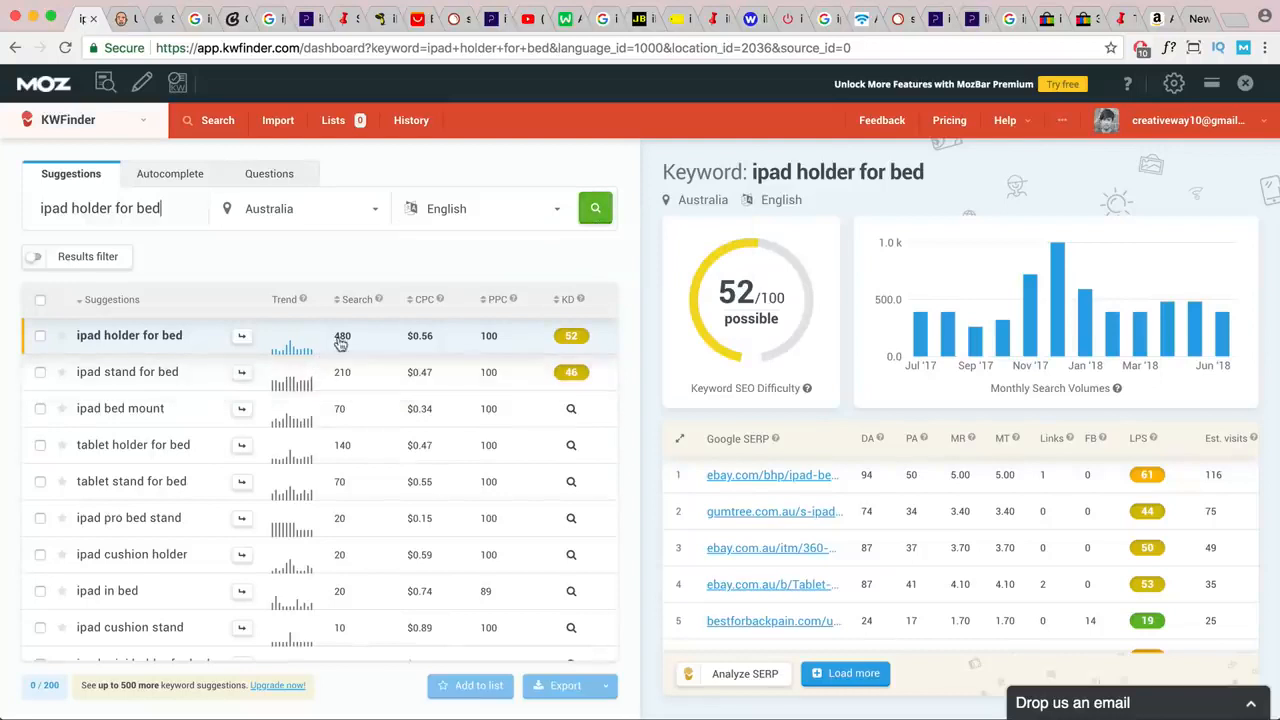
- Change the "ipad stands for bed" heading in the text notes to "ipad stand/s for bed" after rechecking the Ubersuggest ideas
click(127, 22)
click(565, 497)
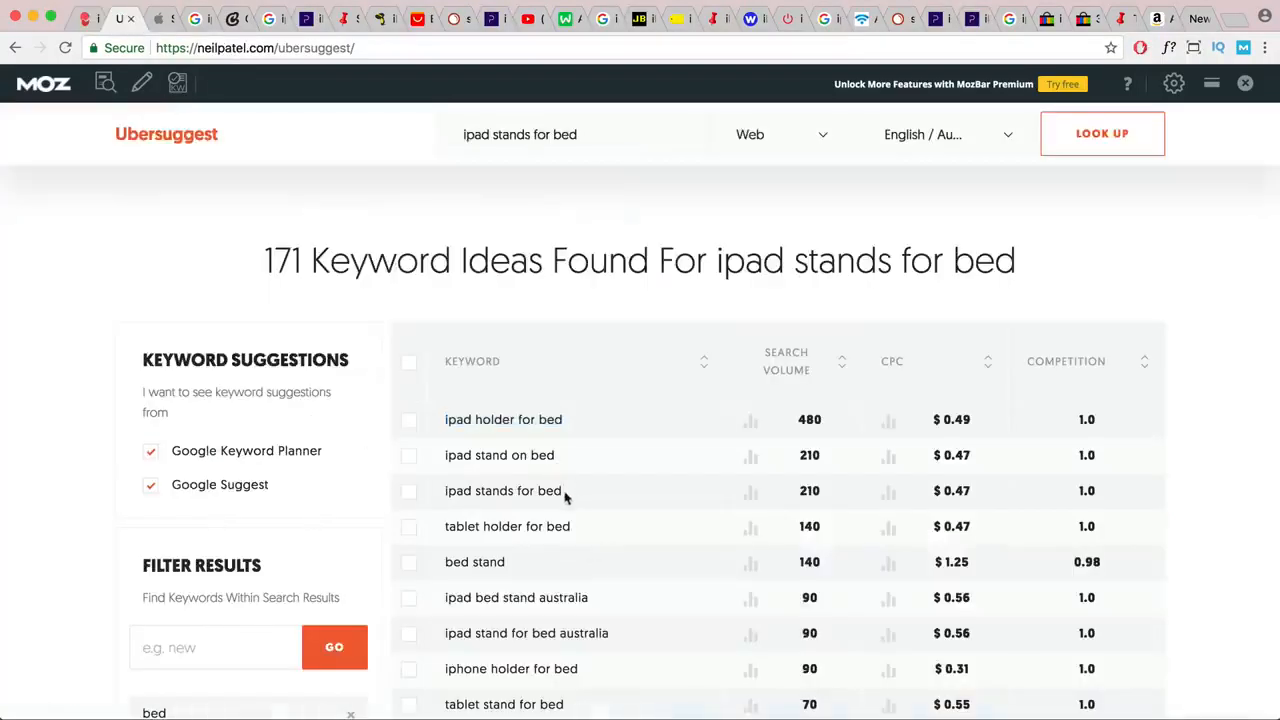
click(1276, 628)
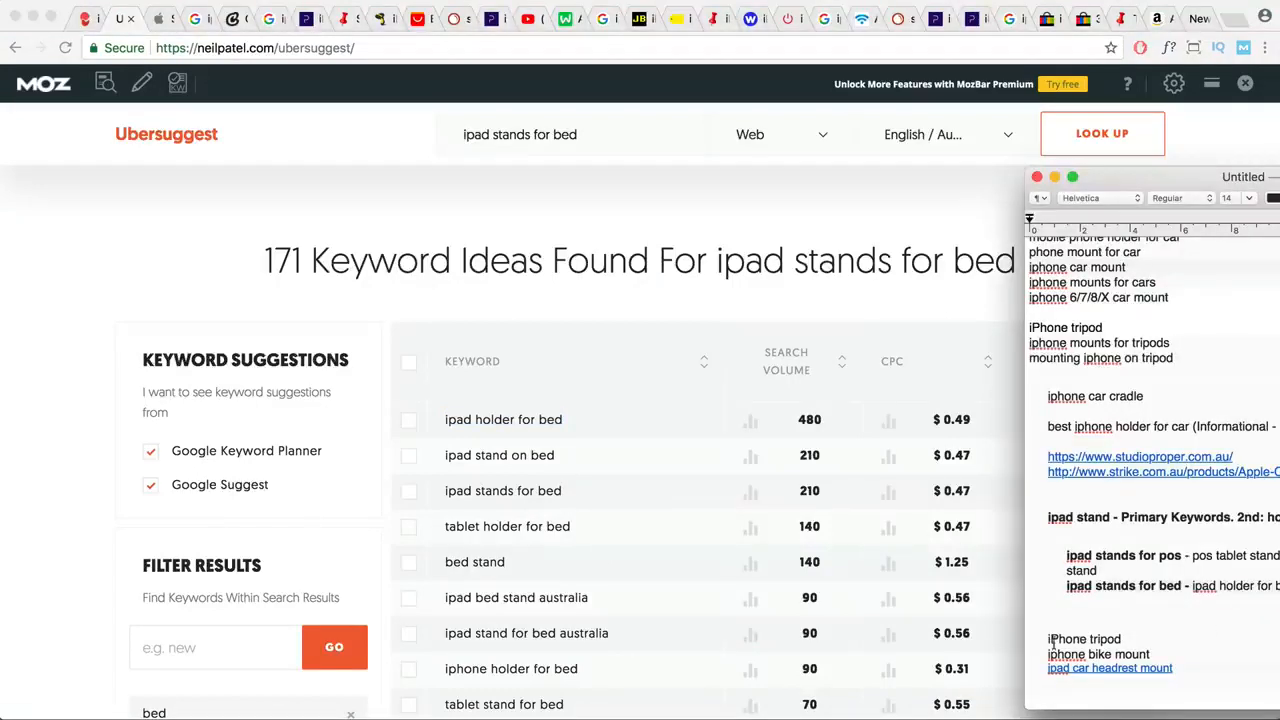
click(1133, 590)
text(/)
click(600, 534)
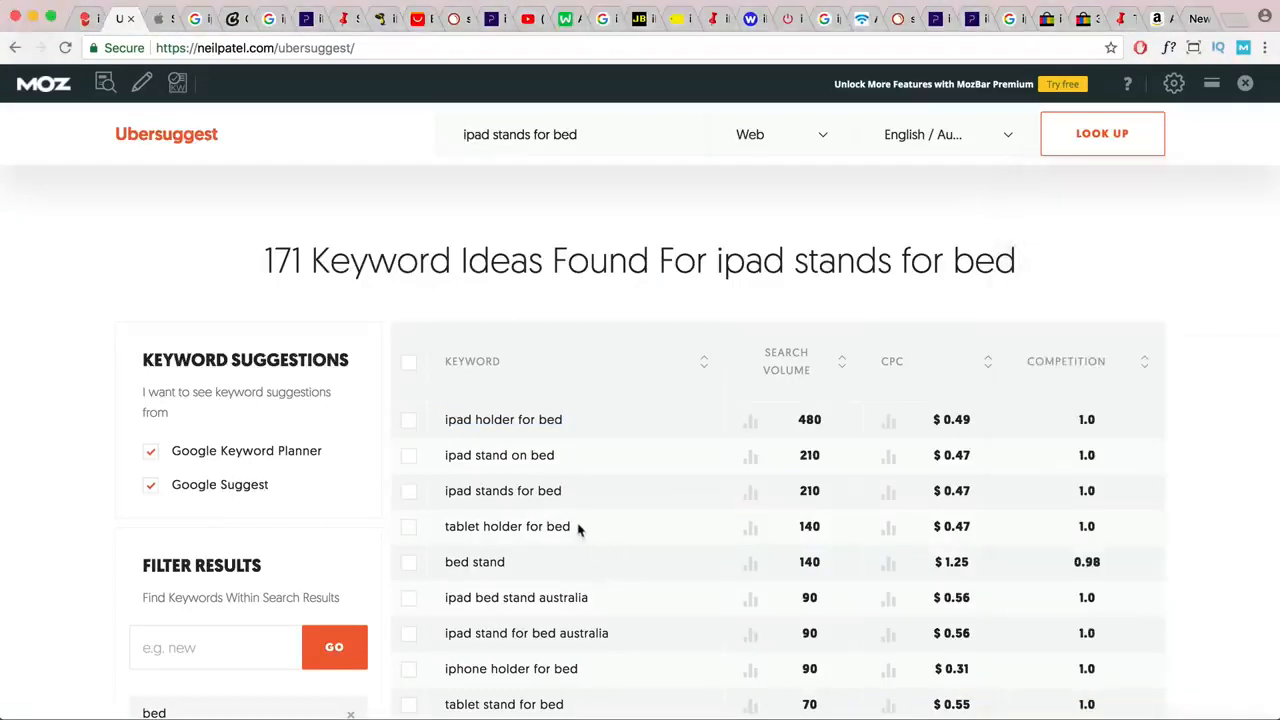
- Copy "tablet holder for bed" from the keyword ideas into the notes' bed keyword group and insert a line break
drag(578, 527, 434, 526)
key(super+Tab)
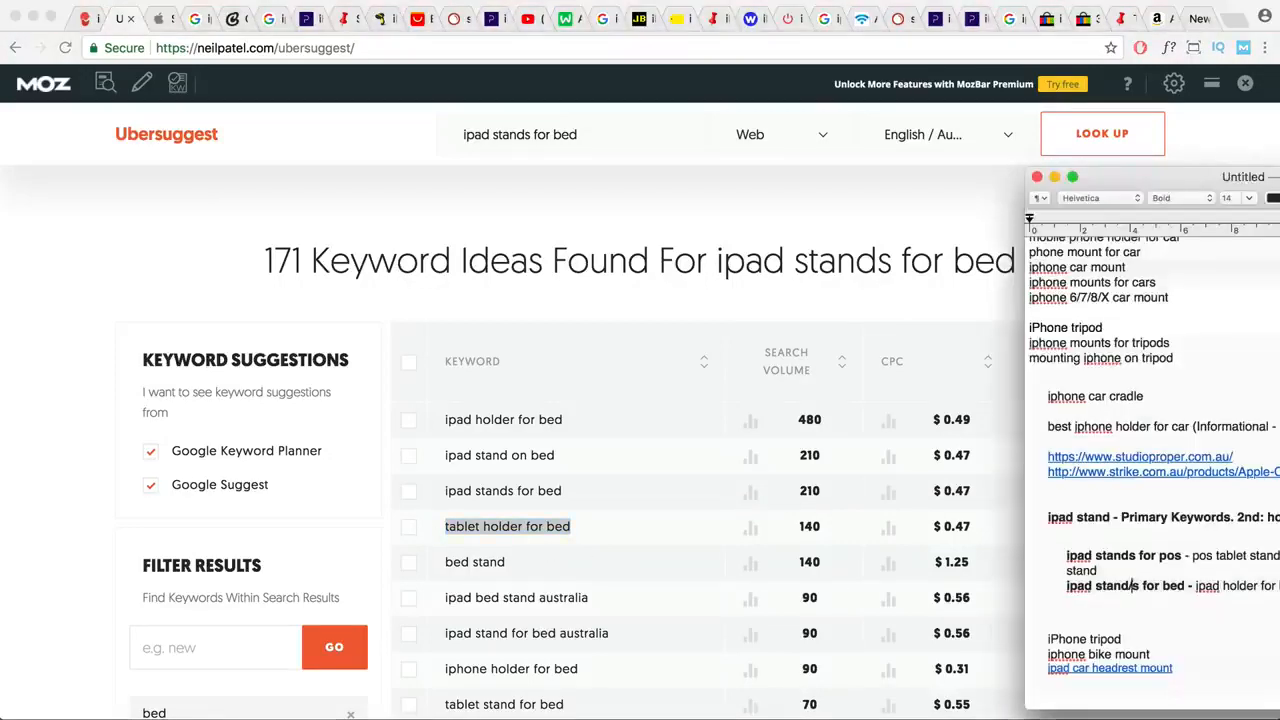
key(Return)
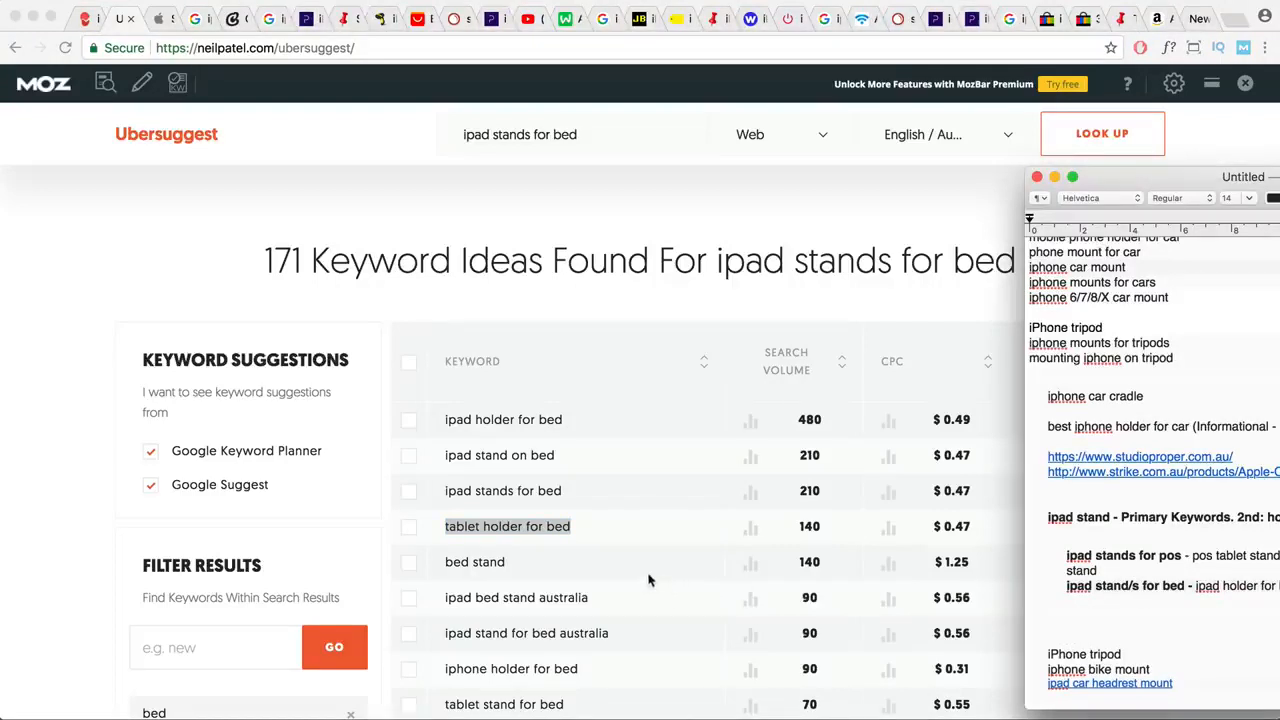
- Copy "ipad bed stand australia" from the keyword ideas and paste it into the bed keyword group in the text notes
drag(596, 600, 447, 599)
key(super+c)
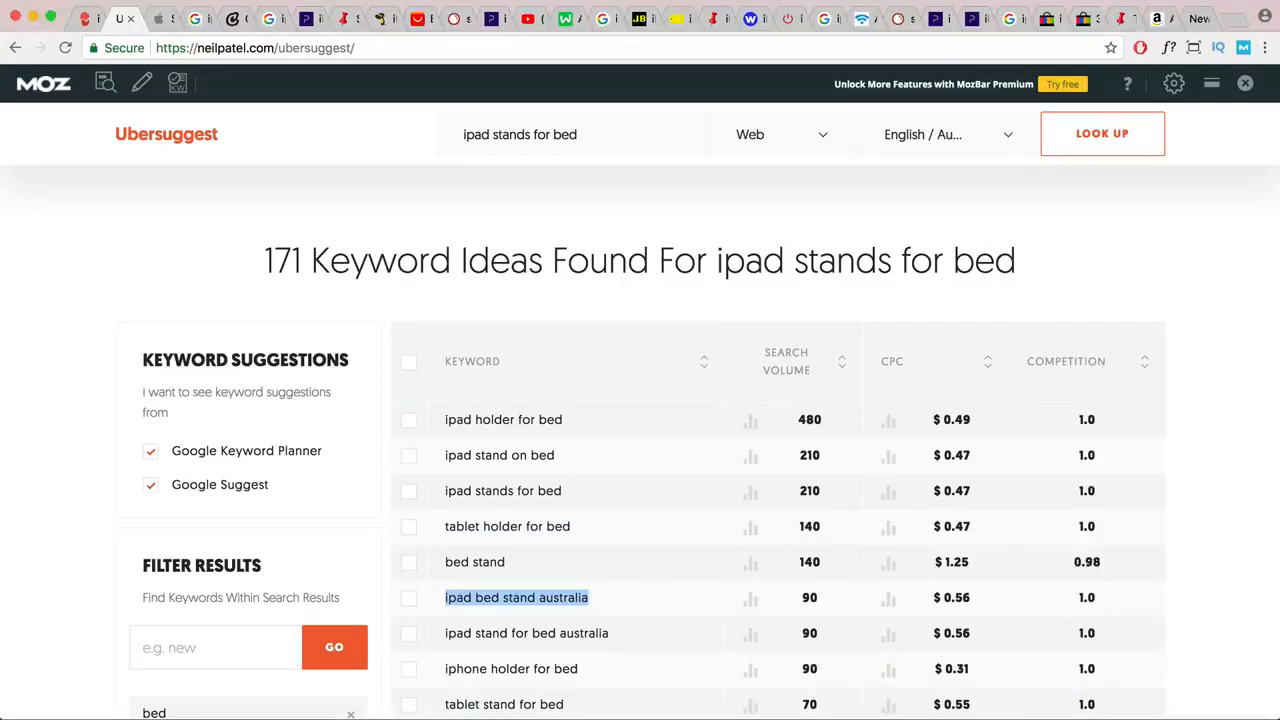
key(super+Tab)
key(super+v)
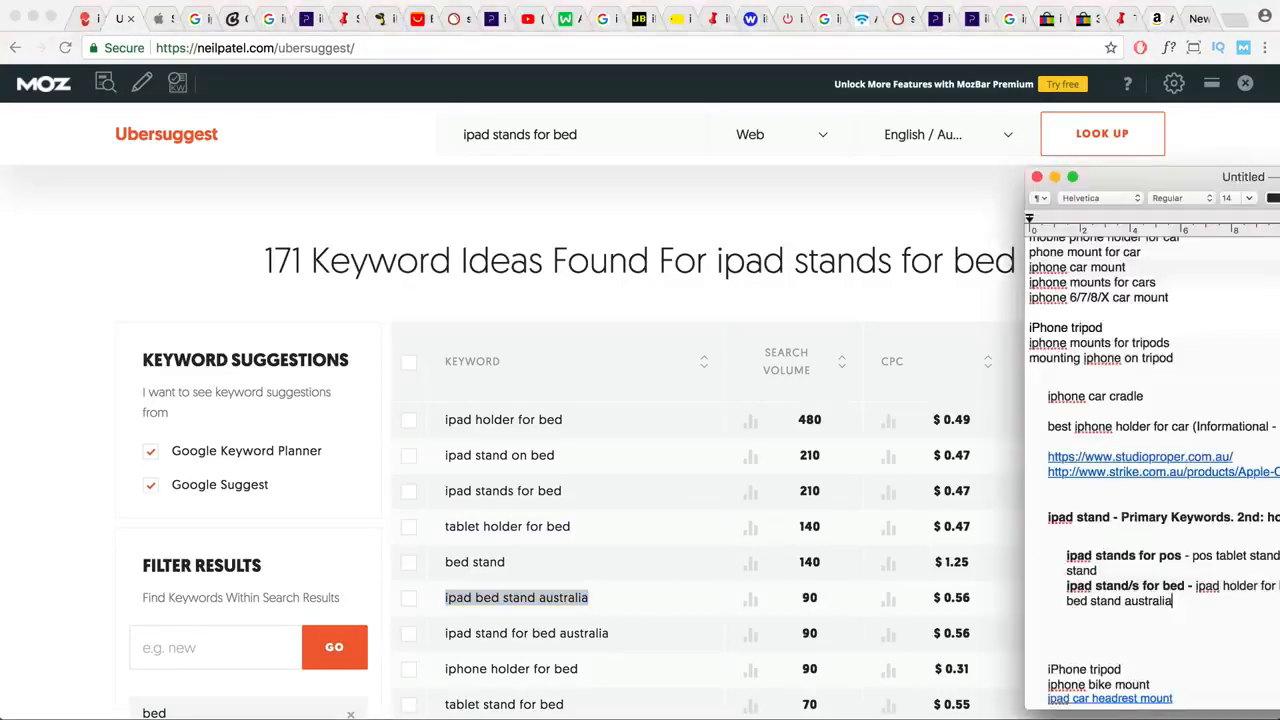
- Add "ipad stand for bed australia" from the keyword ideas to the notes' bed group, separated by a comma
scroll(551, 646, down, 2)
key(super+Tab)
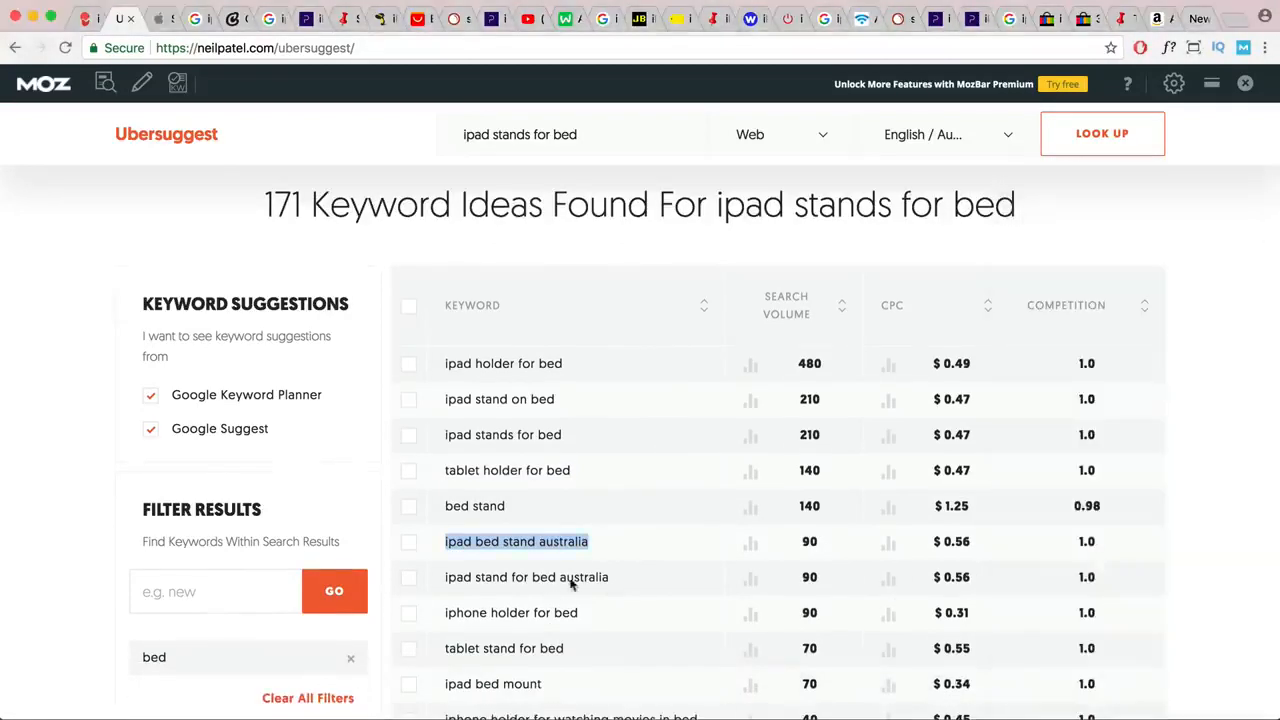
drag(609, 578, 445, 578)
key(super+c)
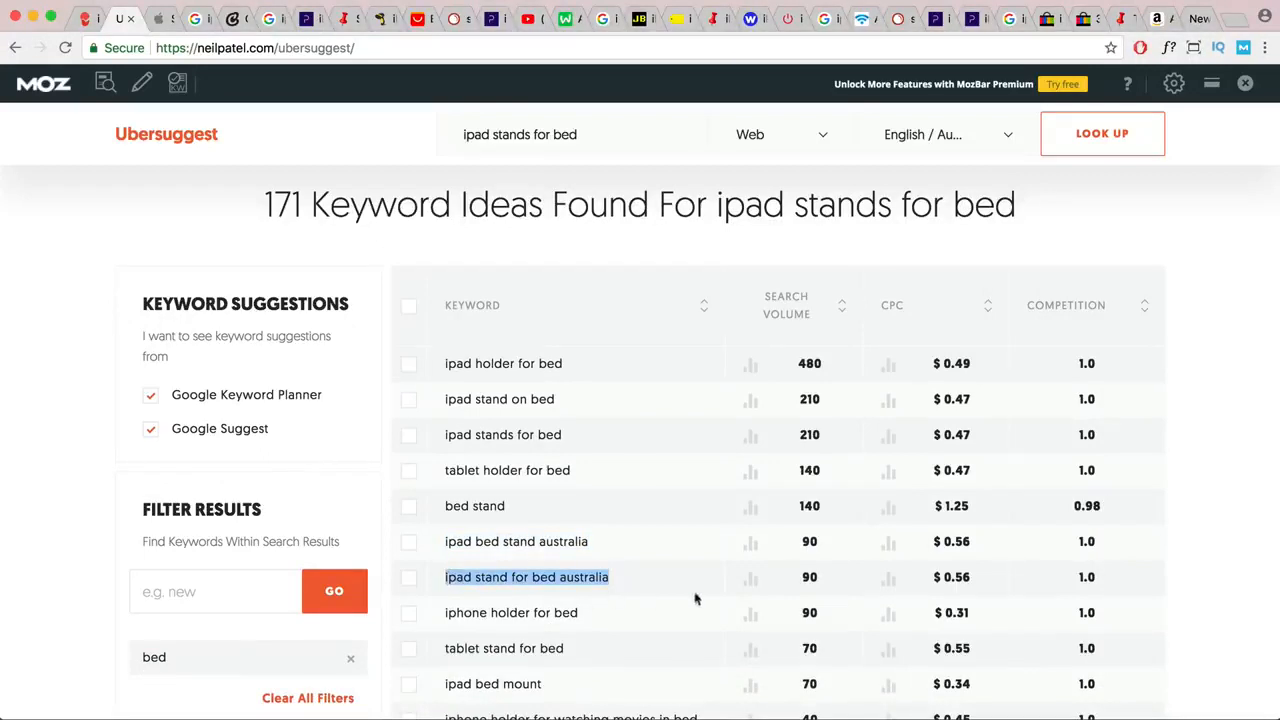
key(super+Tab)
text(,)
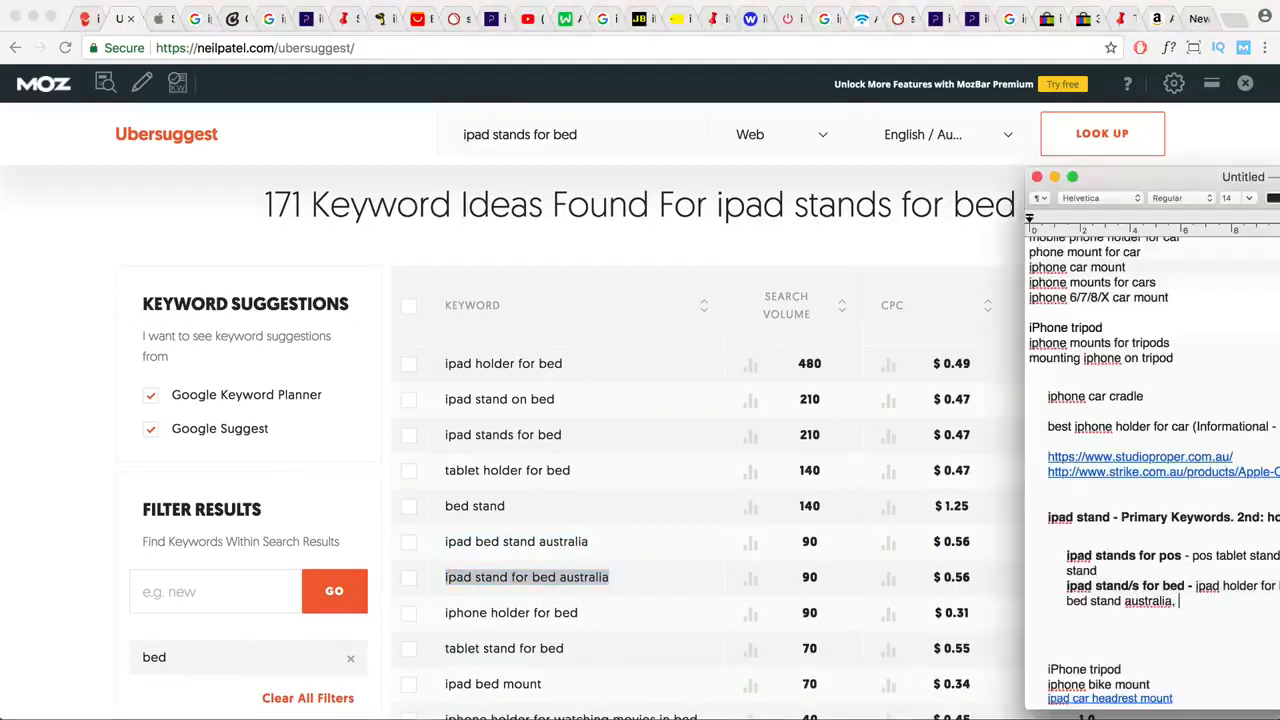
key(super+v)
- Copy "tablet stand for bed" from the keyword ideas for the bed keyword group and return to the text notes
key(super+Tab)
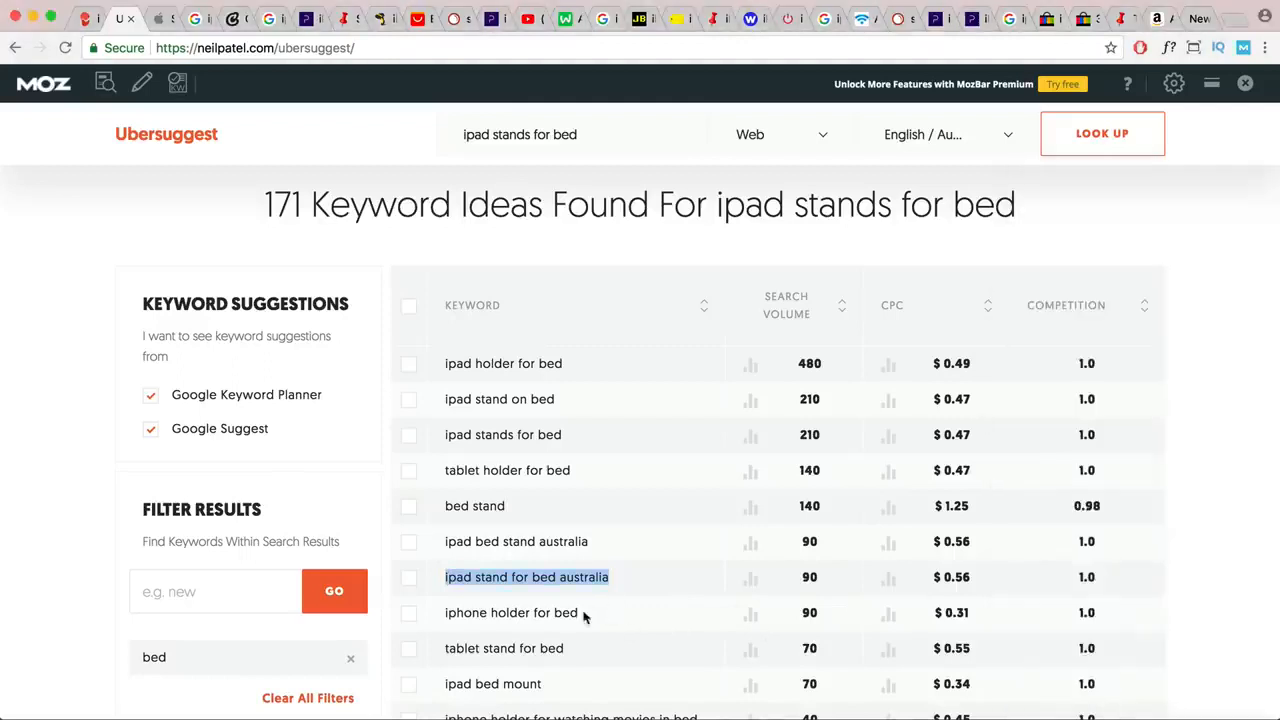
scroll(585, 612, down, 2)
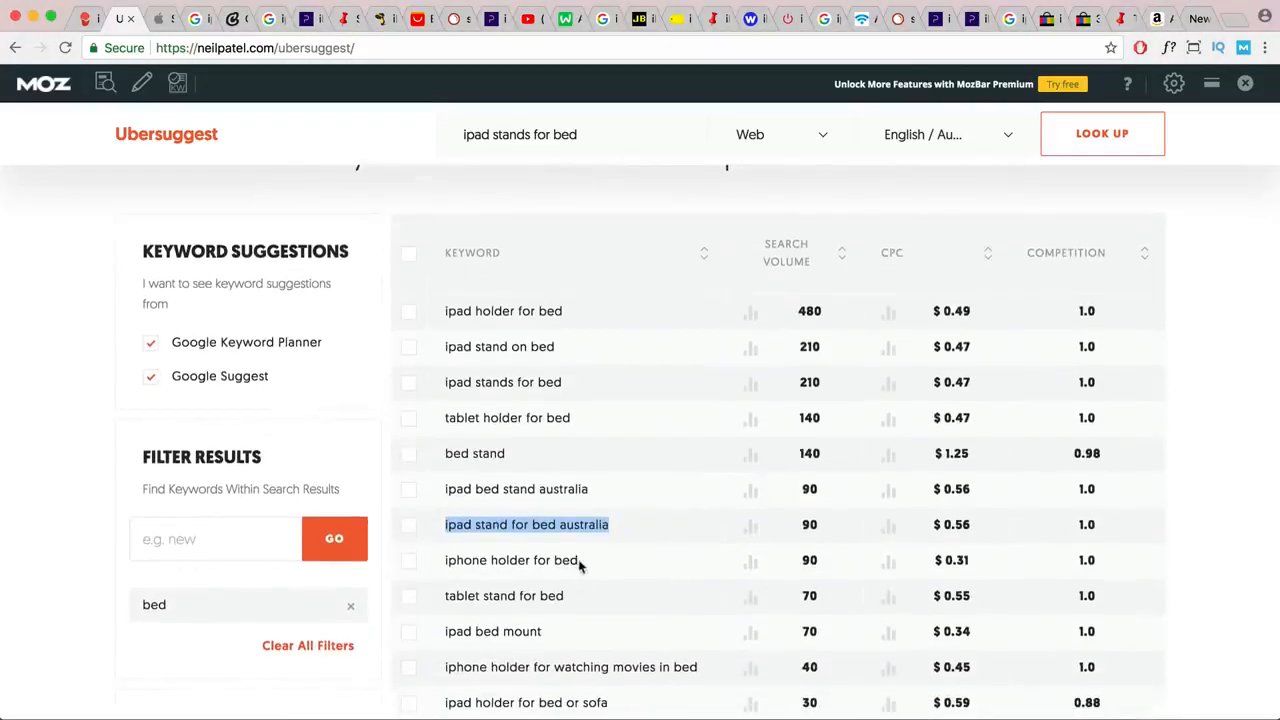
scroll(581, 567, down, 1)
scroll(581, 567, down, 1)
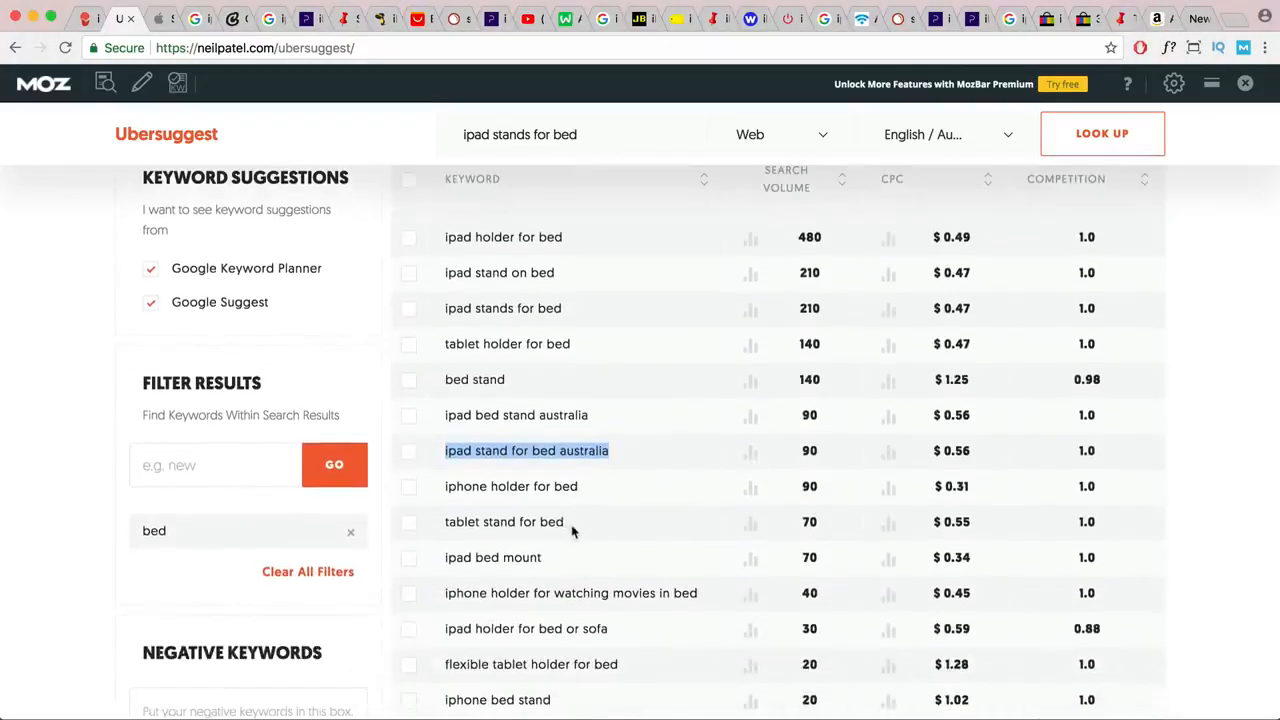
double_click(565, 523)
drag(567, 523, 443, 523)
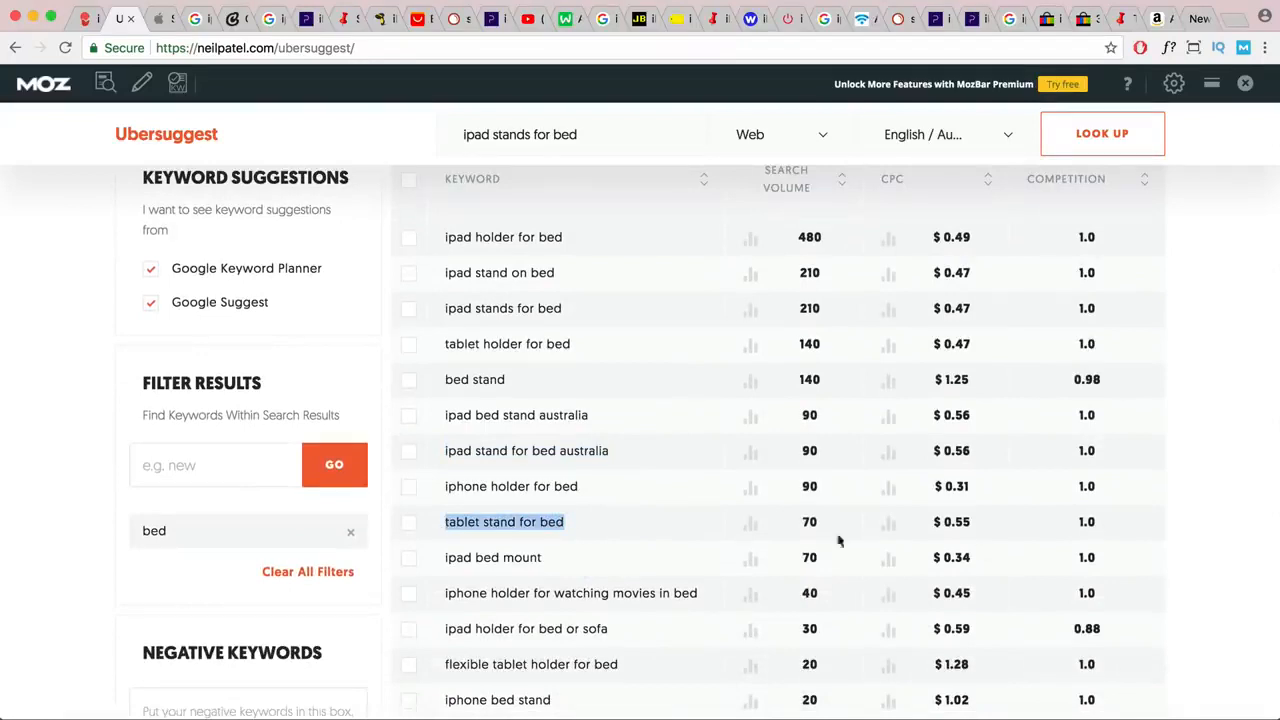
key(super+c)
key(super+Tab)
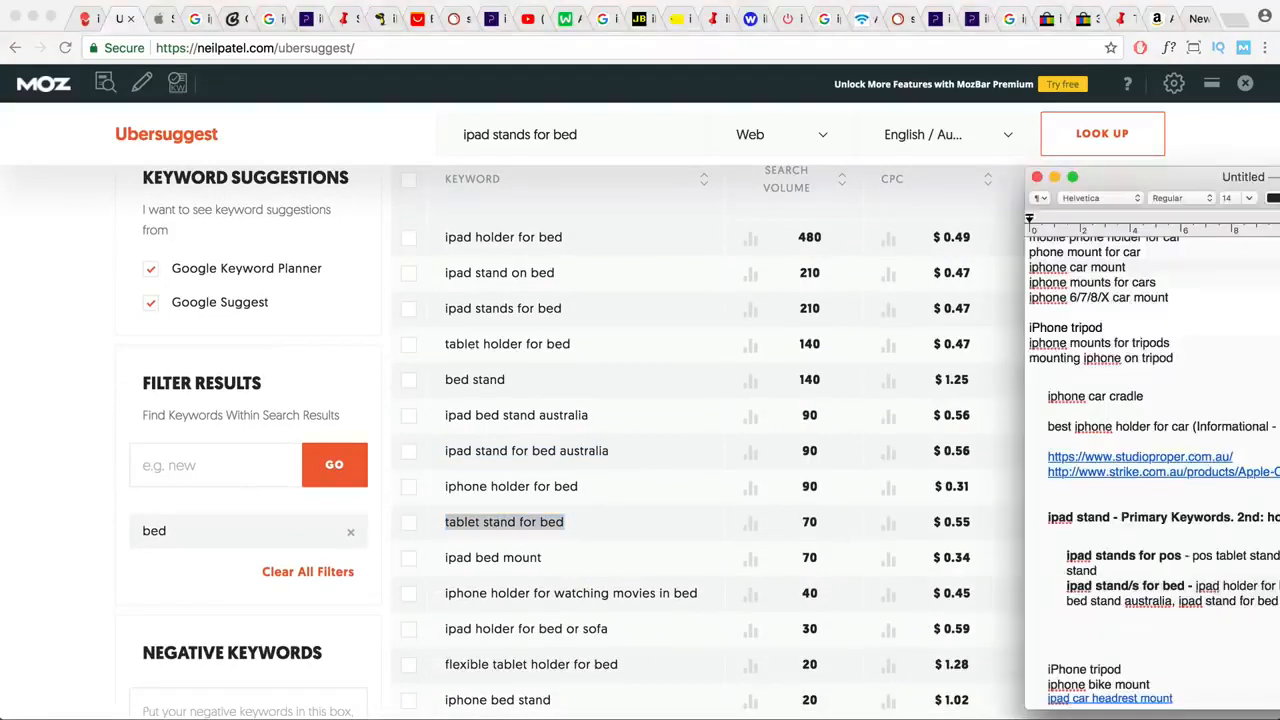
- Copy only "watching movies in bed" from the iPhone holder keyword idea and paste it at the end of the notes' bed group
key(super+Tab)
scroll(533, 567, down, 1)
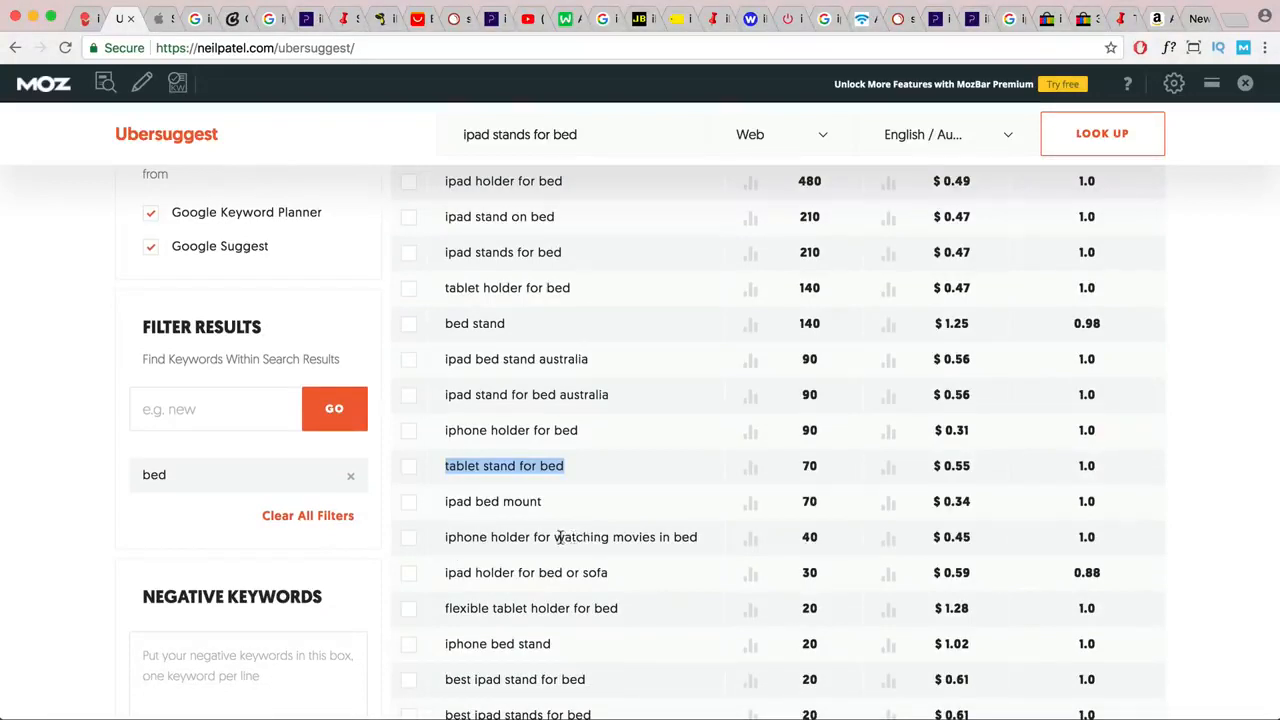
mouse_move(560, 537)
mouse_down()
mouse_move(700, 537)
mouse_move(553, 539)
mouse_up()
click(1278, 634)
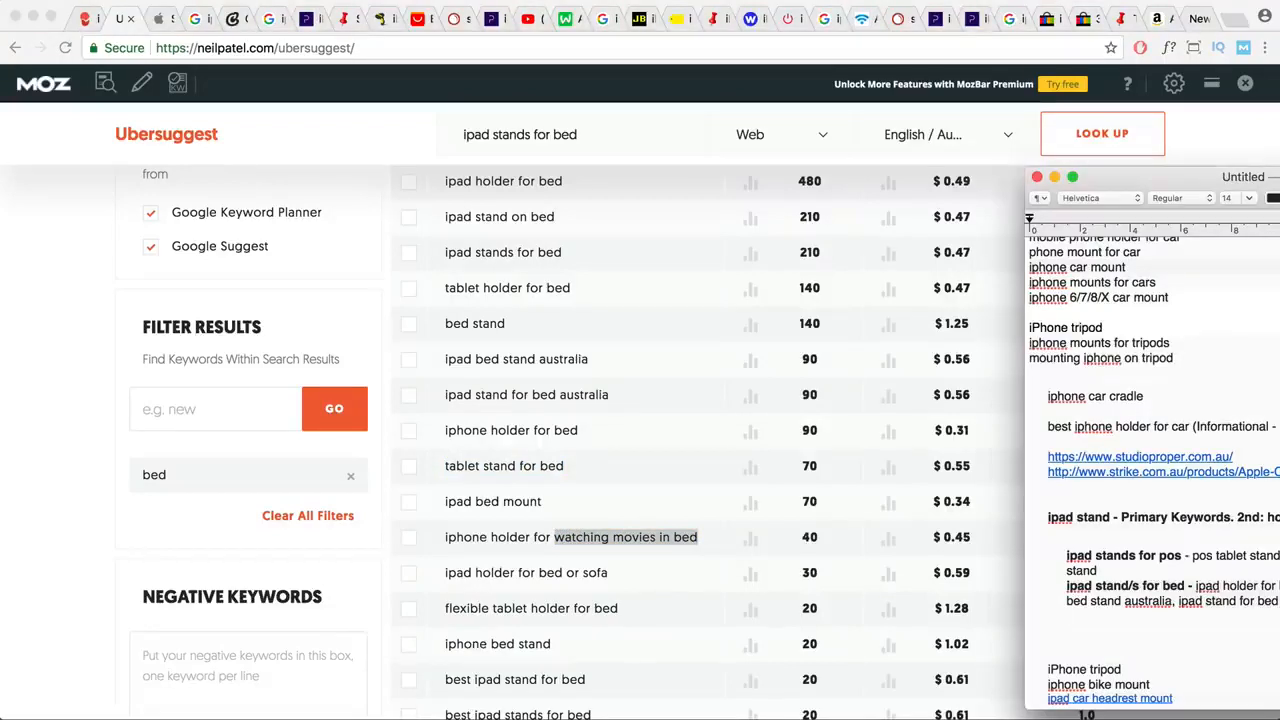
key(Return)
key(super+v)
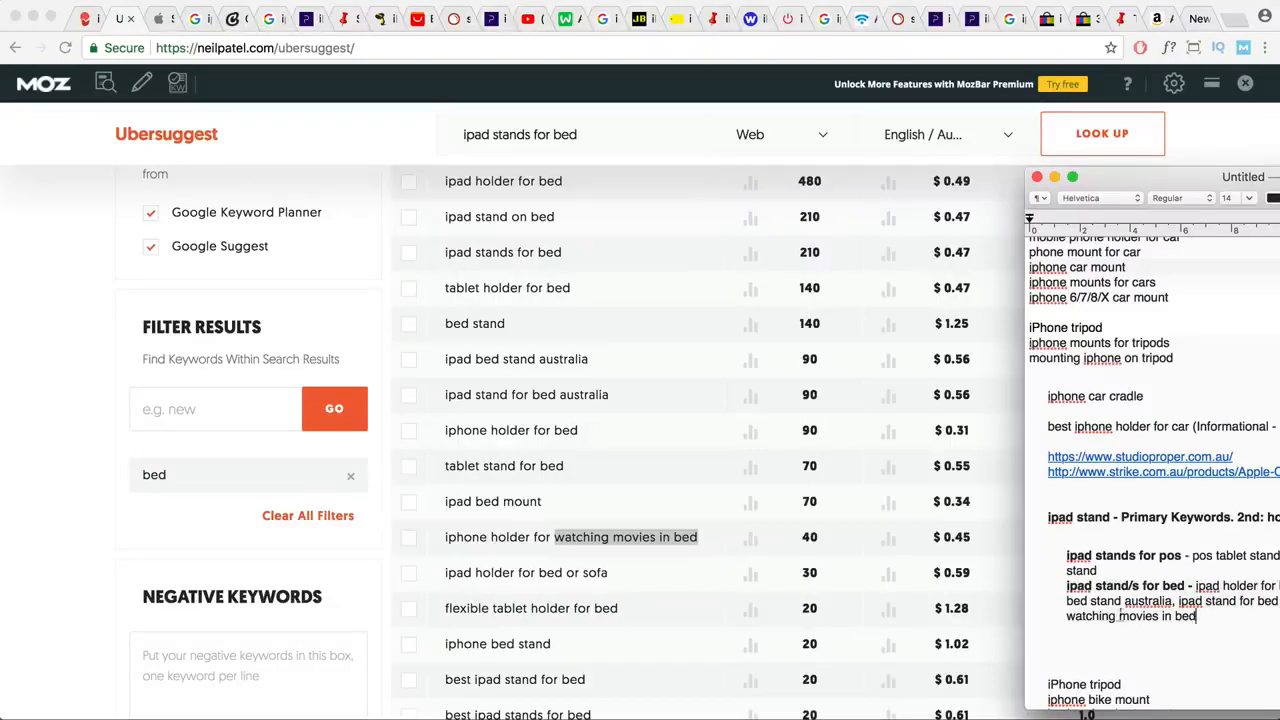
- Make "watching movies in bed" bold in the notes and add a comma after it
drag(1197, 616, 1066, 616)
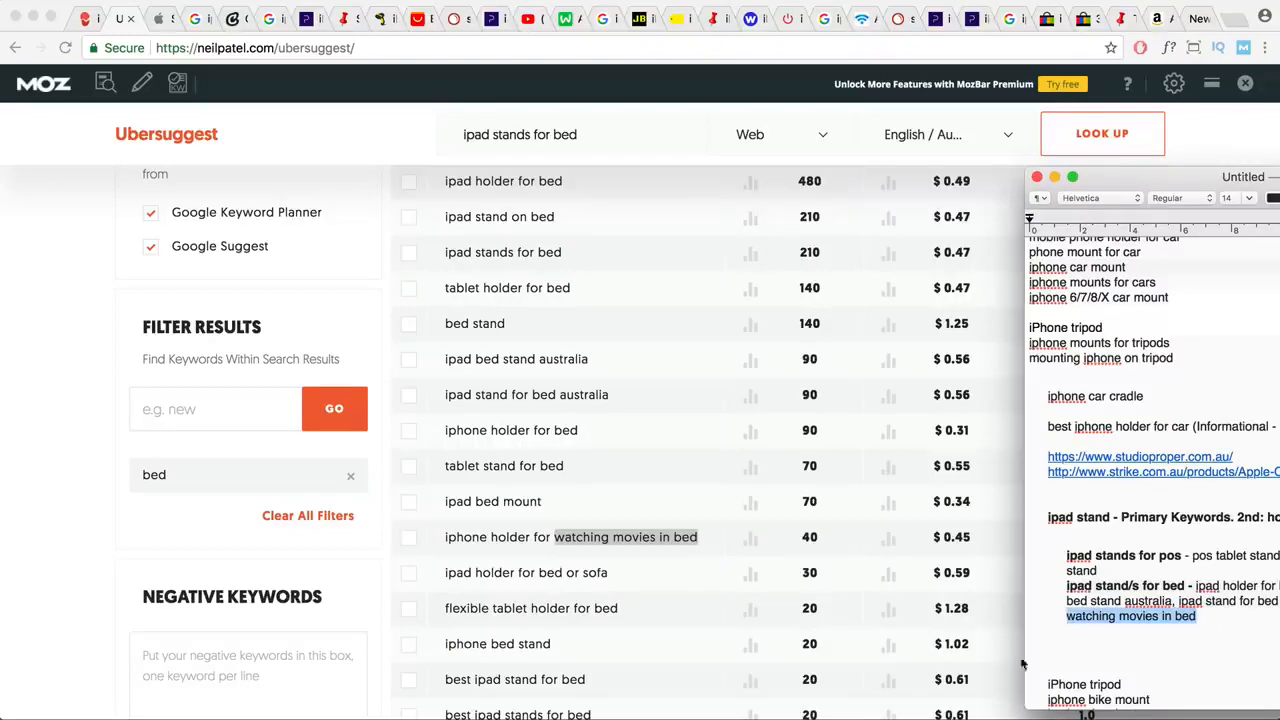
key(super+b)
click(1219, 615)
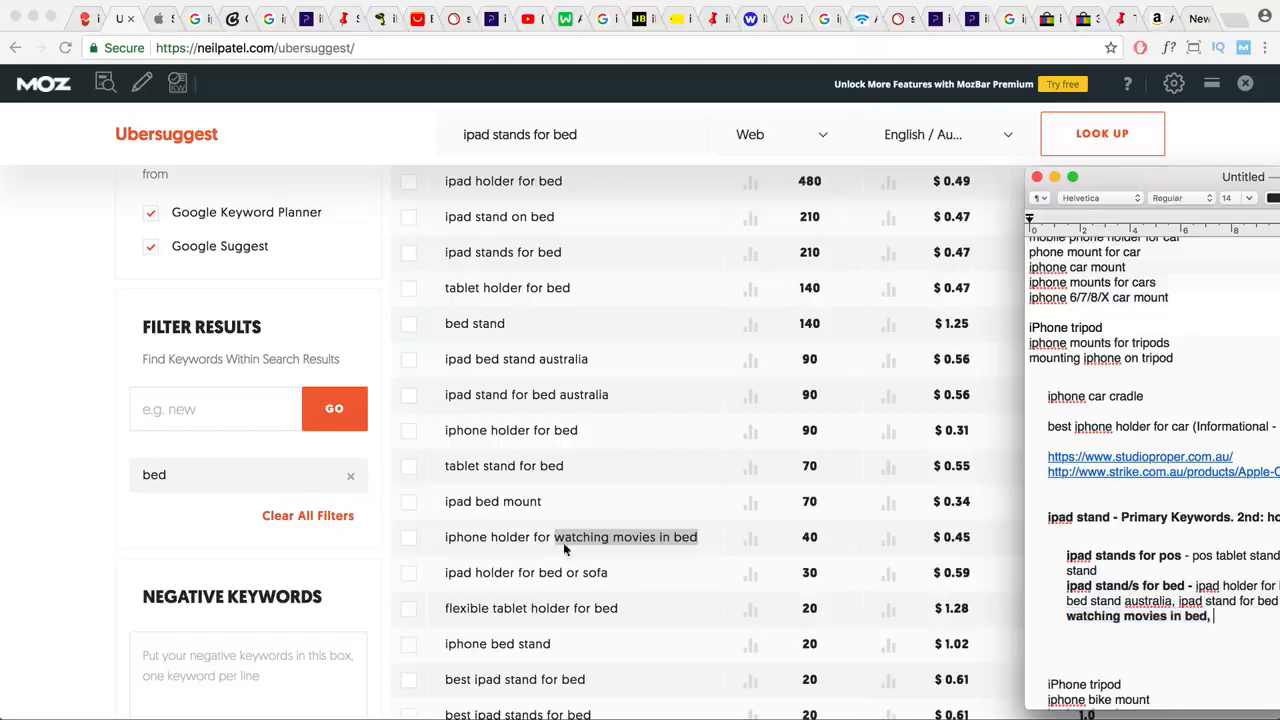
- Copy "ipad holder for bed or sofa" from the keyword ideas and paste it after "watching movies in bed" in the notes
scroll(606, 569, down, 2)
click(613, 505)
drag(613, 498, 444, 502)
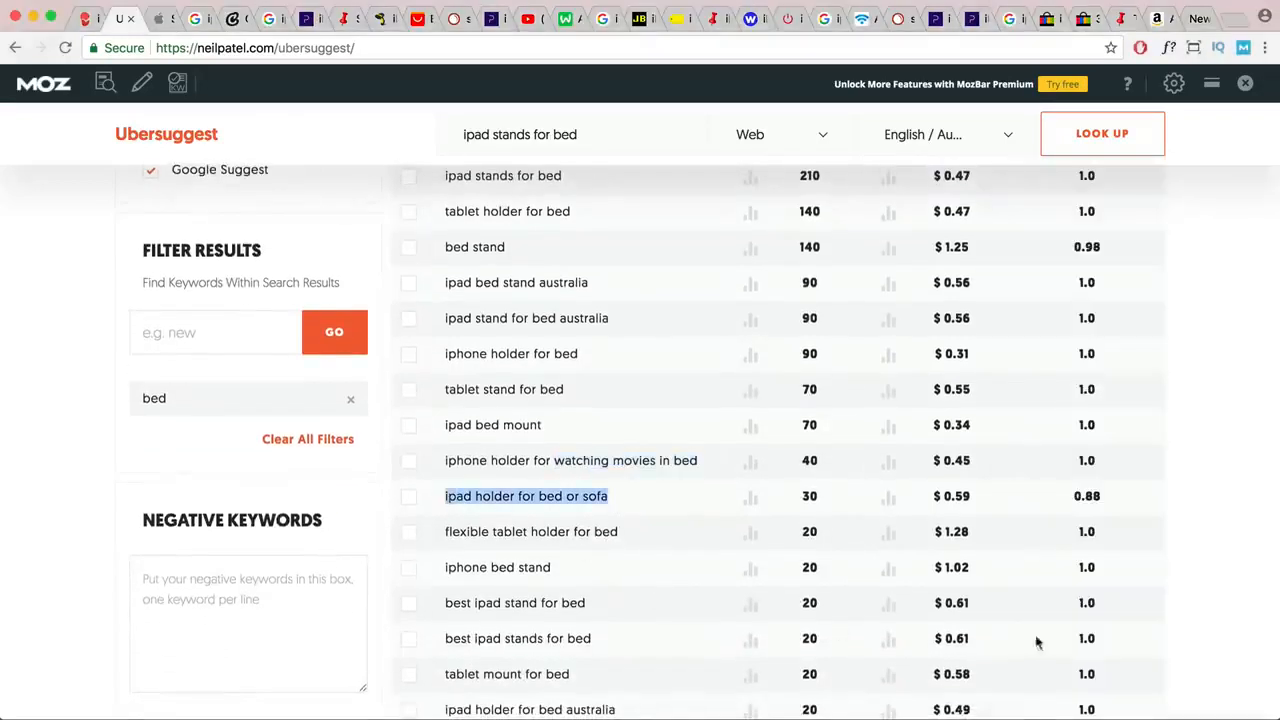
key(super+Tab)
key(super+v)
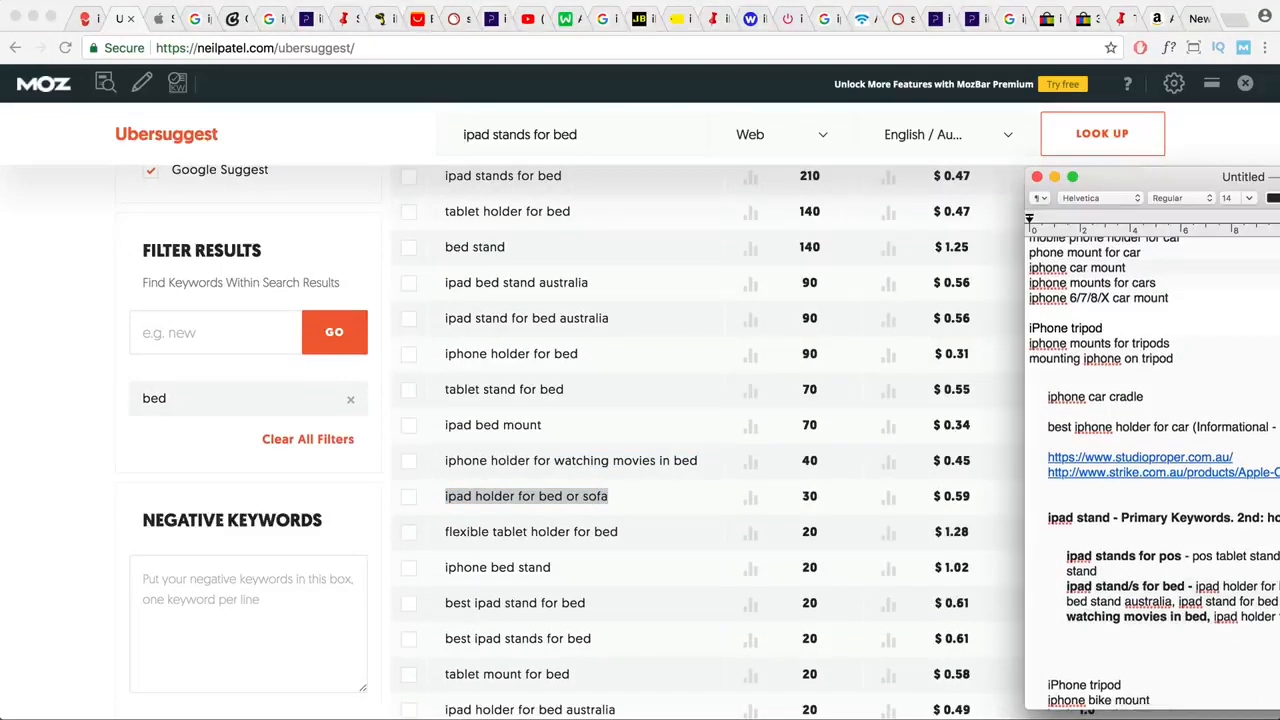
- Copy "reading in bed" from the tablet holder keyword idea for the notes, and insert a blank line above the "ipad stand/s for bed" heading
click(632, 540)
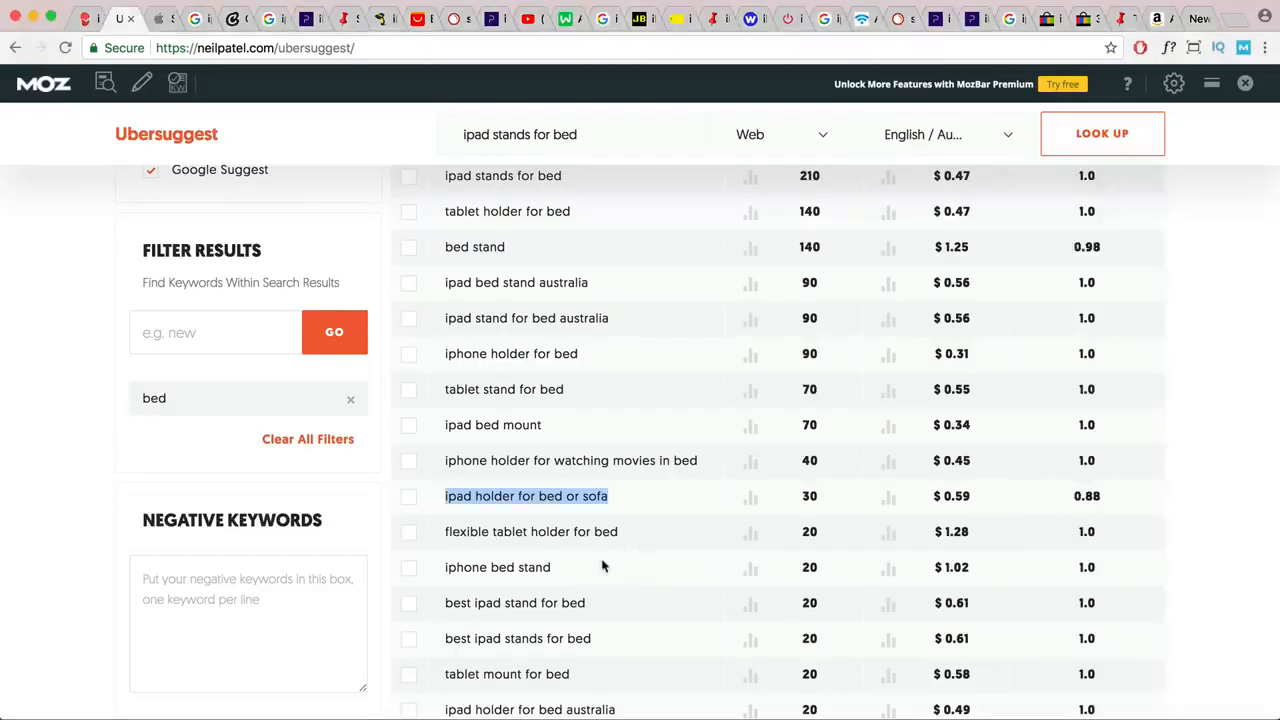
scroll(604, 564, down, 1)
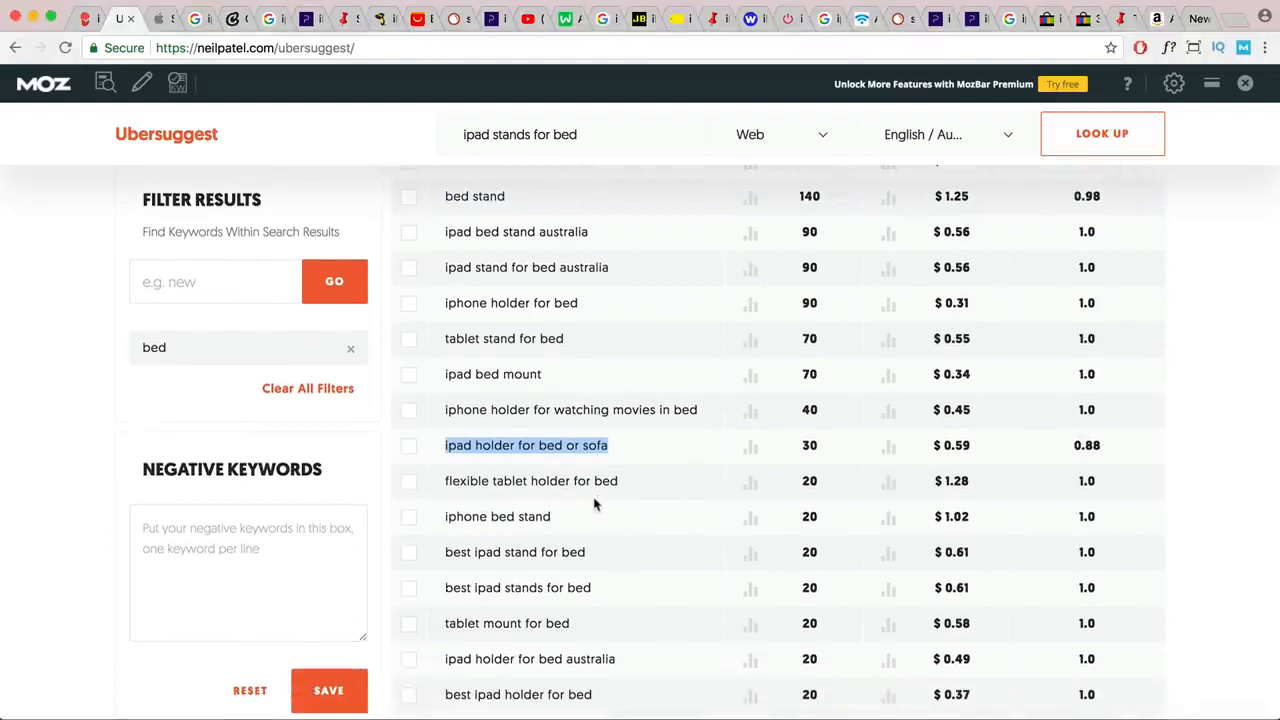
scroll(596, 503, down, 1)
scroll(596, 505, down, 2)
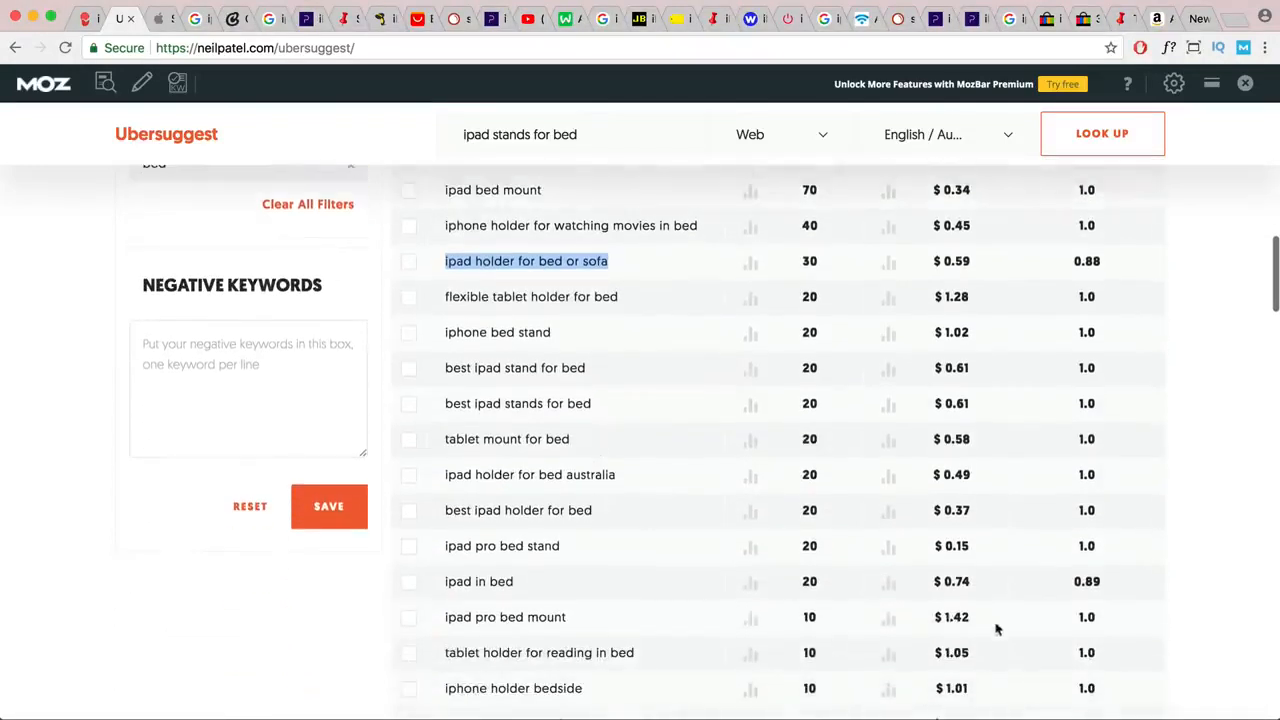
scroll(636, 593, down, 1)
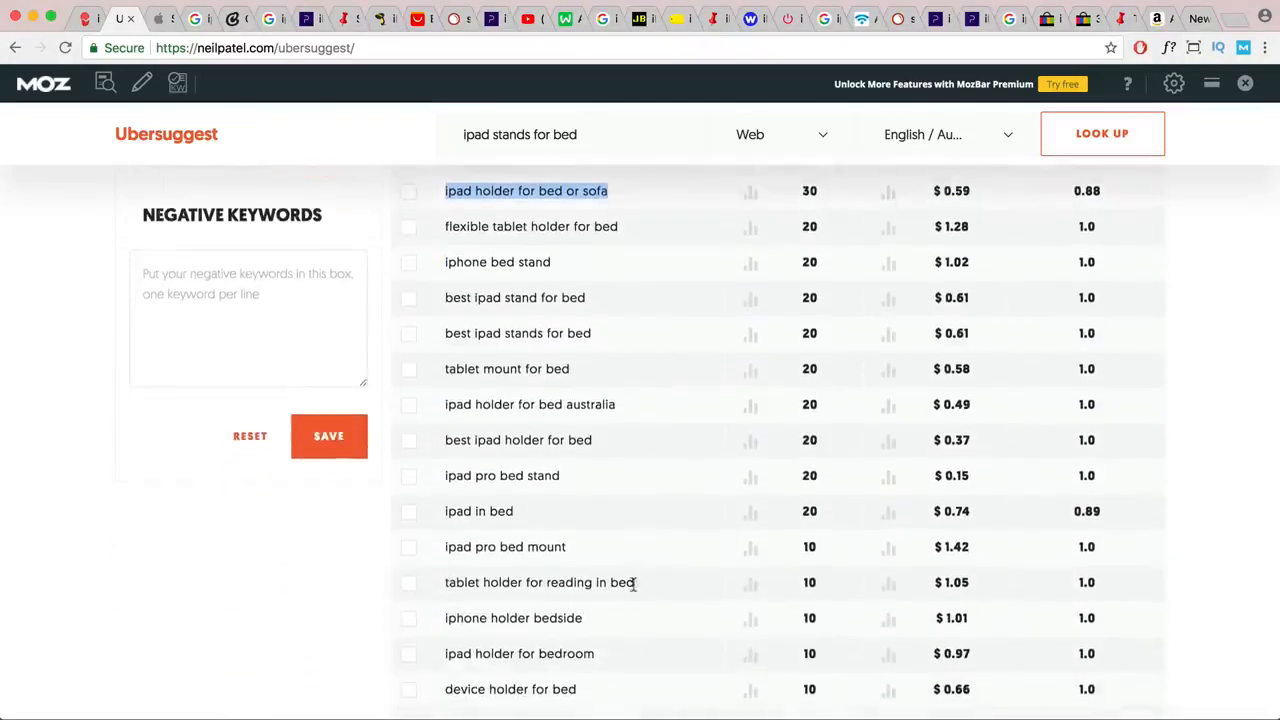
drag(634, 583, 549, 585)
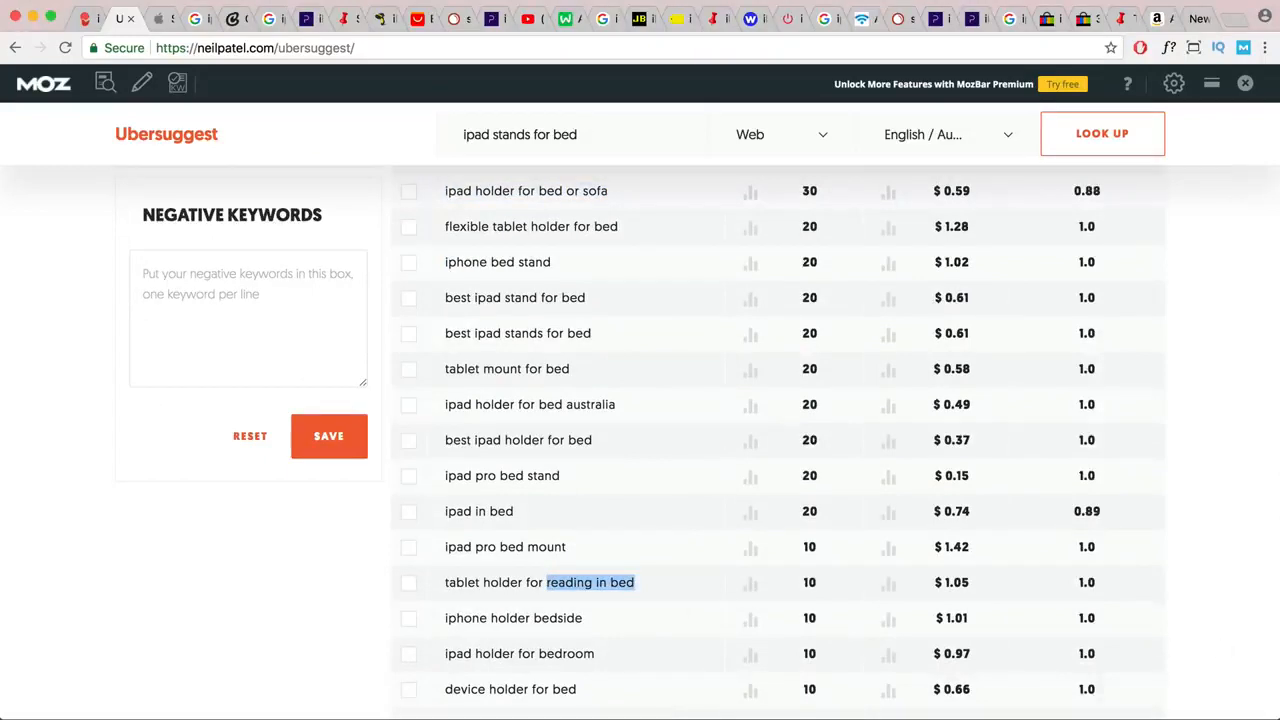
key(super+Tab)
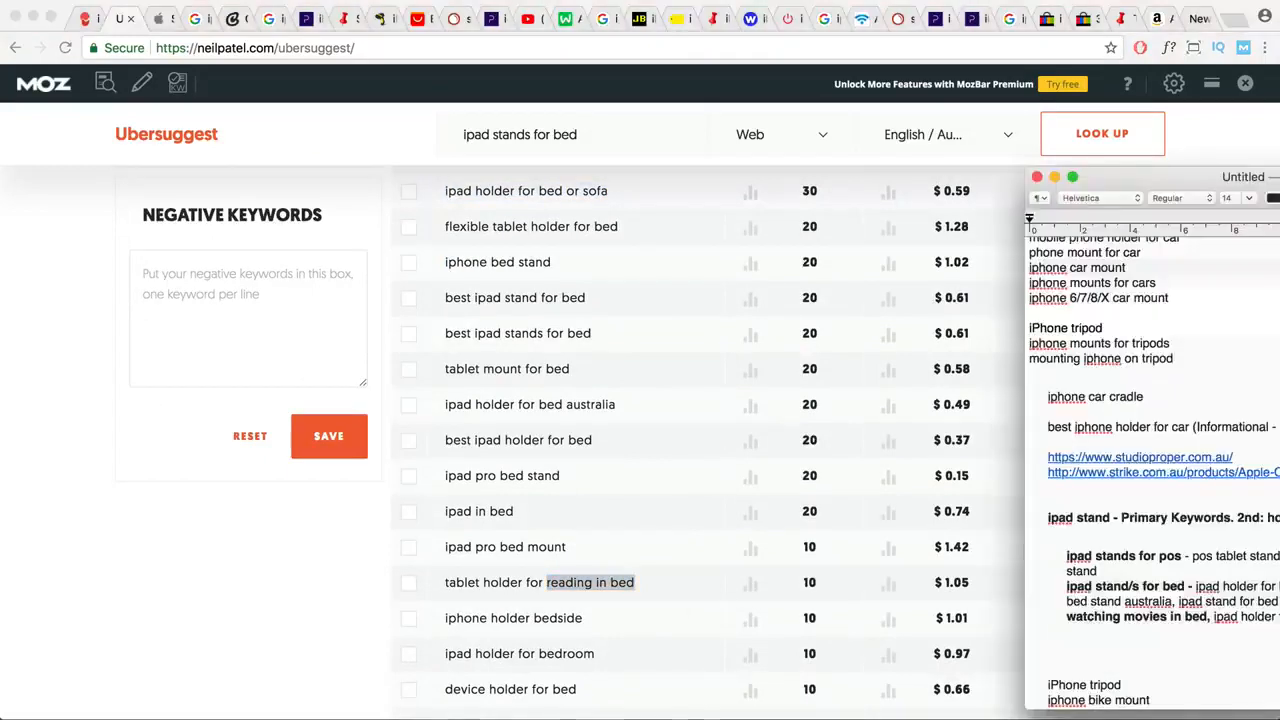
click(1066, 588)
key(Return)
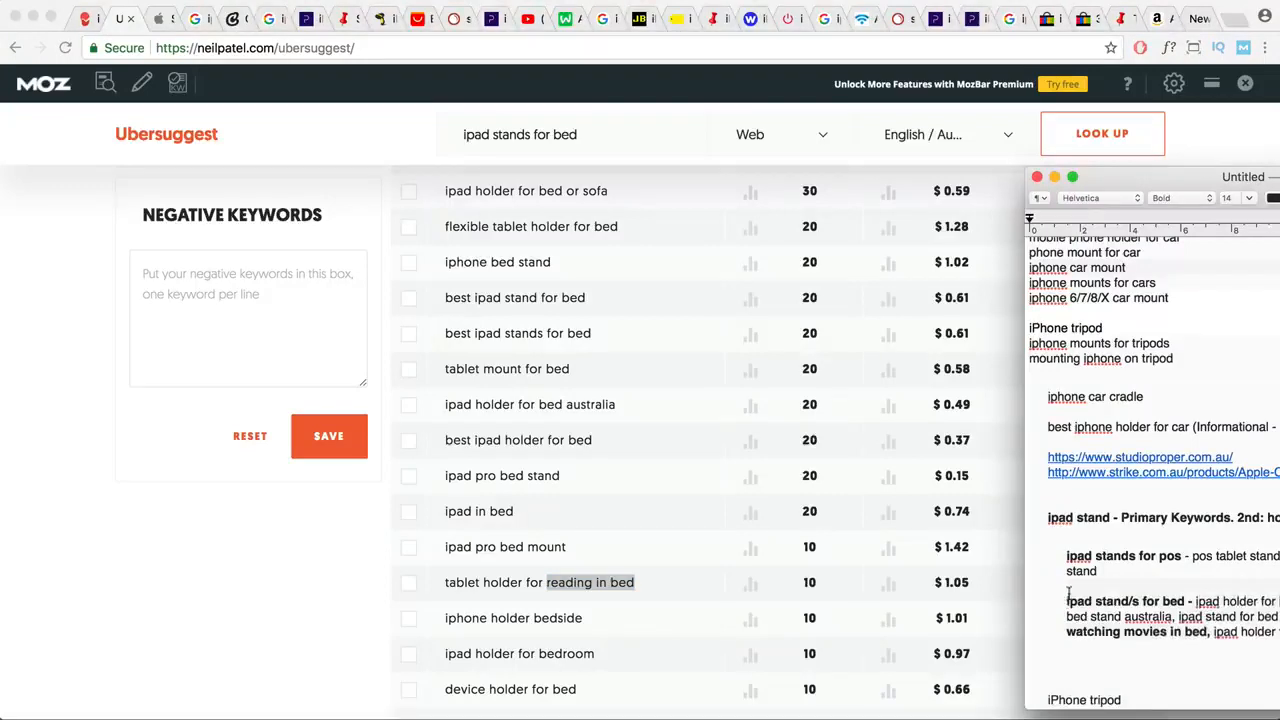
- Review the notes from the product categories and iPhone car keywords down to the competitor links and the iPad stand keyword groups
scroll(1098, 302, up, 5)
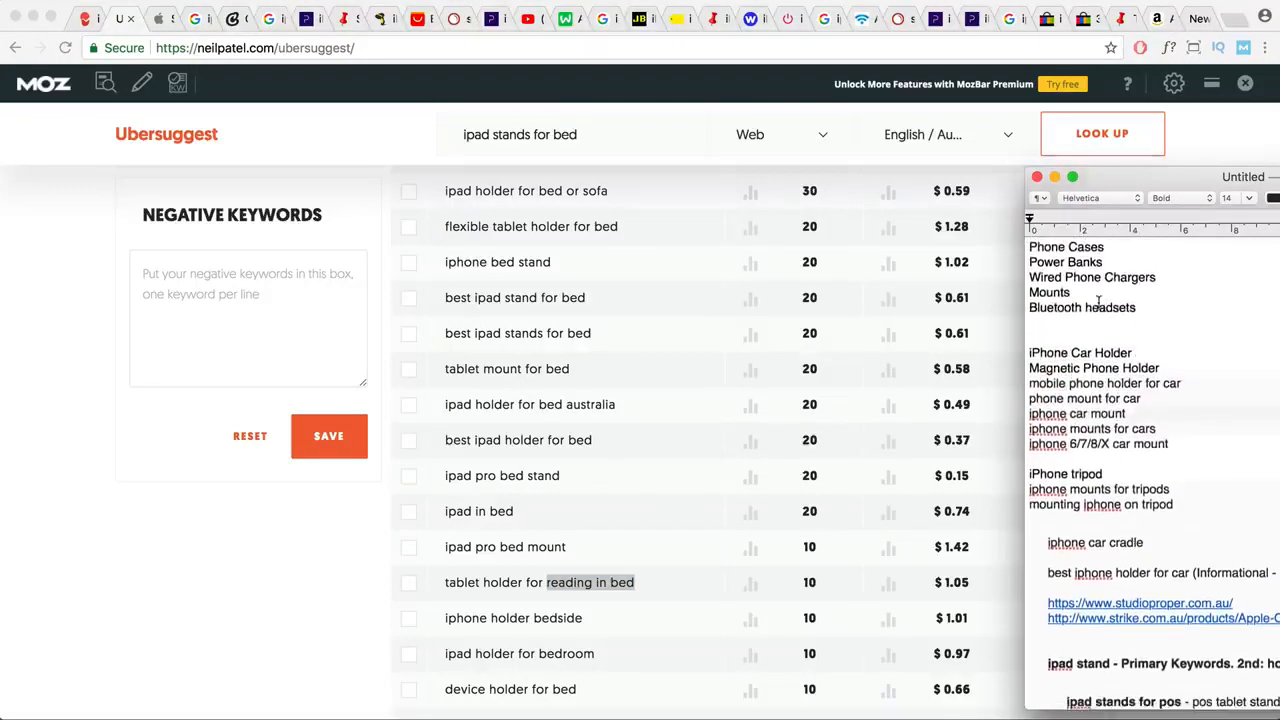
drag(1160, 310, 1015, 255)
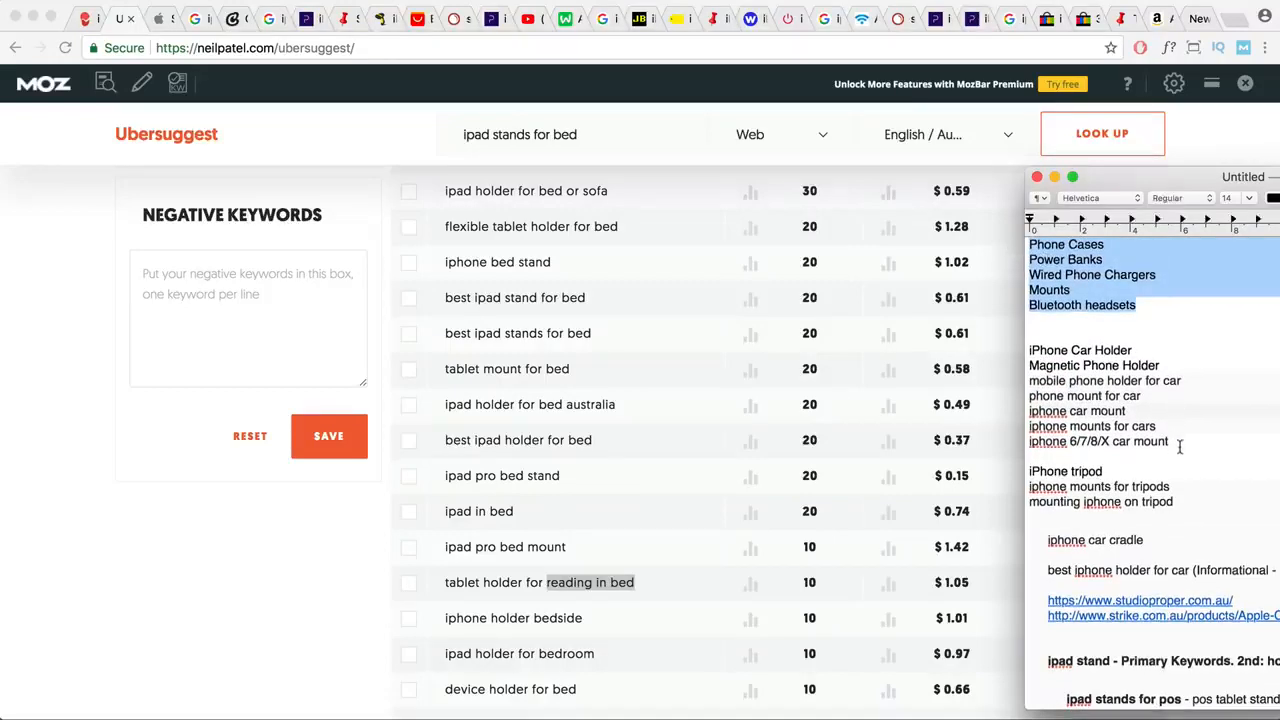
drag(1170, 441, 1016, 355)
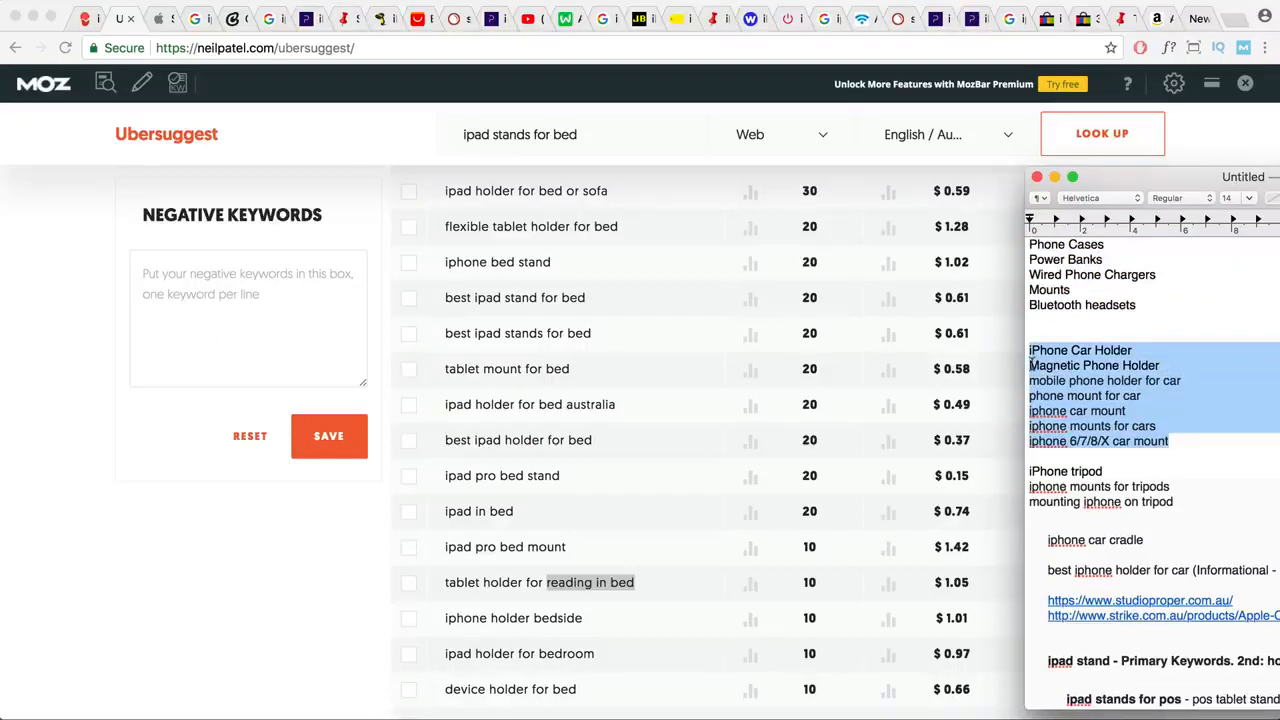
scroll(1178, 456, down, 3)
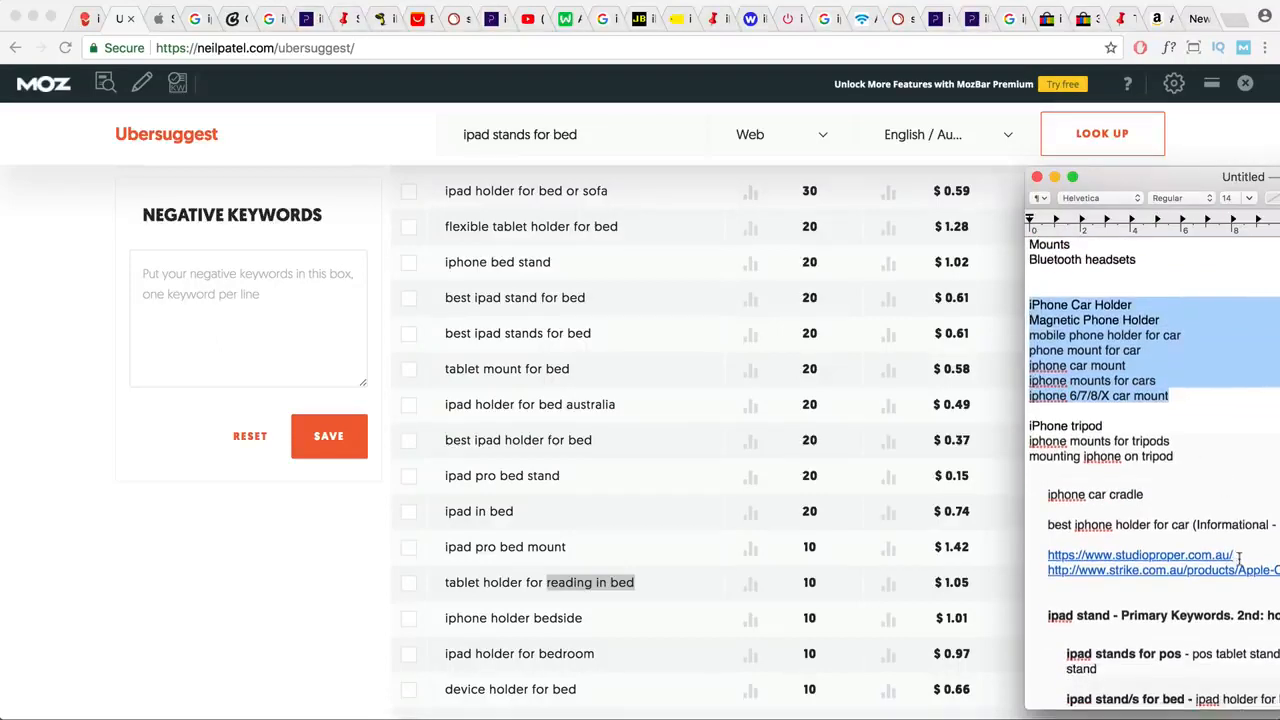
drag(1236, 557, 1044, 556)
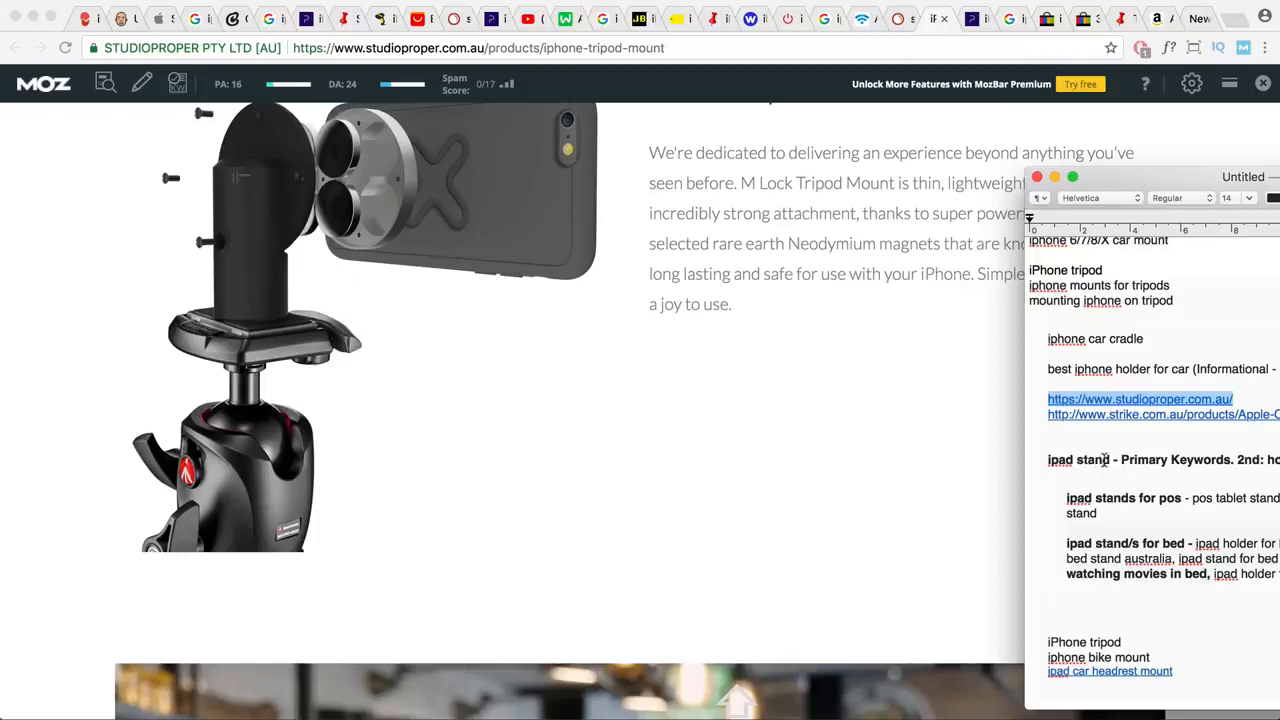
click(1106, 460)
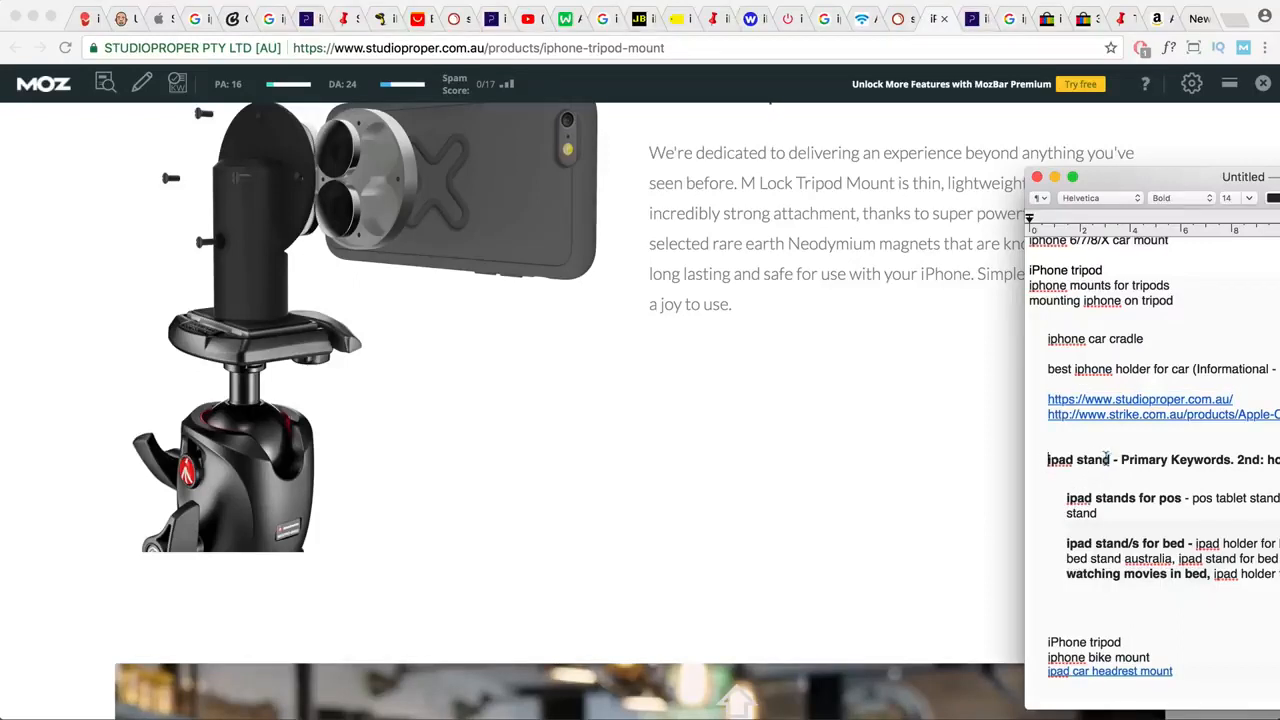
drag(1110, 459, 1182, 497)
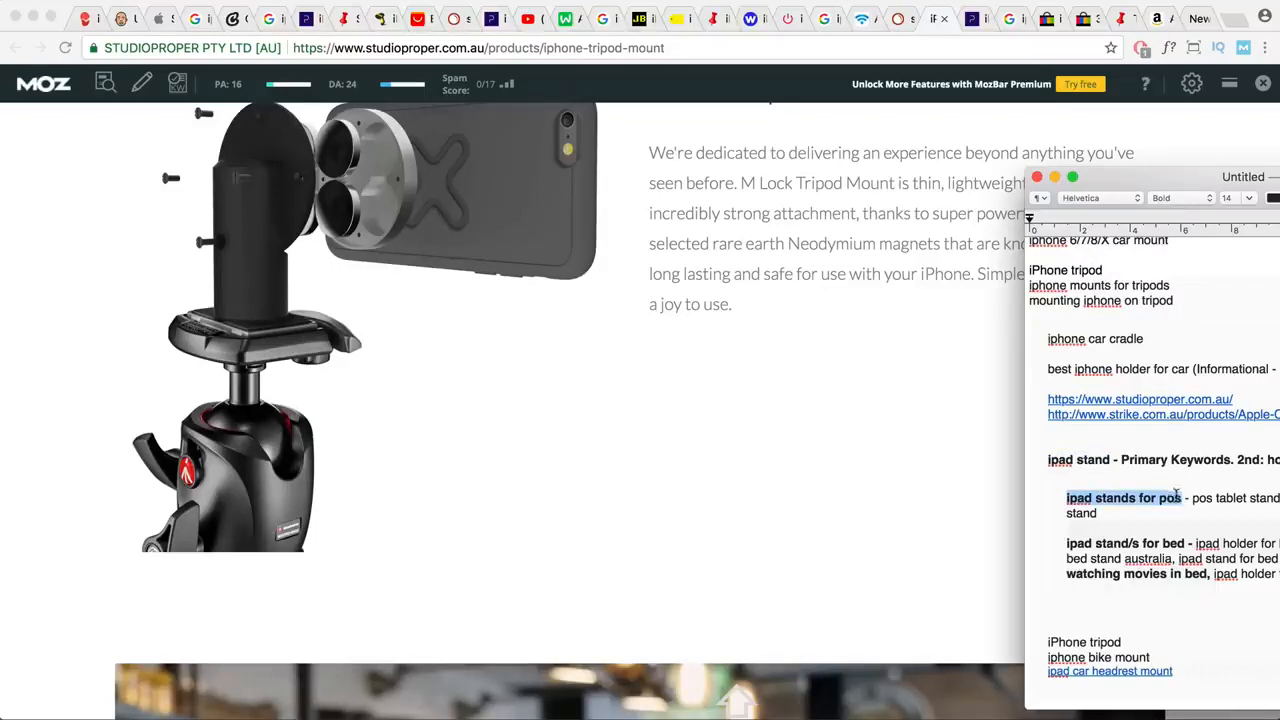
drag(1064, 543, 1186, 543)
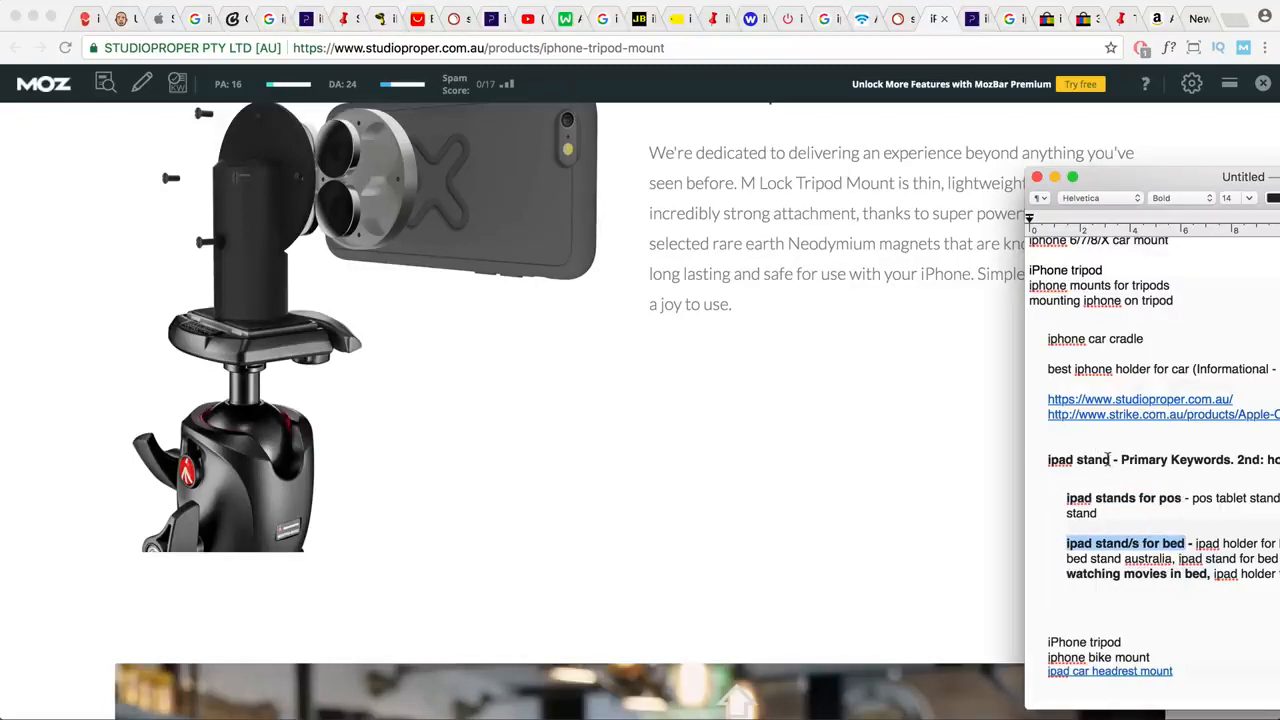
drag(1110, 460, 1180, 497)
drag(1184, 543, 1037, 543)
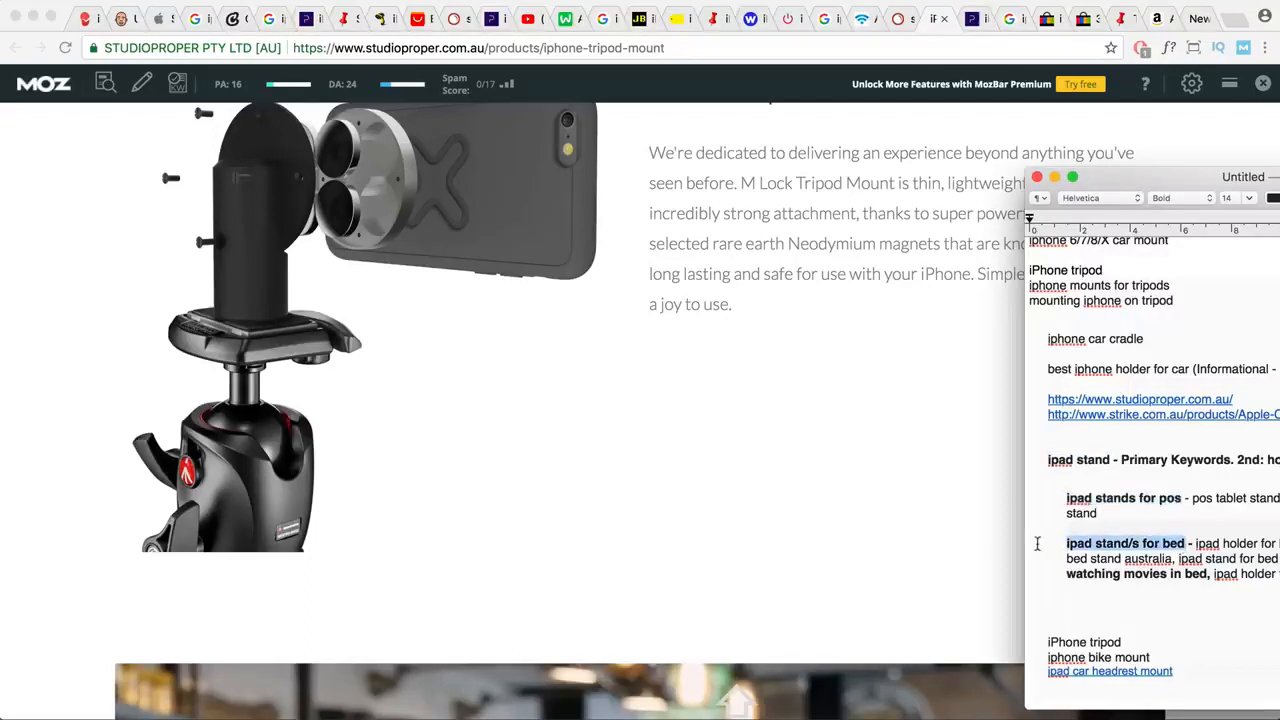
click(1184, 545)
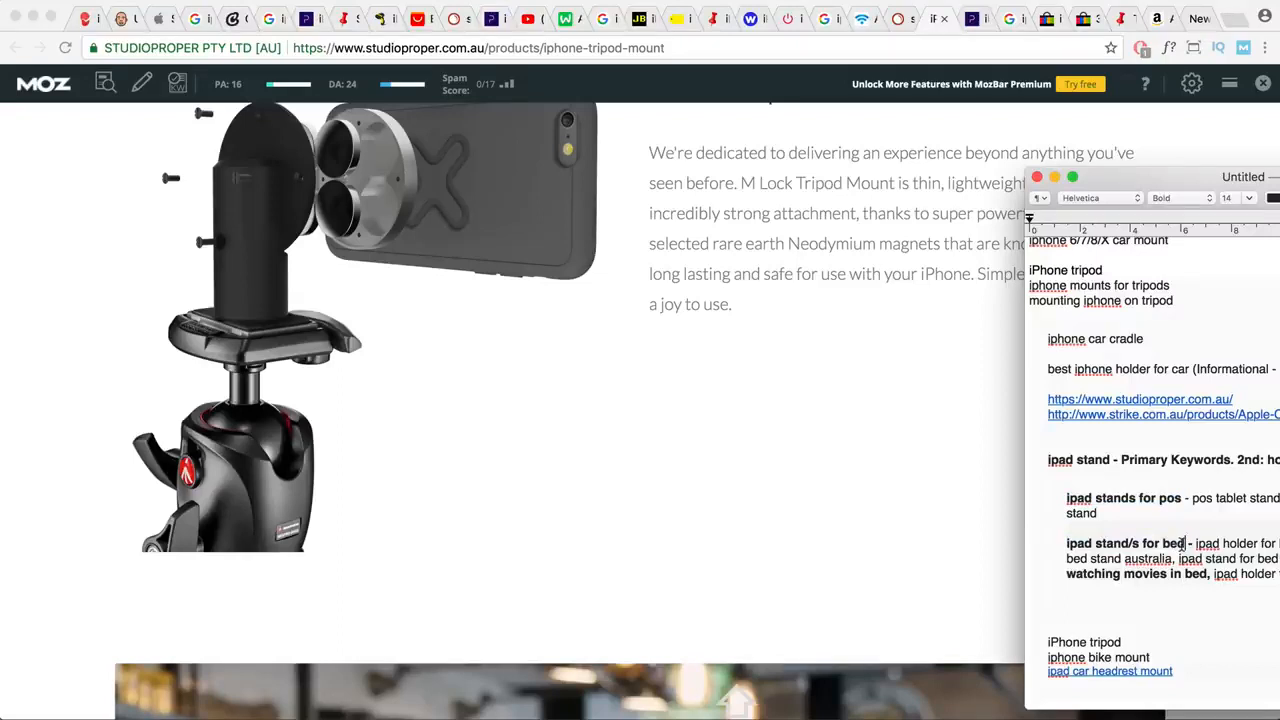
- Search Google for "ipad stands for bed" in the empty browser tab, look through the results, and return to the notes
click(1193, 20)
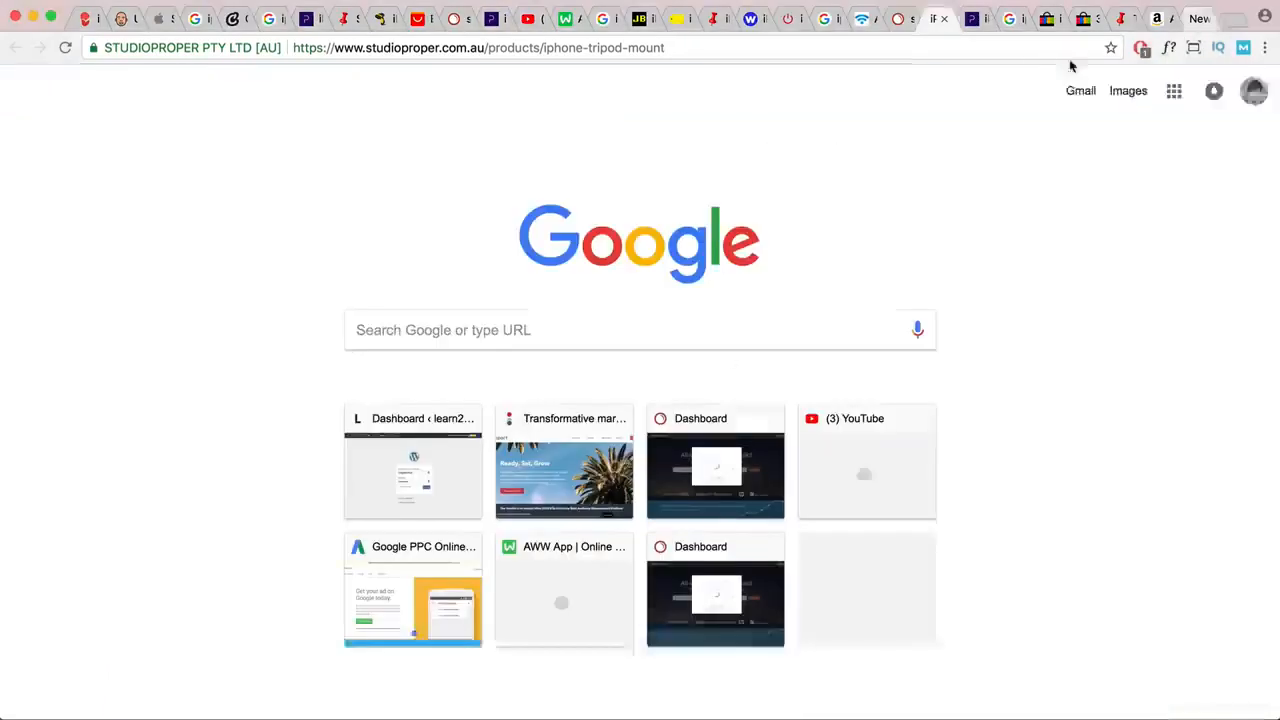
click(381, 365)
text(ipad st)
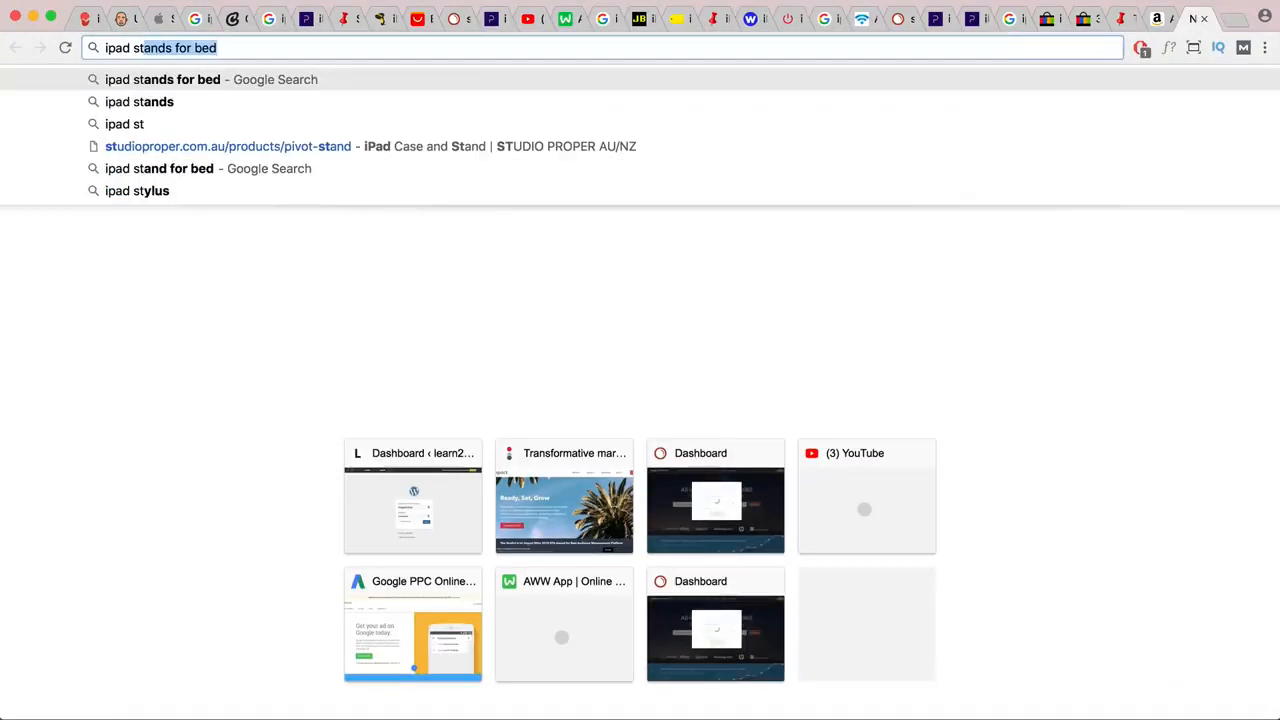
key(Return)
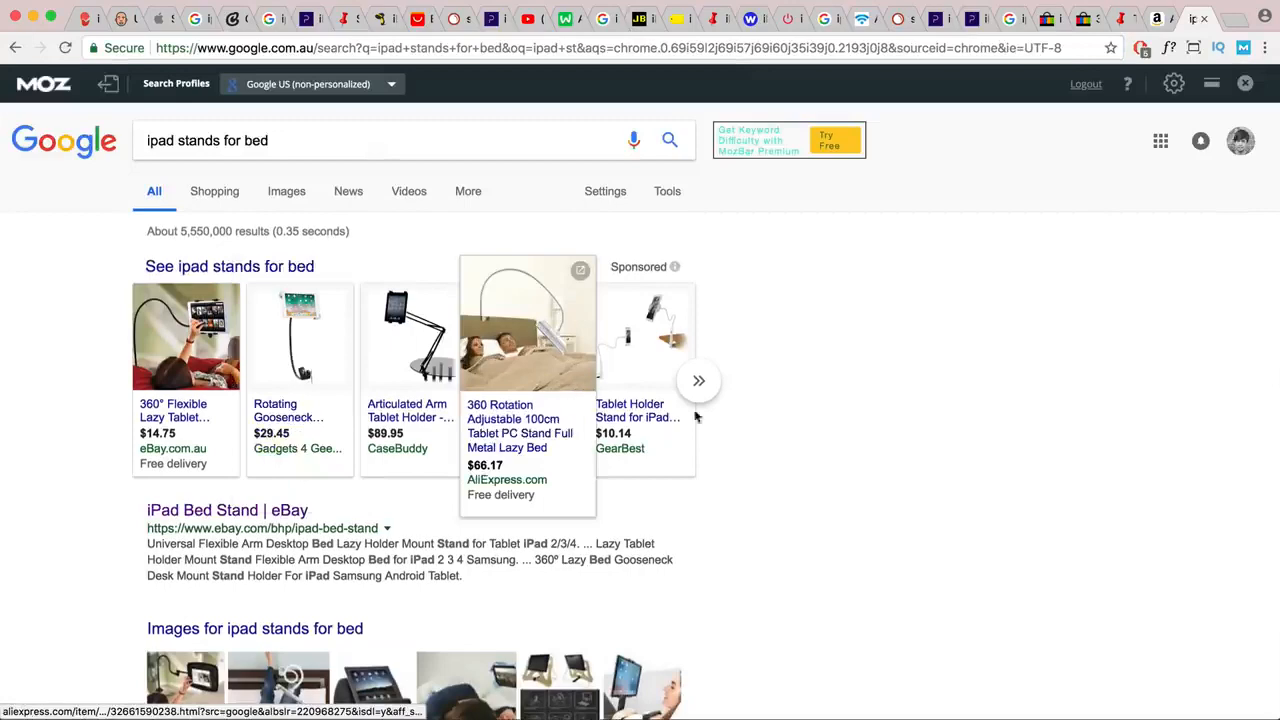
scroll(903, 471, down, 3)
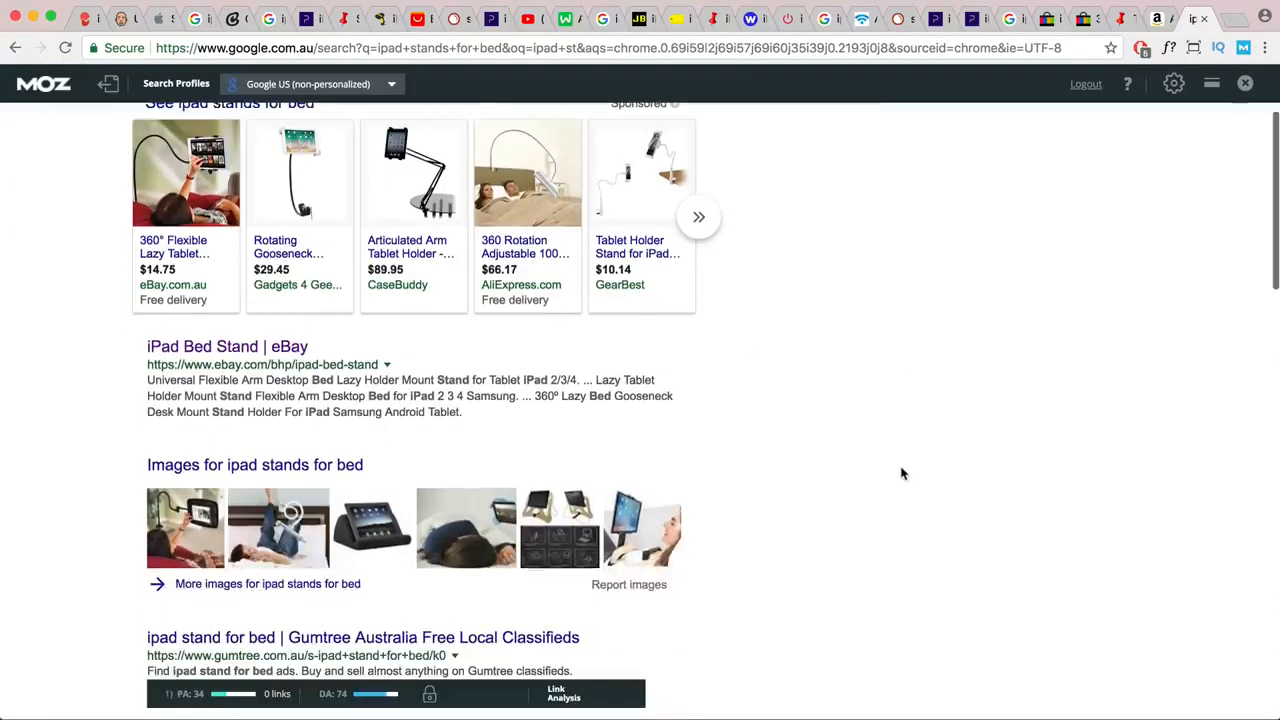
click(1276, 510)
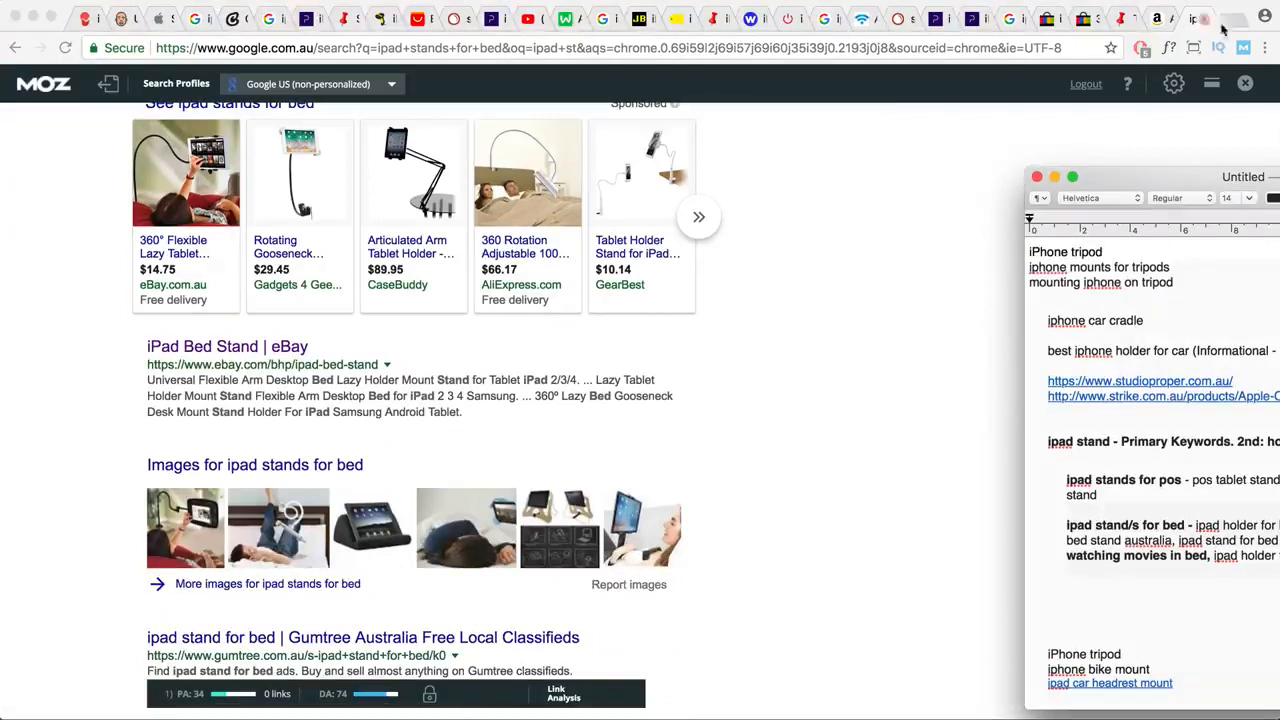
- On the AWW whiteboard, replace the air, mini and pro nodes beside "ipad stands" with branches labelled "Bed" and "POS"
click(558, 24)
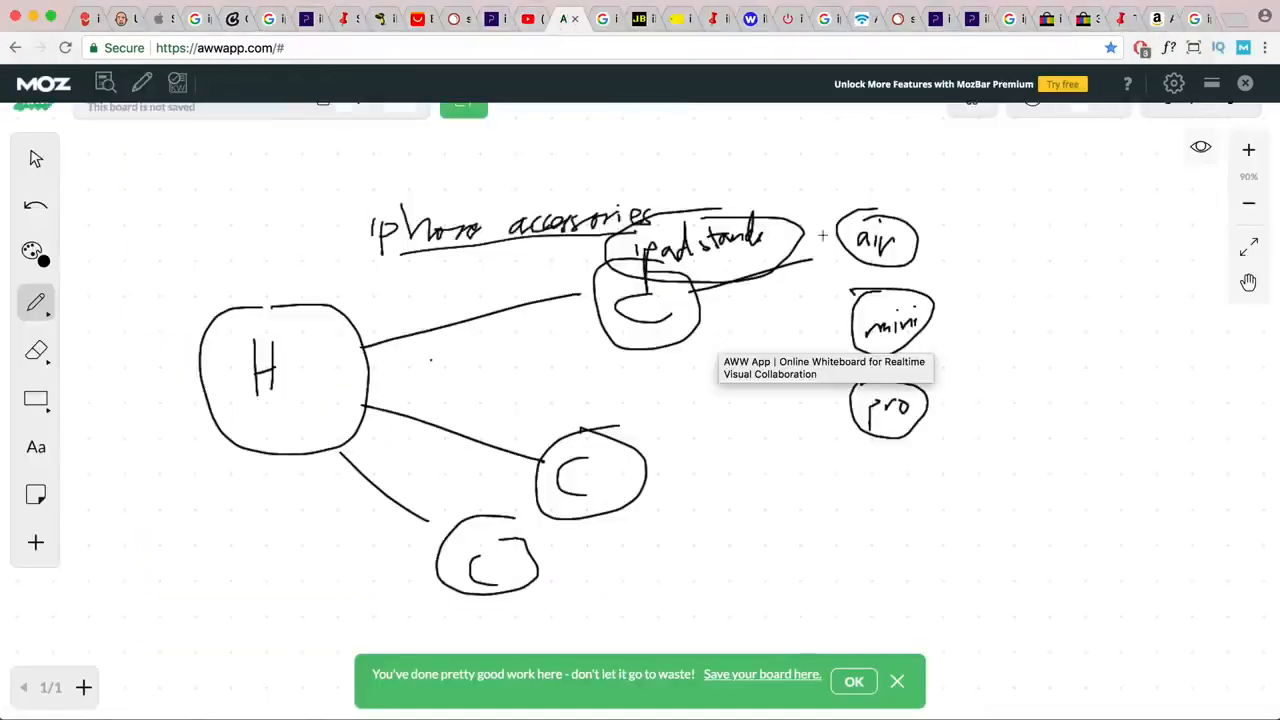
mouse_move(801, 232)
mouse_down()
mouse_move(824, 224)
mouse_move(855, 170)
mouse_move(886, 158)
mouse_move(880, 178)
mouse_move(886, 166)
mouse_move(943, 163)
mouse_move(946, 186)
mouse_up()
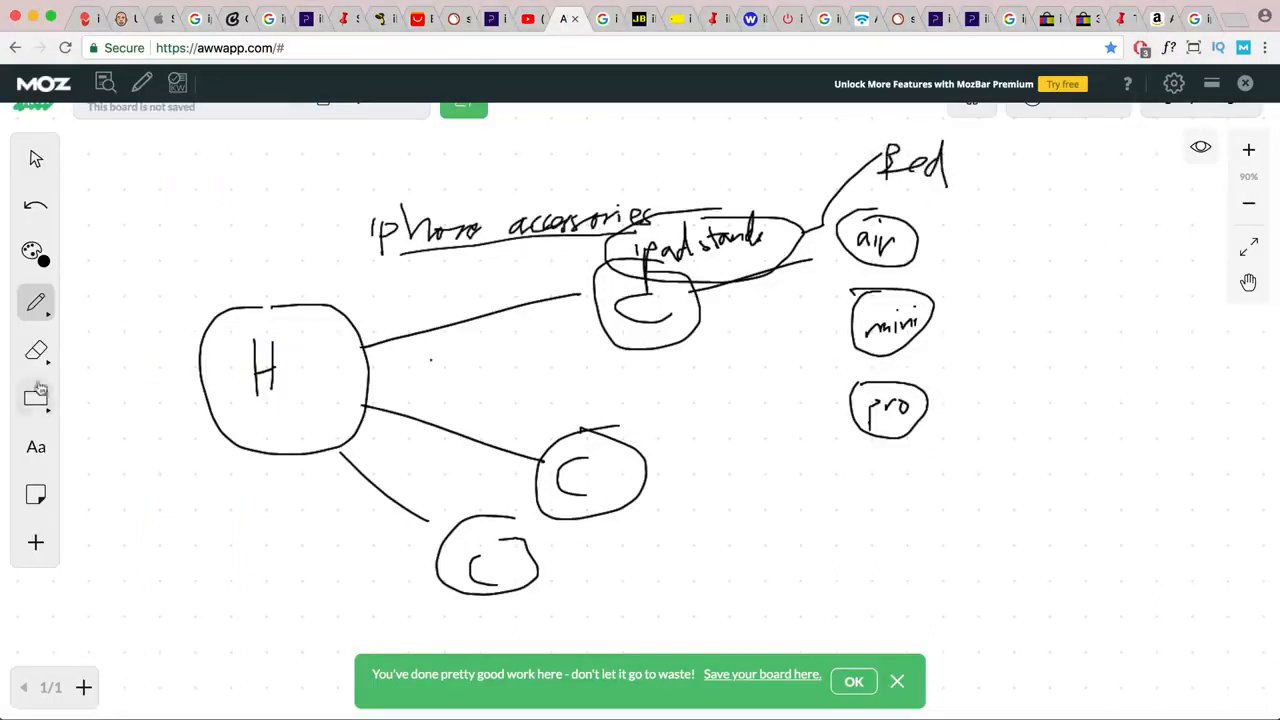
click(36, 350)
drag(856, 330, 887, 323)
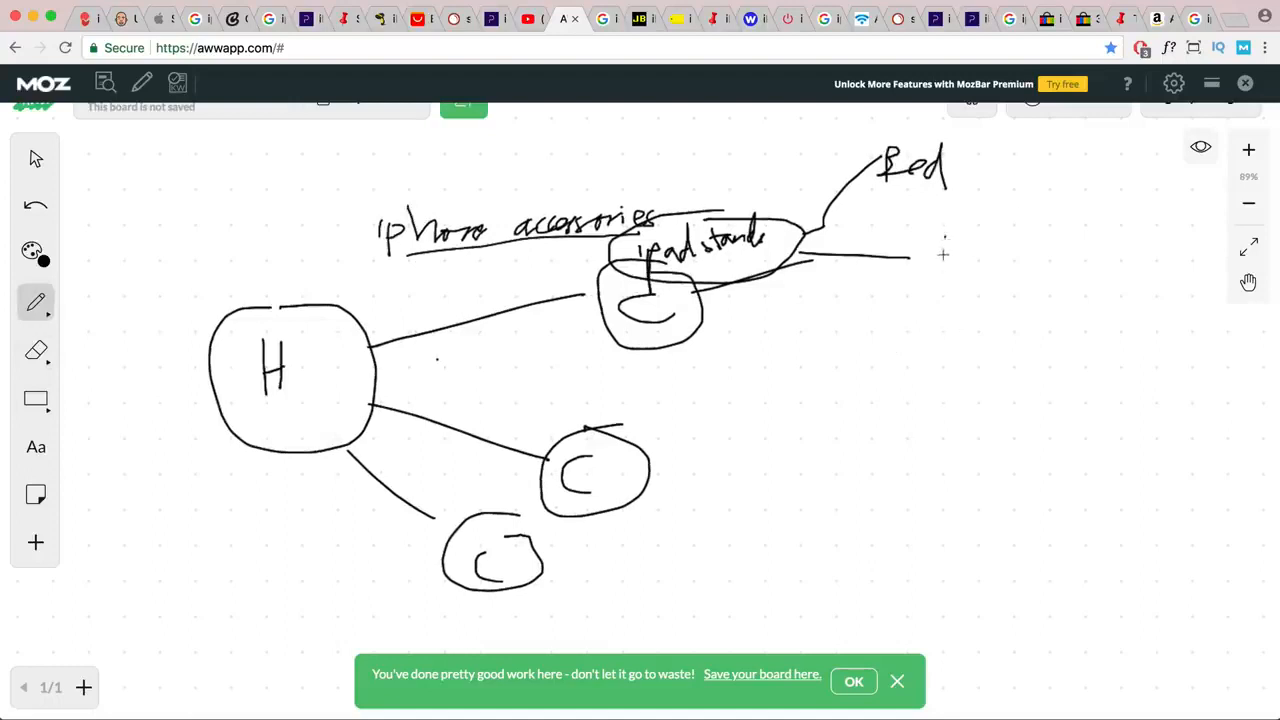
drag(943, 233, 944, 274)
mouse_move(943, 234)
mouse_down()
mouse_move(960, 240)
mouse_move(946, 256)
mouse_move(1001, 262)
mouse_move(988, 278)
mouse_up()
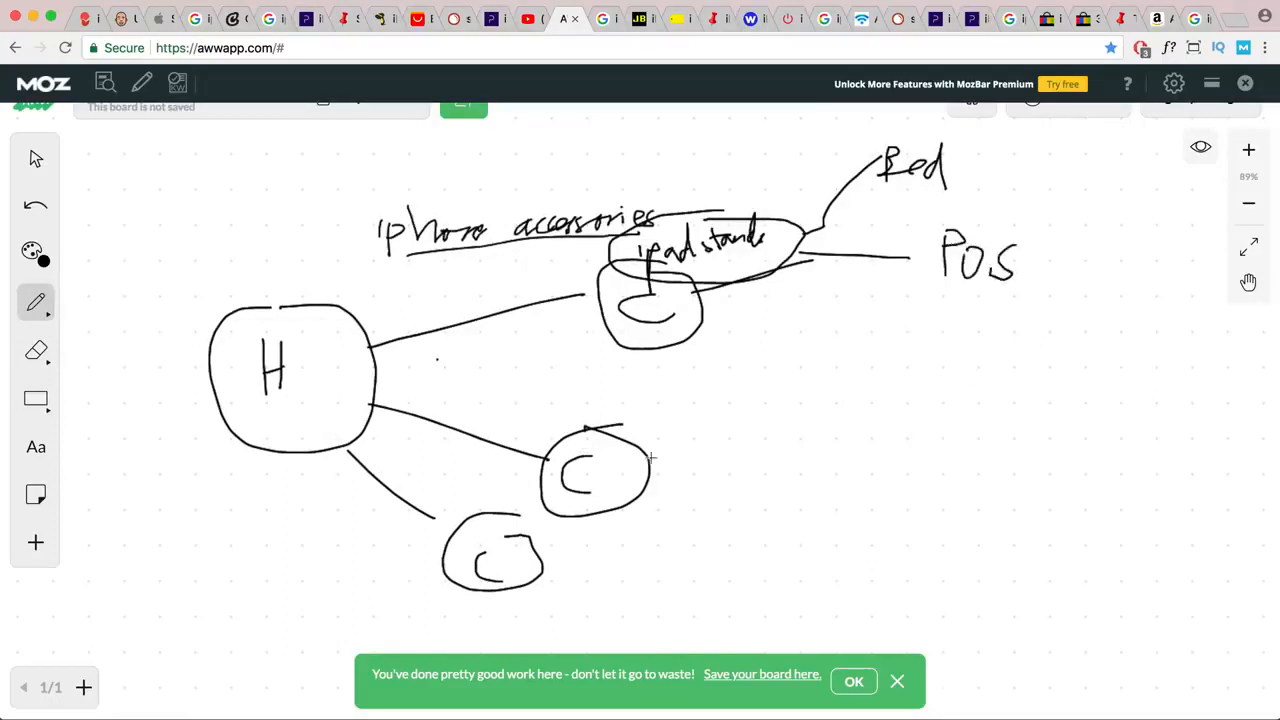
- Draw two branch lines from the middle C circle and write "iphone car mount" above the upper one
drag(651, 458, 850, 417)
drag(651, 458, 820, 532)
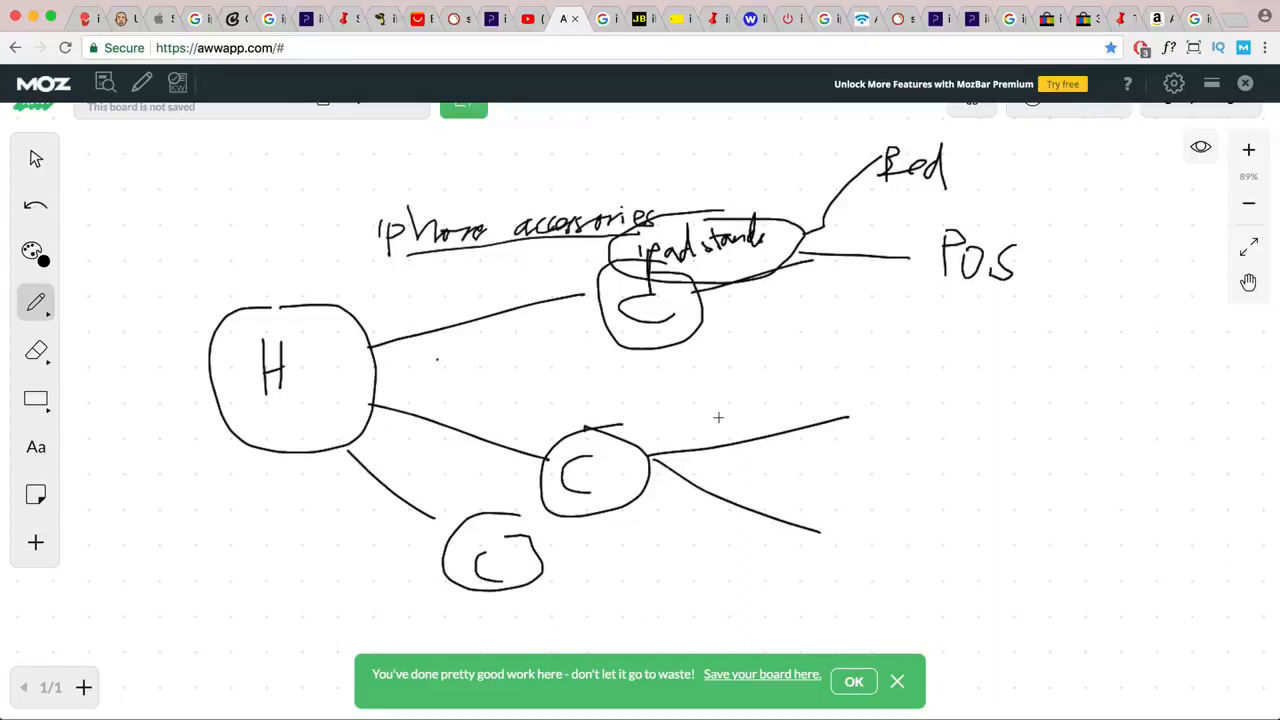
mouse_move(650, 422)
mouse_down()
mouse_move(659, 447)
mouse_move(667, 425)
mouse_move(770, 418)
mouse_move(786, 399)
mouse_move(864, 384)
mouse_move(858, 400)
mouse_move(892, 376)
mouse_up()
click(645, 404)
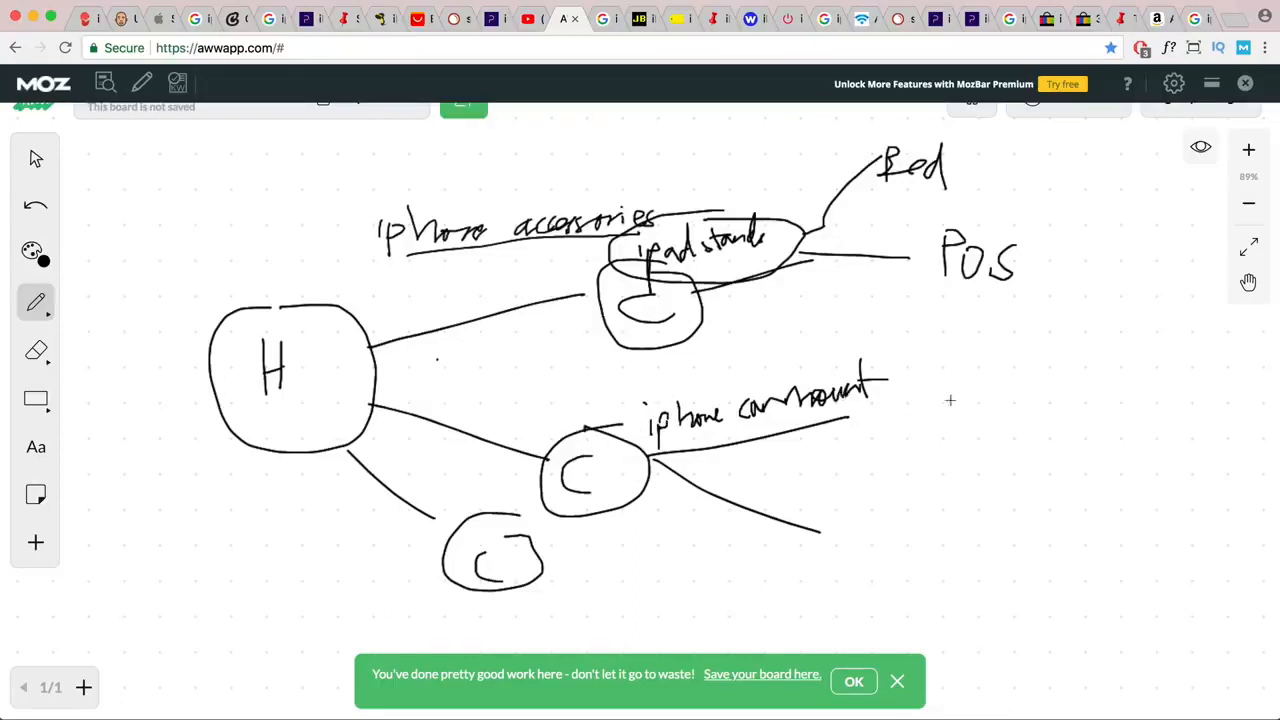
- Add circled nodes "vent", "window" and "360 rotatable" to the middle C circle's branches, and underline "iphone car mount"
mouse_move(945, 394)
mouse_down()
mouse_move(858, 420)
mouse_move(963, 437)
mouse_move(914, 398)
mouse_up()
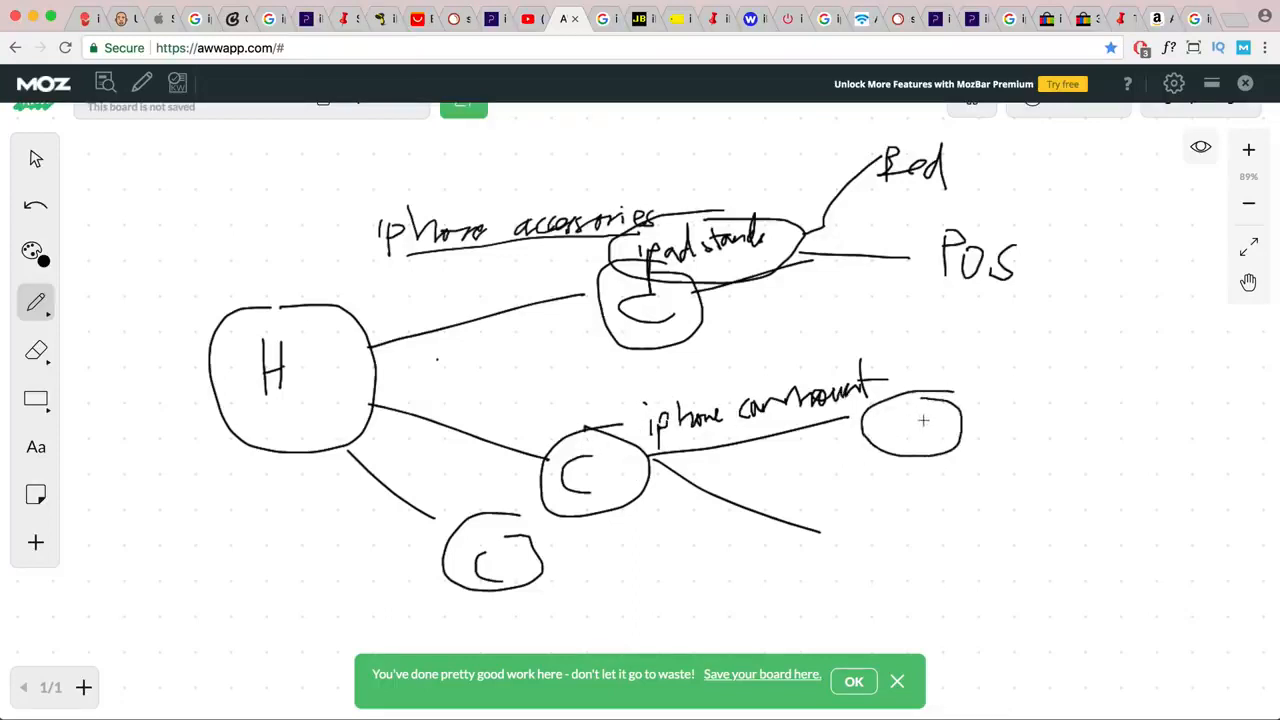
mouse_move(925, 512)
mouse_down()
mouse_move(830, 527)
mouse_move(931, 509)
mouse_move(889, 508)
mouse_up()
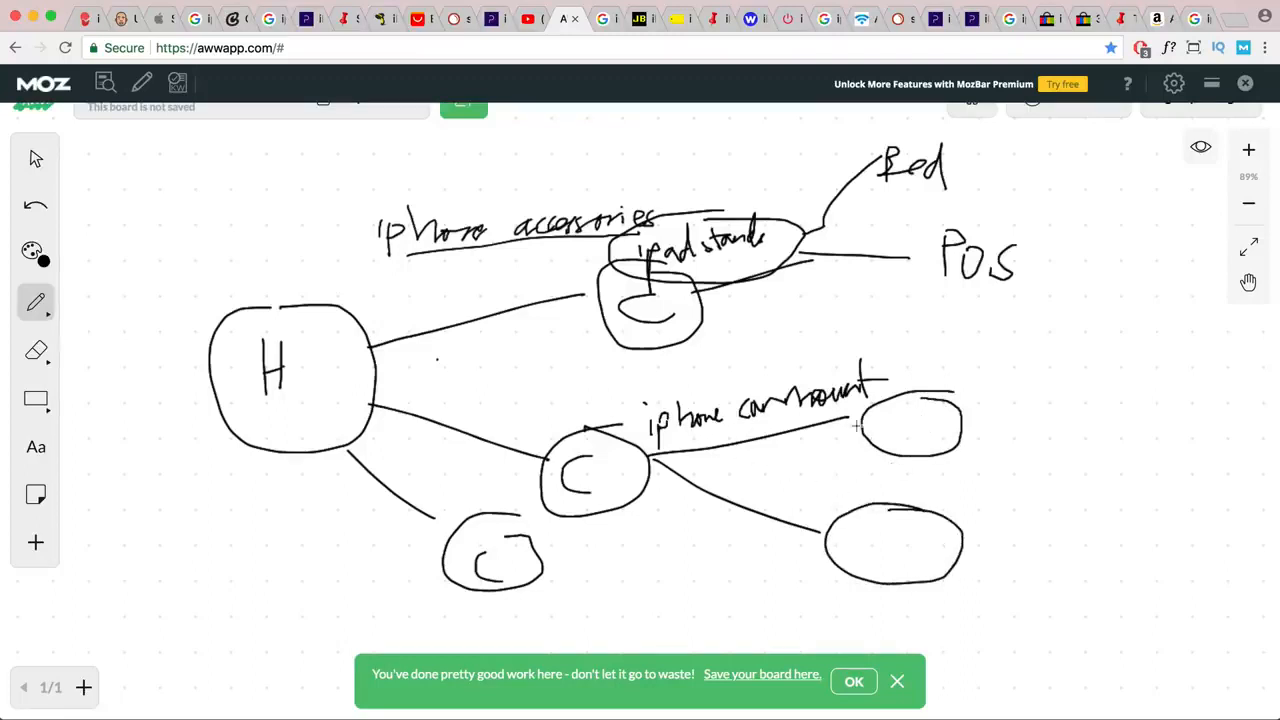
mouse_move(882, 418)
mouse_down()
mouse_move(886, 440)
mouse_move(898, 414)
mouse_move(905, 432)
mouse_move(918, 412)
mouse_move(926, 434)
mouse_up()
mouse_move(854, 540)
mouse_down()
mouse_move(868, 530)
mouse_move(933, 546)
mouse_up()
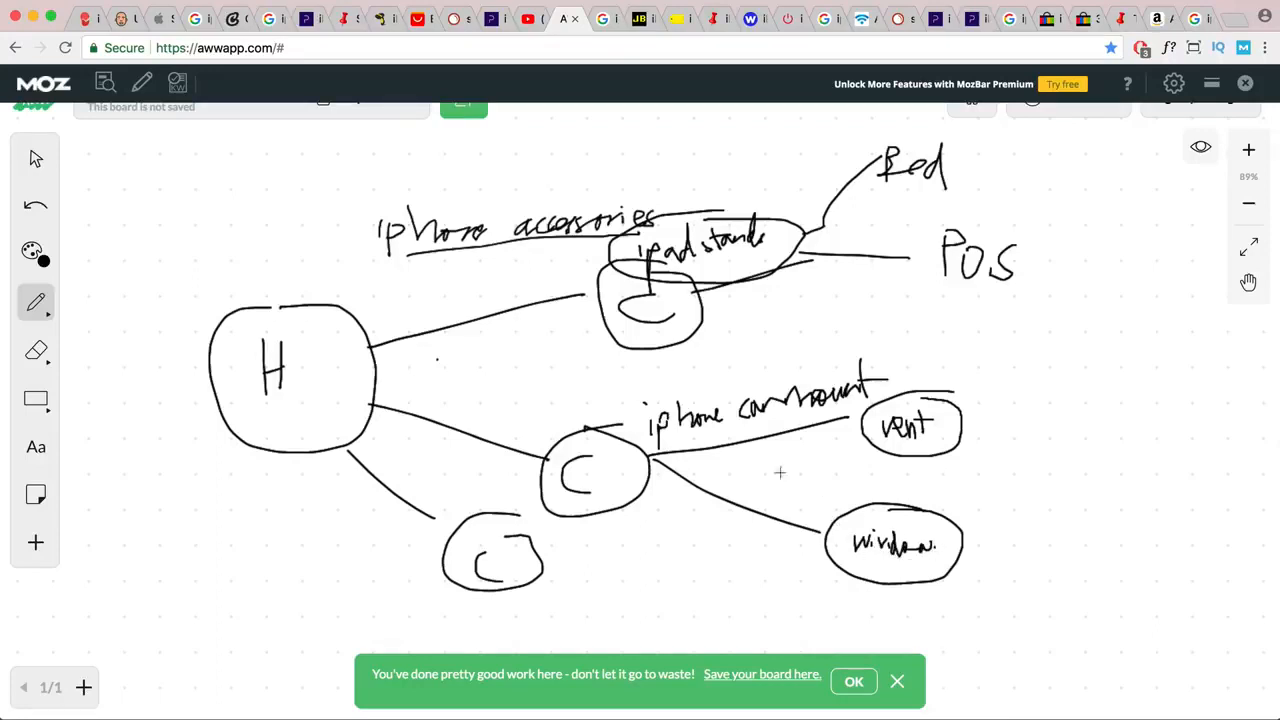
mouse_move(662, 456)
mouse_down()
mouse_move(971, 456)
mouse_move(1004, 507)
mouse_move(906, 476)
mouse_move(986, 500)
mouse_move(992, 486)
mouse_move(1042, 492)
mouse_up()
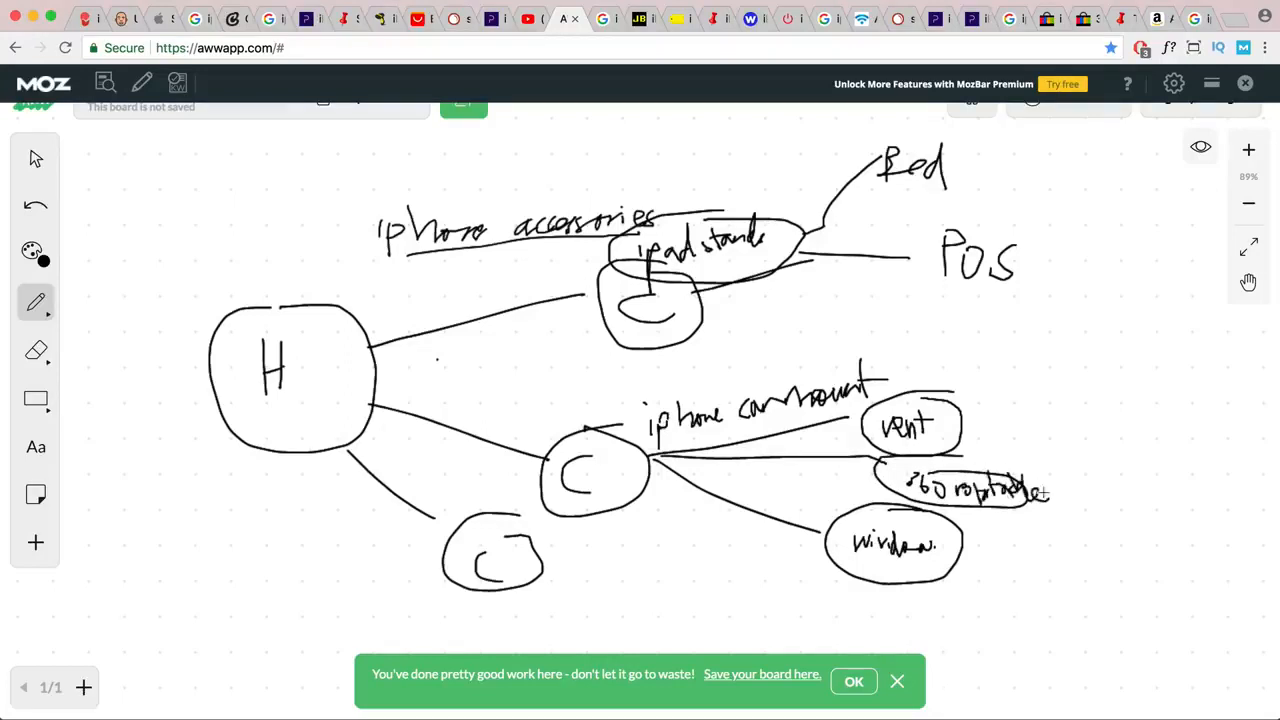
drag(664, 431, 846, 418)
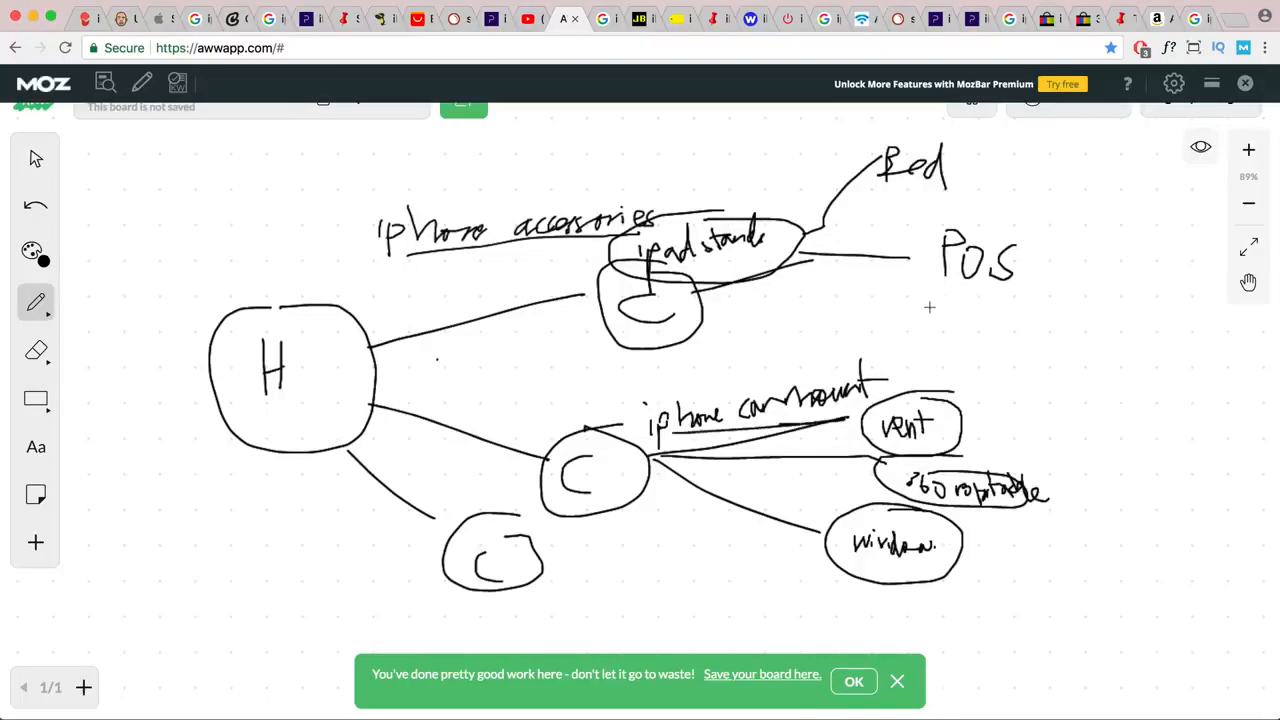
- Review the Ubersuggest keyword ideas and search volumes for "ipad stands for bed"
click(123, 18)
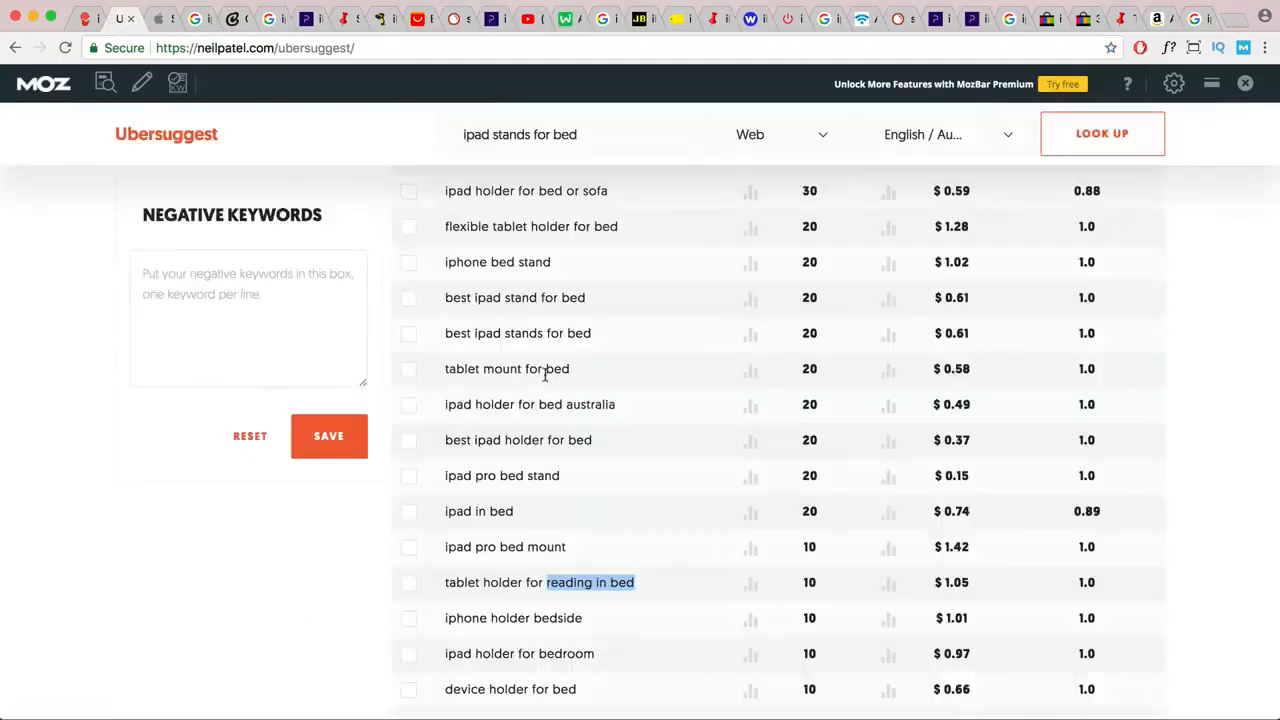
scroll(545, 380, up, 3)
scroll(545, 379, up, 15)
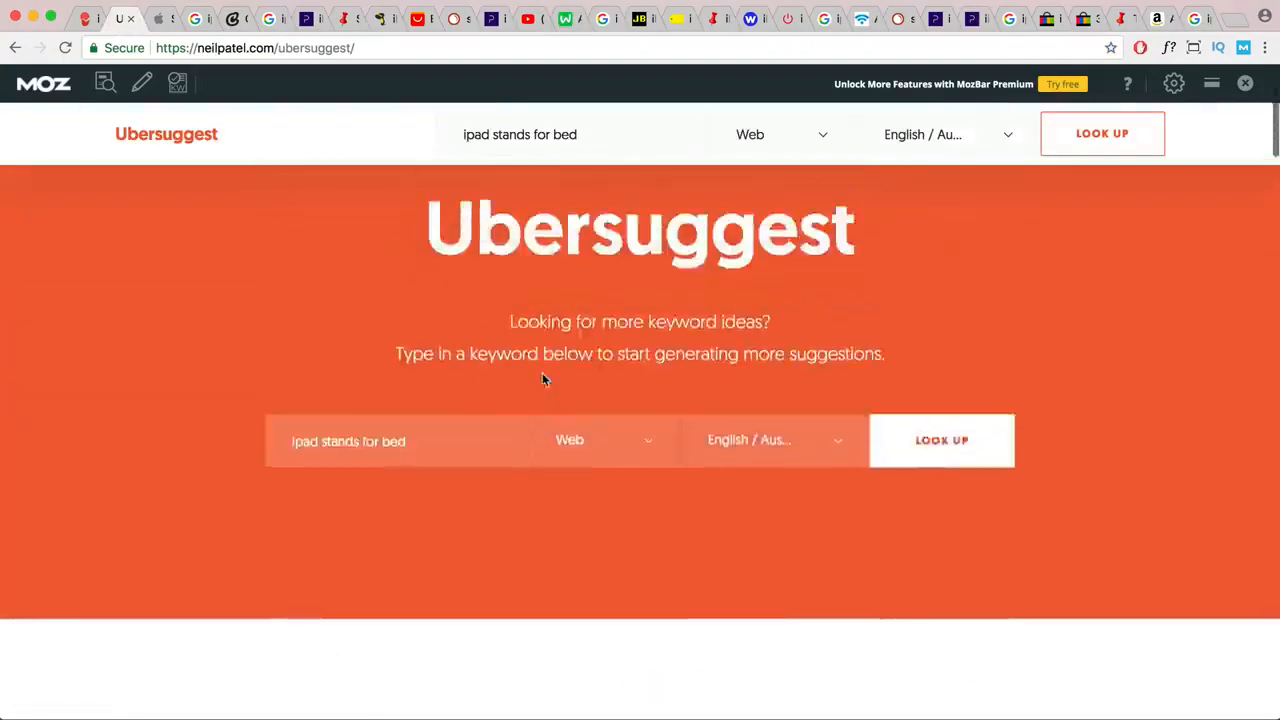
scroll(542, 372, down, 2)
scroll(540, 373, down, 10)
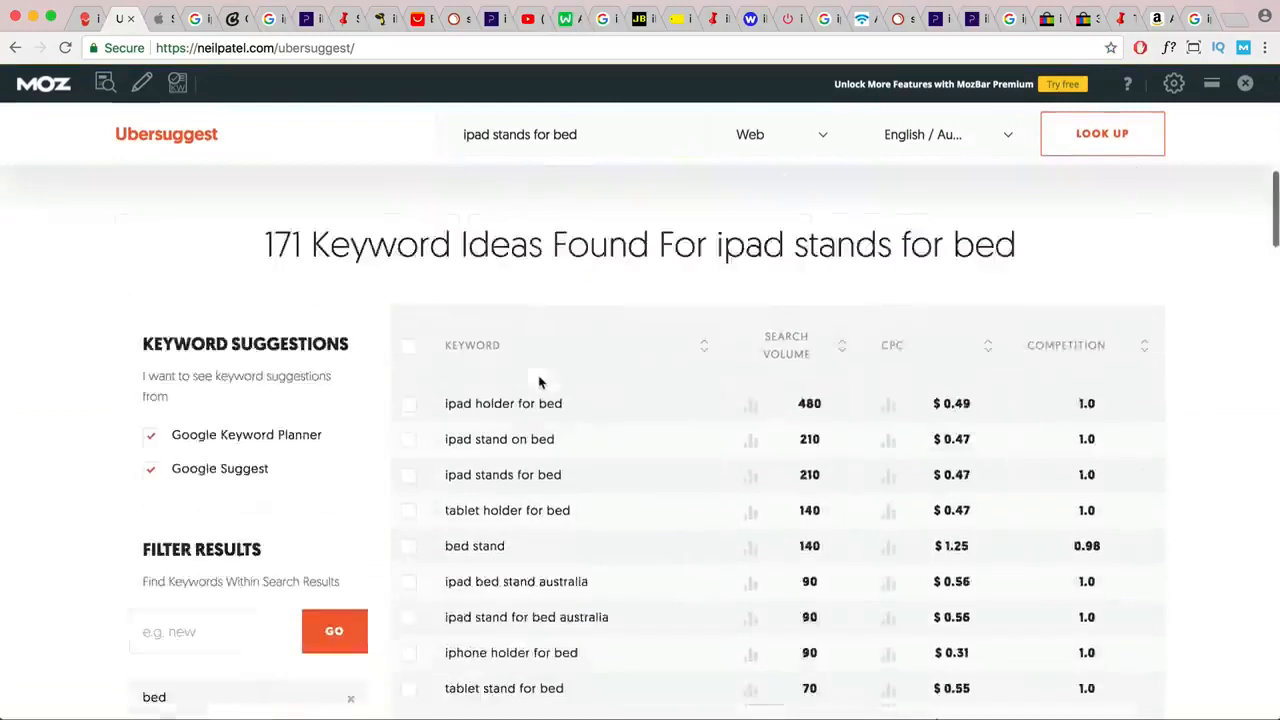
scroll(540, 380, down, 5)
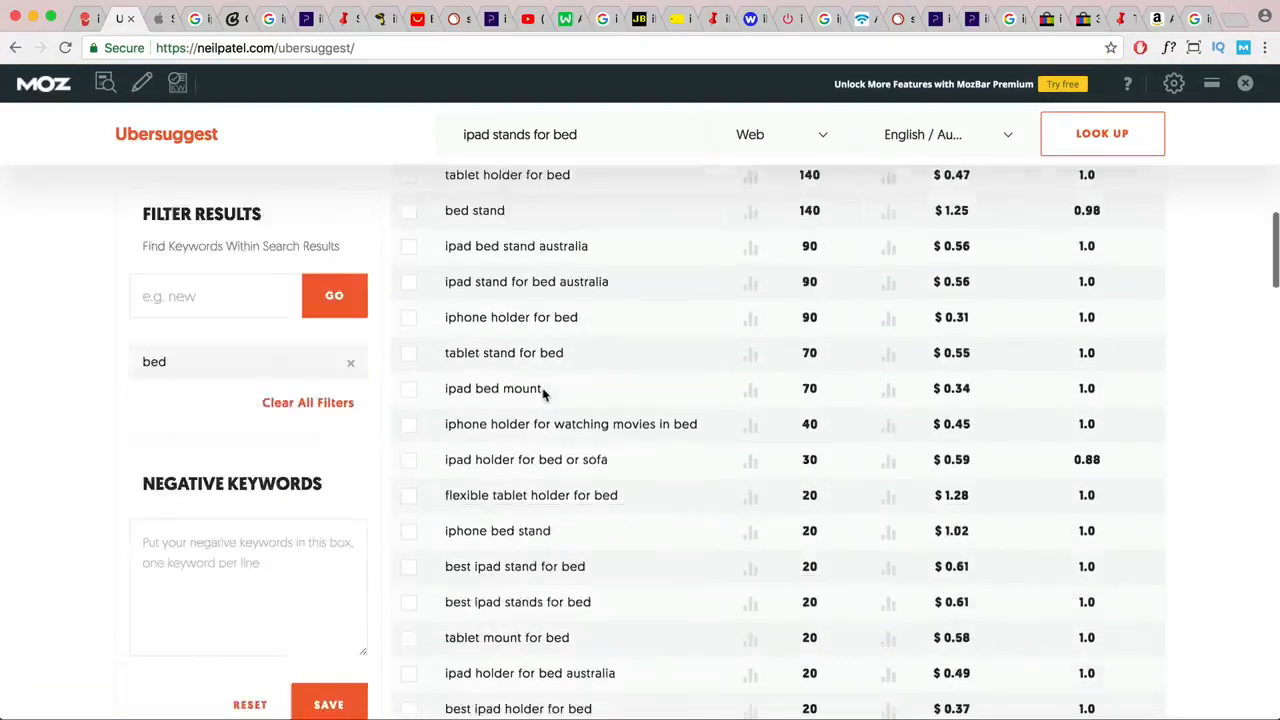
scroll(600, 420, up, 10)
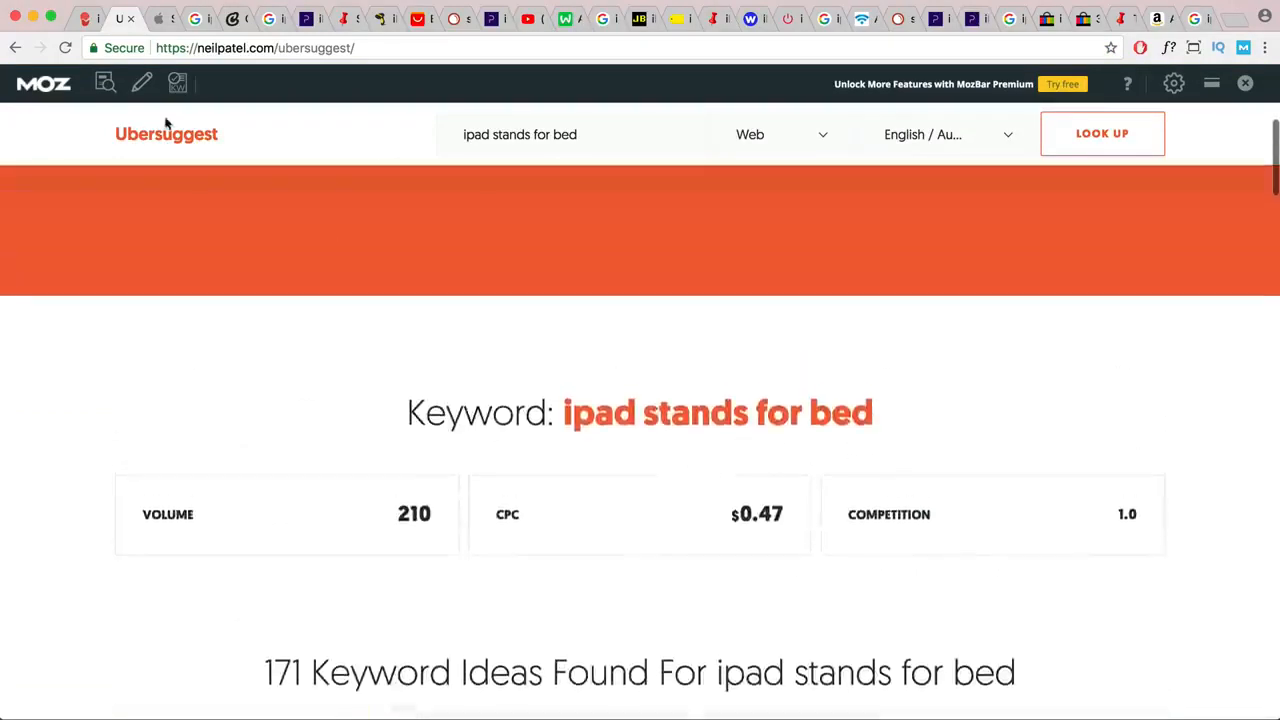
- Examine the KWFinder difficulty score, related suggestions and ranking pages for "ipad holder for bed"
click(84, 20)
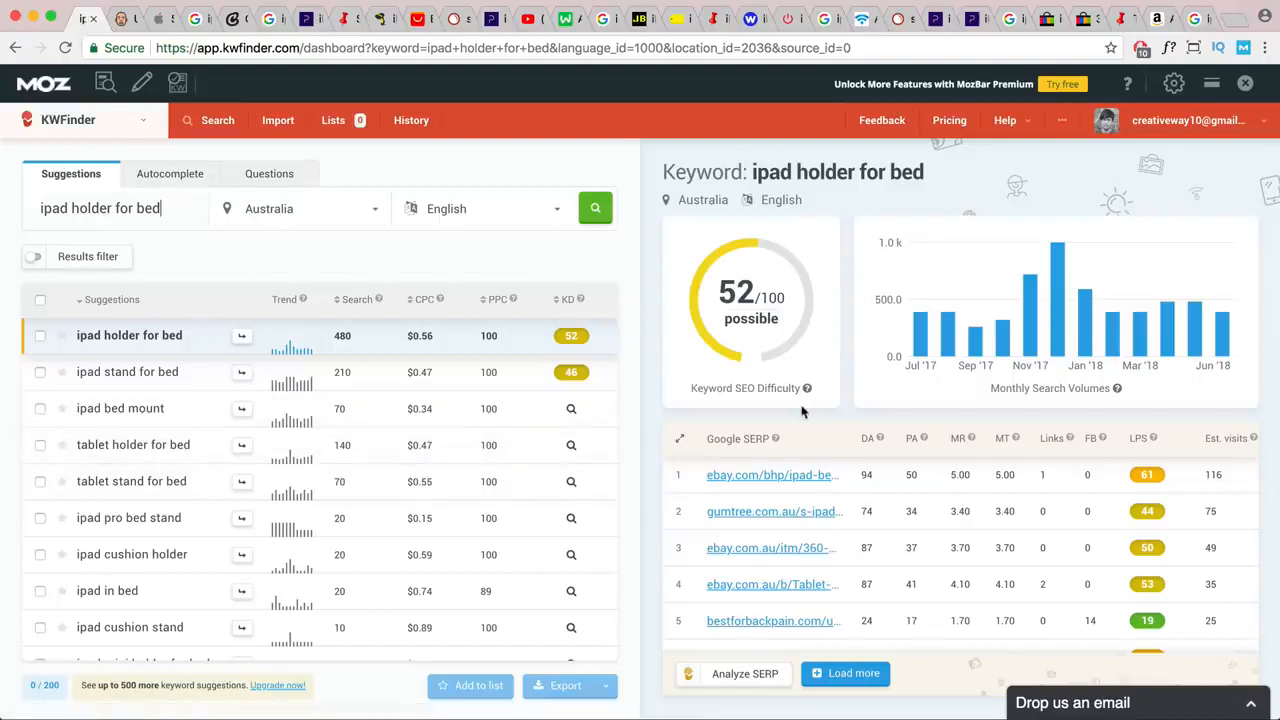
scroll(1000, 525, down, 1)
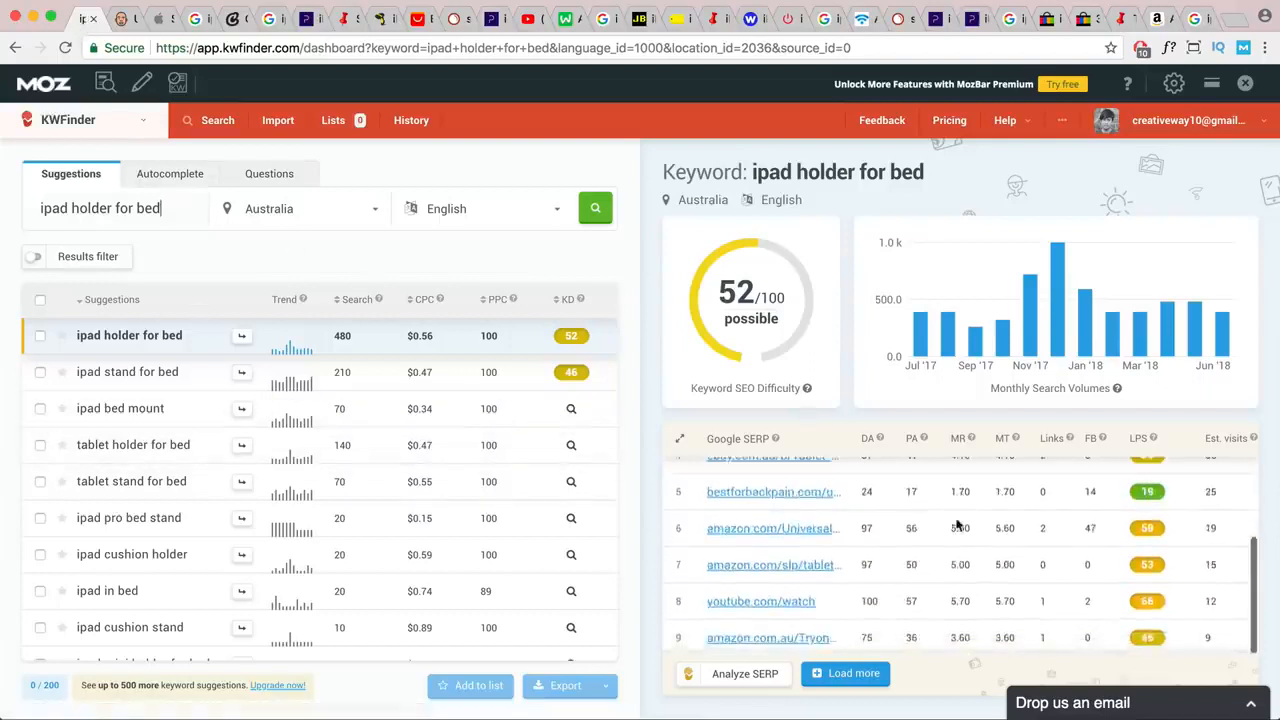
scroll(1060, 525, up, 1)
mouse_move(738, 262)
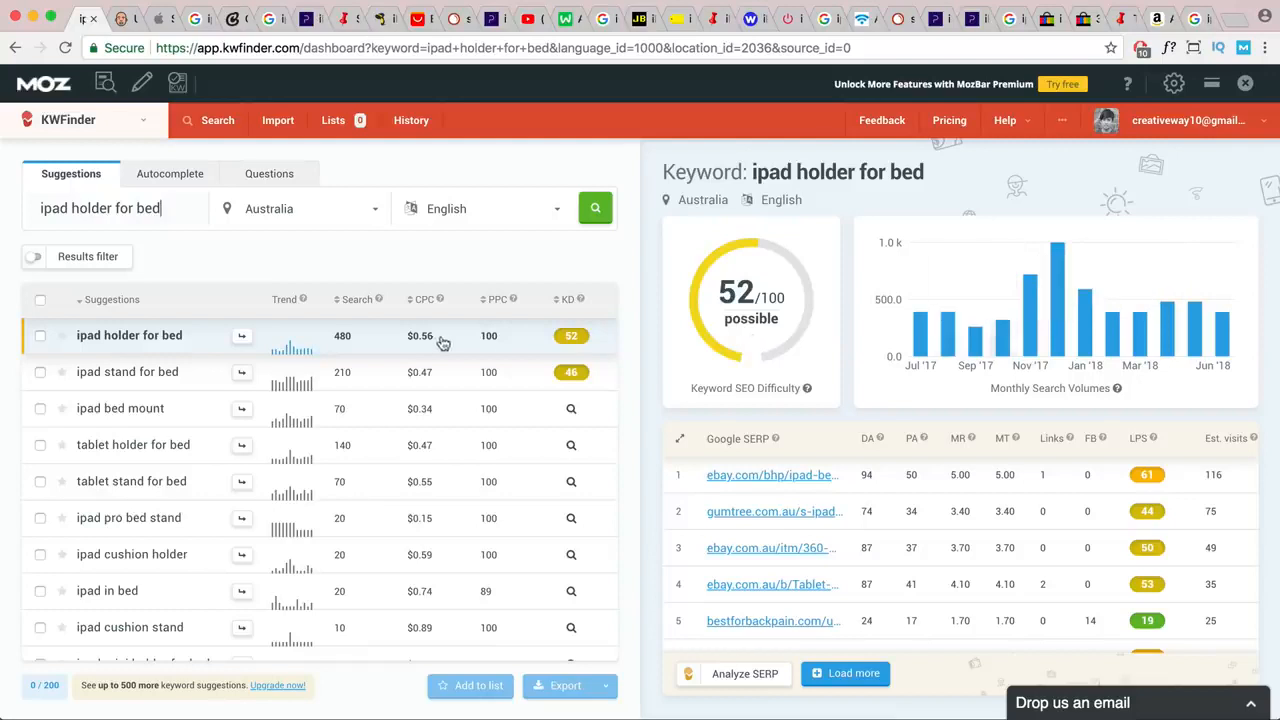
scroll(443, 354, down, 3)
scroll(520, 378, up, 3)
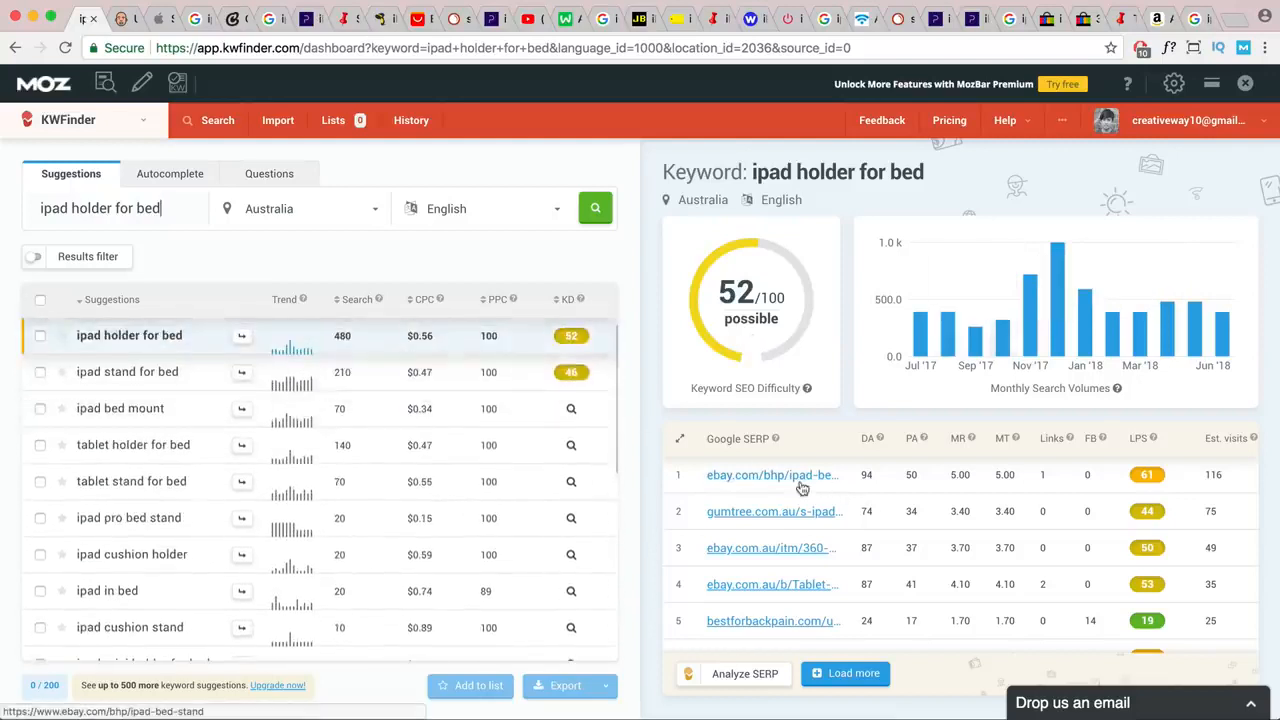
scroll(793, 488, down, 2)
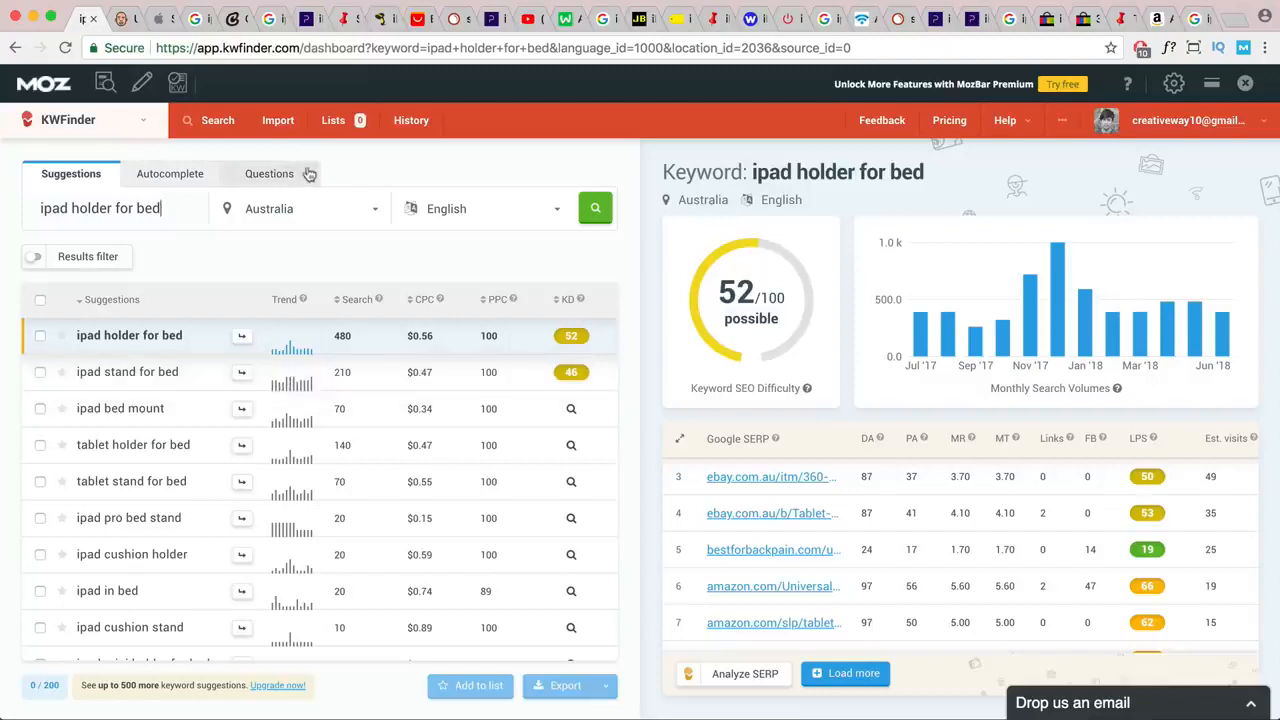
- Review studioproper.com.au's organic search positions in SEMrush, checking its ranking keywords and their landing pages
click(902, 18)
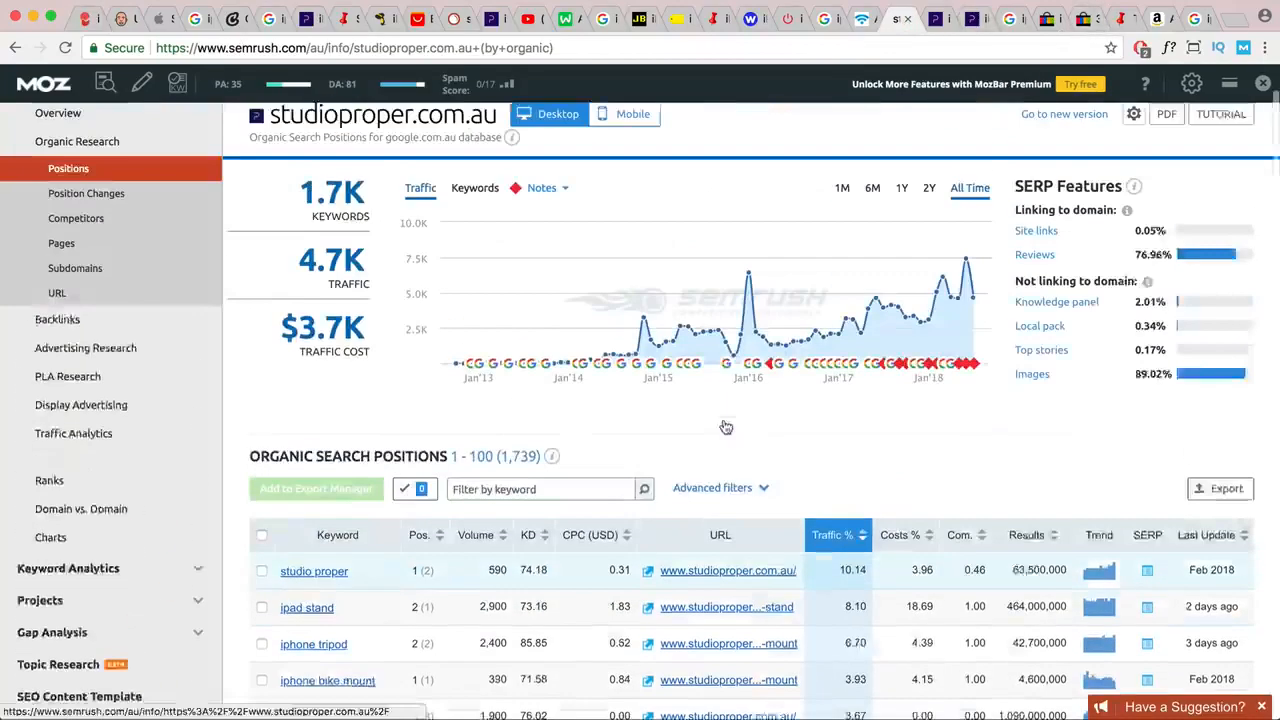
scroll(724, 425, up, 5)
scroll(724, 425, down, 4)
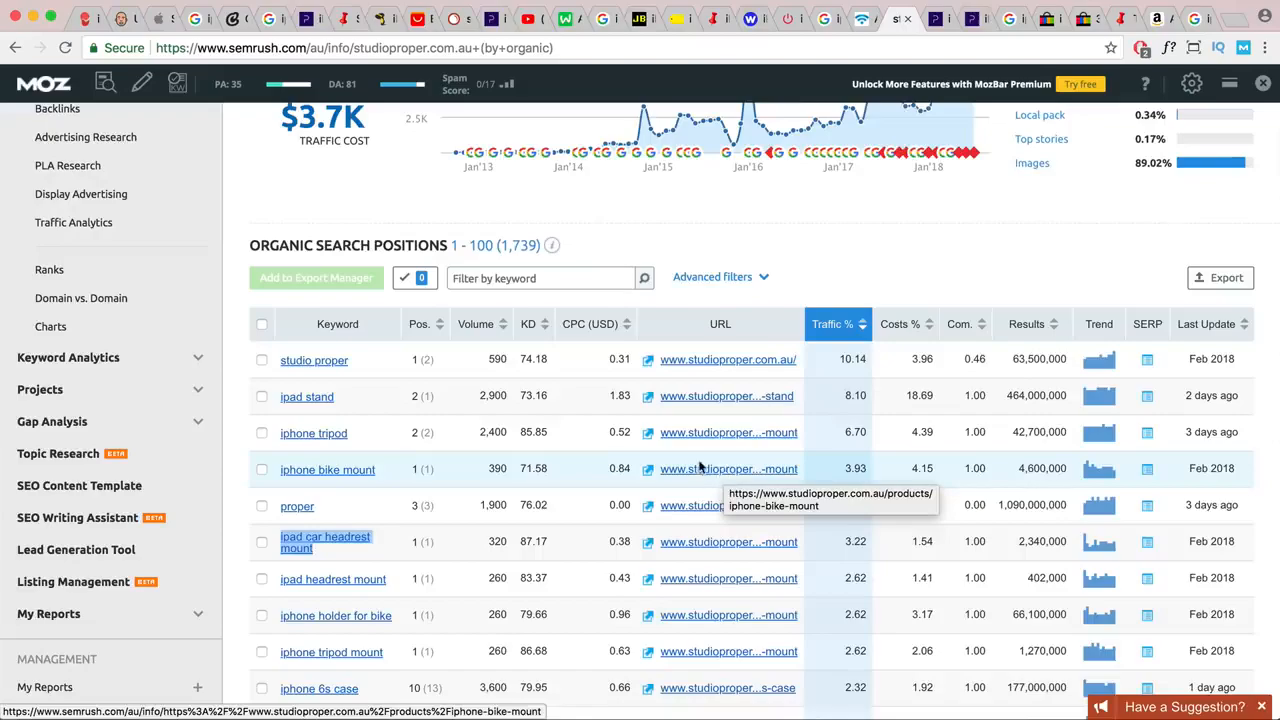
scroll(700, 466, down, 1)
scroll(700, 466, down, 3)
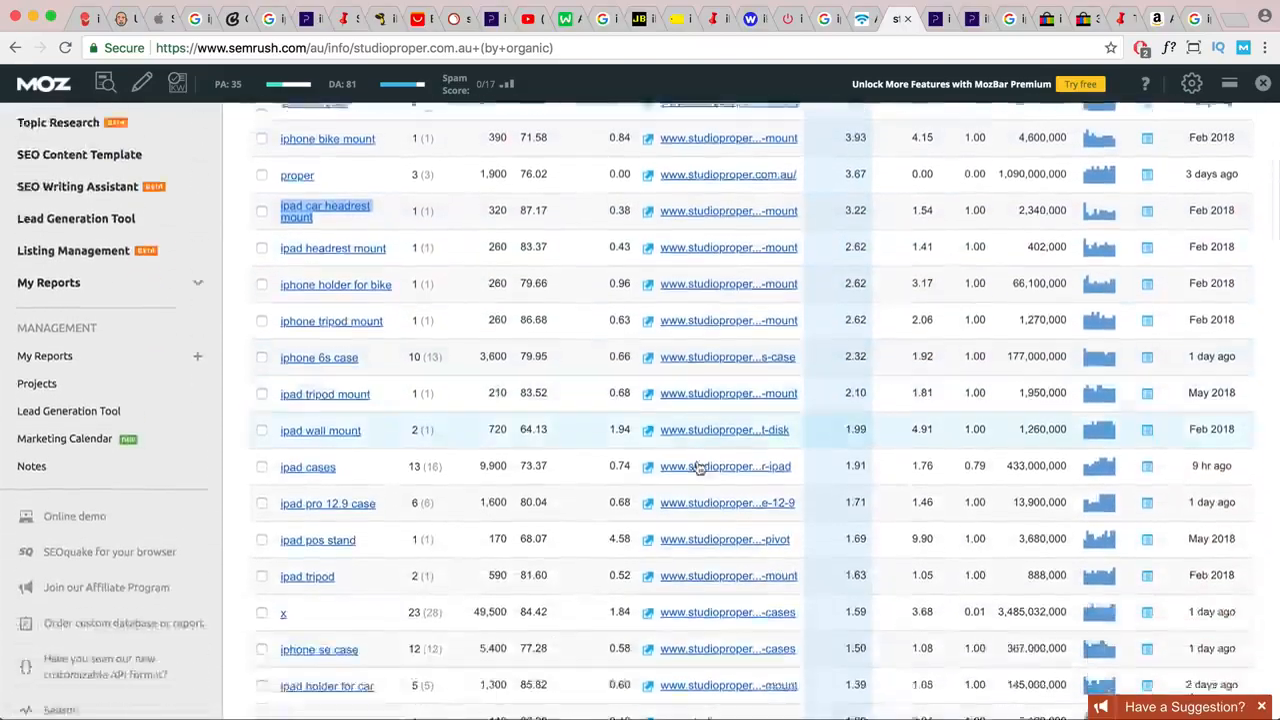
click(863, 20)
scroll(784, 383, down, 6)
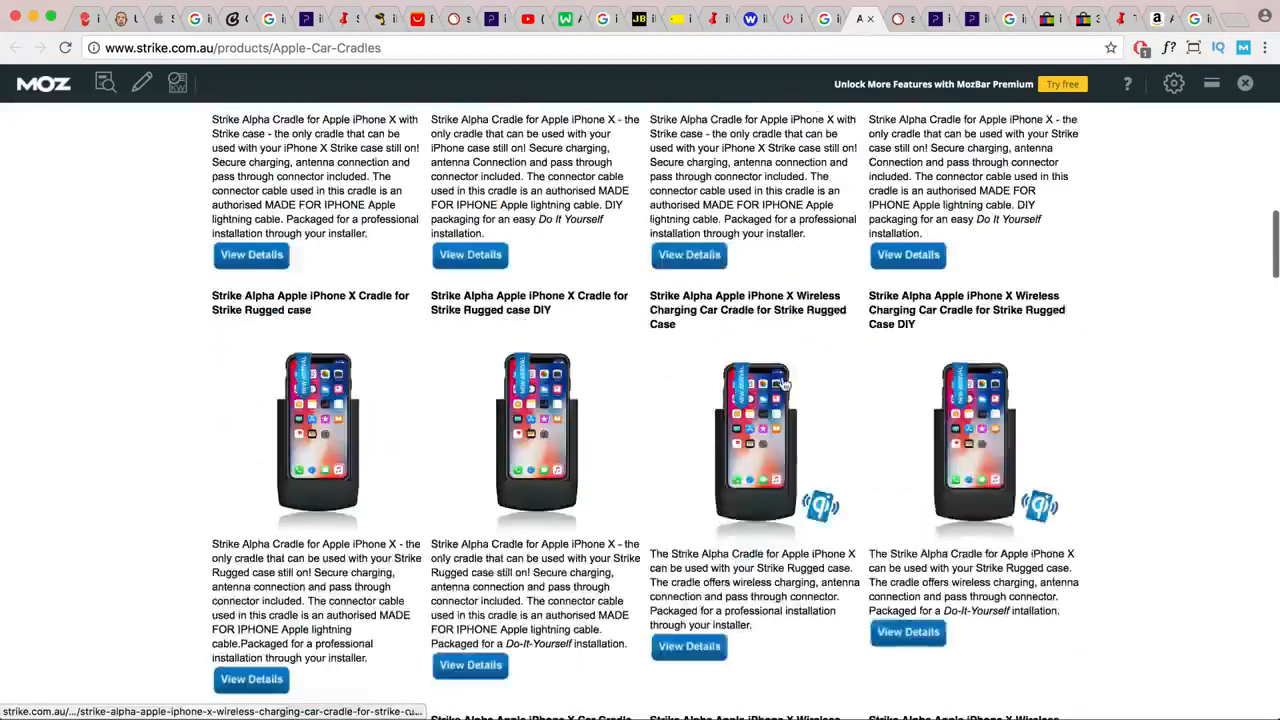
scroll(784, 383, down, 20)
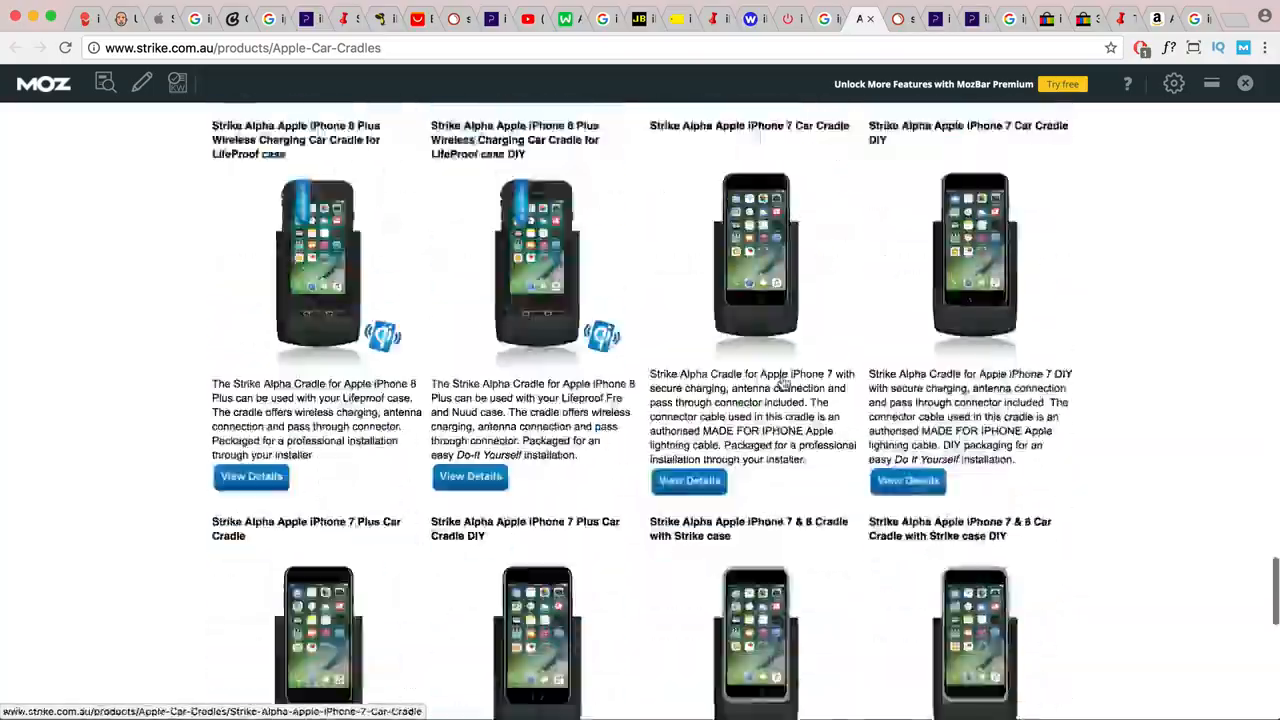
scroll(784, 383, up, 15)
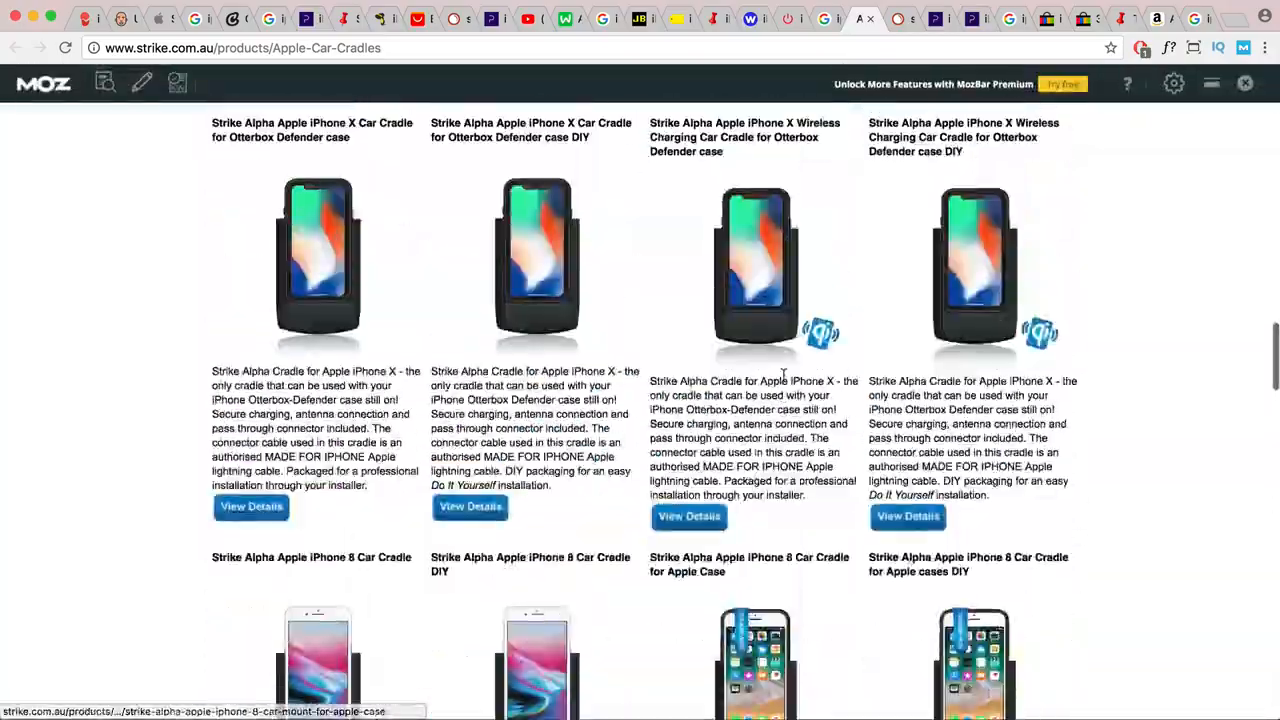
scroll(783, 375, up, 5)
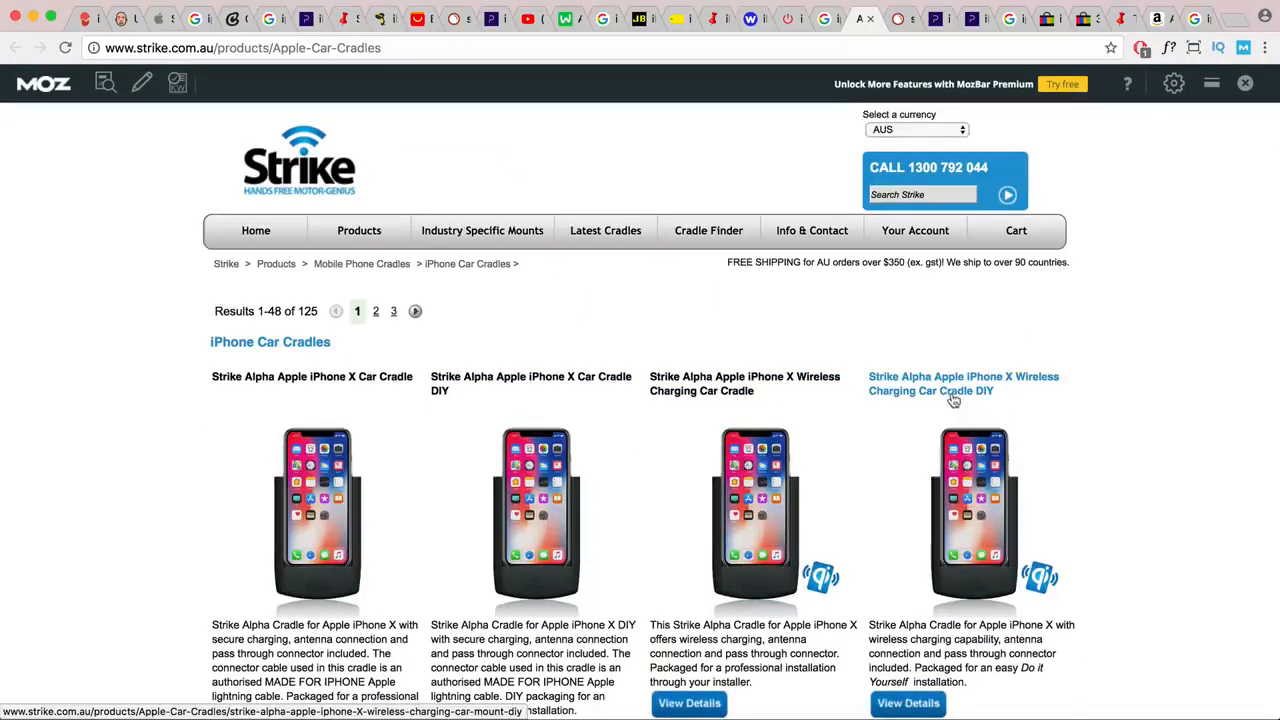
scroll(920, 400, down, 3)
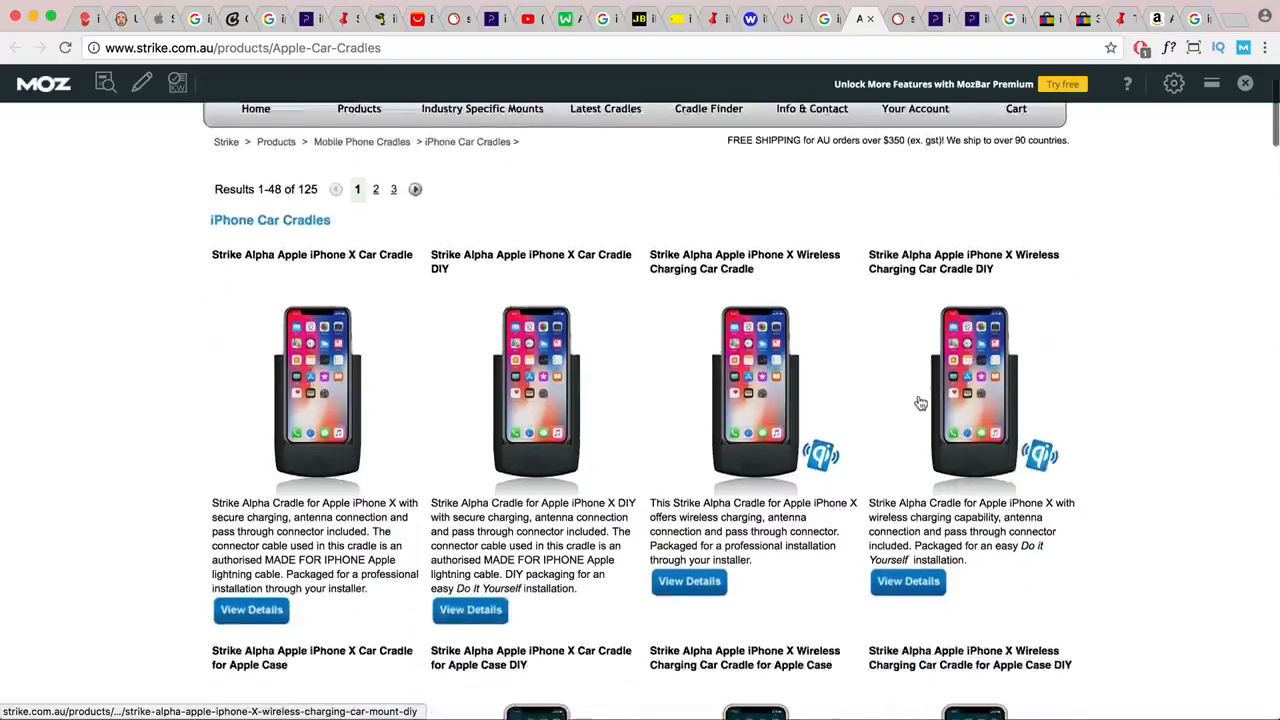
click(869, 20)
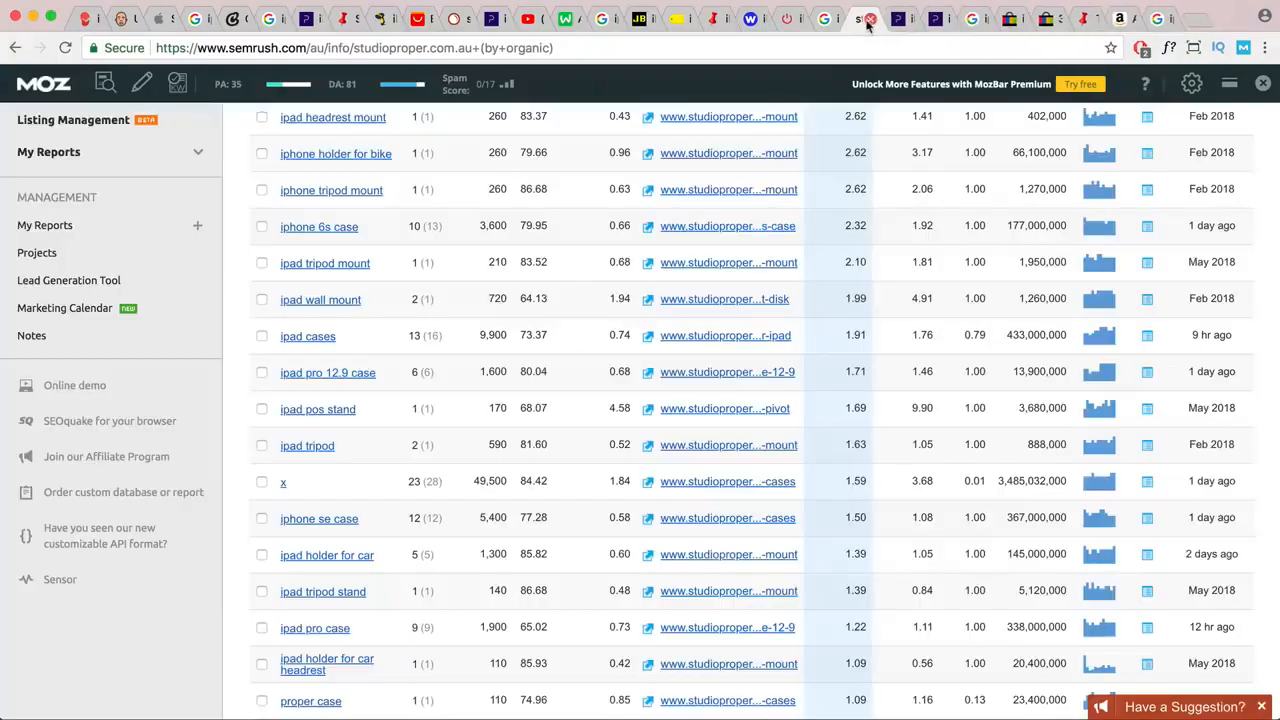
- List studioproper.com.au's organic competitors in SEMrush and open the arkon.com and rokform.com reports in separate tabs
scroll(311, 484, up, 15)
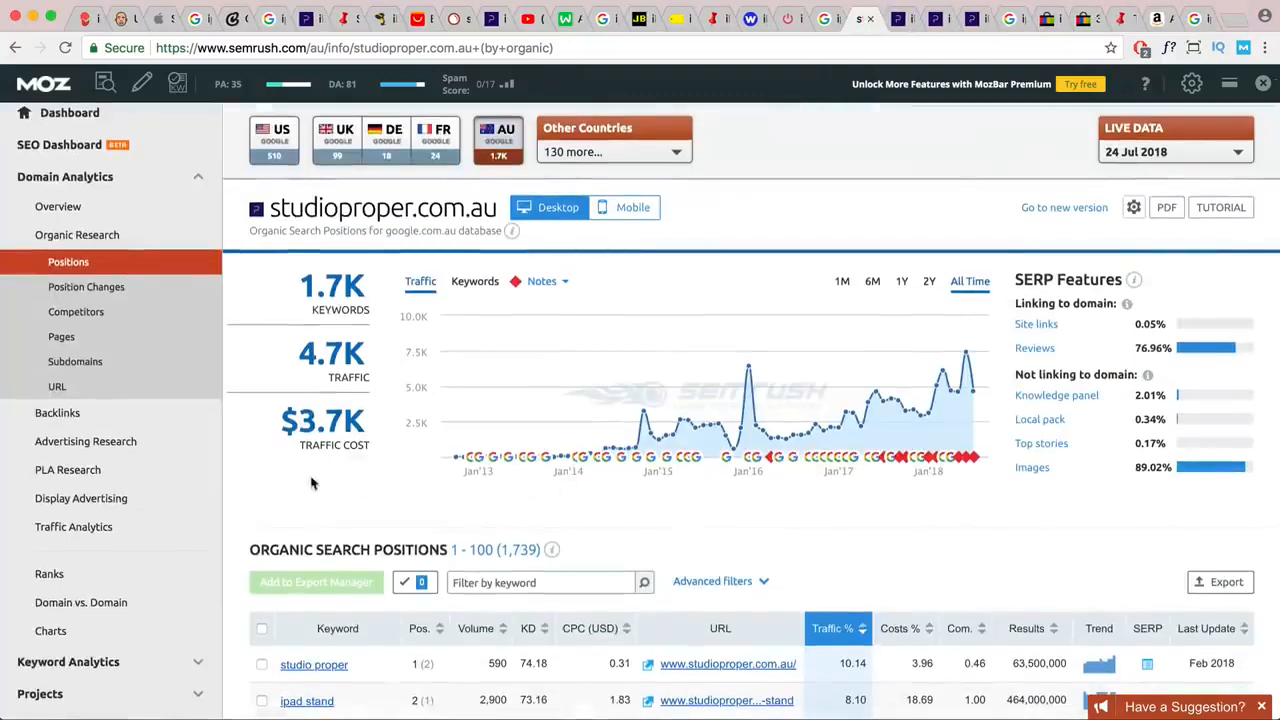
click(76, 313)
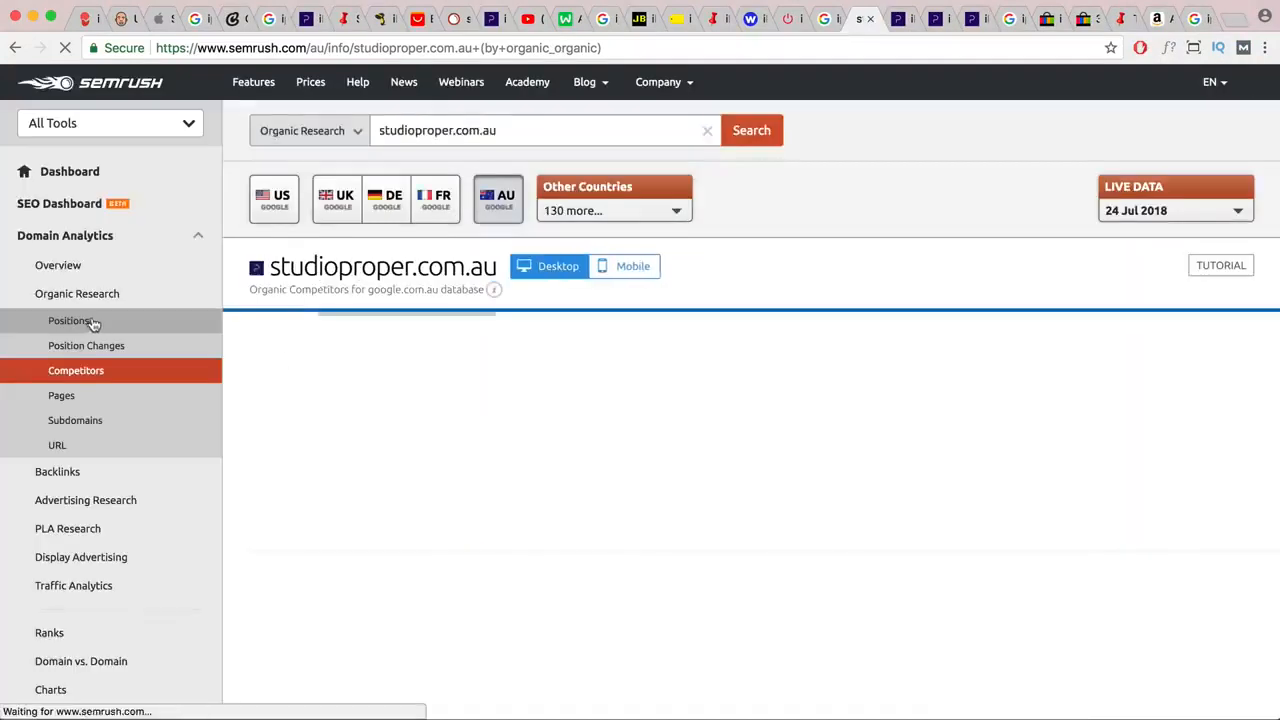
scroll(514, 378, down, 10)
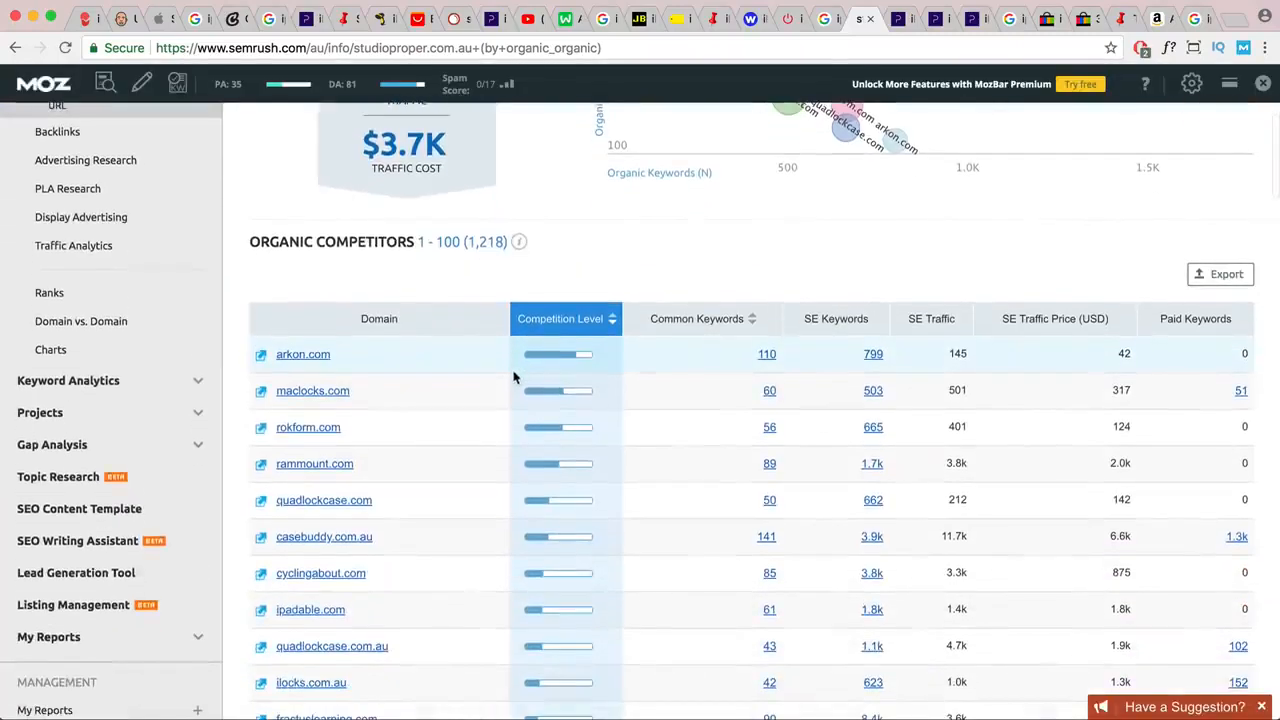
right_click(310, 362)
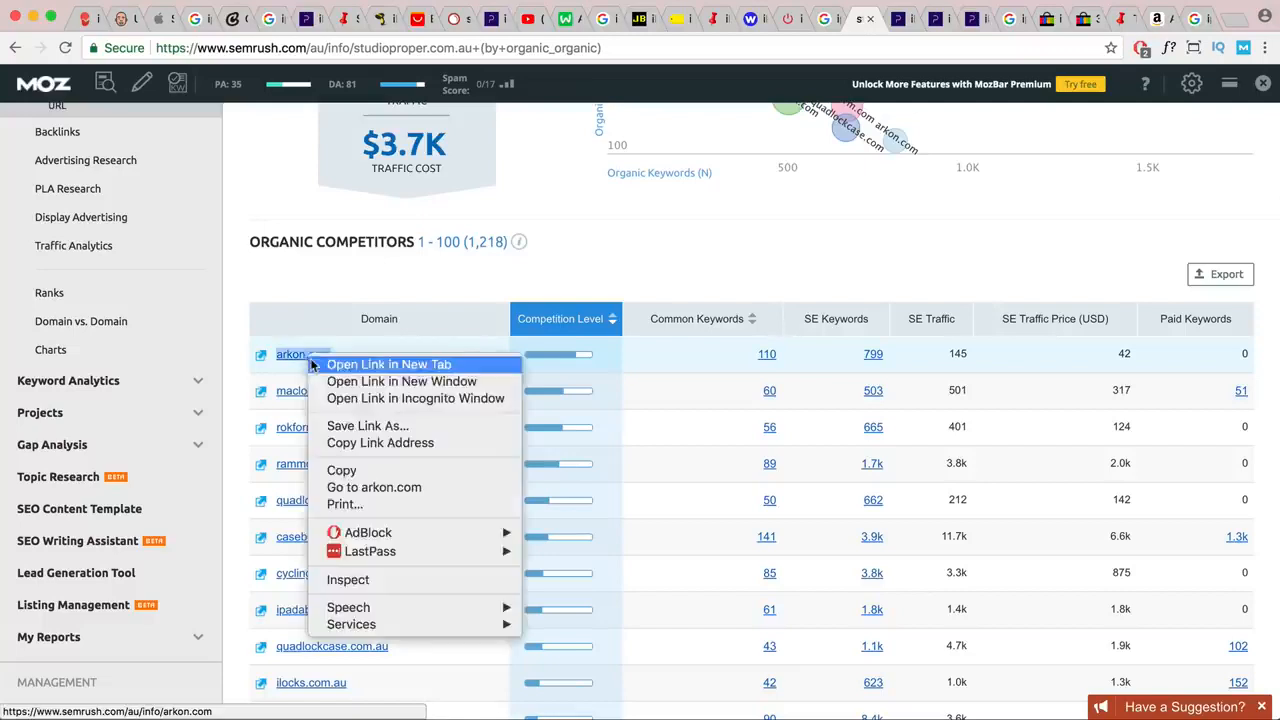
key(Return)
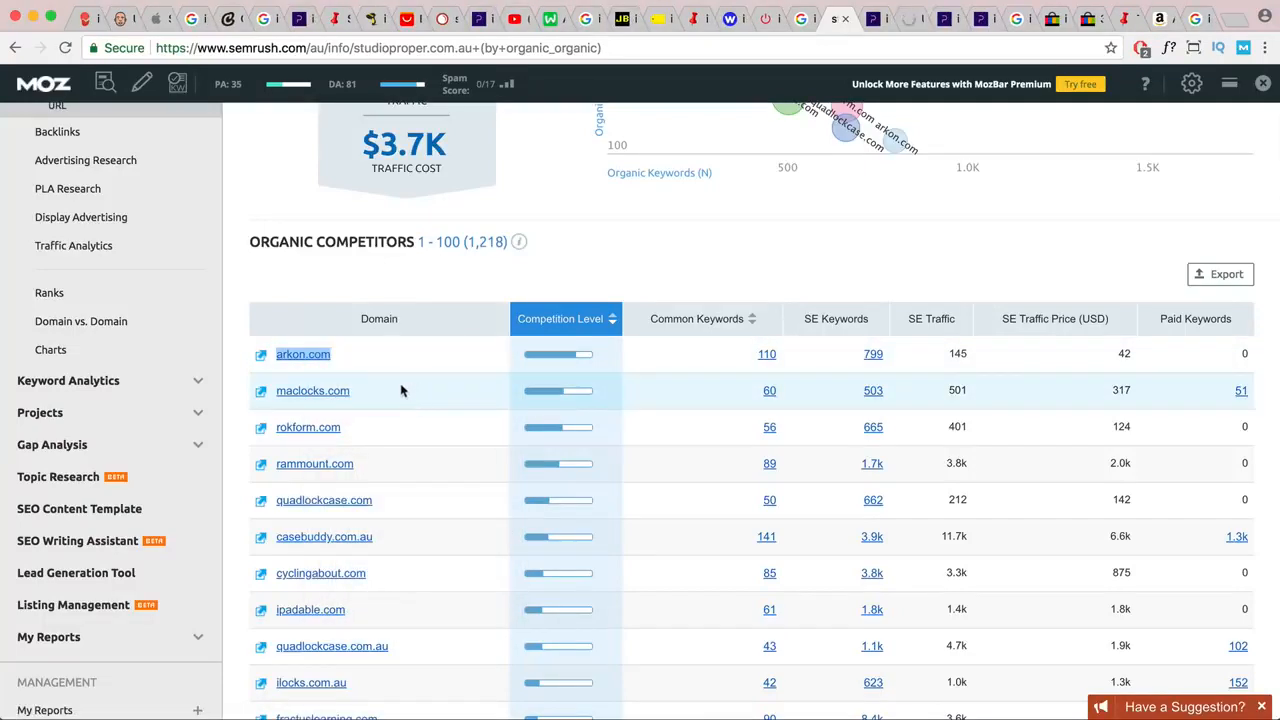
right_click(328, 426)
key(Return)
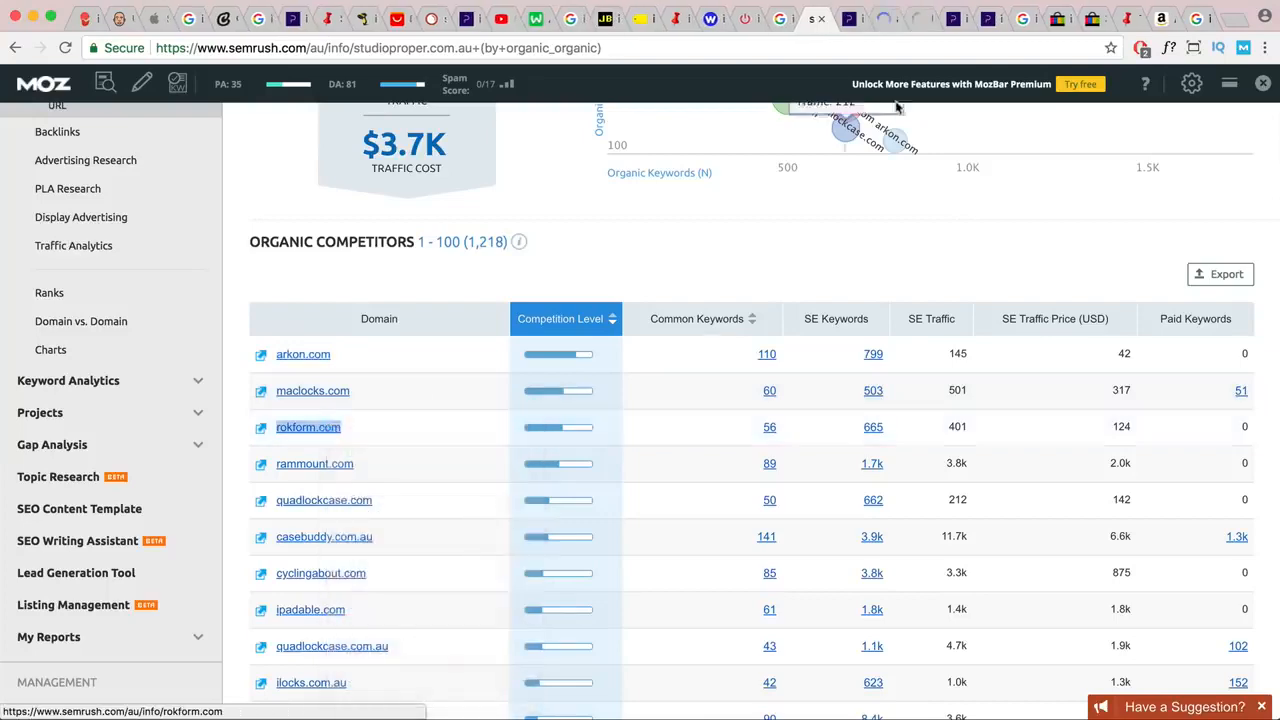
- View the SEMrush domain overview for arkon.com and load the arkon.com website in a new tab
click(884, 19)
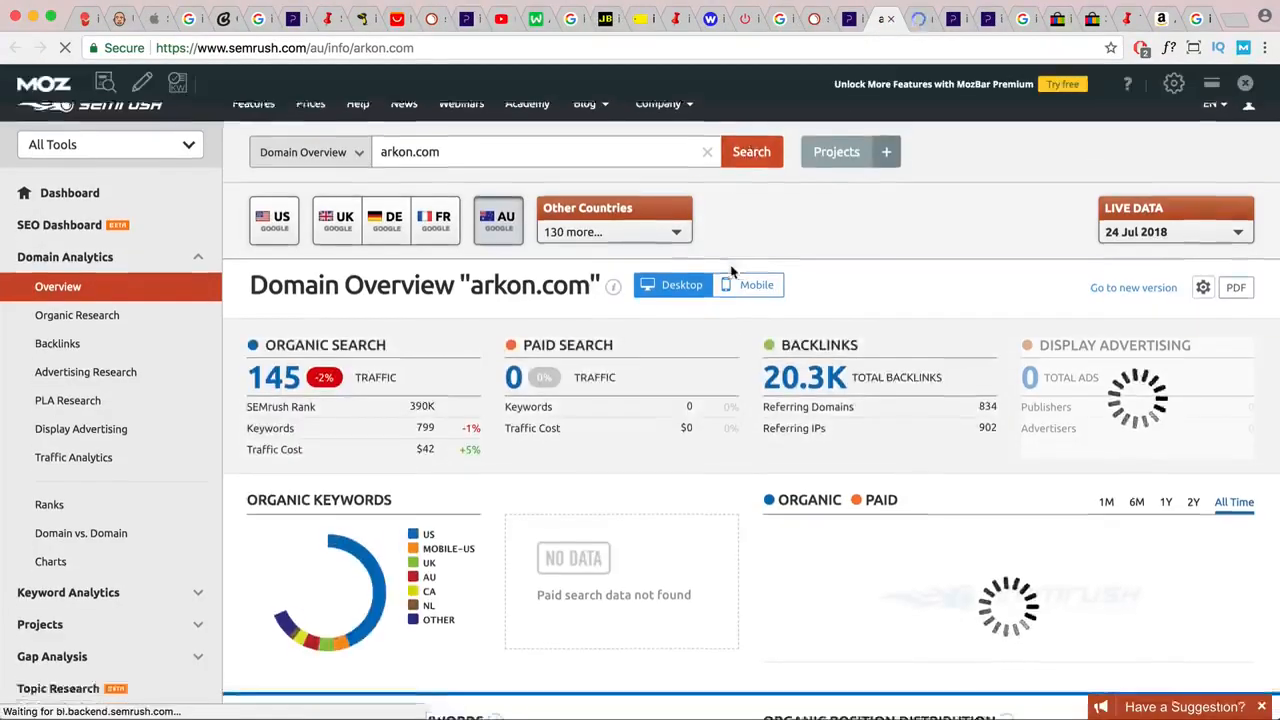
scroll(730, 270, down, 3)
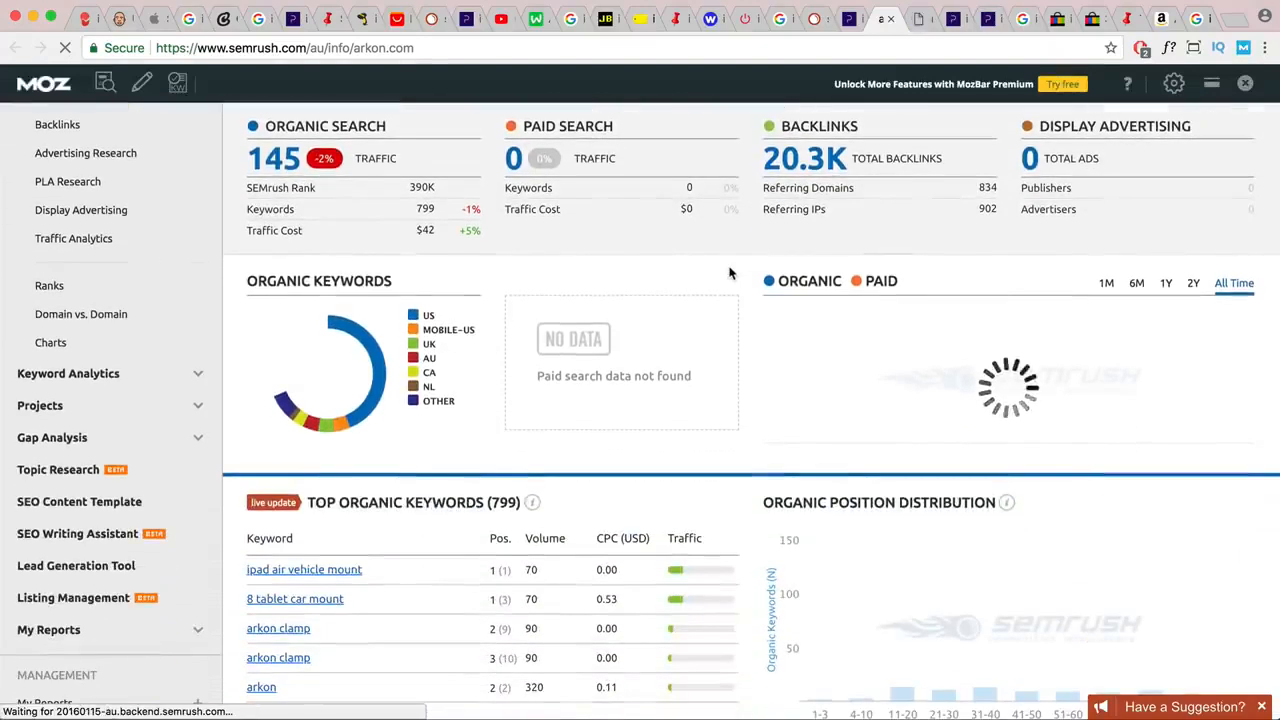
scroll(730, 273, up, 3)
click(469, 168)
double_click(469, 168)
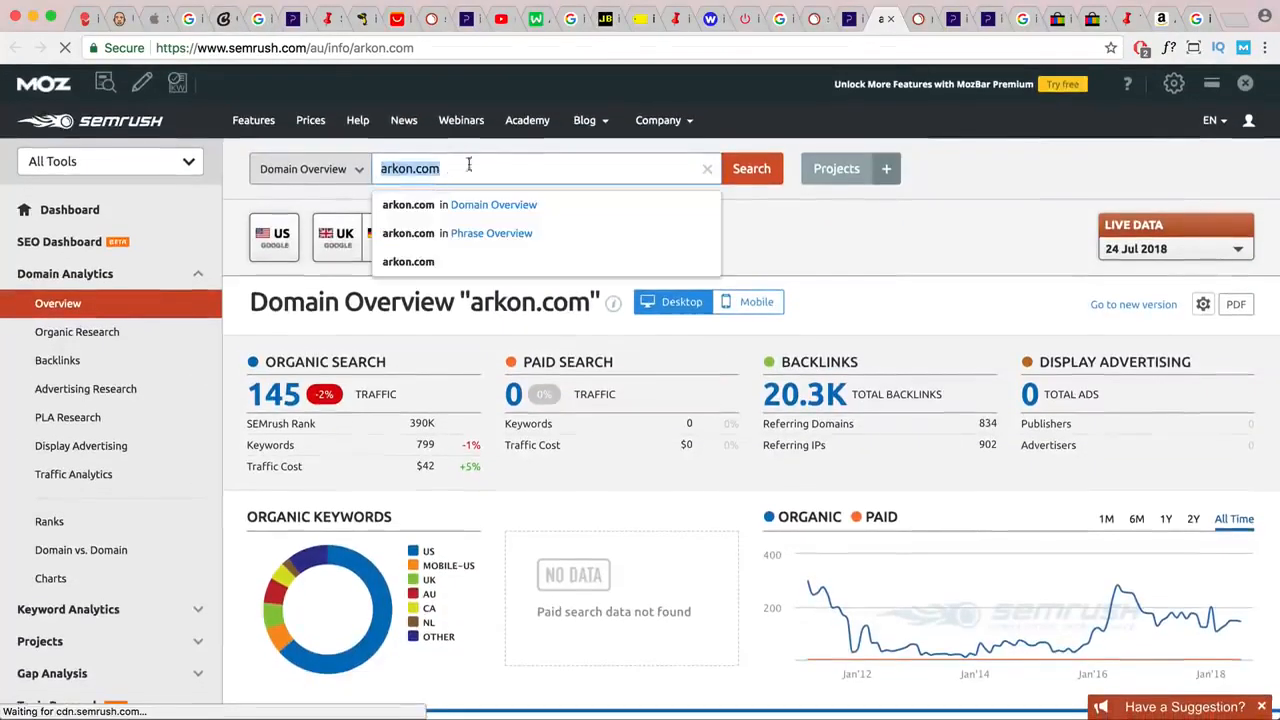
key(super+c)
click(1231, 24)
key(super+v)
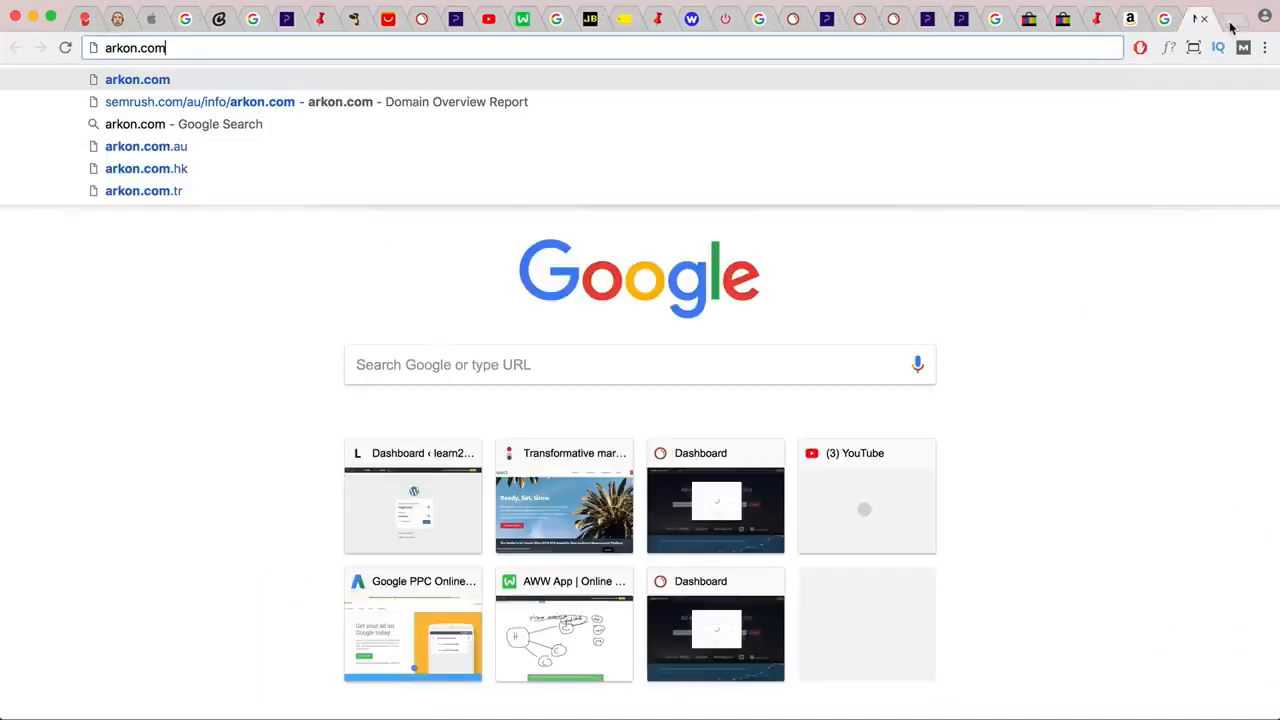
key(Return)
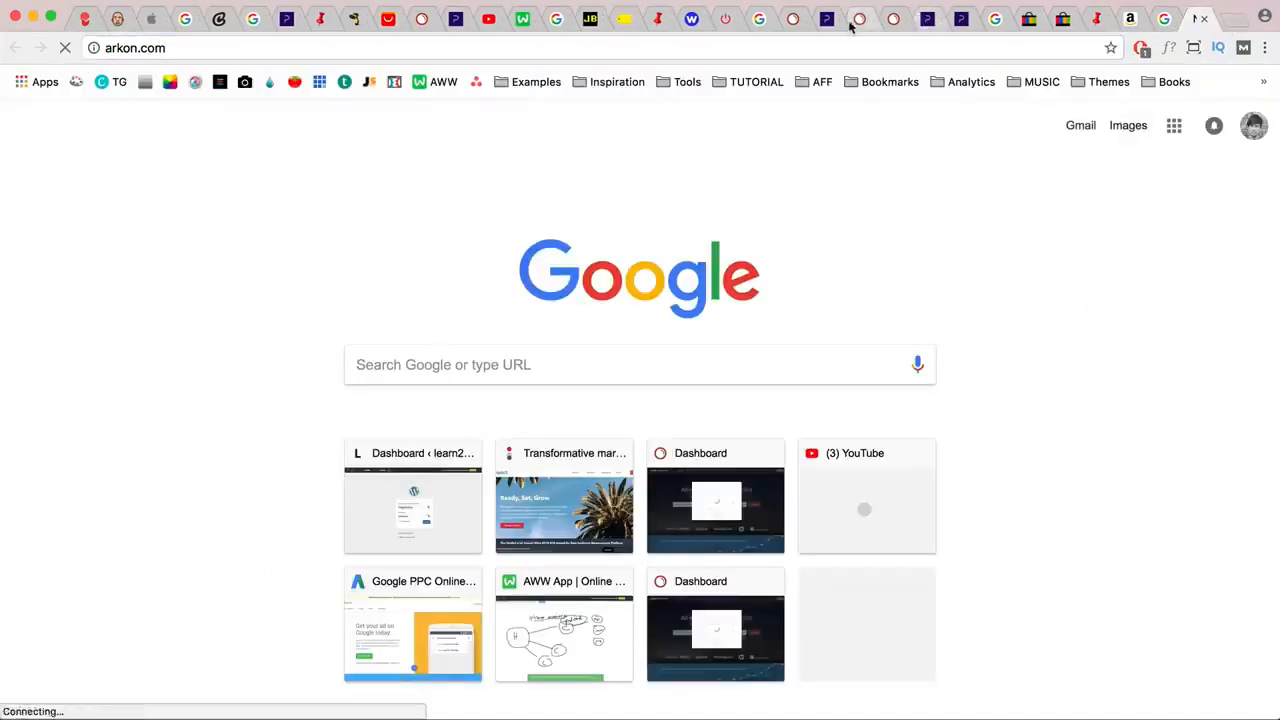
- View the SEMrush domain overview for rokform.com and load the rokform.com website in a new tab
click(858, 22)
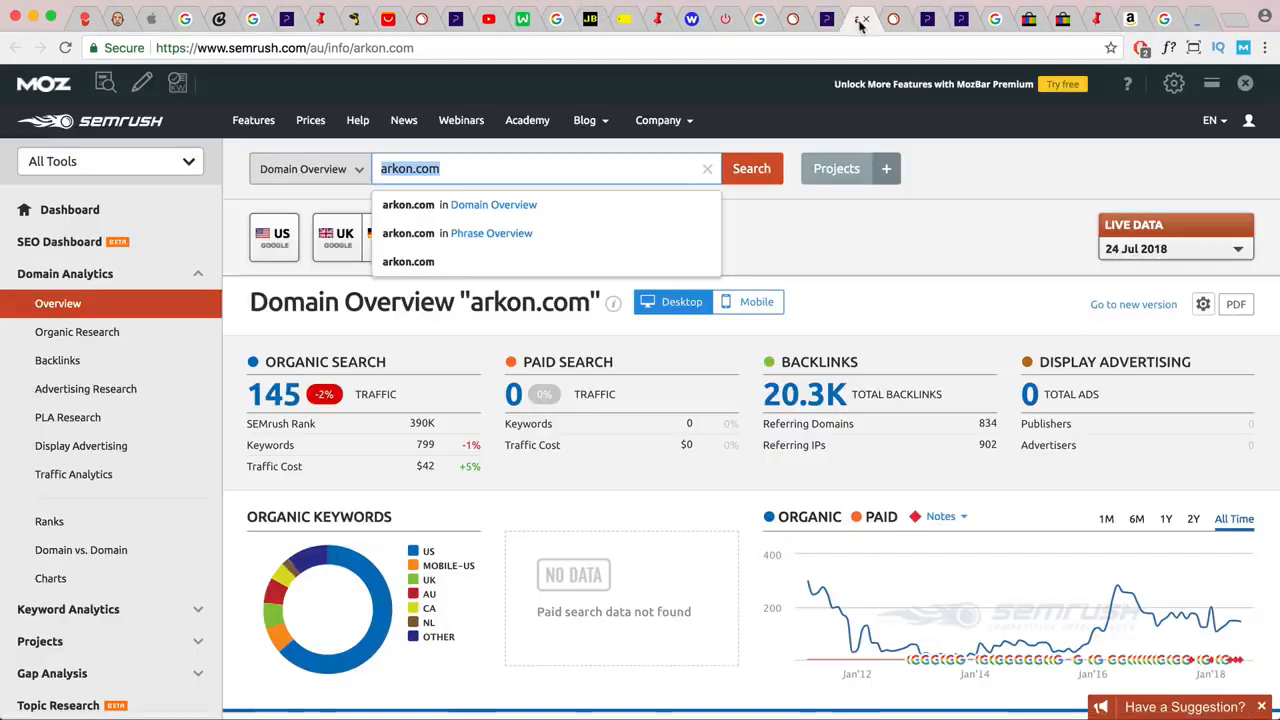
click(893, 20)
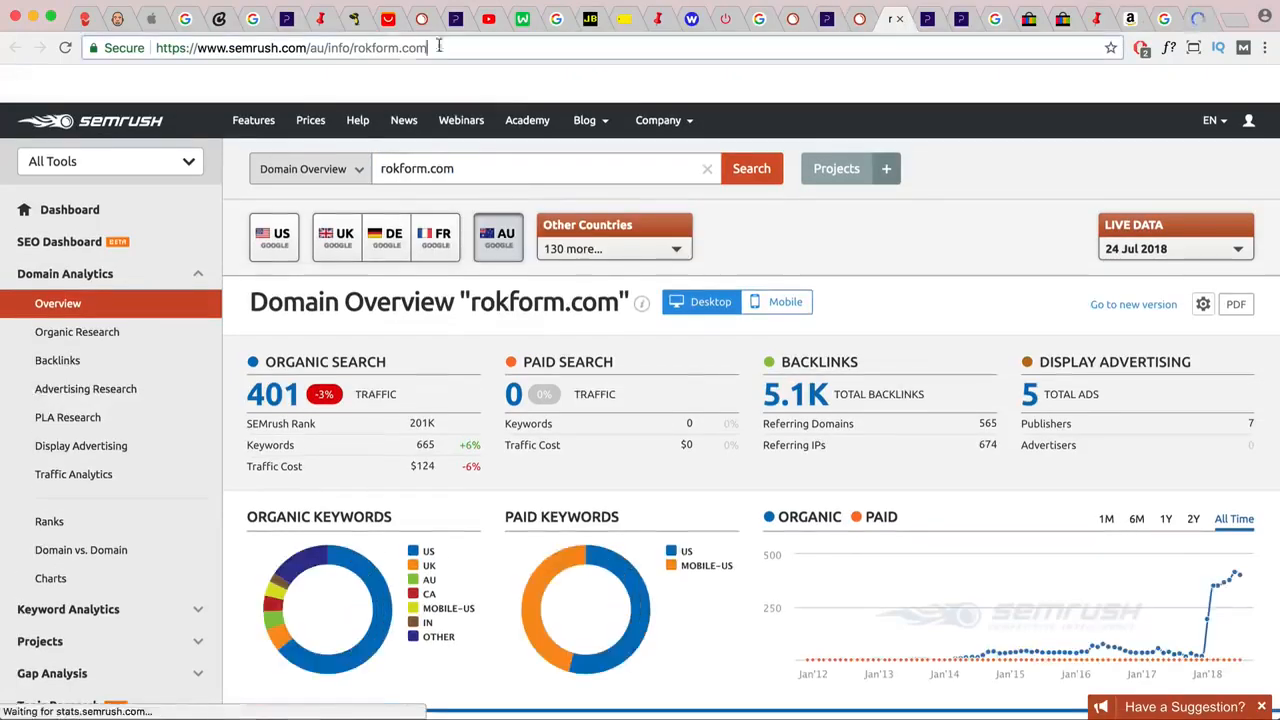
drag(438, 47, 352, 47)
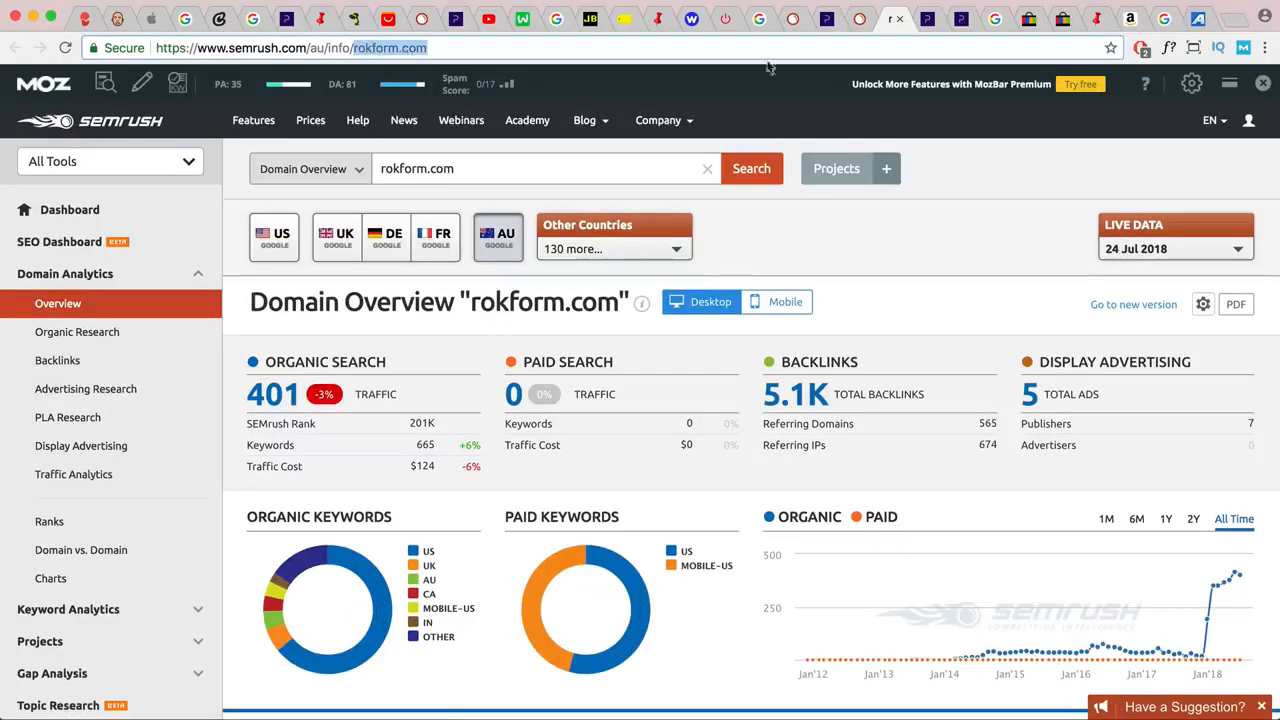
click(1231, 22)
key(super+v)
key(Return)
- Look through Arkon Mounts' main navigation categories, including the tablet mount subcategories, and close the site
click(1168, 19)
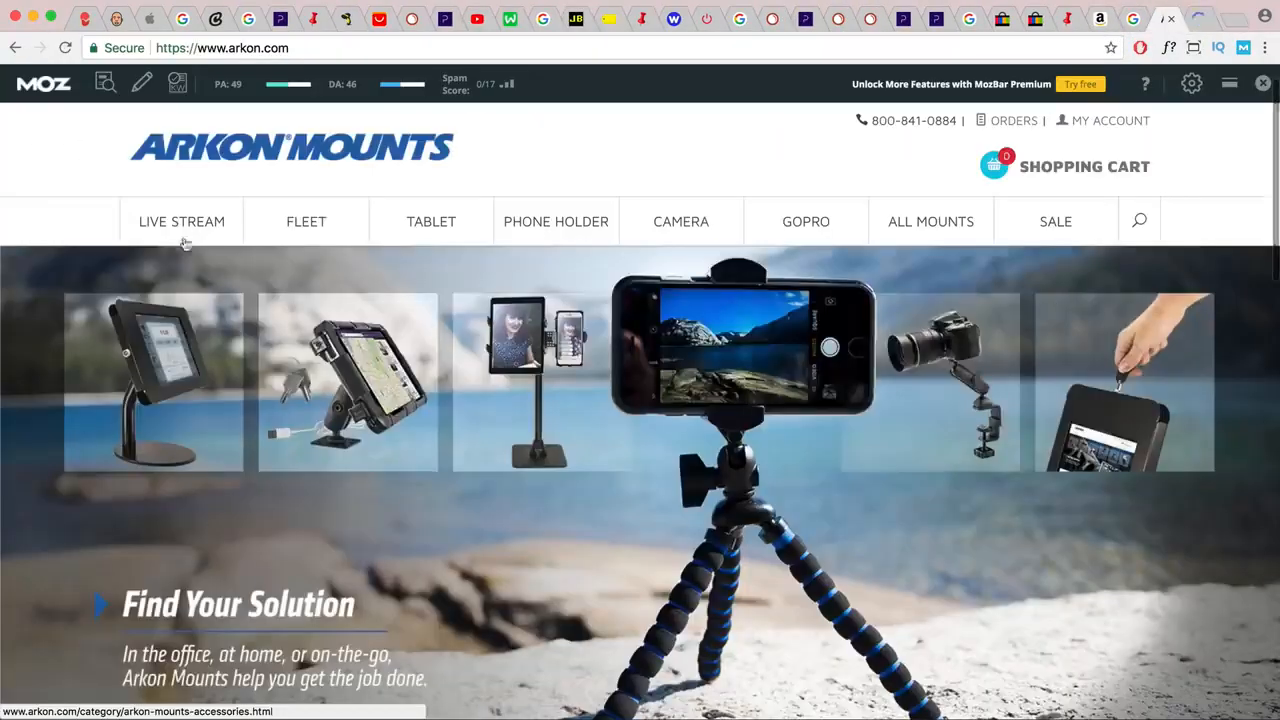
mouse_move(429, 220)
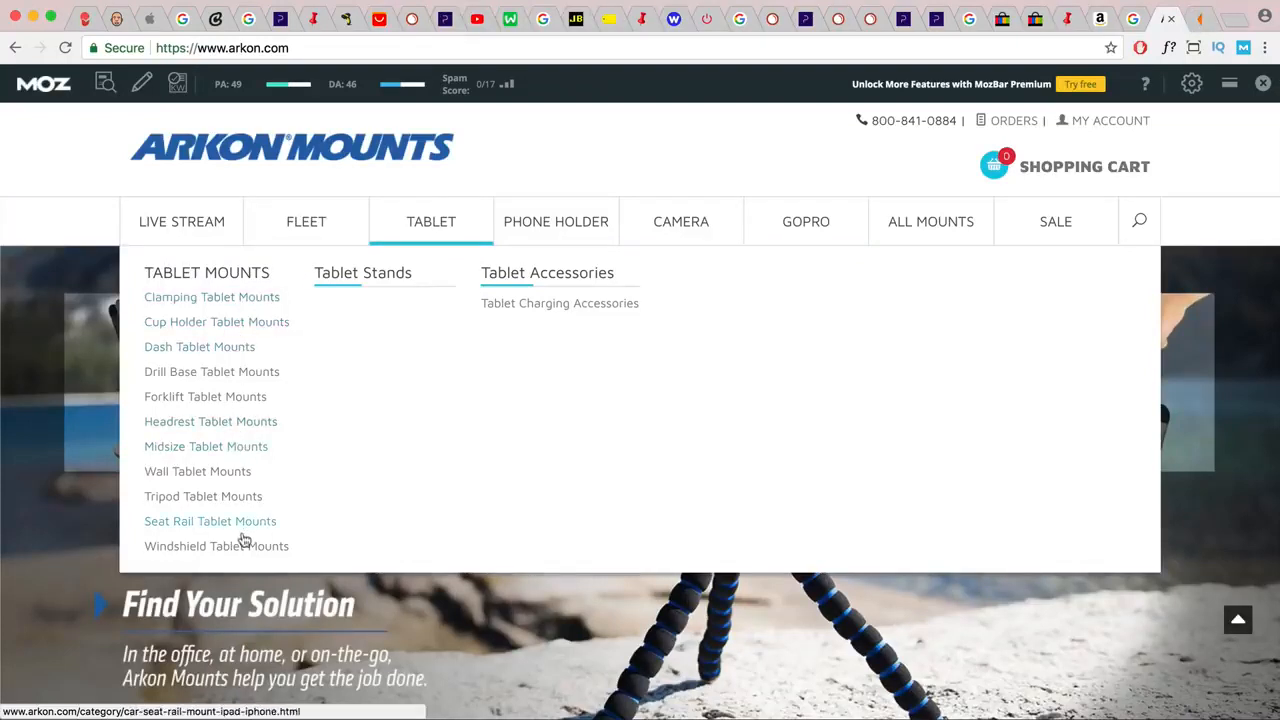
mouse_move(557, 223)
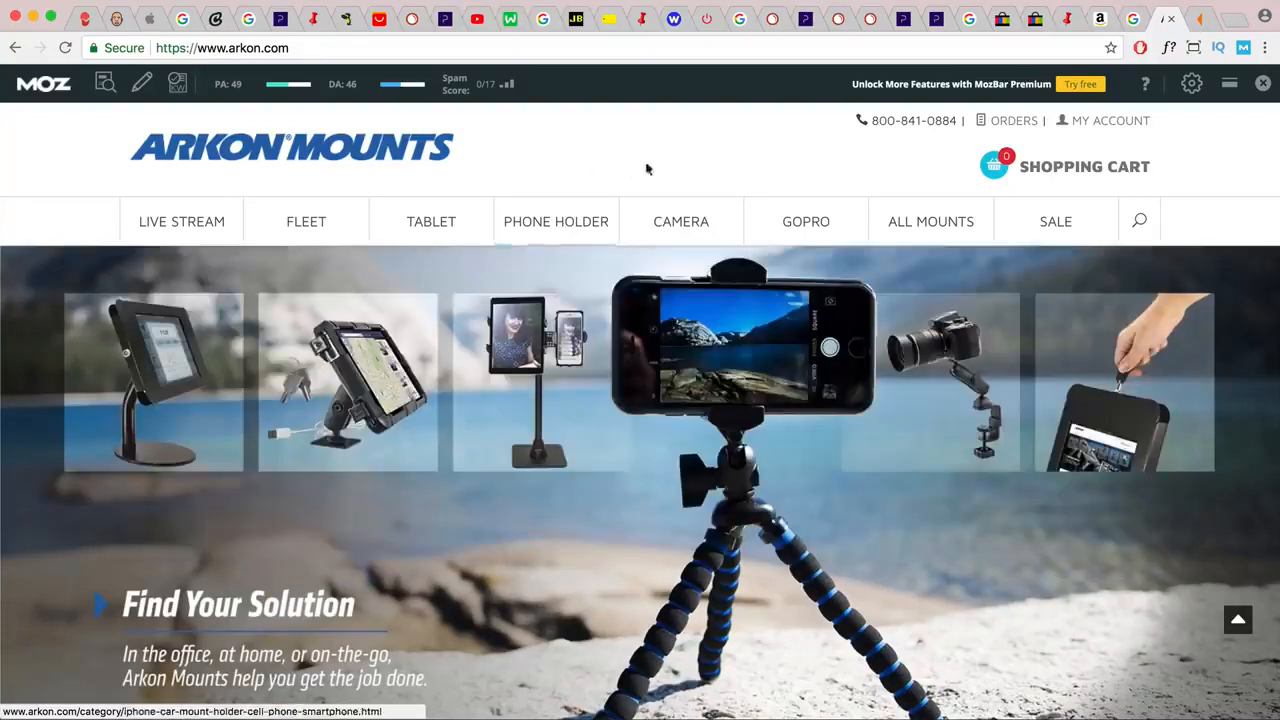
mouse_move(700, 232)
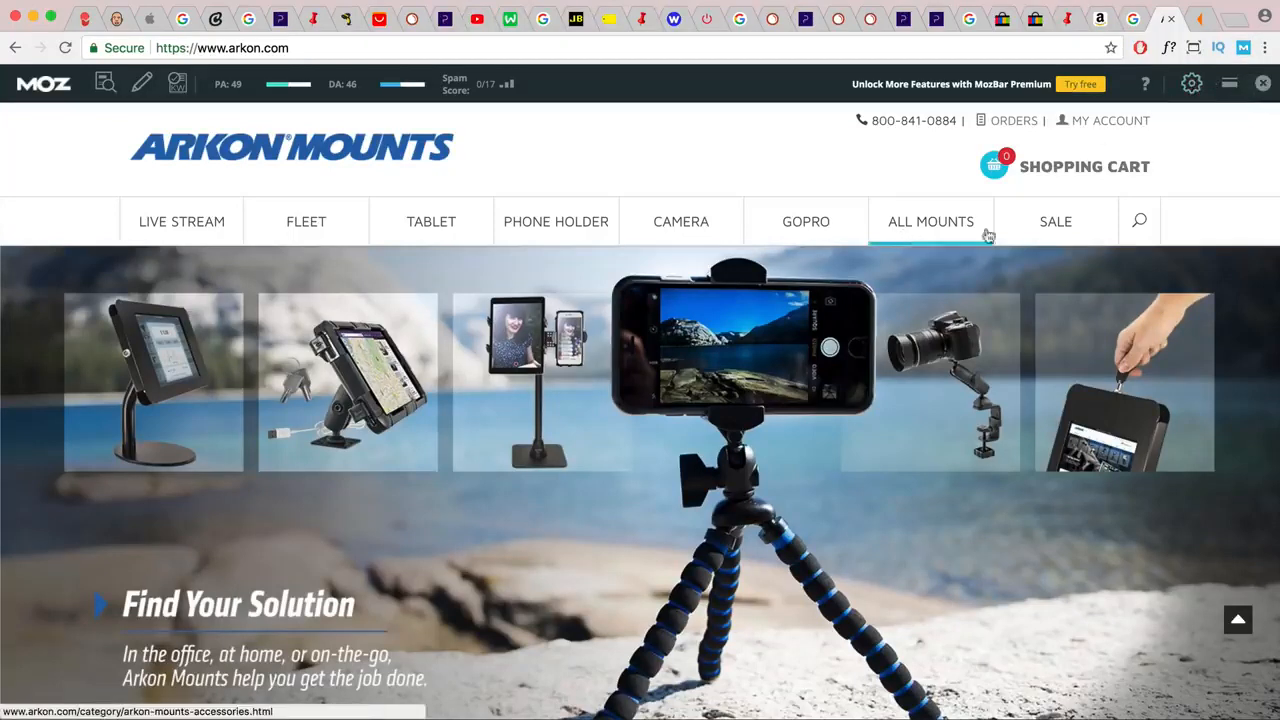
click(1176, 20)
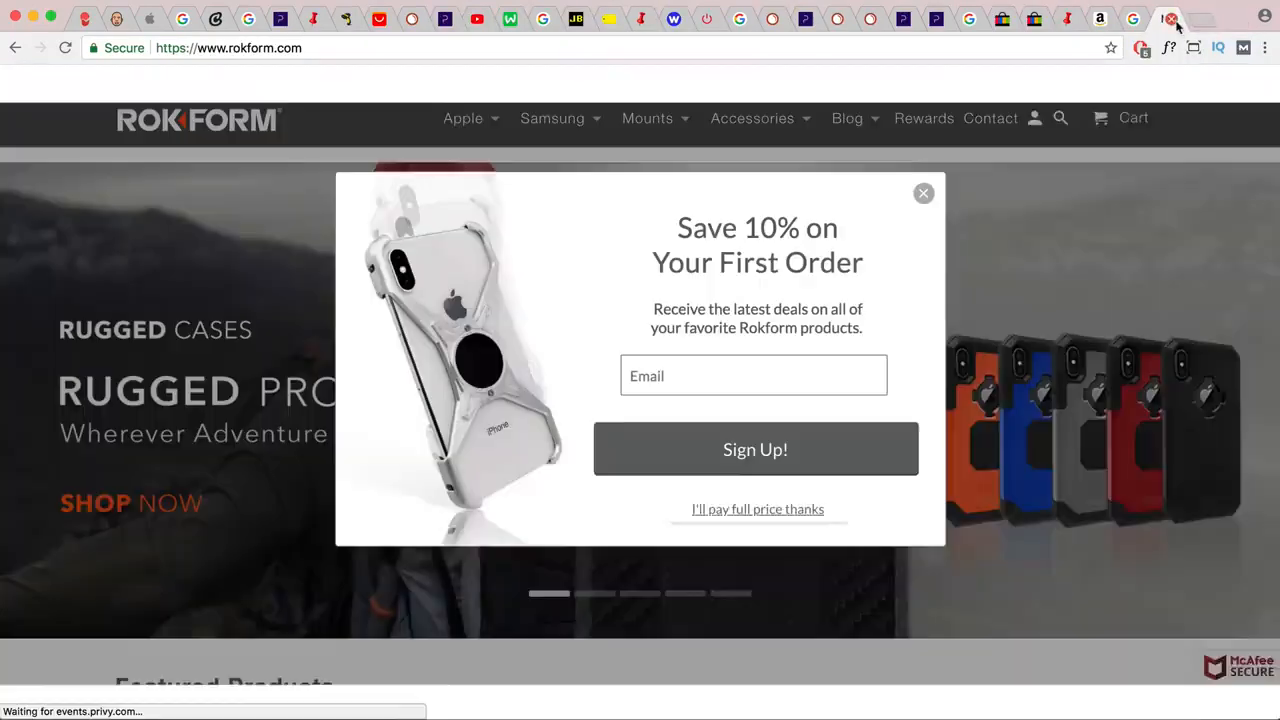
- Dismiss Rokform's discount pop-up and look through its Samsung, Mounts and Accessories subcategories
click(924, 232)
mouse_move(572, 172)
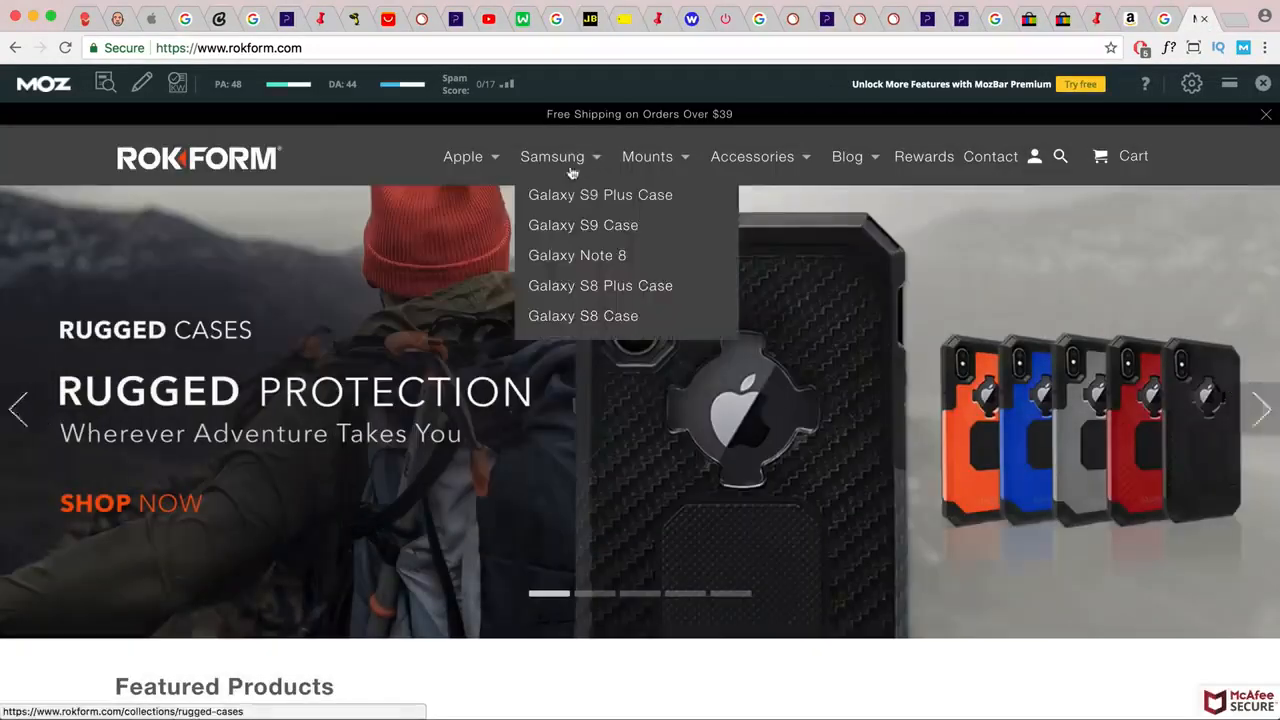
mouse_move(687, 160)
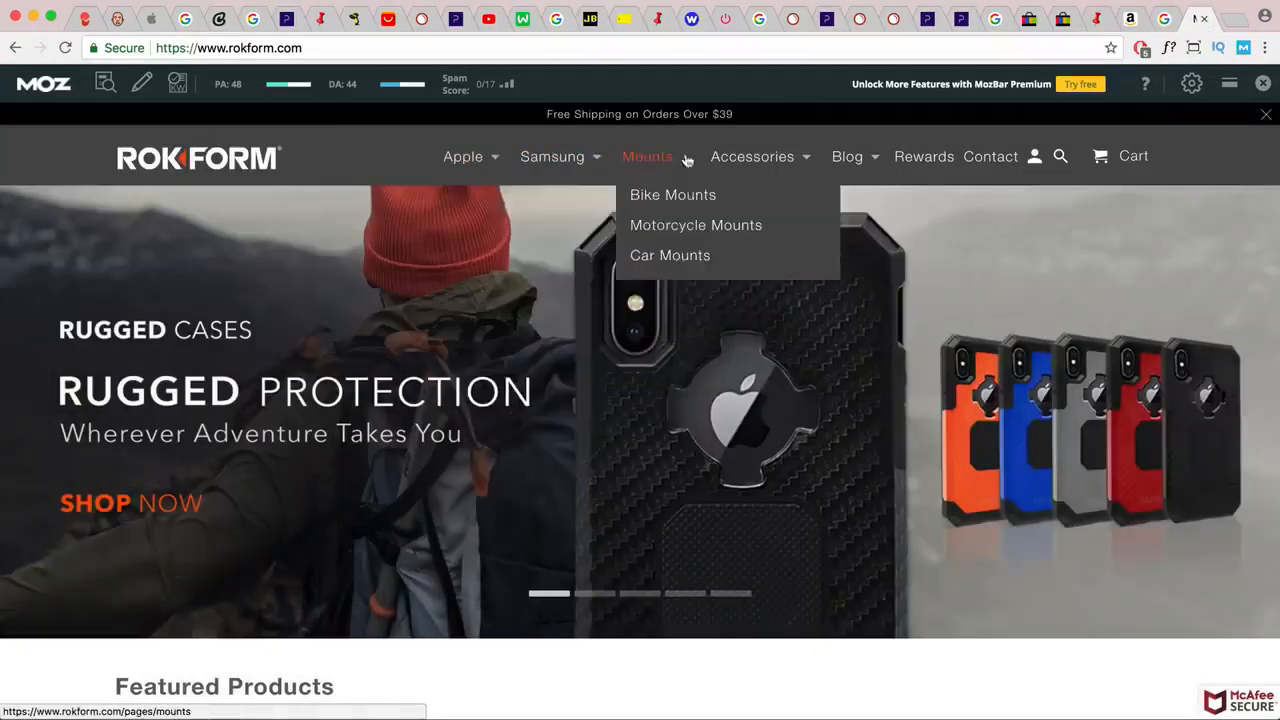
mouse_move(730, 160)
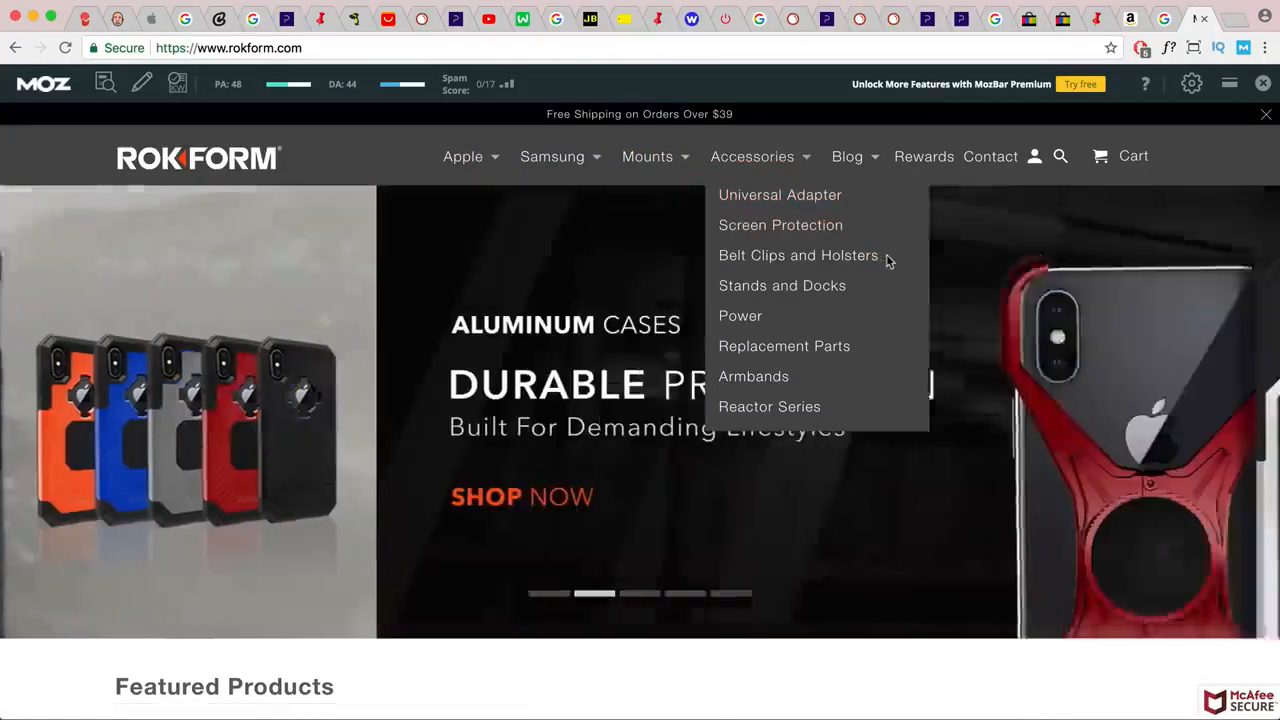
drag(888, 257, 730, 256)
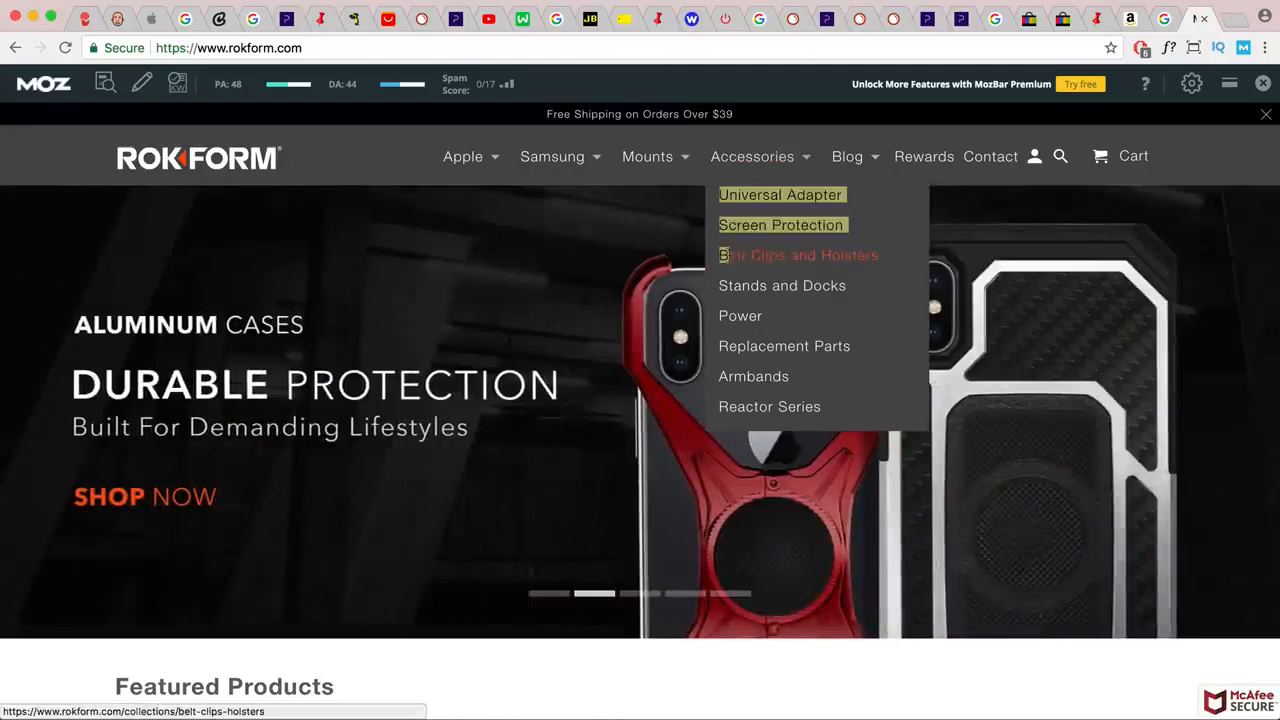
- Switch to the keyword notes and review the secondary iPad stand keywords and the bed stand group
key(super+Tab)
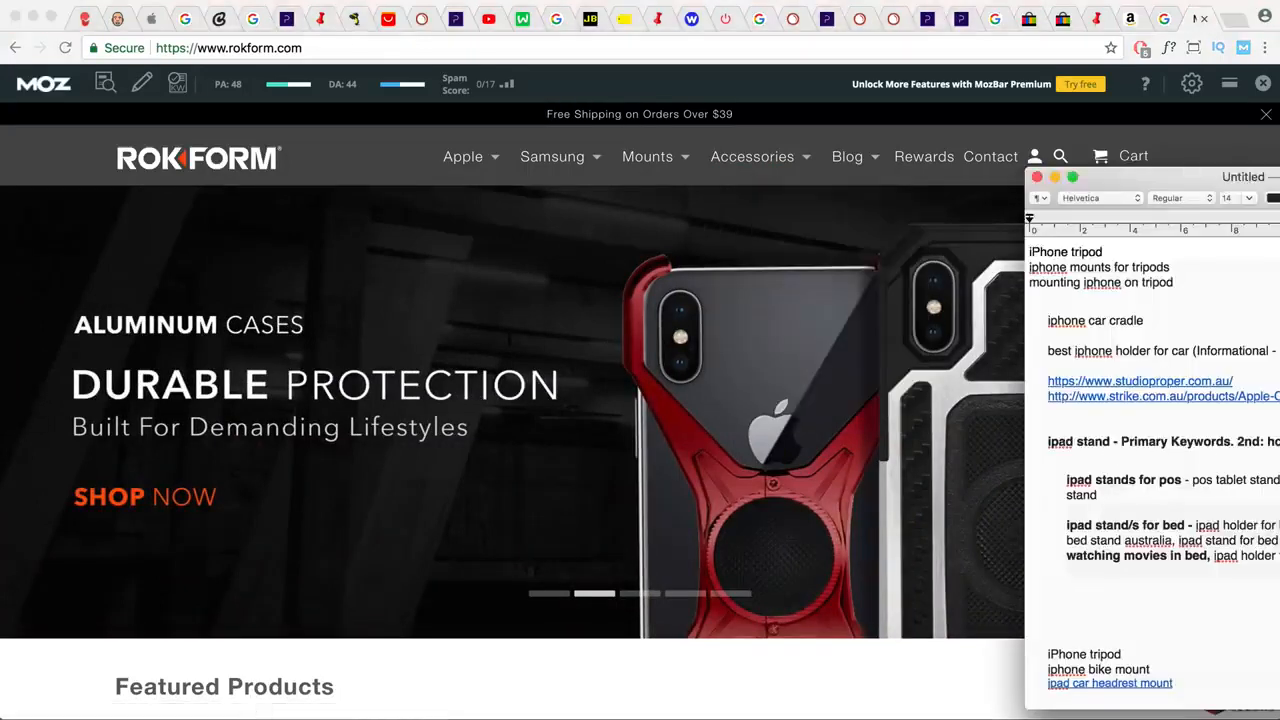
drag(1239, 441, 1279, 442)
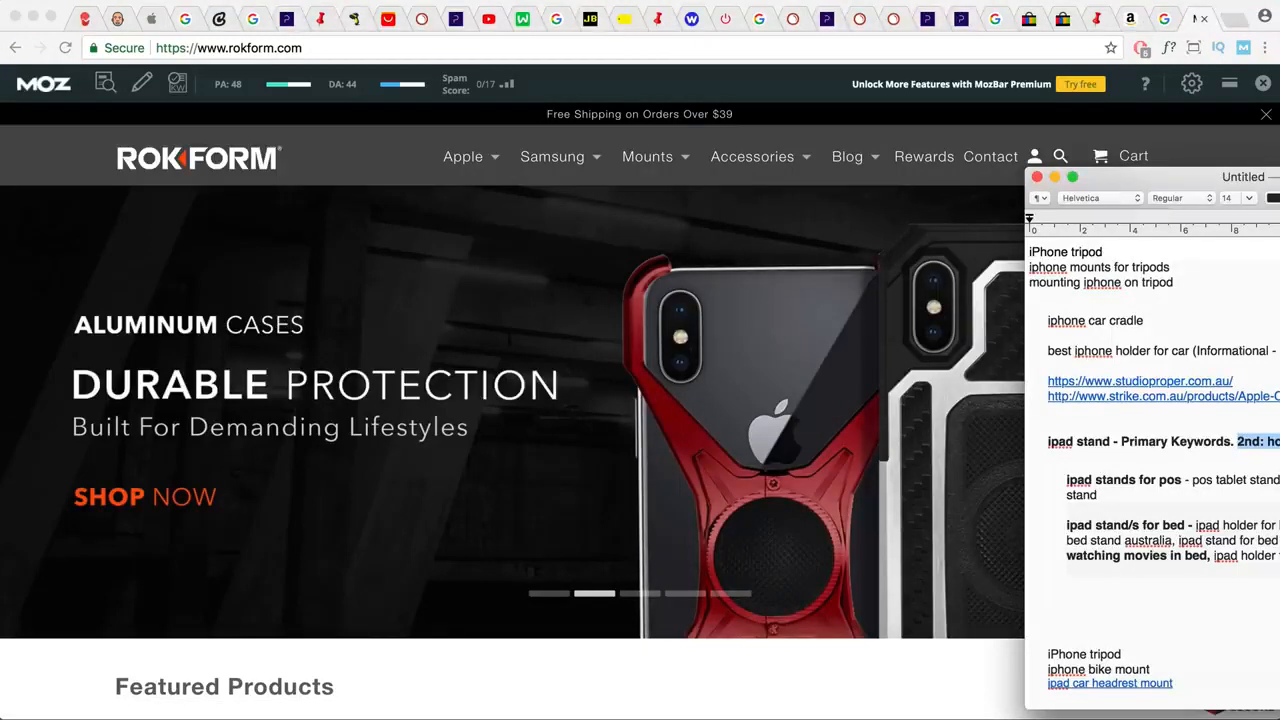
click(1278, 559)
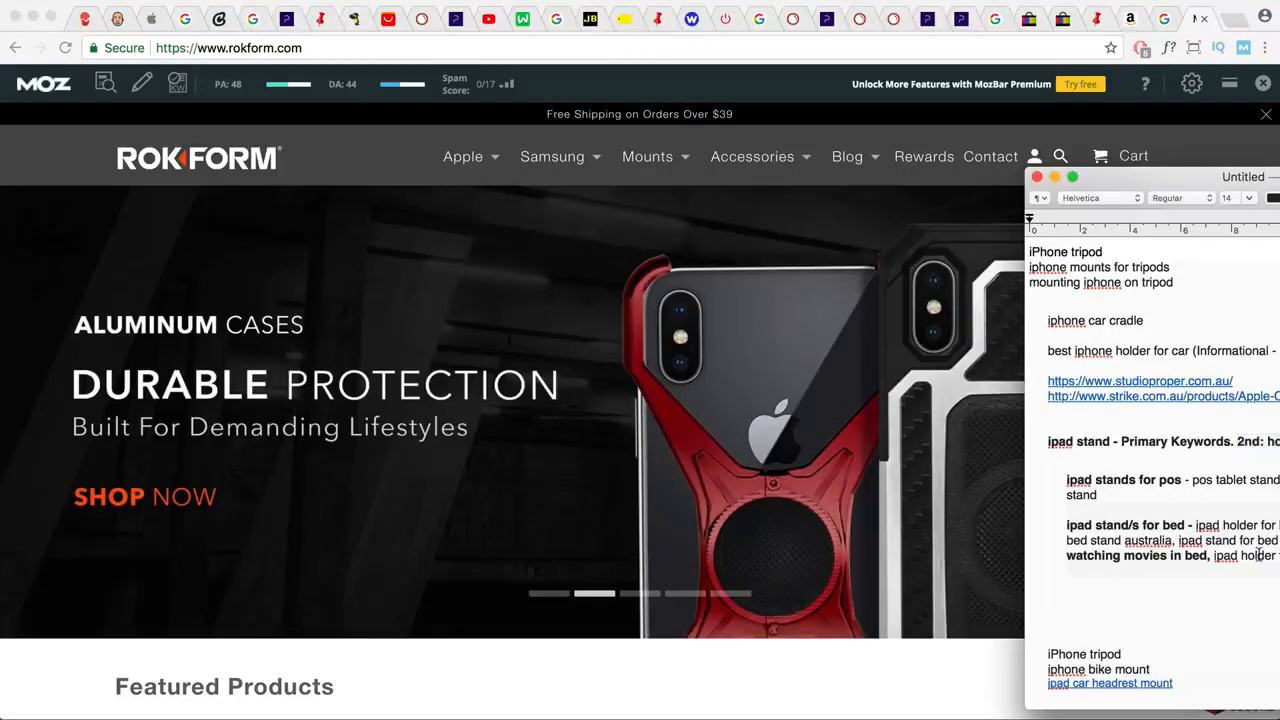
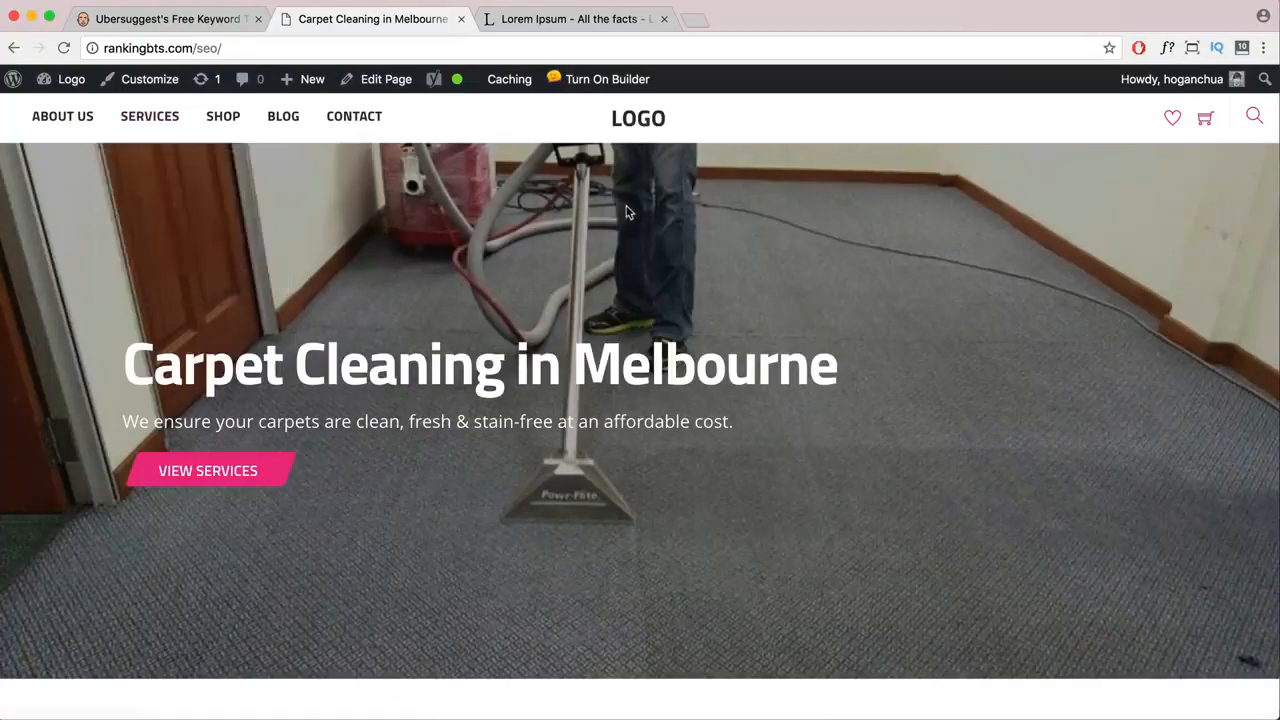
- Go from the carpet cleaning site to its WordPress dashboard and open the page for adding new plugins
mouse_move(57, 88)
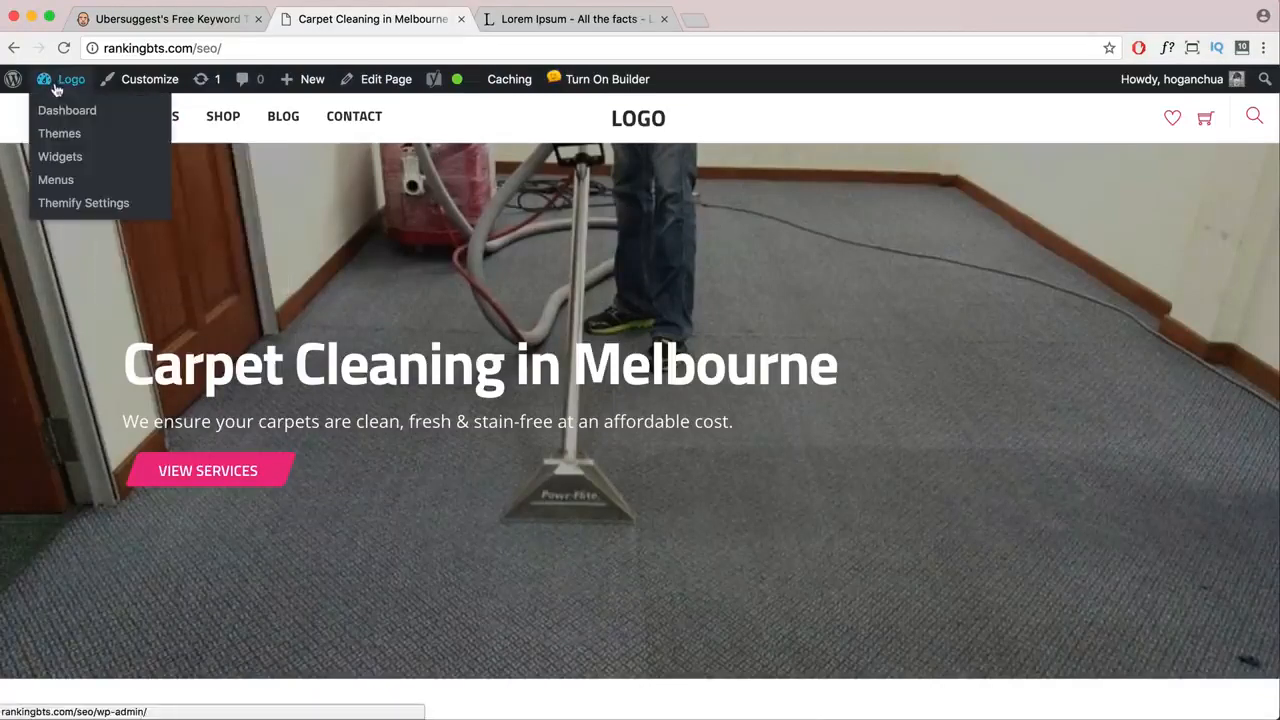
click(63, 110)
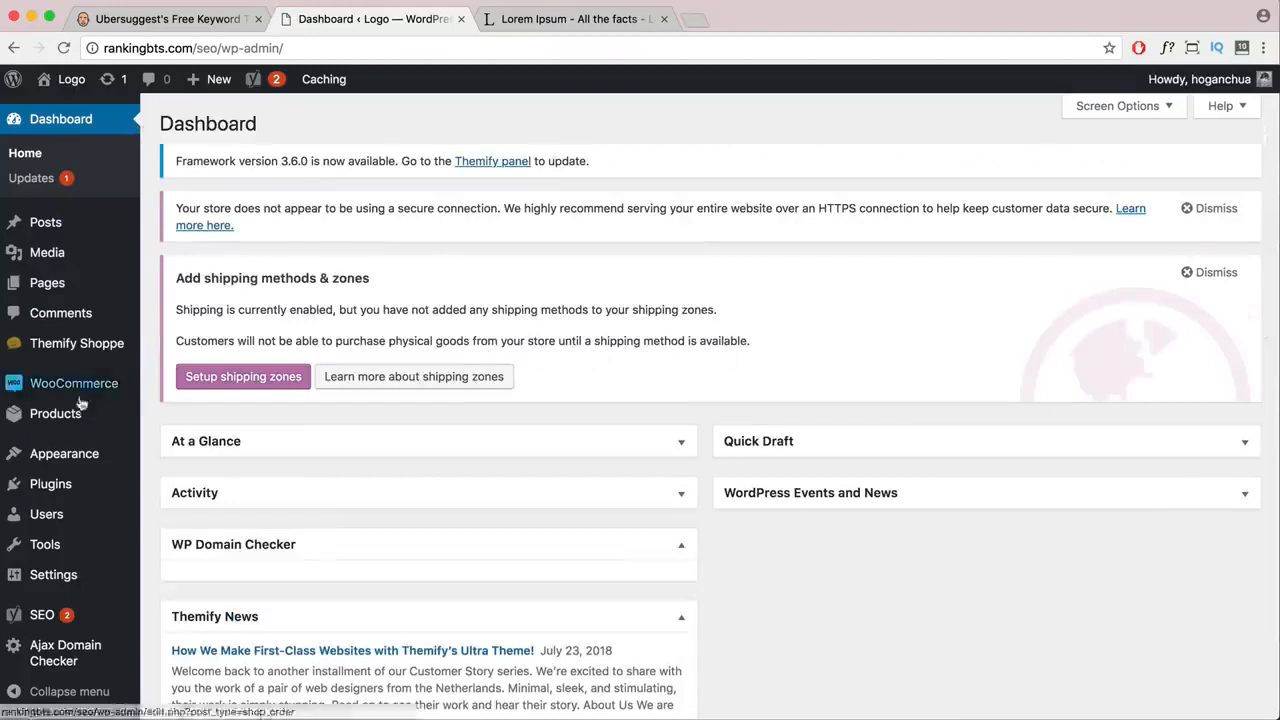
click(40, 493)
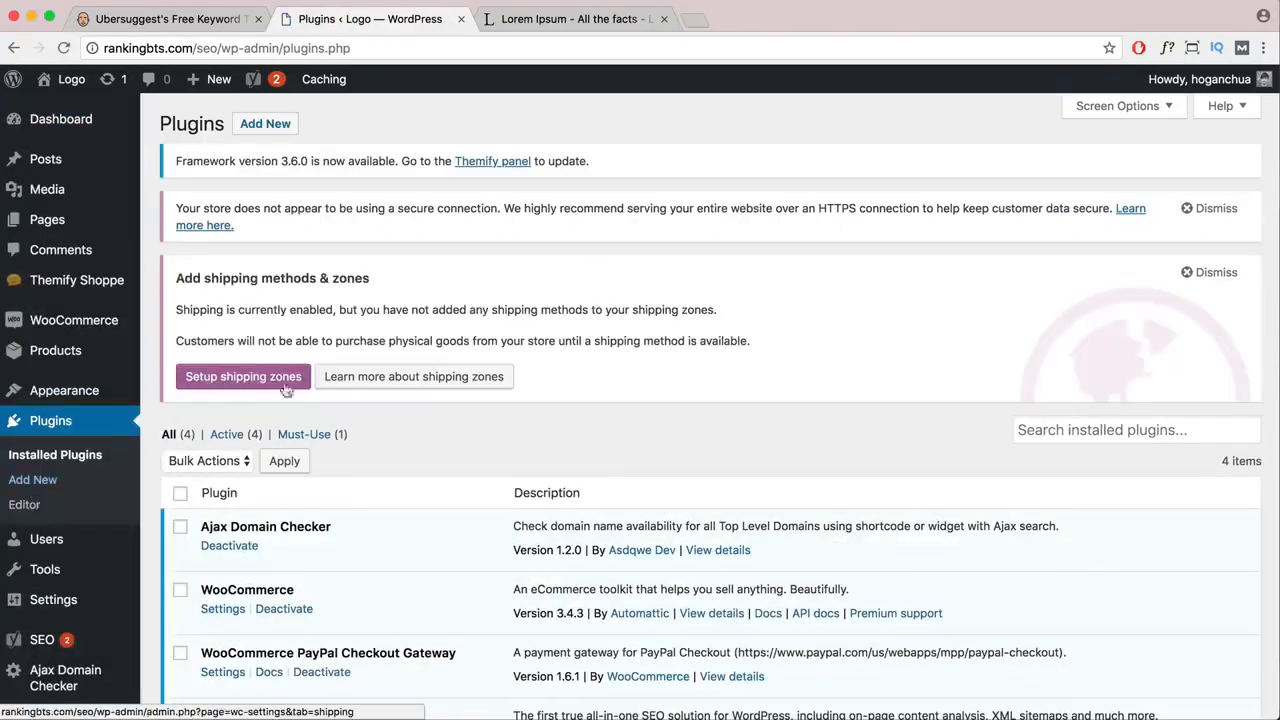
scroll(286, 390, down, 1)
click(265, 121)
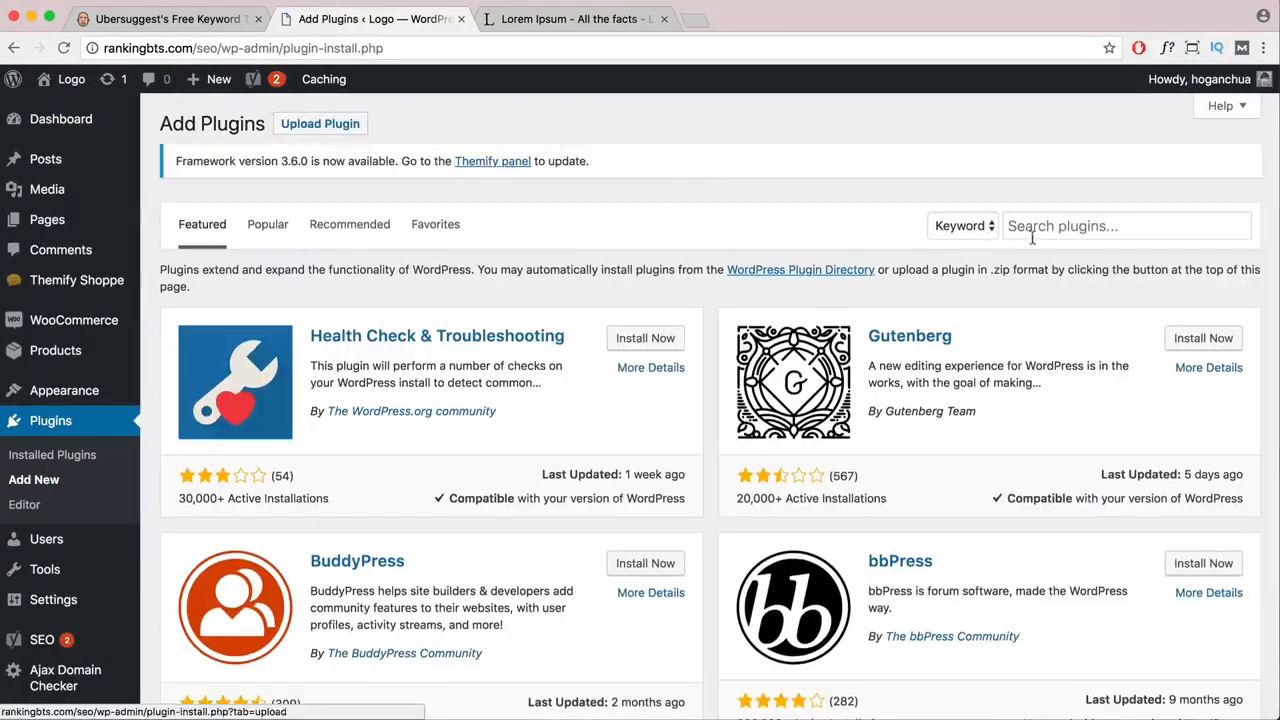
- Search the plugin directory for "yoast" and check the Yoast SEO plugin's status and its SEO settings sections
click(1050, 228)
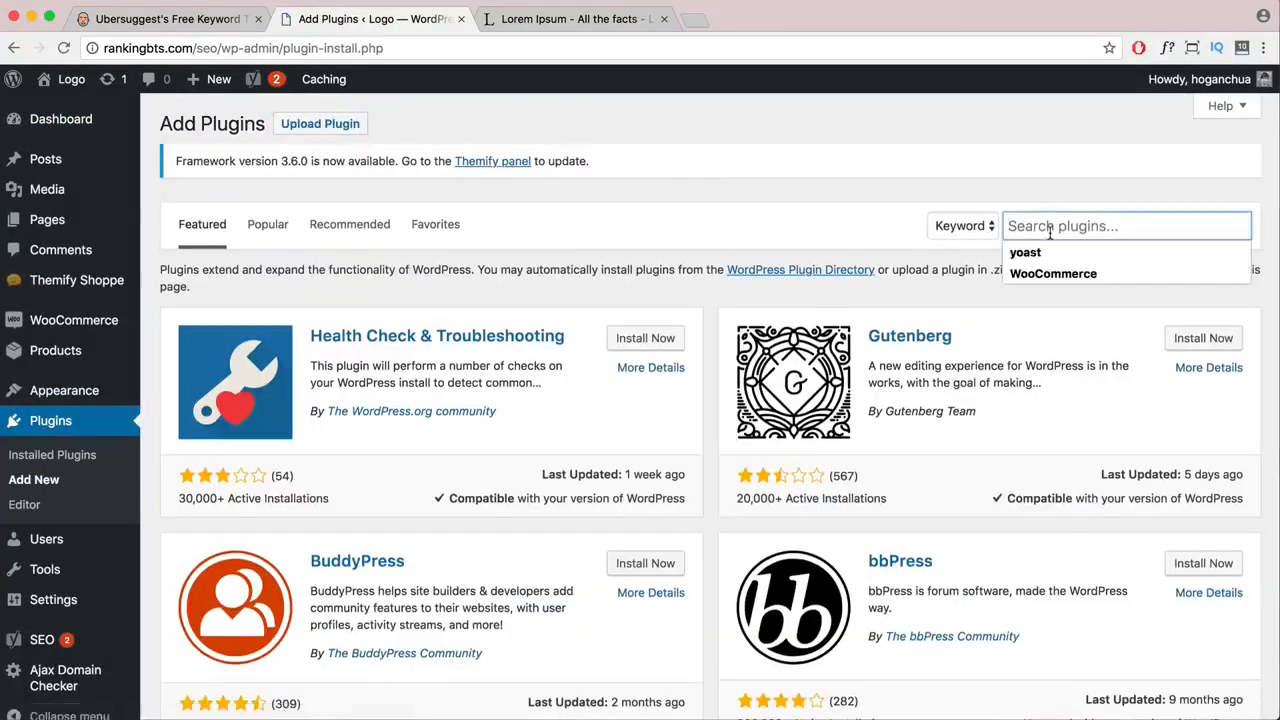
click(1040, 256)
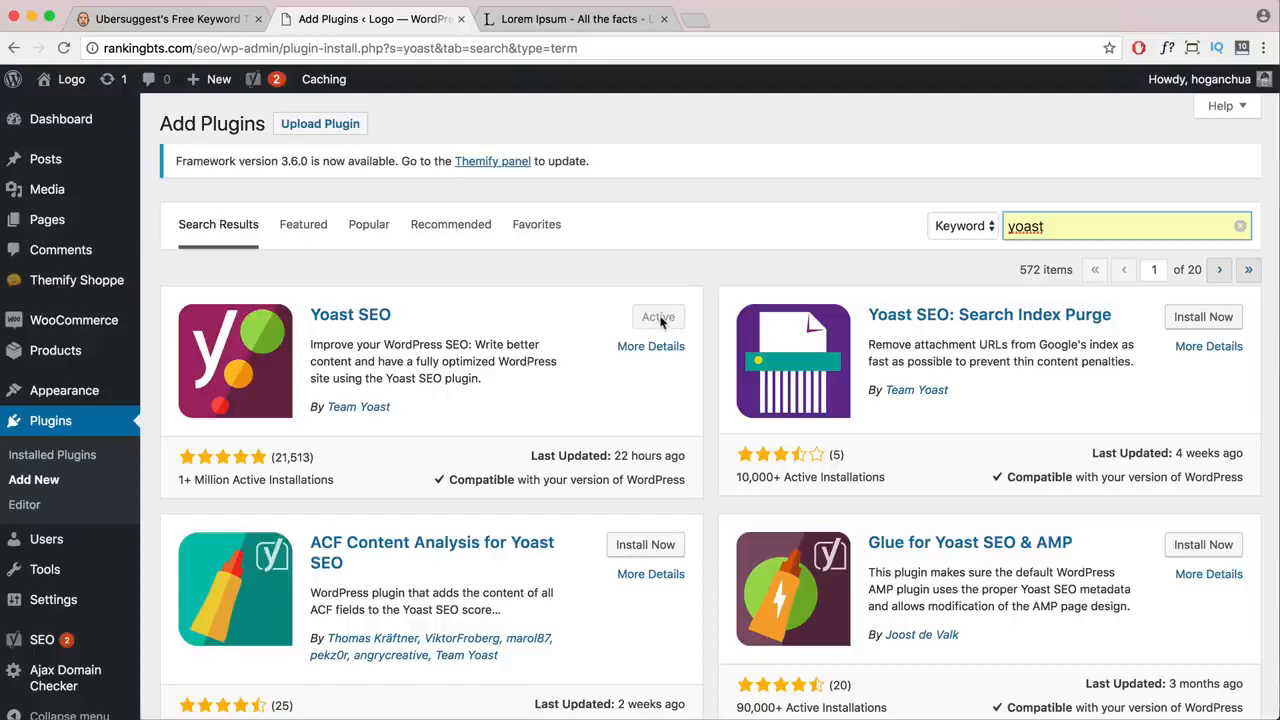
scroll(660, 322, down, 1)
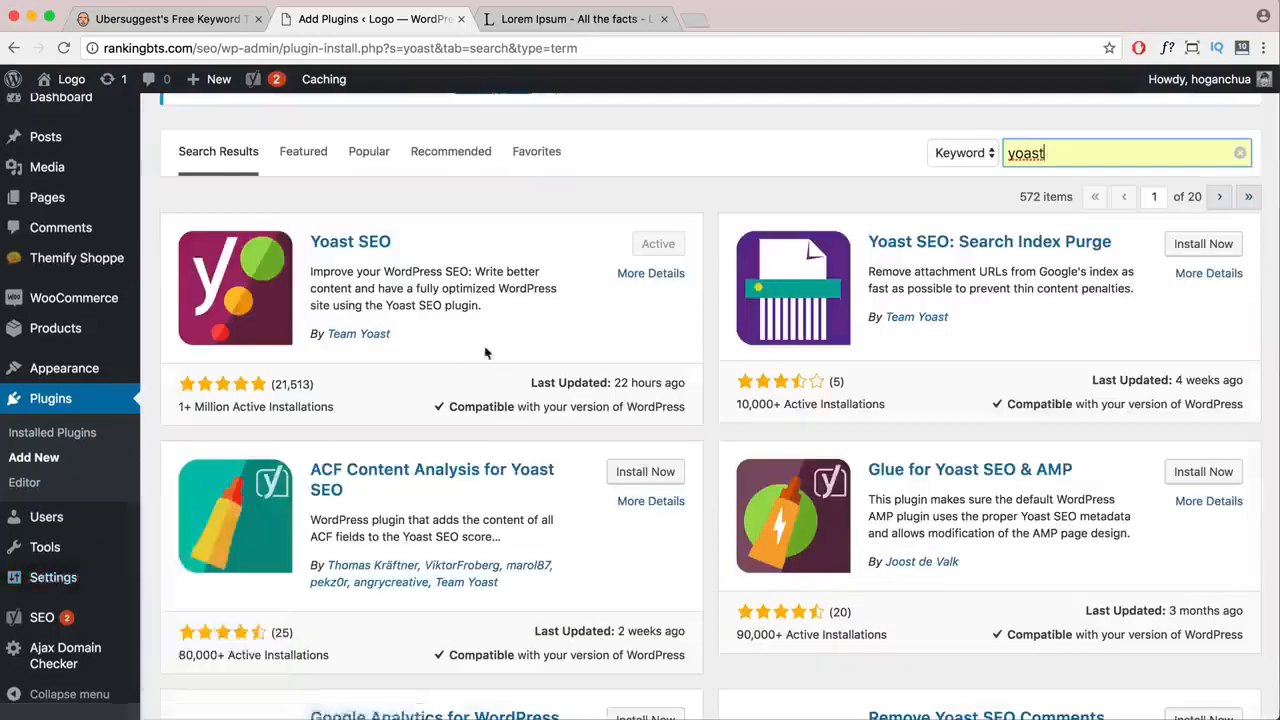
mouse_move(32, 622)
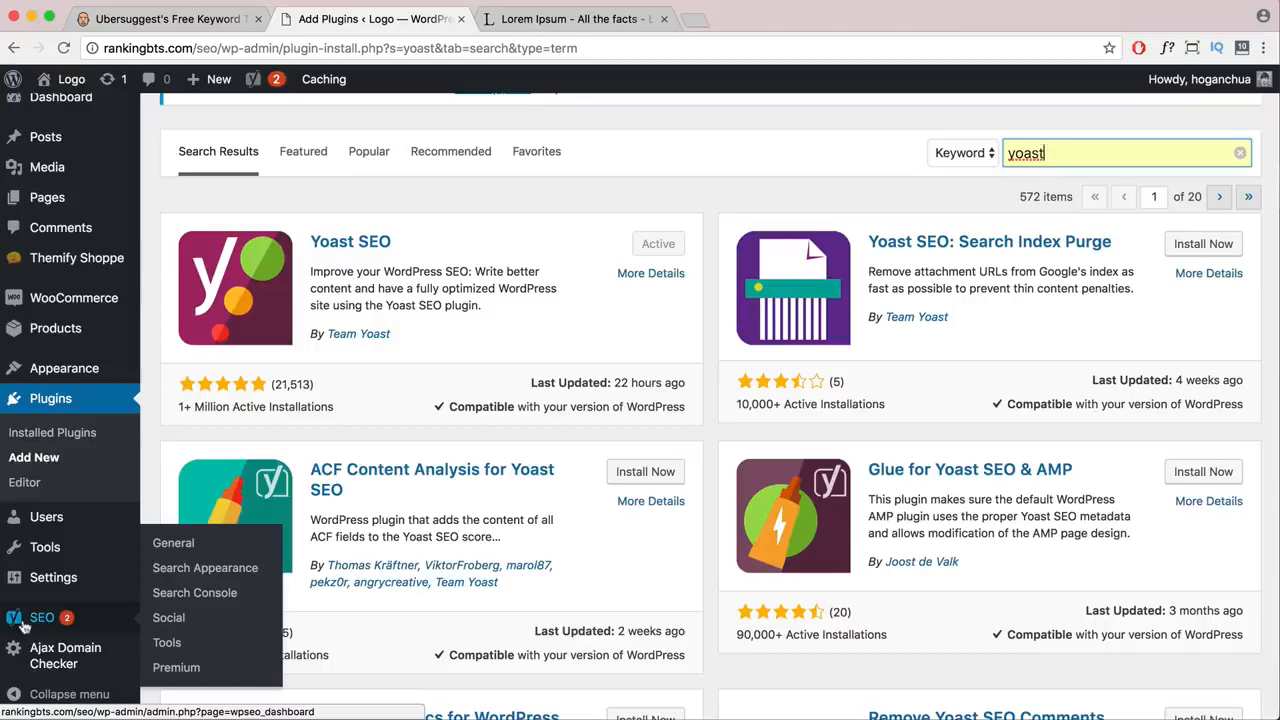
- Open the Yoast SEO general settings and start the configuration wizard again
click(168, 546)
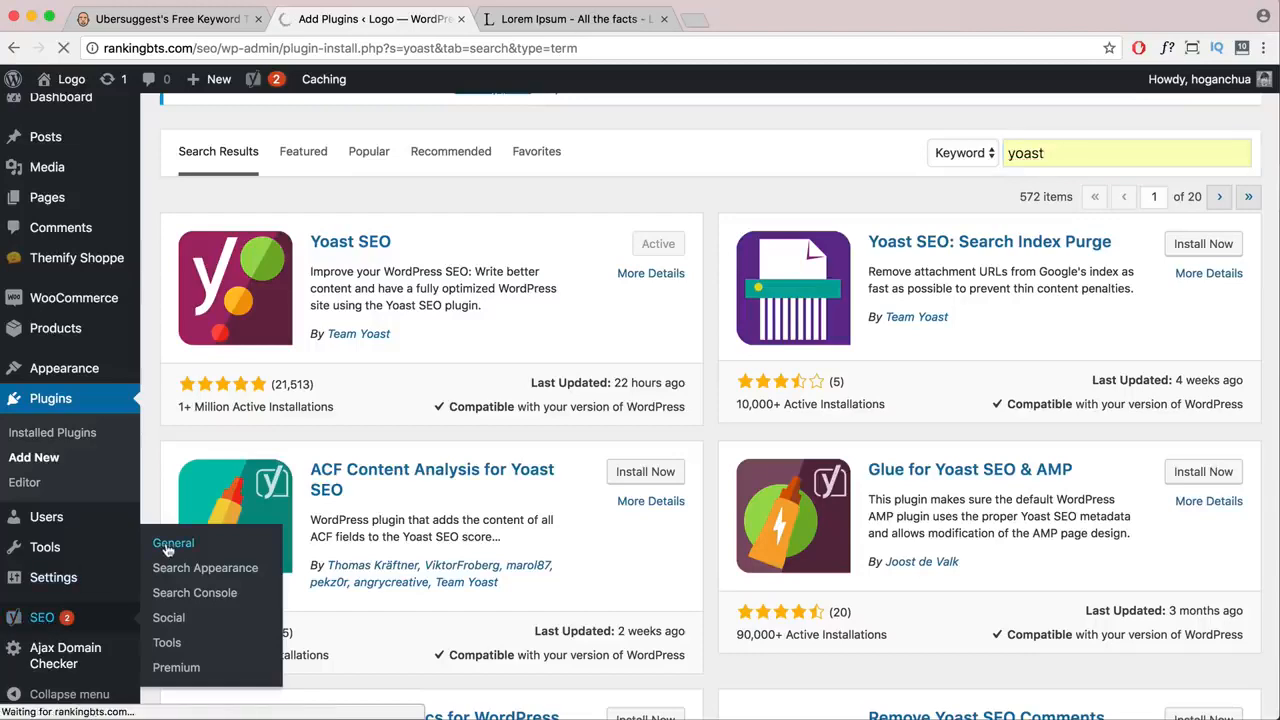
scroll(313, 481, down, 5)
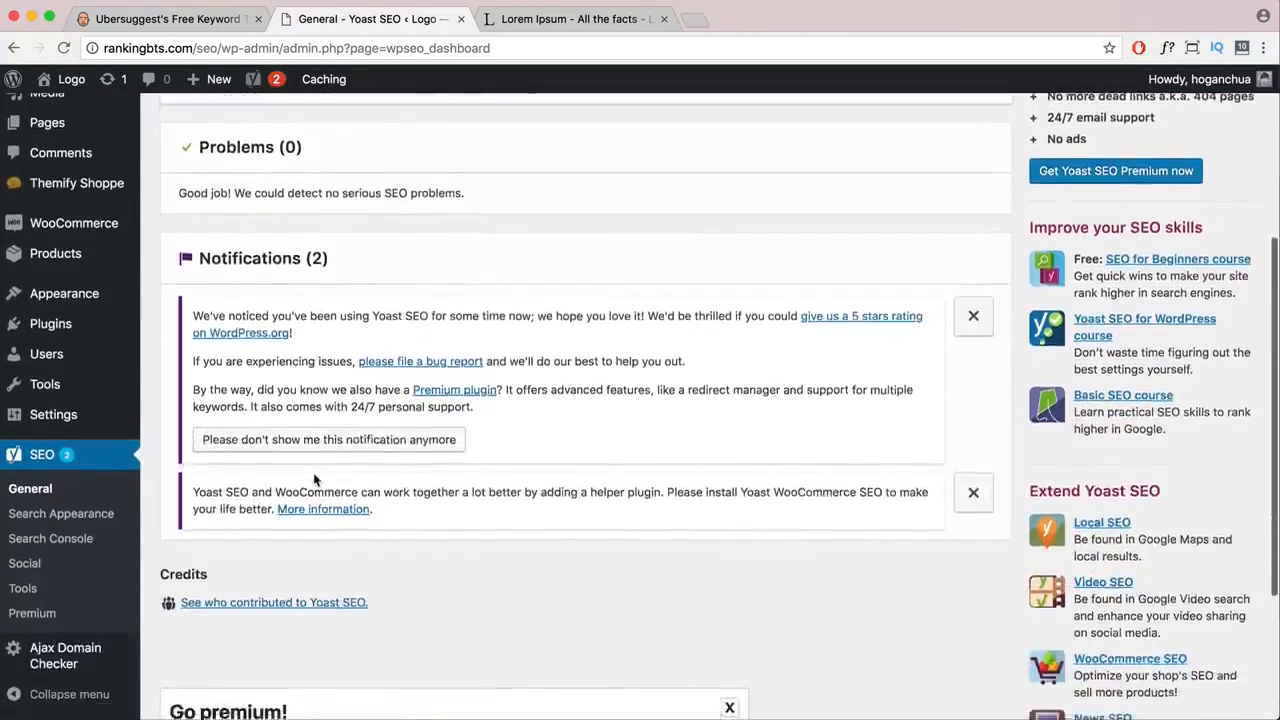
scroll(313, 481, up, 4)
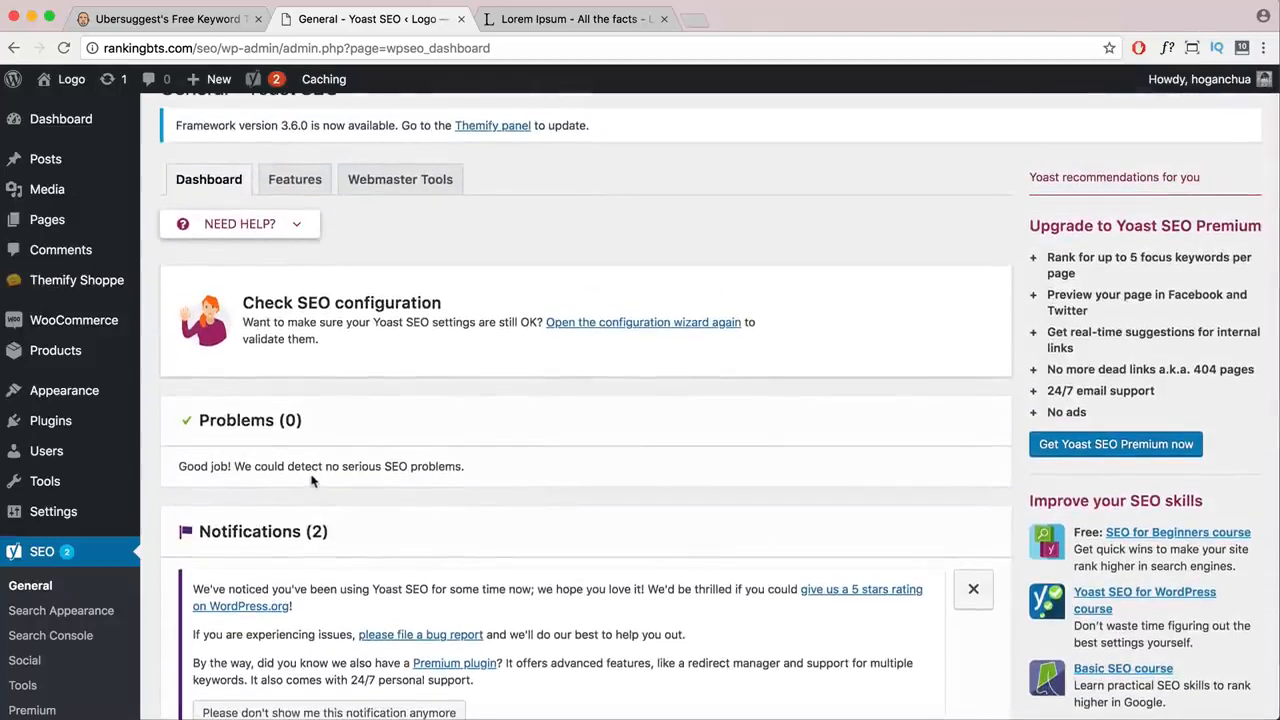
click(592, 324)
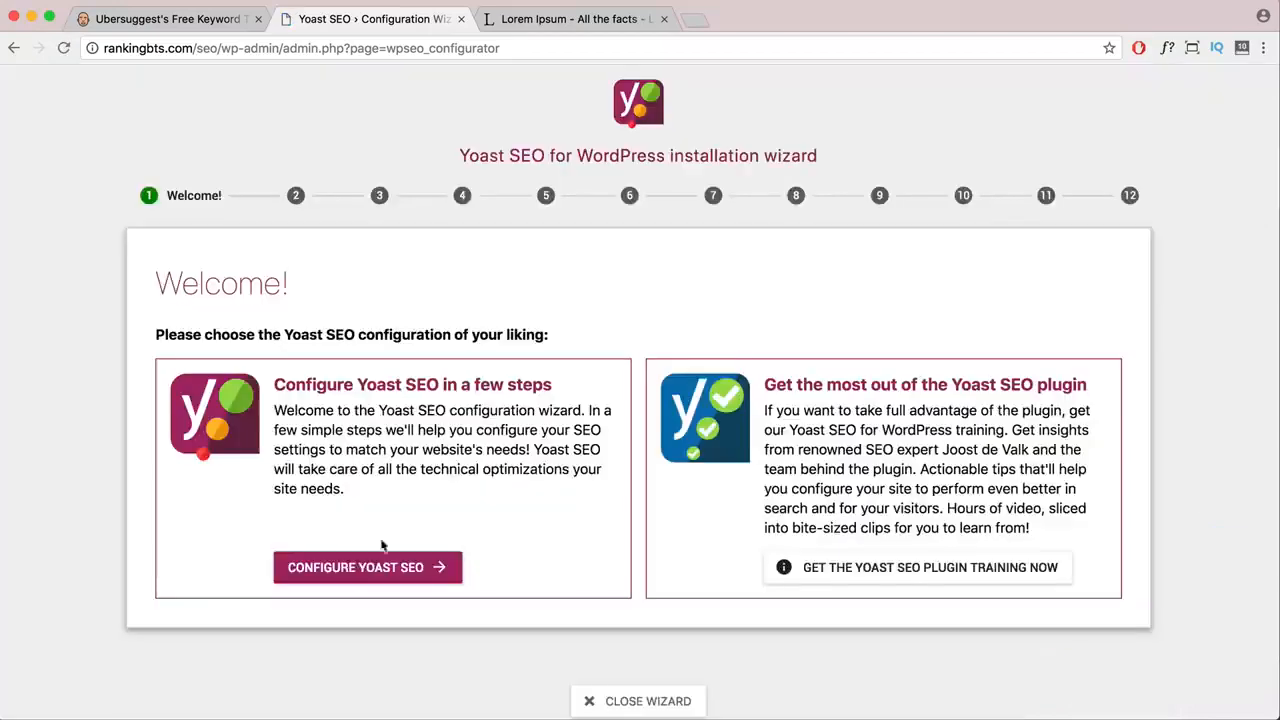
click(365, 560)
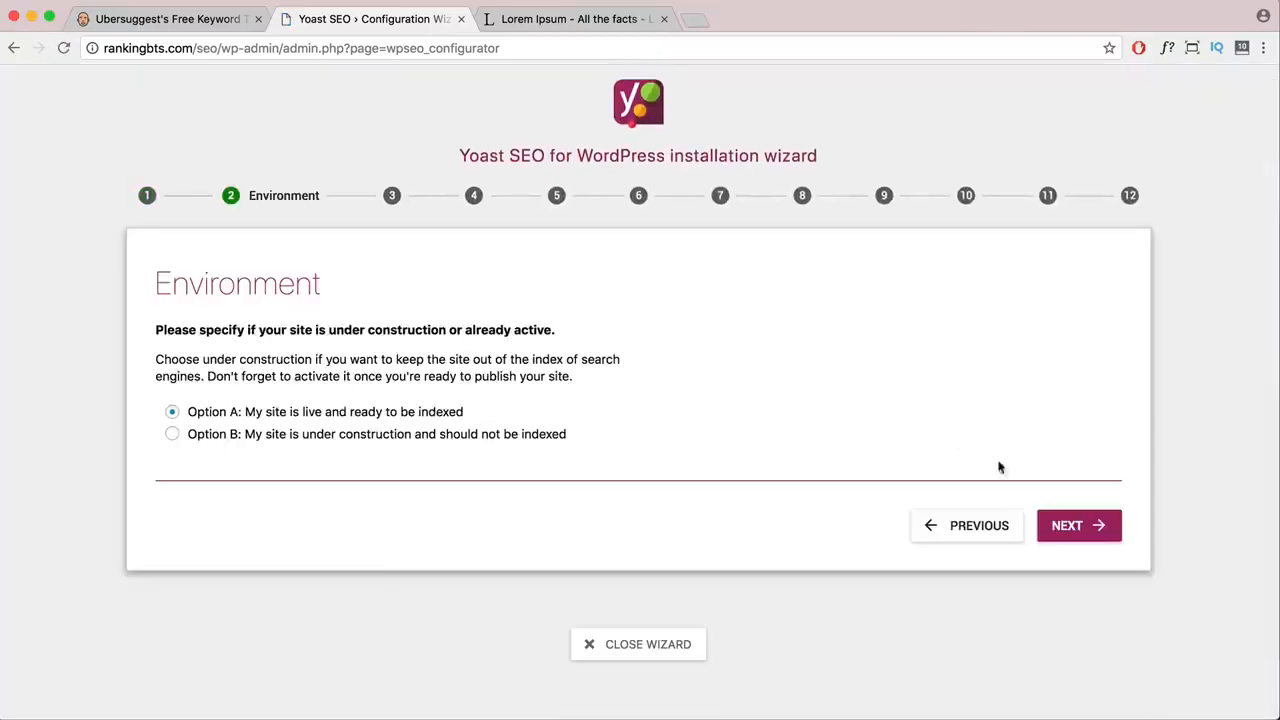
- Accept the site as live and ready to be indexed, and set its type to a small offline business
click(1076, 531)
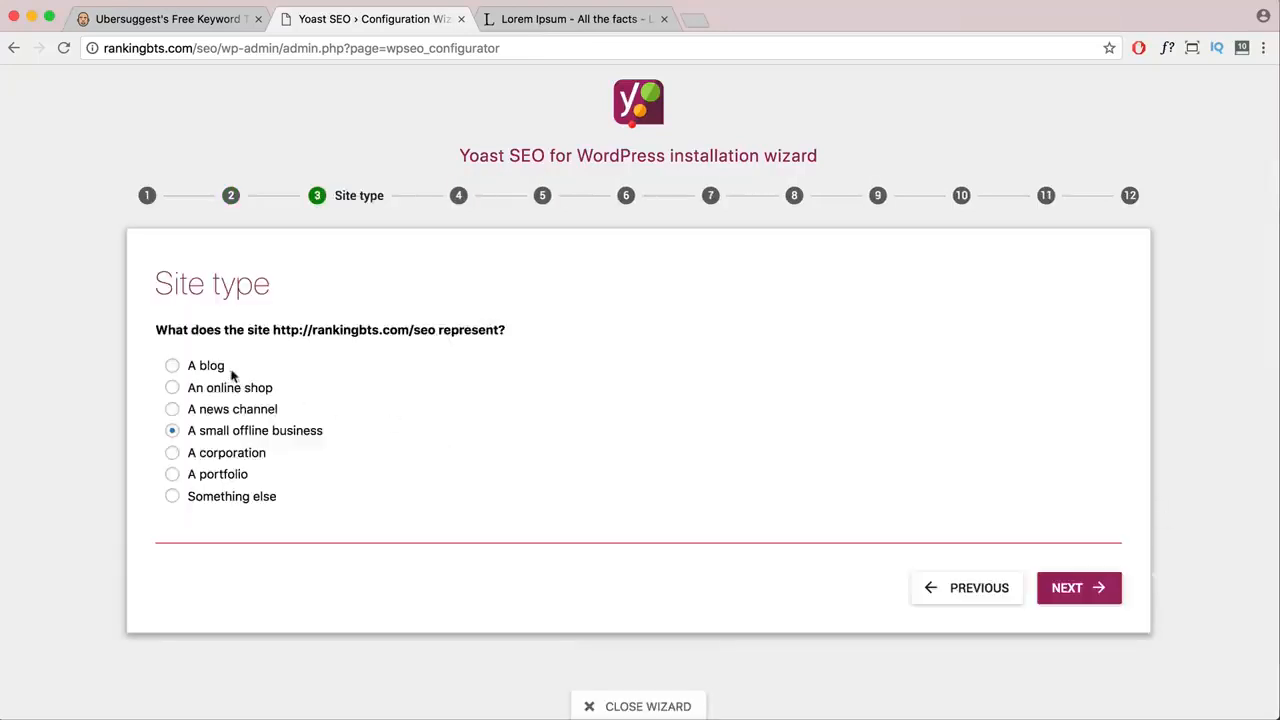
drag(512, 335, 154, 332)
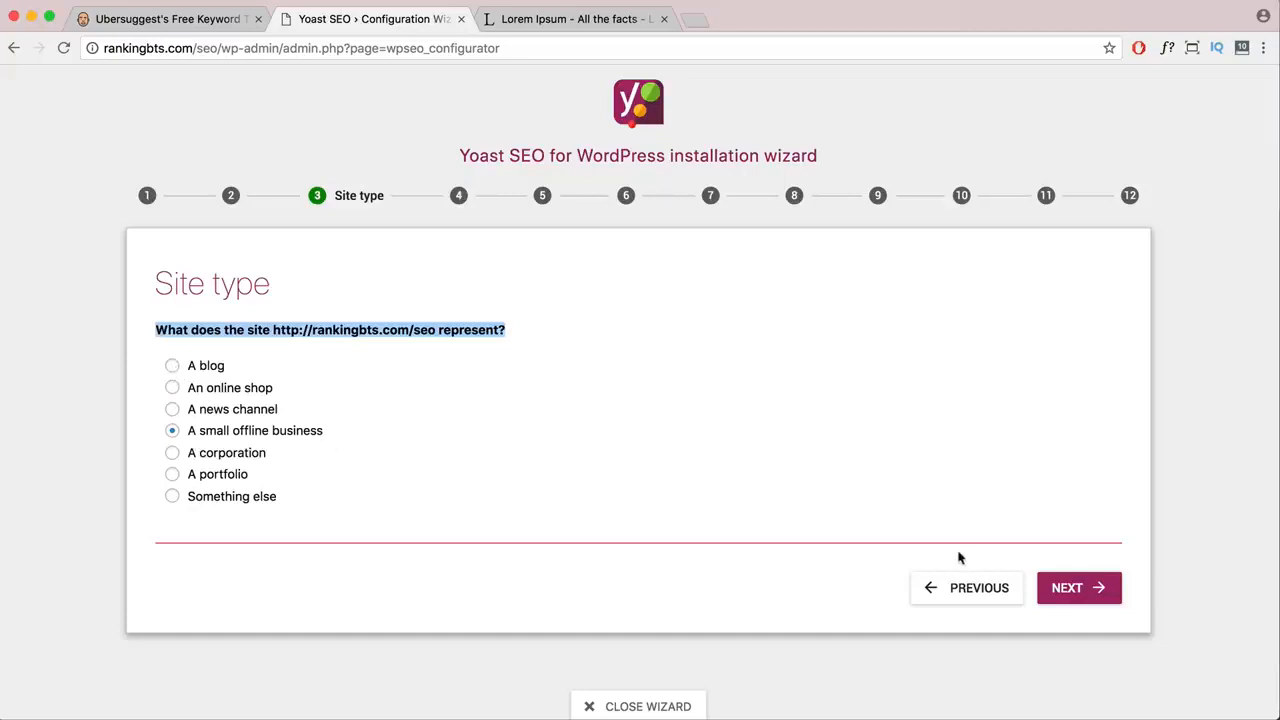
click(172, 389)
click(172, 496)
click(172, 431)
click(1066, 592)
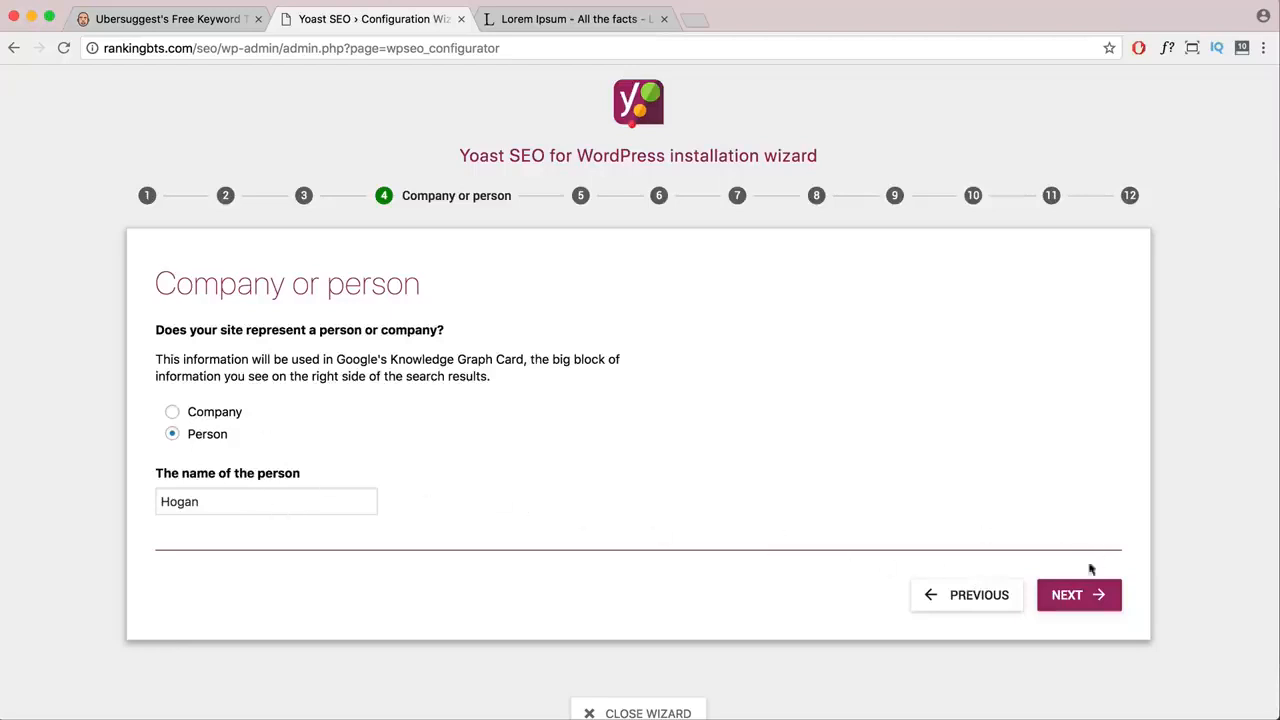
click(1065, 595)
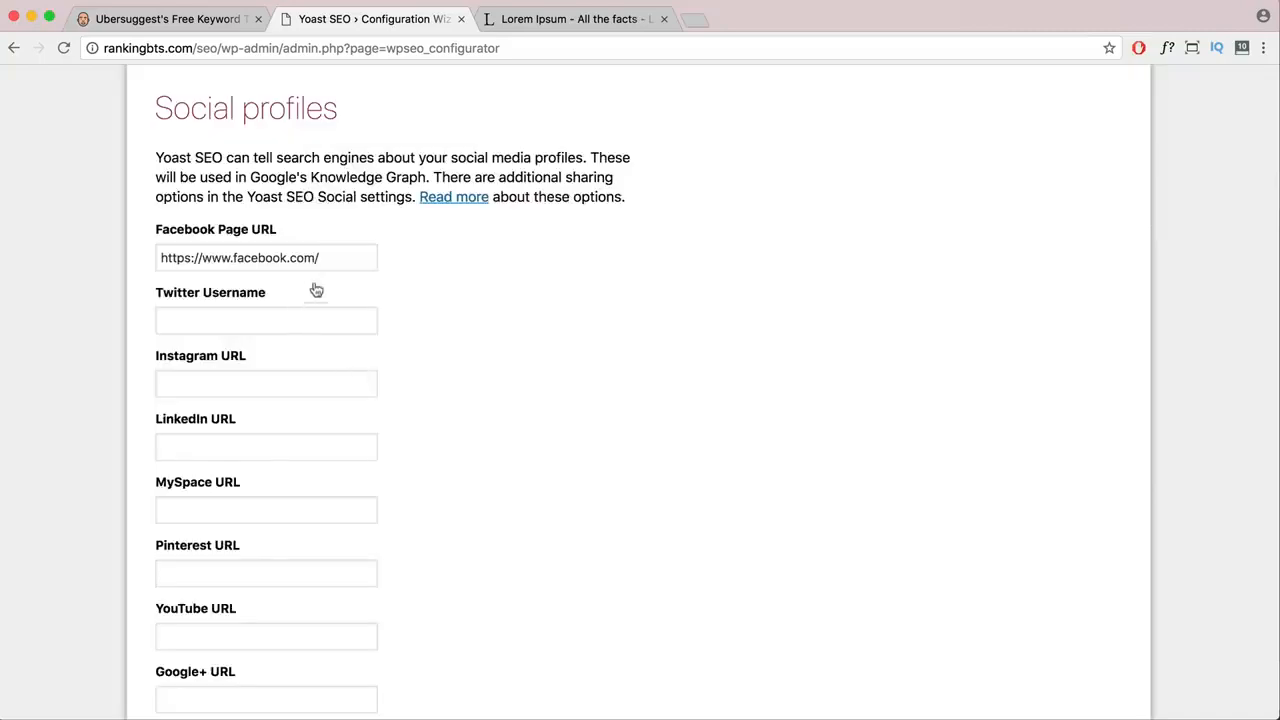
drag(338, 259, 126, 263)
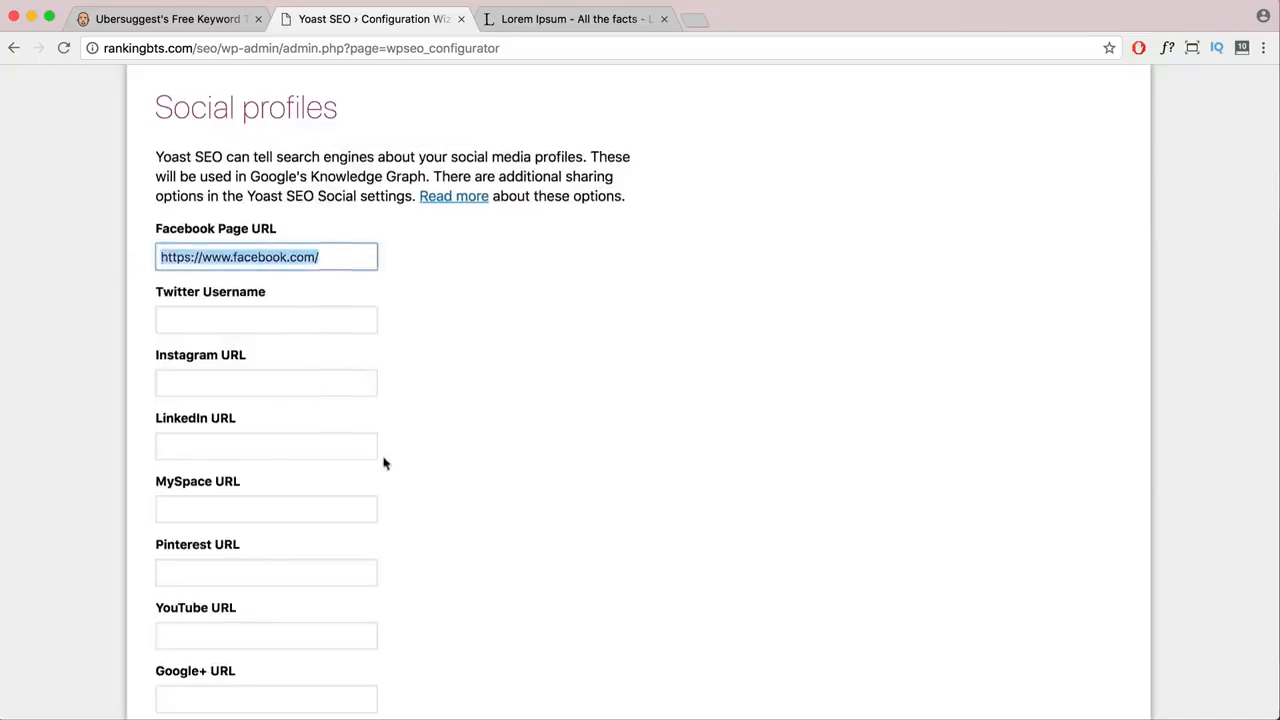
scroll(385, 463, down, 5)
scroll(385, 463, up, 5)
scroll(526, 486, down, 3)
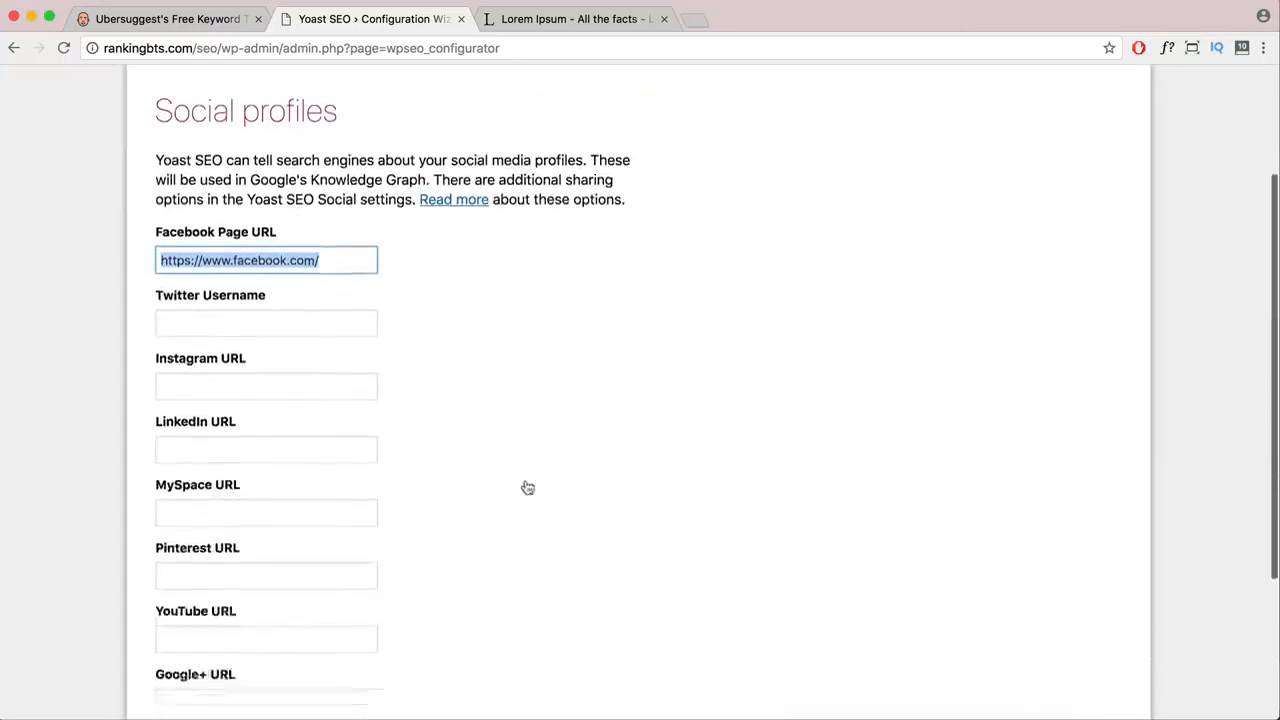
scroll(526, 488, down, 2)
click(1088, 649)
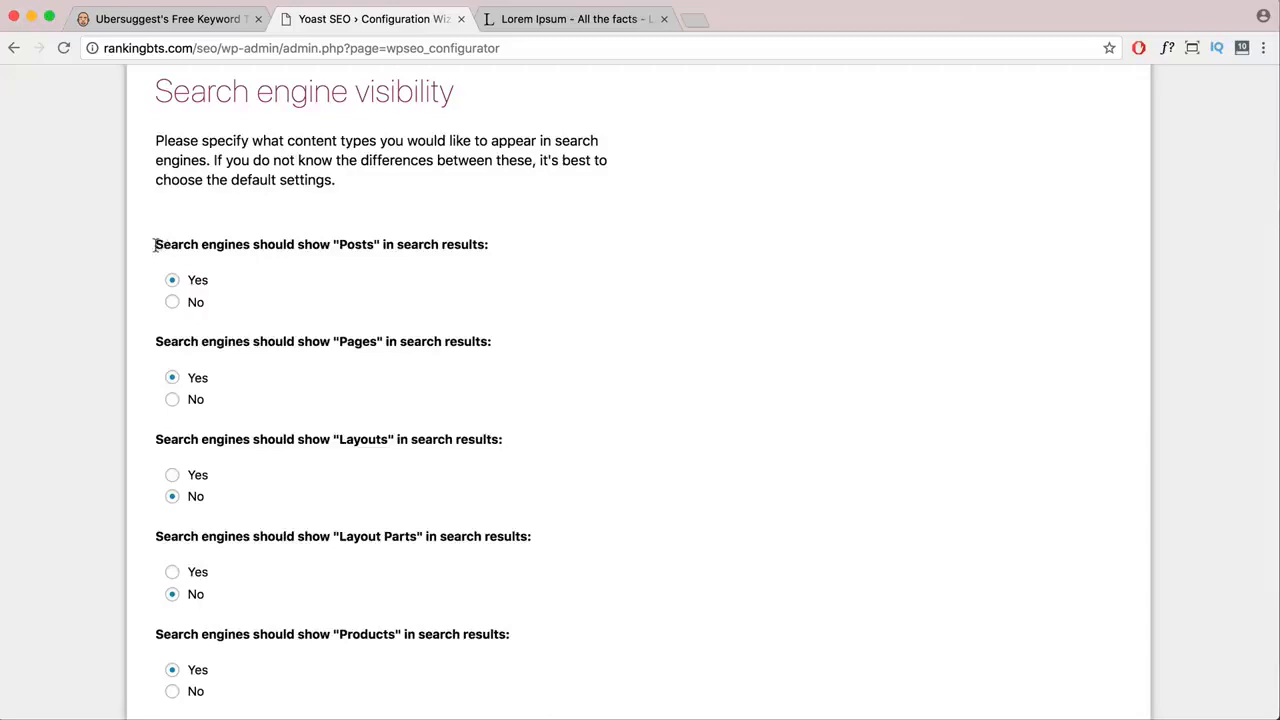
- Review the search engine visibility of each content type and accept showing posts, pages and products but not layouts or layout parts
drag(154, 245, 491, 251)
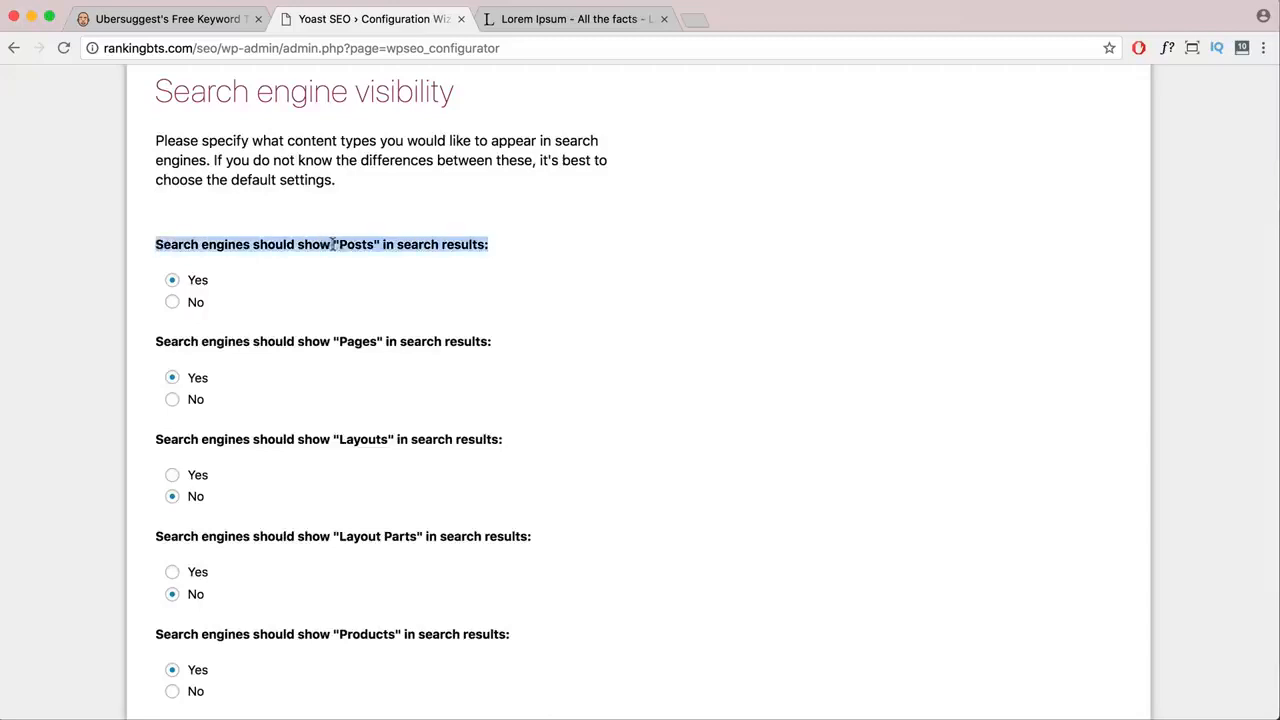
drag(333, 244, 381, 244)
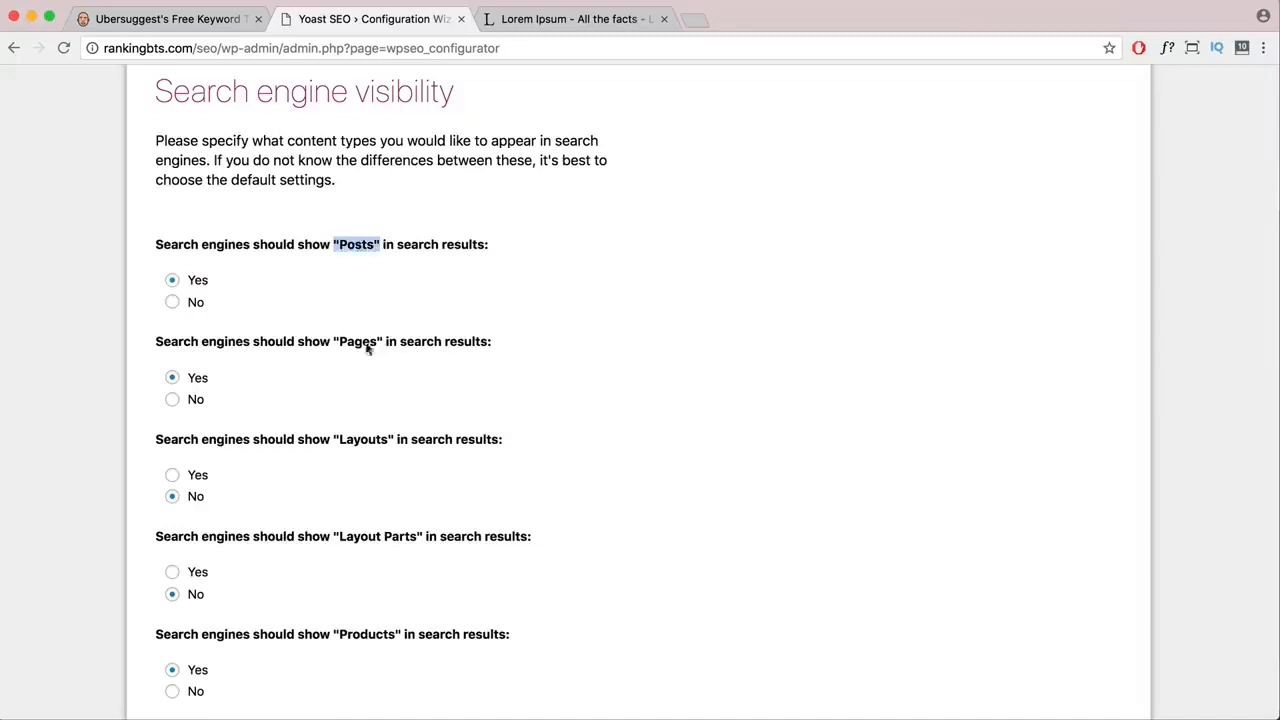
scroll(346, 356, down, 2)
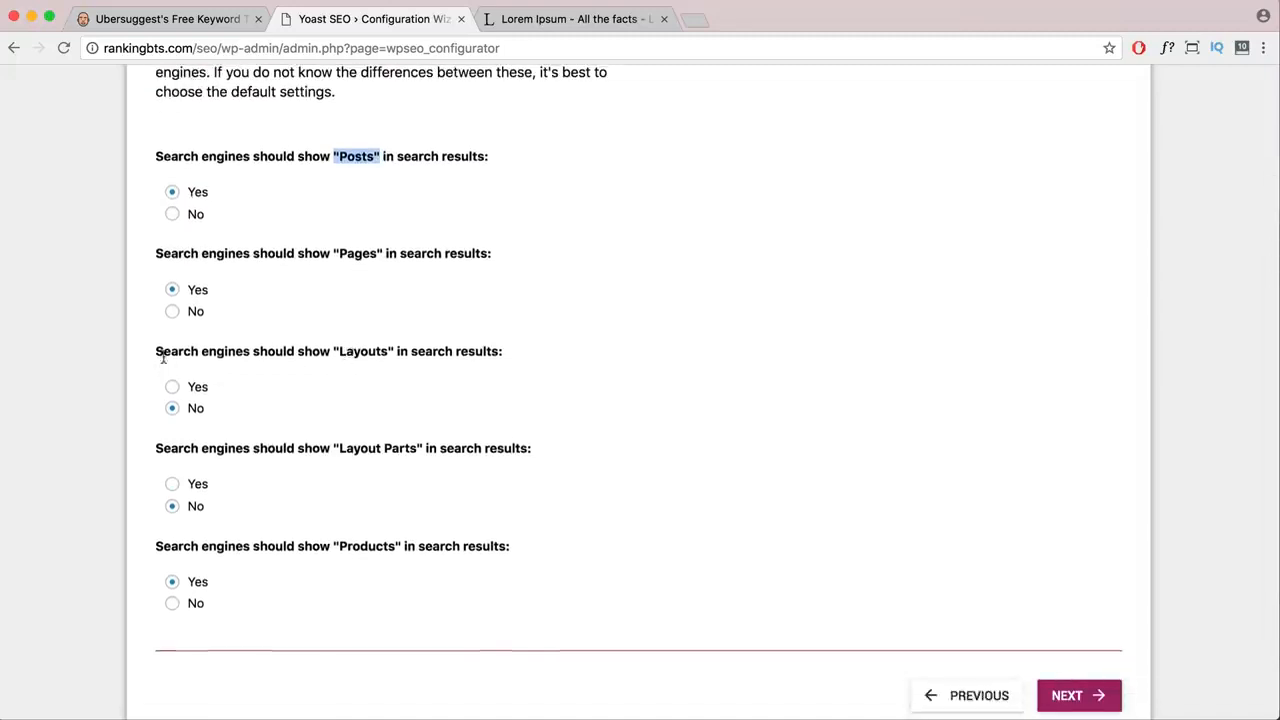
drag(154, 356, 500, 351)
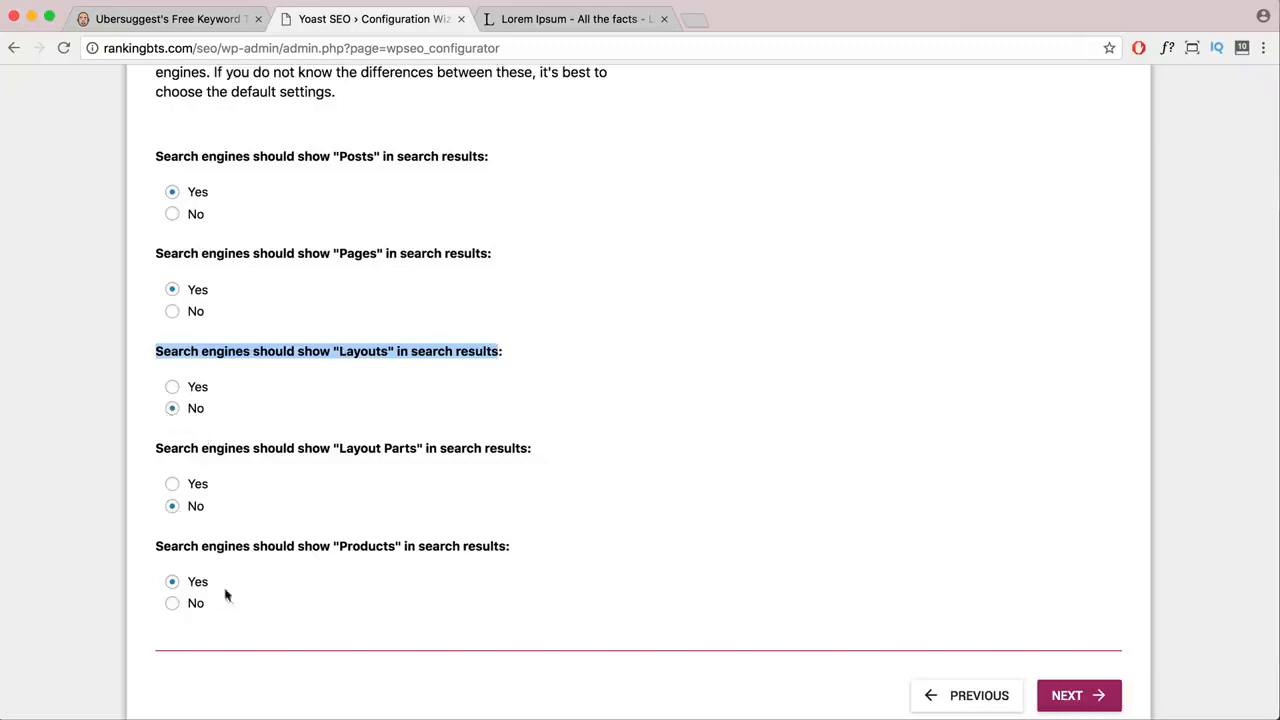
scroll(1045, 615, down, 2)
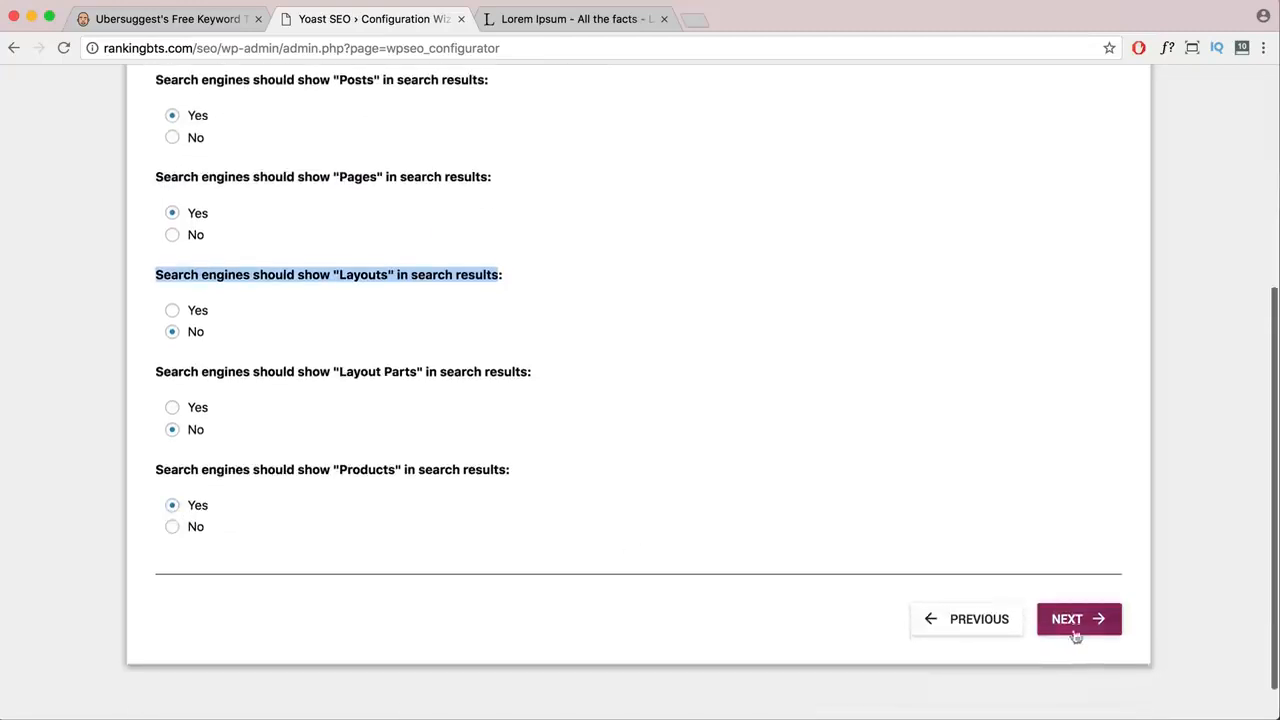
click(1072, 625)
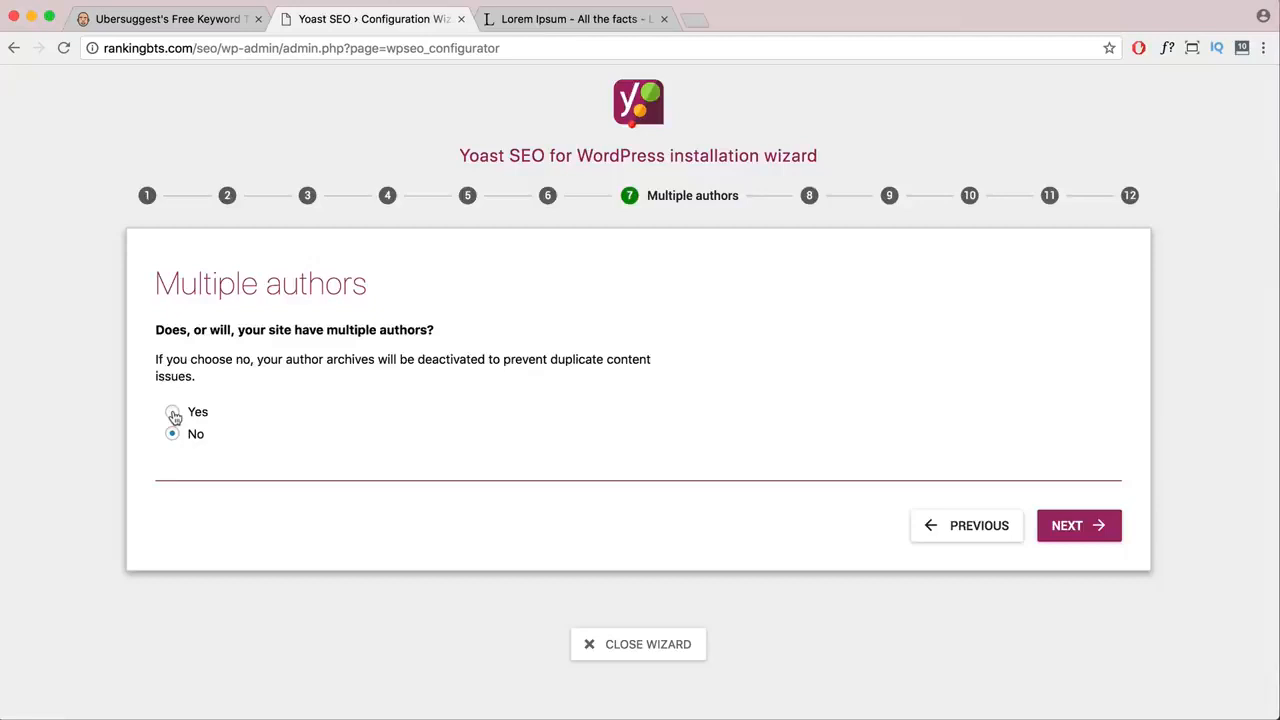
- Accept No for multiple authors and check the profile selection for Google Search Console
click(1072, 540)
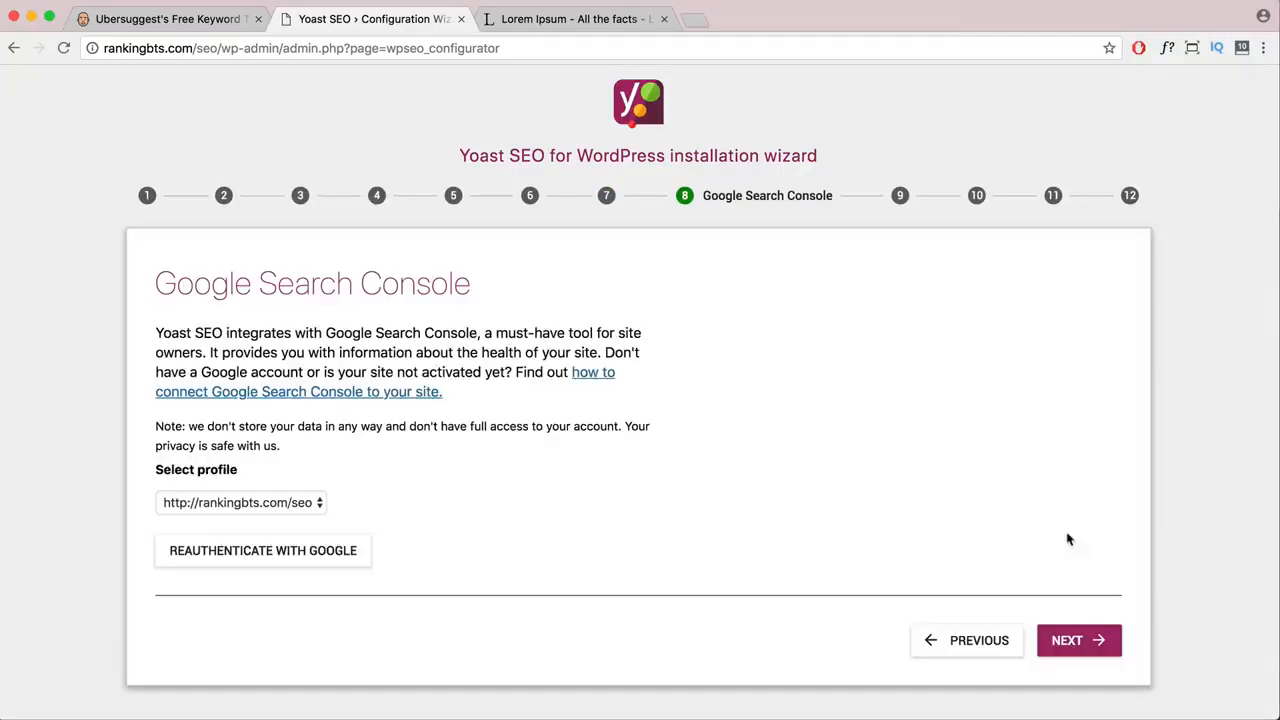
drag(468, 286, 157, 286)
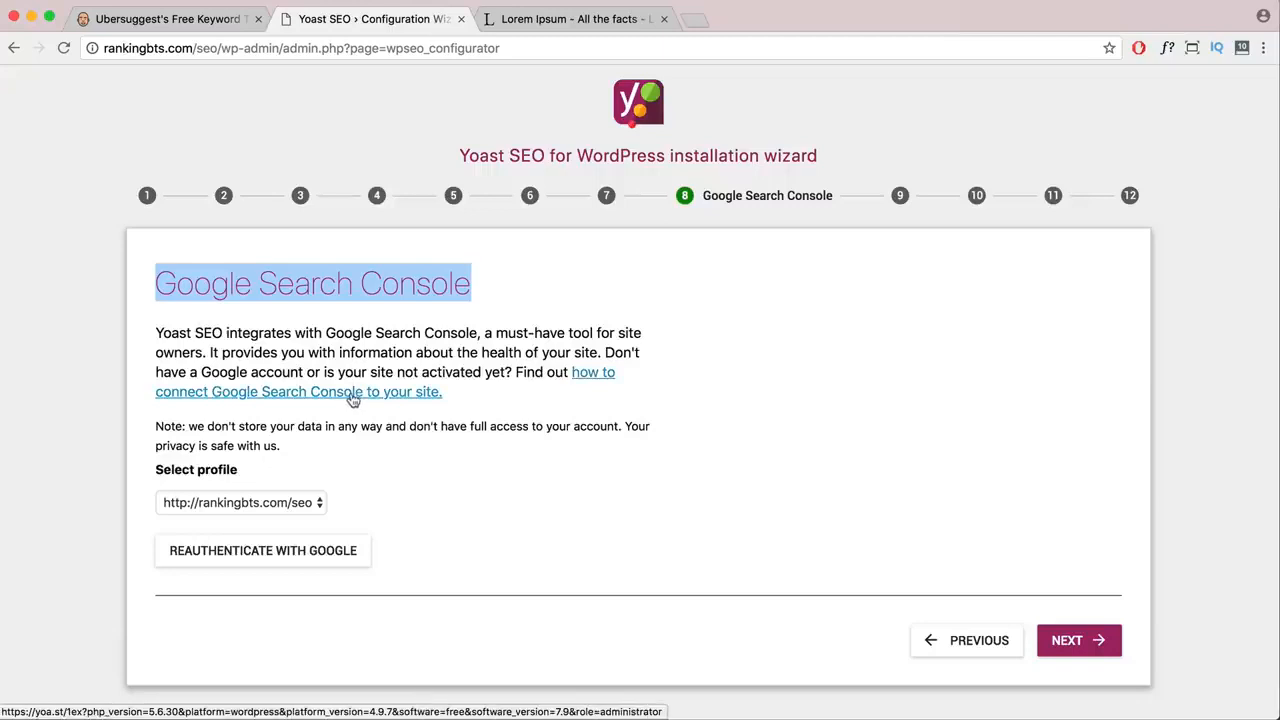
click(300, 503)
click(417, 494)
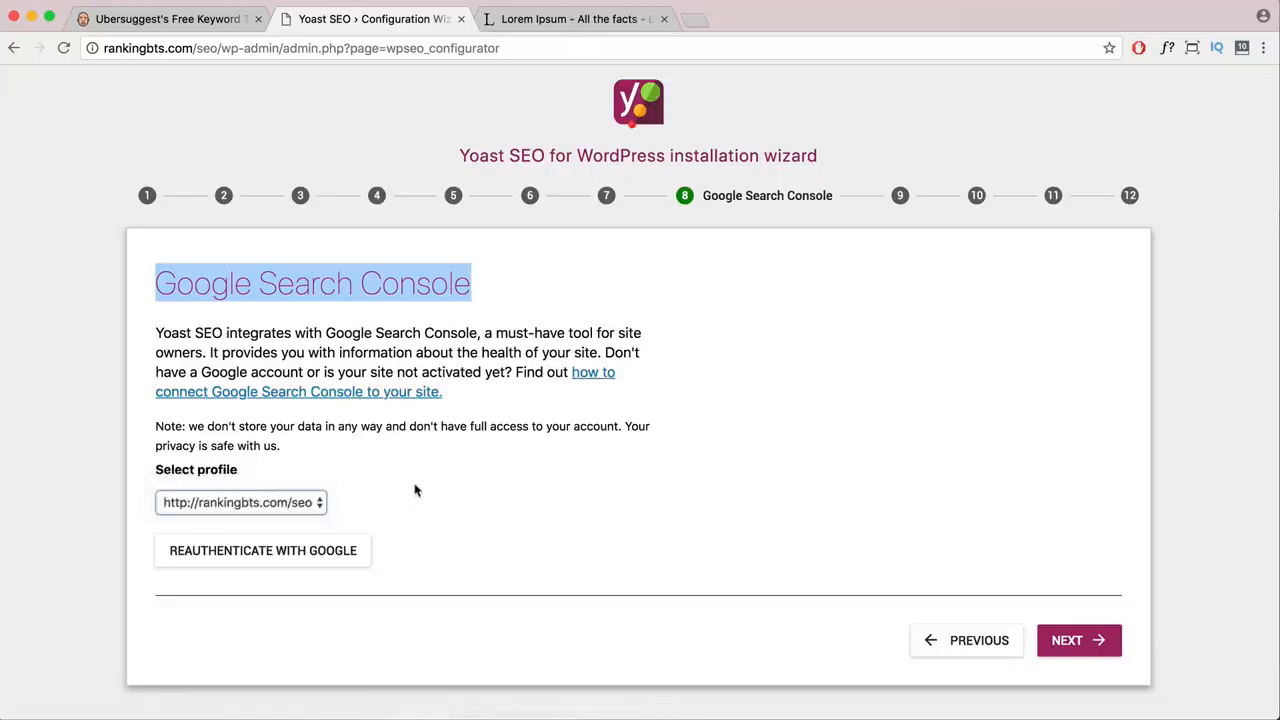
- Open the guide on connecting Google Search Console in a new tab and go from it to Search Console
right_click(592, 373)
click(612, 386)
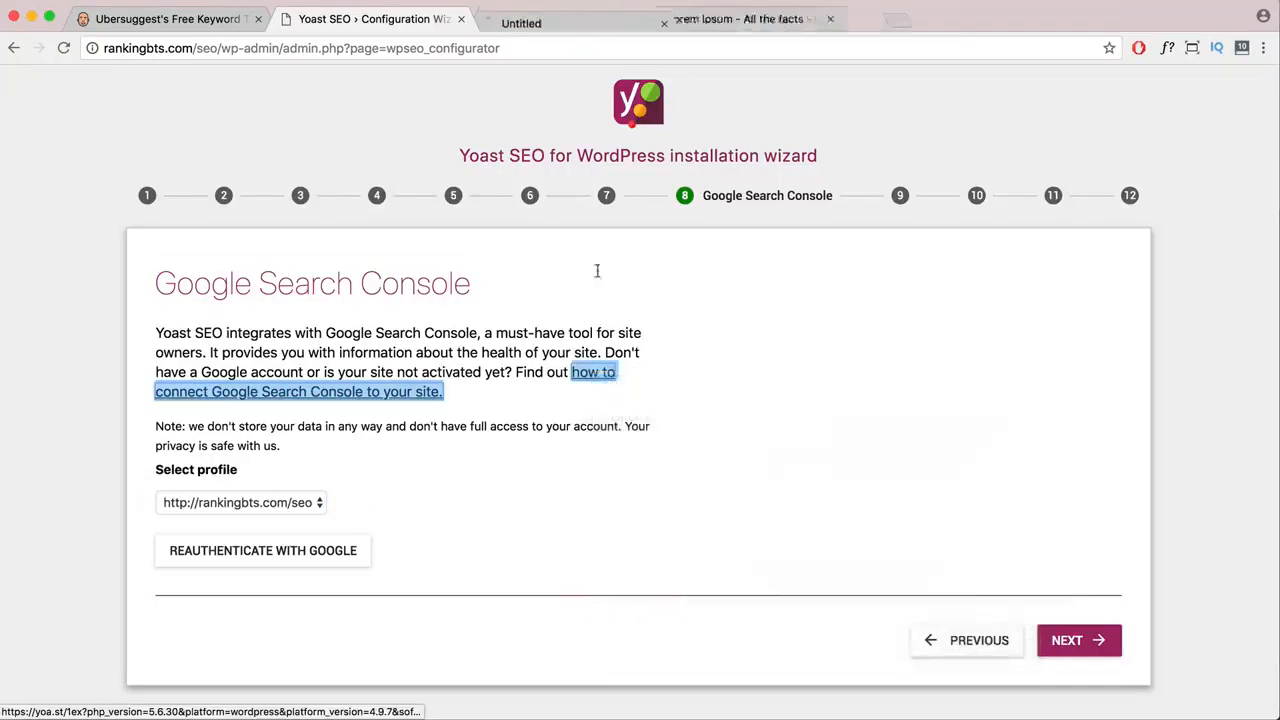
key(ctrl+Tab)
scroll(421, 454, down, 2)
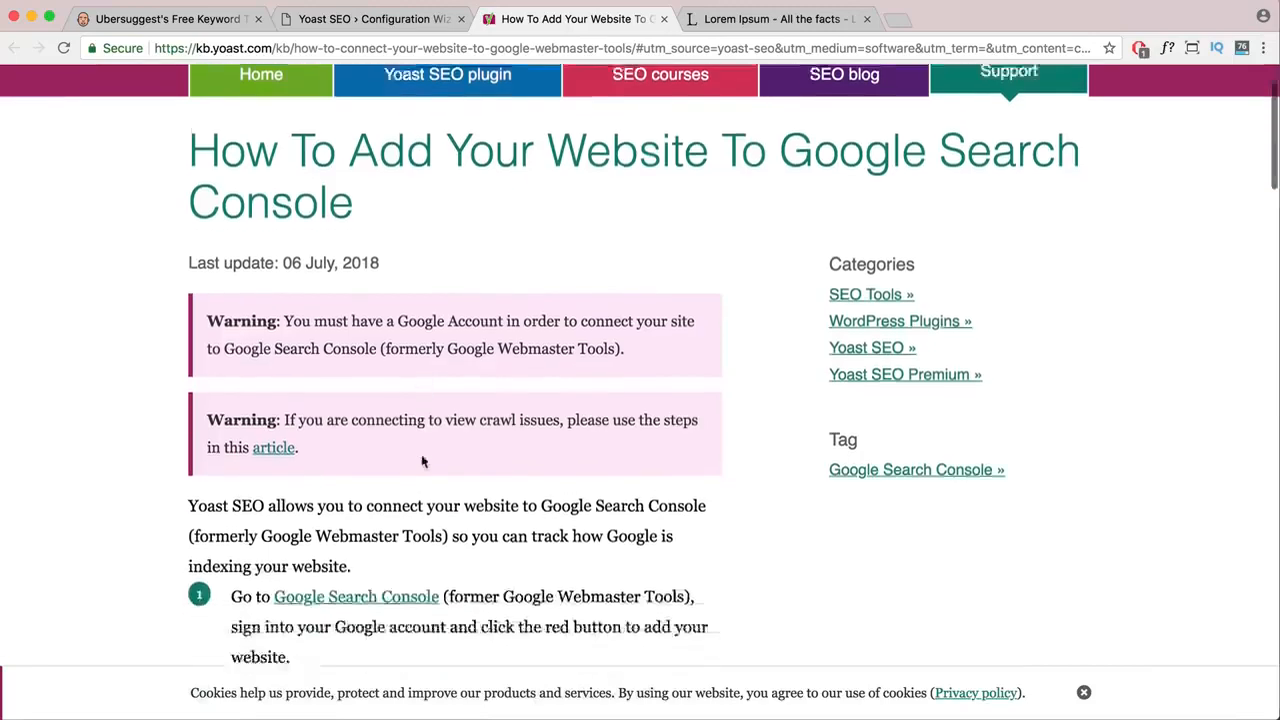
scroll(421, 461, down, 5)
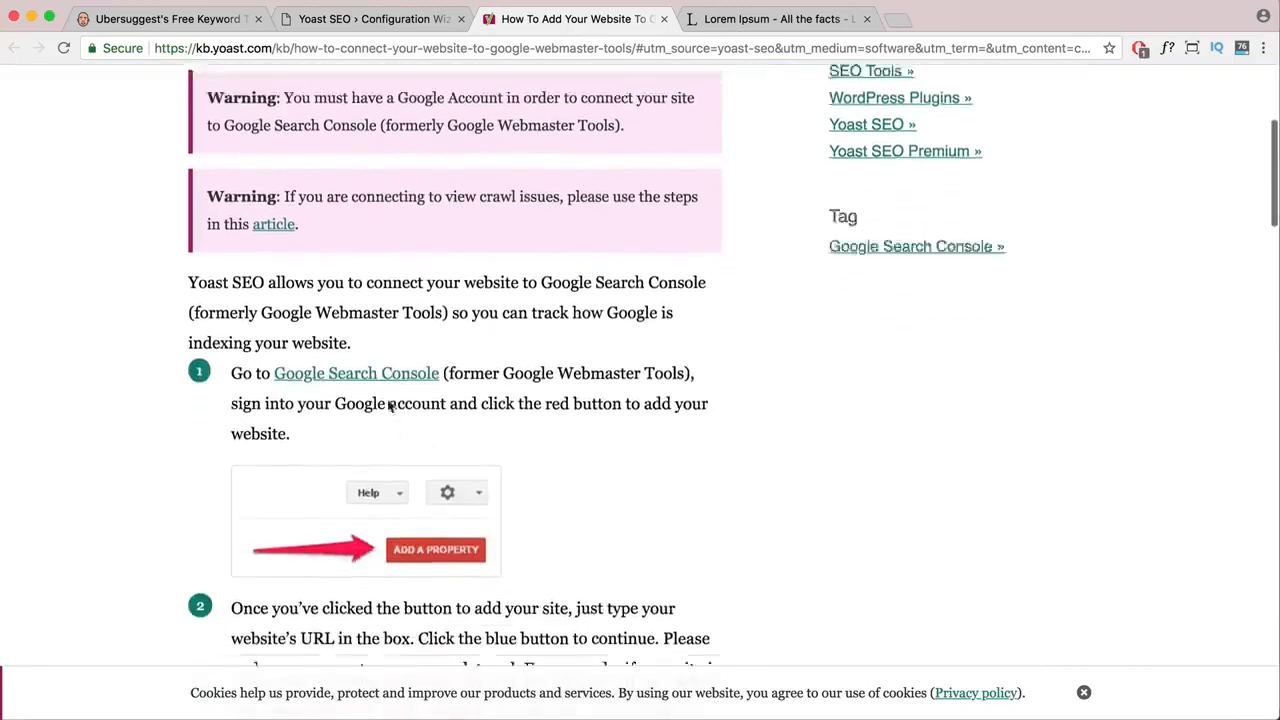
click(310, 342)
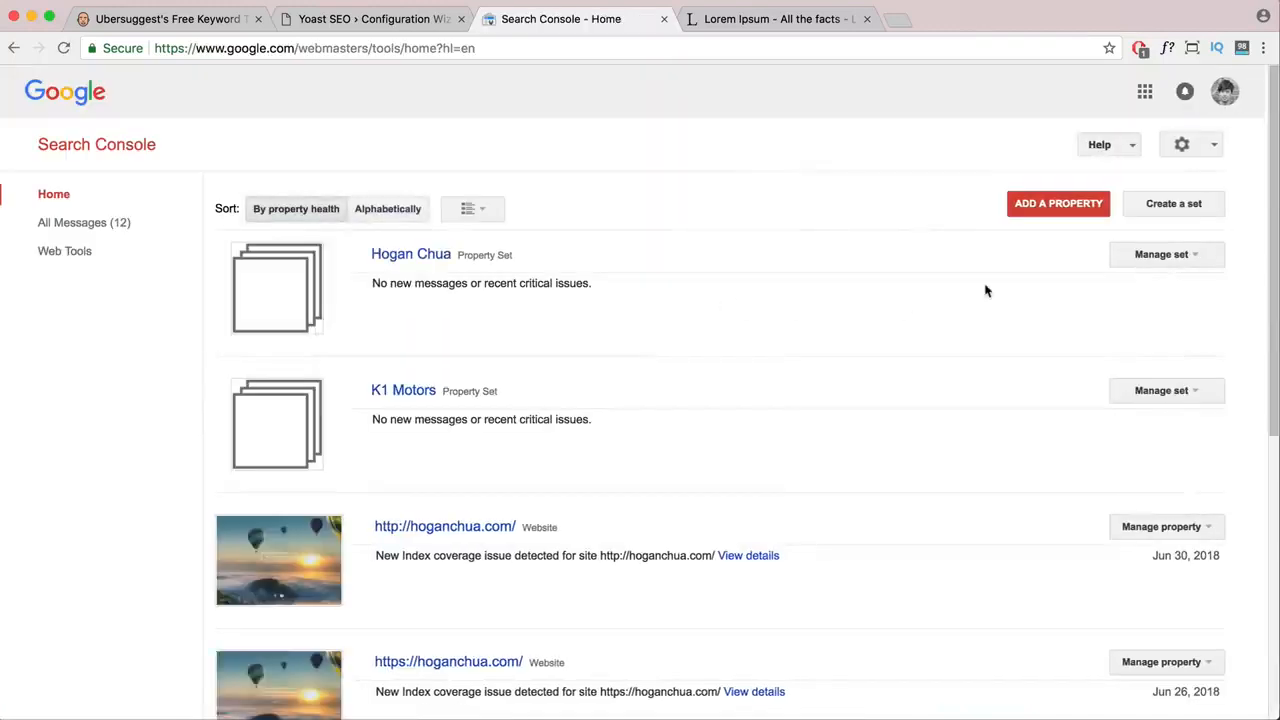
scroll(985, 290, down, 5)
scroll(983, 289, up, 5)
click(1058, 208)
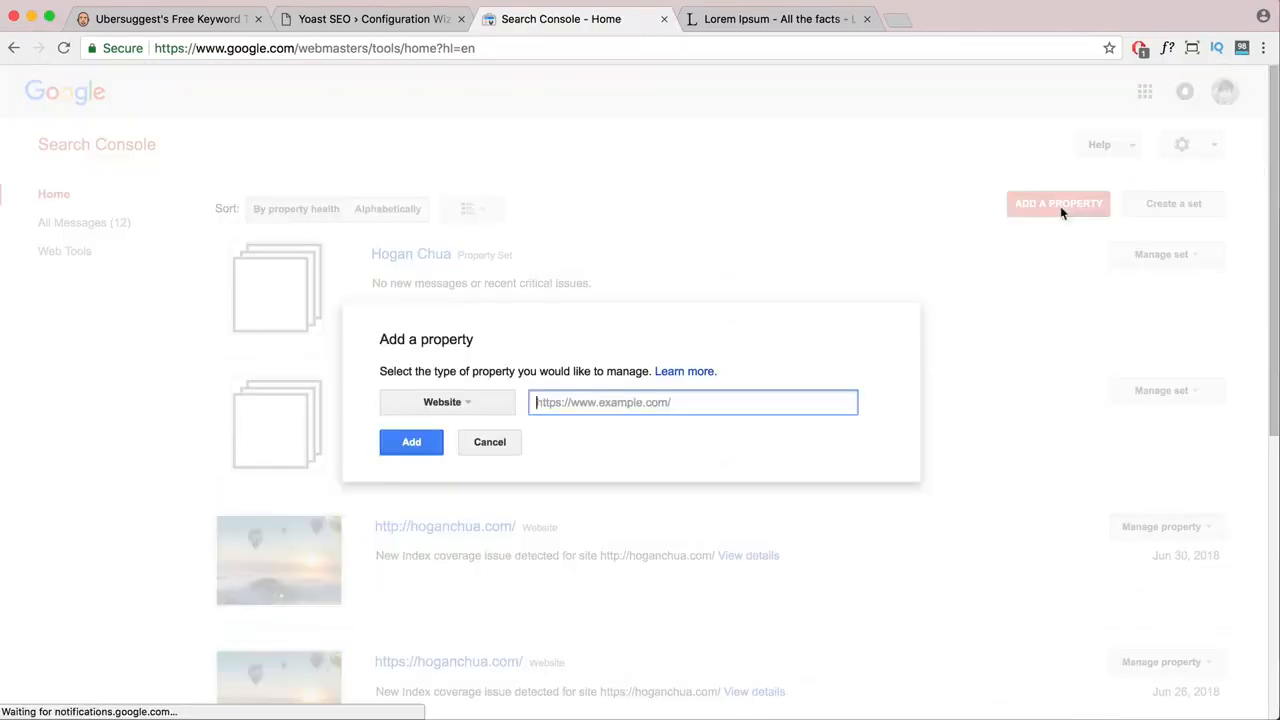
click(389, 12)
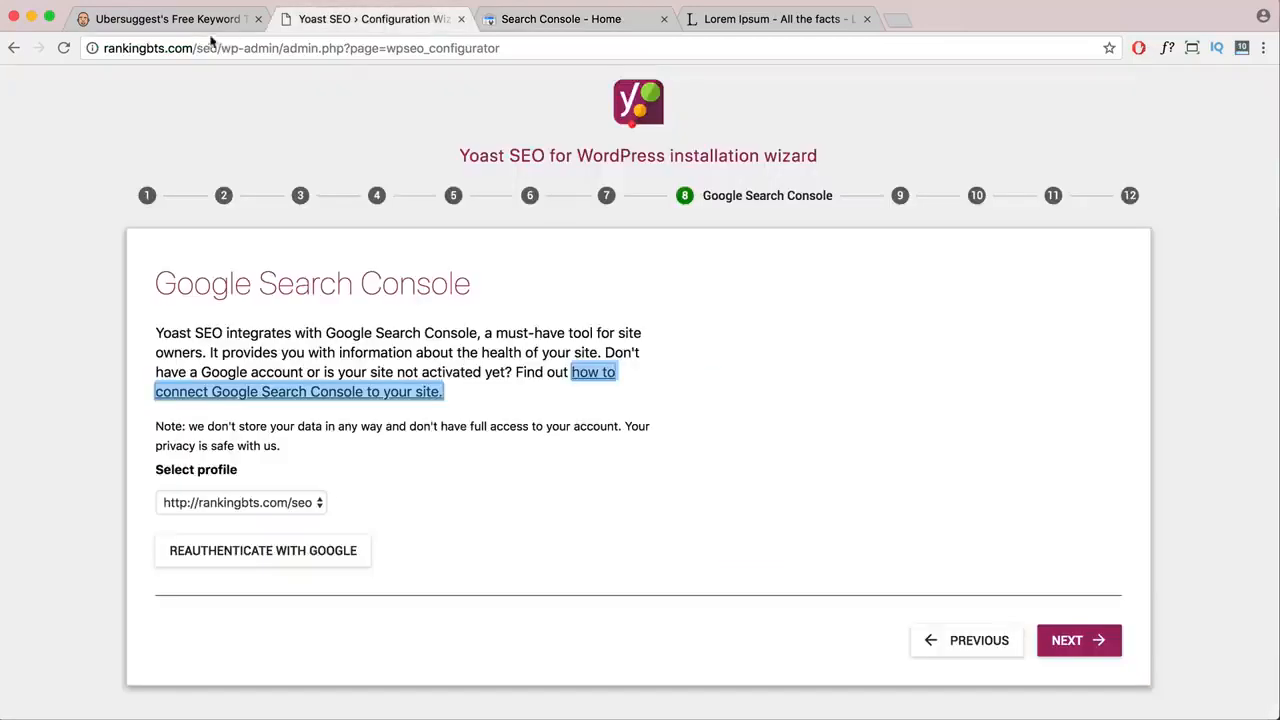
drag(220, 50, 14, 46)
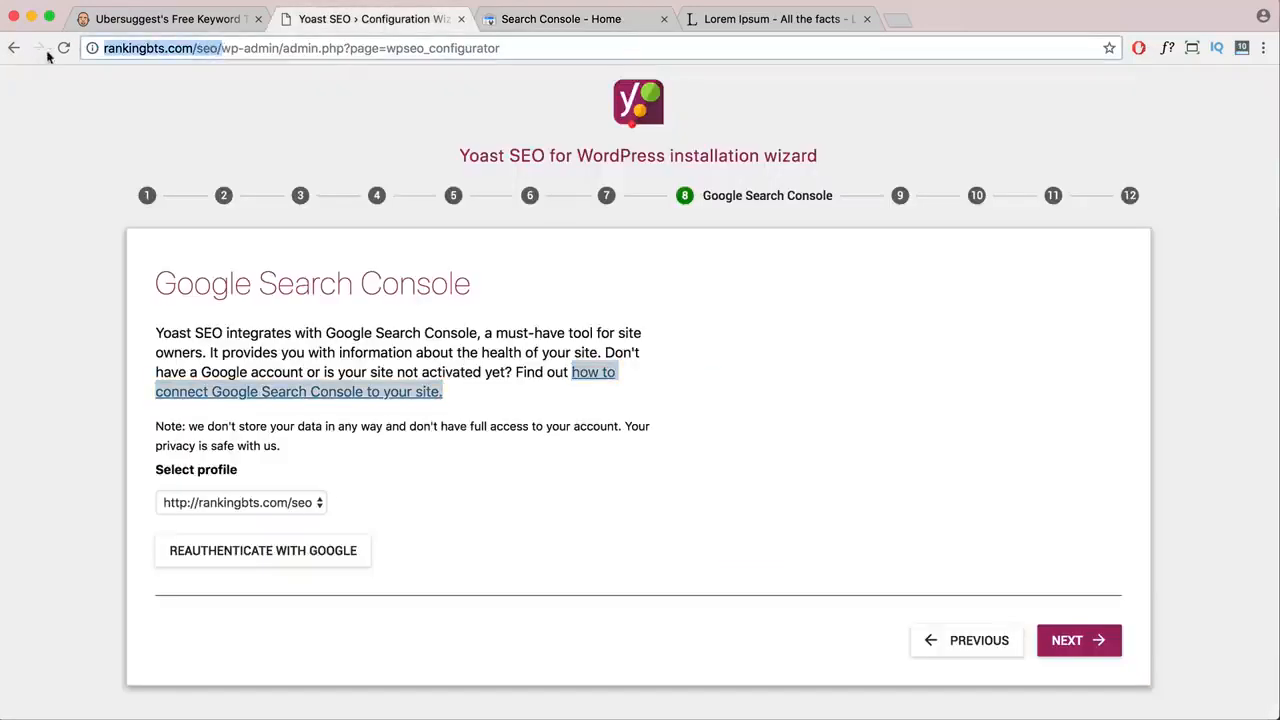
key(super+c)
click(680, 30)
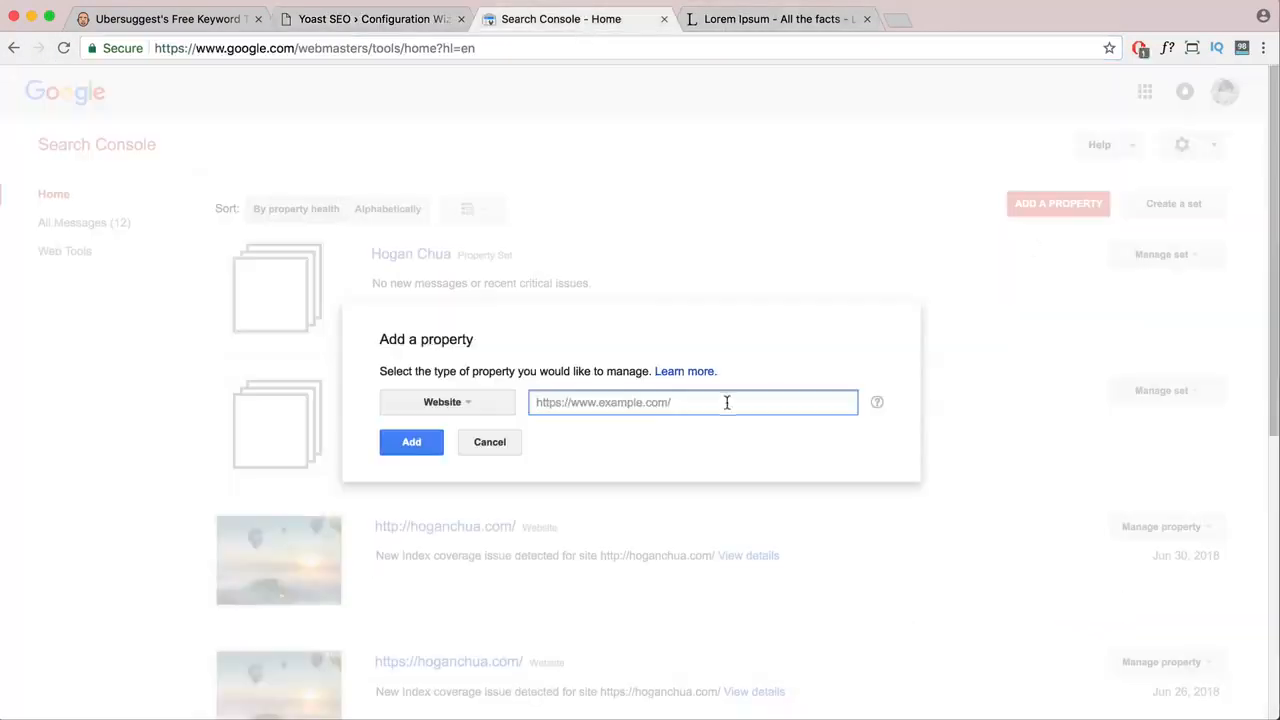
key(super+v)
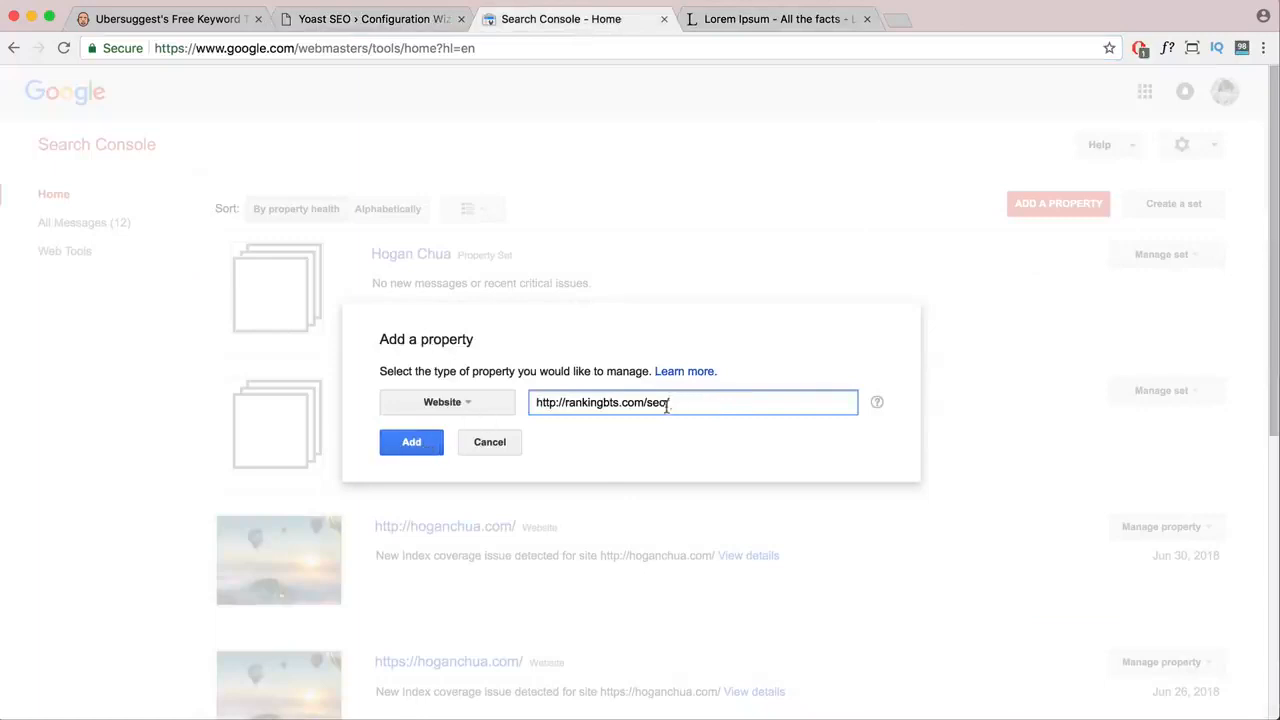
drag(672, 402, 527, 402)
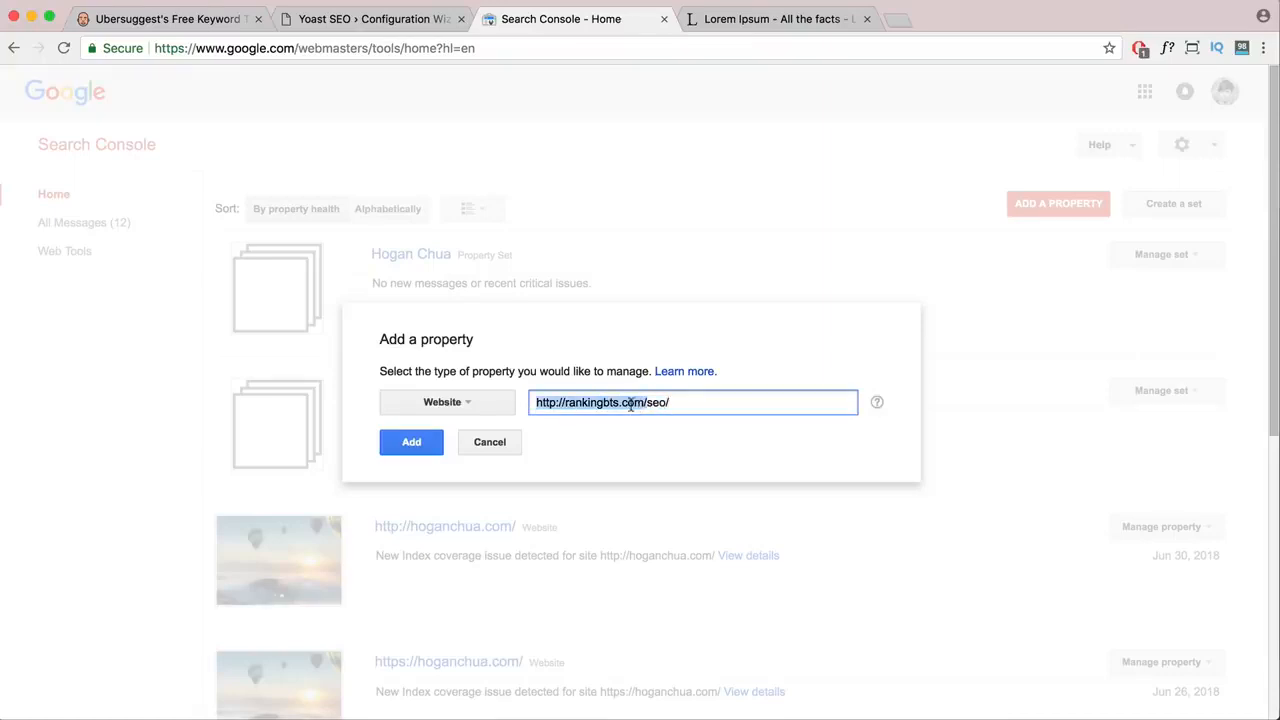
click(432, 437)
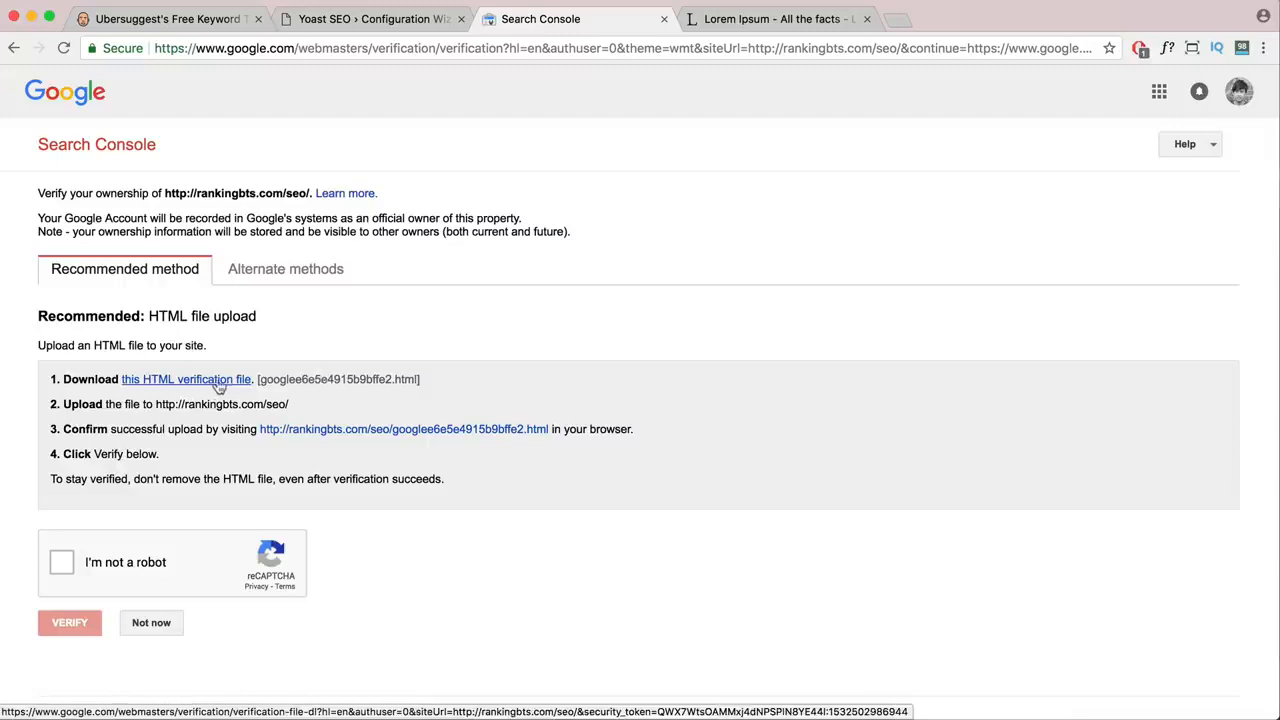
- Review the HTML file upload instructions and choose the HTML tag as the alternate ownership verification method
drag(290, 408, 157, 404)
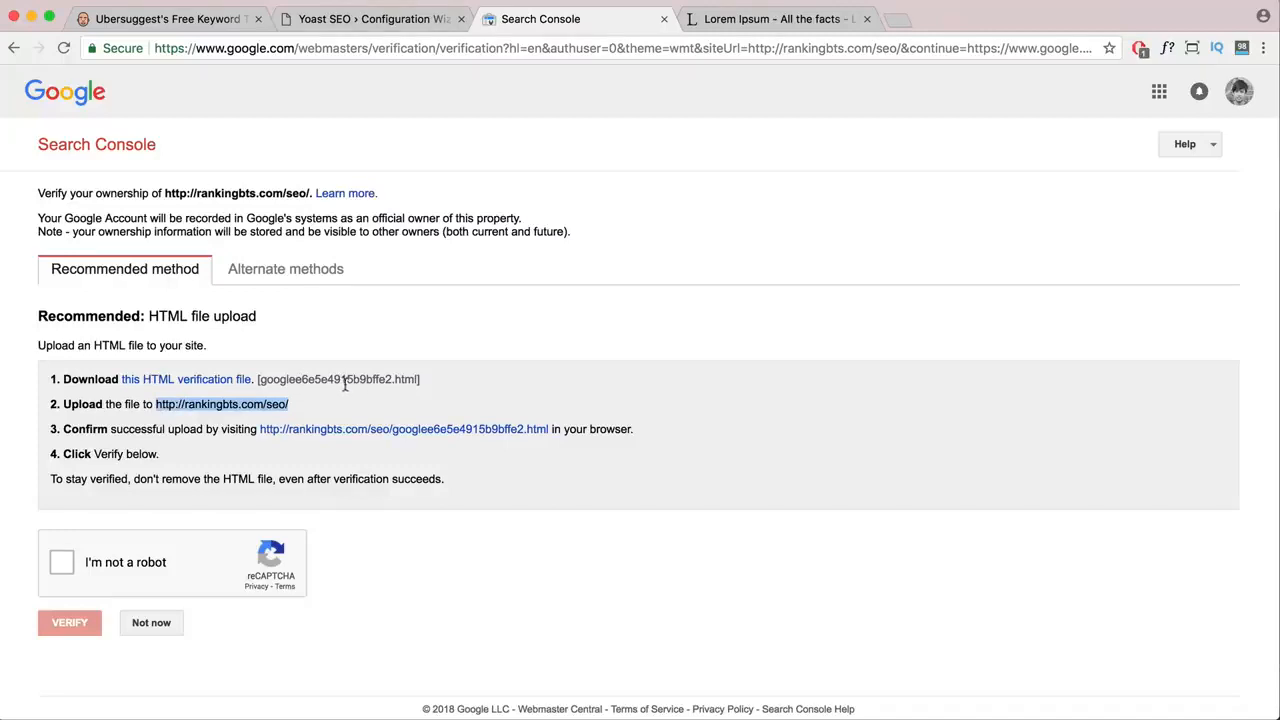
click(270, 276)
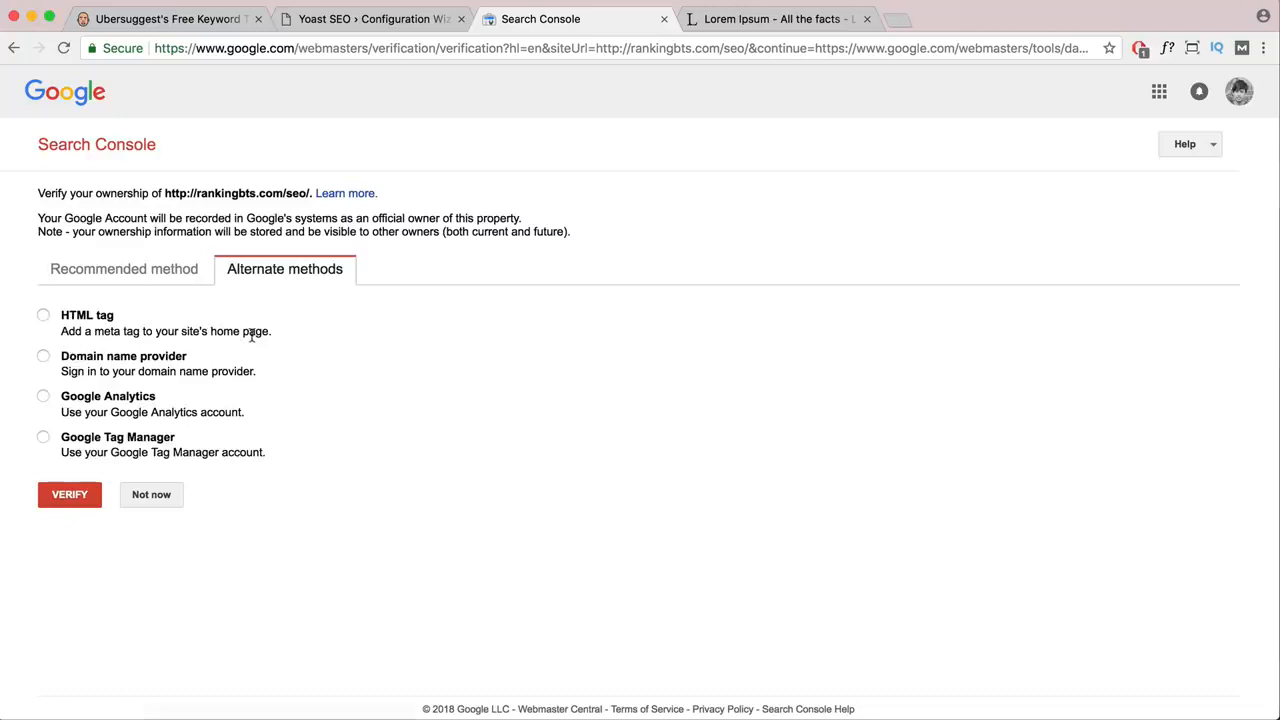
click(43, 315)
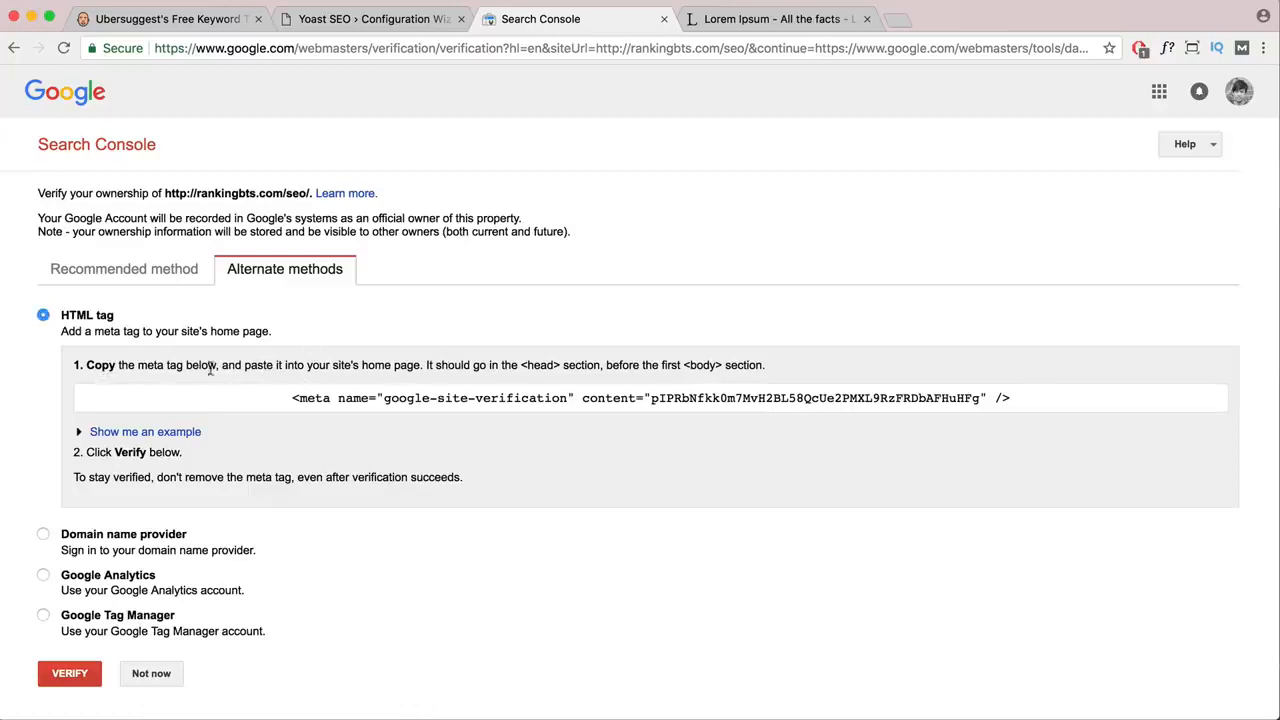
- Select the HTML verification meta tag and check where it belongs relative to the <head> and <body> sections
click(288, 398)
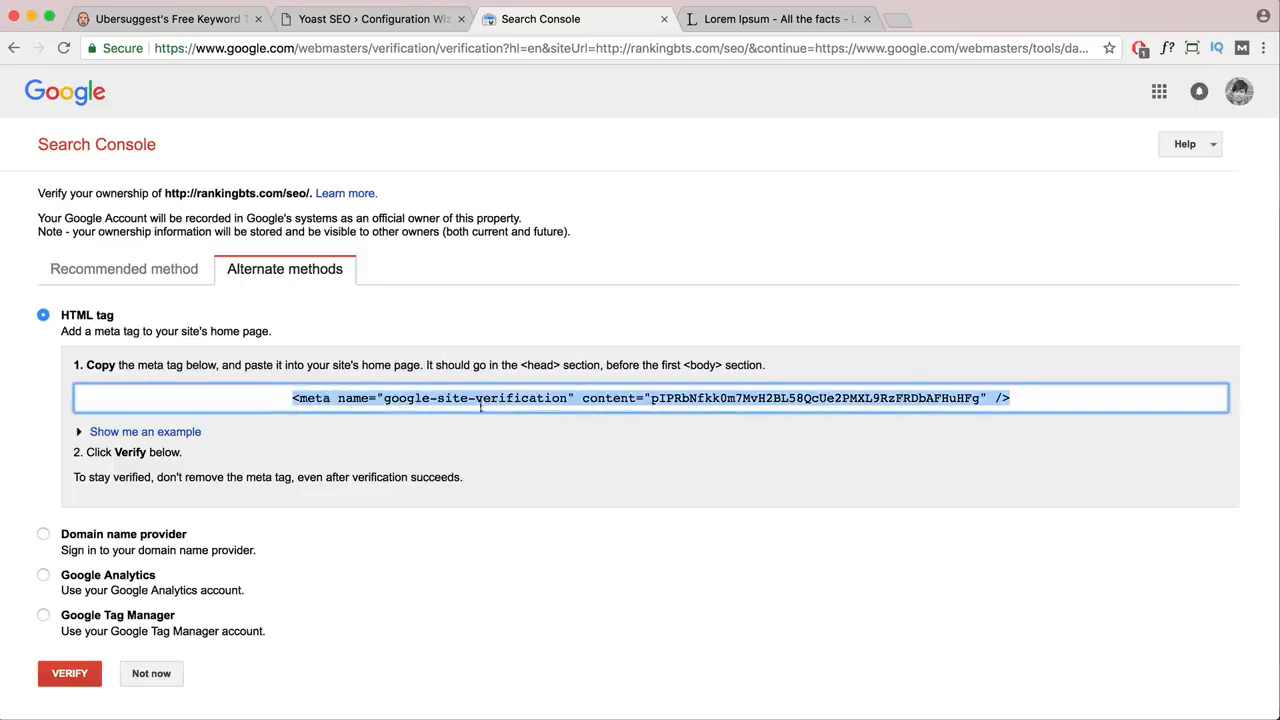
drag(540, 365, 591, 368)
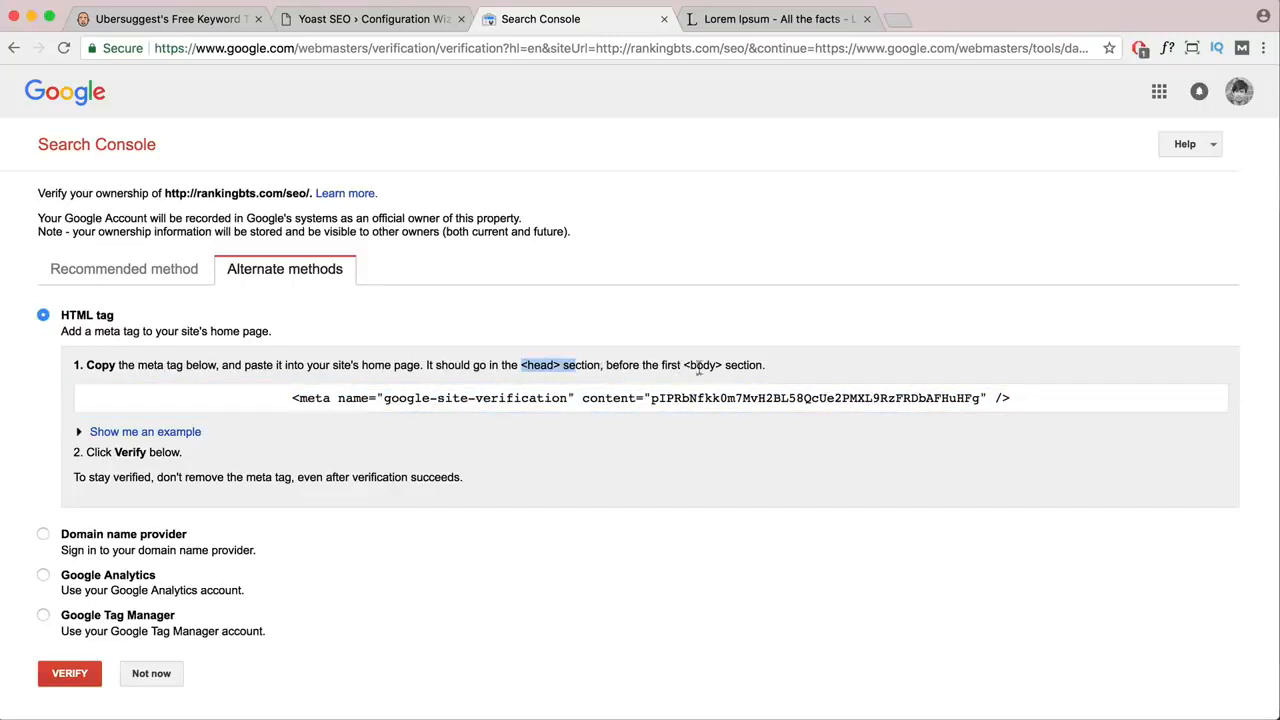
drag(684, 365, 724, 366)
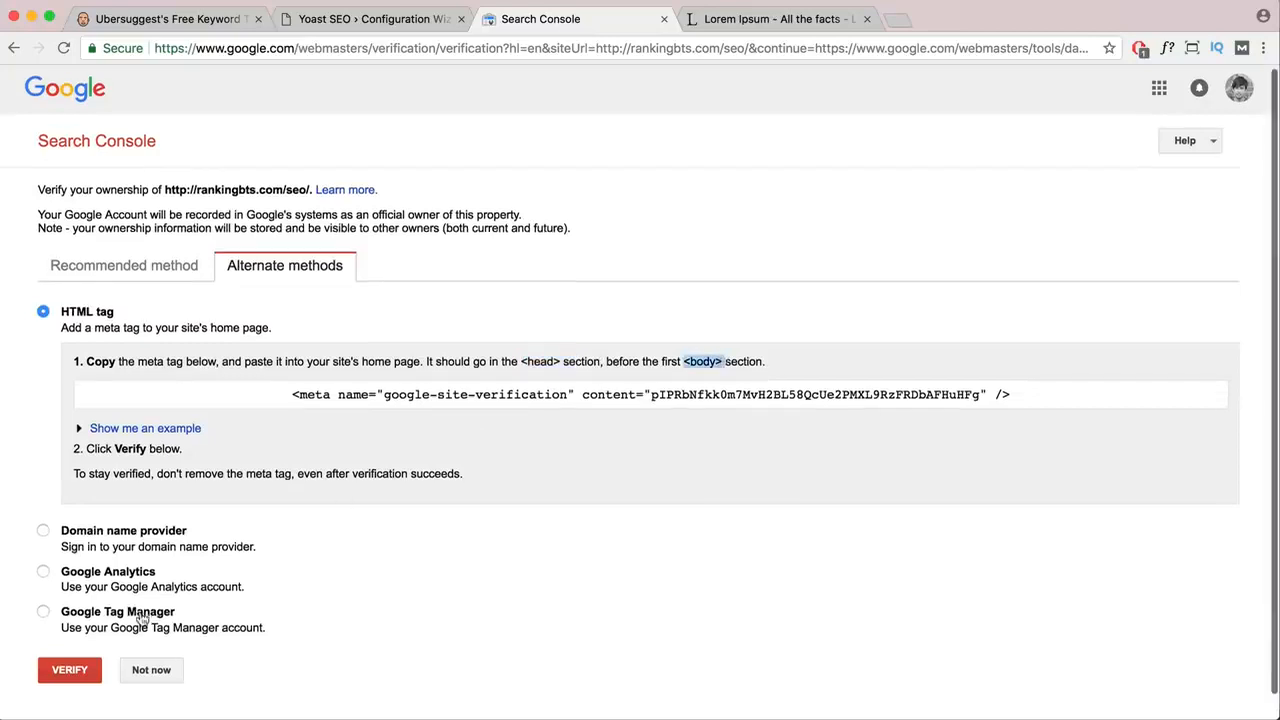
scroll(144, 620, down, 1)
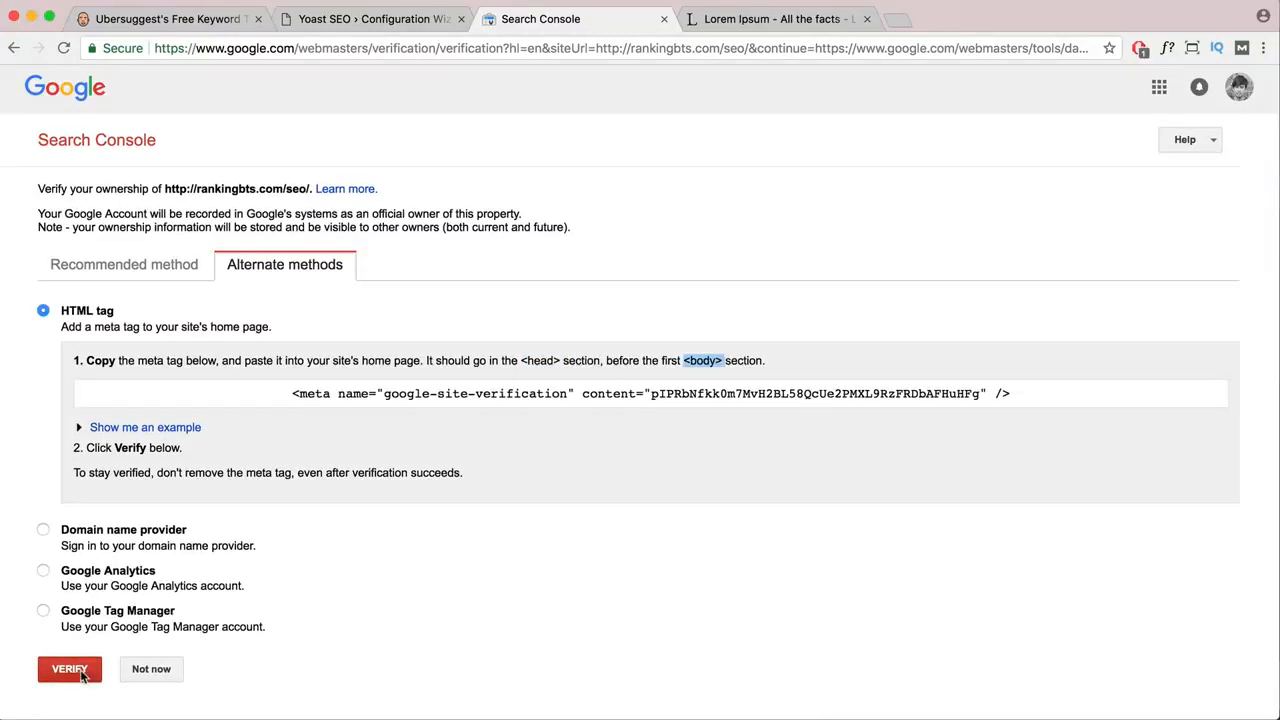
- Open the site's WordPress dashboard at rankingbts.com/seo/wp-admin/ in a new tab, starting from the site address on the wizard's page
click(326, 22)
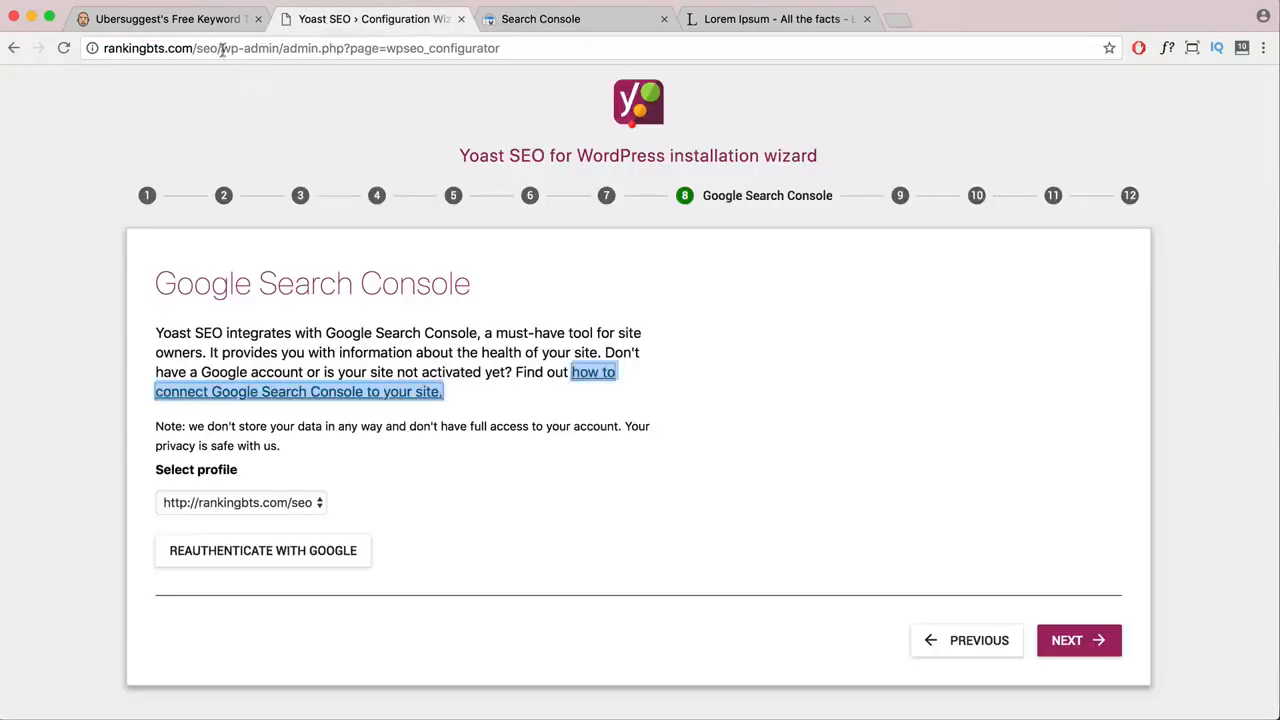
drag(222, 50, 104, 48)
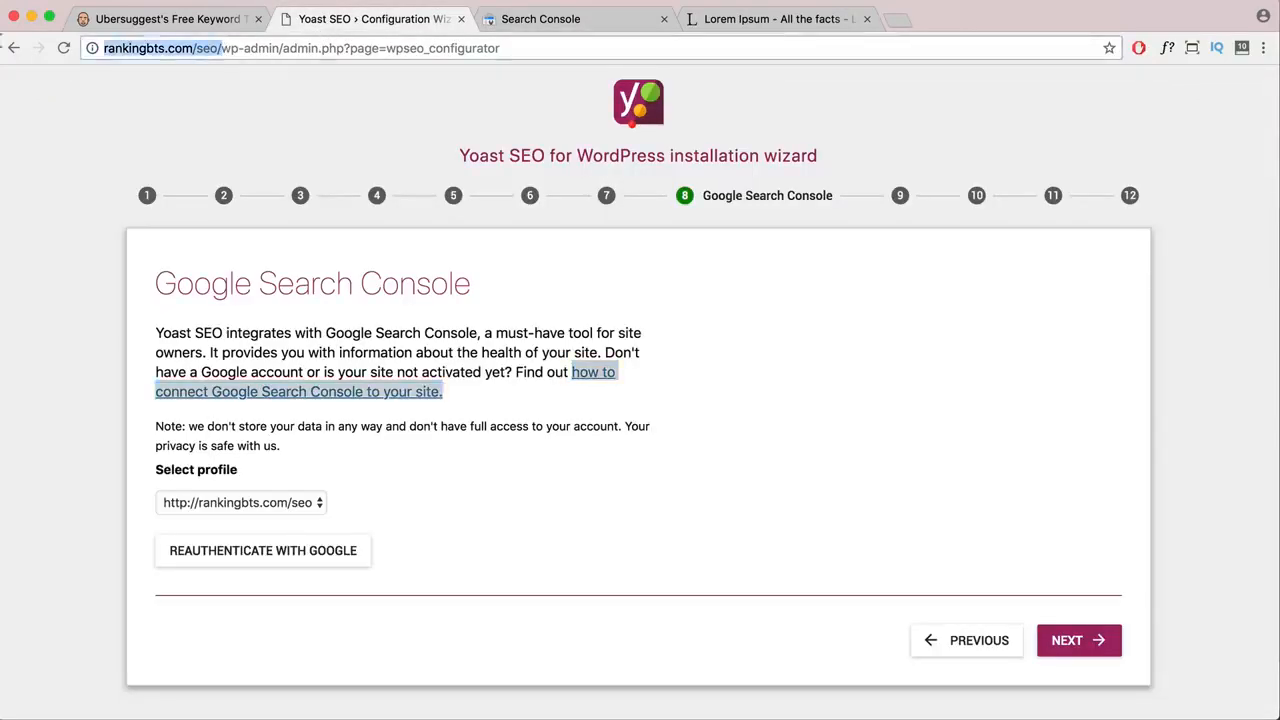
key(ctrl+c)
click(898, 20)
key(ctrl+v)
key(Return)
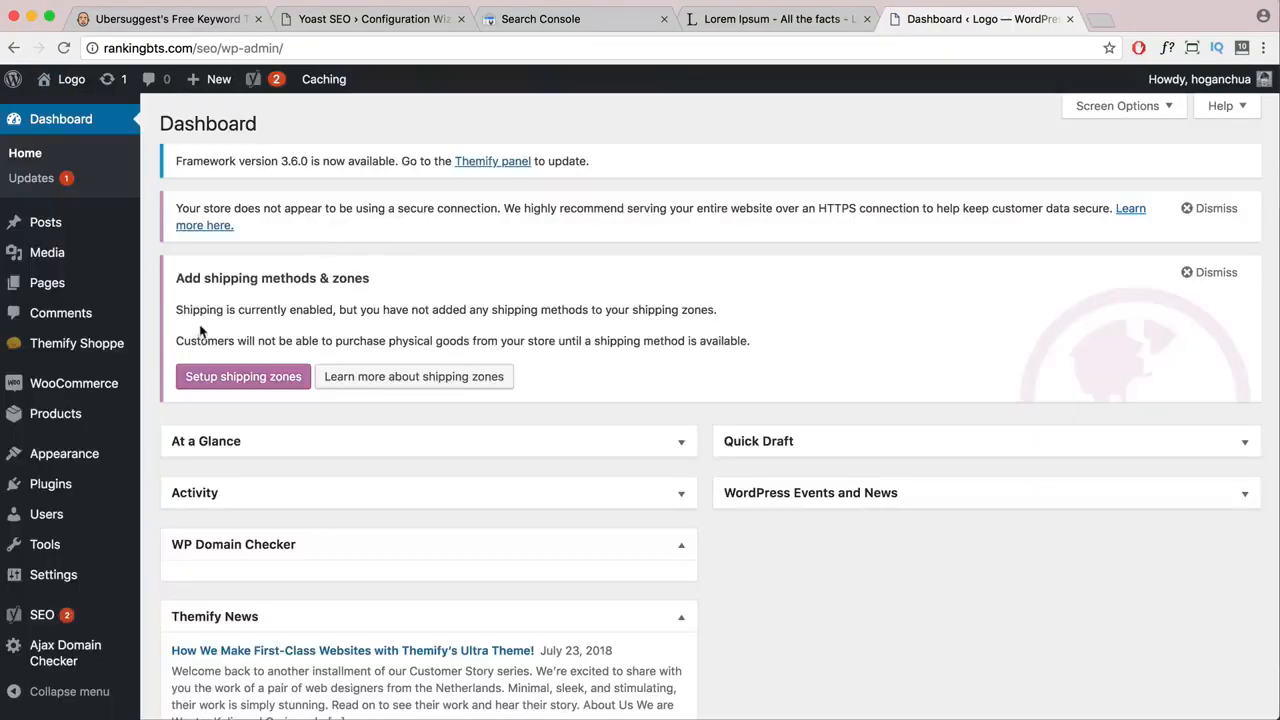
- Open the Themify Shoppe theme settings and locate the Header Code section in the general settings
mouse_move(71, 358)
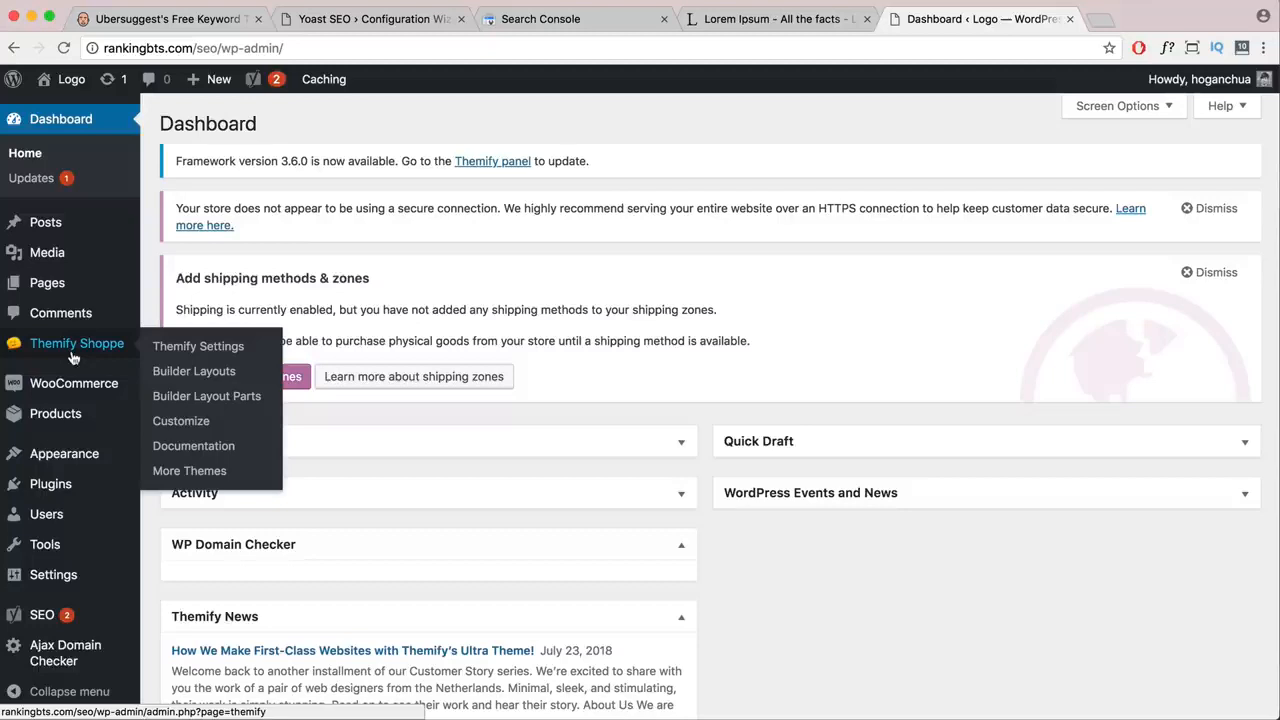
click(206, 349)
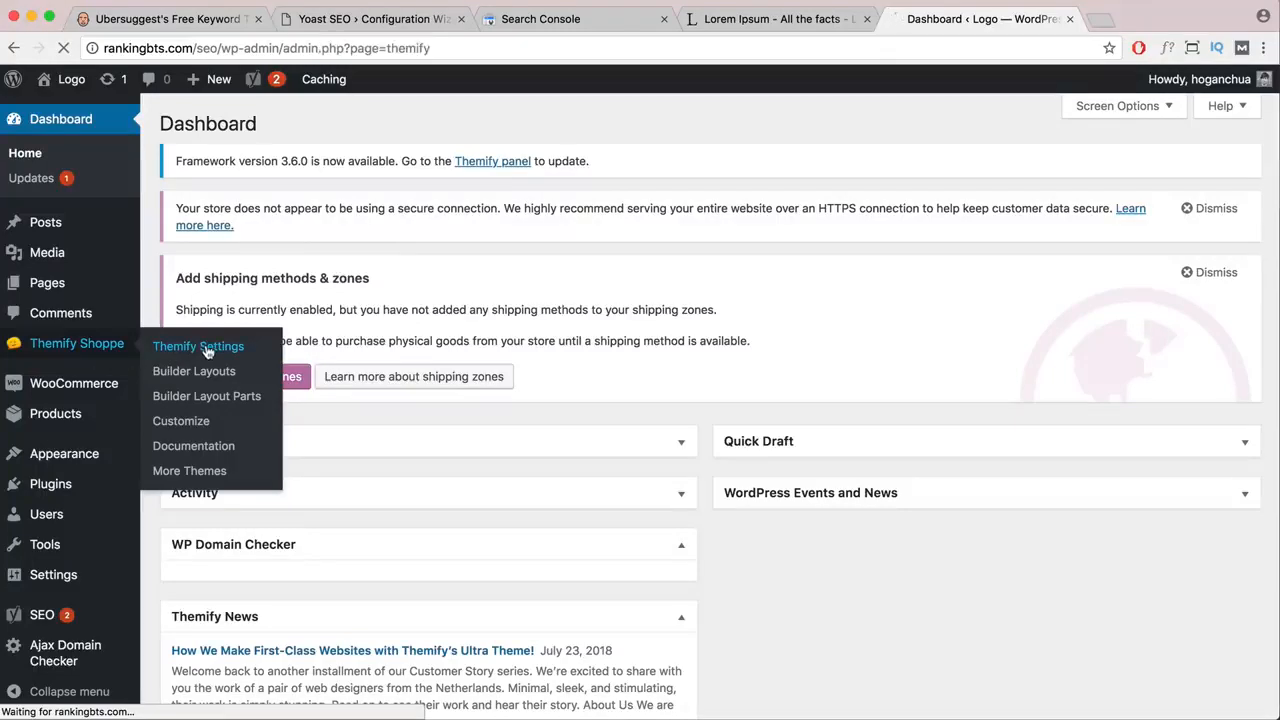
scroll(507, 344, down, 7)
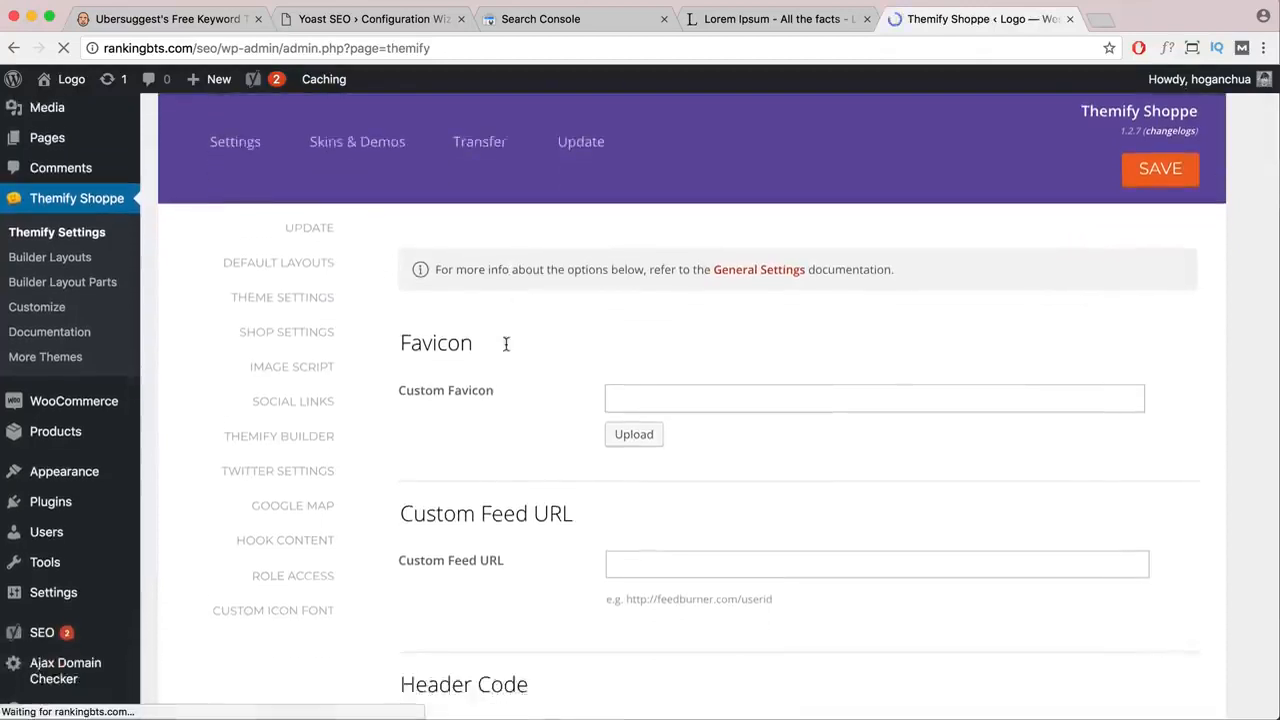
click(476, 533)
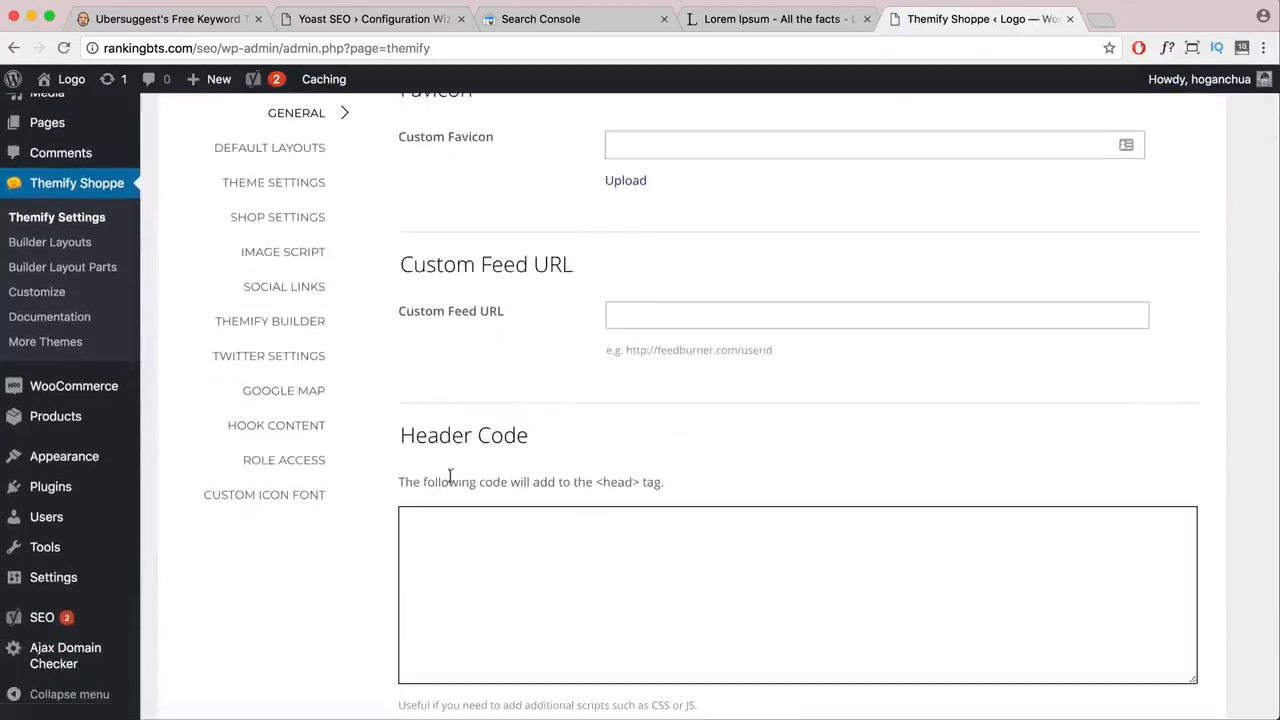
scroll(520, 443, up, 3)
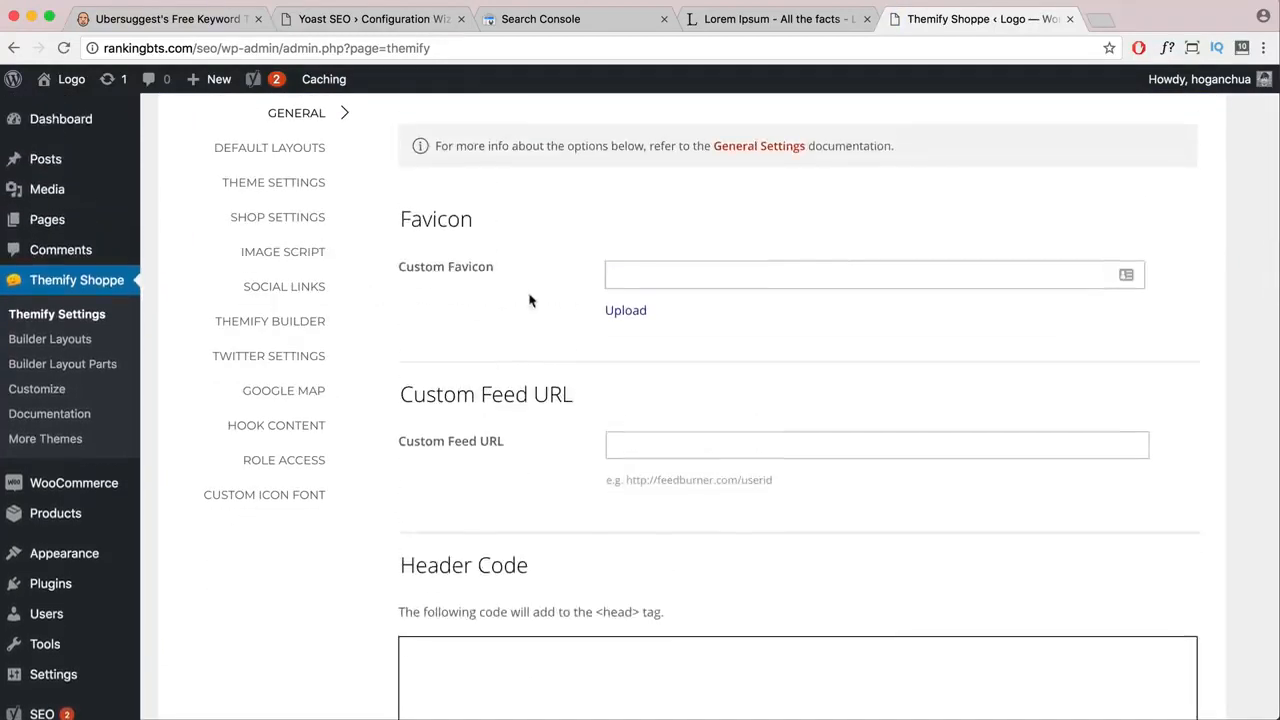
scroll(515, 297, up, 3)
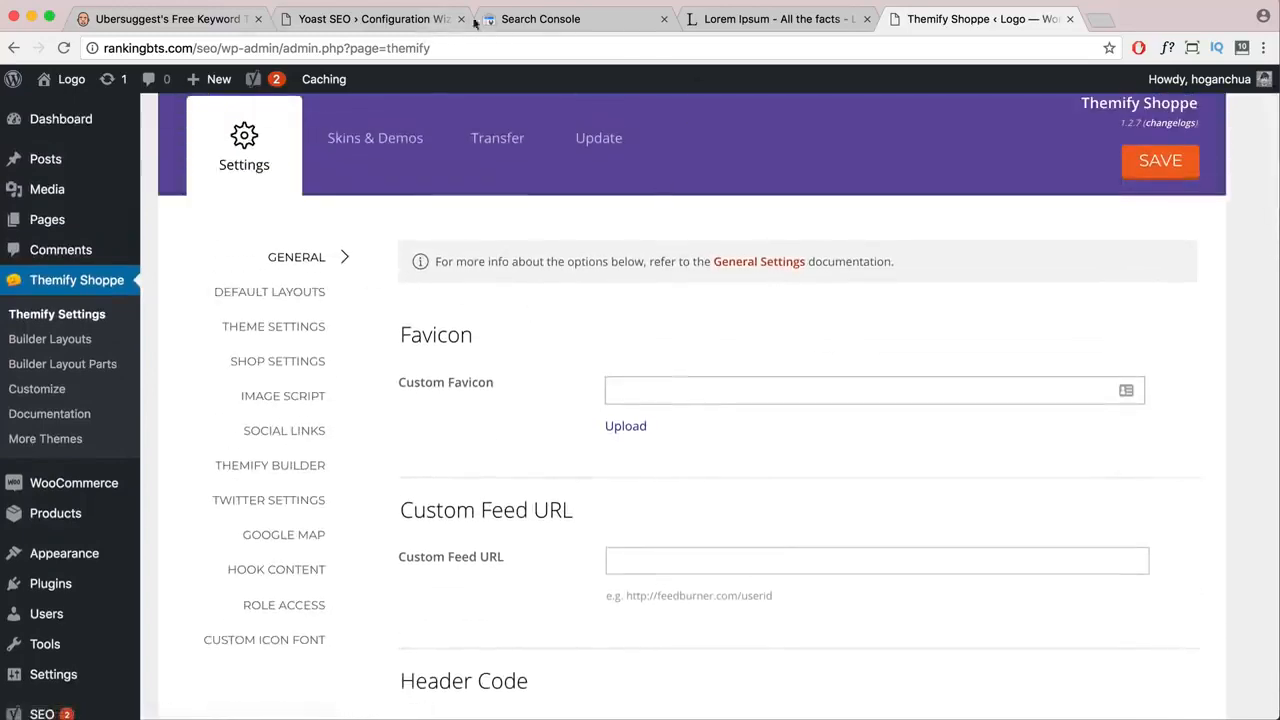
- Copy the verification meta tag from Search Console into the theme's Header Code field and save the settings
click(527, 20)
click(679, 390)
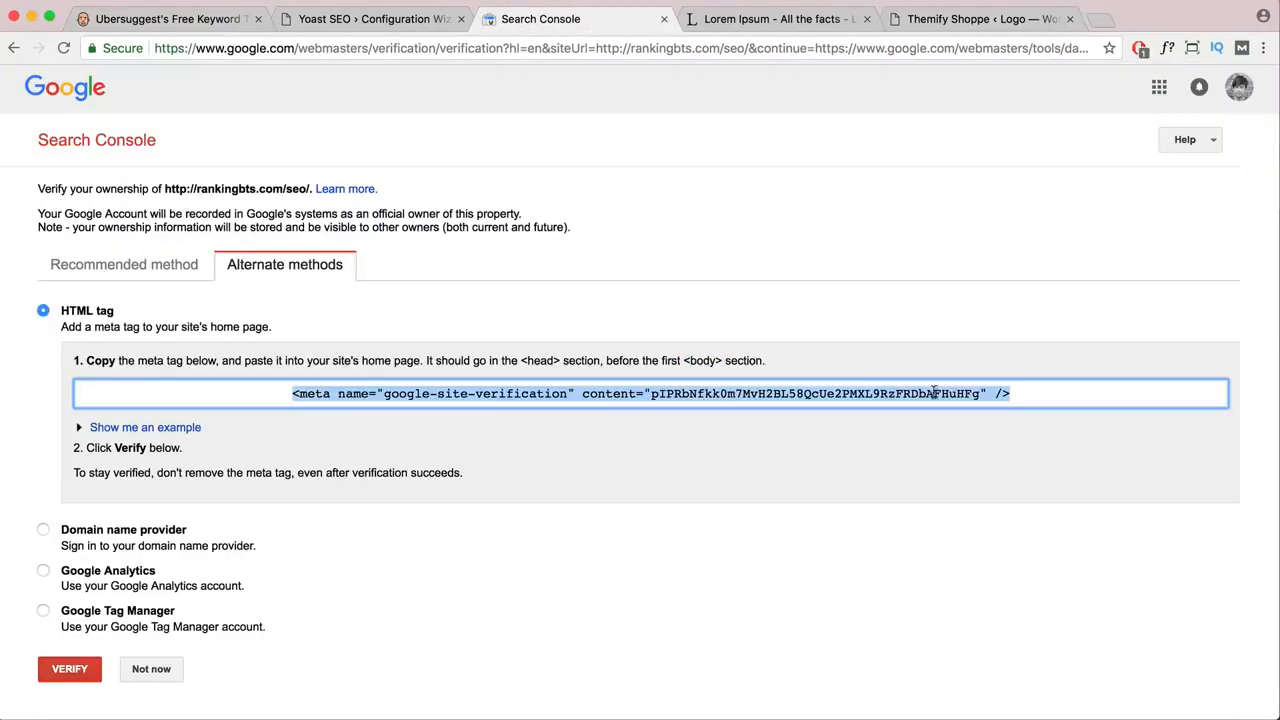
click(985, 20)
scroll(725, 550, down, 5)
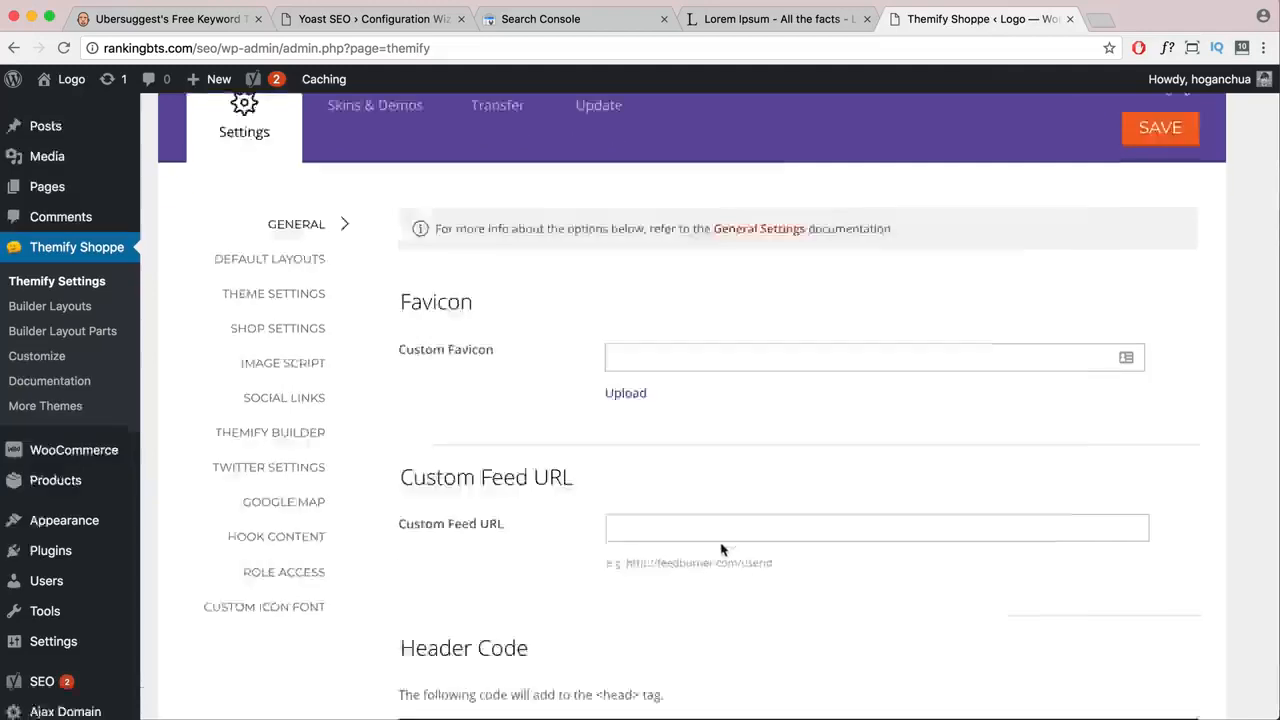
click(594, 453)
key(super+v)
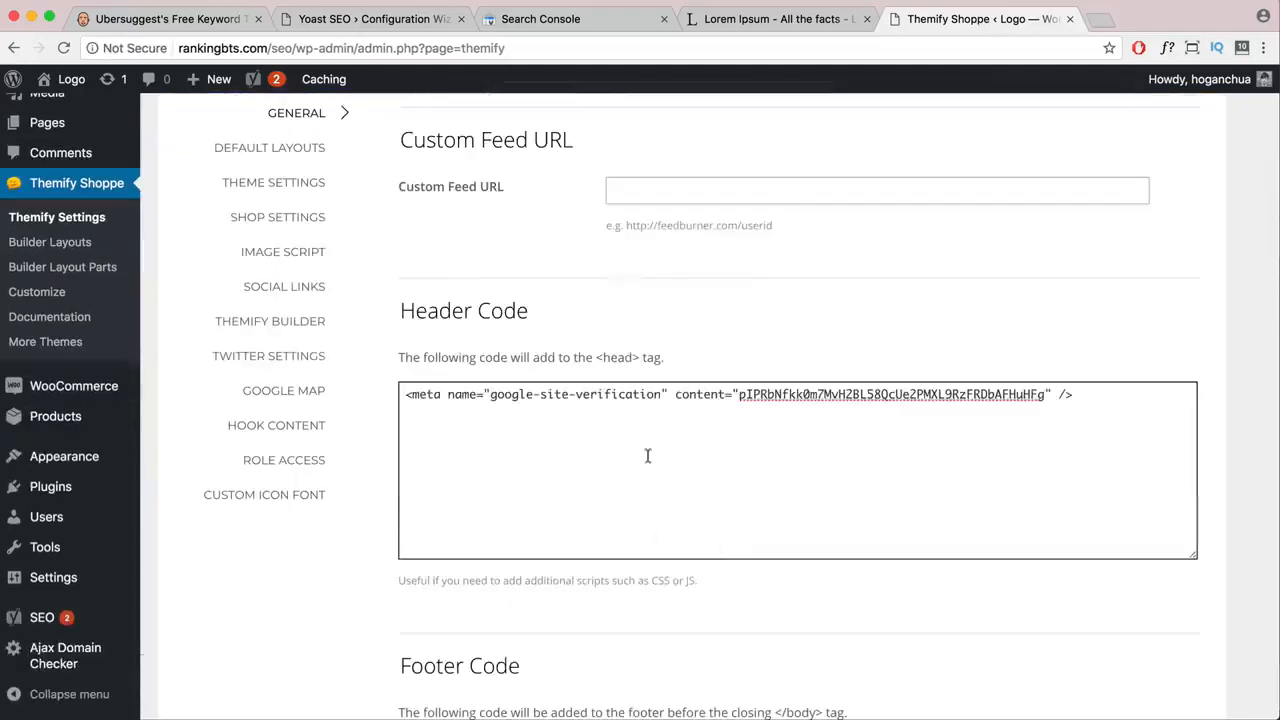
scroll(761, 476, up, 5)
click(1160, 252)
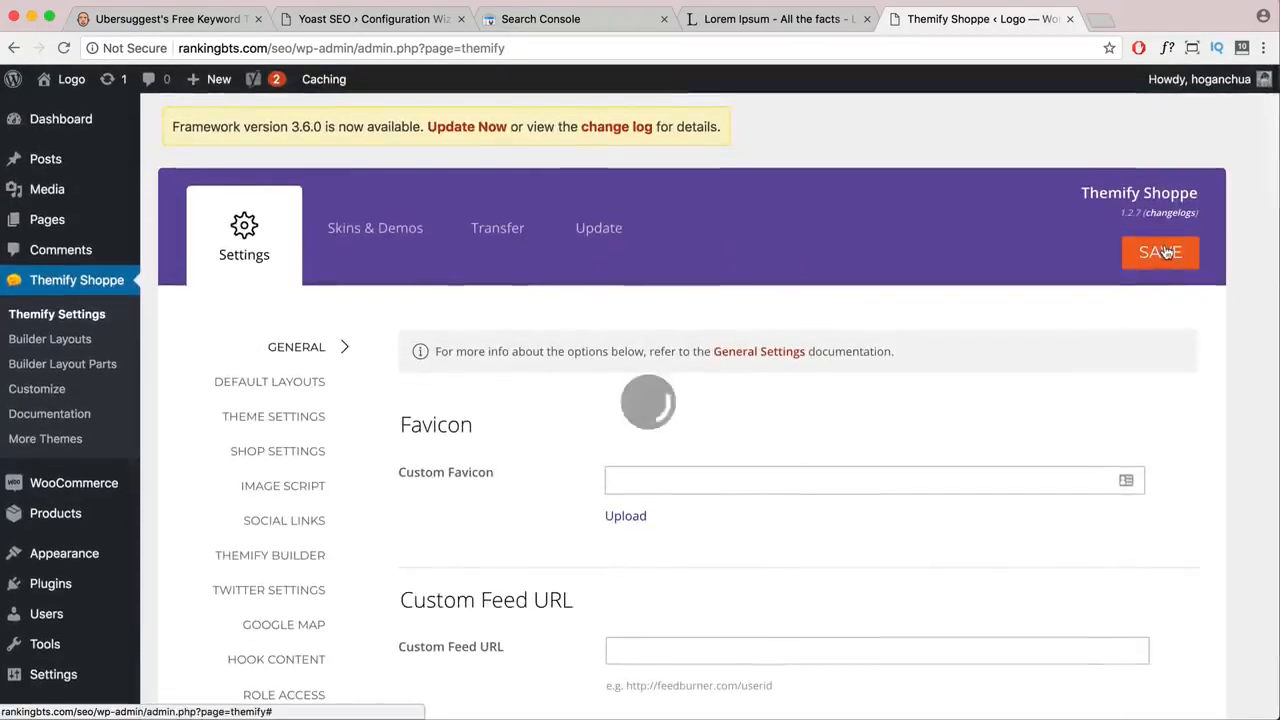
- Open header.php in the WordPress theme editor and examine the verification meta tag's place between the opening and closing head tags
scroll(100, 528, down, 1)
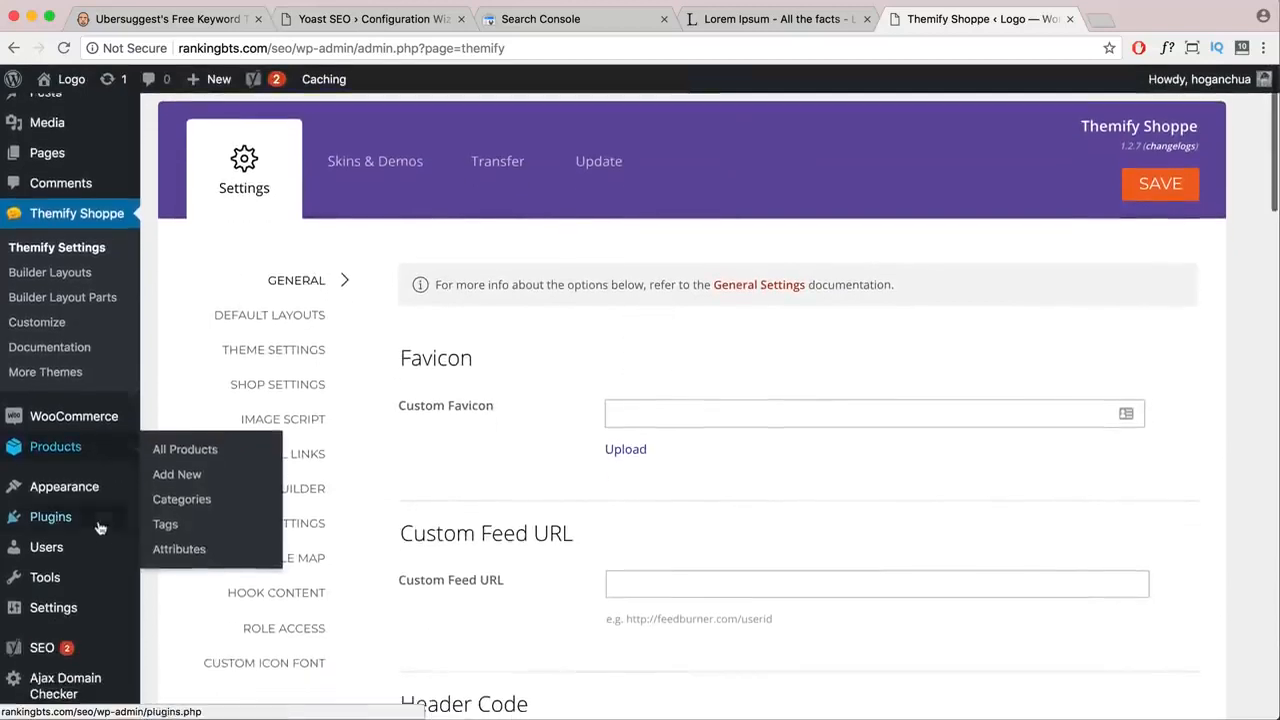
mouse_move(86, 495)
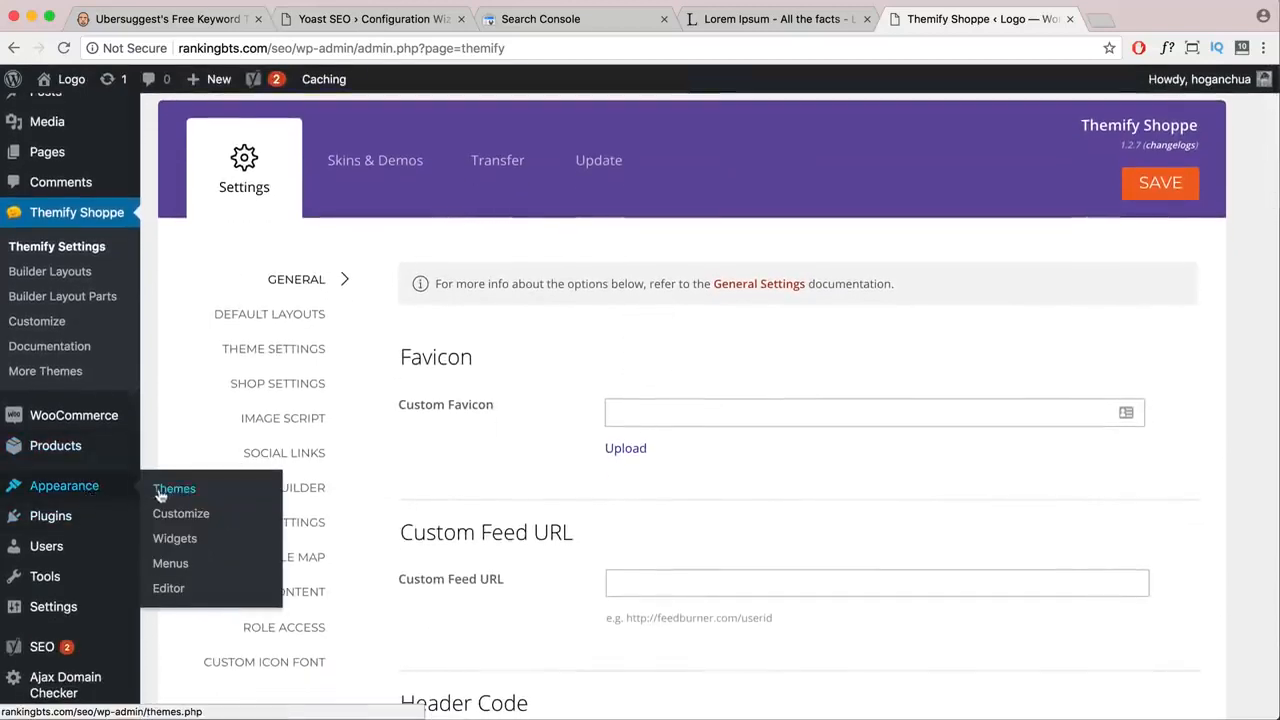
click(175, 592)
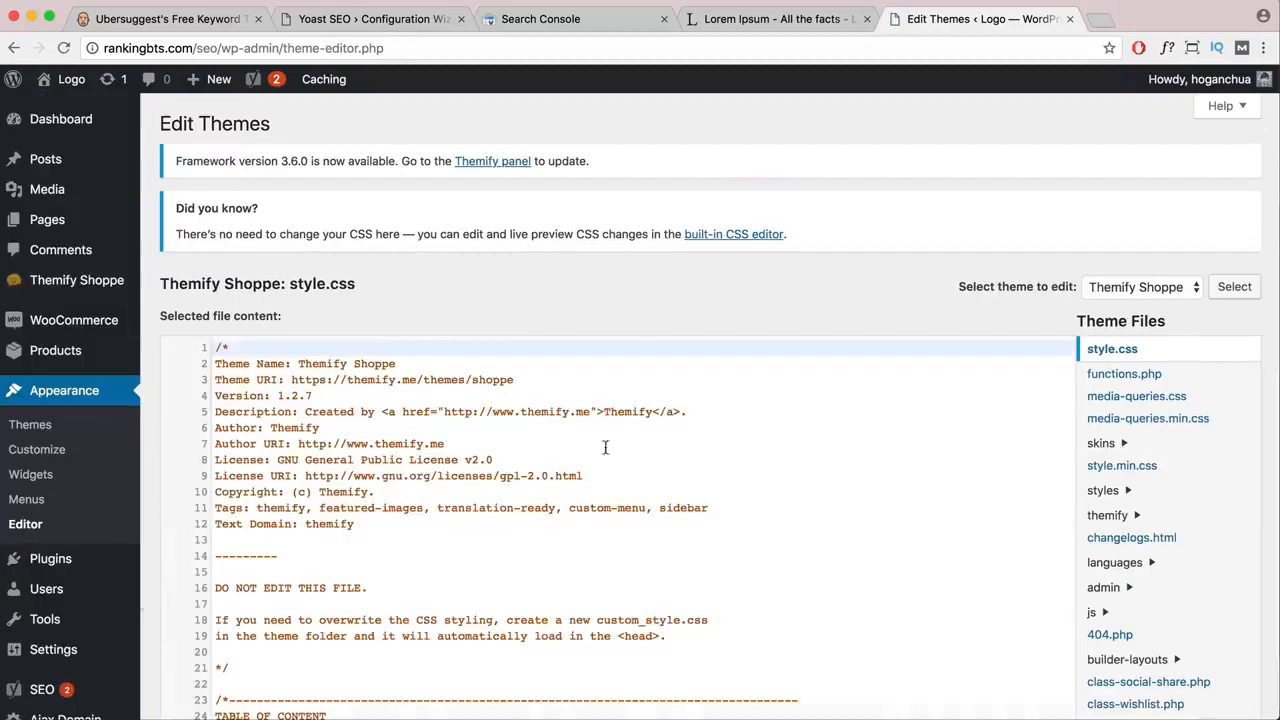
scroll(1145, 458, down, 5)
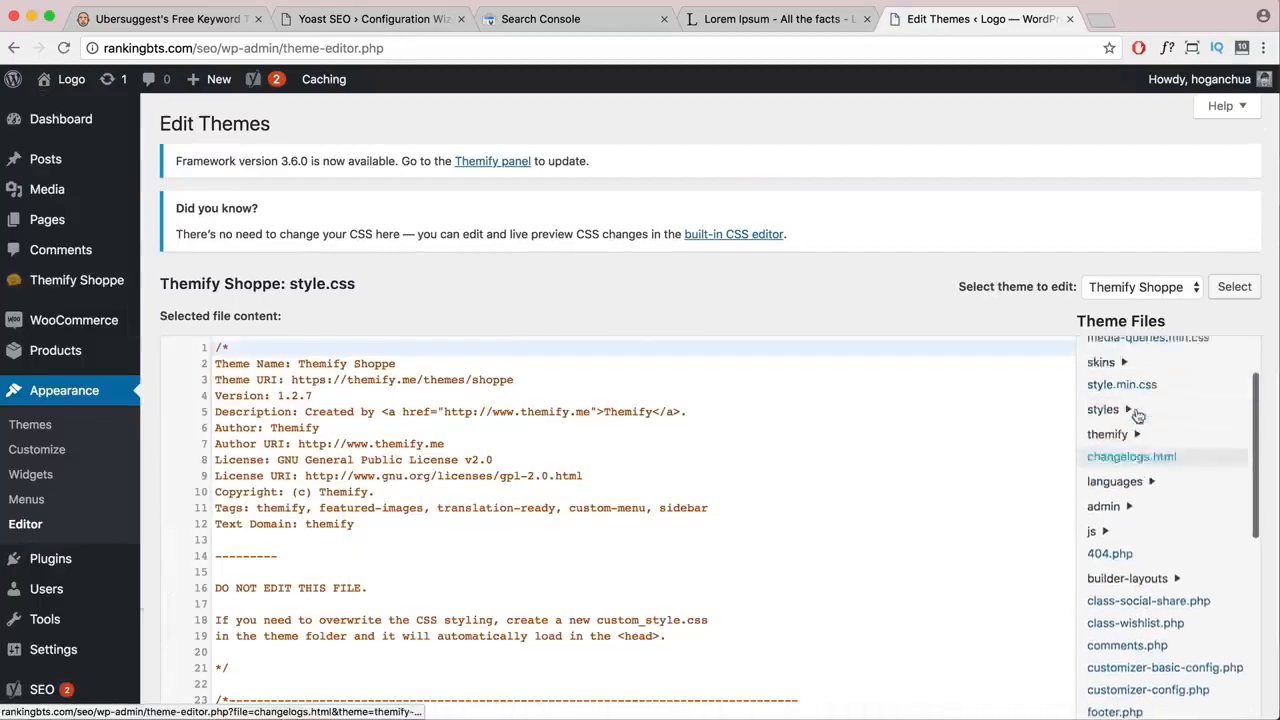
click(1128, 612)
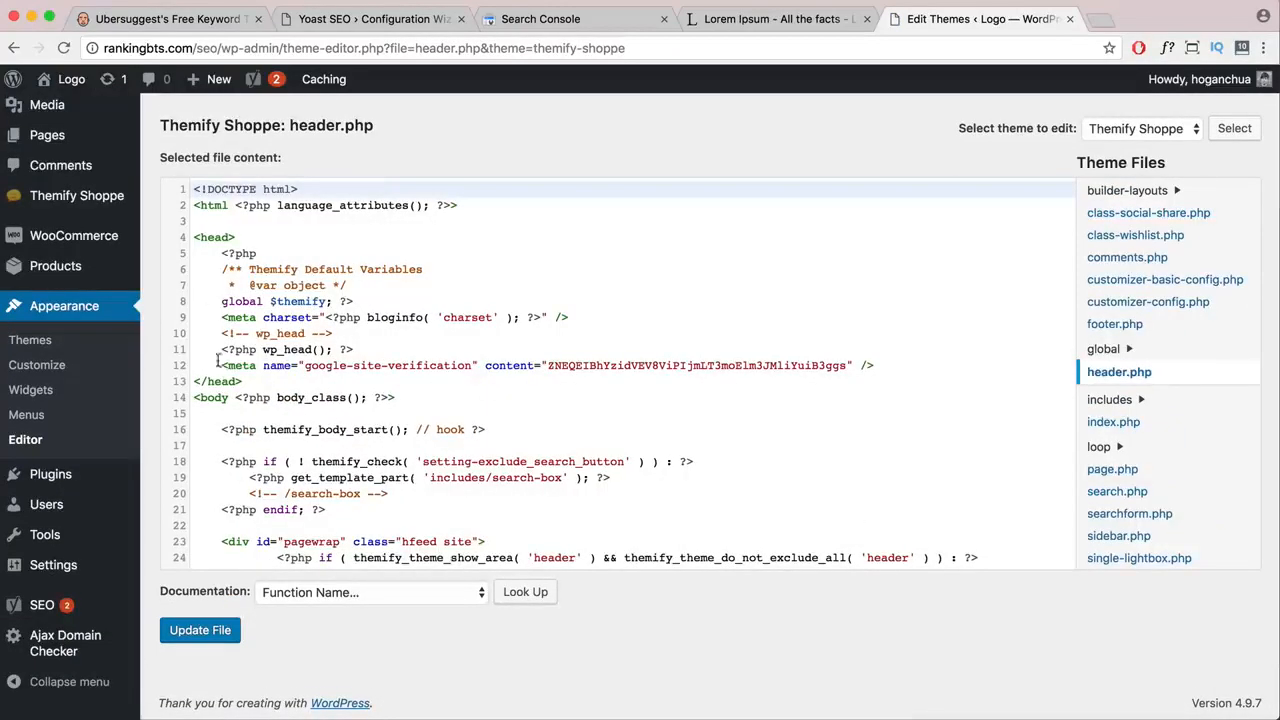
drag(238, 237, 189, 243)
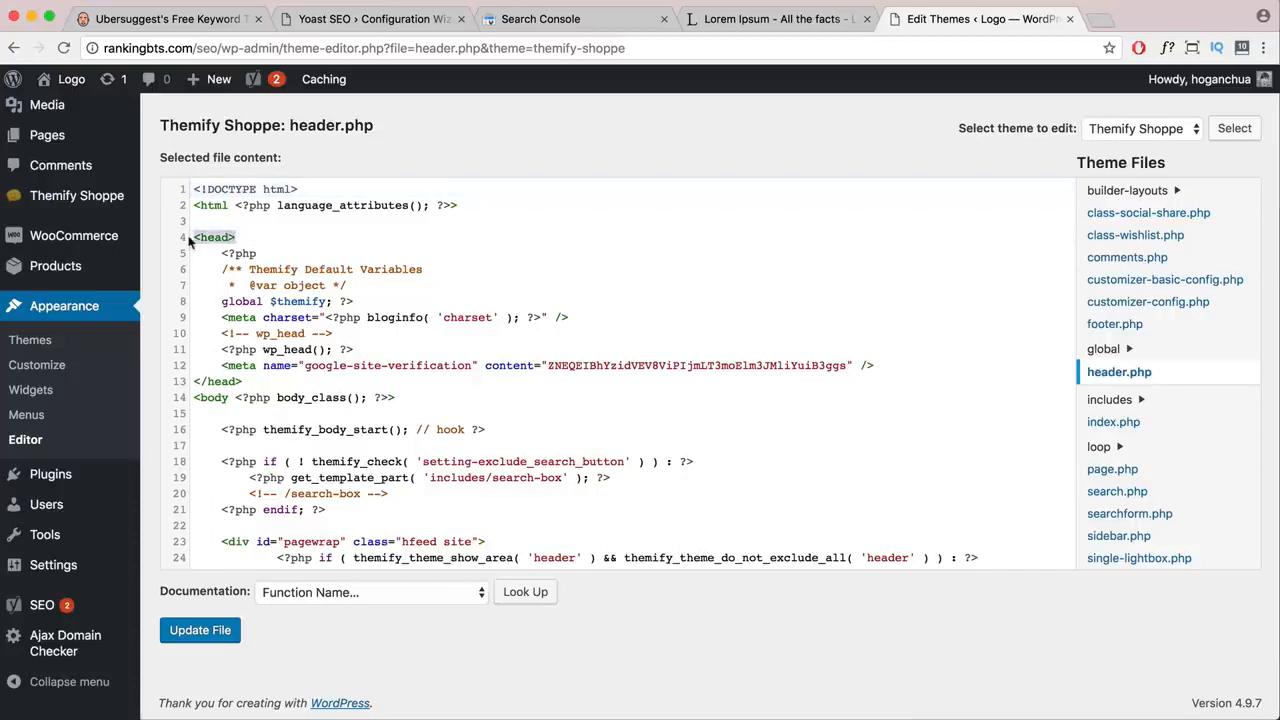
drag(243, 382, 193, 382)
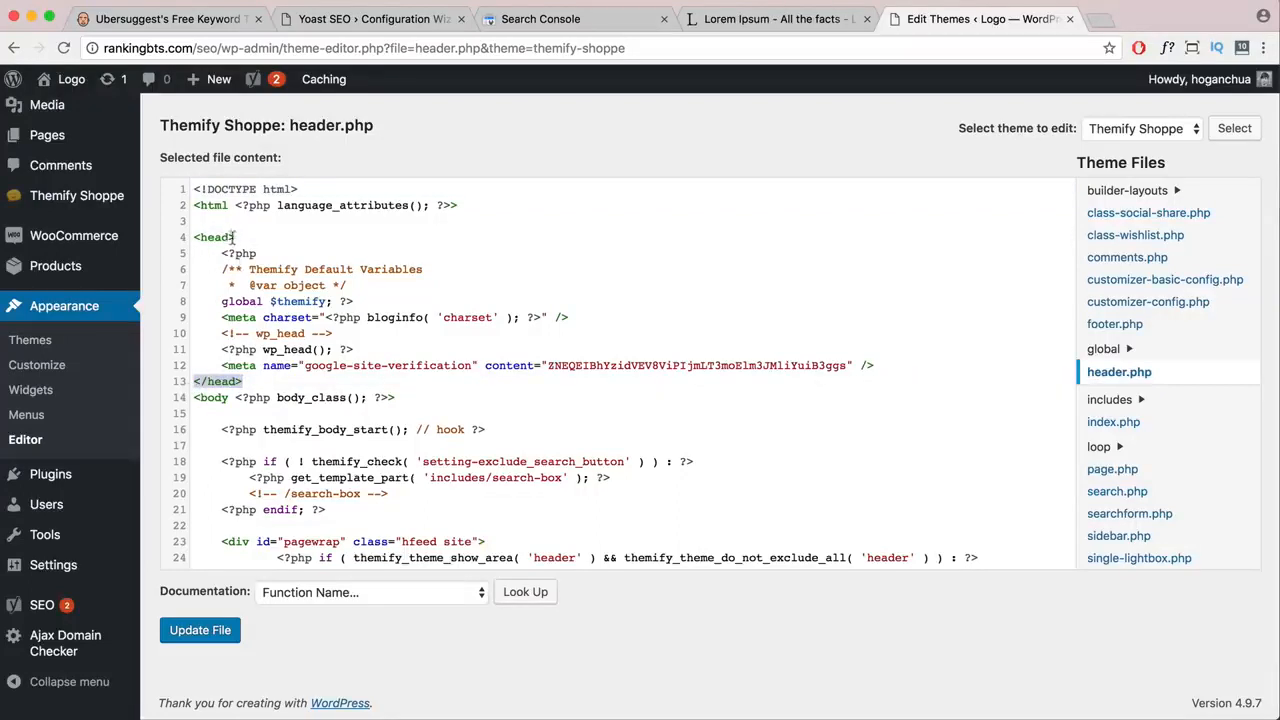
drag(234, 237, 190, 243)
drag(873, 366, 218, 366)
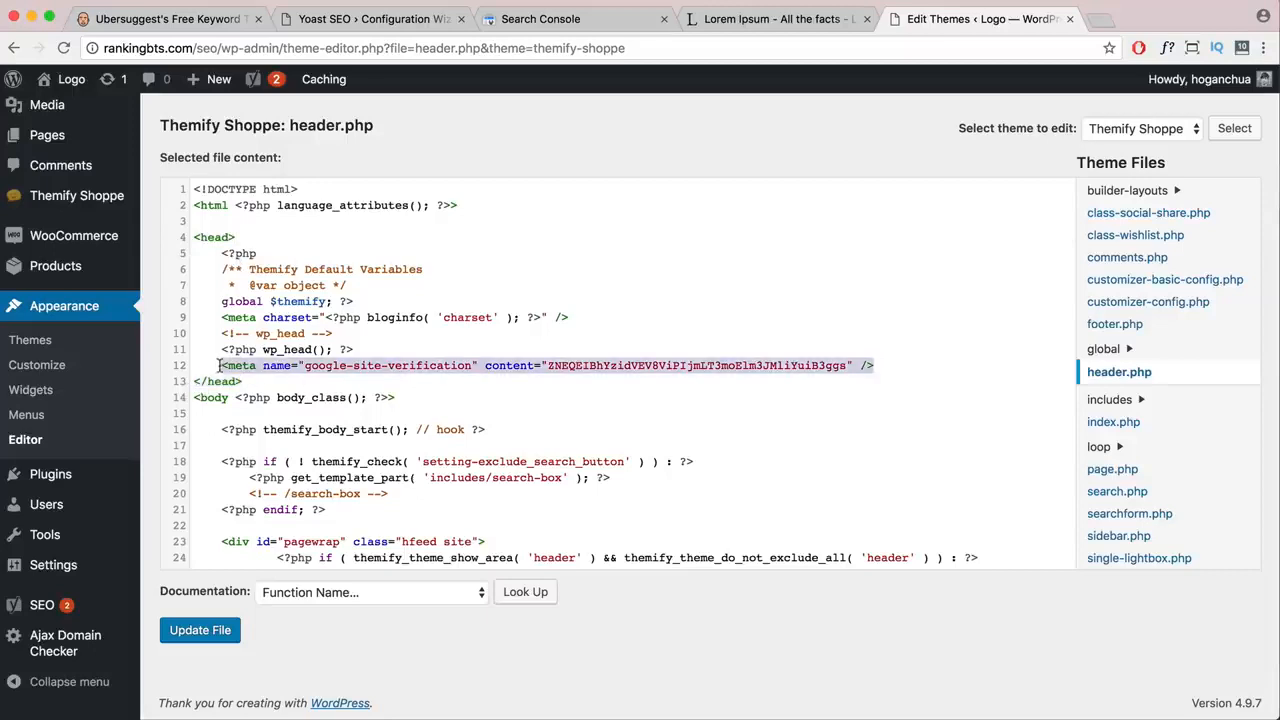
mouse_move(86, 200)
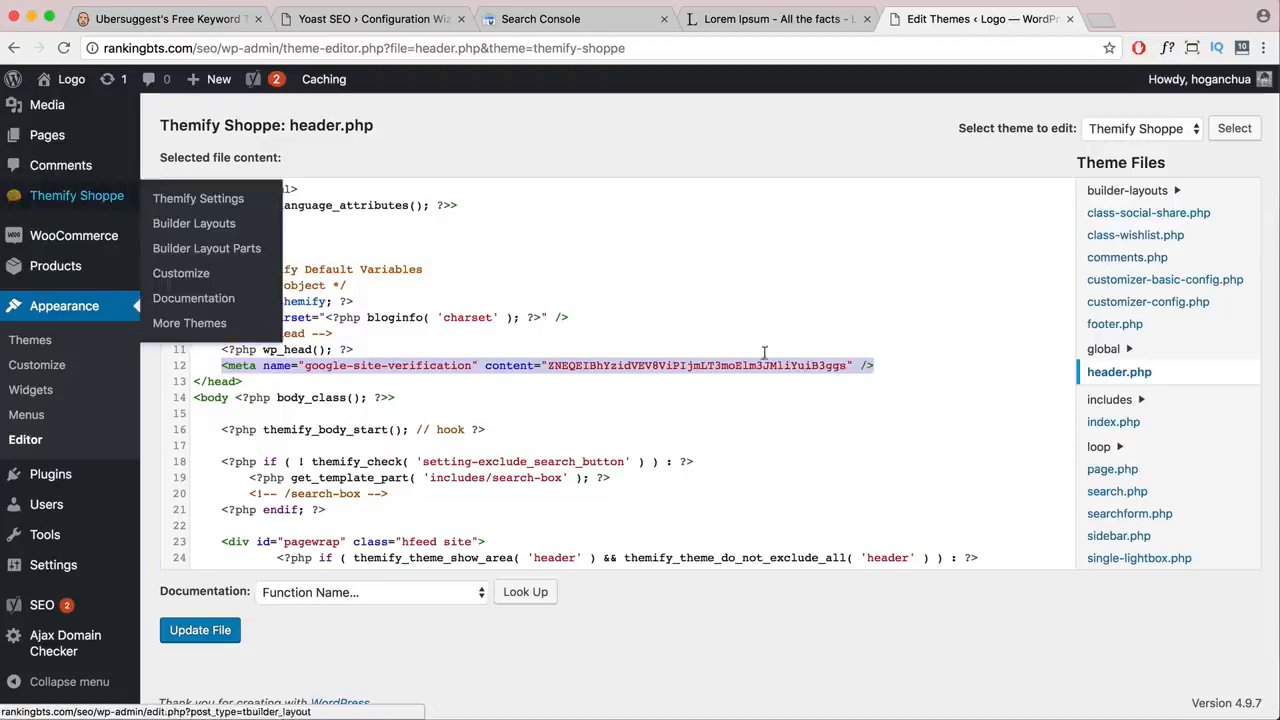
click(545, 18)
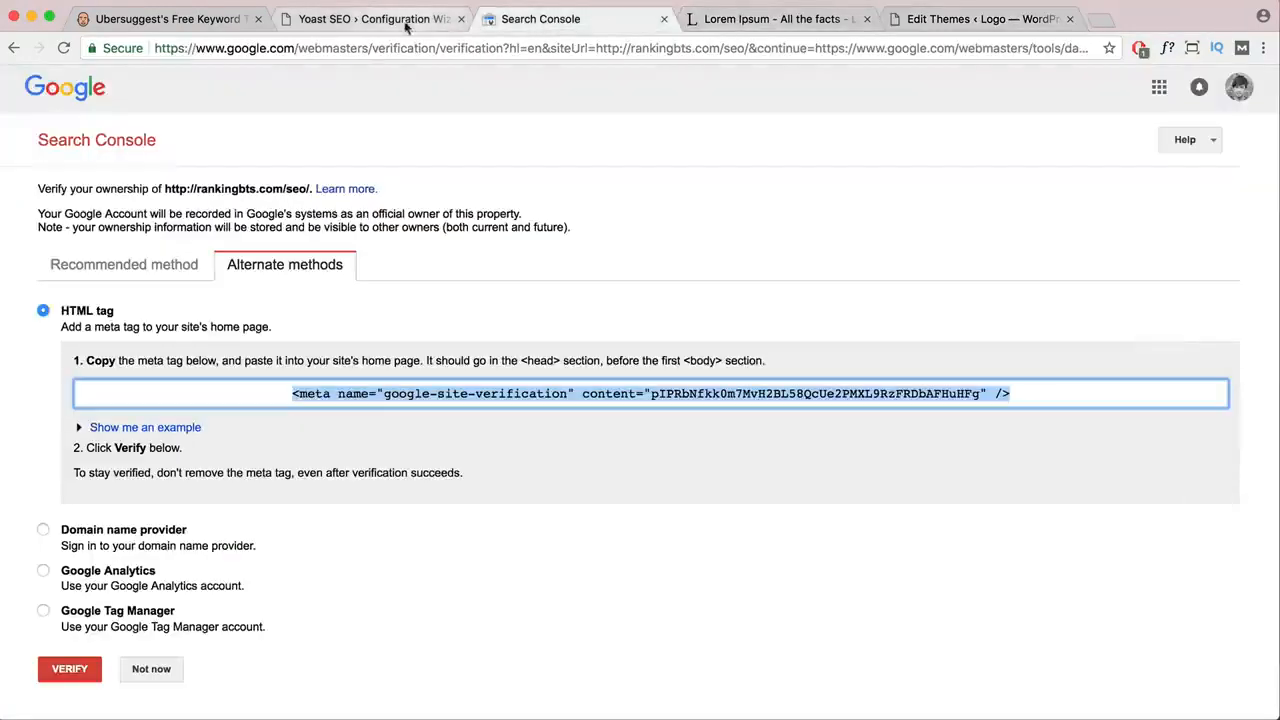
click(70, 668)
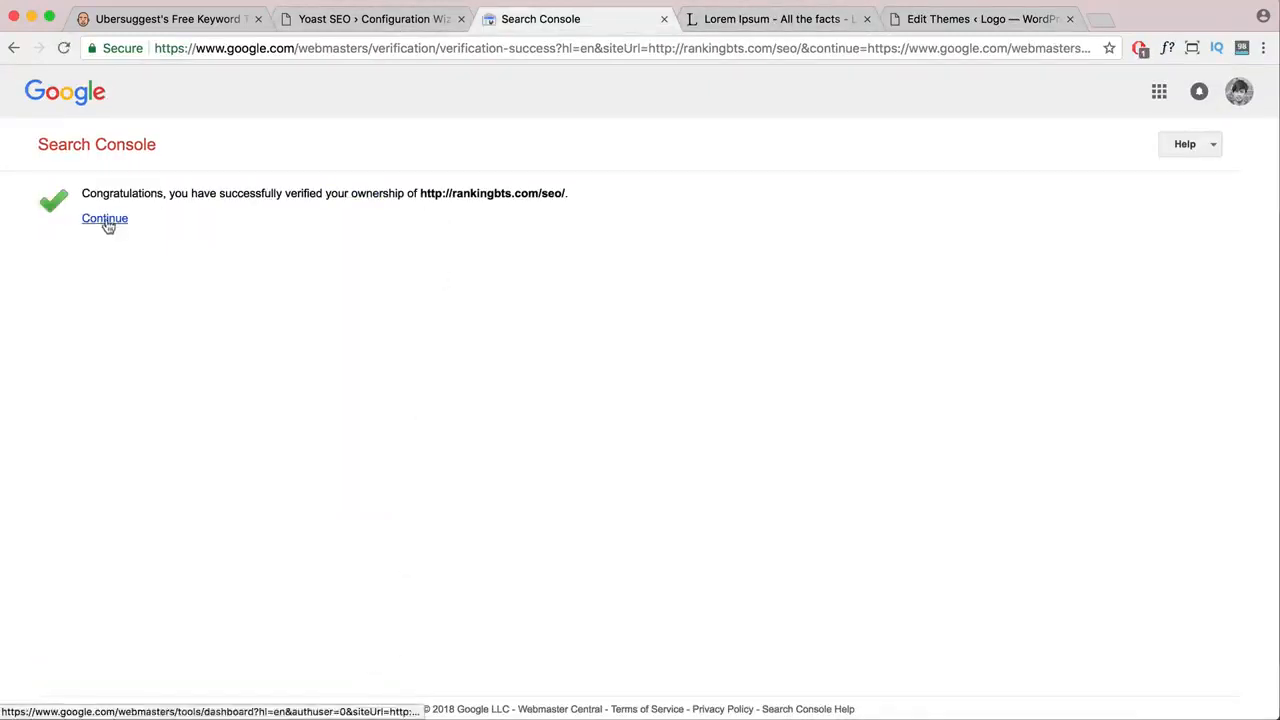
click(106, 220)
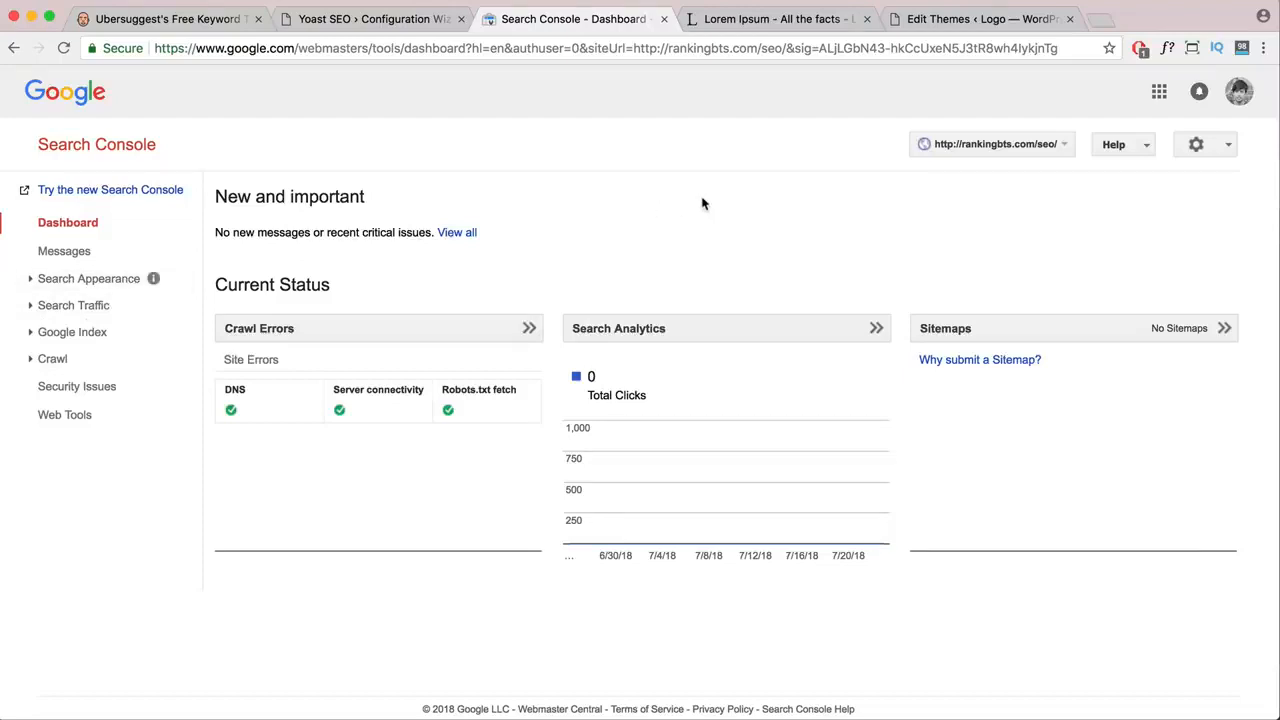
- Advance the Yoast wizard to Title settings and check the website name and title separator
click(396, 28)
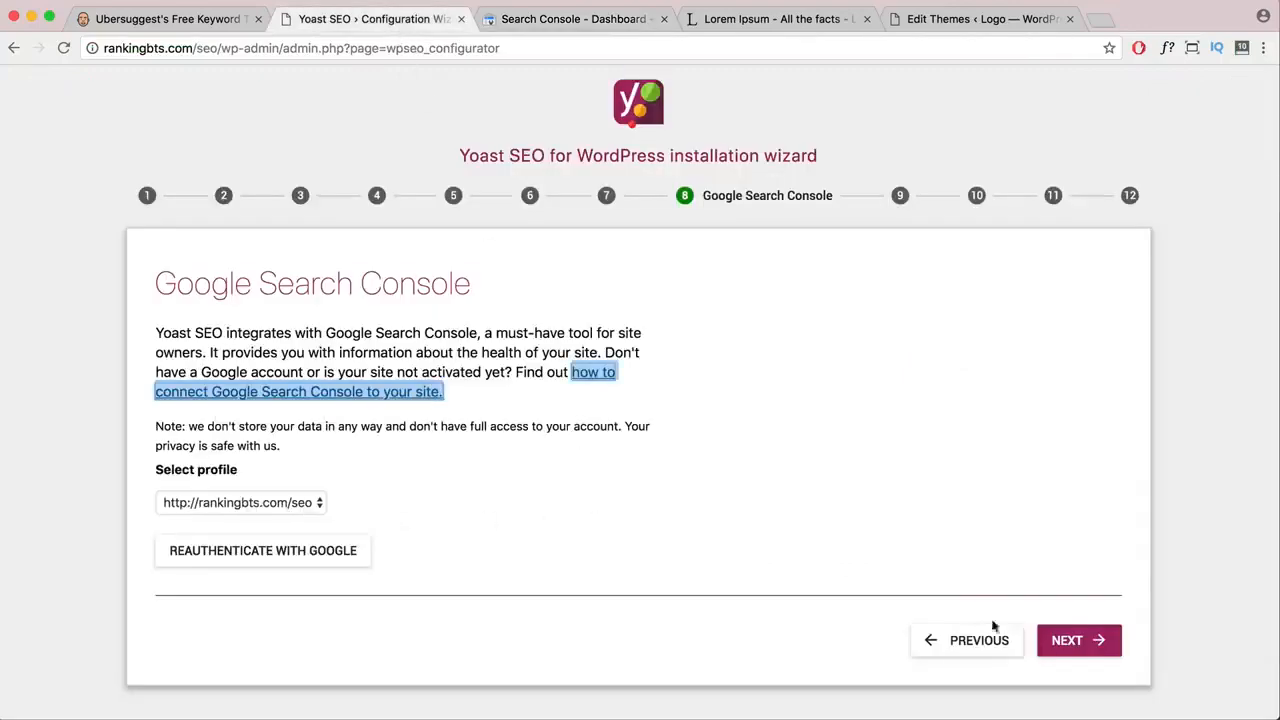
click(1066, 640)
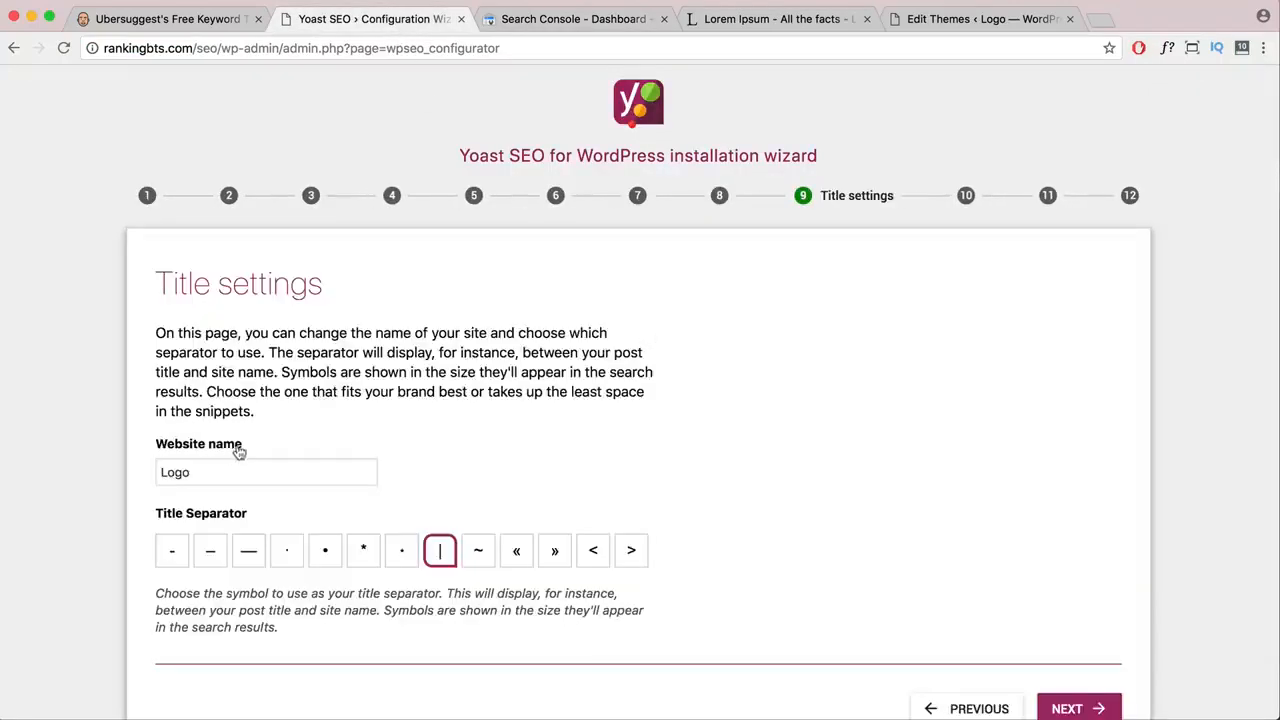
double_click(204, 473)
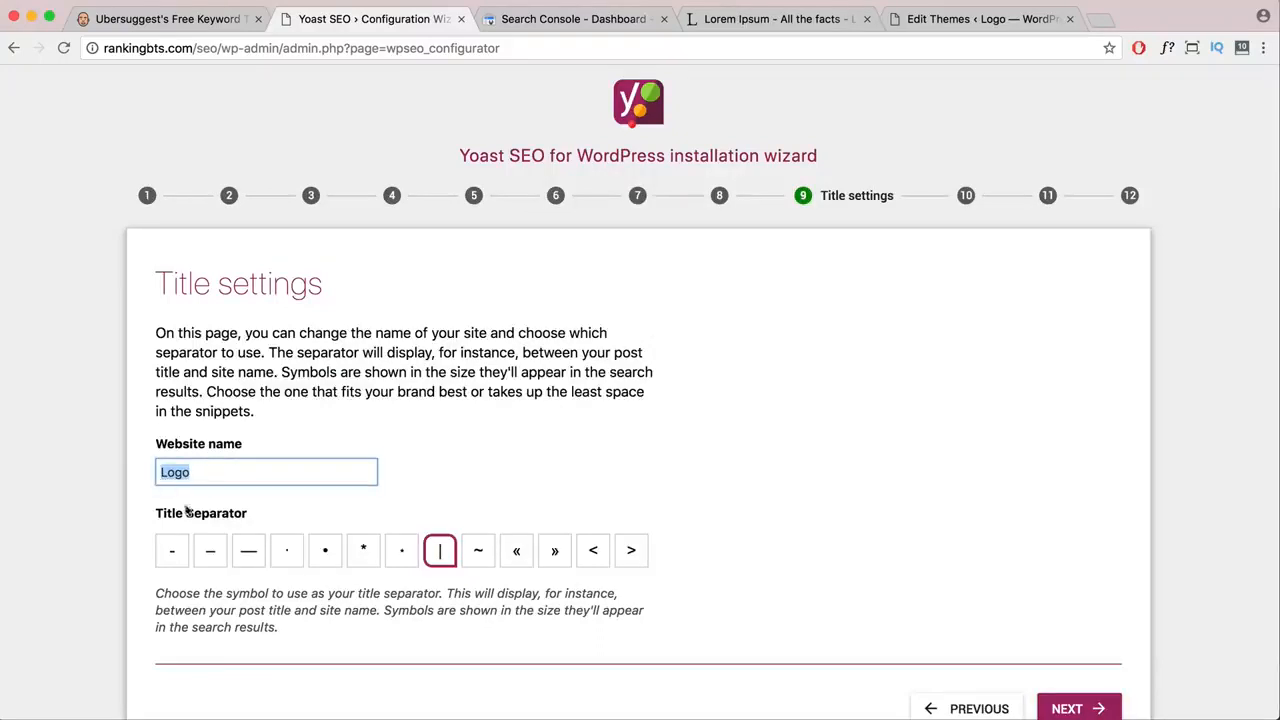
drag(247, 513, 155, 514)
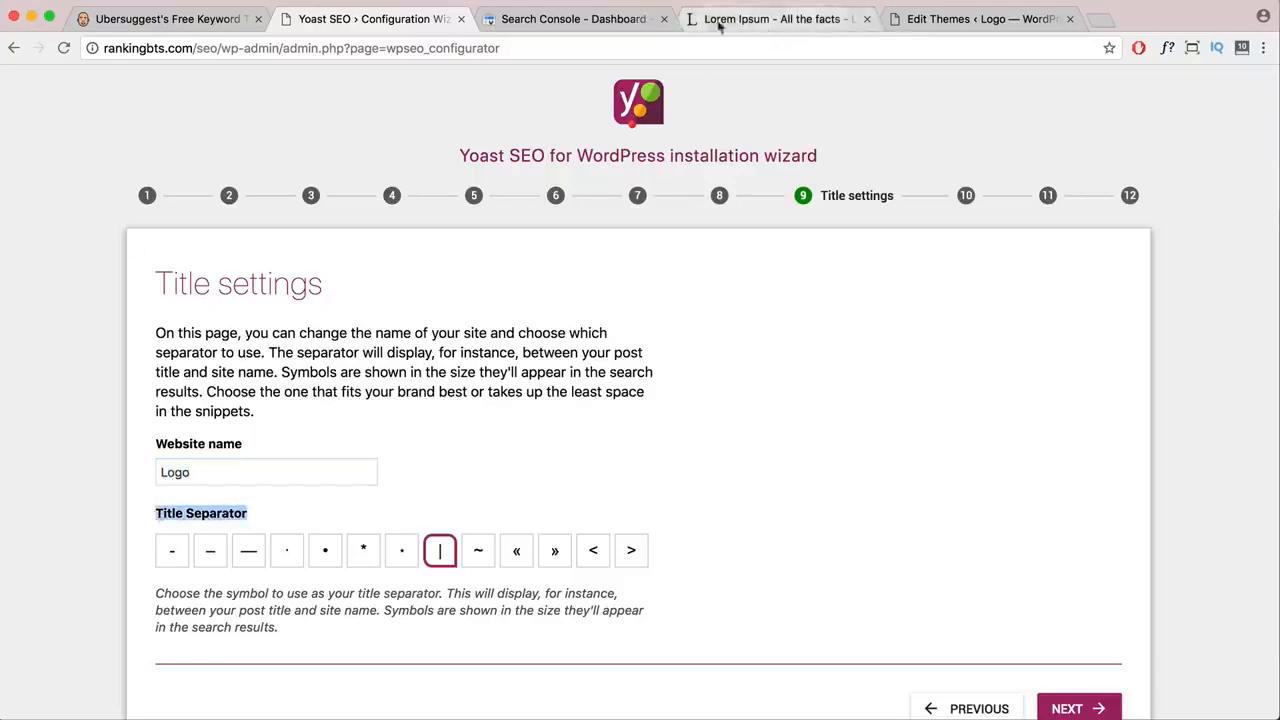
- Search Google for "the iconic" in a new tab to see a title separator in the results
click(1098, 20)
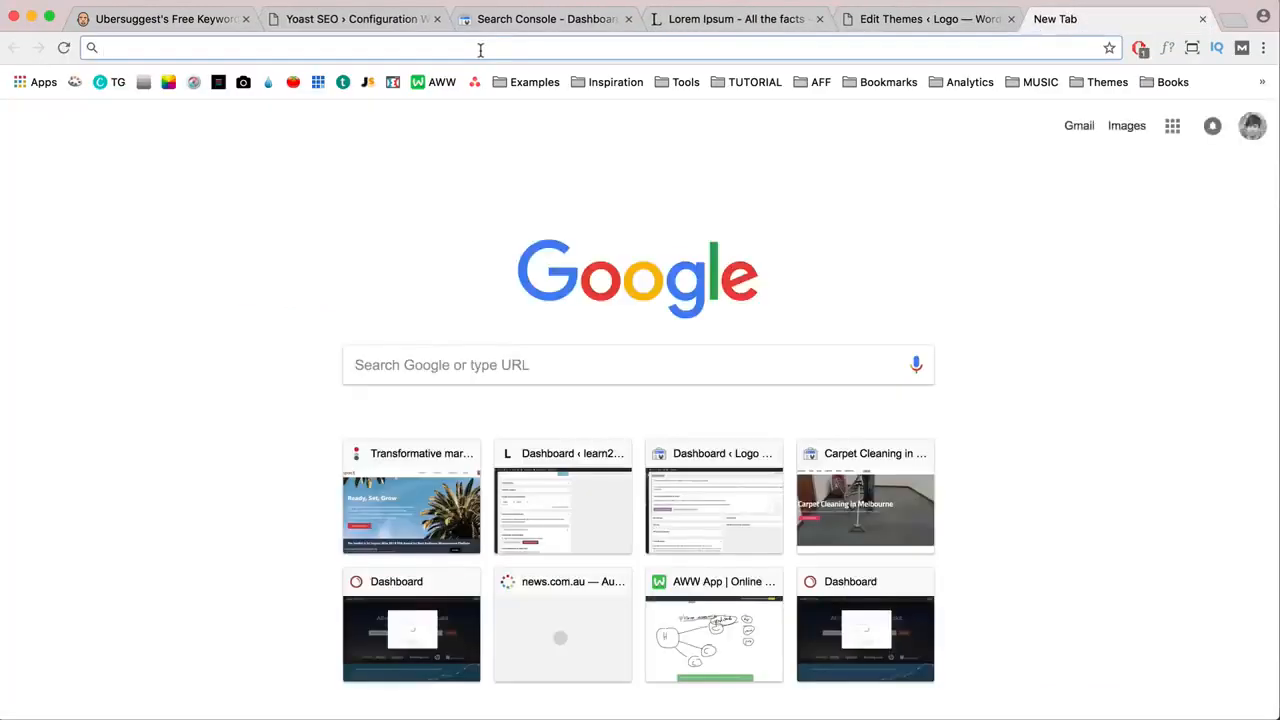
text(the iconic)
key(Return)
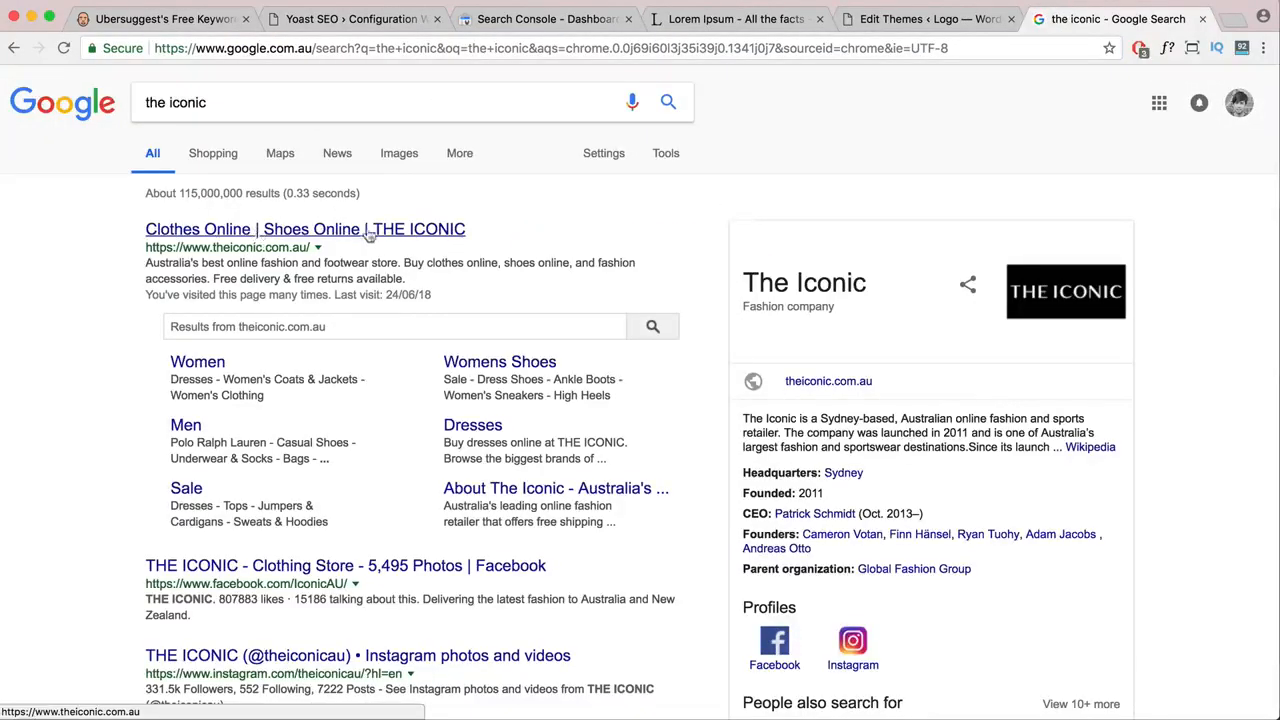
- Check the title separators in the "the iconic" results, and search Google for "apple" to compare more result titles
scroll(380, 290, down, 4)
scroll(403, 313, down, 5)
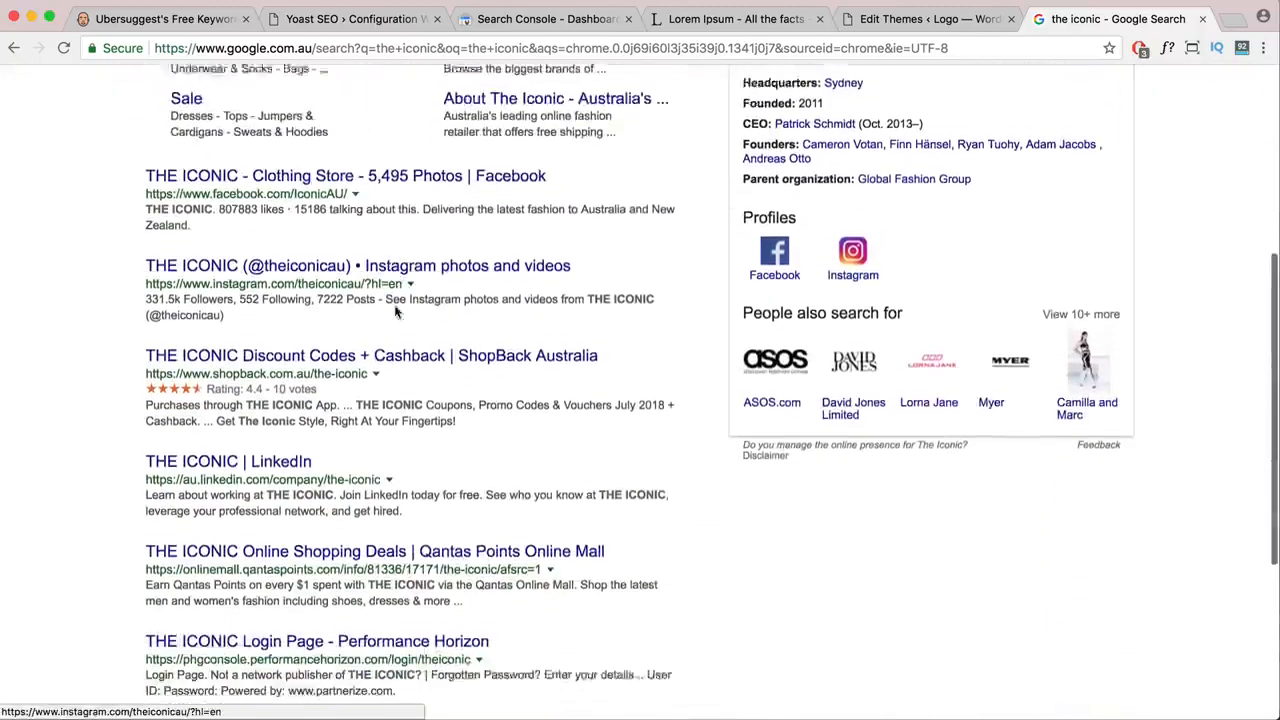
scroll(398, 313, up, 9)
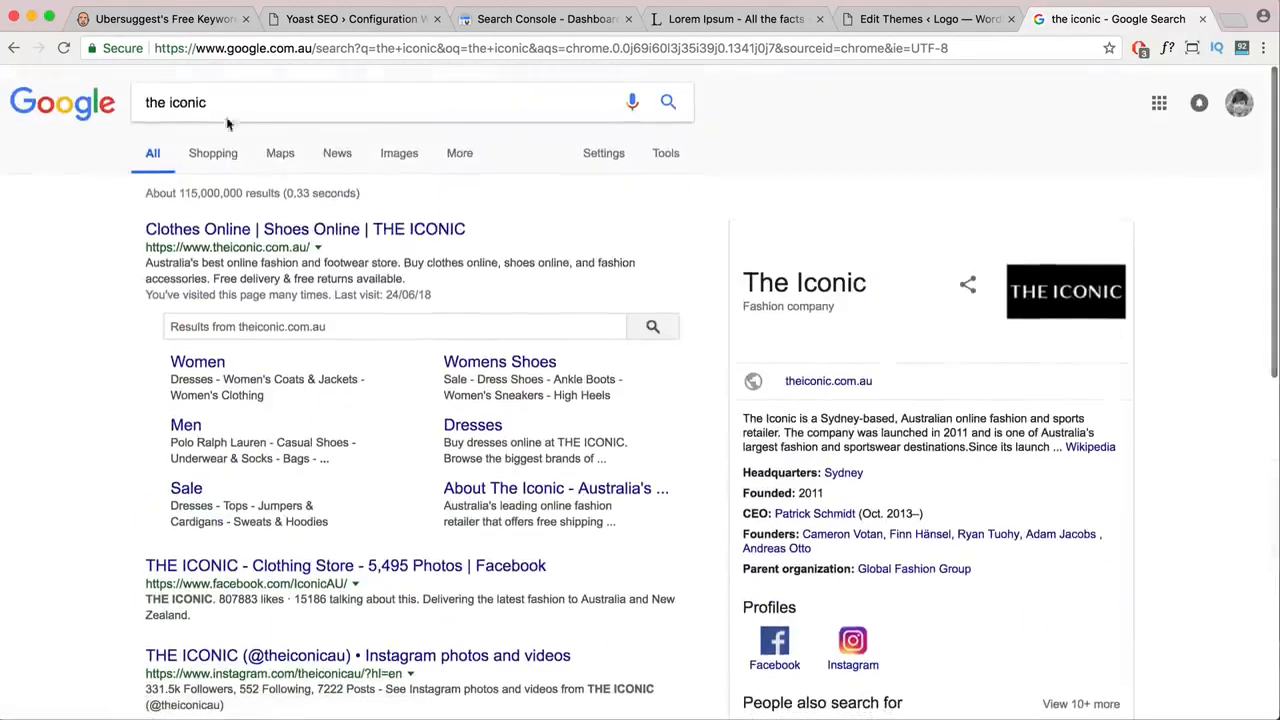
triple_click(212, 103)
text(apple)
key(Return)
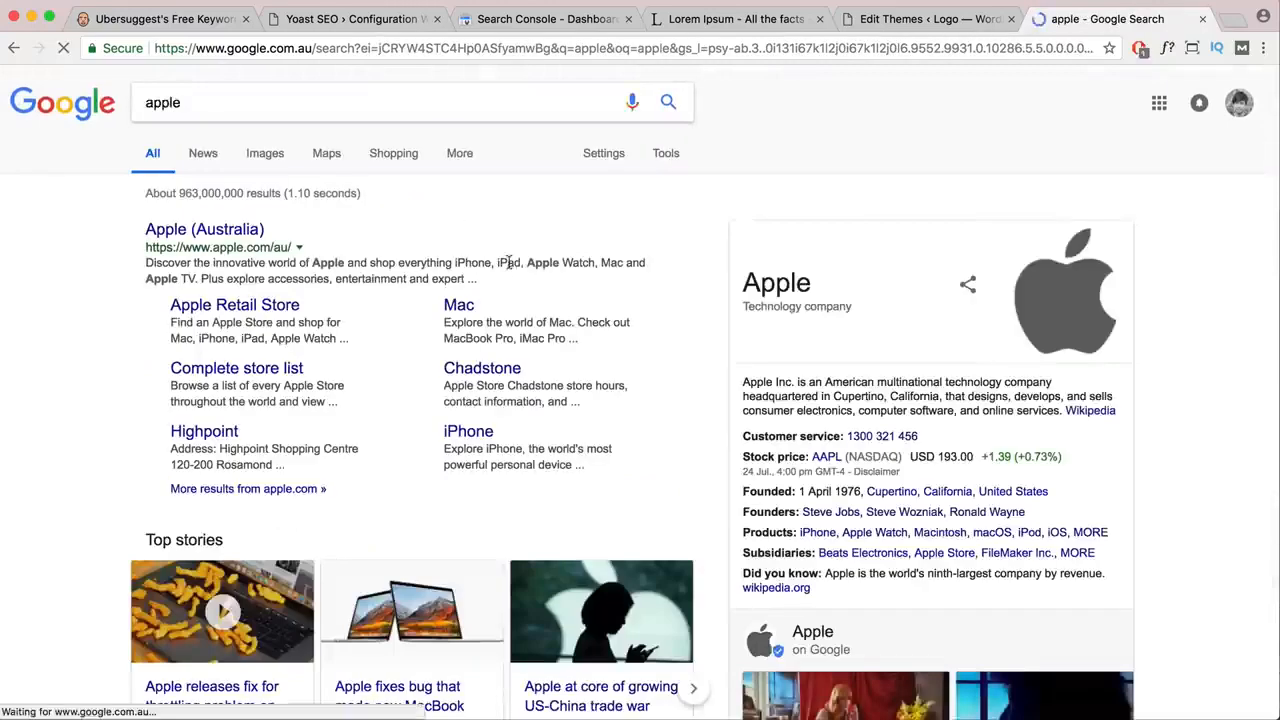
scroll(512, 268, down, 10)
scroll(508, 268, down, 9)
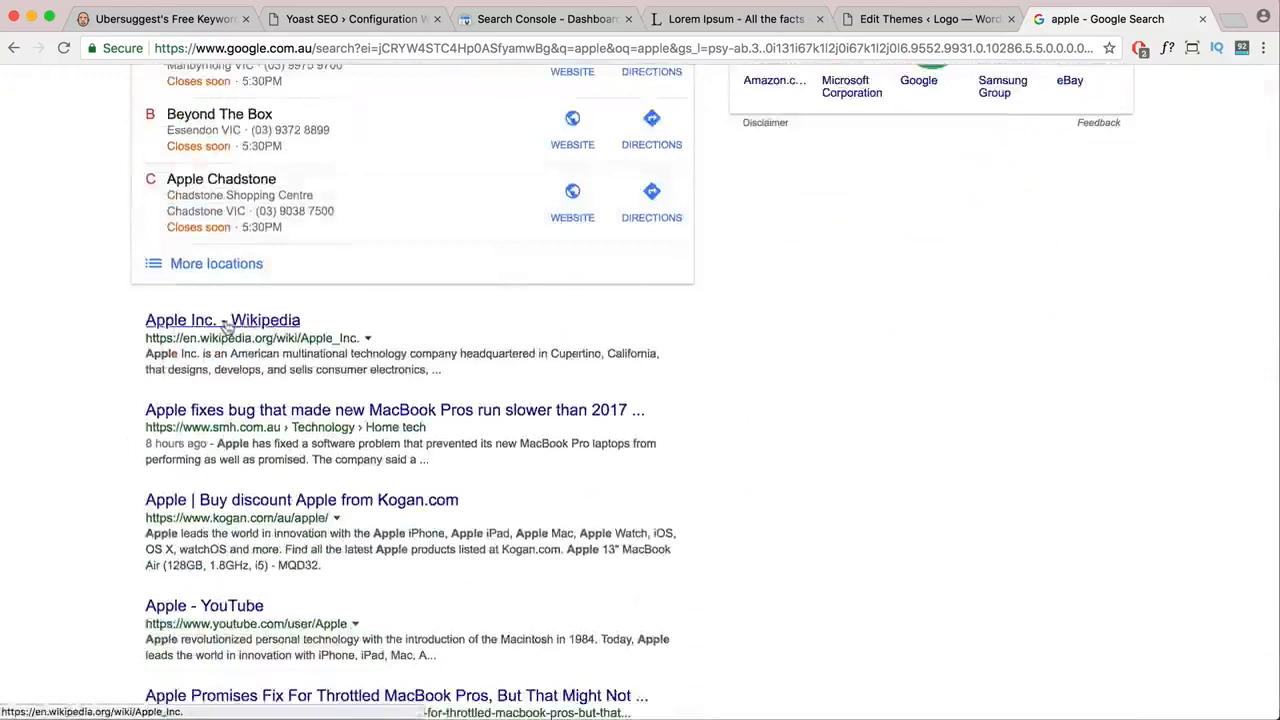
scroll(240, 330, down, 1)
- Return to the Yoast wizard, advance past Title settings and the Newsletter page without signing up, and close the wizard at the final step
click(318, 22)
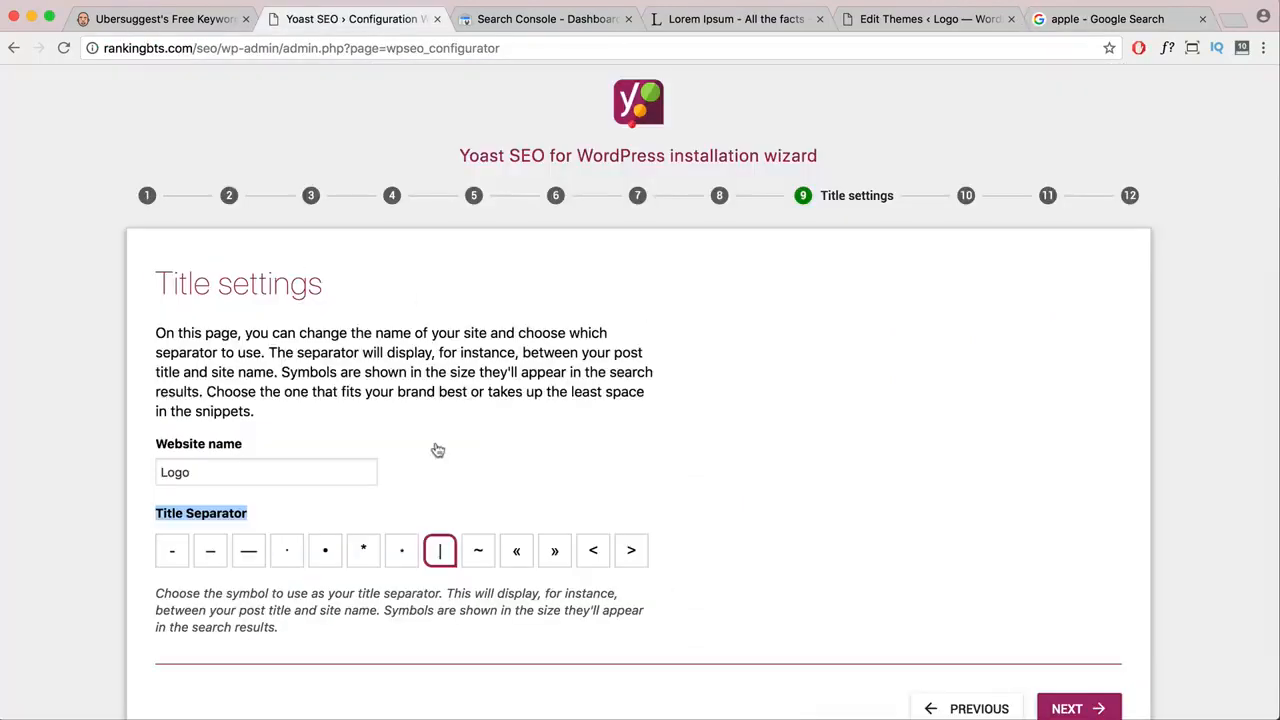
scroll(728, 532, down, 3)
click(1070, 573)
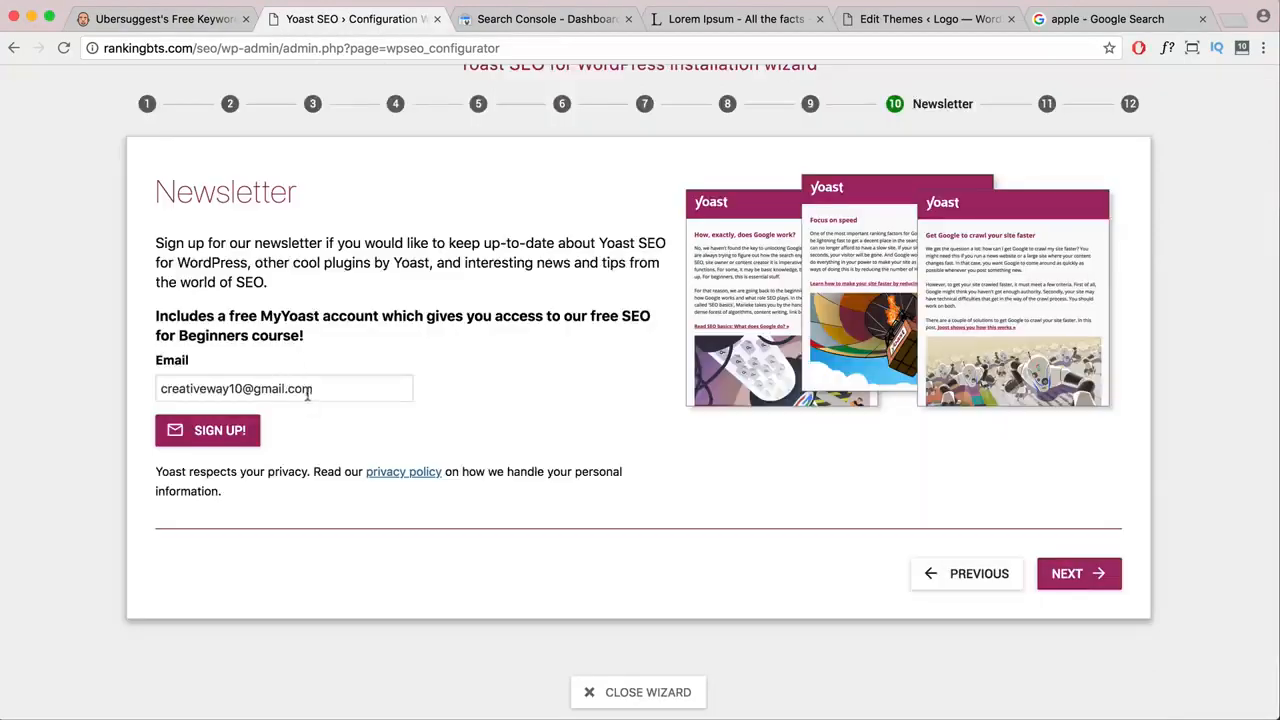
drag(400, 388, 145, 390)
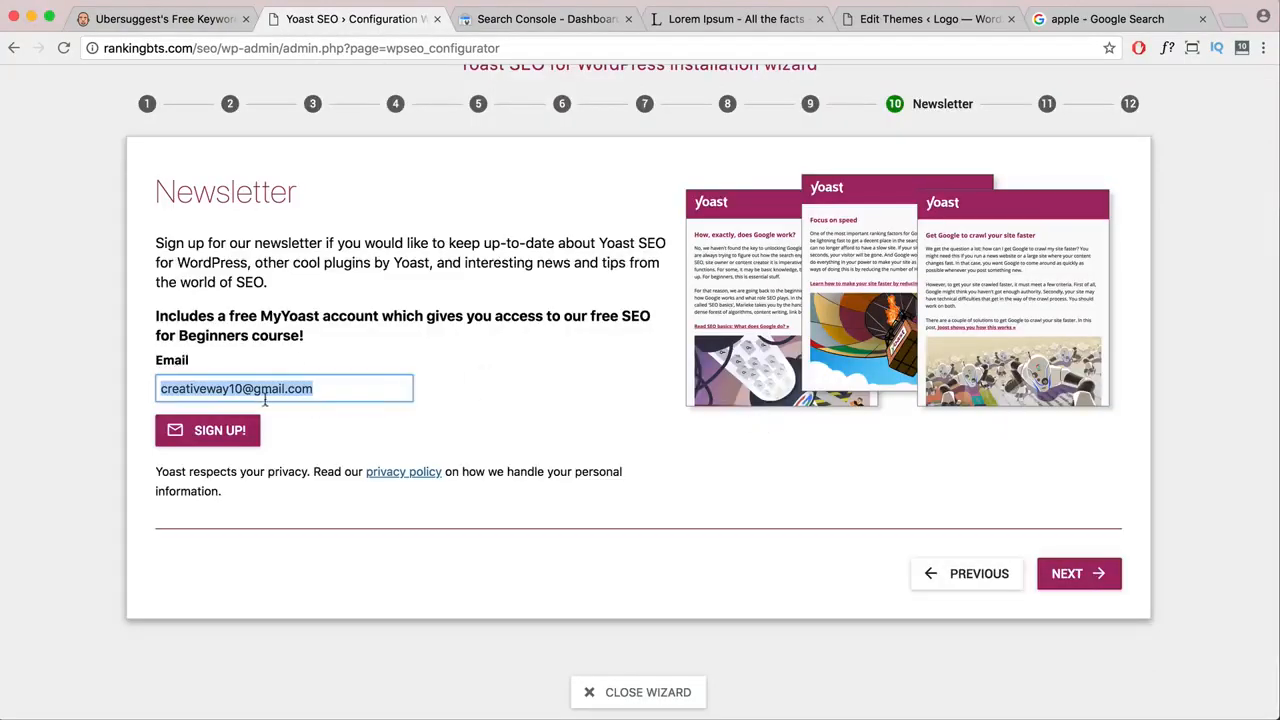
click(1086, 580)
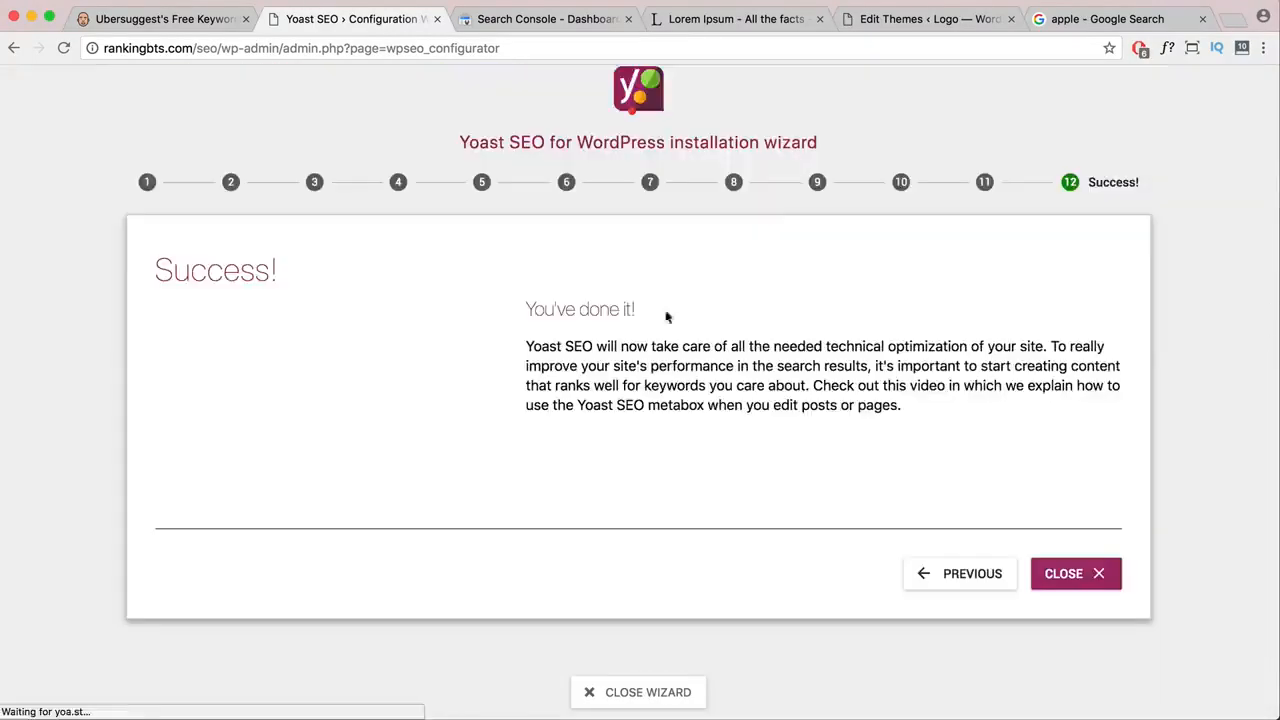
mouse_move(643, 316)
mouse_down()
mouse_move(519, 311)
mouse_move(625, 309)
mouse_up()
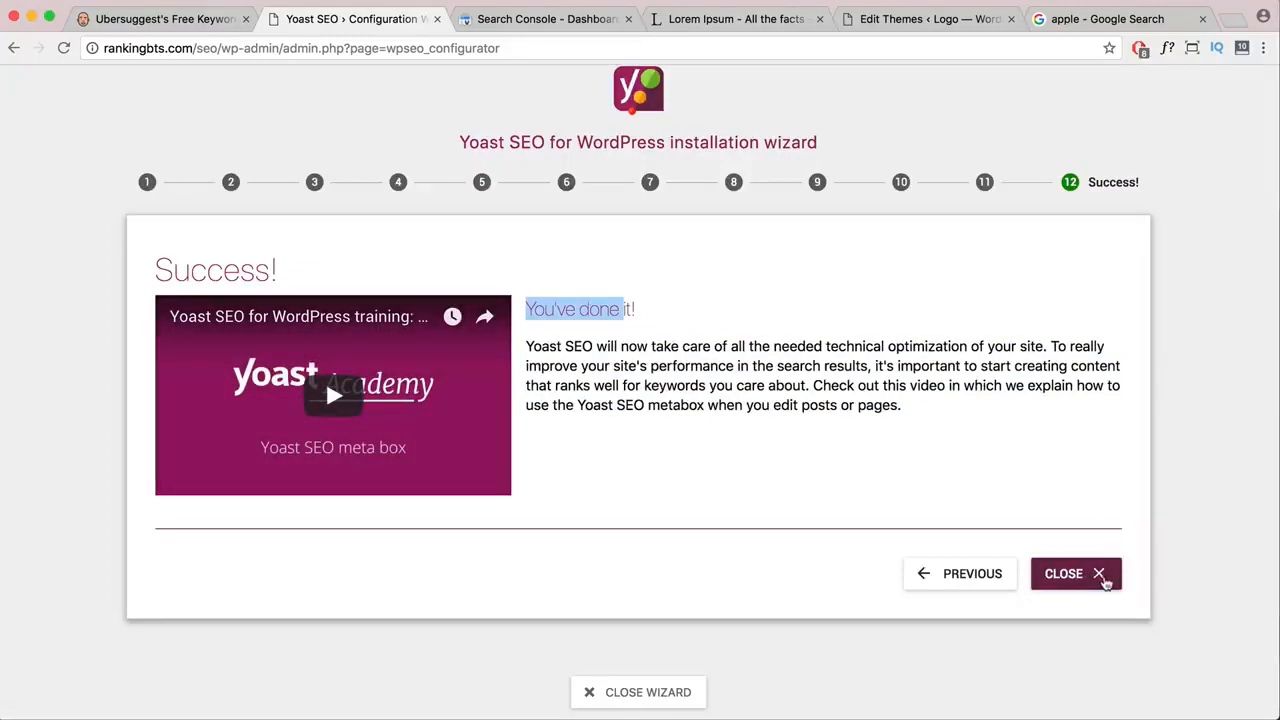
click(1068, 578)
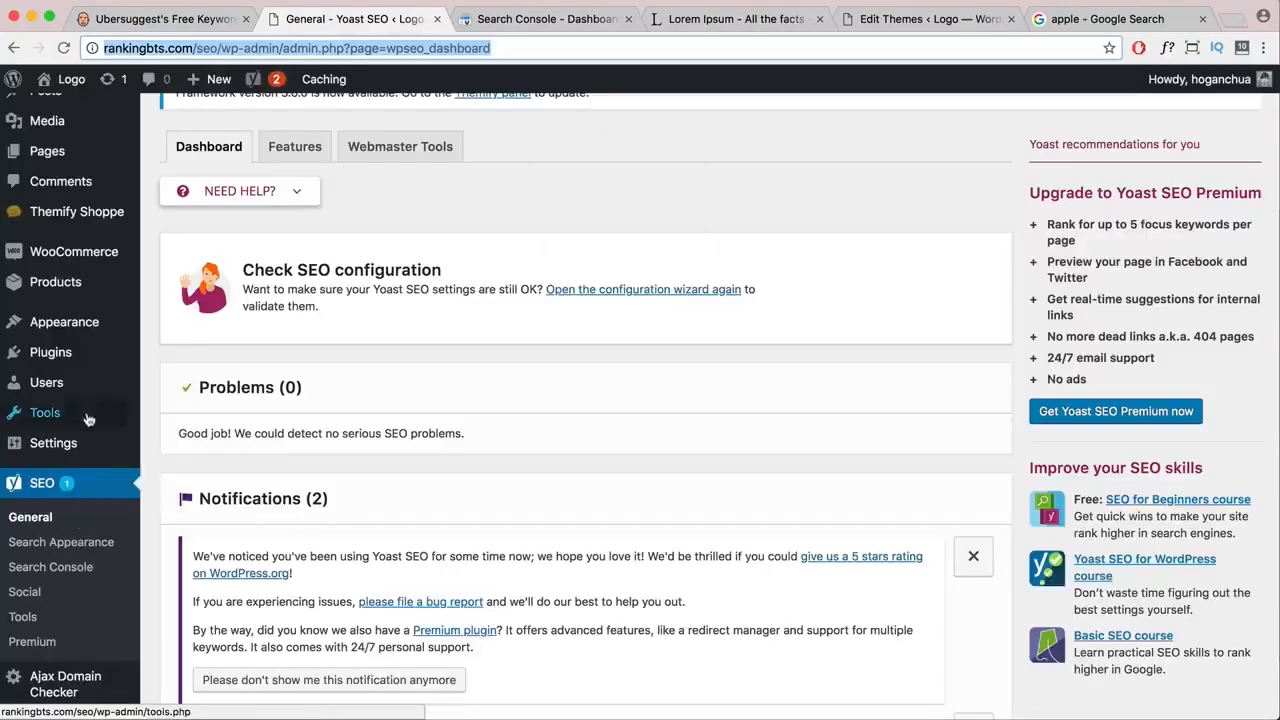
- Open the Home front page for editing from the WordPress pages list
mouse_move(60, 428)
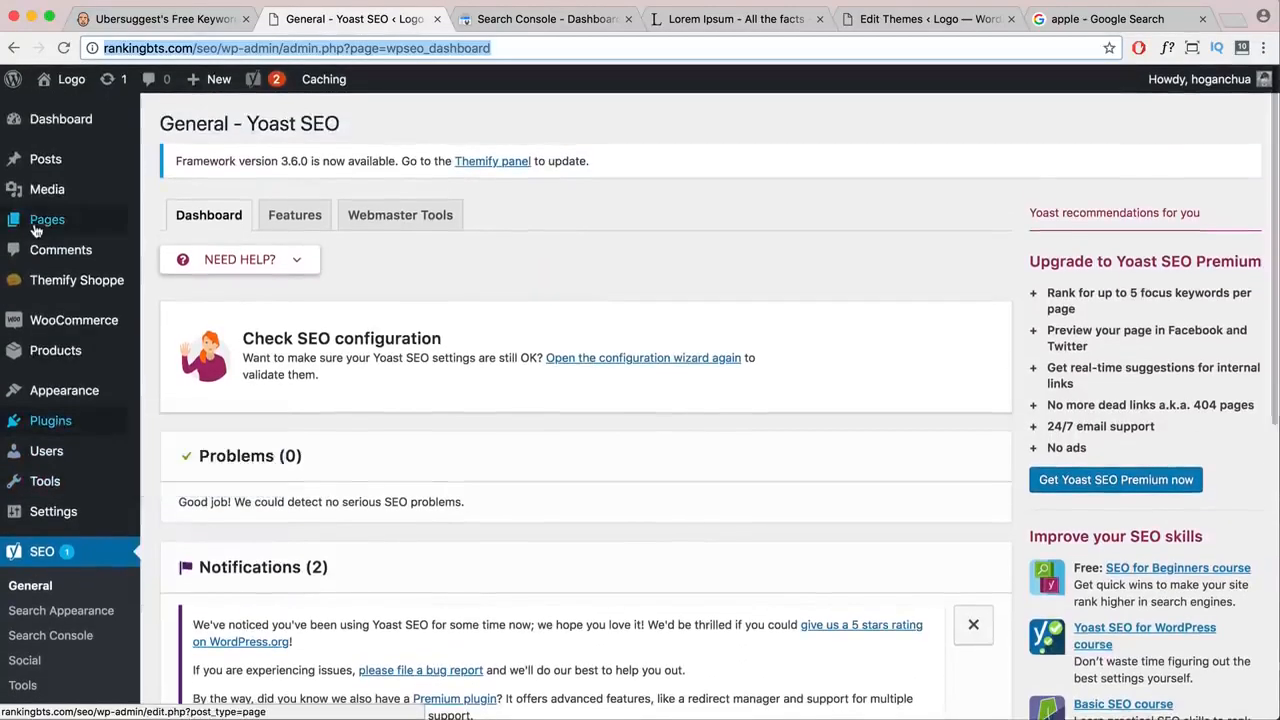
click(52, 224)
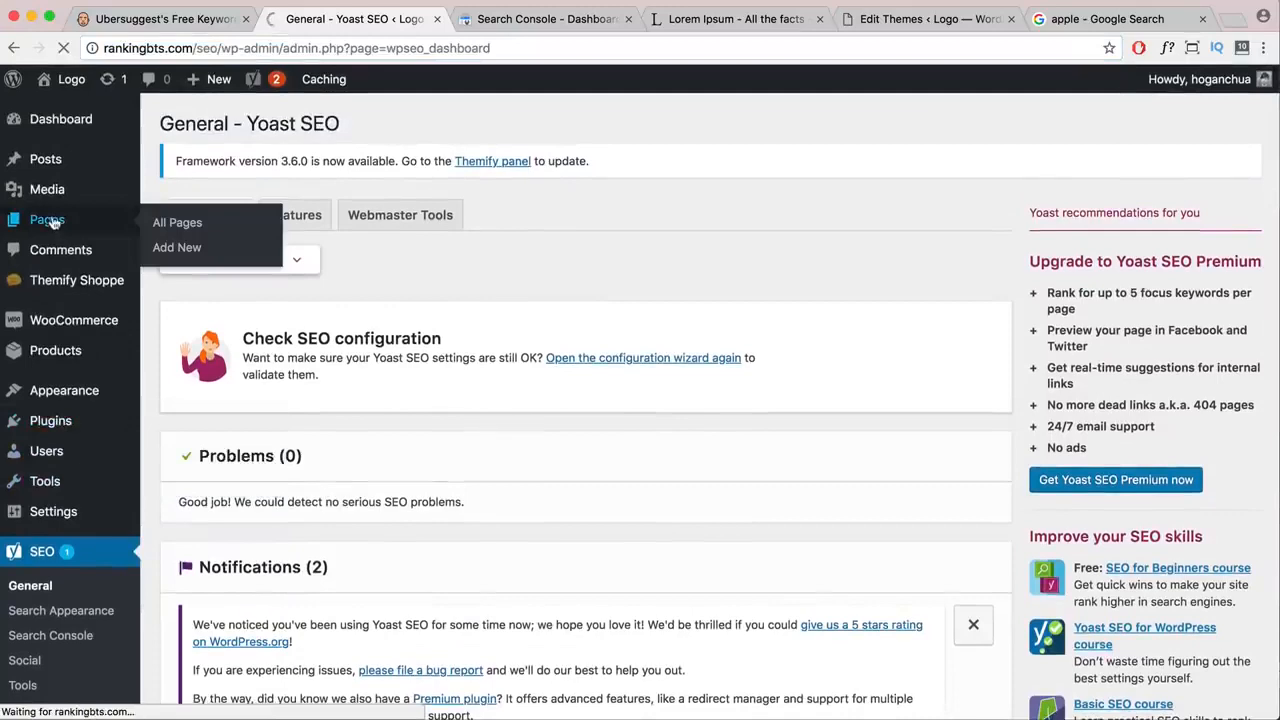
scroll(340, 363, down, 5)
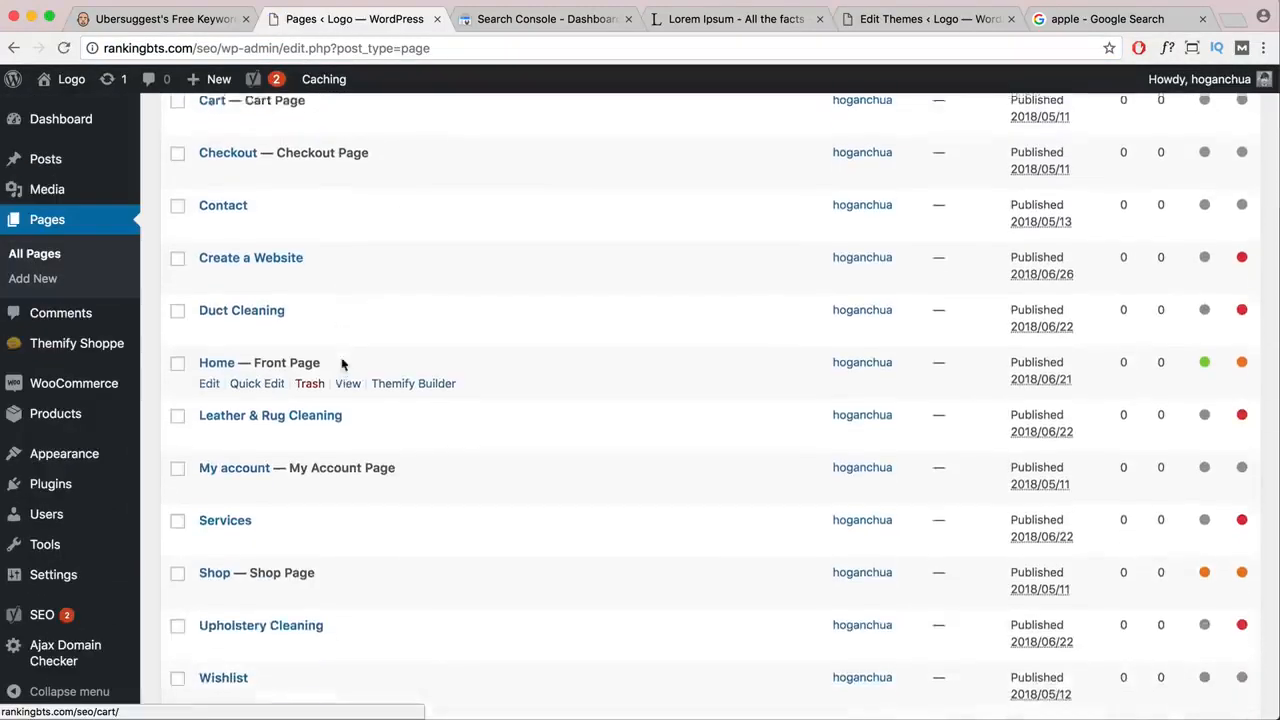
click(215, 364)
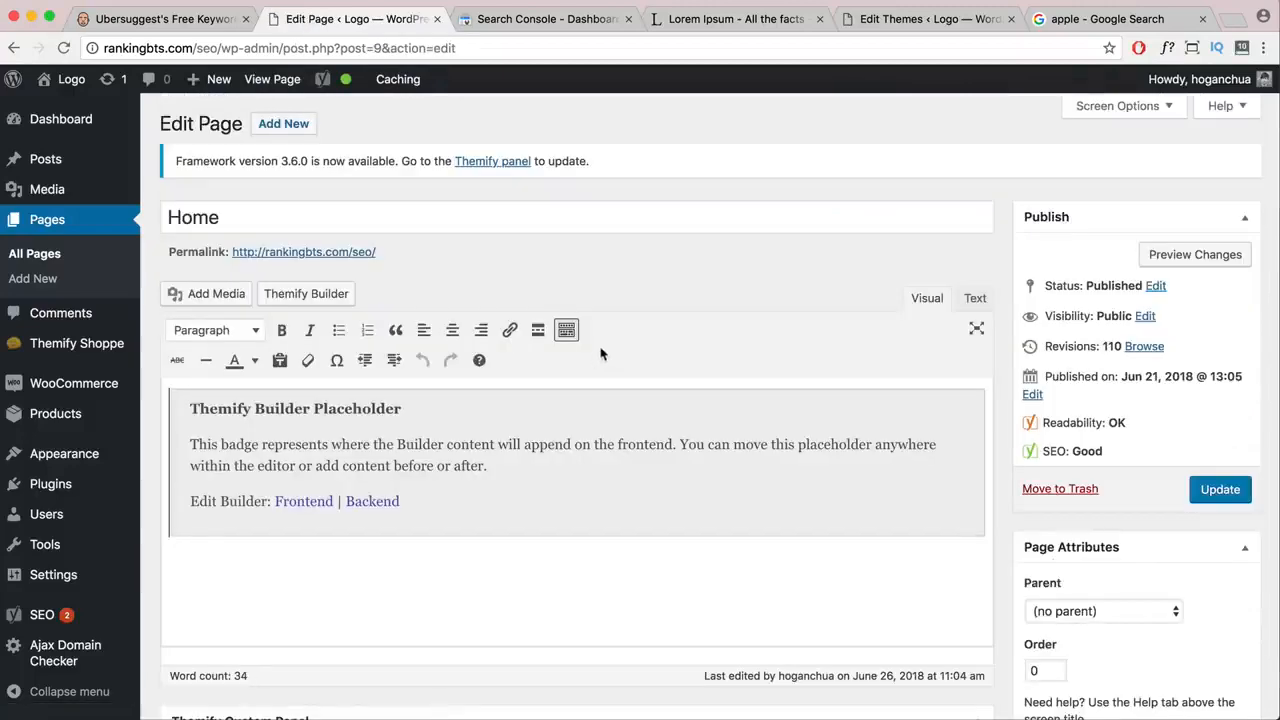
- Find the Home page's Yoast SEO section and open its snippet for editing
scroll(286, 420, down, 5)
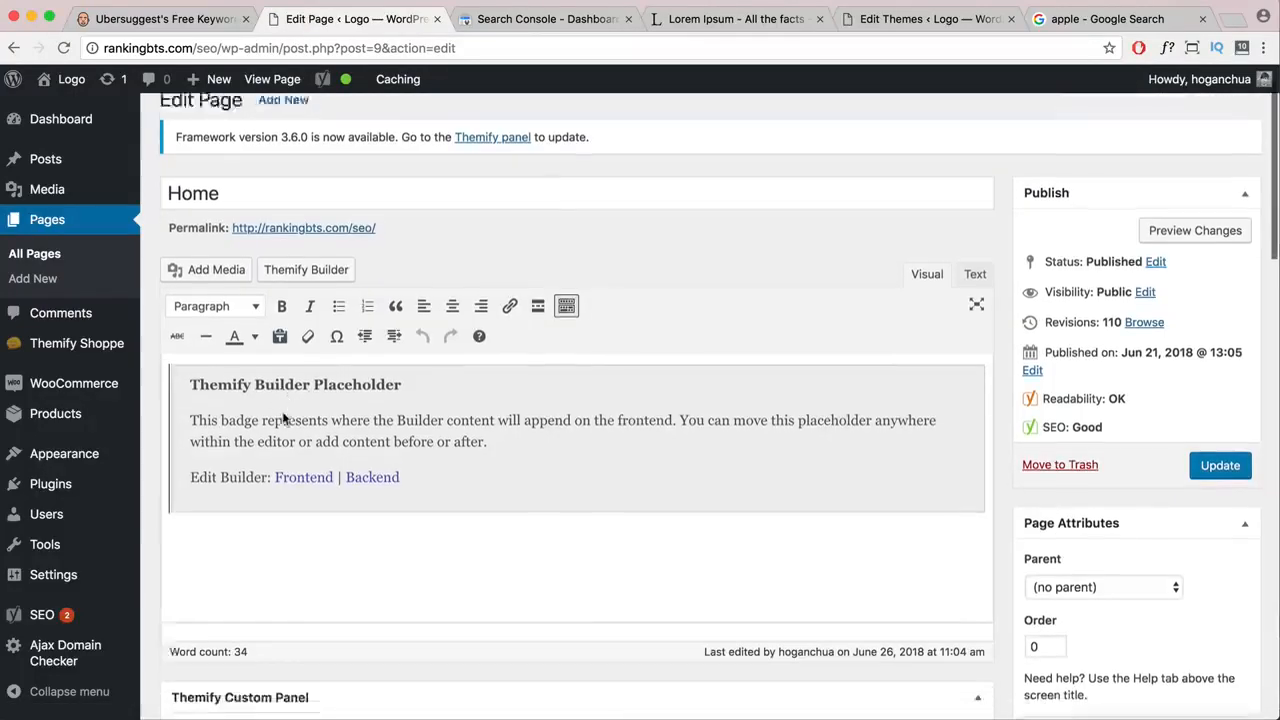
scroll(283, 419, down, 10)
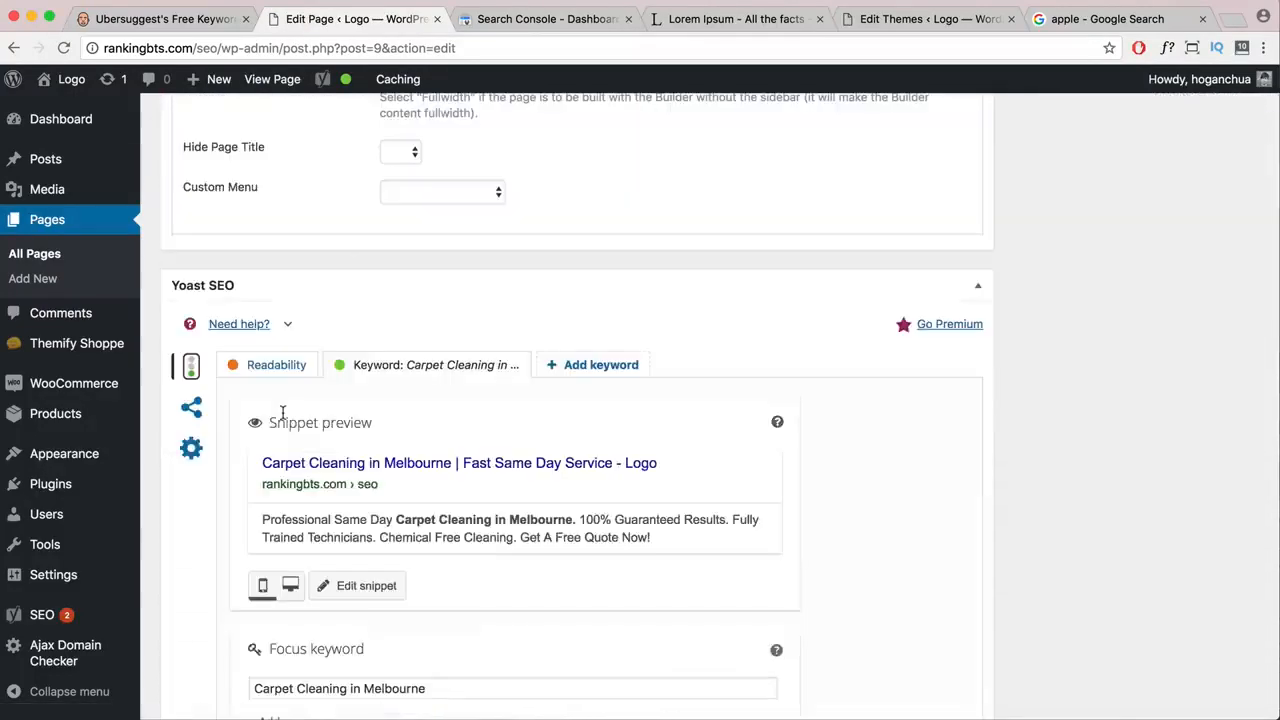
scroll(265, 300, up, 4)
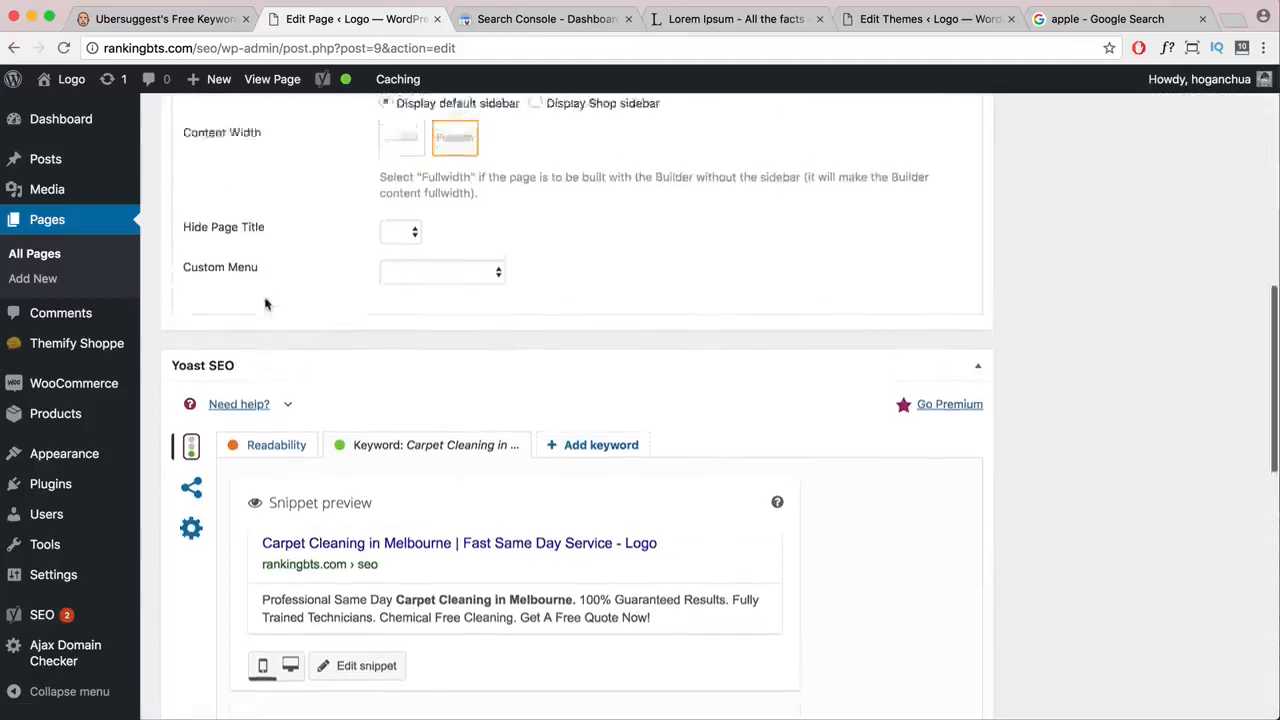
scroll(217, 464, down, 3)
scroll(249, 316, down, 2)
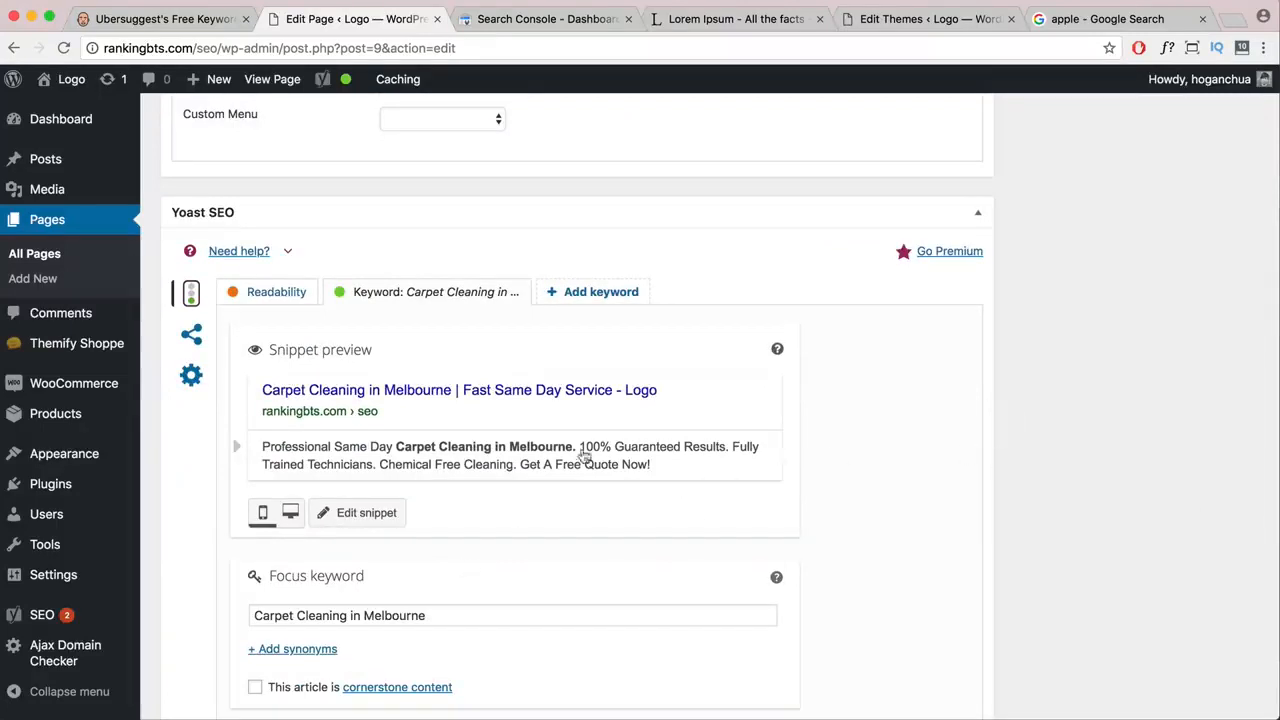
click(337, 515)
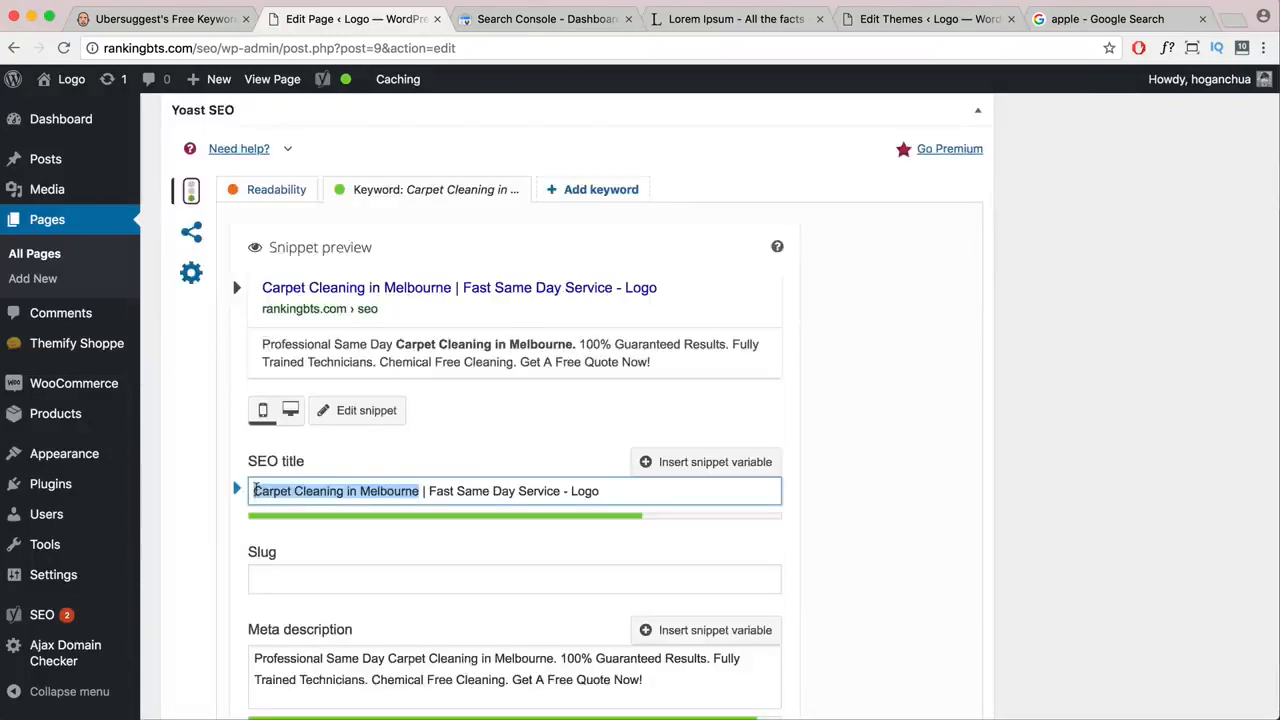
- Examine the parts of the Home page's SEO title: the keyword, the separator, the selling phrase and the site name
click(255, 491)
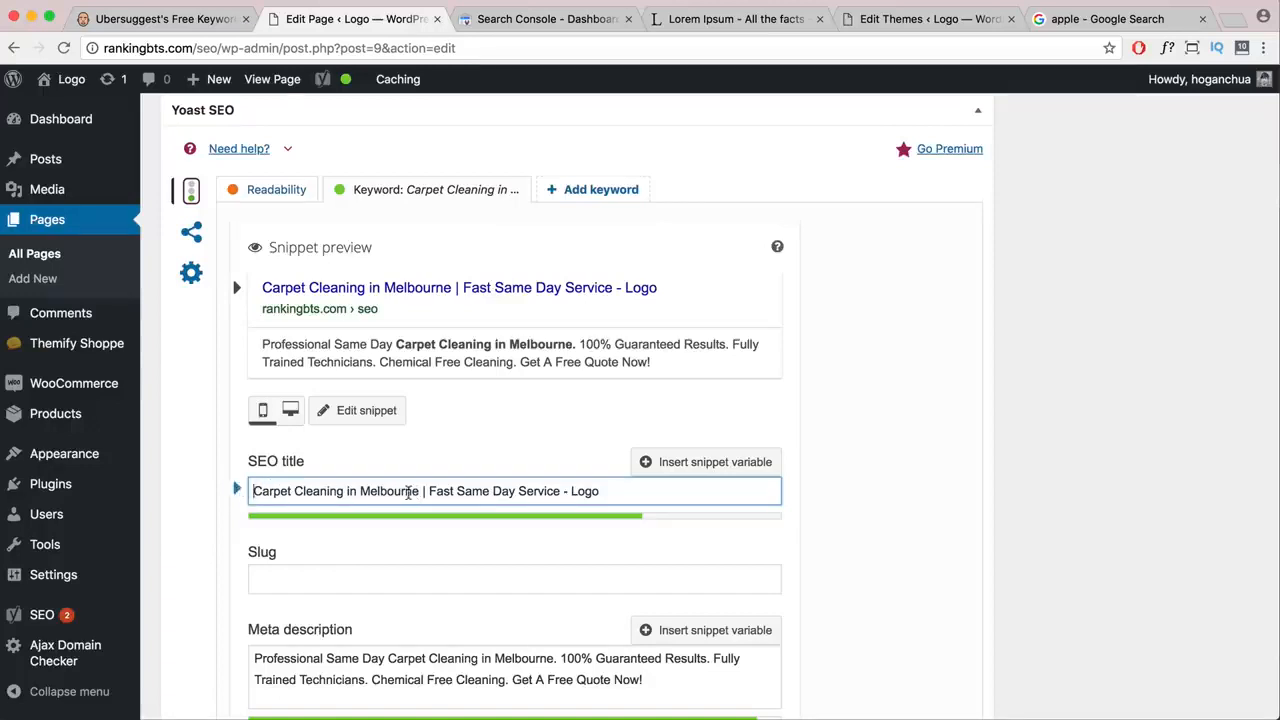
drag(420, 491, 252, 491)
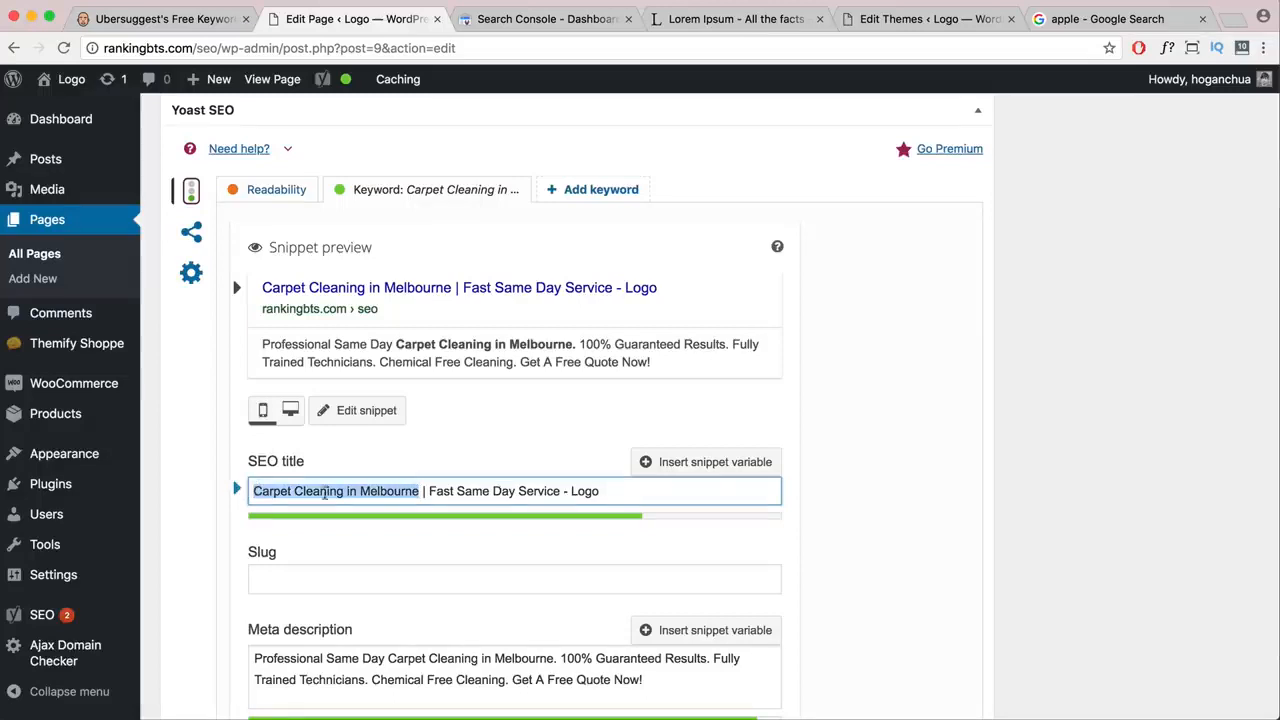
drag(609, 491, 567, 491)
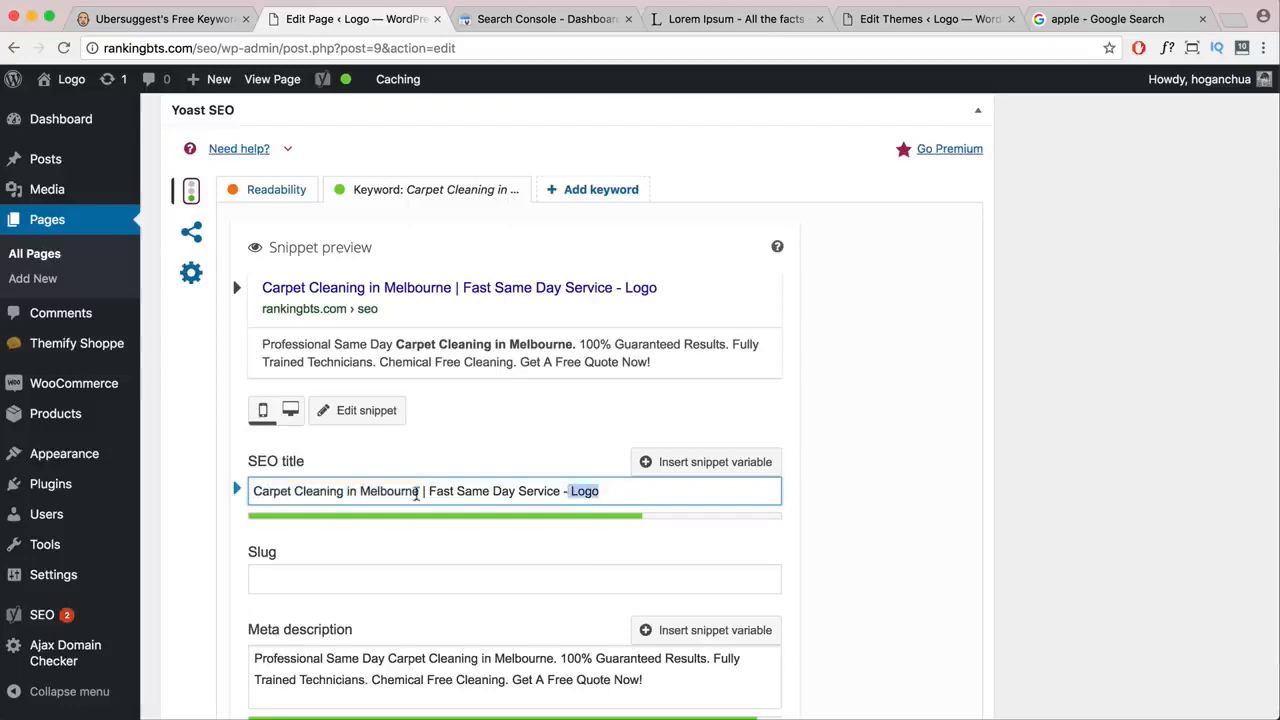
drag(417, 493, 255, 493)
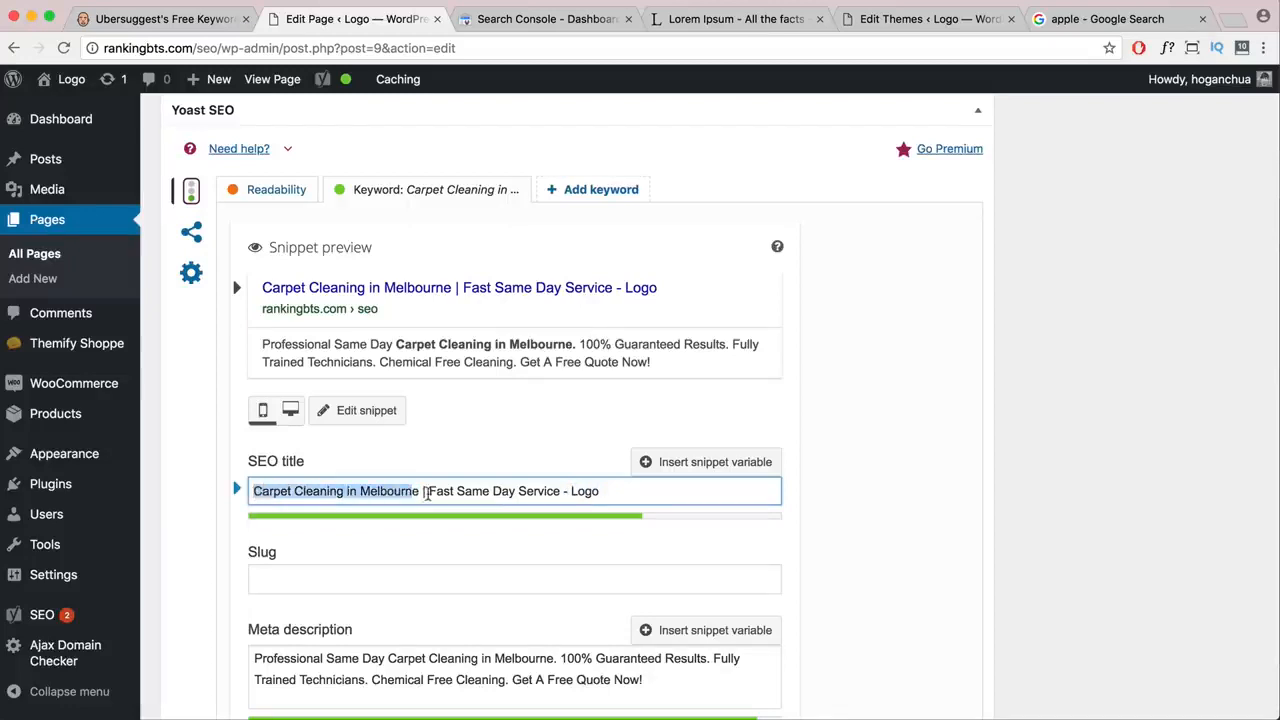
click(427, 493)
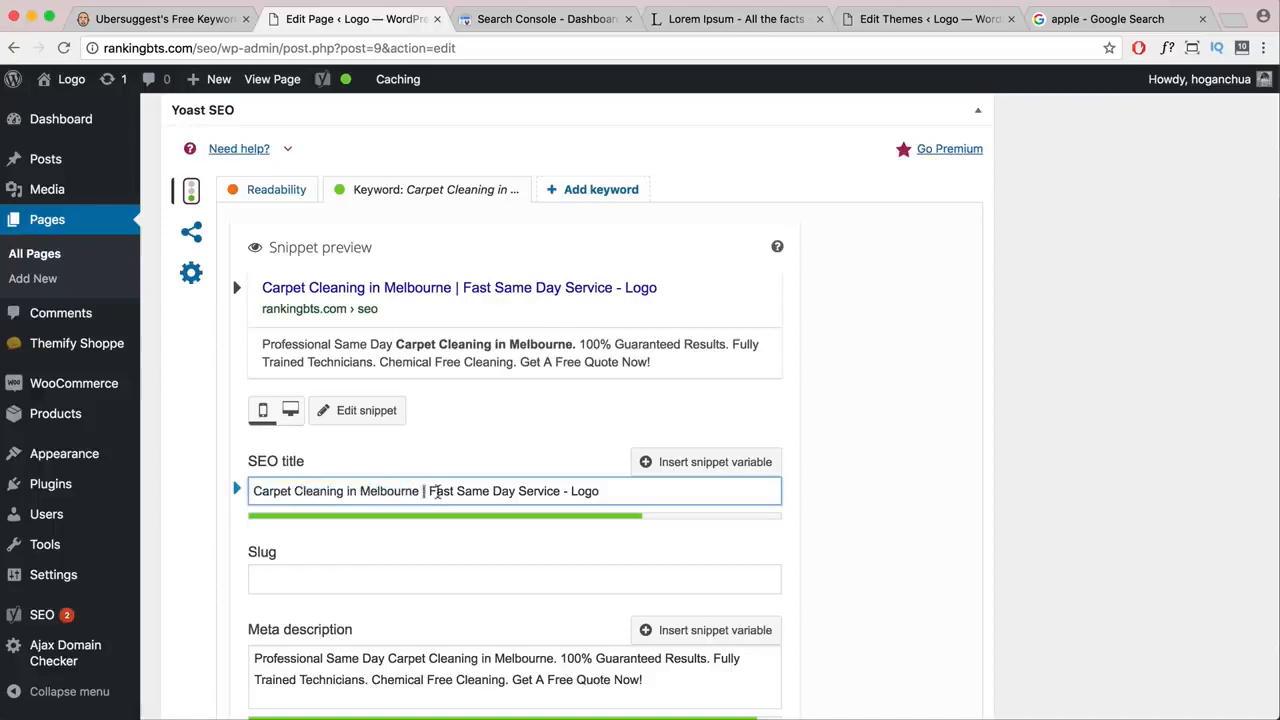
drag(431, 491, 563, 491)
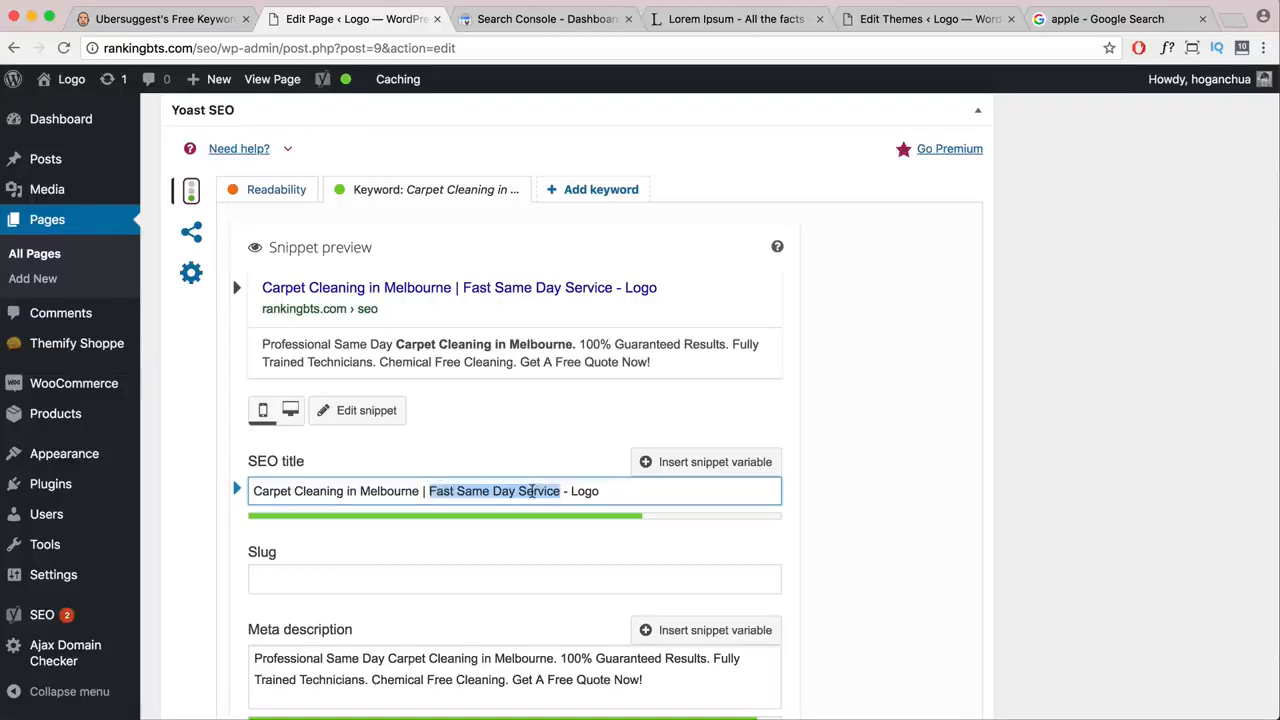
- Search Google for "carpet cleaning in melbourne" in the tab with the Apple results
click(1107, 18)
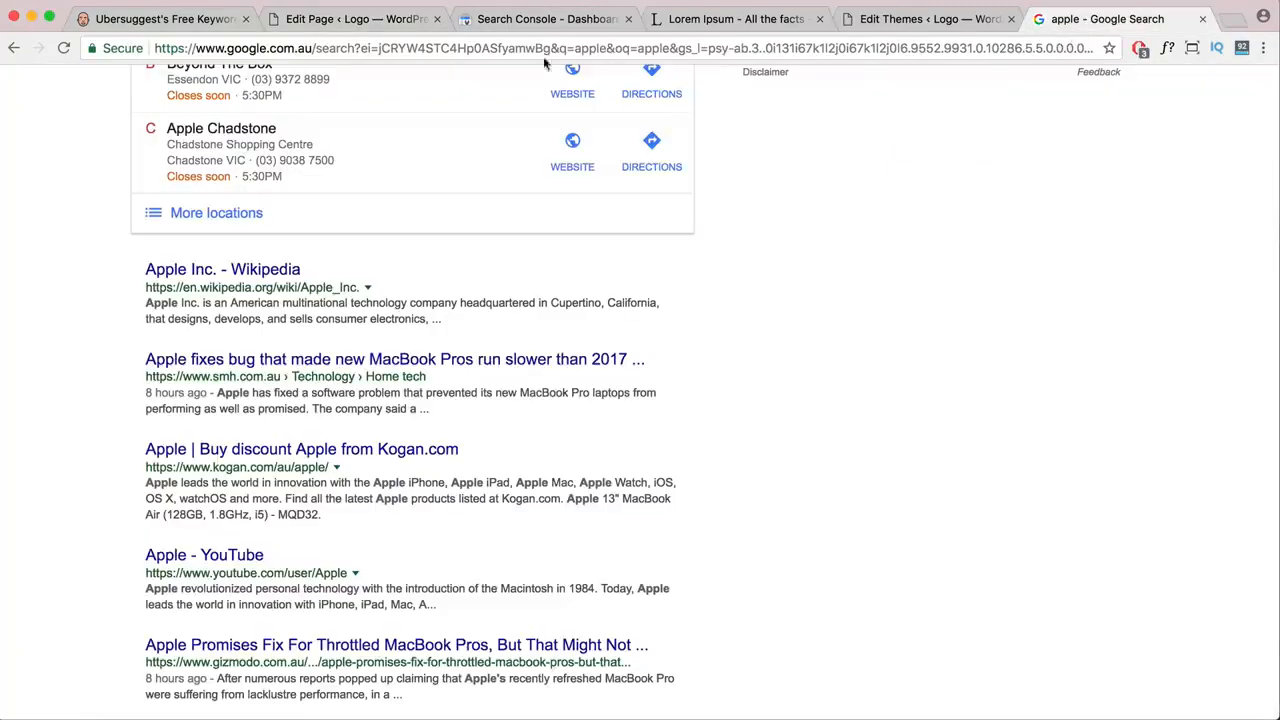
click(490, 49)
text(carp)
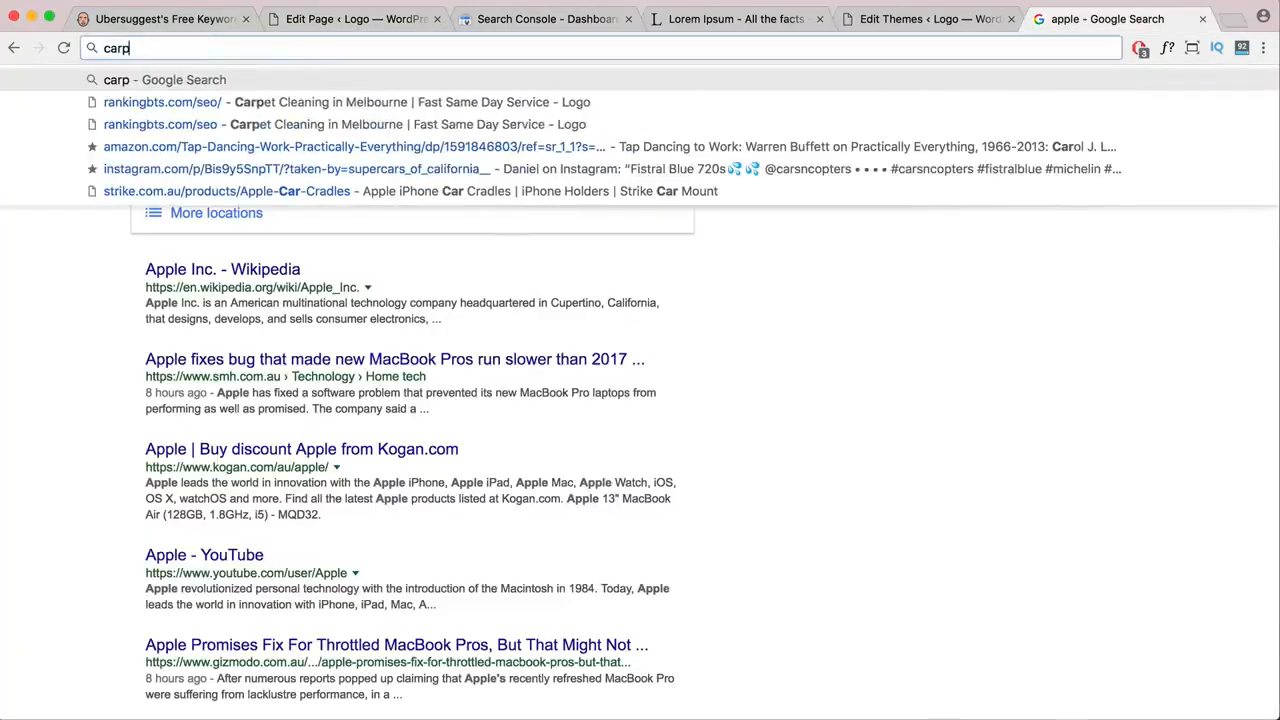
text(et cleaning )
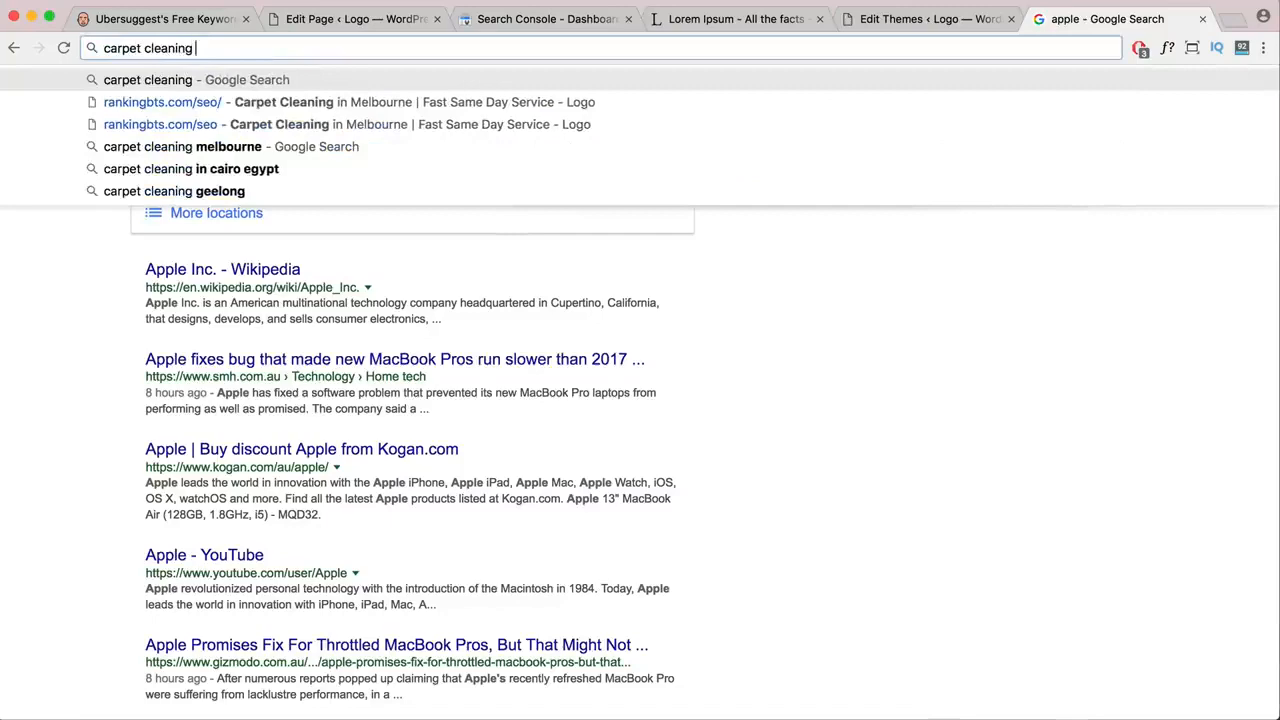
text(in melbourne)
key(Return)
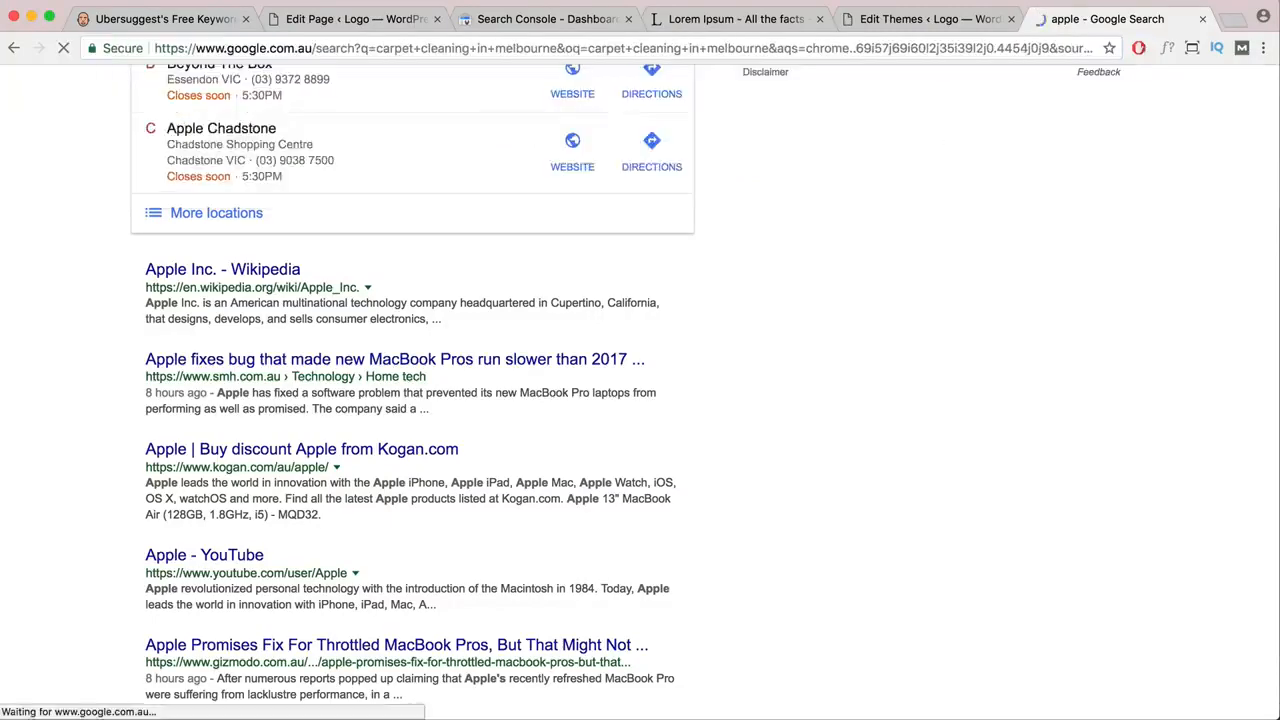
- Examine how competing carpet cleaning sites word their titles, keywords and offers in the organic results and ads
scroll(561, 288, down, 5)
scroll(558, 287, down, 3)
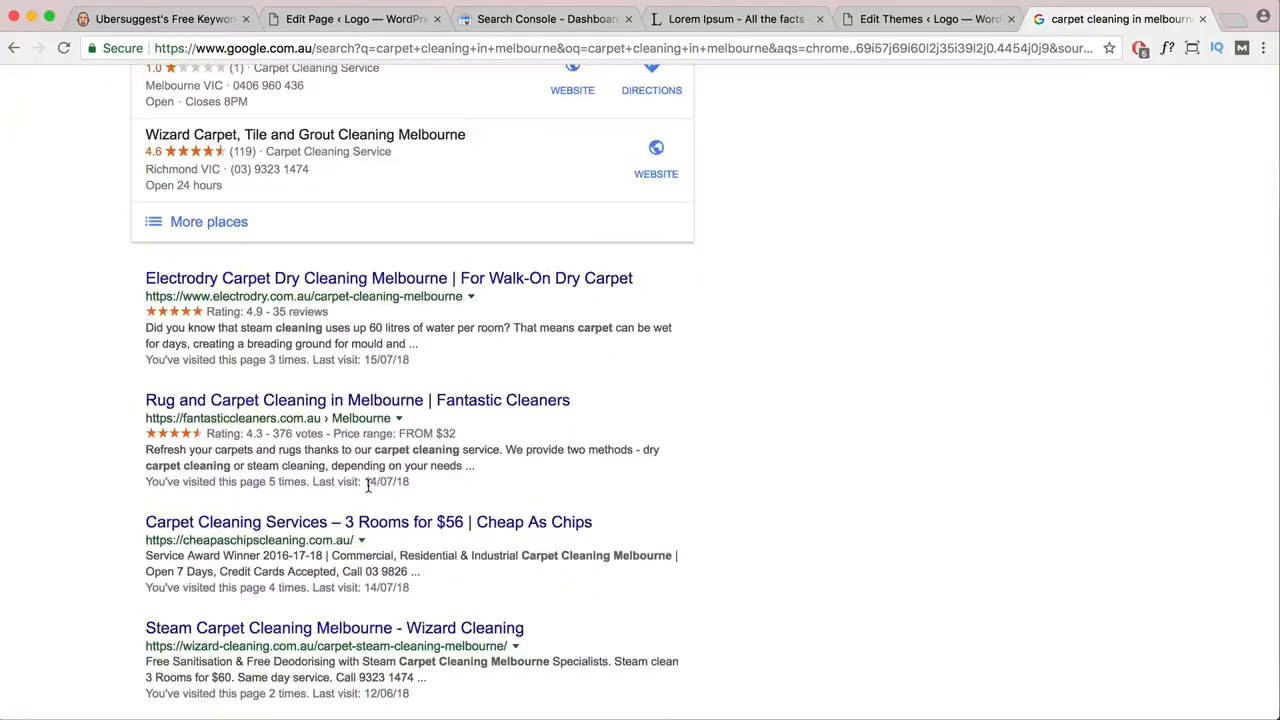
scroll(368, 482, down, 1)
scroll(420, 545, down, 1)
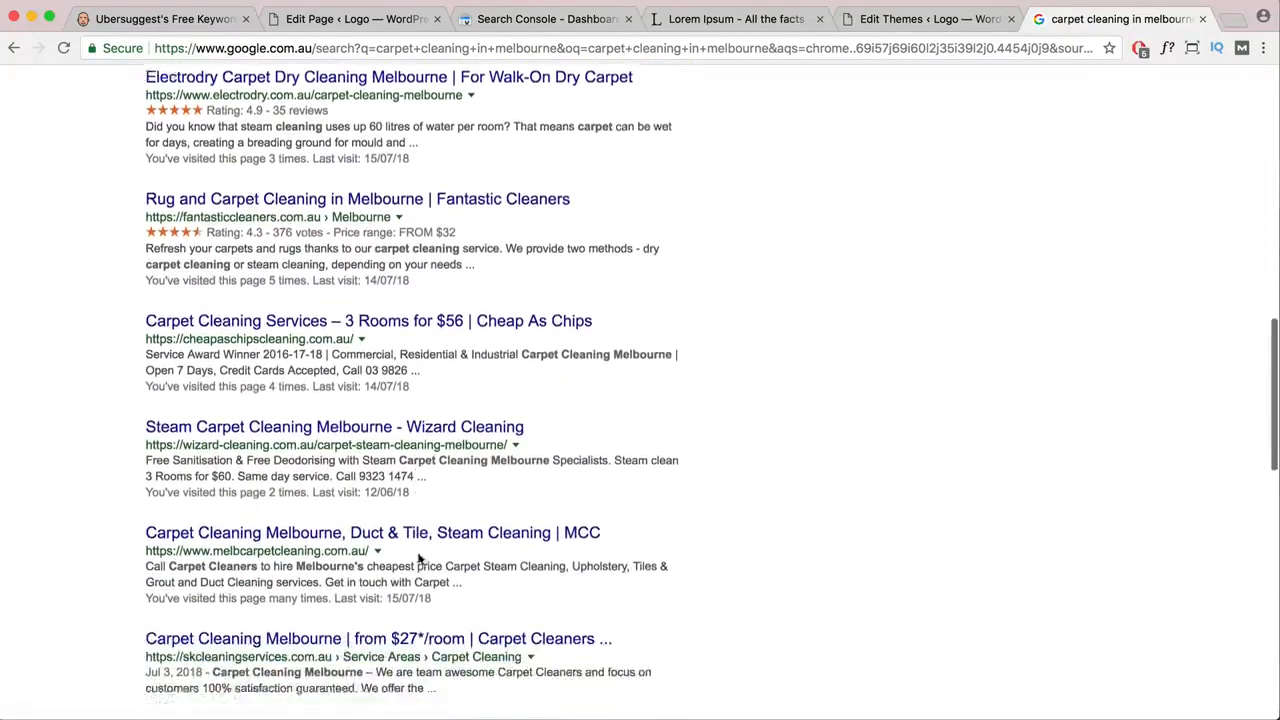
scroll(443, 515, down, 2)
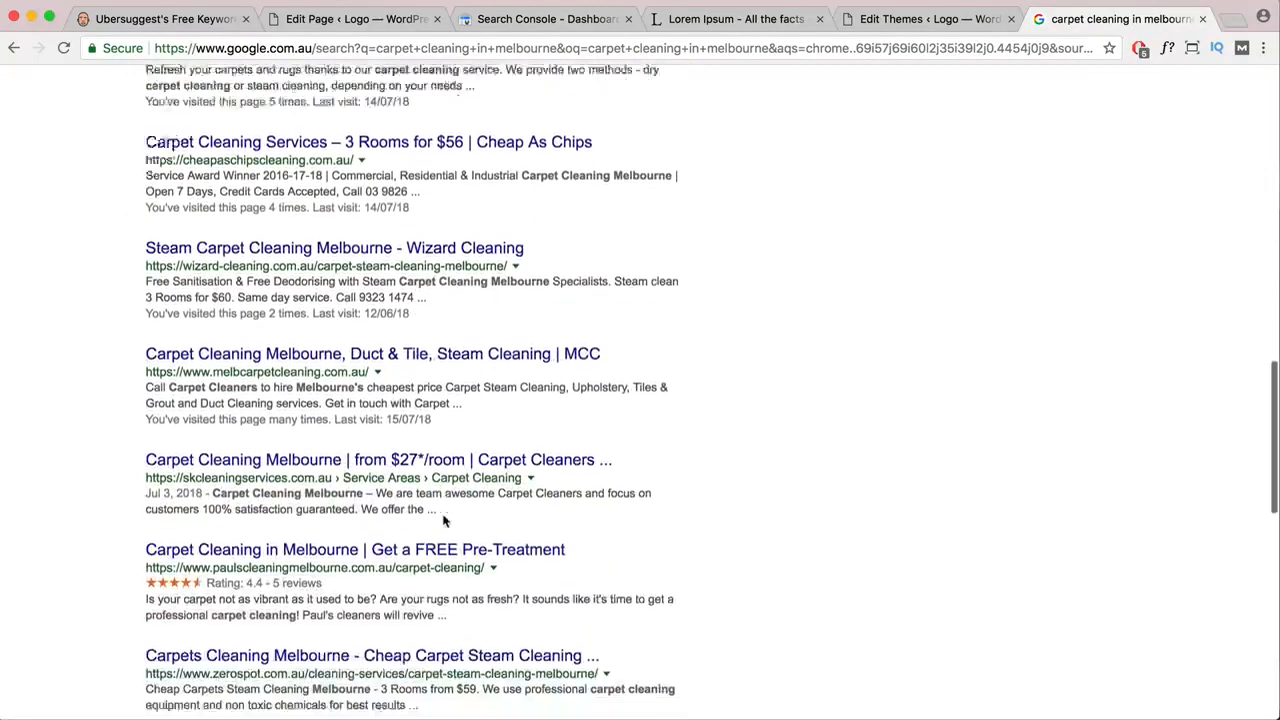
scroll(460, 556, up, 1)
scroll(450, 520, down, 1)
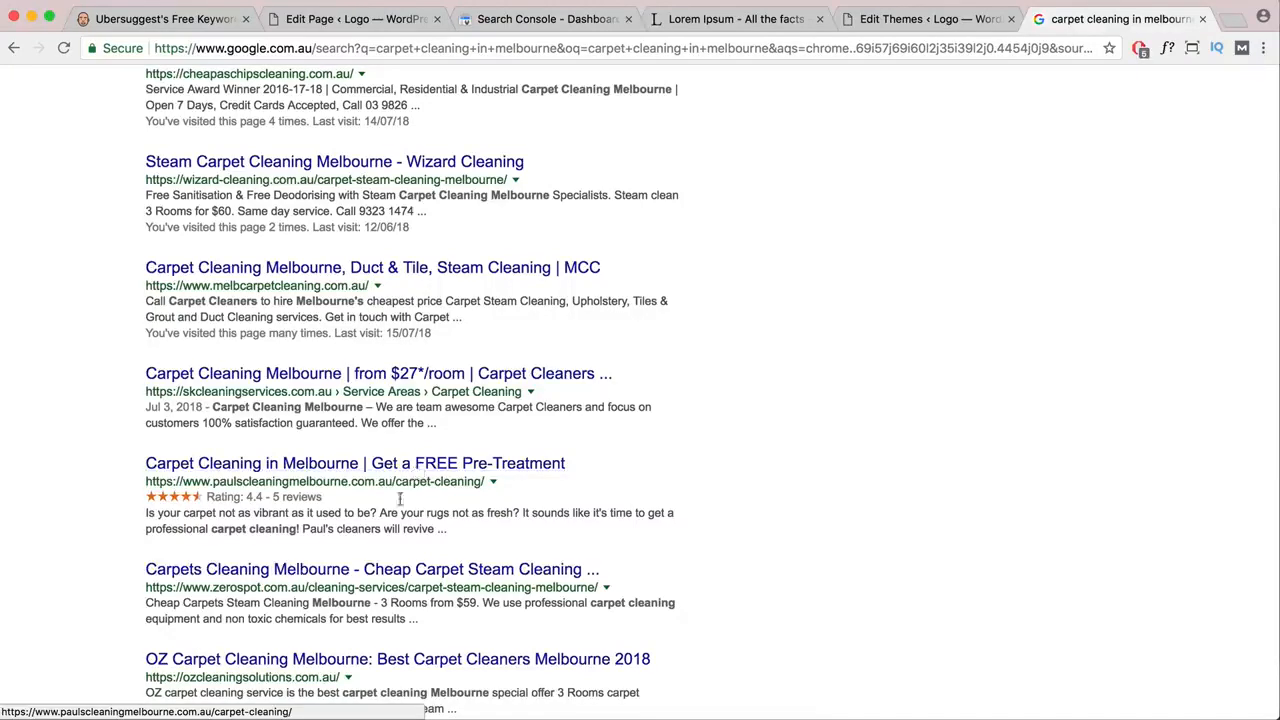
scroll(400, 505, down, 2)
scroll(400, 513, down, 6)
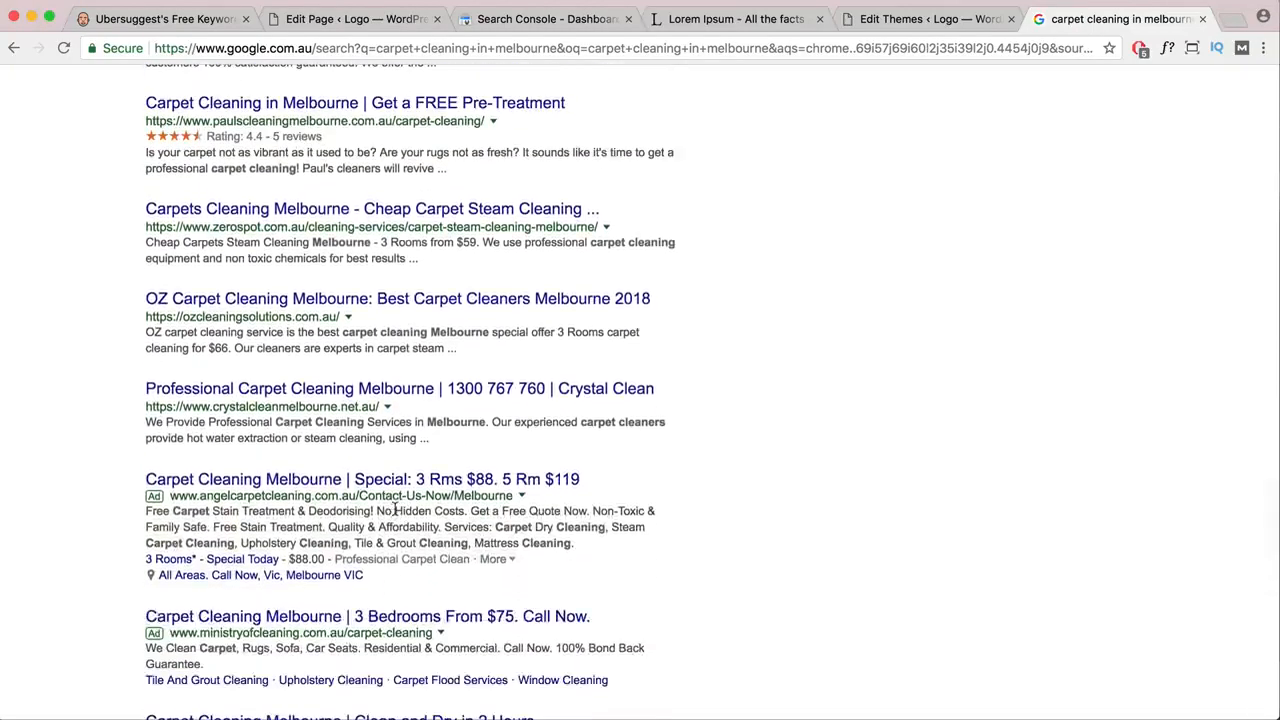
scroll(396, 510, up, 10)
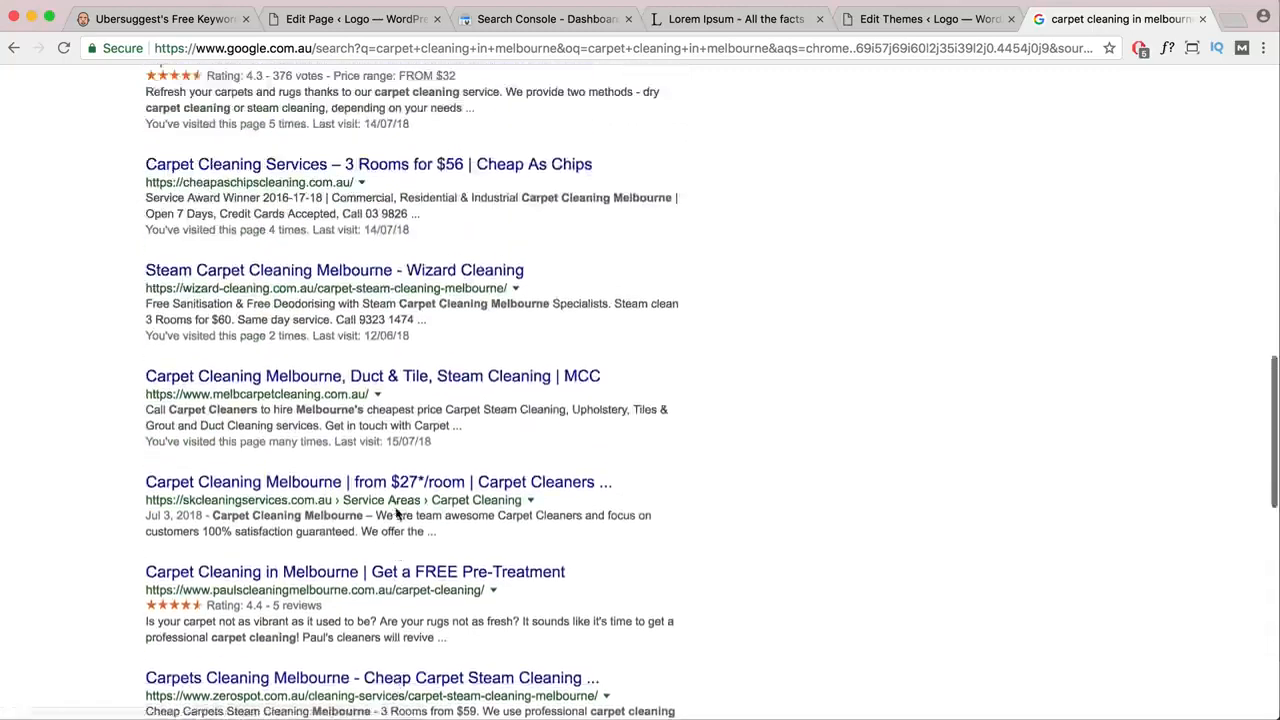
- Return to the Home page's Yoast snippet and examine the keyword and the selling phrase in its SEO title
scroll(397, 513, up, 5)
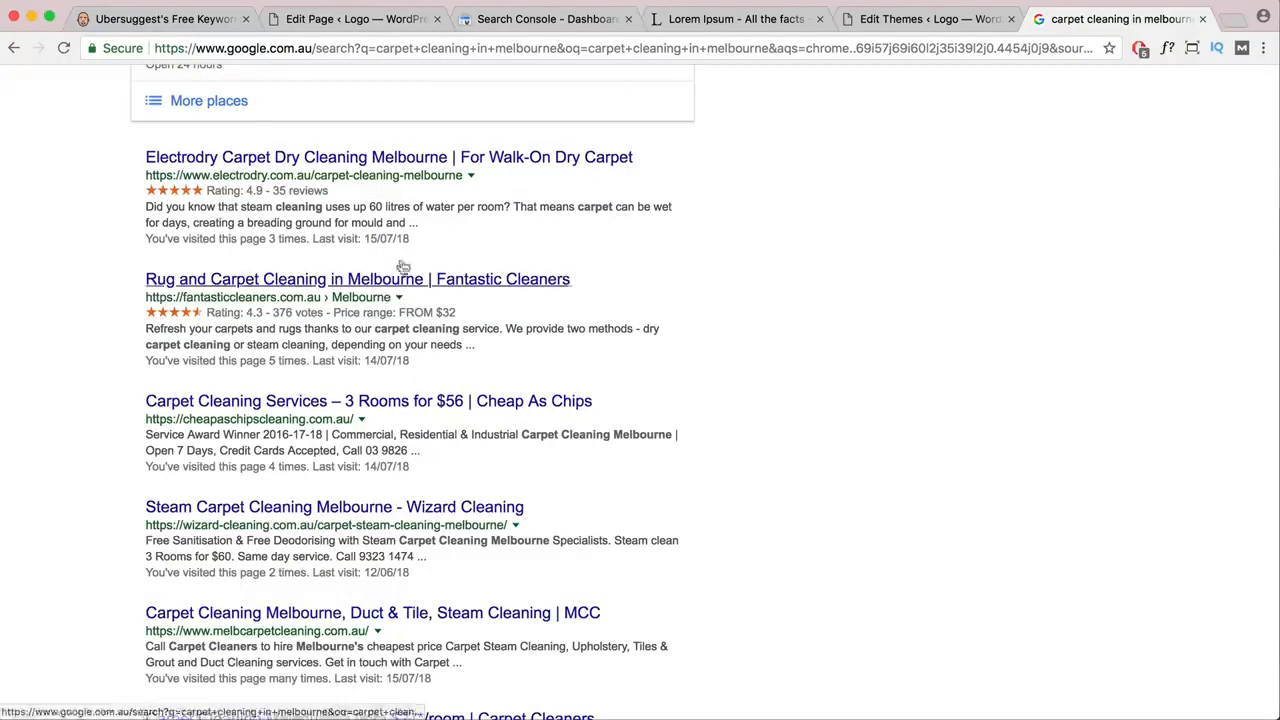
click(323, 18)
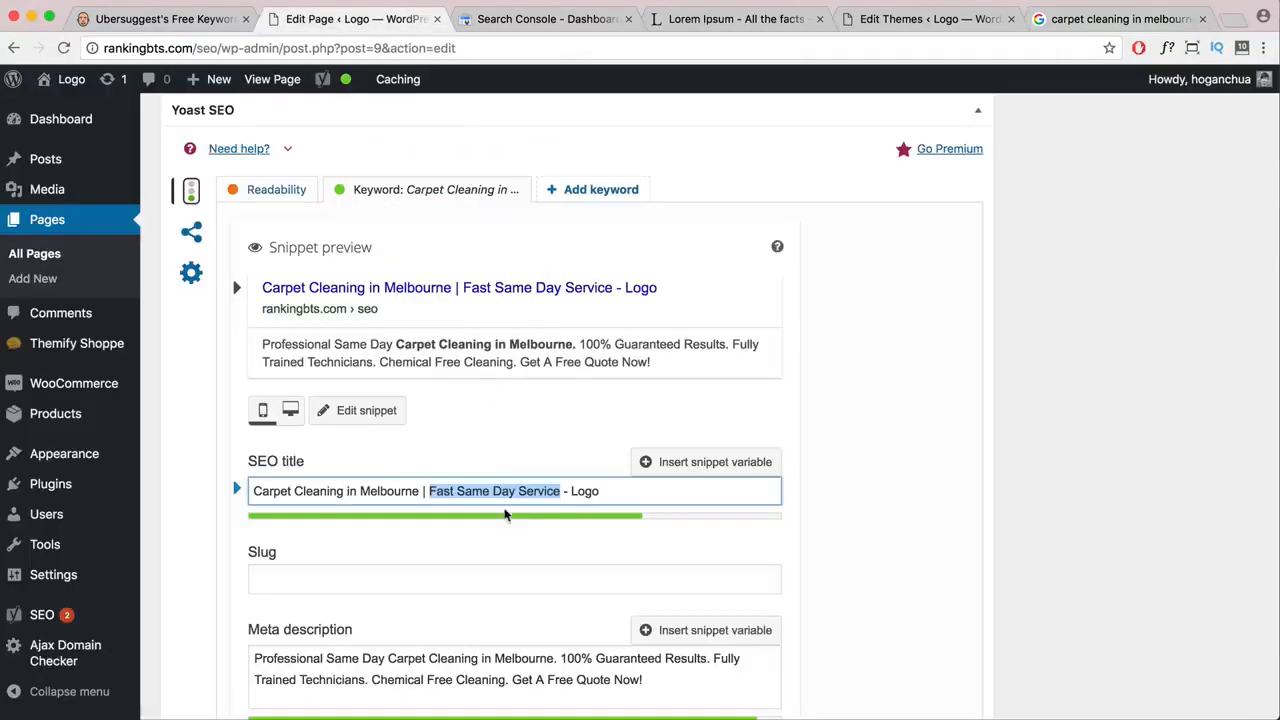
click(499, 492)
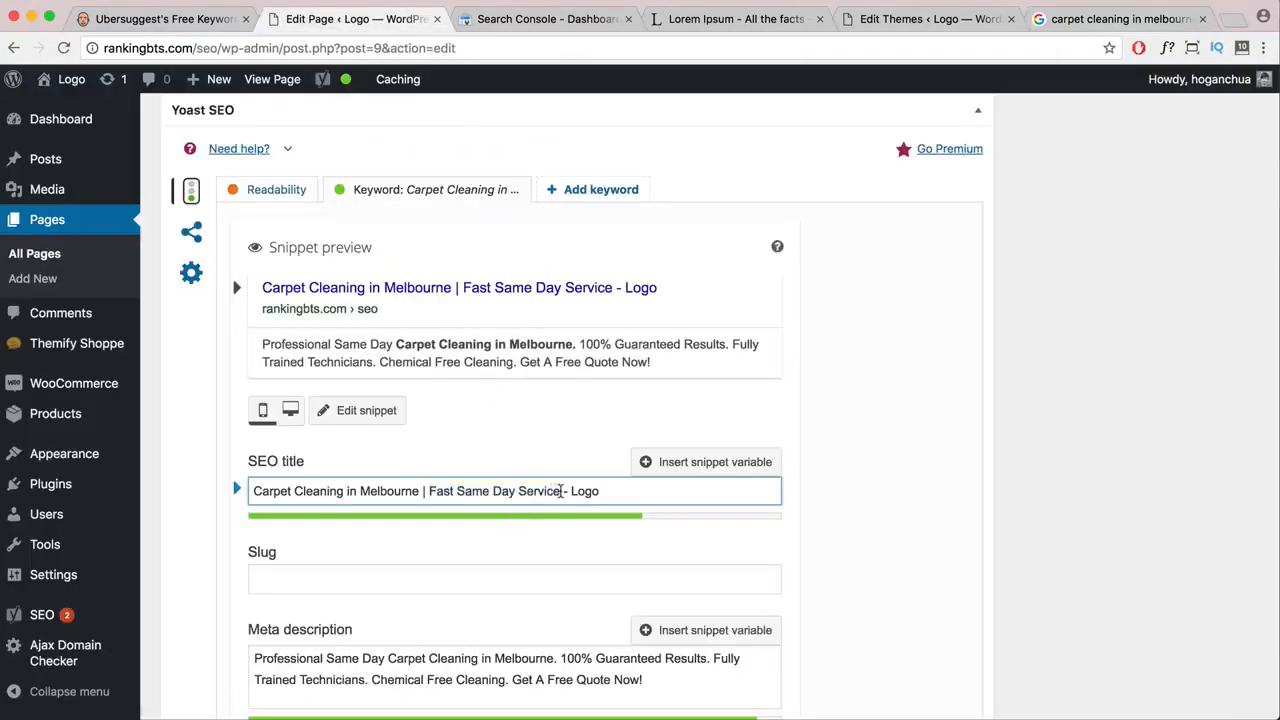
drag(561, 491, 519, 491)
drag(343, 491, 251, 491)
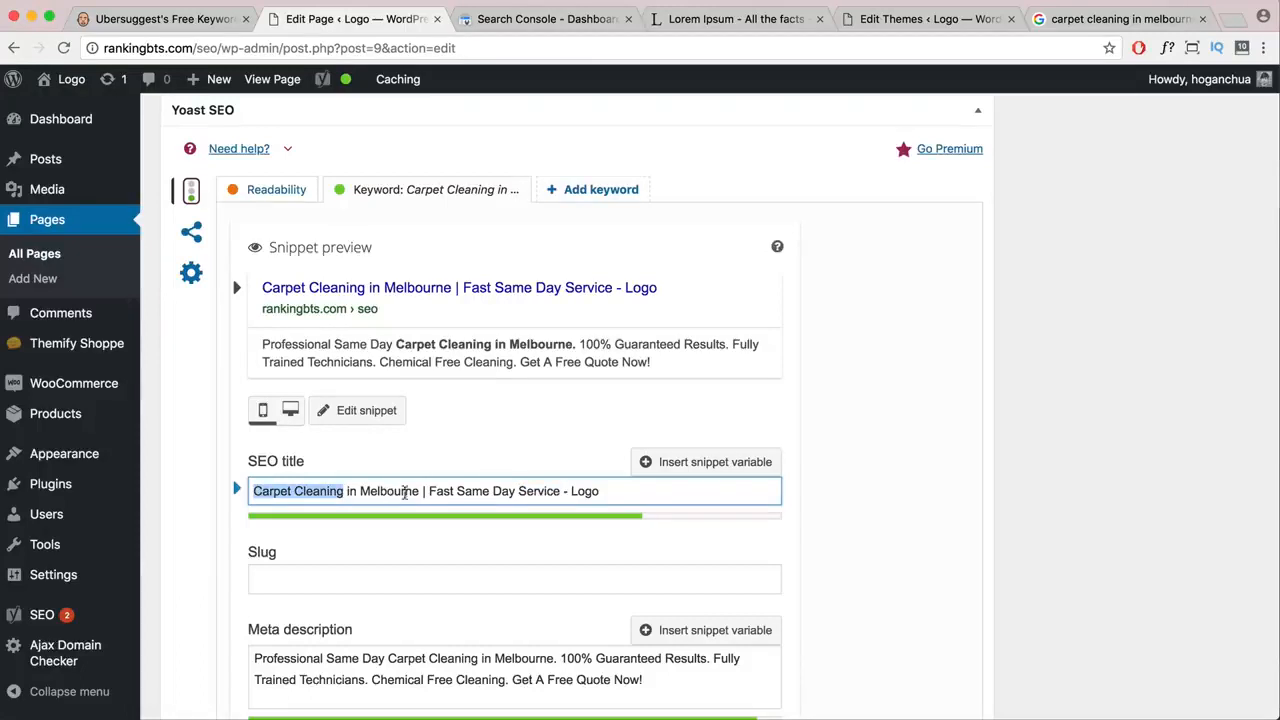
drag(420, 491, 240, 491)
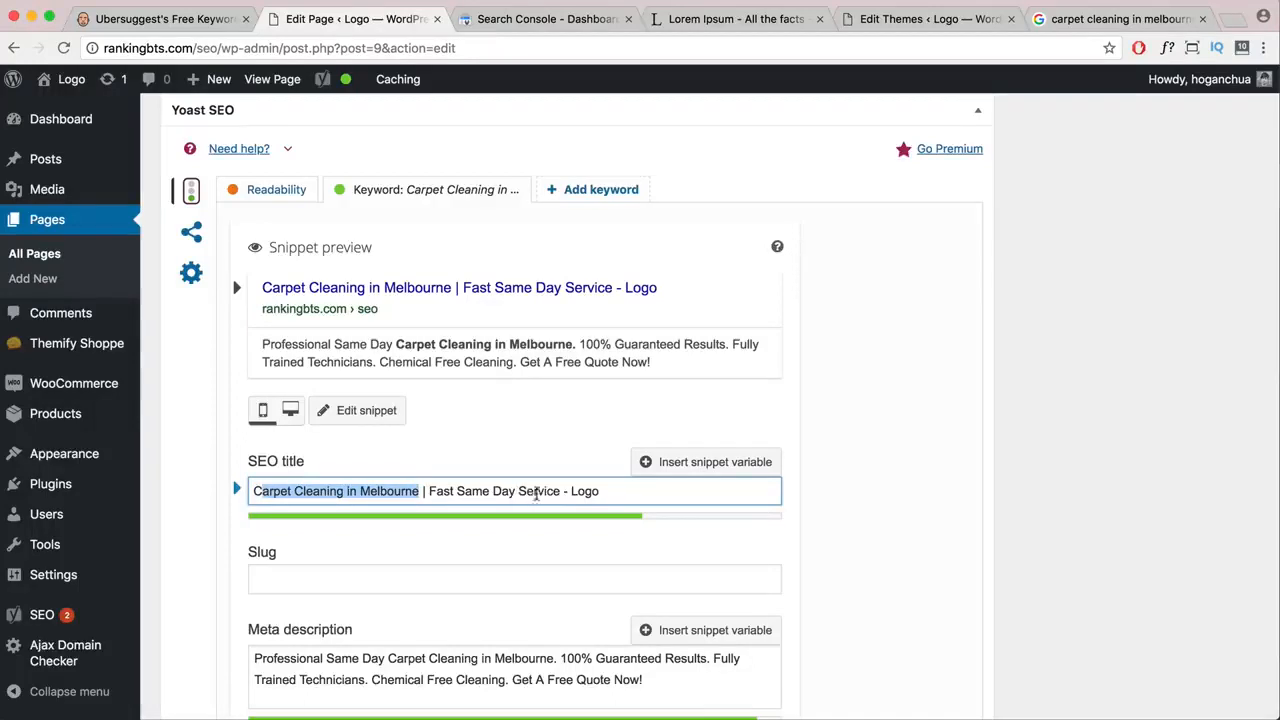
drag(559, 491, 528, 491)
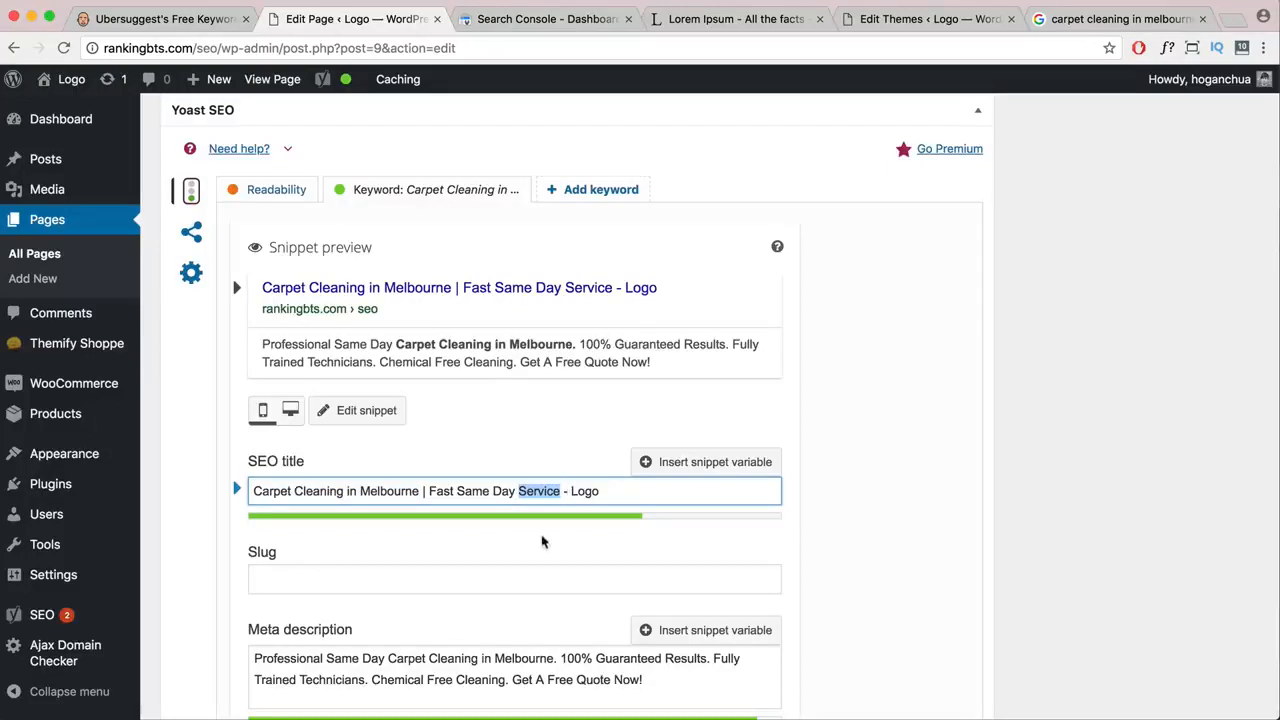
- Examine the Home page's meta description, from the keyword in its first sentence to the whole text
scroll(543, 540, down, 3)
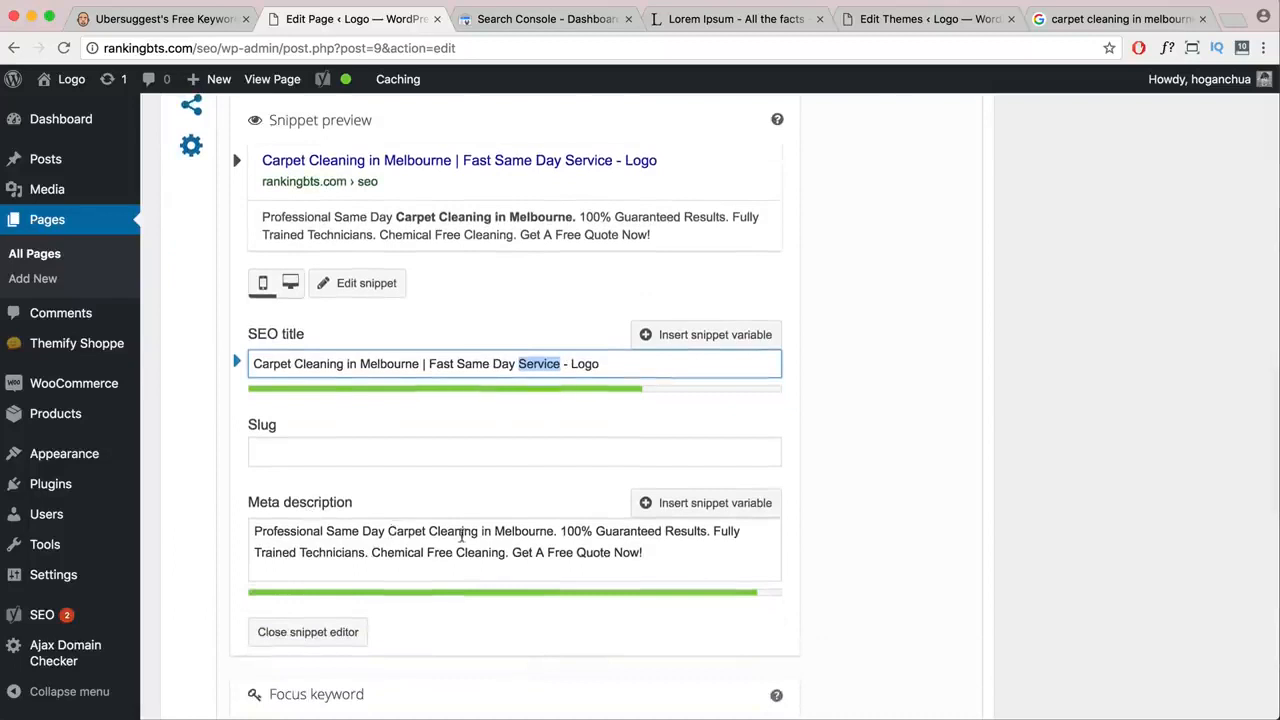
drag(389, 531, 545, 530)
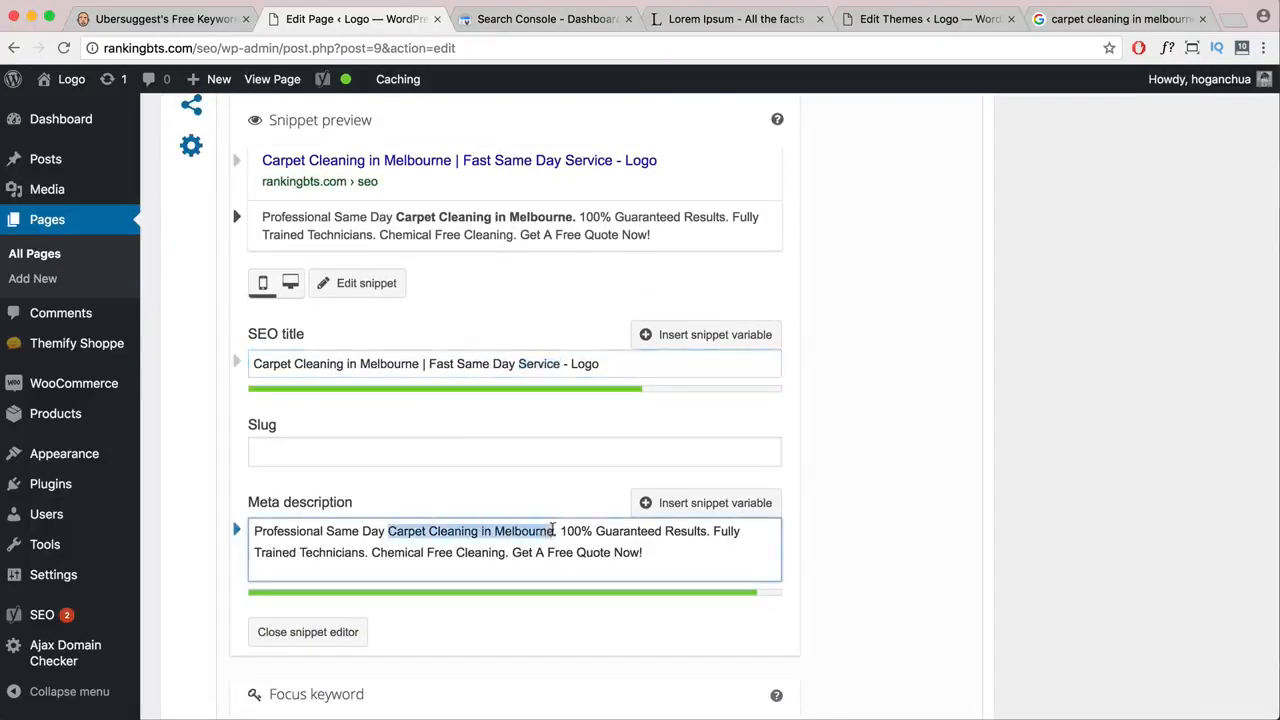
click(410, 531)
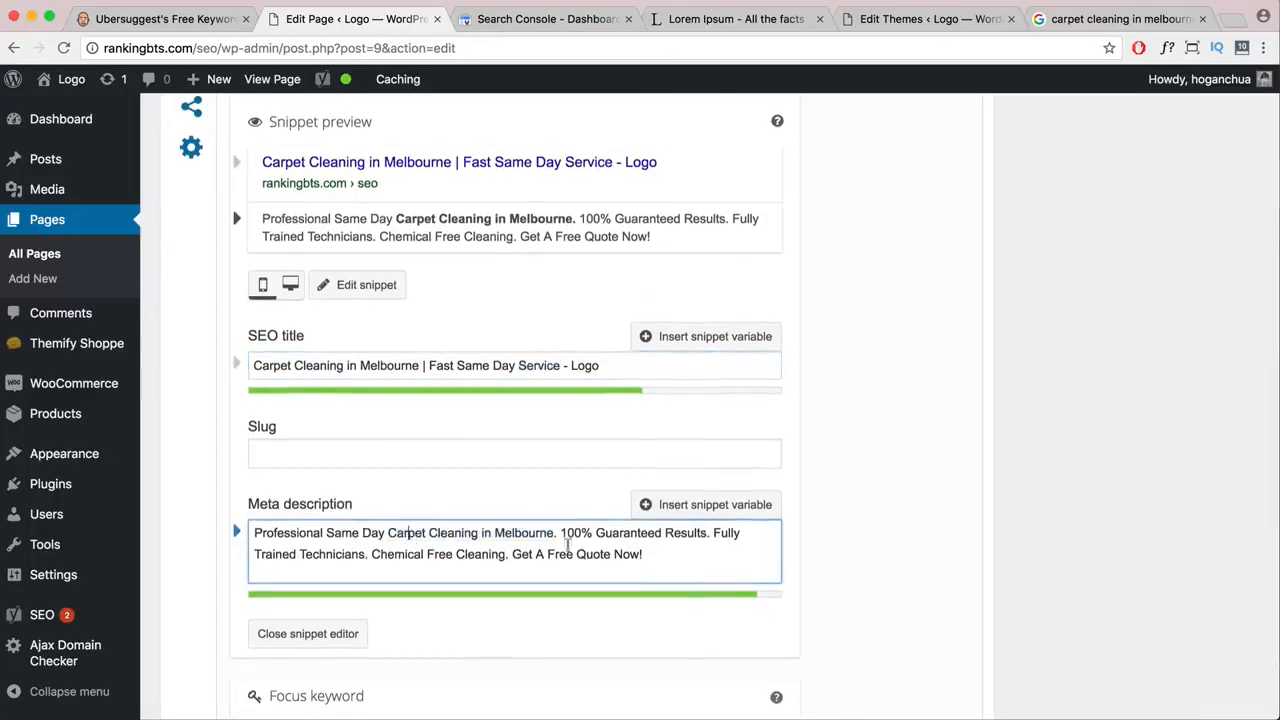
drag(656, 556, 252, 534)
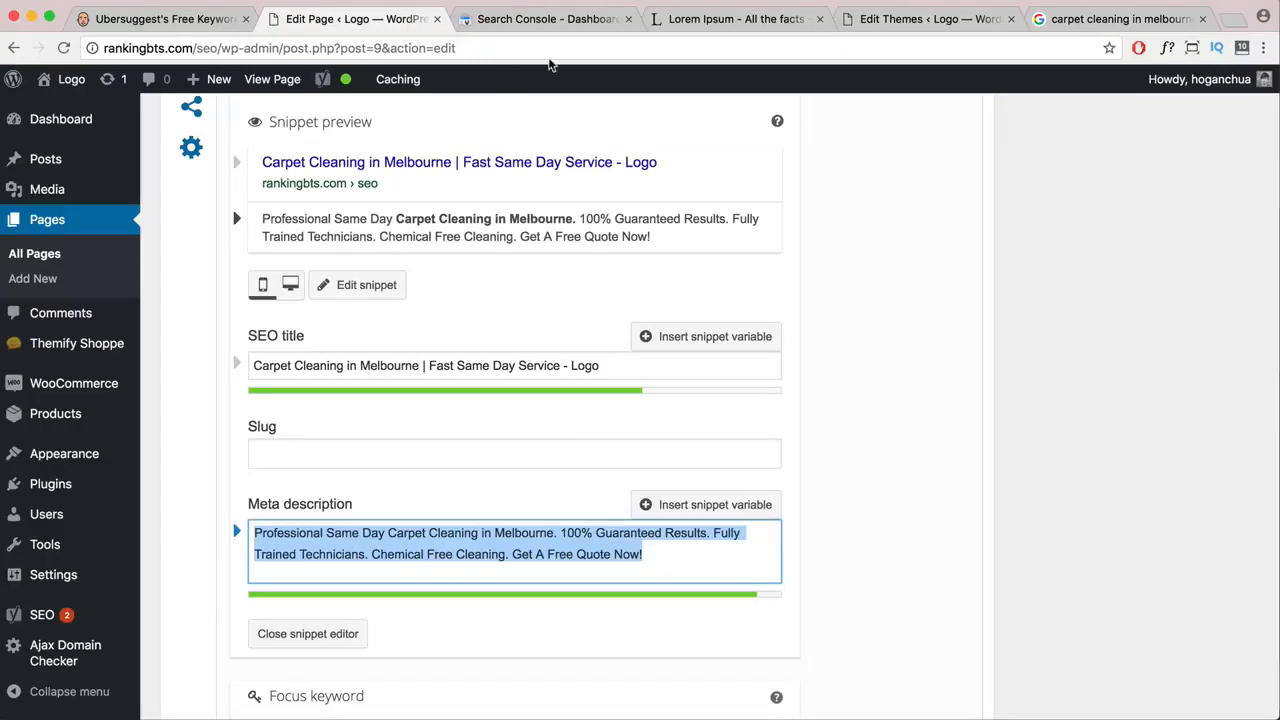
- Examine the description texts of the Electrodry and ChemDry ads in the Google results for carpet cleaning in Melbourne
click(1110, 19)
scroll(600, 315, up, 10)
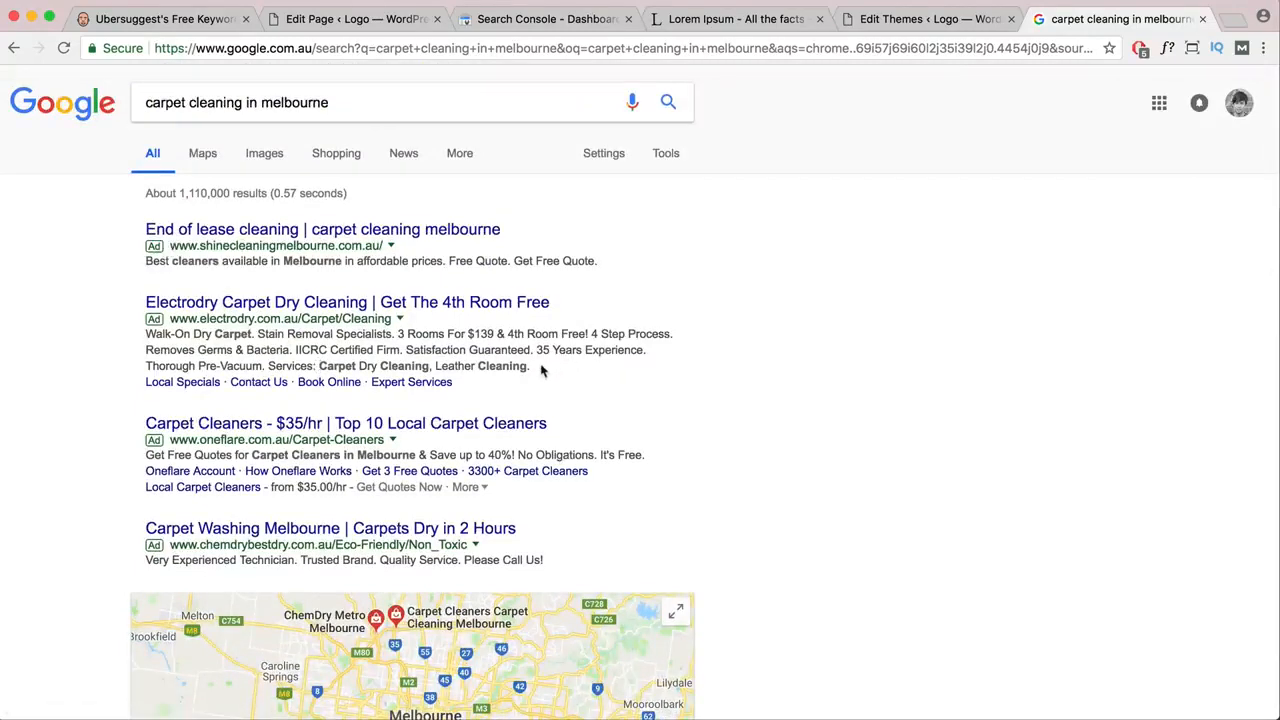
drag(533, 370, 147, 338)
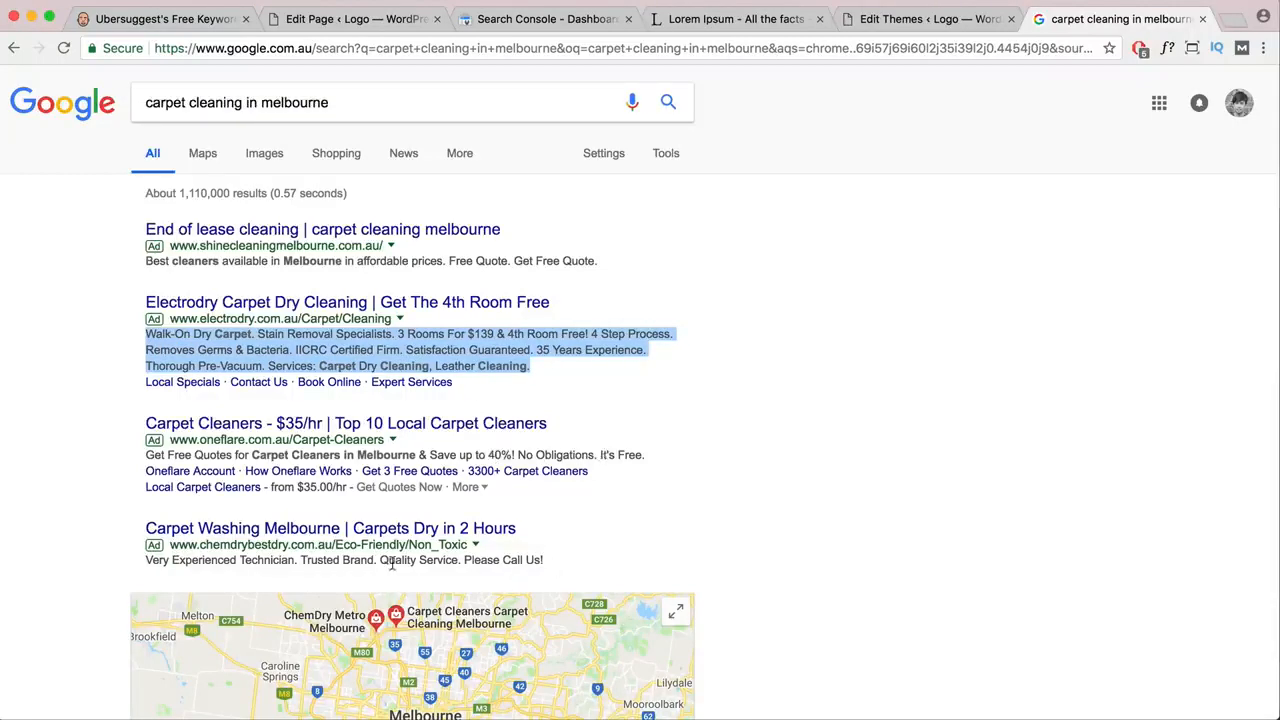
drag(549, 565, 143, 563)
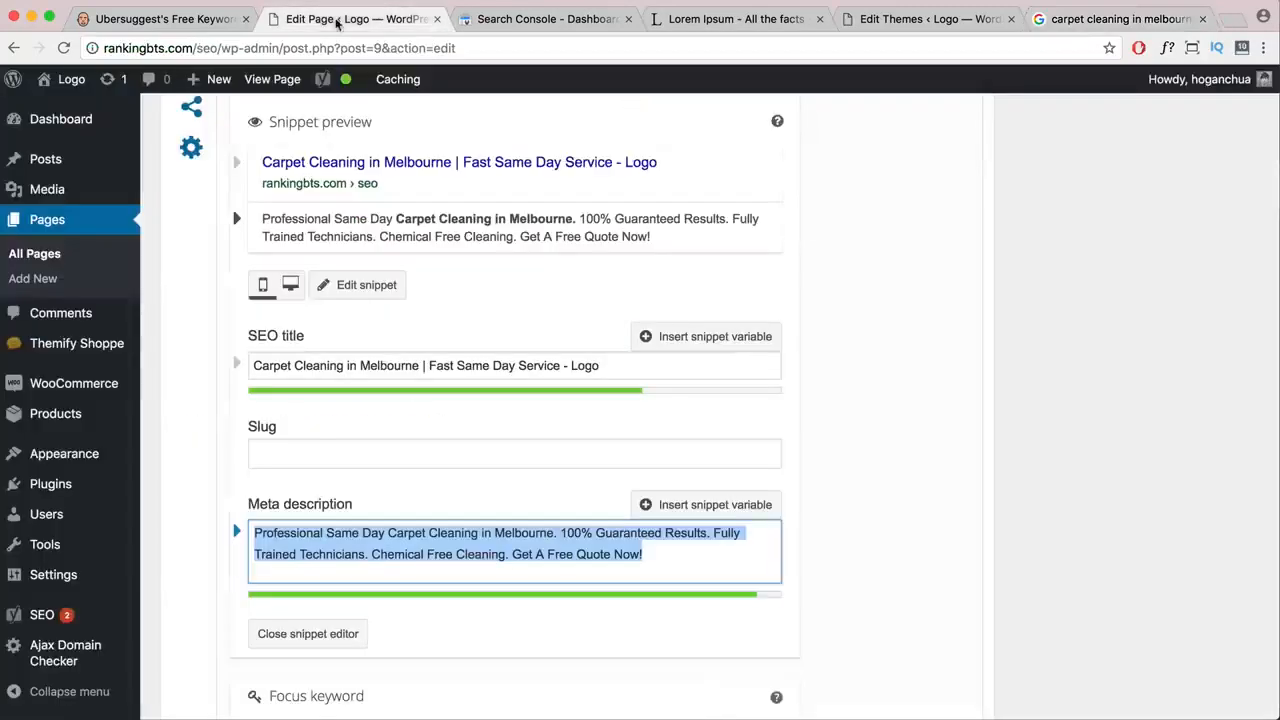
- Return to the Home page's edit screen and check where its meta description uses the keyword "Carpet Cleaning in Melbourne"
click(340, 19)
click(558, 543)
drag(656, 552, 233, 533)
click(427, 540)
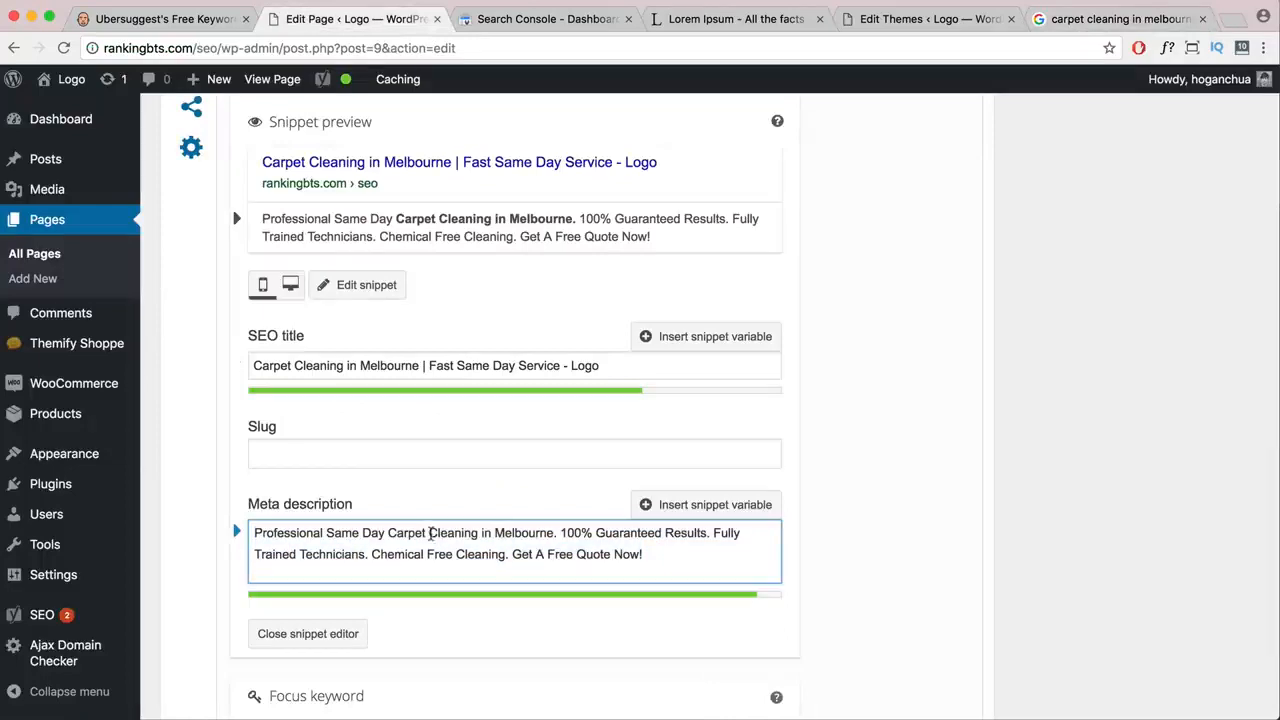
drag(429, 537, 516, 537)
click(401, 537)
drag(387, 537, 549, 533)
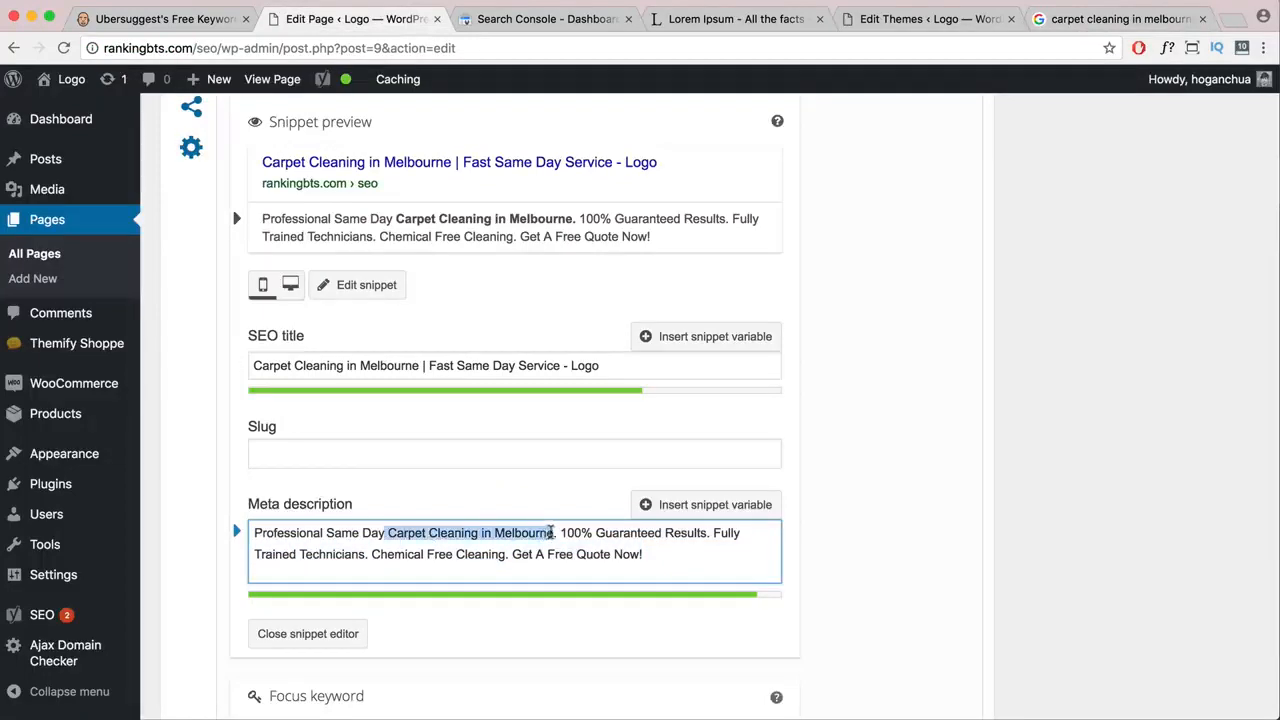
- Examine the Home page's focus keyword and the problems, considerations and good results in its Yoast analysis
scroll(551, 534, down, 5)
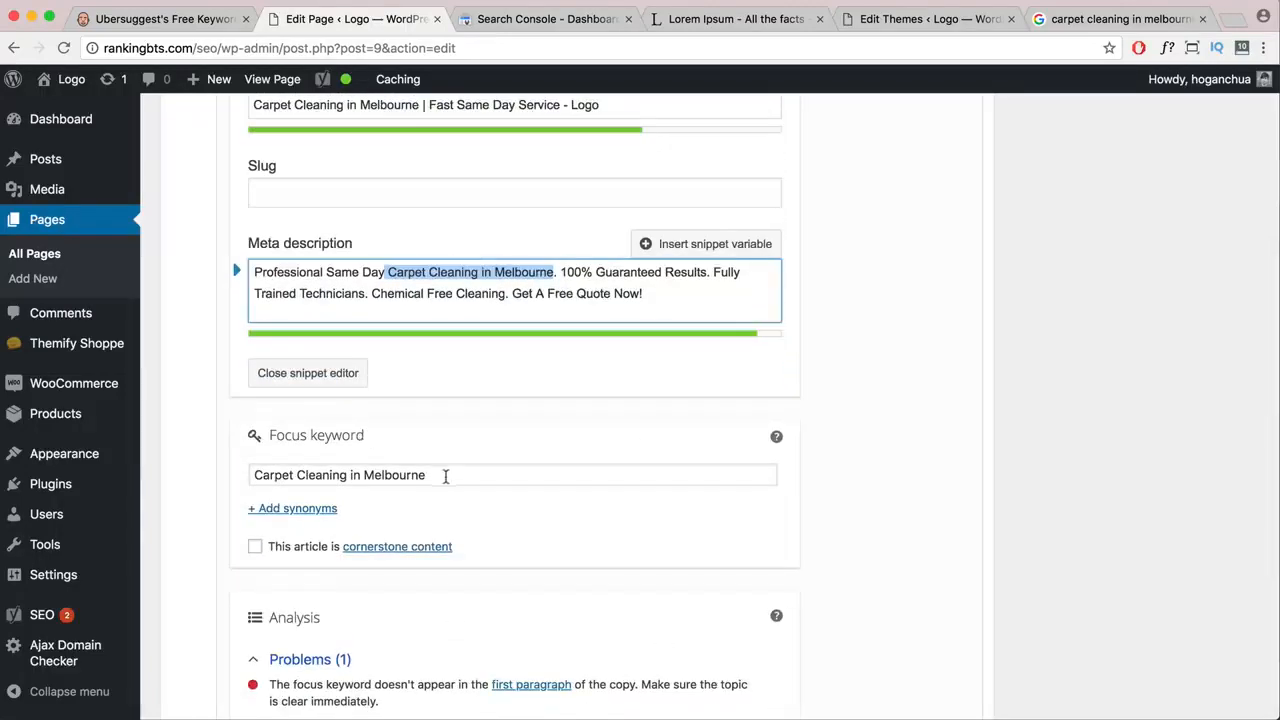
drag(446, 476, 250, 475)
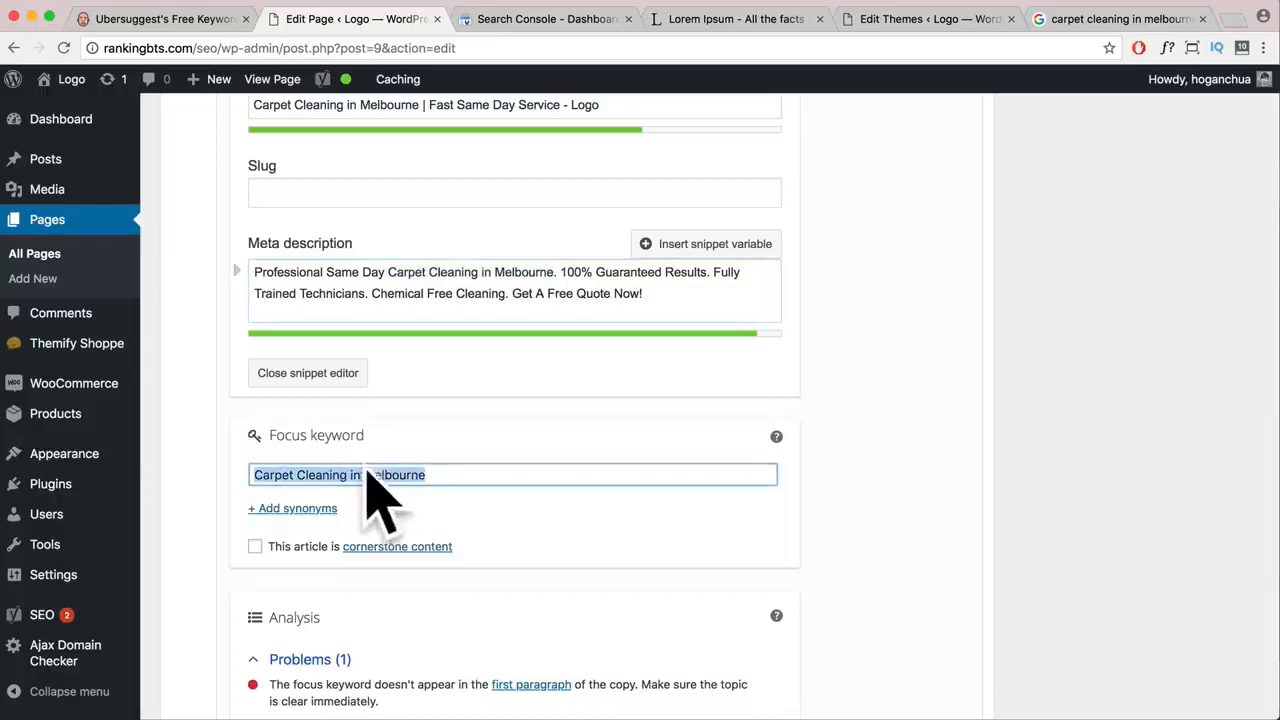
scroll(386, 472, down, 3)
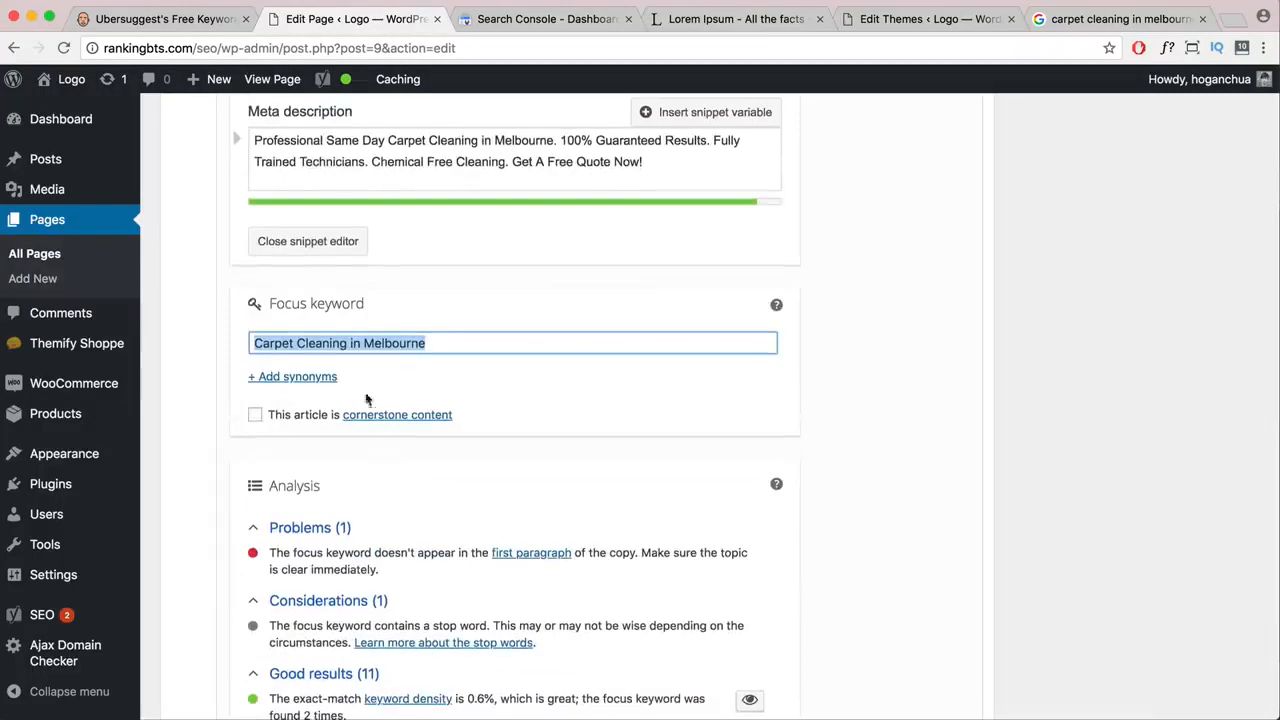
scroll(366, 399, down, 2)
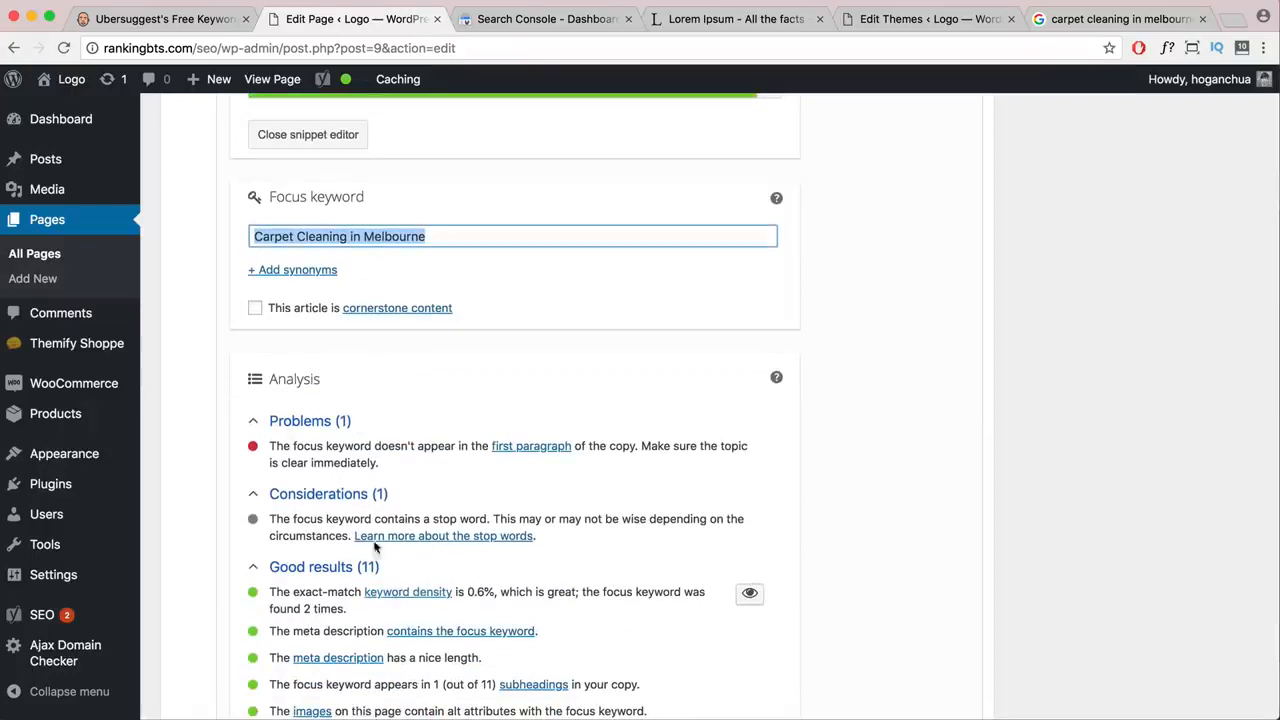
scroll(352, 590, down, 1)
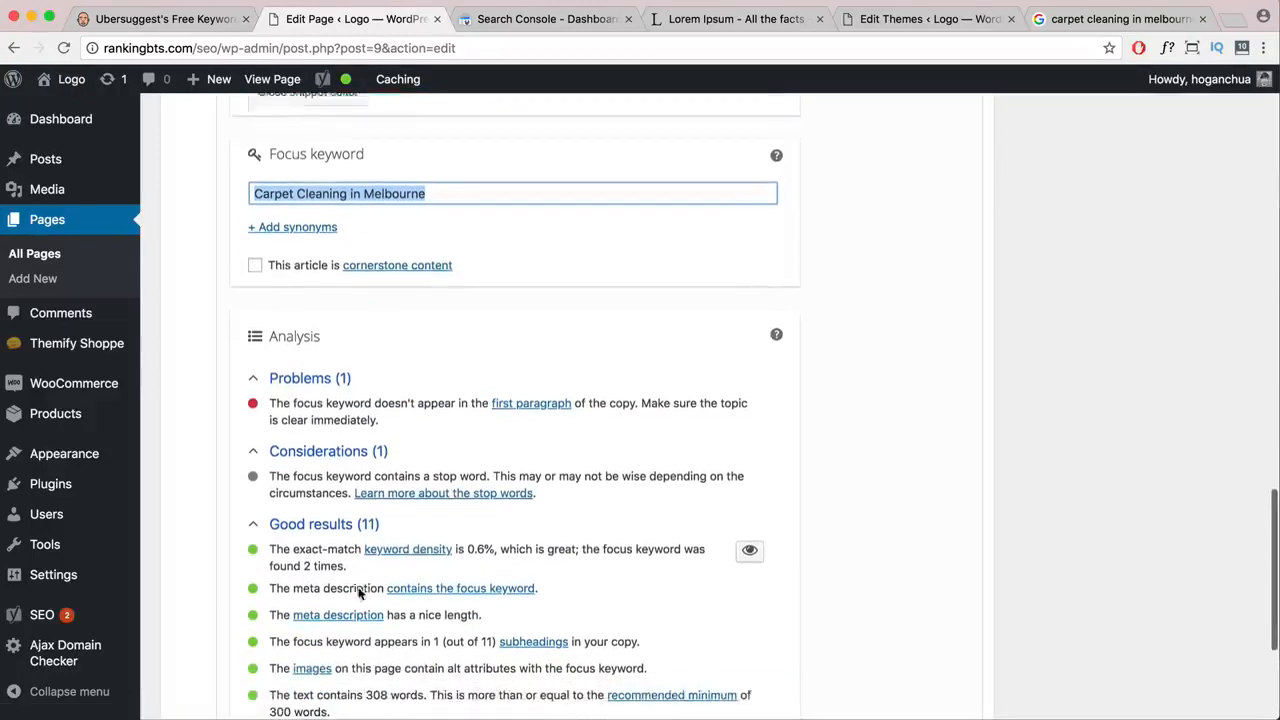
scroll(360, 592, down, 1)
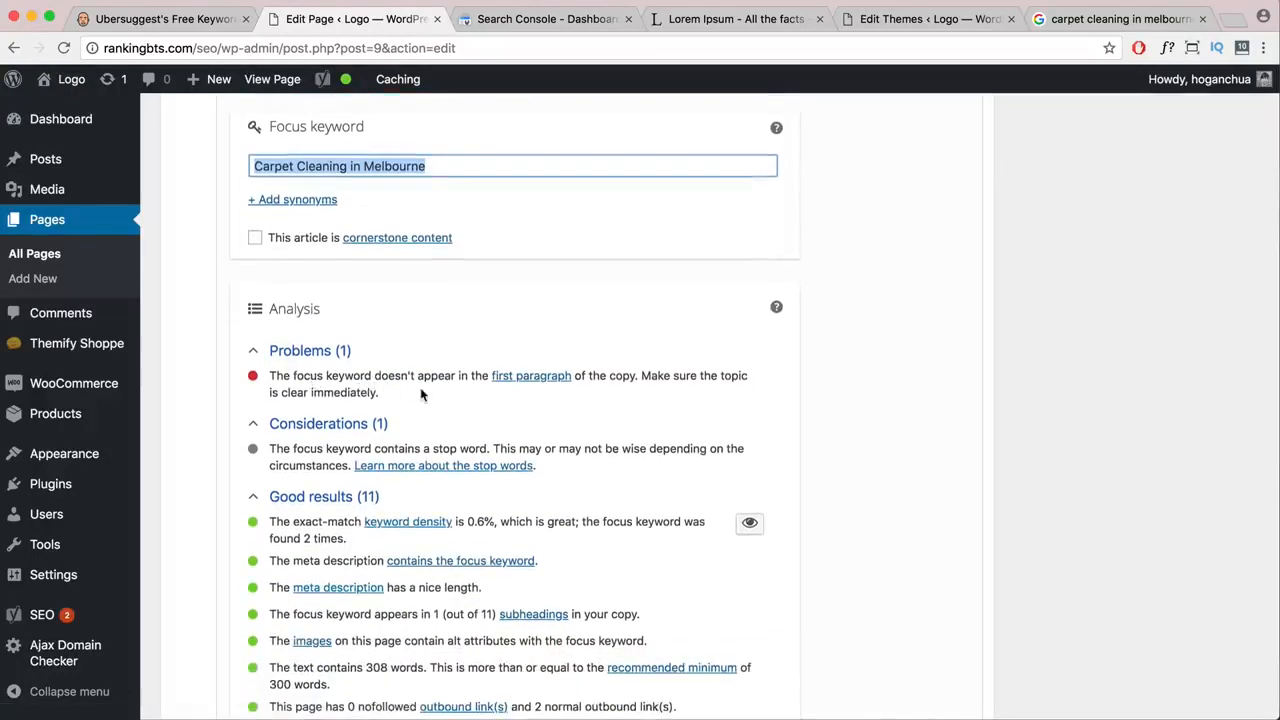
drag(268, 376, 640, 375)
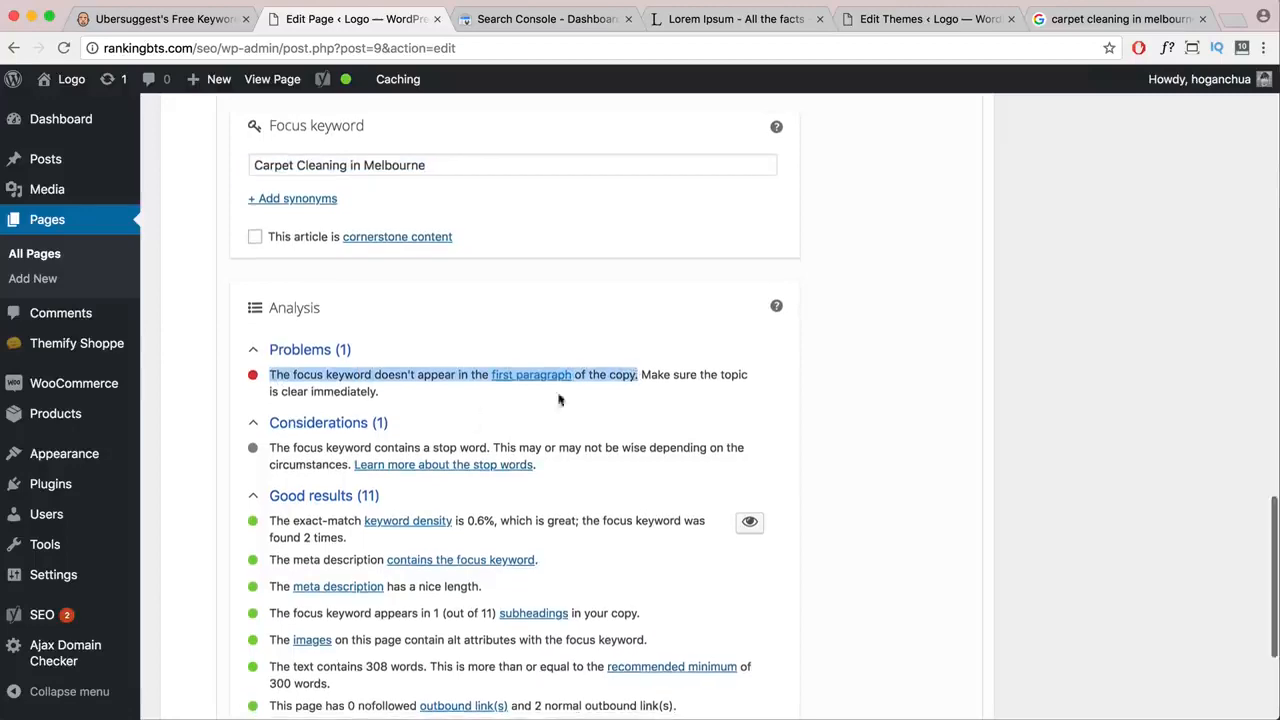
scroll(531, 429, down, 4)
scroll(546, 454, up, 5)
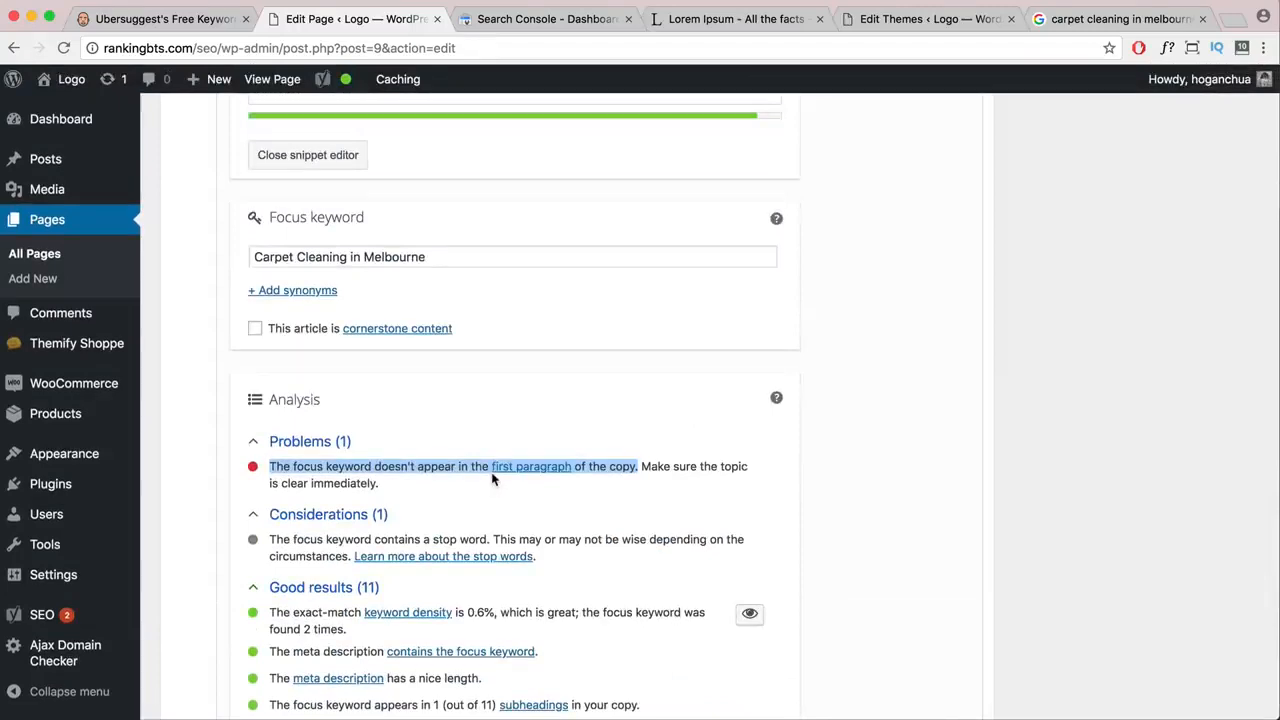
scroll(365, 532, down, 5)
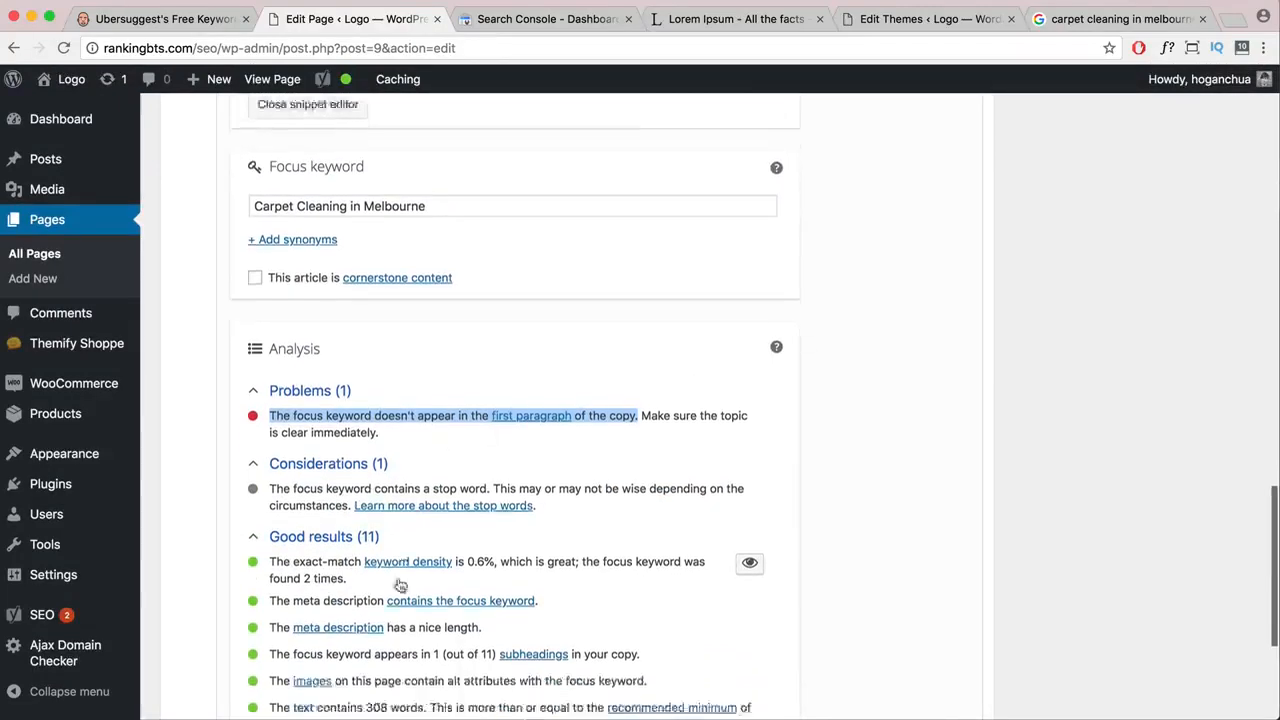
scroll(438, 572, up, 6)
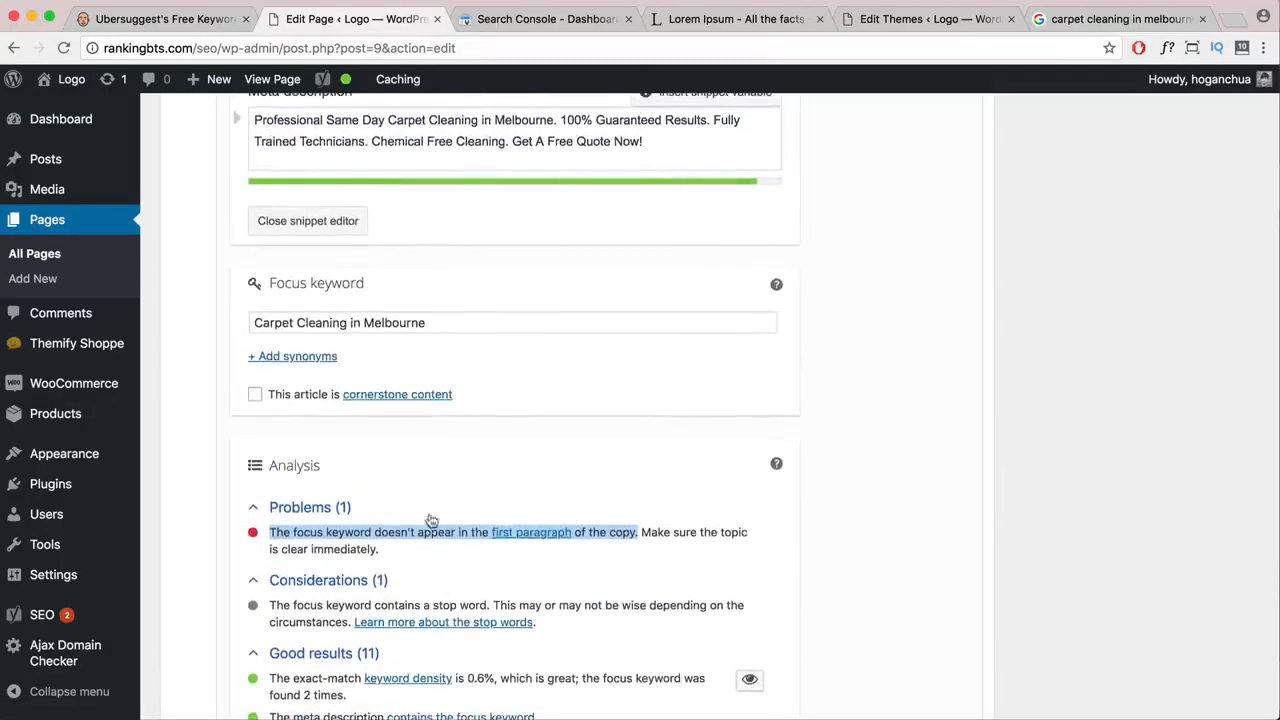
scroll(429, 516, down, 5)
- Open the live Home page from its permalink, and open the WordPress dashboard from there in a new tab
scroll(455, 515, up, 20)
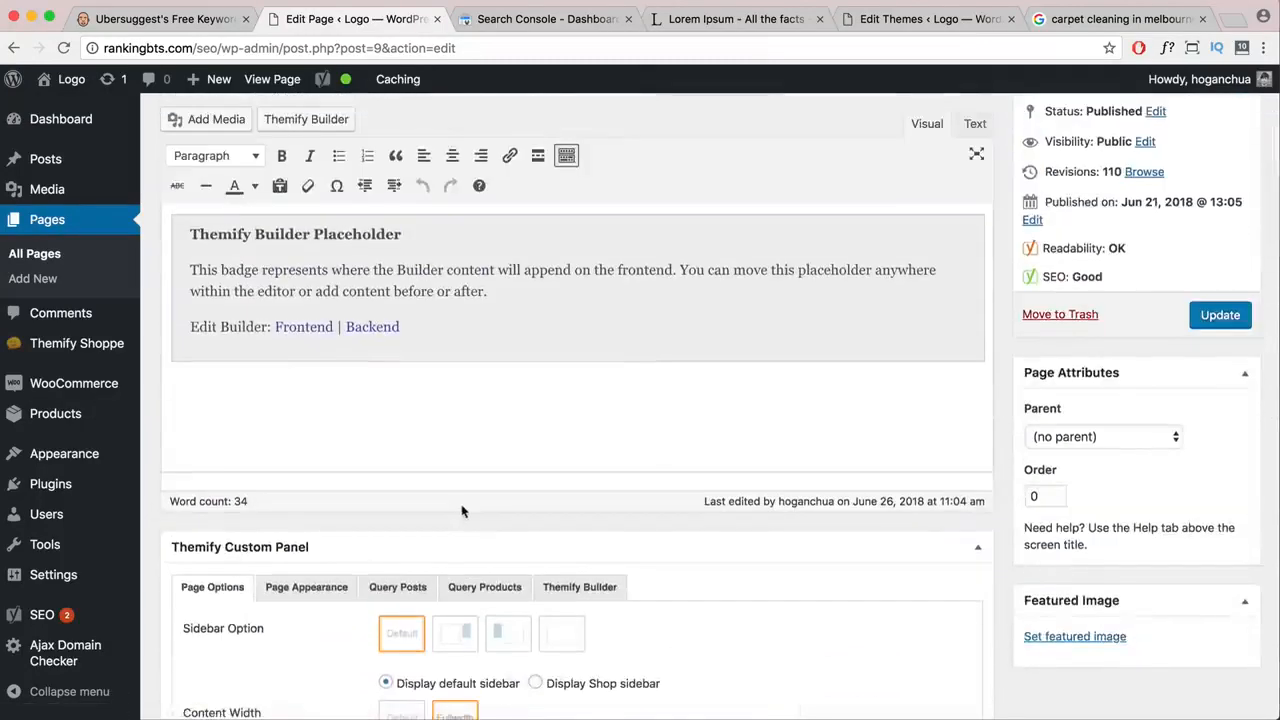
scroll(460, 505, up, 4)
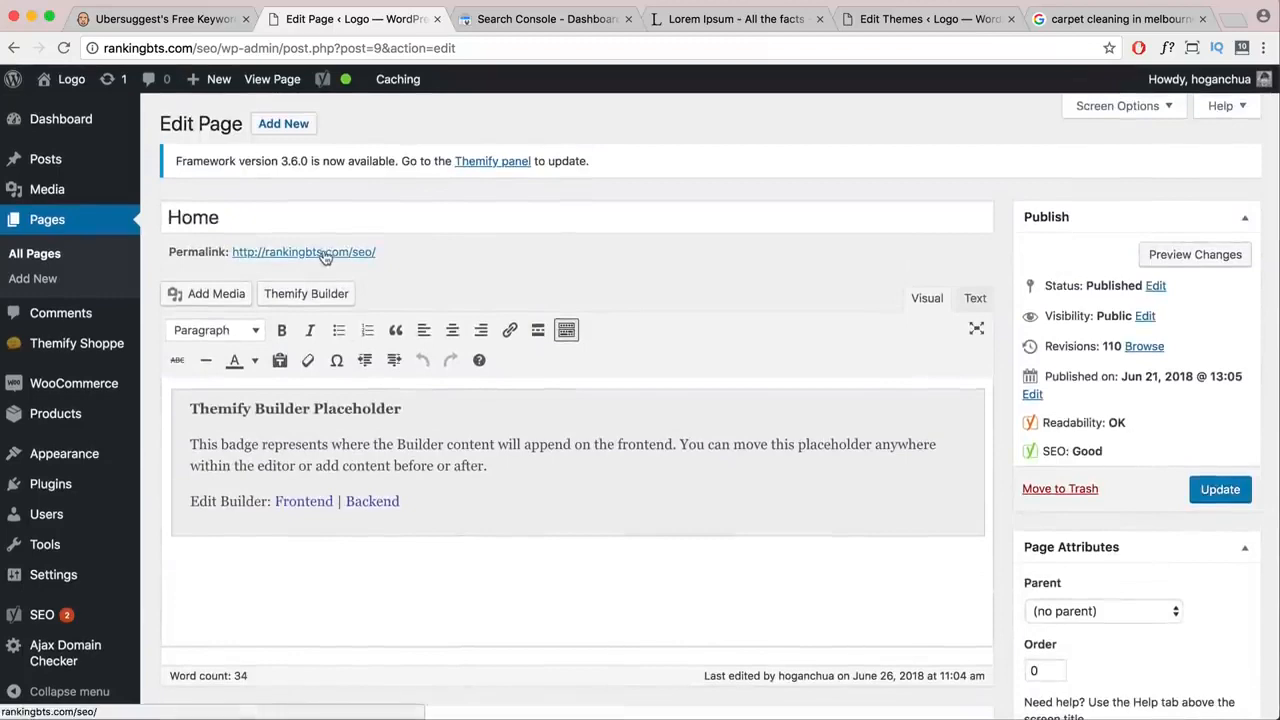
click(330, 255)
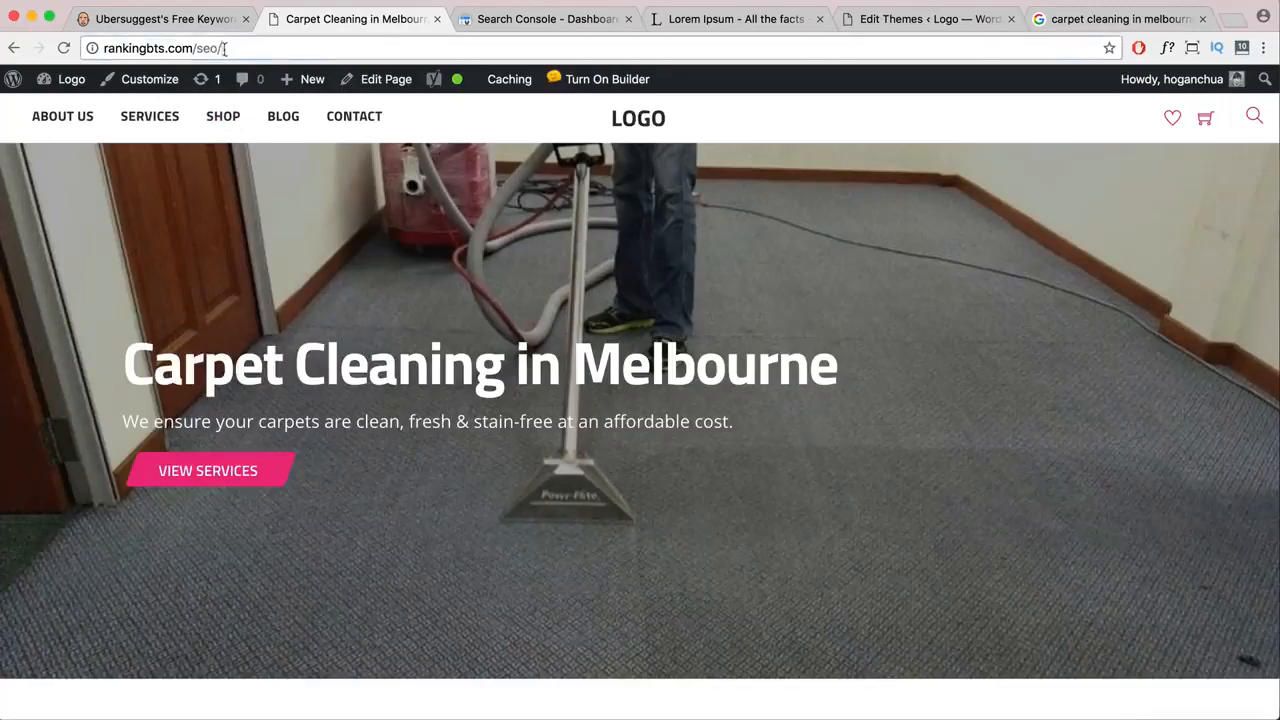
mouse_move(70, 79)
right_click(60, 111)
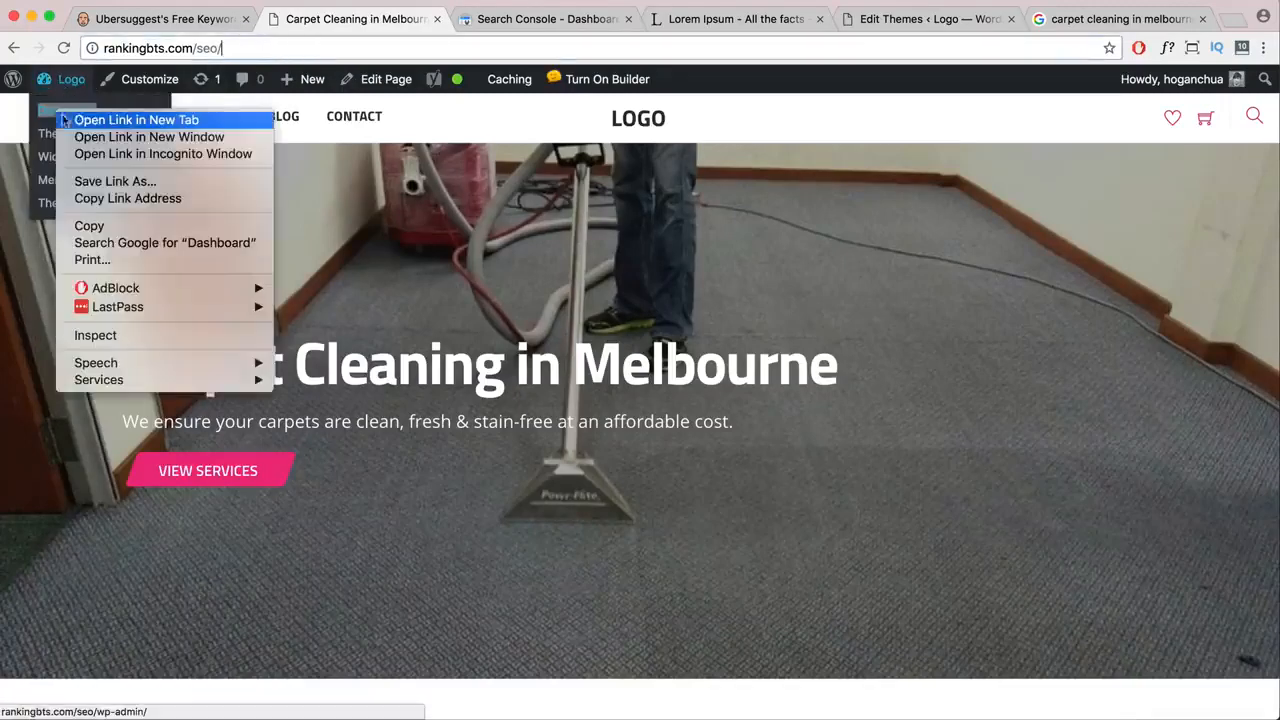
click(72, 120)
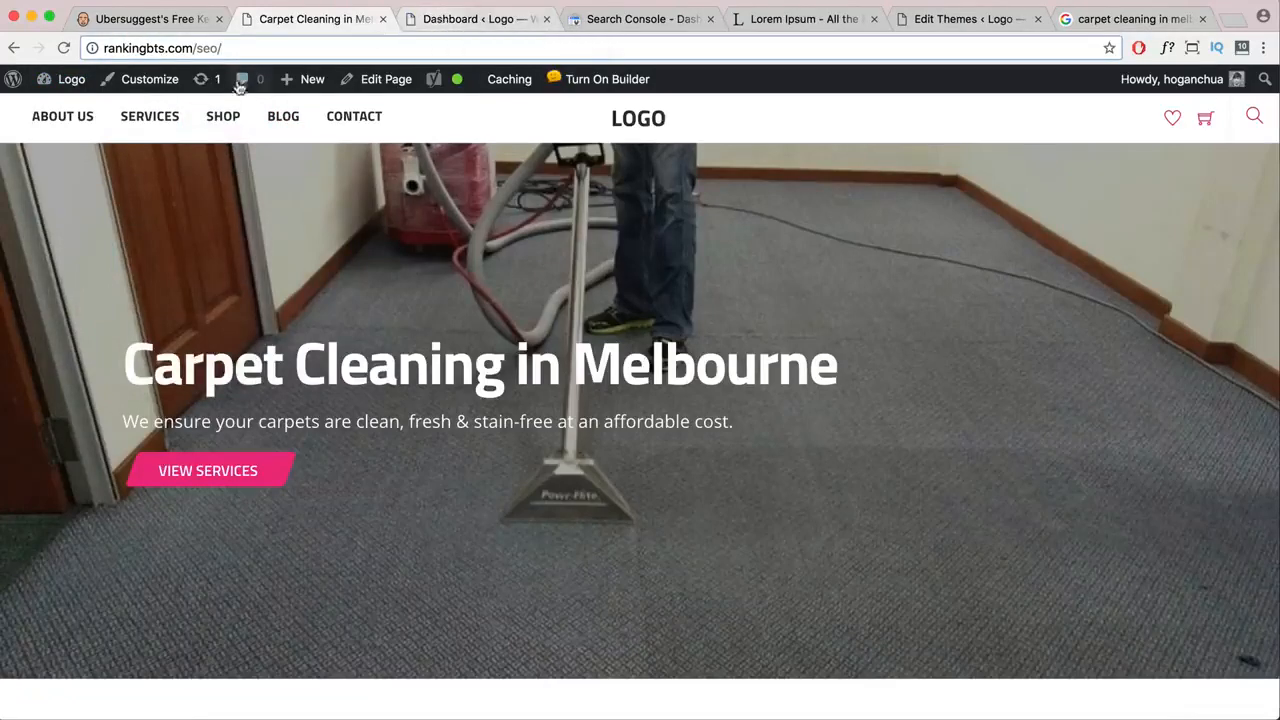
- Open the Upholstery Cleaning service page on the live site and examine the slug in its URL
mouse_move(155, 127)
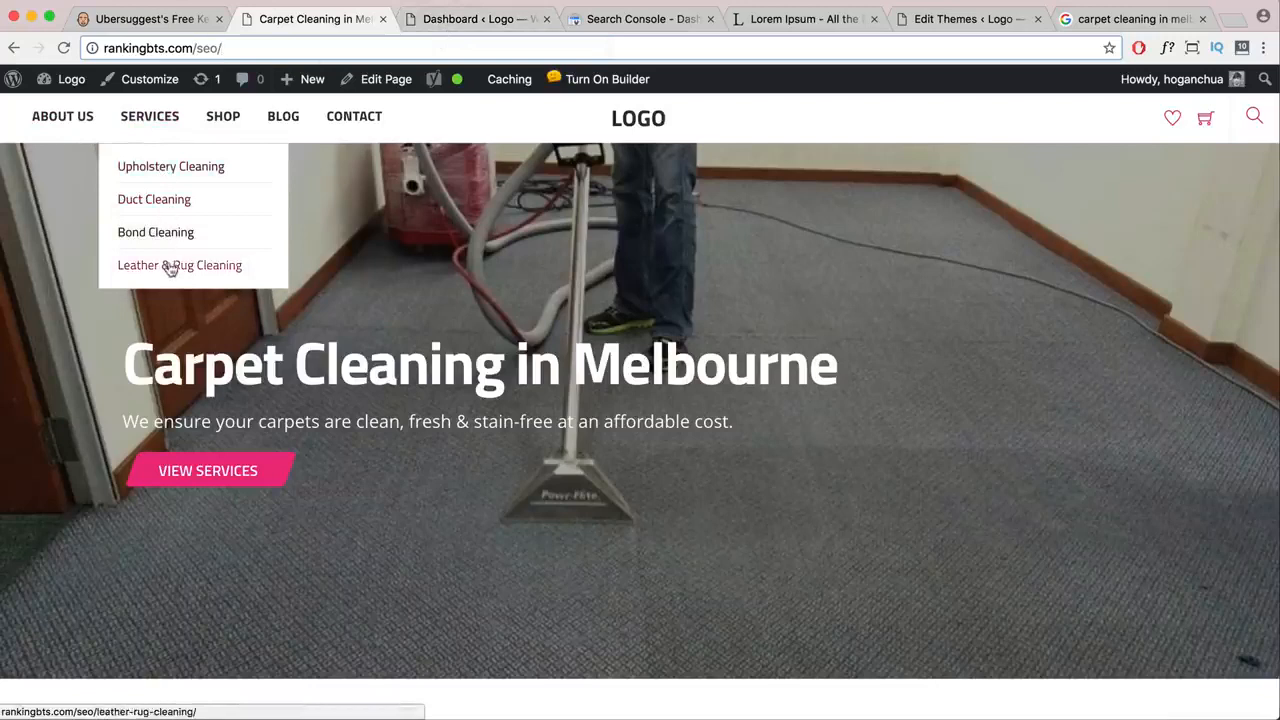
click(165, 168)
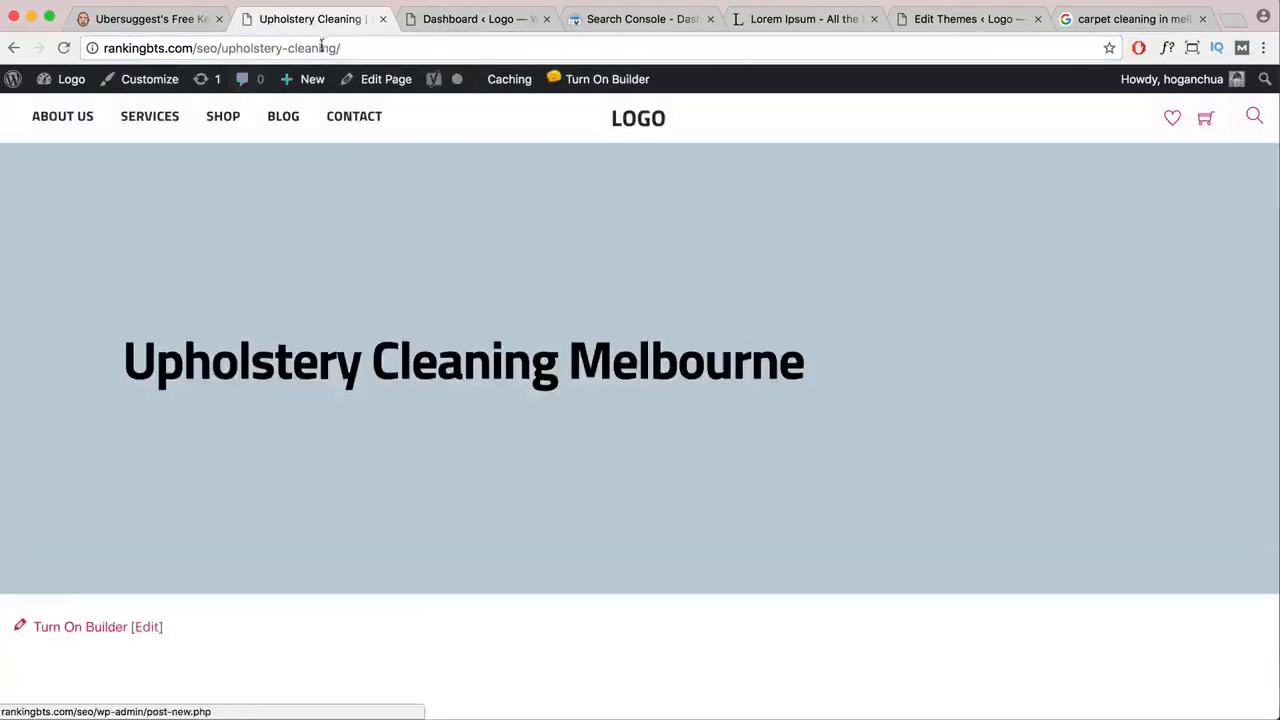
drag(340, 48, 226, 48)
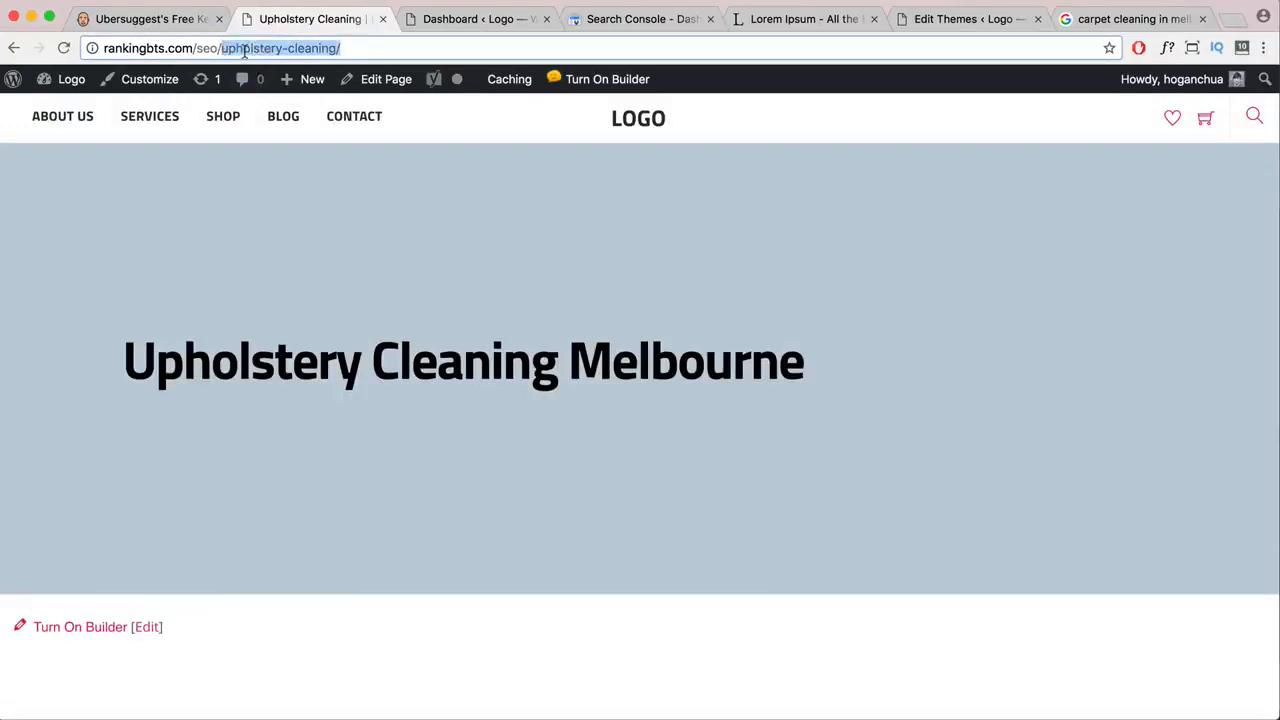
- Open the site's Permalink Settings in the WordPress dashboard and examine the Post name URL structure
click(453, 20)
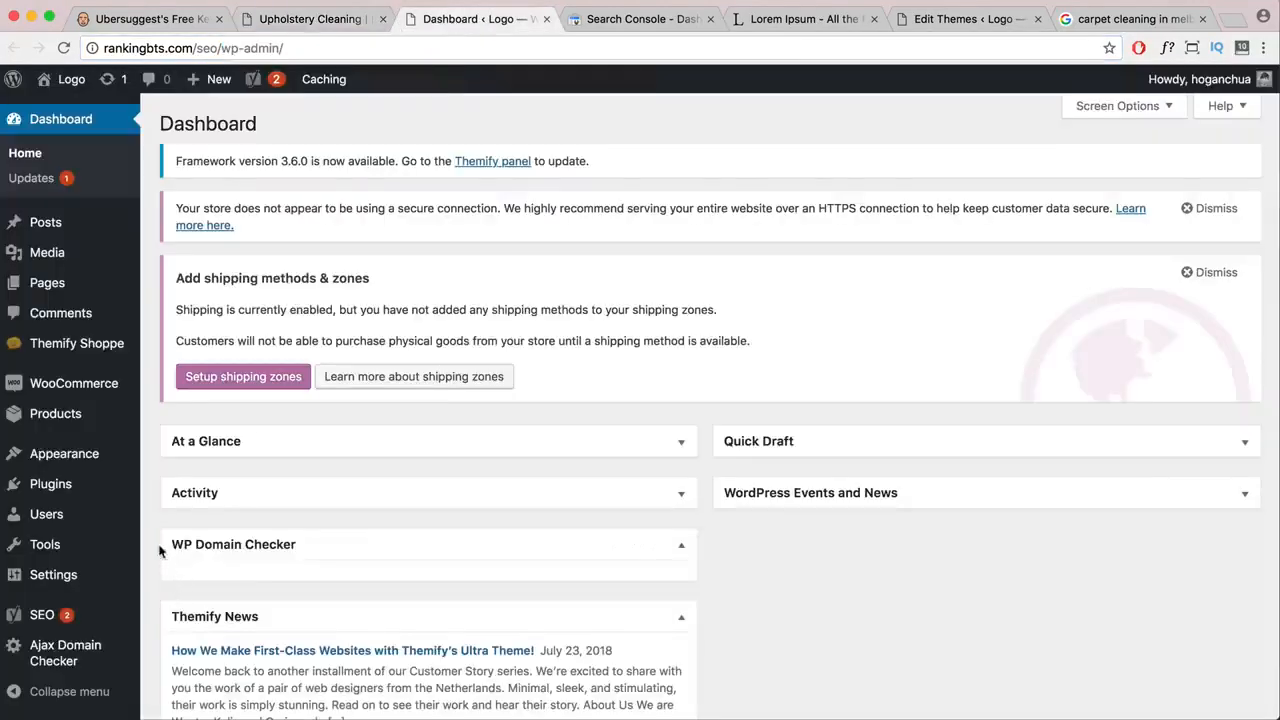
scroll(160, 551, down, 2)
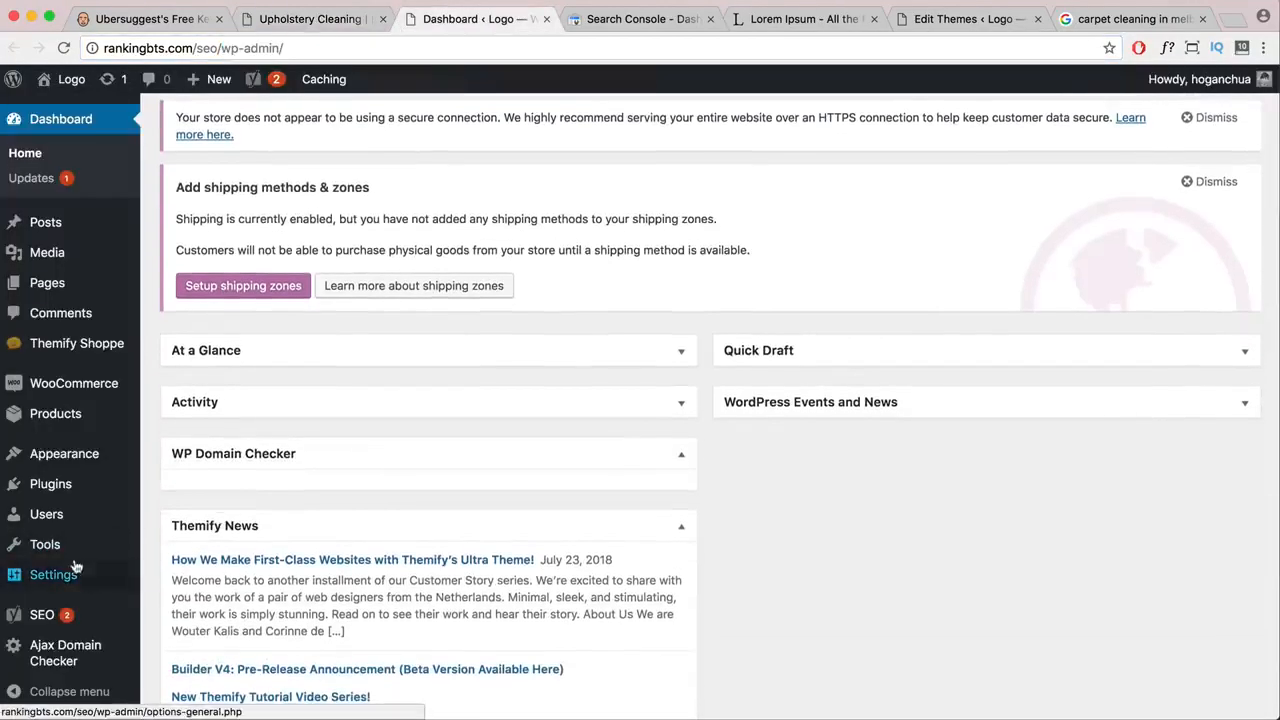
mouse_move(72, 578)
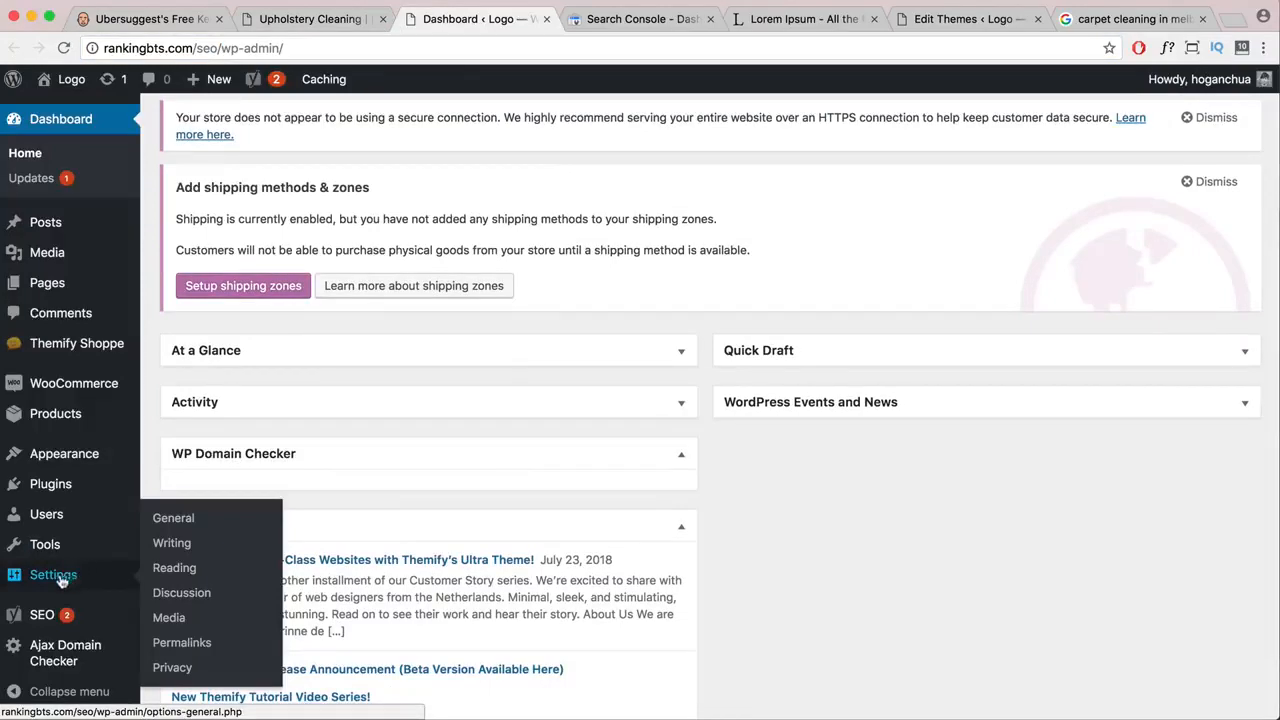
click(198, 648)
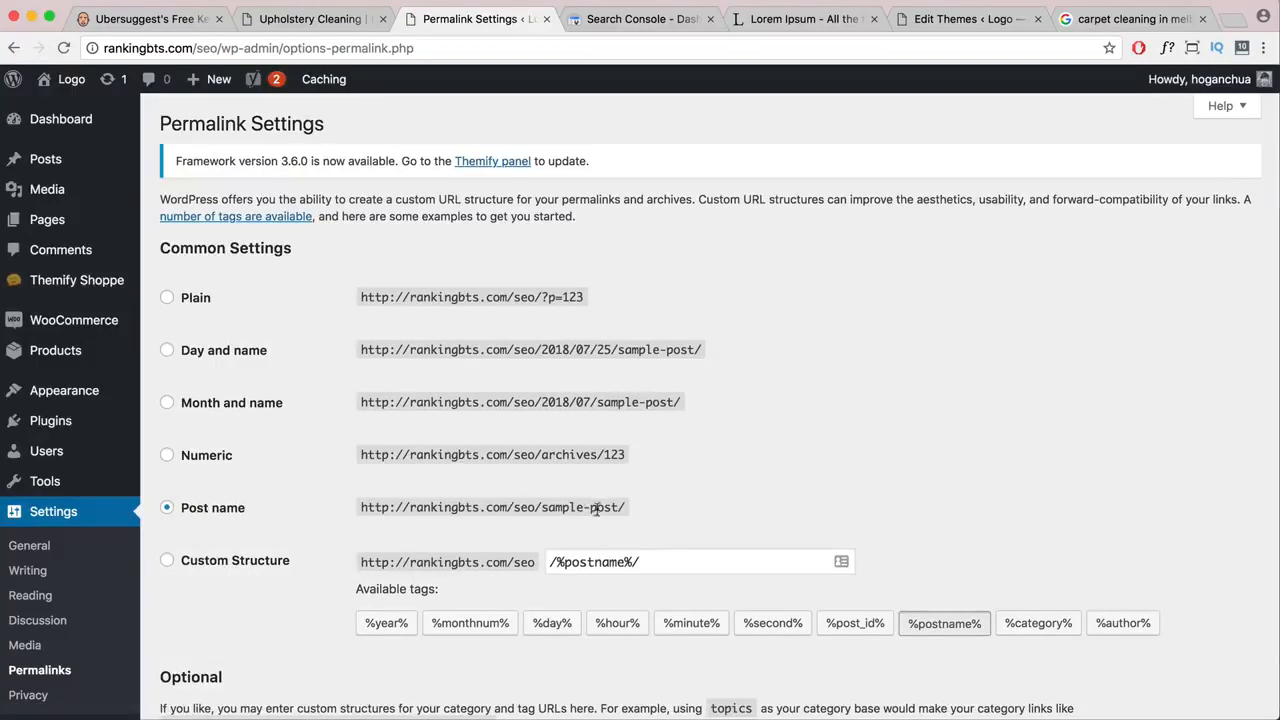
drag(622, 507, 543, 507)
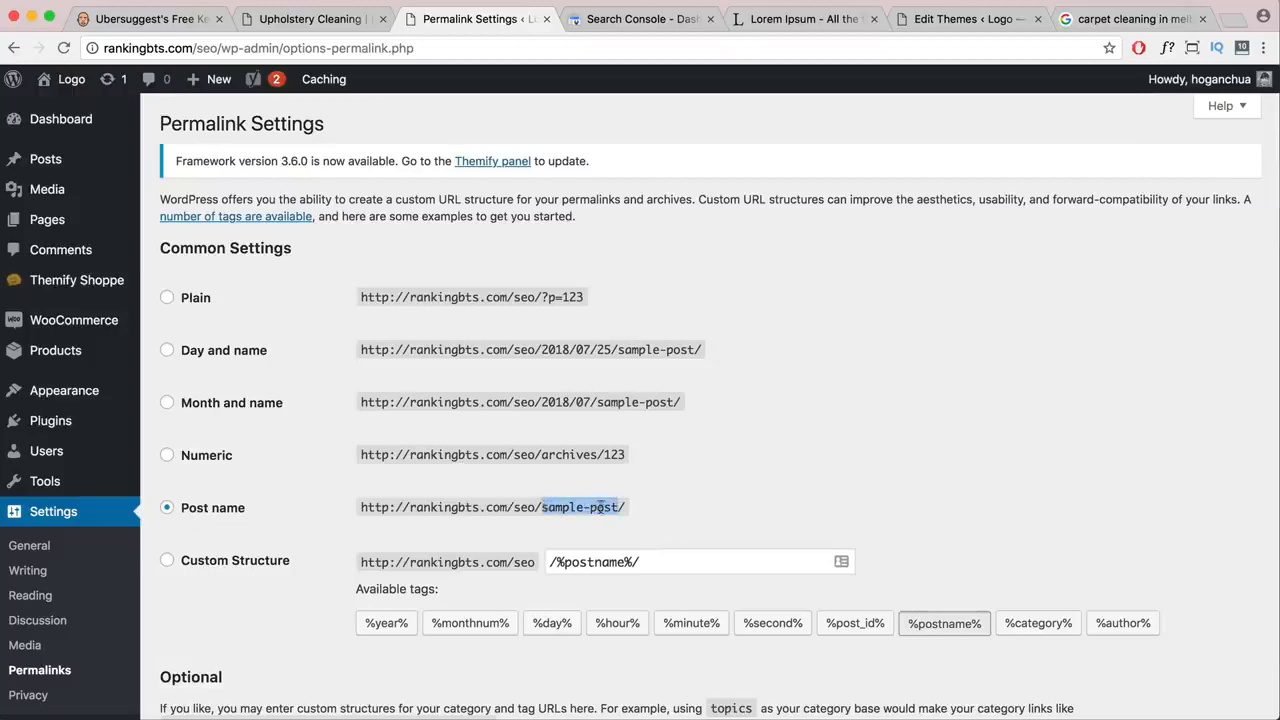
drag(626, 507, 364, 507)
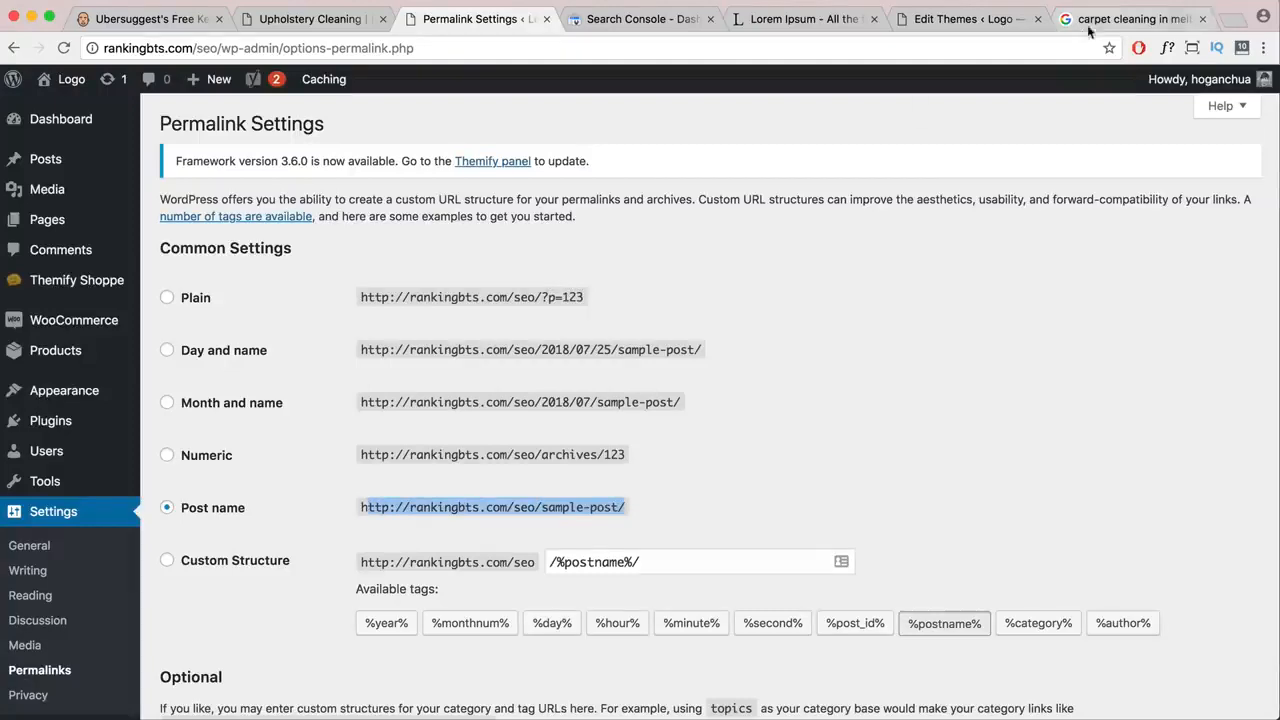
- Examine the URLs of the ranking sites in the Google results for carpet cleaning in Melbourne
click(1130, 19)
scroll(574, 420, down, 5)
scroll(572, 418, down, 5)
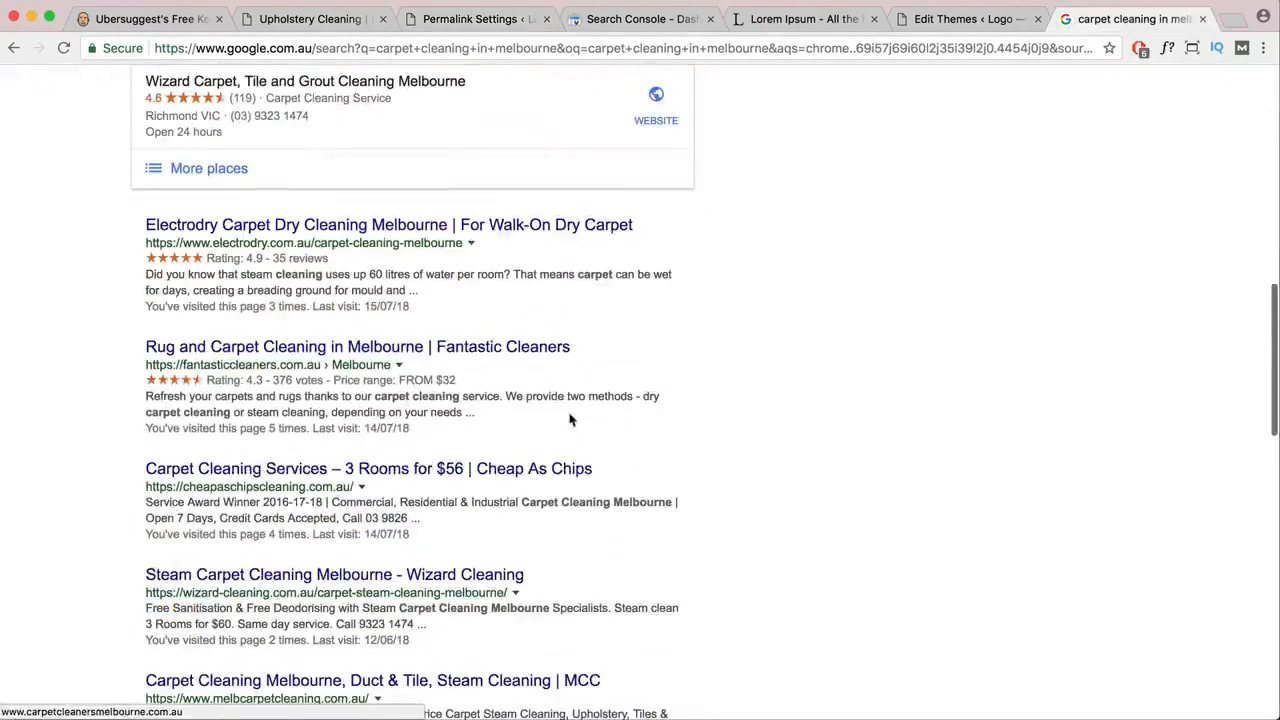
scroll(300, 369, down, 1)
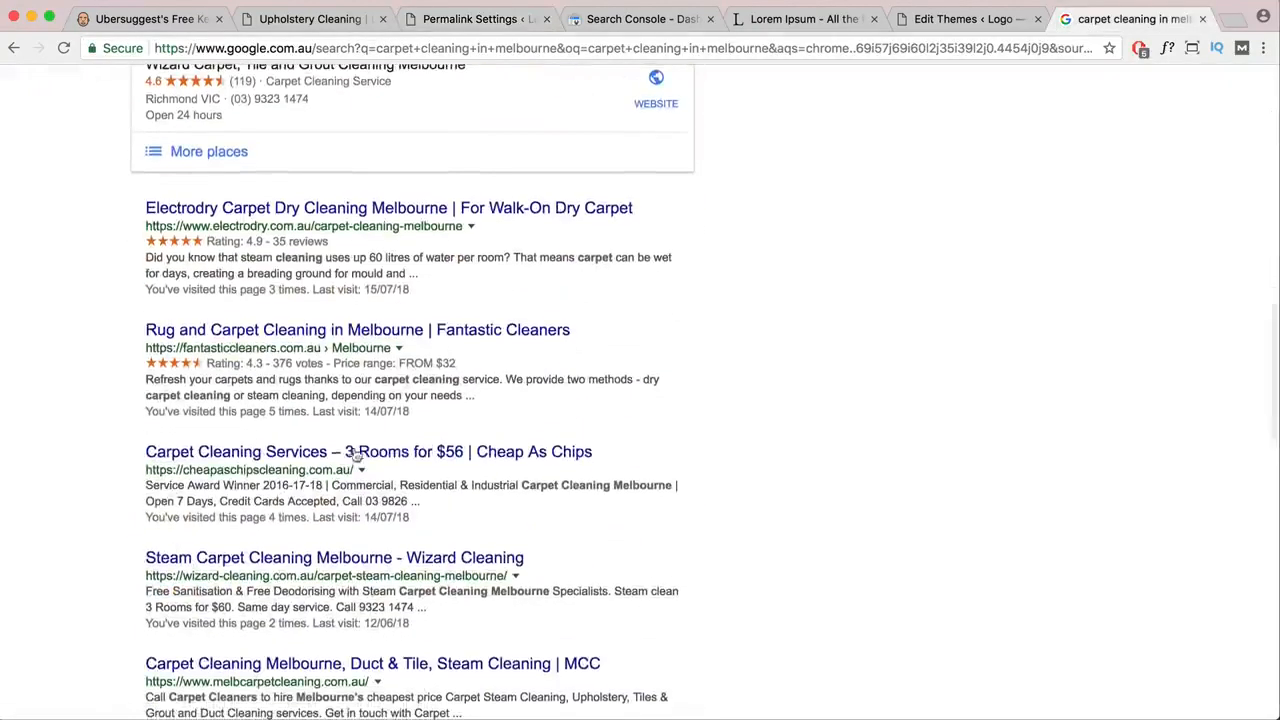
scroll(355, 452, down, 5)
- Go back from the Upholstery Cleaning page to the live Home page and close the Permalink Settings tab
click(332, 20)
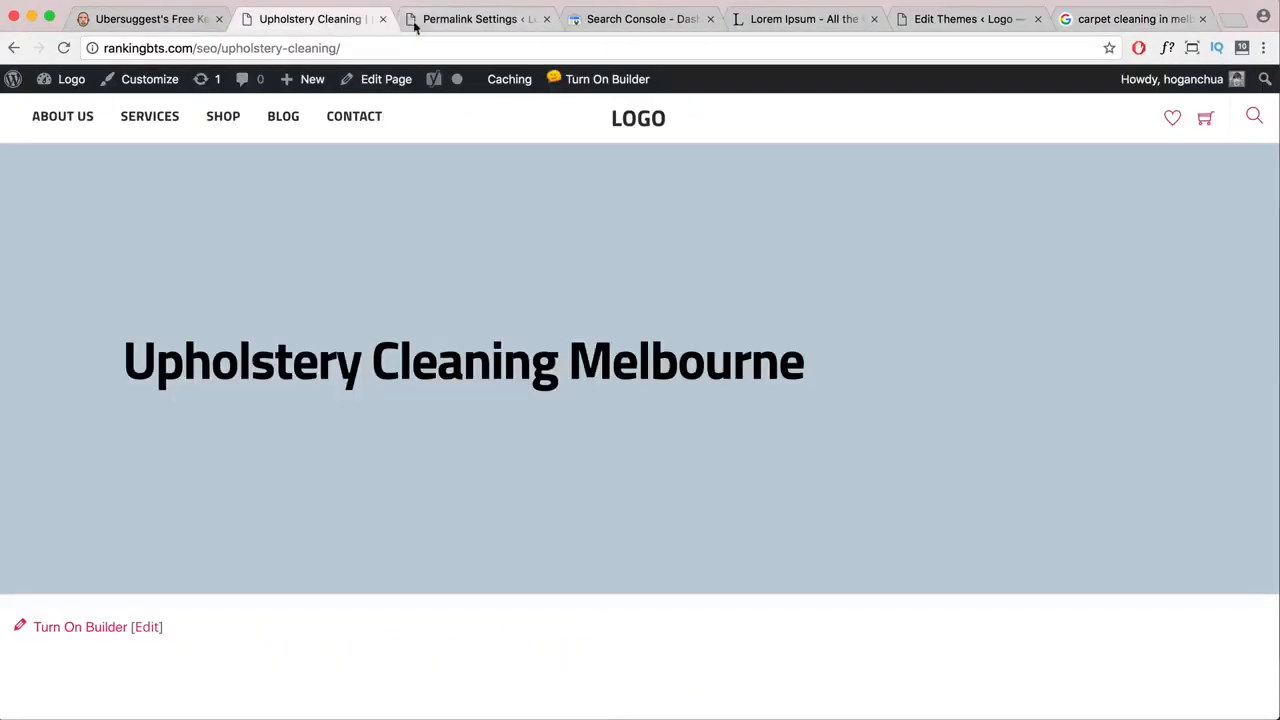
click(14, 48)
click(453, 20)
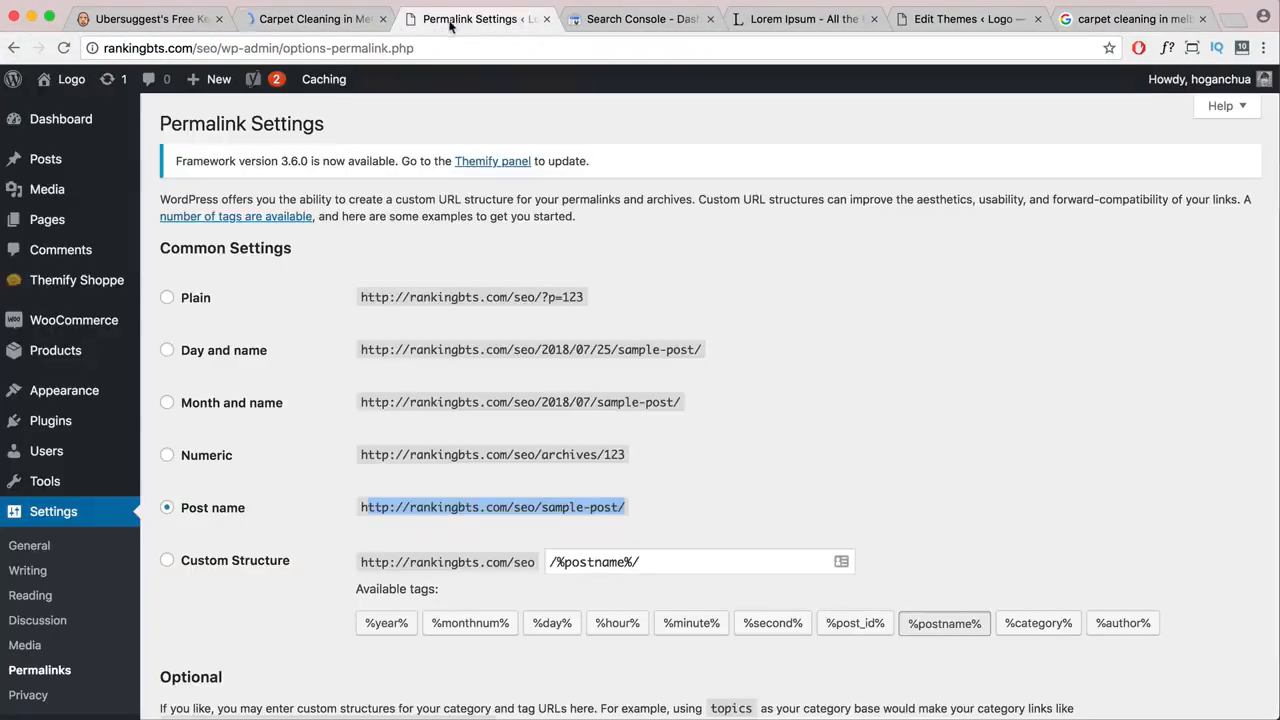
scroll(240, 519, down, 10)
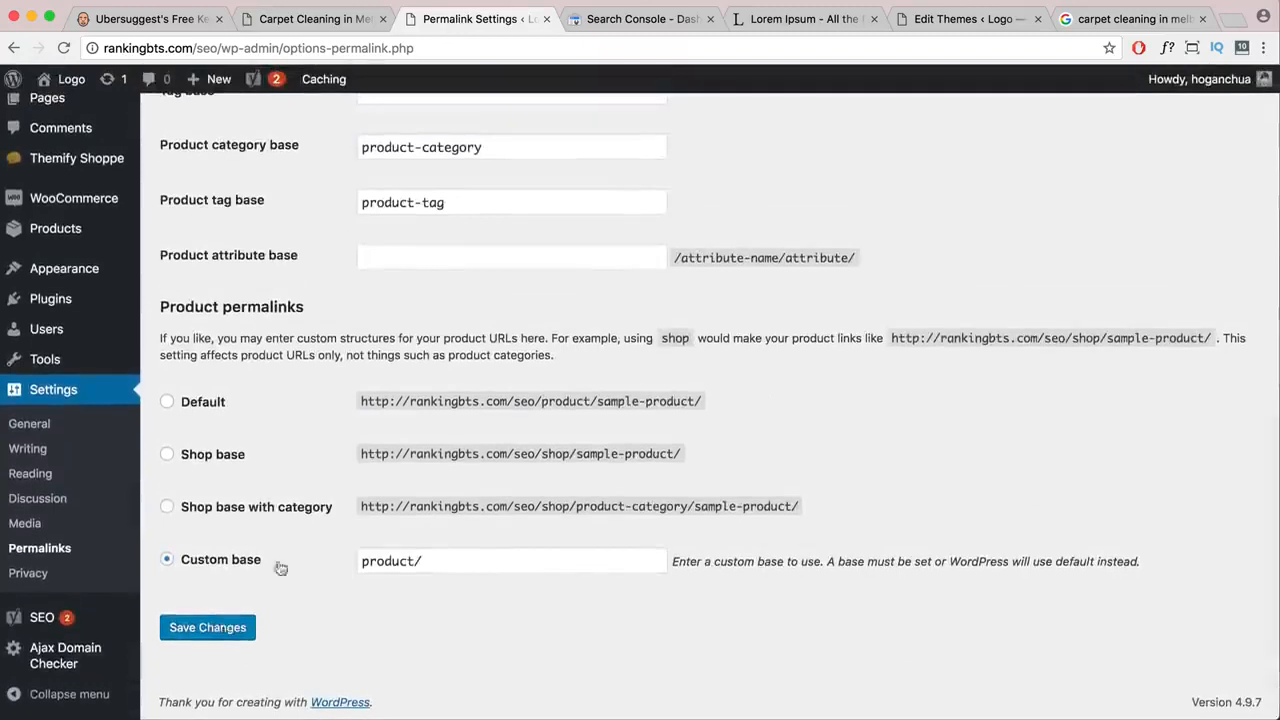
click(547, 20)
click(357, 20)
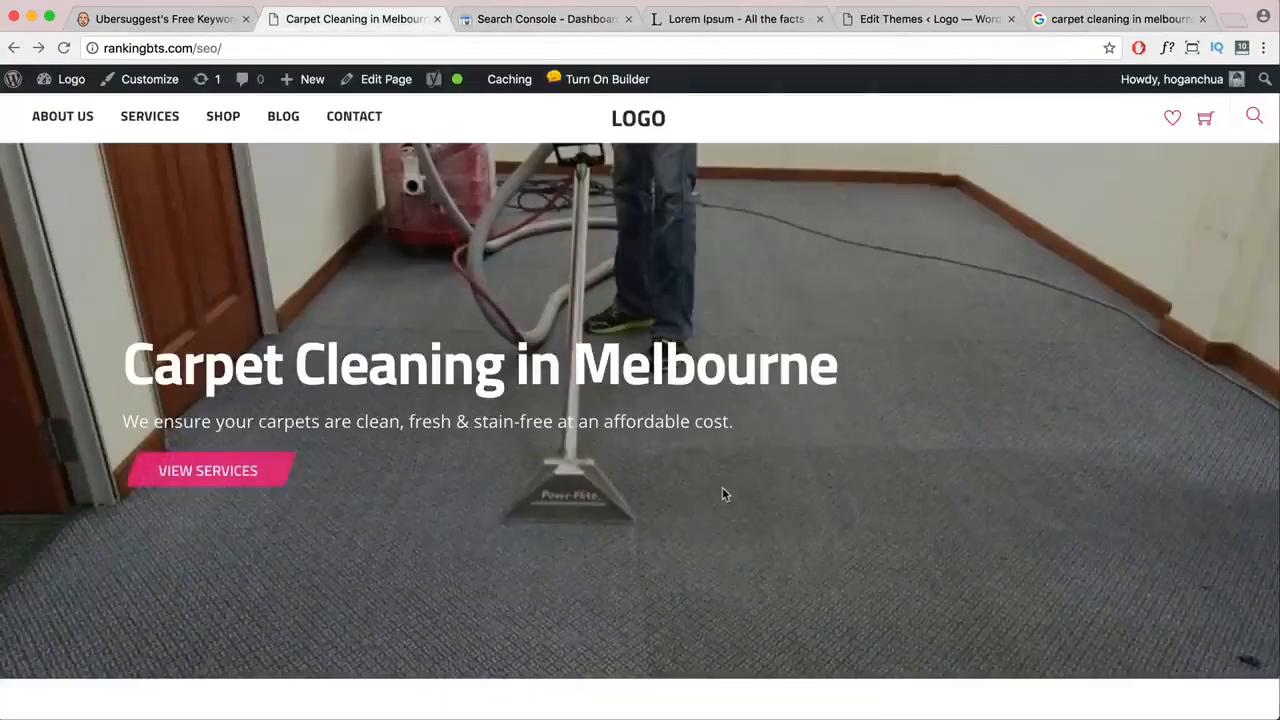
- Turn on the page builder for the Home page and open its "Carpet Cleaning in Melbourne" heading module for editing
drag(840, 377, 128, 371)
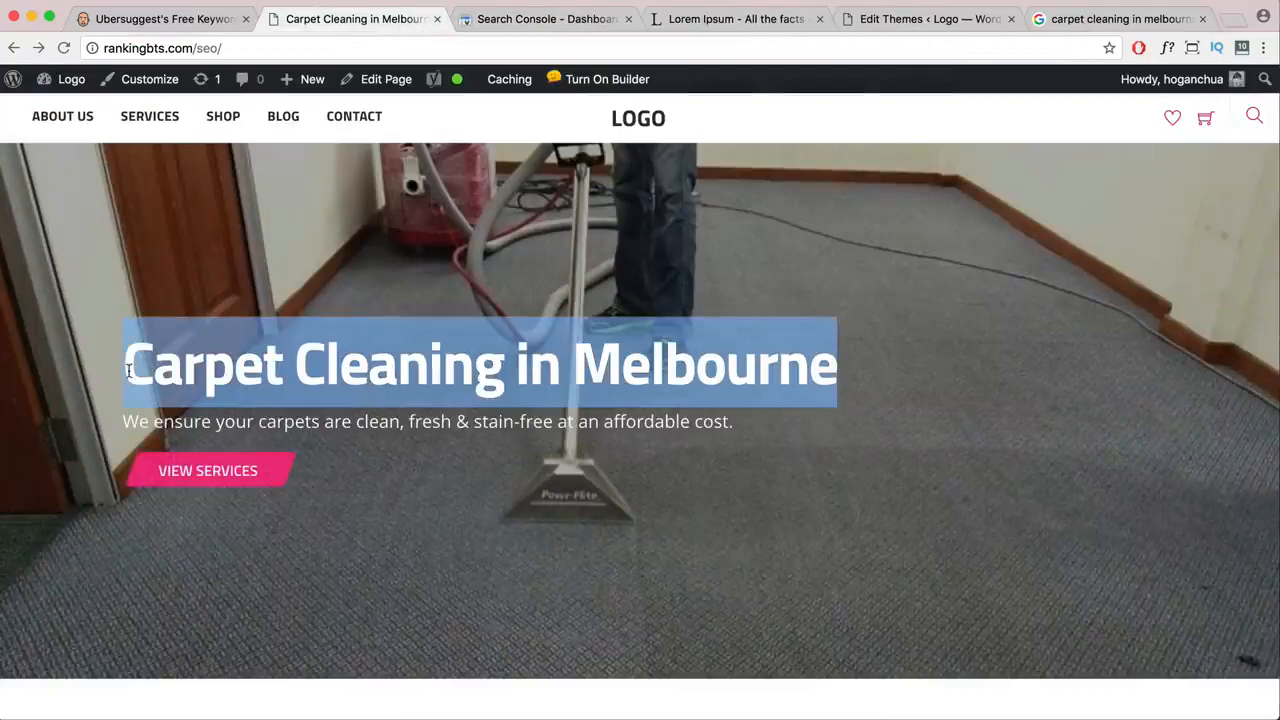
click(597, 80)
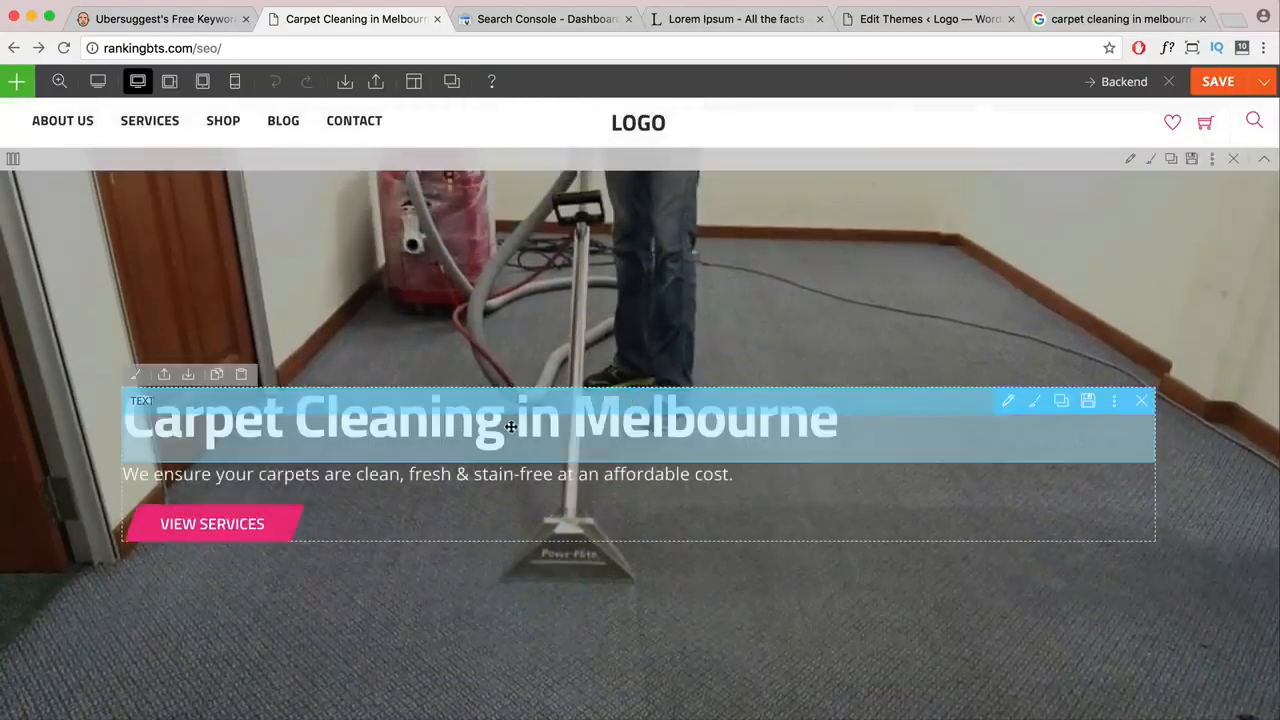
double_click(593, 416)
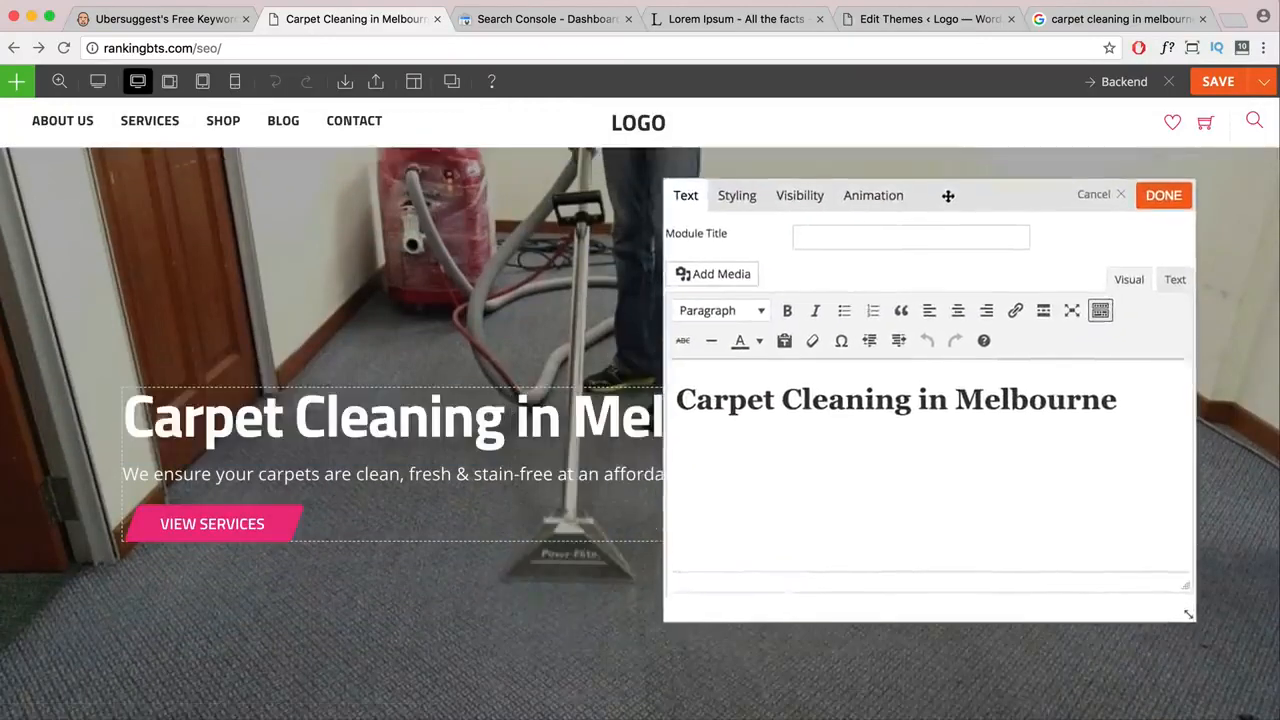
- Switch the "Carpet Cleaning in Melbourne" text to Paragraph format and restore it to Heading 1
drag(1130, 396, 672, 395)
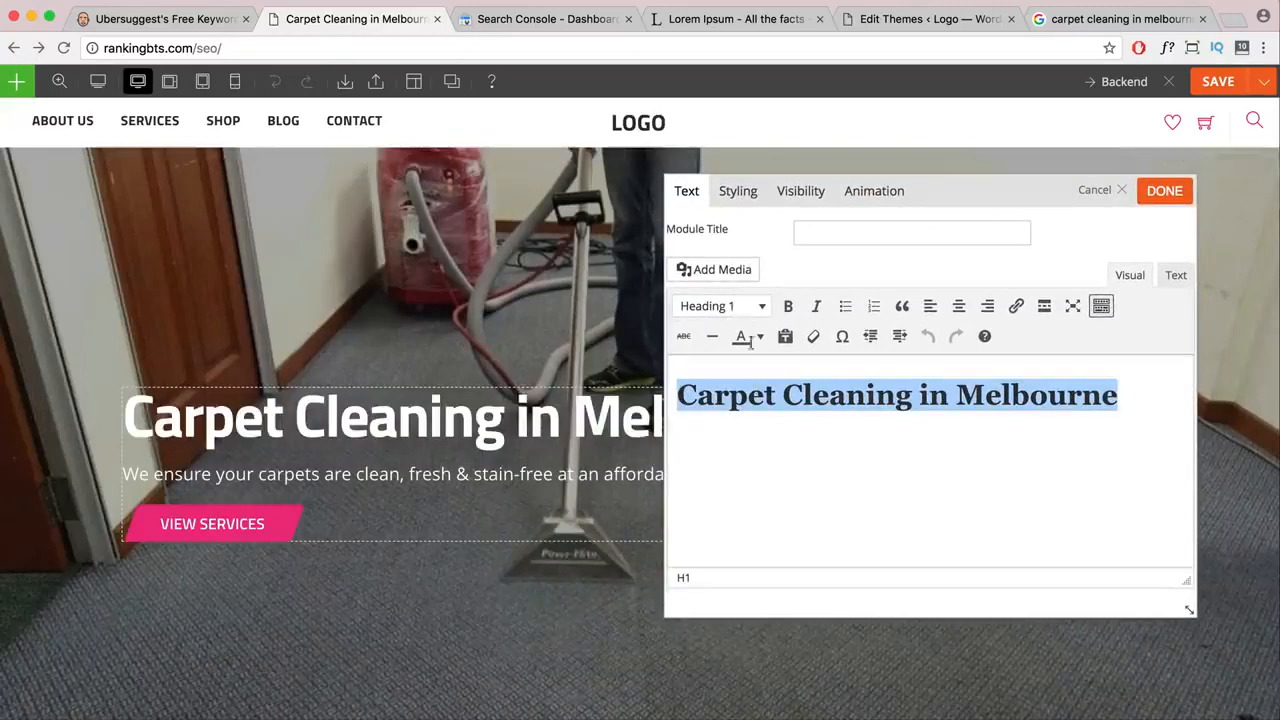
click(748, 307)
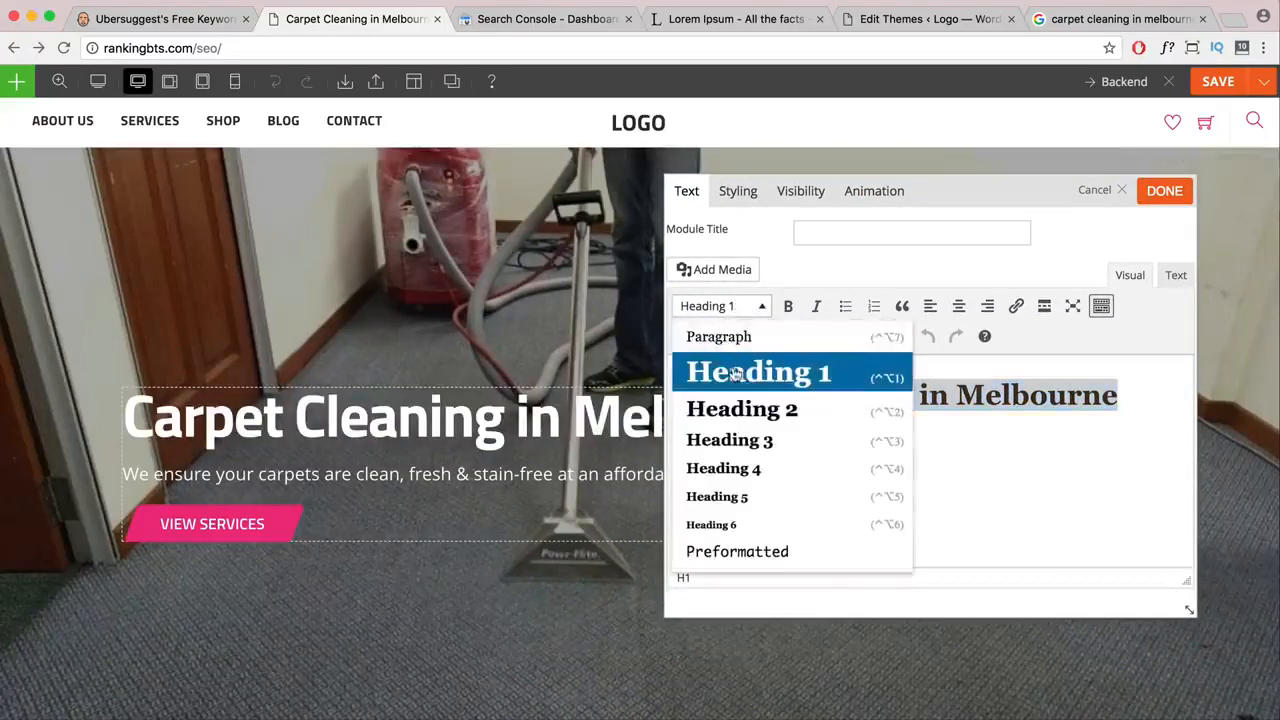
click(730, 341)
click(725, 310)
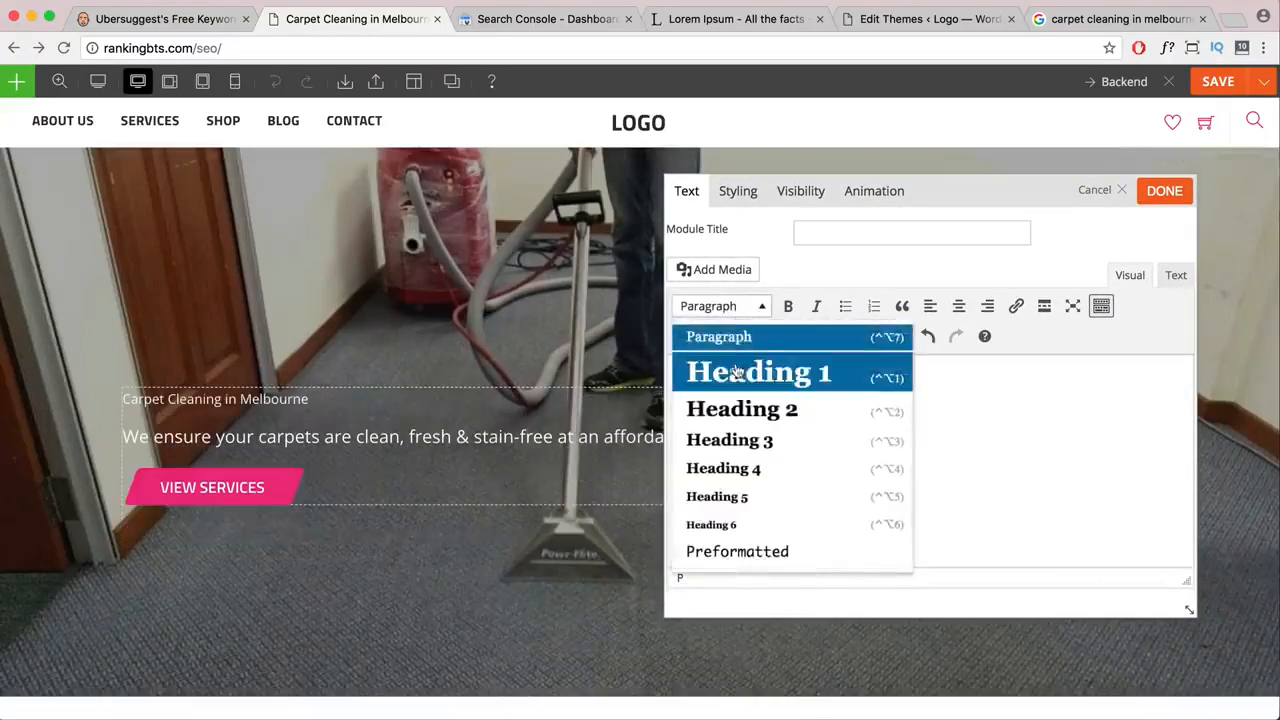
click(736, 372)
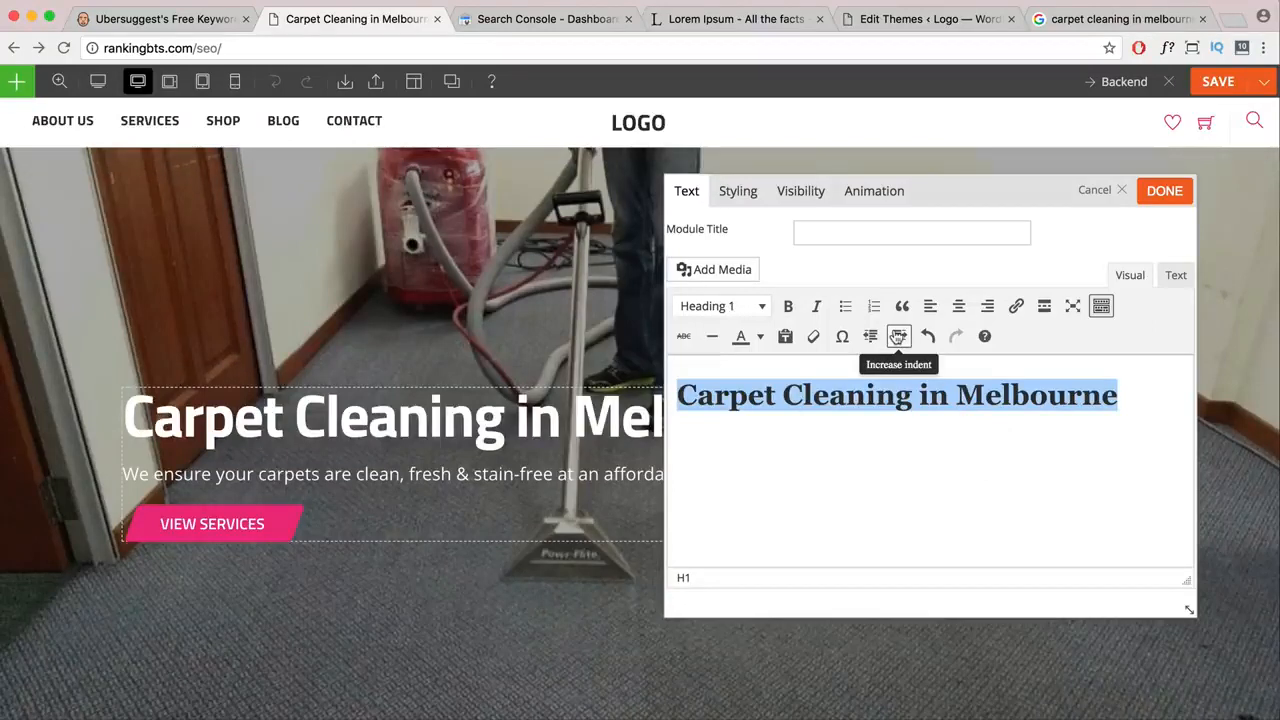
- Inspect the h1 tags in the heading module's HTML source and finish editing the module
click(1175, 275)
double_click(877, 338)
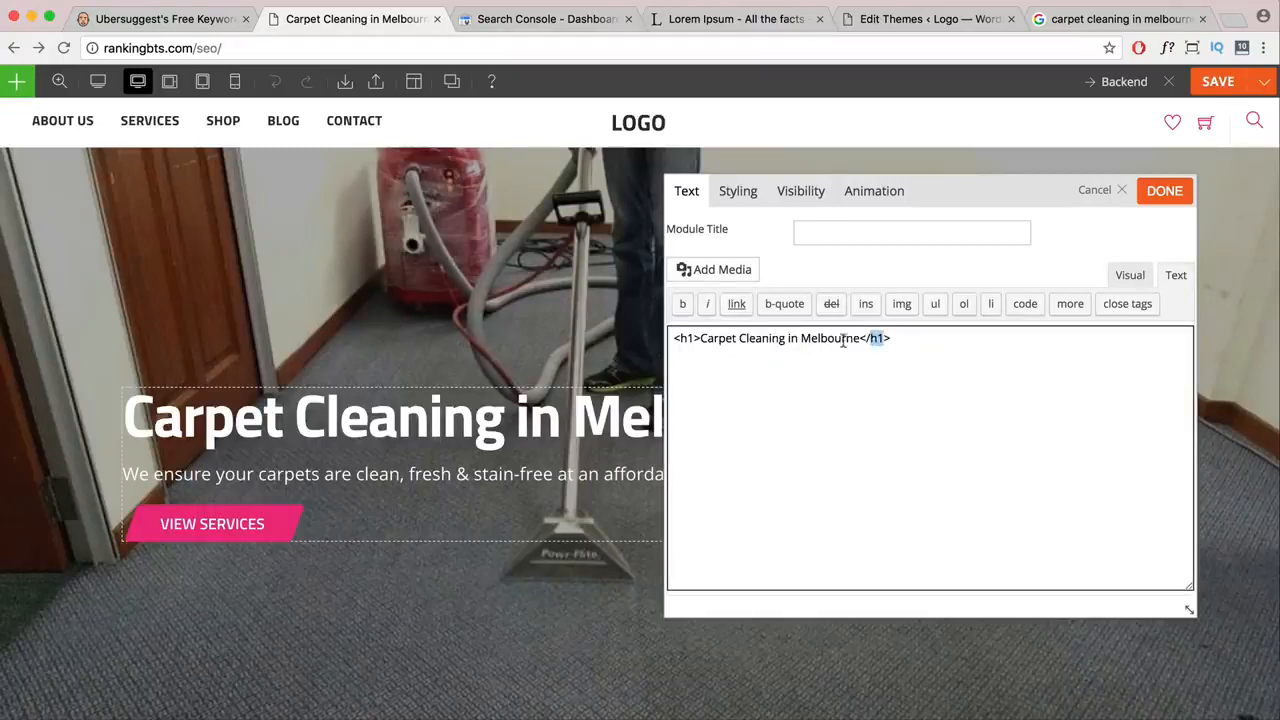
click(1168, 190)
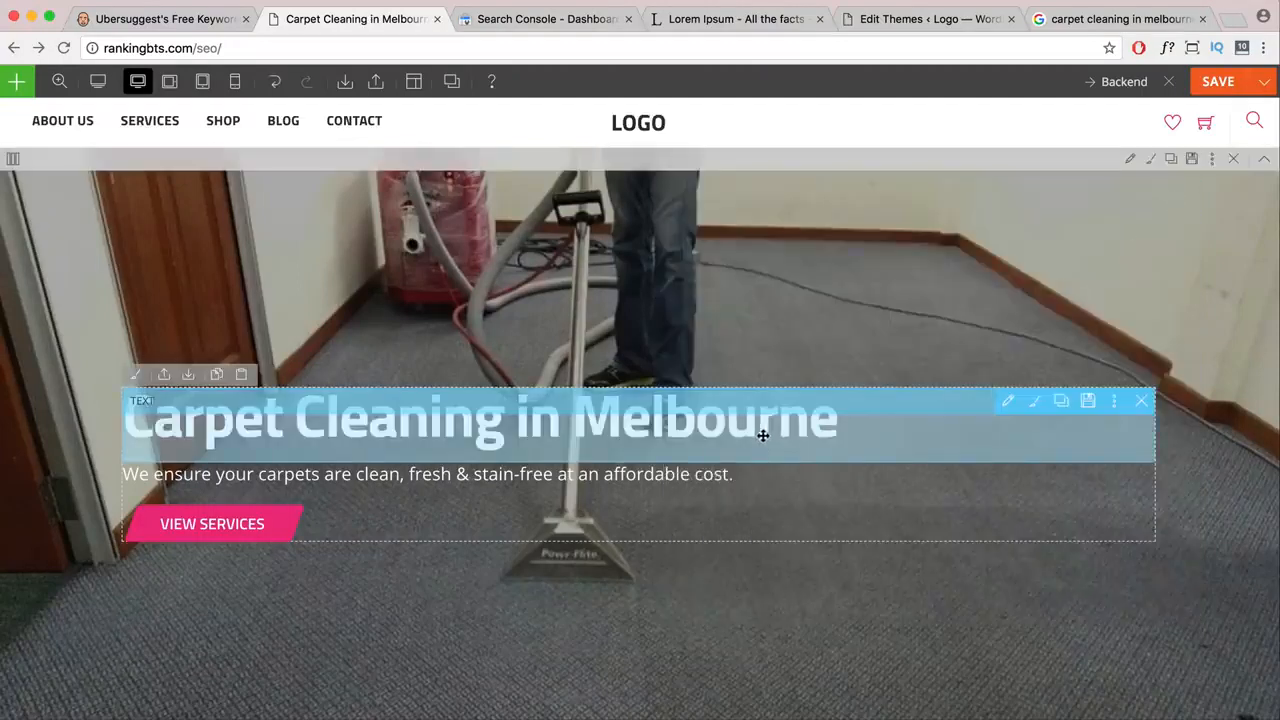
- Look through the Home page's sections, and switch to the OnPage SEO Checklist document to examine its primary and related carpet cleaning keywords
scroll(691, 471, down, 5)
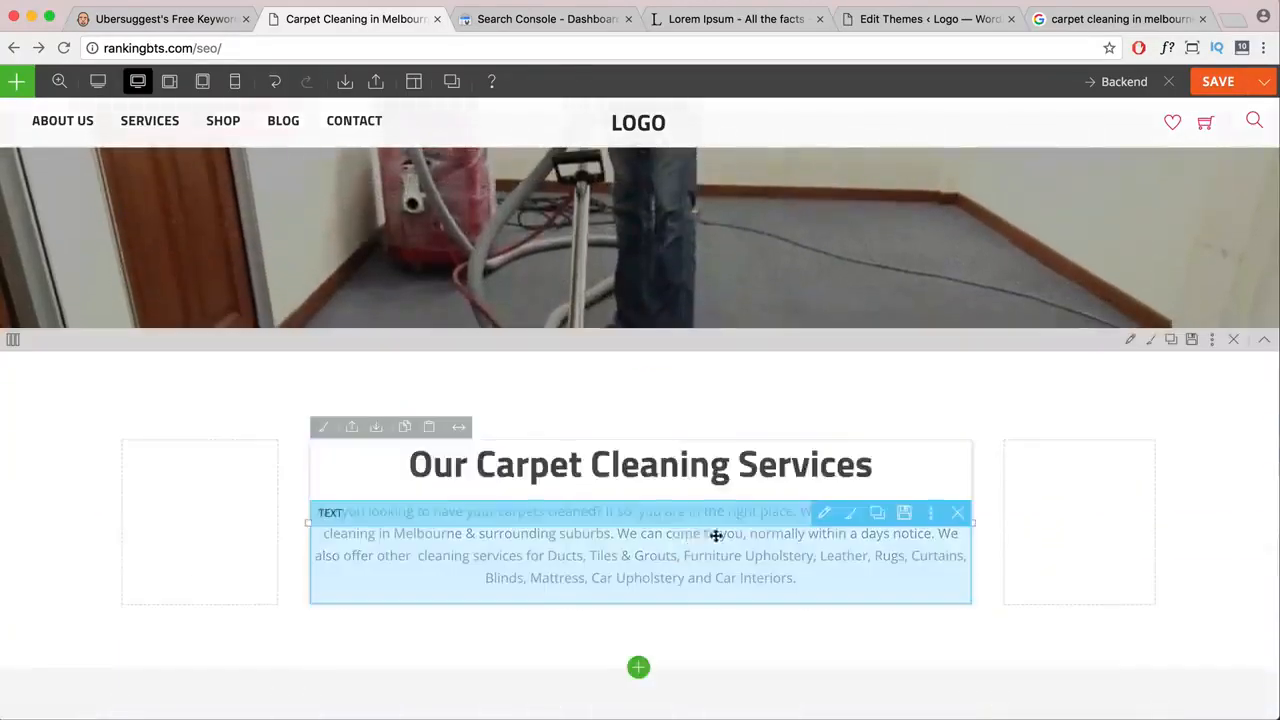
scroll(683, 503, down, 3)
scroll(683, 507, down, 10)
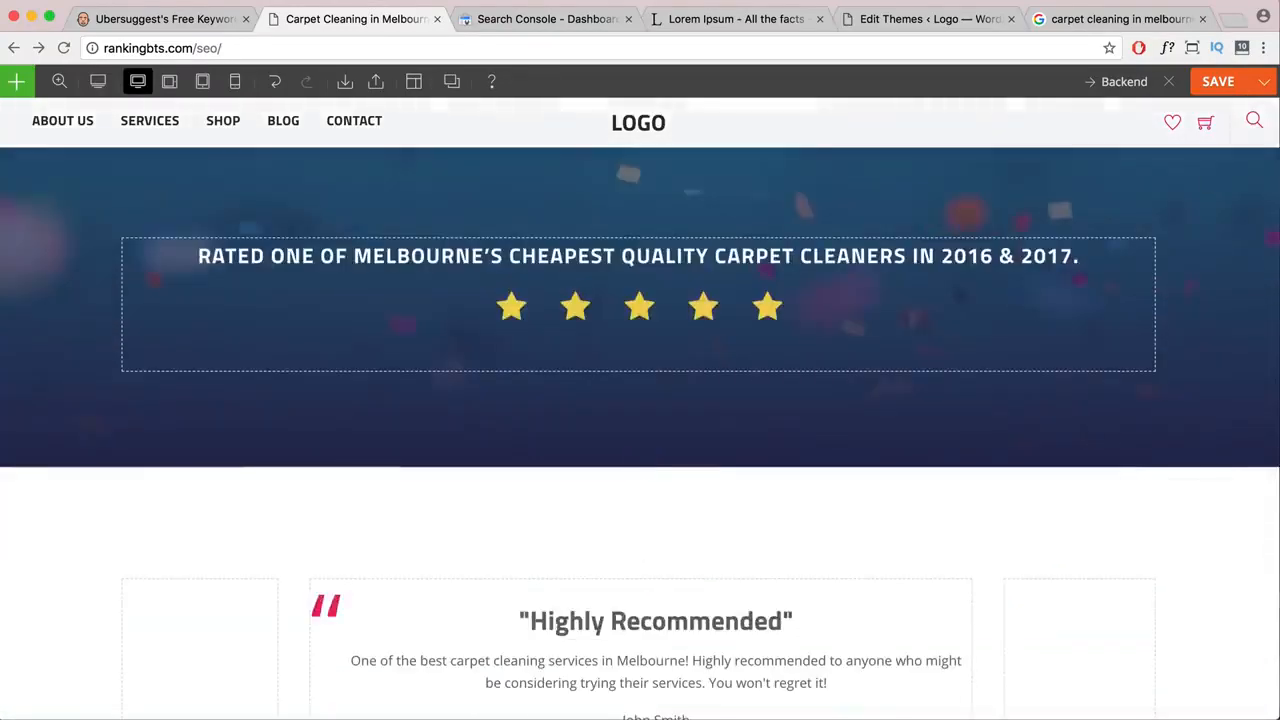
drag(1279, 12, 959, 10)
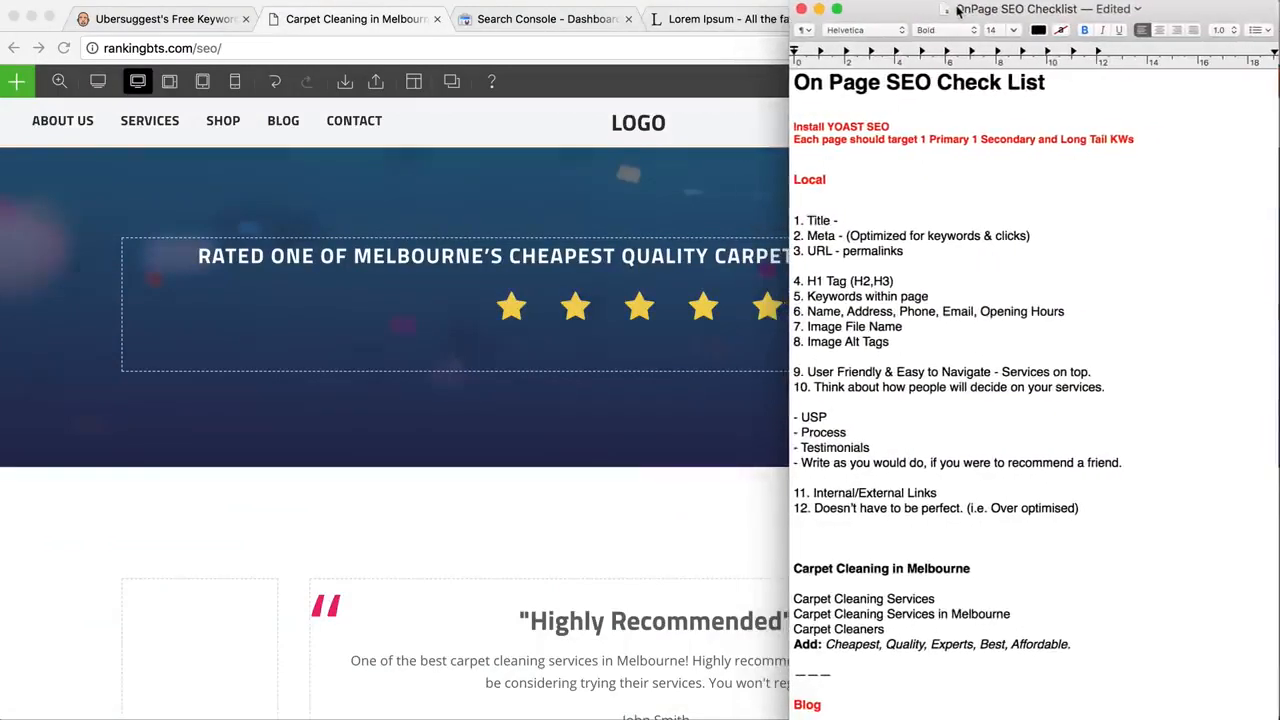
scroll(912, 435, down, 5)
triple_click(913, 459)
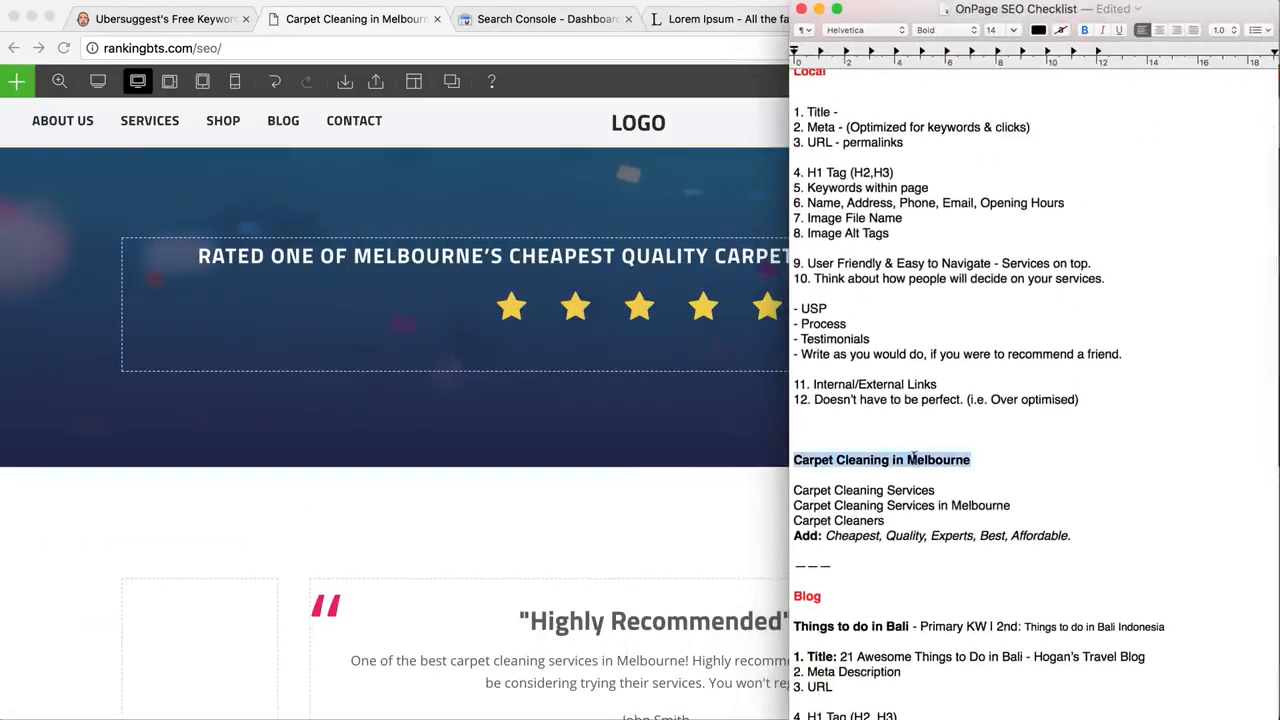
click(921, 490)
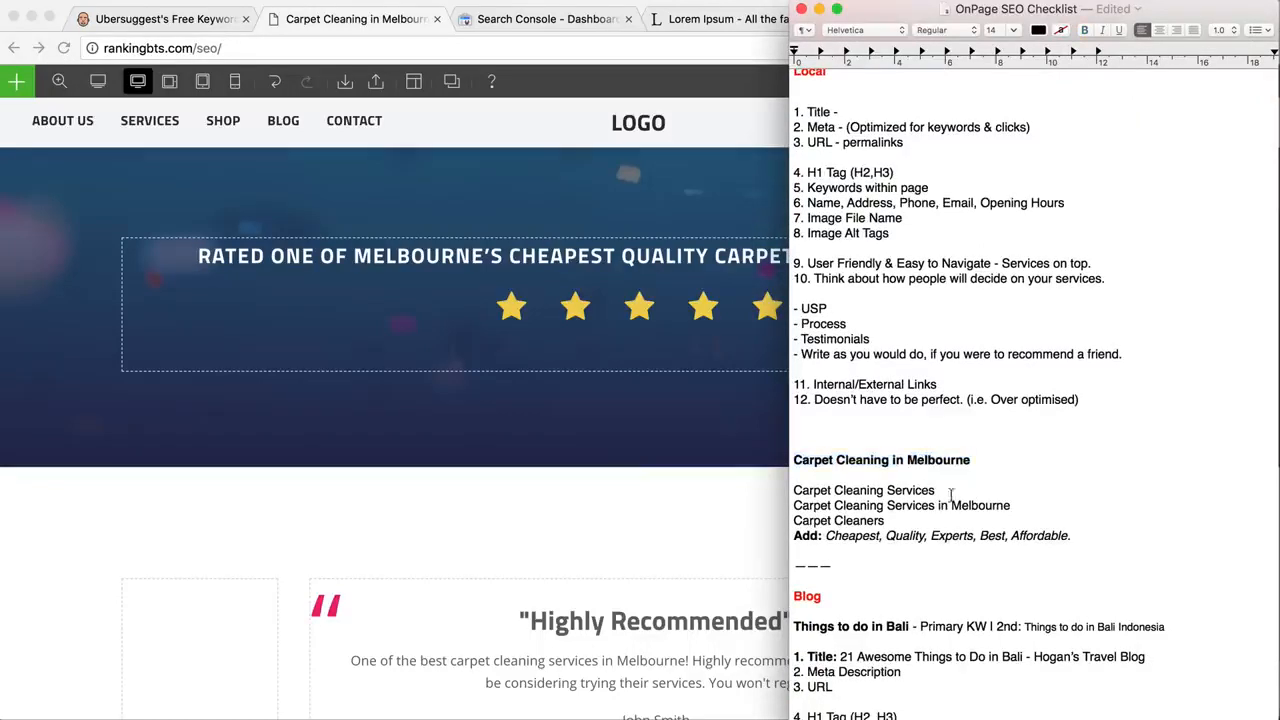
drag(939, 490, 750, 492)
drag(1016, 506, 790, 506)
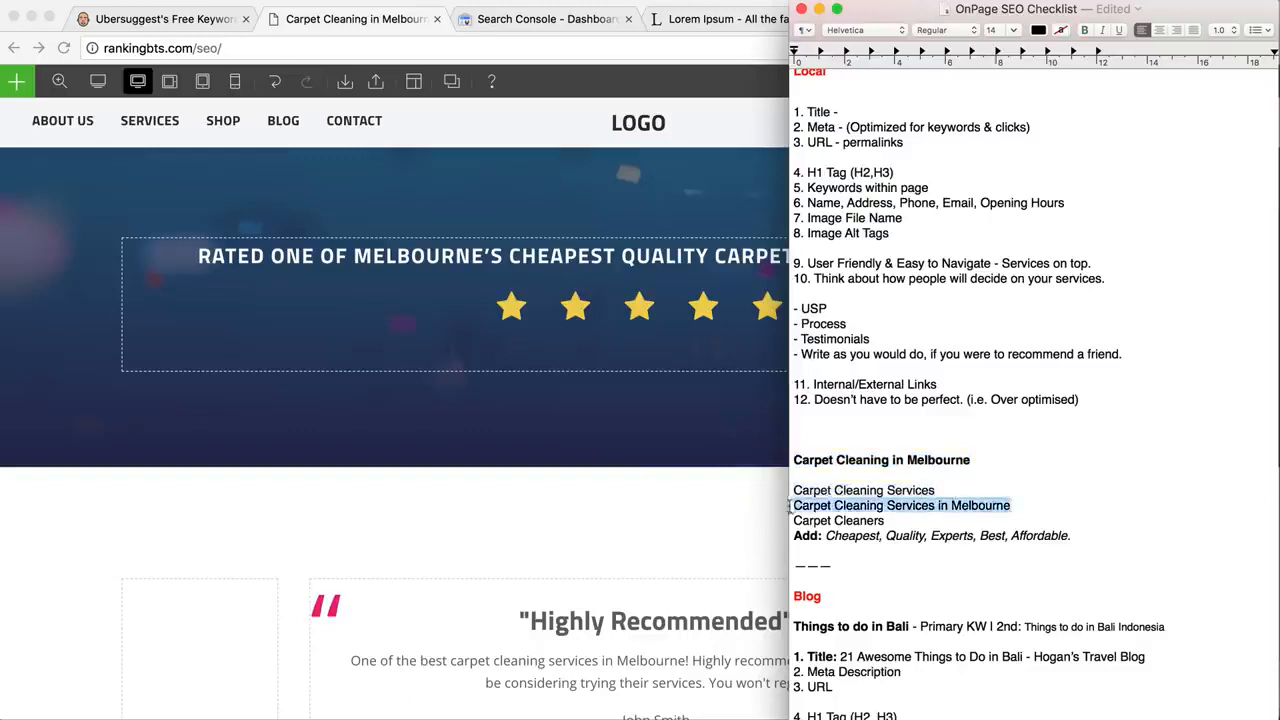
click(882, 519)
drag(886, 520, 801, 518)
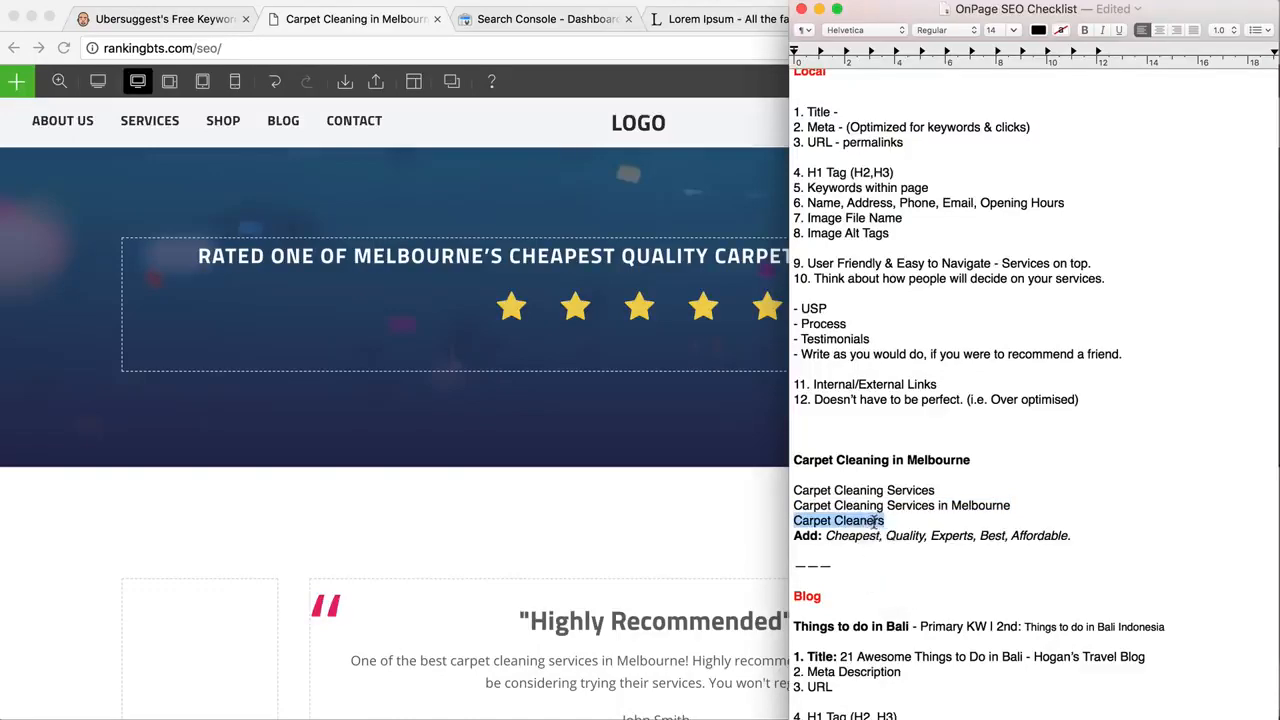
- Compare the Home page's text with the checklist's "Carpet Cleaners" keyword and its added words such as Cheapest, Quality and Best
scroll(619, 516, down, 10)
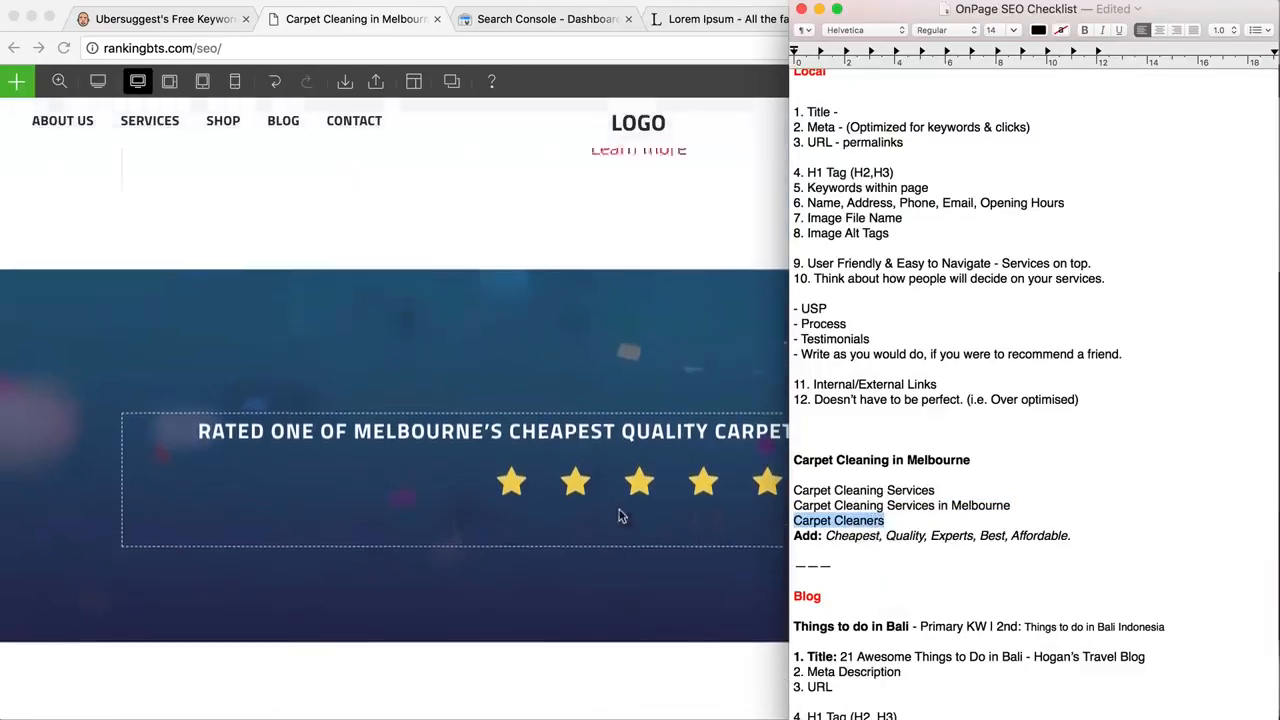
scroll(619, 516, up, 6)
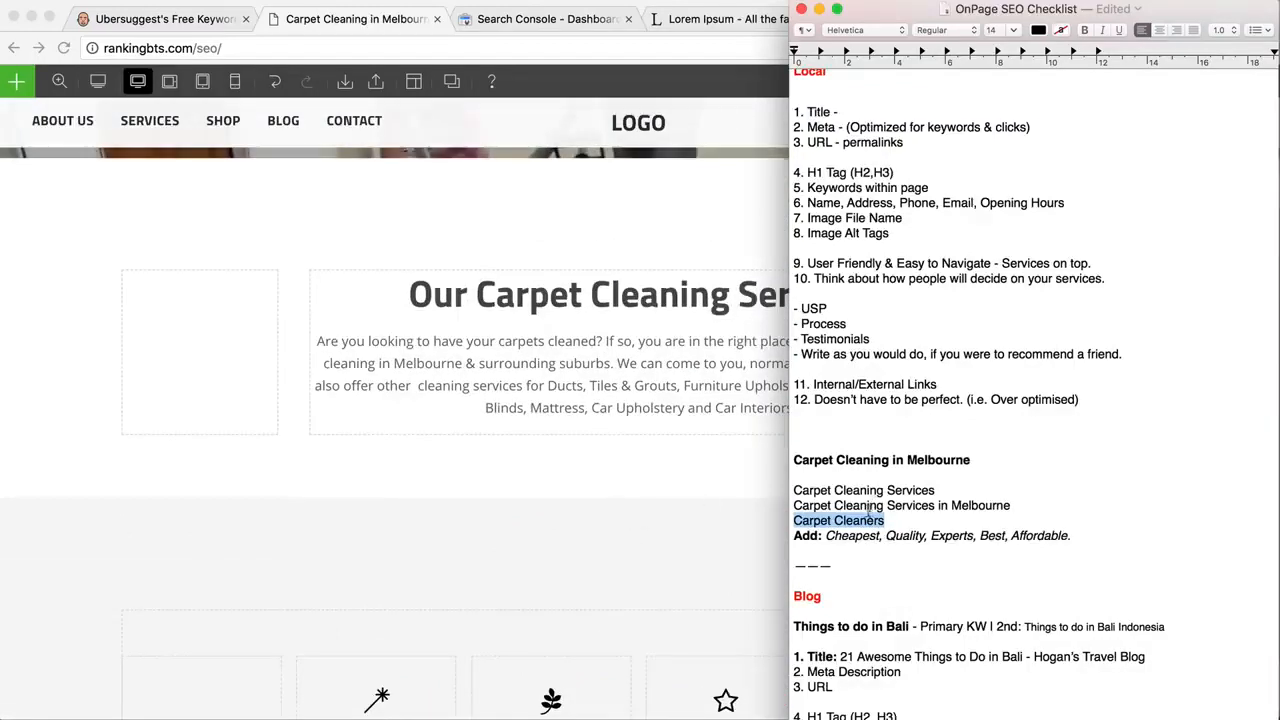
drag(885, 520, 838, 517)
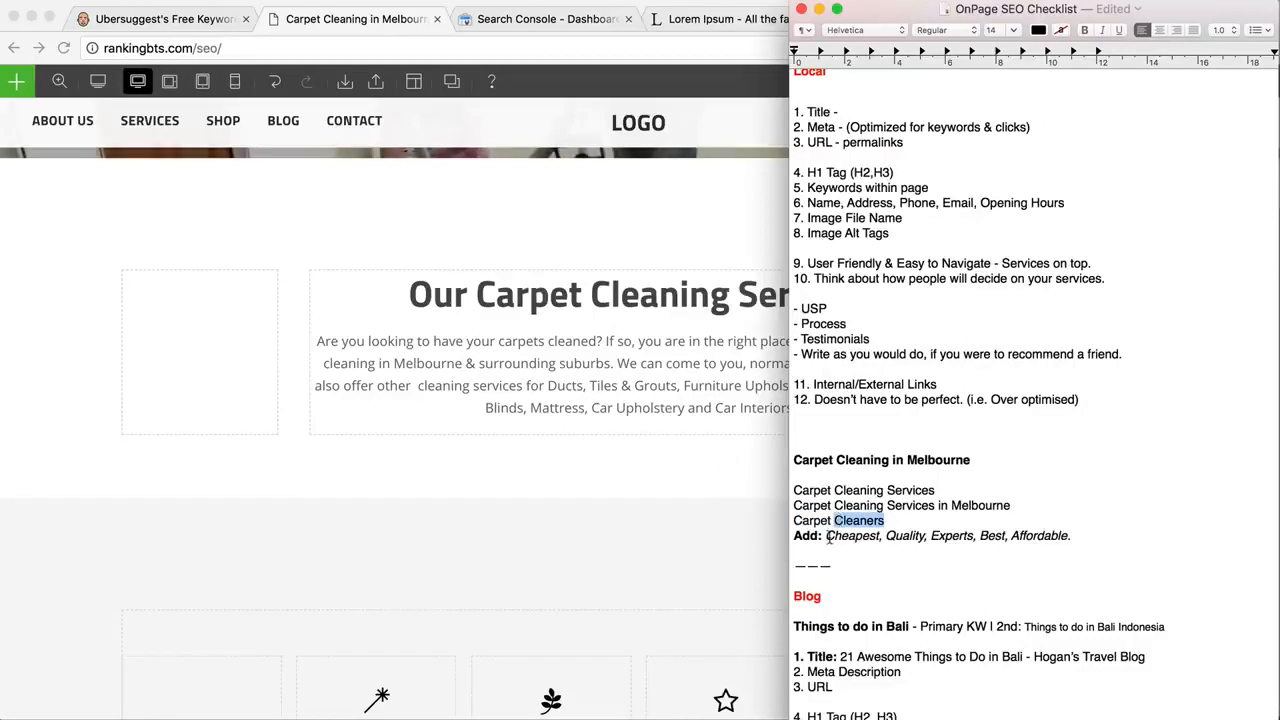
drag(826, 537, 925, 538)
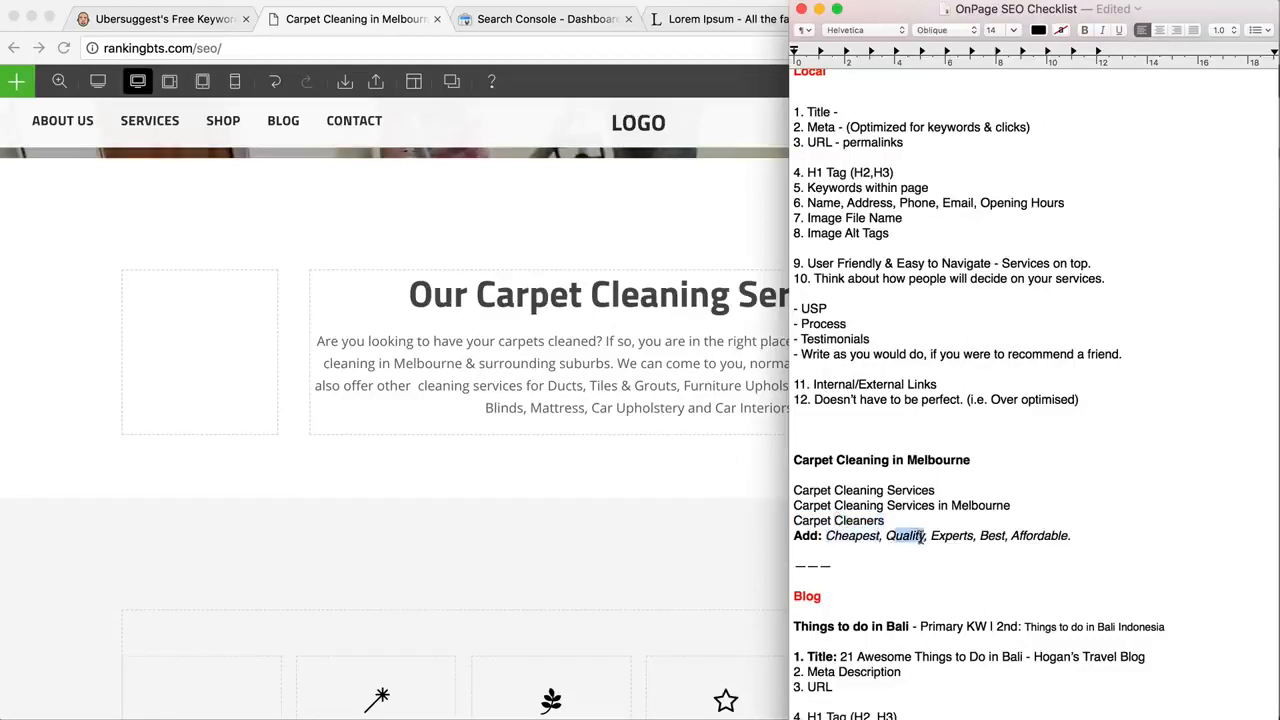
click(1008, 537)
- Return to the Home page in the browser and review the keywords in its services section and main banner
click(706, 479)
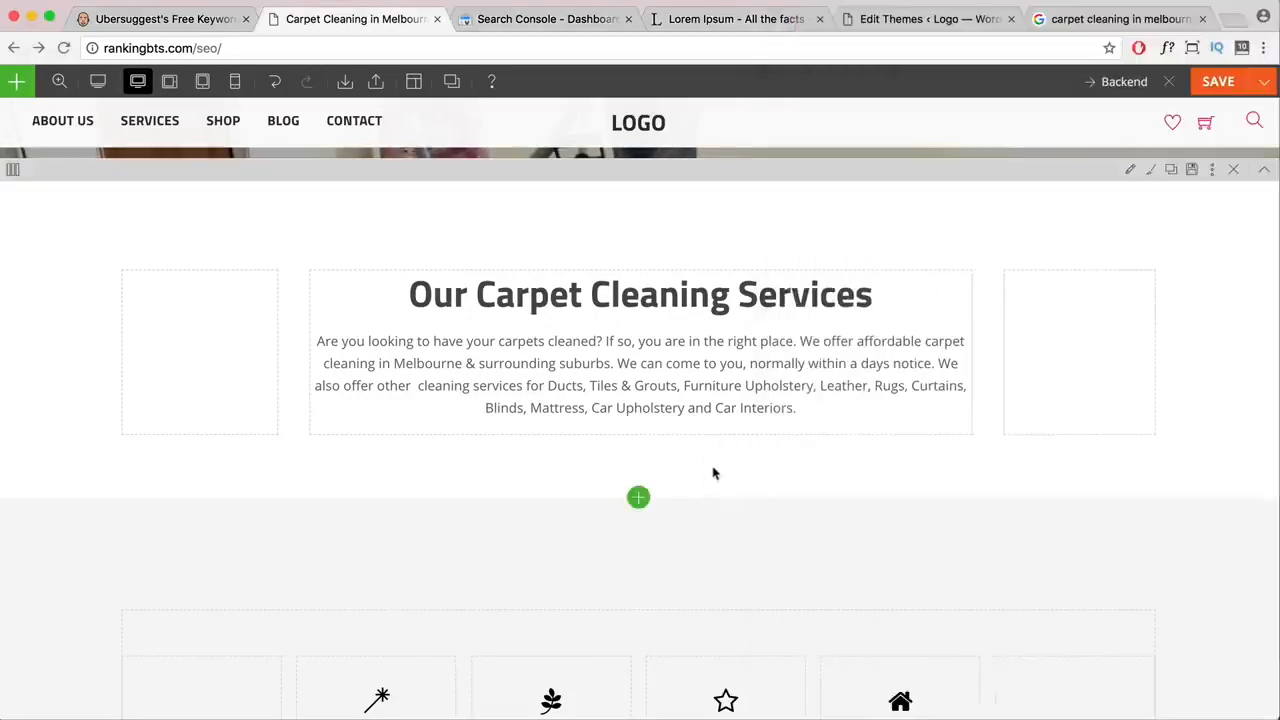
scroll(711, 471, down, 3)
scroll(713, 467, up, 6)
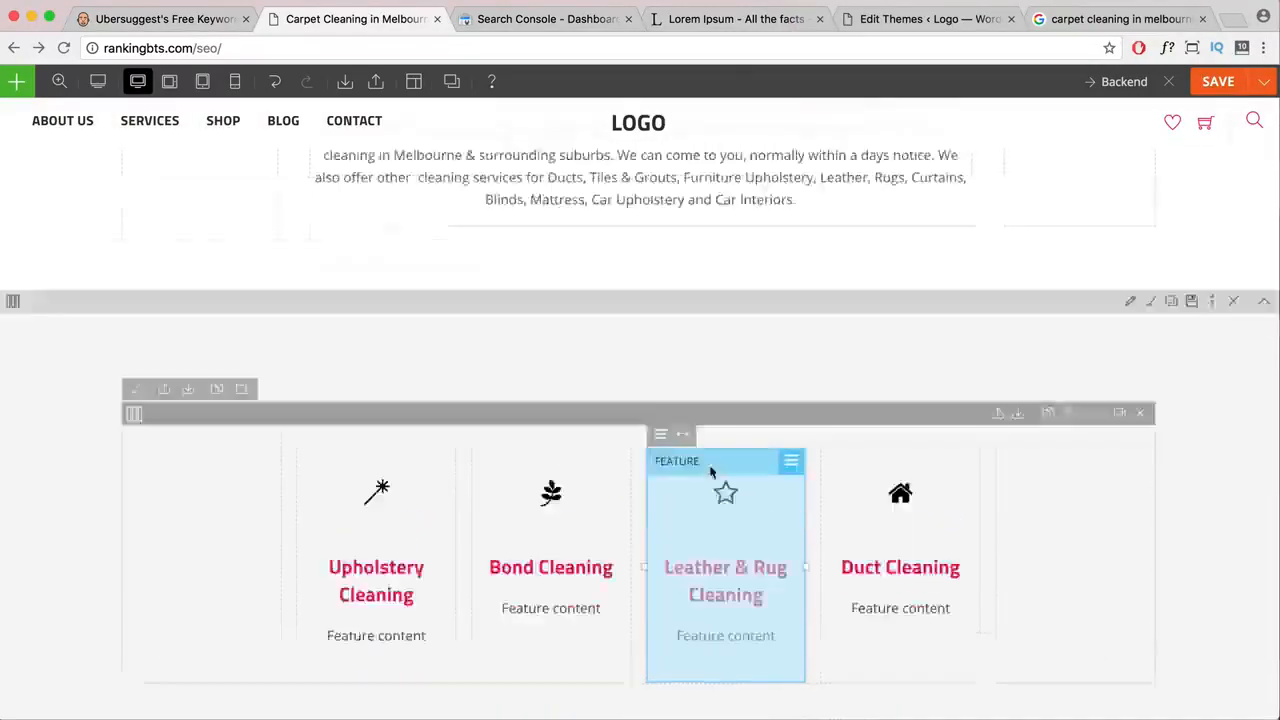
scroll(713, 466, up, 2)
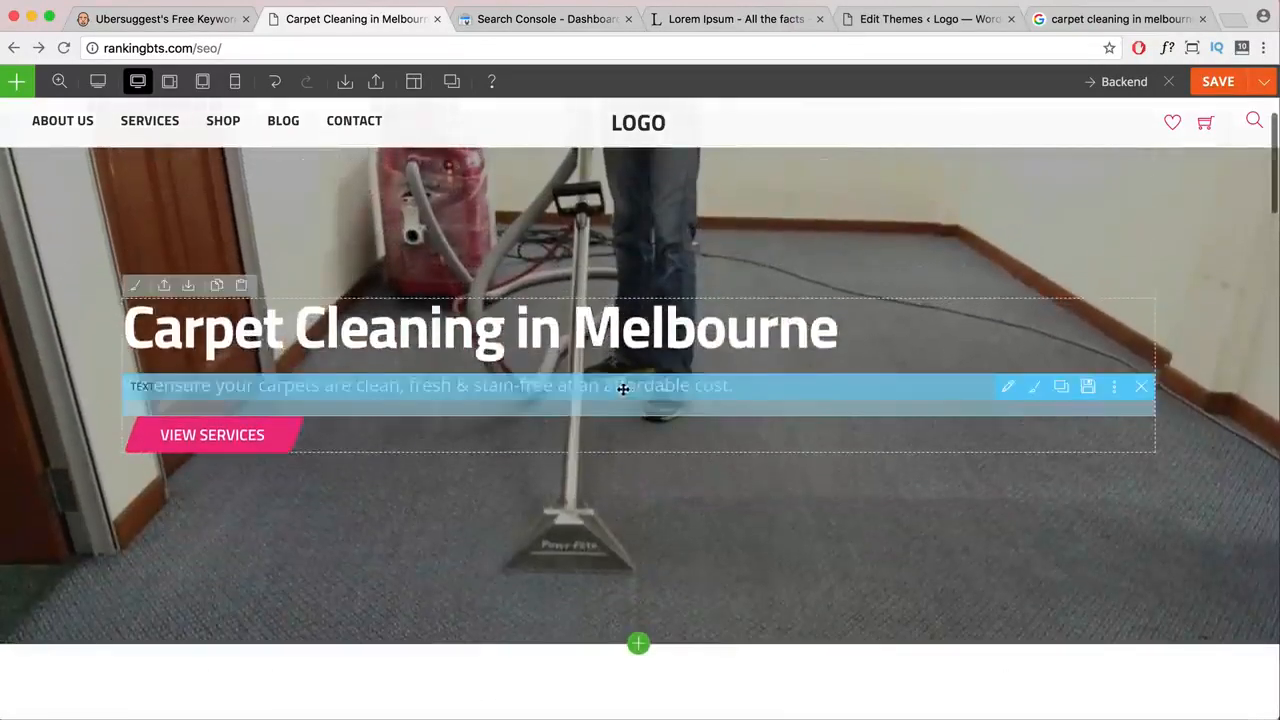
- Review how the carpet cleaning keywords are used across the Home page's services, Our Process, rating and testimonial sections
scroll(611, 342, down, 2)
scroll(620, 360, down, 2)
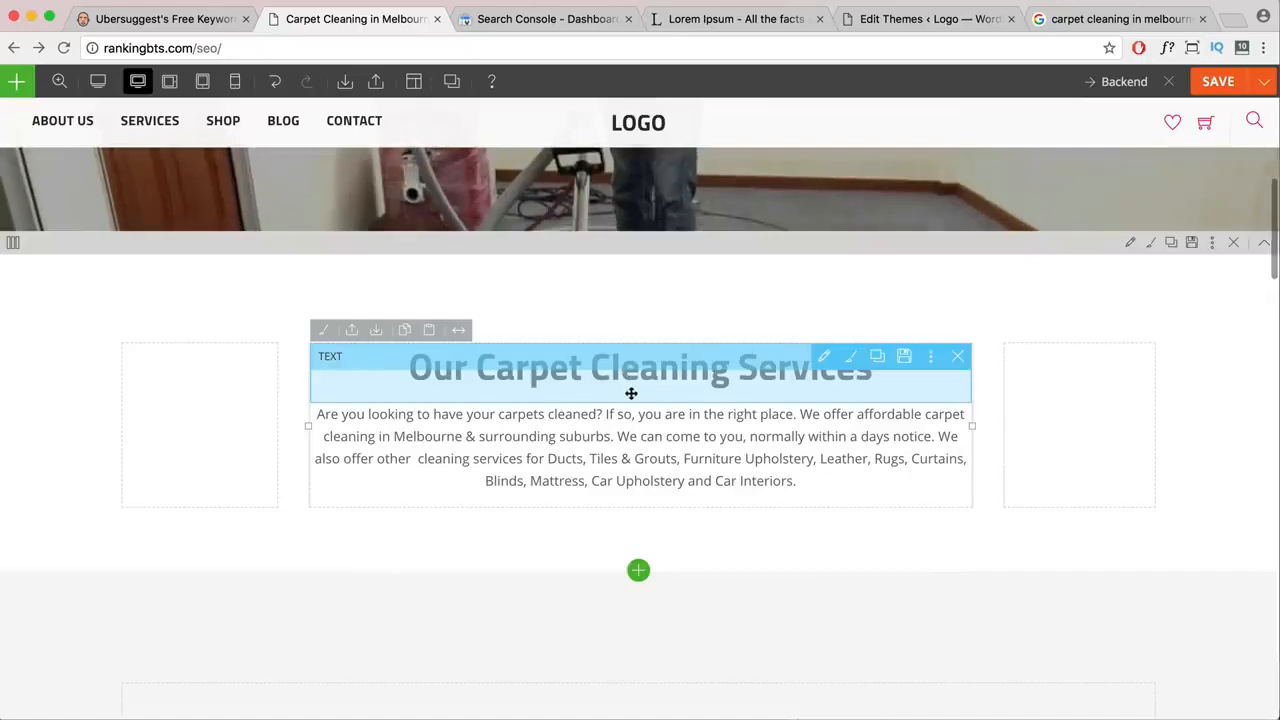
scroll(634, 391, down, 5)
scroll(642, 412, down, 10)
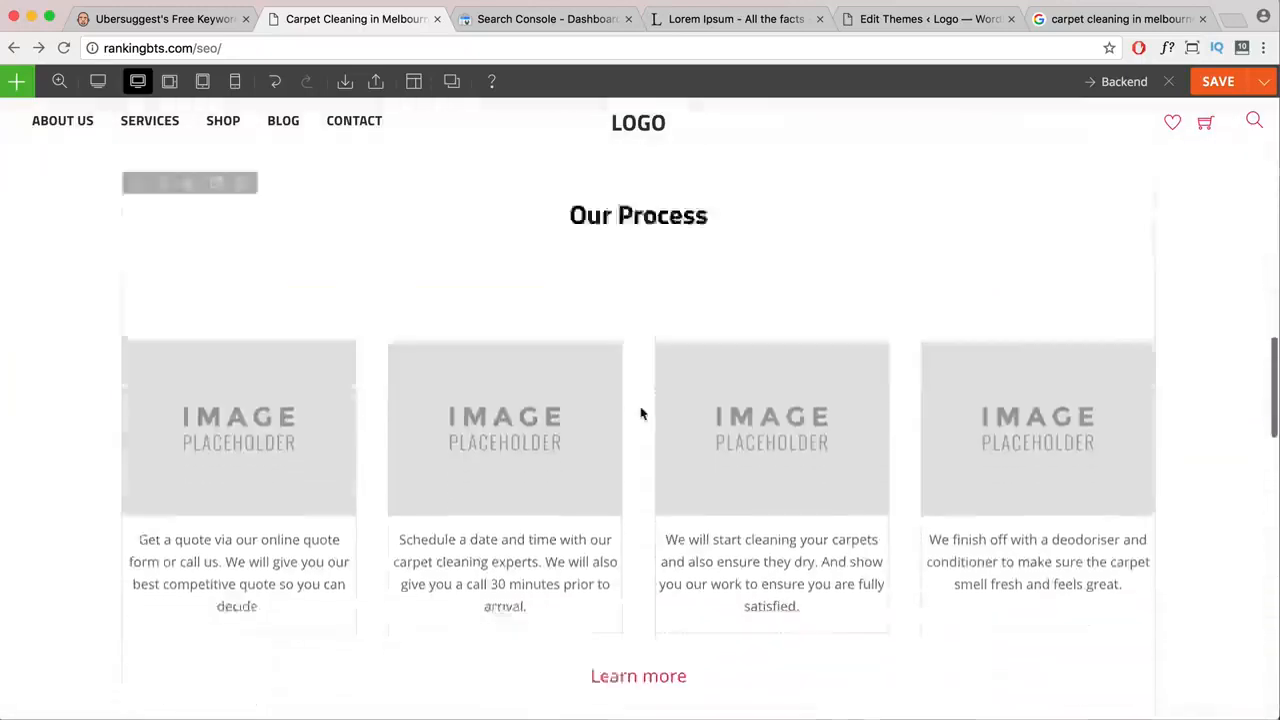
scroll(641, 412, down, 3)
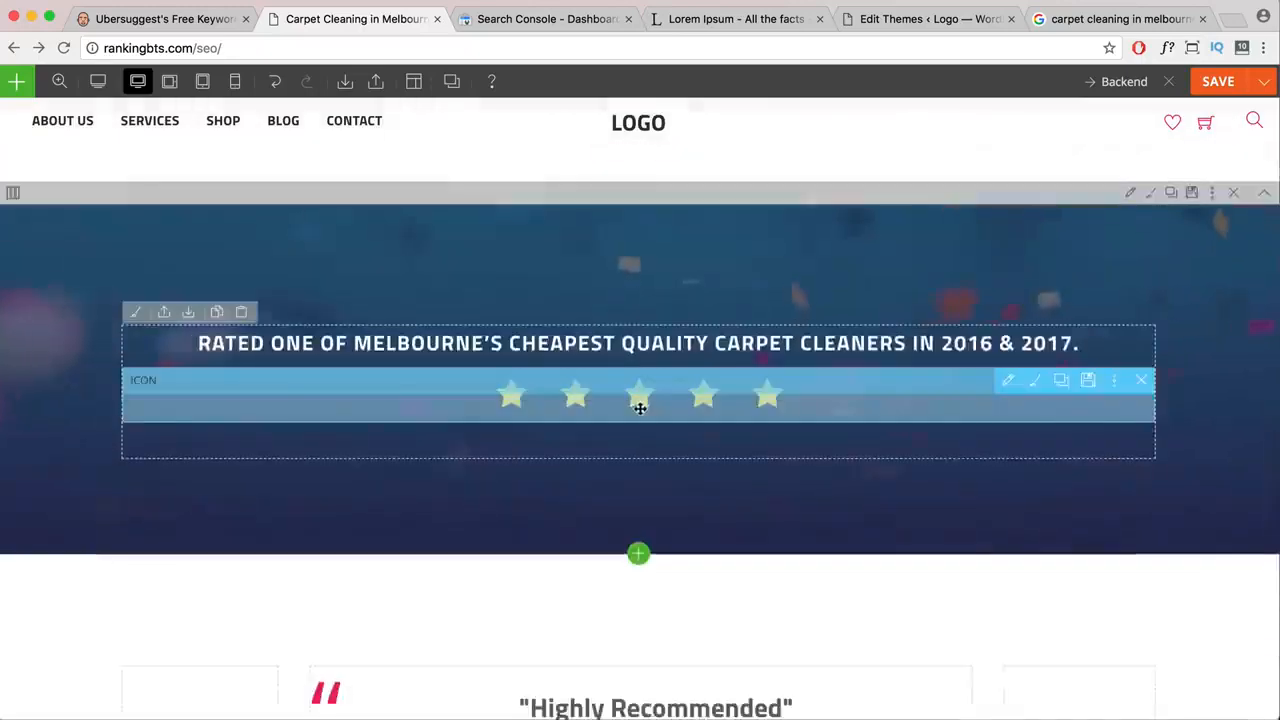
scroll(639, 407, down, 4)
scroll(639, 407, up, 20)
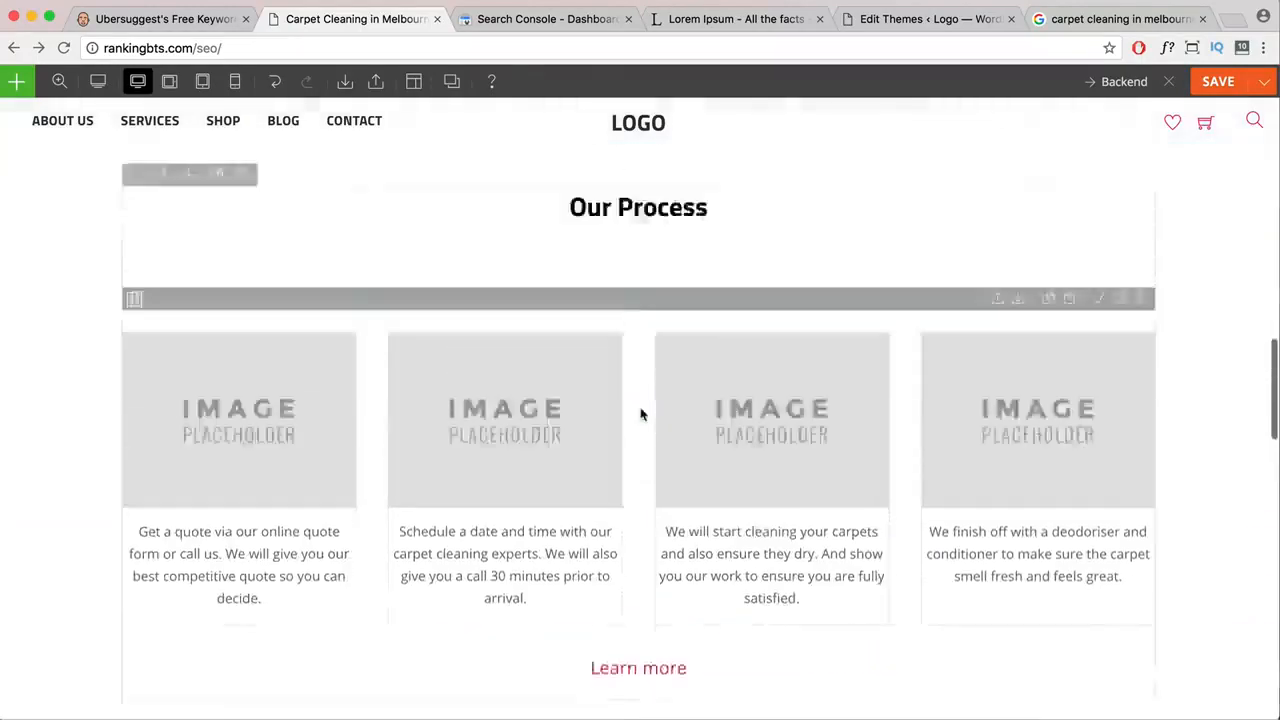
scroll(640, 409, up, 3)
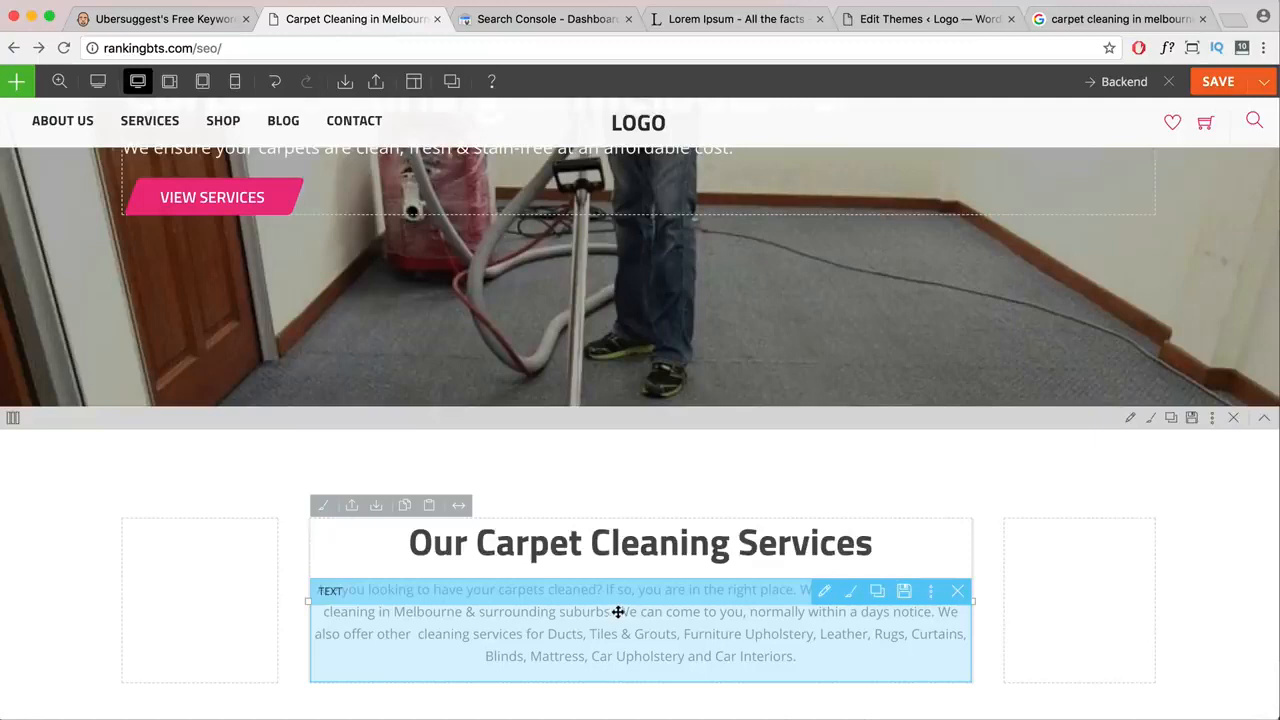
- Examine the keywords in the "Our Carpet Cleaning Services" text, the main banner and the service feature headings
scroll(630, 610, down, 1)
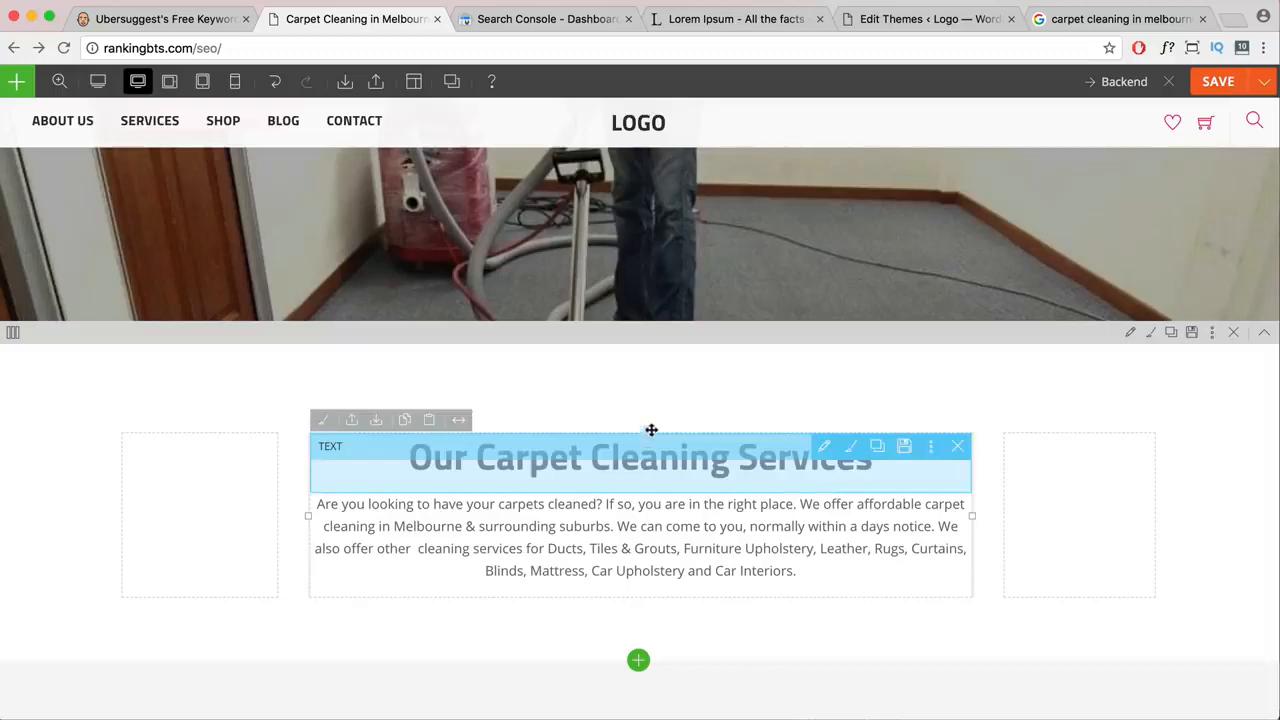
scroll(517, 471, up, 1)
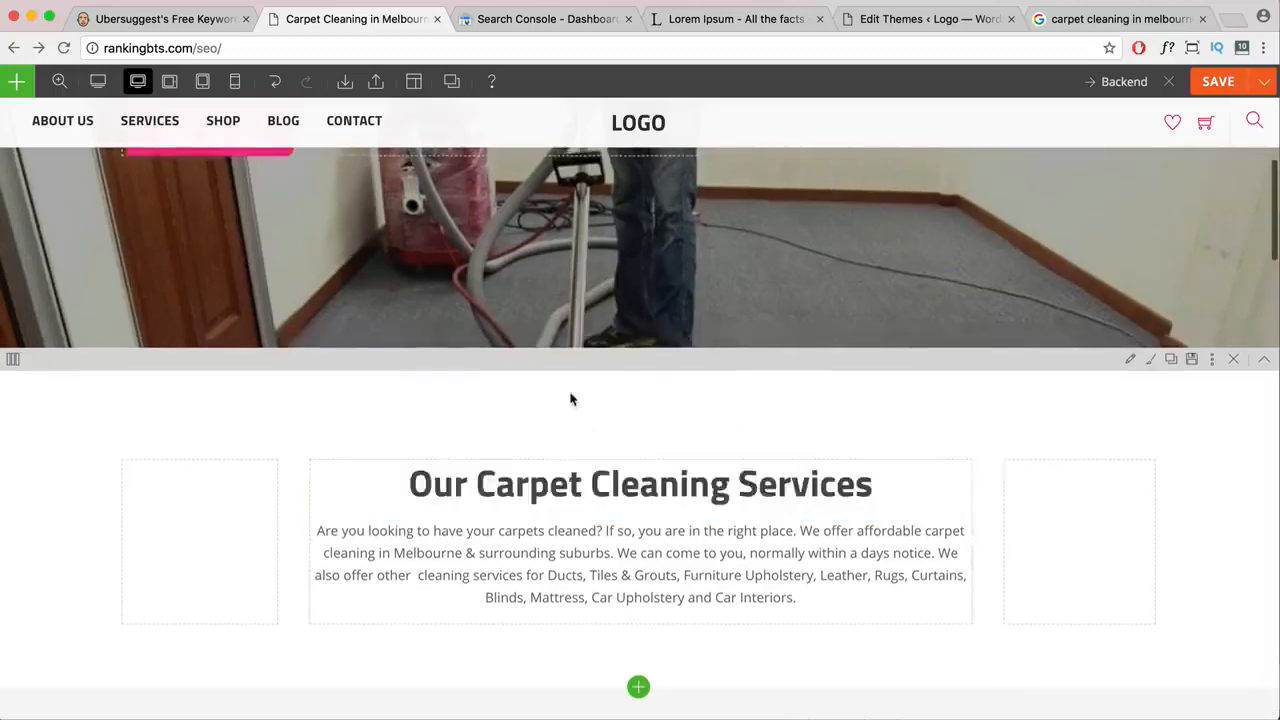
scroll(570, 399, up, 3)
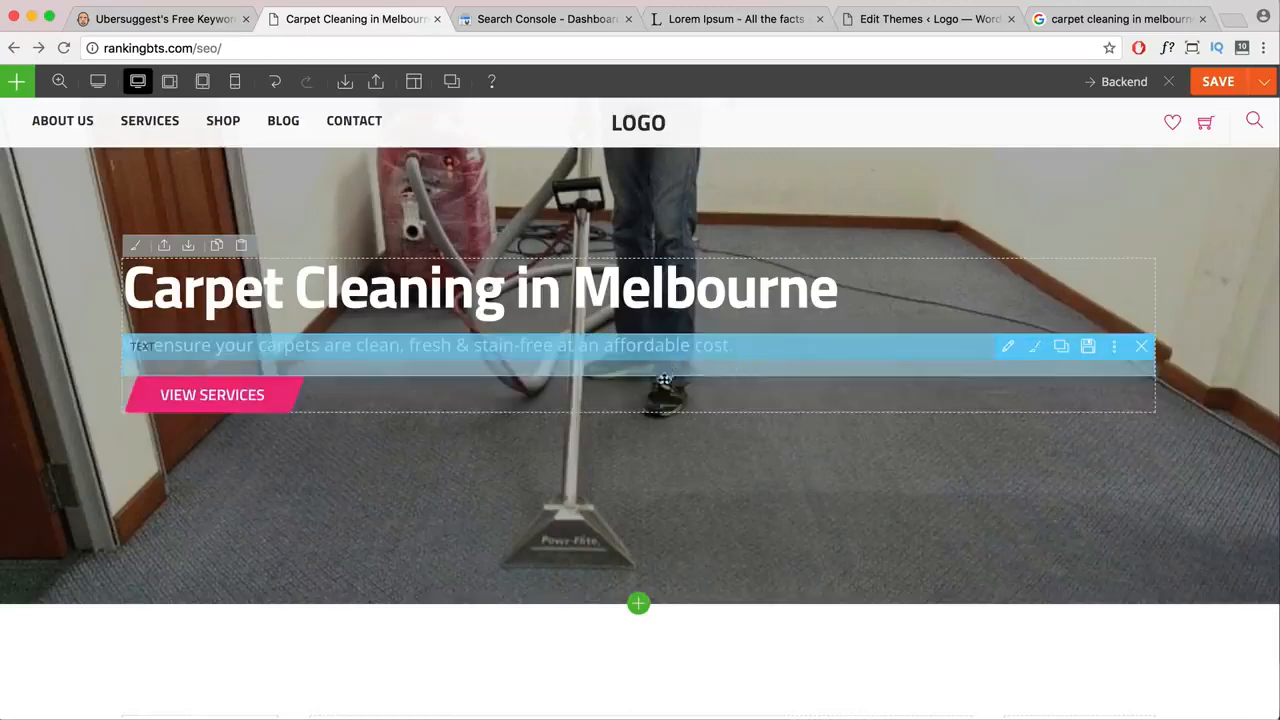
scroll(664, 380, down, 5)
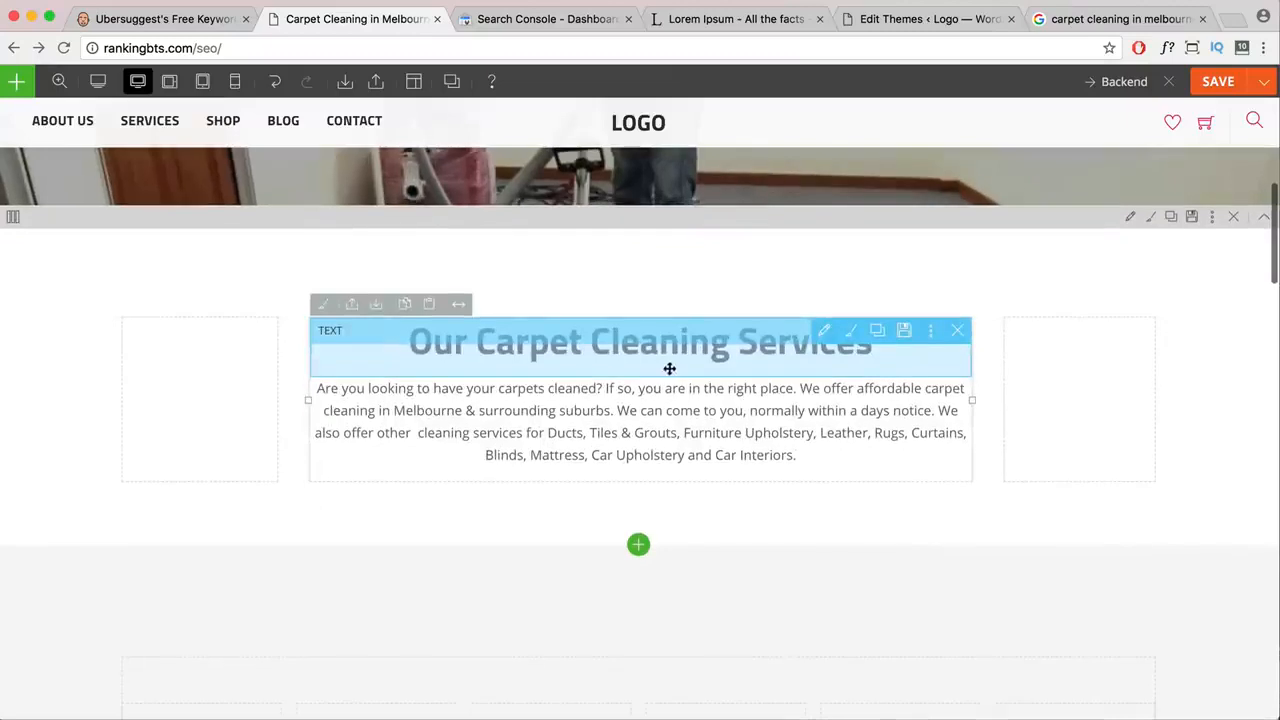
scroll(502, 368, down, 4)
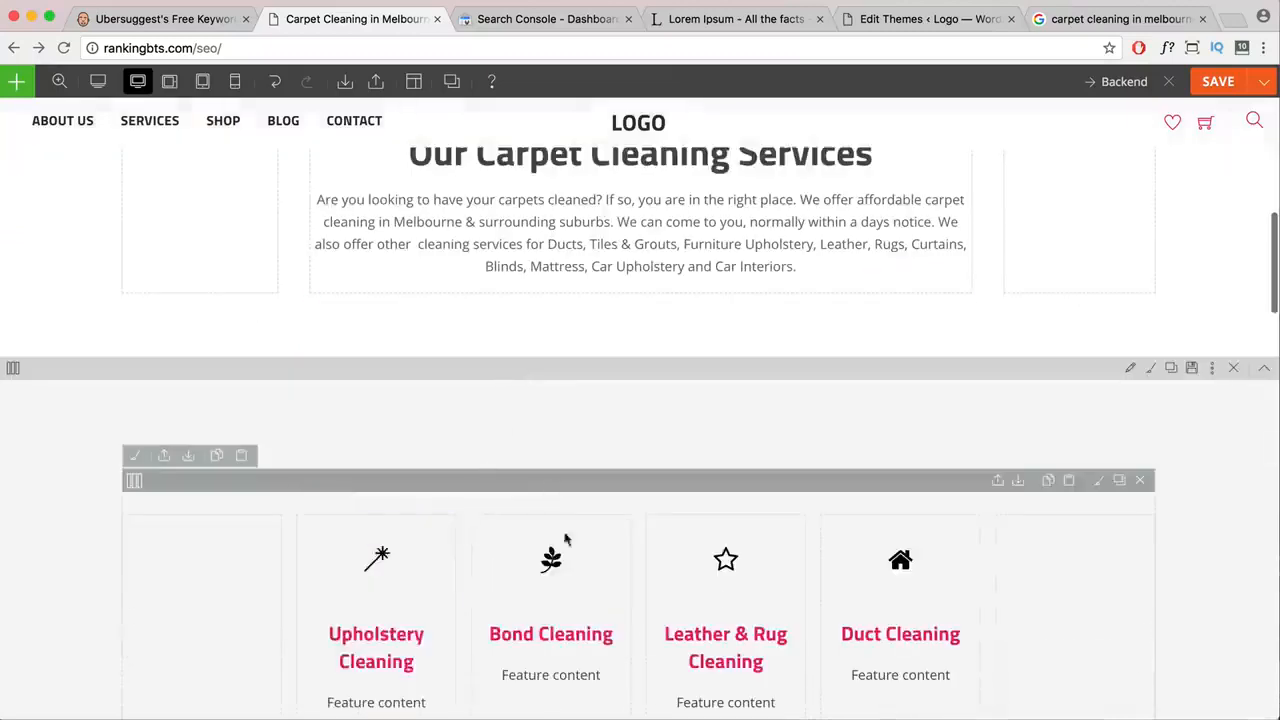
- Review the Our Carpet Cleaning Services text and the Our Process section of the page
scroll(690, 444, up, 1)
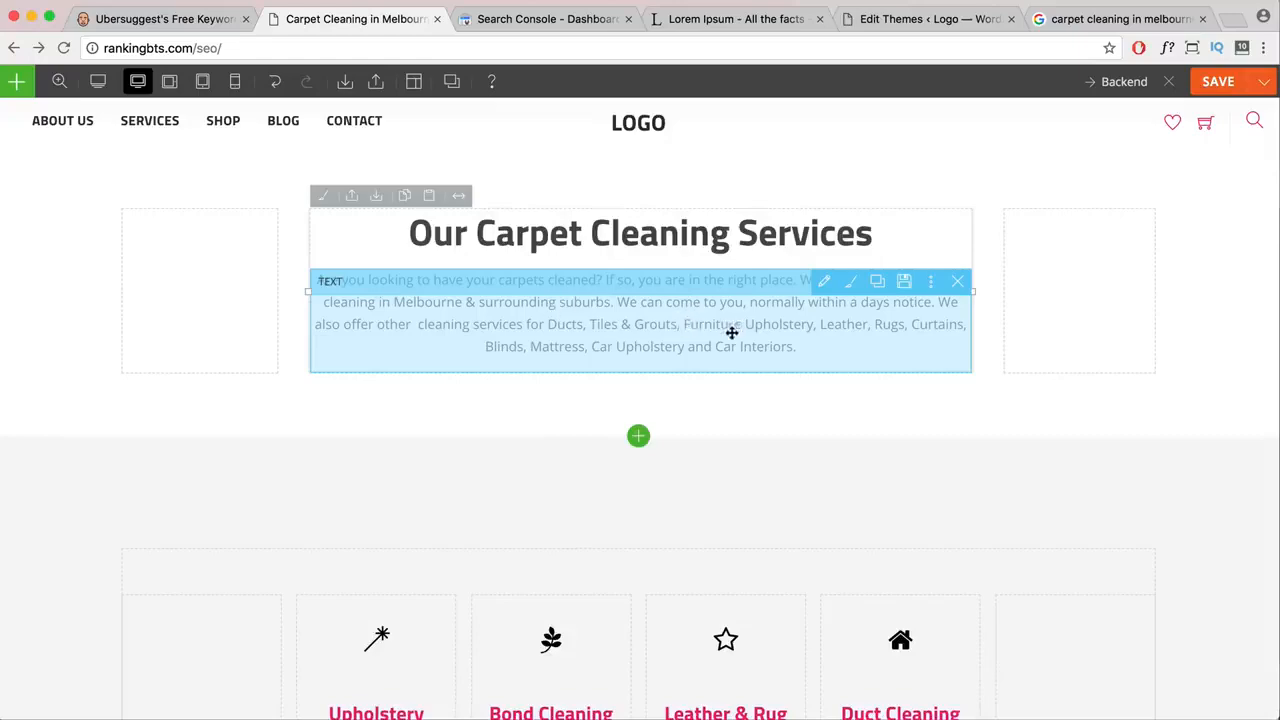
scroll(732, 333, down, 10)
scroll(728, 334, up, 2)
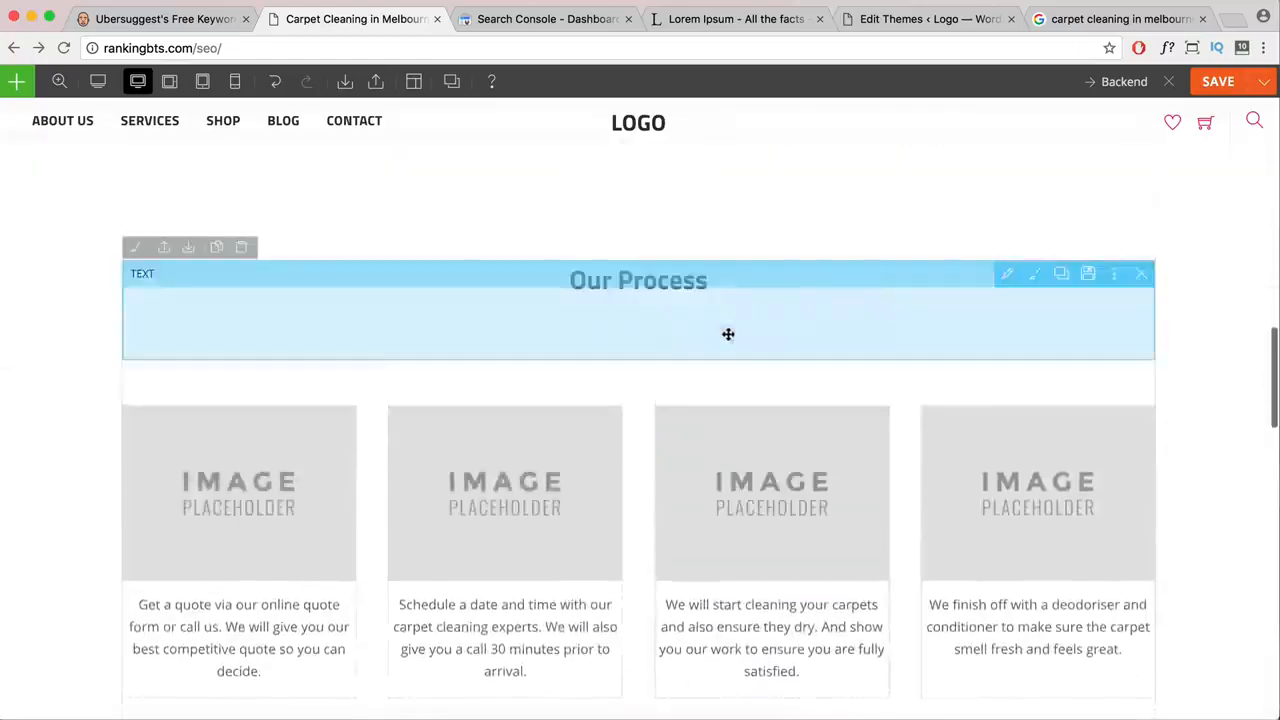
scroll(626, 328, down, 2)
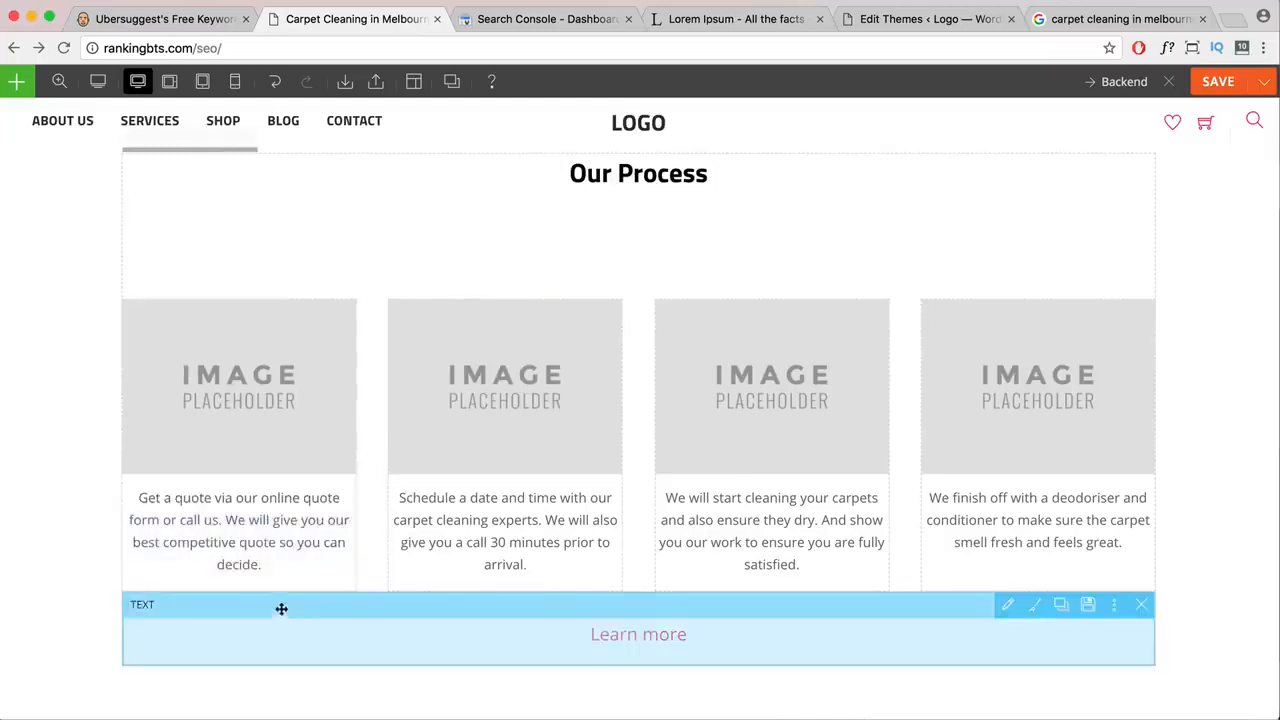
- Turn on the builder's preview mode and read the four step descriptions under Our Process
click(98, 84)
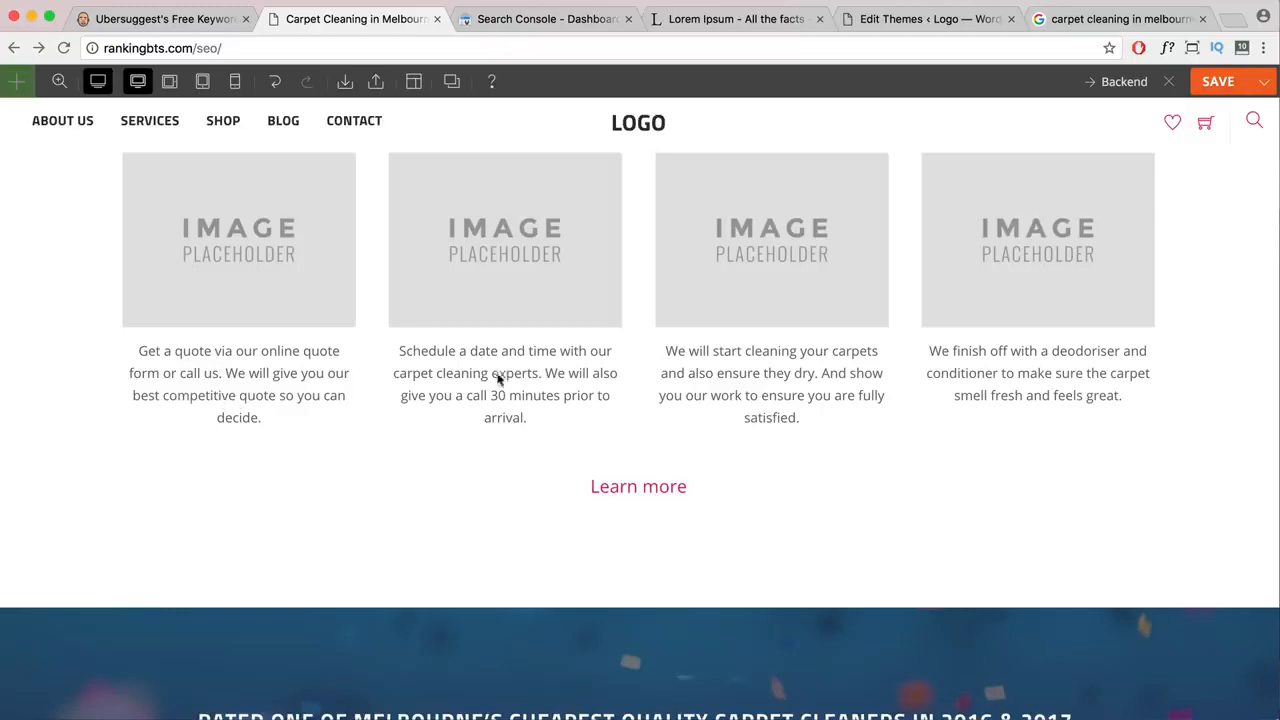
scroll(928, 398, down, 5)
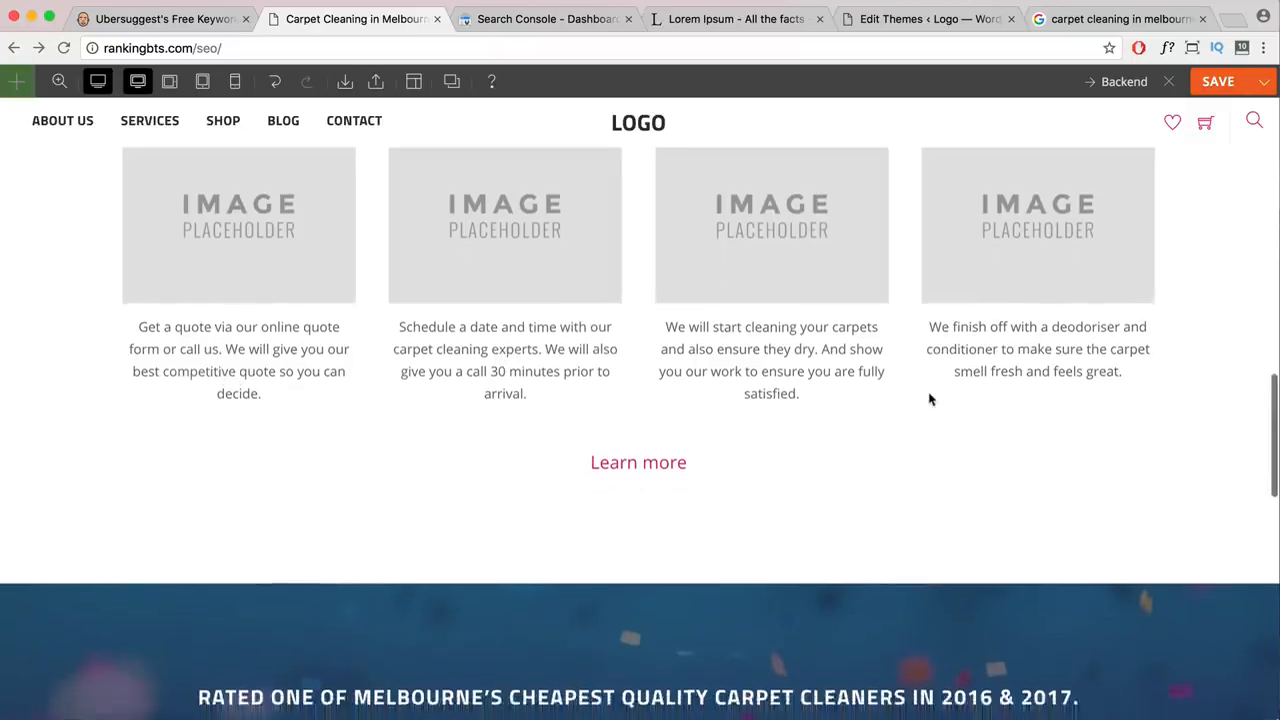
scroll(924, 399, down, 1)
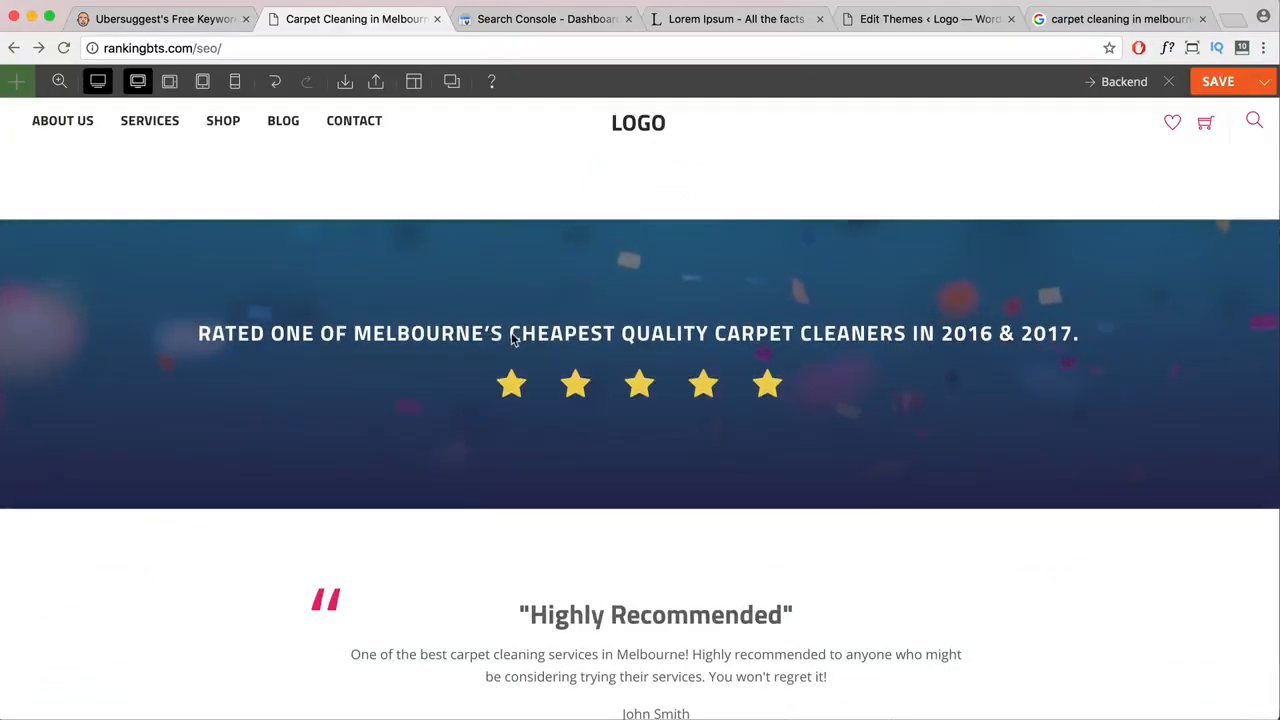
- Highlight the keyword phrase "Cheapest Quality Carpet Cleaners" in the rating banner and review the testimonials below it
drag(514, 339, 542, 342)
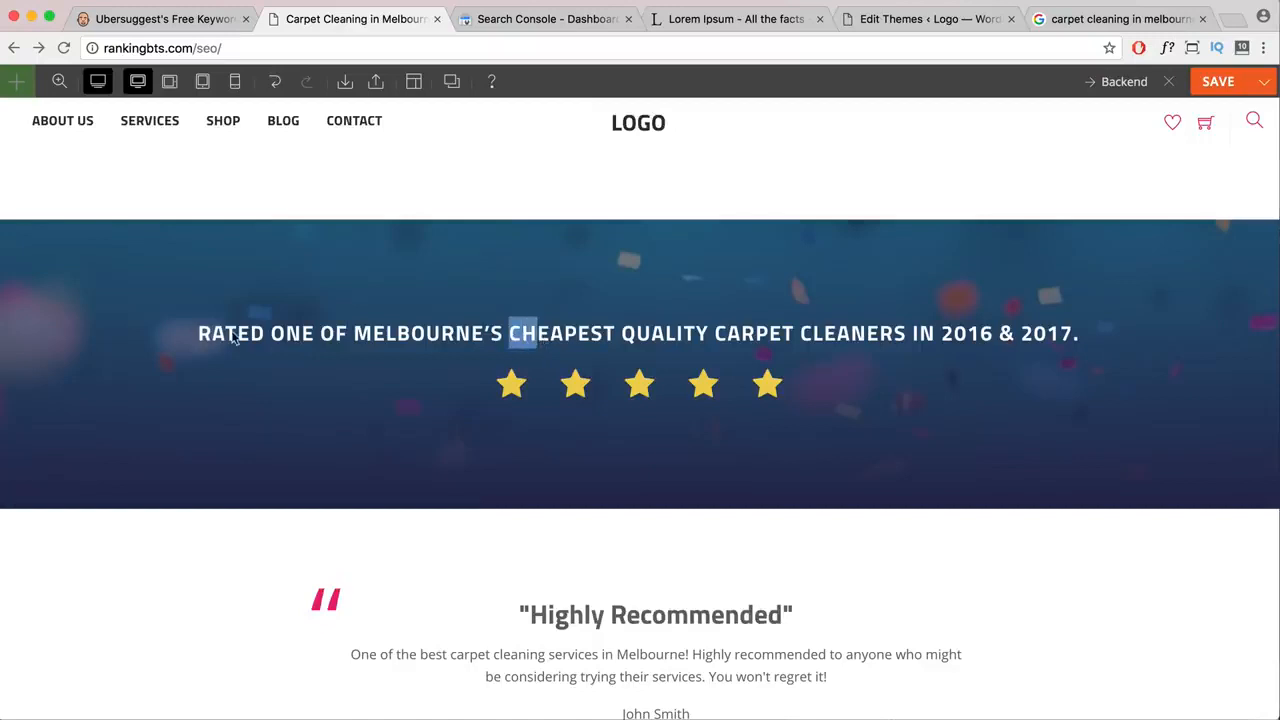
drag(234, 340, 909, 340)
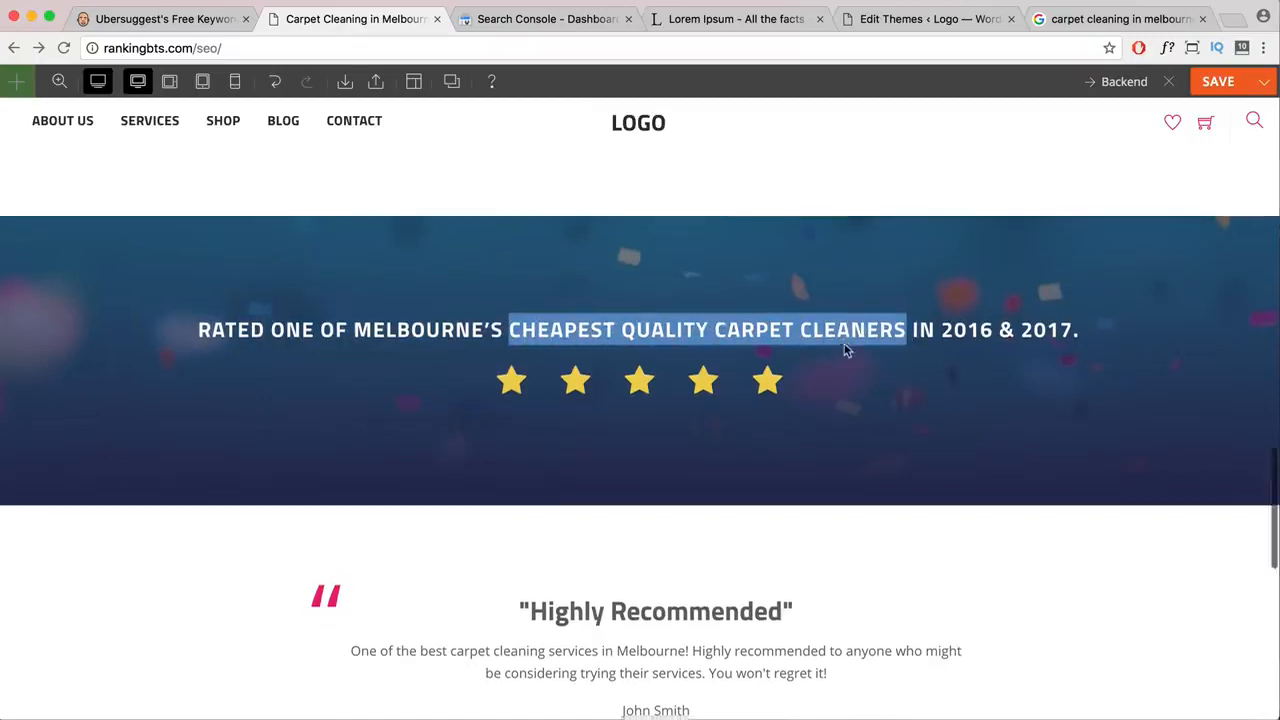
scroll(845, 350, down, 2)
scroll(845, 352, down, 5)
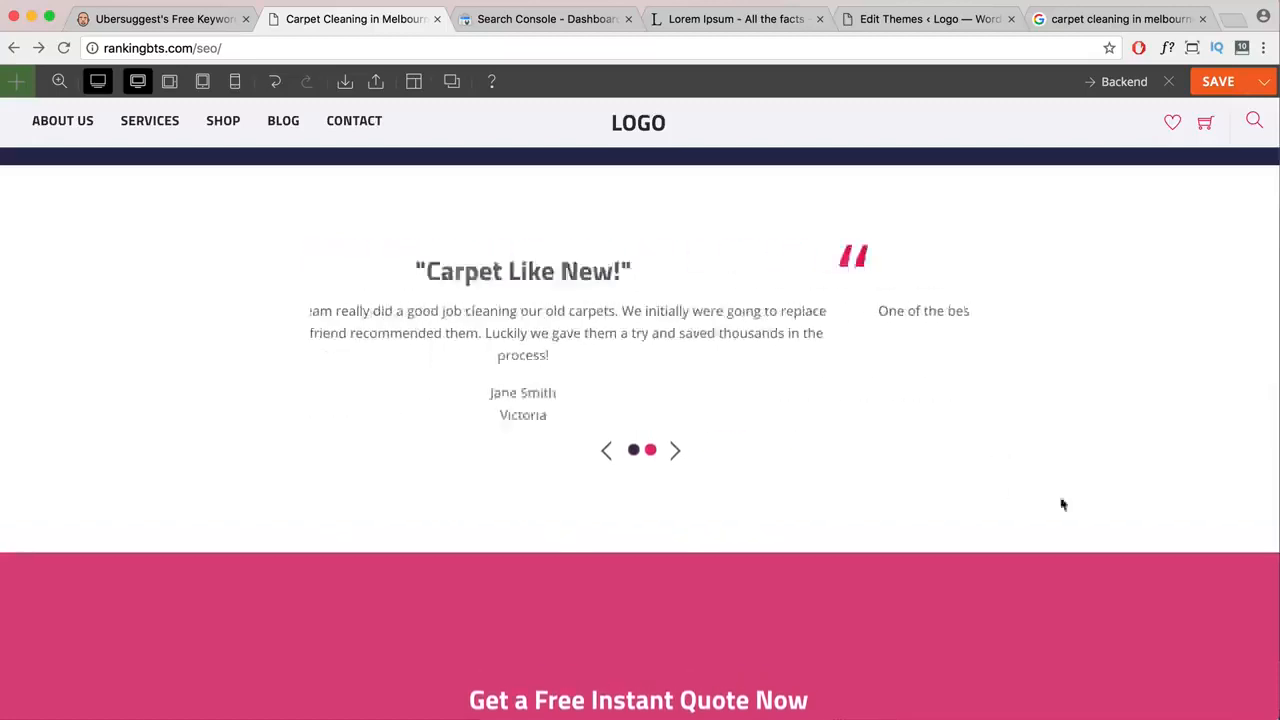
- View the page's source code, skim through it, and close it to return to the page
right_click(1134, 491)
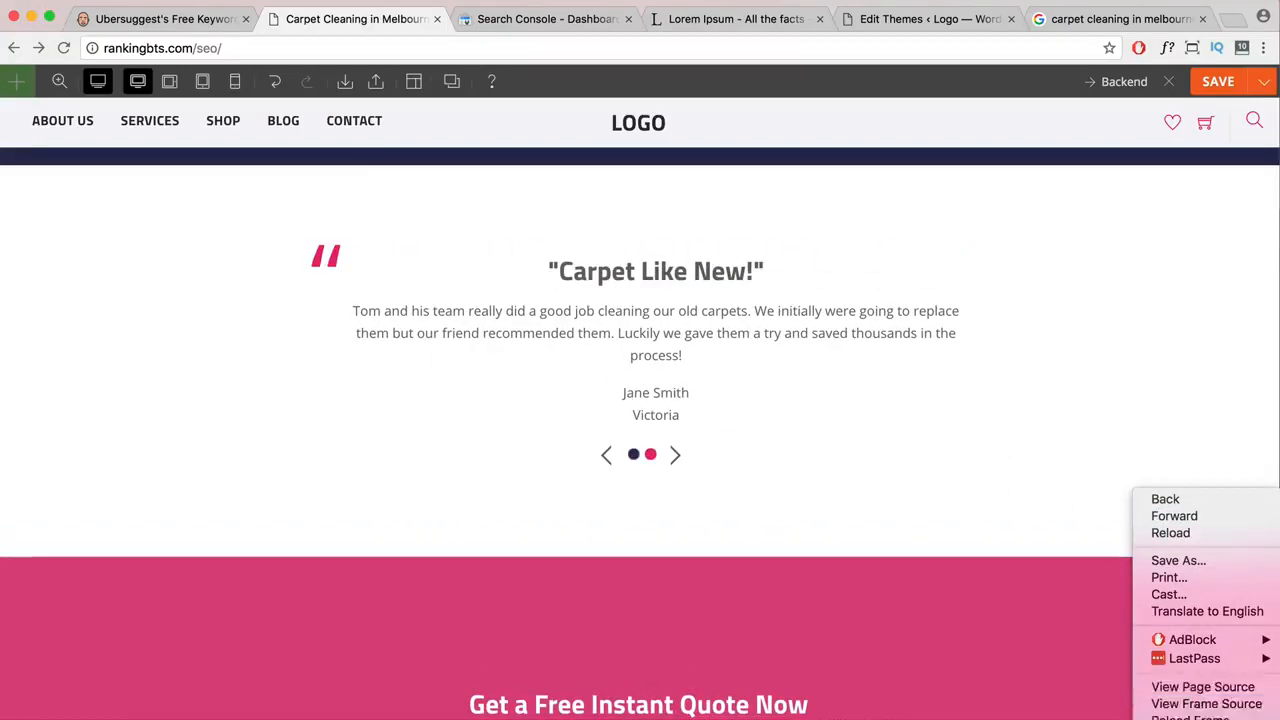
click(1198, 687)
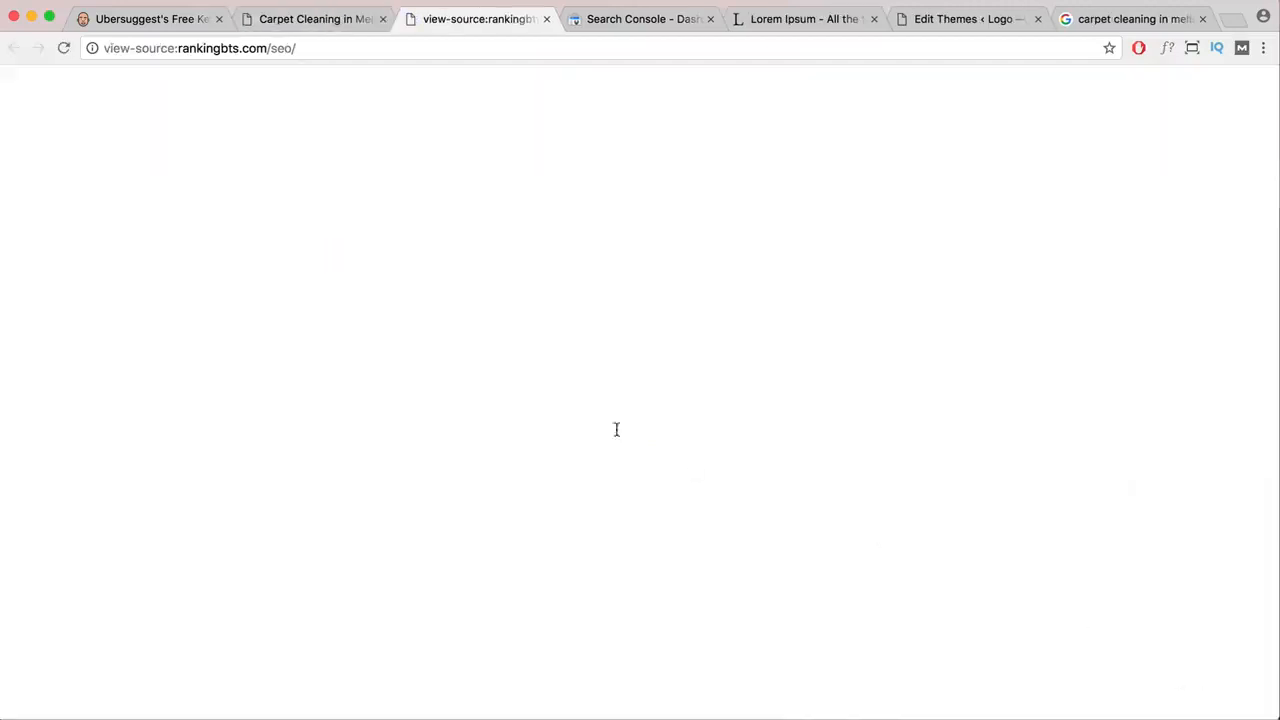
scroll(585, 404, down, 5)
scroll(585, 404, down, 20)
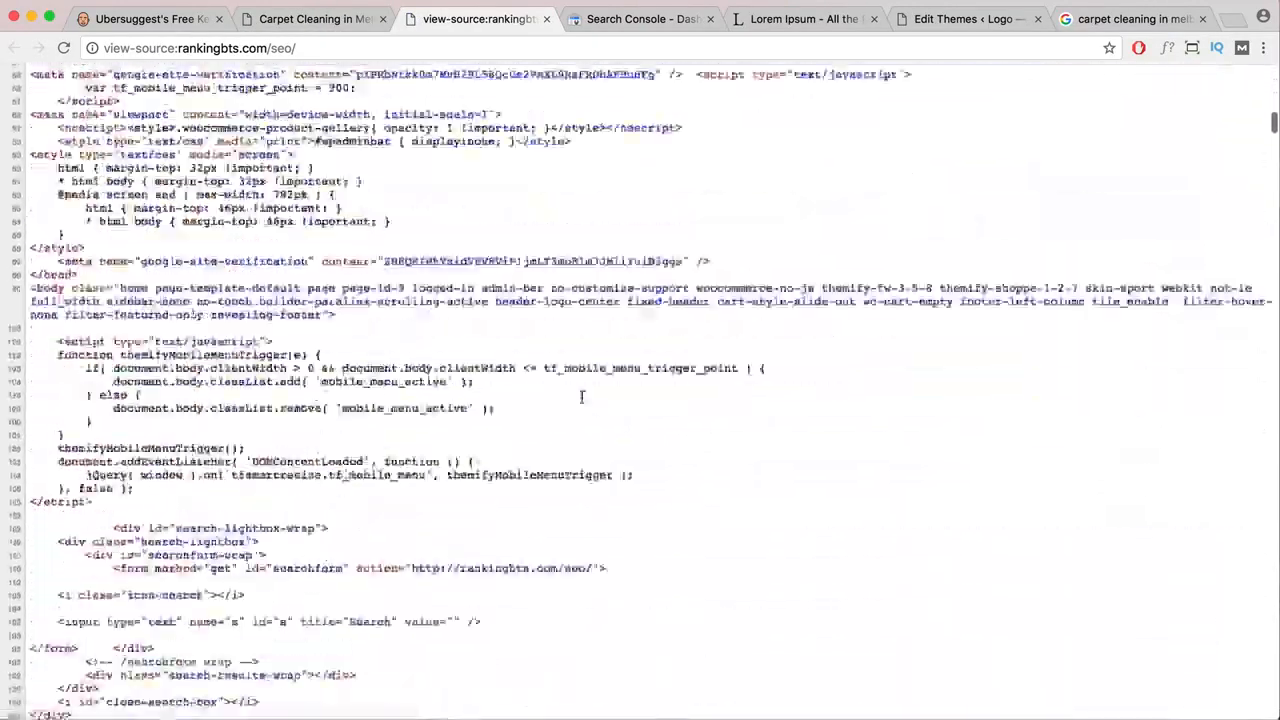
click(546, 19)
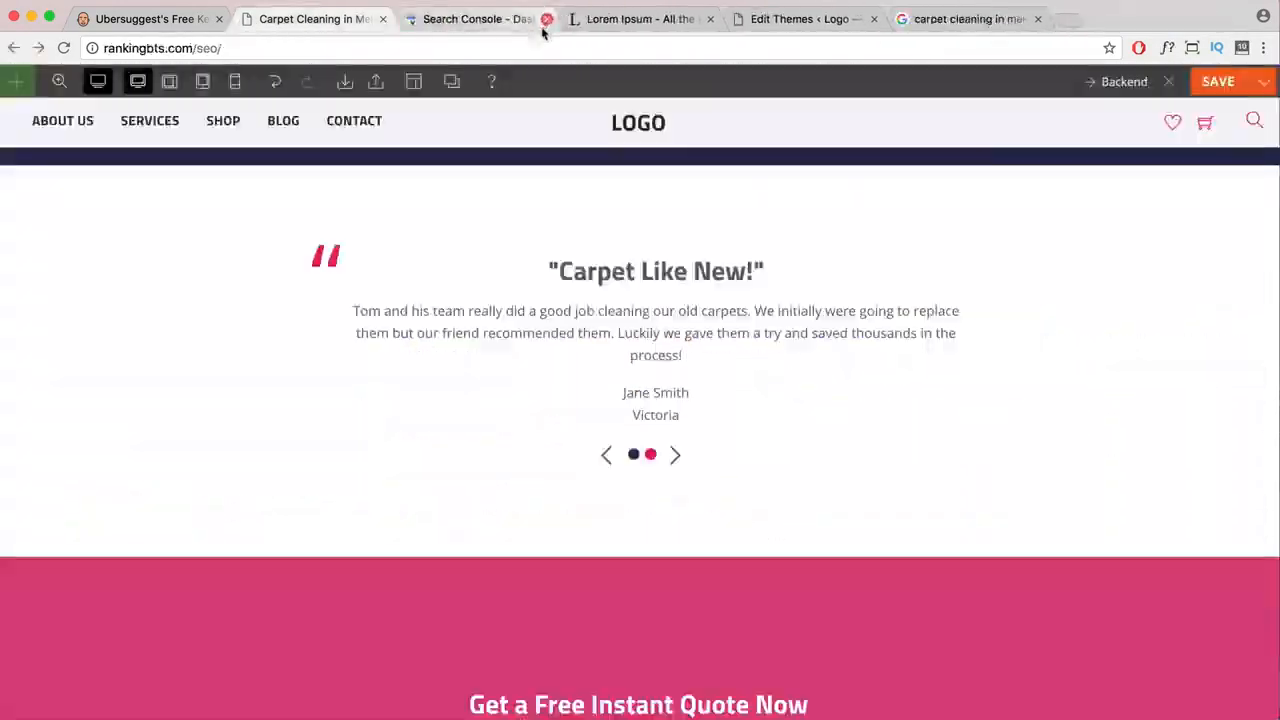
- Review the service features, the process section and the Get a Free Instant Quote Now call to action
scroll(766, 398, down, 5)
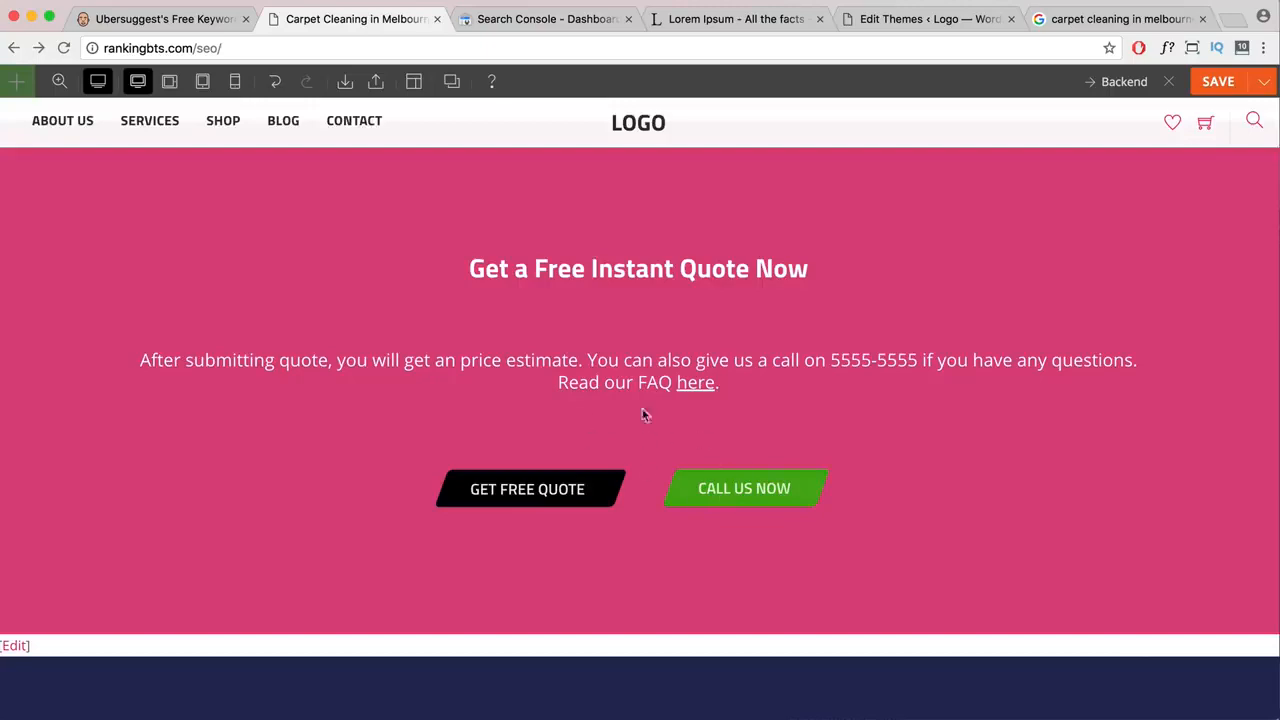
scroll(709, 447, up, 15)
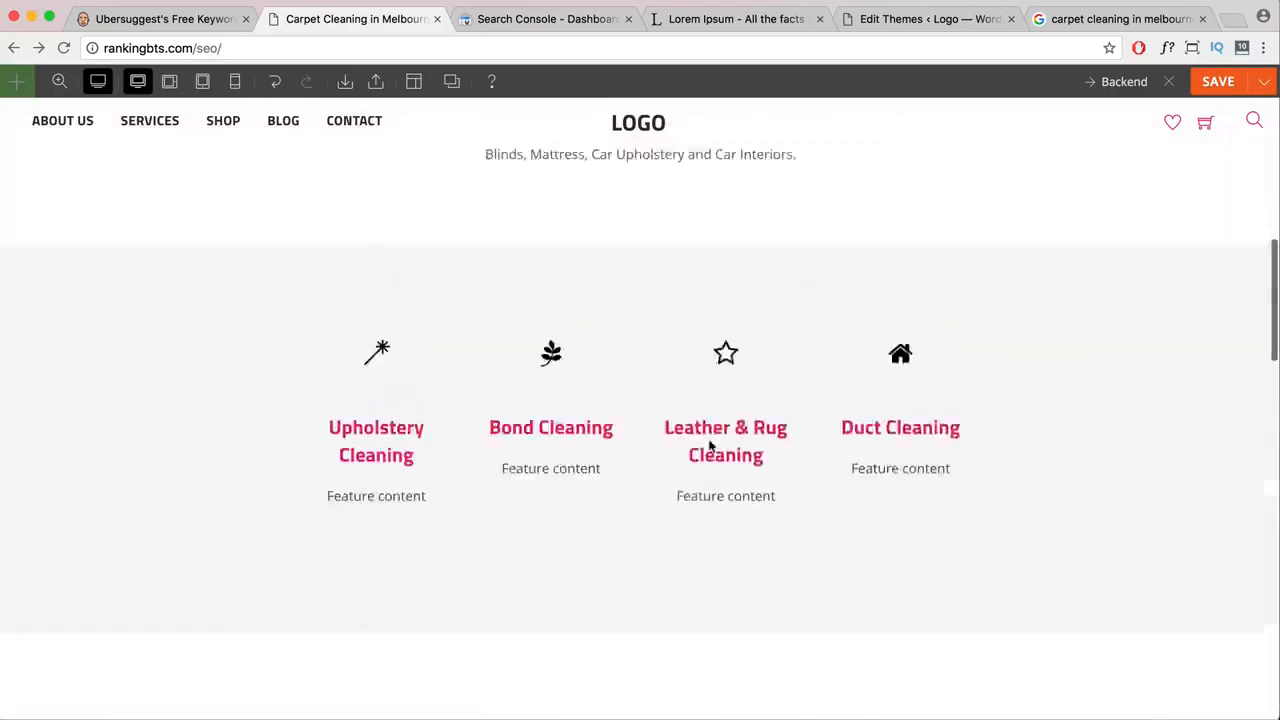
scroll(709, 447, down, 10)
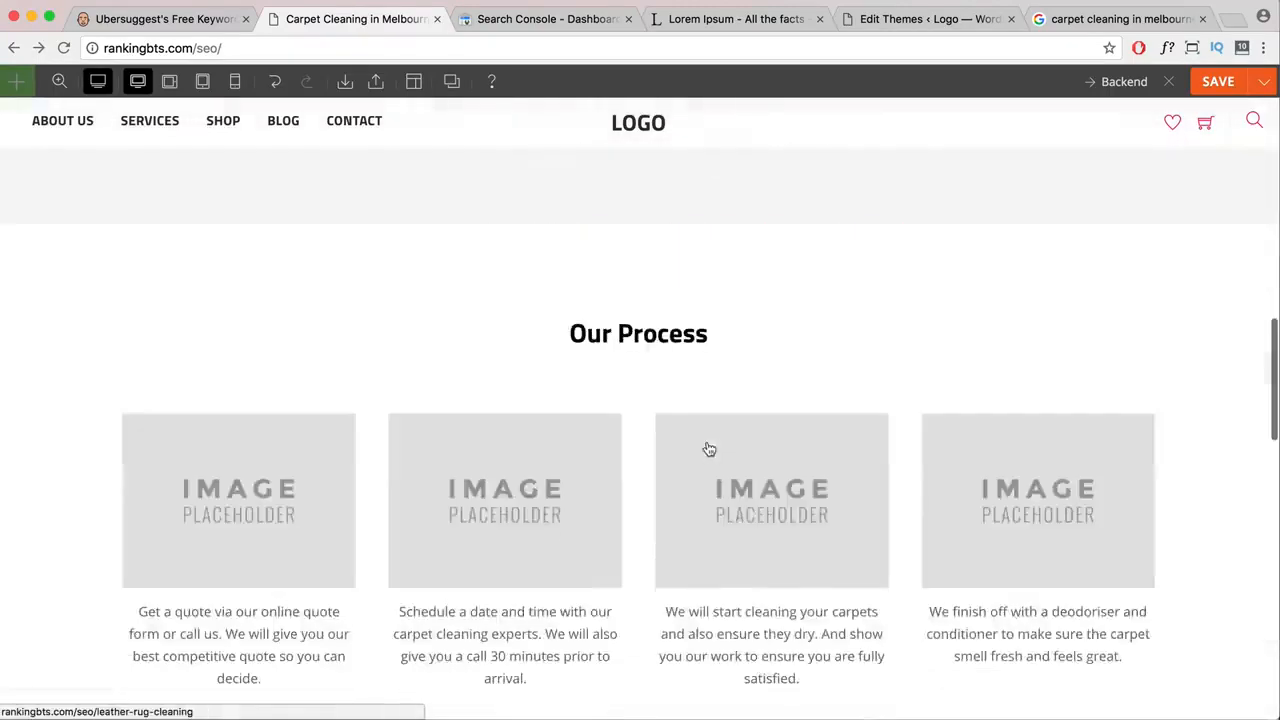
scroll(706, 448, down, 8)
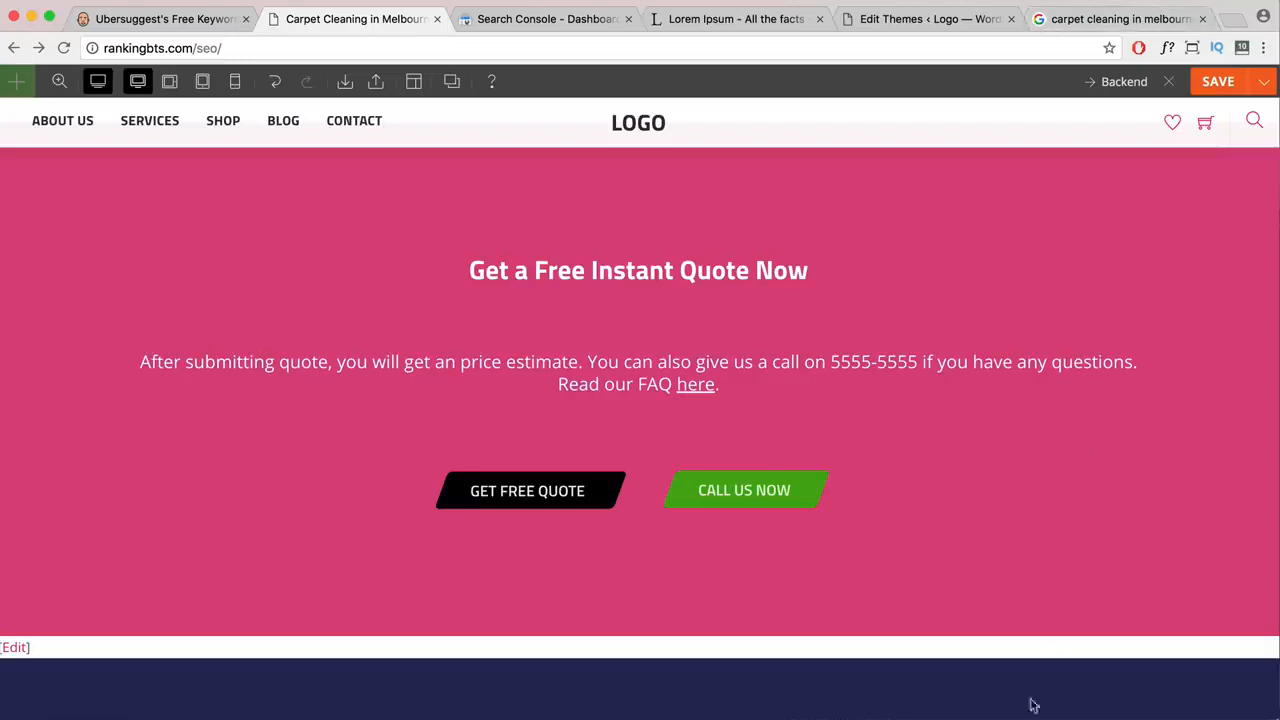
- Examine the footer's Get in Touch block, highlighting its phone number and street address, and clear the selection
scroll(912, 565, down, 3)
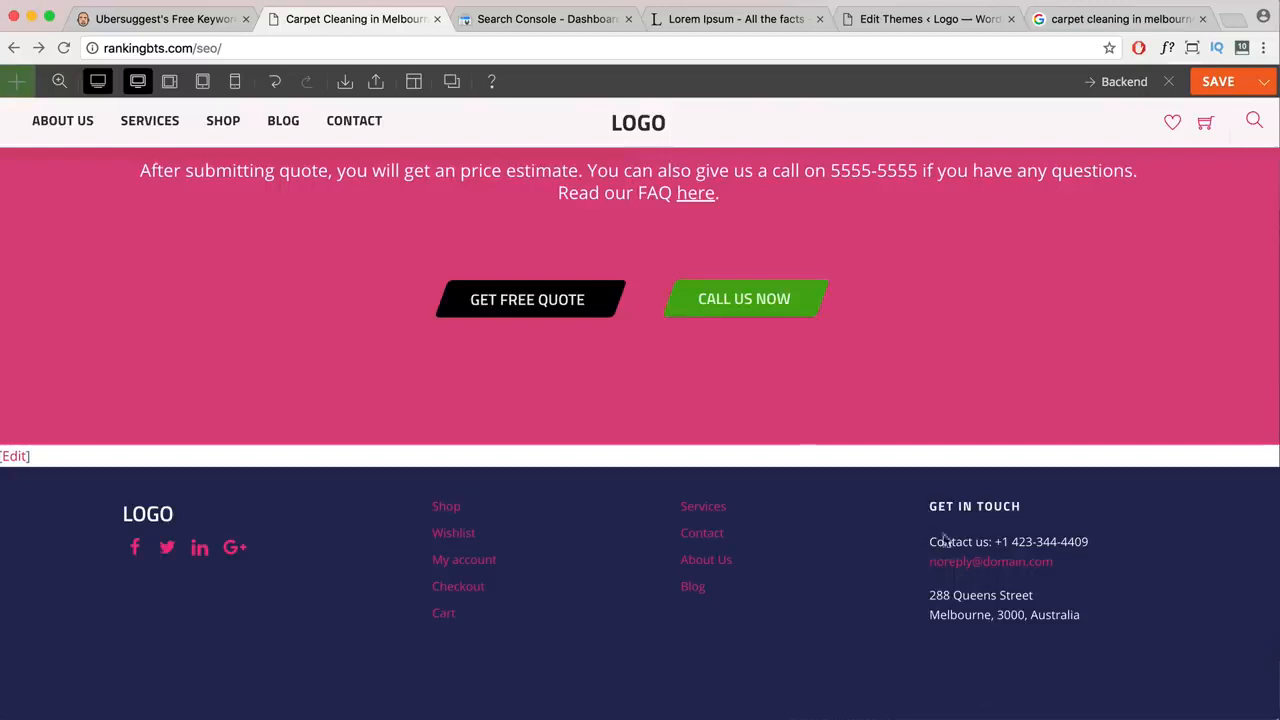
drag(1098, 548, 926, 546)
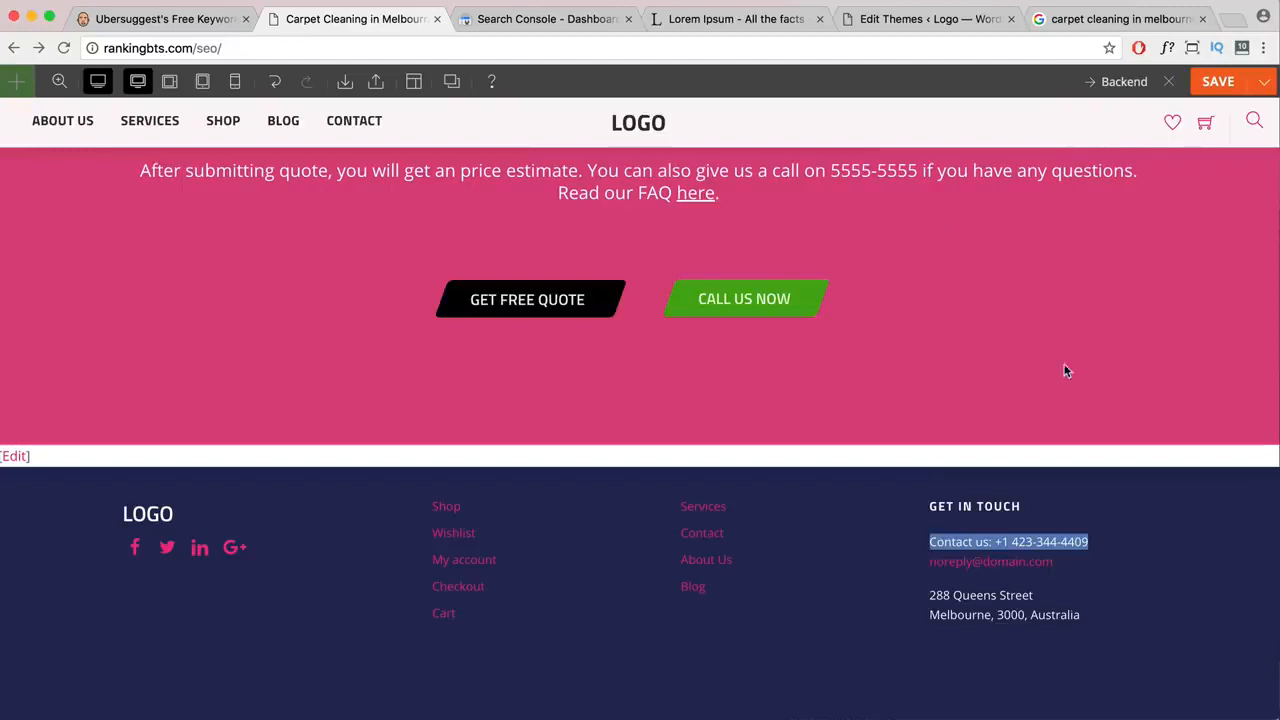
drag(1085, 622, 926, 596)
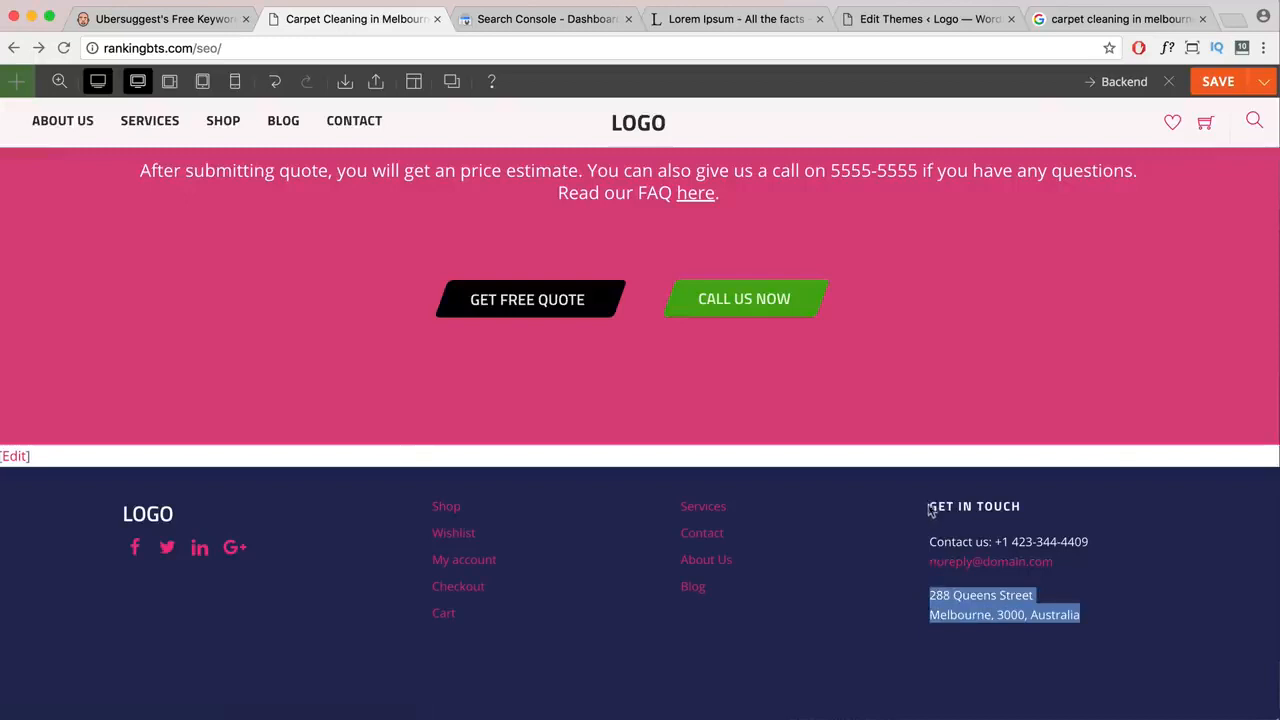
drag(930, 510, 1105, 615)
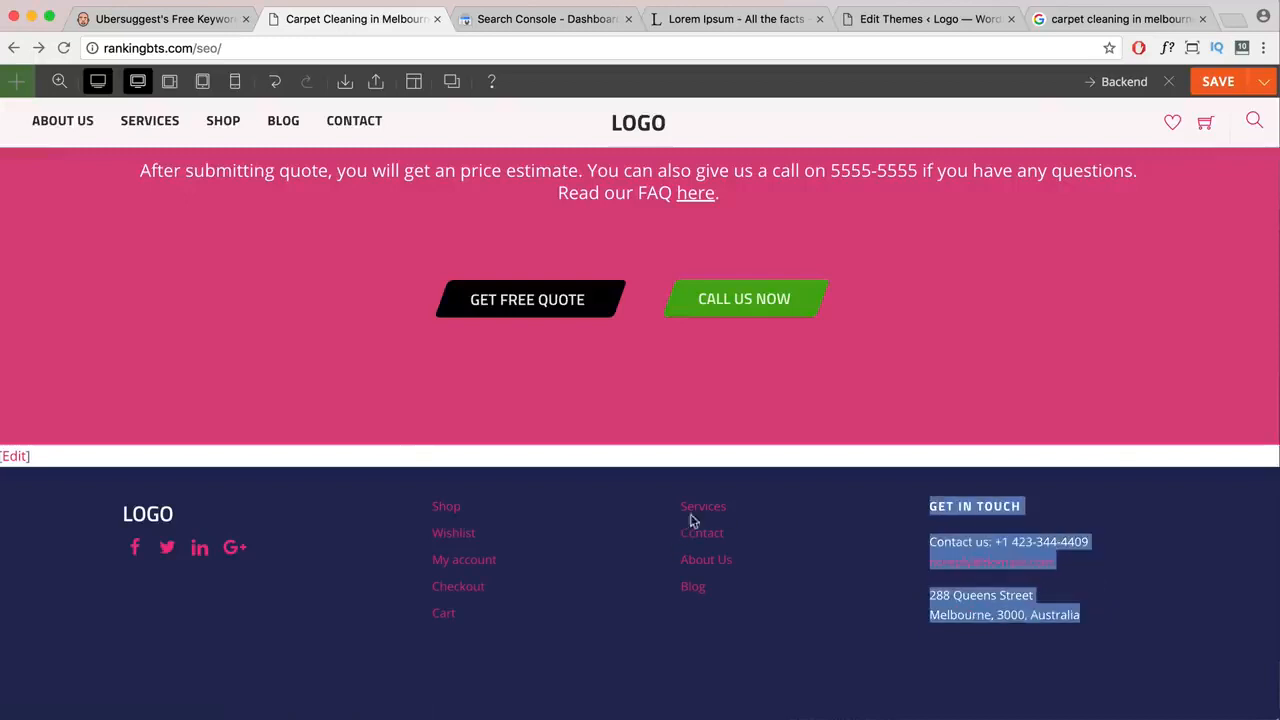
click(960, 546)
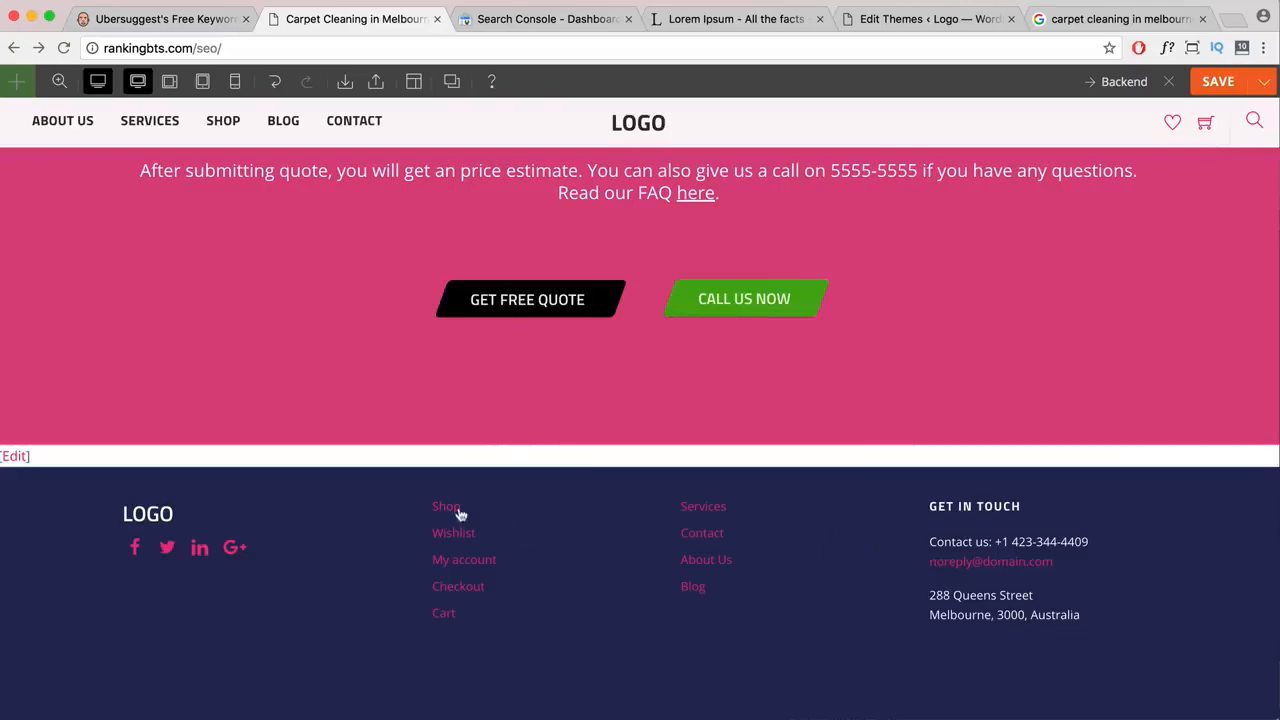
- Examine the main navigation and hero section, followed by the four service feature links above Our Process
scroll(485, 463, up, 5)
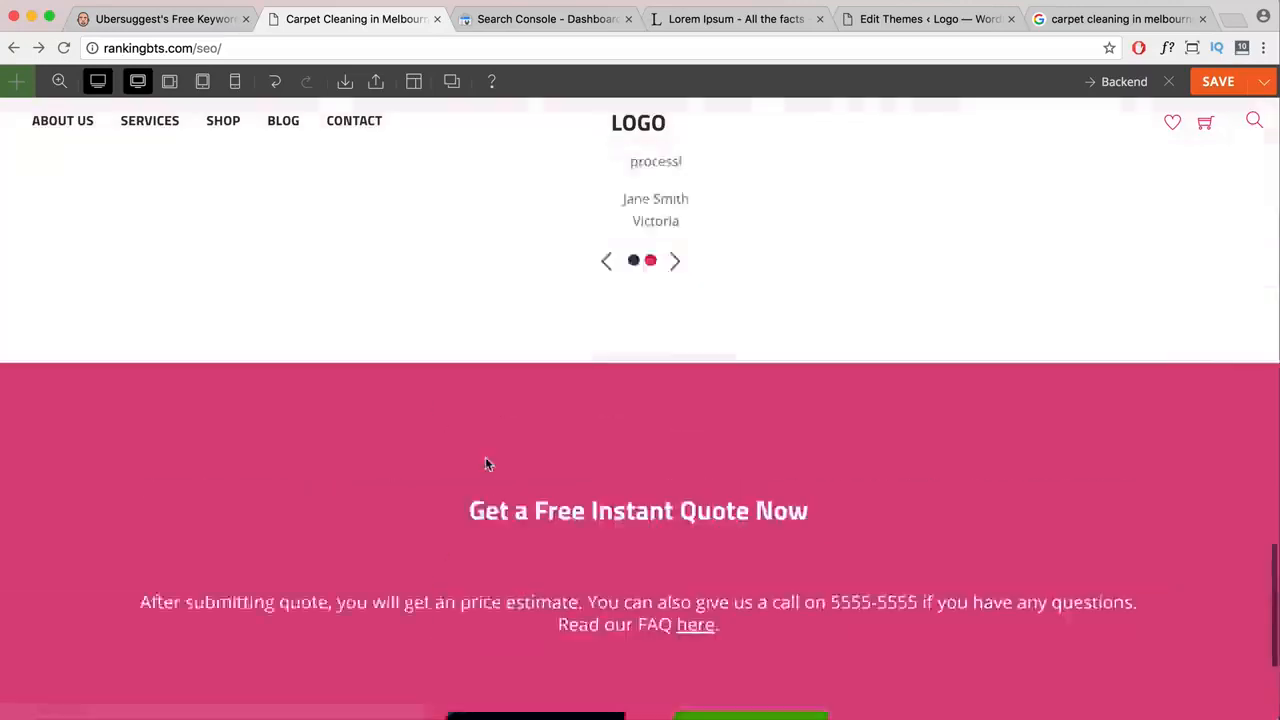
scroll(485, 463, up, 15)
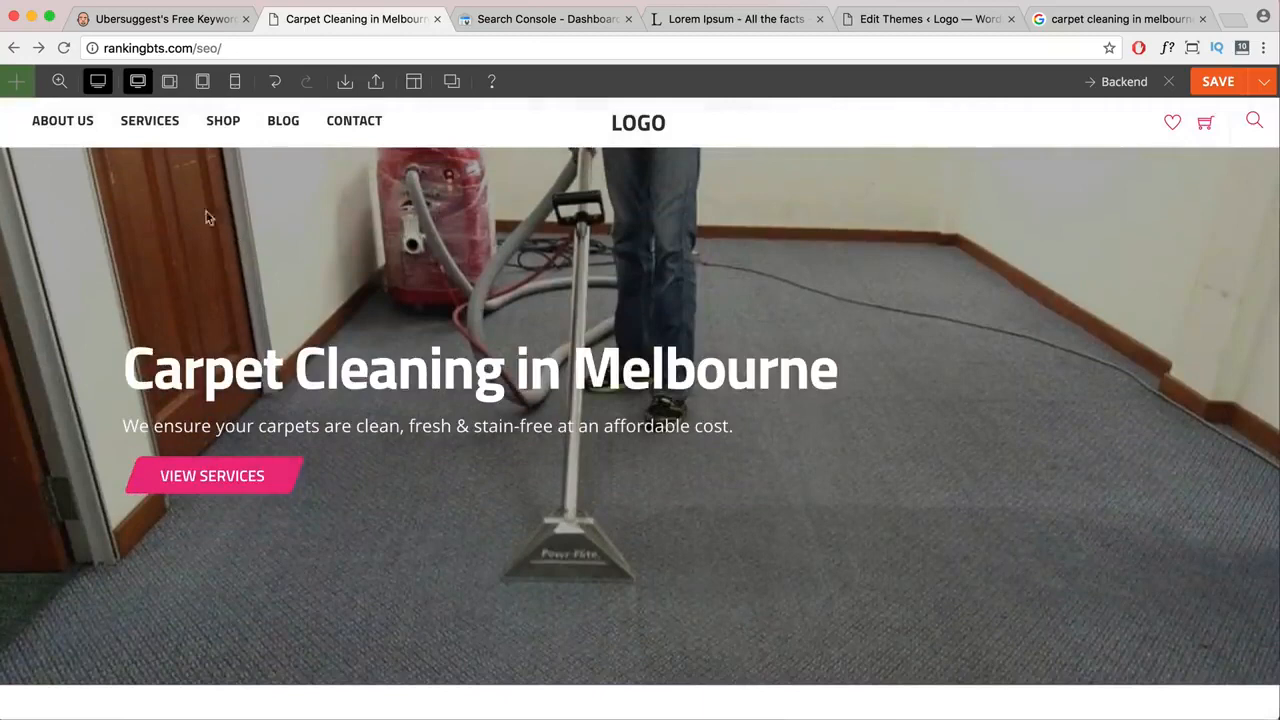
mouse_move(130, 138)
scroll(465, 316, down, 10)
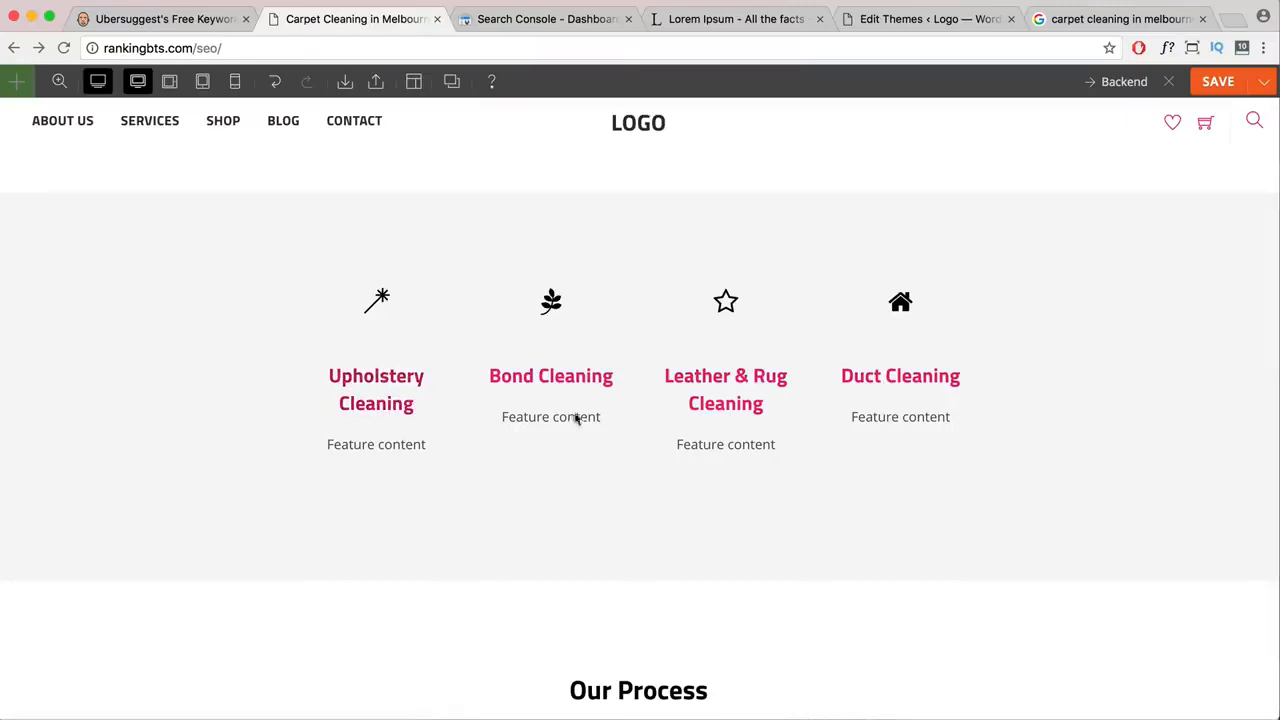
scroll(877, 455, down, 2)
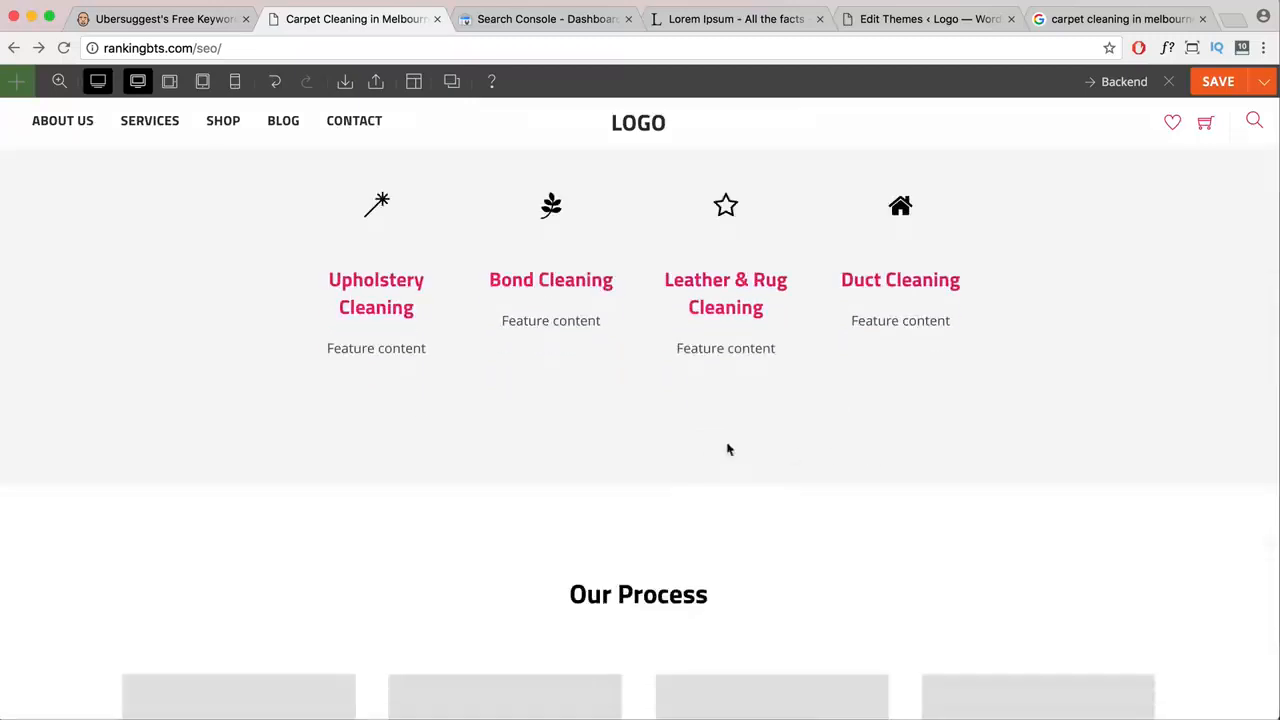
- Recheck the hero and the linked service headings, highlight the page's web address, and look over the process section
scroll(728, 450, up, 10)
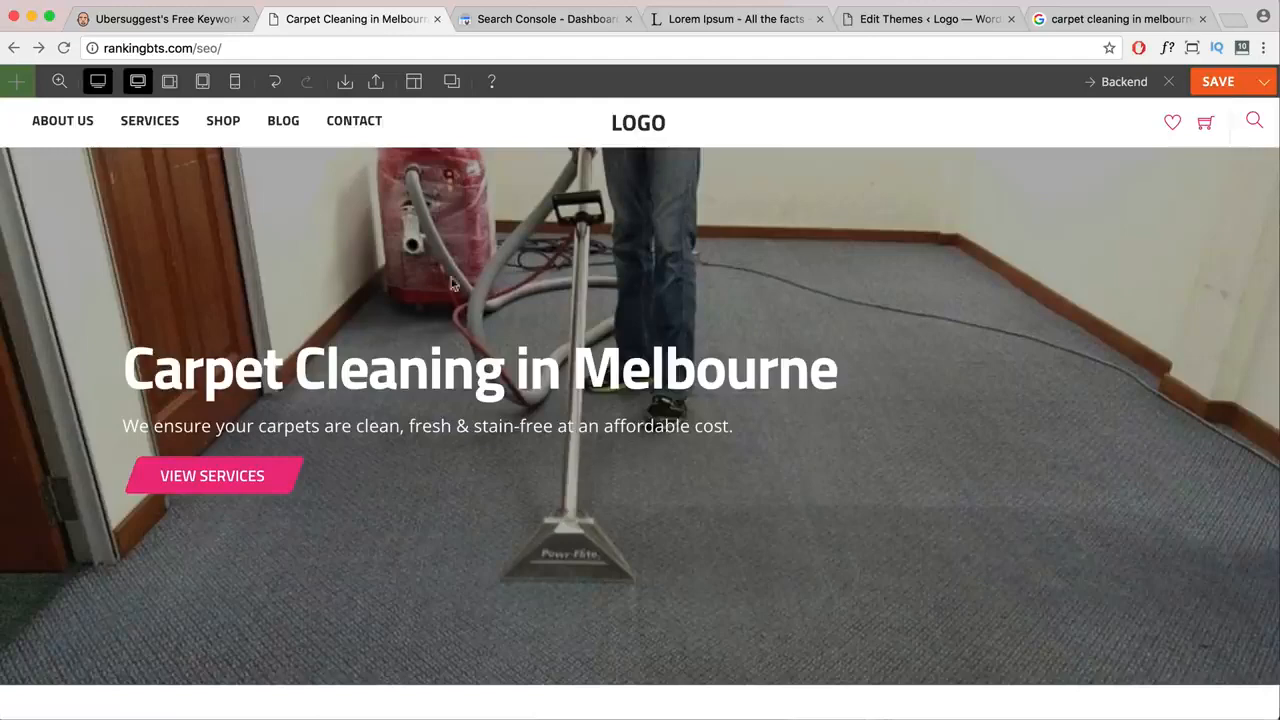
scroll(630, 330, down, 10)
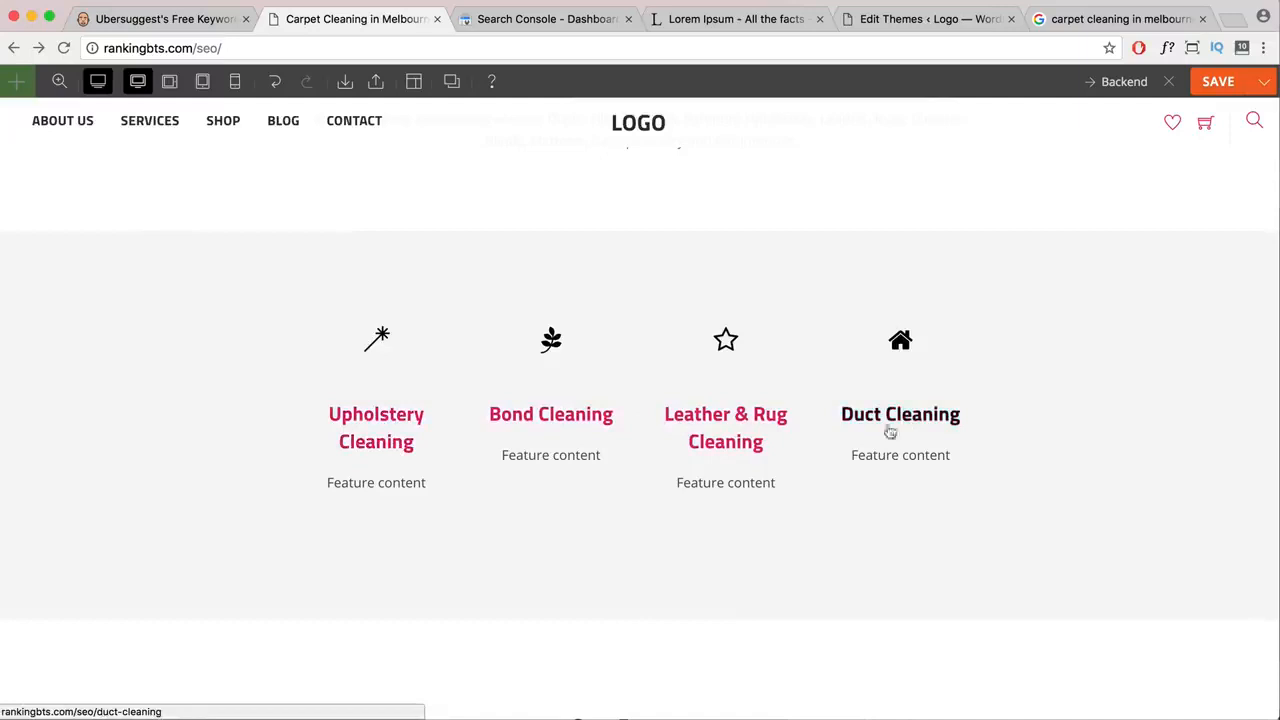
scroll(524, 546, down, 1)
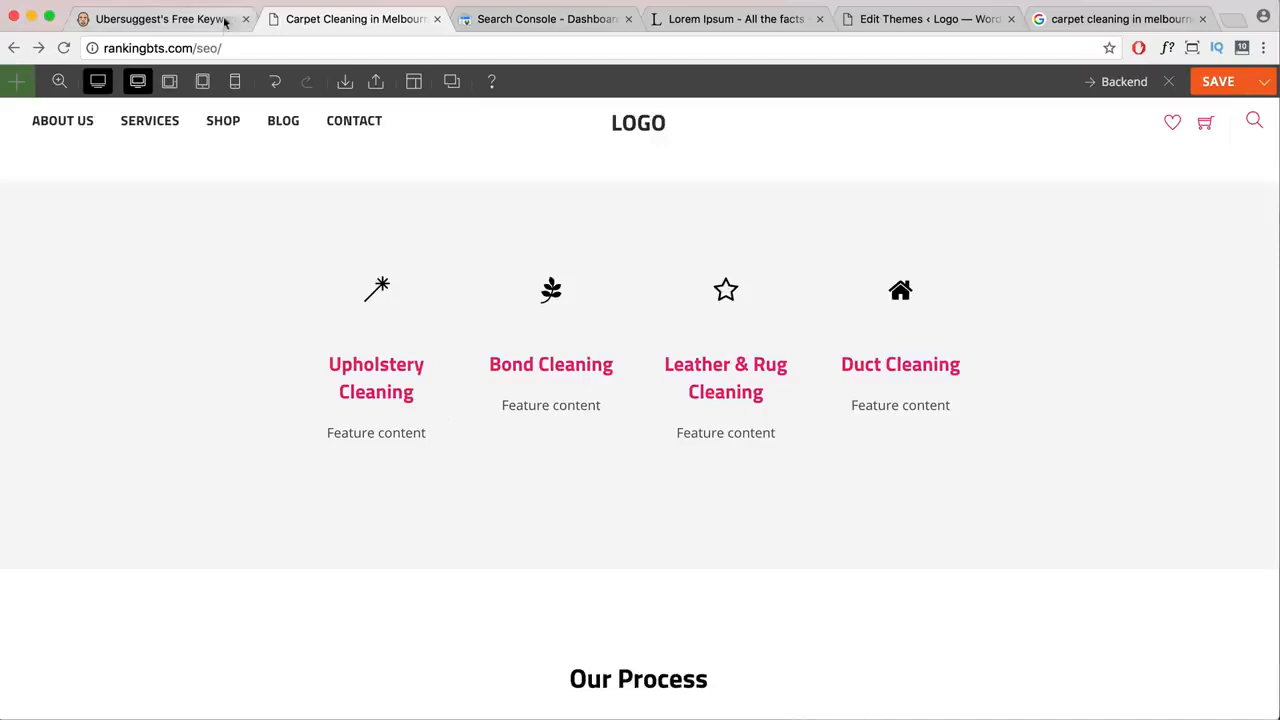
click(101, 47)
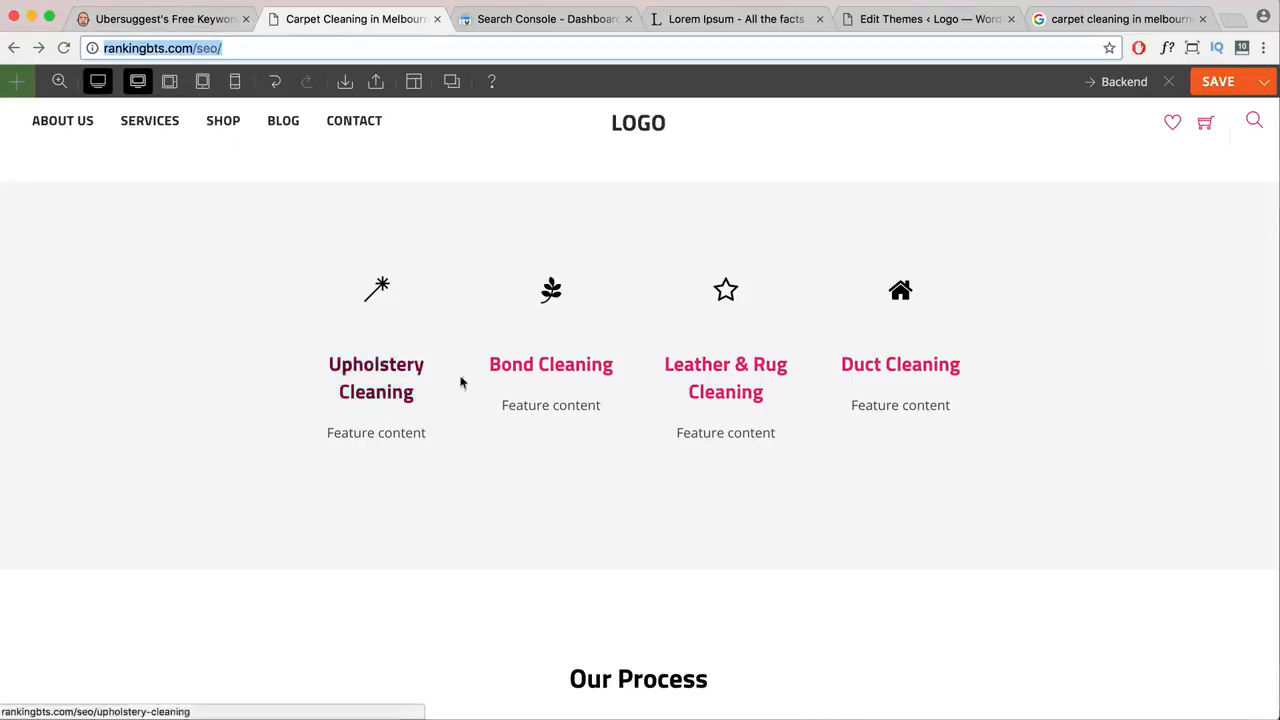
scroll(594, 388, down, 5)
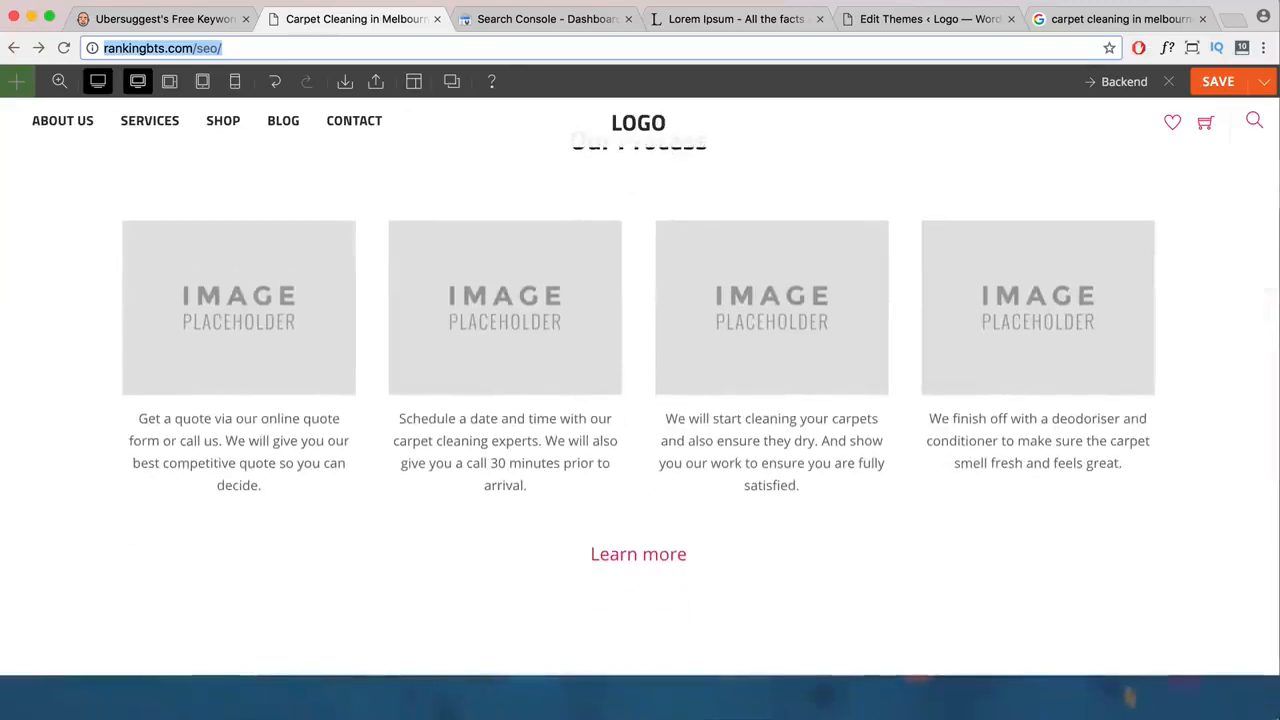
- Switch to the OnPage SEO Checklist document and compare its Local items with the whole carpet cleaning page
key(super+Tab)
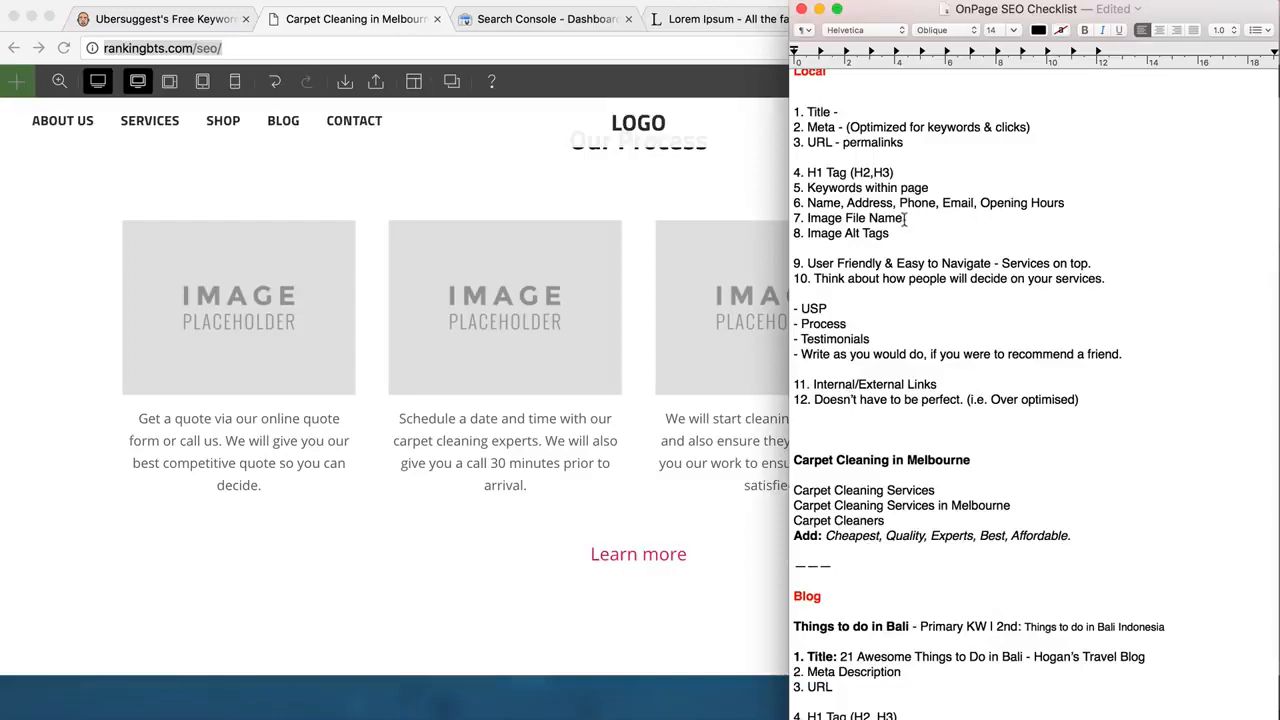
scroll(560, 354, up, 11)
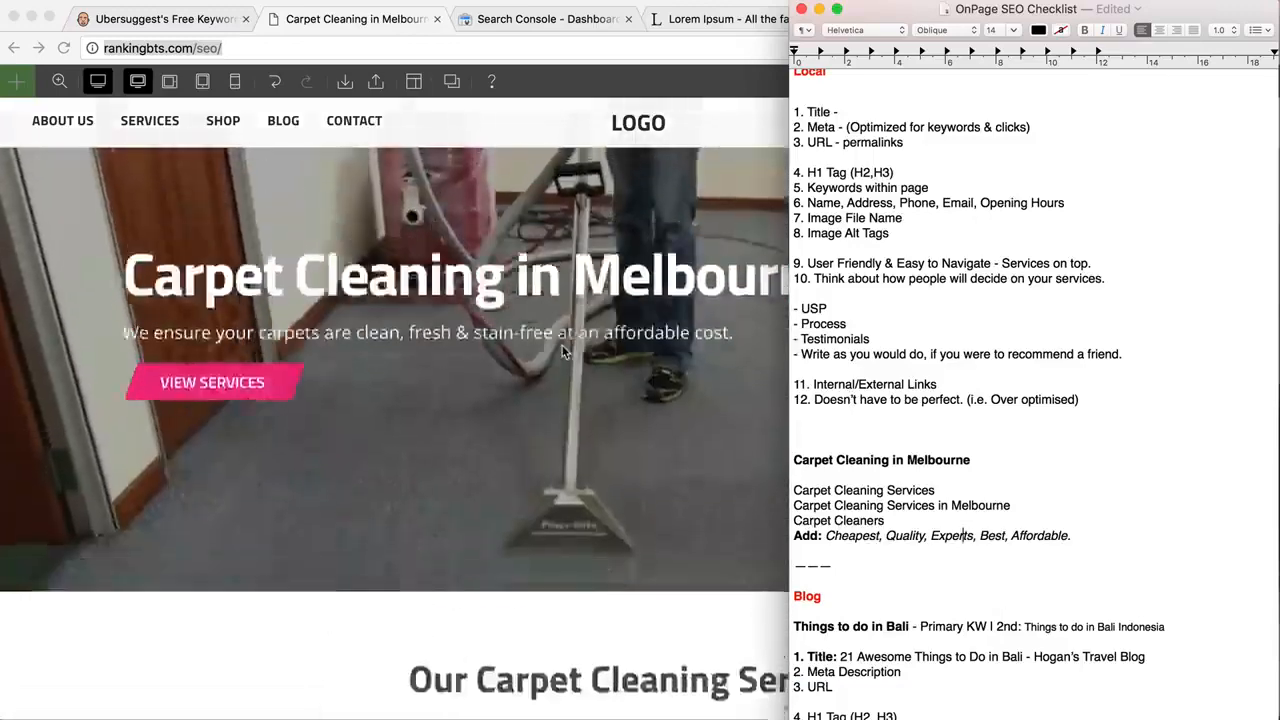
scroll(565, 350, down, 4)
scroll(563, 350, down, 12)
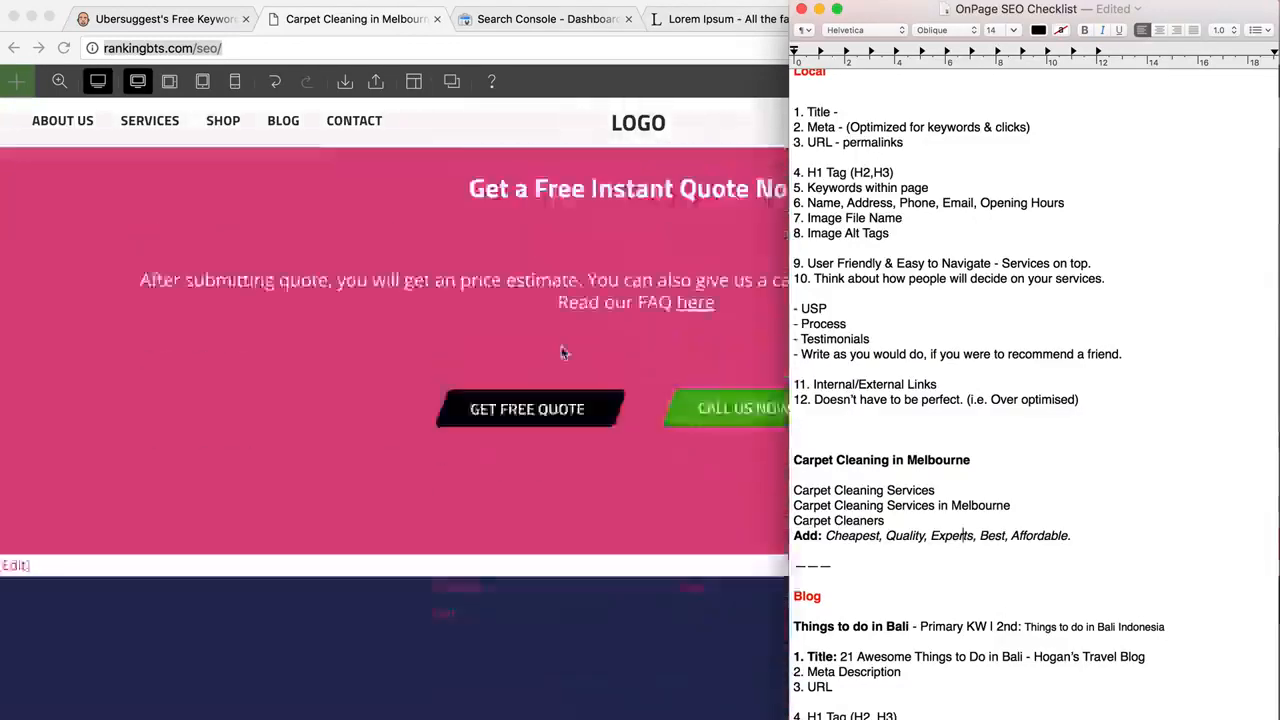
scroll(563, 352, up, 5)
scroll(563, 352, up, 12)
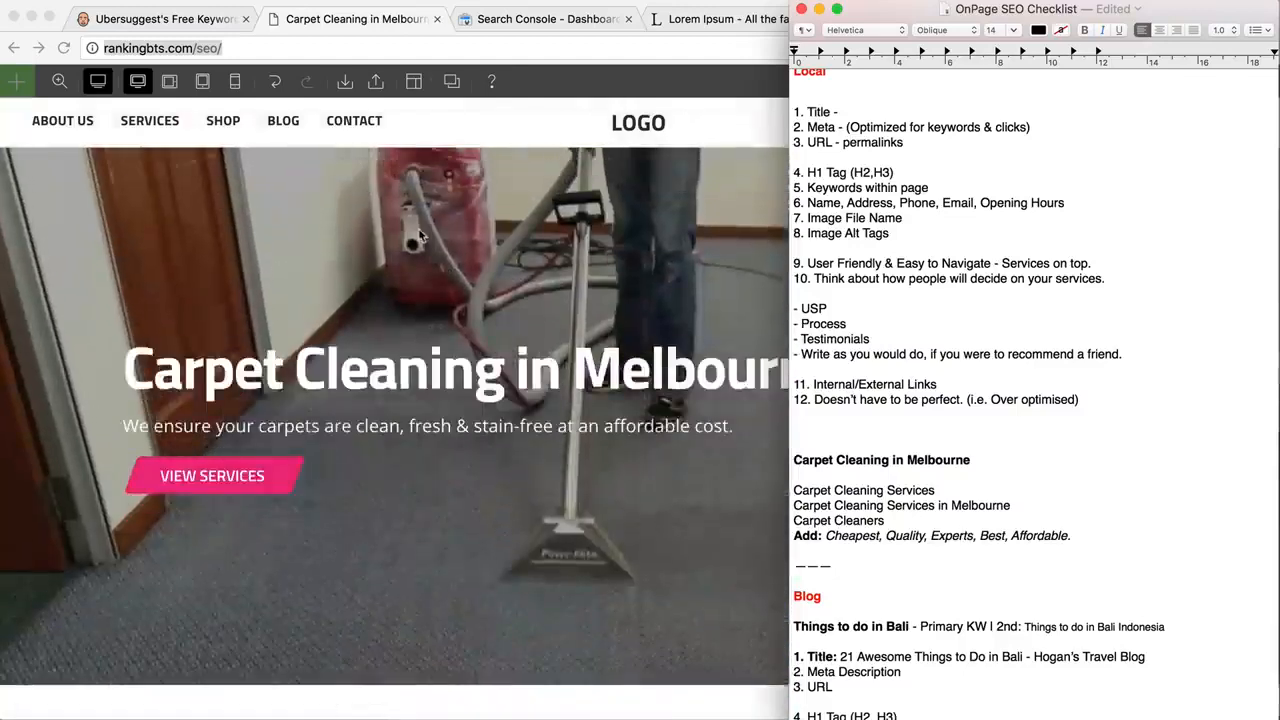
- Switch to the carpet cleaning page in the browser and open the background styling settings of the hero row
key(super+Tab)
click(137, 82)
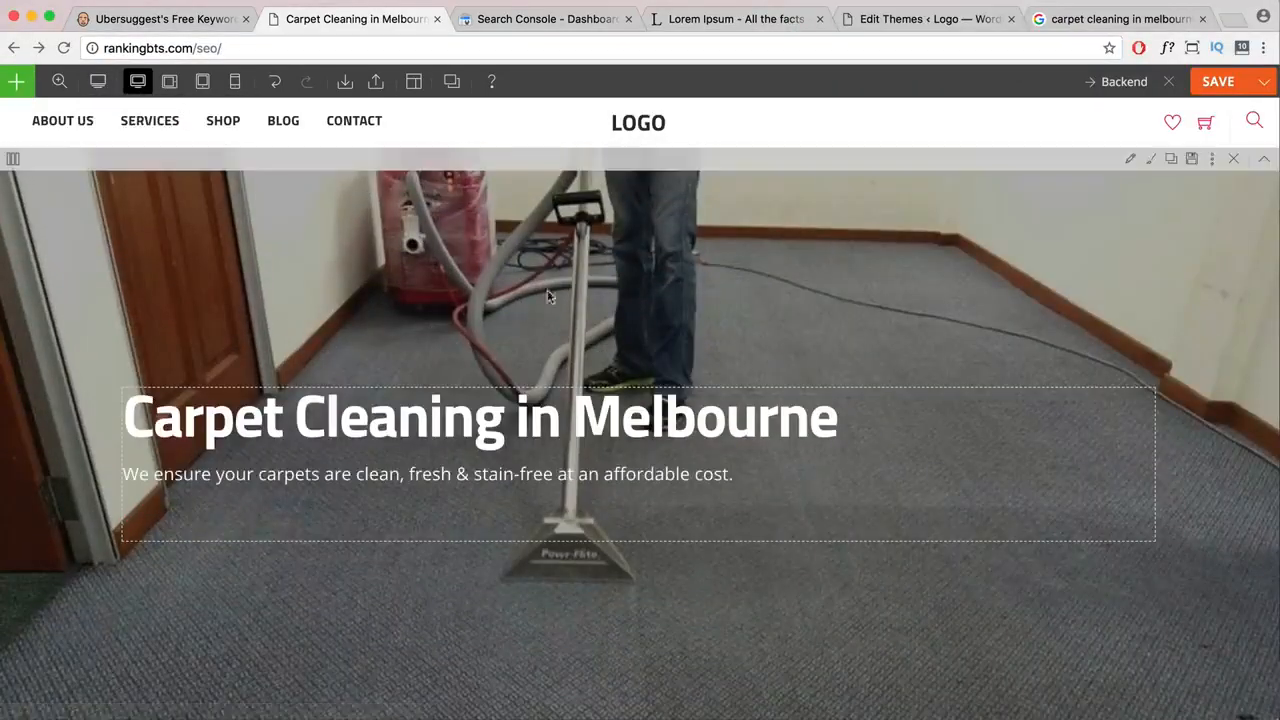
click(1131, 162)
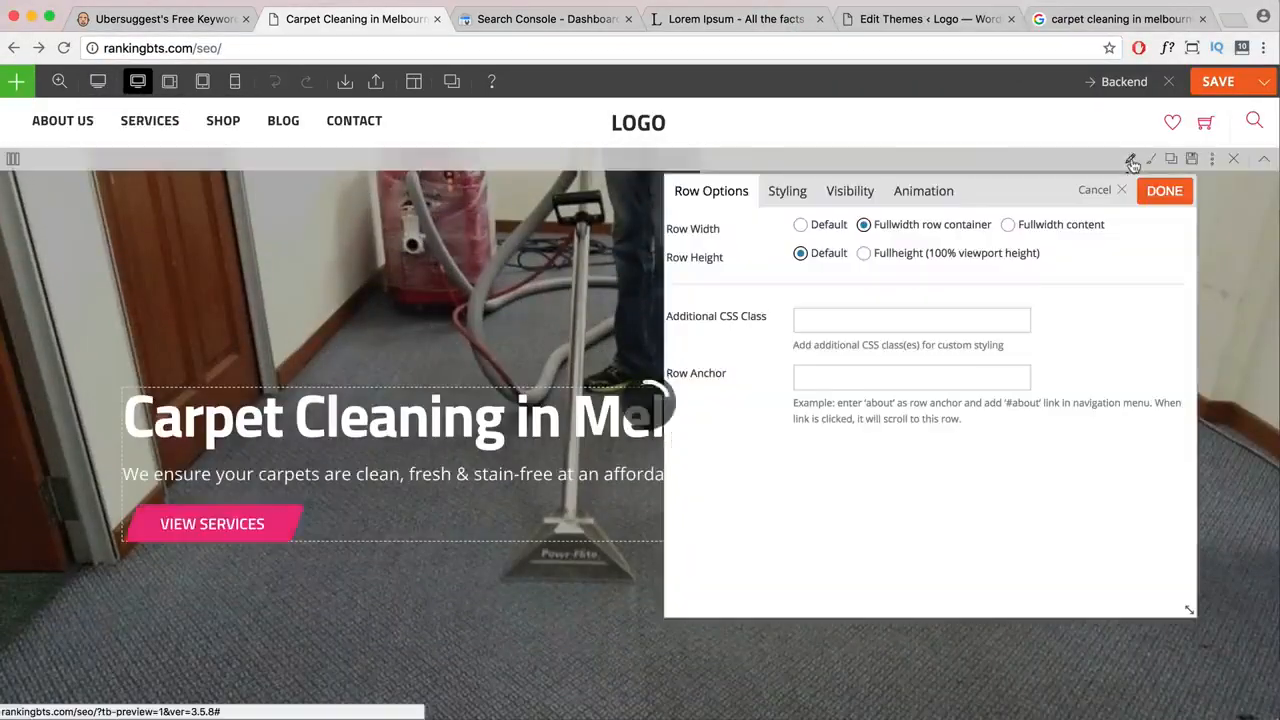
click(787, 206)
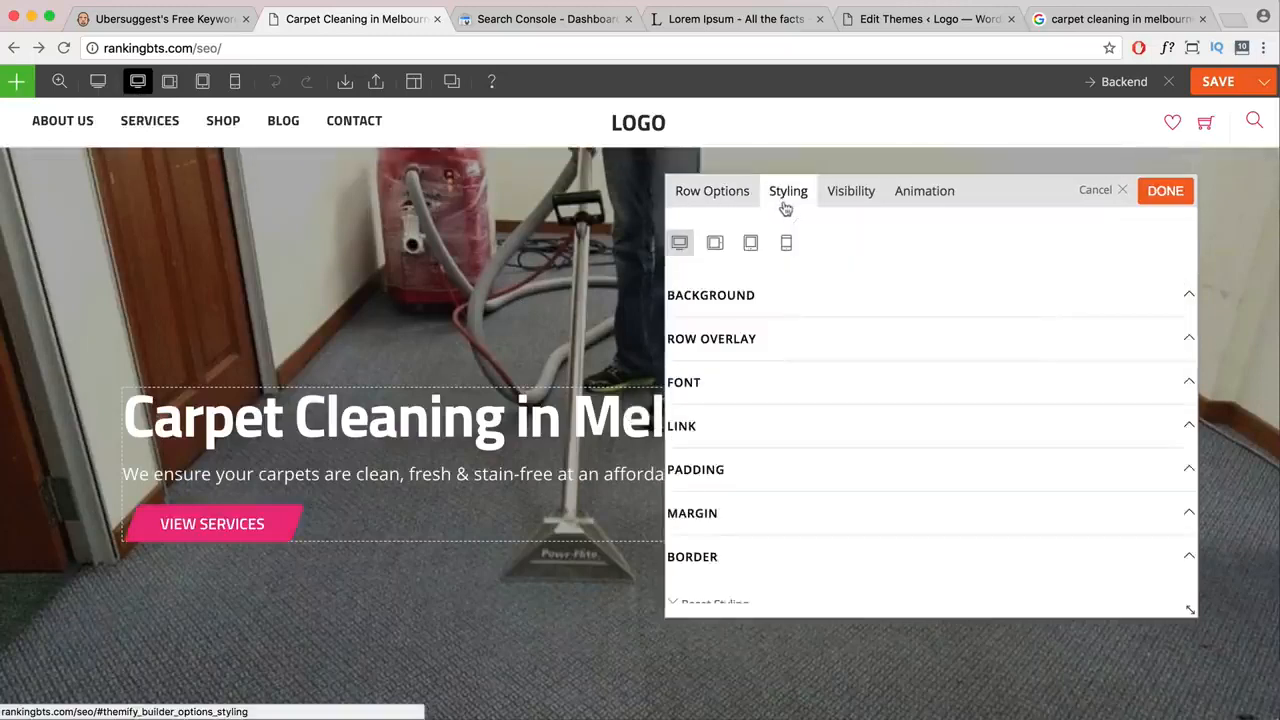
click(869, 295)
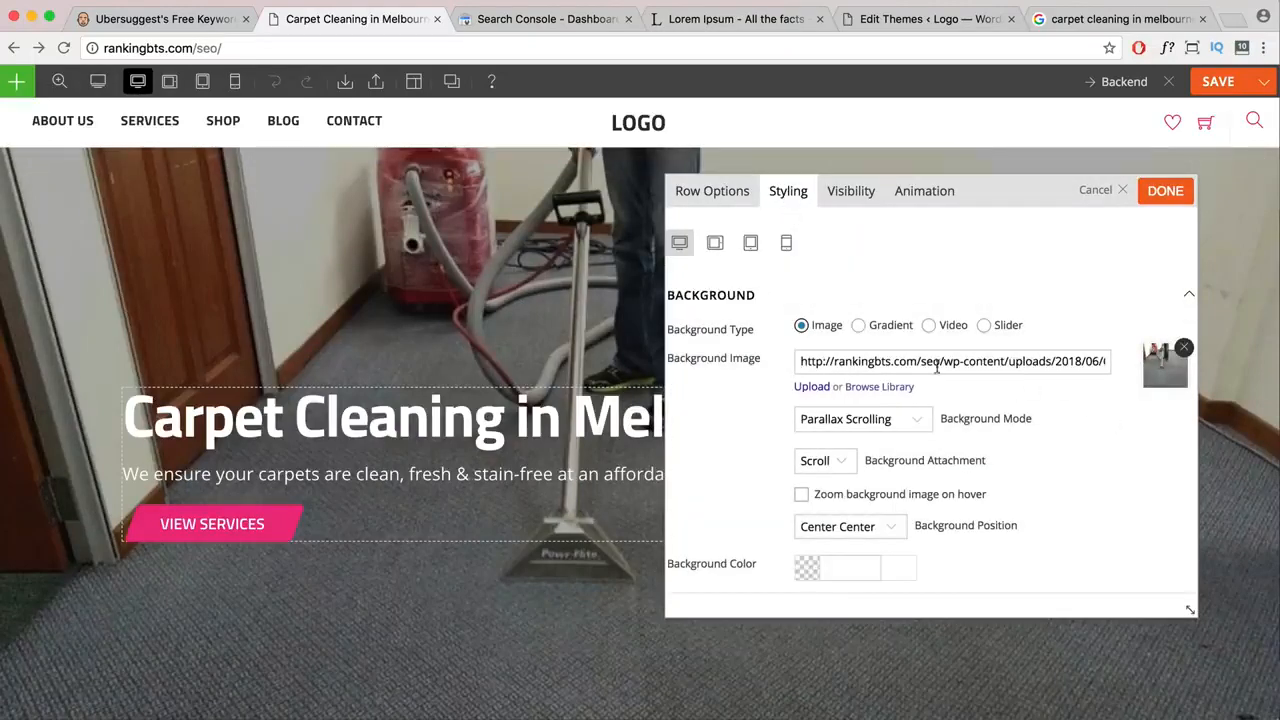
- Highlight the file name at the end of the hero row's background image address, and close the row settings
drag(930, 366, 1146, 369)
click(1000, 364)
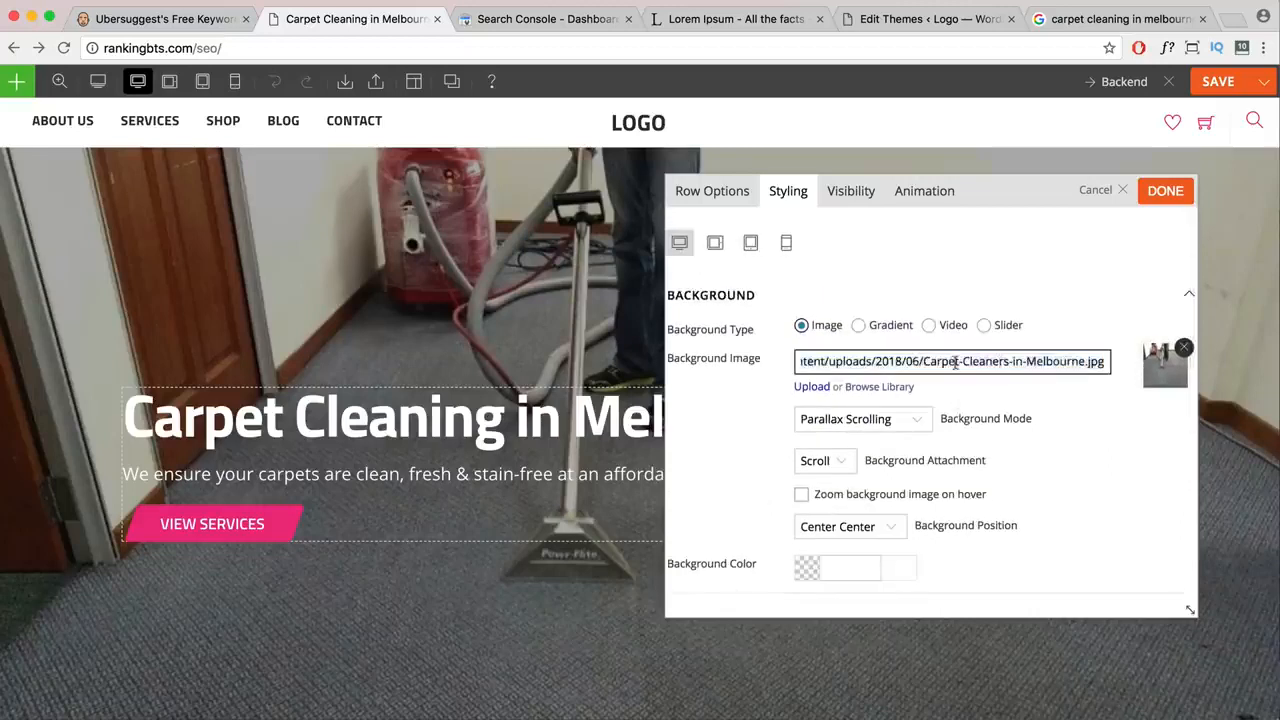
drag(924, 362, 1106, 361)
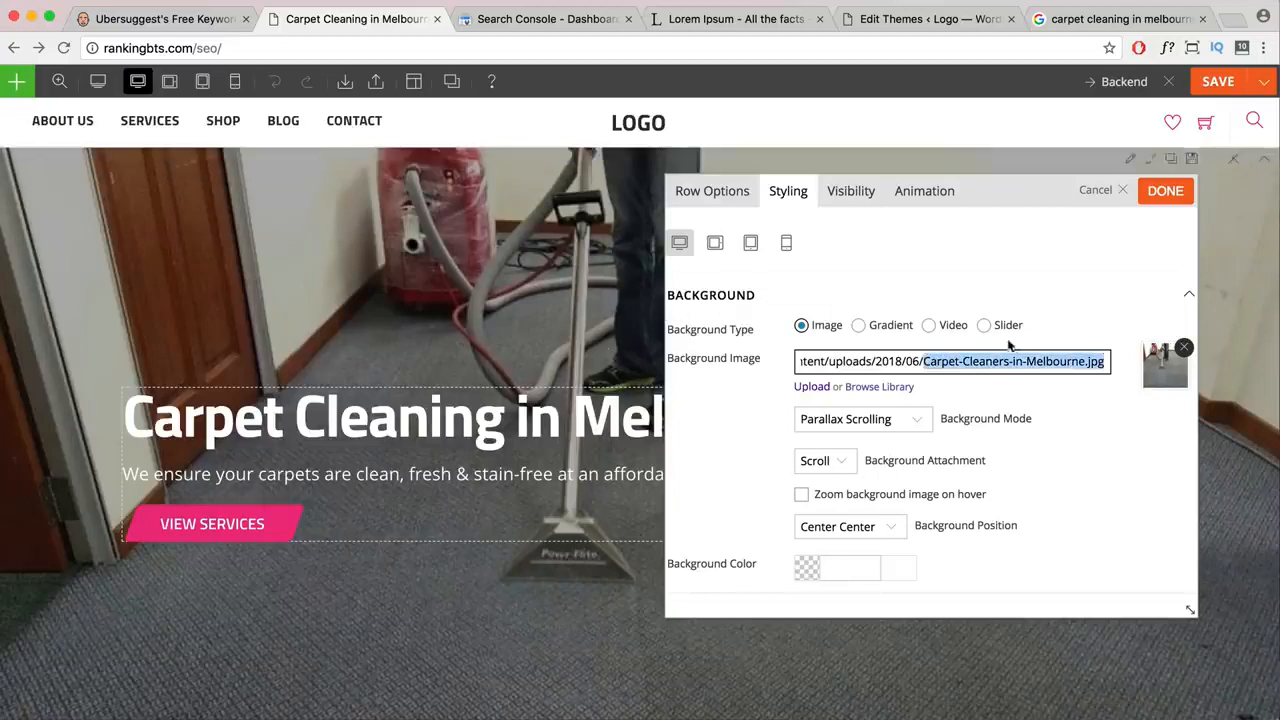
click(925, 365)
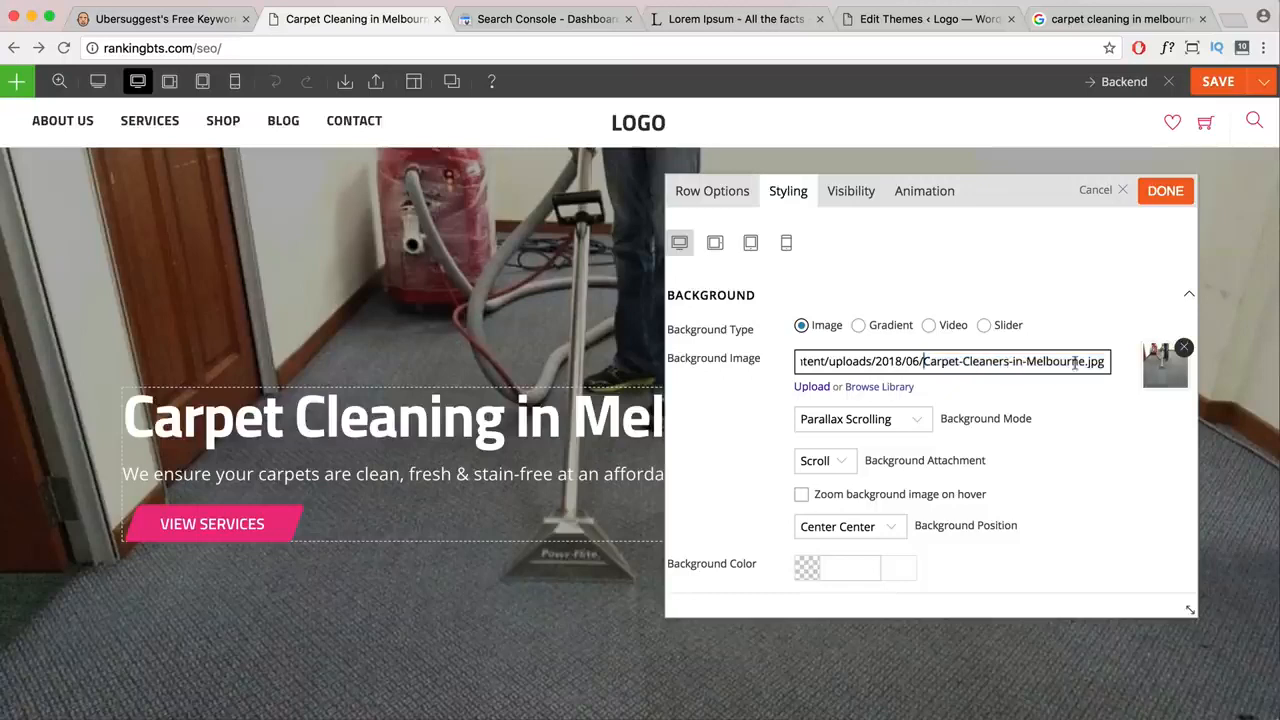
drag(1106, 362, 928, 364)
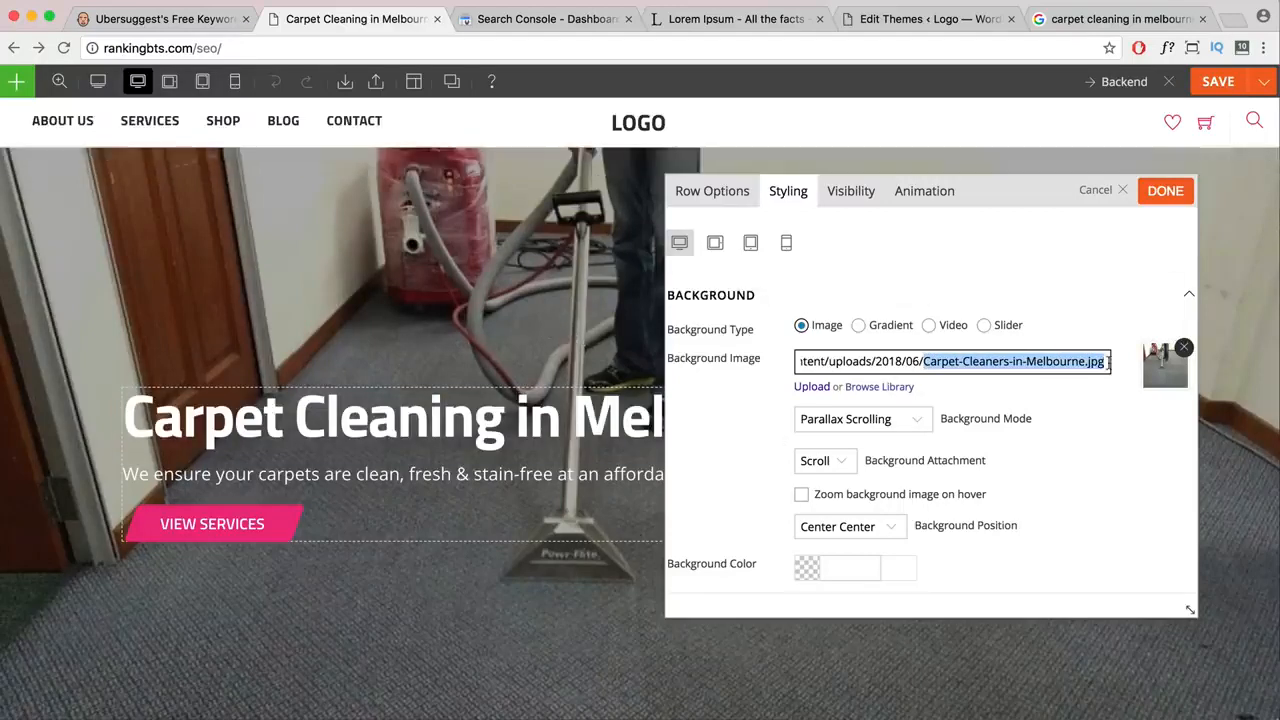
drag(1108, 362, 925, 362)
click(1163, 196)
- Add an Image module between the Our Process heading and the four process images
scroll(863, 357, down, 10)
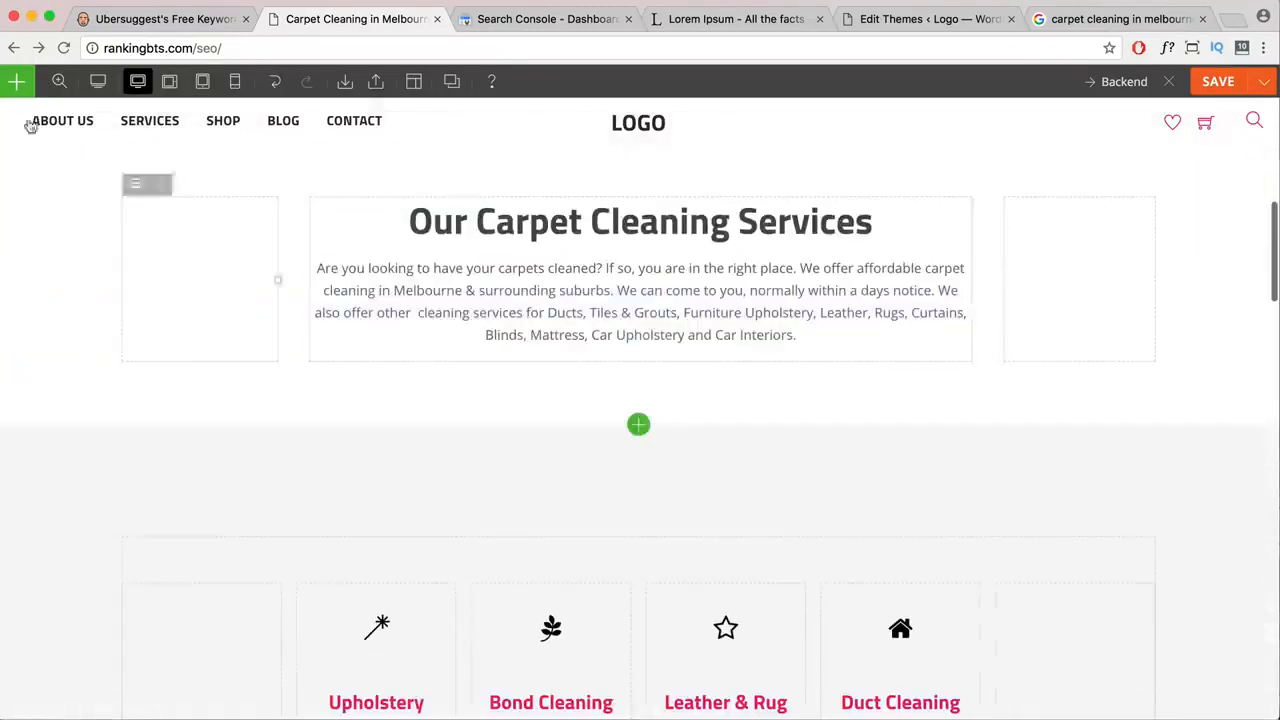
click(16, 81)
scroll(196, 465, down, 5)
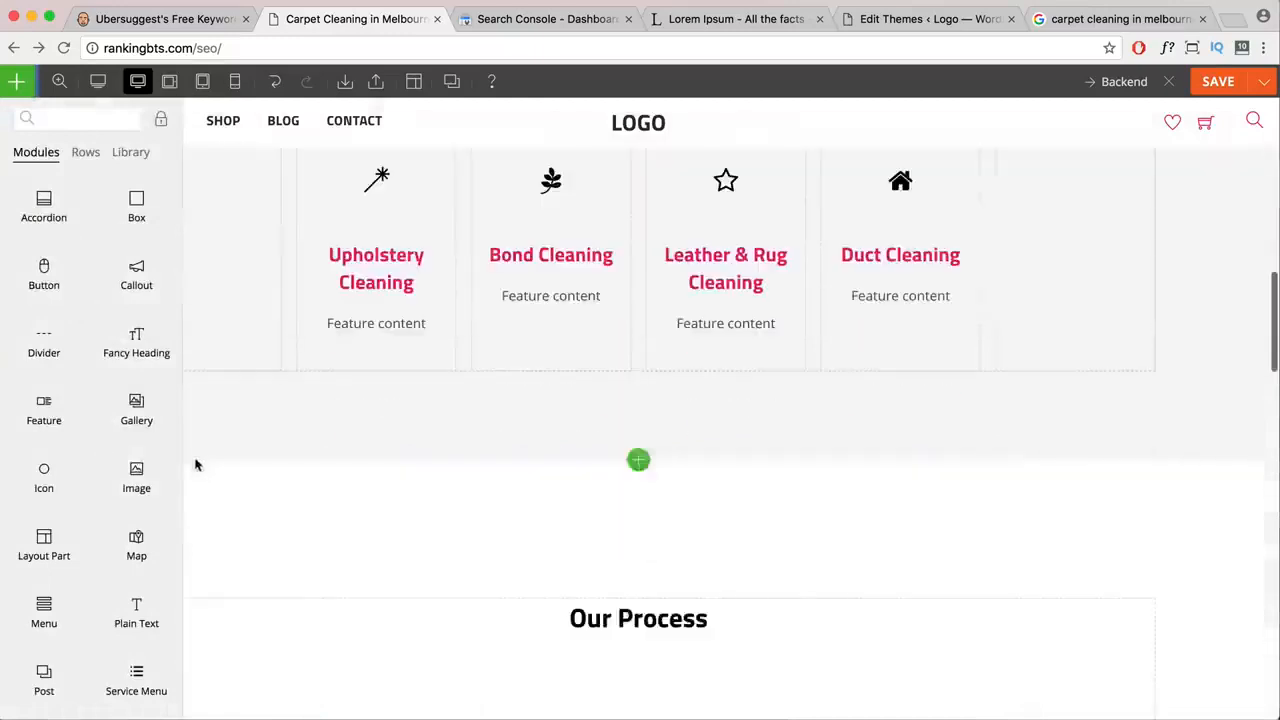
scroll(480, 491, down, 3)
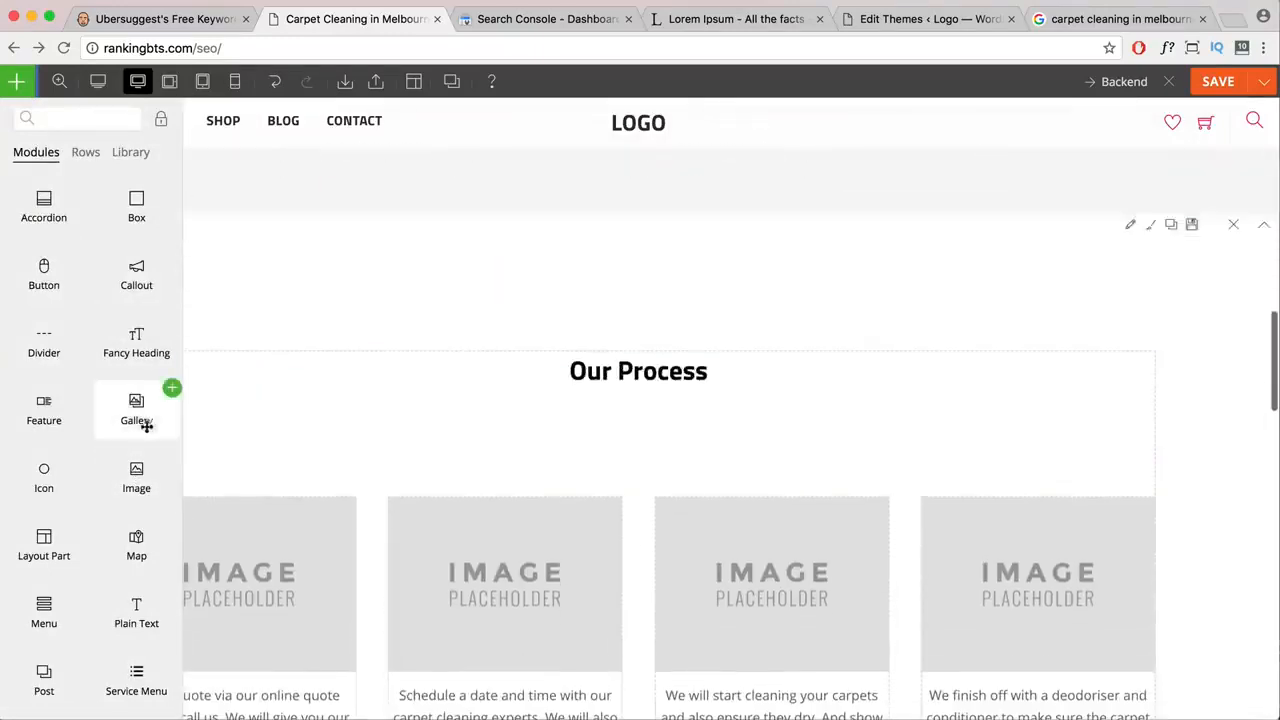
drag(142, 482, 680, 466)
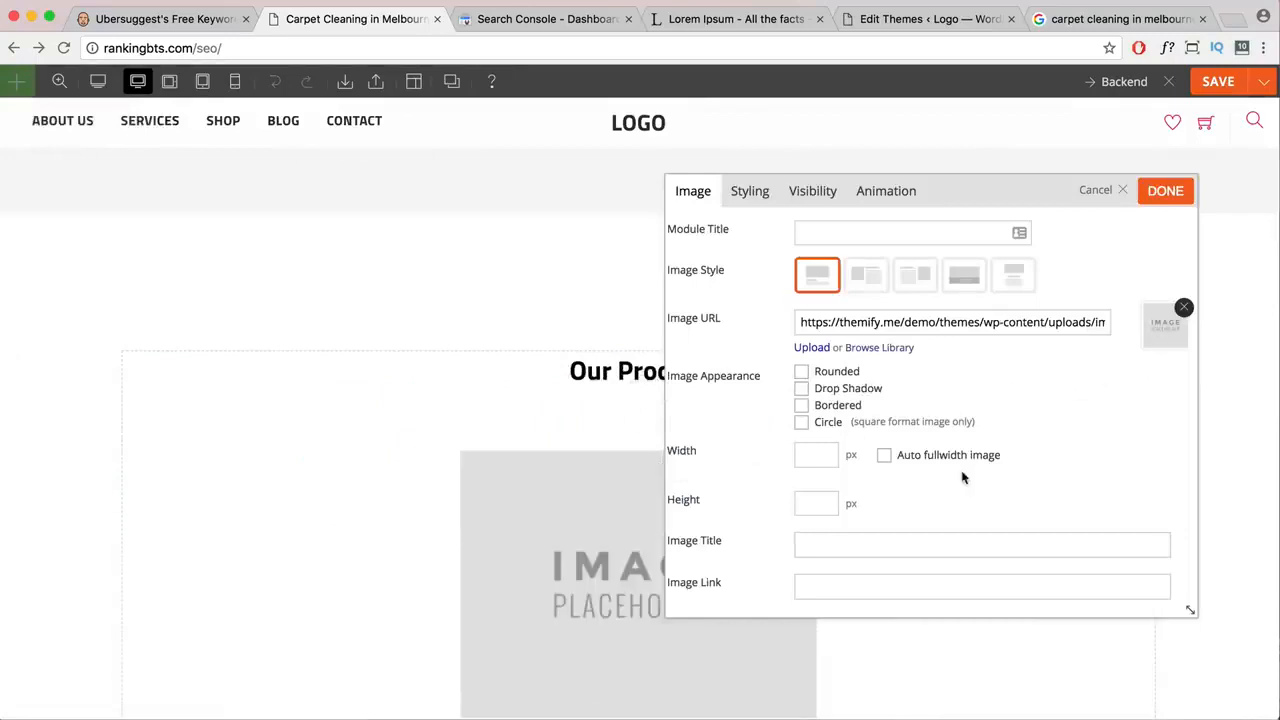
- Set the new image's alt tag to "carpet dry cleaning"
scroll(963, 478, down, 5)
drag(740, 496, 674, 487)
click(843, 492)
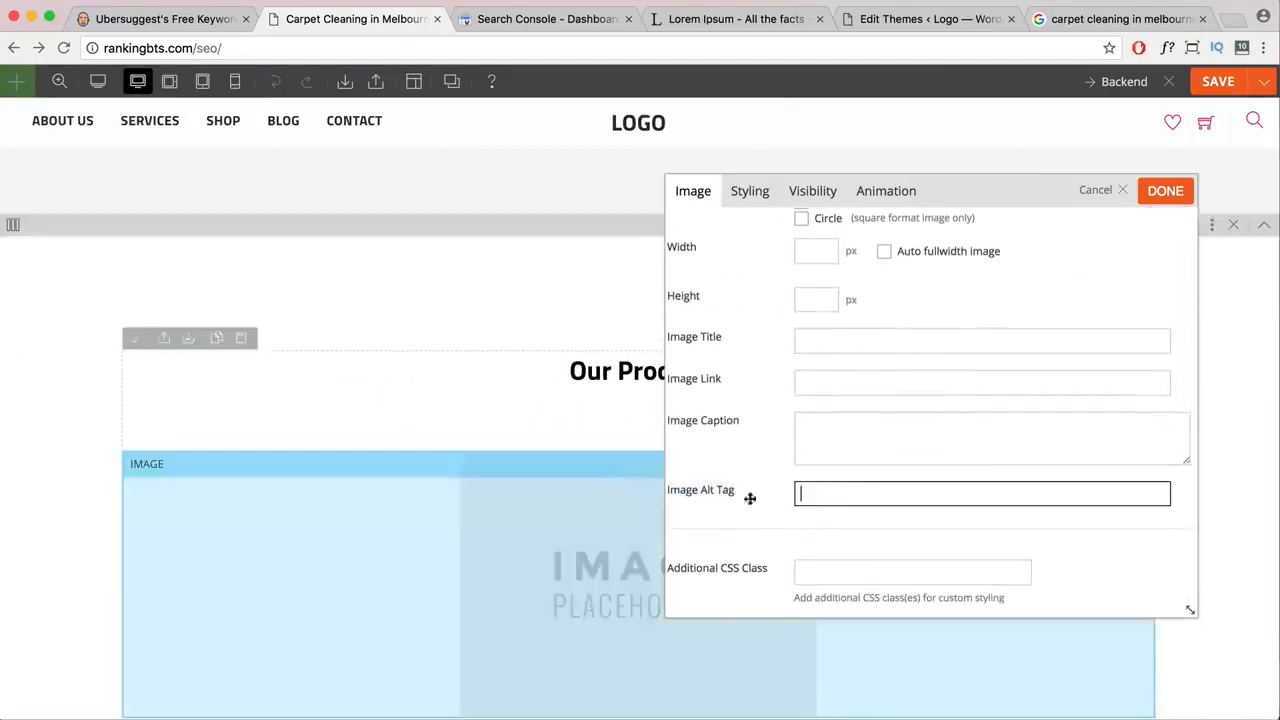
scroll(565, 515, down, 3)
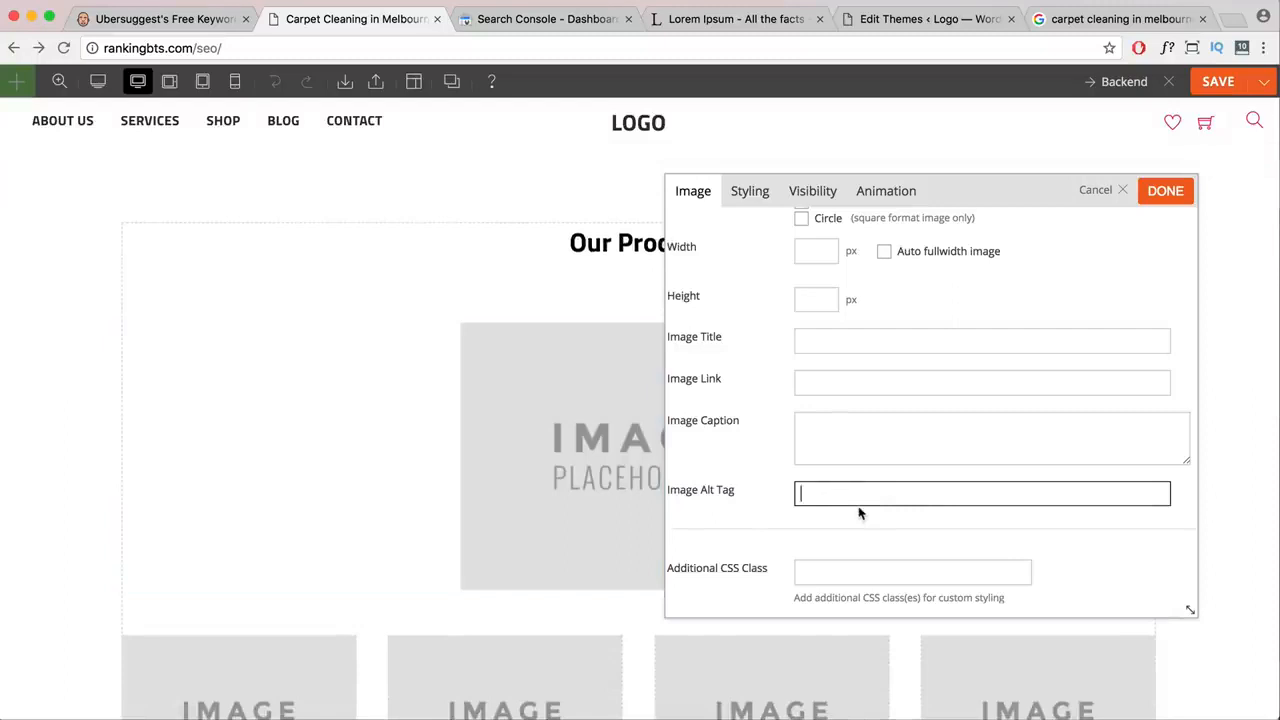
text(carpet dry cleaning)
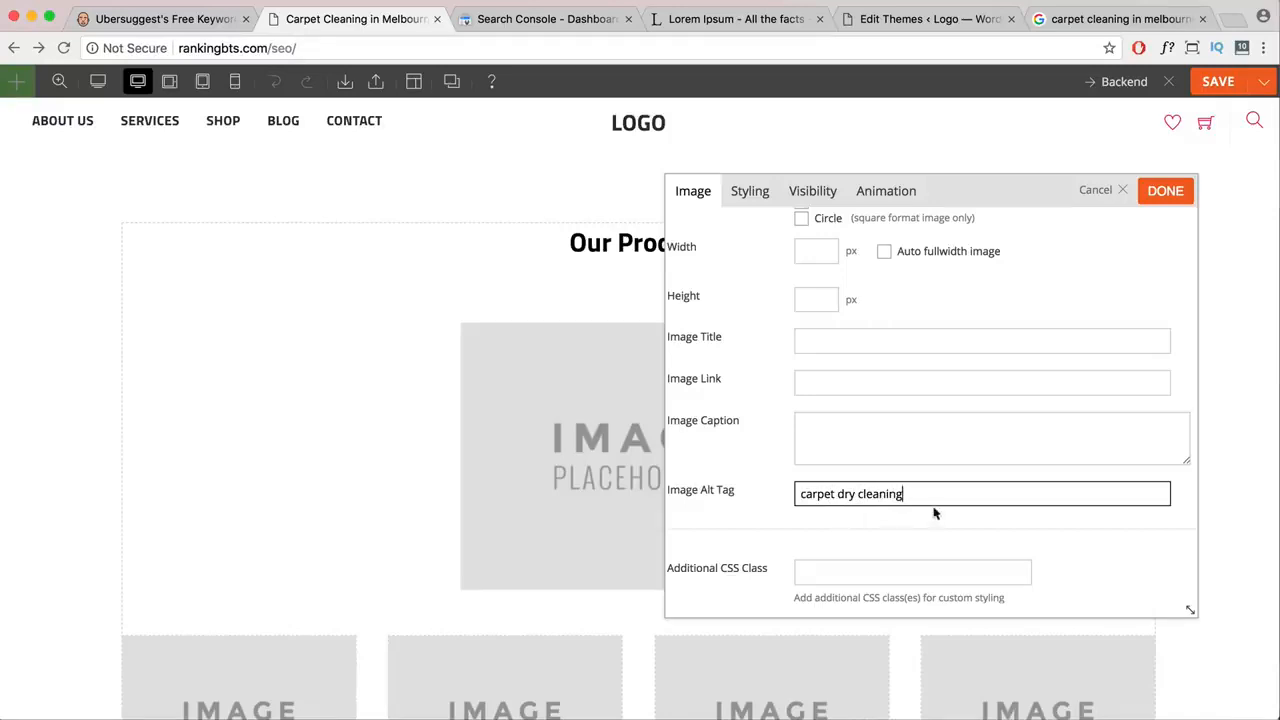
- Highlight the Image Alt Tag label and its text, and cancel the new Image module
drag(930, 497, 669, 489)
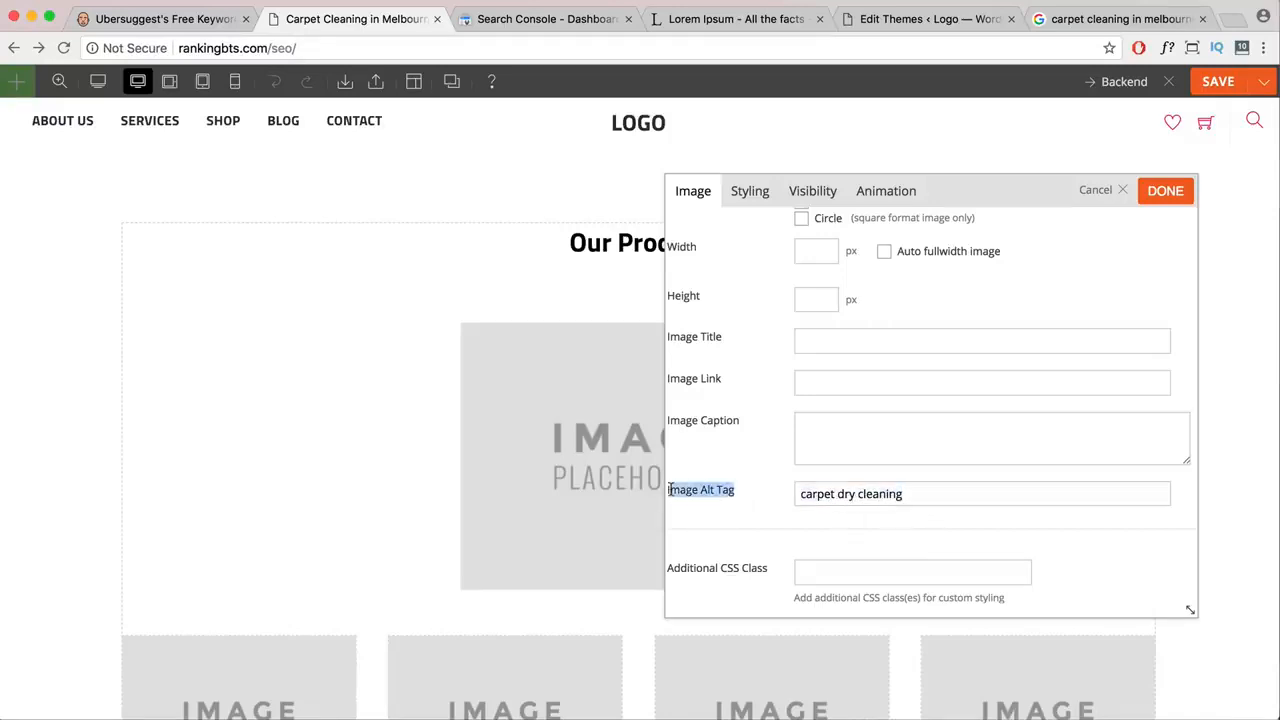
click(887, 494)
drag(905, 494, 797, 491)
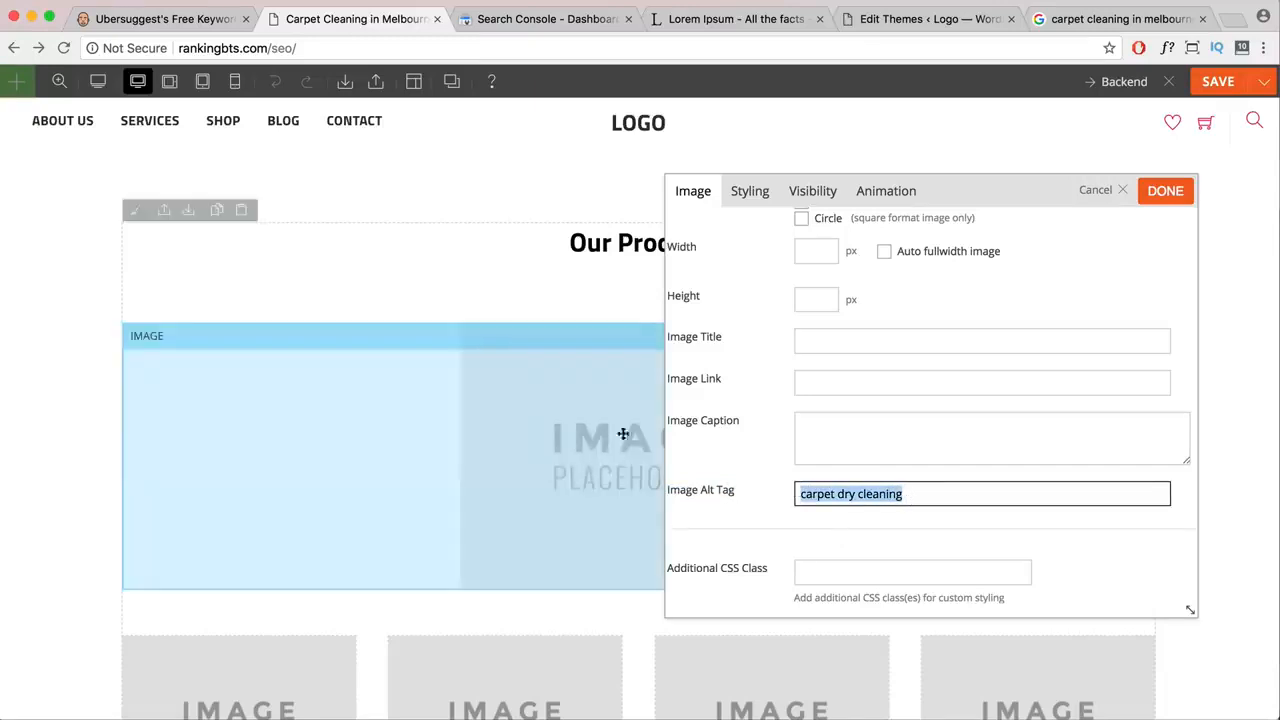
click(920, 494)
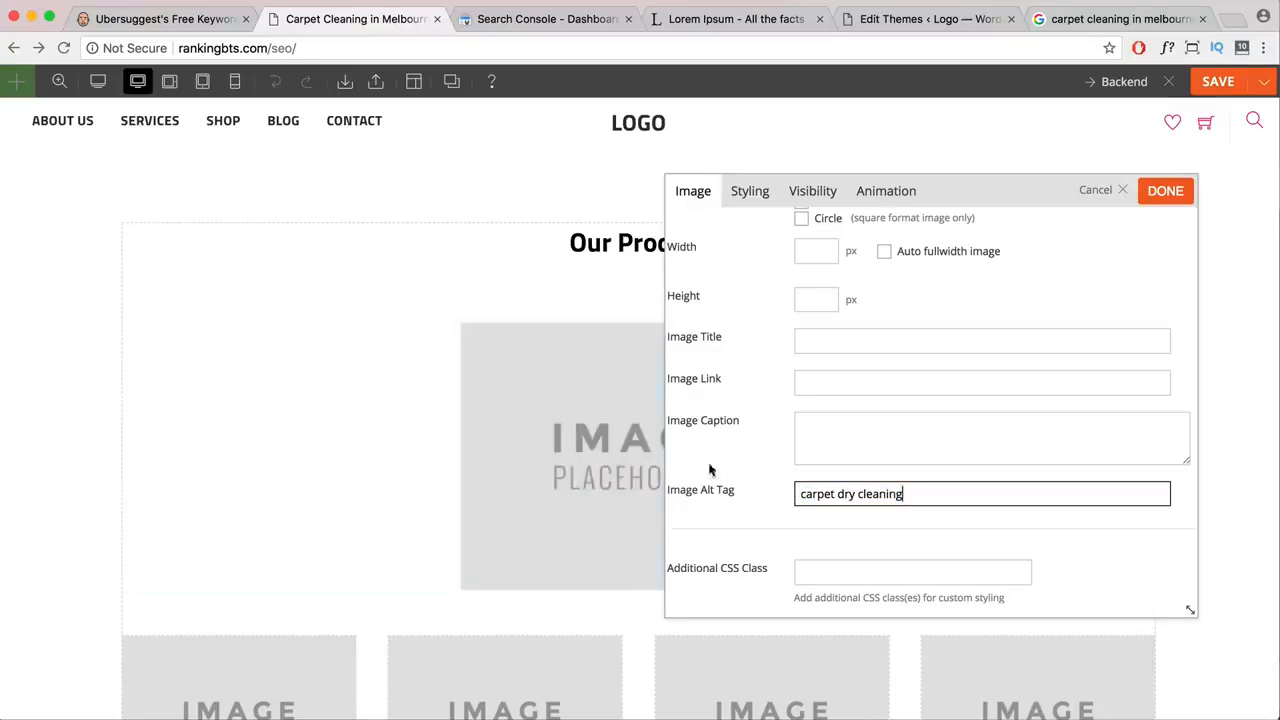
drag(934, 494, 742, 486)
click(907, 494)
drag(889, 494, 713, 496)
click(925, 494)
click(1118, 195)
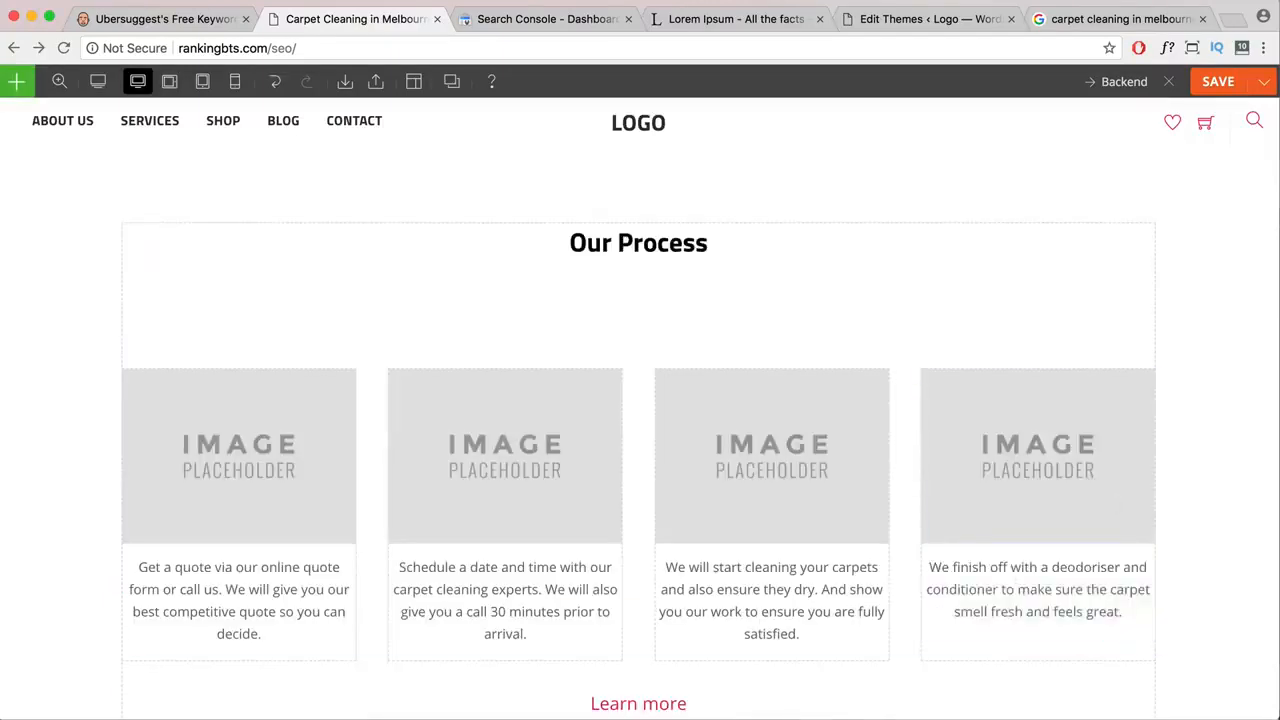
- Switch to the OnPage SEO Checklist document and highlight the USP, Process, Testimonials and recommendation points, checking them against the hero
key(super+Tab)
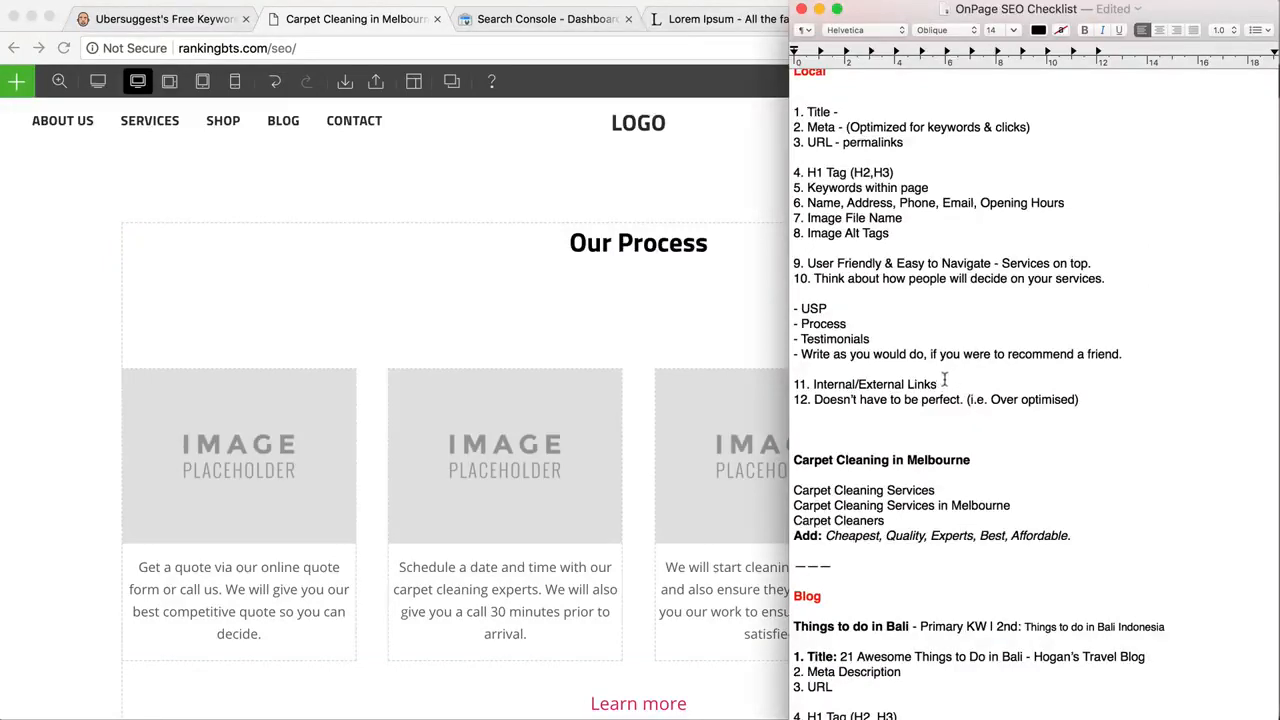
drag(1127, 357, 795, 308)
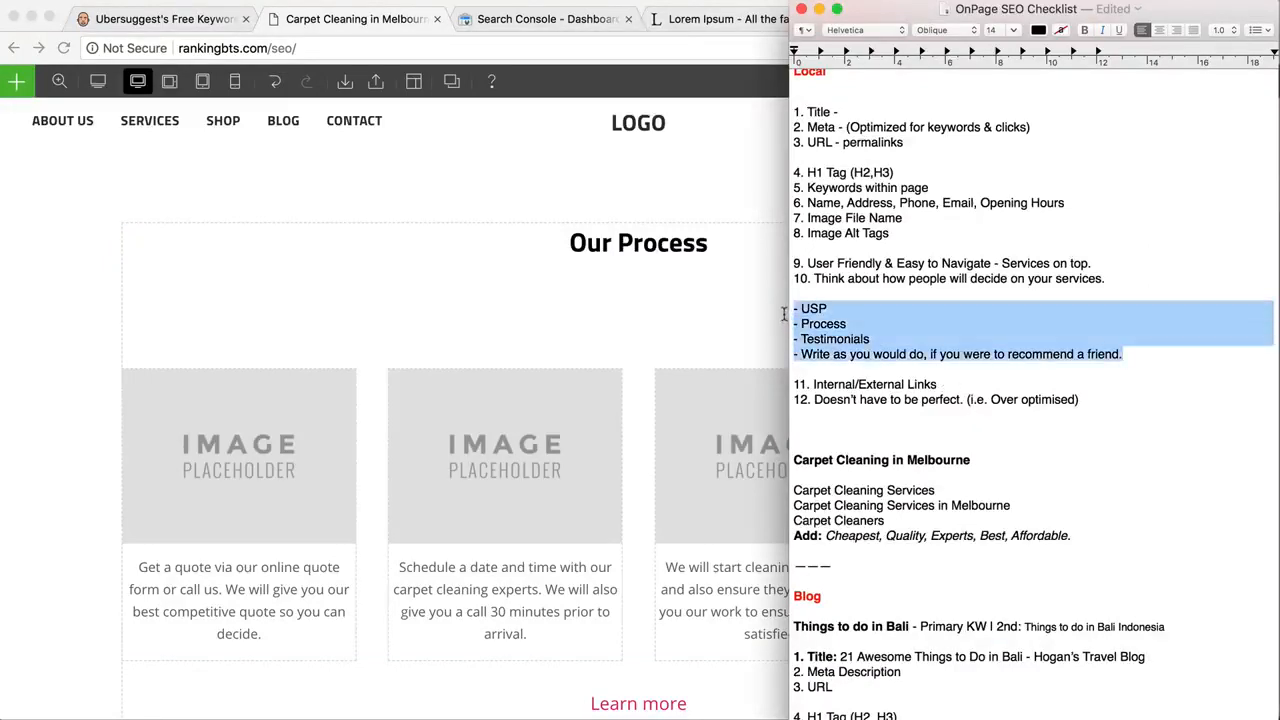
scroll(695, 340, up, 5)
scroll(695, 340, up, 5)
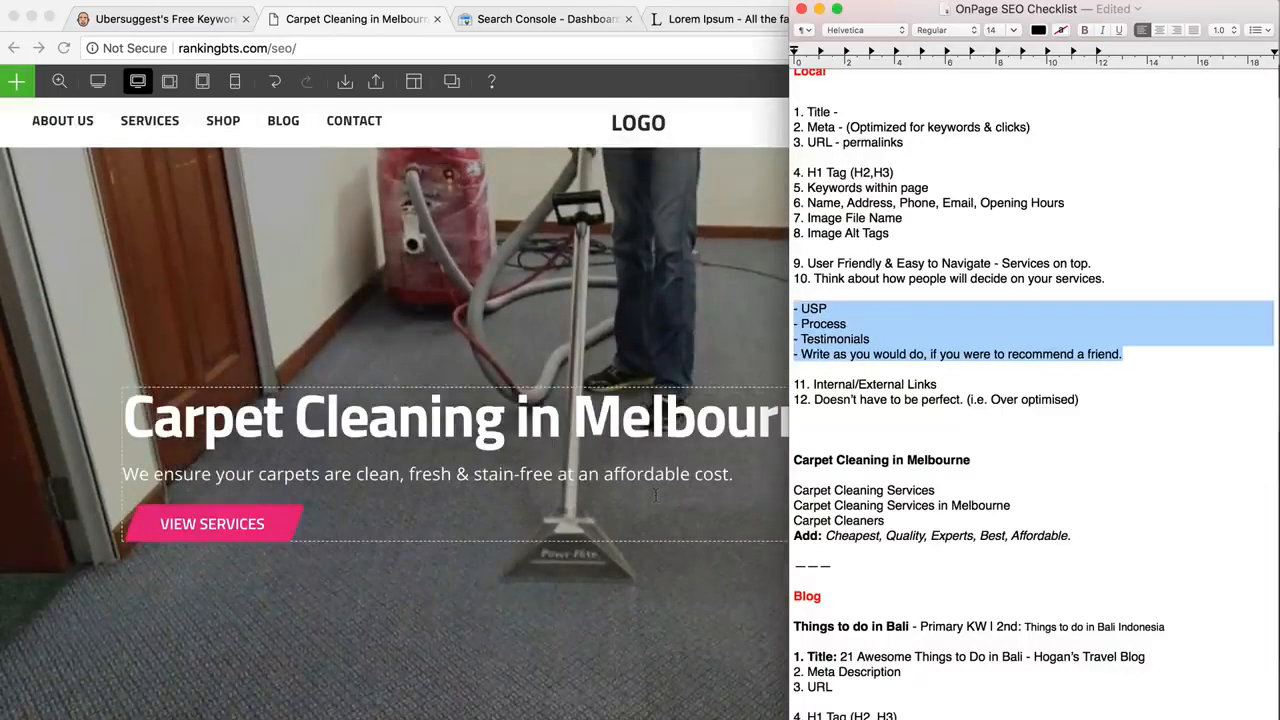
click(848, 324)
drag(847, 324, 802, 324)
drag(891, 344, 801, 343)
scroll(950, 373, down, 2)
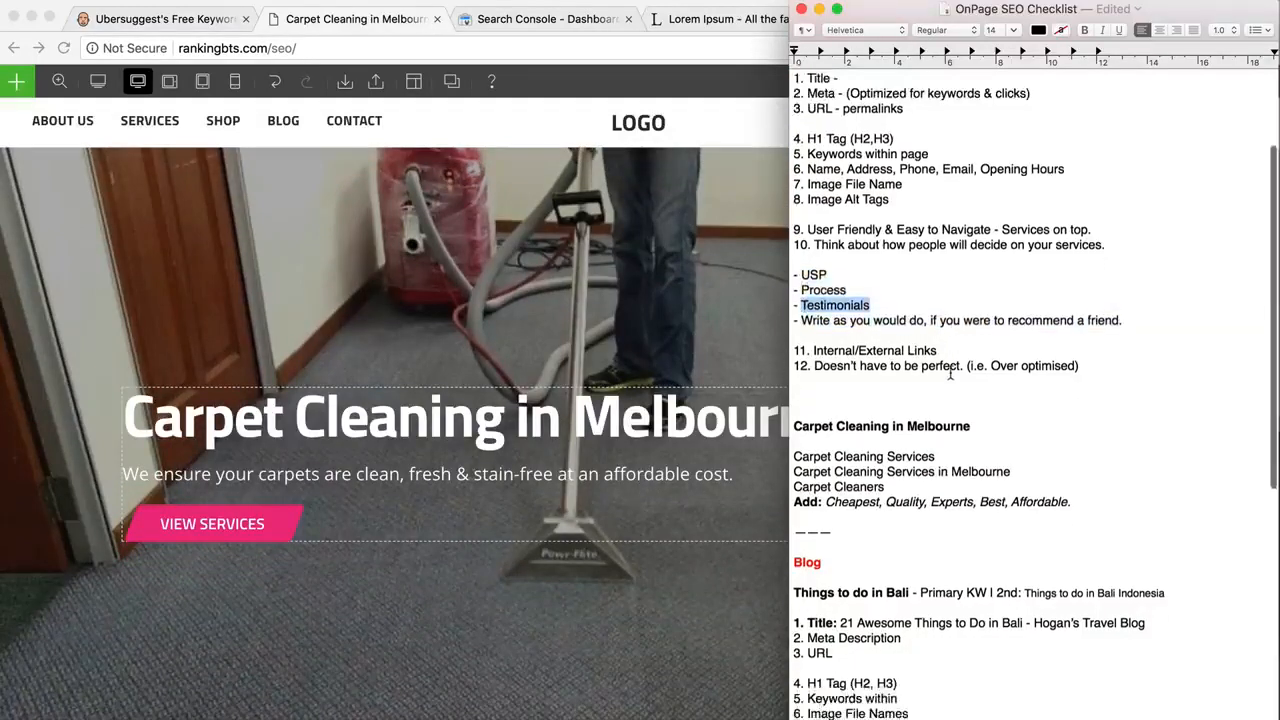
- Examine the carpet cleaning page from the hero through the services, process and rating sections to the testimonial slider
click(677, 474)
scroll(680, 477, down, 10)
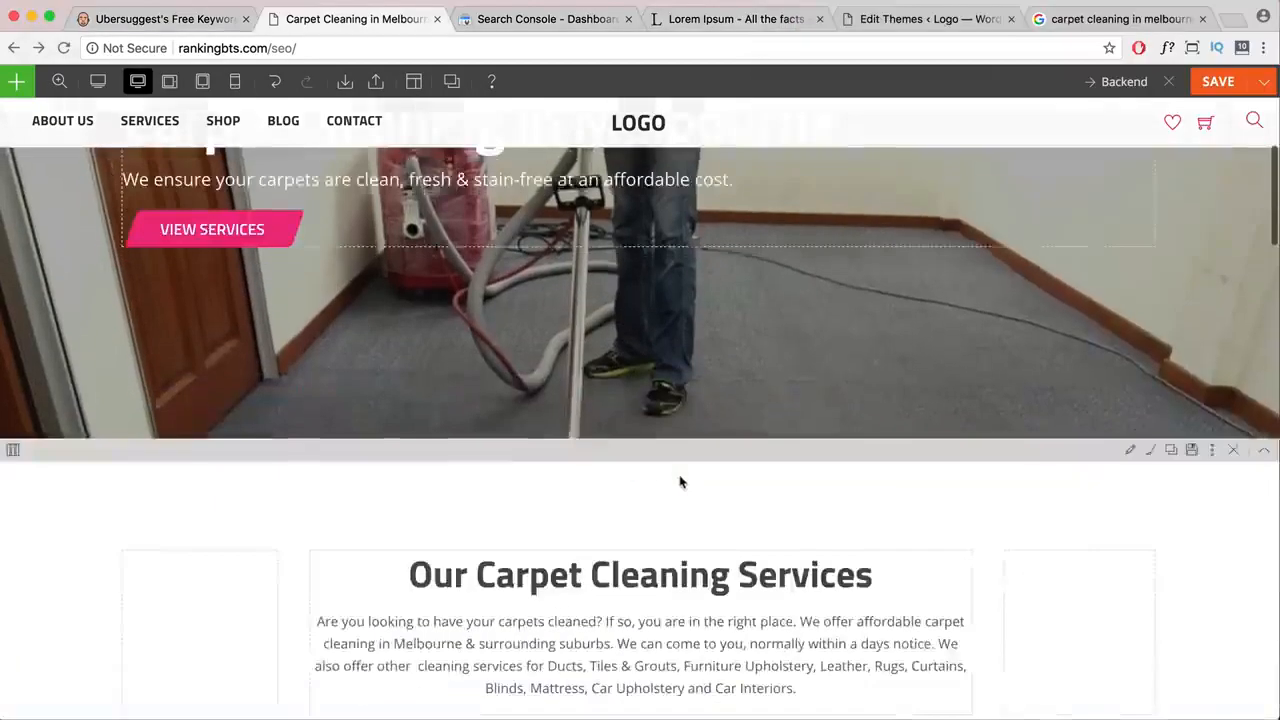
scroll(680, 477, down, 10)
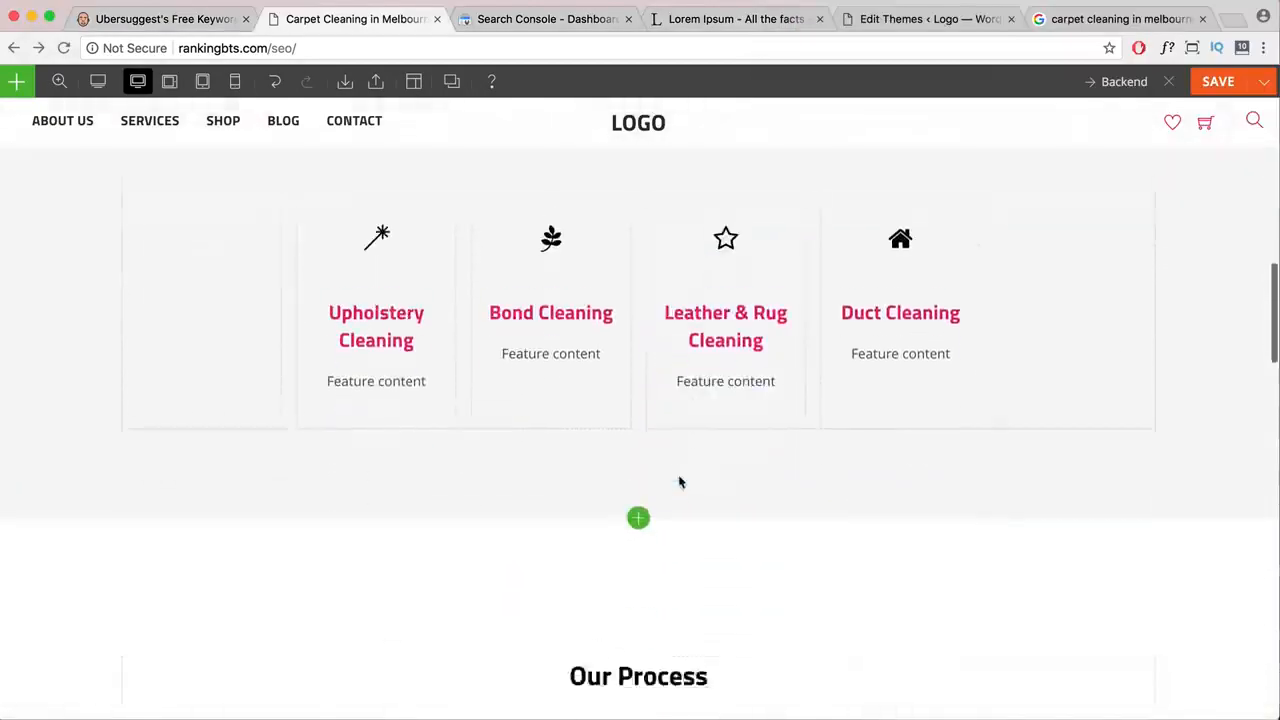
scroll(680, 477, down, 10)
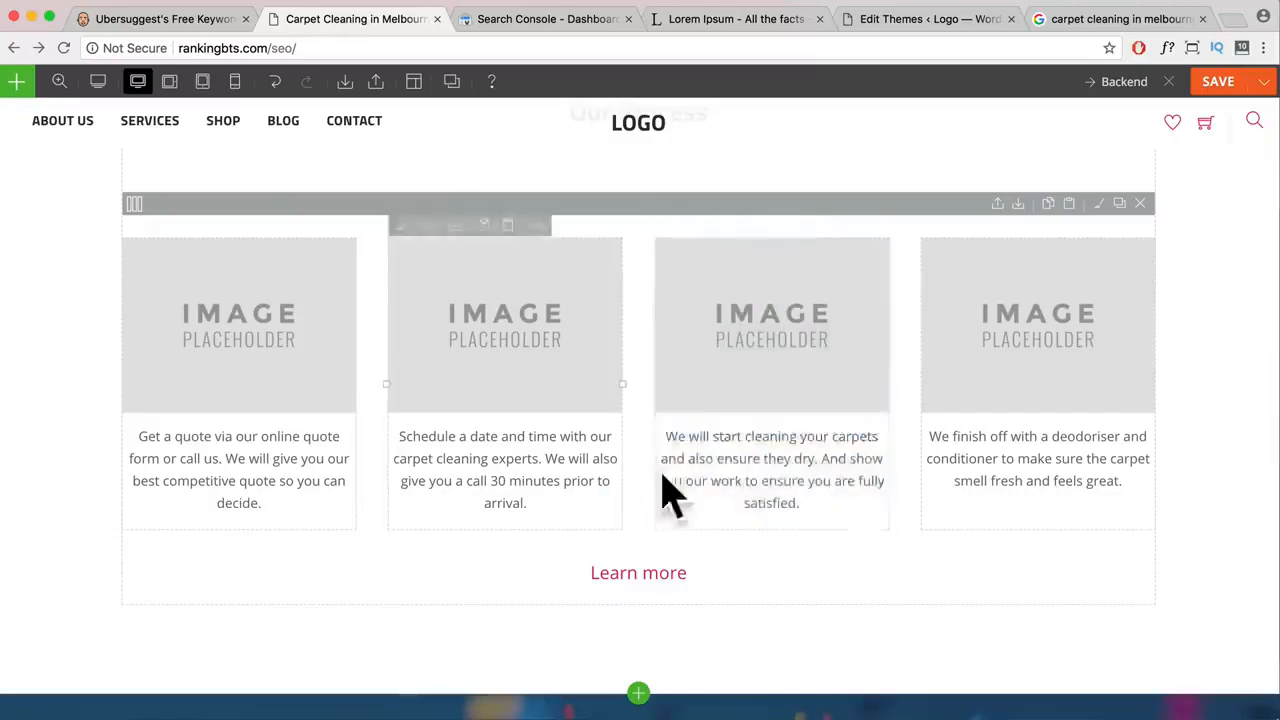
scroll(720, 480, down, 10)
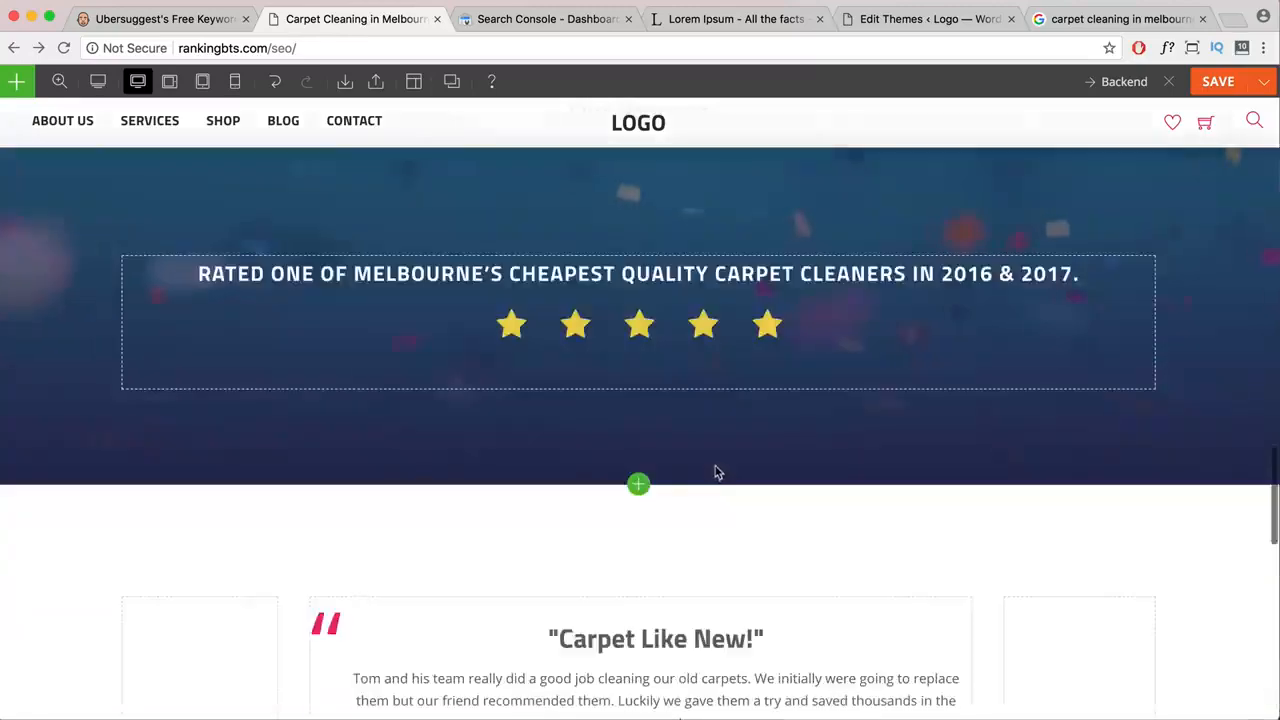
scroll(715, 469, down, 4)
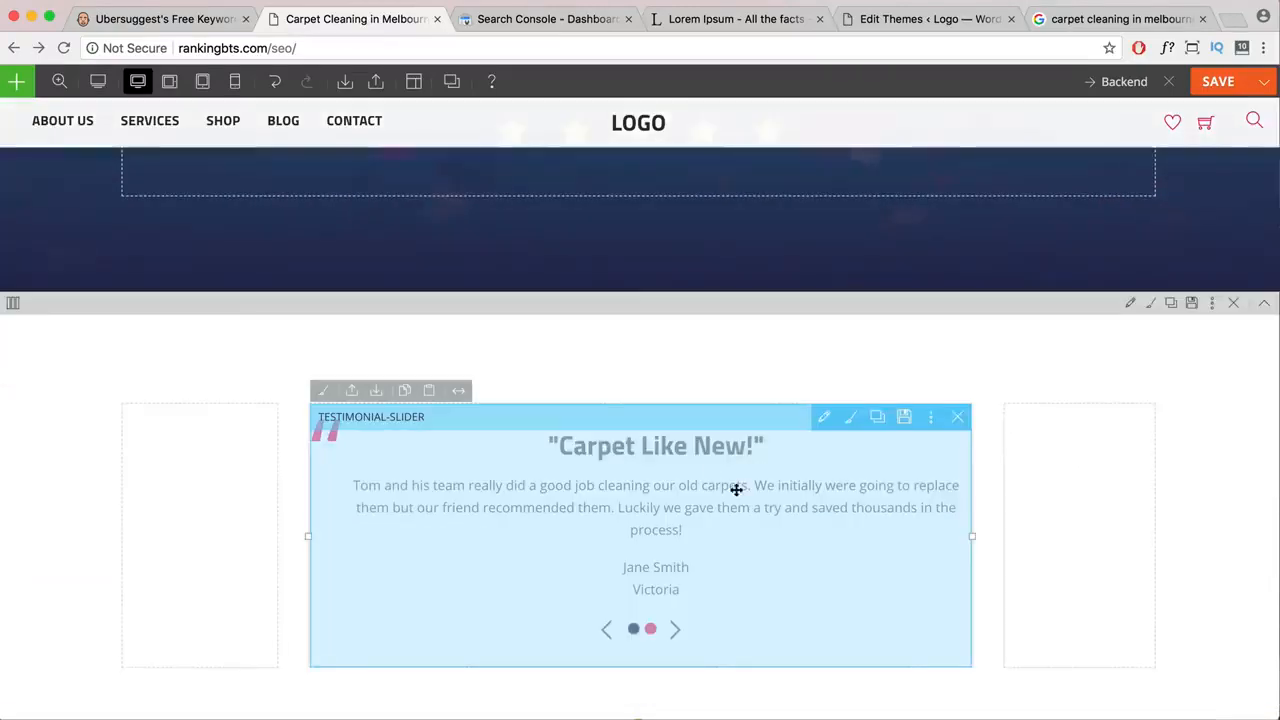
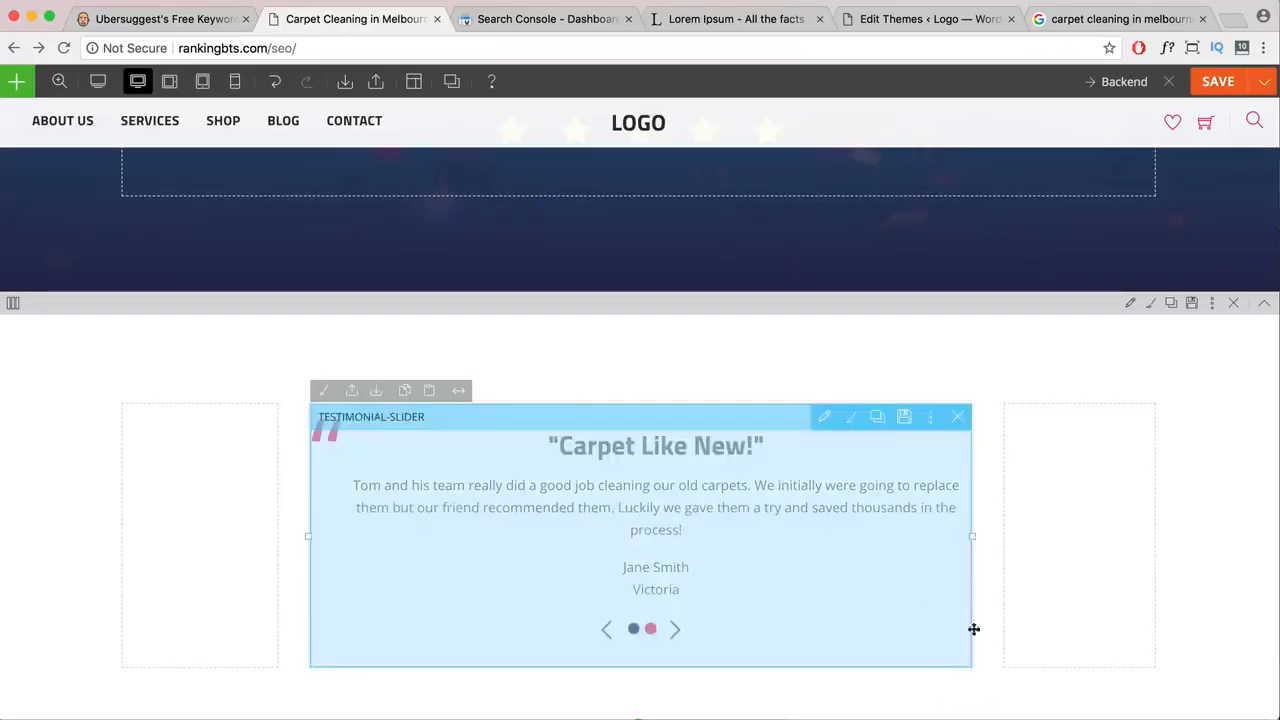
- Highlight the Carpet Cleaning in Melbourne keyword list in the checklist and compare it with the page's testimonial and rating sections
click(992, 719)
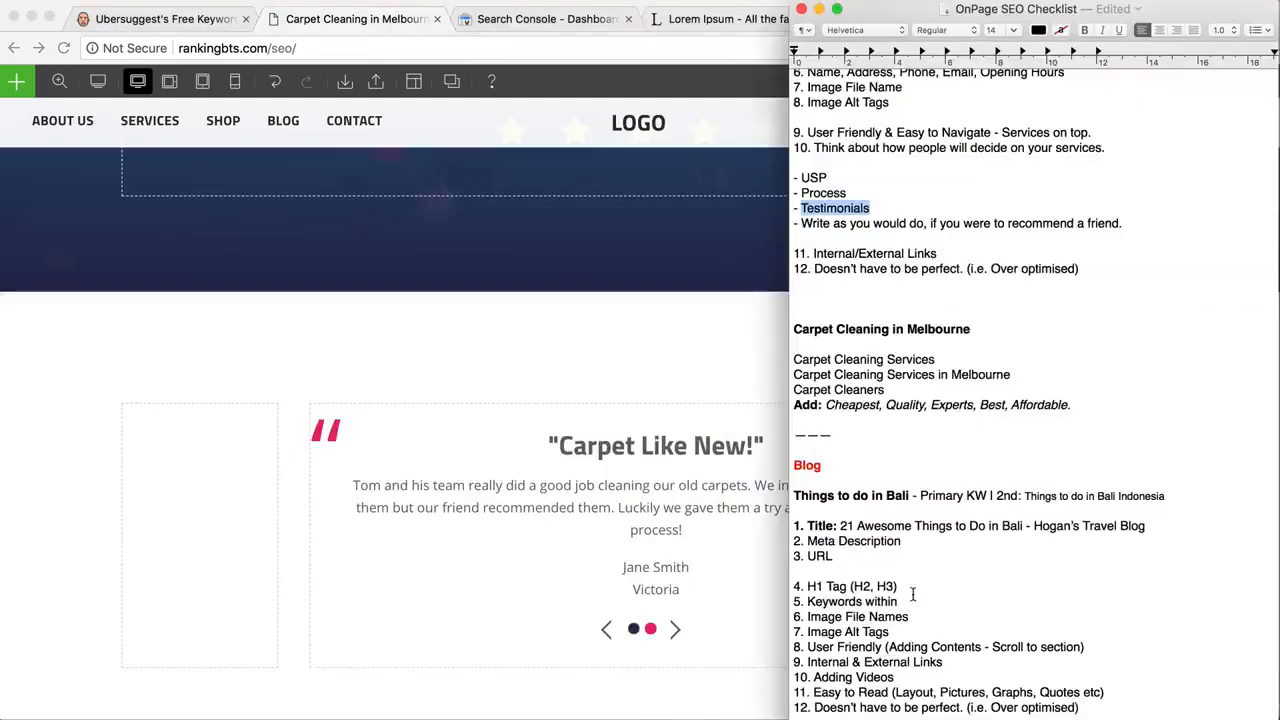
drag(1071, 405, 800, 320)
click(711, 343)
scroll(755, 418, down, 7)
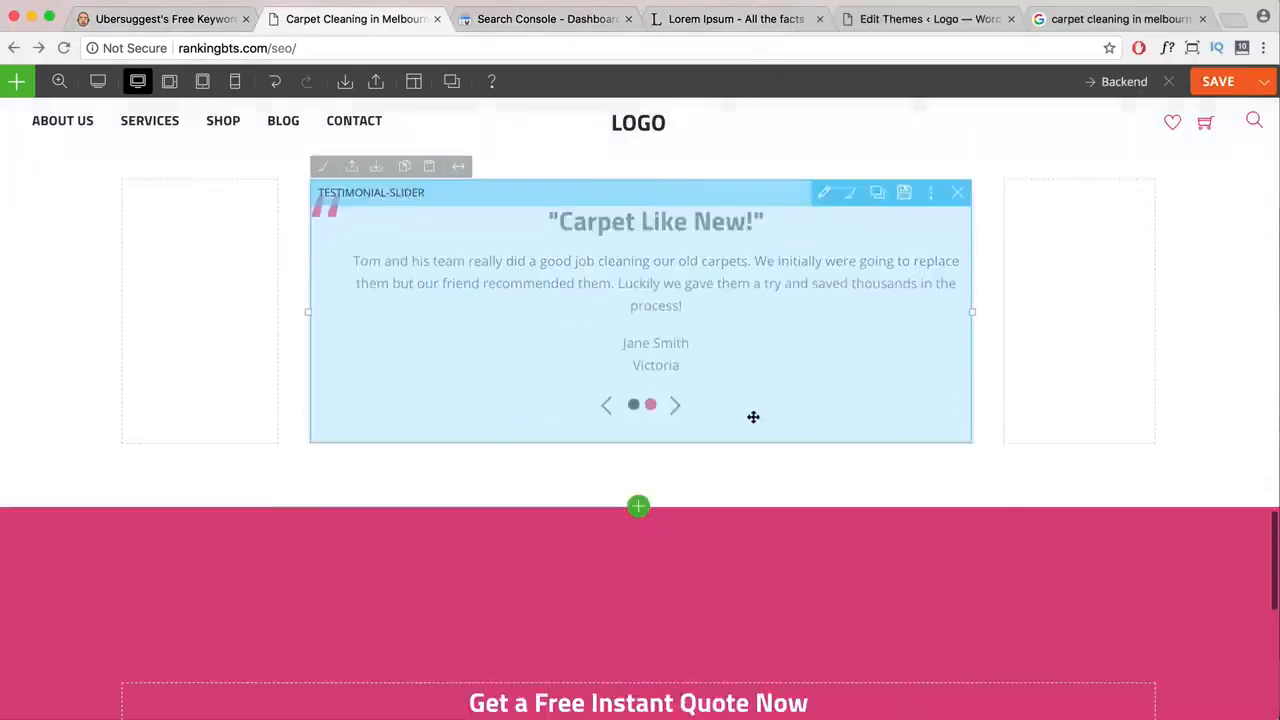
scroll(754, 423, up, 12)
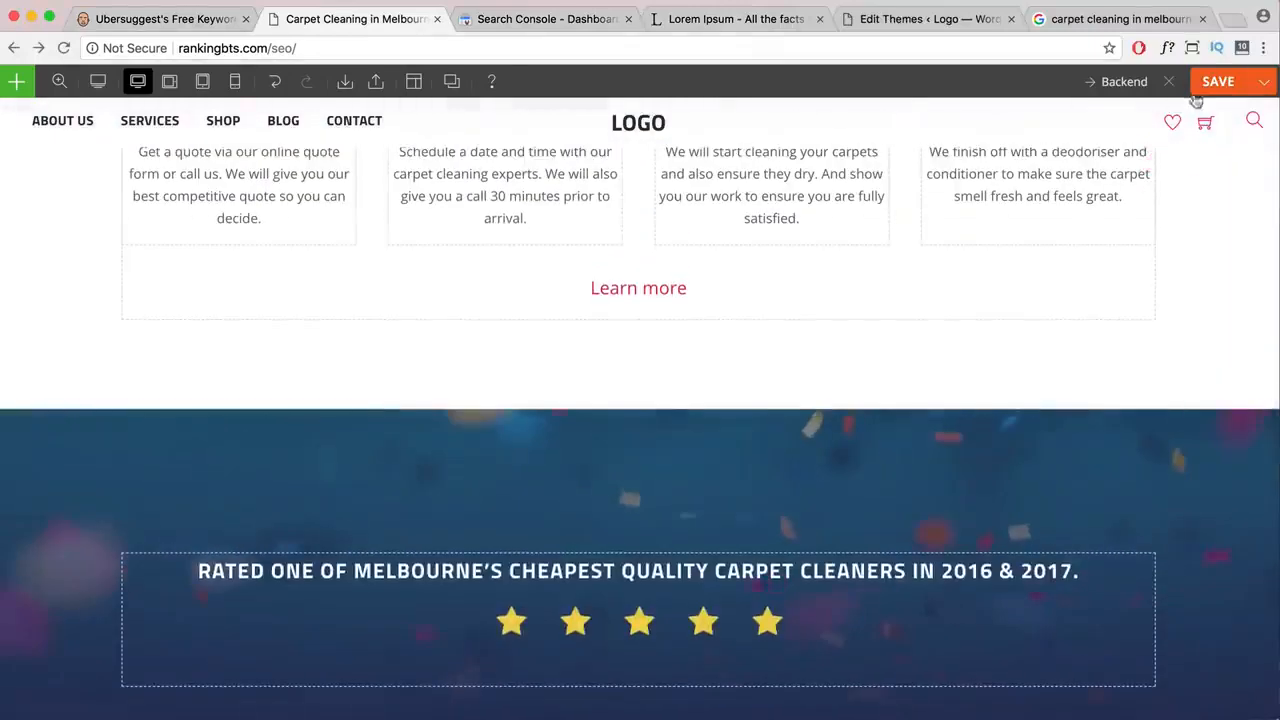
- Exit the page builder and open the Things to Do in Bali blog post
click(1166, 86)
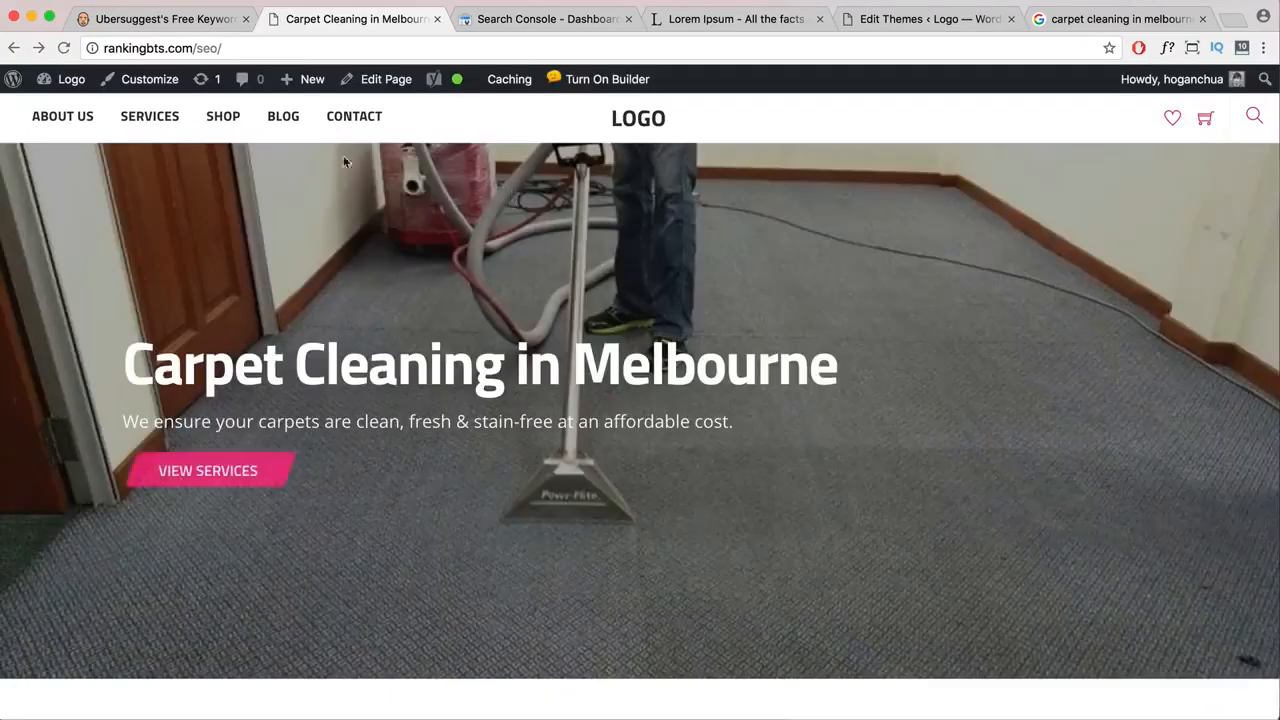
mouse_move(279, 143)
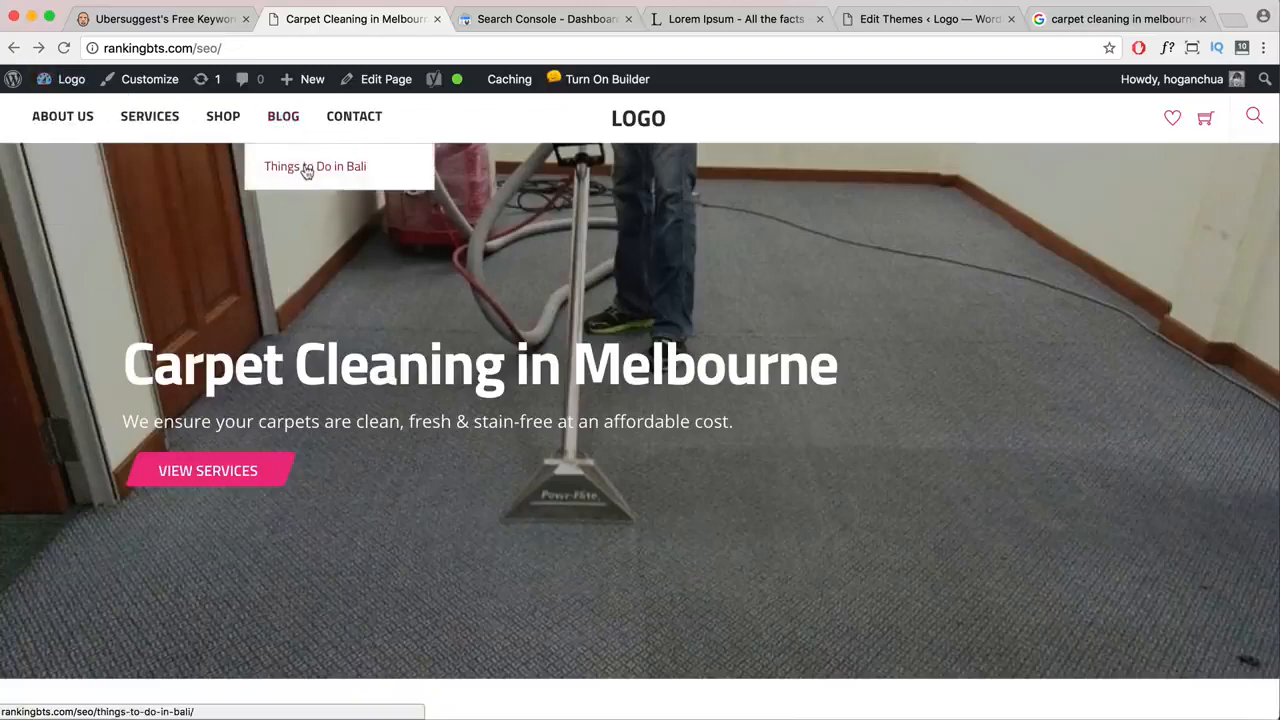
click(280, 170)
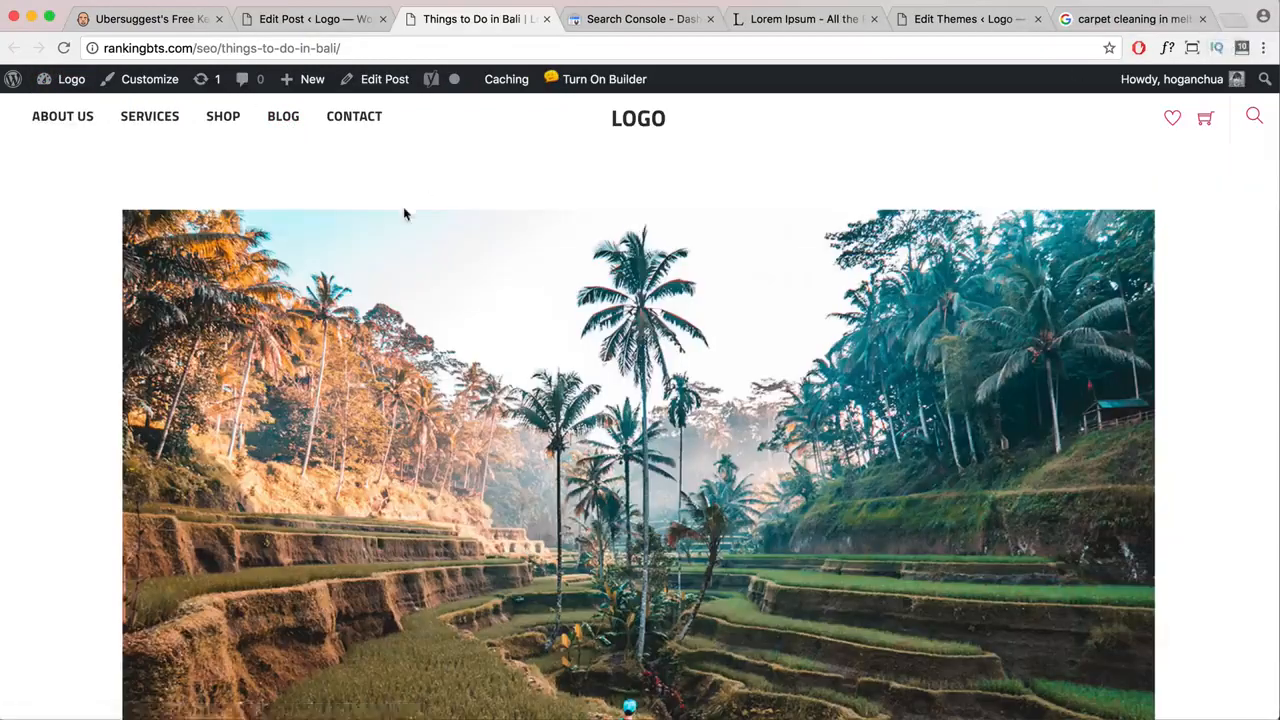
- Examine the Things to Do in Bali post from its featured image to the end, highlighting the first paragraph
scroll(405, 213, down, 10)
scroll(405, 213, up, 5)
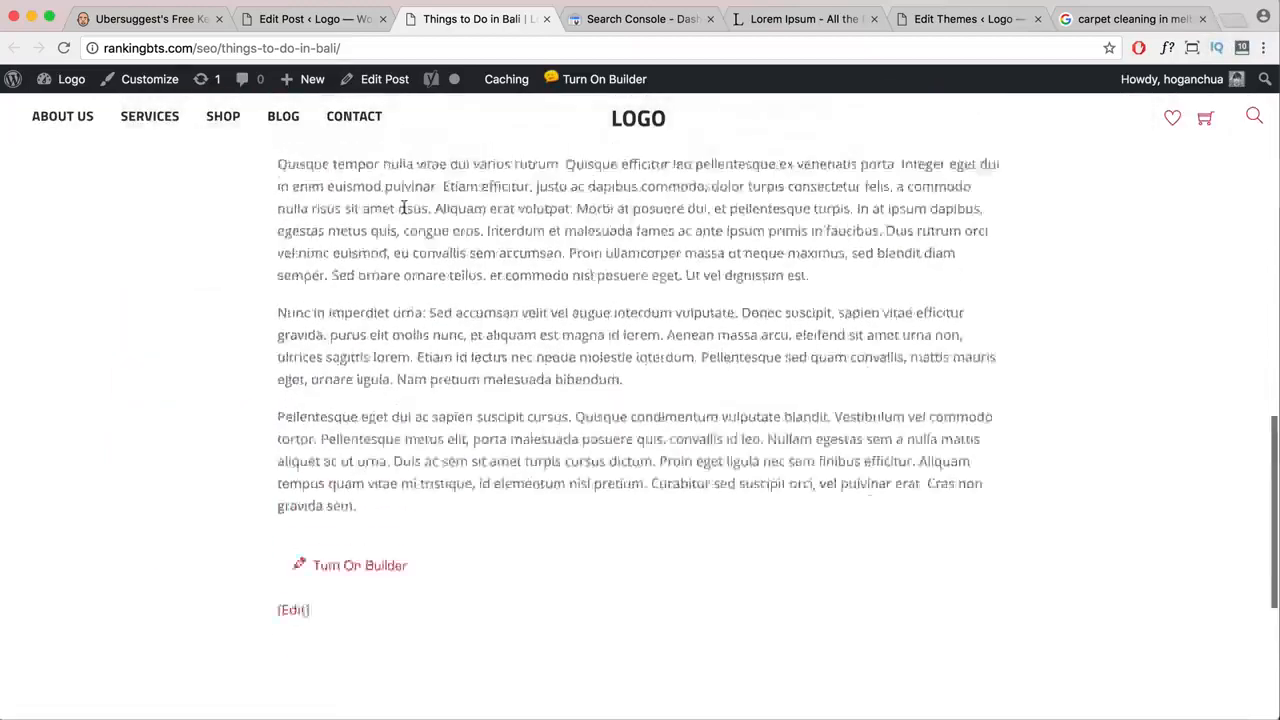
scroll(451, 271, up, 3)
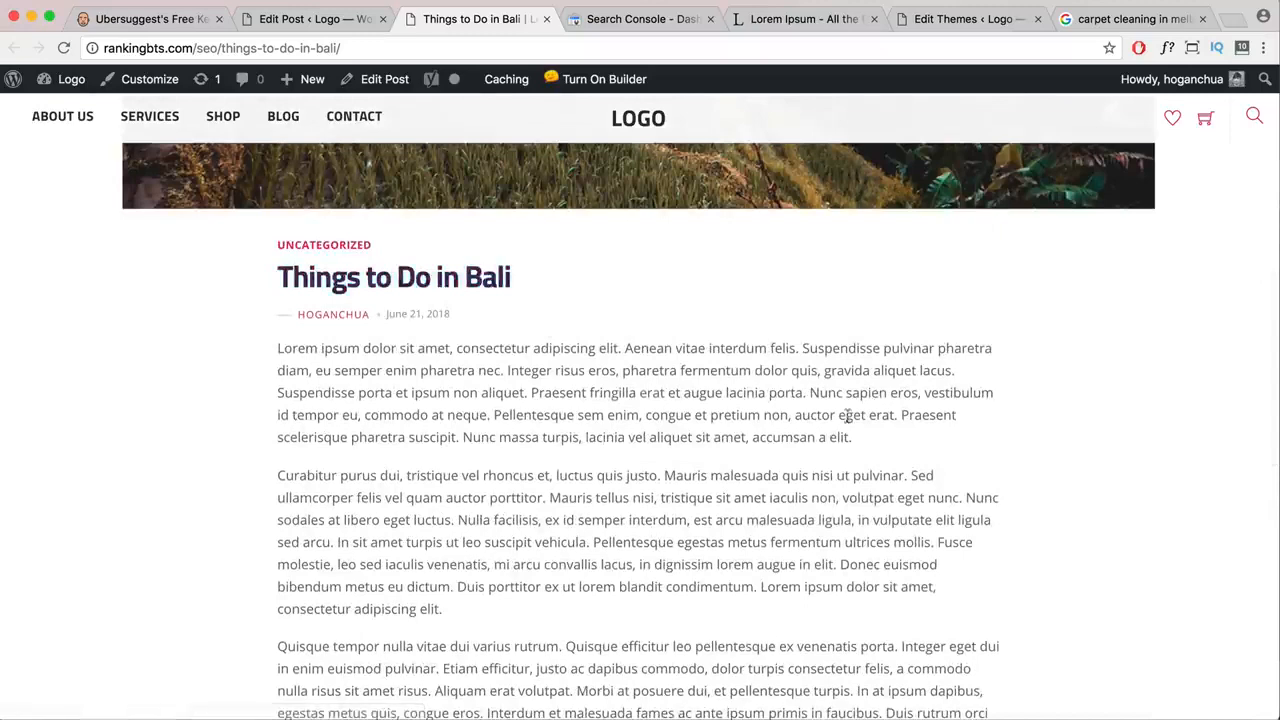
drag(772, 441, 247, 344)
scroll(380, 348, up, 5)
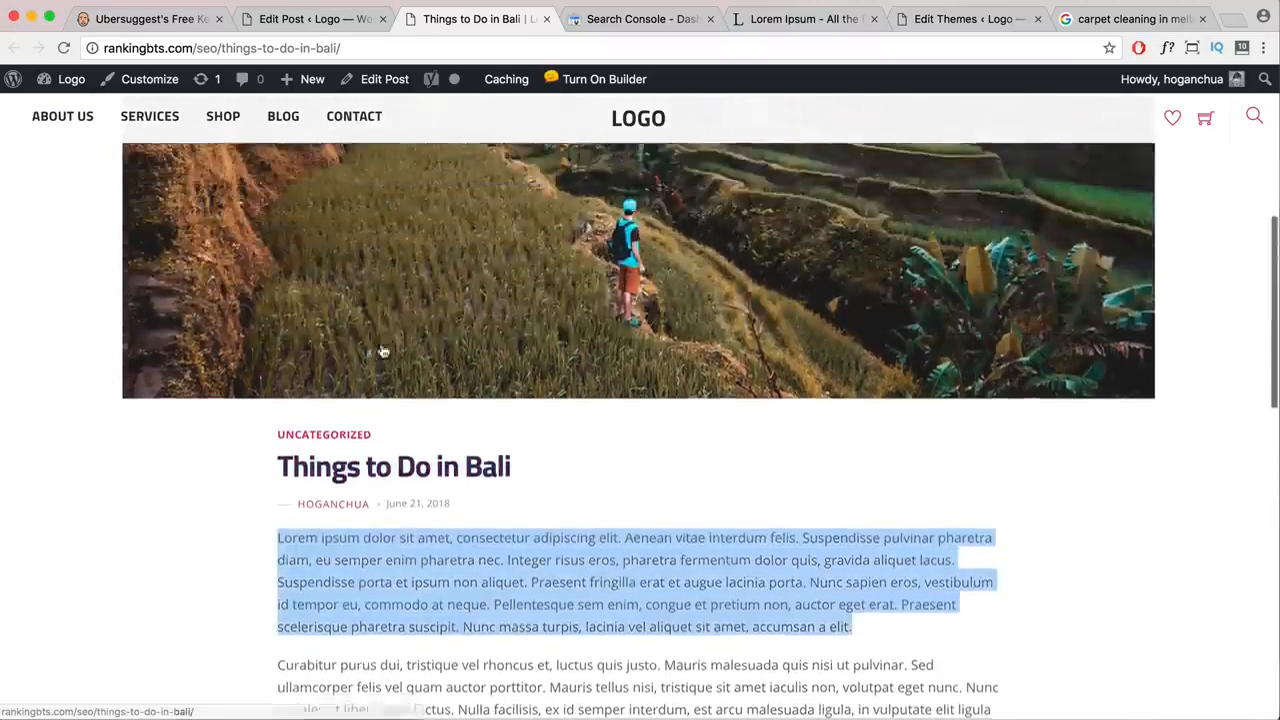
scroll(383, 351, up, 2)
scroll(500, 363, down, 5)
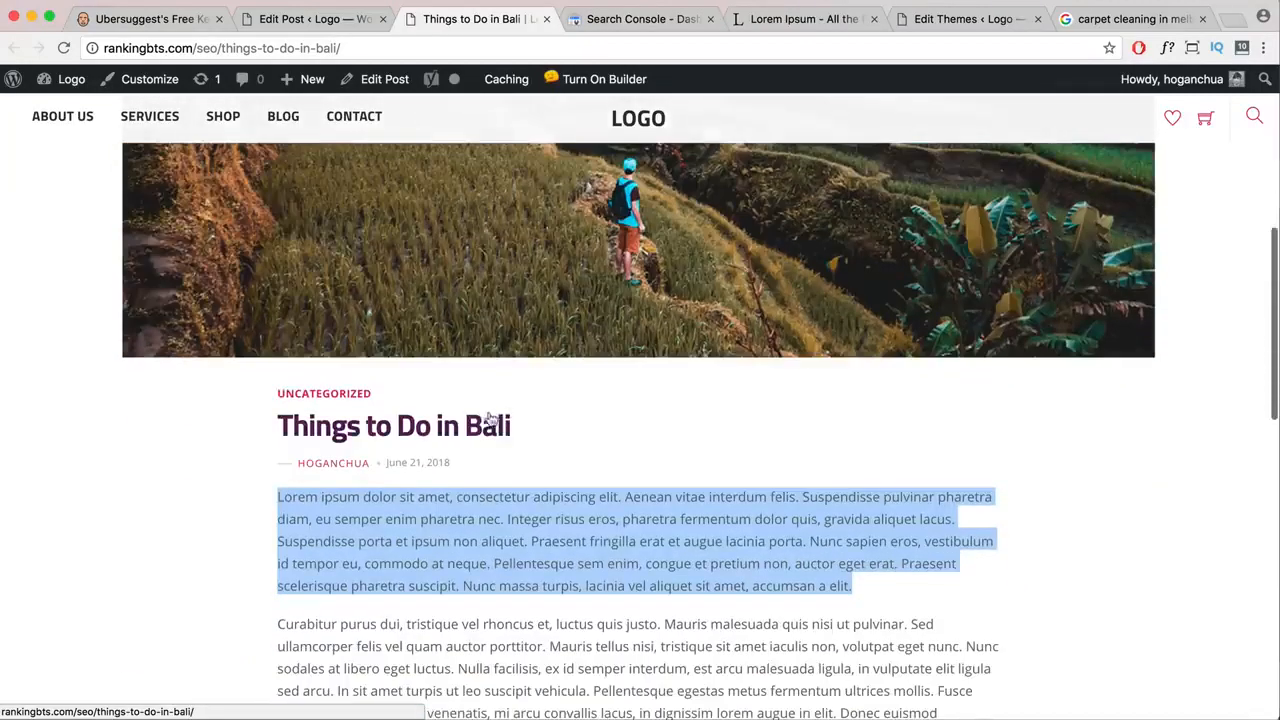
scroll(492, 422, down, 3)
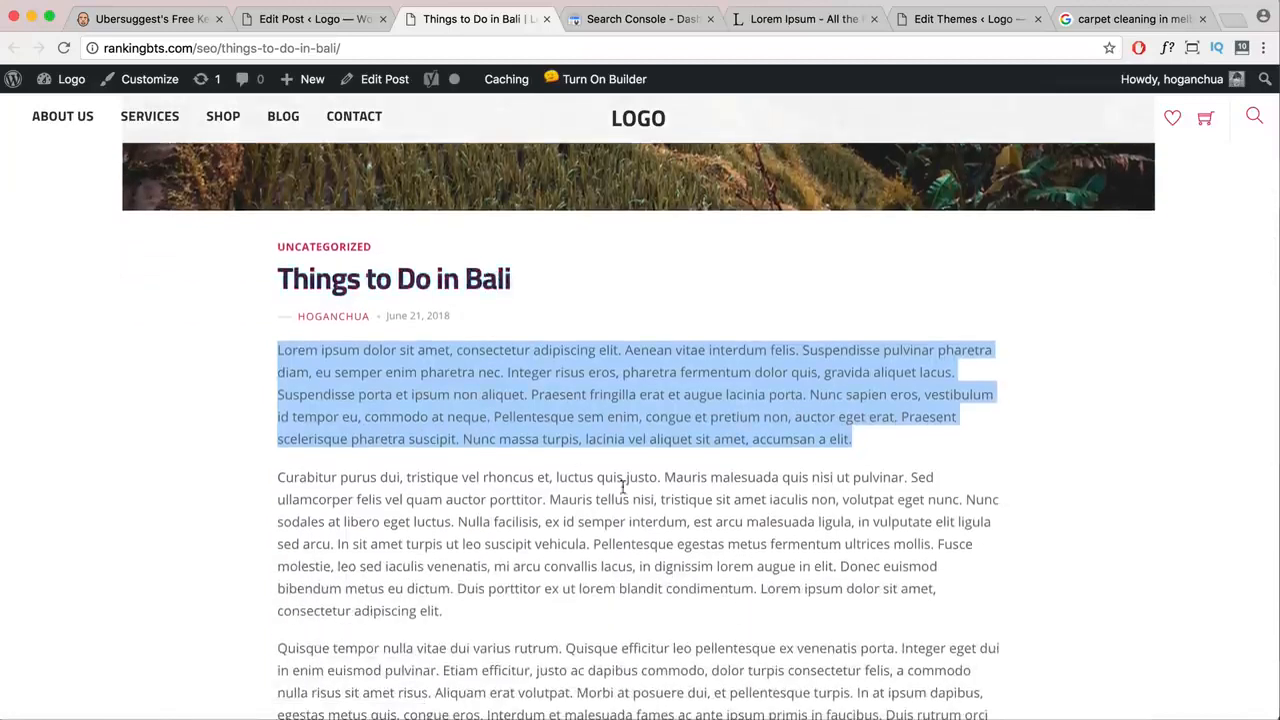
scroll(636, 497, down, 10)
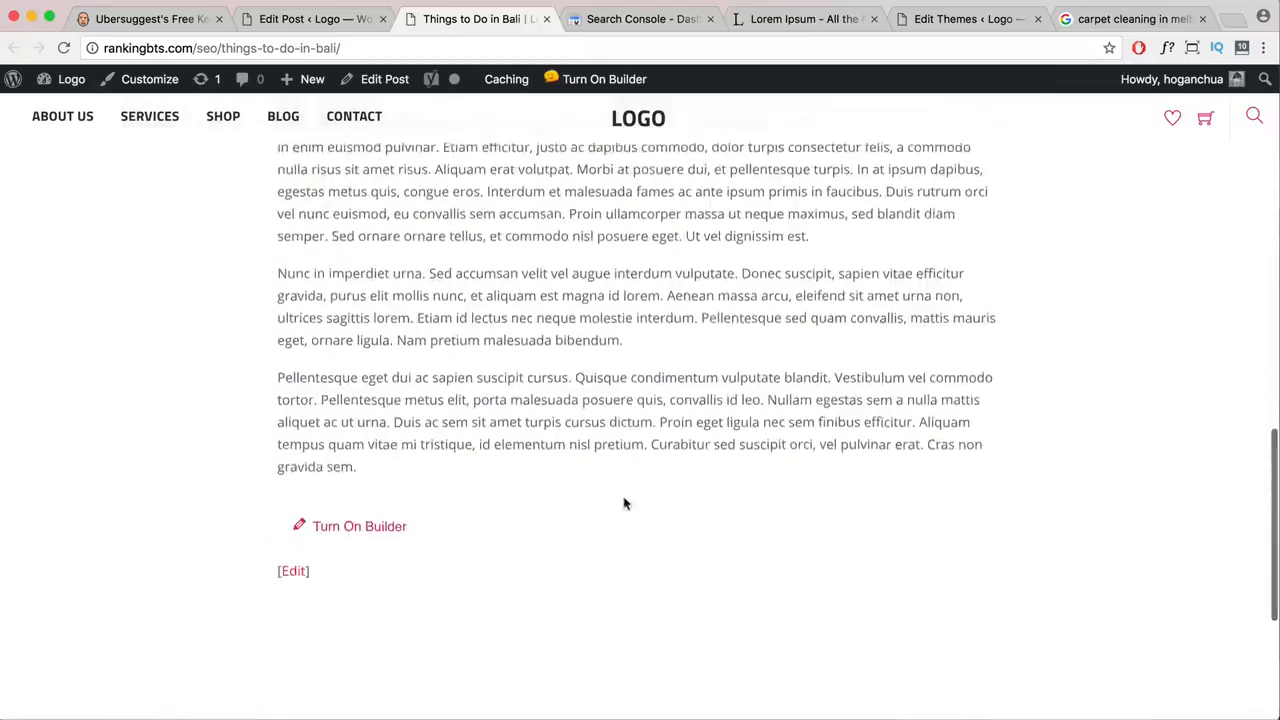
- Open the Bali post for editing in the visual editor and highlight its first paragraph
click(378, 82)
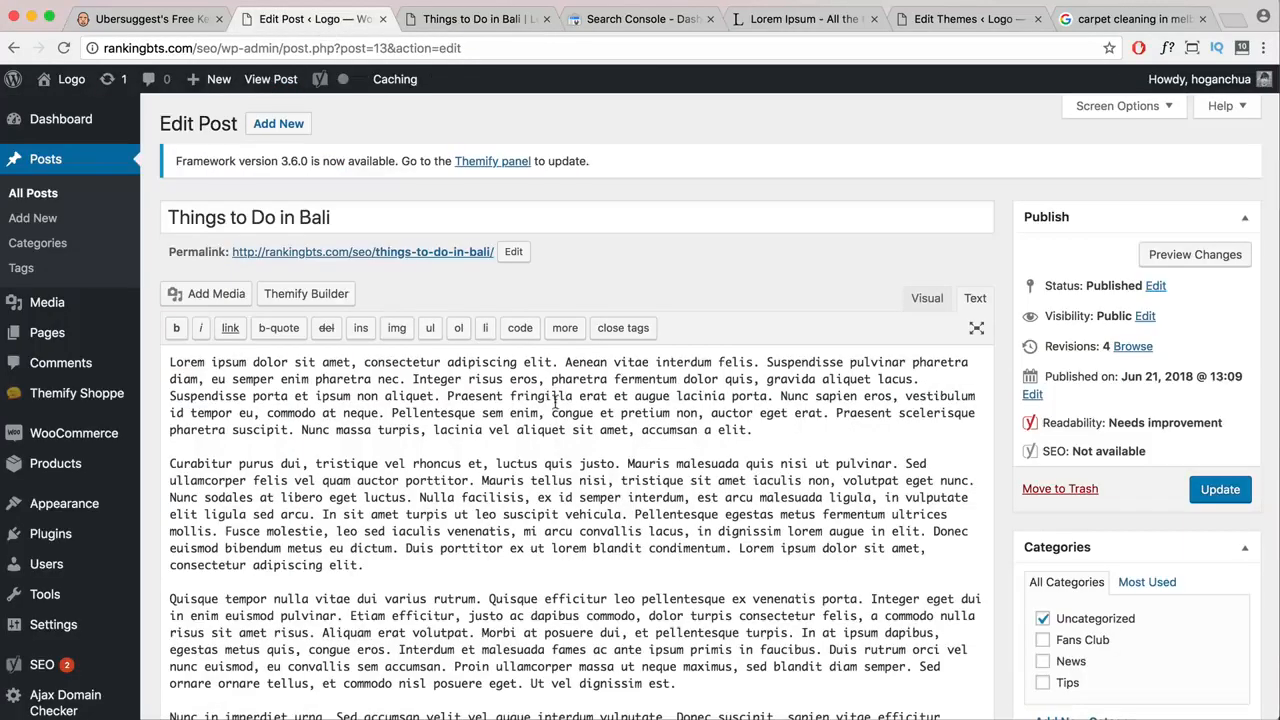
click(925, 298)
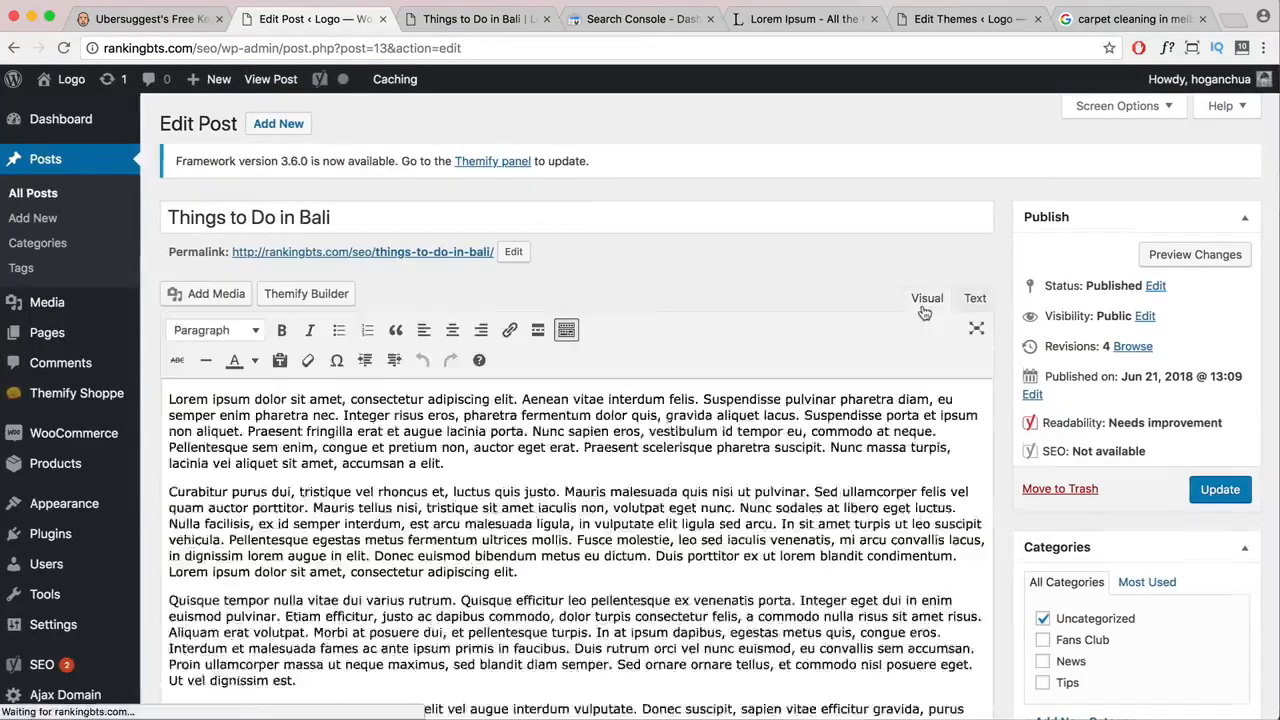
scroll(366, 418, down, 2)
drag(466, 402, 143, 302)
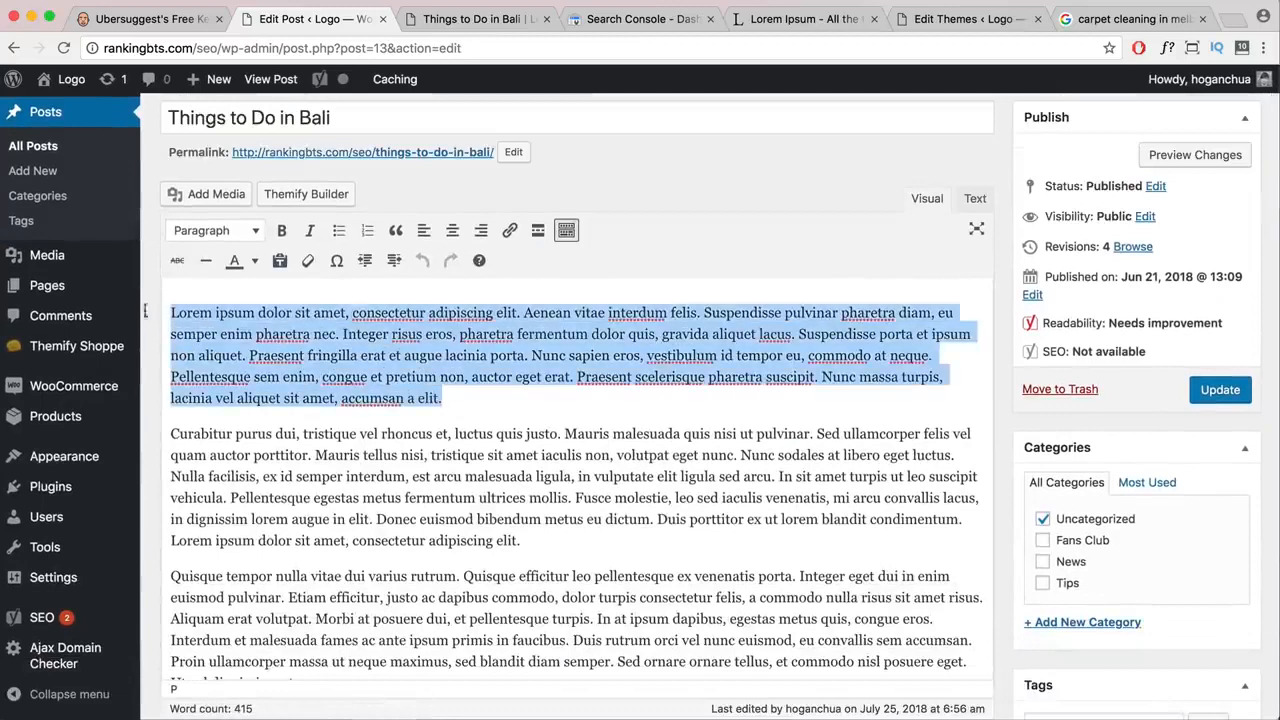
scroll(420, 383, up, 2)
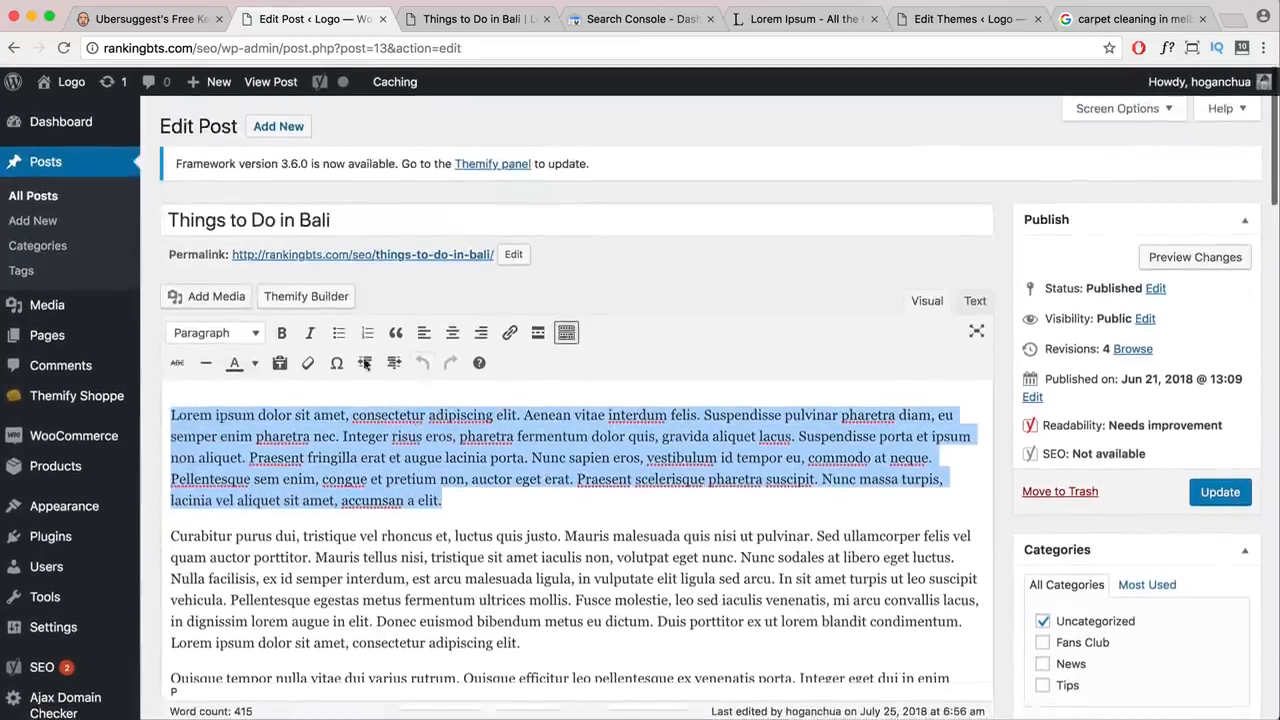
- Copy the post title and search Google for Things to Do in Bali
click(169, 217)
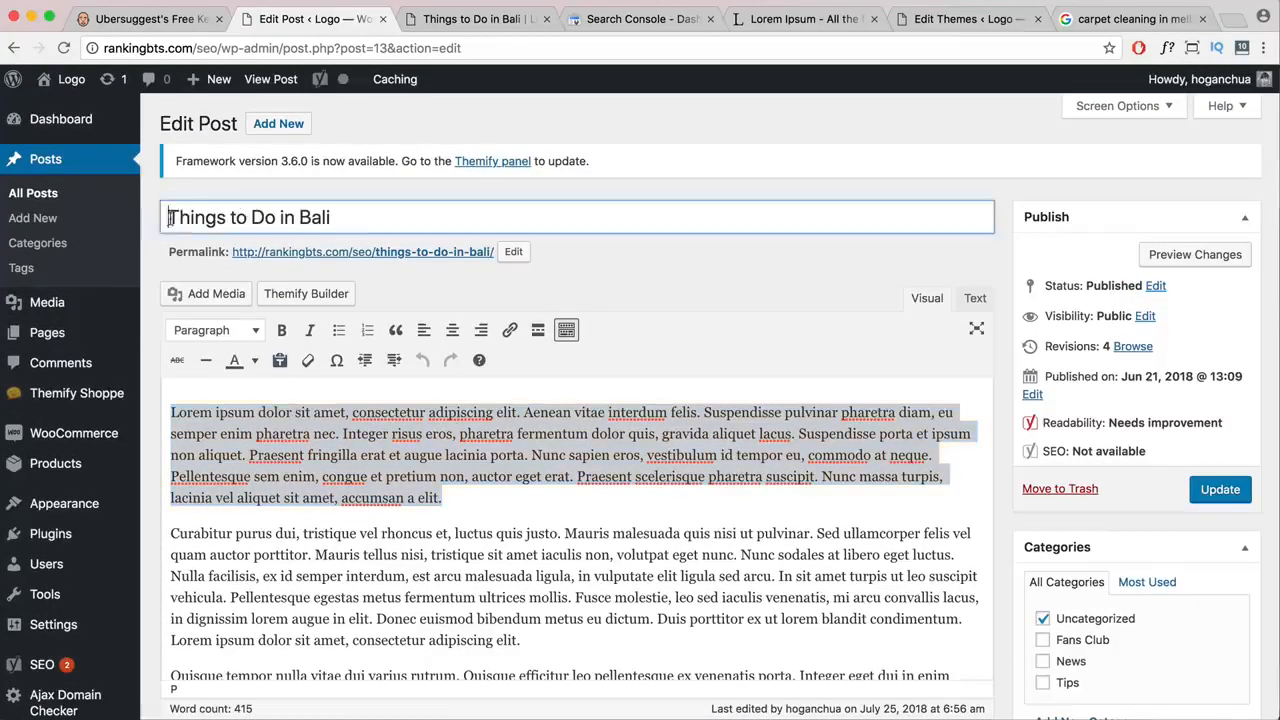
drag(366, 217, 166, 217)
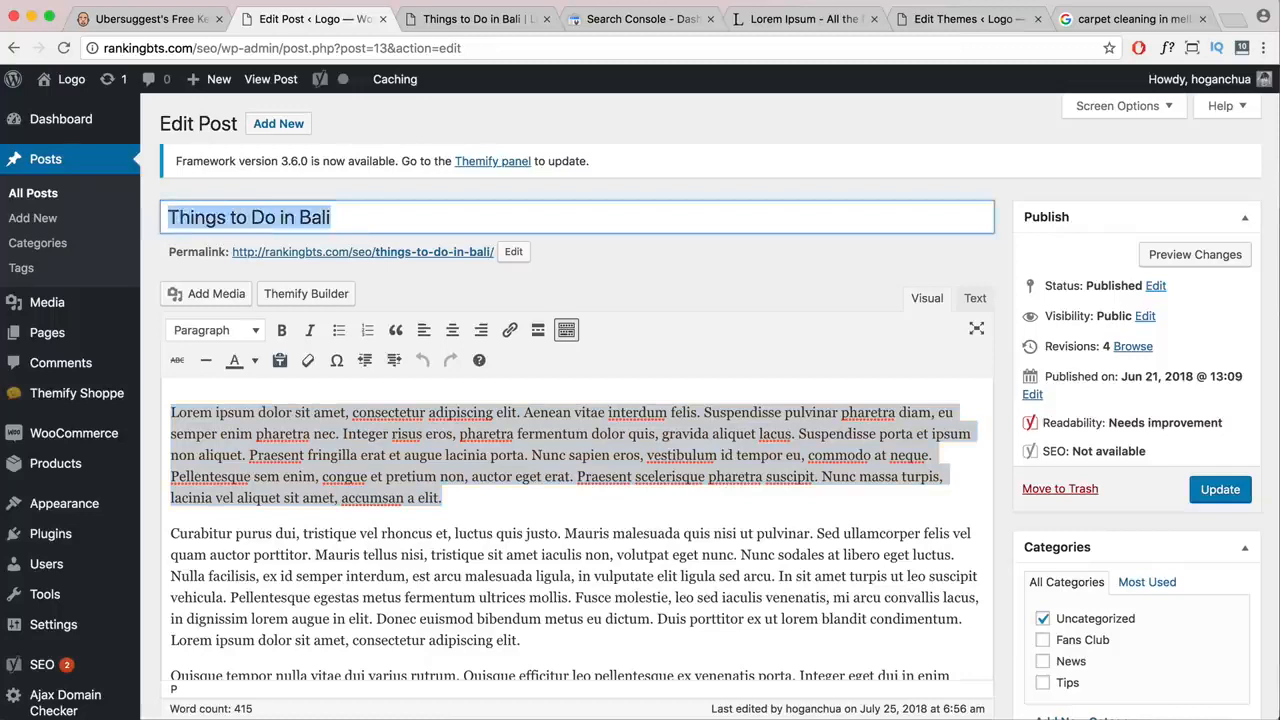
right_click(298, 217)
click(330, 325)
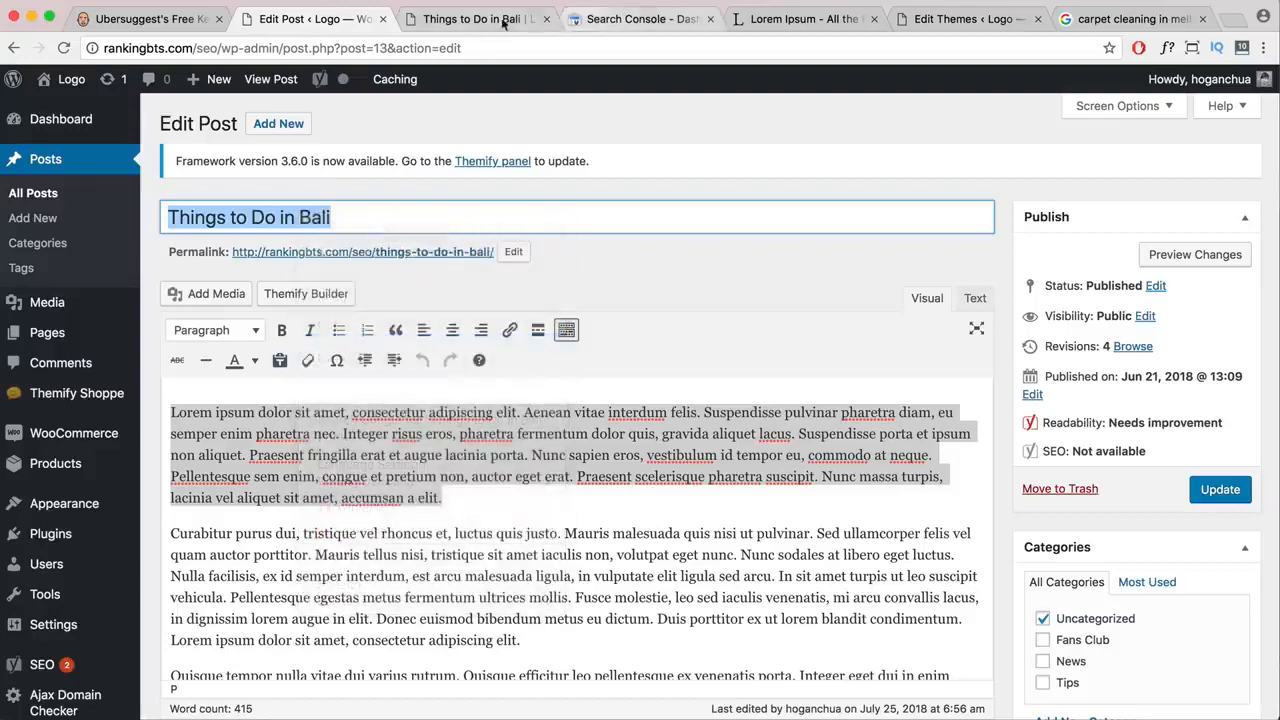
click(1125, 18)
scroll(606, 113, up, 5)
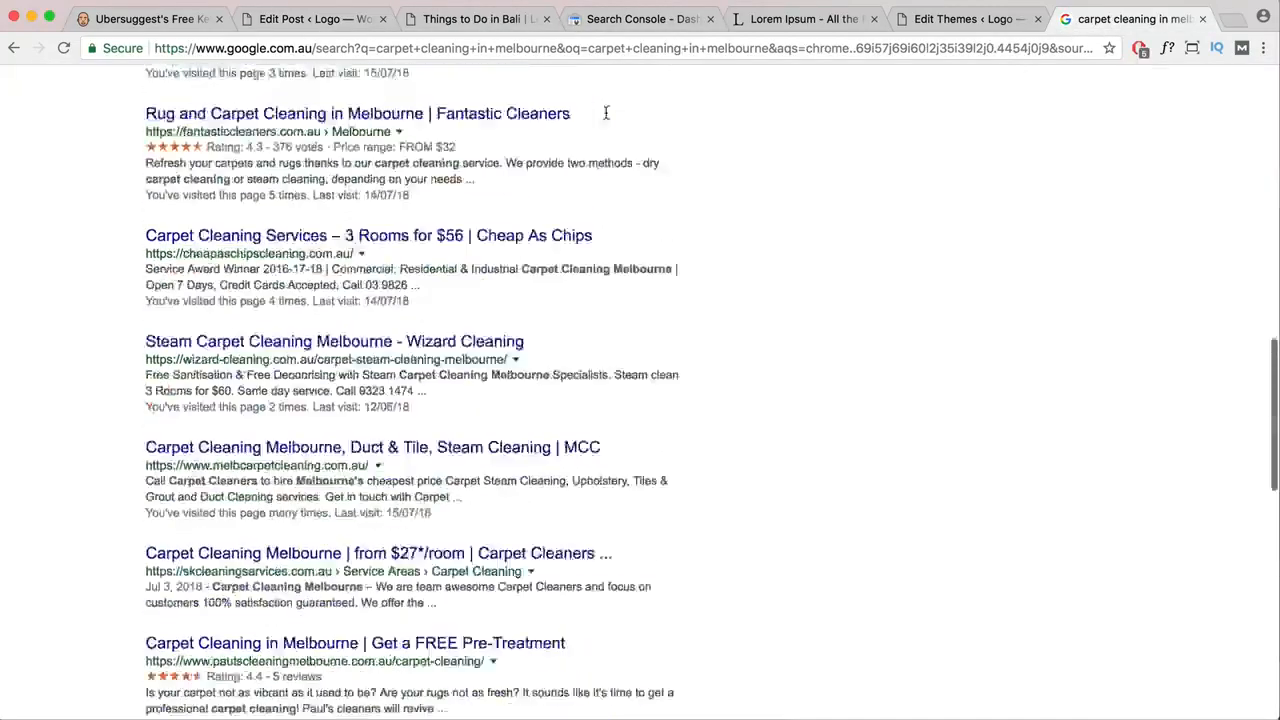
scroll(606, 113, up, 10)
drag(335, 102, 125, 93)
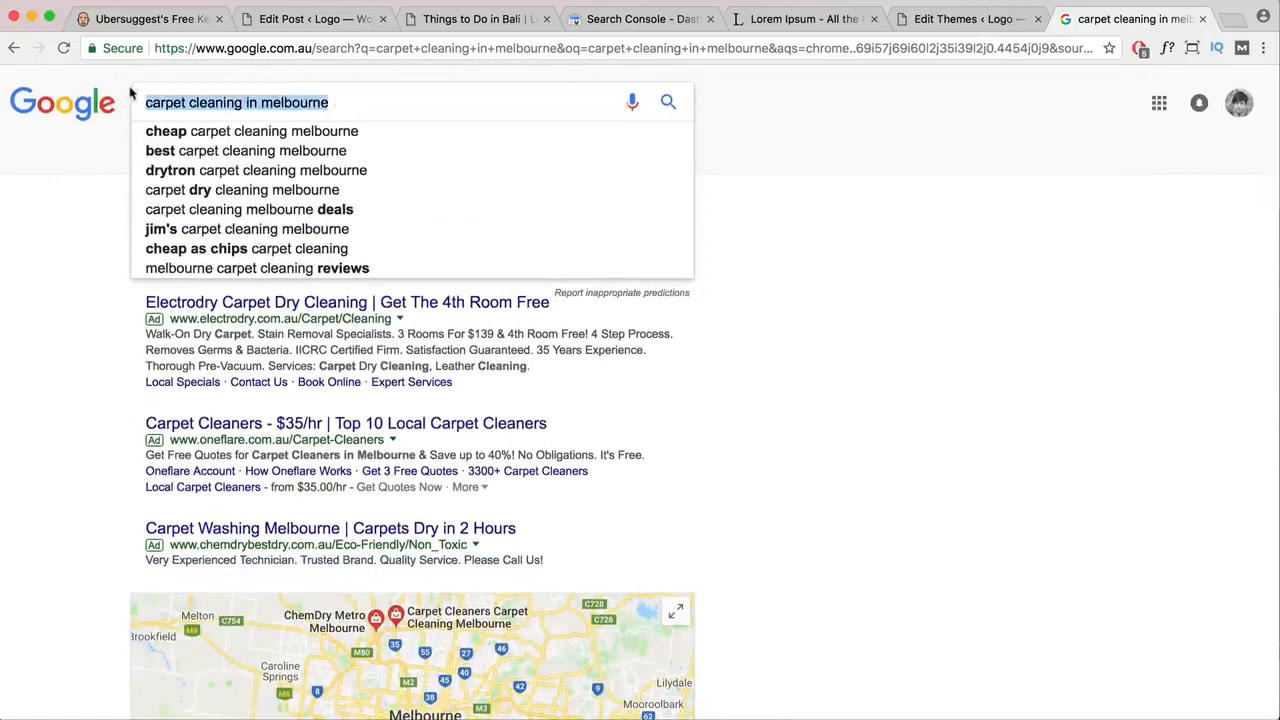
key(super+v)
key(Return)
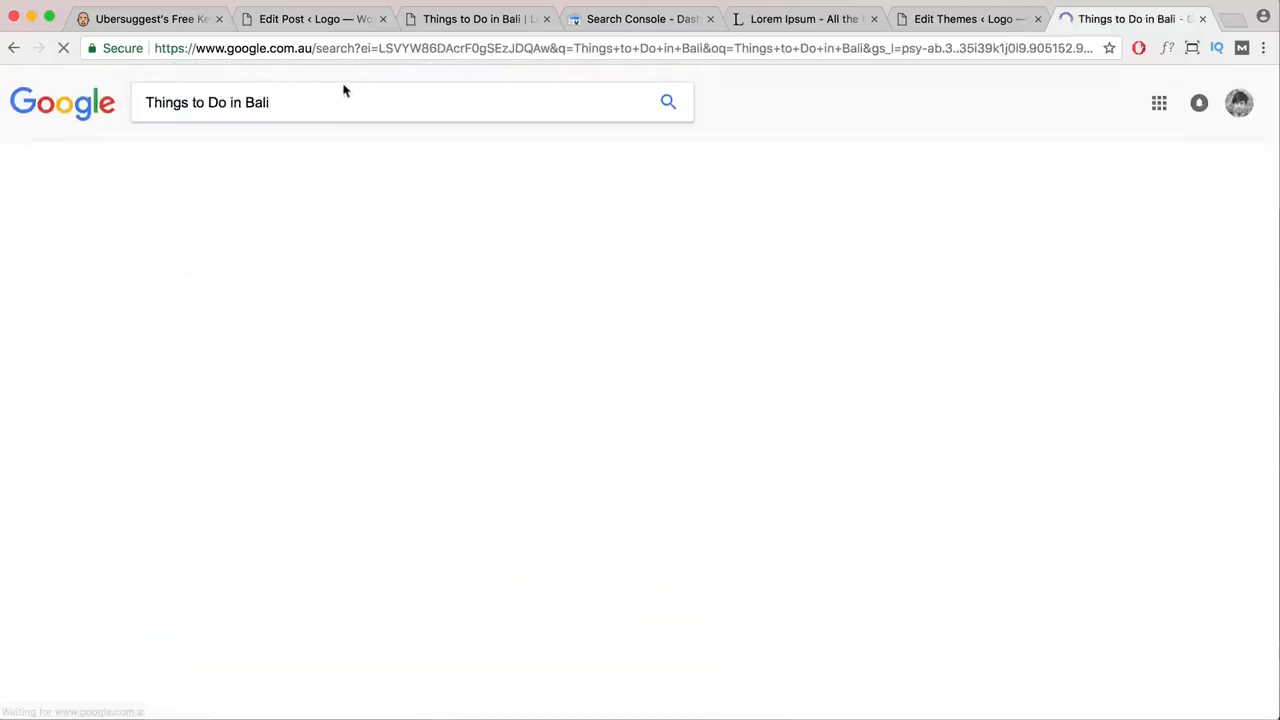
- Examine how the ranking pages for Things to Do in Bali word their titles in the search results
scroll(323, 243, down, 5)
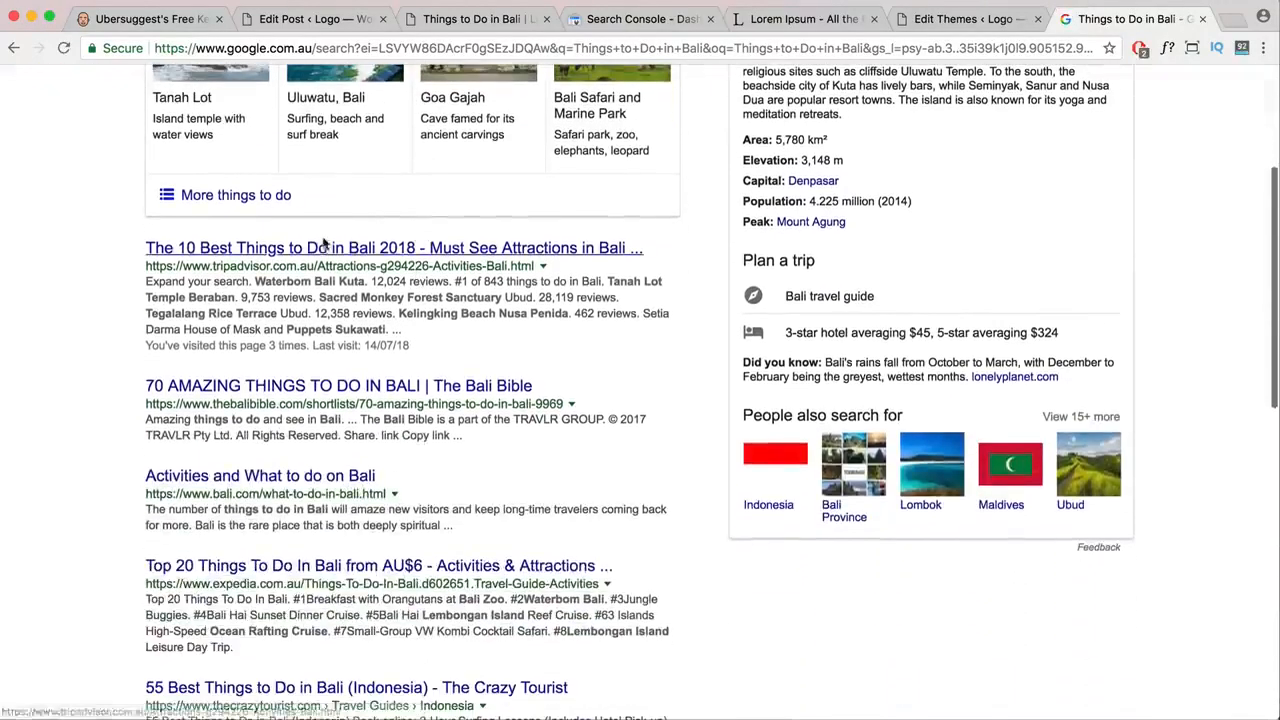
scroll(365, 395, down, 4)
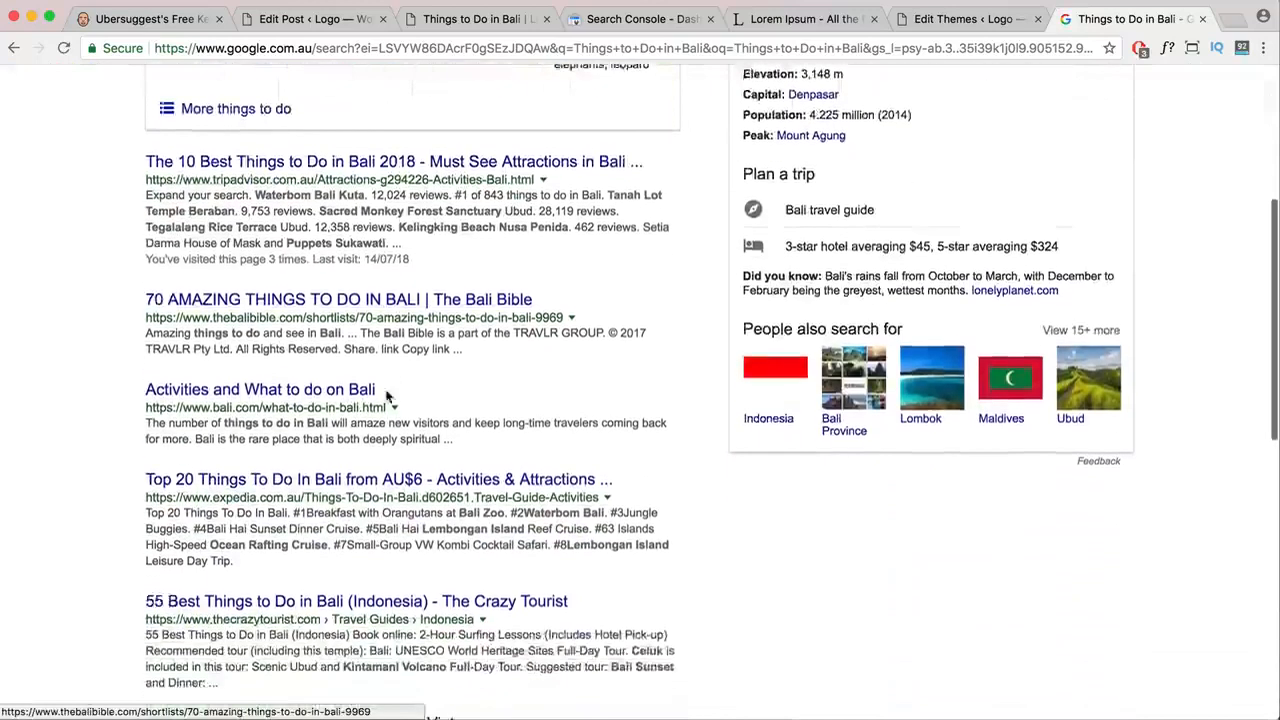
scroll(348, 378, down, 3)
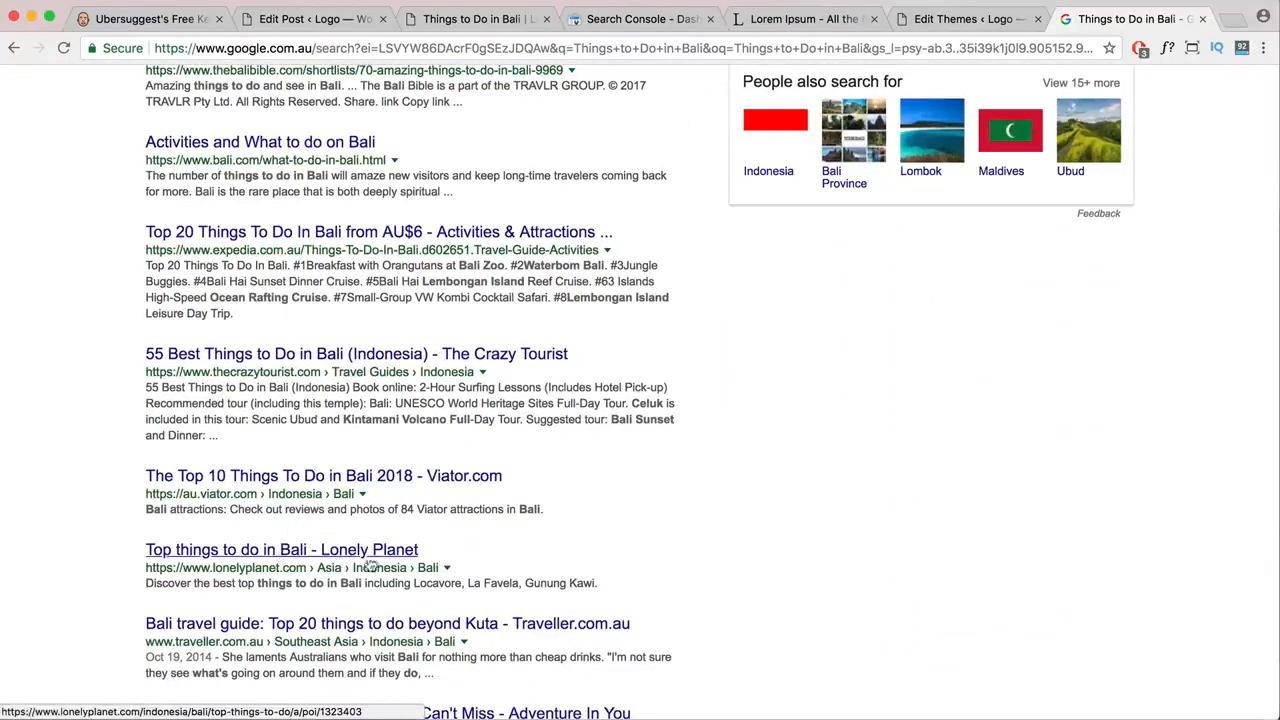
scroll(373, 567, down, 2)
scroll(245, 482, down, 1)
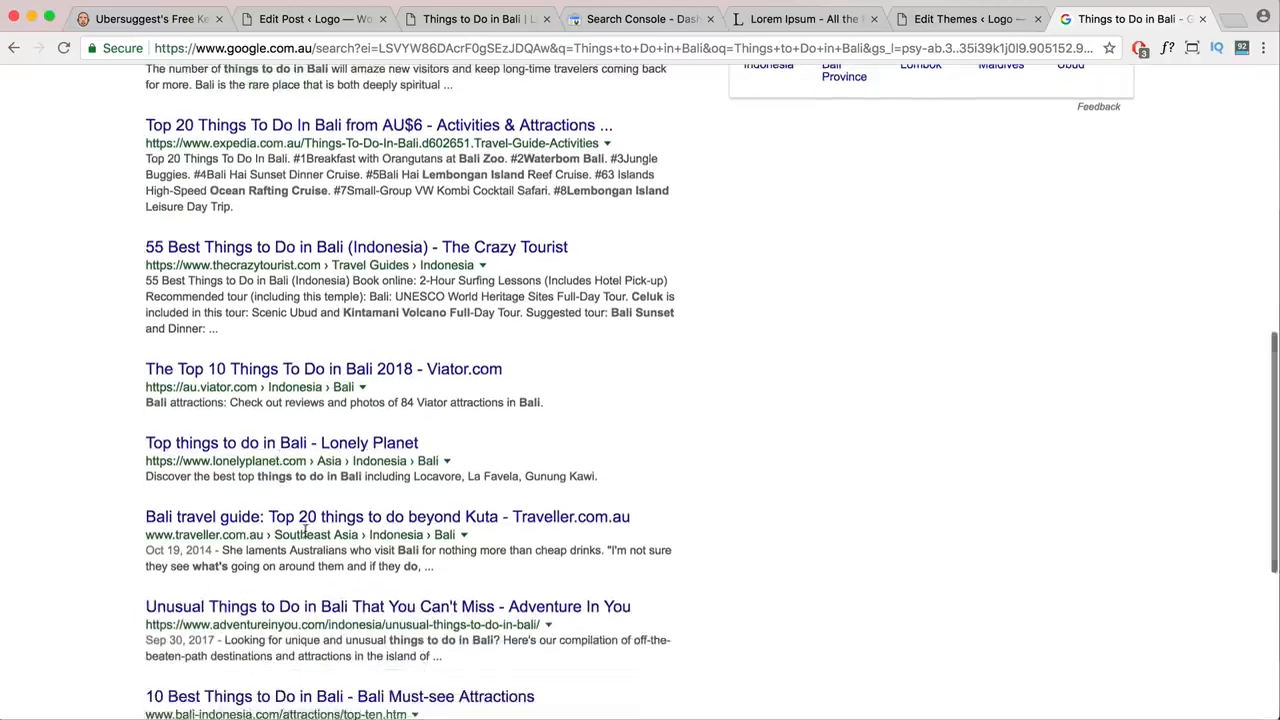
scroll(305, 530, down, 2)
scroll(315, 592, up, 10)
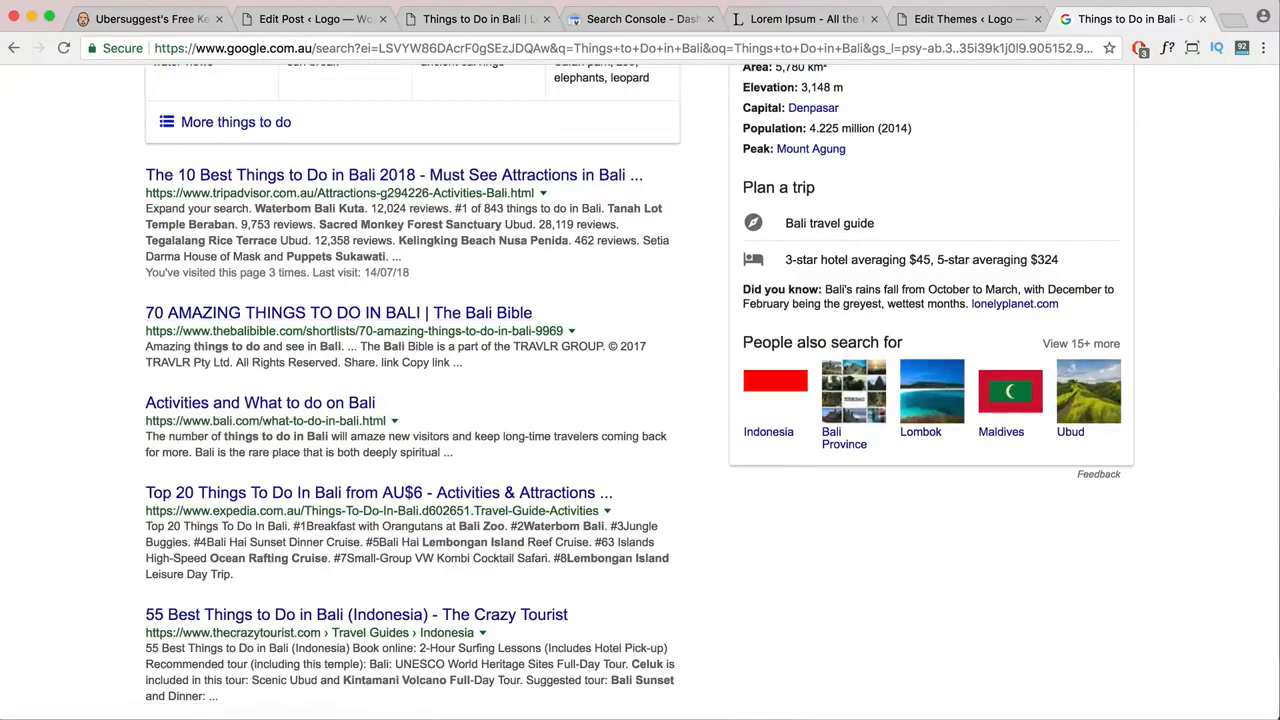
- Return to the post editor, change the title to 21 Awesome Things to Do in Bali Indonesia, and highlight its keyword phrase
click(298, 24)
click(166, 217)
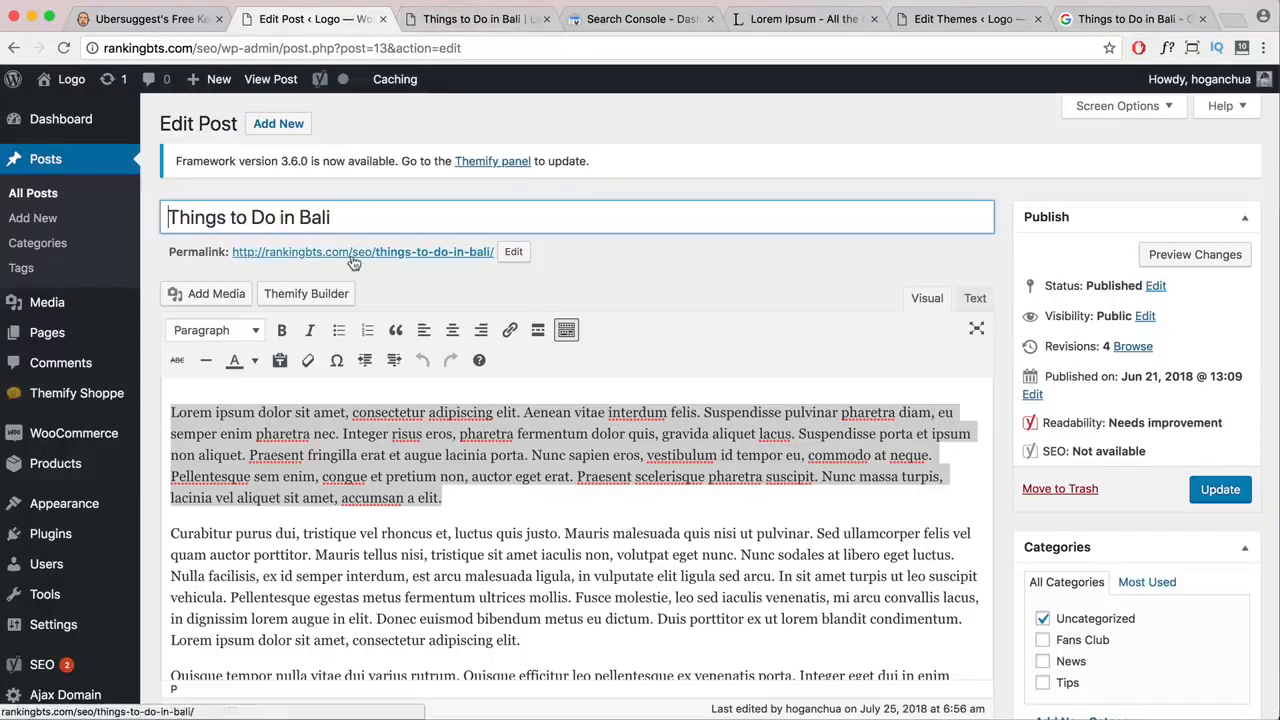
text(21 )
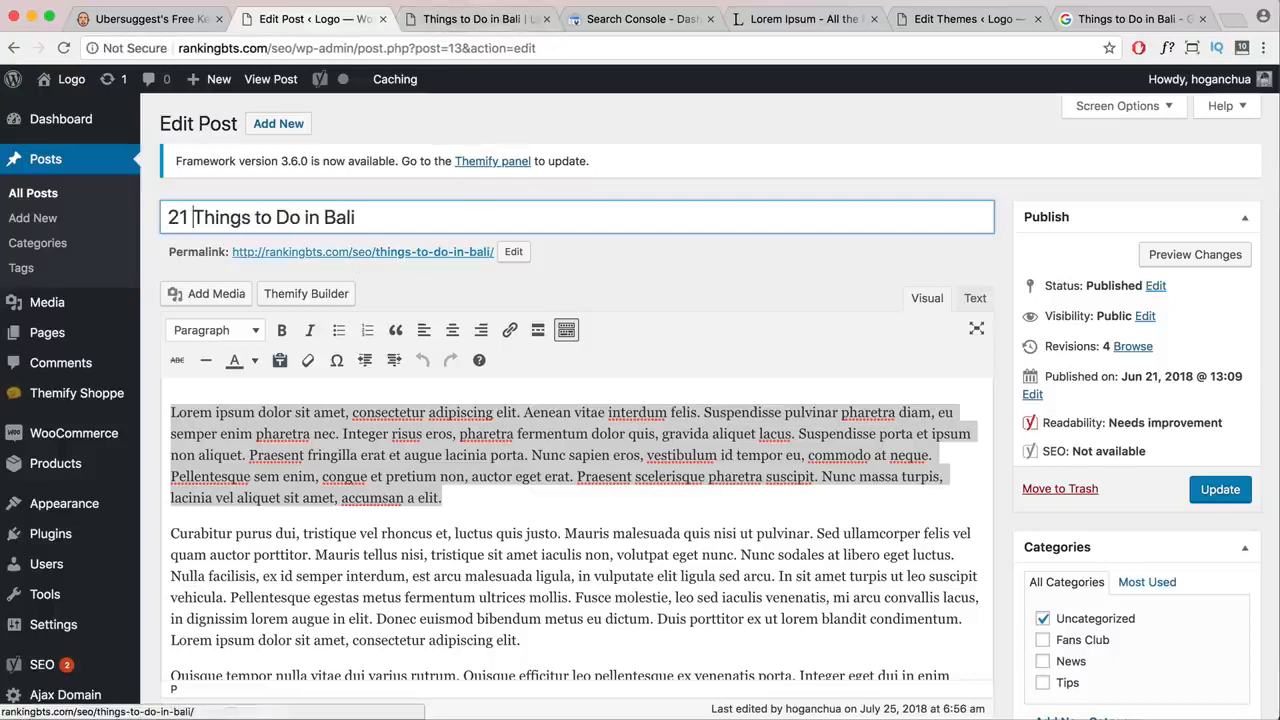
text(Amazing)
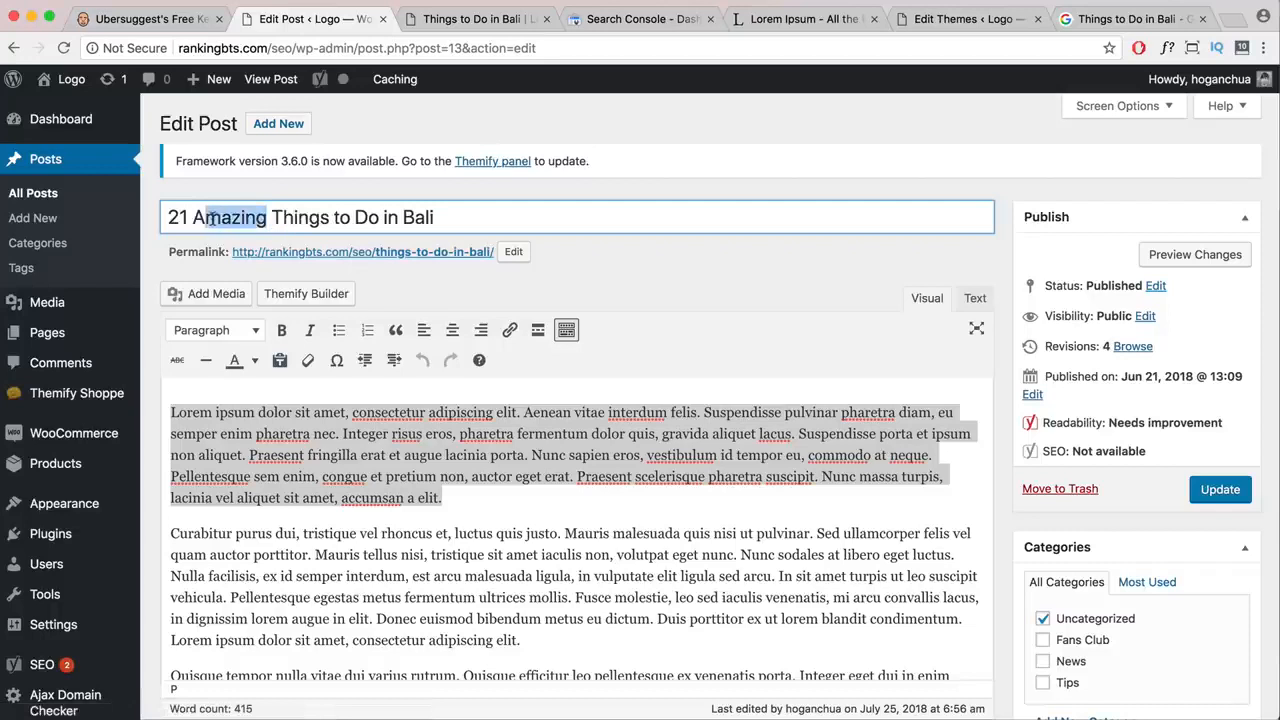
text(wesome)
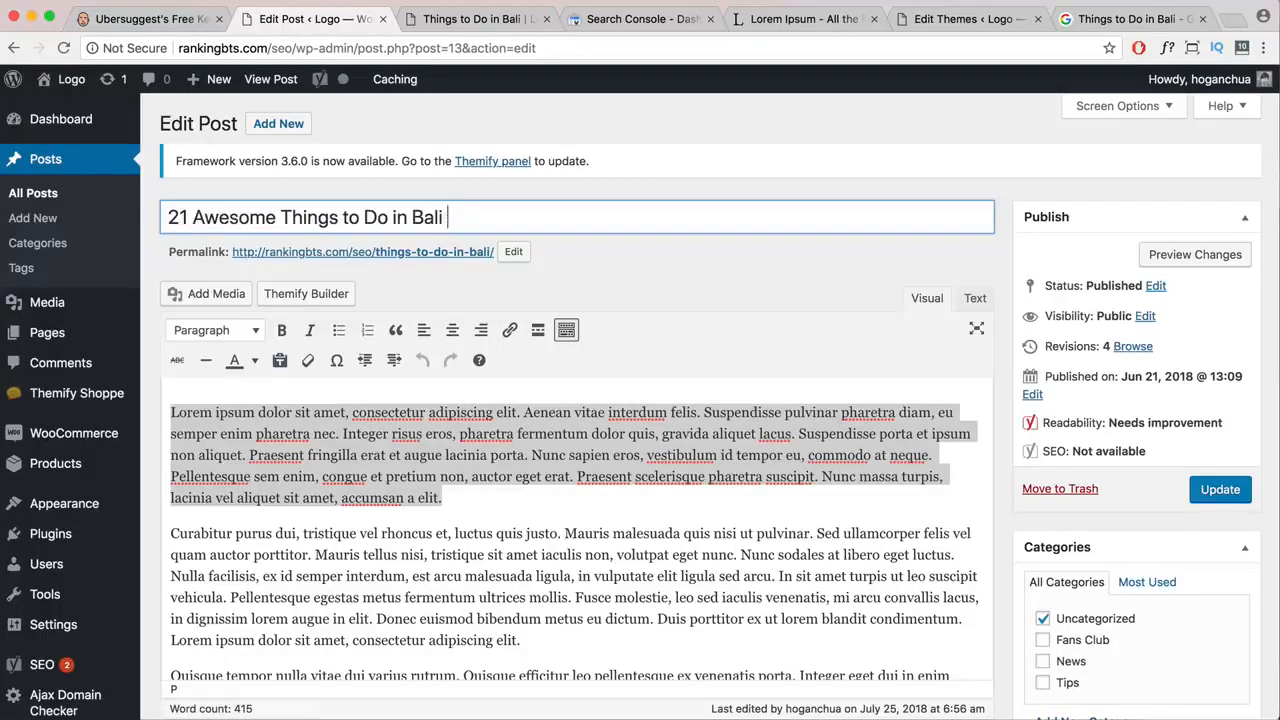
text(Indone)
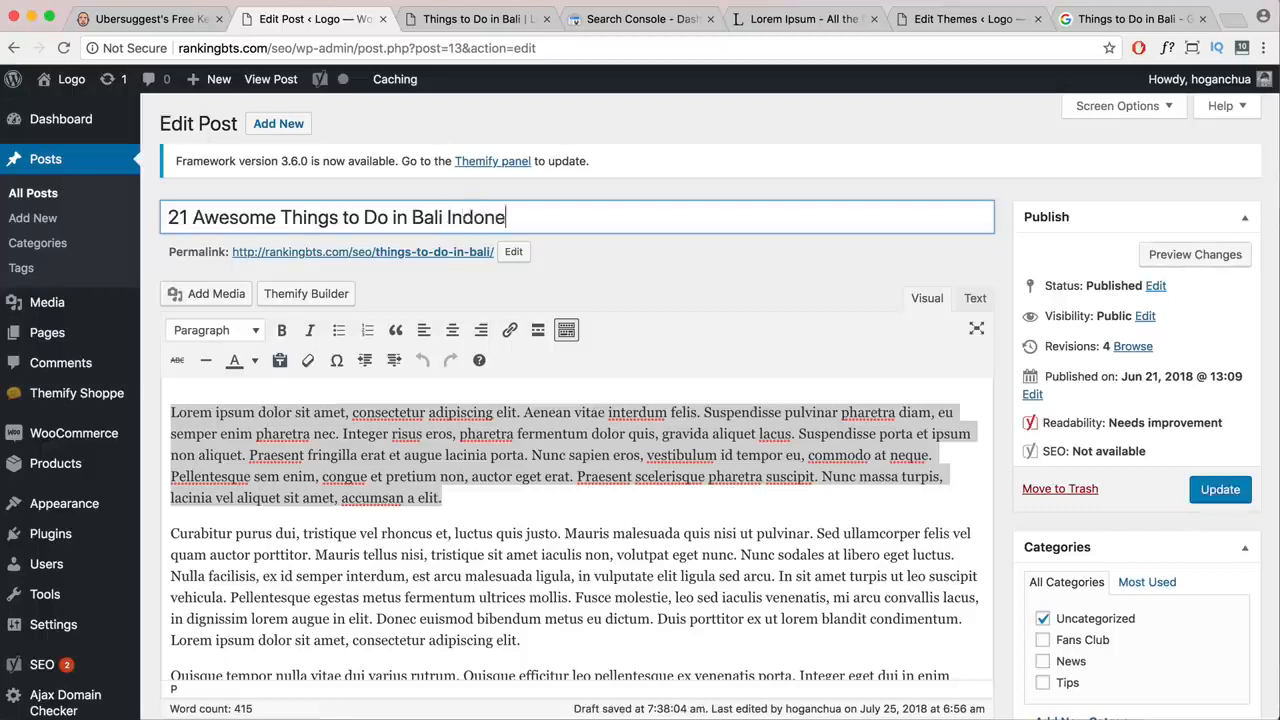
text(sia)
drag(542, 217, 280, 217)
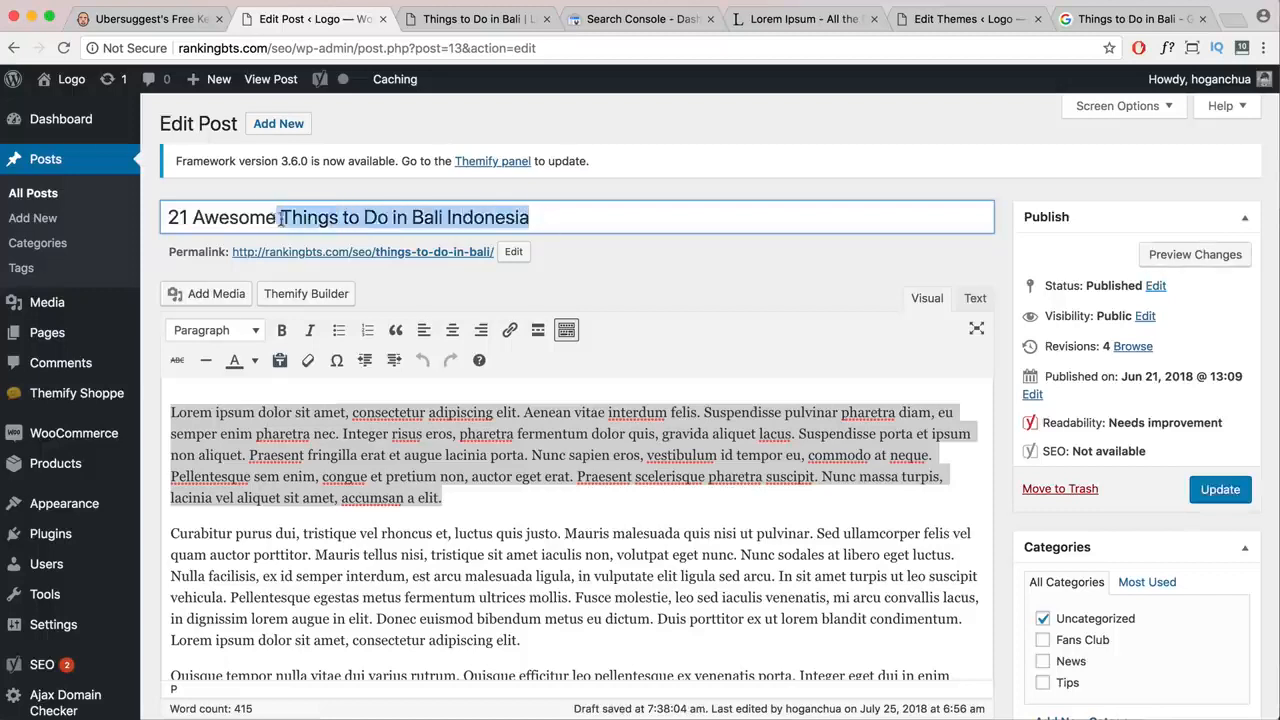
click(562, 215)
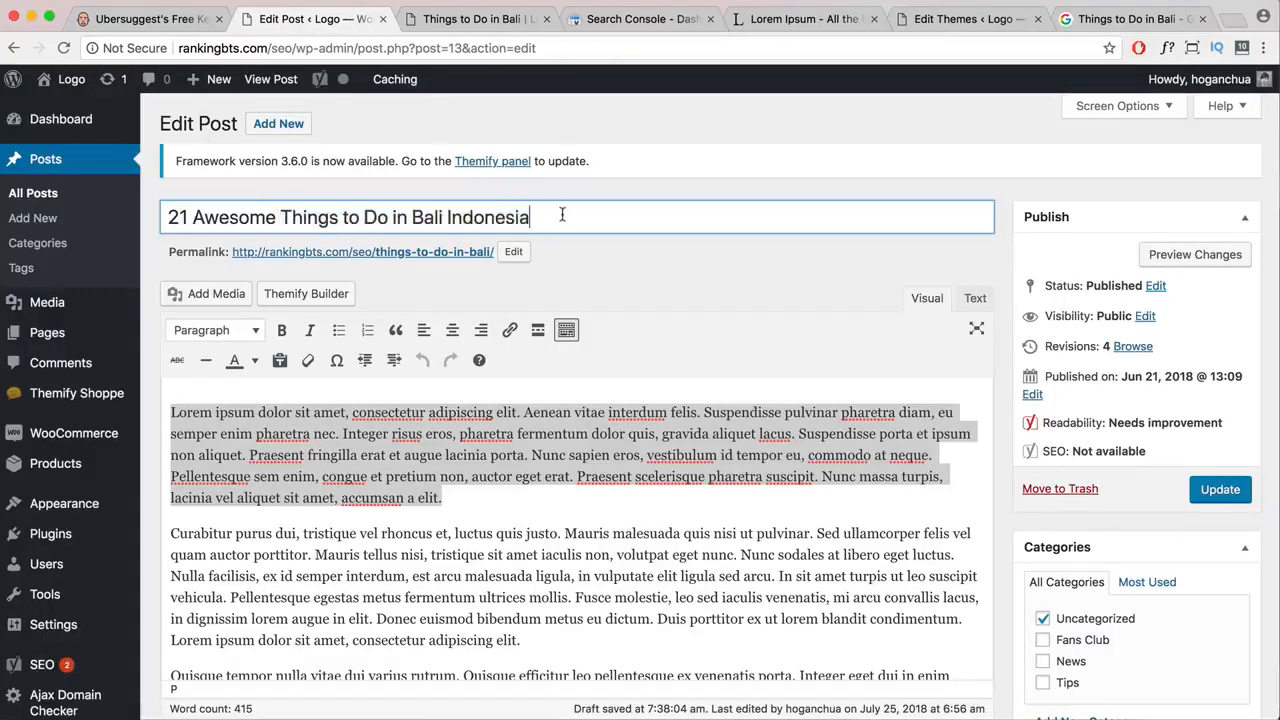
- Open the permalink slug, compare it with the title and its 21 Awesome wording, and accept things-to-do-in-bali as the slug
scroll(610, 288, down, 1)
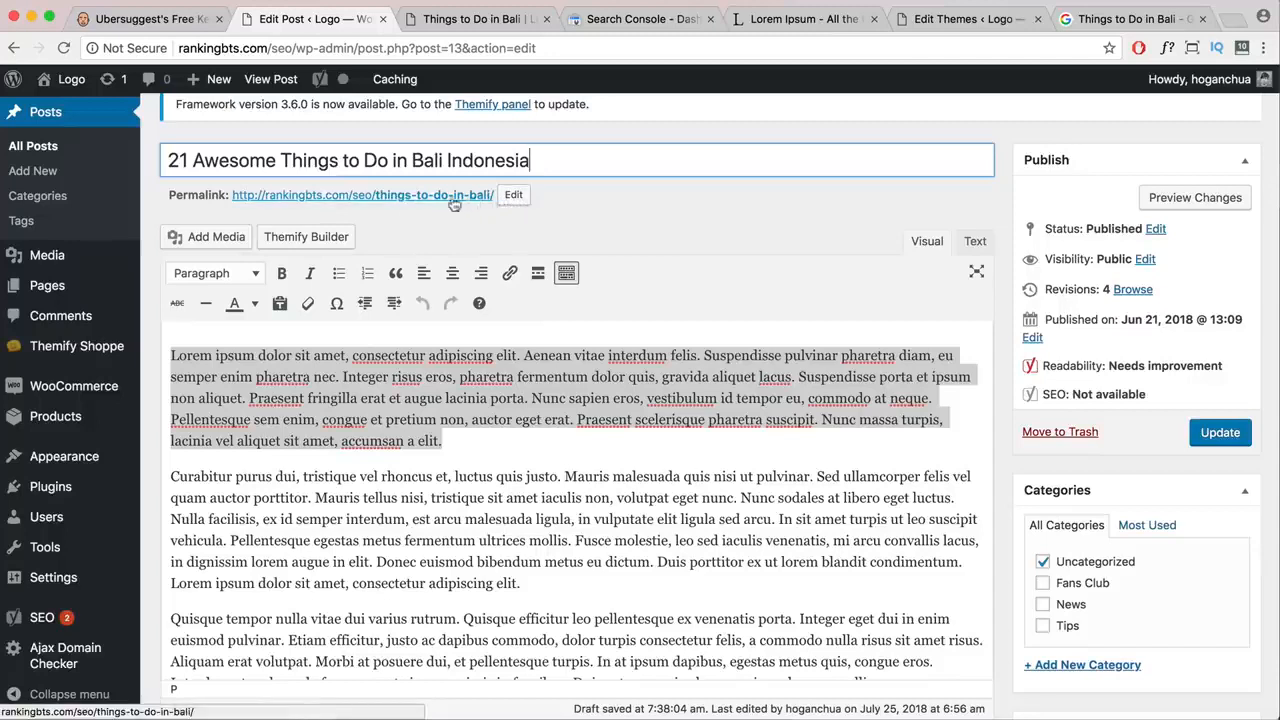
click(512, 195)
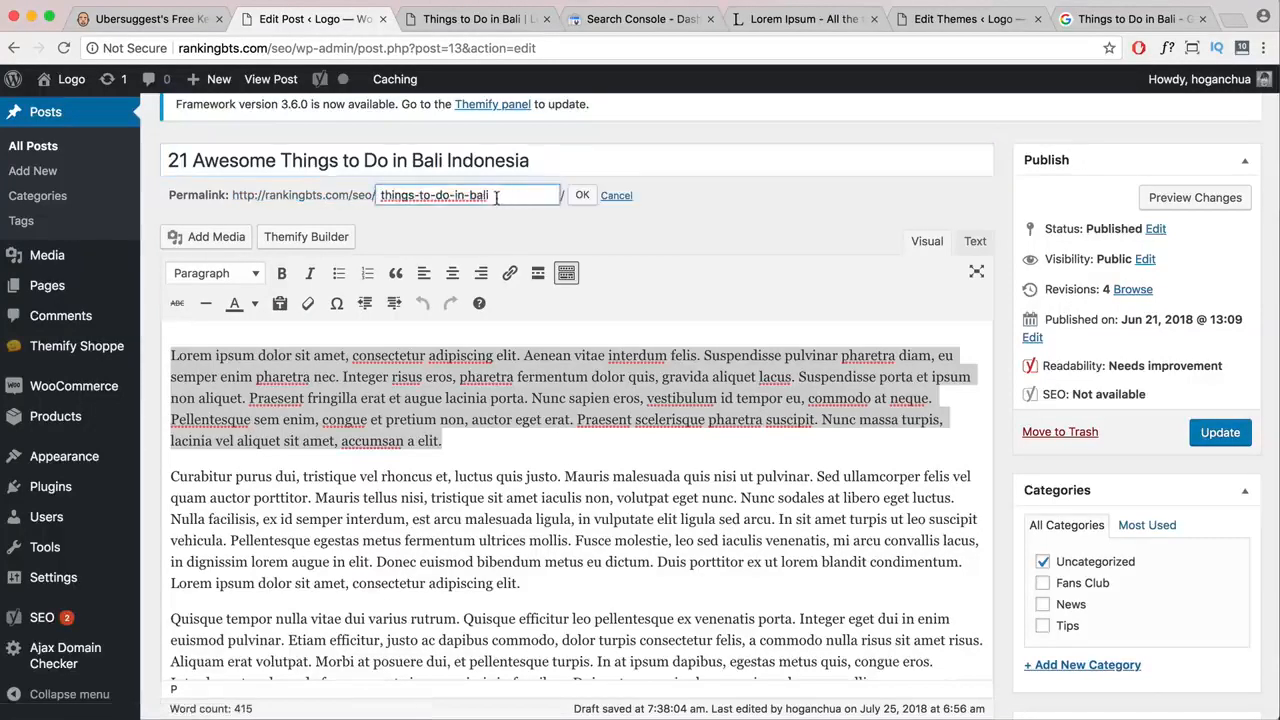
drag(496, 197, 345, 197)
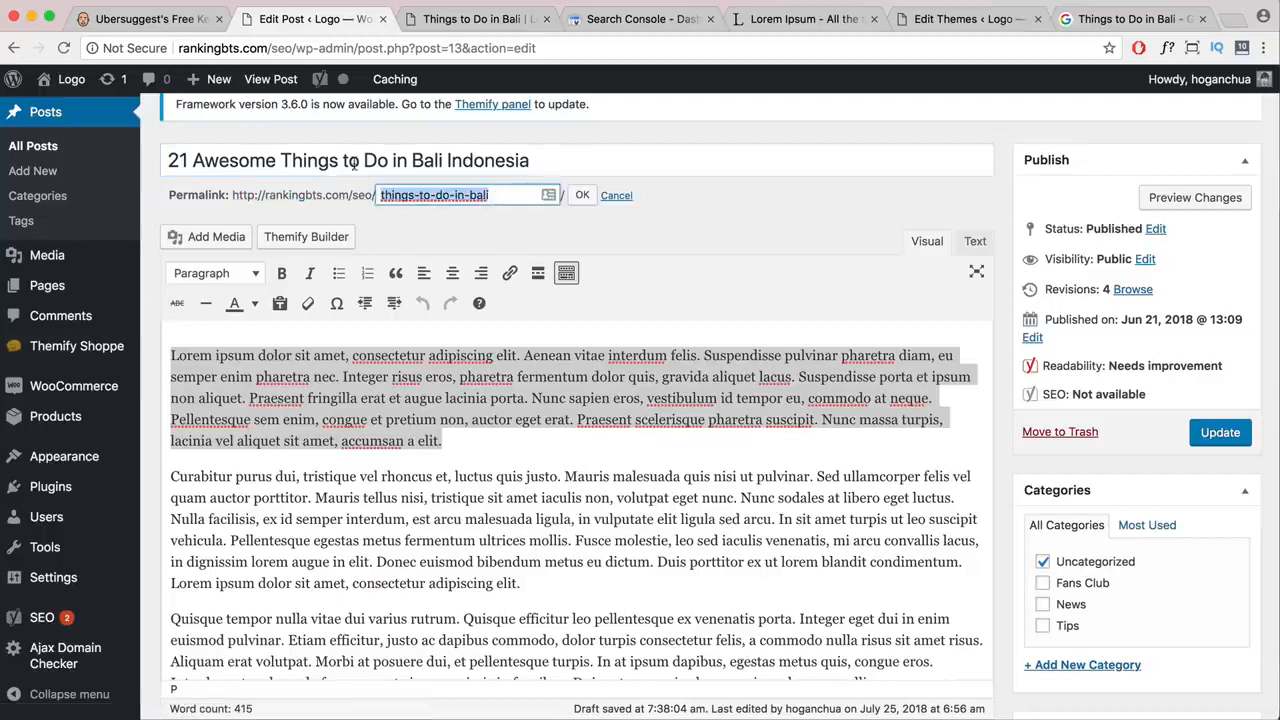
drag(506, 162, 143, 165)
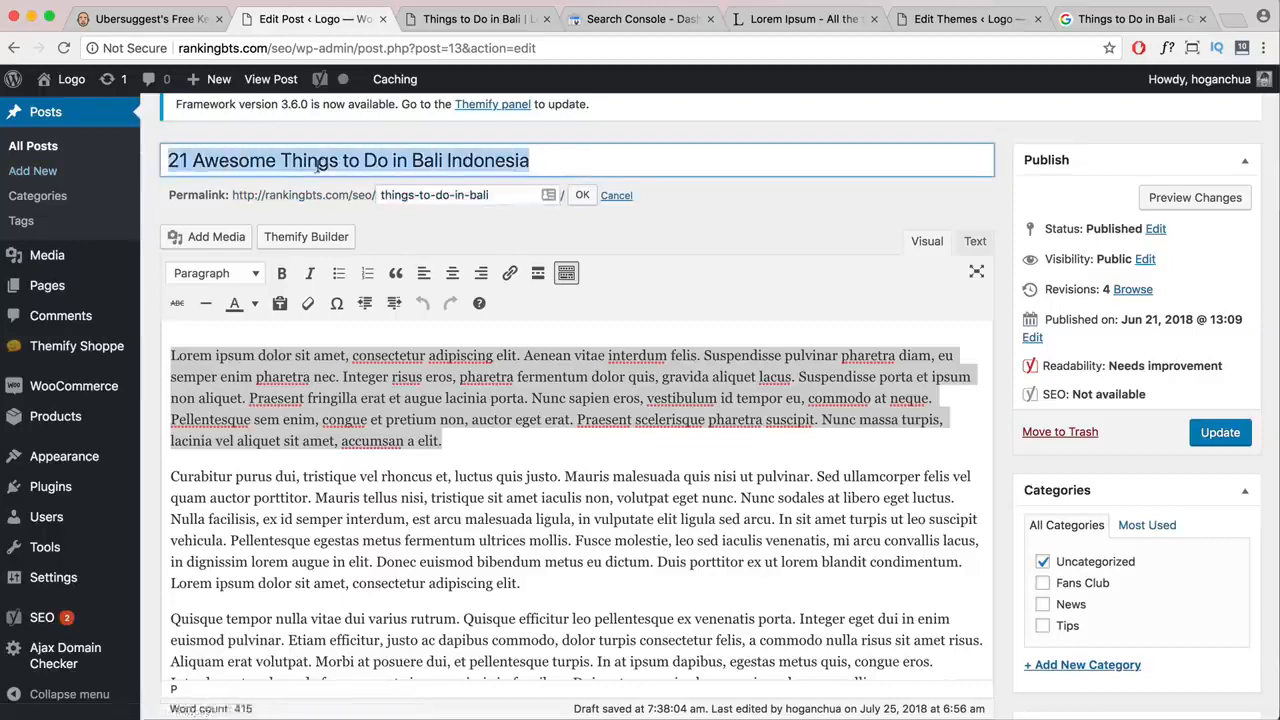
drag(274, 163, 142, 168)
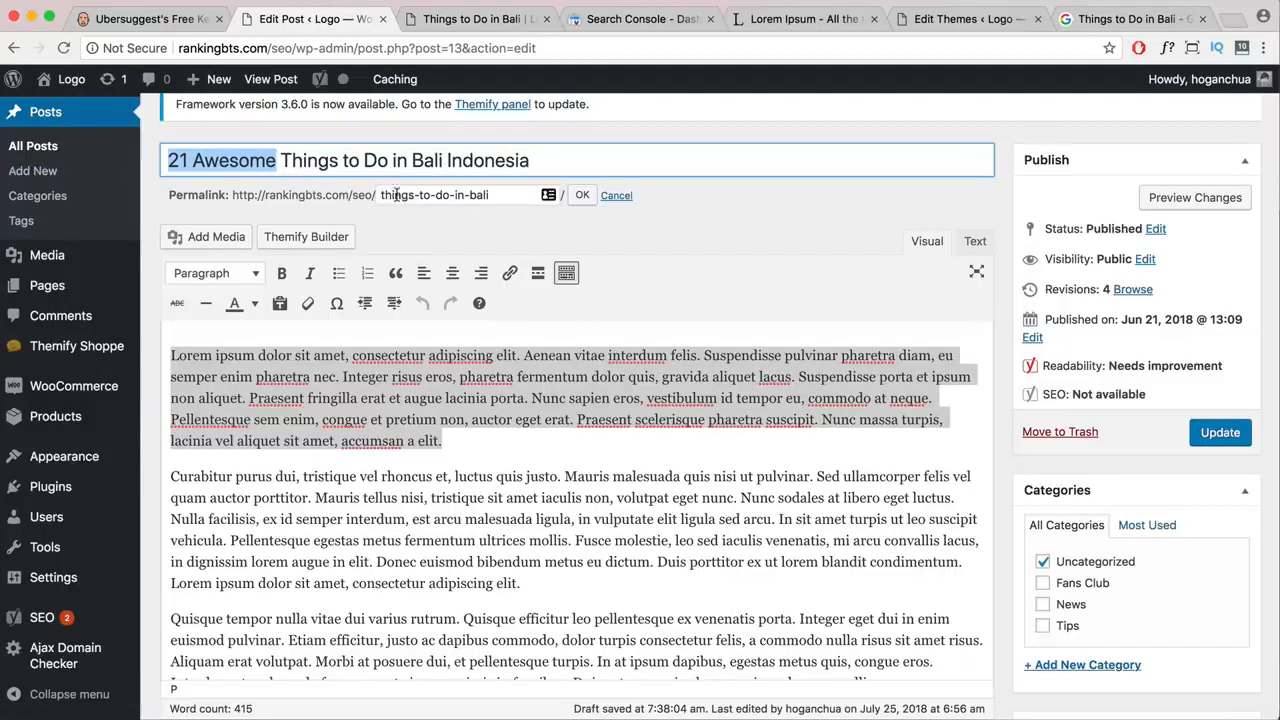
click(268, 161)
drag(277, 161, 142, 167)
drag(497, 194, 380, 195)
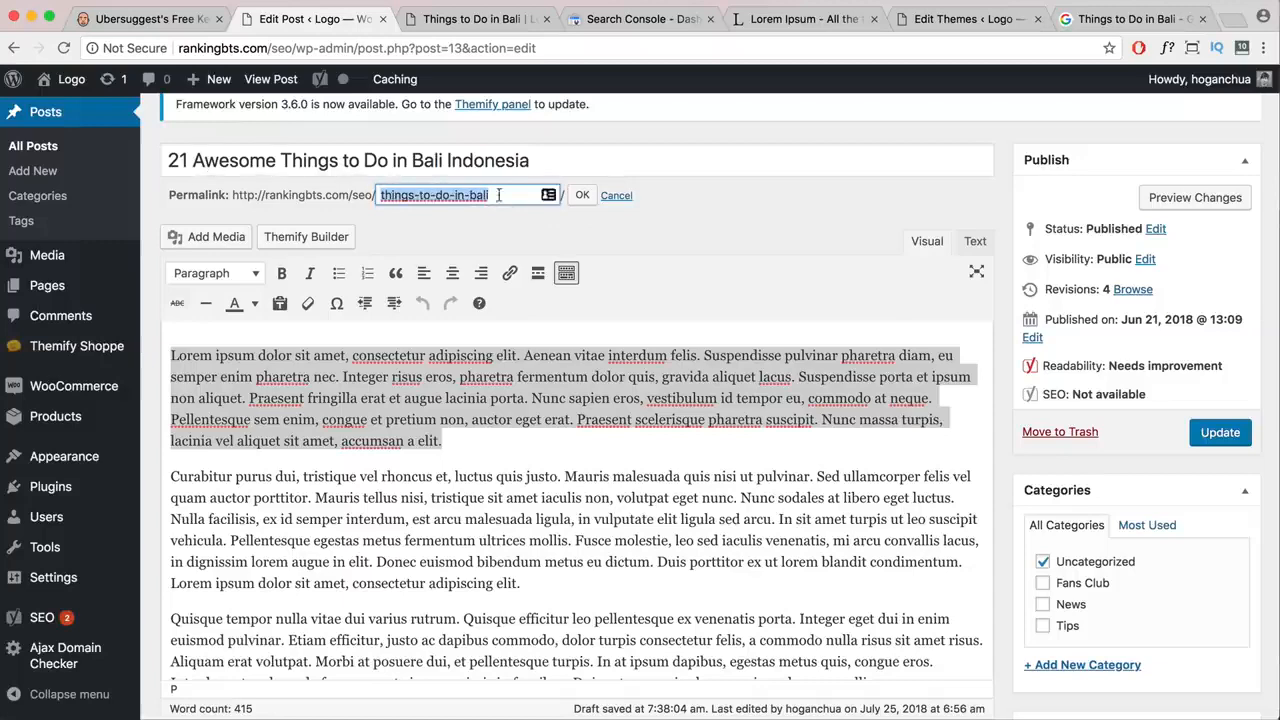
click(582, 195)
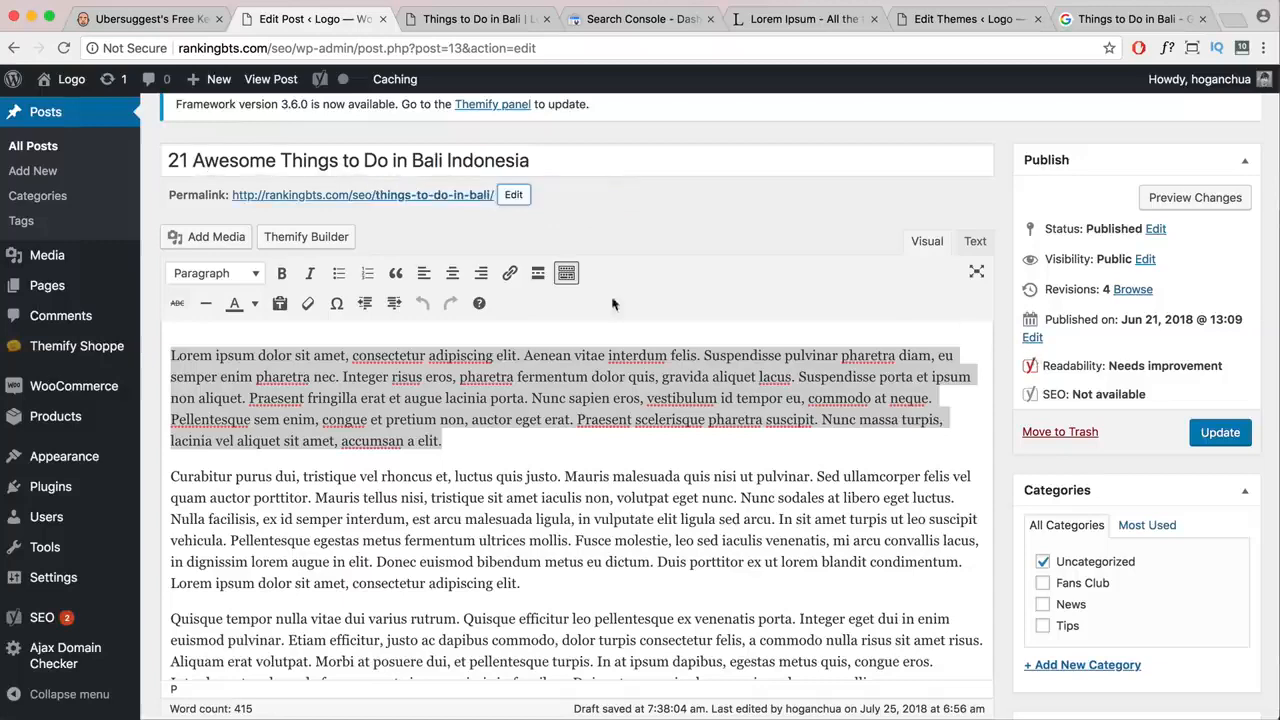
- Set the post's Yoast focus keyword to Things to do in bali and review the resulting SEO analysis
scroll(614, 305, down, 3)
scroll(578, 305, up, 5)
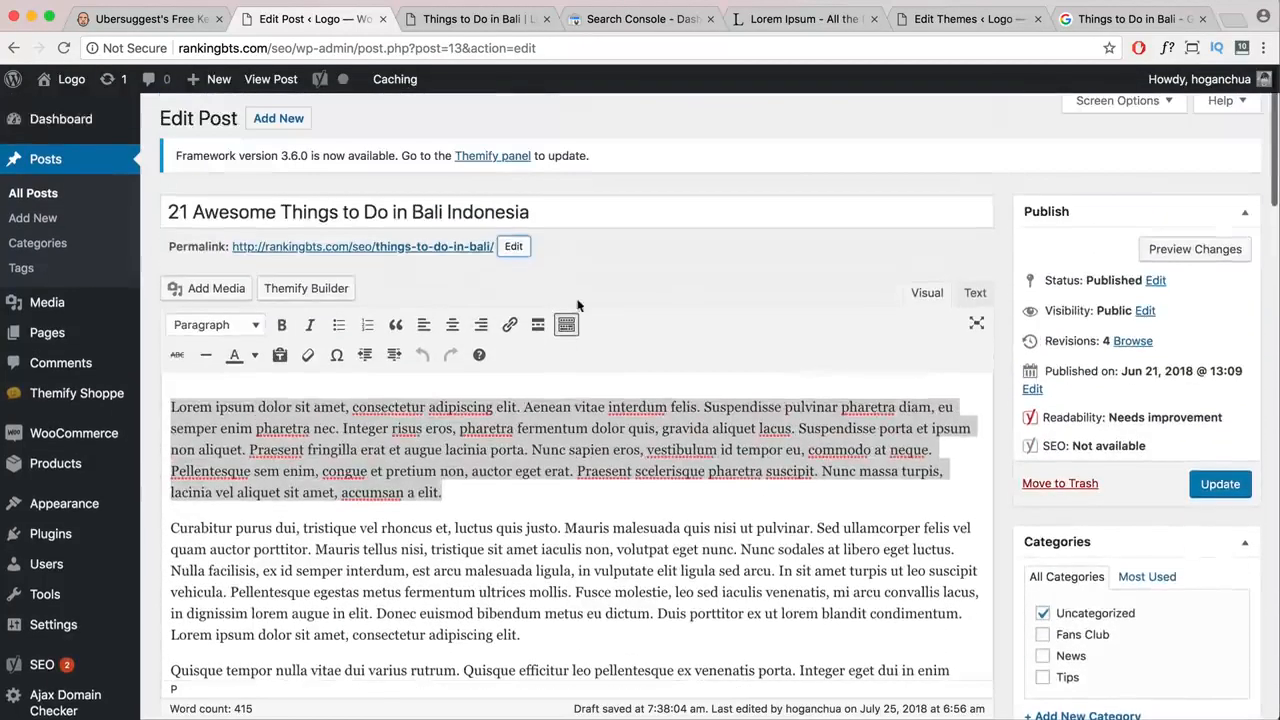
click(488, 492)
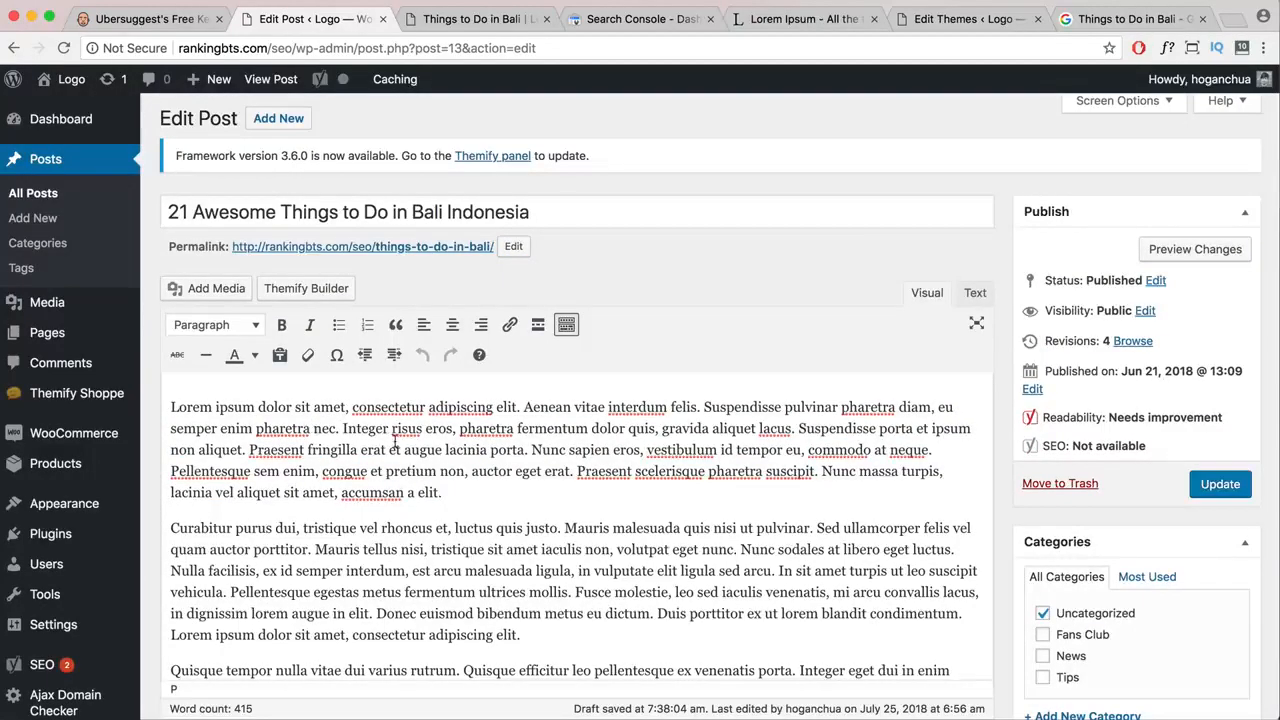
scroll(394, 443, down, 20)
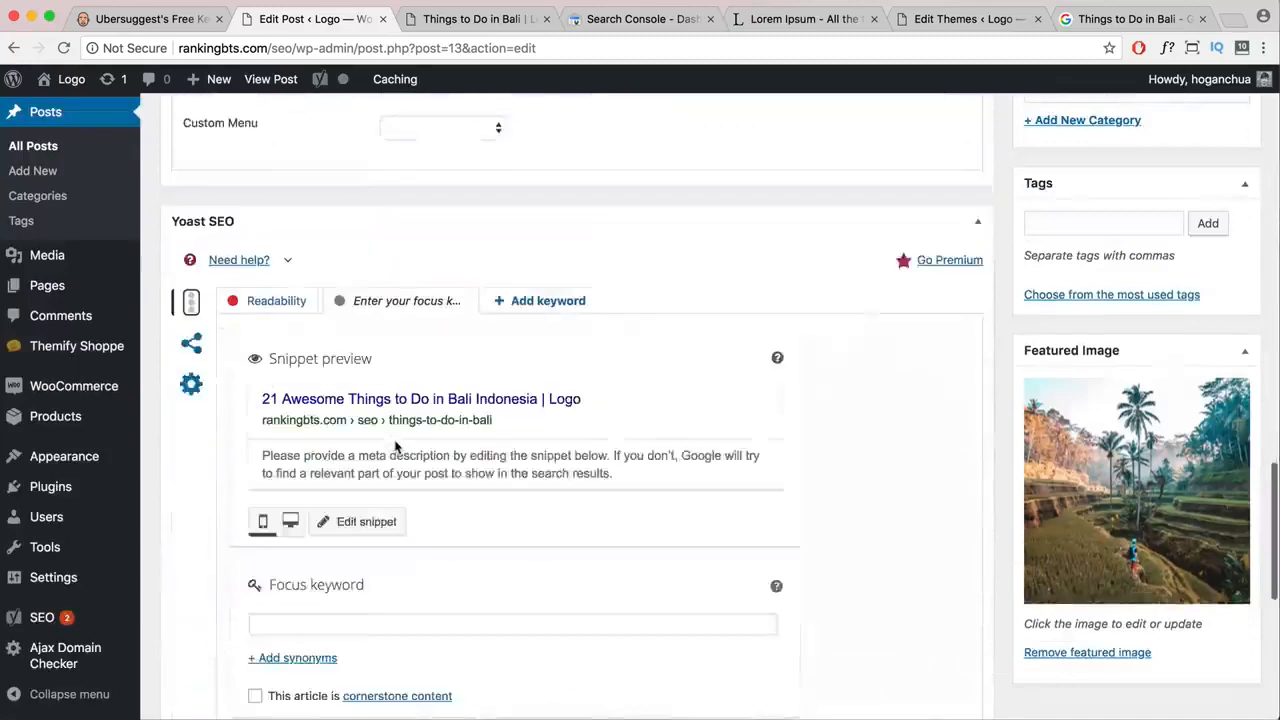
scroll(394, 447, down, 3)
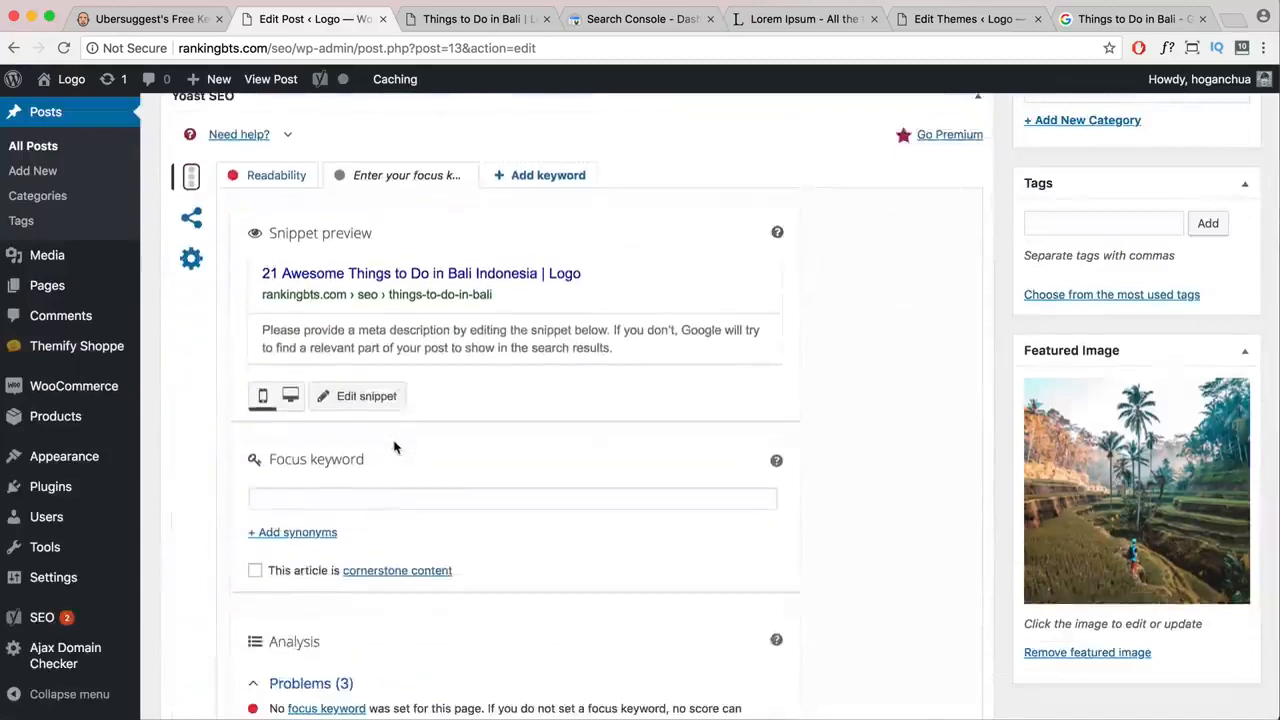
scroll(394, 447, up, 1)
click(366, 537)
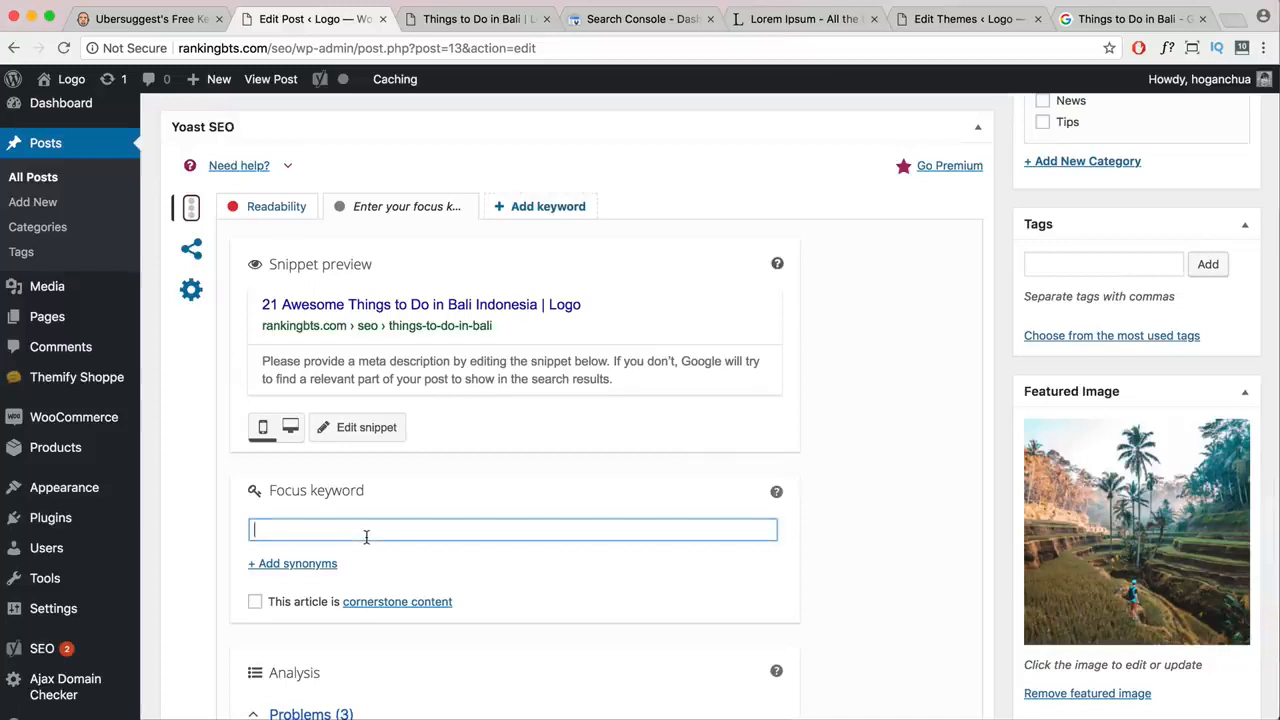
text(Things to do in b)
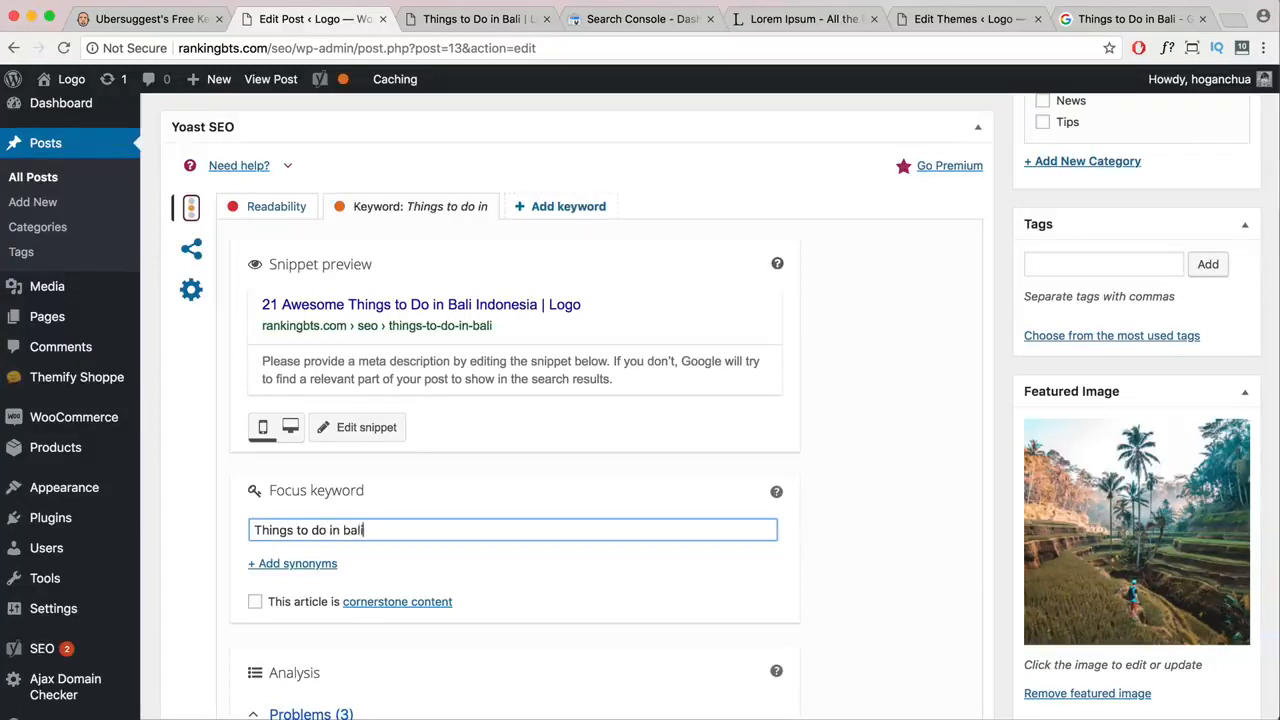
text(ali)
click(492, 512)
scroll(490, 512, down, 5)
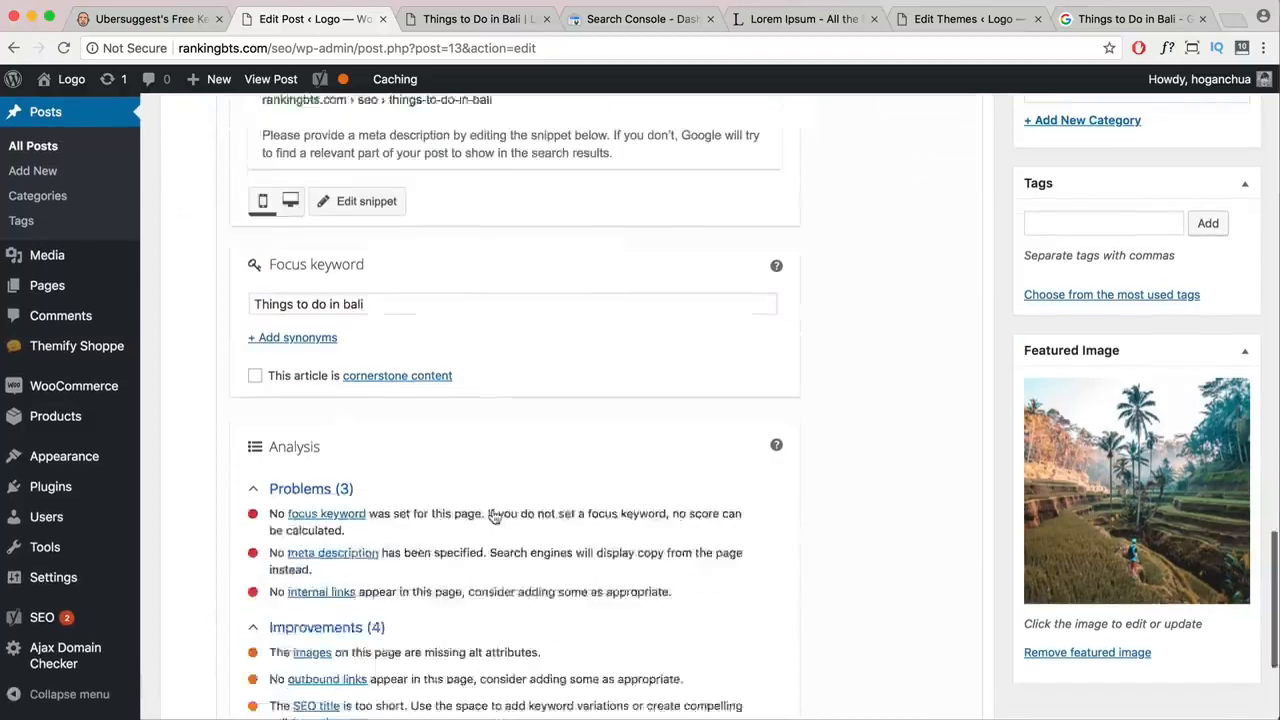
scroll(370, 480, down, 3)
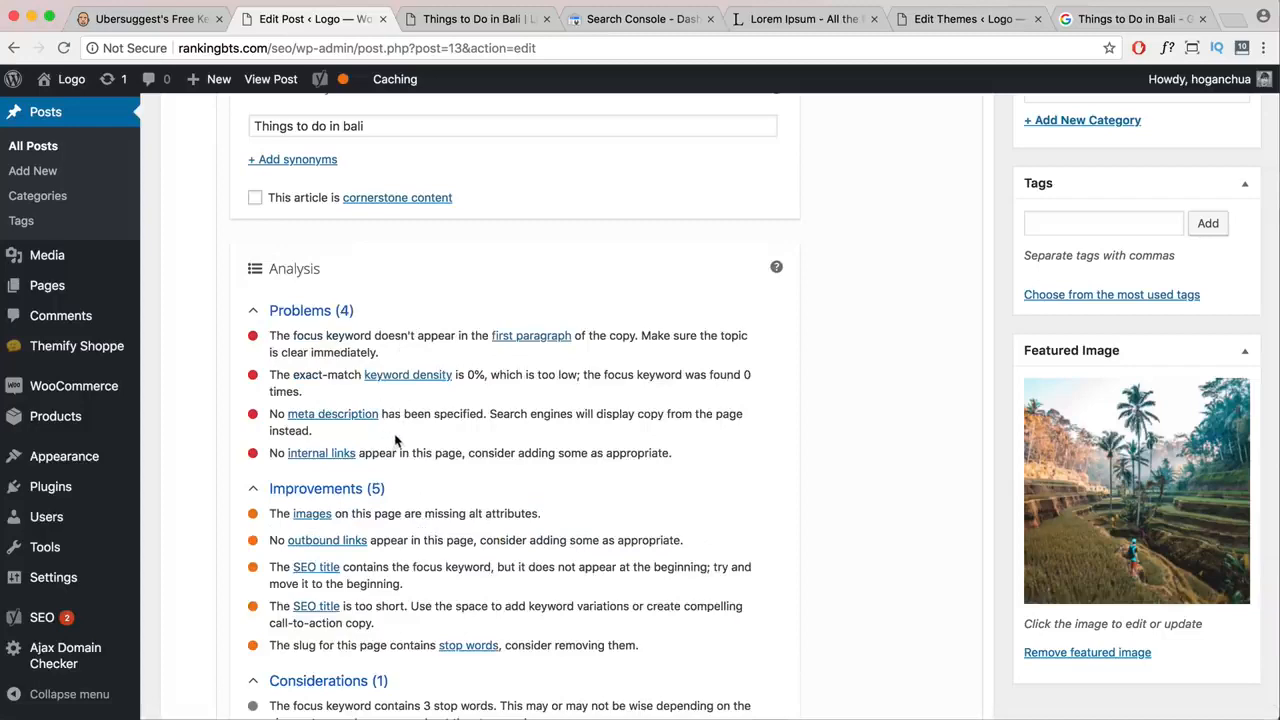
- Replace the first paragraph's opening sentence with "In this post, I'll be giving you my top 21 awesome things to do in Bali indonesia"
scroll(395, 440, up, 15)
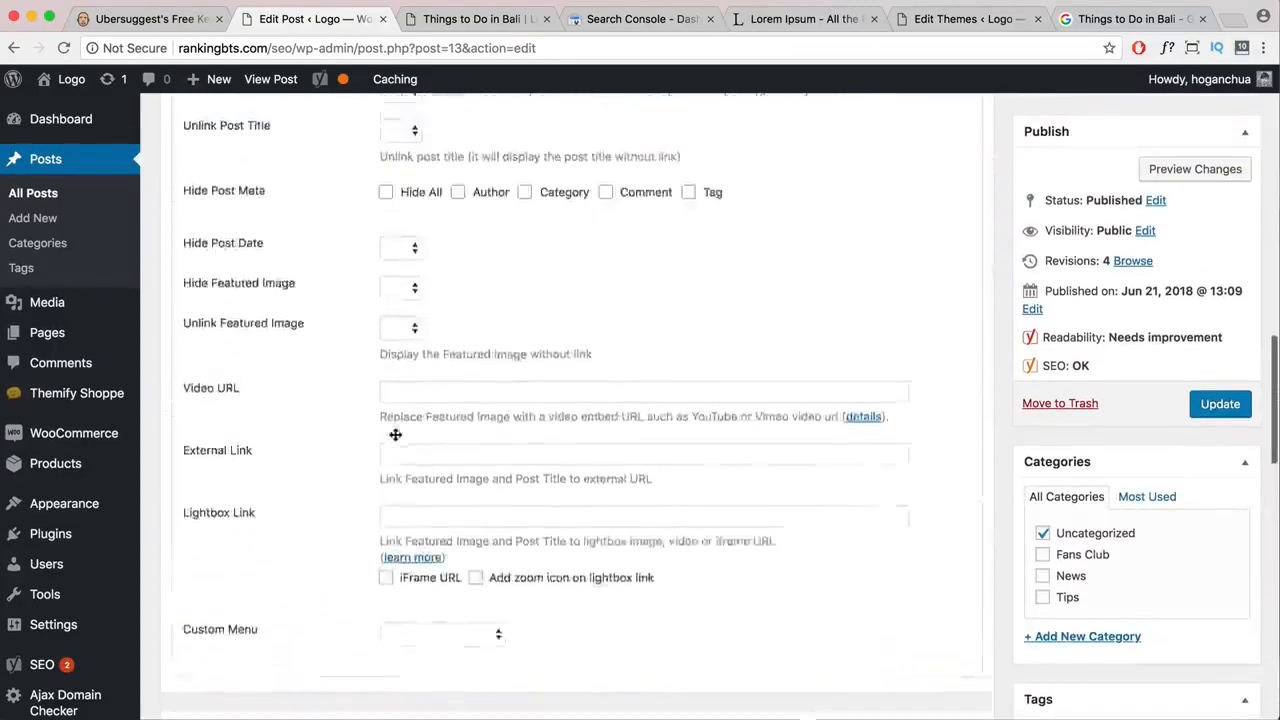
scroll(395, 435, up, 20)
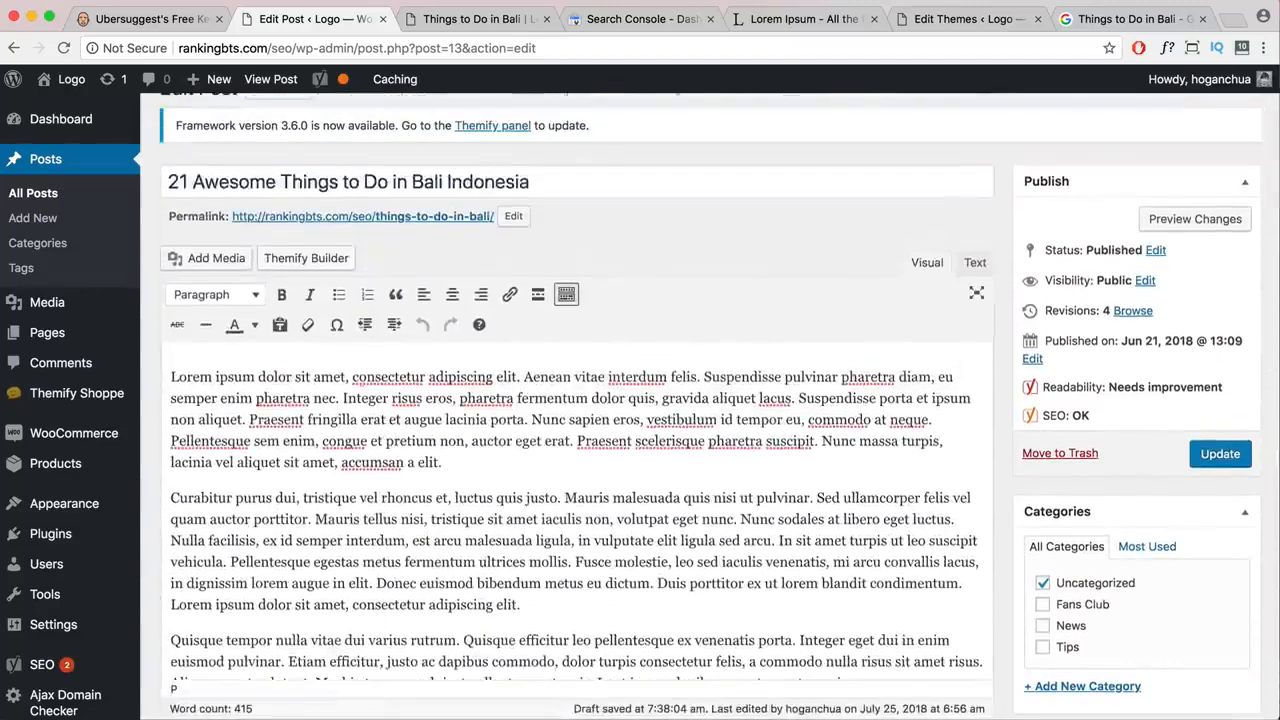
drag(351, 377, 517, 376)
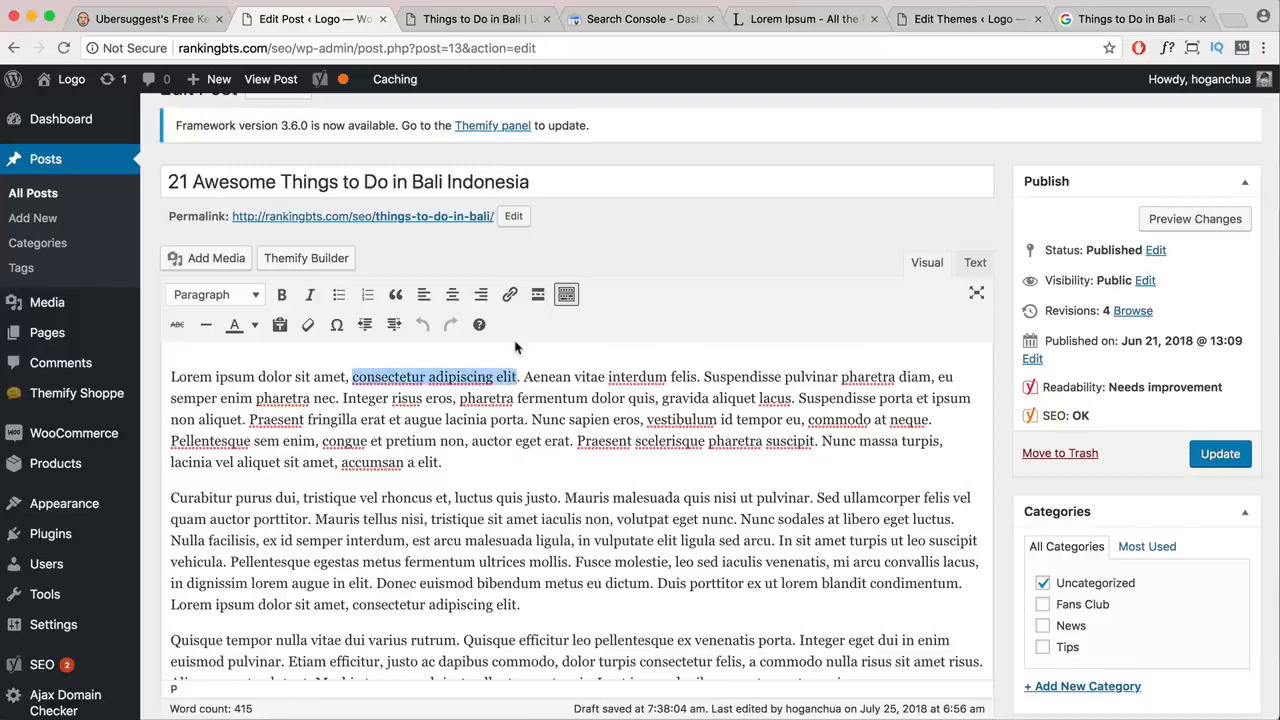
key(BackSpace)
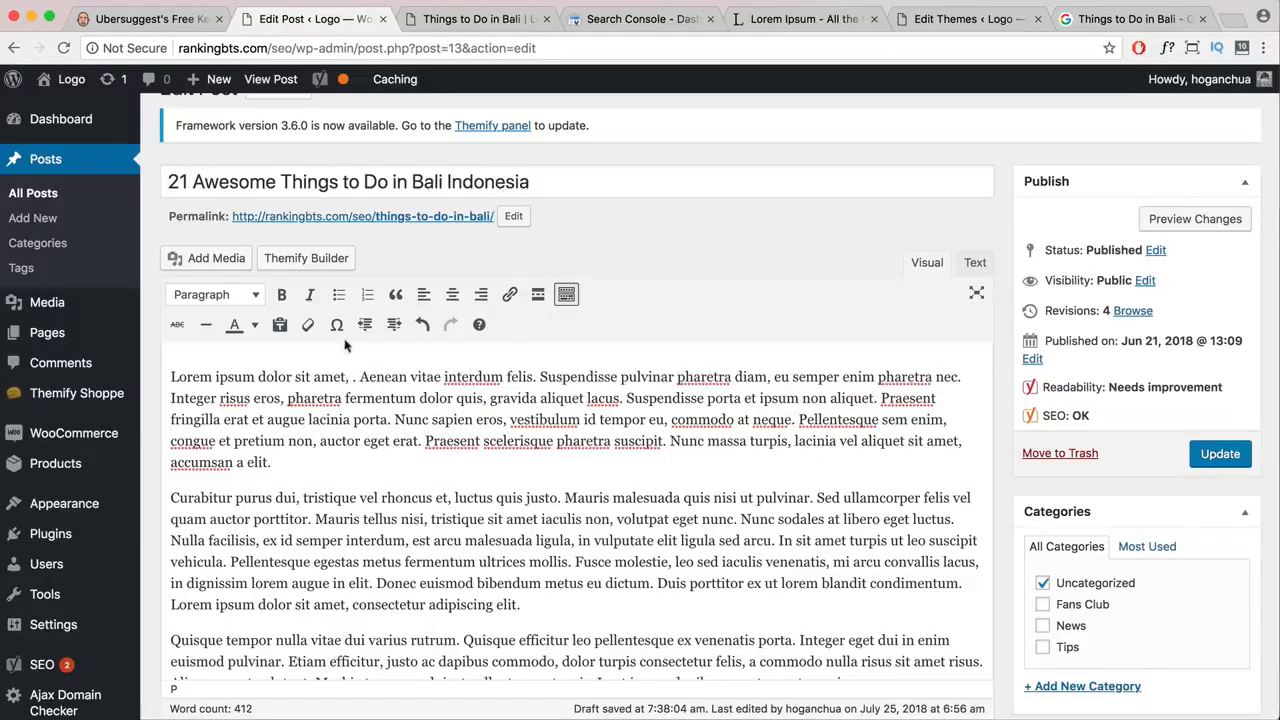
key(super+shift+Left)
text(In this )
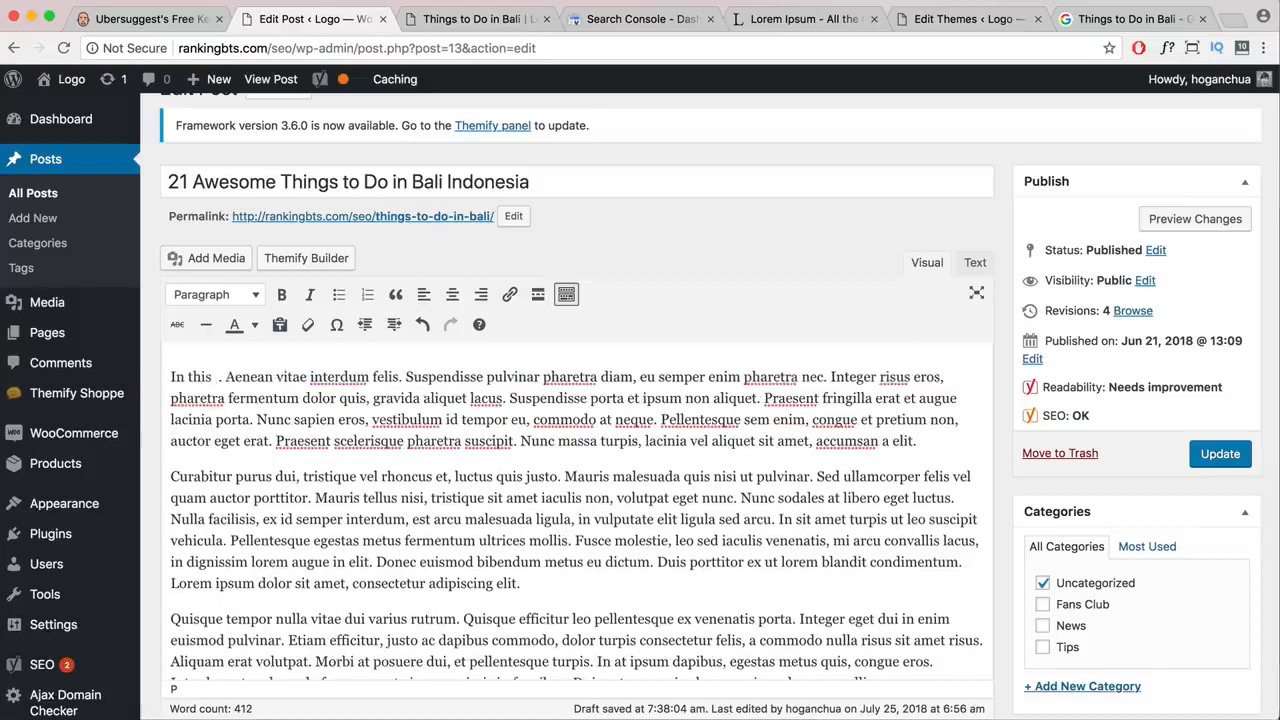
text(post)
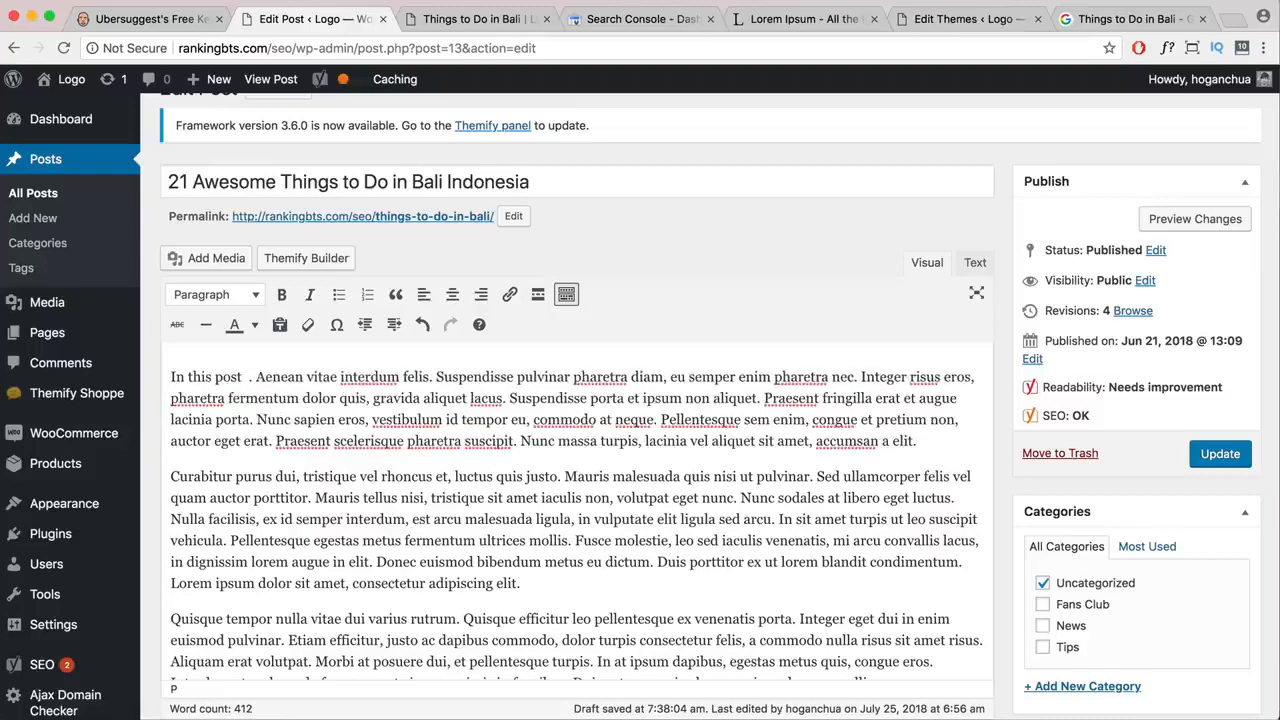
text( I'll be giving)
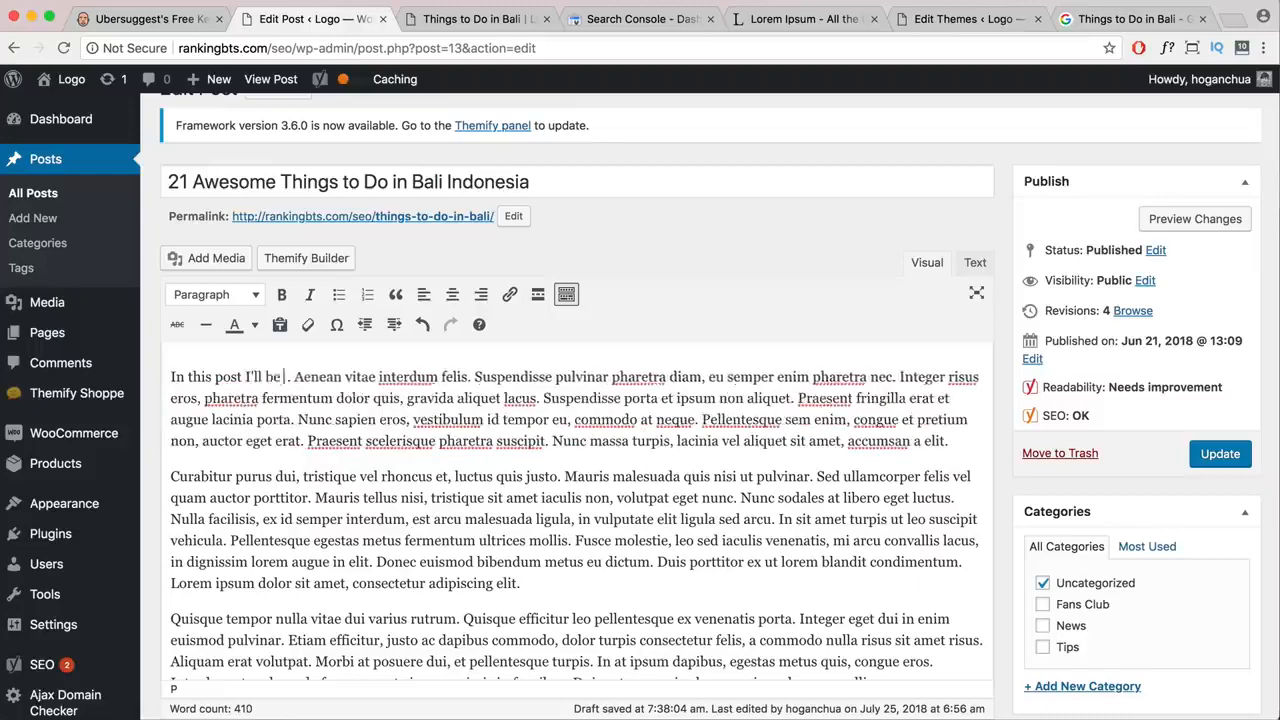
text( you my)
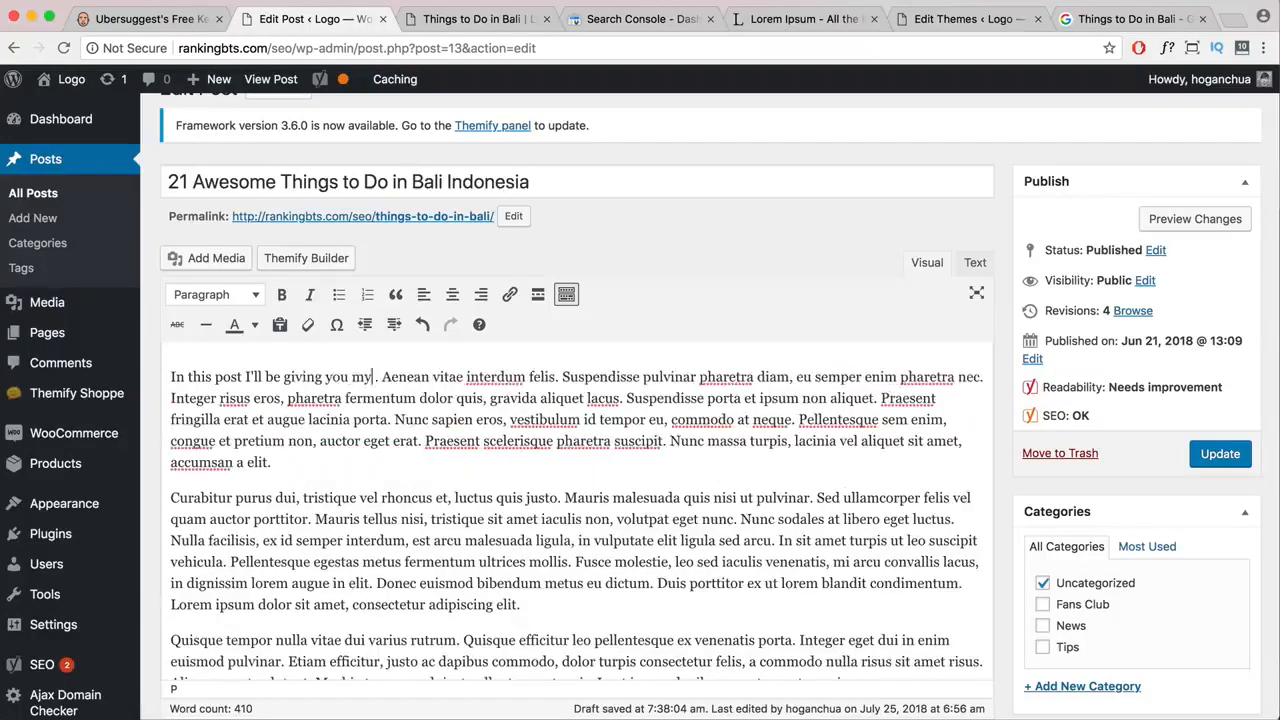
text( top 21)
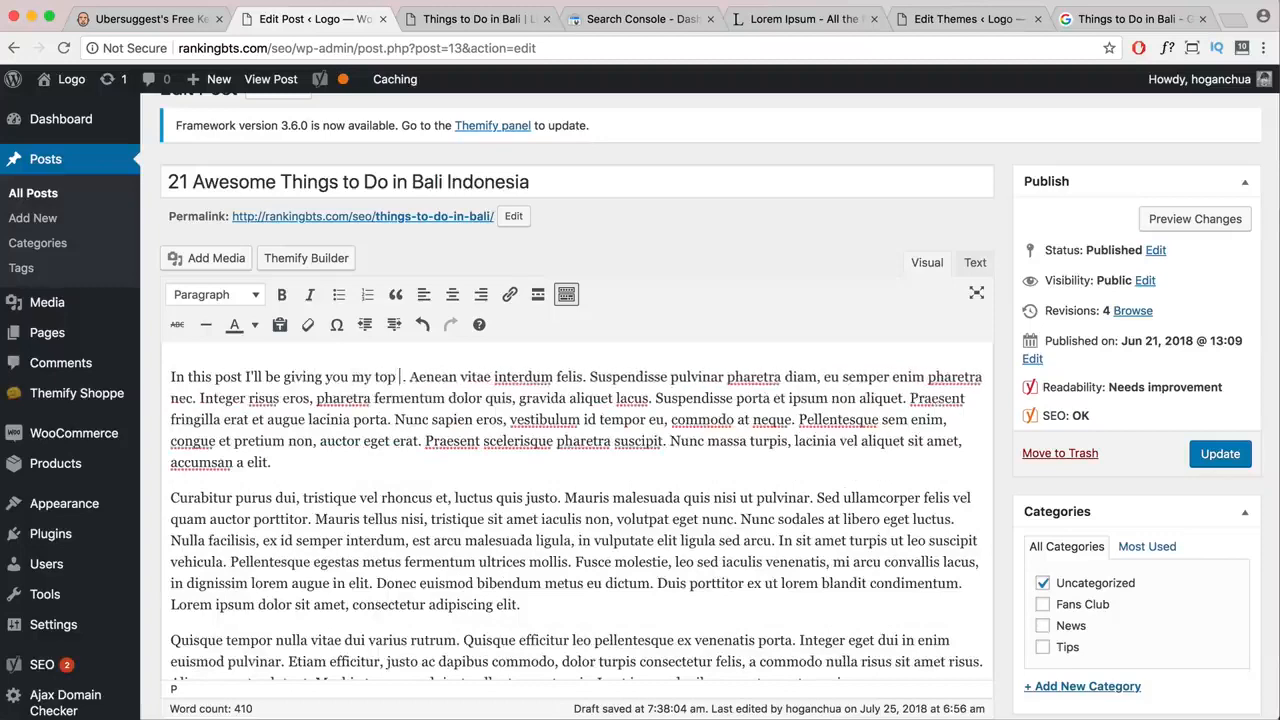
text( a)
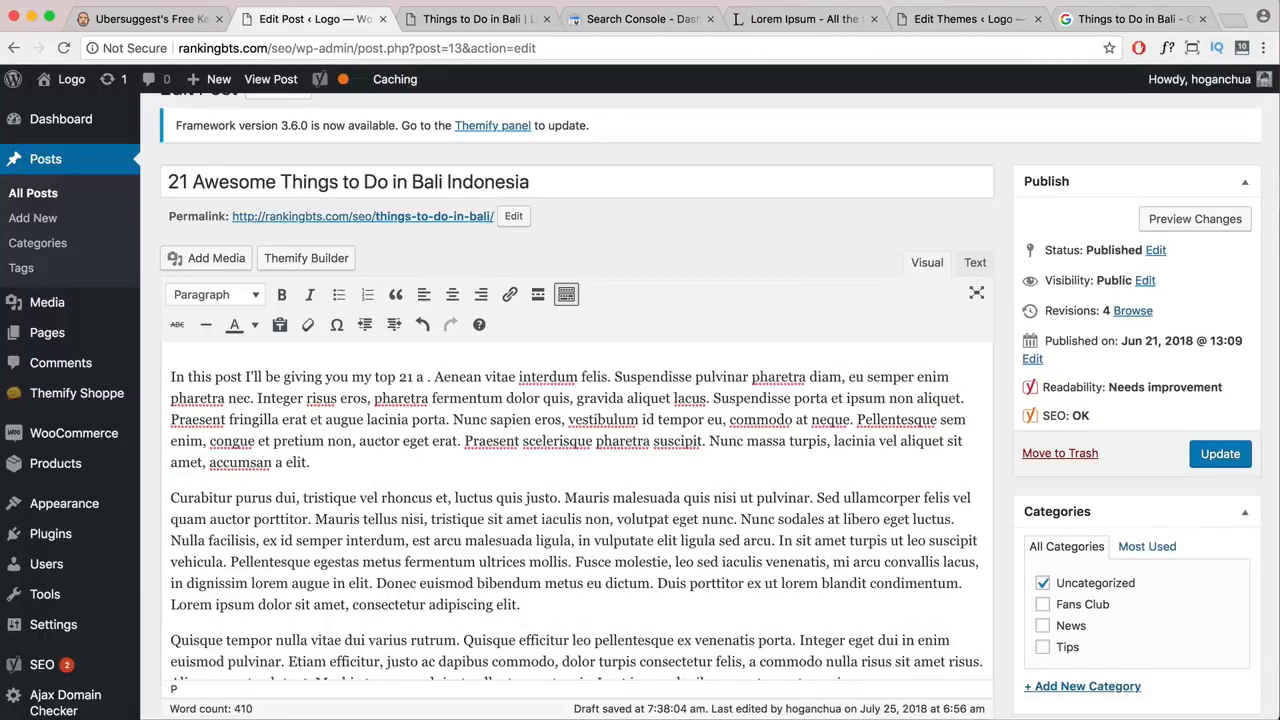
text(wesome things t)
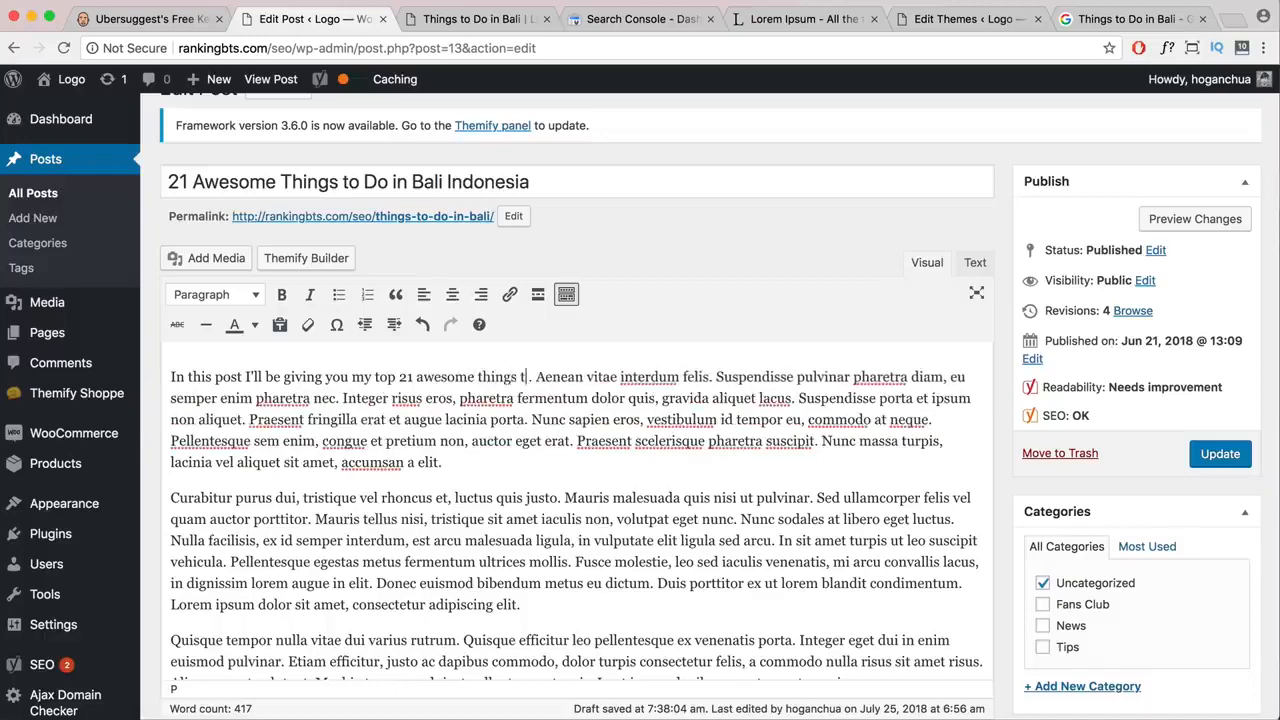
text(o do in Bali)
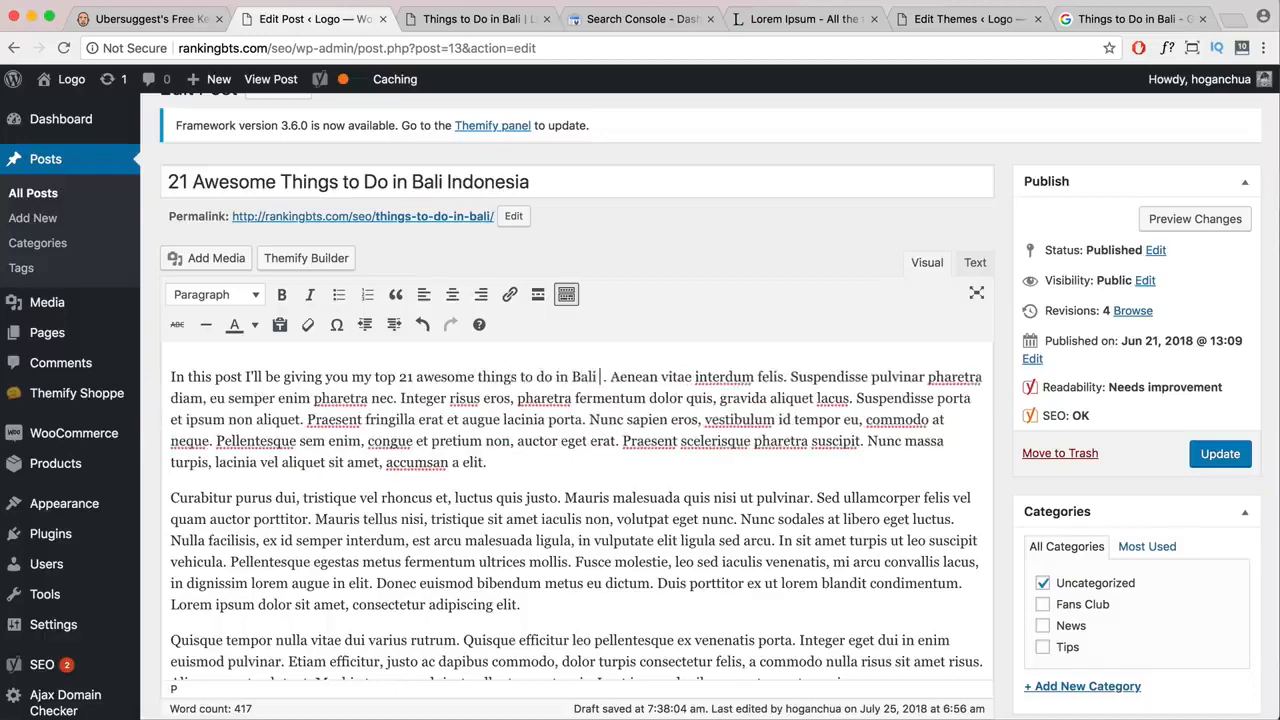
text( indone )
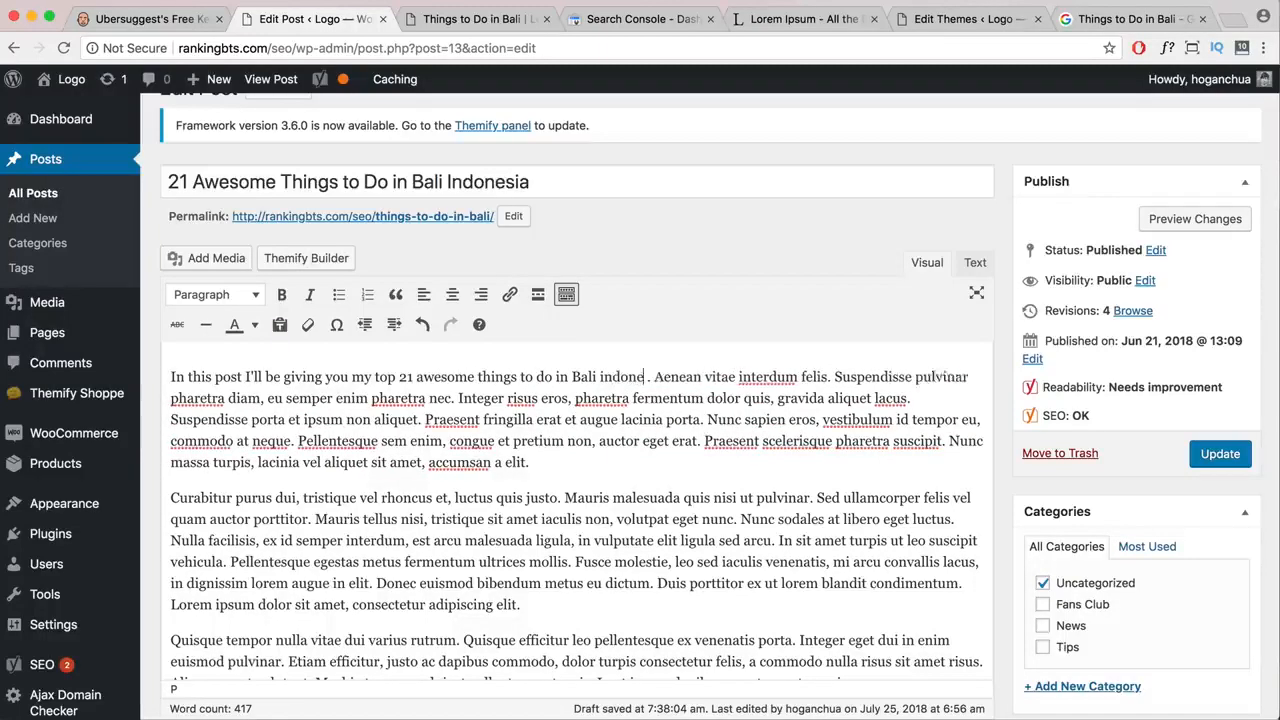
text(sia)
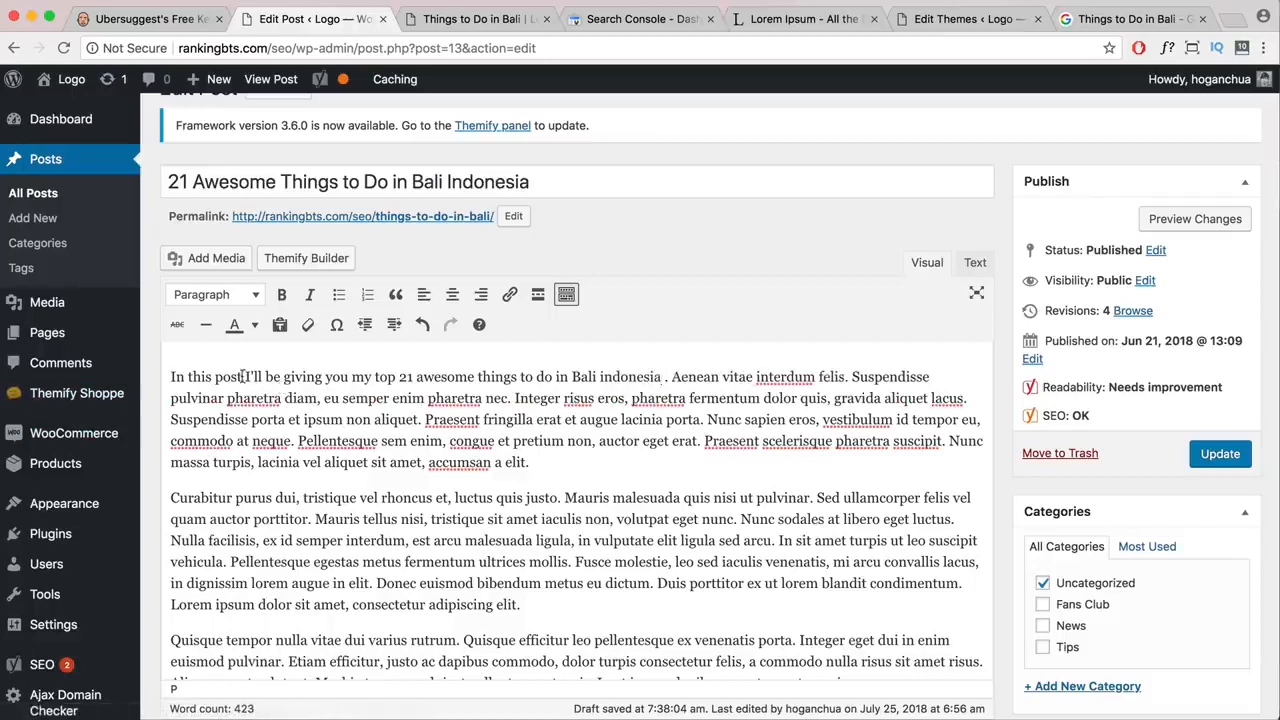
click(241, 376)
text(,)
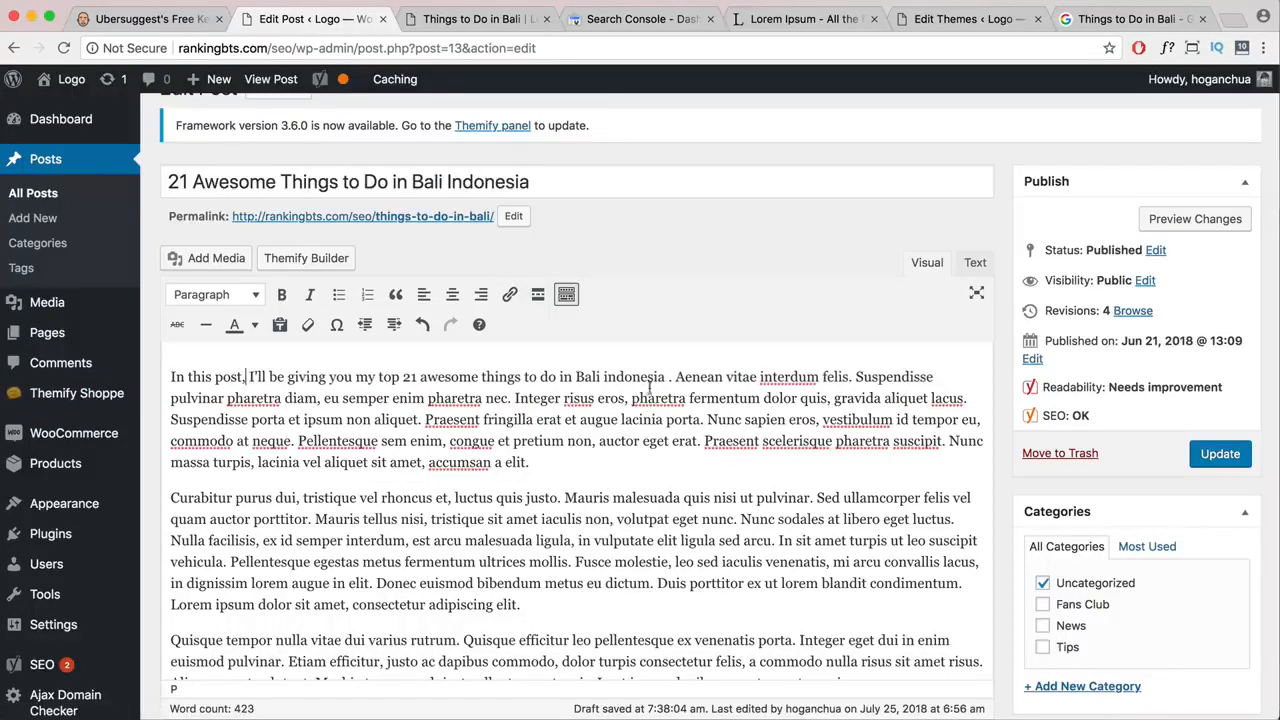
- Review the new opening sentence, and examine the Yoast analysis for the first-paragraph keyword check, the suggested improvements and the keyword density
drag(668, 377, 324, 378)
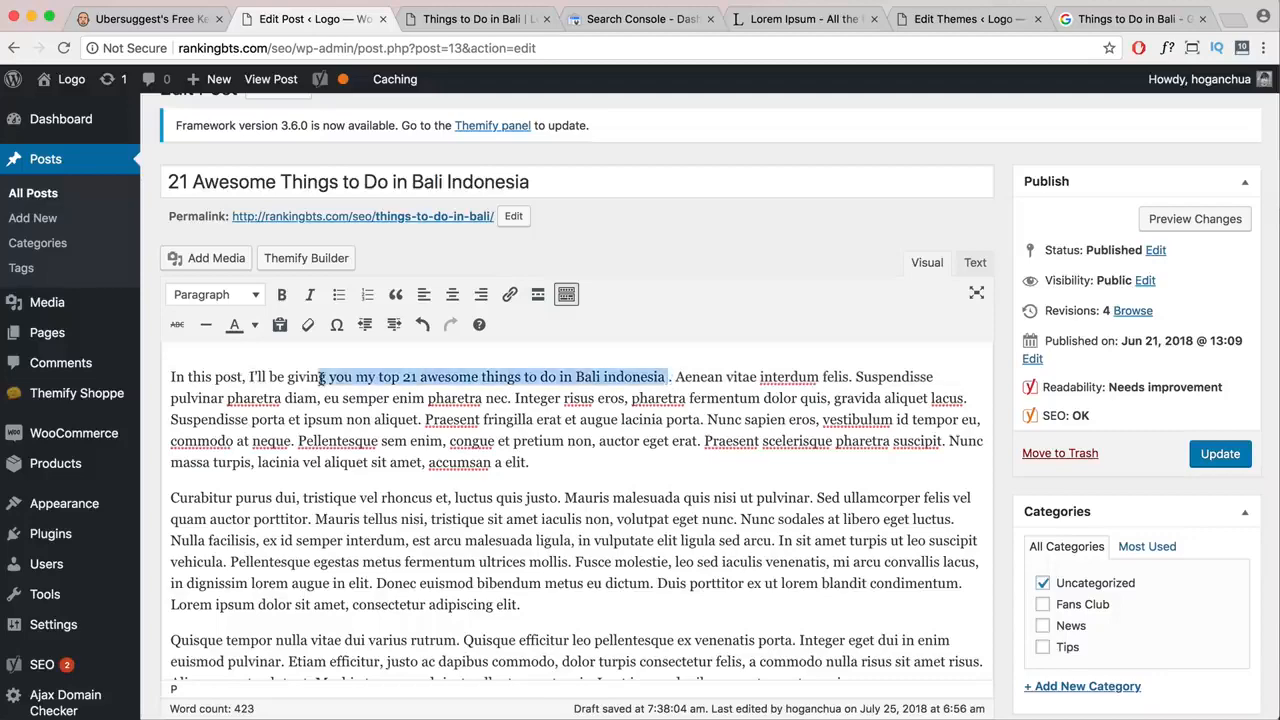
click(473, 381)
scroll(511, 430, down, 6)
scroll(509, 443, down, 15)
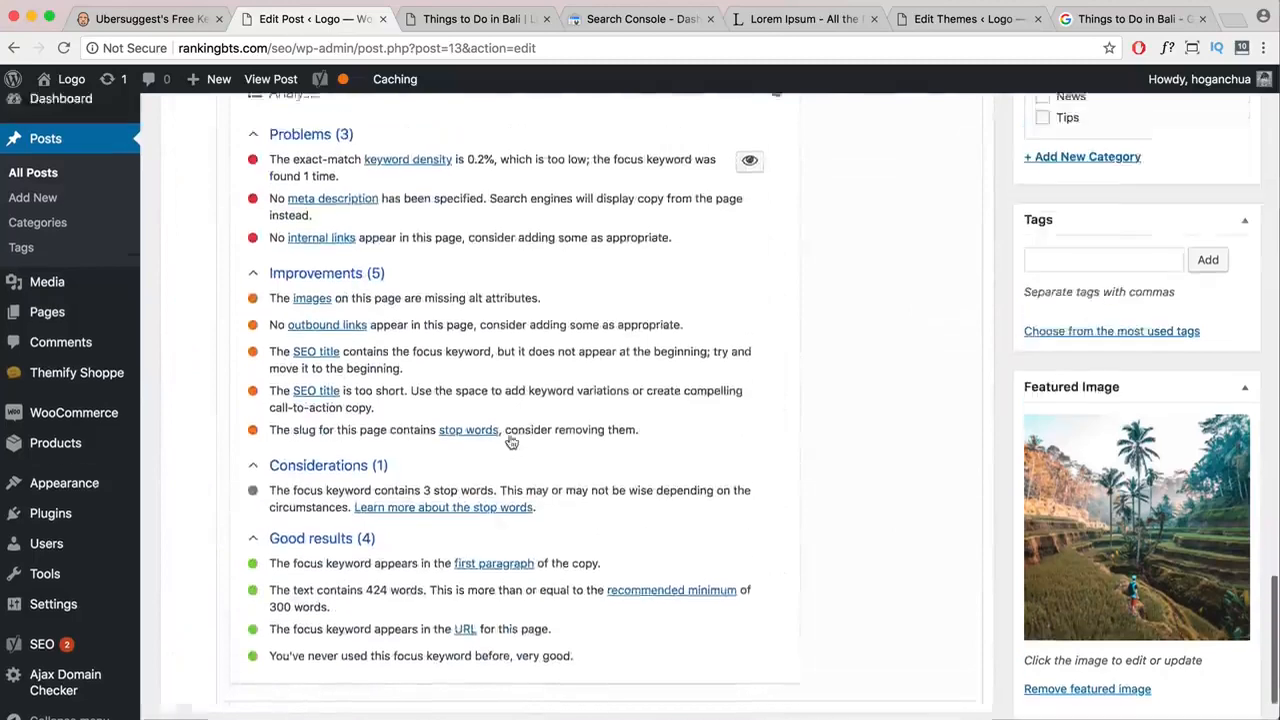
drag(268, 541, 604, 544)
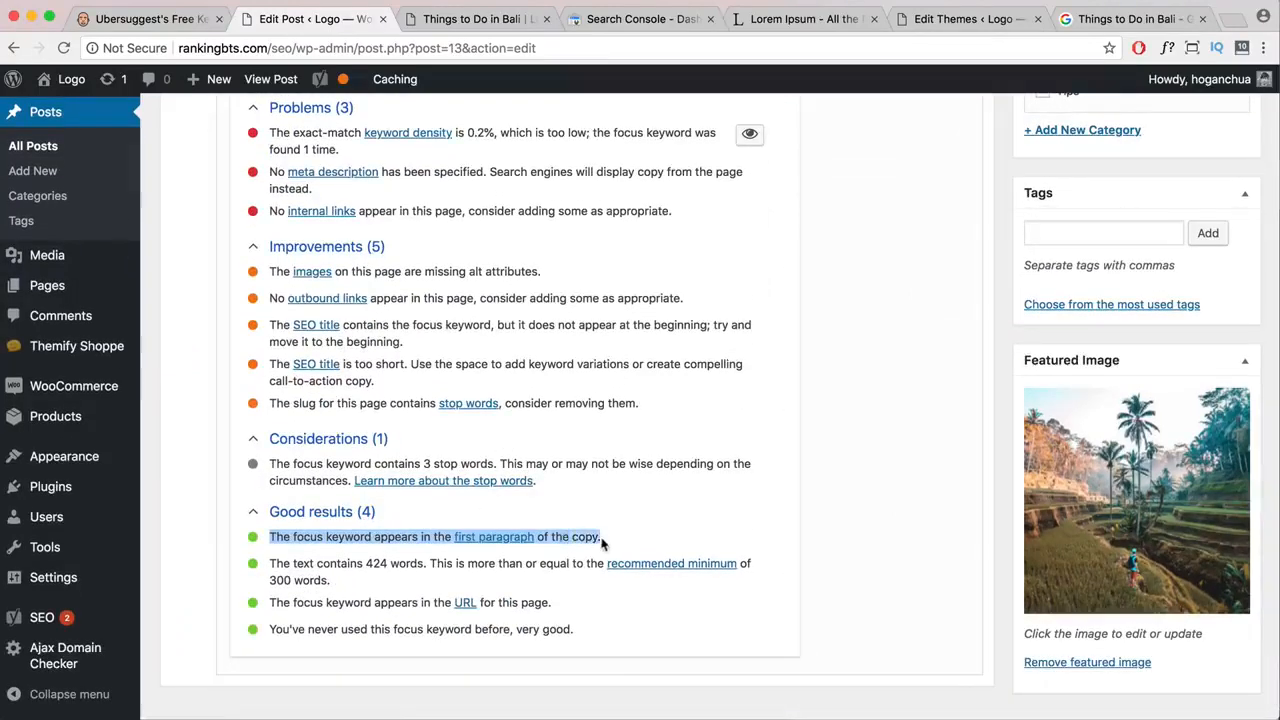
scroll(600, 543, up, 2)
drag(648, 510, 269, 374)
drag(692, 318, 275, 235)
click(272, 234)
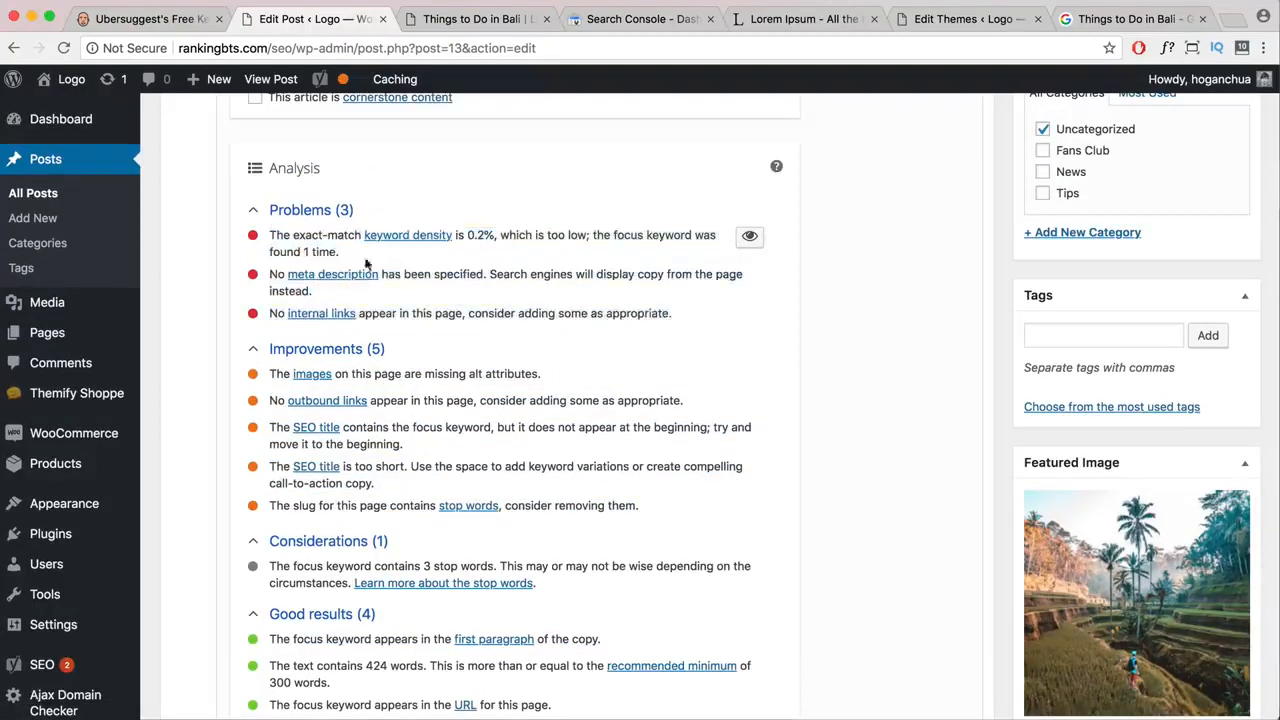
scroll(280, 250, up, 2)
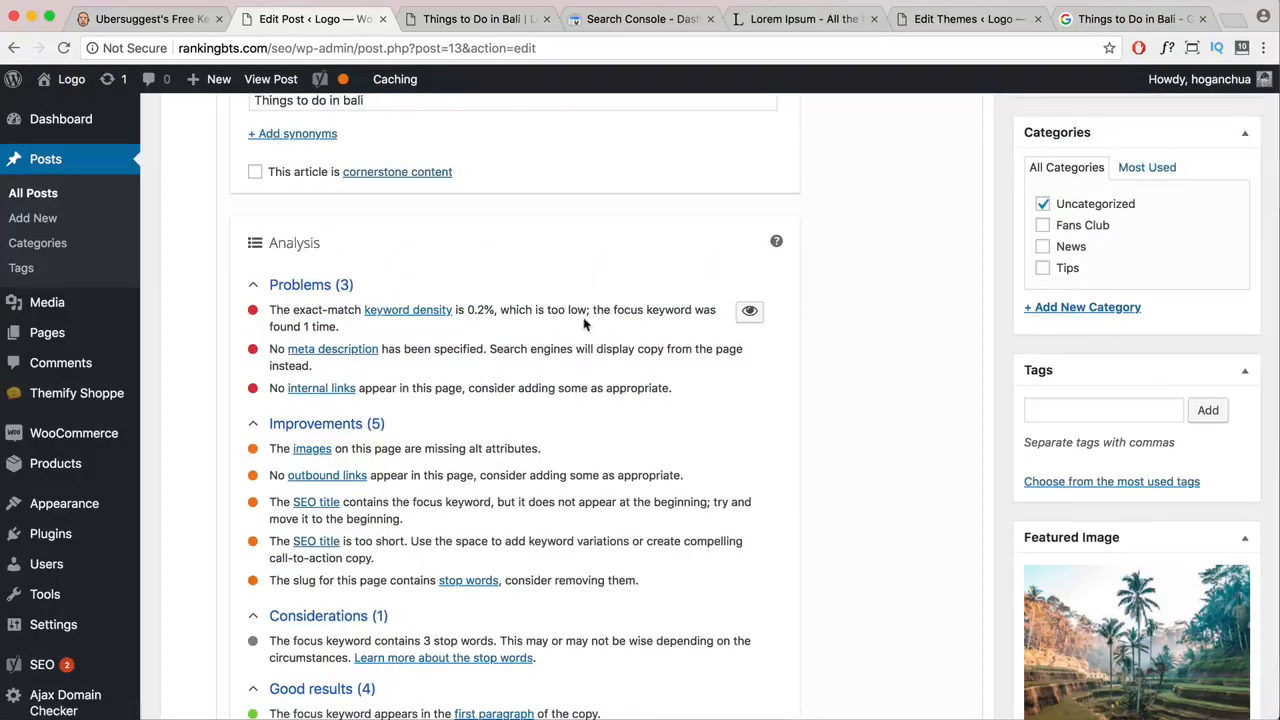
- Look through the post's body paragraphs, and examine the keyword density and meta description problems and the Yoast snippet preview
scroll(585, 322, up, 15)
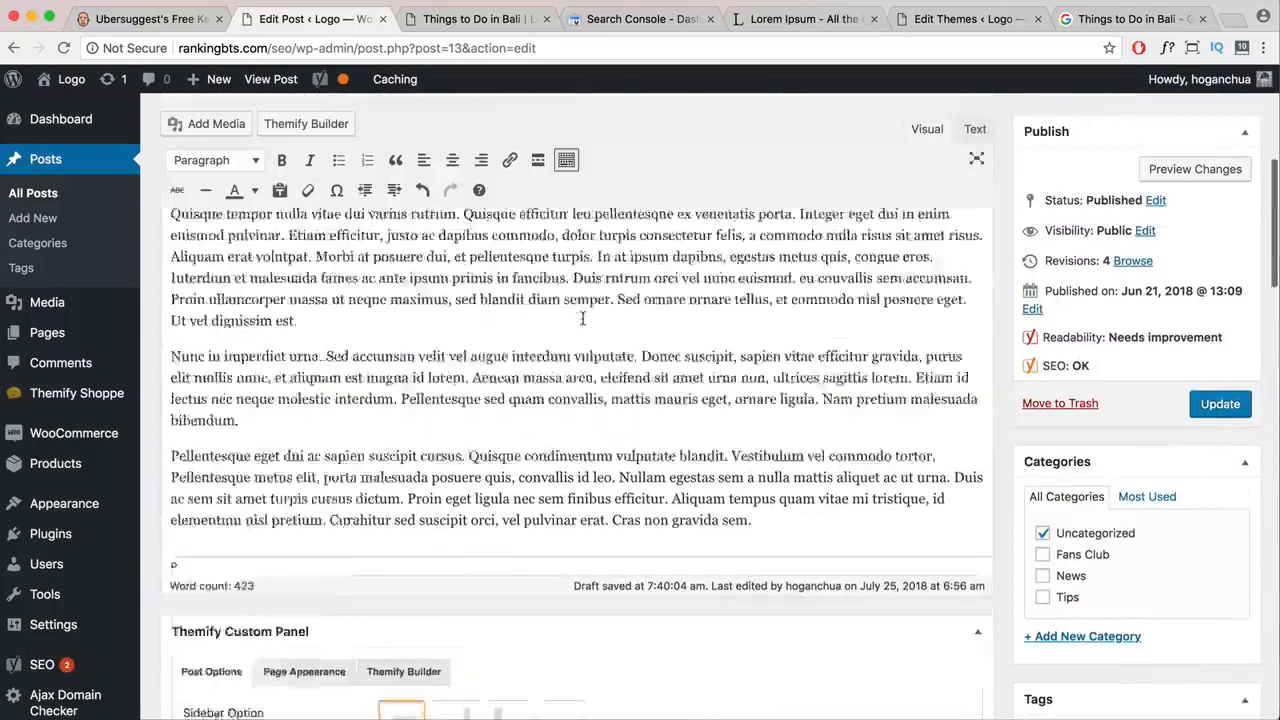
triple_click(421, 395)
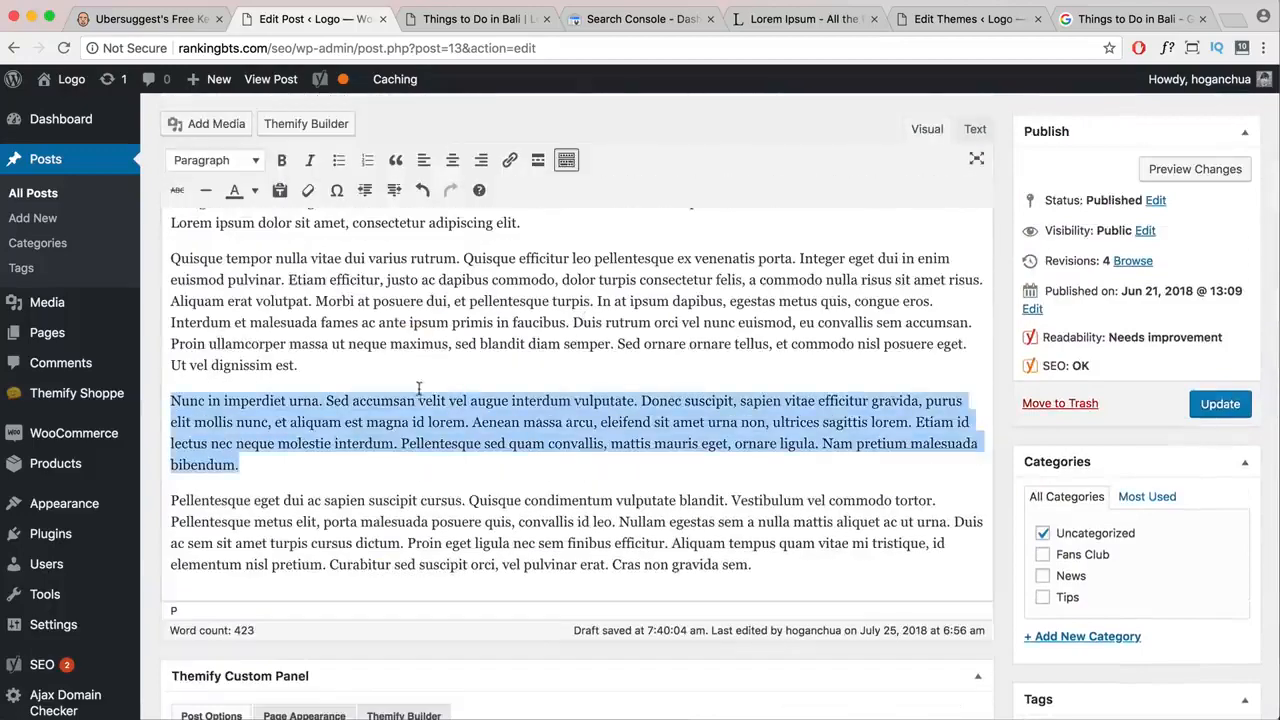
click(492, 338)
scroll(492, 338, up, 10)
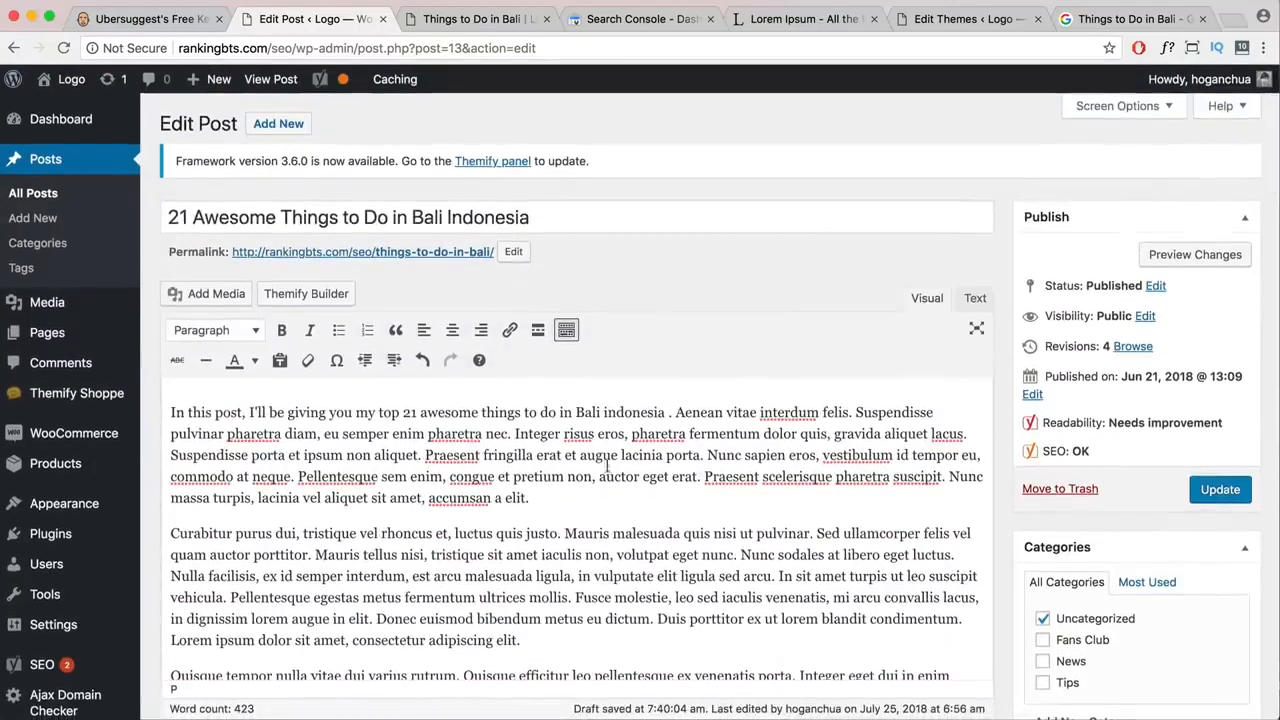
scroll(500, 540, down, 20)
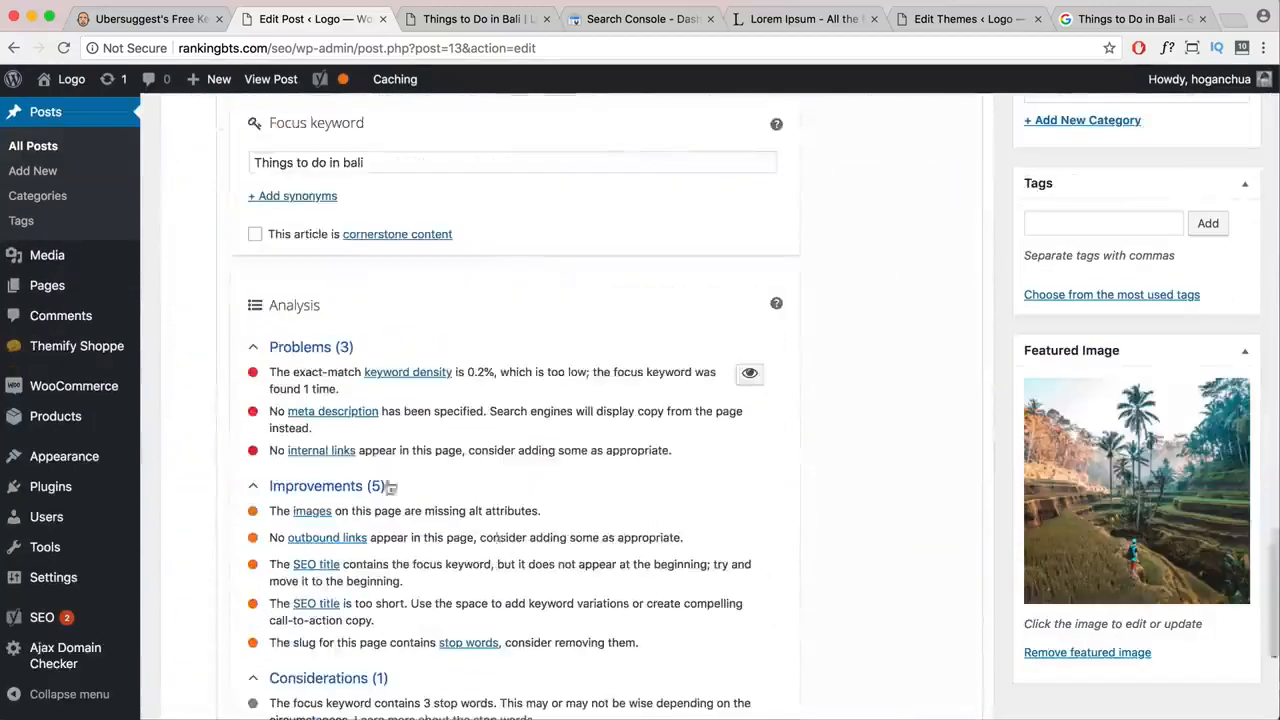
scroll(343, 420, up, 1)
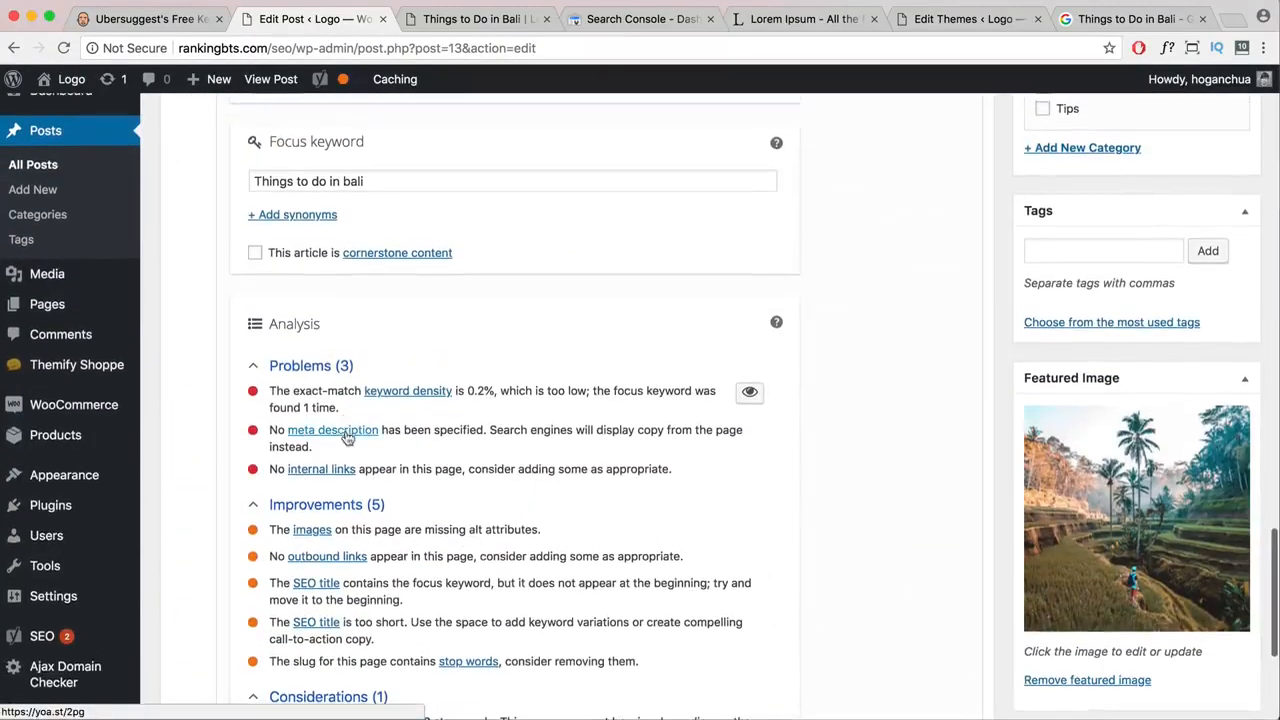
scroll(400, 488, up, 2)
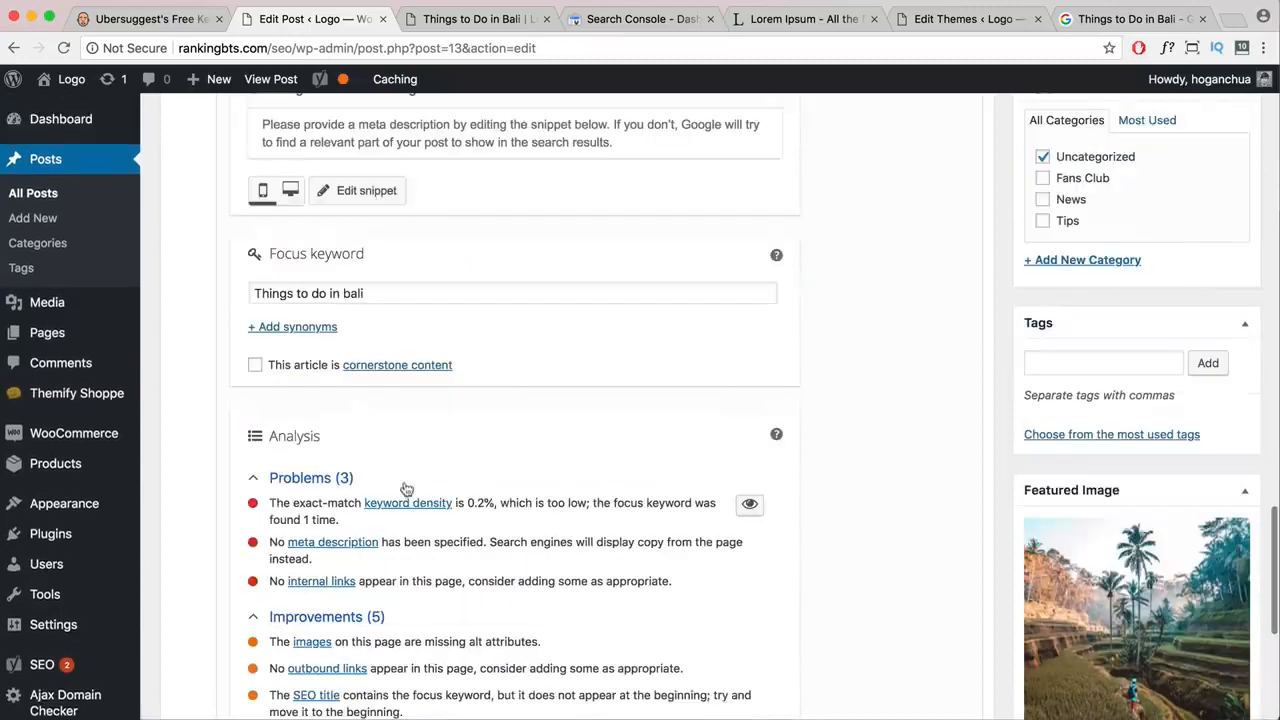
scroll(355, 578, up, 2)
scroll(358, 582, up, 4)
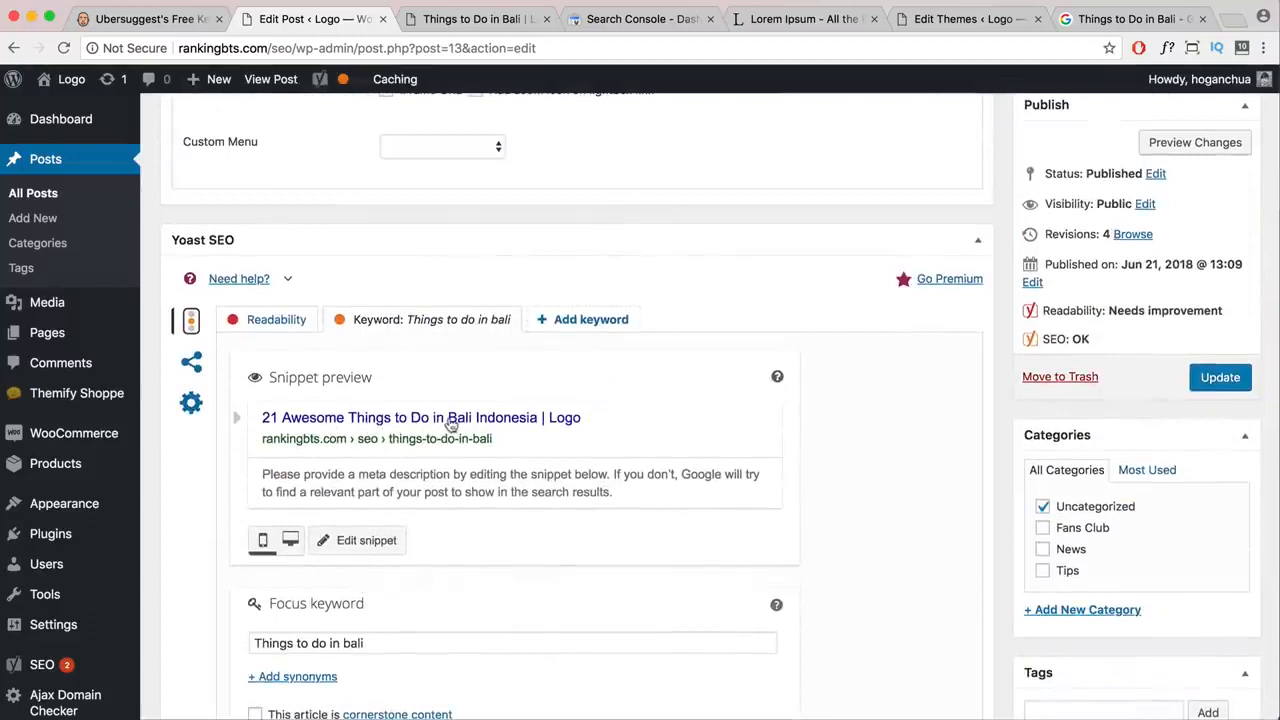
- Open the Yoast snippet editor for the post and look over its SEO title variables and meta description field
click(354, 545)
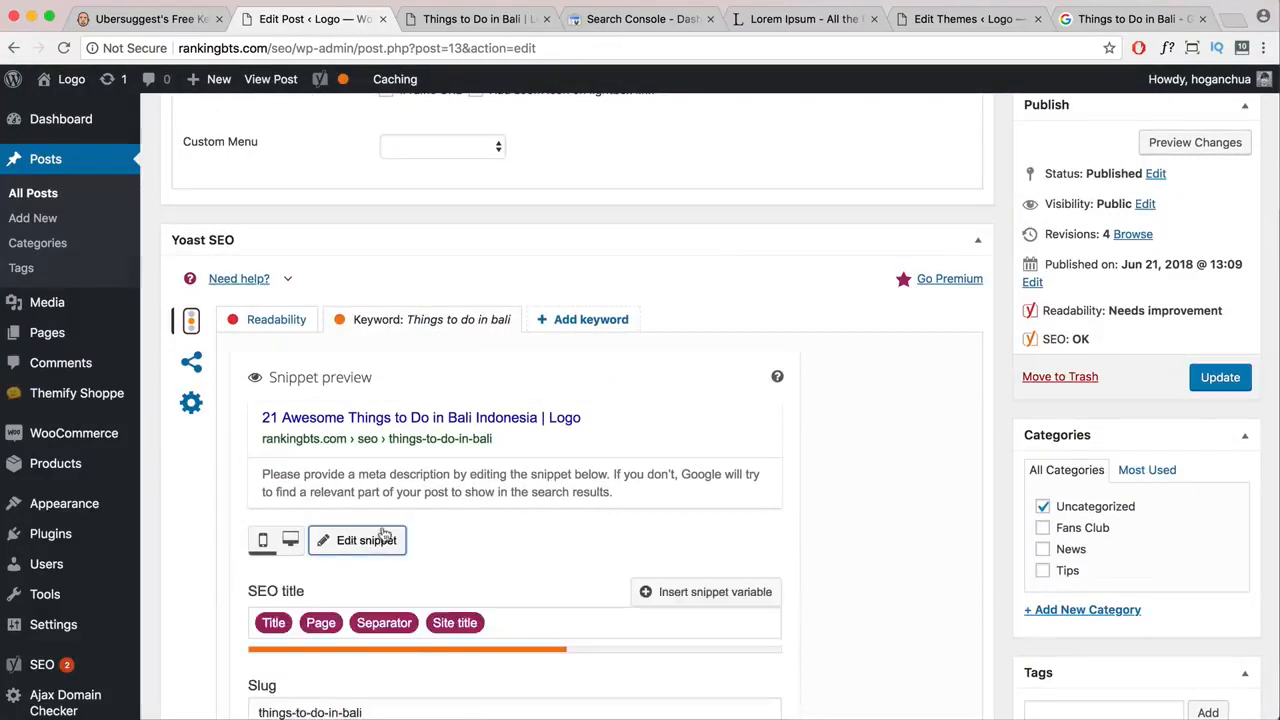
scroll(384, 535, down, 3)
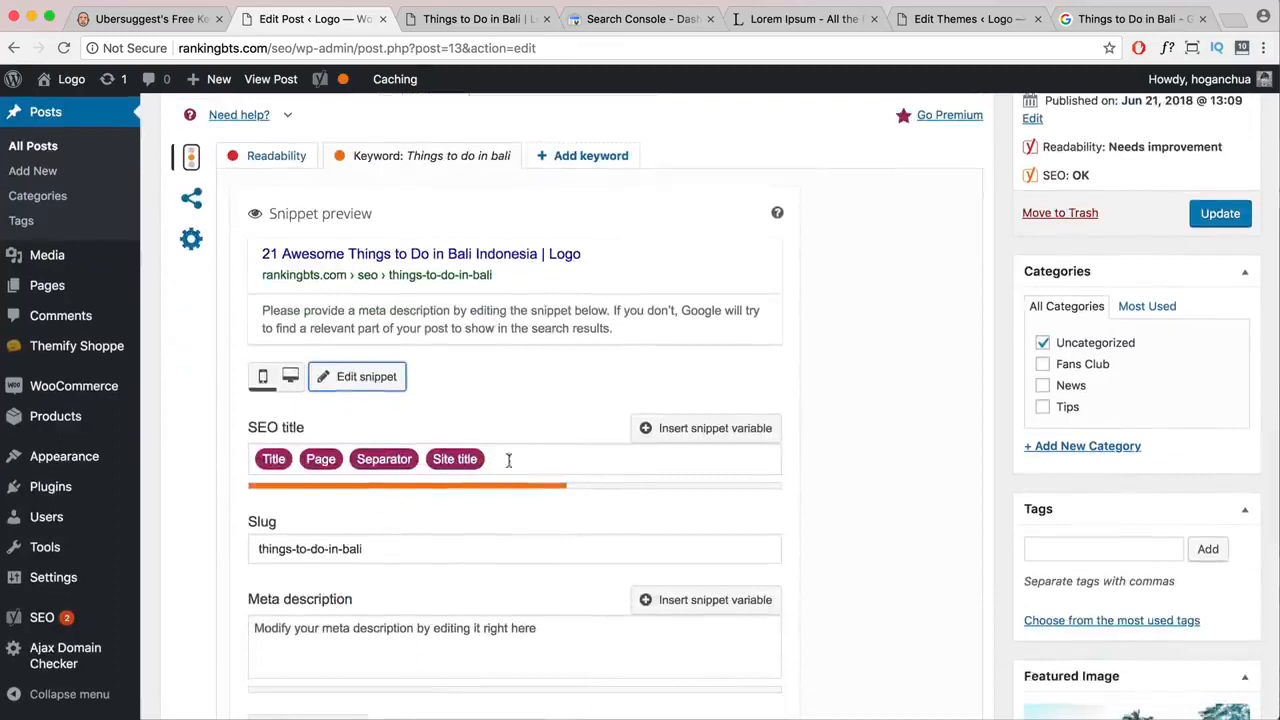
double_click(474, 462)
click(488, 460)
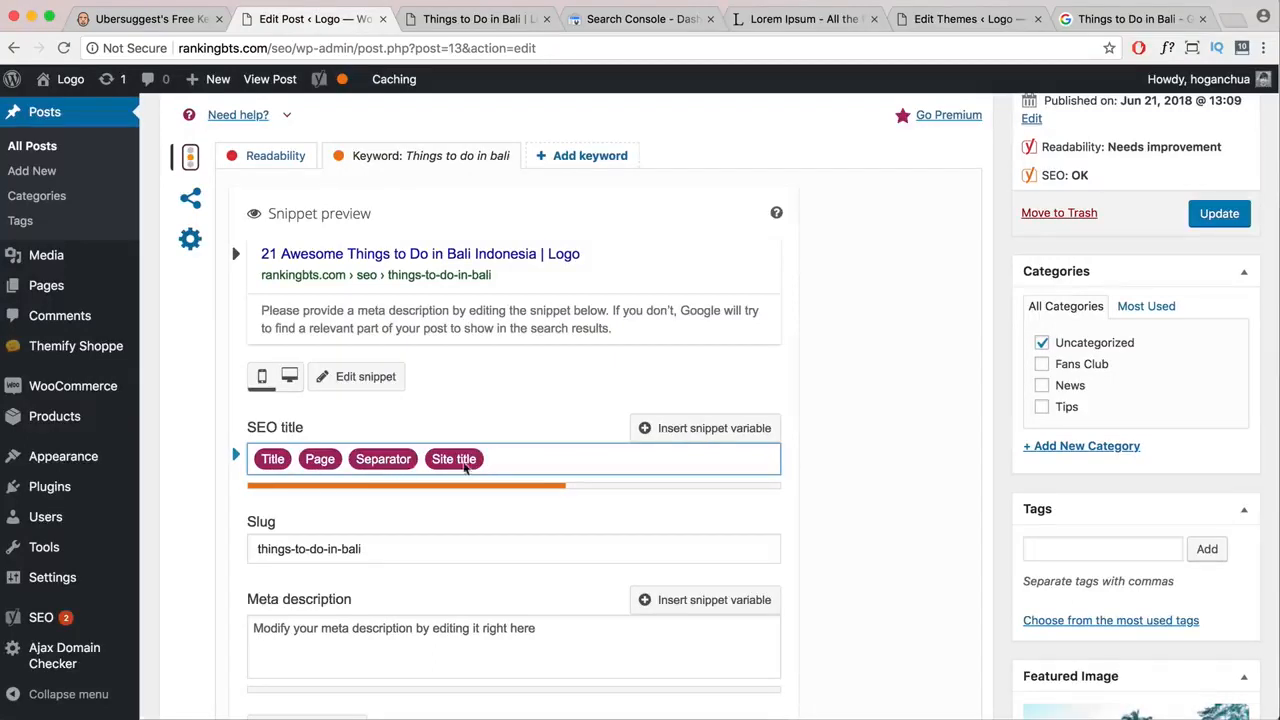
scroll(570, 257, down, 1)
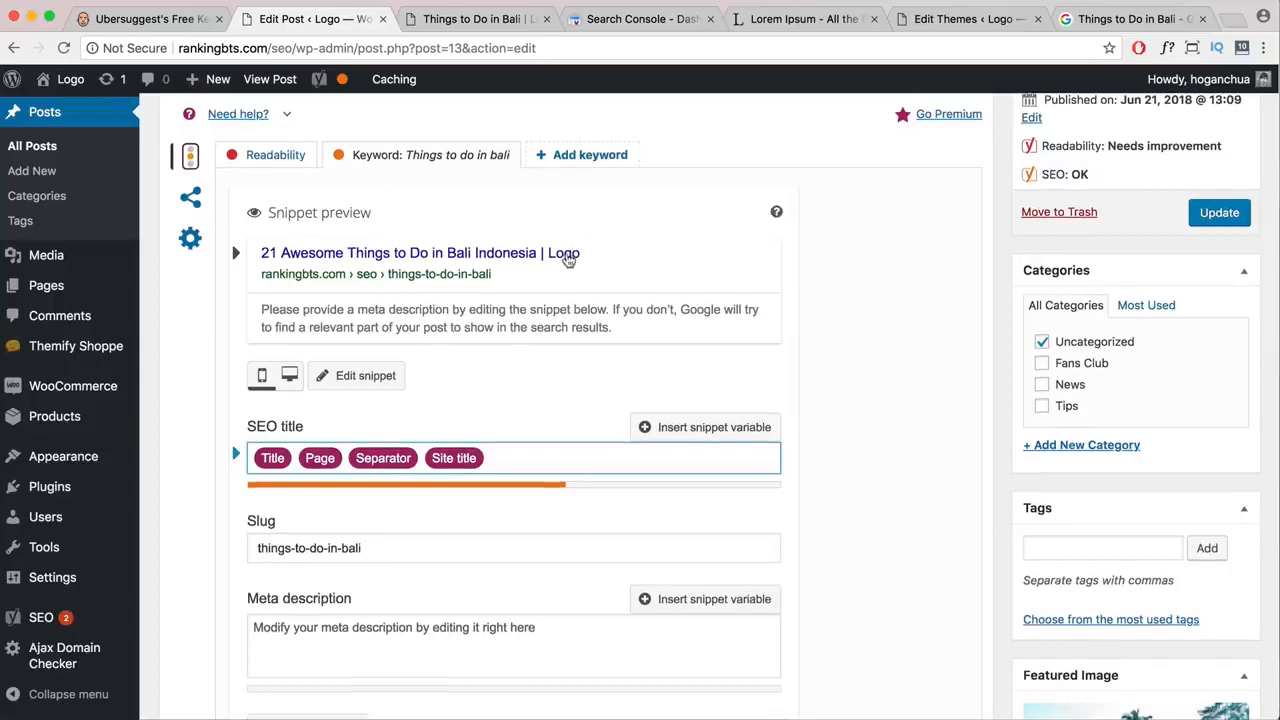
scroll(551, 565, down, 1)
click(574, 604)
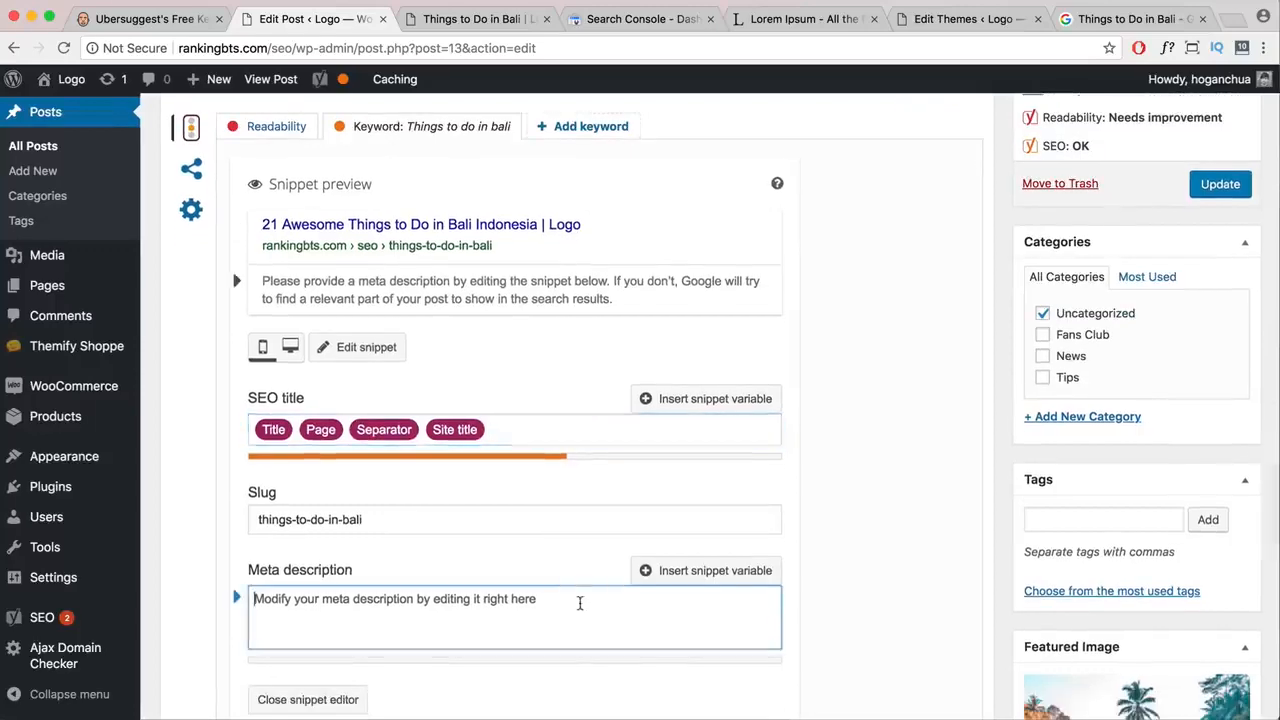
- Examine the meta descriptions of the bali.com and The Bali Bible results in the Google search, and return to the post editor
click(1136, 24)
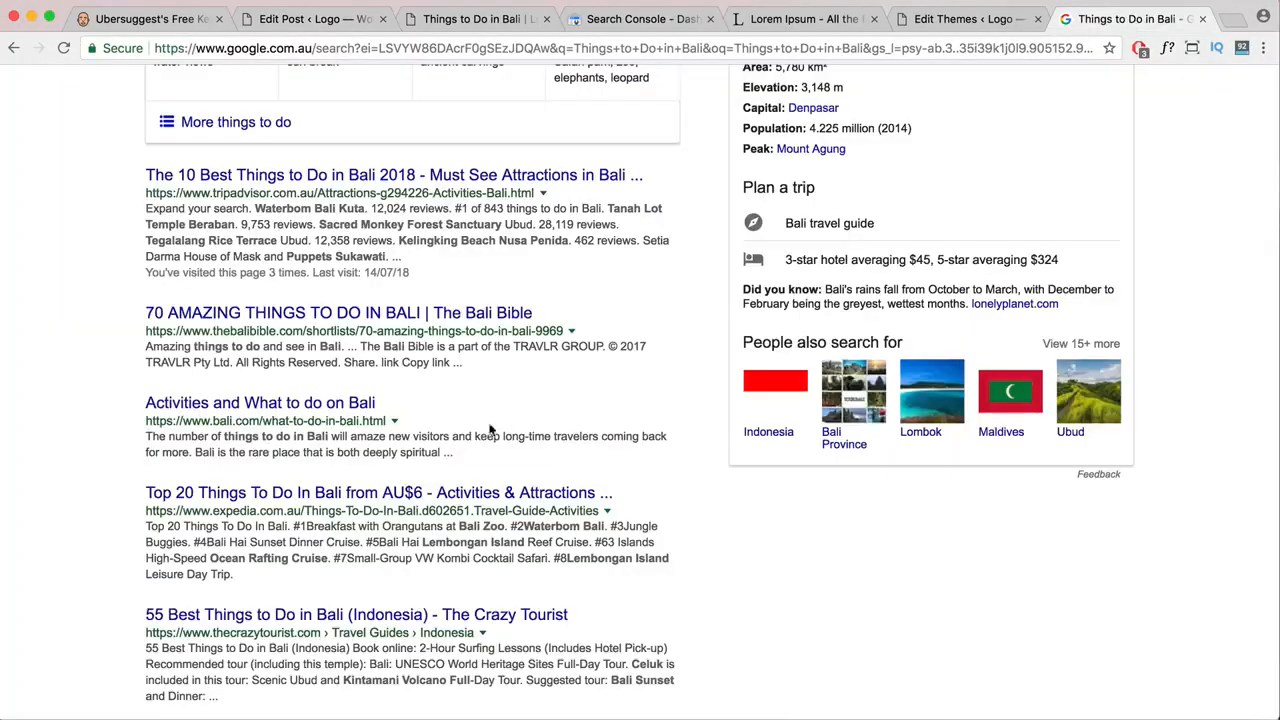
drag(452, 453, 138, 448)
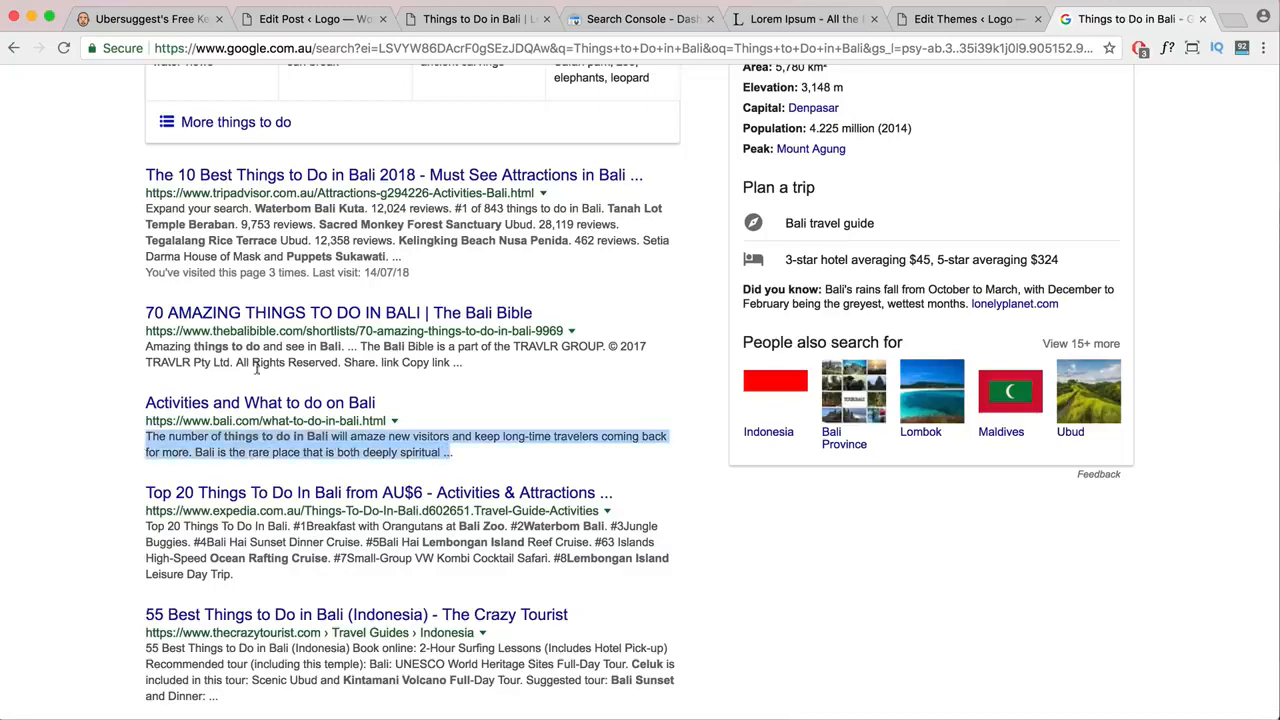
drag(466, 370, 129, 350)
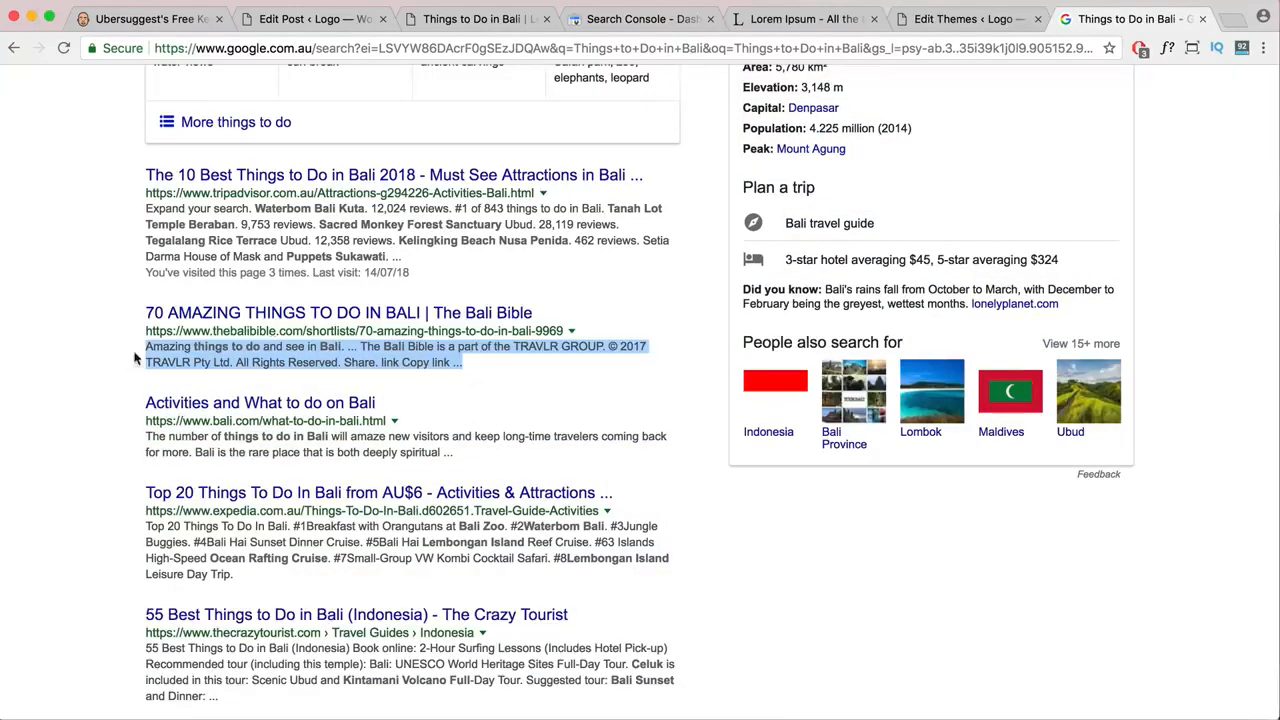
click(922, 22)
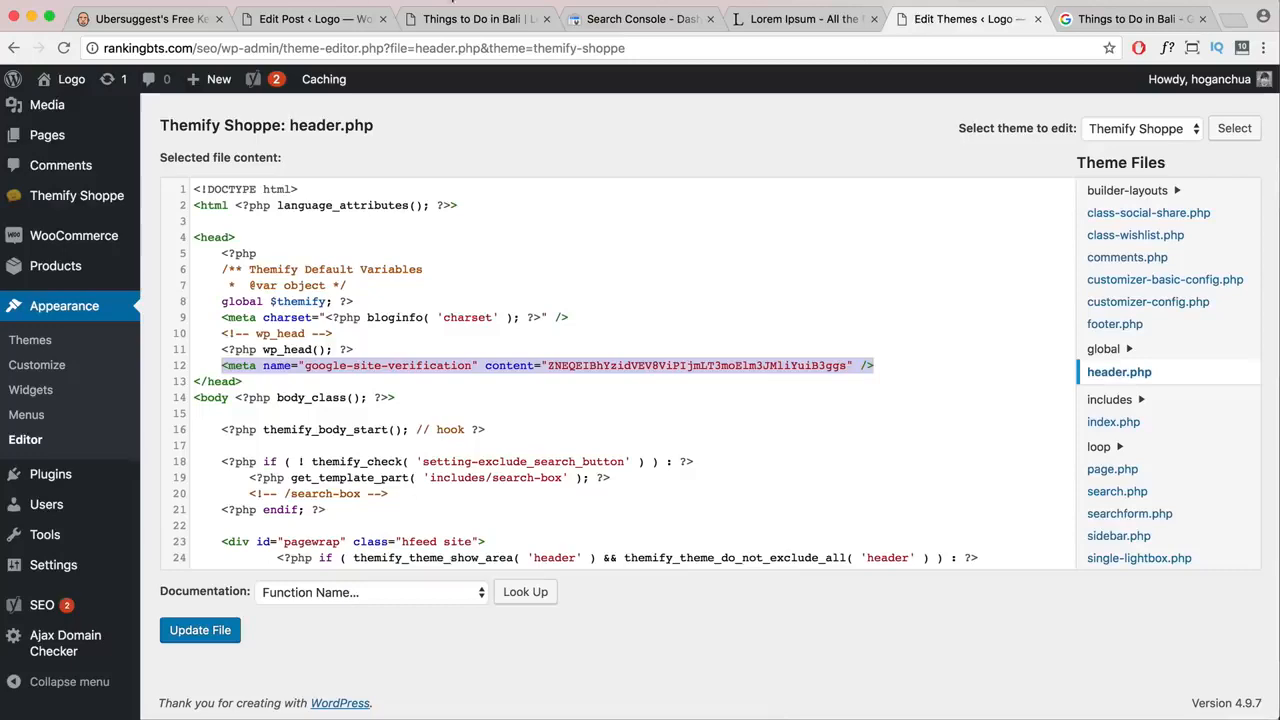
click(335, 20)
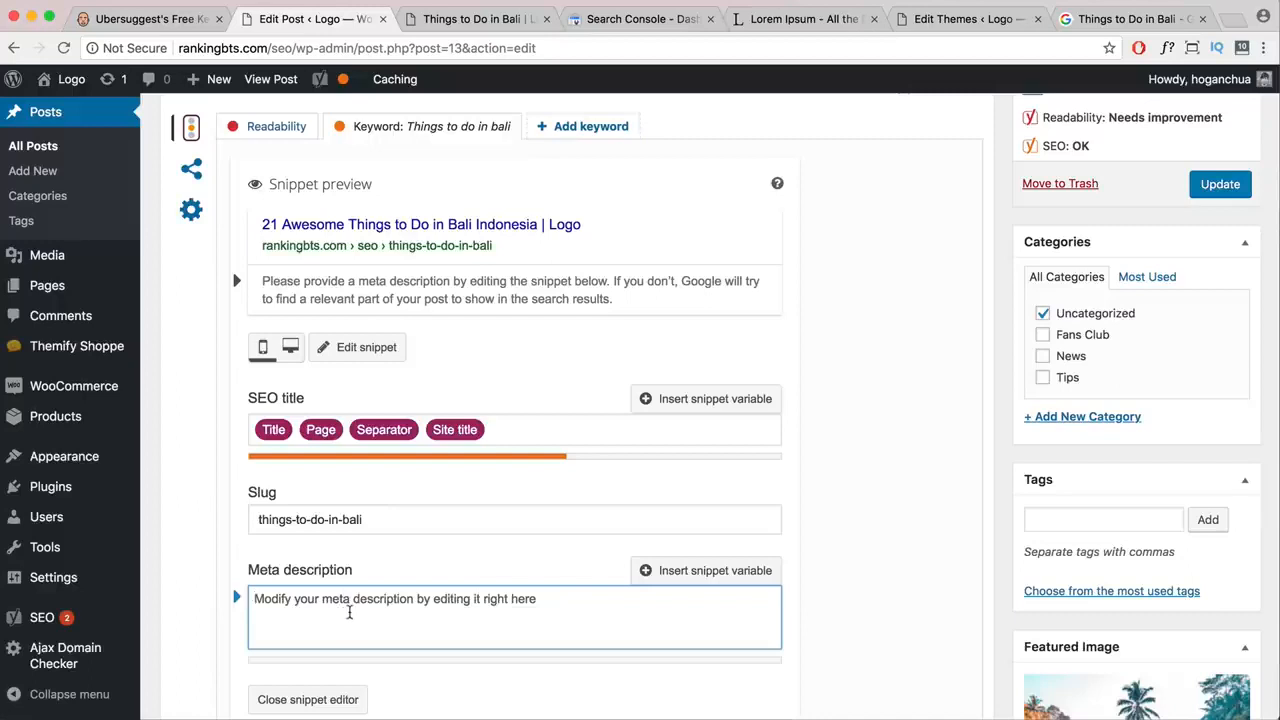
- Write the meta description "Thinking of Visiting Bali? Don't go before you read this amazing guide for the best 21 things to do in Bali, Indonesia. Read more here."
text(Thinking of Visi)
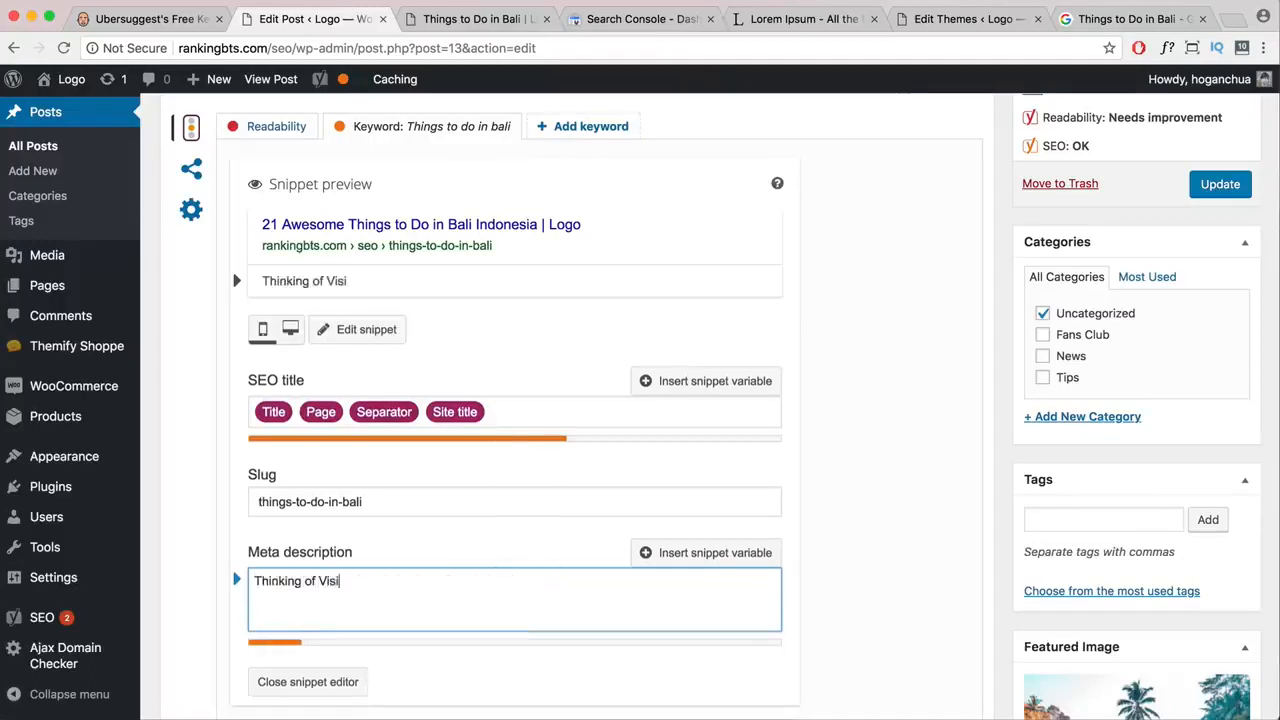
text(ting Bali)
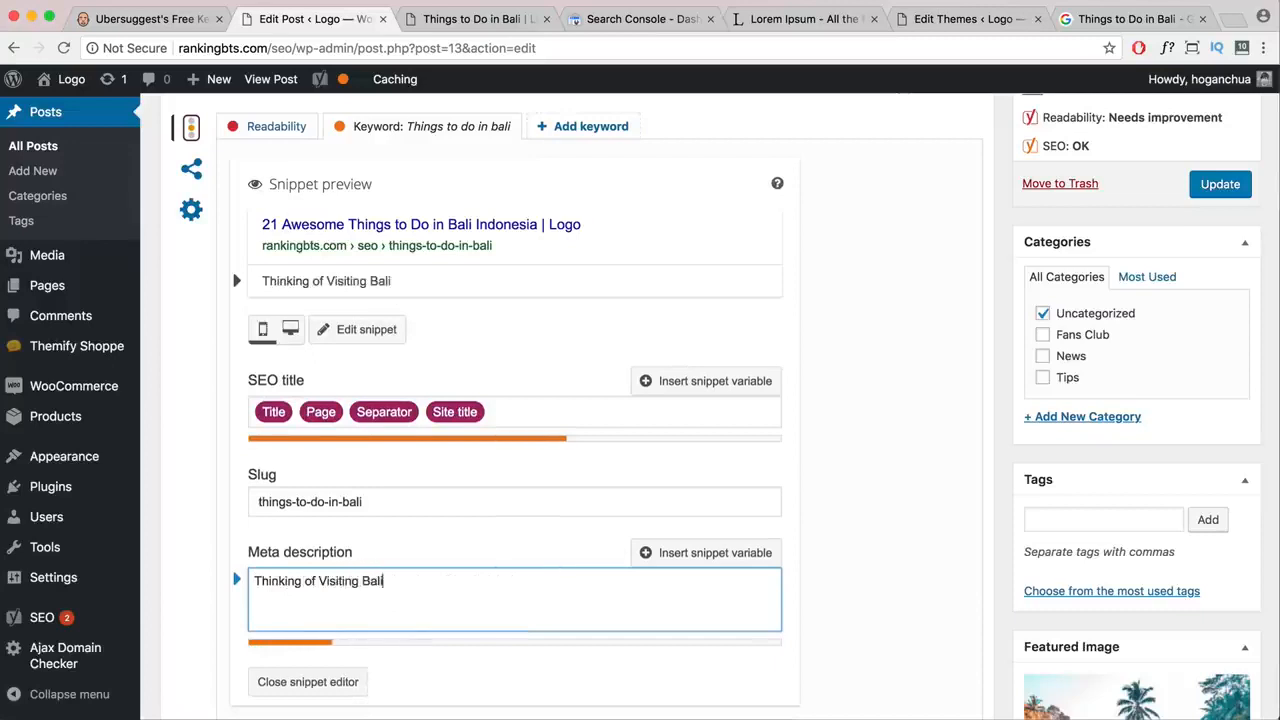
text(? Don't go)
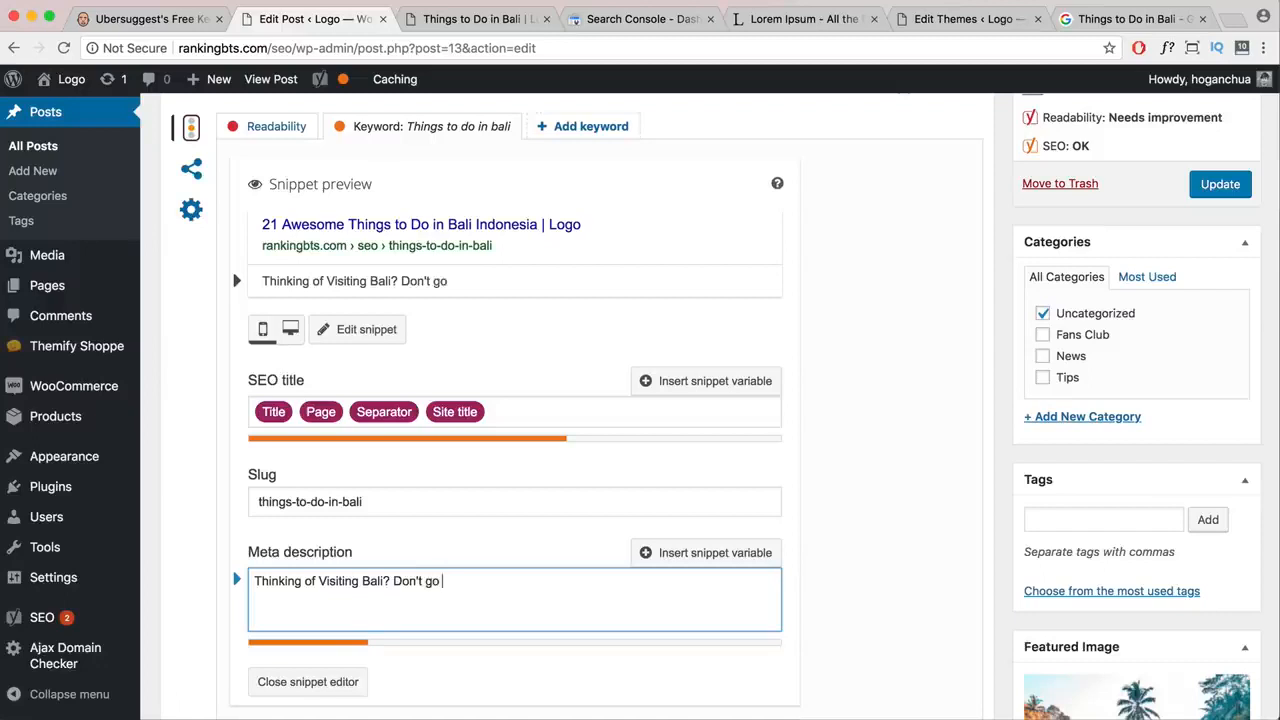
text( before you)
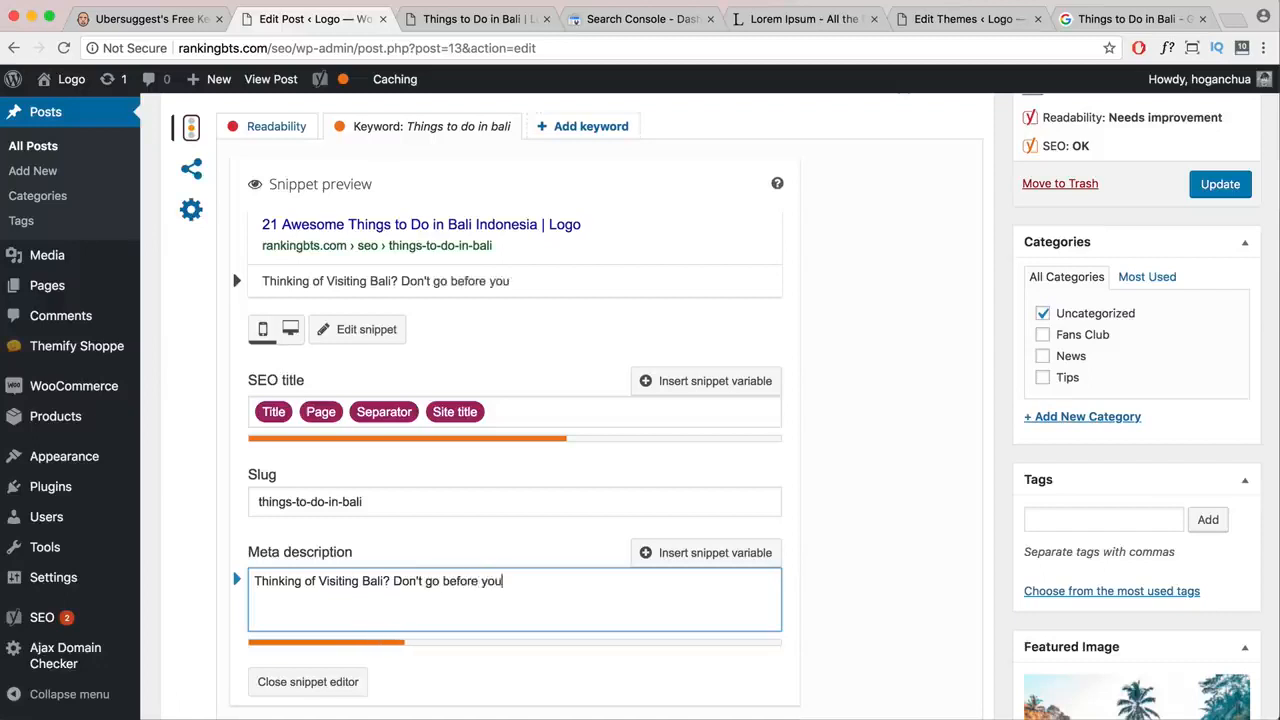
text( read this )
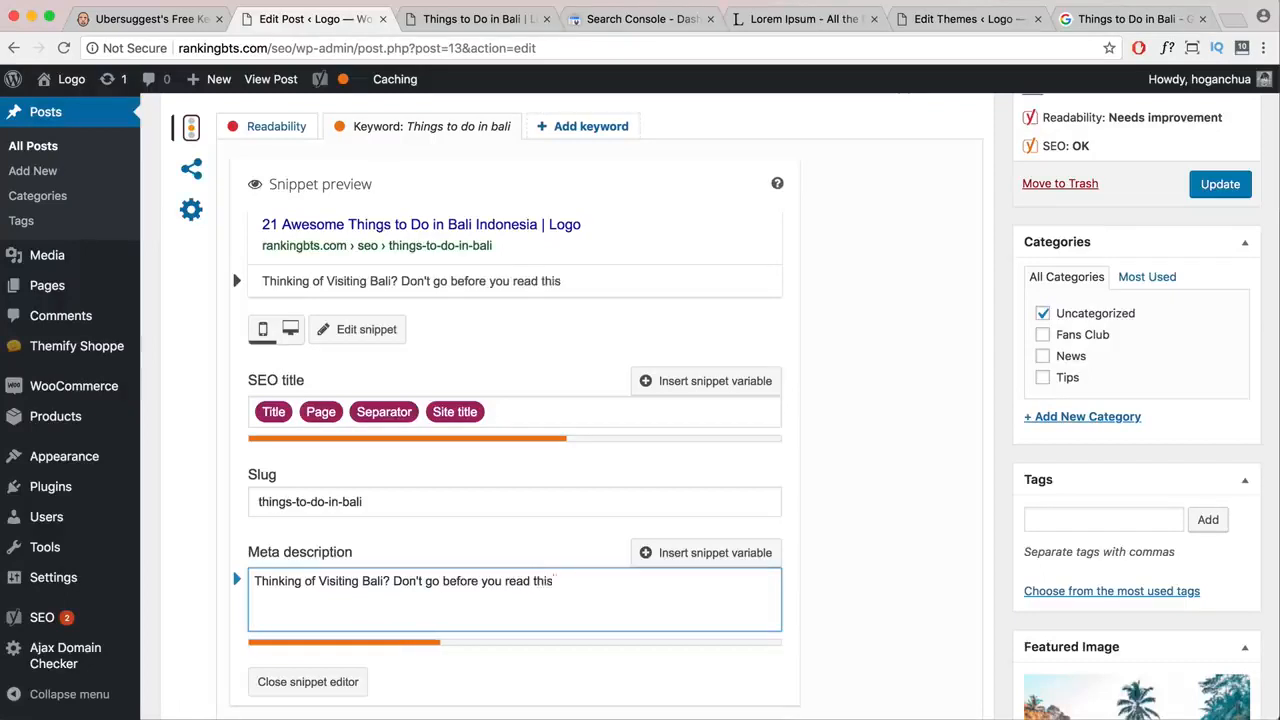
text(amazing)
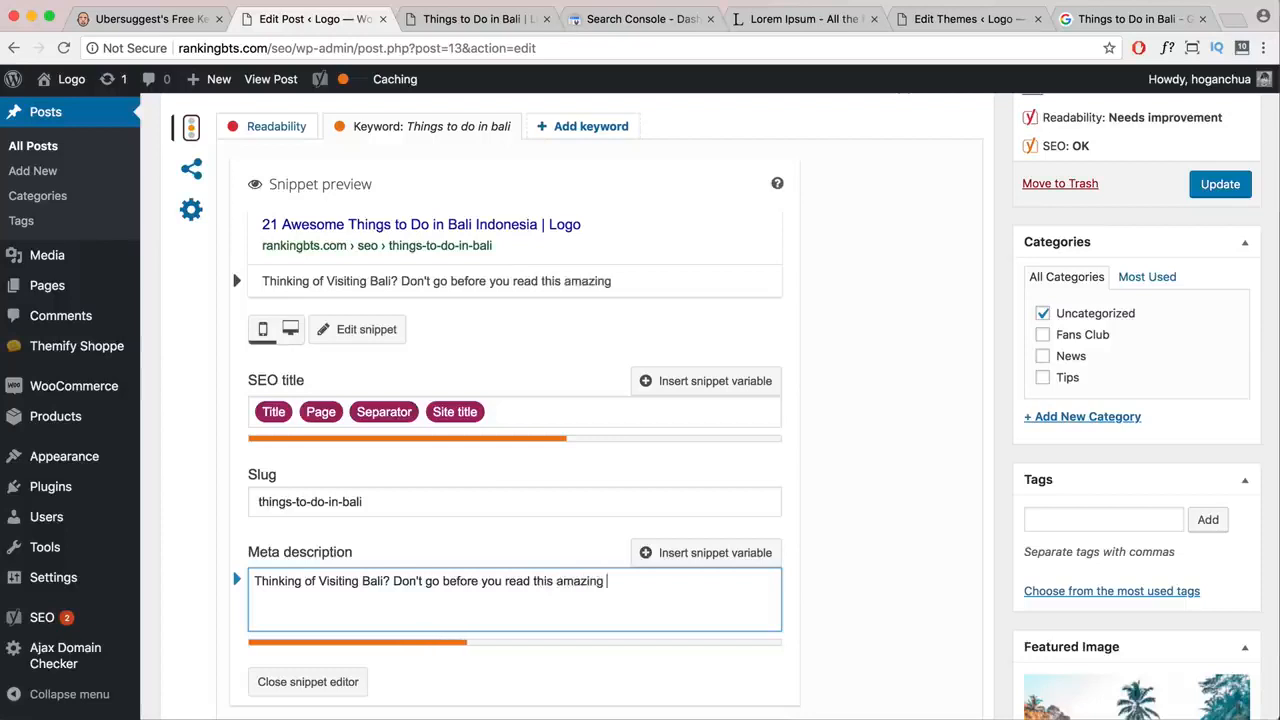
text(guide for the )
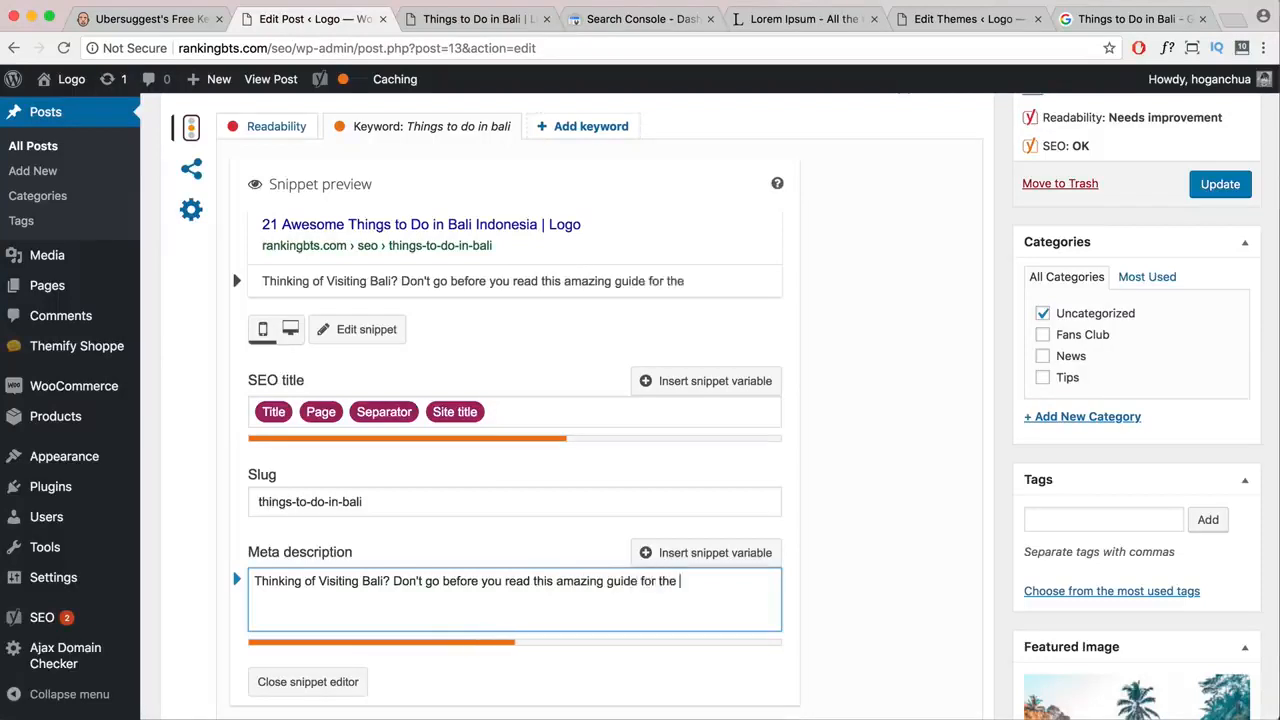
text(best 21 things to do )
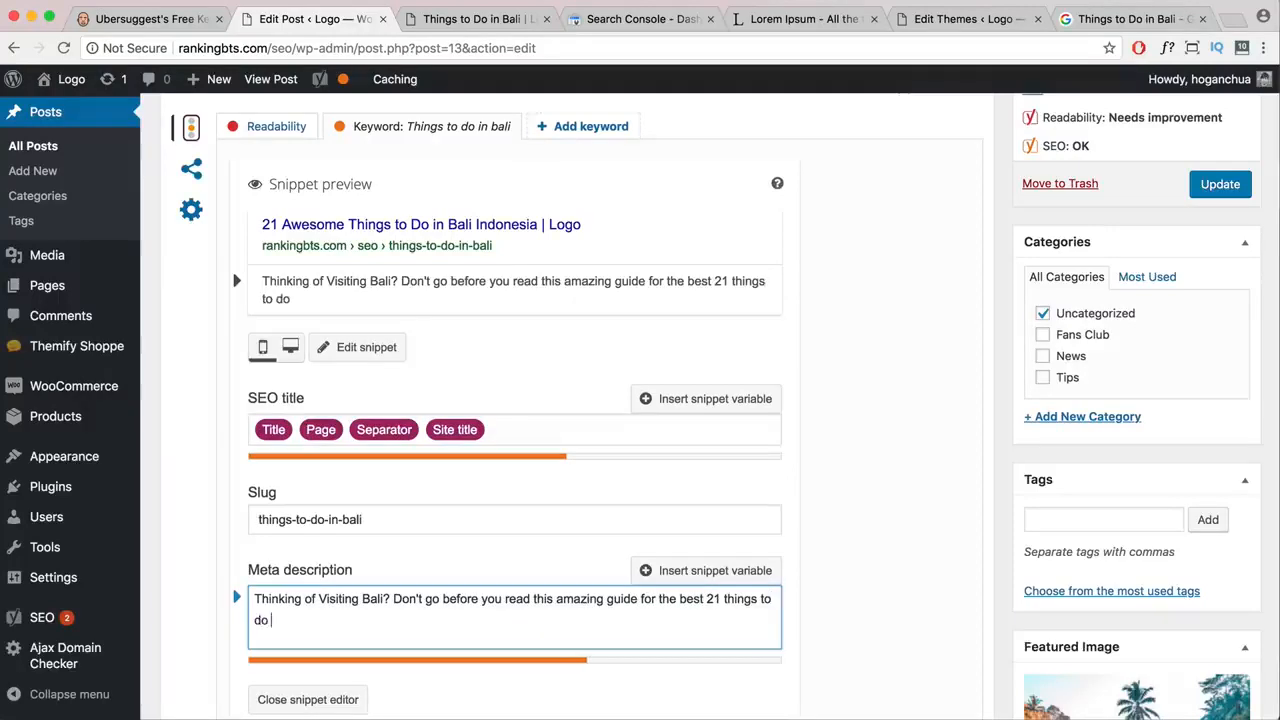
text(in Bali, I)
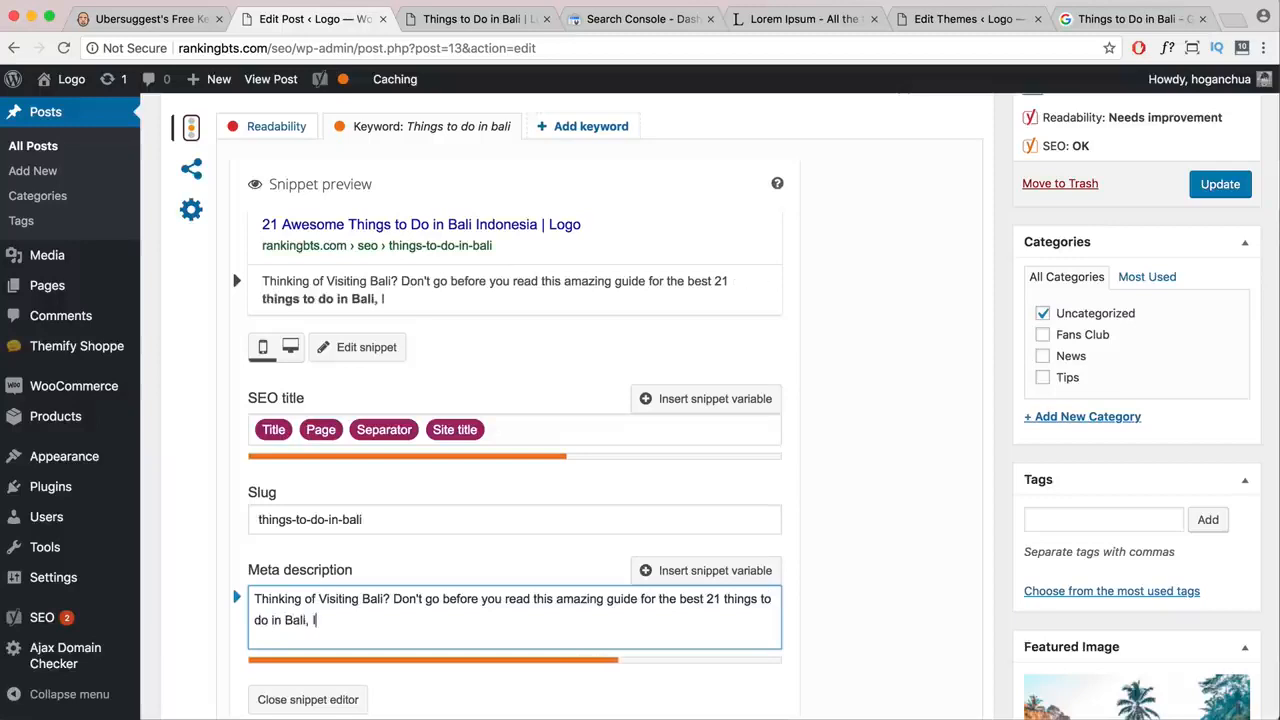
text(ndonesia)
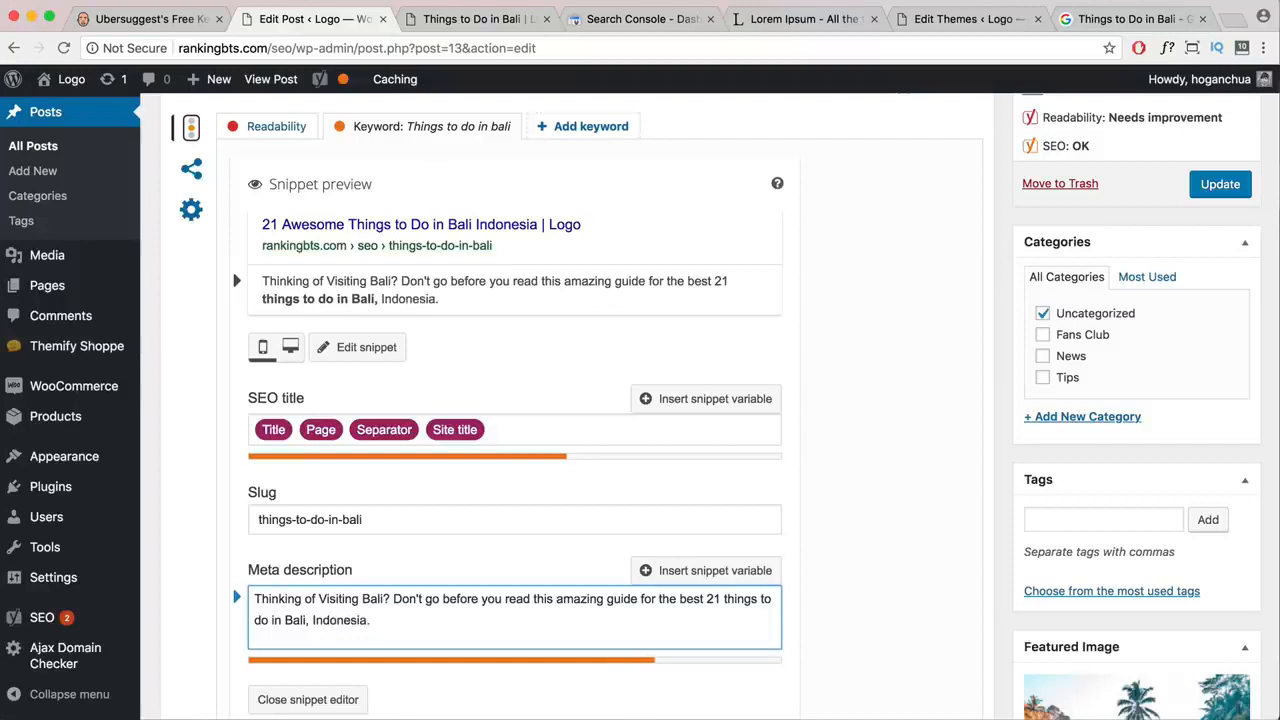
text(. Read more here.)
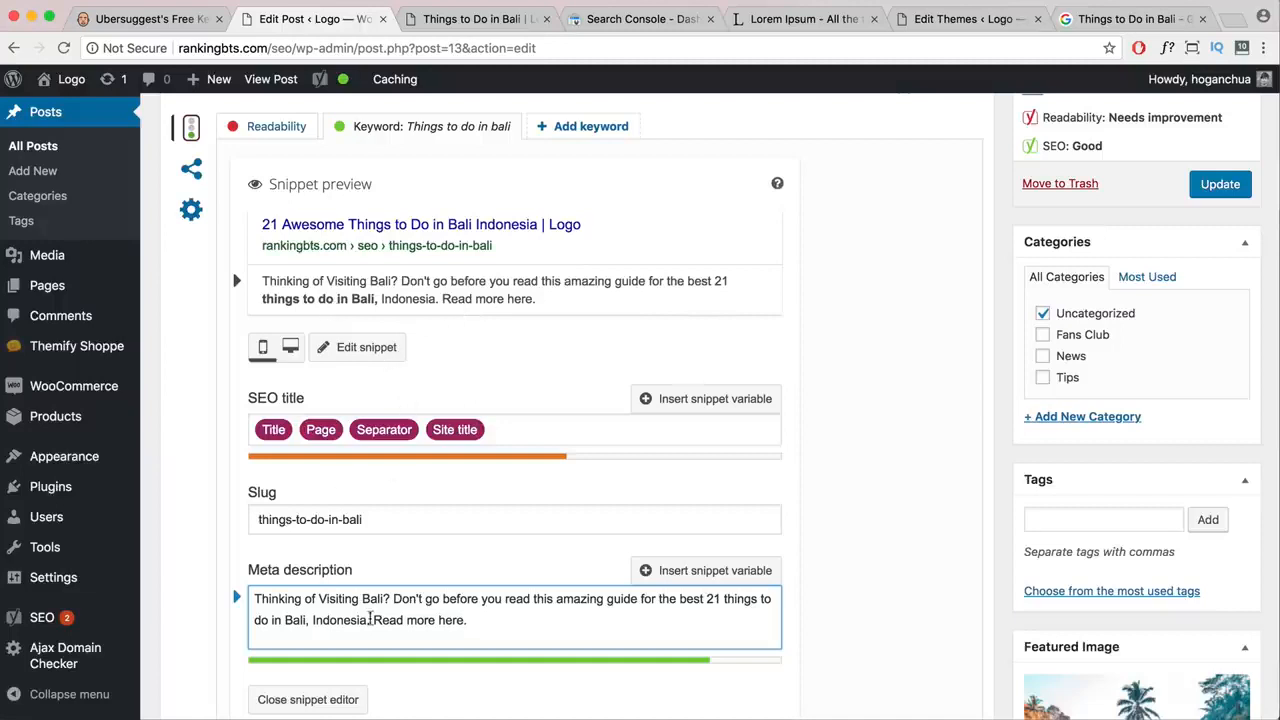
- Check the meta description against the keywords in the OnPage SEO Checklist's Blog section, and examine the problems and improvements in the Yoast analysis
scroll(486, 627, down, 3)
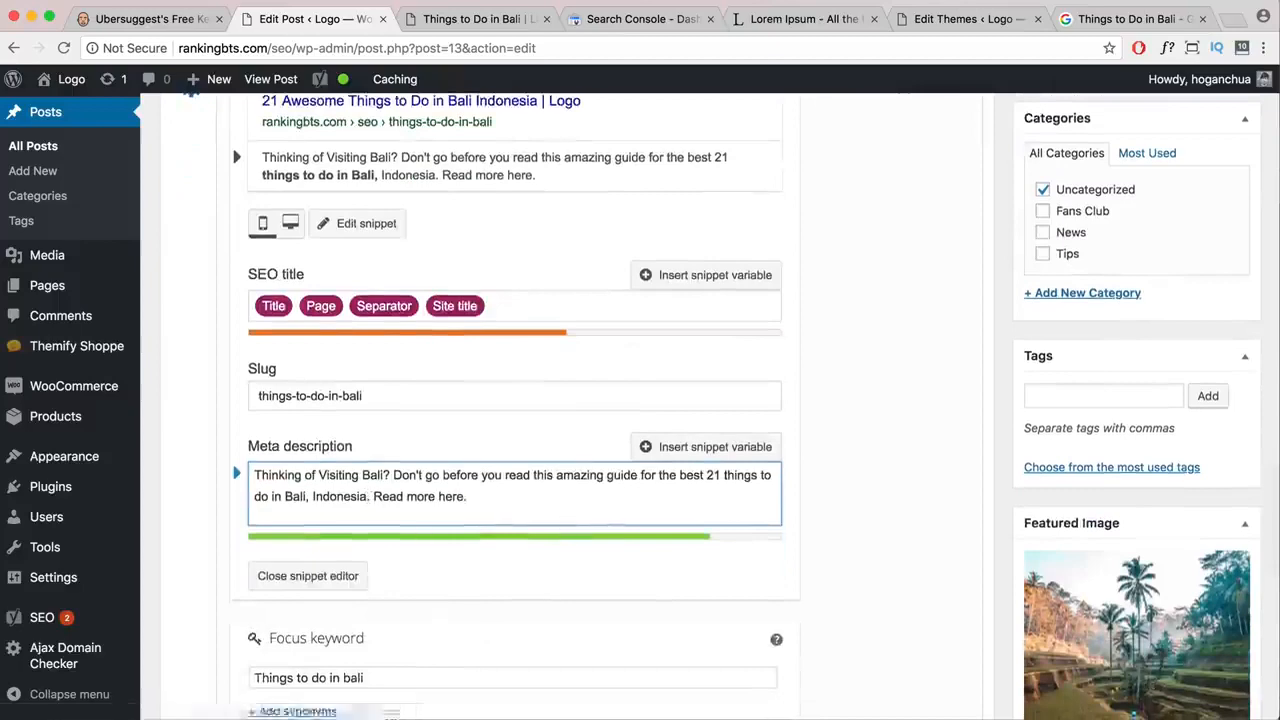
key(super+Tab)
scroll(927, 545, up, 1)
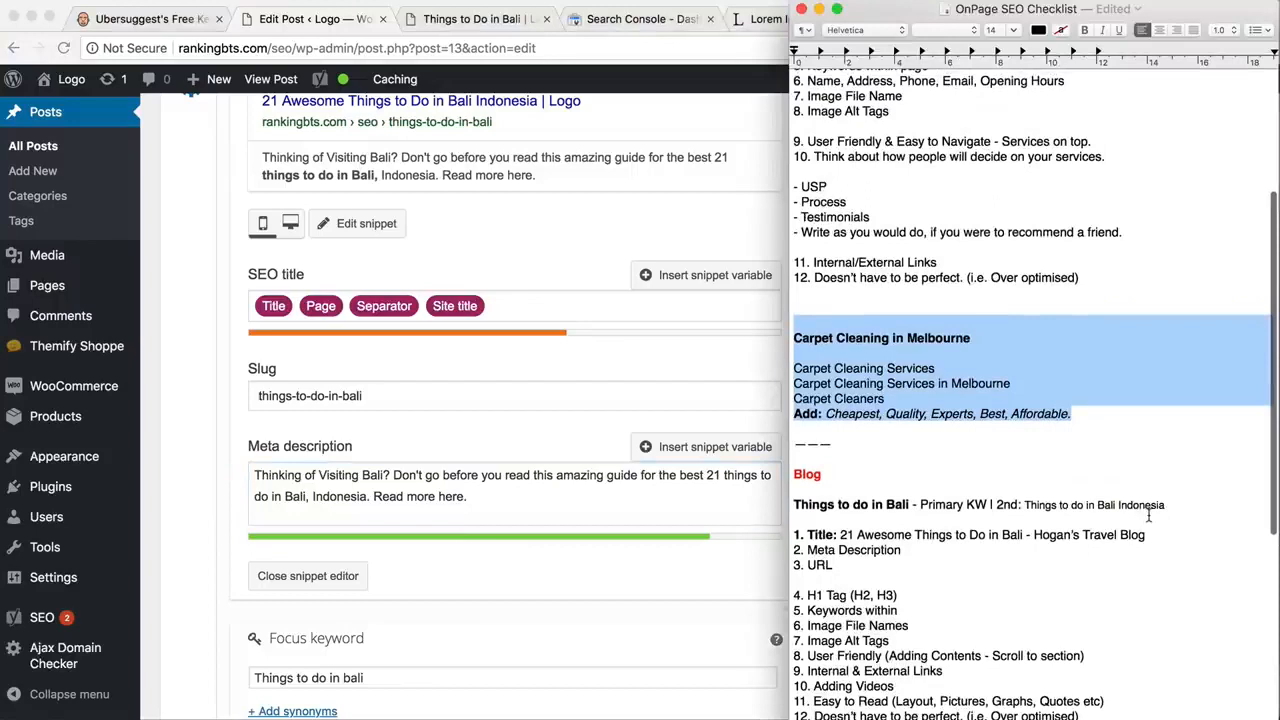
click(460, 500)
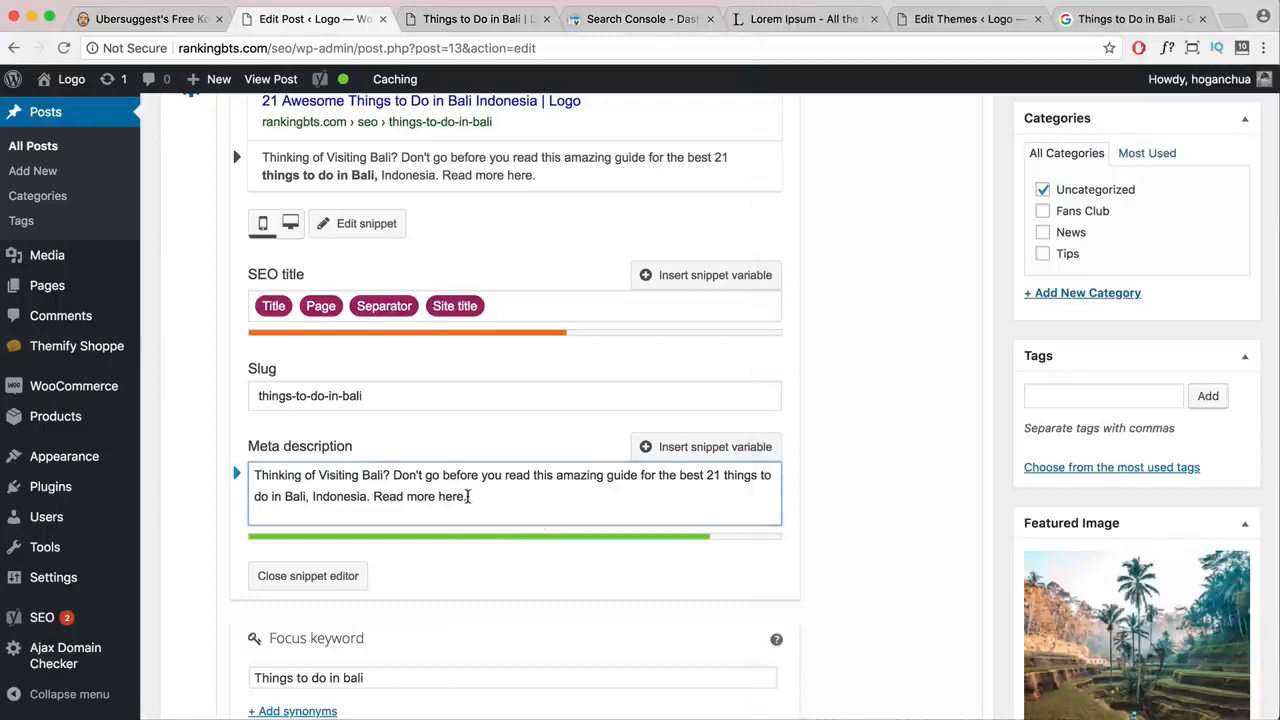
scroll(470, 499, down, 3)
drag(368, 418, 315, 420)
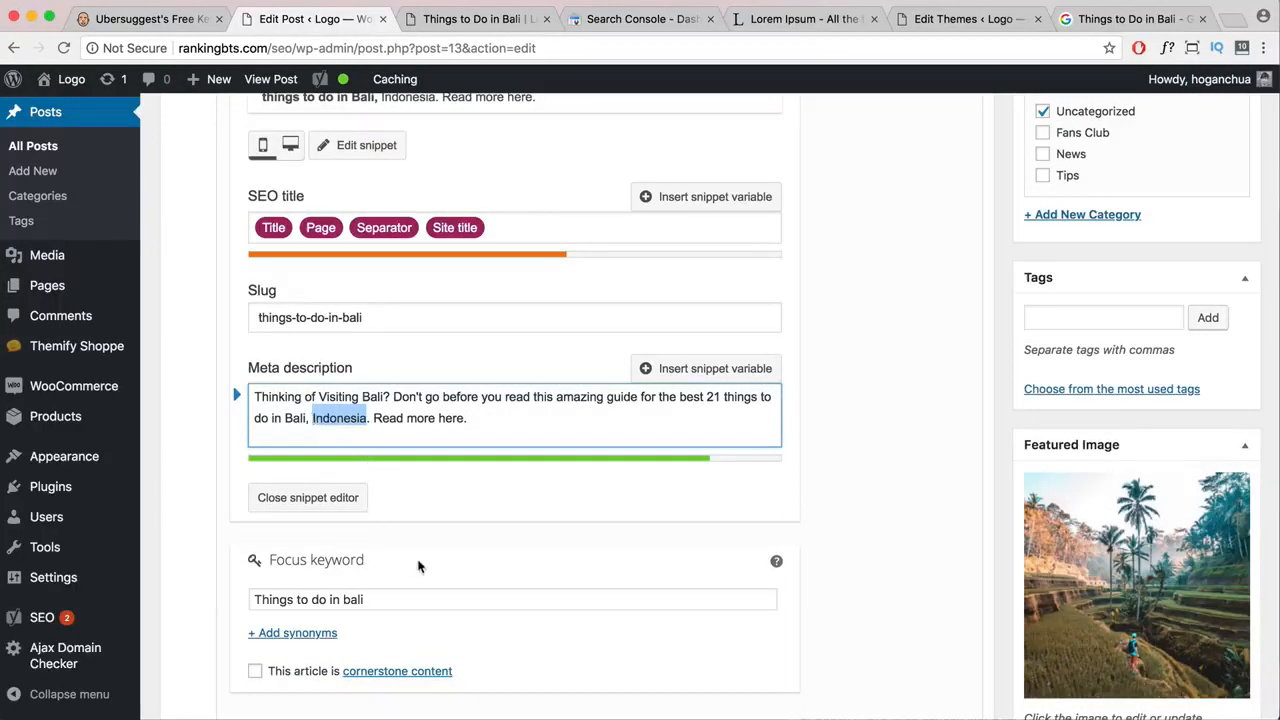
scroll(417, 567, down, 3)
scroll(420, 569, down, 1)
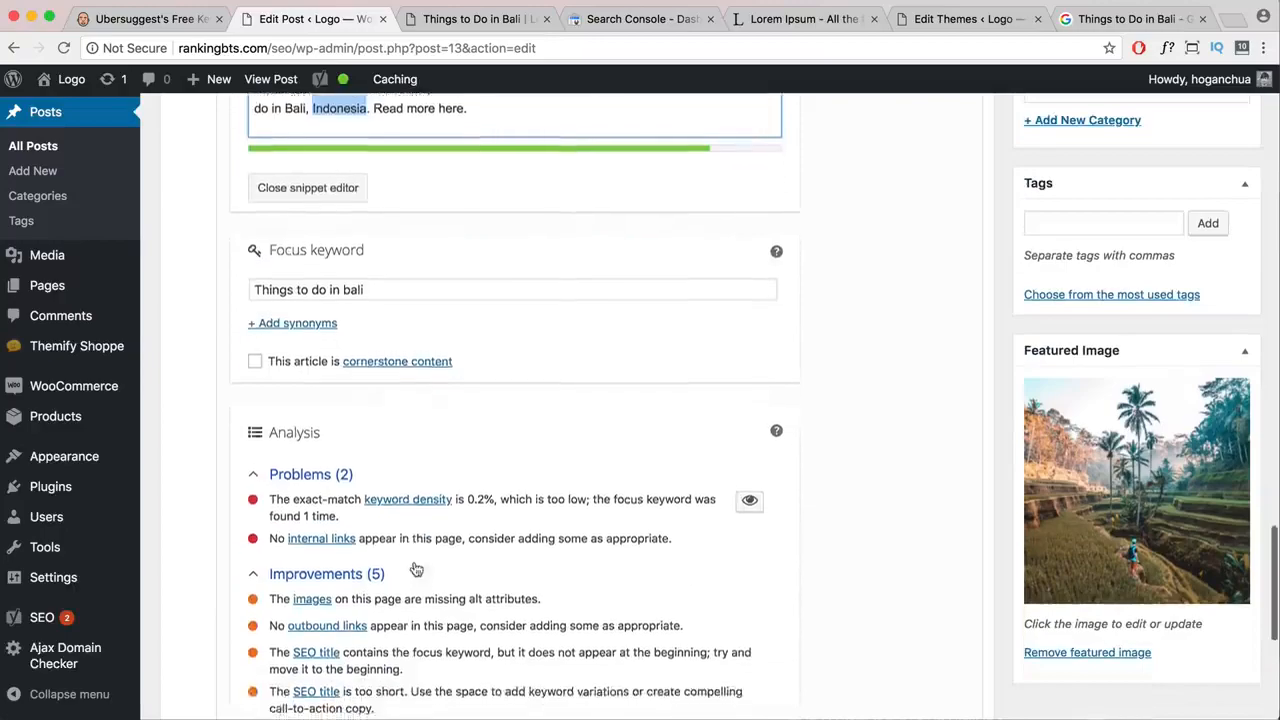
scroll(352, 503, up, 15)
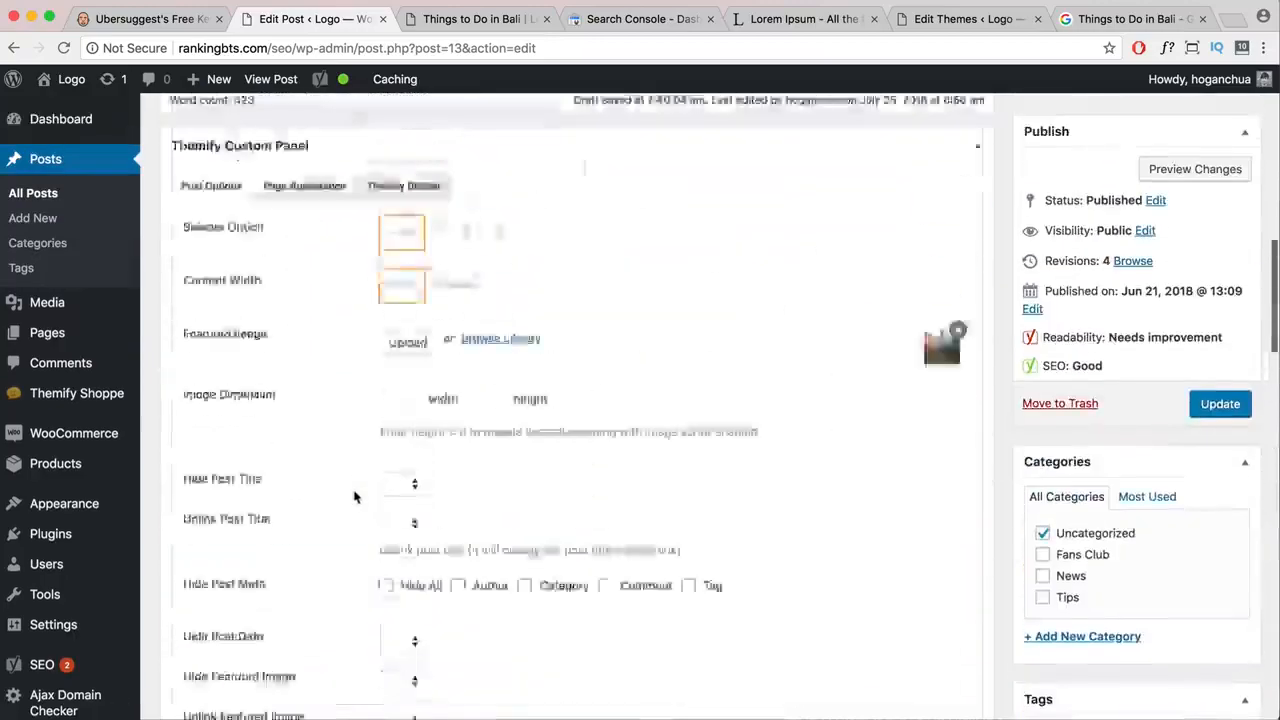
scroll(352, 491, up, 3)
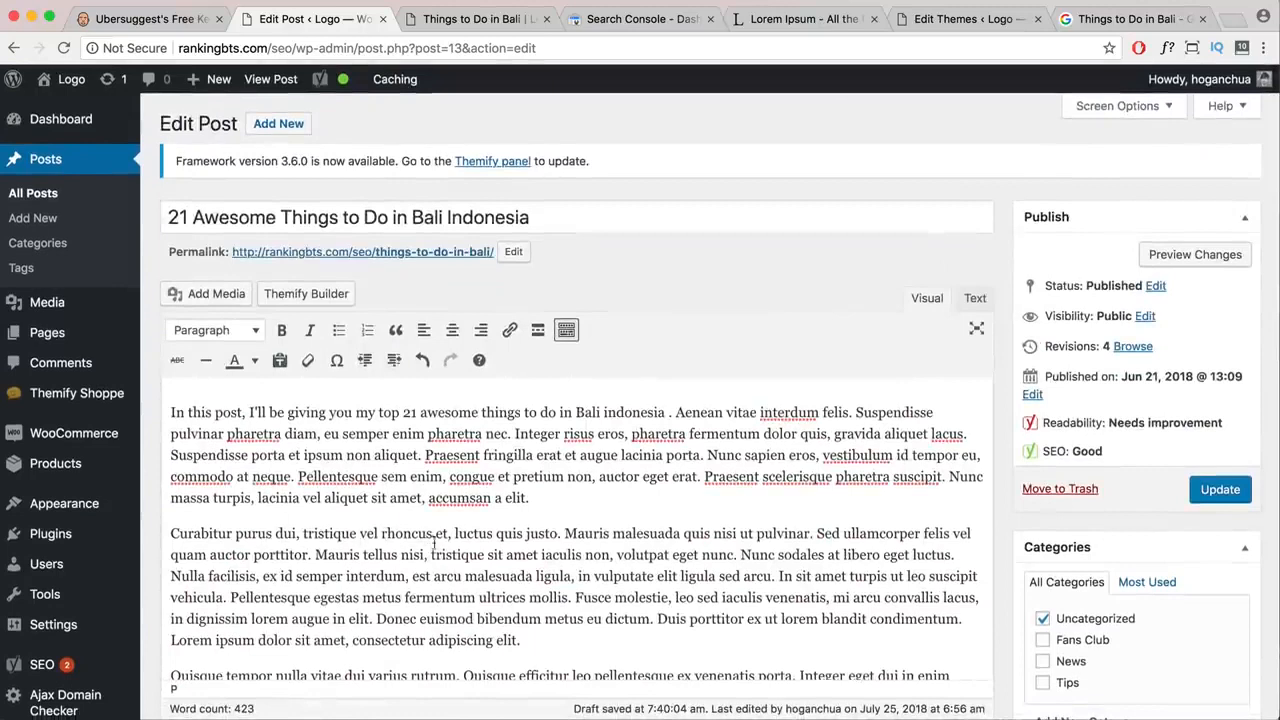
drag(455, 535, 493, 535)
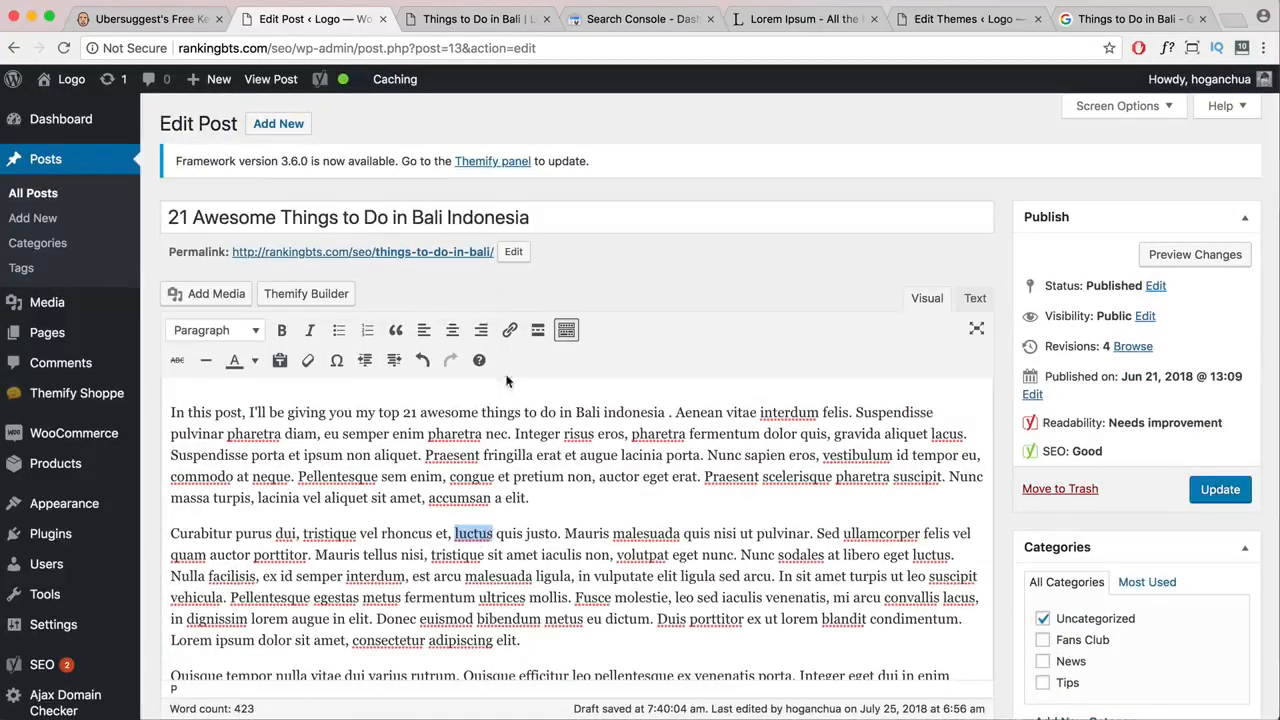
click(509, 330)
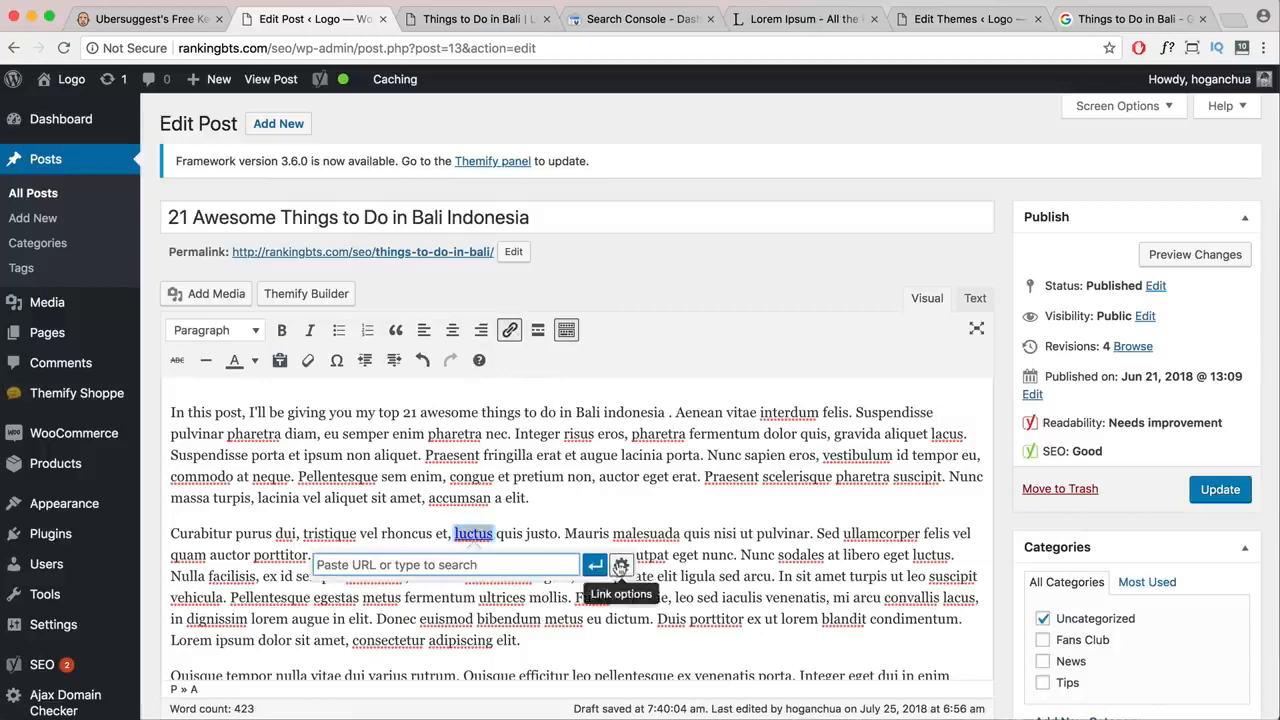
click(620, 566)
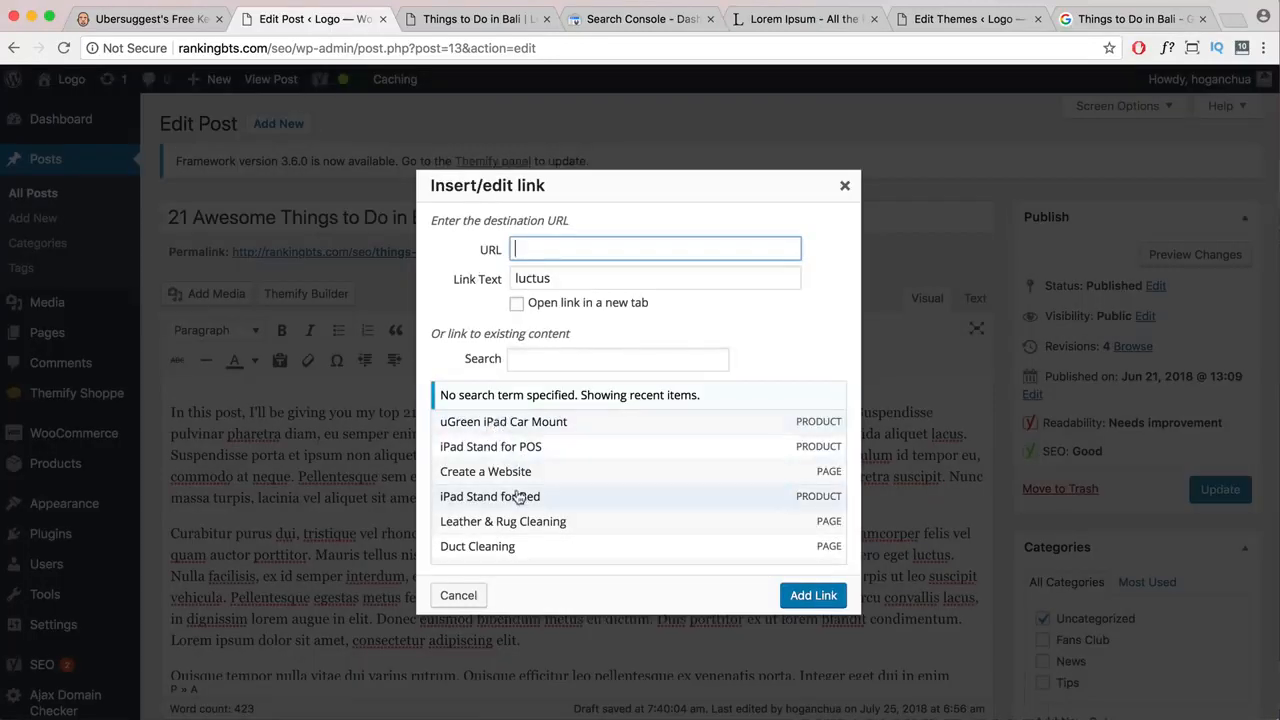
scroll(517, 494, down, 4)
scroll(517, 494, up, 4)
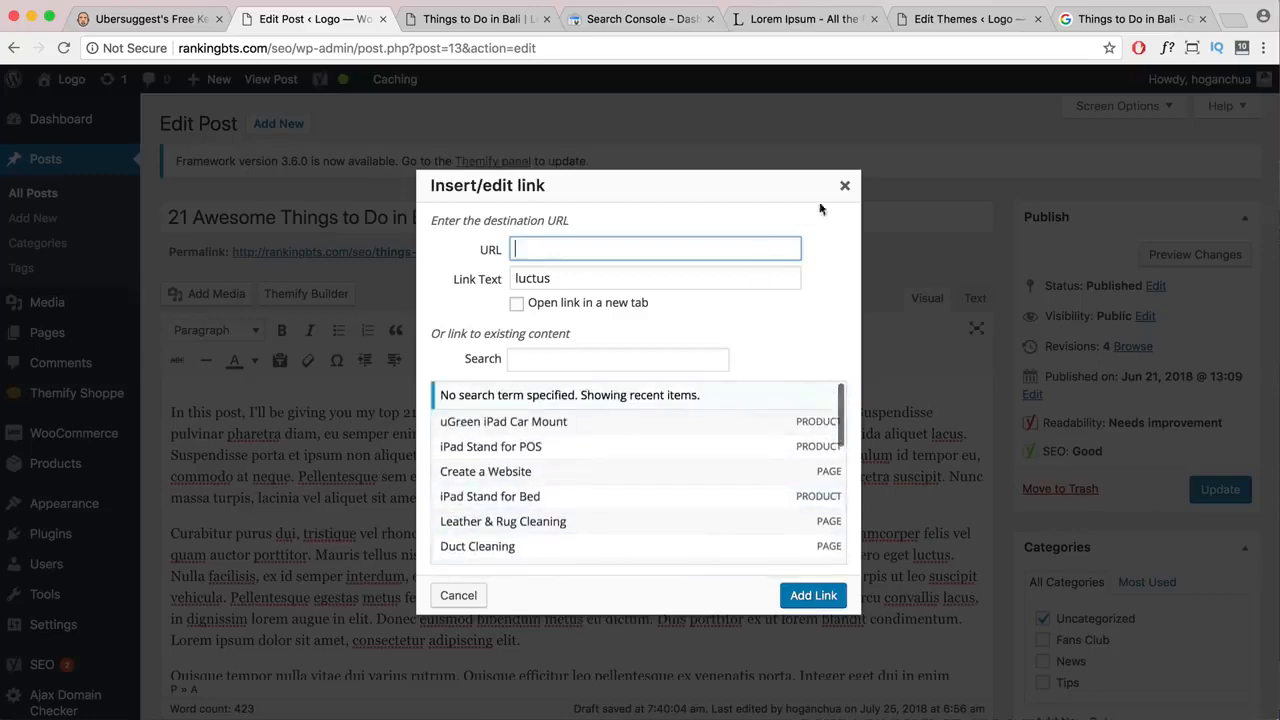
click(844, 186)
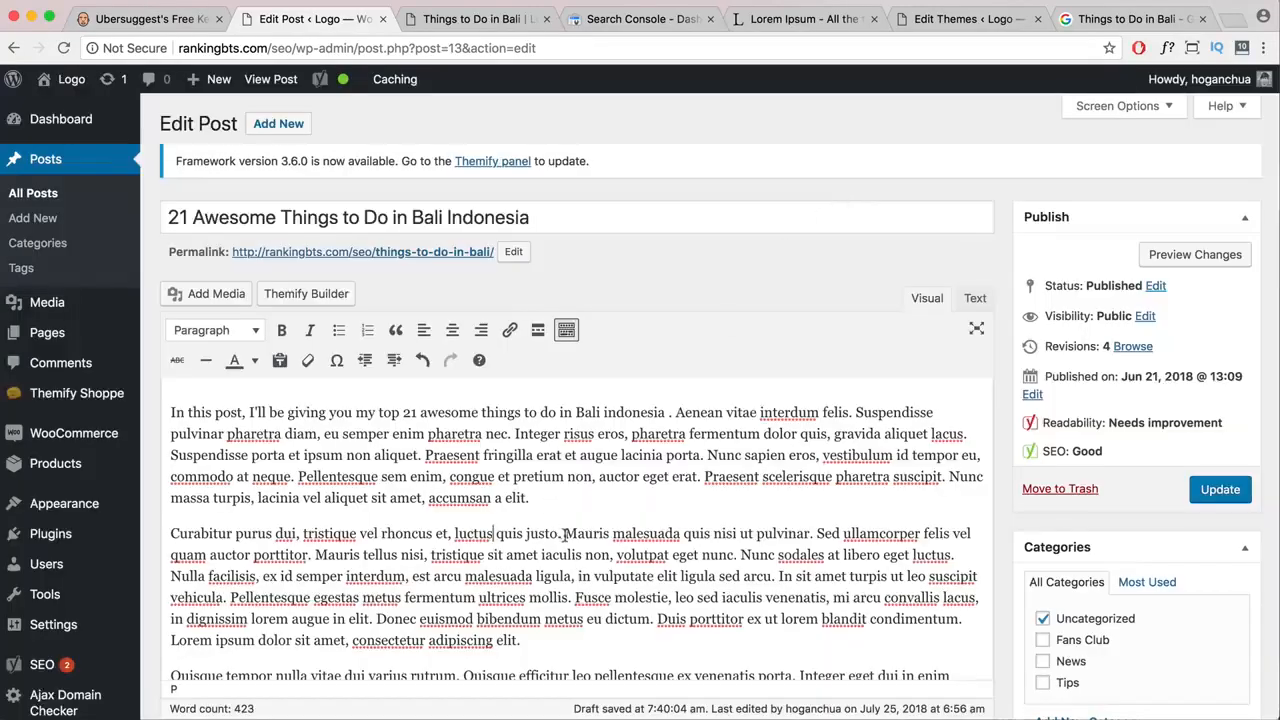
- Replace the word "Mauris" in the post's second paragraph with "Best Hotels in Bali"
drag(565, 535, 609, 535)
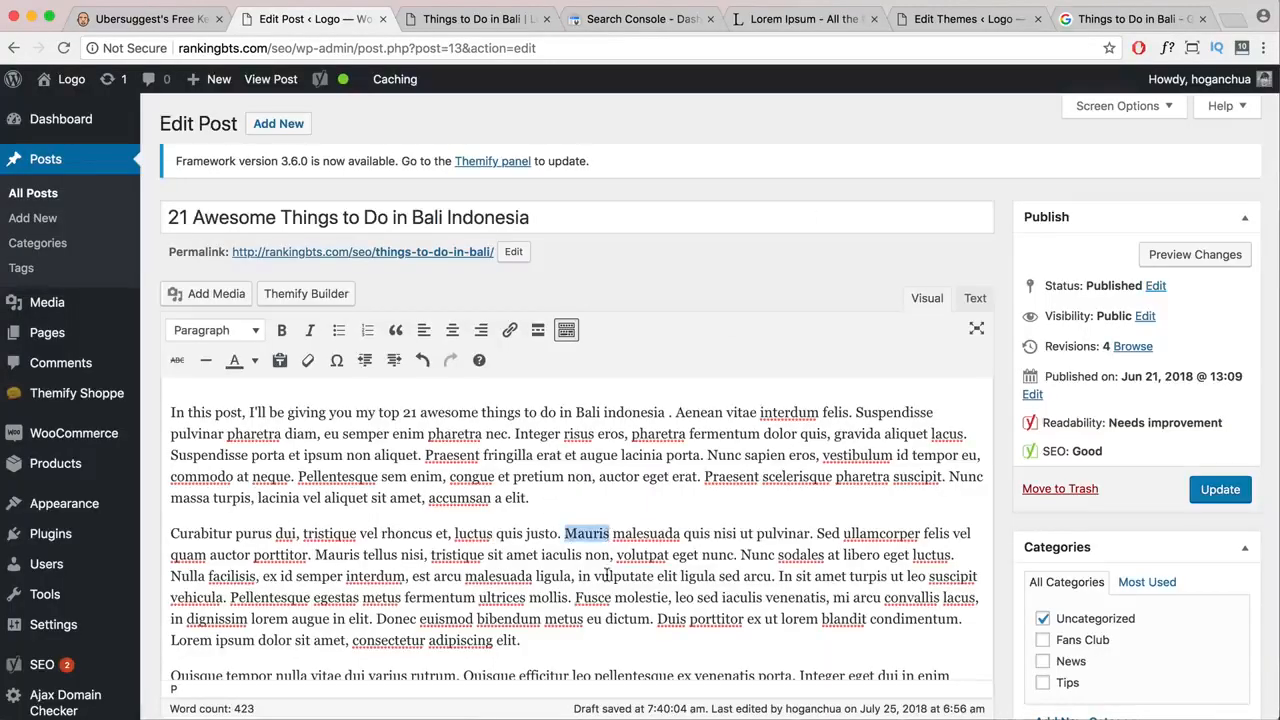
text(Best Hote)
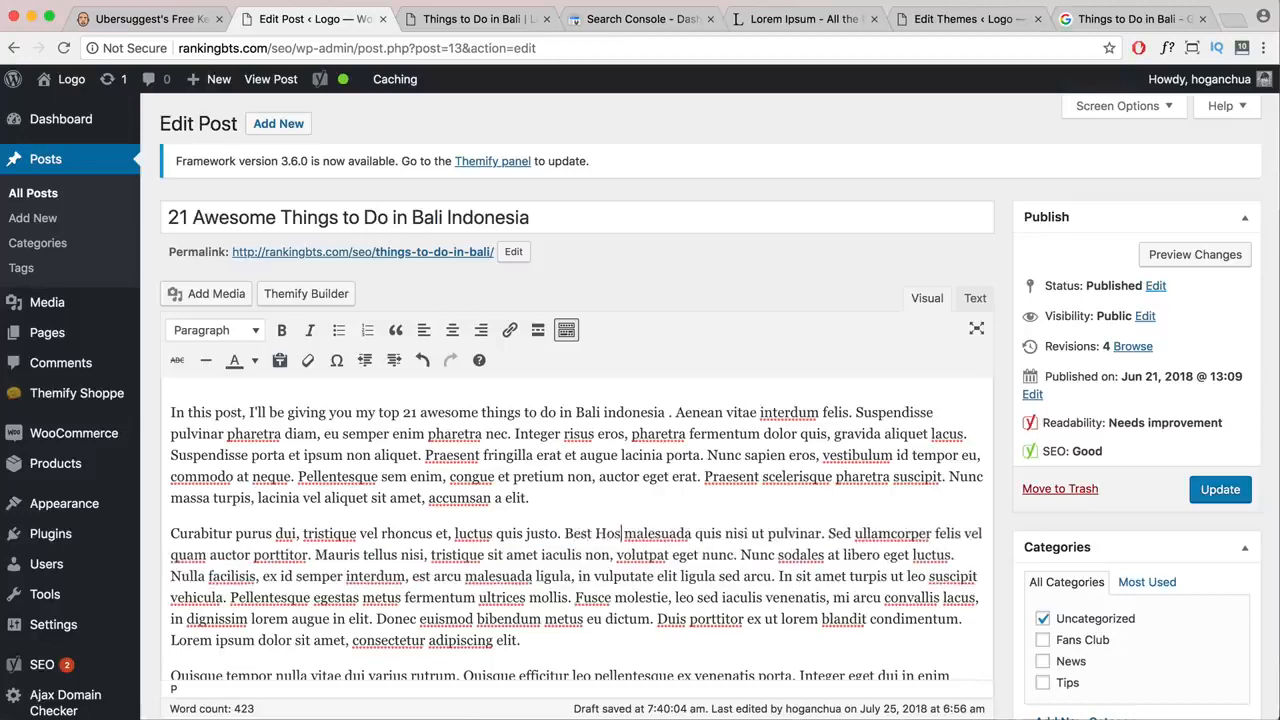
text(ls in Bali)
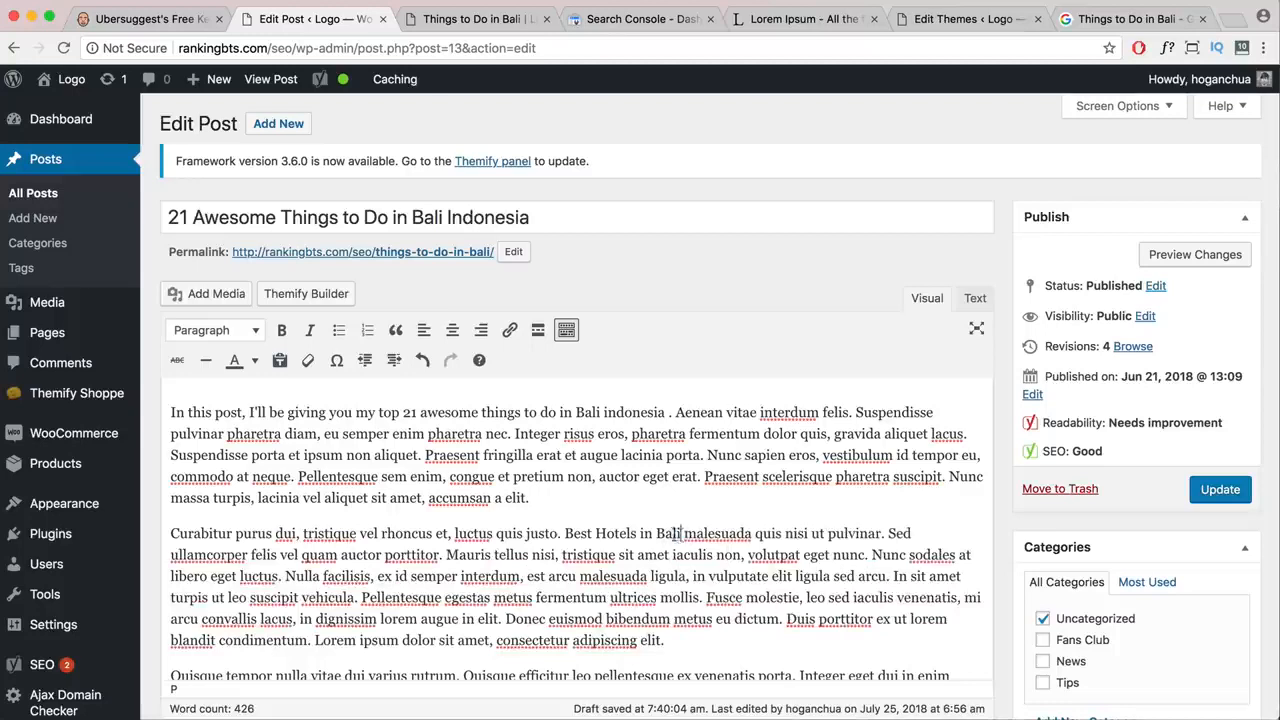
drag(682, 534, 571, 531)
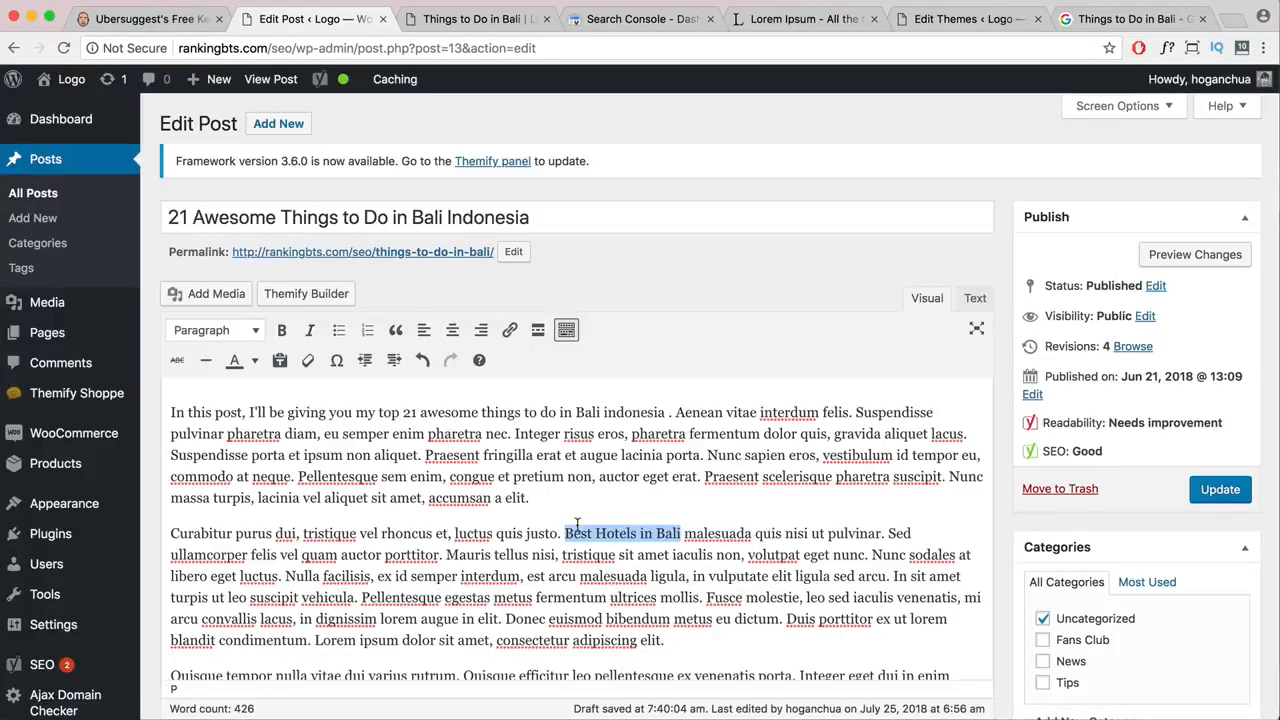
click(515, 336)
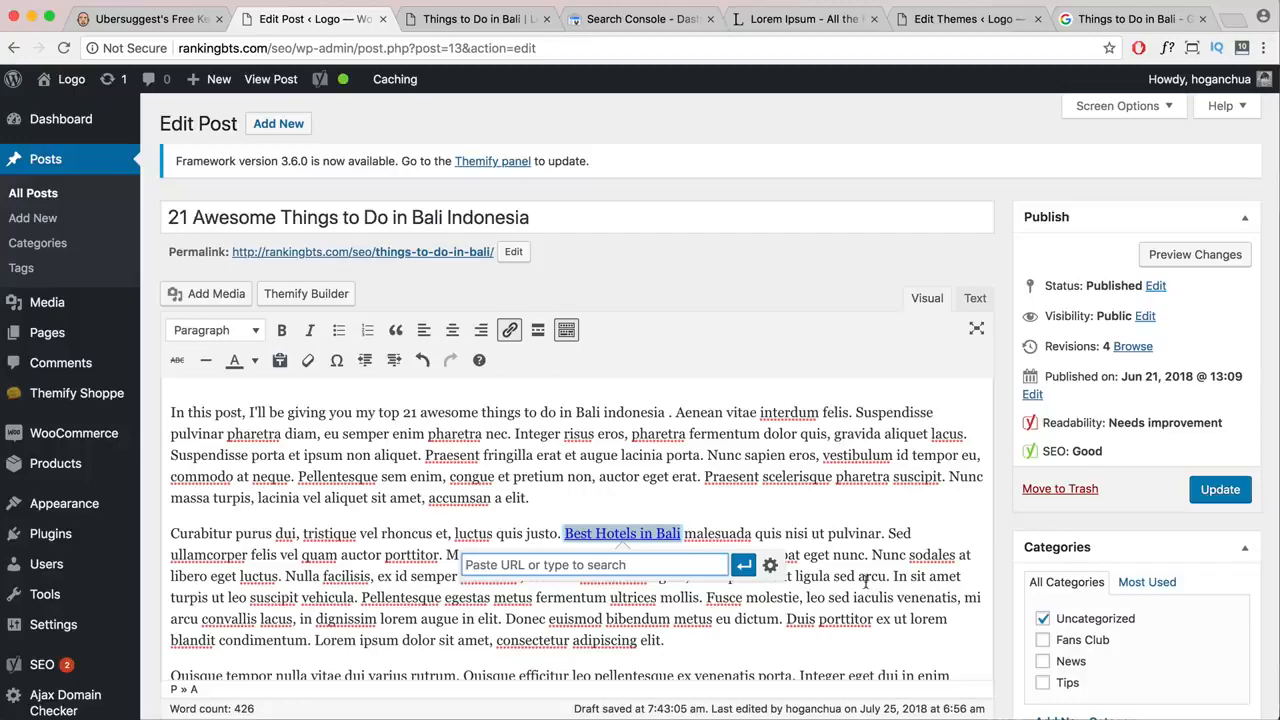
key(Escape)
- Examine the Yoast analysis improvements about outbound links and image alt attributes
scroll(684, 548, down, 15)
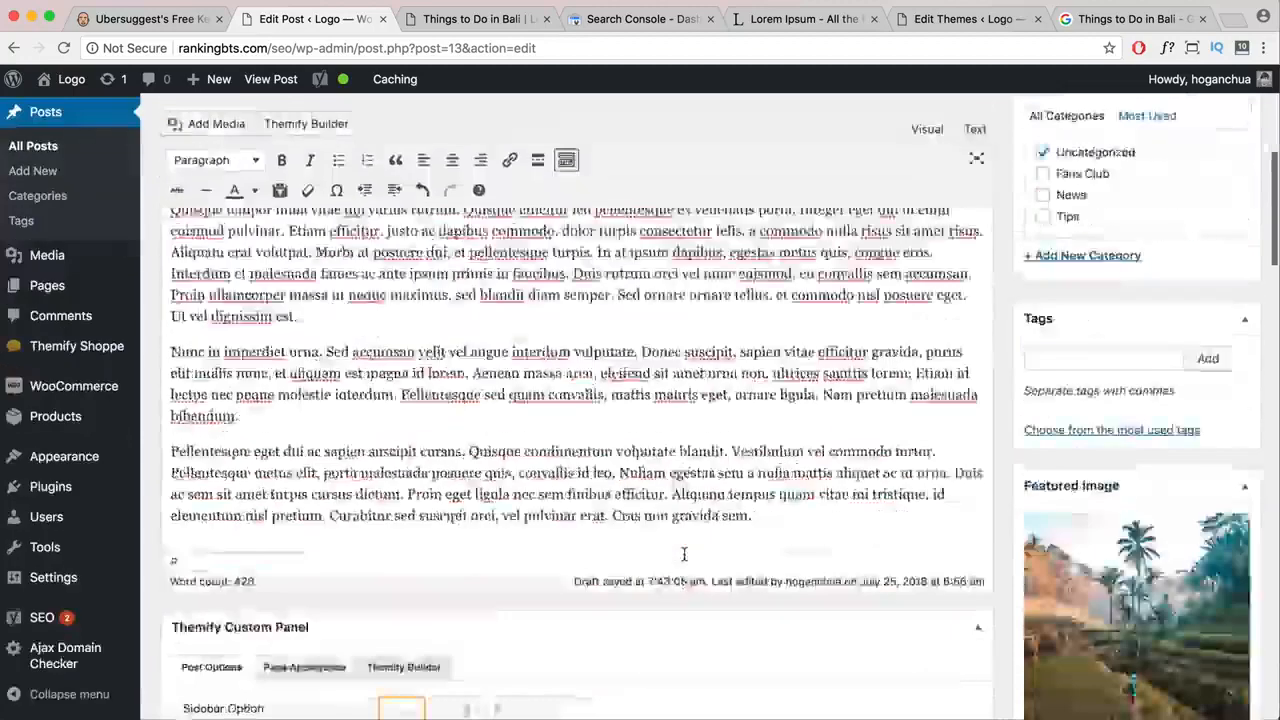
scroll(682, 558, down, 10)
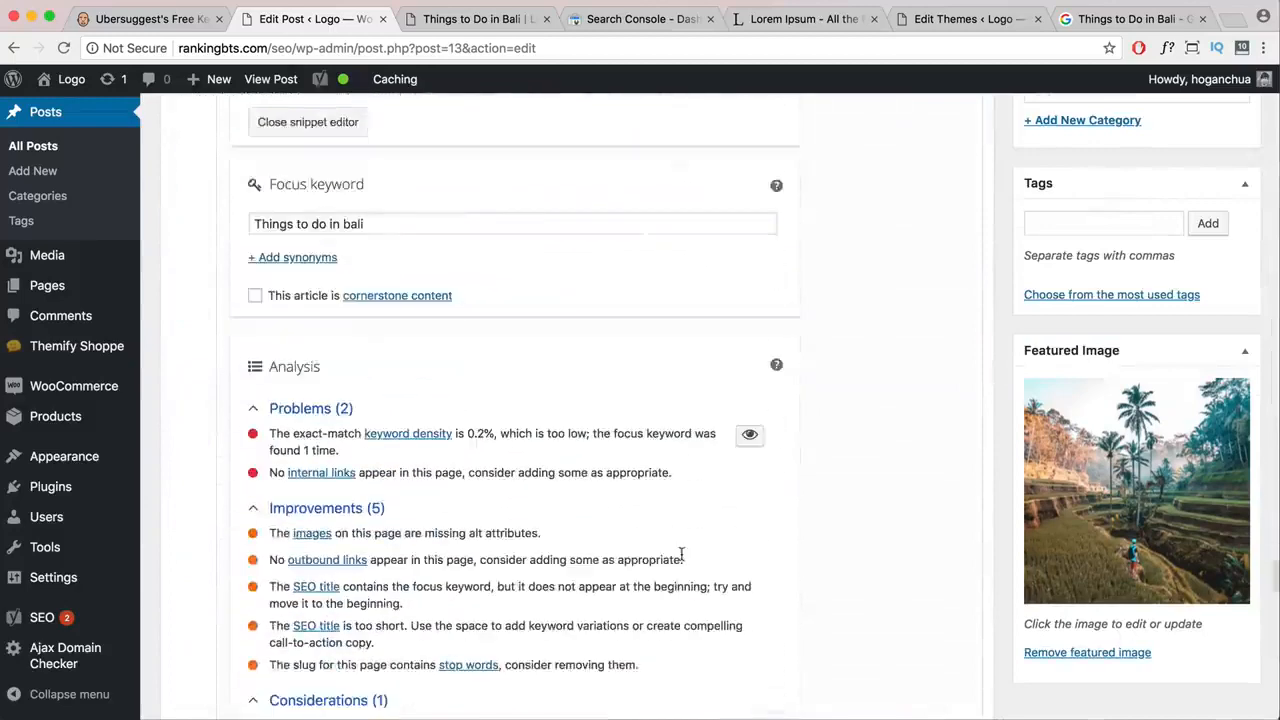
mouse_move(268, 560)
mouse_down()
mouse_move(677, 571)
mouse_move(270, 563)
mouse_up()
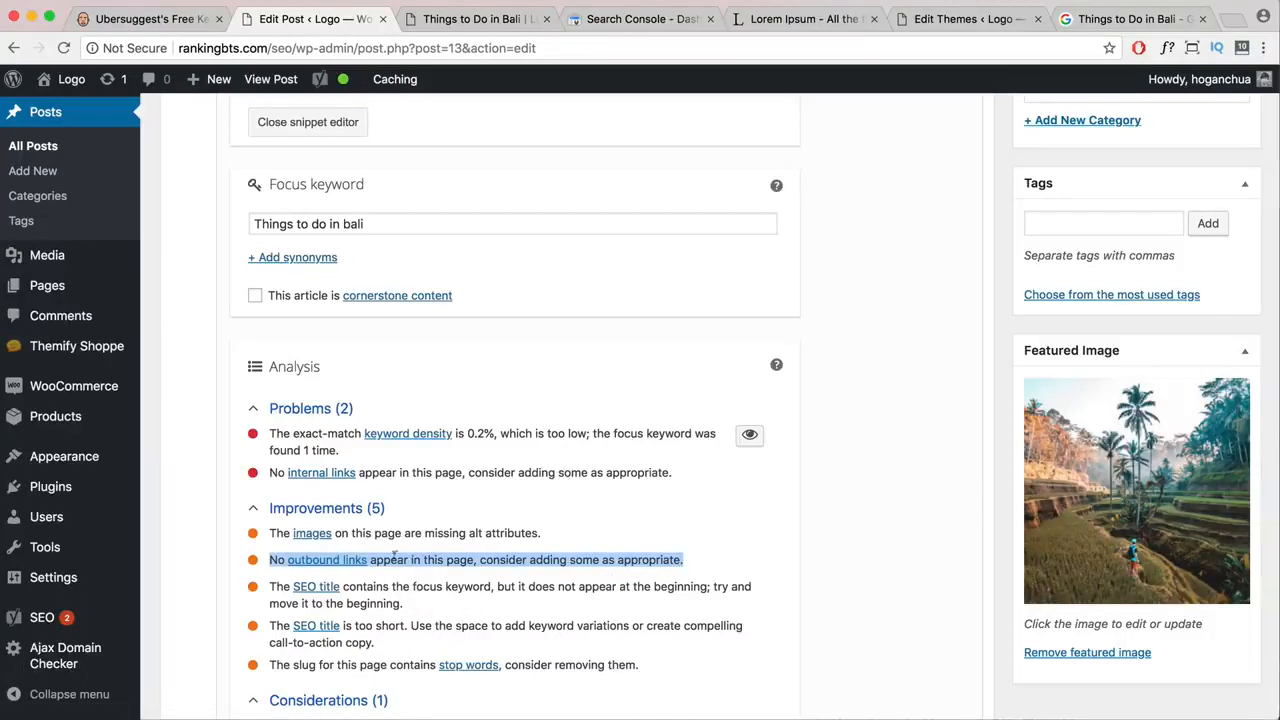
drag(541, 535, 268, 535)
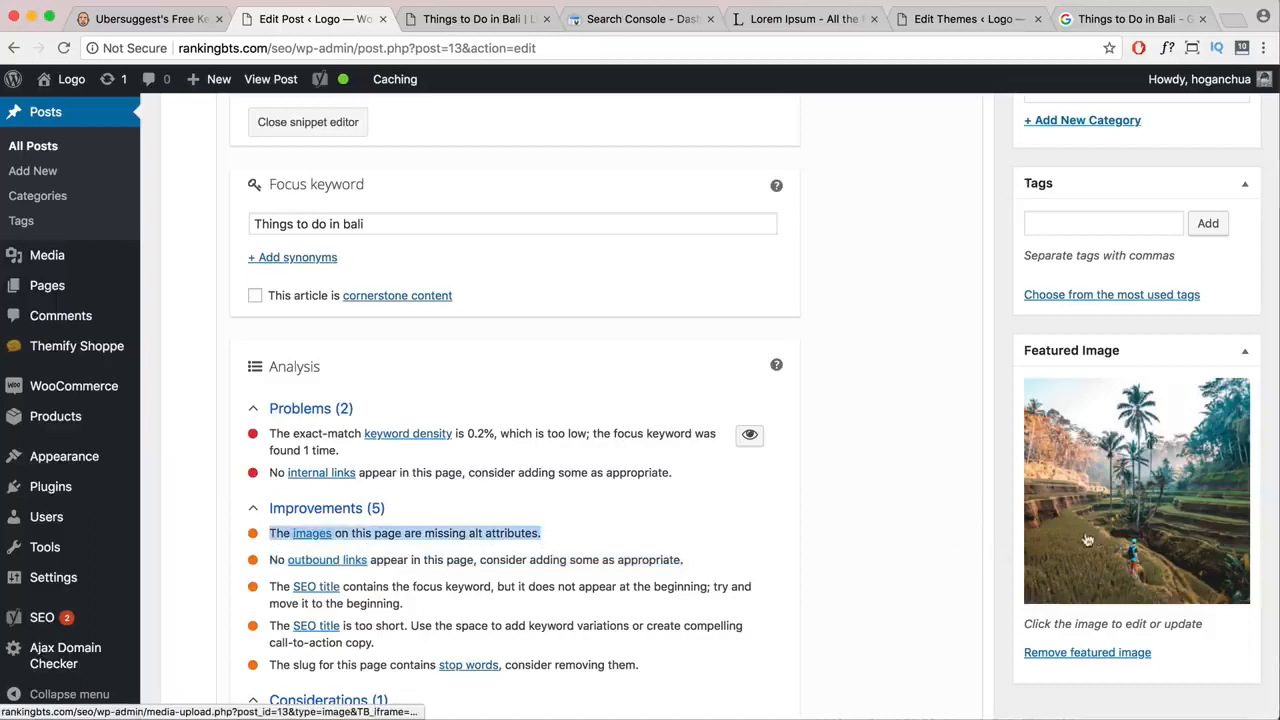
- Check the file name in the featured image's URL, and give the image the alt text "Person in Bali Rice Fields"
click(1125, 515)
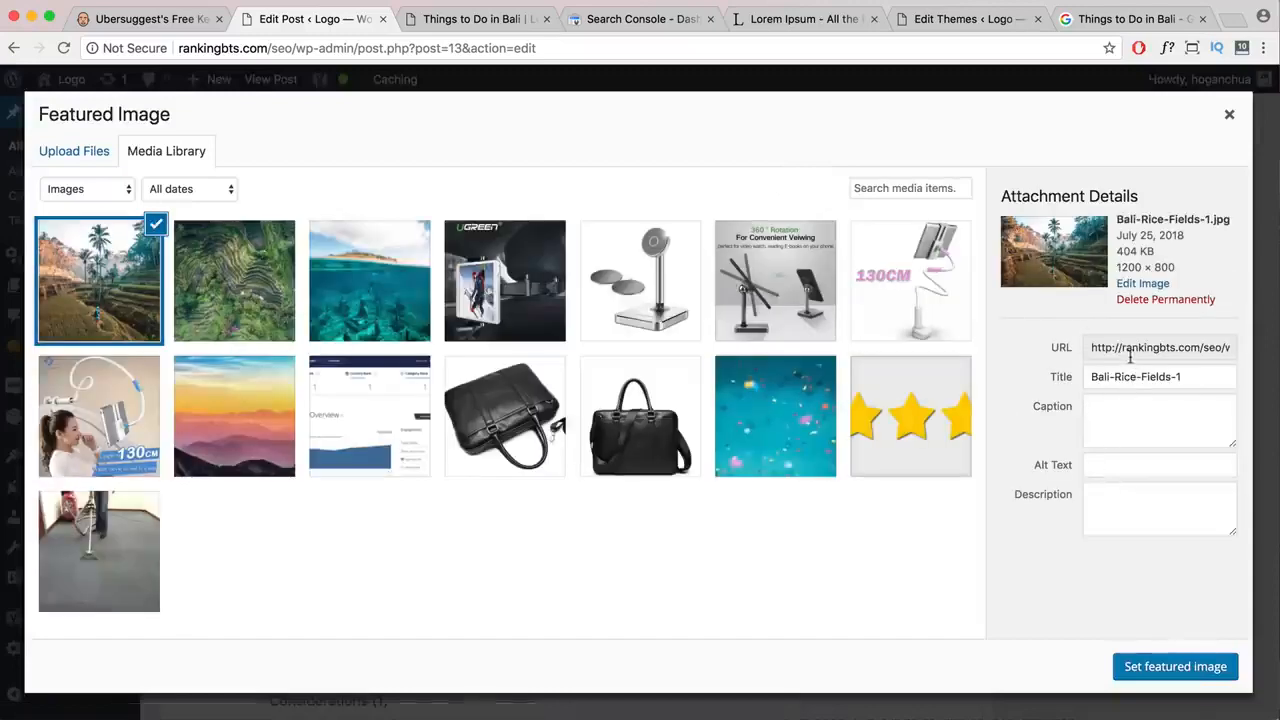
drag(1114, 348, 1256, 356)
click(1155, 347)
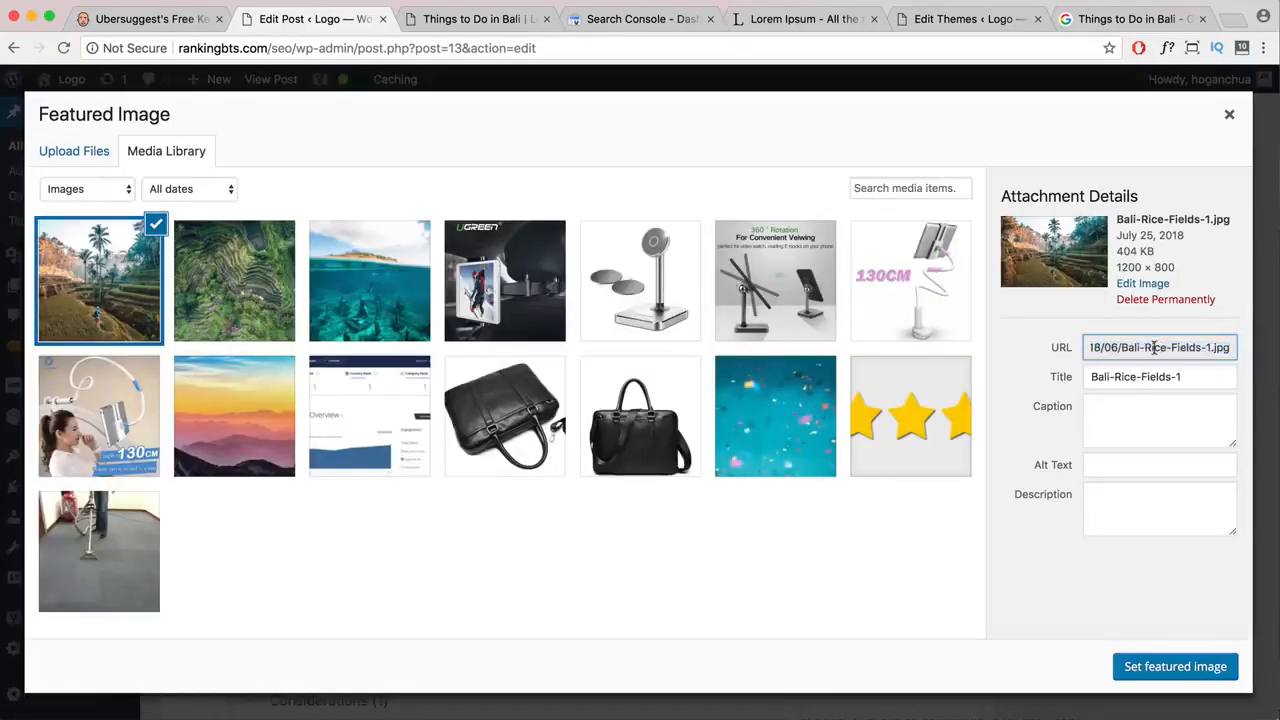
drag(1121, 347, 1198, 346)
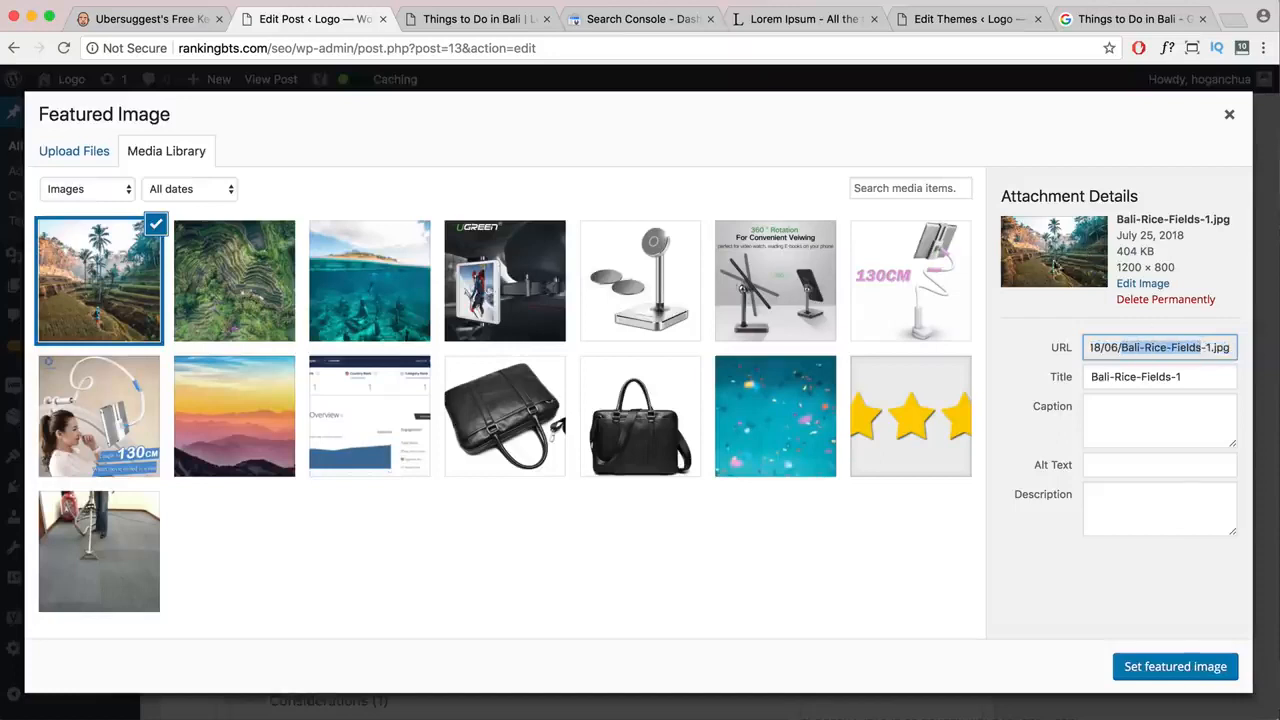
click(1097, 472)
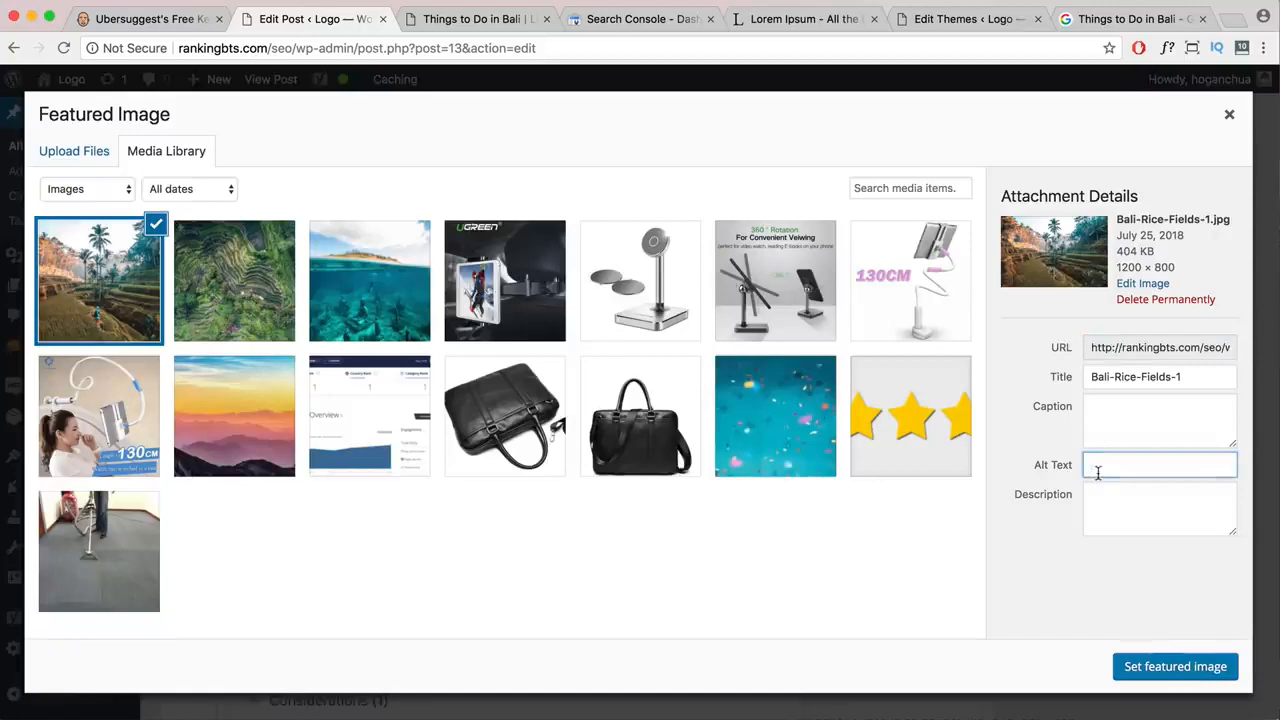
text(Person in)
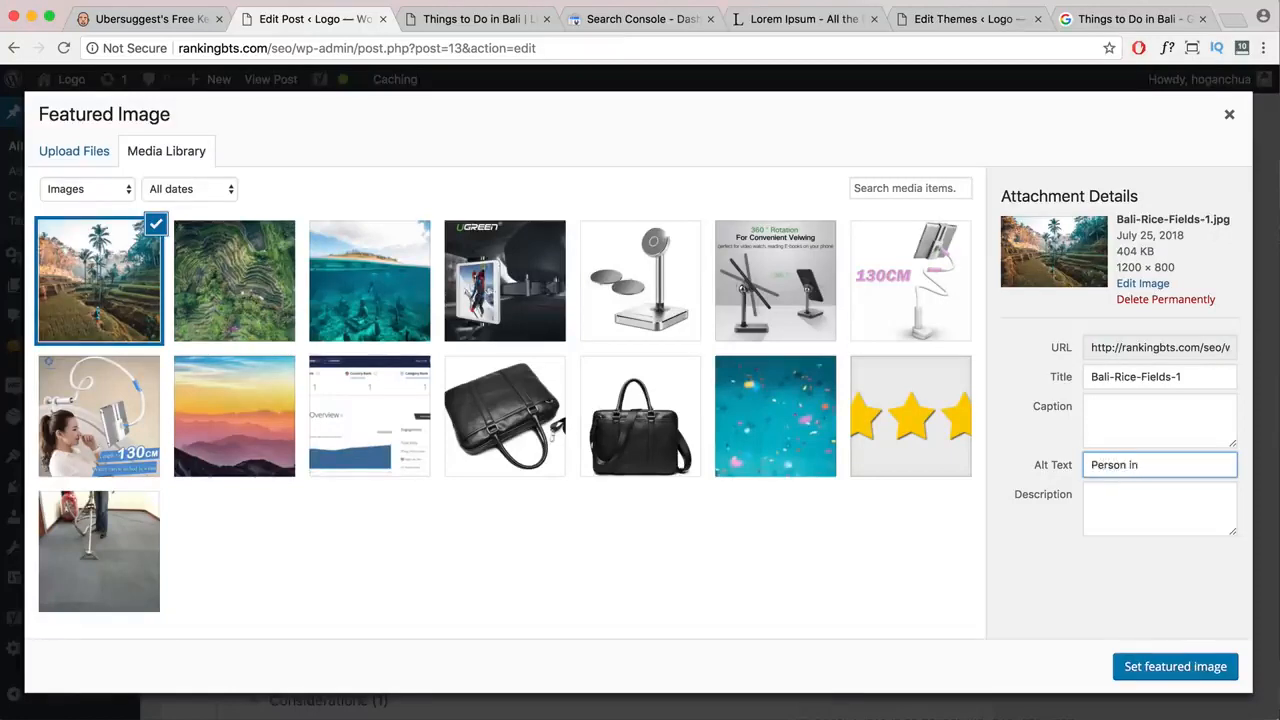
text( Bali Rice Fields)
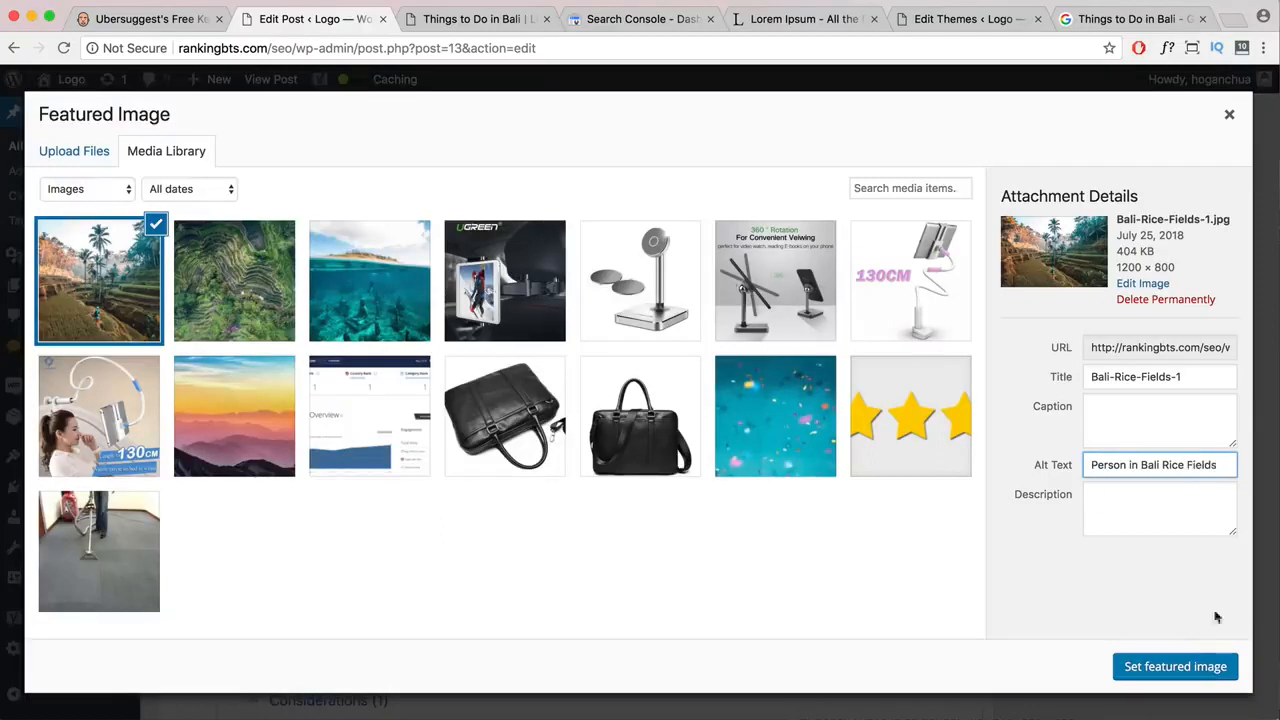
click(1178, 668)
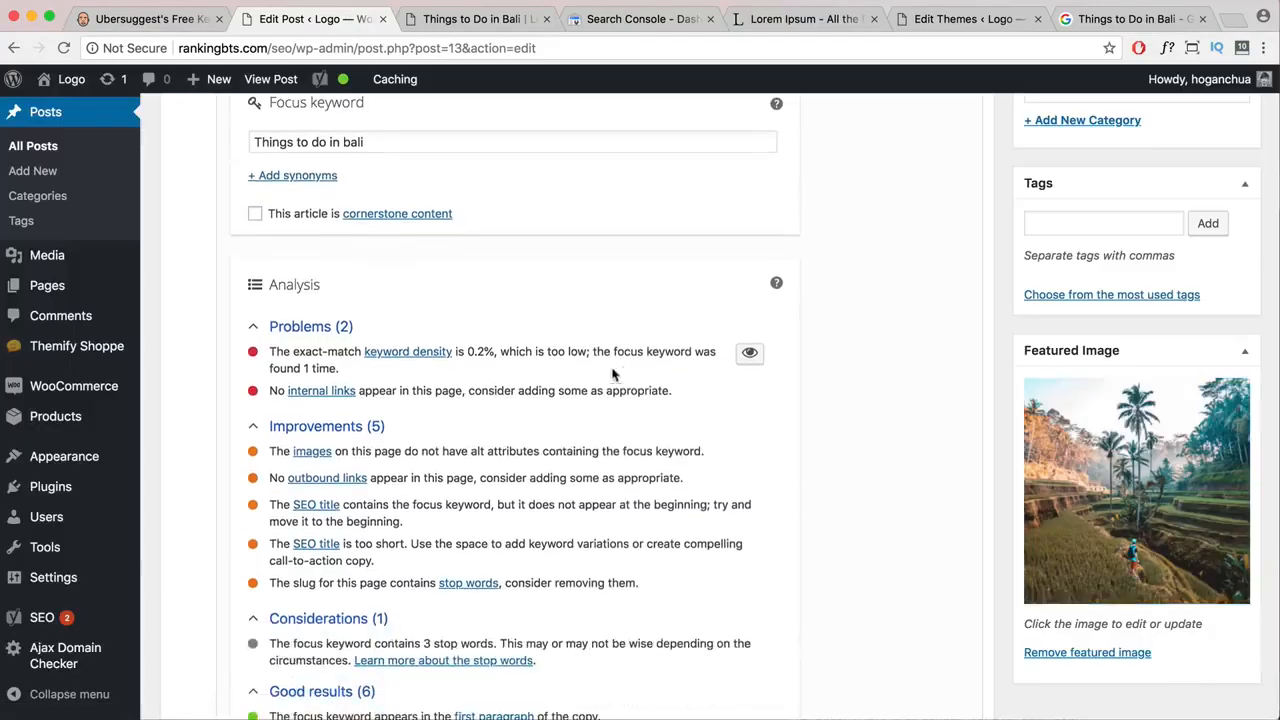
- Check the Yoast focus keyword, and add an empty paragraph after the post's first paragraph
scroll(611, 369, up, 2)
drag(368, 290, 252, 291)
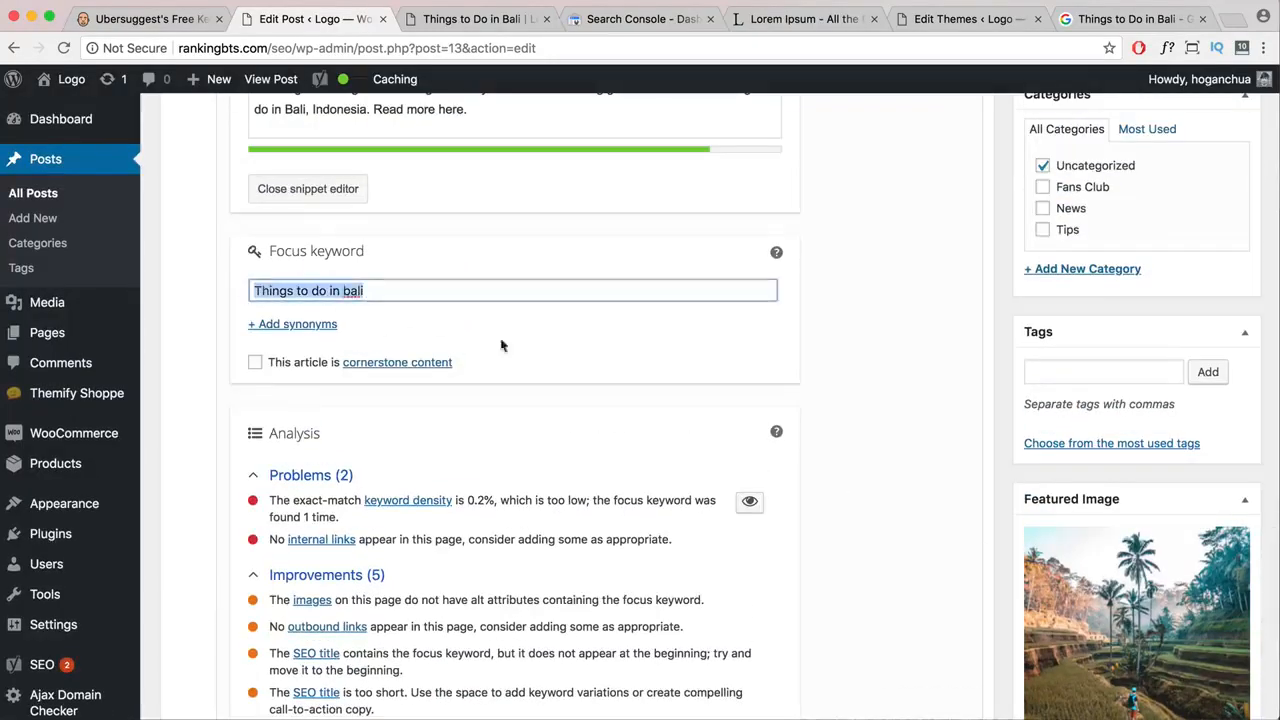
scroll(540, 367, up, 10)
scroll(540, 367, up, 15)
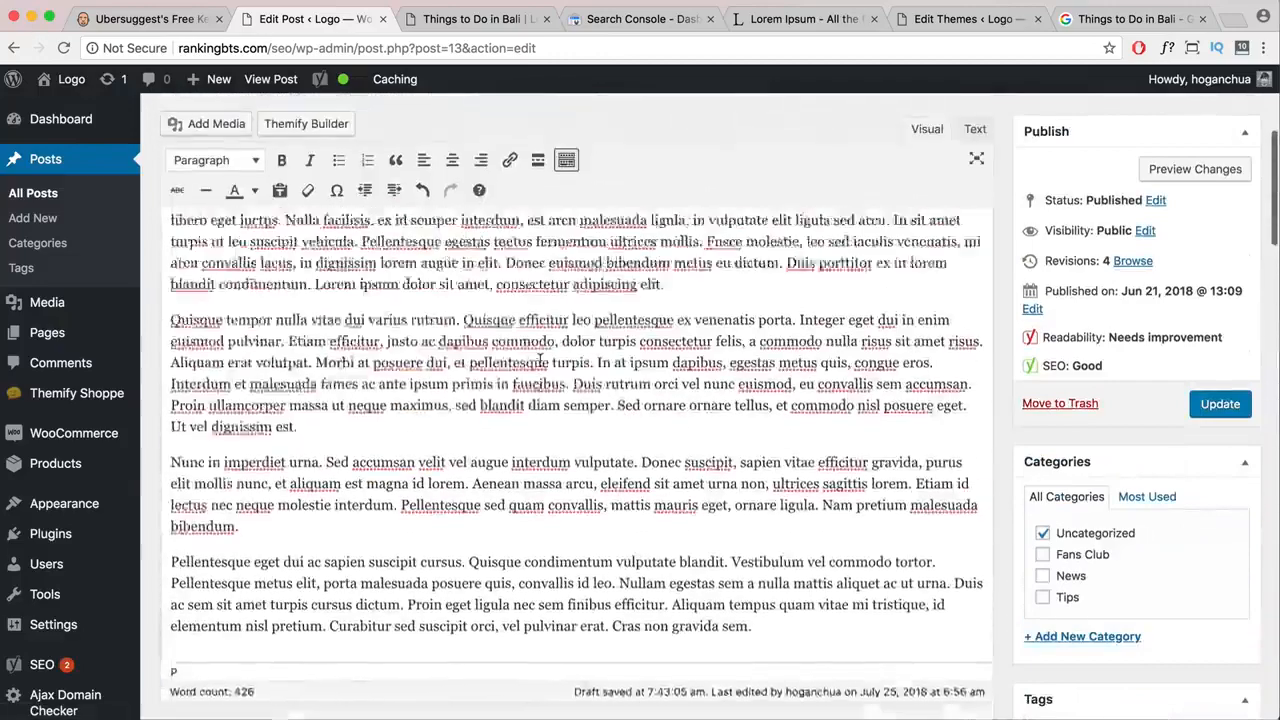
click(546, 370)
key(Return)
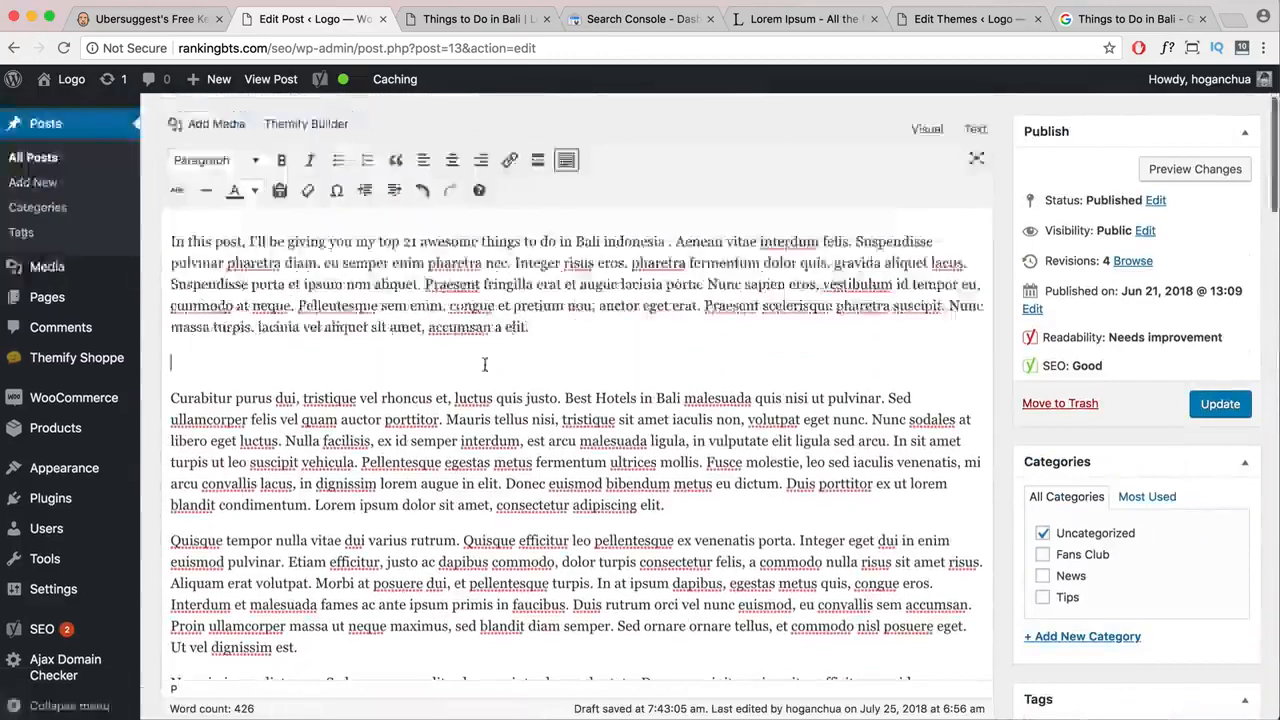
- Insert Bali-Underwater.jpg from the media library at Full Size – 1200 × 800 with the alt text "things to do in bali"
click(230, 126)
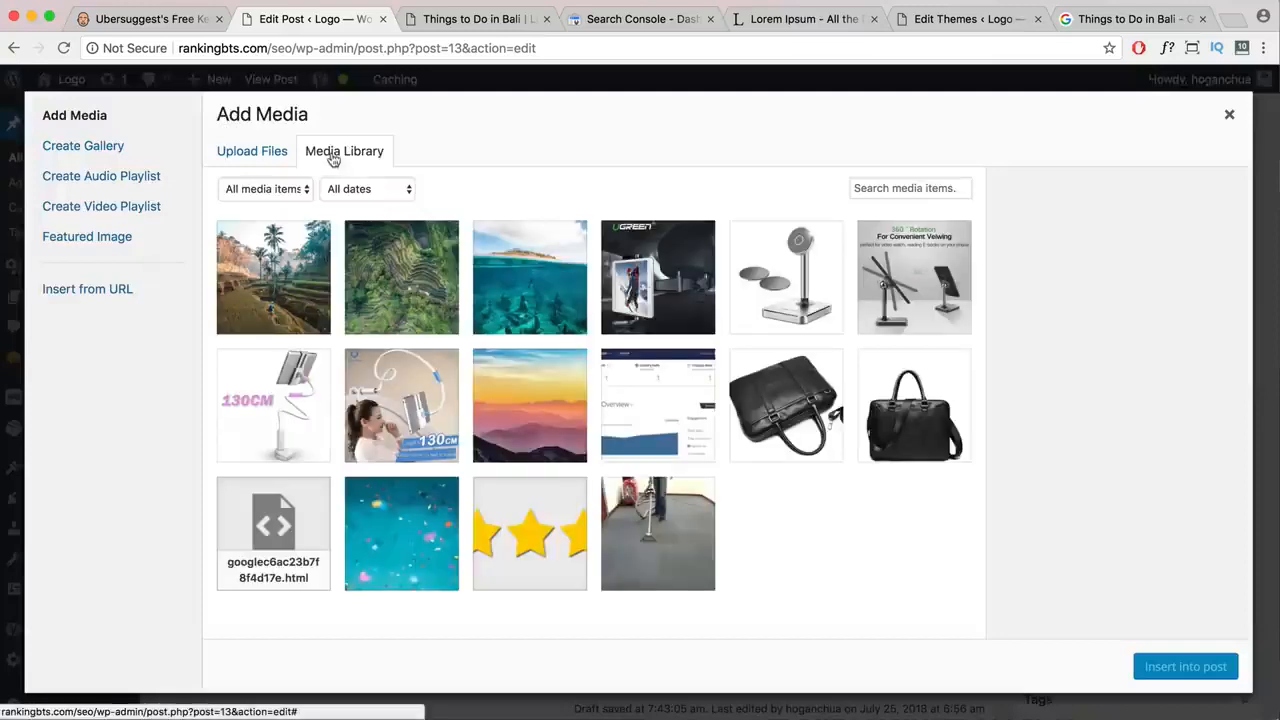
click(570, 307)
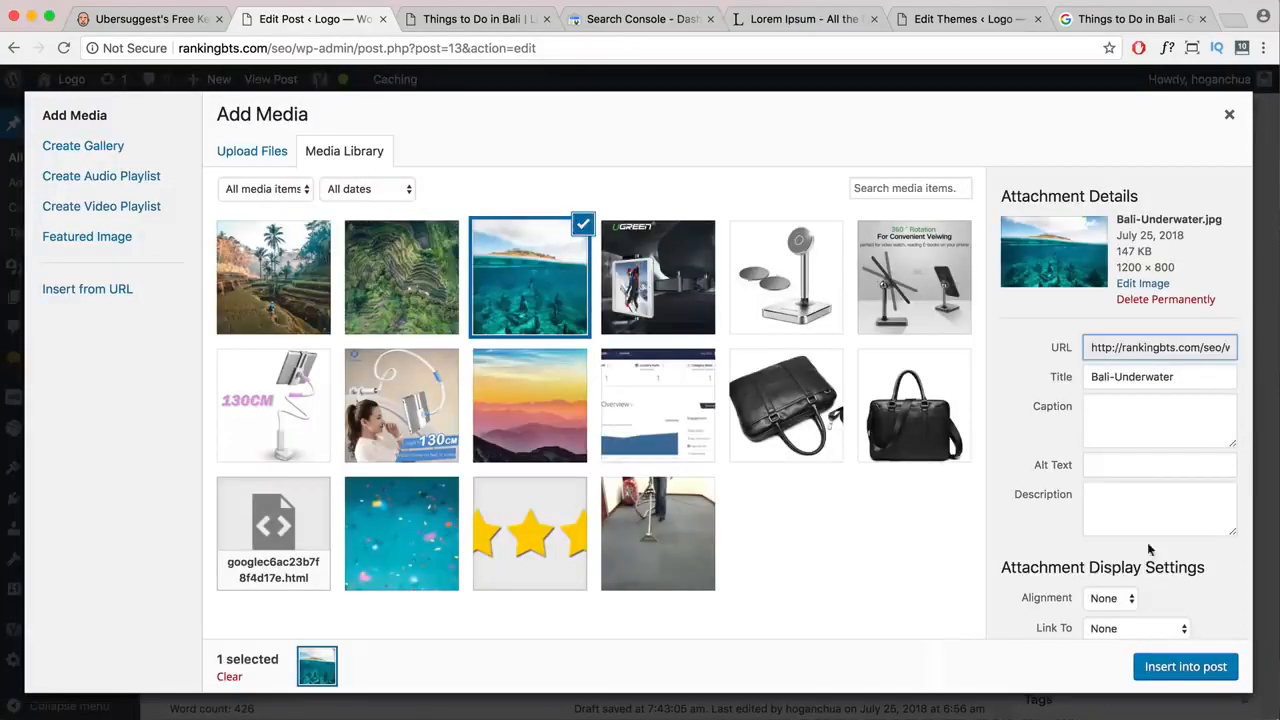
click(1138, 465)
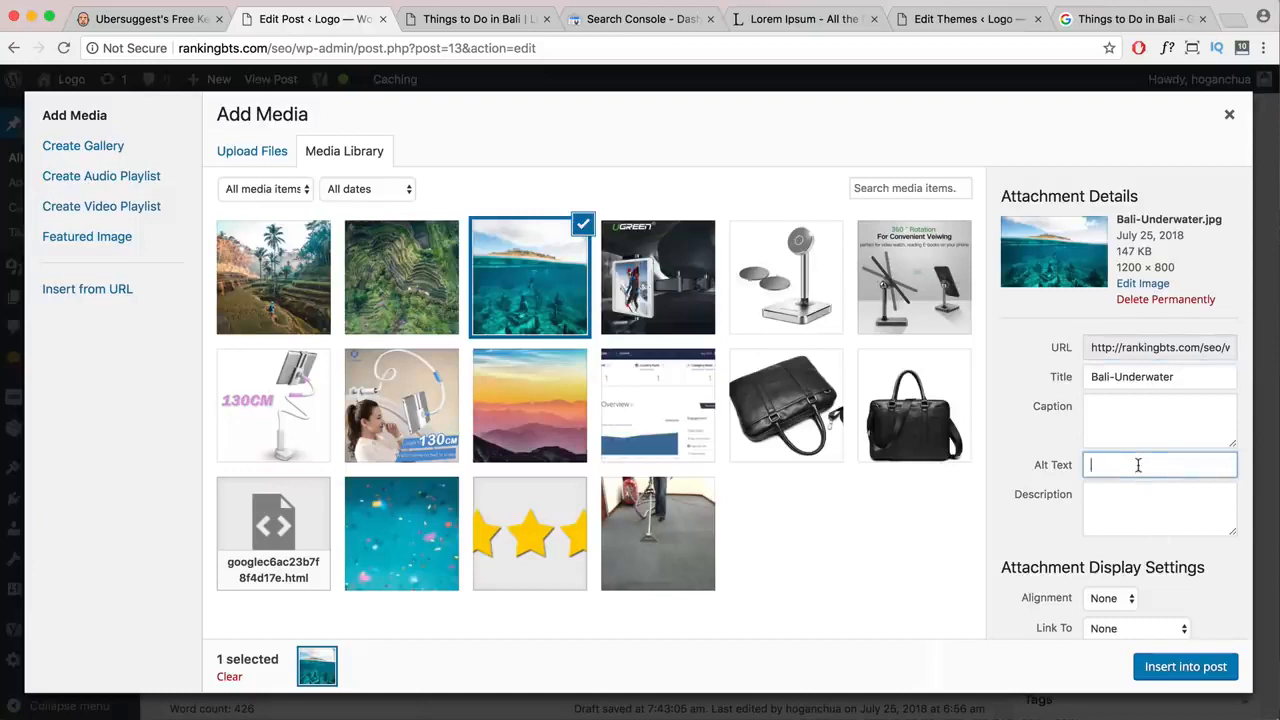
text(things to do in bali)
scroll(1220, 565, down, 2)
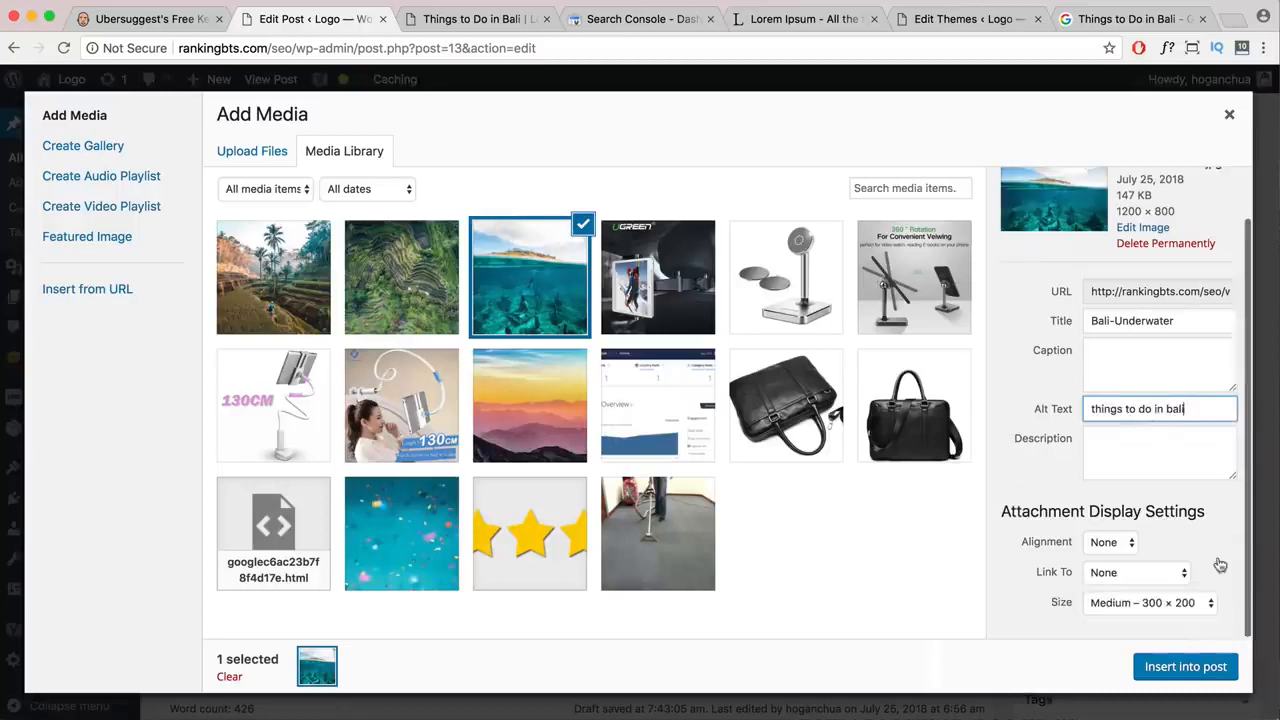
click(1180, 605)
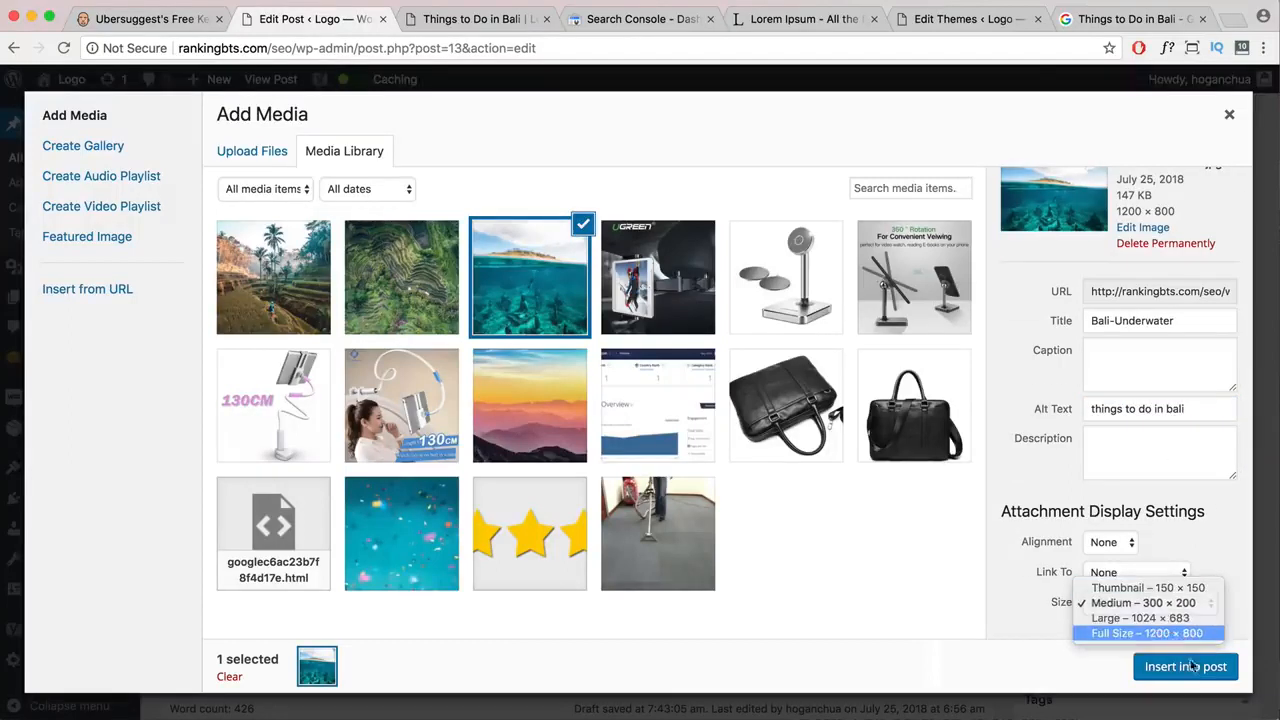
click(1172, 633)
click(1185, 666)
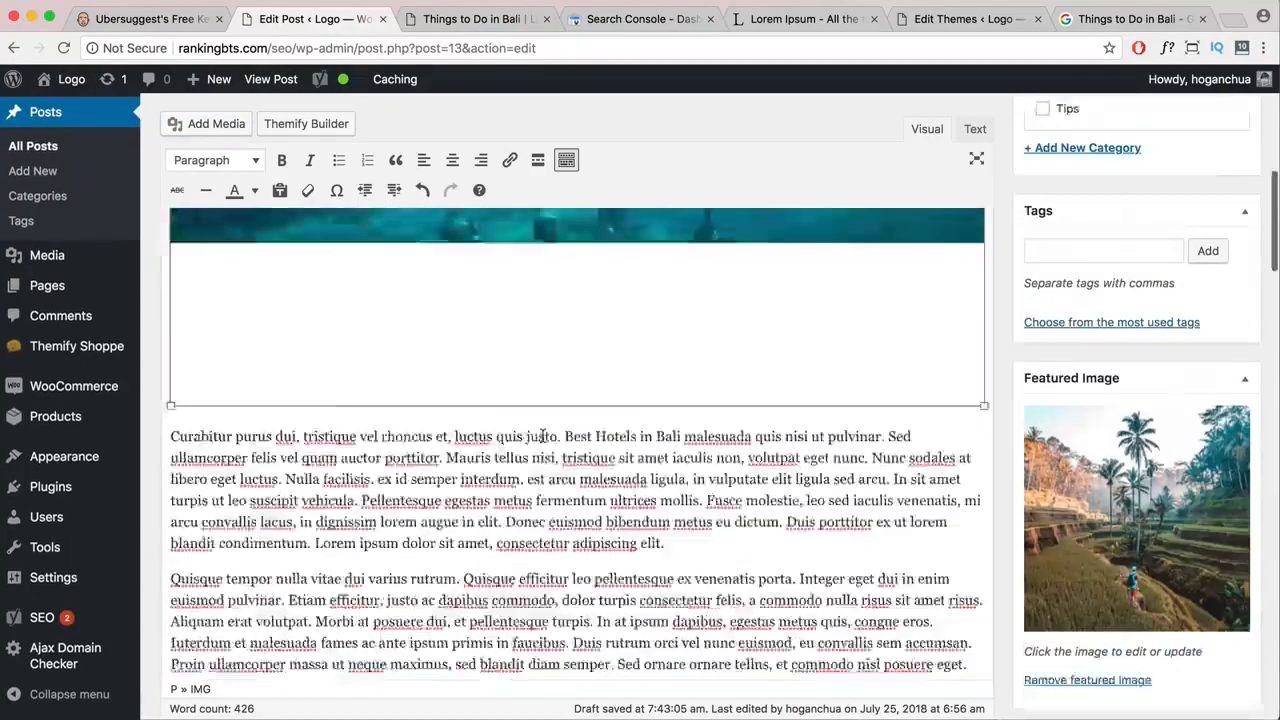
- Examine the Yoast analysis for the image alt attribute result and the remaining improvements
scroll(542, 436, down, 20)
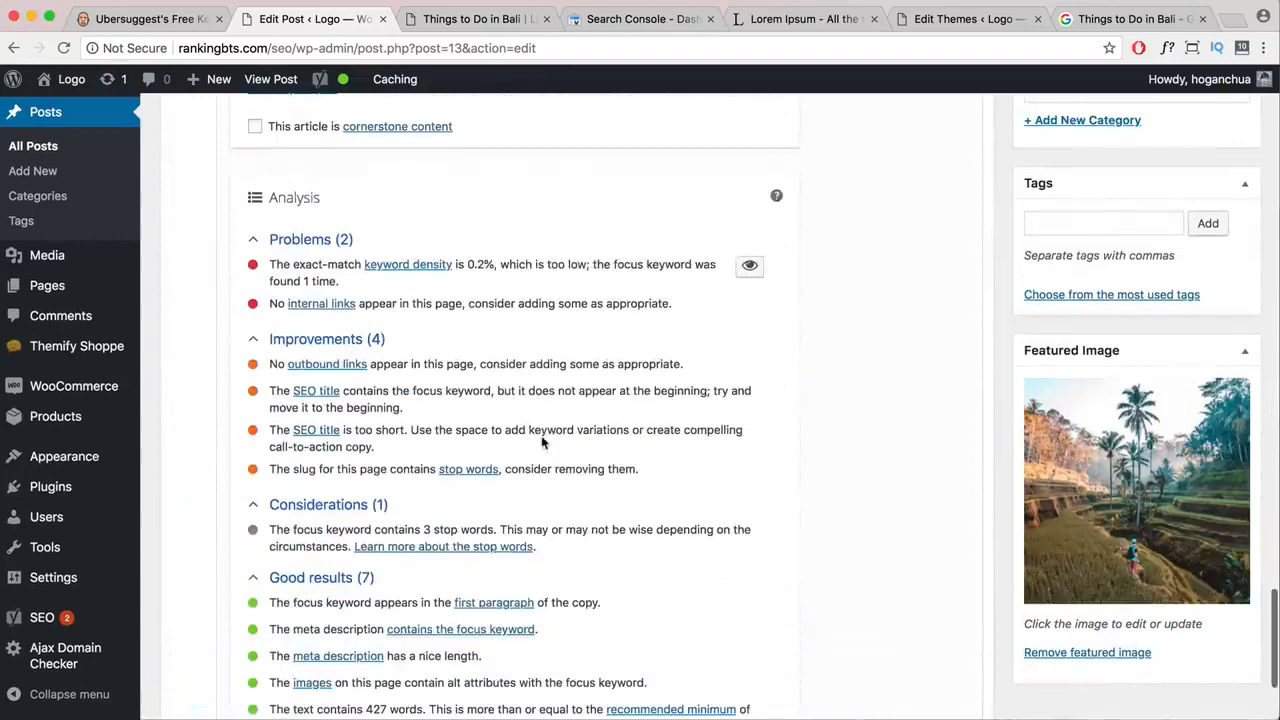
scroll(543, 445, down, 1)
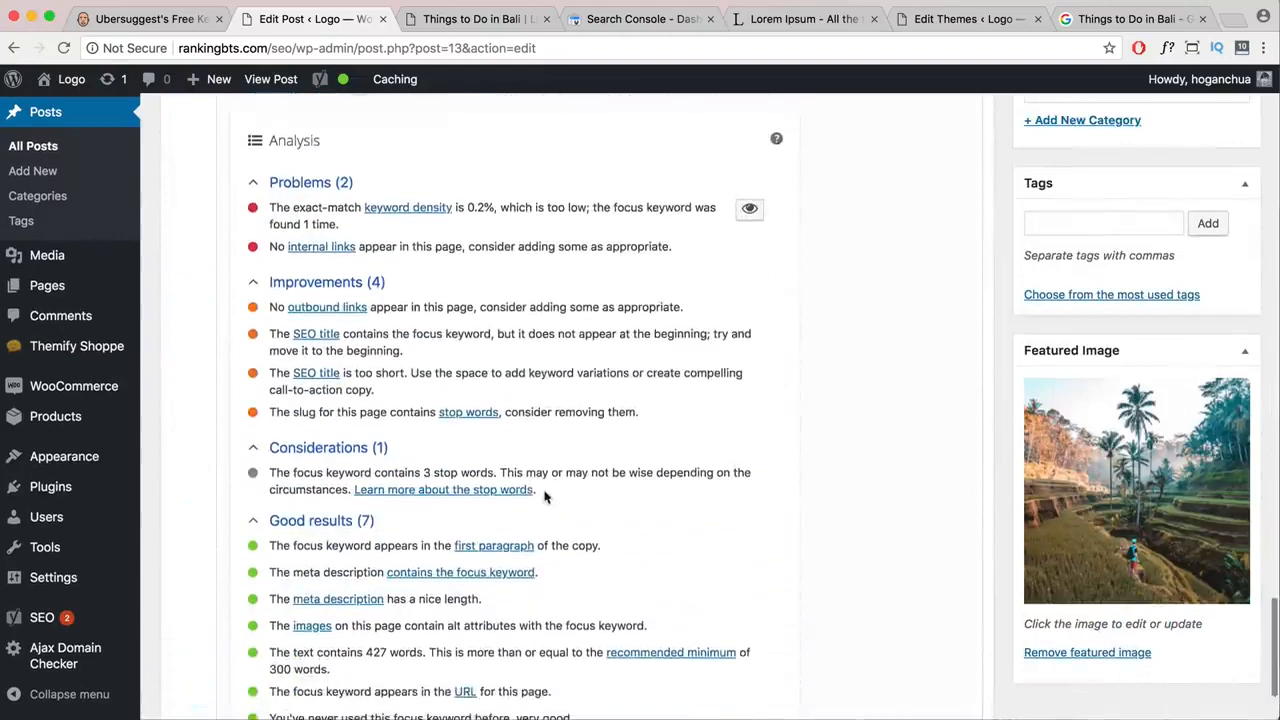
scroll(545, 497, down, 1)
drag(268, 578, 668, 594)
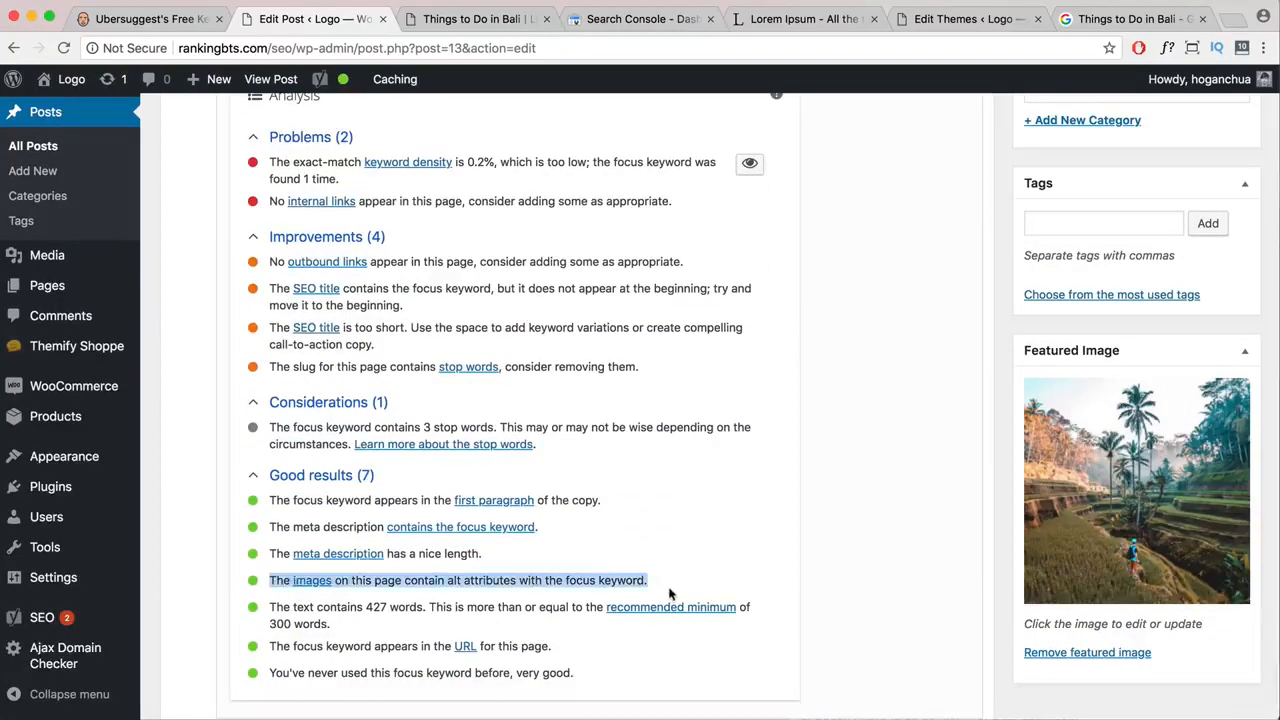
scroll(660, 585, up, 2)
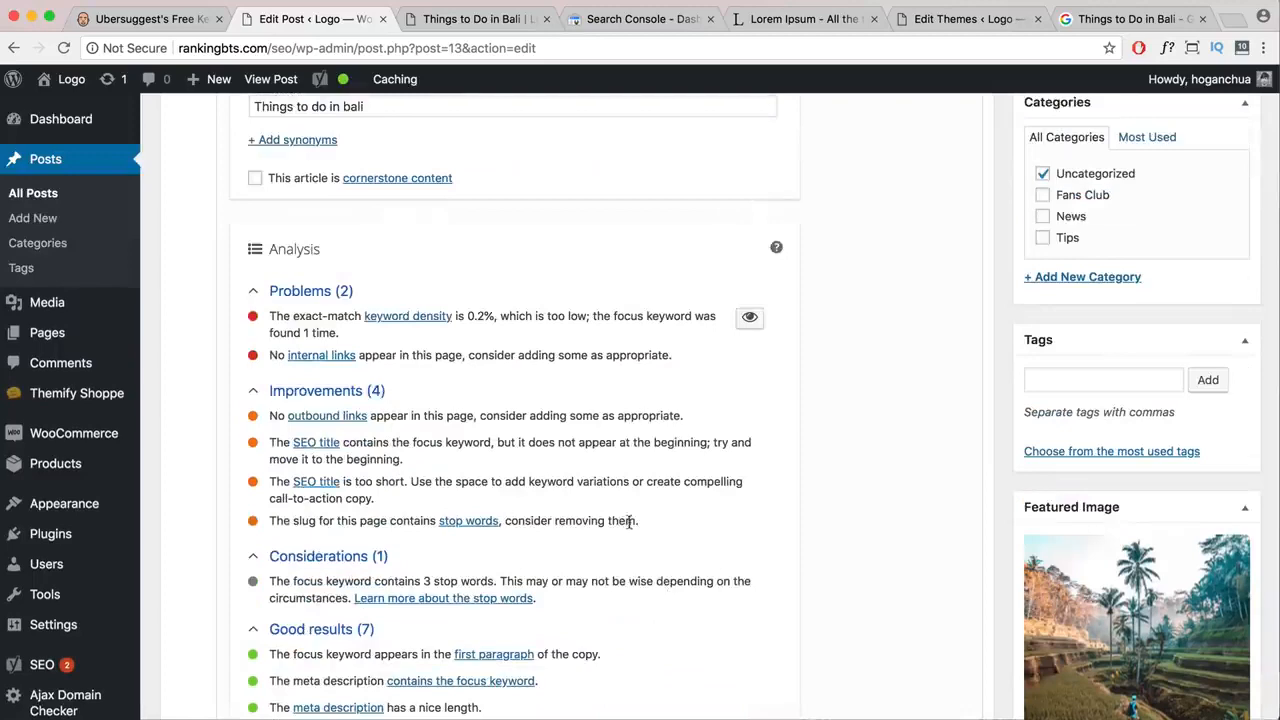
drag(631, 520, 269, 414)
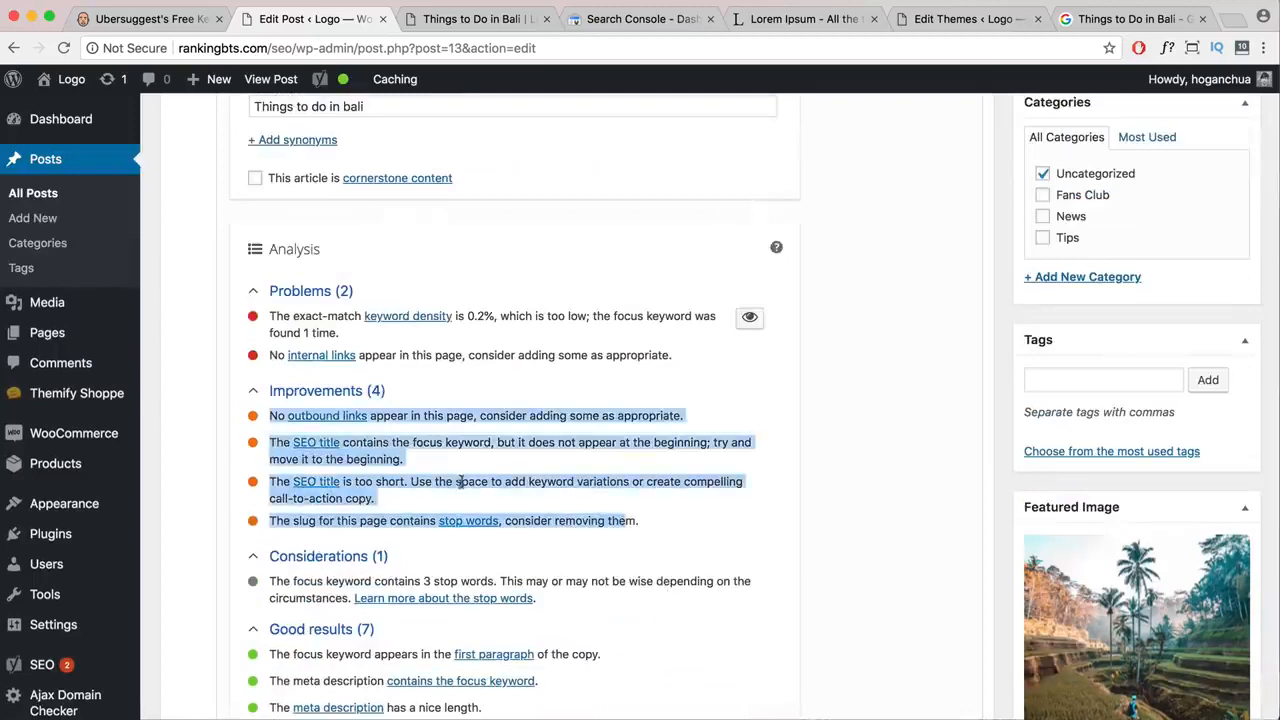
scroll(868, 423, up, 3)
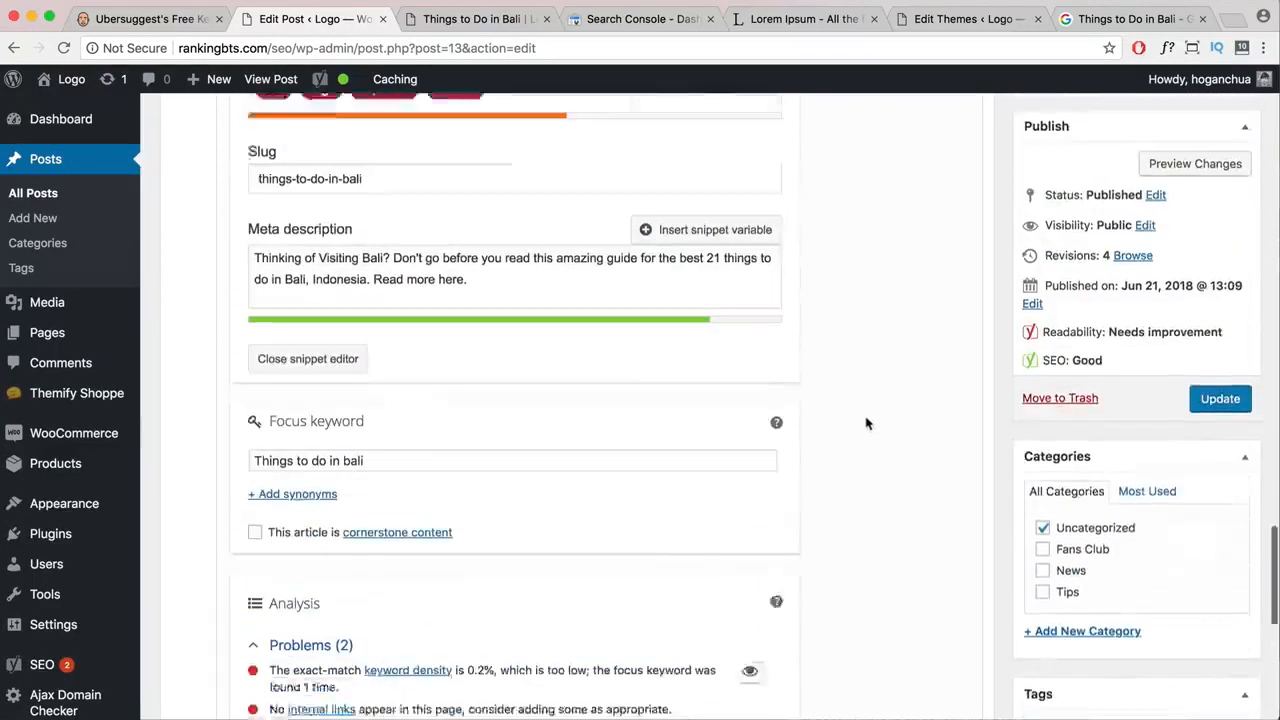
scroll(1129, 563, down, 2)
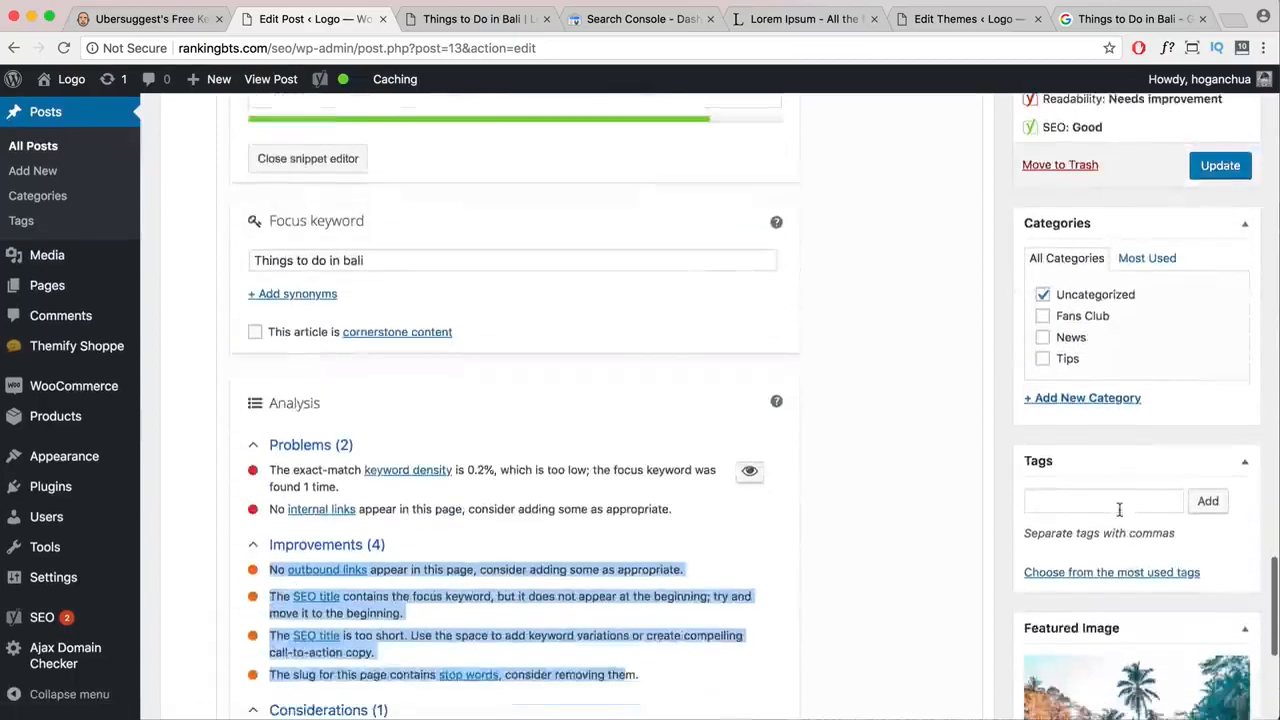
scroll(1129, 563, down, 4)
scroll(879, 509, up, 4)
- Review the post's body paragraphs below the underwater image in the editor
scroll(879, 509, up, 15)
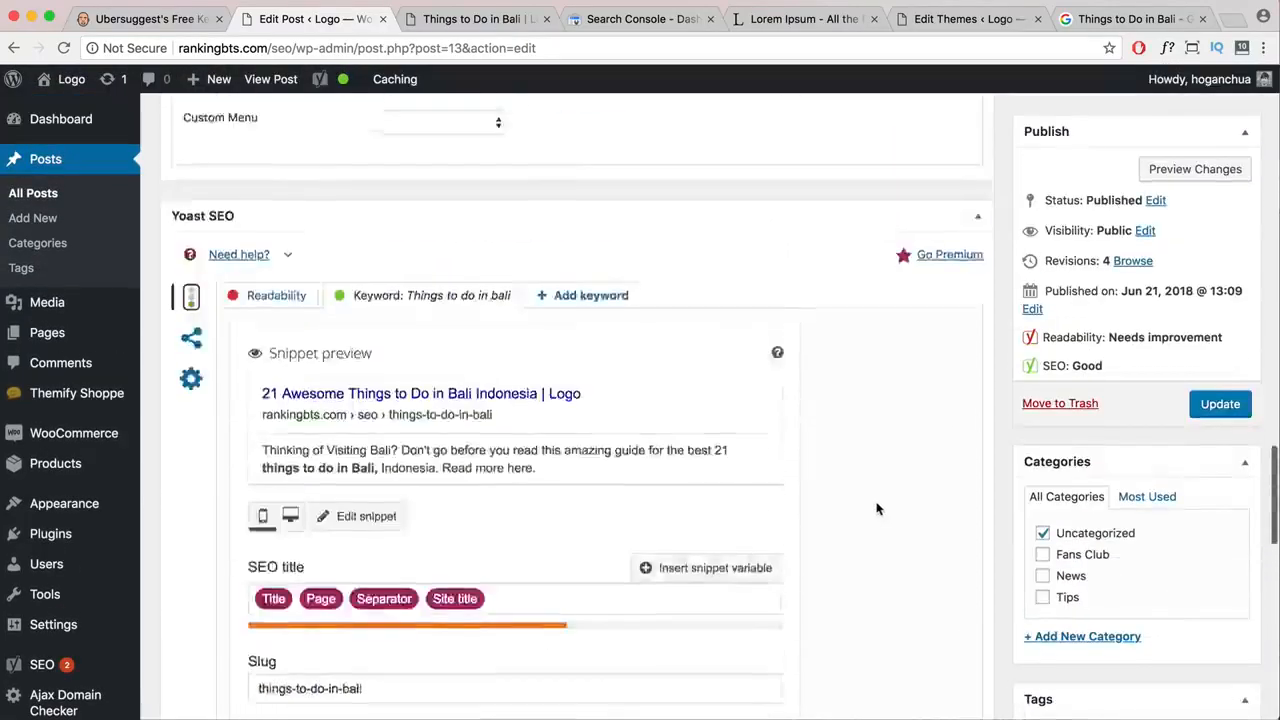
scroll(481, 481, up, 3)
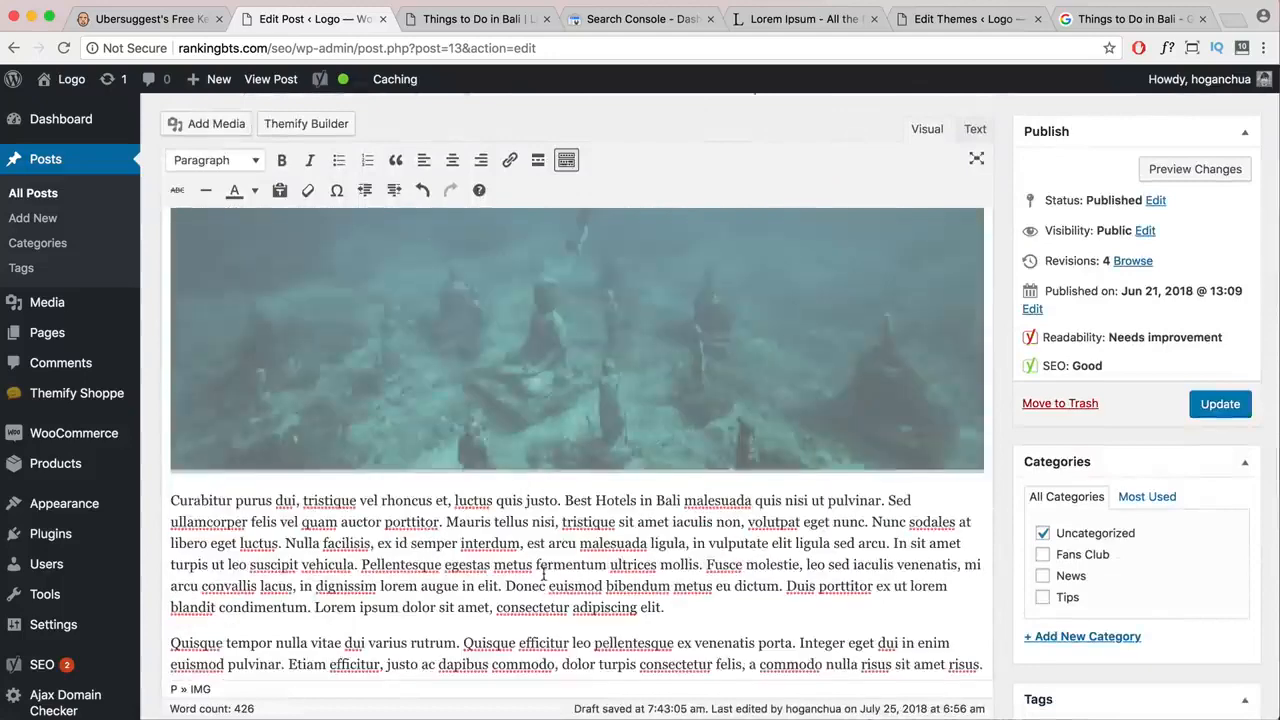
click(675, 607)
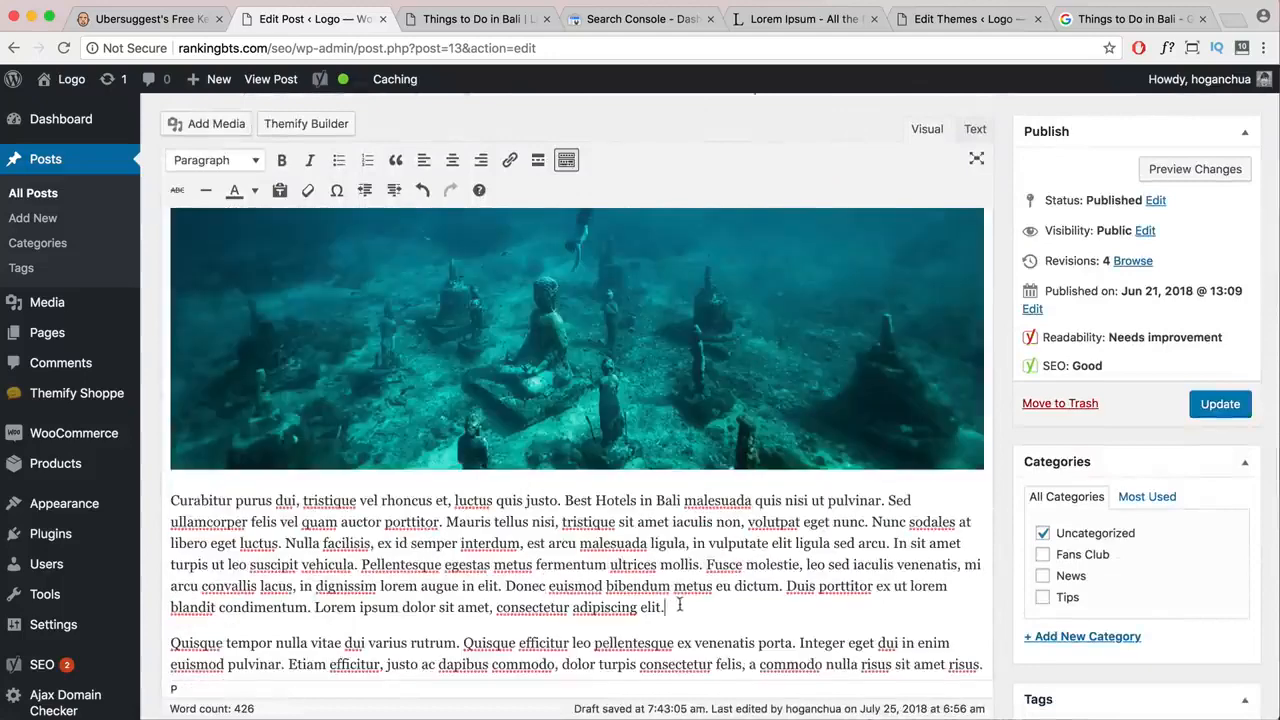
scroll(679, 604, down, 3)
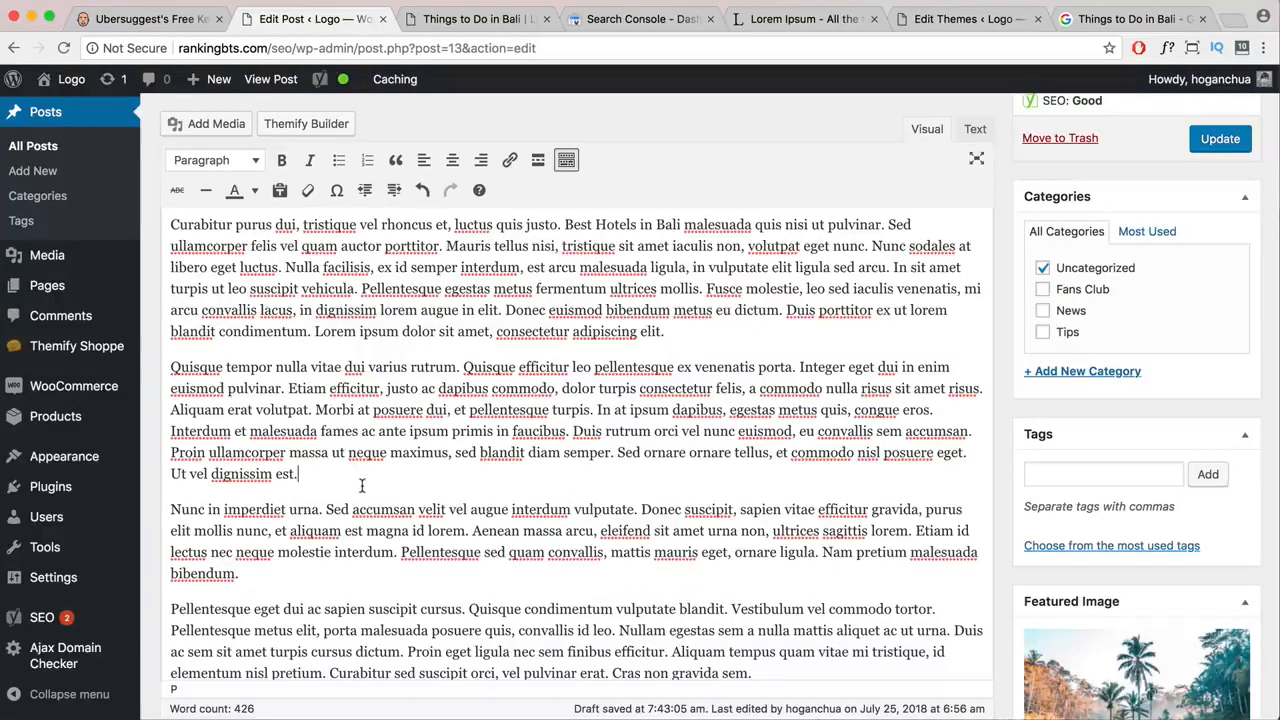
- Search Google for "niel patel" in a new browser tab and open the Blog page of neilpatel.com
click(1230, 22)
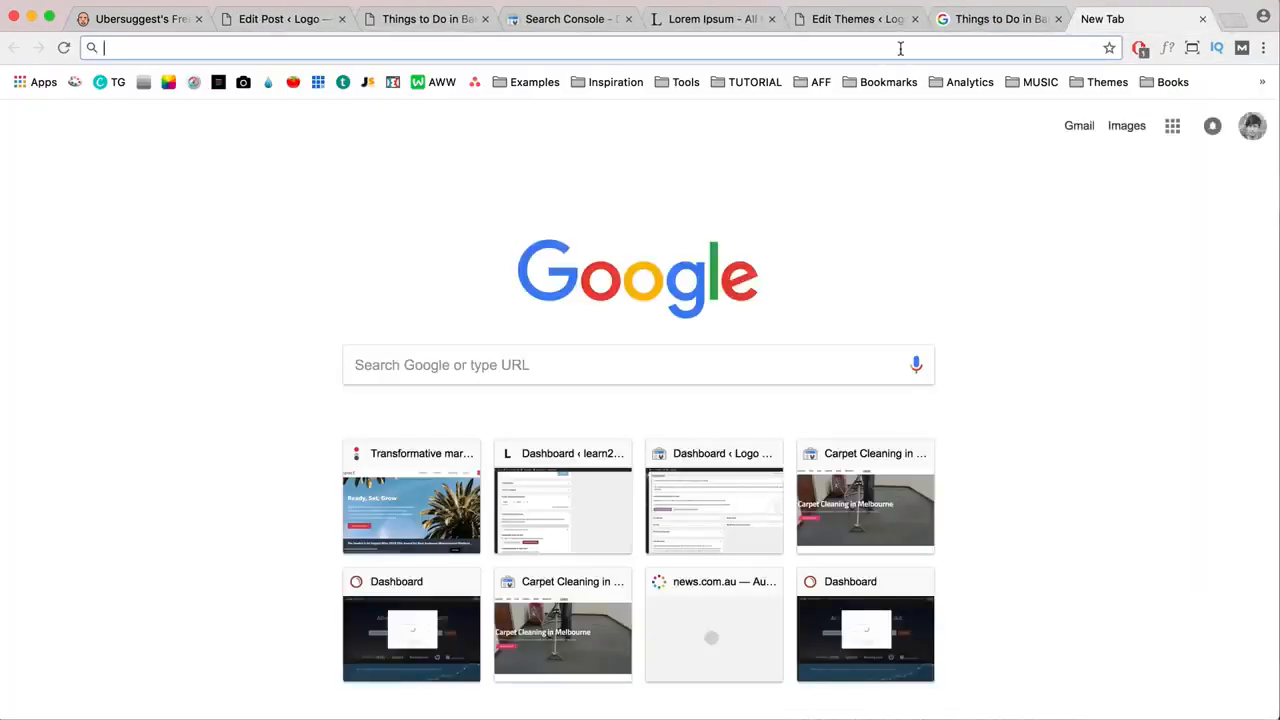
text(qui)
key(BackSpace)
text(niel patel)
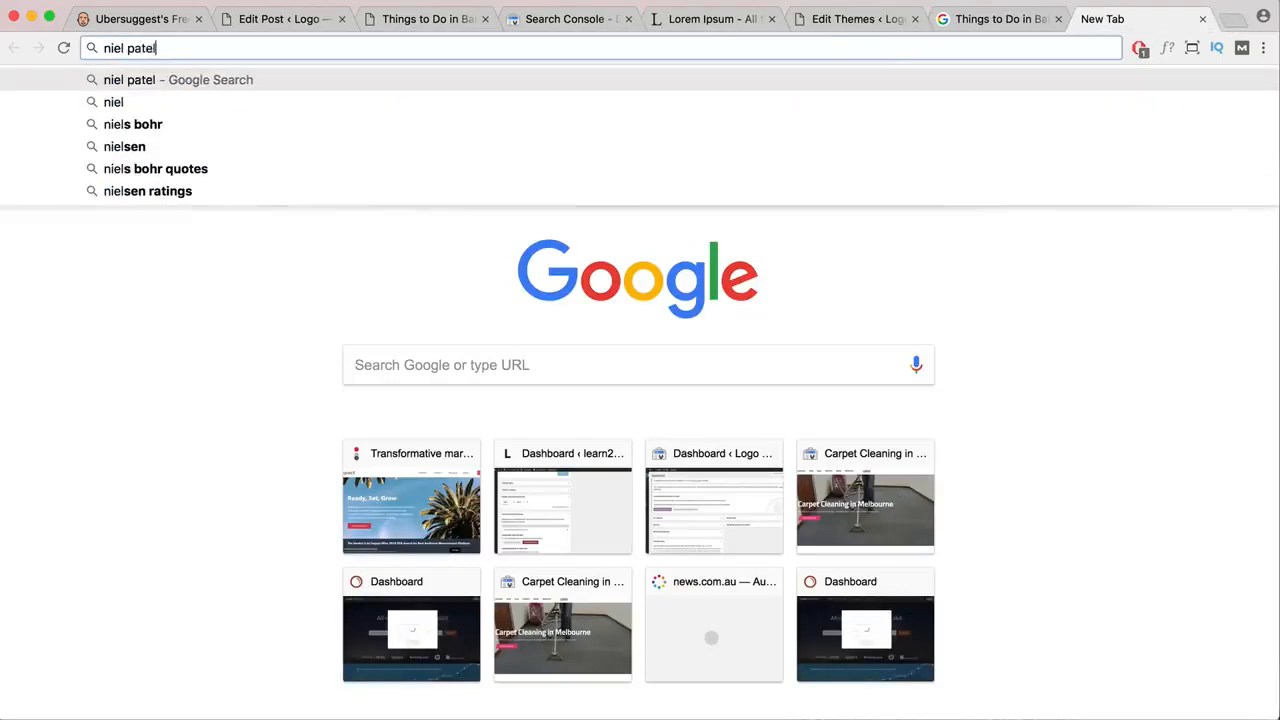
key(Return)
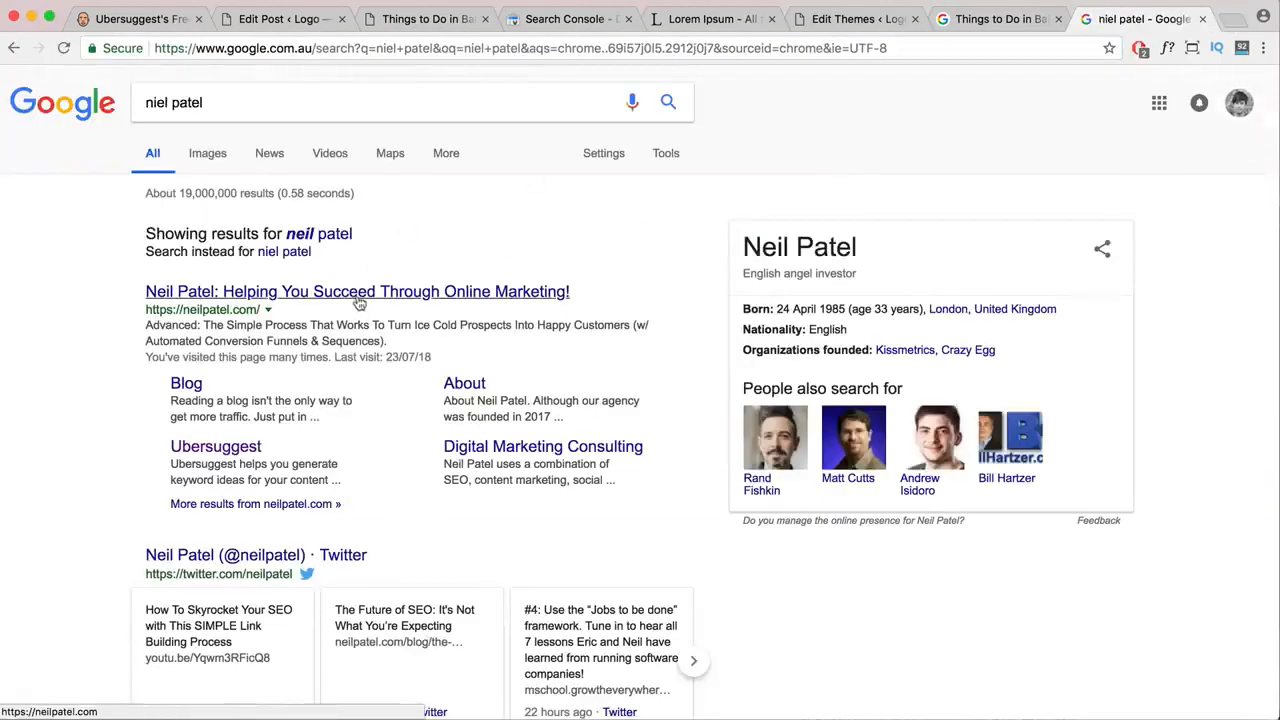
click(234, 391)
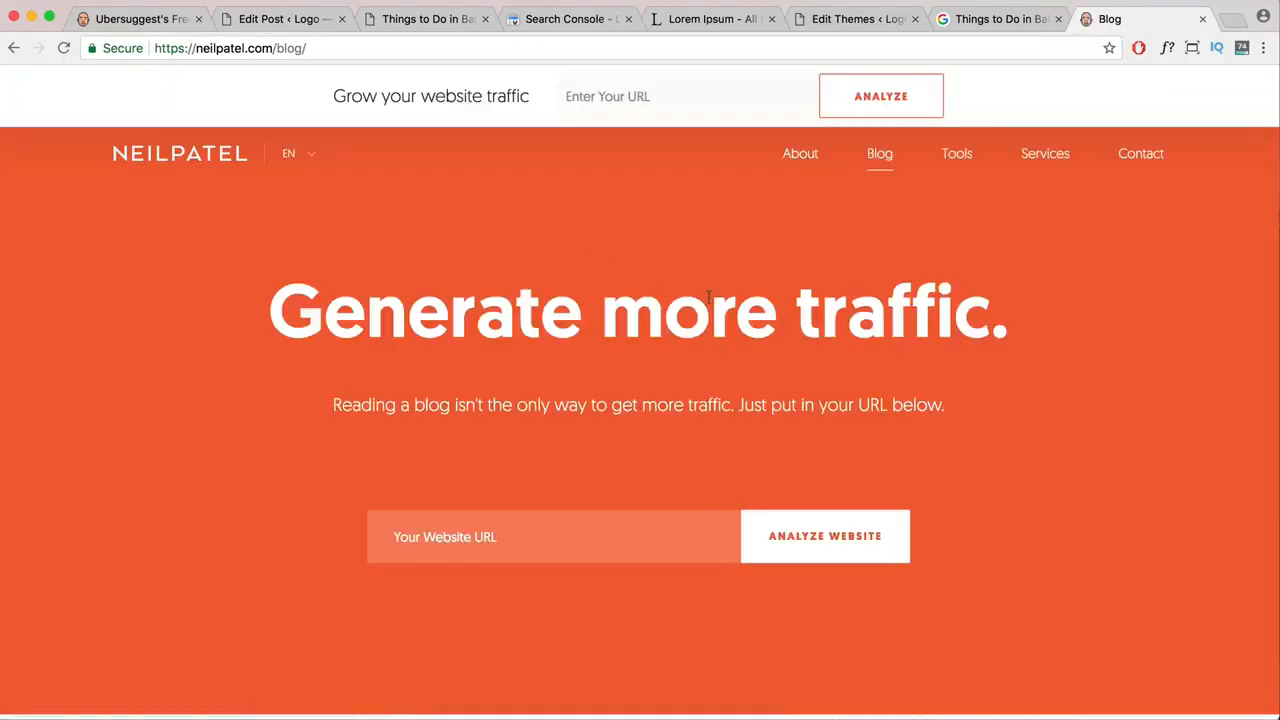
- Browse the blog's post list and open "Why I Spent $500,000 Buying a Blog That Generates No Revenue"
scroll(891, 320, down, 10)
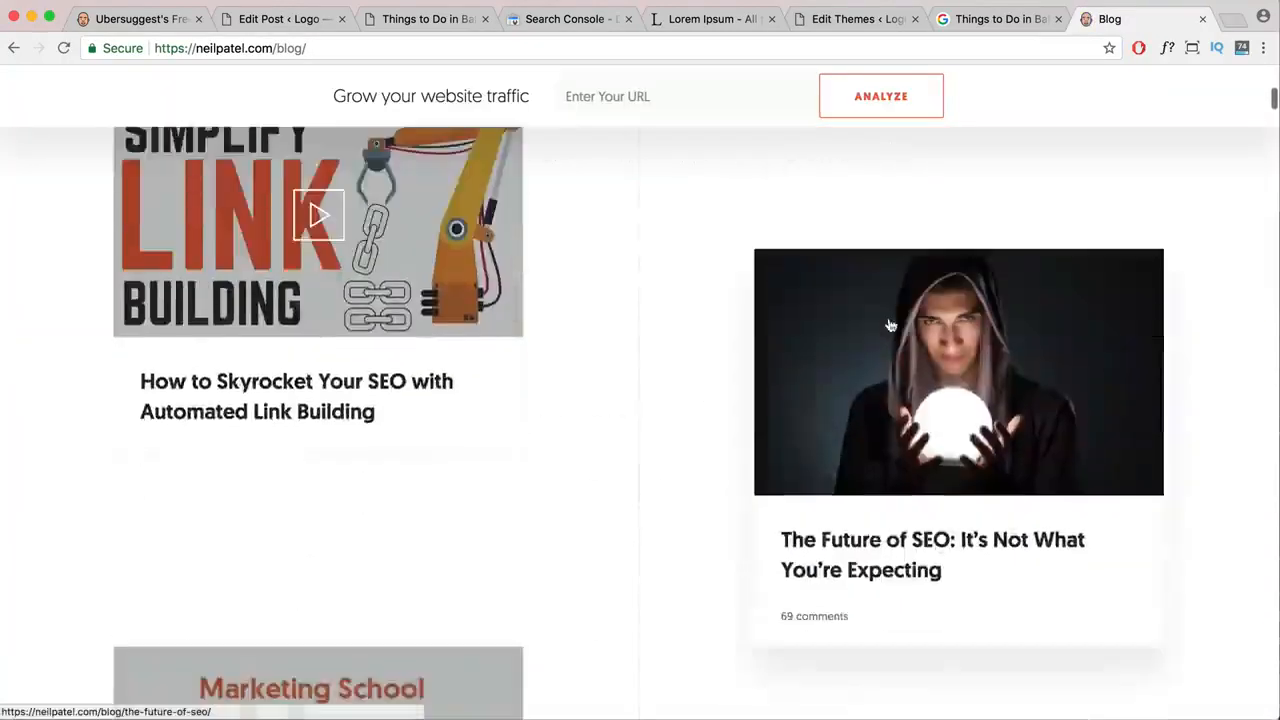
scroll(891, 325, down, 5)
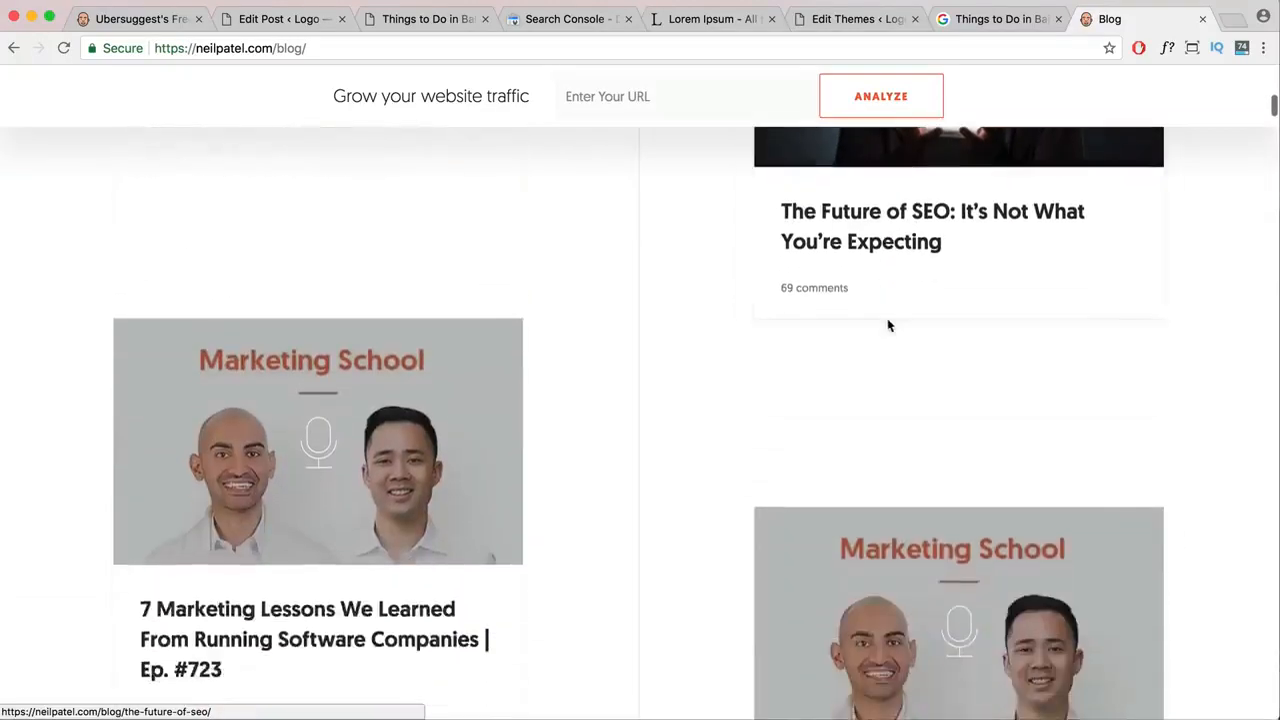
scroll(888, 325, down, 8)
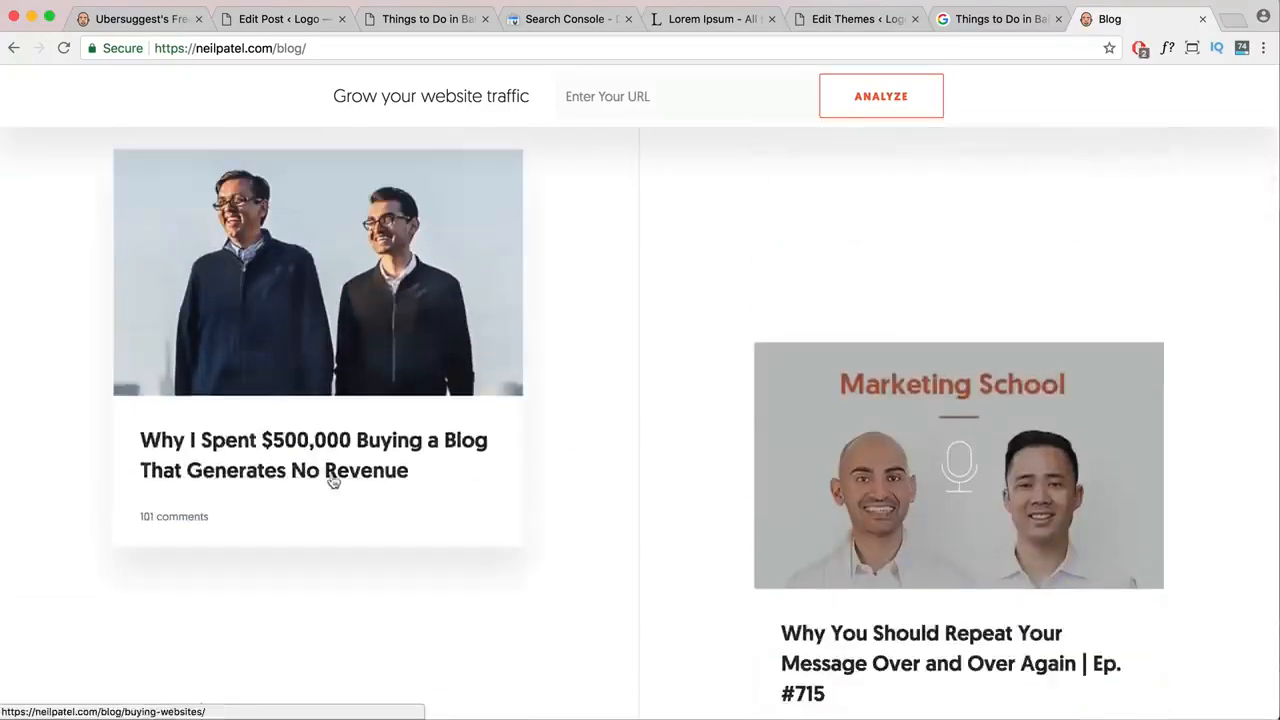
click(436, 507)
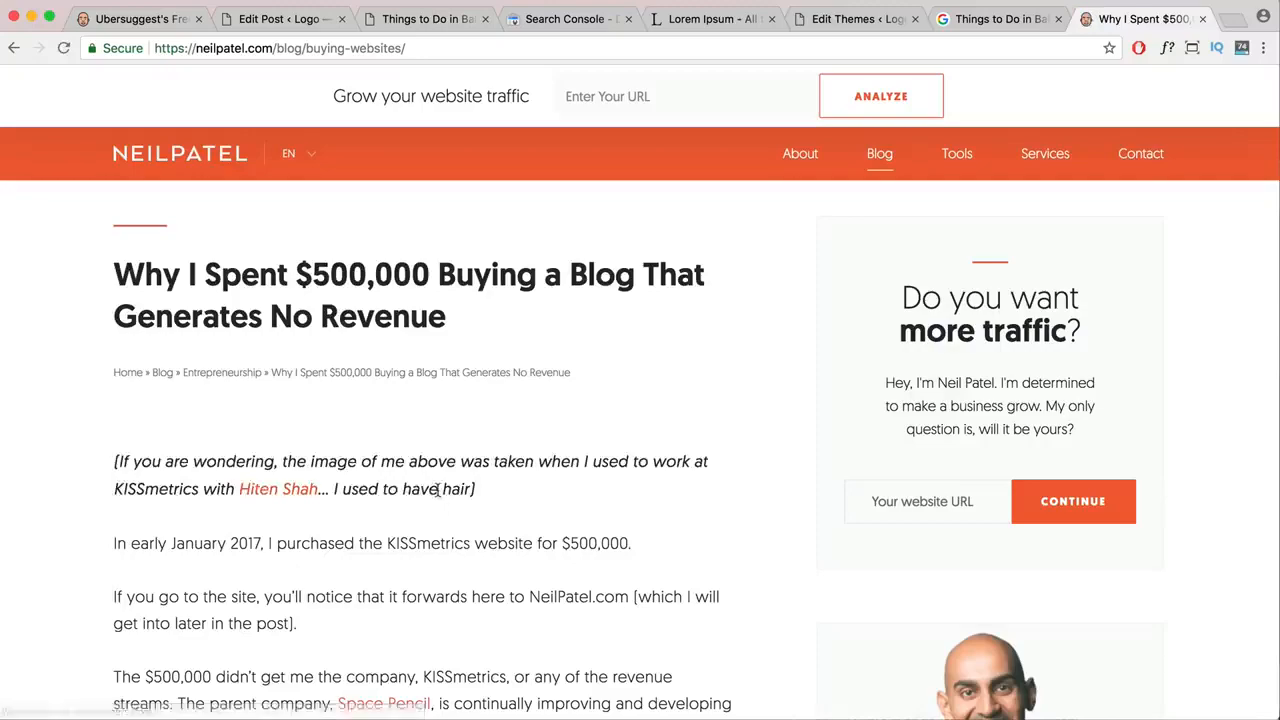
- Inspect the HTML tag of the article's "Why am I buying sites that aren't generating revenue?" subheading, and close the inspector
scroll(437, 496, down, 12)
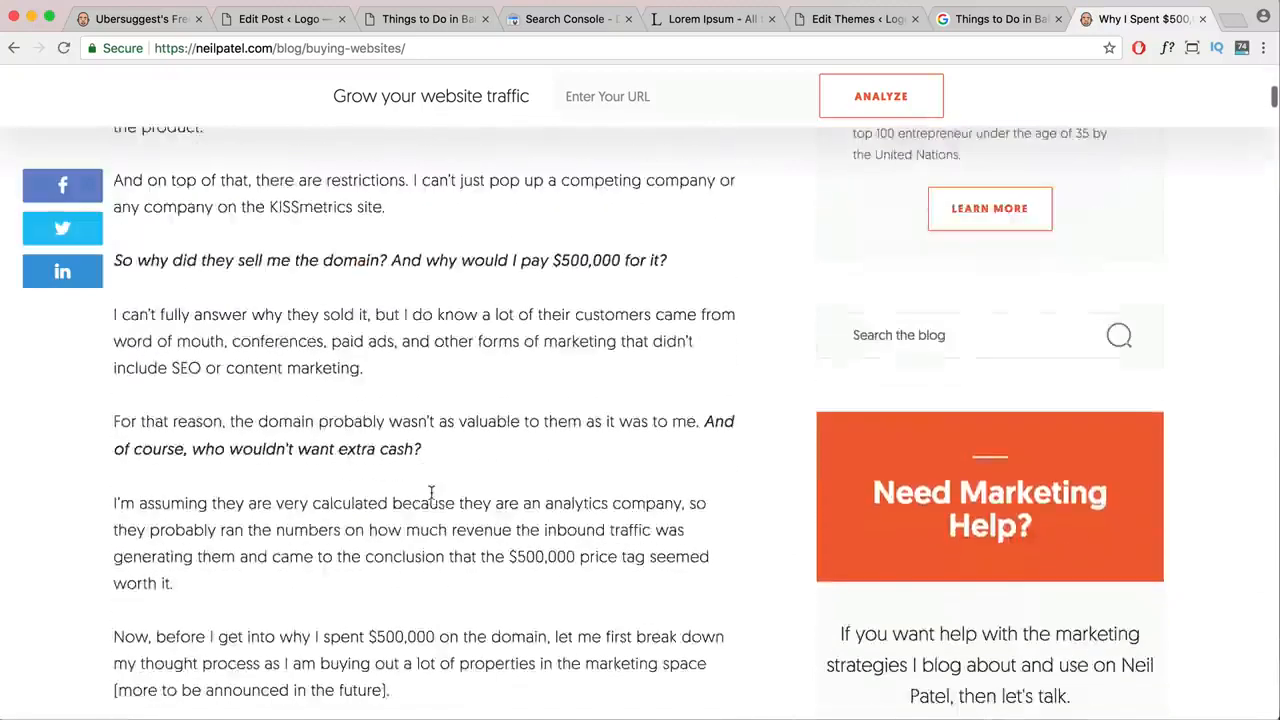
scroll(433, 498, down, 8)
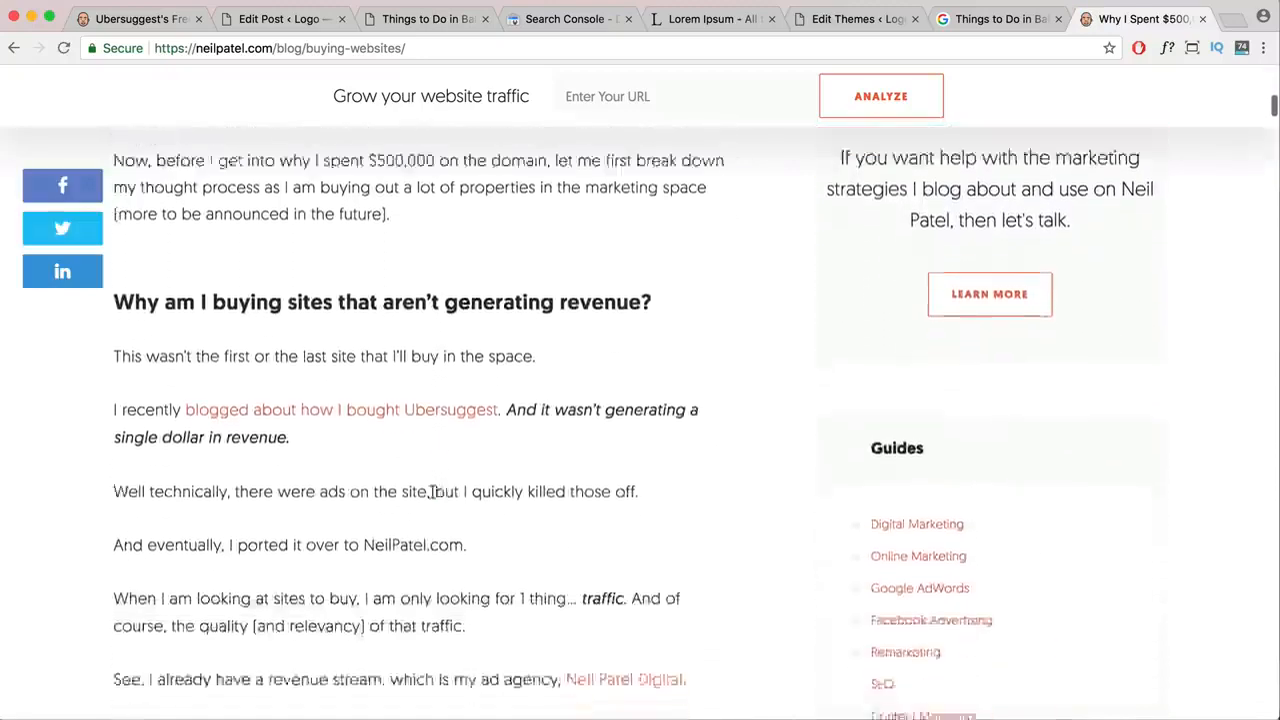
scroll(433, 492, up, 2)
drag(665, 295, 117, 283)
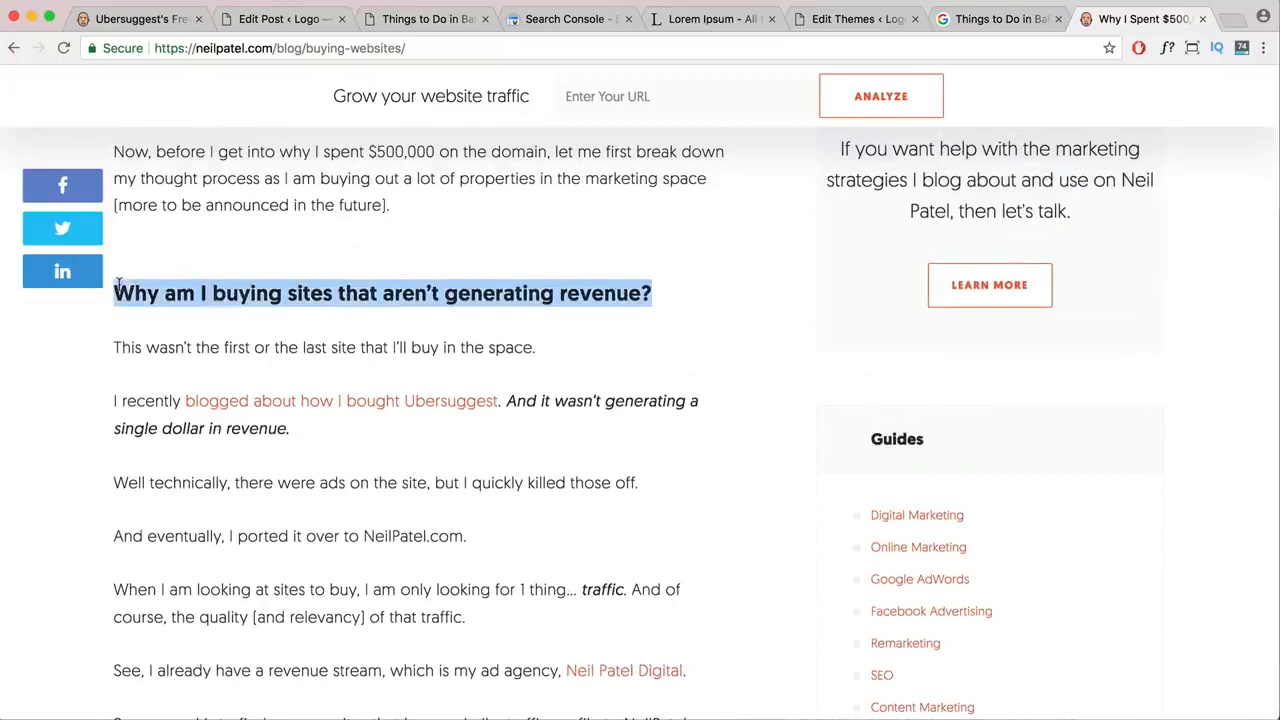
right_click(381, 293)
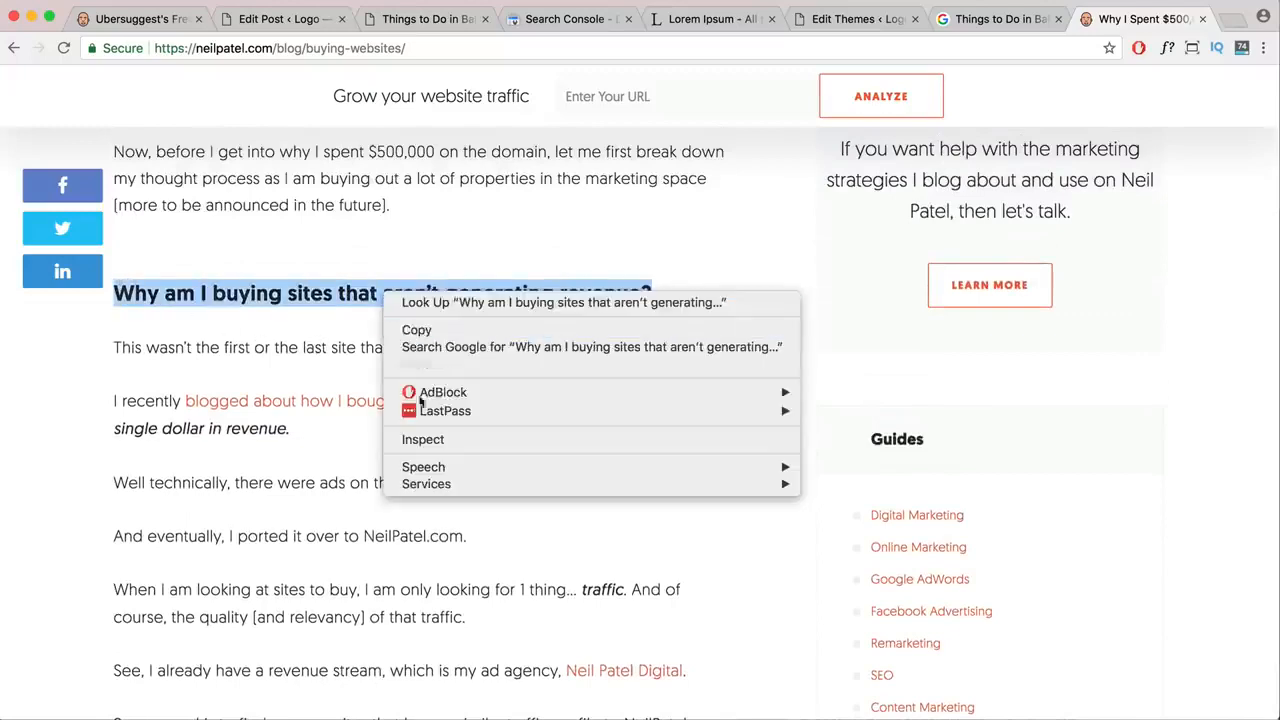
click(418, 440)
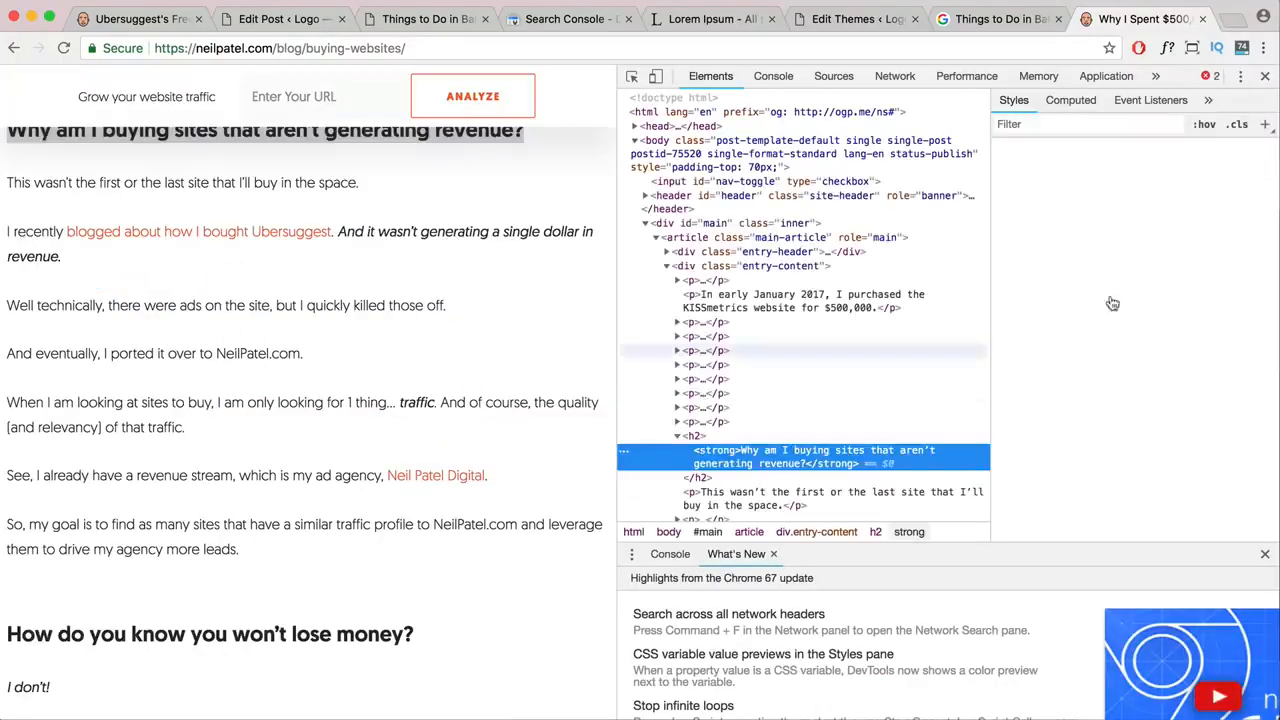
click(718, 478)
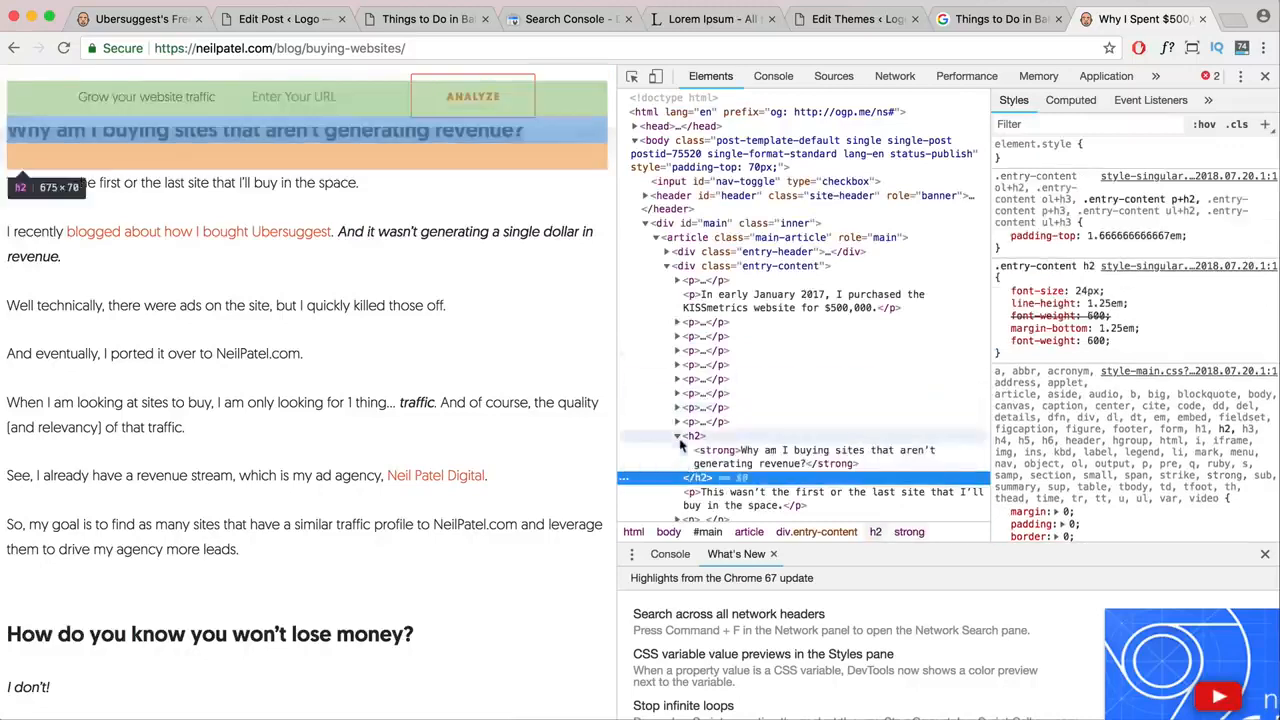
click(1263, 78)
click(452, 276)
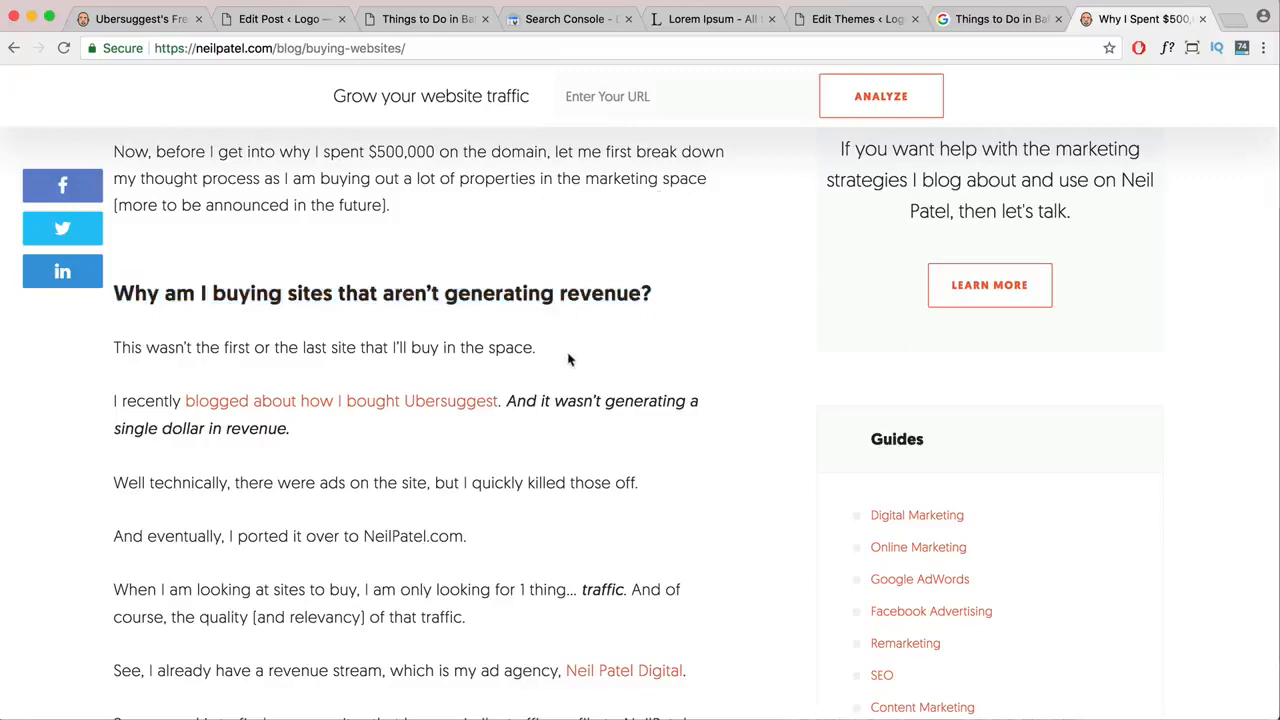
- Examine how the rest of the article uses links, images, subheadings and short paragraphs
scroll(570, 362, down, 5)
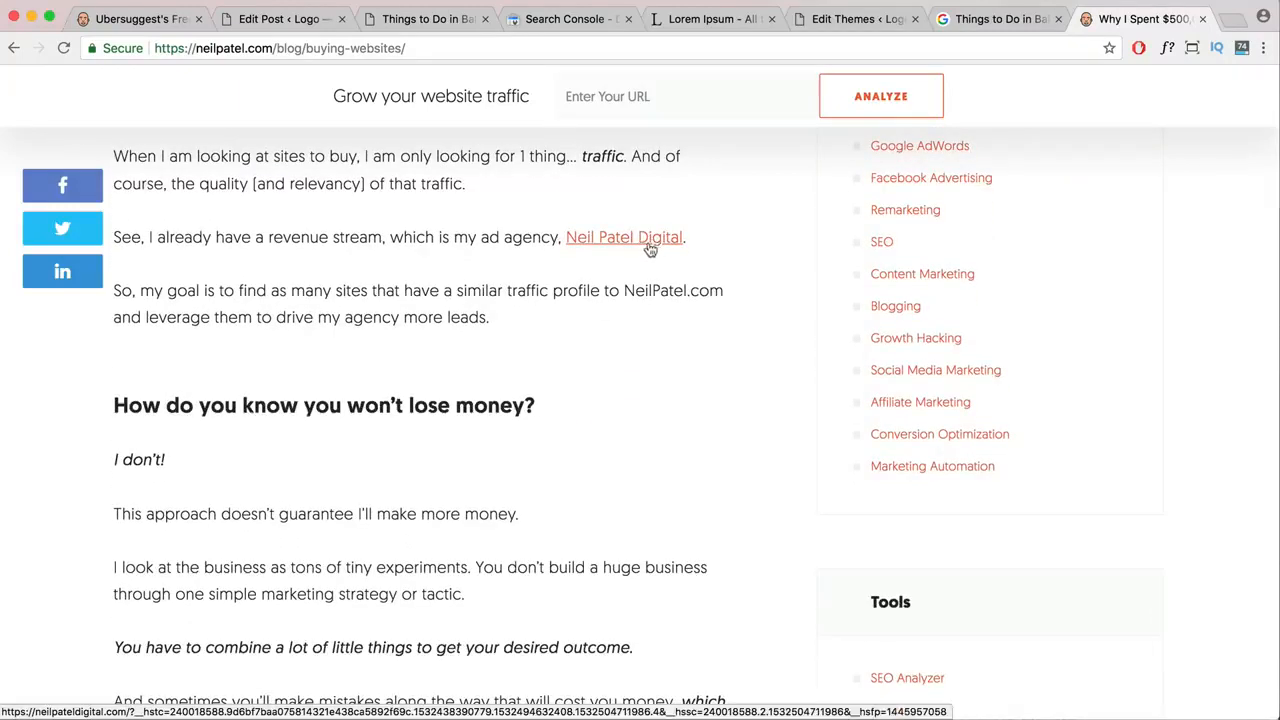
scroll(586, 277, down, 6)
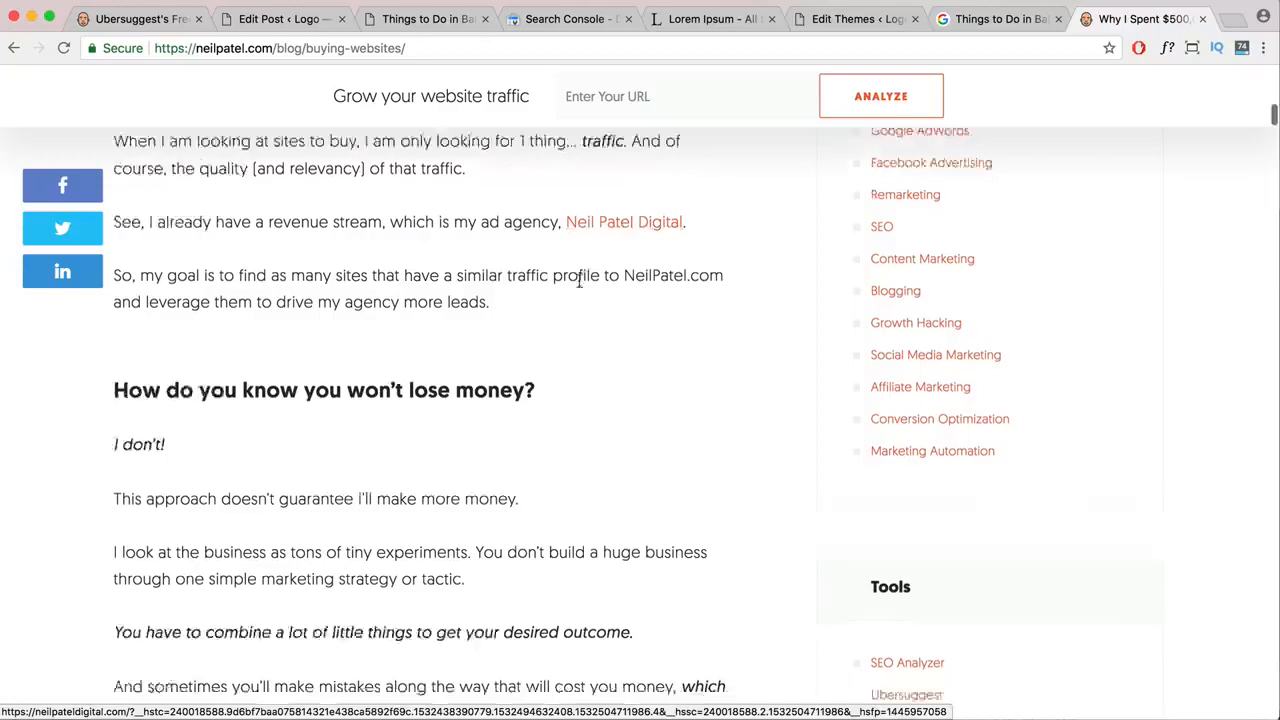
scroll(577, 289, down, 10)
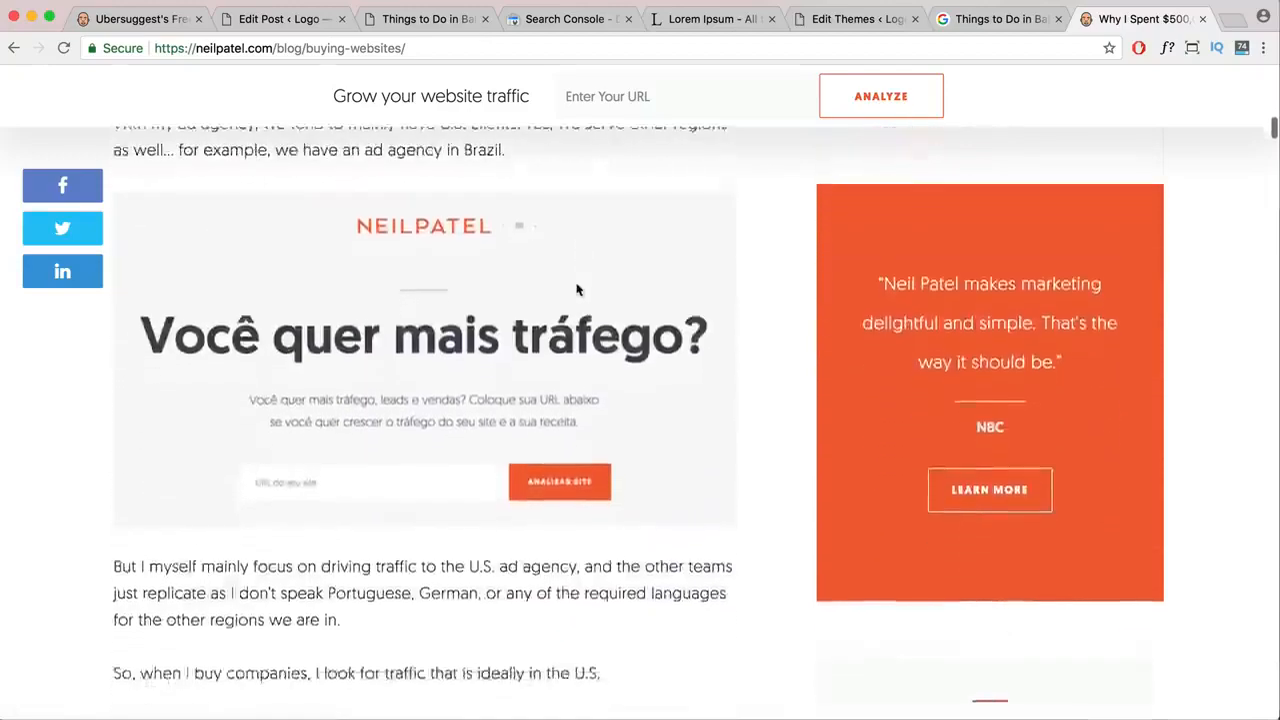
scroll(576, 289, up, 2)
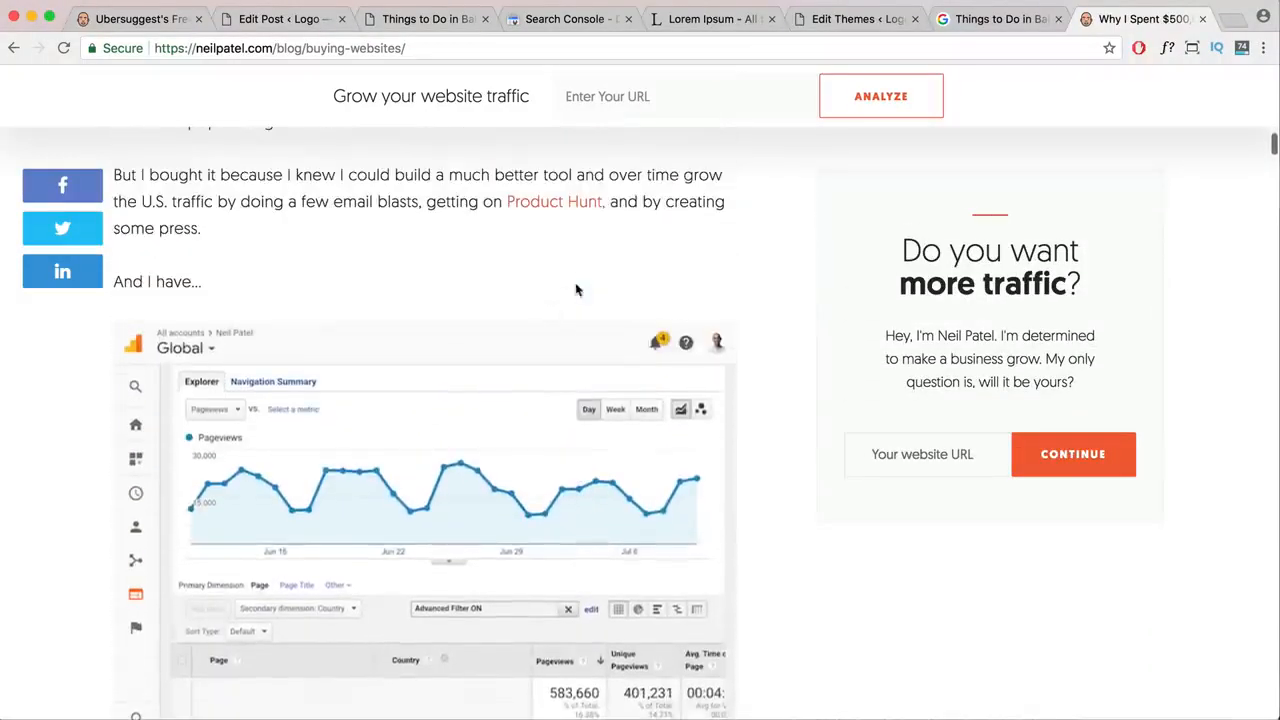
scroll(514, 395, down, 15)
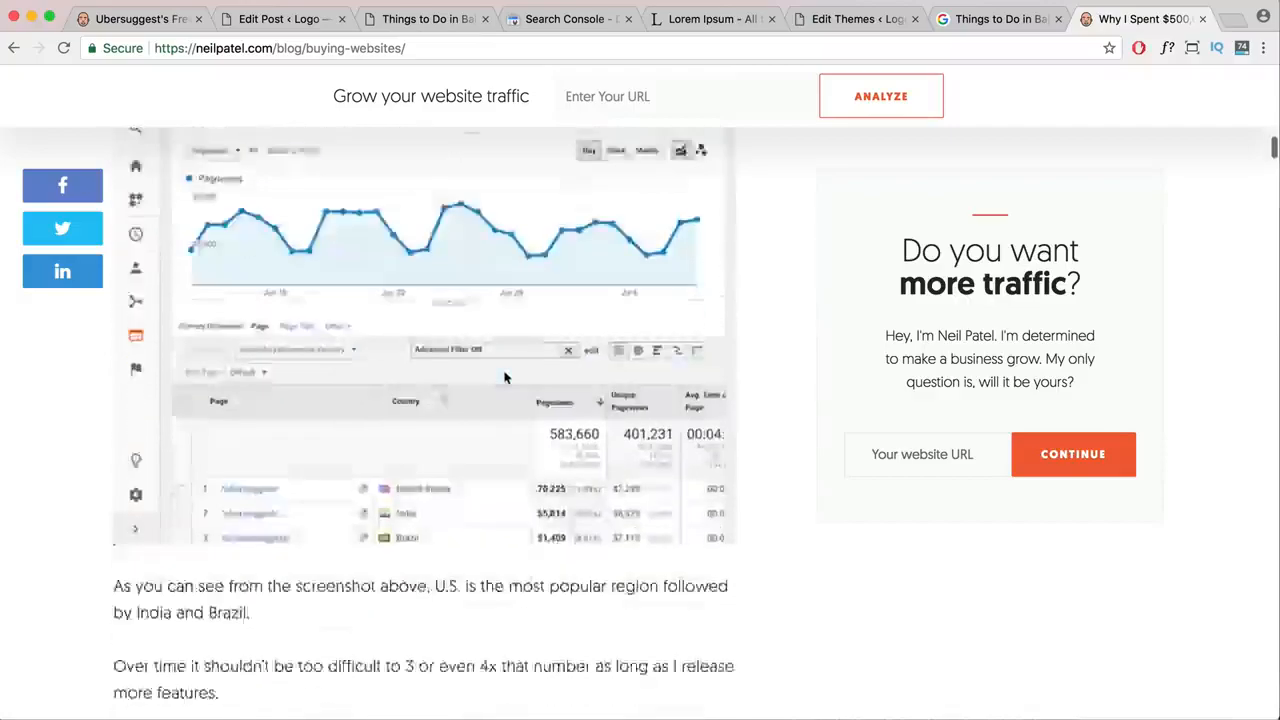
scroll(505, 378, down, 20)
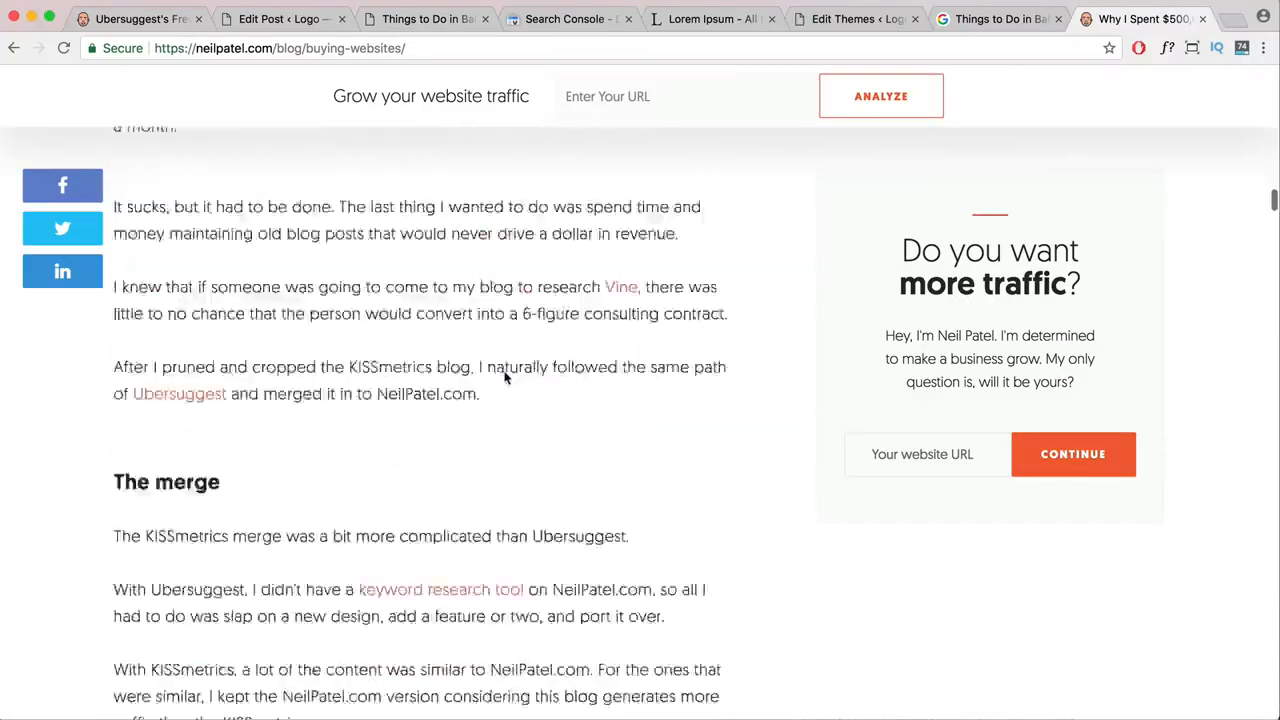
scroll(505, 370, down, 15)
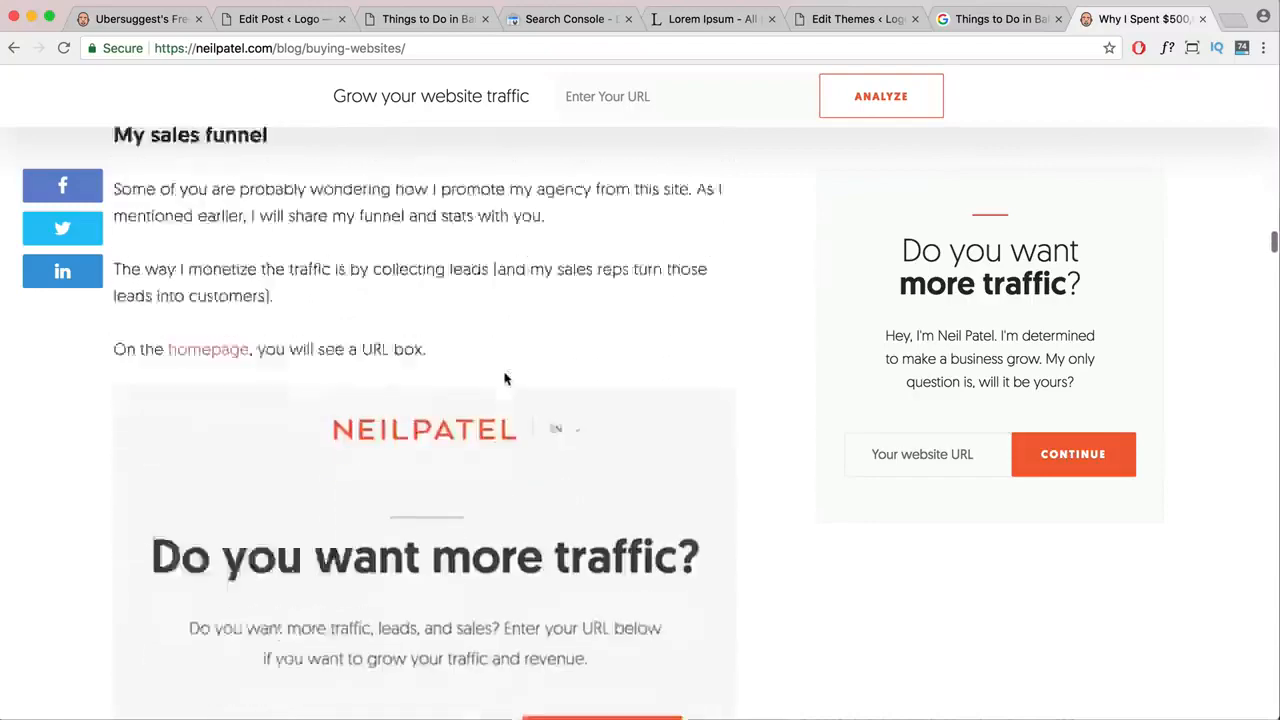
scroll(503, 371, up, 10)
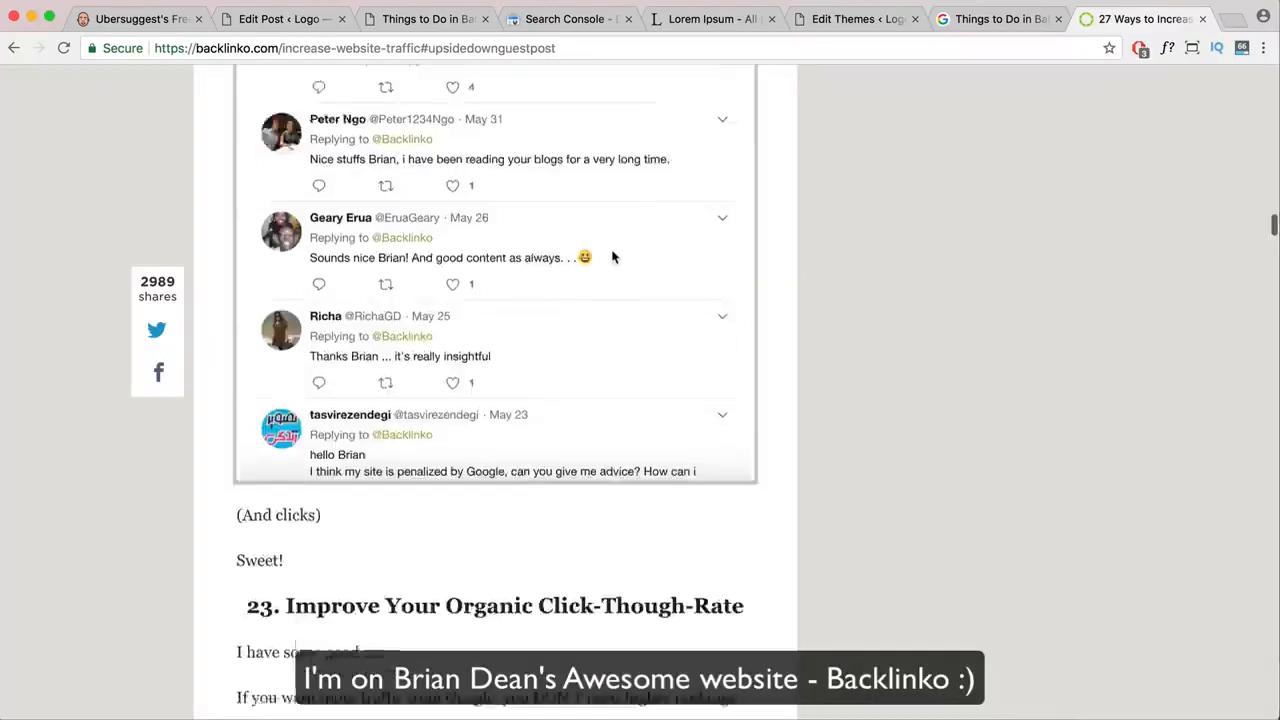
- Examine the text and image layout of the Backlinko article's section on improving organic click-through rate
scroll(613, 257, down, 10)
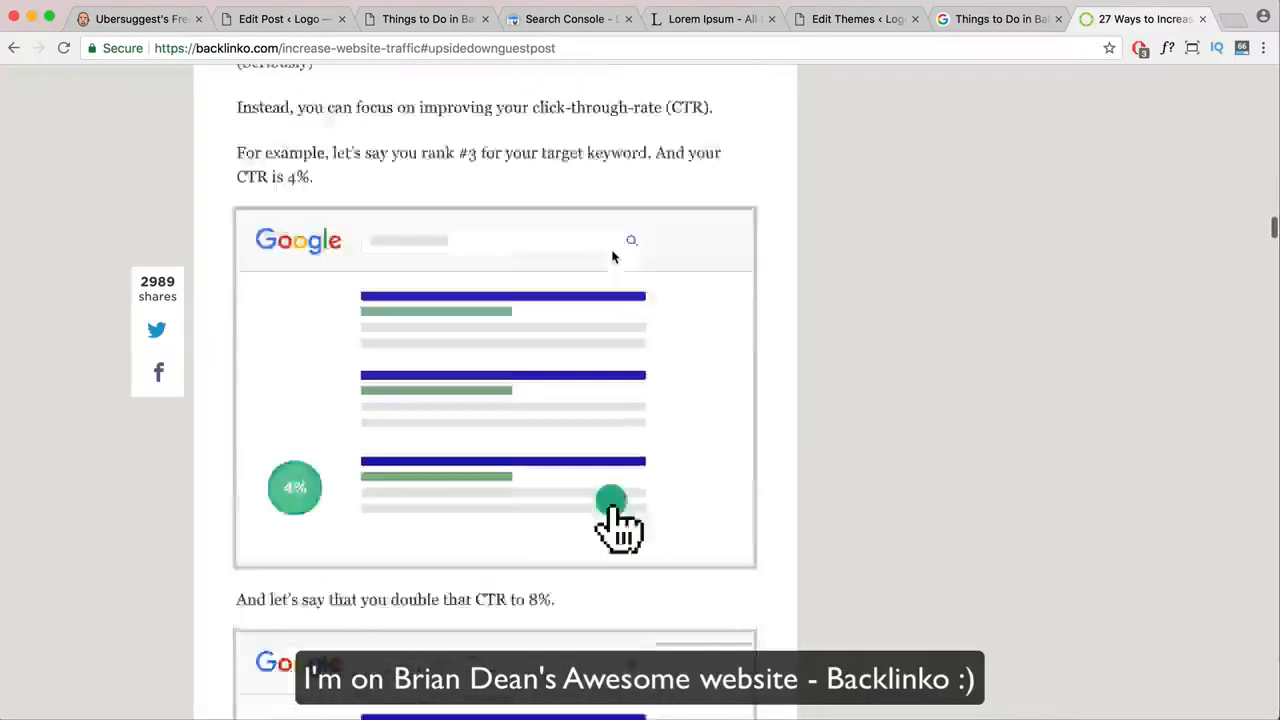
scroll(613, 257, down, 8)
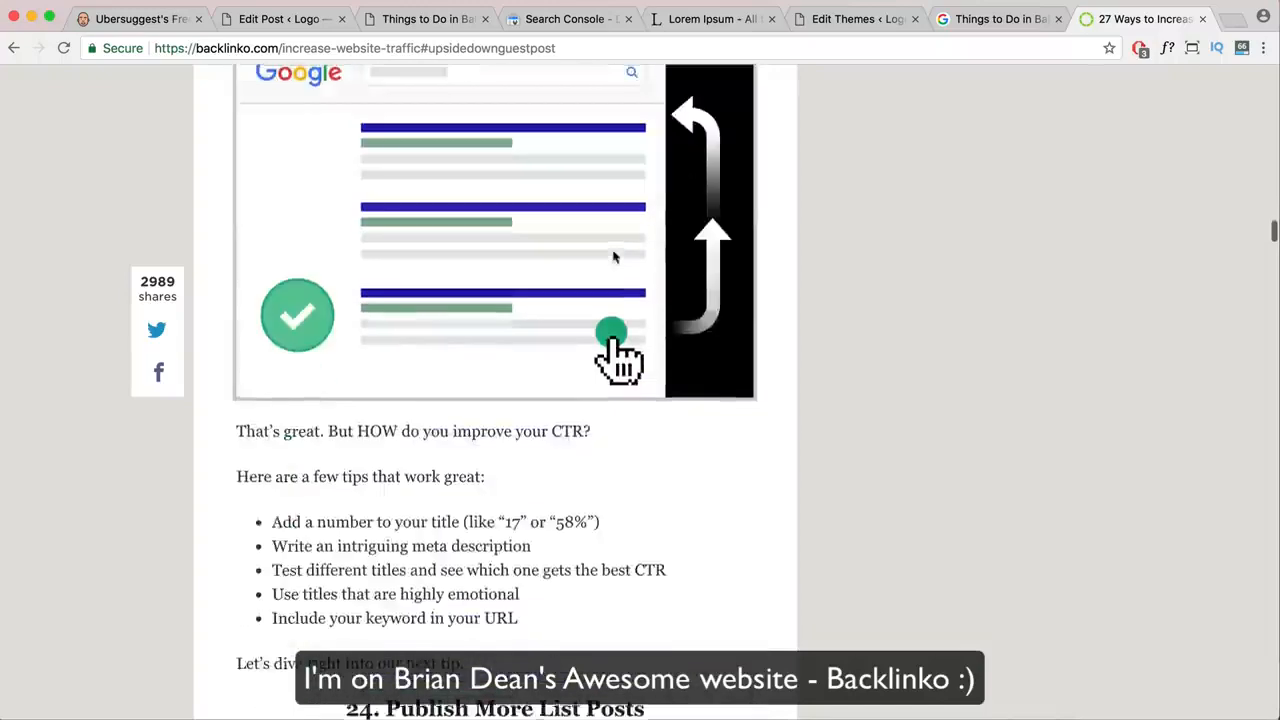
scroll(613, 257, up, 9)
scroll(613, 257, up, 2)
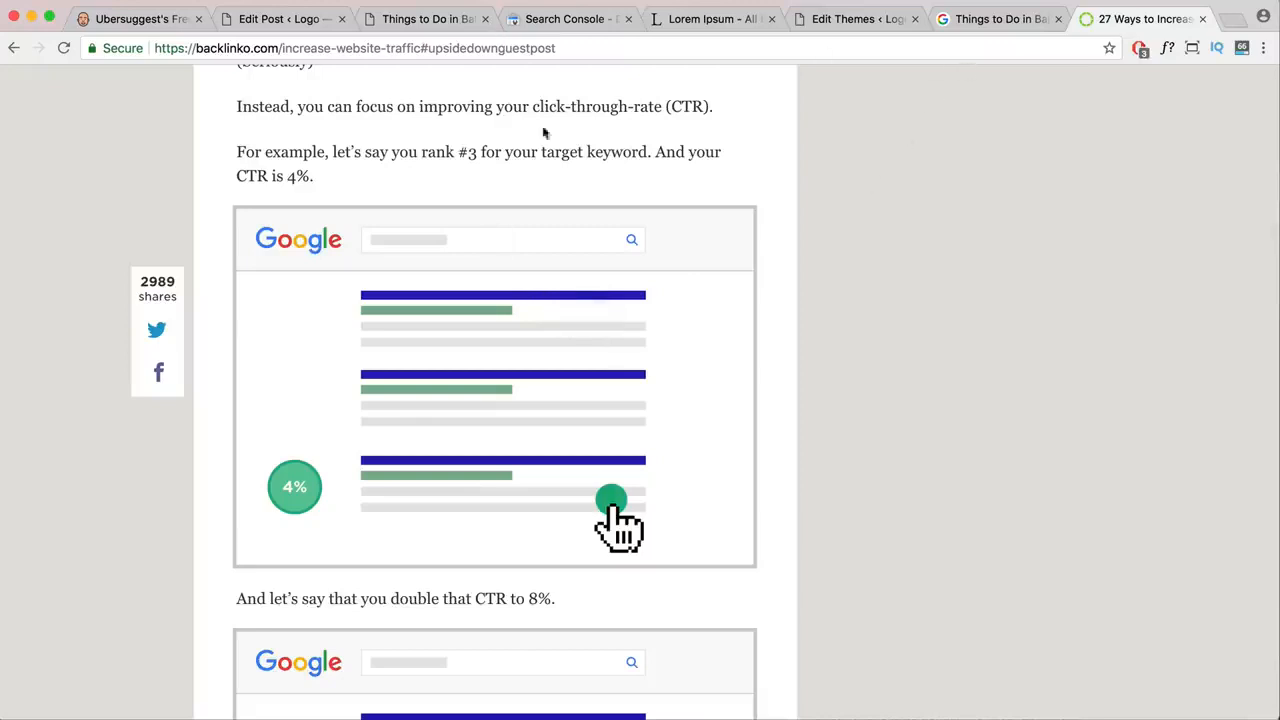
- Compare the live Bali post's paragraph layout with its content in the post editor
click(405, 22)
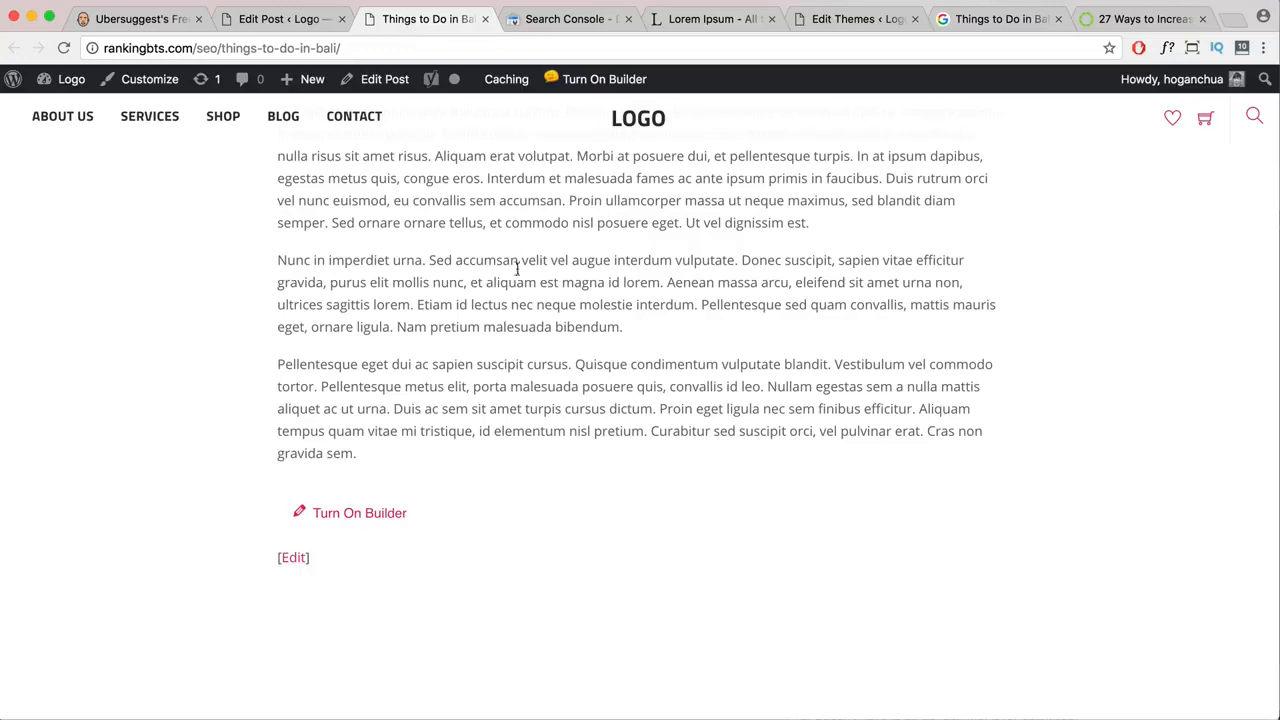
click(288, 19)
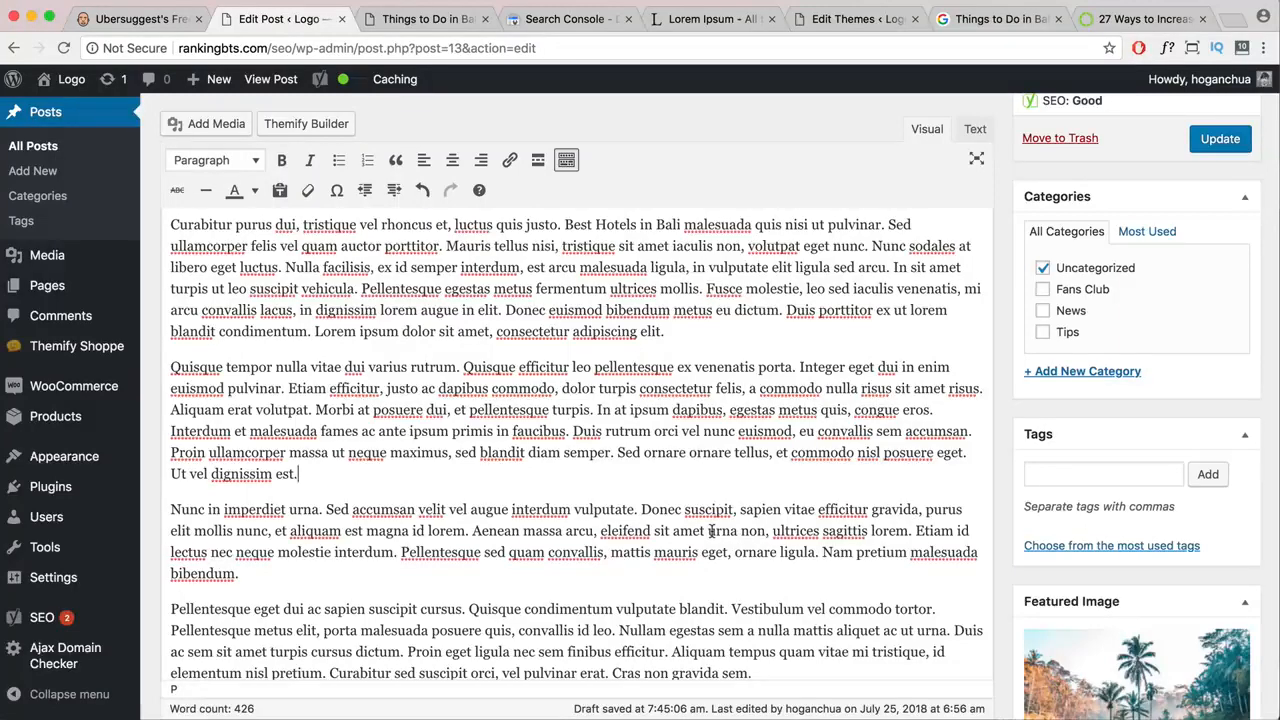
click(484, 30)
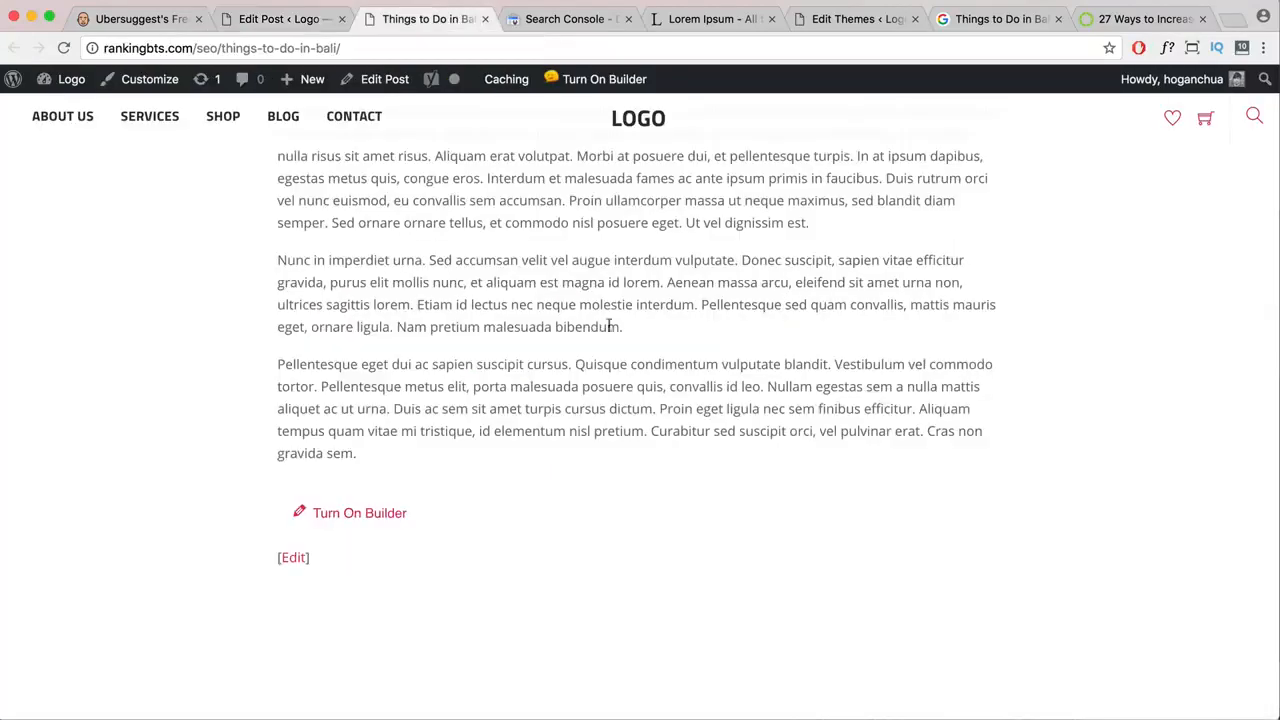
scroll(706, 333, up, 2)
scroll(706, 333, down, 1)
scroll(690, 387, up, 5)
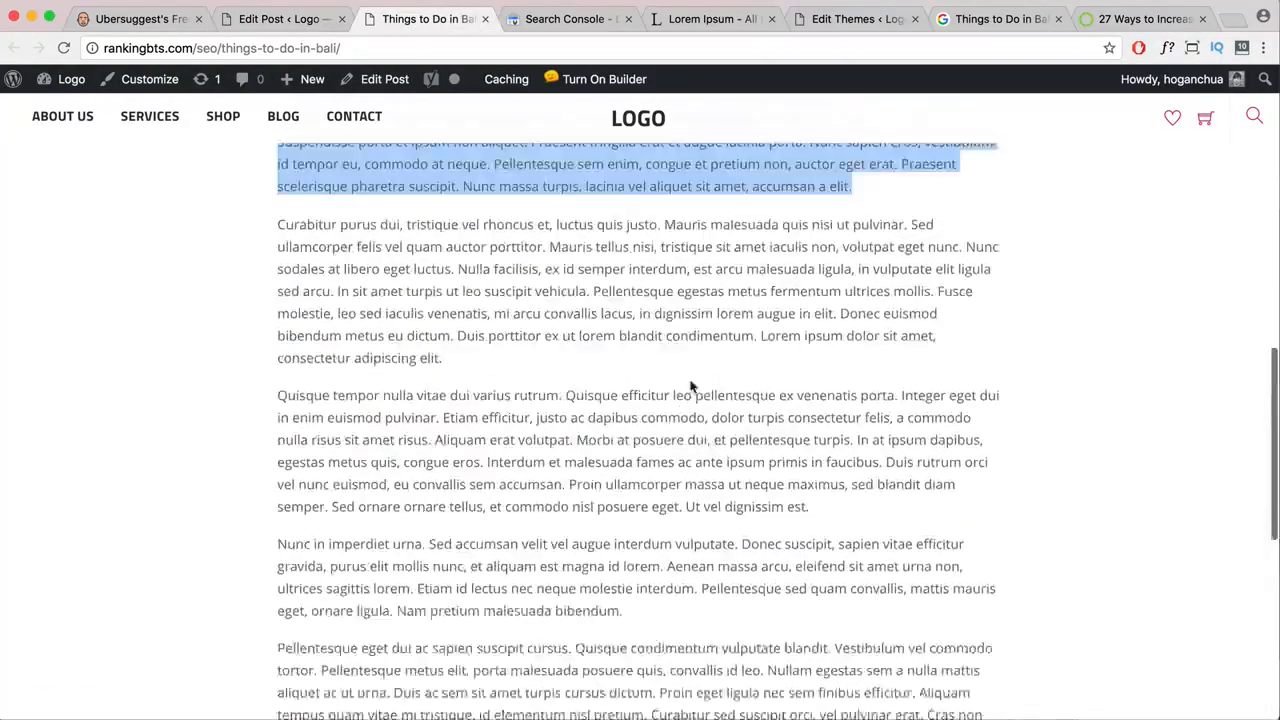
scroll(570, 368, down, 5)
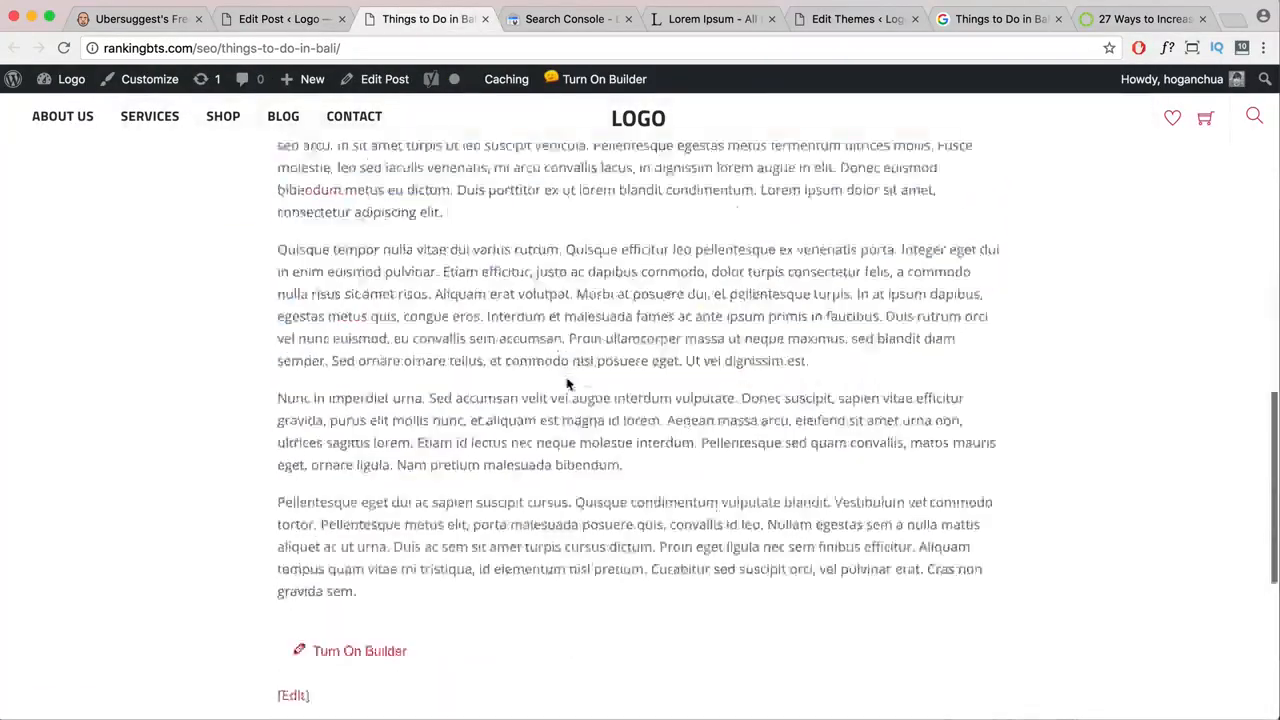
- Examine the length and layout of the opening paragraphs on the live "Things to Do in Bali" post
scroll(566, 378, up, 5)
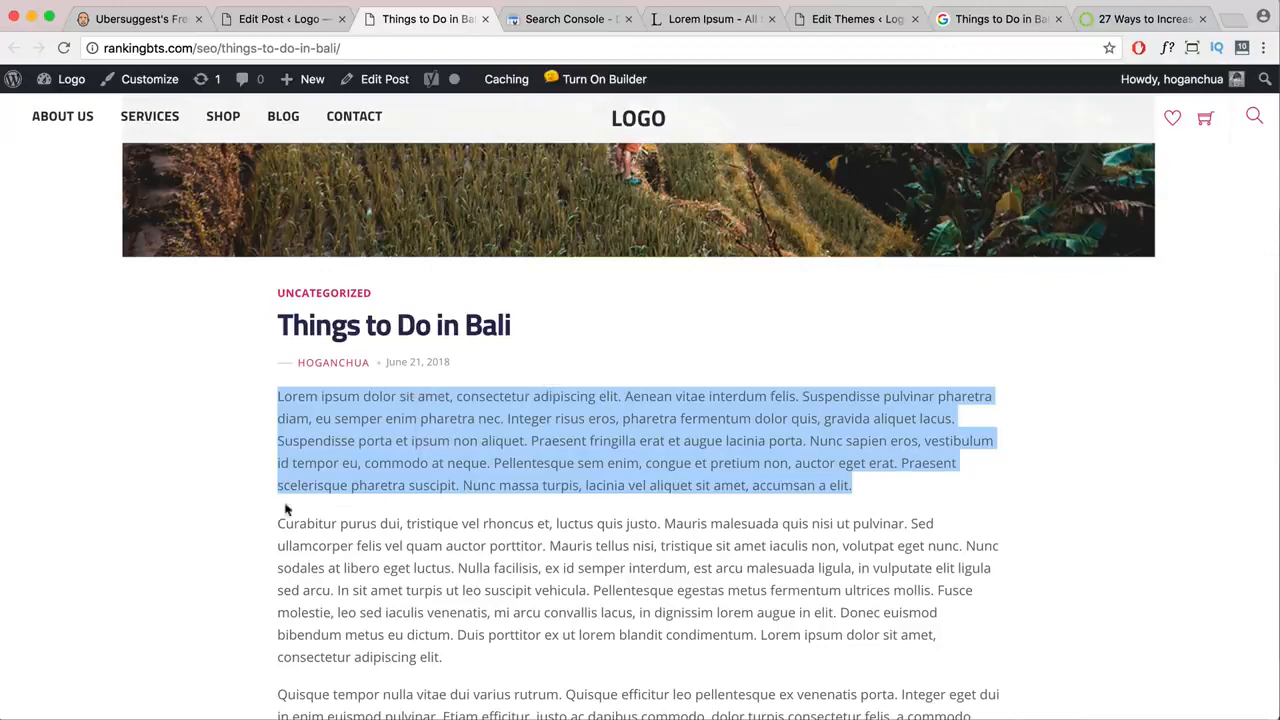
scroll(410, 512, down, 1)
click(448, 512)
drag(446, 566, 291, 458)
click(356, 483)
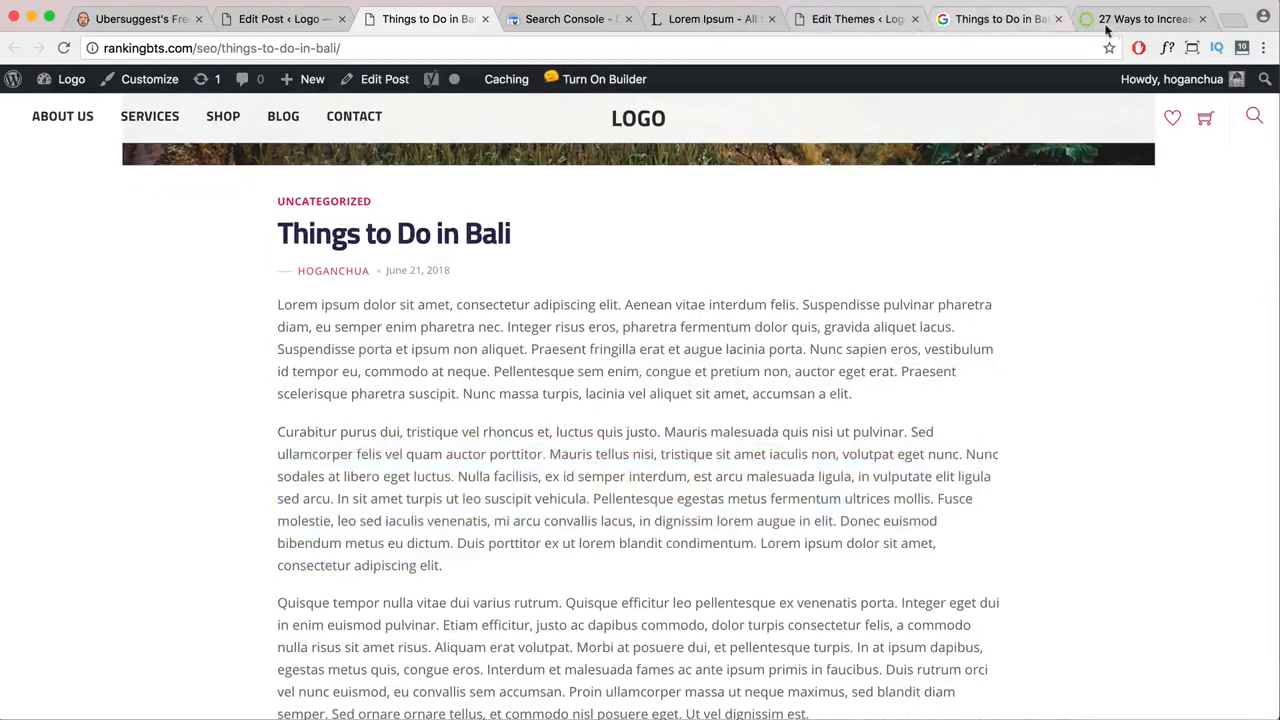
- Examine the short paragraphs in the Backlinko article's section 21 on using a "Question Analyzer"
click(1140, 18)
scroll(538, 437, up, 15)
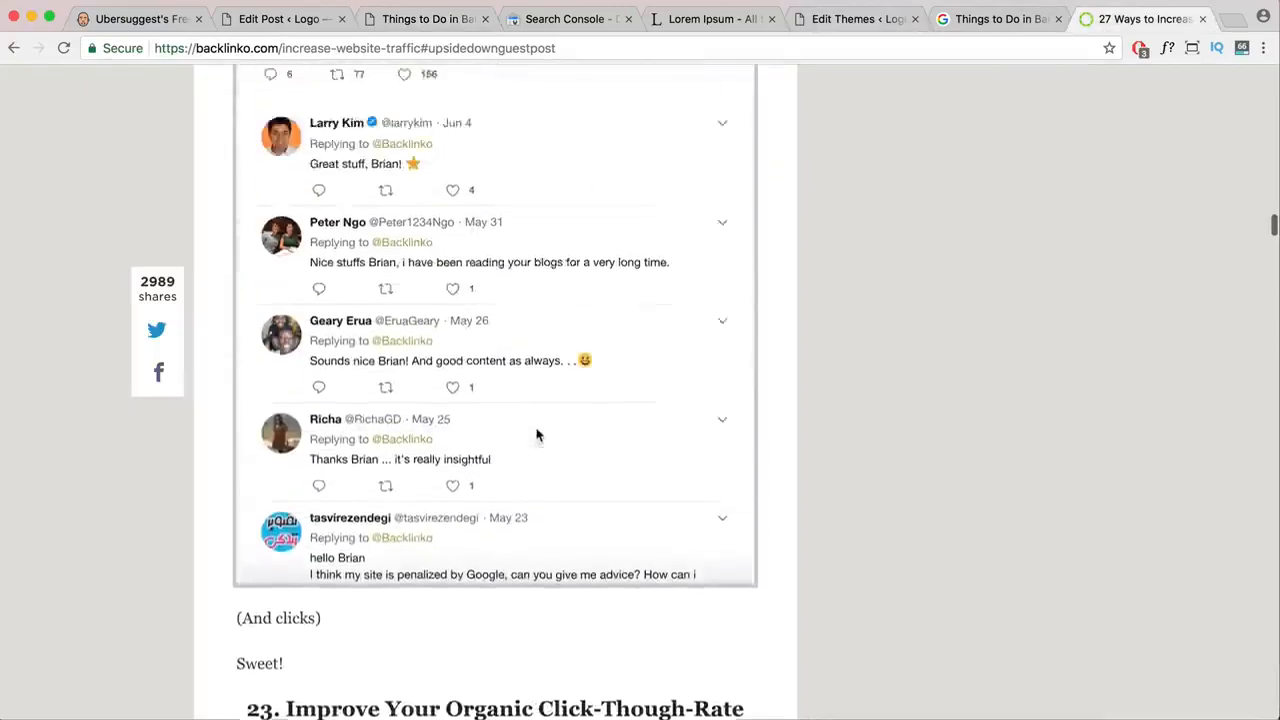
scroll(536, 435, up, 20)
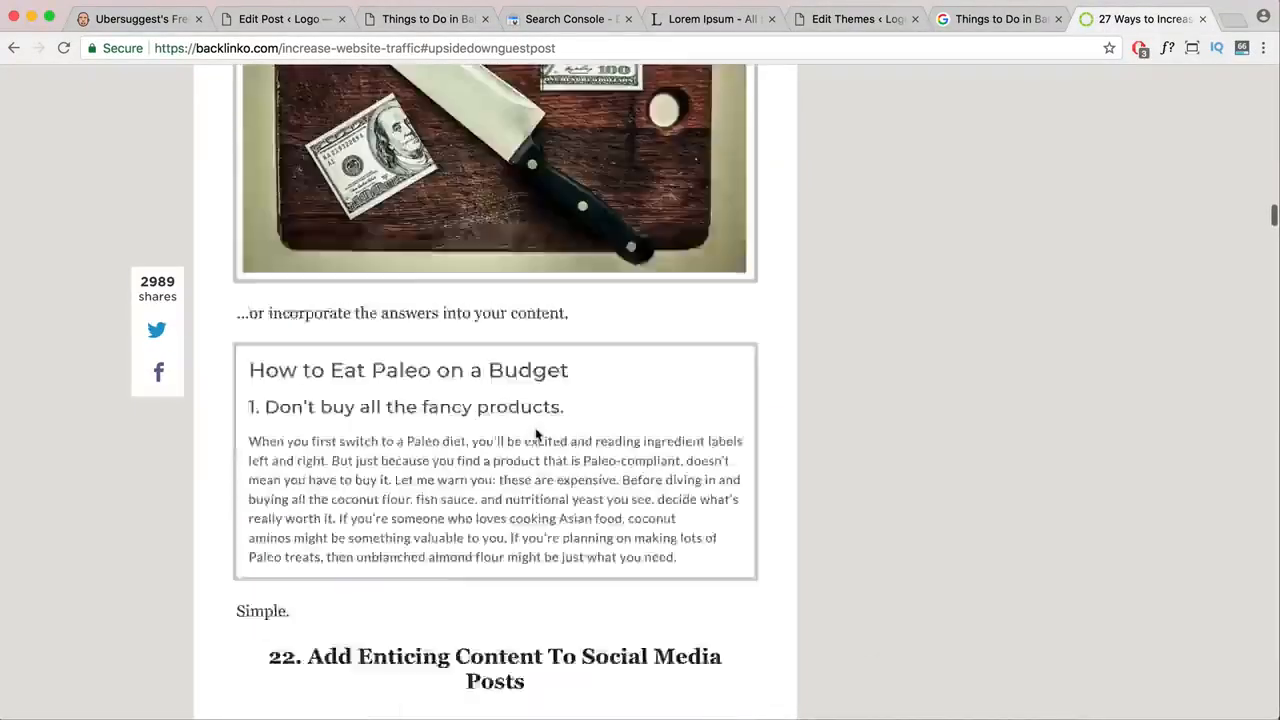
scroll(535, 428, down, 3)
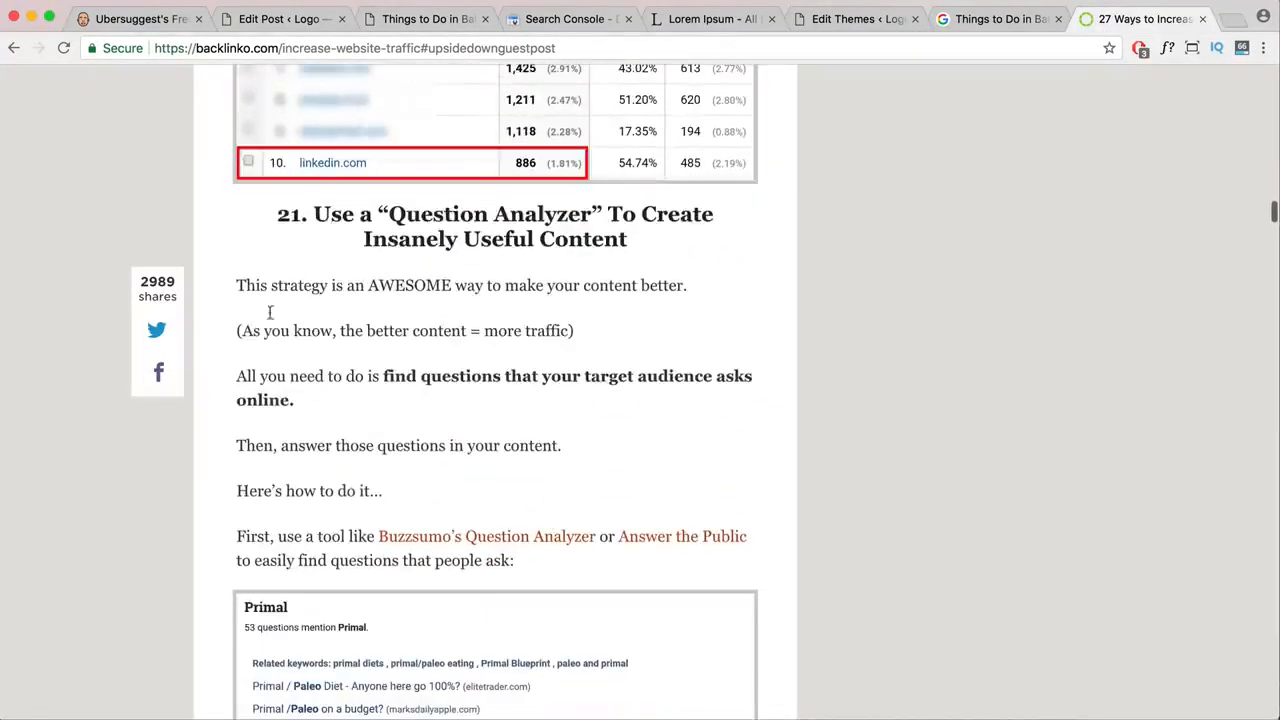
drag(361, 293, 681, 565)
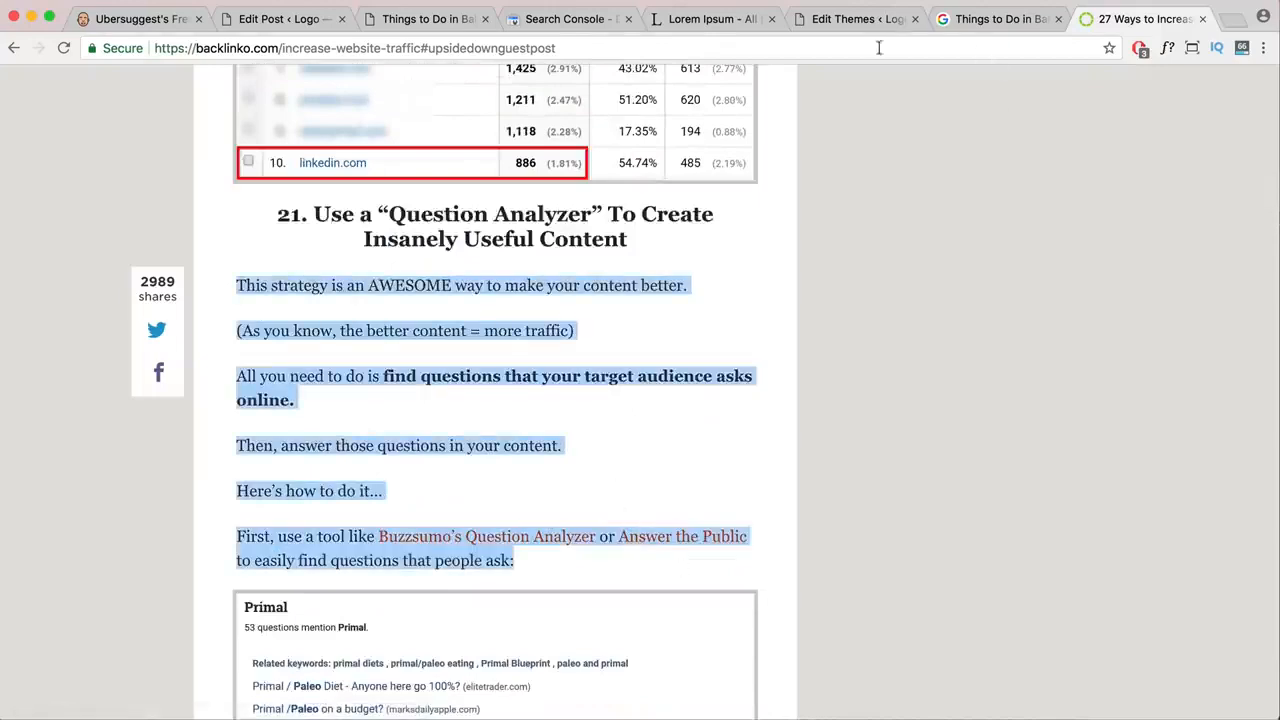
- Return to the live Bali post and compare its featured image and dense paragraphs with the Backlinko layout
click(410, 19)
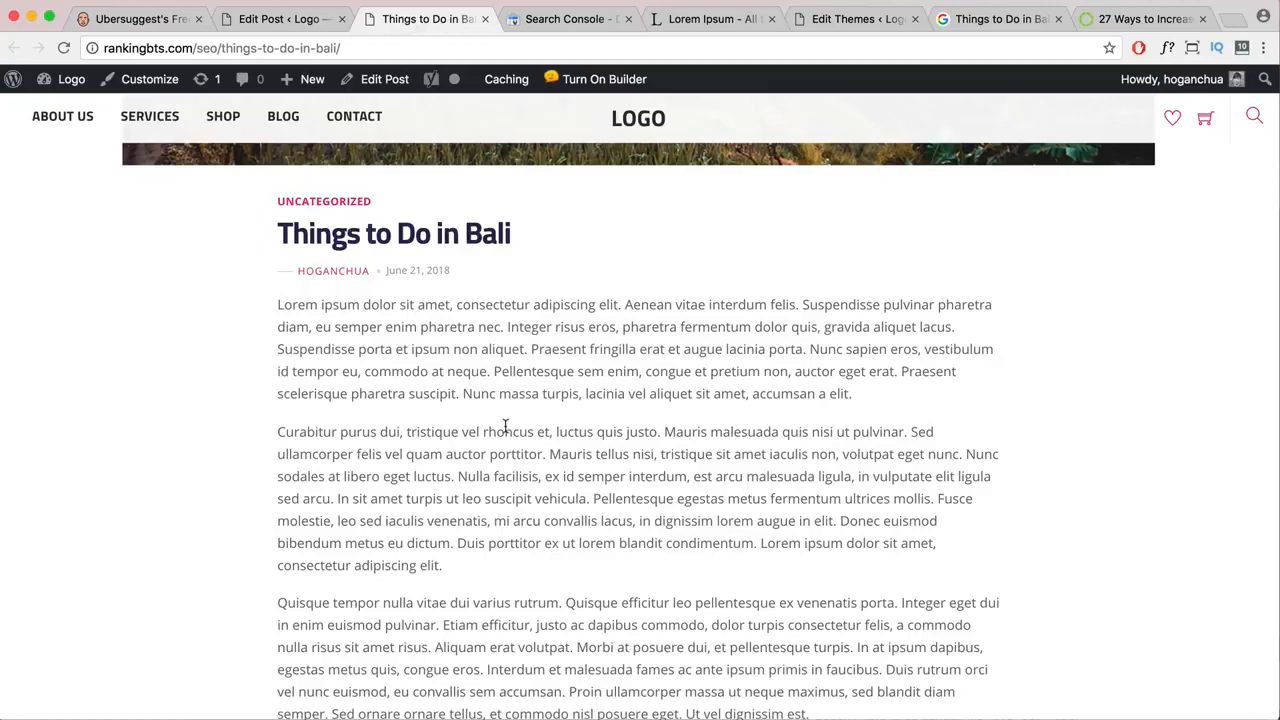
scroll(508, 427, up, 5)
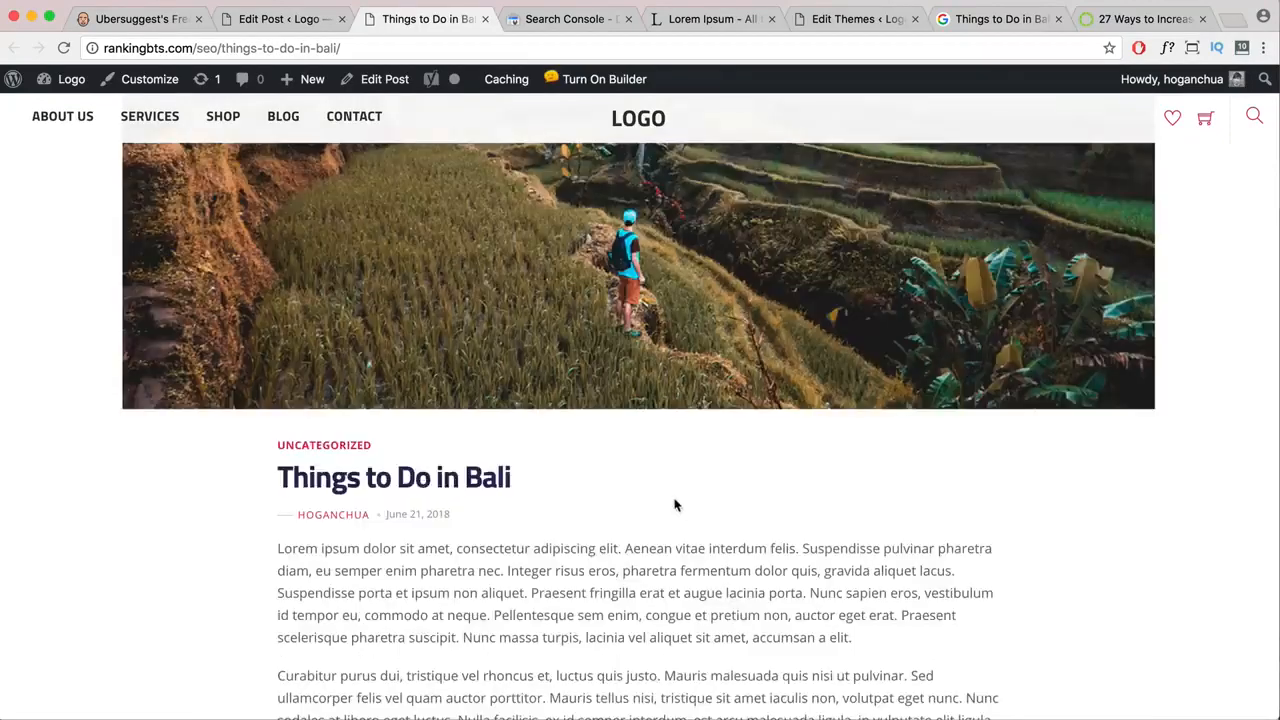
scroll(674, 503, down, 4)
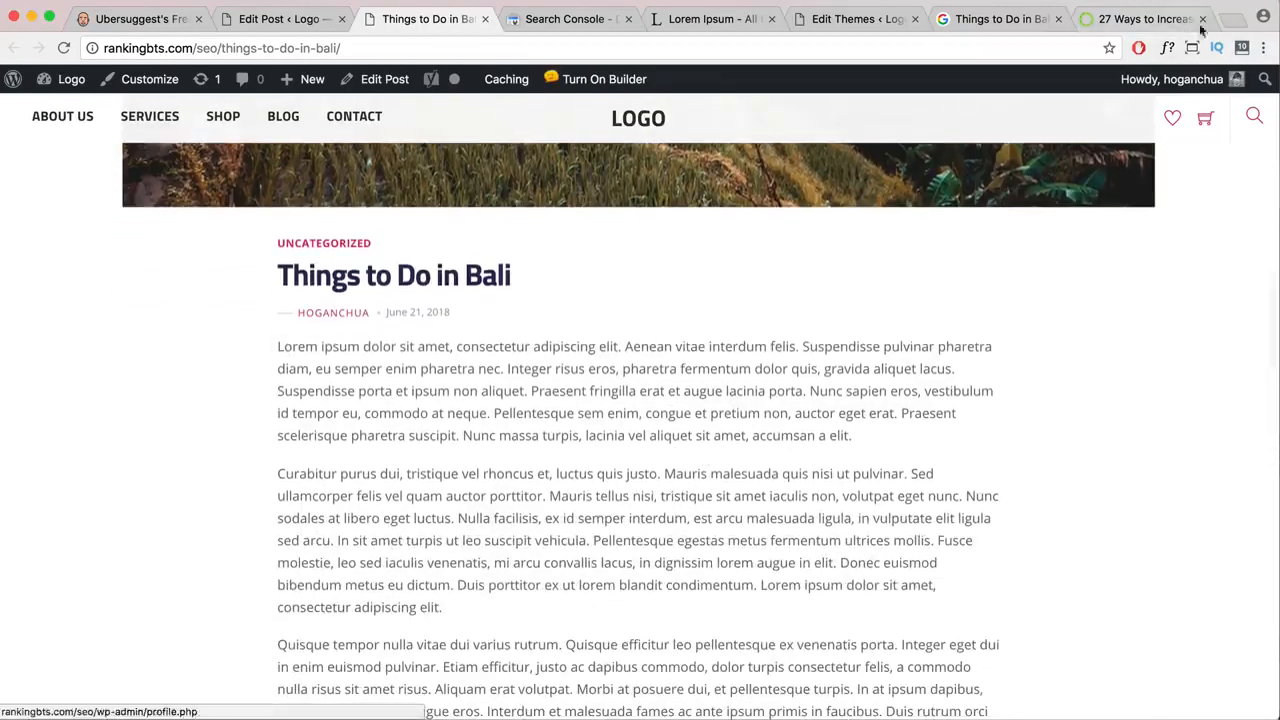
- Search Google for "smarter blogger" in a new tab and open Smart Blogger's "How to Write a Blog Post – The Ultimate Guide"
click(1232, 22)
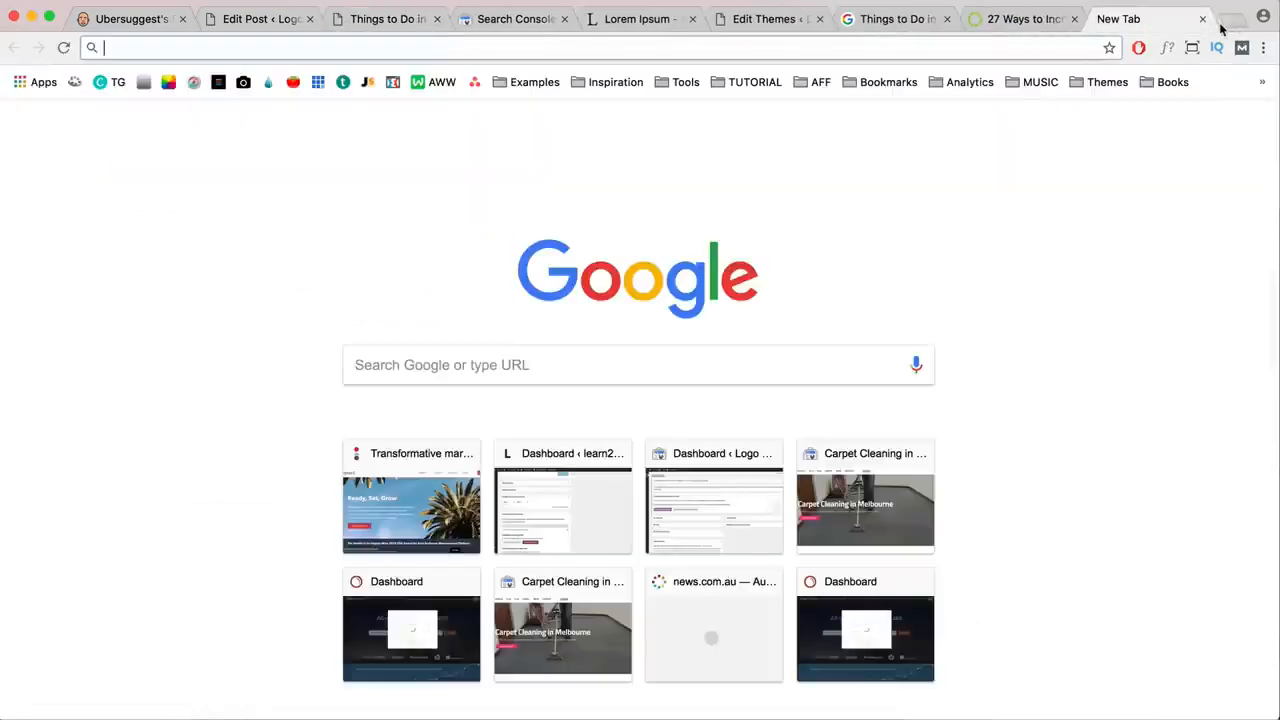
text(smarter blogger)
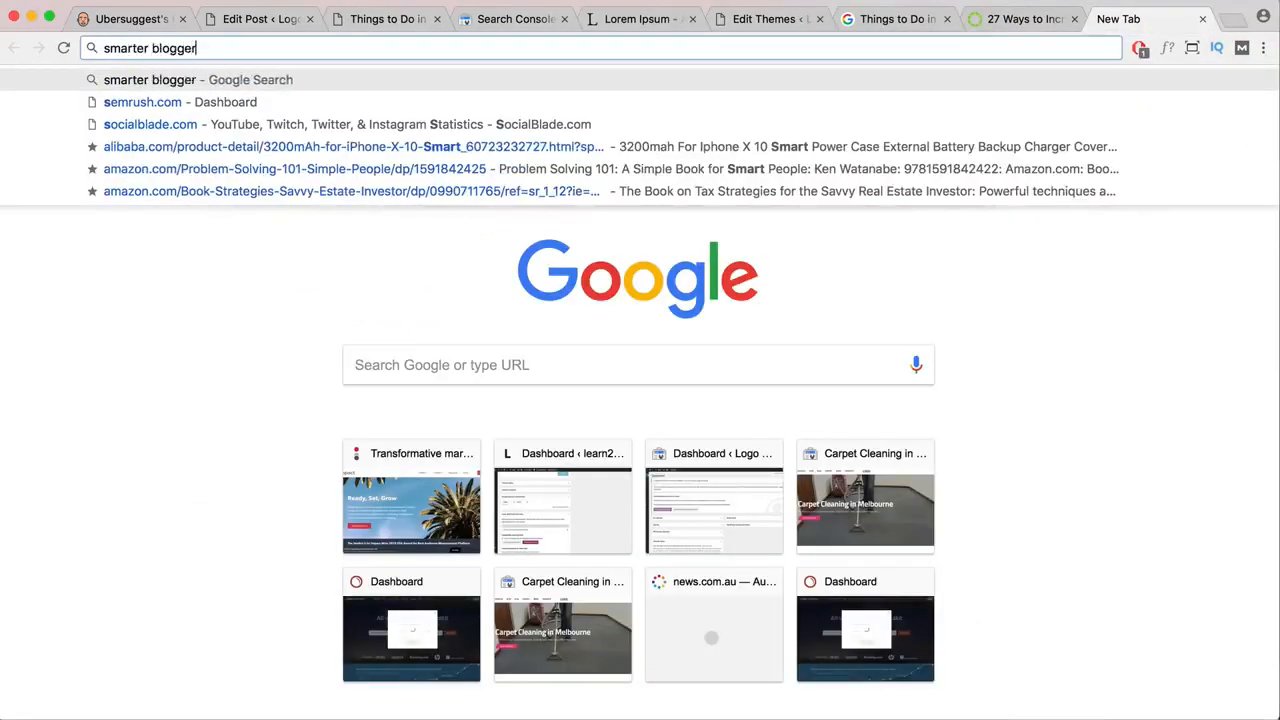
key(Return)
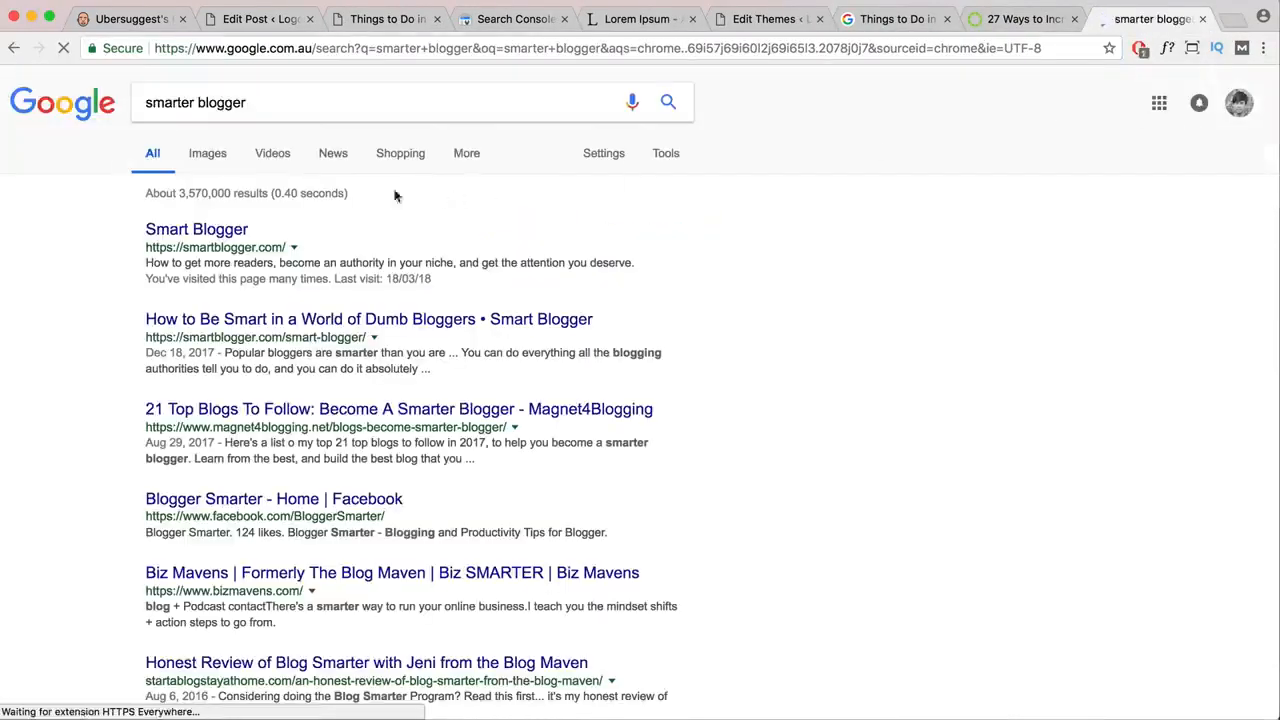
click(197, 231)
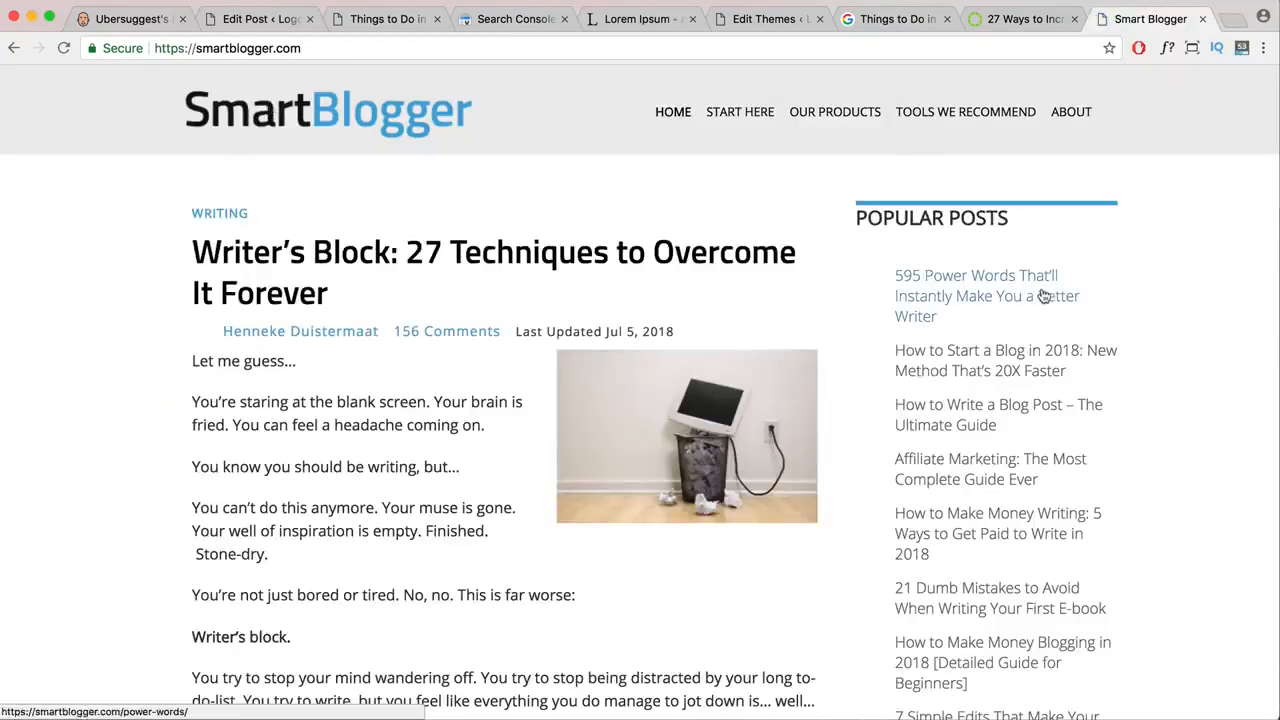
scroll(1060, 300, down, 2)
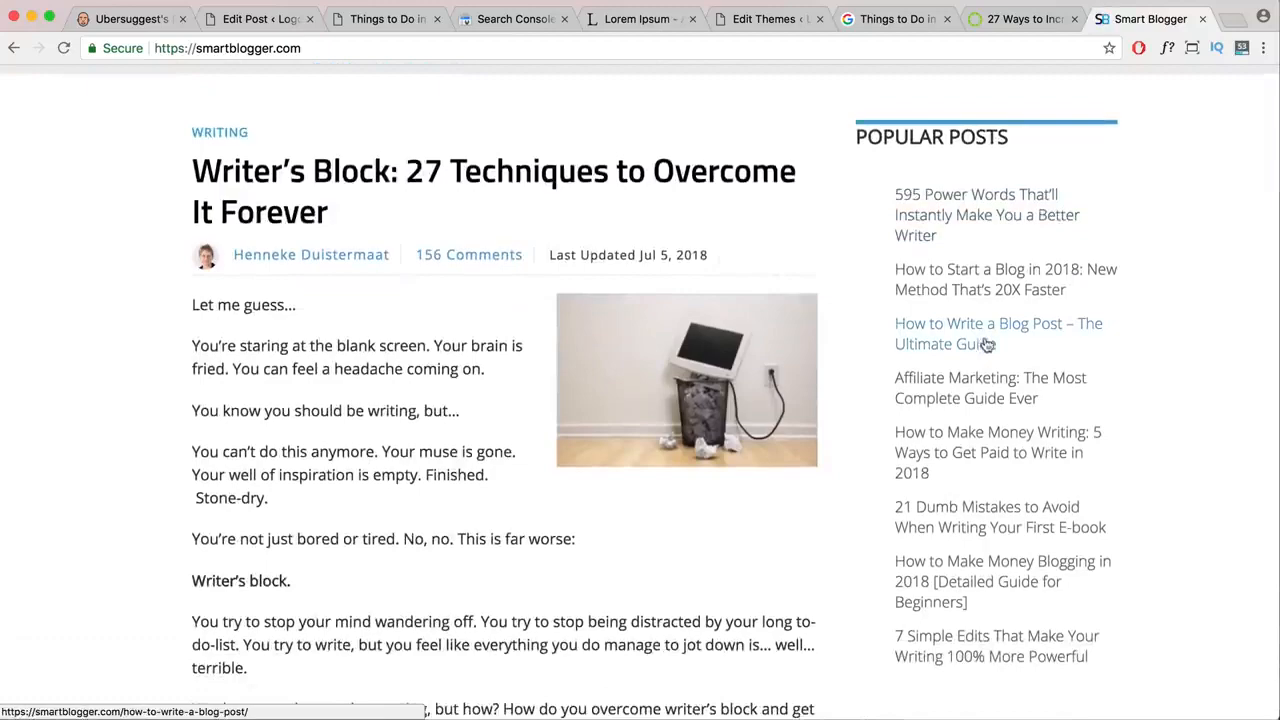
click(987, 344)
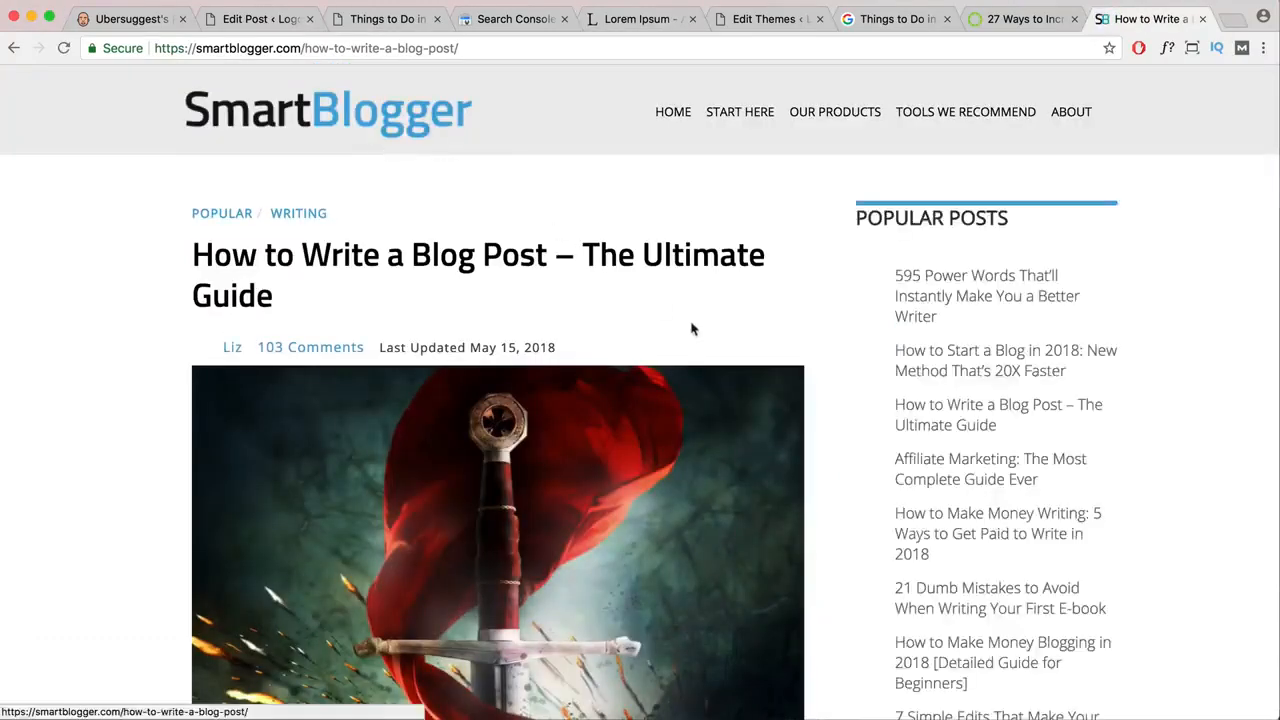
- Examine how the Smart Blogger guide uses a table of contents, subheadings, links, lists and example boxes, and highlight its web address
scroll(691, 328, down, 15)
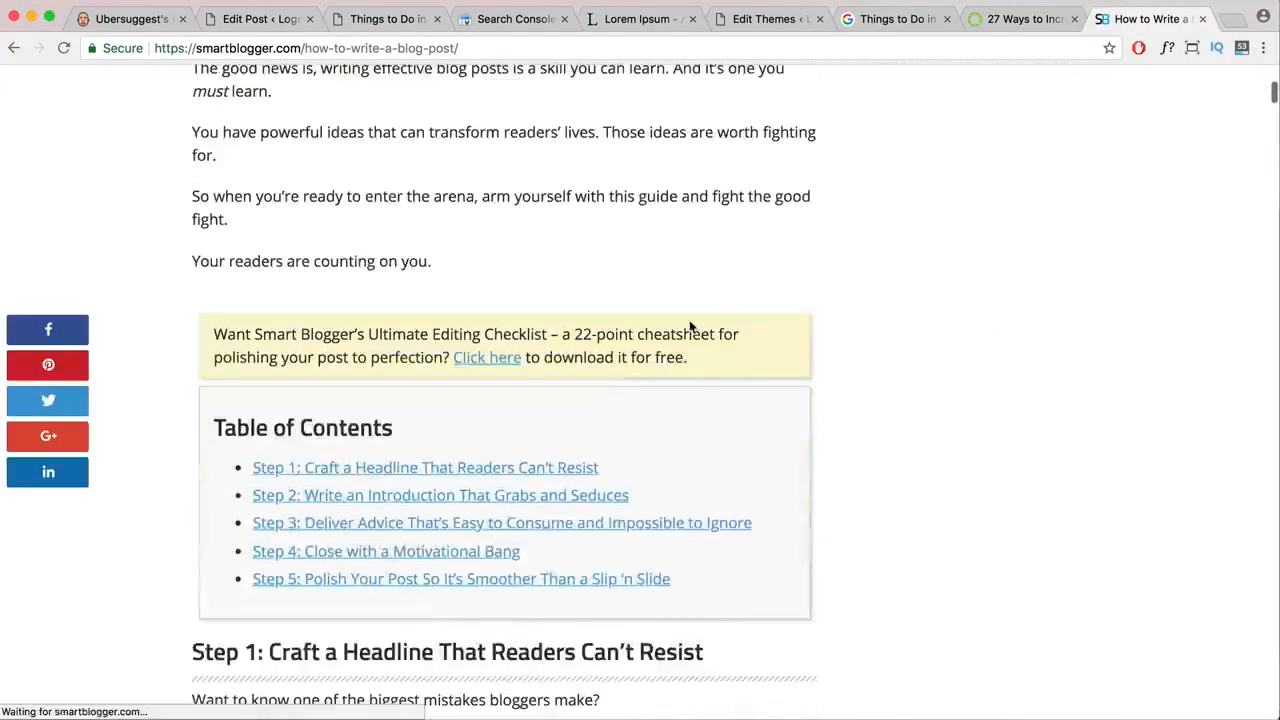
scroll(691, 328, down, 10)
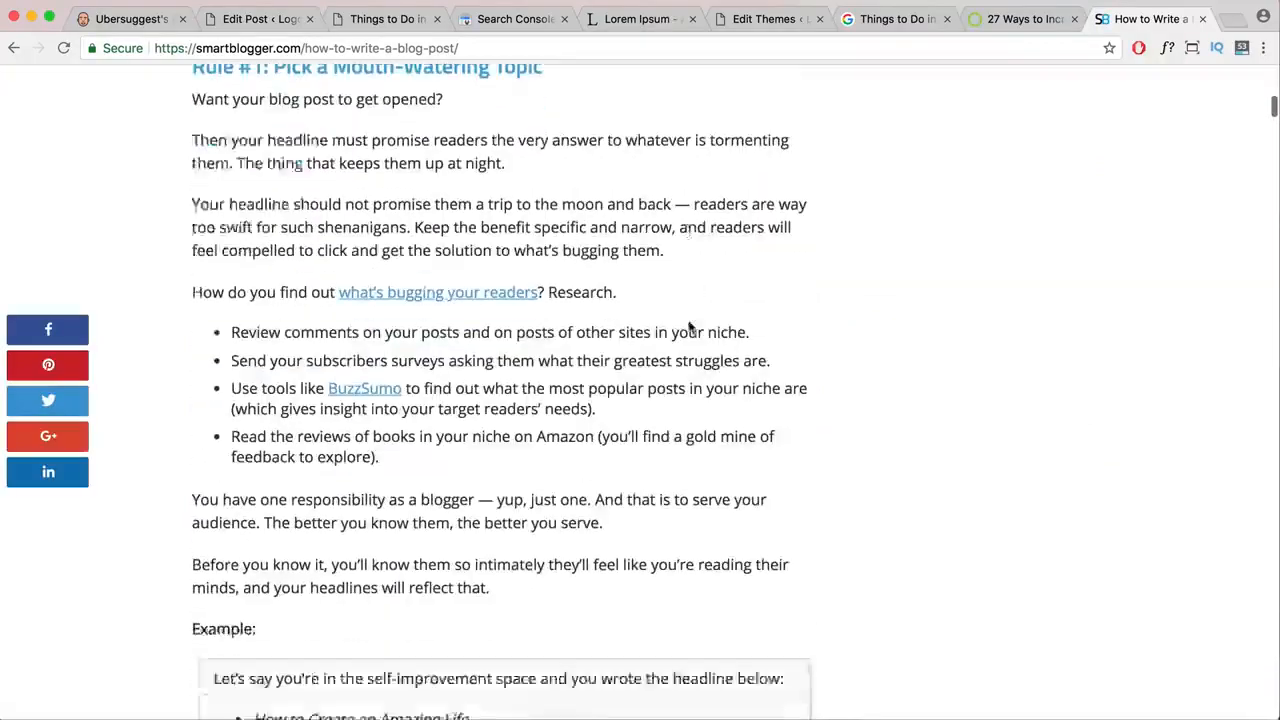
scroll(691, 328, down, 15)
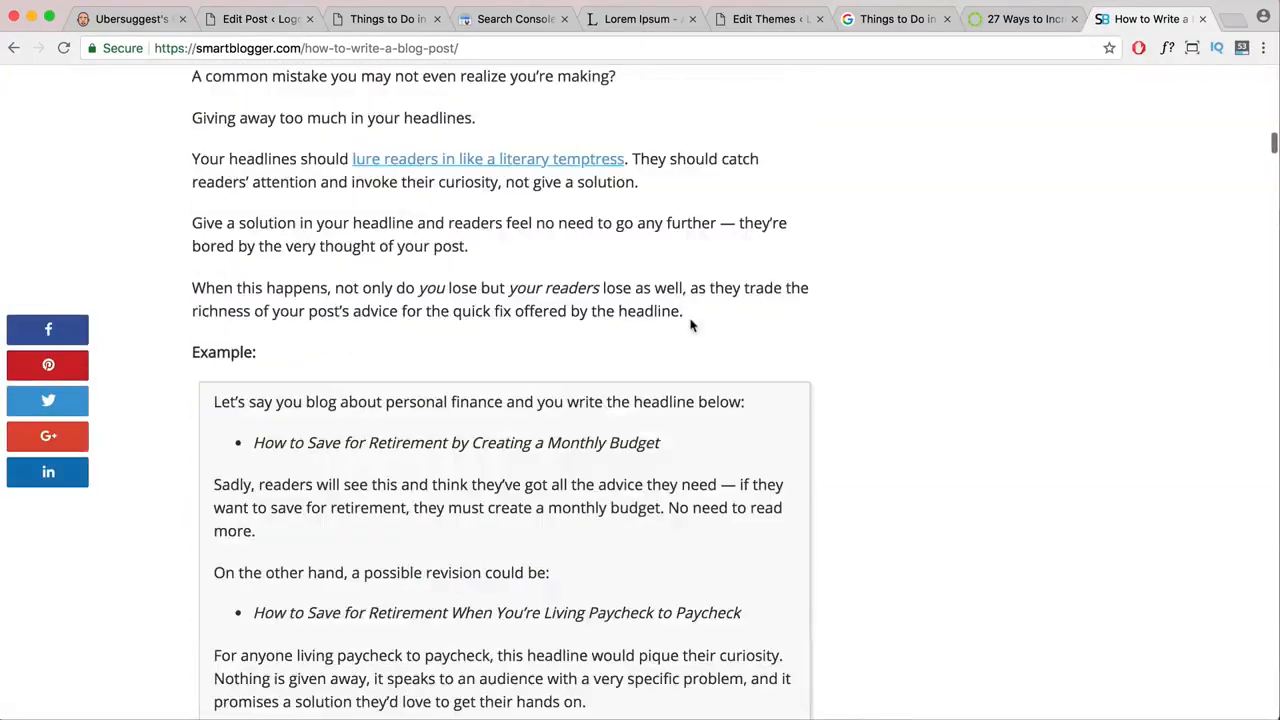
scroll(691, 325, up, 6)
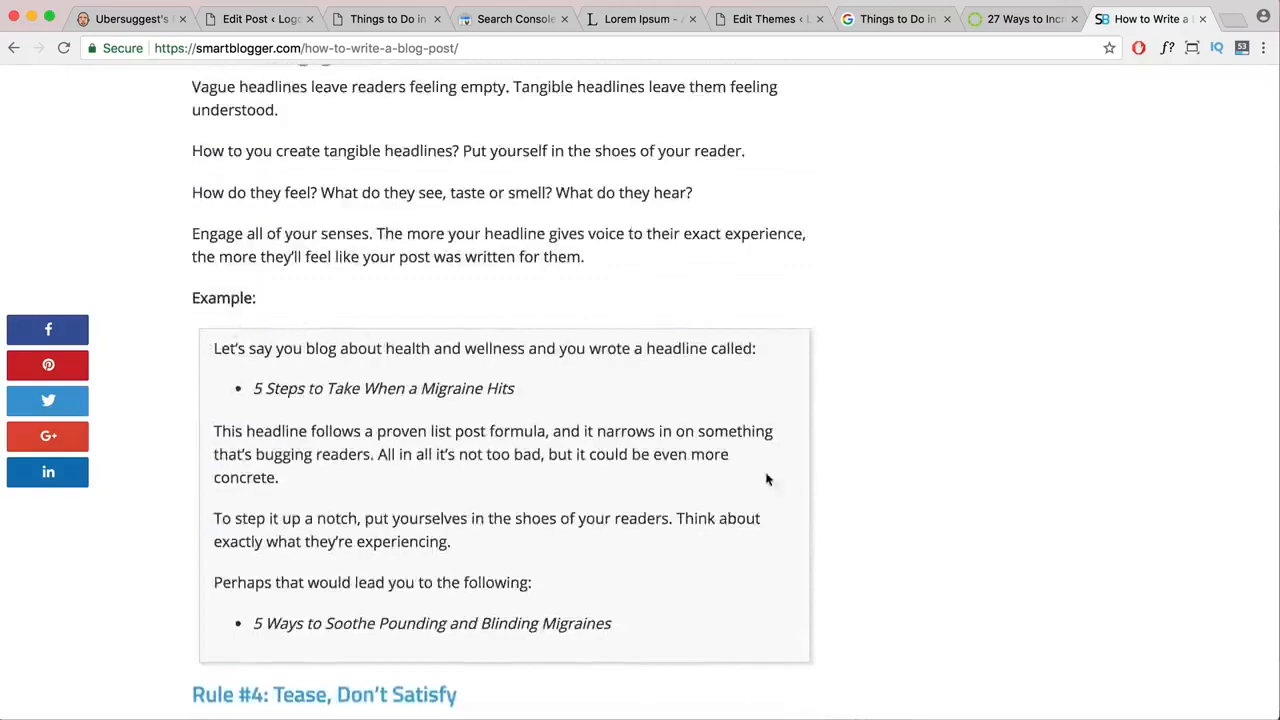
scroll(767, 480, down, 5)
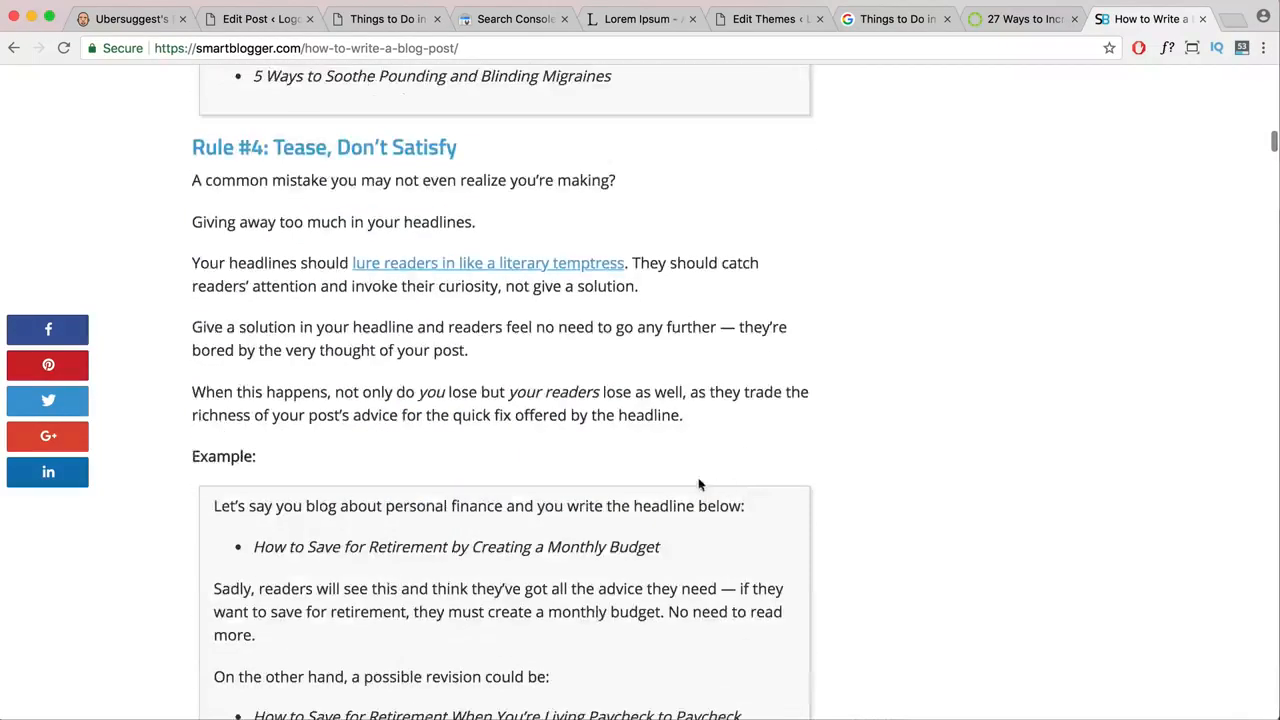
scroll(699, 484, down, 15)
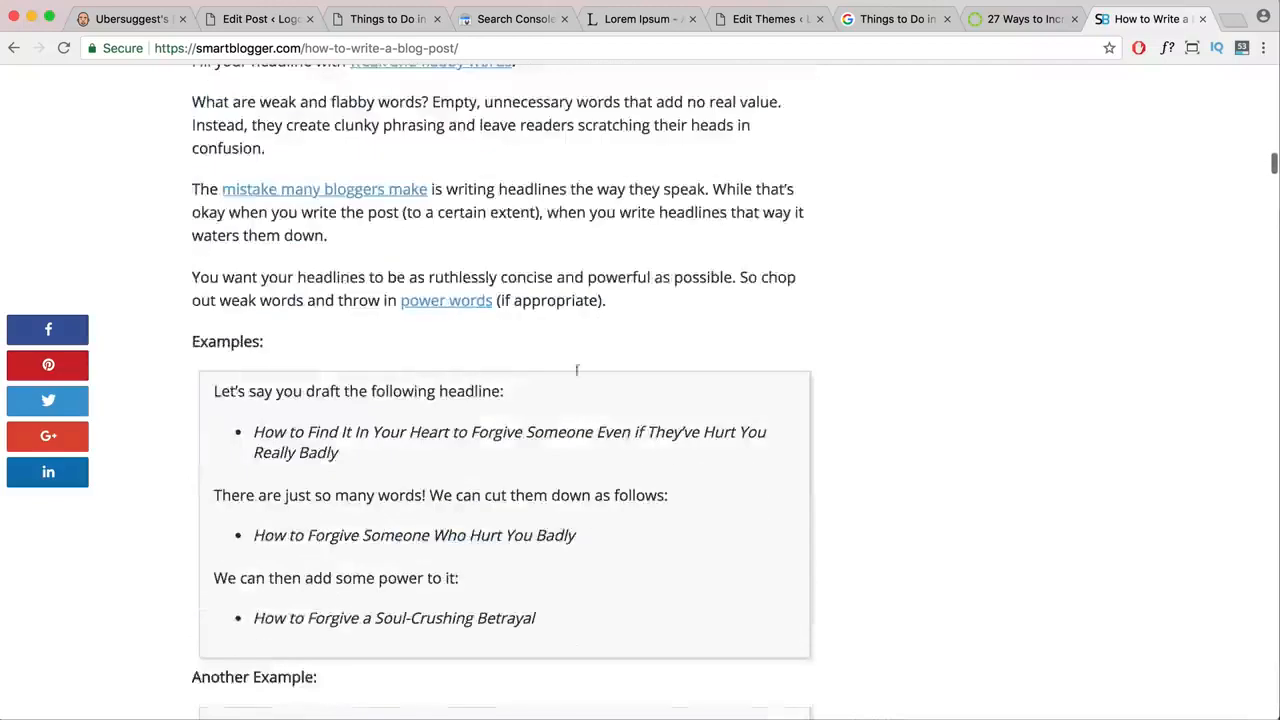
click(377, 47)
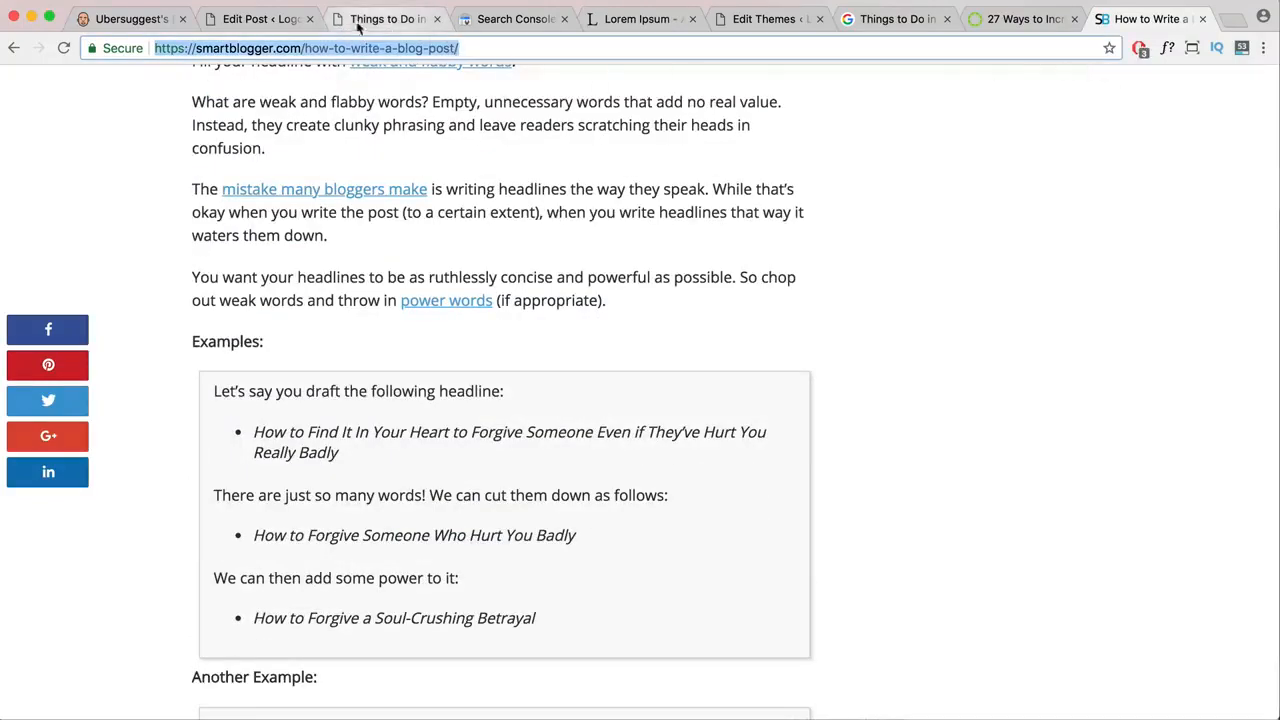
- Review the Bali post's content, SEO analysis and title in the post editor
click(264, 20)
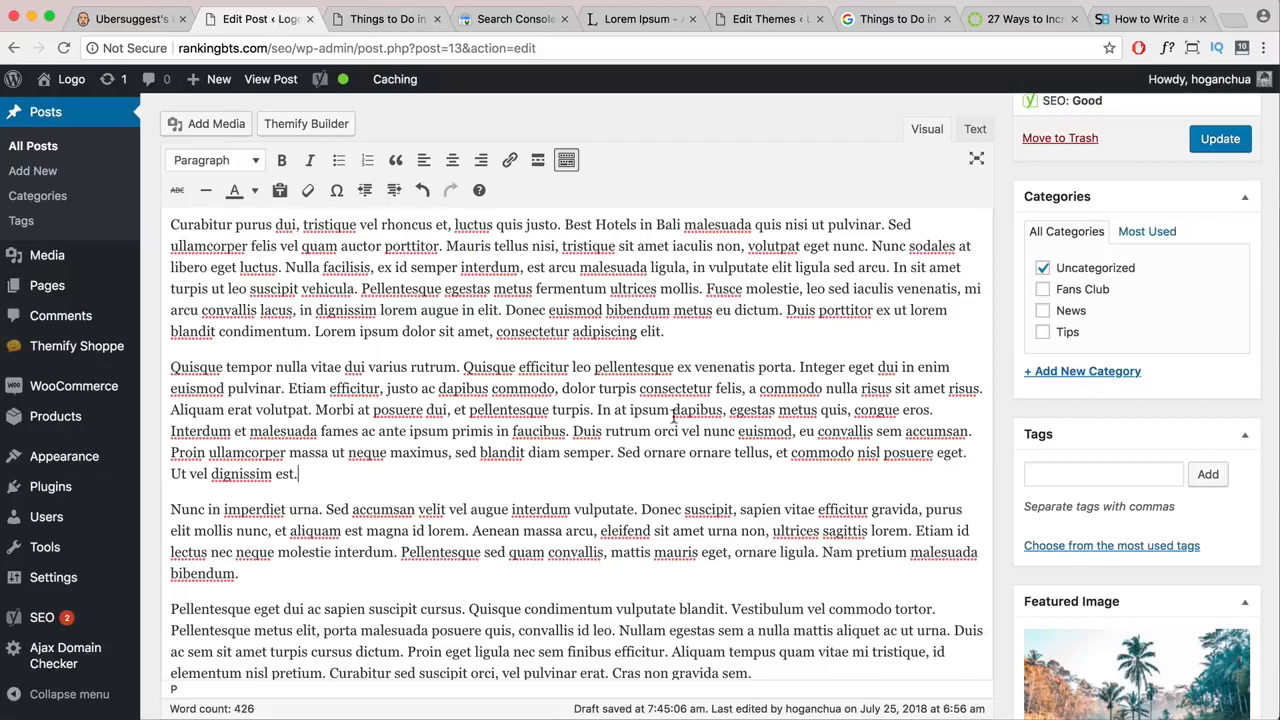
scroll(673, 418, down, 20)
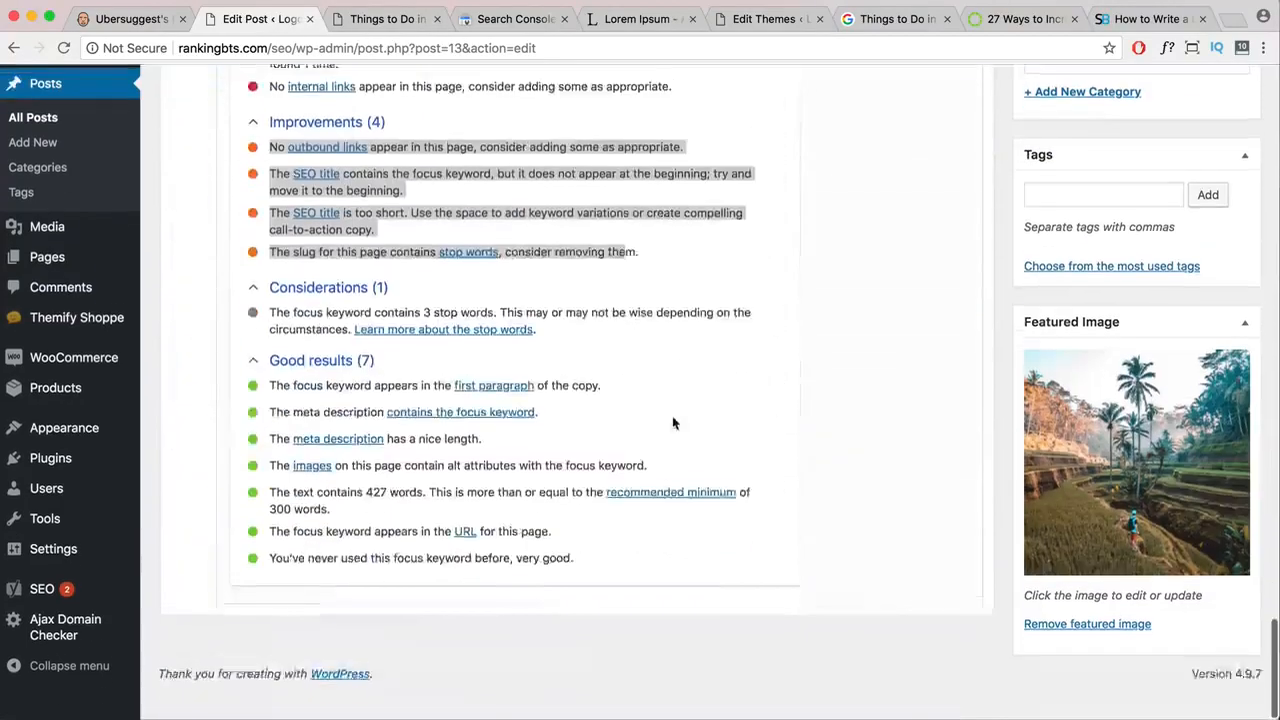
scroll(673, 418, up, 20)
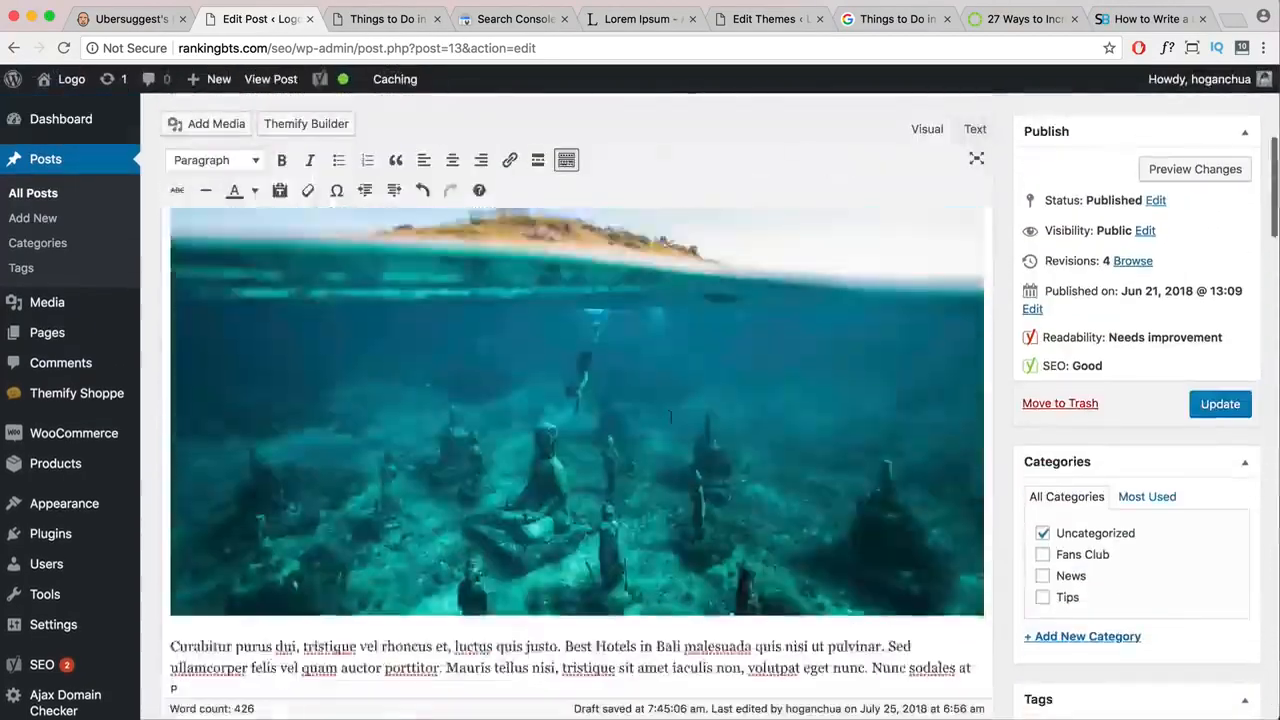
scroll(670, 418, up, 10)
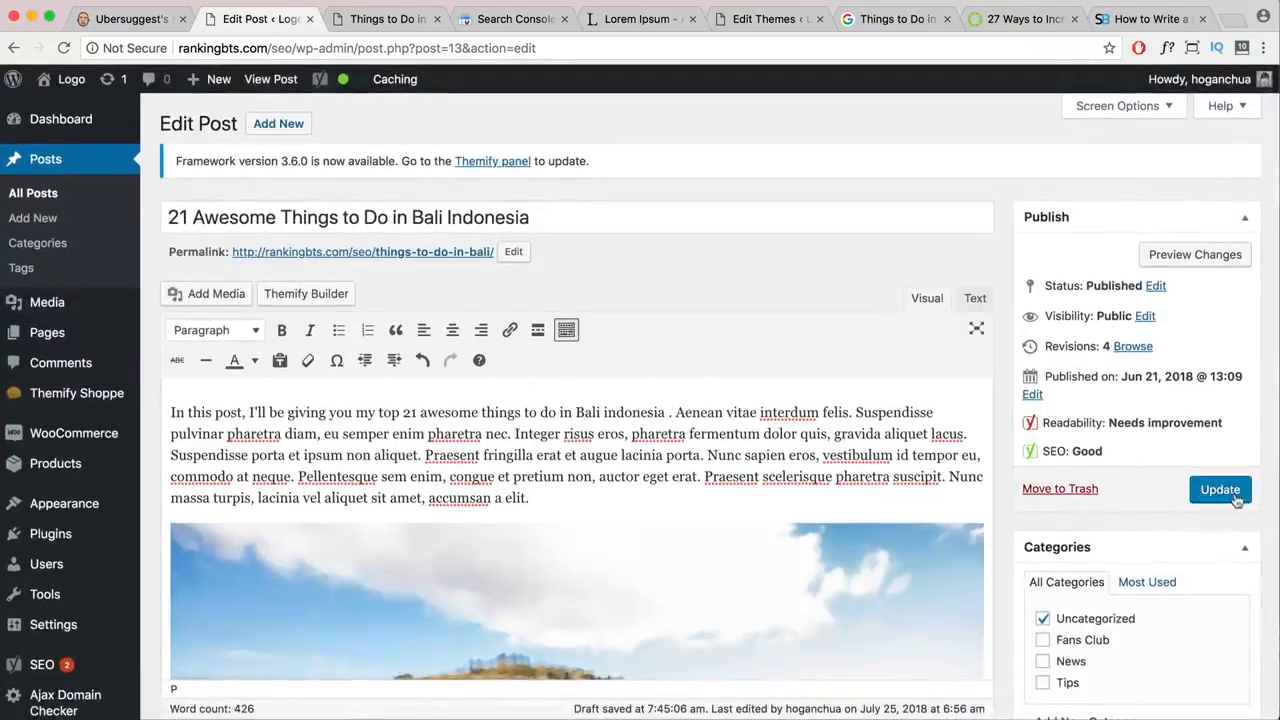
click(648, 405)
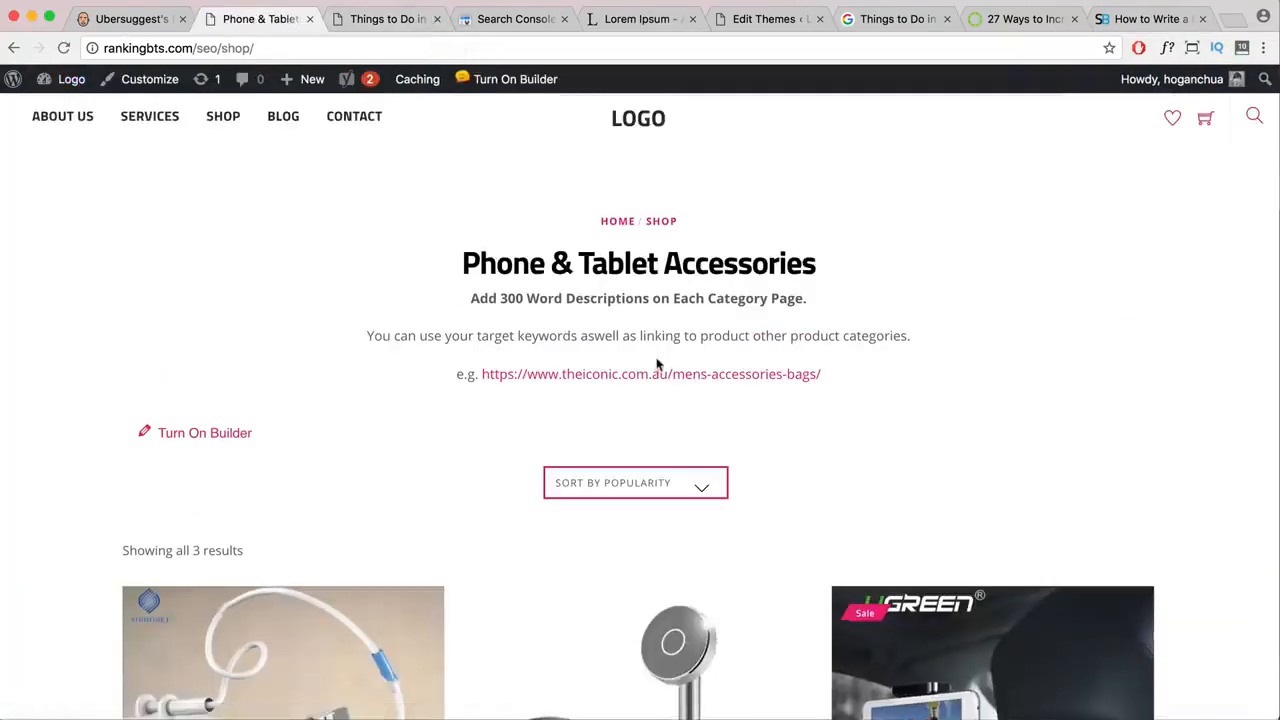
- Look over the shop page's product listings and highlight the "shop" part of its web address
scroll(685, 365, down, 5)
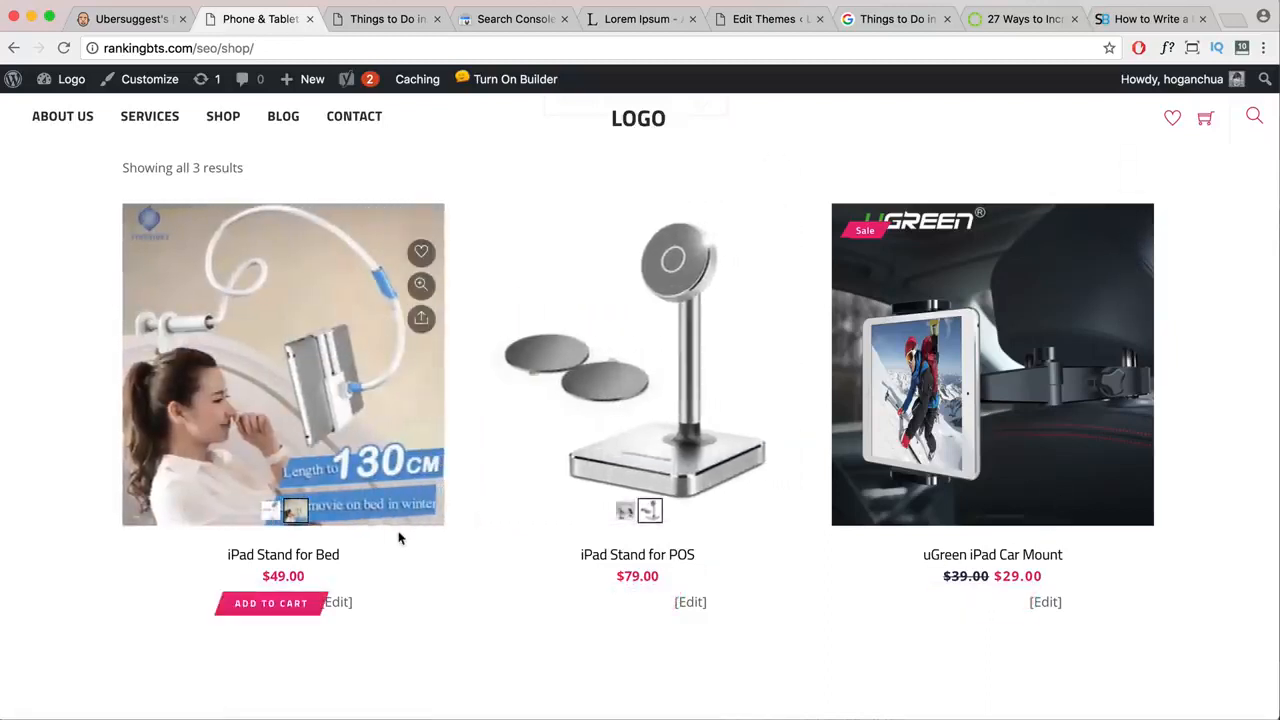
scroll(663, 560, up, 5)
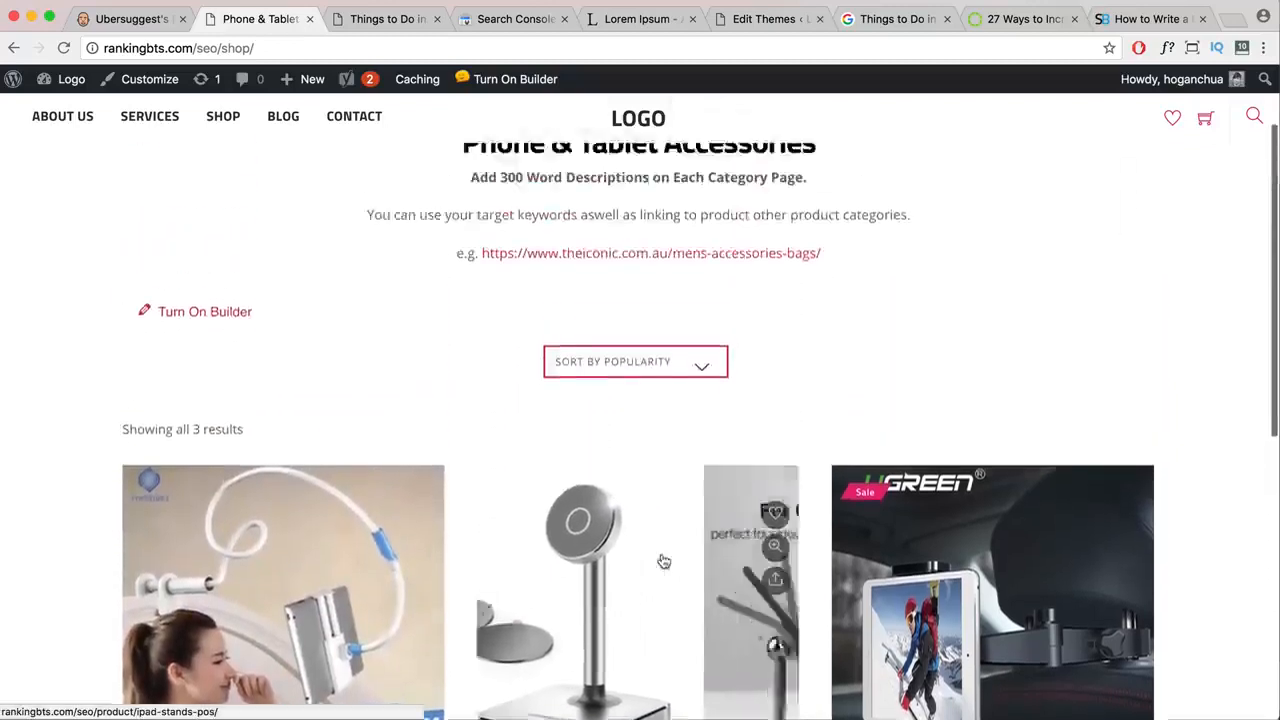
drag(266, 49, 99, 43)
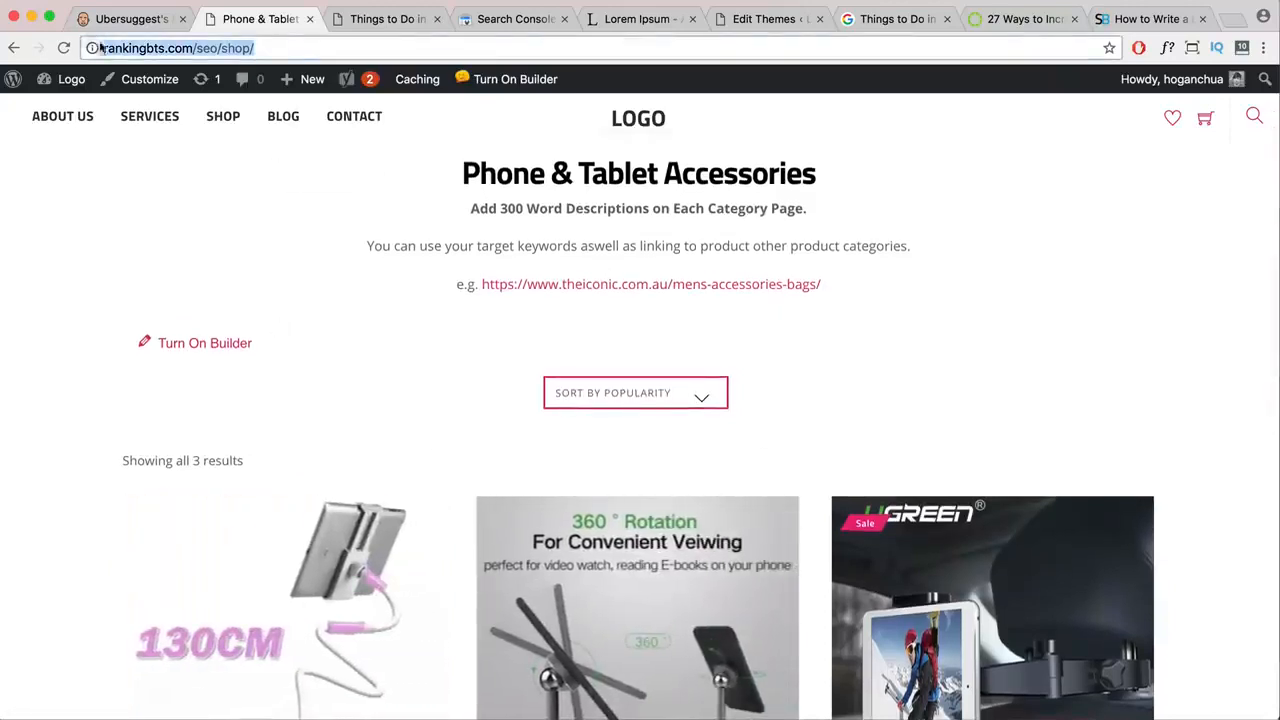
click(286, 50)
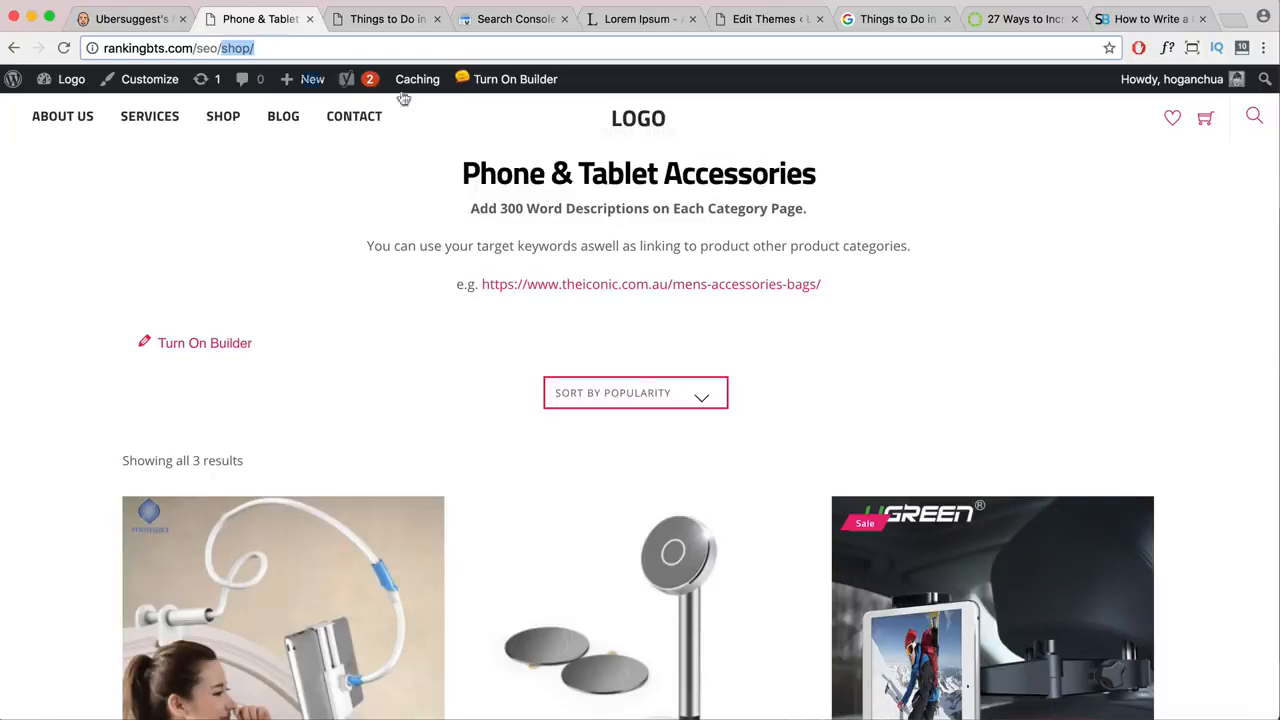
- Examine the shop page's "Phone & Tablet Accessories" heading by highlighting it
scroll(497, 212, up, 2)
drag(461, 262, 822, 268)
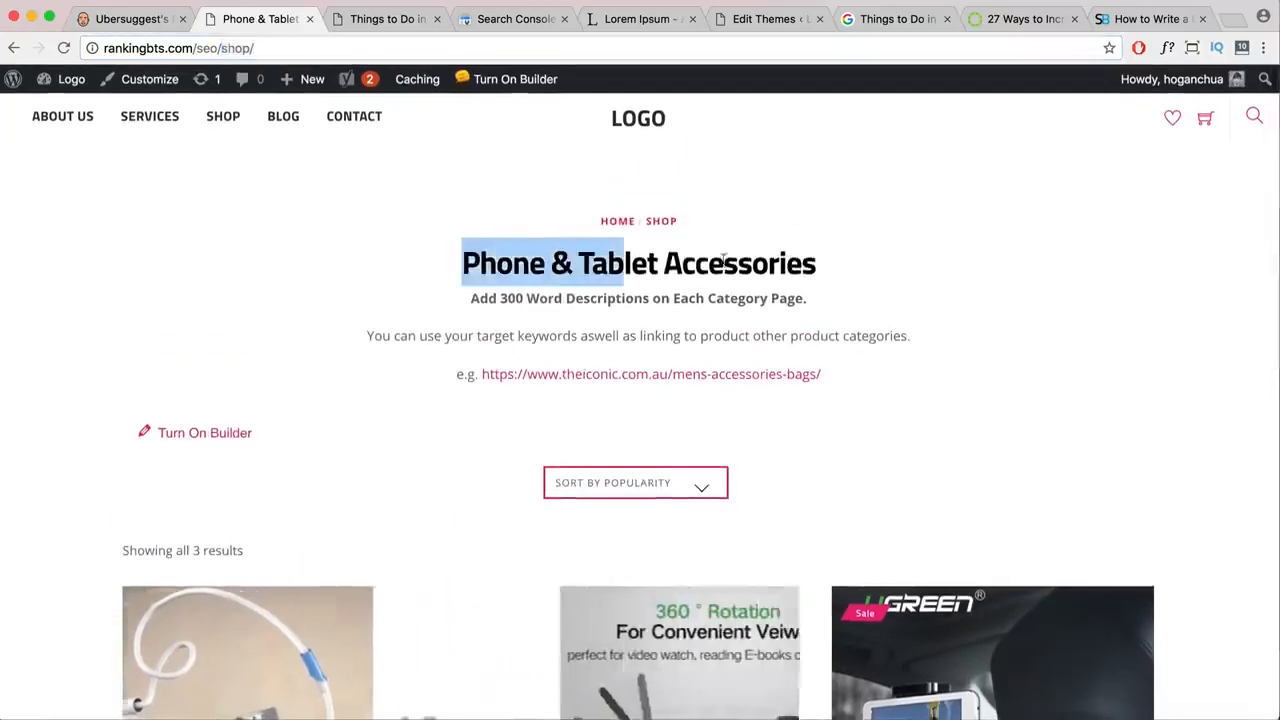
click(540, 274)
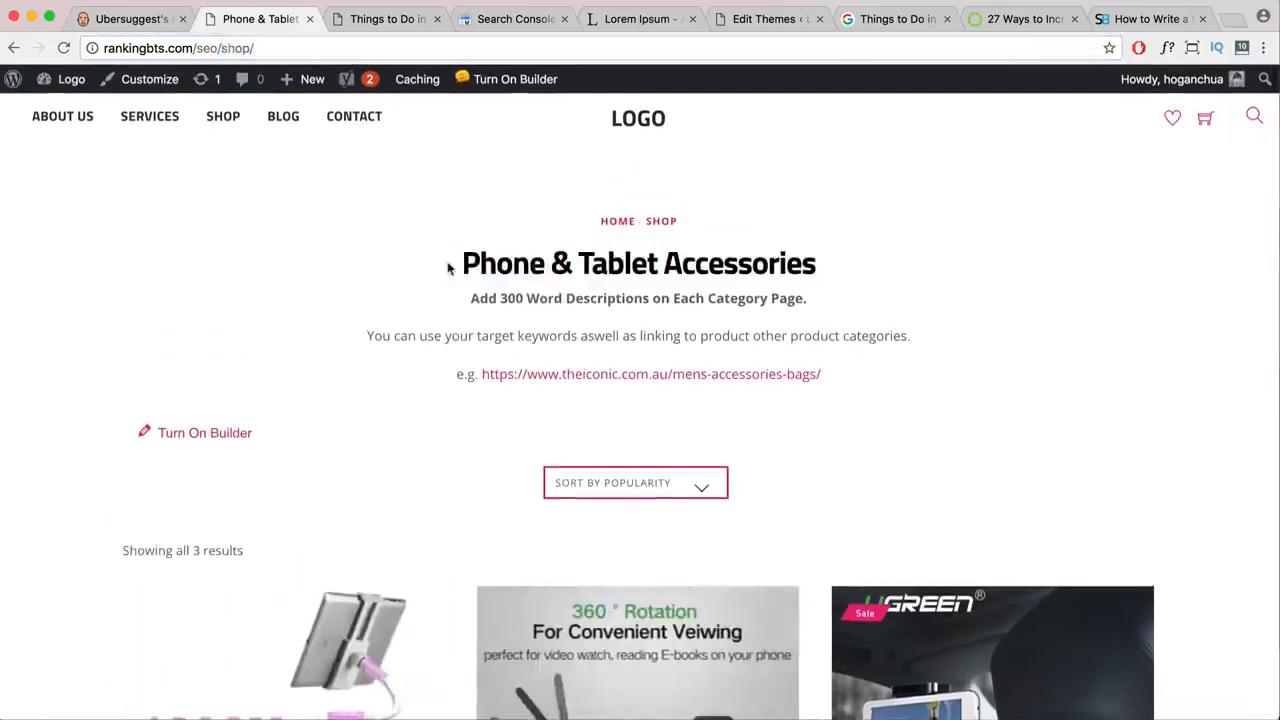
drag(461, 265, 846, 266)
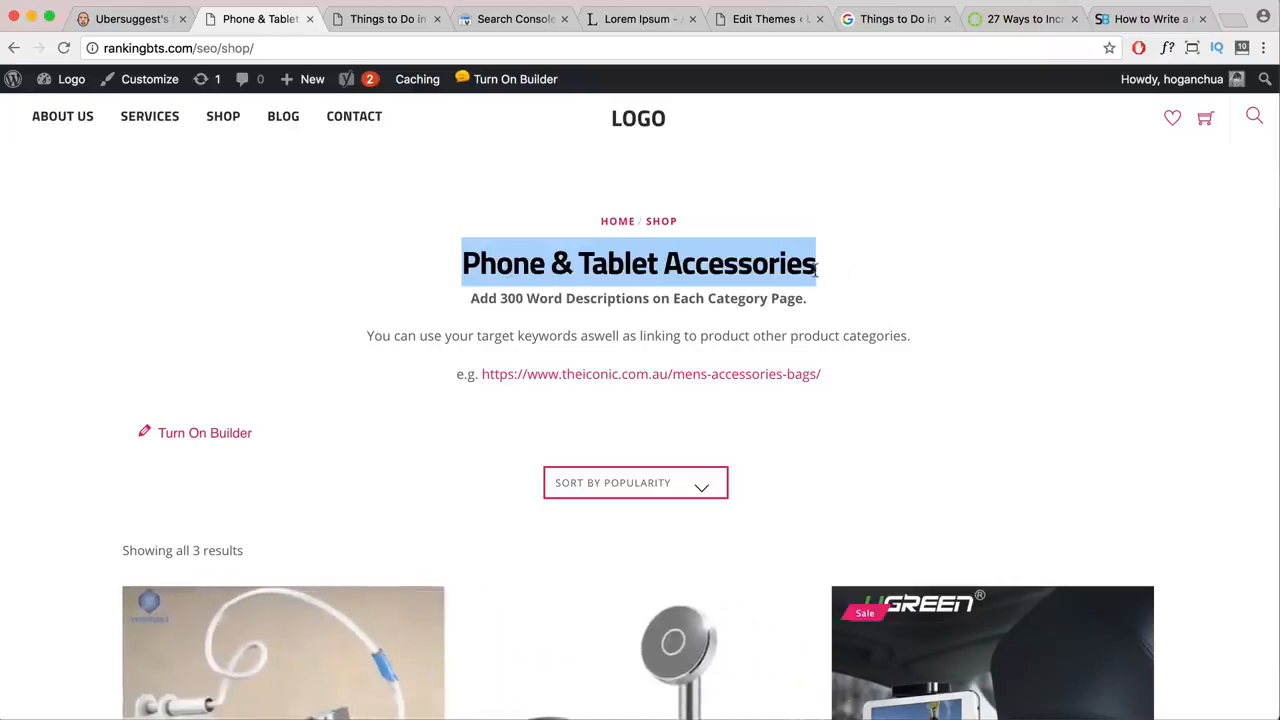
click(810, 272)
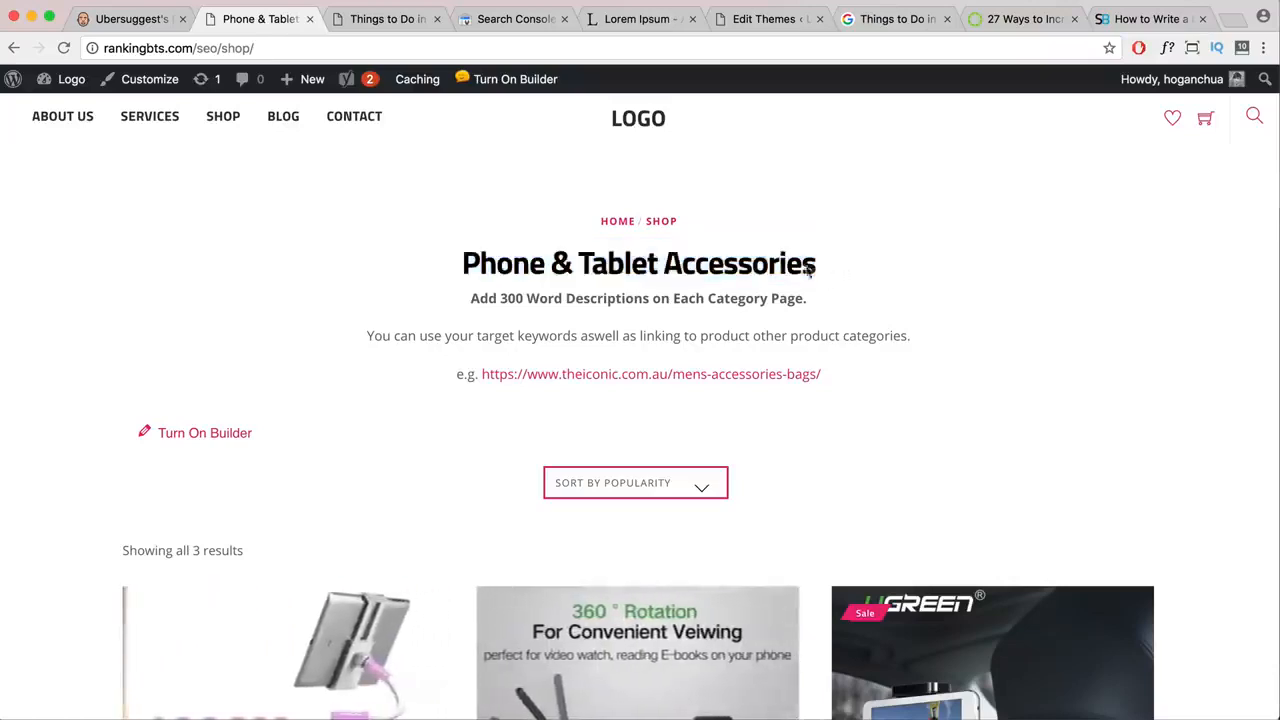
- Open the shop page's heading text module in the page builder and examine its title's heading format and description text
drag(816, 268, 462, 260)
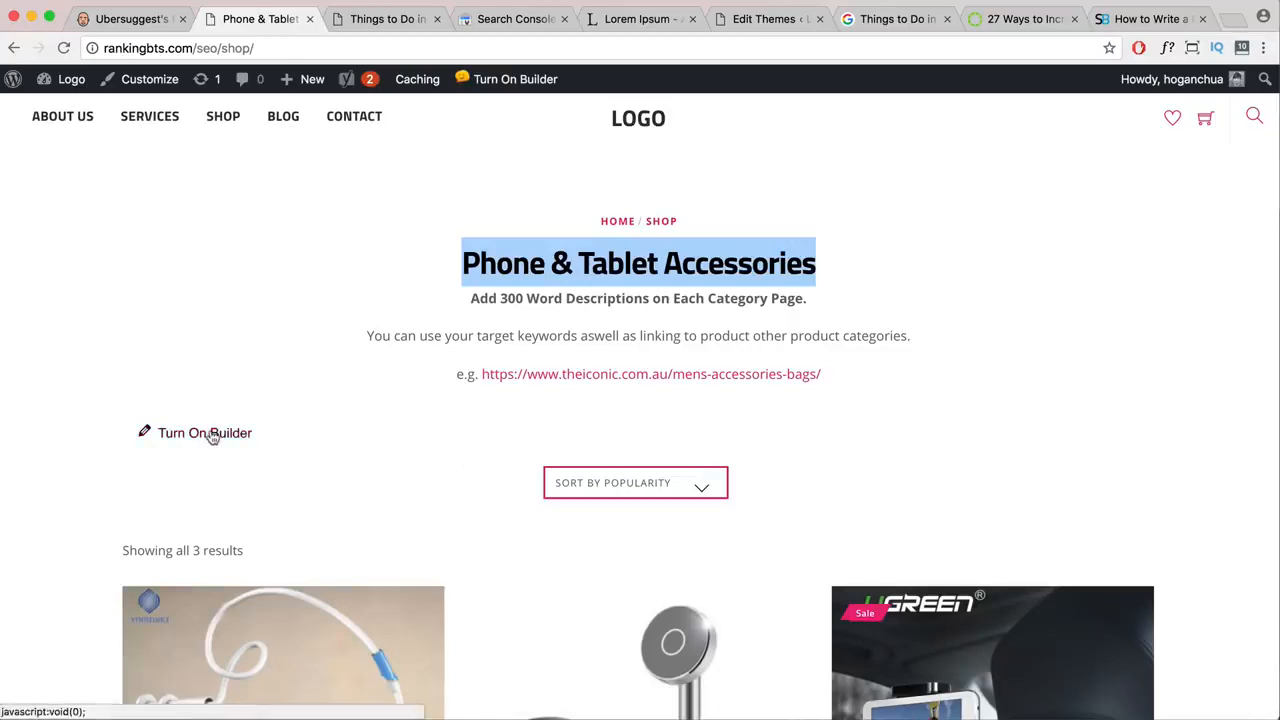
click(205, 432)
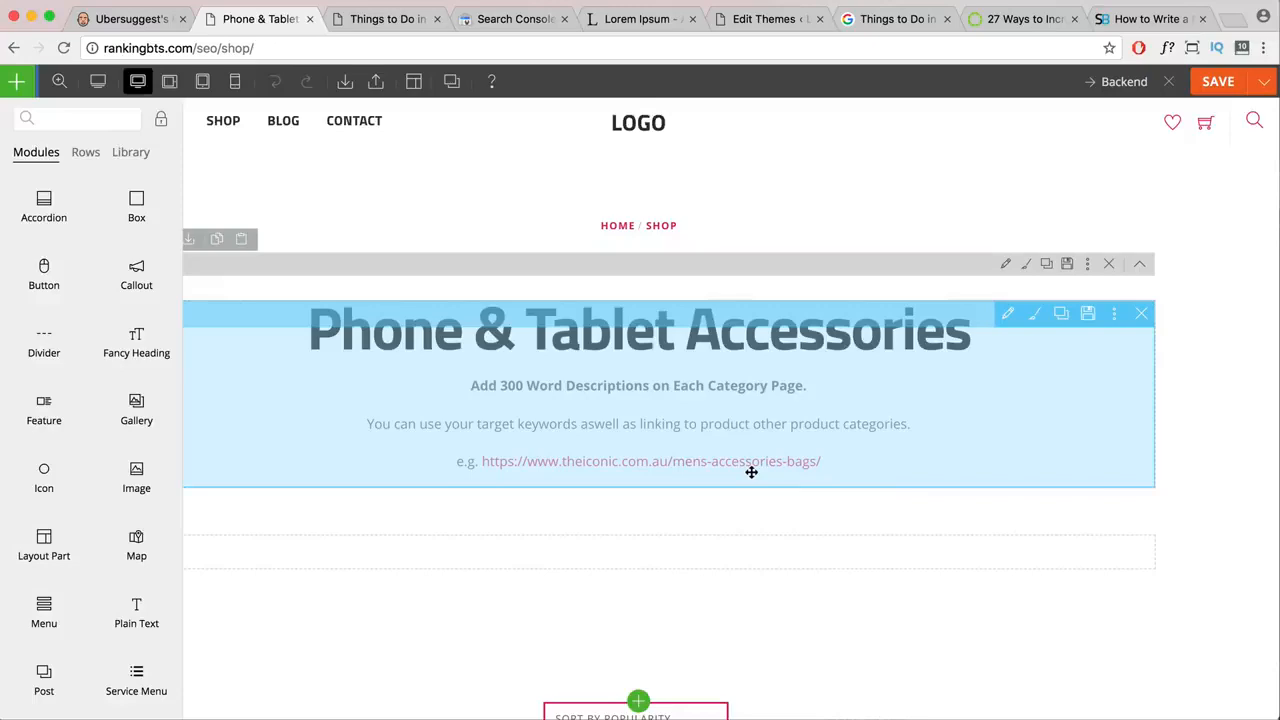
scroll(749, 520, down, 1)
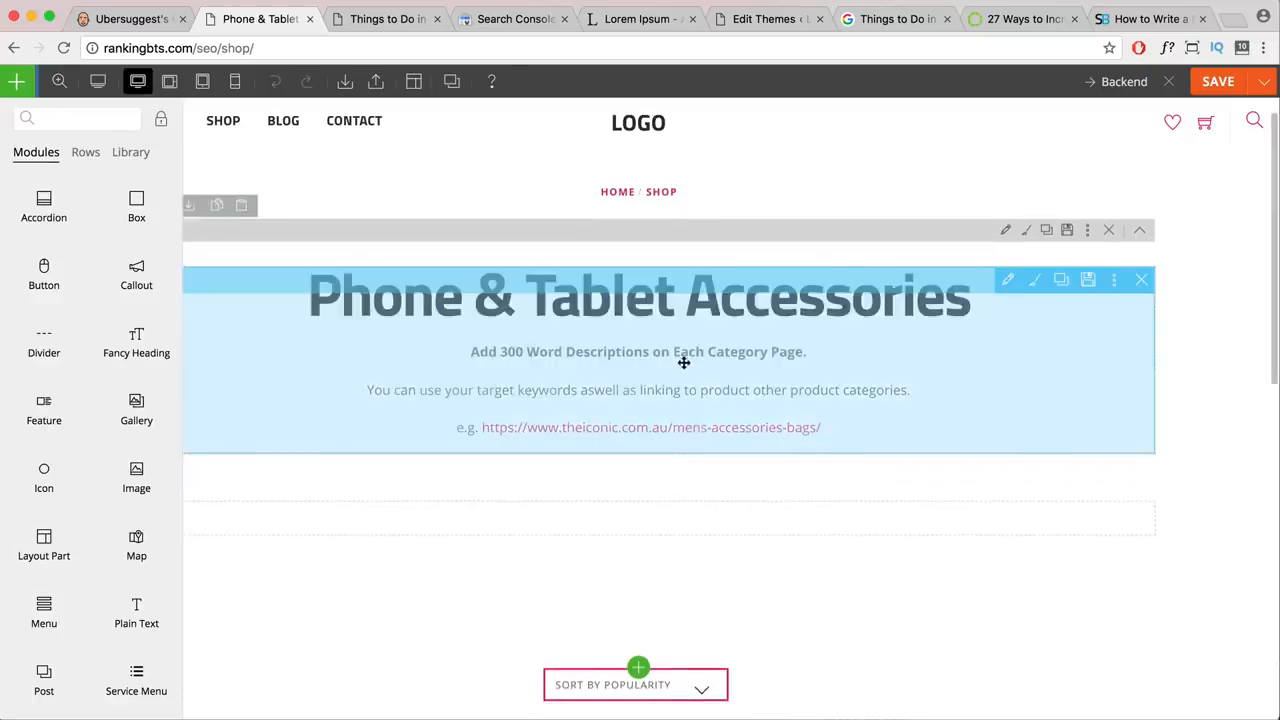
click(679, 340)
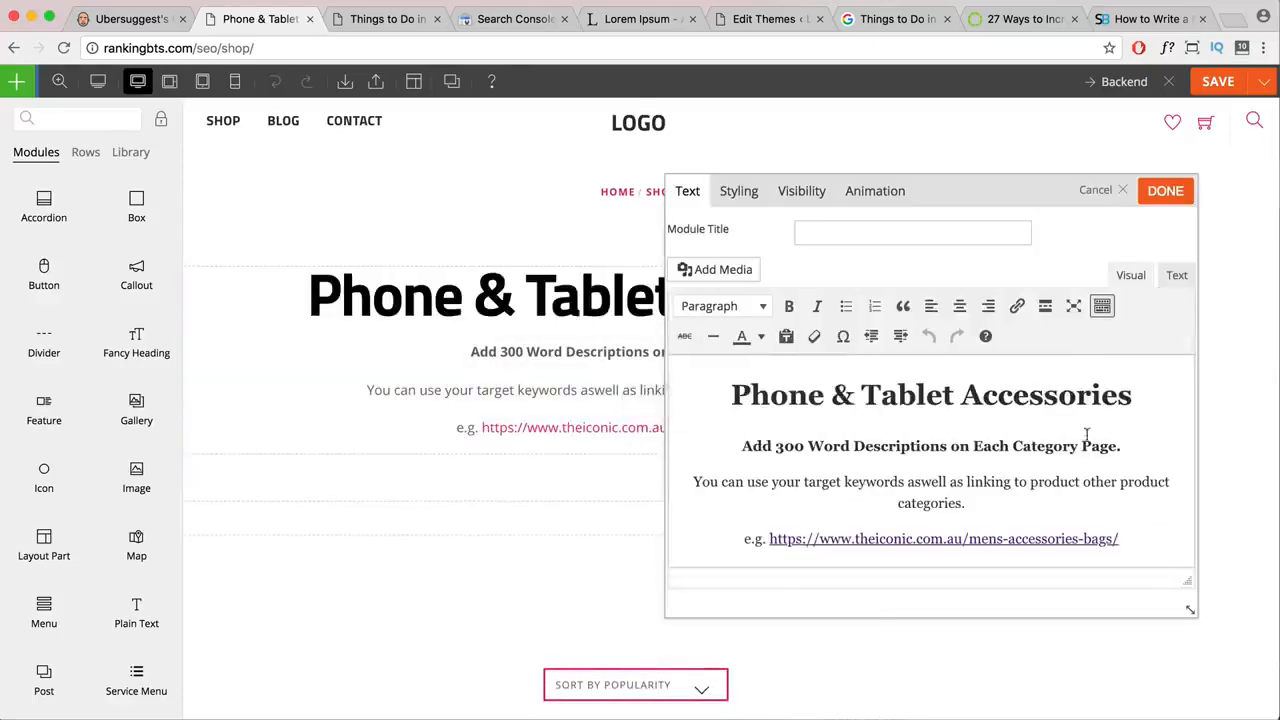
drag(1138, 398, 723, 394)
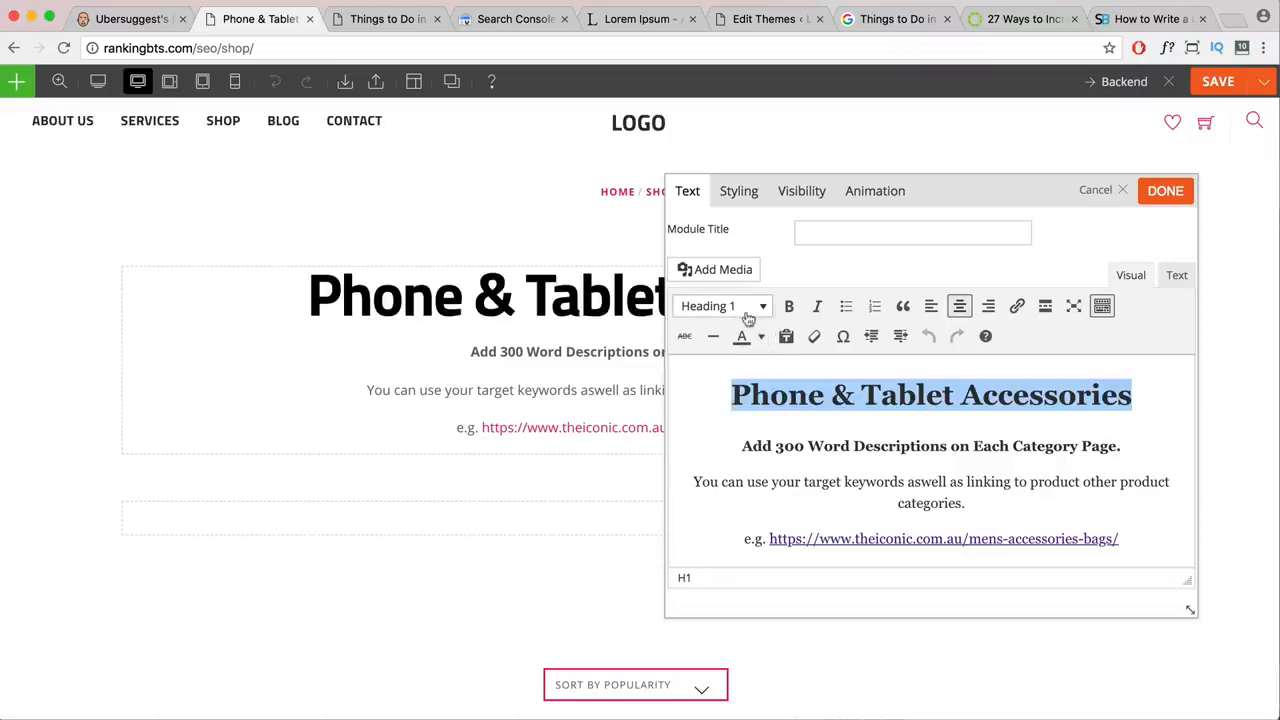
scroll(978, 500, down, 1)
drag(977, 475, 737, 425)
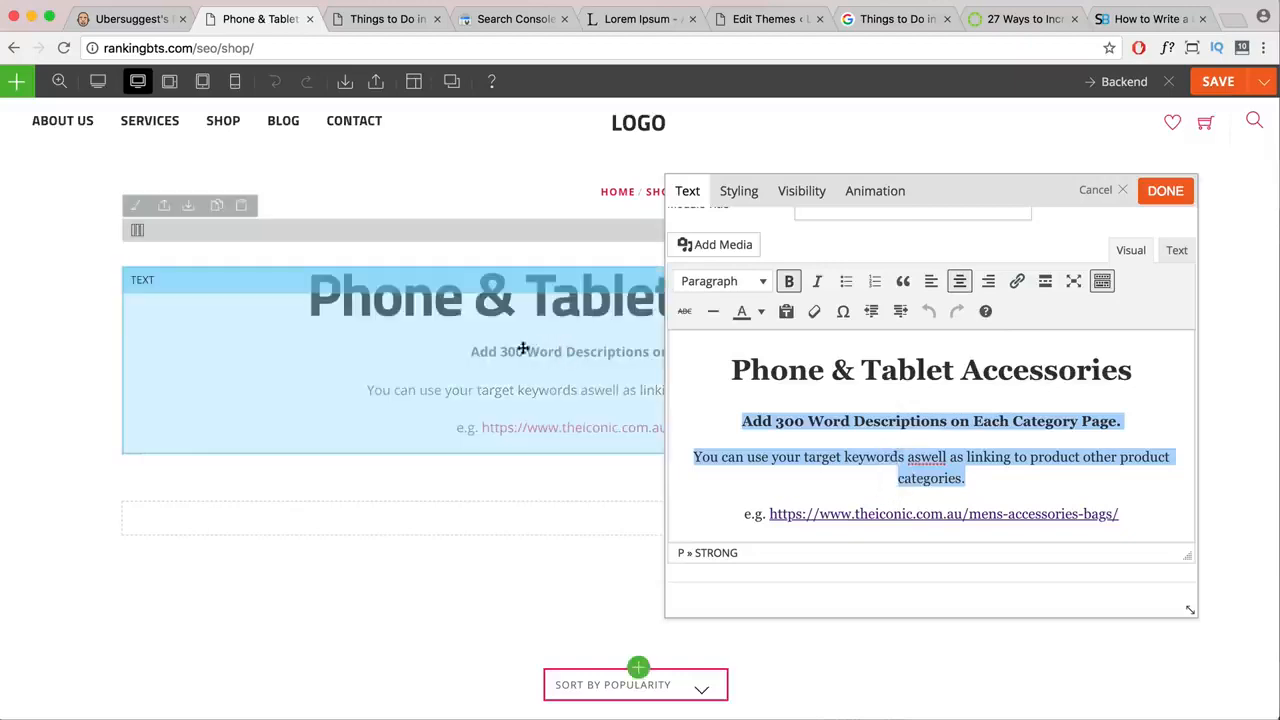
scroll(477, 425, down, 9)
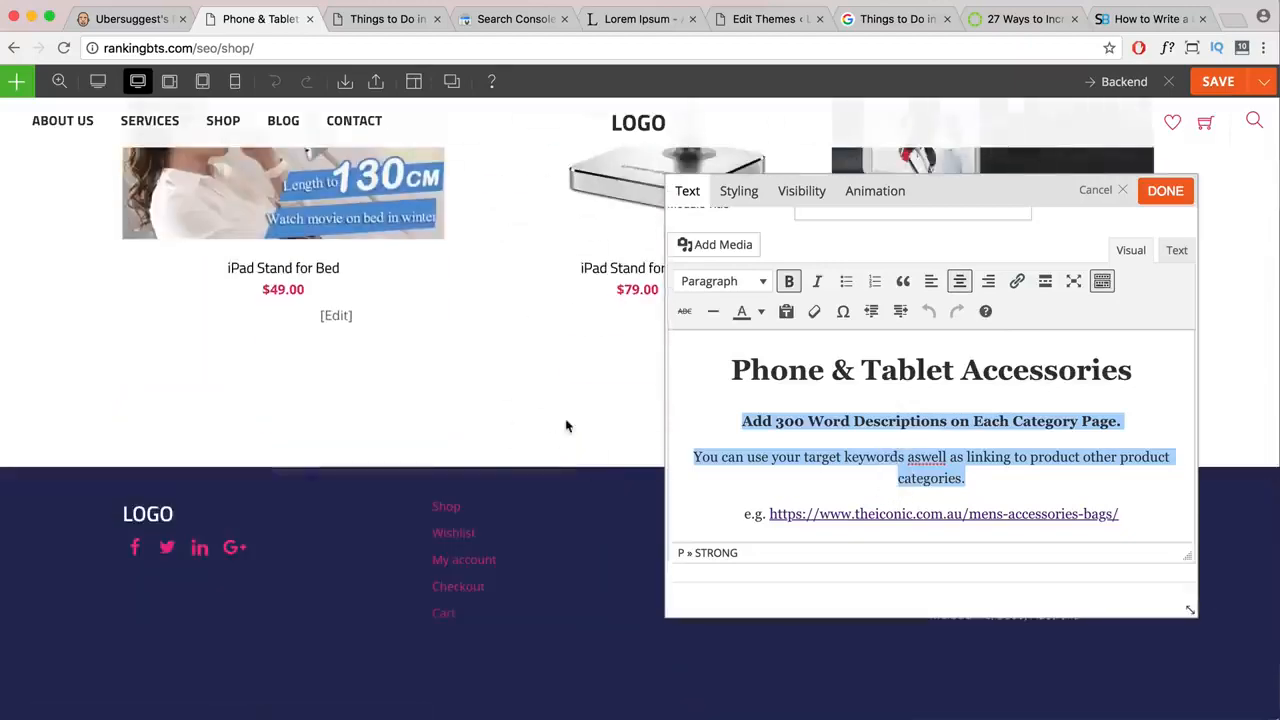
- Accept the text module, save the shop page and leave the page builder
click(1160, 191)
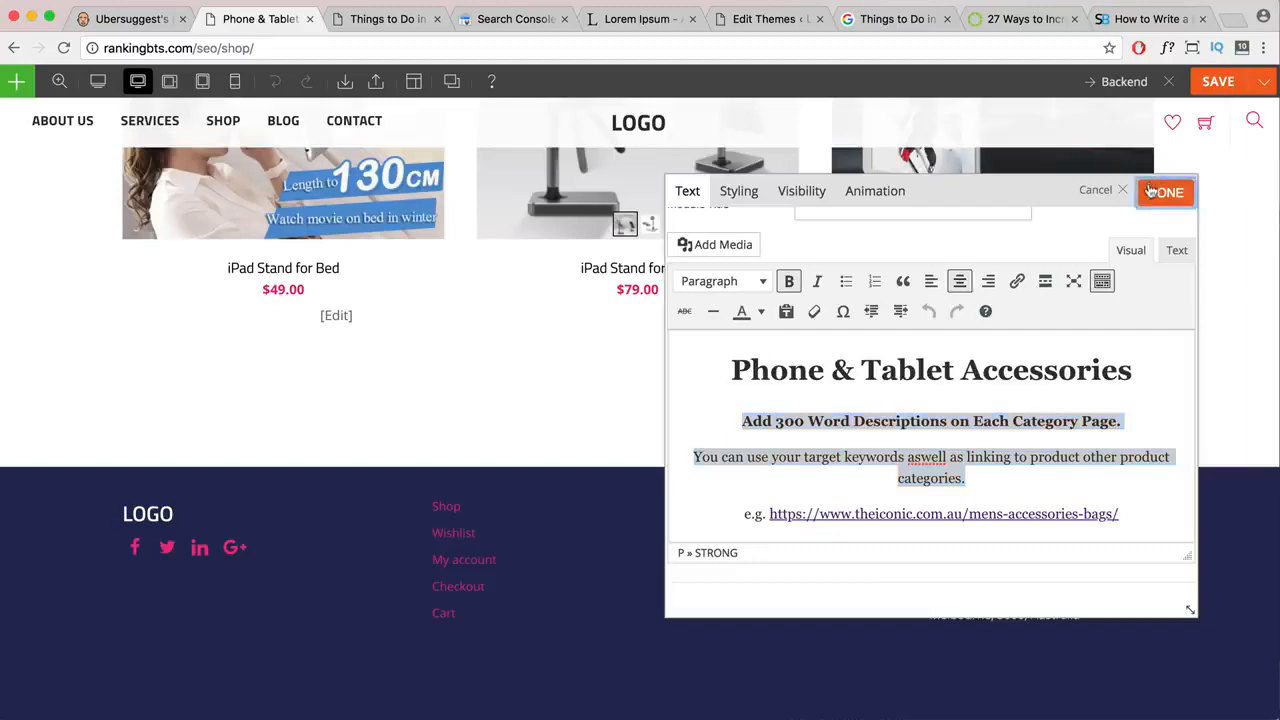
scroll(950, 229, up, 10)
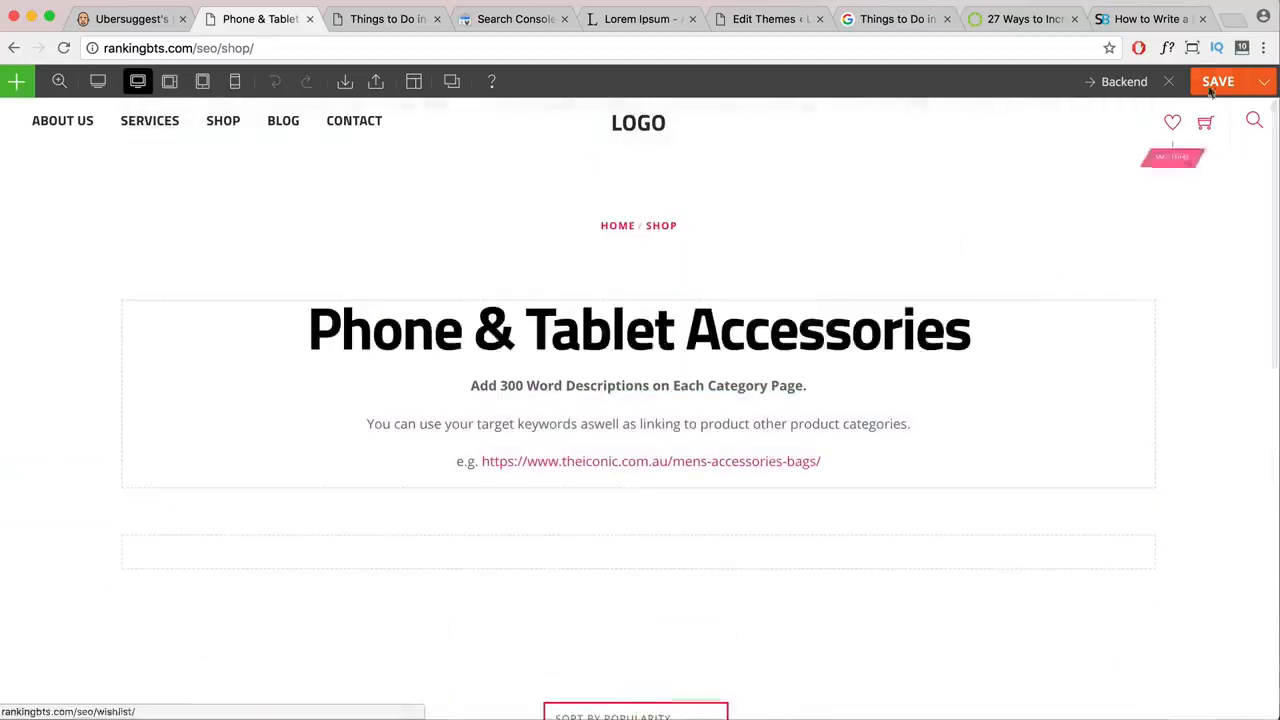
click(1212, 86)
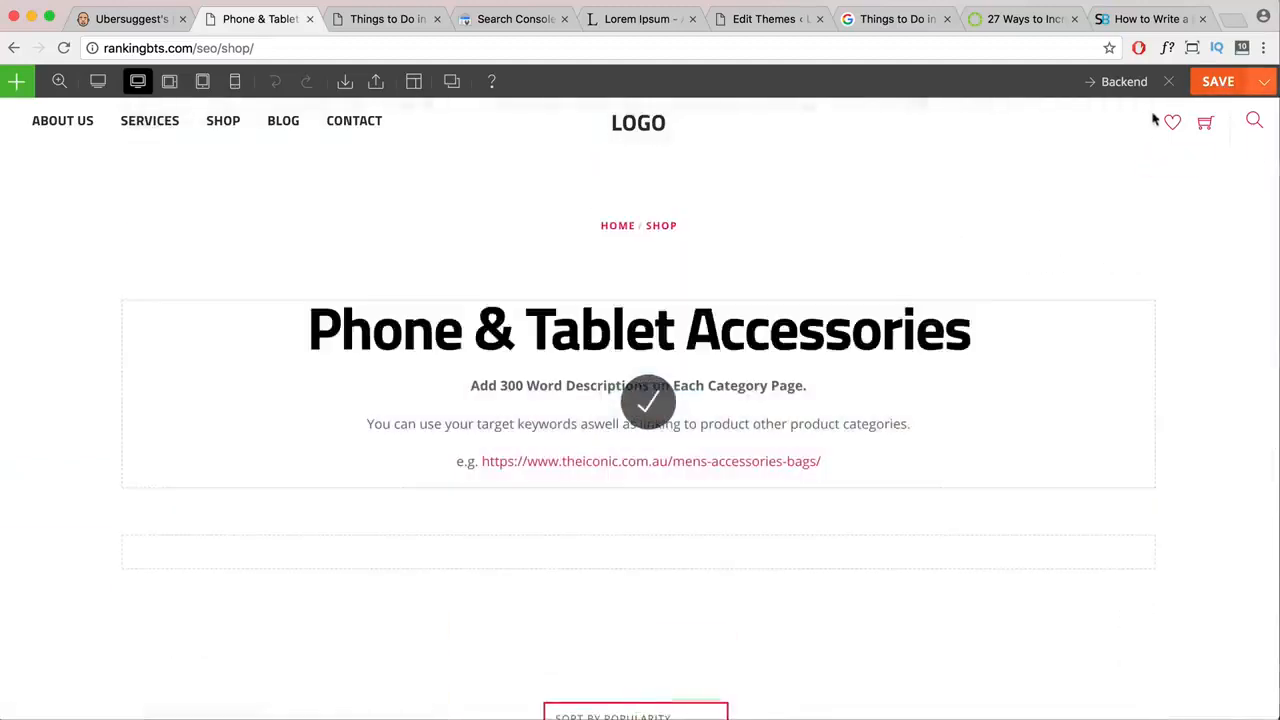
click(1168, 82)
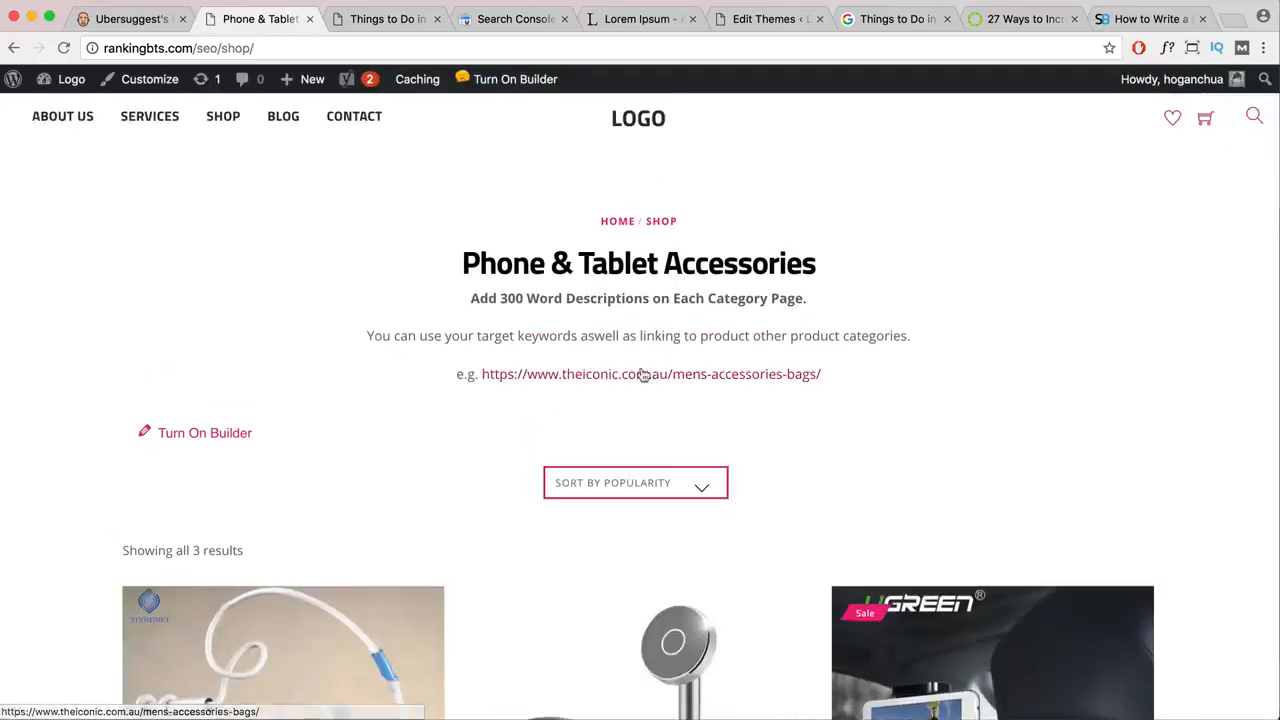
- Open the linked THE ICONIC men's bags example page and inspect the HTML tag of its "Men's Bags" heading
click(650, 372)
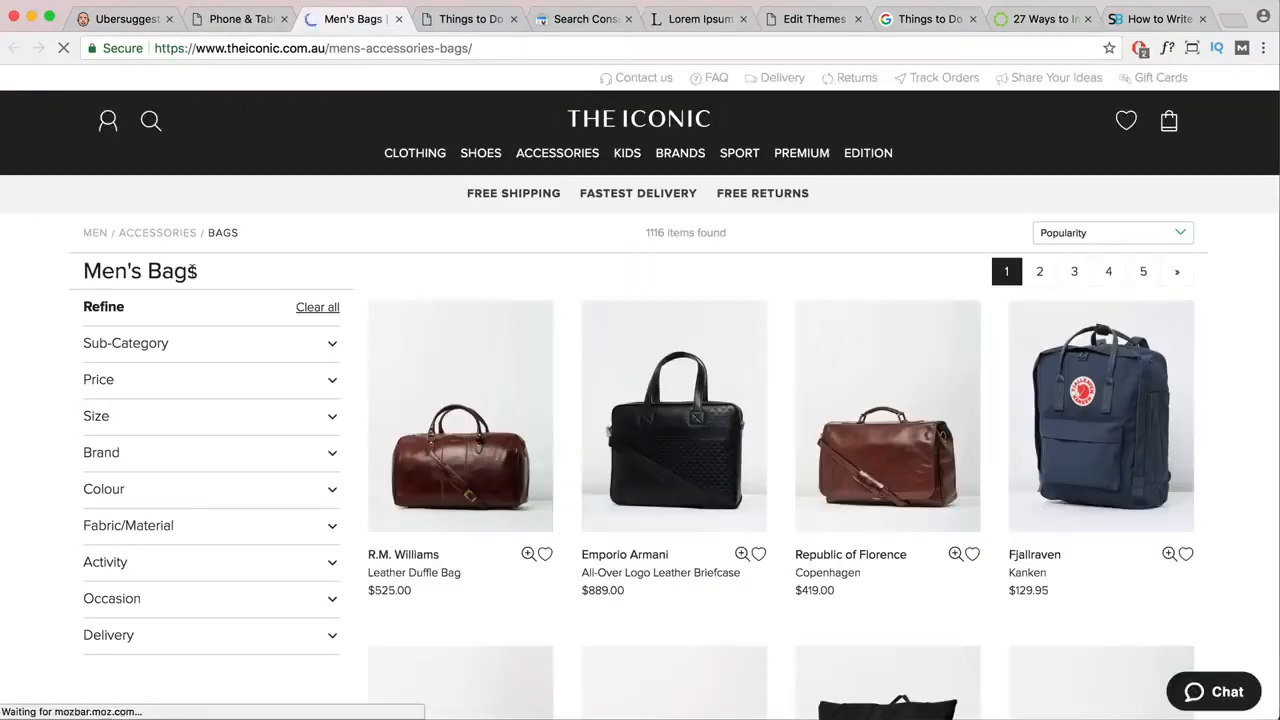
drag(193, 270, 84, 270)
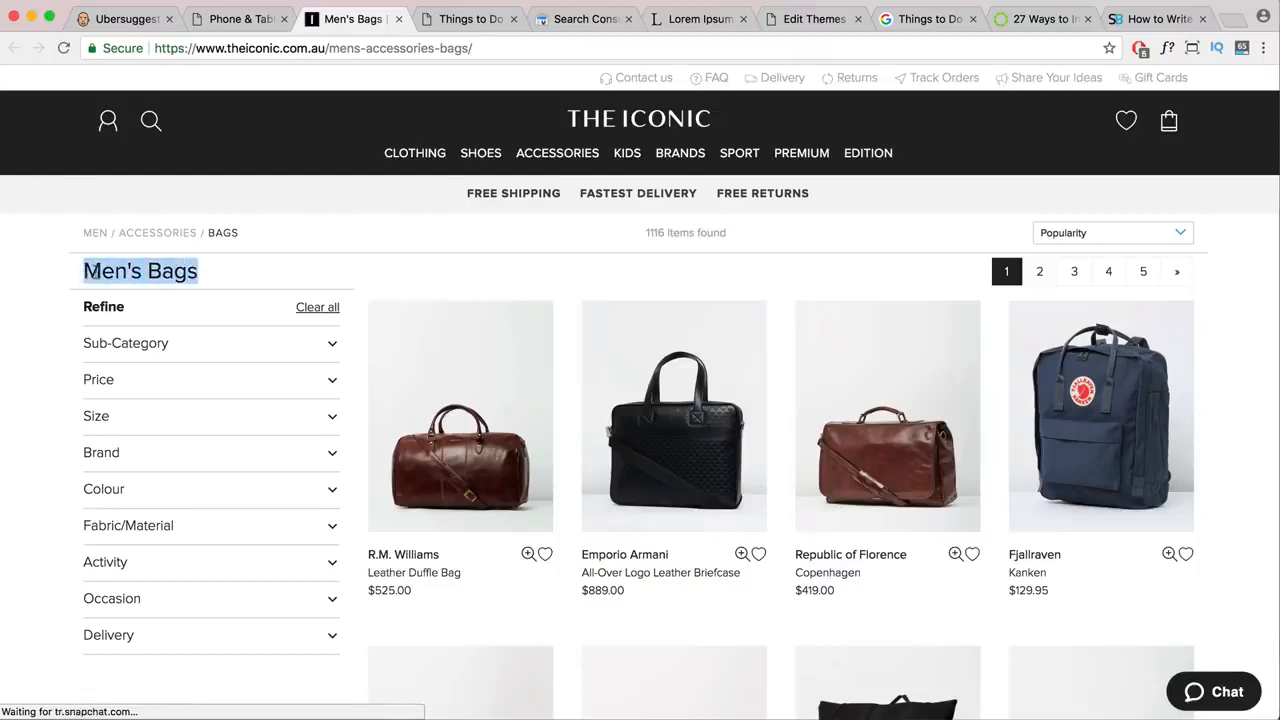
right_click(138, 272)
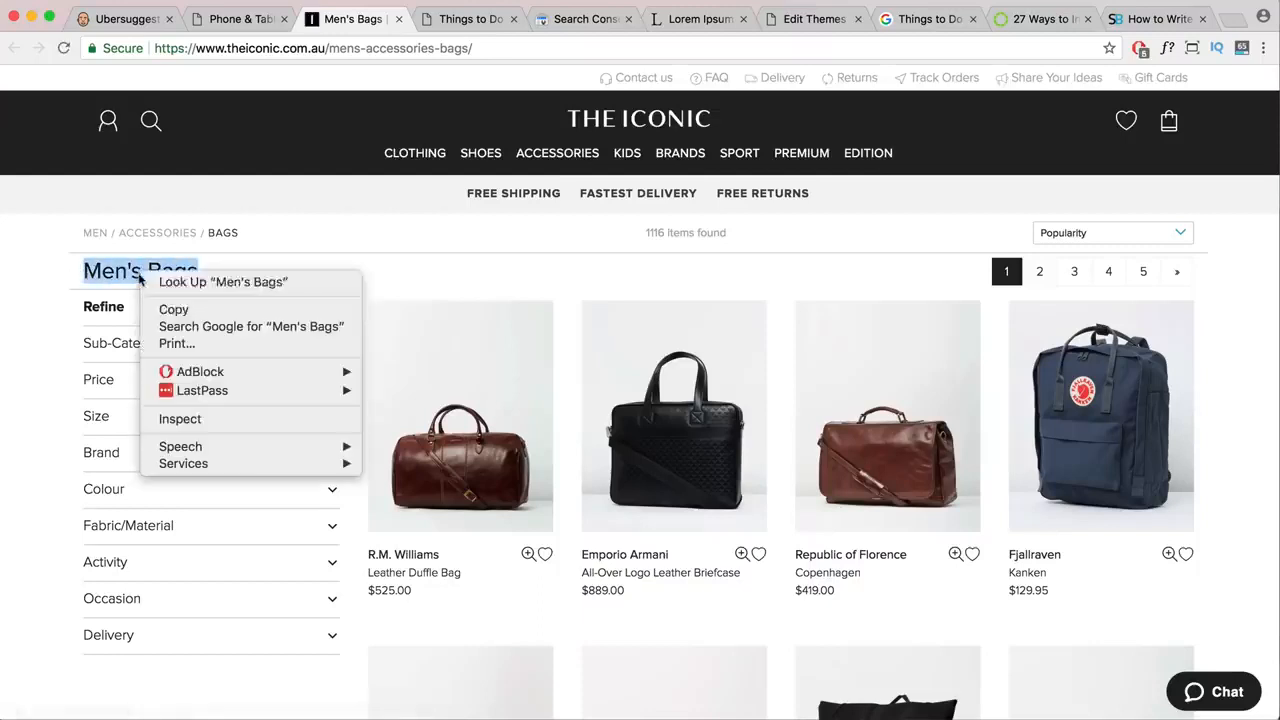
click(180, 419)
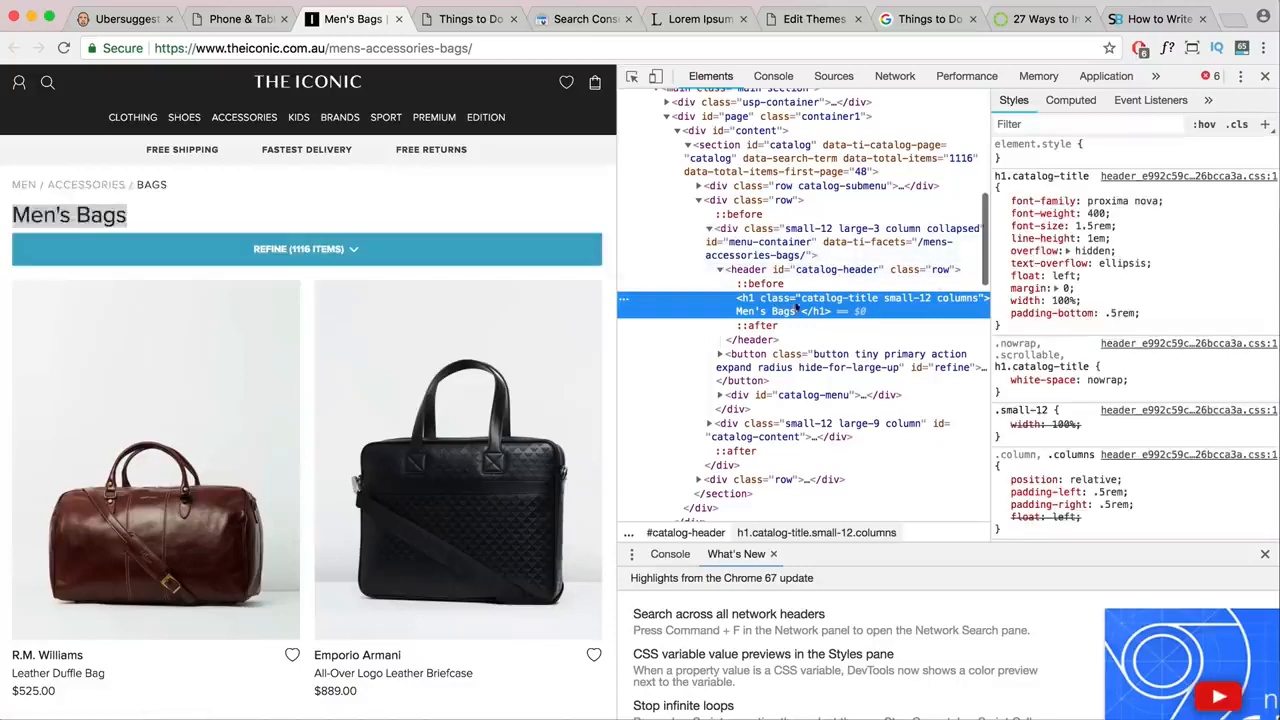
click(1265, 76)
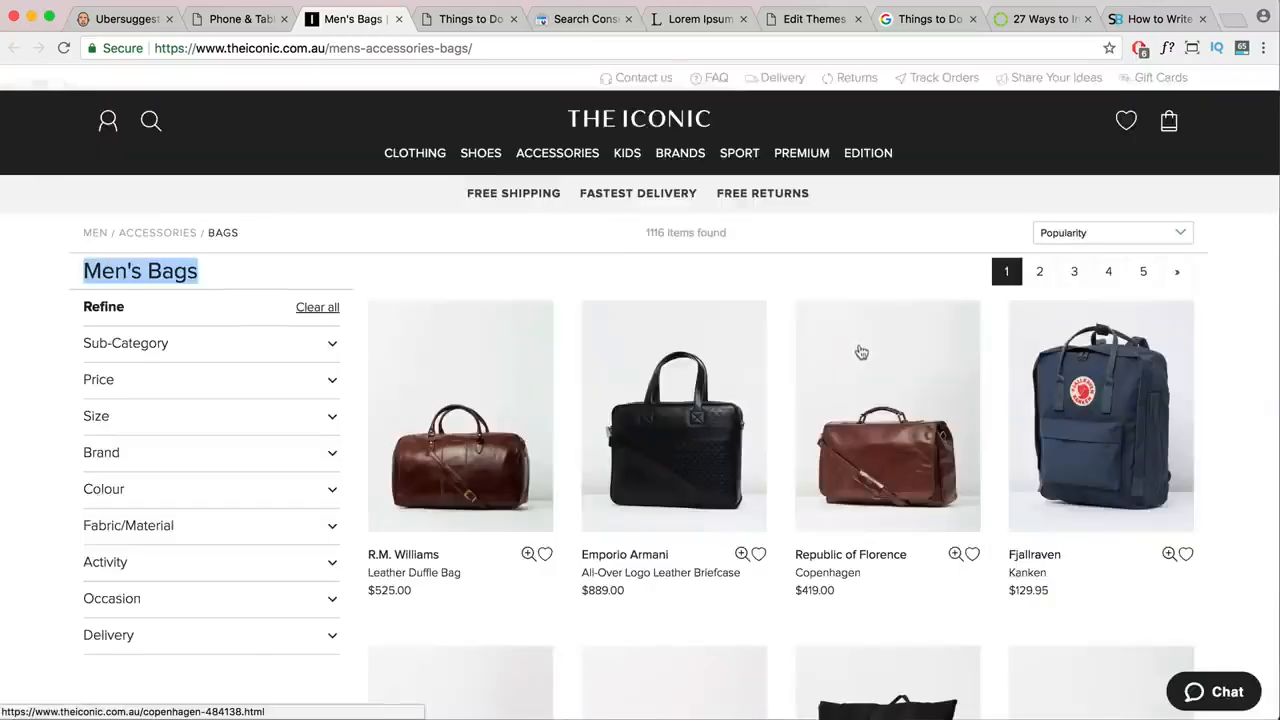
- Examine the category description below THE ICONIC's men's bags listings, highlighting the text and checking its internal links
scroll(861, 352, down, 6)
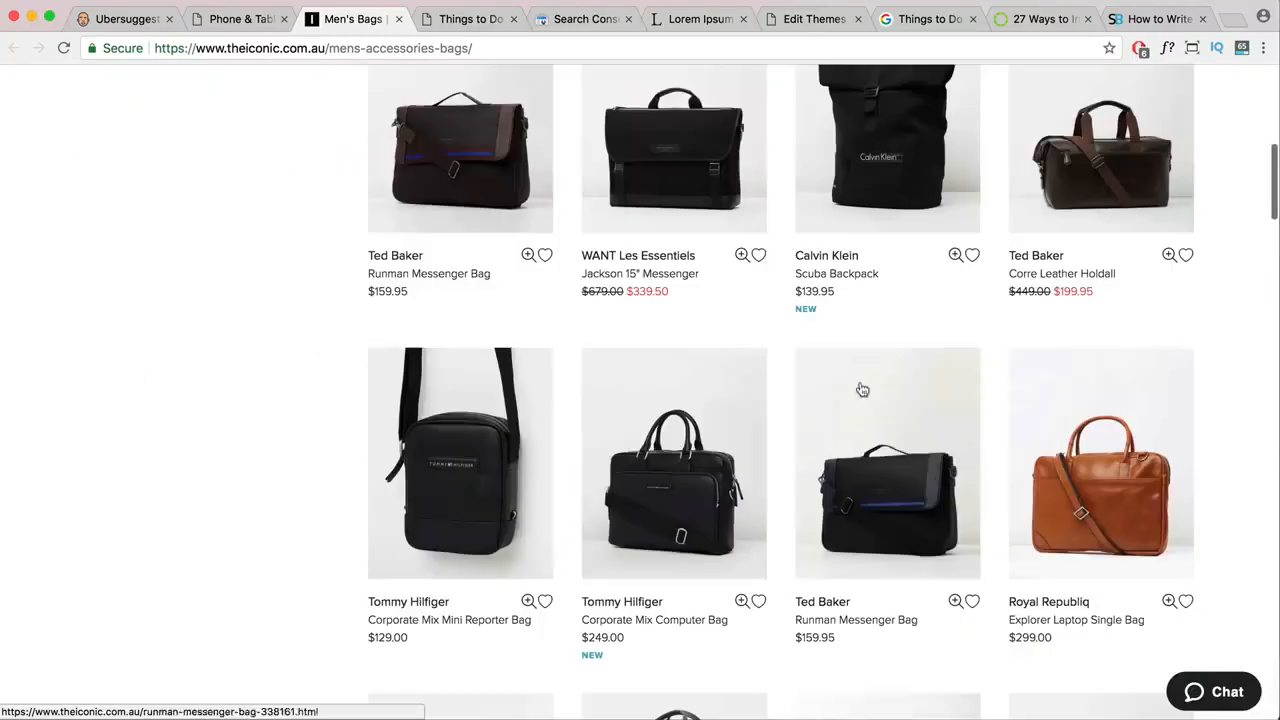
scroll(840, 370, down, 11)
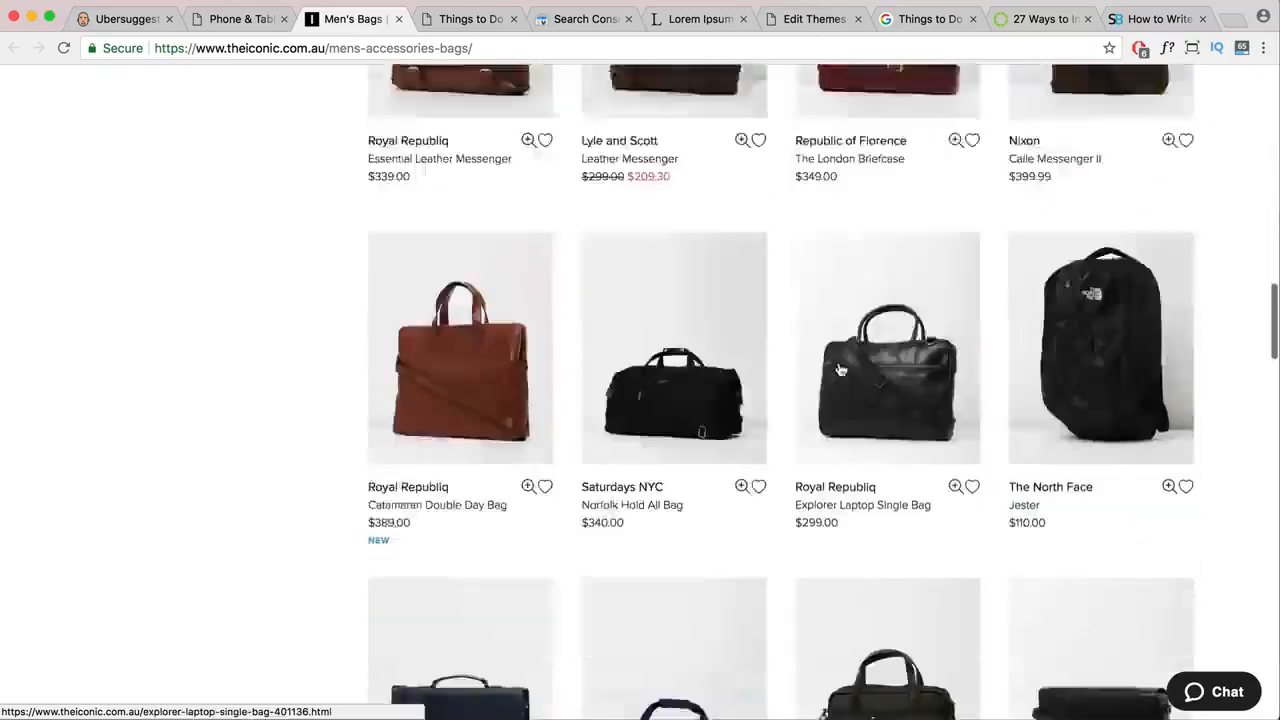
scroll(840, 370, down, 15)
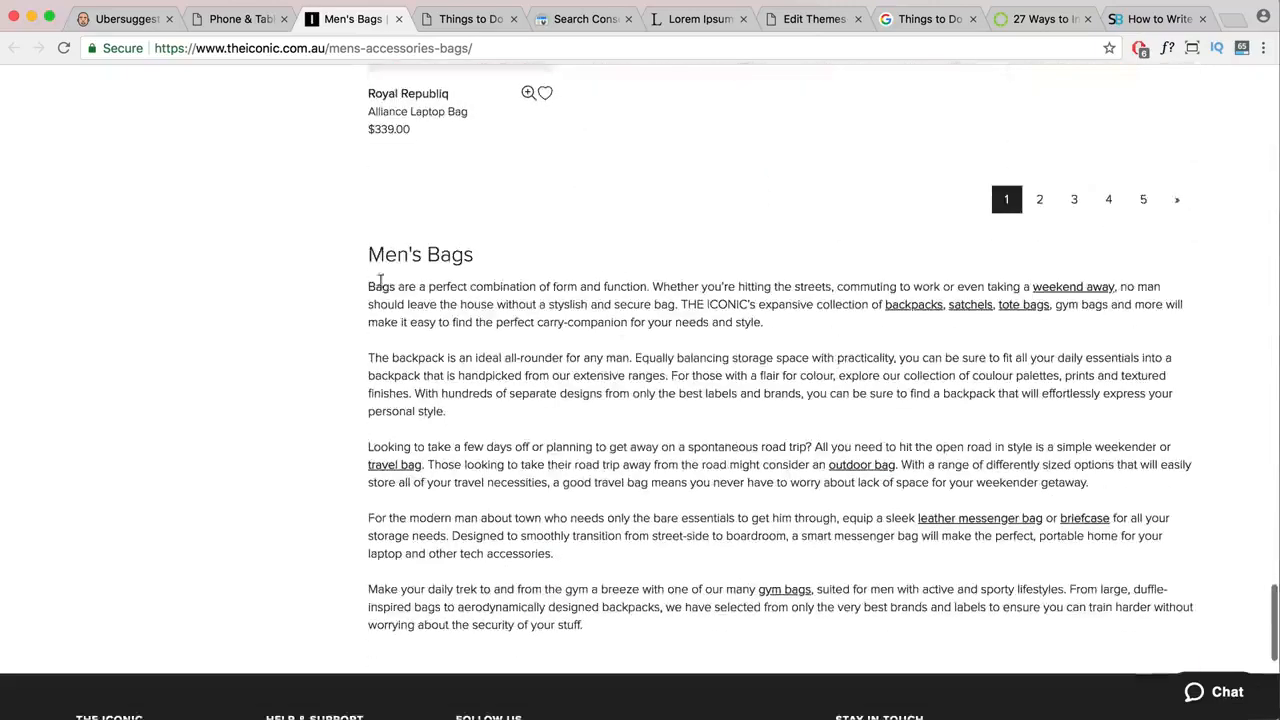
drag(368, 258, 983, 637)
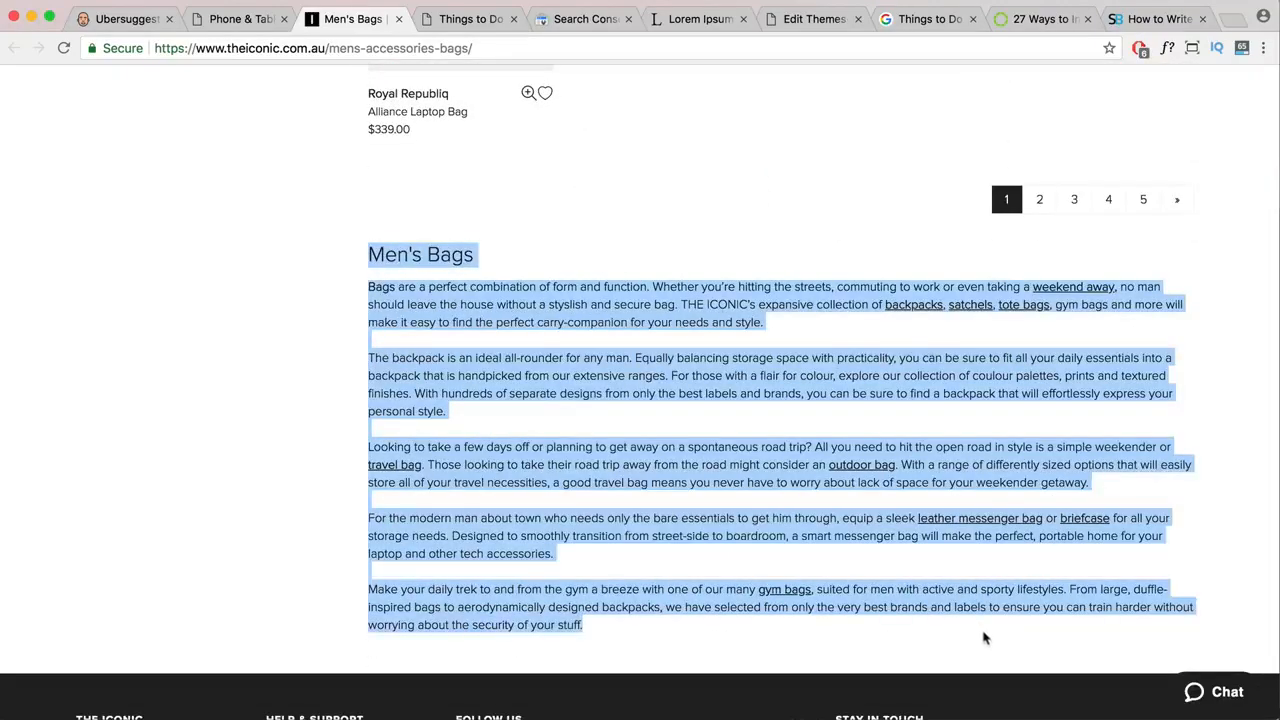
click(807, 571)
drag(598, 645, 325, 297)
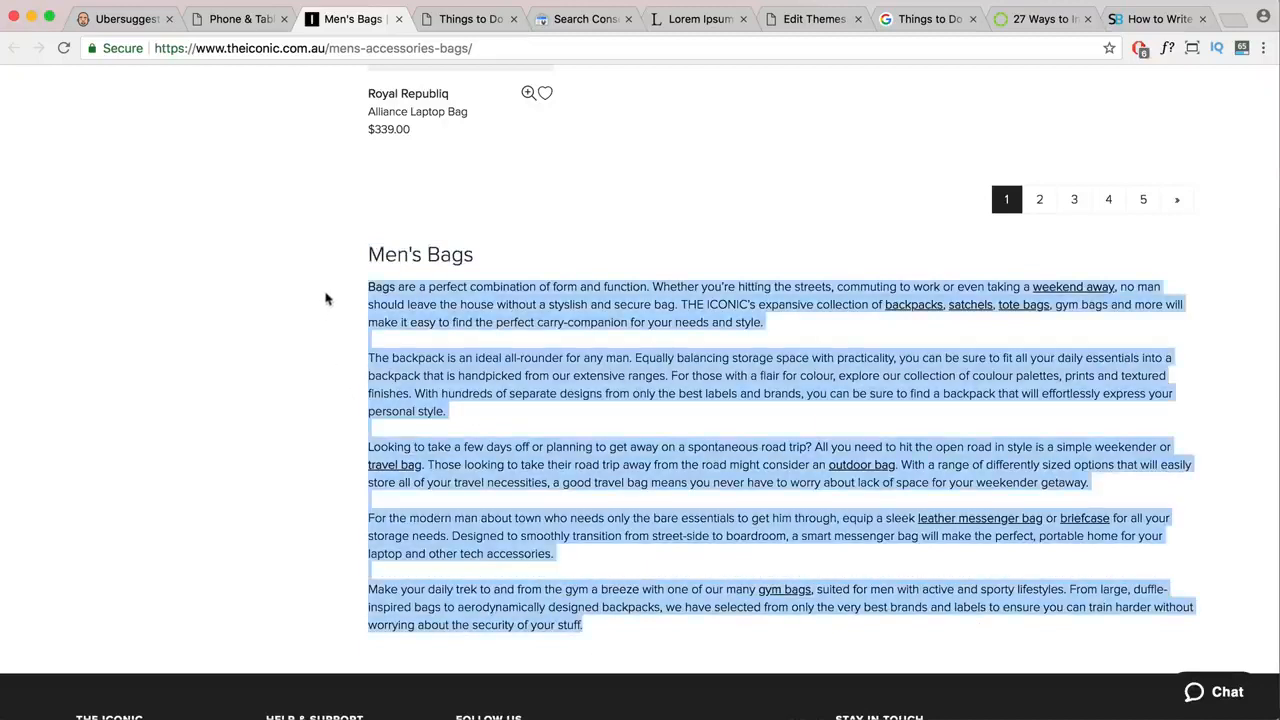
click(857, 443)
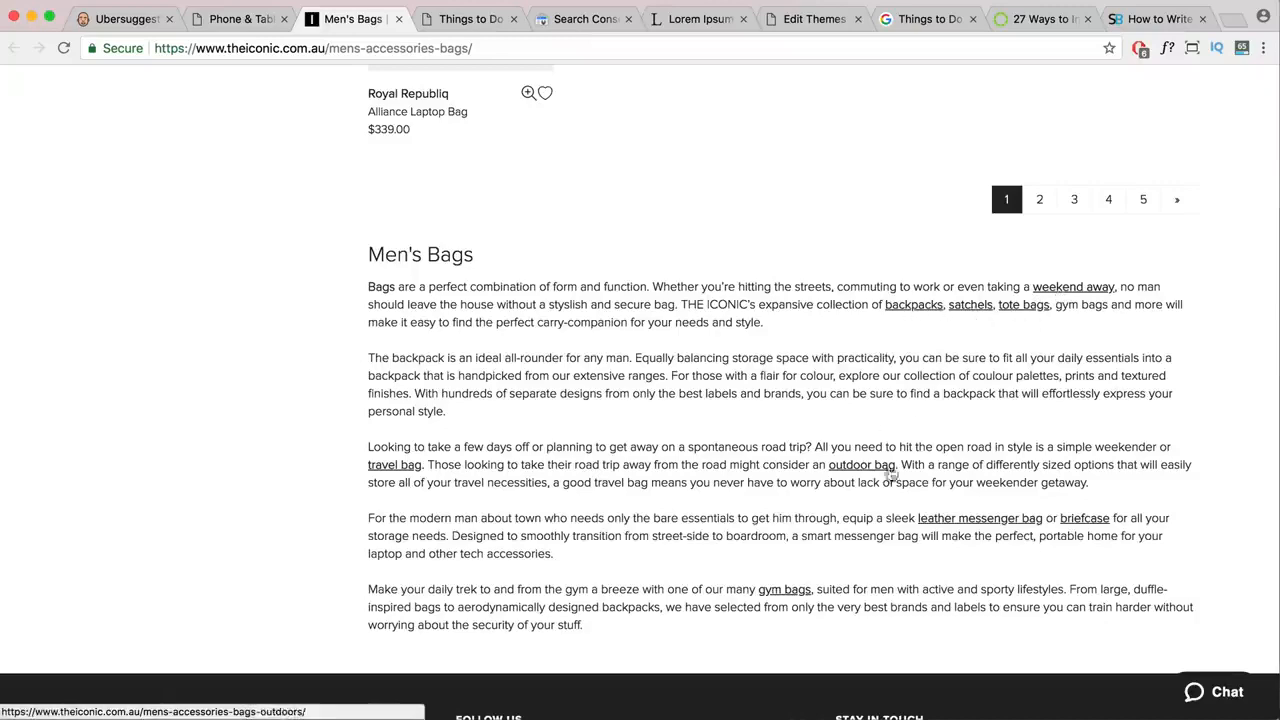
drag(592, 635, 329, 286)
scroll(594, 331, up, 15)
scroll(594, 331, up, 20)
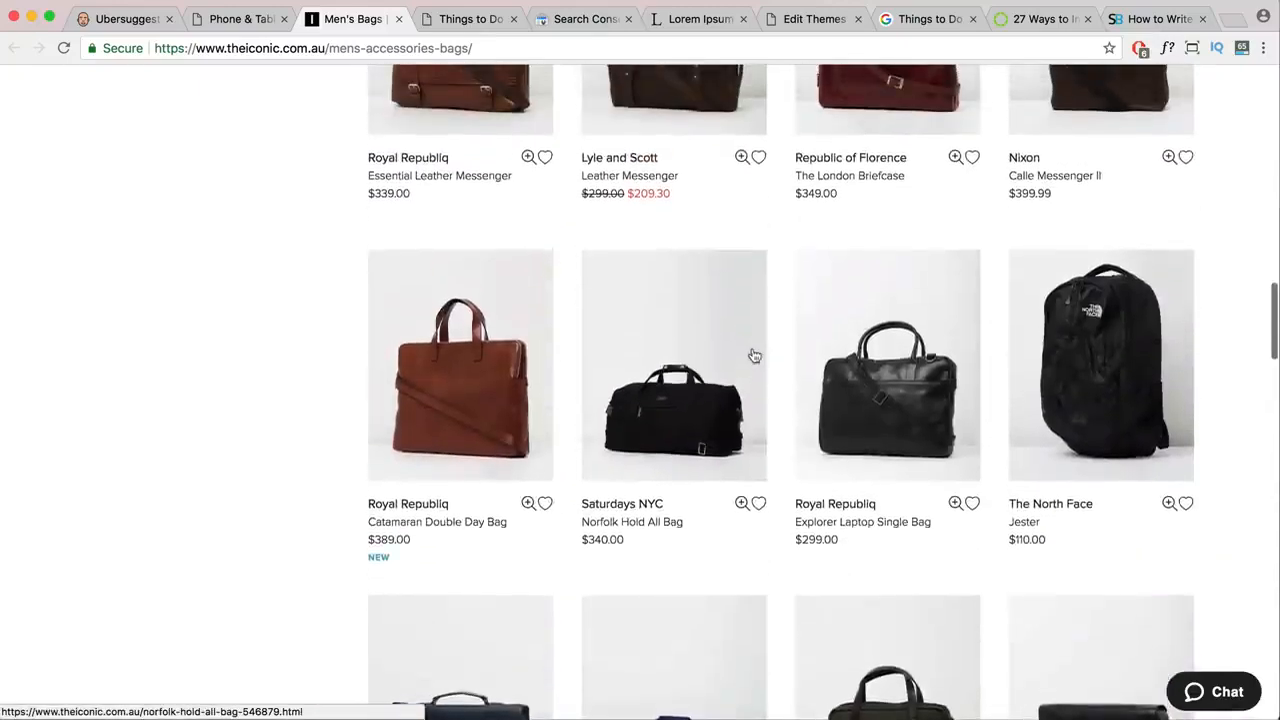
- Return to the shop page, highlight its sentence on target keywords and category links, and look over the products
click(236, 20)
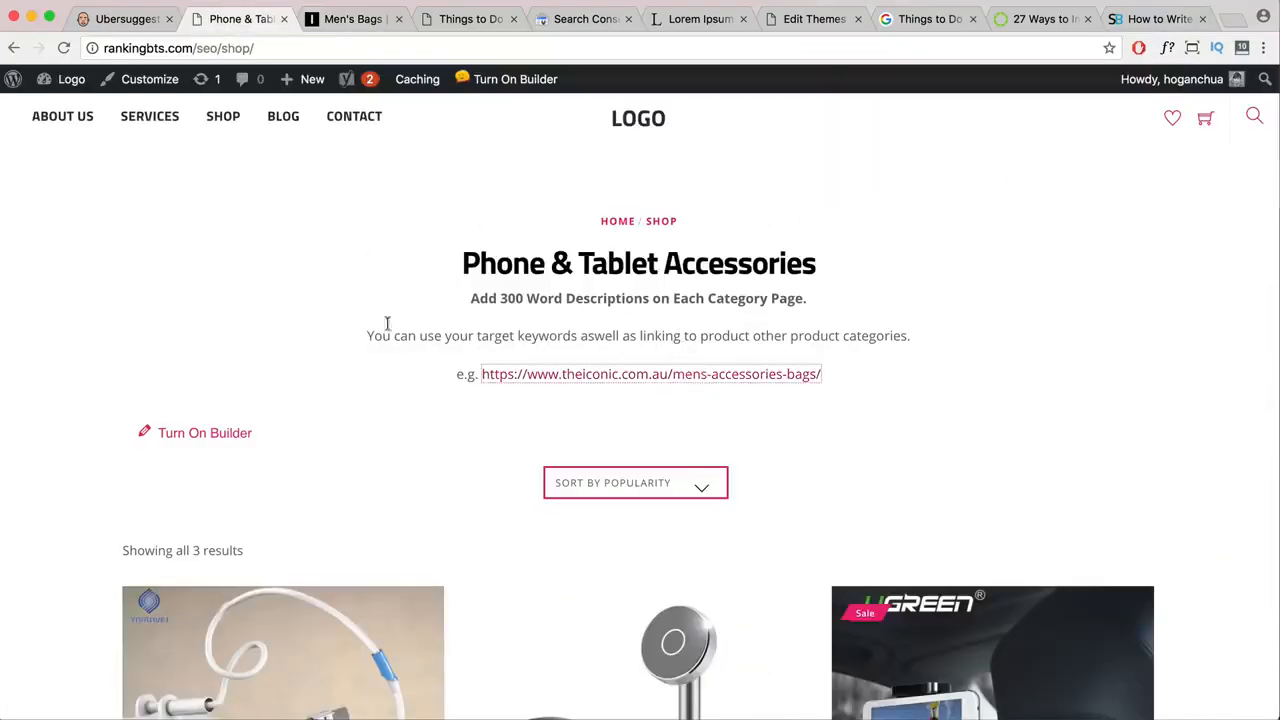
drag(363, 337, 953, 354)
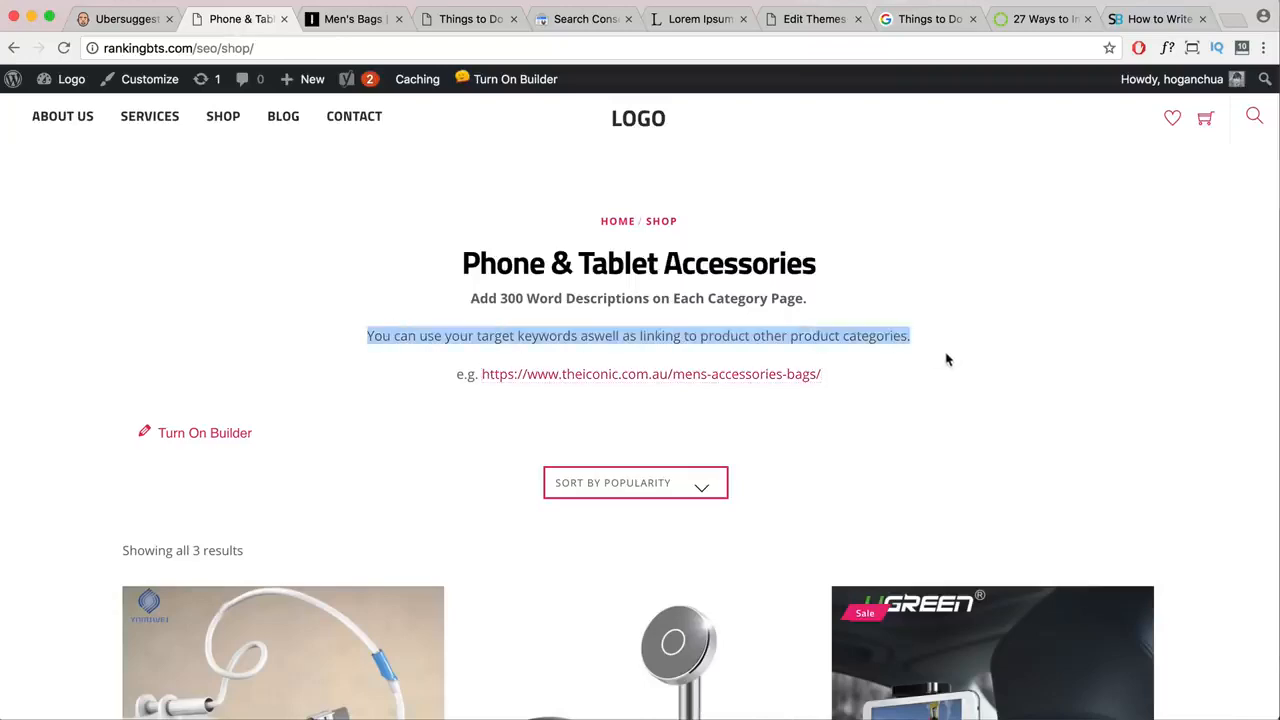
scroll(948, 360, down, 5)
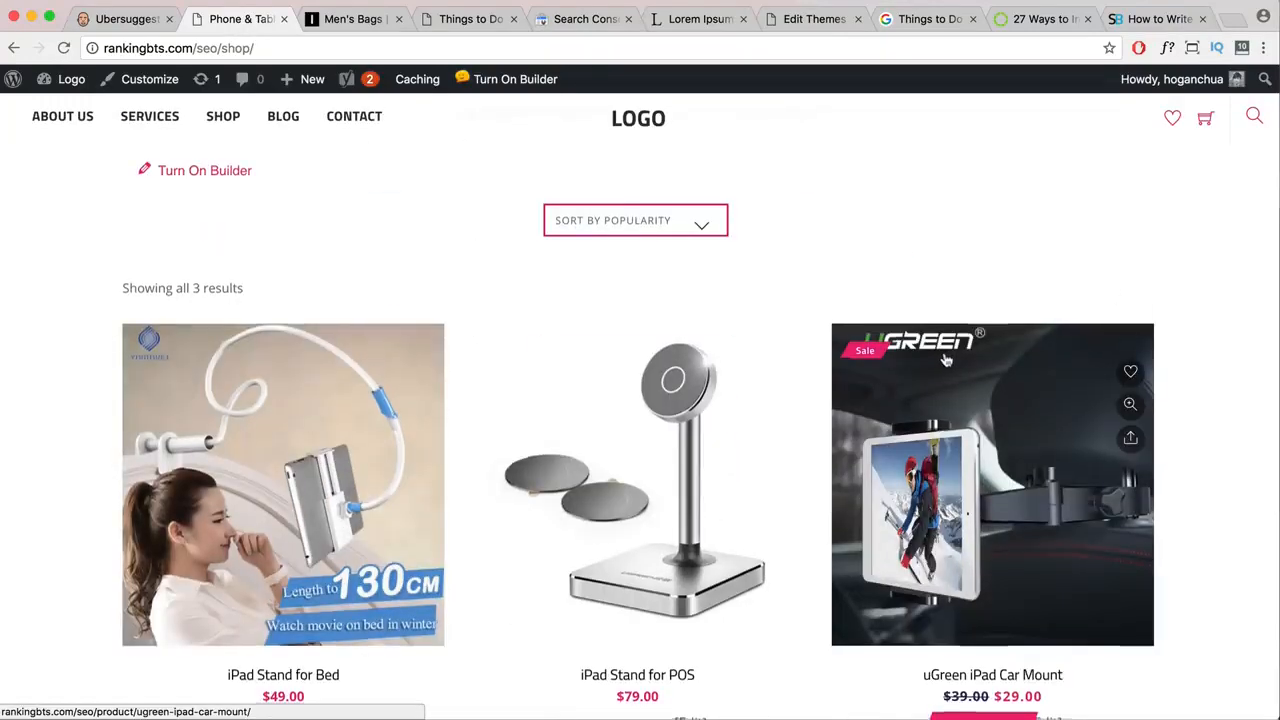
scroll(945, 360, down, 4)
scroll(260, 320, up, 4)
- Open the iPad Stand for Bed product page and look over its image and description
click(340, 450)
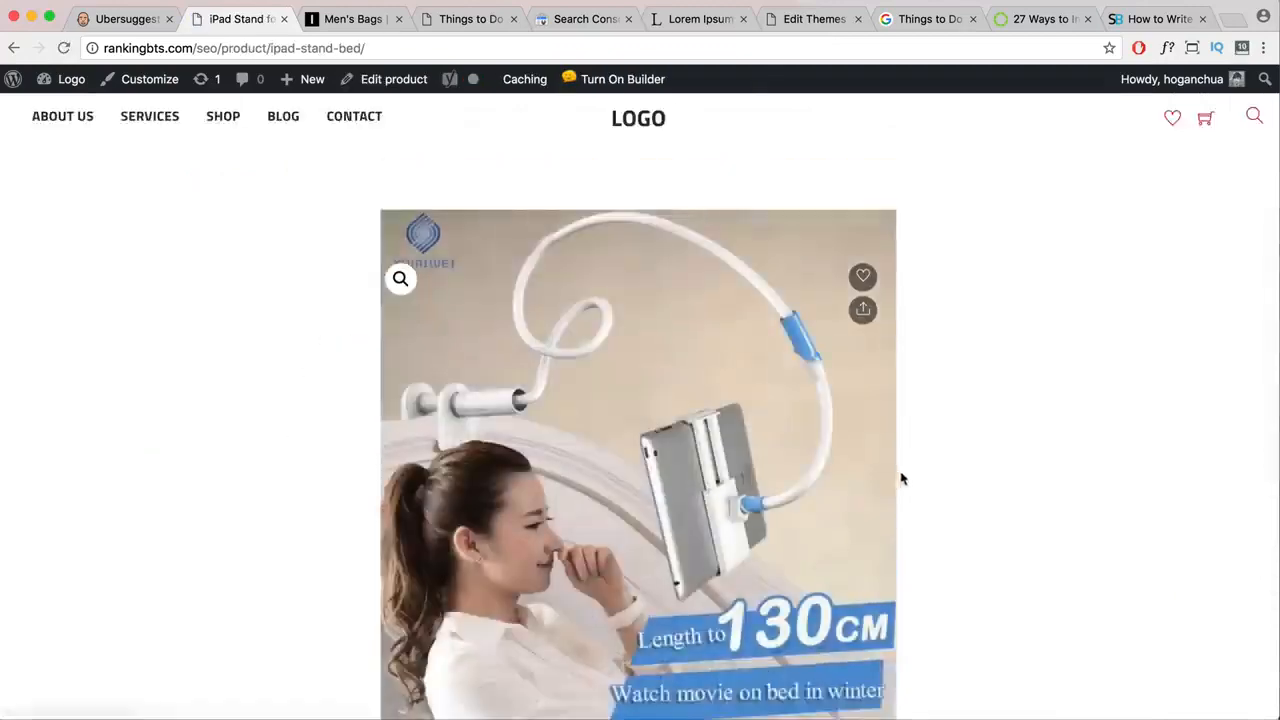
scroll(977, 486, down, 10)
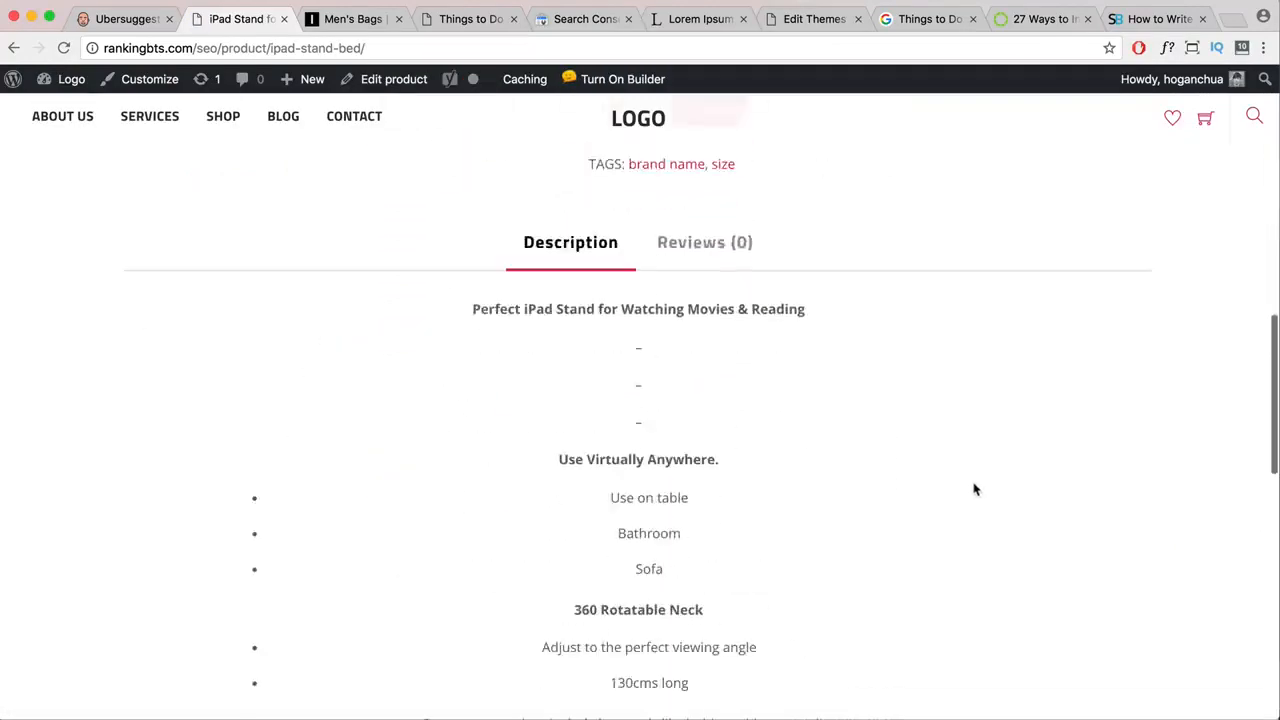
scroll(975, 488, up, 10)
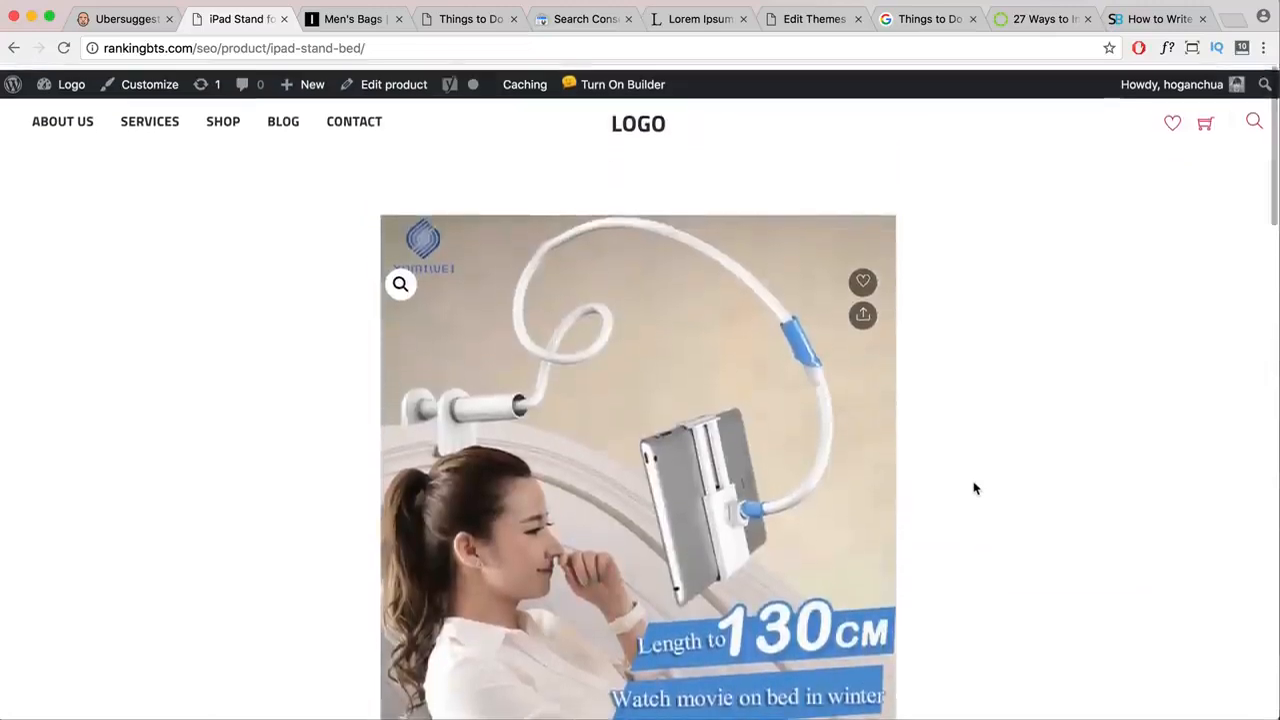
- Open the iPad Stand for Bed product for editing and review its title, permalink and description content
click(410, 82)
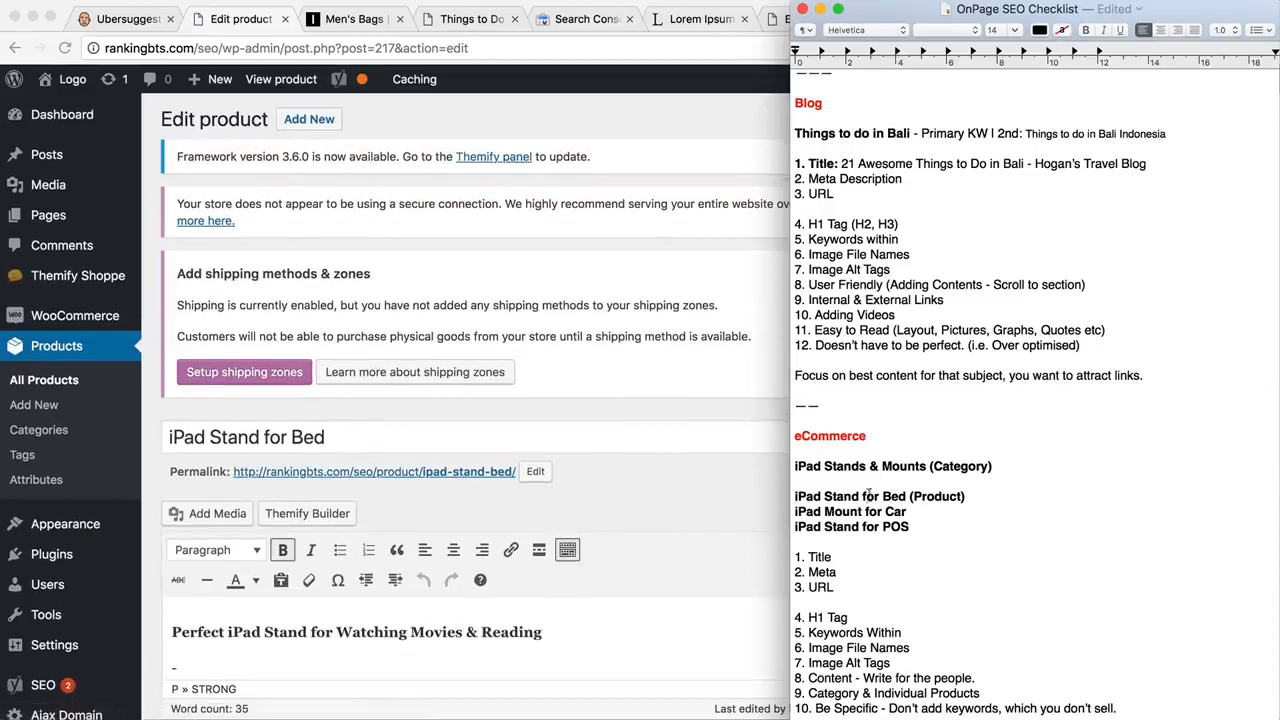
click(323, 437)
drag(326, 437, 168, 437)
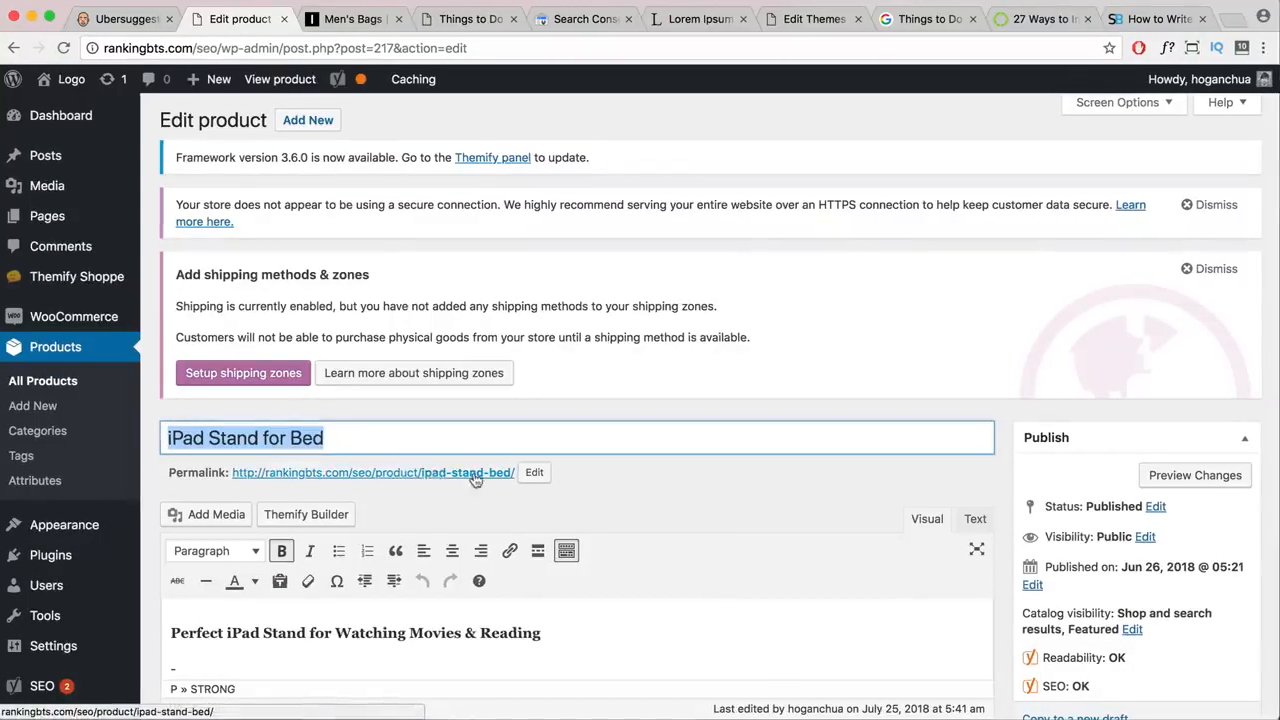
scroll(475, 480, down, 2)
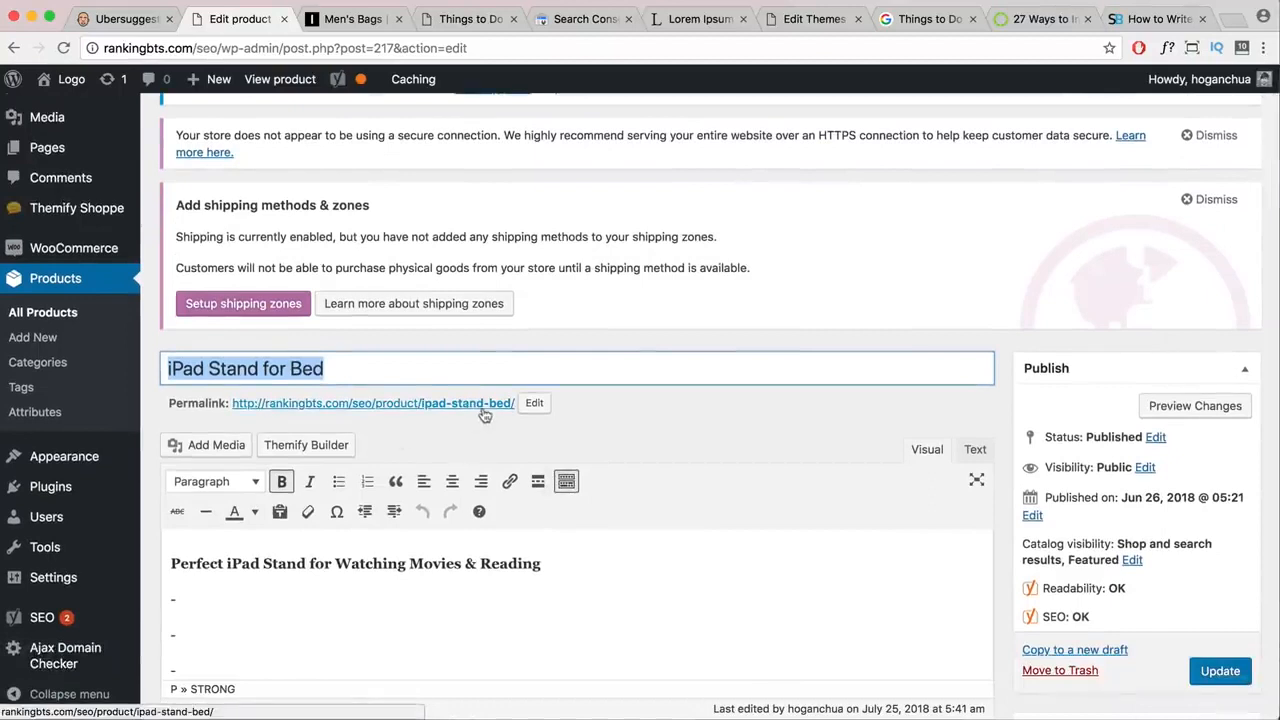
scroll(484, 415, down, 2)
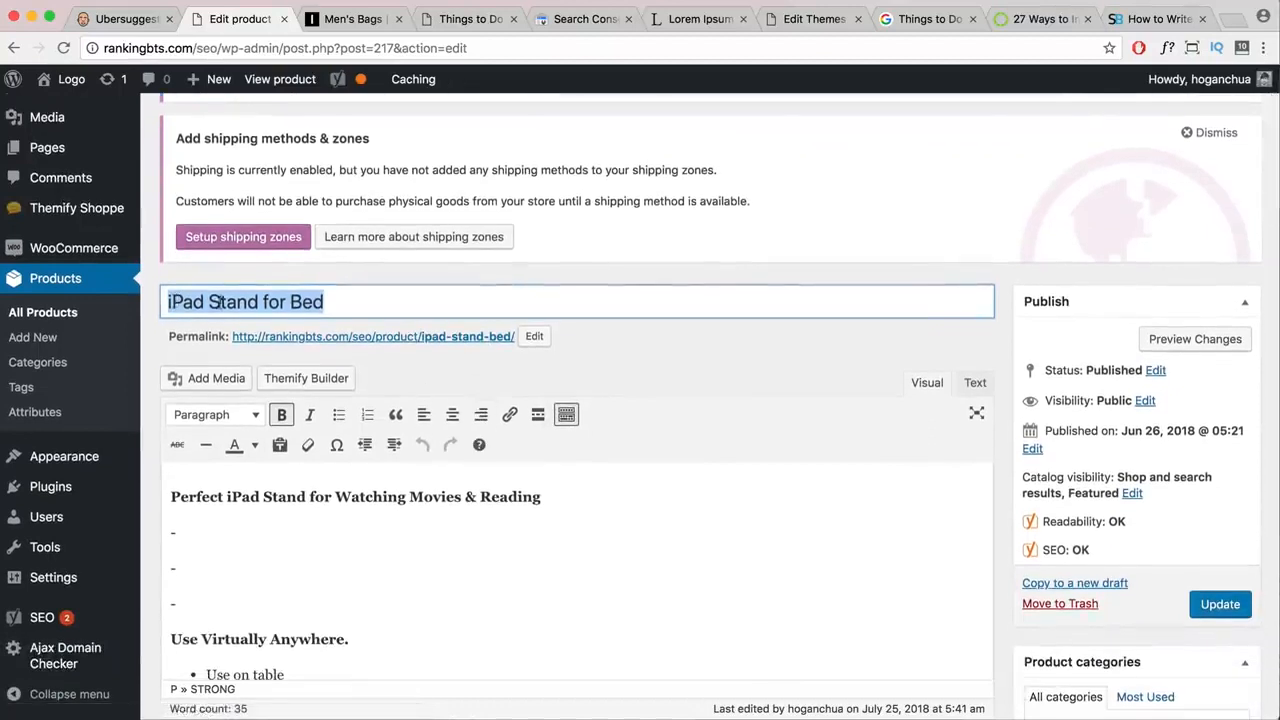
click(323, 302)
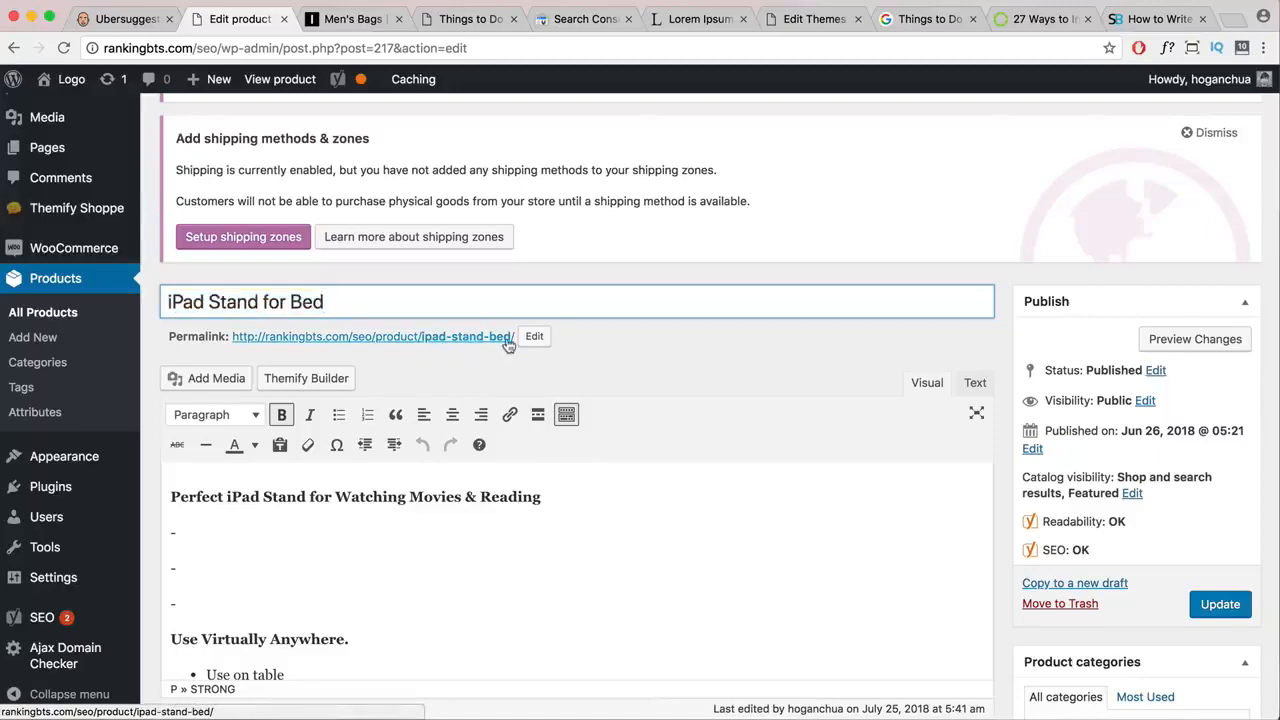
scroll(523, 440, down, 5)
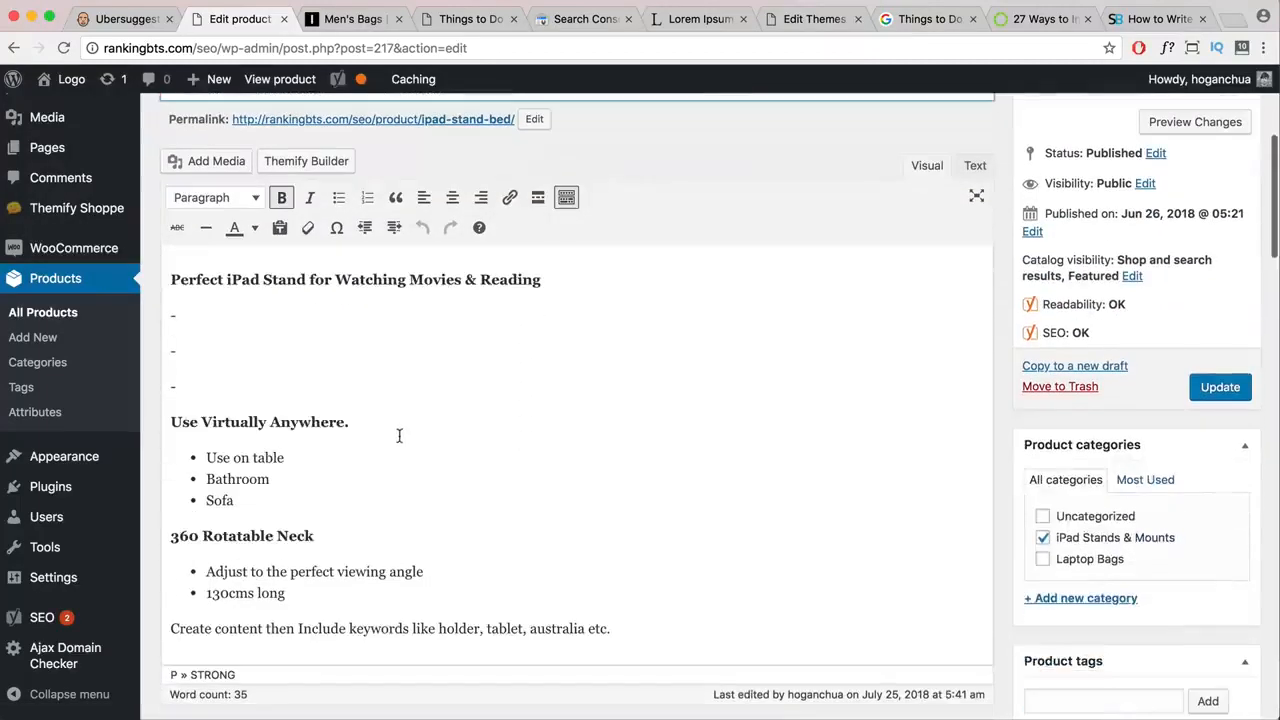
- Highlight the product description, hide the OnPage SEO Checklist, review the bed stand keywords in the untitled notes, and return to the description editor
drag(680, 634, 166, 283)
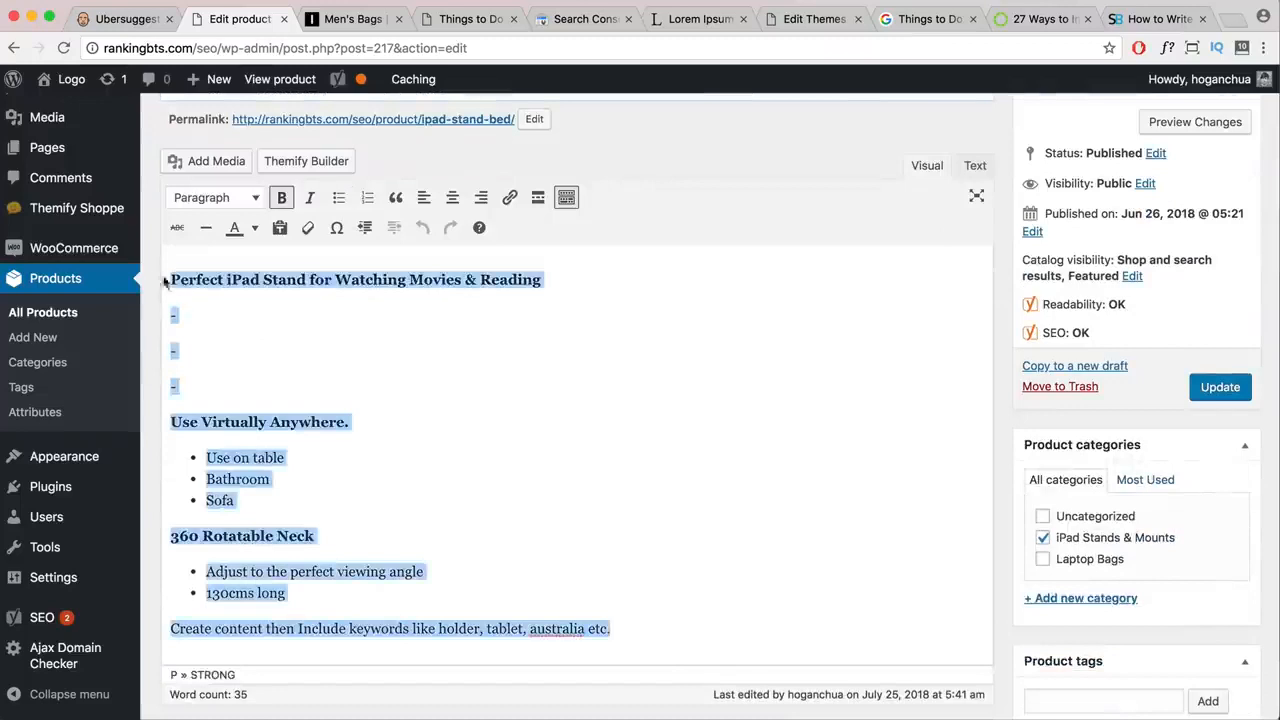
key(super+Tab)
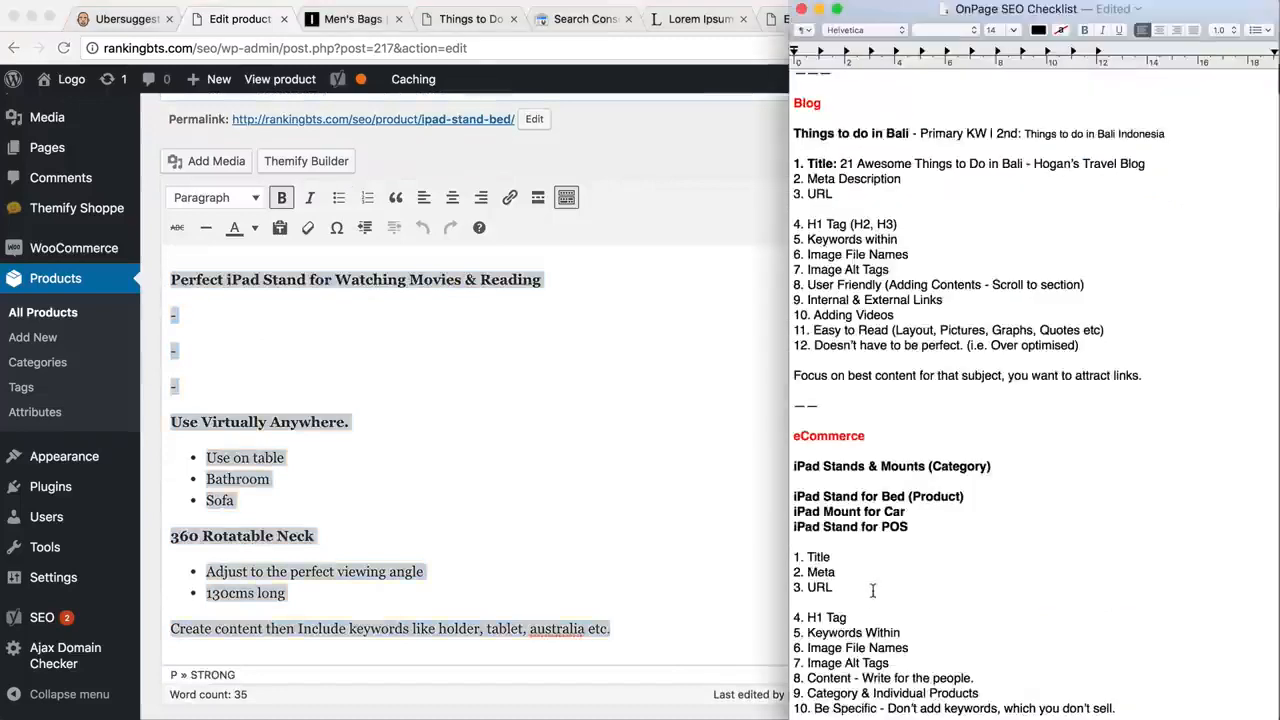
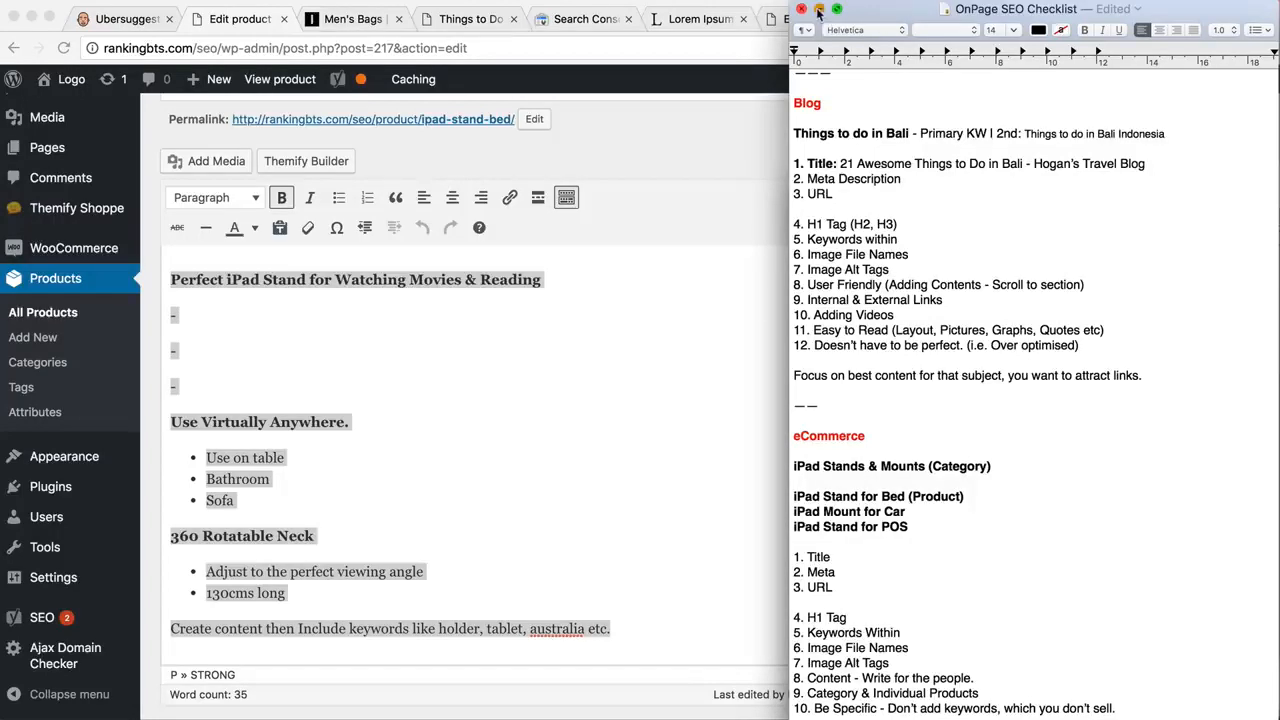
click(818, 11)
click(958, 492)
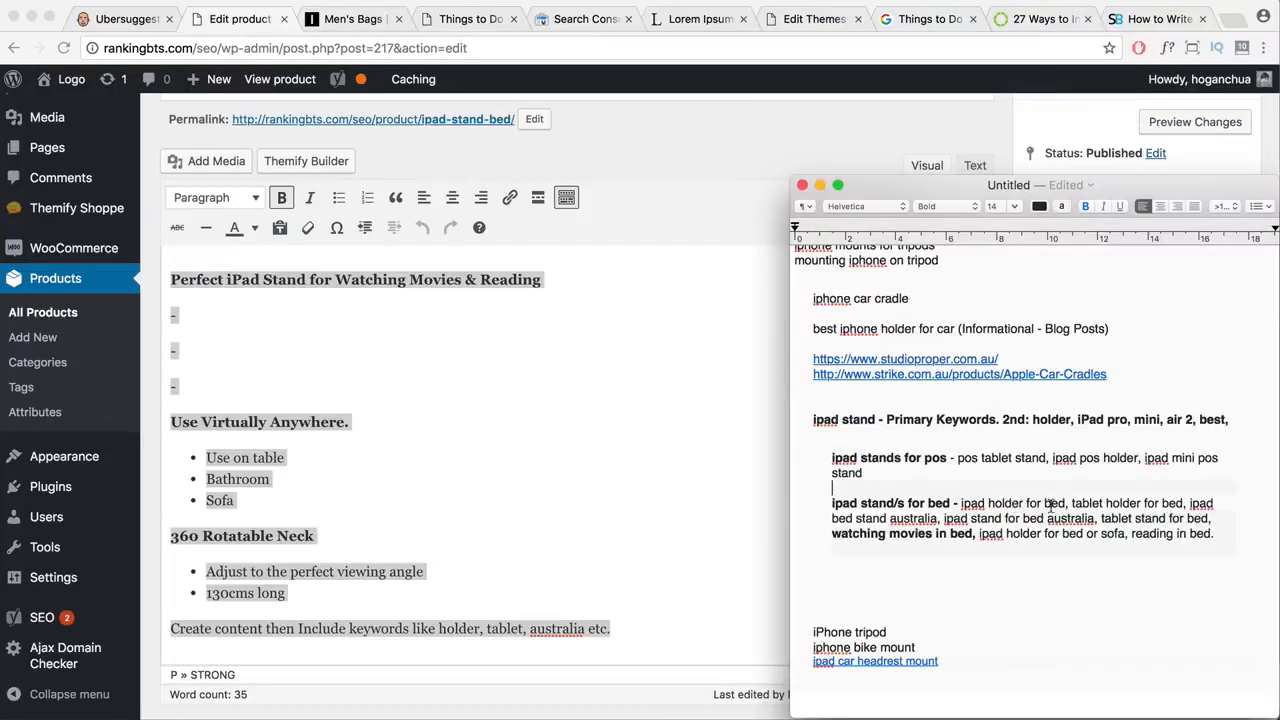
drag(988, 503, 849, 535)
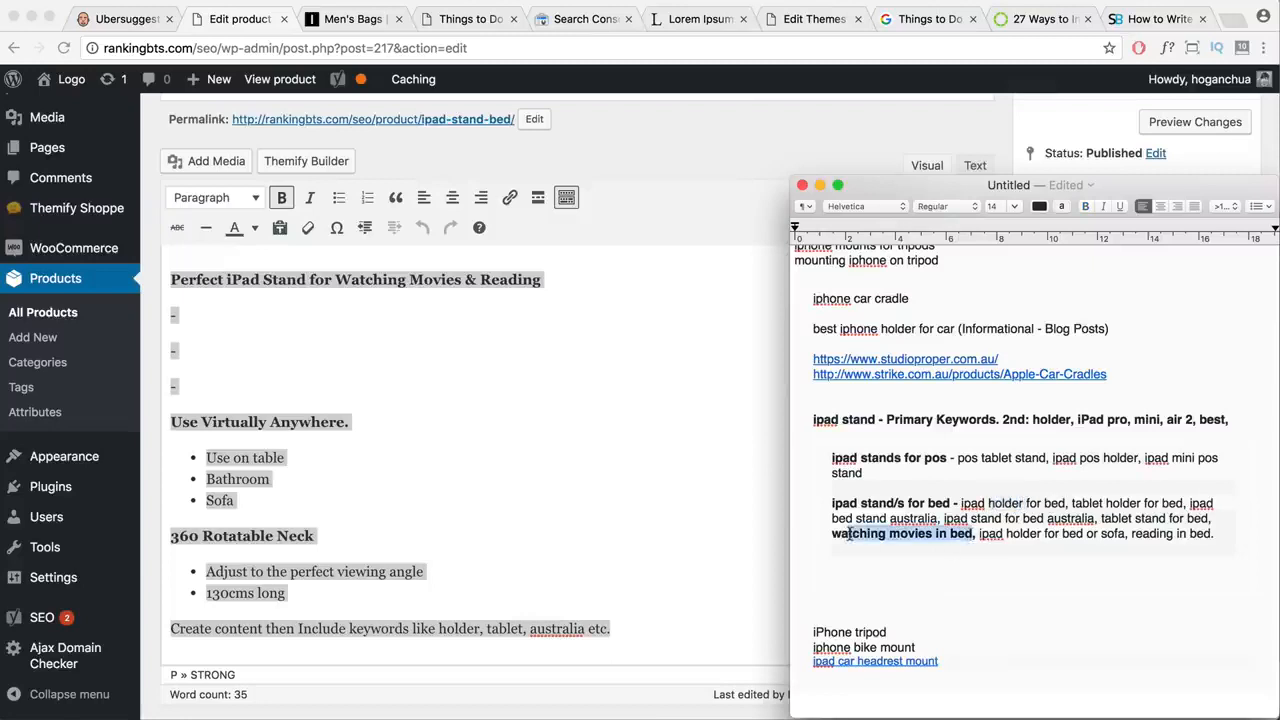
click(975, 537)
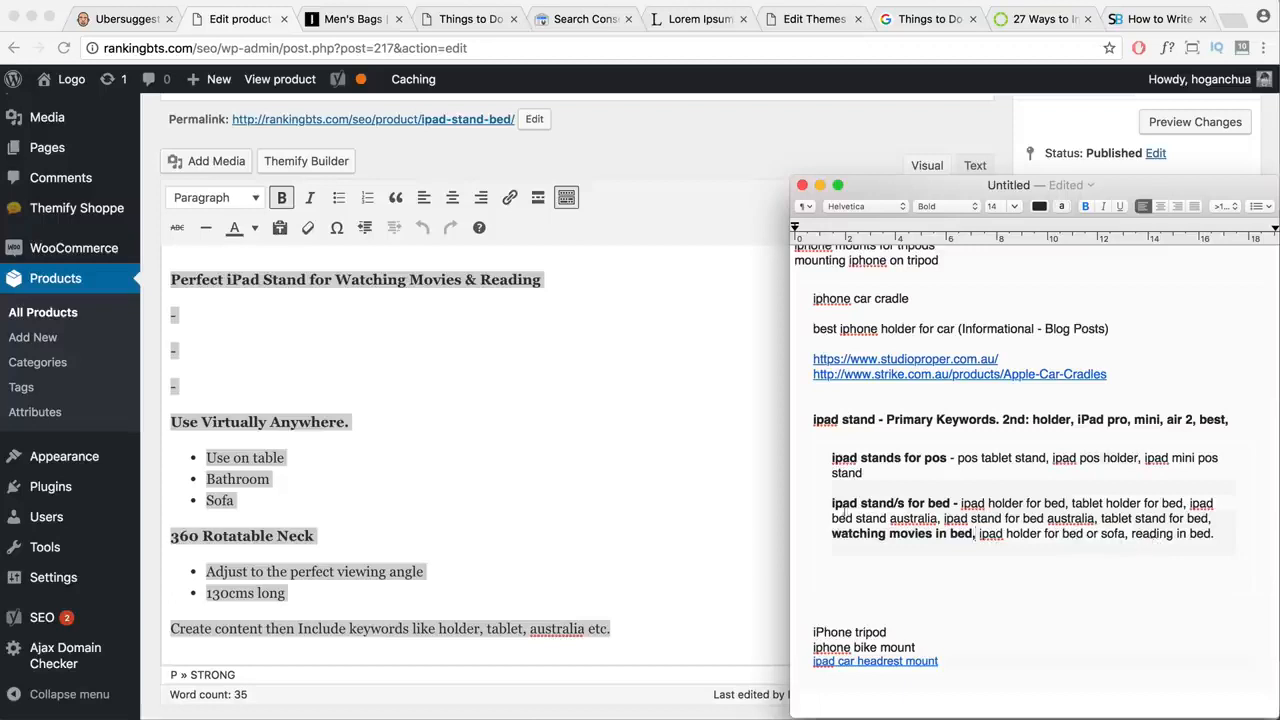
click(441, 364)
click(375, 370)
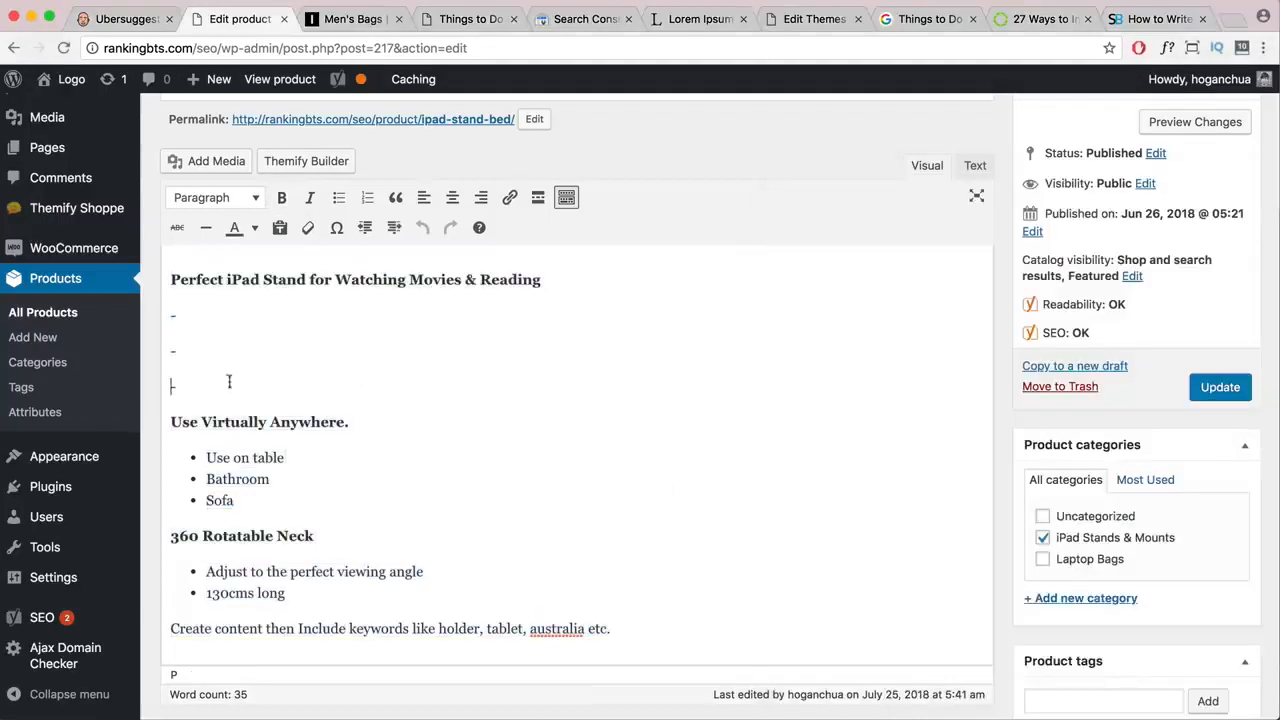
click(213, 318)
click(213, 319)
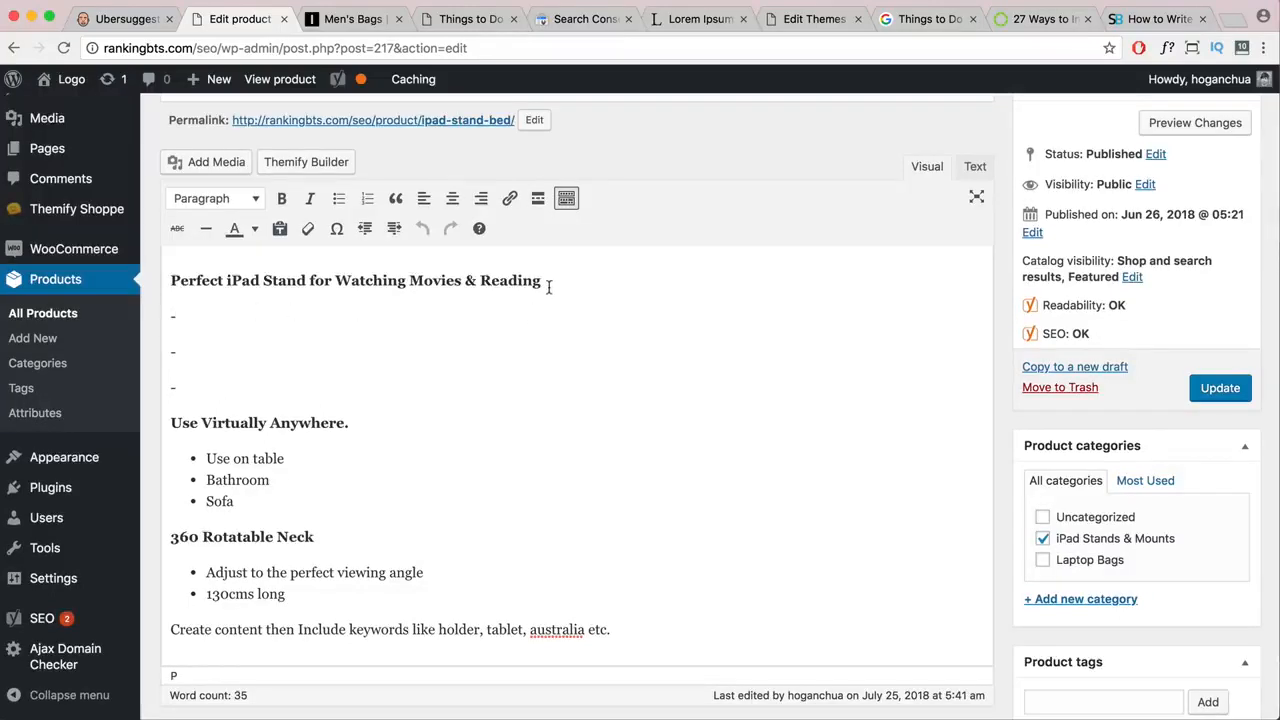
- Format the description line "Perfect iPad Stand for Watching Movies & Reading" as Heading 2
scroll(548, 287, up, 2)
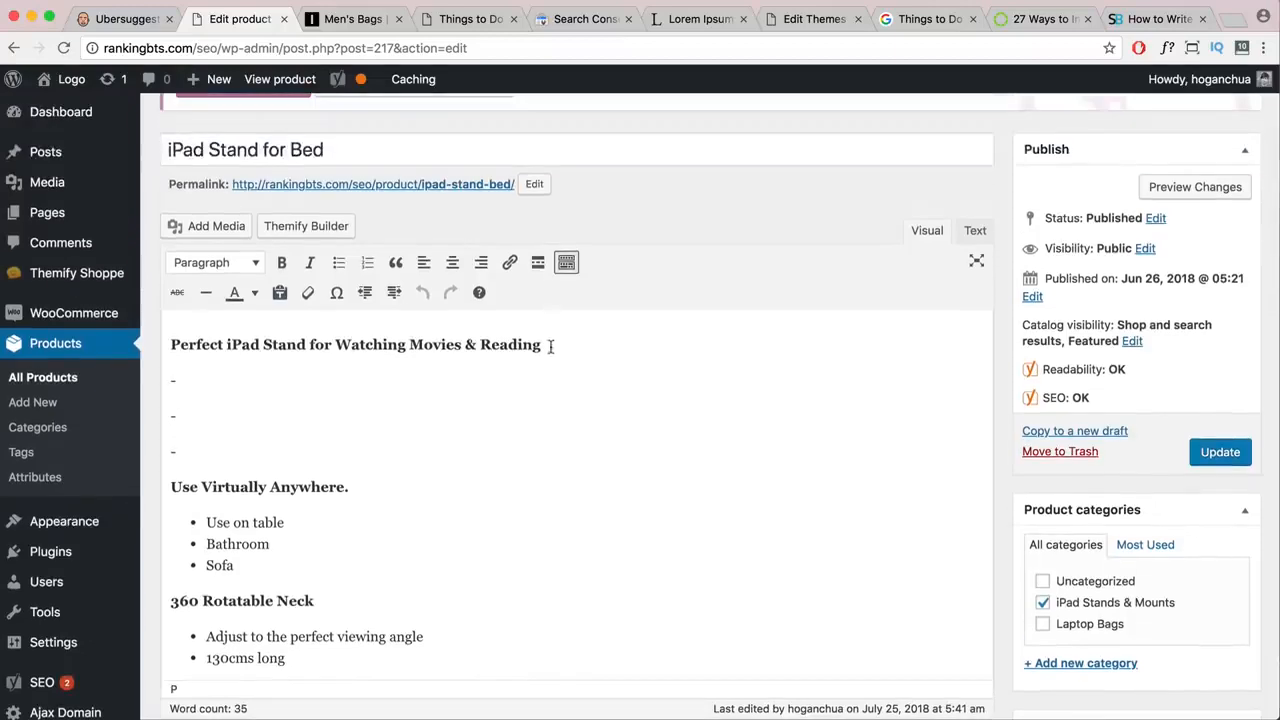
drag(551, 346, 162, 344)
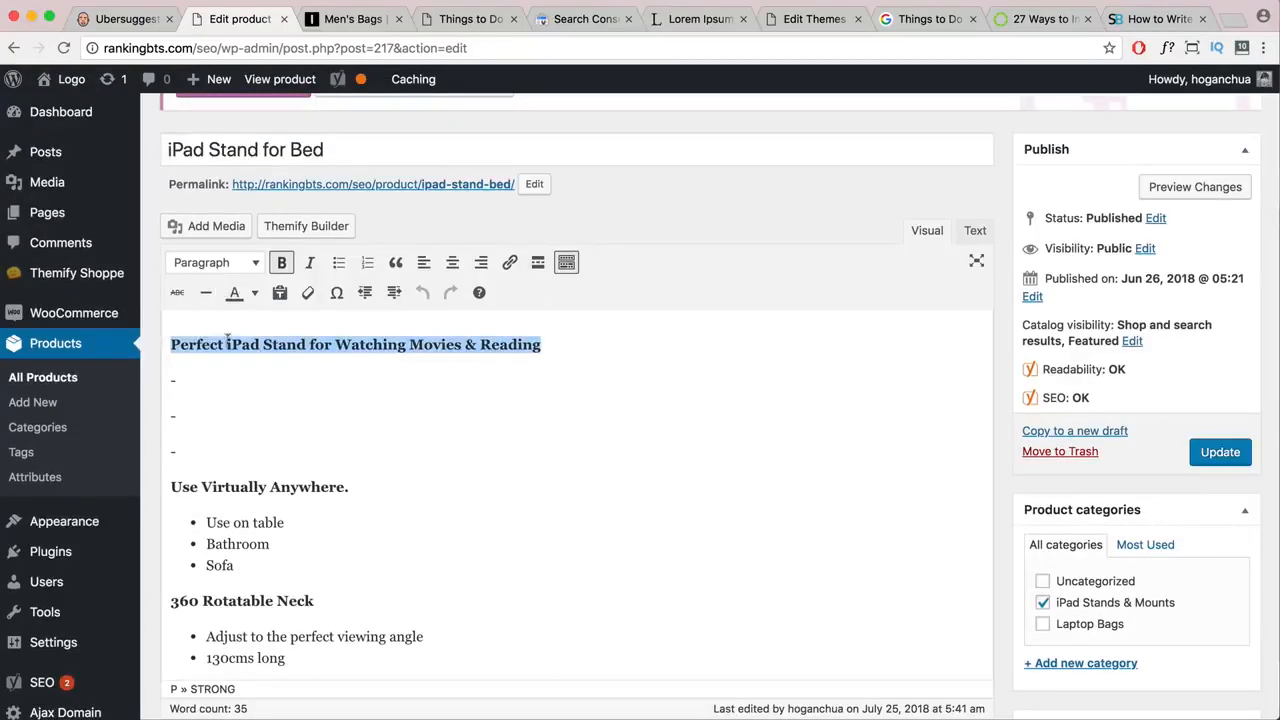
click(183, 346)
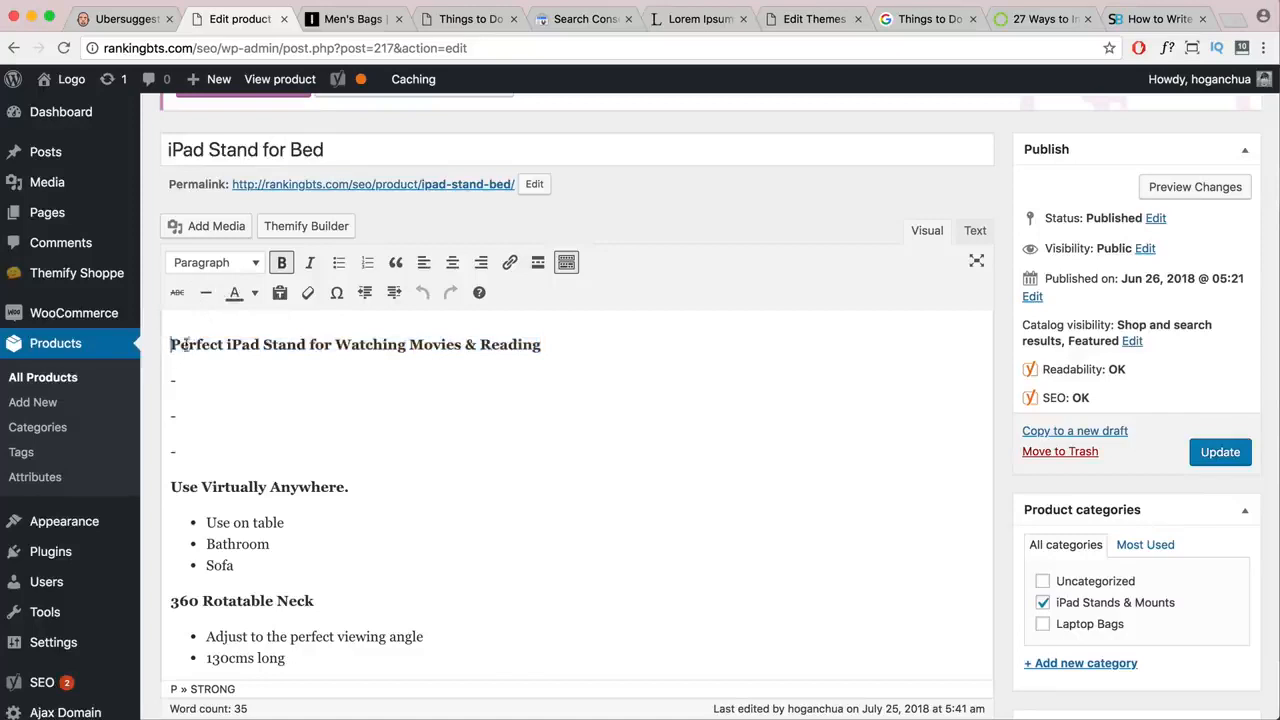
drag(184, 344, 555, 347)
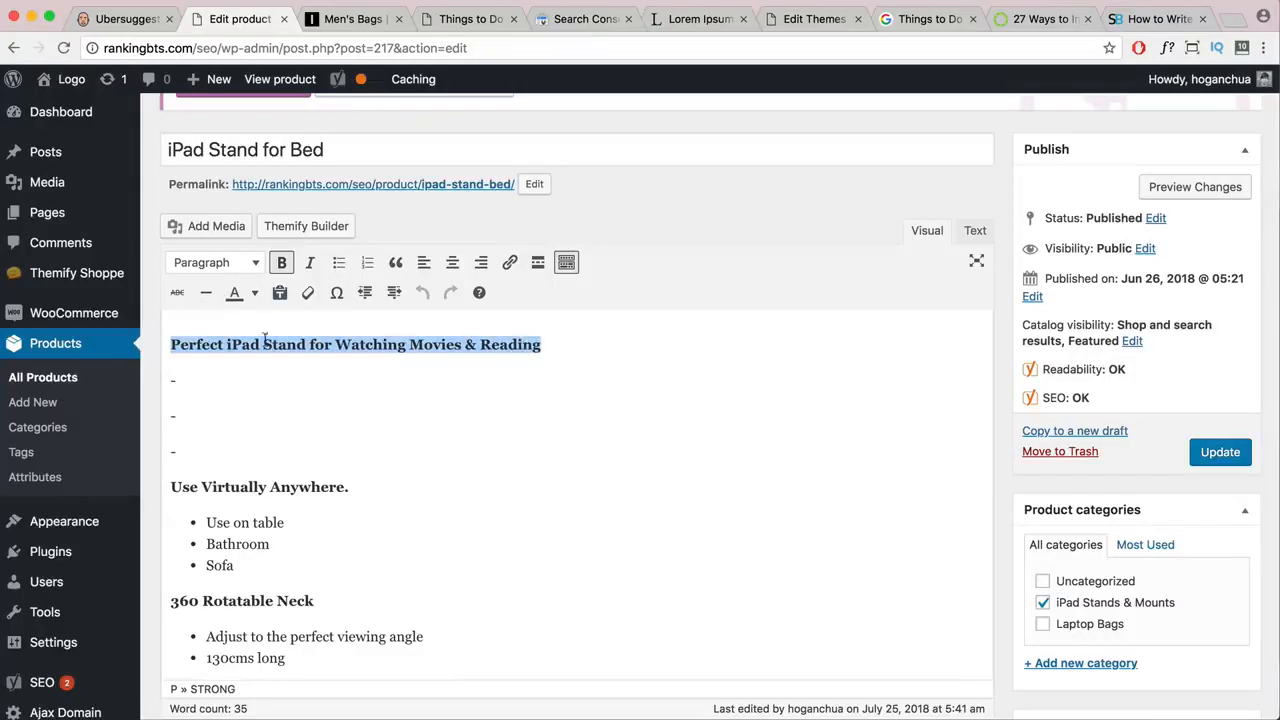
drag(226, 344, 320, 350)
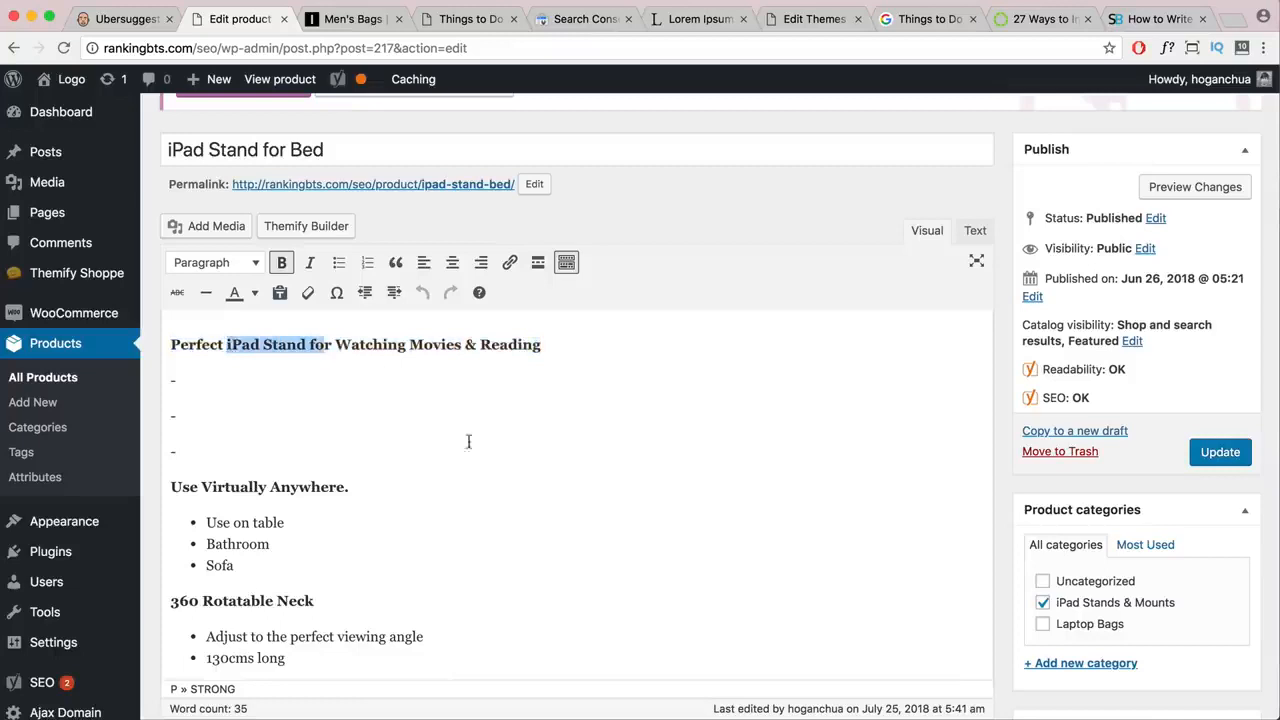
drag(543, 345, 171, 345)
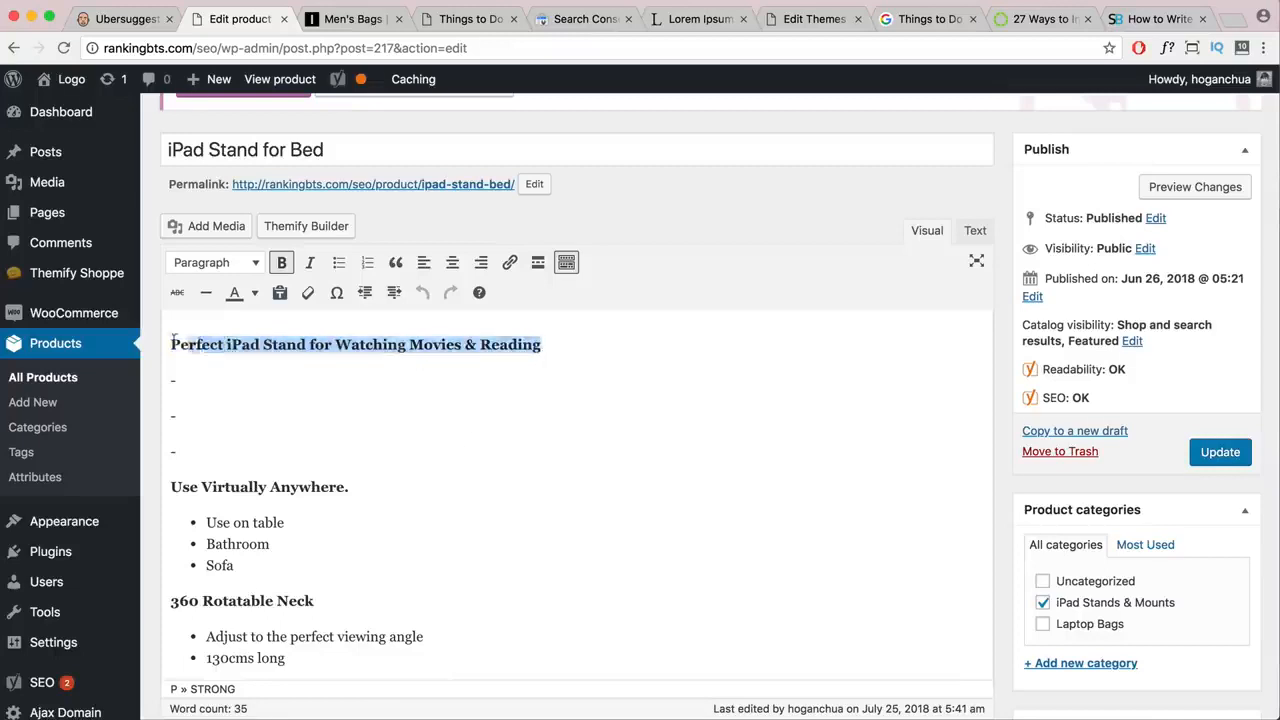
click(213, 262)
click(237, 365)
scroll(334, 383, down, 1)
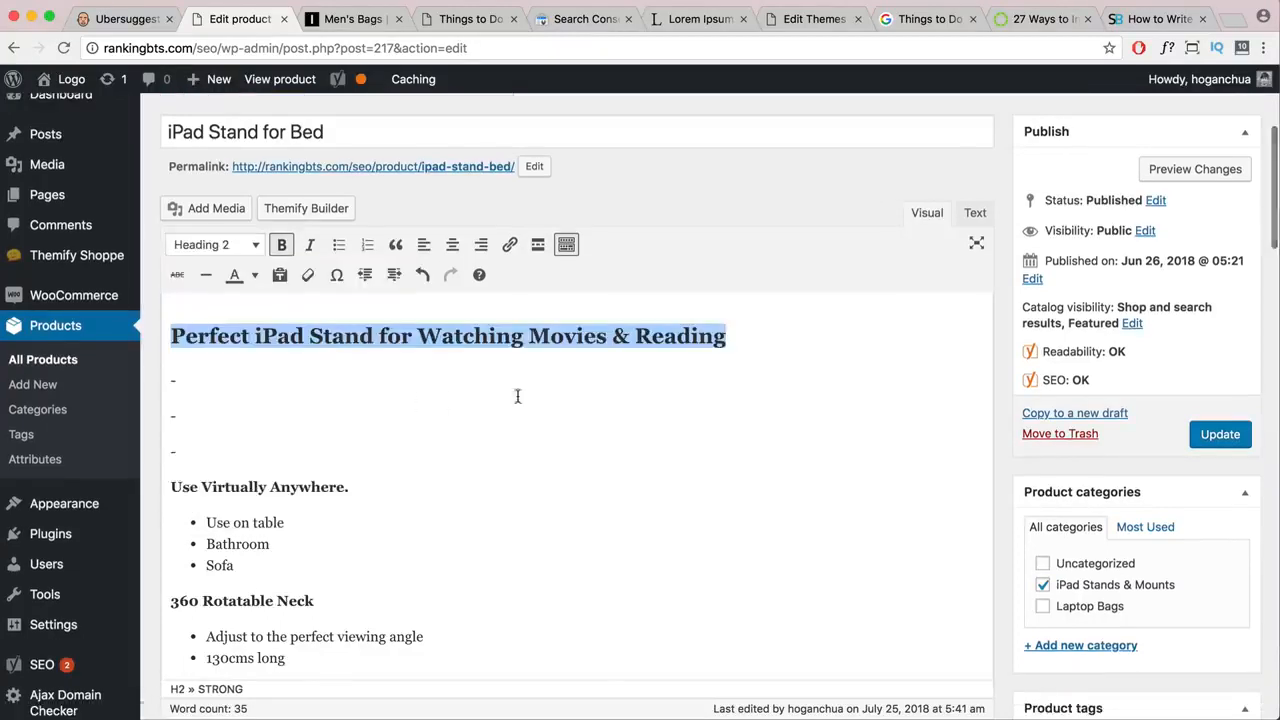
click(426, 380)
- Examine the "Use Virtually Anywhere." subheading and its bullet list of places, highlighting the word "table"
scroll(296, 435, down, 1)
scroll(296, 435, down, 1)
drag(350, 399, 172, 399)
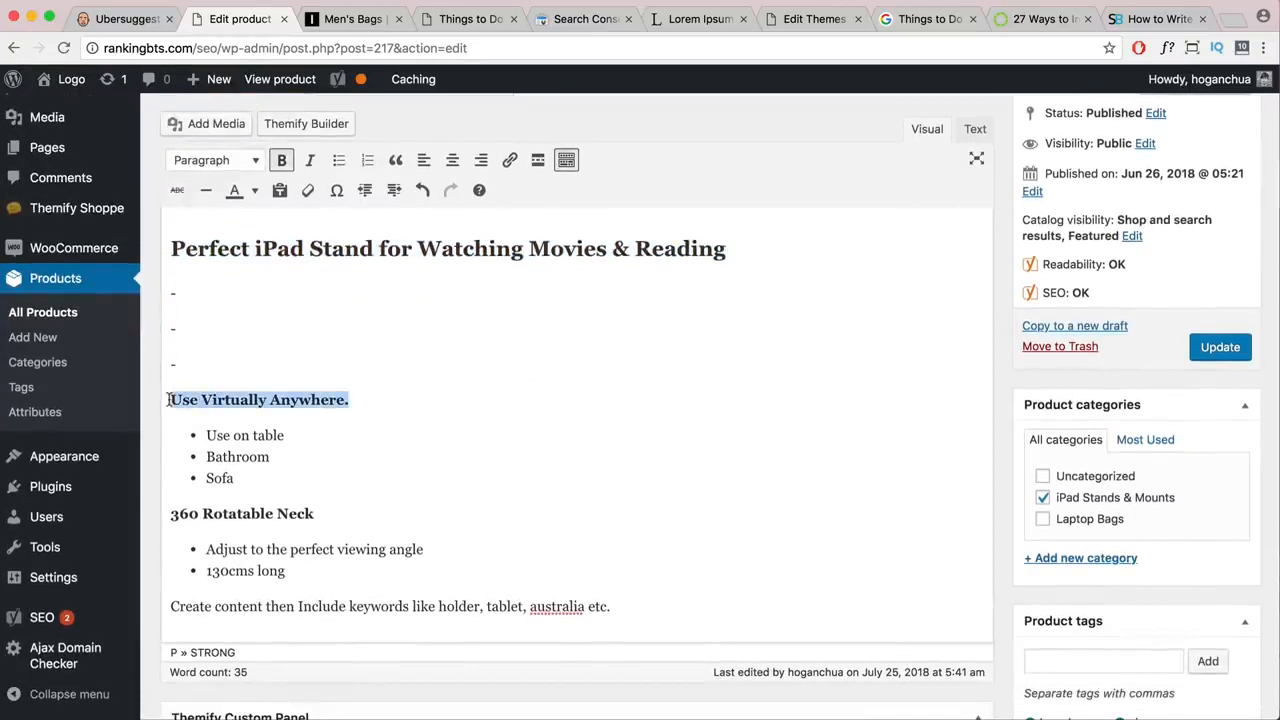
drag(246, 482, 201, 435)
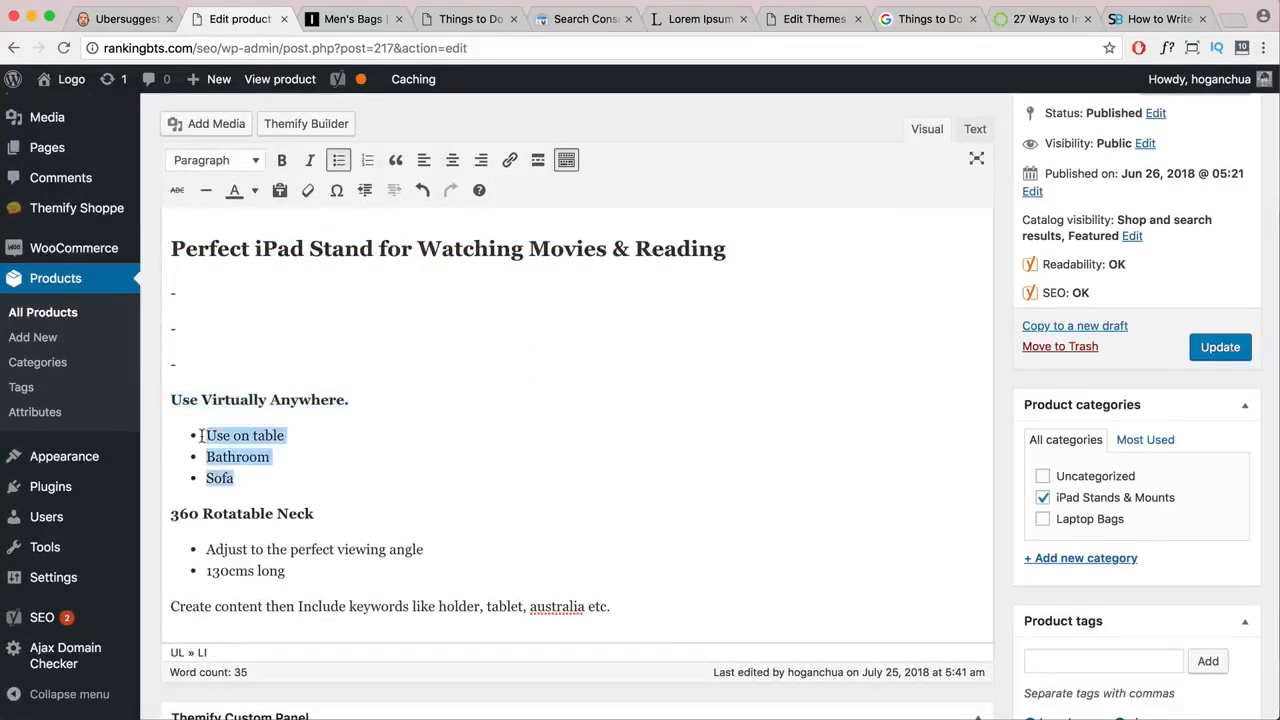
click(244, 481)
drag(244, 481, 208, 456)
drag(284, 435, 257, 435)
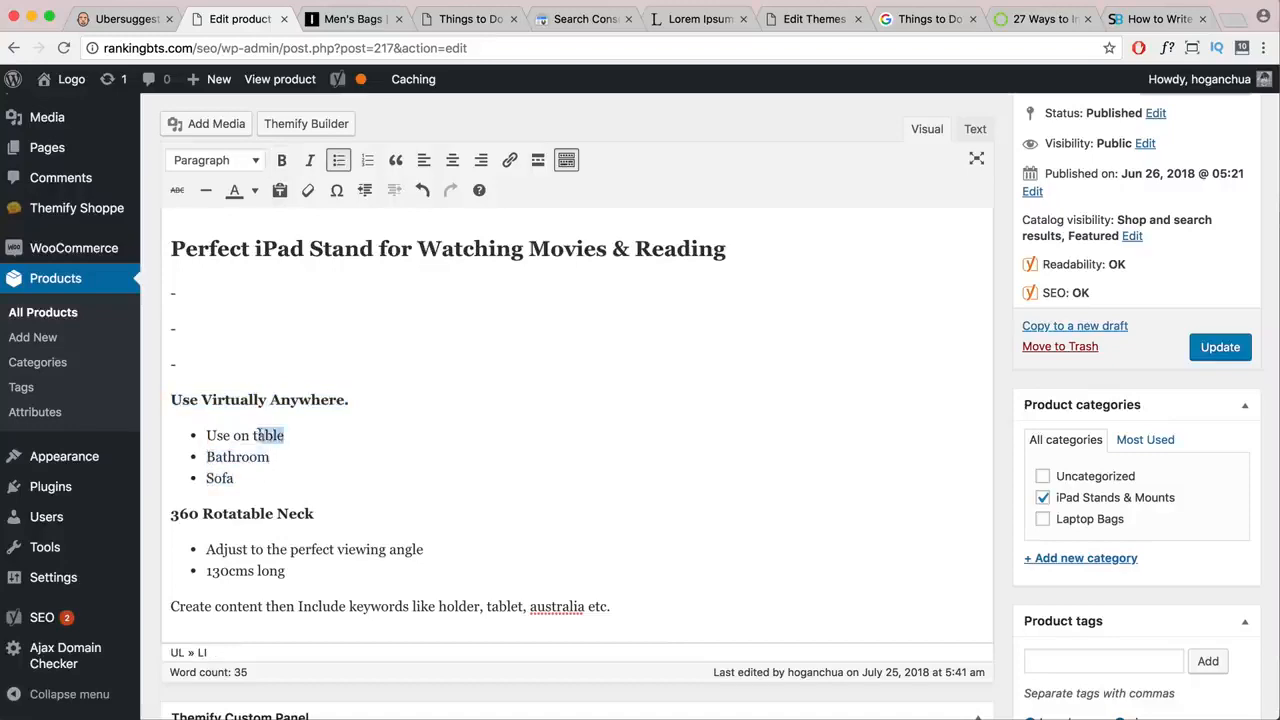
scroll(255, 437, up, 3)
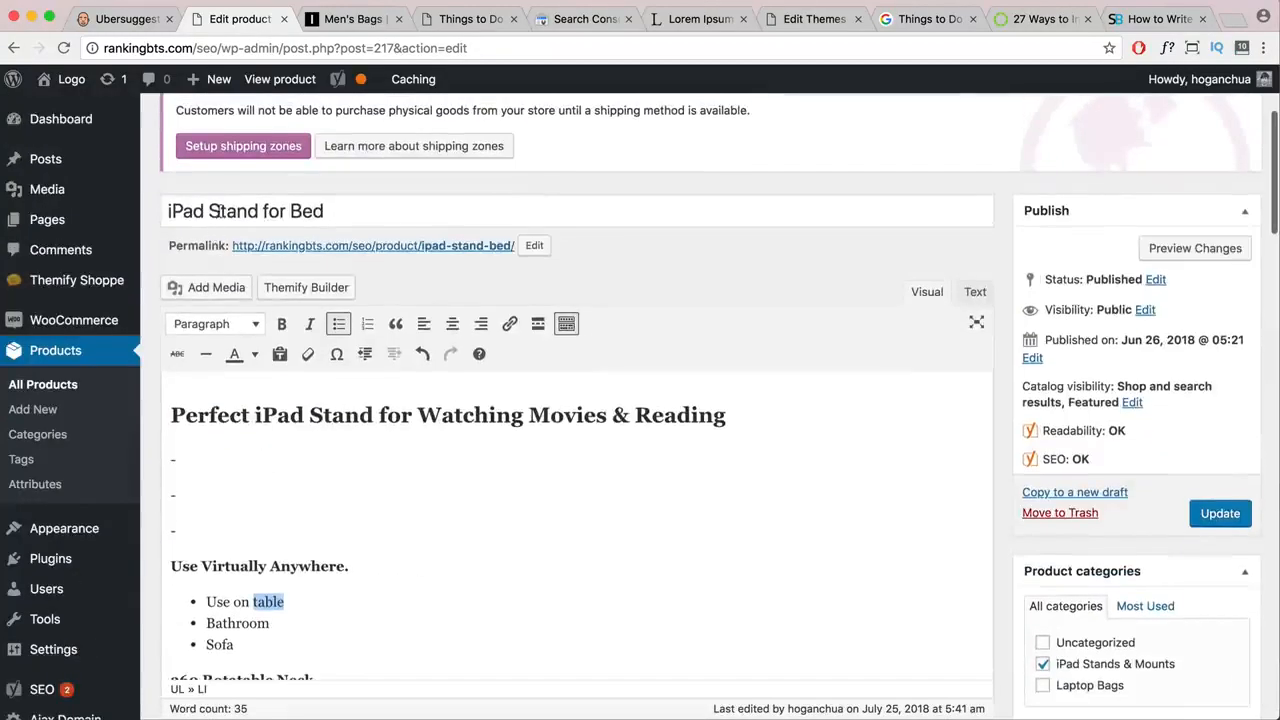
click(259, 603)
drag(278, 602, 254, 602)
scroll(262, 601, down, 1)
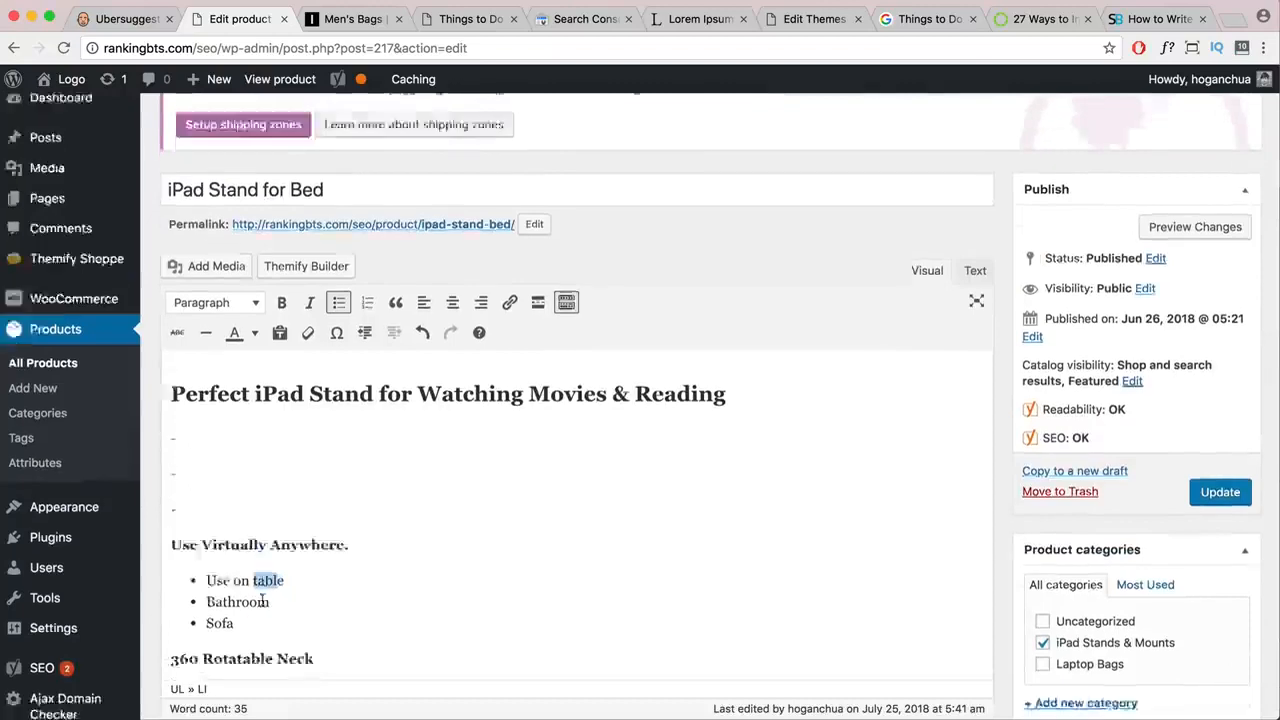
- Review the "360 Rotatable Neck" section and highlight the closing note about including keywords like holder, tablet and australia
scroll(262, 601, down, 5)
scroll(296, 465, down, 1)
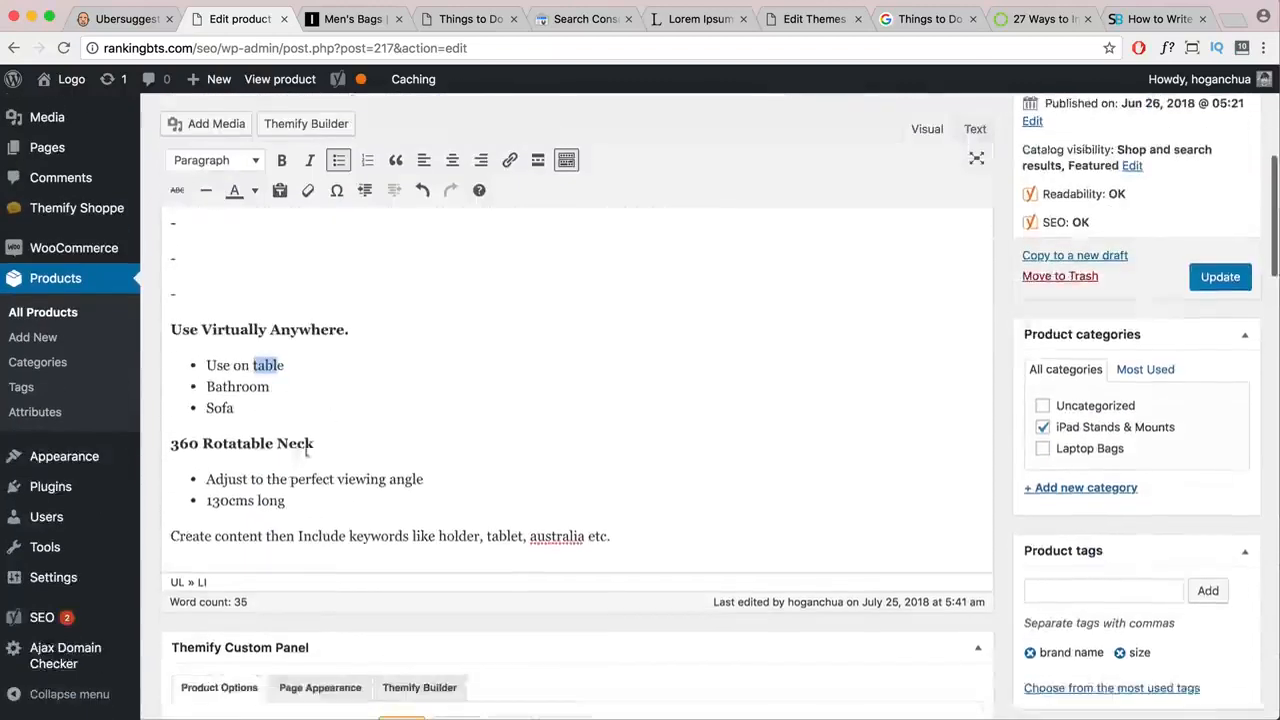
drag(314, 444, 172, 446)
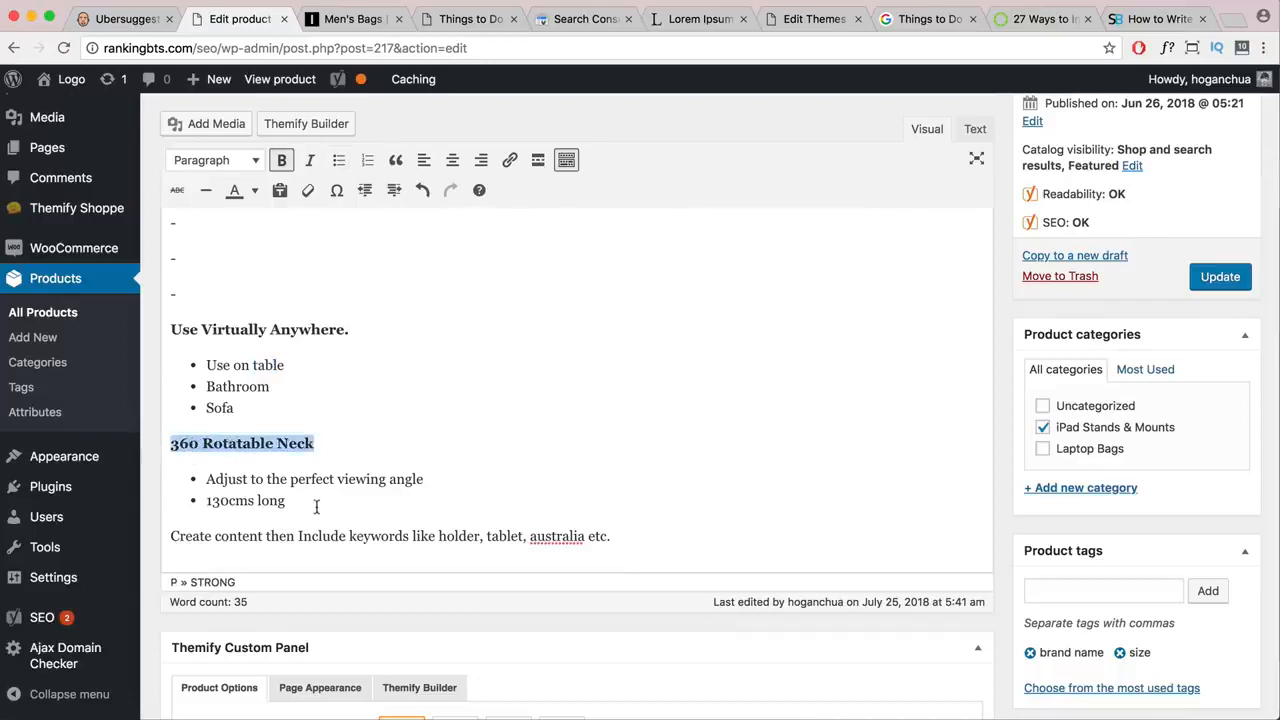
scroll(316, 507, down, 1)
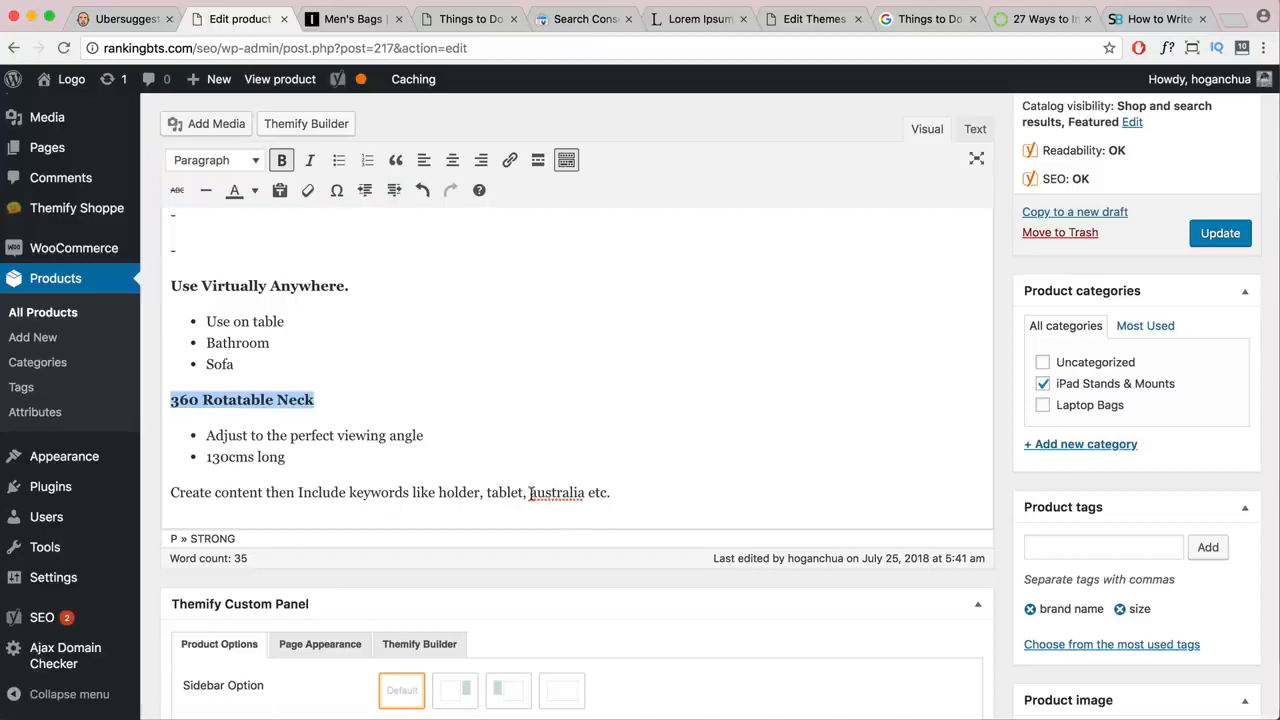
drag(614, 494, 167, 494)
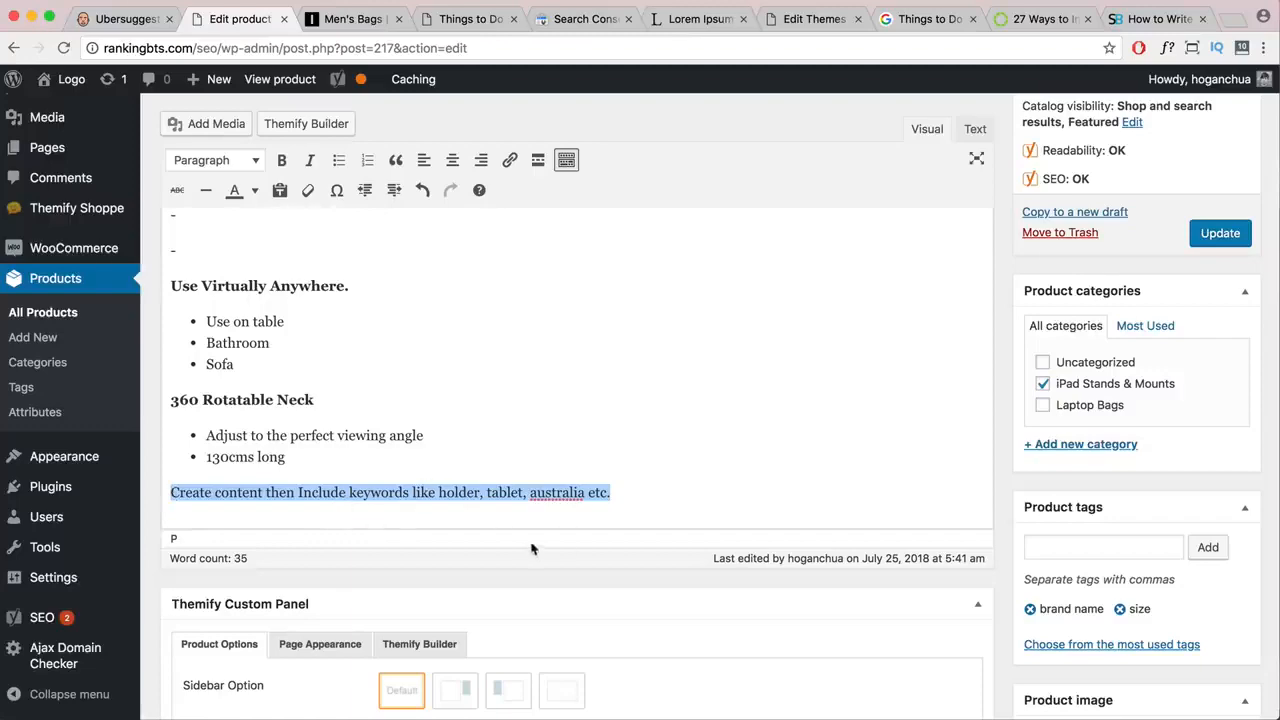
- Look over the product's assigned categories and tags and locate its product image
scroll(586, 544, up, 3)
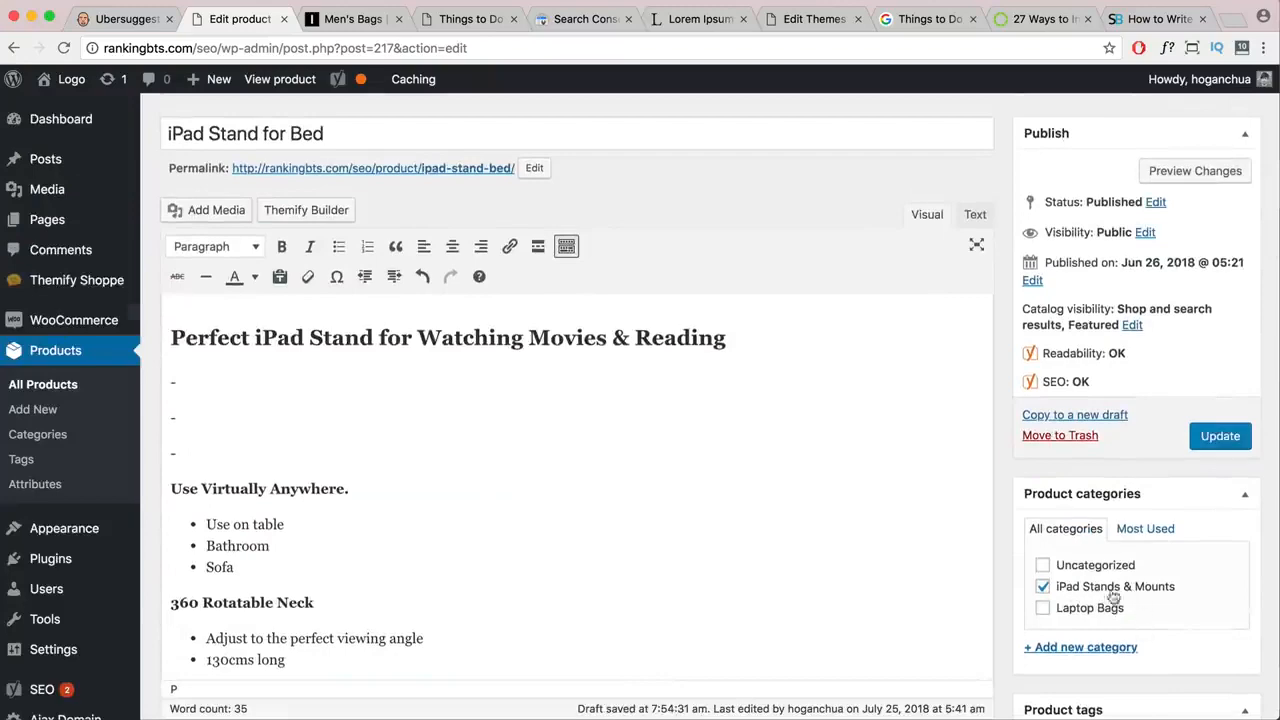
scroll(1137, 597, down, 1)
scroll(1137, 597, down, 4)
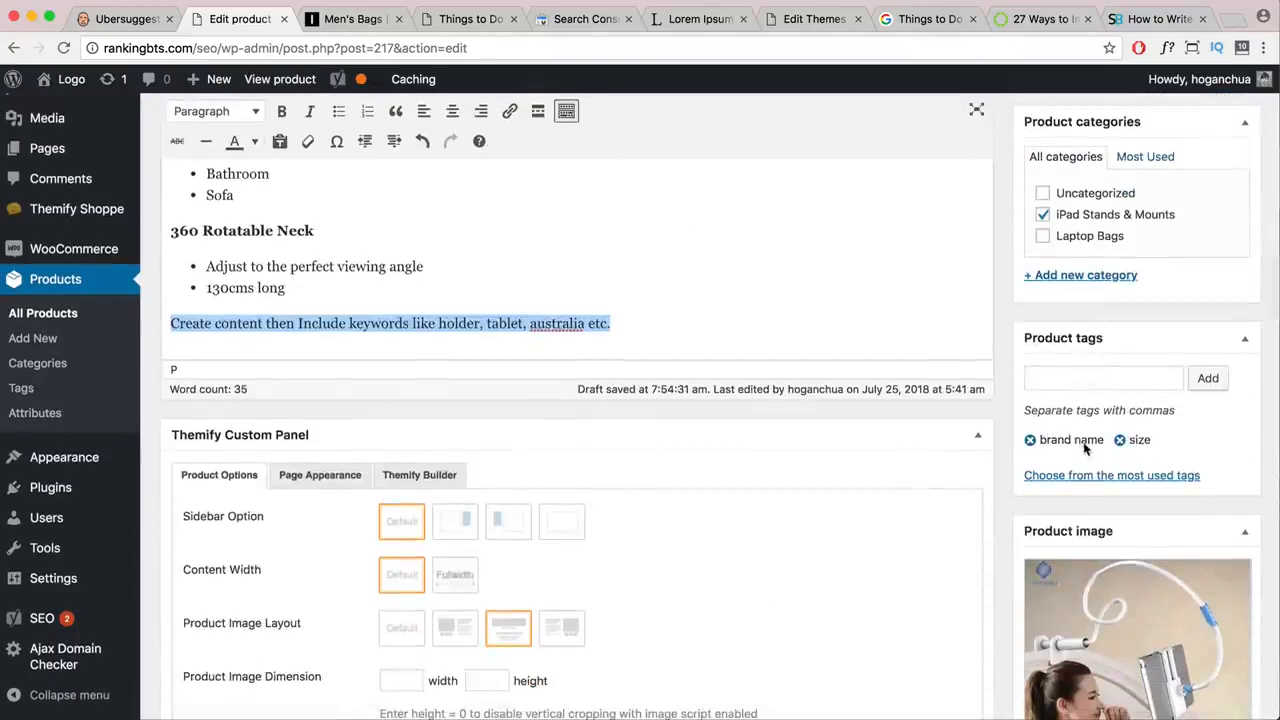
scroll(772, 436, down, 4)
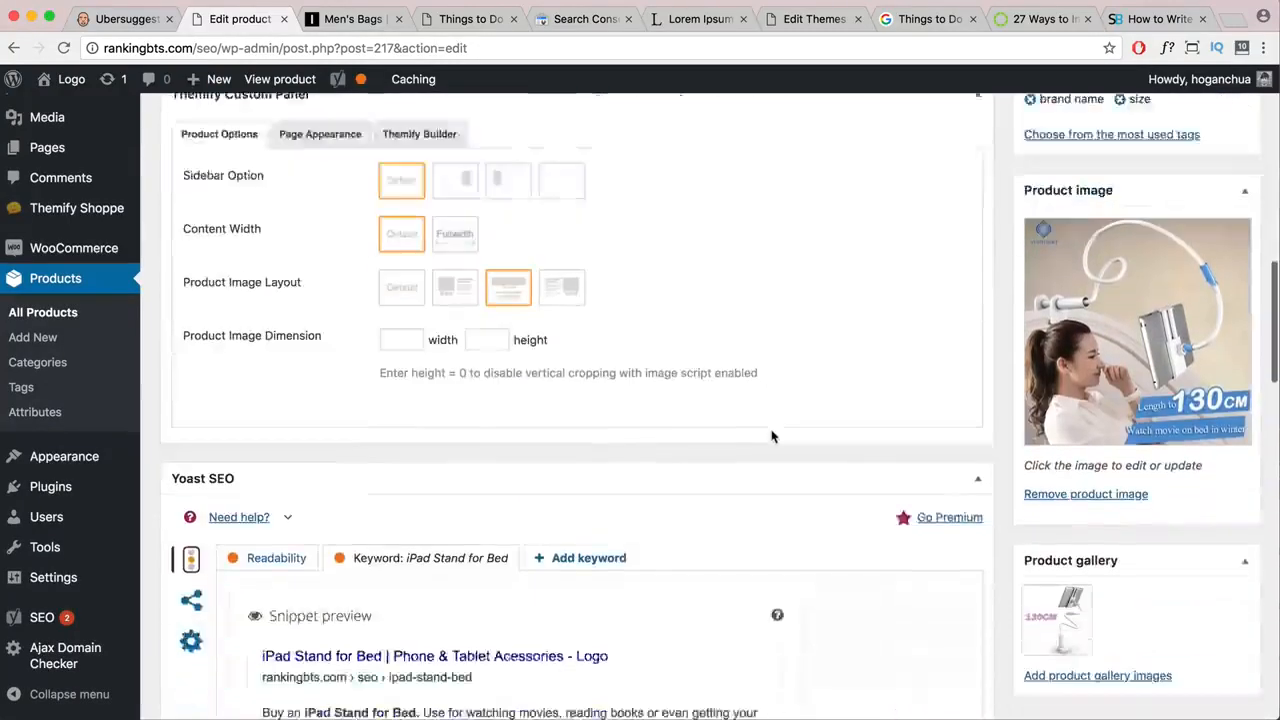
scroll(772, 436, down, 2)
scroll(1100, 330, up, 1)
- Open the product image's attachment details, check its file name, title and alt text, and close them without changes
click(1060, 330)
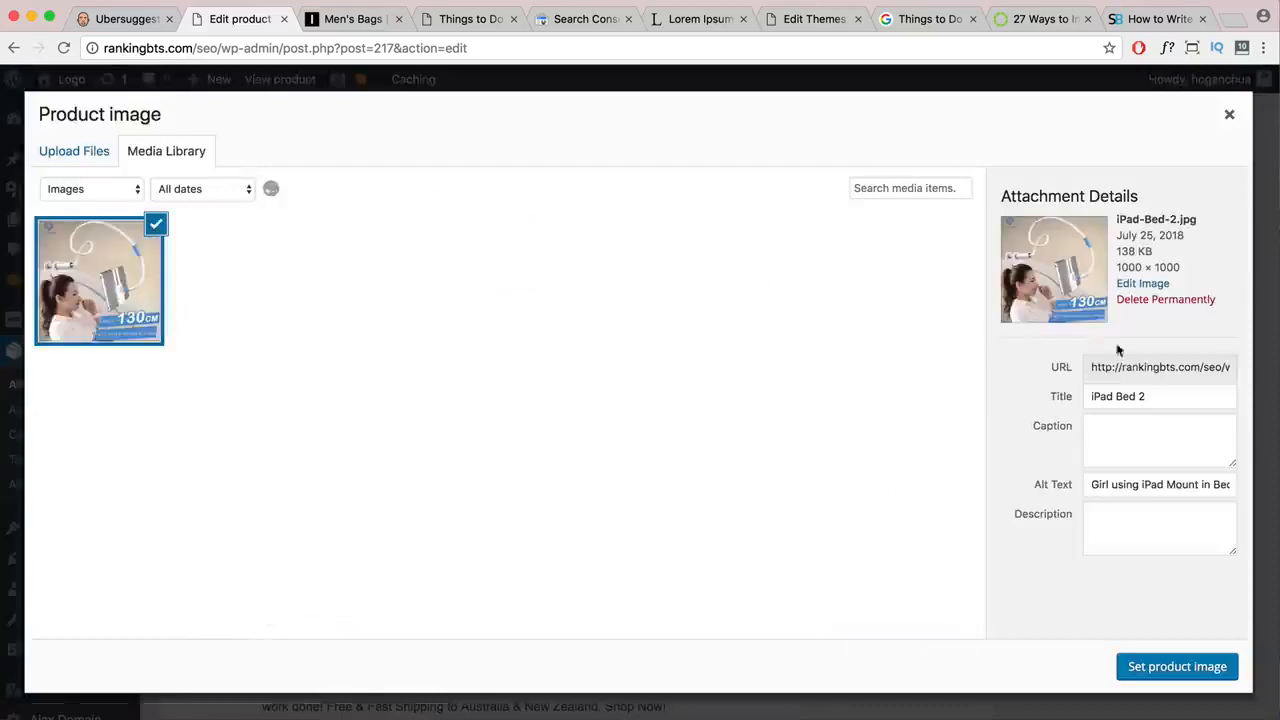
drag(1216, 367, 1158, 368)
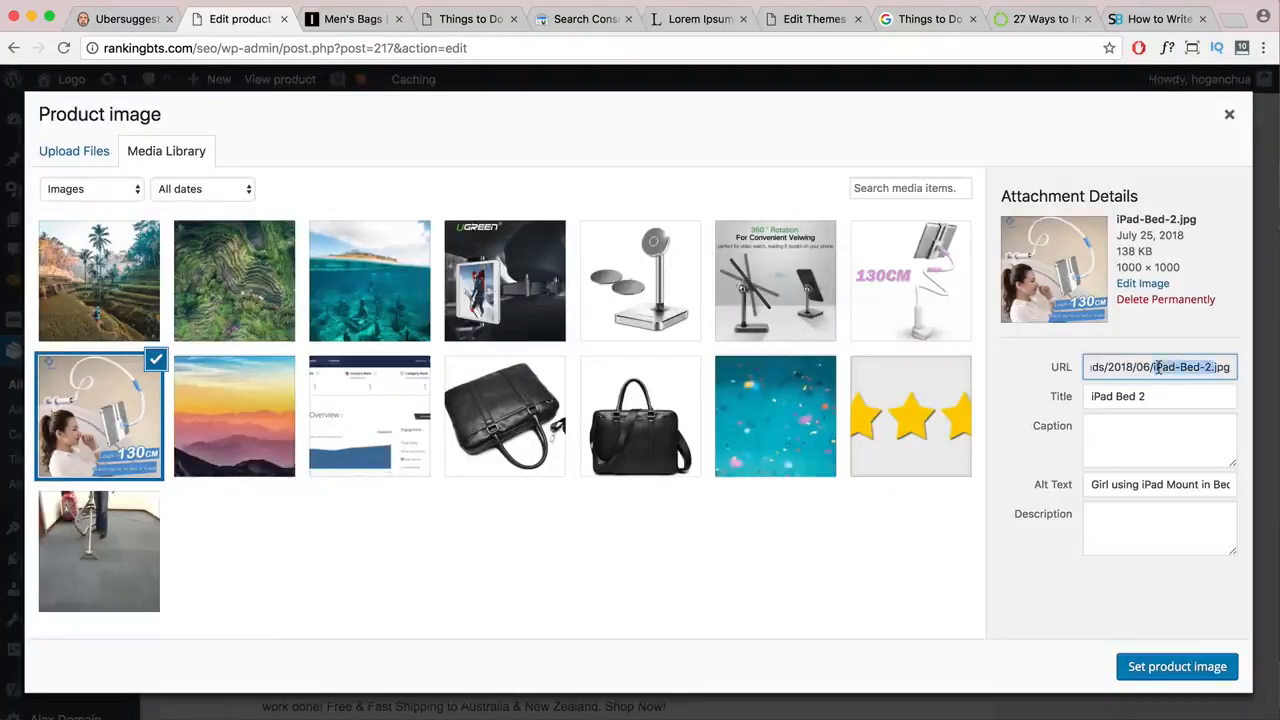
click(1167, 397)
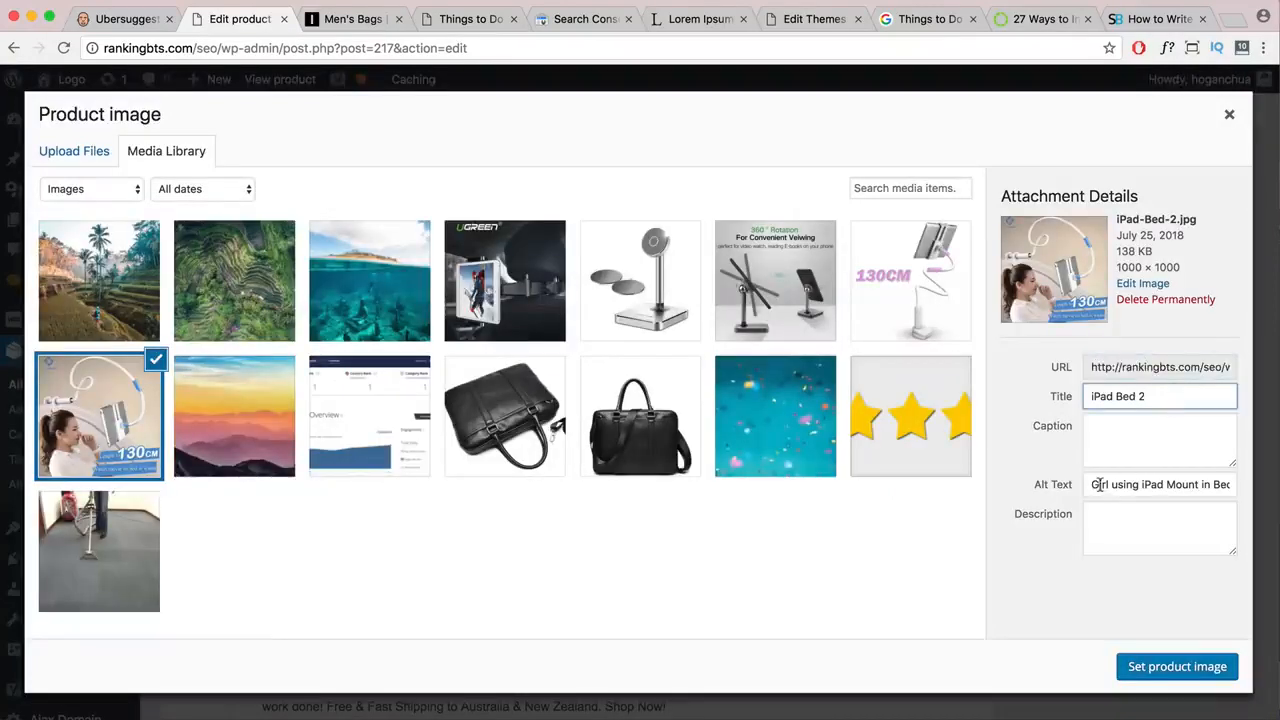
drag(1093, 484, 1136, 484)
click(1229, 486)
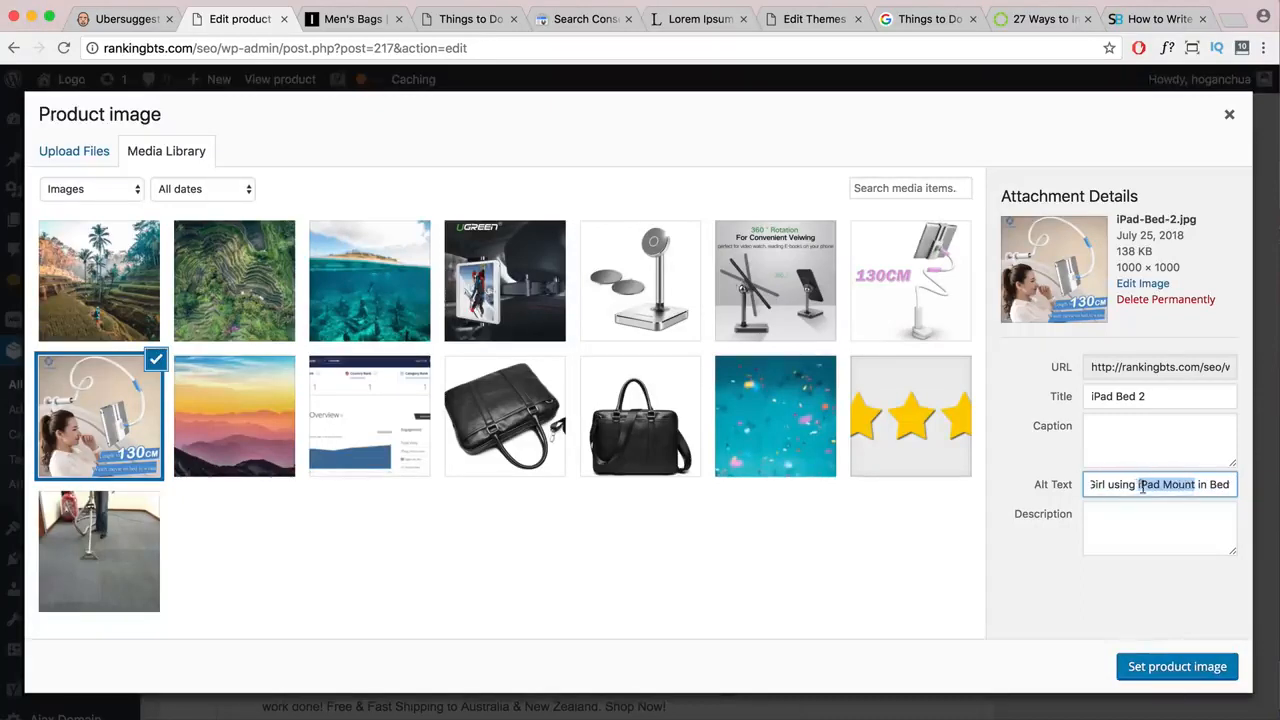
click(1229, 115)
- Highlight the Yoast SEO focus keyword "iPad Stand for Bed" and open the product's snippet for editing
scroll(720, 500, down, 4)
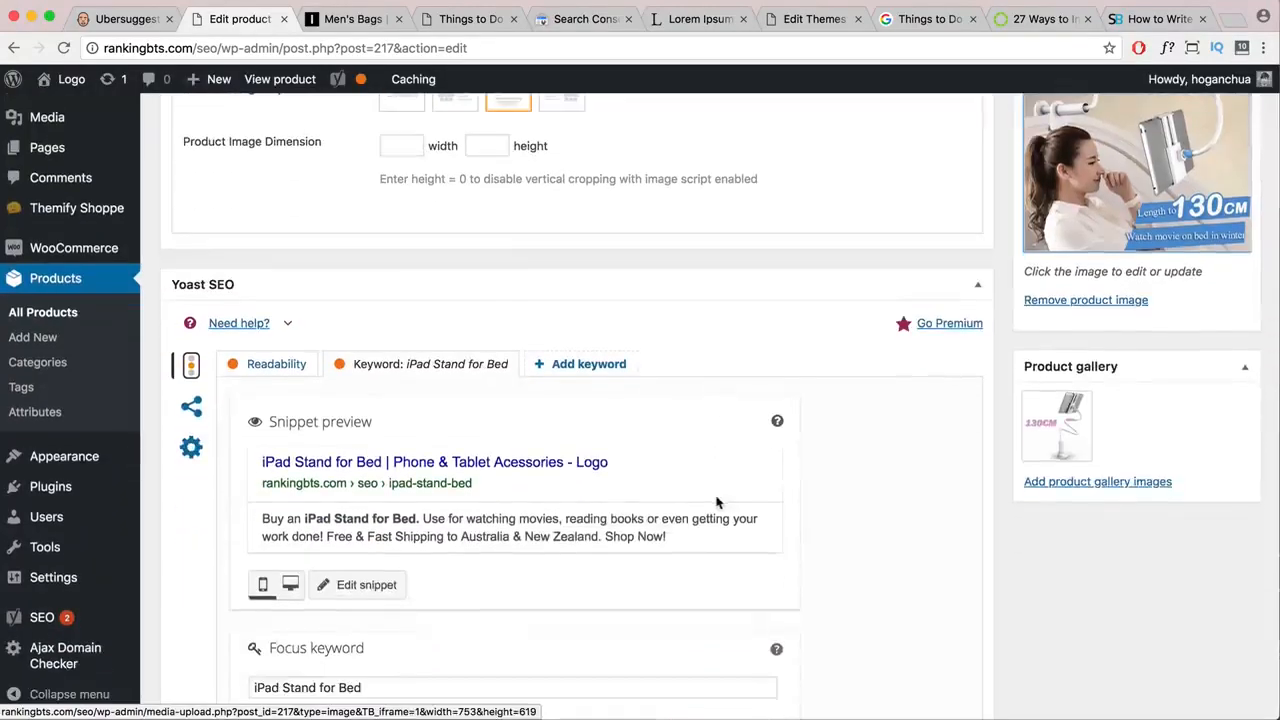
scroll(338, 364, down, 2)
scroll(423, 457, down, 2)
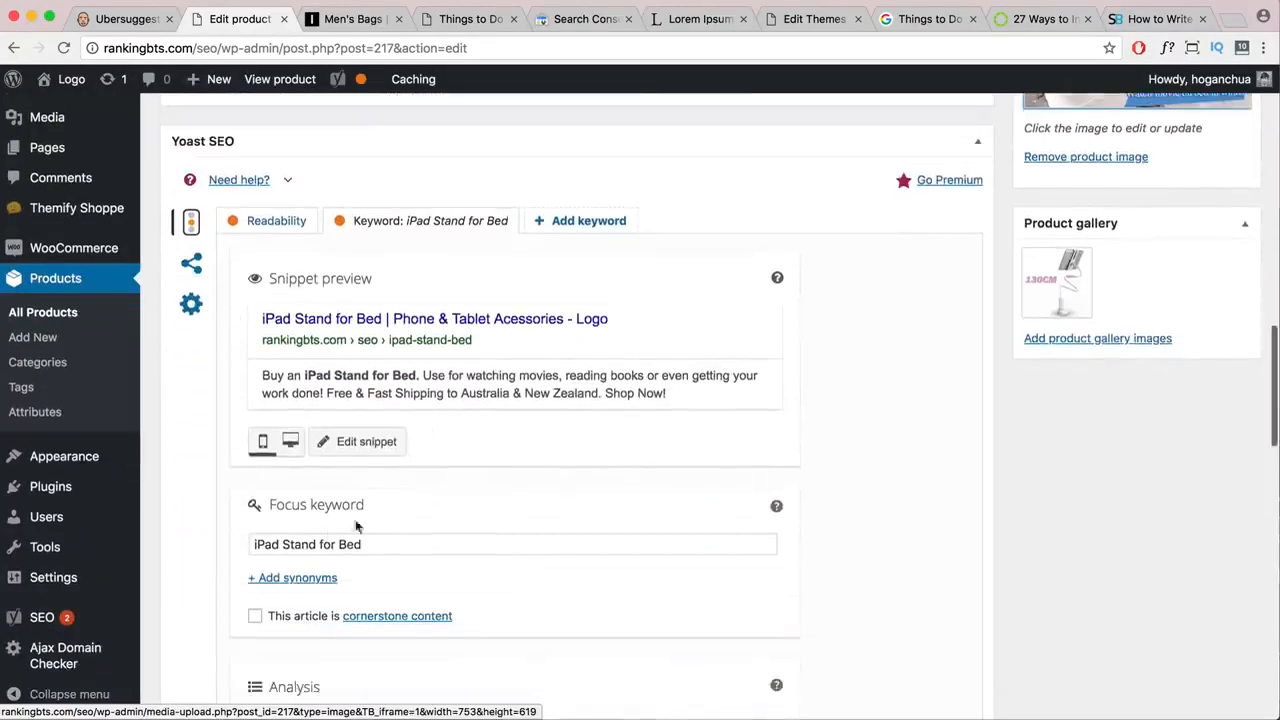
drag(378, 545, 225, 553)
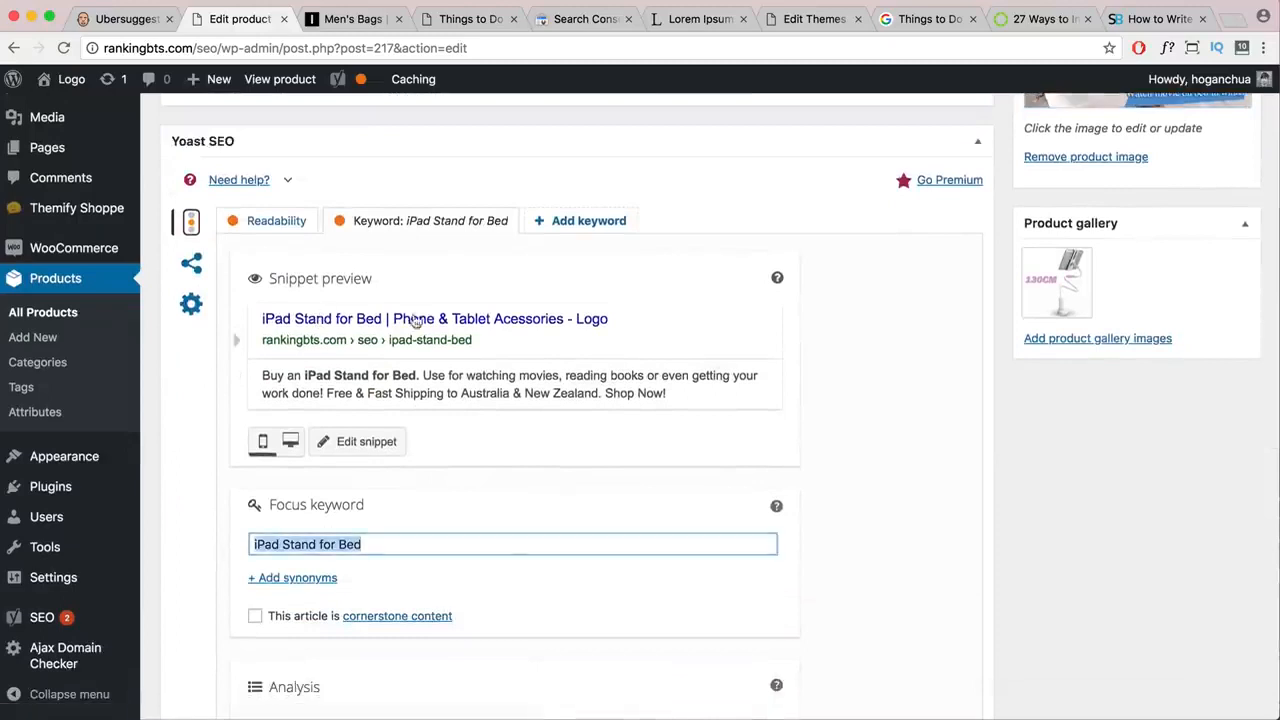
click(366, 443)
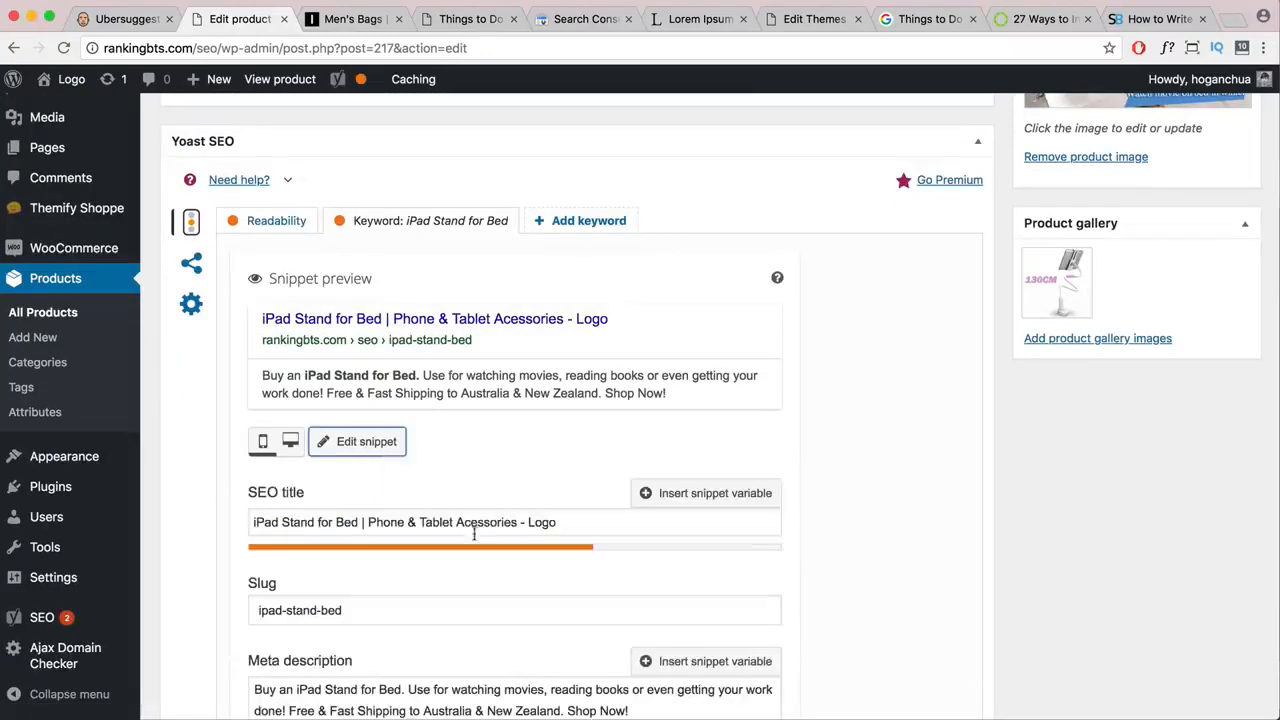
- Correct the spelling of "Accessories" in the snippet's SEO title, so the middle part reads "Phone & Tablet Accessories"
scroll(336, 531, down, 2)
drag(362, 449, 225, 453)
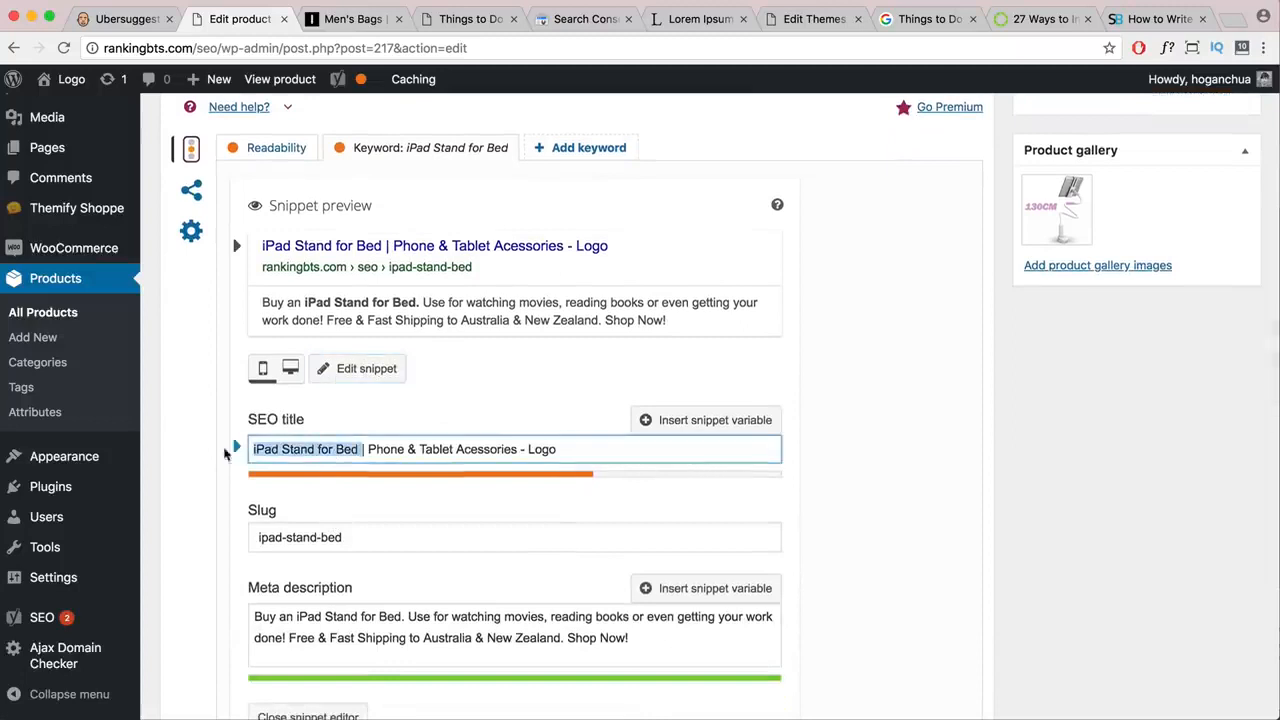
click(318, 450)
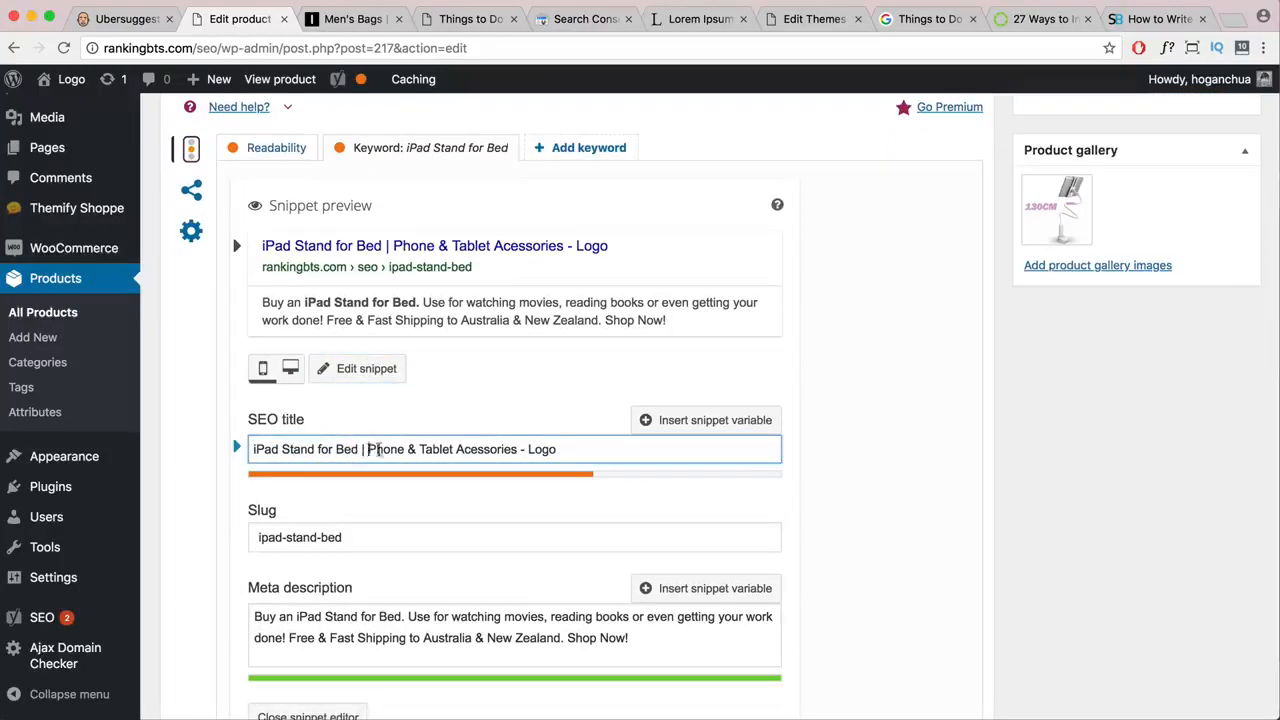
drag(368, 449, 517, 450)
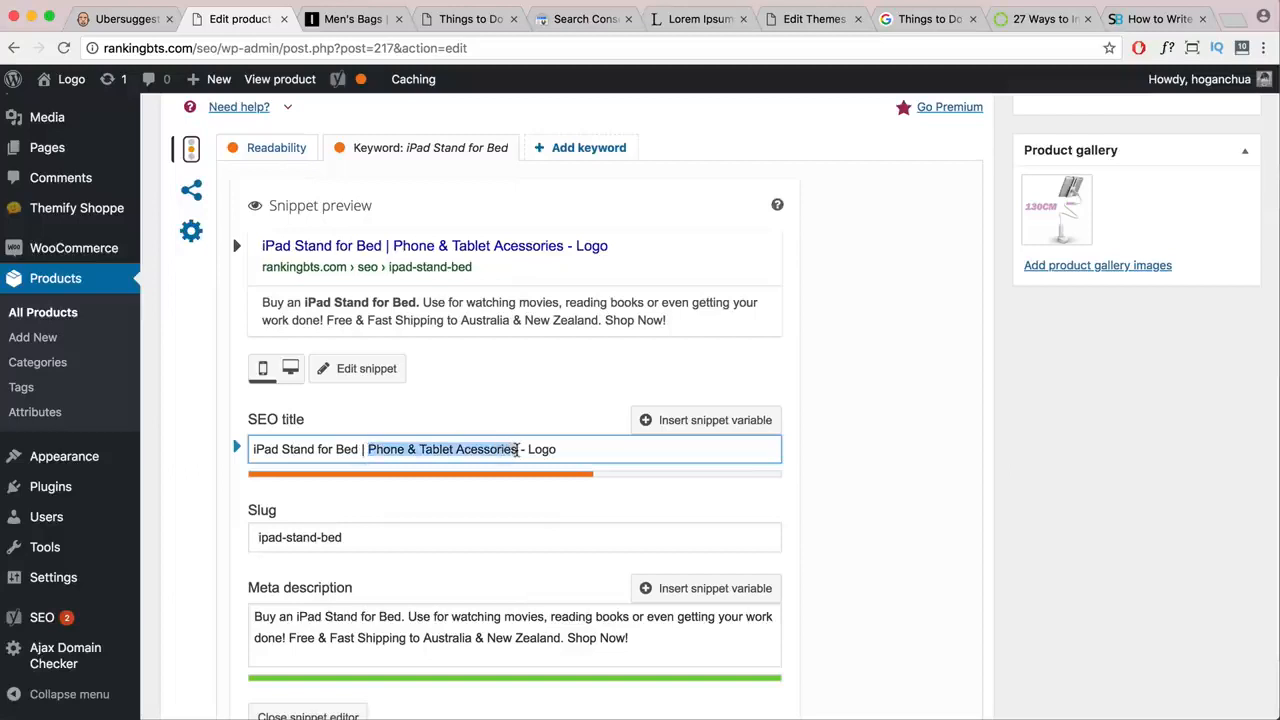
click(471, 449)
text(c)
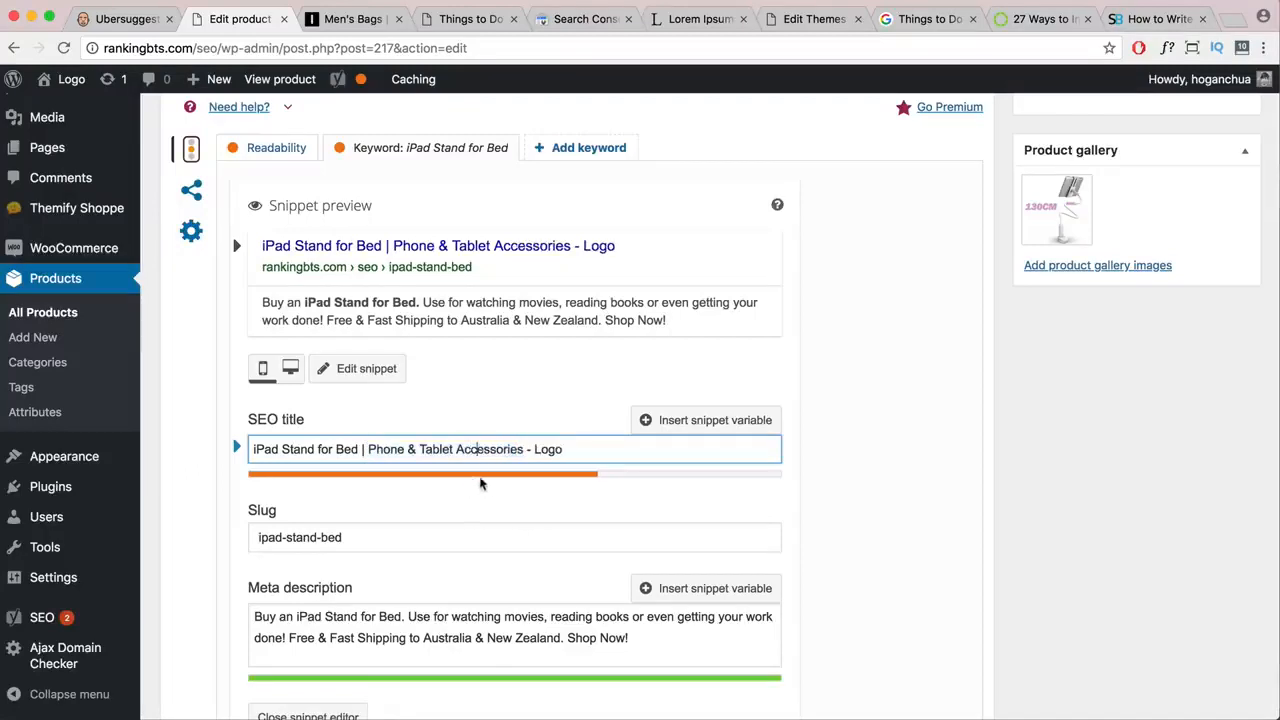
- Highlight the category and brand parts of the SEO title, and the meta description's full text, "movies" and "Shop Now!"
drag(524, 451, 374, 451)
mouse_move(572, 452)
mouse_down()
mouse_move(536, 452)
mouse_move(568, 452)
mouse_up()
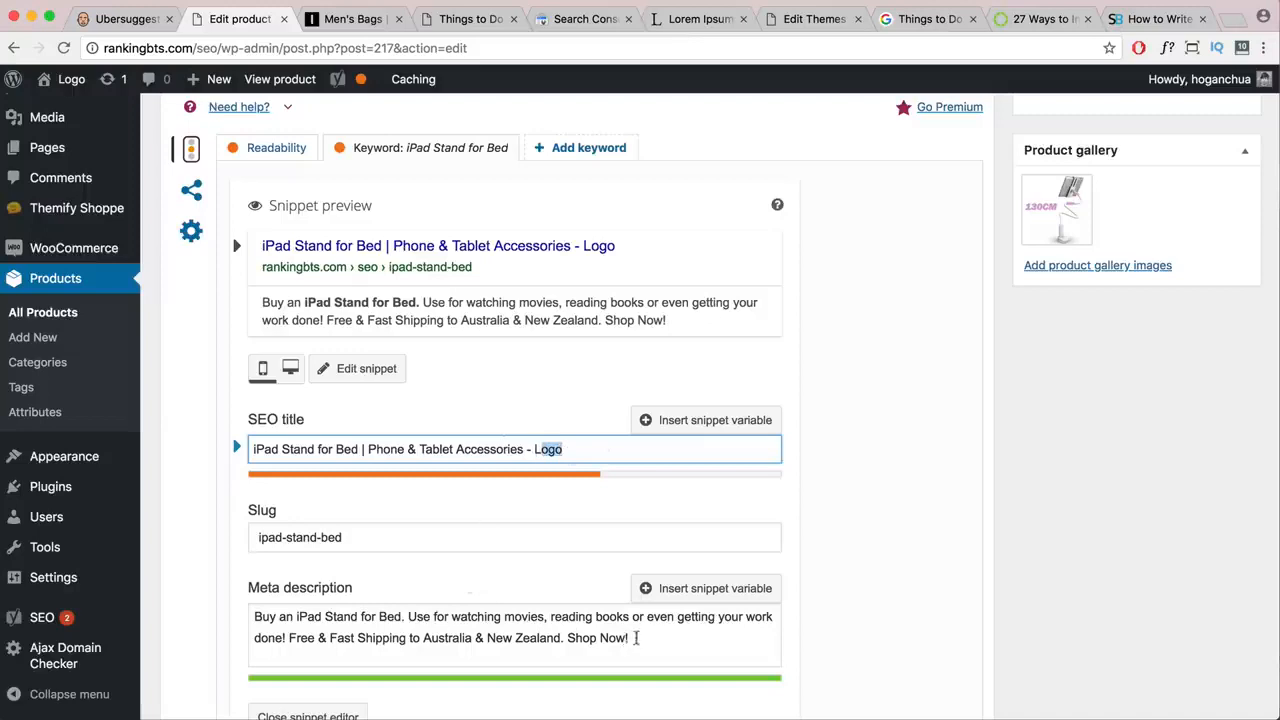
drag(636, 638, 252, 618)
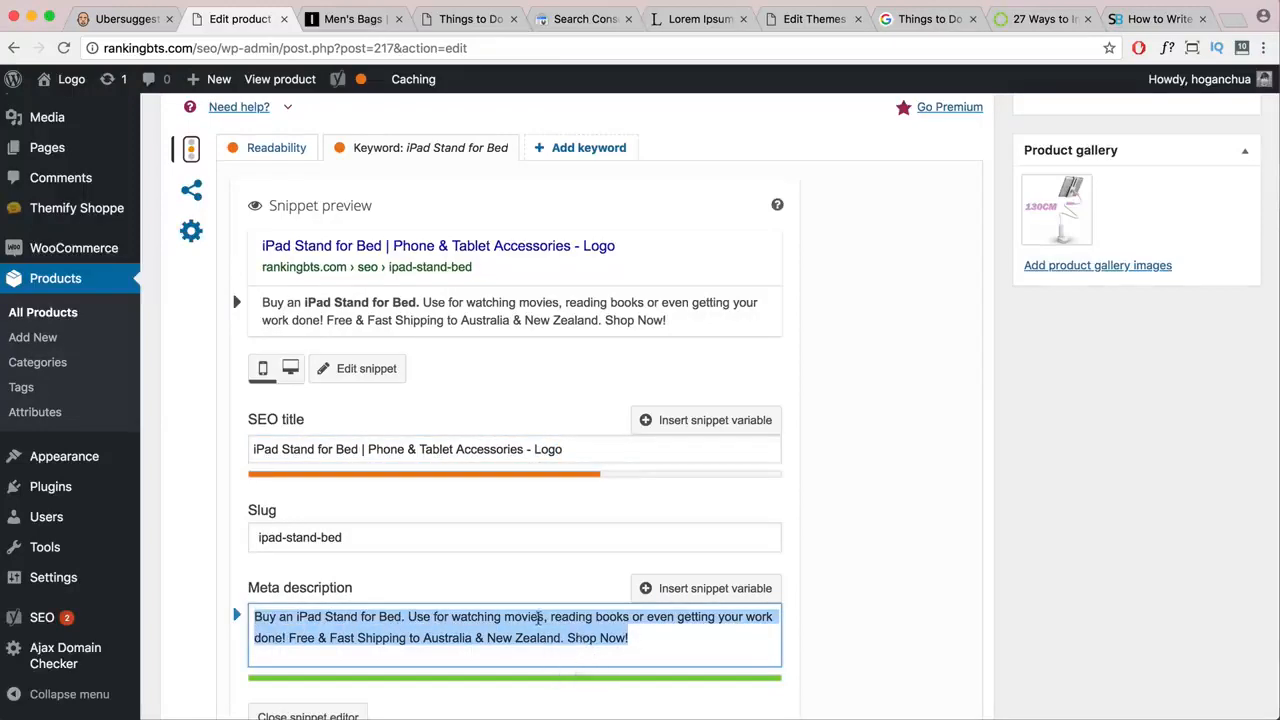
click(540, 617)
drag(504, 617, 542, 617)
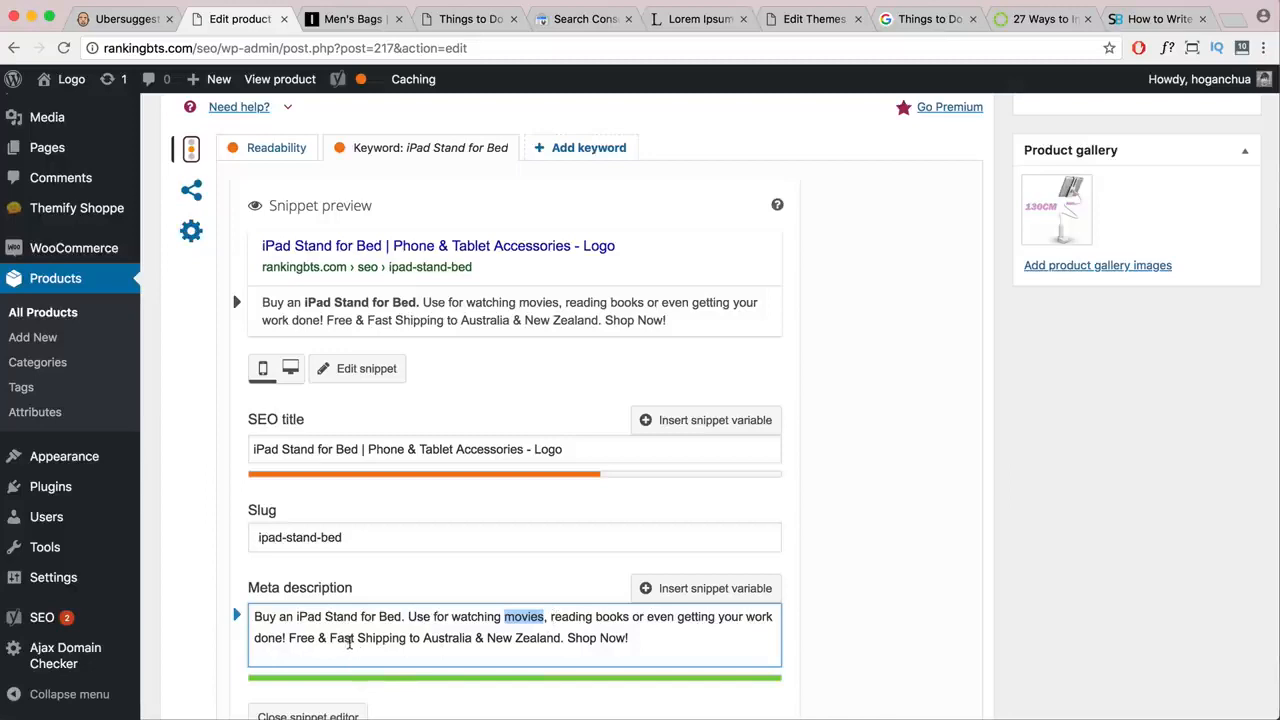
drag(567, 640, 649, 641)
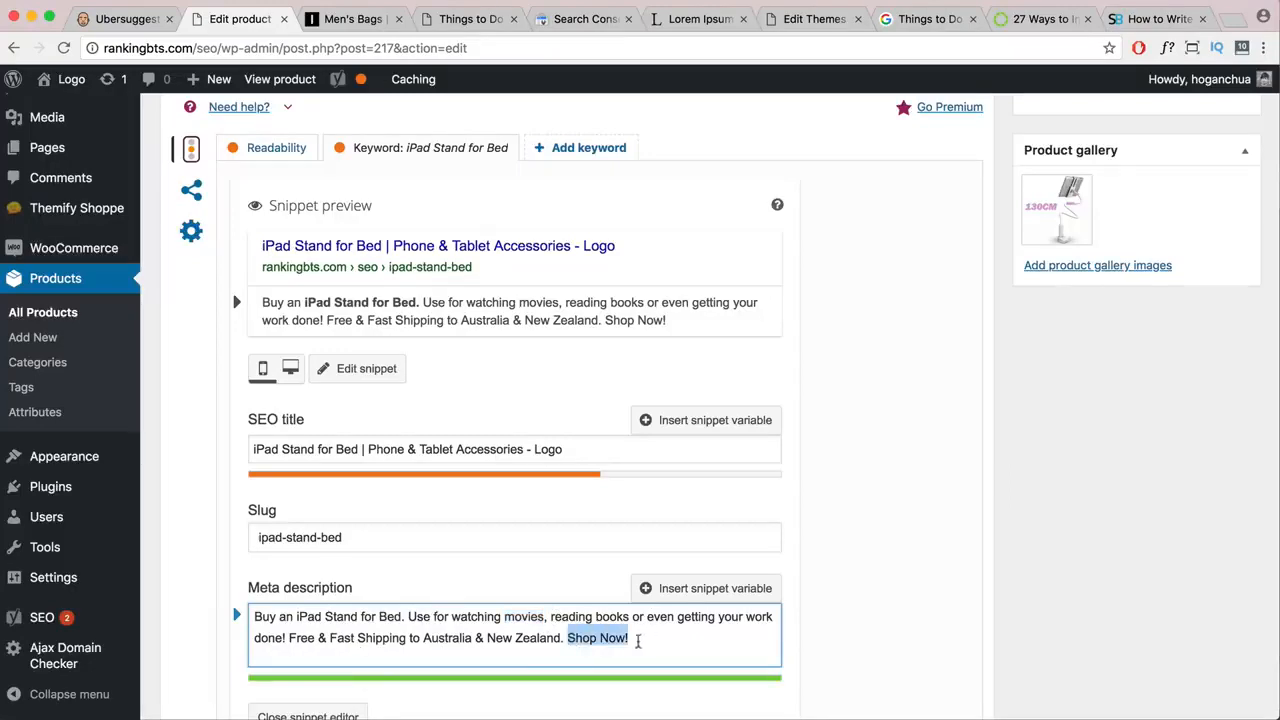
- Search Google for "leather bags" in a new tab and examine THE ICONIC's result title and description
click(1222, 18)
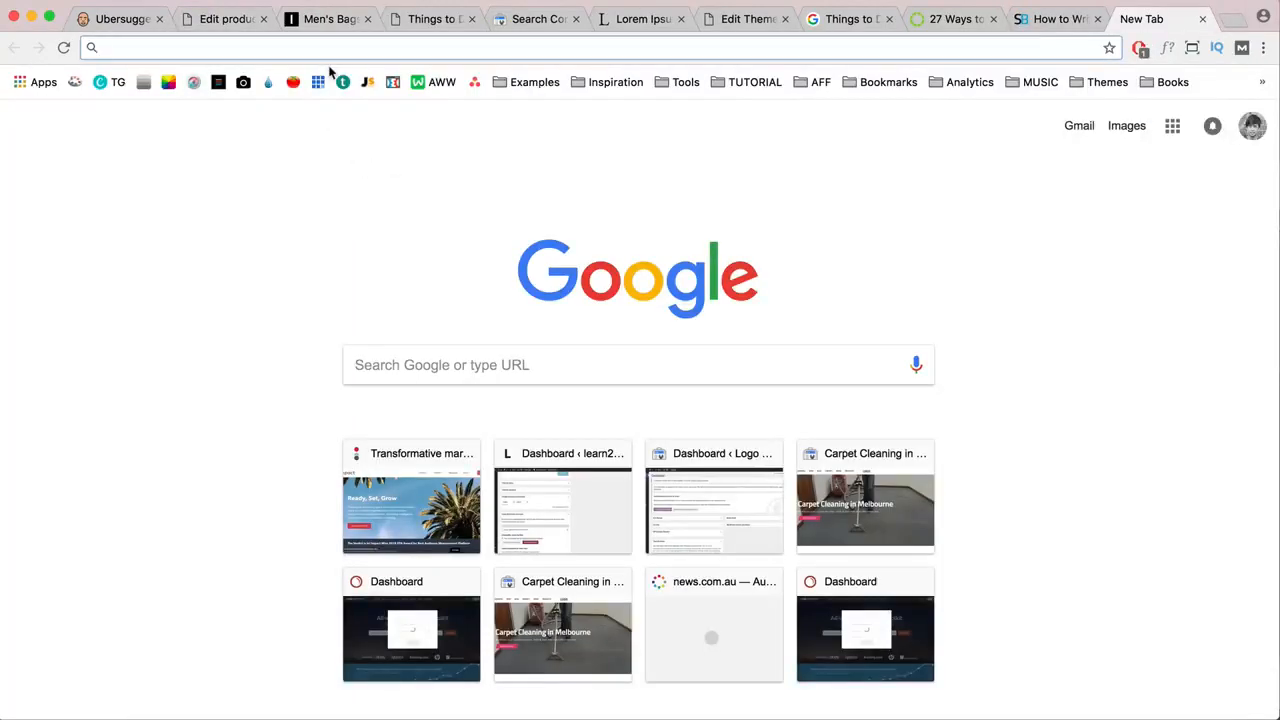
text(leather bags)
key(Return)
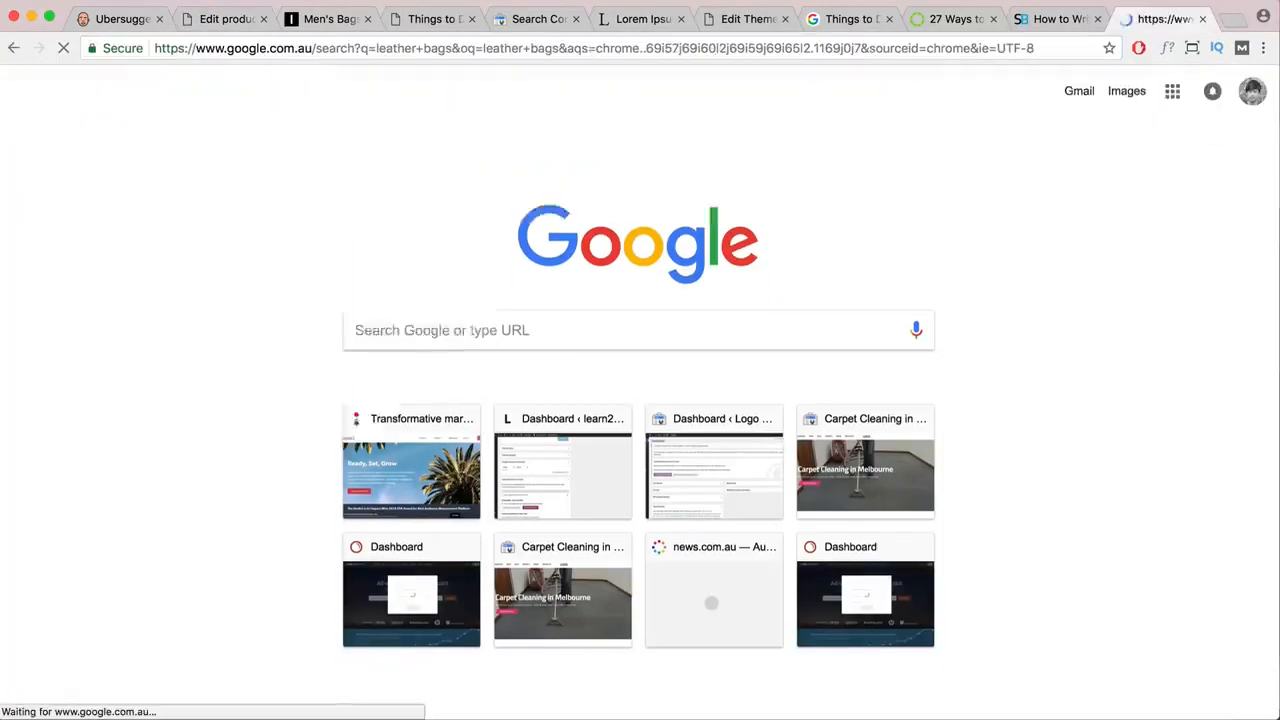
scroll(561, 325, down, 5)
scroll(561, 325, down, 3)
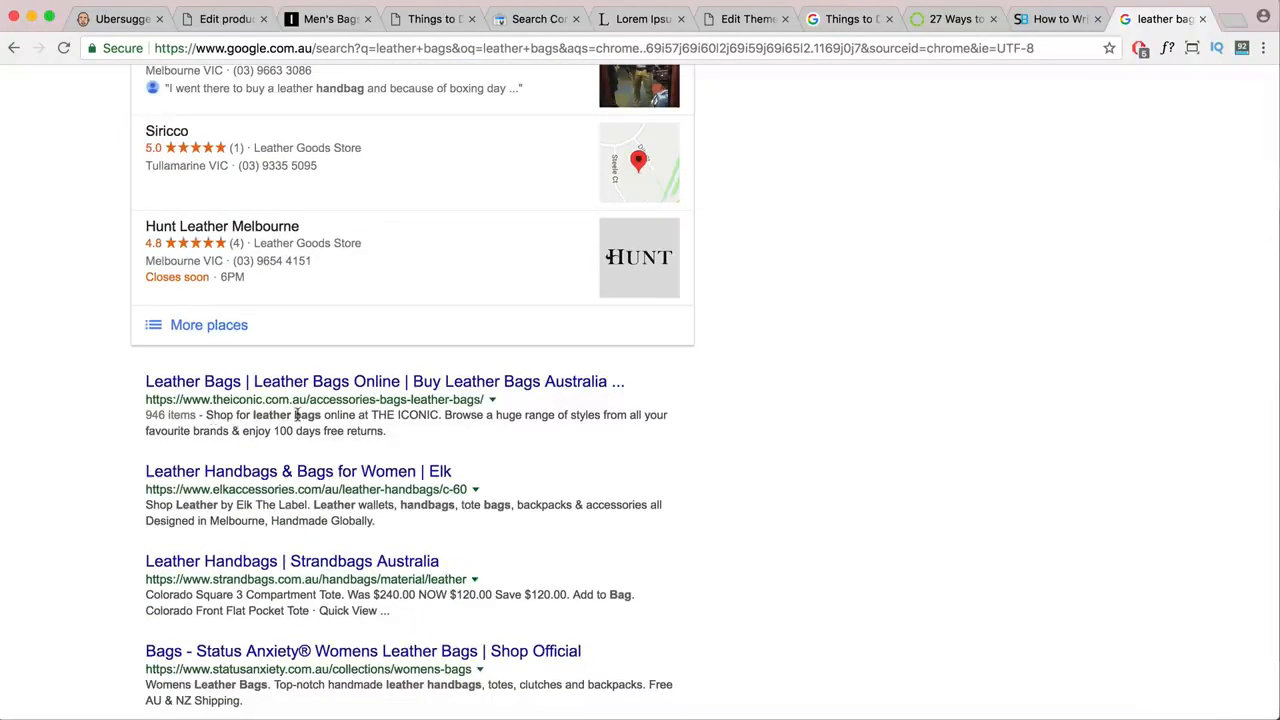
drag(387, 431, 205, 414)
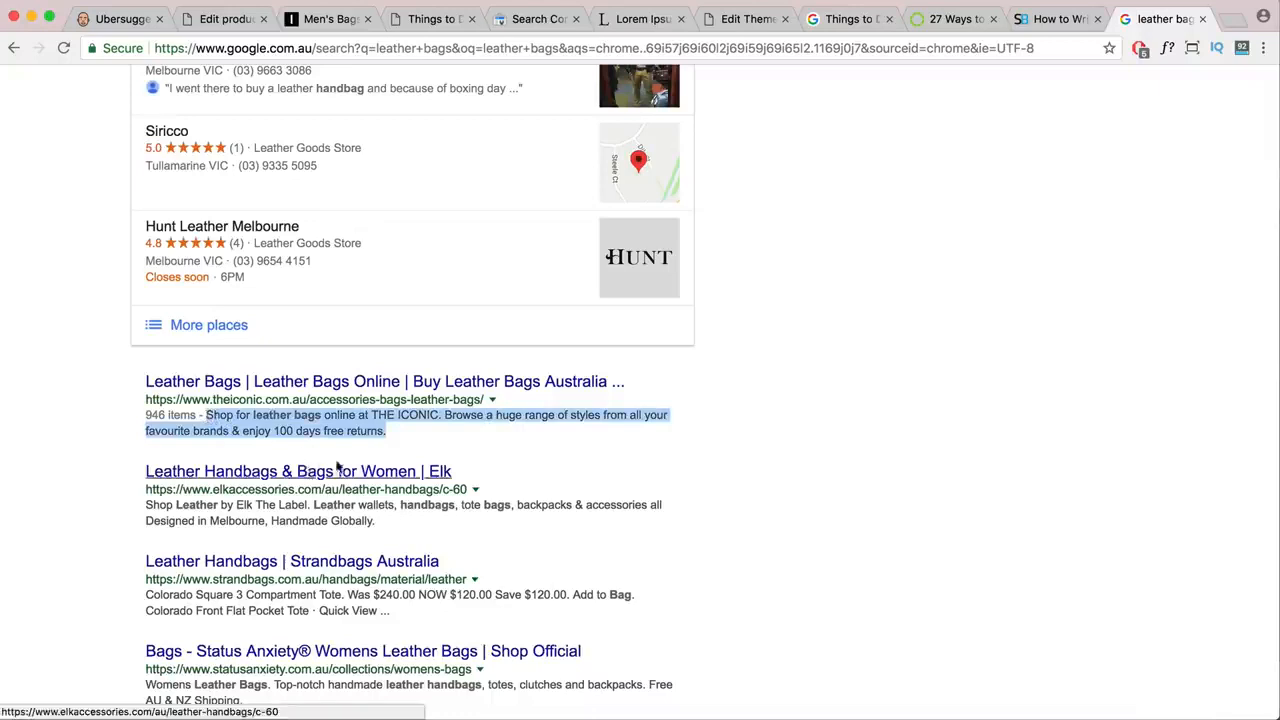
click(354, 437)
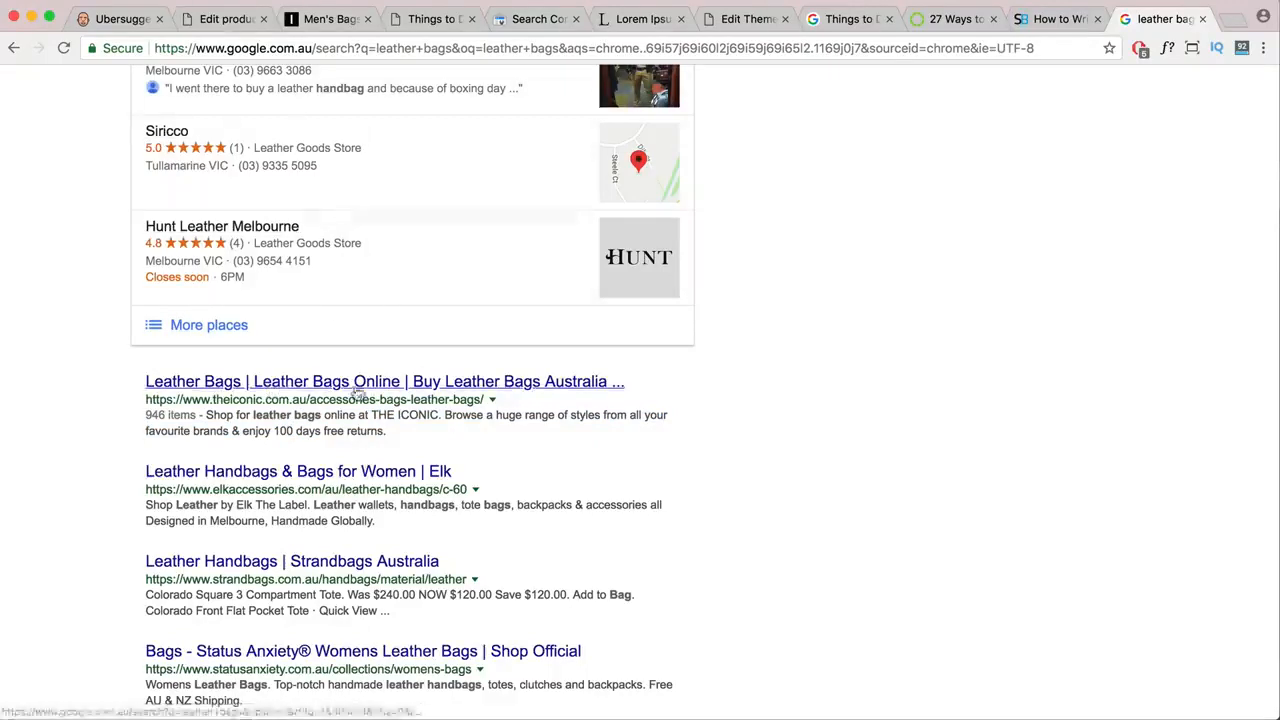
- Return to the product editor and change the SEO title to "Buy iPad Stand for Bed | Phone & Tablet Accessories Online - Logo"
click(214, 22)
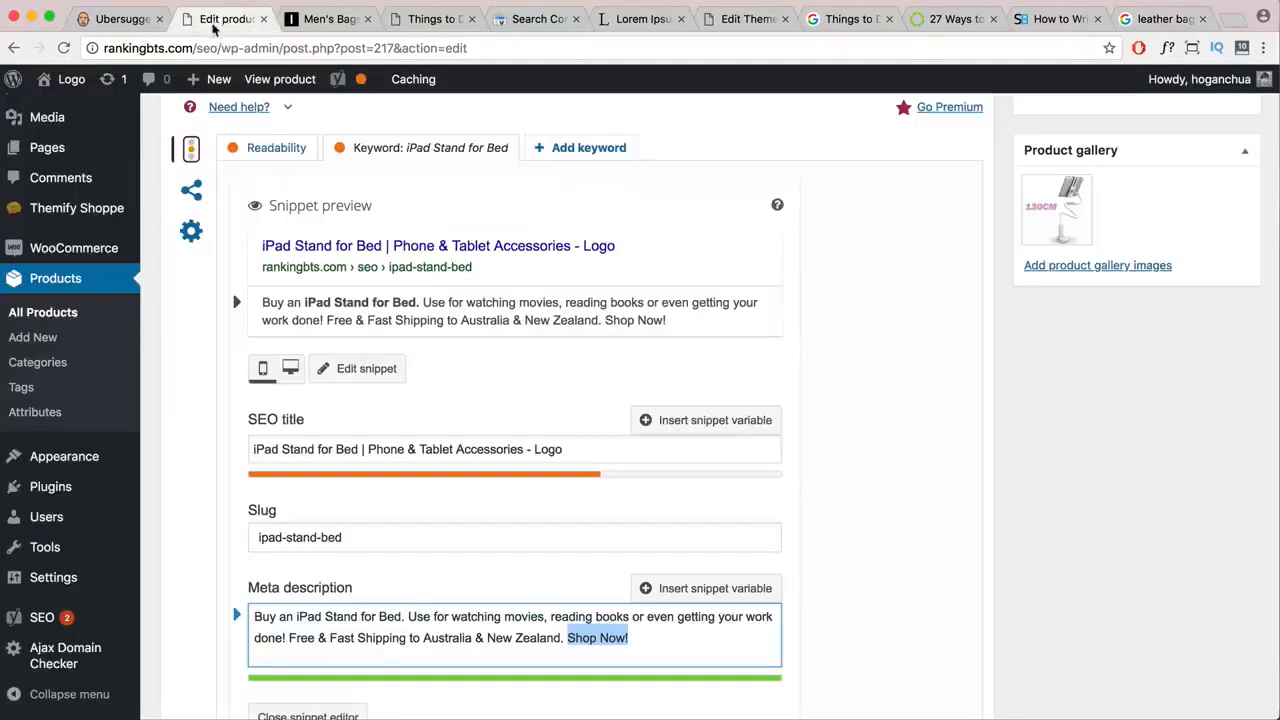
click(359, 449)
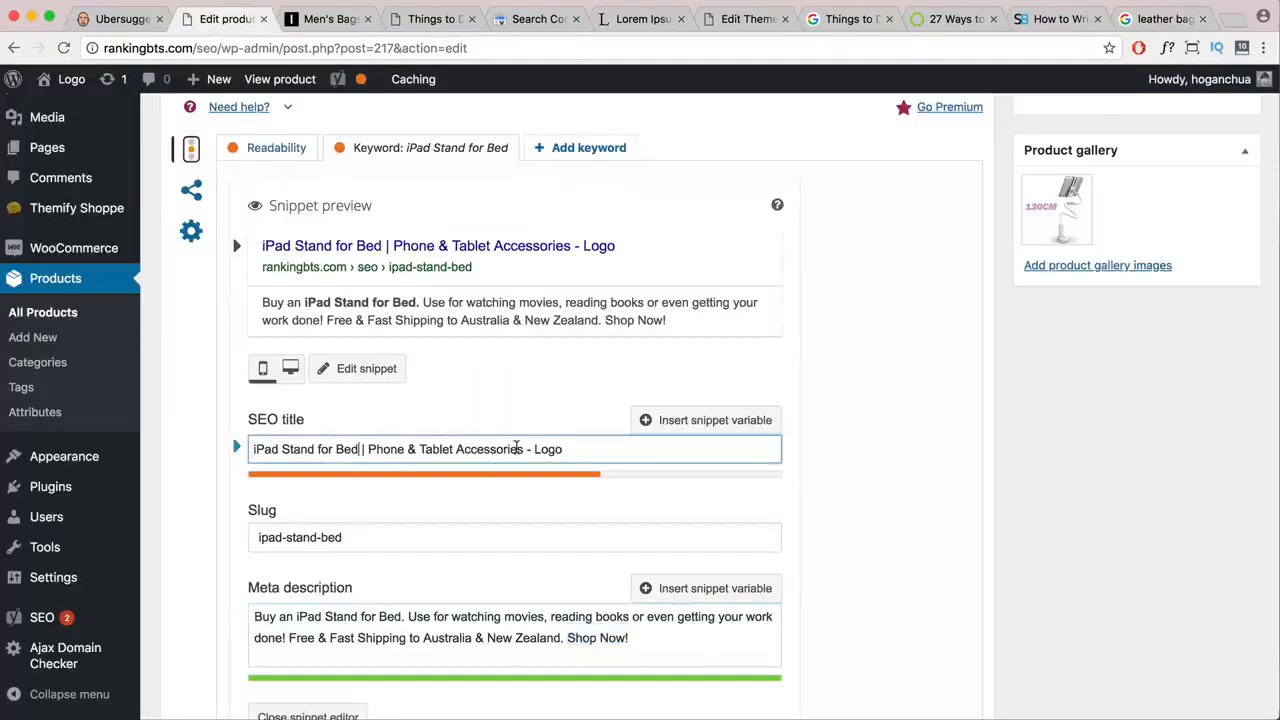
text(Onl )
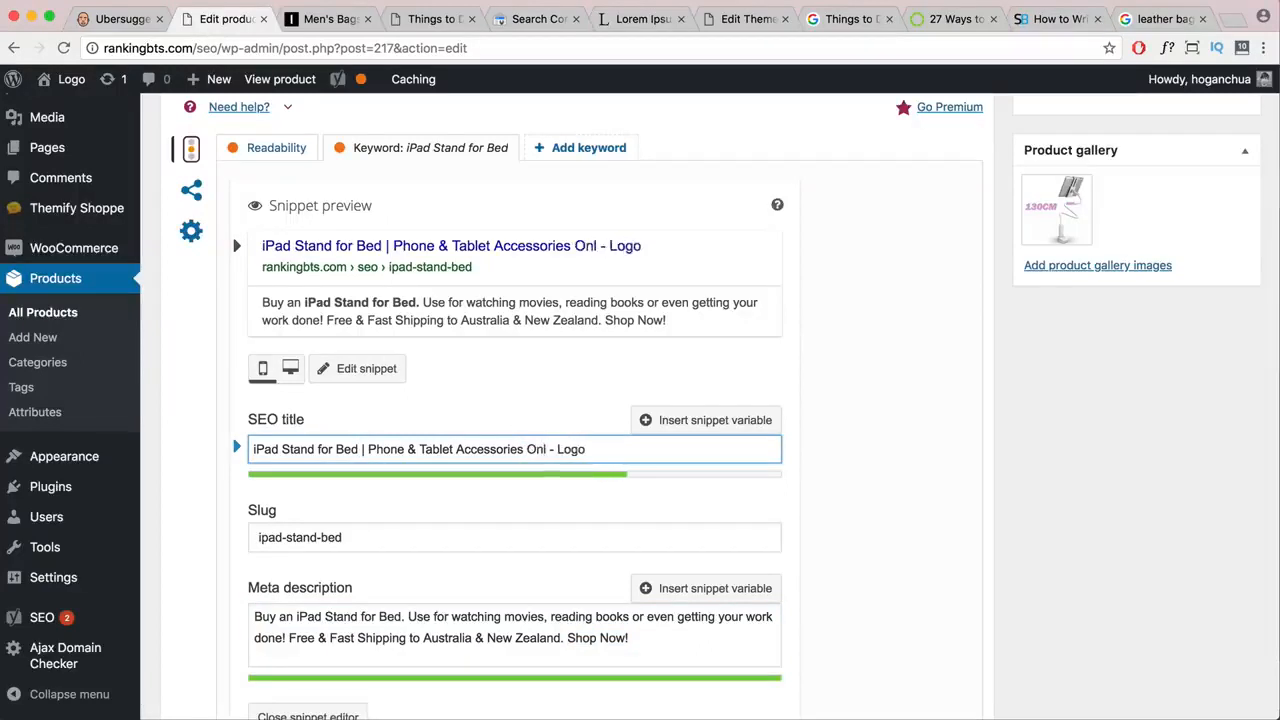
text(ine)
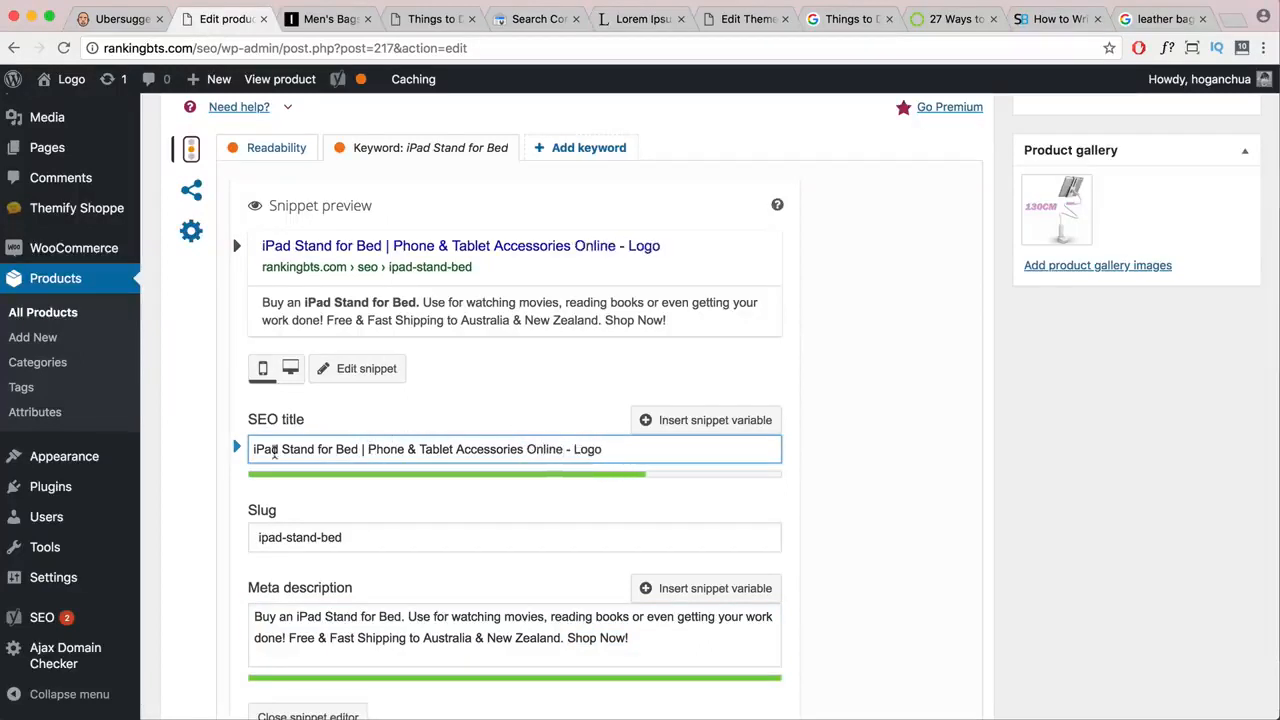
text(Buy)
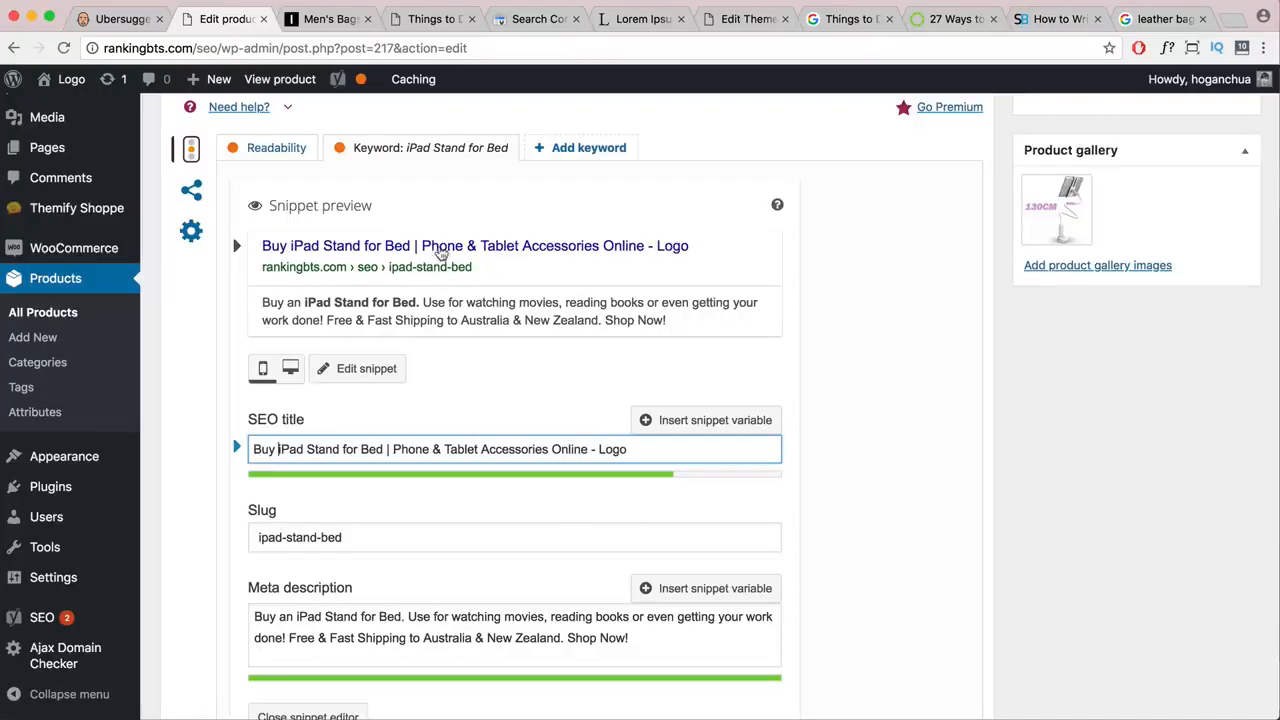
- Highlight "Buy iPad Stand for Bed" in the SEO title and the opening sentence of the meta description
mouse_move(384, 449)
mouse_down()
mouse_move(237, 449)
mouse_move(382, 447)
mouse_up()
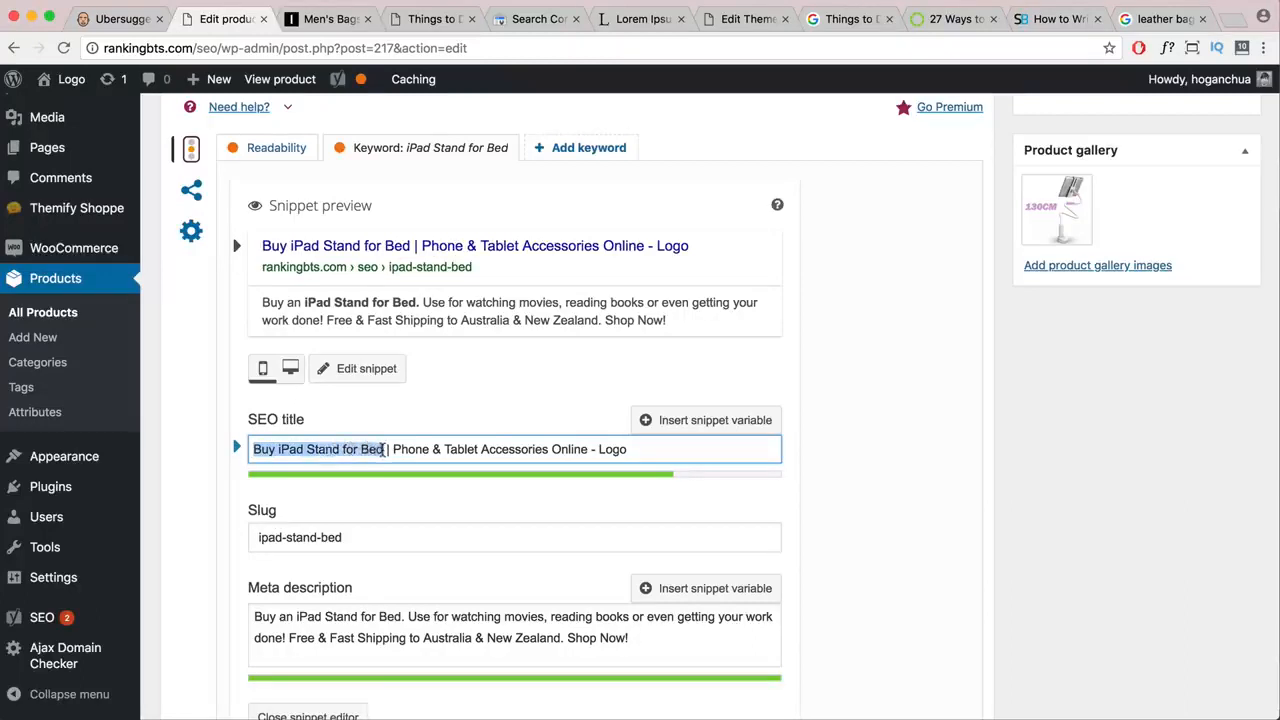
click(261, 452)
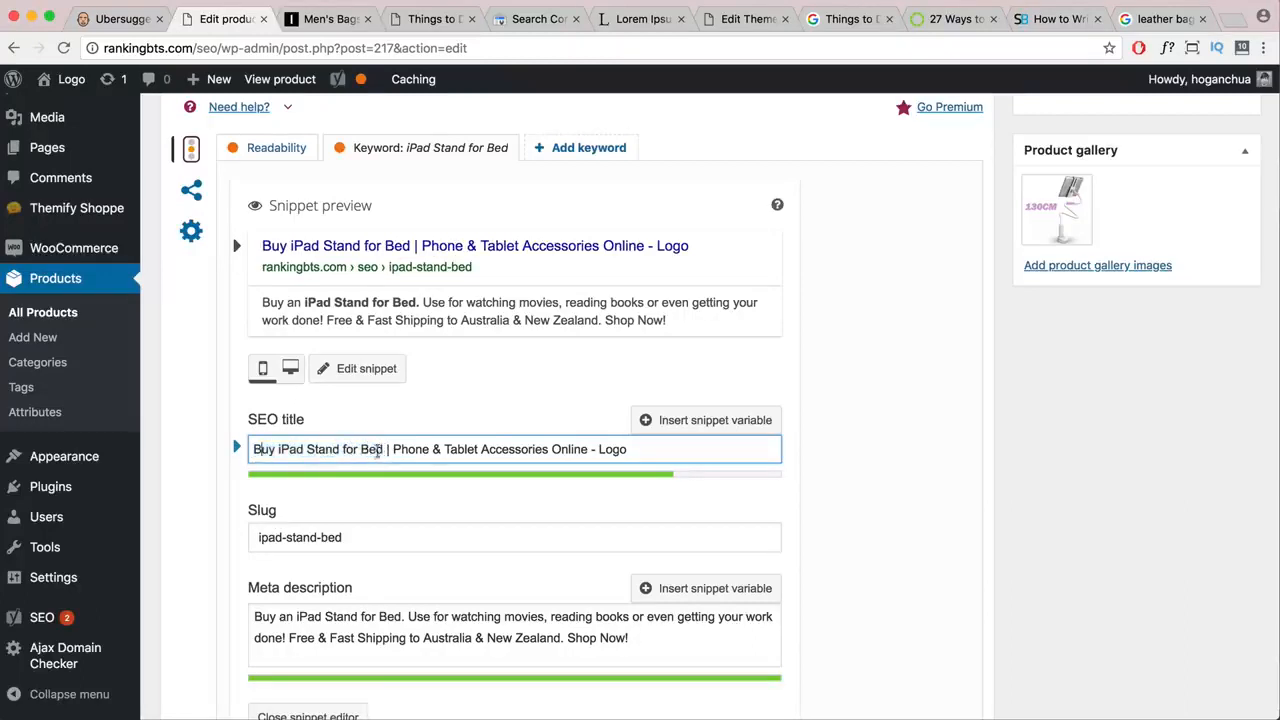
scroll(426, 531, down, 2)
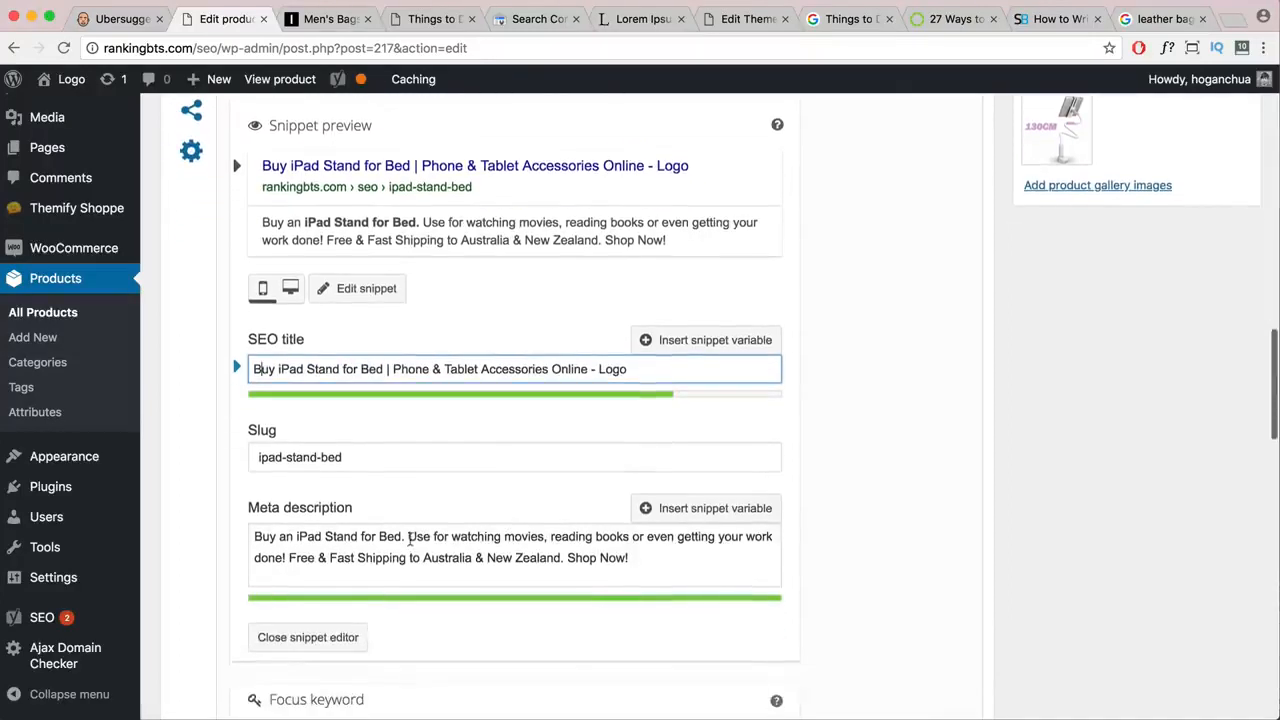
drag(404, 537, 242, 537)
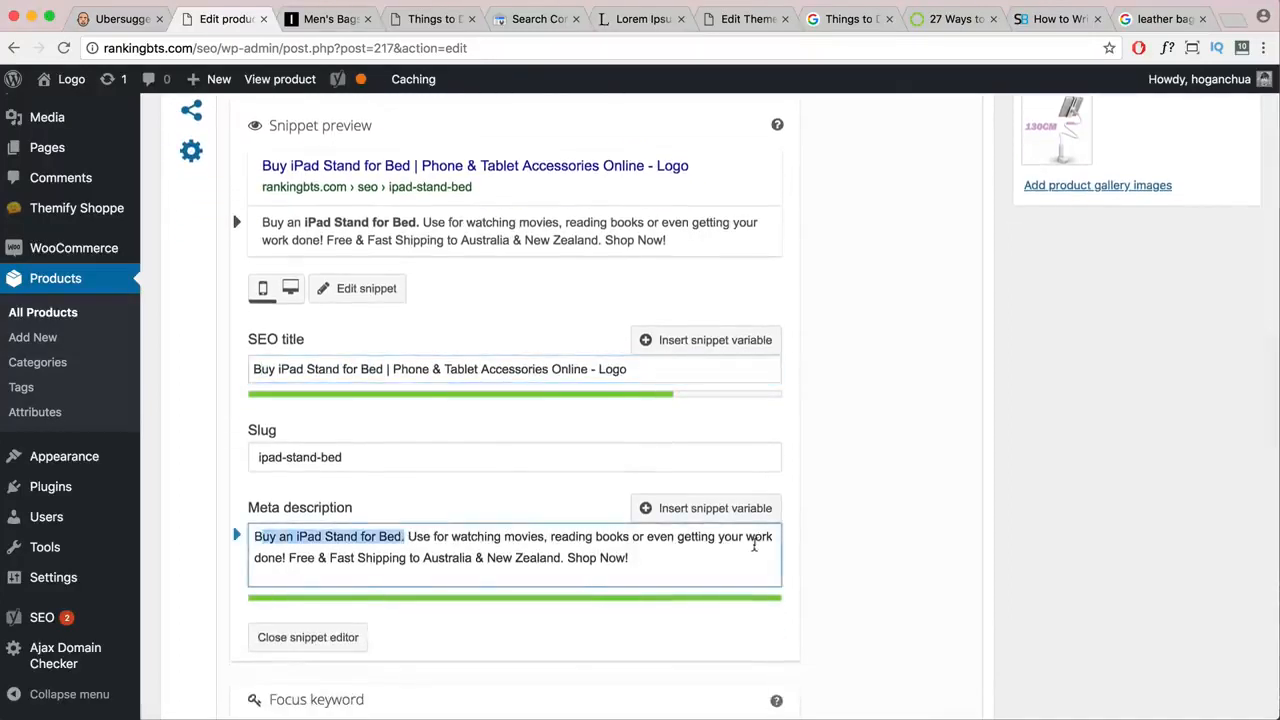
- Check the product gallery image and examine the Yoast analysis of problems, improvements and good results for the focus keyword
scroll(754, 543, down, 5)
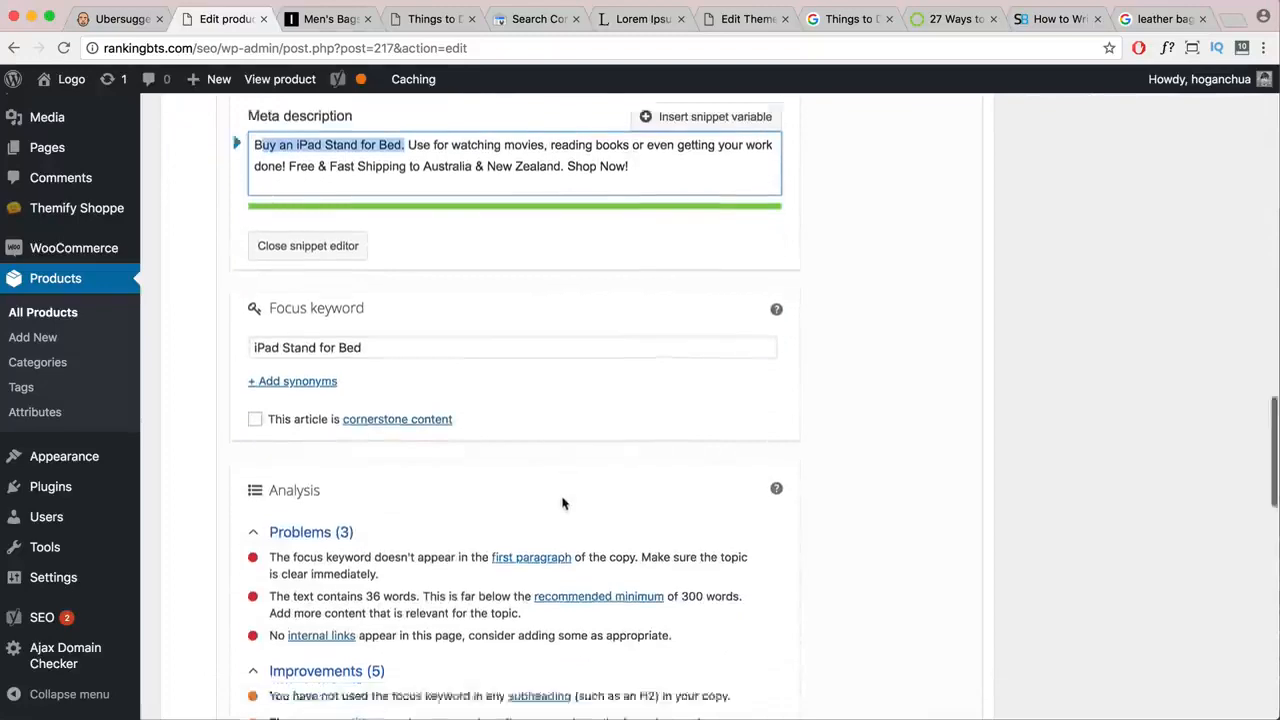
scroll(563, 503, down, 1)
scroll(563, 503, up, 8)
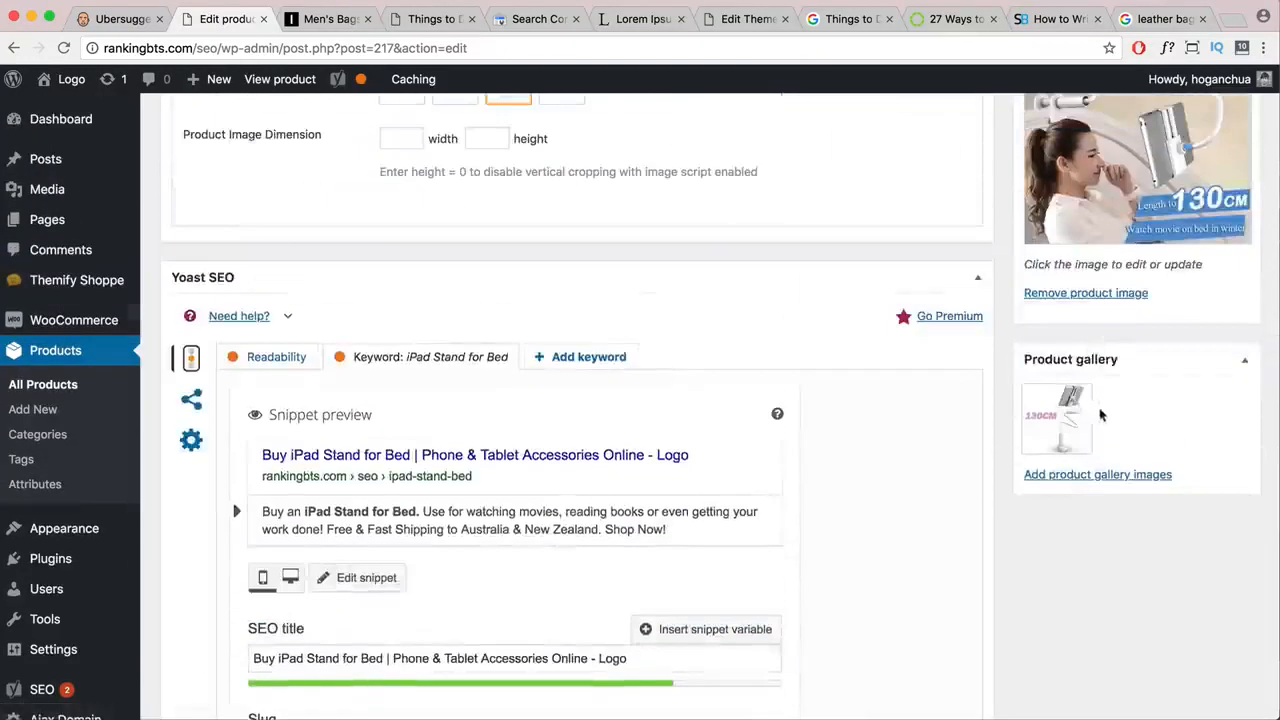
mouse_move(1063, 420)
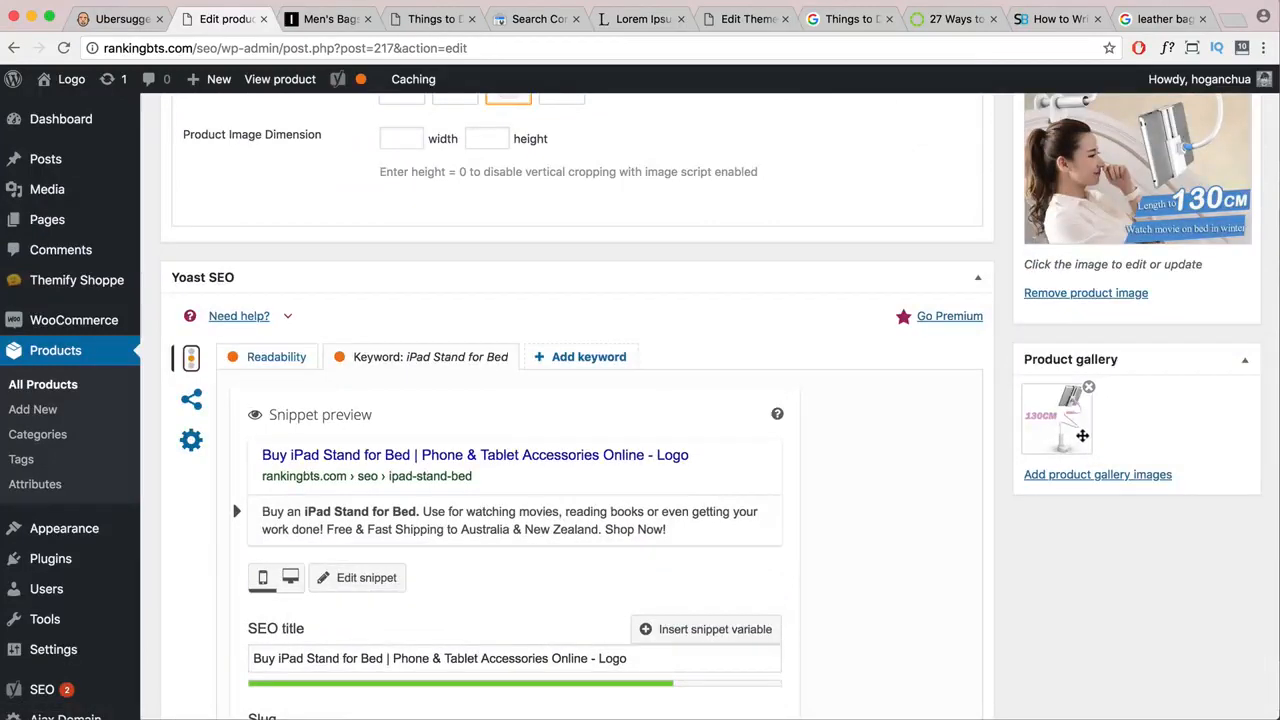
scroll(575, 438, down, 5)
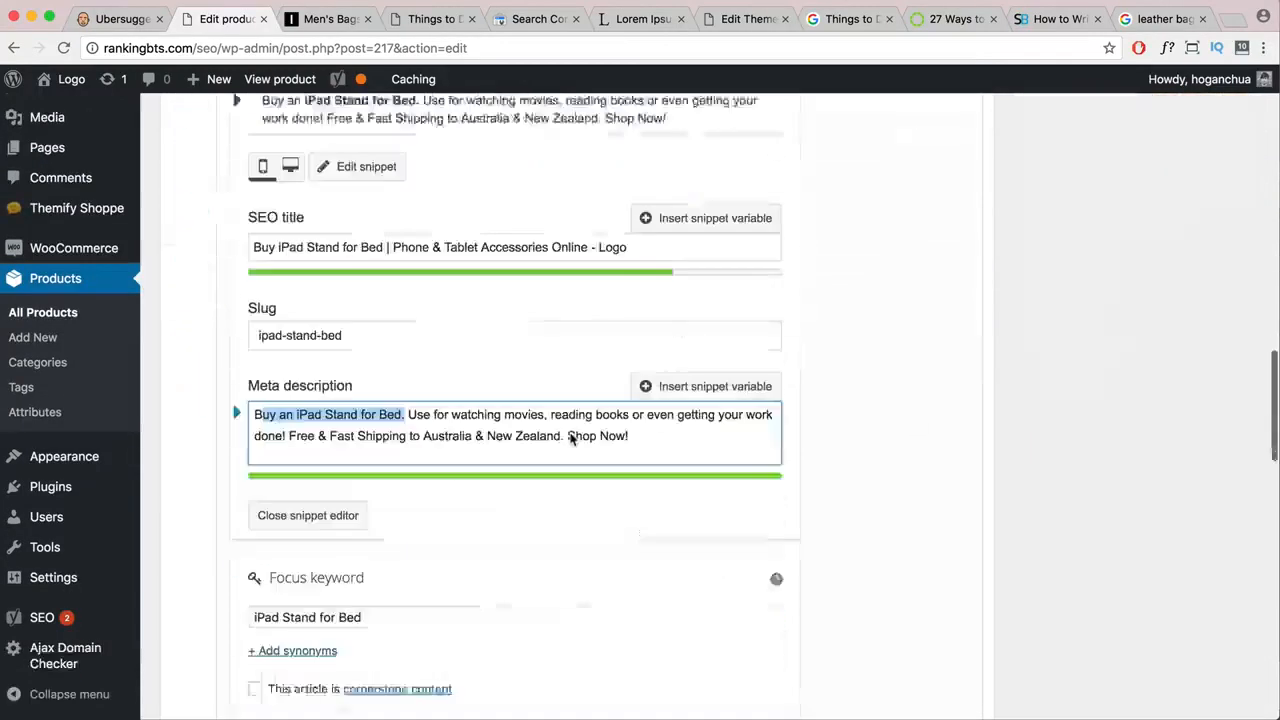
scroll(572, 431, down, 5)
scroll(572, 434, down, 2)
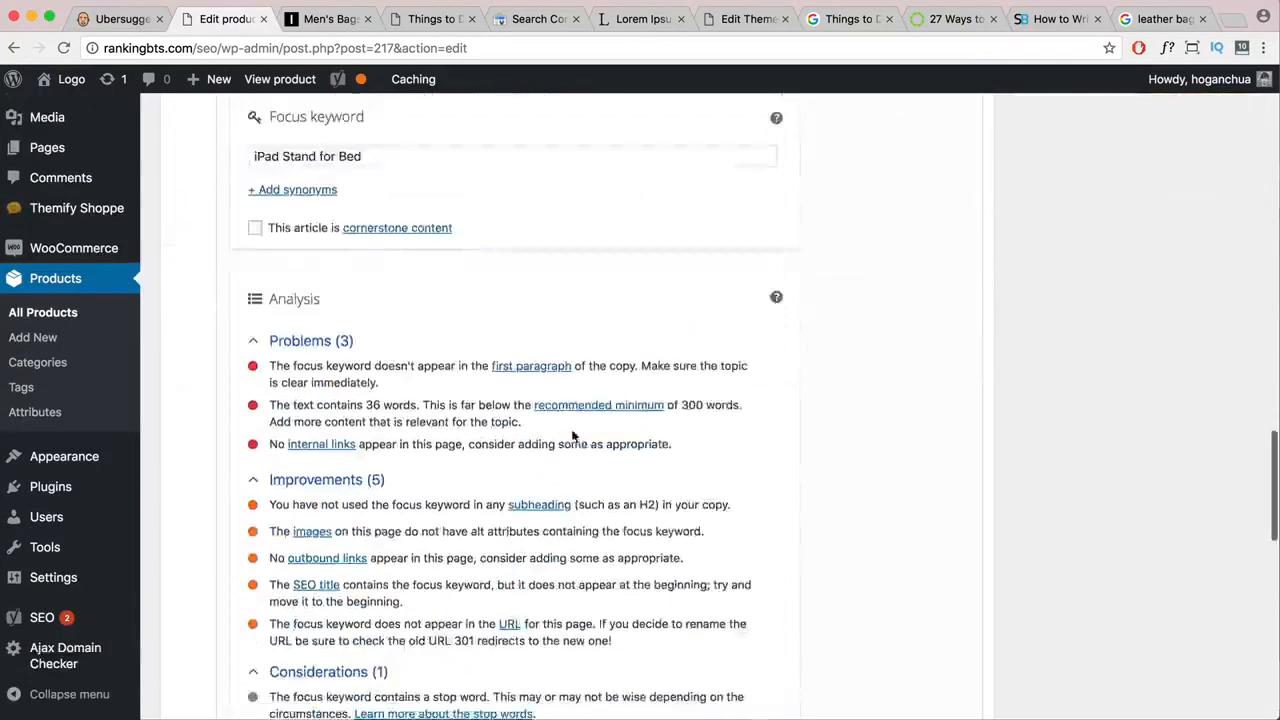
scroll(572, 436, down, 2)
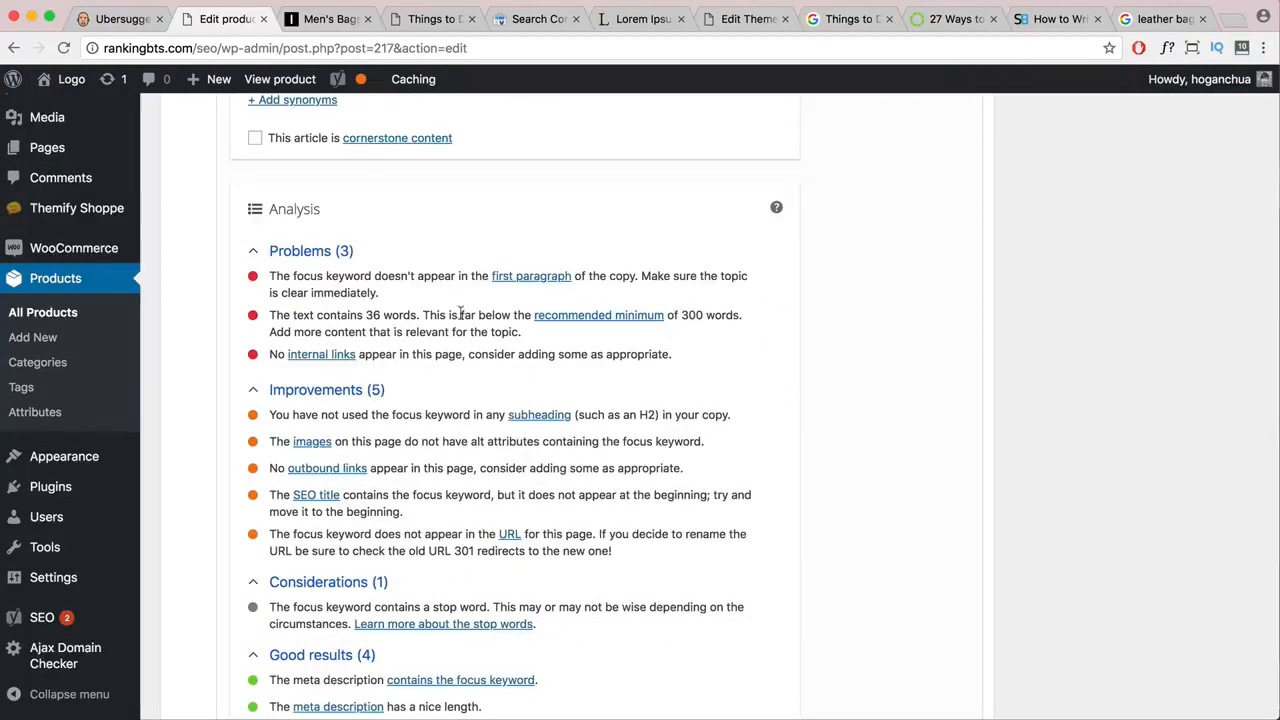
scroll(586, 371, down, 3)
- Review the main product description, then examine the short description and highlight its phrase "iPad stand"
scroll(586, 371, up, 10)
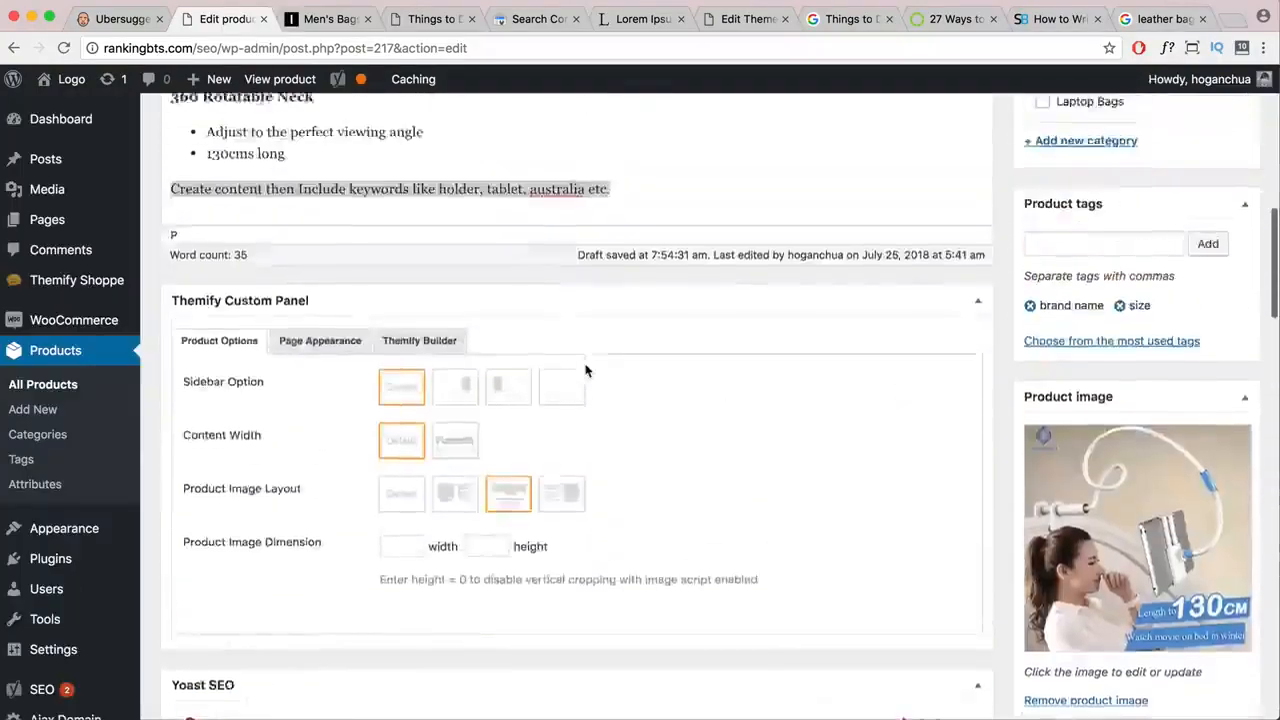
scroll(586, 371, up, 10)
scroll(586, 363, down, 2)
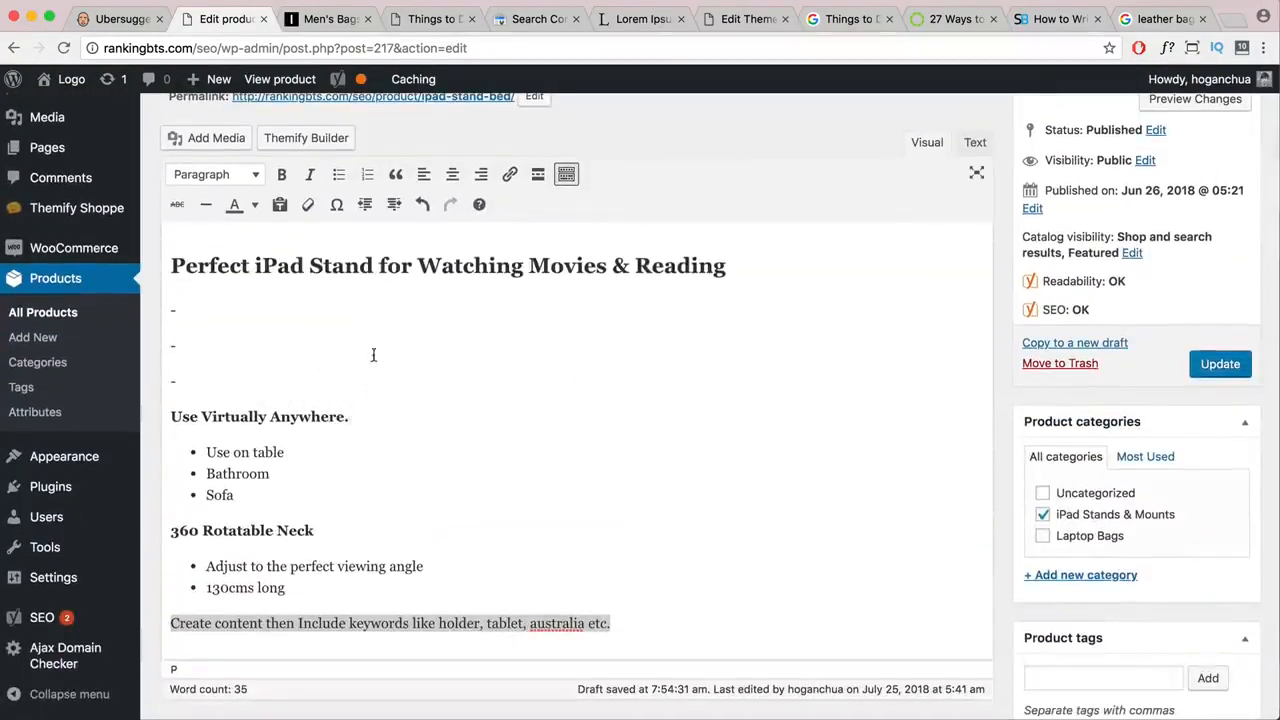
scroll(493, 370, down, 20)
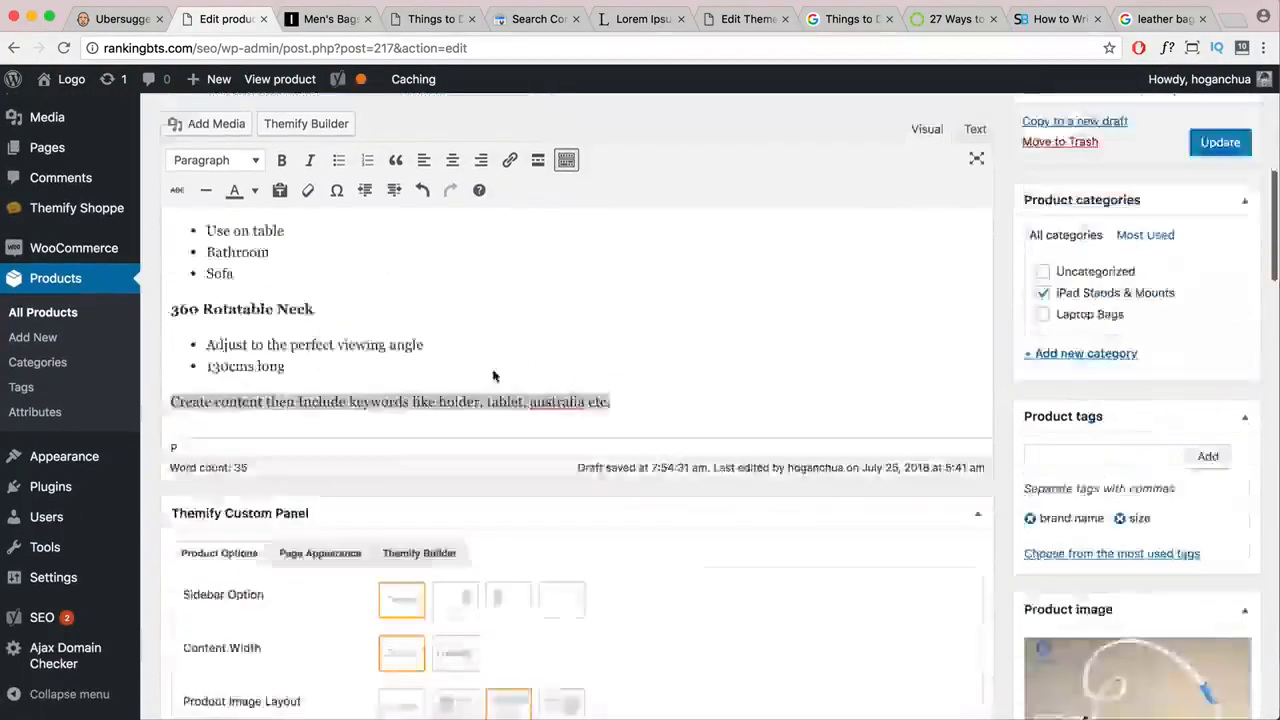
scroll(493, 377, down, 4)
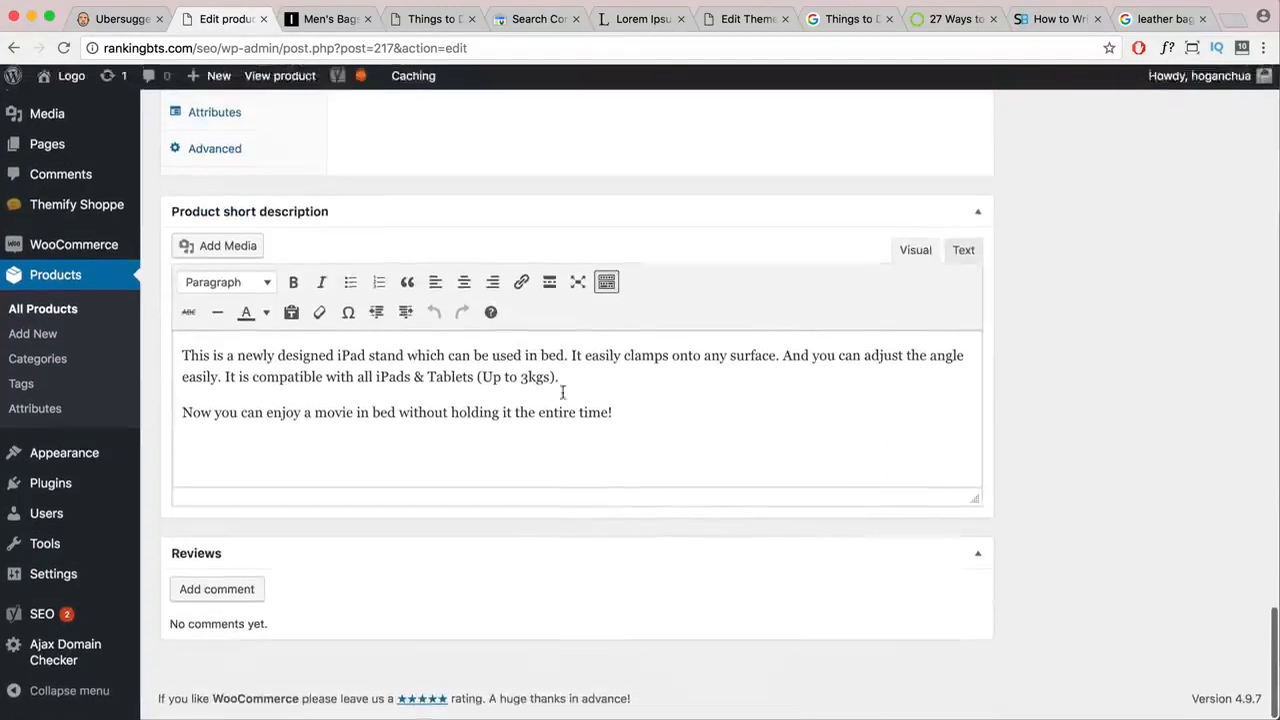
drag(630, 418, 195, 357)
click(348, 376)
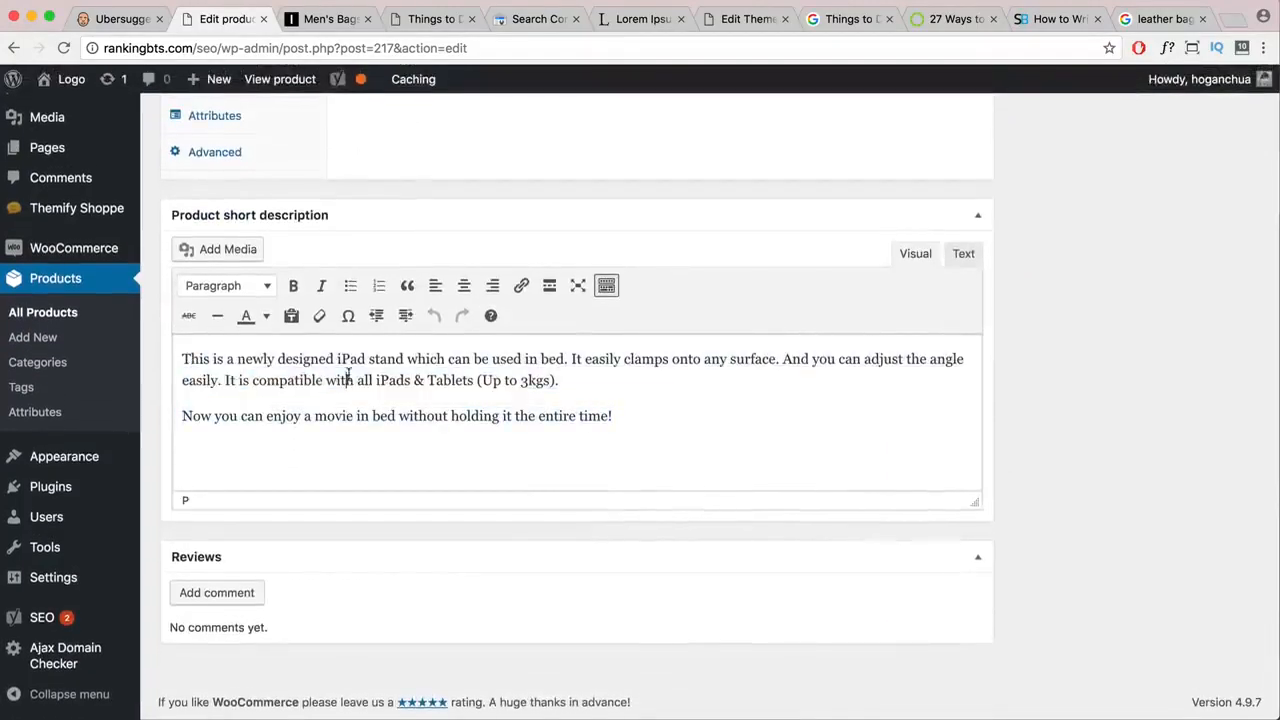
drag(337, 359, 396, 361)
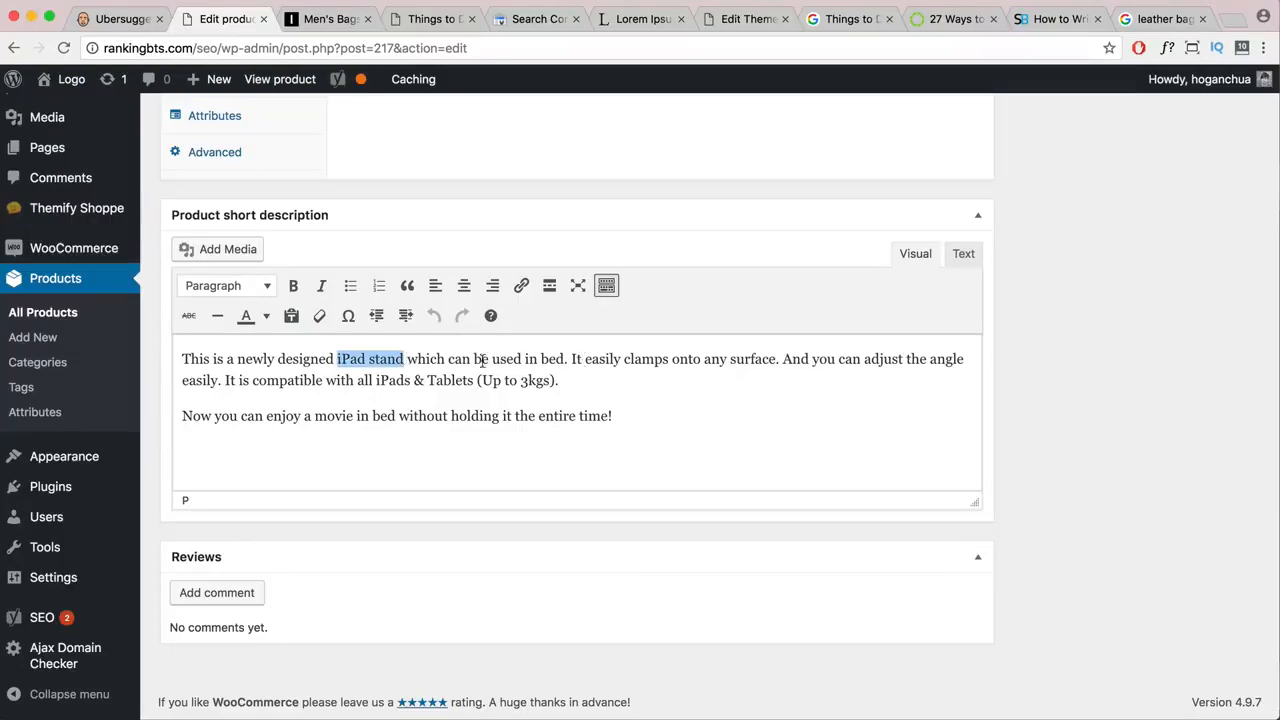
scroll(470, 365, up, 10)
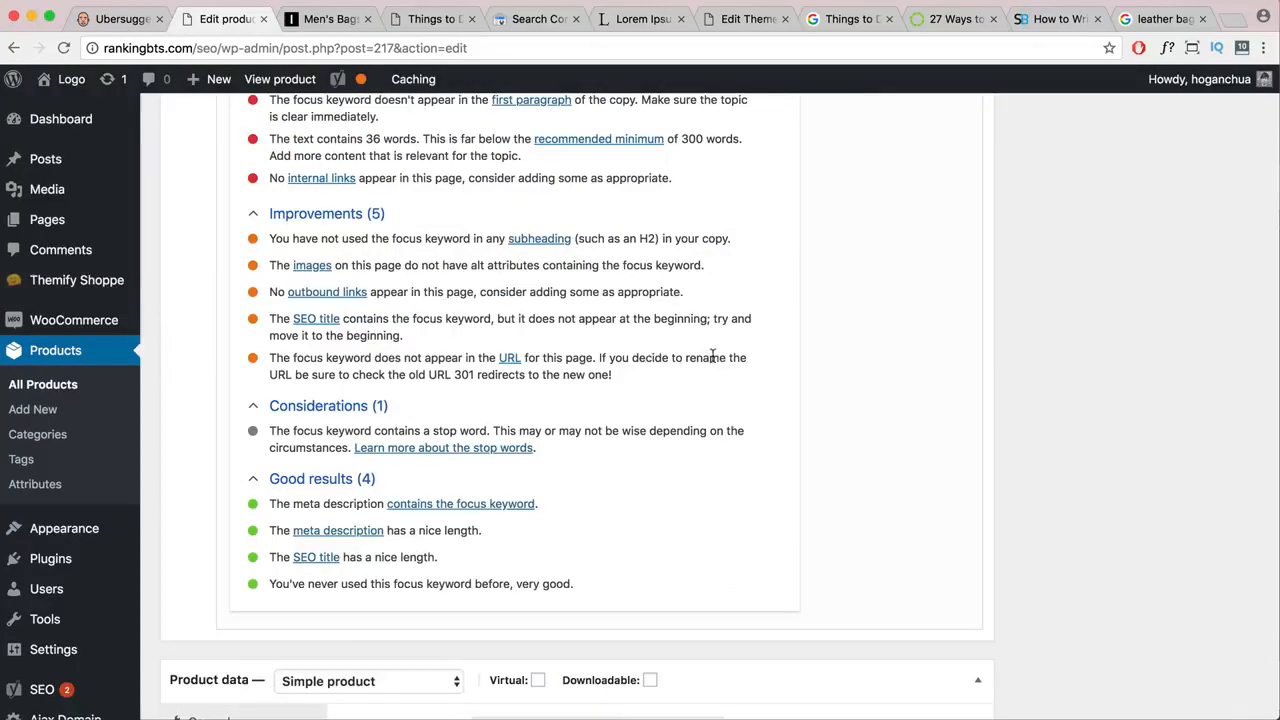
- Review the product short description again, along with the product data and the Yoast analysis of the focus keyword
scroll(843, 363, down, 10)
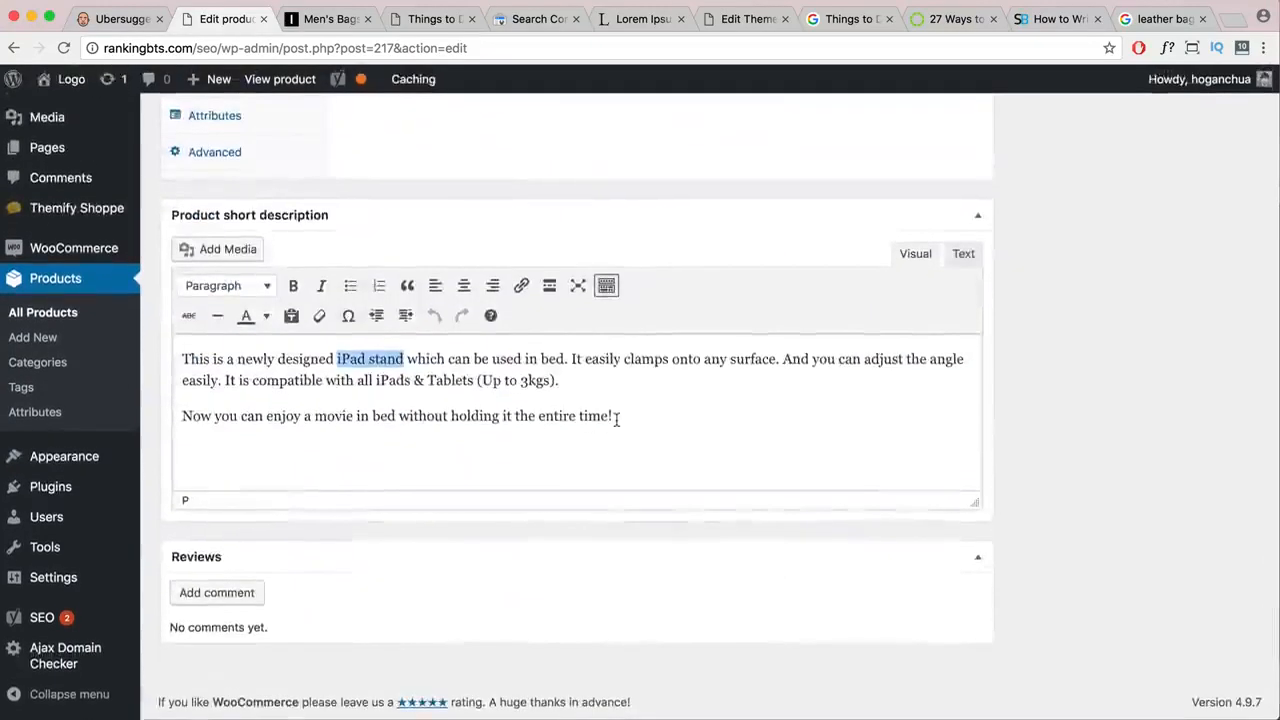
scroll(615, 420, up, 3)
scroll(615, 420, up, 3)
scroll(614, 429, down, 4)
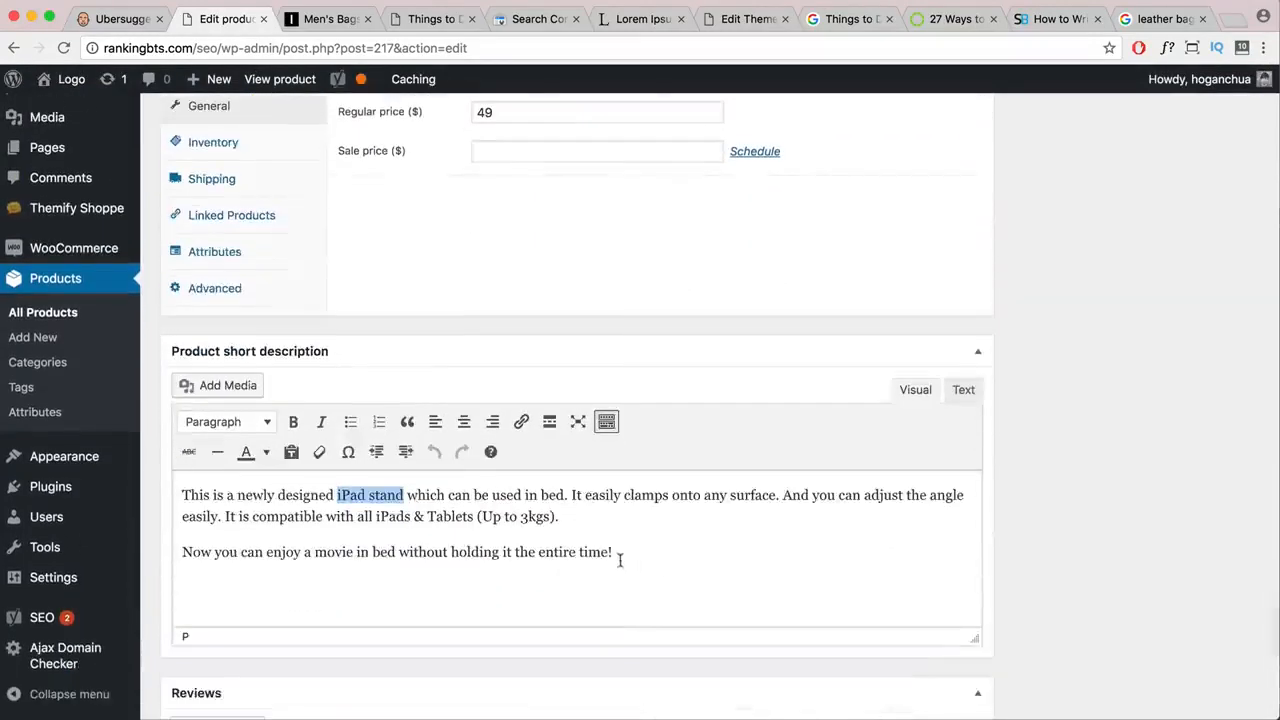
scroll(710, 475, up, 12)
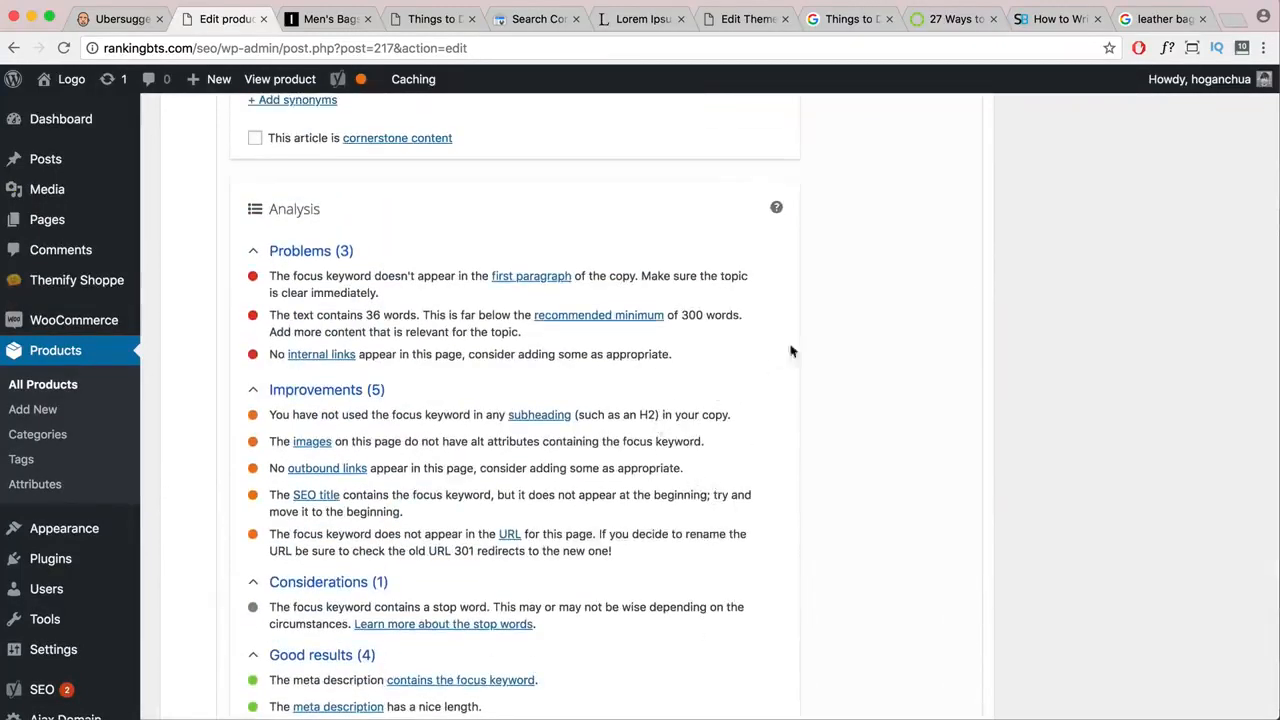
- Update the published iPad Stand for Bed product to save its edited SEO settings
scroll(851, 338, up, 10)
scroll(851, 337, up, 10)
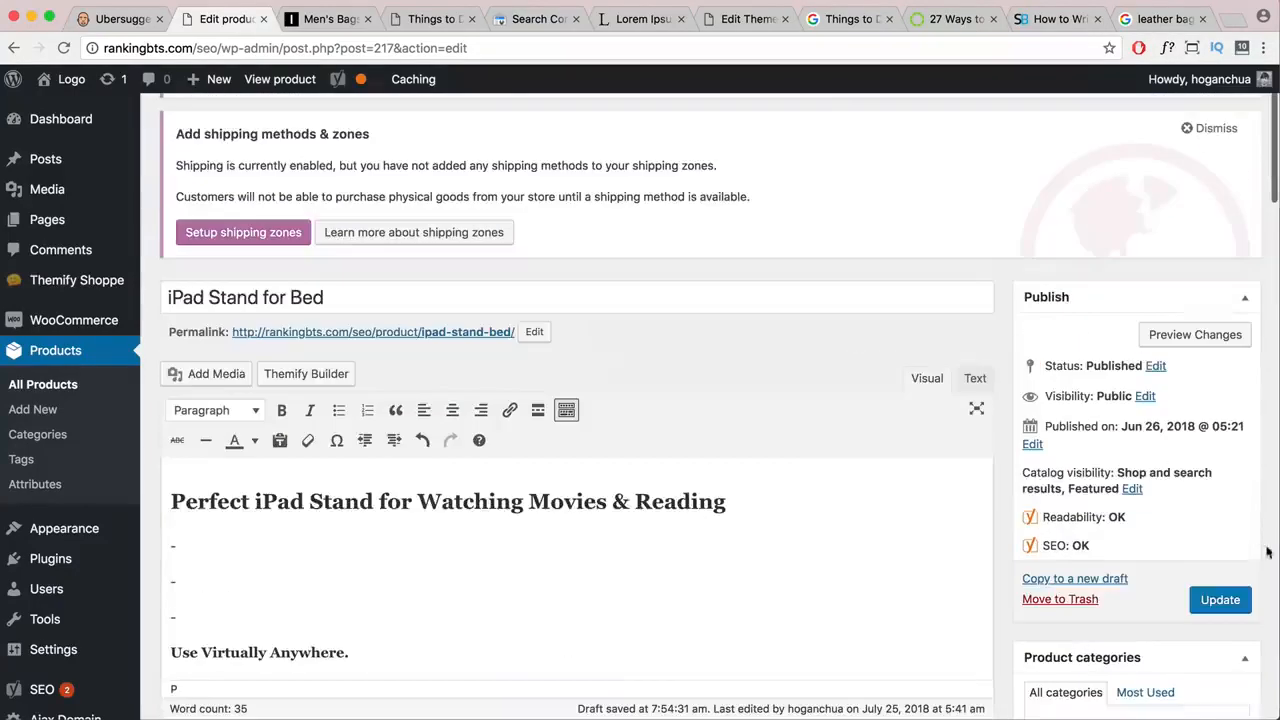
click(1222, 600)
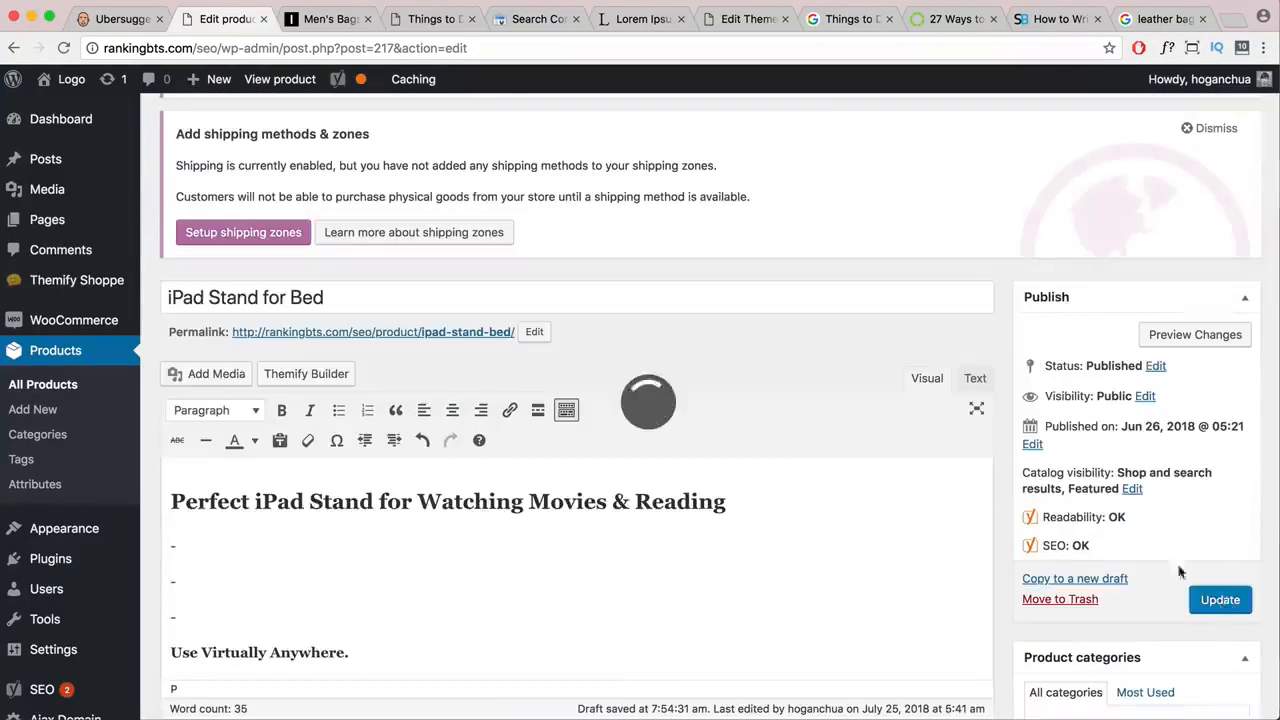
- Open the product's permalink in a new browser tab and examine the live page's title, short description and lower sections
right_click(444, 334)
click(452, 341)
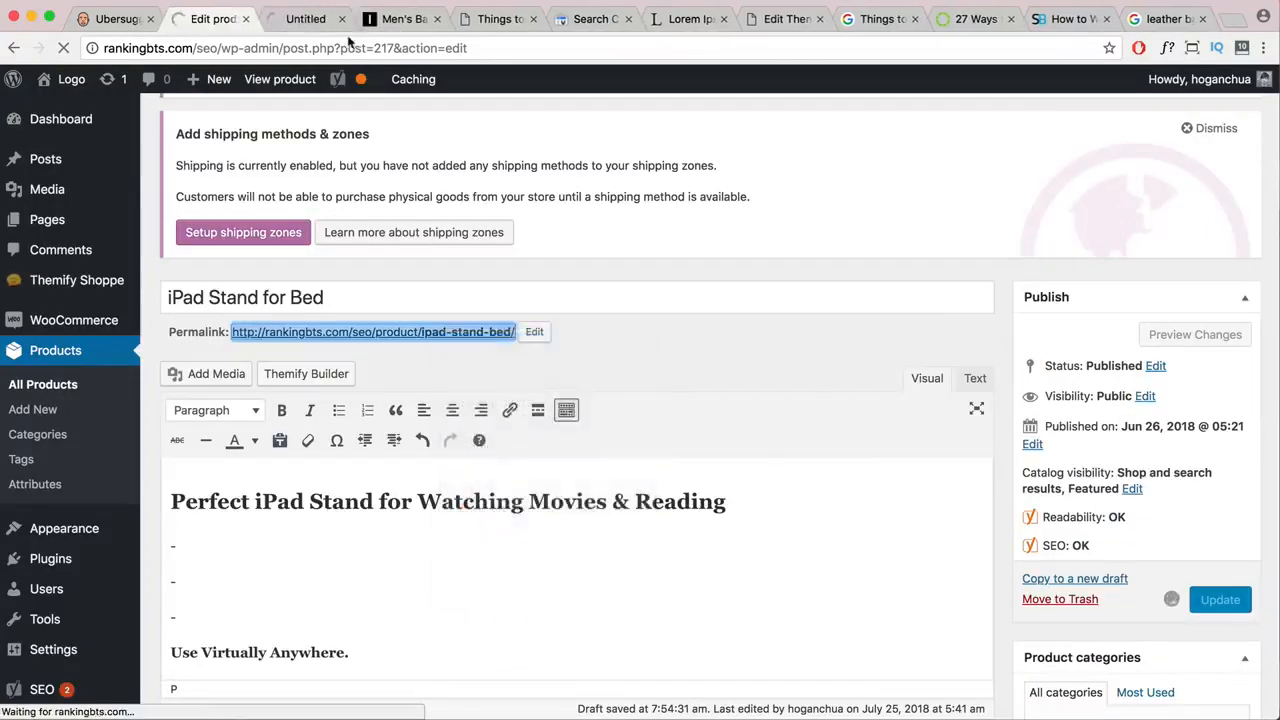
key(ctrl+Tab)
scroll(925, 302, down, 10)
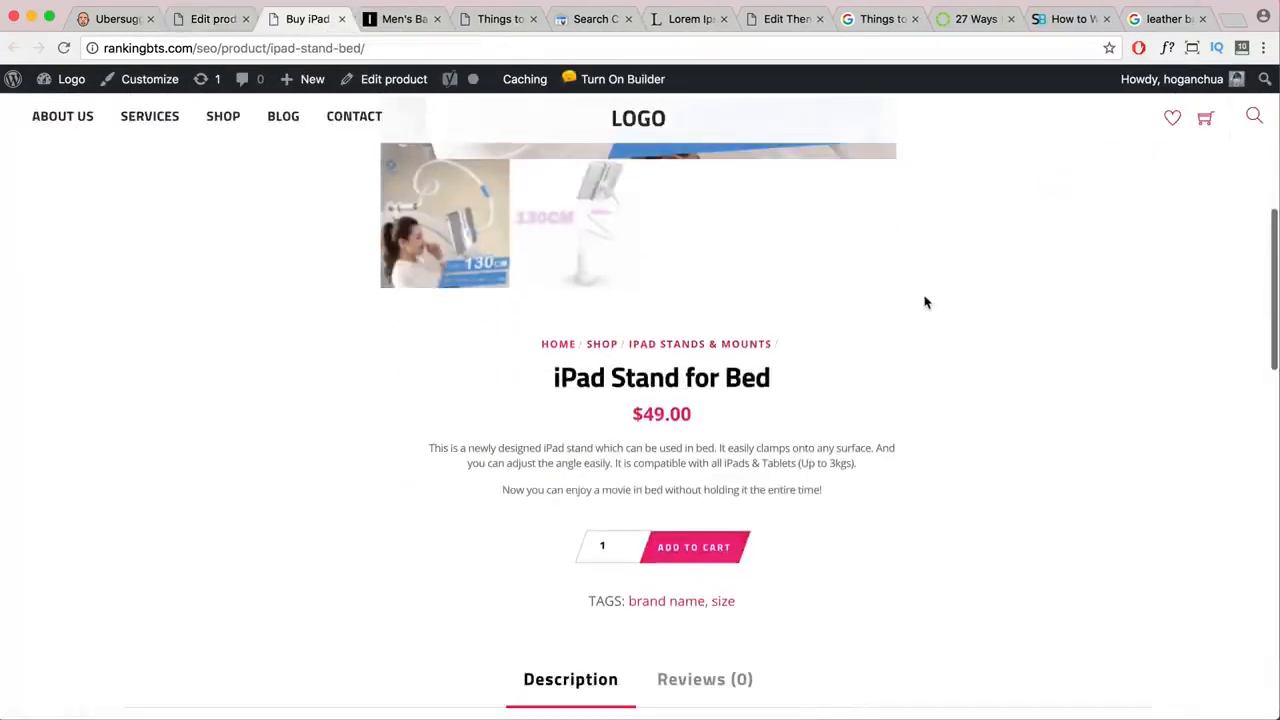
- Look through the iPad Stand for Bed product page and open its iPad Stands & Mounts category page
scroll(925, 302, down, 10)
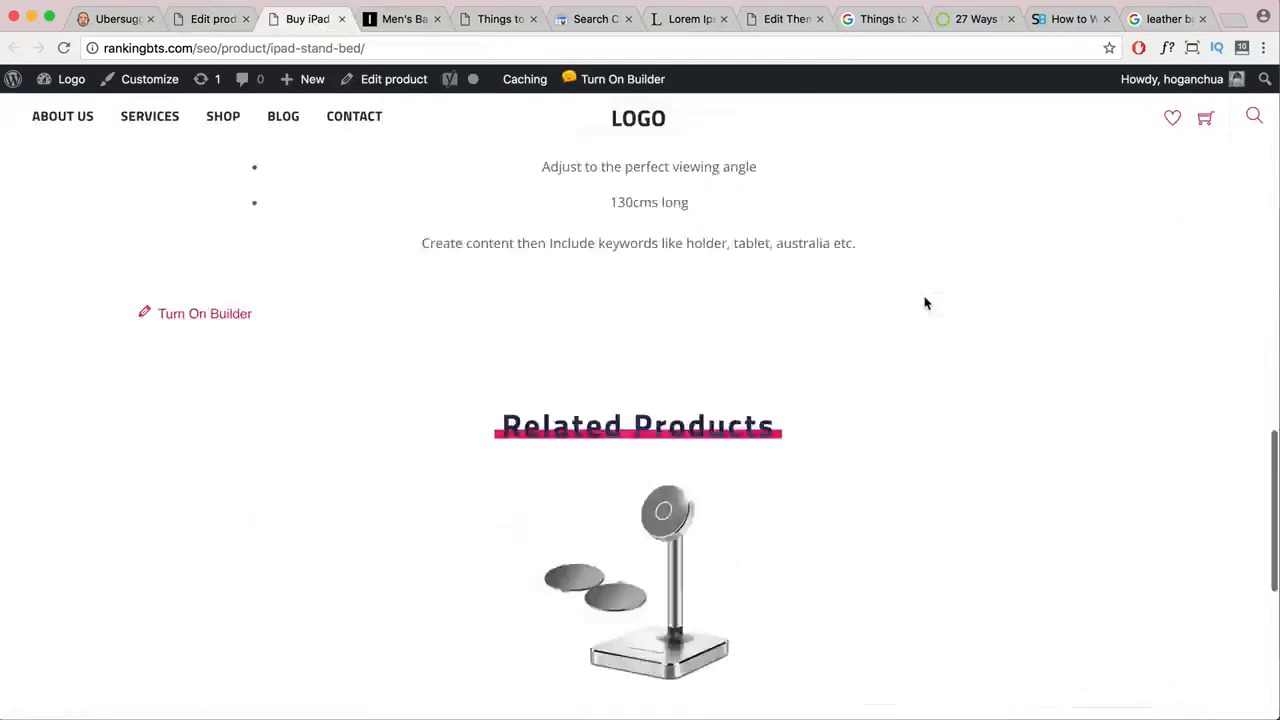
scroll(925, 303, down, 3)
scroll(925, 303, up, 15)
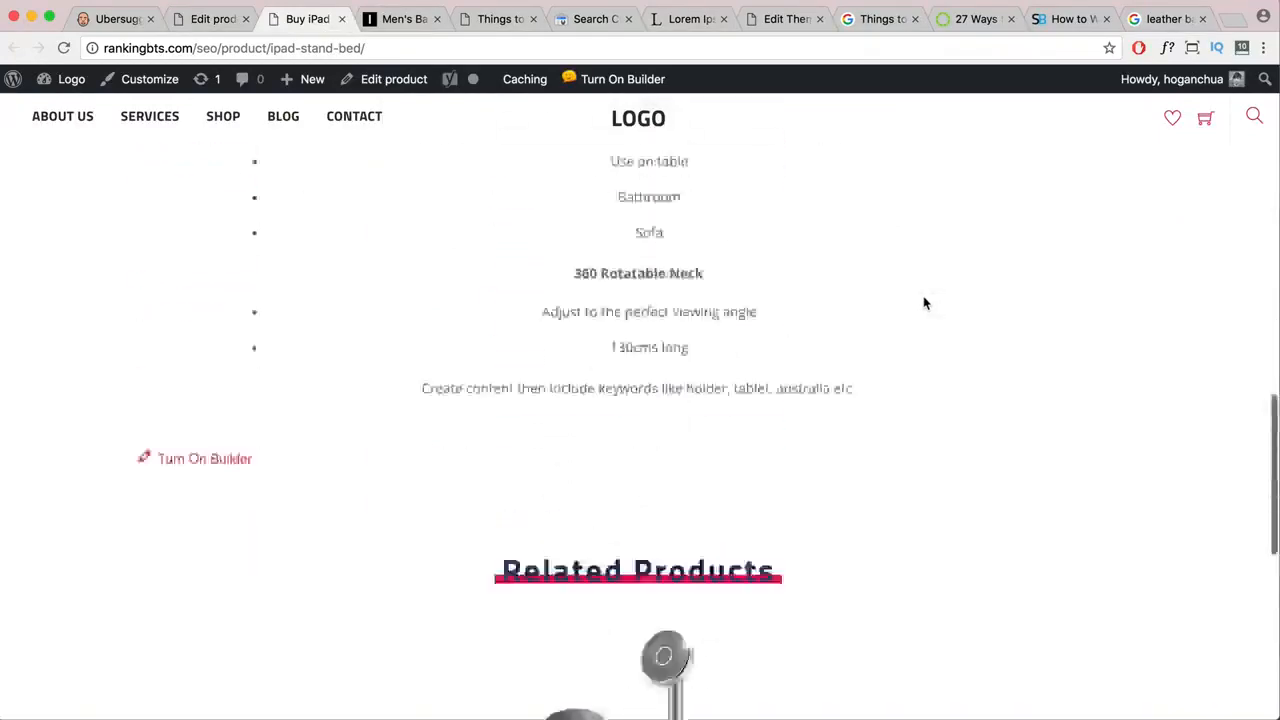
scroll(925, 303, up, 7)
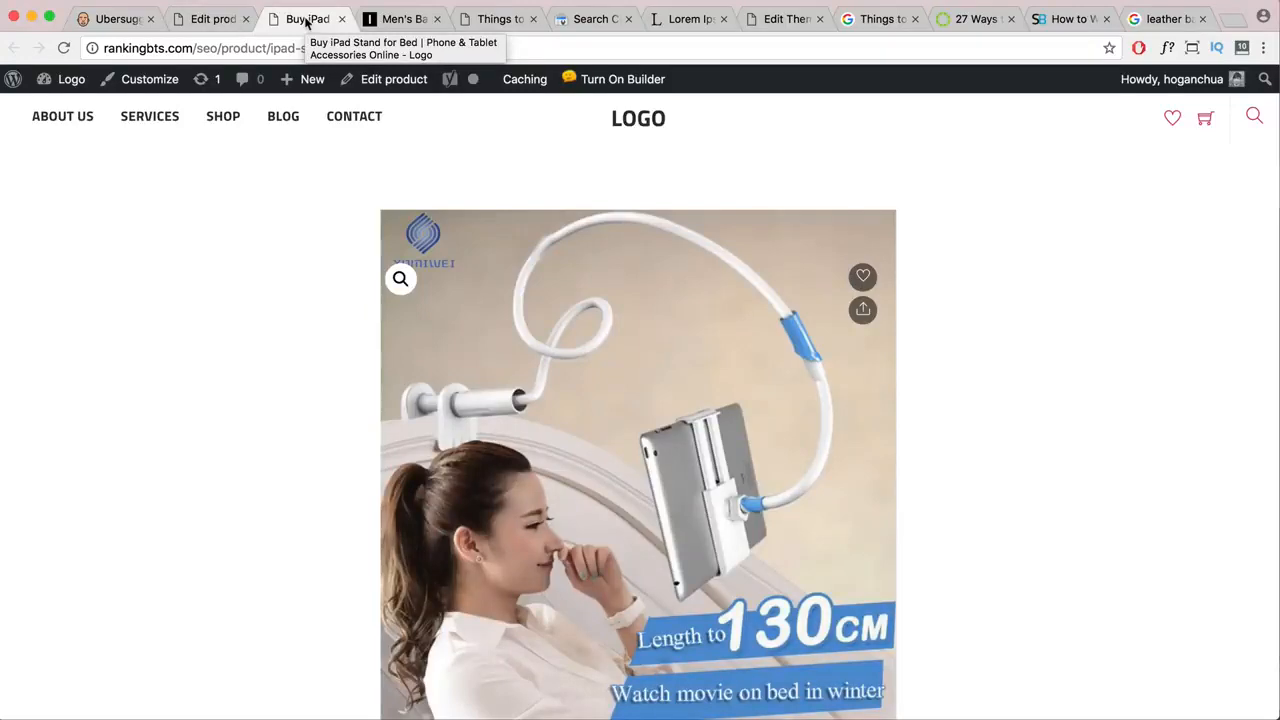
scroll(323, 147, down, 5)
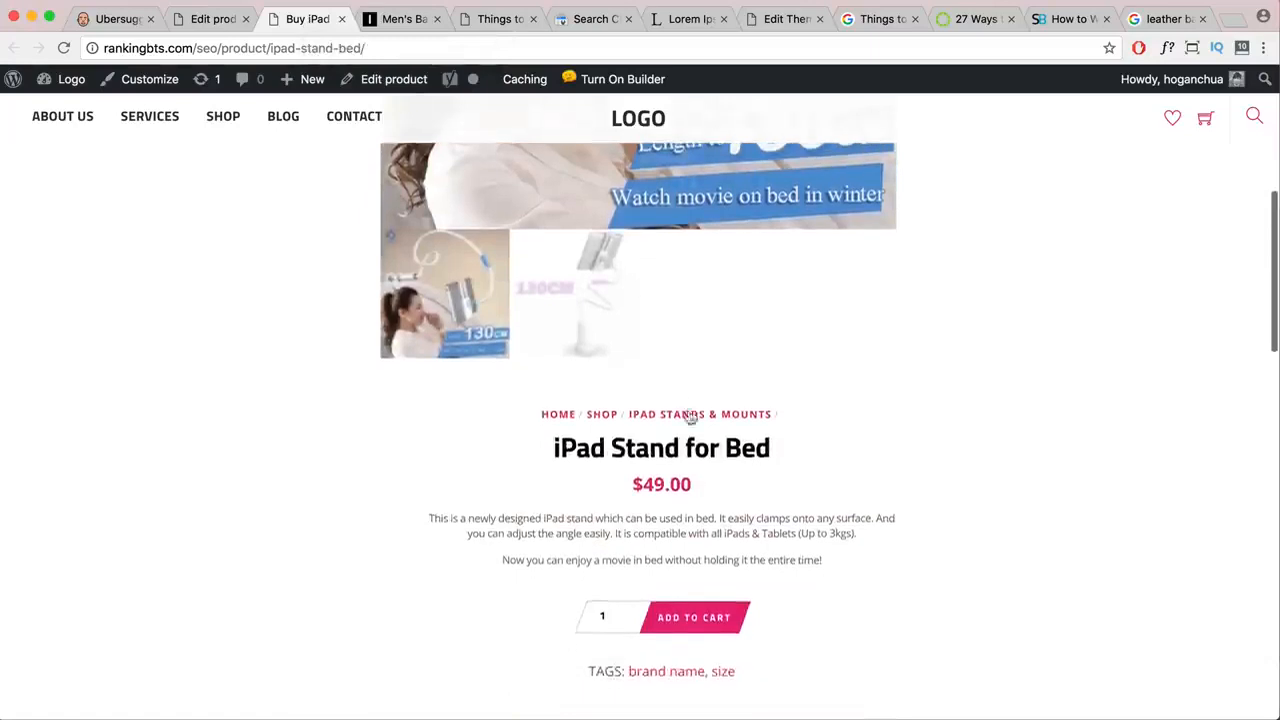
click(692, 420)
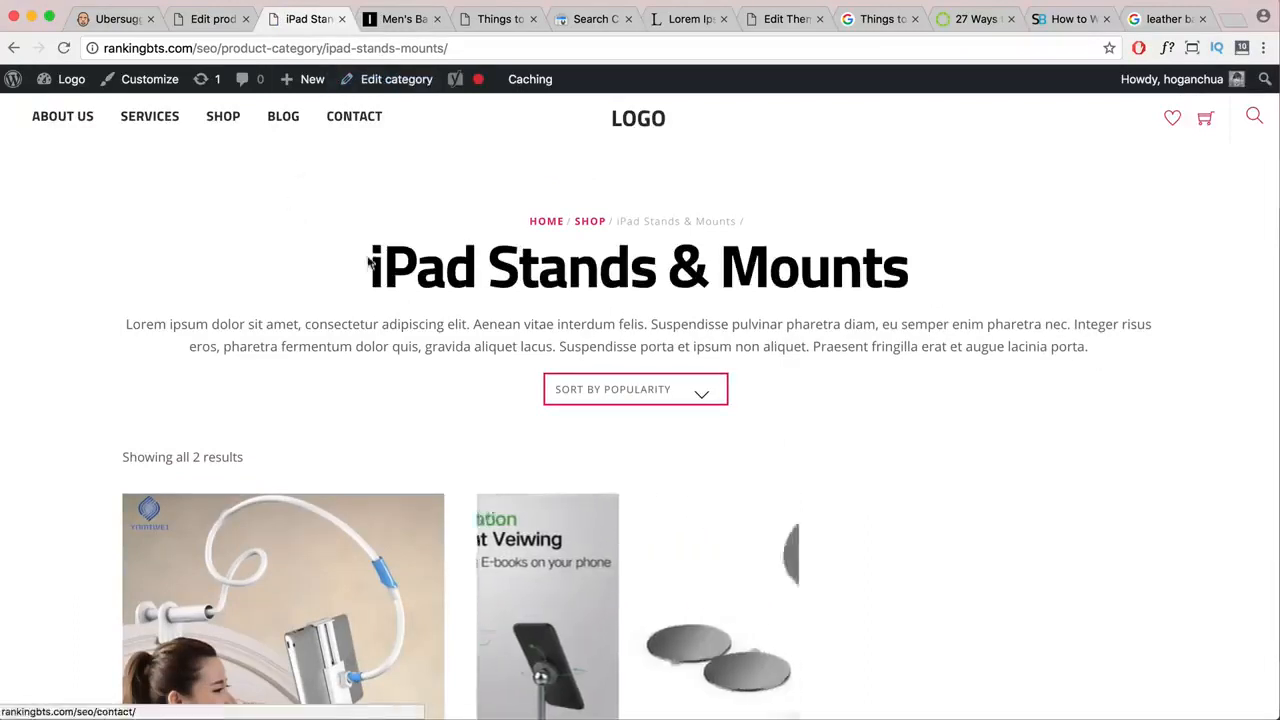
- Examine the heading and the product listing on the live iPad Stands & Mounts category page
drag(370, 268, 923, 268)
click(865, 288)
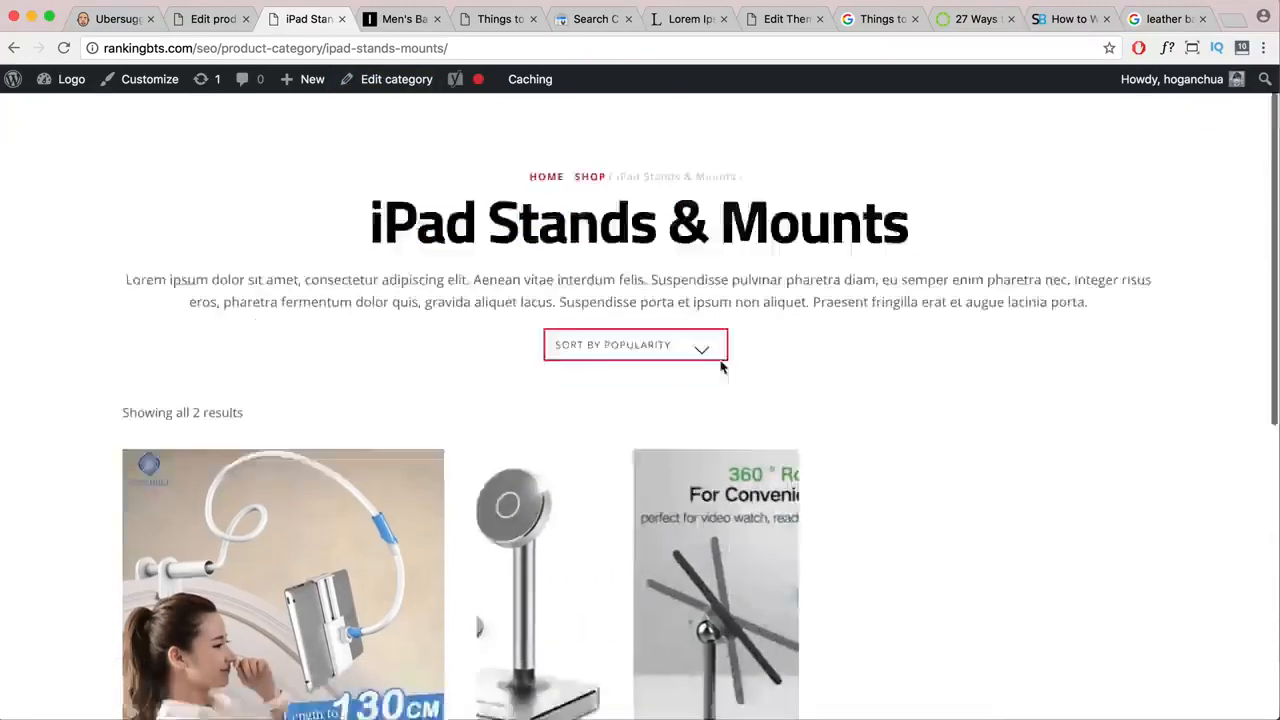
scroll(720, 363, down, 10)
scroll(720, 366, up, 10)
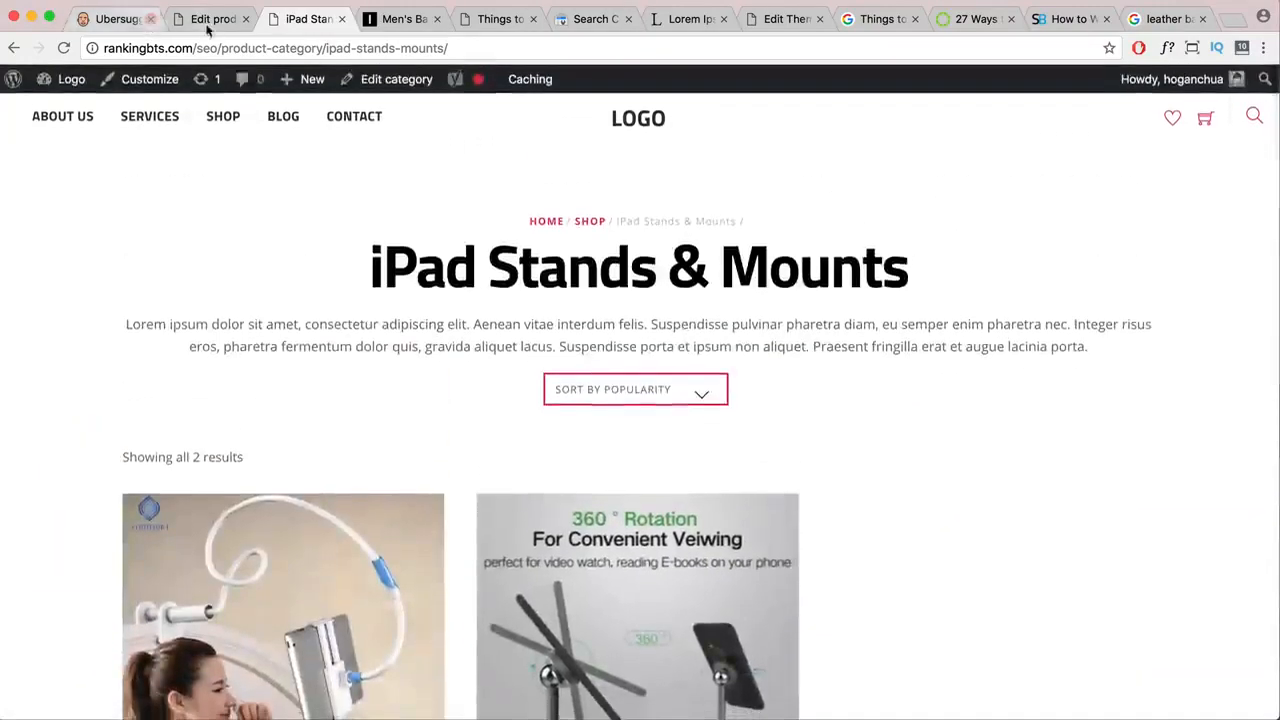
- Open the iPad Stands & Mounts product category for editing in the site admin and go to its description
click(208, 18)
mouse_move(73, 84)
scroll(143, 286, down, 3)
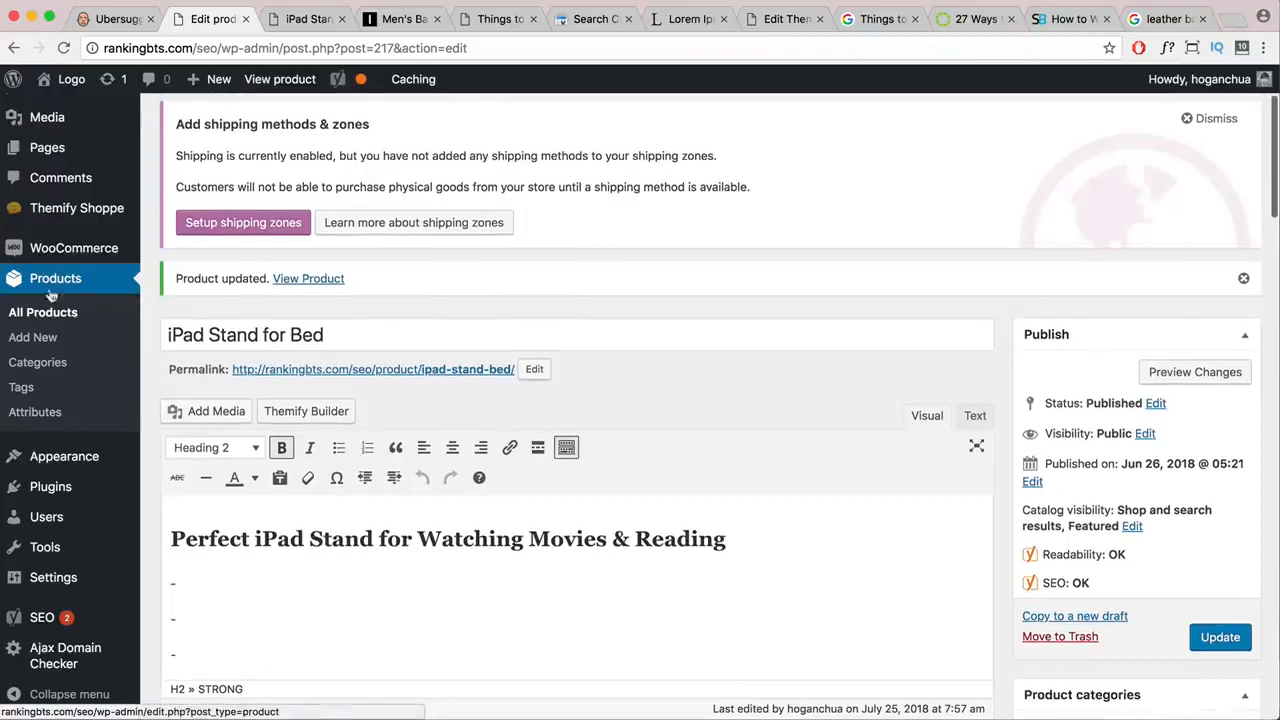
click(37, 364)
scroll(550, 375, down, 3)
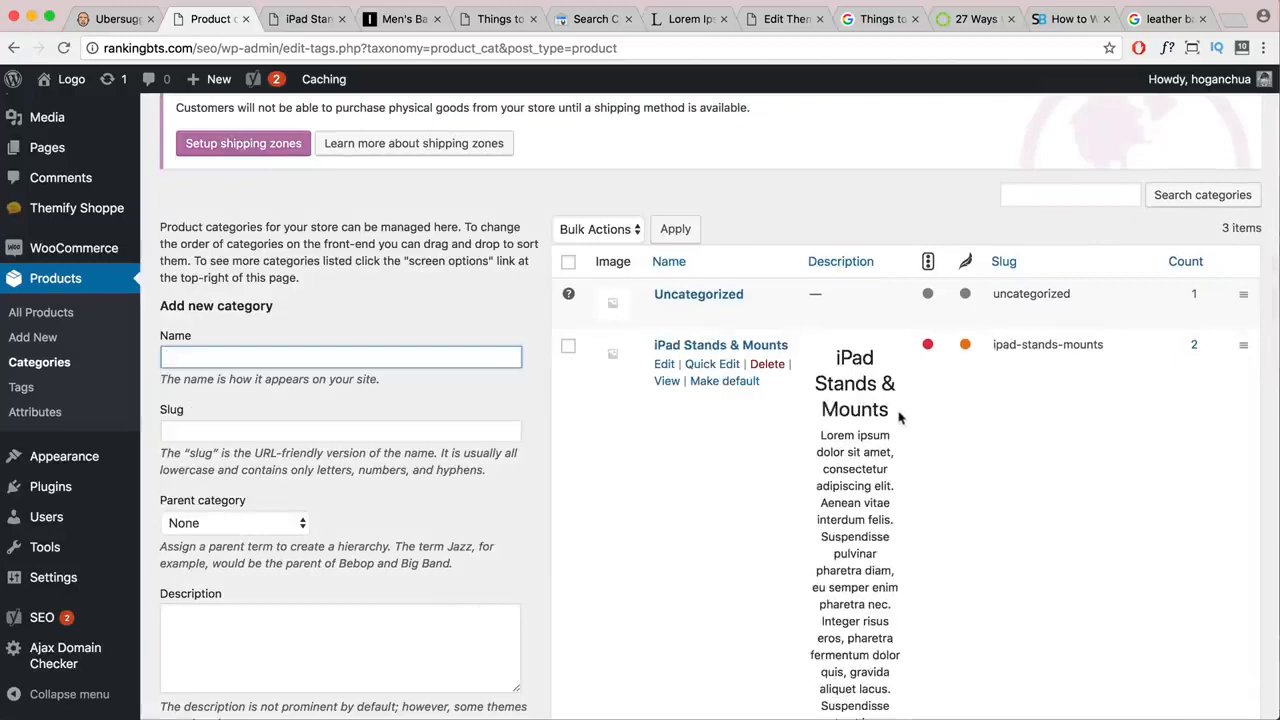
scroll(898, 418, down, 1)
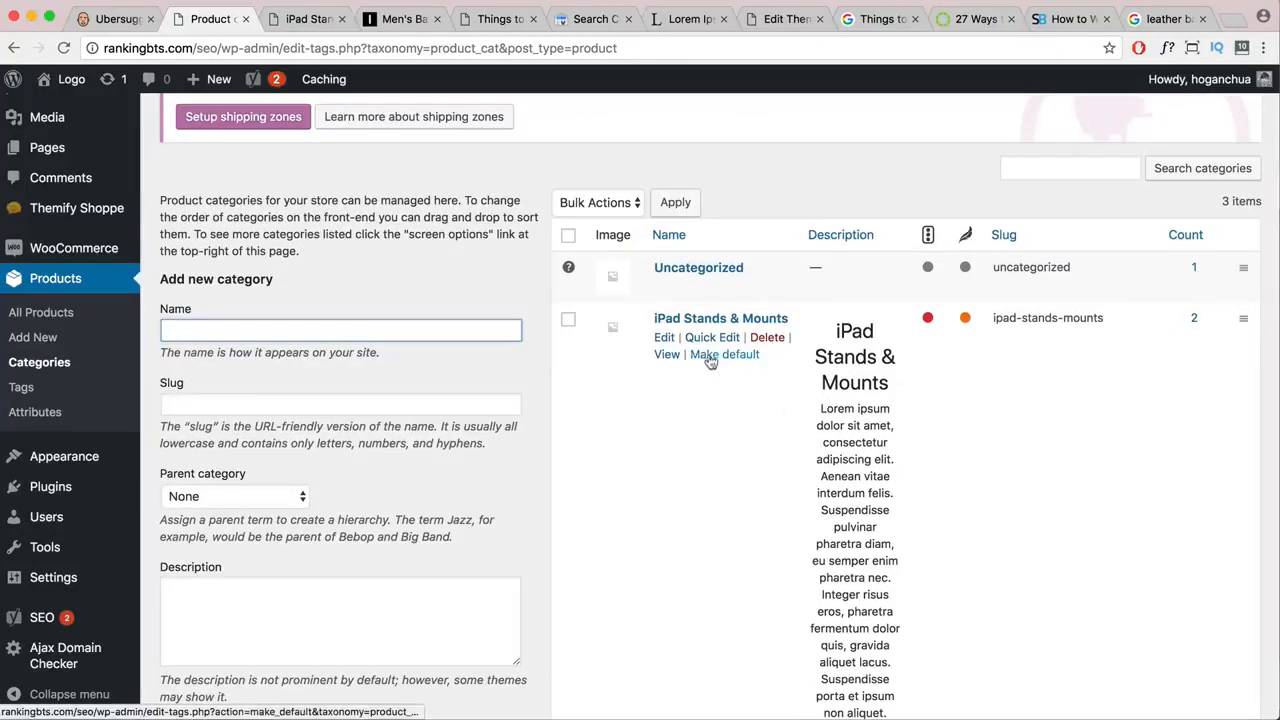
click(665, 339)
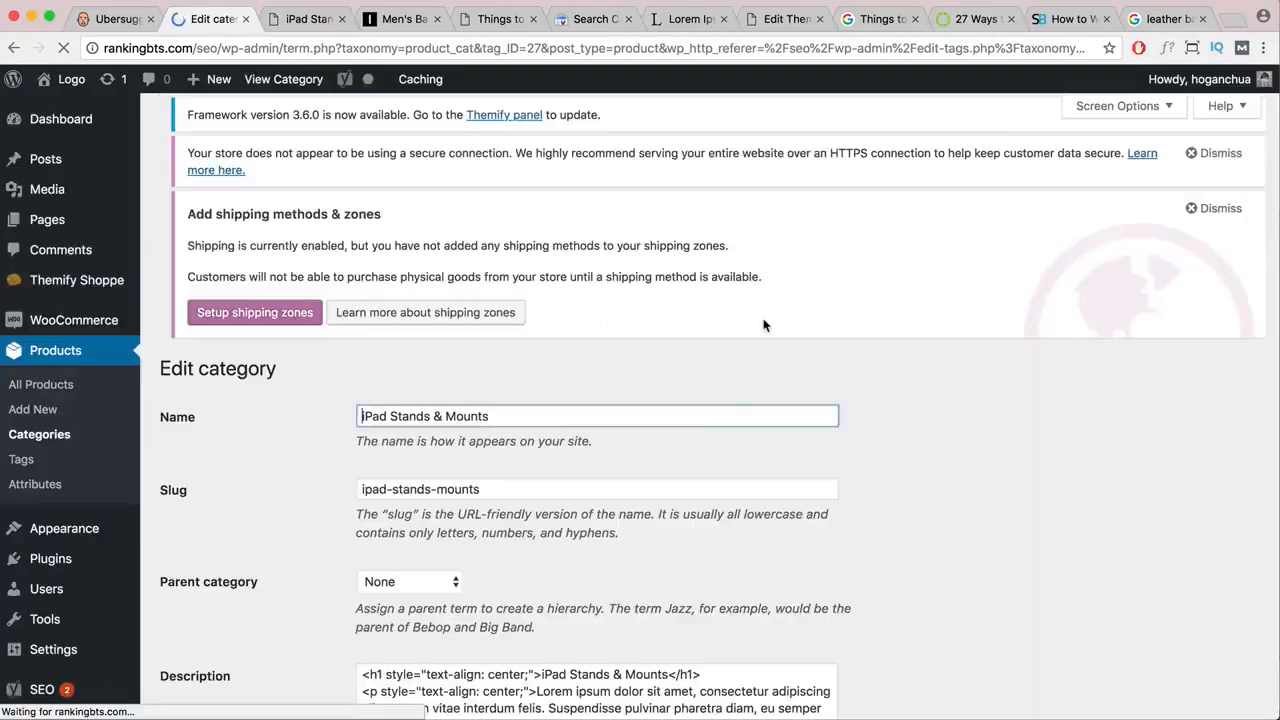
scroll(760, 326, down, 5)
scroll(760, 326, down, 3)
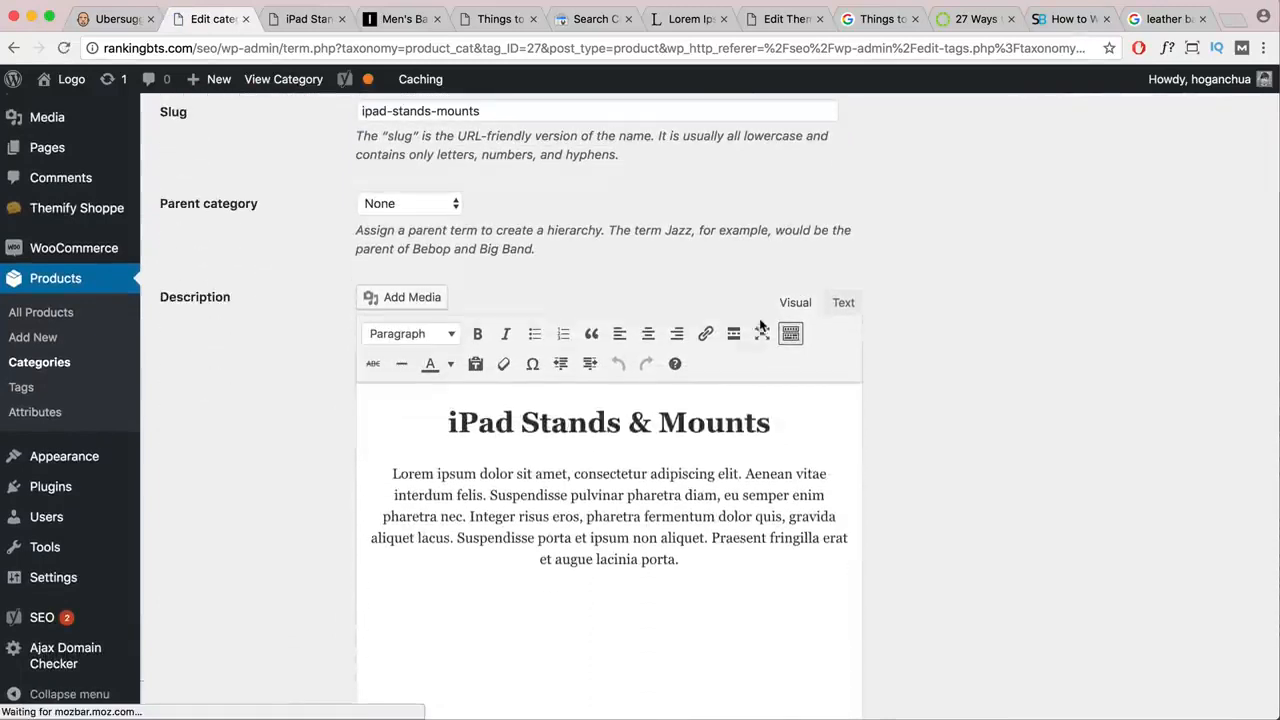
double_click(162, 297)
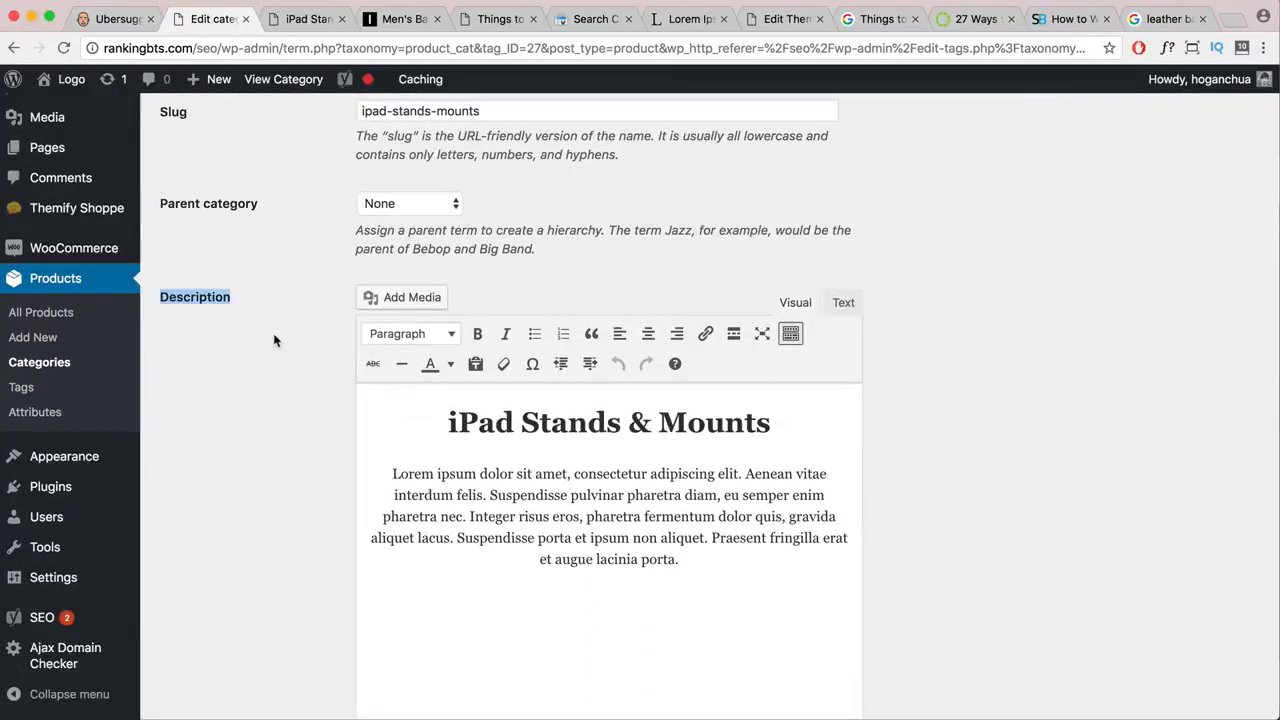
- Return to the live category page and examine the keyword wording in its iPad Stands & Mounts heading
click(305, 19)
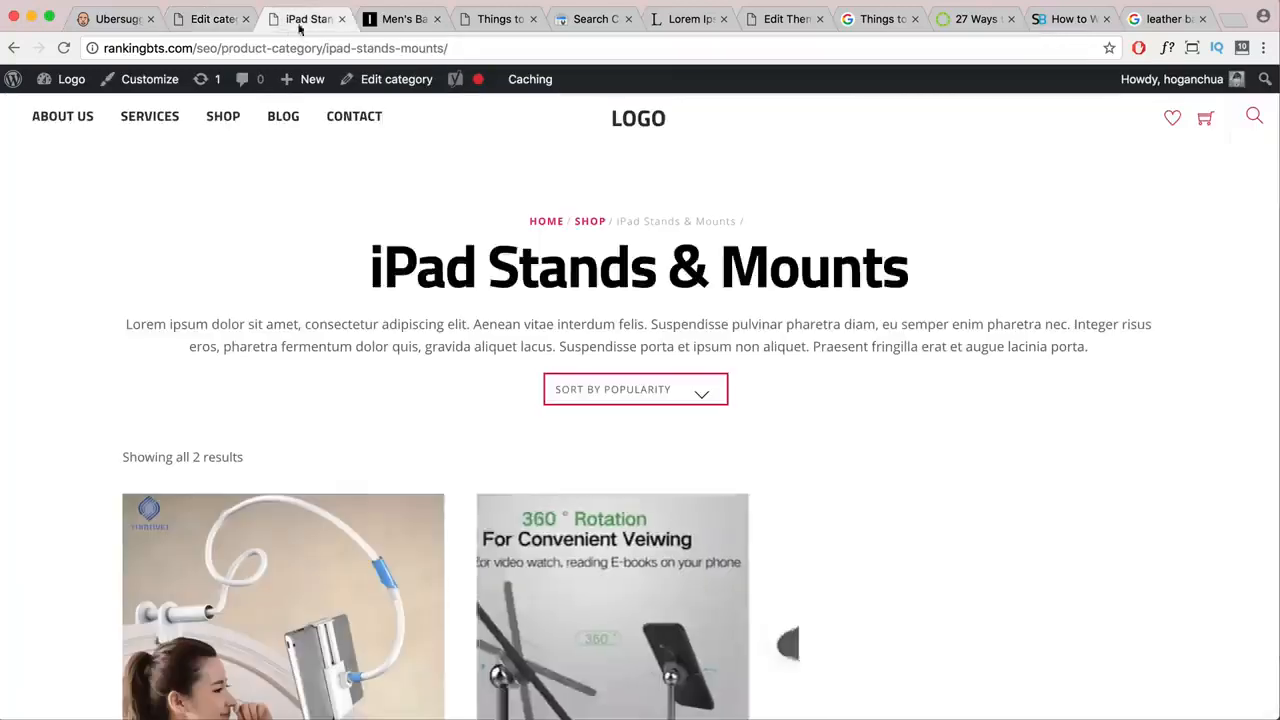
double_click(374, 267)
drag(546, 254, 913, 267)
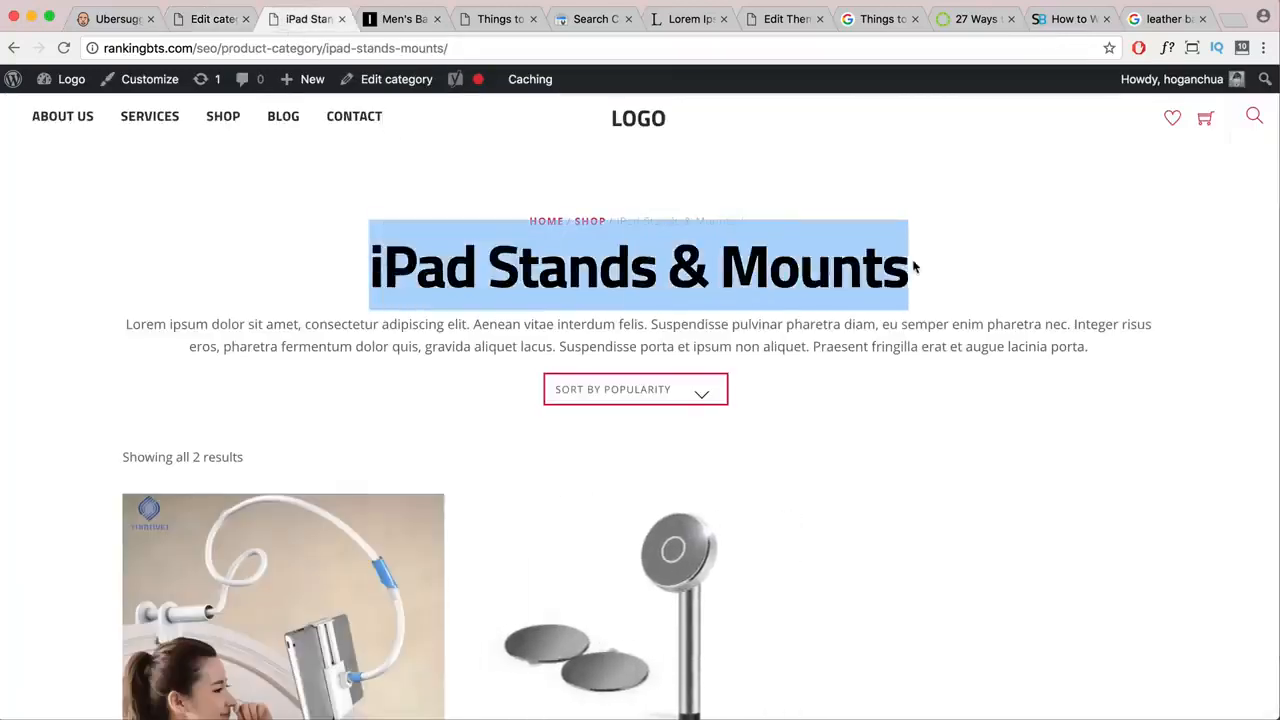
drag(368, 272, 655, 268)
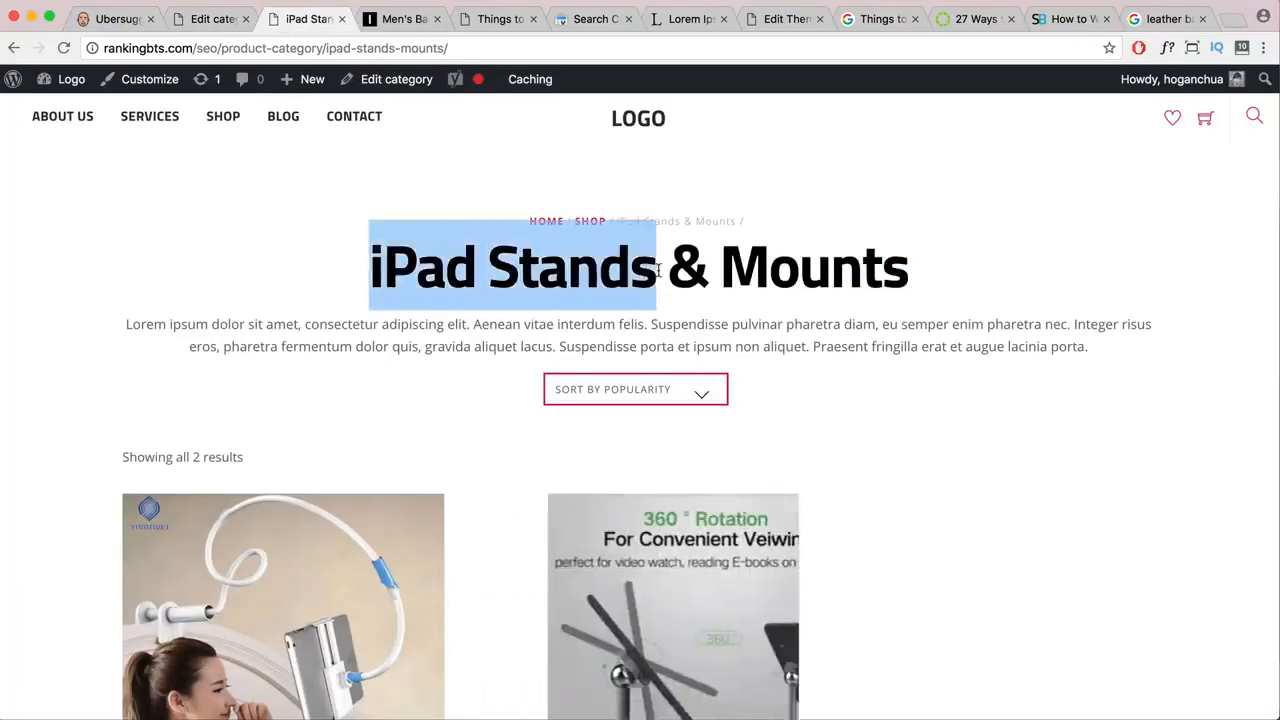
drag(490, 279, 372, 290)
click(464, 275)
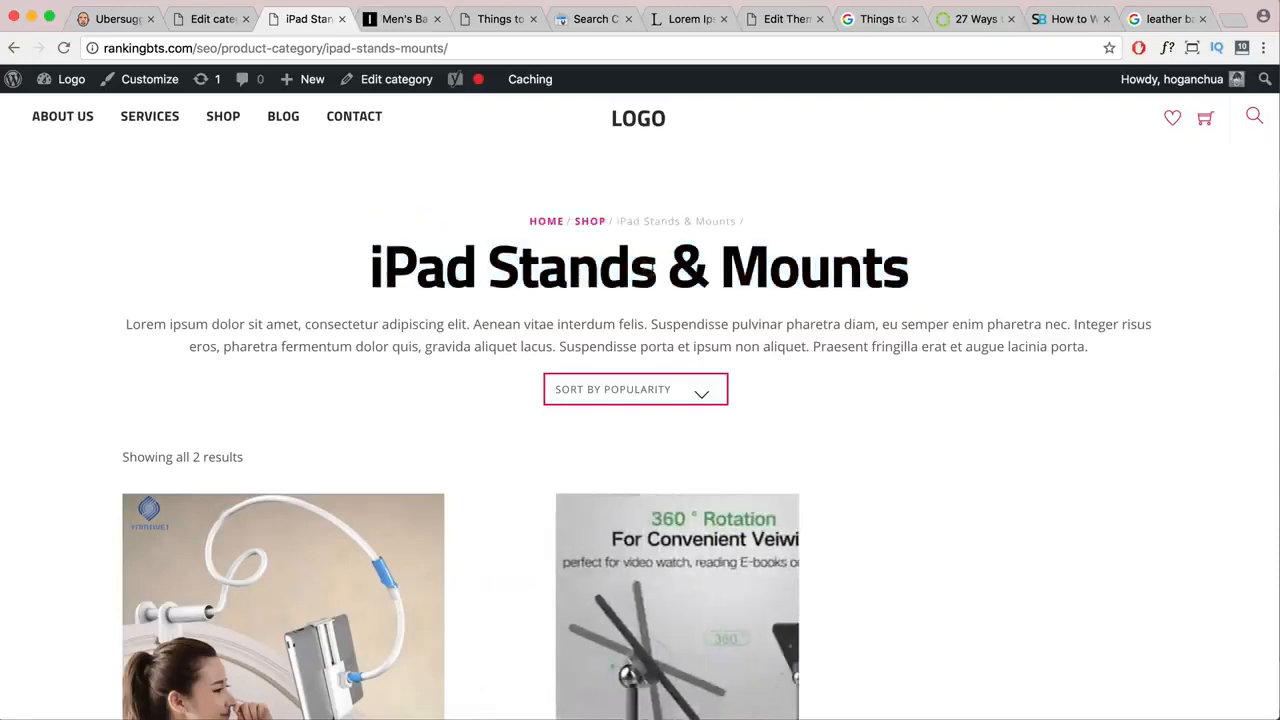
- Search Google for "iPad Stands" copied from the category heading and look through the ranking results
drag(656, 280, 372, 268)
key(ctrl+c)
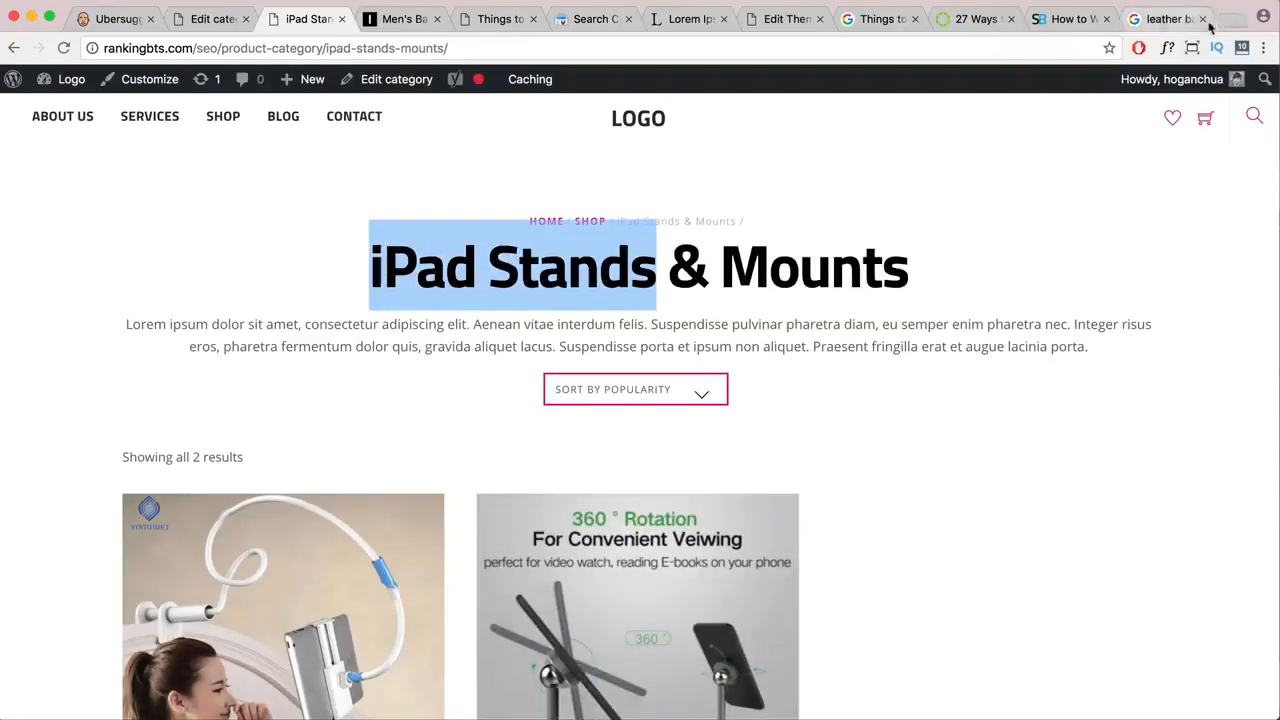
click(1165, 18)
click(412, 48)
key(ctrl+v)
key(Return)
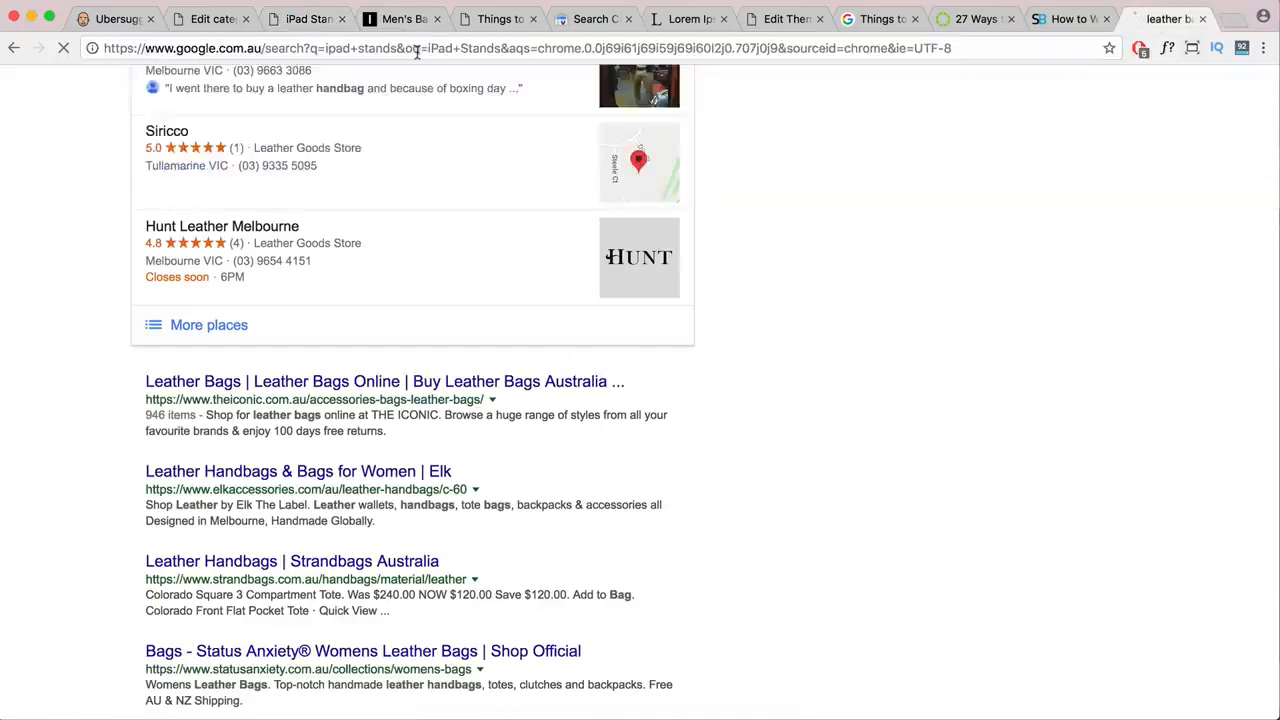
scroll(484, 344, down, 5)
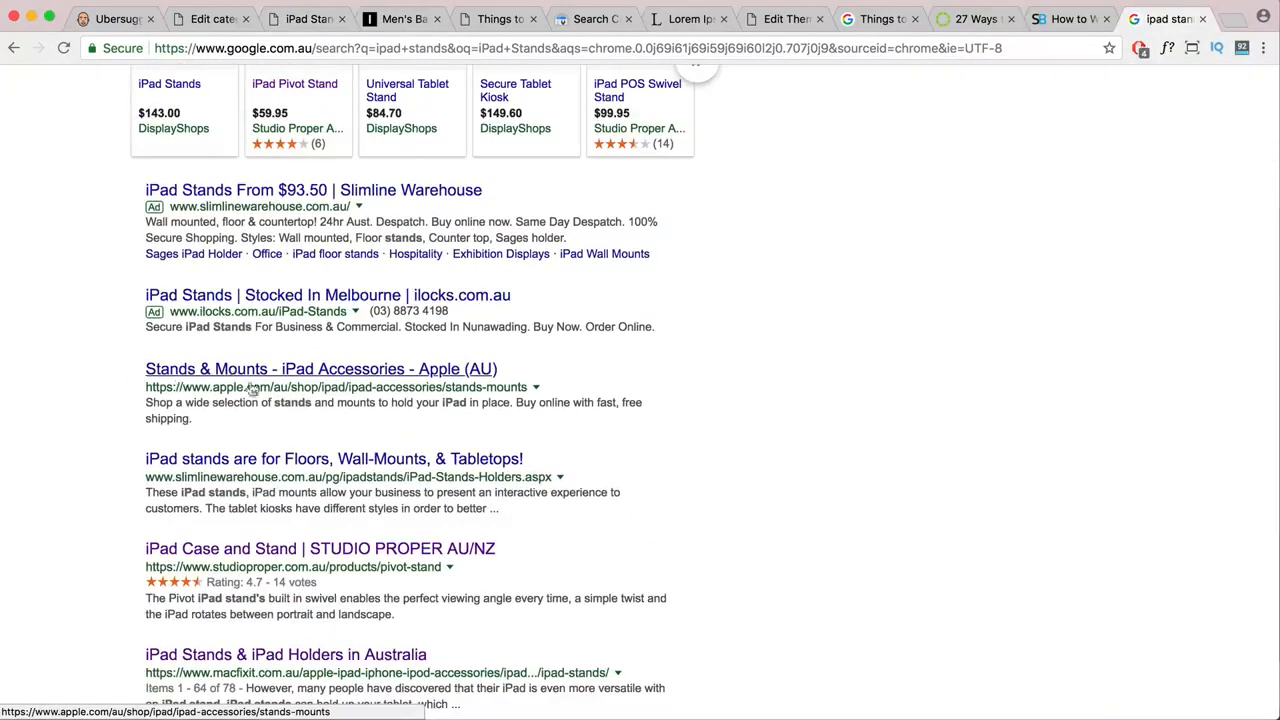
scroll(250, 395, down, 3)
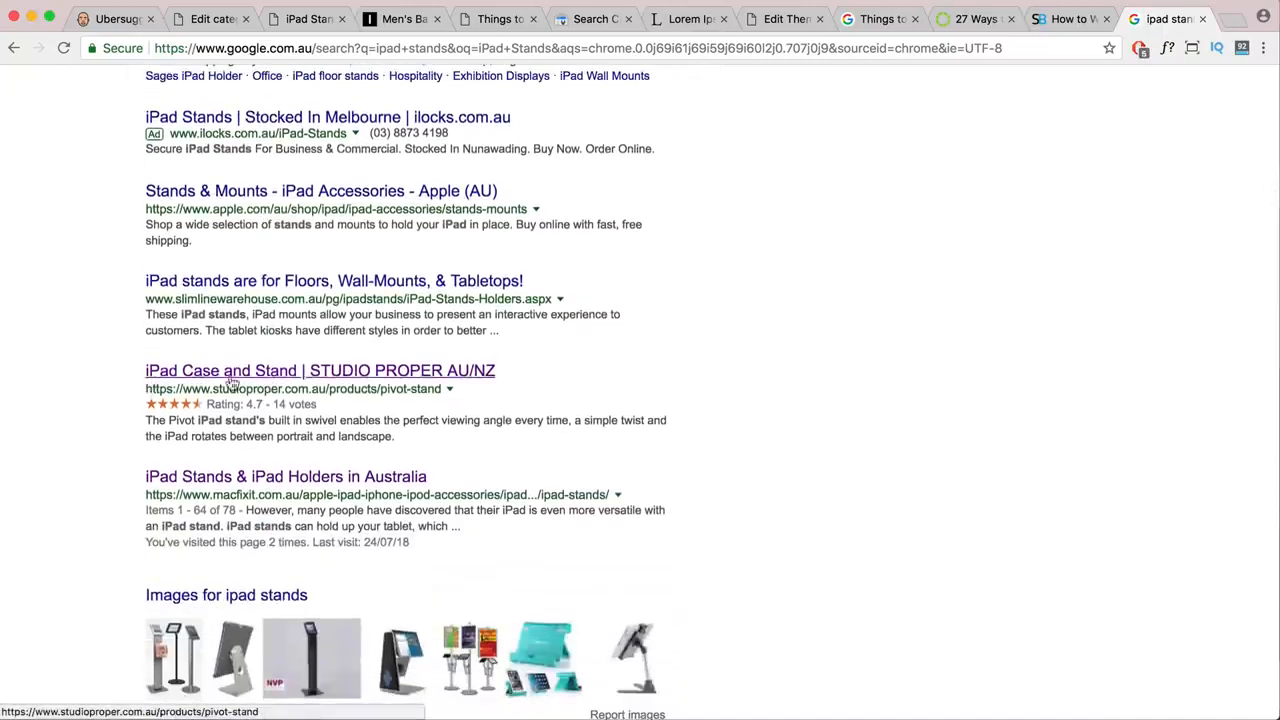
scroll(235, 378, down, 2)
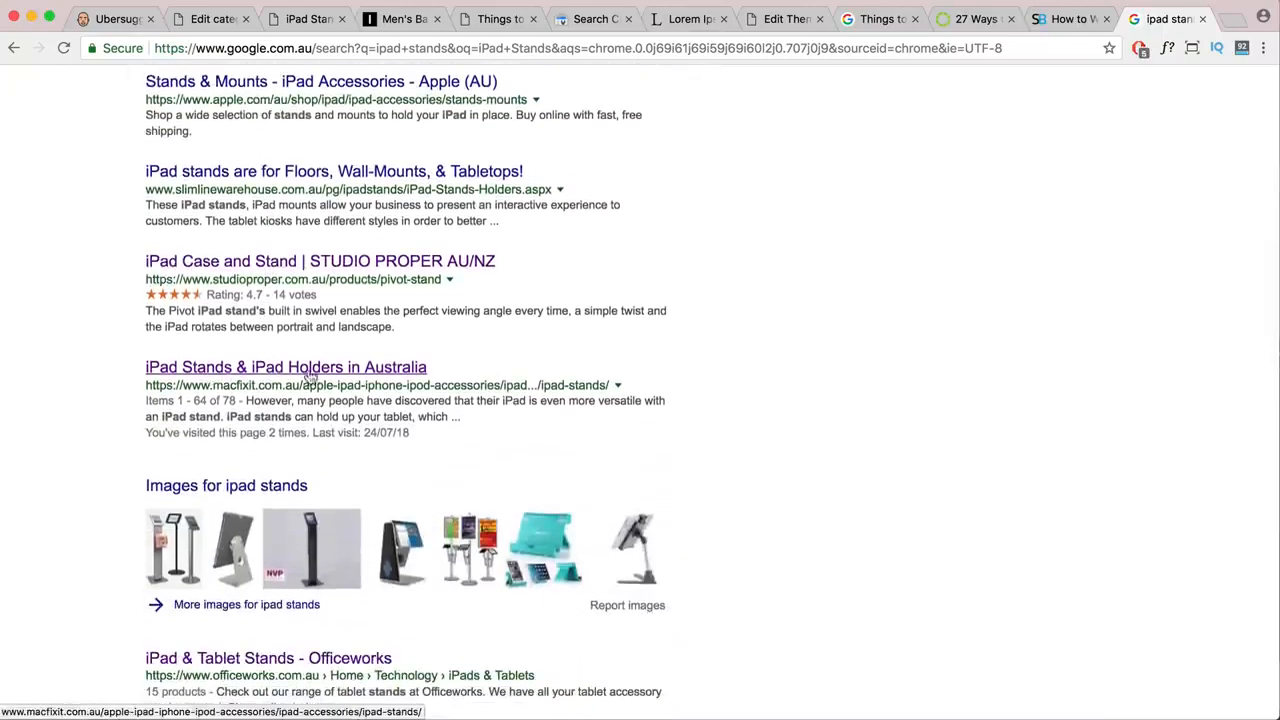
scroll(300, 380, down, 7)
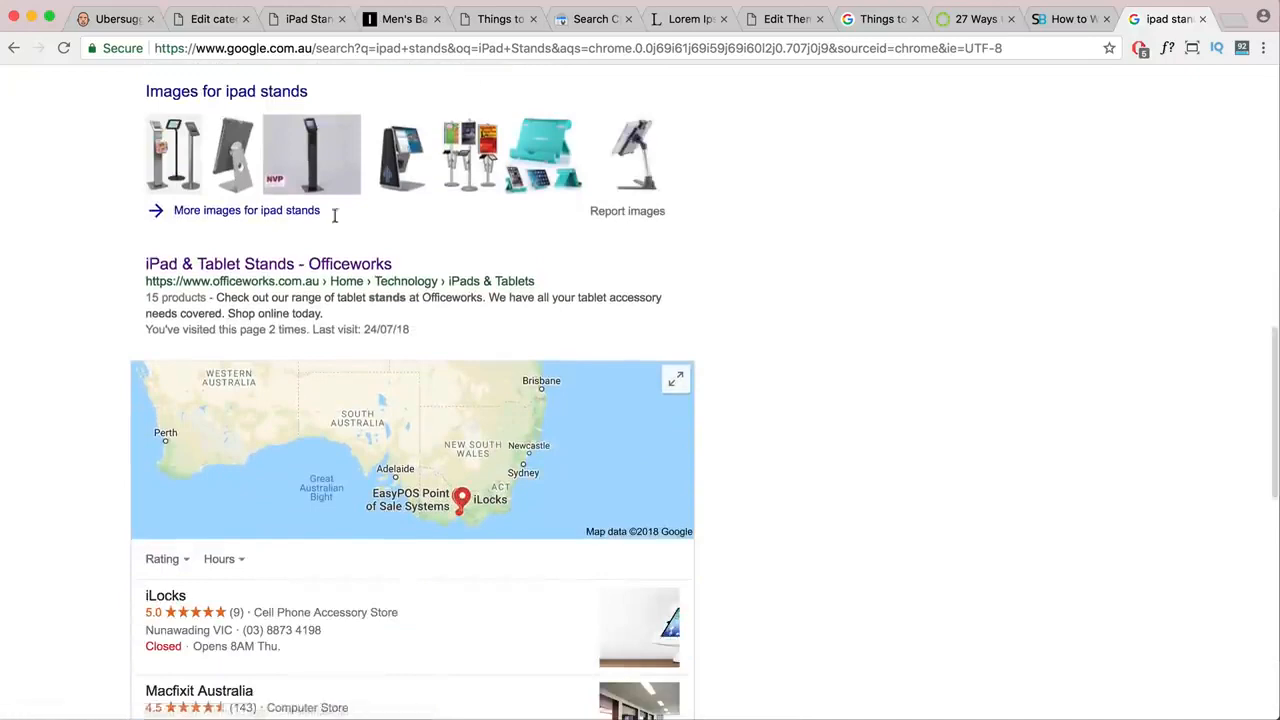
- Return to the live category page and review the introductory paragraph below its heading
click(292, 20)
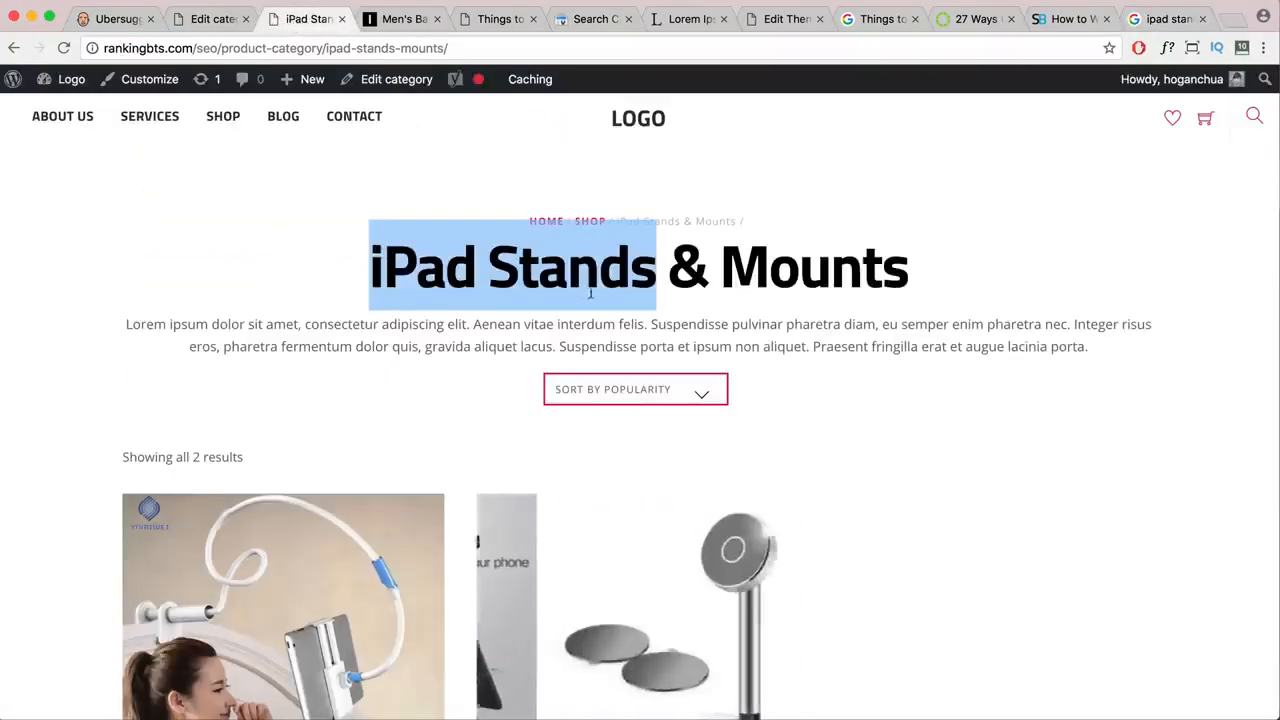
click(666, 263)
drag(1092, 346, 212, 346)
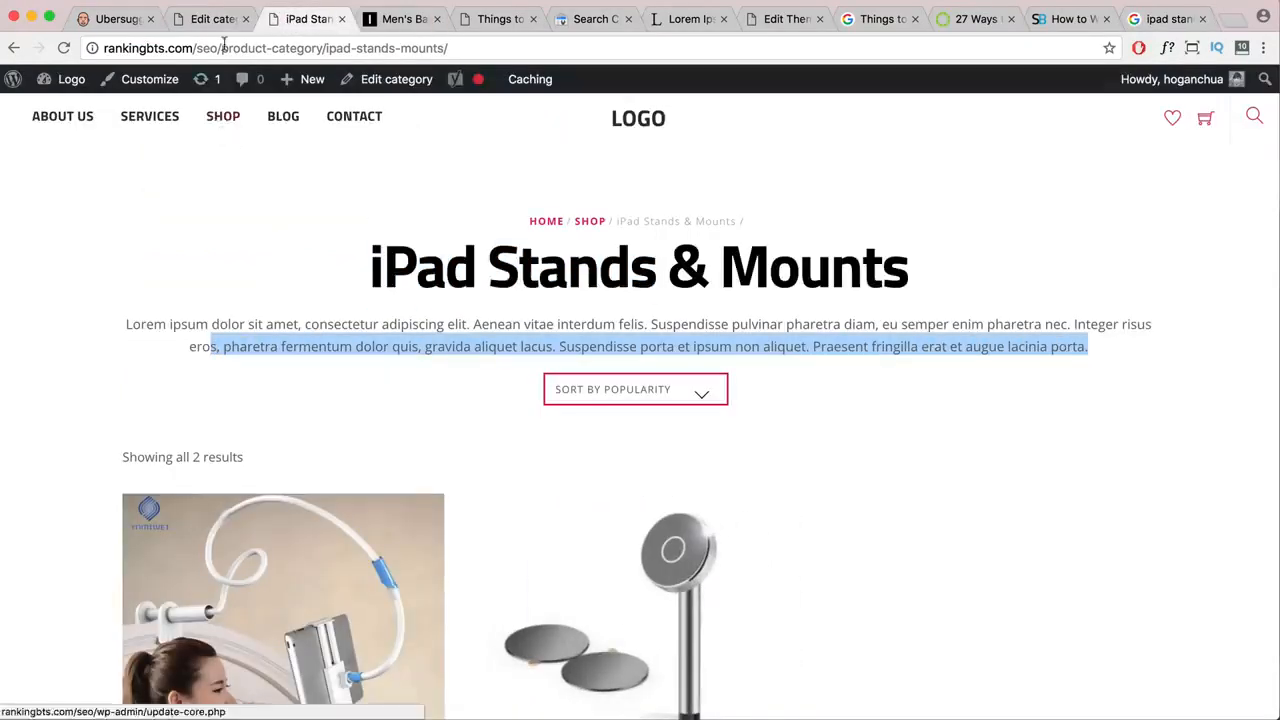
- Examine the Heading 1 title and the body paragraph in the category's description editor
click(210, 18)
scroll(706, 463, down, 2)
drag(680, 460, 472, 357)
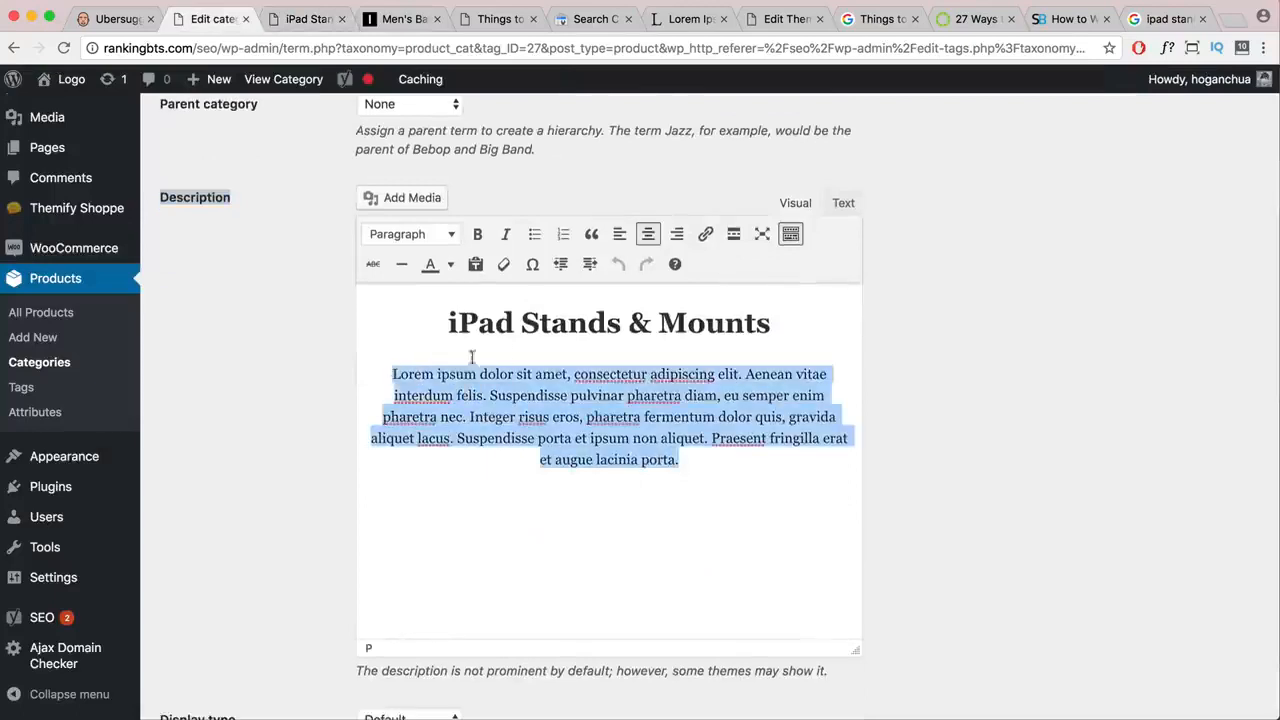
drag(776, 322, 446, 324)
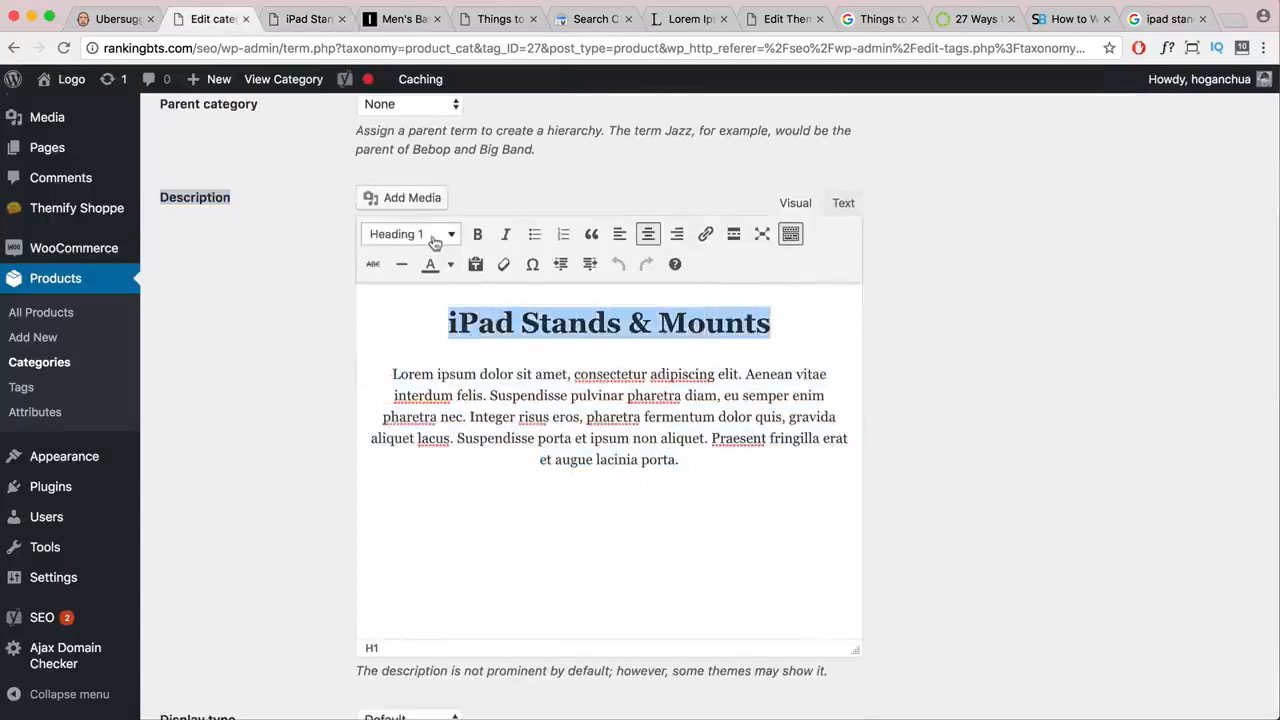
scroll(573, 498, down, 1)
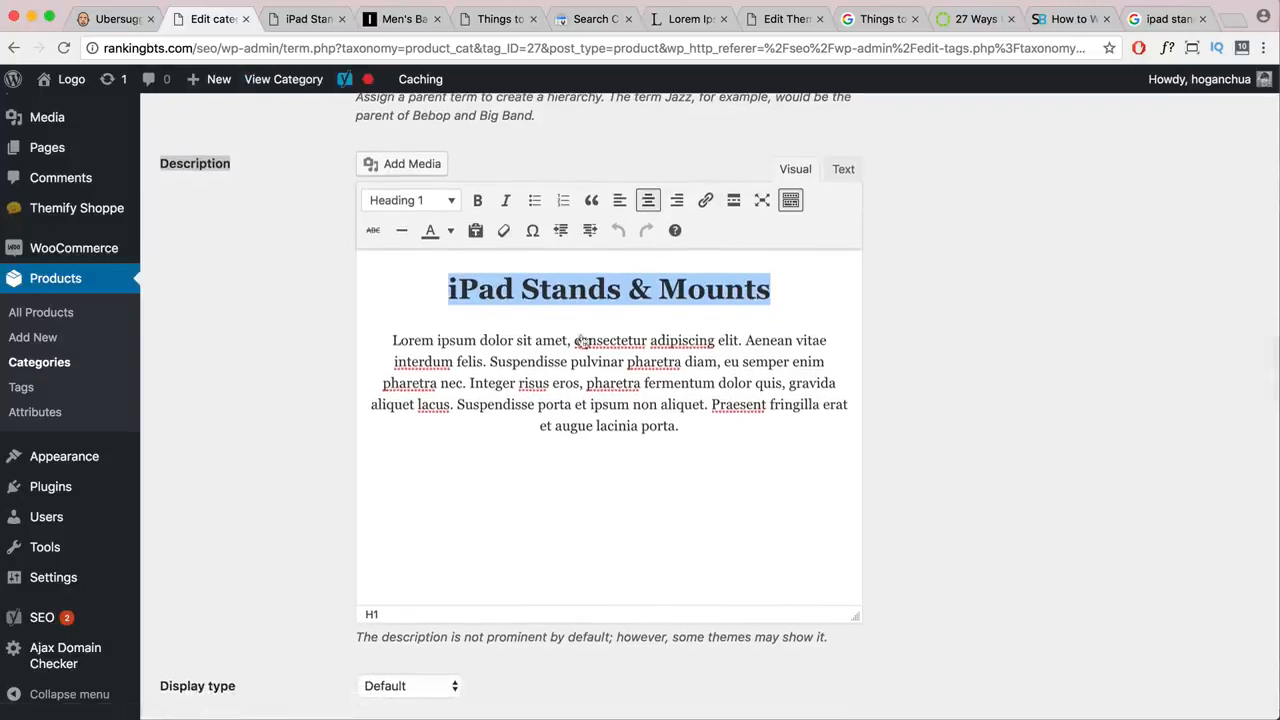
drag(688, 429, 568, 430)
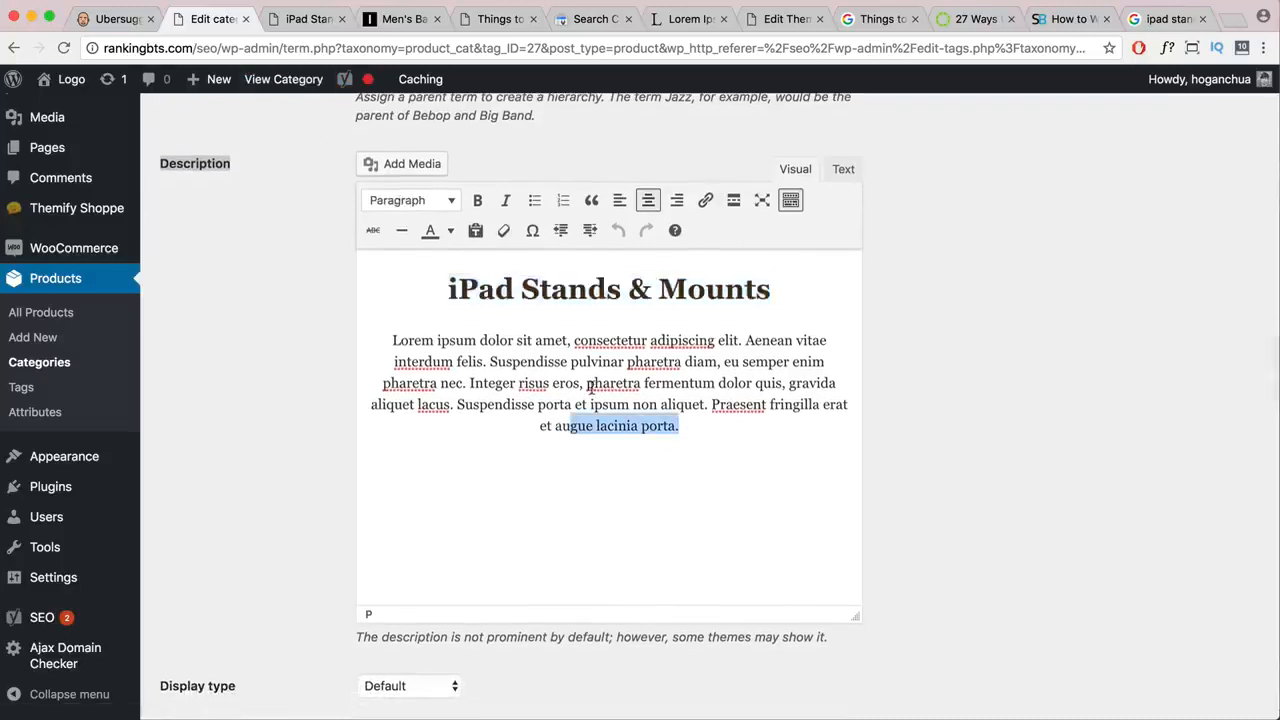
drag(588, 384, 641, 383)
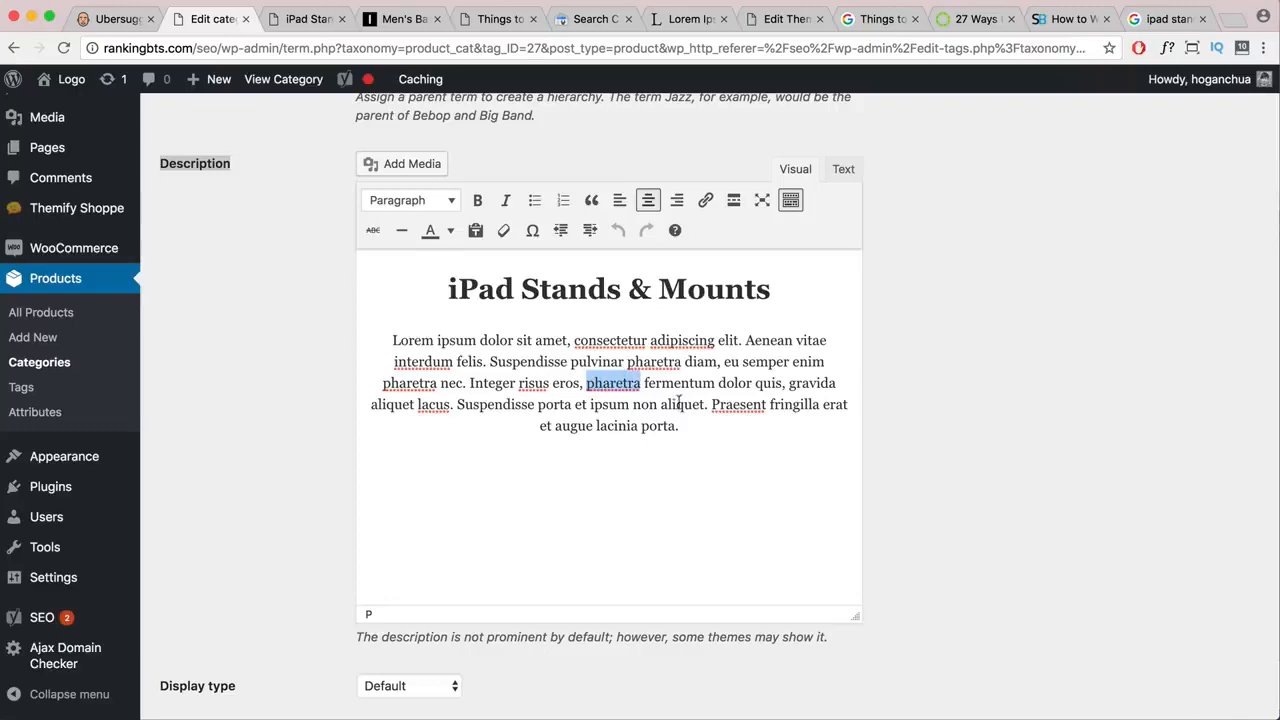
- Check the products on the live category page, and review the category's Yoast SEO snippet, focus keyword and analysis
click(305, 18)
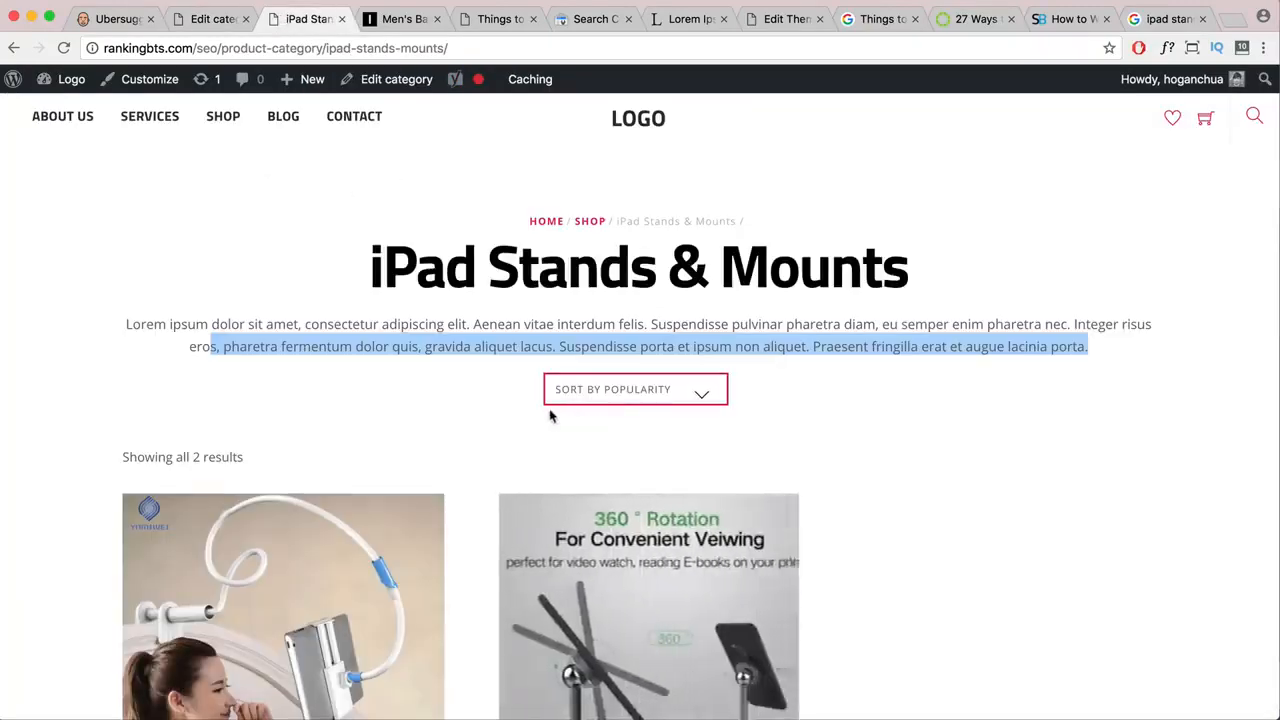
scroll(549, 415, down, 5)
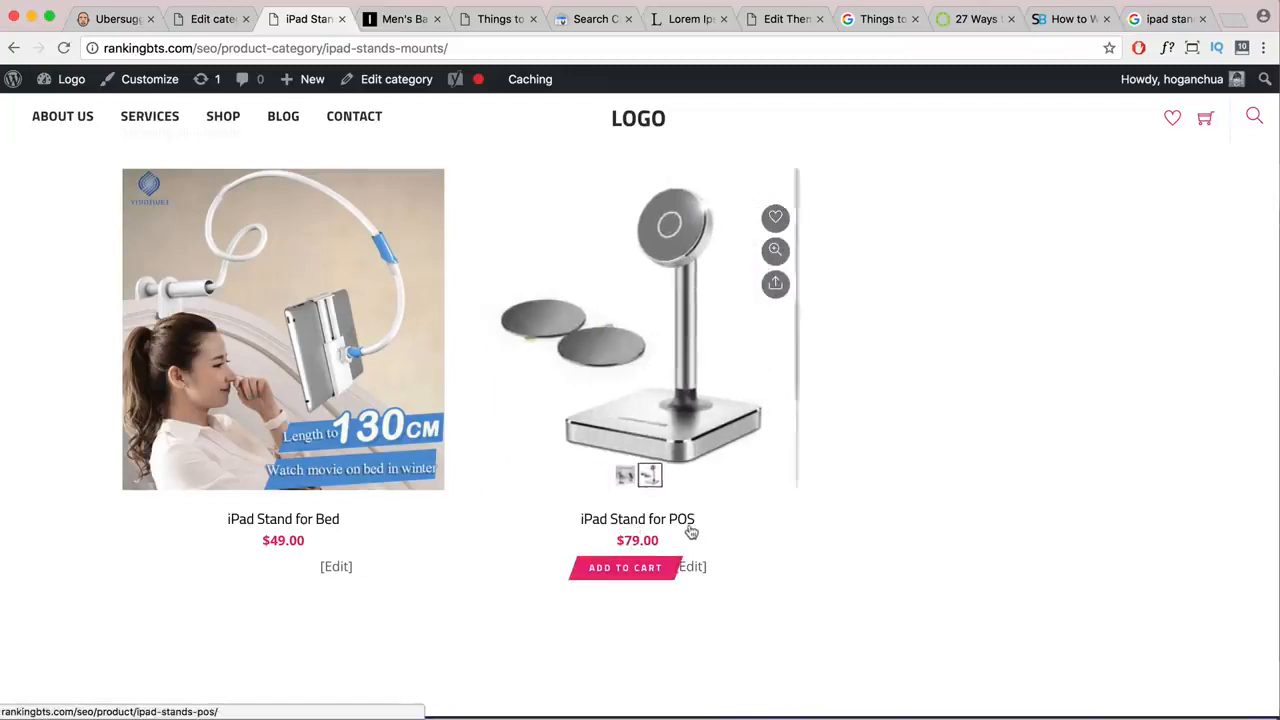
click(220, 20)
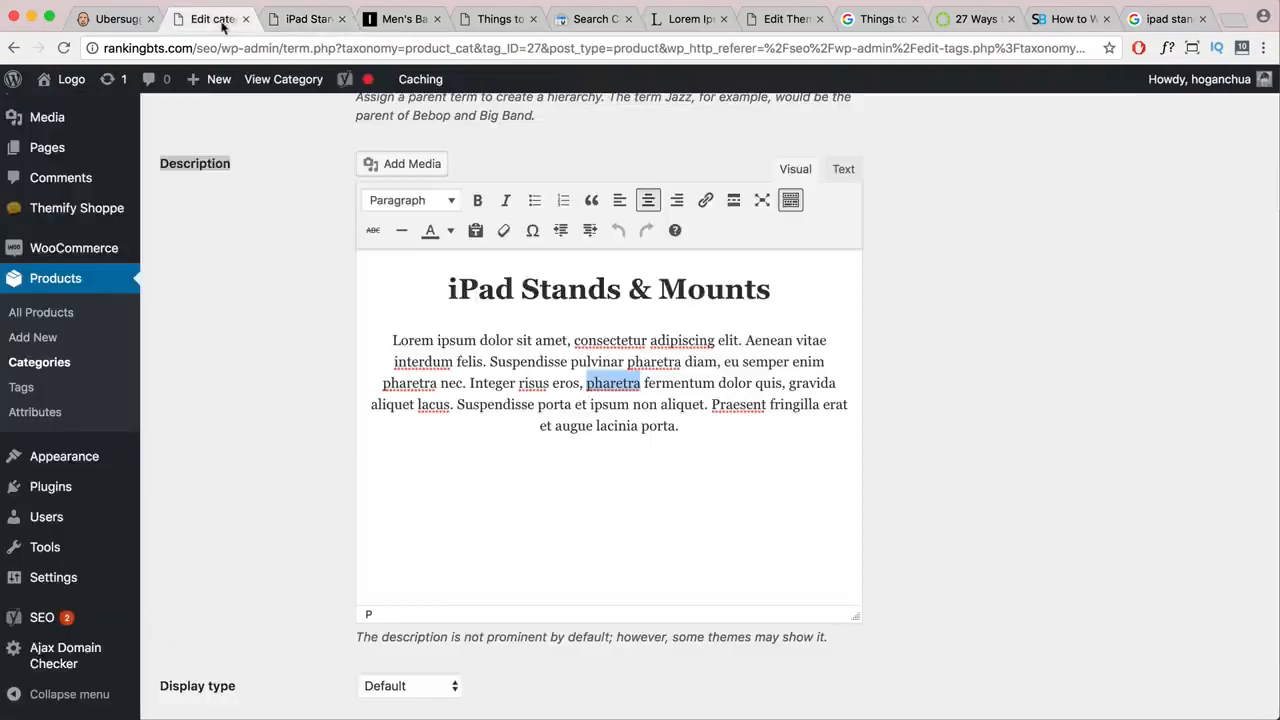
scroll(843, 413, down, 10)
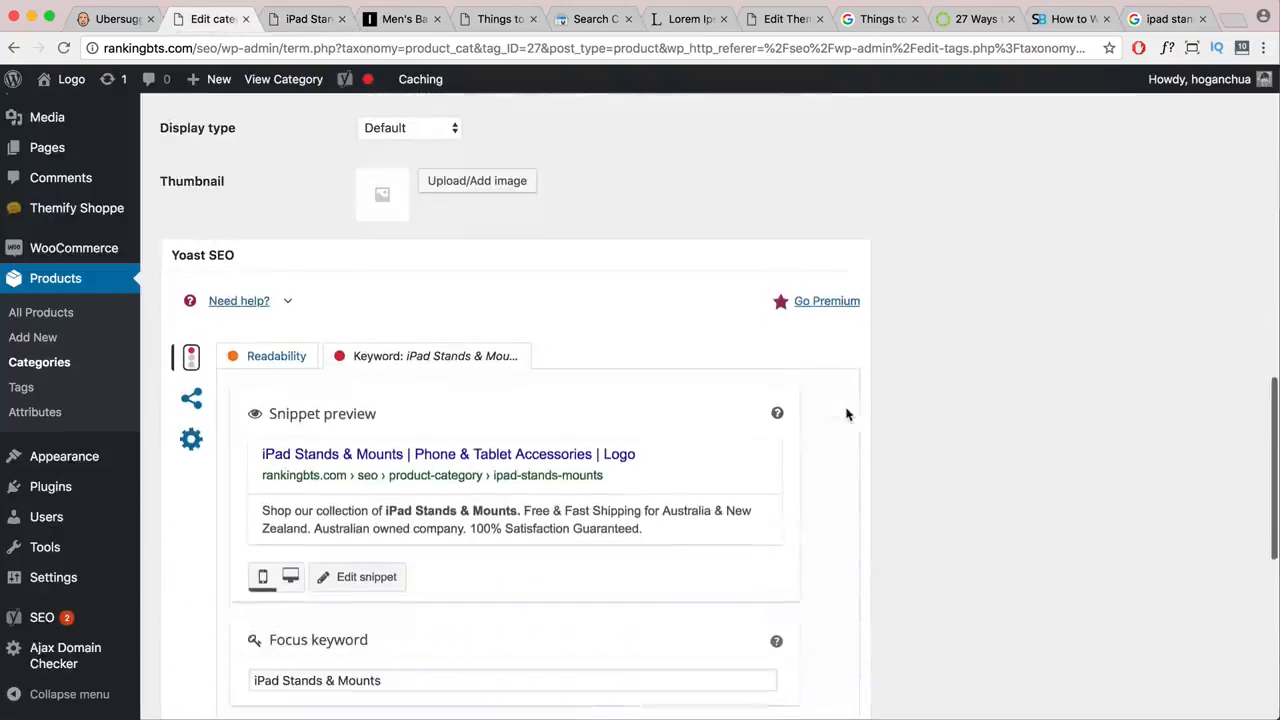
scroll(955, 404, down, 5)
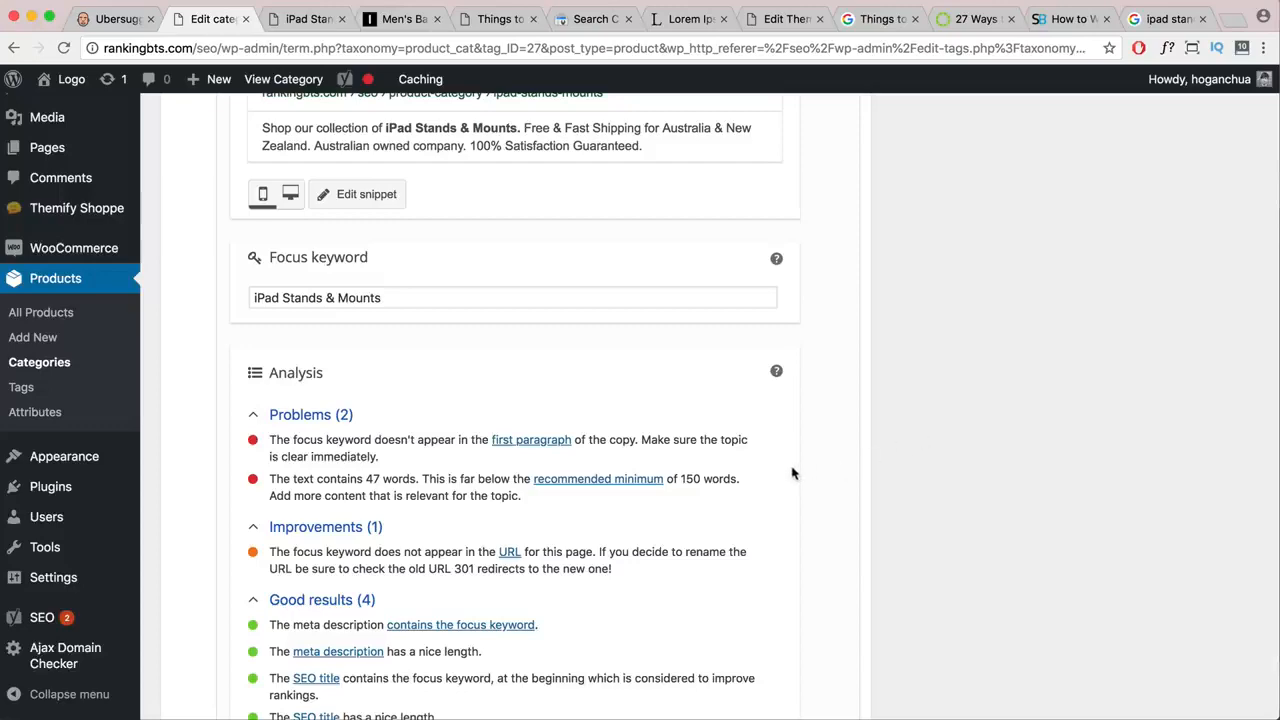
- Review the Yoast snippet preview and highlight the placeholder paragraph below the heading in the category's description editor
scroll(792, 473, up, 5)
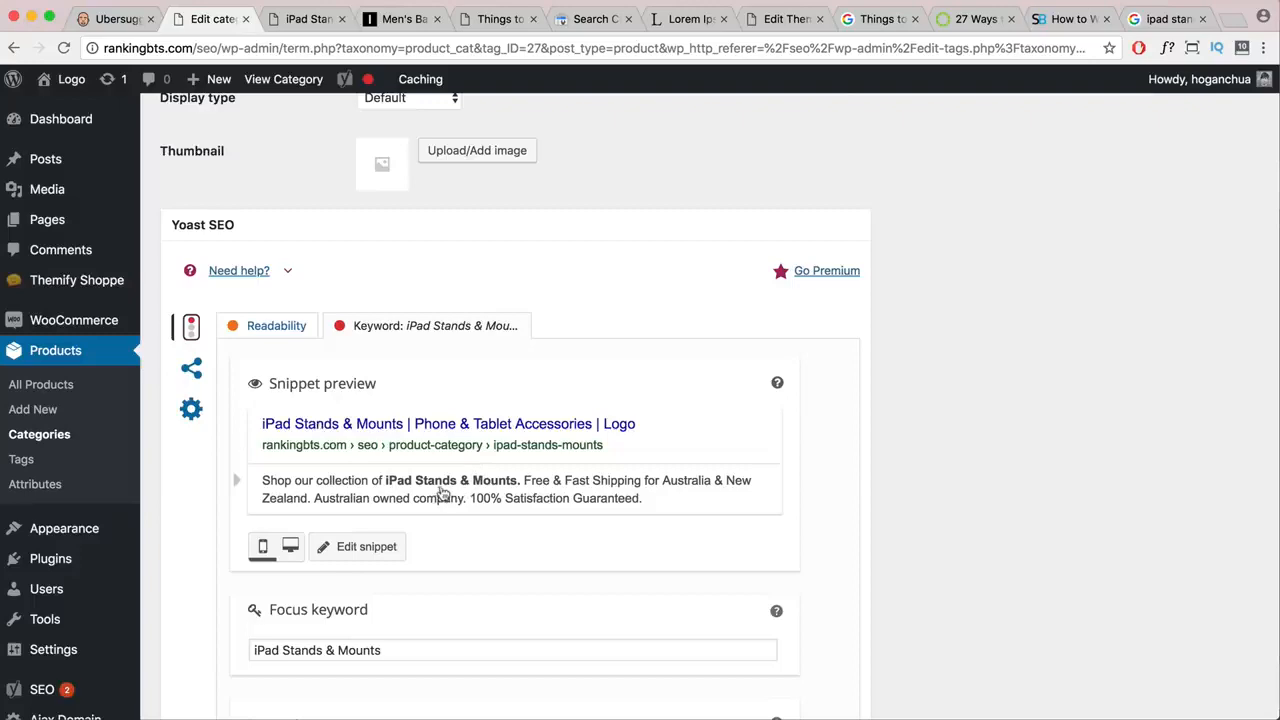
scroll(446, 490, up, 6)
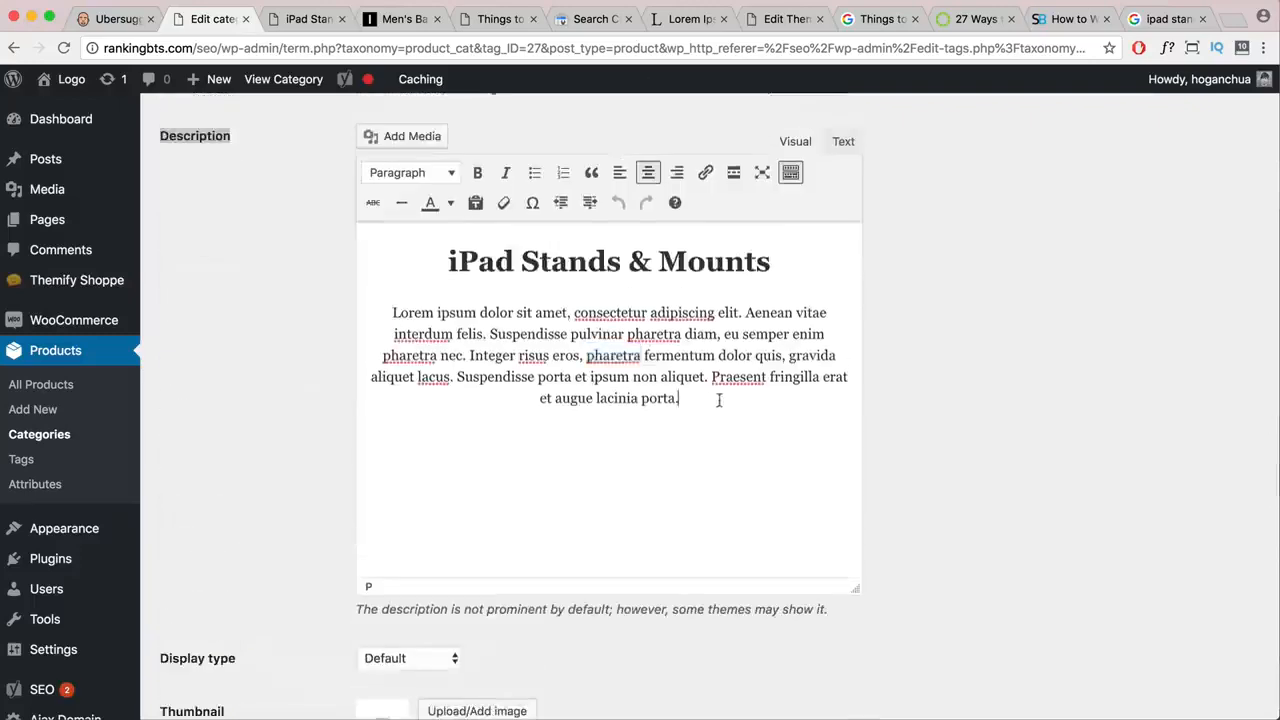
drag(717, 397, 380, 312)
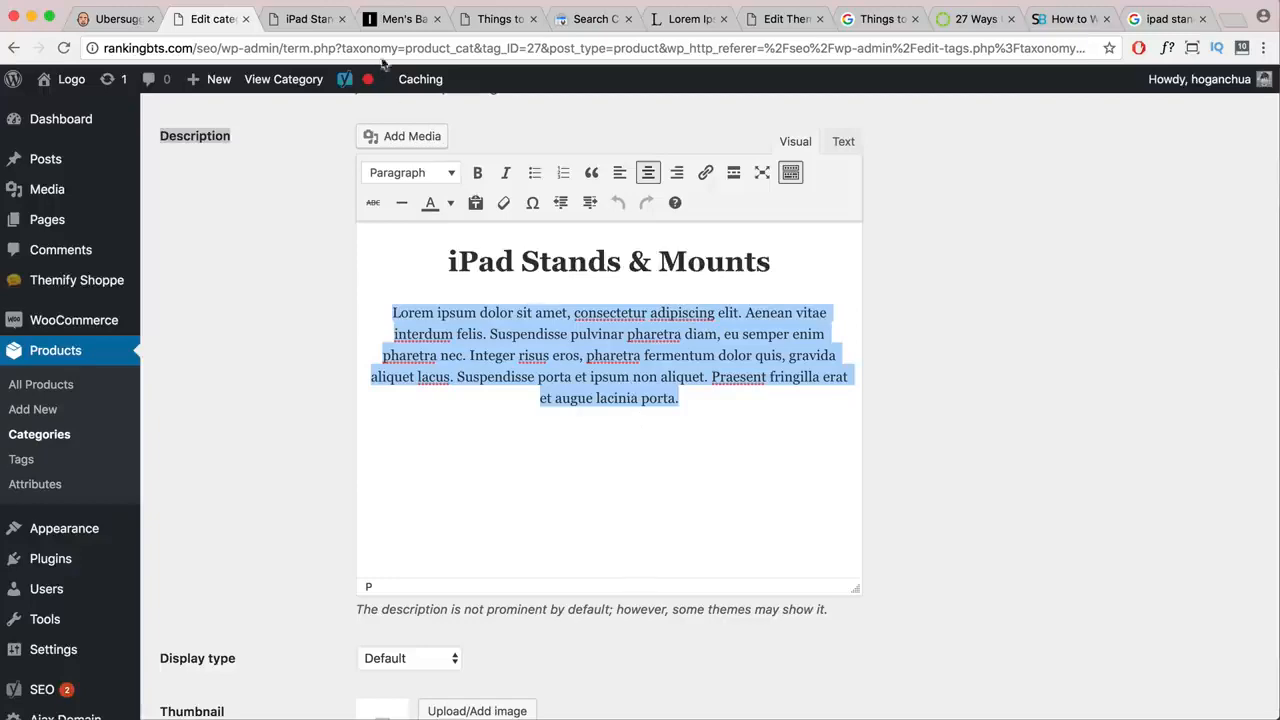
- Examine the category copy and its internal links at the foot of THE ICONIC's men's bags page, and return to the category editor
click(396, 18)
scroll(402, 216, down, 10)
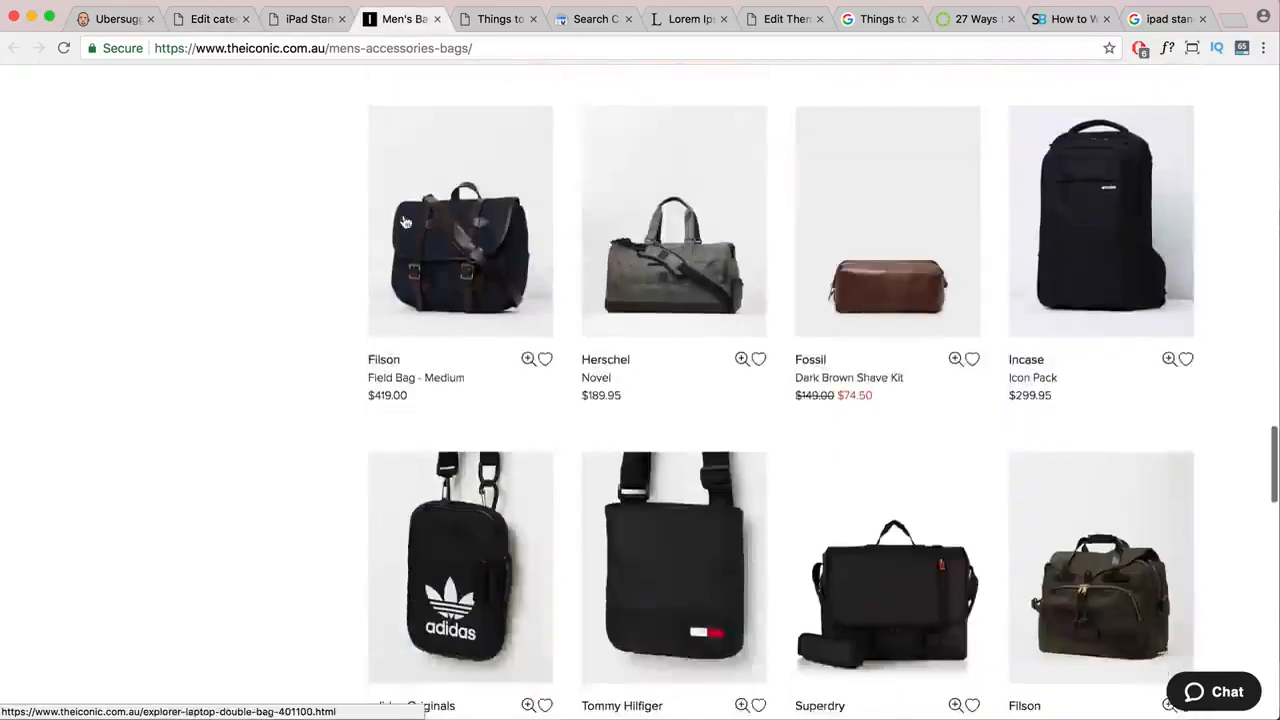
scroll(405, 222, down, 15)
scroll(405, 216, up, 1)
click(657, 321)
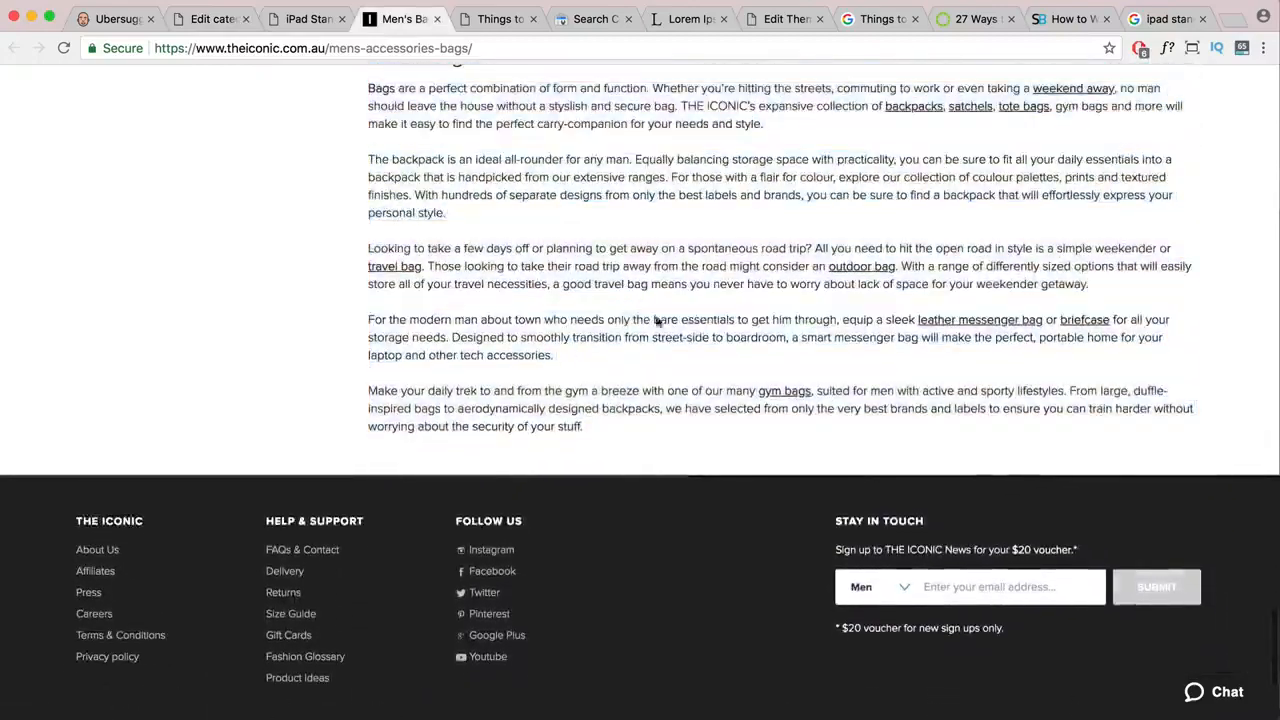
click(212, 19)
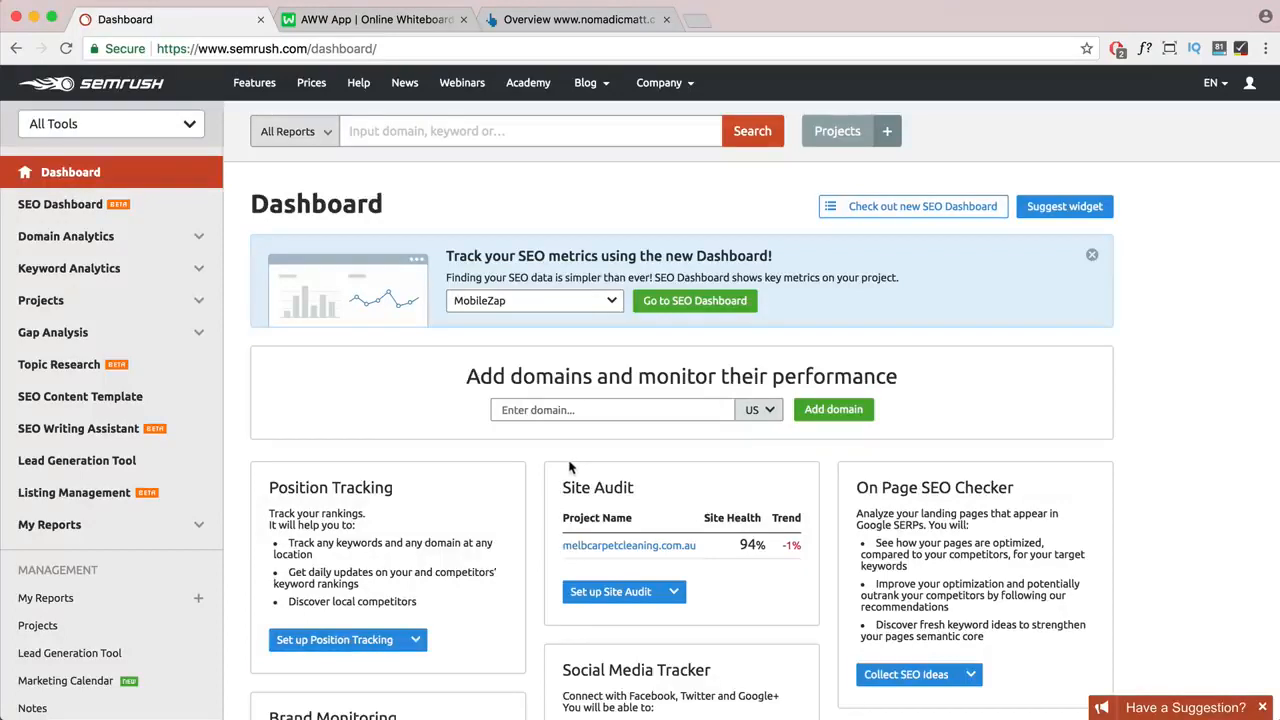
- Search Google for "top travel blogs" and open The Expeditioner's Top 50 Travel Blogs article
click(698, 21)
text(top)
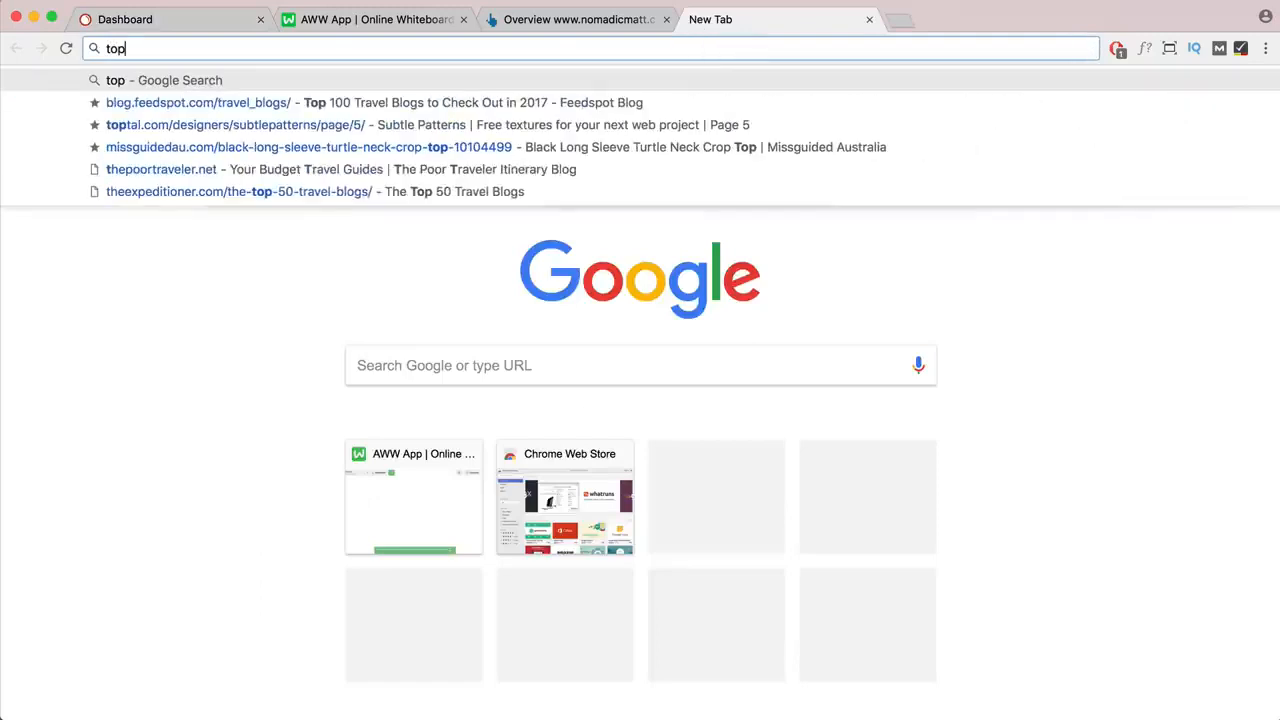
text( travel)
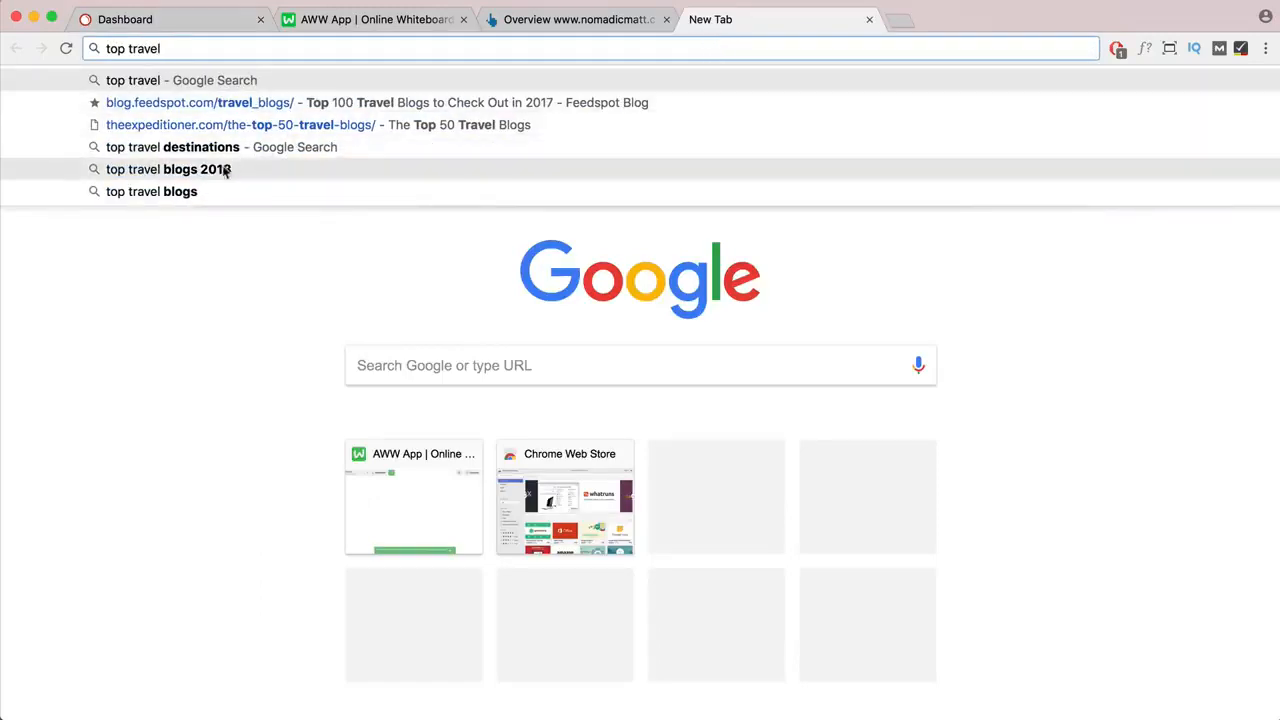
click(189, 191)
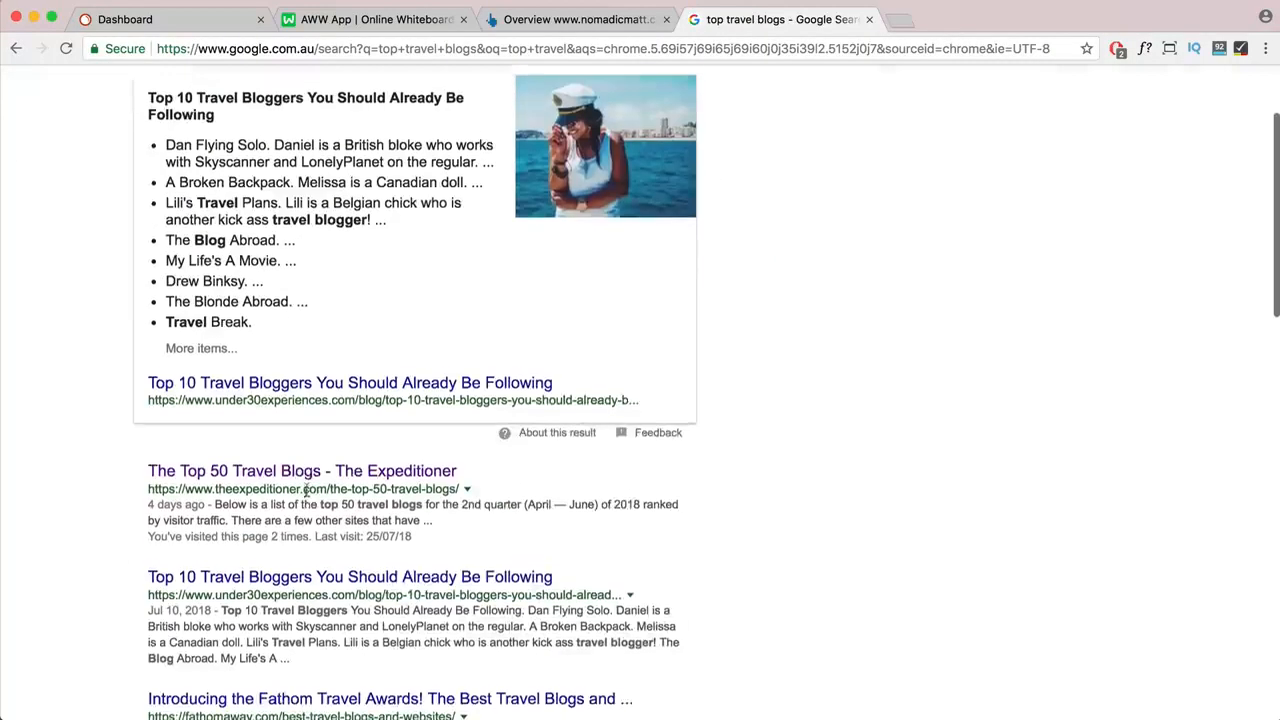
scroll(305, 505, down, 3)
click(303, 467)
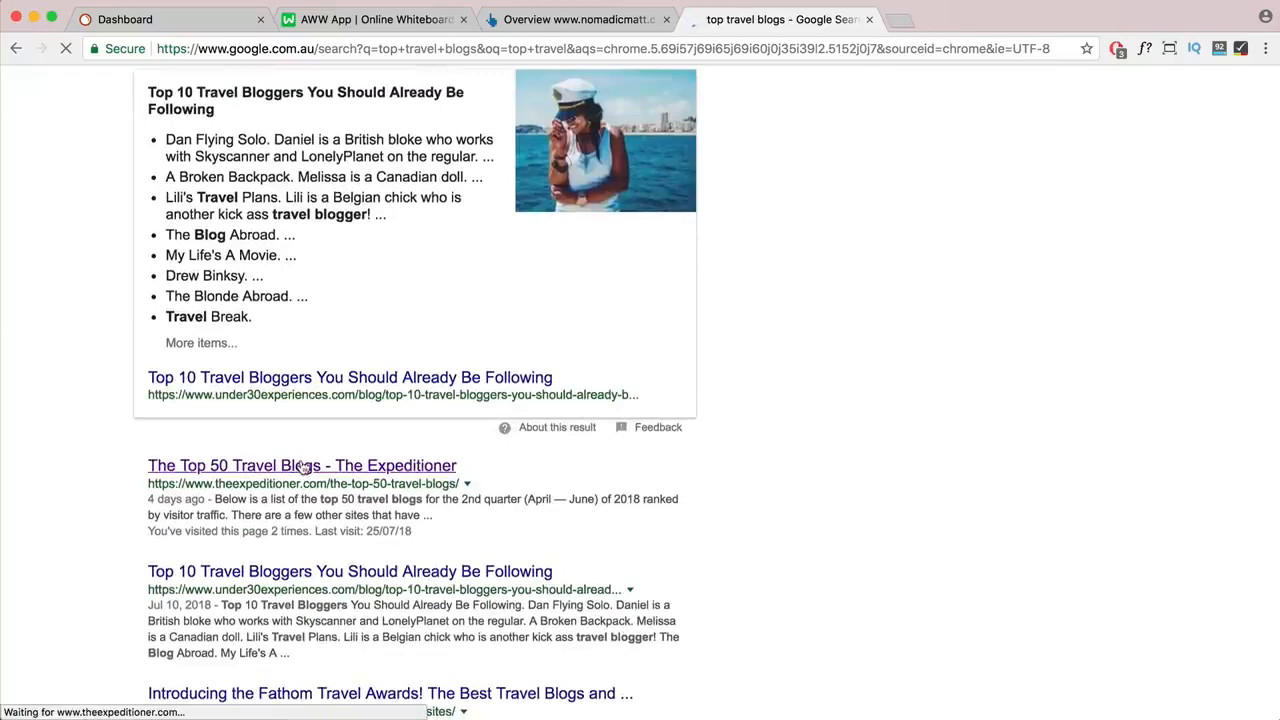
- Look over the Top 50 Travel Blogs article and its ranking table, and highlight the semrush.com domain on the SEMrush dashboard page
scroll(353, 452, down, 15)
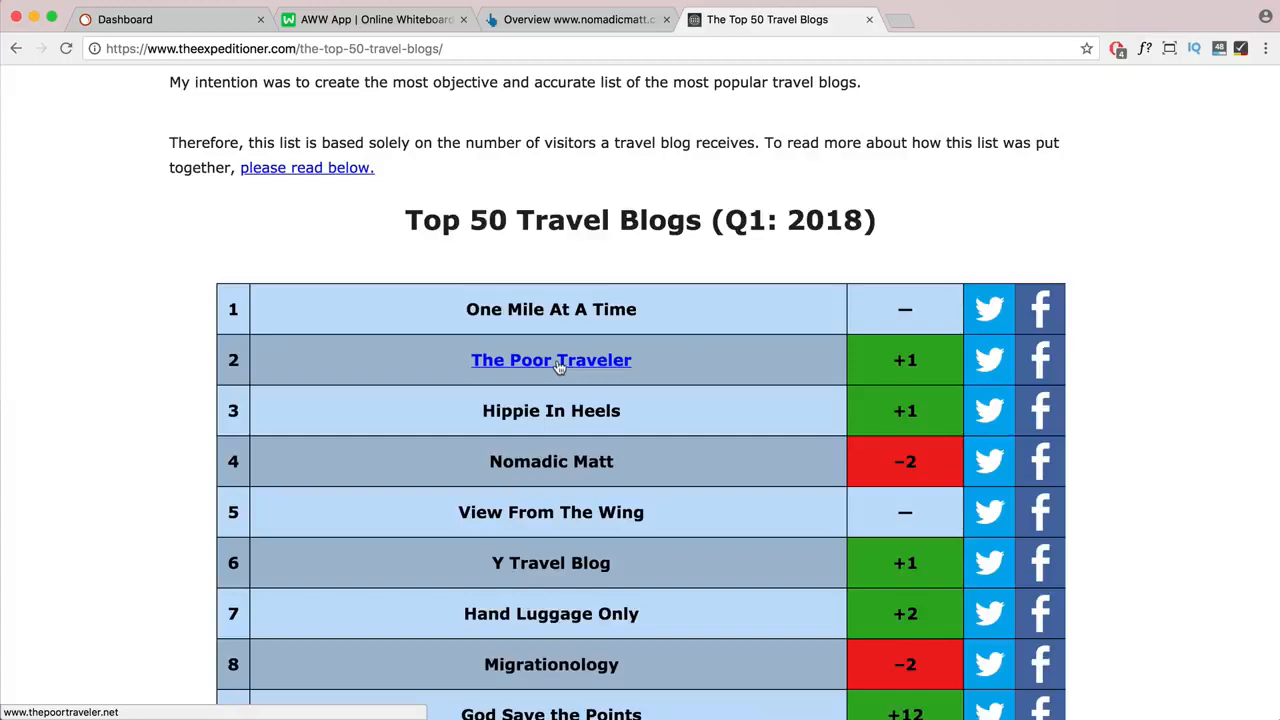
scroll(558, 366, up, 10)
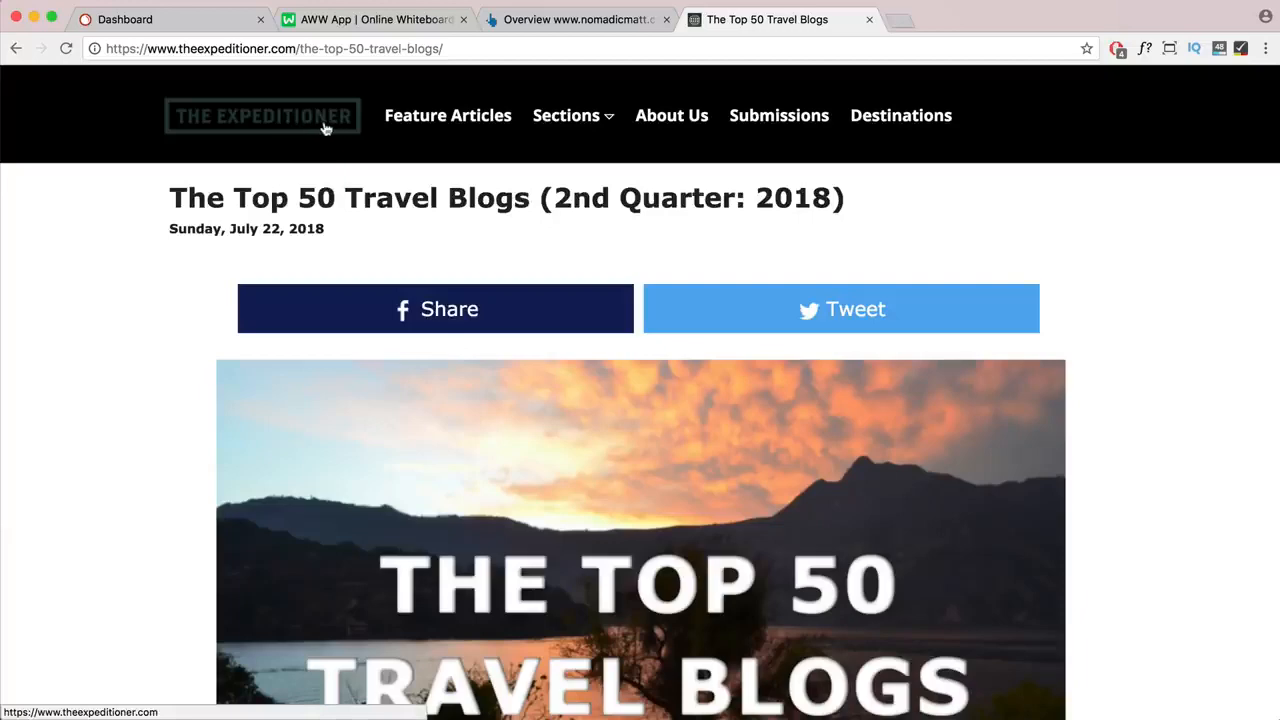
scroll(328, 145, down, 10)
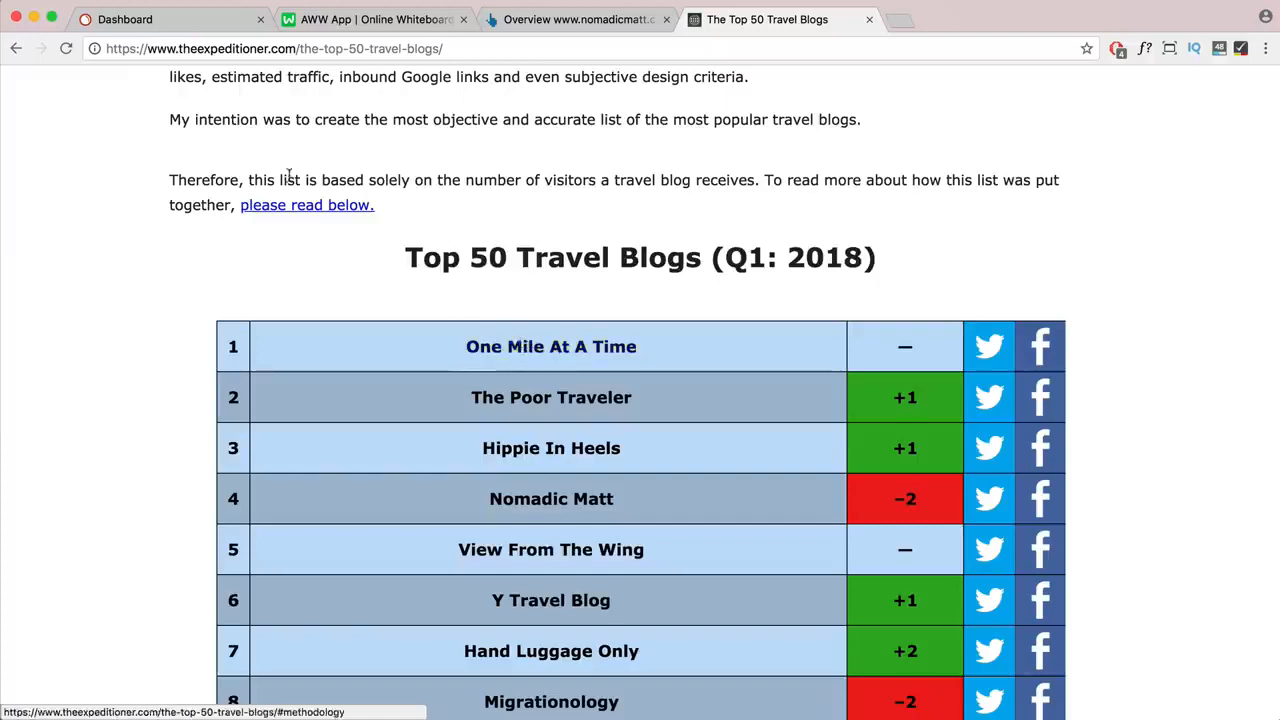
click(218, 20)
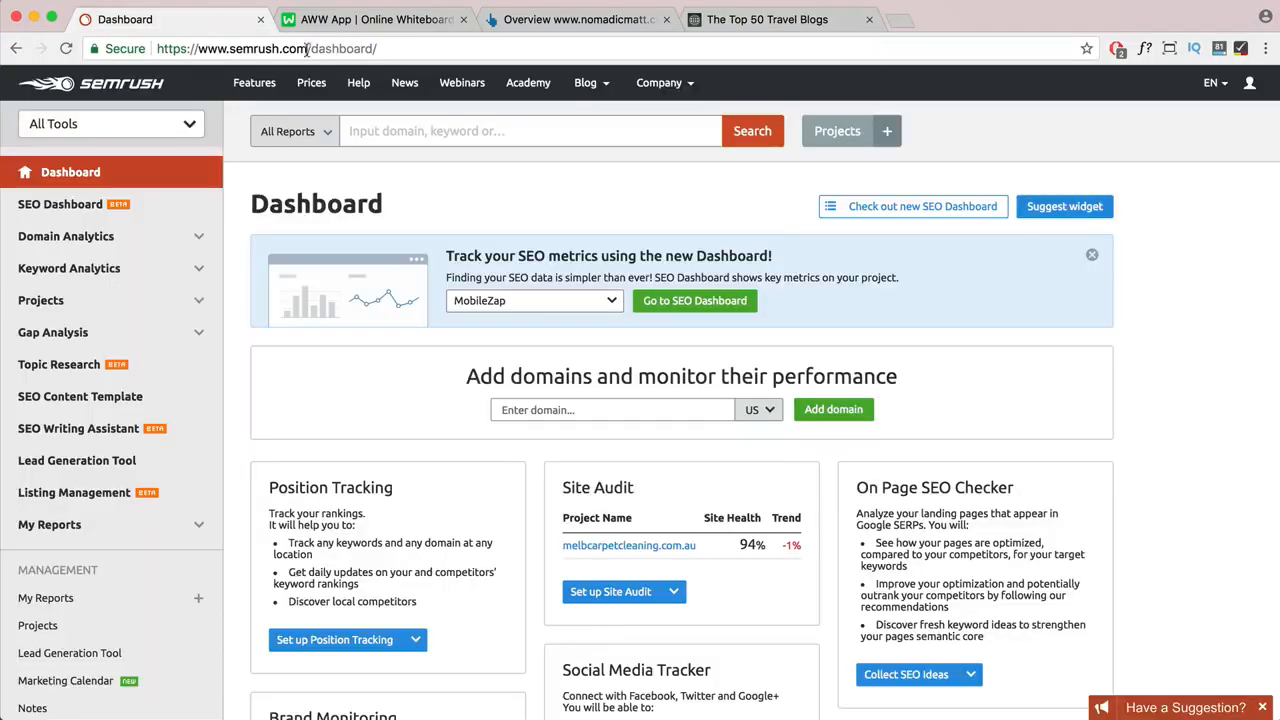
drag(311, 48, 230, 48)
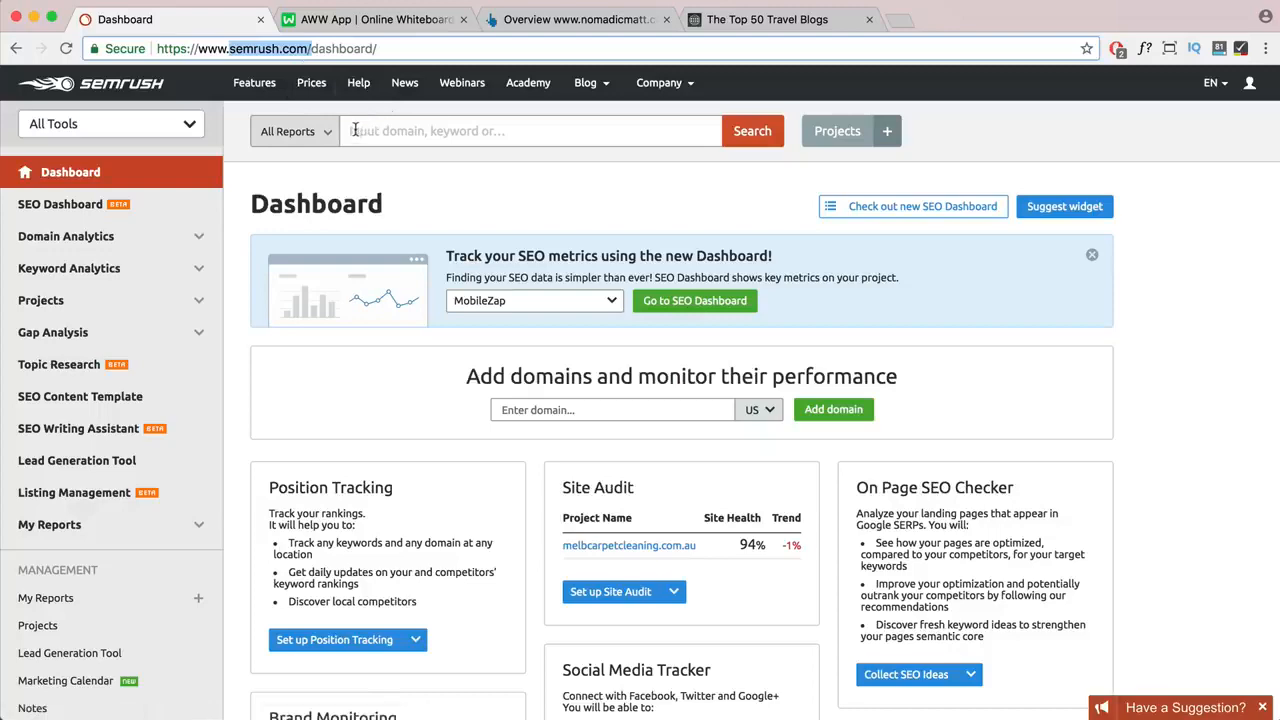
- Search Google for "carpet cleaning" and look through the ads, local listings and organic results
click(899, 21)
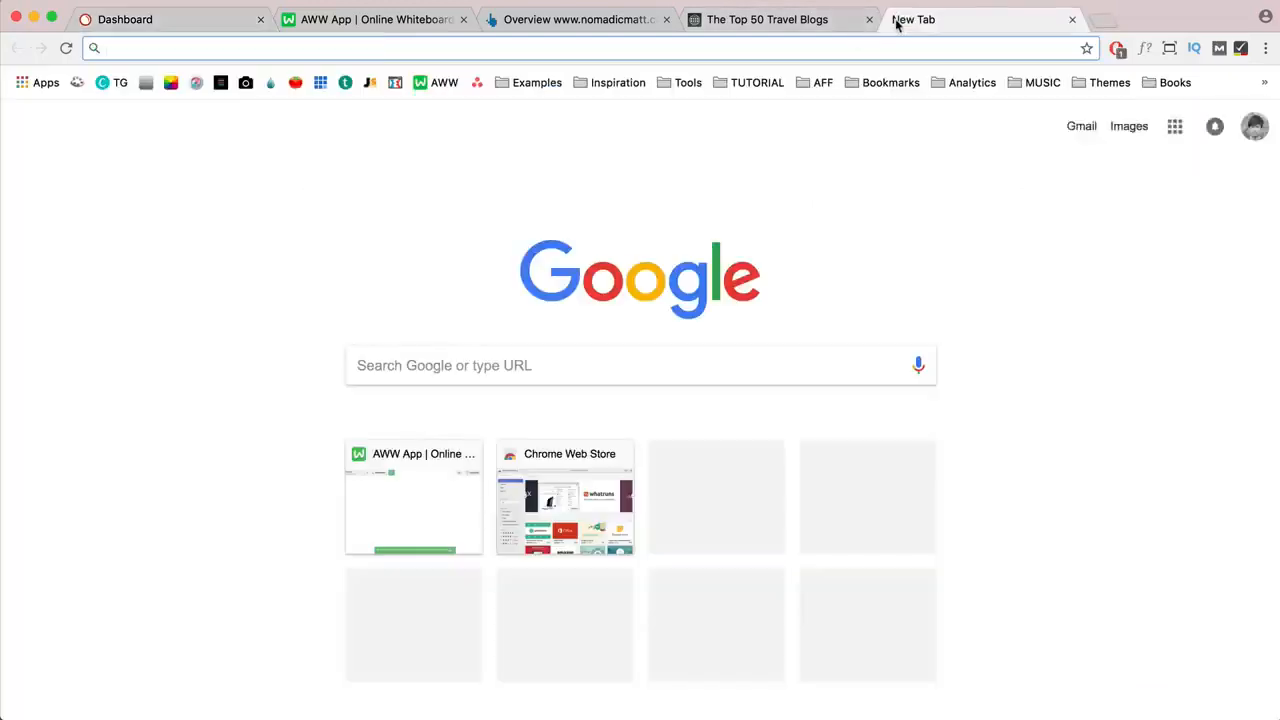
text(car)
key(Down)
key(Return)
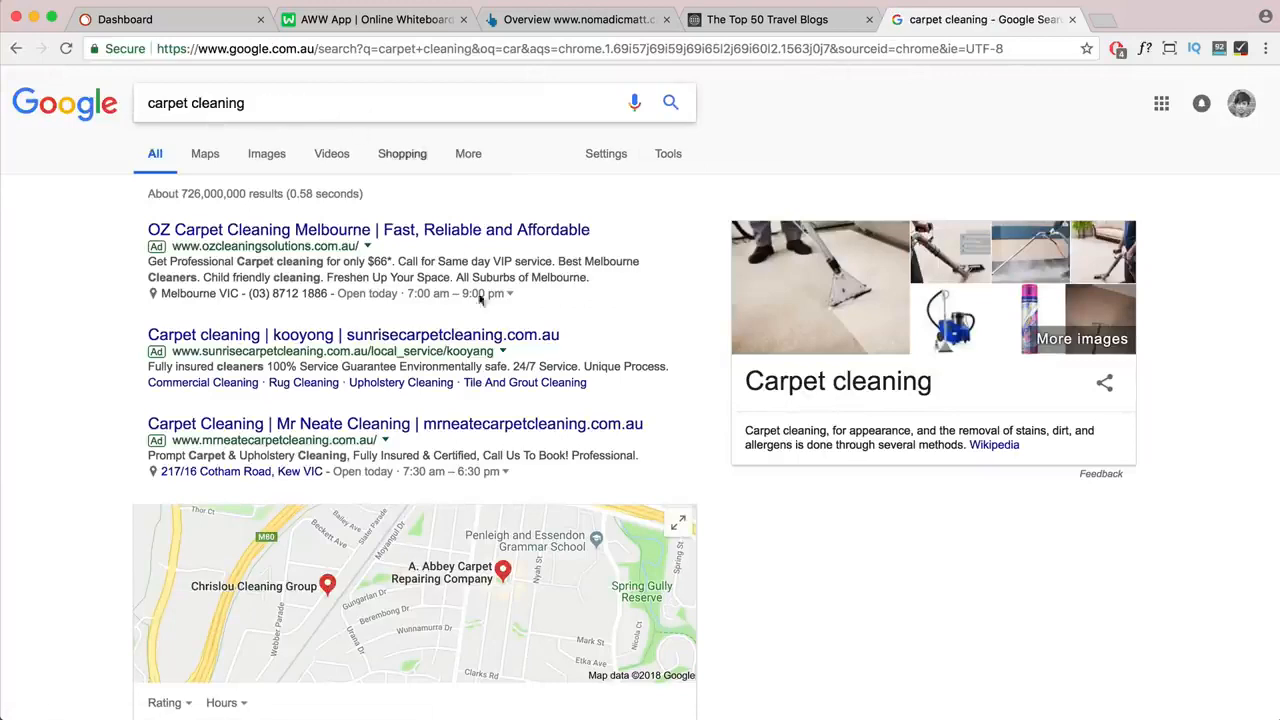
scroll(568, 345, down, 1)
scroll(568, 345, down, 6)
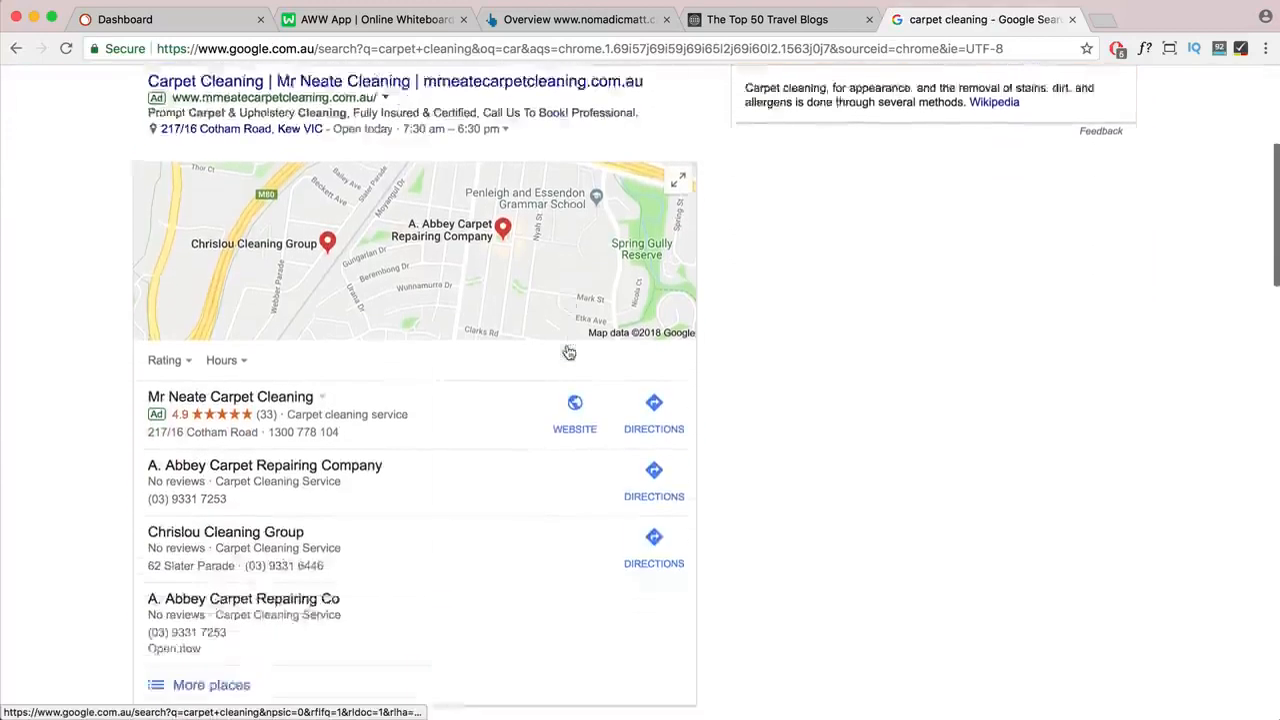
scroll(568, 350, down, 4)
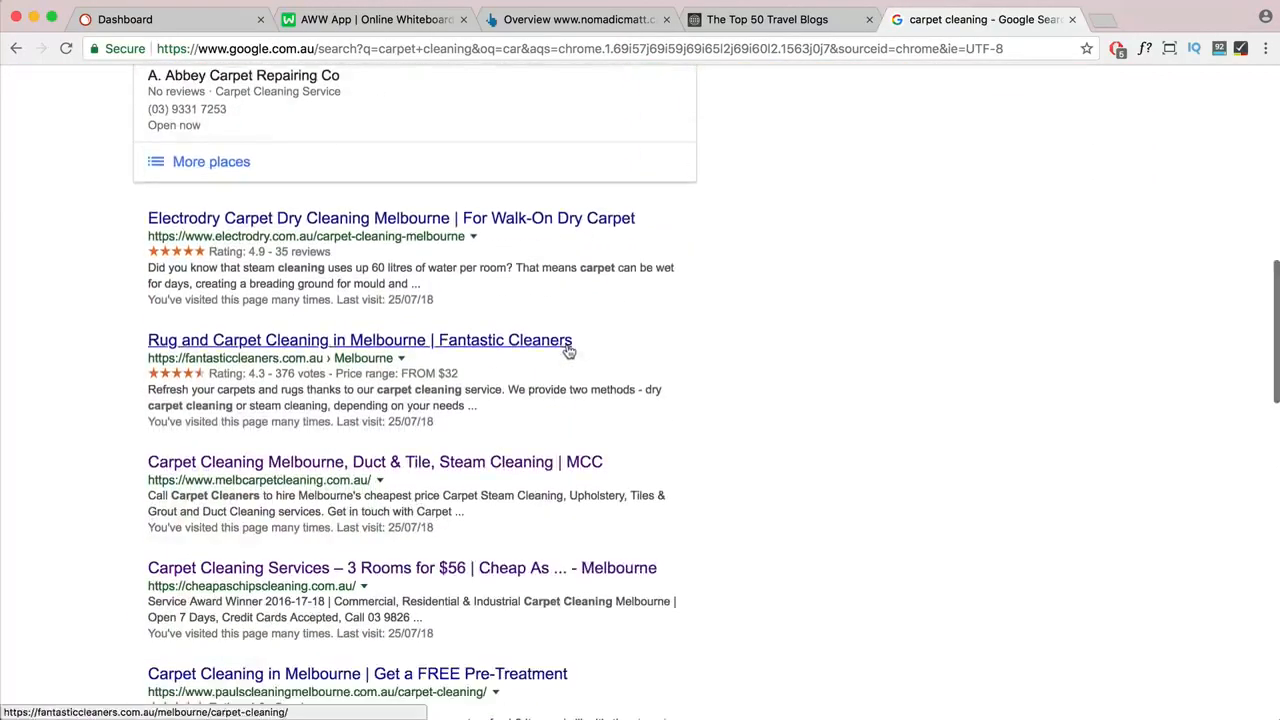
scroll(568, 350, down, 3)
scroll(568, 350, up, 5)
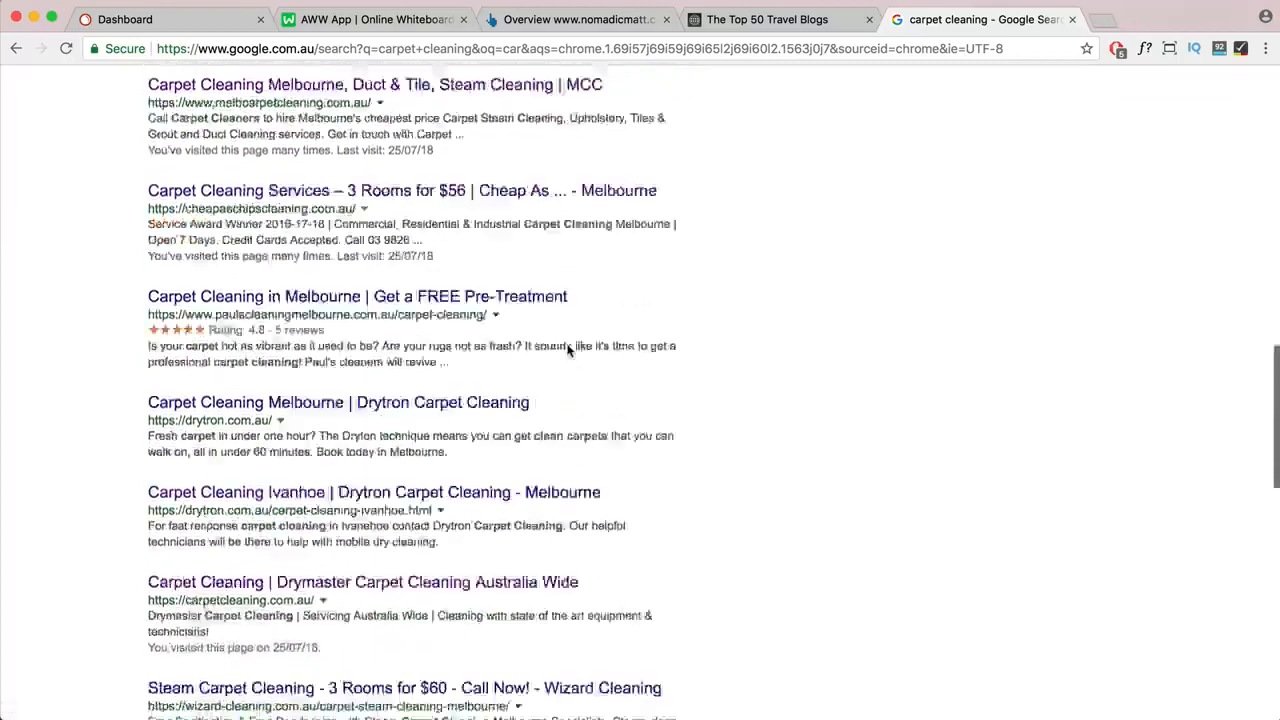
scroll(568, 350, down, 1)
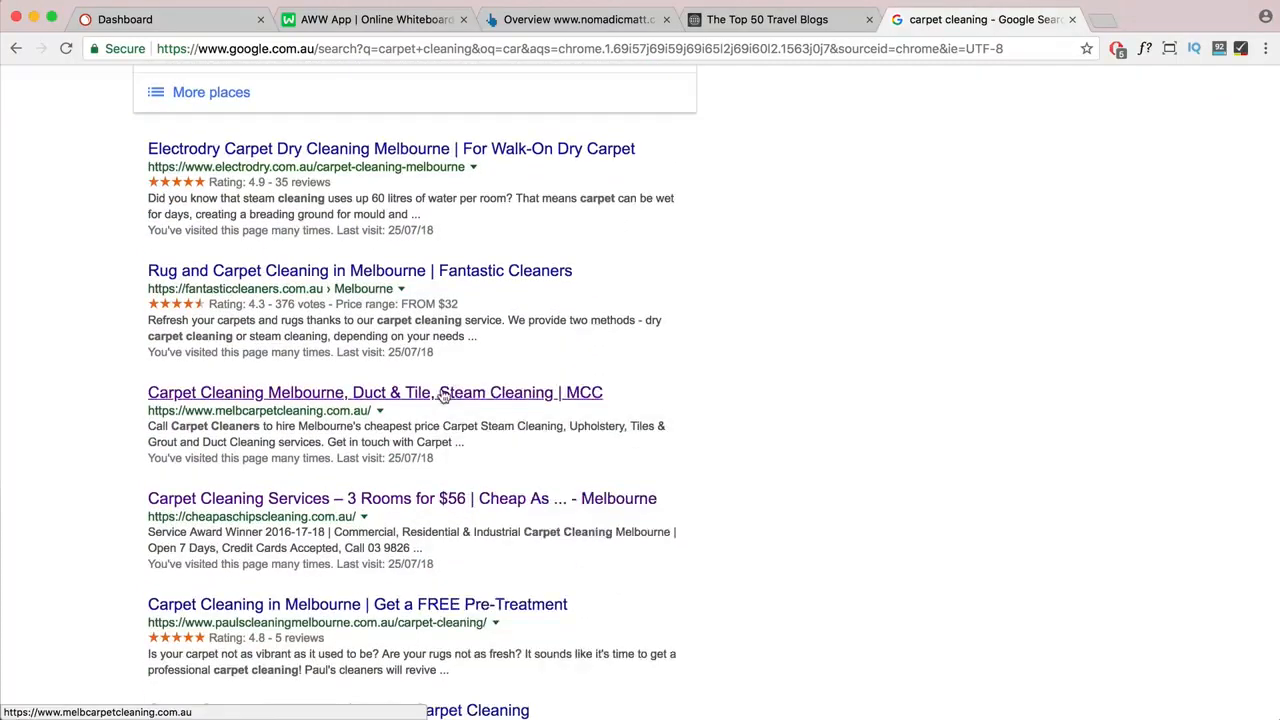
- Open the MCC, Cheap As Chips and Electrodry carpet cleaning results in separate new tabs
right_click(450, 392)
click(465, 397)
right_click(413, 497)
click(428, 507)
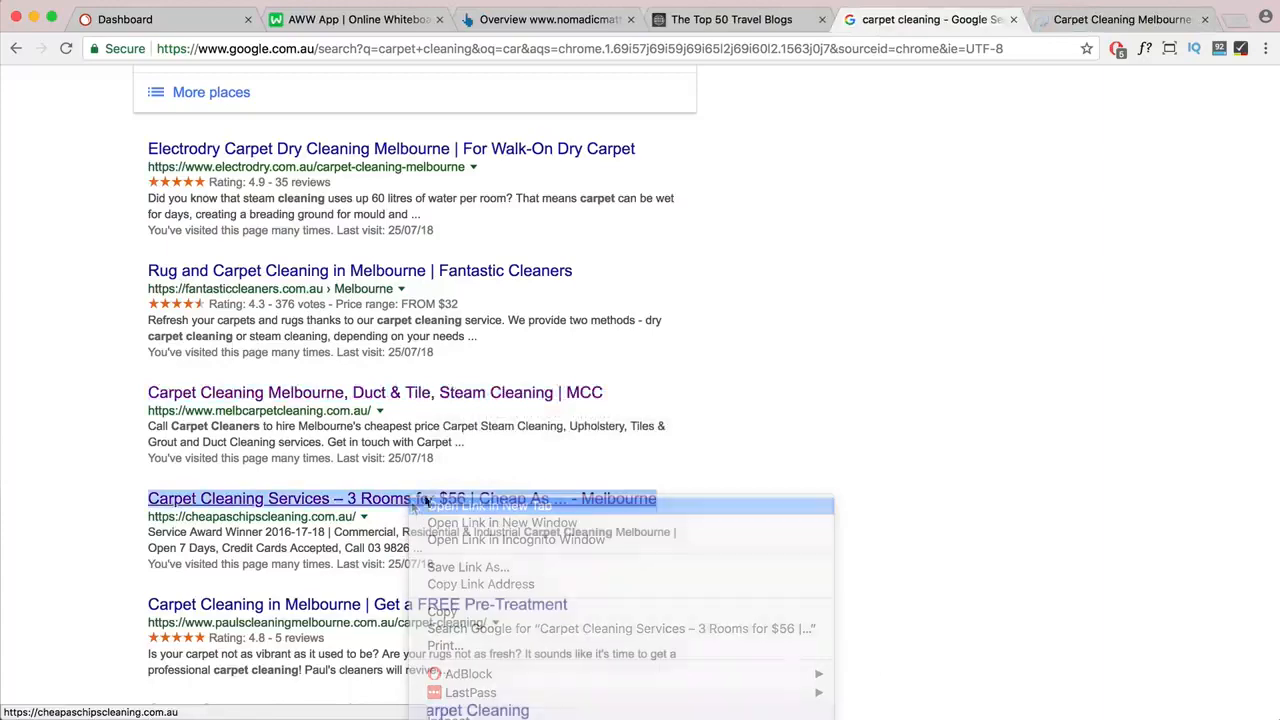
right_click(419, 150)
click(430, 161)
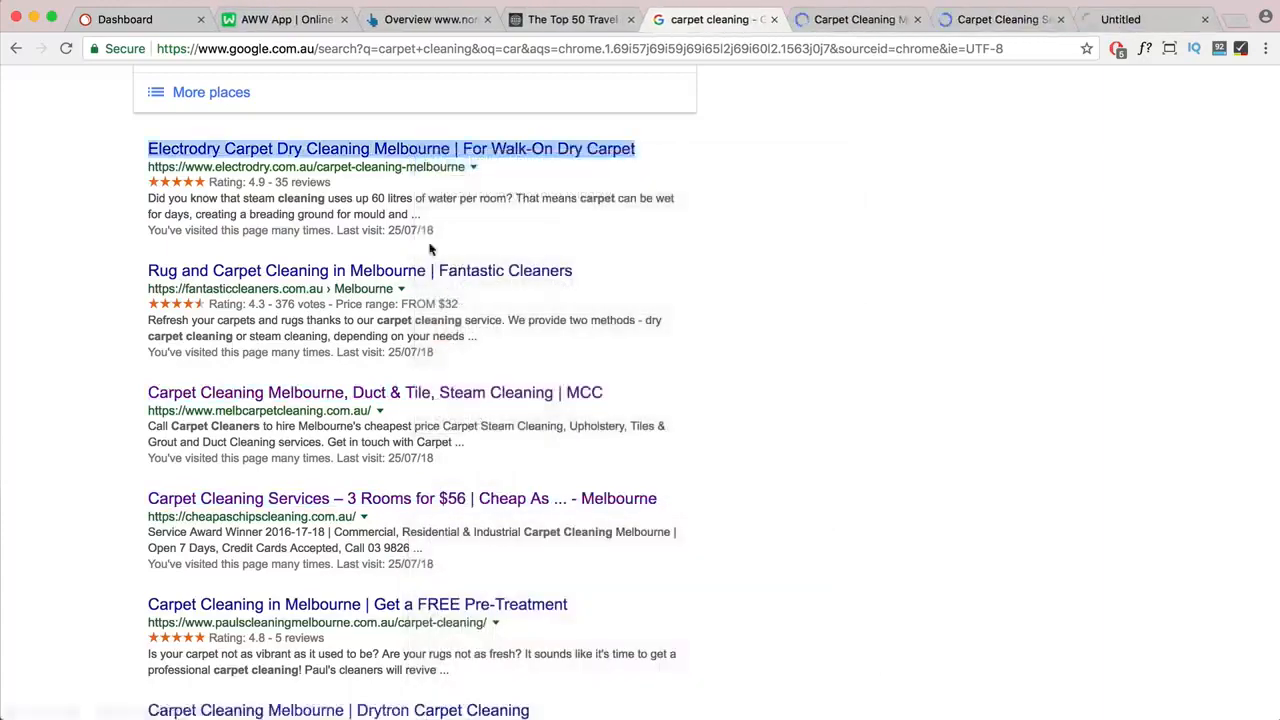
- Copy the web address of the MCC Melbourne Carpet Cleaning home page
click(862, 22)
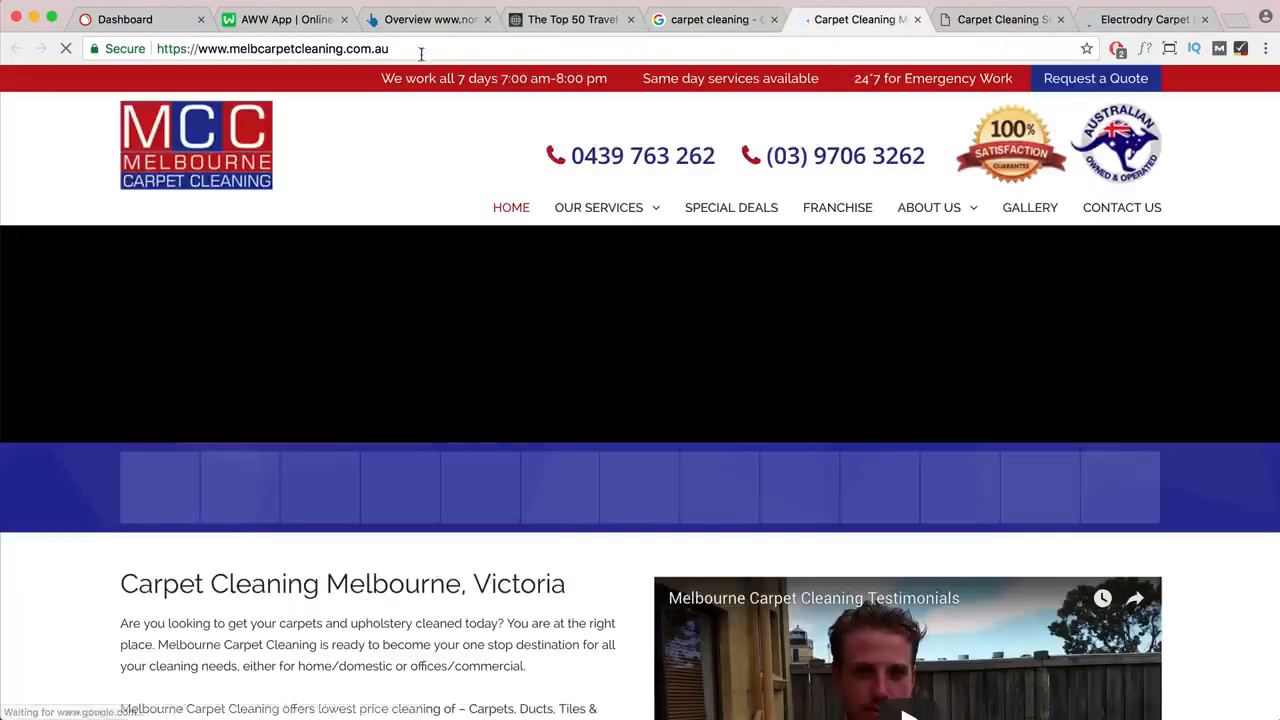
click(420, 50)
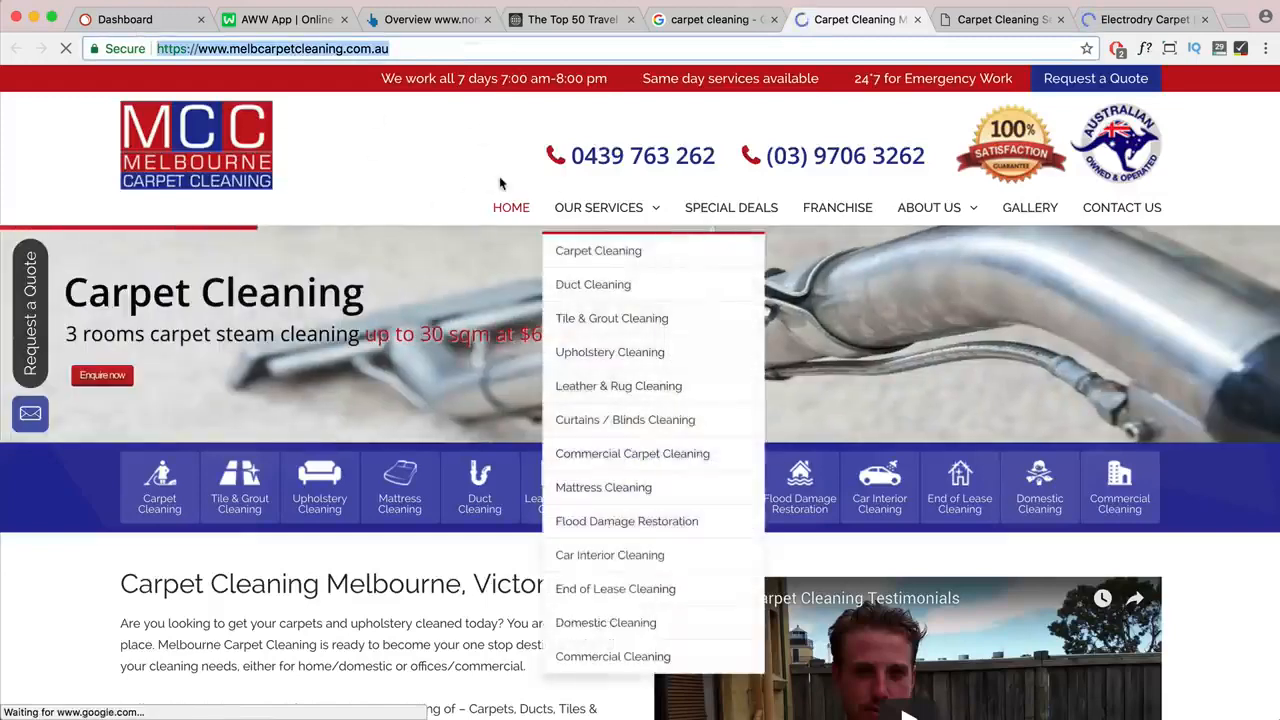
right_click(272, 45)
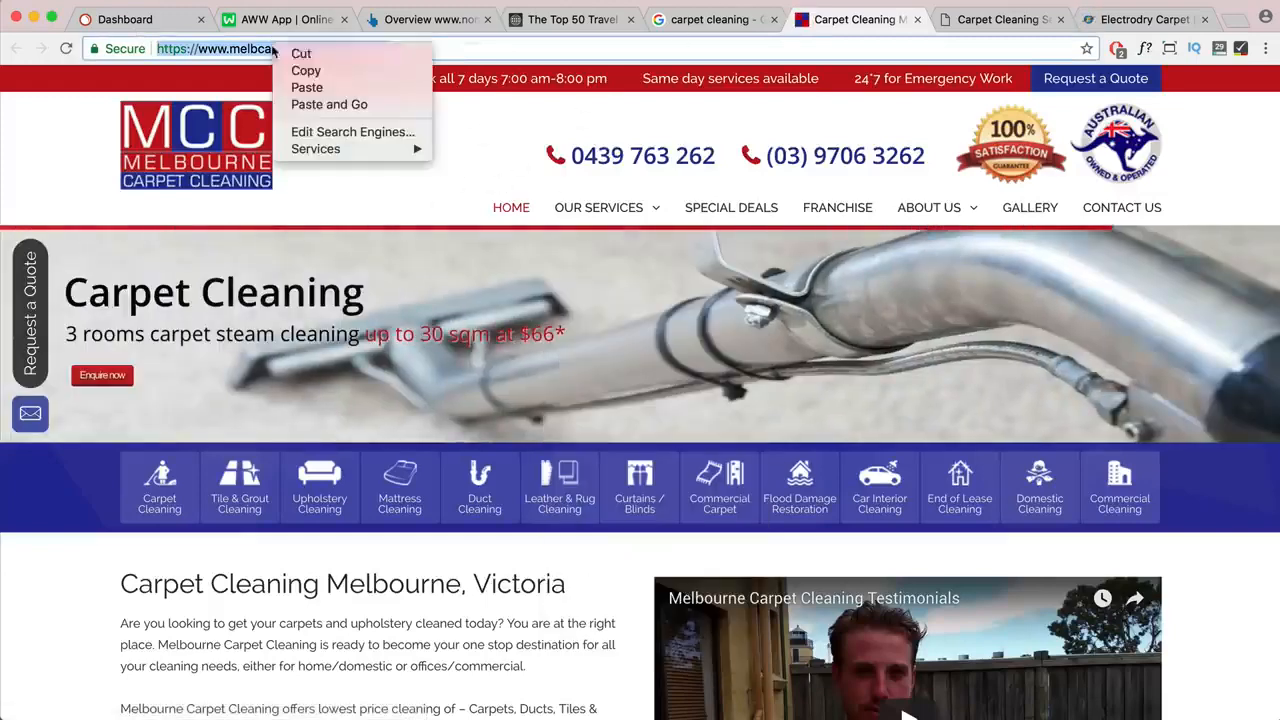
click(298, 76)
- Run a SEMrush backlink check on melbcarpetcleaning.com.au, pasting the copied address and trimming it to the bare domain
click(138, 20)
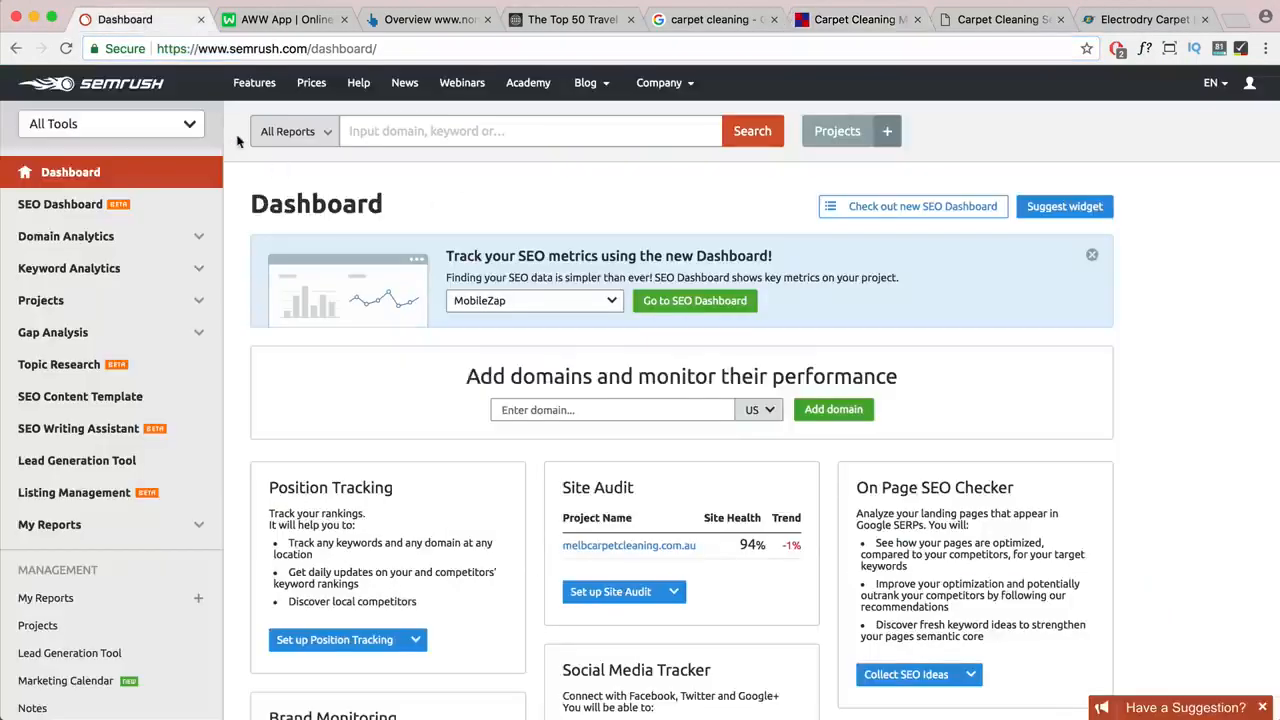
click(197, 240)
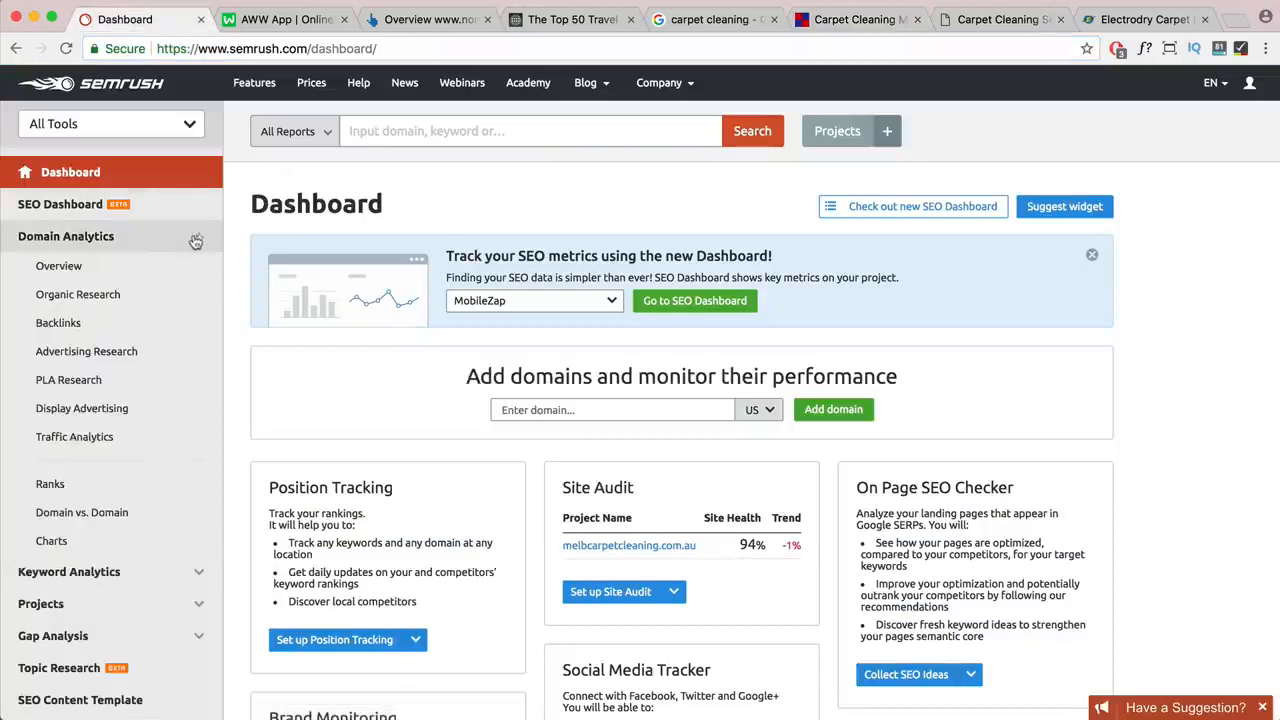
click(58, 326)
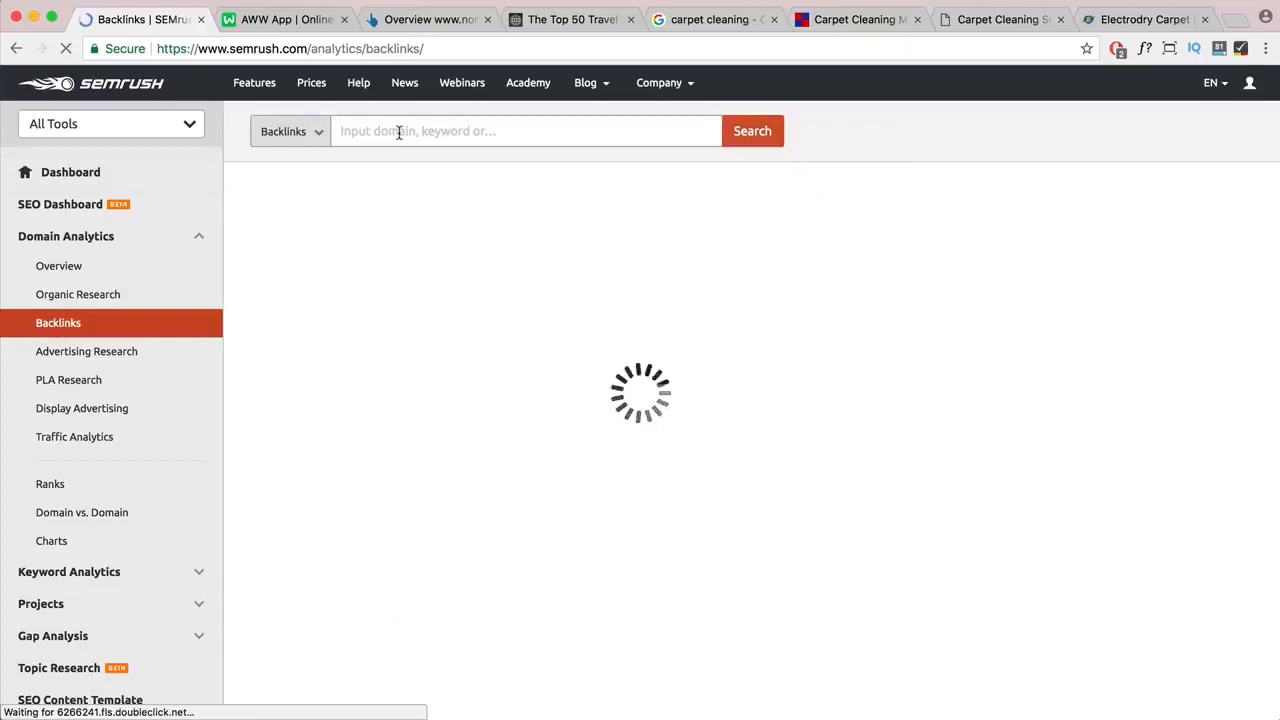
click(399, 132)
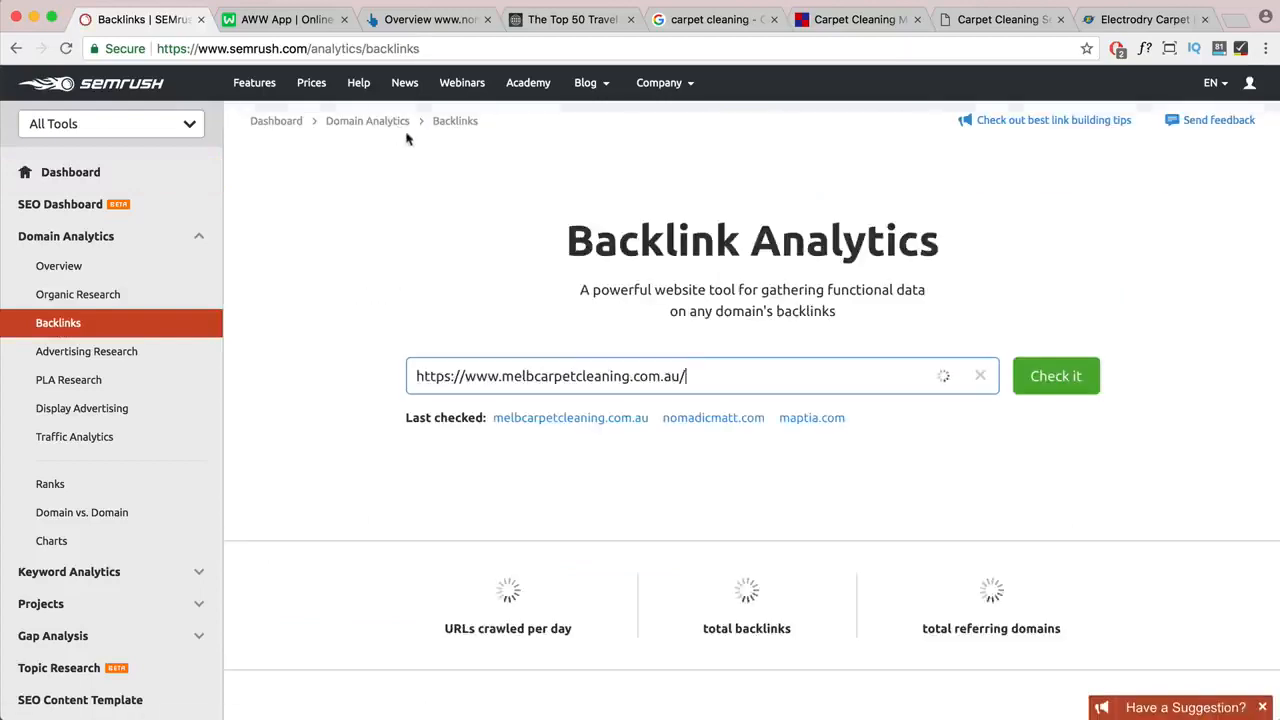
click(697, 376)
key(BackSpace)
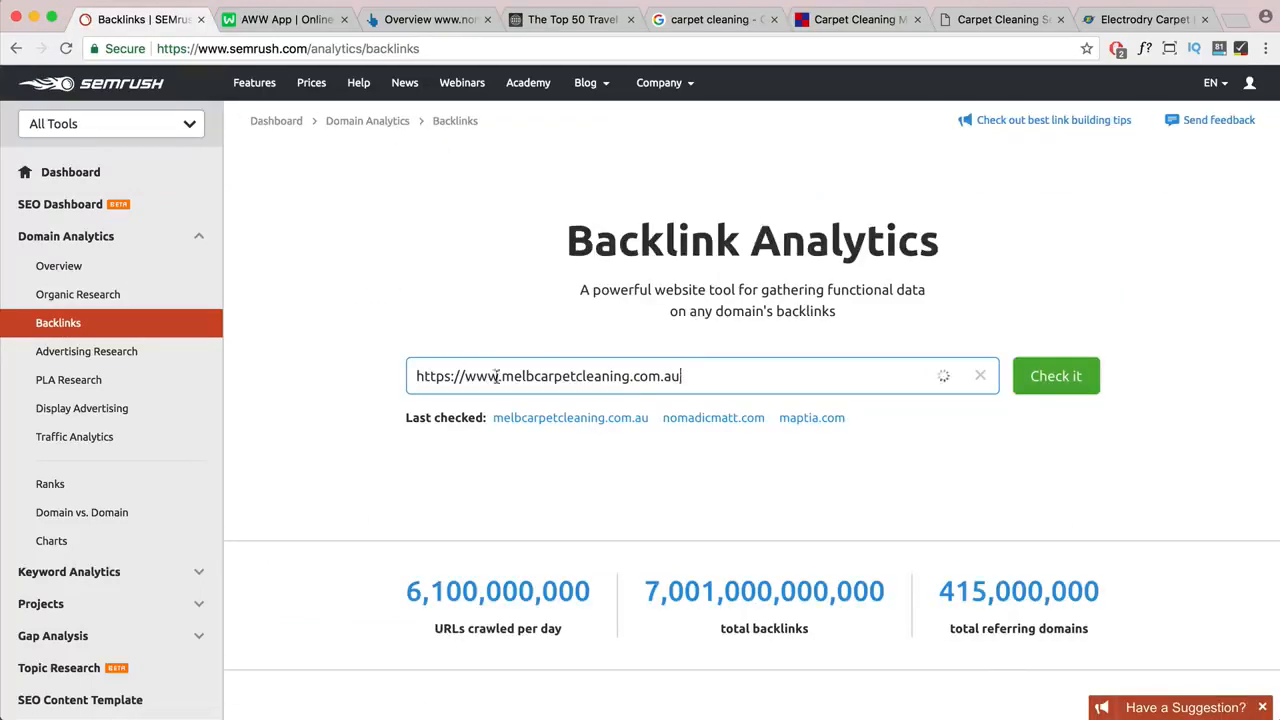
drag(499, 377, 258, 375)
key(BackSpace)
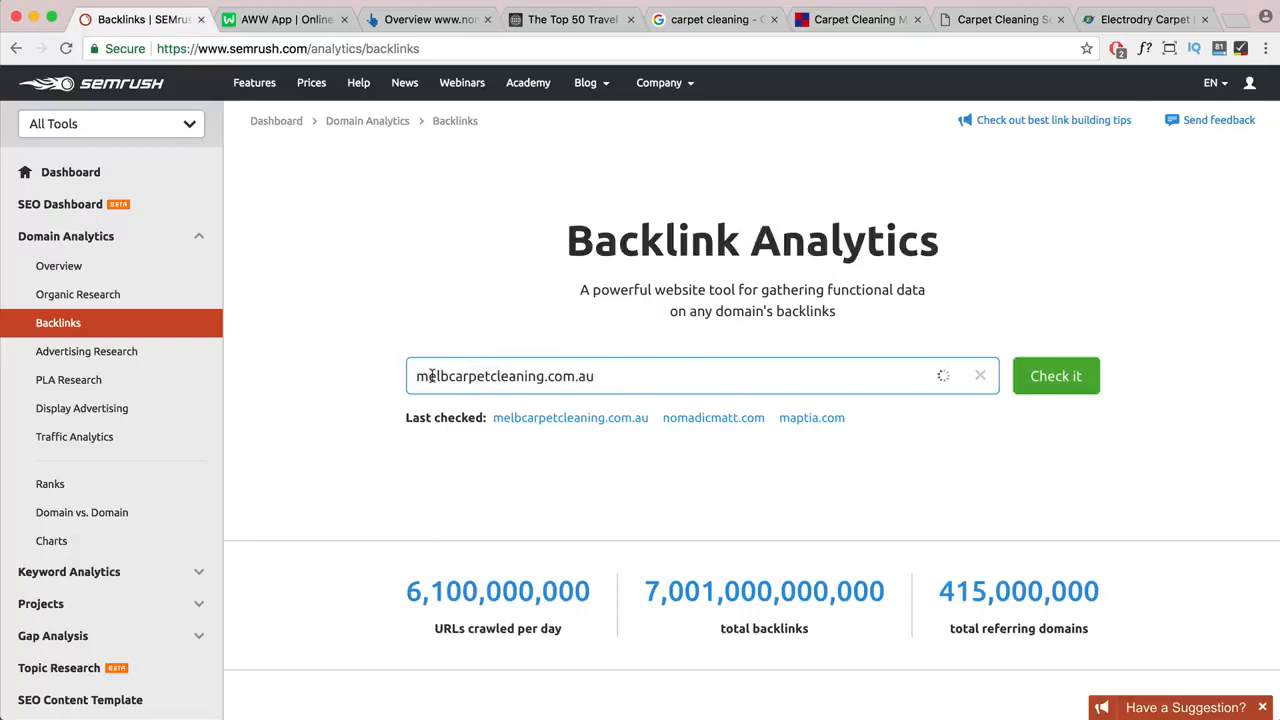
click(1023, 378)
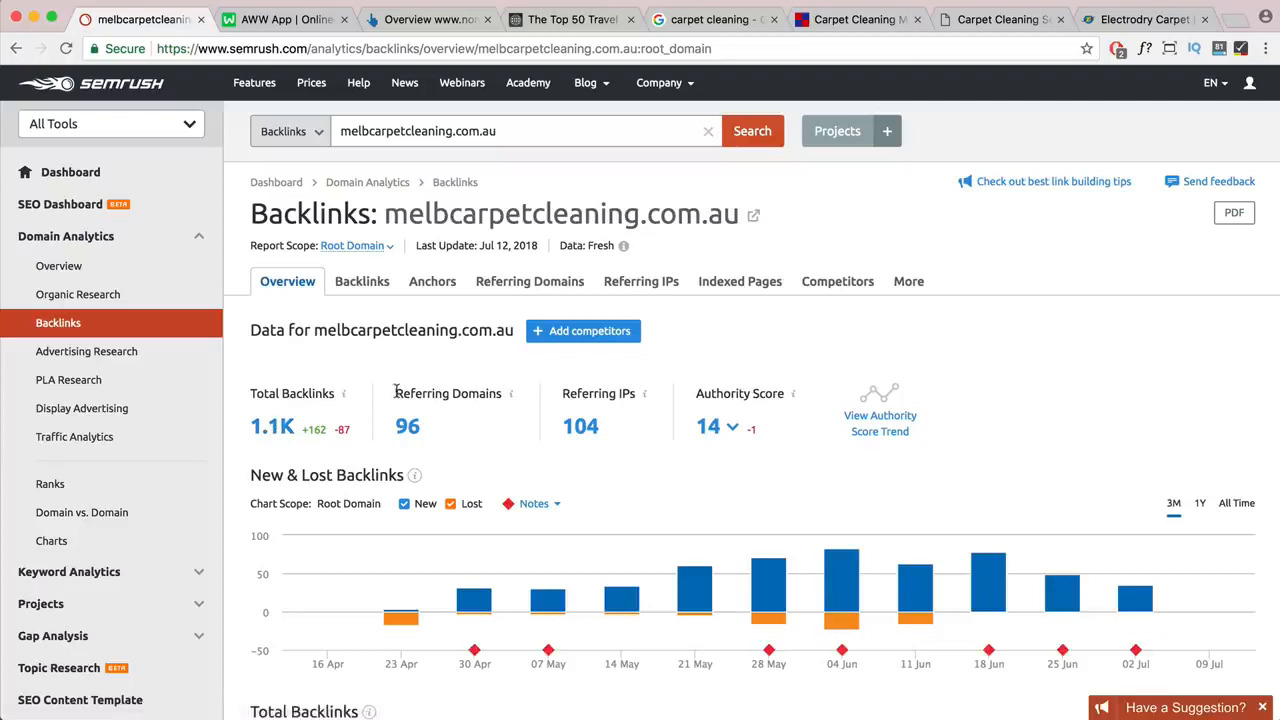
- Examine melbcarpetcleaning.com.au's backlink overview, covering referring domains, countries, follow versus nofollow links and backlink types
drag(396, 391, 503, 393)
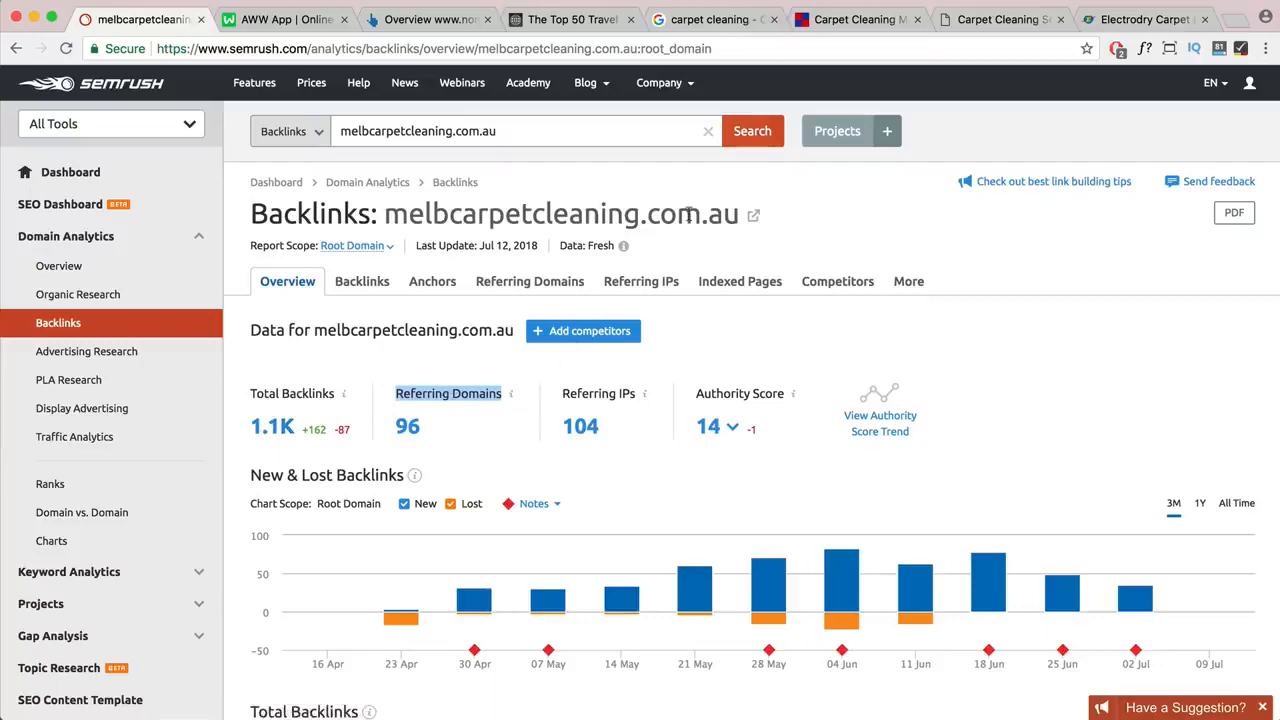
scroll(724, 339, down, 5)
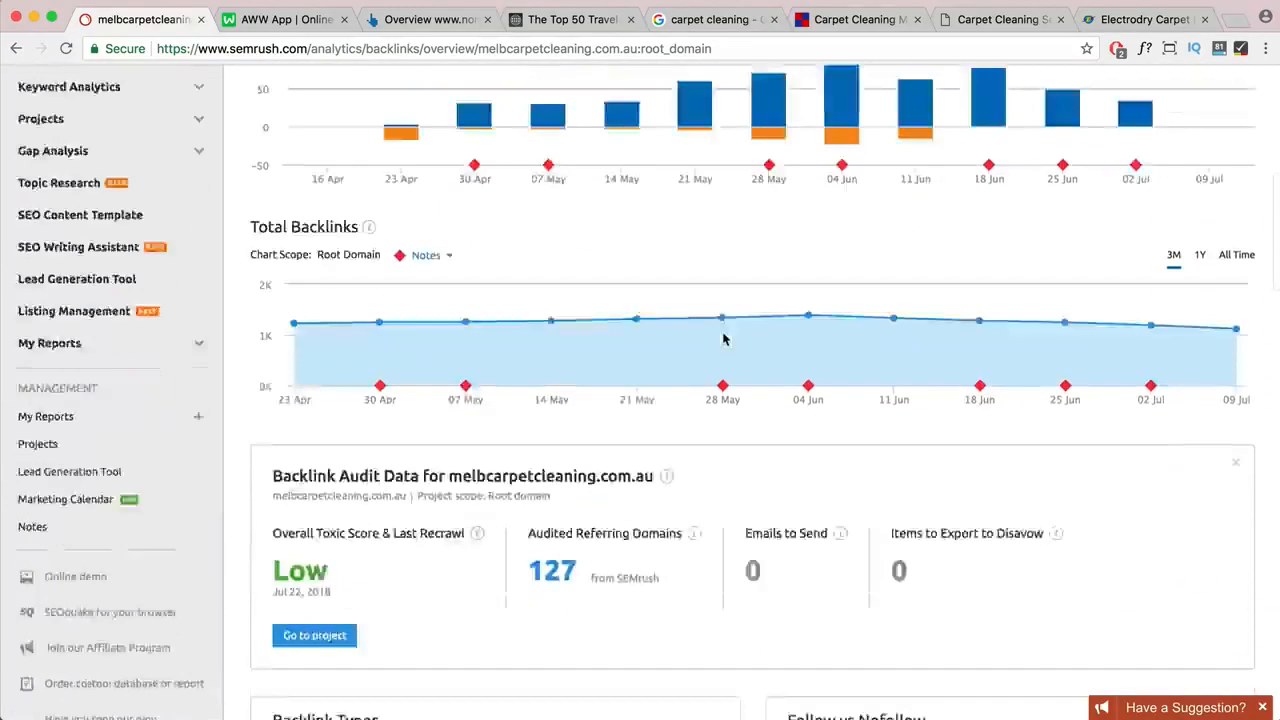
scroll(724, 339, down, 5)
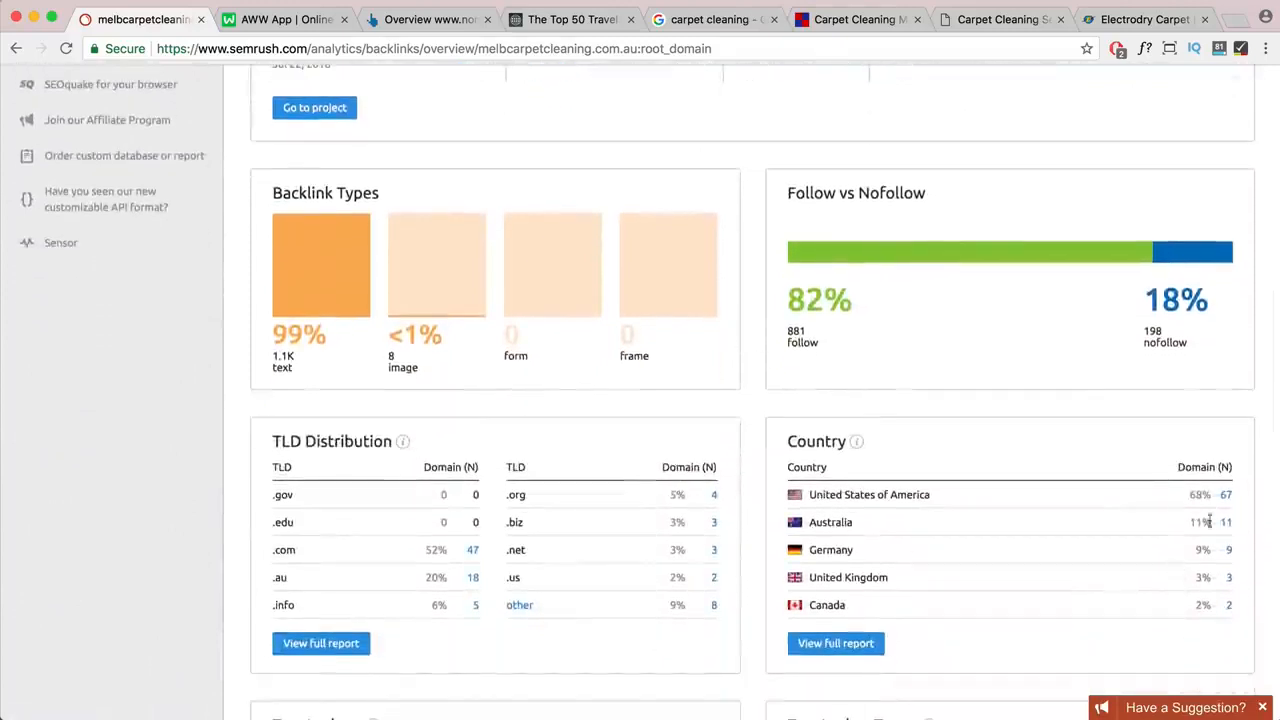
drag(857, 522, 810, 518)
scroll(902, 528, up, 2)
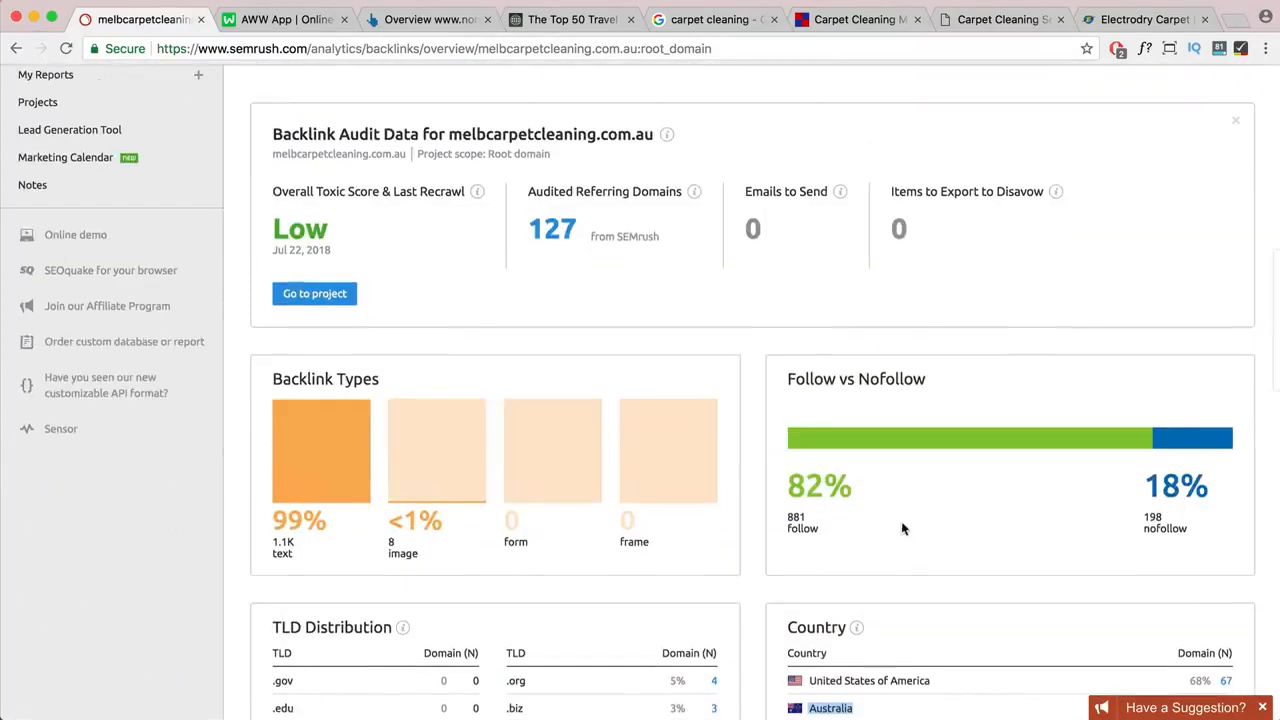
scroll(880, 526, up, 5)
scroll(809, 520, down, 6)
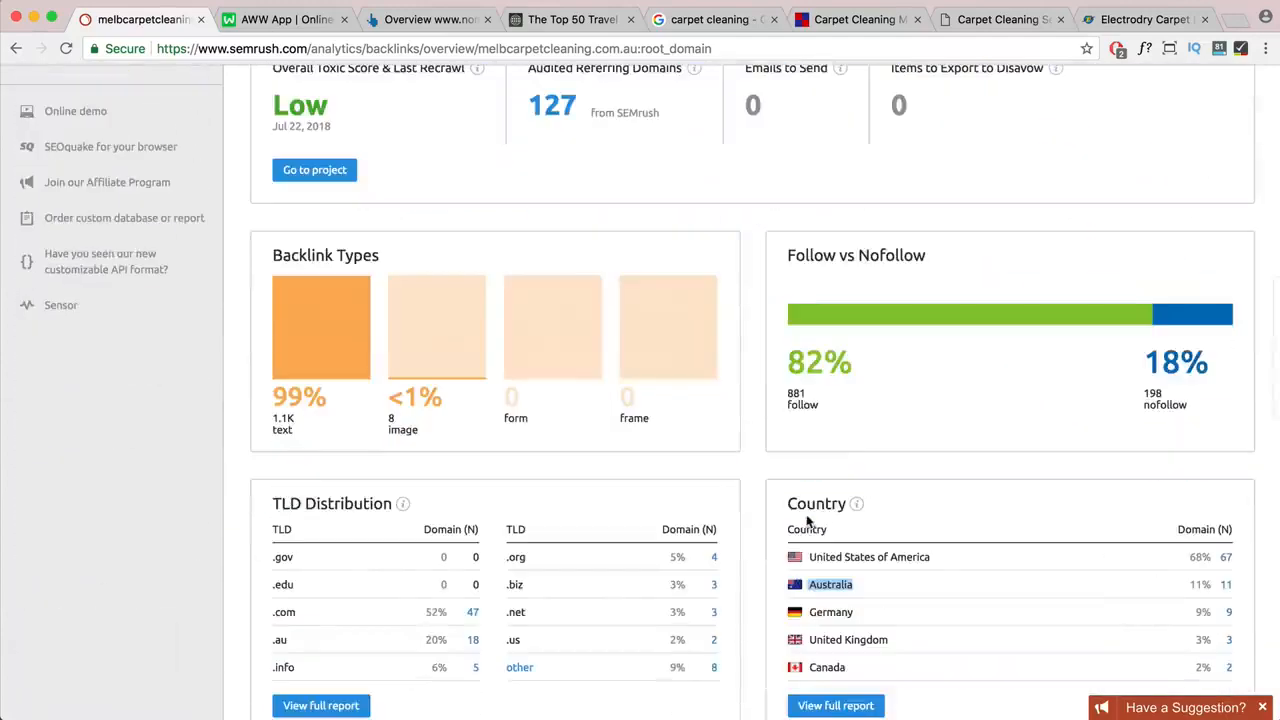
drag(788, 256, 855, 268)
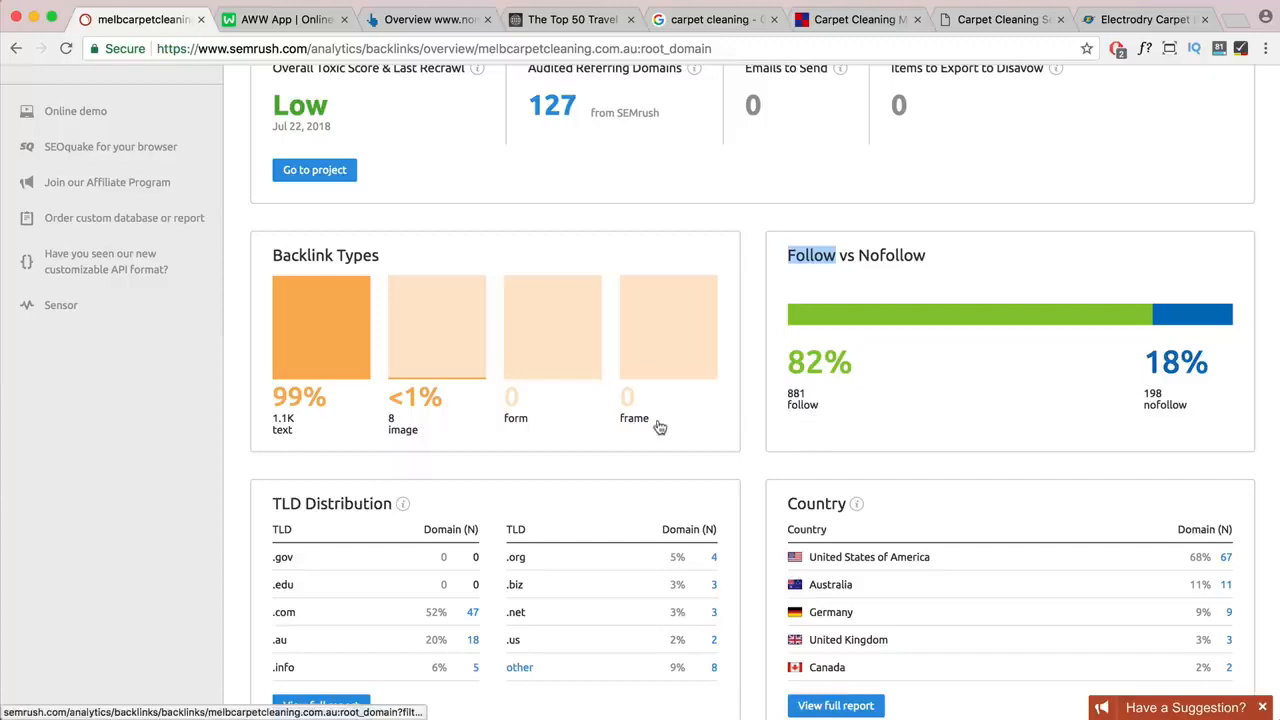
drag(1200, 410, 1150, 402)
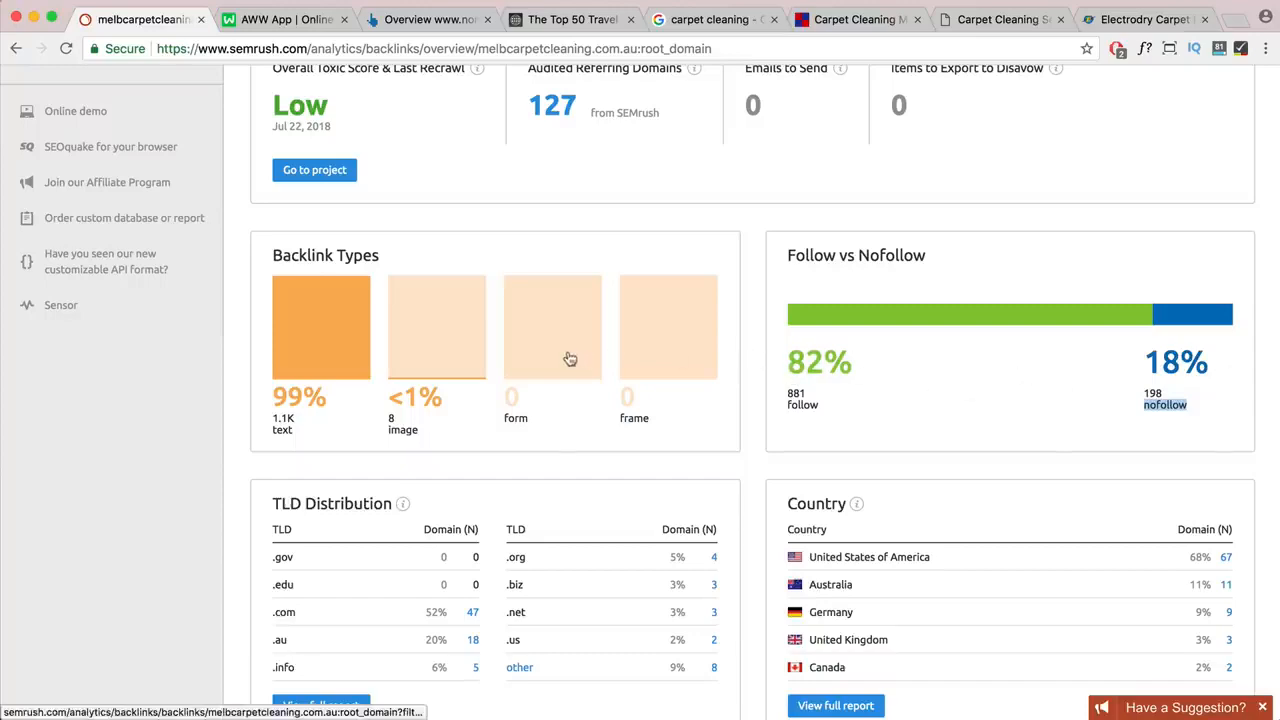
scroll(566, 357, down, 5)
scroll(568, 356, down, 3)
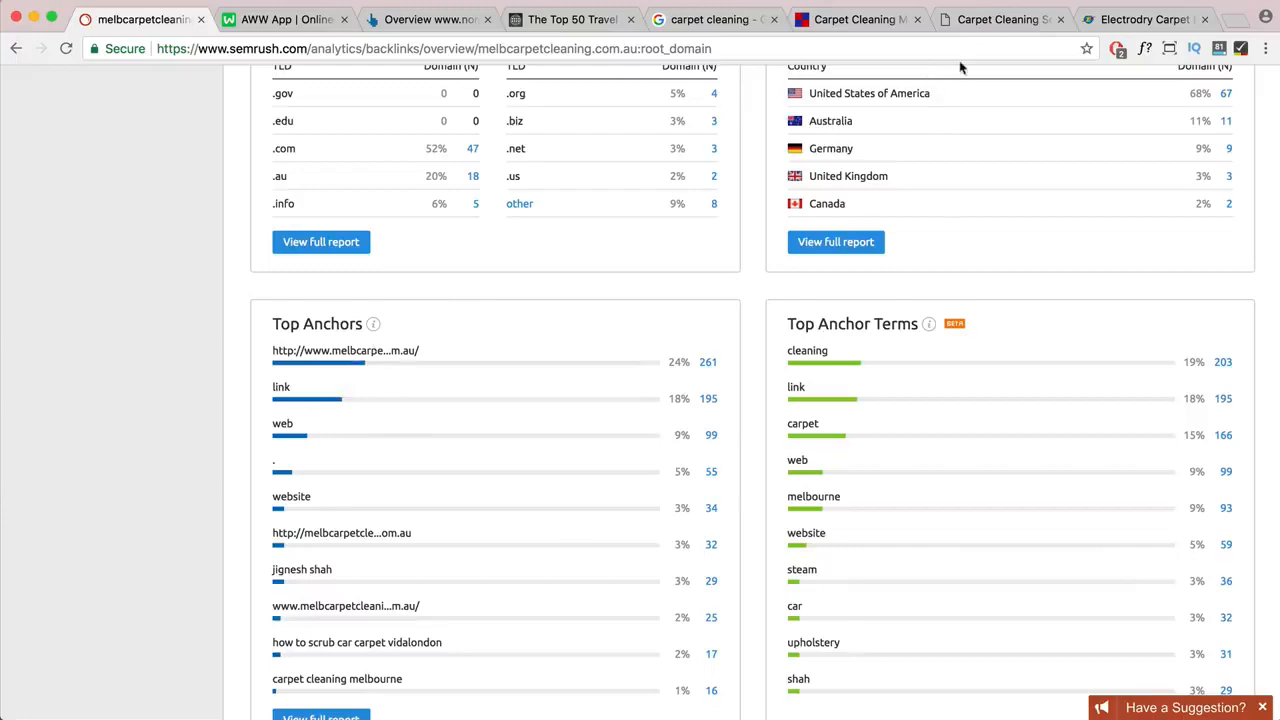
- Look over the Top 50 Travel Blogs list, followed by the Google results page for "carpet cleaning"
click(575, 19)
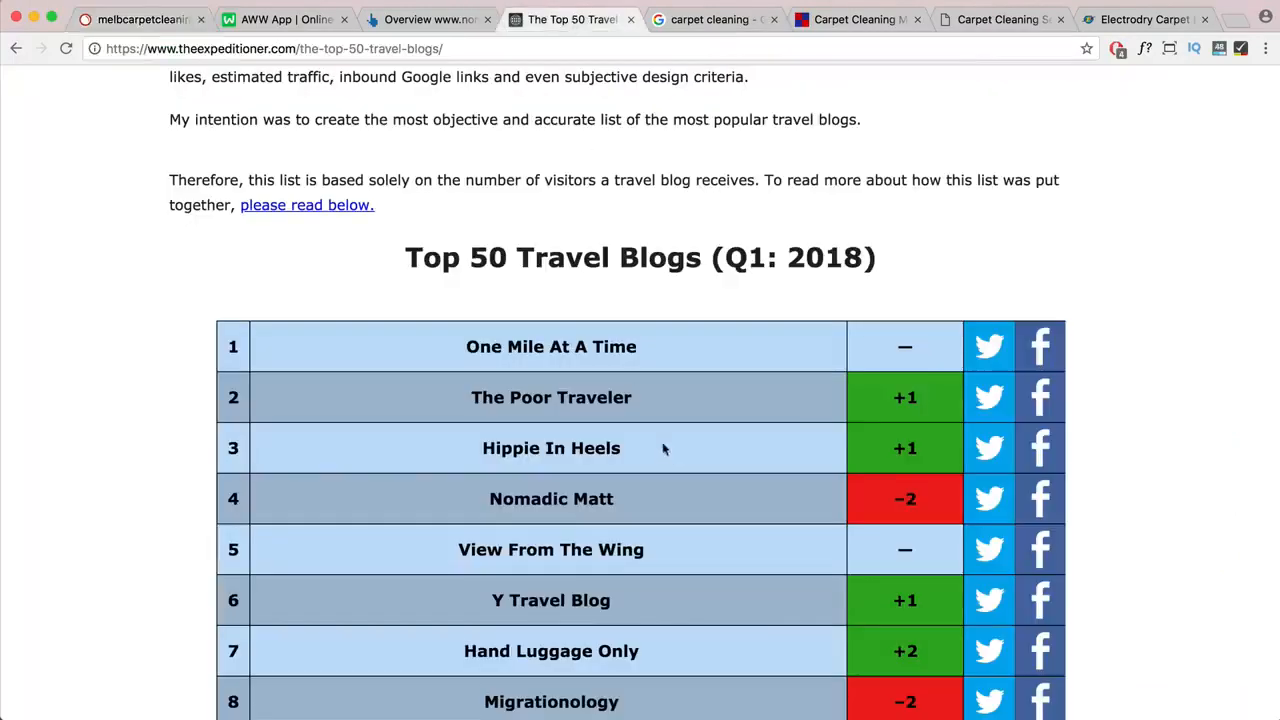
scroll(551, 318, down, 1)
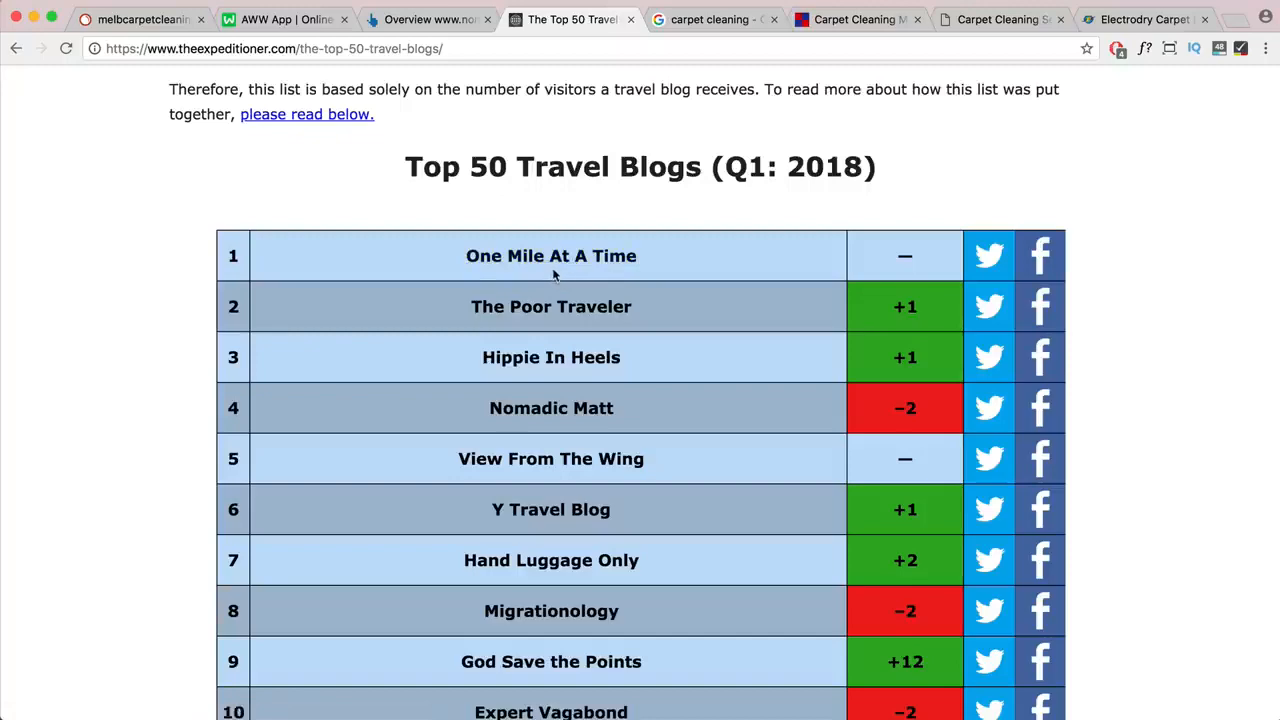
click(705, 20)
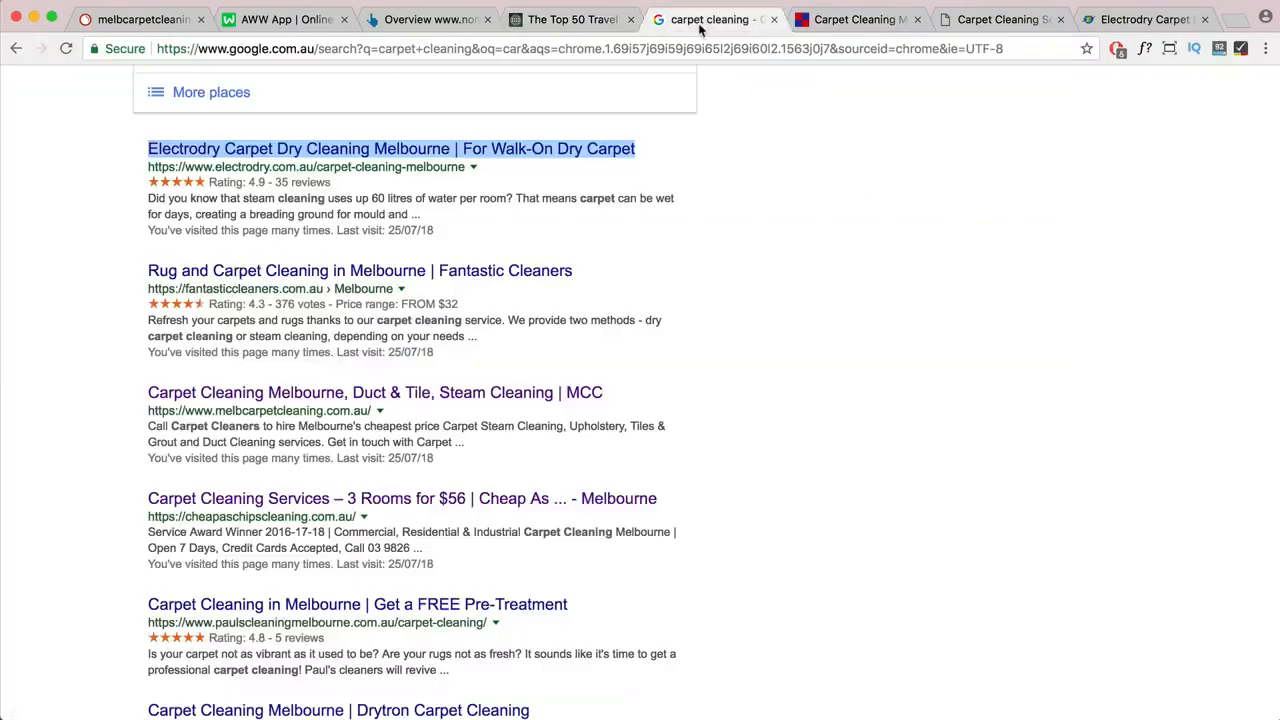
scroll(300, 130, up, 10)
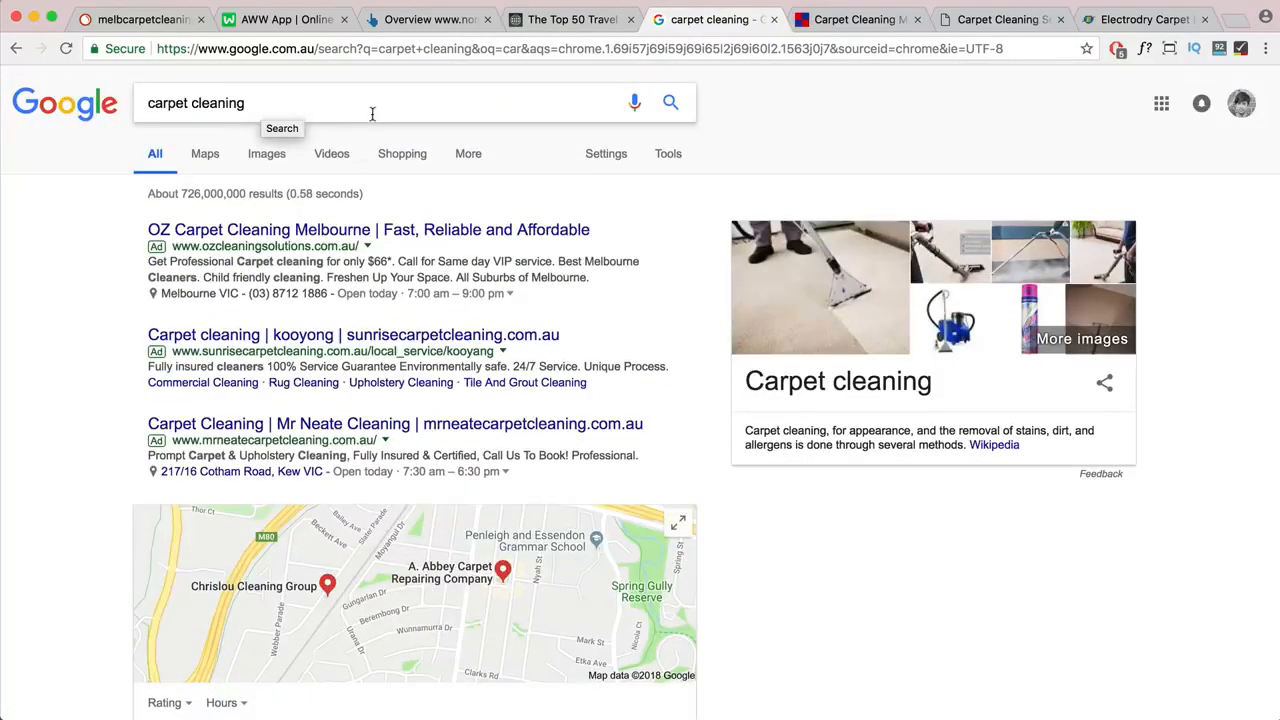
- Return to the SEMrush overview and examine the Top Anchors list, including "carpet cleaning melbourne"
key(super+1)
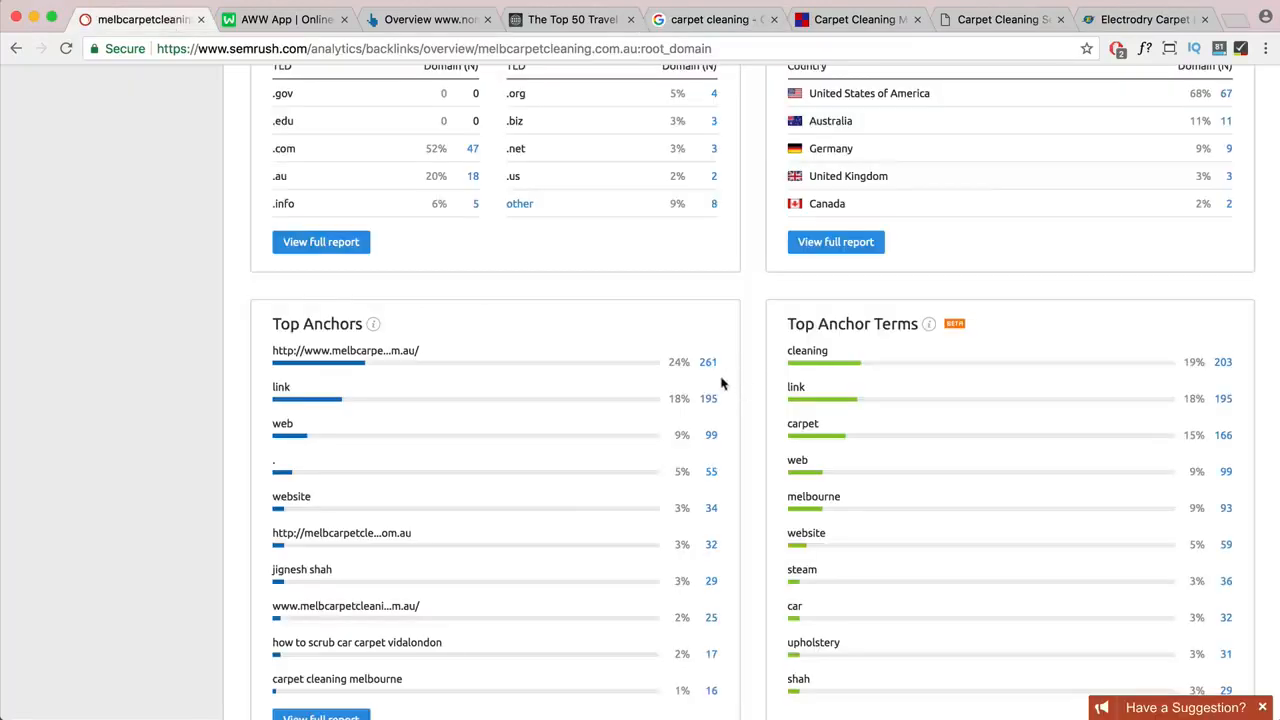
scroll(720, 382, down, 3)
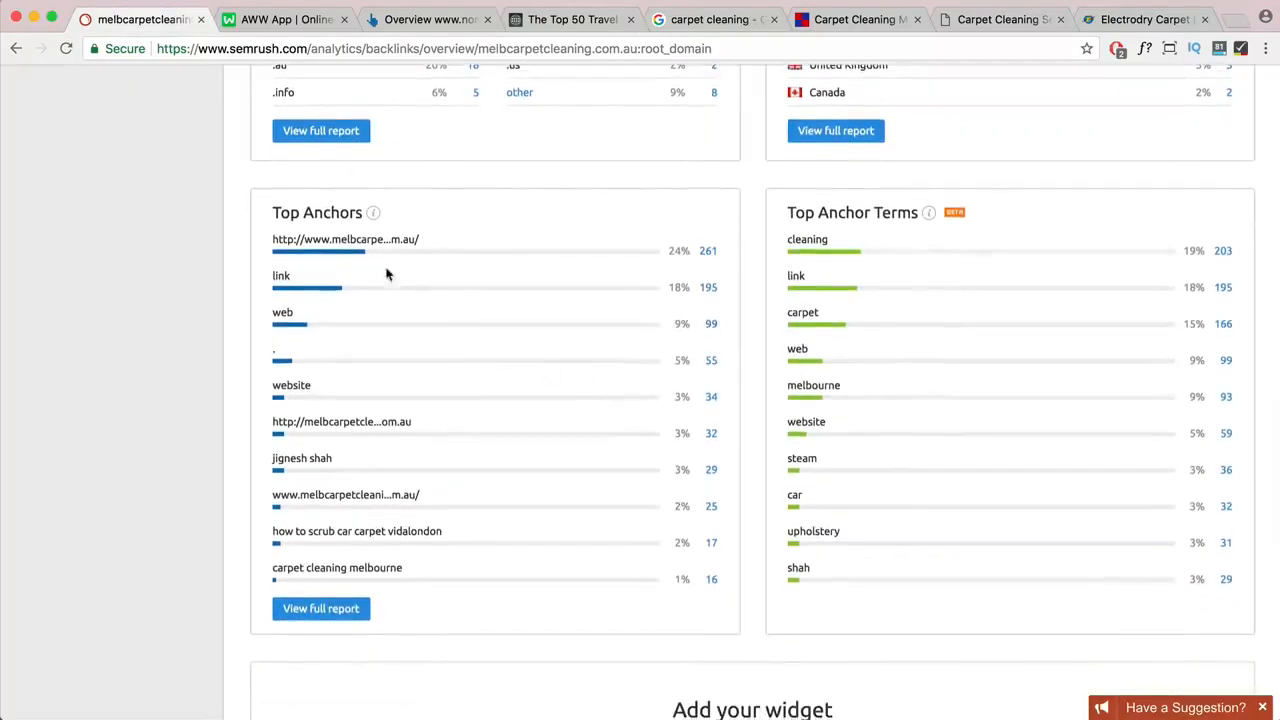
scroll(390, 265, down, 1)
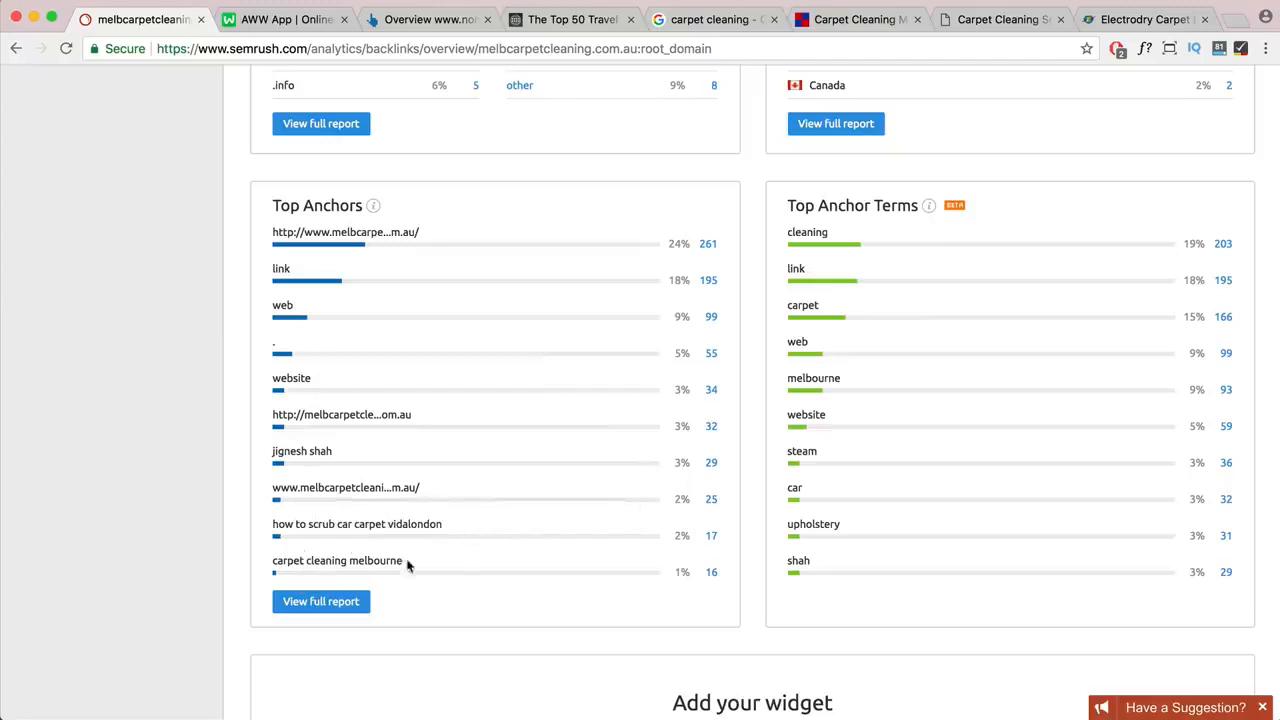
drag(407, 565, 264, 561)
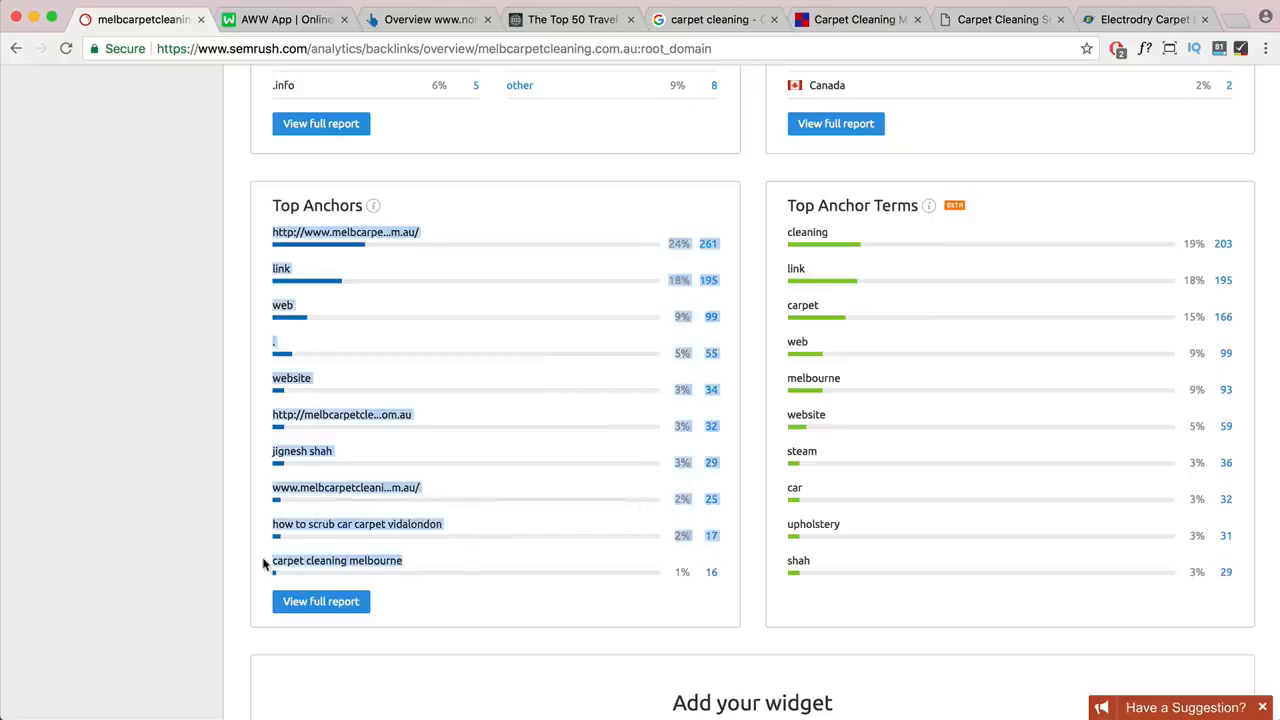
click(522, 571)
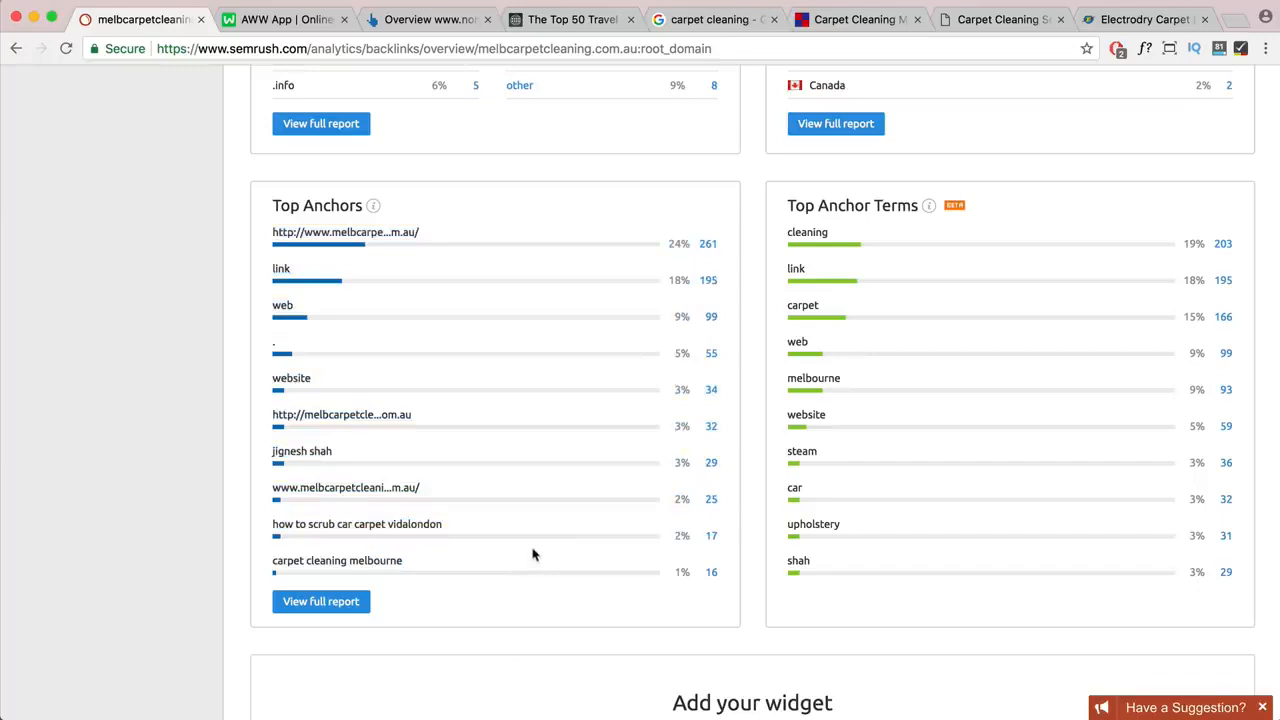
- Open the detailed backlinks list for melbcarpetcleaning.com.au and filter it to follow links only
scroll(686, 523, up, 15)
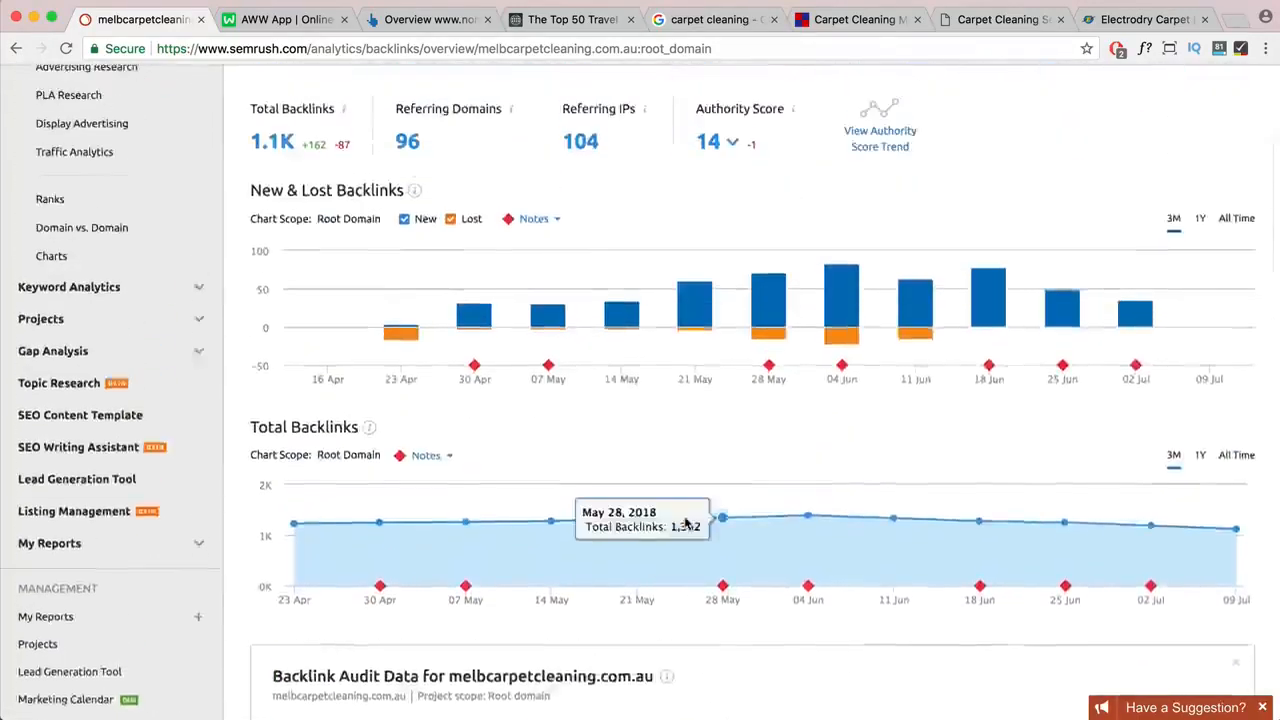
scroll(686, 523, up, 3)
click(362, 284)
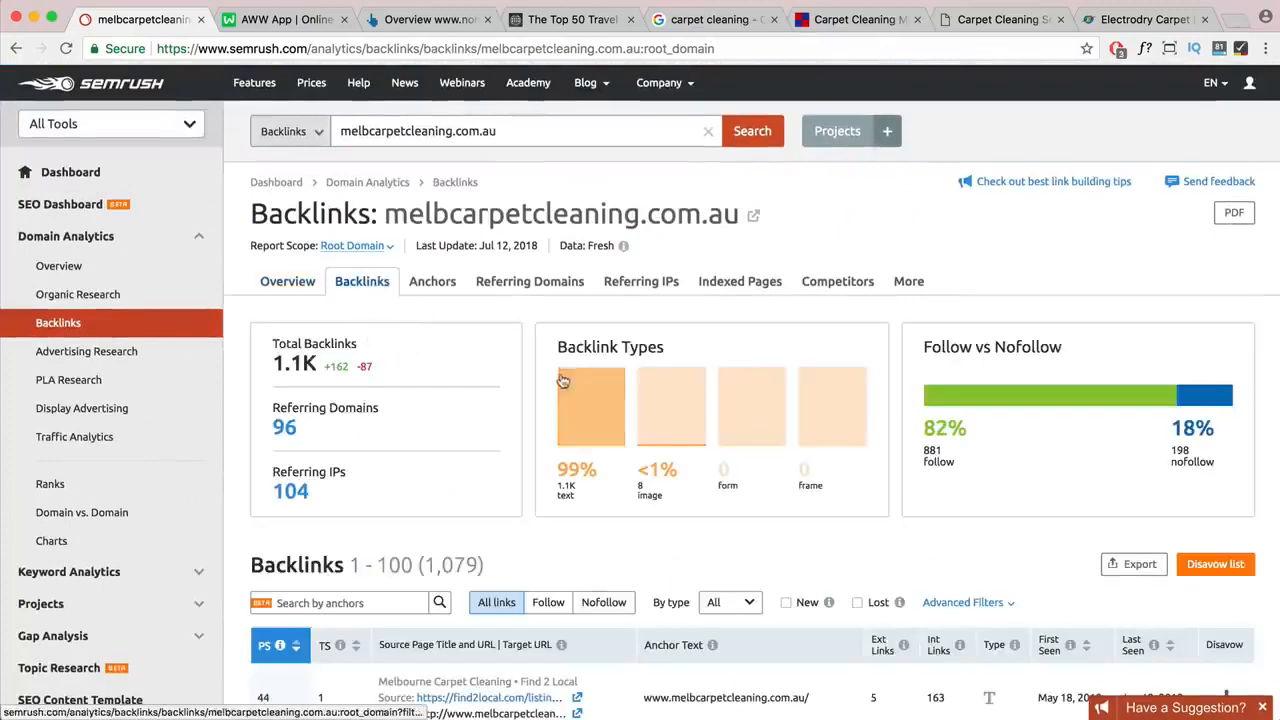
scroll(563, 381, down, 5)
scroll(563, 381, down, 1)
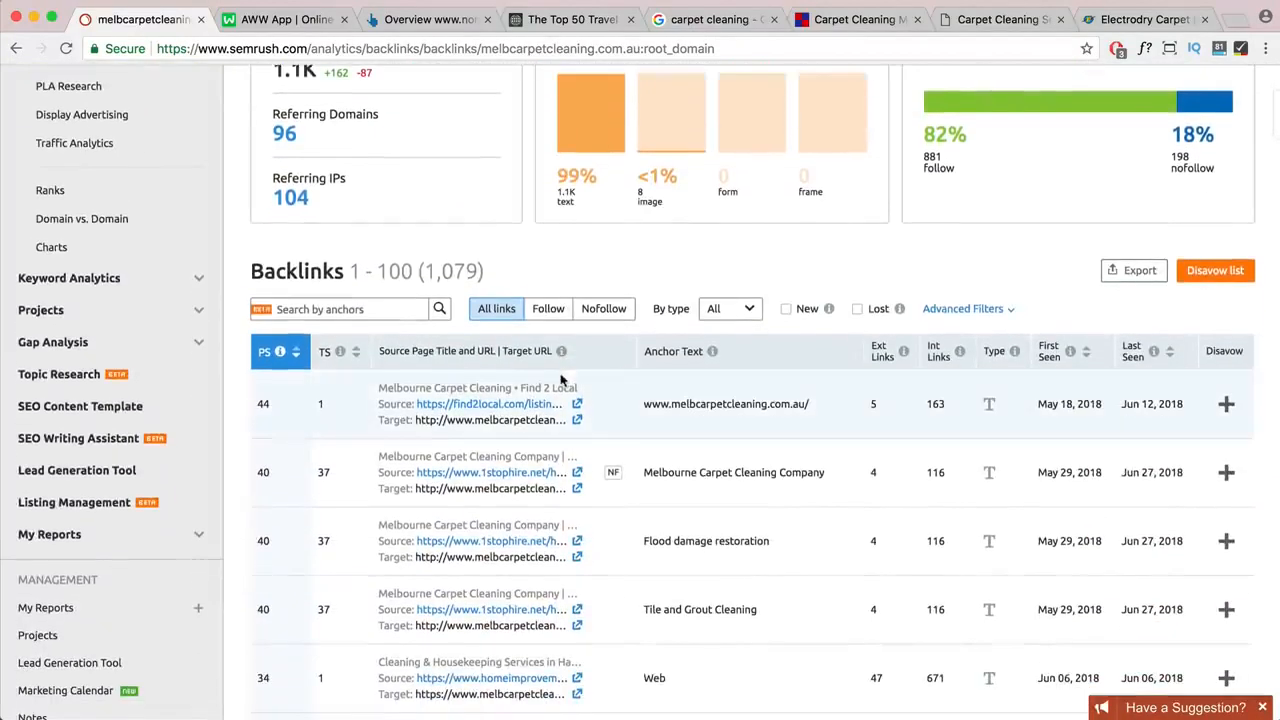
click(547, 310)
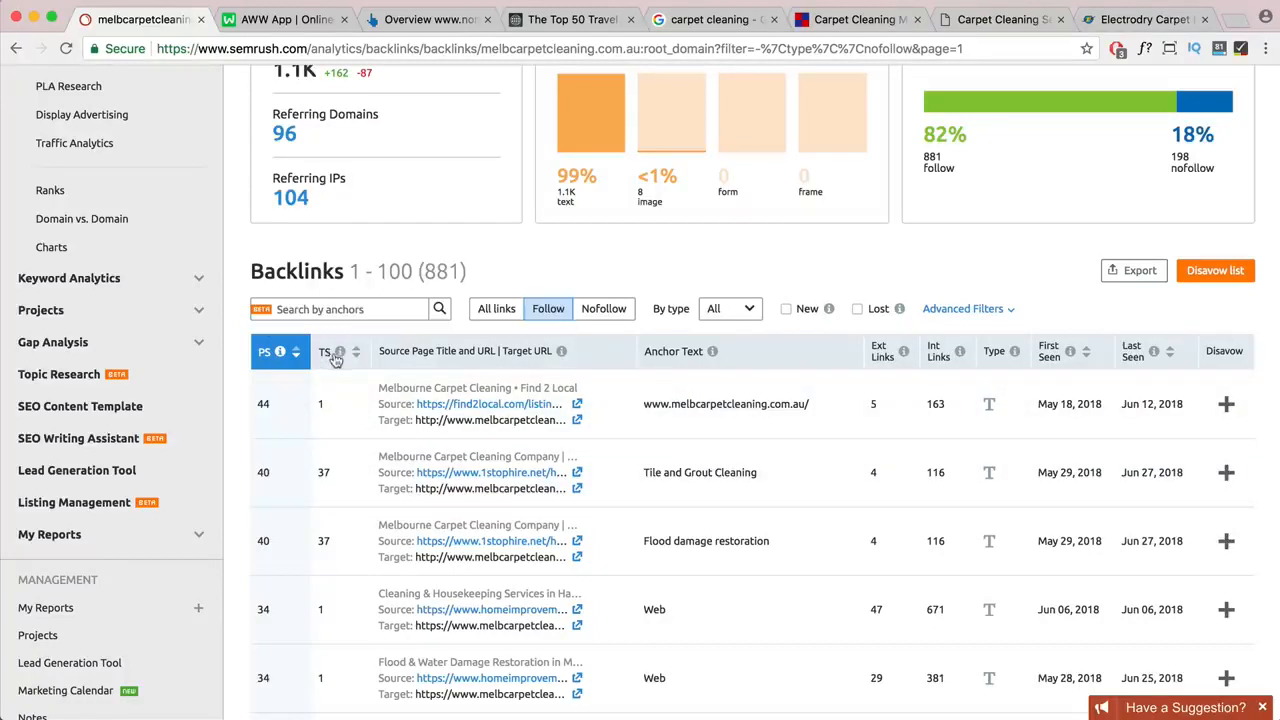
- Open the find2local.com source page of the first backlink, and open the directory's registration page in a new tab
click(577, 404)
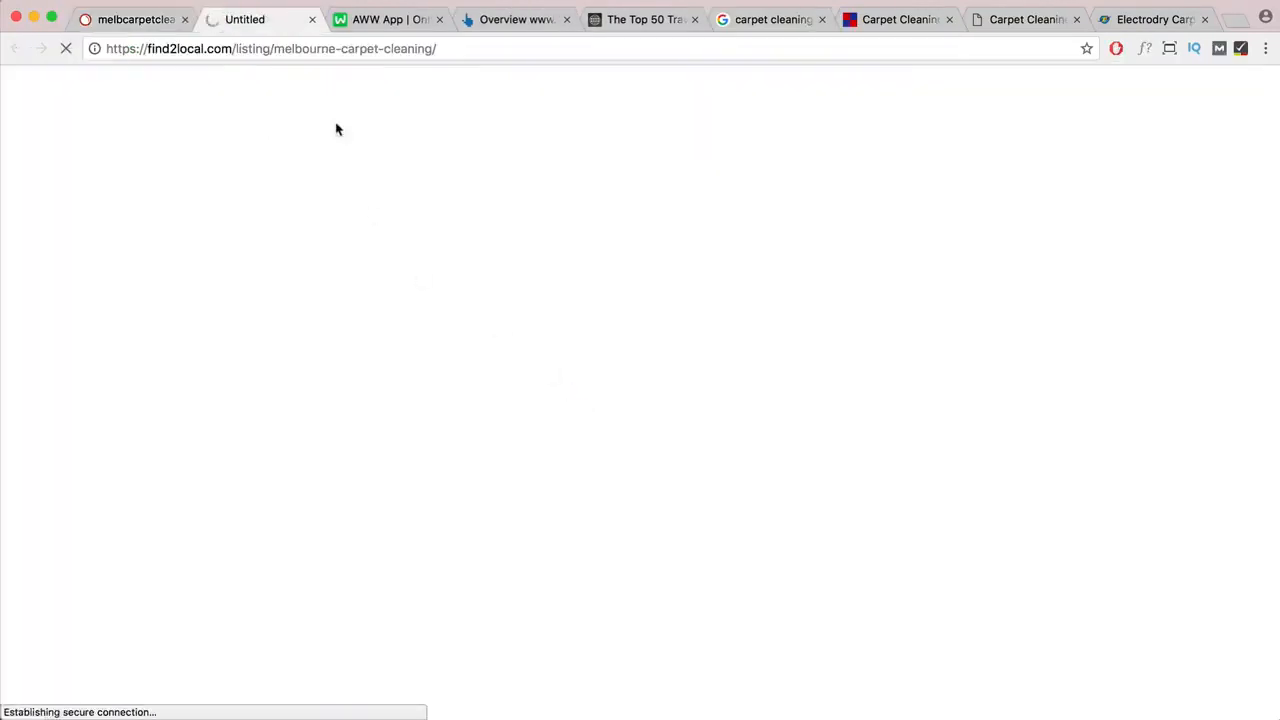
drag(507, 48, 157, 48)
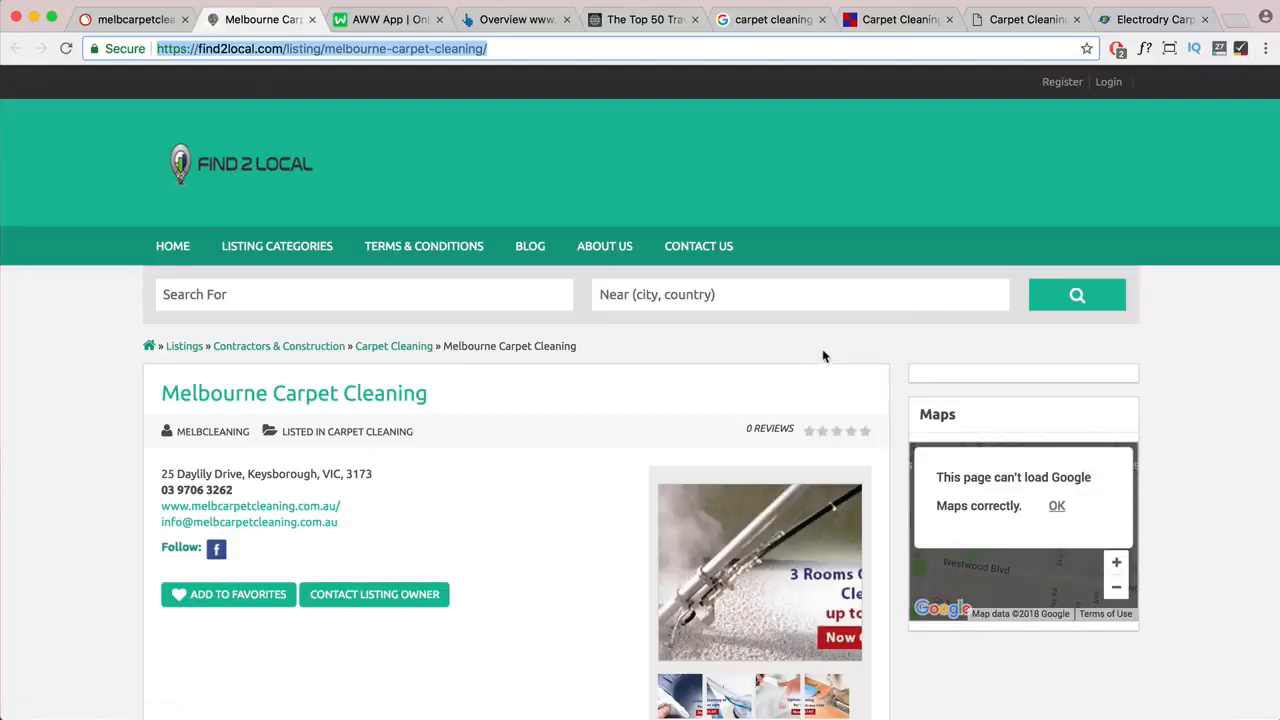
right_click(1058, 86)
click(1110, 90)
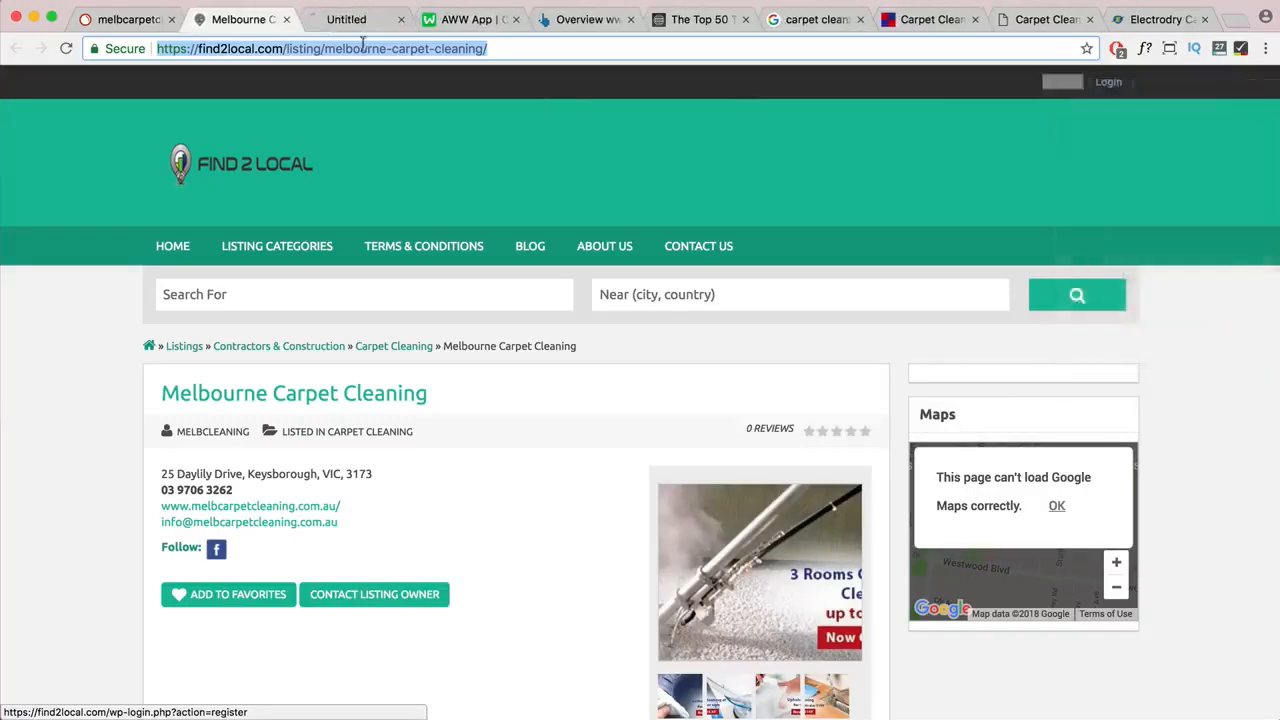
click(346, 20)
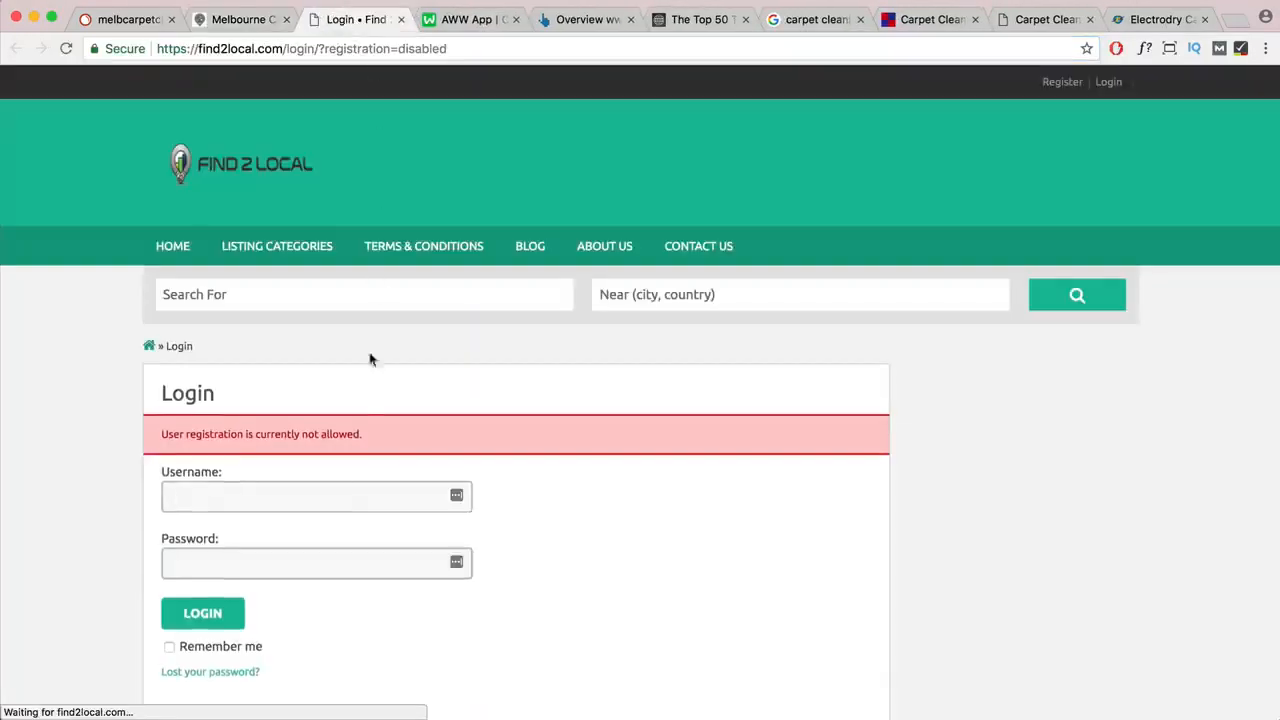
scroll(363, 340, down, 3)
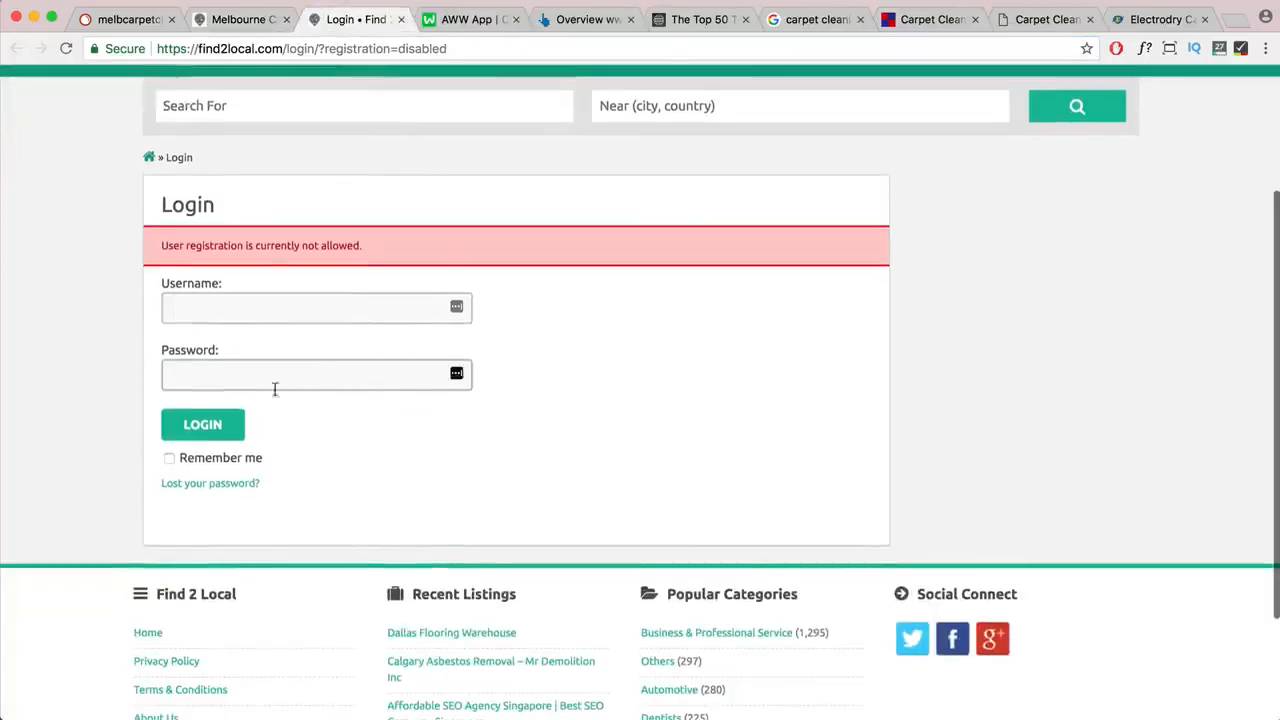
- Review the Melbourne Carpet Cleaning listing on Find 2 Local, including its website link, business description and tags
click(240, 19)
scroll(376, 427, down, 2)
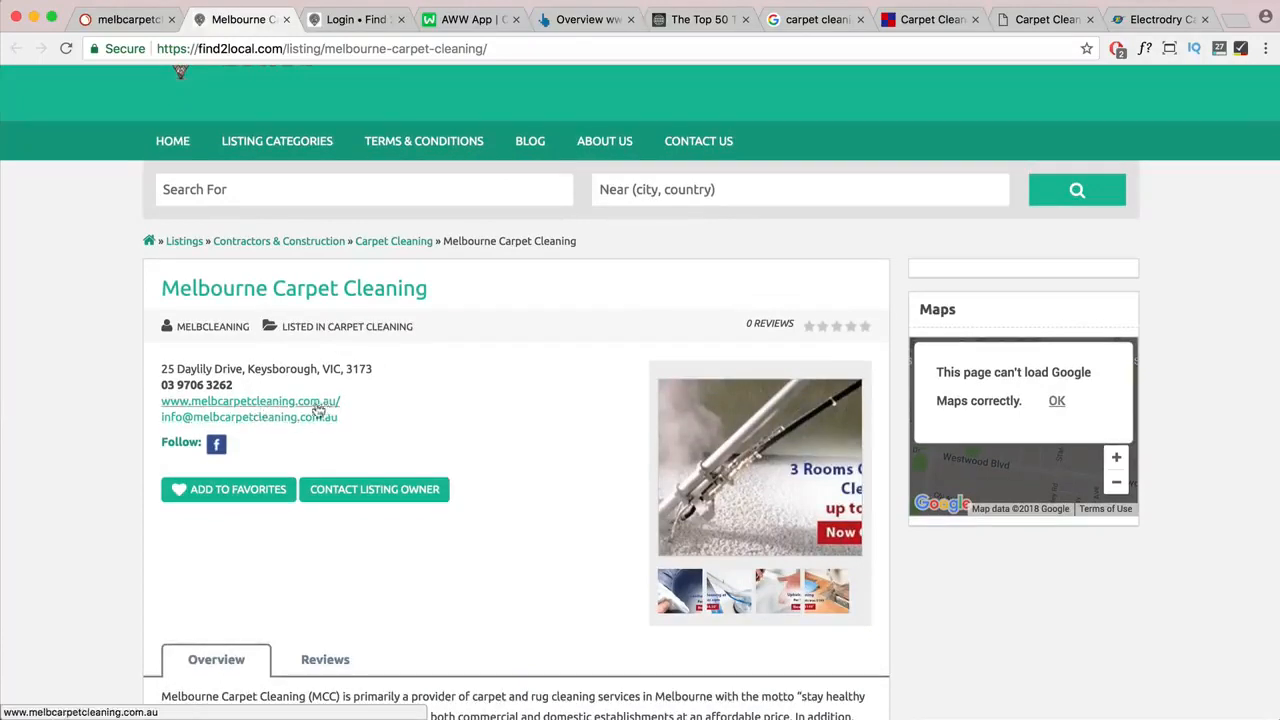
scroll(325, 430, down, 4)
scroll(321, 455, down, 4)
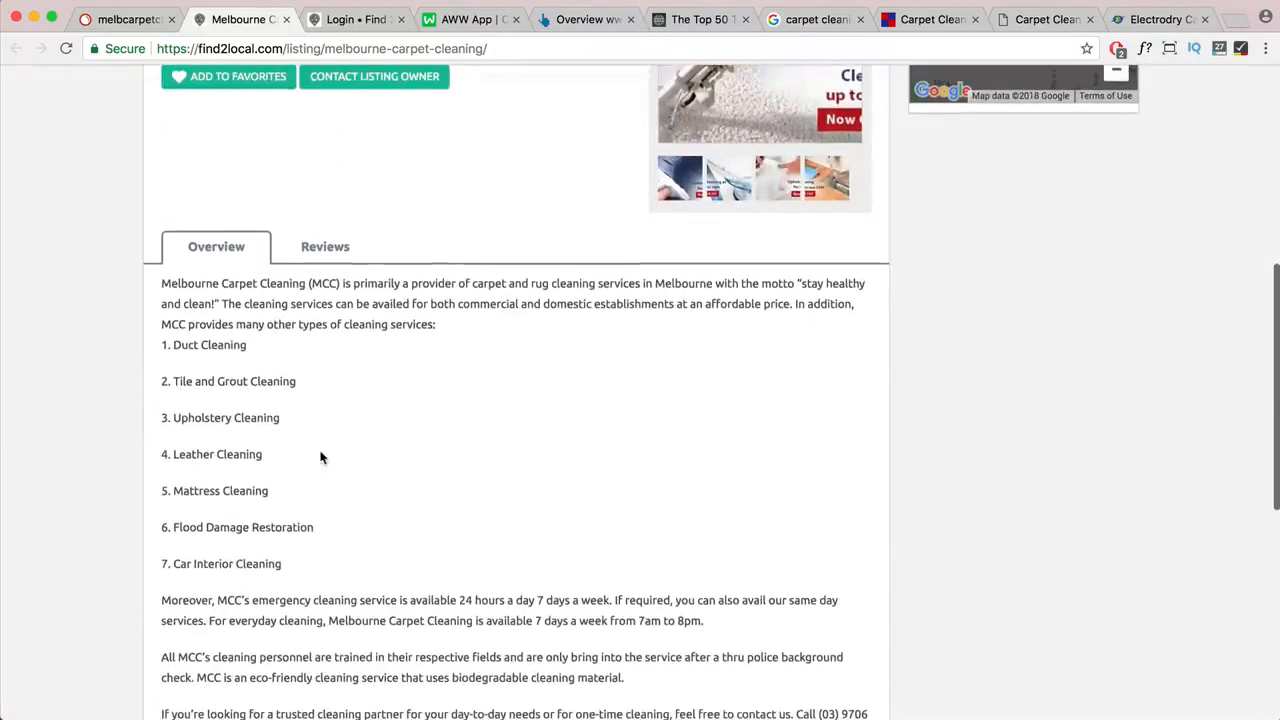
scroll(271, 473, down, 3)
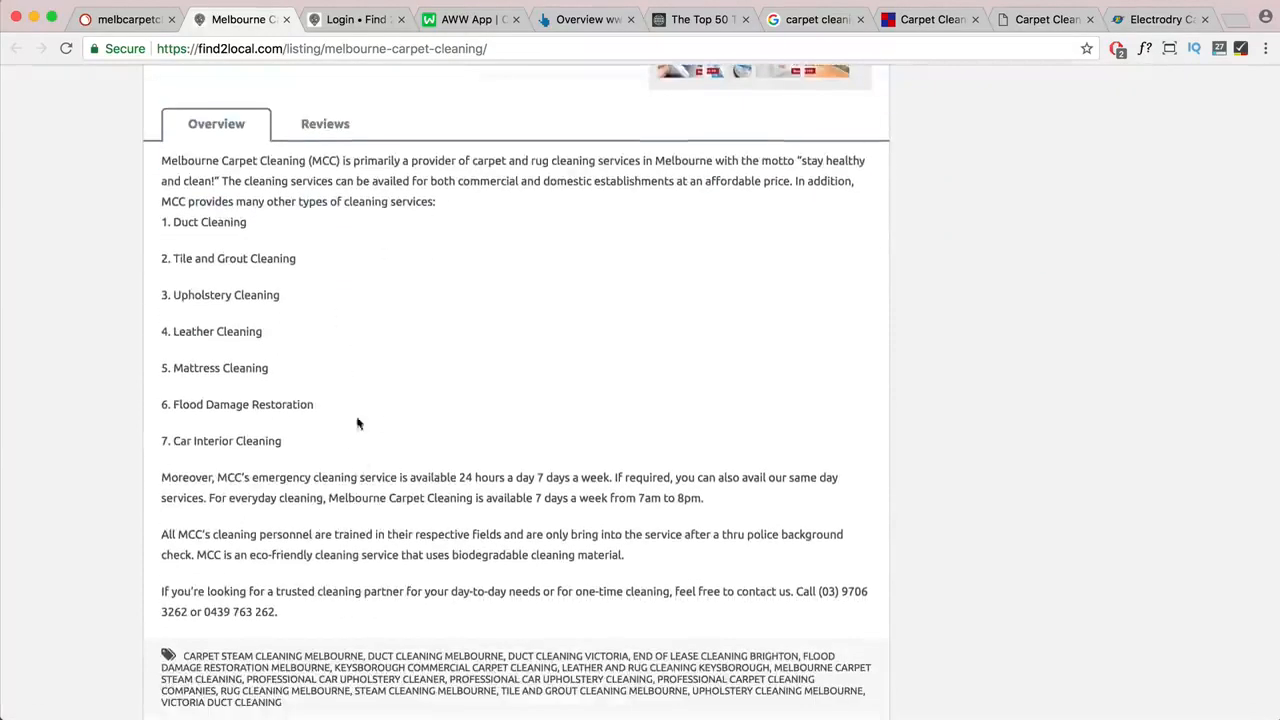
- From the SEMrush follow-links list, open the 1stophire.net and homeimprovement2day.com.au backlink source pages in separate tabs
click(125, 19)
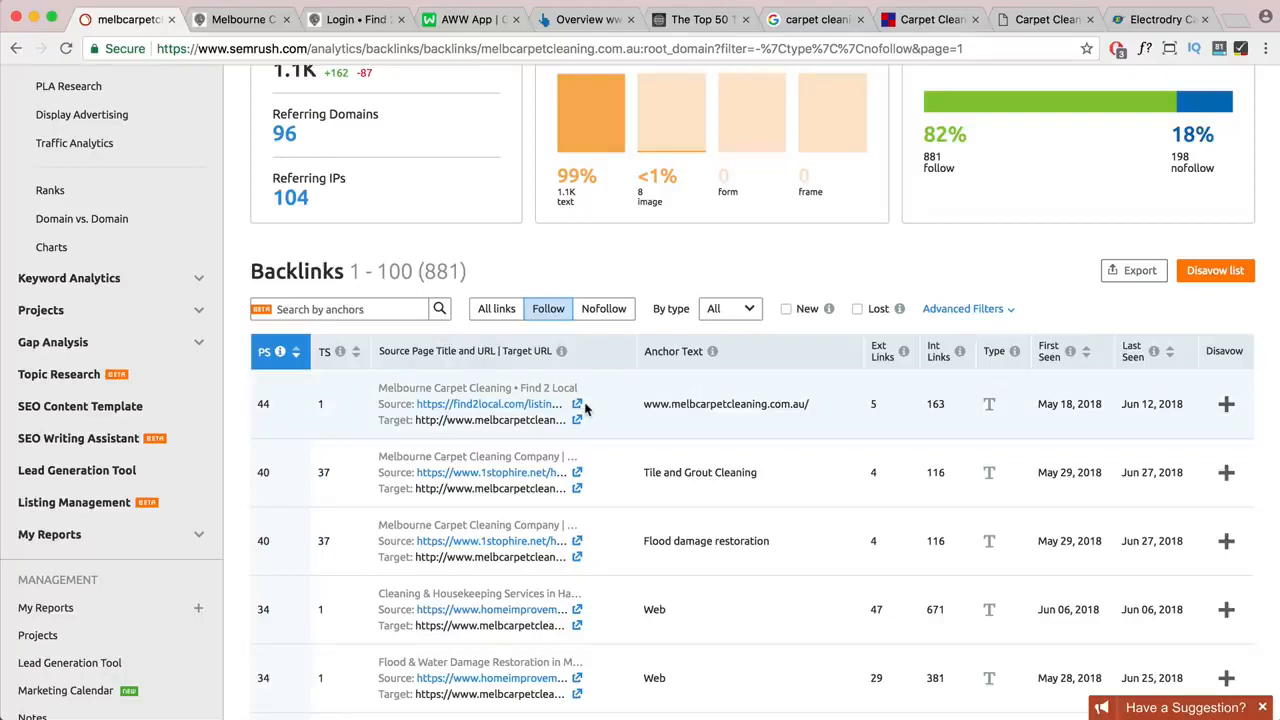
scroll(567, 491, down, 3)
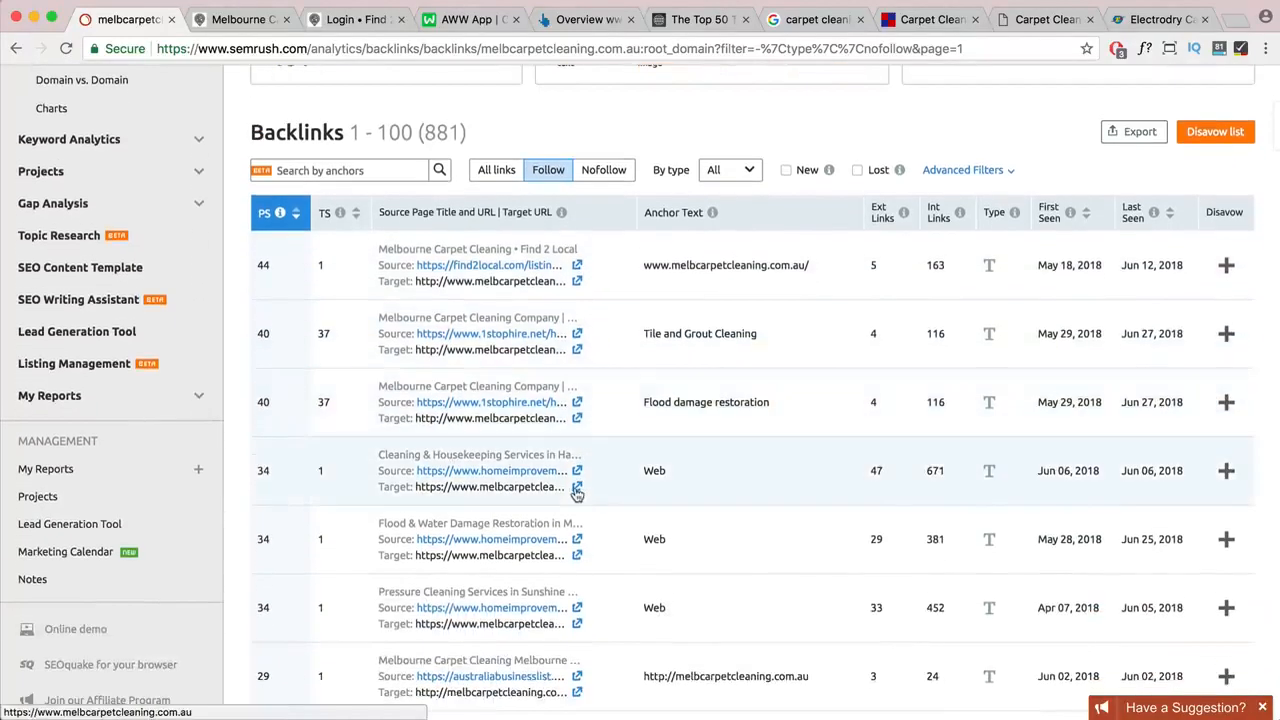
click(577, 334)
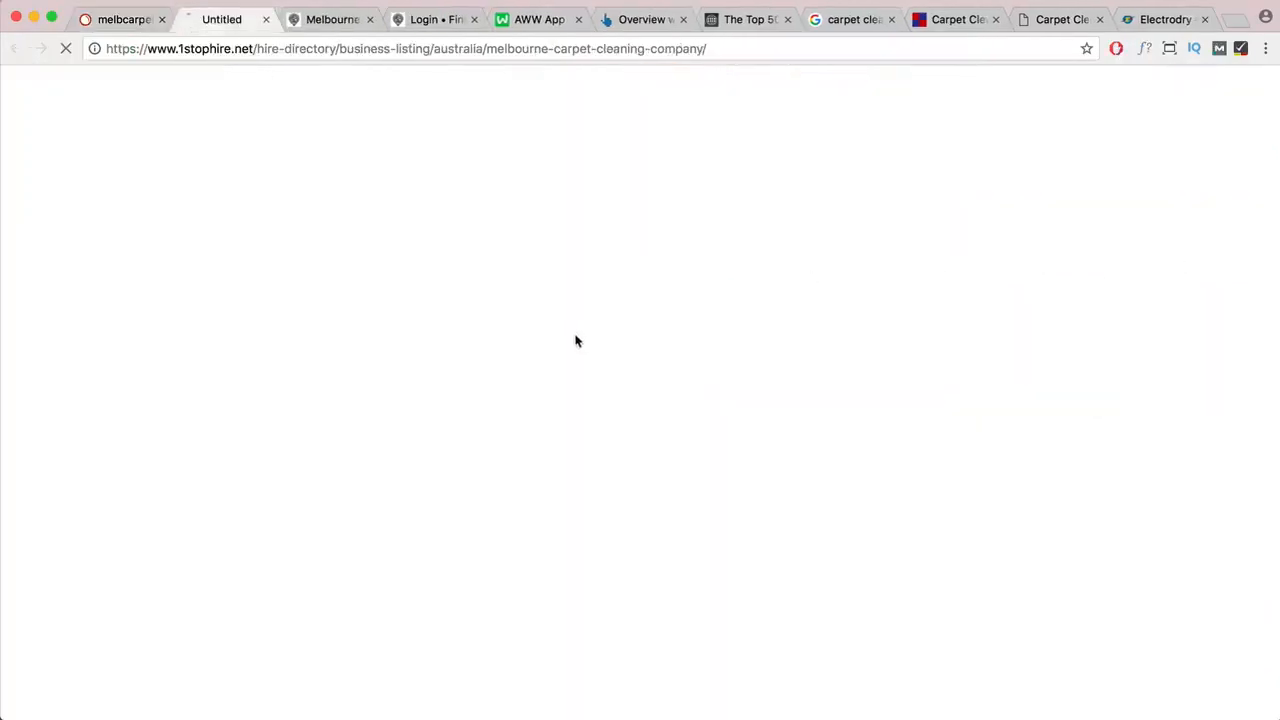
click(134, 29)
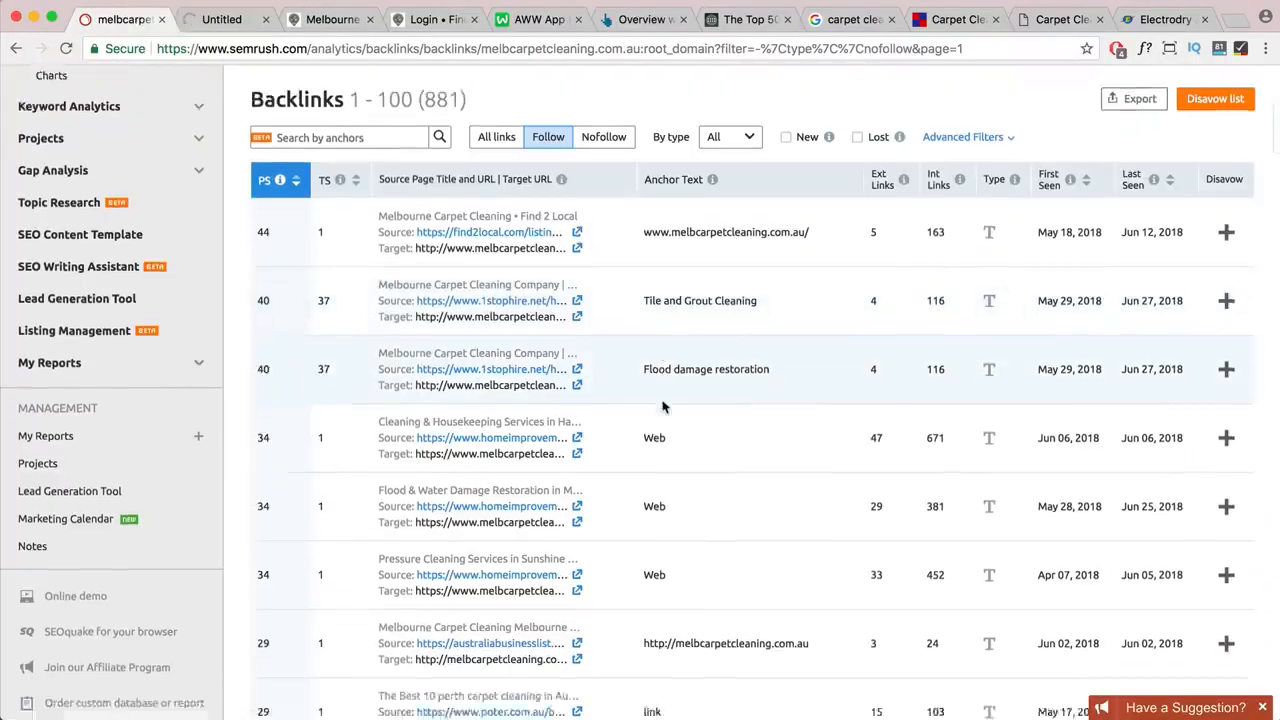
scroll(663, 406, down, 4)
click(577, 340)
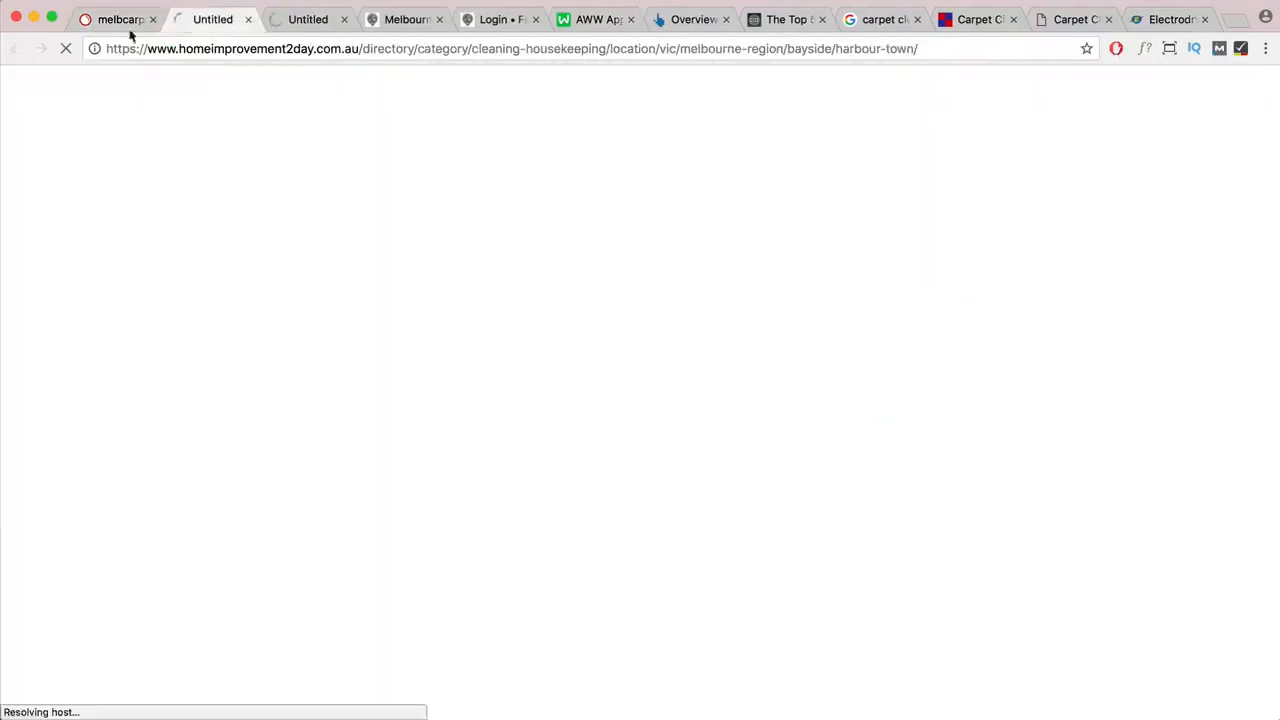
click(130, 22)
scroll(711, 469, down, 3)
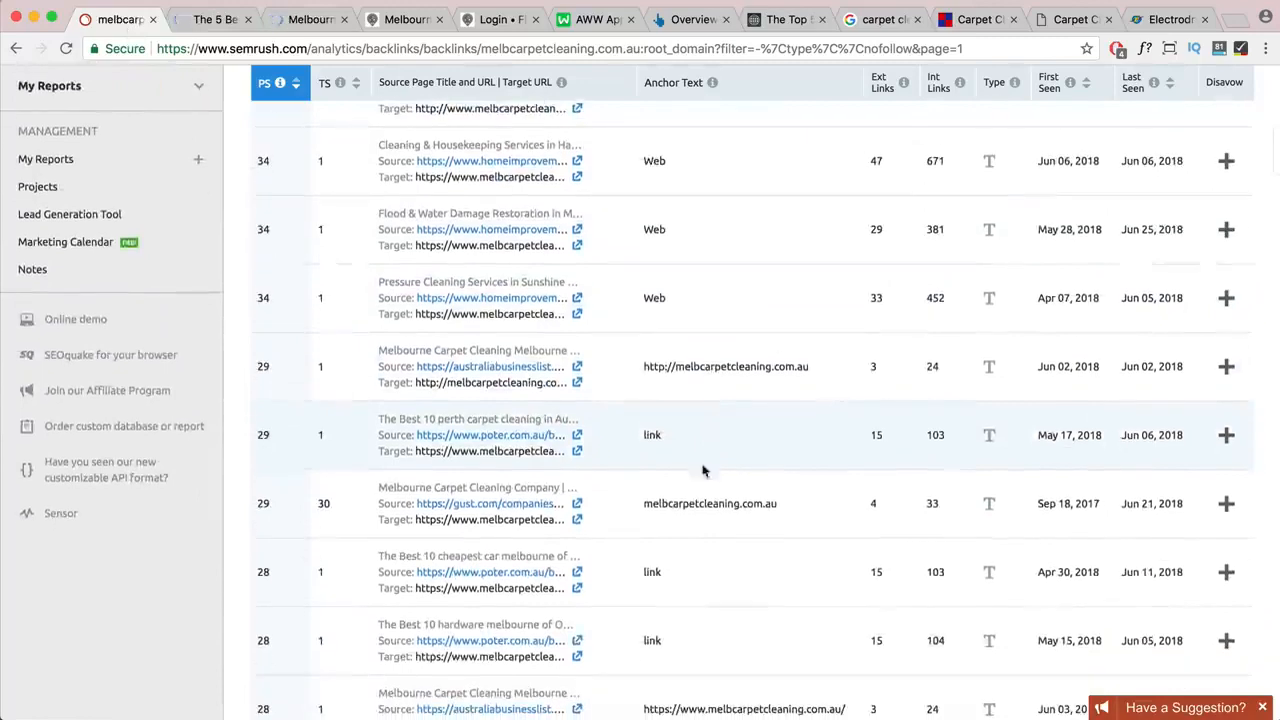
- Find the Electrodry competitor site among the open pages and copy its root domain from the web address
click(1058, 20)
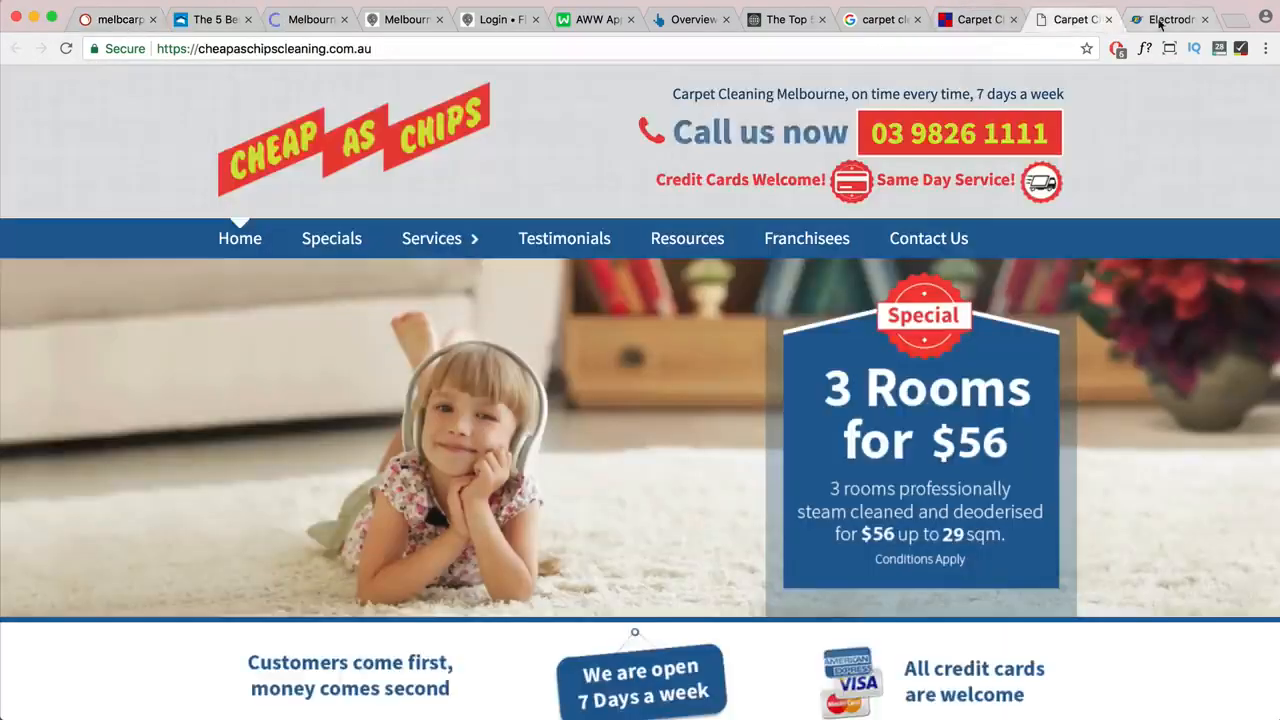
click(1135, 20)
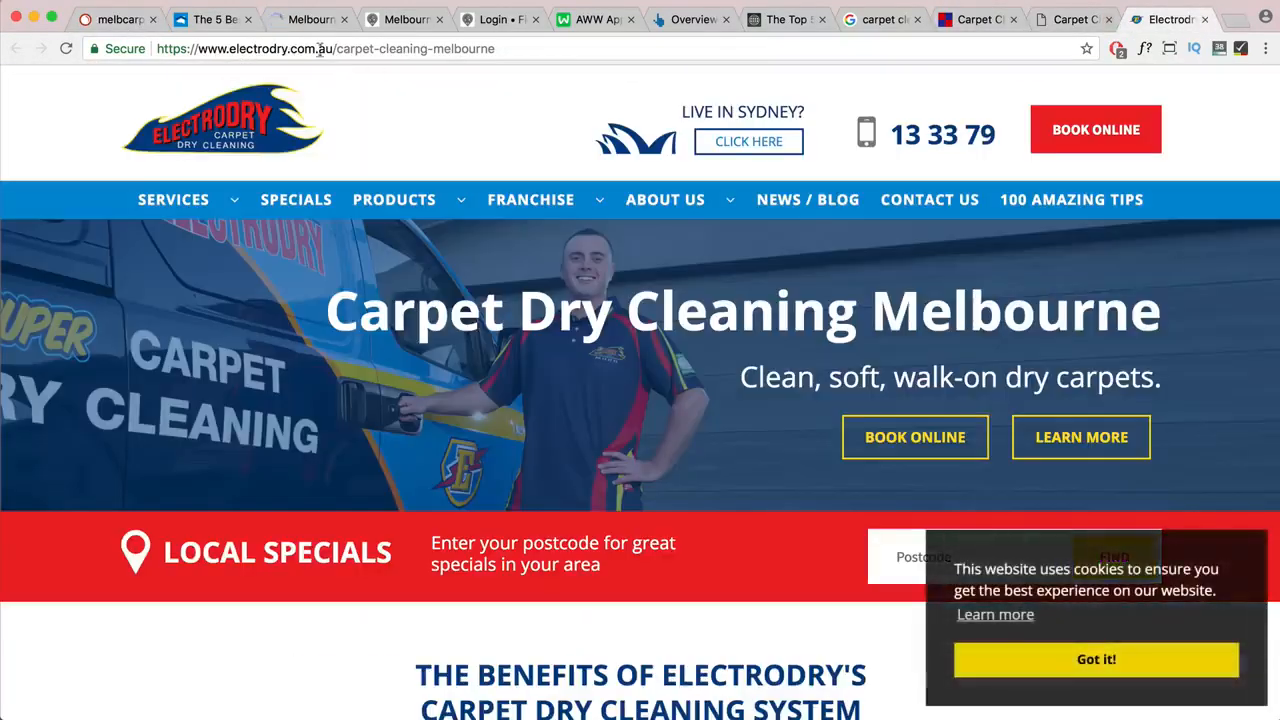
drag(336, 49, 242, 44)
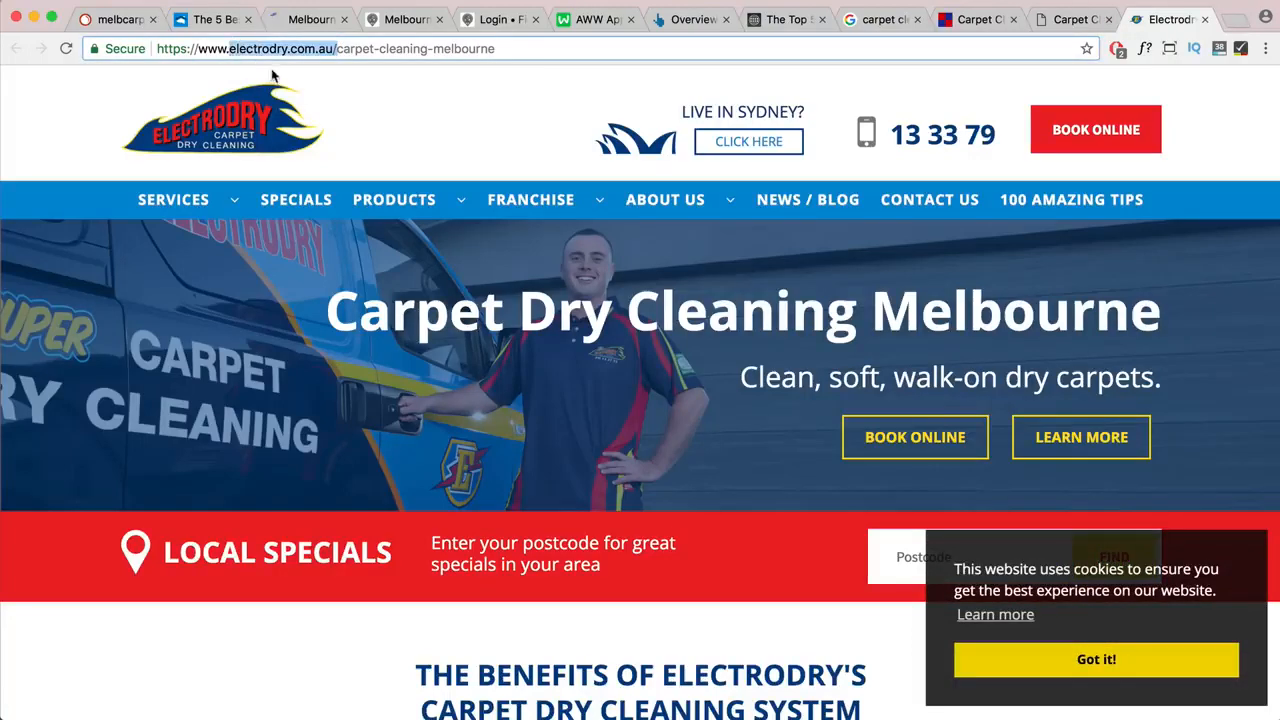
- Open the SEMrush dashboard in a new browser tab and go to its Backlinks analysis under Domain Analytics
click(118, 19)
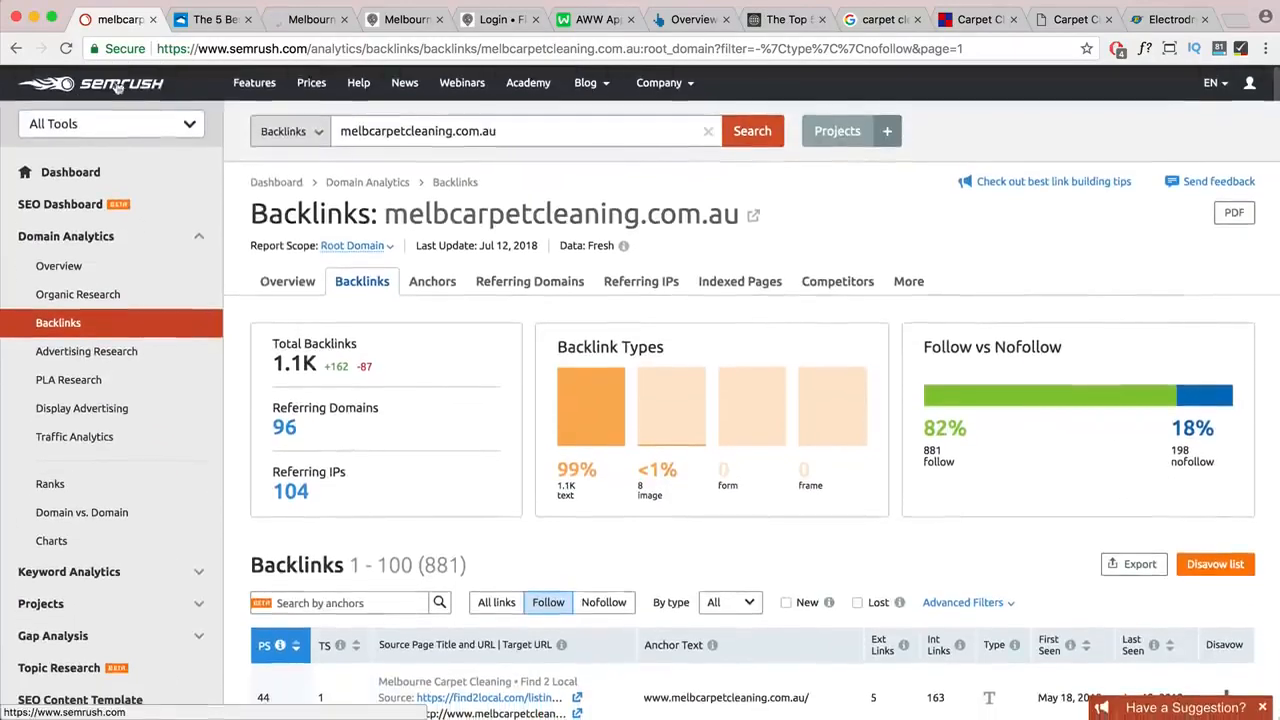
right_click(122, 82)
click(180, 89)
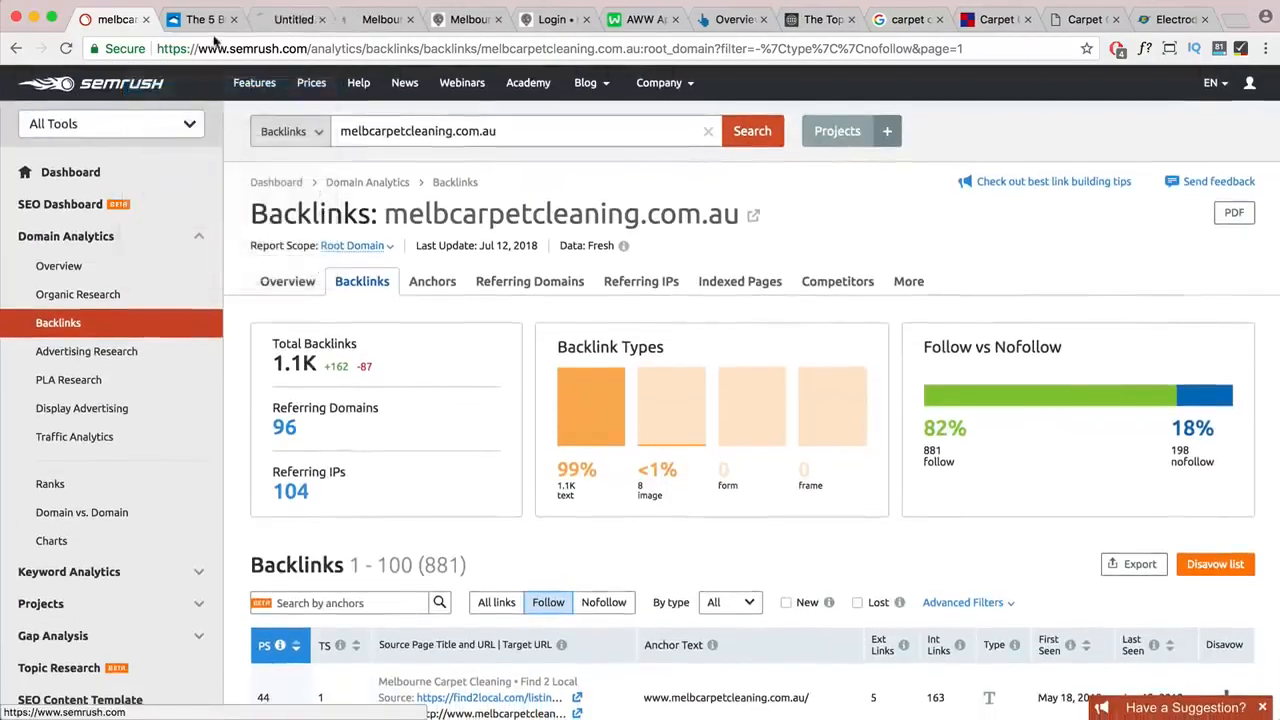
click(288, 20)
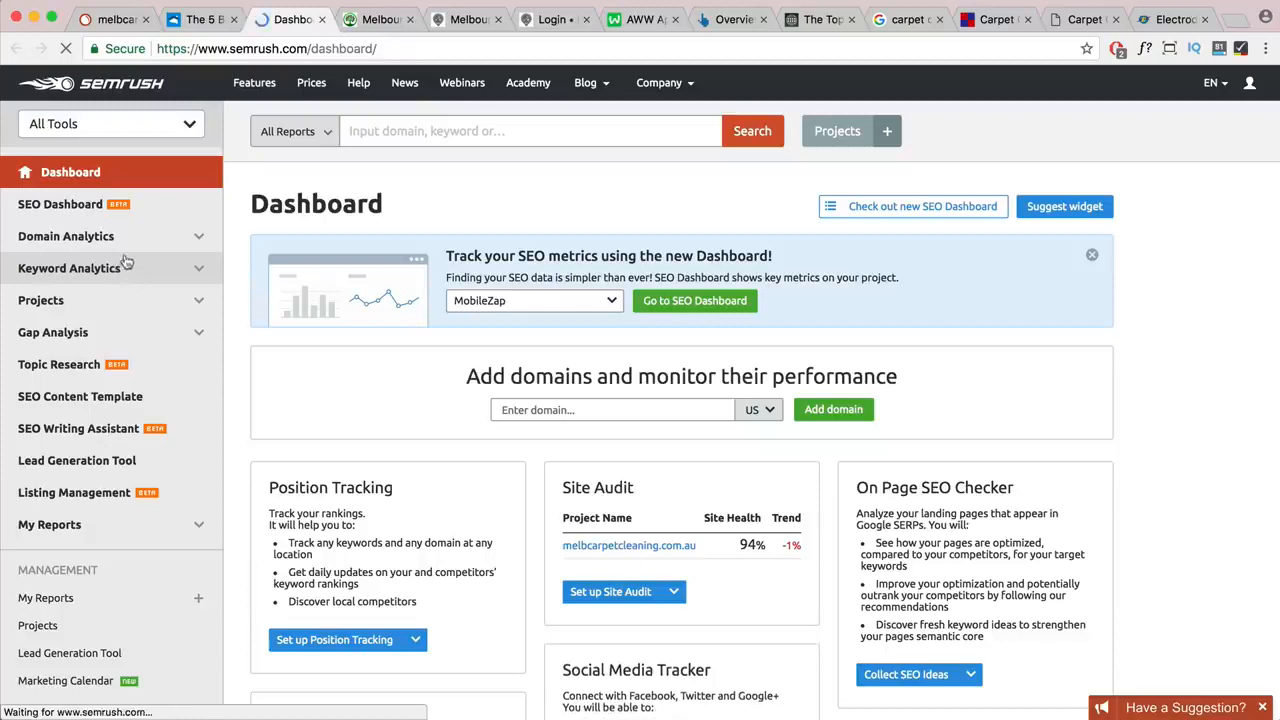
click(199, 242)
click(57, 325)
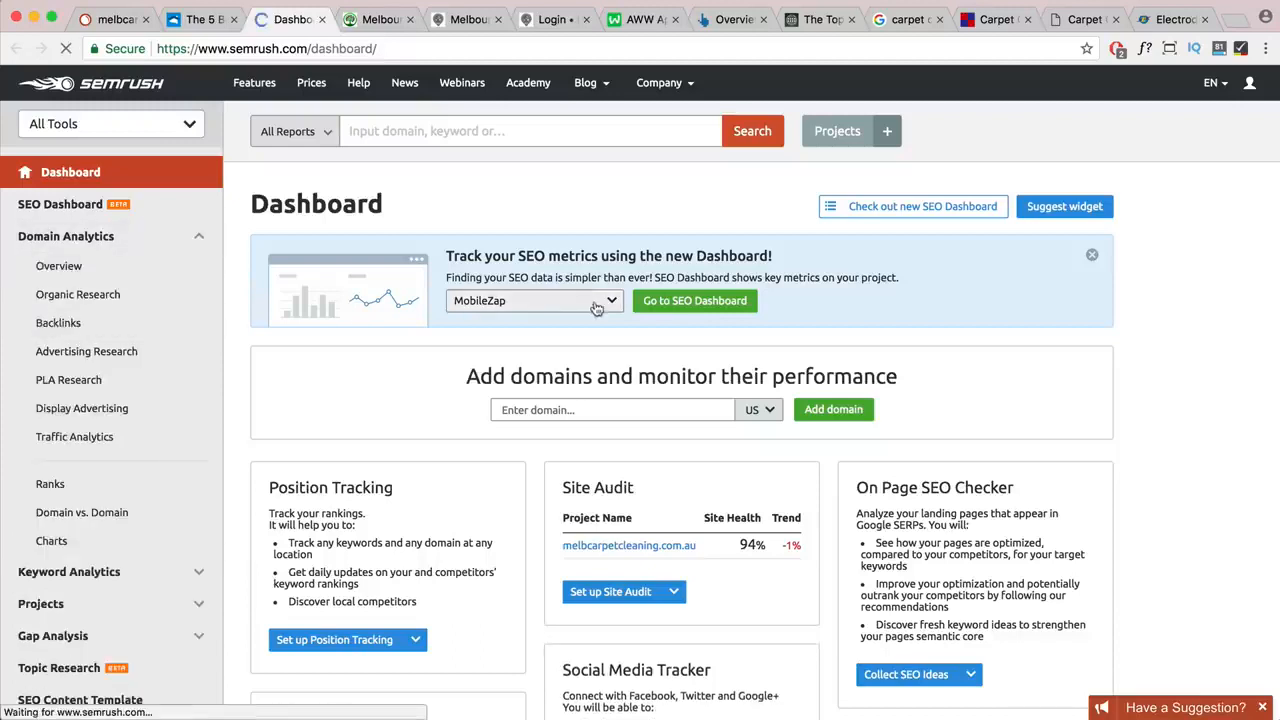
- Run a backlink check for electrodry.com.au and review the domain's backlink overview
text(electrodry.com.au/)
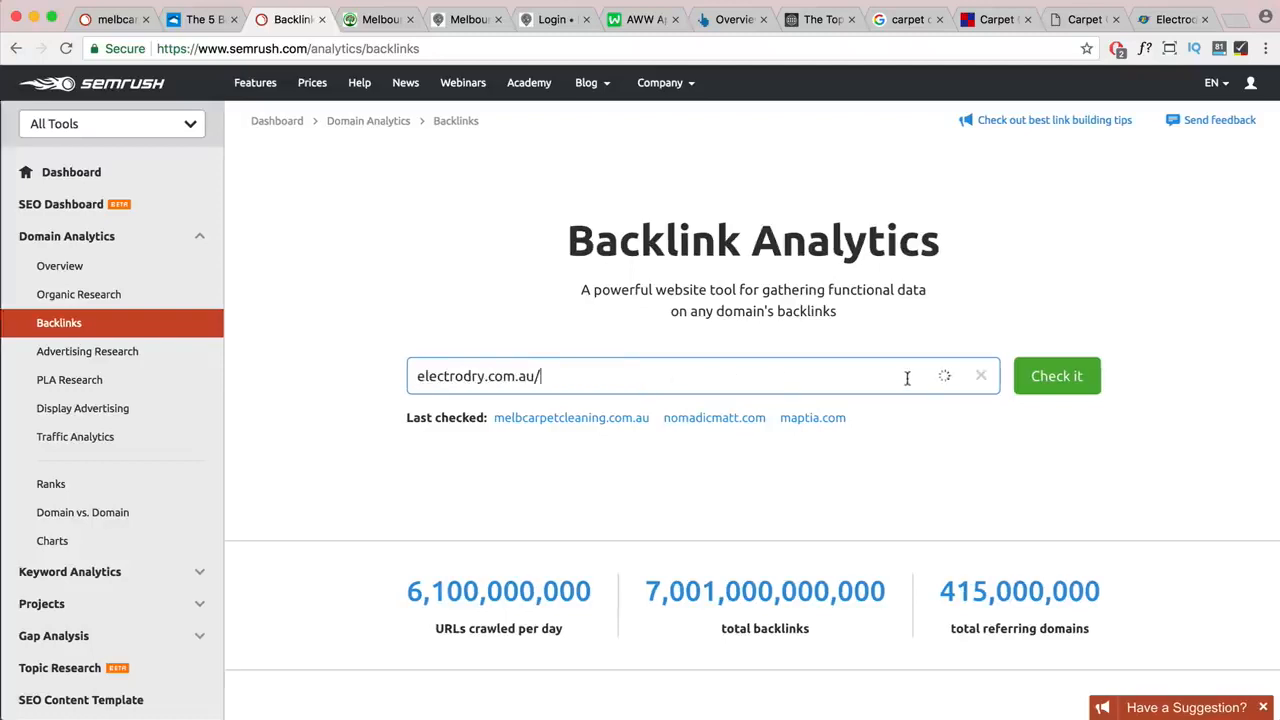
key(BackSpace)
click(1055, 378)
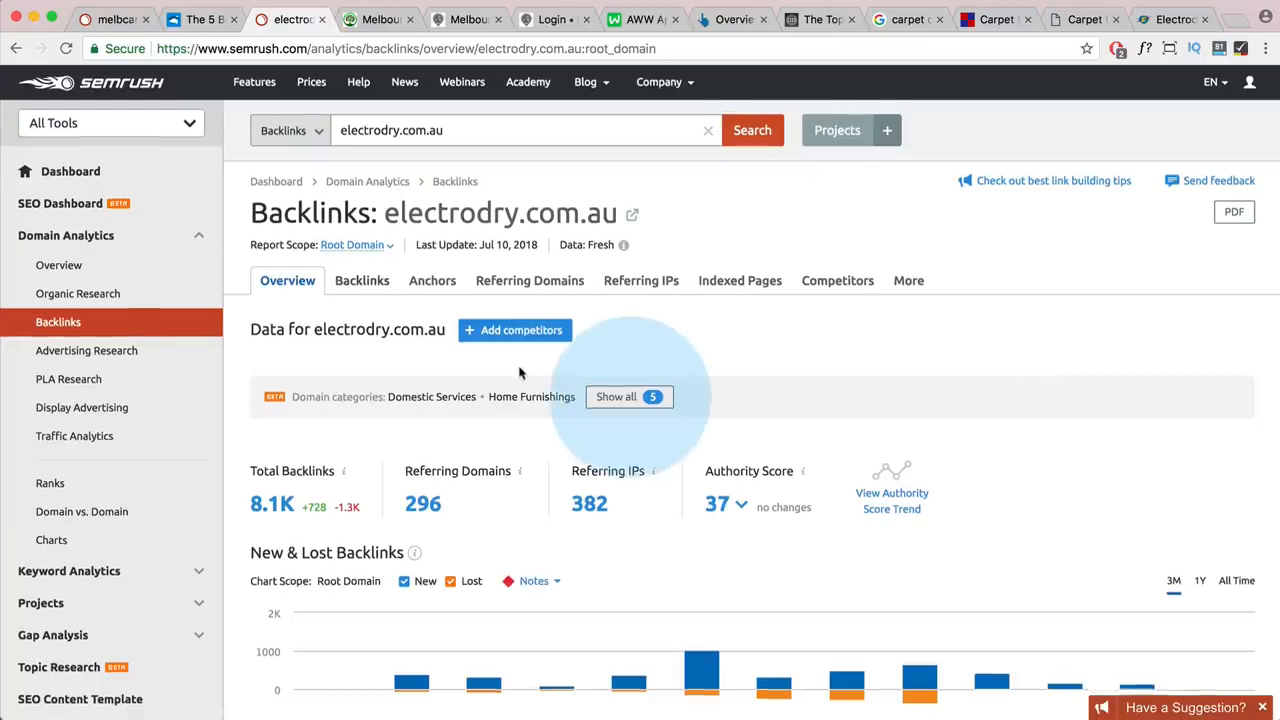
scroll(467, 355, down, 2)
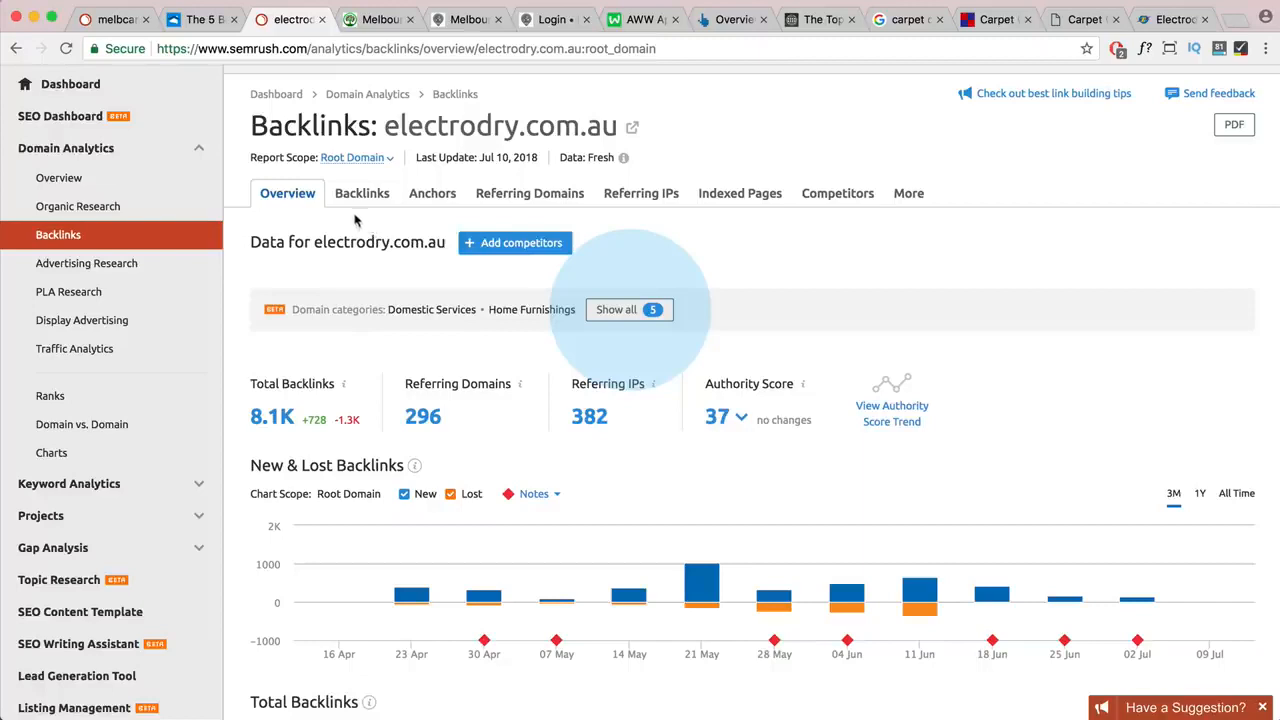
scroll(418, 240, down, 2)
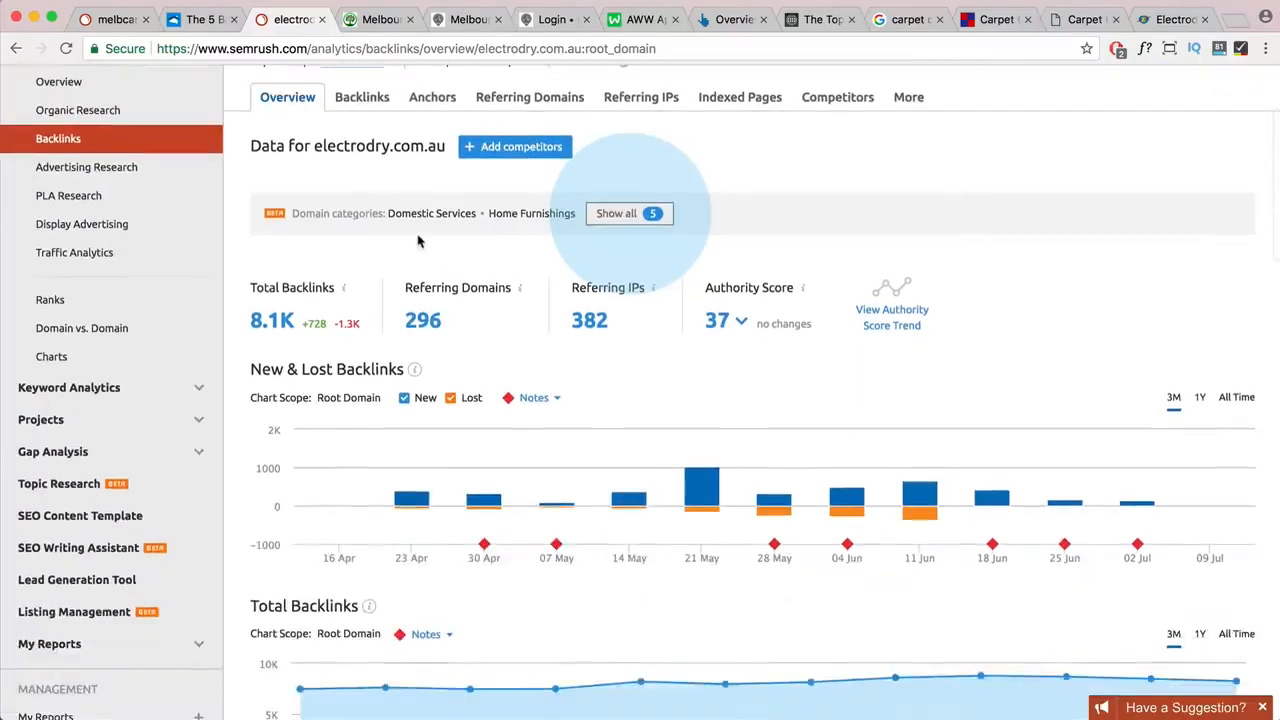
scroll(418, 240, up, 1)
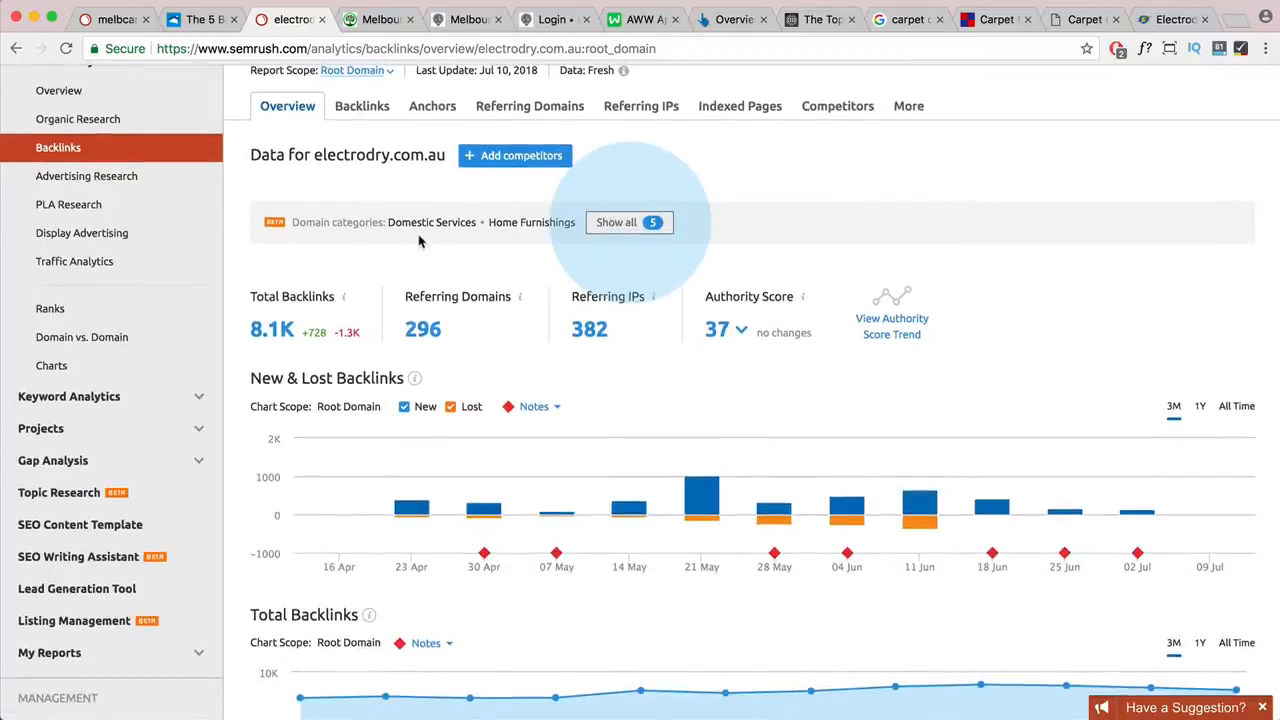
- Open the detailed backlinks list for electrodry.com.au and examine the first entry's nofollow tag, anchor text and external link count
click(363, 111)
scroll(561, 279, down, 3)
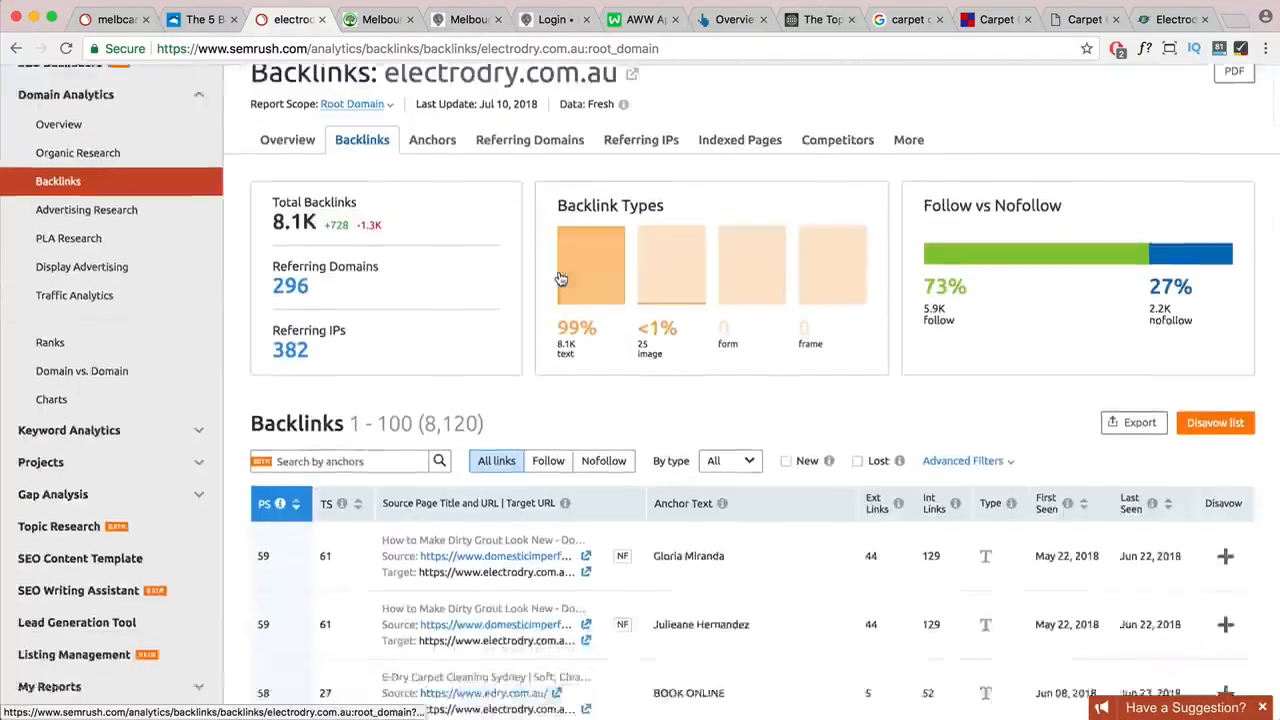
scroll(561, 279, down, 5)
mouse_move(631, 300)
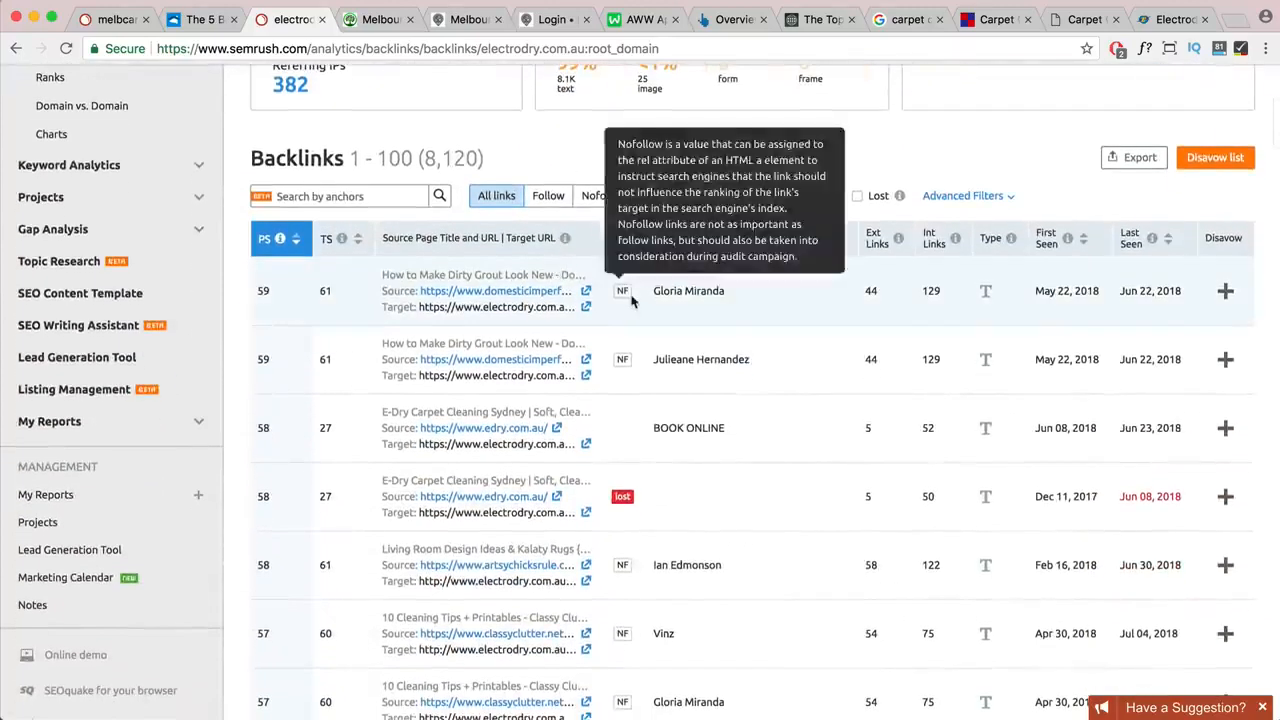
drag(729, 297, 654, 293)
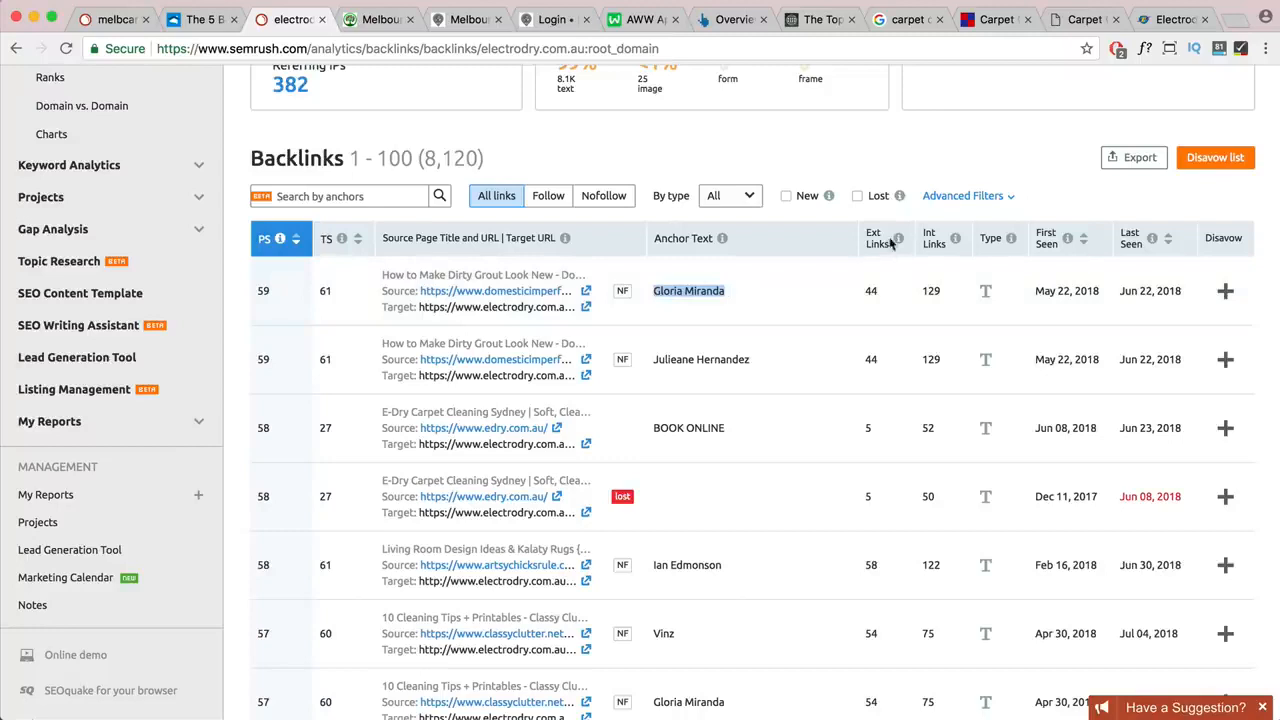
double_click(872, 290)
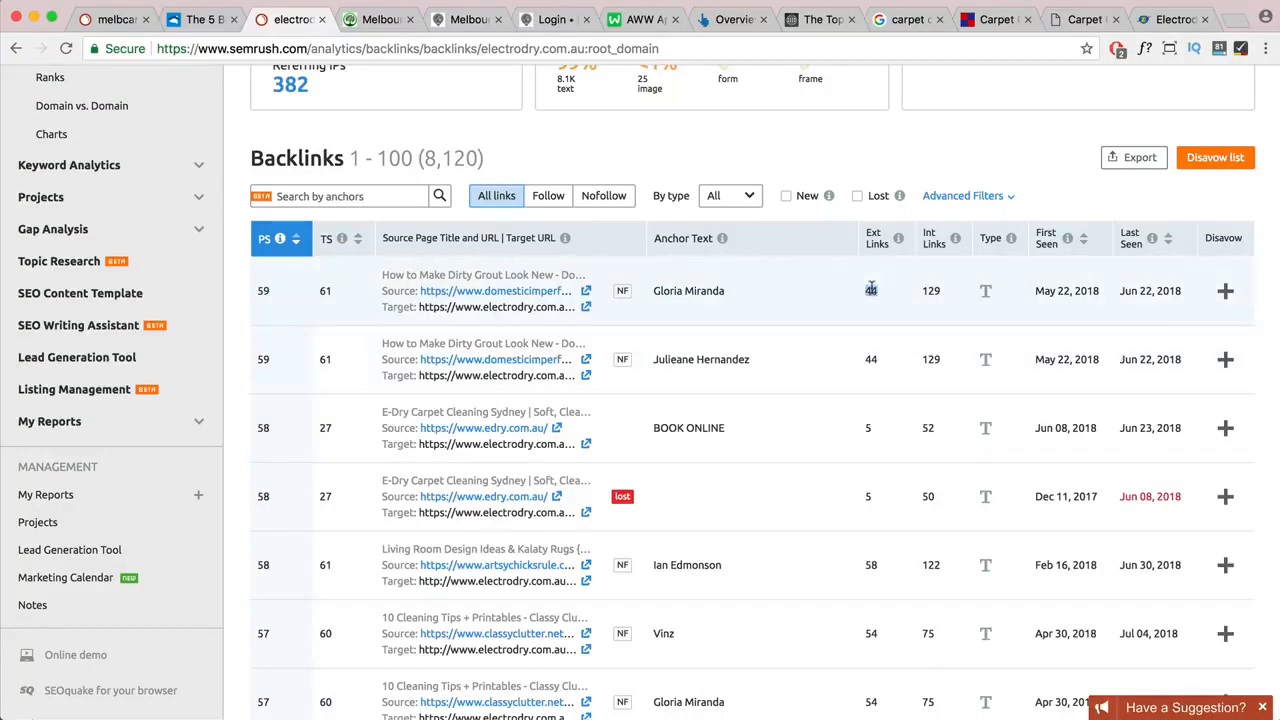
- Look through the electrodry.com.au backlinks and open the domesticimperfection.com source page of the first entry
scroll(886, 372, down, 15)
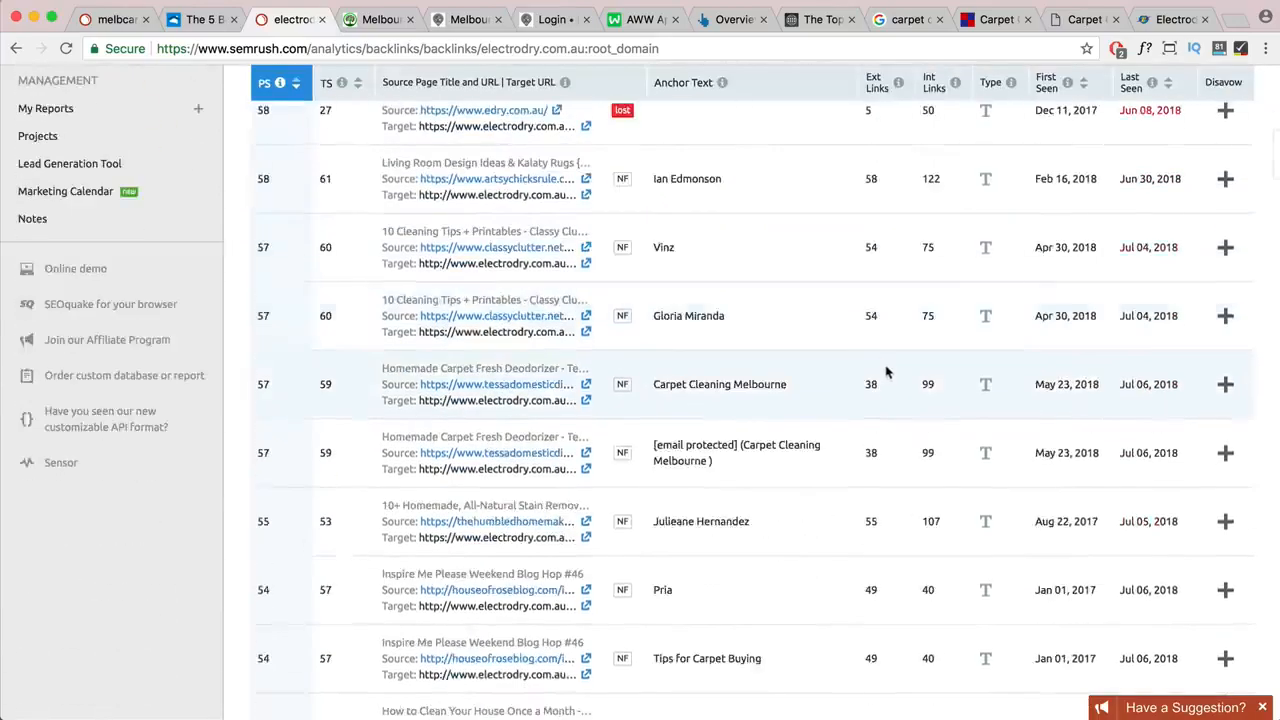
scroll(886, 372, down, 15)
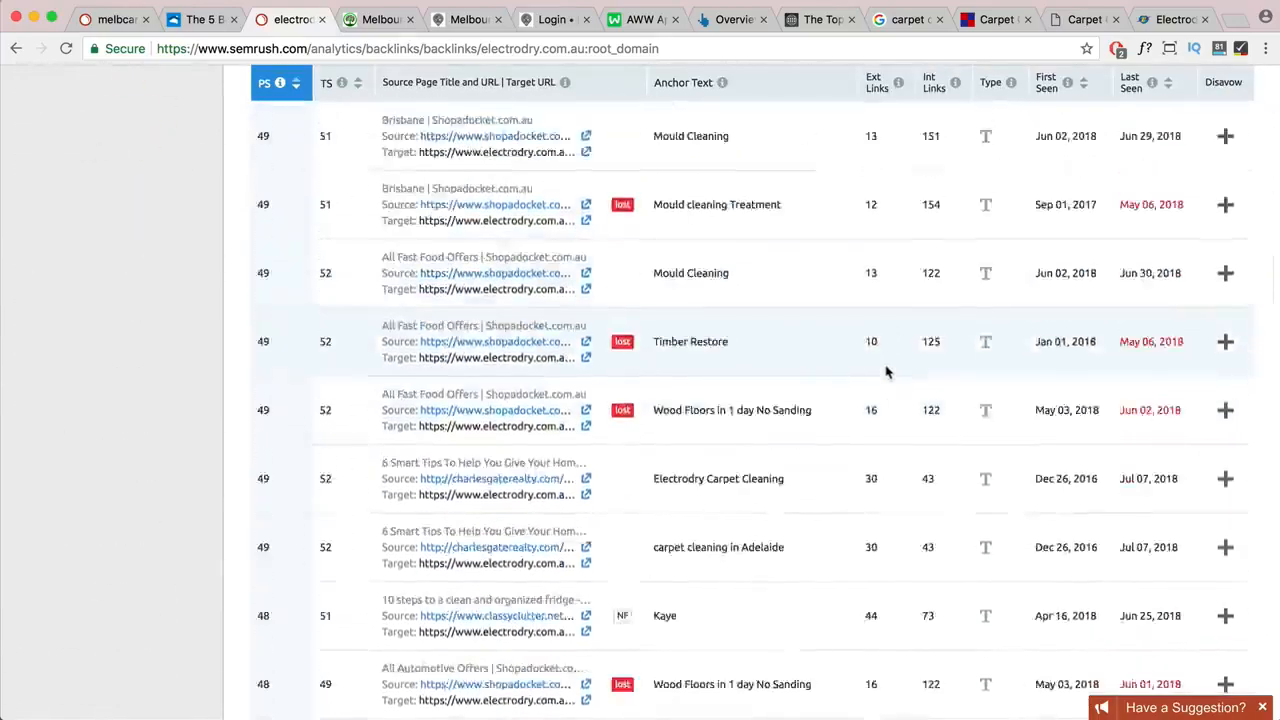
scroll(886, 372, up, 20)
scroll(886, 372, down, 5)
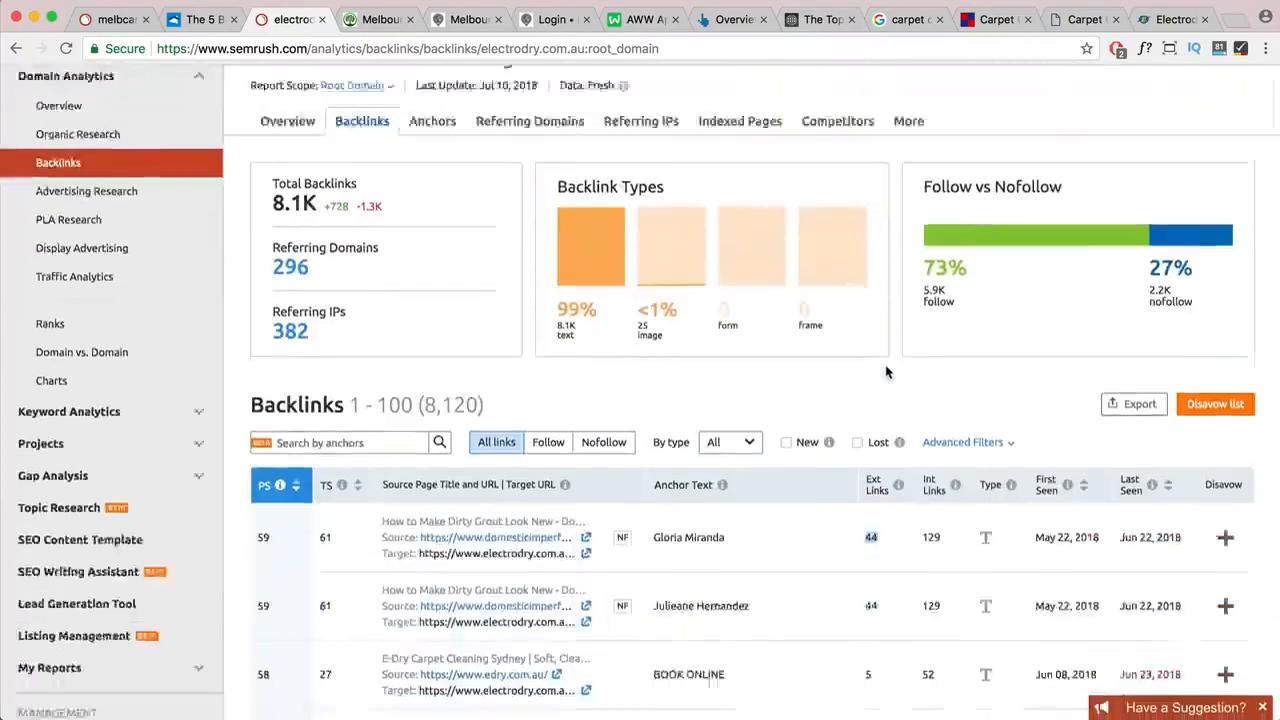
scroll(885, 371, down, 1)
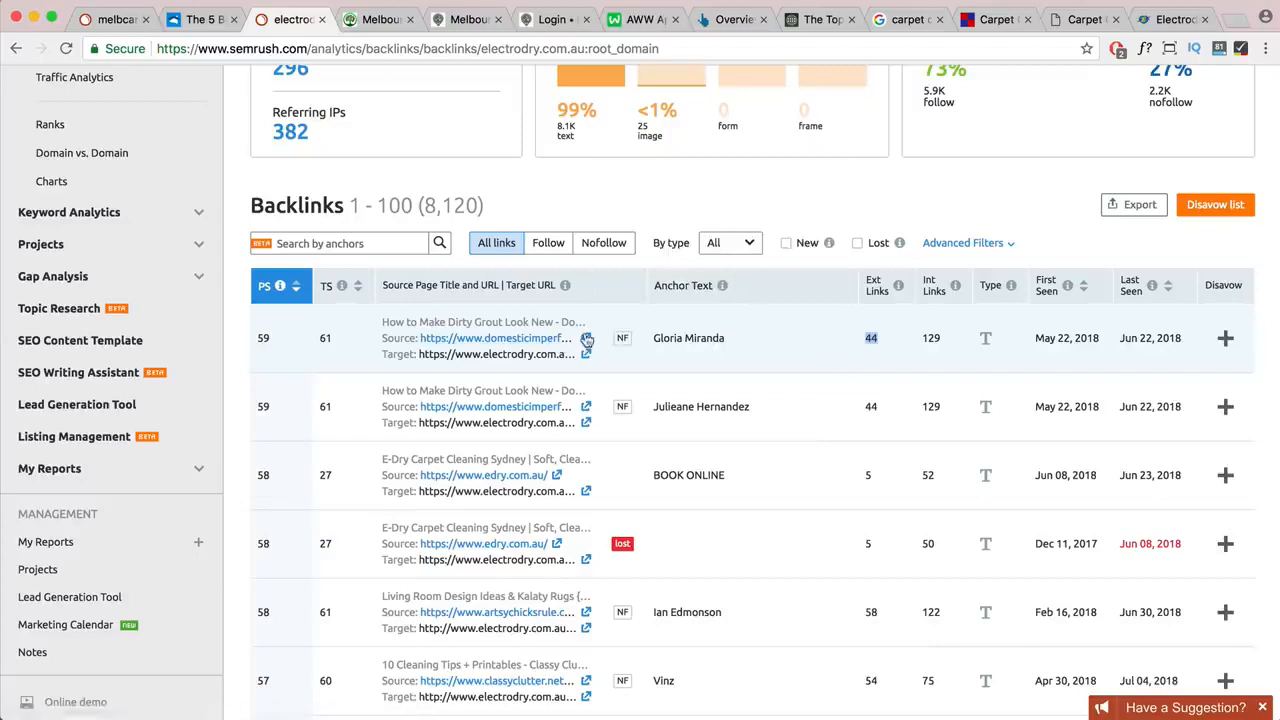
click(588, 340)
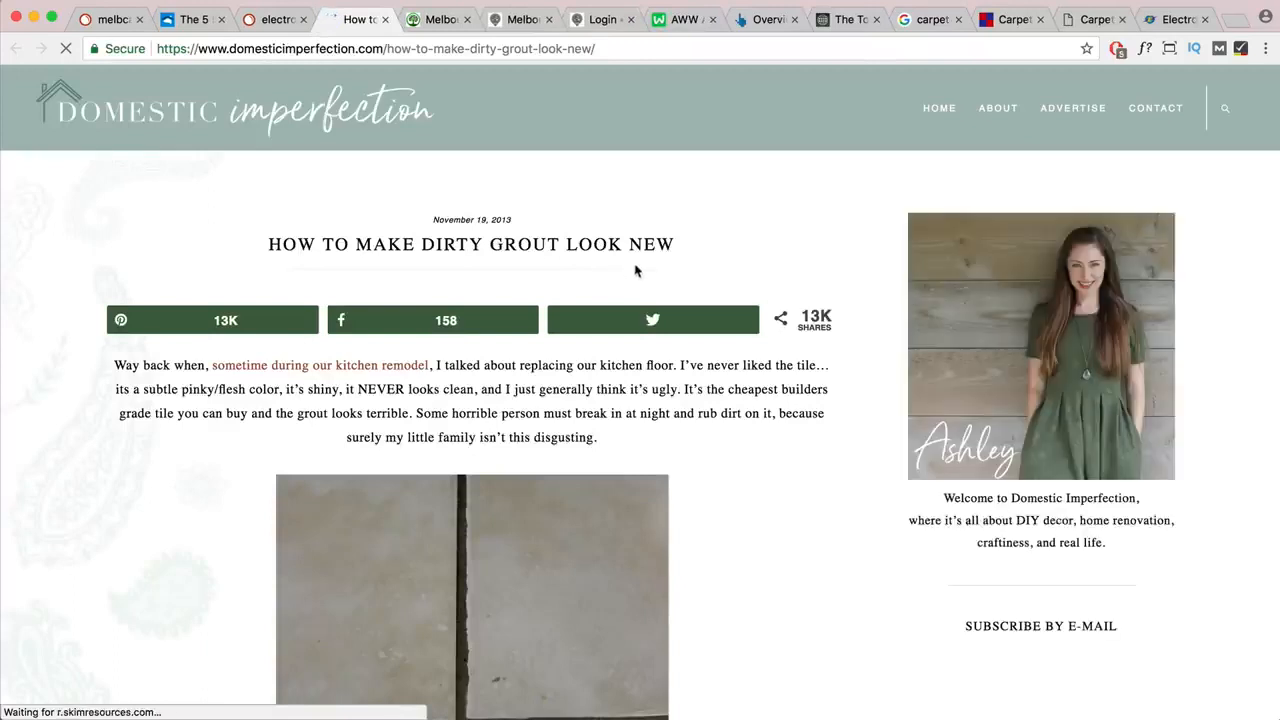
- Review the "How to Make Dirty Grout Look New" article, including its title, content, comment form and reader comments
scroll(908, 307, down, 3)
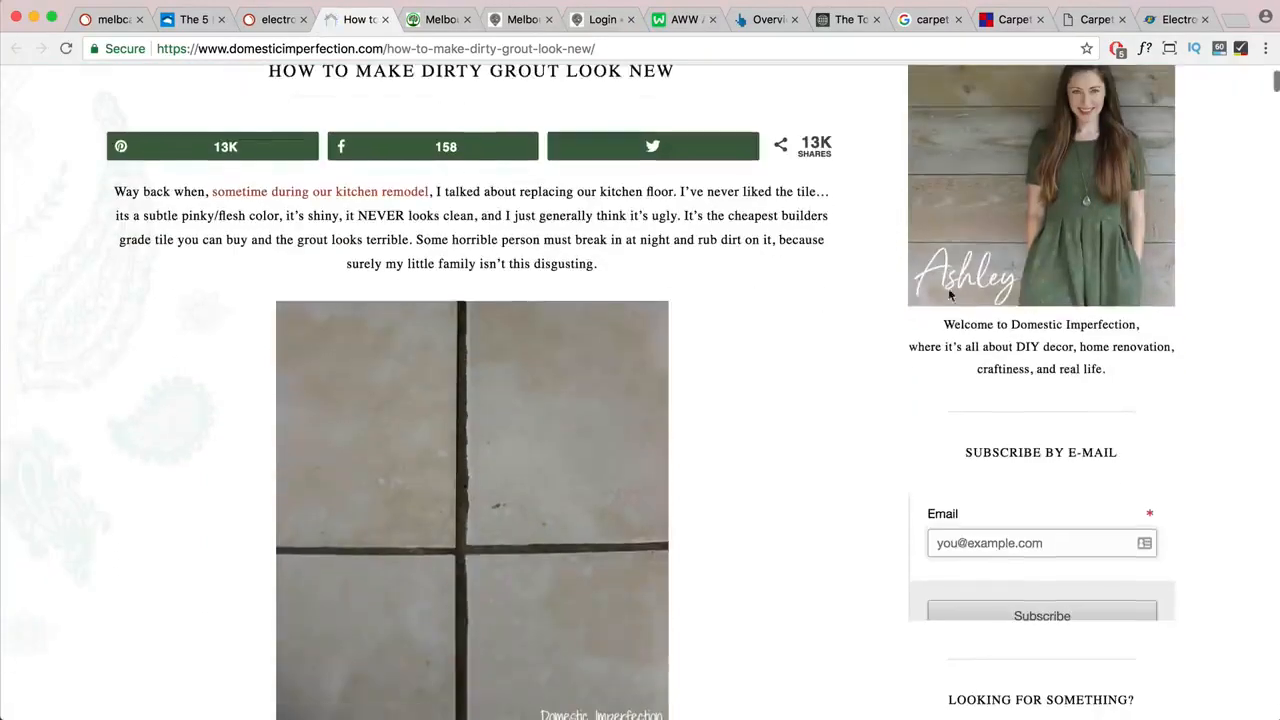
scroll(641, 286, up, 3)
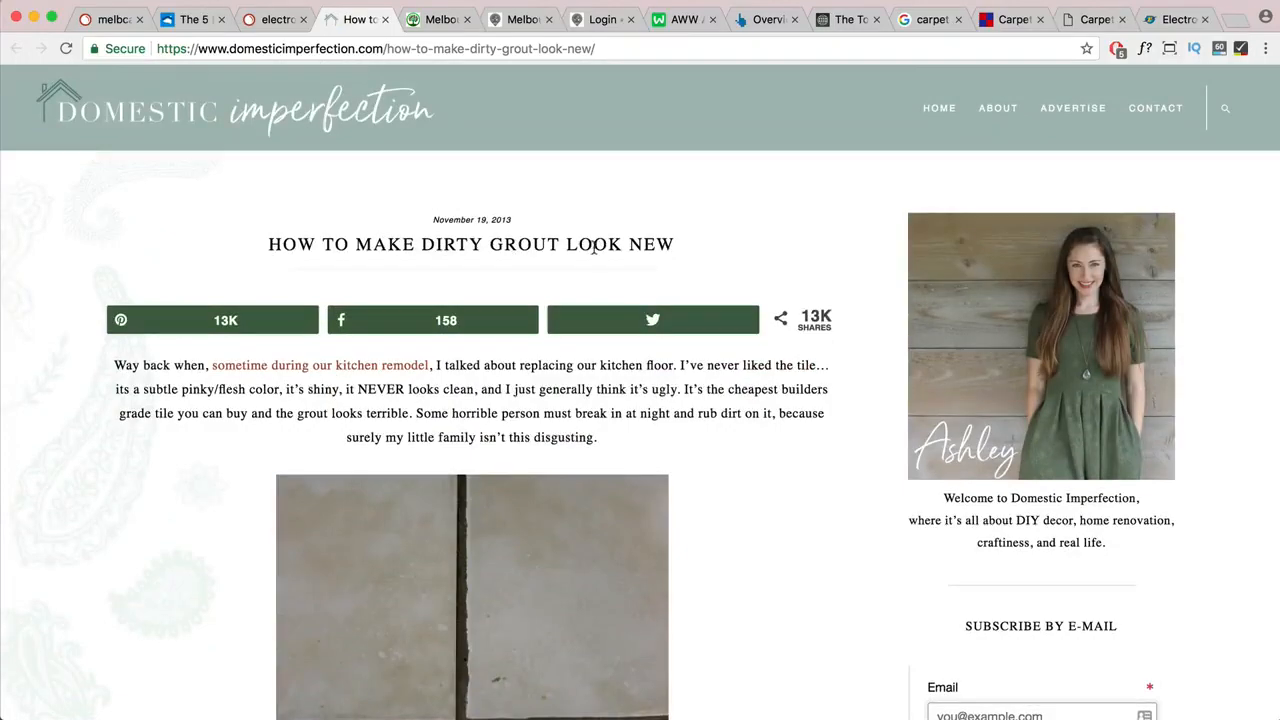
drag(675, 245, 228, 250)
scroll(414, 332, down, 10)
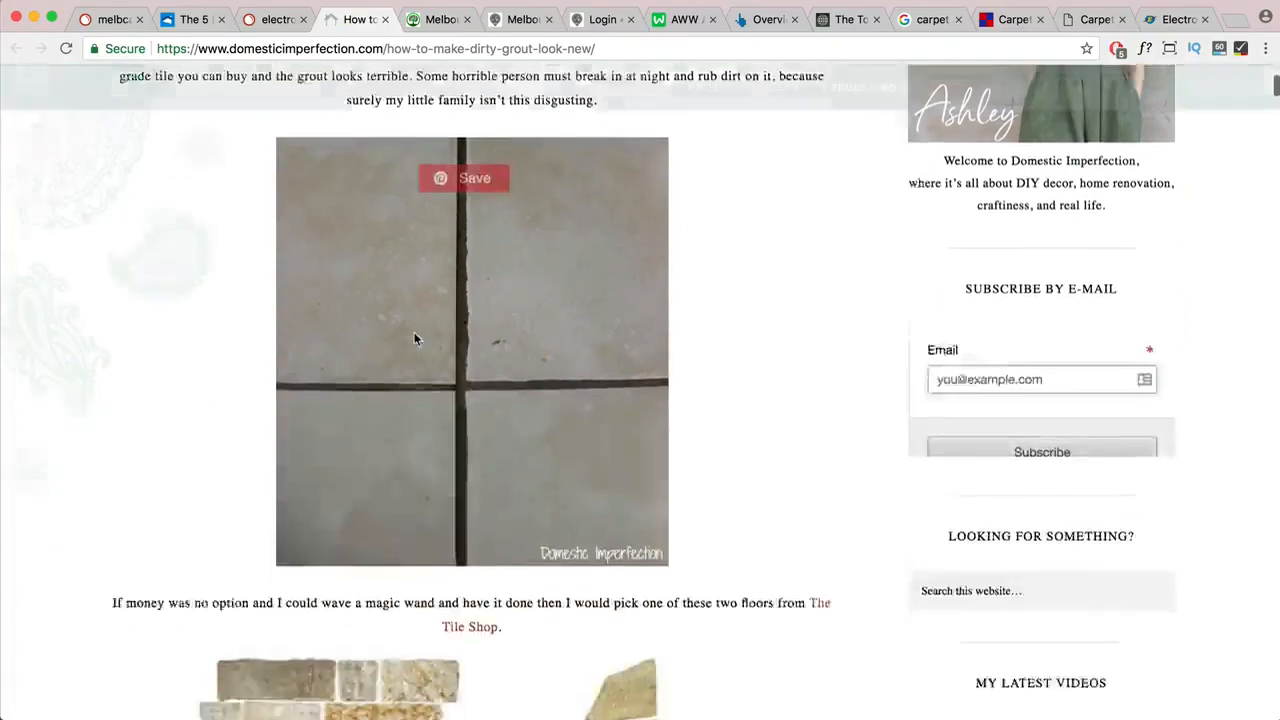
scroll(414, 338, down, 20)
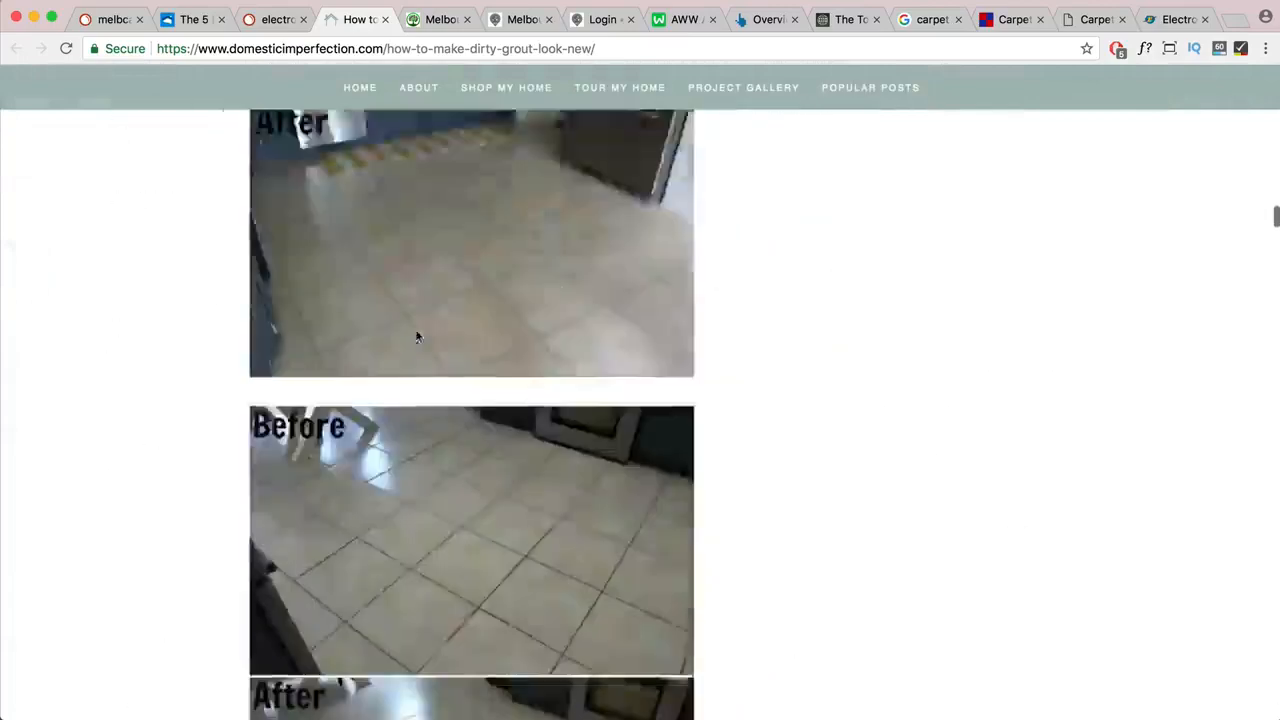
scroll(418, 337, down, 10)
scroll(418, 337, up, 5)
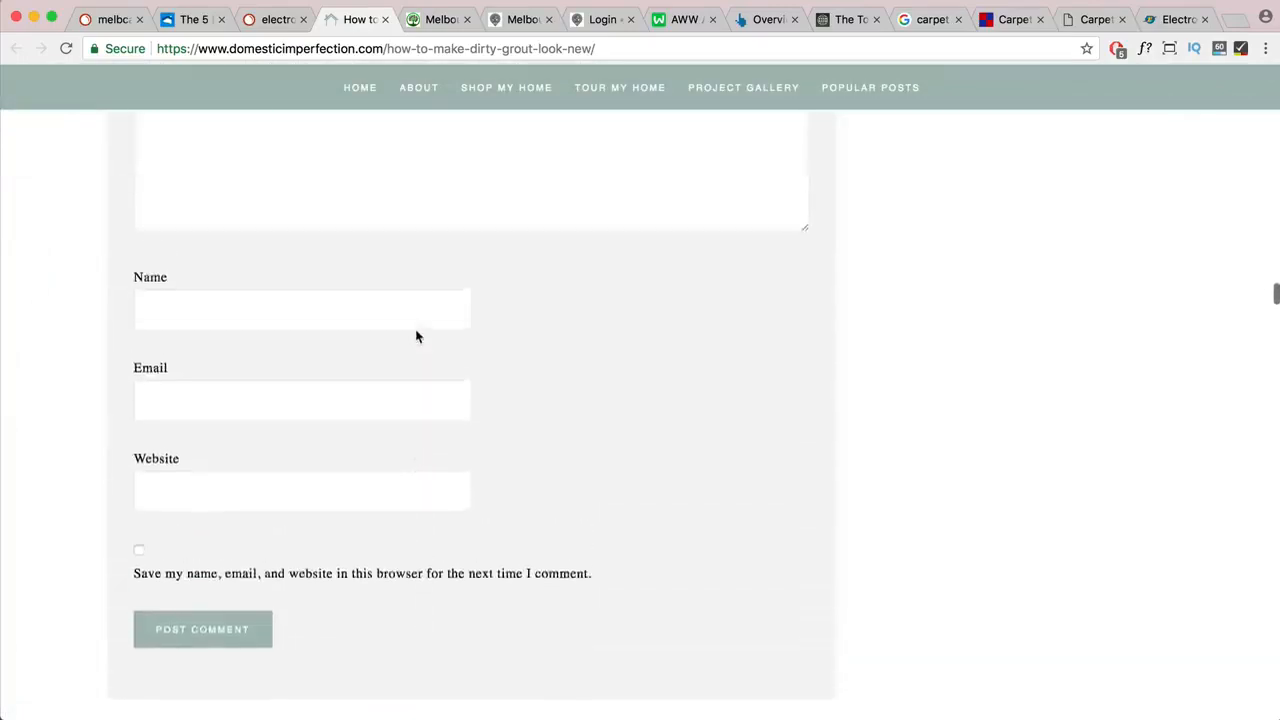
scroll(418, 337, down, 3)
scroll(418, 337, down, 4)
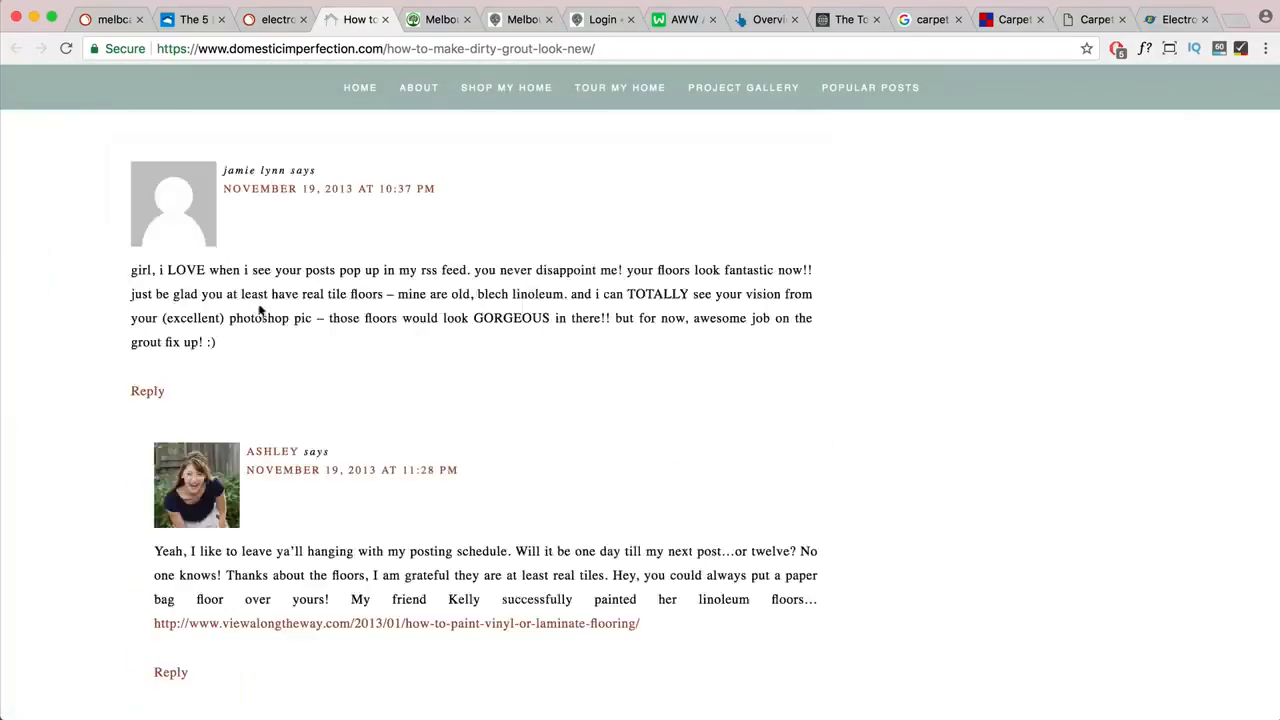
- Copy the first backlink's anchor text from SEMrush, find it in the grout article's comments, and open that commenter's linked site
click(268, 19)
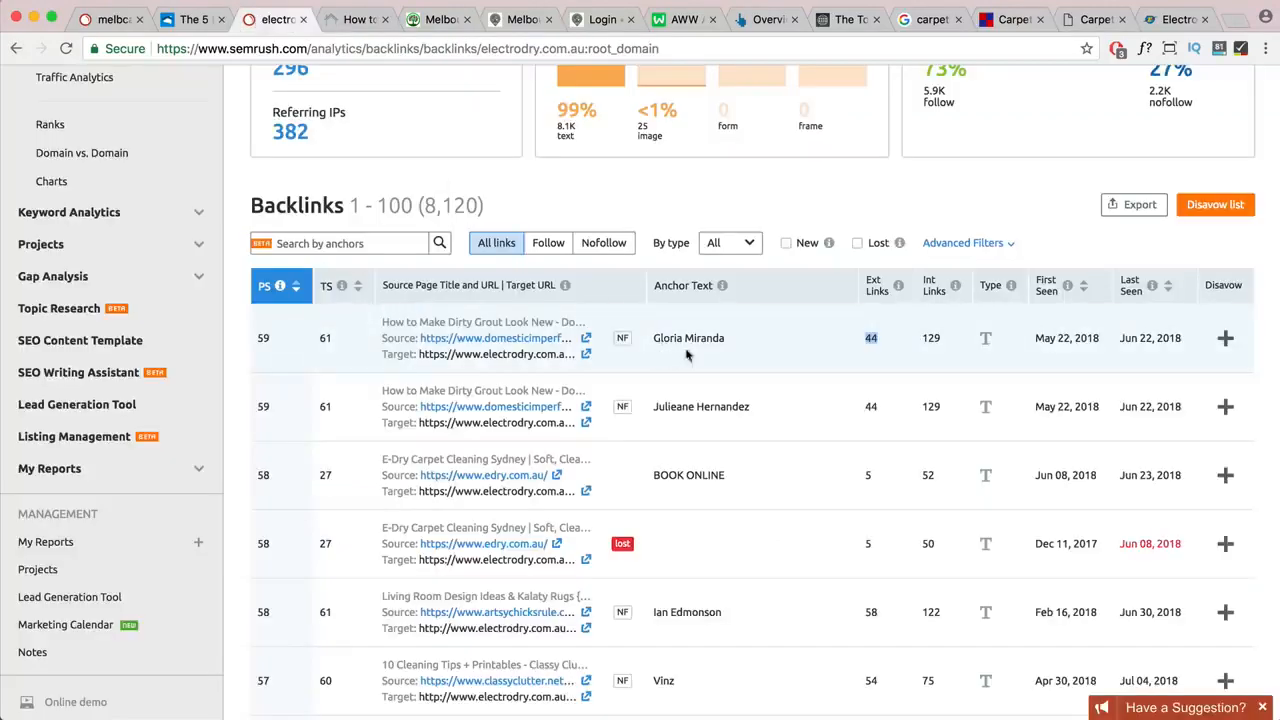
drag(724, 340, 657, 337)
key(super+c)
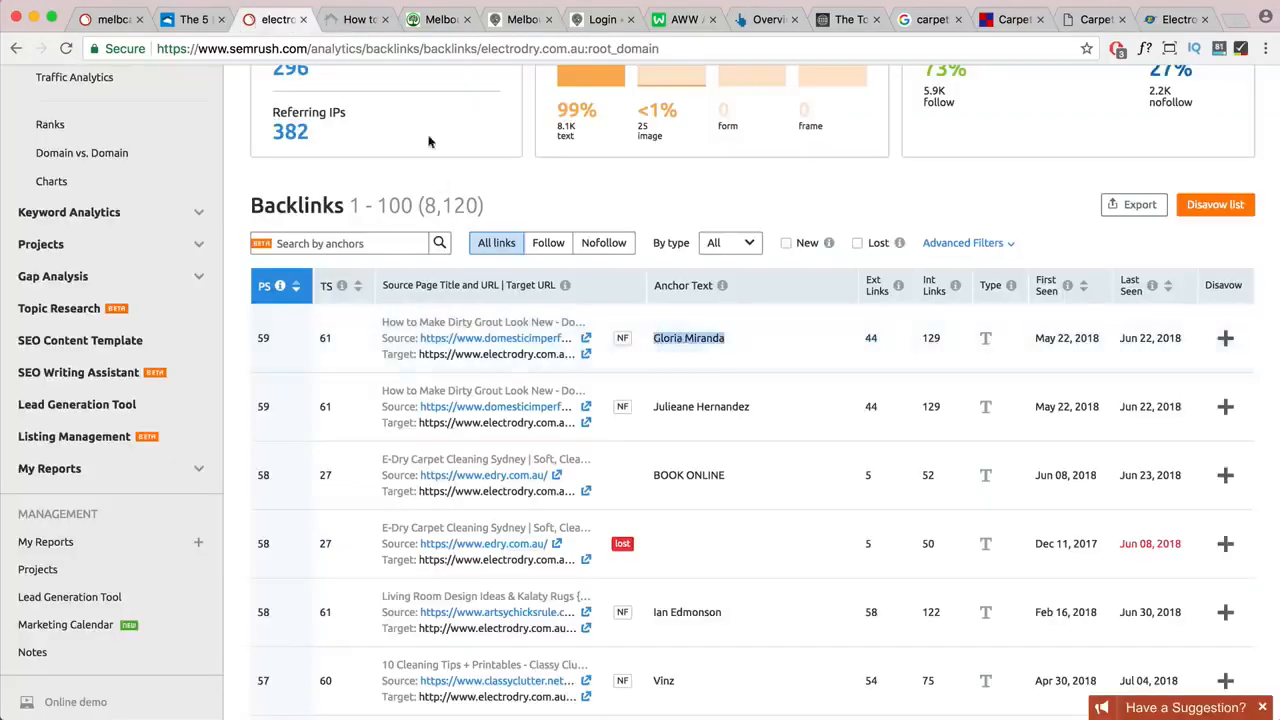
click(350, 19)
key(super+f)
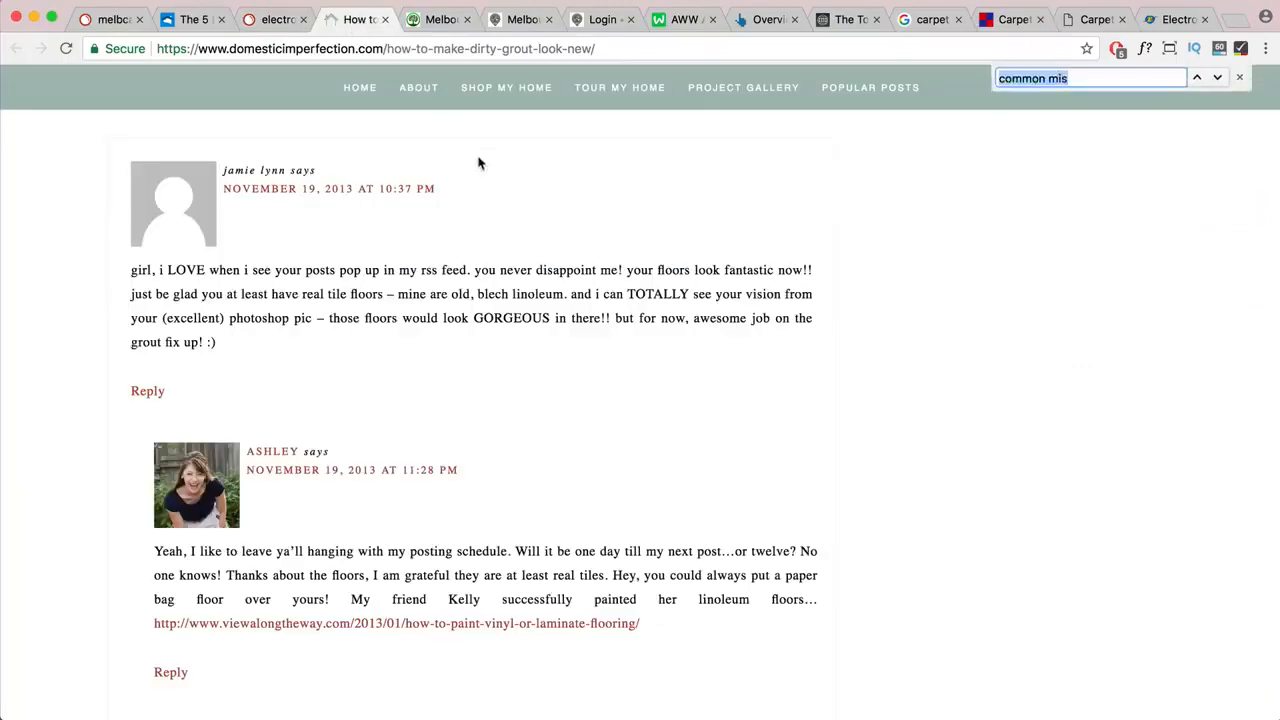
key(super+v)
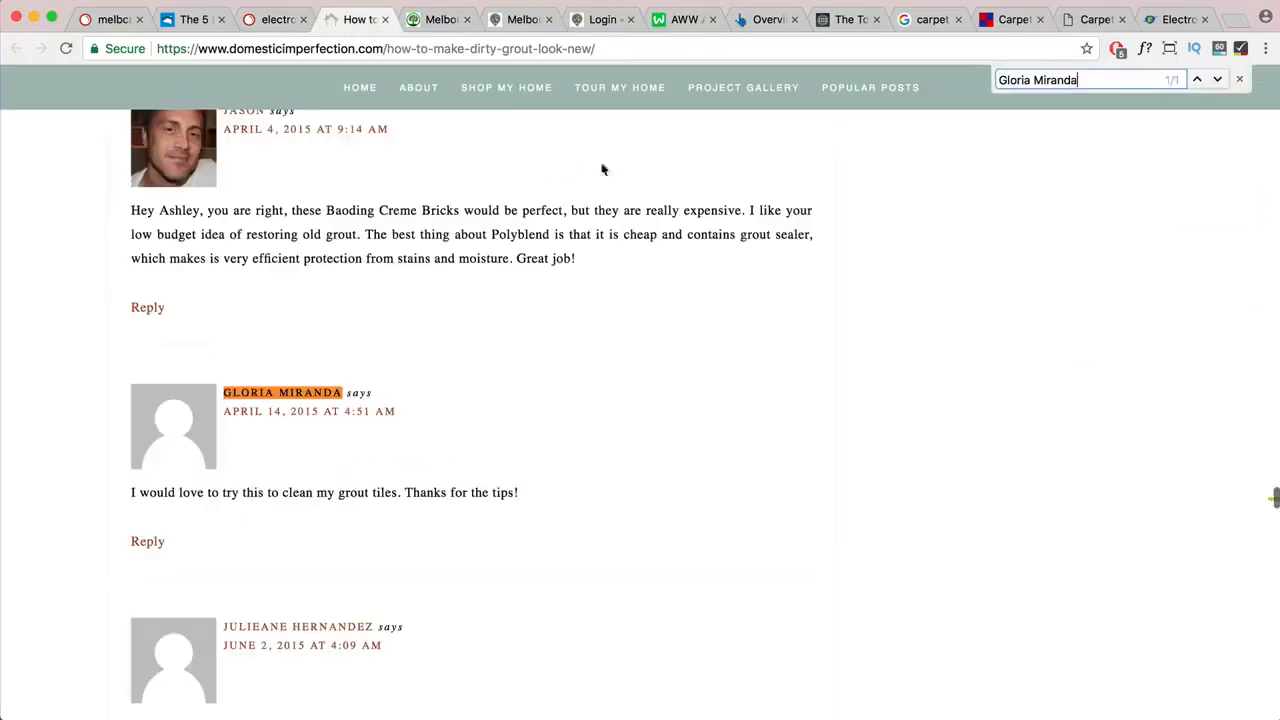
click(273, 396)
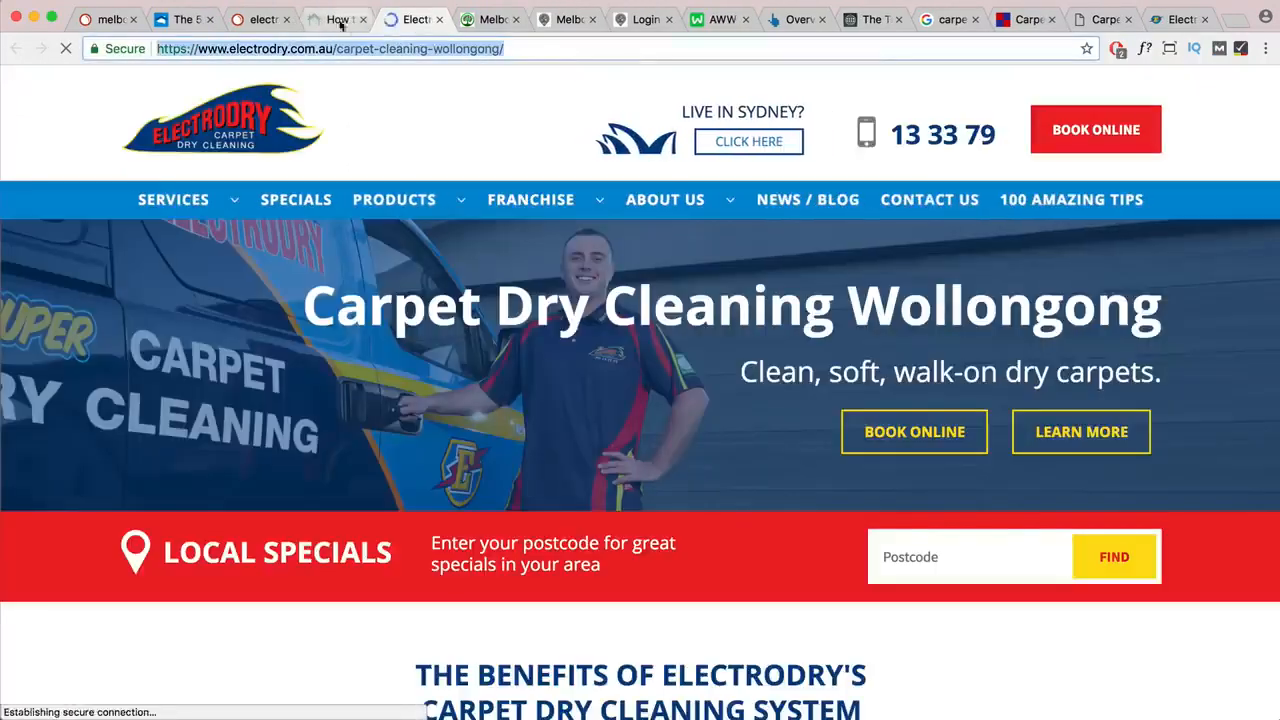
- Return to the grout article and examine the name, email and website fields of its comment form
click(337, 20)
scroll(448, 505, up, 15)
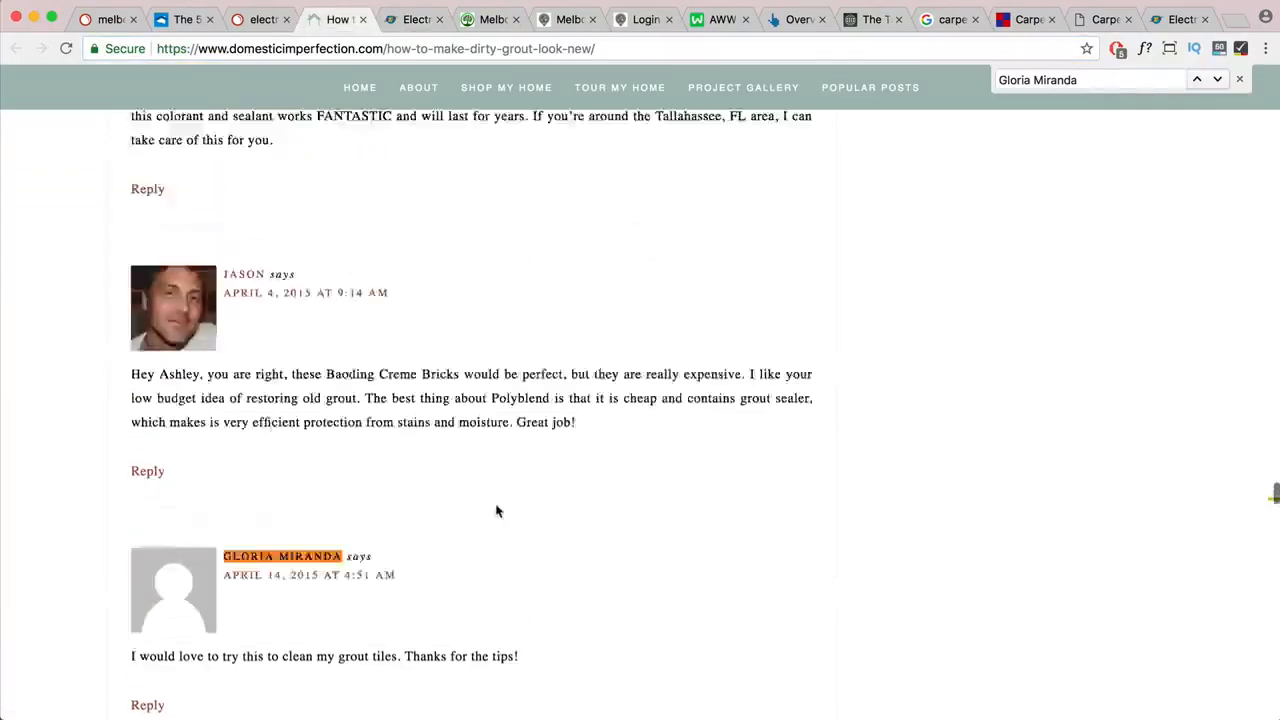
scroll(494, 511, up, 15)
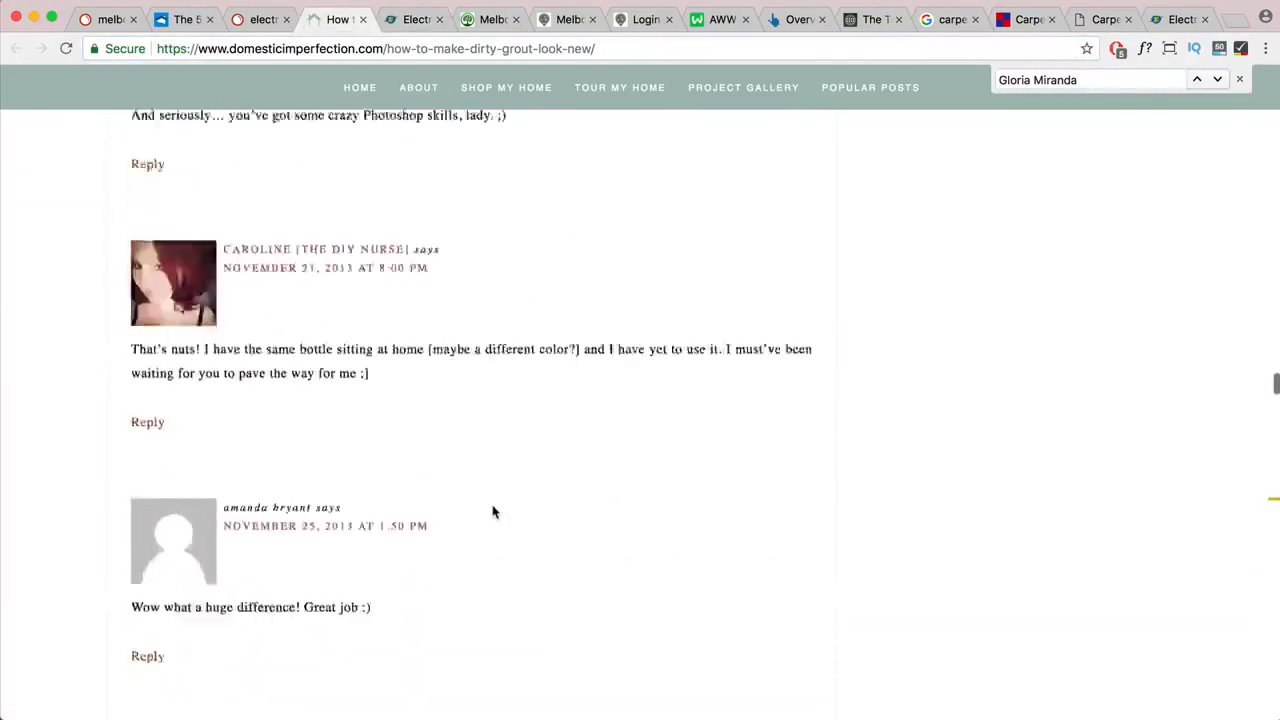
scroll(490, 514, up, 12)
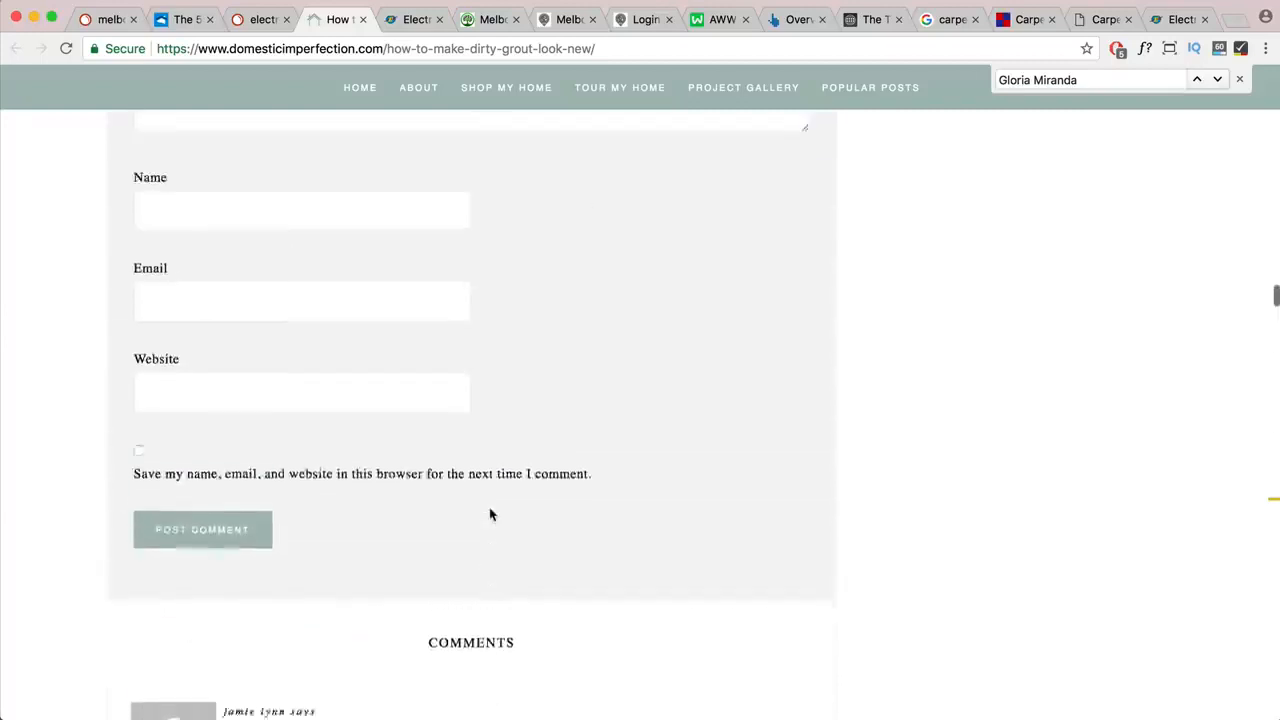
- Examine the grout article's comment form, then look back over the article's thumbnails, photos and opening text
click(283, 405)
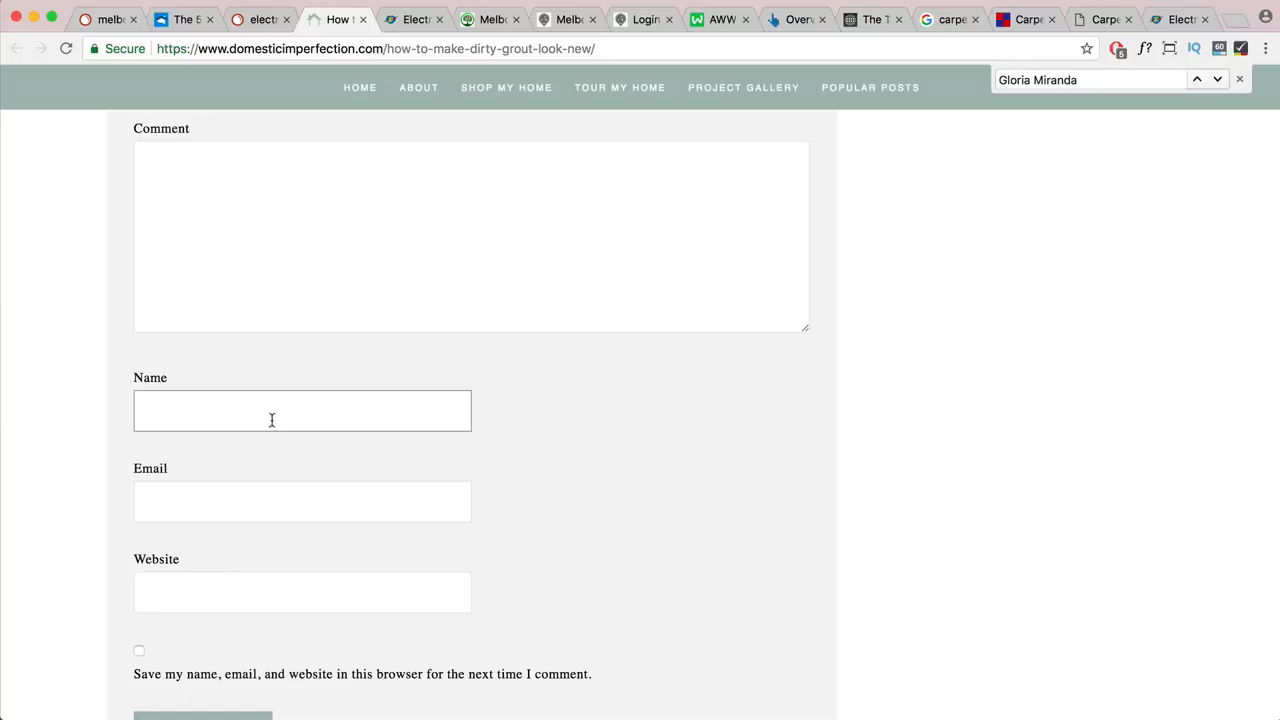
scroll(271, 419, up, 5)
scroll(271, 420, up, 12)
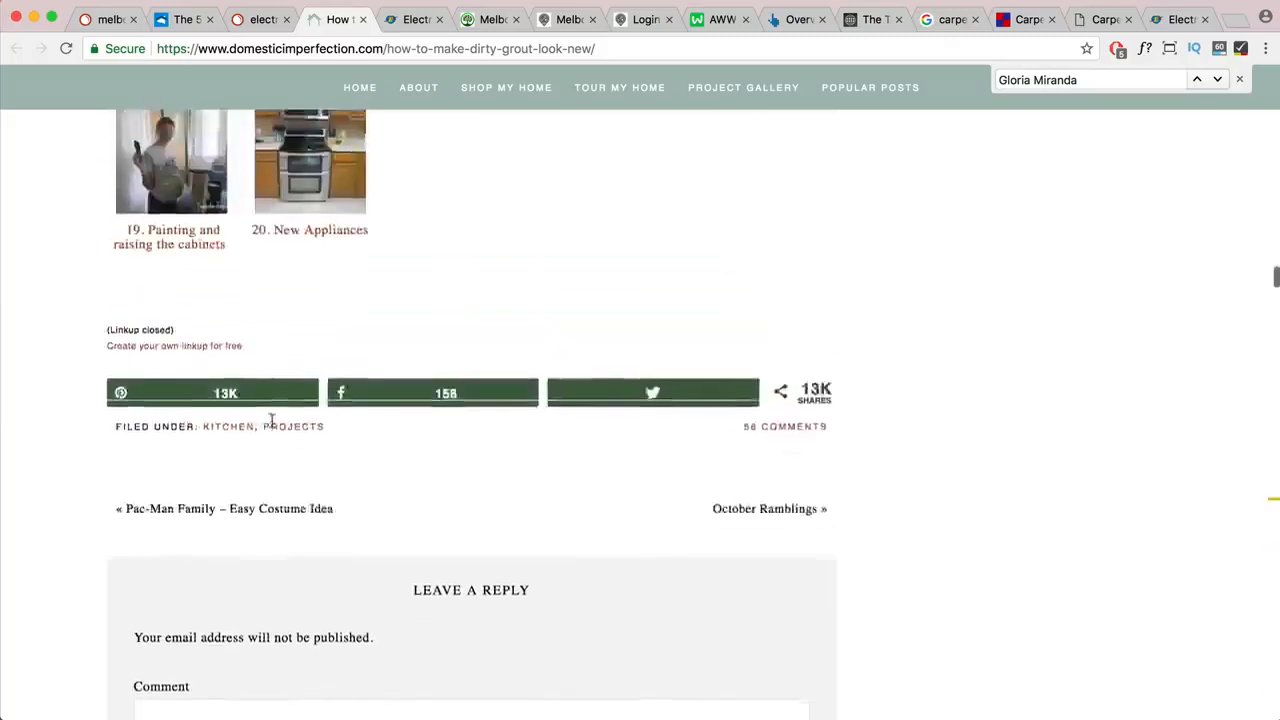
scroll(487, 513, down, 15)
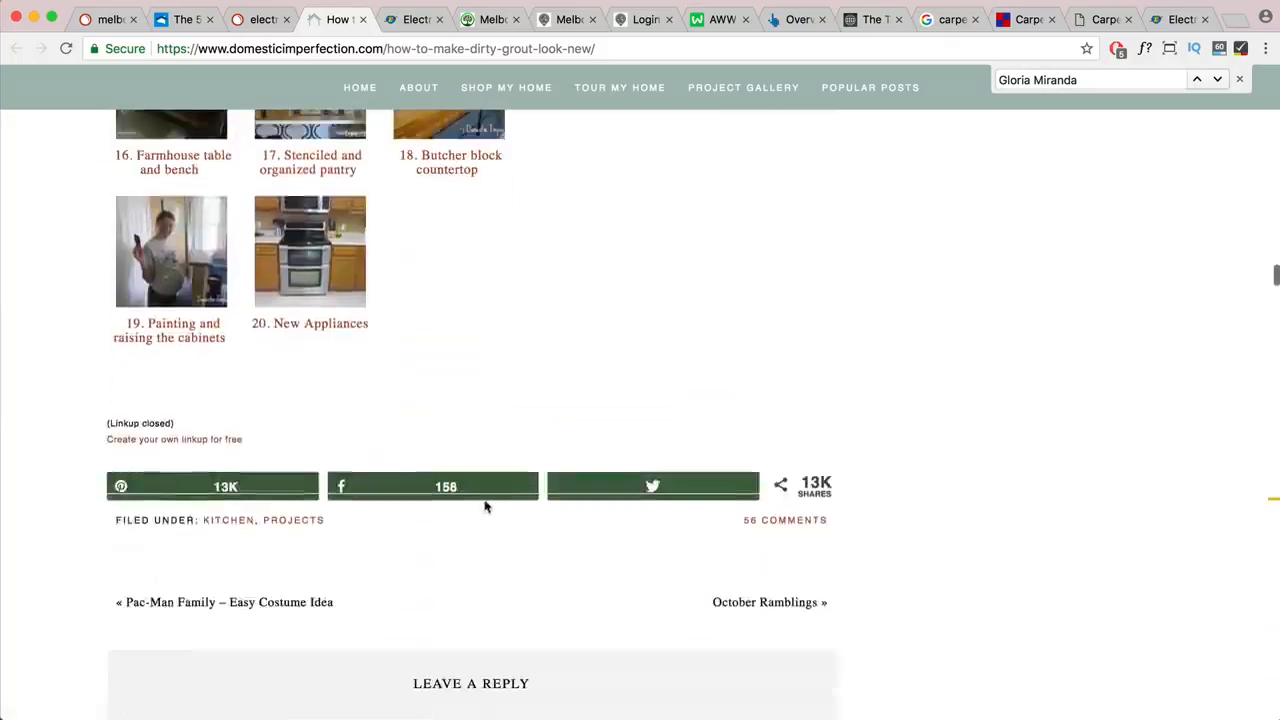
scroll(245, 445, up, 7)
scroll(247, 428, up, 20)
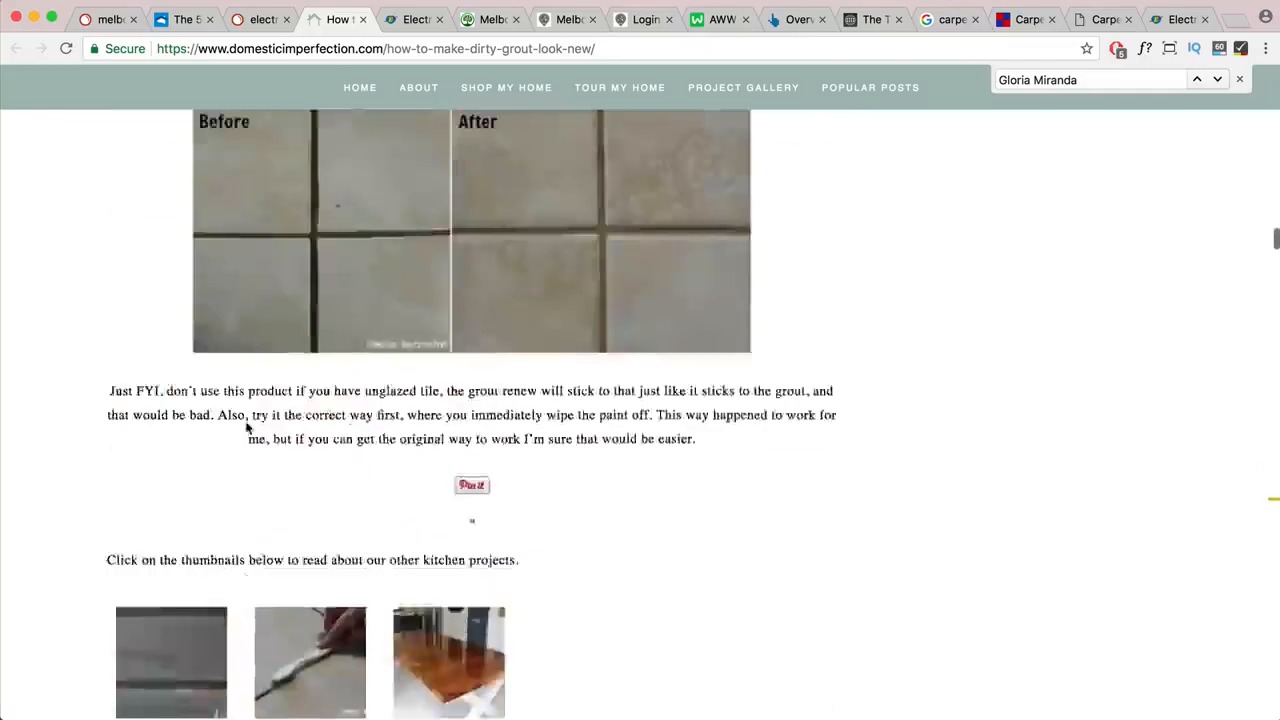
scroll(247, 428, up, 20)
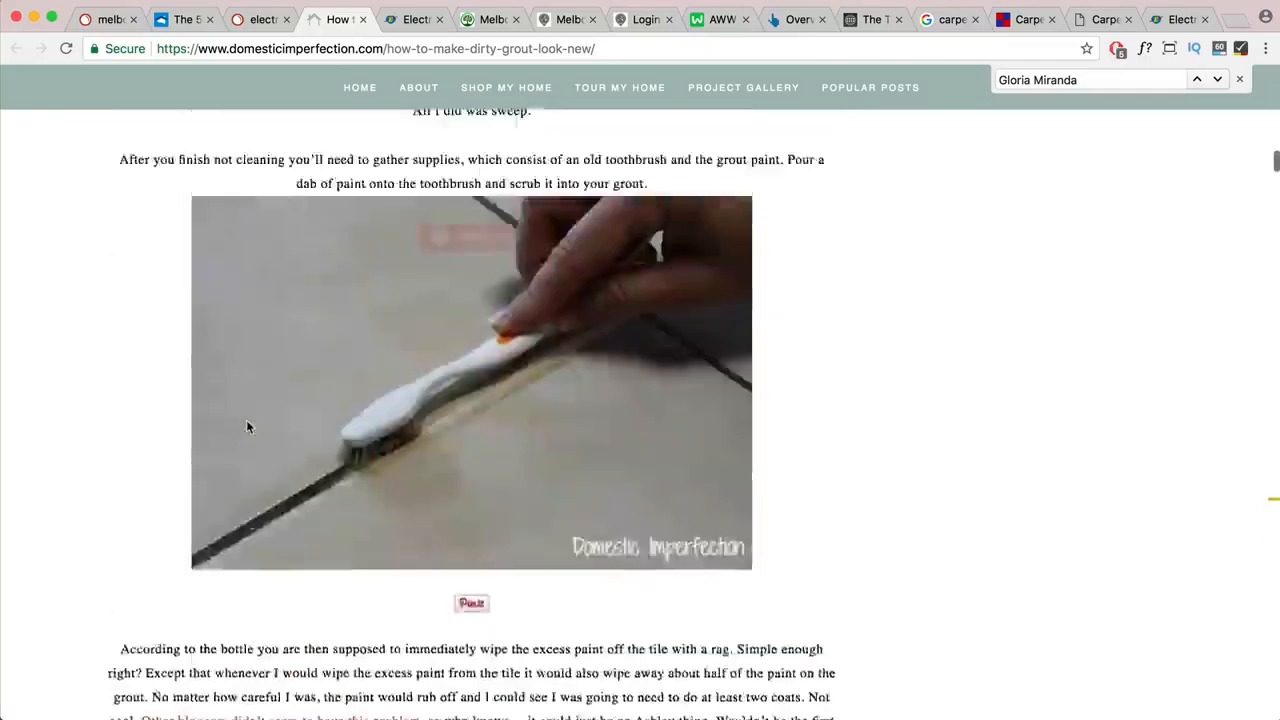
scroll(247, 427, up, 15)
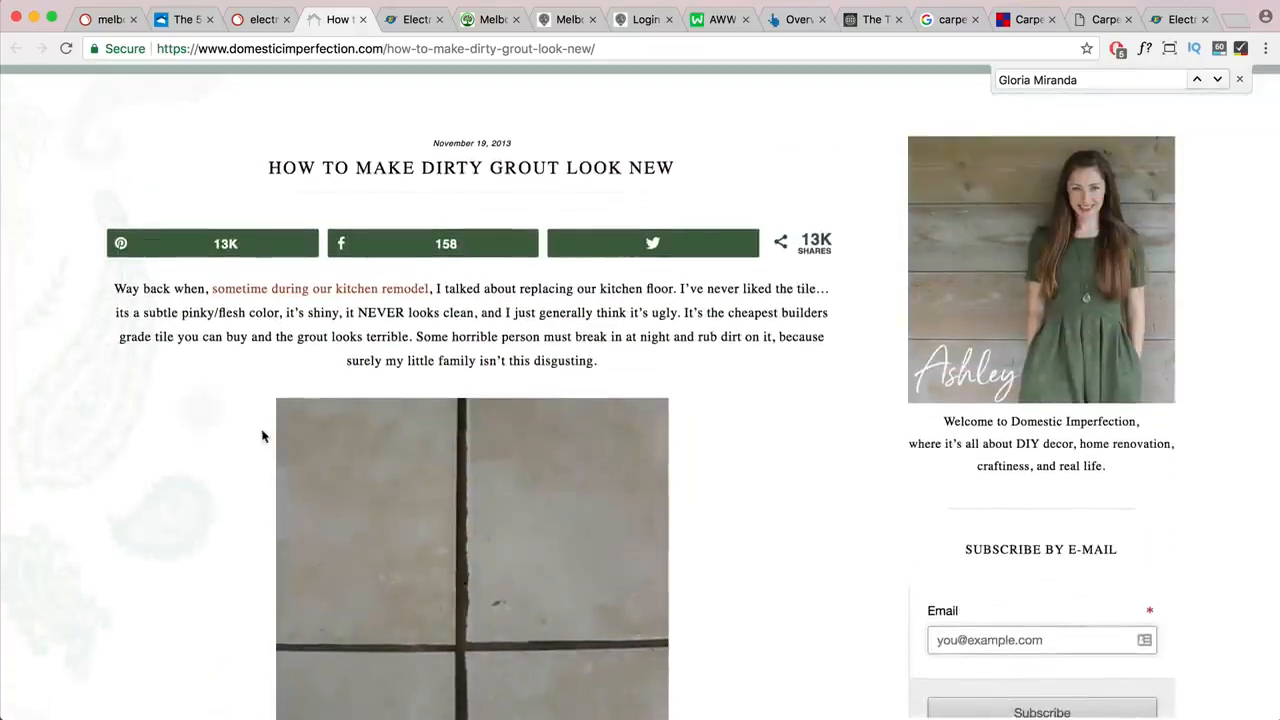
- Close the grout article and the commenter's linked site, and return to the electrodry.com.au backlinks report
click(362, 20)
click(362, 20)
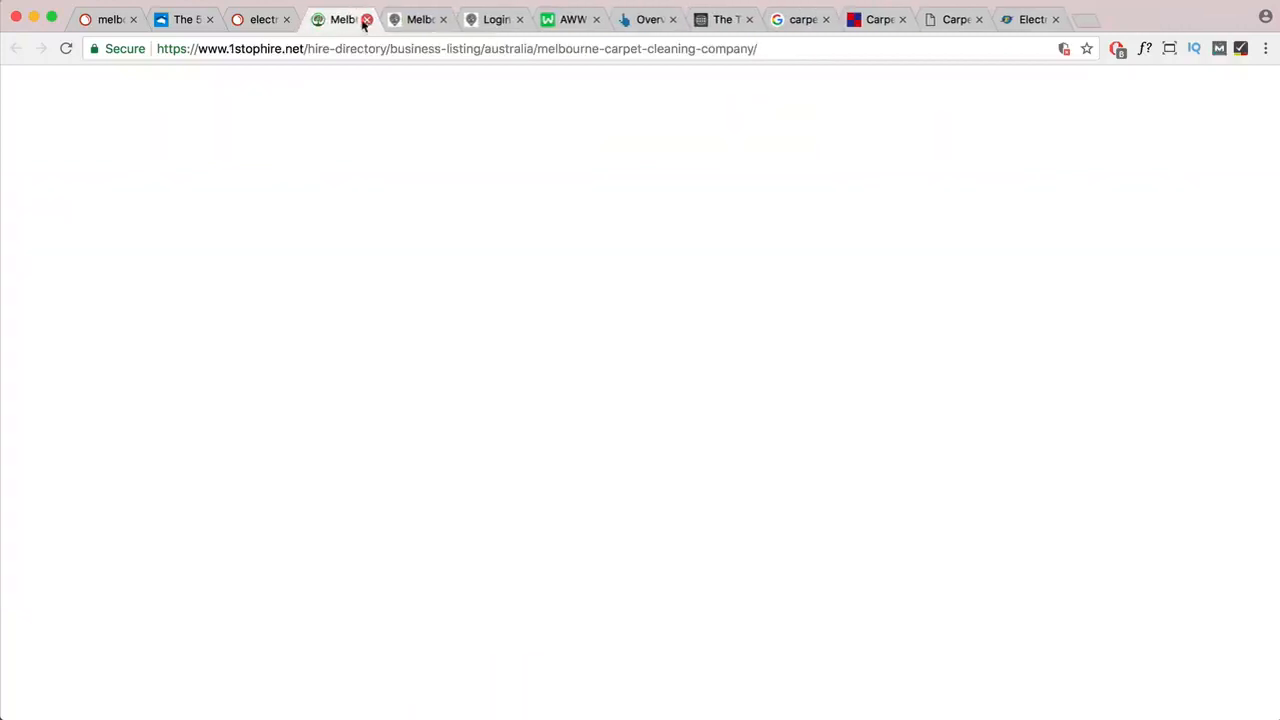
click(258, 19)
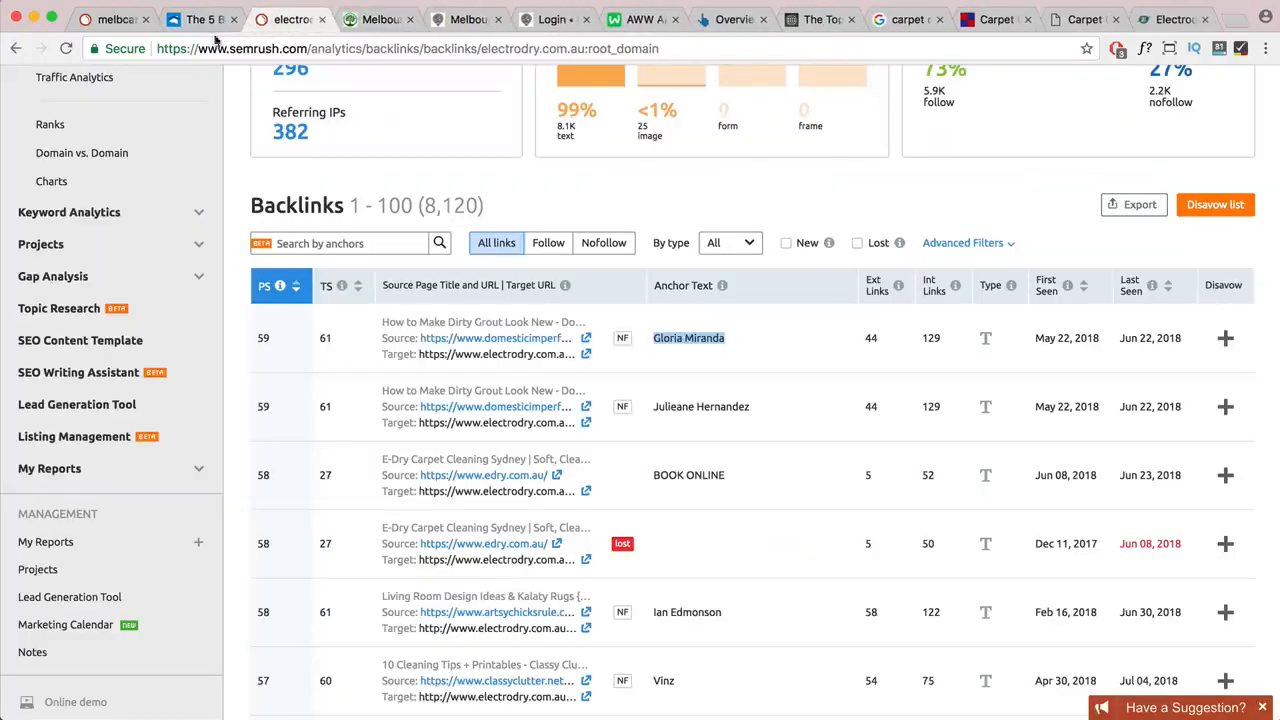
- Look through the melbcarpetcleaning.com.au follow backlinks, checking the poter.com.au source page for Perth carpet cleaning
click(100, 19)
scroll(620, 415, down, 3)
scroll(620, 415, down, 5)
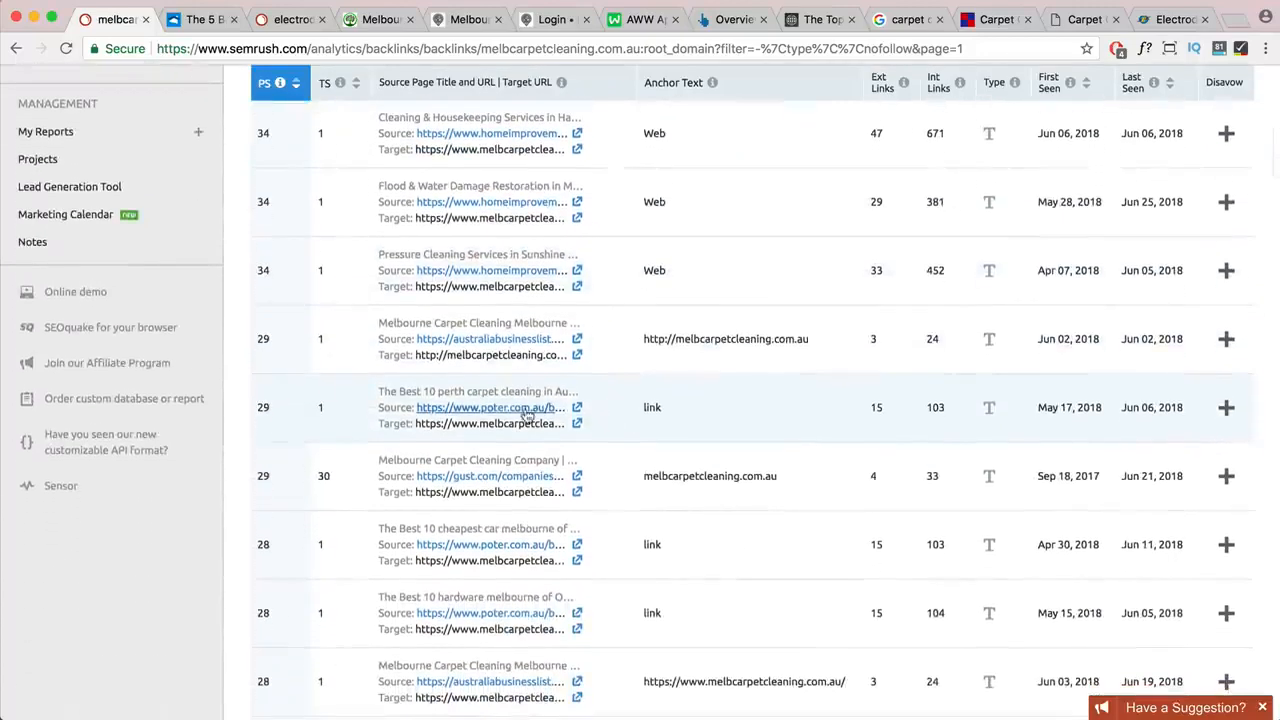
click(578, 408)
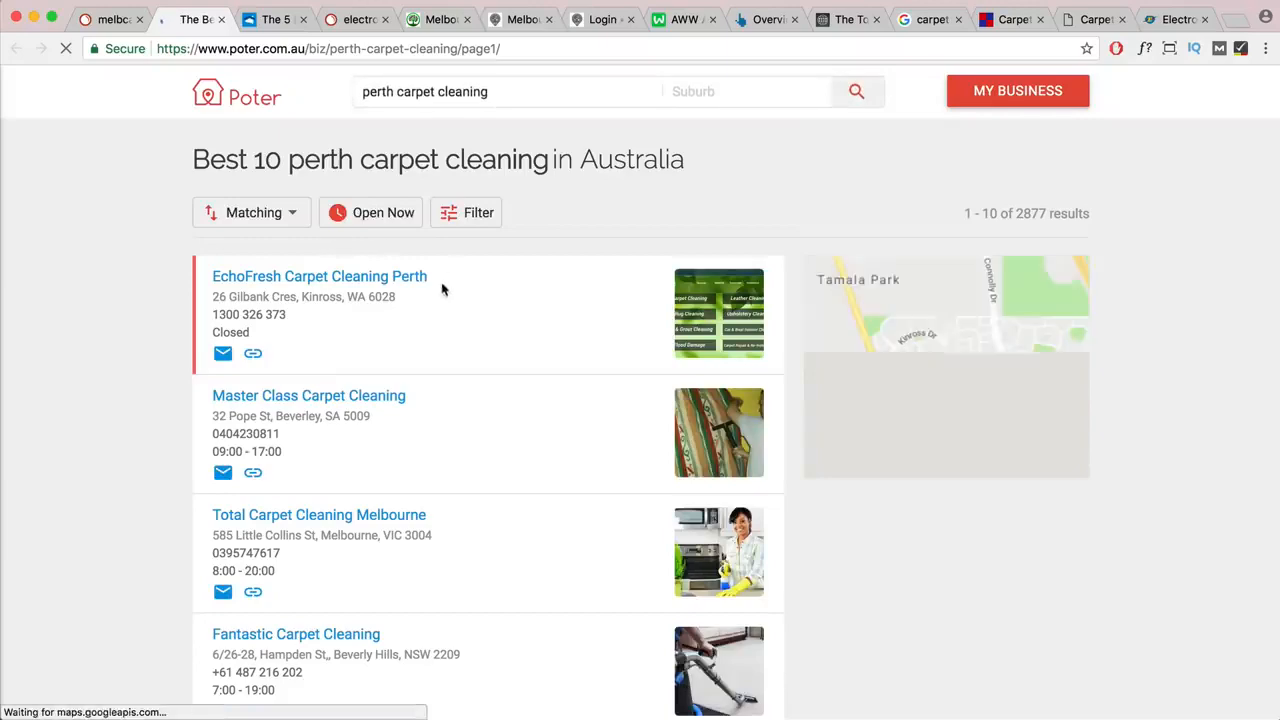
click(107, 21)
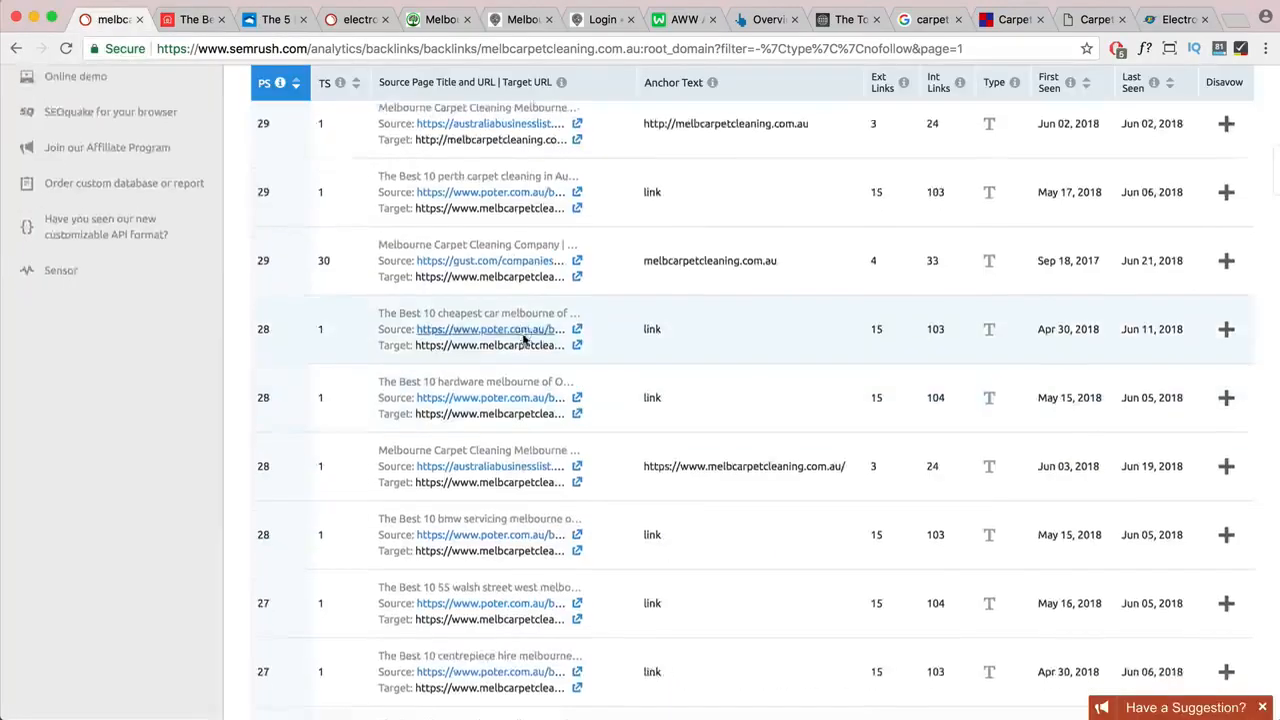
scroll(523, 337, down, 6)
scroll(523, 337, down, 2)
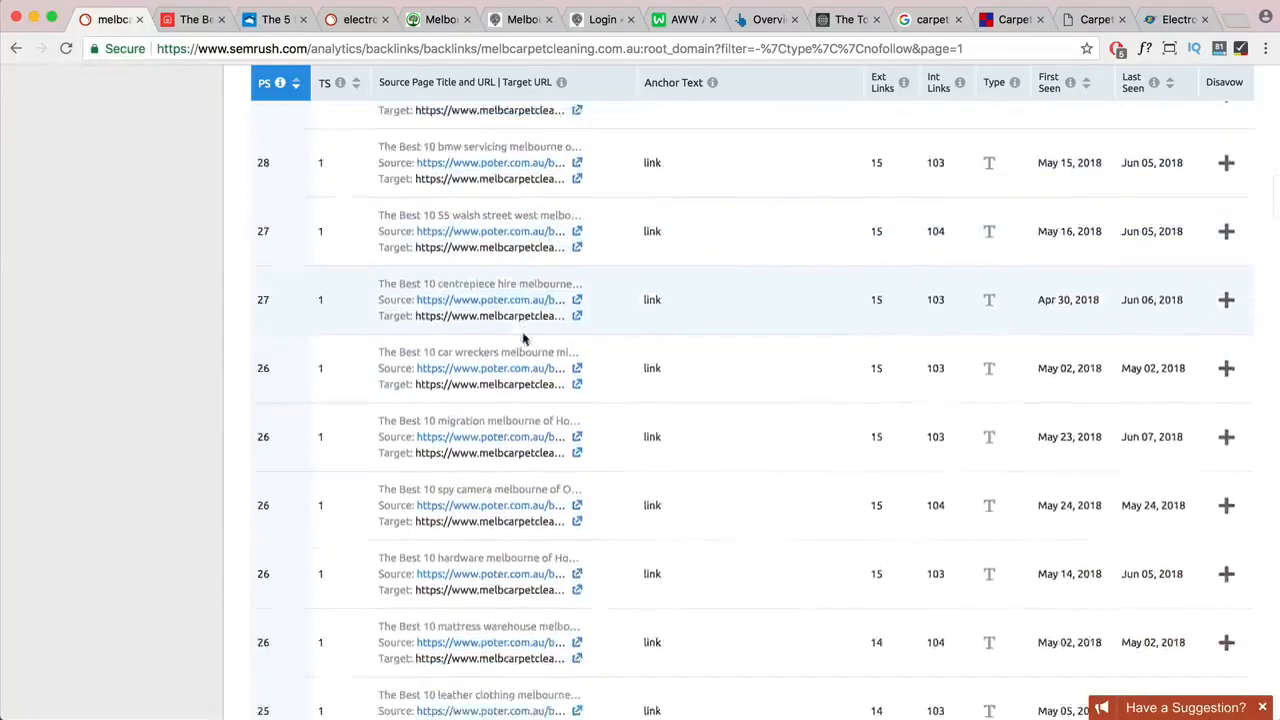
- Return to the electrodry.com.au backlinks and open the tessadomesticdiva.com source page with the anchor "Carpet Cleaning Melbourne" in a new tab
click(355, 19)
scroll(612, 373, down, 5)
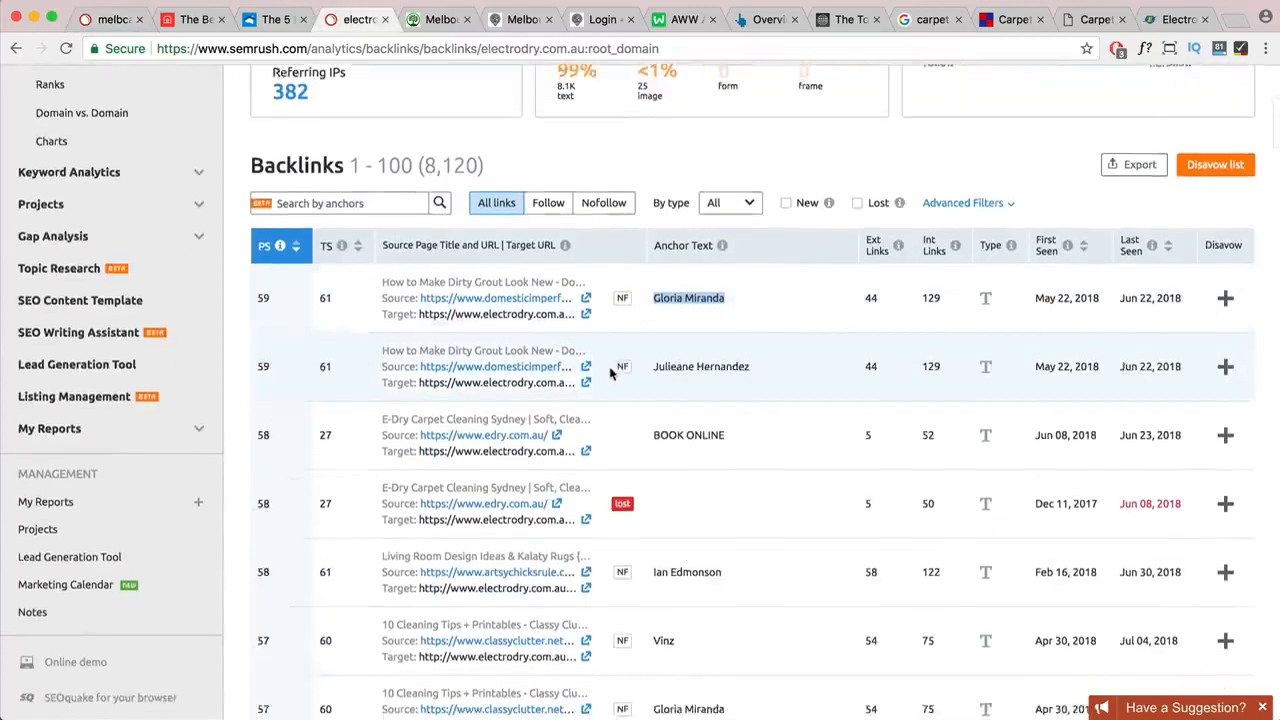
scroll(612, 373, down, 2)
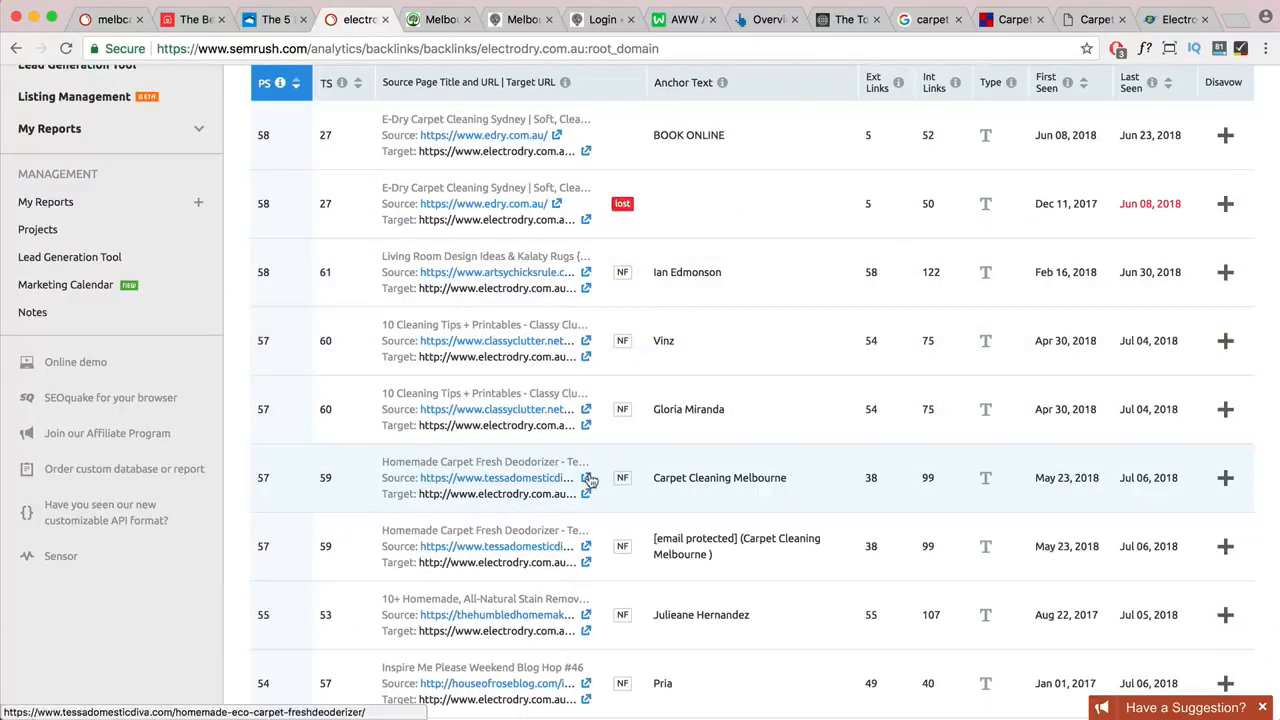
scroll(591, 482, down, 1)
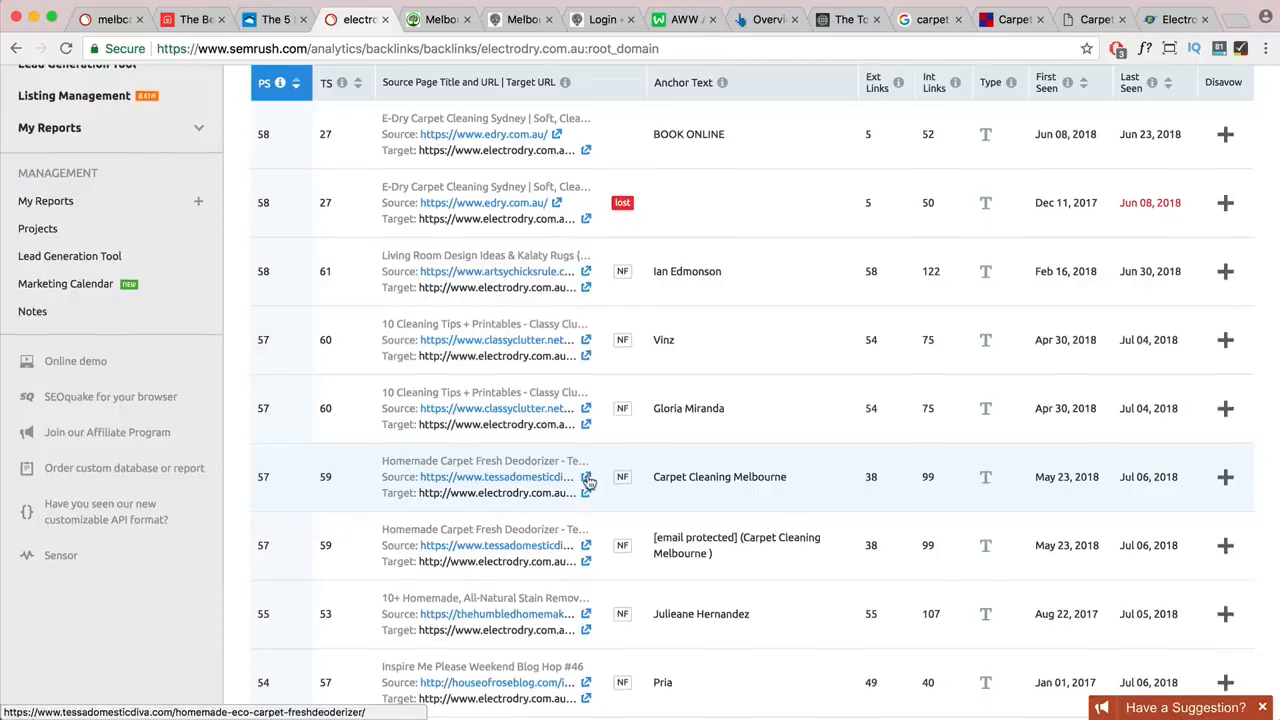
right_click(588, 482)
click(604, 481)
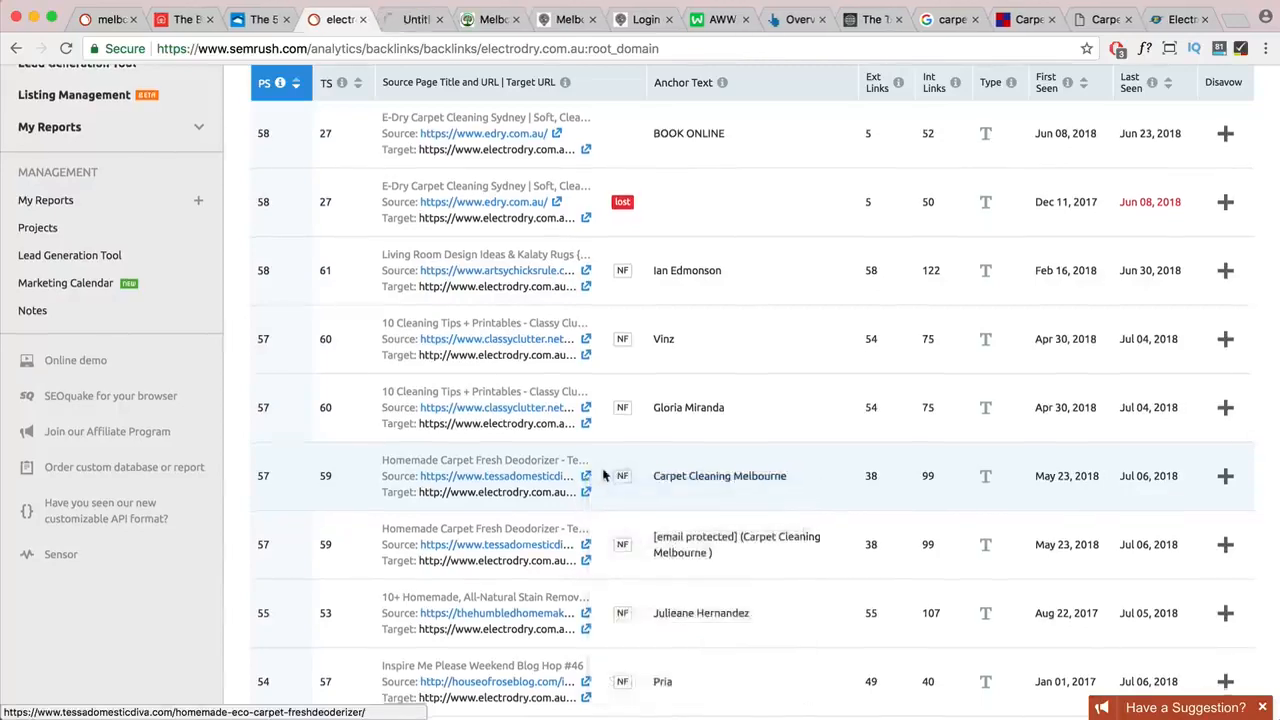
- Open the houseofroseblog.com "Inspire Me Please Weekend Blog Hop #46" source page in another tab and return to the backlinks list
scroll(603, 475, down, 5)
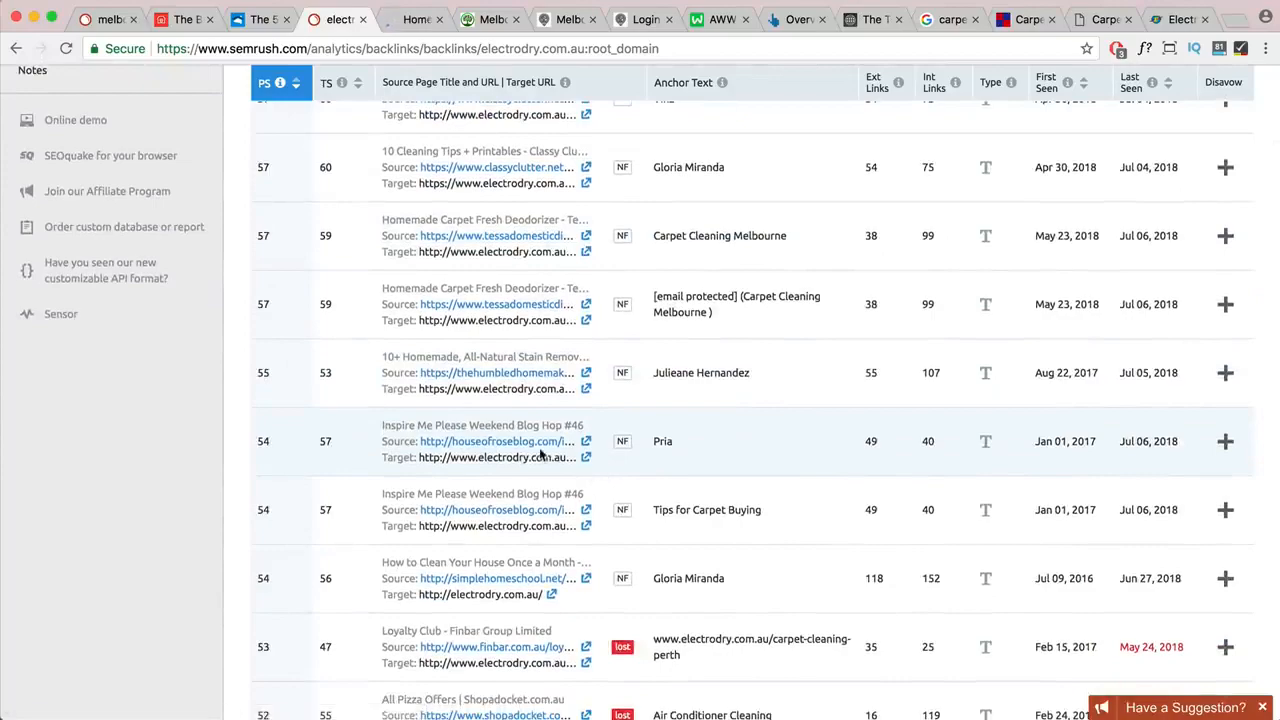
click(586, 445)
click(325, 19)
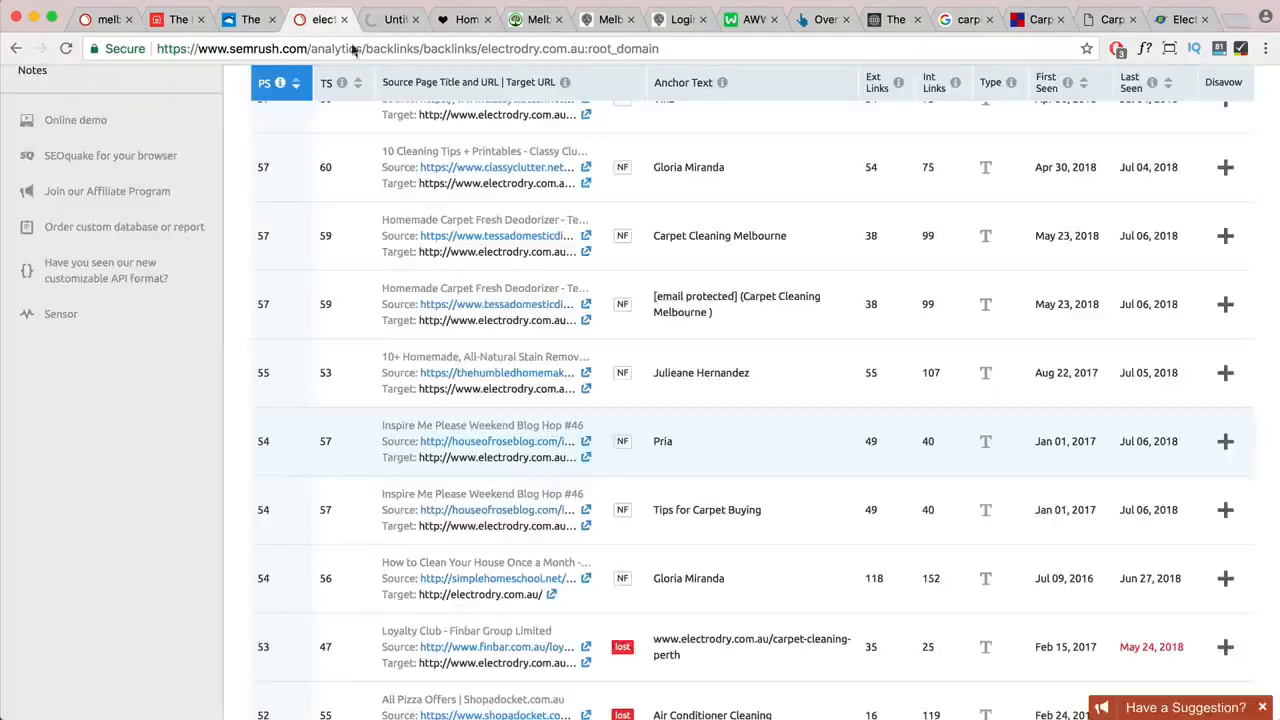
- Filter the electrodry.com.au backlinks to show only follow links
scroll(580, 220, down, 5)
click(548, 298)
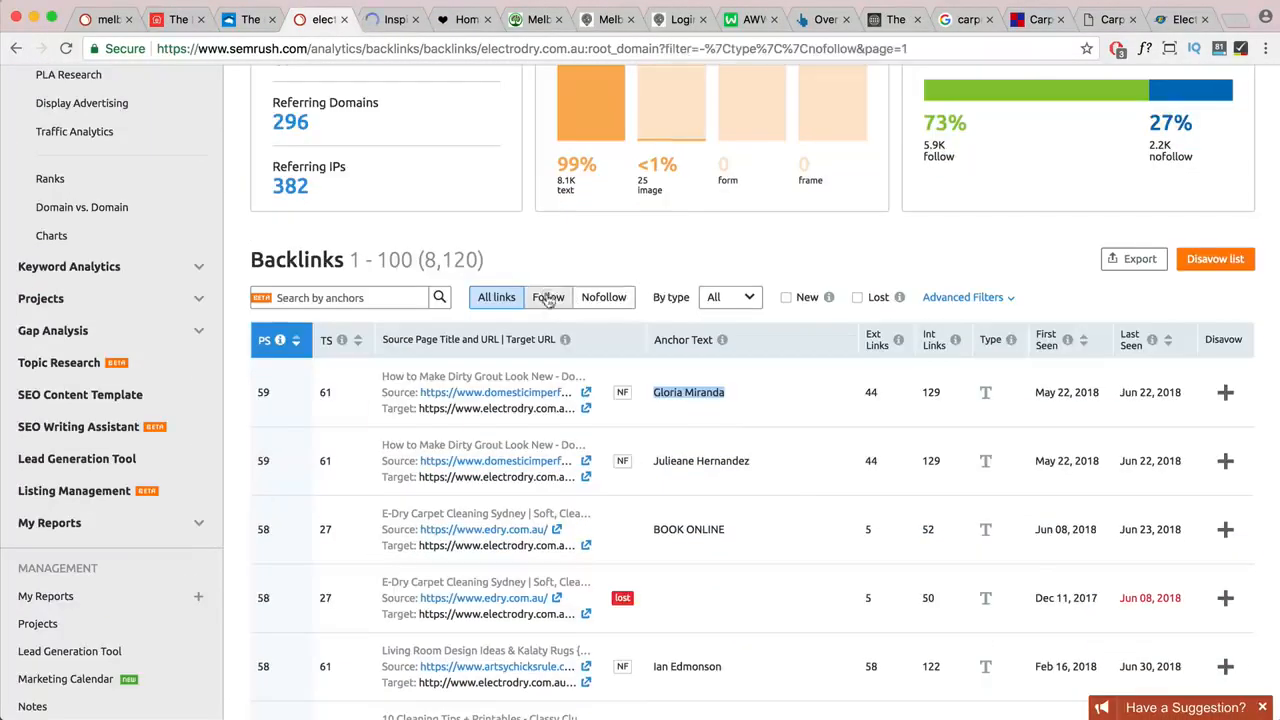
click(548, 298)
- Open the shopadocket.com.au Melbourne source page with the anchor "Mould Cleaning" and look through its local offers
scroll(608, 337, down, 5)
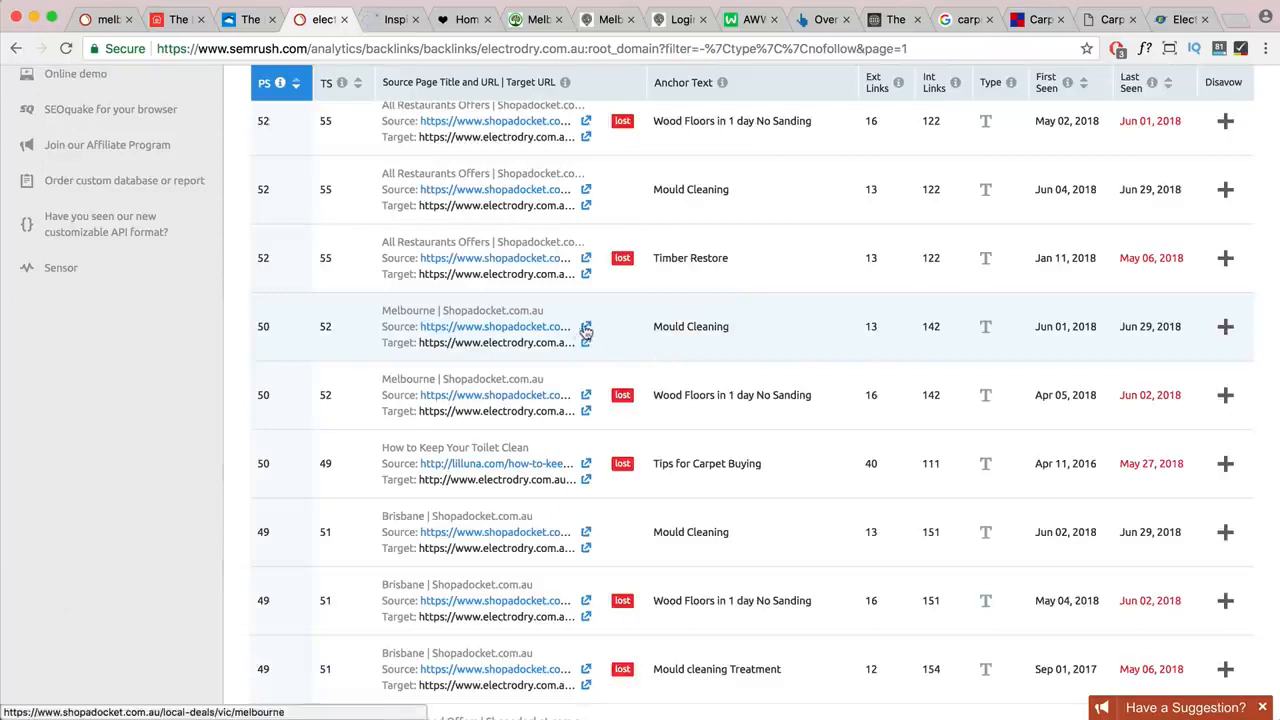
click(586, 327)
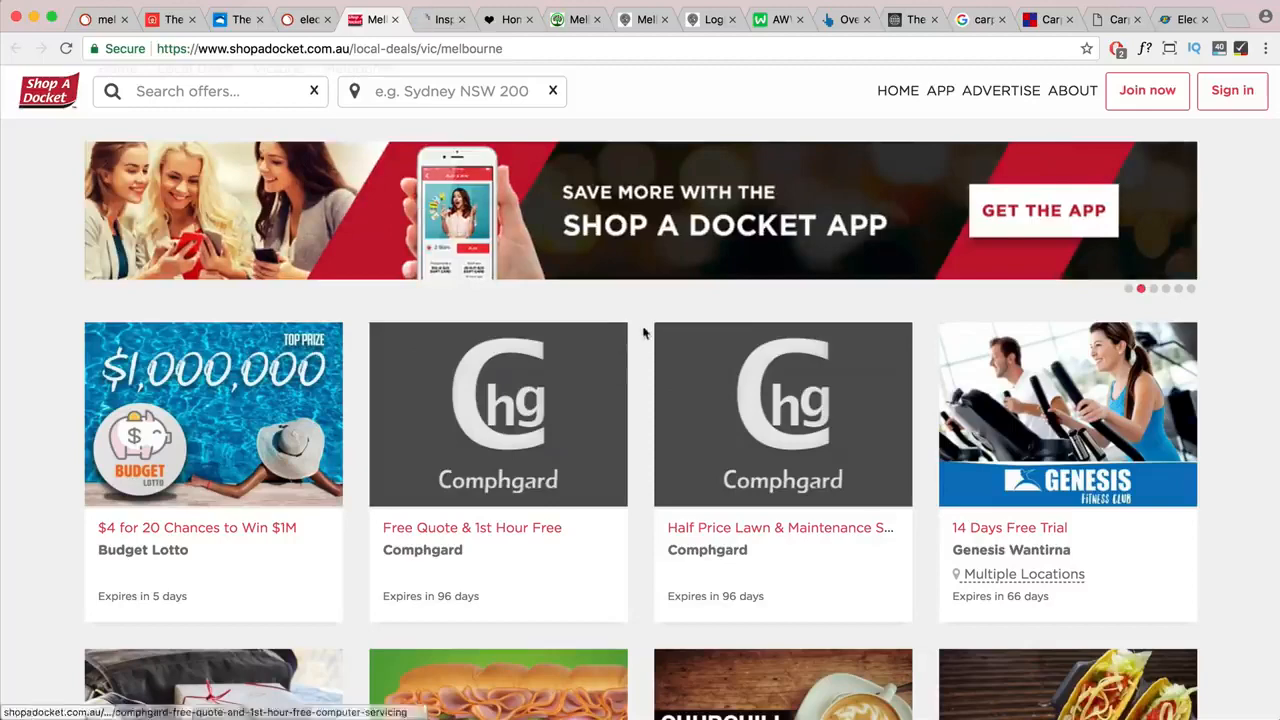
scroll(614, 414, down, 5)
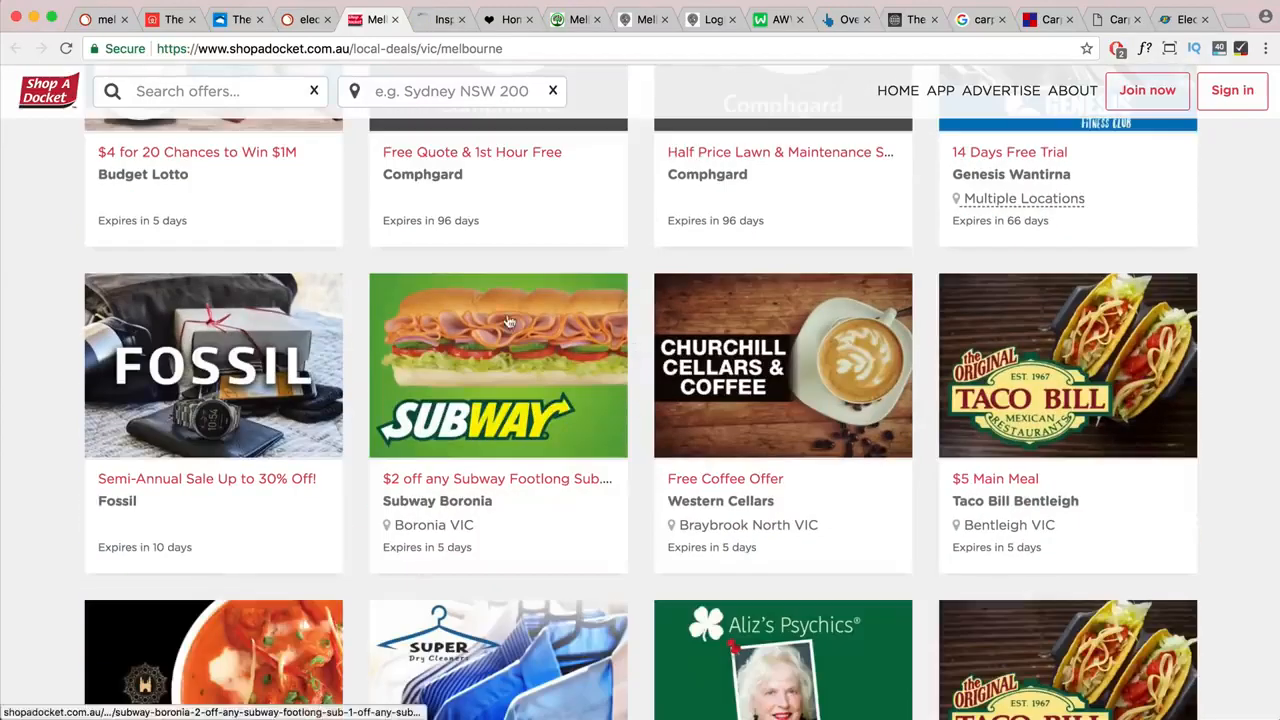
- Look further down the electrodry.com.au follow backlinks and open the charlesgaterealty.com source page with the anchor "Electrodry Carpet Cleaning"
click(298, 22)
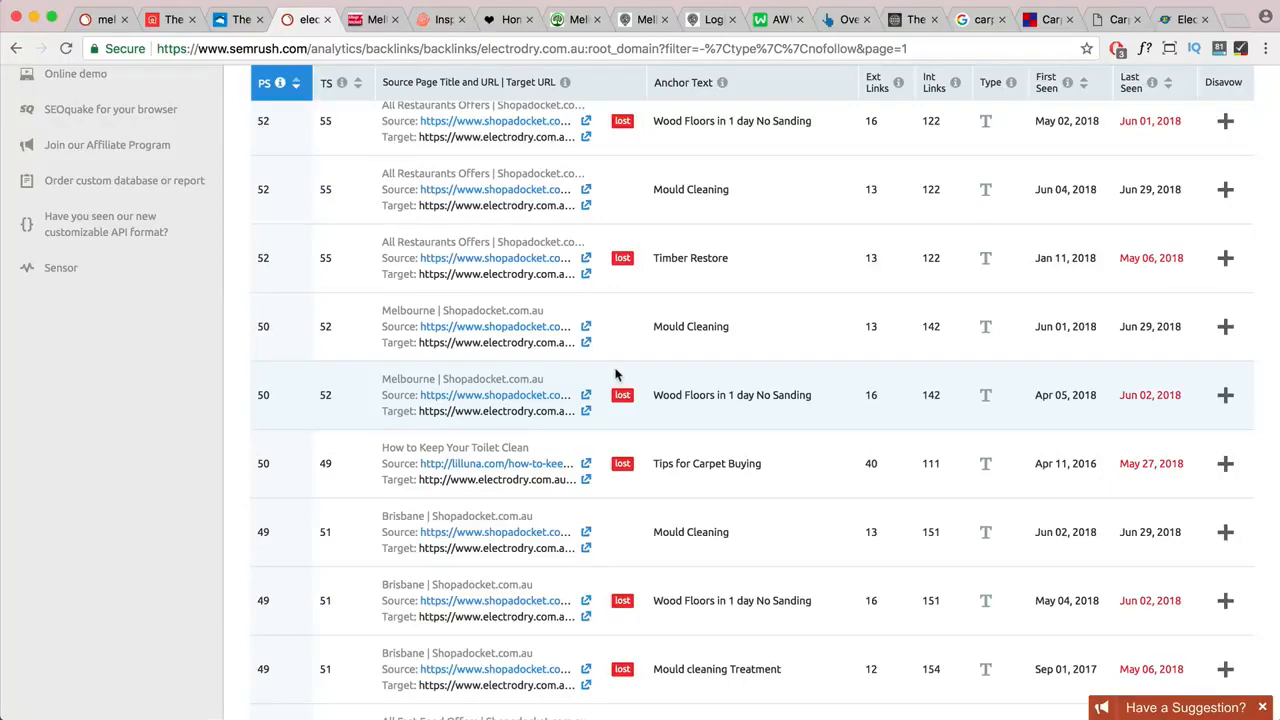
scroll(612, 412, down, 5)
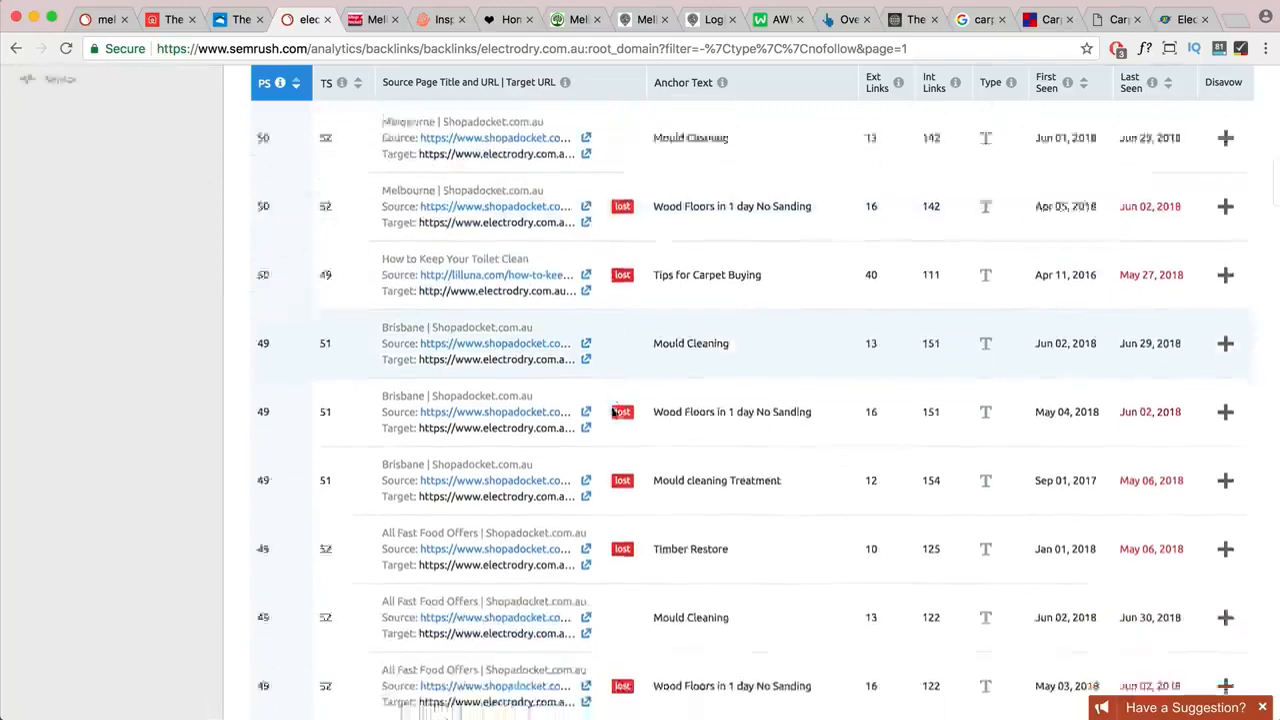
scroll(613, 413, down, 2)
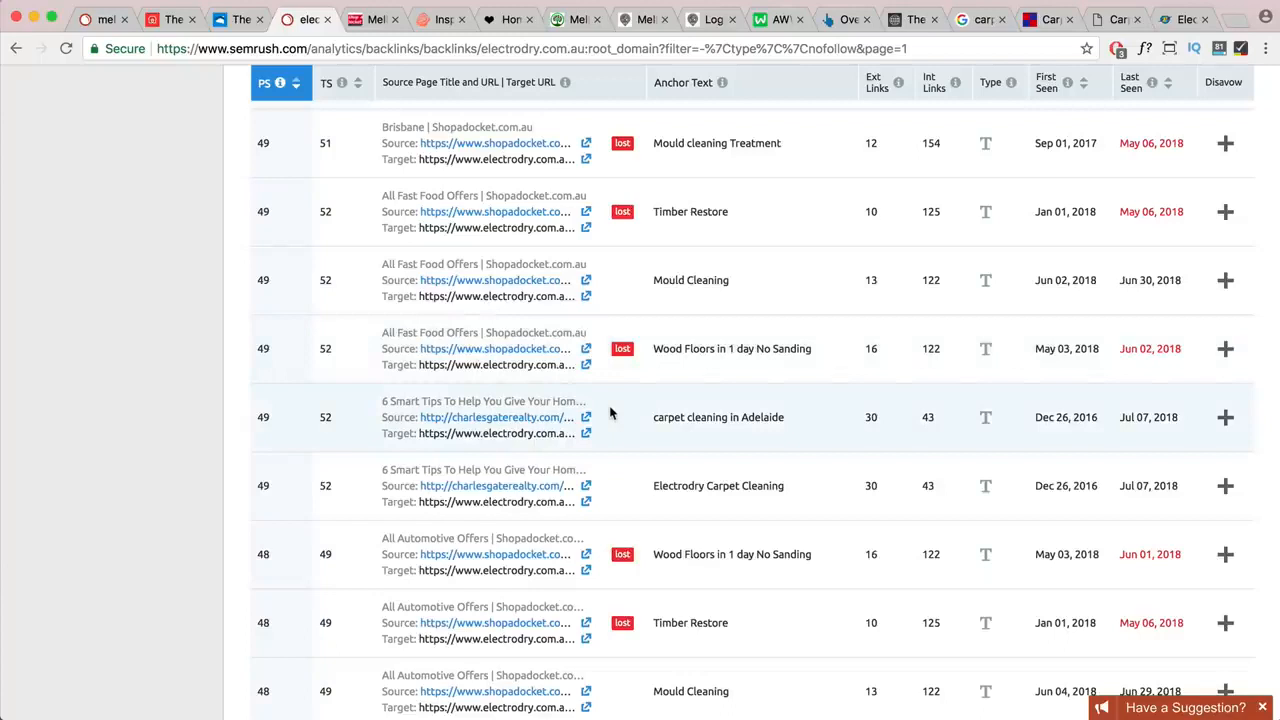
click(587, 487)
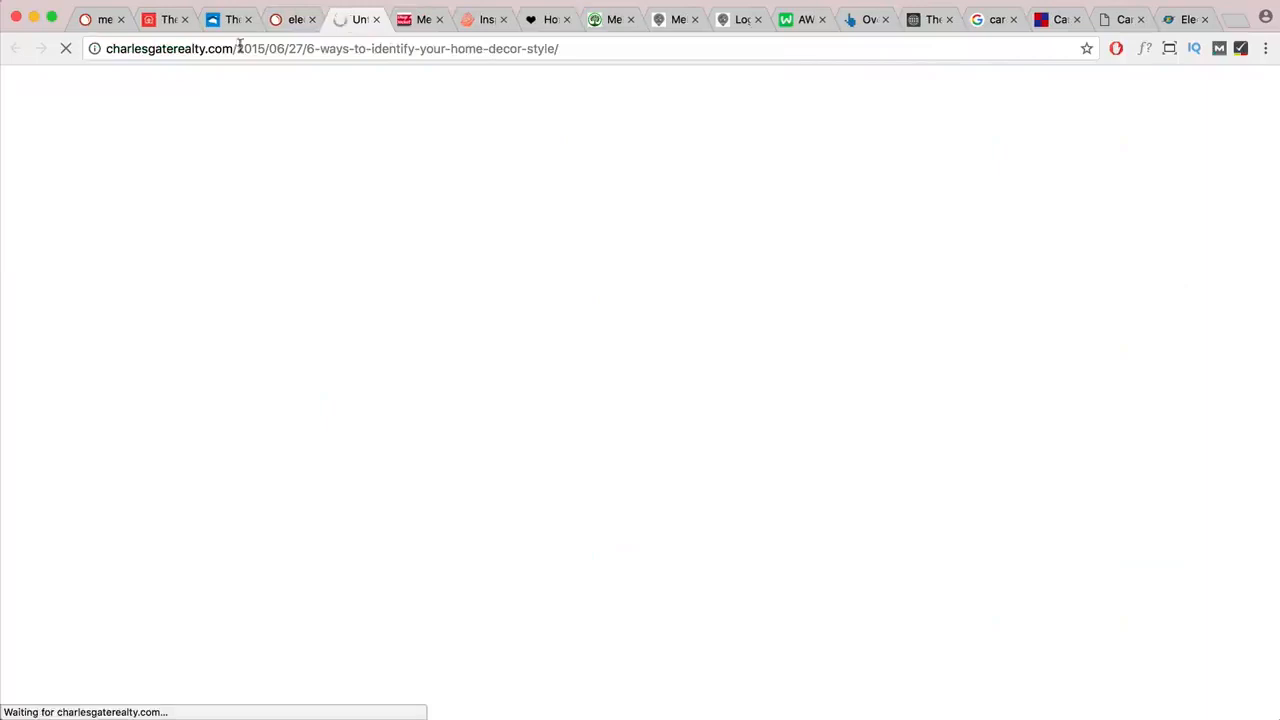
- Examine the charlesgaterealty.com domain, its site navigation and the title of the "6 Smart Tips To Help You Give Your Home A New Look" post
drag(236, 50, 106, 49)
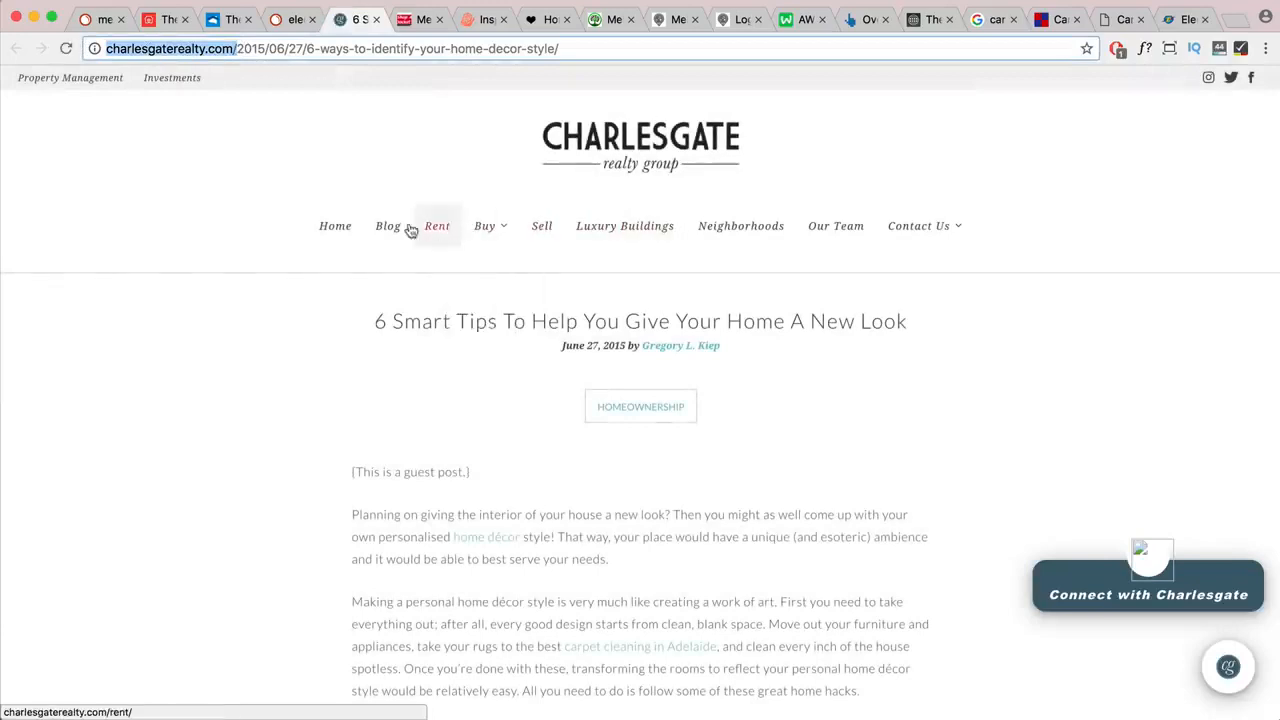
mouse_move(487, 230)
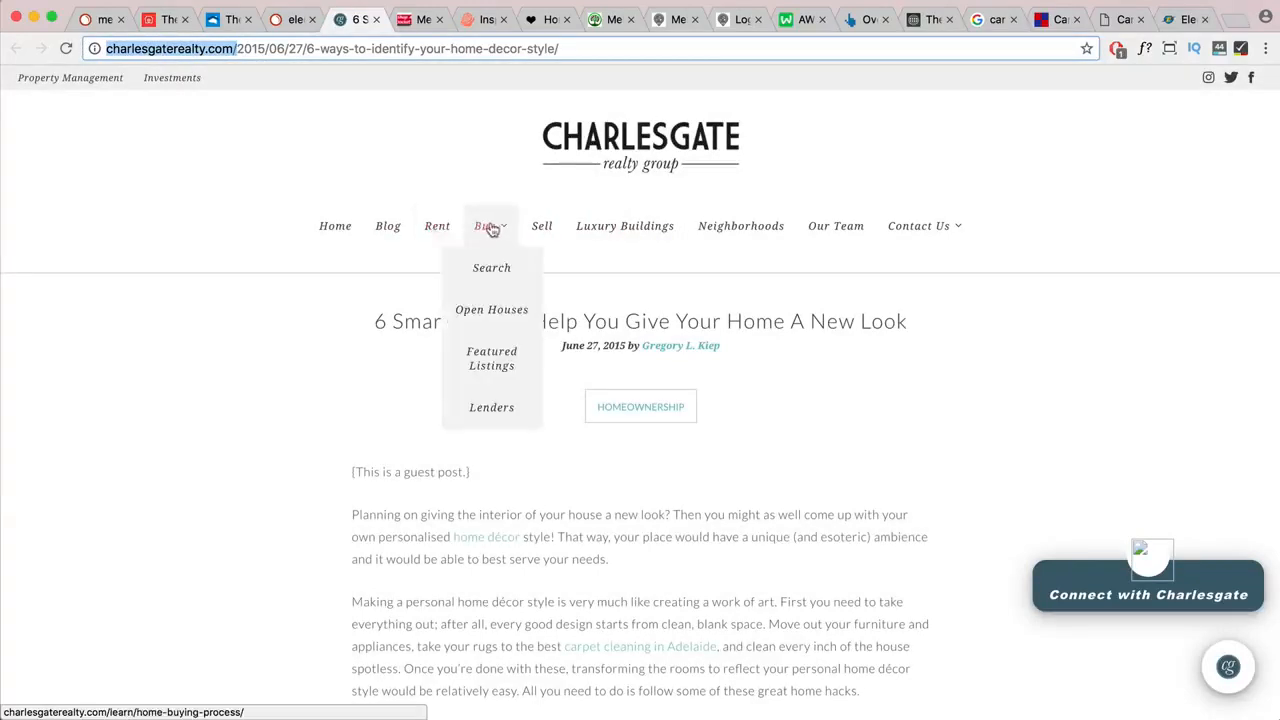
drag(930, 328, 377, 317)
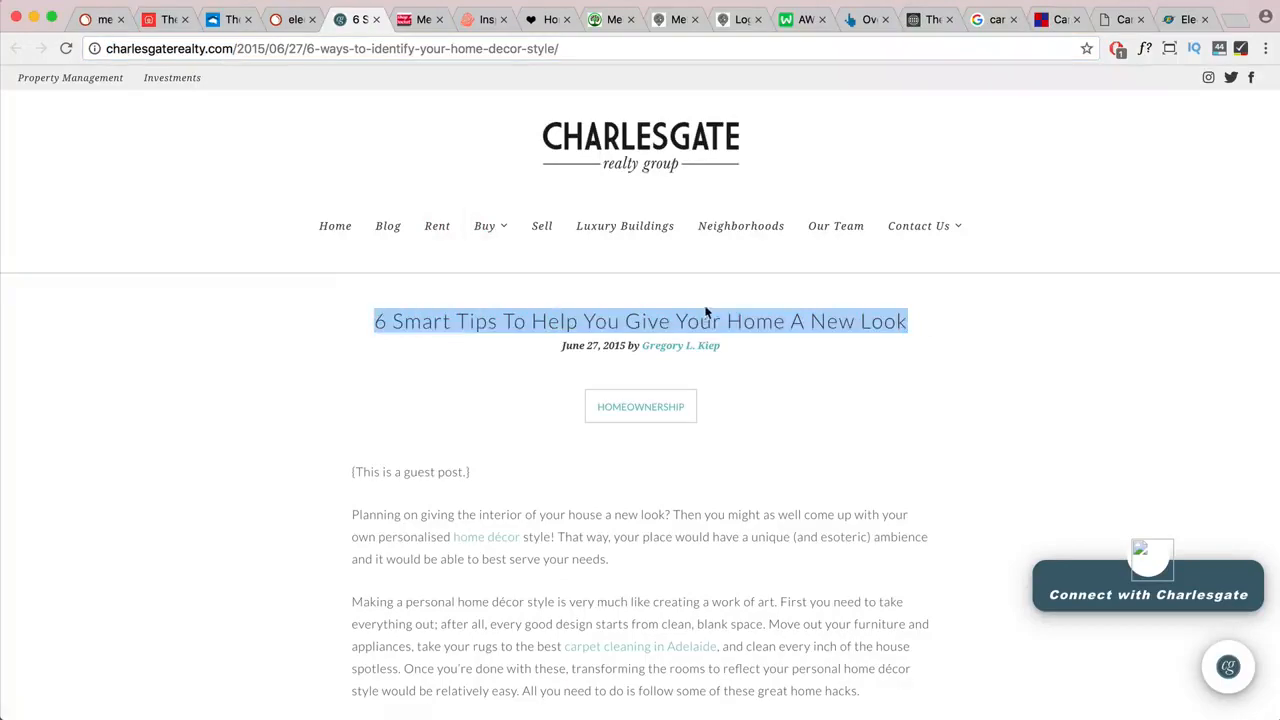
- Read through the guest post's body, dismiss the chat window, and check the "carpet cleaning in Adelaide" link in its text
scroll(765, 379, down, 15)
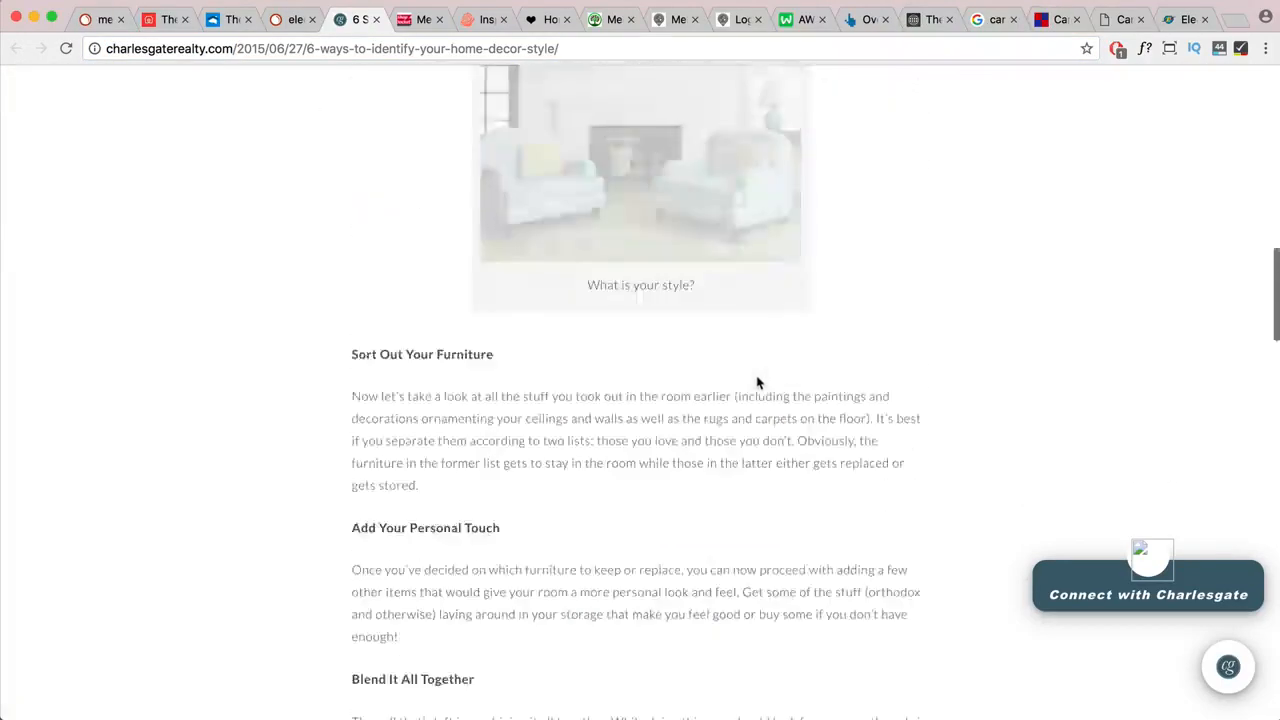
scroll(758, 383, down, 5)
scroll(757, 380, up, 15)
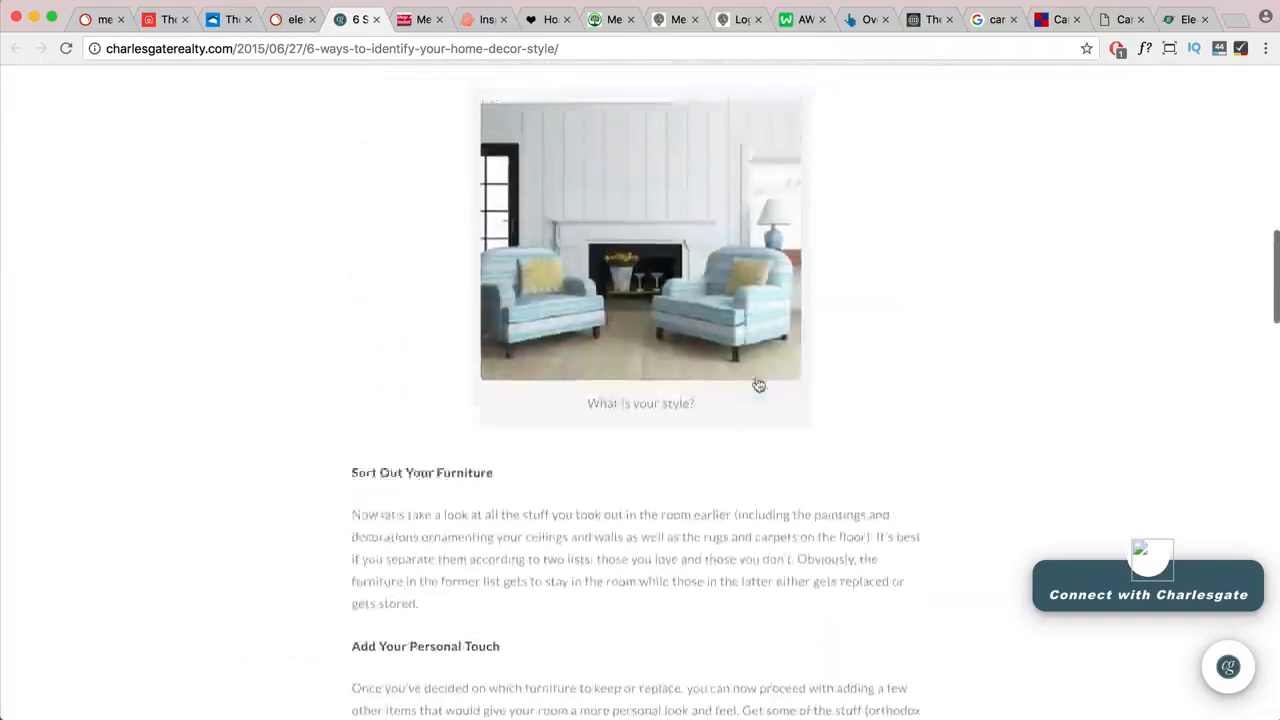
scroll(757, 380, up, 3)
scroll(757, 380, down, 8)
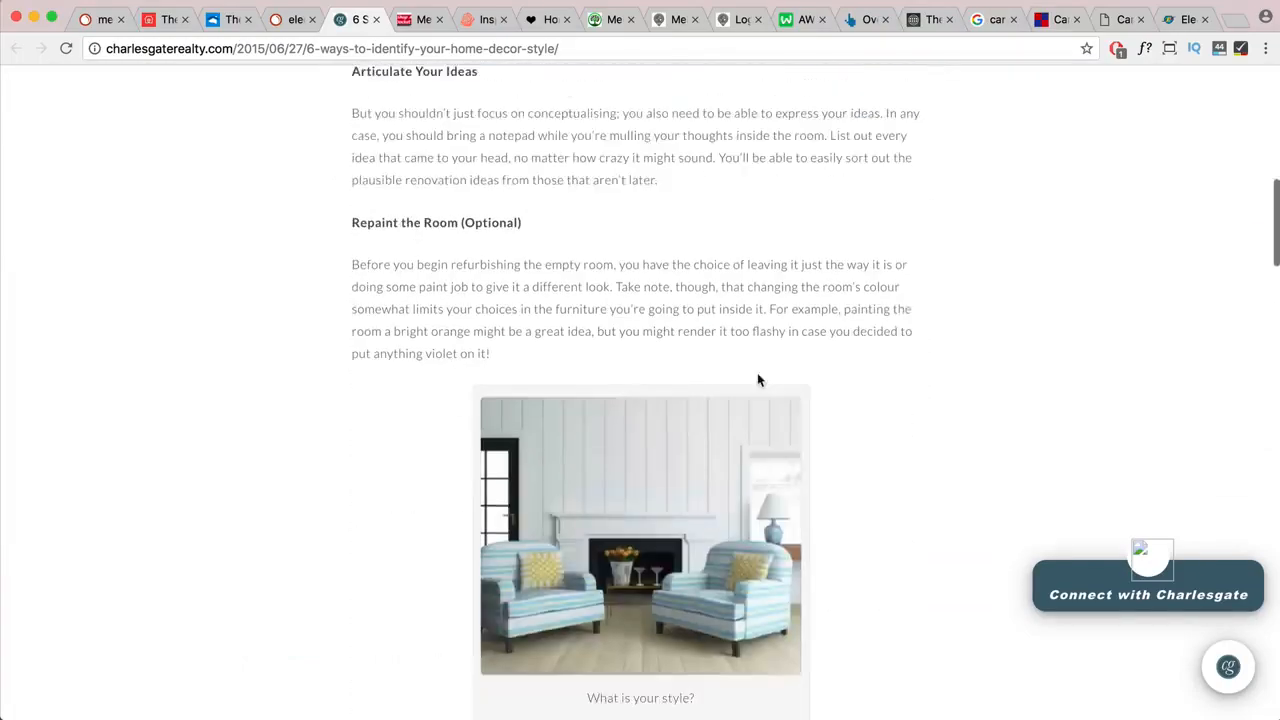
scroll(665, 370, up, 8)
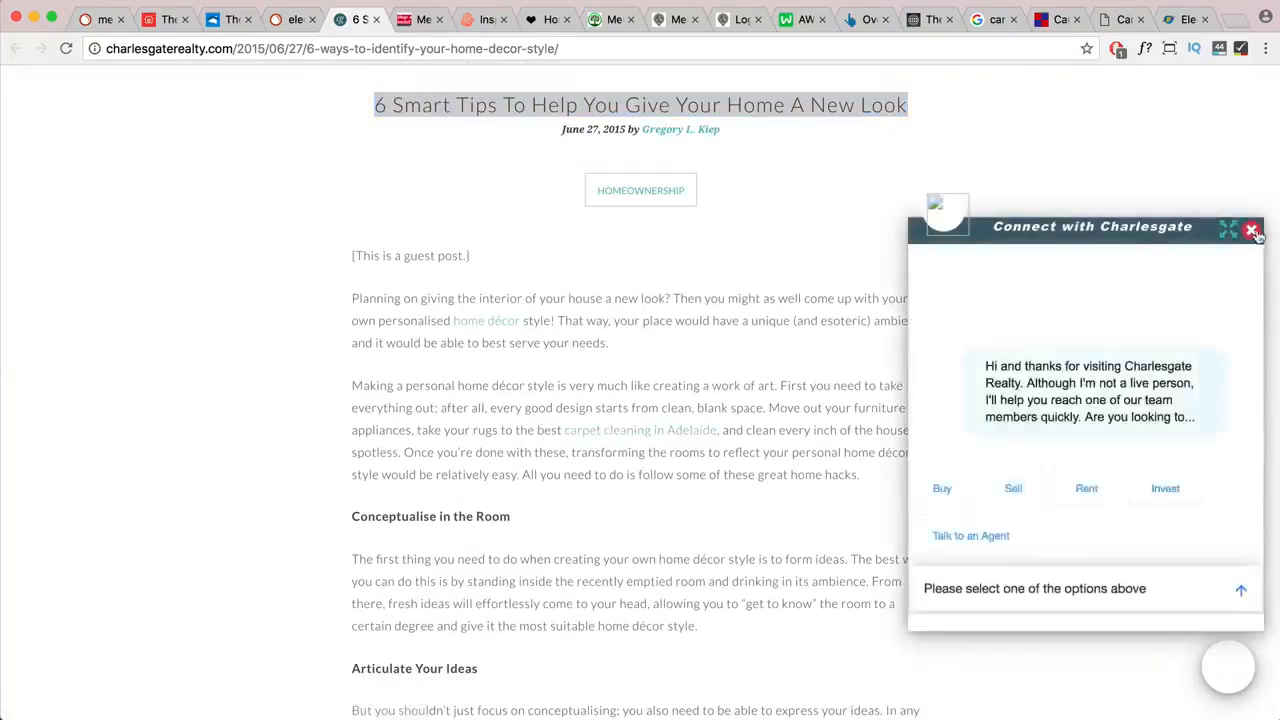
click(1249, 229)
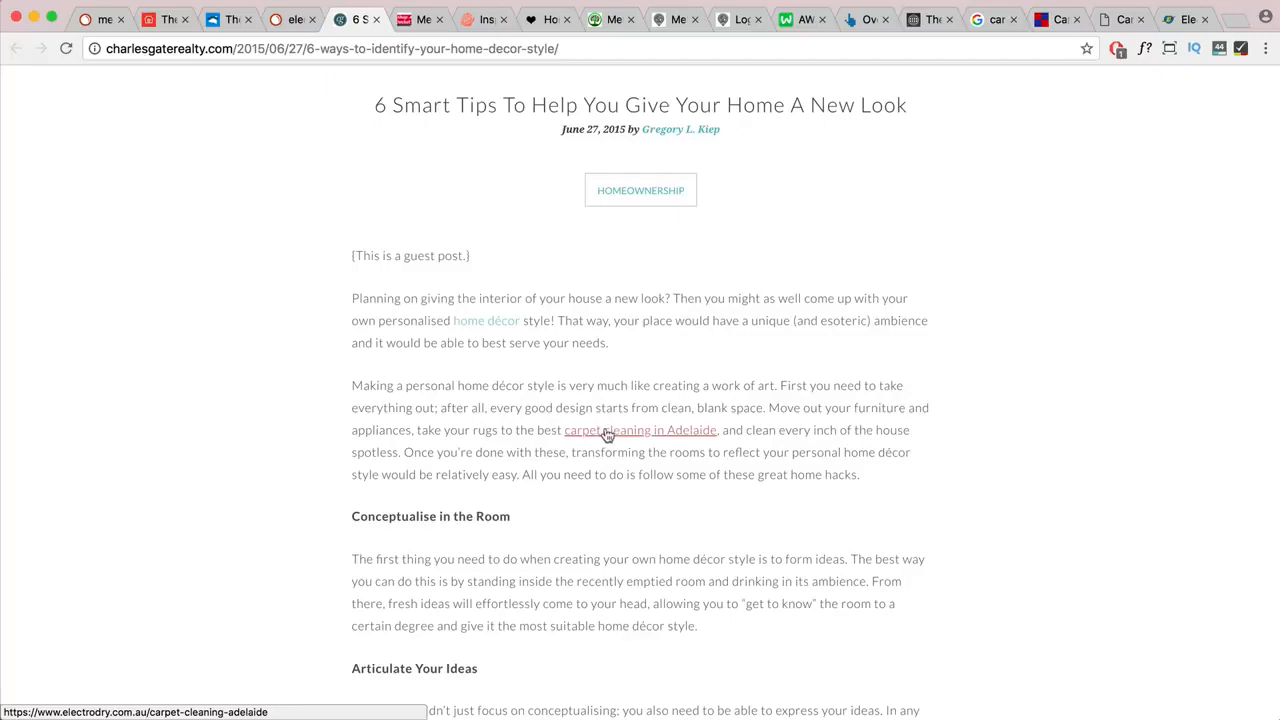
scroll(606, 434, down, 15)
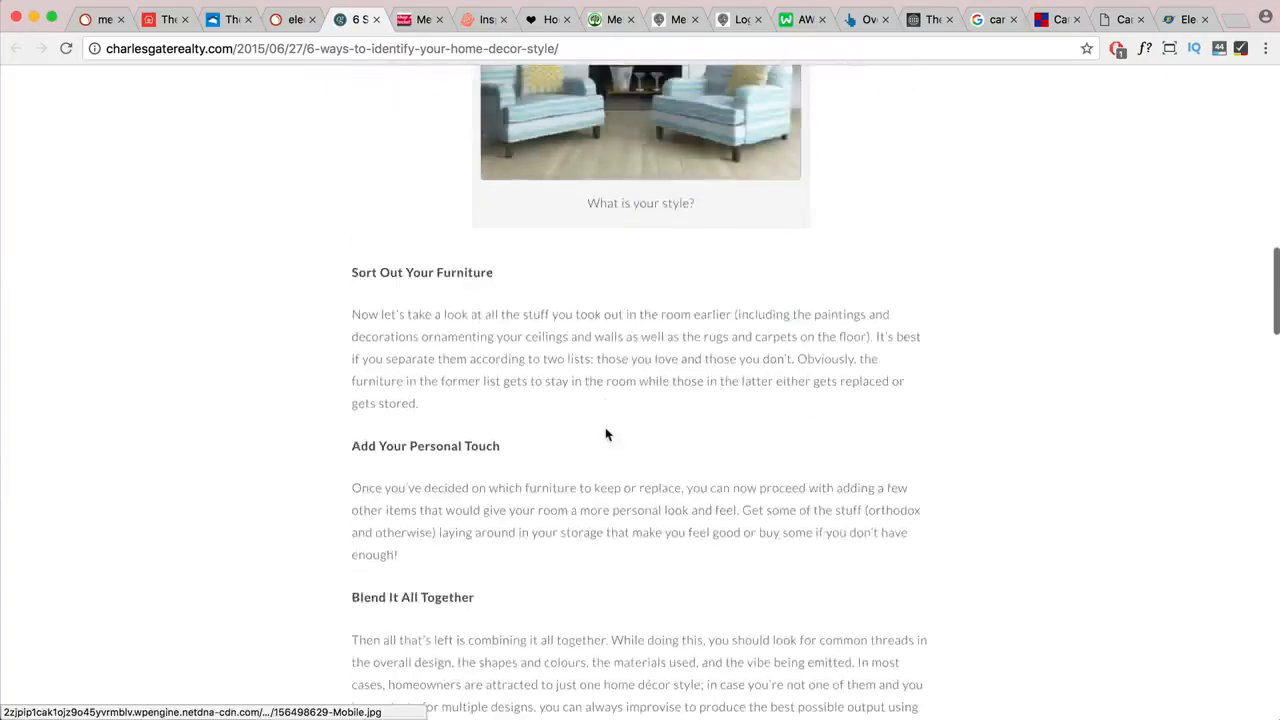
- Read the rest of the guest post down to its author bio, and check the contact option in the site navigation
scroll(606, 434, down, 3)
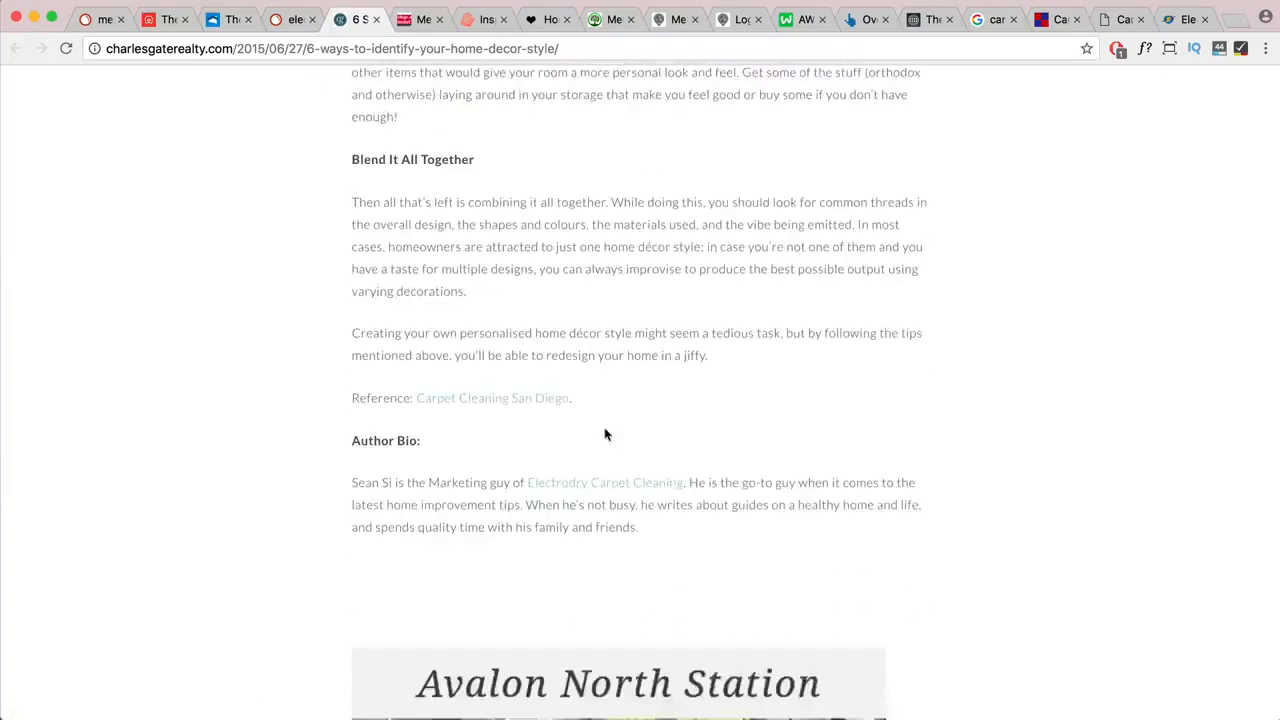
scroll(606, 434, up, 15)
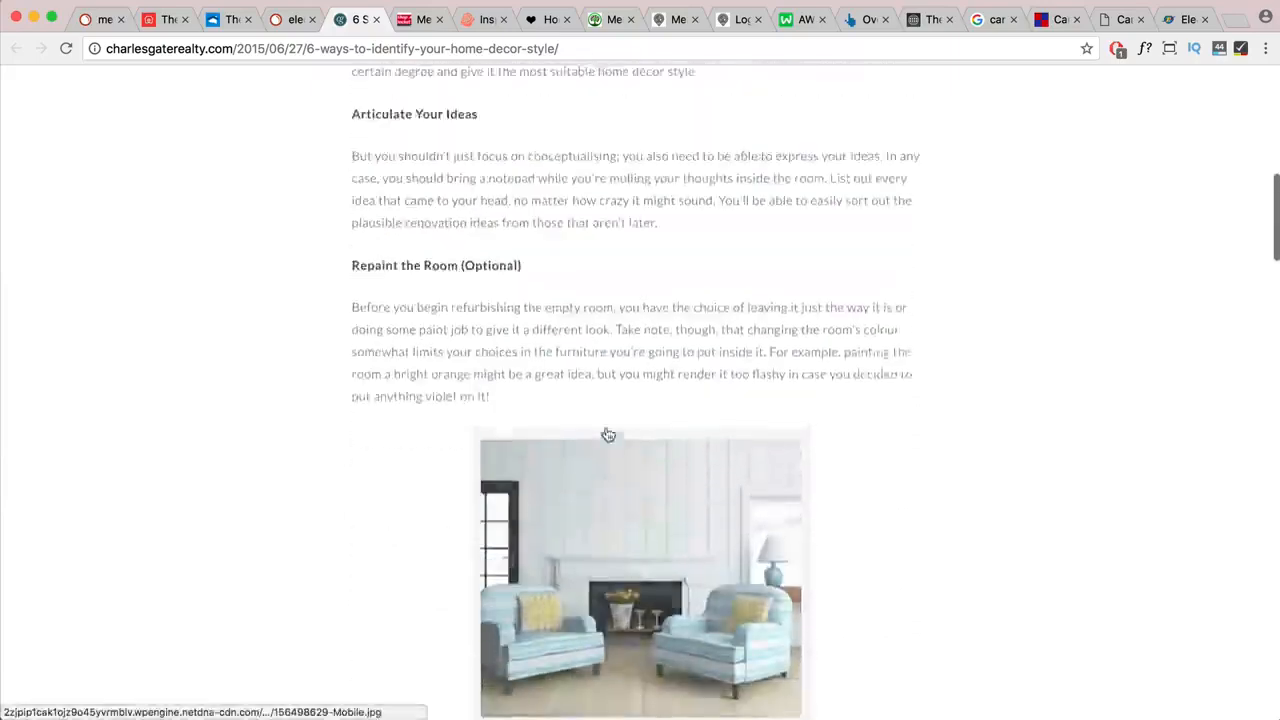
scroll(606, 434, up, 5)
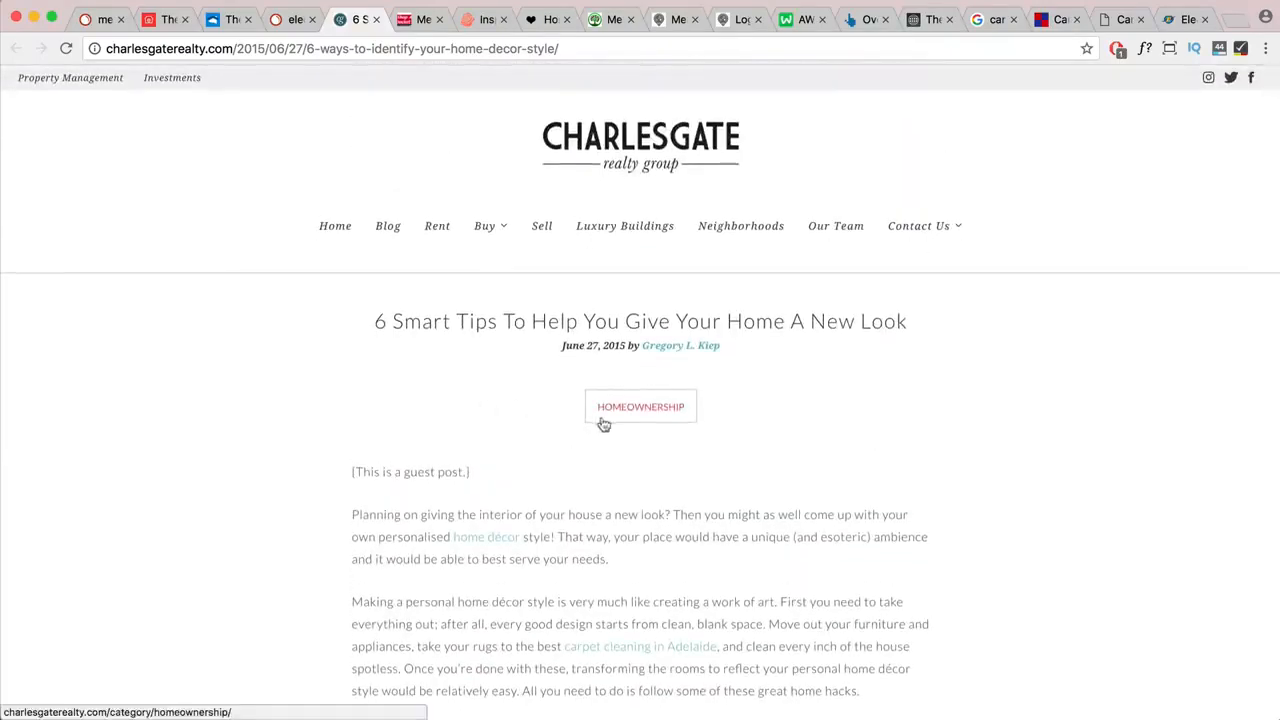
mouse_move(951, 230)
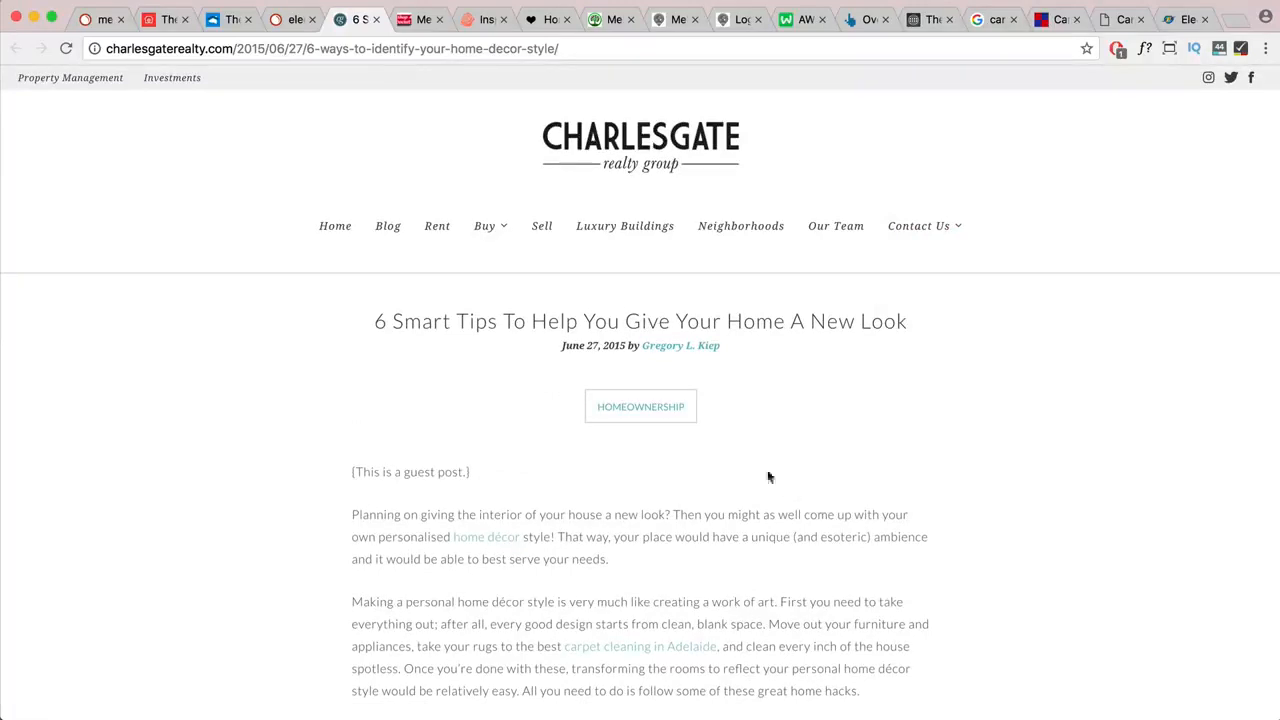
- Open the charlesgaterealty.com blog and look through its recent posts down to the page numbering
click(398, 230)
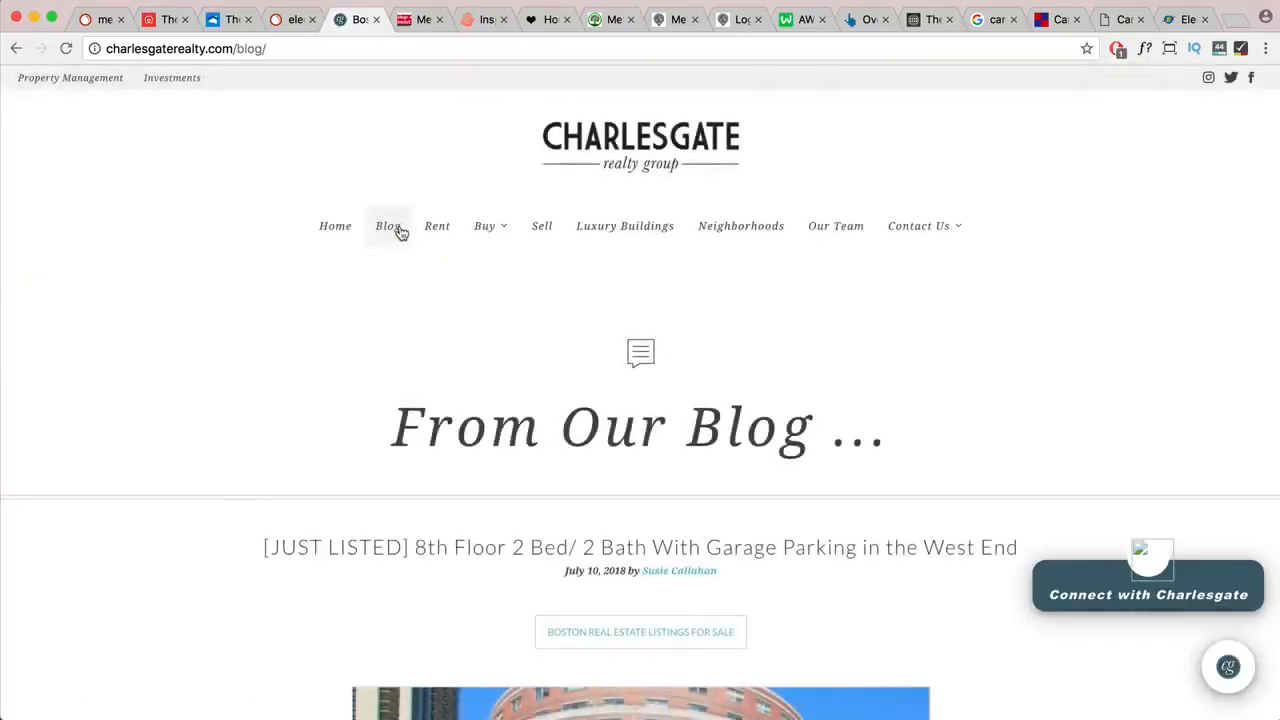
scroll(508, 317, down, 5)
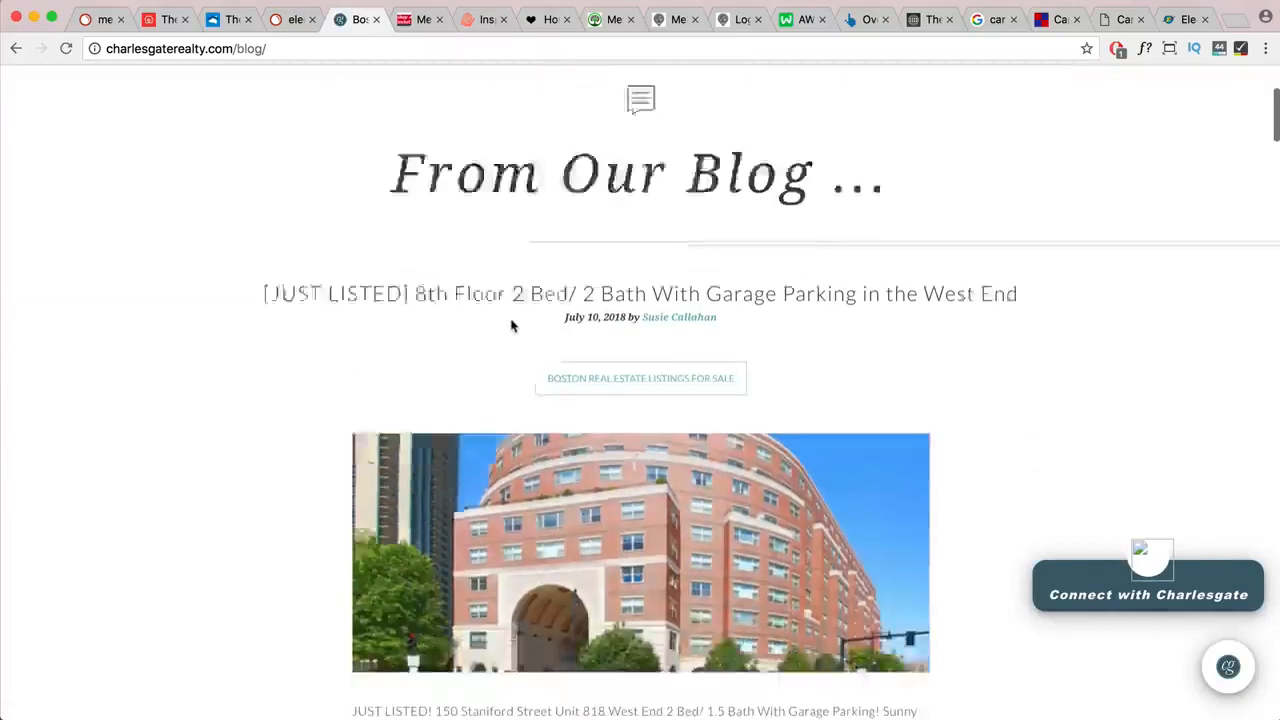
scroll(512, 325, down, 15)
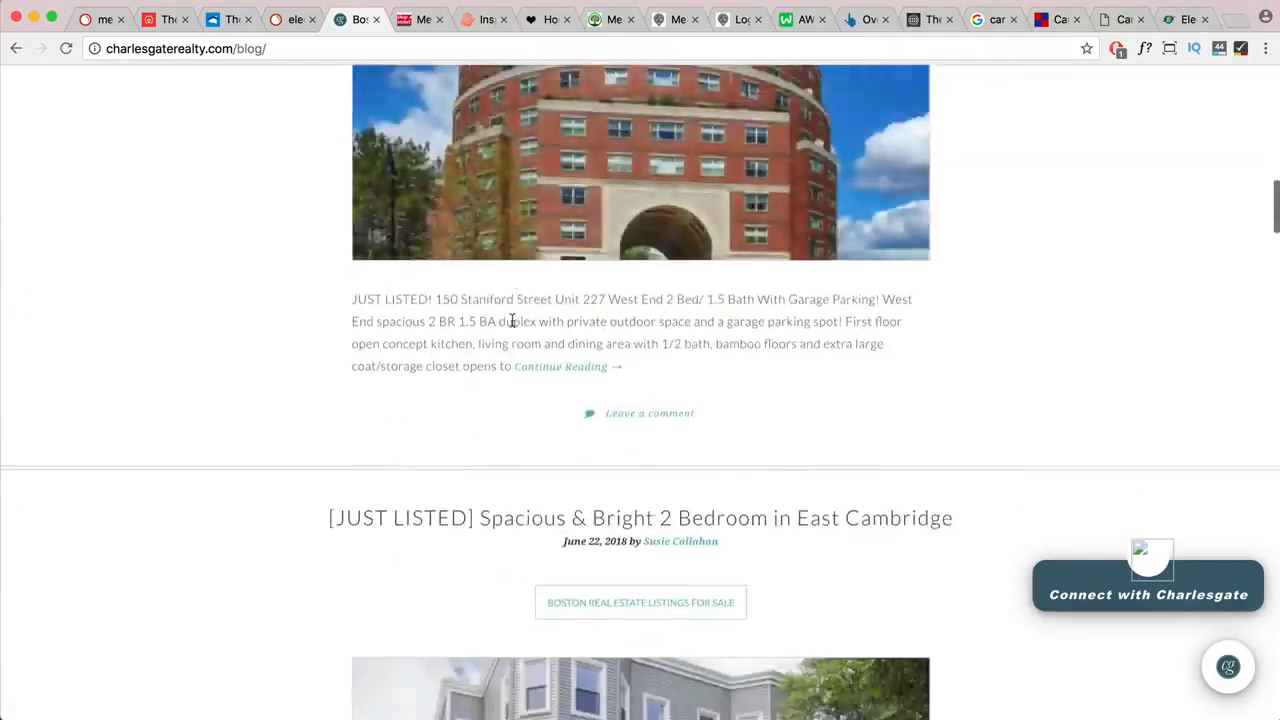
scroll(512, 325, down, 14)
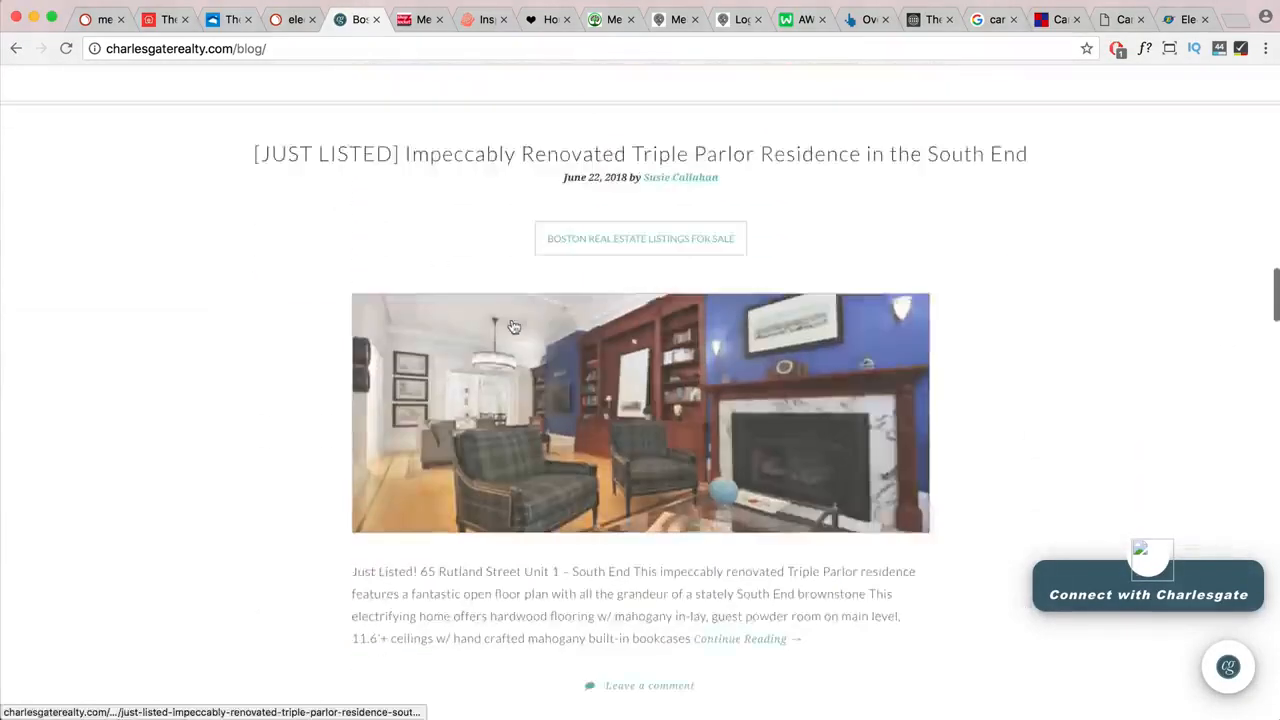
scroll(512, 320, down, 3)
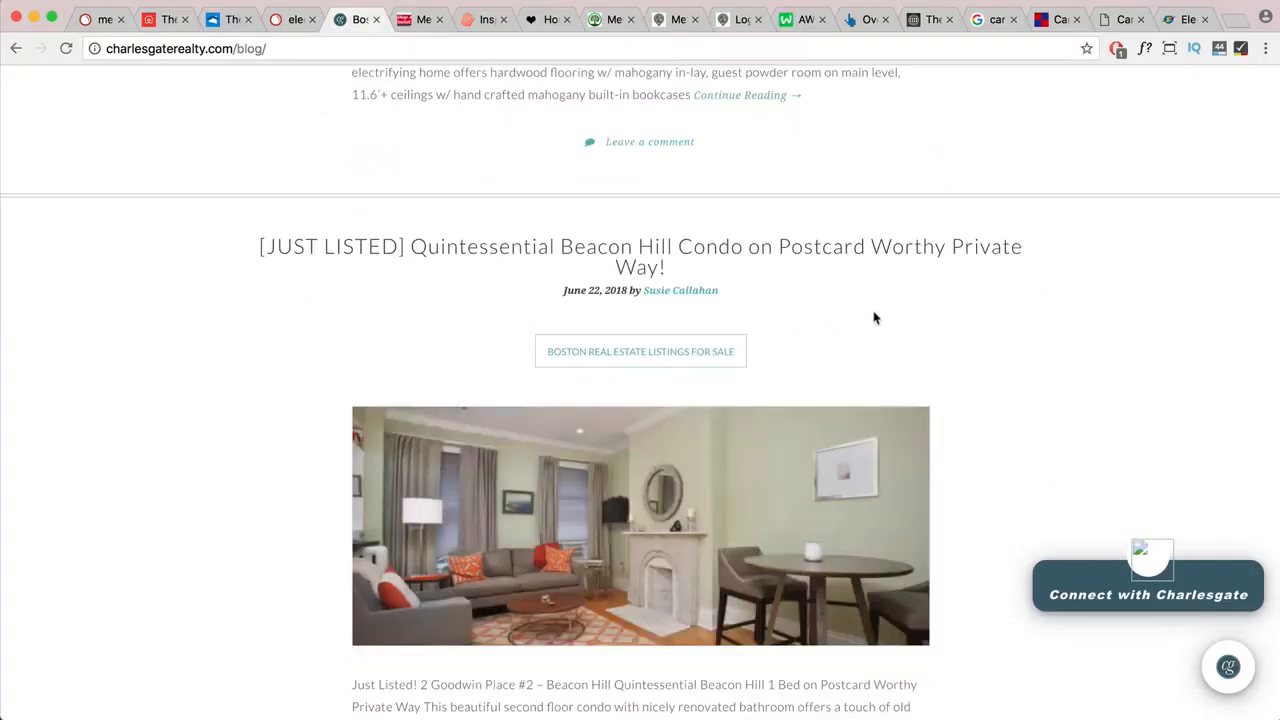
scroll(875, 318, down, 10)
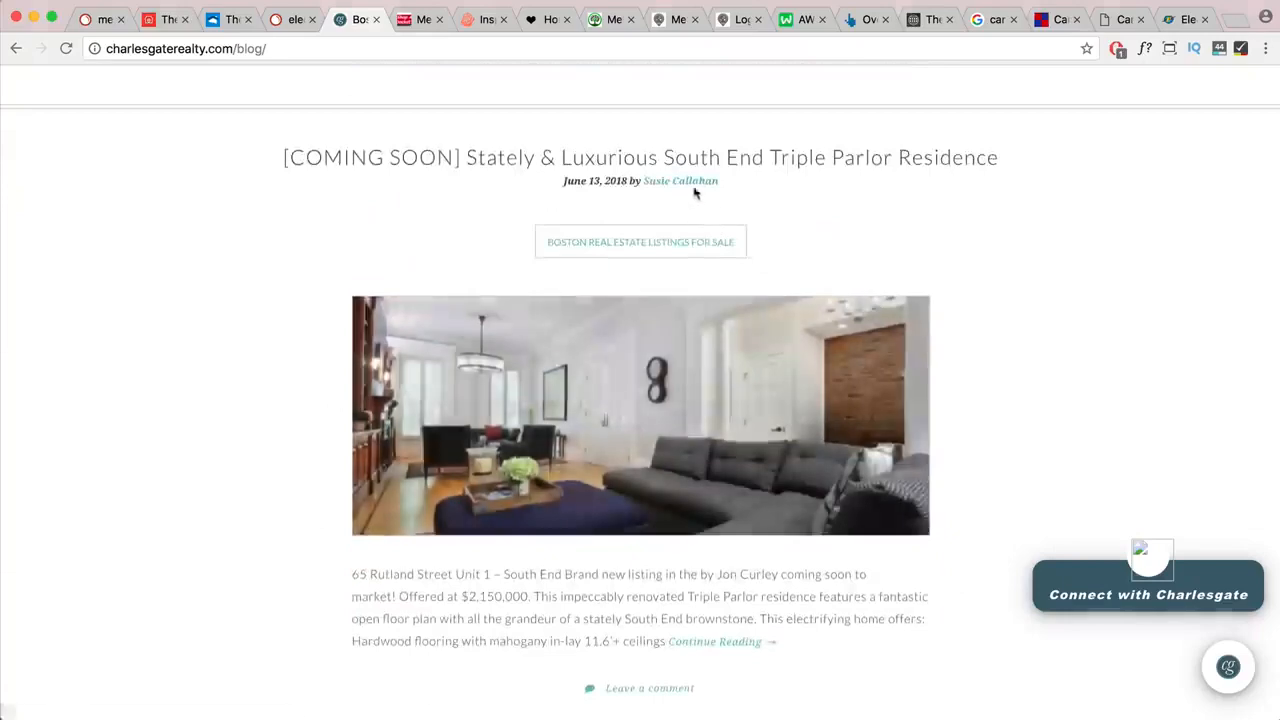
scroll(694, 194, down, 3)
scroll(694, 194, down, 10)
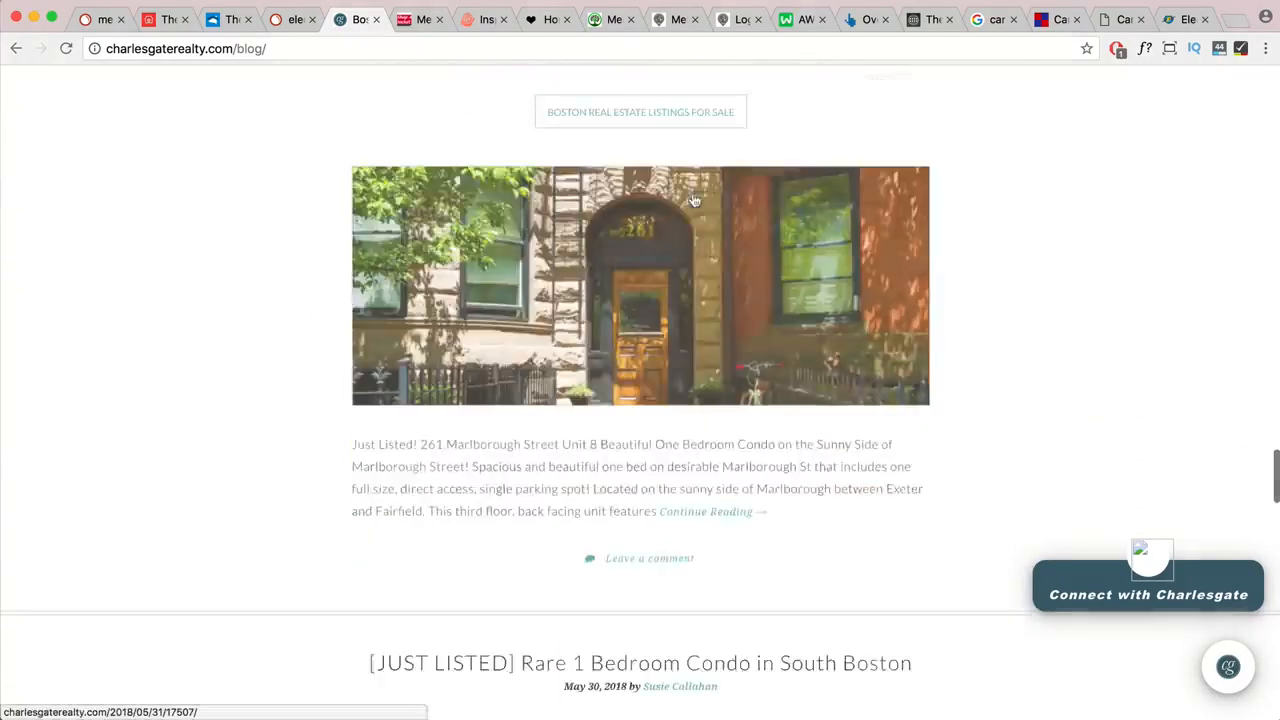
scroll(694, 200, down, 15)
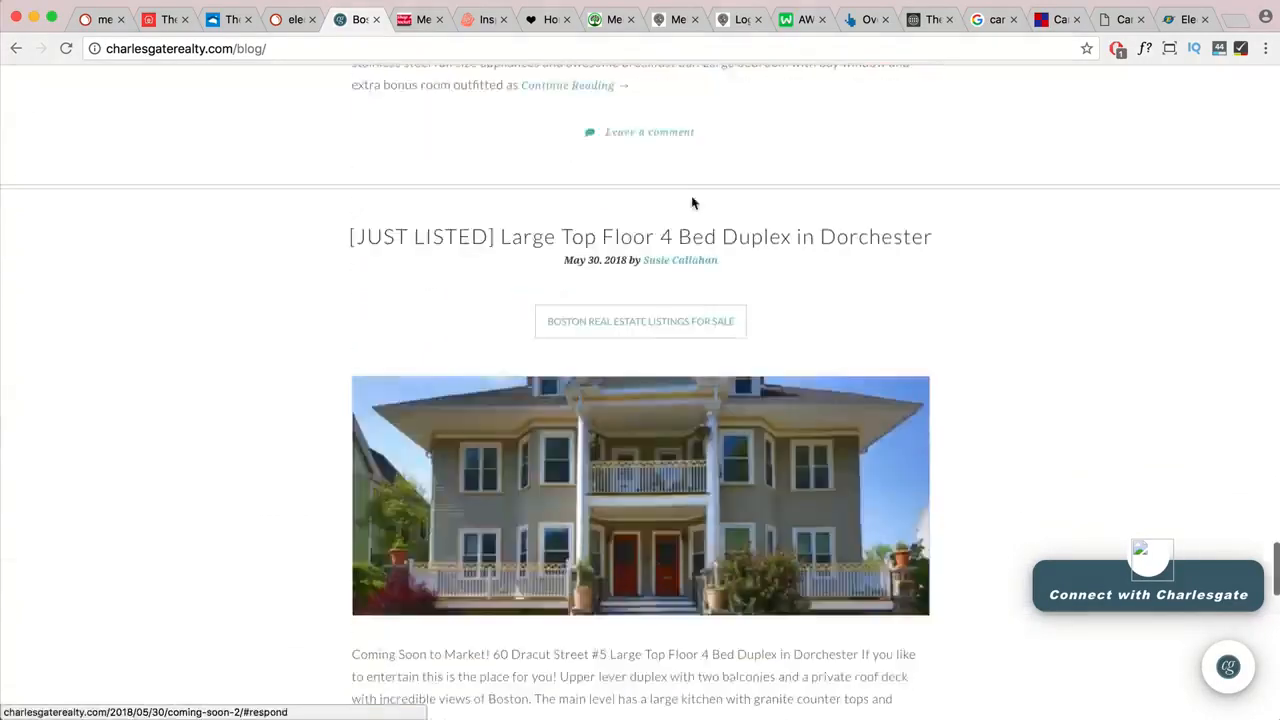
scroll(697, 215, down, 3)
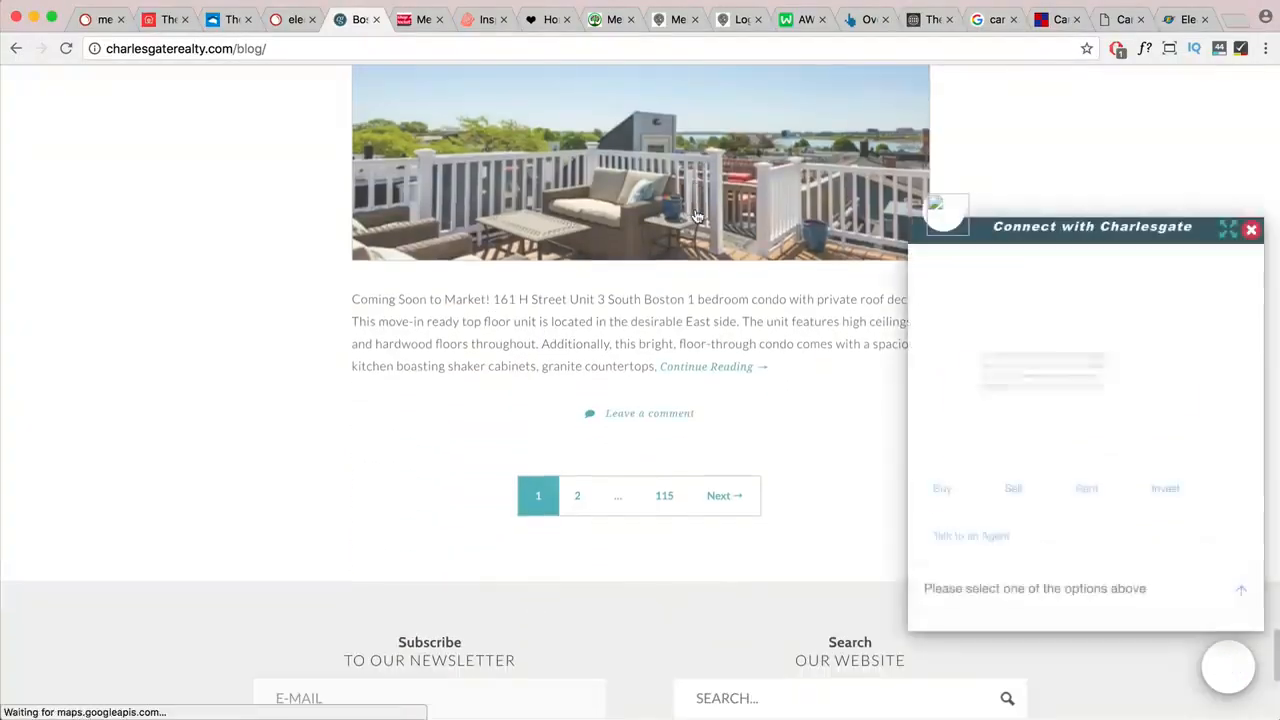
- Return to the electrodry.com.au backlinks report and review the charlesgaterealty.com entries and their anchor texts
click(287, 19)
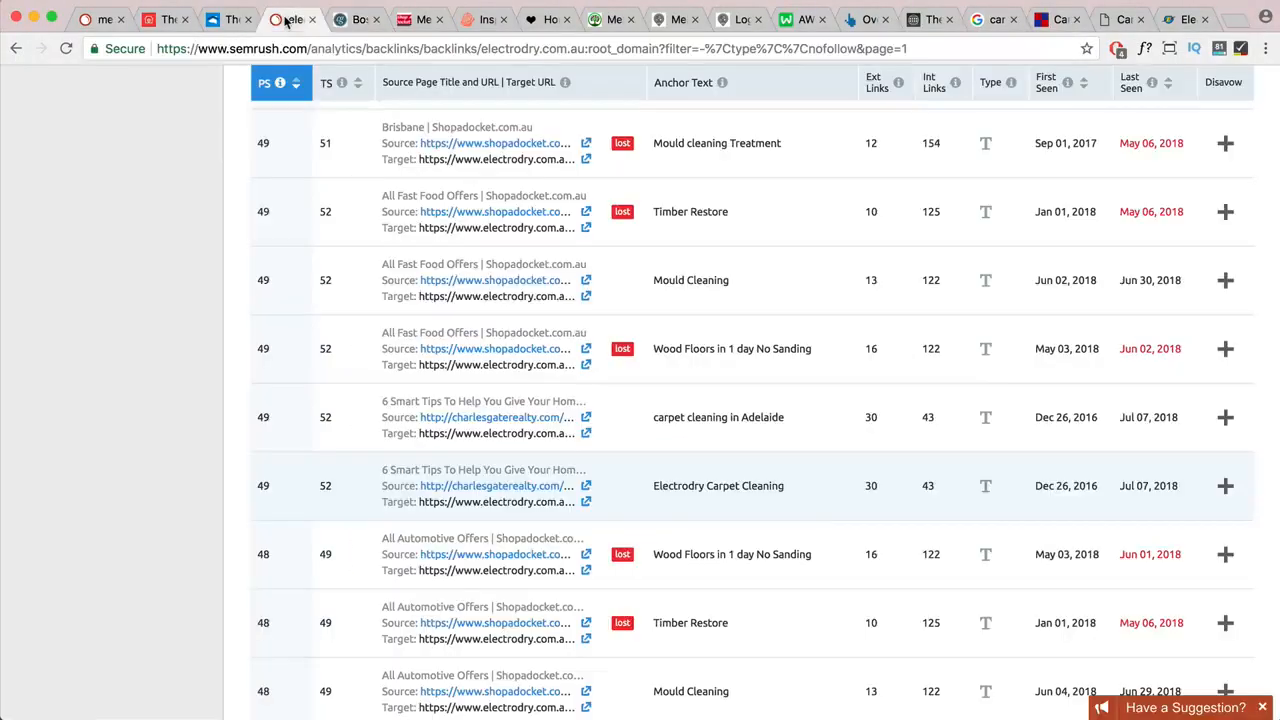
scroll(585, 481, up, 1)
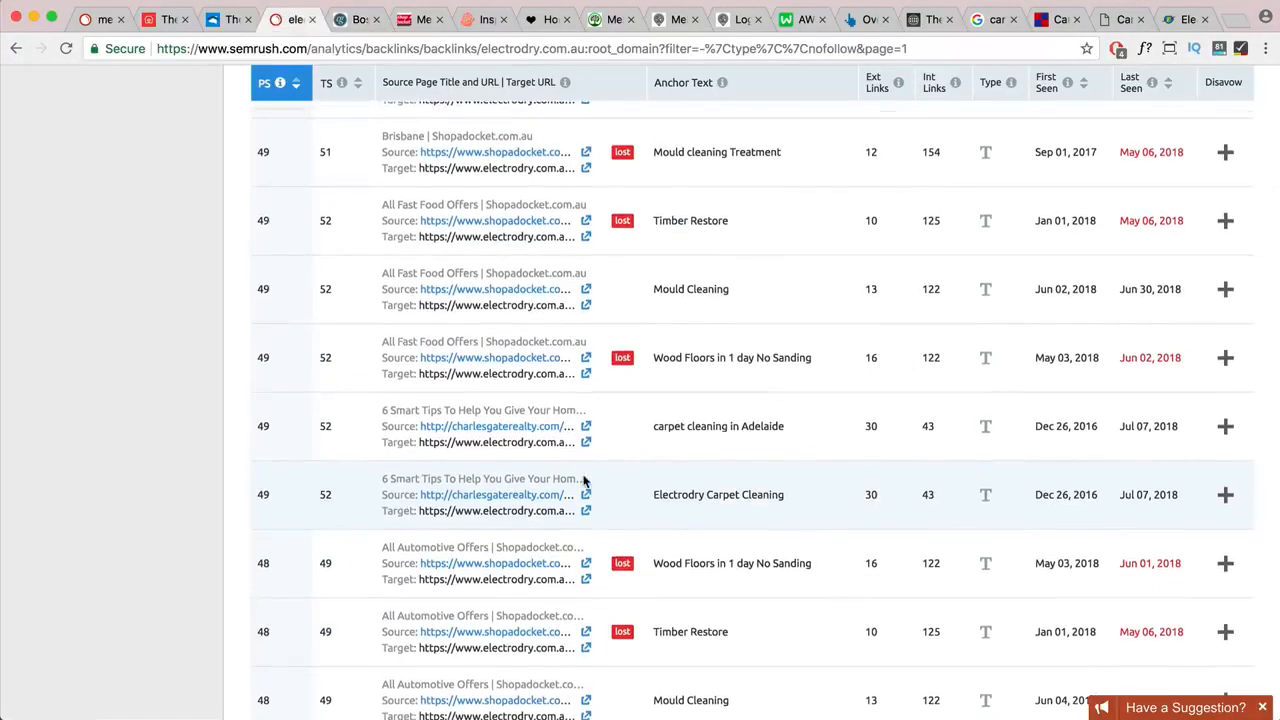
scroll(585, 481, down, 3)
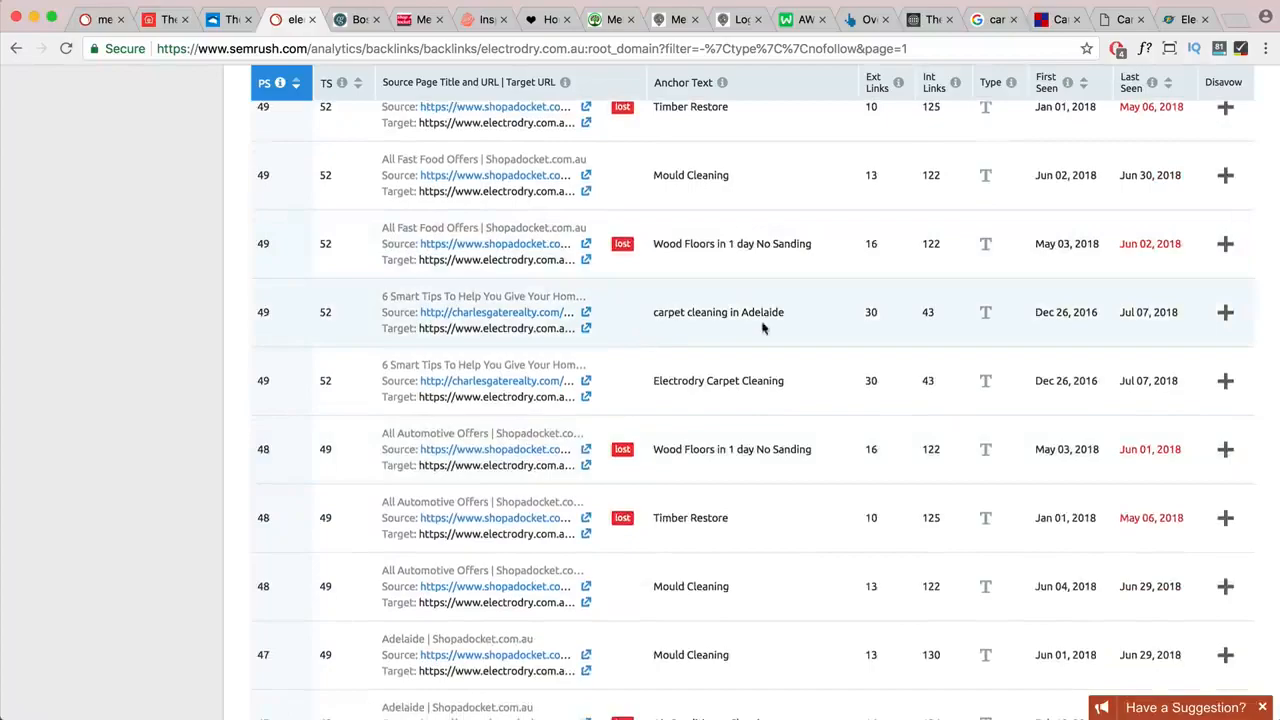
scroll(762, 327, down, 2)
- Search Google for "travel" + "resource page" in a new browser window
key(super+n)
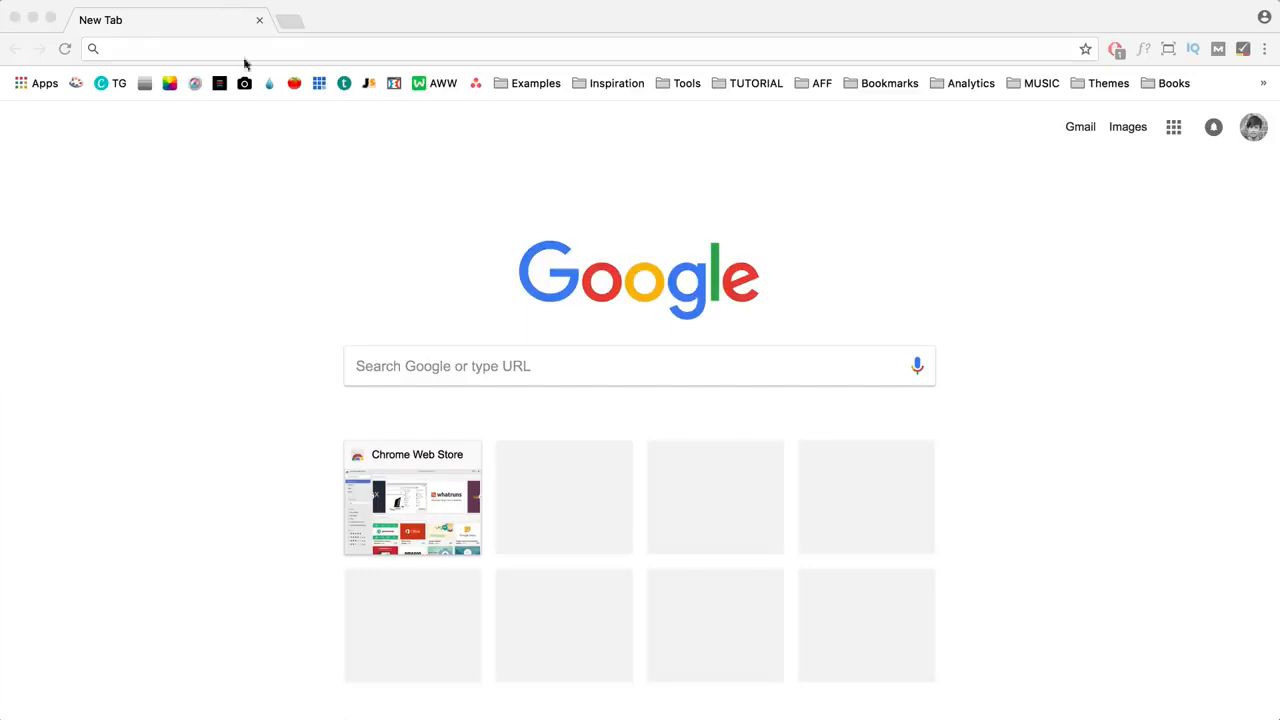
click(431, 366)
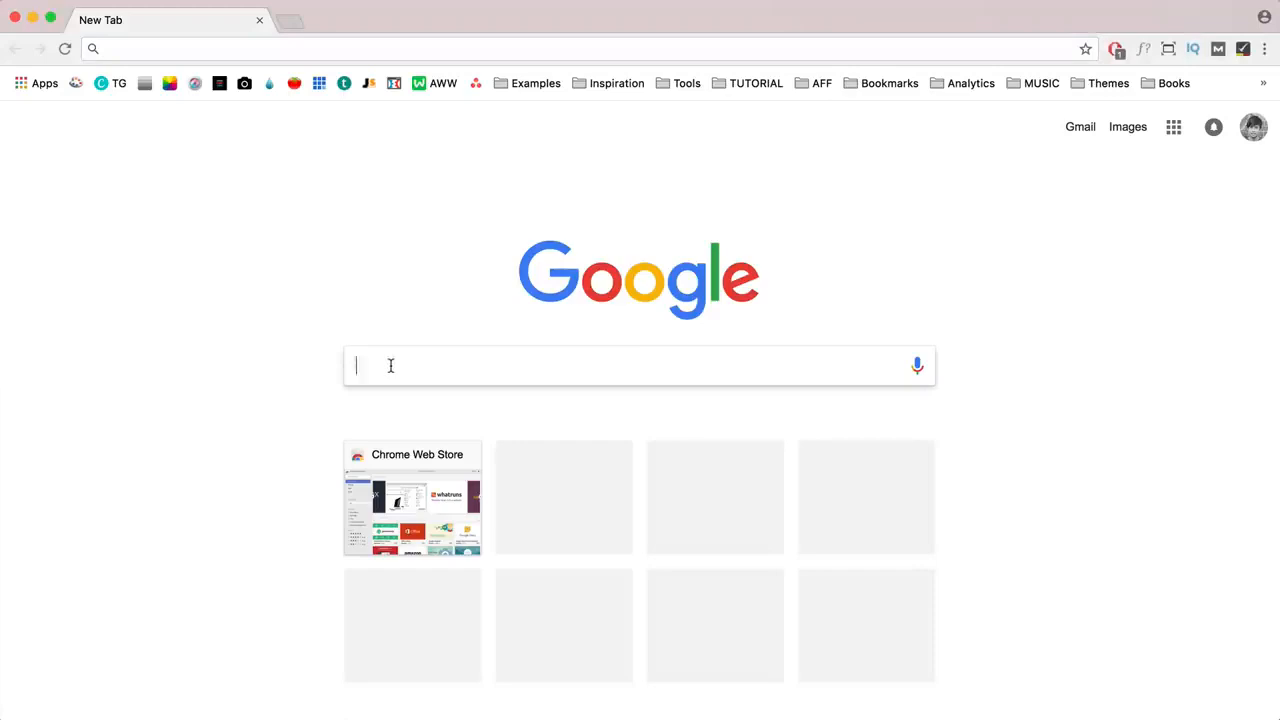
text(")
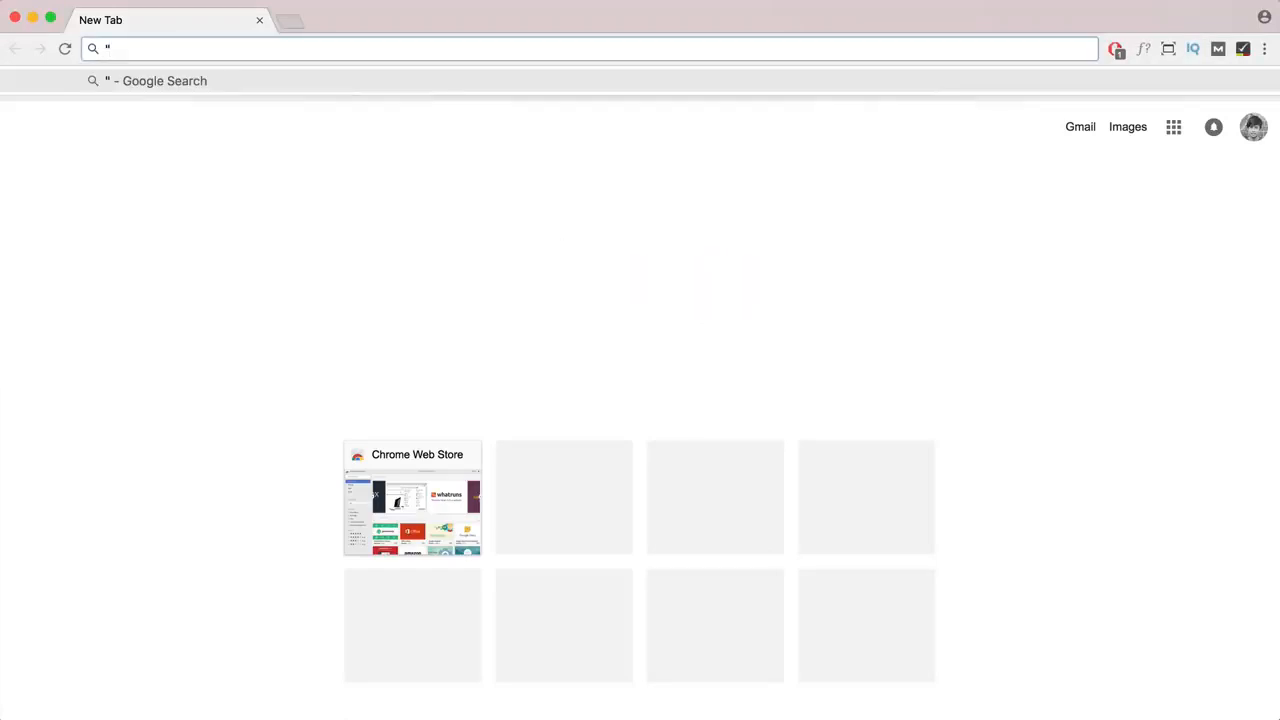
text(travel)
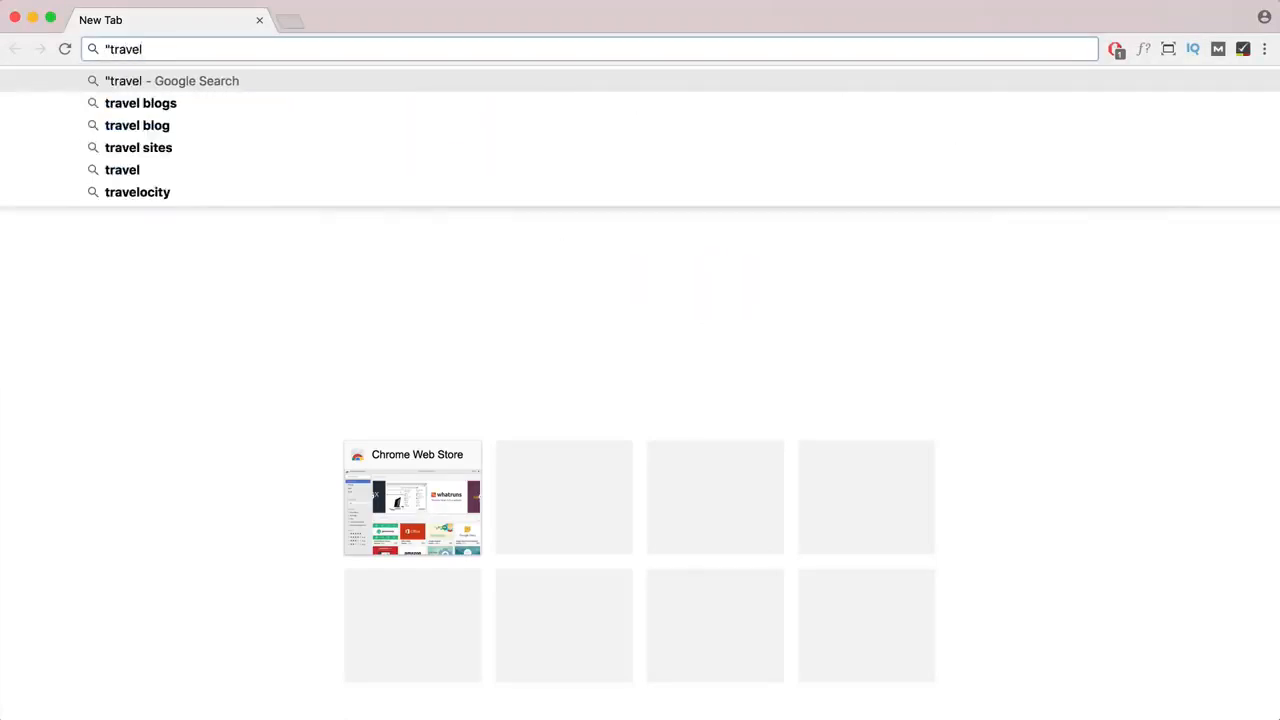
text(")
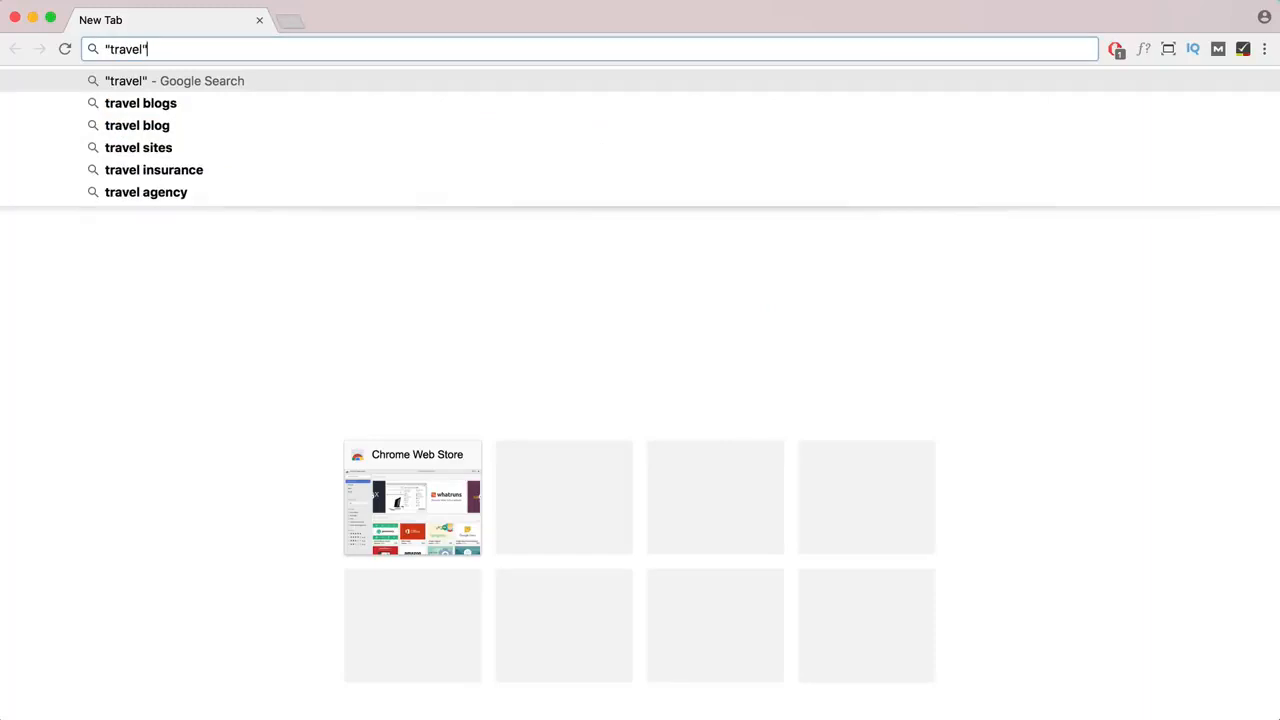
text( +)
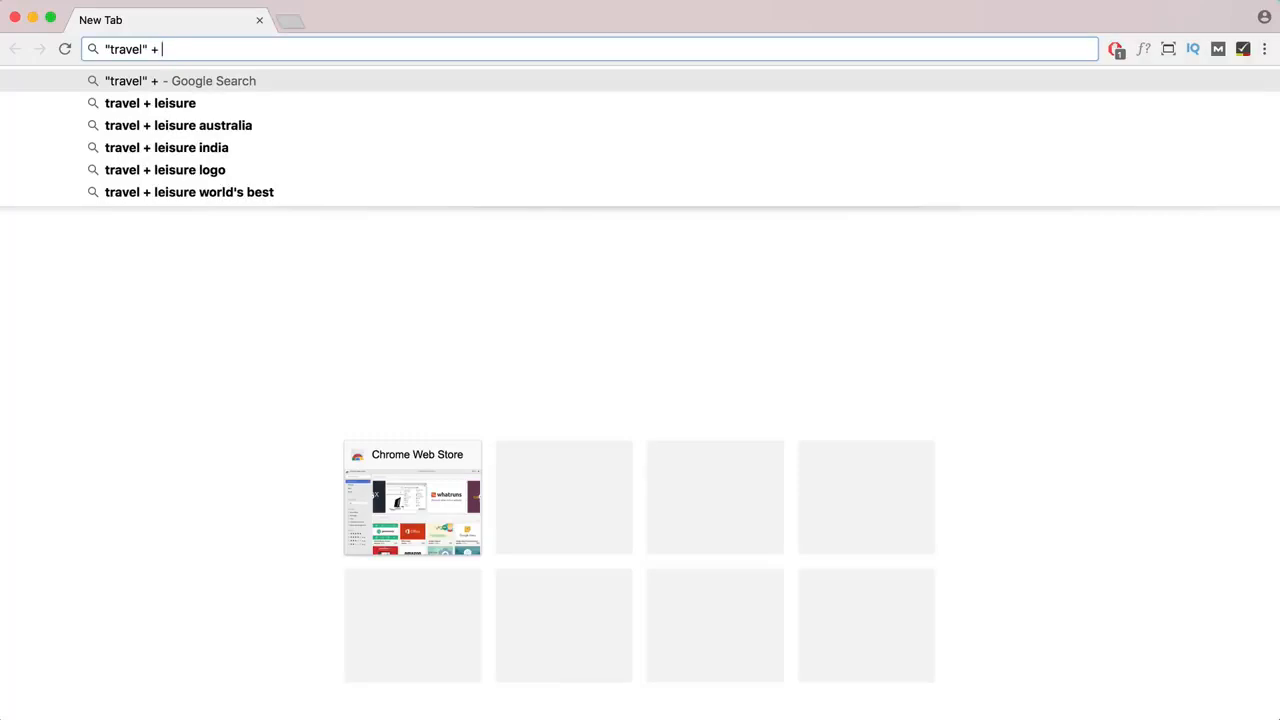
text( "res)
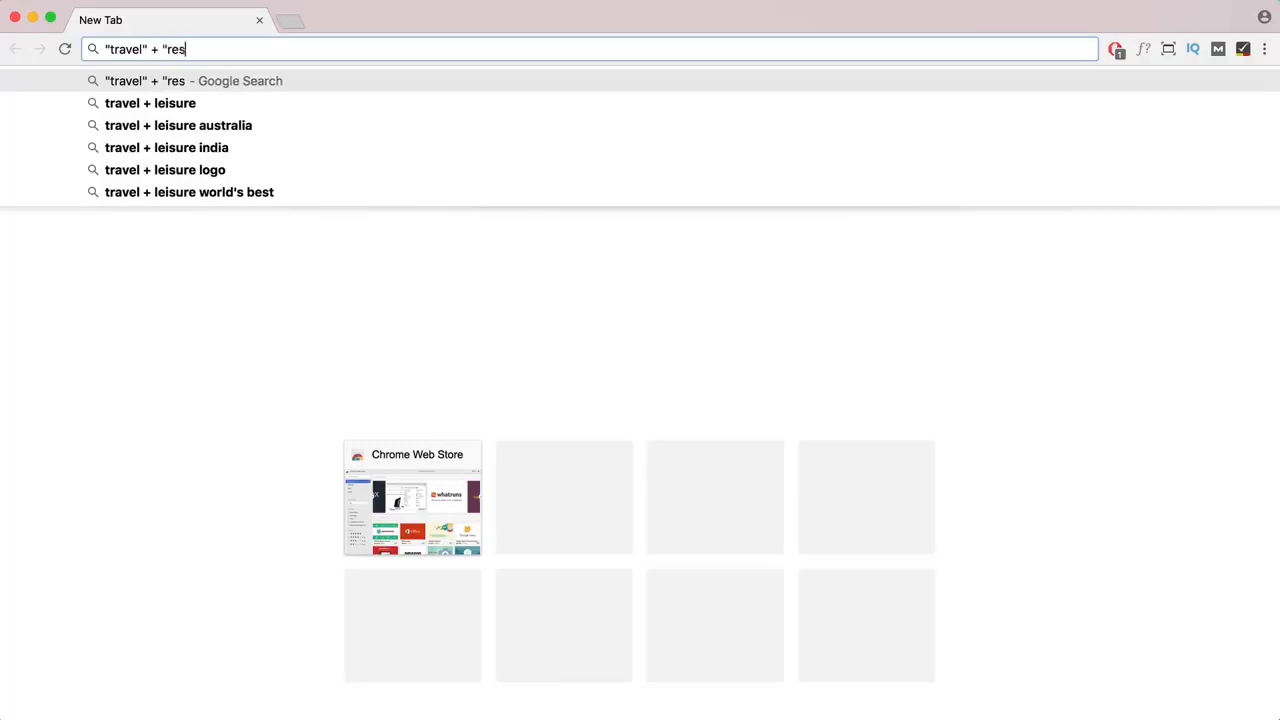
text(ource page")
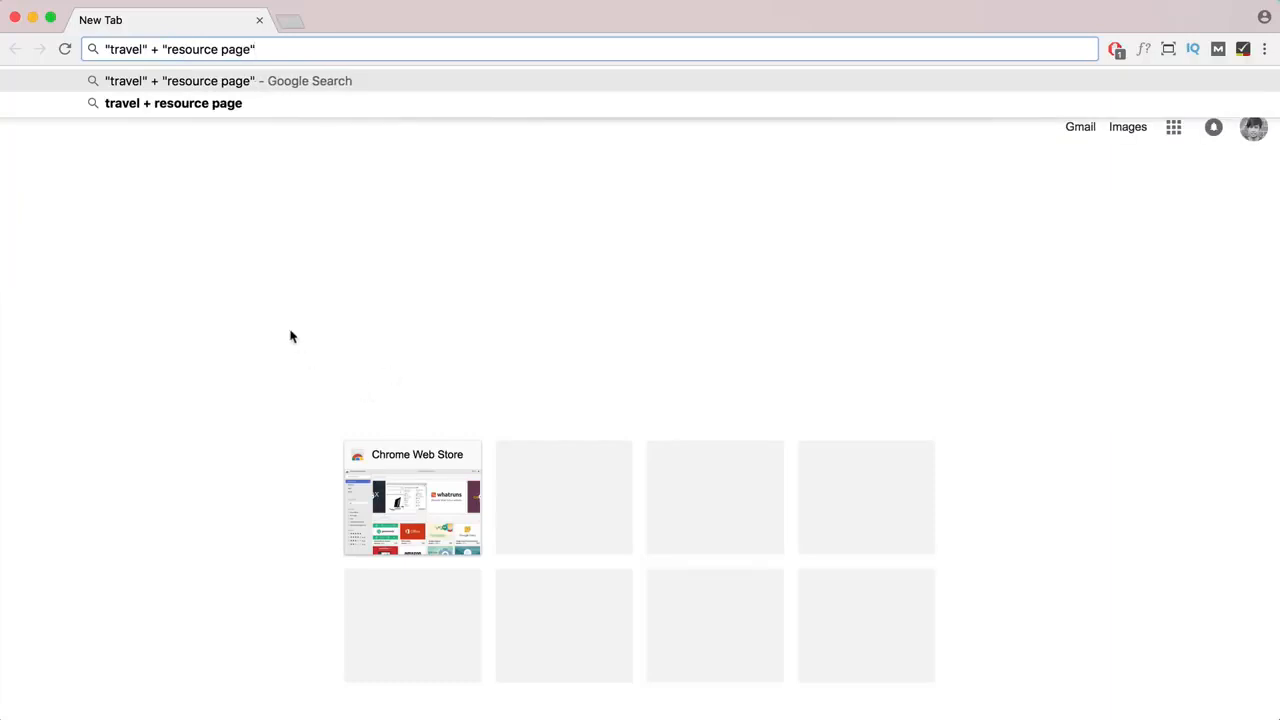
click(243, 85)
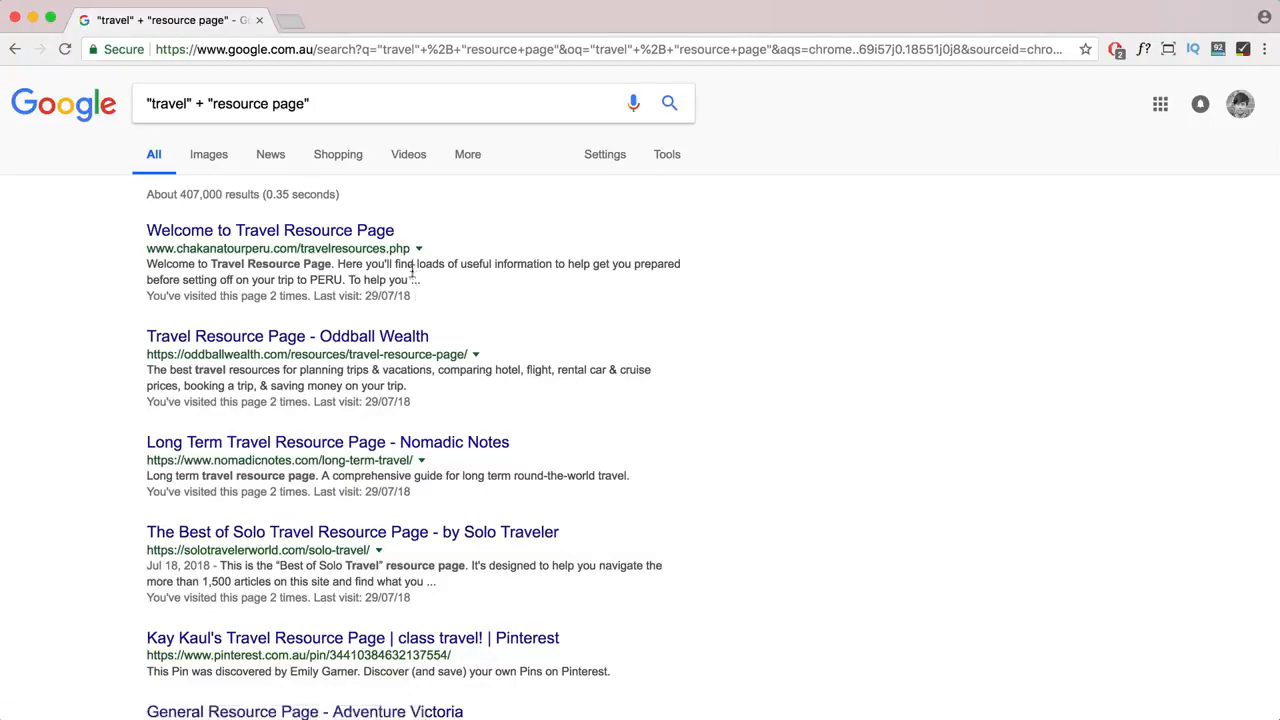
- Open the Chakana Tour Peru, Oddball Wealth, Nomadic Notes and Solo Traveler results in separate new tabs
right_click(323, 244)
click(323, 244)
right_click(307, 338)
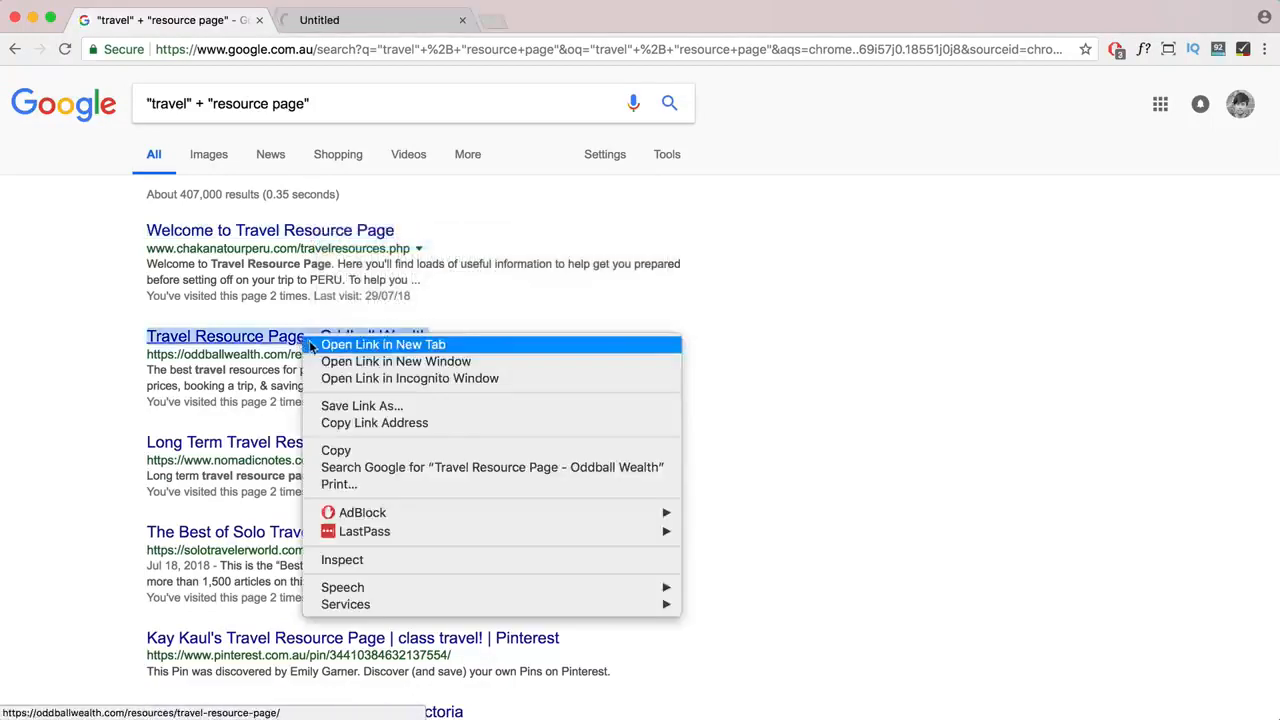
click(312, 343)
scroll(315, 352, down, 3)
scroll(315, 352, down, 1)
right_click(278, 297)
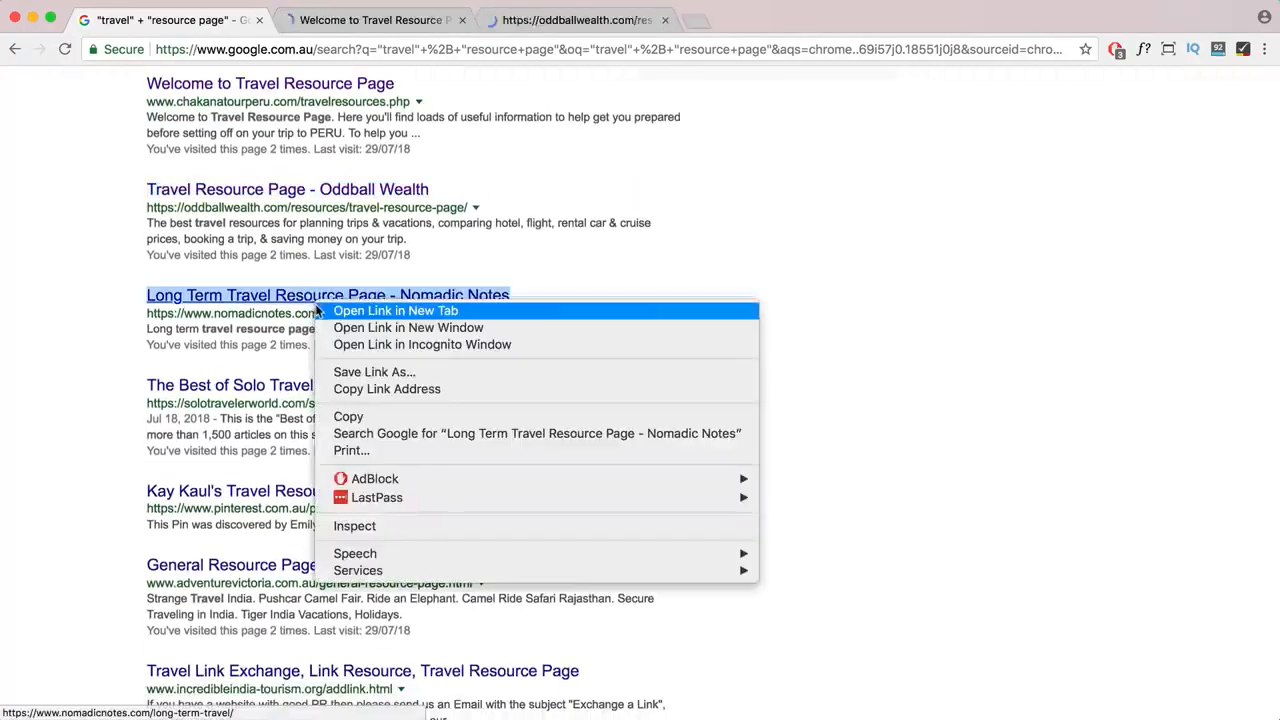
click(292, 308)
right_click(338, 388)
click(340, 396)
- Open the Adventure Victoria "General Resource Page" and the "Travel Link Exchange" results further down the list in new tabs
scroll(338, 400, down, 2)
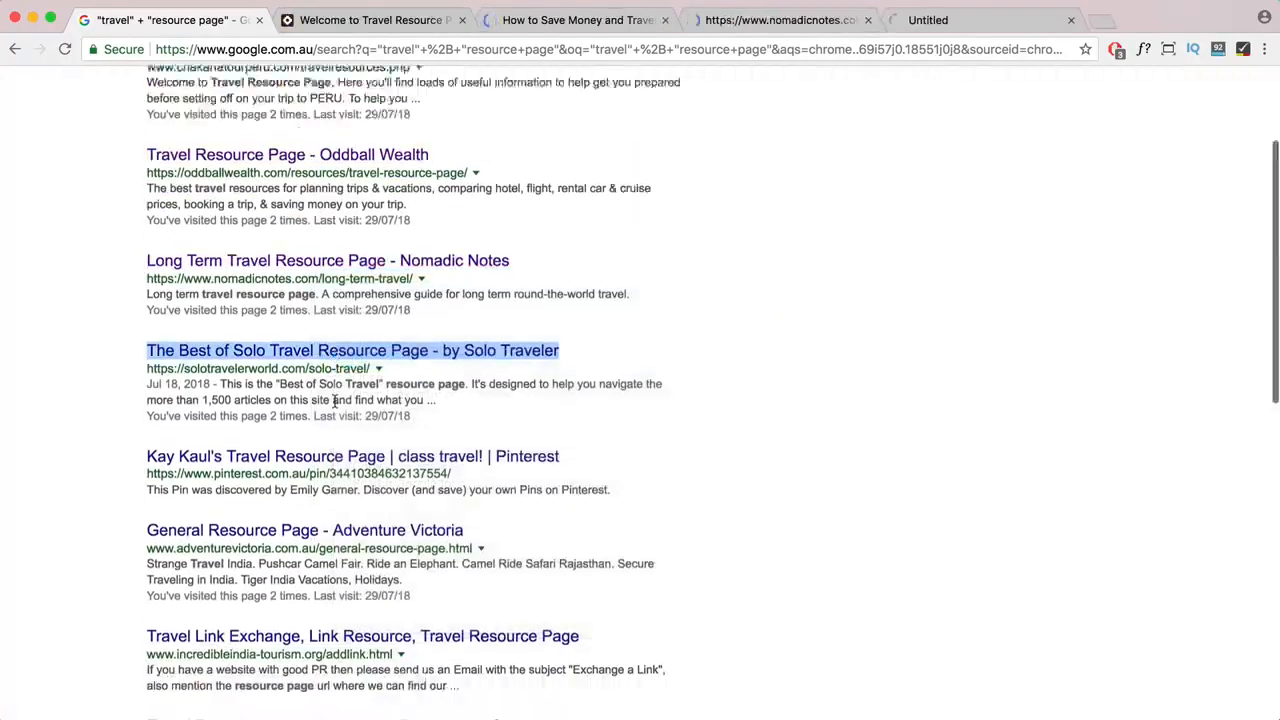
right_click(346, 399)
click(417, 405)
scroll(295, 370, down, 3)
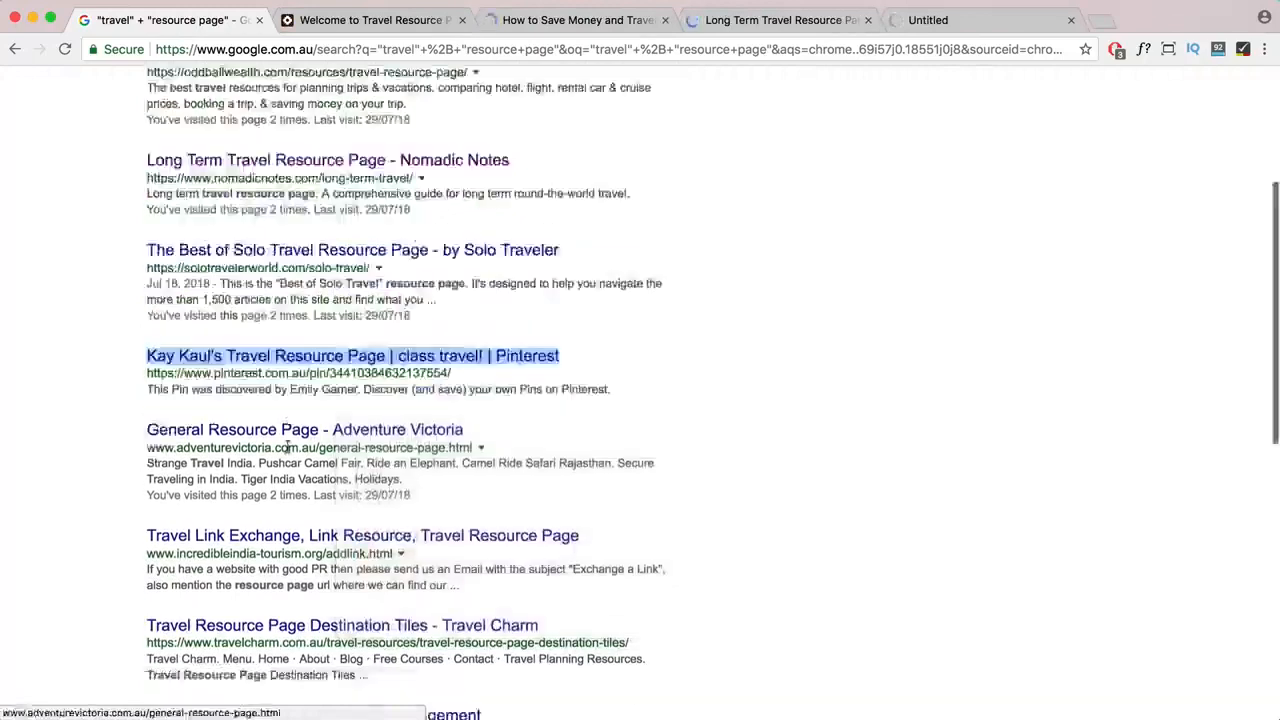
right_click(293, 366)
click(310, 368)
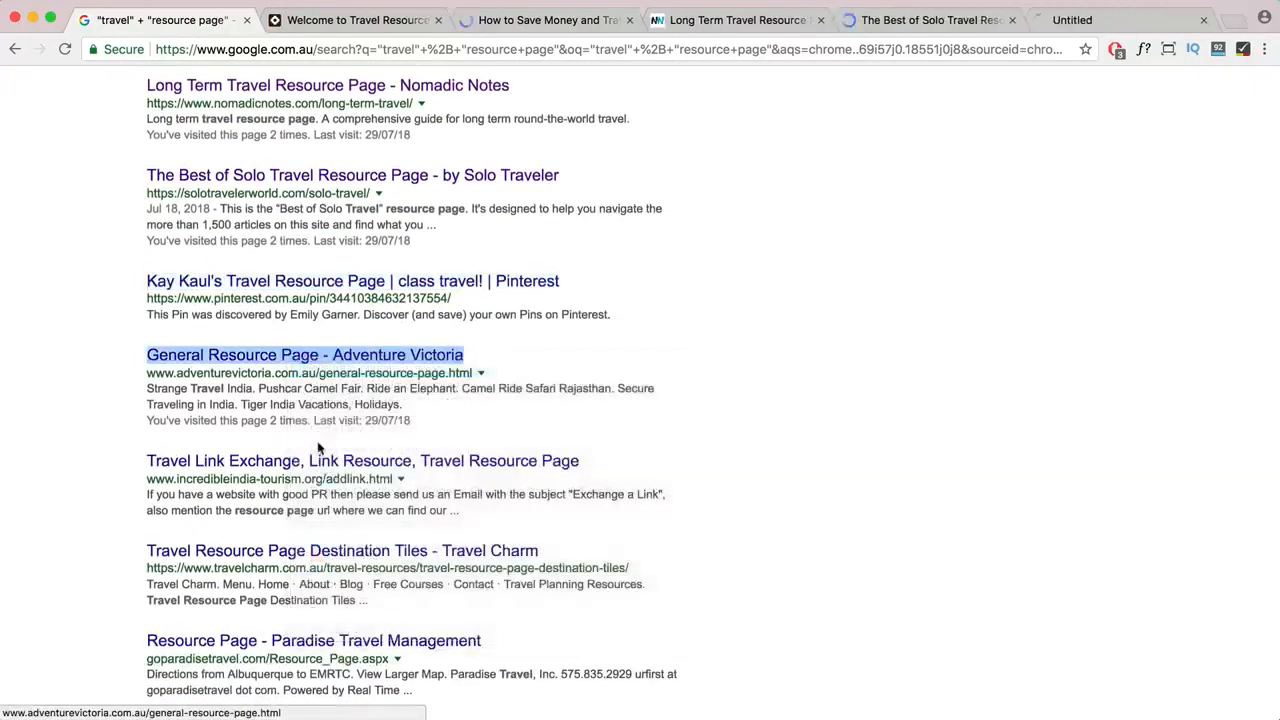
scroll(320, 440, down, 2)
right_click(318, 400)
click(318, 402)
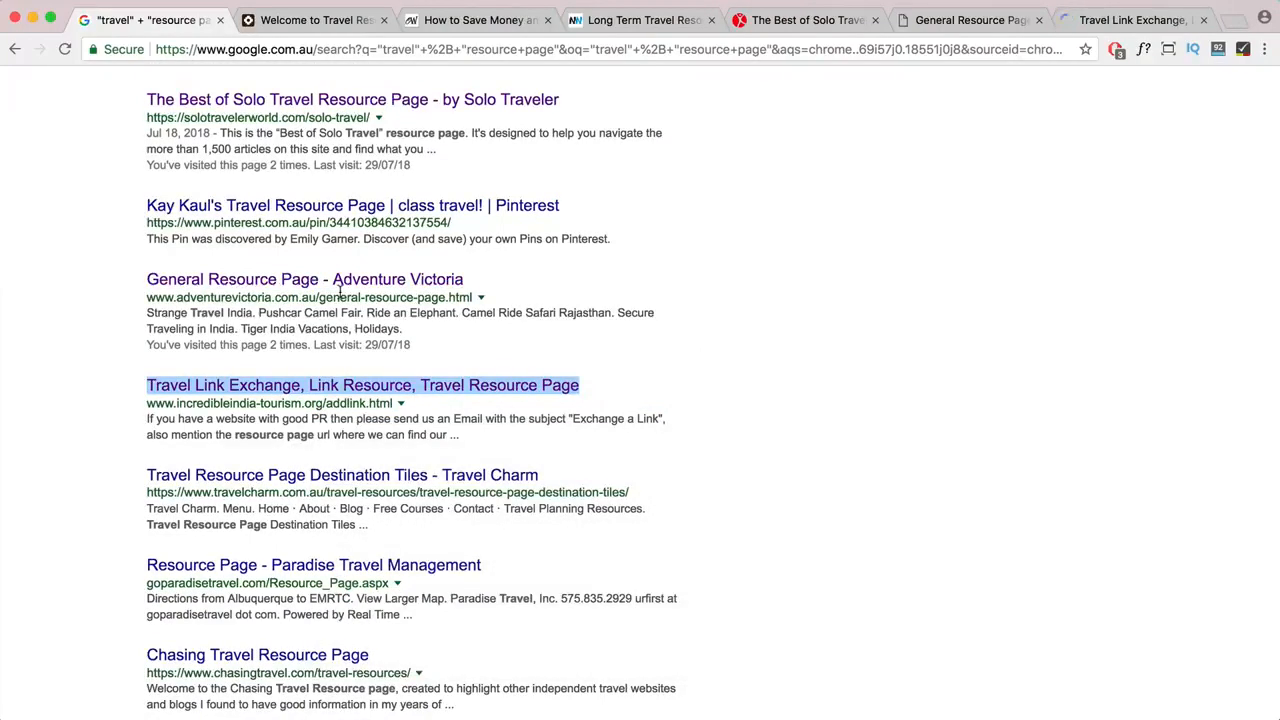
- Run the link checker on the Chakana Tour Peru, Oddball Wealth and Nomadic Notes resource pages
click(315, 20)
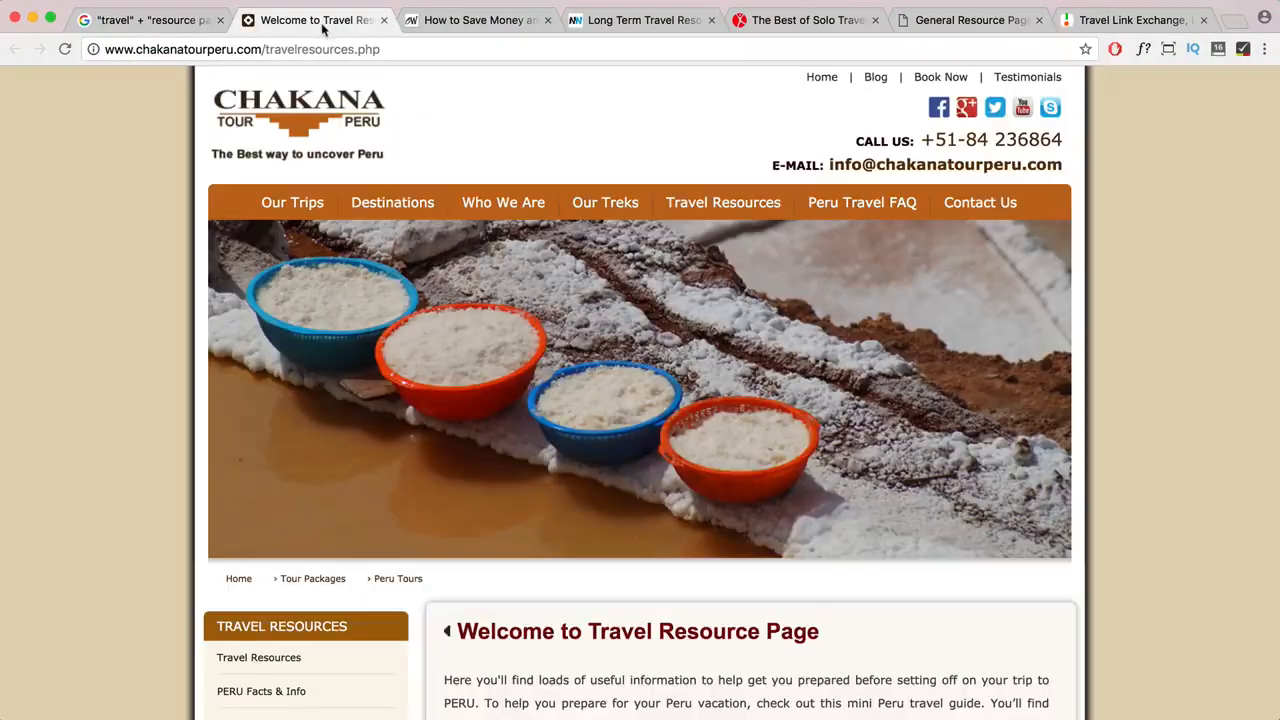
click(1243, 55)
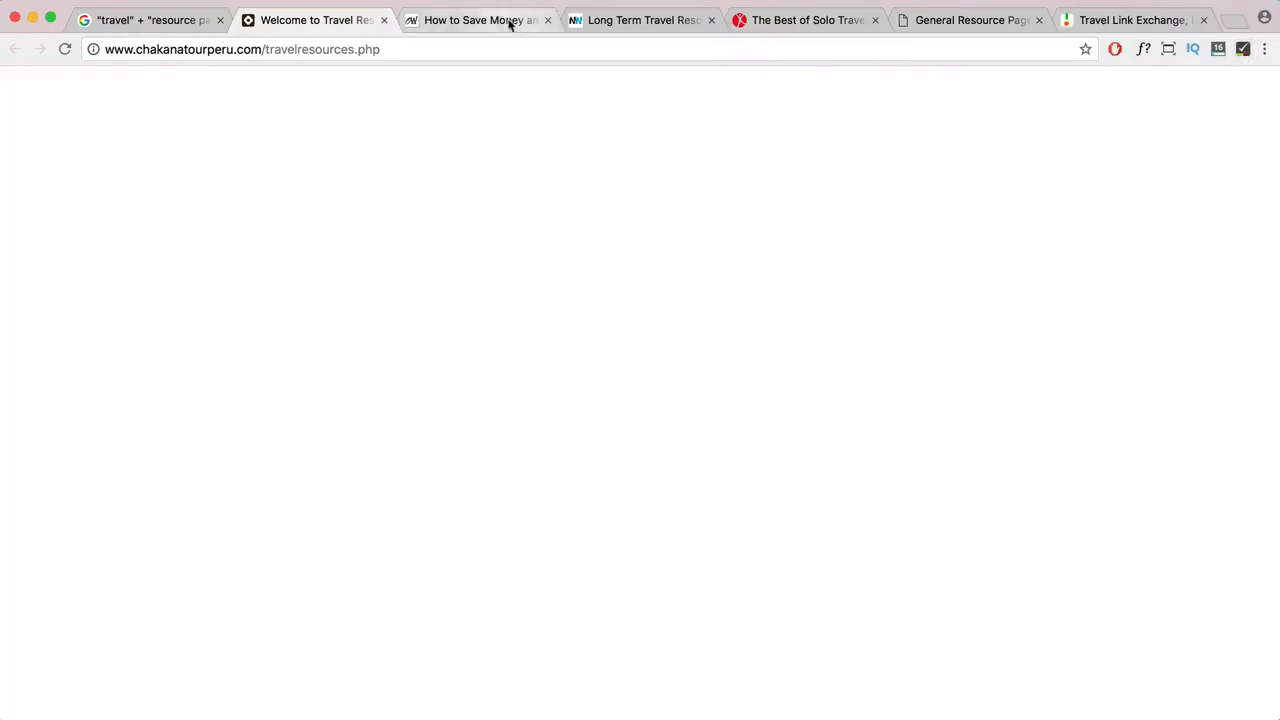
click(510, 24)
click(1243, 48)
click(680, 22)
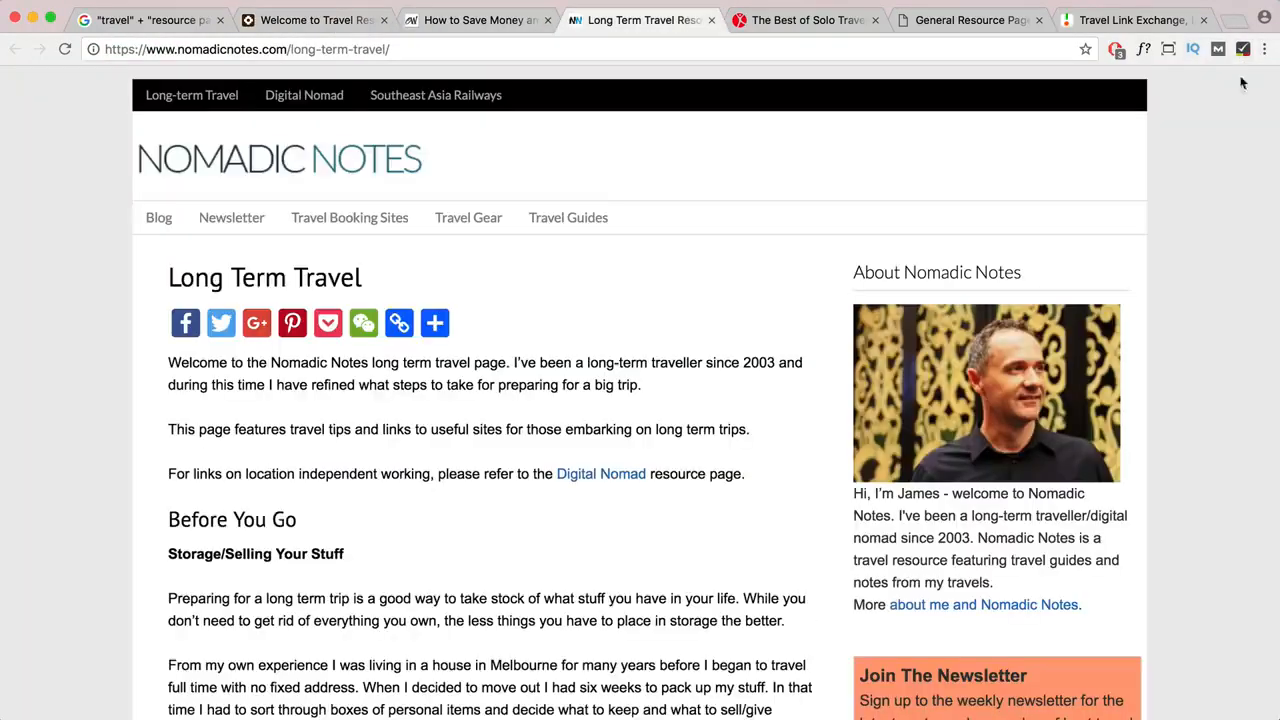
click(1243, 48)
- Start the link check on the Solo Traveler, Adventure Victoria and Incredible India Tourism pages as well
key(ctrl+Tab)
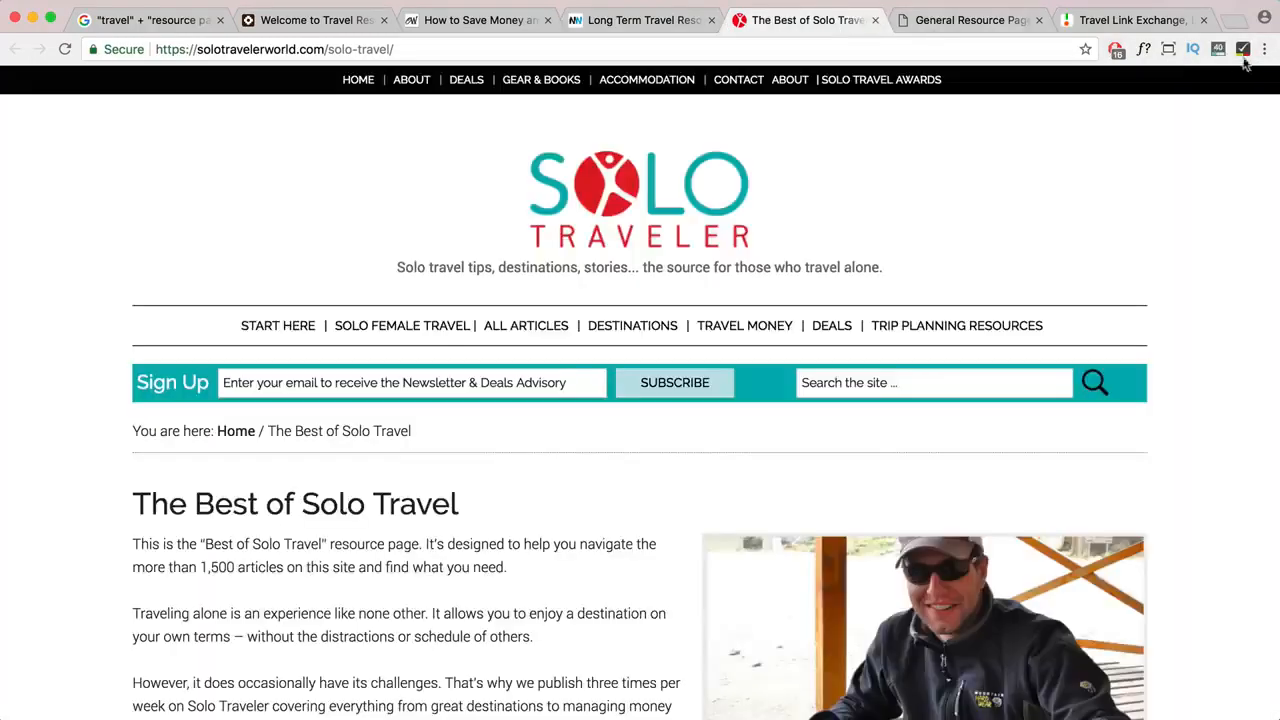
click(1243, 48)
key(ctrl+Tab)
click(1243, 48)
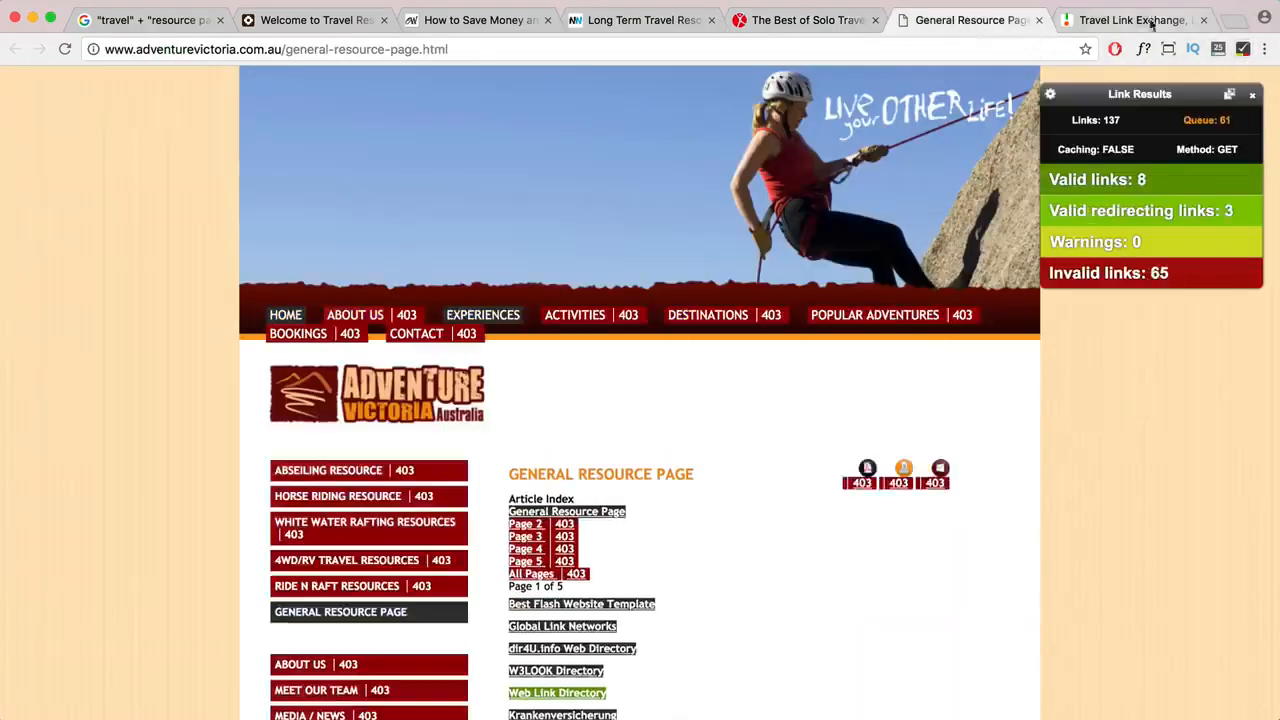
click(1152, 24)
click(1243, 48)
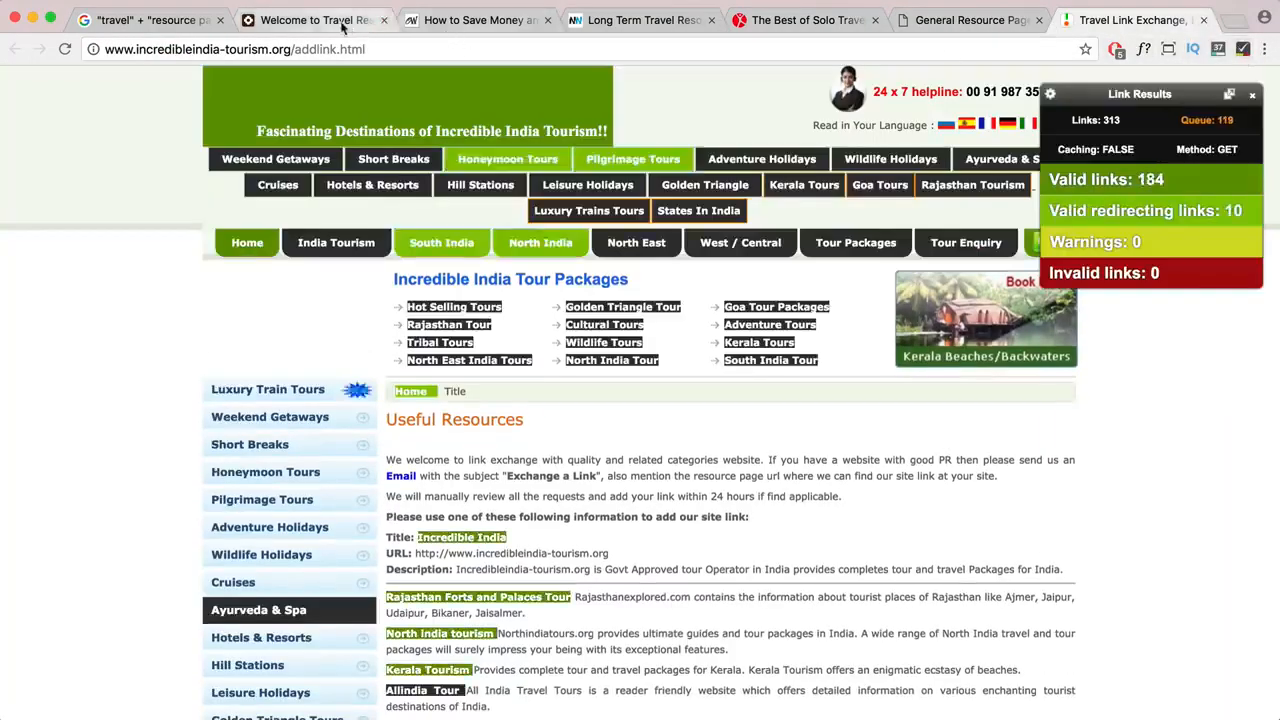
- Examine the Chakana Tour Peru page's link check results, covering the Travel Resources list and Featured Destinations
click(342, 24)
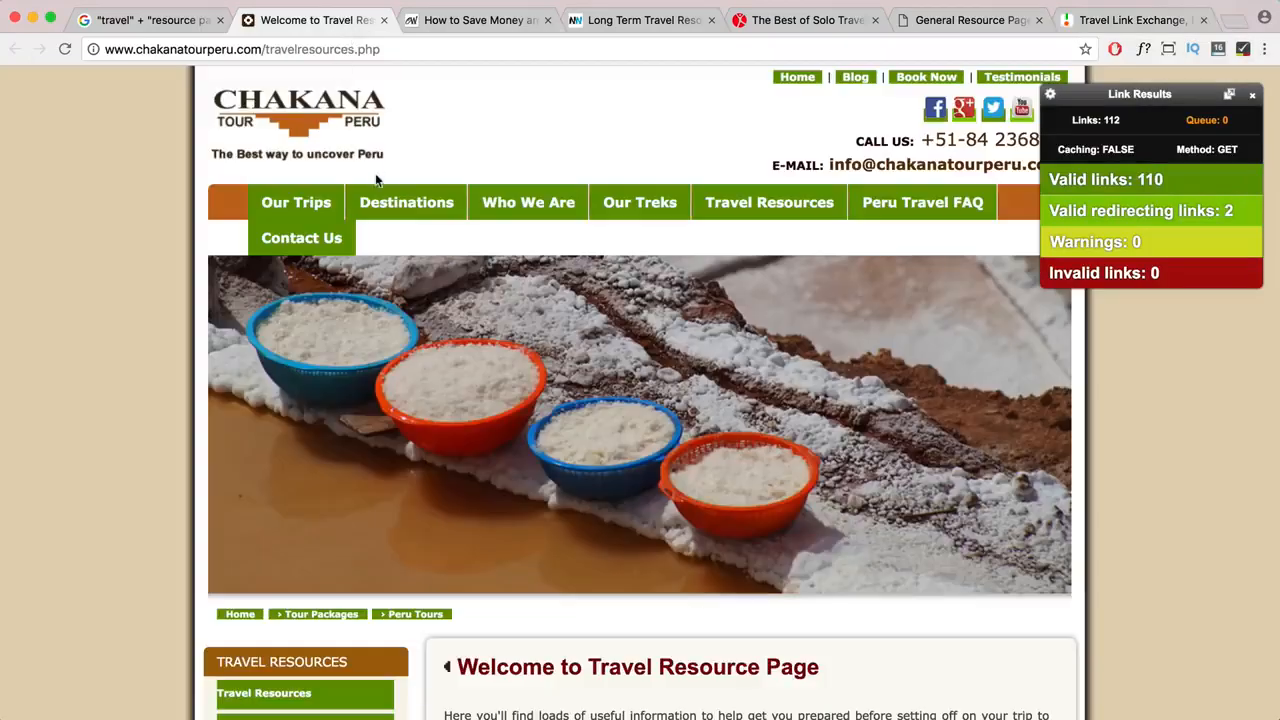
scroll(376, 179, down, 5)
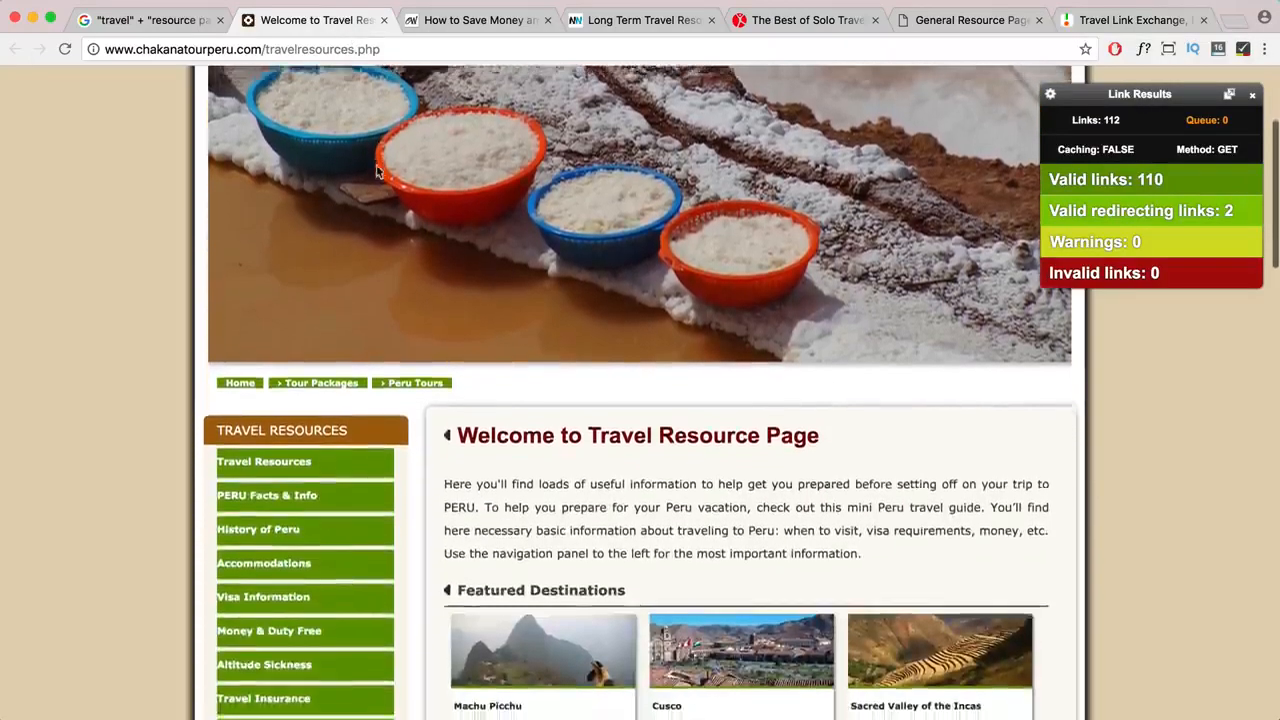
scroll(376, 172, down, 6)
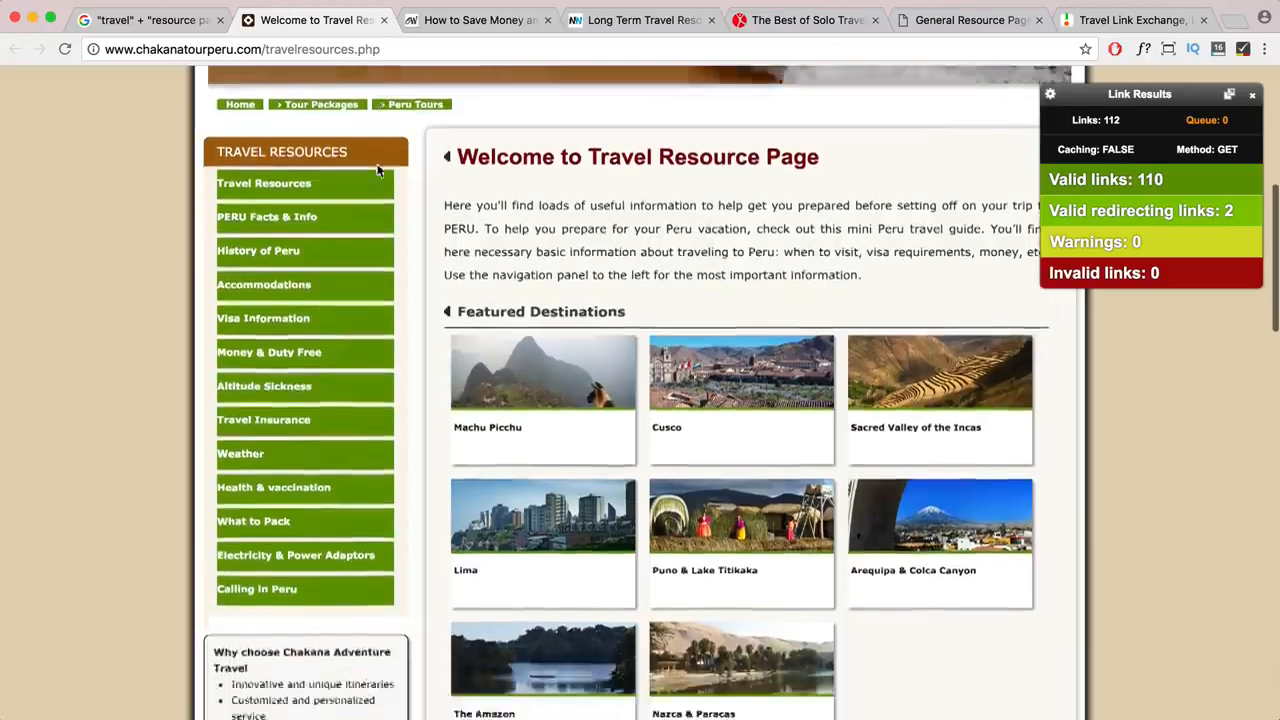
scroll(378, 171, down, 4)
scroll(378, 171, up, 14)
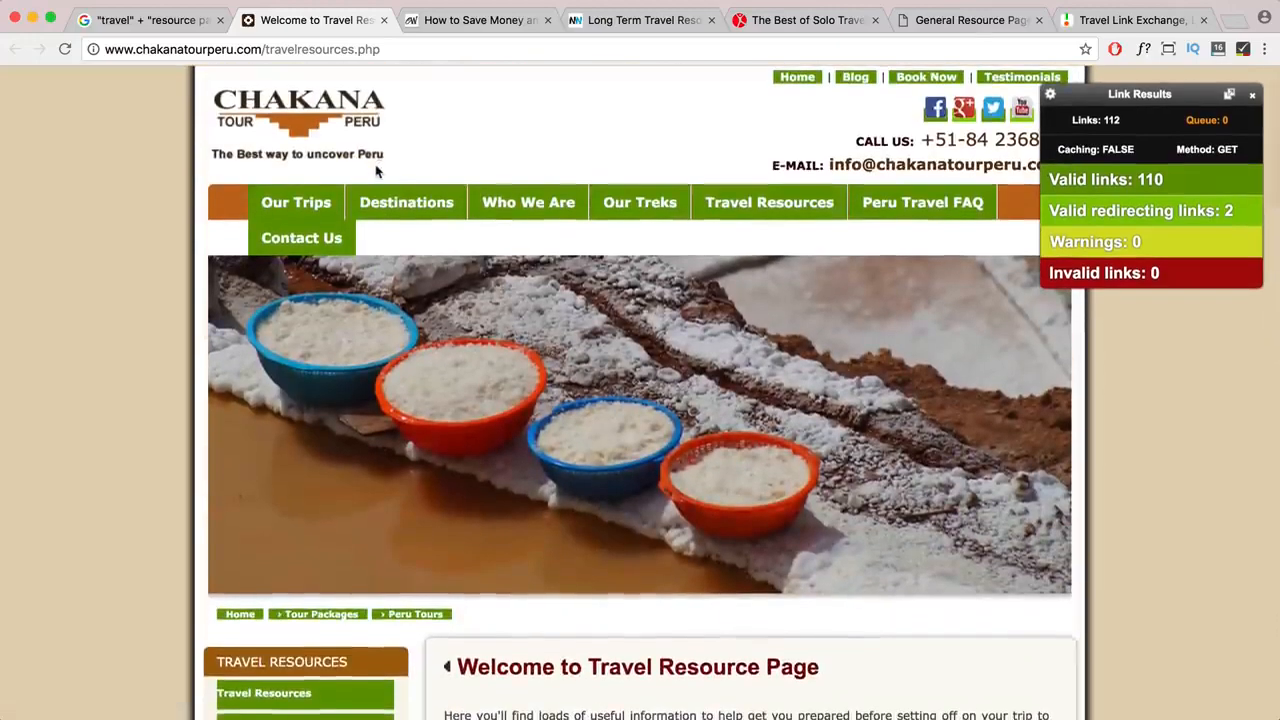
scroll(368, 170, down, 5)
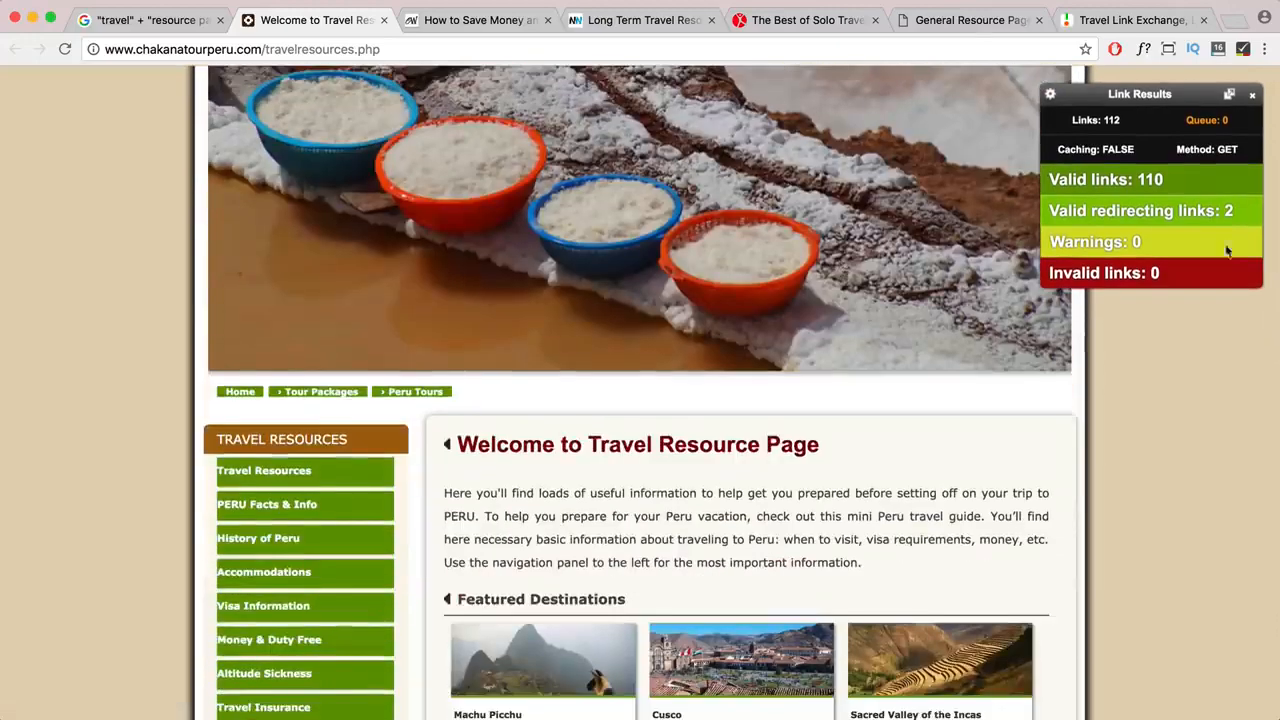
scroll(506, 414, down, 5)
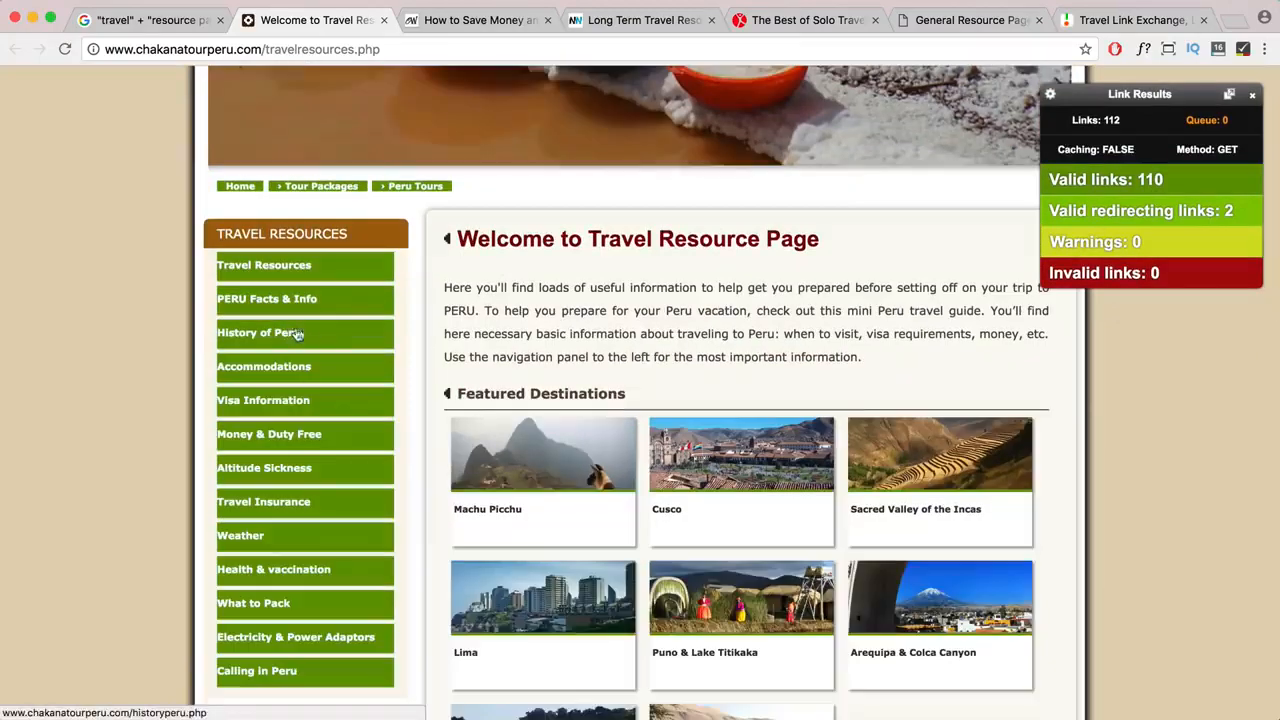
scroll(329, 351, down, 3)
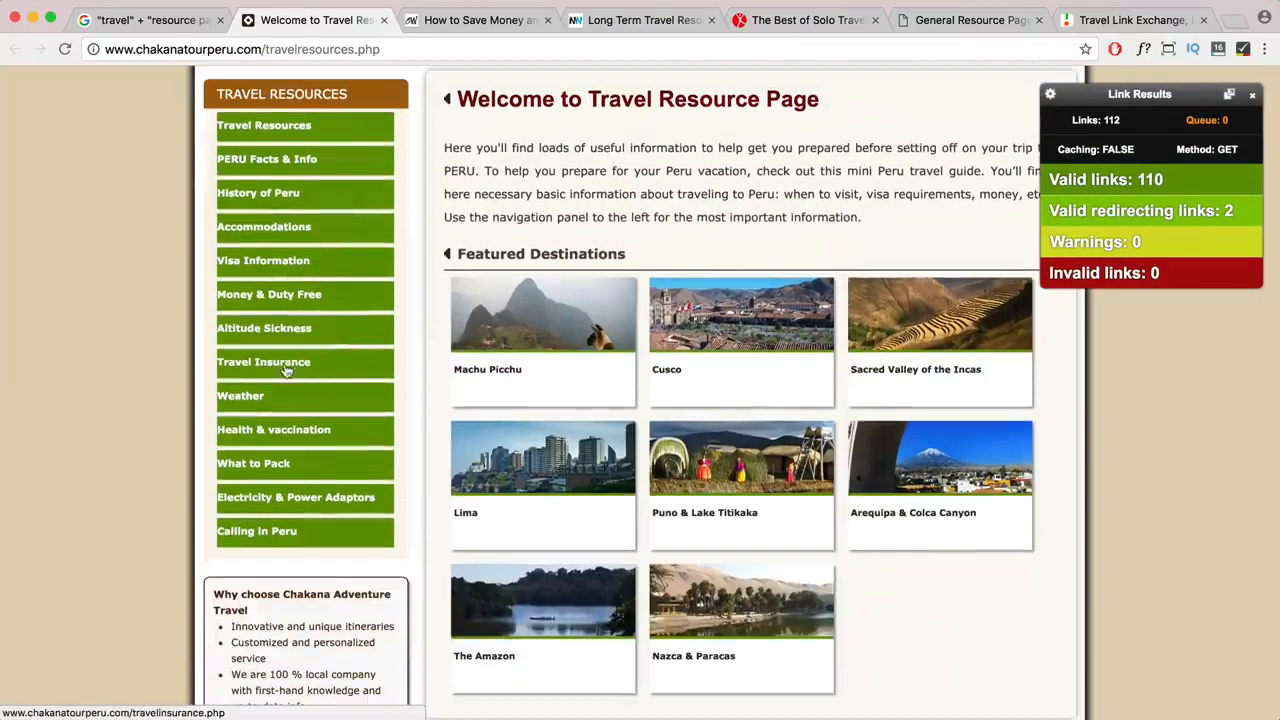
scroll(283, 370, down, 3)
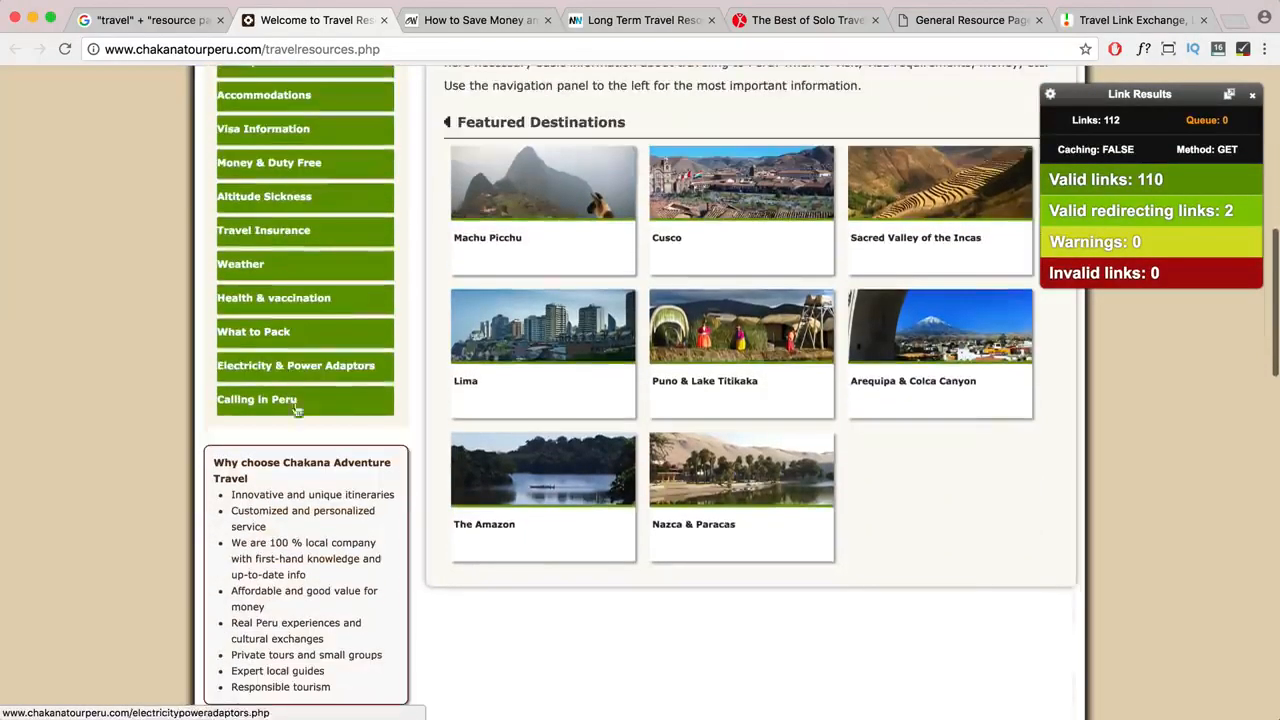
- Check the Chakana page's featured trips and footer links against the invalid links figure, and close the page
scroll(743, 463, down, 15)
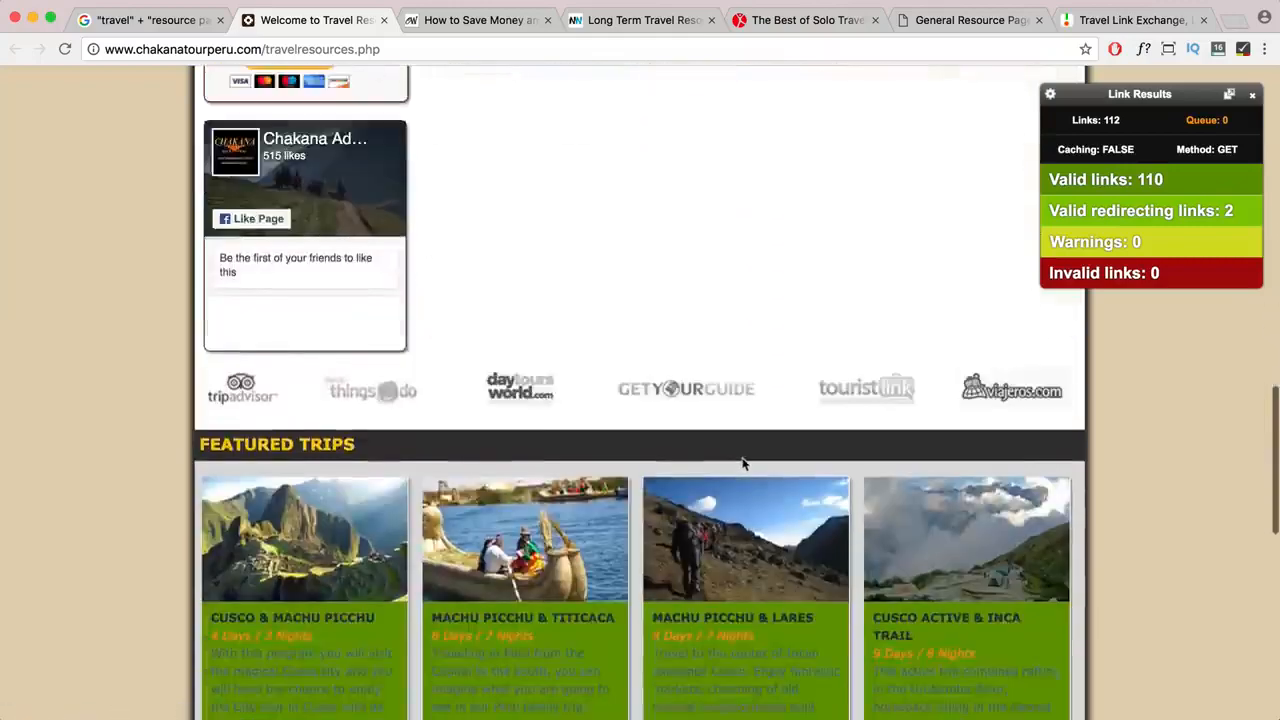
scroll(743, 463, down, 12)
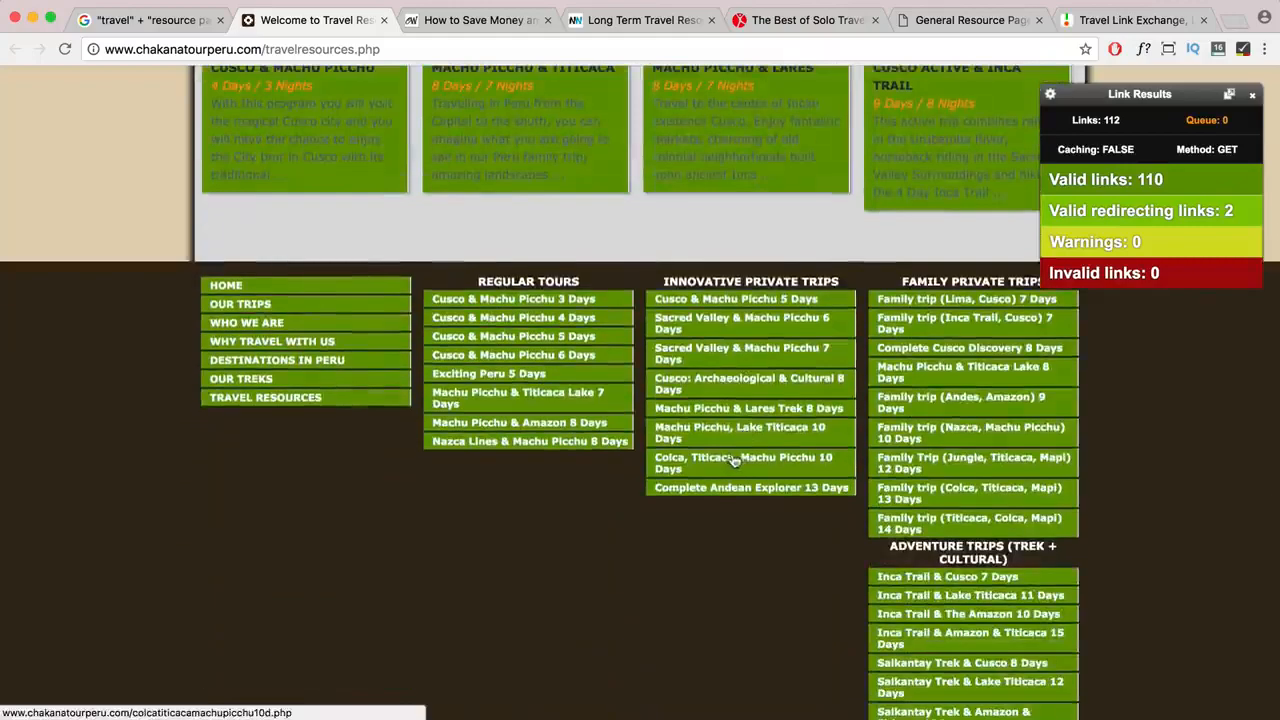
key(ctrl+a)
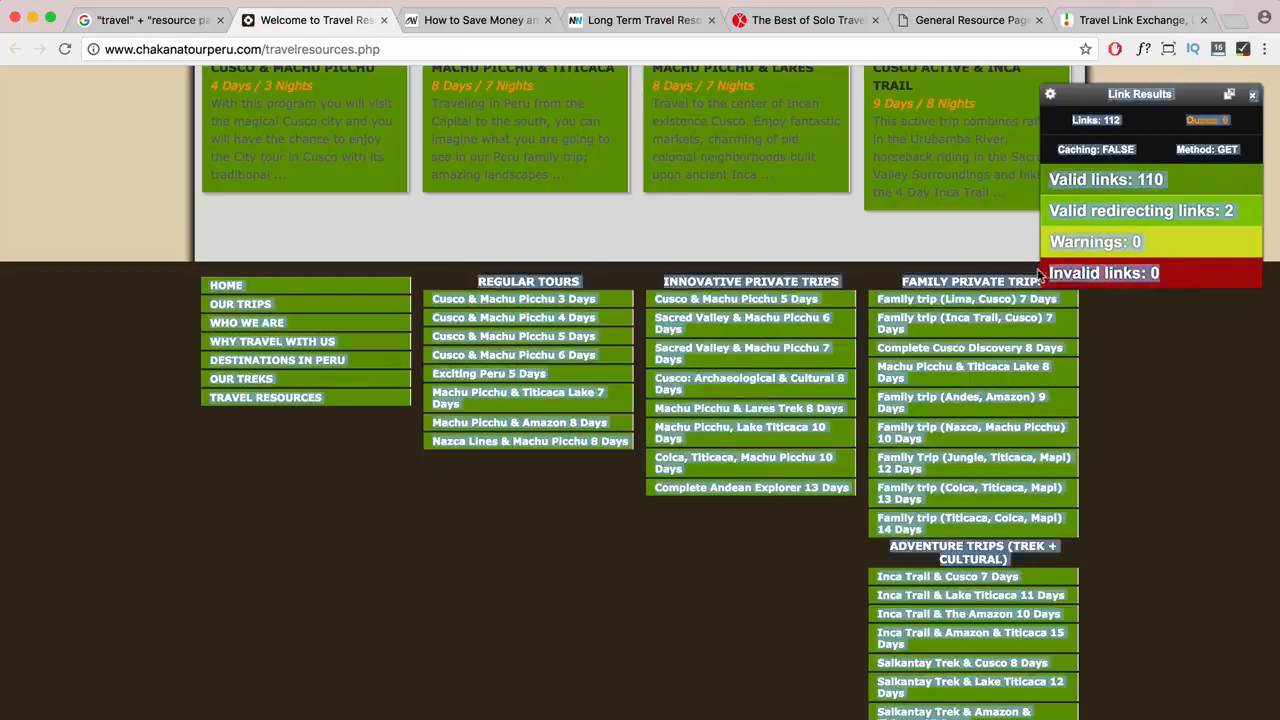
drag(1160, 273, 1072, 273)
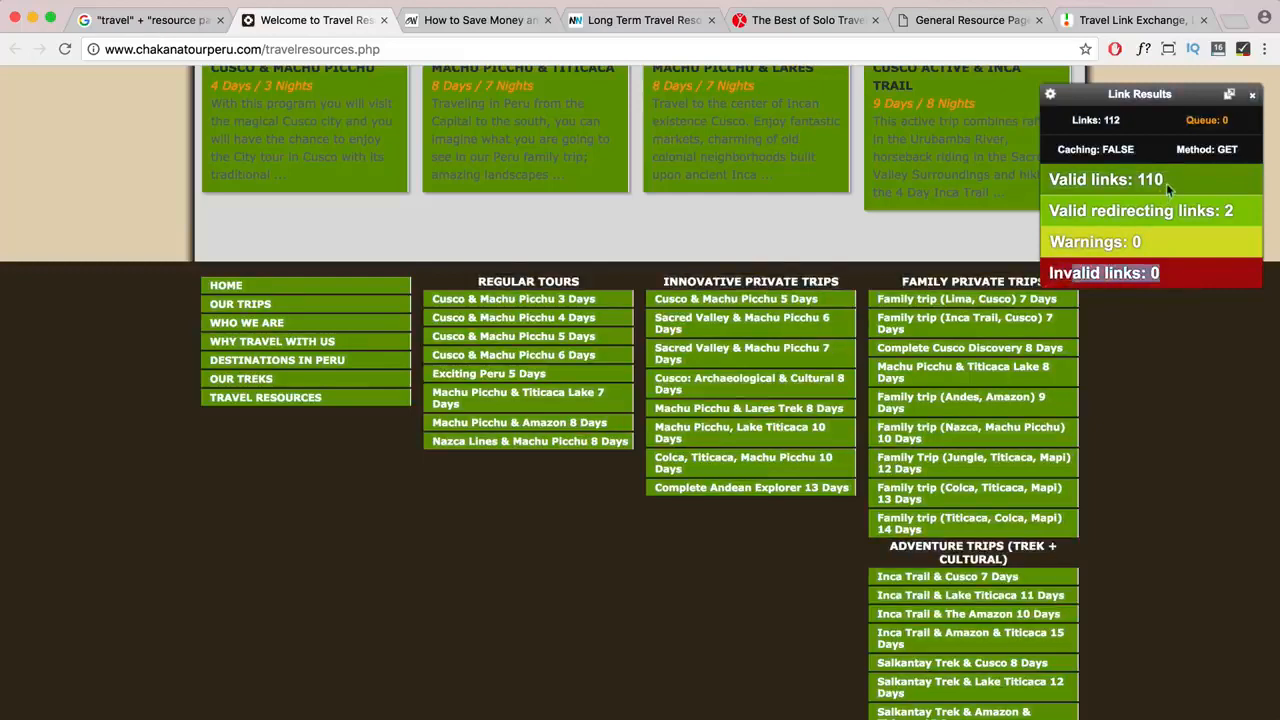
click(384, 20)
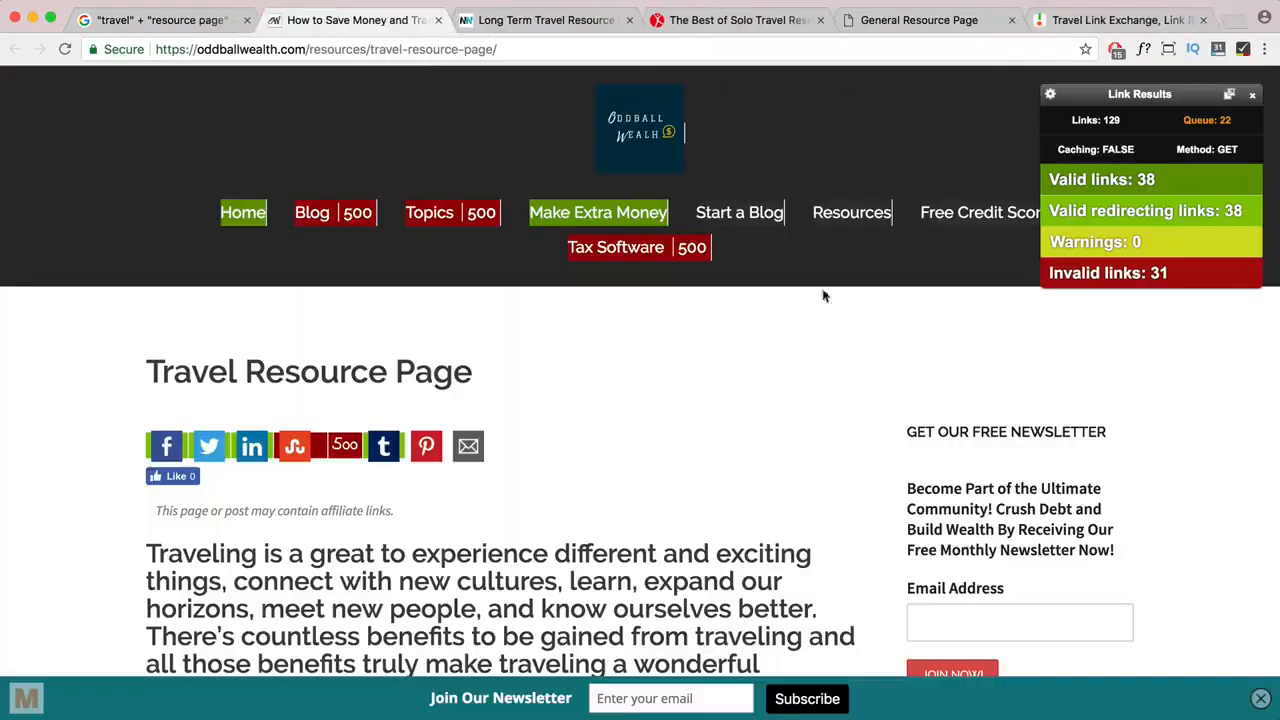
- Look for invalid links on the Oddball Wealth Travel Resource Page, down through the Full-Service Bookings and airport parking sections
scroll(491, 279, down, 2)
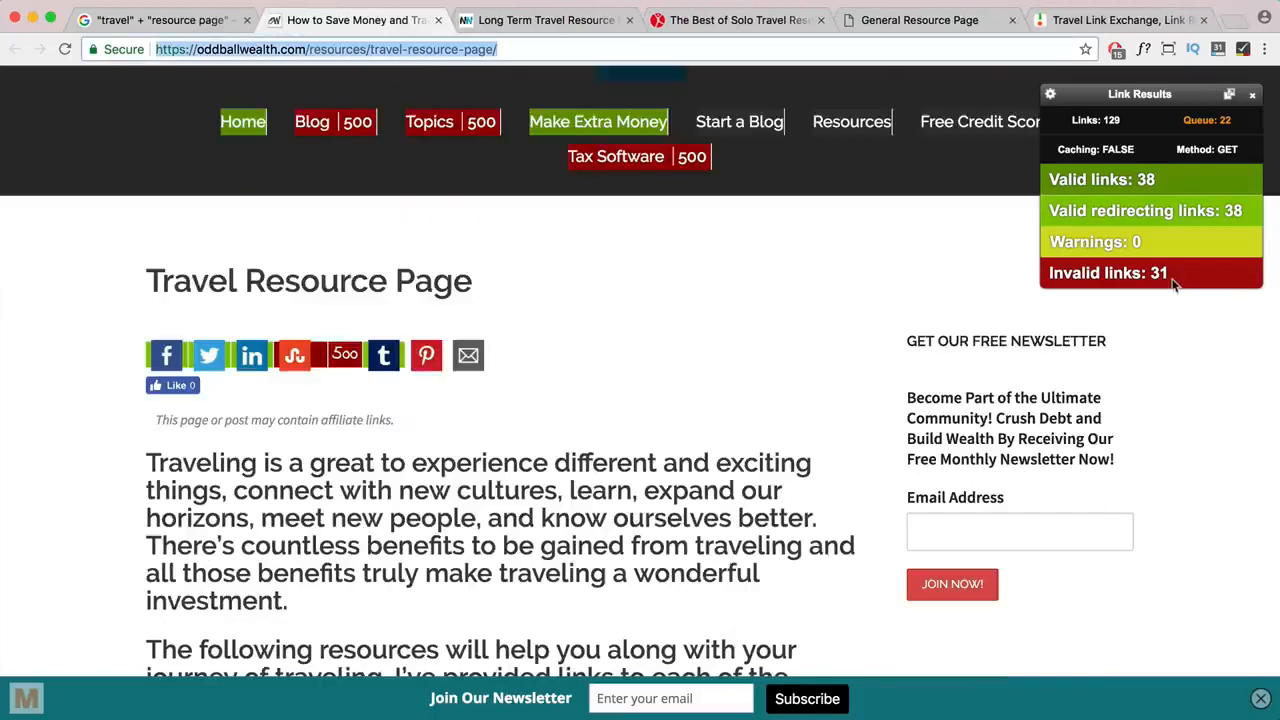
scroll(818, 351, down, 10)
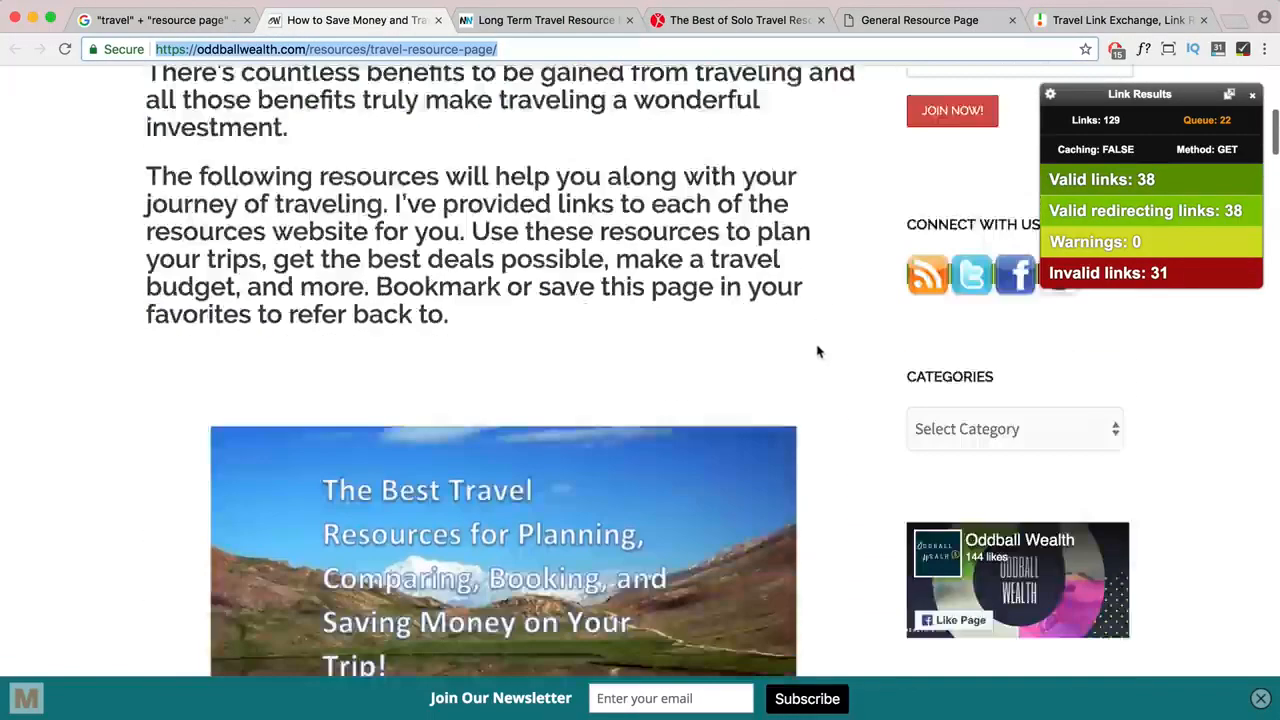
scroll(818, 351, down, 5)
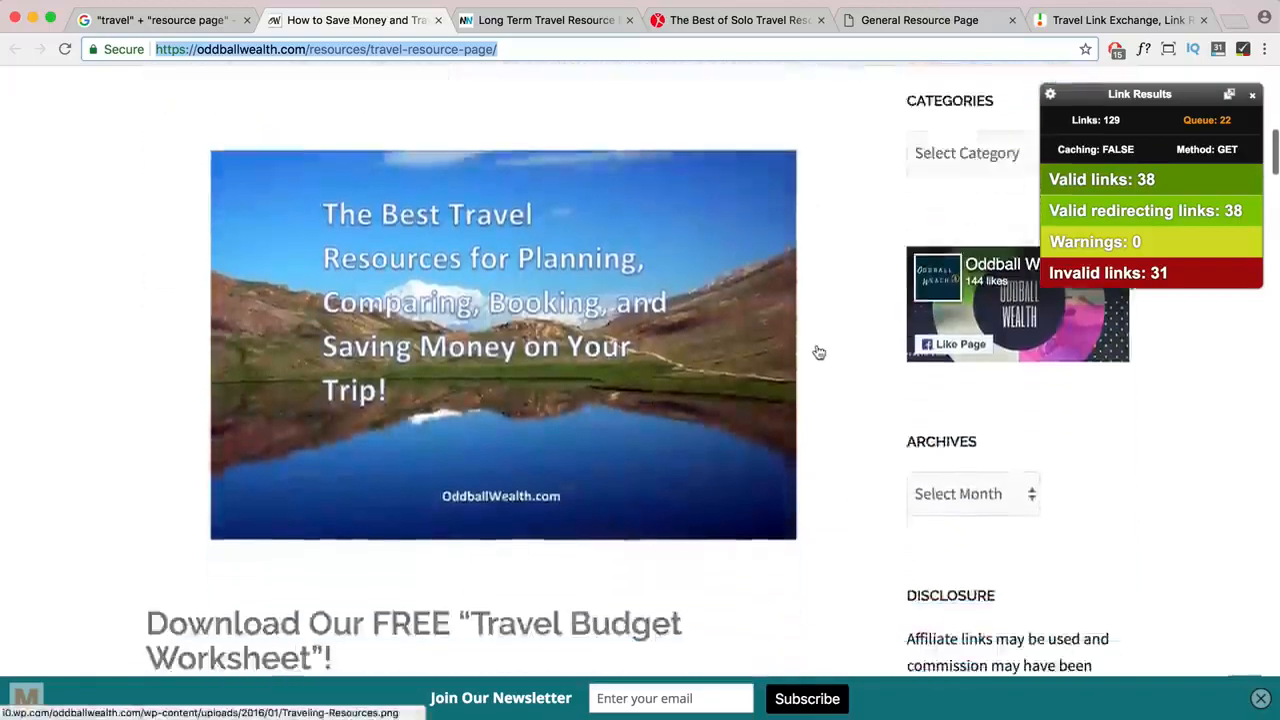
scroll(818, 351, down, 10)
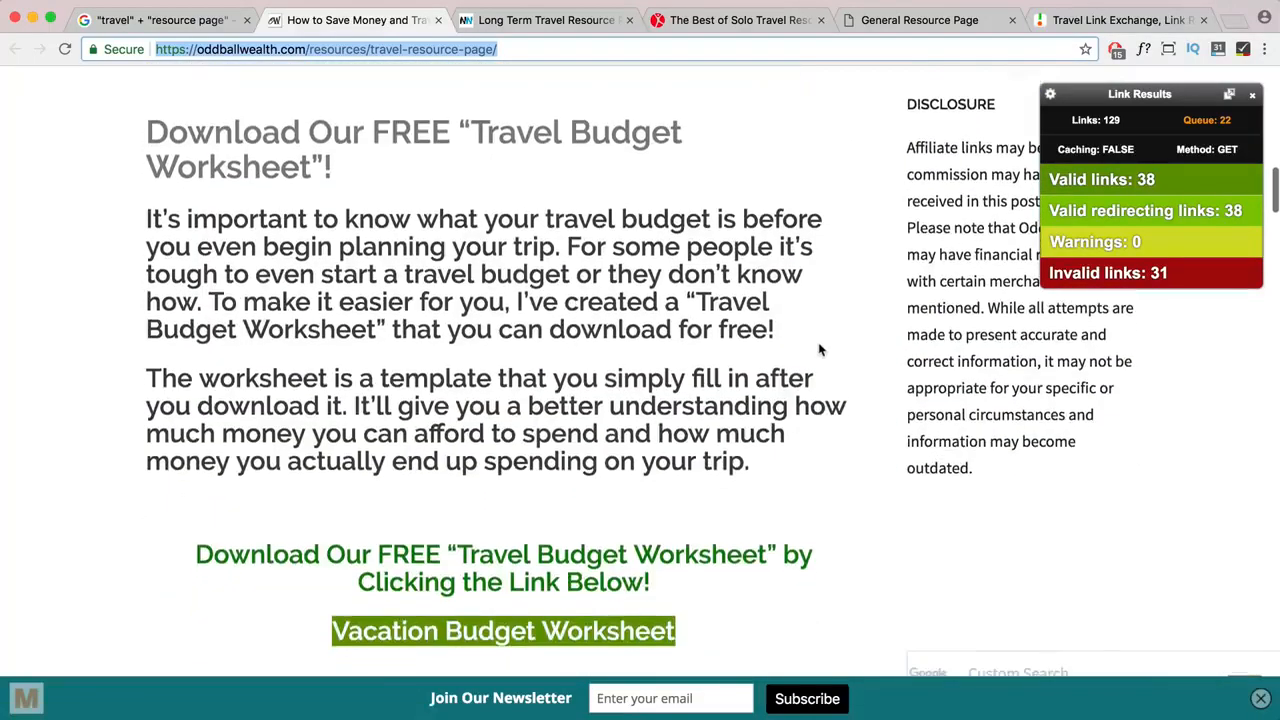
scroll(818, 351, down, 5)
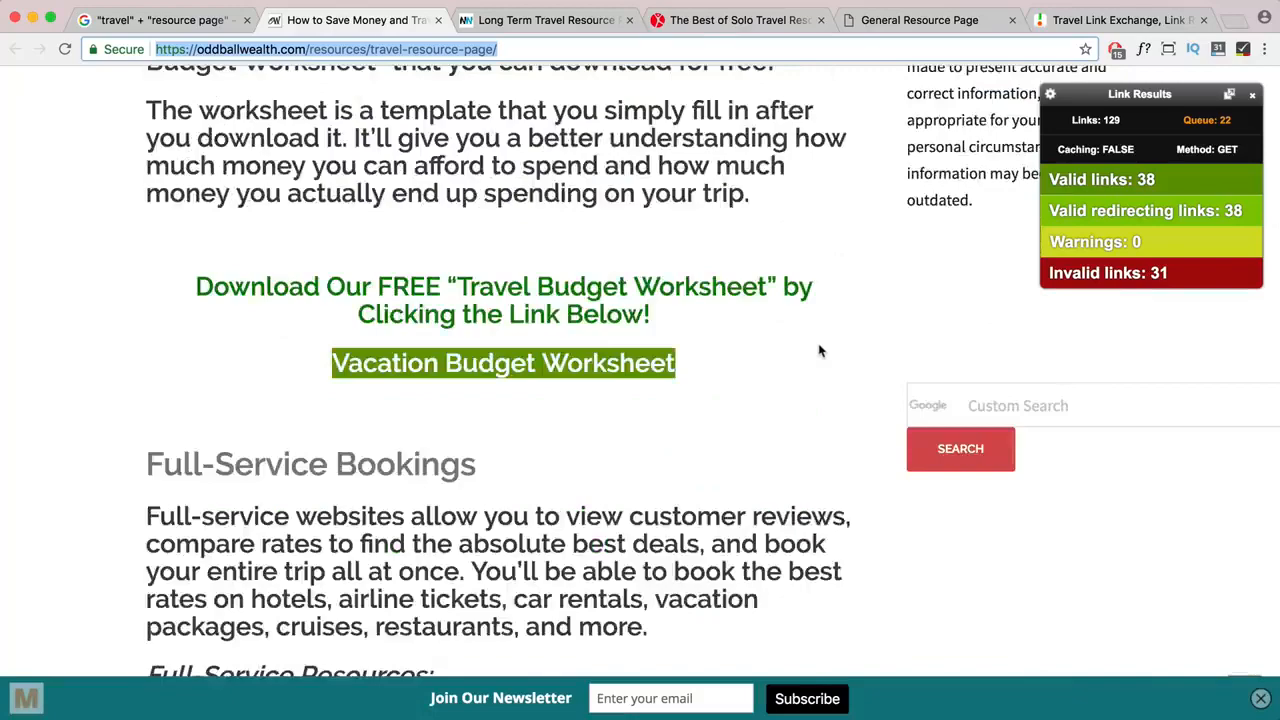
scroll(818, 351, down, 6)
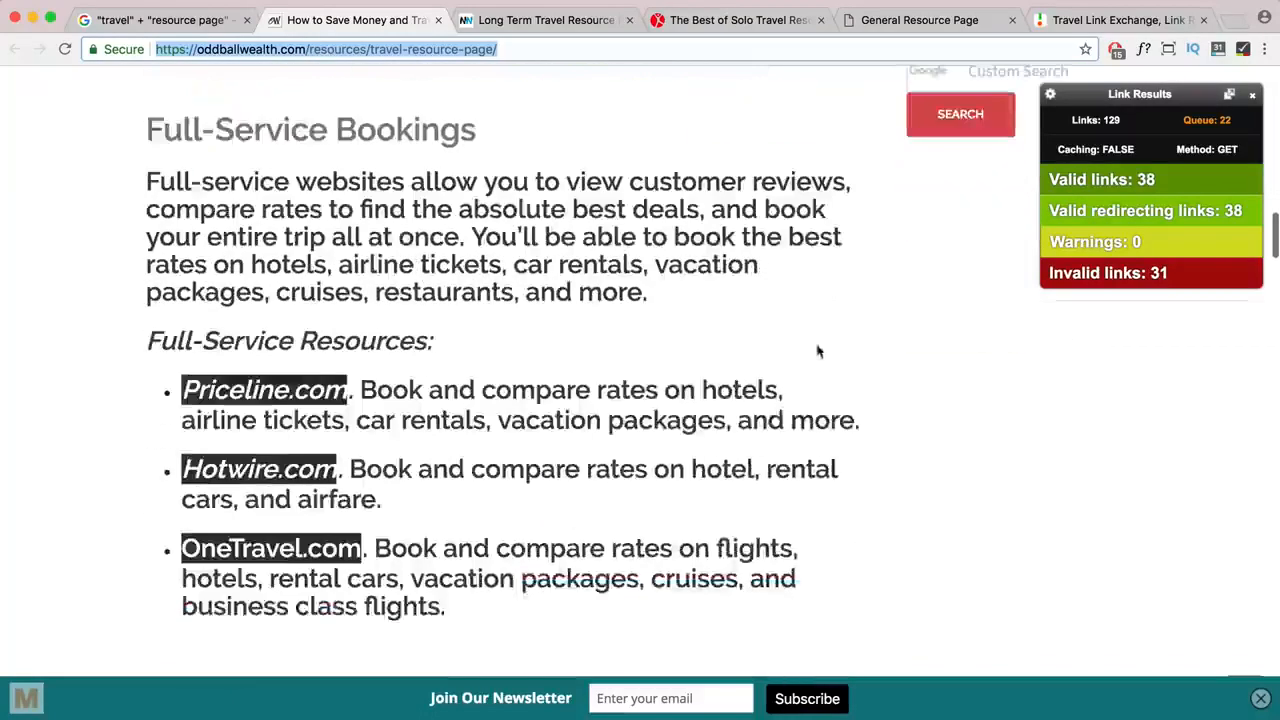
scroll(818, 351, down, 9)
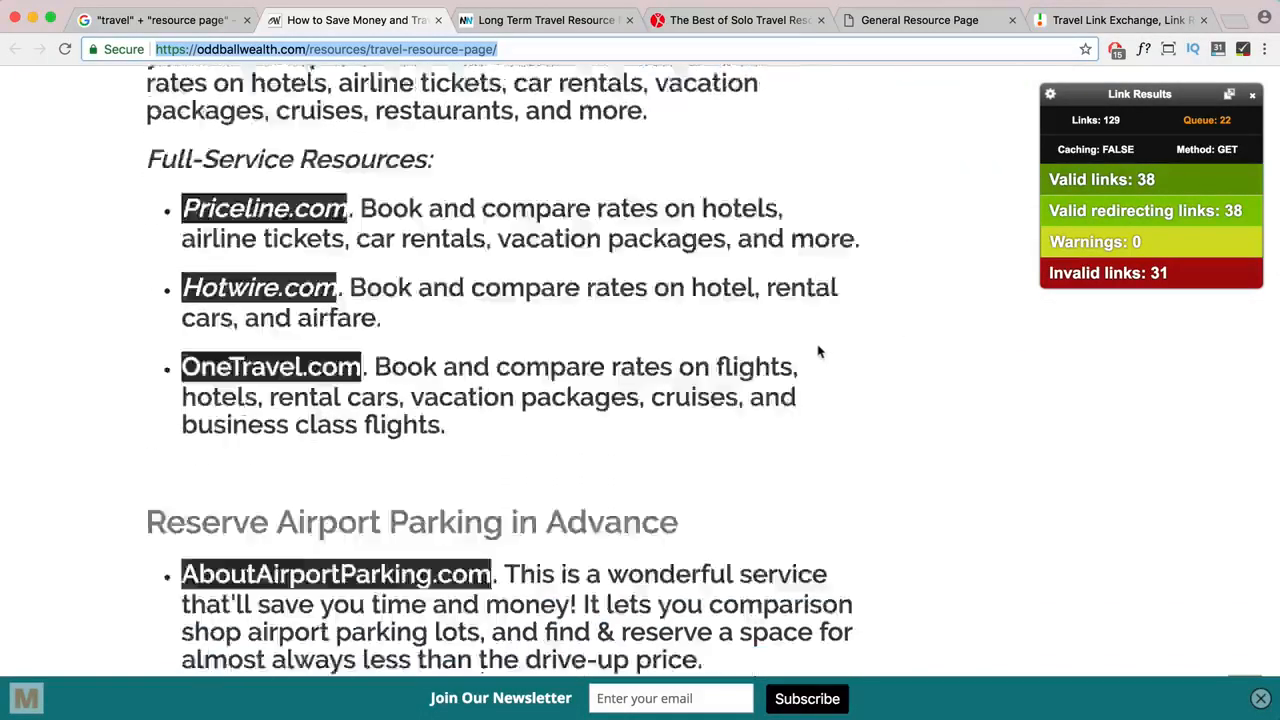
scroll(818, 347, up, 6)
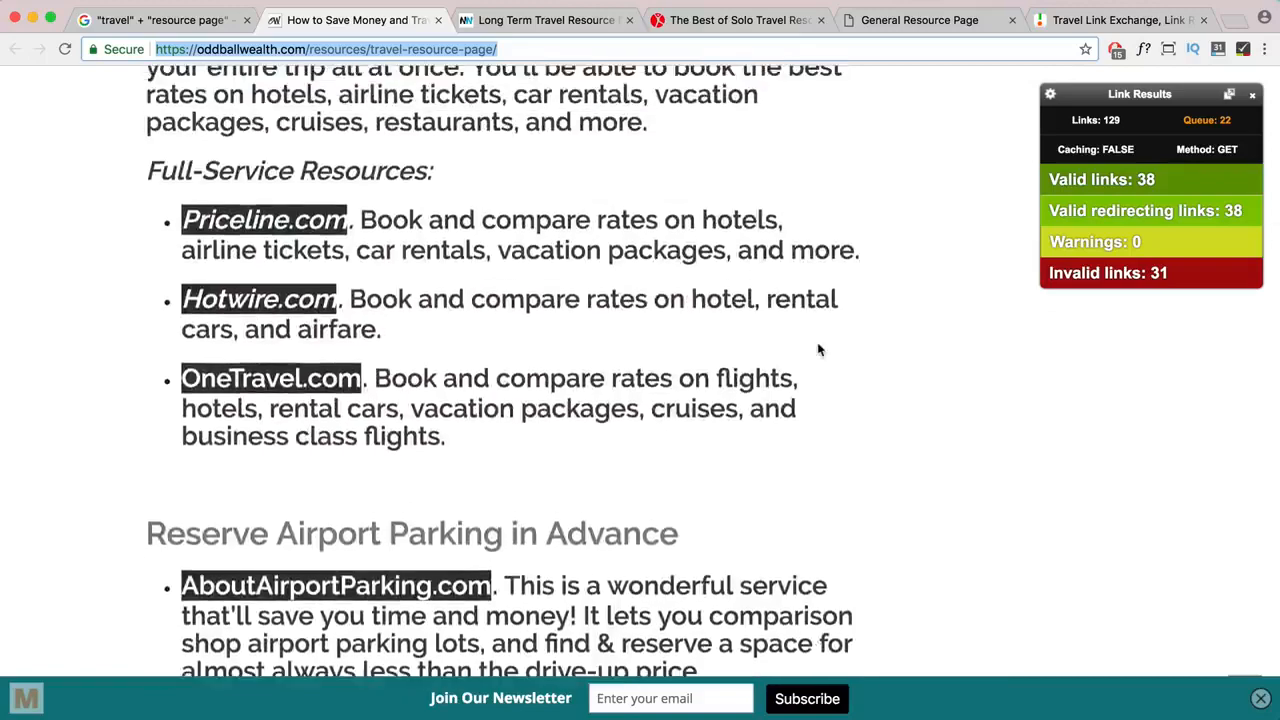
scroll(818, 349, up, 2)
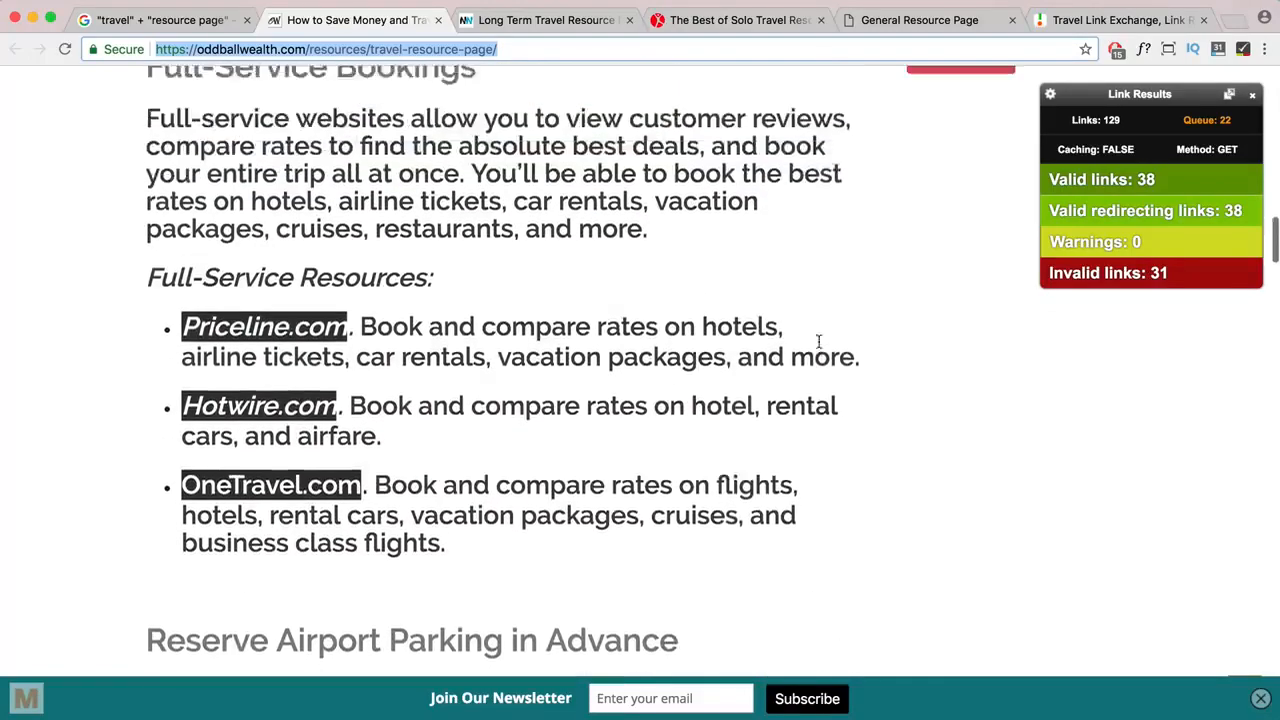
- Inspect the flagged links in Oddball Wealth's travel insurance and Book a Hotel sections, and close the page
scroll(818, 349, down, 15)
scroll(818, 348, down, 3)
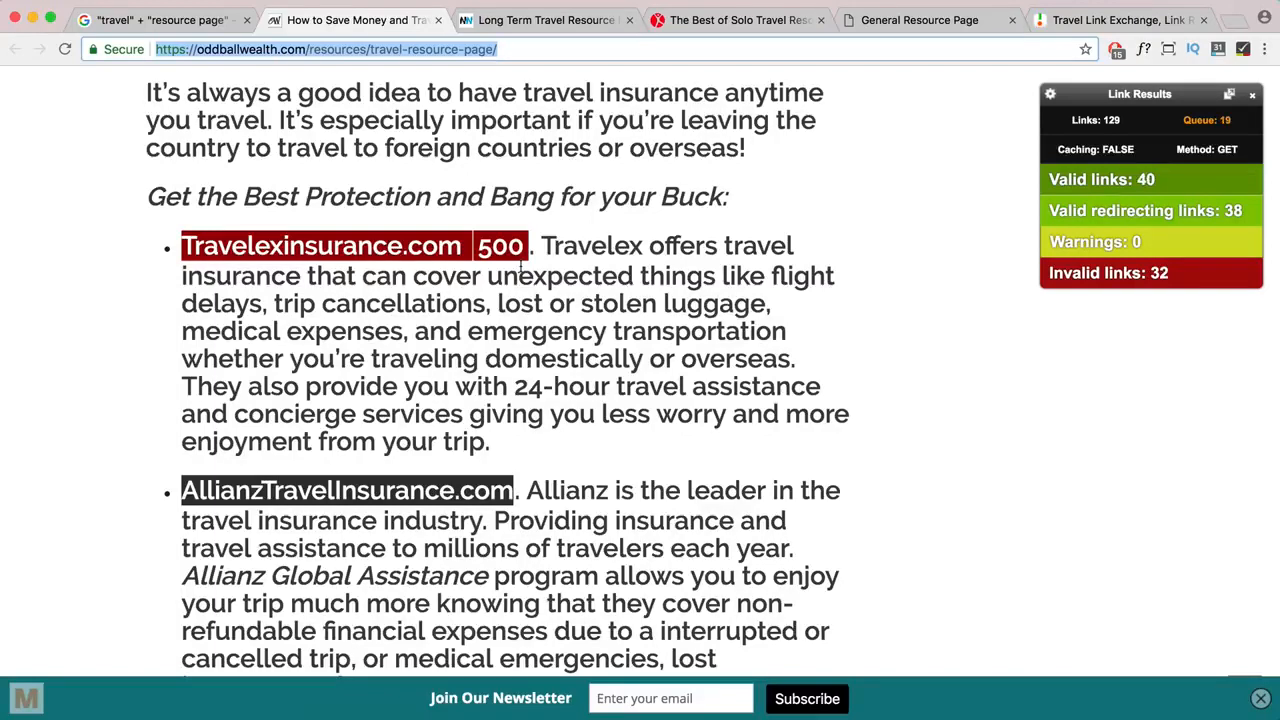
scroll(521, 268, up, 1)
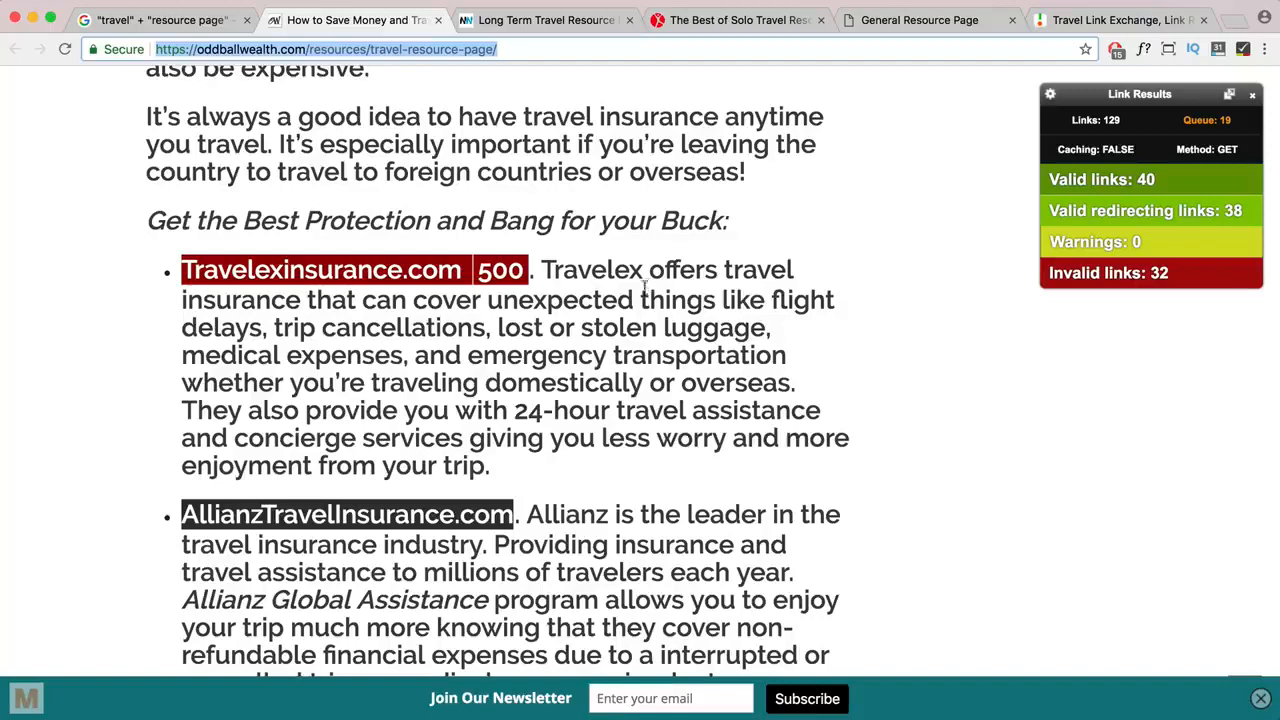
scroll(545, 378, down, 10)
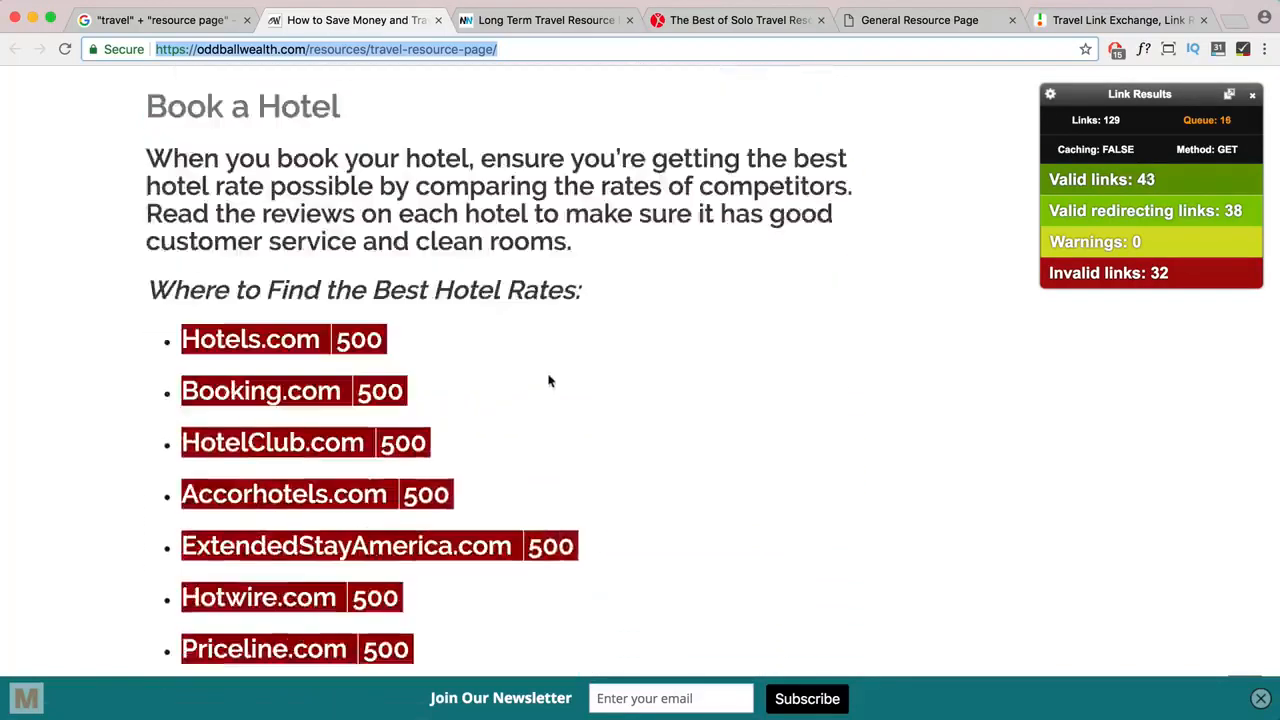
scroll(548, 380, down, 2)
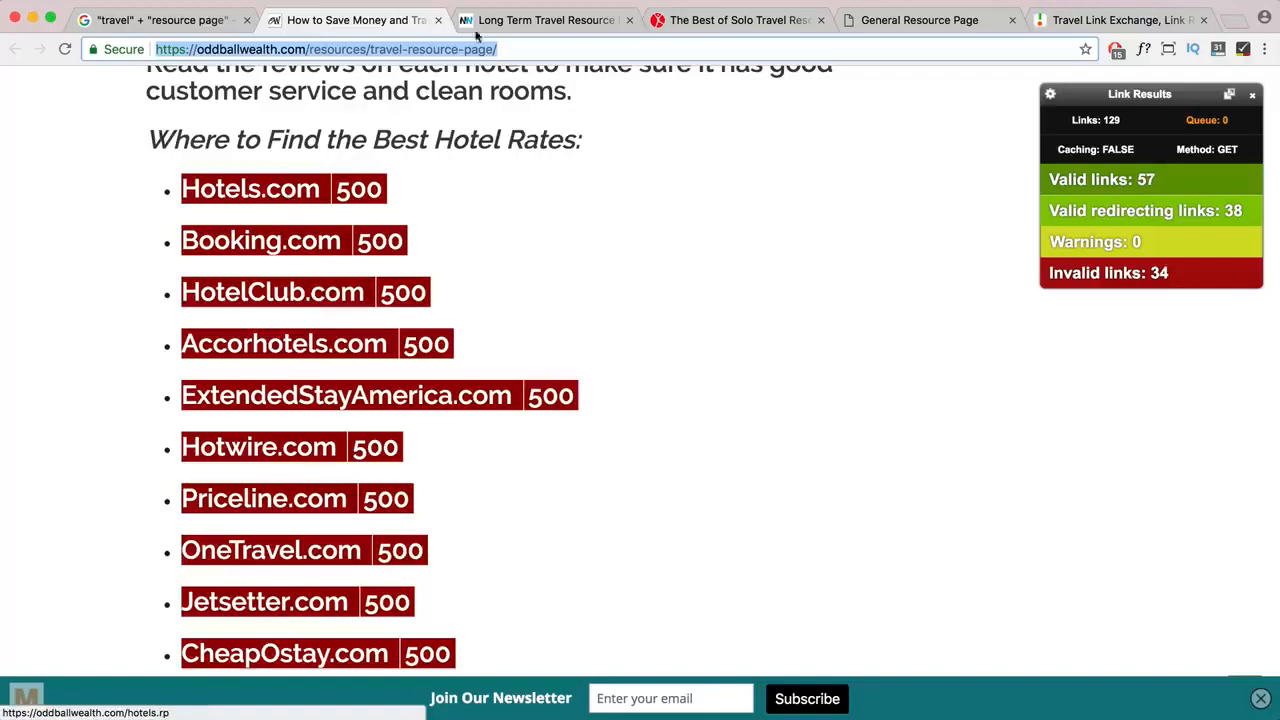
click(437, 20)
- Locate the invalid link on the Nomadic Notes Long Term Travel page and highlight its "Visas" heading
scroll(388, 362, down, 15)
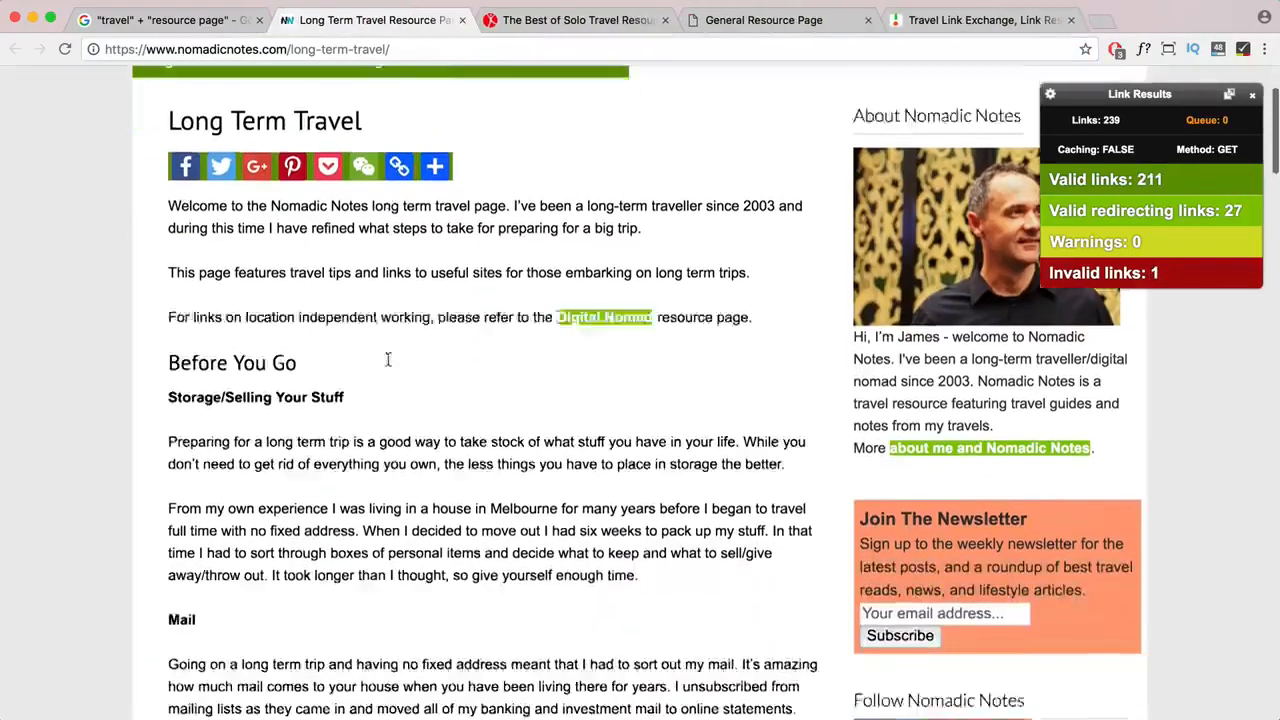
scroll(390, 365, down, 2)
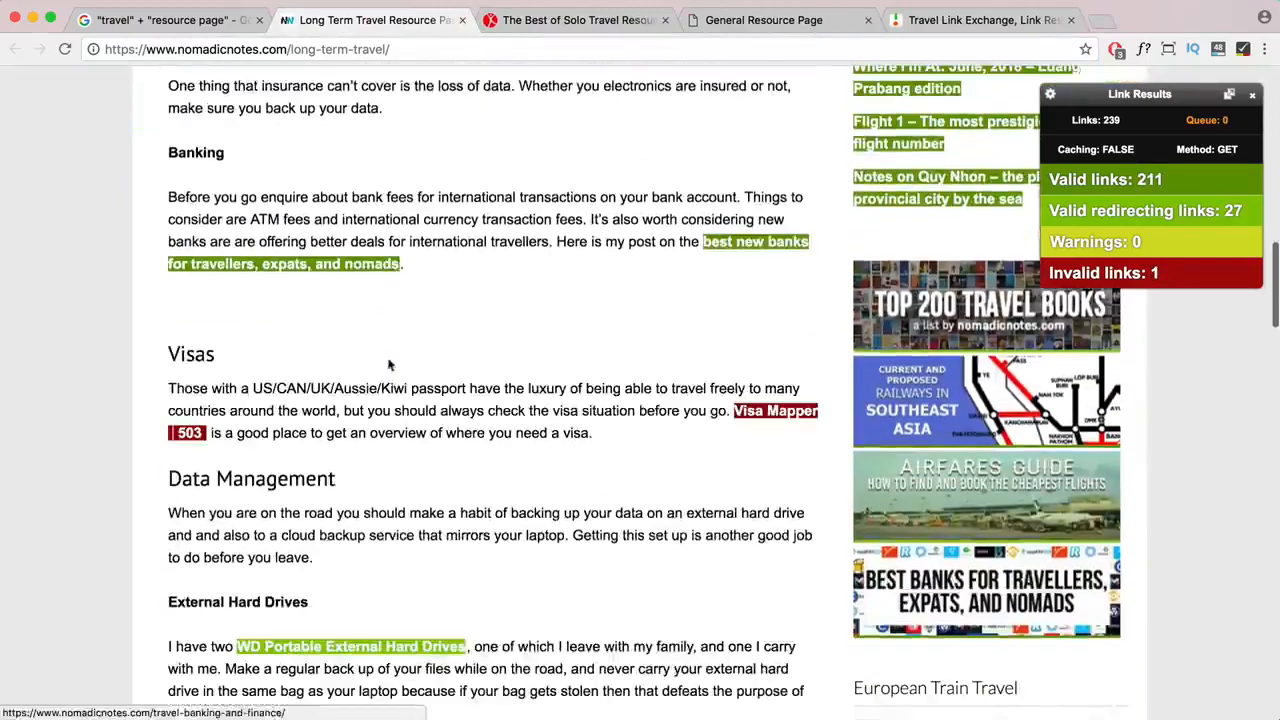
mouse_move(168, 356)
mouse_down()
mouse_move(242, 362)
mouse_move(170, 354)
mouse_up()
click(217, 357)
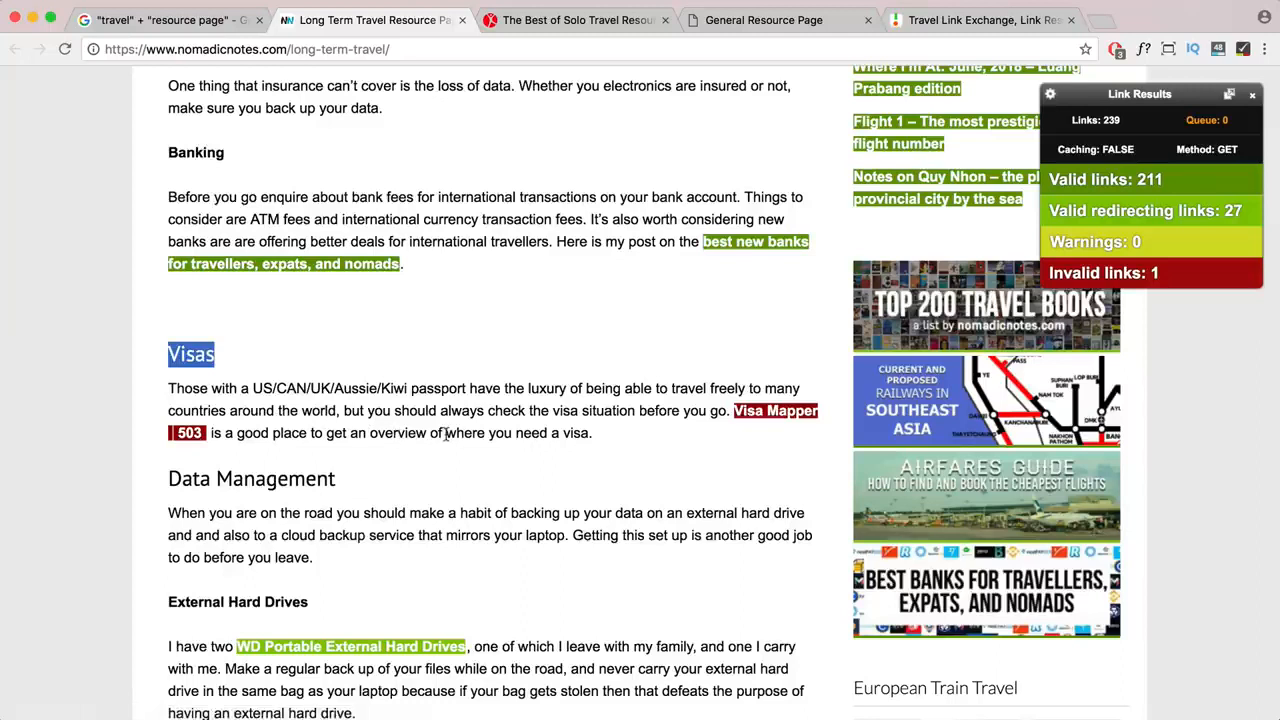
- Highlight the Visa Mapper link's description on the Nomadic Notes page and the site owner's first name in the About section
drag(445, 433, 597, 441)
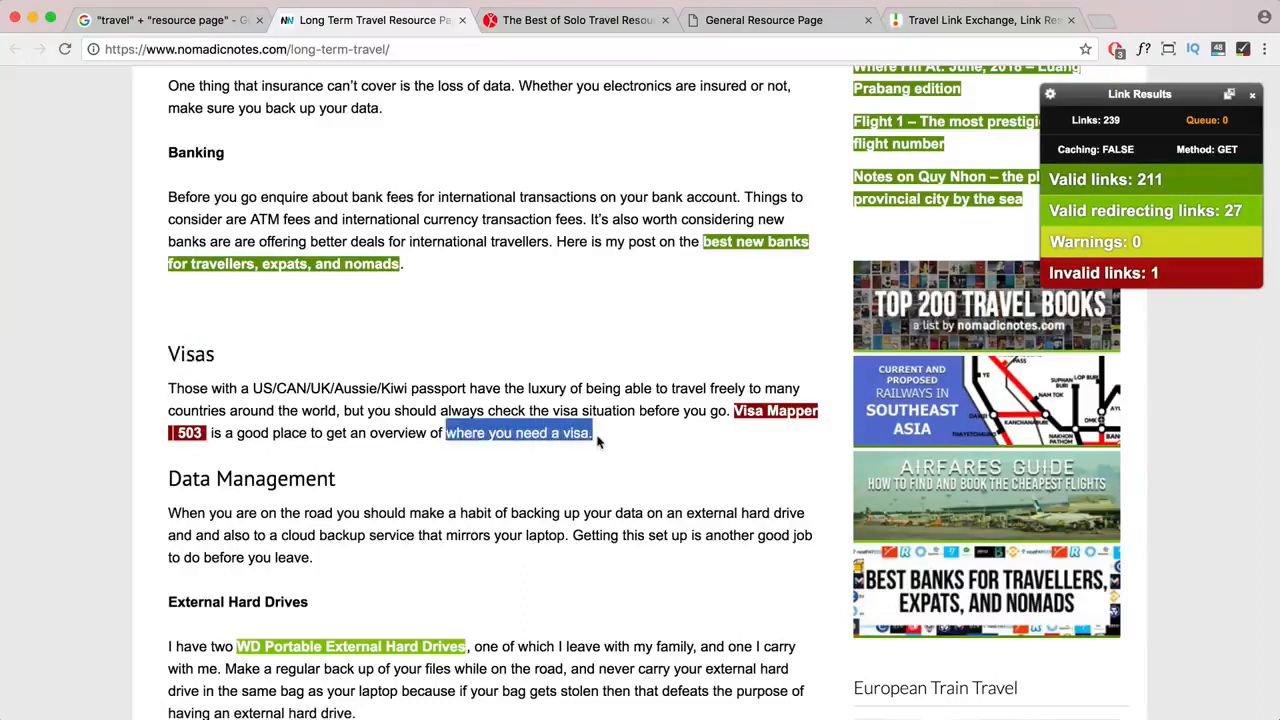
click(597, 441)
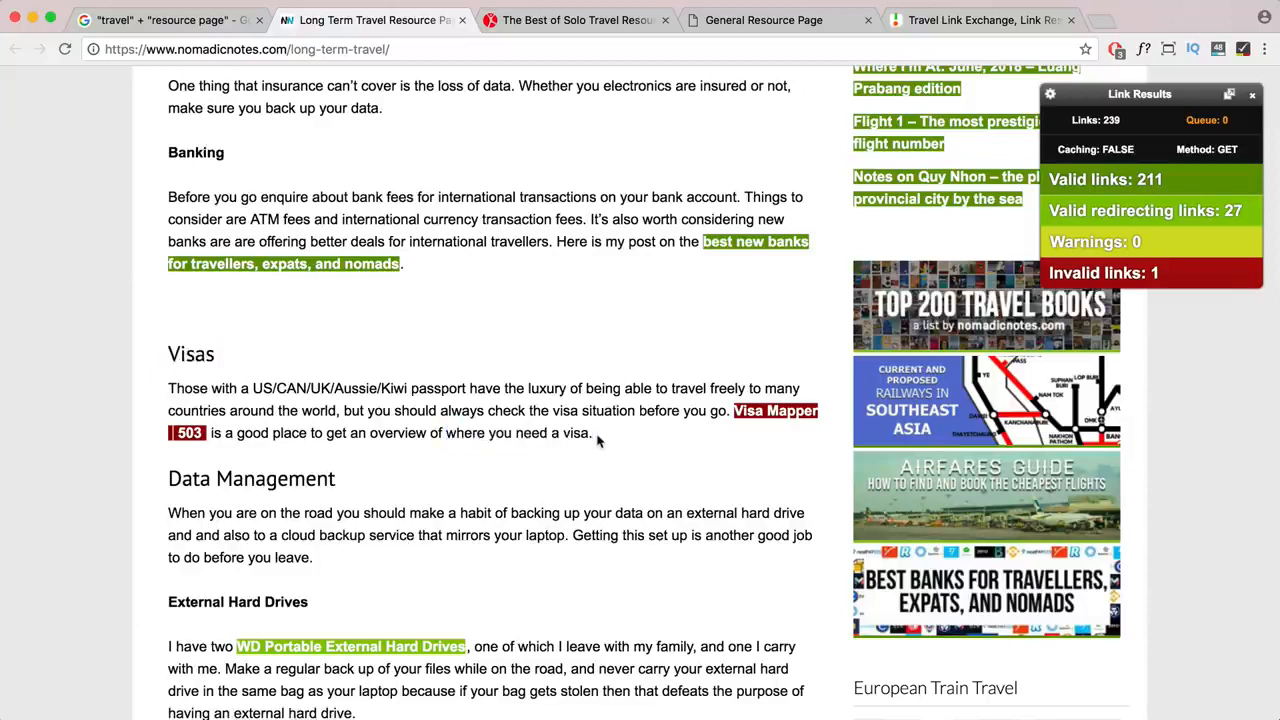
drag(609, 441, 227, 428)
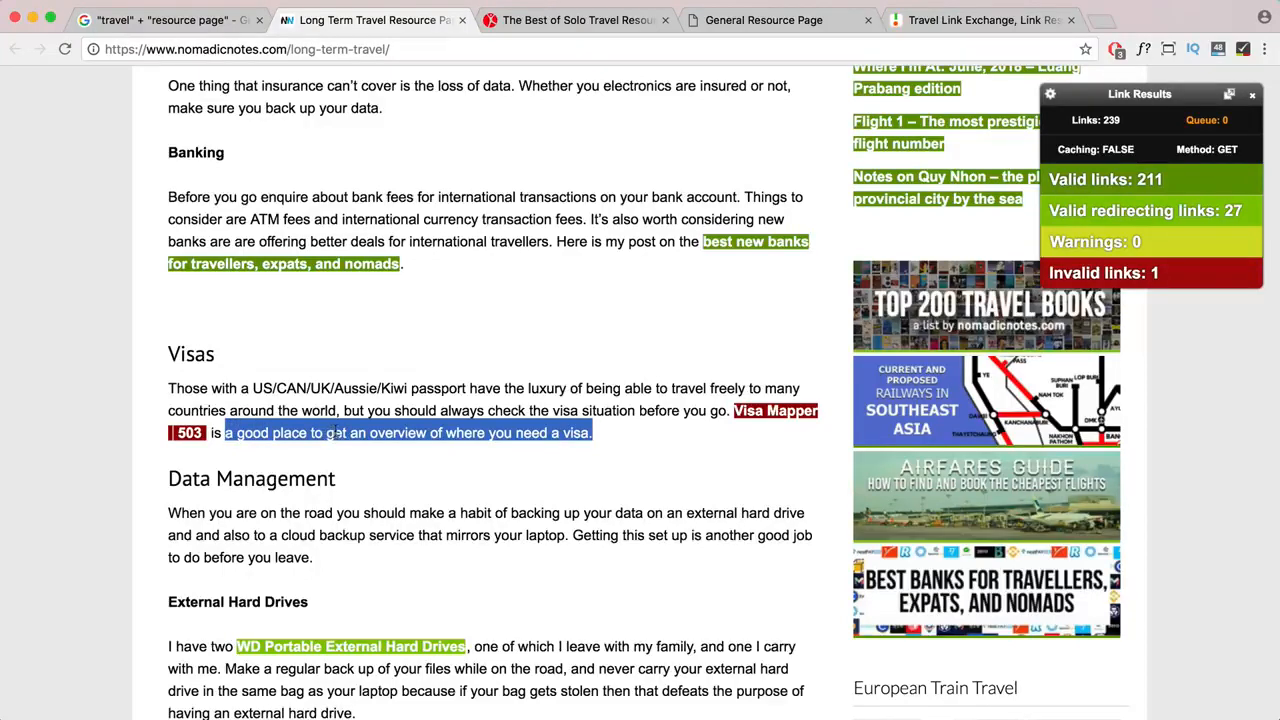
scroll(645, 454, up, 20)
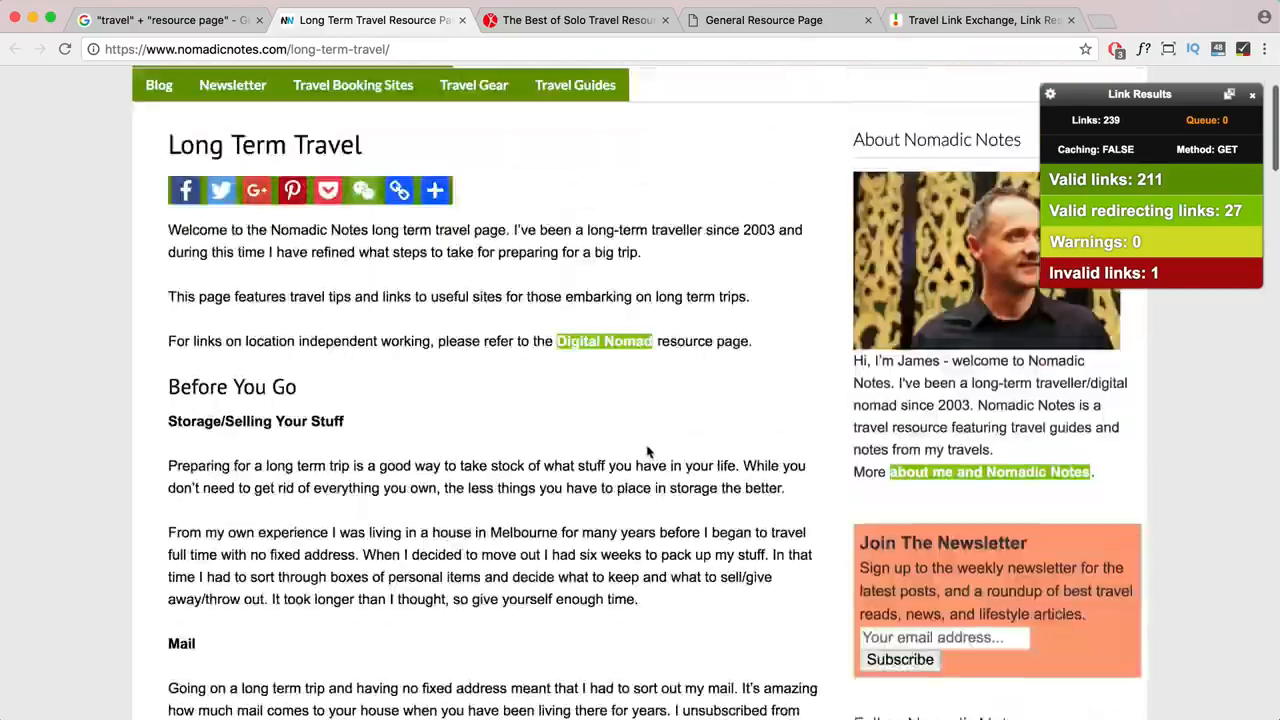
drag(897, 493, 941, 494)
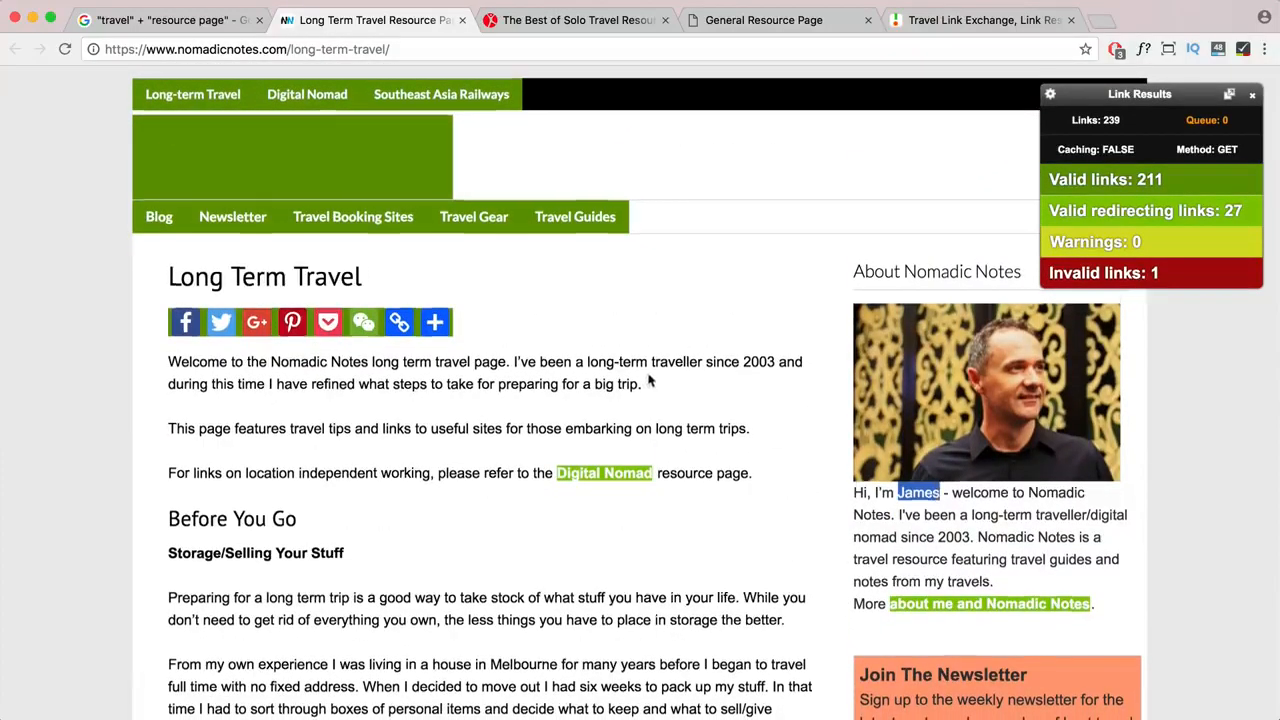
- Check the broken Visa Mapper link in a new tab, highlight its error heading, and return to the Nomadic Notes page
scroll(648, 384, down, 20)
scroll(703, 360, up, 5)
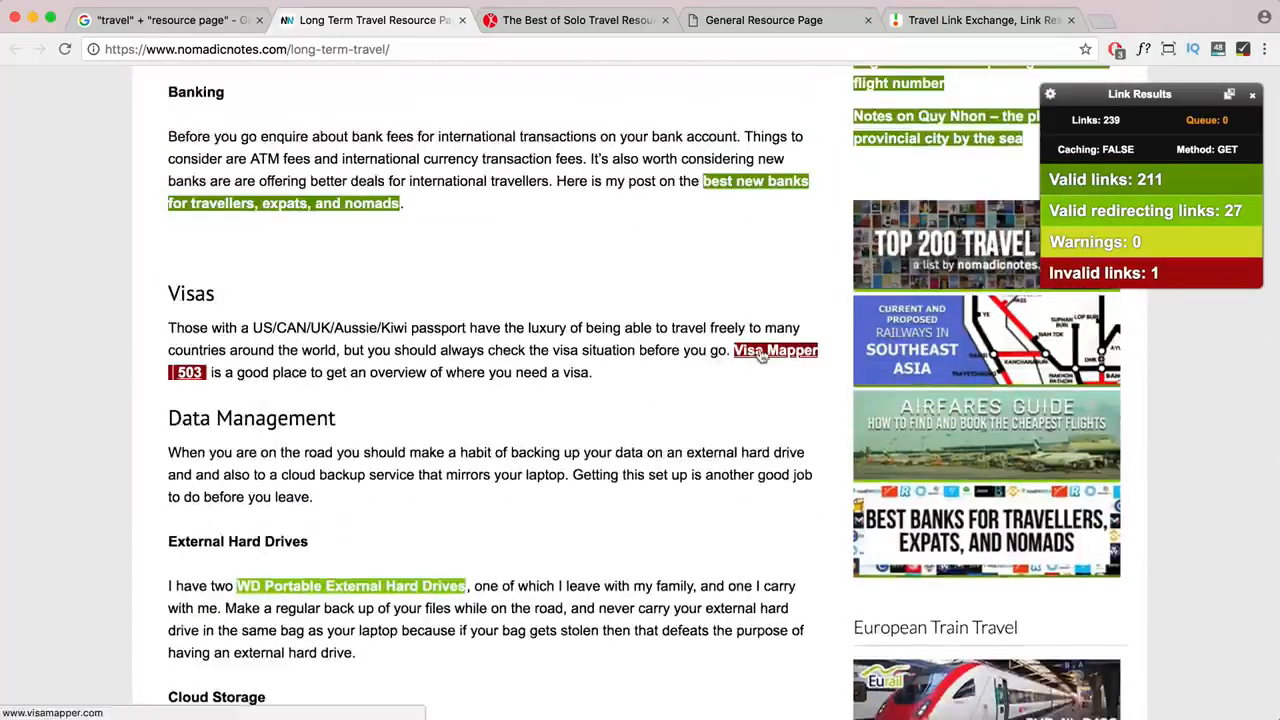
right_click(740, 352)
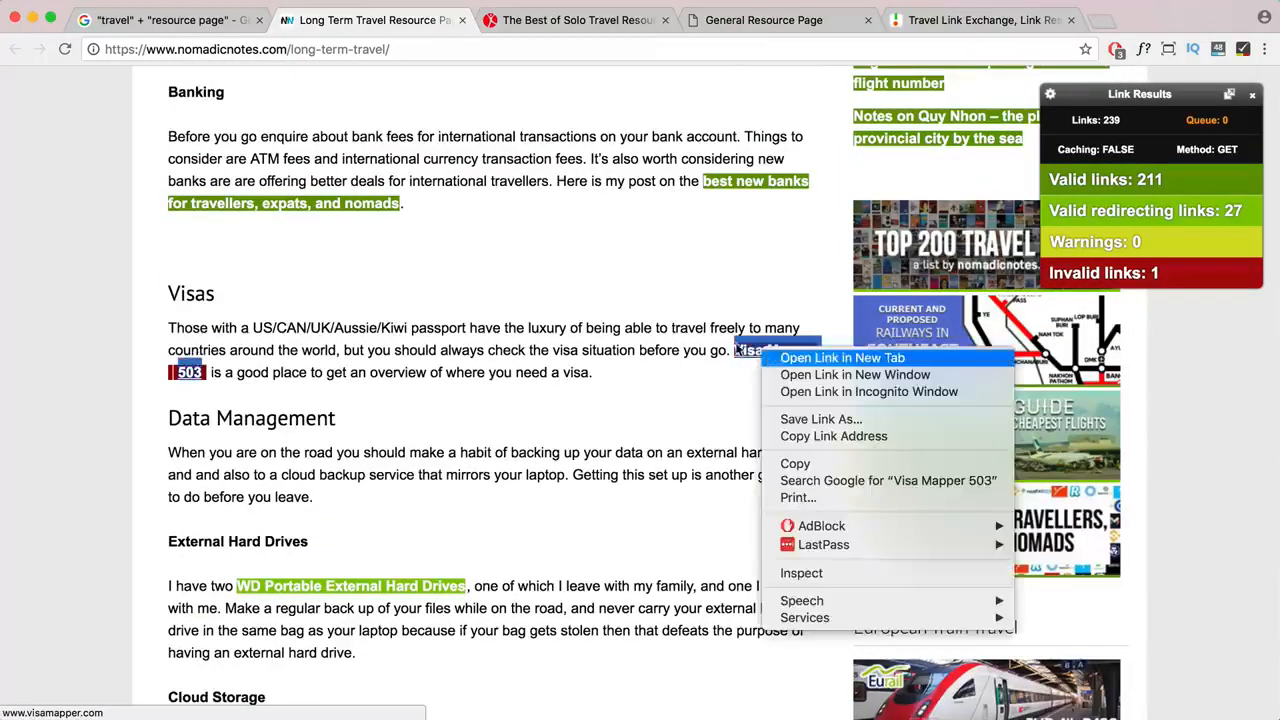
click(790, 358)
click(497, 24)
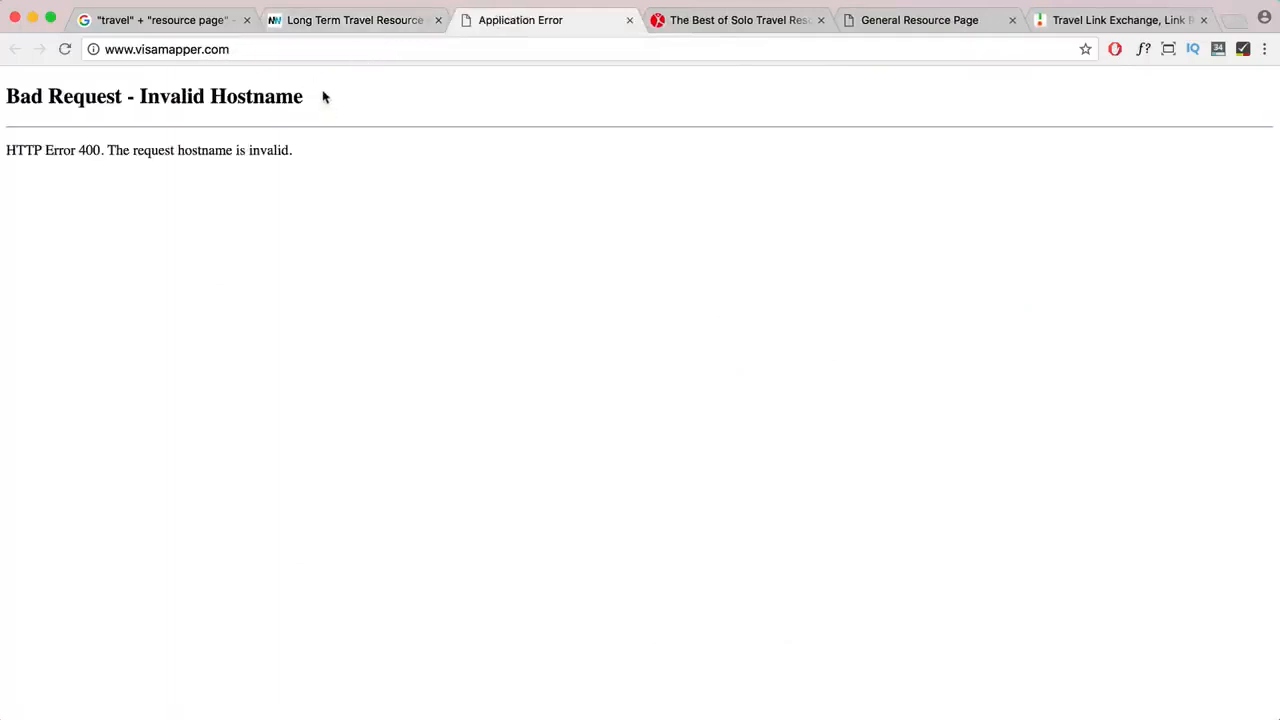
drag(310, 100, 8, 100)
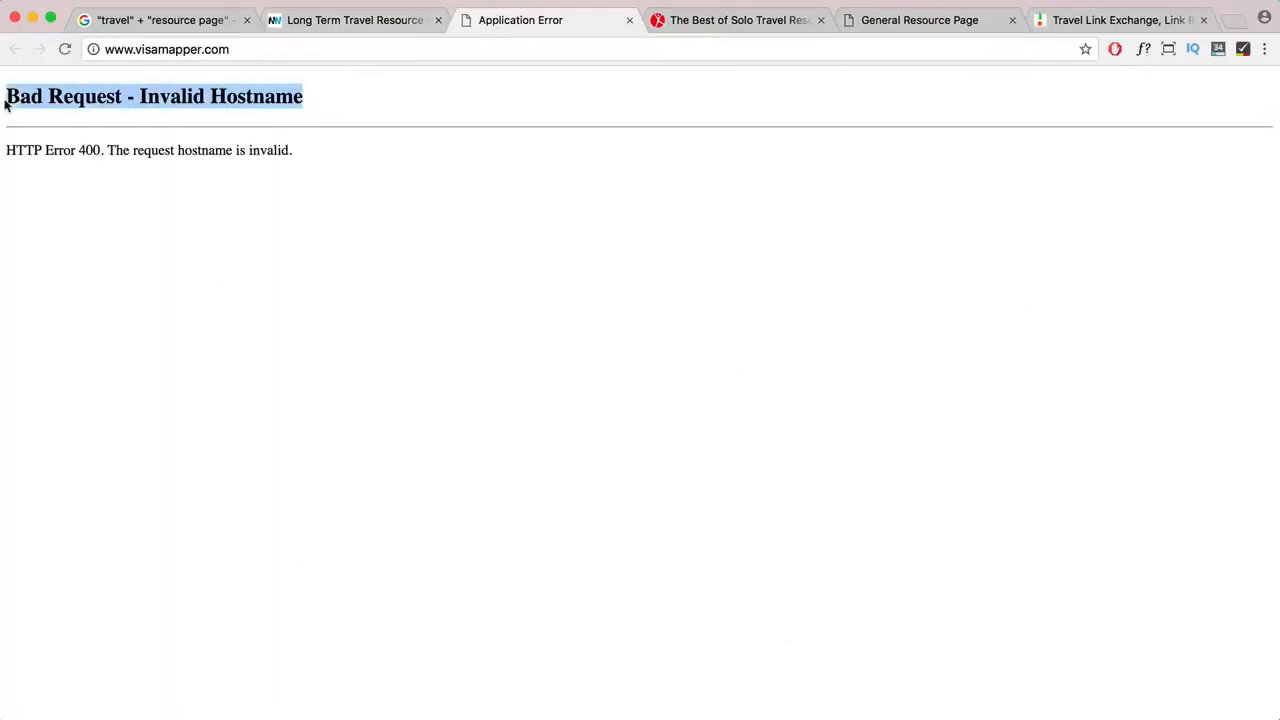
click(328, 28)
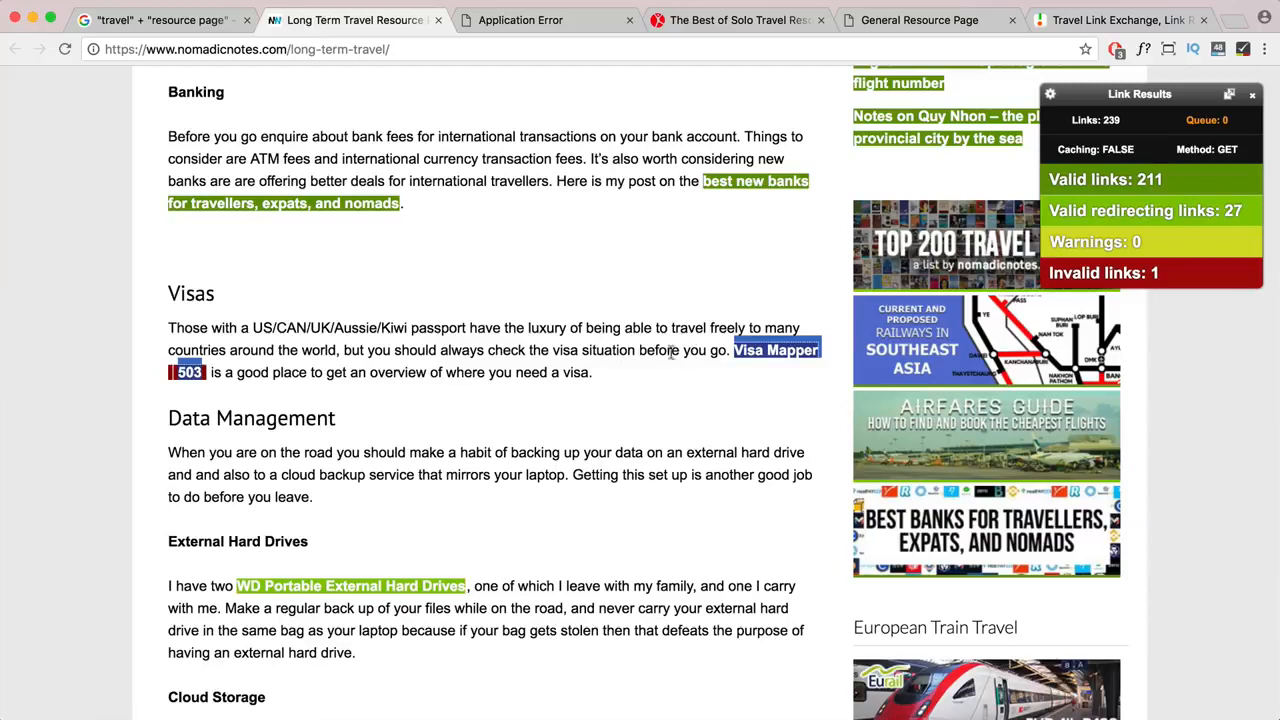
- Close the Nomadic Notes and Visa Mapper pages, and skim the Solo Traveler page for invalid links before closing it
click(579, 374)
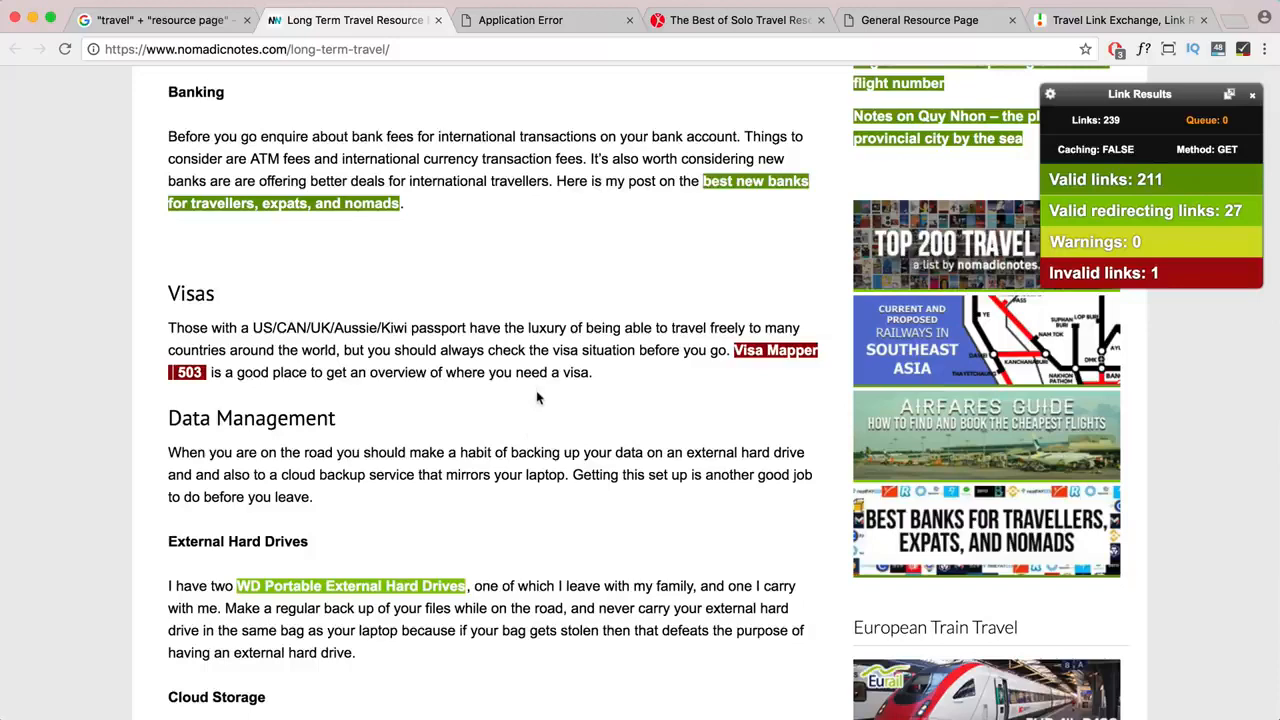
click(437, 20)
click(437, 20)
scroll(409, 374, down, 7)
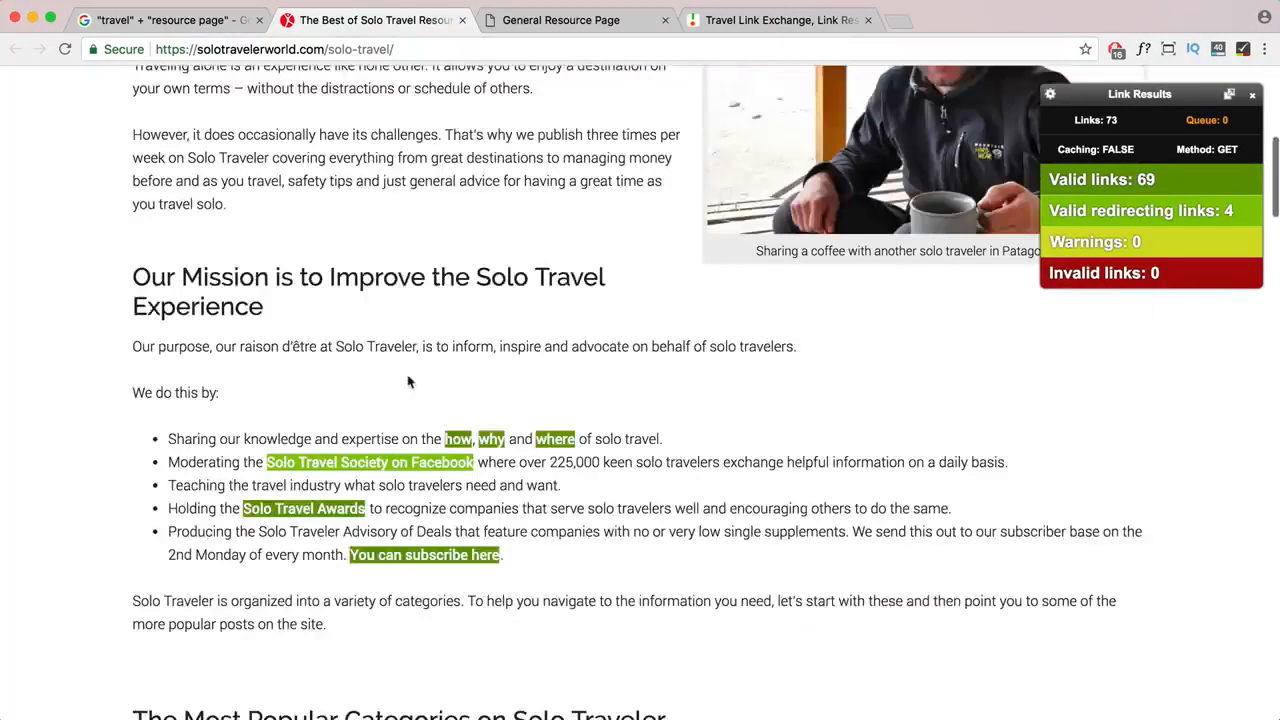
click(462, 20)
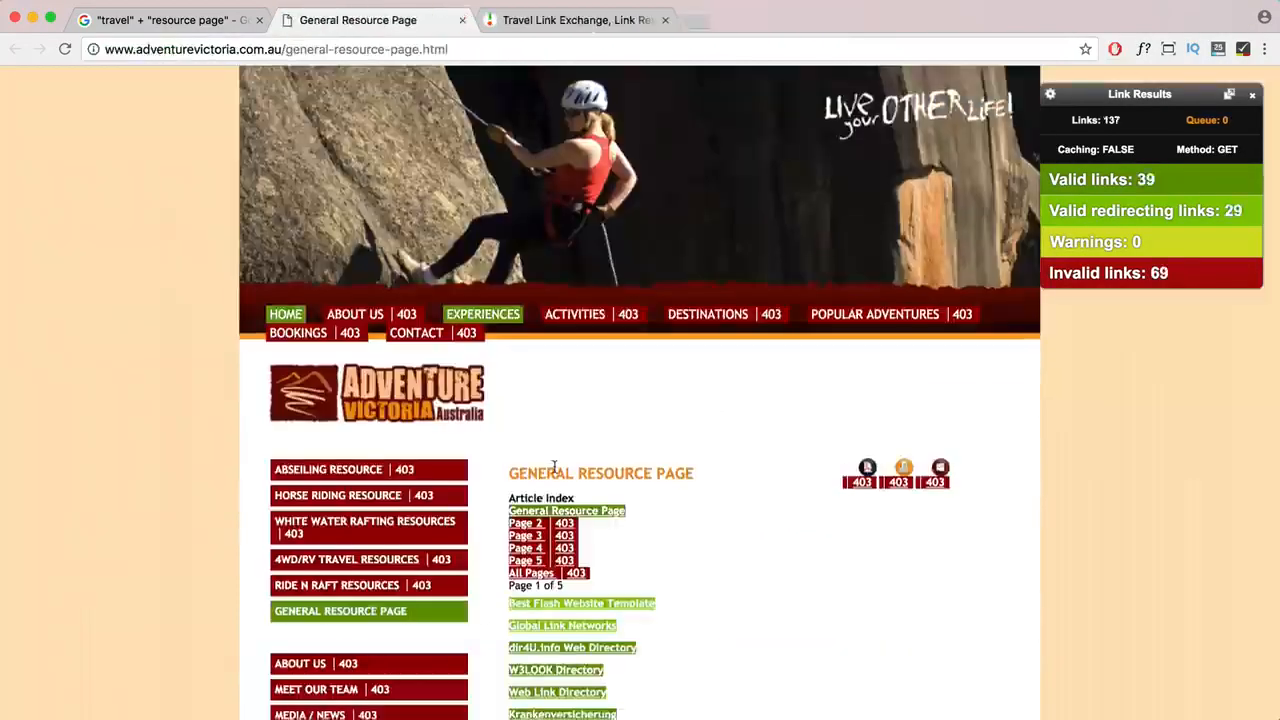
- Examine the Adventure Victoria General Resource Page for invalid links and highlight "India Car Hire" in the Car Tours of Rajasthan entry
scroll(1218, 287, down, 3)
double_click(1159, 273)
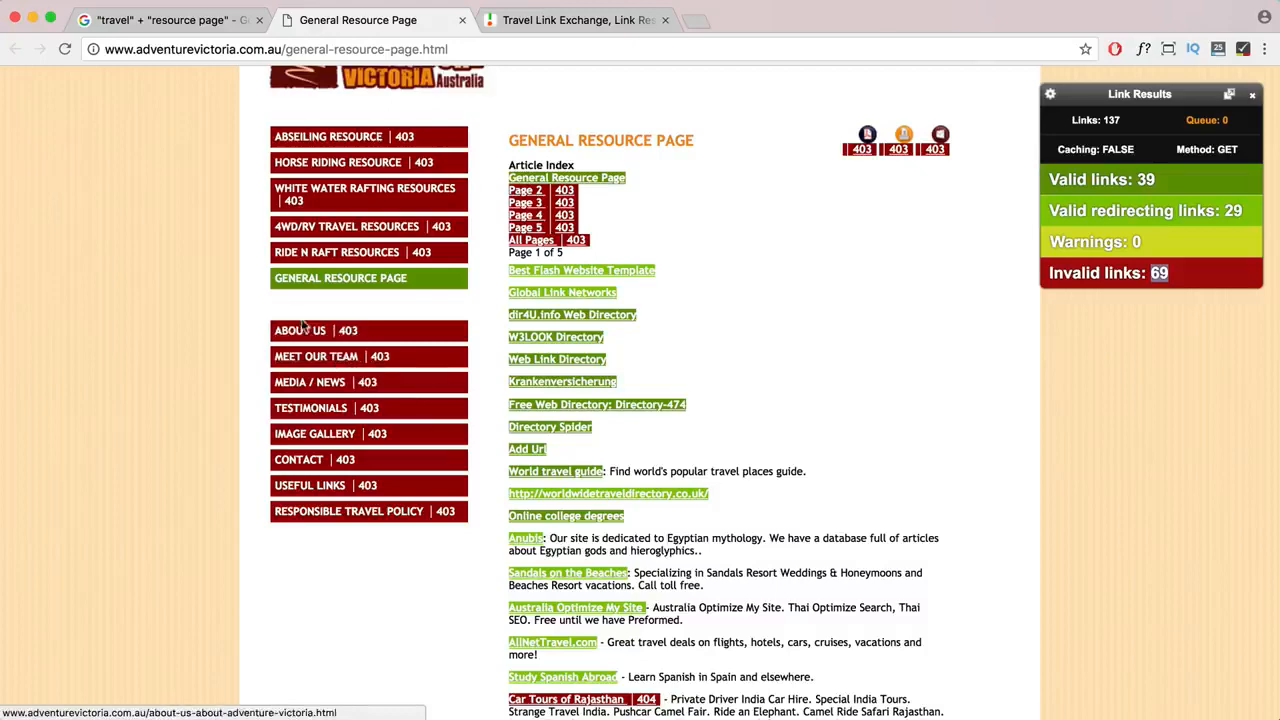
scroll(585, 465, down, 2)
scroll(585, 465, down, 1)
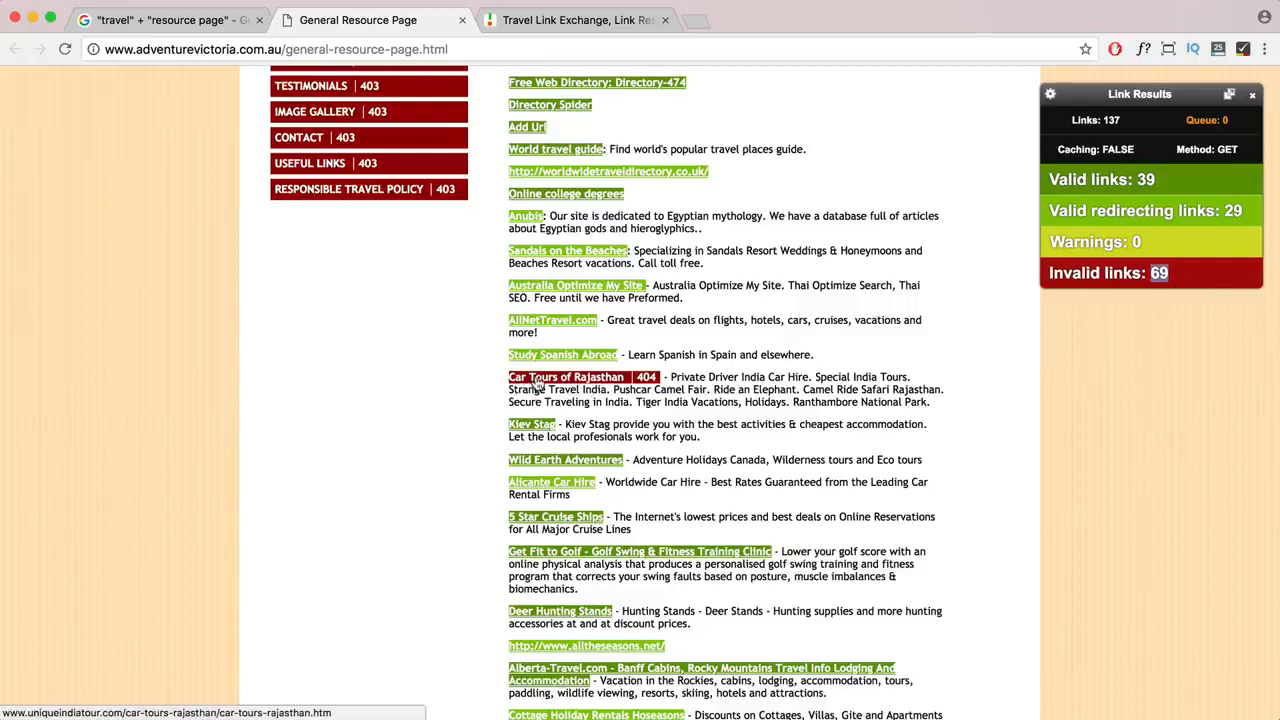
drag(741, 377, 808, 378)
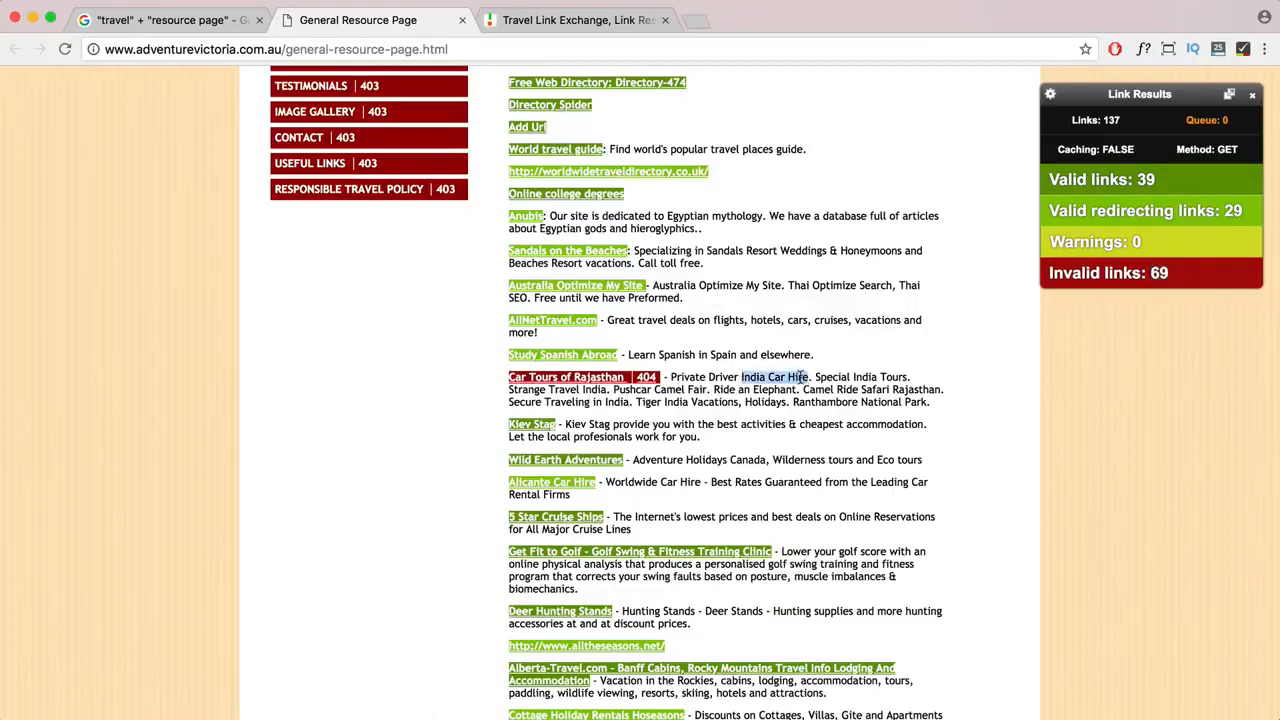
- Check the Car Tours of Rajasthan link in a new tab and return to the General Resource Page
right_click(592, 386)
click(605, 386)
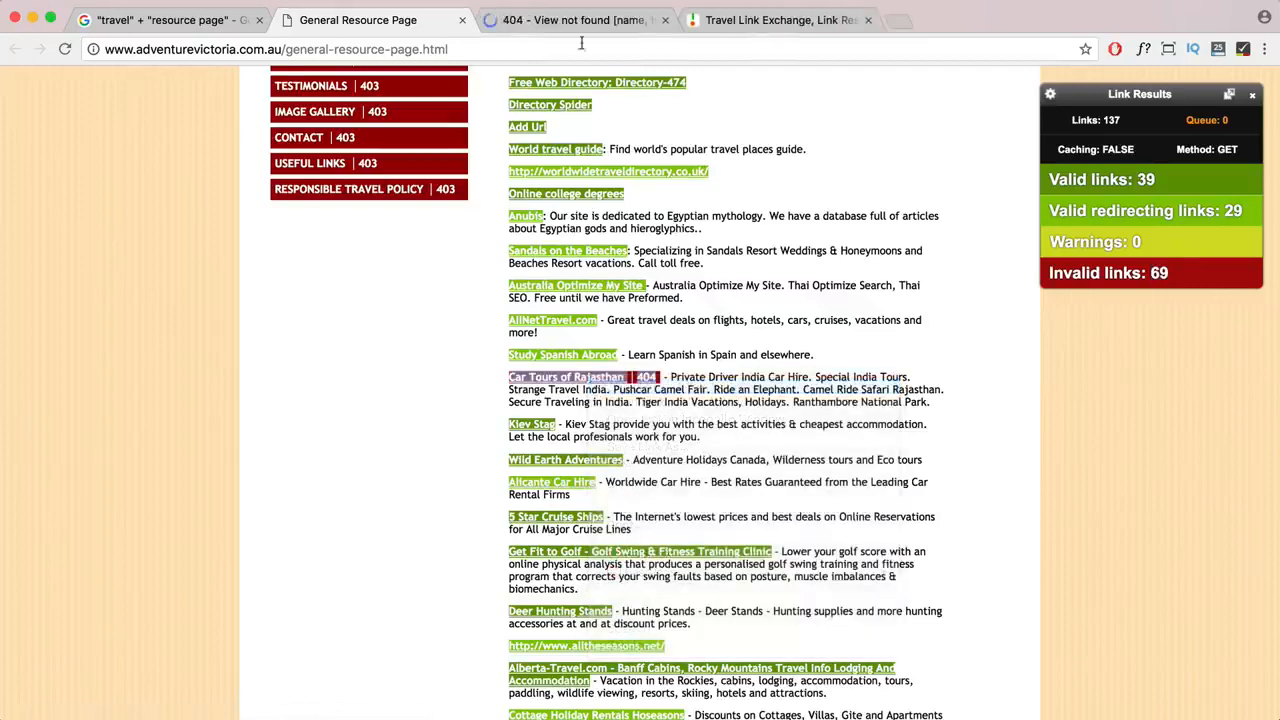
click(580, 22)
click(373, 28)
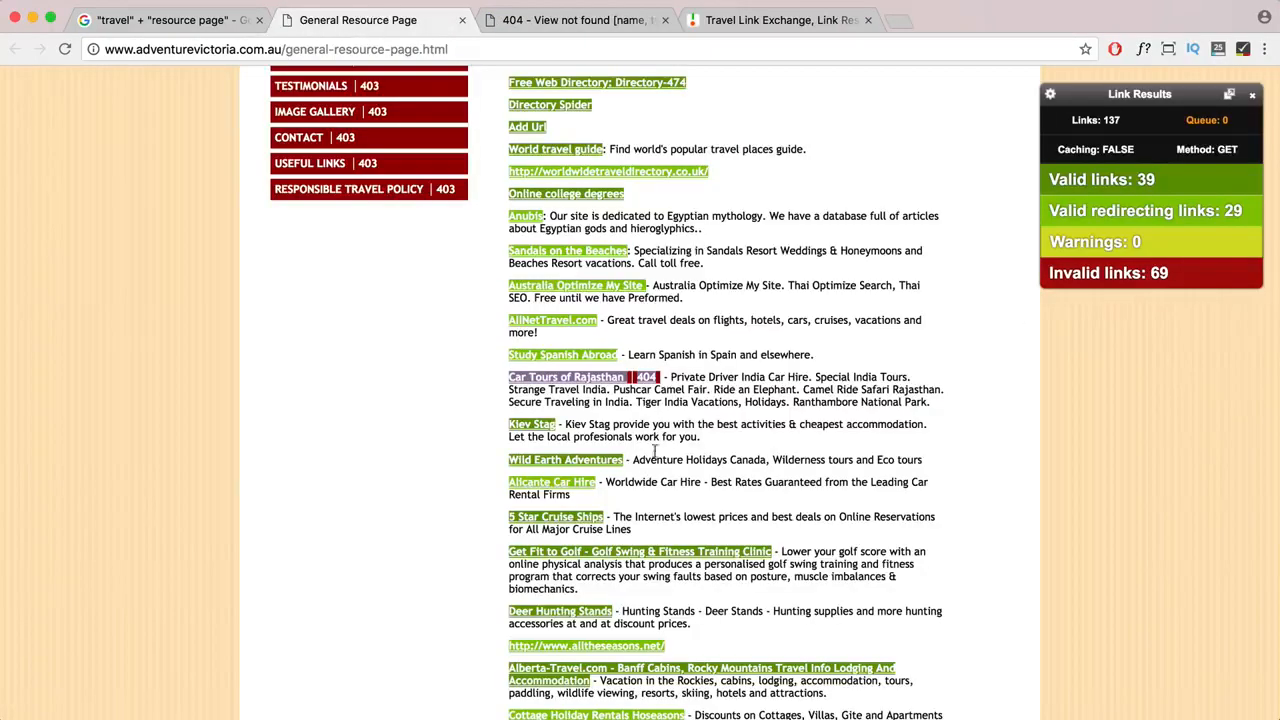
- Highlight the India holiday wording and the link title in the Car Tours of Rajasthan entry, and clear the selection
drag(796, 403, 658, 401)
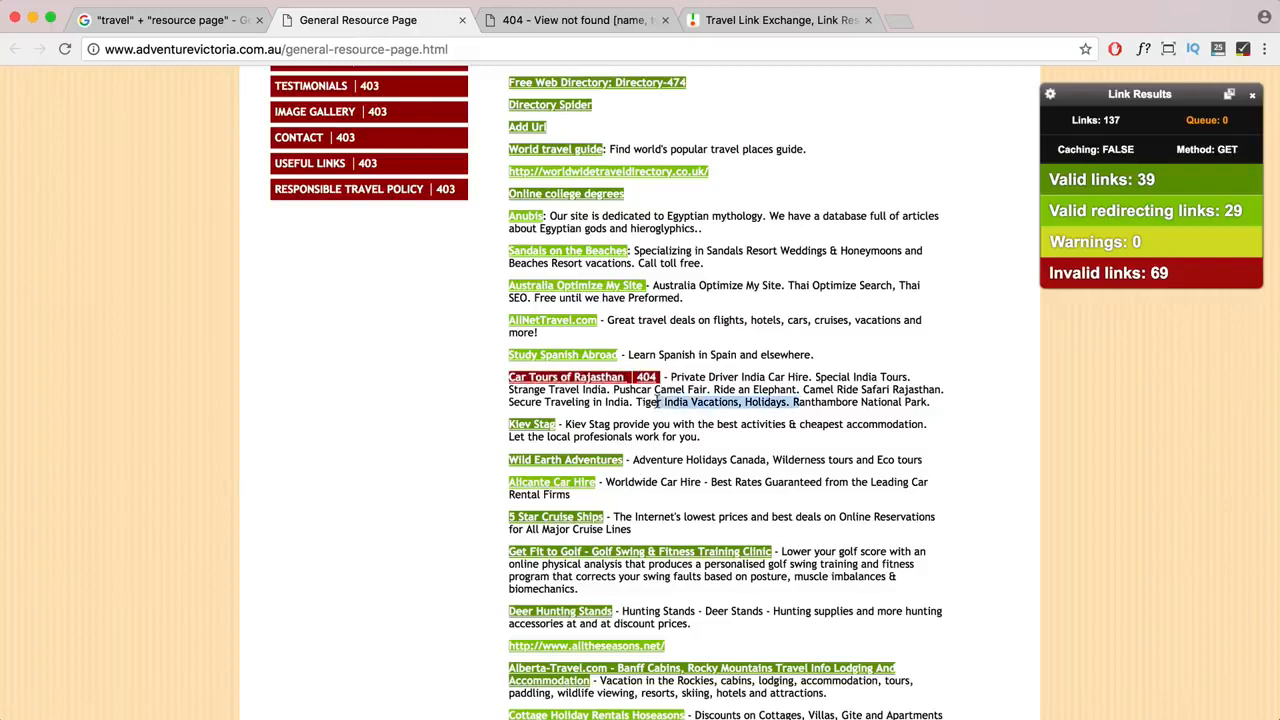
click(708, 402)
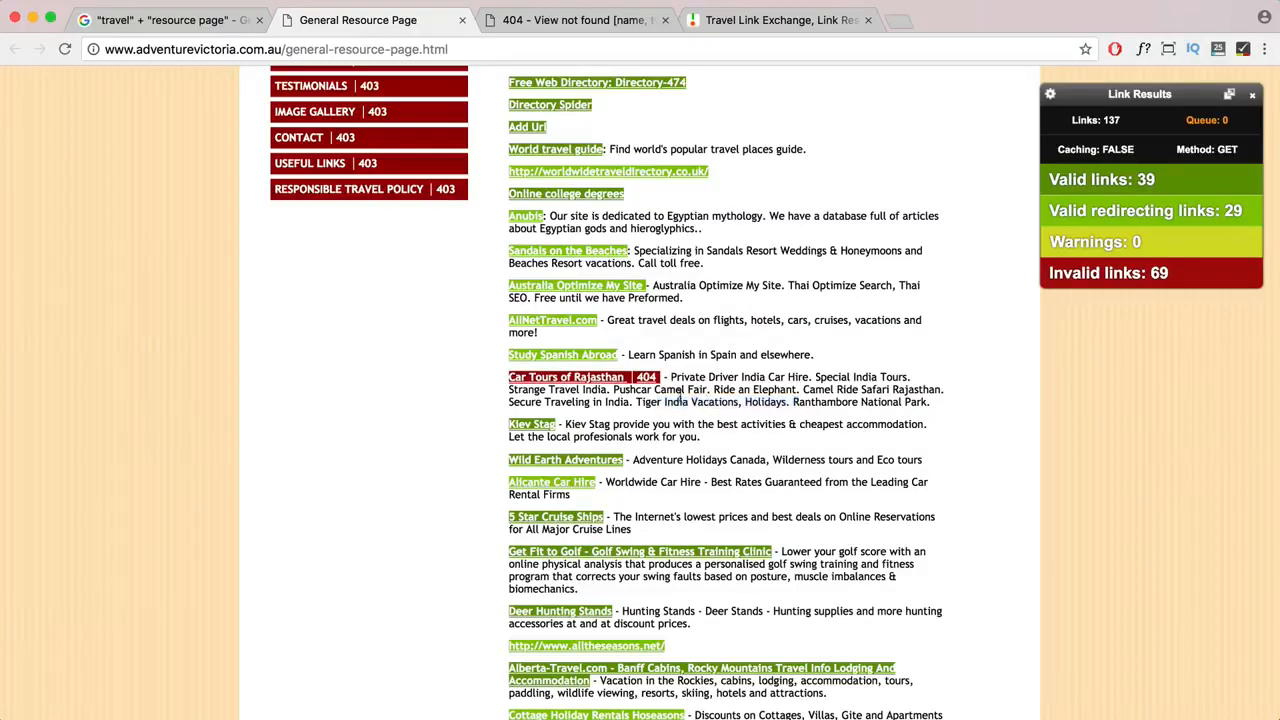
drag(697, 376, 506, 372)
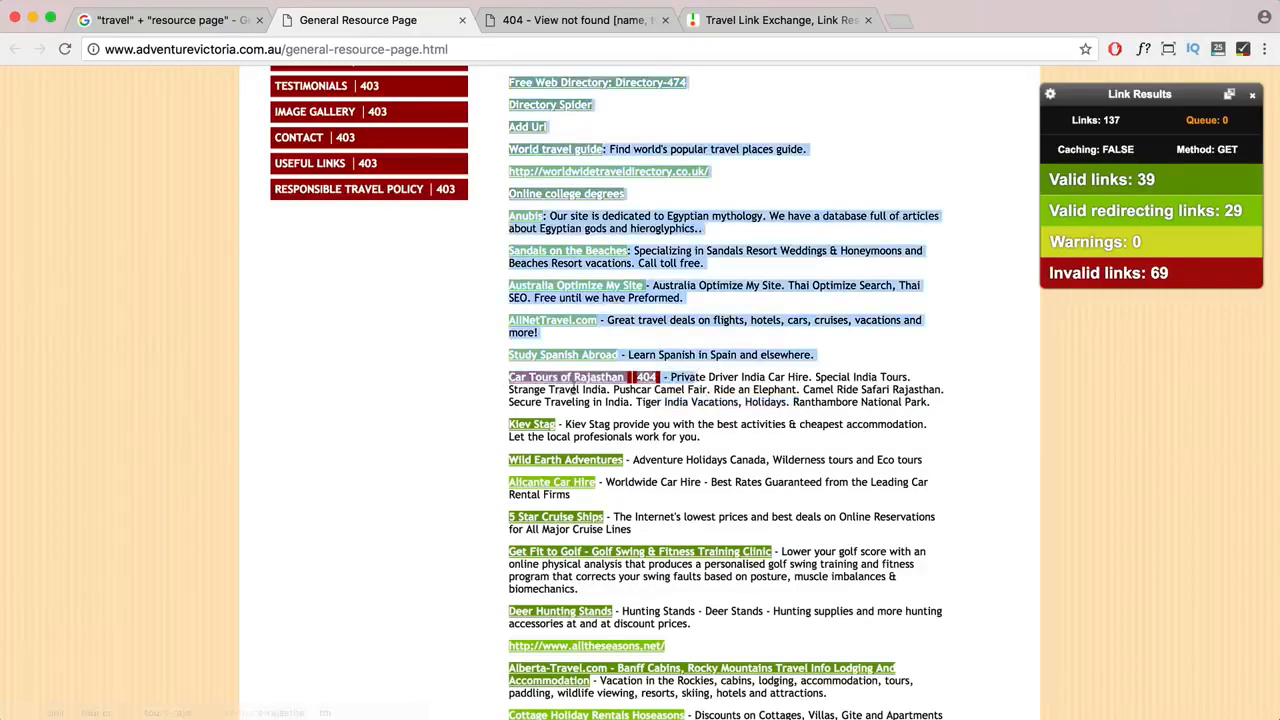
click(769, 401)
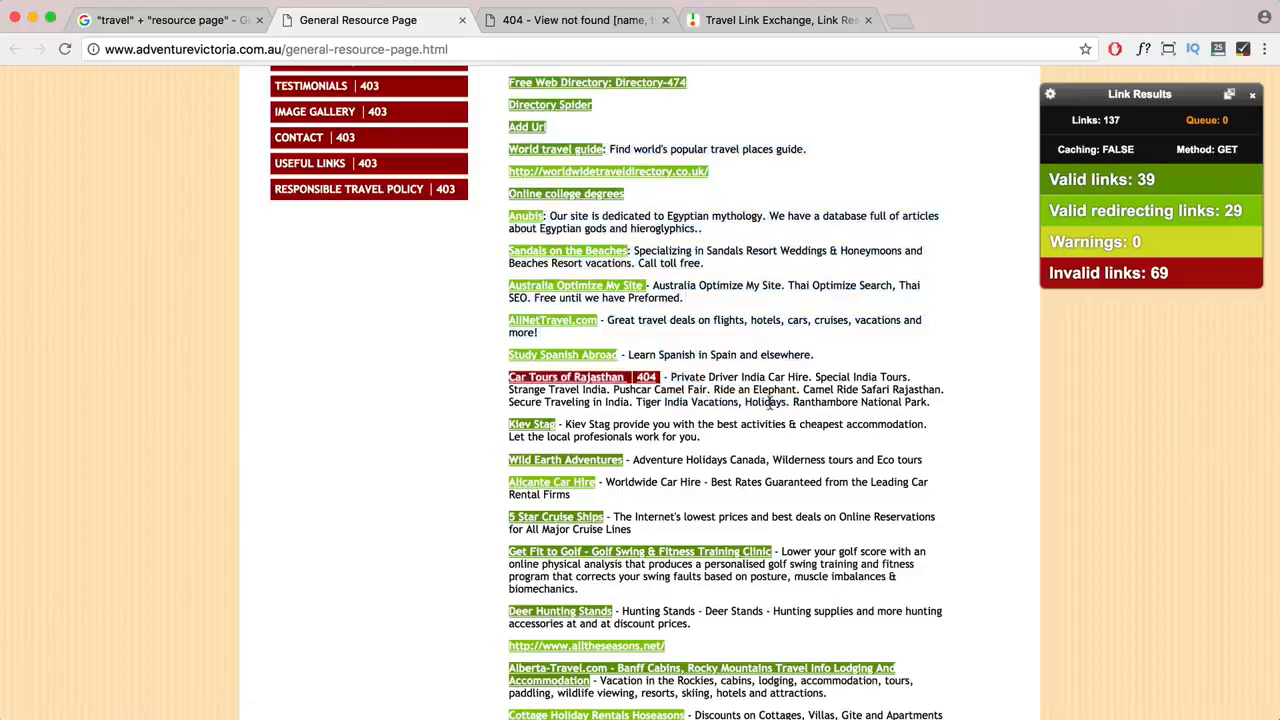
- Look for broken links through the rest of Adventure Victoria's resource list down to the footer, and return to the Google results
scroll(764, 414, down, 5)
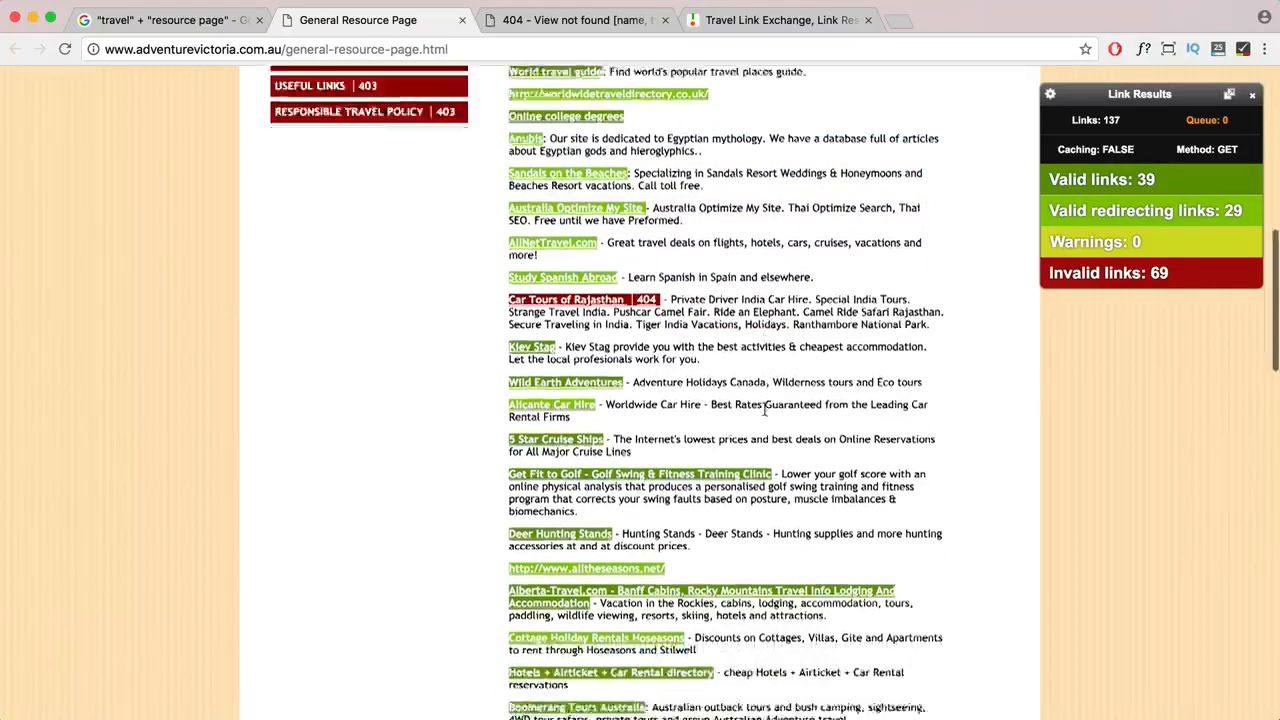
scroll(762, 417, down, 12)
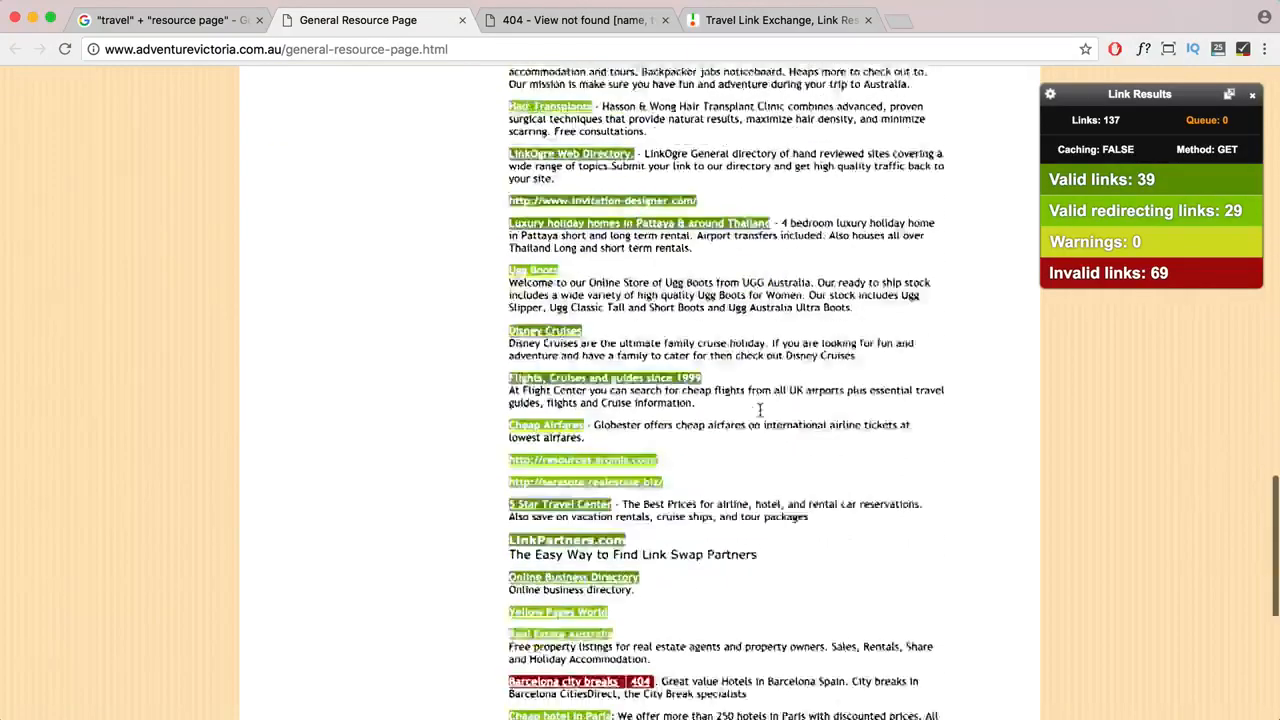
scroll(760, 418, down, 4)
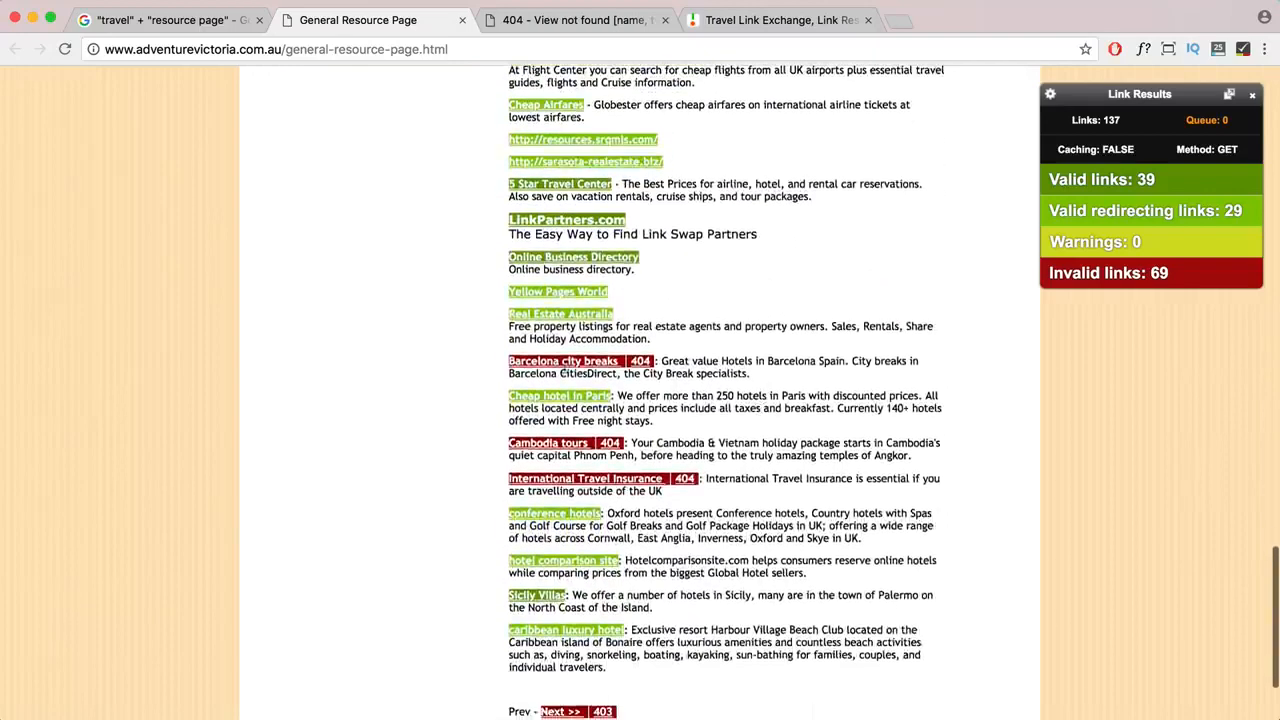
scroll(566, 380, down, 1)
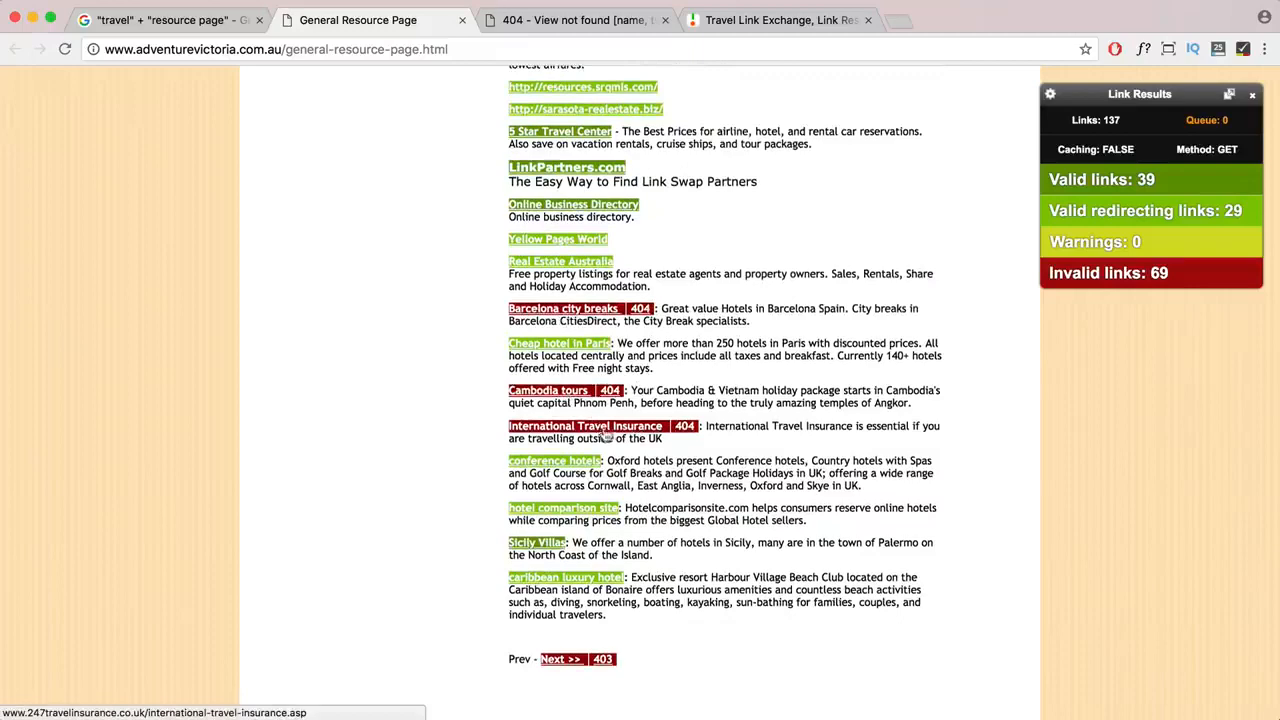
scroll(700, 440, down, 2)
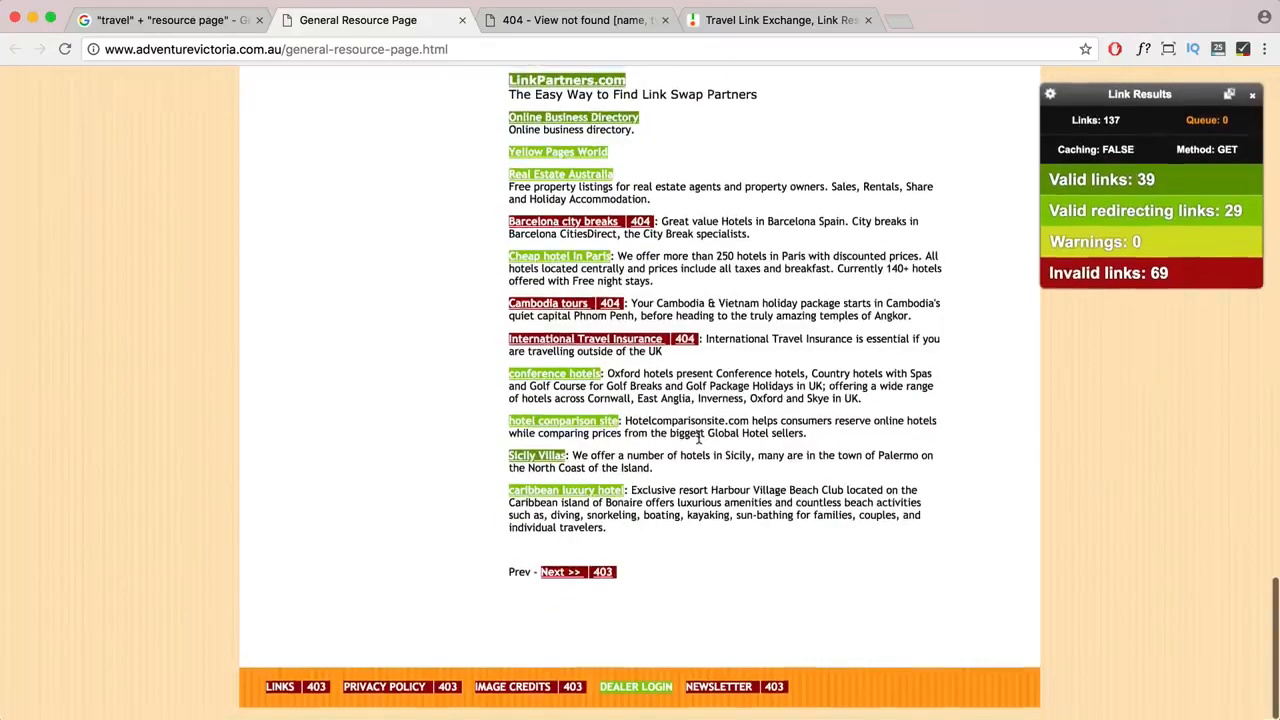
click(197, 21)
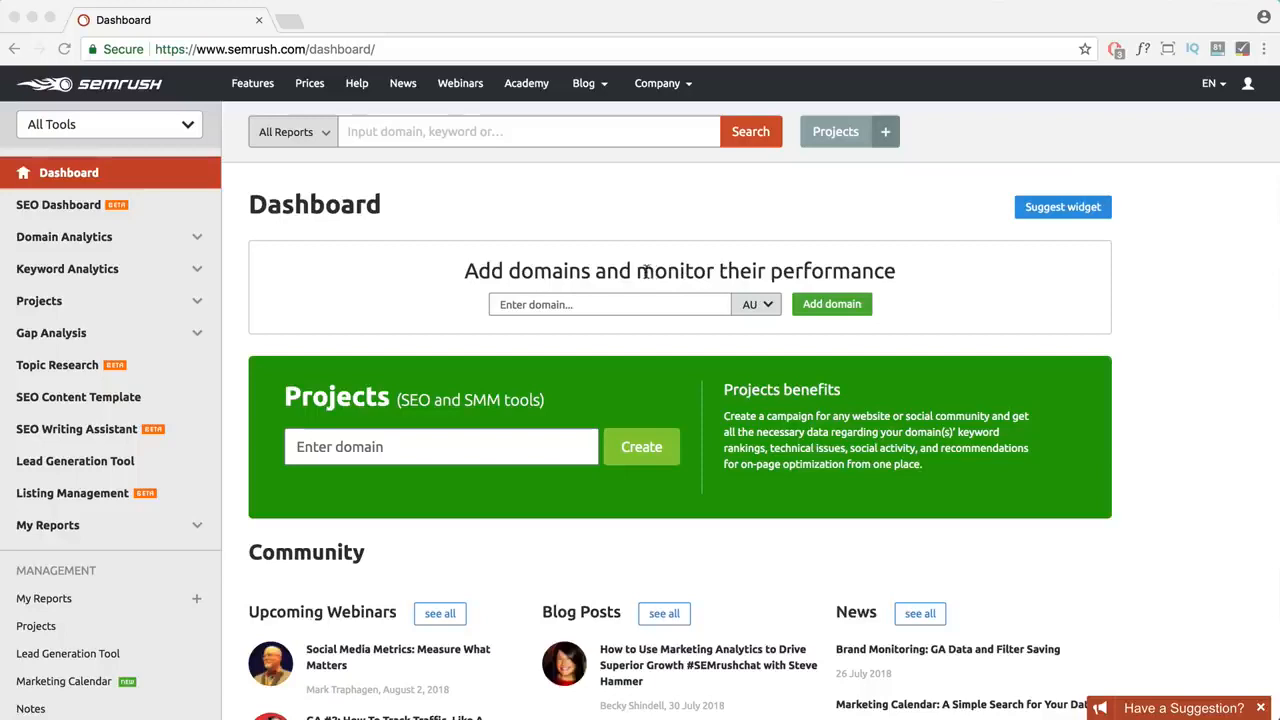
- Open the Position Tracking tool from the SEMrush project tools
click(307, 51)
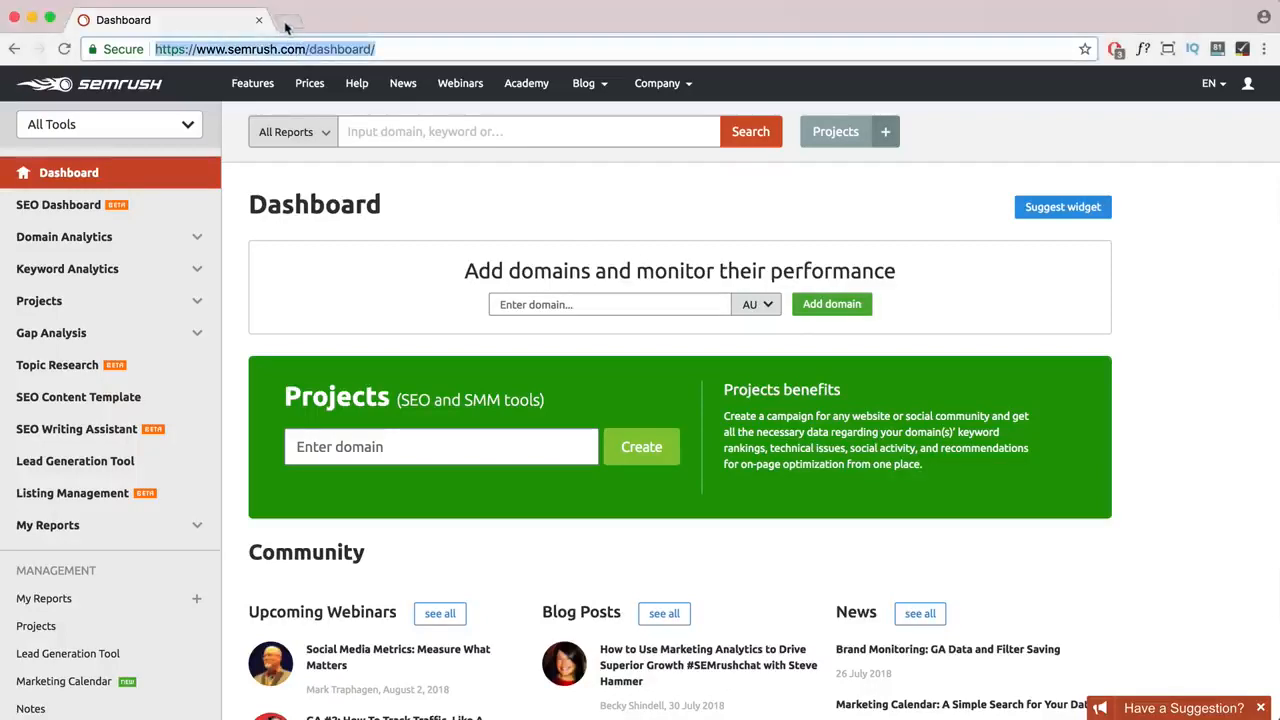
click(199, 304)
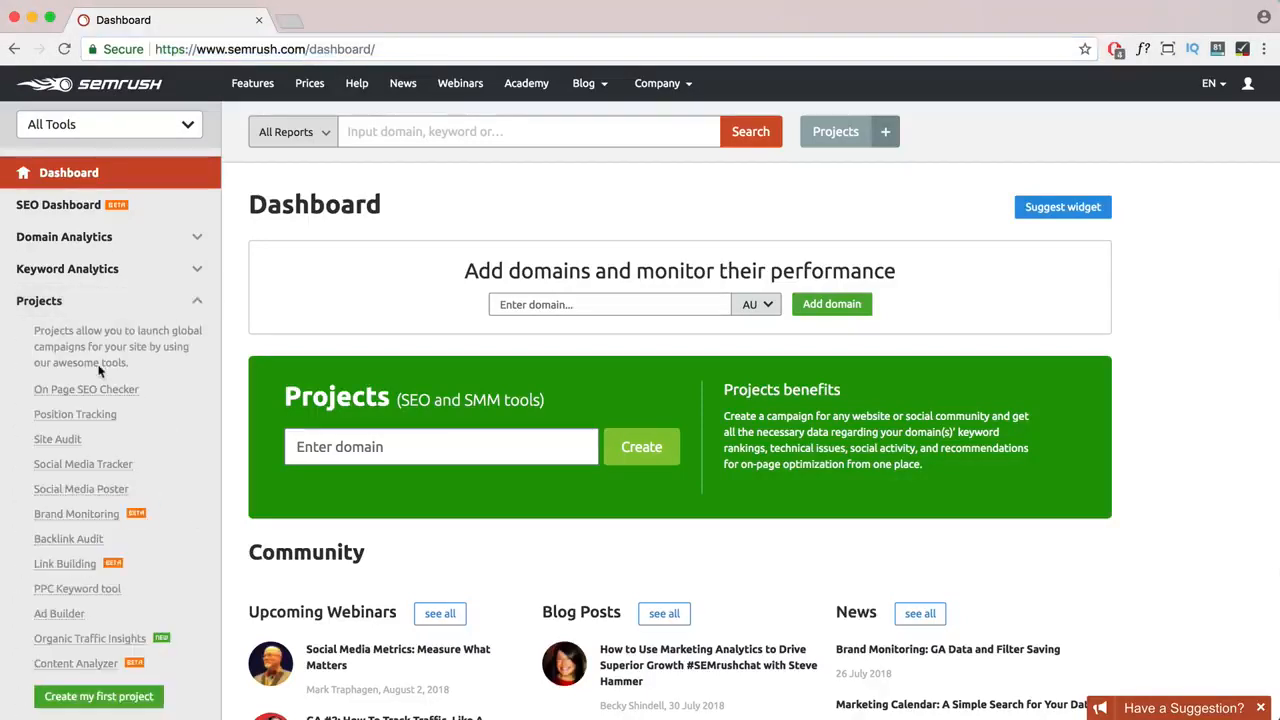
scroll(101, 368, down, 1)
scroll(101, 371, down, 1)
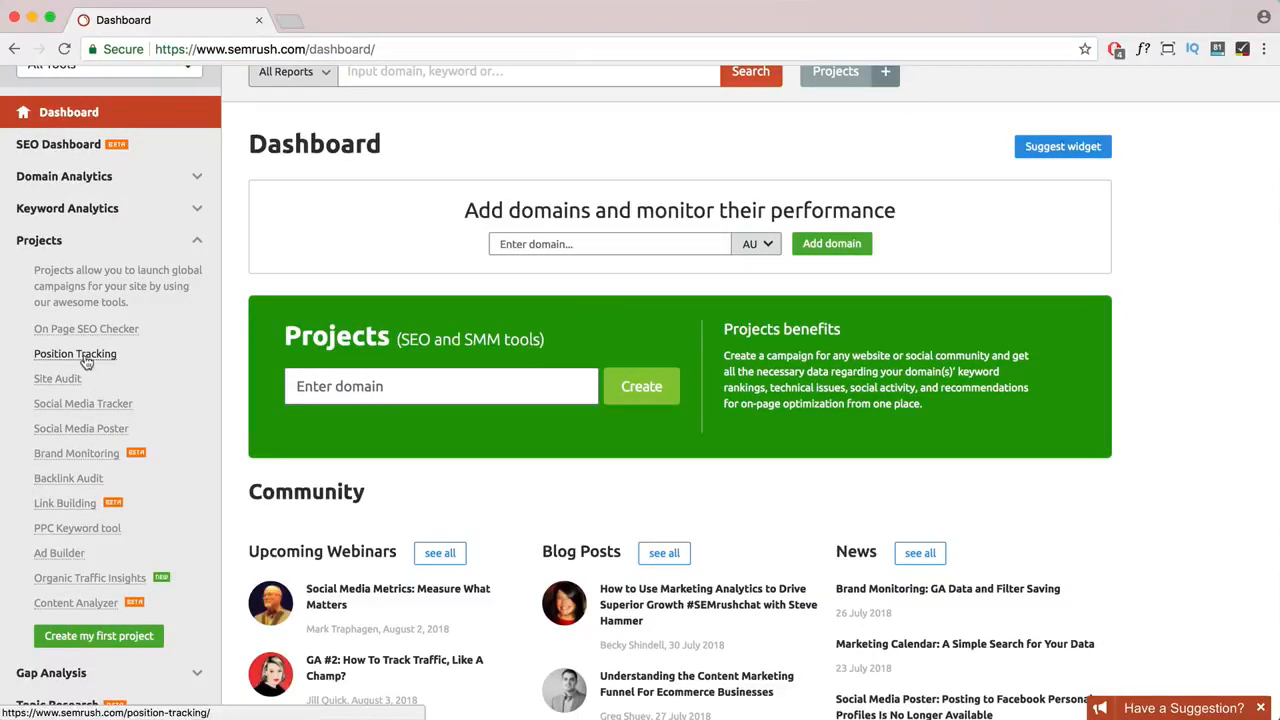
click(86, 362)
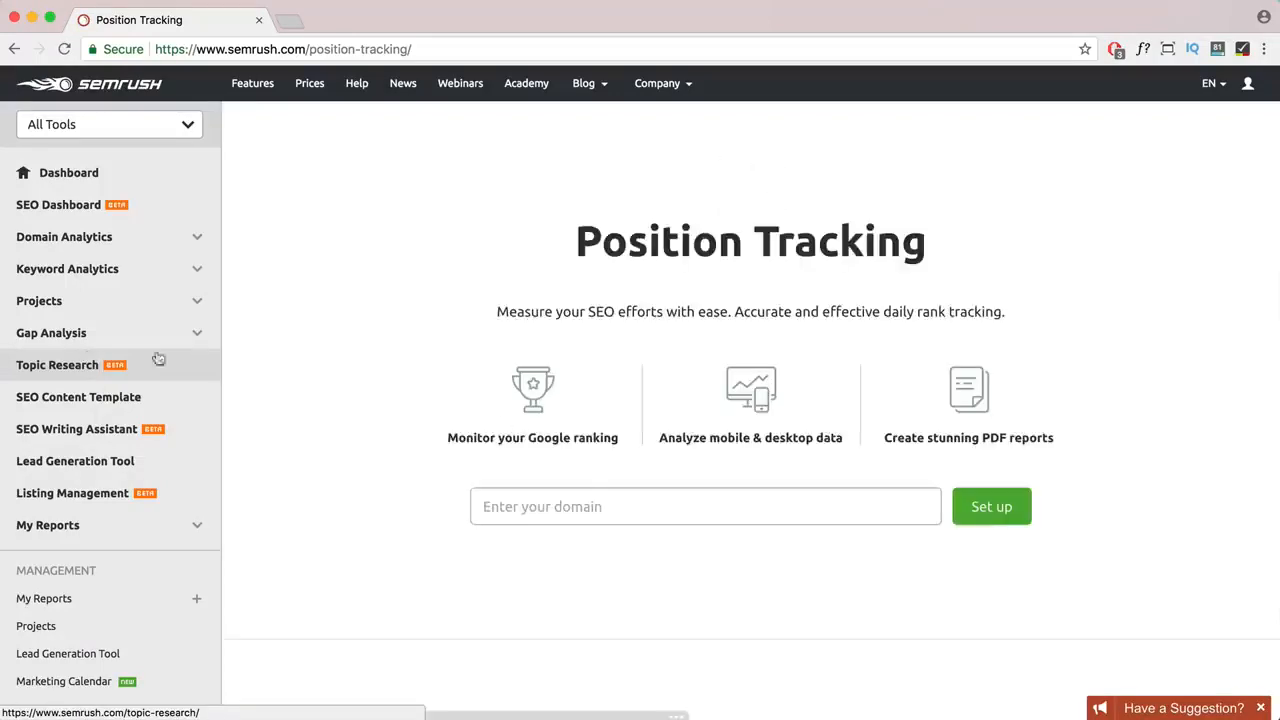
- Start Position Tracking setup for the owner's personal website domain and enter the owner's full name as the business name
click(586, 502)
text(hoganchua.com)
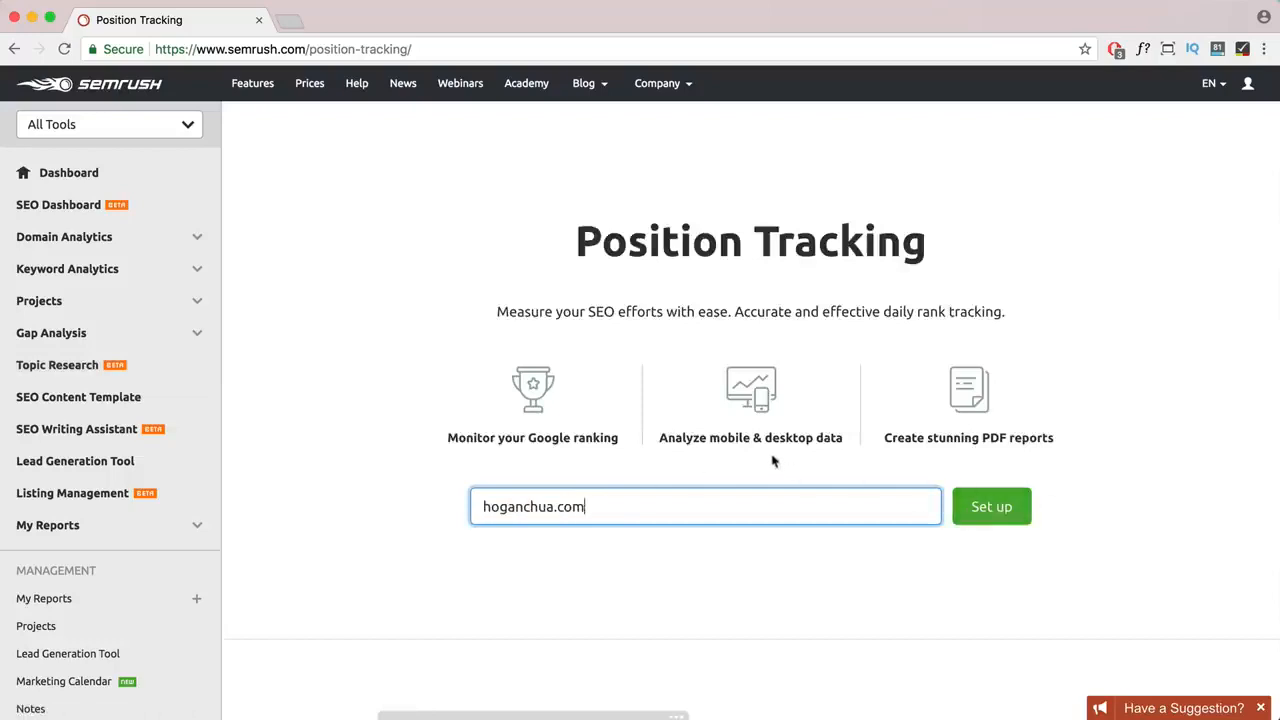
key(Return)
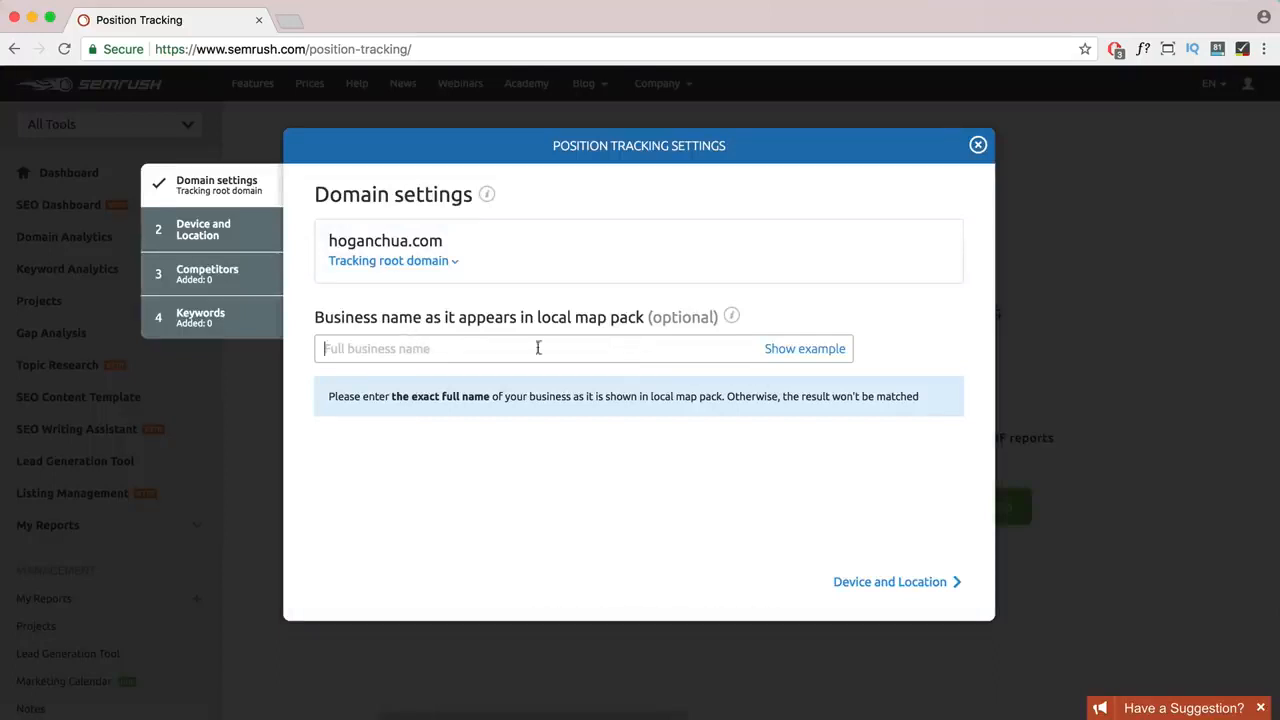
click(421, 336)
text(Hogan Chua)
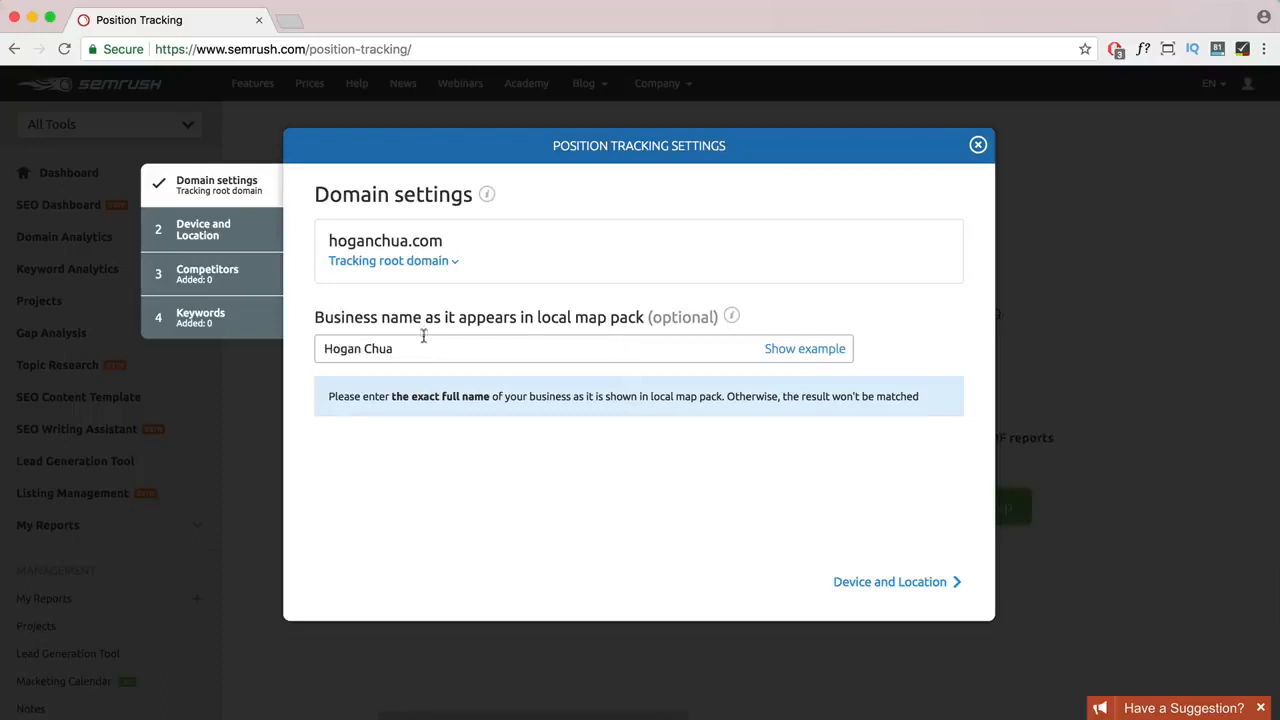
- Continue to the device and location settings and set the tracking country to United States
click(882, 584)
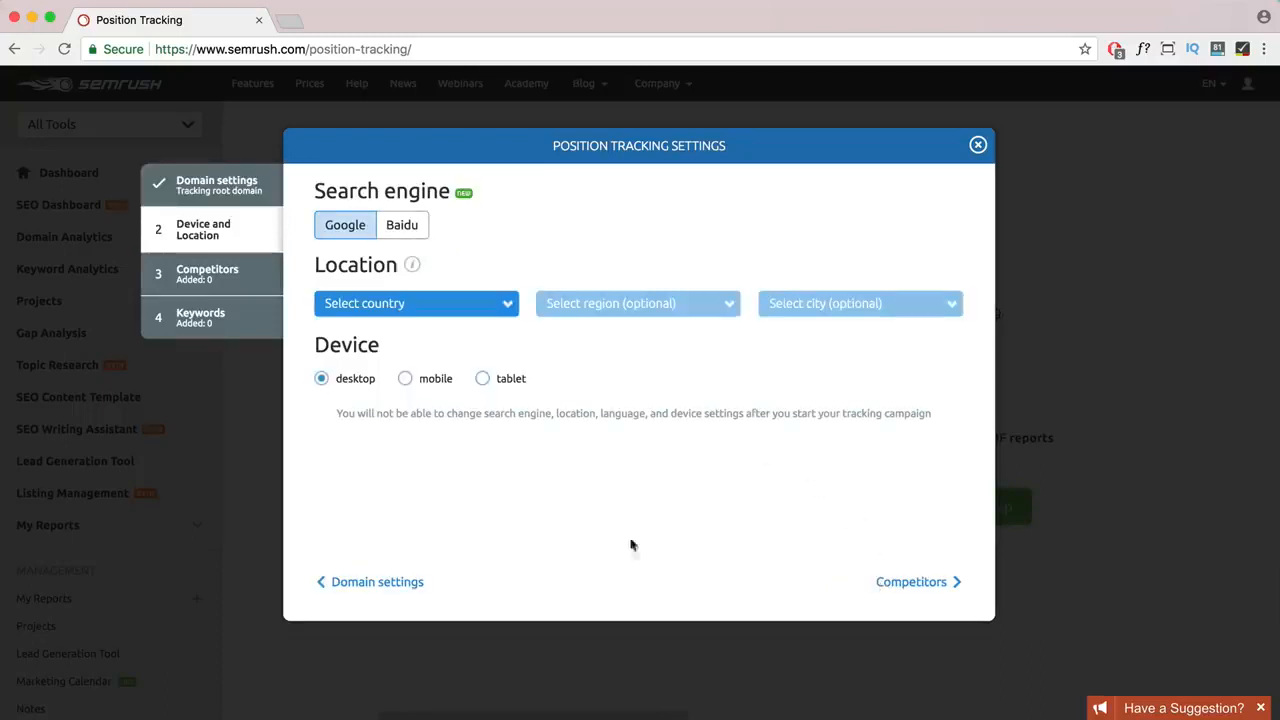
drag(376, 338, 314, 344)
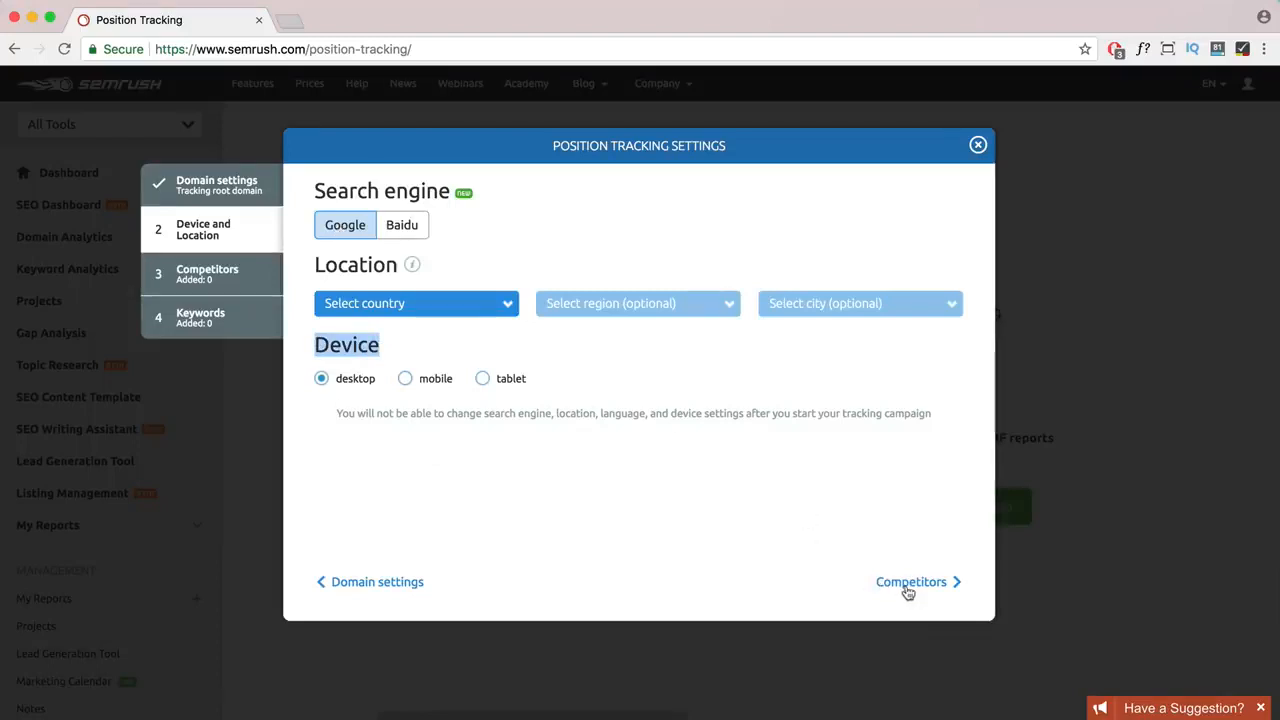
click(467, 305)
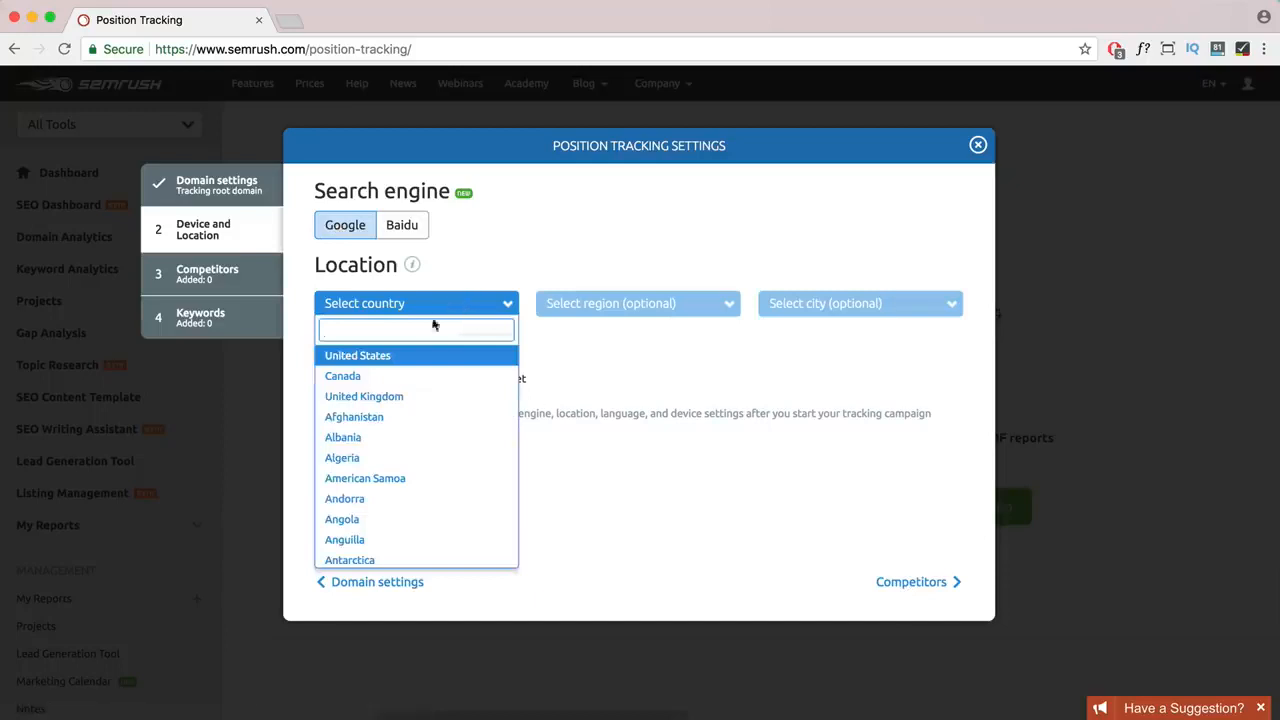
click(372, 356)
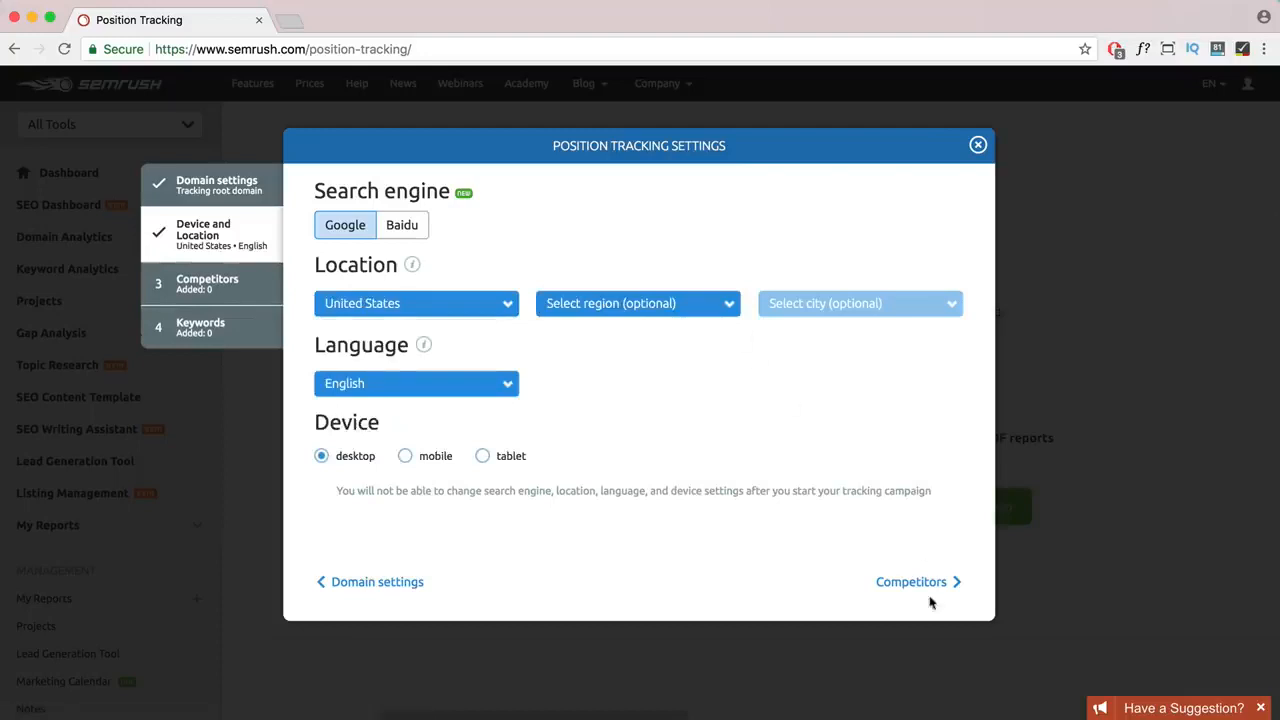
- Look through the optional region choices for the United States and close the list without picking one
click(686, 312)
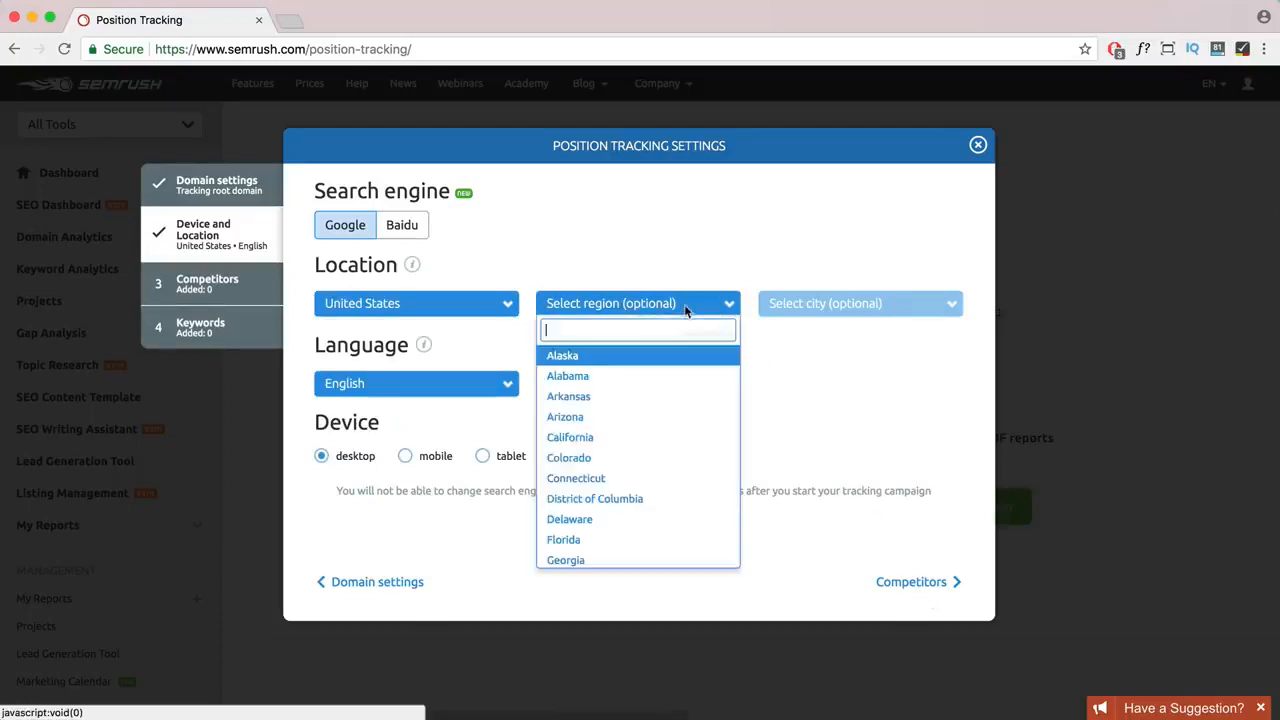
click(697, 276)
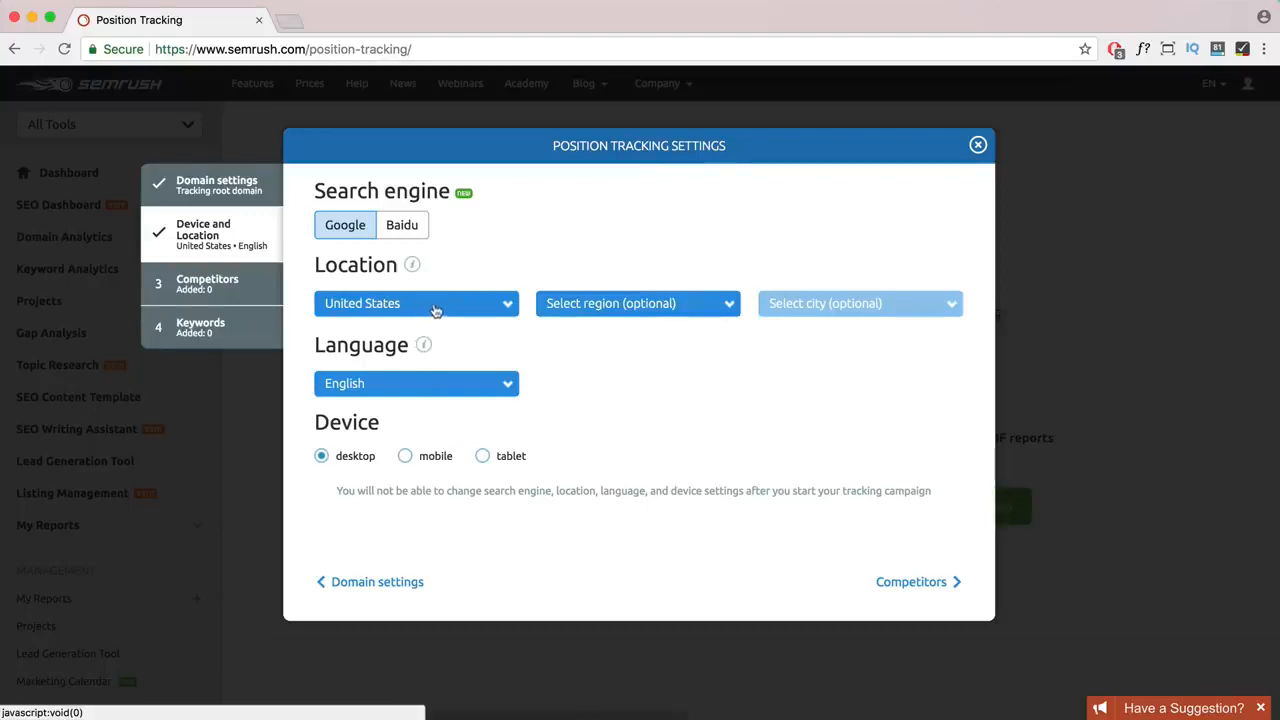
click(680, 308)
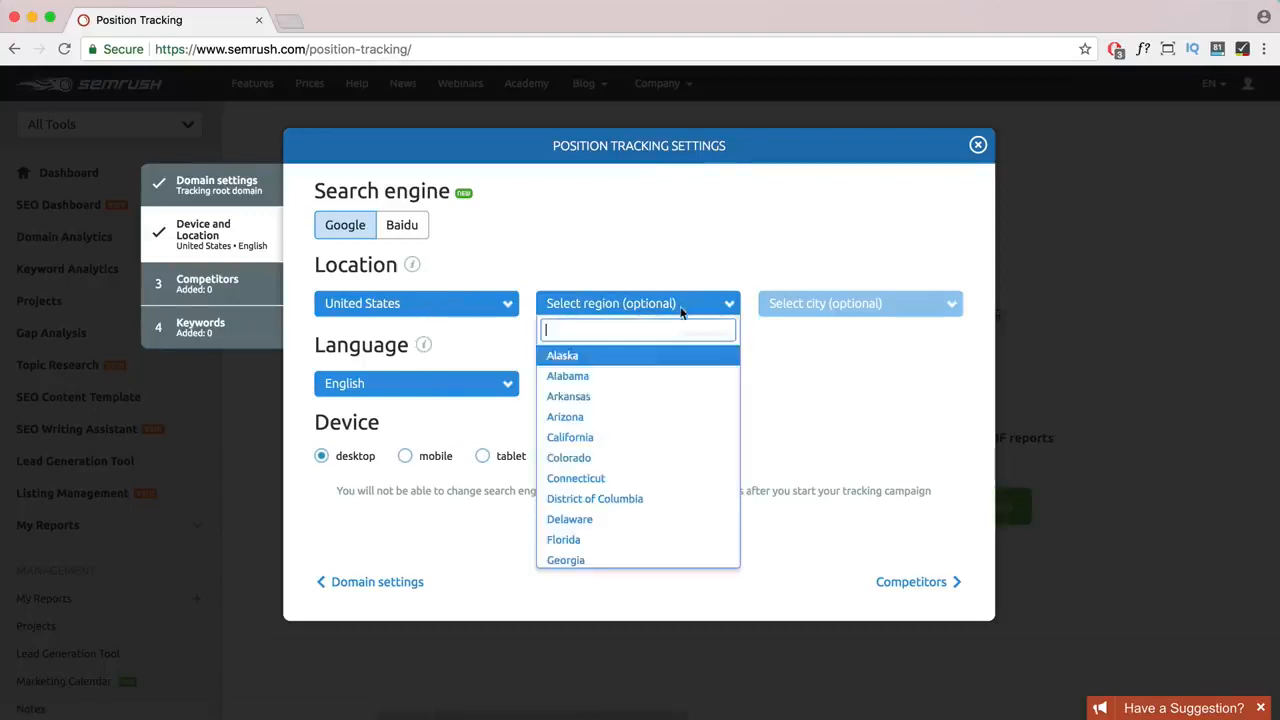
click(624, 270)
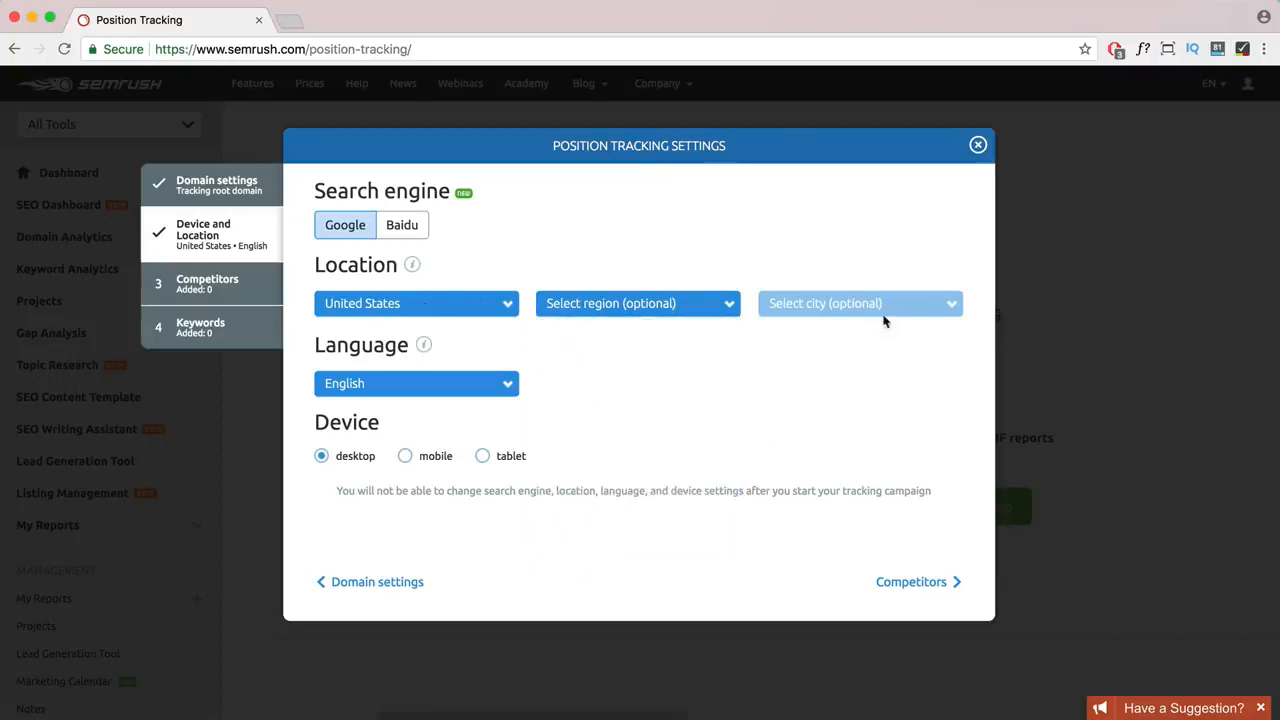
- Skip adding competitors and enter the owner's full name as two keywords, one with a space and one without
click(924, 588)
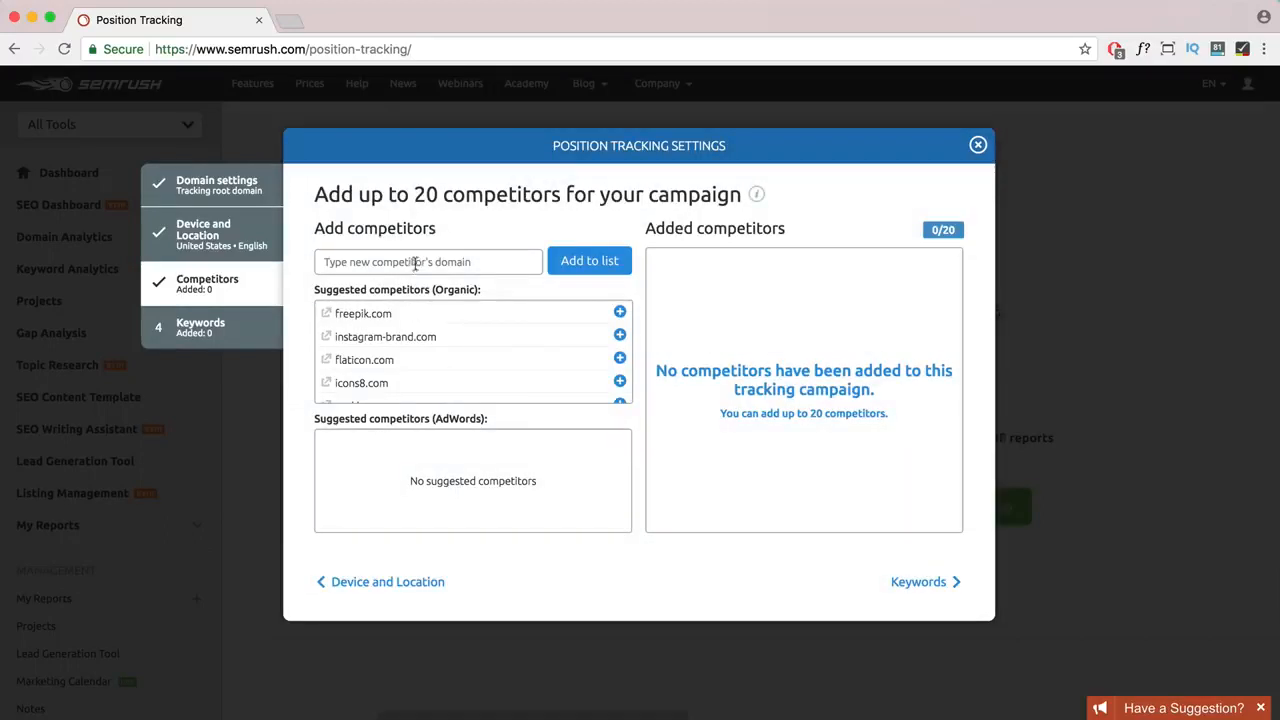
click(920, 584)
scroll(460, 456, down, 1)
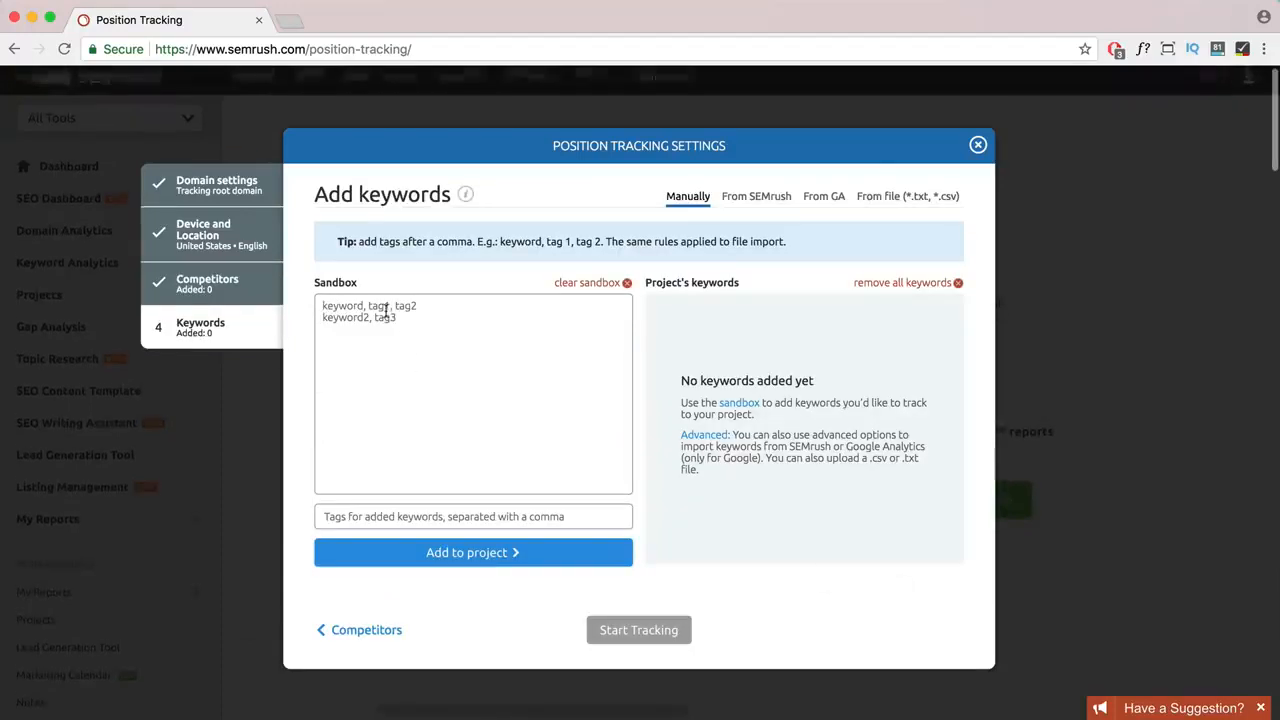
scroll(448, 320, down, 2)
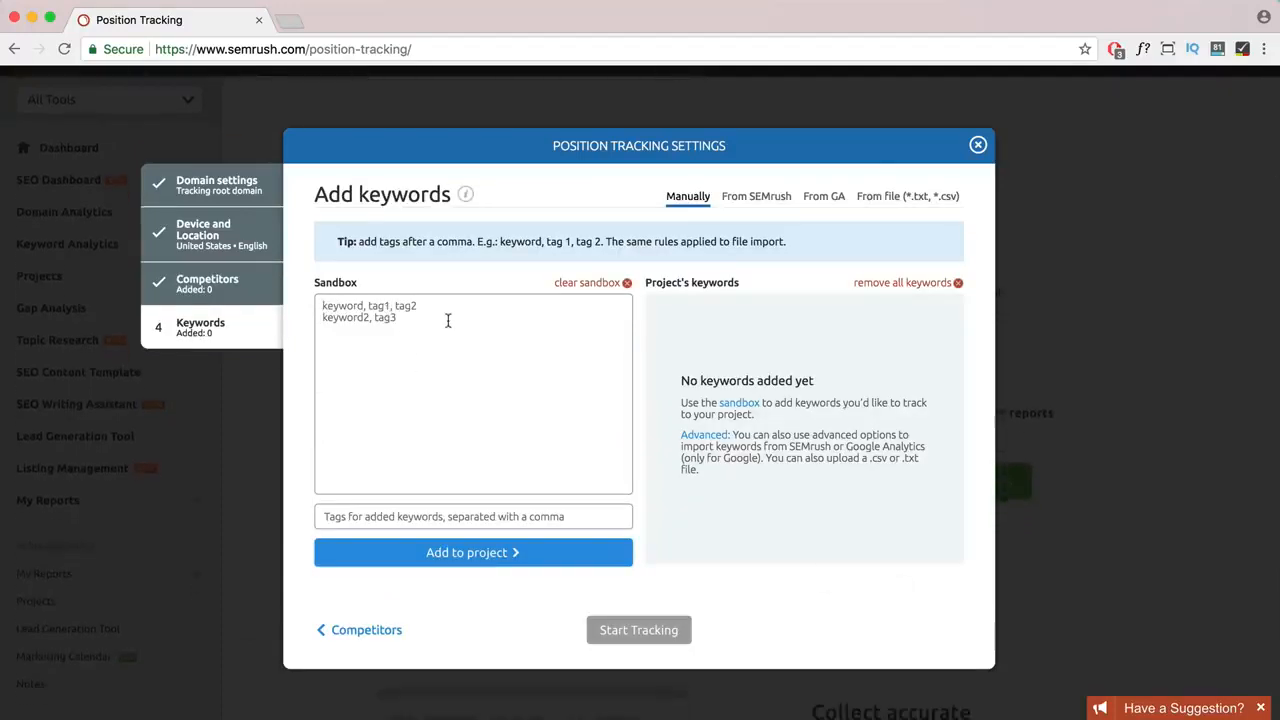
text(hogan chua)
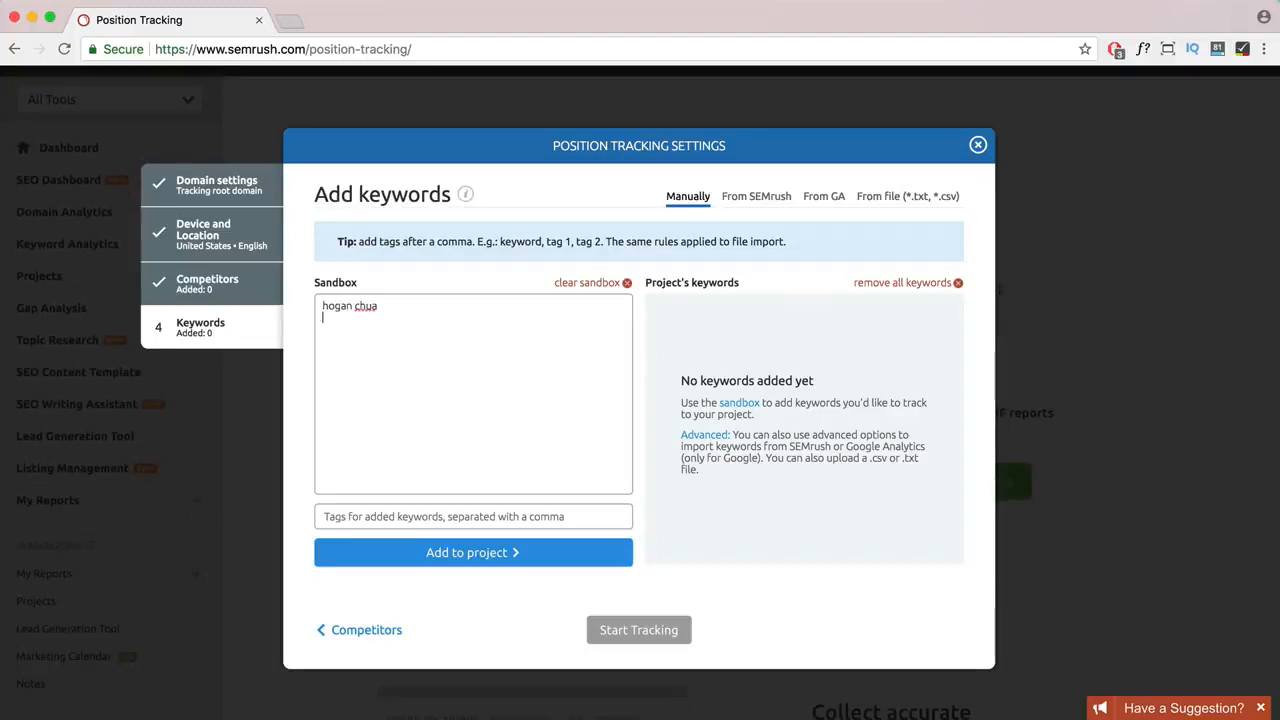
text(hoganchua)
drag(419, 326, 314, 298)
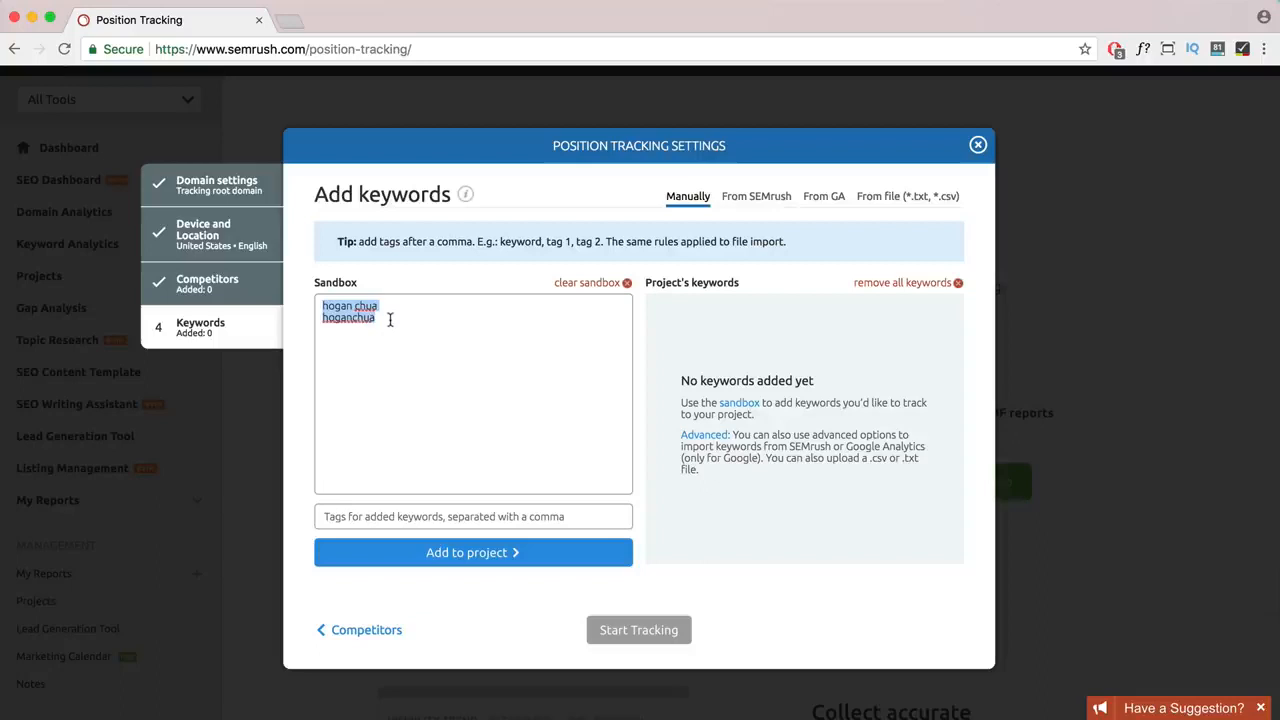
- Add the entered keywords to the project and start tracking with weekly updates turned off
click(477, 553)
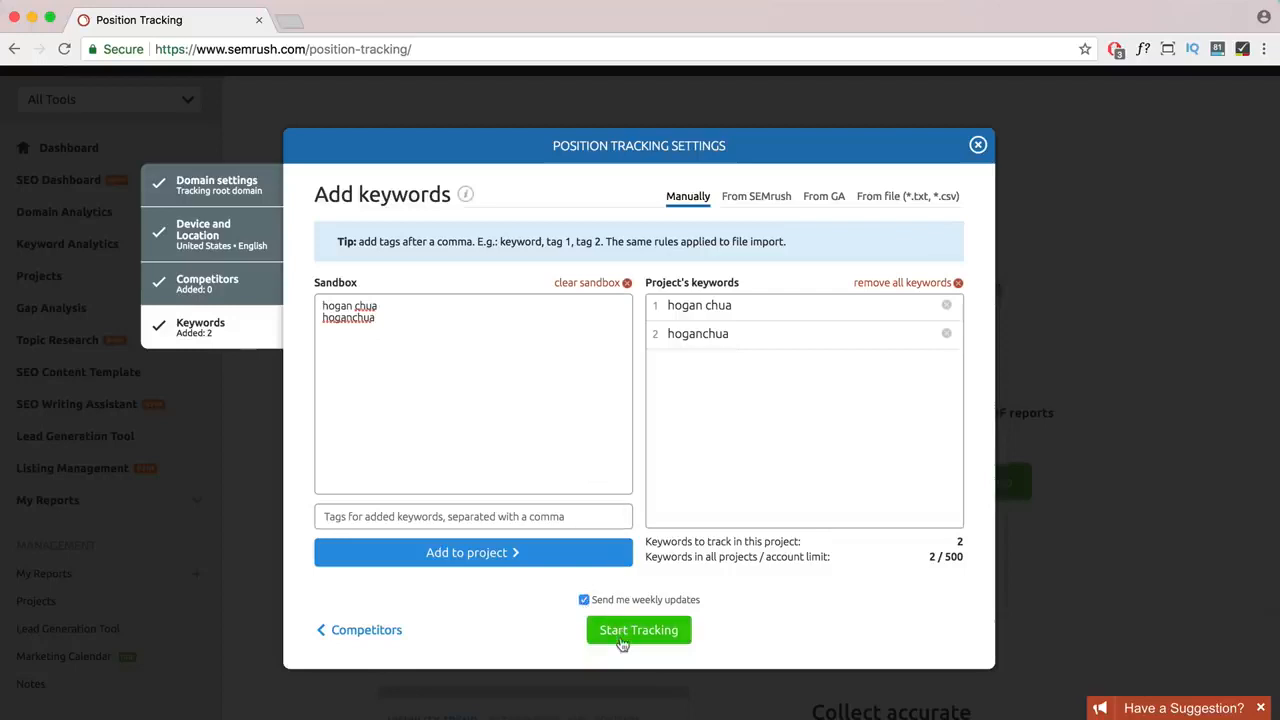
click(584, 599)
click(618, 632)
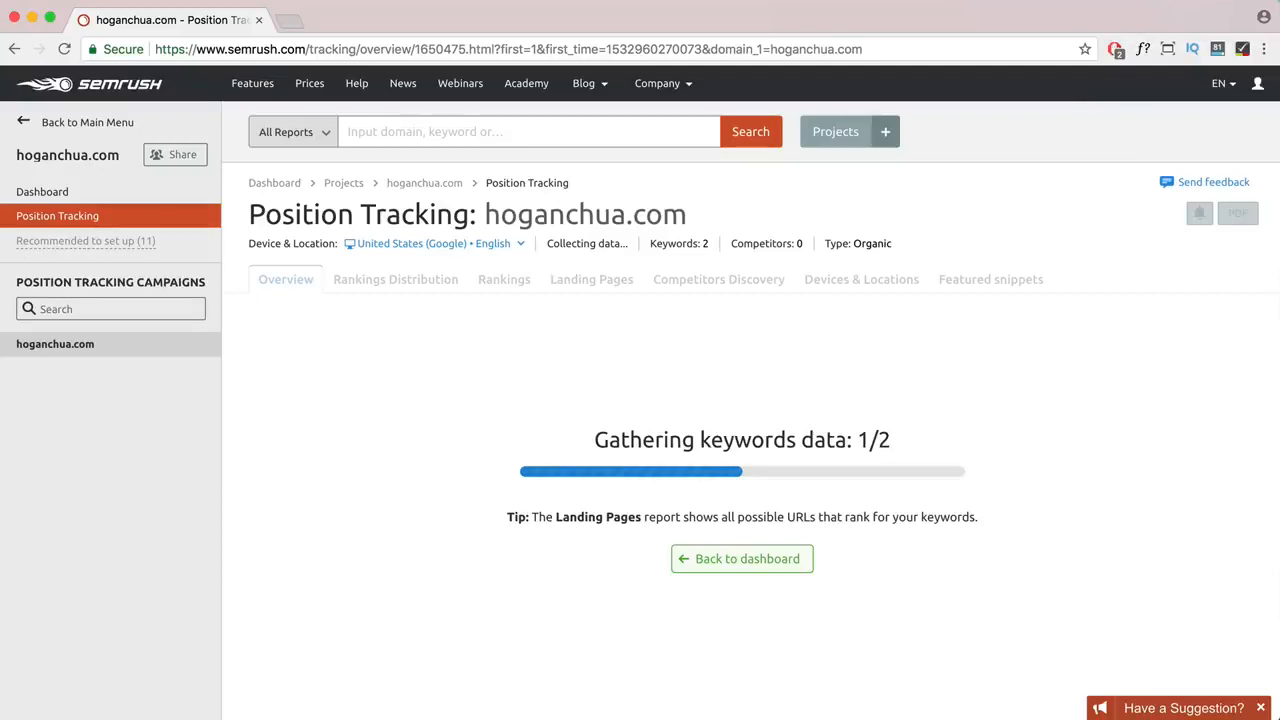
click(1122, 1)
click(1122, 5)
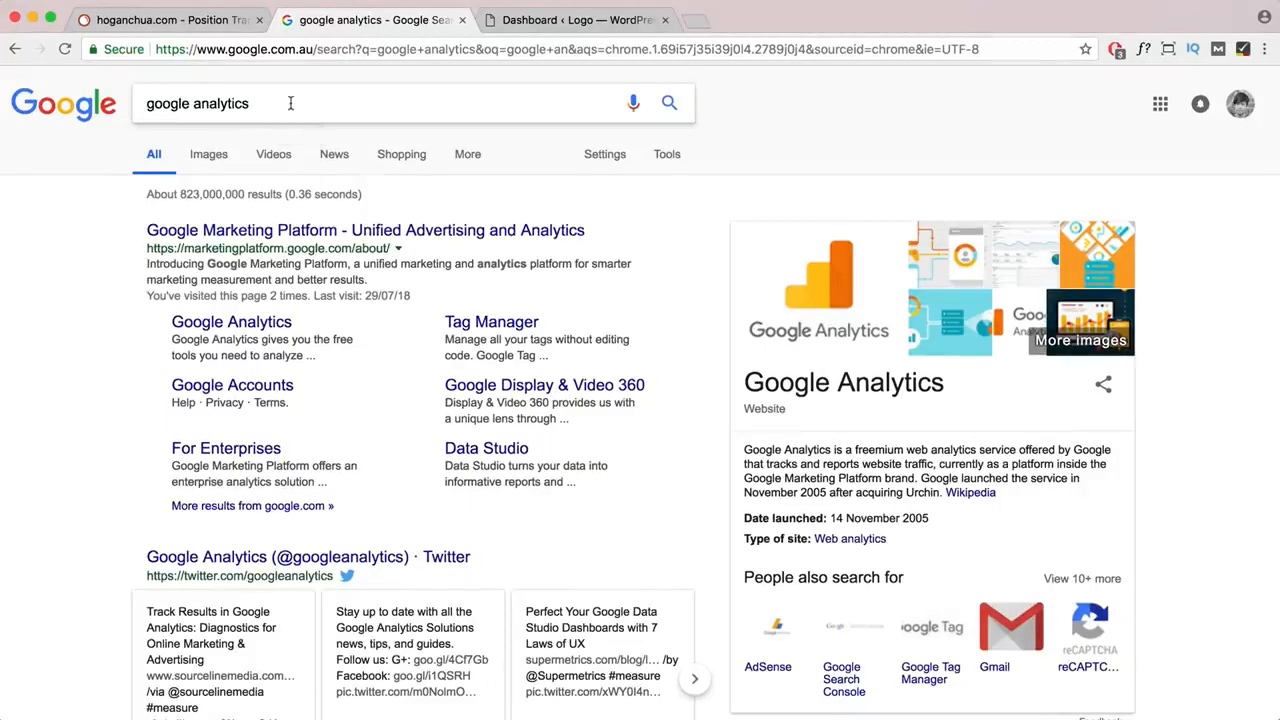
- Open the Google Marketing Platform site from the google analytics search results and sign in to it
drag(282, 103, 148, 108)
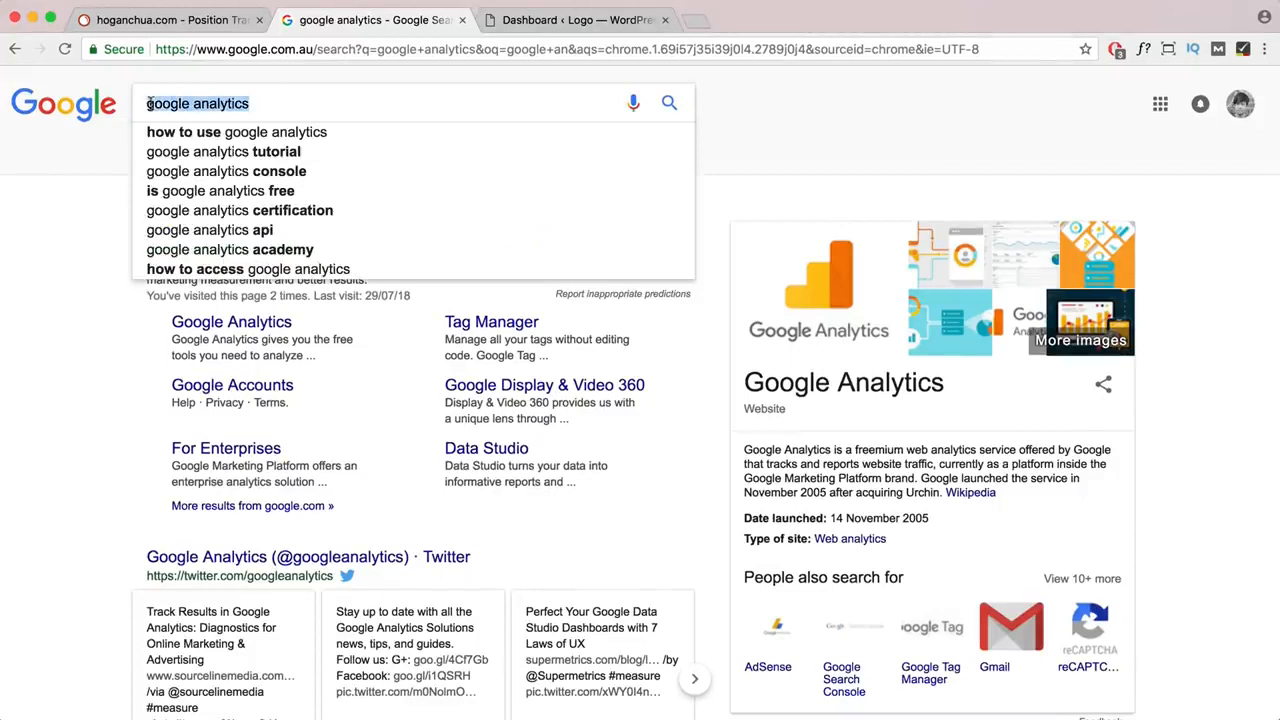
click(70, 231)
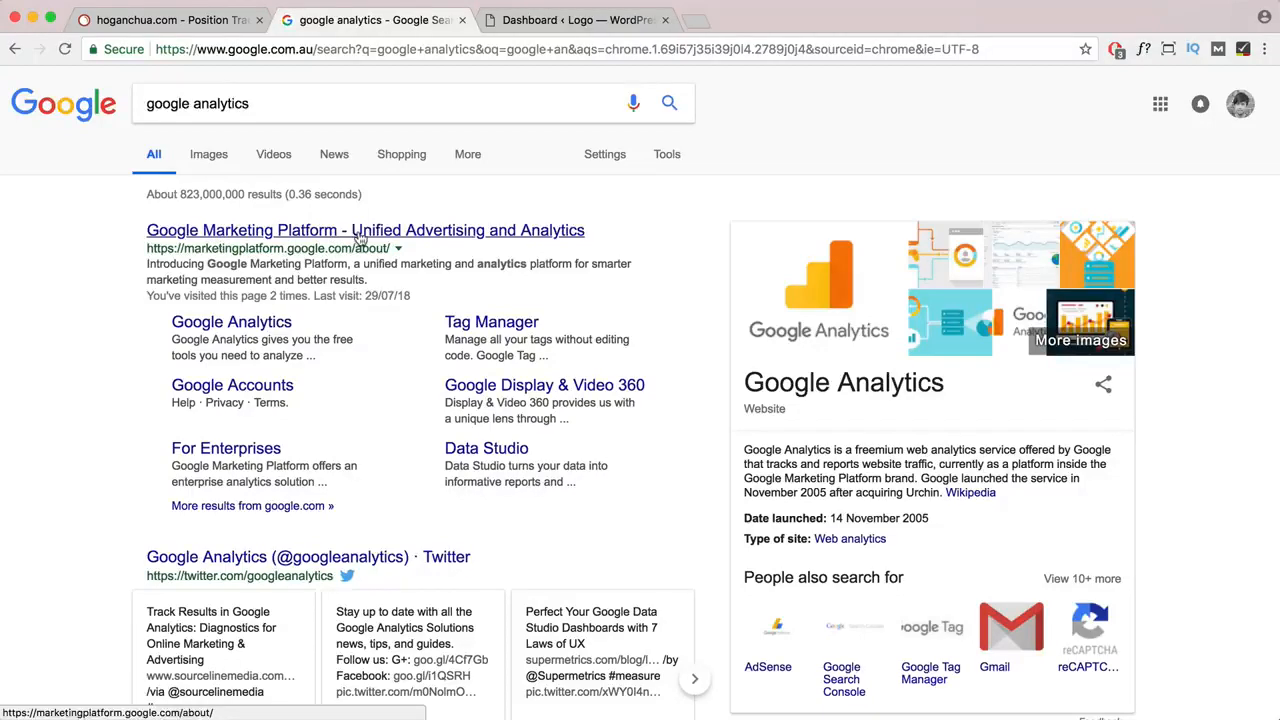
click(202, 233)
scroll(658, 330, down, 2)
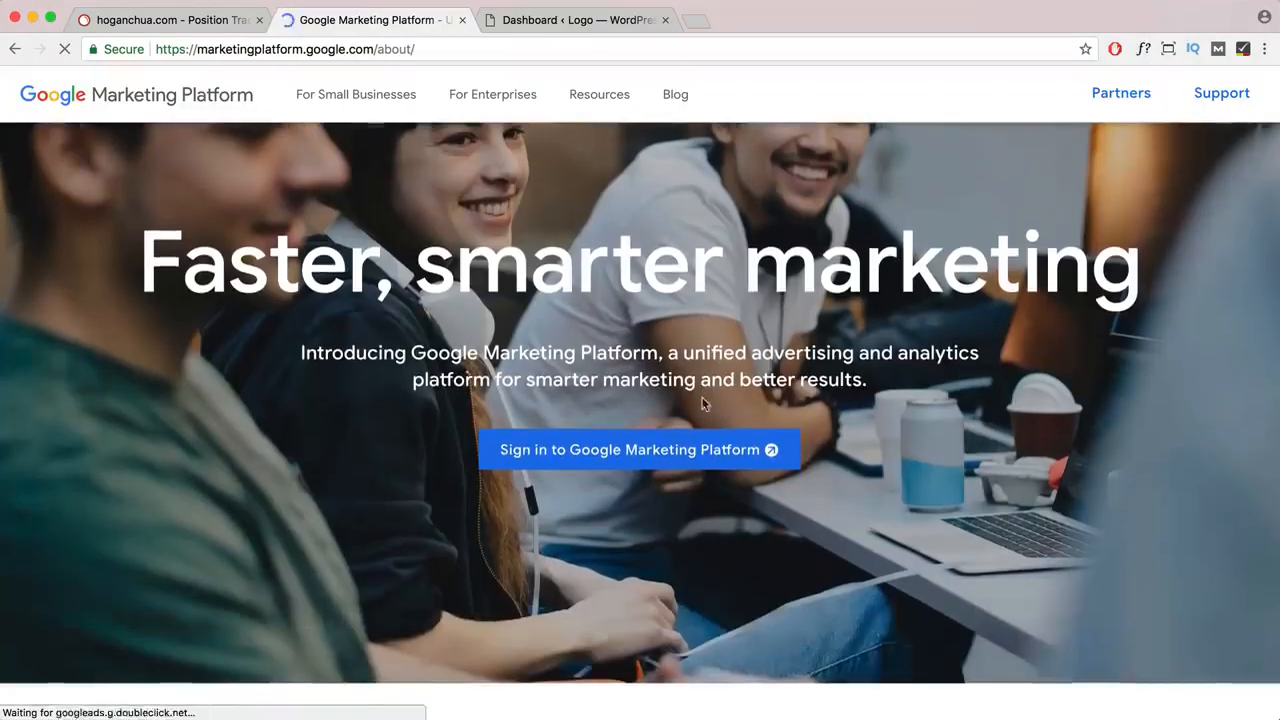
click(598, 452)
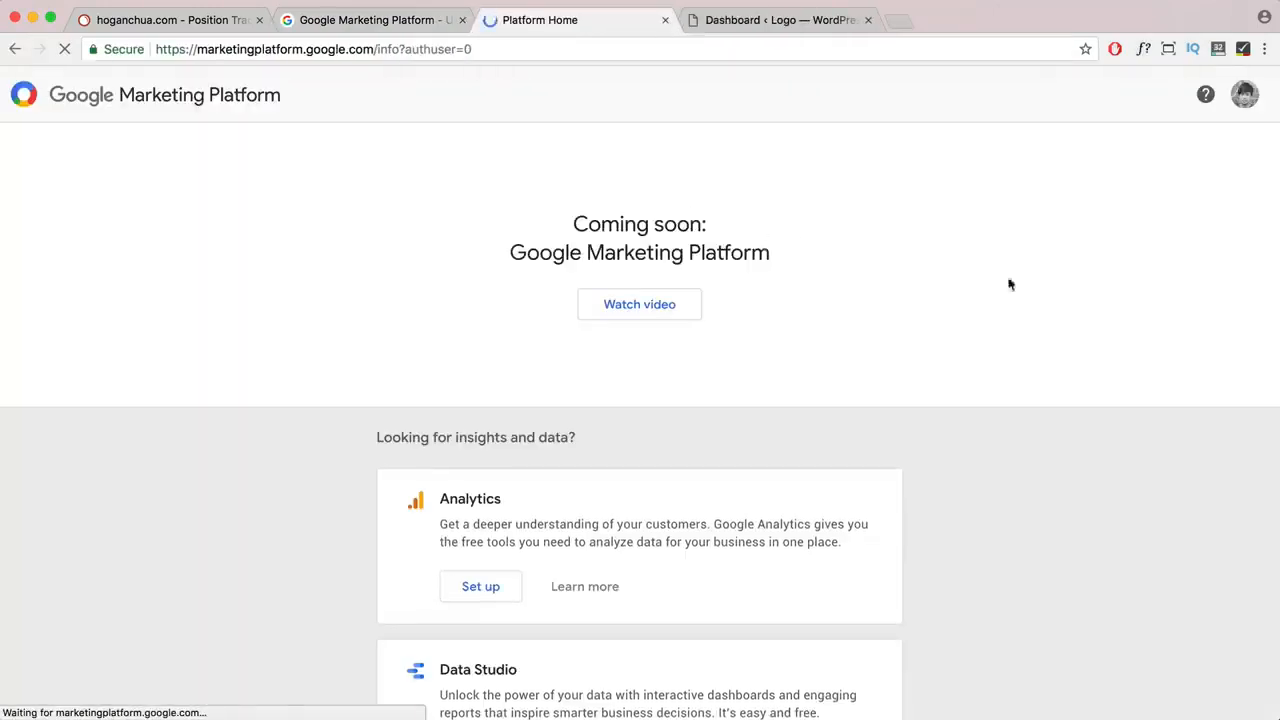
- Find Analytics among the Google Marketing Platform products and open it
scroll(480, 309, down, 3)
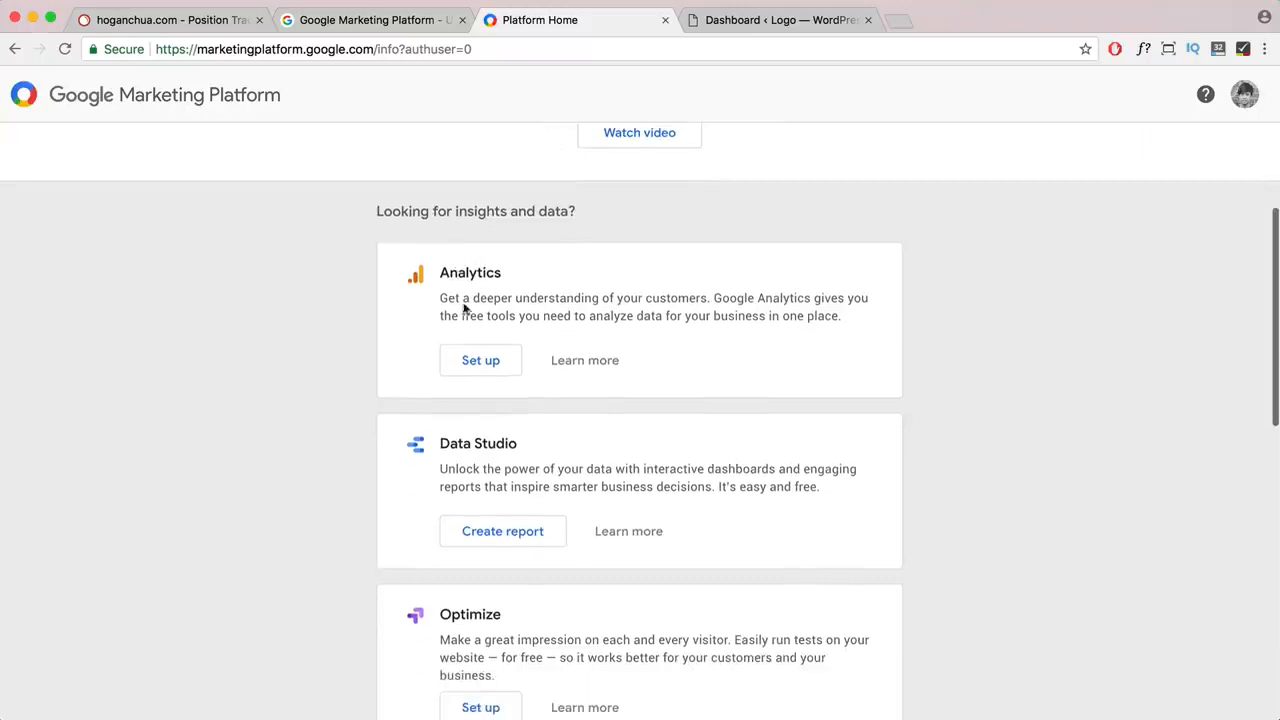
drag(491, 272, 439, 272)
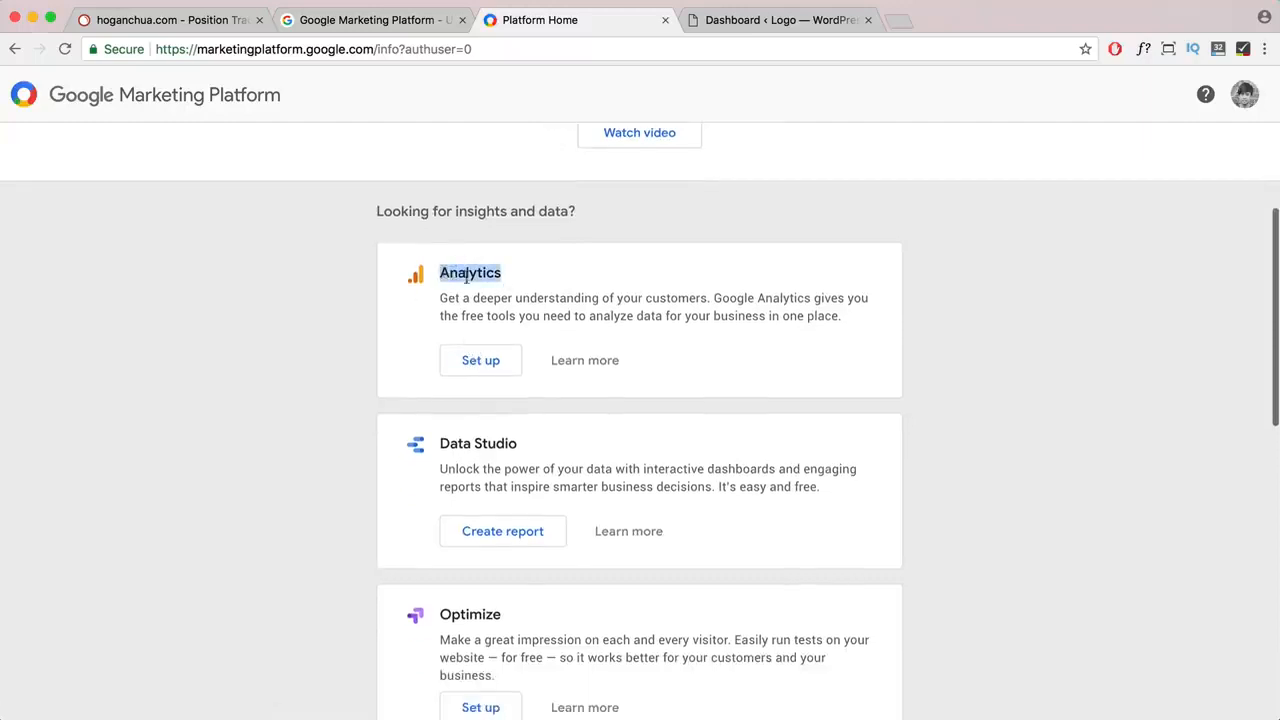
click(480, 370)
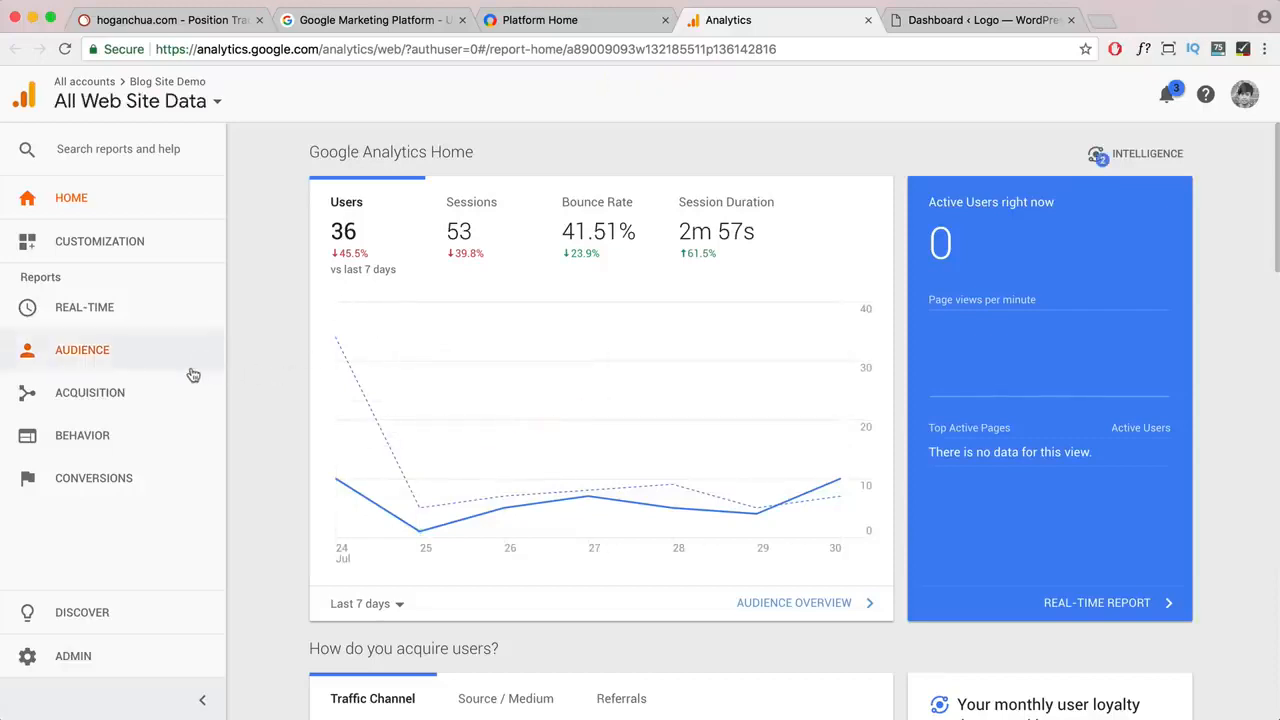
- Start creating a new account in the Google Analytics administration area and review its form
click(64, 663)
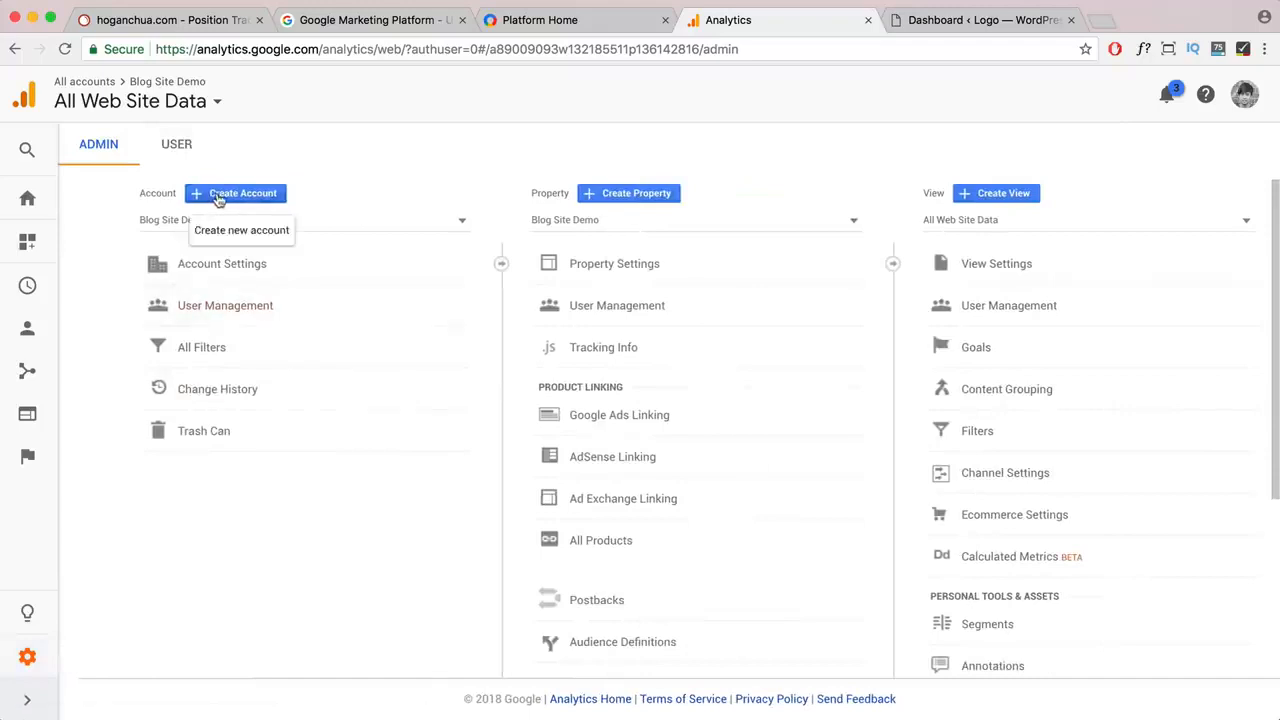
click(218, 199)
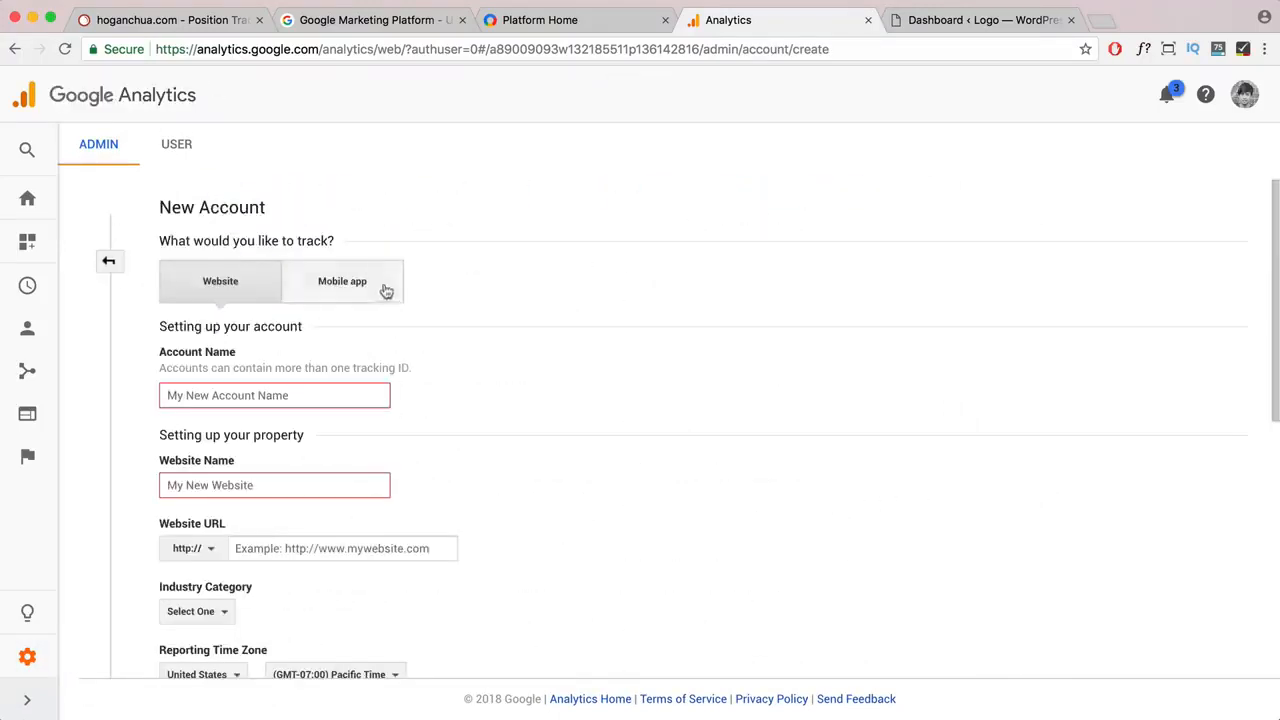
scroll(386, 287, down, 3)
scroll(386, 287, up, 2)
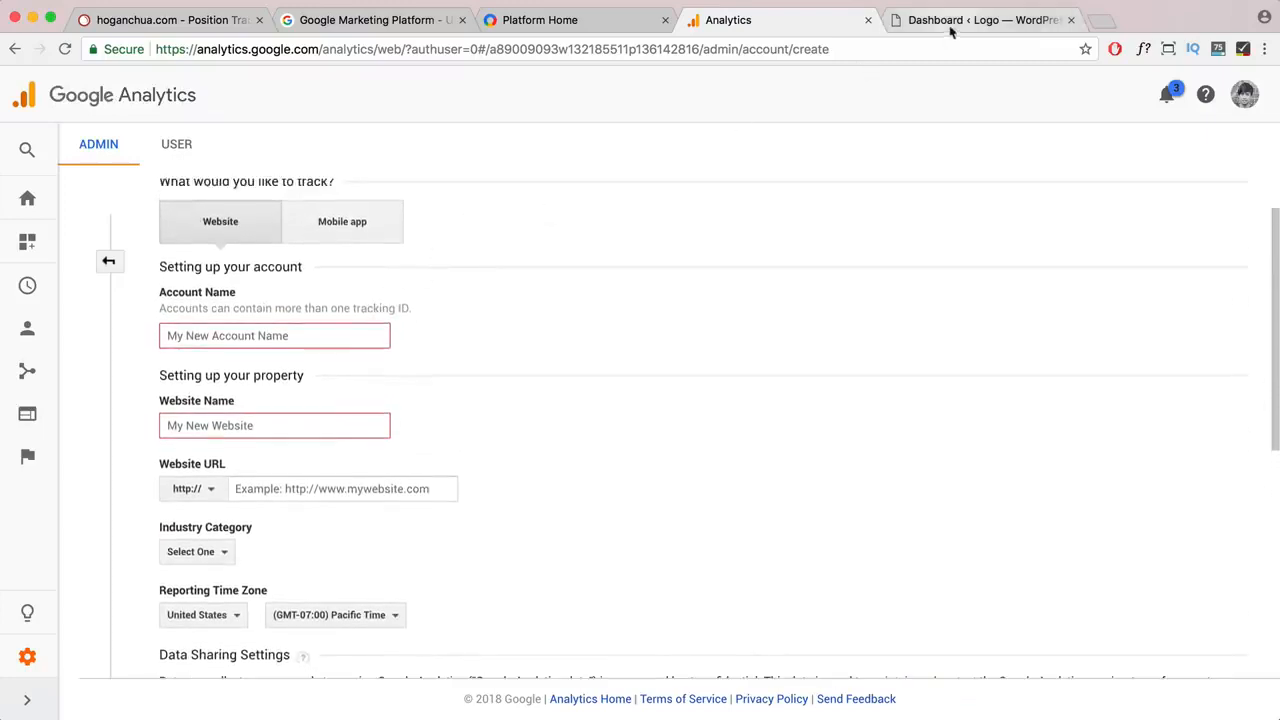
click(272, 335)
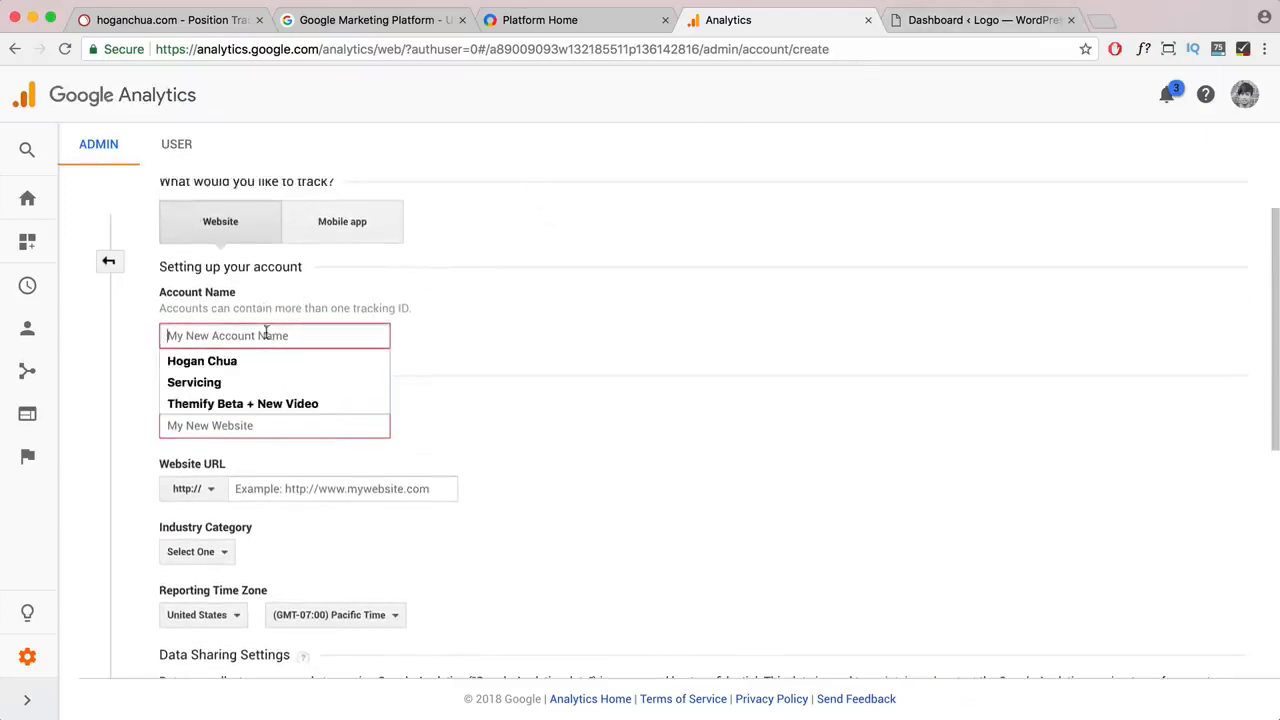
click(944, 24)
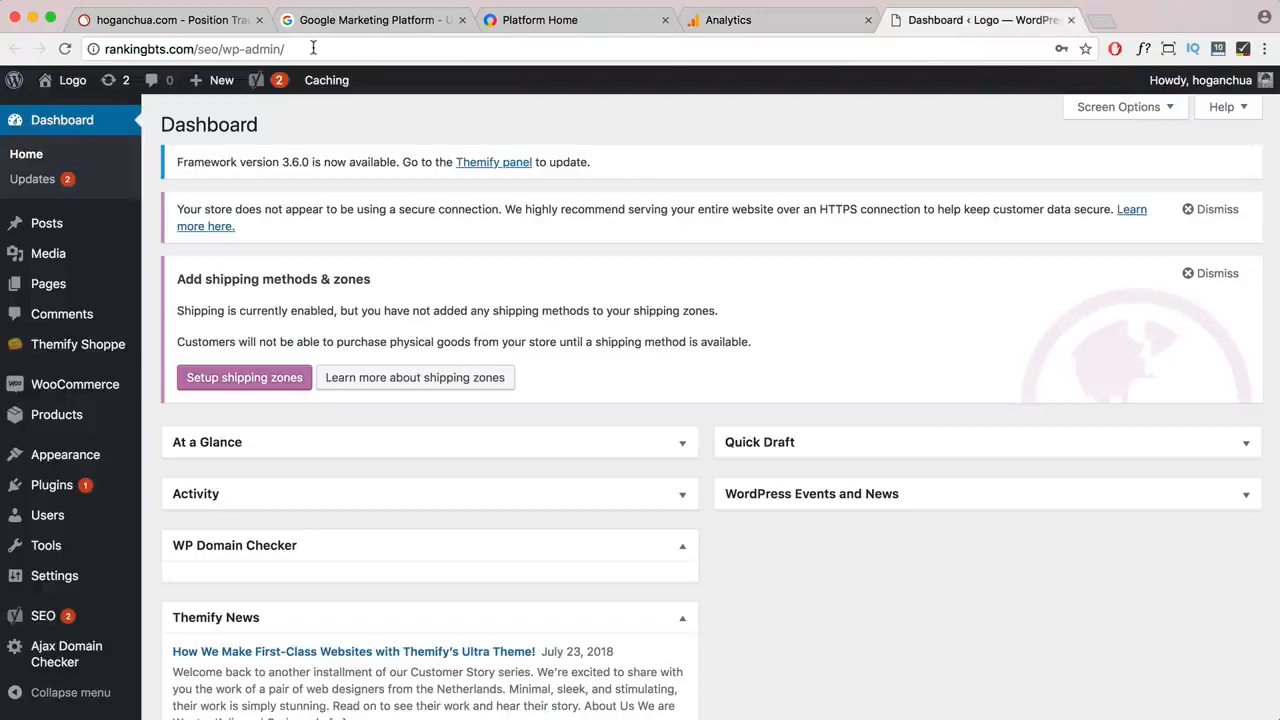
drag(222, 49, 90, 49)
key(ctrl+c)
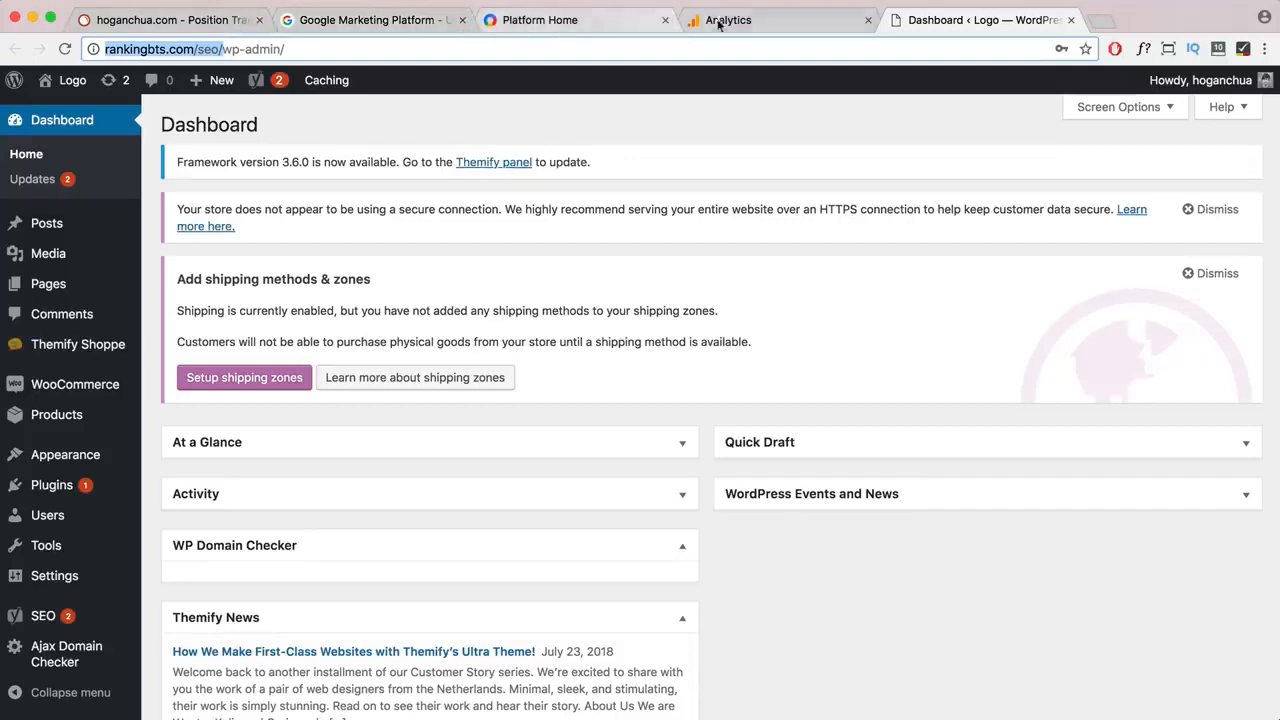
click(680, 18)
key(ctrl+v)
click(269, 435)
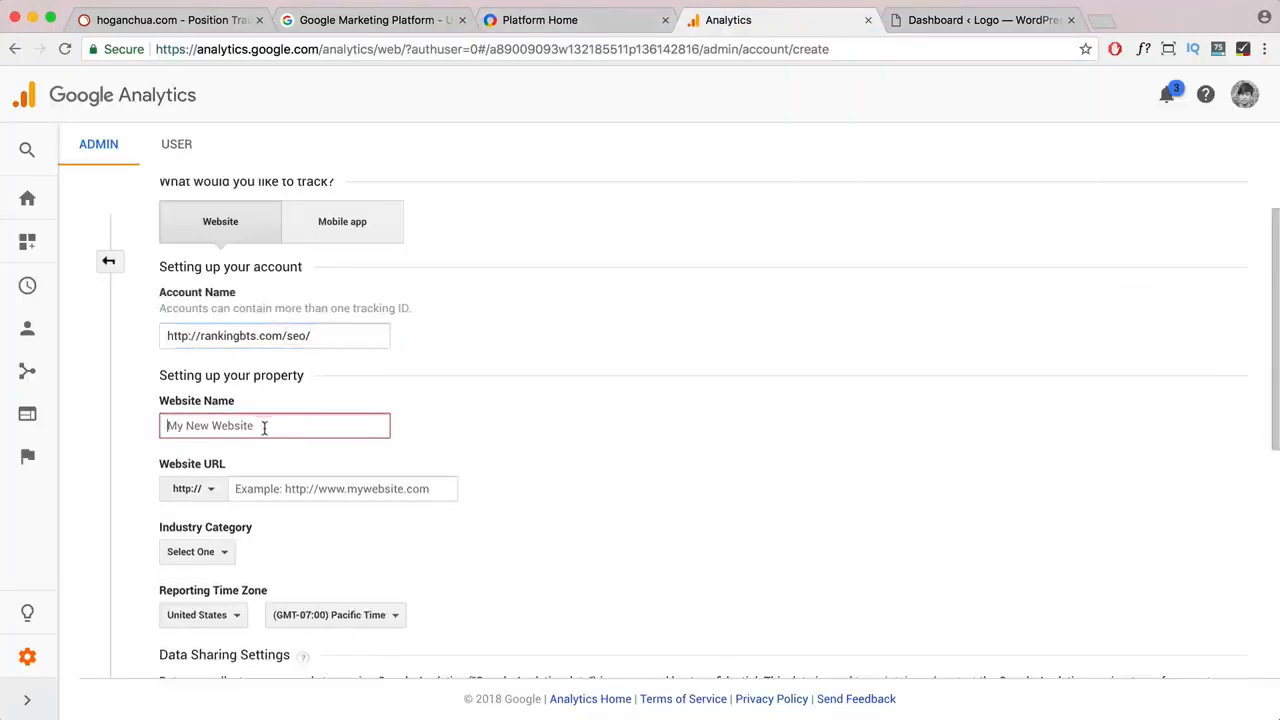
key(ctrl+v)
drag(340, 426, 103, 421)
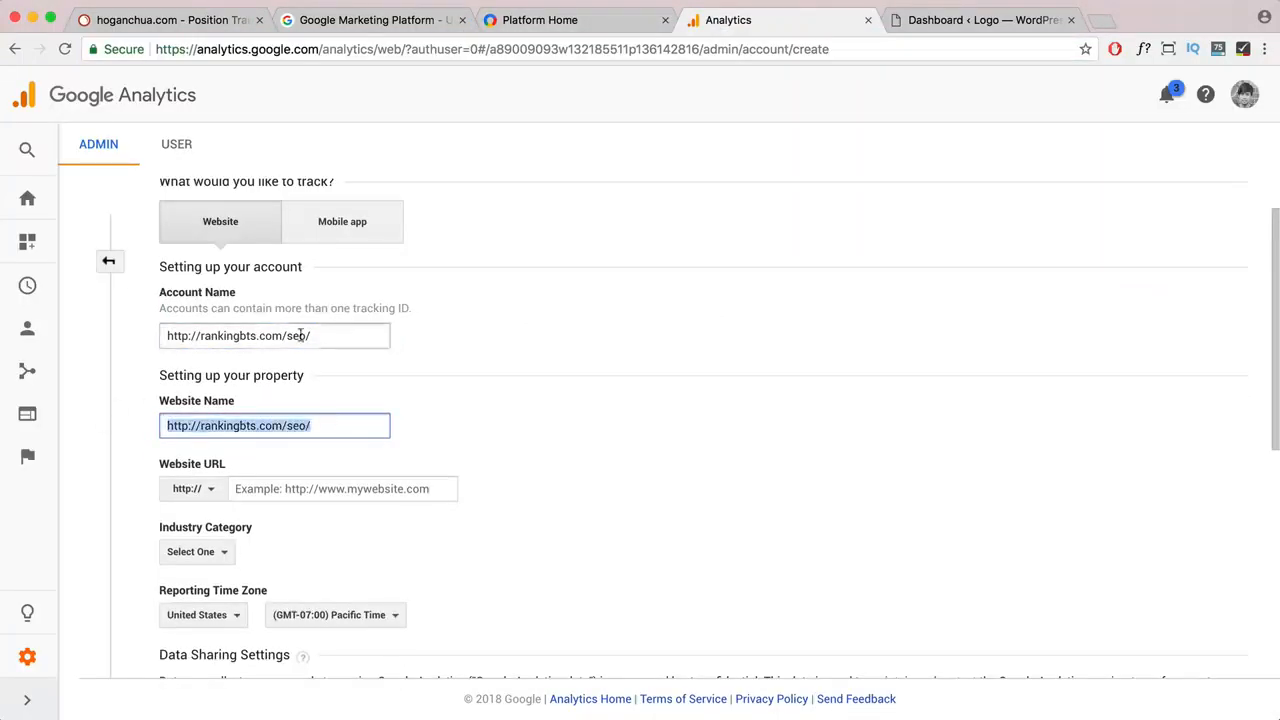
drag(330, 336, 75, 335)
key(super+c)
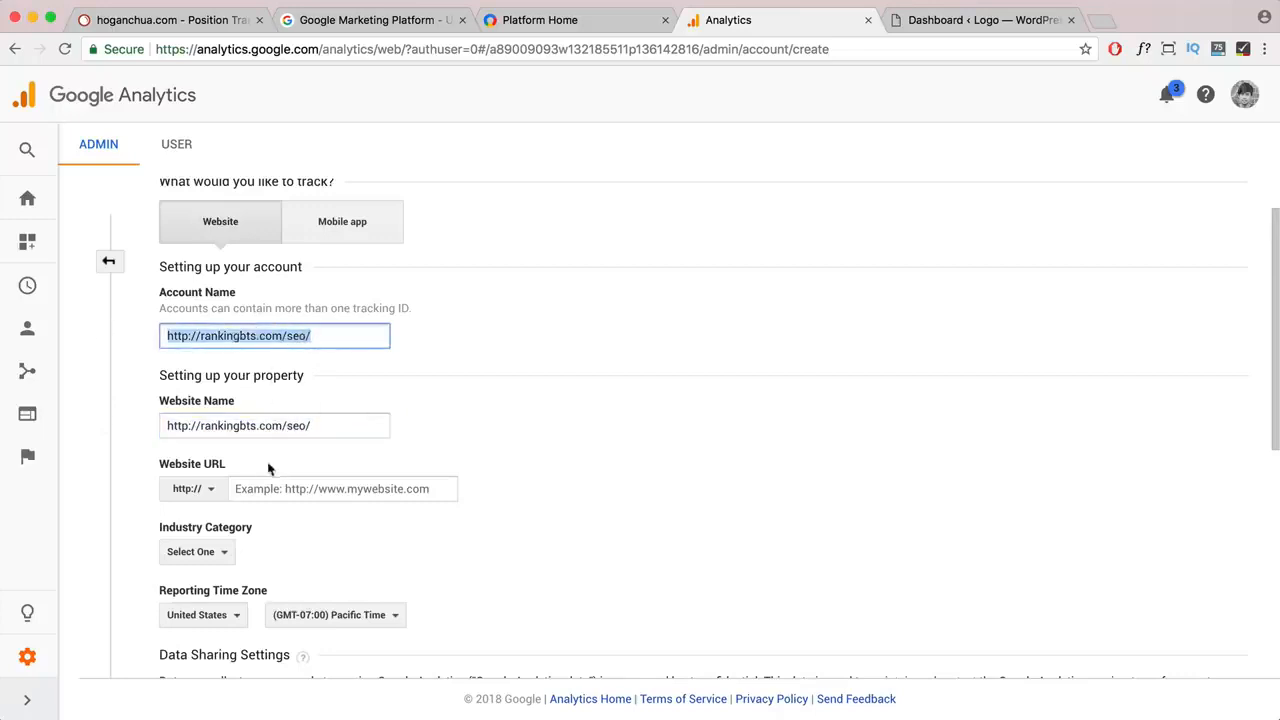
click(250, 489)
key(super+v)
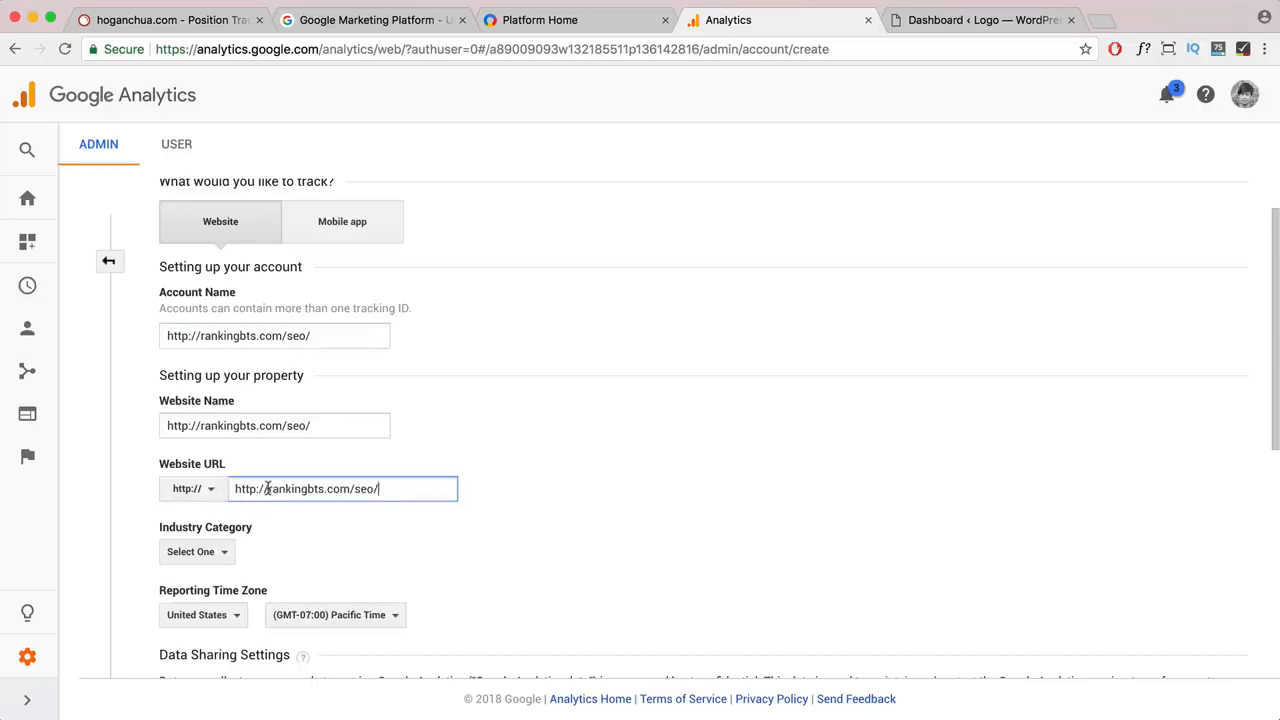
drag(268, 489, 231, 489)
key(BackSpace)
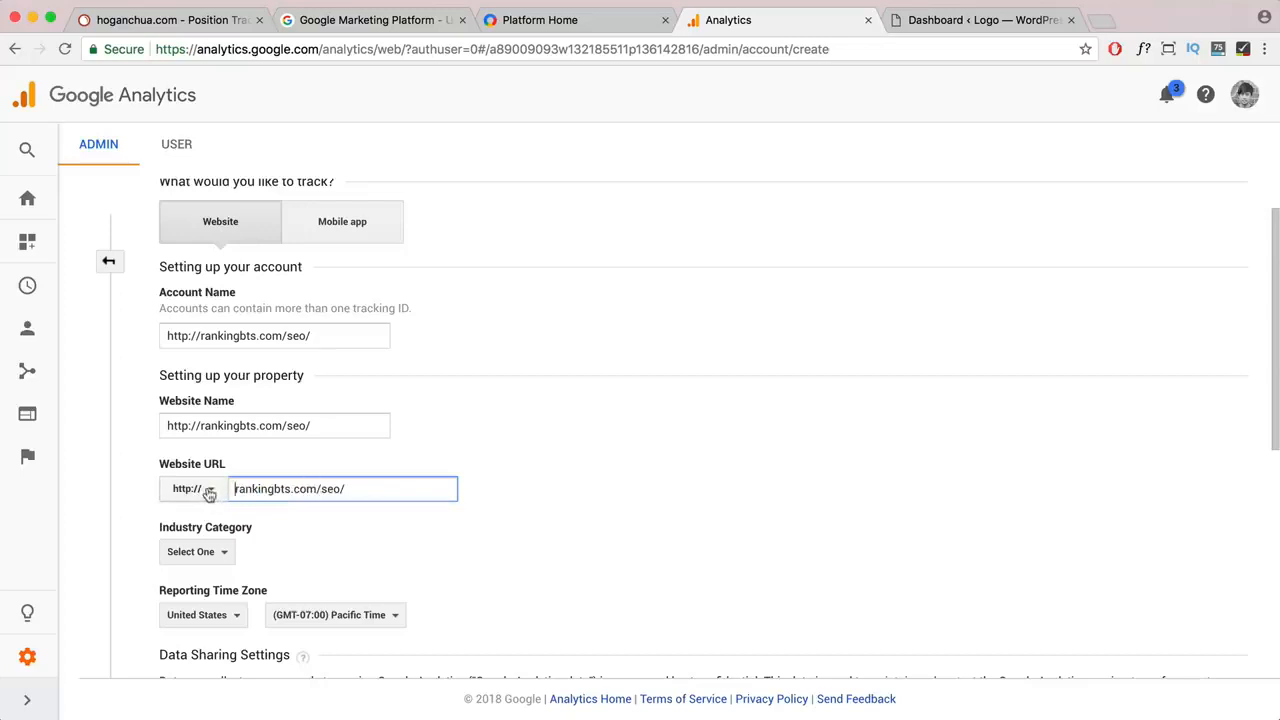
- Set the industry category of the new website property to Business and Industrial Markets
scroll(271, 526, down, 3)
click(212, 412)
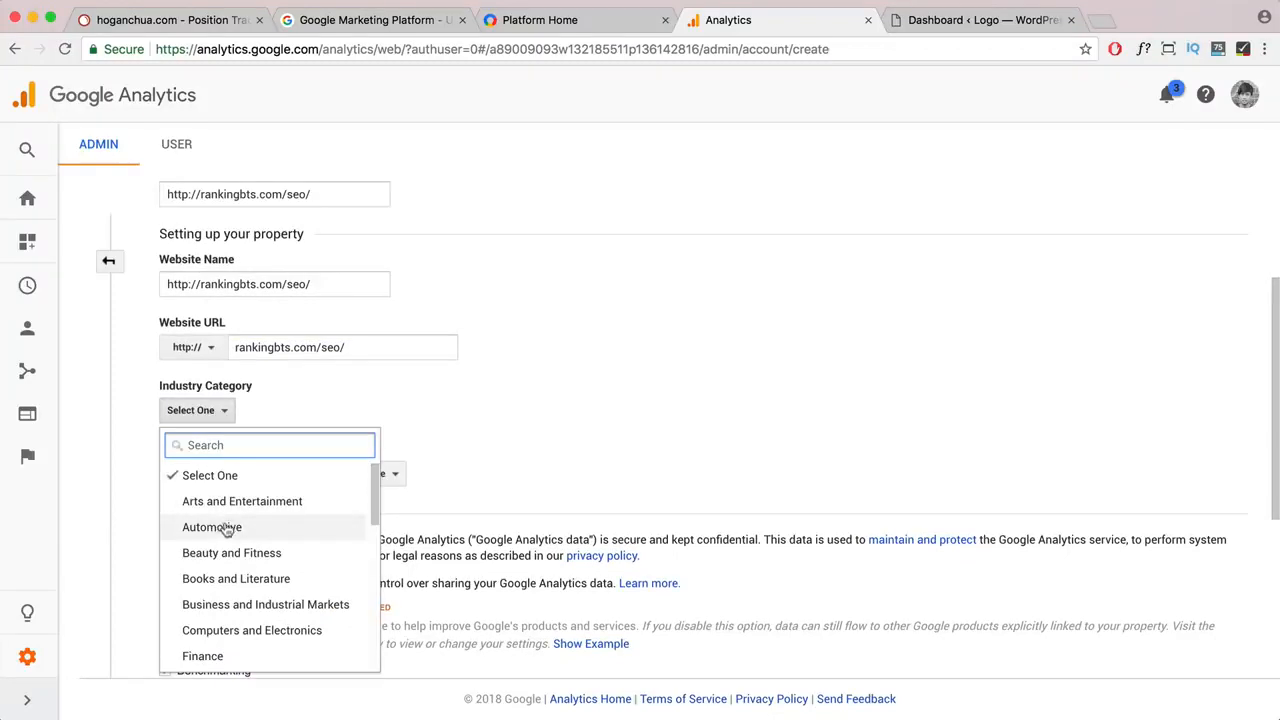
text(bus)
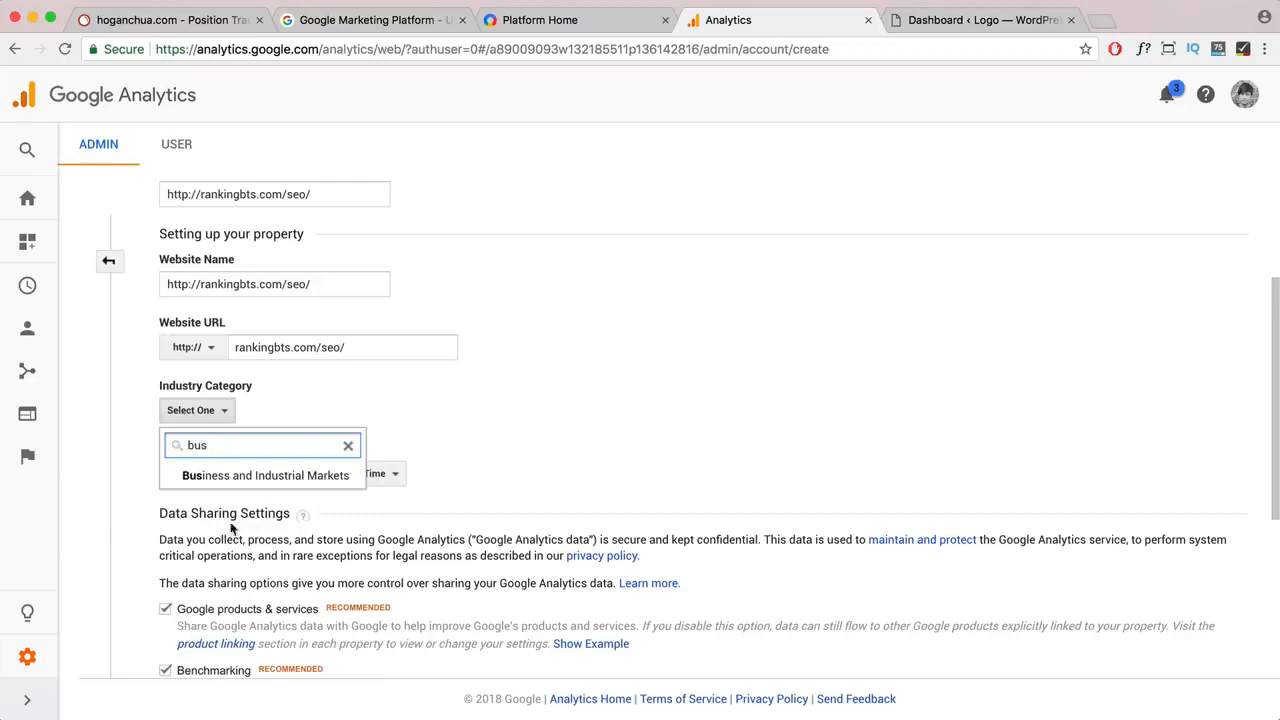
click(274, 476)
- Set the reporting time zone to Australia, (GMT+10:00) Eastern Time - Melbourne
scroll(255, 470, down, 2)
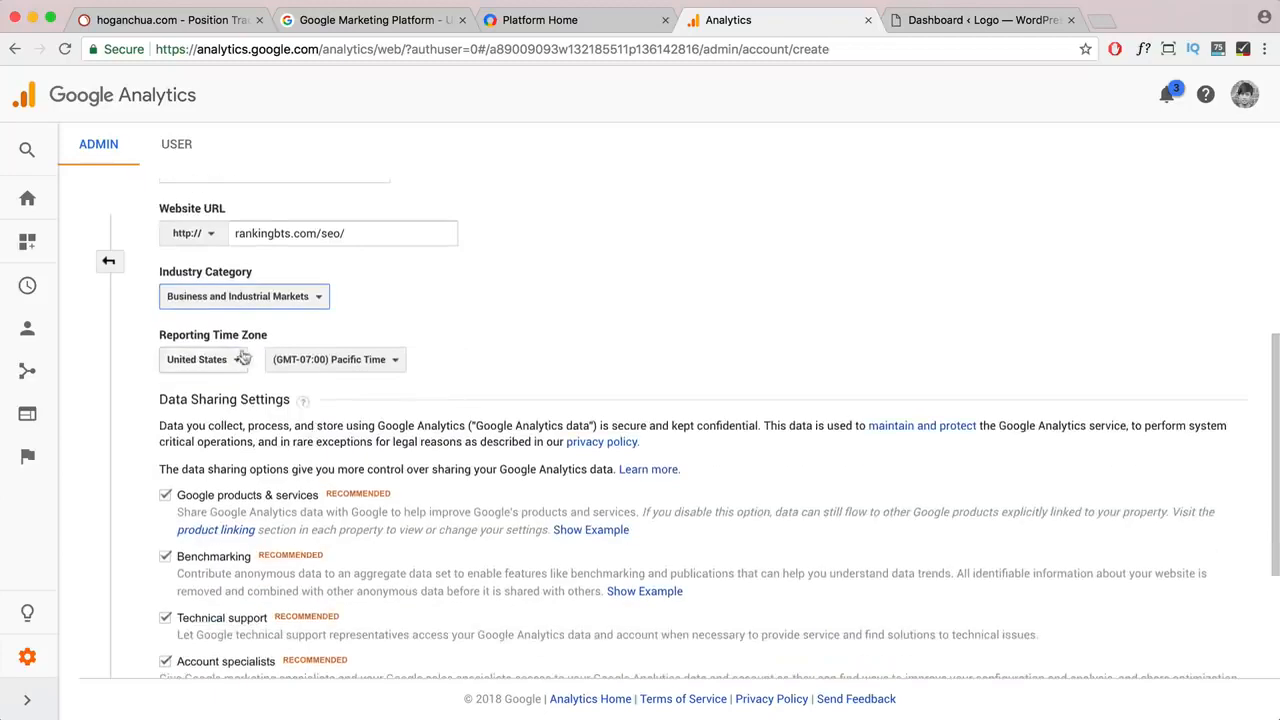
click(310, 361)
click(213, 366)
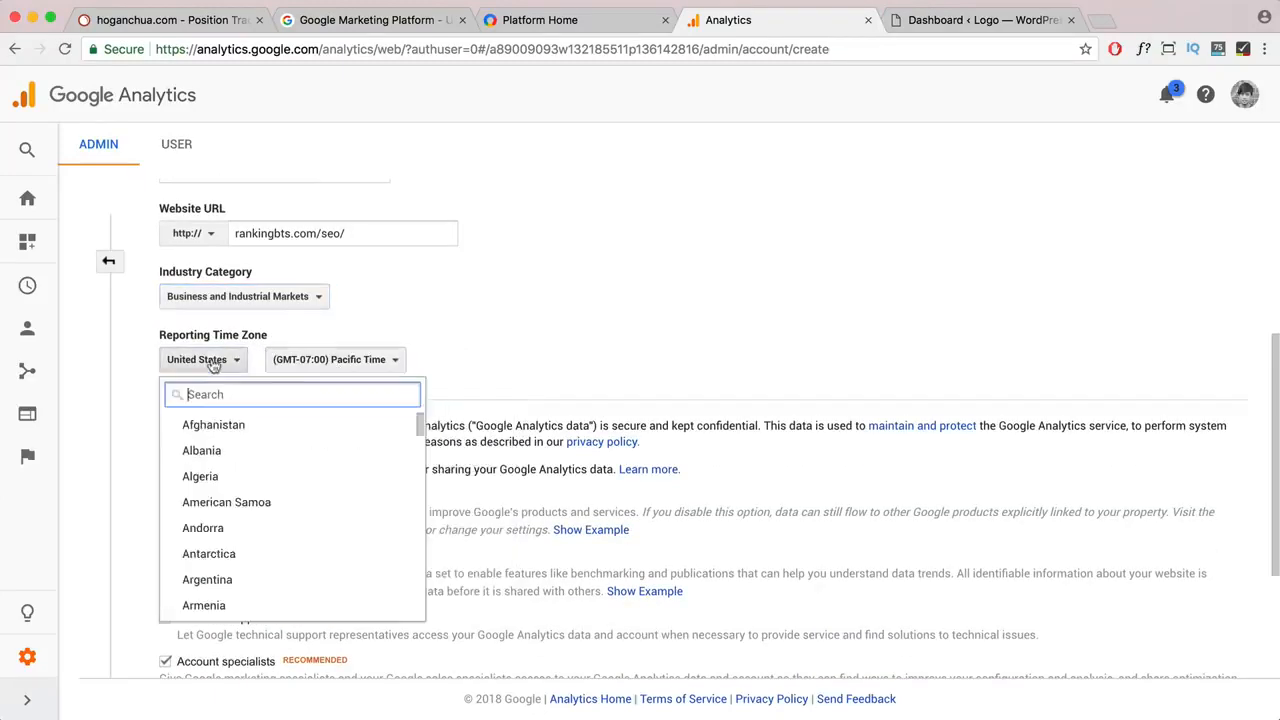
text(australia)
click(214, 425)
click(344, 368)
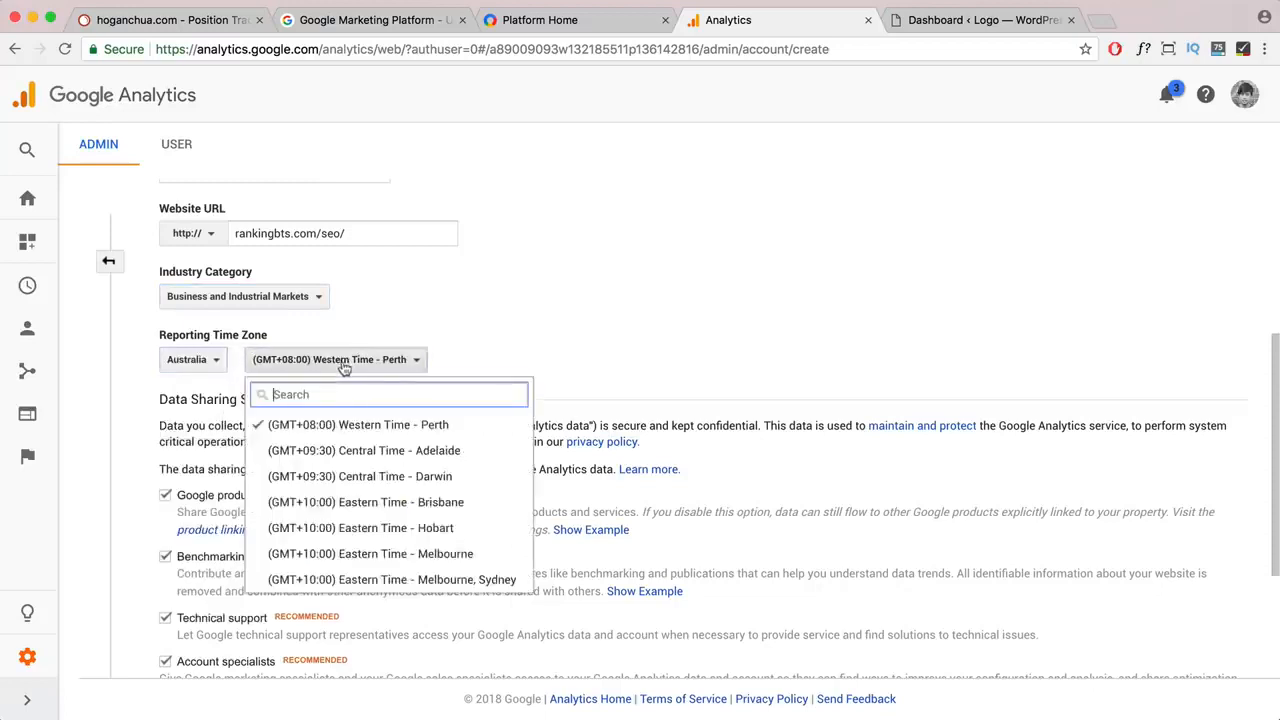
scroll(396, 505, down, 1)
click(390, 508)
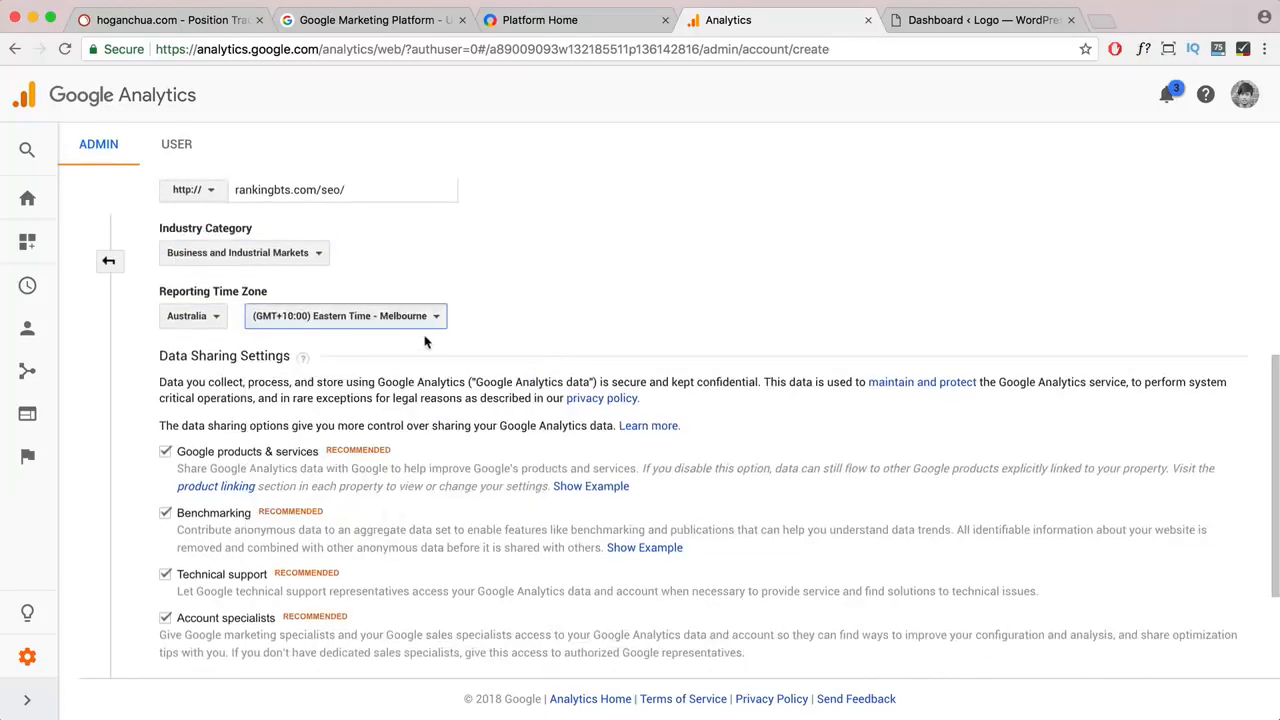
- Request the tracking ID for the new account and set the terms of service country to Australia
scroll(424, 343, down, 3)
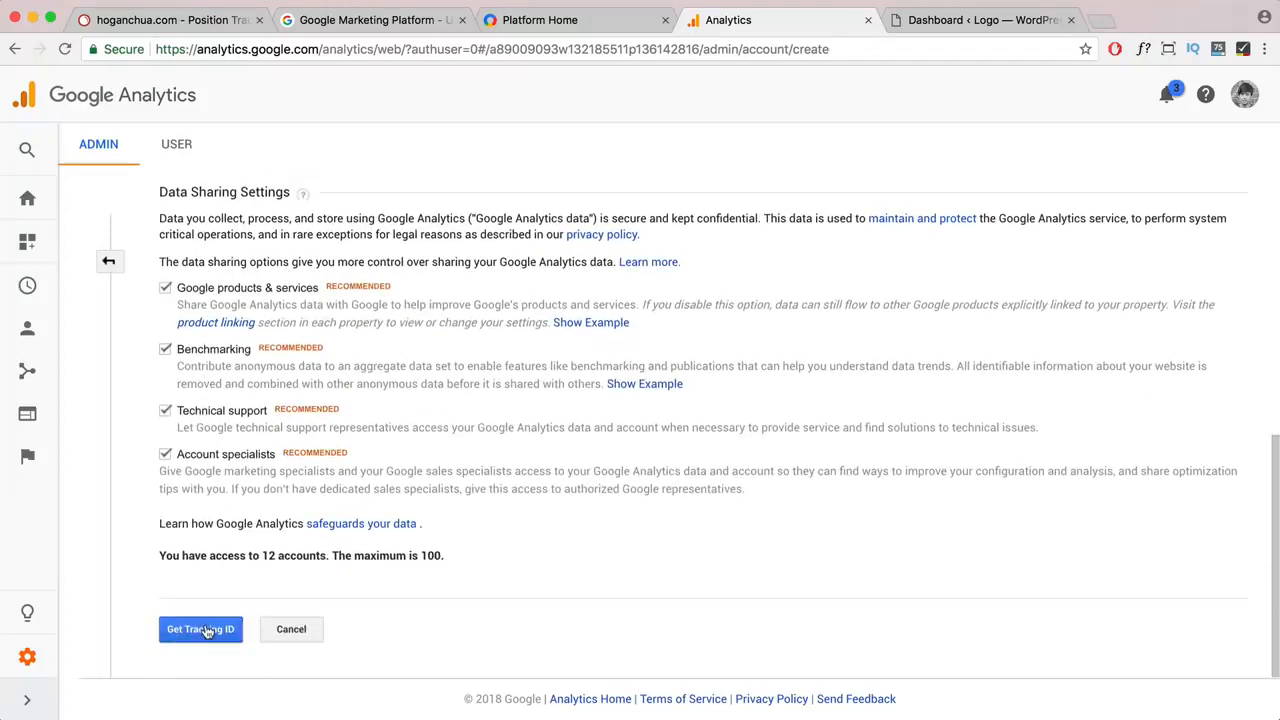
click(197, 632)
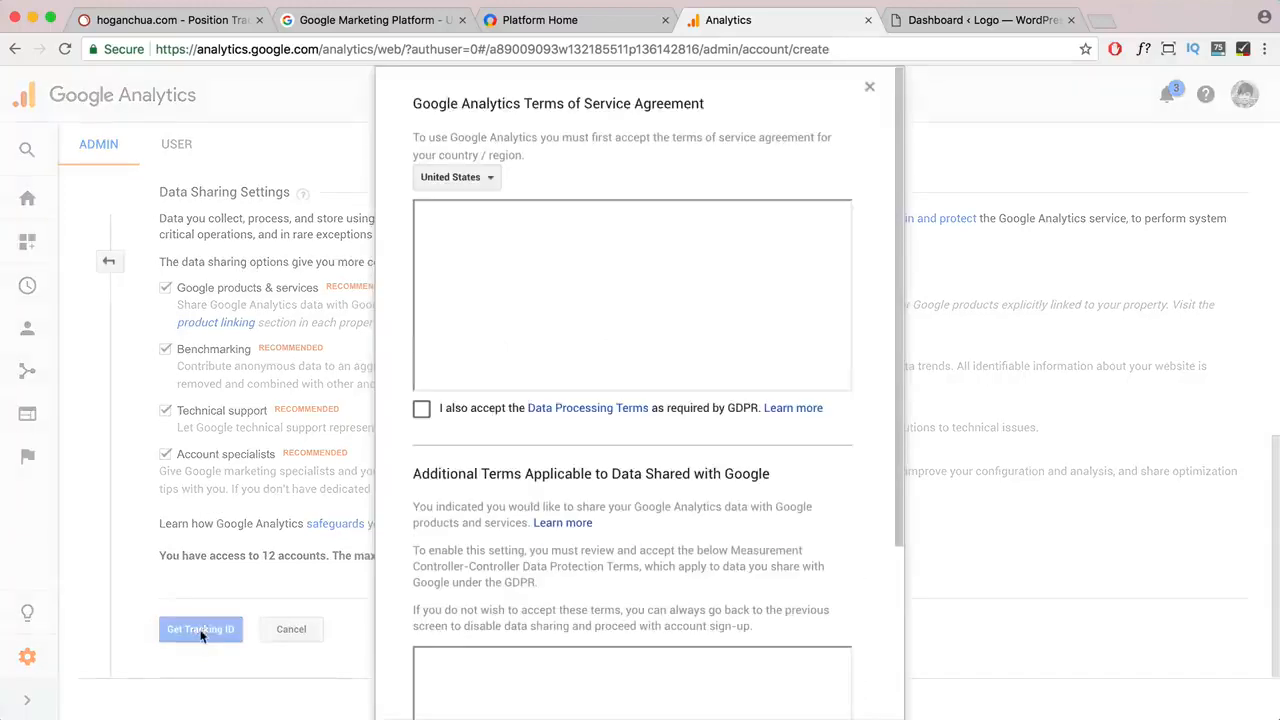
click(490, 180)
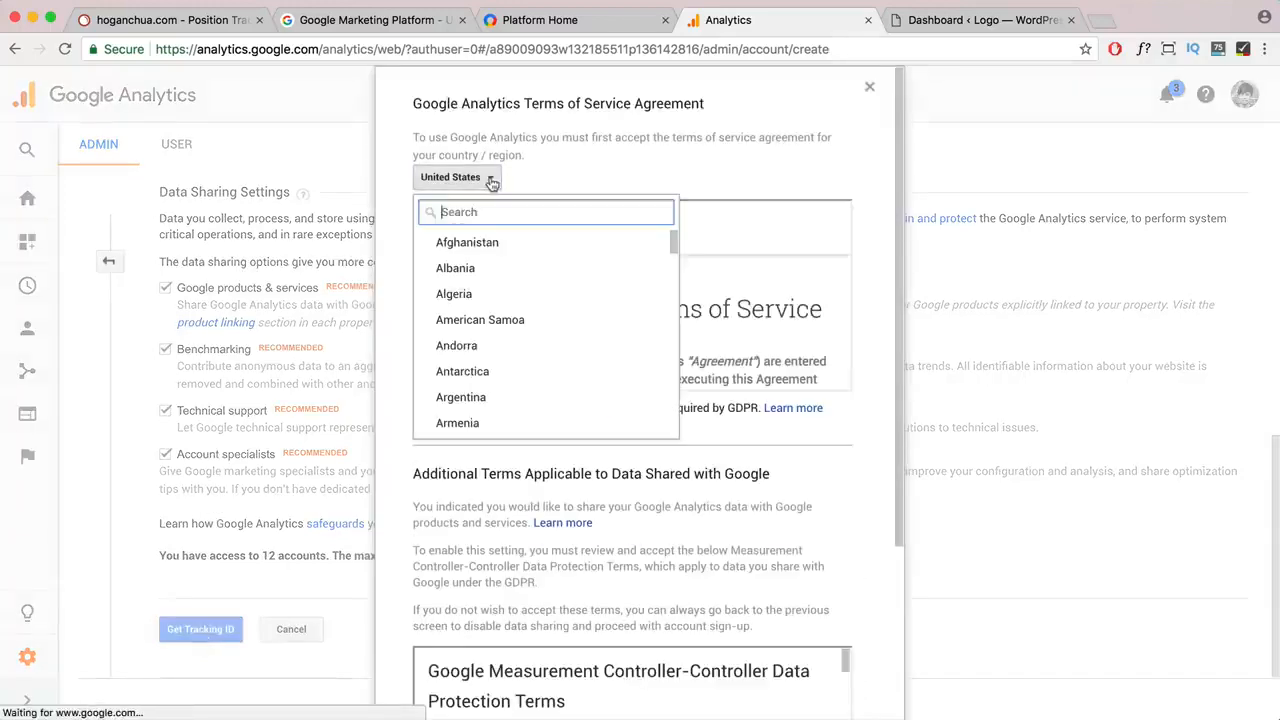
text(aus)
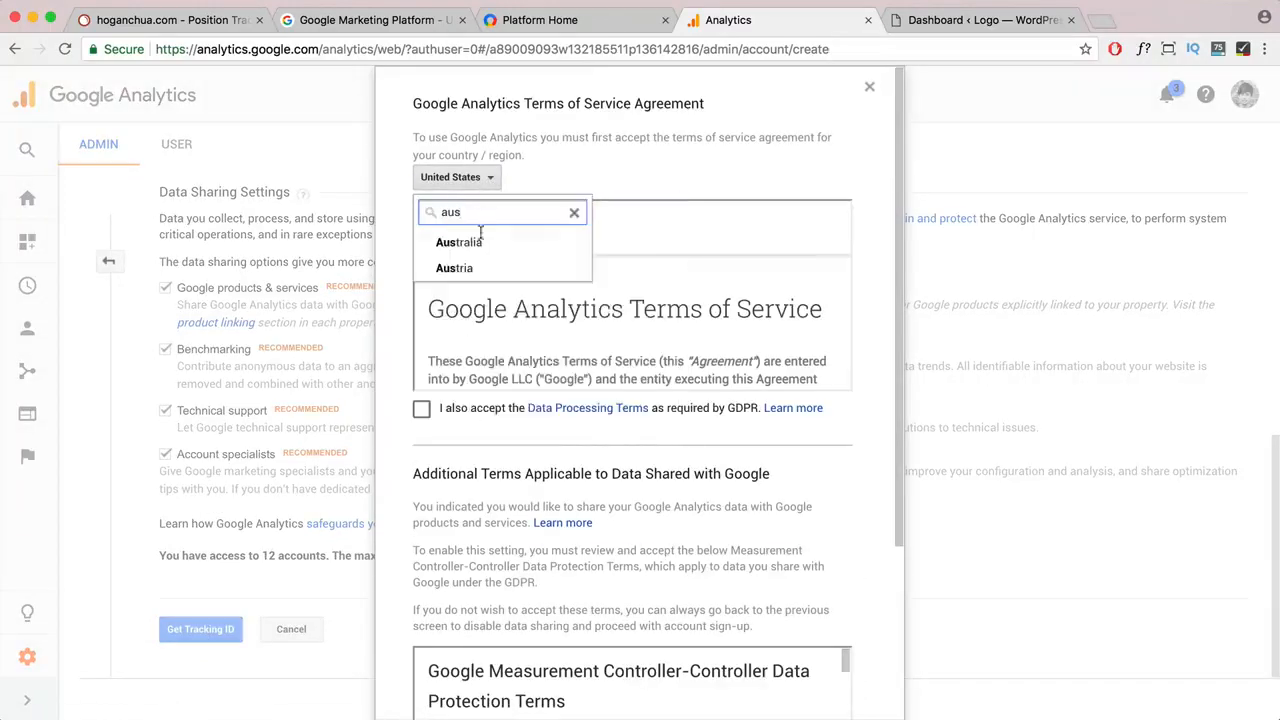
click(478, 241)
- Agree to the GDPR Data Processing Terms and the Measurement Controller-Controller Data Protection Terms, and accept the service agreement
scroll(446, 372, down, 15)
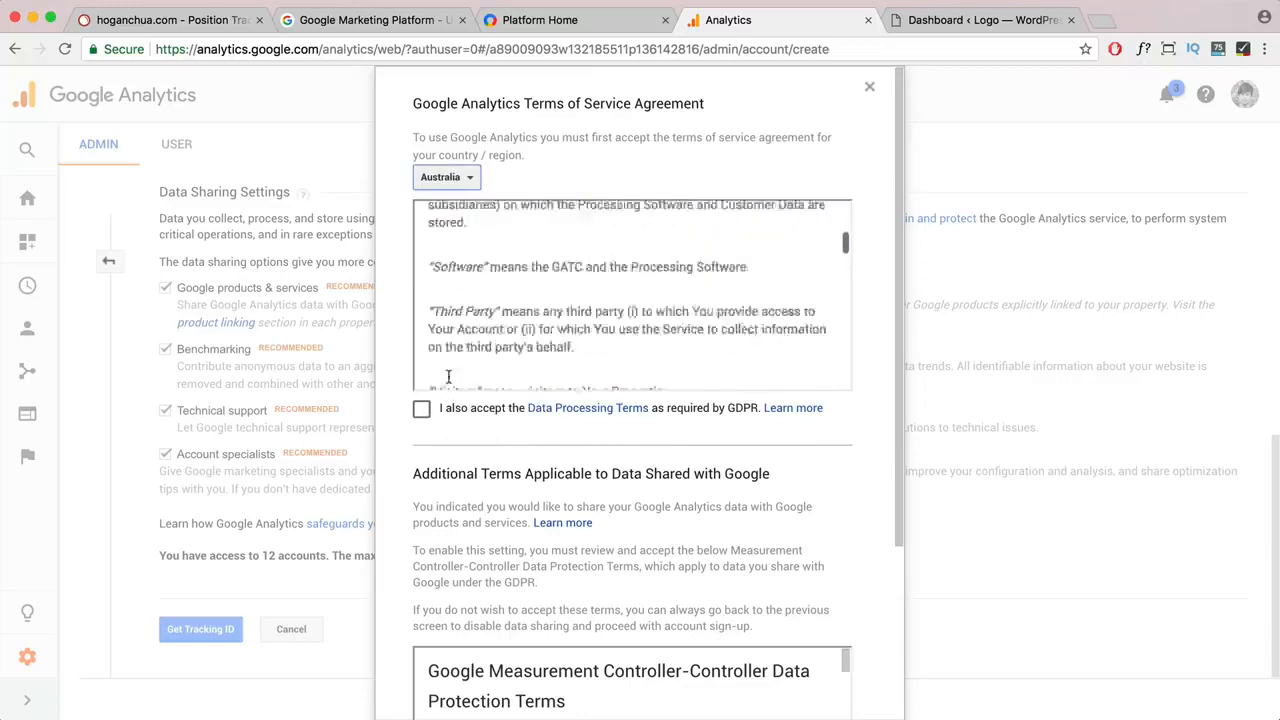
scroll(446, 386, down, 6)
click(421, 408)
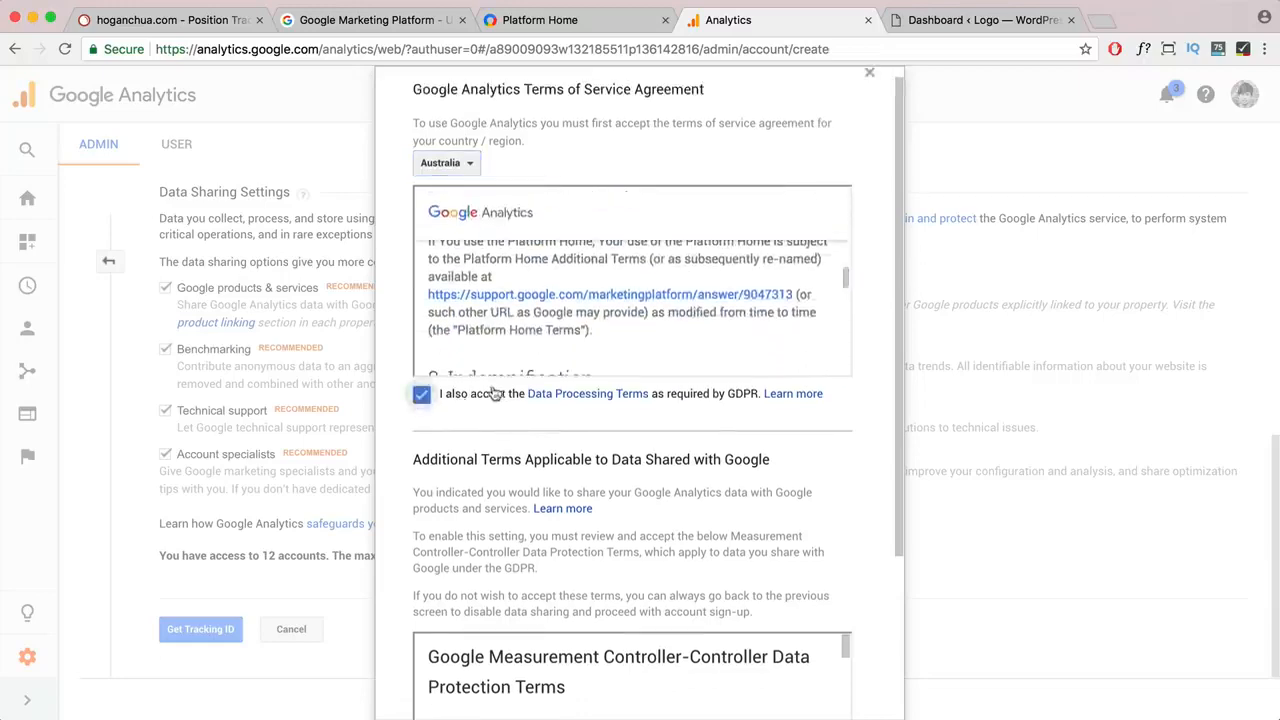
scroll(473, 376, down, 3)
click(421, 625)
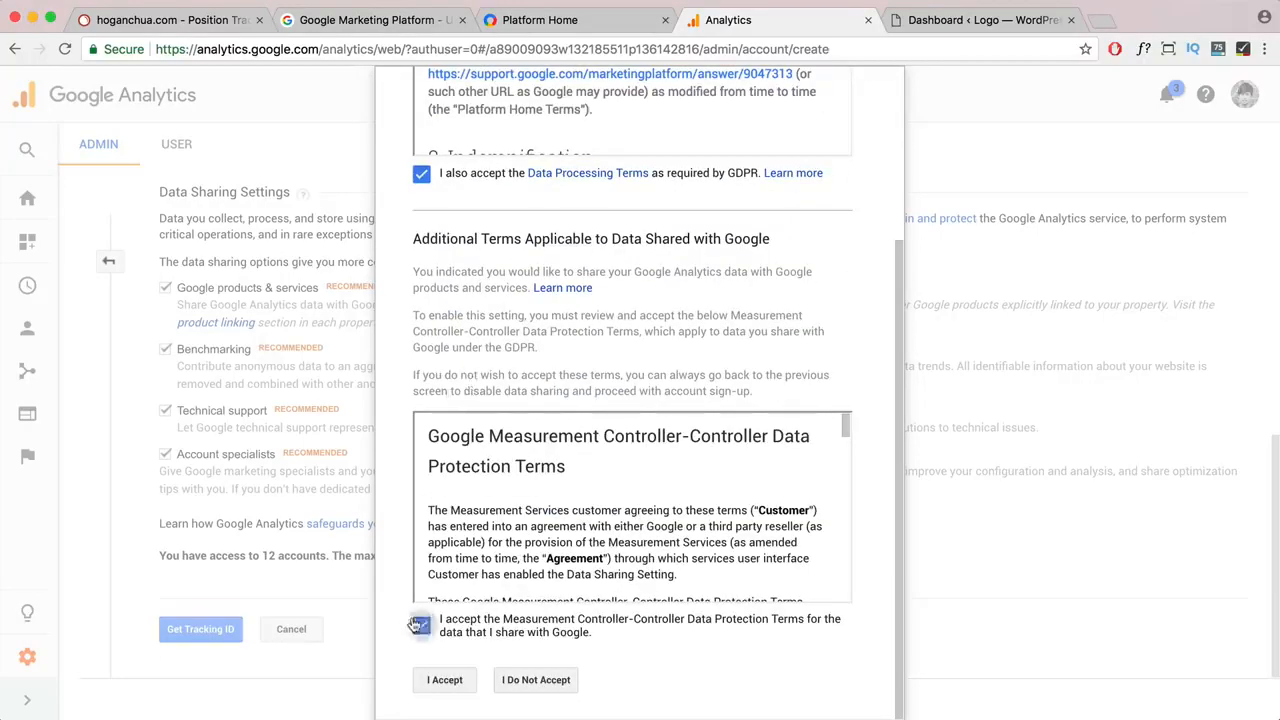
click(444, 680)
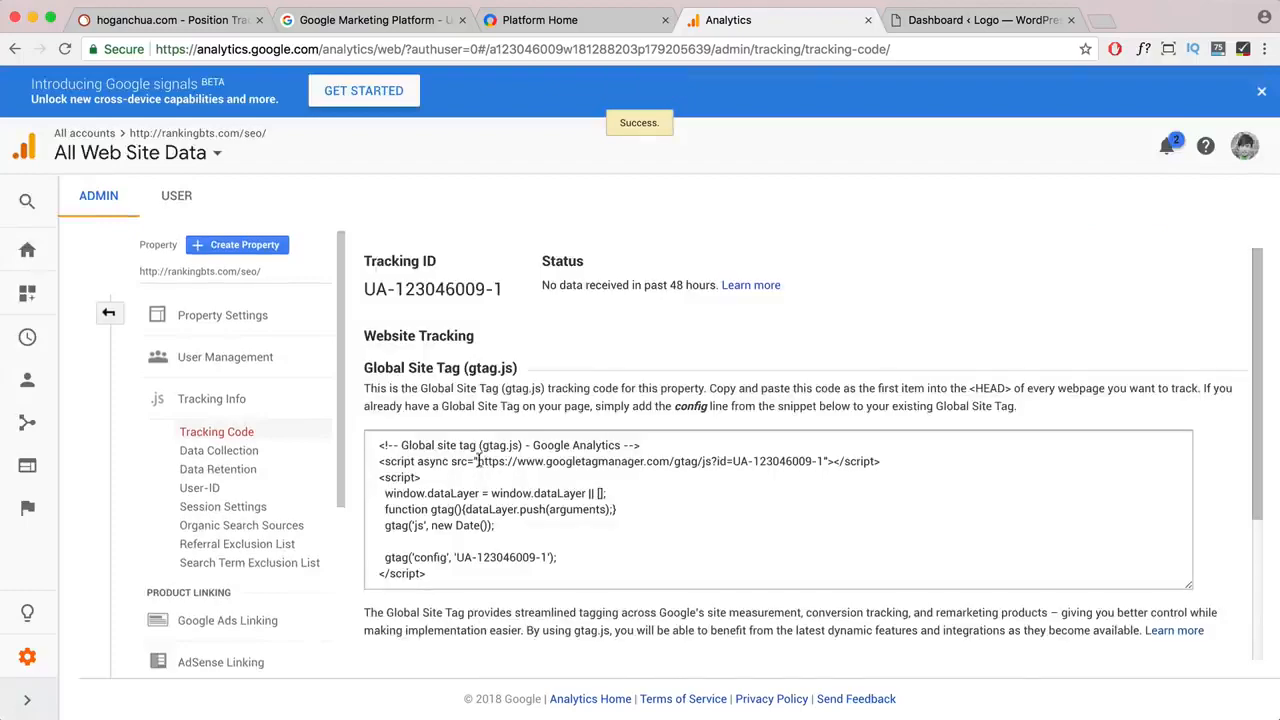
- Switch to the WordPress dashboard and search the plugins available to add for "Google analytics"
click(928, 22)
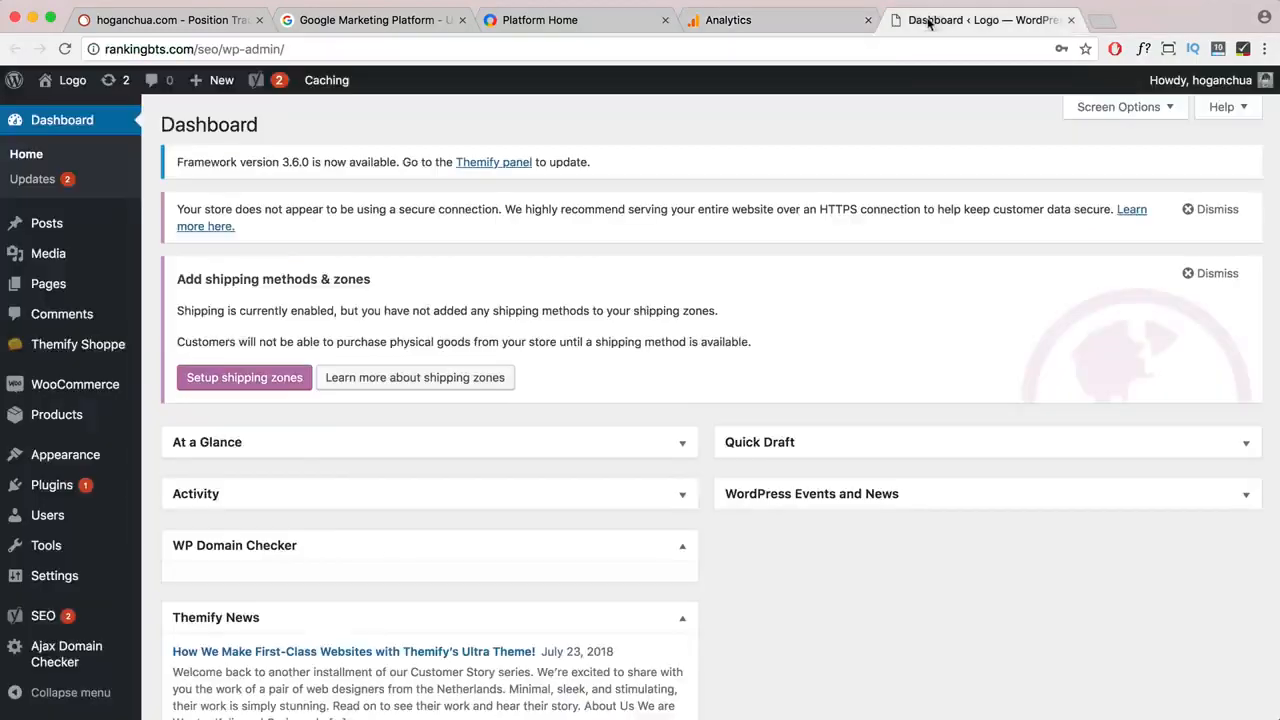
drag(295, 48, 102, 44)
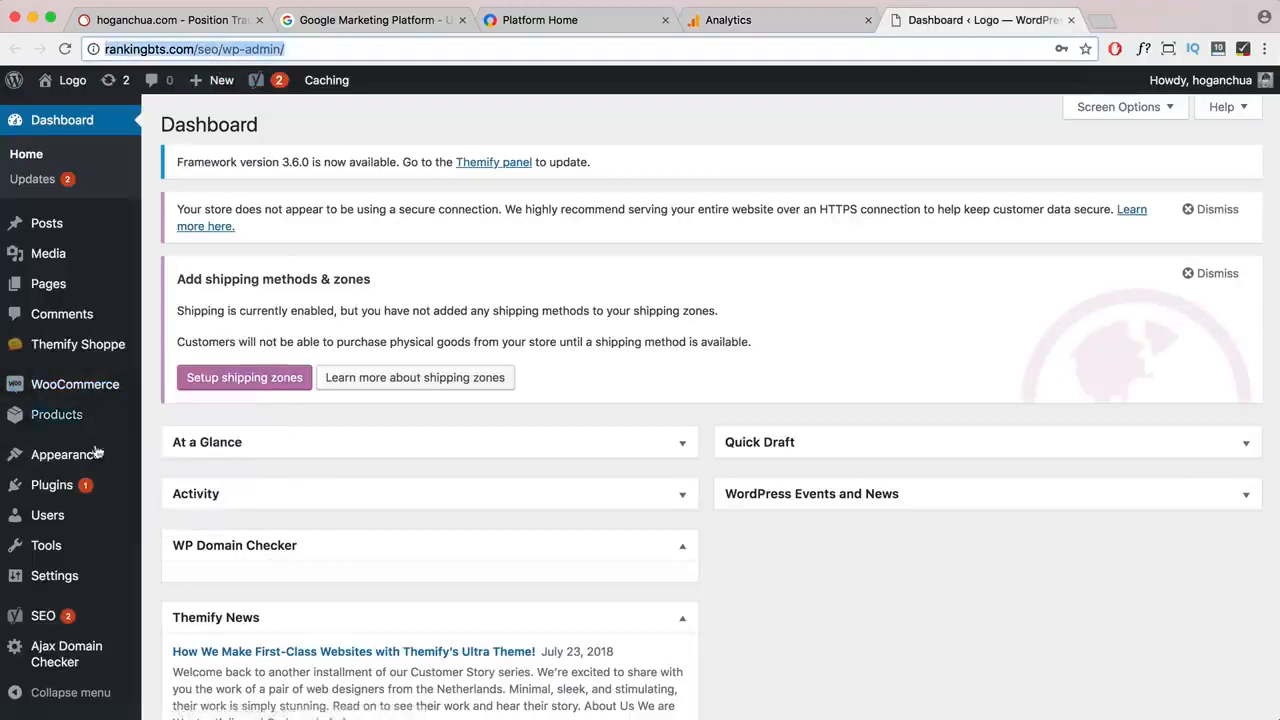
click(42, 490)
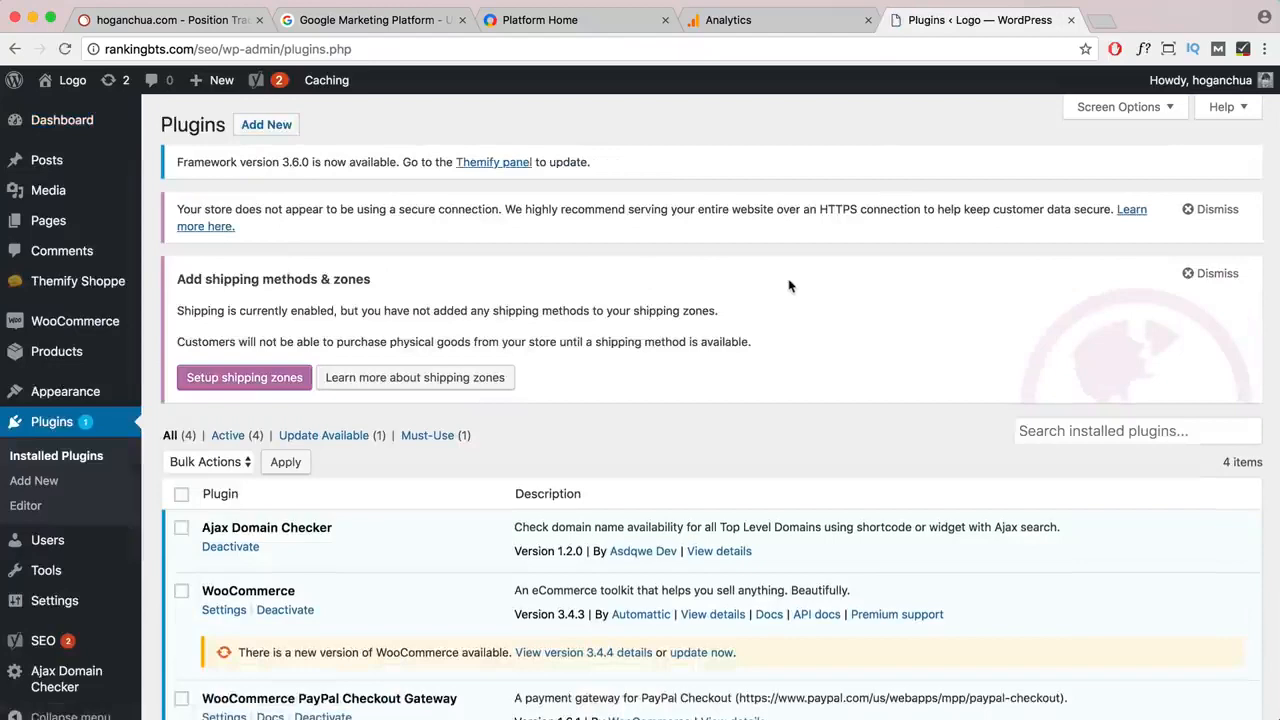
click(268, 128)
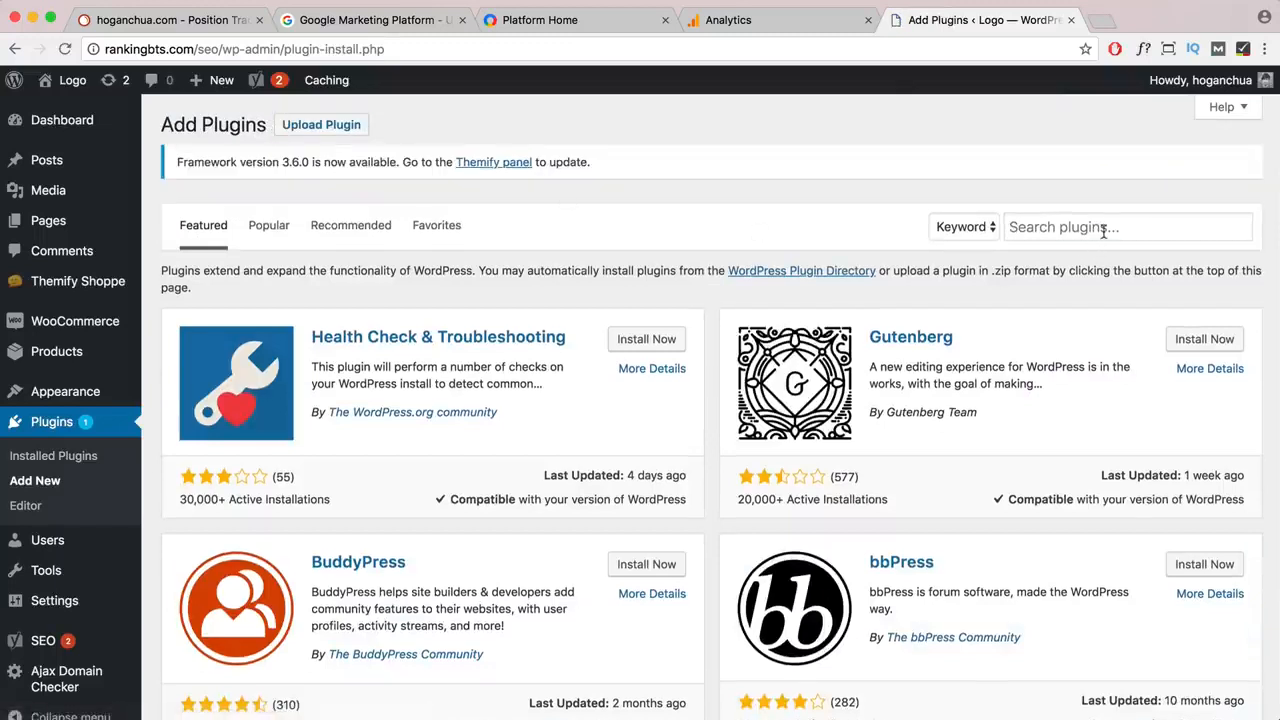
click(1104, 229)
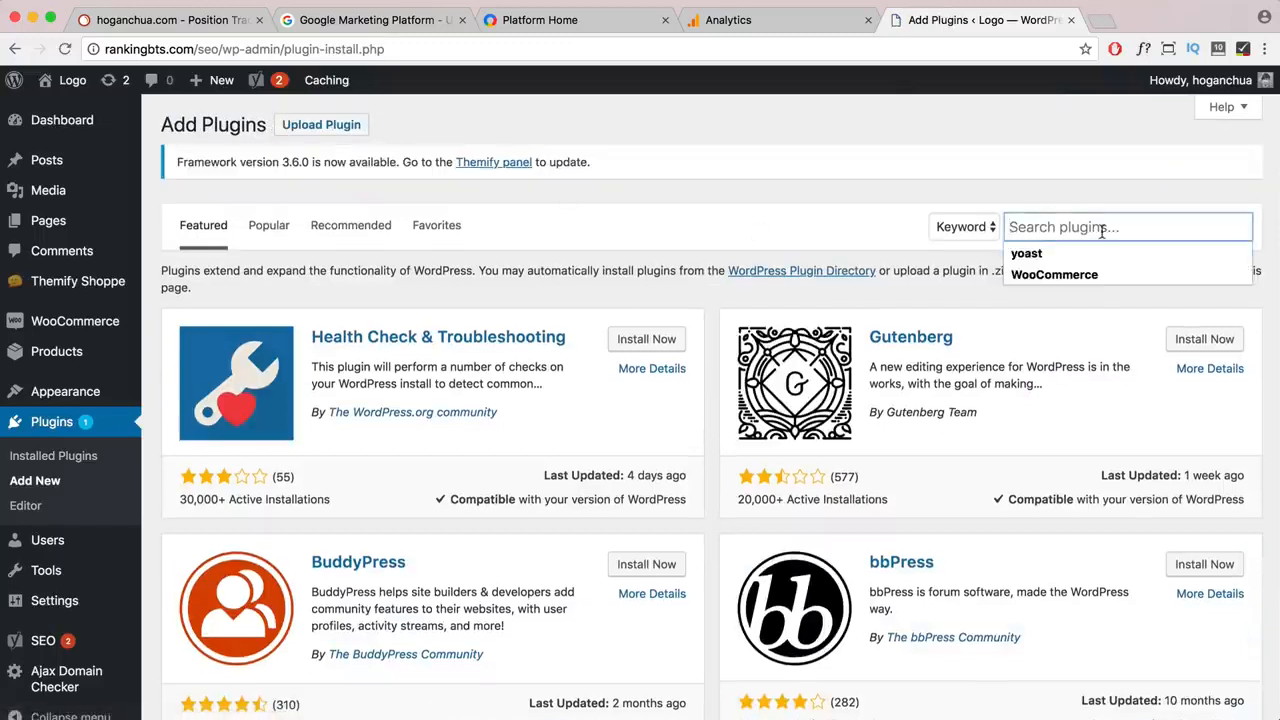
text(Google a)
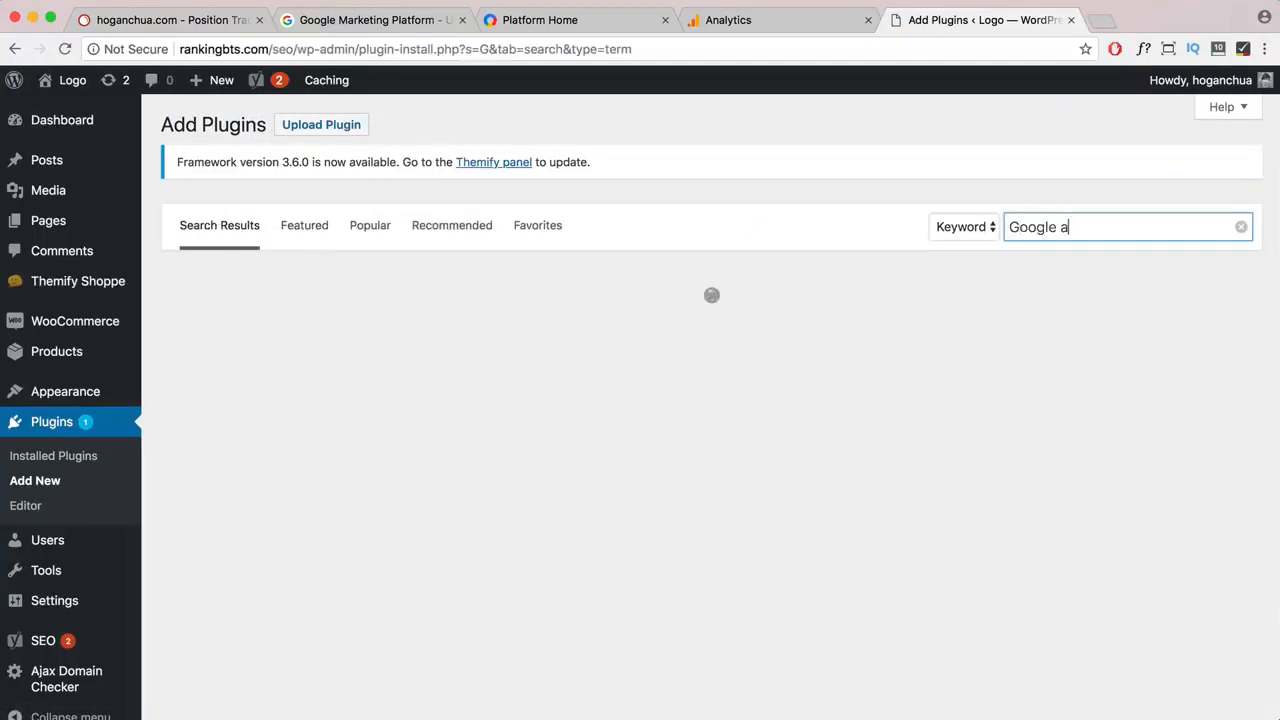
text(nalytics)
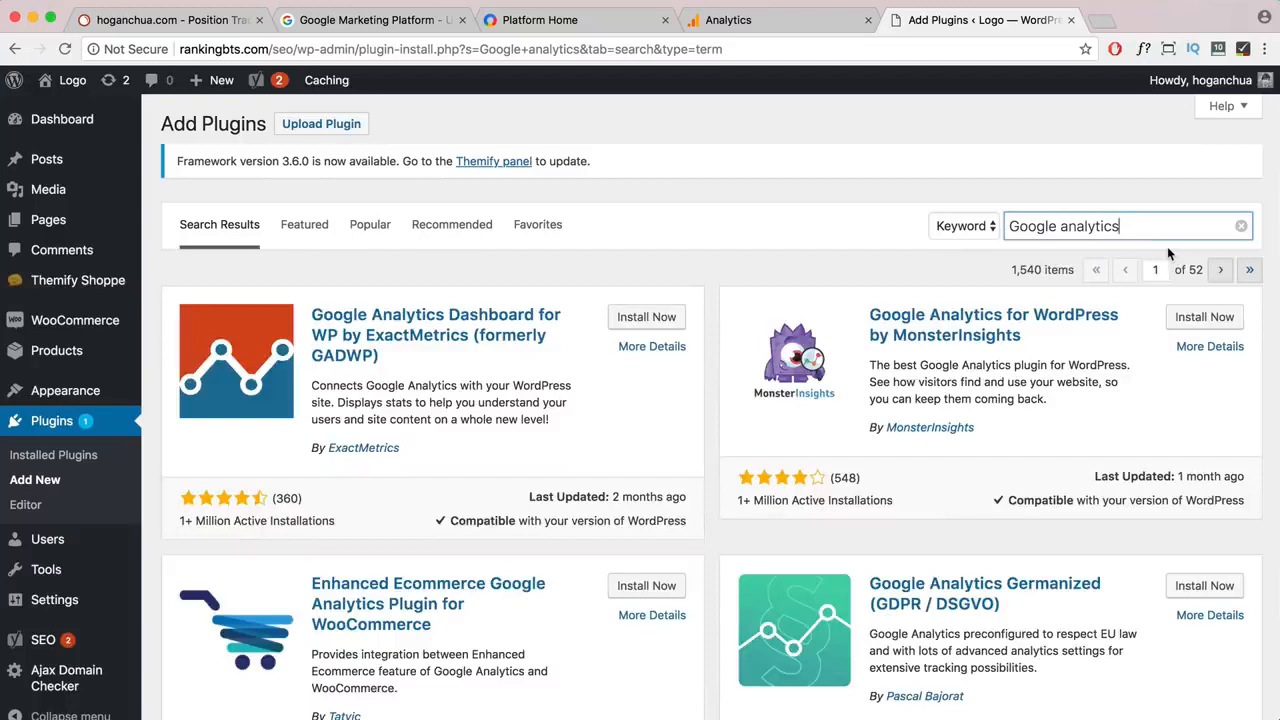
- Install and activate the Google Analytics Dashboard for WP plugin by ExactMetrics
drag(381, 358, 311, 313)
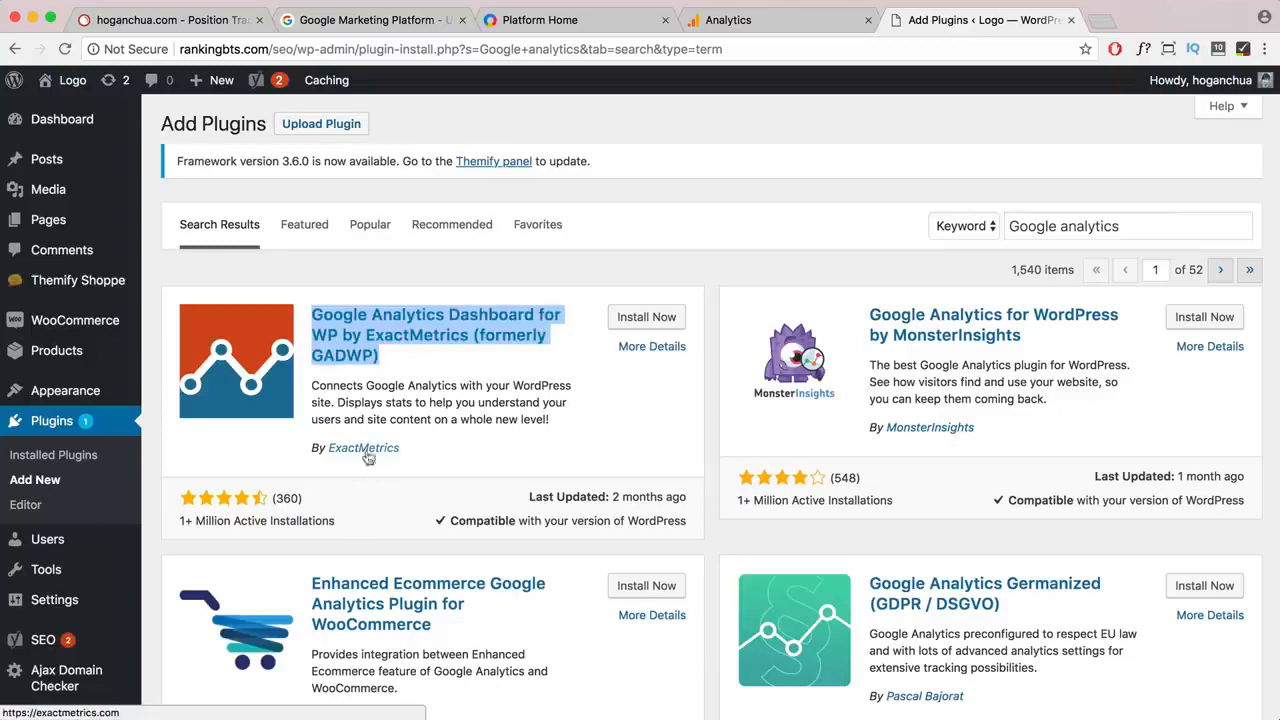
click(634, 327)
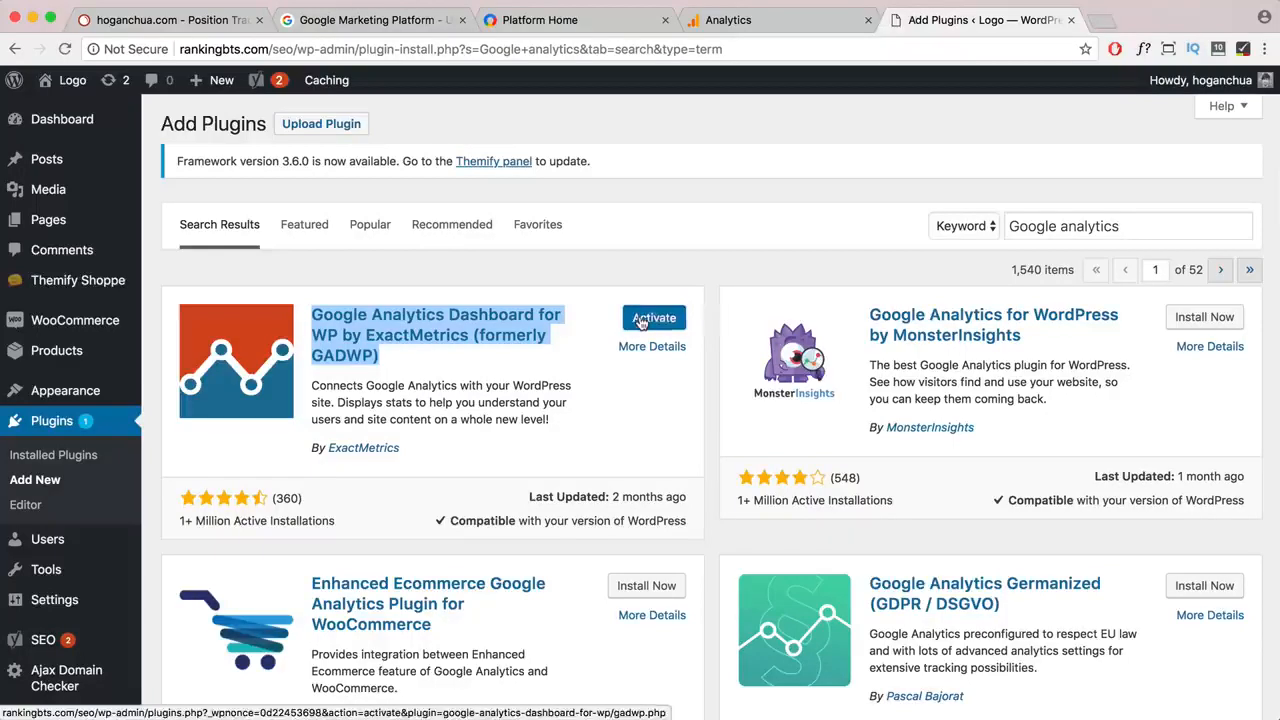
click(641, 320)
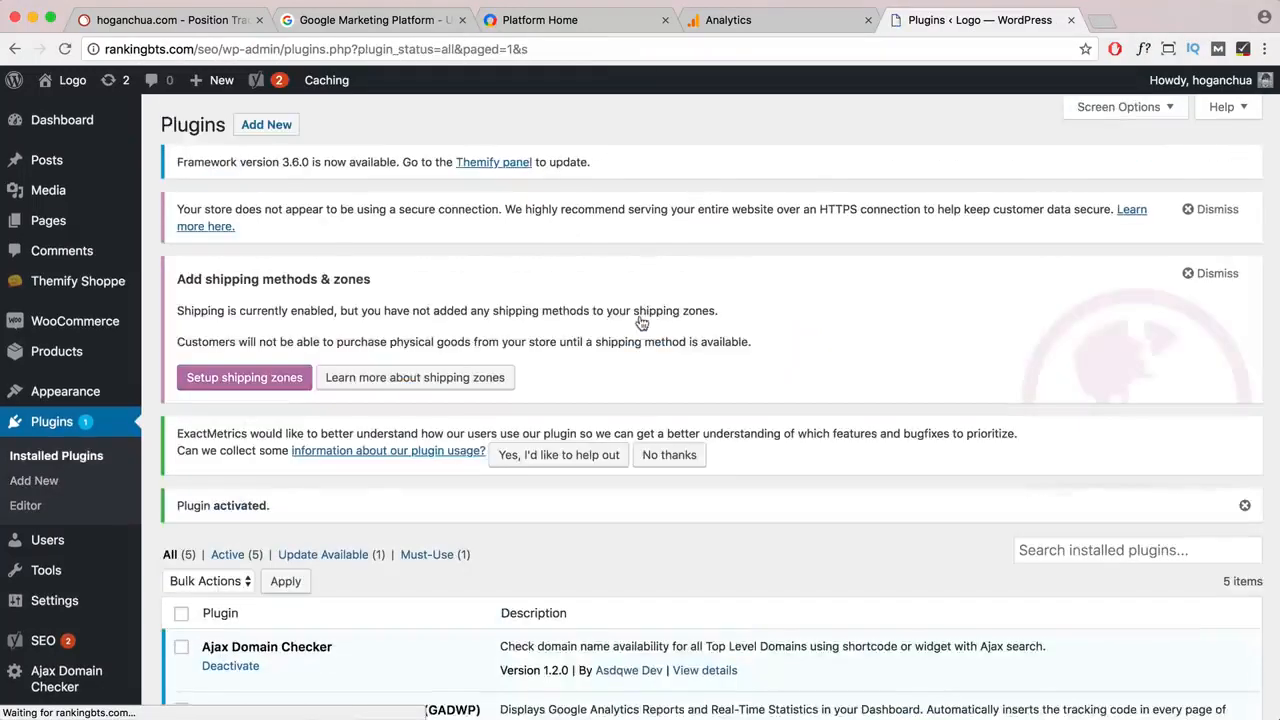
- Open the Google Analytics plugin's general settings and start the plugin authorization
scroll(30, 495, down, 5)
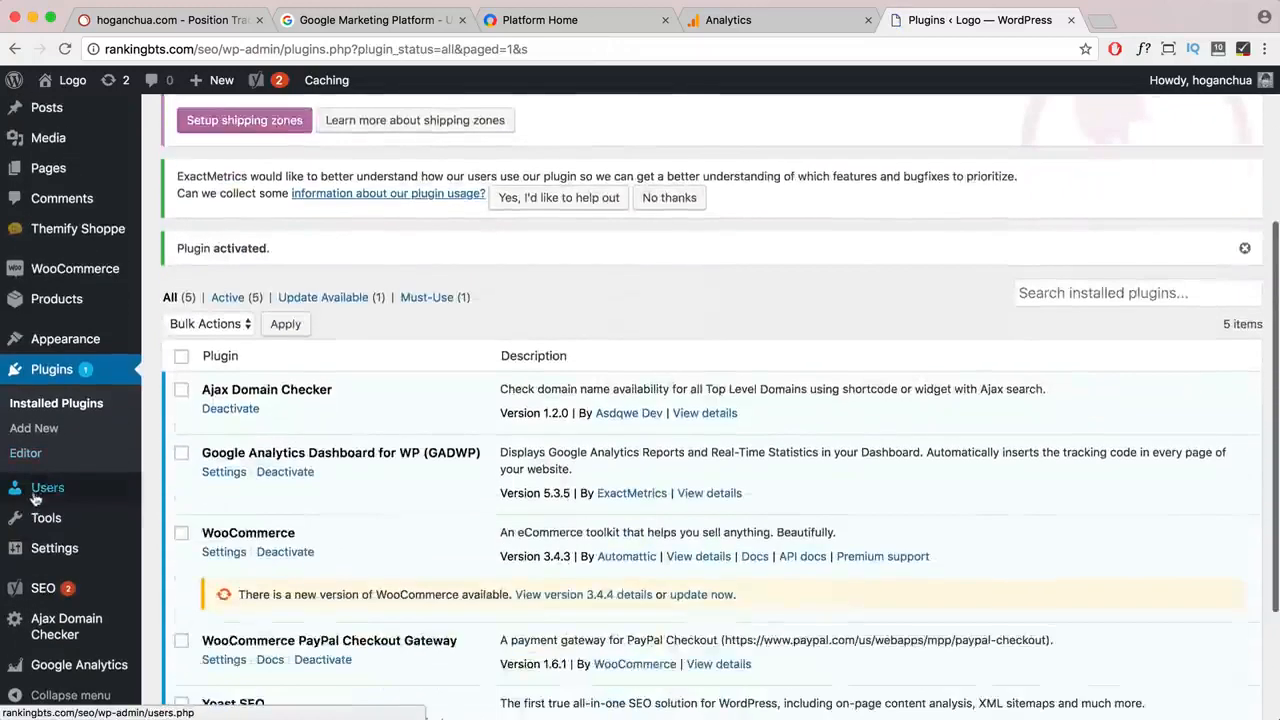
mouse_move(35, 672)
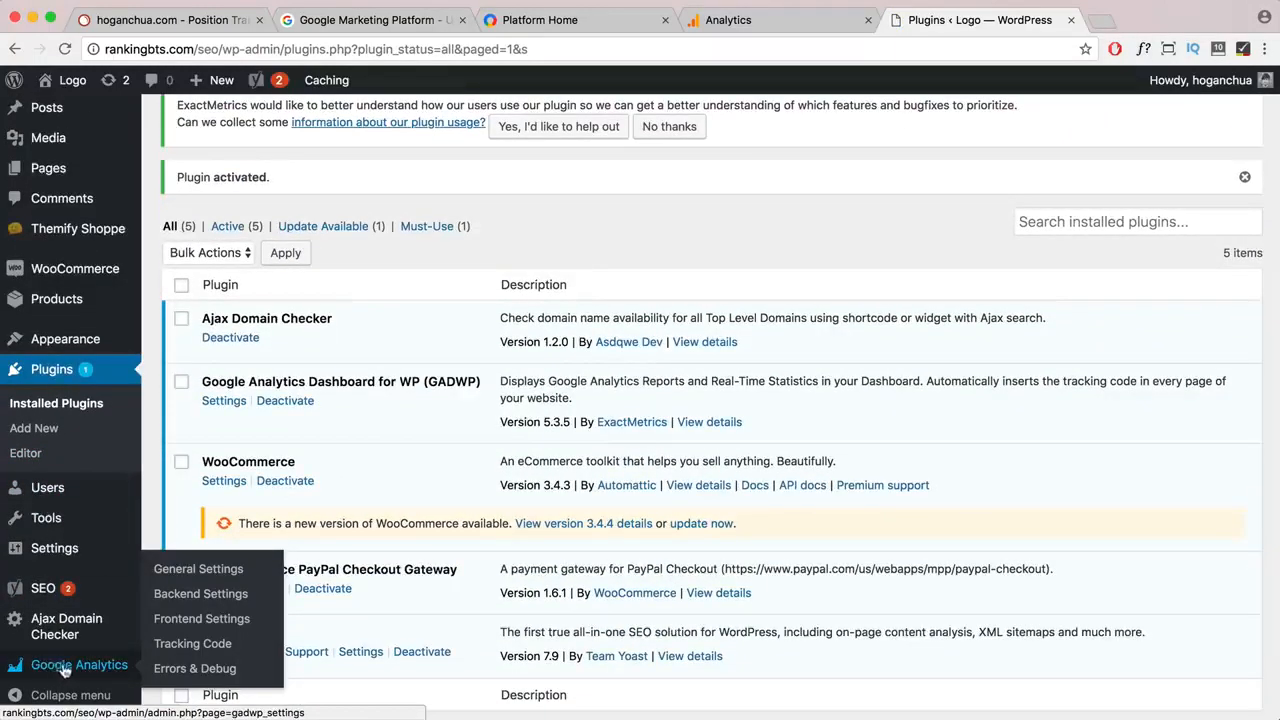
click(170, 569)
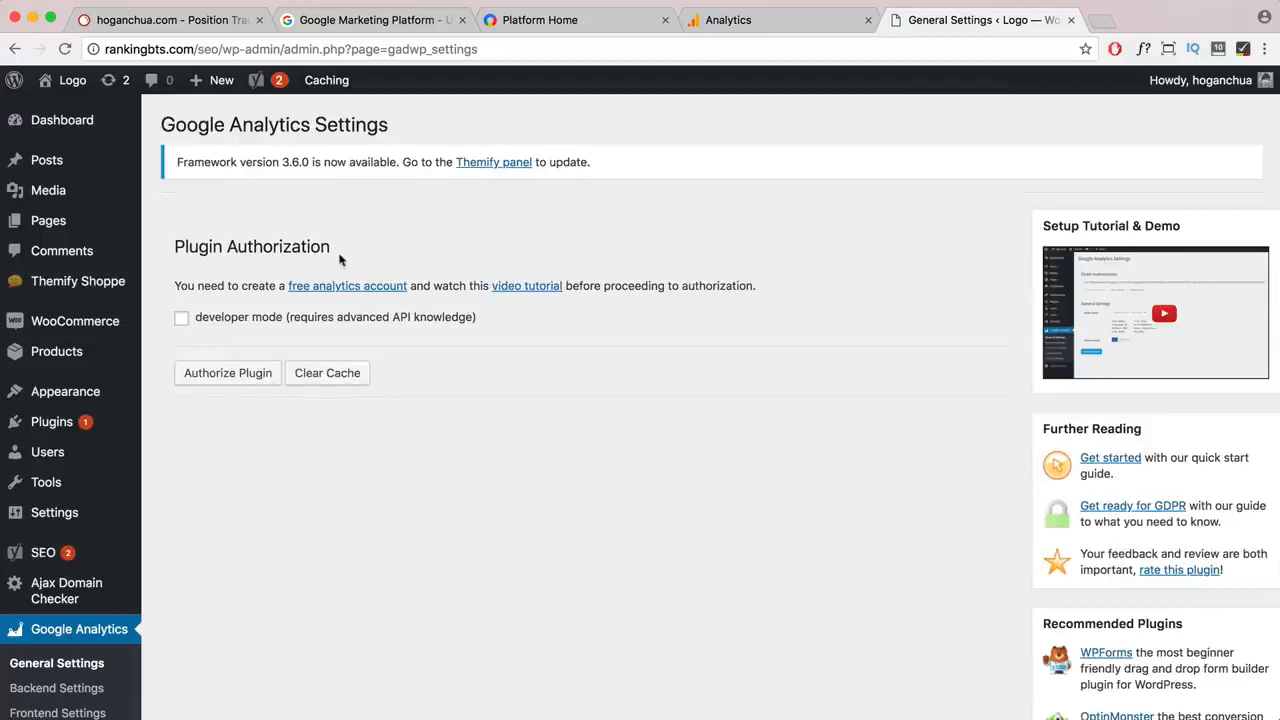
drag(339, 259, 164, 251)
click(234, 376)
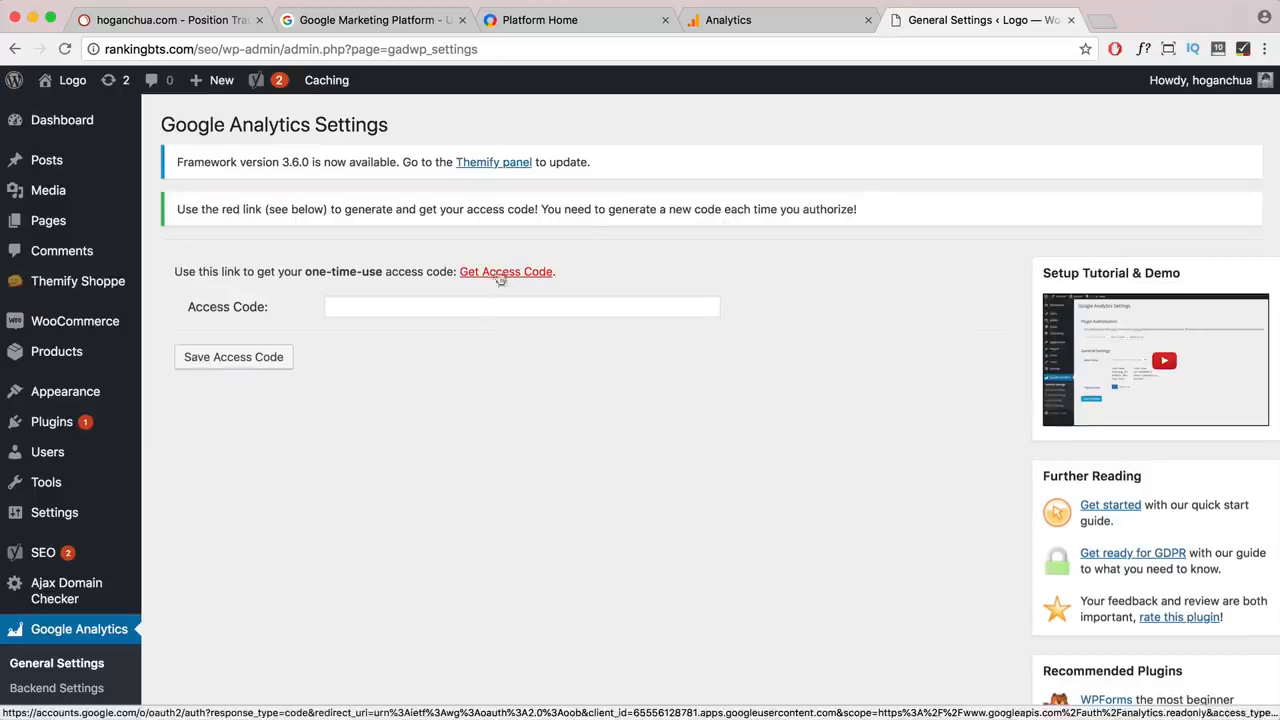
- Request the plugin's one-time access code, allow Google Analytics Dashboard for WP to view the Google account's Analytics data, and select the code
click(743, 28)
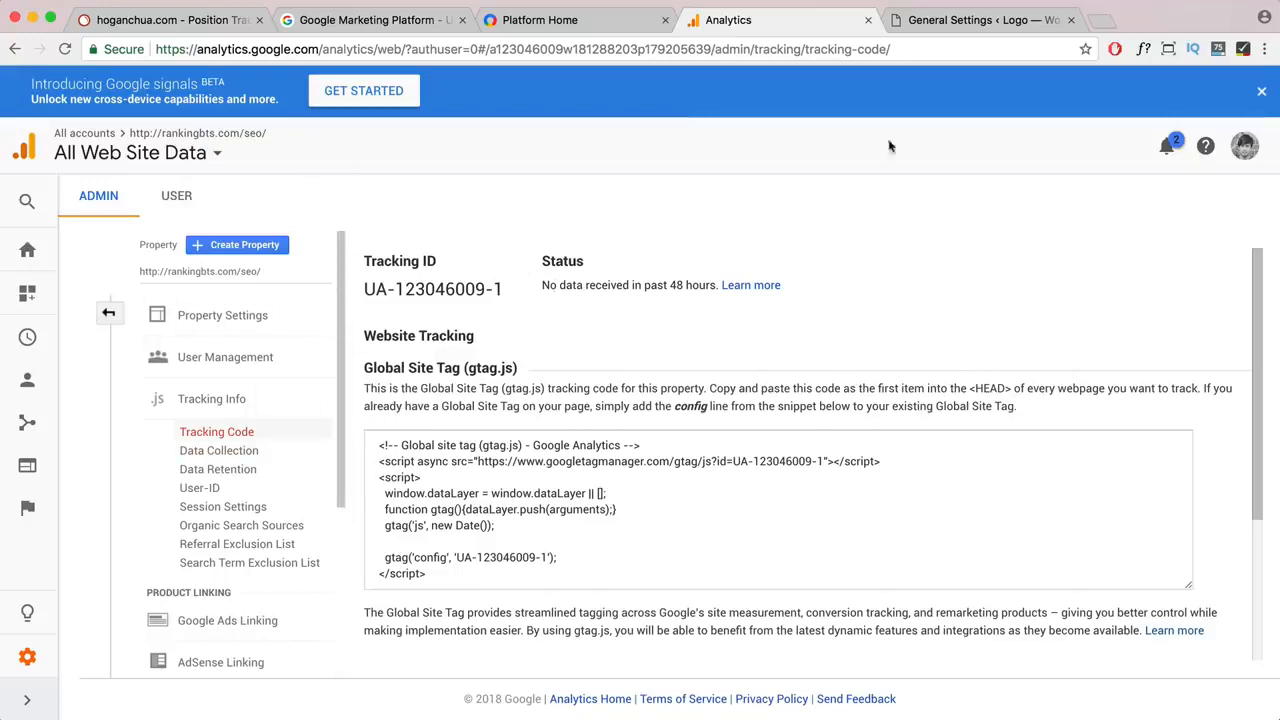
click(1005, 28)
click(508, 271)
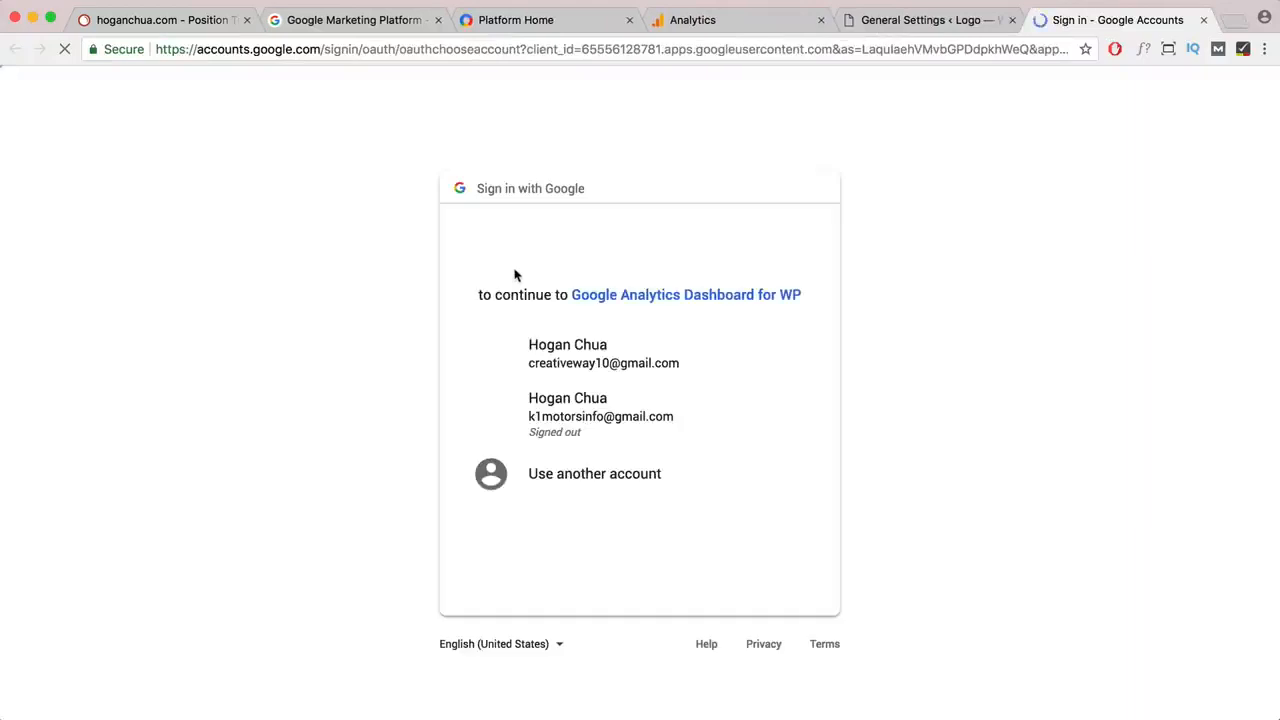
click(580, 365)
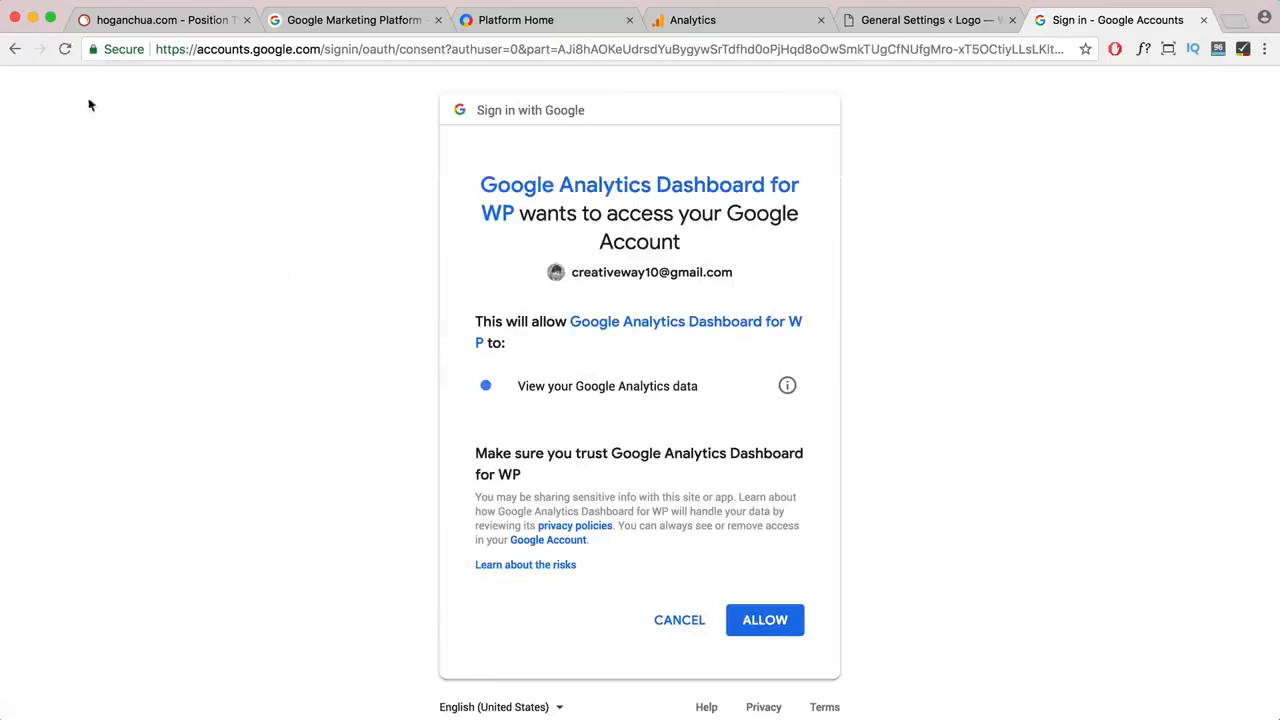
click(16, 52)
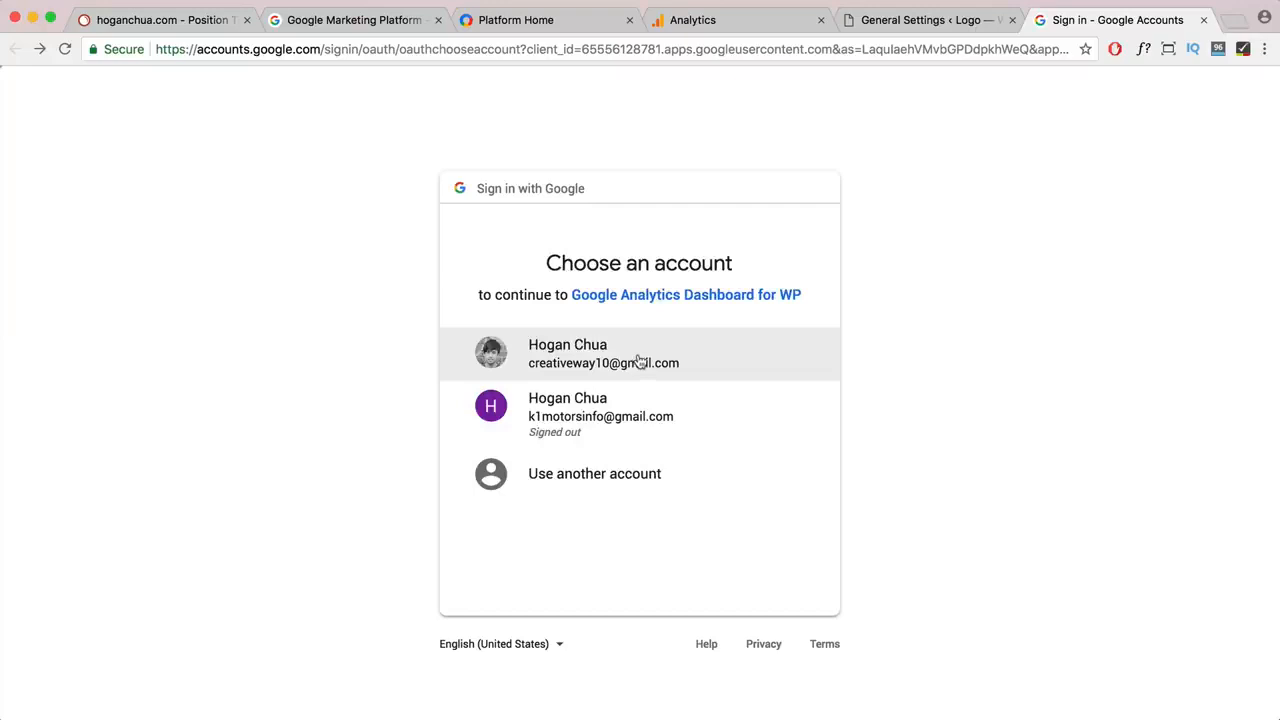
click(621, 358)
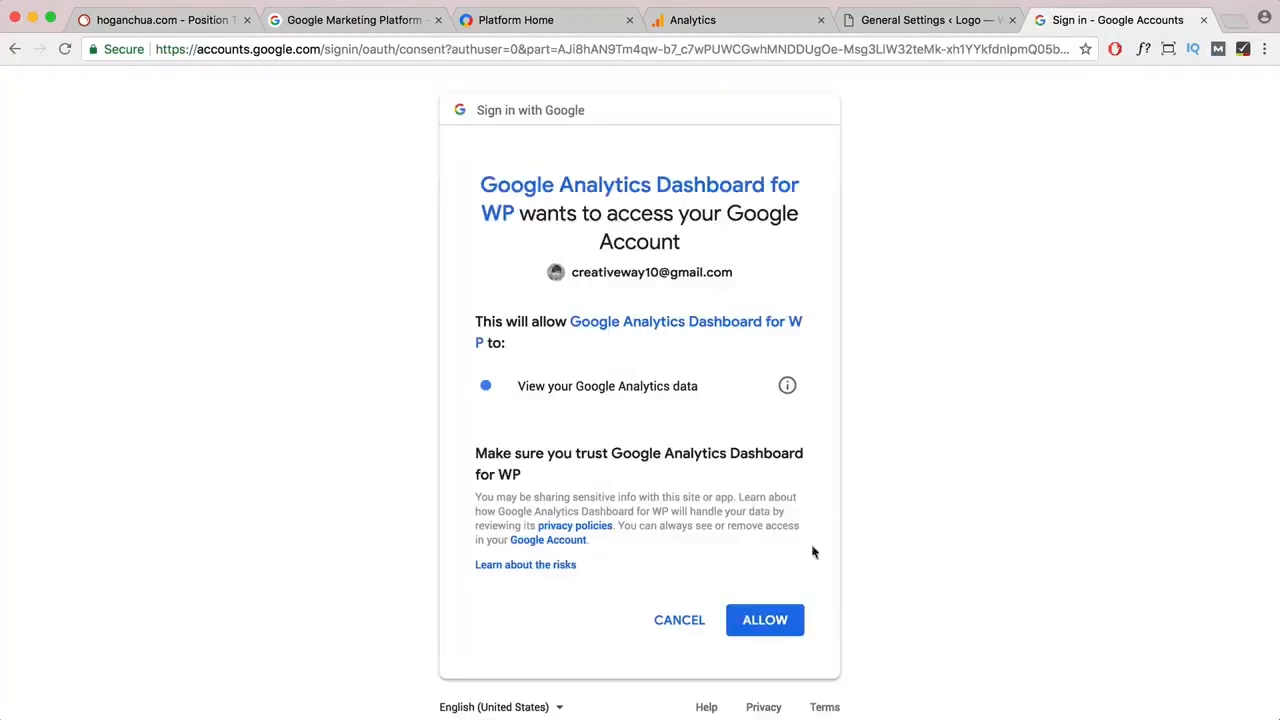
click(782, 622)
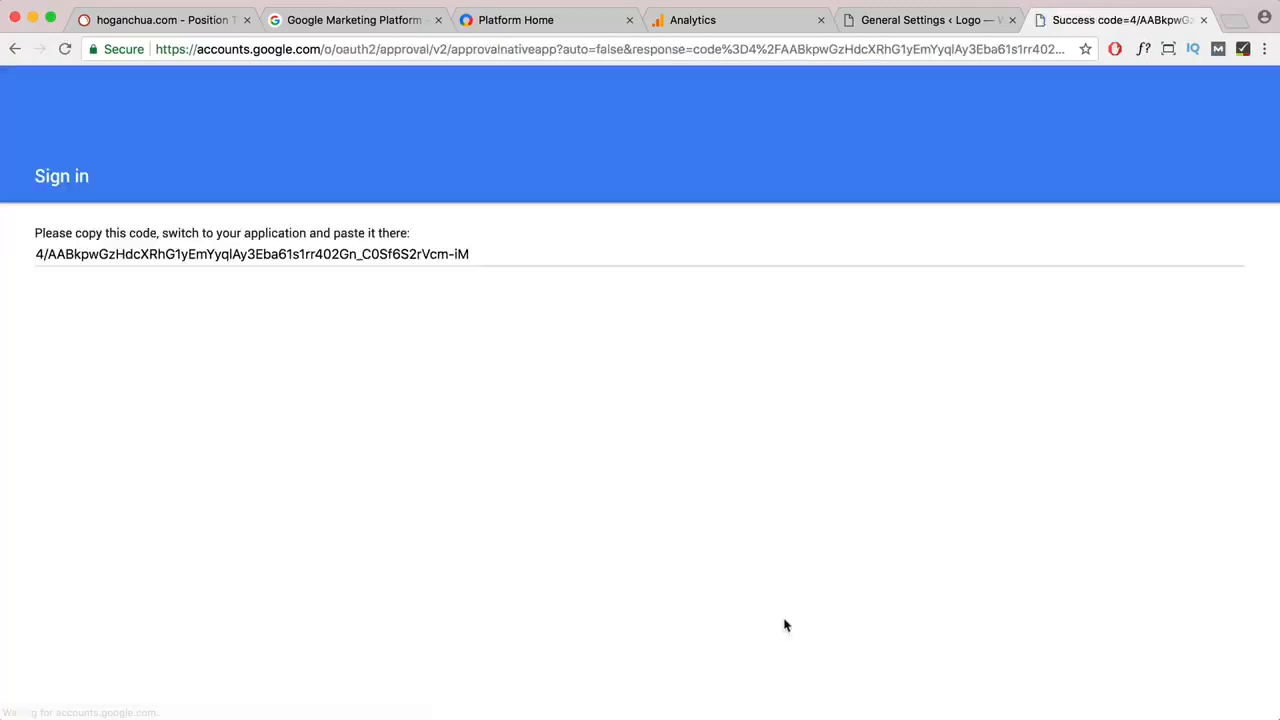
triple_click(428, 254)
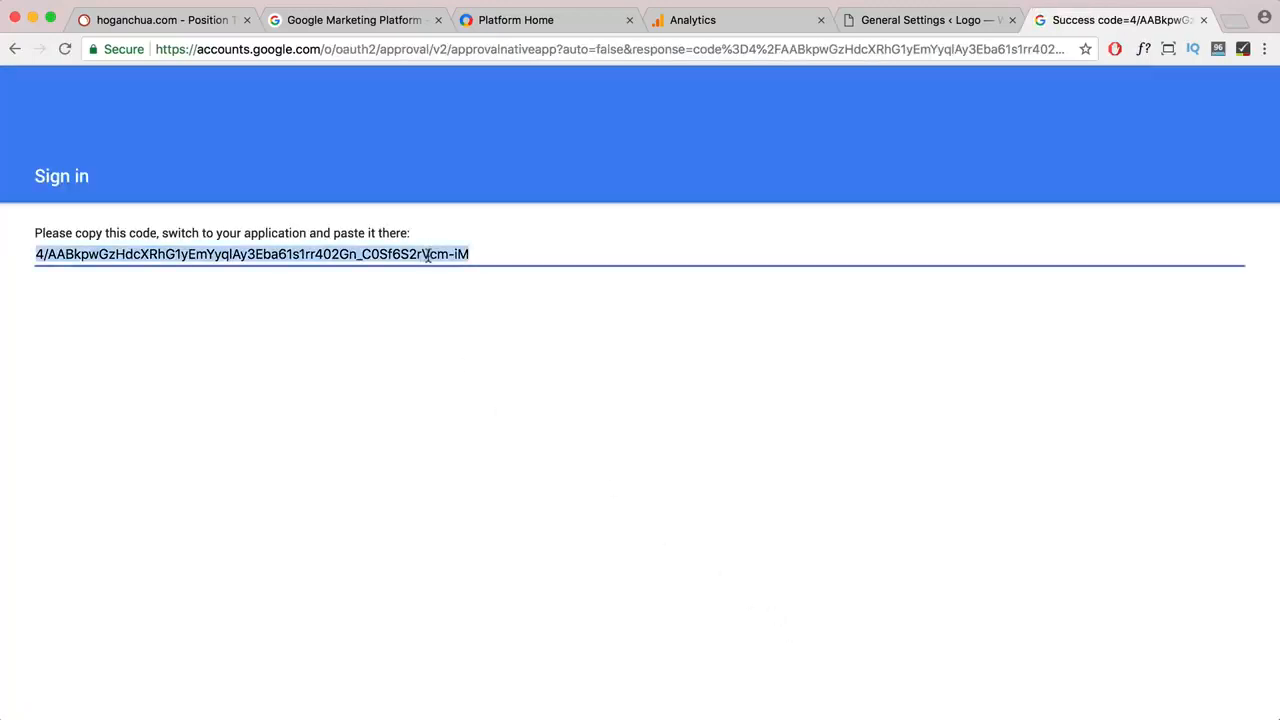
- Copy the one-time access code into the plugin's Access Code field in the Google Analytics settings and save it
key(super+c)
click(925, 20)
click(390, 305)
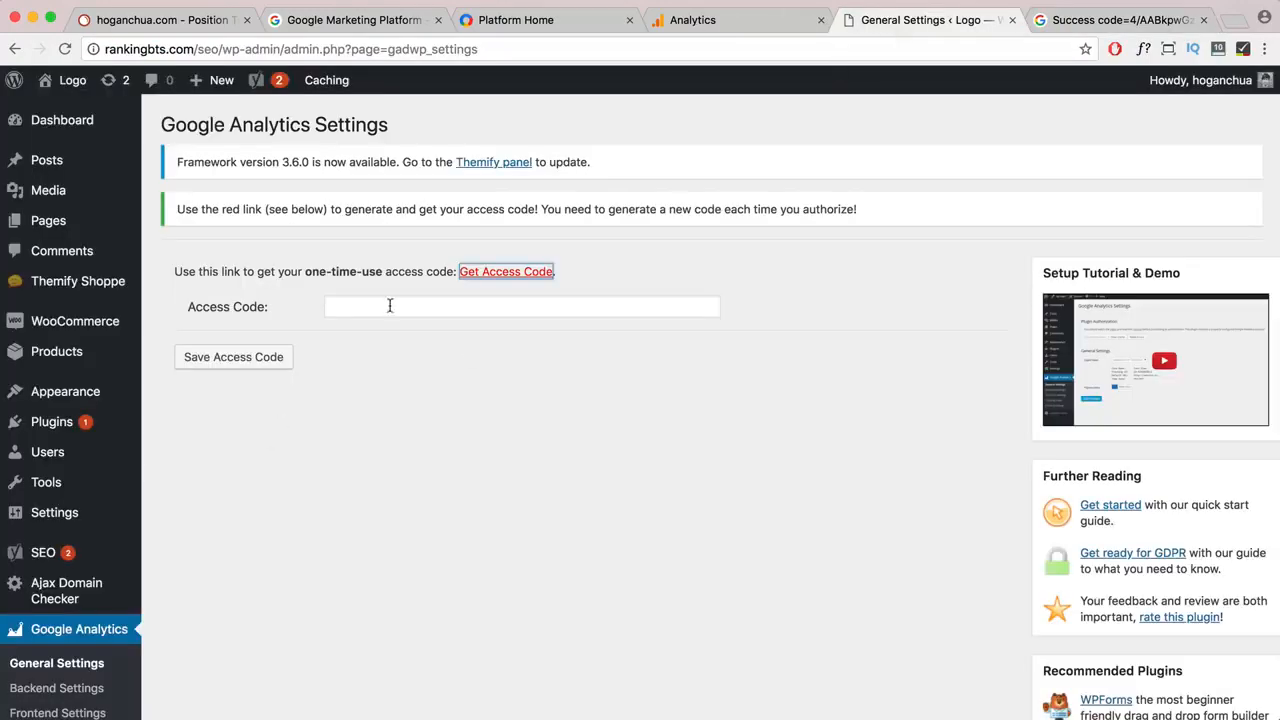
key(super+v)
click(238, 369)
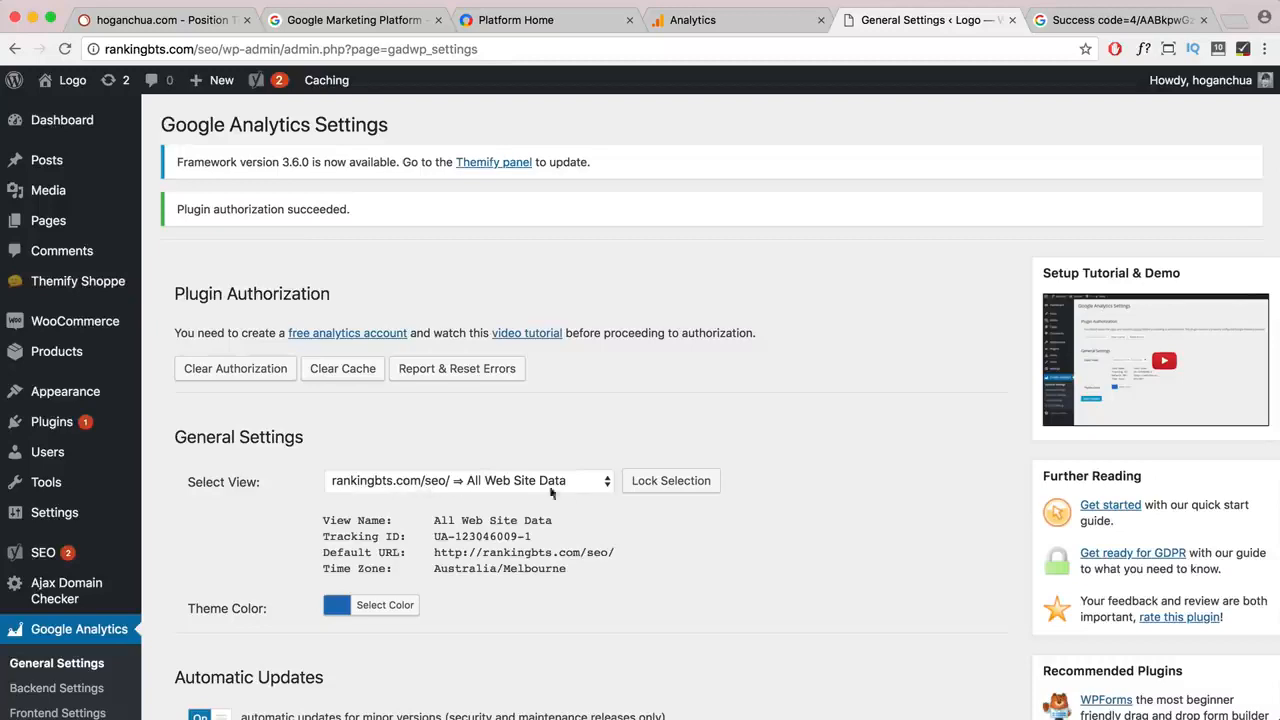
- Lock the plugin's view selection to rankingbts.com/seo/ All Web Site Data and save the general settings
click(671, 482)
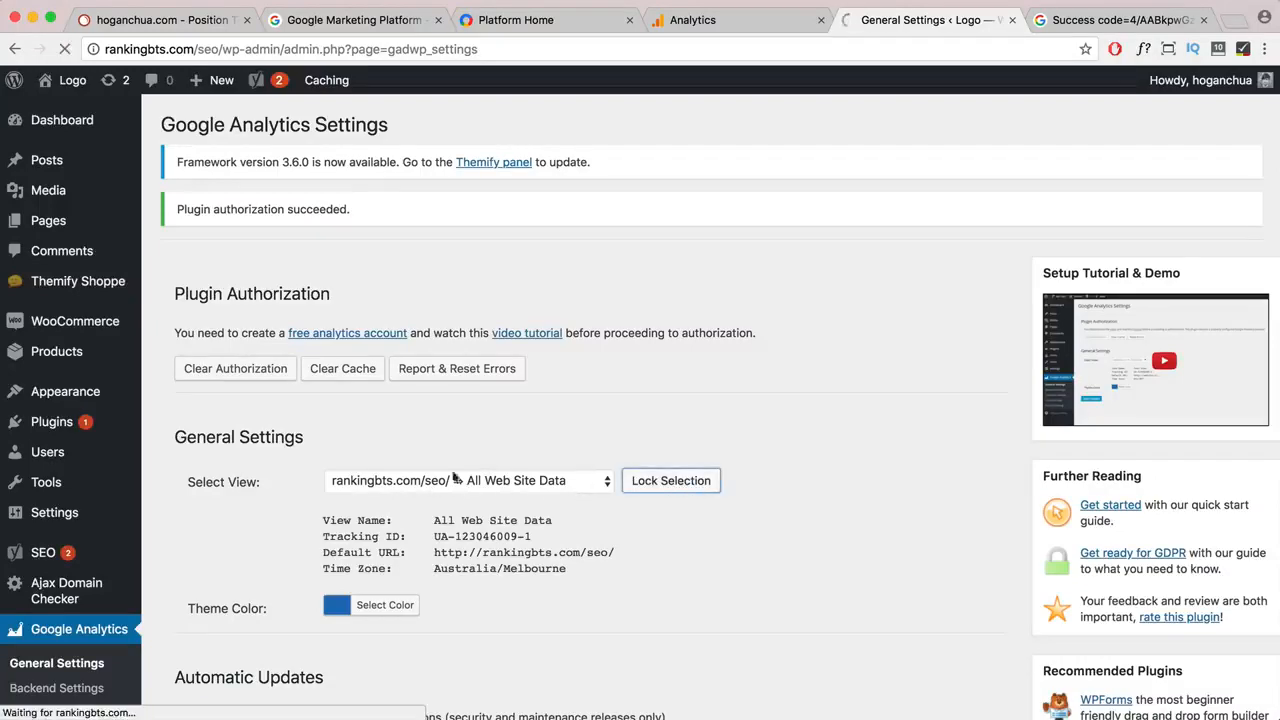
scroll(441, 460, down, 4)
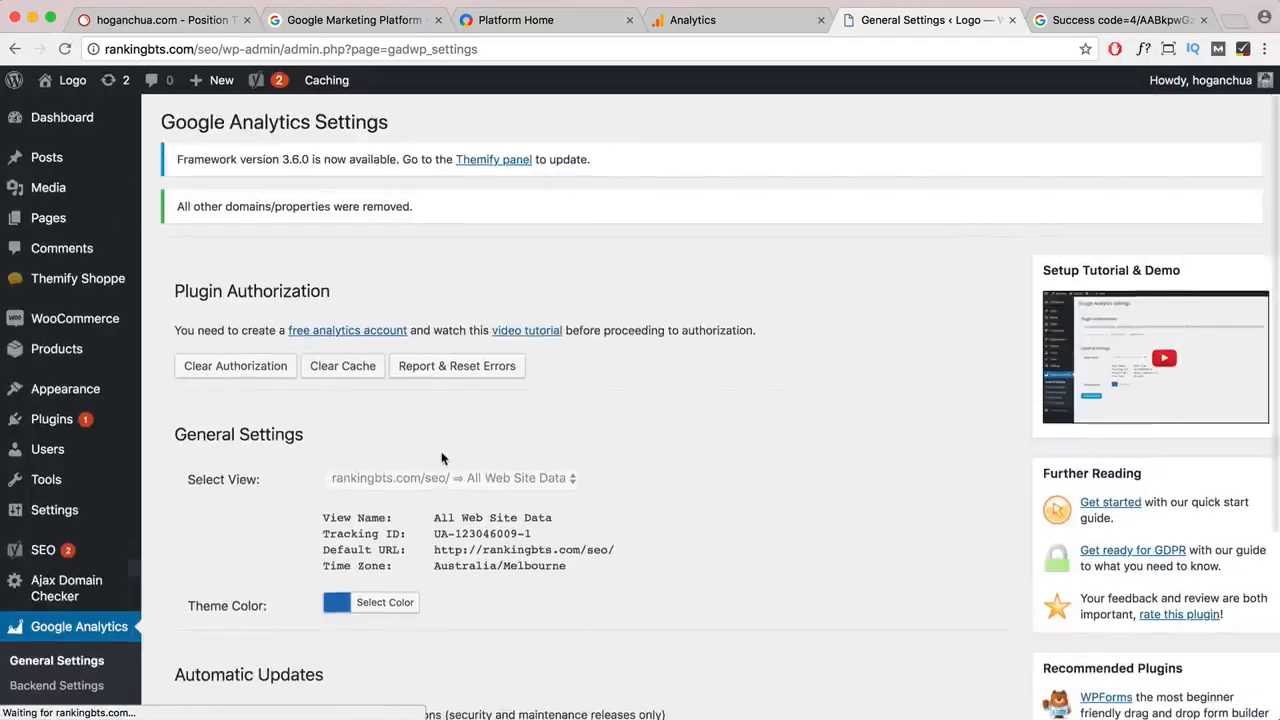
scroll(443, 458, down, 5)
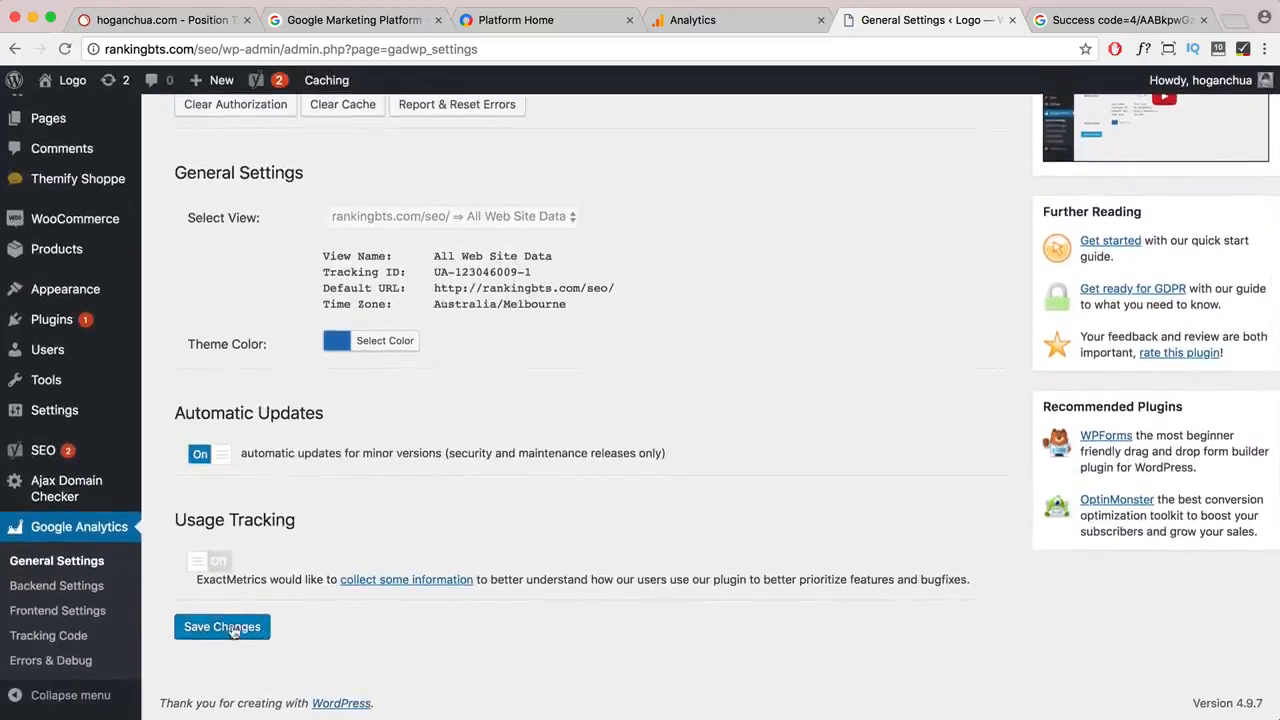
click(233, 629)
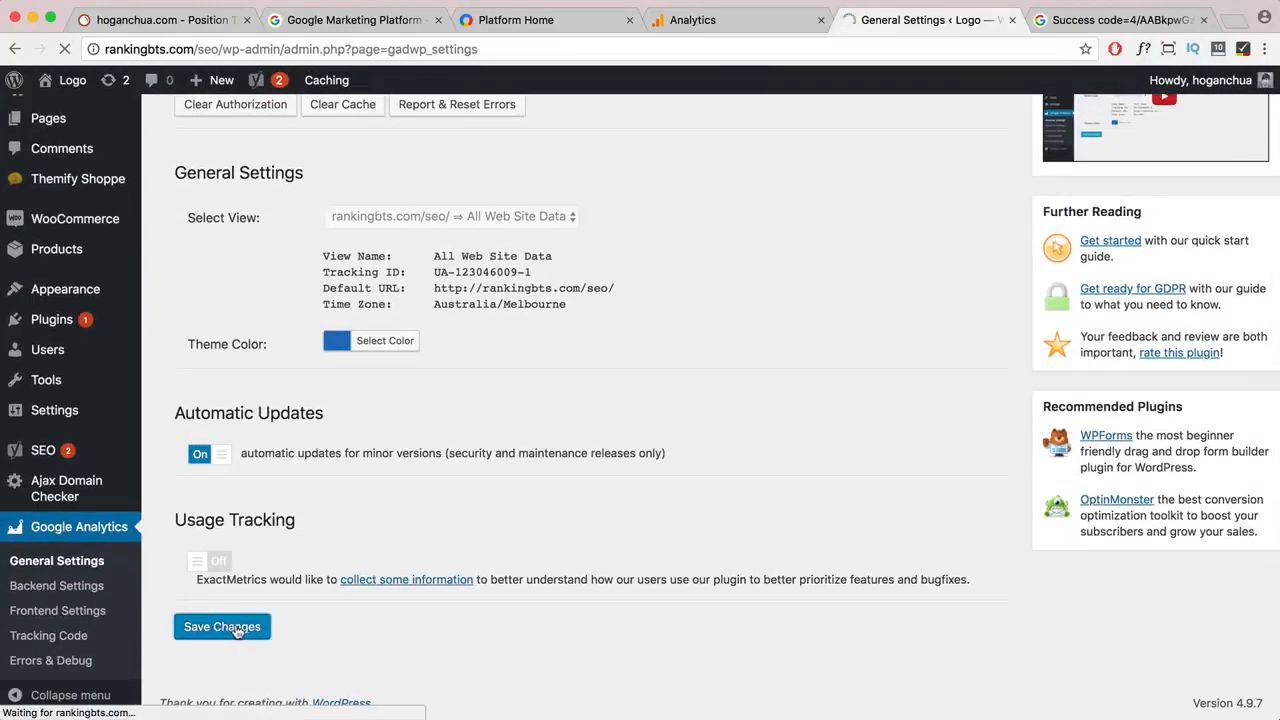
- In the plugin's tracking code settings, exclude tracking for every listed role except Customer and save the changes
scroll(200, 632, down, 10)
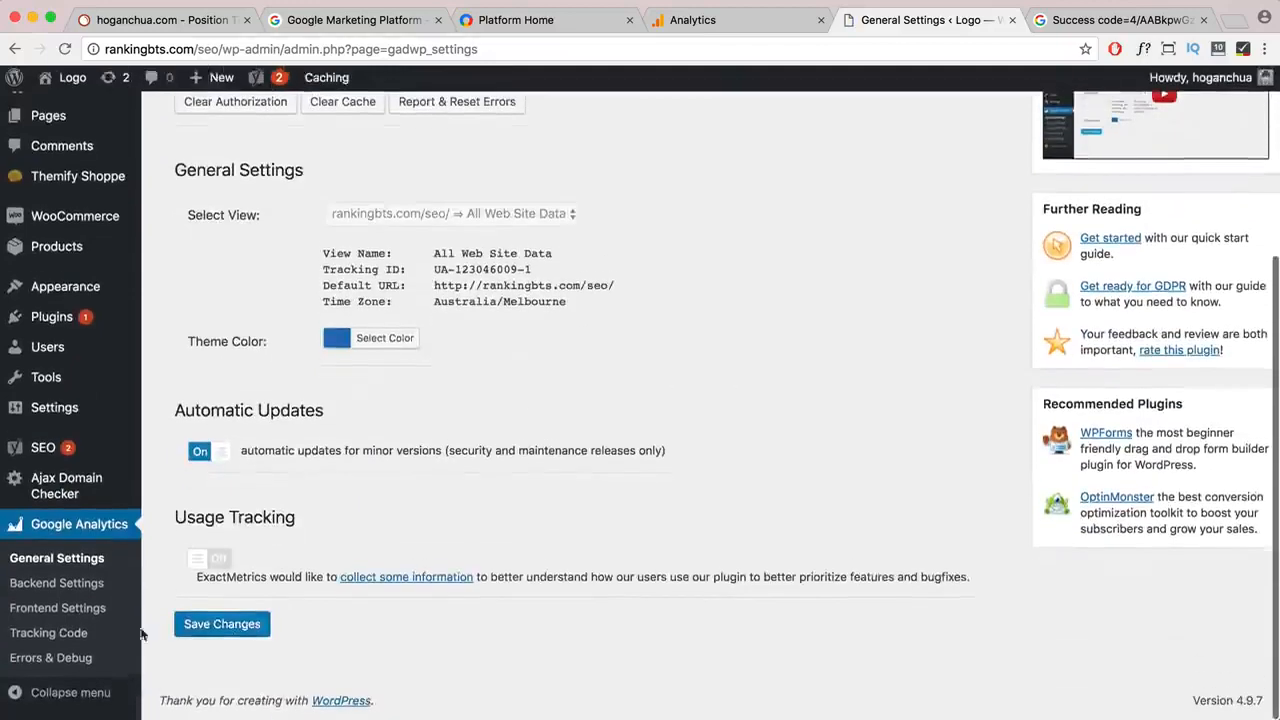
click(58, 641)
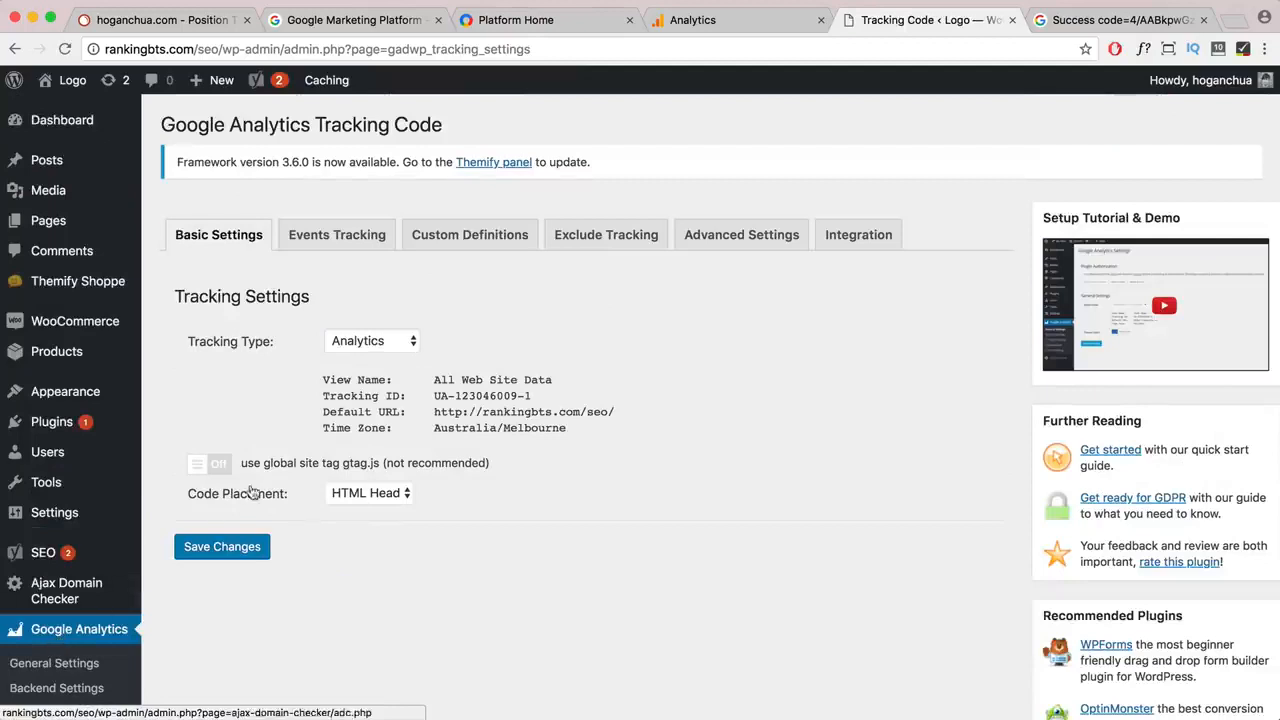
click(626, 234)
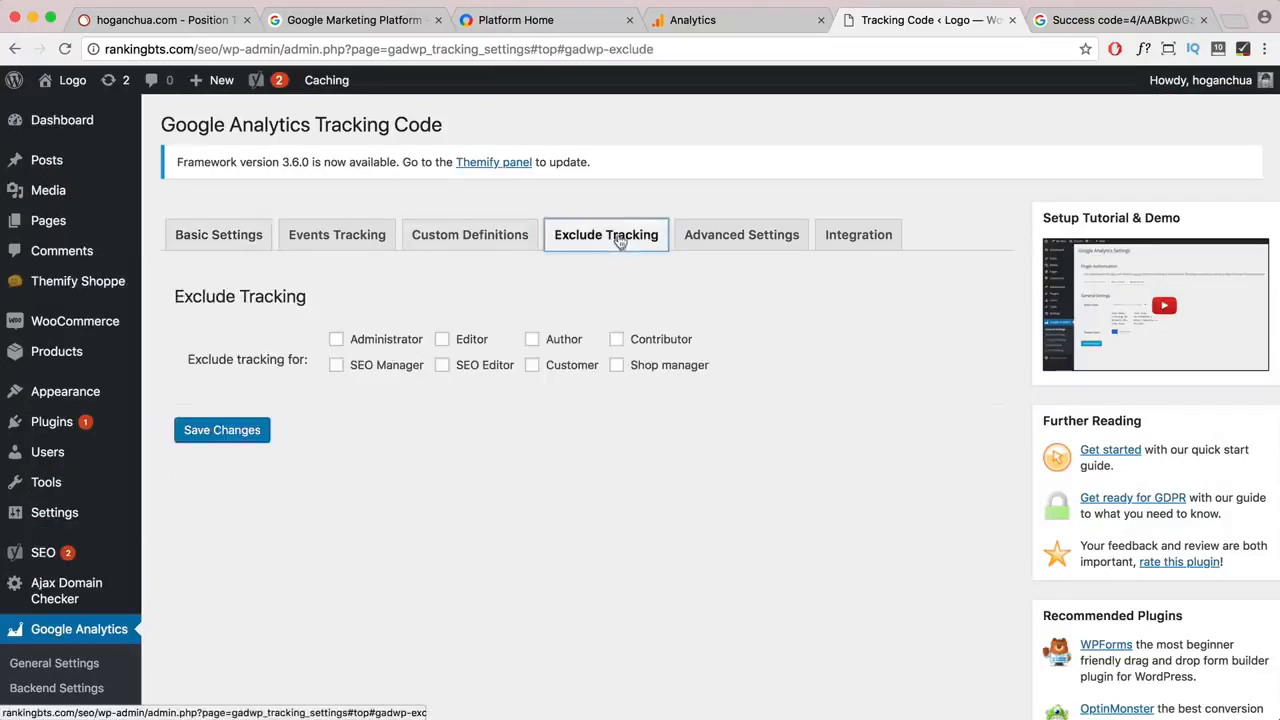
click(337, 340)
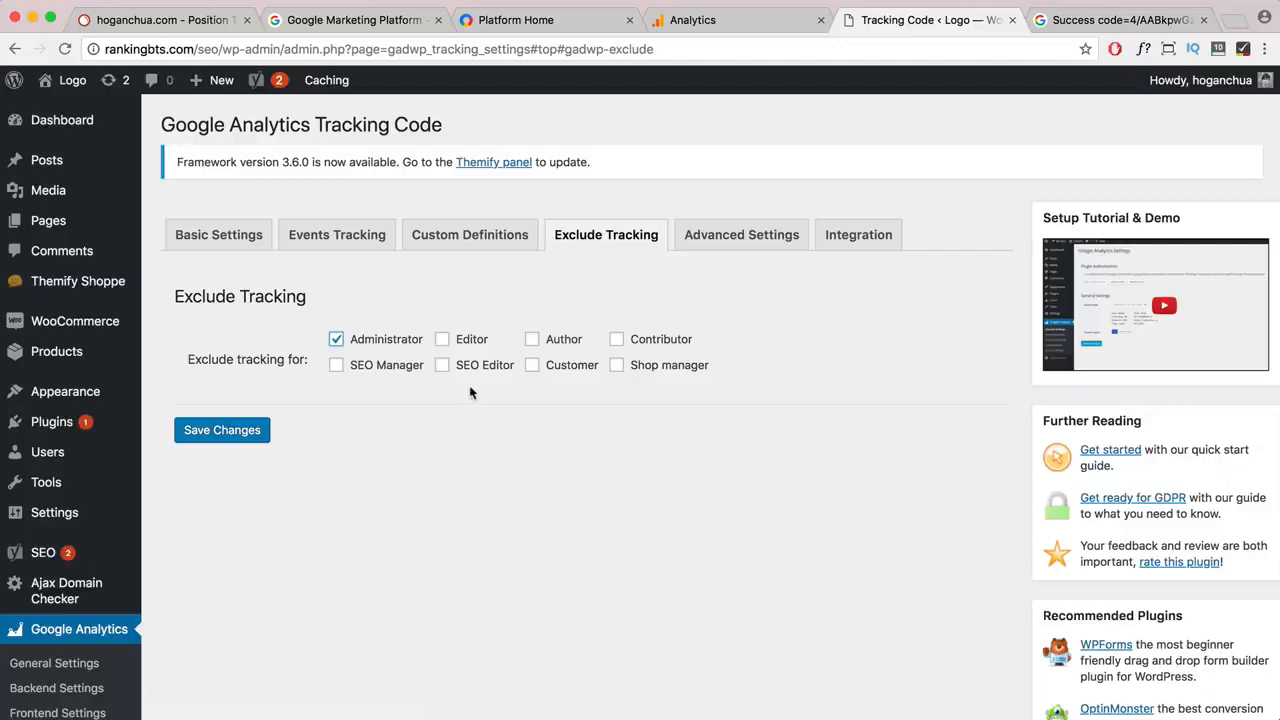
click(442, 339)
click(532, 339)
click(617, 340)
click(617, 365)
click(336, 365)
click(442, 366)
click(224, 432)
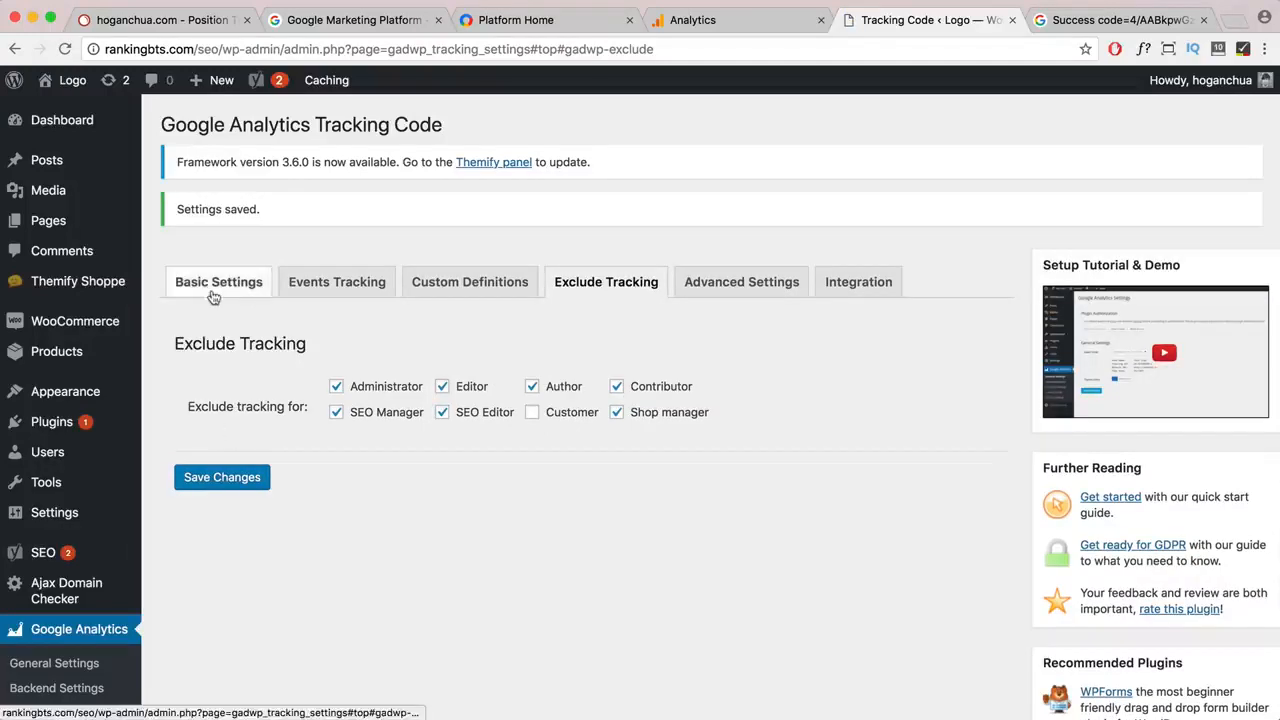
- Open the WordPress dashboard and examine the Google Analytics Dashboard widget's date ranges, page views and bounce rate
click(62, 121)
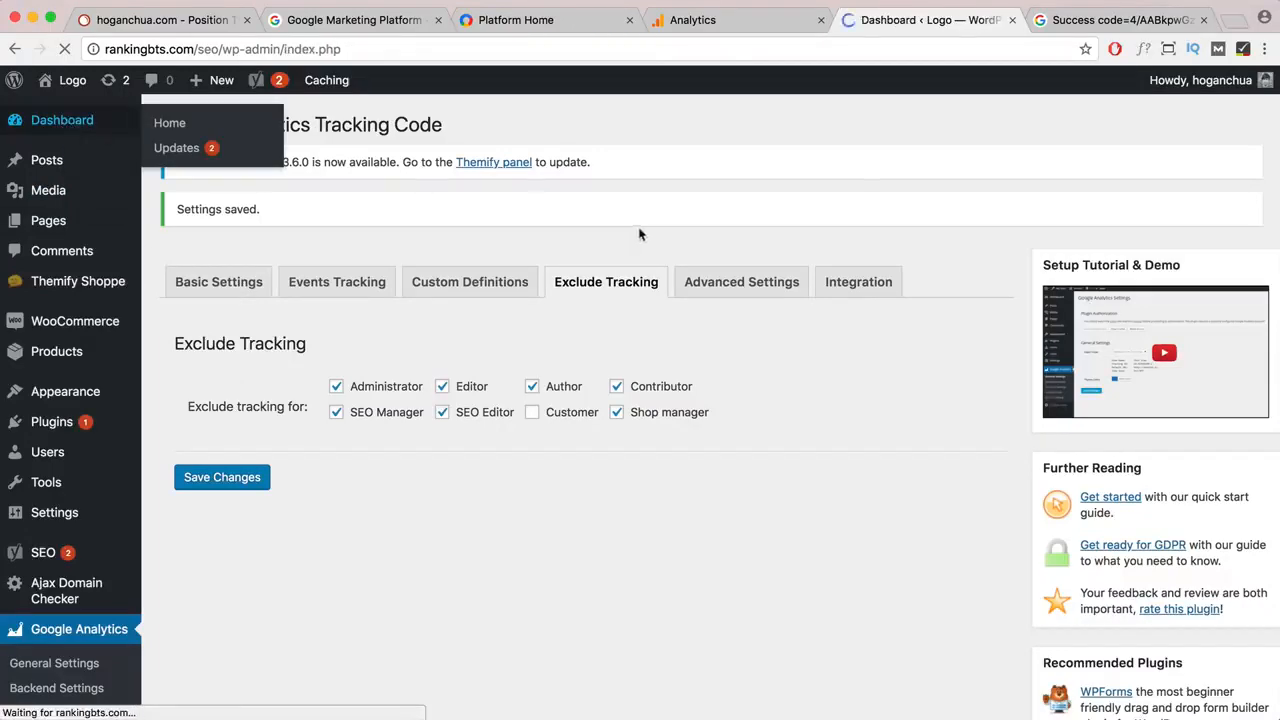
scroll(615, 243, down, 10)
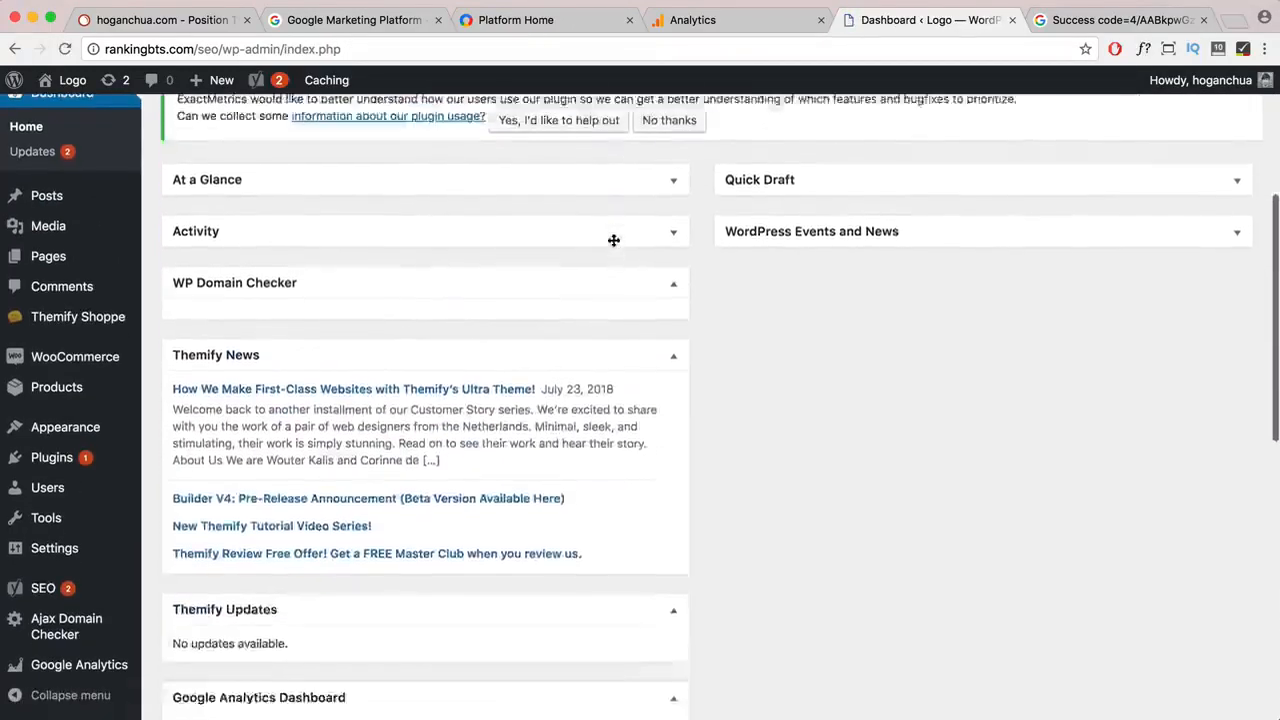
scroll(615, 243, down, 3)
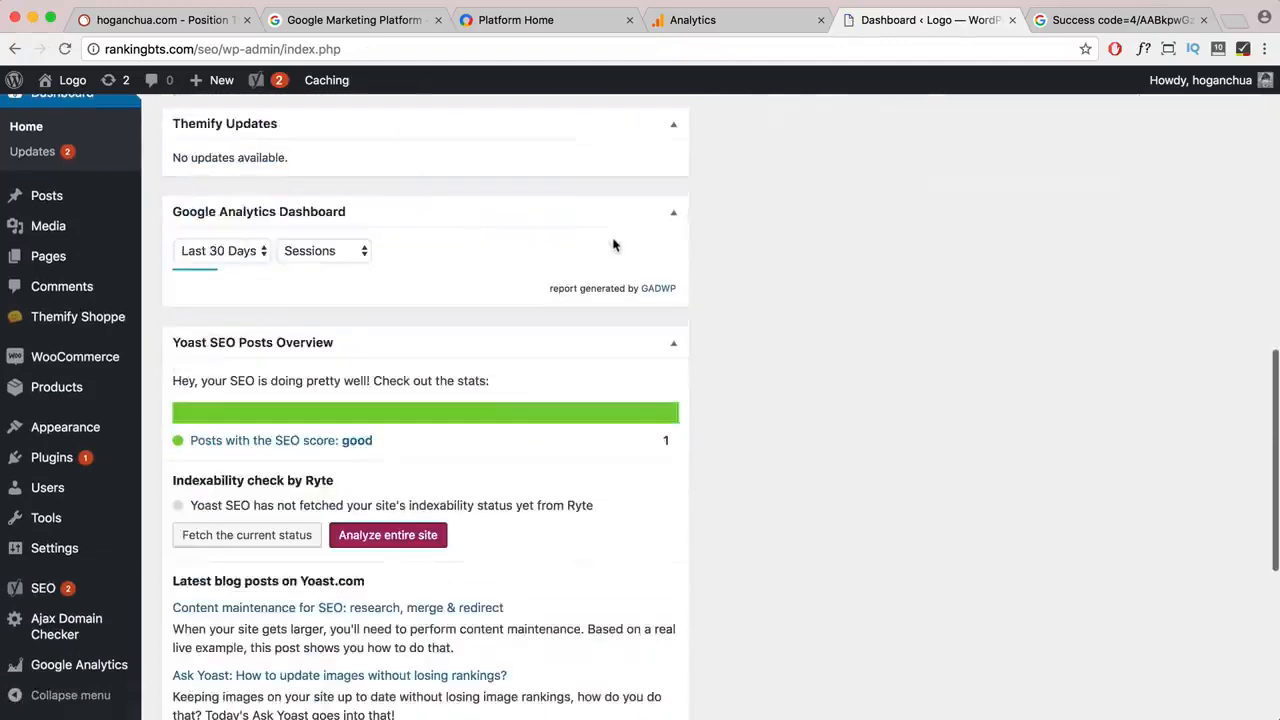
click(237, 251)
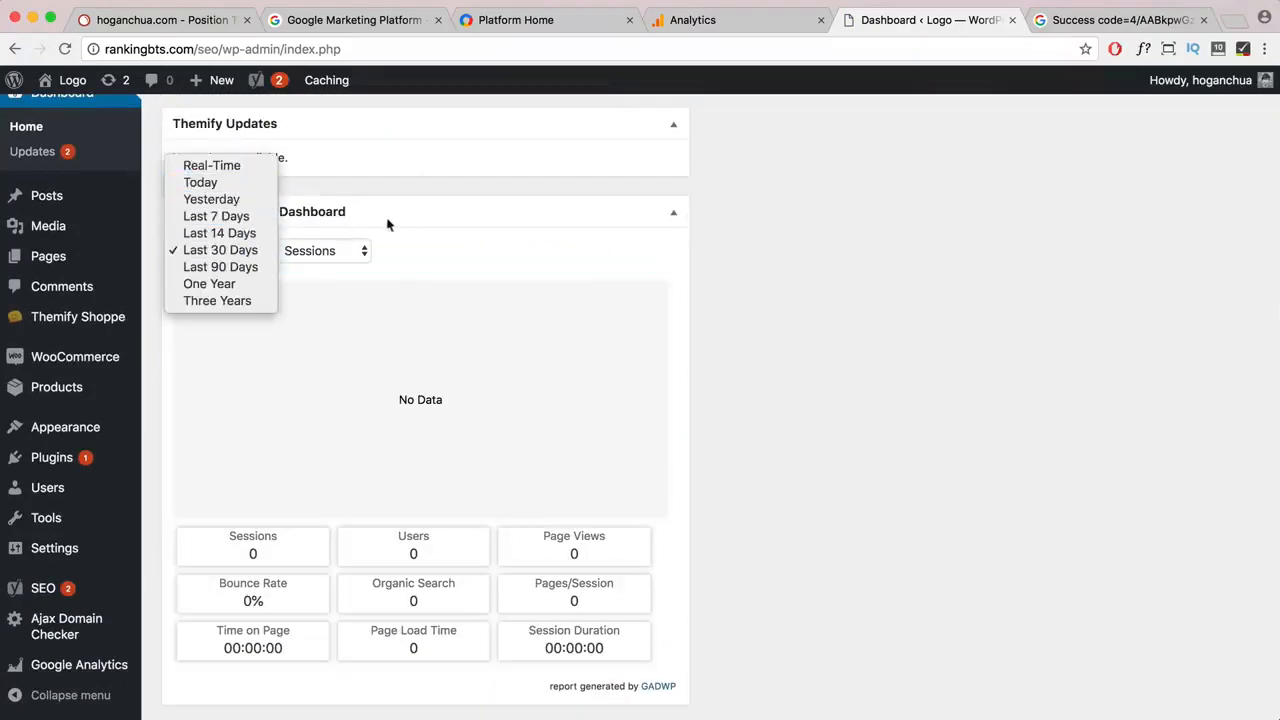
click(435, 247)
scroll(280, 500, up, 1)
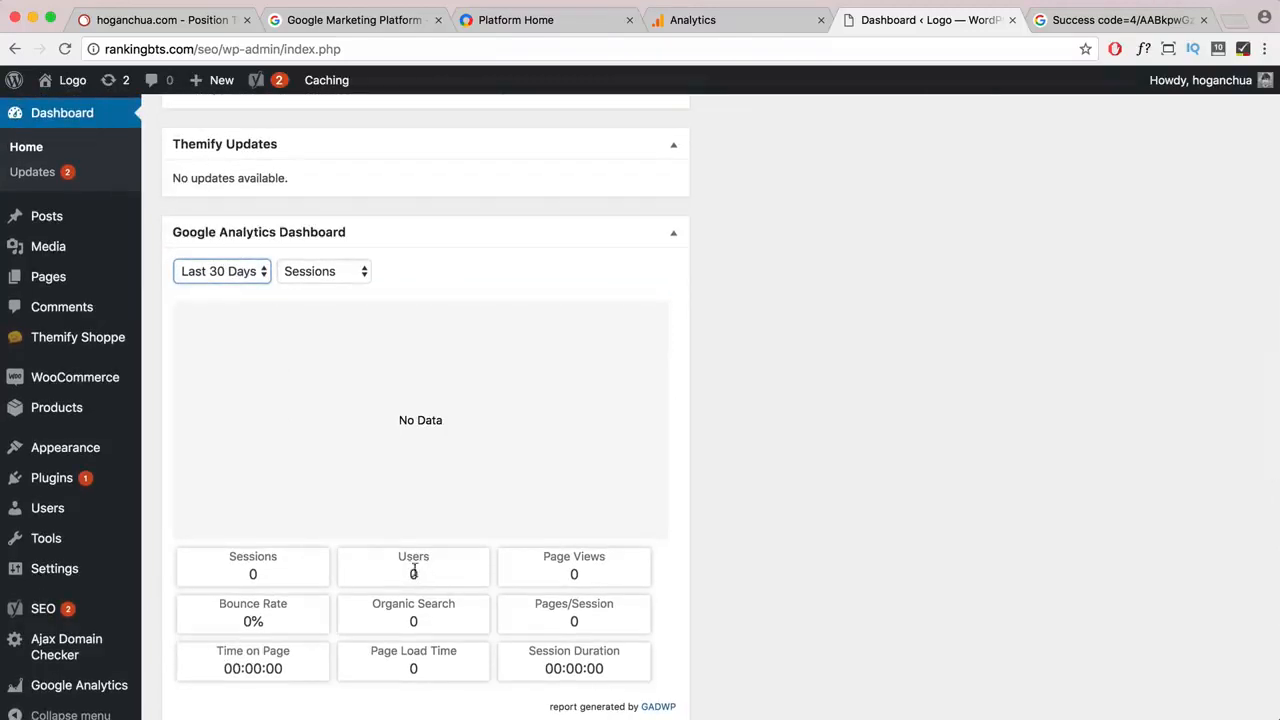
drag(603, 557, 527, 562)
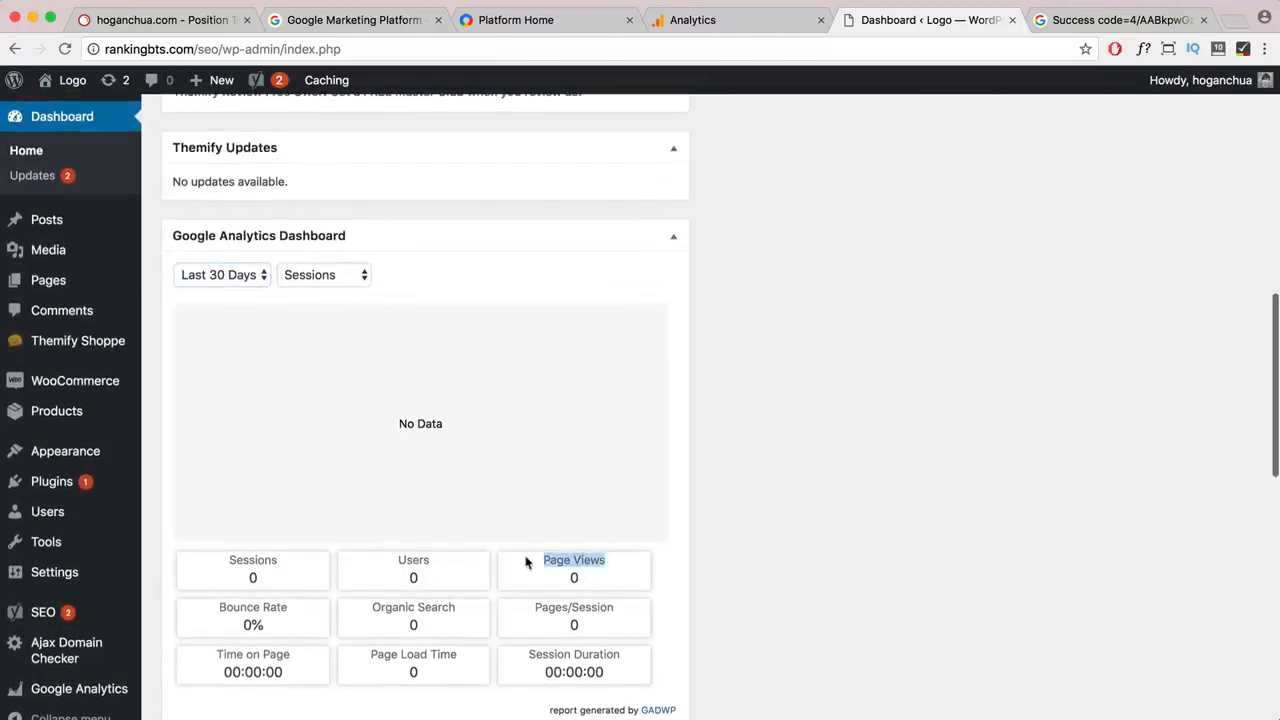
click(250, 273)
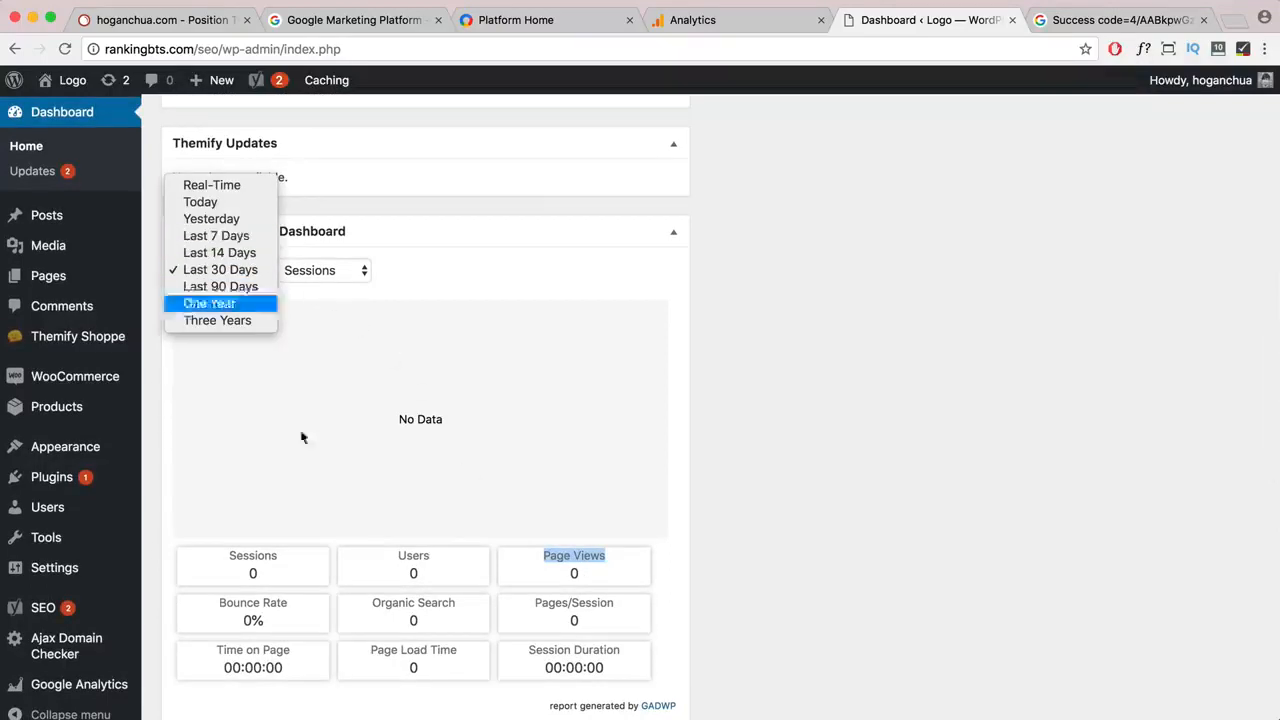
click(283, 607)
drag(258, 603, 211, 607)
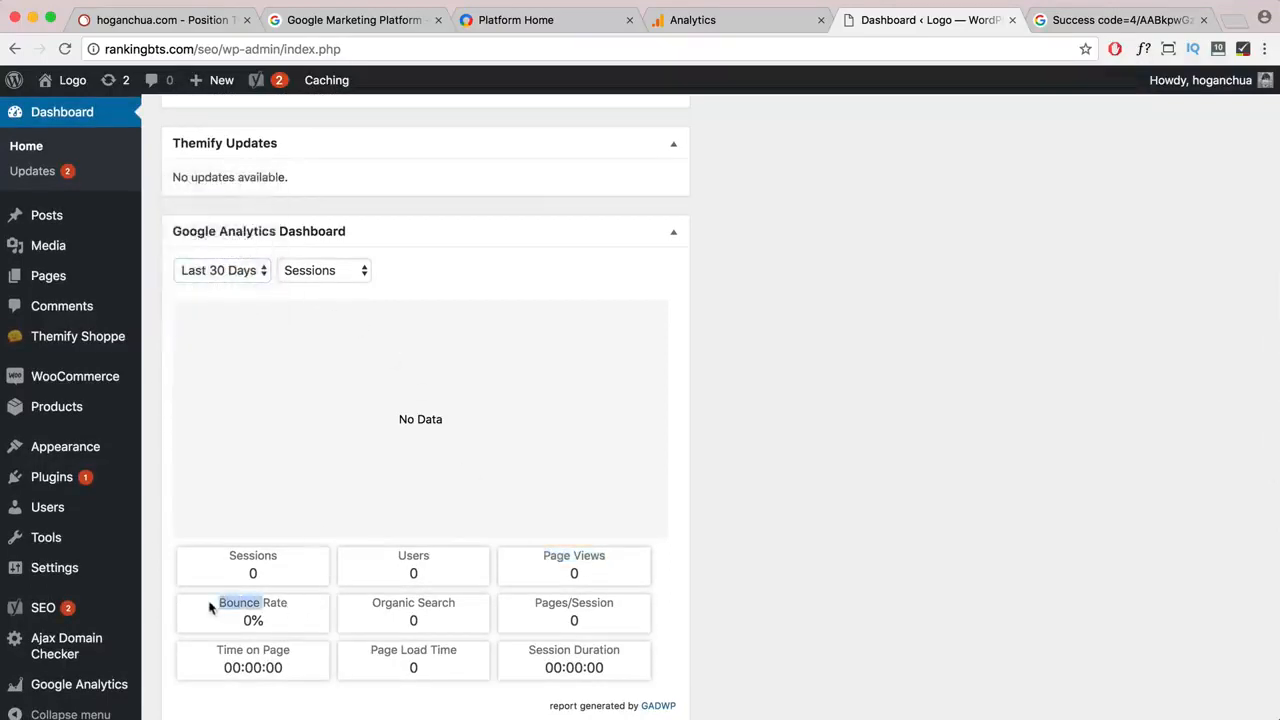
click(287, 607)
drag(289, 607, 221, 604)
- Switch to Google Analytics and look through the Home overview and the available Audience reports
click(688, 20)
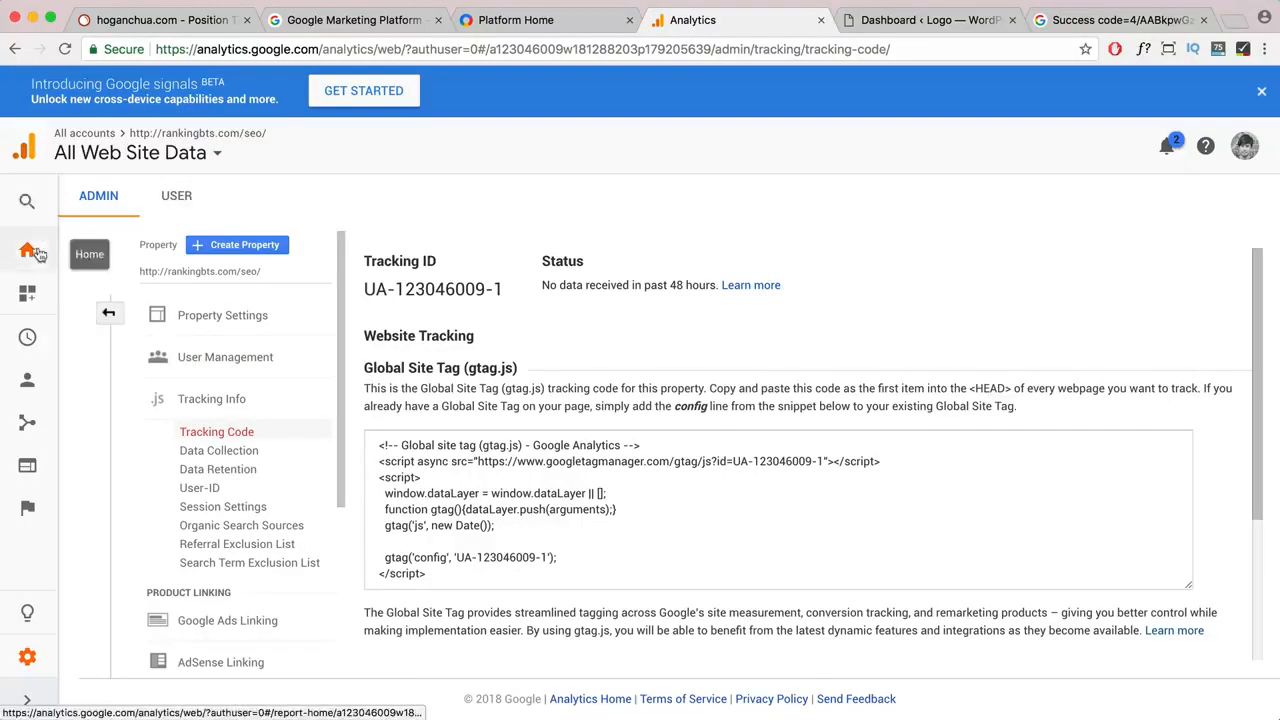
mouse_move(27, 203)
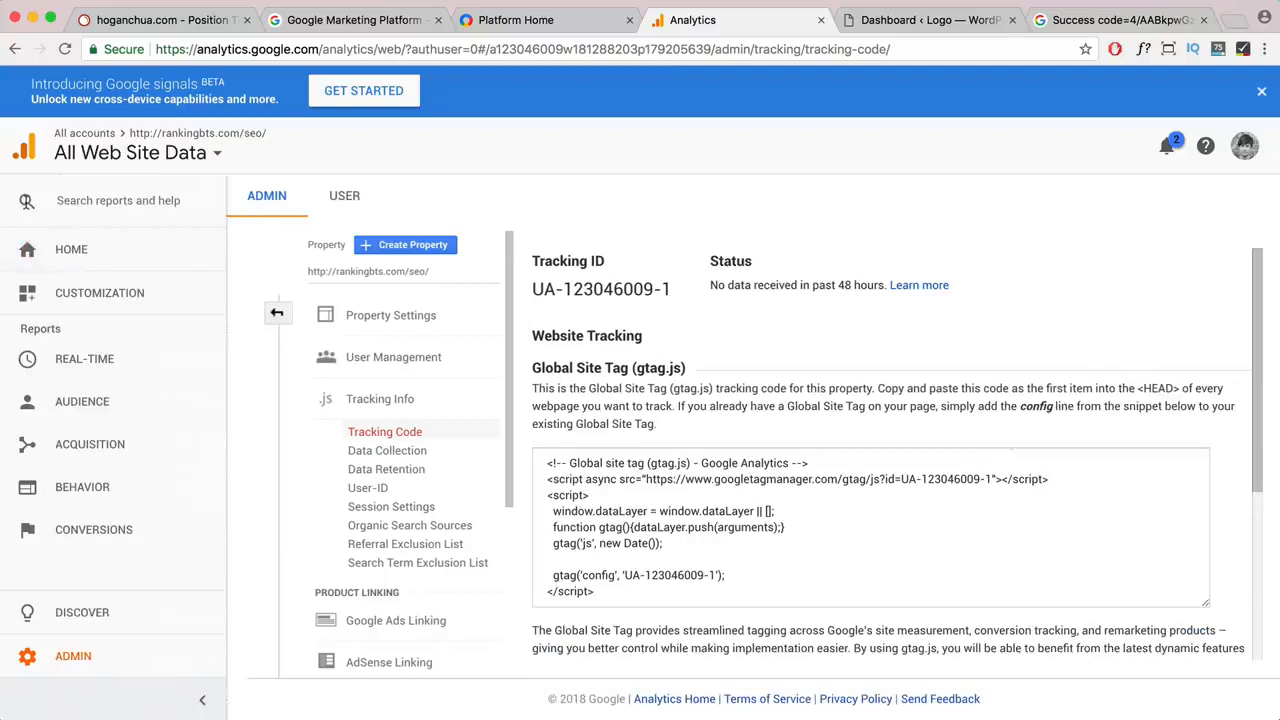
click(71, 251)
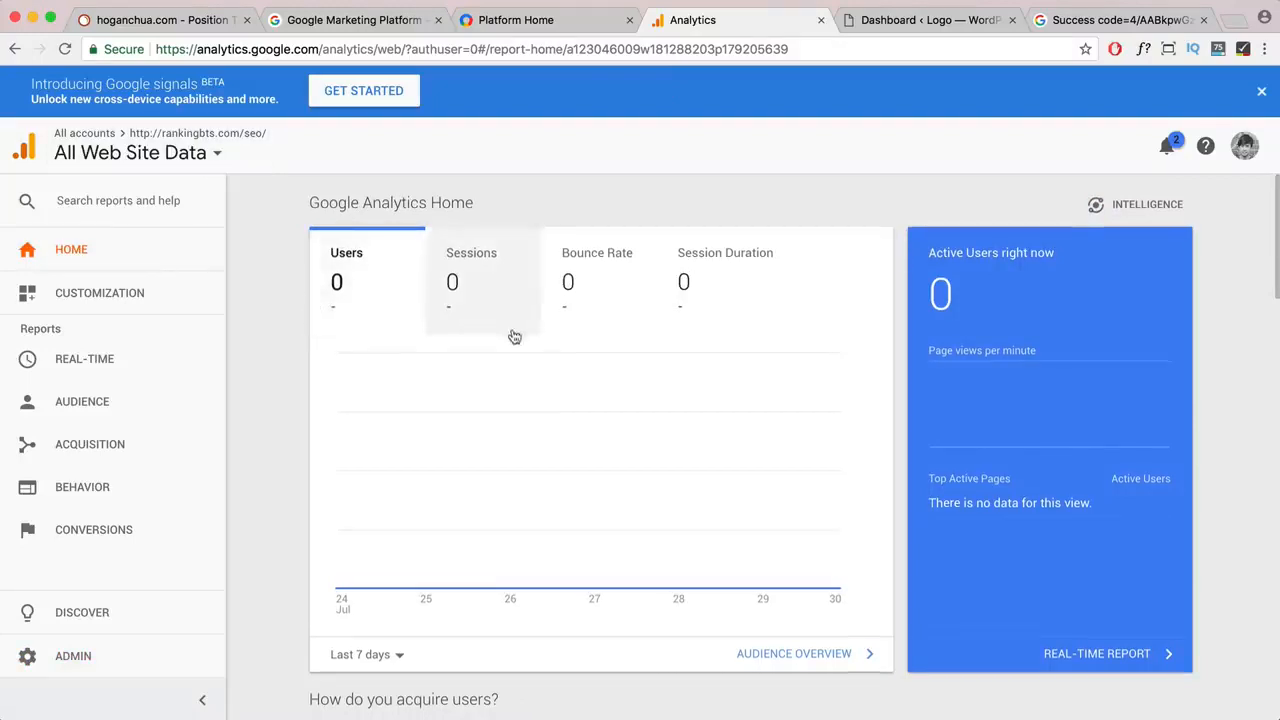
scroll(511, 334, down, 10)
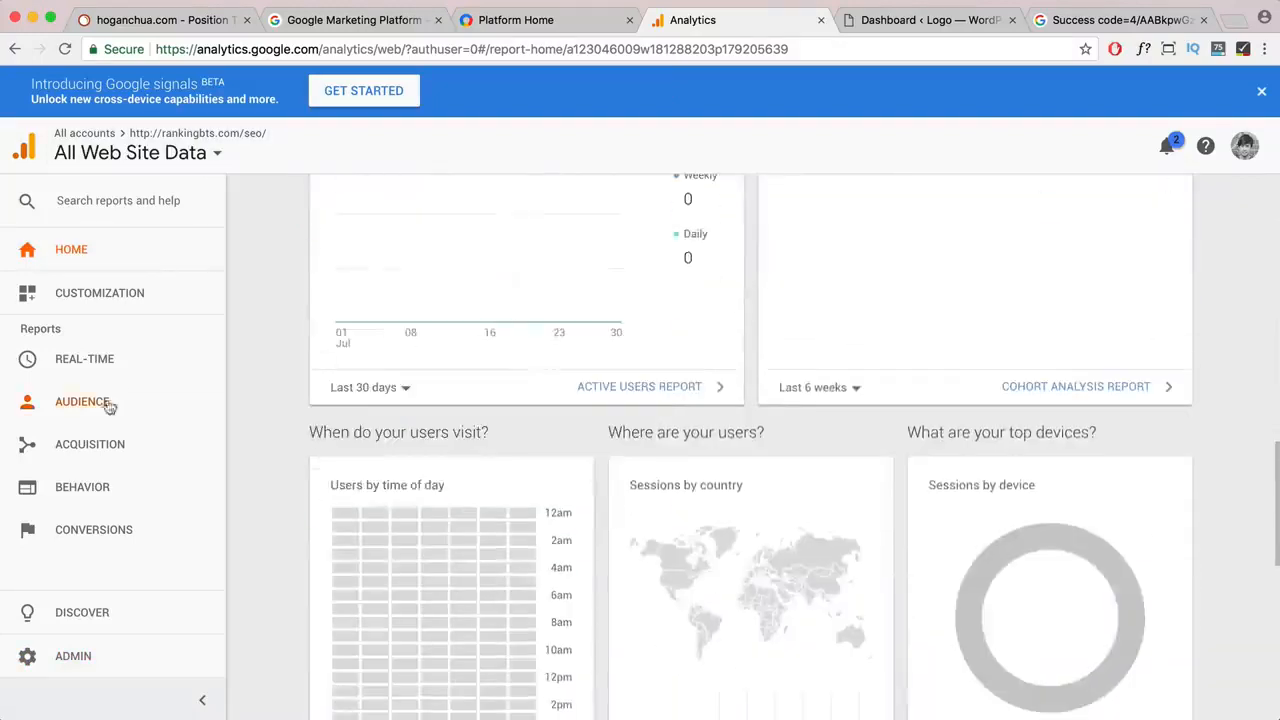
click(100, 402)
scroll(110, 450, down, 5)
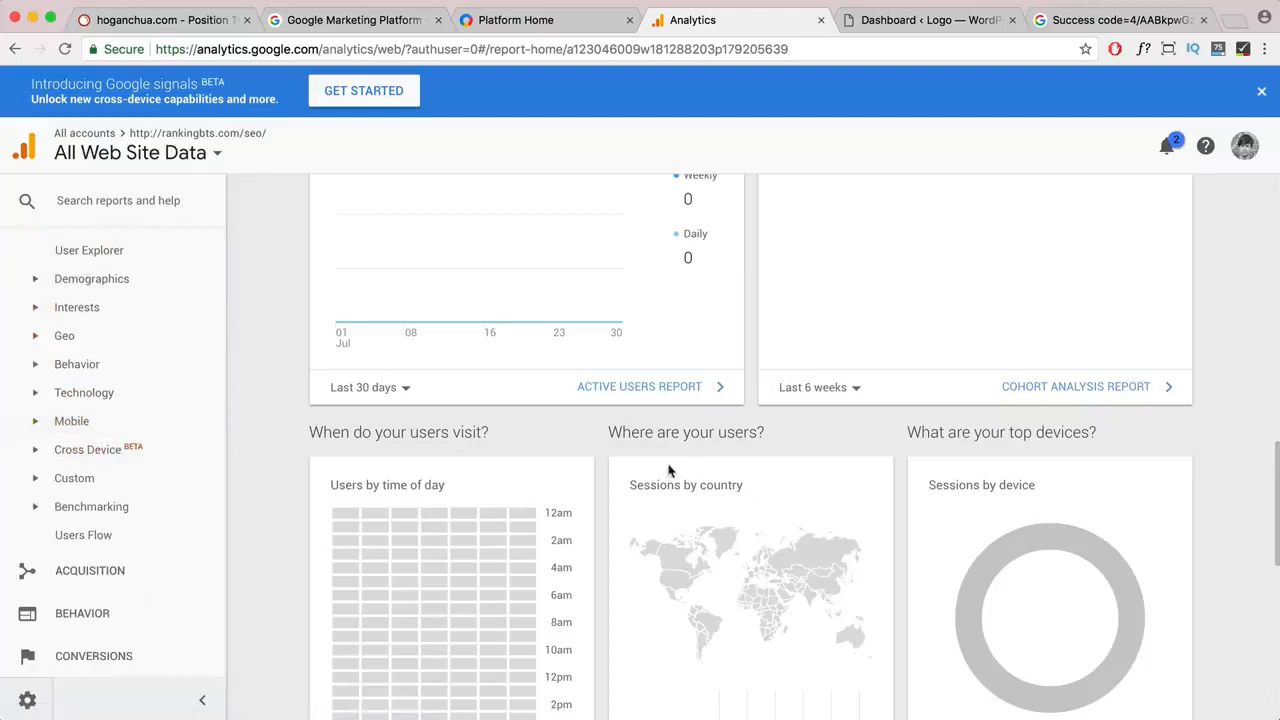
scroll(735, 471, down, 3)
scroll(735, 471, down, 5)
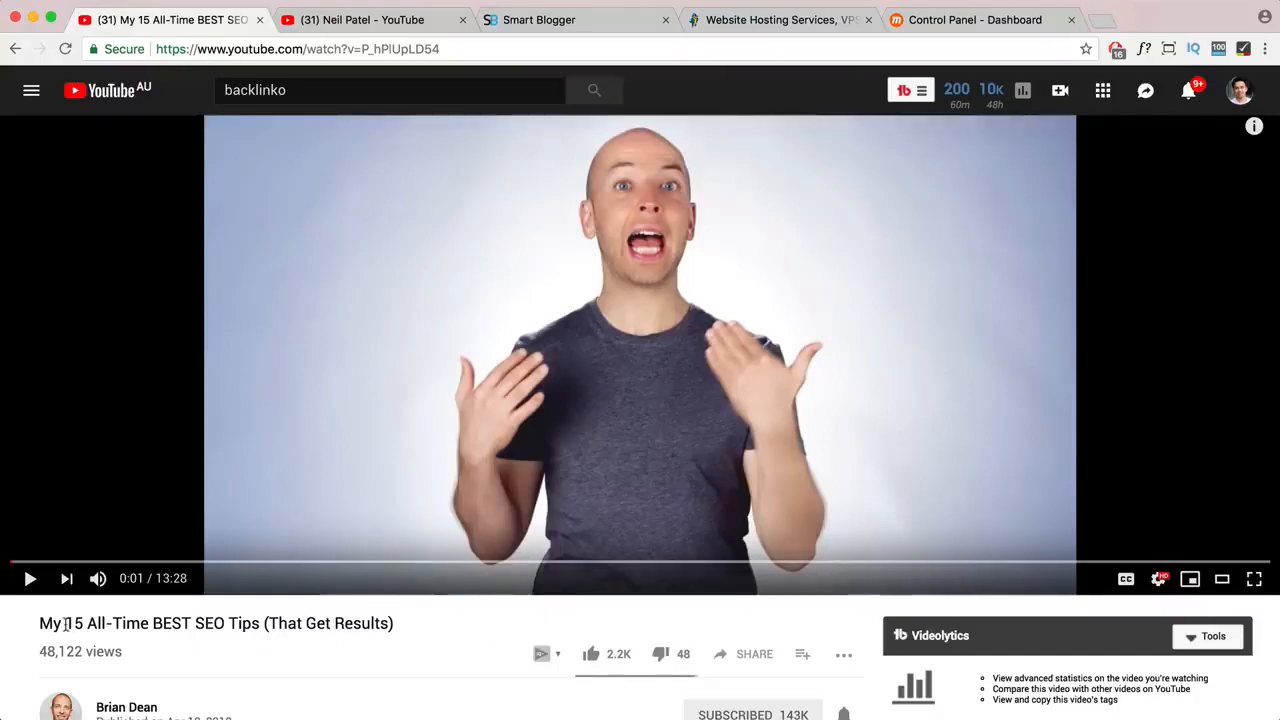
- Look over the title, description and comments of the YouTube video "My 15 All-Time BEST SEO Tips (That Get Results)"
drag(64, 624, 393, 624)
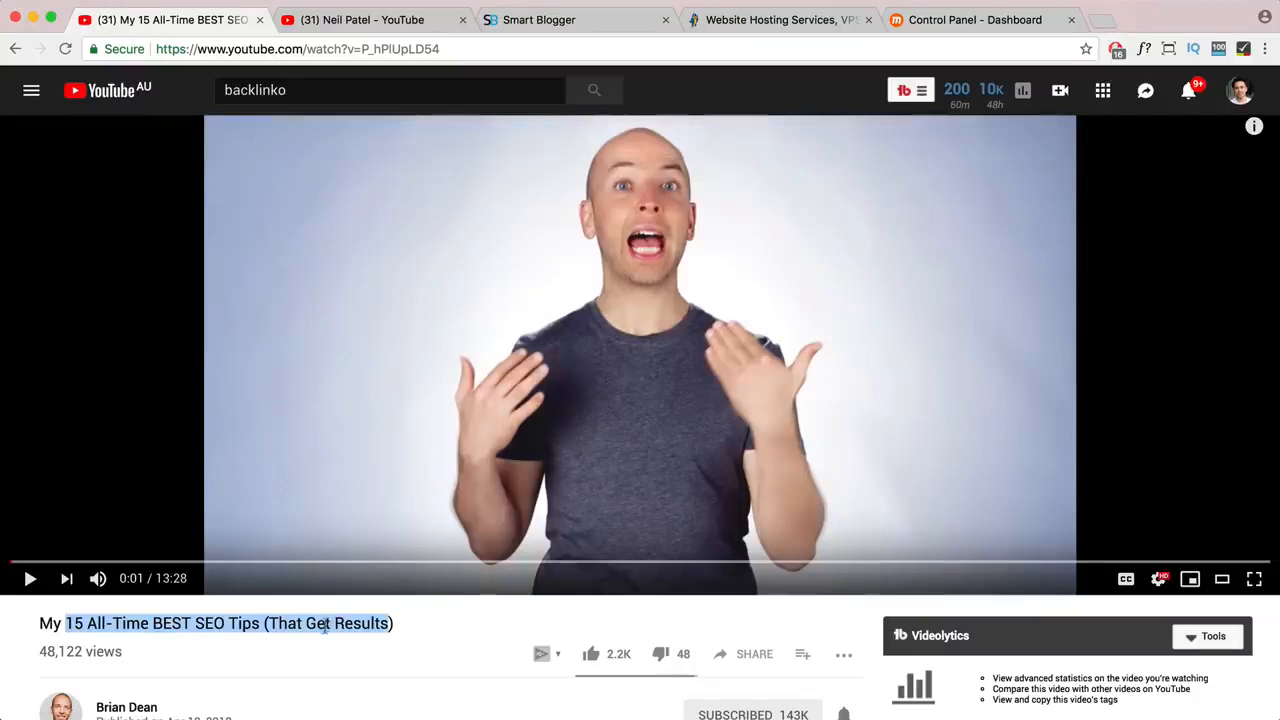
scroll(324, 615, down, 3)
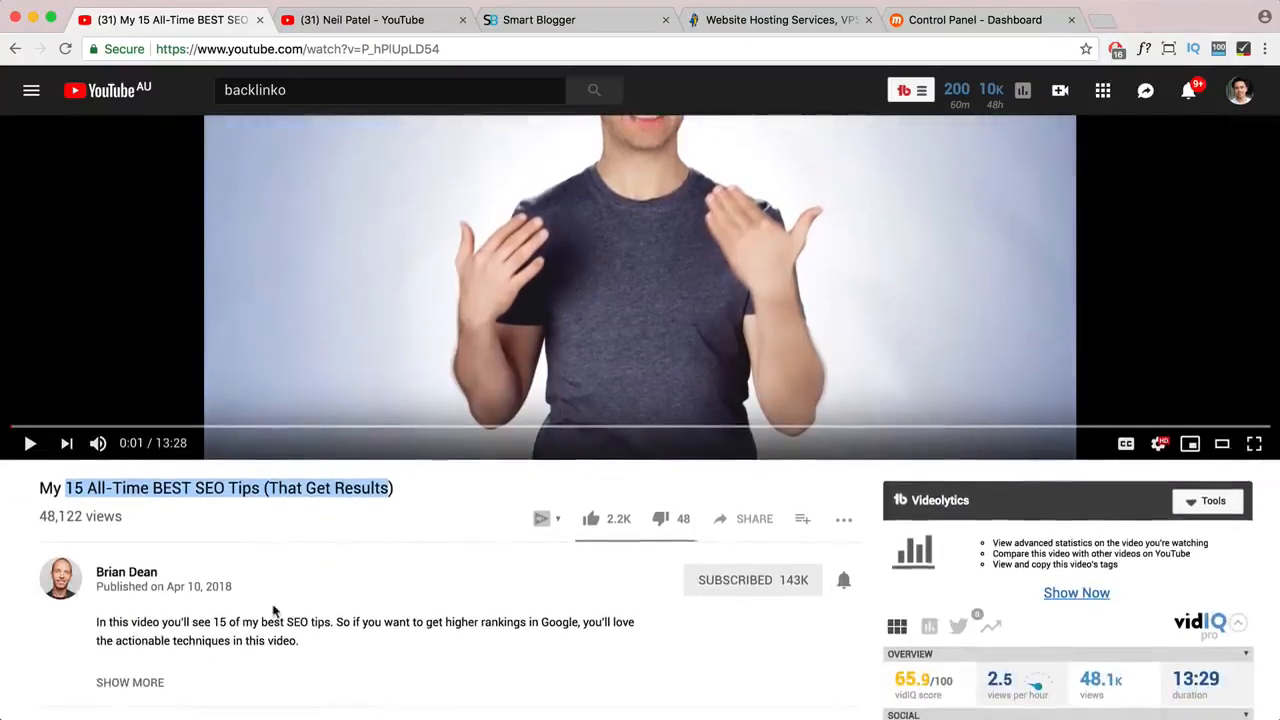
scroll(296, 601, down, 3)
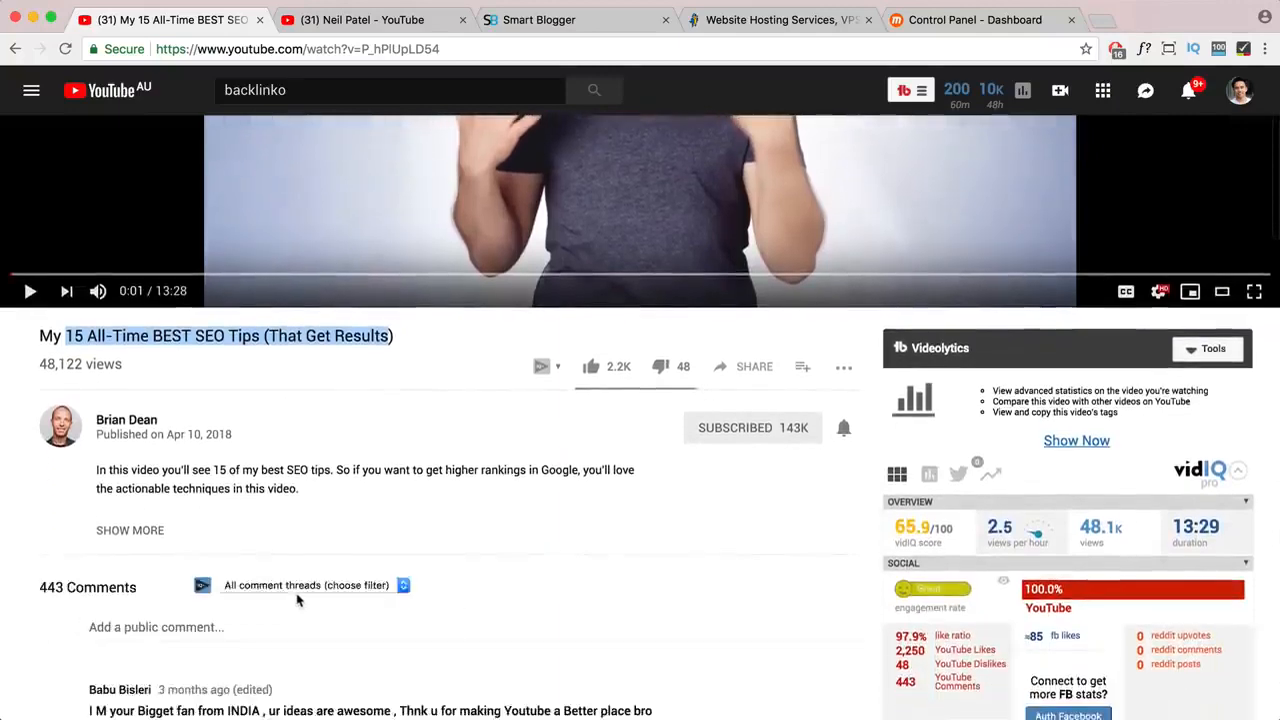
scroll(296, 601, up, 6)
- Switch to the Neil Patel YouTube channel, pause its intro video and show the channel's list of uploads
click(335, 26)
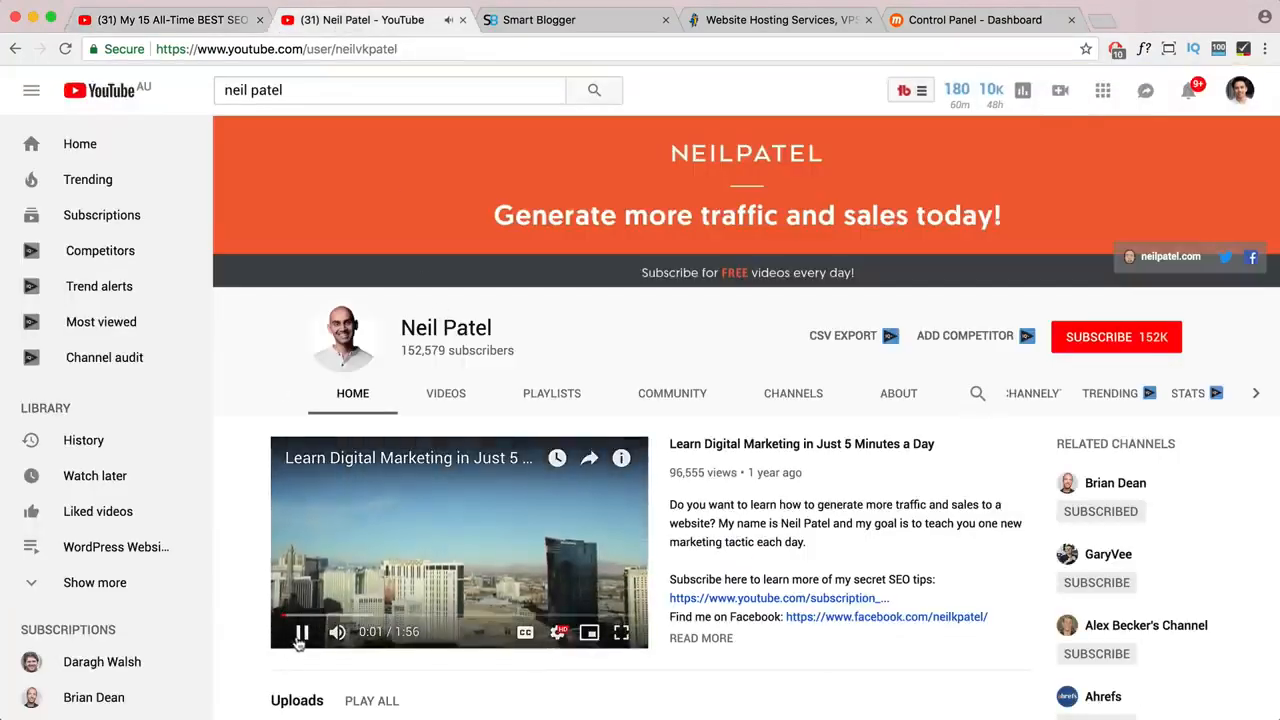
click(301, 631)
click(463, 395)
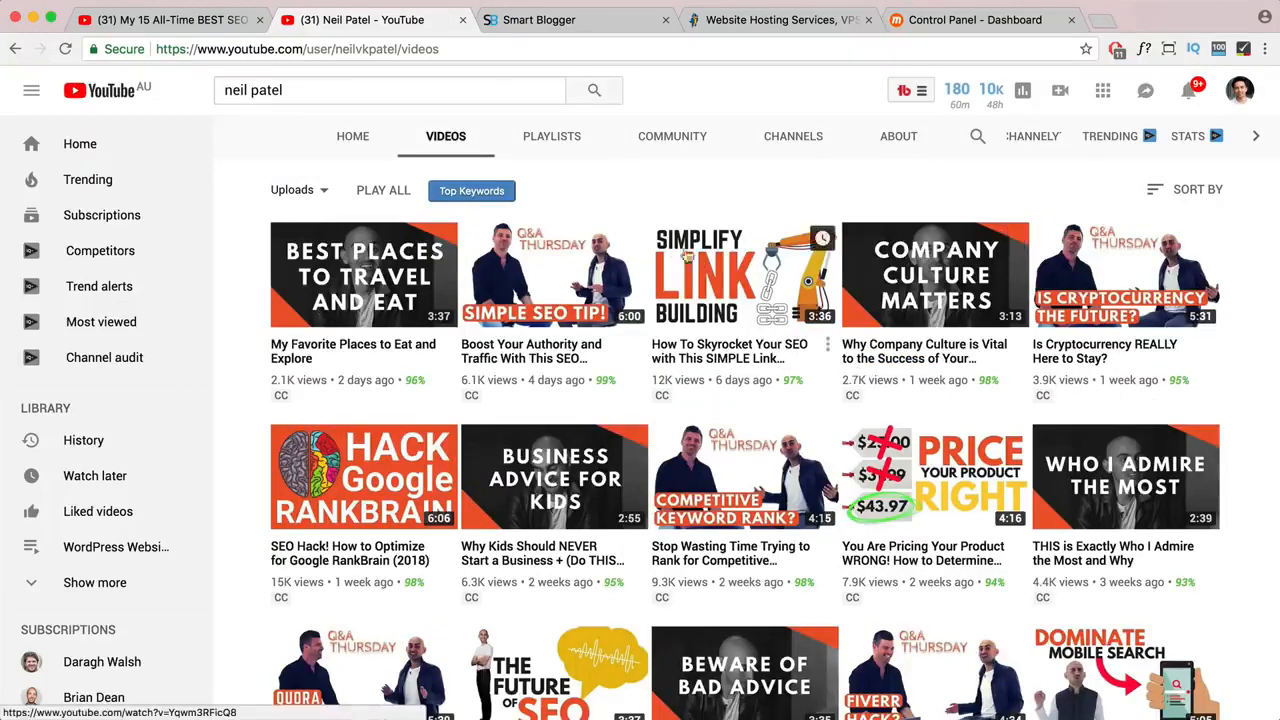
- Switch to the Smart Blogger site, dismiss the Headline Hacks offer and browse the home page's popular posts
click(586, 21)
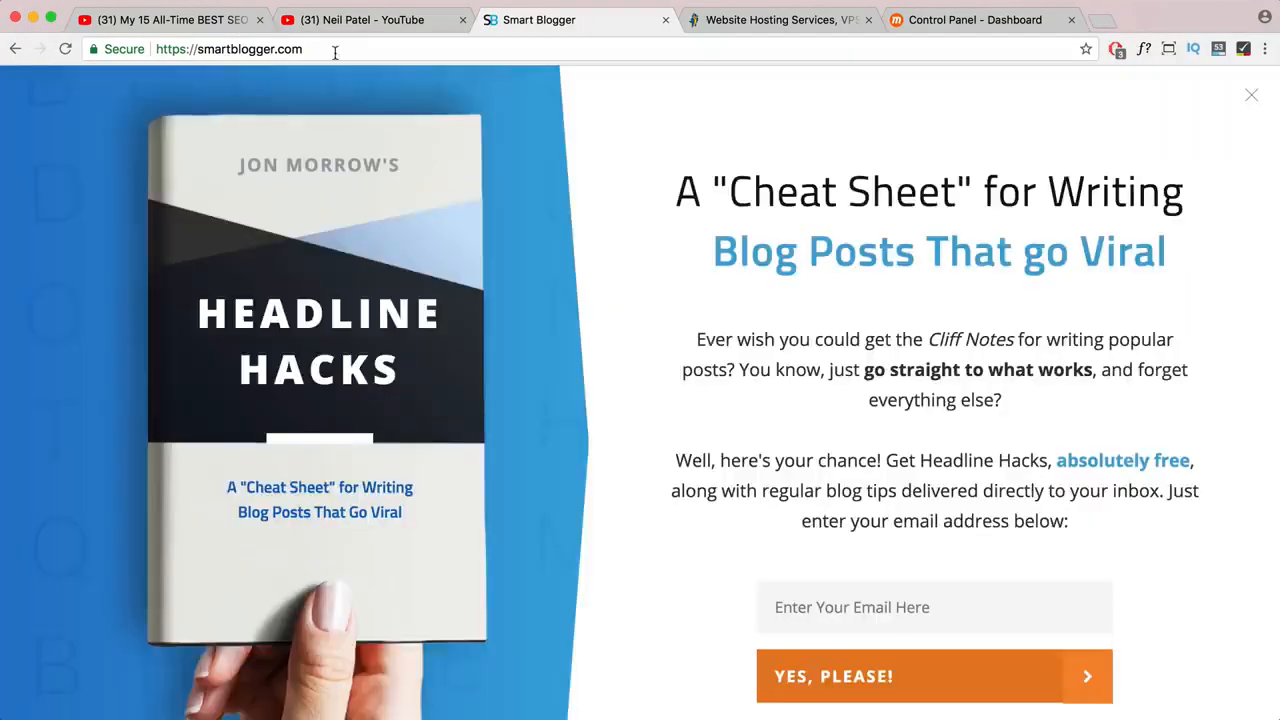
click(1251, 95)
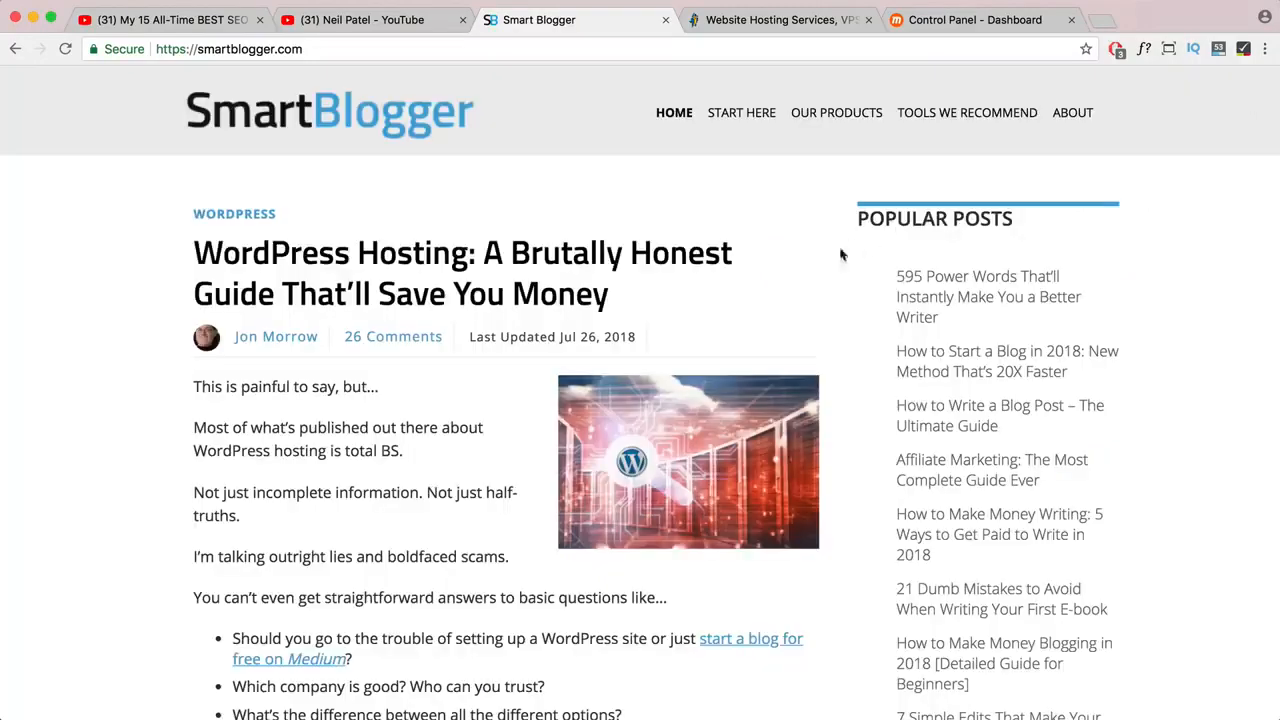
scroll(806, 286, down, 3)
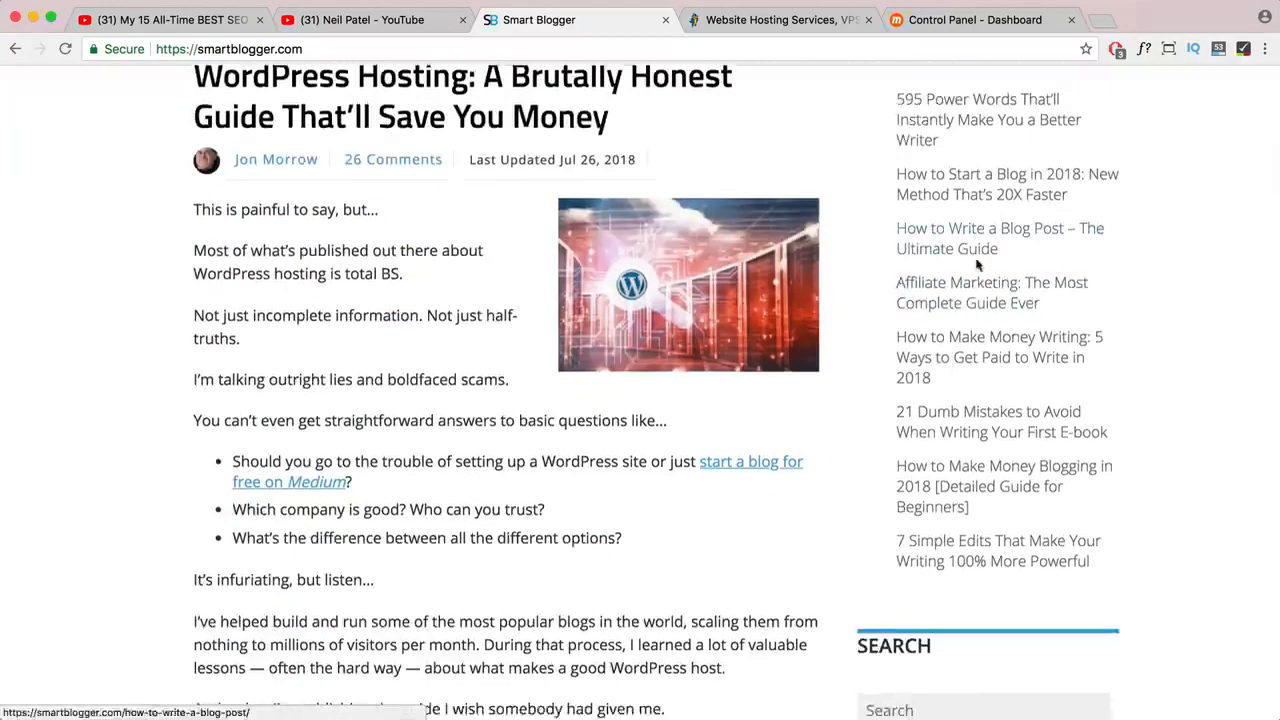
- Switch to the HostGator website to view its hosting options and clear the text selection on WordPress Hosting
click(751, 25)
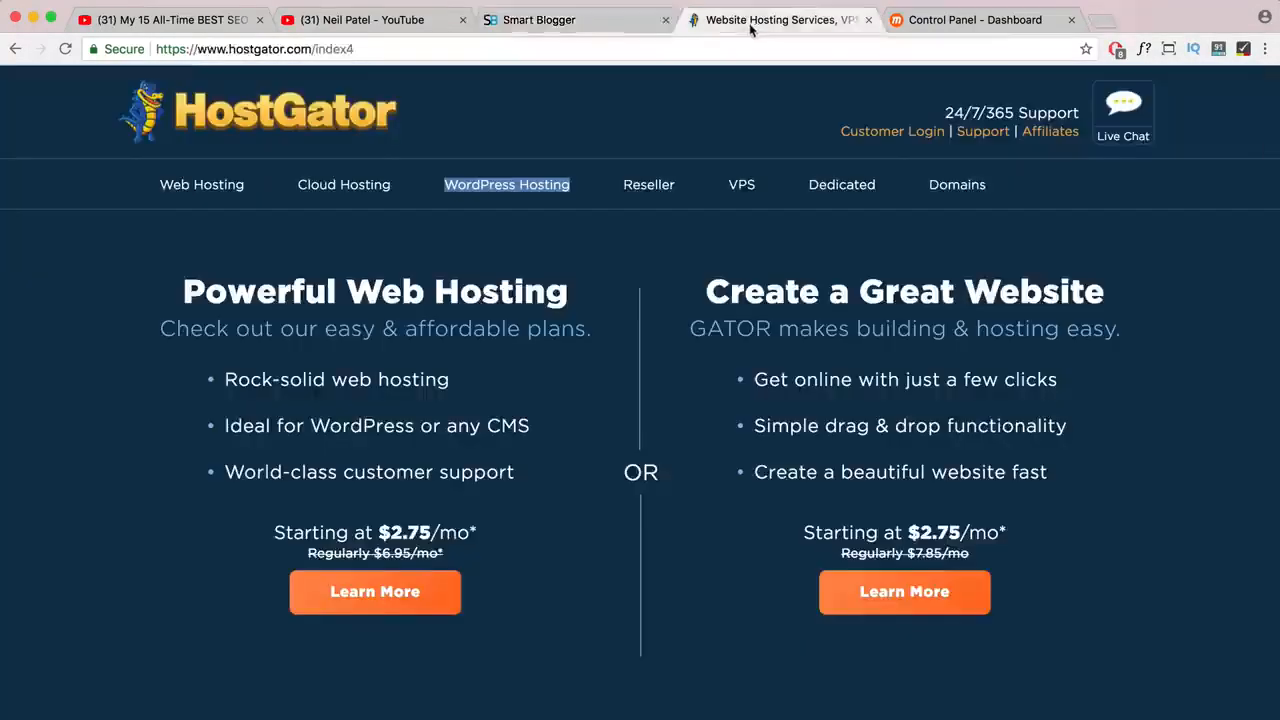
click(577, 125)
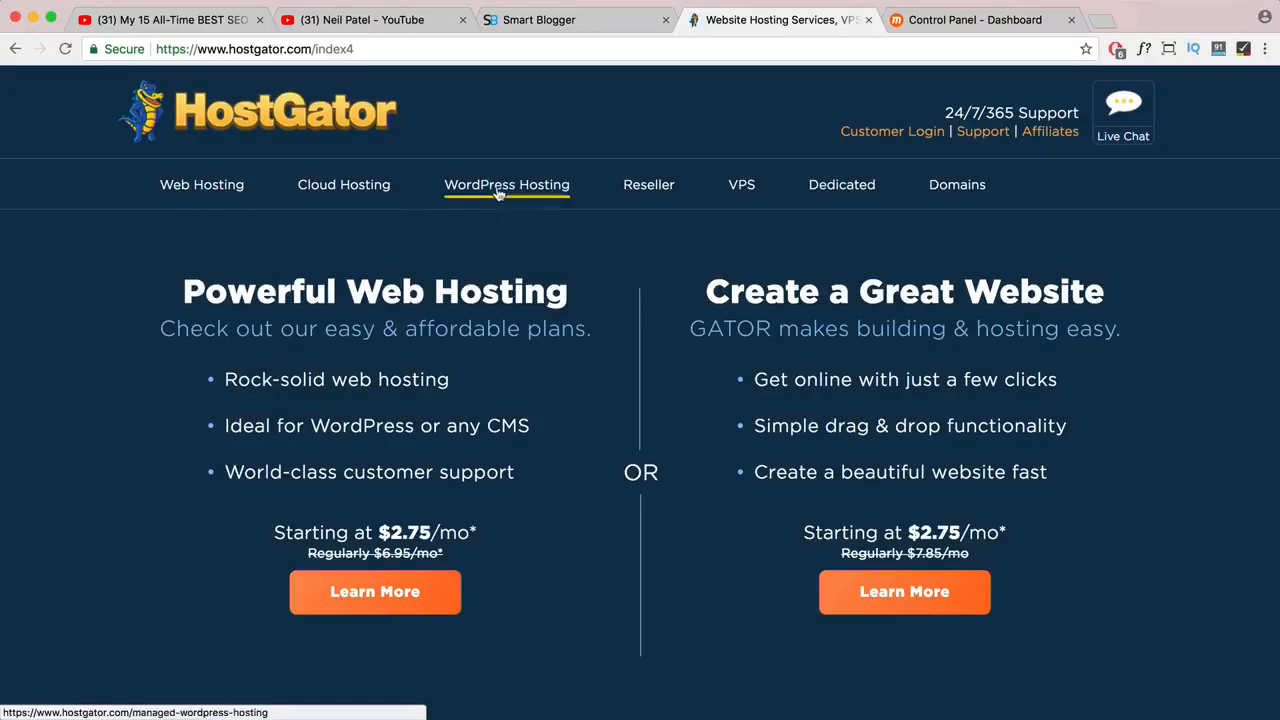
- View HostGator's Cloud Hosting plans, and switch to the MaxCDN control panel, accepting its cookie notice
click(381, 192)
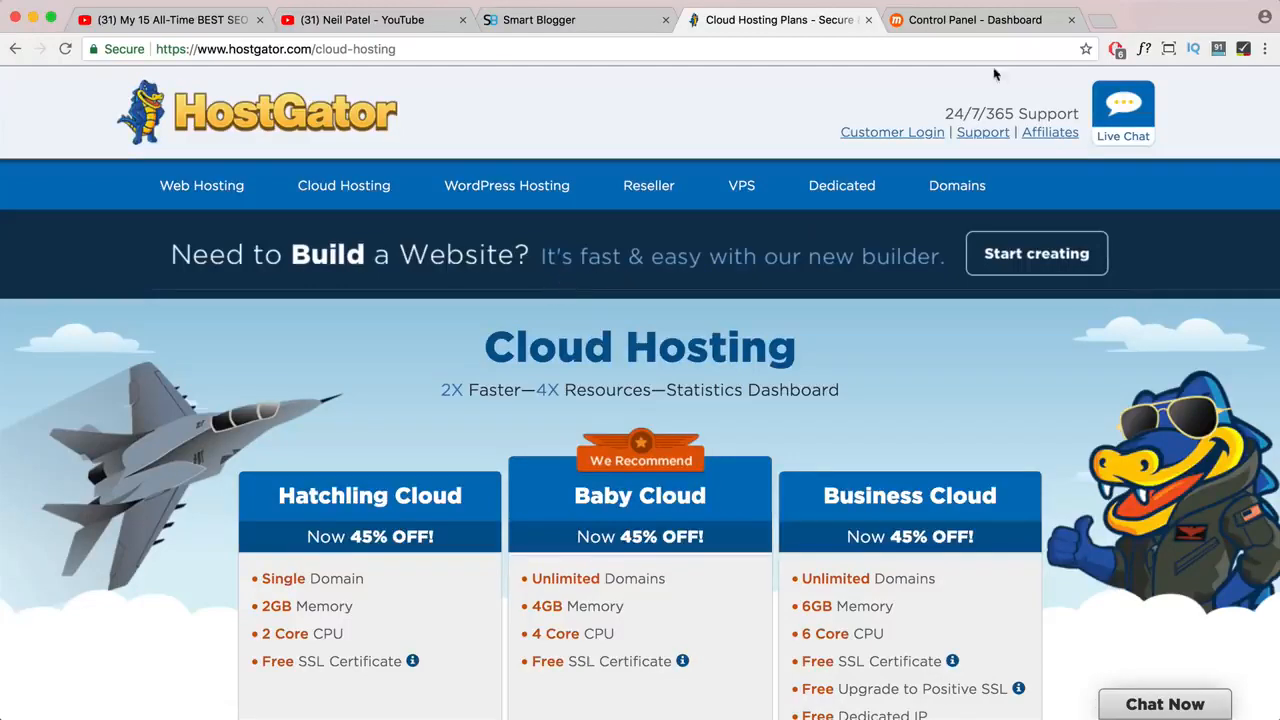
key(ctrl+Tab)
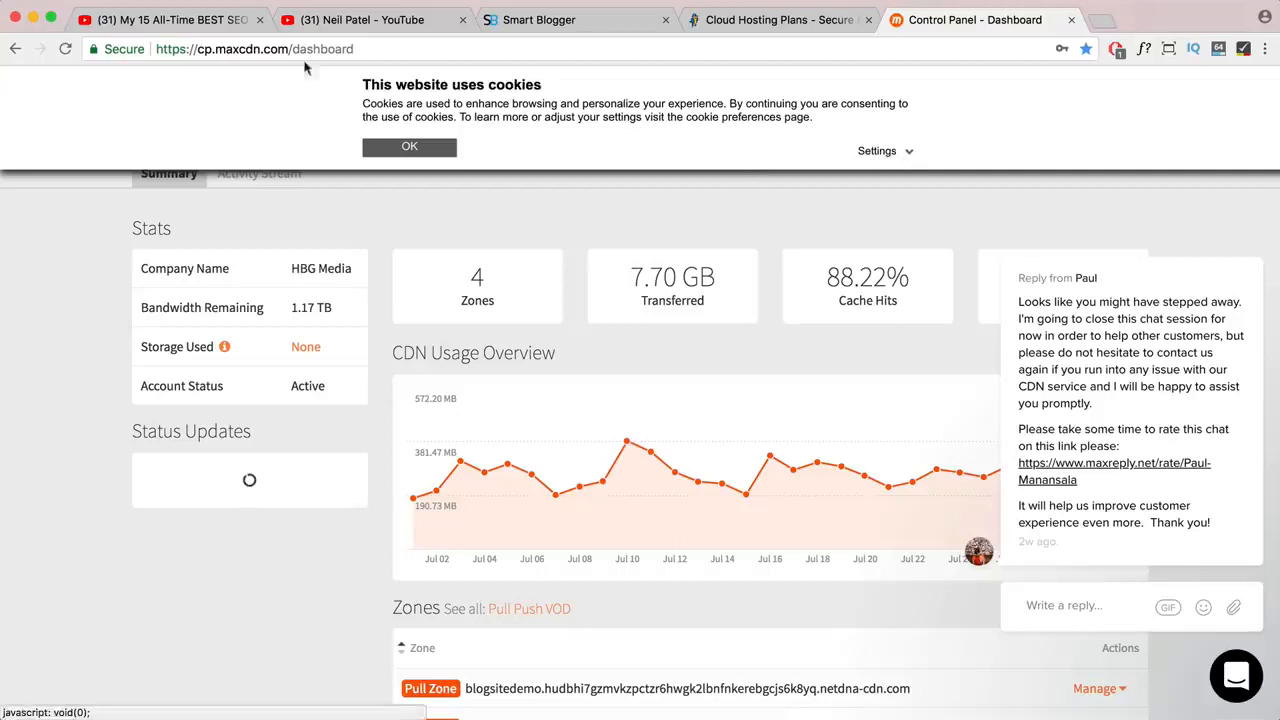
click(427, 152)
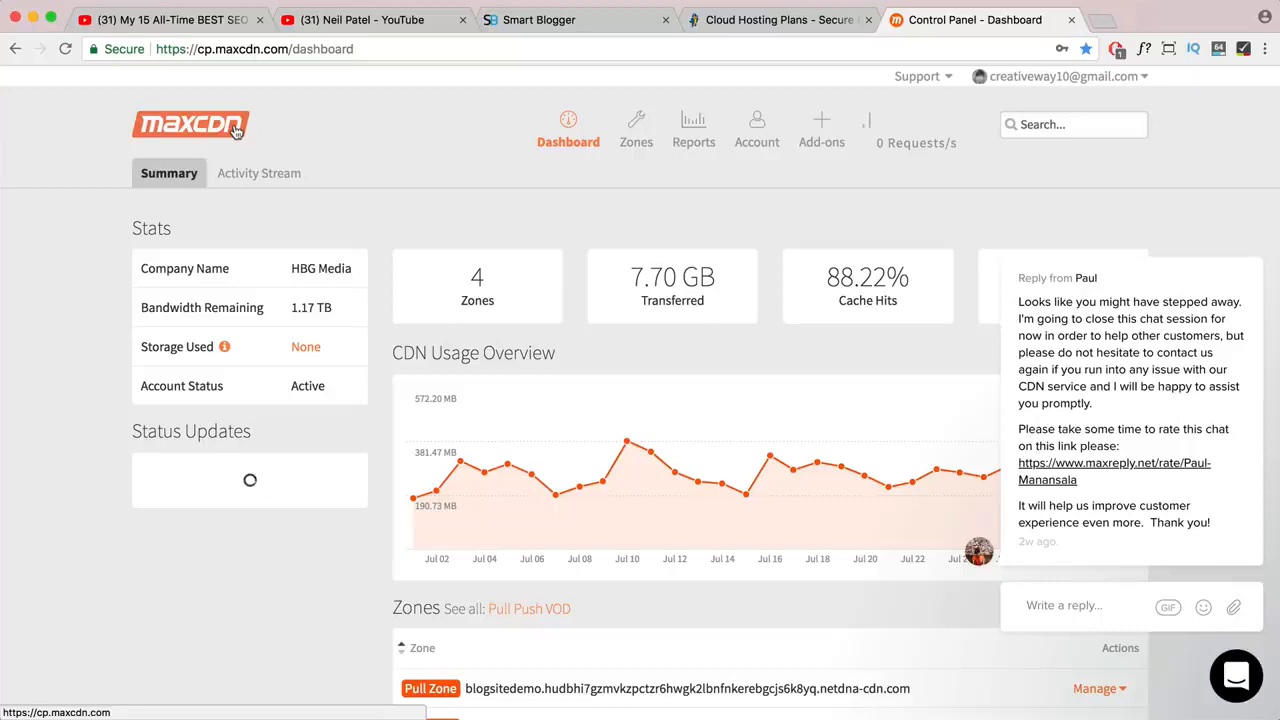
- Look through the MaxCDN Zones summary and open the add-on pricing with the More Locations service selected
click(636, 145)
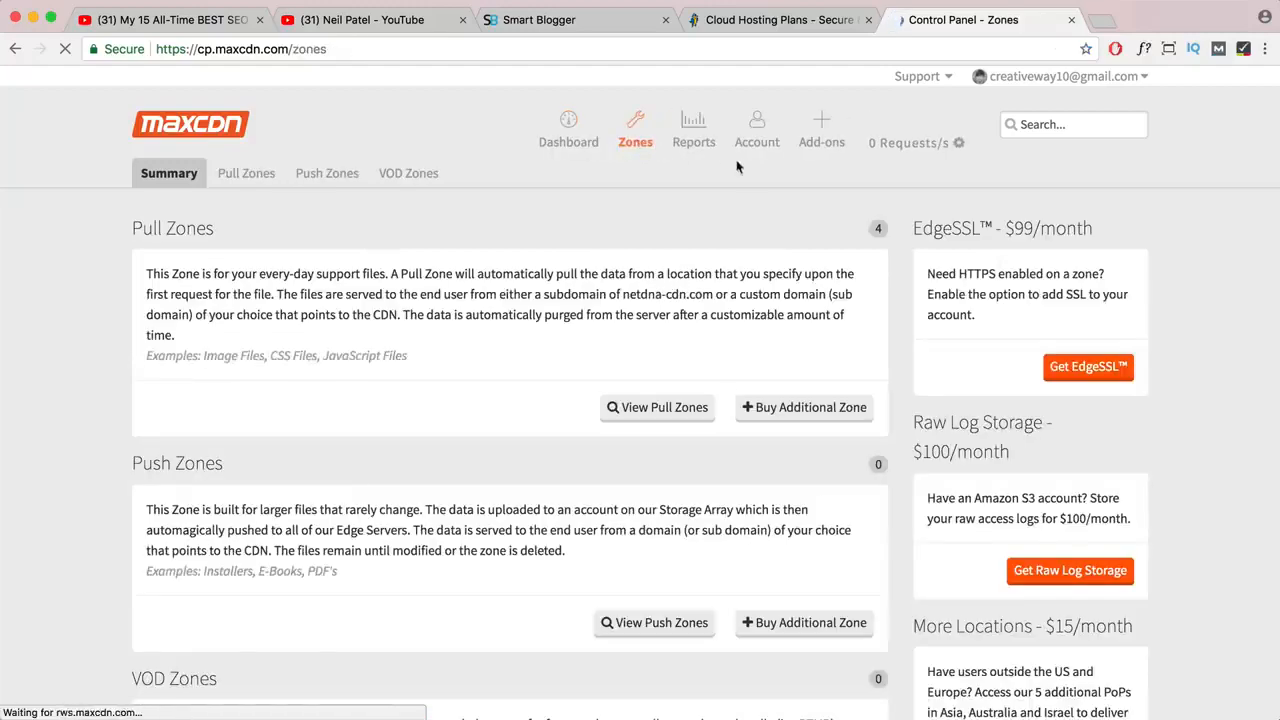
scroll(1050, 563, down, 5)
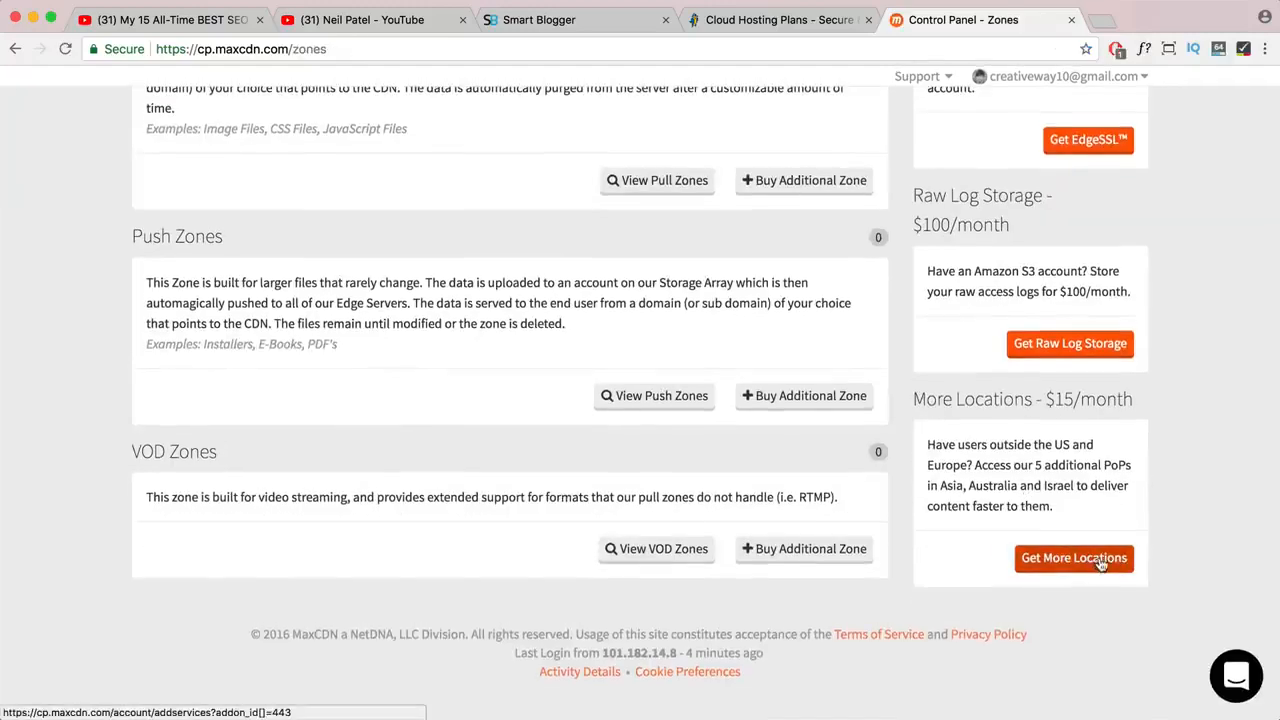
click(1100, 563)
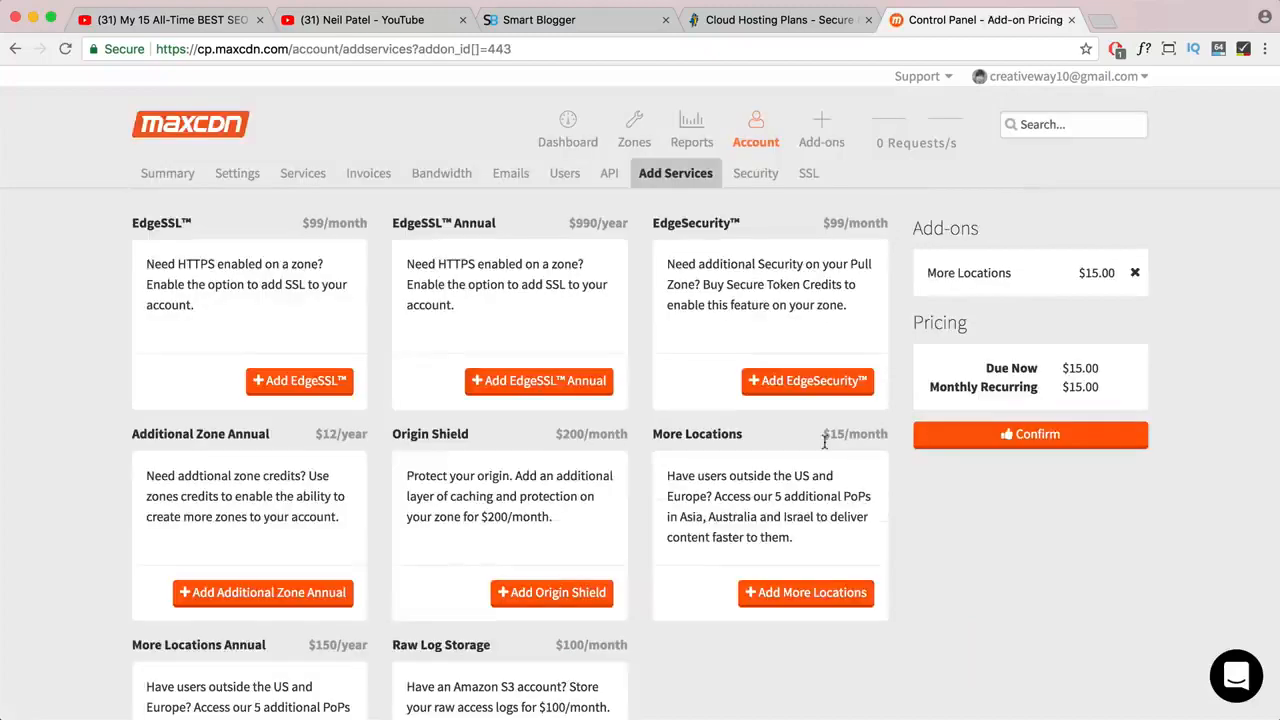
- Highlight the monthly price of the More Locations add-on and the word Australia in its description
drag(825, 441, 885, 434)
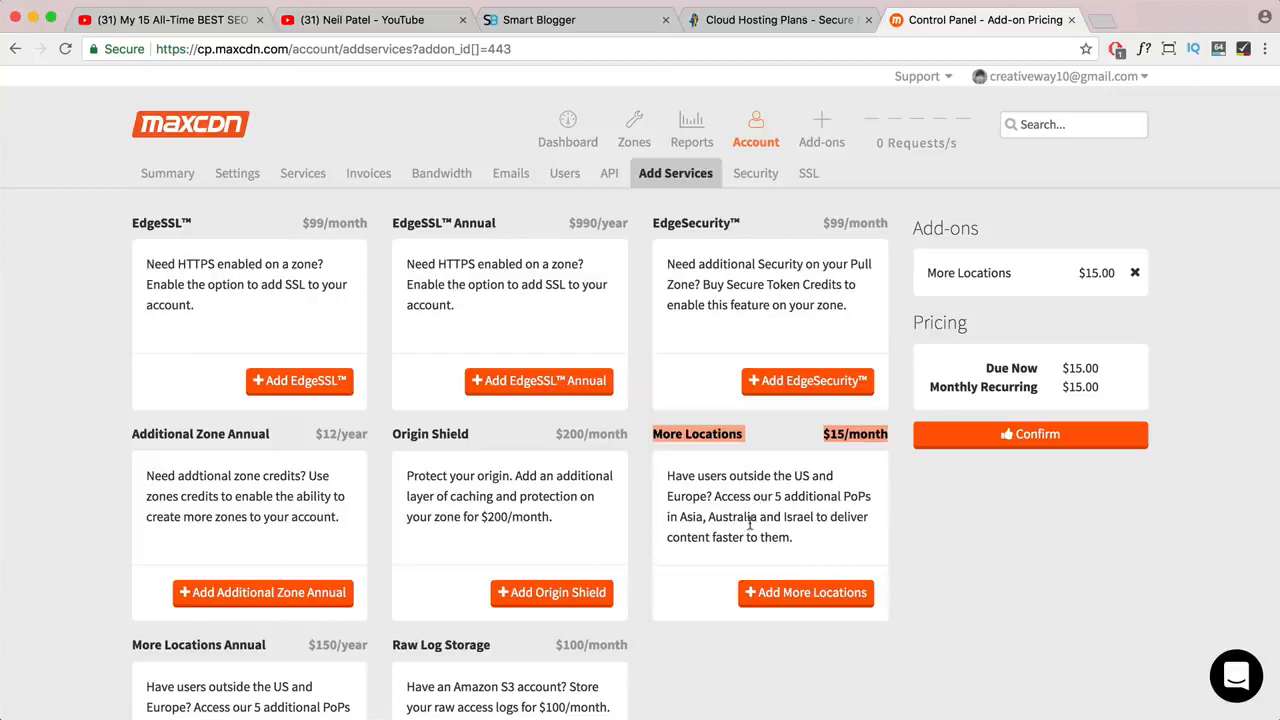
drag(757, 516, 707, 517)
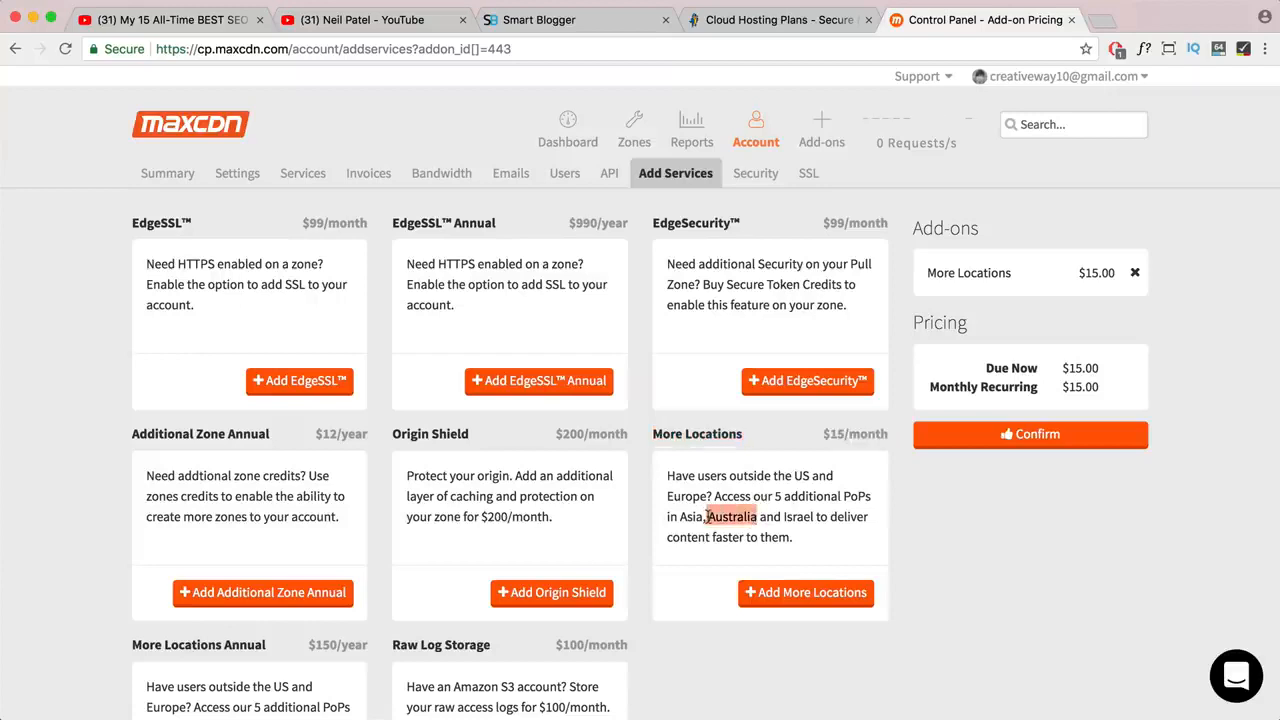
drag(823, 434, 886, 432)
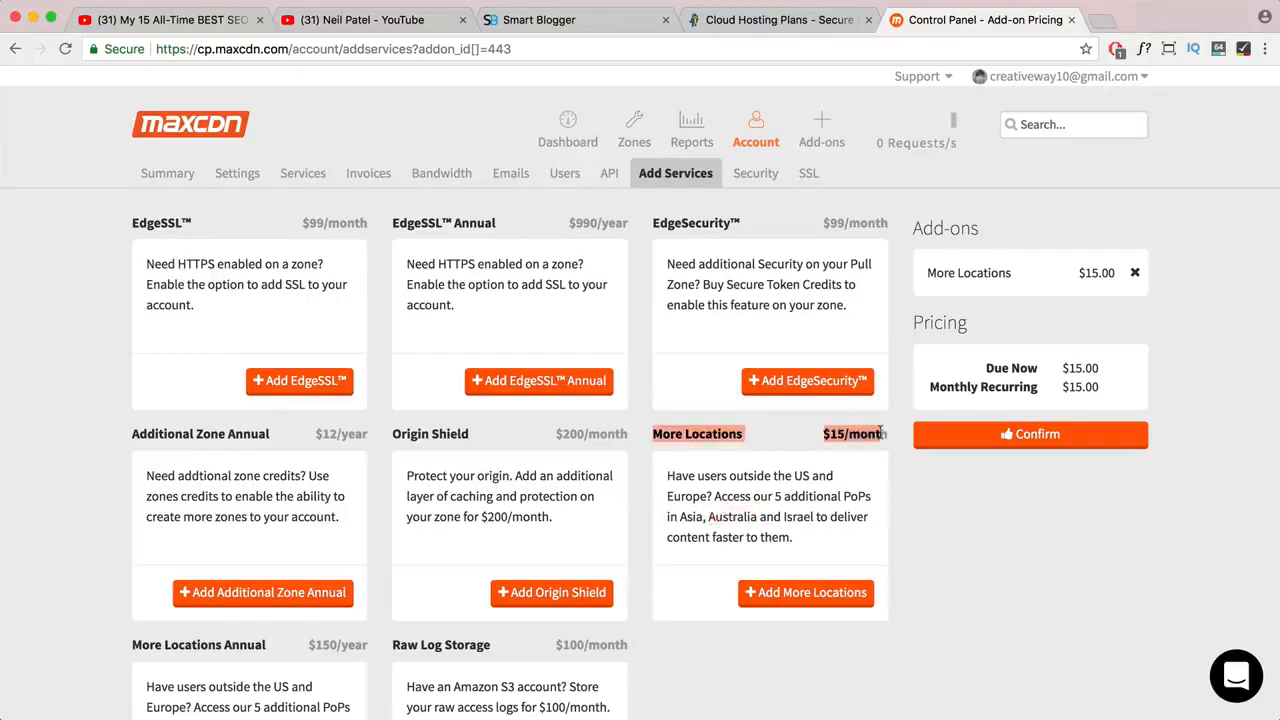